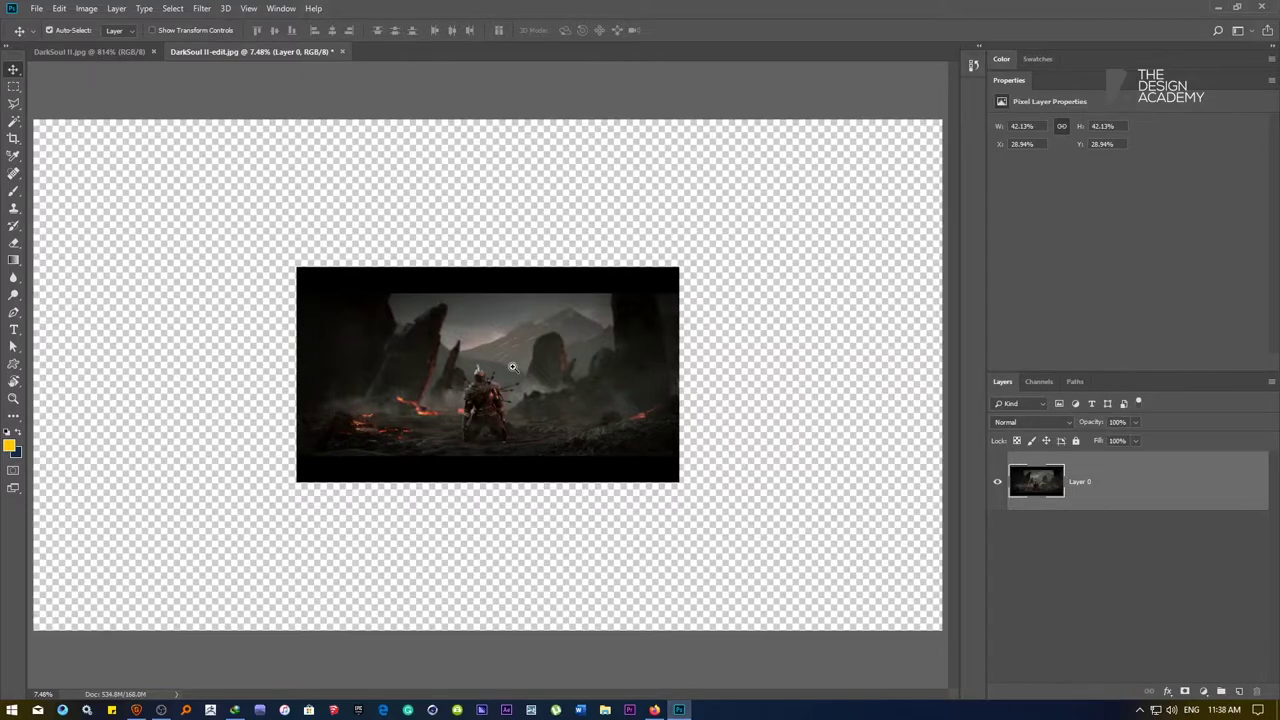
# Inspect the knight artwork at 100% magnification and check the document's pixel dimensions in Image Size without changing them
pyautogui.scroll(-2, 495, 366)
pyautogui.rightClick(481, 364)
pyautogui.click(500, 381)
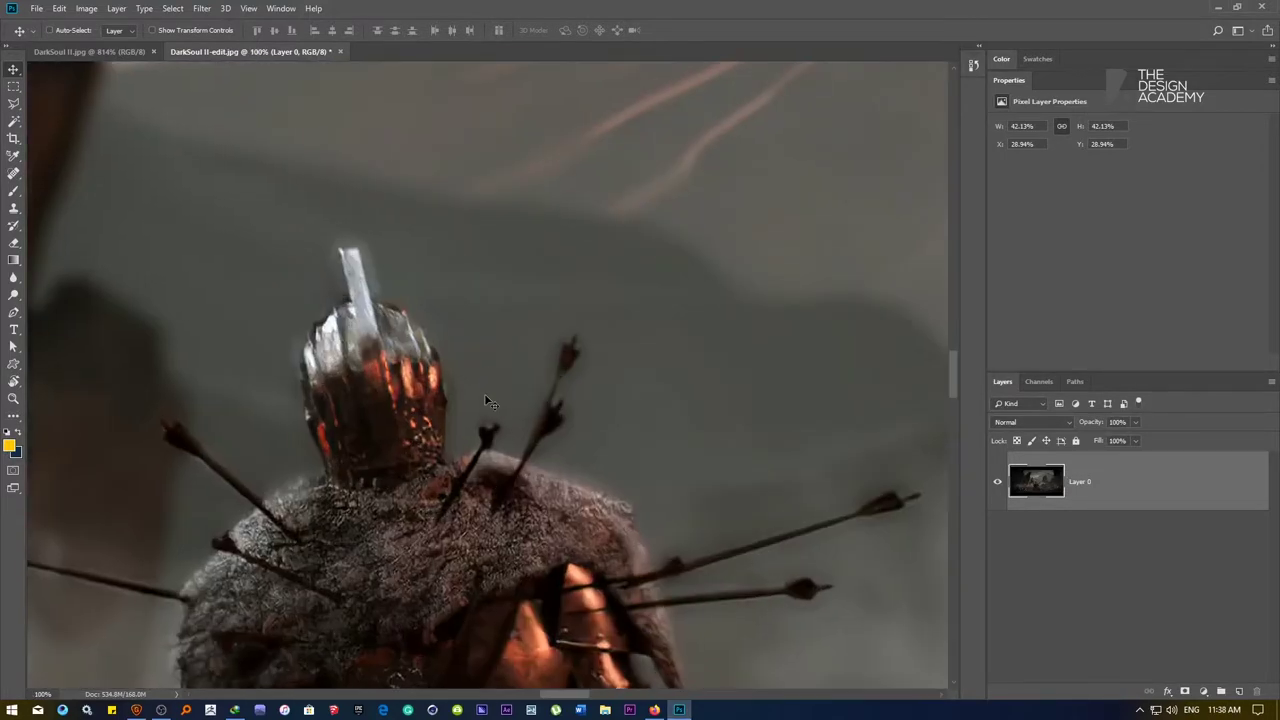
pyautogui.rightClick(447, 374)
pyautogui.click(449, 375)
pyautogui.click(86, 8)
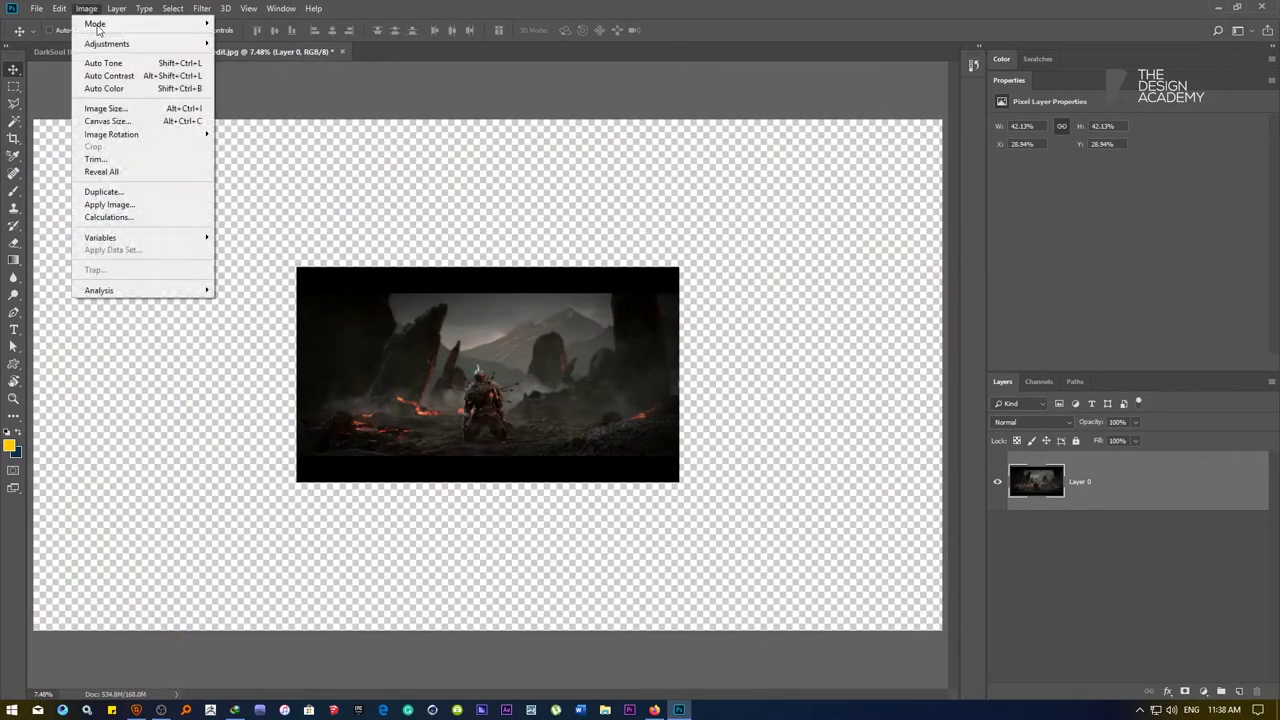
pyautogui.click(118, 108)
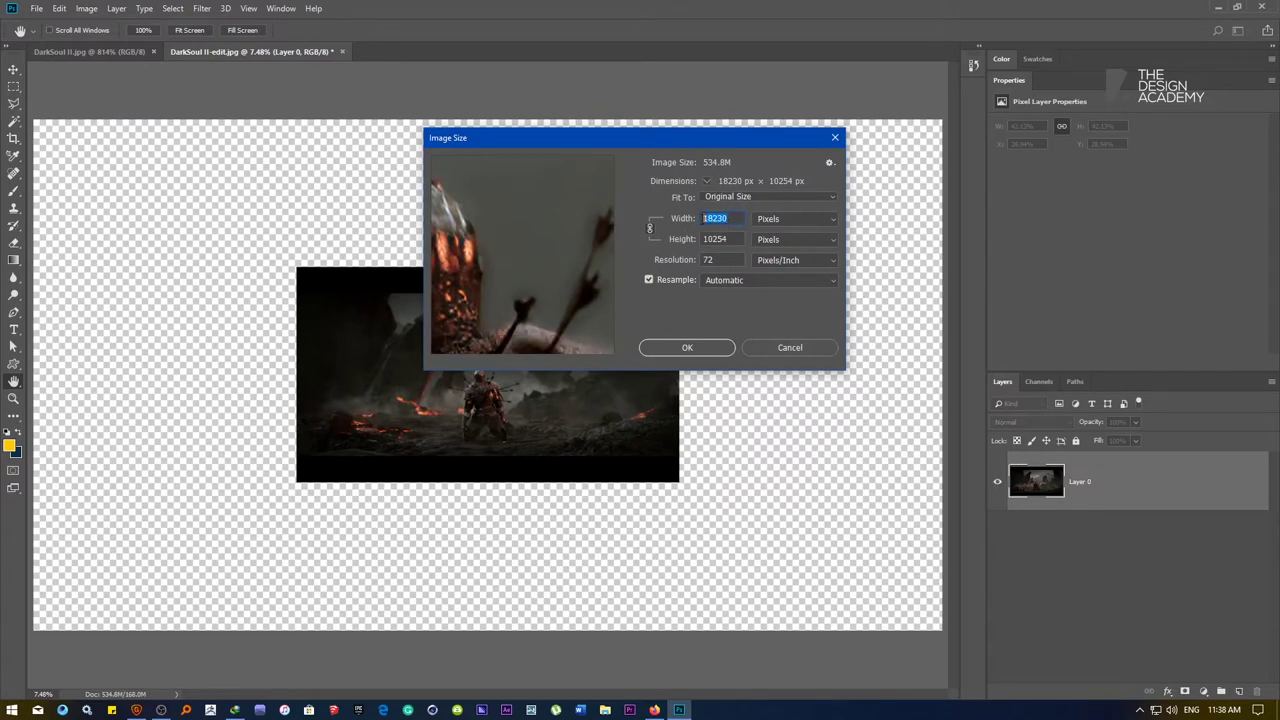
pyautogui.press('Tab')
pyautogui.click(770, 347)
pyautogui.scroll(-5, 462, 368)
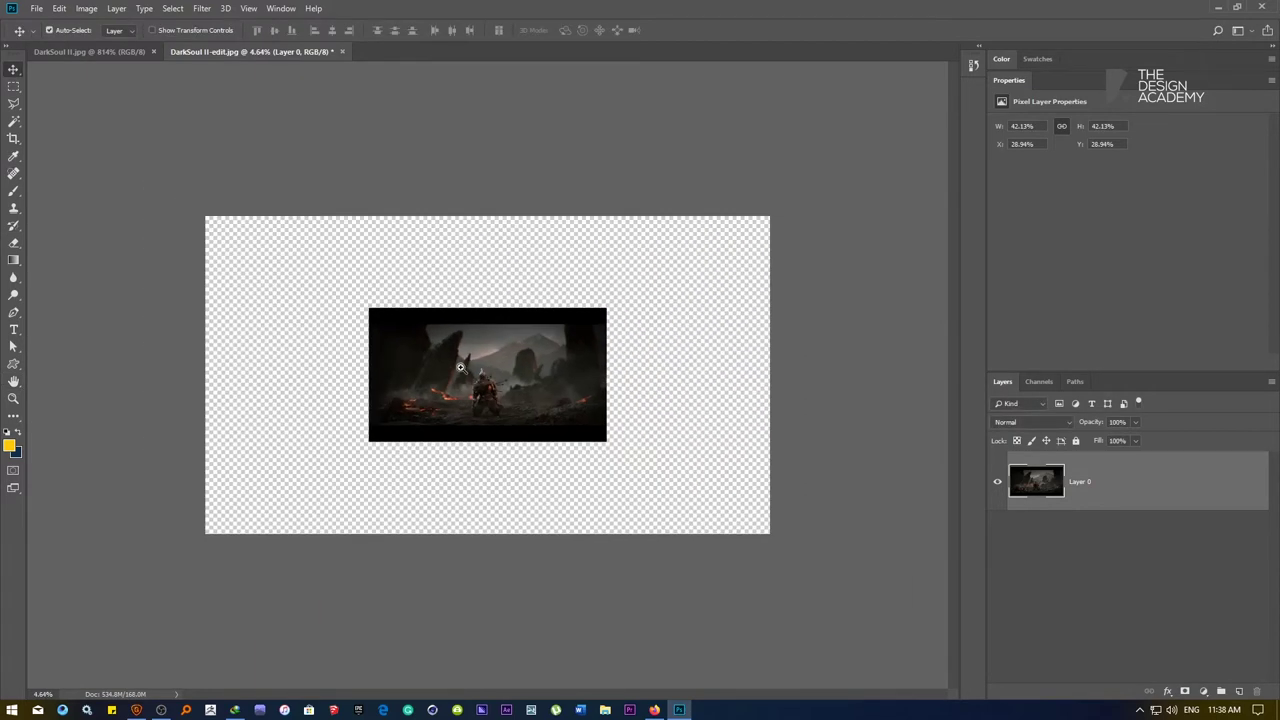
pyautogui.rightClick(459, 366)
pyautogui.click(497, 387)
pyautogui.moveTo(428, 389); pyautogui.dragTo(513, 296)
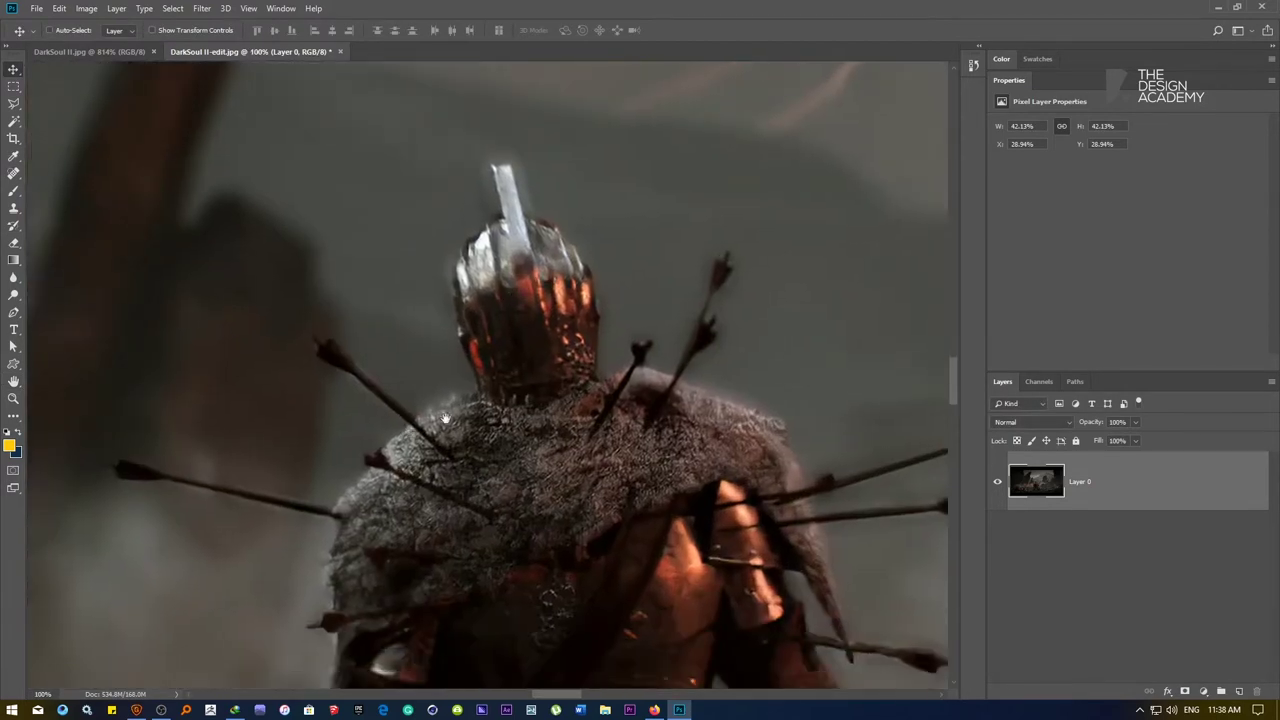
# Start a Pen tool path at the picture's left edge and trace the ground line to the base of the large dark rock
pyautogui.click(14, 312)
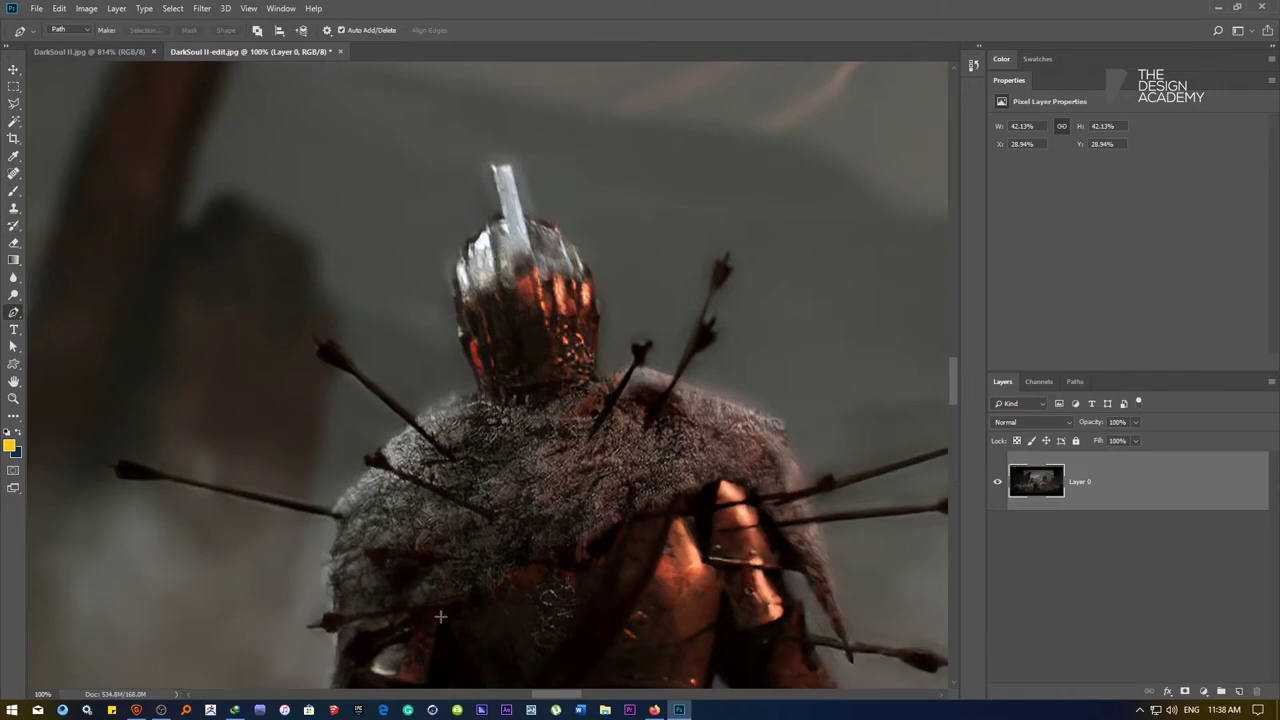
pyautogui.moveTo(436, 518); pyautogui.dragTo(370, 518)
pyautogui.moveTo(410, 590); pyautogui.dragTo(425, 309)
pyautogui.moveTo(425, 480); pyautogui.dragTo(915, 444)
pyautogui.moveTo(343, 380); pyautogui.dragTo(575, 400)
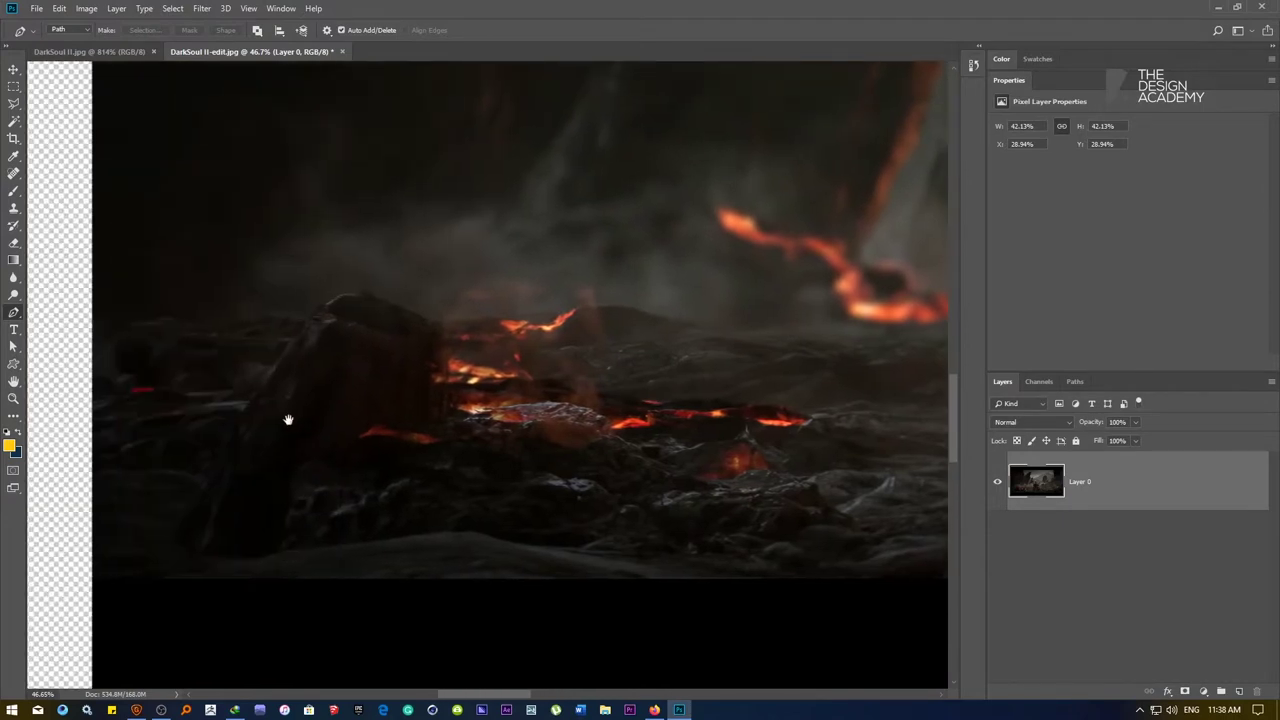
pyautogui.scroll(6, 117, 491)
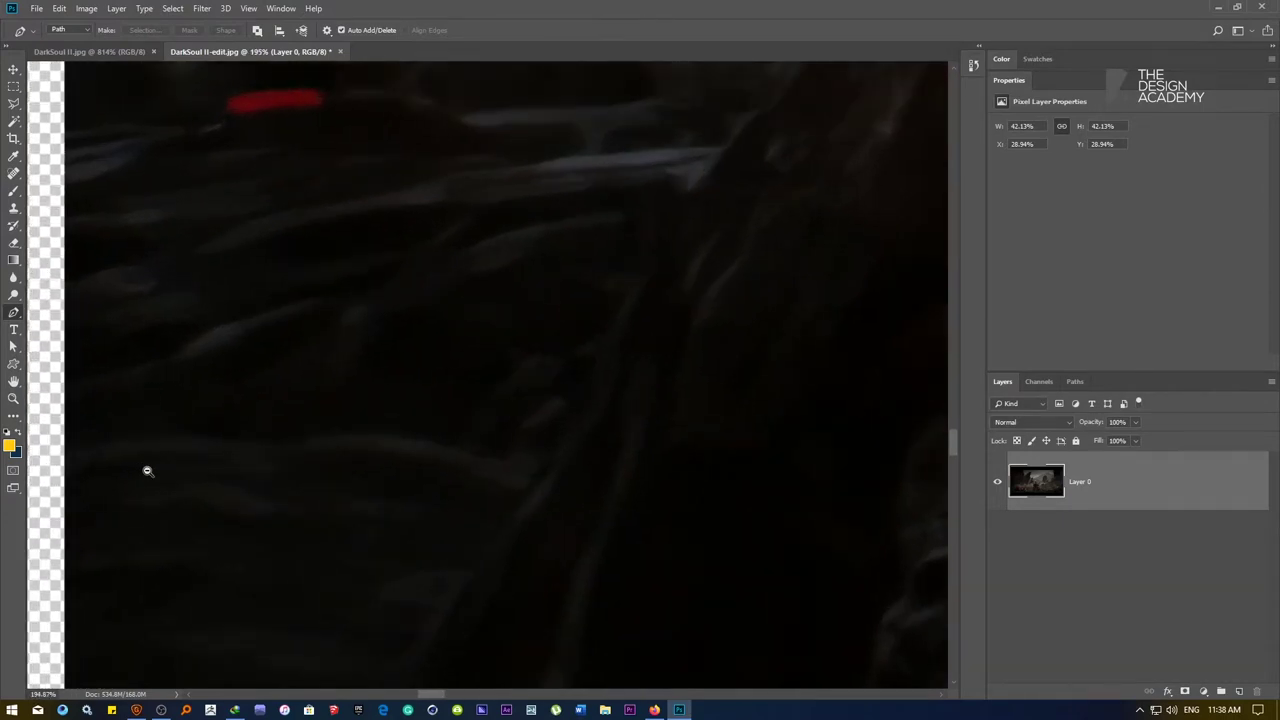
pyautogui.moveTo(147, 471)
pyautogui.mouseDown()
pyautogui.moveTo(133, 463)
pyautogui.moveTo(148, 448)
pyautogui.mouseUp()
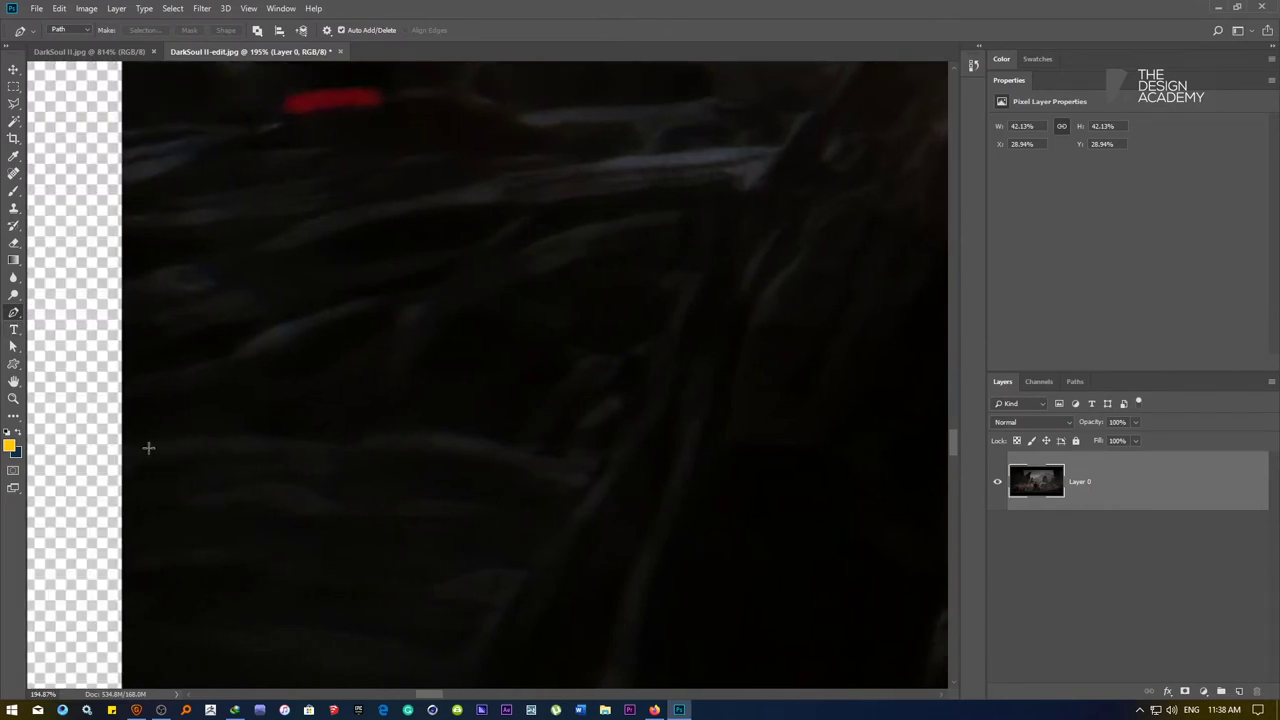
pyautogui.moveTo(243, 438); pyautogui.dragTo(269, 439)
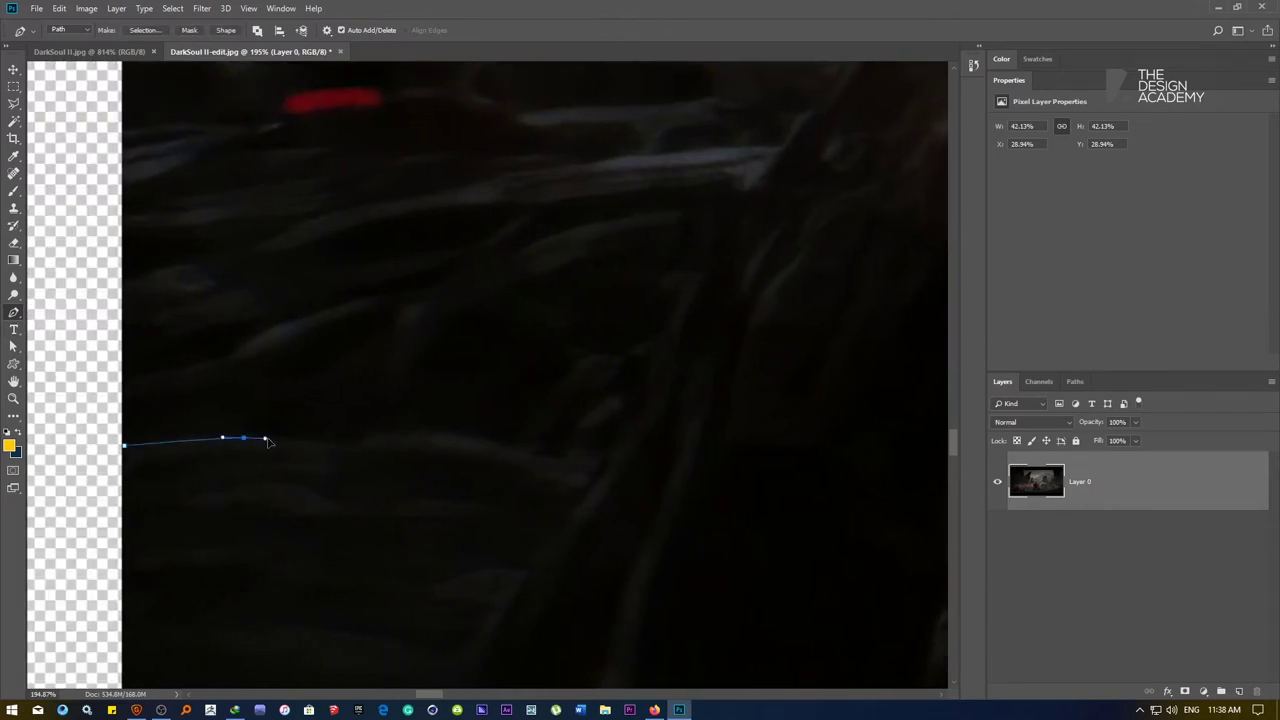
pyautogui.moveTo(365, 448); pyautogui.dragTo(466, 436)
pyautogui.moveTo(611, 467); pyautogui.dragTo(398, 438)
# Continue the path up the lower left slope of the large dark rock
pyautogui.scroll(-6, 643, 449)
pyautogui.click(418, 394)
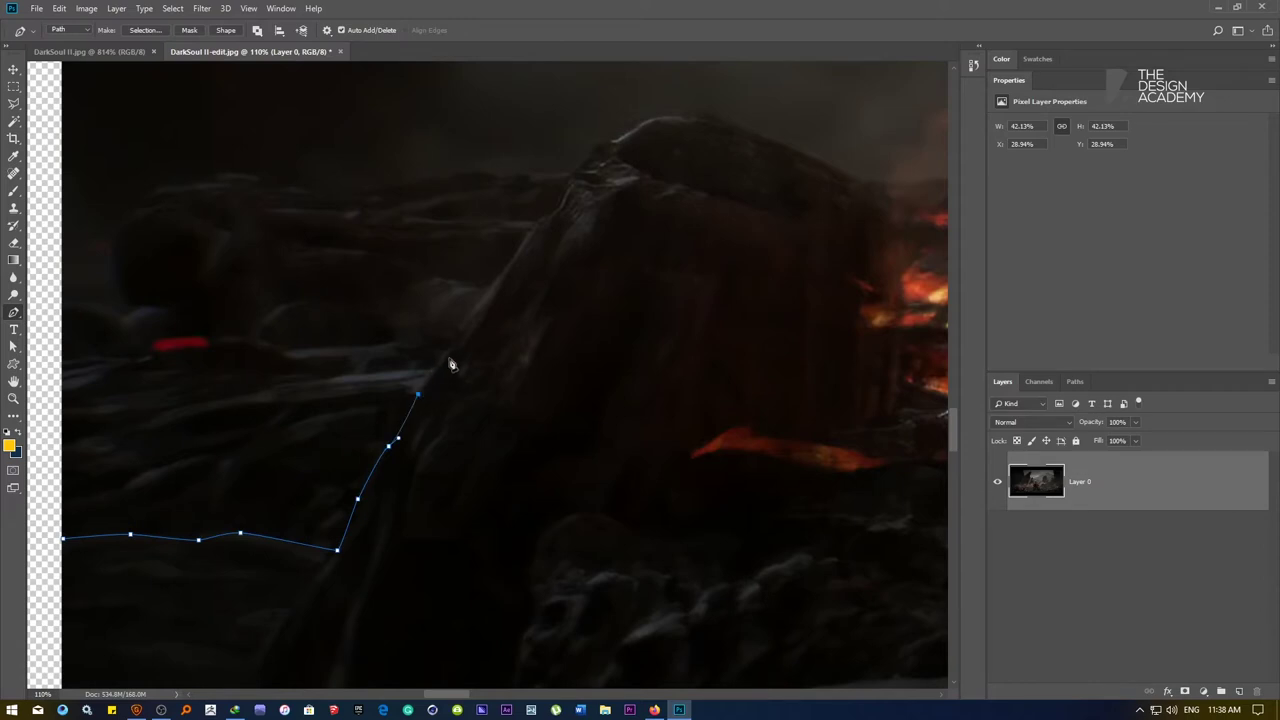
pyautogui.moveTo(451, 351); pyautogui.dragTo(469, 347)
pyautogui.click(454, 352)
pyautogui.click(477, 305)
pyautogui.click(512, 260)
pyautogui.moveTo(560, 220); pyautogui.dragTo(394, 363)
# Trace the path around the rock's jagged upper left shoulder towards its crest
pyautogui.scroll(5, 361, 404)
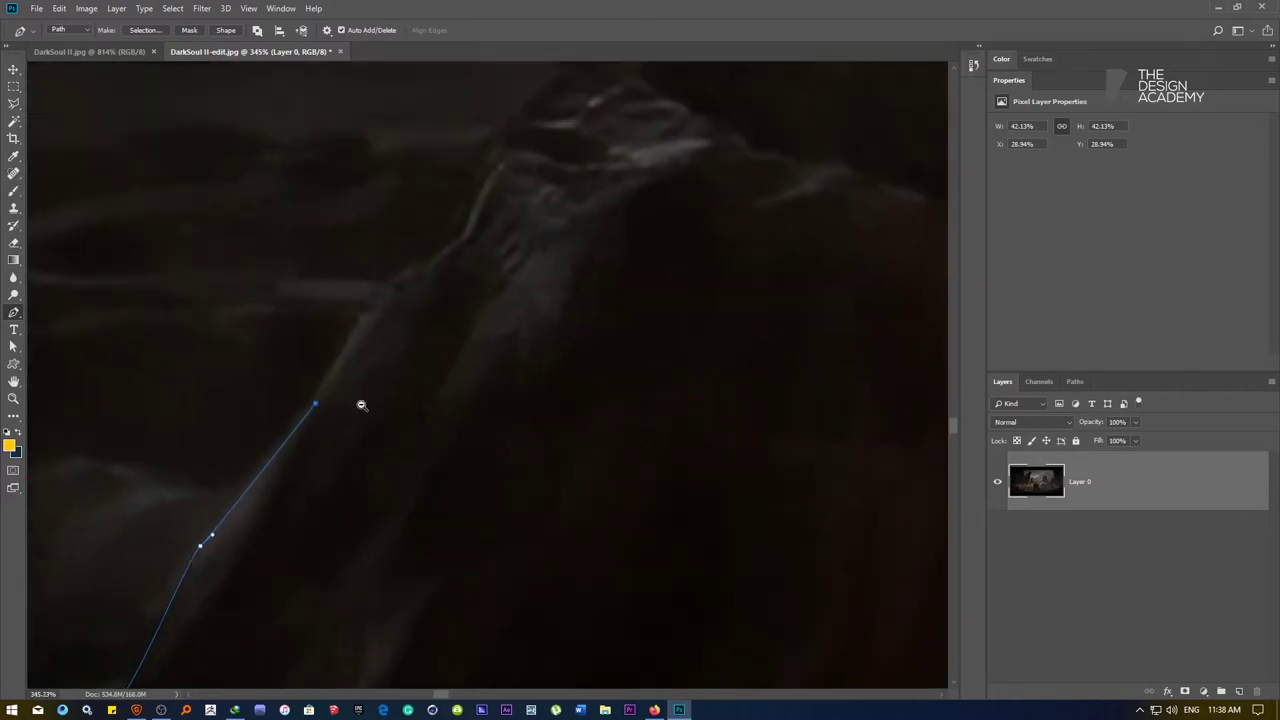
pyautogui.moveTo(380, 298); pyautogui.dragTo(352, 410)
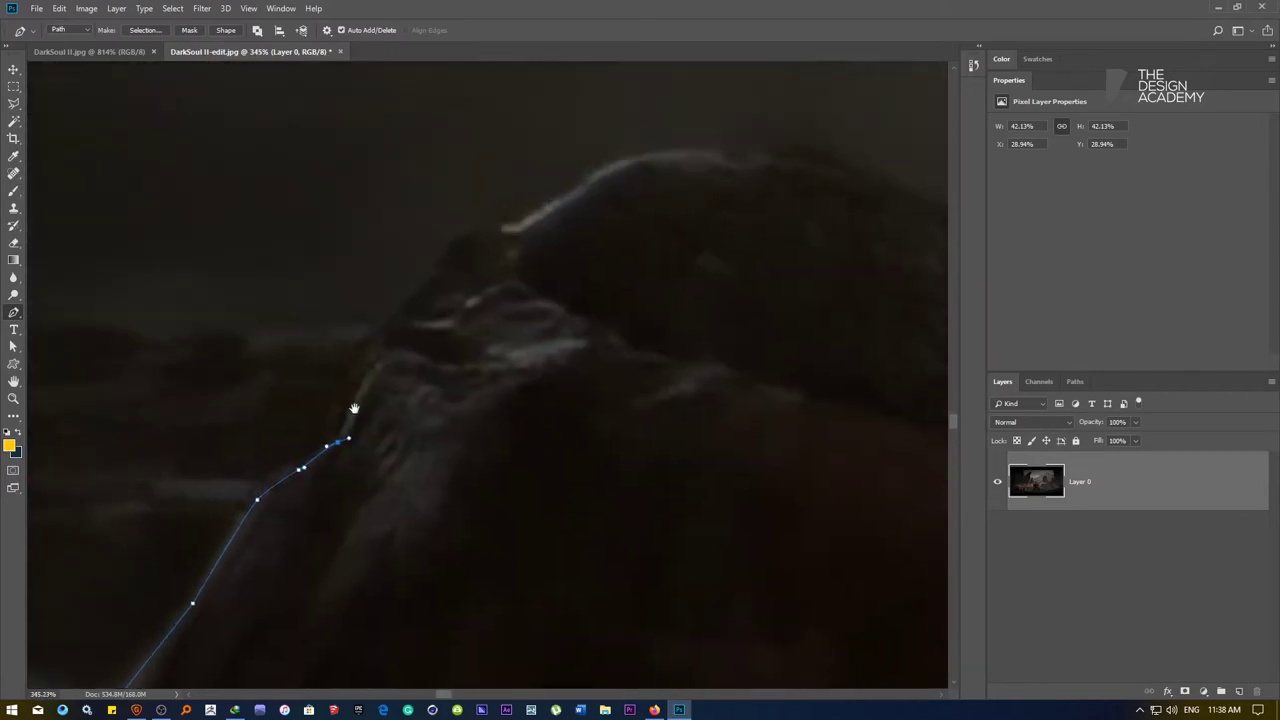
pyautogui.click(381, 357)
pyautogui.moveTo(406, 303); pyautogui.dragTo(310, 328)
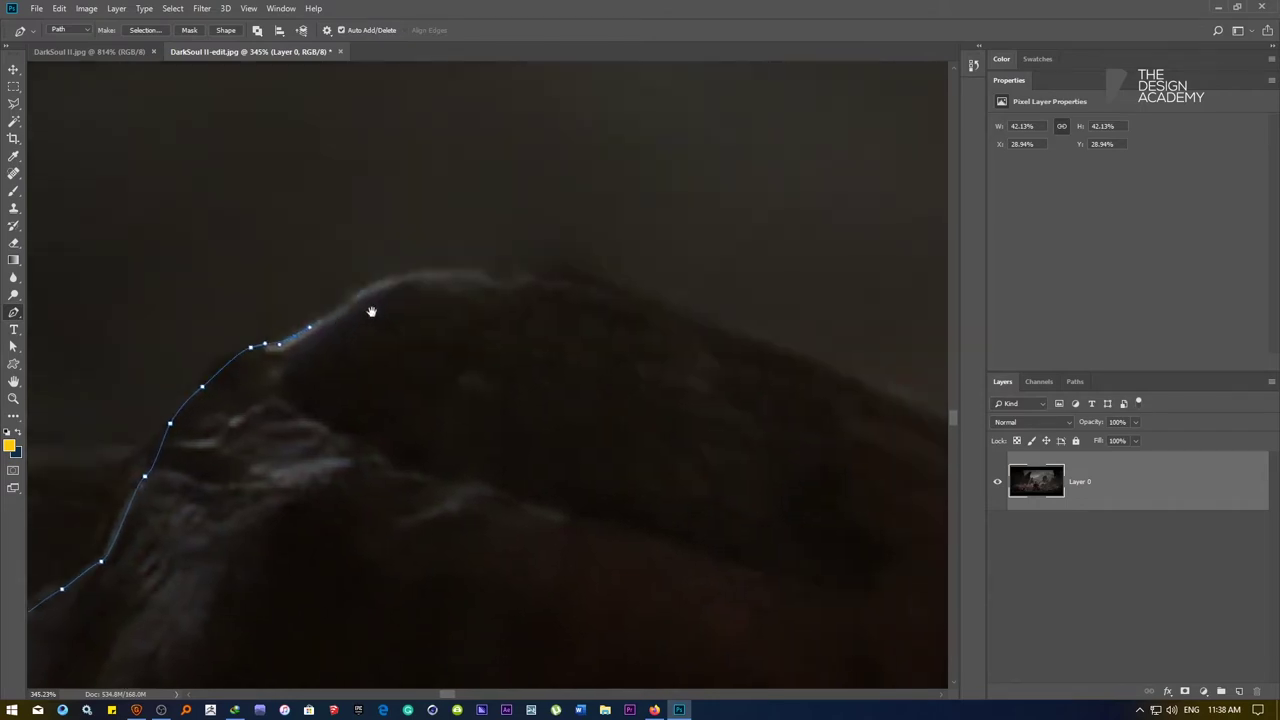
# Trace the path over the rock's rounded crest and down its right shoulder with curved segments
pyautogui.moveTo(414, 269); pyautogui.dragTo(530, 280)
pyautogui.moveTo(646, 306); pyautogui.dragTo(390, 278)
pyautogui.moveTo(538, 349); pyautogui.dragTo(551, 360)
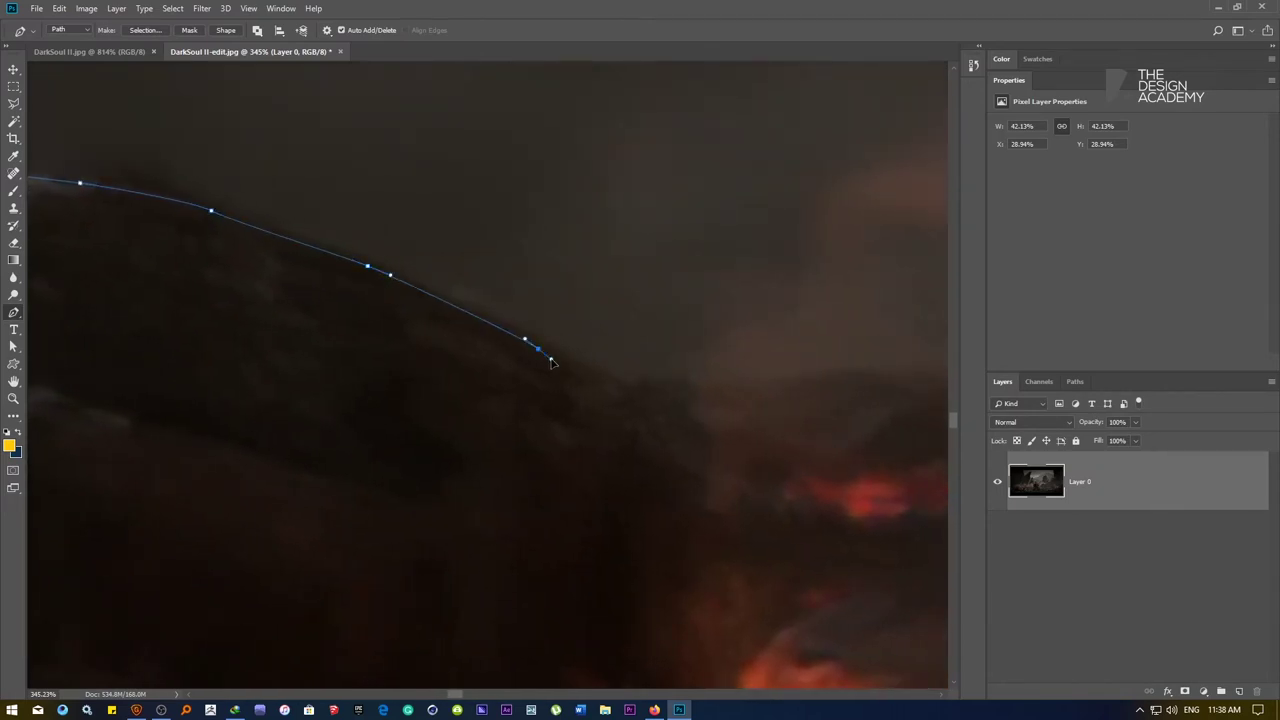
pyautogui.moveTo(640, 436); pyautogui.dragTo(313, 186)
# Run the path down the rock's vertical right side and onto the rubble at its foot
pyautogui.scroll(2, 297, 212)
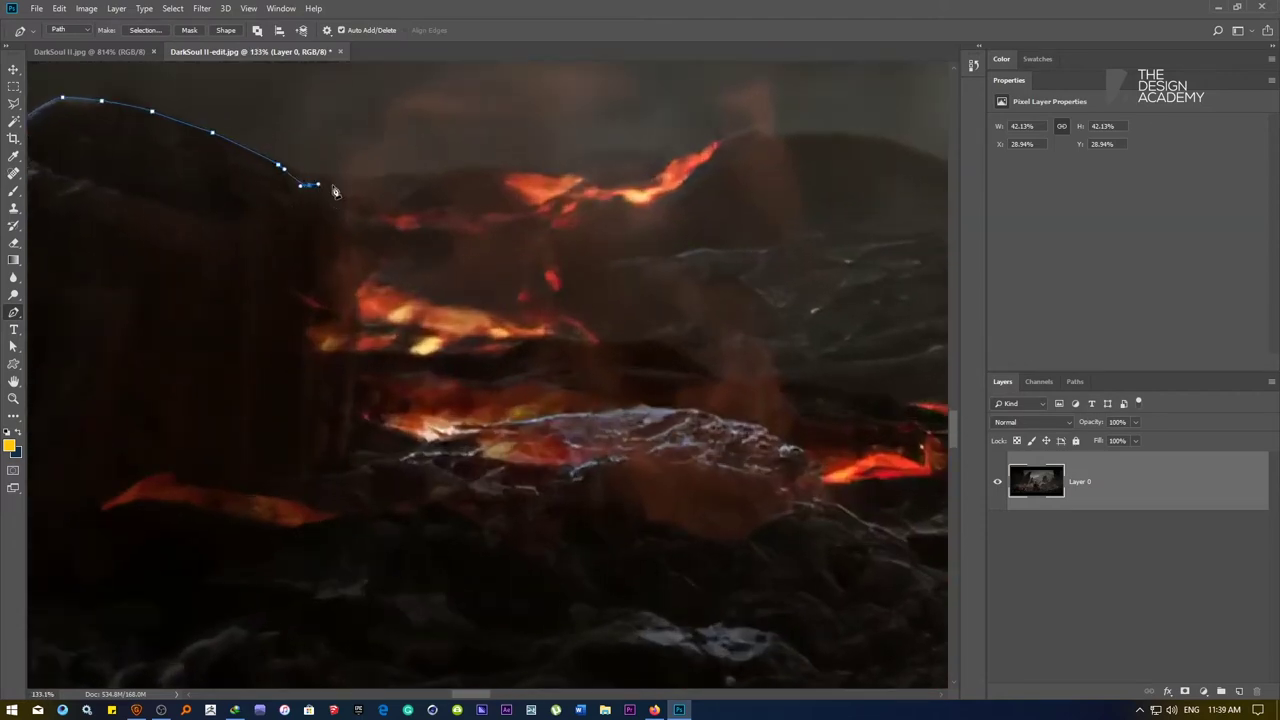
pyautogui.moveTo(352, 273); pyautogui.dragTo(353, 291)
pyautogui.moveTo(350, 363); pyautogui.dragTo(350, 375)
pyautogui.click(345, 457)
pyautogui.scroll(3, 383, 463)
pyautogui.moveTo(355, 445); pyautogui.dragTo(451, 400)
# Extend the path along the rubble under the lava glow and down the left side of the brown smoky patch
pyautogui.scroll(-5, 452, 400)
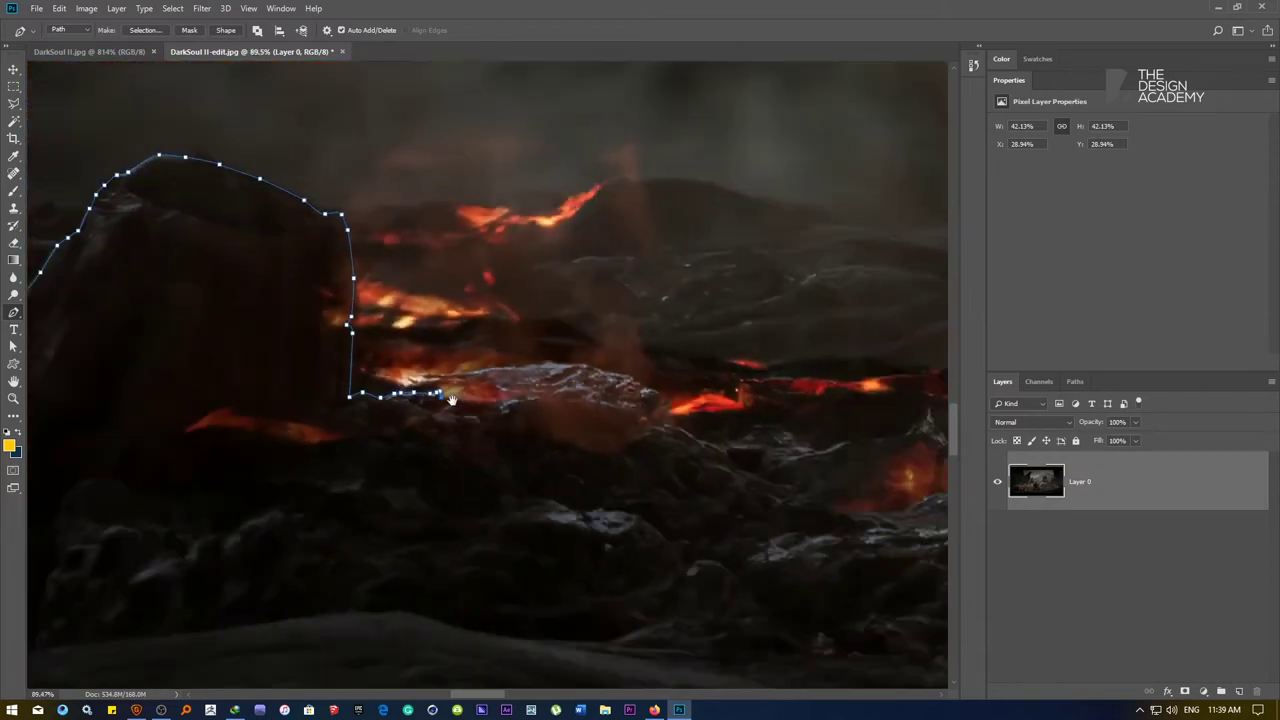
pyautogui.scroll(4, 452, 400)
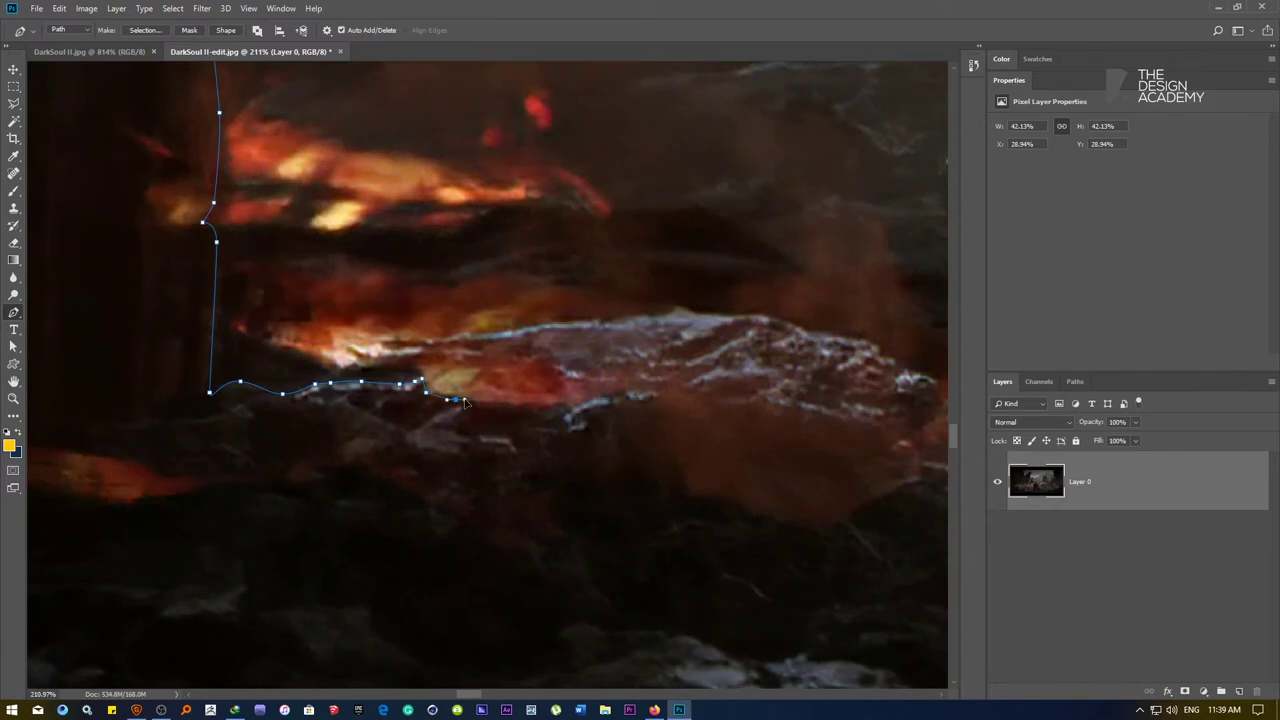
pyautogui.moveTo(518, 404); pyautogui.dragTo(524, 406)
pyautogui.click(561, 404)
pyautogui.moveTo(605, 396); pyautogui.dragTo(611, 395)
pyautogui.moveTo(680, 474); pyautogui.dragTo(686, 492)
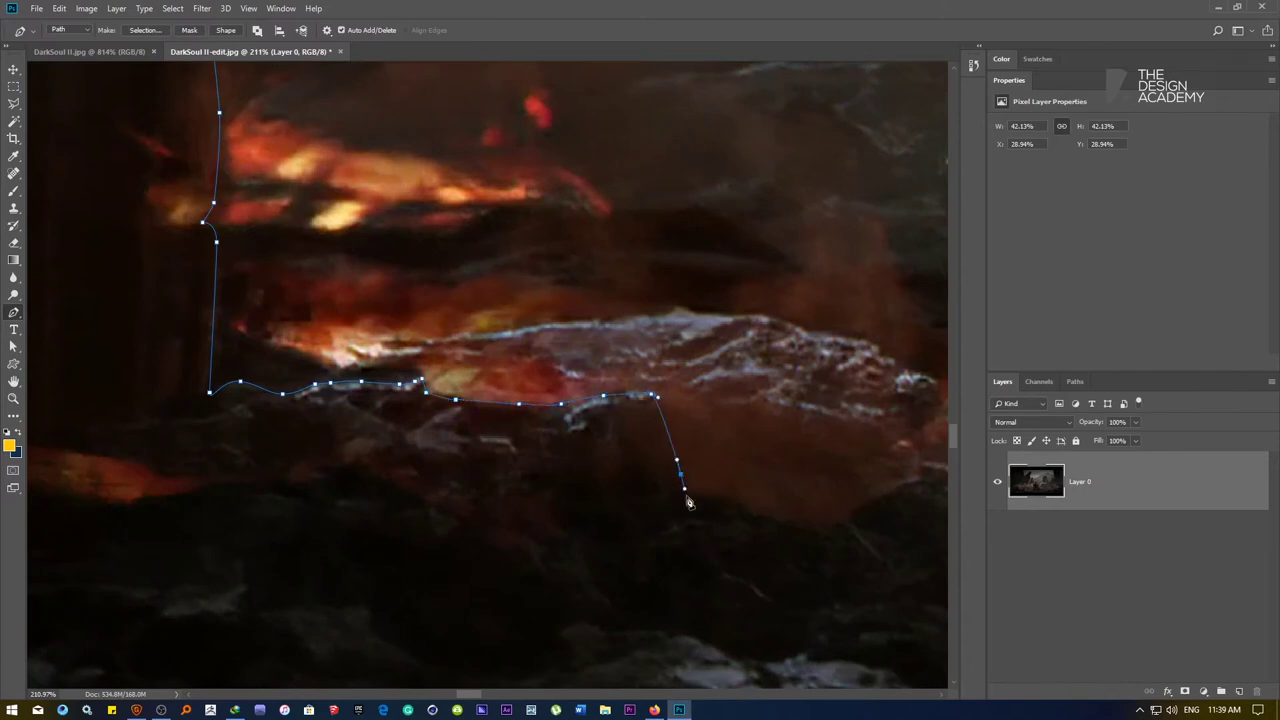
# Trace the path beneath the brown smoky patch and over the small rock hump beyond it
pyautogui.scroll(-5, 691, 481)
pyautogui.moveTo(612, 459); pyautogui.dragTo(242, 289)
pyautogui.scroll(5, 267, 289)
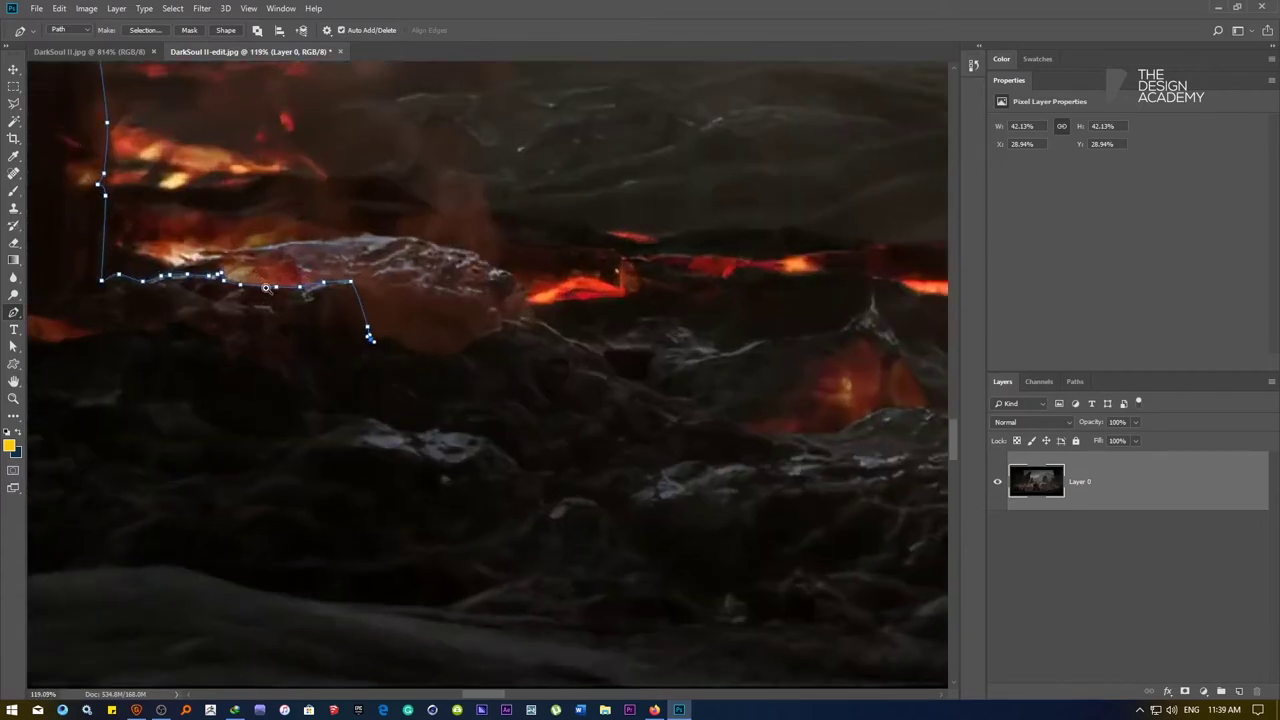
pyautogui.click(494, 384)
pyautogui.click(532, 400)
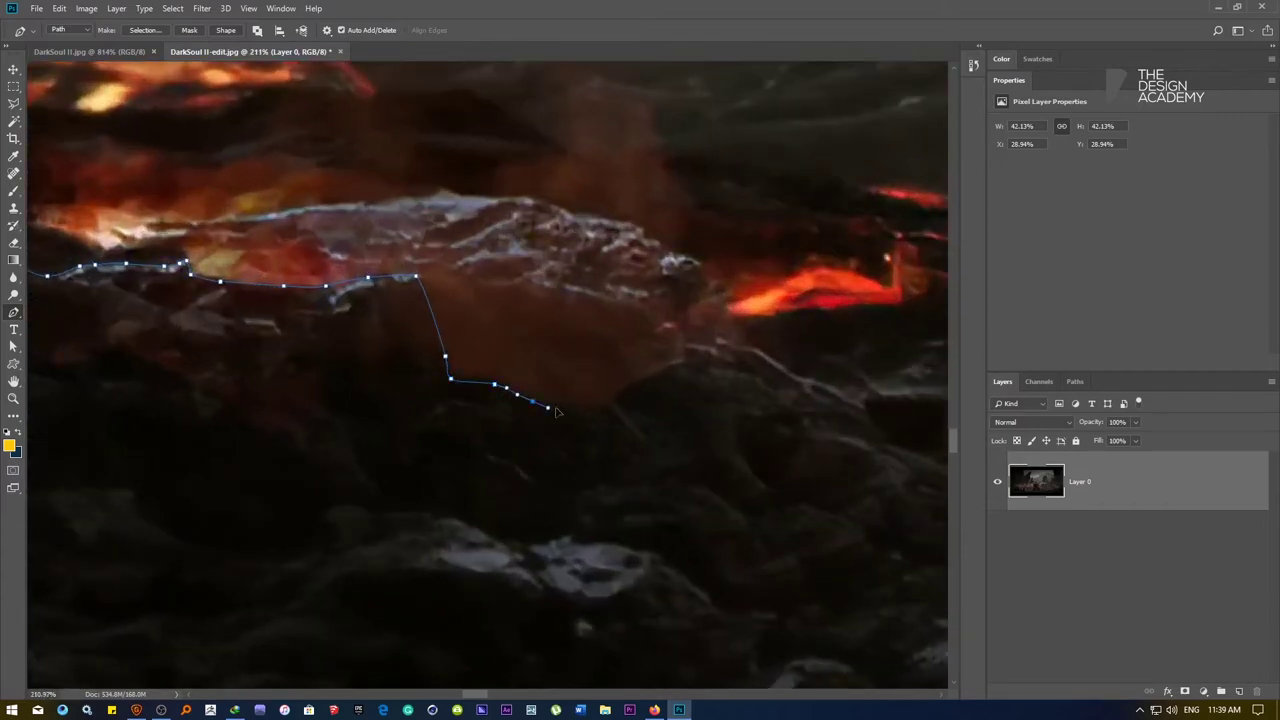
pyautogui.click(547, 407)
pyautogui.moveTo(570, 409); pyautogui.dragTo(320, 340)
pyautogui.click(355, 351)
pyautogui.click(366, 361)
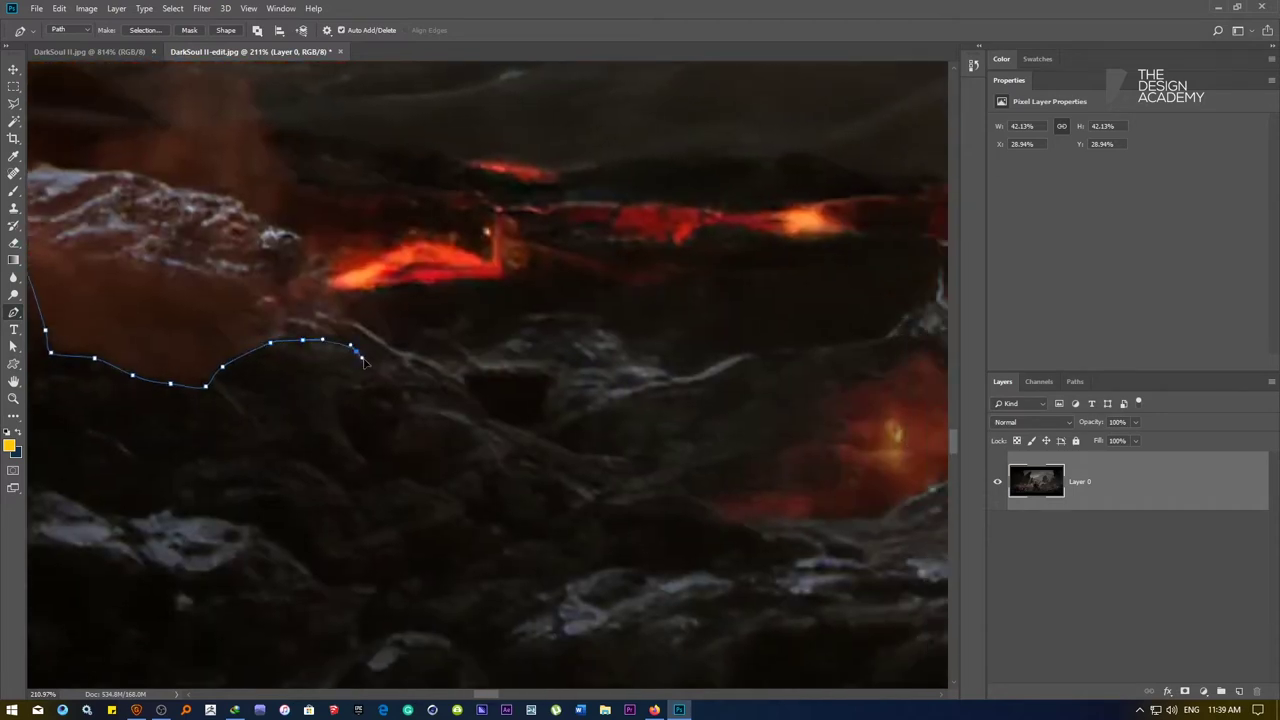
# Follow the descending rock ridge with path points as far as the left end of the glowing red patch
pyautogui.click(381, 373)
pyautogui.click(397, 386)
pyautogui.click(432, 386)
pyautogui.click(466, 399)
pyautogui.click(488, 422)
pyautogui.click(513, 432)
pyautogui.click(577, 456)
pyautogui.click(621, 461)
pyautogui.click(641, 478)
pyautogui.click(676, 479)
pyautogui.moveTo(704, 505); pyautogui.dragTo(715, 512)
pyautogui.moveTo(729, 509); pyautogui.dragTo(400, 361)
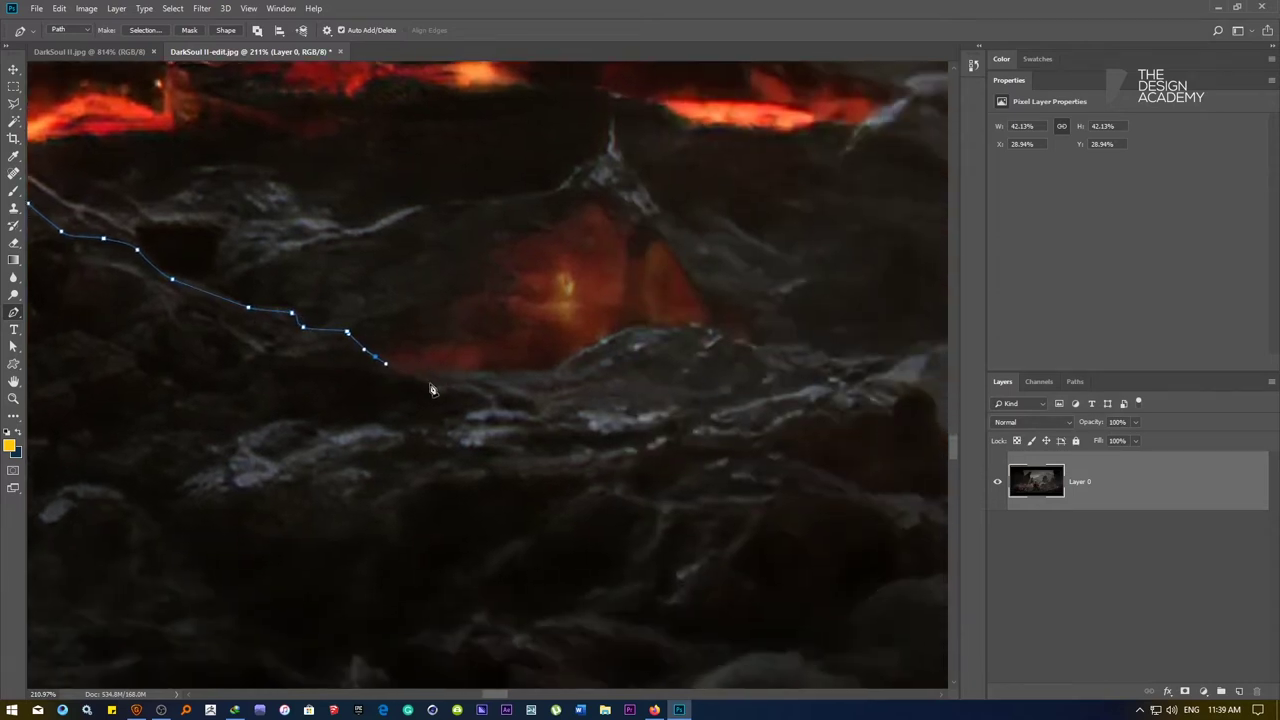
# Continue the path along the rock edge just below the glowing red patch
pyautogui.click(400, 375)
pyautogui.click(420, 380)
pyautogui.click(431, 388)
pyautogui.click(457, 387)
pyautogui.click(470, 387)
pyautogui.click(488, 398)
pyautogui.scroll(-5, 522, 416)
pyautogui.scroll(3, 643, 450)
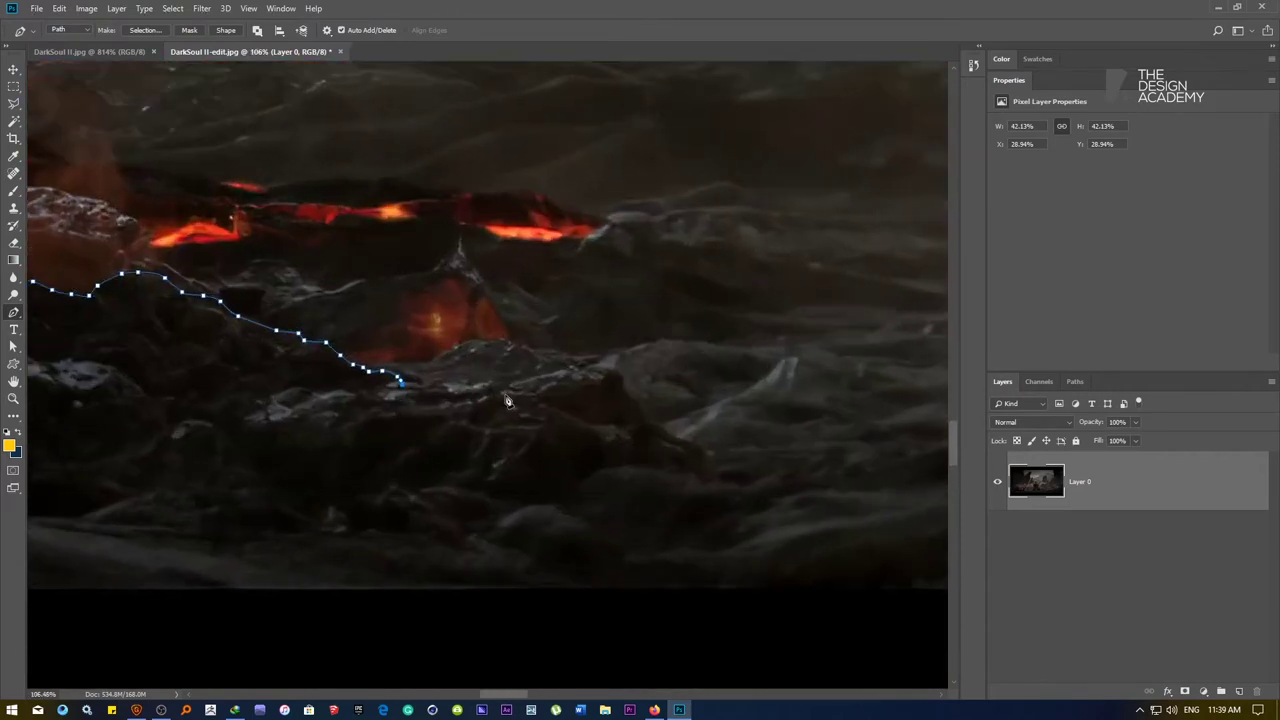
# Trace the path across the pale-edged rocks and down the slope at their right end
pyautogui.click(472, 386)
pyautogui.click(486, 386)
pyautogui.click(500, 385)
pyautogui.click(512, 385)
pyautogui.click(522, 385)
pyautogui.click(584, 370)
pyautogui.click(595, 371)
pyautogui.click(619, 378)
pyautogui.click(636, 411)
pyautogui.click(645, 422)
pyautogui.click(655, 428)
pyautogui.click(666, 434)
pyautogui.click(716, 472)
pyautogui.scroll(-3, 674, 436)
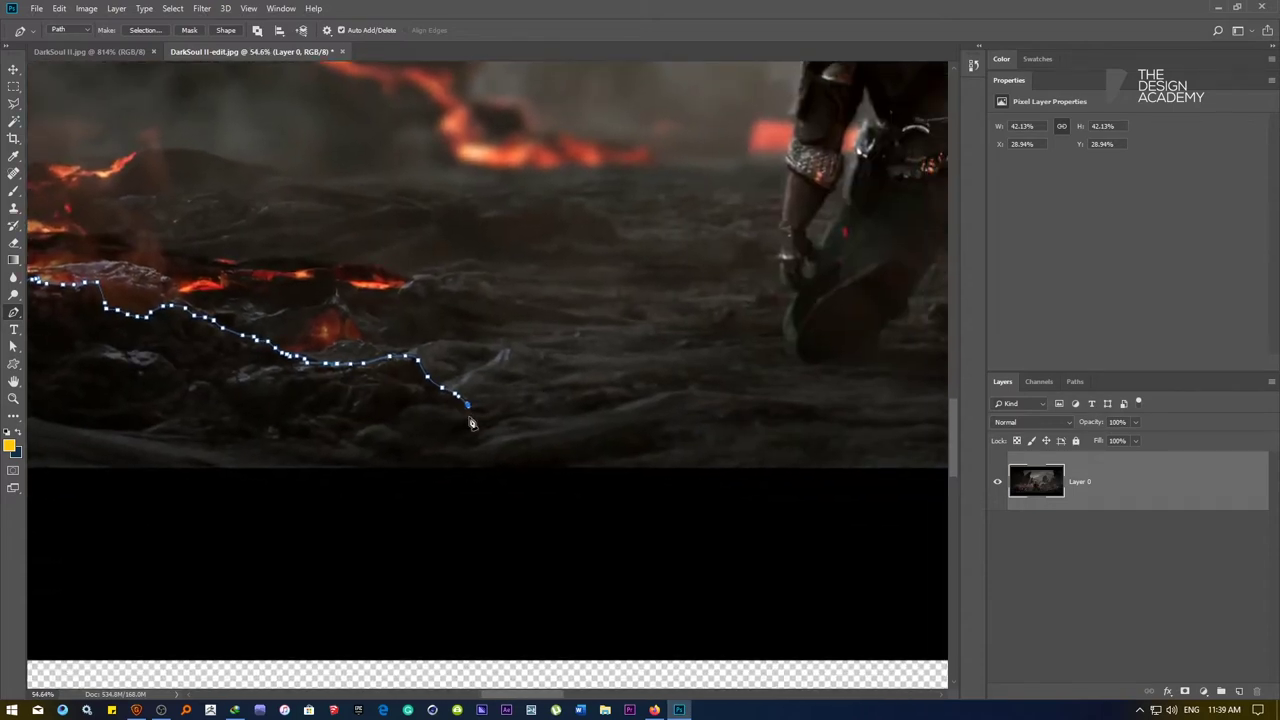
# Take the path down to the picture's lower edge, back along it past the left border, and close it at the starting point
pyautogui.click(499, 416)
pyautogui.click(548, 440)
pyautogui.click(581, 449)
pyautogui.click(594, 468)
pyautogui.click(616, 475)
pyautogui.moveTo(538, 483); pyautogui.dragTo(731, 486)
pyautogui.moveTo(246, 486); pyautogui.dragTo(512, 467)
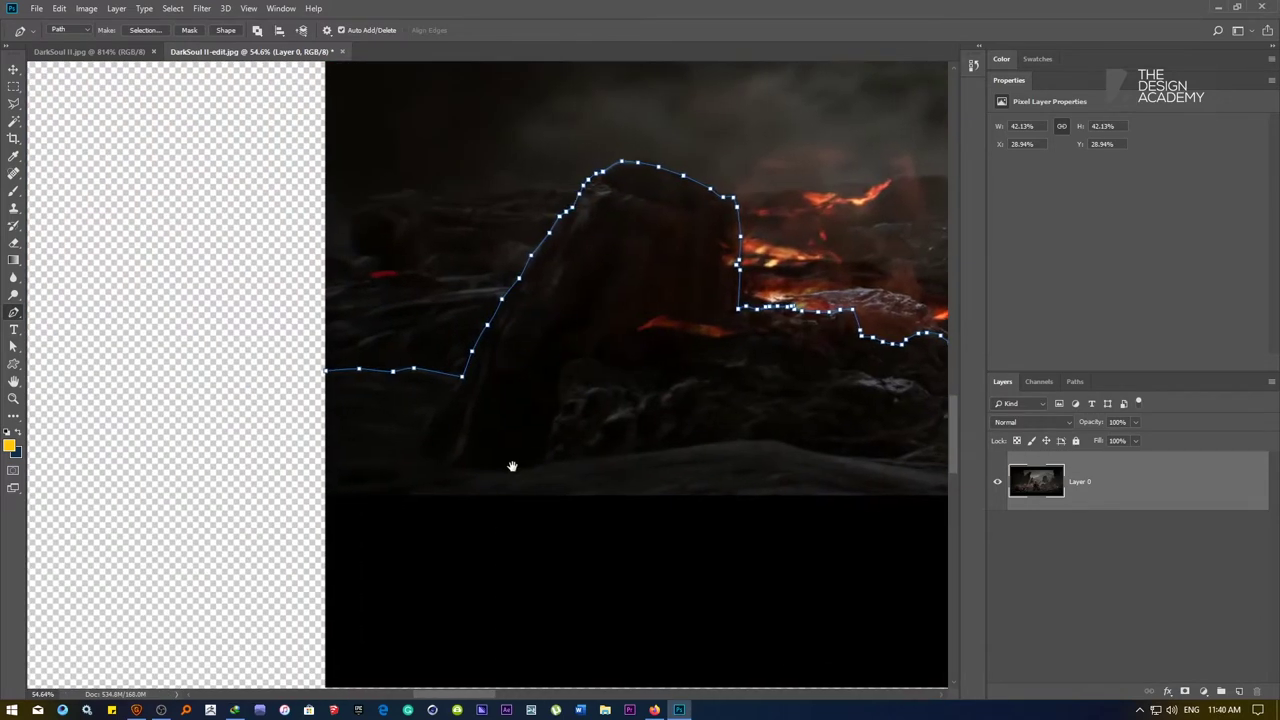
pyautogui.click(303, 494)
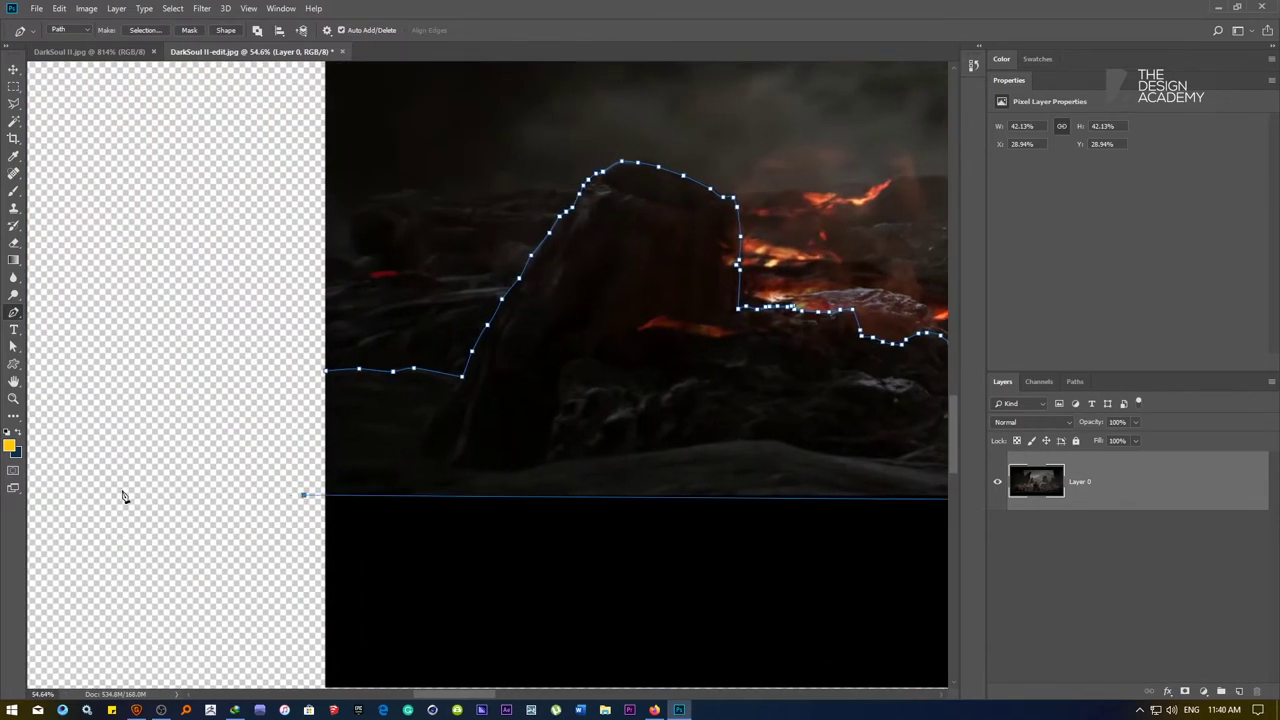
pyautogui.click(326, 372)
# Turn the closed path into a vector mask on Layer 0, isolating the foreground rocks
pyautogui.click(152, 31)
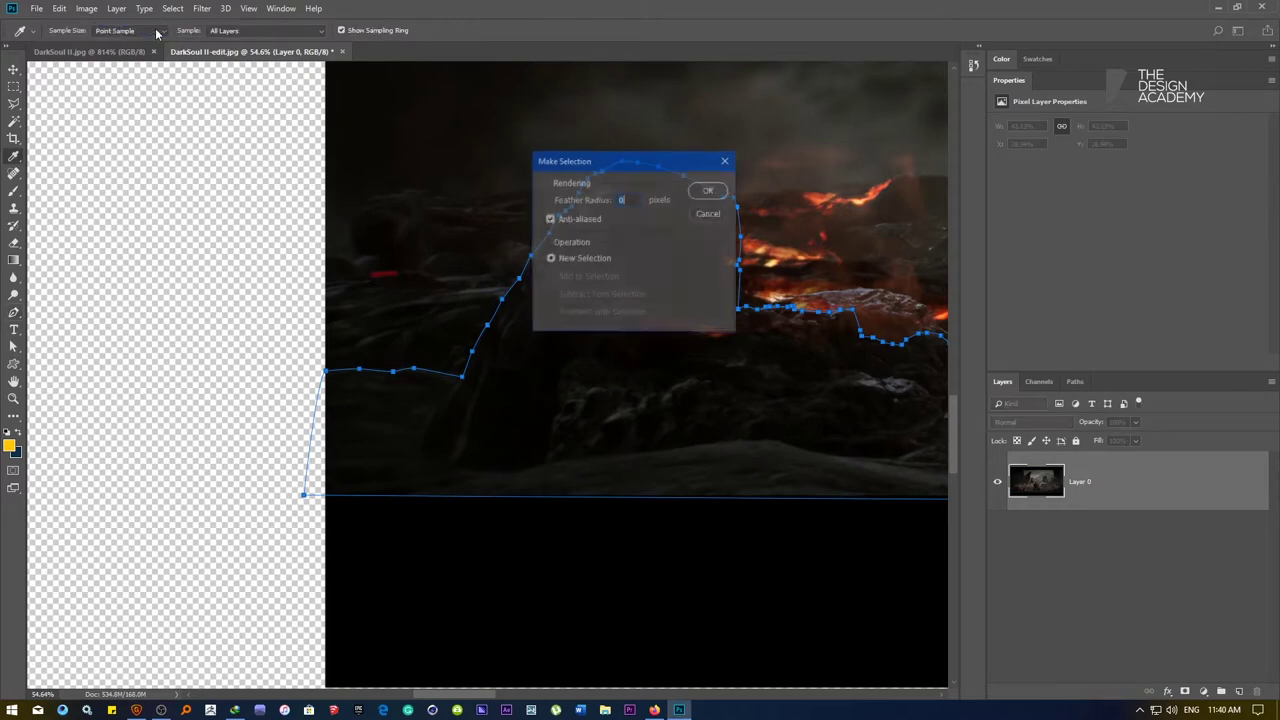
pyautogui.click(708, 213)
pyautogui.hscroll(3, 694, 251)
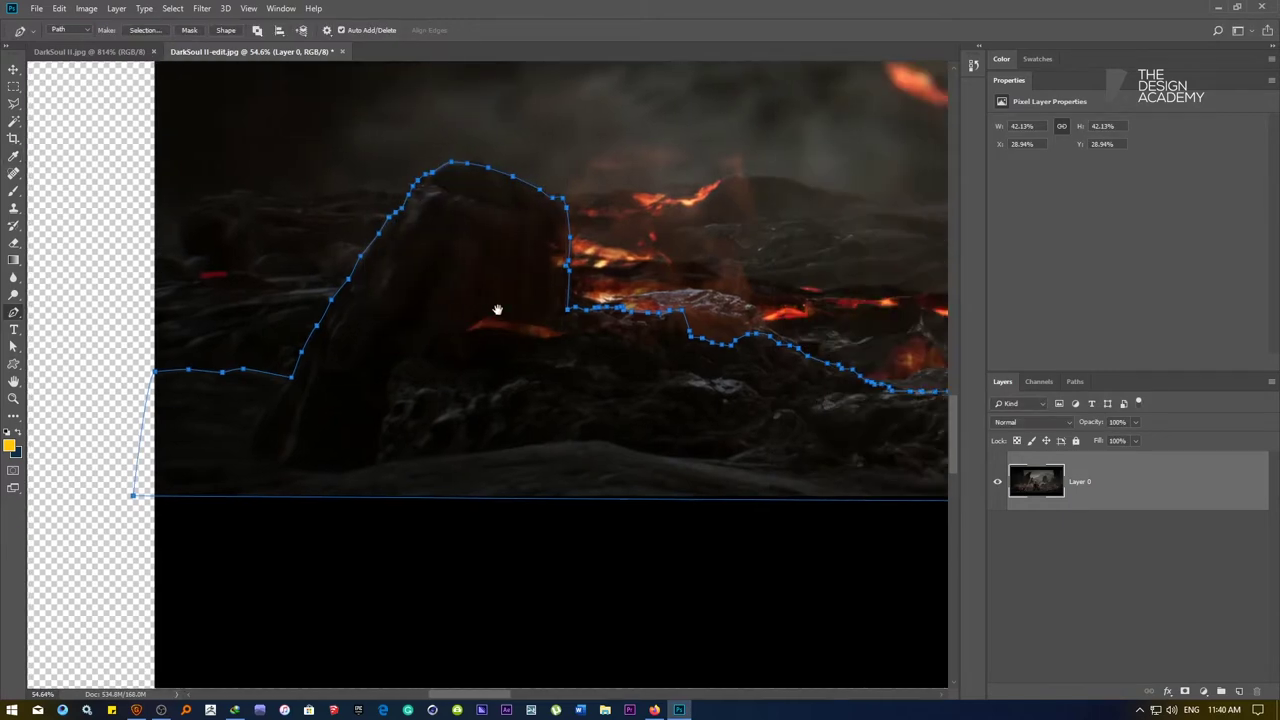
pyautogui.click(191, 30)
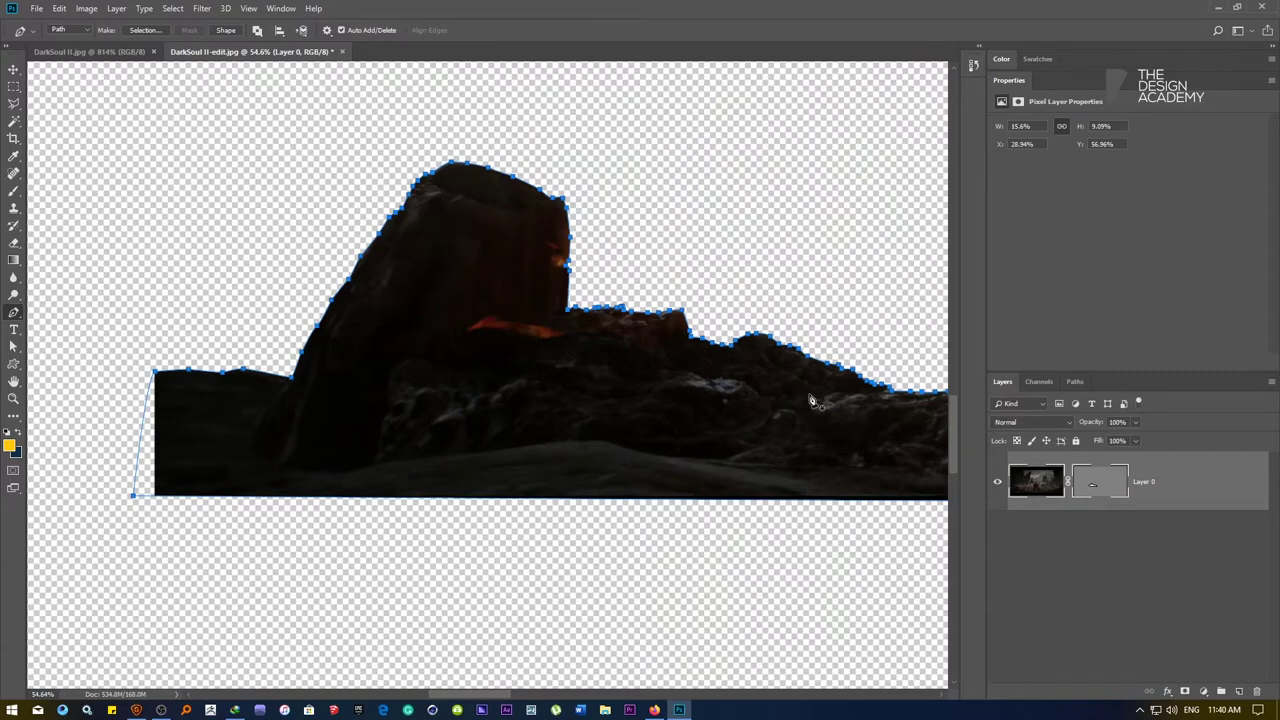
# Duplicate the masked layer and delete the vector mask from the original Layer 0
pyautogui.hotkey('ctrl', 'j')
pyautogui.rightClick(1106, 538)
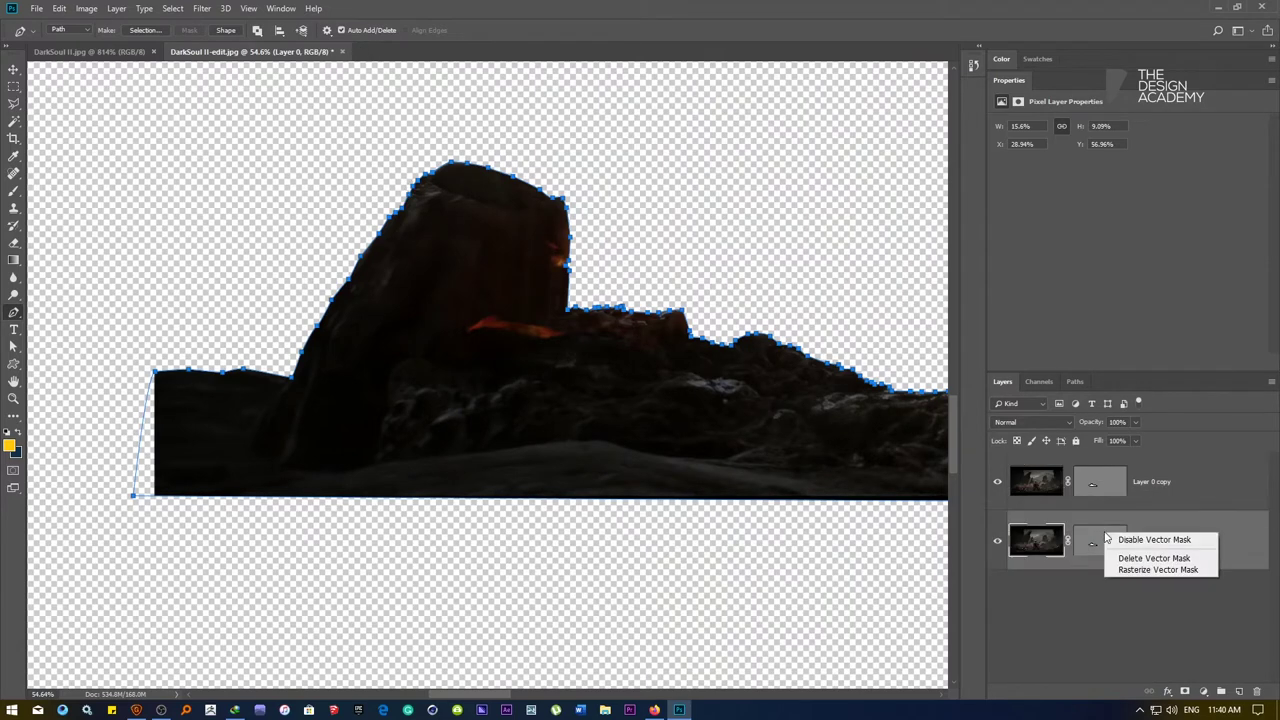
pyautogui.click(1116, 558)
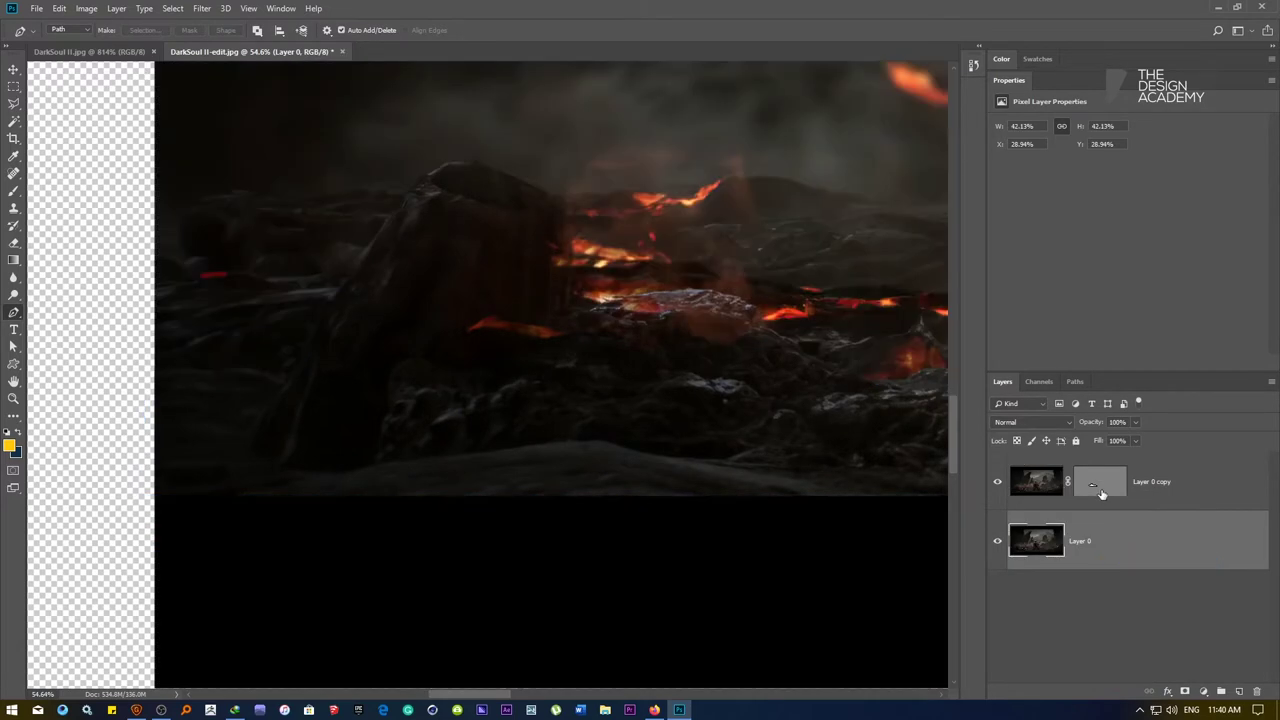
# Copy the area inside the vector mask of Layer 0 copy to a new layer, and delete the masked copy
pyautogui.click(1147, 493)
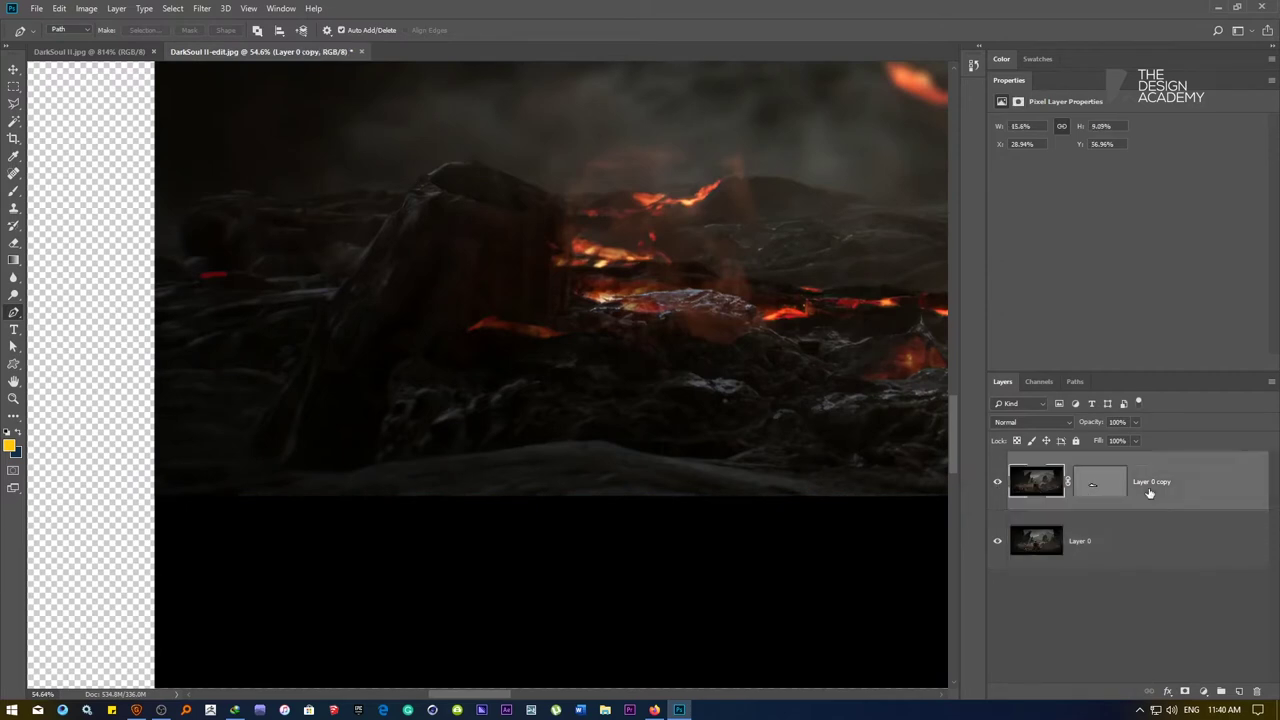
pyautogui.keyDown('ctrl'); pyautogui.click(1102, 488); pyautogui.keyUp('ctrl')
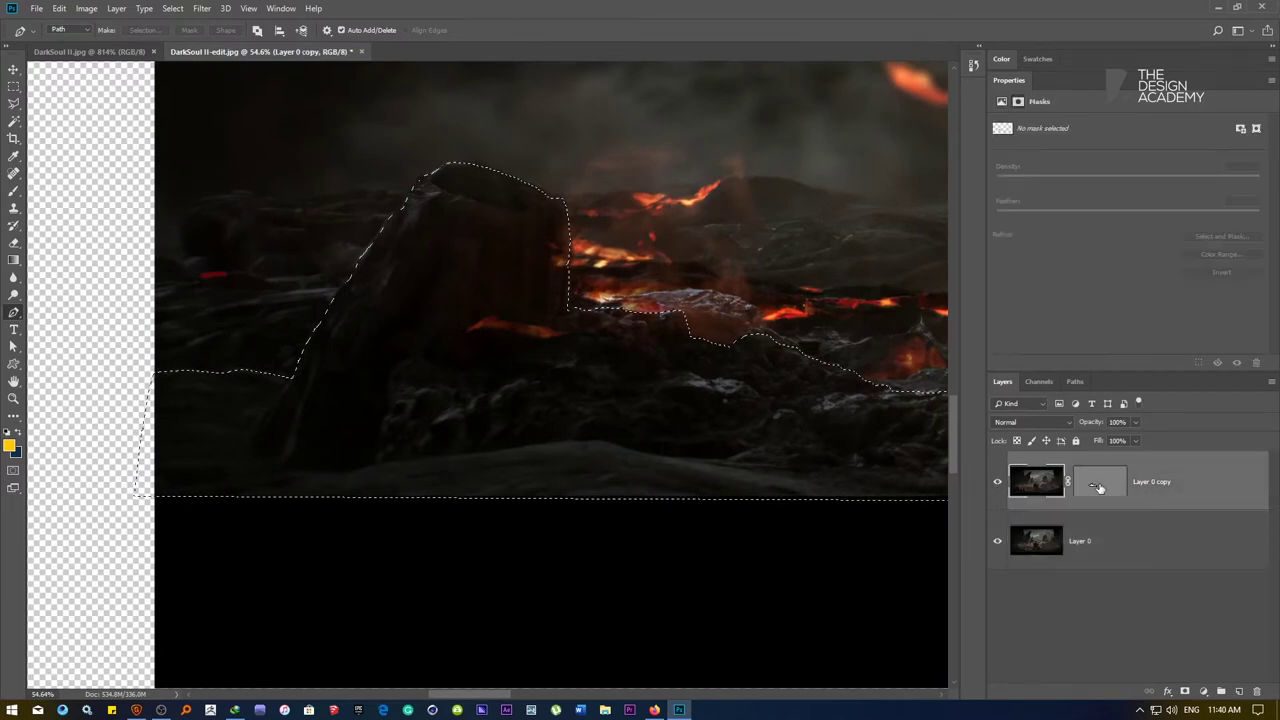
pyautogui.hotkey('ctrl', 'j')
pyautogui.click(1148, 541)
pyautogui.press('Delete')
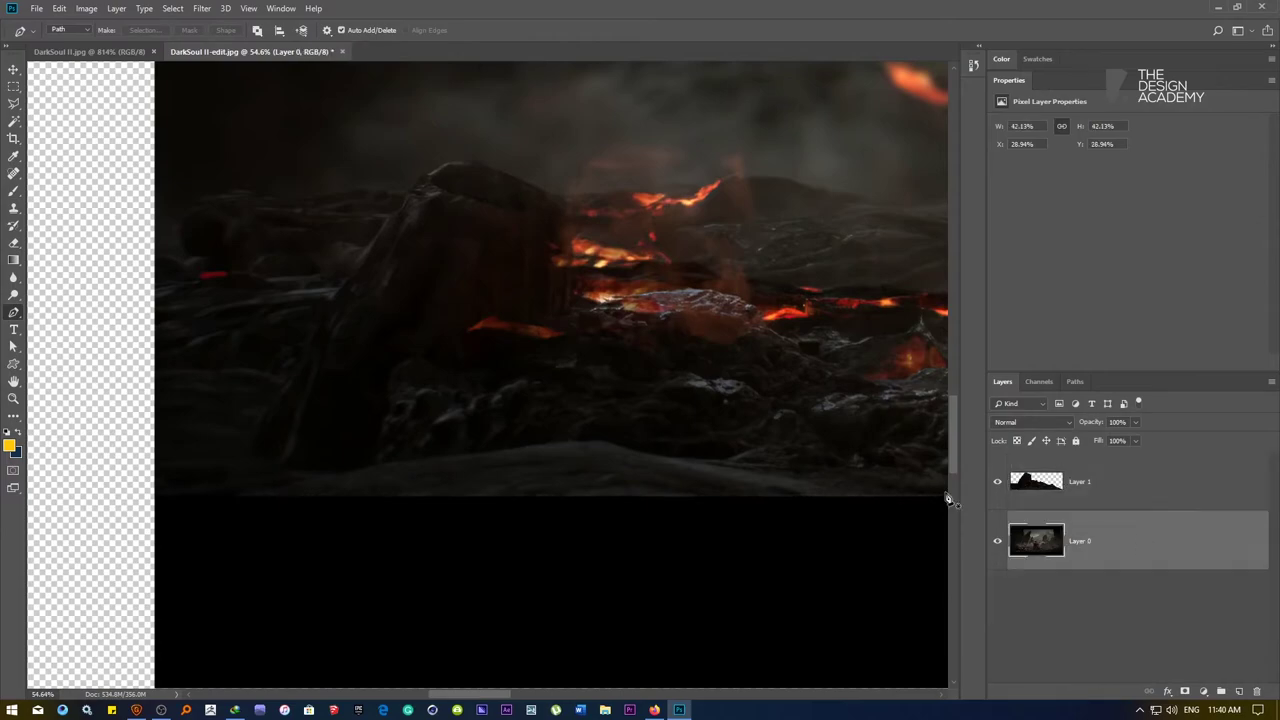
# Hide Layer 0 to inspect the cut-out foreground rocks on their own, and show it again
pyautogui.click(997, 543)
pyautogui.scroll(-5, 595, 356)
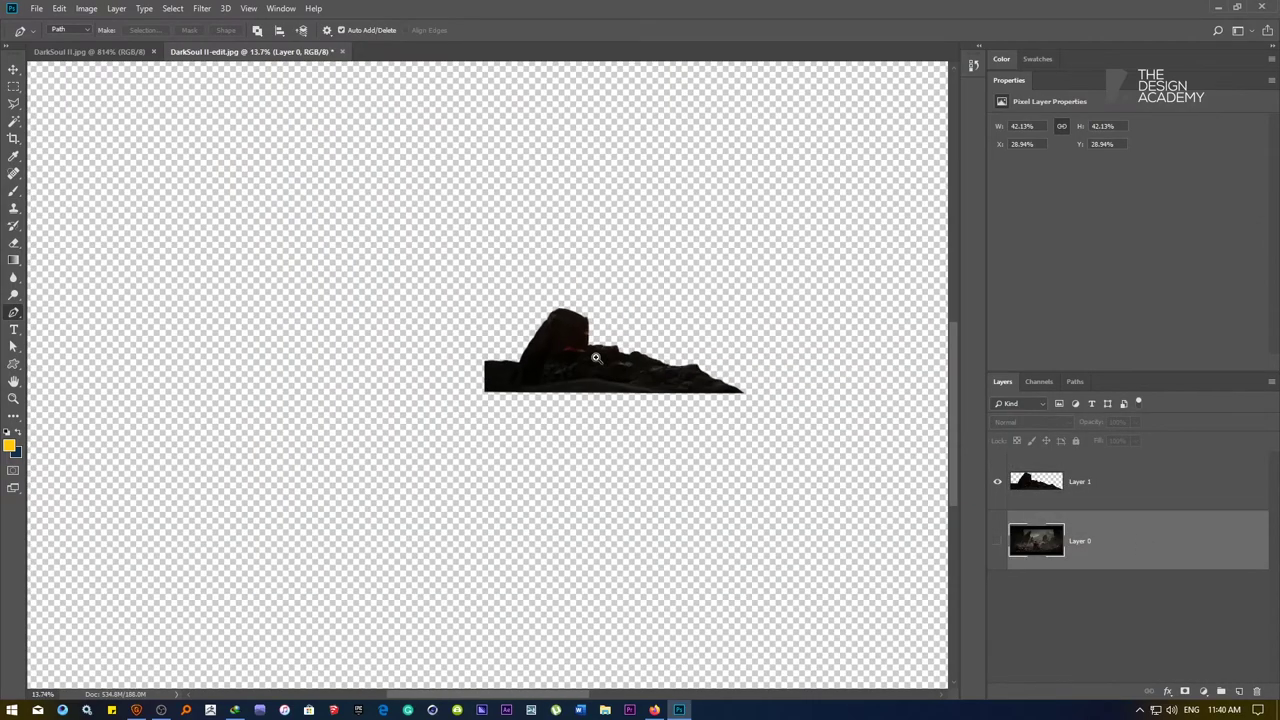
pyautogui.moveTo(595, 356); pyautogui.dragTo(434, 361)
pyautogui.scroll(3, 409, 362)
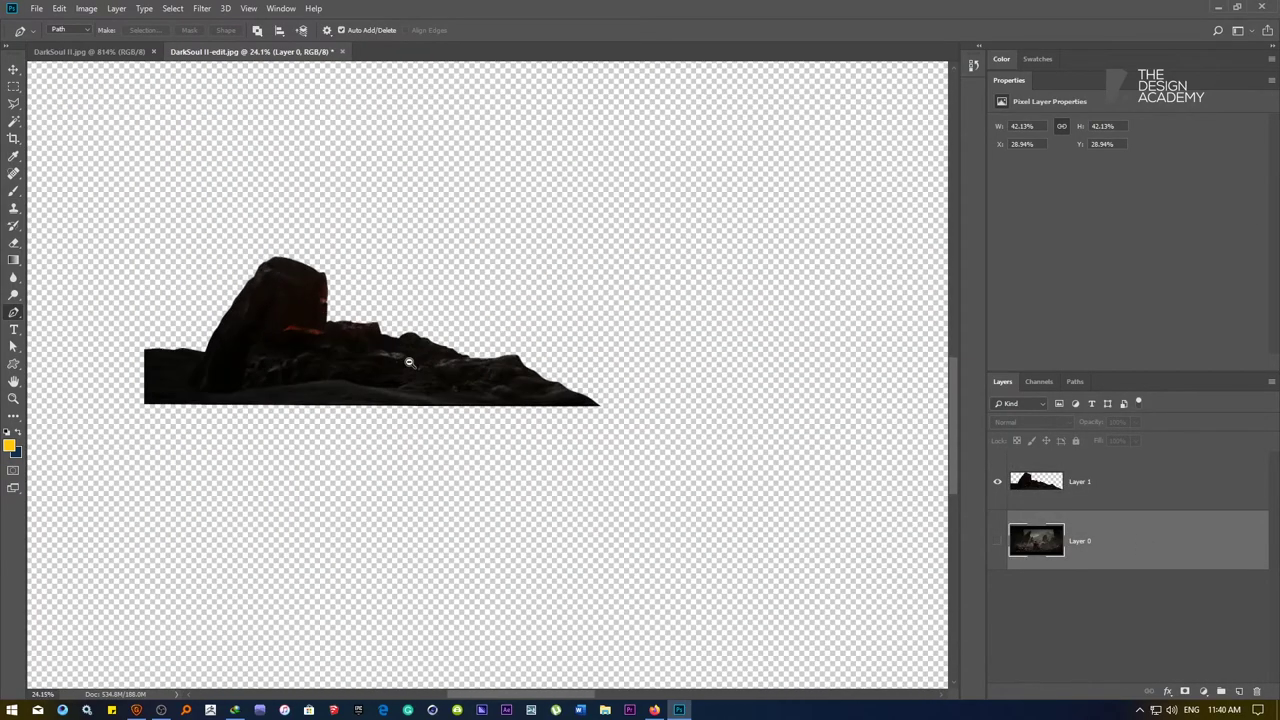
pyautogui.click(997, 541)
# Hide Layer 1 and start a new Pen path on Layer 0 near the picture's lower edge below the knight, leading up under the fallen shaft
pyautogui.press('v')
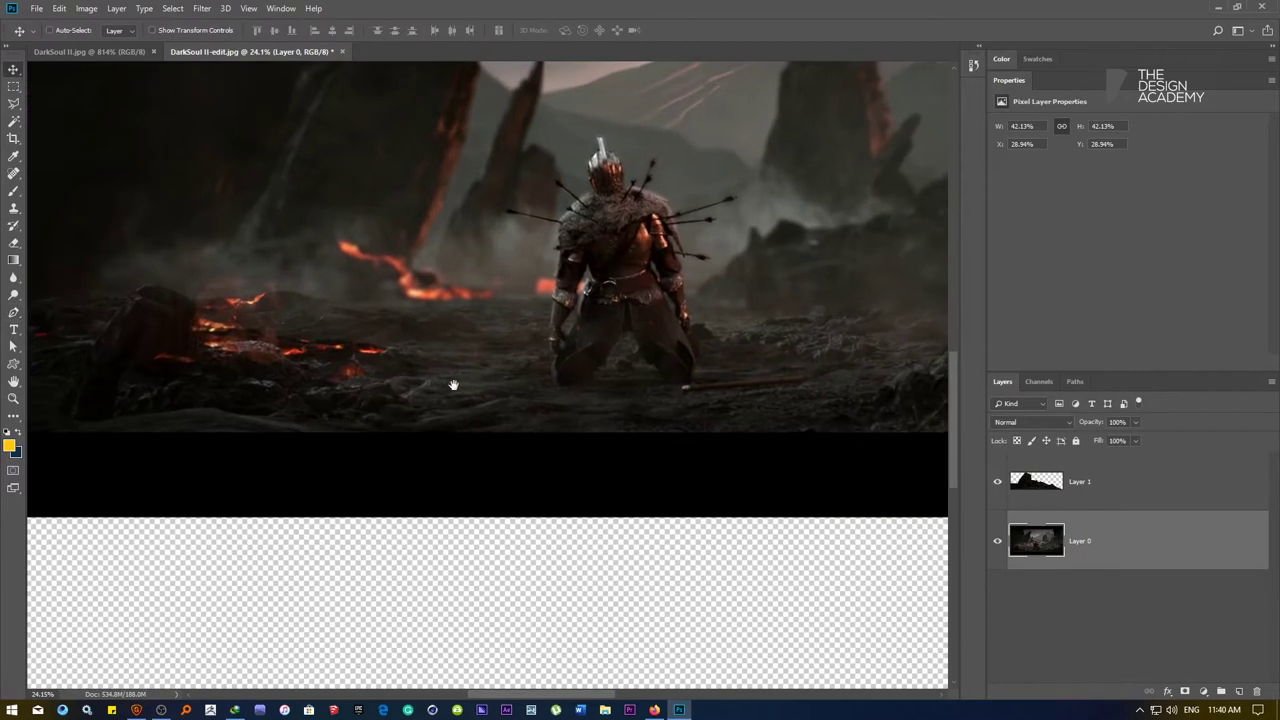
pyautogui.hscroll(5, 453, 385)
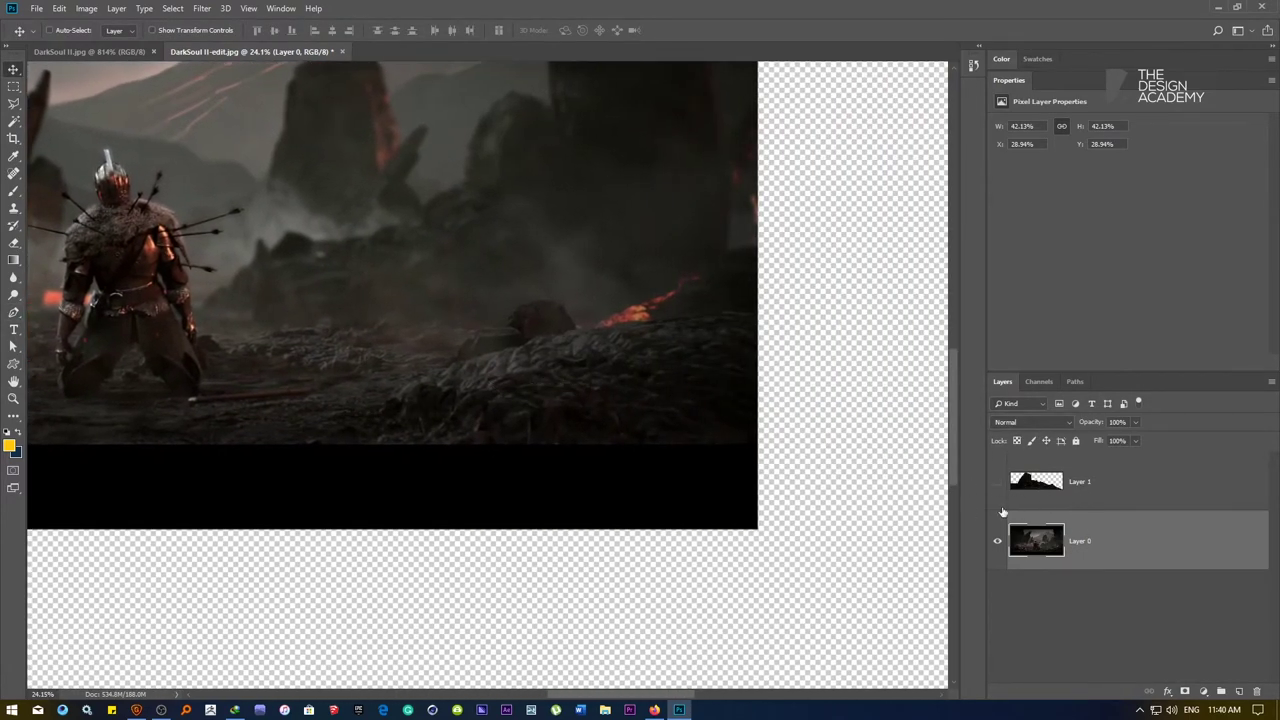
pyautogui.moveTo(135, 419); pyautogui.dragTo(254, 409)
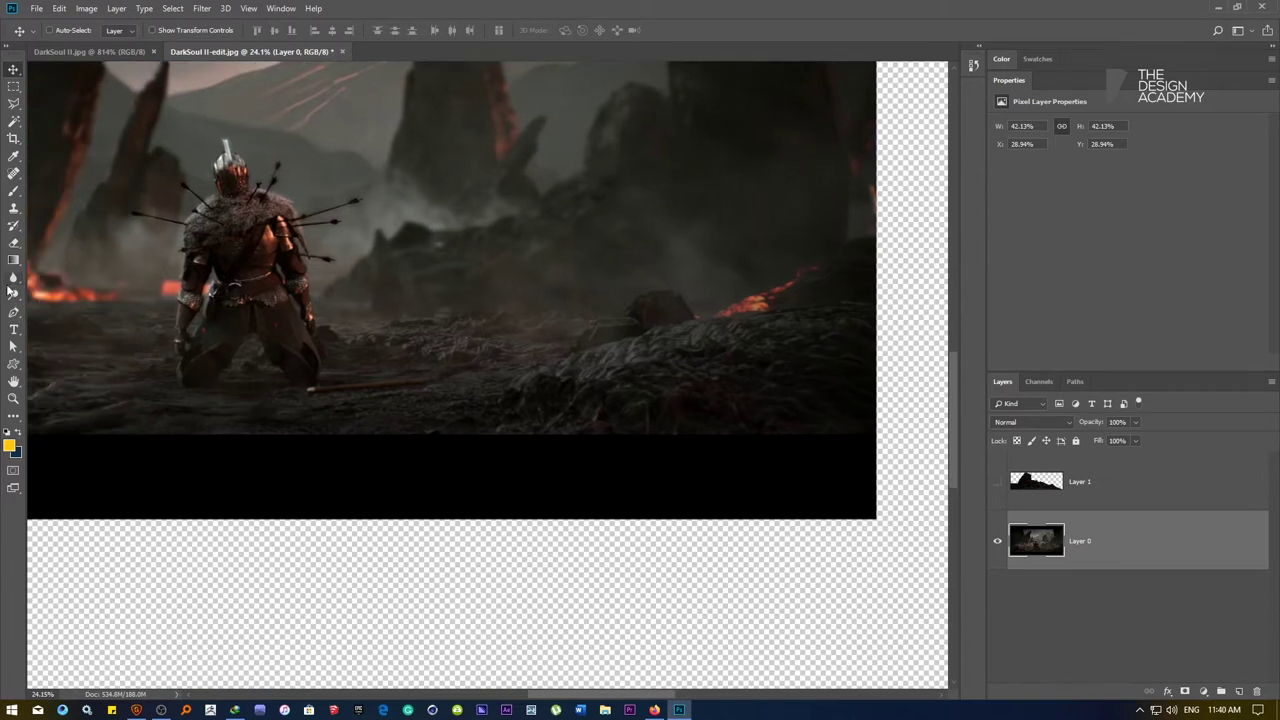
pyautogui.click(13, 312)
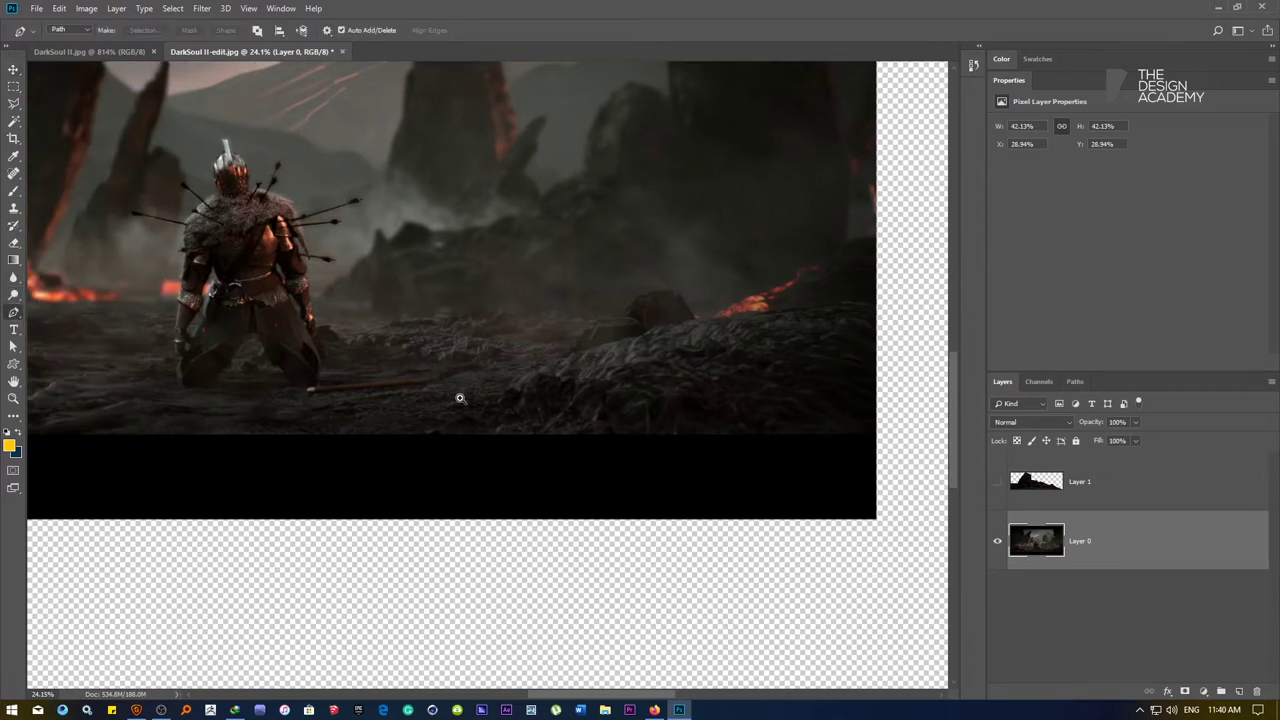
pyautogui.moveTo(460, 398); pyautogui.dragTo(306, 439)
pyautogui.moveTo(229, 424); pyautogui.dragTo(517, 437)
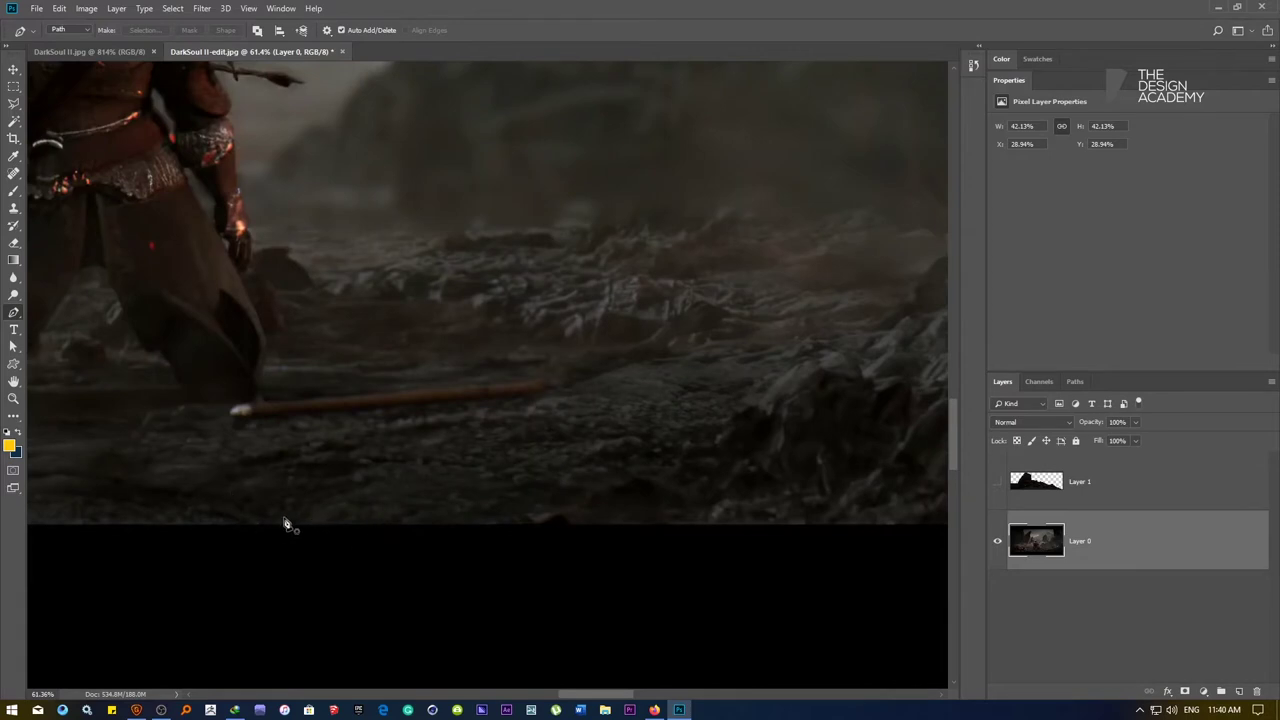
pyautogui.moveTo(226, 497); pyautogui.dragTo(500, 503)
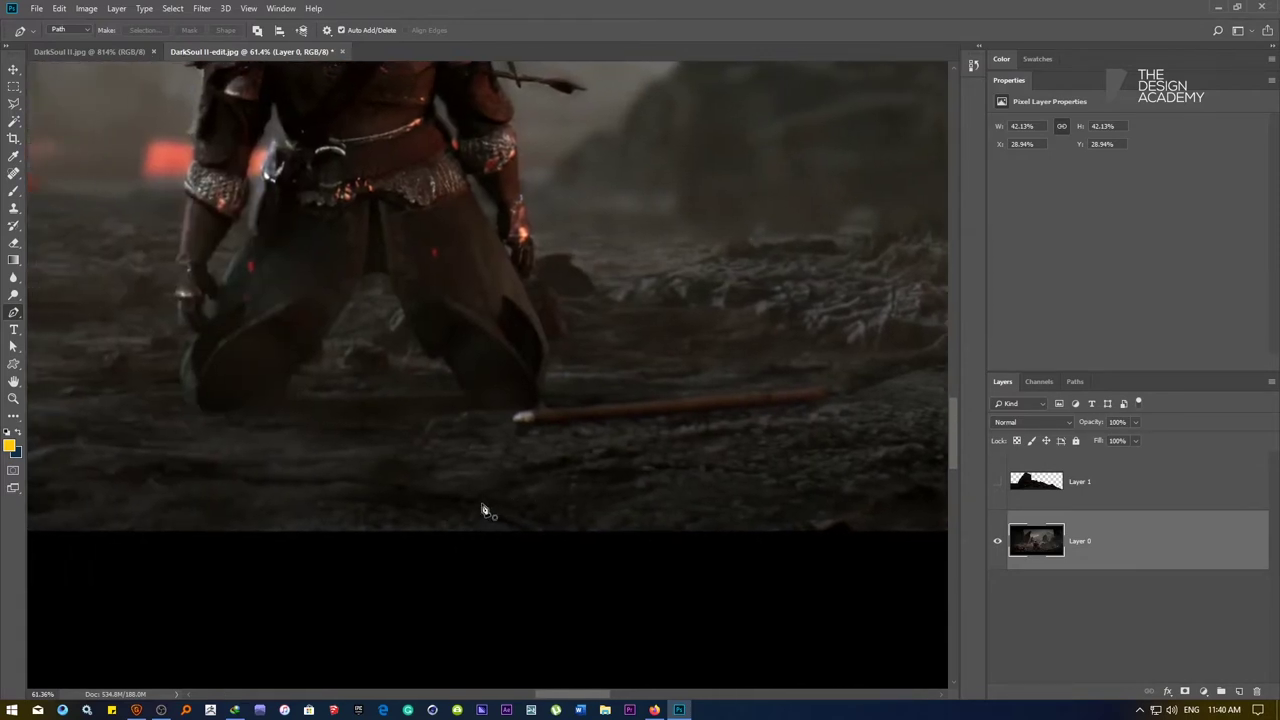
pyautogui.click(470, 500)
pyautogui.moveTo(565, 463); pyautogui.dragTo(658, 447)
pyautogui.moveTo(757, 440); pyautogui.dragTo(548, 449)
pyautogui.hotkey('ctrl', 'z')
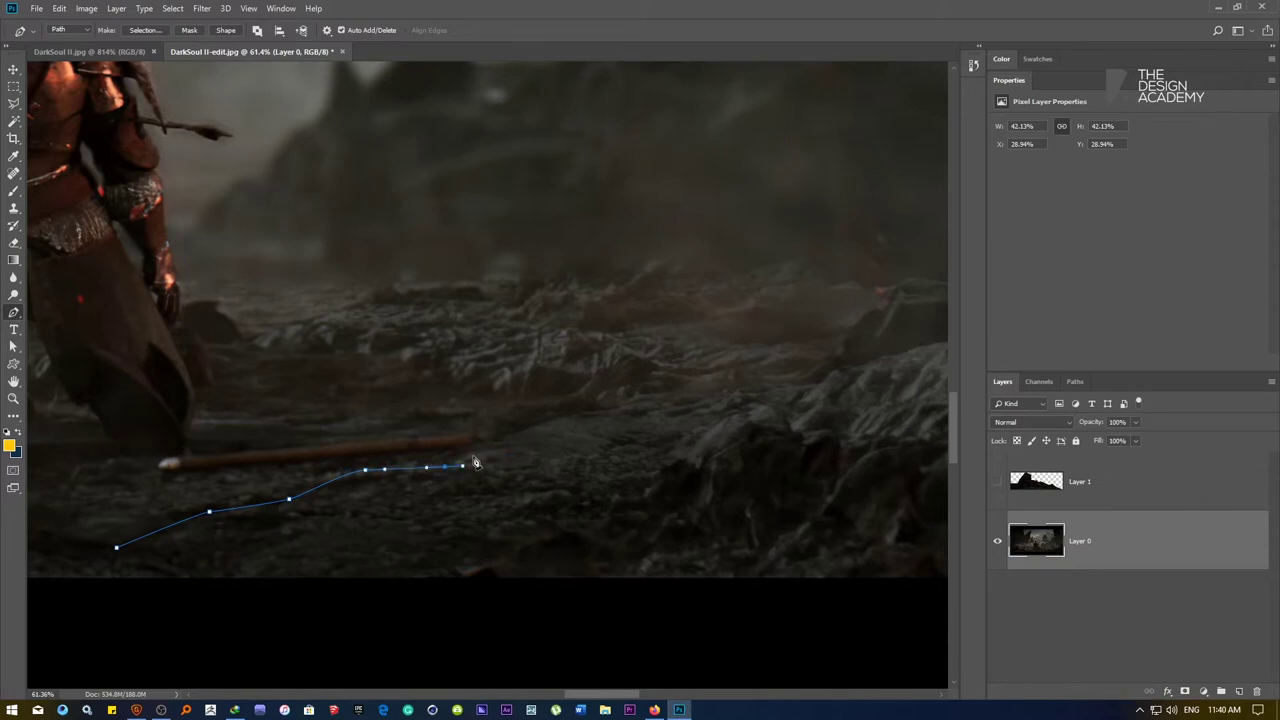
# Adjust the last anchor and continue the path around the end of the fallen shaft and up the rocky slope beside it
pyautogui.keyDown('ctrl'); pyautogui.click(474, 464); pyautogui.keyUp('ctrl')
pyautogui.keyDown('ctrl'); pyautogui.click(436, 466); pyautogui.keyUp('ctrl')
pyautogui.moveTo(422, 446); pyautogui.dragTo(488, 411)
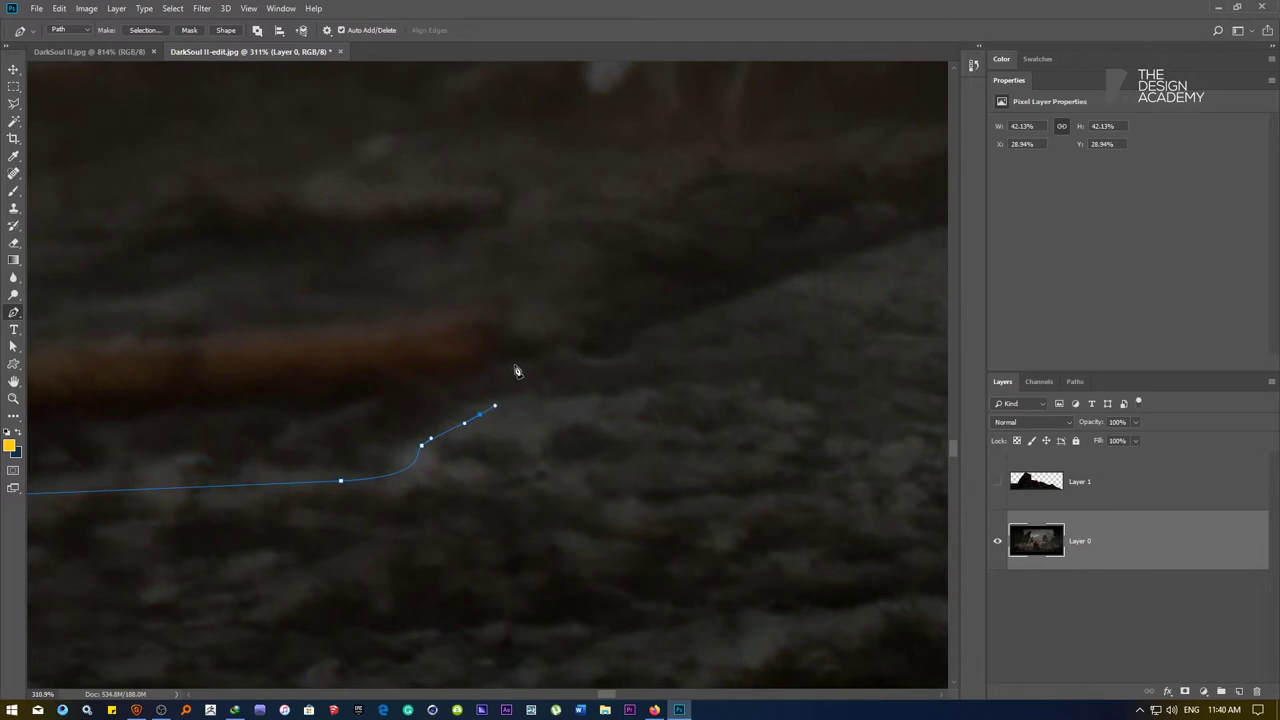
pyautogui.moveTo(523, 362); pyautogui.dragTo(291, 420)
pyautogui.scroll(-6, 594, 369)
pyautogui.moveTo(451, 405)
pyautogui.mouseDown()
pyautogui.moveTo(237, 406)
pyautogui.moveTo(444, 400)
pyautogui.mouseUp()
pyautogui.scroll(2, 237, 406)
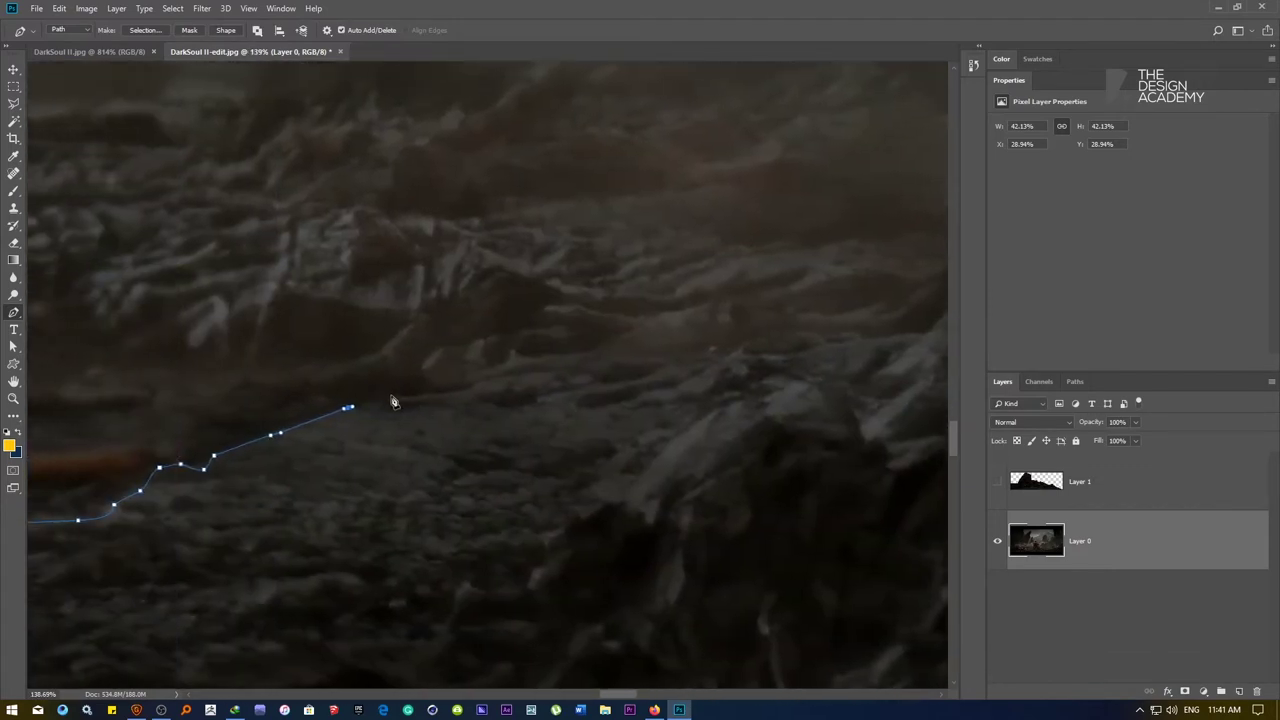
# Extend the path with closely spaced anchors along the low ground ridge to the right of the fallen shaft
pyautogui.click(393, 396)
pyautogui.moveTo(418, 398); pyautogui.dragTo(431, 396)
pyautogui.click(467, 390)
pyautogui.click(491, 379)
pyautogui.click(509, 377)
pyautogui.click(535, 374)
pyautogui.moveTo(546, 374); pyautogui.dragTo(514, 420)
# Trace the path through the dip in the ridge and up over its next small bump
pyautogui.scroll(5, 572, 381)
pyautogui.scroll(-3, 582, 396)
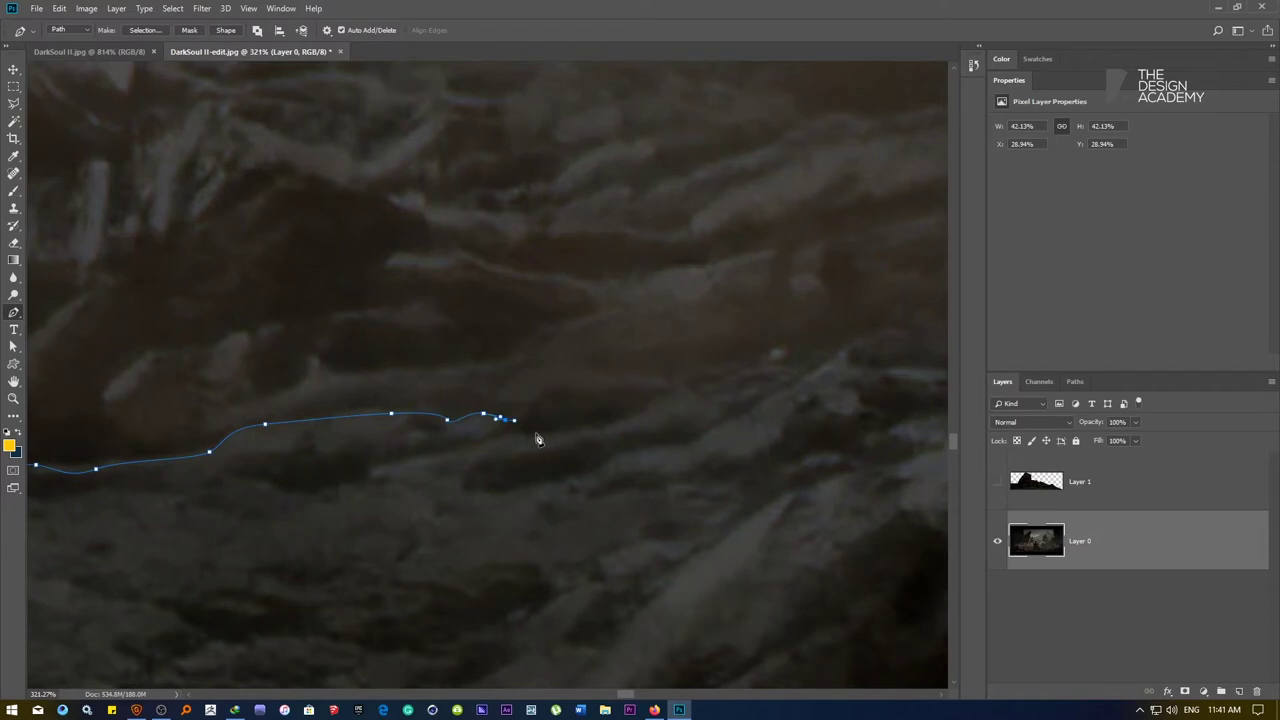
pyautogui.click(520, 433)
pyautogui.click(556, 432)
pyautogui.click(578, 430)
pyautogui.moveTo(599, 428); pyautogui.dragTo(610, 422)
pyautogui.click(648, 409)
pyautogui.moveTo(690, 392); pyautogui.dragTo(242, 435)
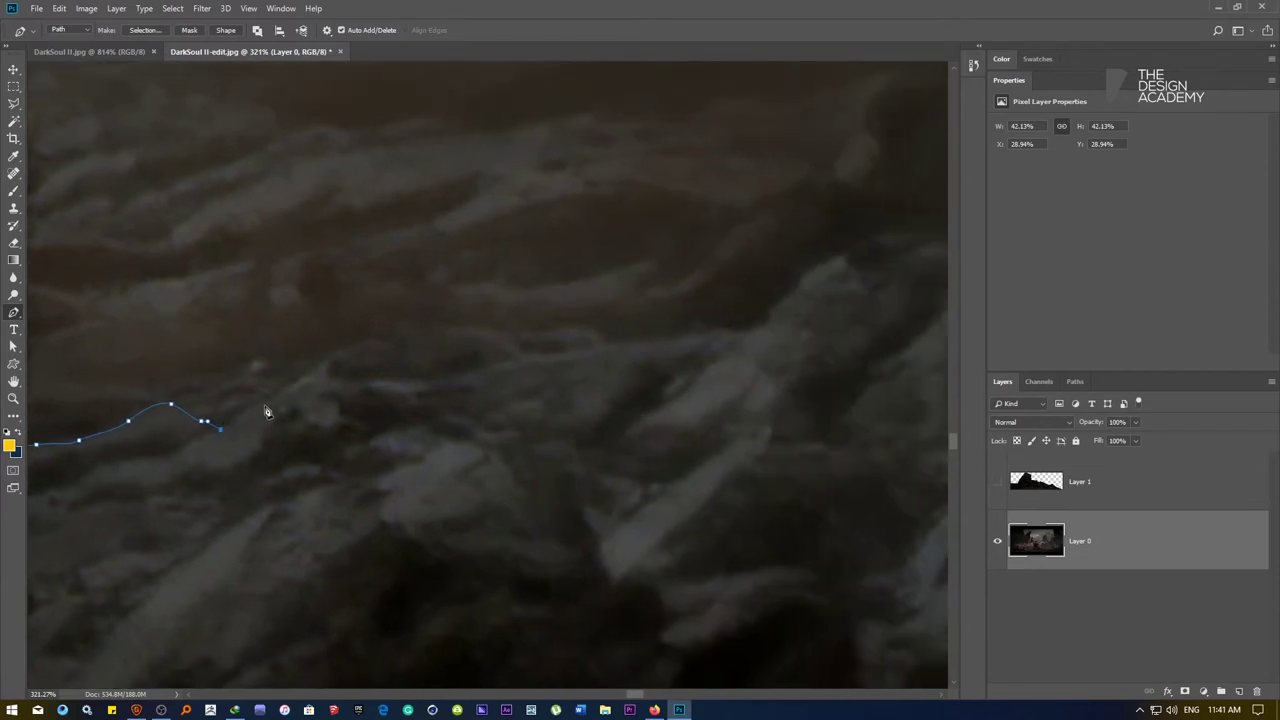
# Follow the ridge's uneven crest over the next two bumps, redoing the last anchor so its curve fits the rock edge
pyautogui.click(263, 406)
pyautogui.moveTo(311, 374); pyautogui.dragTo(374, 346)
pyautogui.click(415, 360)
pyautogui.moveTo(460, 333); pyautogui.dragTo(542, 338)
pyautogui.click(515, 349)
pyautogui.hotkey('ctrl', 'z')
pyautogui.keyDown('ctrl'); pyautogui.click(523, 344); pyautogui.keyUp('ctrl')
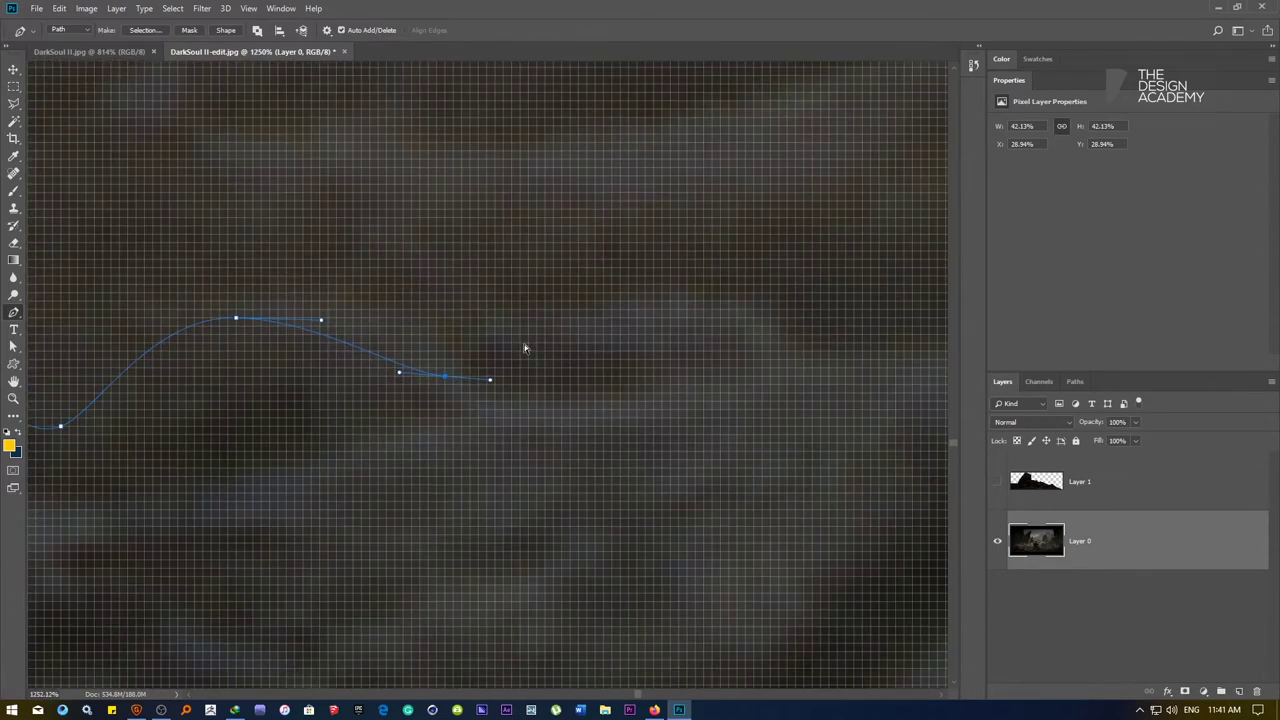
pyautogui.hotkey('ctrl', 'h')
pyautogui.moveTo(488, 337); pyautogui.dragTo(512, 338)
pyautogui.hotkey('ctrl', 'h')
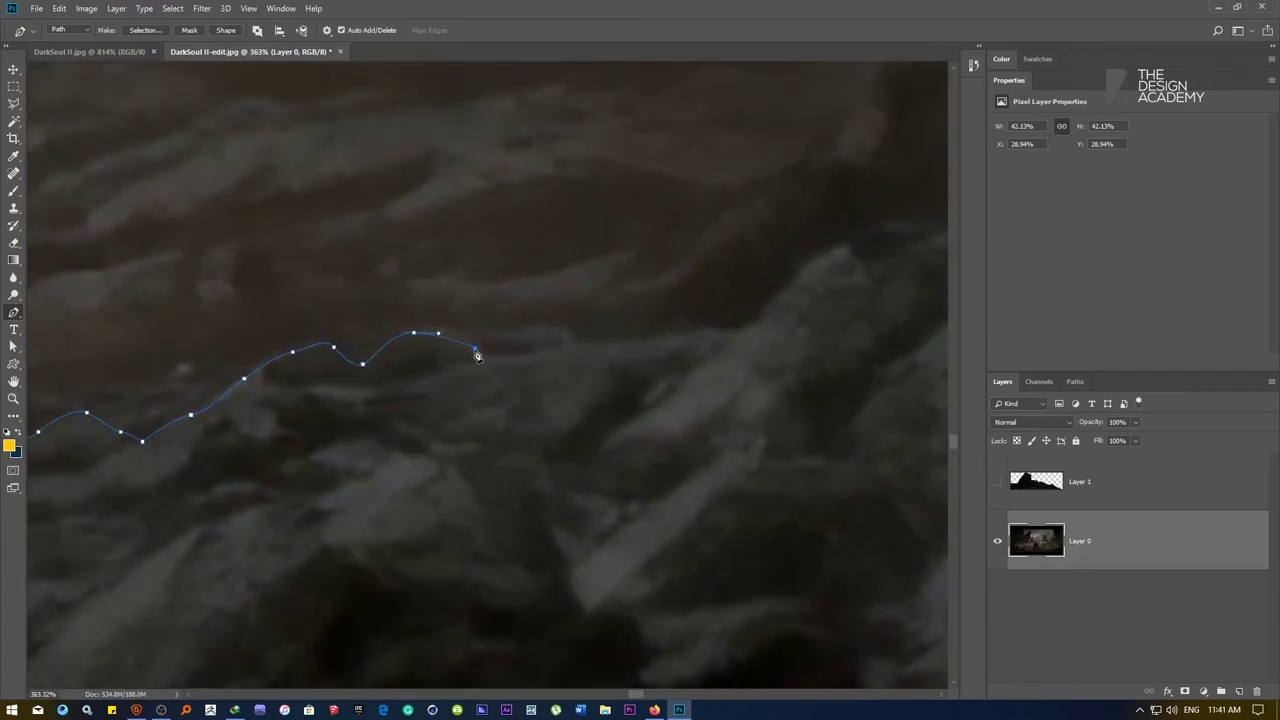
# Carry the path along the flat crest and up the steeper pale rock, undoing misplaced anchors
pyautogui.hotkey('ctrl', 'z')
pyautogui.click(490, 330)
pyautogui.click(542, 329)
pyautogui.click(575, 343)
pyautogui.moveTo(607, 345); pyautogui.dragTo(334, 394)
pyautogui.click(331, 379)
pyautogui.click(351, 363)
pyautogui.moveTo(397, 354); pyautogui.dragTo(630, 297)
pyautogui.hotkey('ctrl', 'z')
pyautogui.hotkey('ctrl', 'z')
pyautogui.hotkey('ctrl', 'alt', 'z')
pyautogui.hotkey('ctrl', 'alt', 'z')
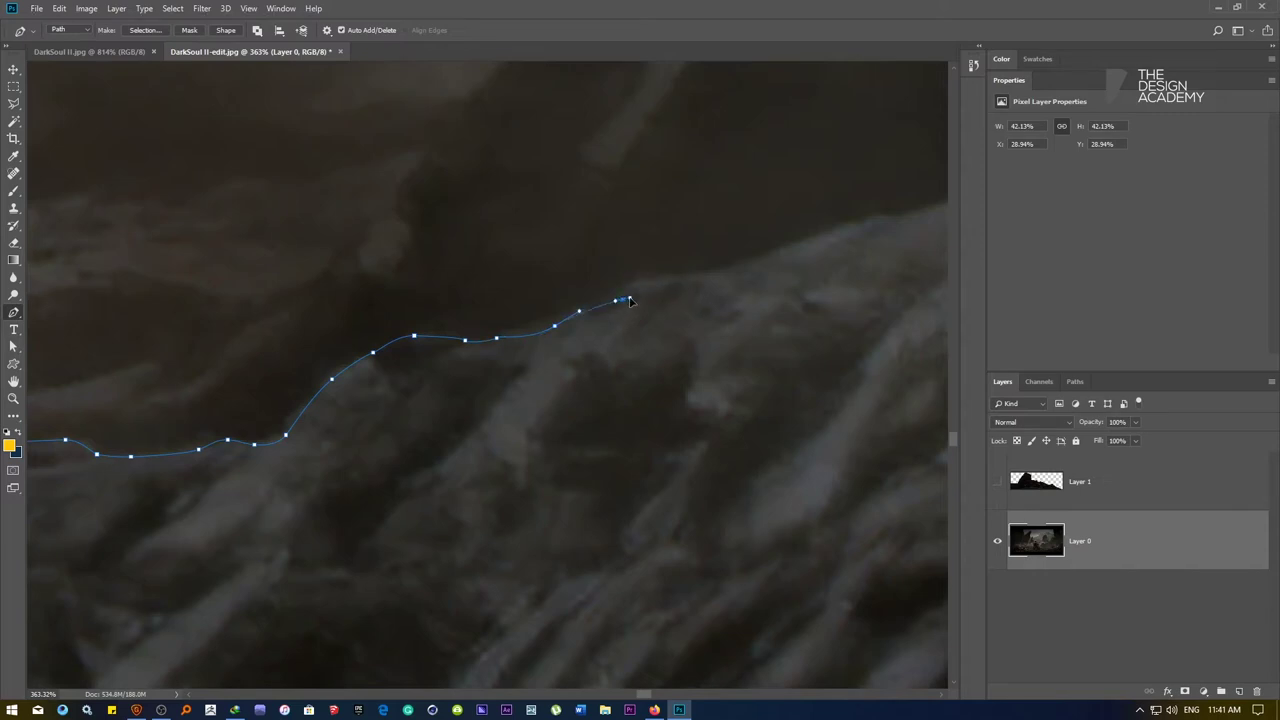
# Trace the small notch above the pale rock and continue onto the long slope of the right-hand mound
pyautogui.click(639, 278)
pyautogui.click(639, 277)
pyautogui.click(678, 280)
pyautogui.click(711, 277)
pyautogui.click(723, 272)
pyautogui.moveTo(749, 265); pyautogui.dragTo(265, 365)
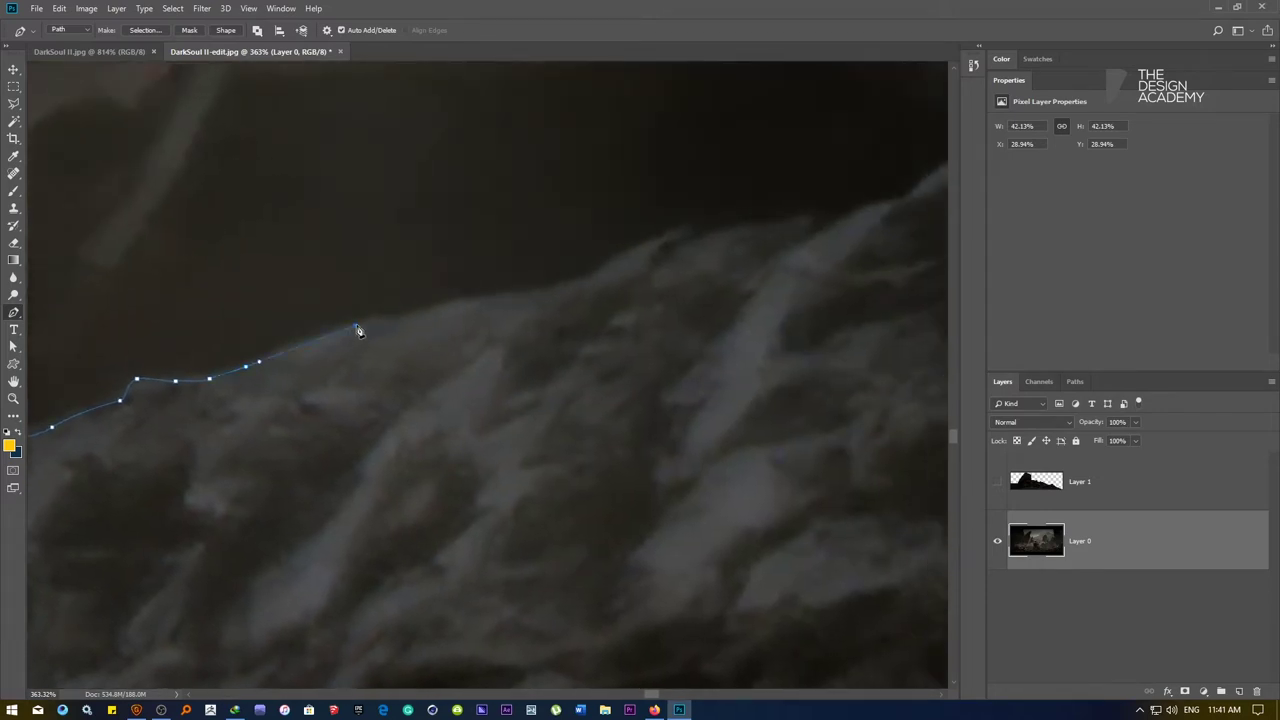
# Follow the mound's smooth upper edge with curved anchors up to the small peak and its notch
pyautogui.moveTo(355, 325); pyautogui.dragTo(386, 322)
pyautogui.click(451, 304)
pyautogui.moveTo(486, 299); pyautogui.dragTo(270, 352)
pyautogui.click(308, 339)
pyautogui.click(327, 347)
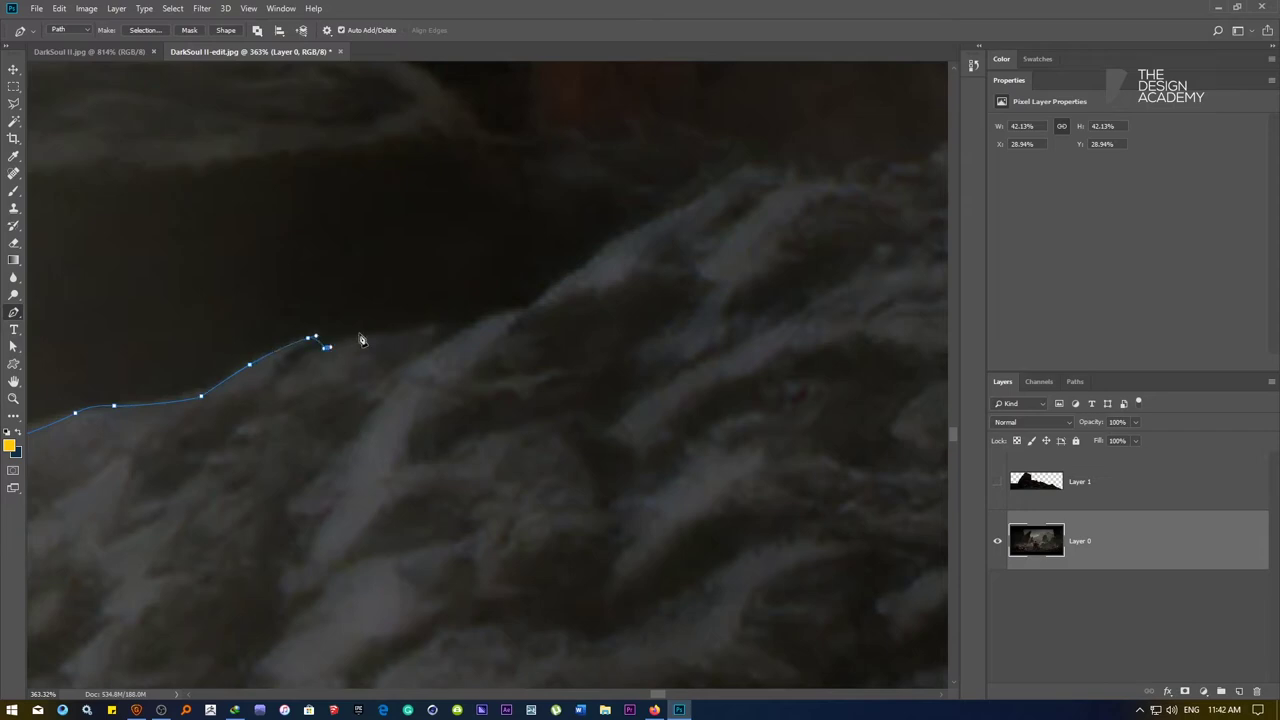
# Continue the path from the notch across the short ledge to the foot of the next steep rock edge
pyautogui.click(361, 332)
pyautogui.click(371, 332)
pyautogui.moveTo(414, 333); pyautogui.dragTo(481, 327)
pyautogui.click(444, 341)
pyautogui.moveTo(571, 286); pyautogui.dragTo(254, 413)
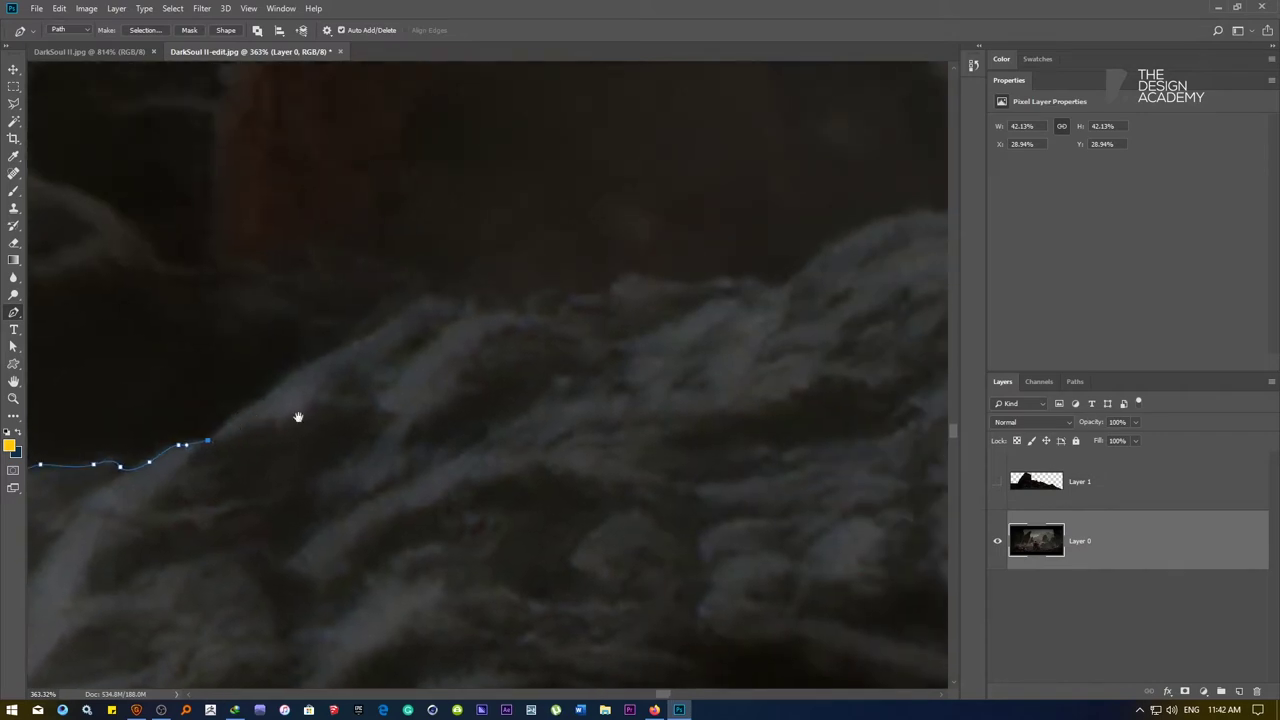
# Trace the path up the steep rock edge towards the crest below the dark background boulder
pyautogui.scroll(-5, 356, 438)
pyautogui.scroll(3, 363, 437)
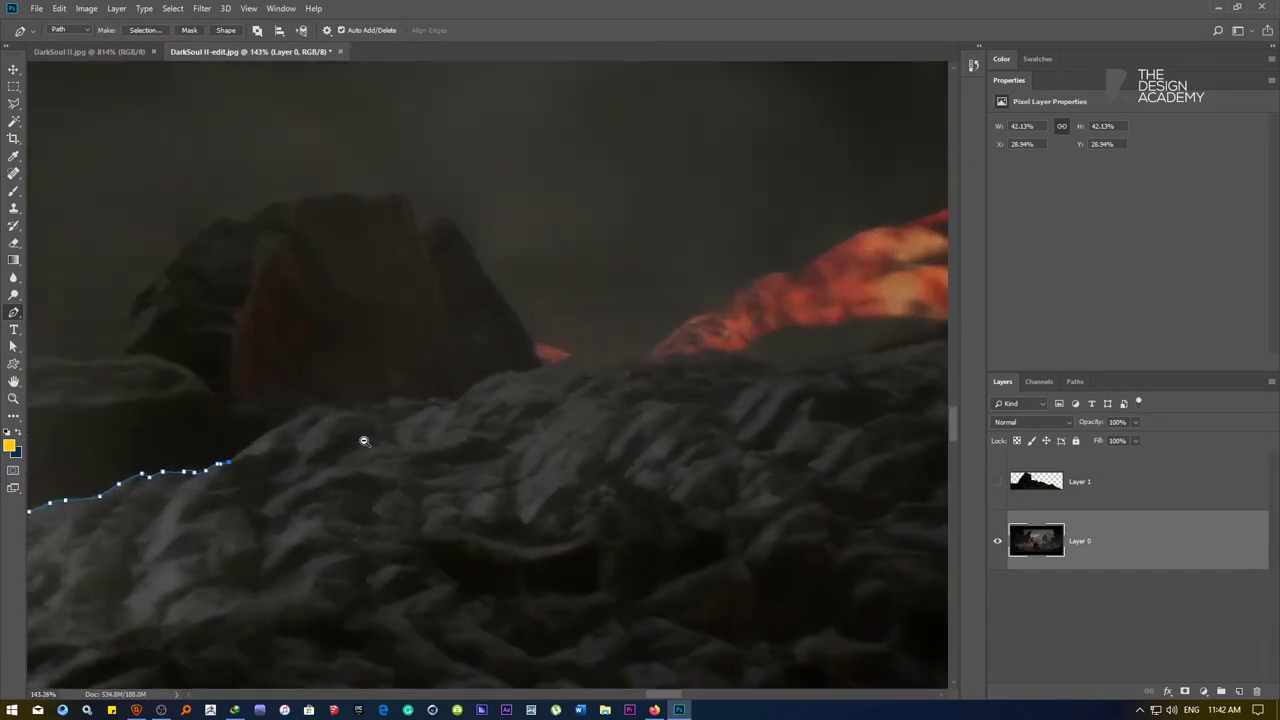
pyautogui.scroll(3, 248, 456)
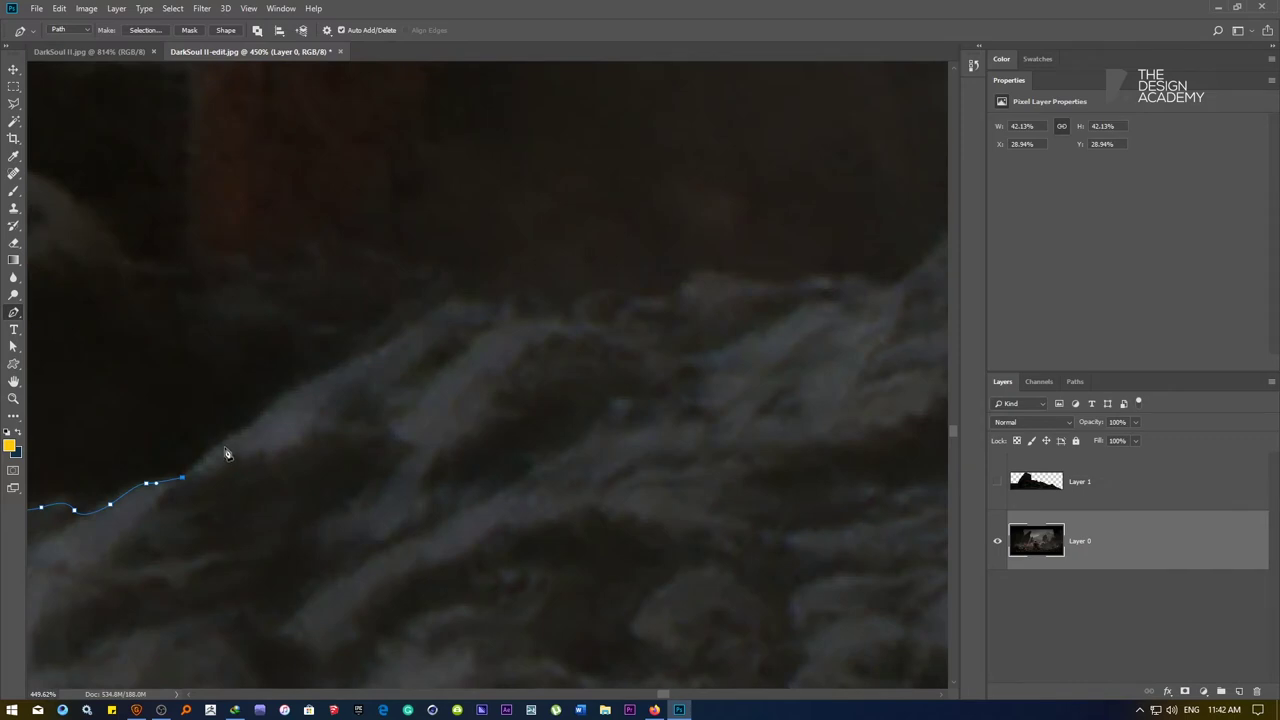
pyautogui.moveTo(222, 447); pyautogui.dragTo(232, 443)
pyautogui.click(287, 399)
pyautogui.click(350, 366)
pyautogui.click(359, 357)
pyautogui.click(395, 348)
pyautogui.click(418, 323)
# Follow the bumpy crest beneath the dark background boulder with closely spaced curved anchors
pyautogui.moveTo(455, 301); pyautogui.dragTo(595, 319)
pyautogui.click(547, 311)
pyautogui.click(595, 295)
pyautogui.click(632, 300)
pyautogui.moveTo(671, 298); pyautogui.dragTo(681, 296)
pyautogui.click(701, 271)
pyautogui.click(725, 274)
pyautogui.moveTo(762, 292); pyautogui.dragTo(424, 336)
# Extend the path up the smooth slope past the boulder's base to just before the small lava patch
pyautogui.click(456, 350)
pyautogui.moveTo(519, 299); pyautogui.dragTo(530, 295)
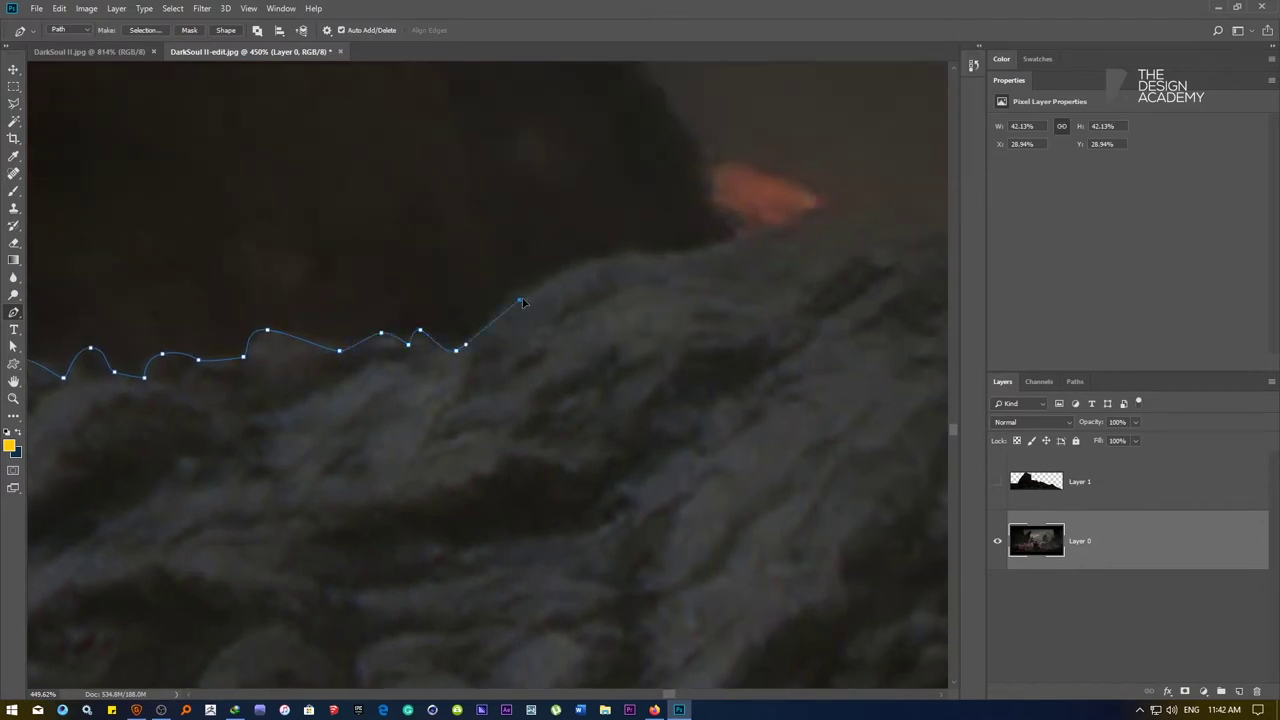
pyautogui.moveTo(603, 255); pyautogui.dragTo(706, 252)
pyautogui.press('space')
pyautogui.moveTo(798, 247); pyautogui.dragTo(279, 396)
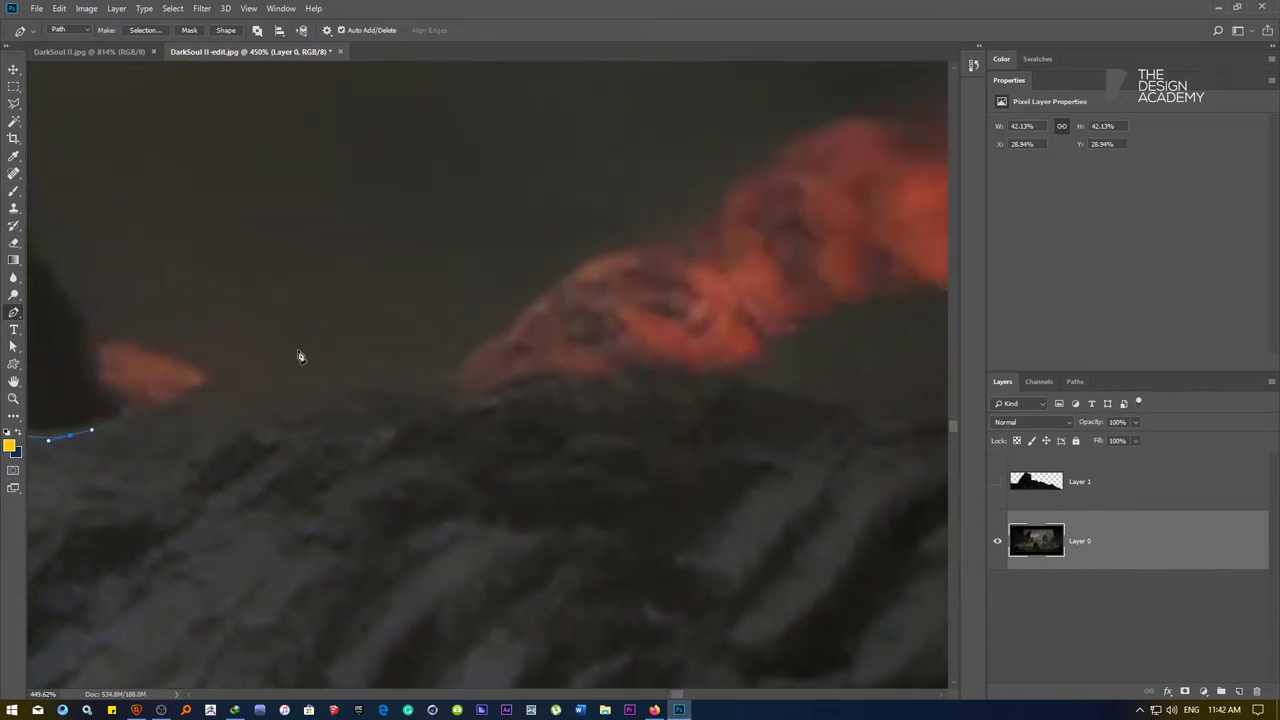
# Take the path across the mound's top past the small lava patch and along the lower lava flow's upper edge
pyautogui.moveTo(297, 348); pyautogui.dragTo(334, 342)
pyautogui.moveTo(441, 382); pyautogui.dragTo(450, 390)
pyautogui.moveTo(471, 348); pyautogui.dragTo(487, 343)
pyautogui.moveTo(551, 283); pyautogui.dragTo(562, 284)
pyautogui.moveTo(624, 256); pyautogui.dragTo(695, 264)
pyautogui.moveTo(726, 196); pyautogui.dragTo(742, 189)
pyautogui.moveTo(804, 195); pyautogui.dragTo(349, 432)
# Trace the rounded hump in the middle of the lava flow and the dip behind it
pyautogui.click(344, 378)
pyautogui.click(370, 371)
pyautogui.moveTo(422, 366); pyautogui.dragTo(439, 374)
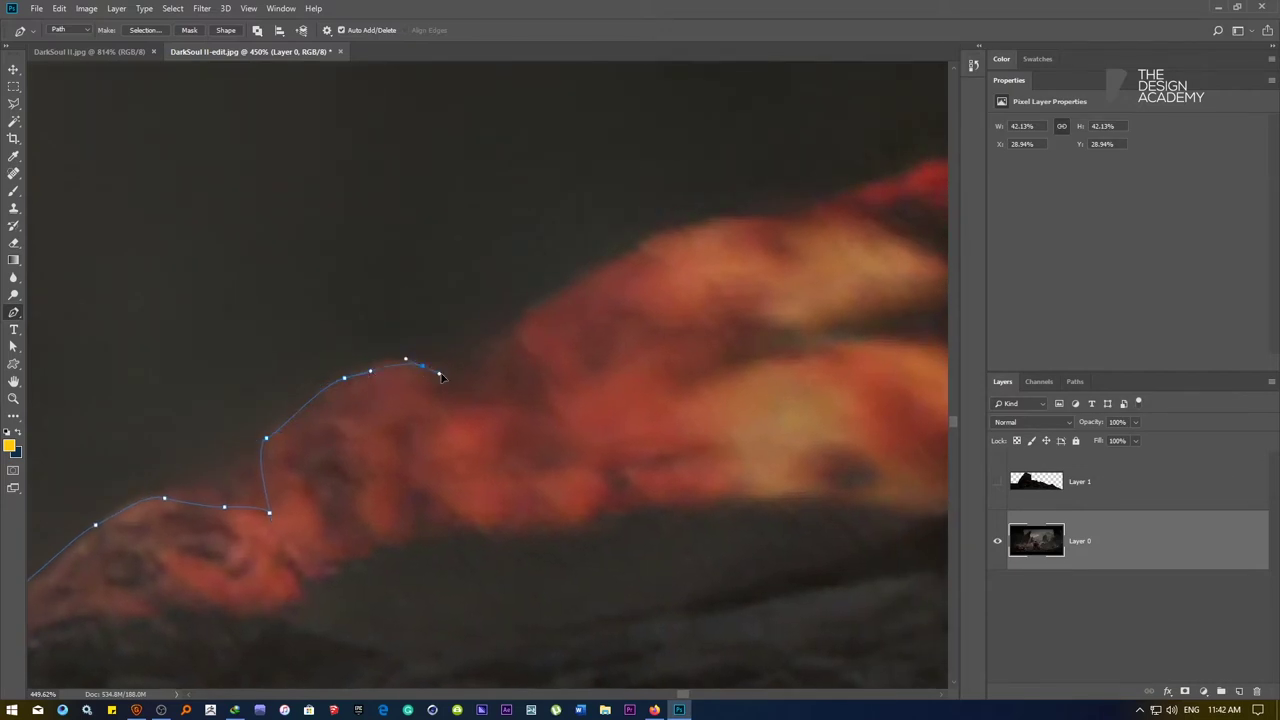
pyautogui.click(474, 400)
pyautogui.click(545, 407)
# Follow the upper edge of the brightest lava section to the start of the narrow lava streak
pyautogui.moveTo(517, 327); pyautogui.dragTo(529, 313)
pyautogui.moveTo(605, 270); pyautogui.dragTo(620, 265)
pyautogui.moveTo(712, 258); pyautogui.dragTo(229, 414)
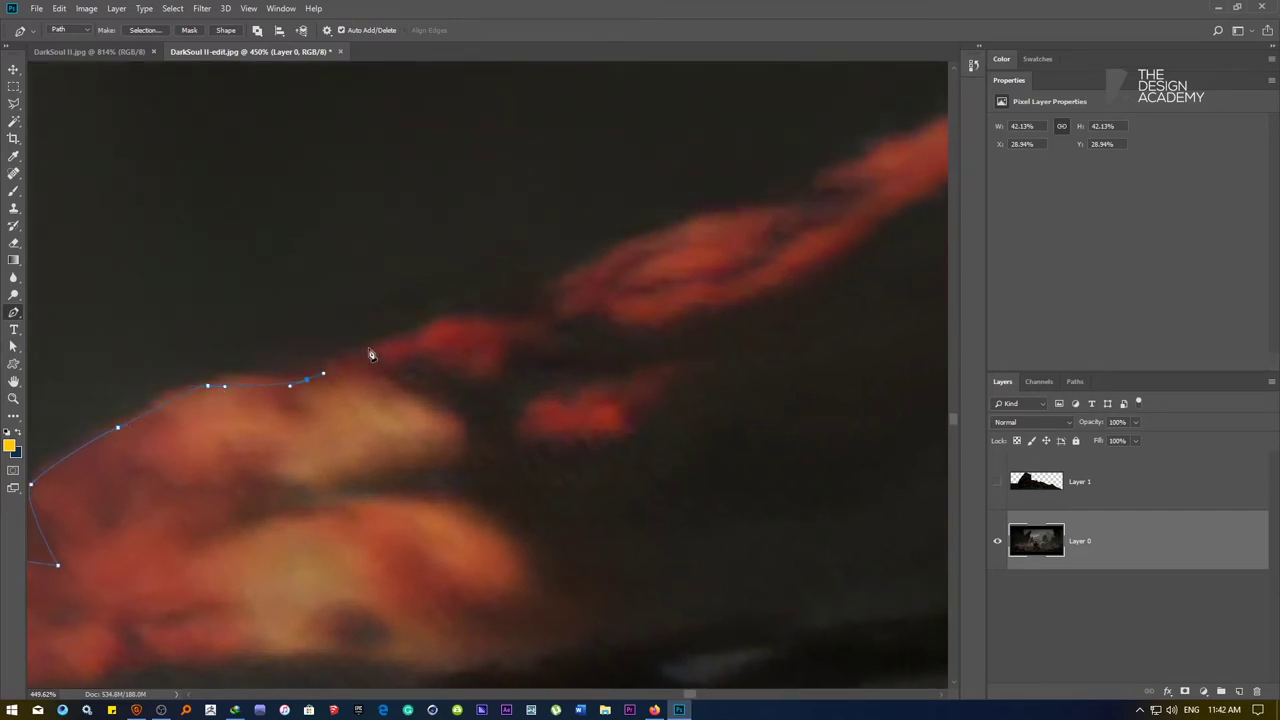
pyautogui.moveTo(444, 317); pyautogui.dragTo(463, 311)
pyautogui.scroll(-6, 572, 366)
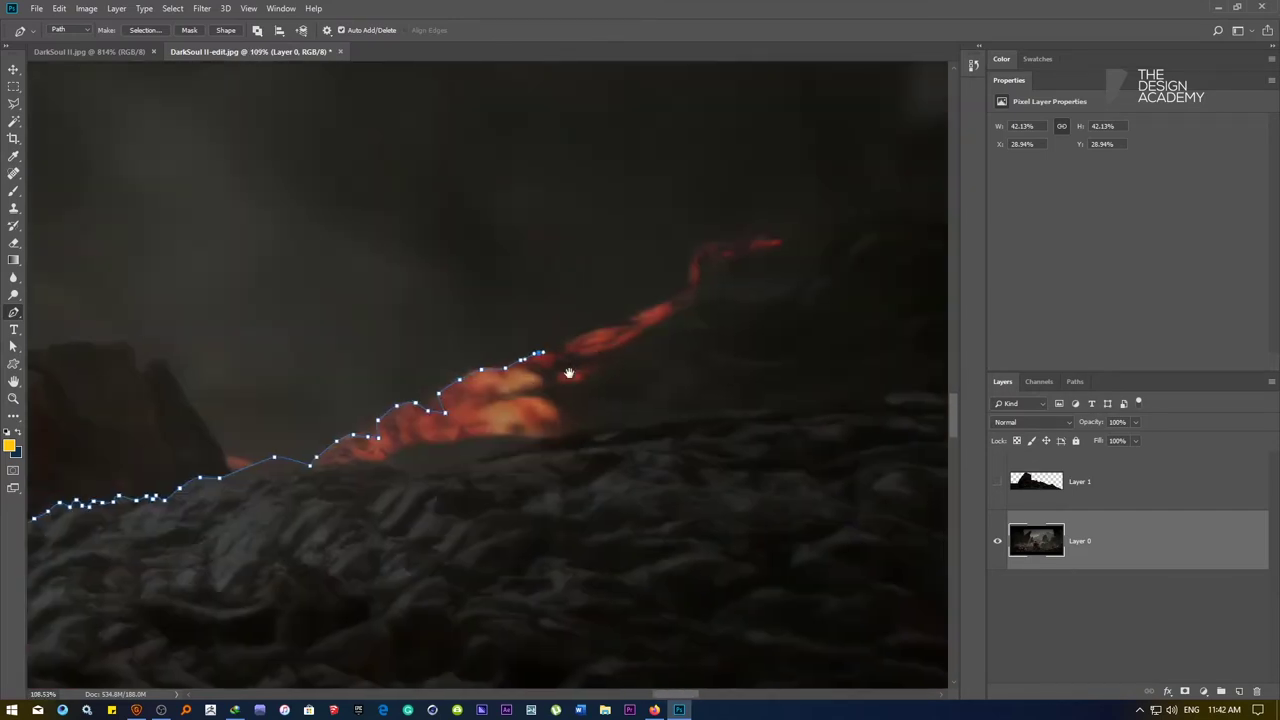
pyautogui.moveTo(569, 374); pyautogui.dragTo(370, 449)
pyautogui.scroll(6, 370, 449)
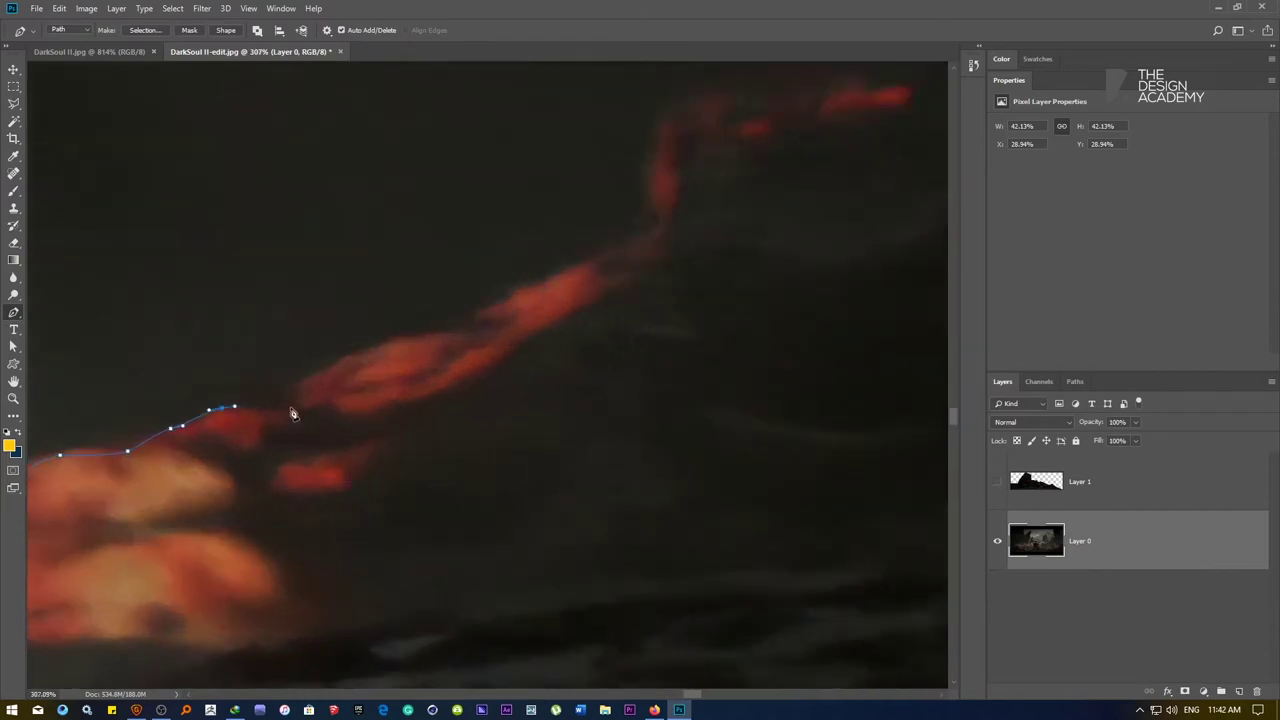
# Trace the path along the narrow lava streak and up around its vertical bend
pyautogui.moveTo(312, 377); pyautogui.dragTo(460, 334)
pyautogui.click(500, 326)
pyautogui.moveTo(525, 288); pyautogui.dragTo(607, 263)
pyautogui.moveTo(658, 230); pyautogui.dragTo(661, 218)
pyautogui.moveTo(659, 140); pyautogui.dragTo(675, 120)
pyautogui.moveTo(704, 121); pyautogui.dragTo(496, 408)
# Continue the path over the streak's end and across the dark hilltop to just past the picture's right border
pyautogui.moveTo(541, 390); pyautogui.dragTo(542, 391)
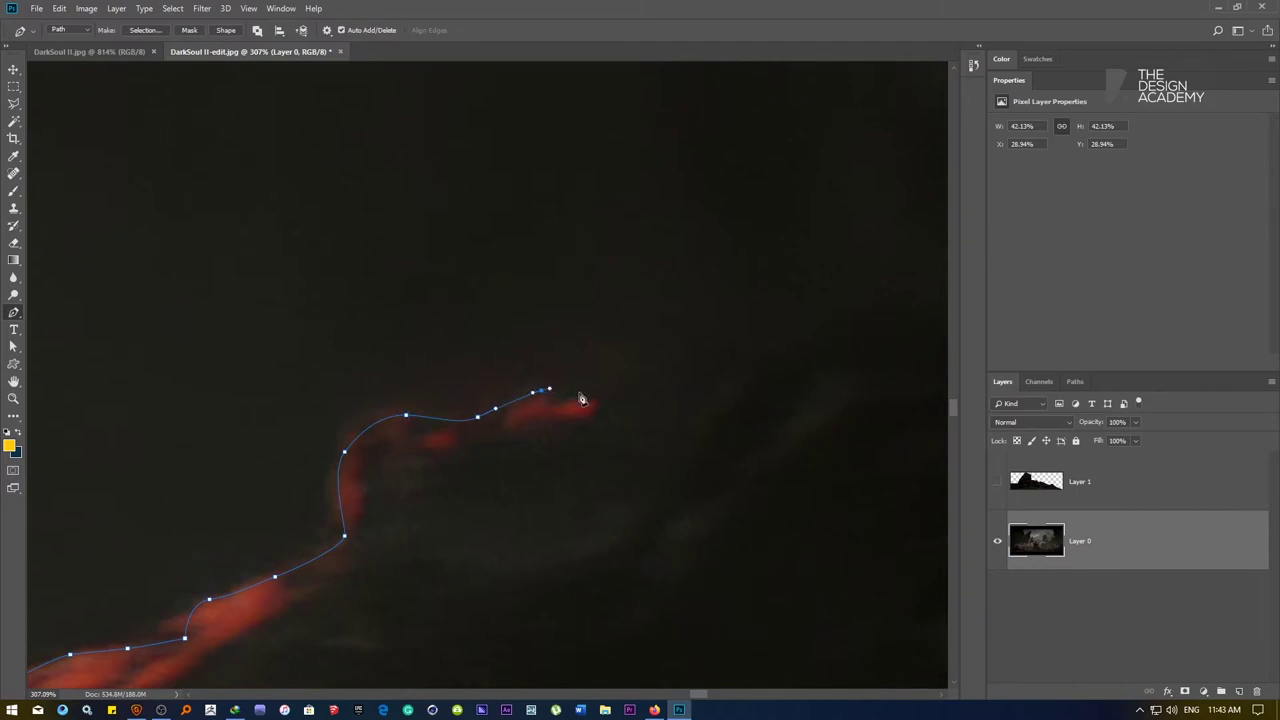
pyautogui.click(585, 396)
pyautogui.click(600, 396)
pyautogui.moveTo(698, 382); pyautogui.dragTo(160, 423)
pyautogui.moveTo(362, 368); pyautogui.dragTo(451, 374)
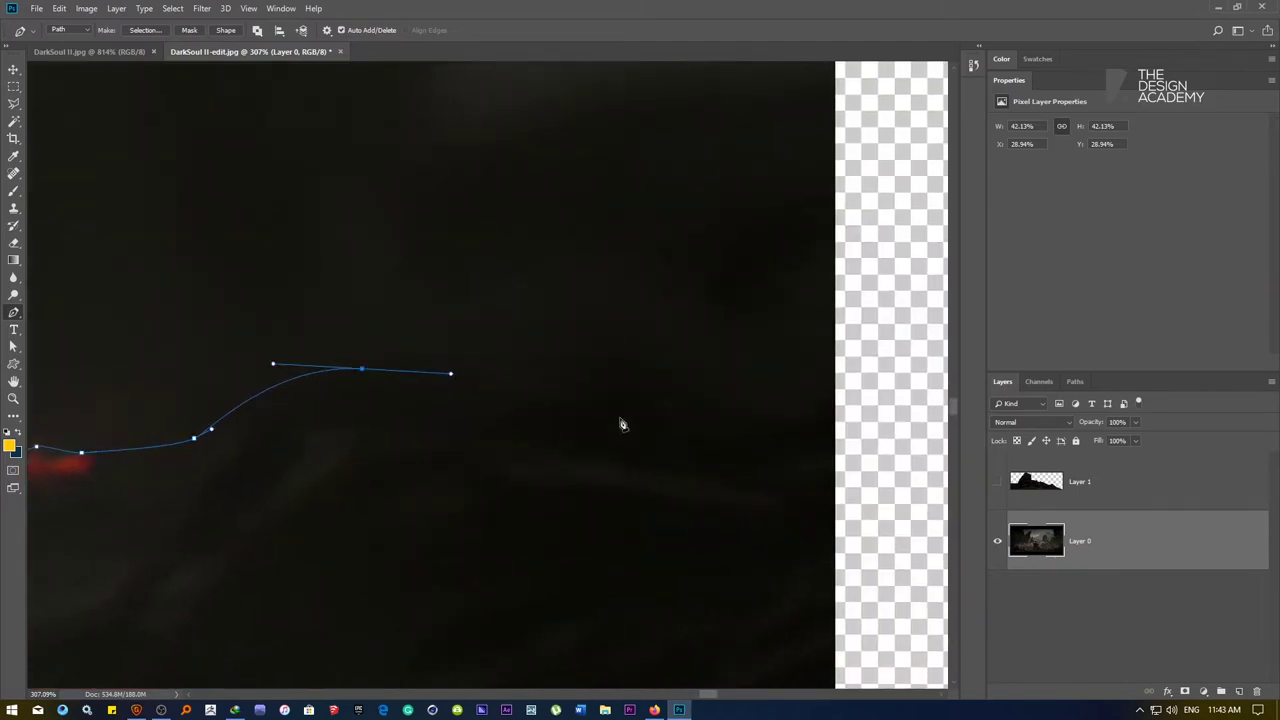
pyautogui.moveTo(640, 416); pyautogui.dragTo(672, 428)
pyautogui.moveTo(818, 444); pyautogui.dragTo(855, 458)
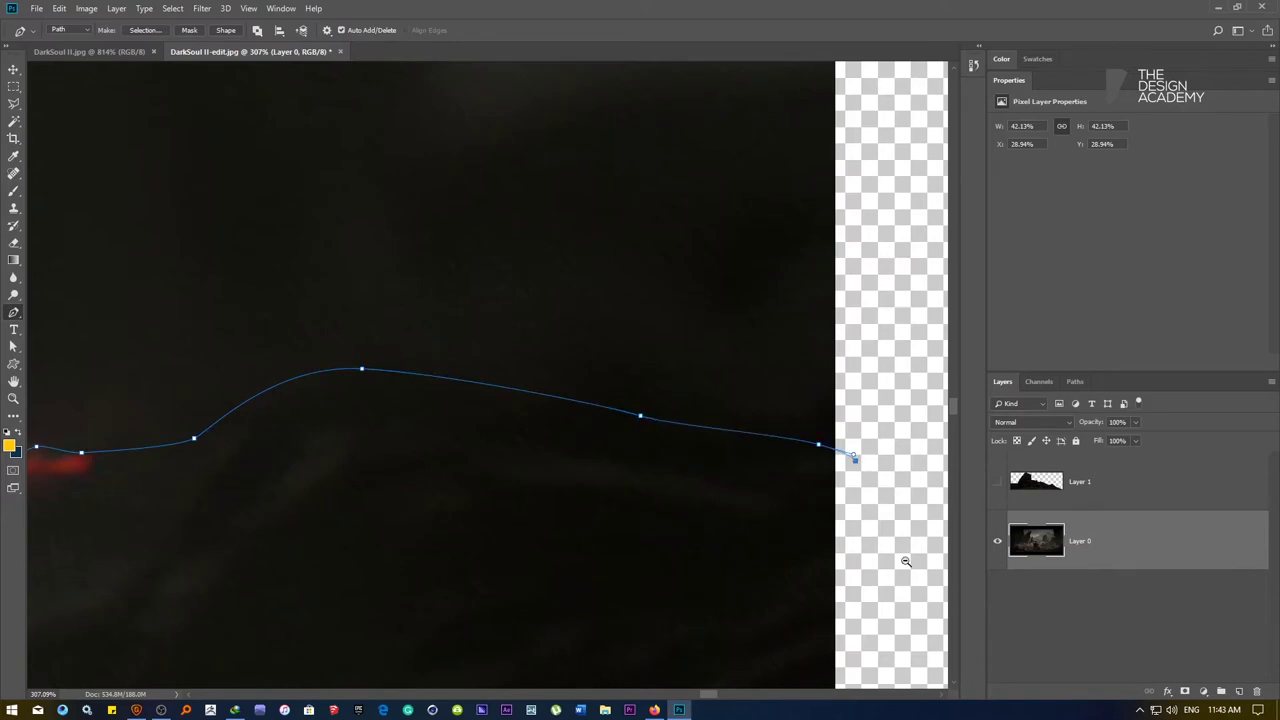
# Take the path down the right border to the picture's lower edge, back along that edge, and close it at the starting point
pyautogui.keyDown('alt'); pyautogui.click(906, 561); pyautogui.keyUp('alt')
pyautogui.moveTo(673, 463); pyautogui.dragTo(329, 223)
pyautogui.keyDown('alt'); pyautogui.click(502, 398); pyautogui.keyUp('alt')
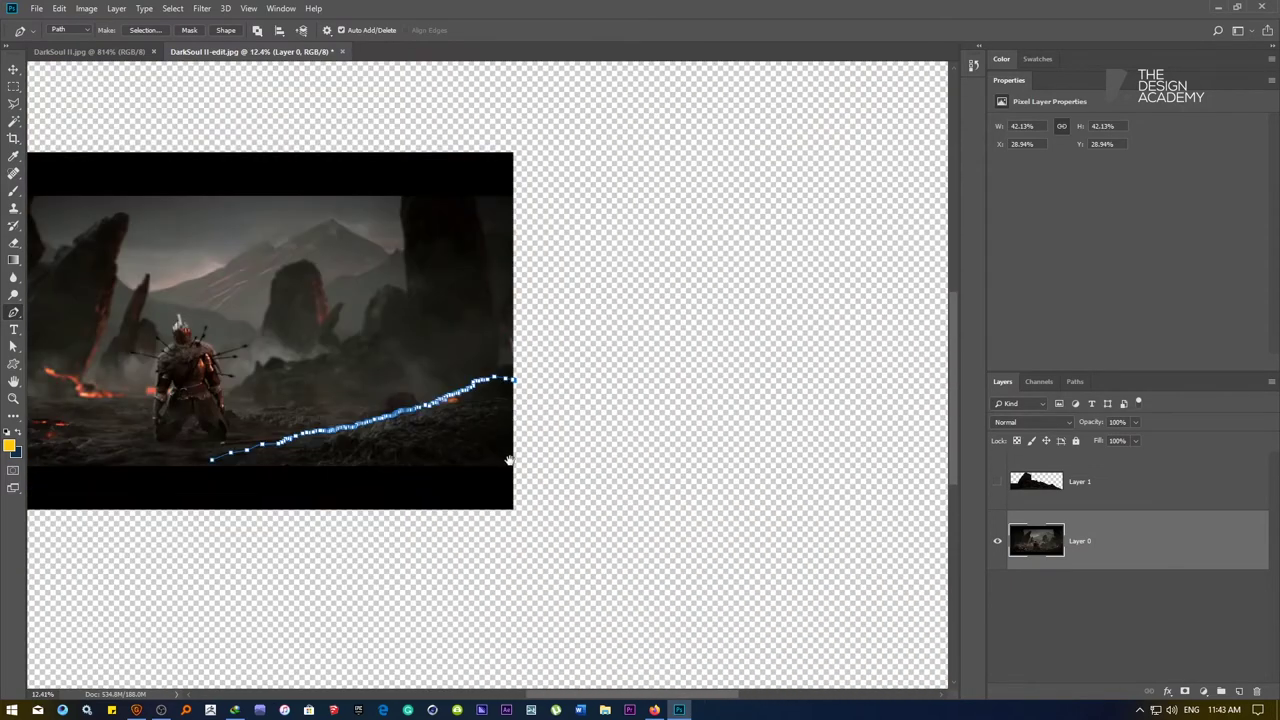
pyautogui.moveTo(509, 461); pyautogui.dragTo(648, 455)
pyautogui.click(640, 431)
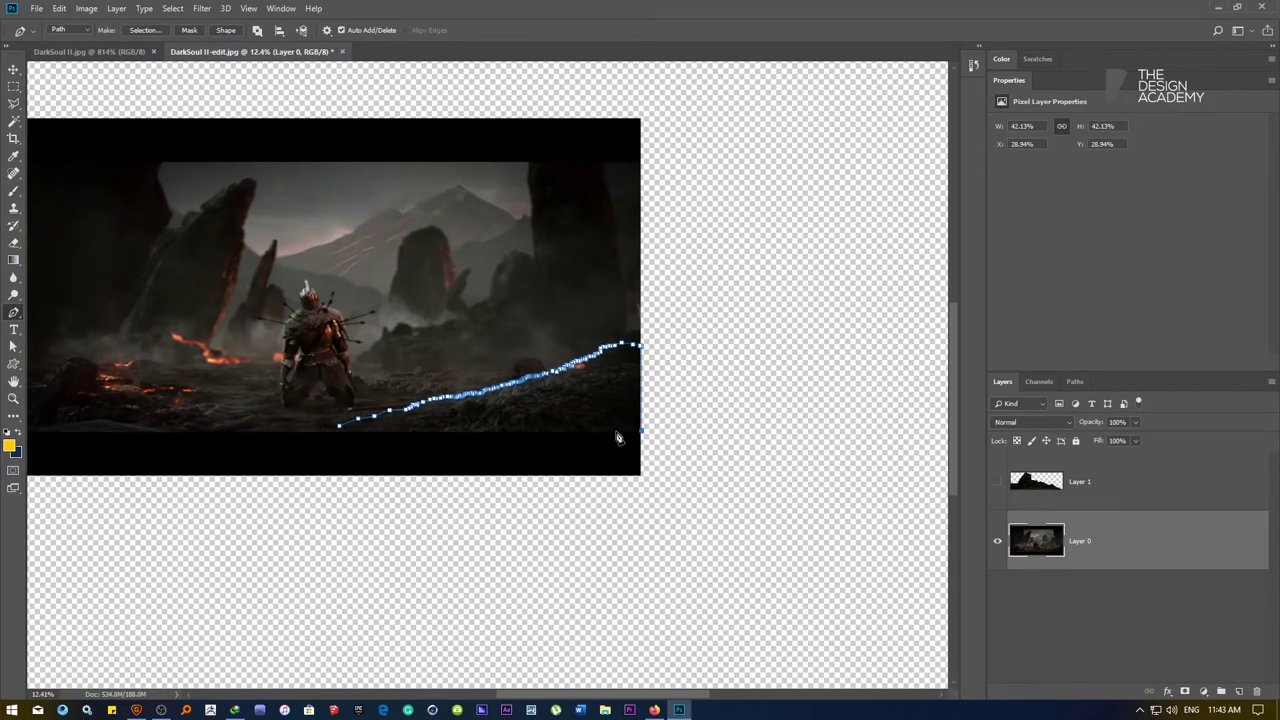
pyautogui.click(331, 431)
pyautogui.click(338, 431)
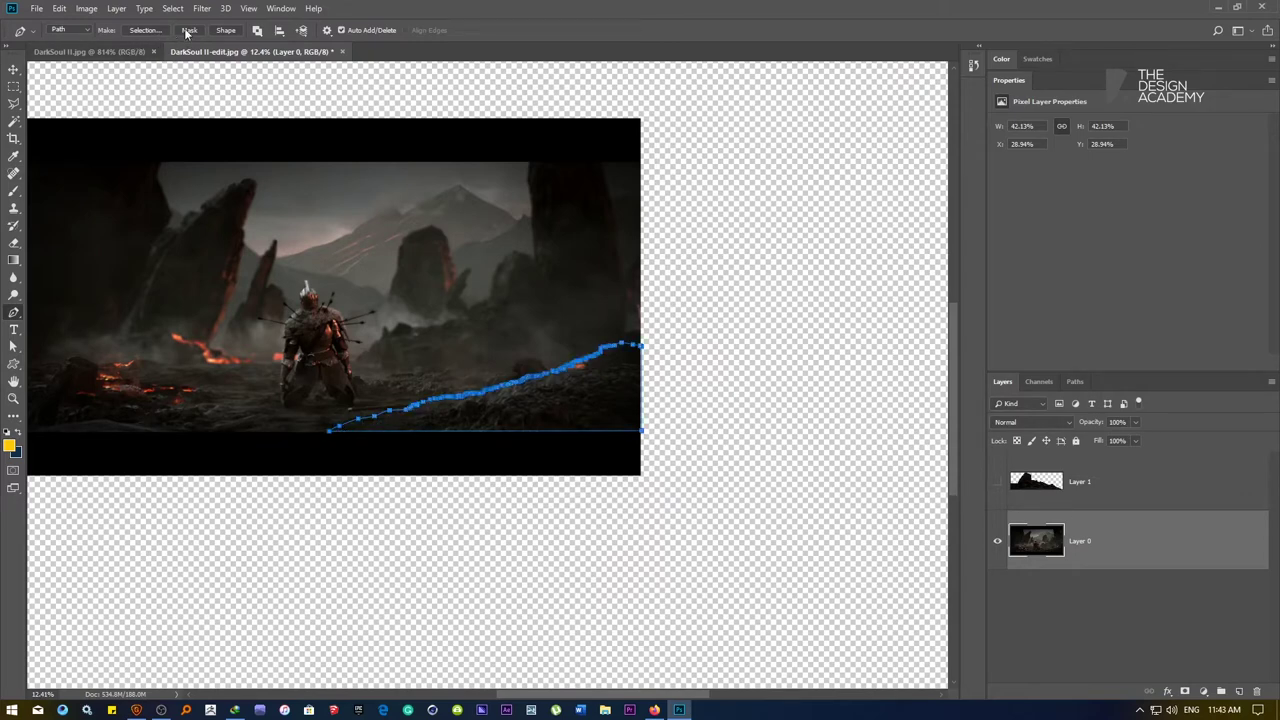
# Turn the closed path into a shape and use its outline as a selection to copy that area of Layer 0 to a new layer
pyautogui.click(224, 31)
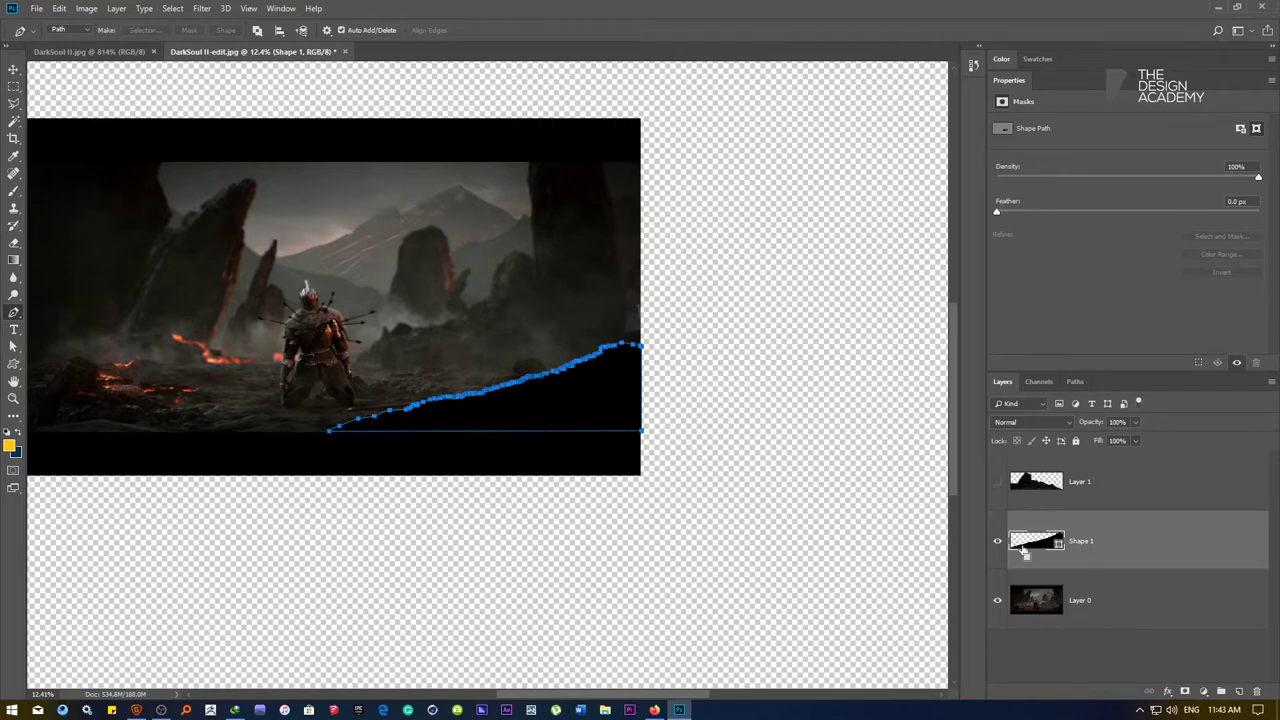
pyautogui.keyDown('ctrl'); pyautogui.click(1023, 550); pyautogui.keyUp('ctrl')
pyautogui.click(1086, 611)
pyautogui.hotkey('ctrl', 'j')
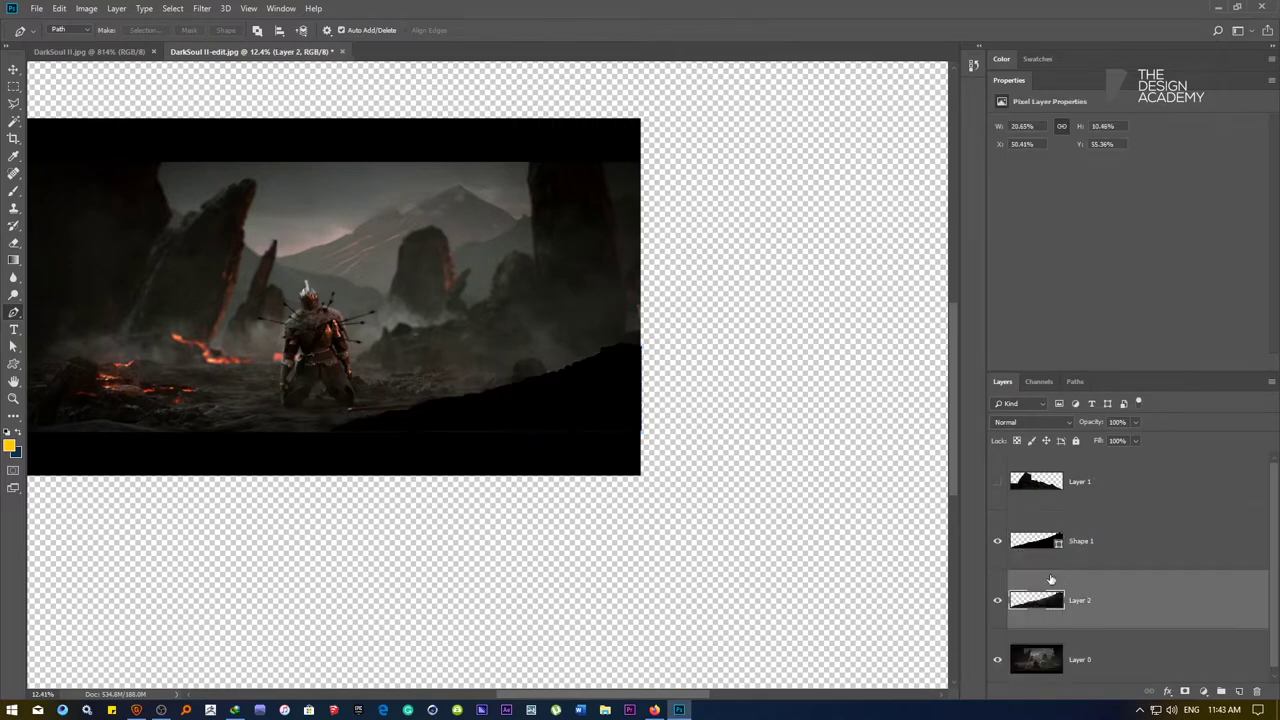
# Hide Shape 1 and Layer 0, fit the canvas on screen, and show Layer 1 beside Layer 2 to check both rock cut-outs
pyautogui.click(996, 545)
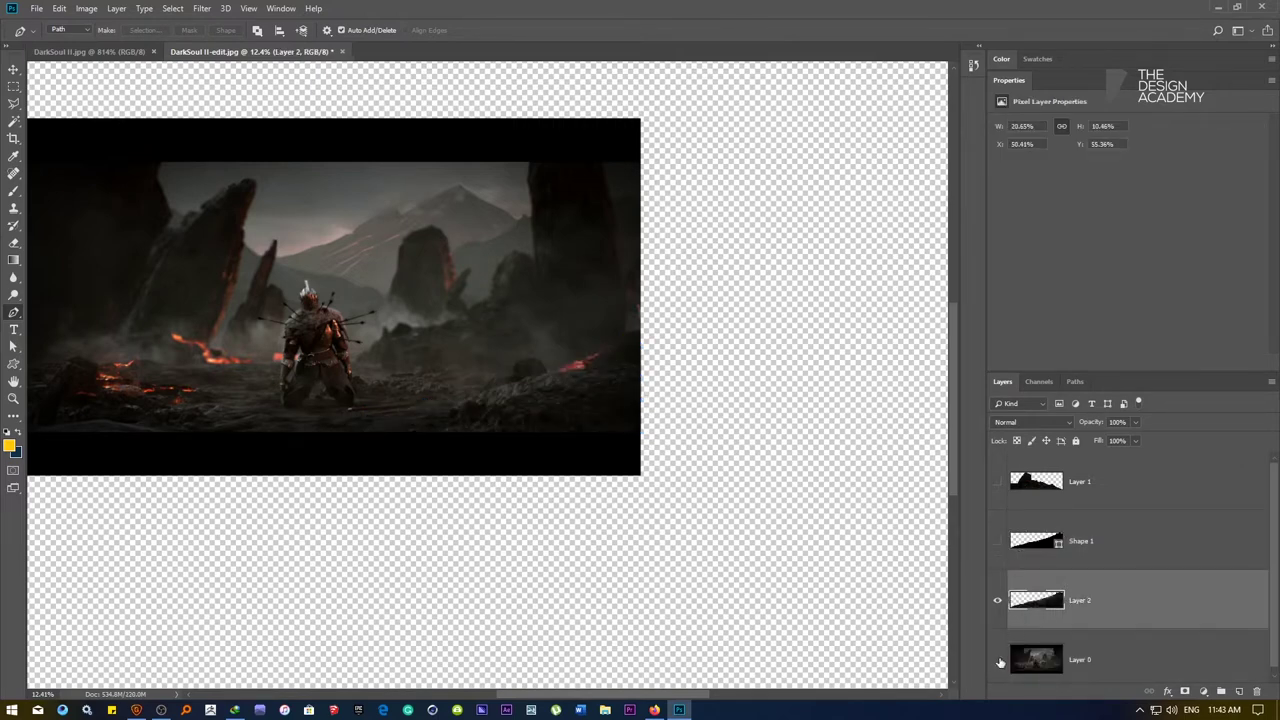
pyautogui.click(997, 660)
pyautogui.scroll(-5, 423, 406)
pyautogui.rightClick(426, 403)
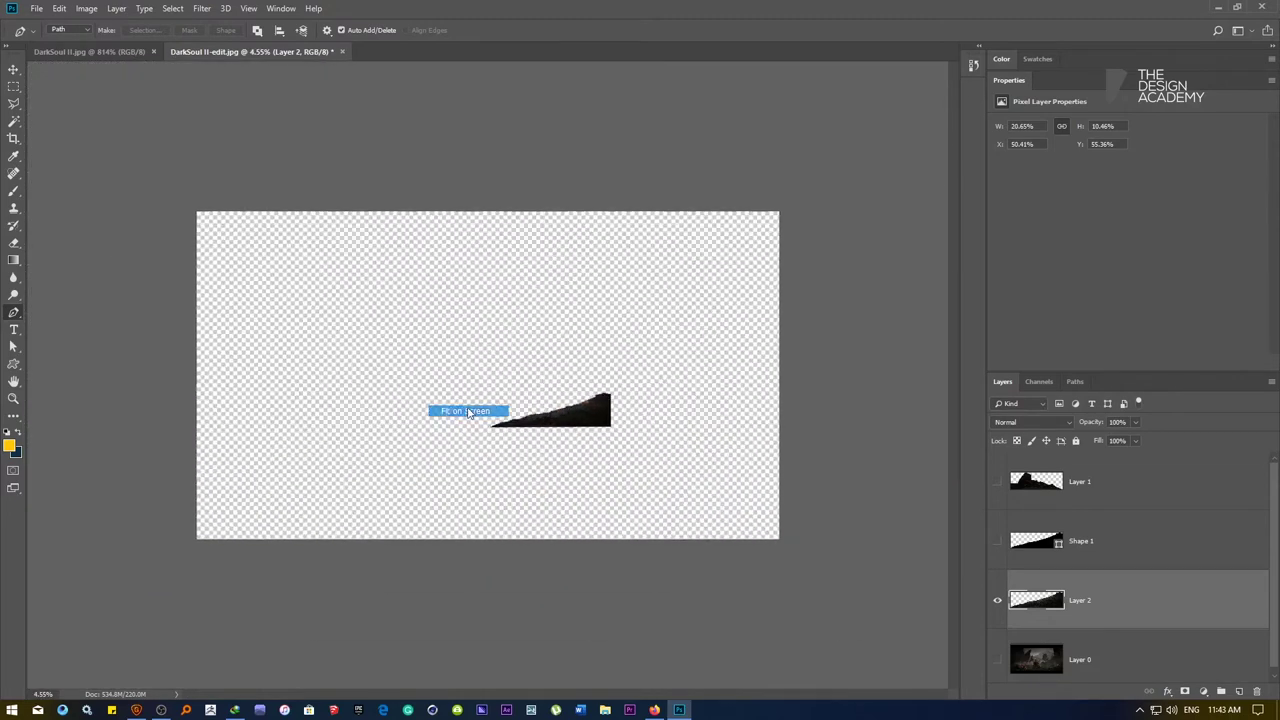
pyautogui.click(468, 412)
pyautogui.click(997, 482)
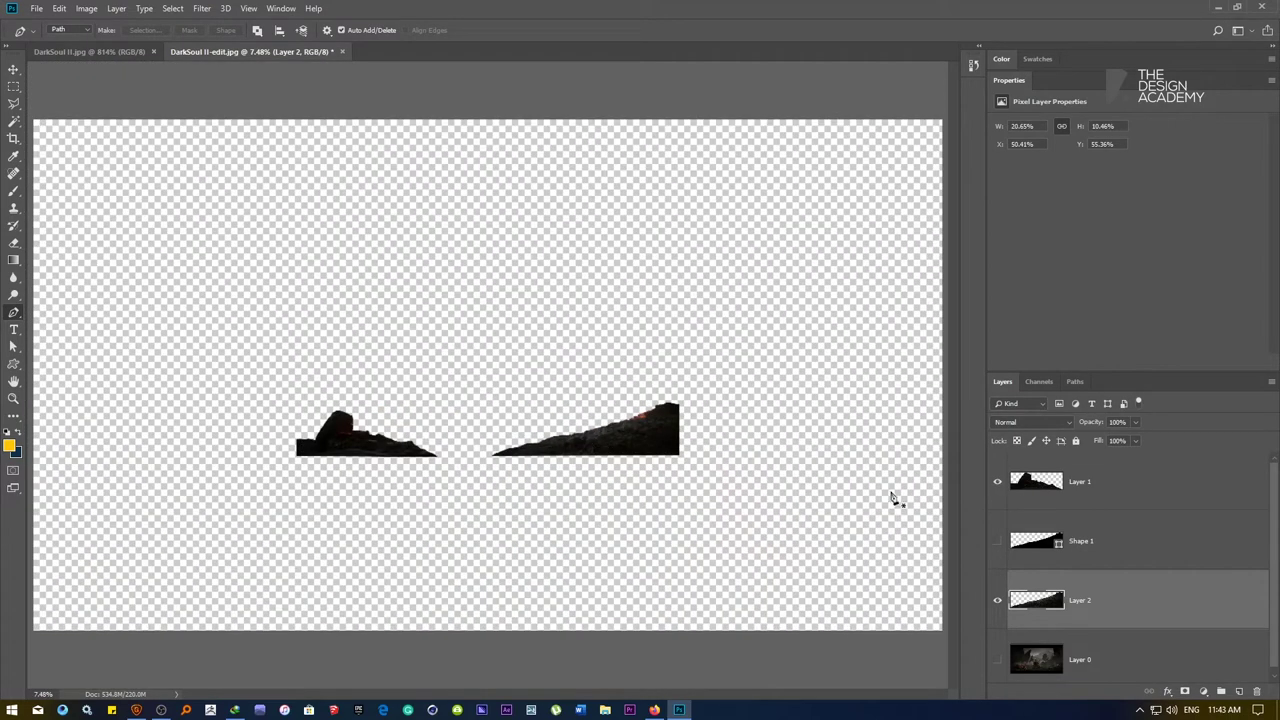
# Show Layer 0 again and make it the active layer for cutting out the kneeling knight
pyautogui.click(997, 660)
pyautogui.press('v')
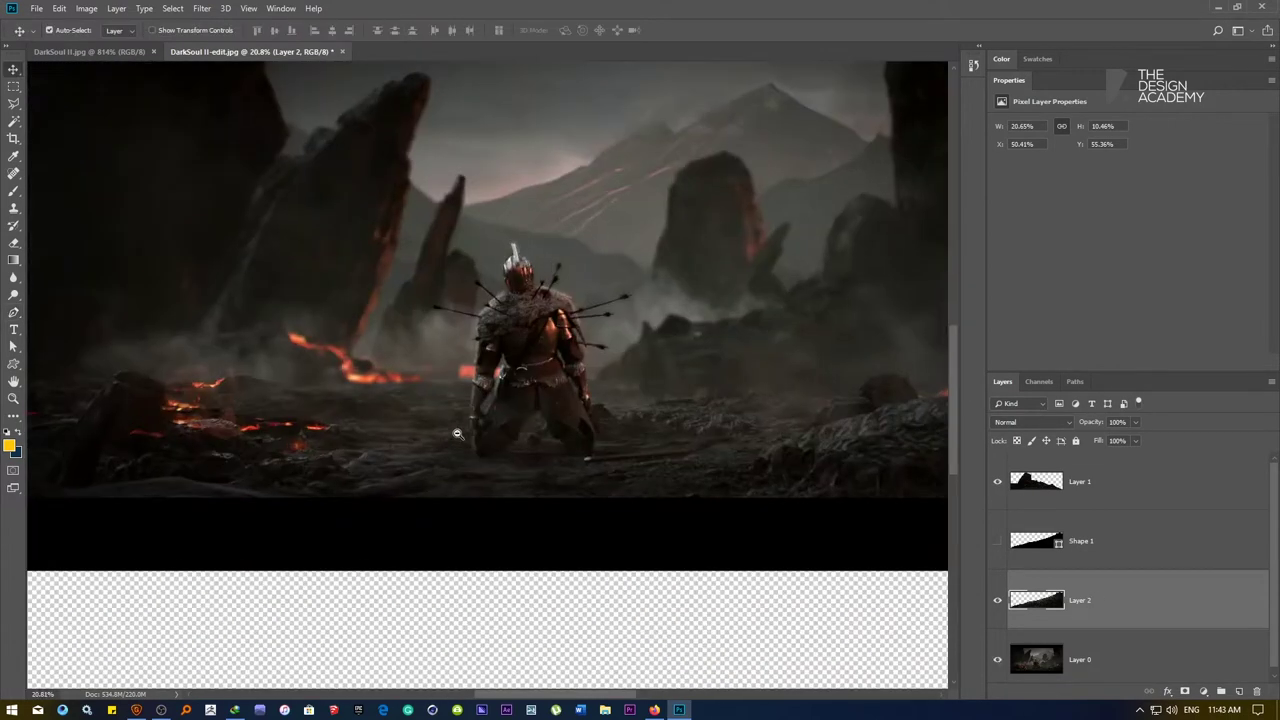
pyautogui.scroll(3, 456, 433)
pyautogui.moveTo(457, 433); pyautogui.dragTo(430, 432)
pyautogui.click(1116, 668)
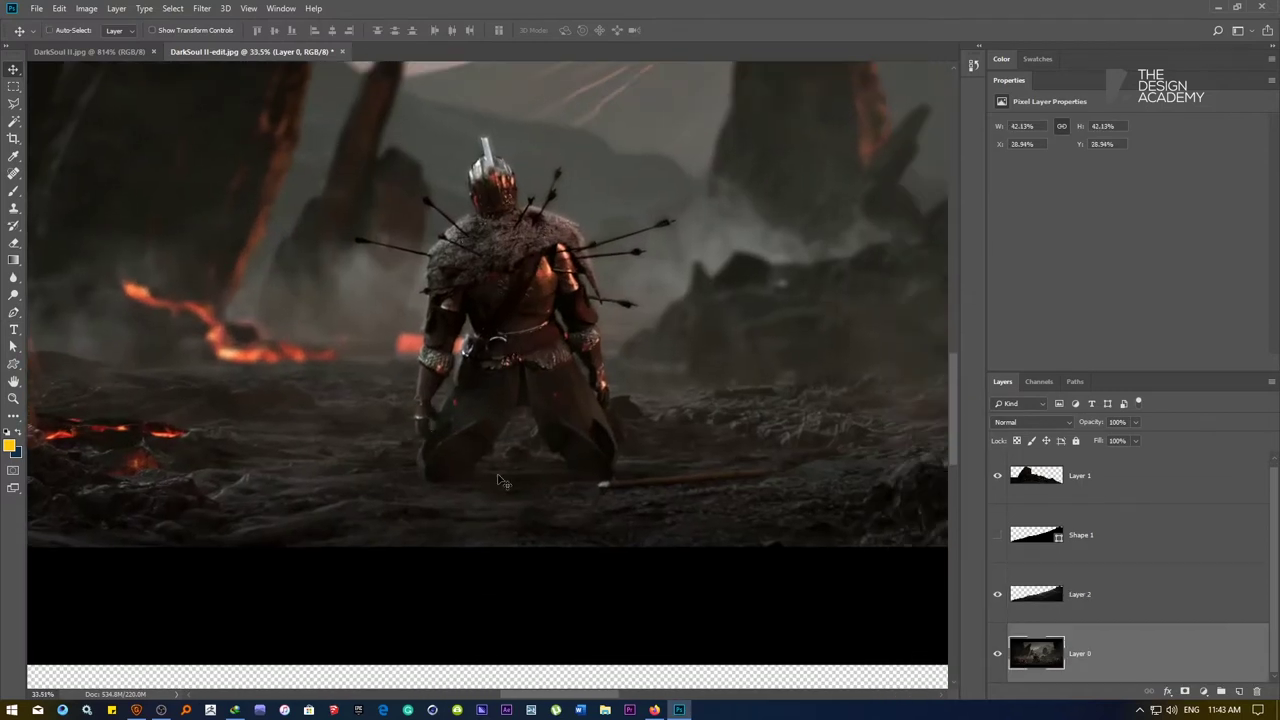
# Switch to Firefox, adjust the playback volume of the YouTube music video, and return to Photoshop
pyautogui.click(654, 709)
pyautogui.click(641, 9)
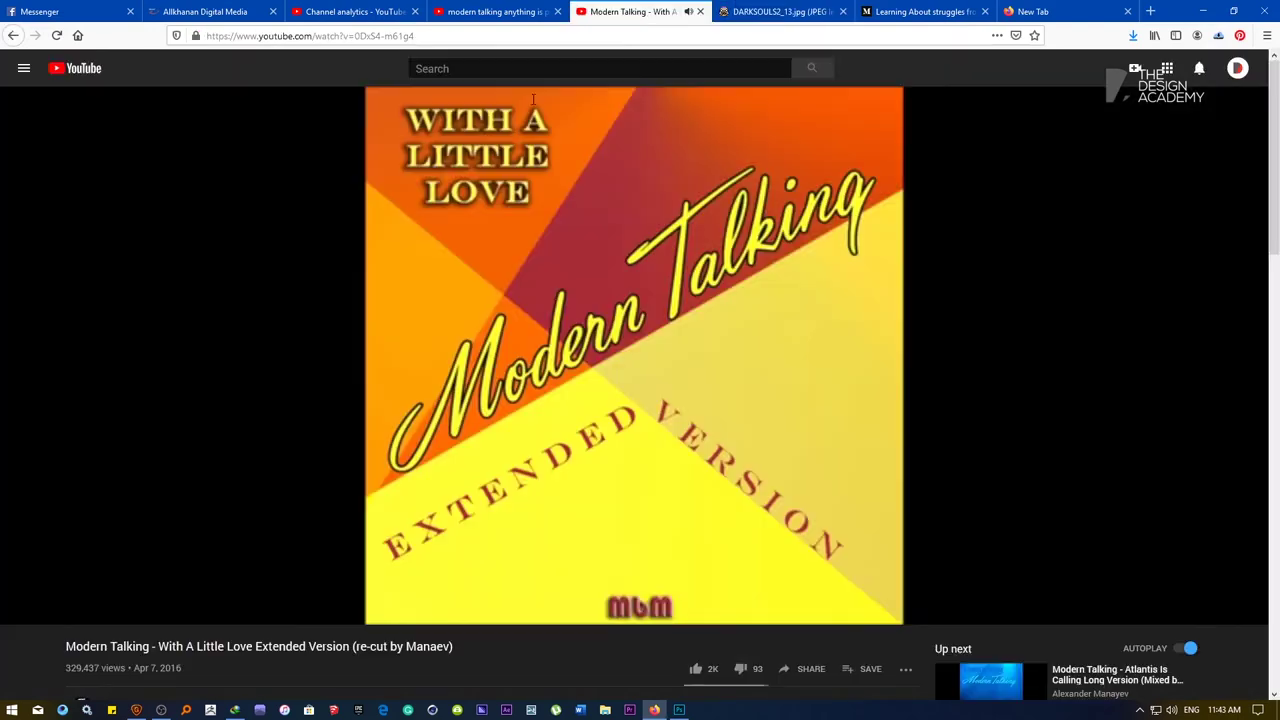
pyautogui.moveTo(96, 613); pyautogui.dragTo(115, 615)
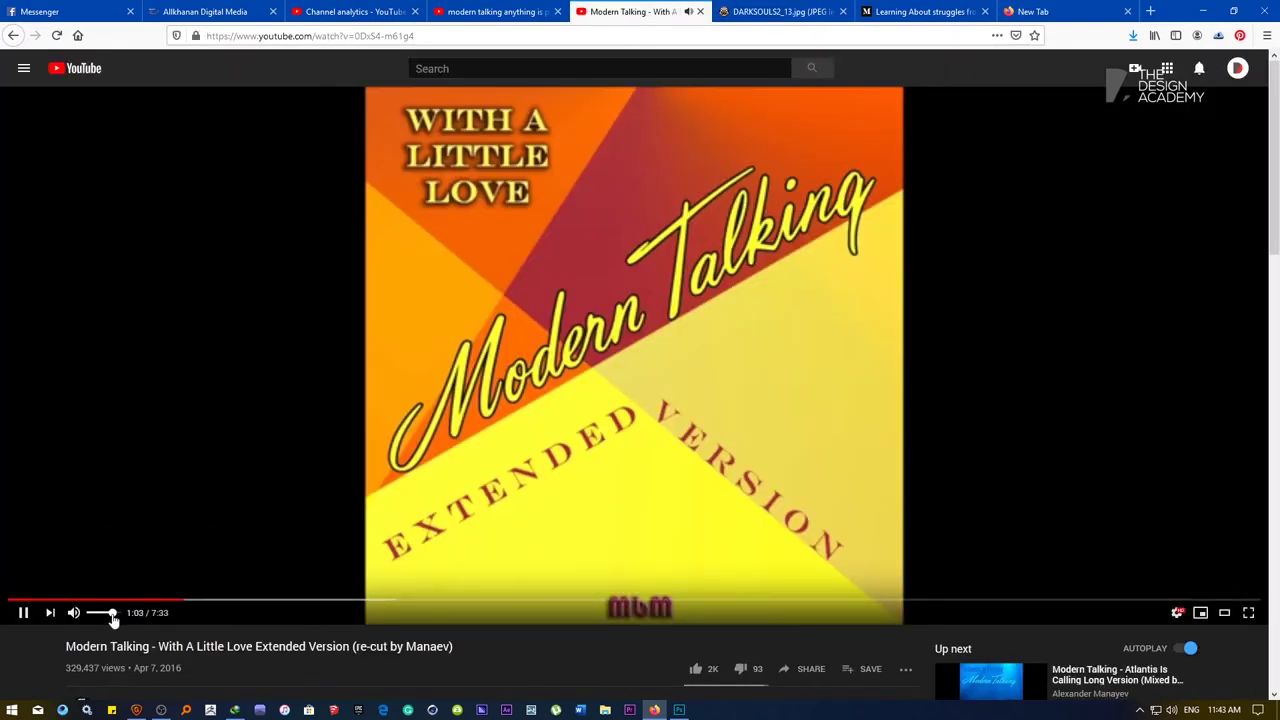
pyautogui.hotkey('alt', 'Tab')
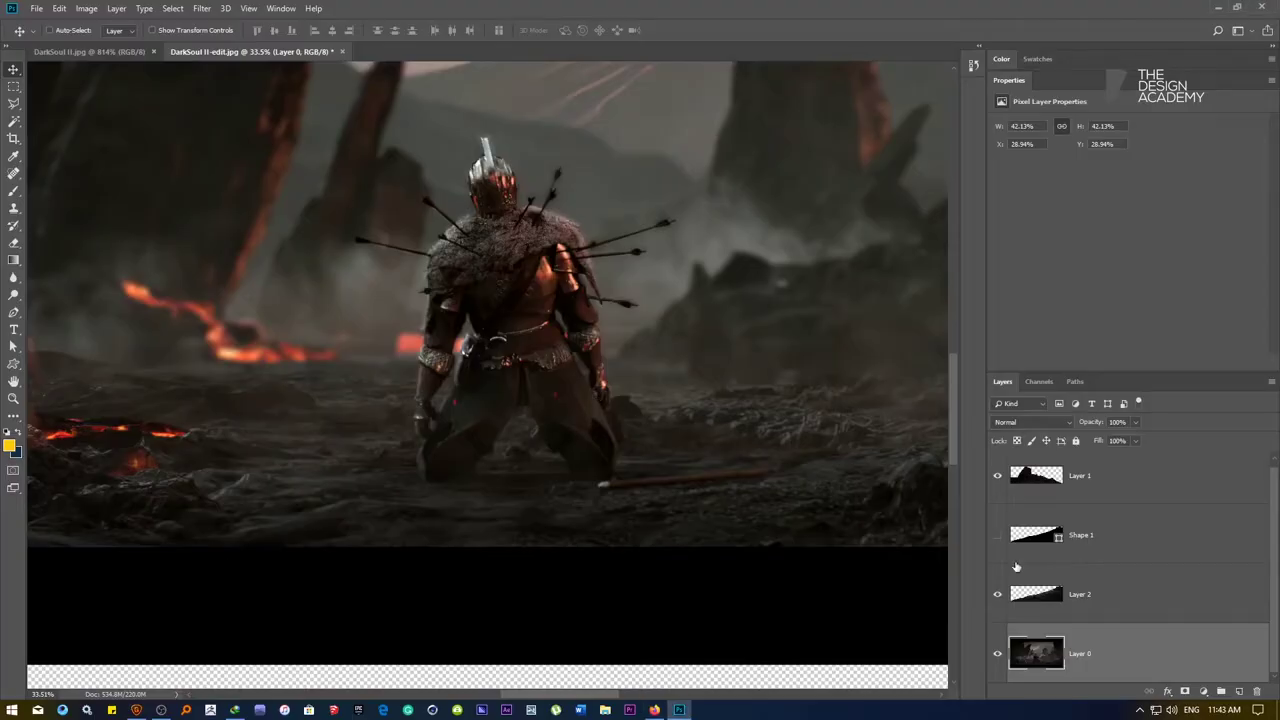
# Start a Pen path at the base of the knight's left-hand leg and trace its outer edge up to just below the hand
pyautogui.keyDown('alt'); pyautogui.scroll(6, 439, 455); pyautogui.keyUp('alt')
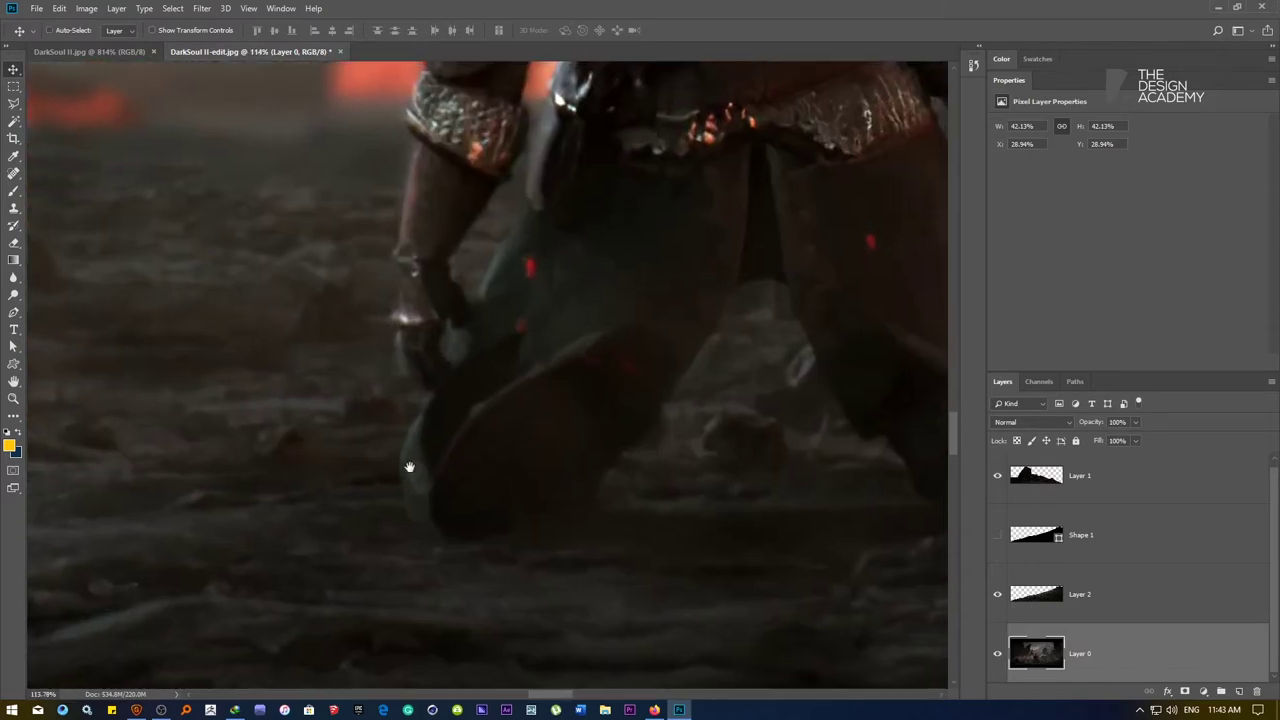
pyautogui.click(14, 312)
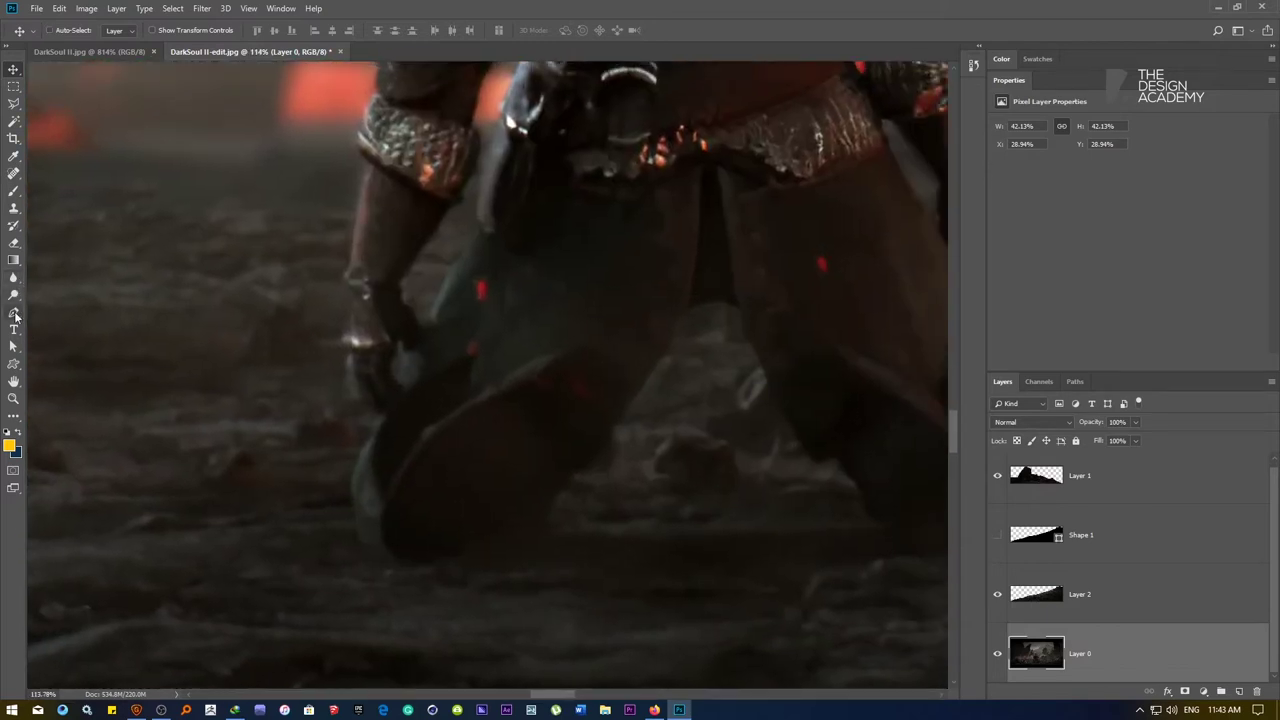
pyautogui.click(397, 563)
pyautogui.click(381, 539)
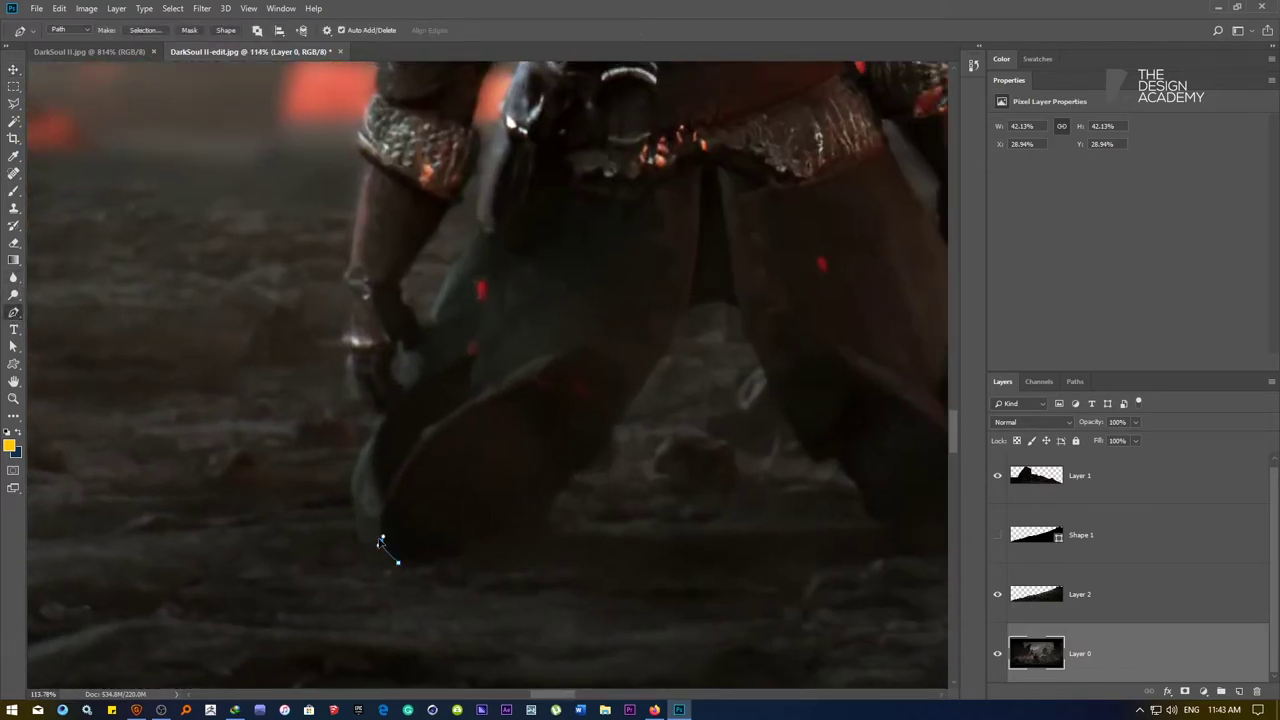
pyautogui.click(359, 549)
pyautogui.click(359, 537)
pyautogui.keyDown('alt'); pyautogui.scroll(4, 353, 478); pyautogui.keyUp('alt')
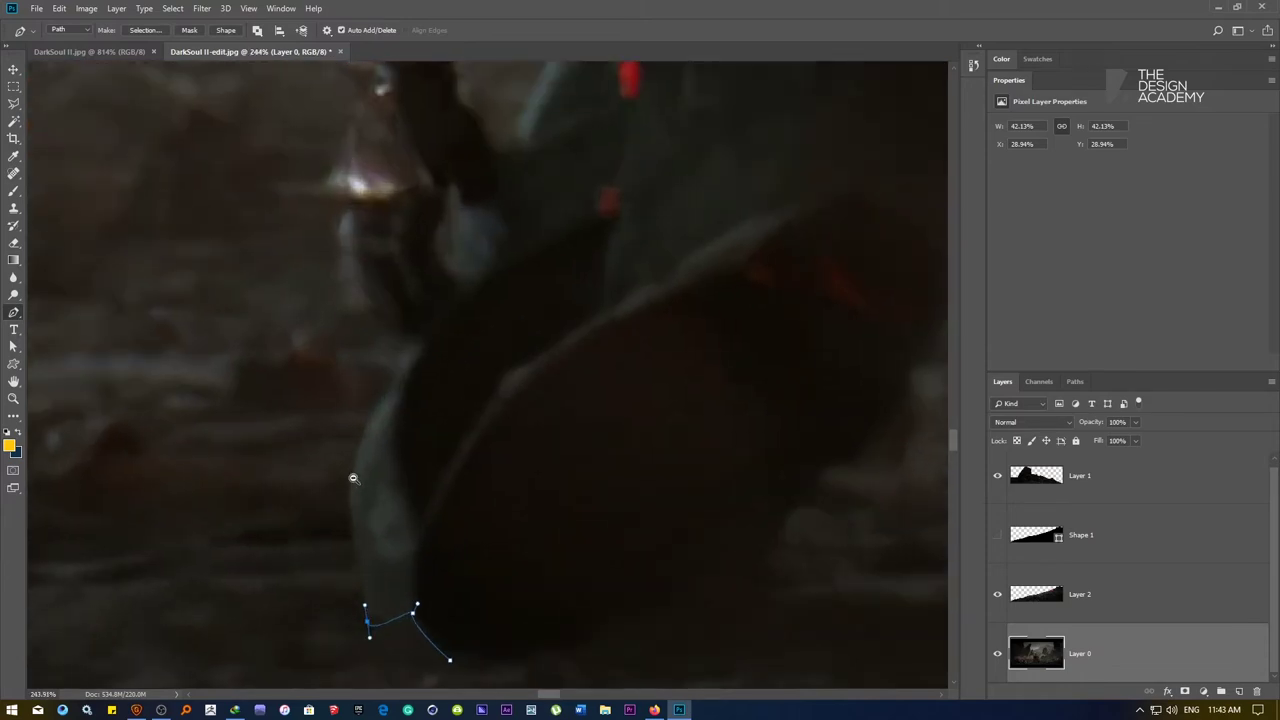
pyautogui.moveTo(354, 453); pyautogui.dragTo(374, 395)
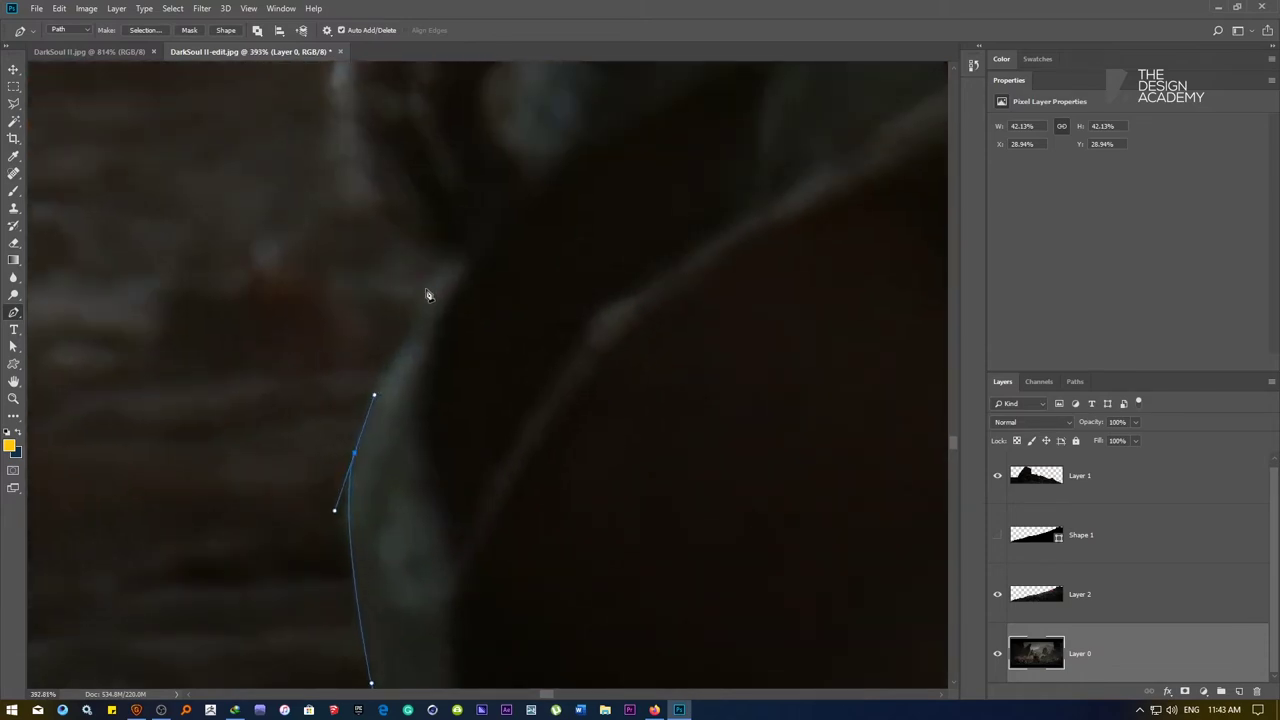
pyautogui.moveTo(441, 262); pyautogui.dragTo(452, 258)
# Continue the path up the outer side of the knight's left-hand fist and around the wrist
pyautogui.keyDown('alt'); pyautogui.scroll(-4, 403, 473); pyautogui.keyUp('alt')
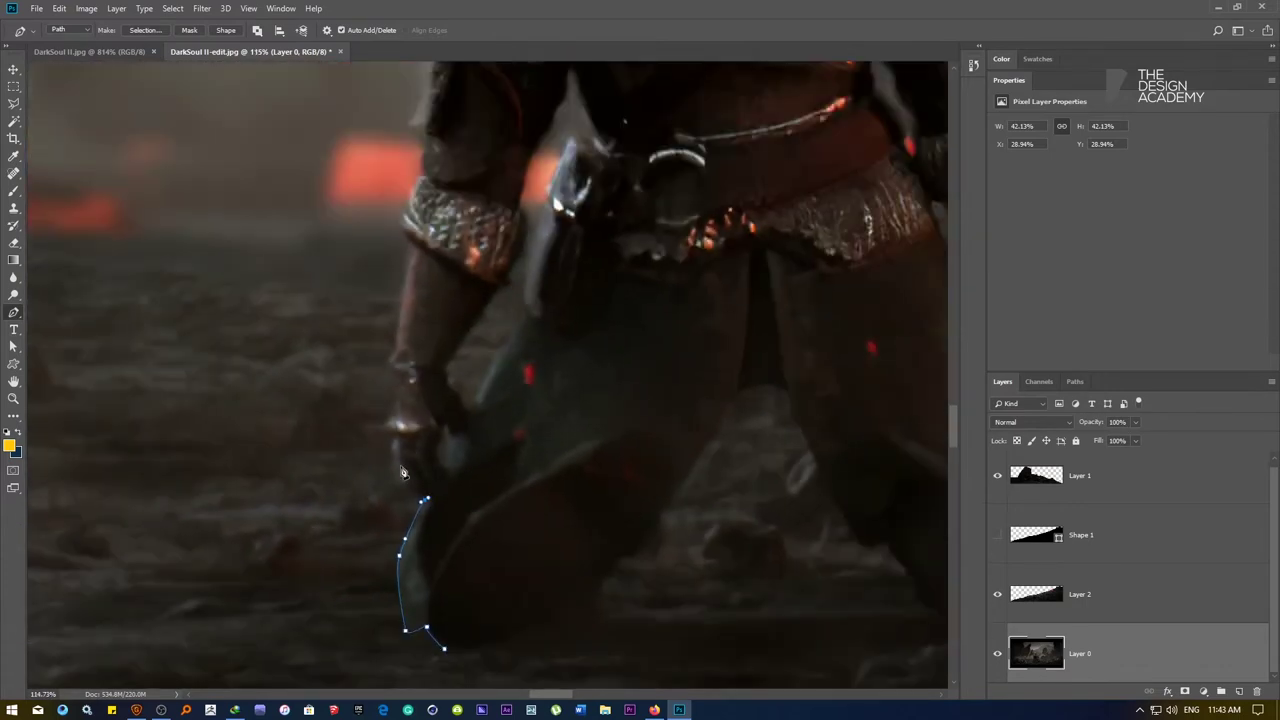
pyautogui.moveTo(394, 477); pyautogui.dragTo(396, 440)
pyautogui.click(387, 427)
pyautogui.keyDown('alt'); pyautogui.scroll(3, 400, 385); pyautogui.keyUp('alt')
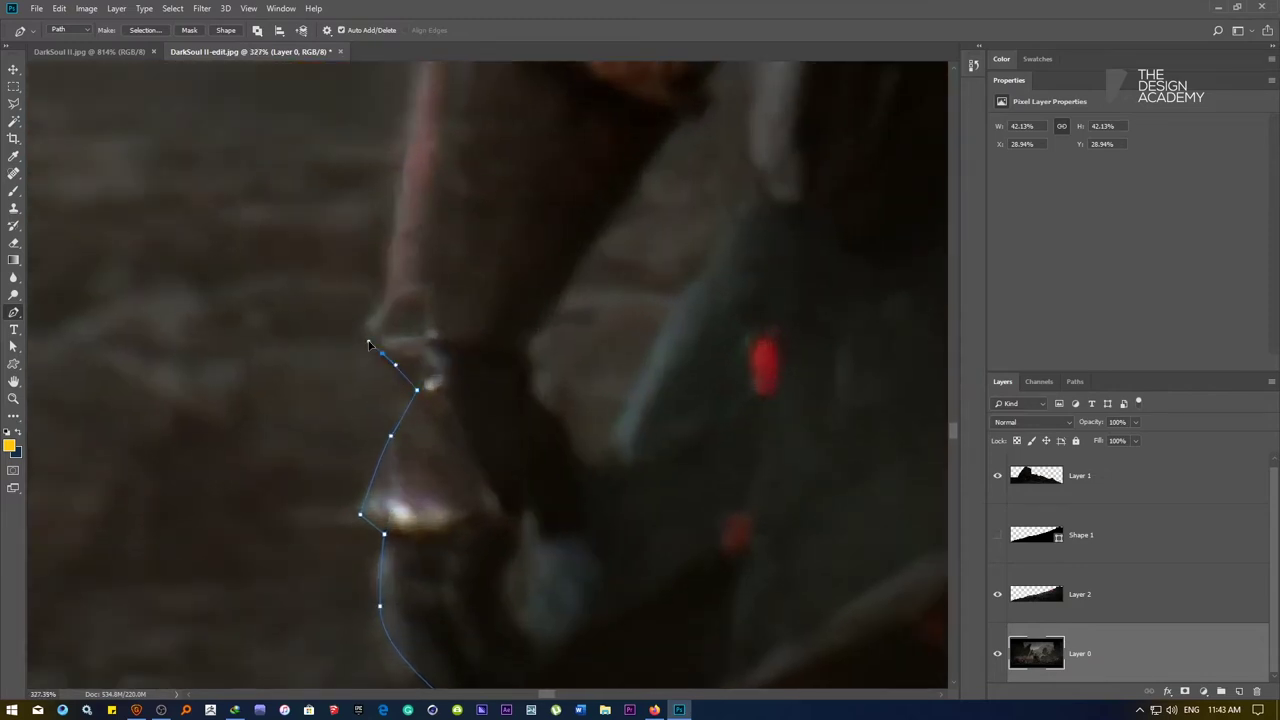
# Continue the path up the outer edge of the forearm and around the lower corner of the fur cuff
pyautogui.keyDown('alt'); pyautogui.scroll(-8, 405, 402); pyautogui.keyUp('alt')
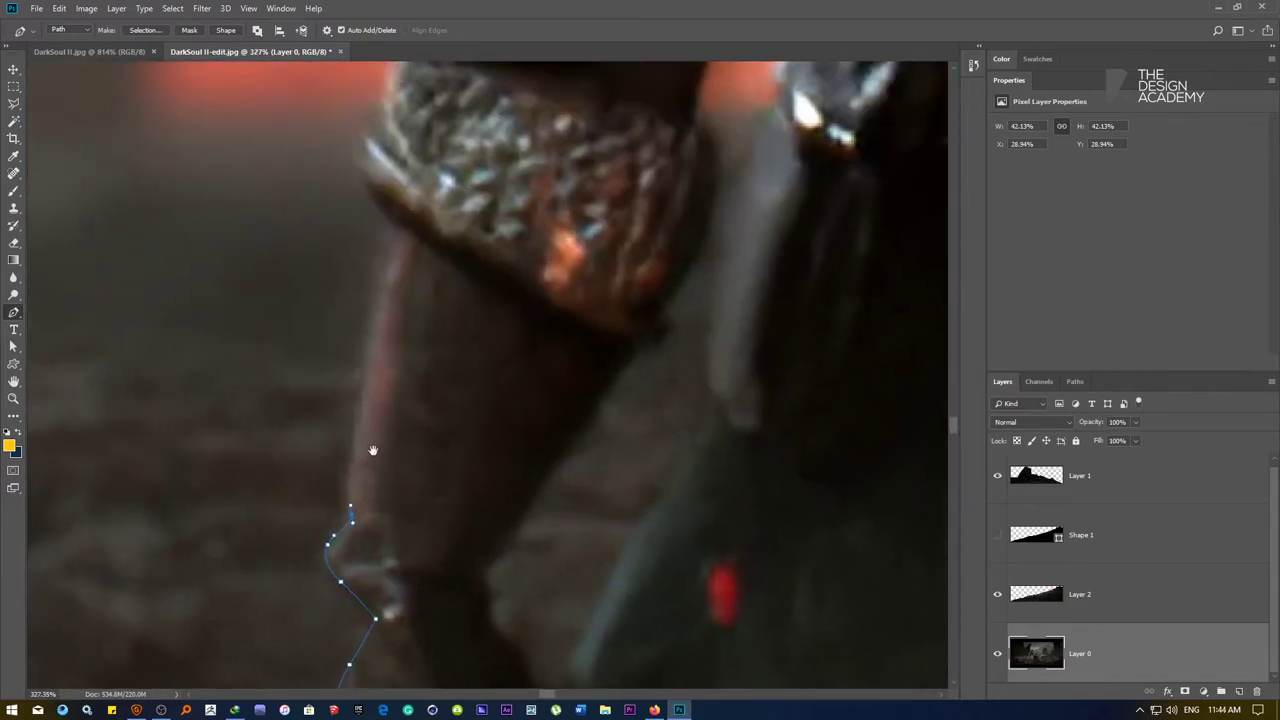
pyautogui.keyDown('alt'); pyautogui.scroll(5, 405, 402); pyautogui.keyUp('alt')
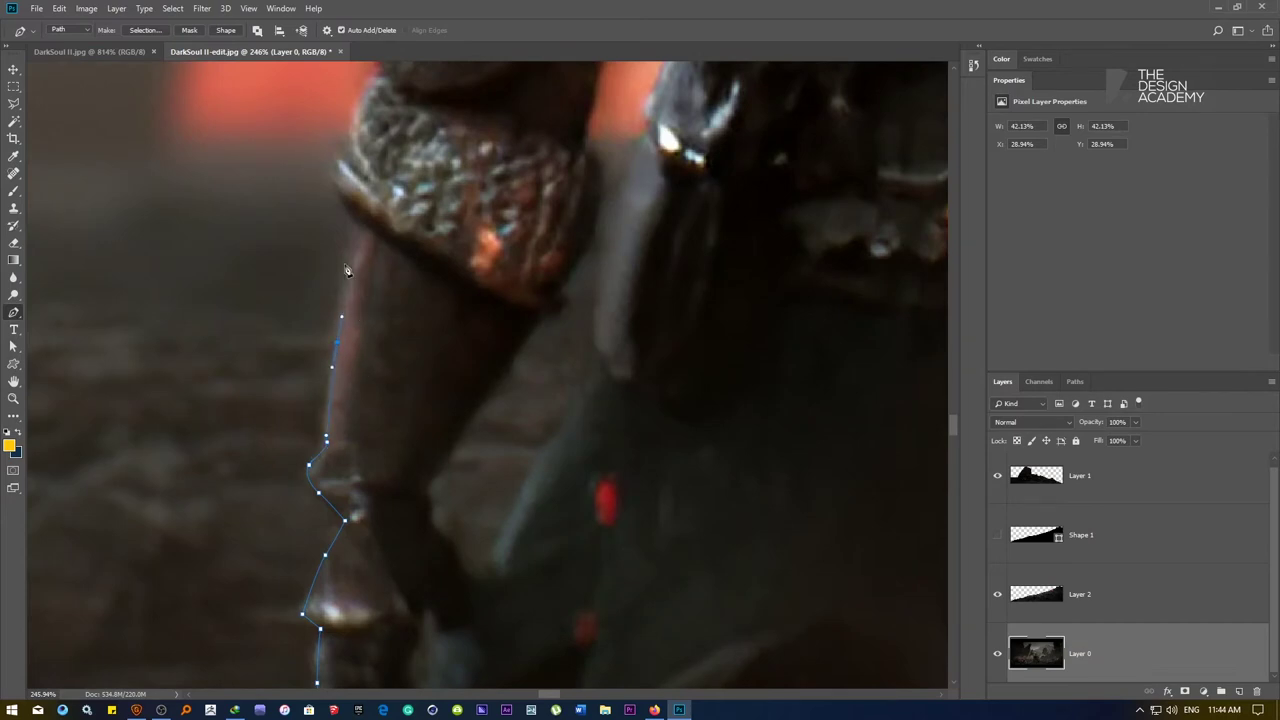
pyautogui.click(358, 222)
pyautogui.moveTo(331, 184); pyautogui.dragTo(326, 389)
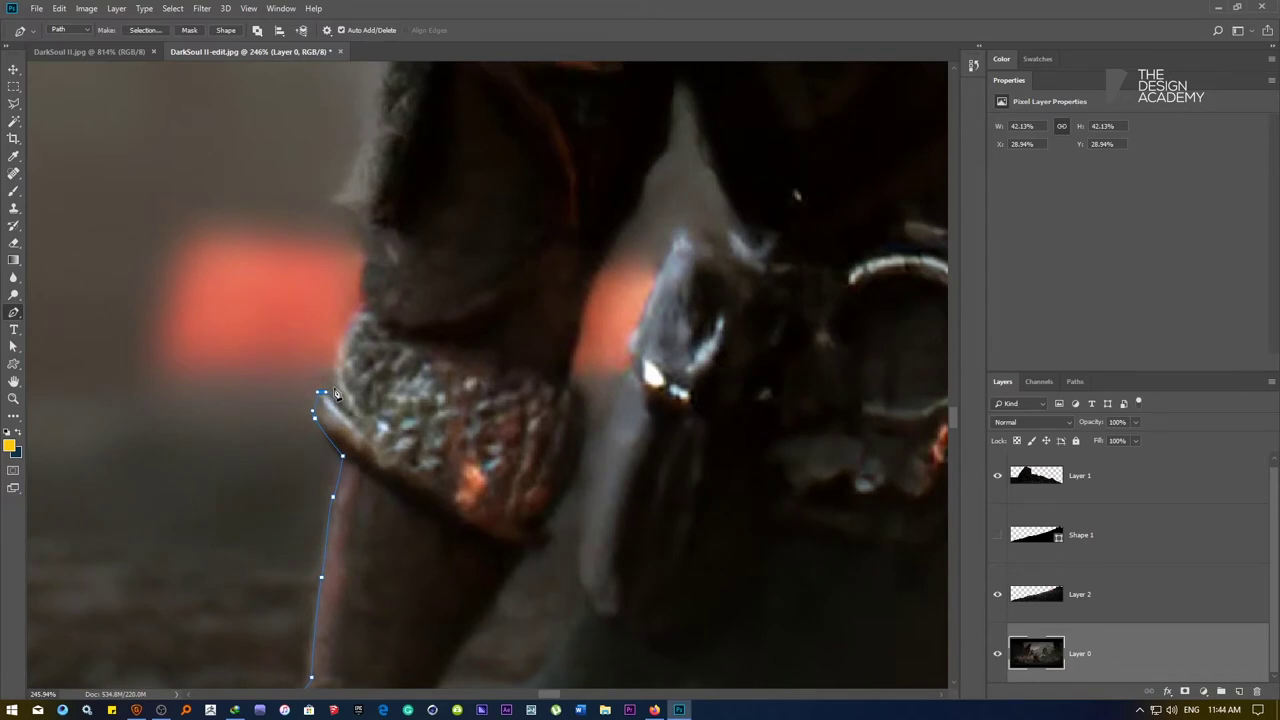
# Trace the path past the cuff and up the outer edge of the upper arm to the short arrow stub
pyautogui.click(361, 299)
pyautogui.click(365, 264)
pyautogui.click(368, 243)
pyautogui.moveTo(340, 198); pyautogui.dragTo(342, 194)
pyautogui.moveTo(374, 162); pyautogui.dragTo(318, 428)
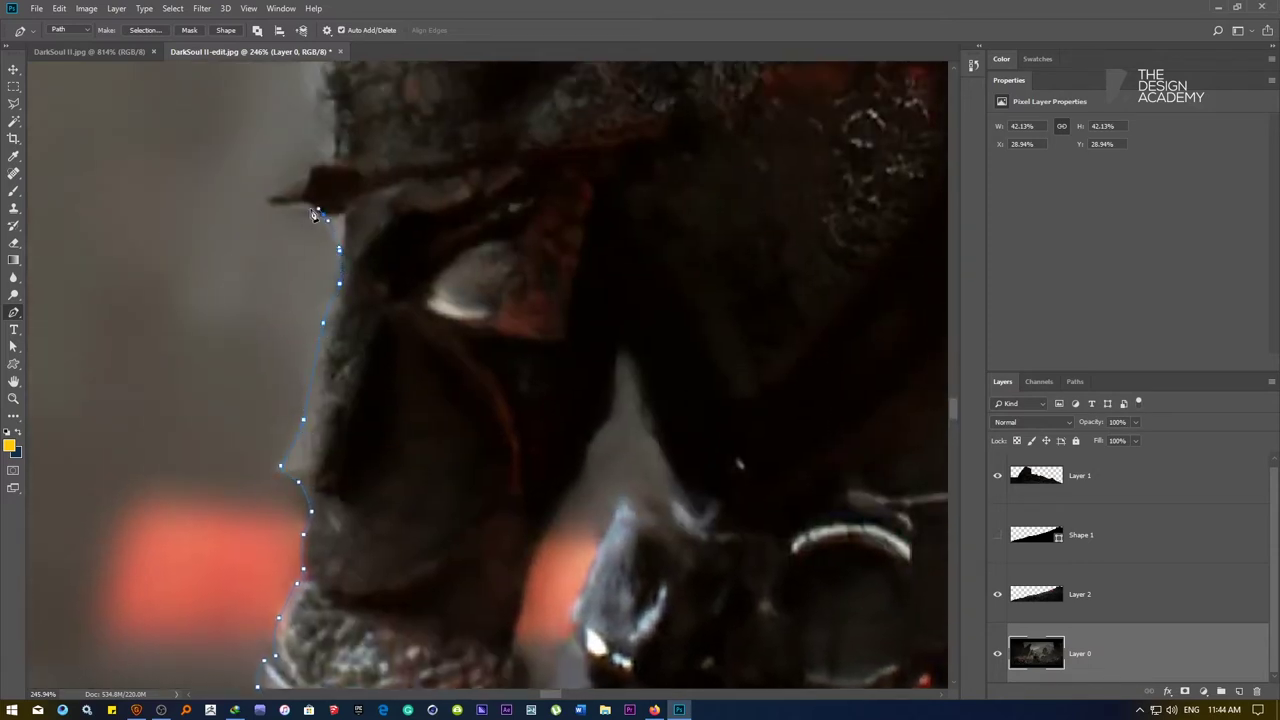
pyautogui.click(298, 201)
pyautogui.click(281, 200)
pyautogui.hotkey('ctrl', 'alt', 'z')
pyautogui.hotkey('ctrl', 'alt', 'z')
# Trace the path closely around the short arrow stub sticking out of the upper arm
pyautogui.scroll(5, 295, 199)
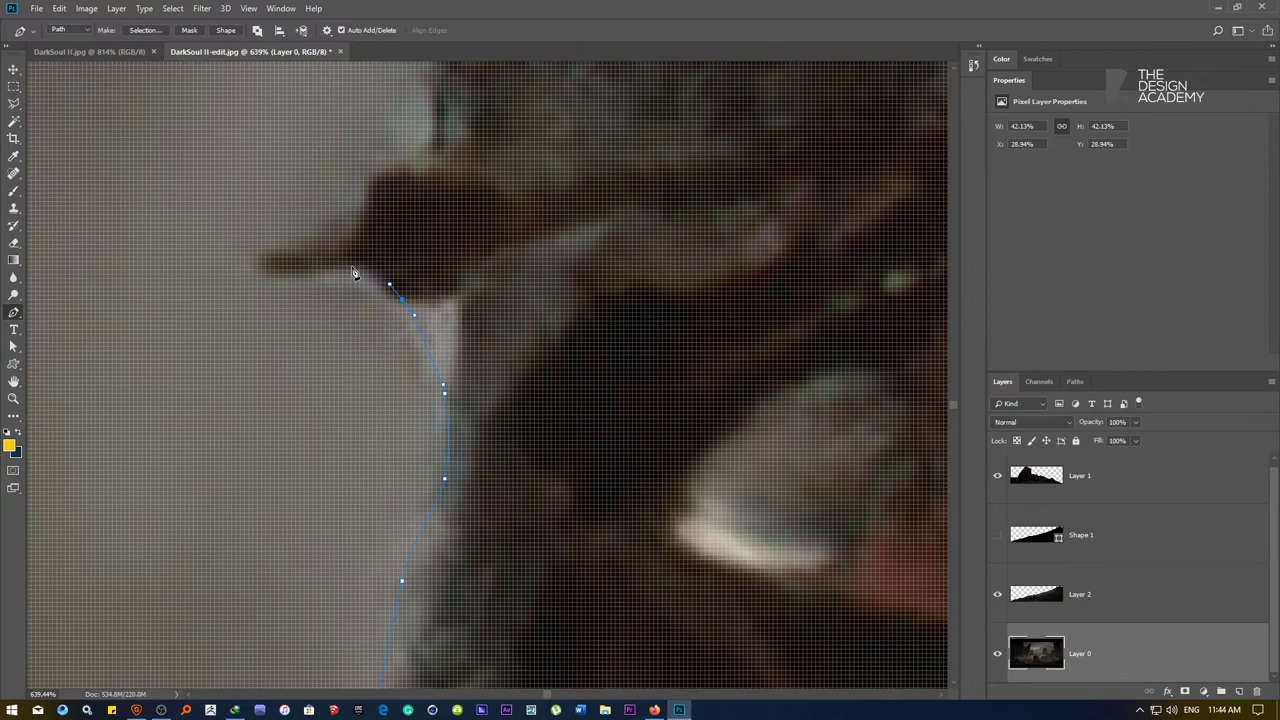
pyautogui.moveTo(354, 273); pyautogui.dragTo(281, 251)
pyautogui.click(342, 244)
pyautogui.click(364, 205)
pyautogui.moveTo(358, 180); pyautogui.dragTo(387, 176)
pyautogui.scroll(-6, 389, 403)
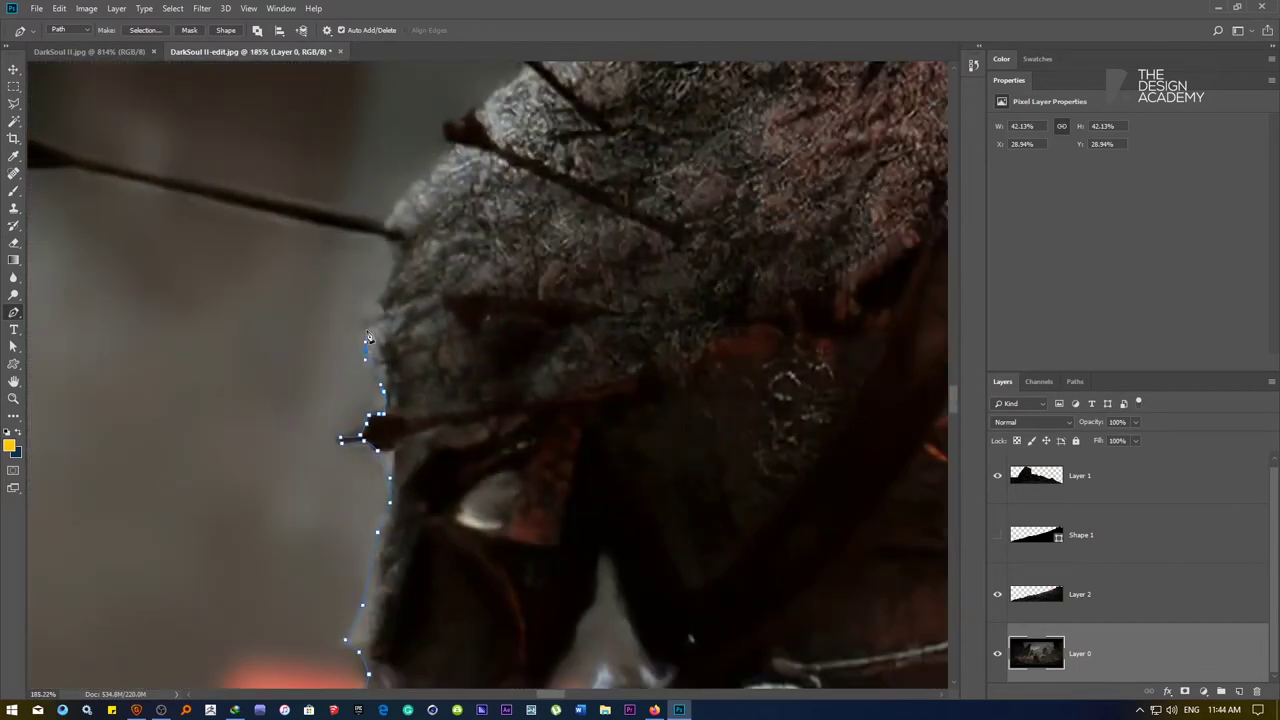
pyautogui.click(364, 318)
pyautogui.hotkey('ctrl', 'alt', 'z')
pyautogui.hotkey('ctrl', 'alt', 'z')
pyautogui.hotkey('ctrl', 'alt', 'z')
pyautogui.hotkey('ctrl', 'alt', 'z')
# Continue the path up the fur cloak's edge and out along the long arrow's underside to the start of its fletching
pyautogui.click(363, 307)
pyautogui.moveTo(387, 281); pyautogui.dragTo(391, 248)
pyautogui.moveTo(280, 222); pyautogui.dragTo(594, 385)
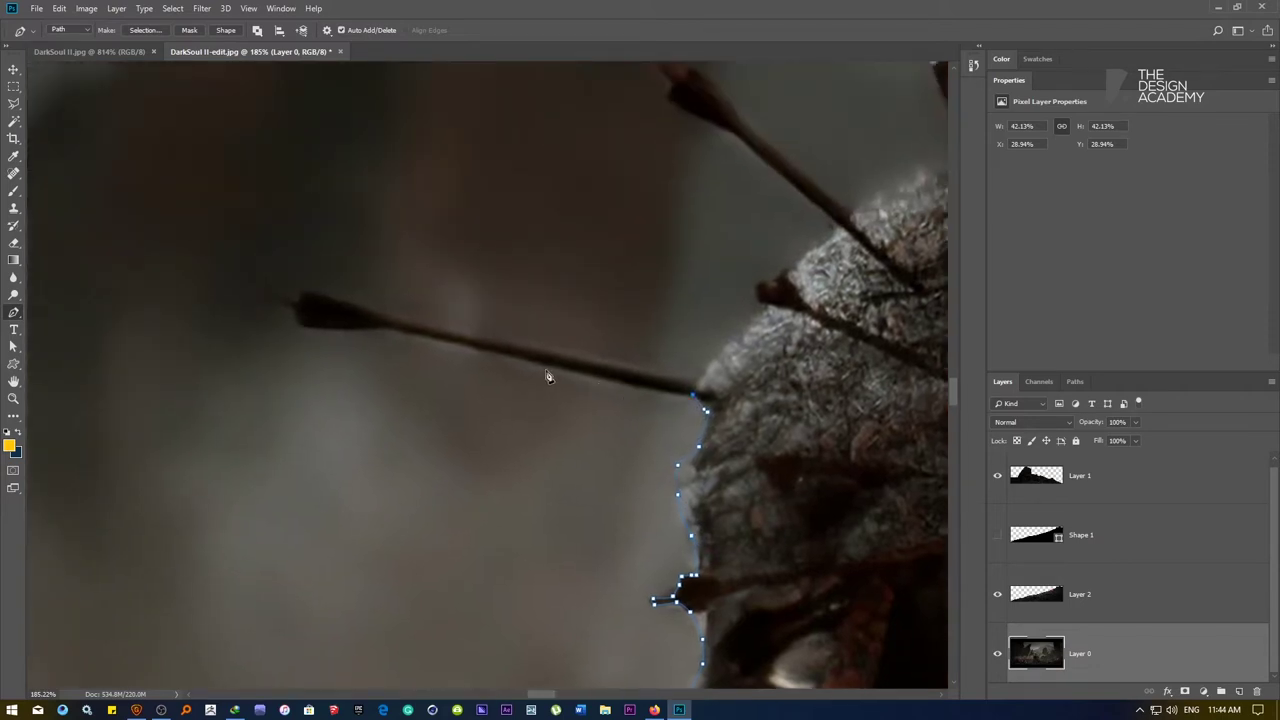
pyautogui.click(513, 359)
pyautogui.click(388, 330)
pyautogui.click(361, 329)
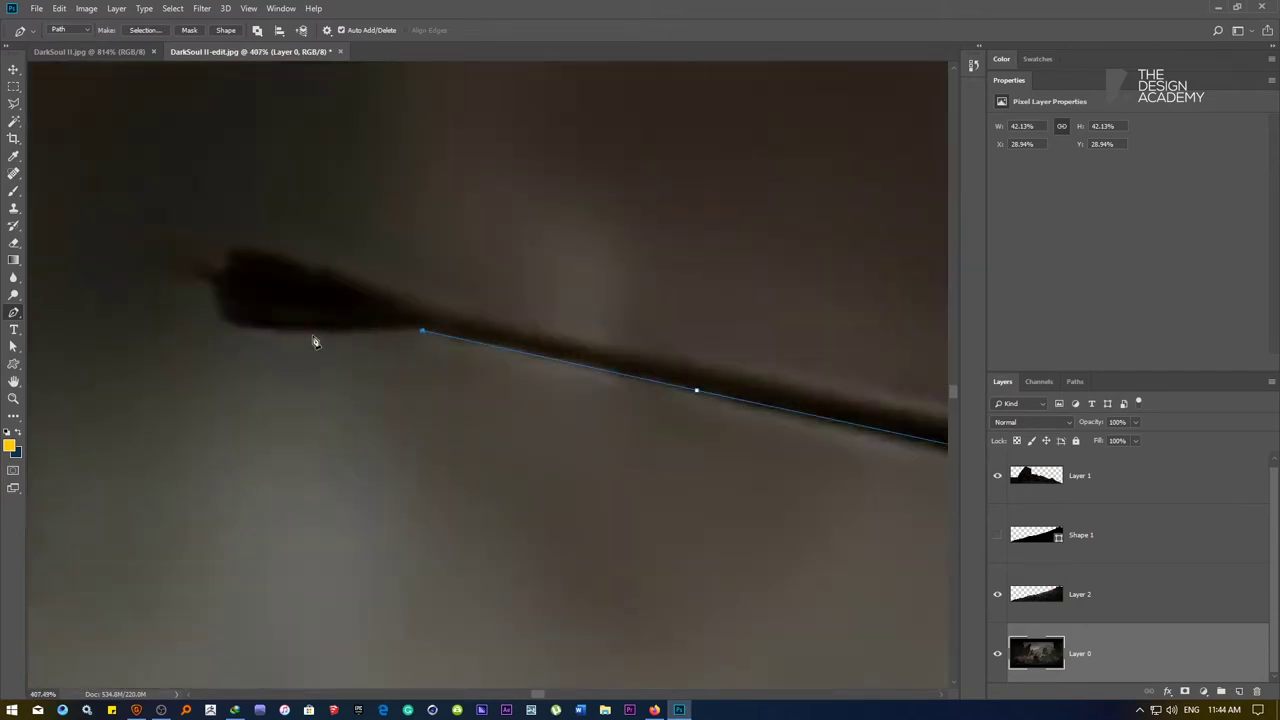
# Trace the path around the fletched end of the long arrow to its upper side
pyautogui.click(313, 336)
pyautogui.click(224, 325)
pyautogui.click(207, 274)
pyautogui.moveTo(243, 246); pyautogui.dragTo(254, 248)
pyautogui.hotkey('ctrl', 'alt', 'z')
pyautogui.hotkey('ctrl', 'alt', 'z')
pyautogui.click(232, 246)
# Bring the path back along the long arrow's upper edge to where the shaft meets the fur cloak
pyautogui.moveTo(414, 295); pyautogui.dragTo(426, 296)
pyautogui.moveTo(660, 355); pyautogui.dragTo(542, 372)
pyautogui.hotkey('ctrl', 'z')
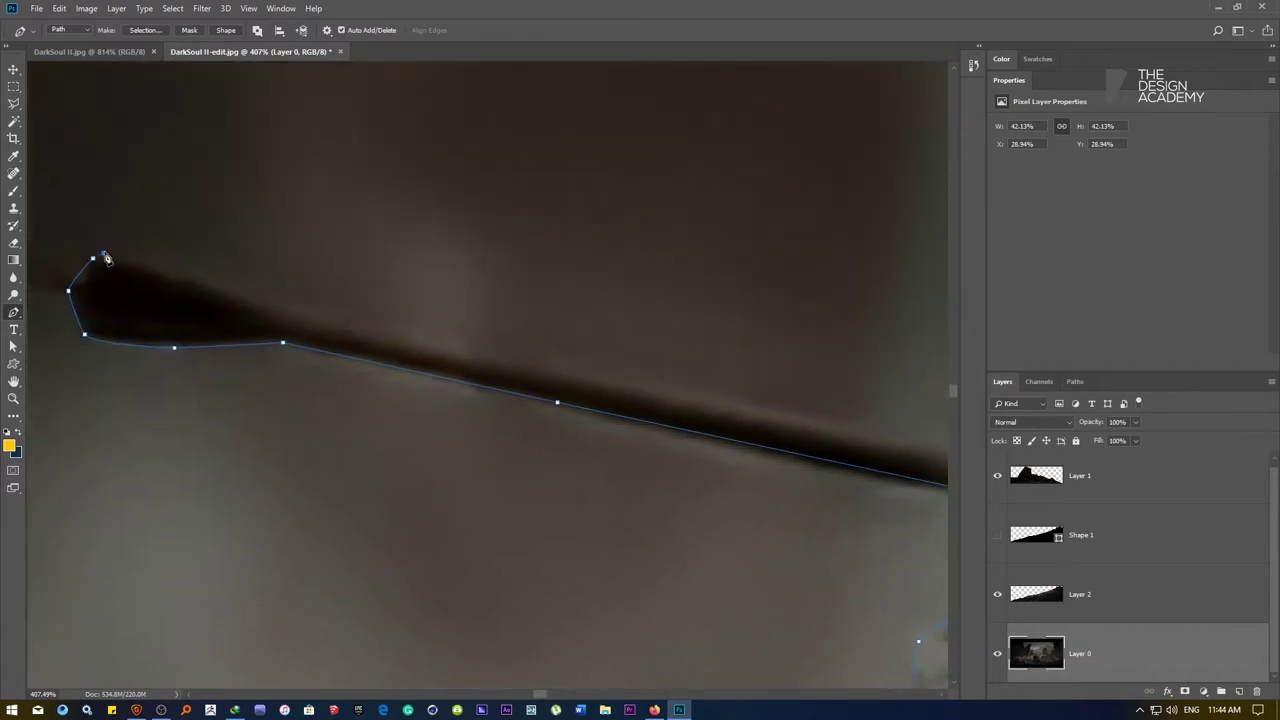
pyautogui.click(296, 310)
pyautogui.moveTo(437, 357); pyautogui.dragTo(130, 290)
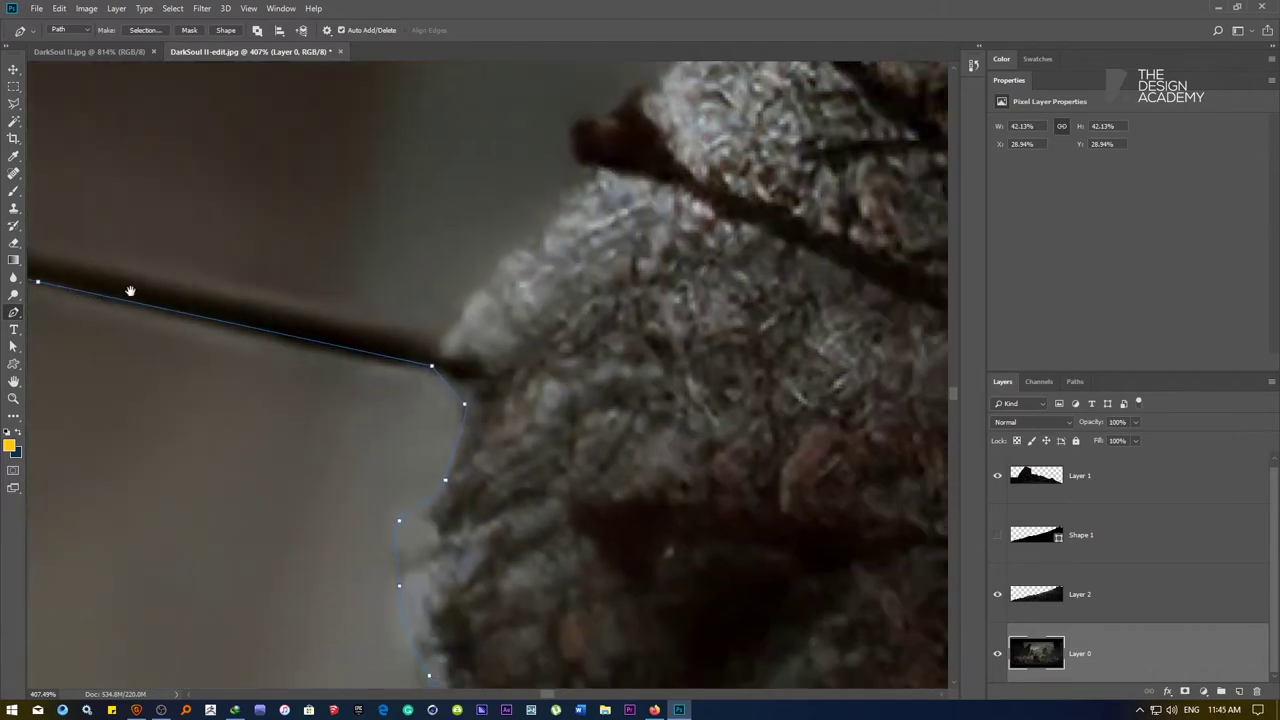
pyautogui.click(440, 332)
# Continue the path up the fur shoulder and around the blunt end of the short arrow lying against it
pyautogui.click(547, 231)
pyautogui.click(553, 222)
pyautogui.click(597, 171)
pyautogui.click(571, 163)
pyautogui.moveTo(582, 118); pyautogui.dragTo(243, 412)
pyautogui.click(617, 115)
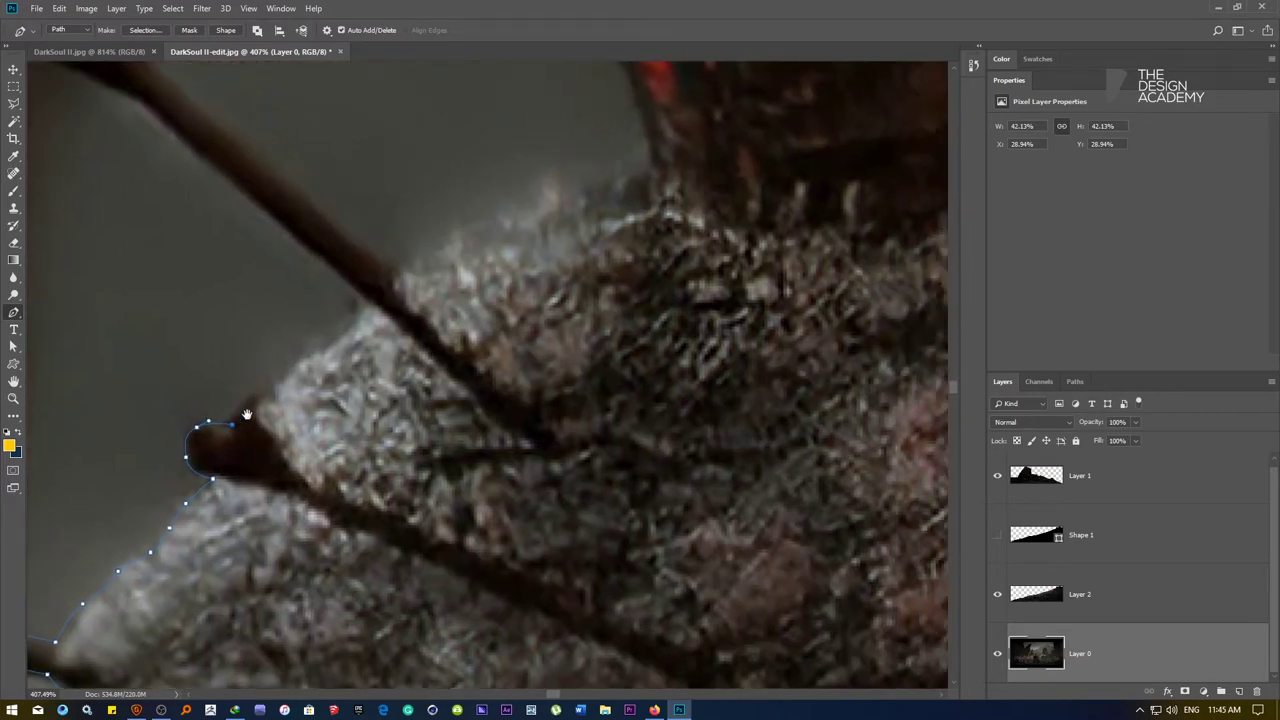
# Follow the fur edge to the upper diagonal arrow and trace its underside out to the fletching
pyautogui.click(247, 396)
pyautogui.click(255, 390)
pyautogui.click(308, 358)
pyautogui.moveTo(294, 229); pyautogui.dragTo(474, 491)
pyautogui.click(384, 422)
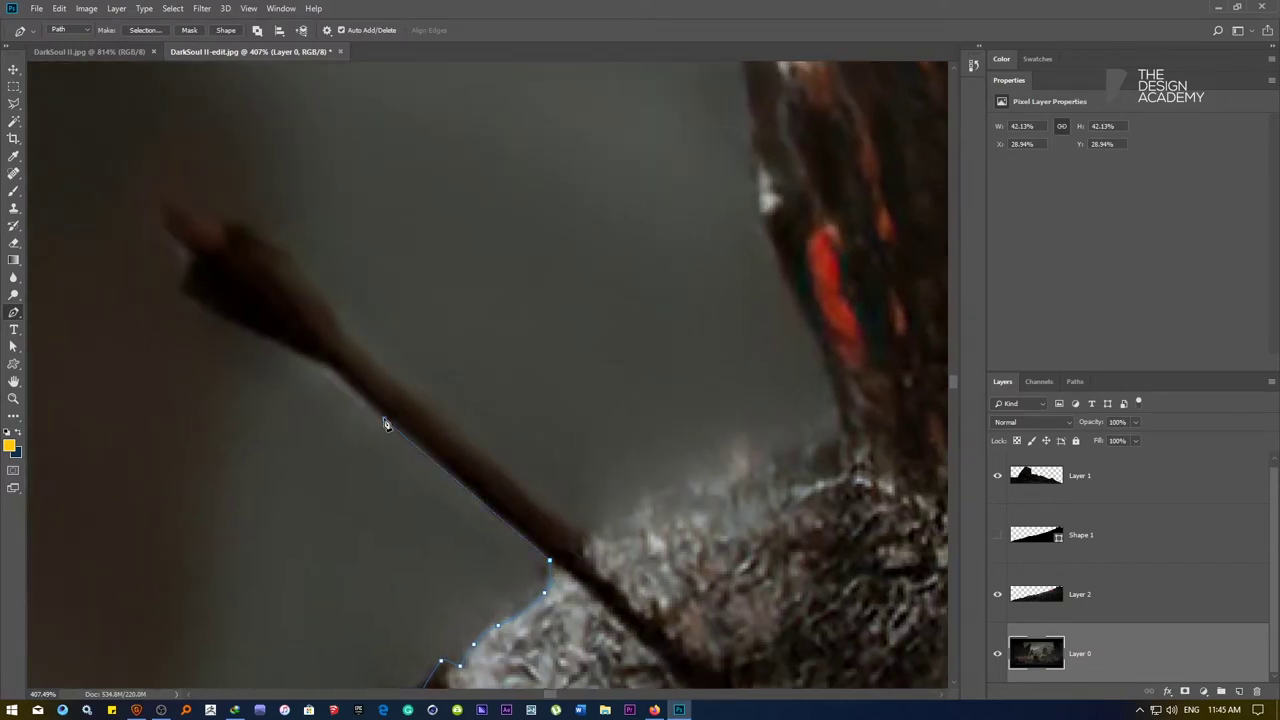
pyautogui.click(327, 363)
# Trace the path around the fletching and pointed tip of the upper diagonal arrow
pyautogui.click(207, 307)
pyautogui.click(185, 296)
pyautogui.click(193, 257)
pyautogui.click(167, 197)
pyautogui.moveTo(167, 197); pyautogui.dragTo(189, 179)
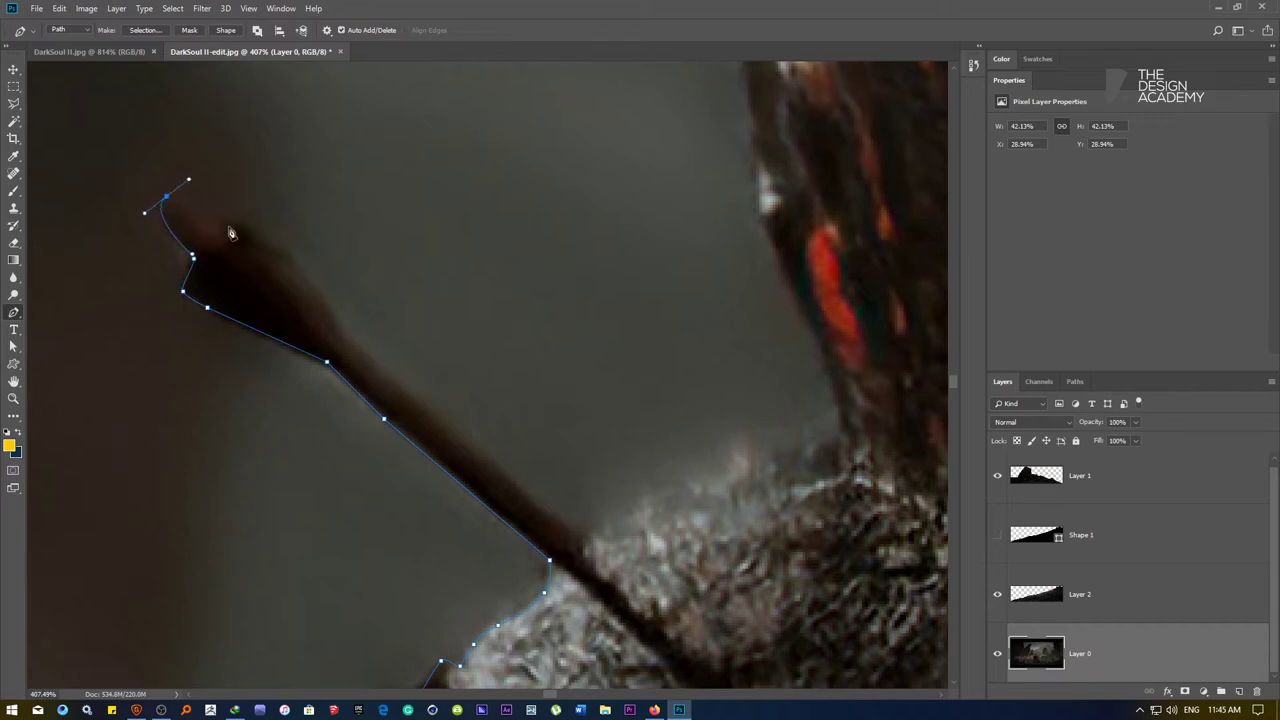
pyautogui.moveTo(226, 226); pyautogui.dragTo(234, 225)
pyautogui.click(256, 232)
pyautogui.click(298, 261)
# Take the path back down the diagonal arrow's upper edge and across the shoulder fur to the helmet's base
pyautogui.click(340, 332)
pyautogui.click(588, 532)
pyautogui.moveTo(590, 535); pyautogui.dragTo(257, 518)
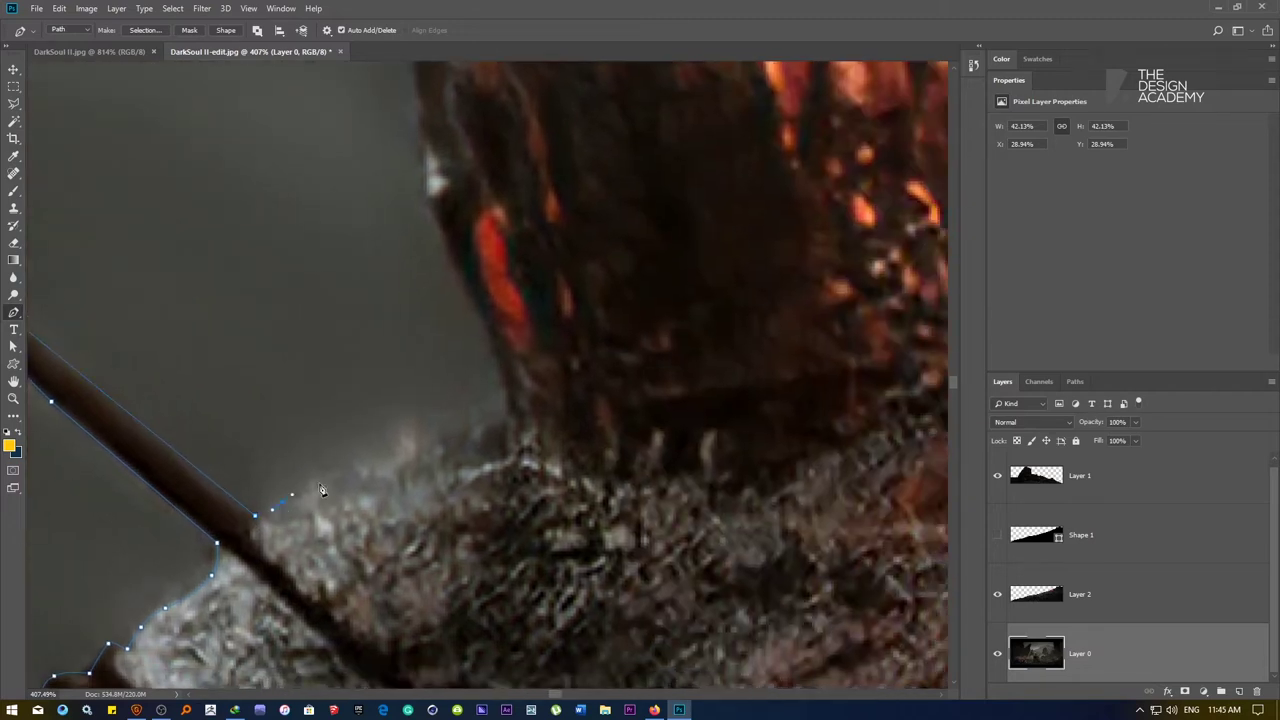
pyautogui.click(418, 425)
pyautogui.click(482, 422)
pyautogui.click(510, 408)
# Trace the path up the lower left side of the helmet, following its uneven outline
pyautogui.moveTo(460, 294); pyautogui.dragTo(458, 491)
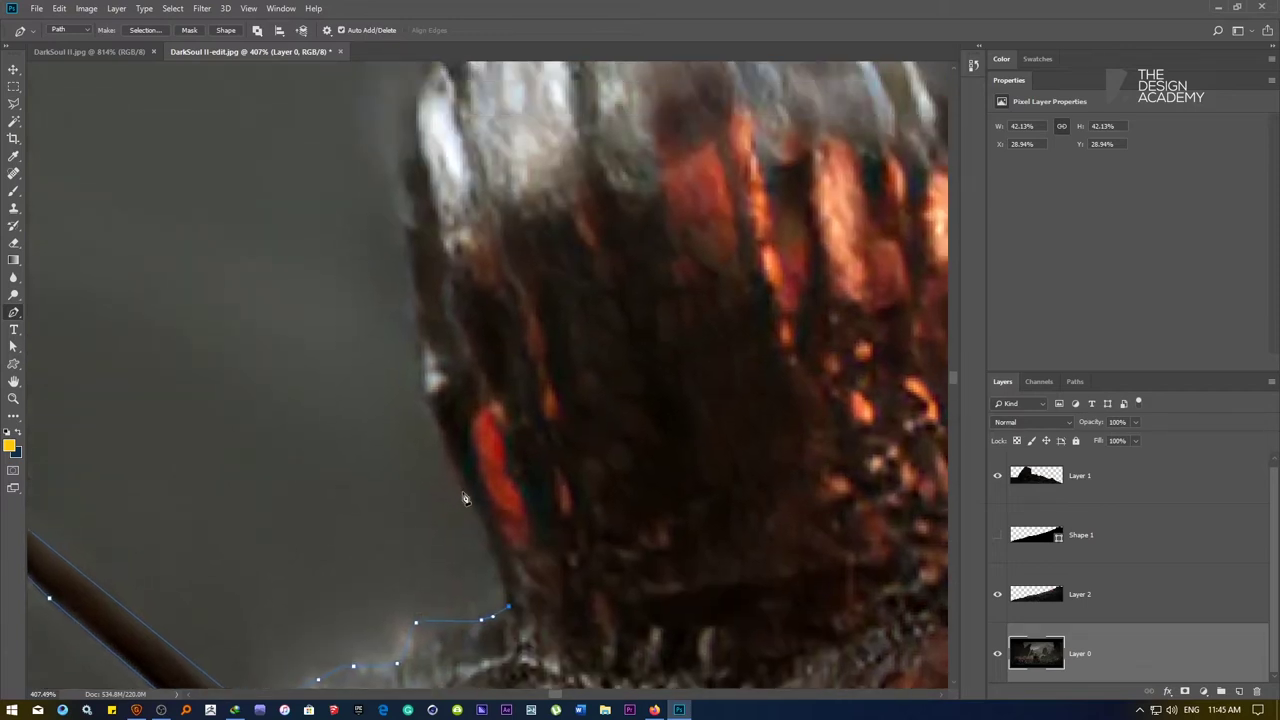
pyautogui.click(467, 491)
pyautogui.click(442, 432)
pyautogui.click(424, 398)
pyautogui.click(422, 384)
pyautogui.click(421, 327)
pyautogui.click(410, 312)
pyautogui.click(416, 293)
pyautogui.moveTo(416, 270); pyautogui.dragTo(307, 419)
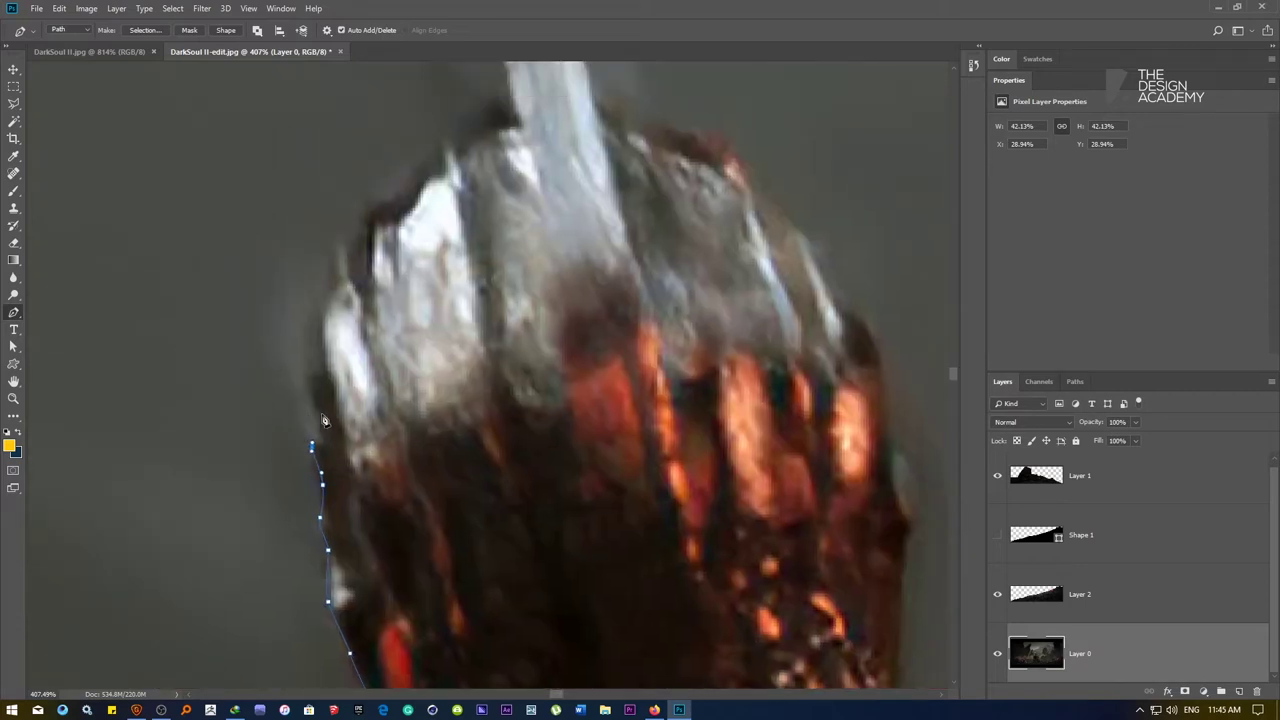
# Continue the path up the helmet's upper left side to the beginning of its jagged crown
pyautogui.click(323, 433)
pyautogui.click(316, 403)
pyautogui.click(303, 375)
pyautogui.click(311, 355)
pyautogui.click(312, 322)
# Trace the path across the left half of the jagged crown and up the left edge of the helmet's spike
pyautogui.scroll(-5, 424, 301)
pyautogui.scroll(7, 417, 280)
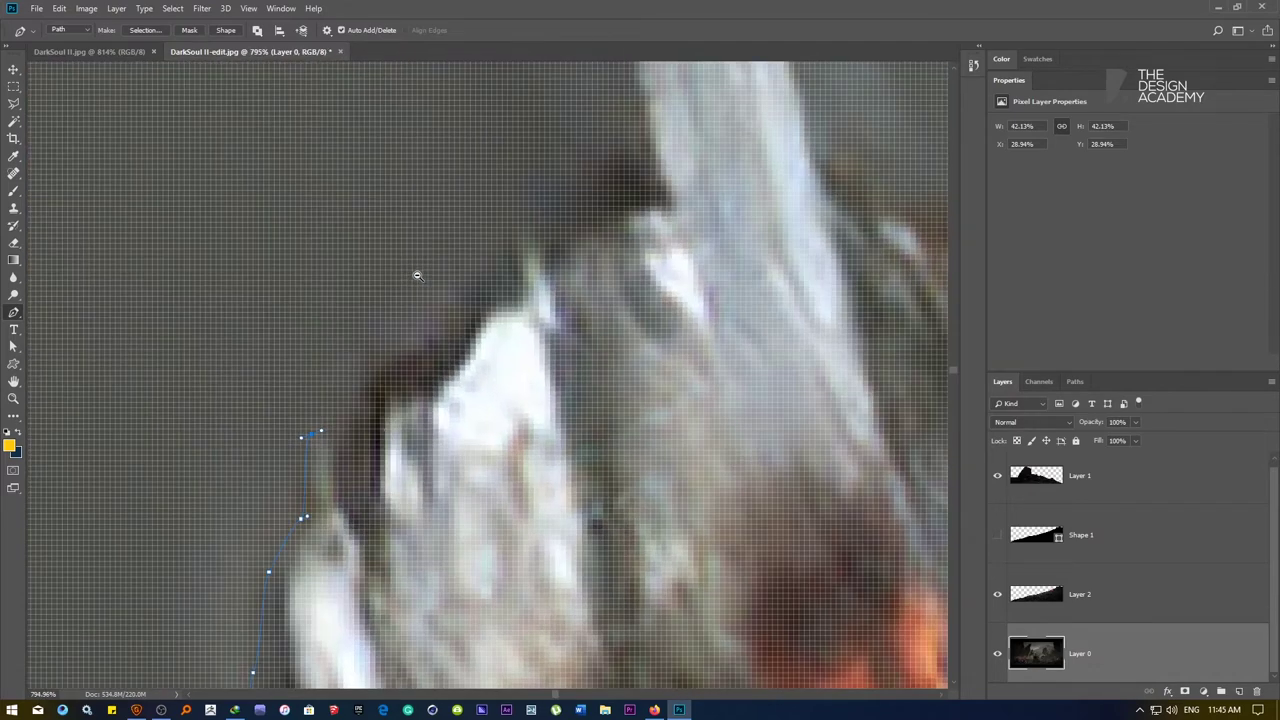
pyautogui.click(375, 398)
pyautogui.moveTo(401, 354); pyautogui.dragTo(469, 308)
pyautogui.click(523, 232)
pyautogui.moveTo(568, 223); pyautogui.dragTo(560, 496)
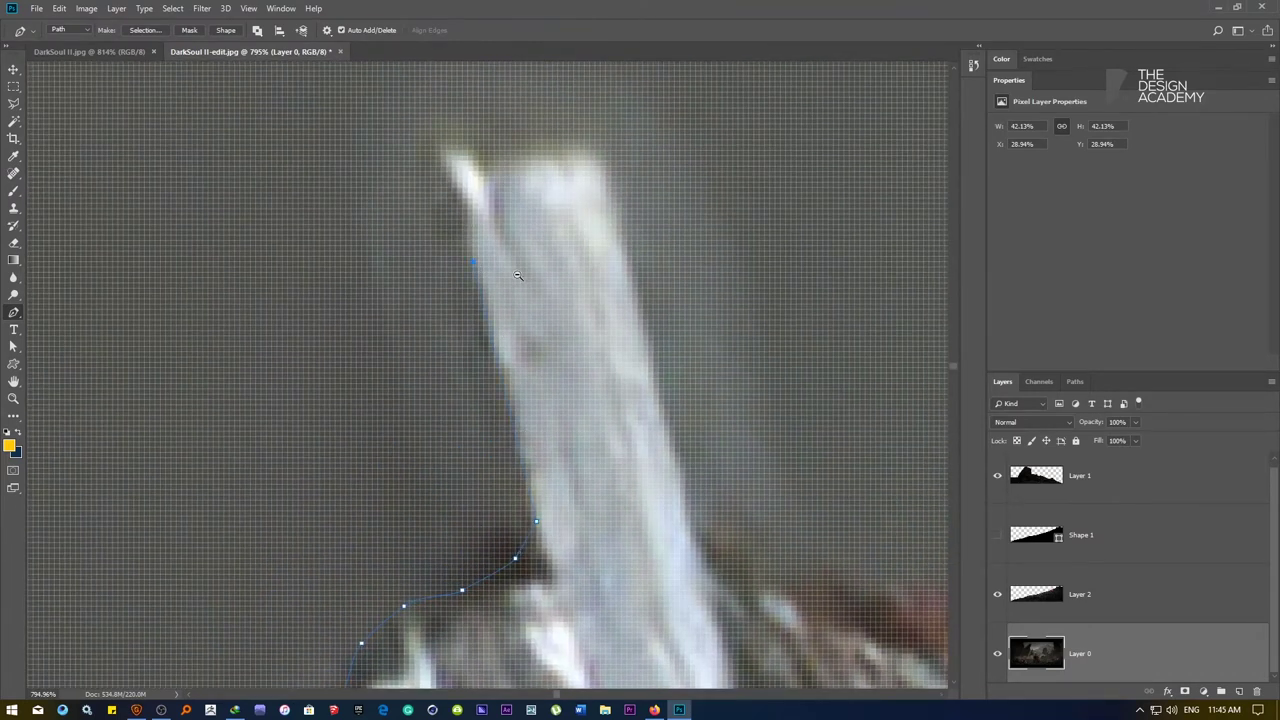
# Trace the path across the blunt top of the helmet's spike and down its right edge to the crown
pyautogui.moveTo(518, 275)
pyautogui.mouseDown()
pyautogui.moveTo(385, 275)
pyautogui.moveTo(496, 275)
pyautogui.mouseUp()
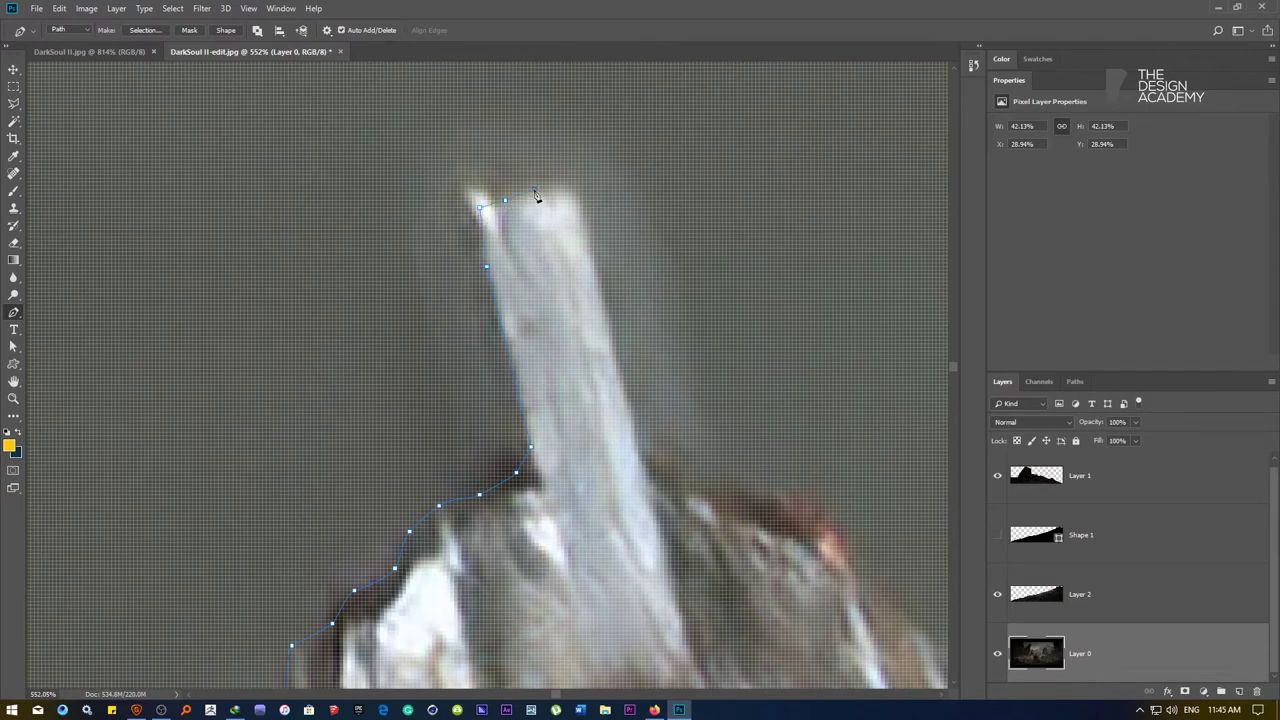
pyautogui.click(582, 200)
pyautogui.click(590, 252)
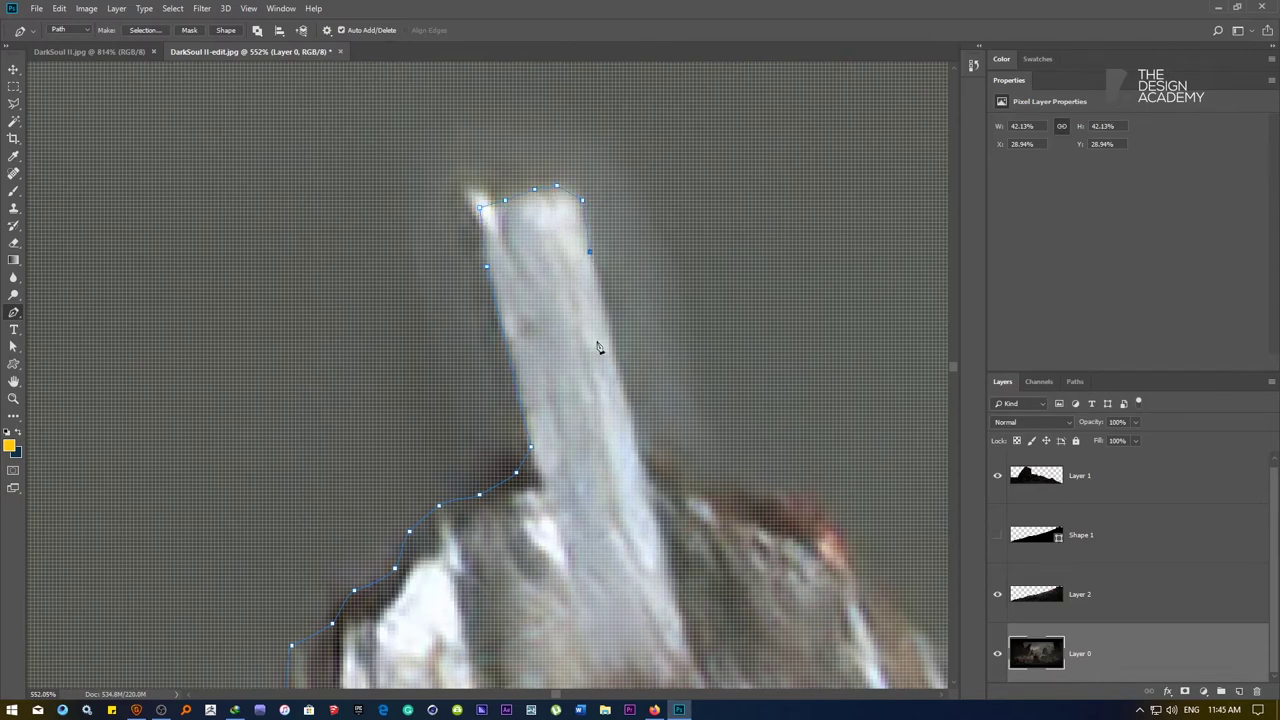
pyautogui.click(627, 406)
pyautogui.click(635, 454)
# Continue the path along the right half of the helmet's crown and down its upper right curve
pyautogui.moveTo(675, 483); pyautogui.dragTo(472, 340)
pyautogui.click(510, 356)
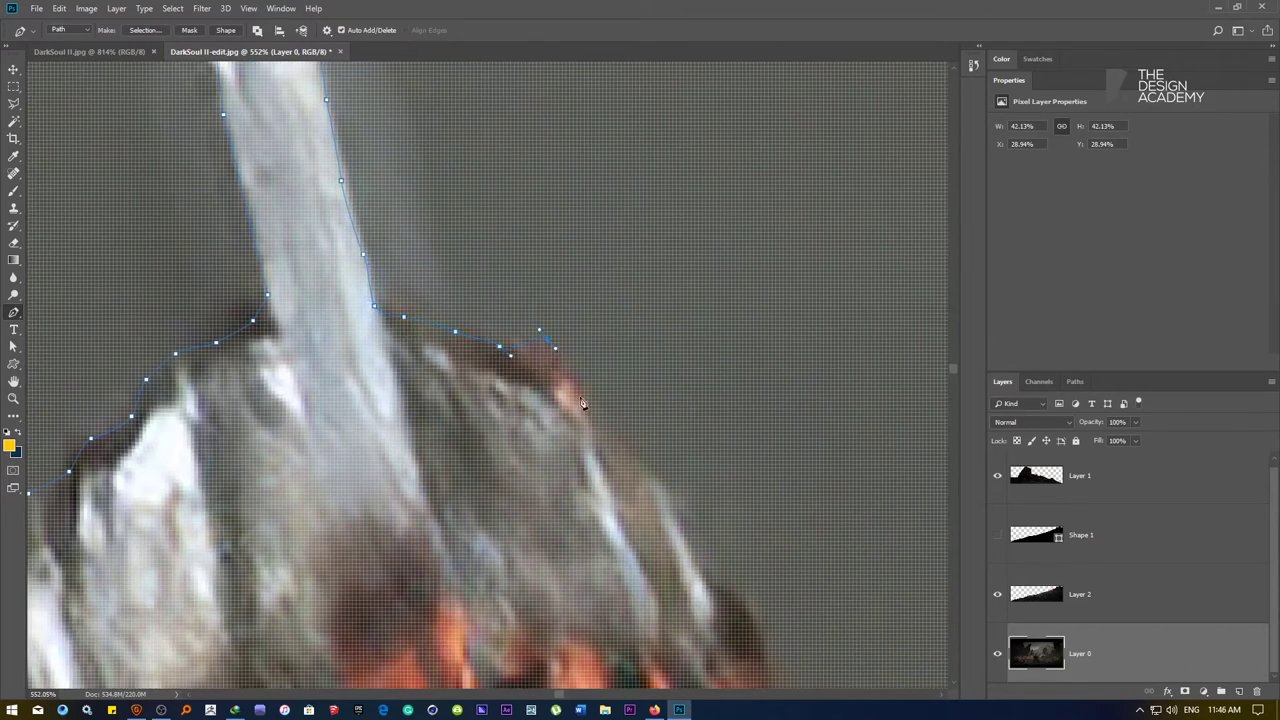
pyautogui.moveTo(615, 446); pyautogui.dragTo(400, 249)
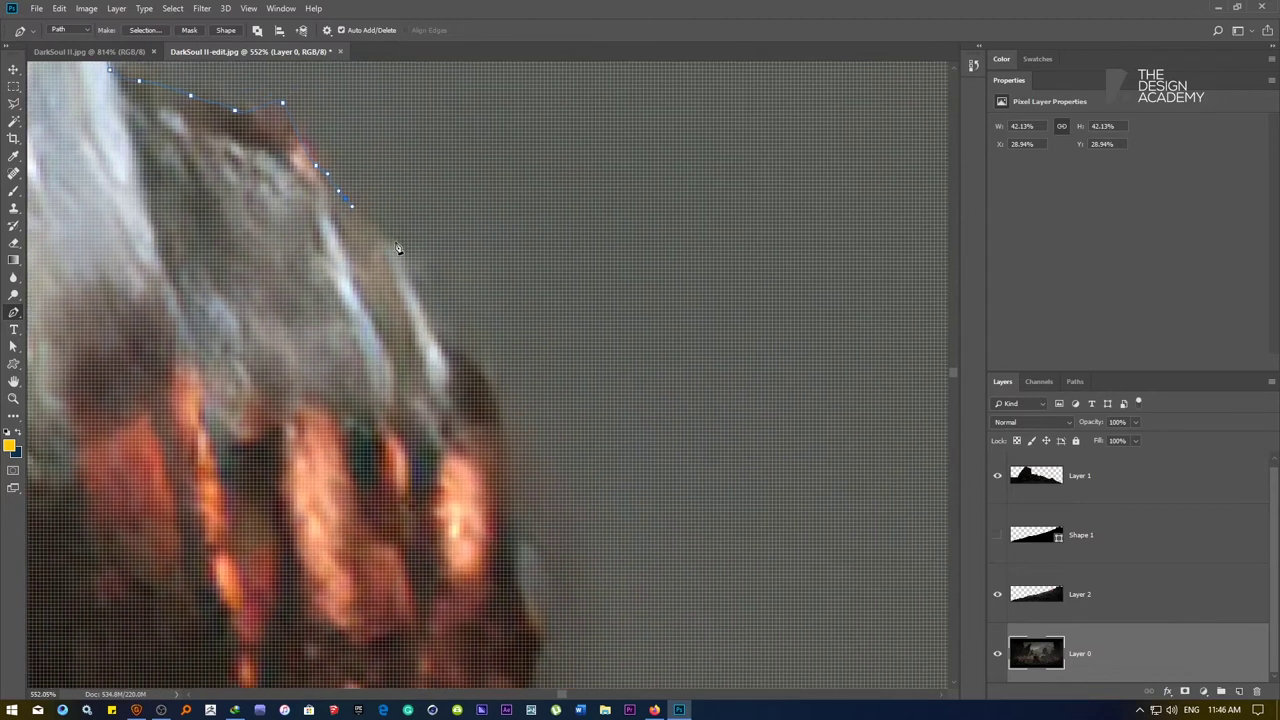
pyautogui.moveTo(459, 342); pyautogui.dragTo(466, 350)
pyautogui.moveTo(519, 457); pyautogui.dragTo(469, 264)
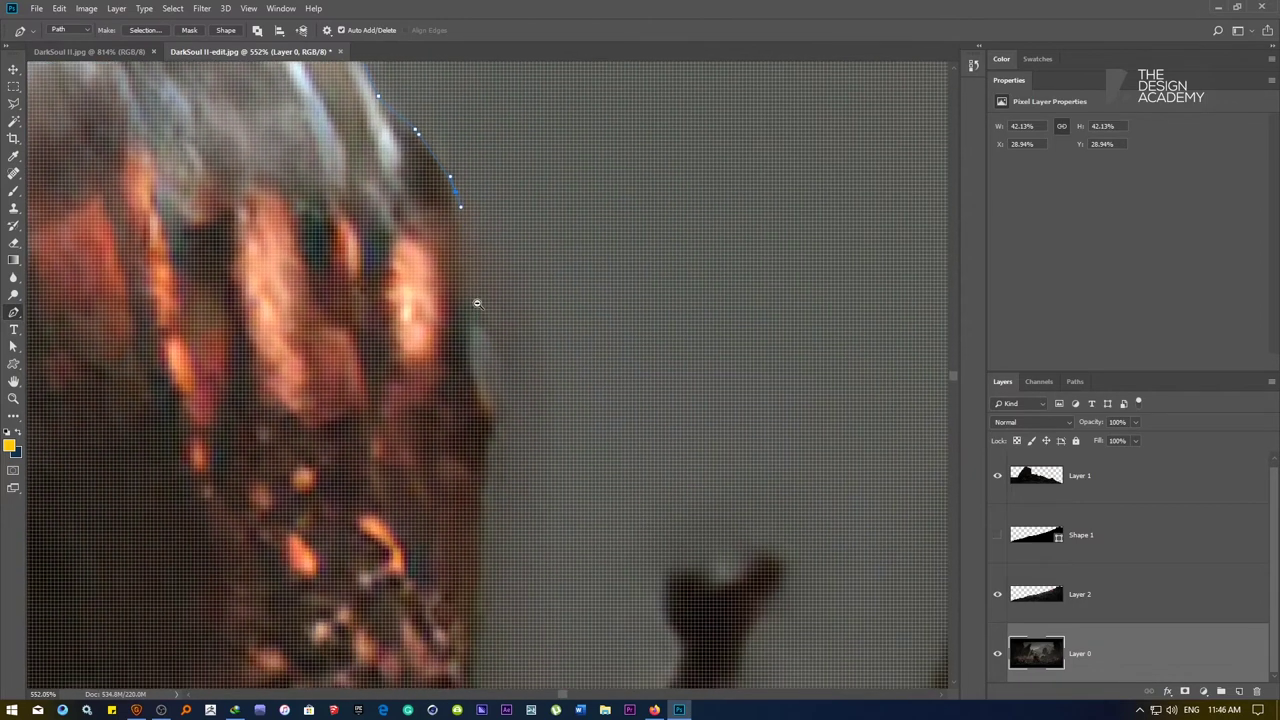
# Take the path down the helmet's lower right side, around its small bulge, to just above the shoulder
pyautogui.scroll(-5, 477, 303)
pyautogui.scroll(5, 481, 313)
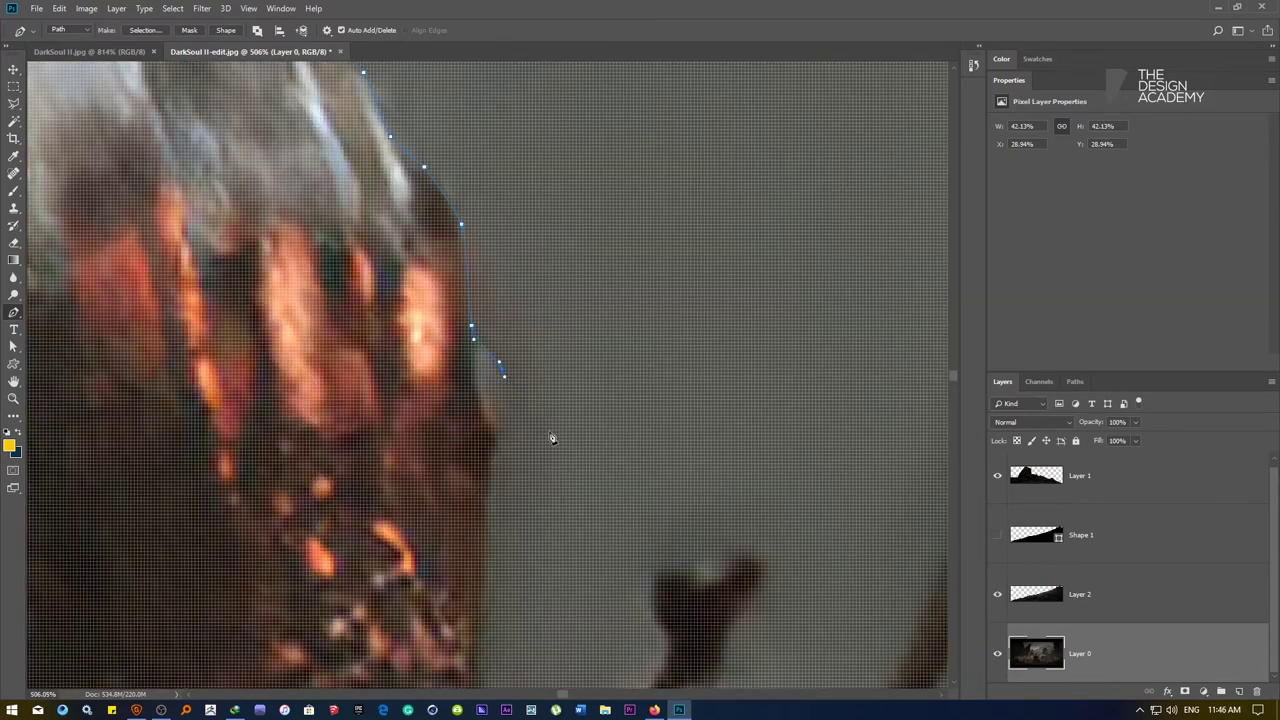
pyautogui.moveTo(487, 513); pyautogui.dragTo(531, 226)
pyautogui.moveTo(513, 312); pyautogui.dragTo(510, 324)
pyautogui.click(516, 358)
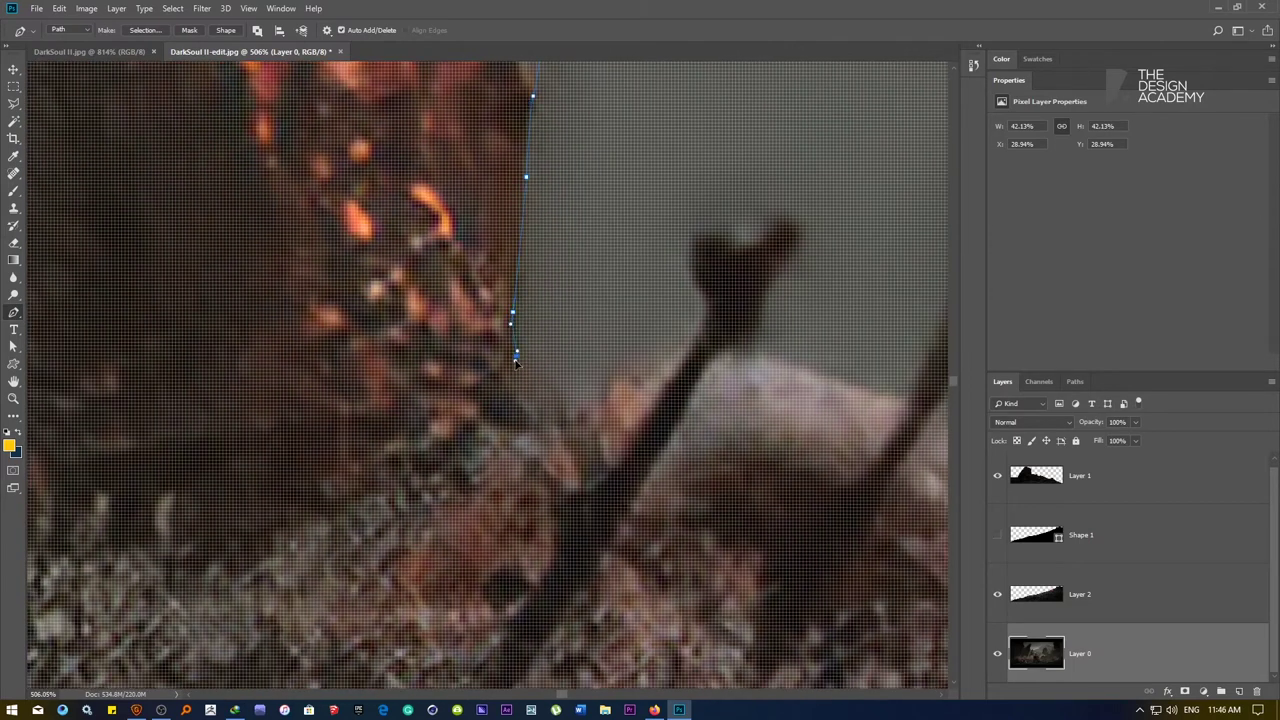
# Trace the path across the dip at the helmet's base and up the left side of the short arrow's fletching
pyautogui.moveTo(550, 392); pyautogui.dragTo(556, 400)
pyautogui.click(608, 398)
pyautogui.moveTo(627, 362); pyautogui.dragTo(636, 361)
pyautogui.click(705, 319)
pyautogui.click(709, 292)
pyautogui.click(695, 241)
# Trace around the short arrow's forked end and along the shoulder to the foot of the tall arrow
pyautogui.scroll(-8, 755, 263)
pyautogui.moveTo(755, 263); pyautogui.dragTo(310, 263)
pyautogui.scroll(5, 298, 257)
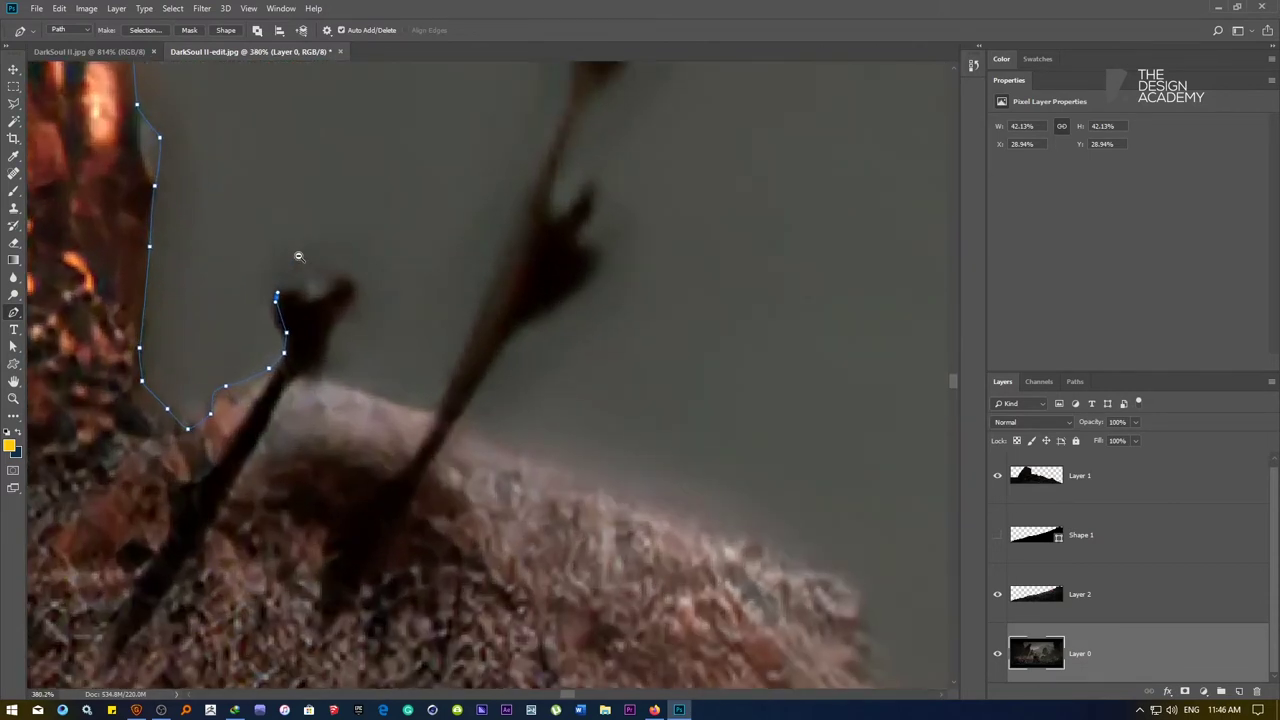
pyautogui.click(317, 297)
pyautogui.moveTo(350, 279); pyautogui.dragTo(339, 323)
pyautogui.click(438, 412)
# Run the path up the left edge of the tall diagonal arrow to its upper fletching
pyautogui.moveTo(478, 322); pyautogui.dragTo(348, 456)
pyautogui.click(369, 406)
pyautogui.click(415, 295)
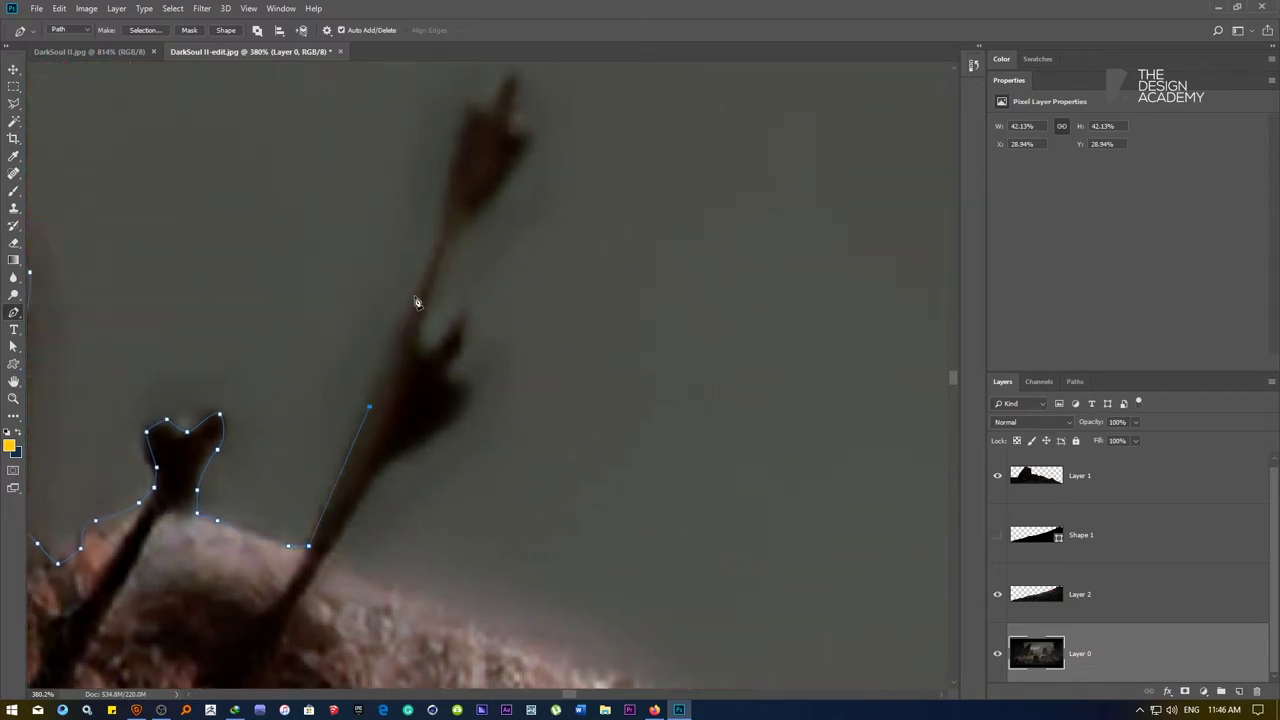
pyautogui.click(440, 229)
pyautogui.click(446, 184)
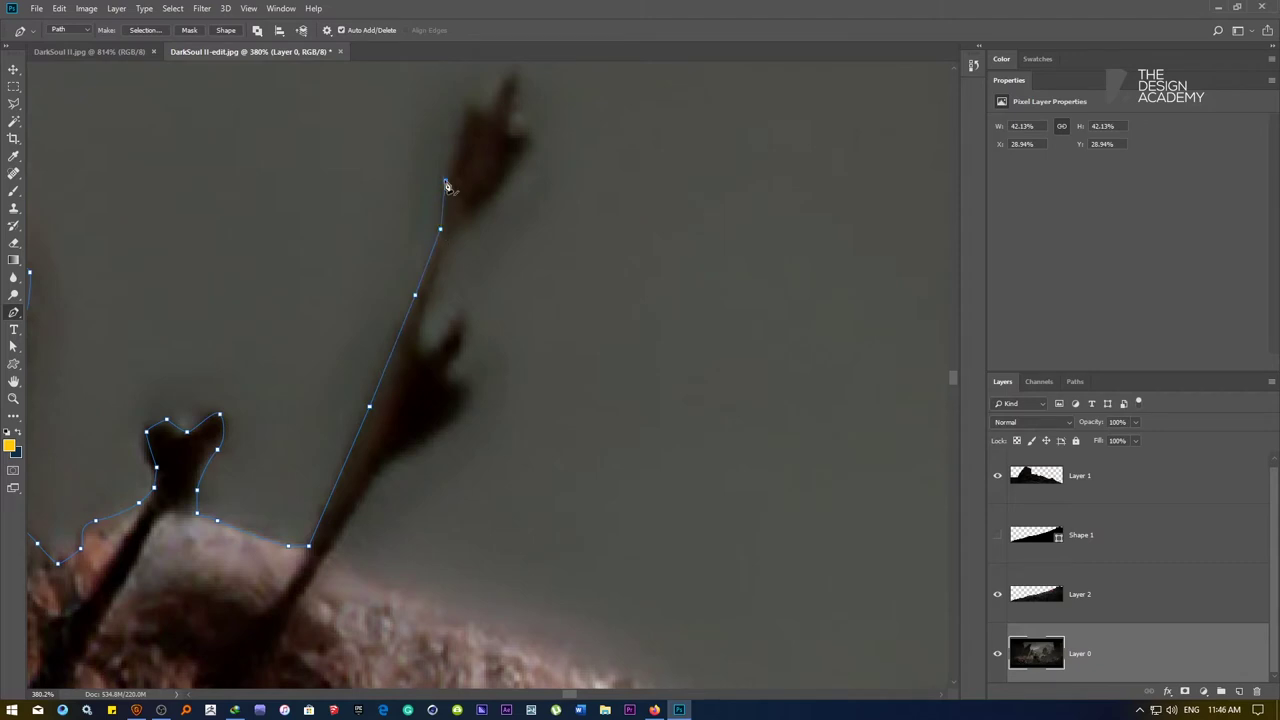
# Outline the tall arrow's pointed upper fletching and bring the path back to the shaft below it
pyautogui.click(465, 102)
pyautogui.click(491, 118)
pyautogui.click(512, 78)
pyautogui.click(509, 128)
pyautogui.moveTo(515, 136); pyautogui.dragTo(531, 135)
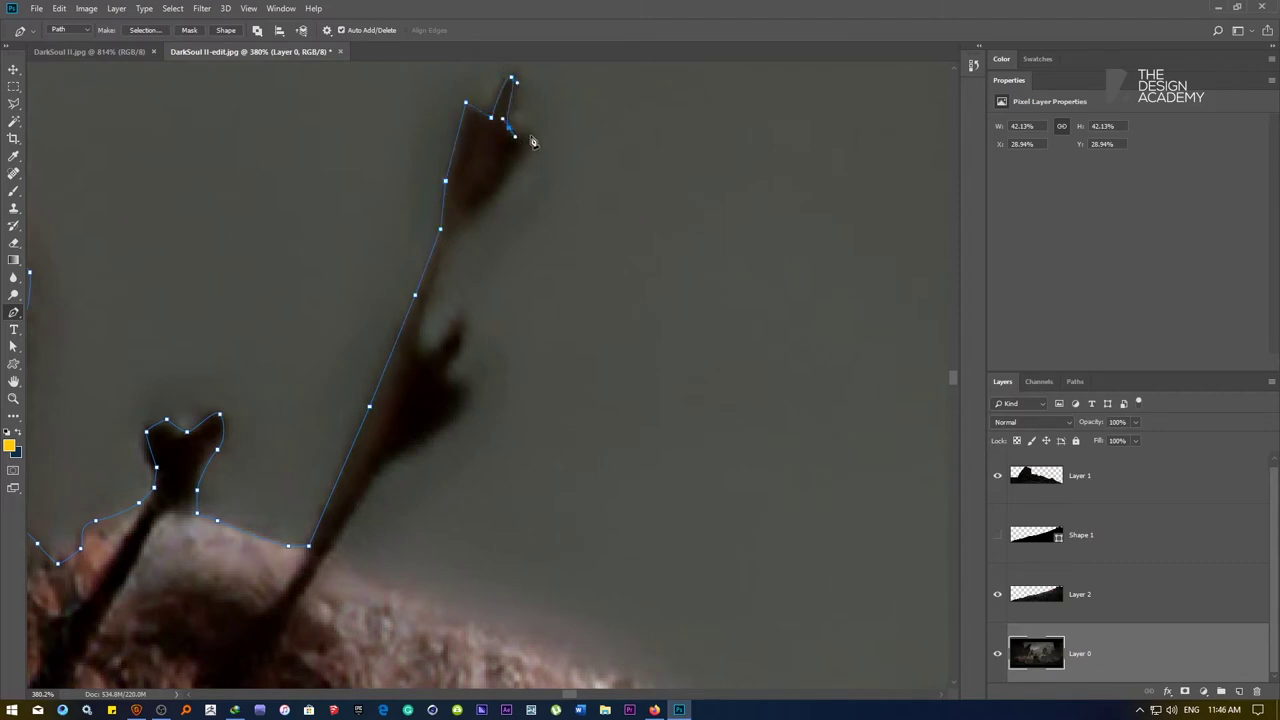
pyautogui.click(463, 232)
# Outline the tall arrow's lower fletching and take the path down the shaft's right edge to the shoulder
pyautogui.moveTo(420, 323); pyautogui.dragTo(448, 379)
pyautogui.click(473, 392)
pyautogui.moveTo(443, 432); pyautogui.dragTo(413, 258)
pyautogui.click(372, 471)
pyautogui.click(367, 313)
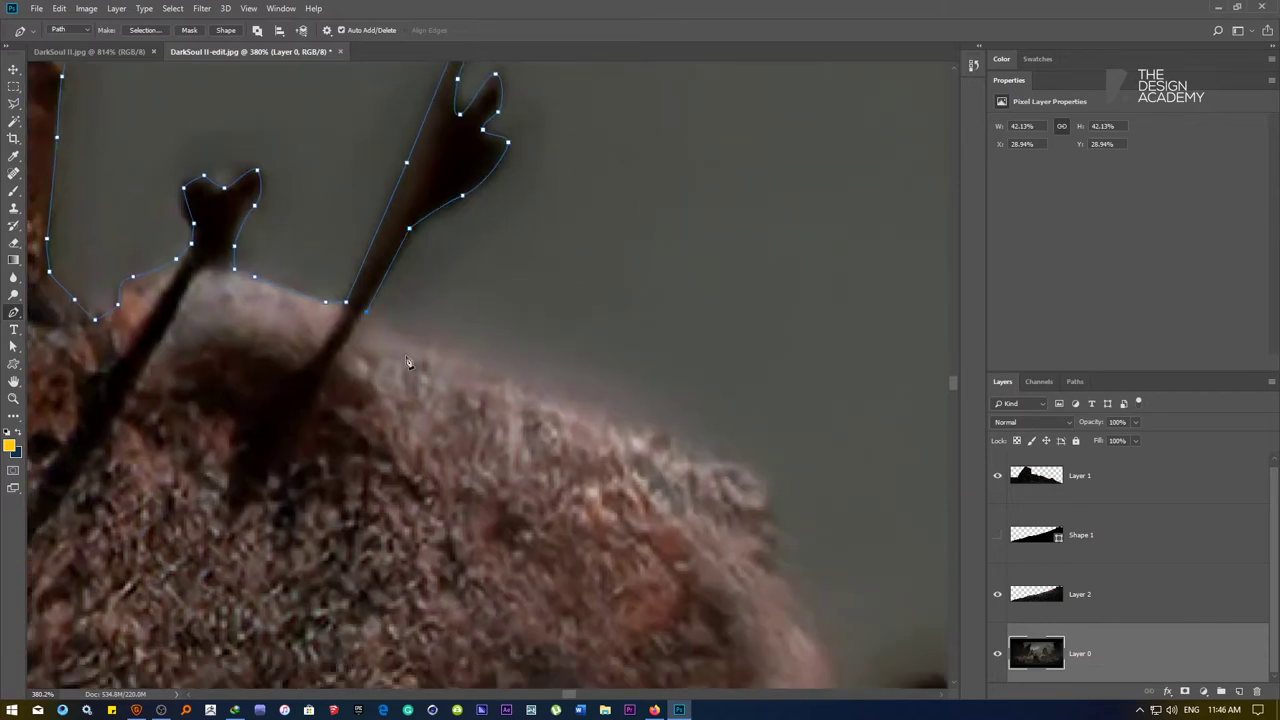
# Follow the shoulder fur's uneven outline with the path down to the upper of the two long arrows
pyautogui.click(498, 376)
pyautogui.moveTo(560, 403); pyautogui.dragTo(364, 268)
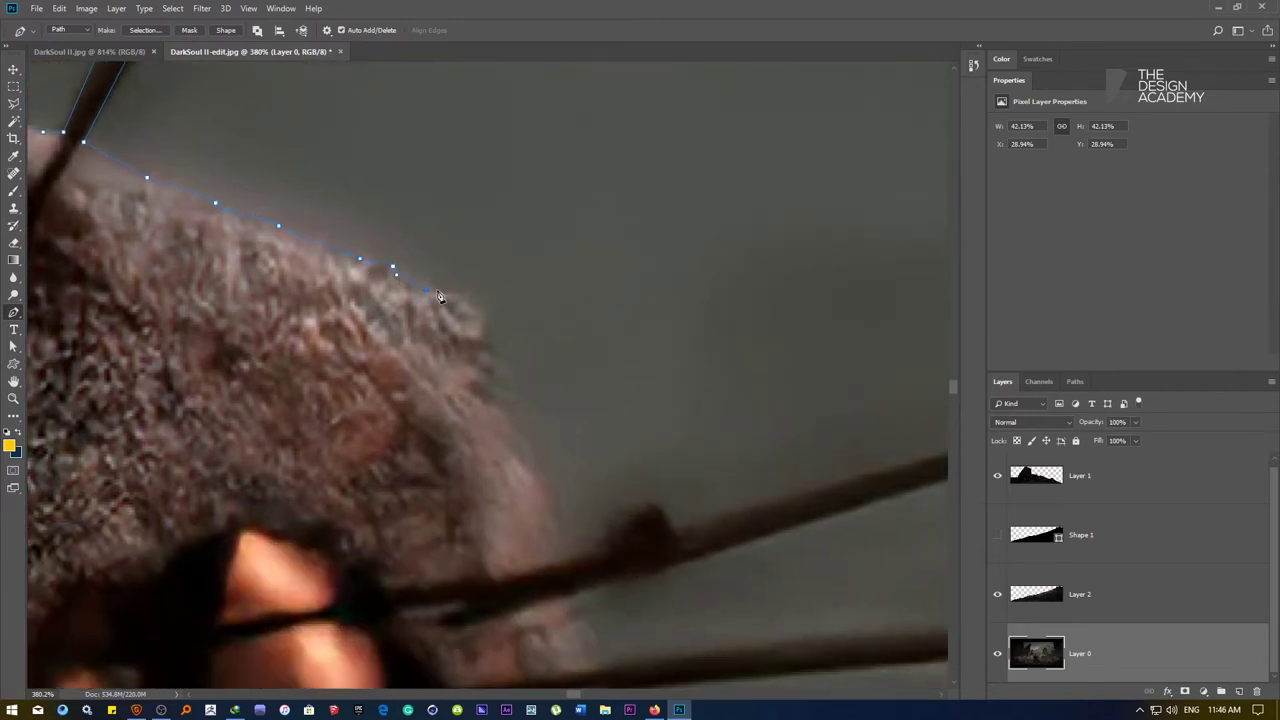
pyautogui.moveTo(482, 327); pyautogui.dragTo(481, 336)
pyautogui.click(494, 372)
pyautogui.click(509, 429)
pyautogui.click(540, 497)
pyautogui.click(544, 518)
pyautogui.click(558, 563)
# Trace the path over the knob and along the upper edge of the upper long arrow to its fletching
pyautogui.moveTo(632, 542); pyautogui.dragTo(383, 515)
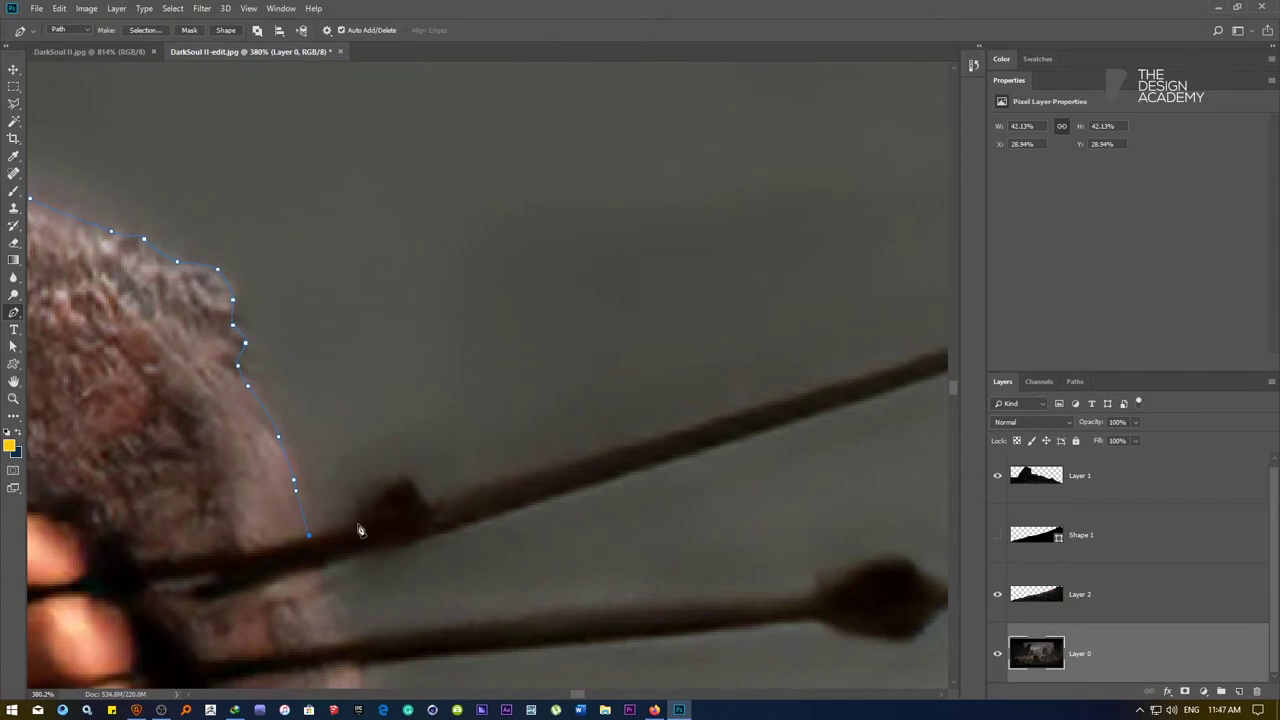
pyautogui.scroll(-4, 427, 495)
pyautogui.scroll(3, 391, 494)
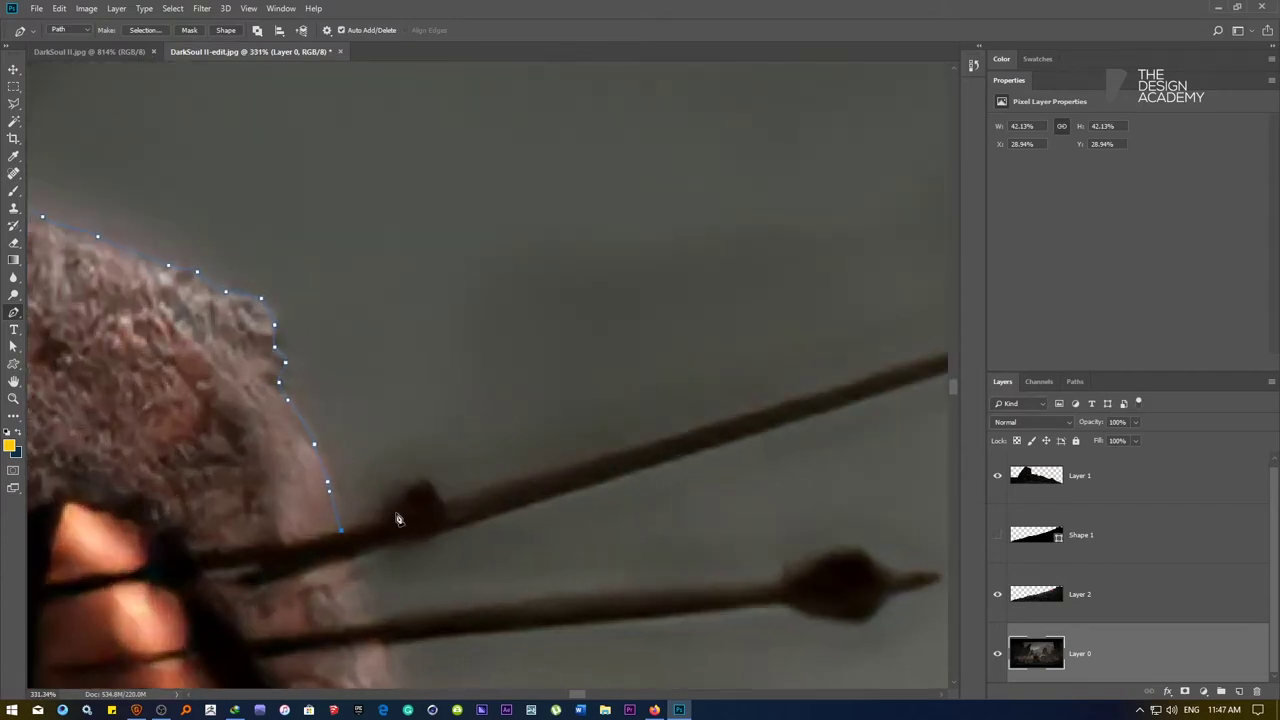
pyautogui.click(388, 518)
pyautogui.click(425, 479)
pyautogui.click(443, 505)
pyautogui.click(567, 467)
pyautogui.moveTo(609, 457); pyautogui.dragTo(309, 501)
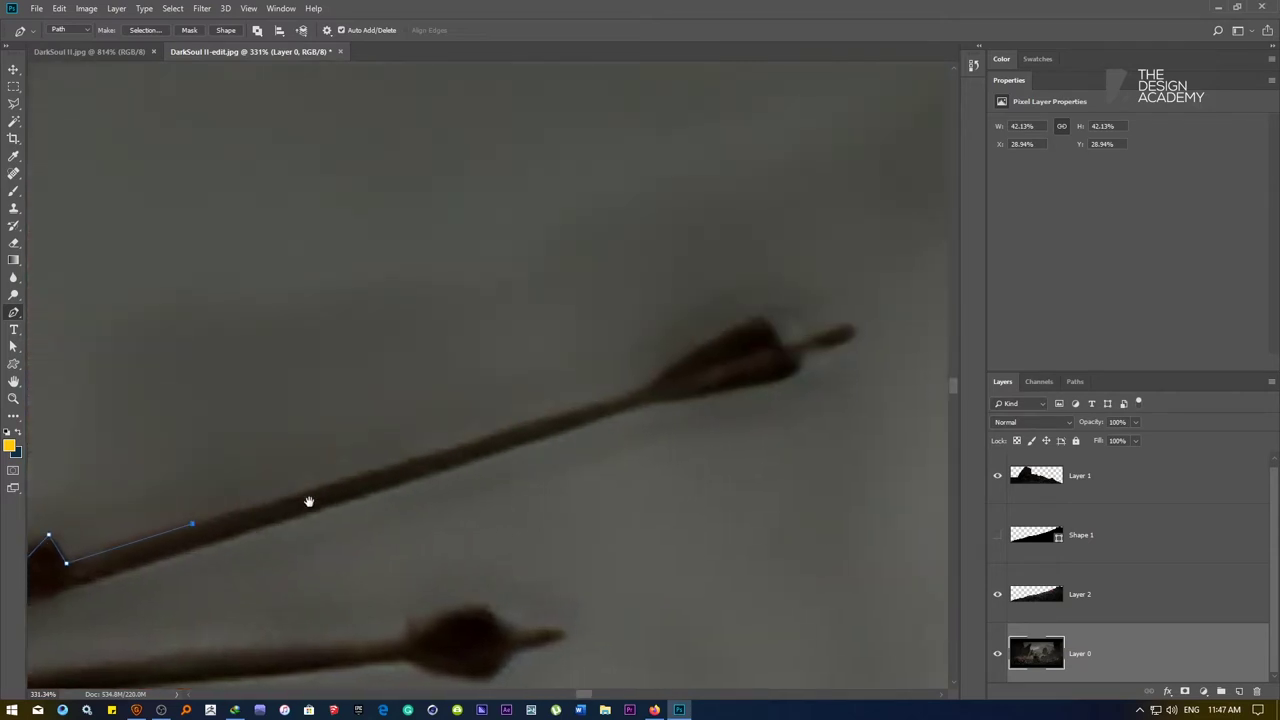
pyautogui.click(607, 396)
pyautogui.click(644, 386)
# Outline the upper long arrow's fletching and pointed end, returning the path to the underside of the shaft
pyautogui.click(760, 316)
pyautogui.click(779, 347)
pyautogui.click(822, 331)
pyautogui.moveTo(859, 336); pyautogui.dragTo(852, 346)
pyautogui.click(817, 352)
pyautogui.click(801, 356)
pyautogui.click(796, 373)
pyautogui.click(763, 387)
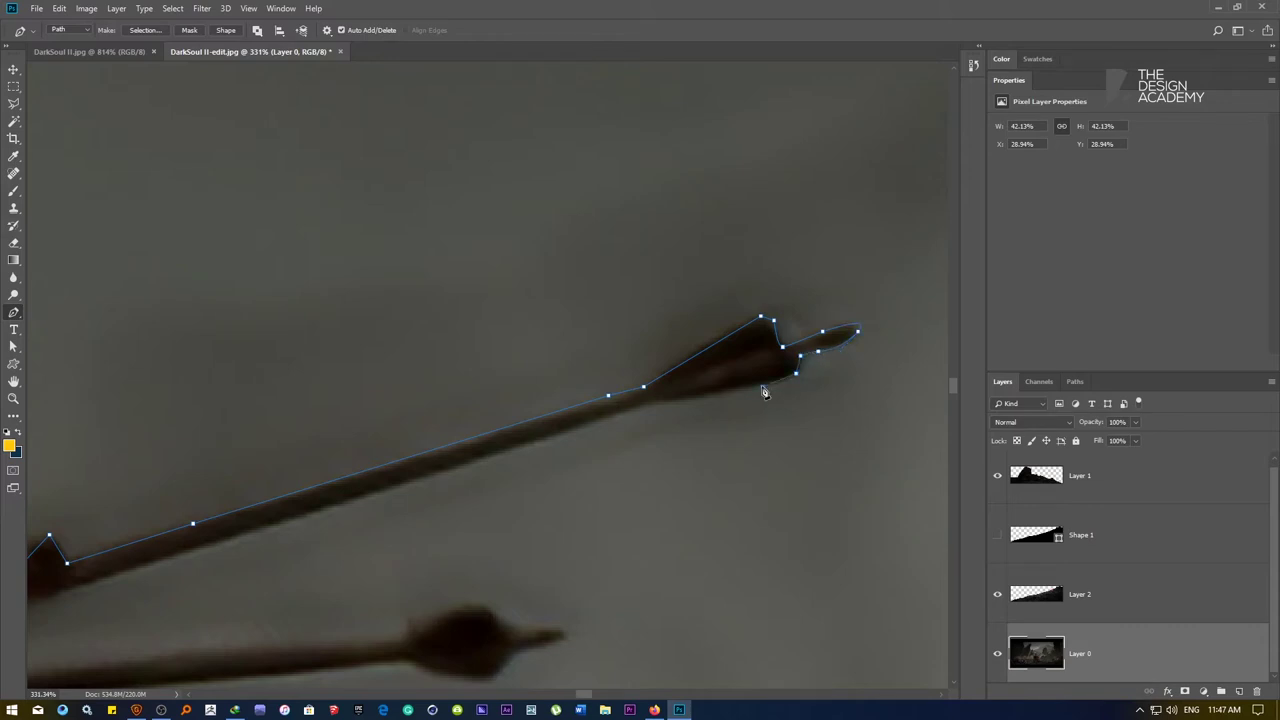
pyautogui.click(653, 402)
# Take the path back along the upper long arrow's underside, beneath its knob, and onto the fur edge
pyautogui.moveTo(604, 400); pyautogui.dragTo(927, 258)
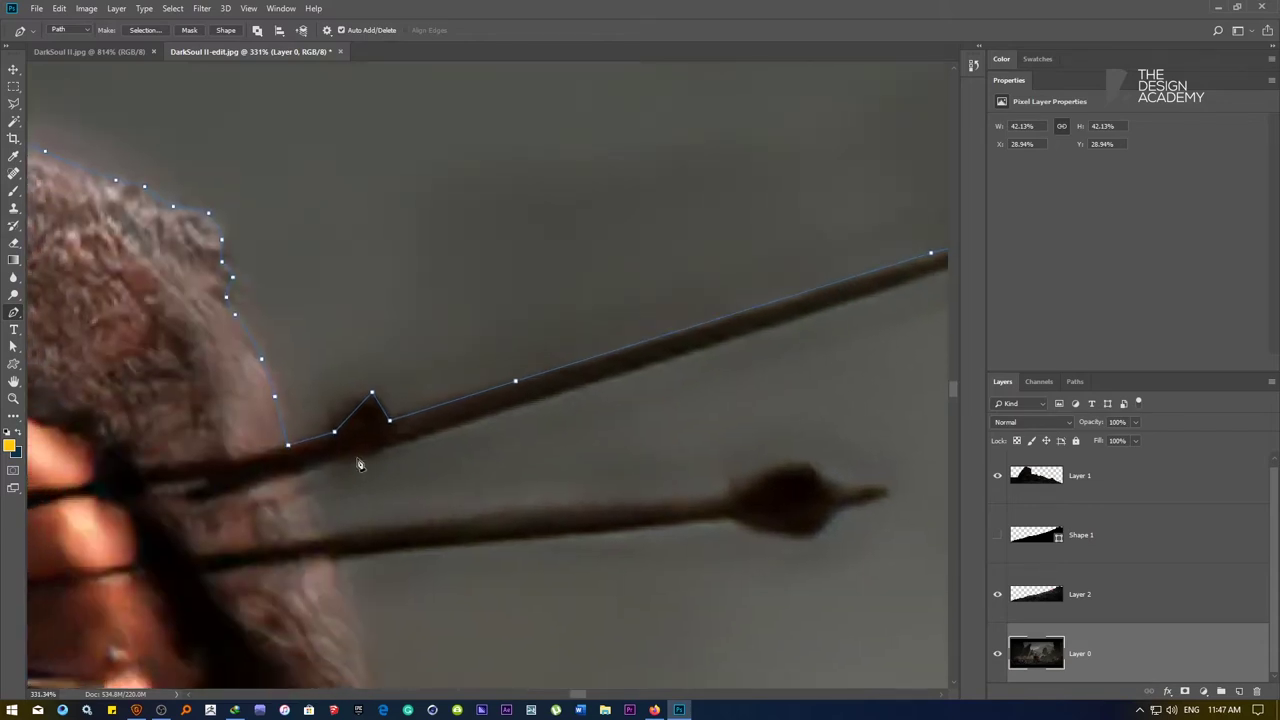
pyautogui.click(356, 458)
pyautogui.click(394, 445)
pyautogui.click(381, 448)
pyautogui.click(373, 455)
pyautogui.hotkey('ctrl', 'z')
pyautogui.hotkey('ctrl', 'z')
pyautogui.click(369, 456)
pyautogui.click(343, 456)
pyautogui.click(301, 468)
pyautogui.click(305, 491)
# Trace the second long arrow's upper edge and go around its rounded fletching and tip
pyautogui.moveTo(361, 524); pyautogui.dragTo(430, 520)
pyautogui.hotkey('ctrl', 'z')
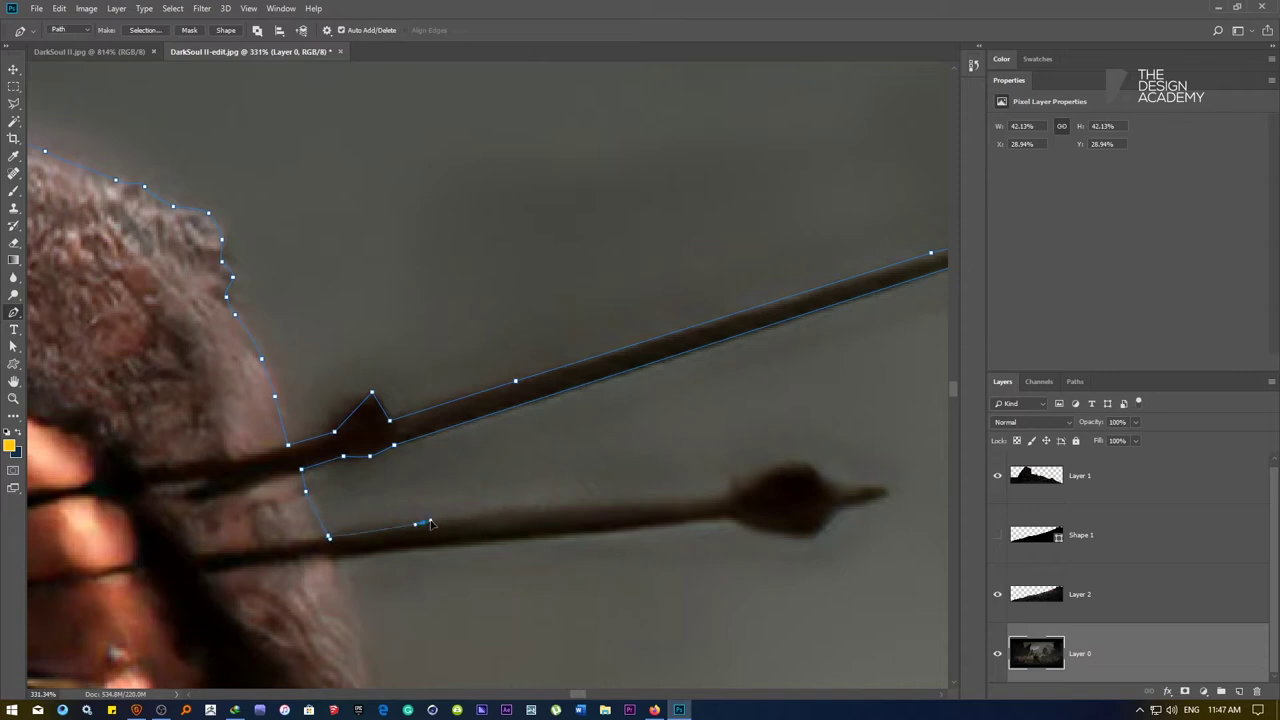
pyautogui.click(570, 505)
pyautogui.click(651, 501)
pyautogui.moveTo(746, 484); pyautogui.dragTo(867, 507)
pyautogui.click(836, 507)
pyautogui.moveTo(809, 536); pyautogui.dragTo(799, 538)
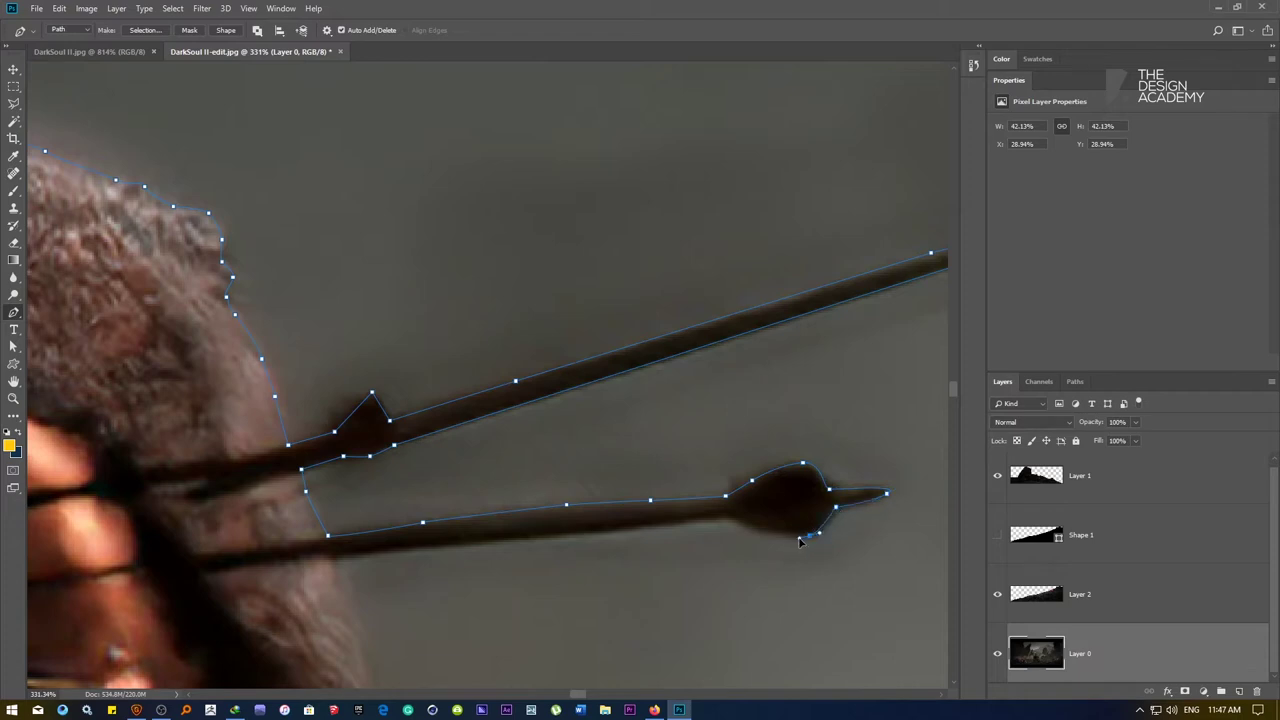
# Return the path along the second long arrow's underside and down the outer edge of the hanging fur
pyautogui.click(648, 530)
pyautogui.click(334, 558)
pyautogui.moveTo(405, 532)
pyautogui.mouseDown()
pyautogui.moveTo(430, 342)
pyautogui.moveTo(398, 402)
pyautogui.moveTo(414, 455)
pyautogui.mouseUp()
pyautogui.moveTo(437, 534); pyautogui.dragTo(417, 257)
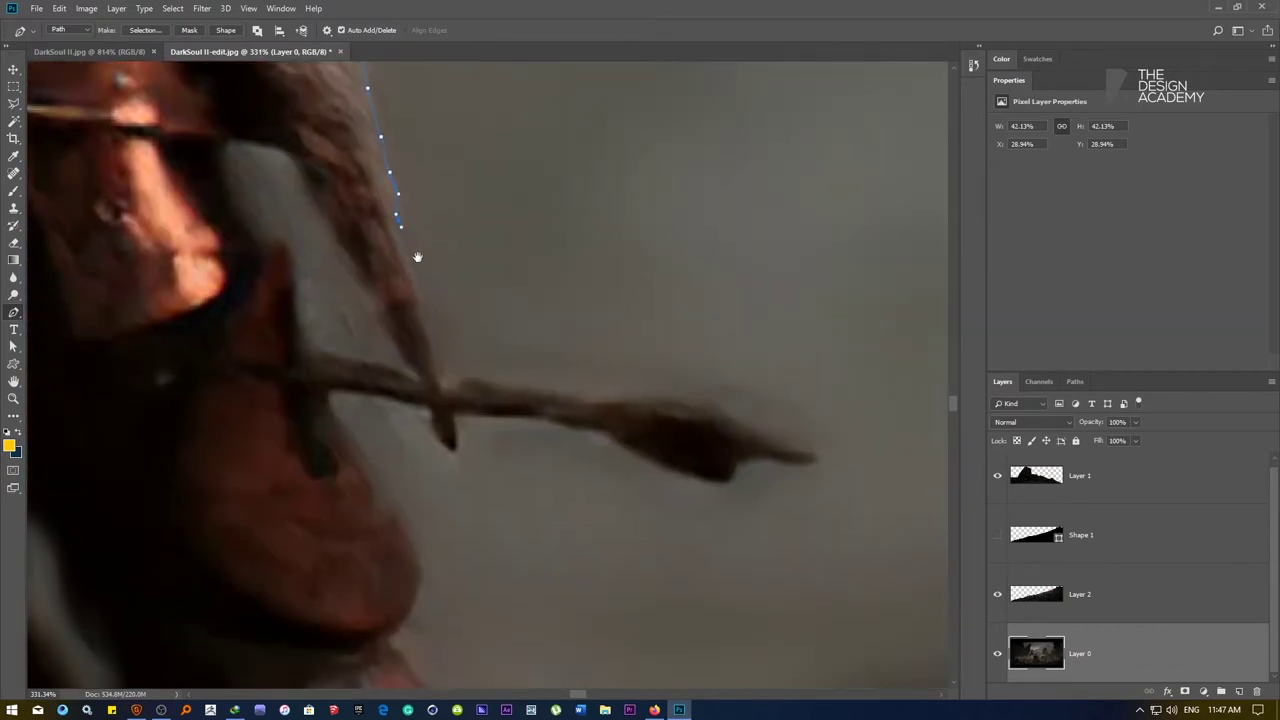
pyautogui.click(427, 325)
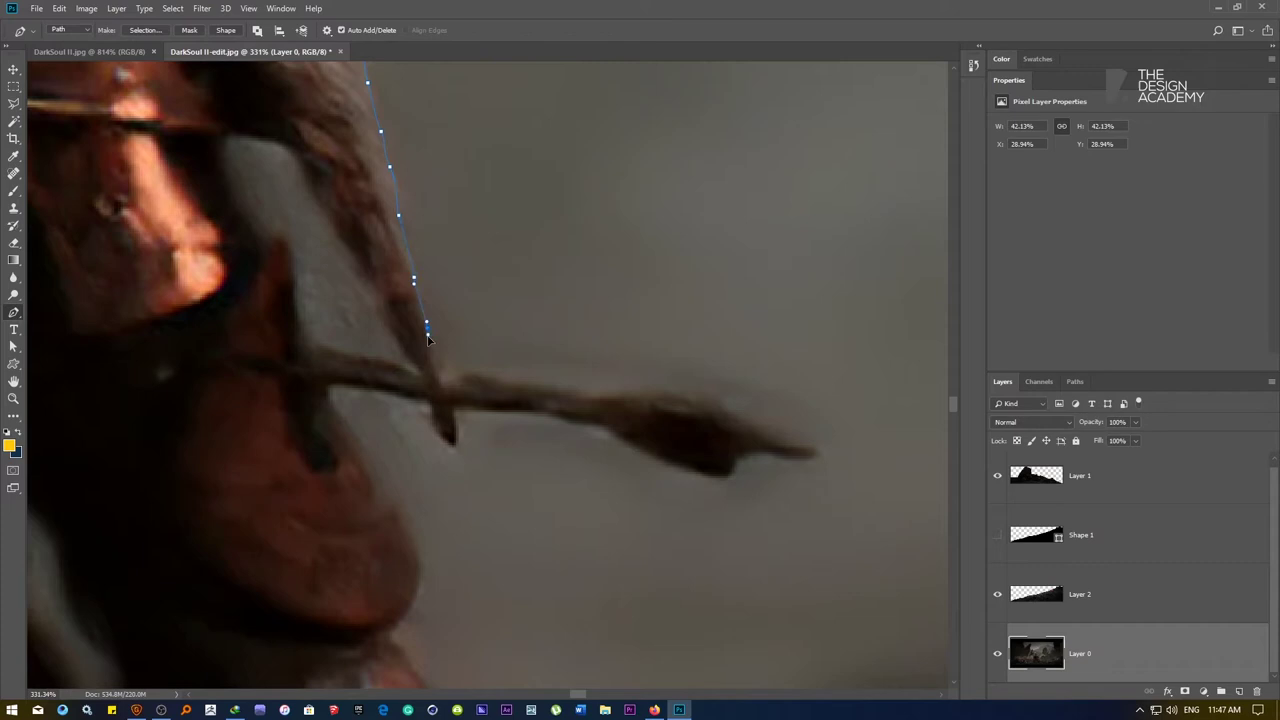
# Trace the upper edge of the lowest arrow and go around its fletching and tip
pyautogui.click(469, 379)
pyautogui.moveTo(504, 377); pyautogui.dragTo(613, 398)
pyautogui.moveTo(733, 413); pyautogui.dragTo(731, 472)
pyautogui.hotkey('ctrl', 'z')
pyautogui.click(765, 451)
pyautogui.hotkey('ctrl', 'z')
pyautogui.click(745, 452)
pyautogui.click(740, 454)
# Bring the path back along the underside of the lowest arrow's fletching and shaft toward the hanging fur
pyautogui.click(728, 474)
pyautogui.click(626, 440)
pyautogui.click(601, 427)
pyautogui.click(566, 421)
pyautogui.click(541, 412)
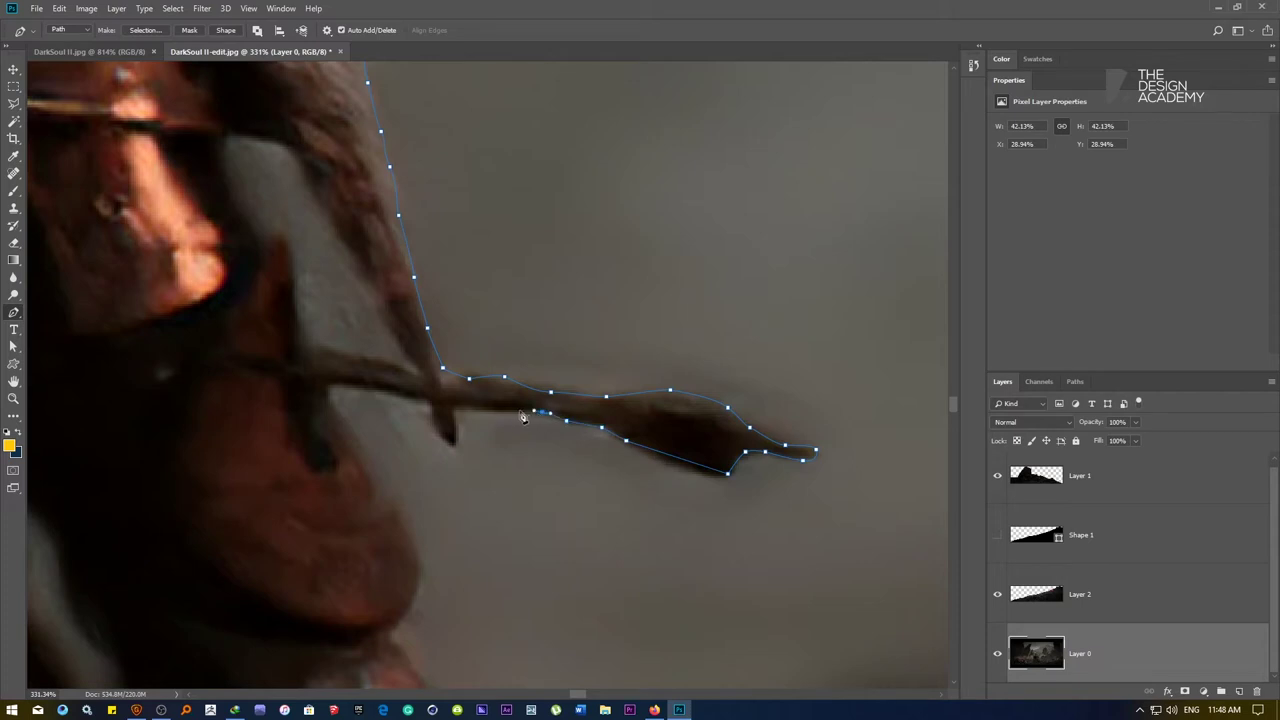
pyautogui.click(507, 410)
# Outline the hanging fur's pointed tip and follow the lowest arrow's inner section to the upper arm
pyautogui.click(454, 405)
pyautogui.click(460, 448)
pyautogui.click(432, 424)
pyautogui.click(409, 397)
pyautogui.click(333, 385)
# Trace the path down the outer curve of the upper arm and along the edge of the elbow guard
pyautogui.click(374, 481)
pyautogui.moveTo(421, 577); pyautogui.dragTo(408, 607)
pyautogui.click(387, 634)
pyautogui.moveTo(435, 661); pyautogui.dragTo(389, 334)
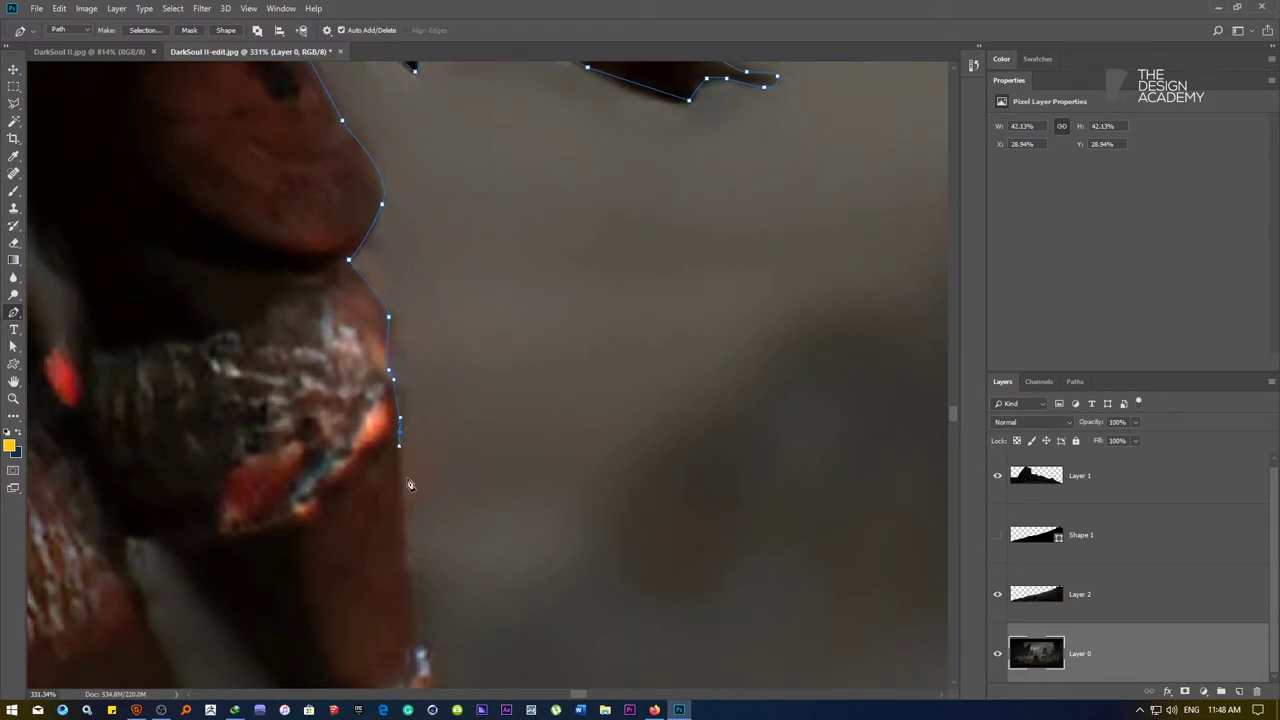
# Continue the path down the outer edge of the forearm toward the wrist
pyautogui.moveTo(423, 543); pyautogui.dragTo(516, 151)
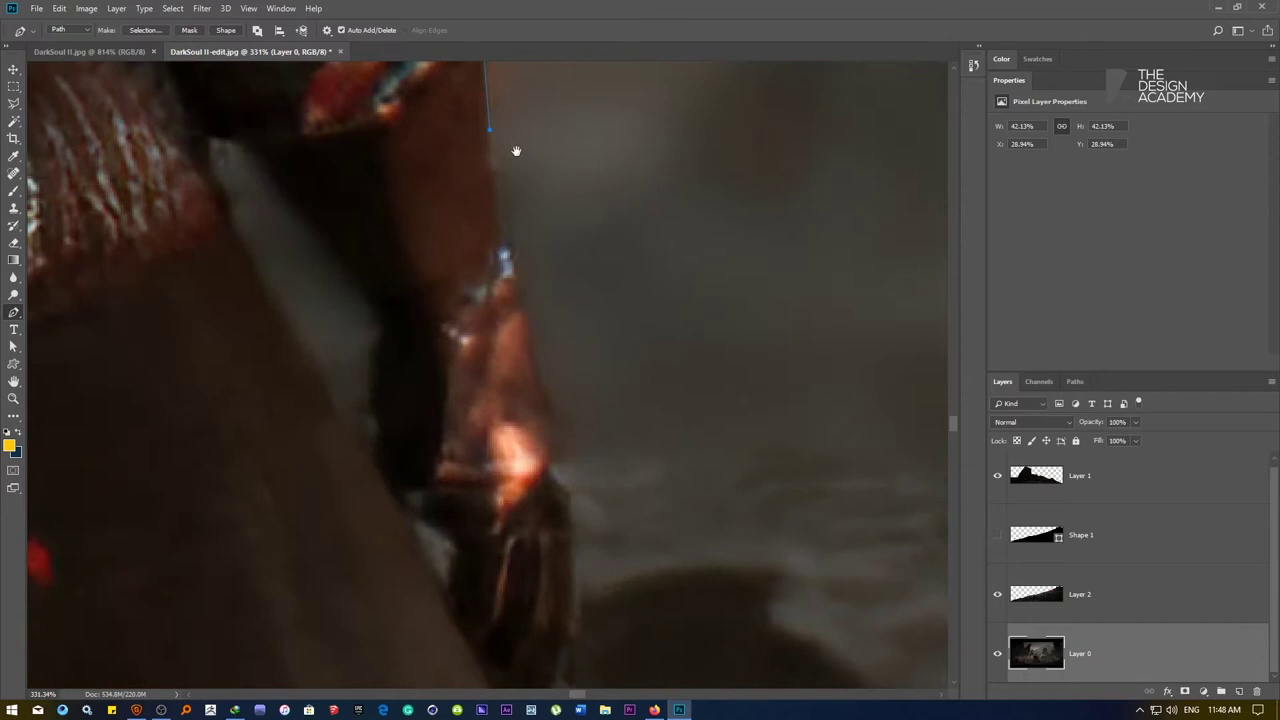
pyautogui.click(509, 246)
pyautogui.click(518, 282)
pyautogui.click(522, 299)
pyautogui.click(529, 346)
pyautogui.click(543, 392)
pyautogui.click(550, 423)
# Trace the path around the wrist and down the outer edge of the hand
pyautogui.scroll(-4, 581, 467)
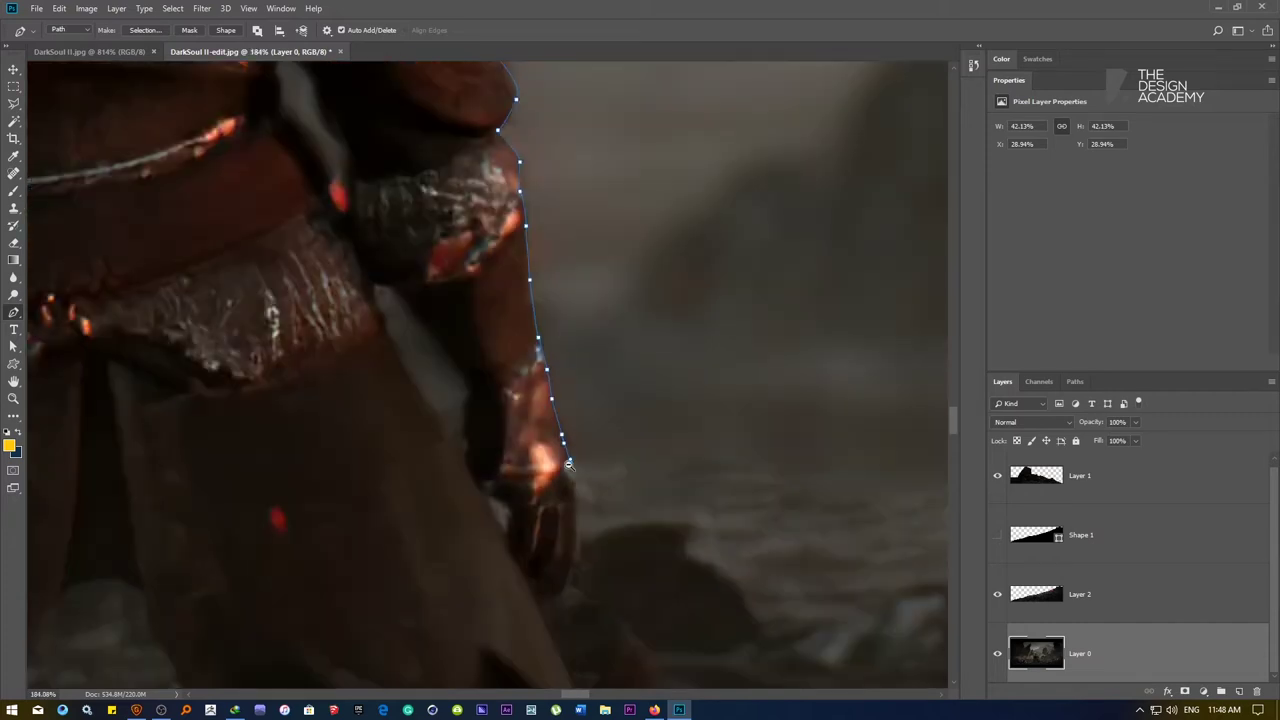
pyautogui.scroll(5, 562, 460)
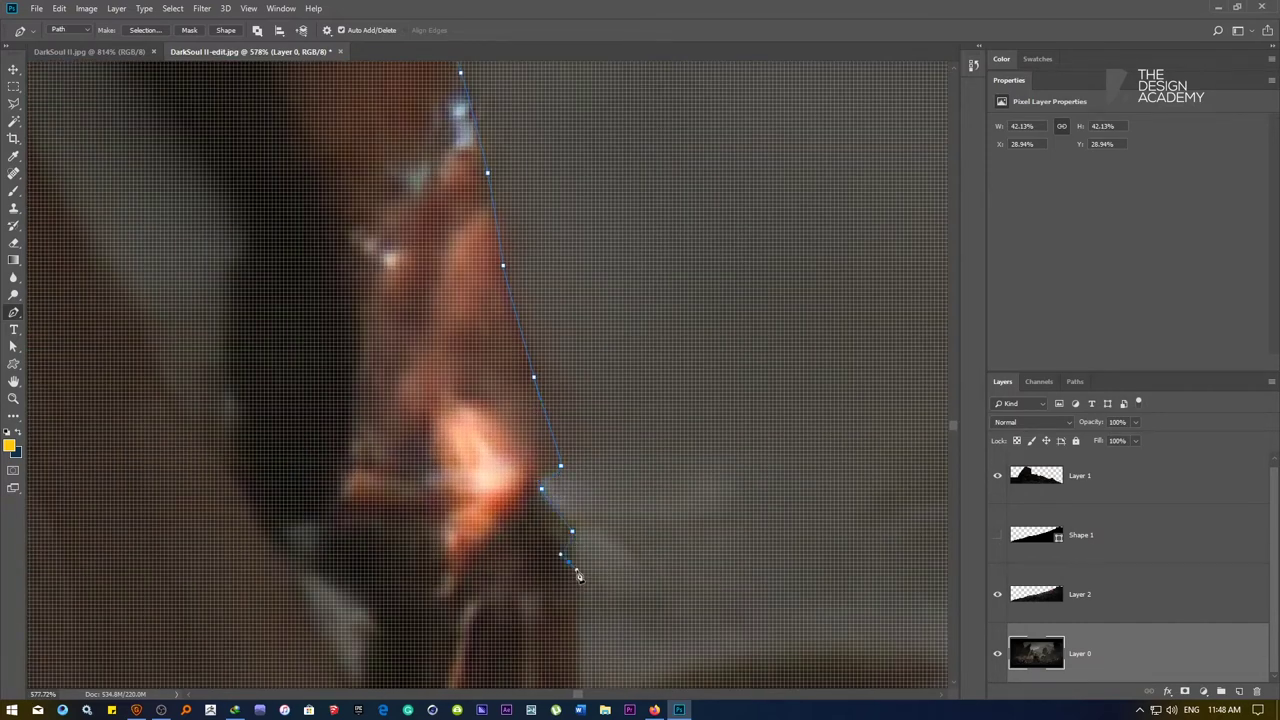
pyautogui.moveTo(576, 572); pyautogui.dragTo(556, 276)
pyautogui.click(553, 300)
pyautogui.click(561, 372)
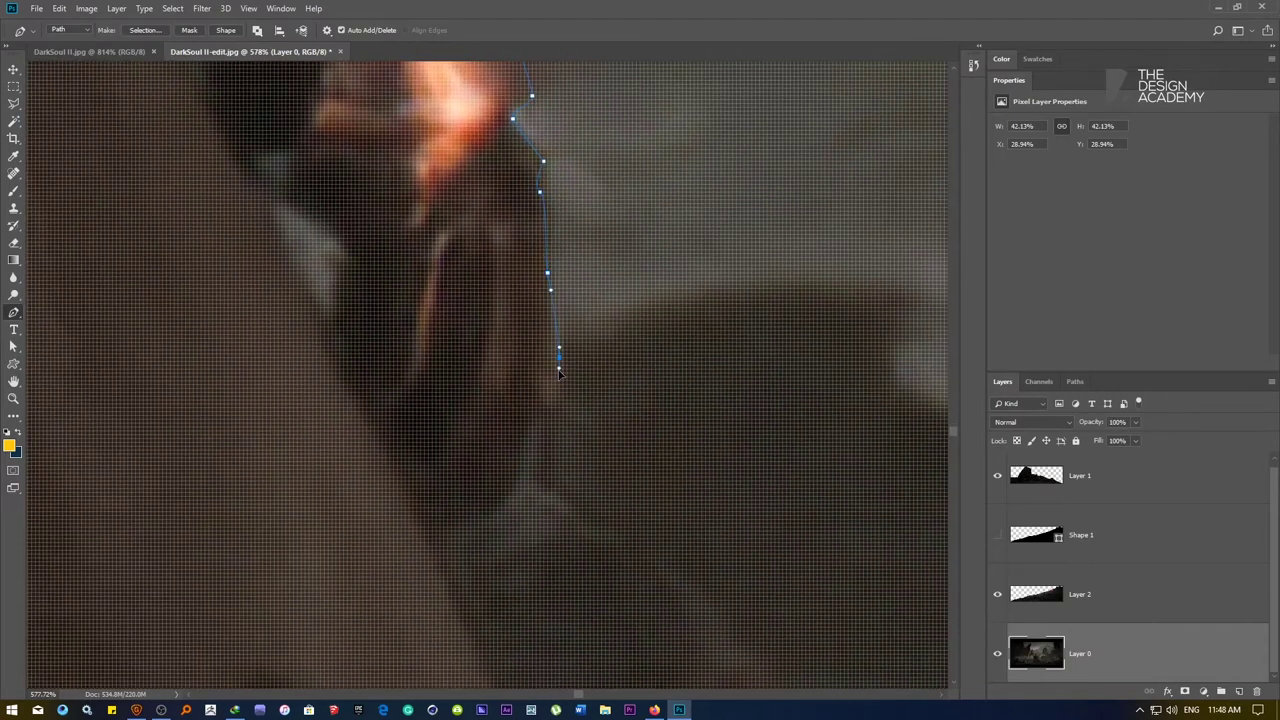
# Curve the path around the fingertips to the edge of the robe beside the hand
pyautogui.scroll(-5, 570, 378)
pyautogui.scroll(3, 578, 368)
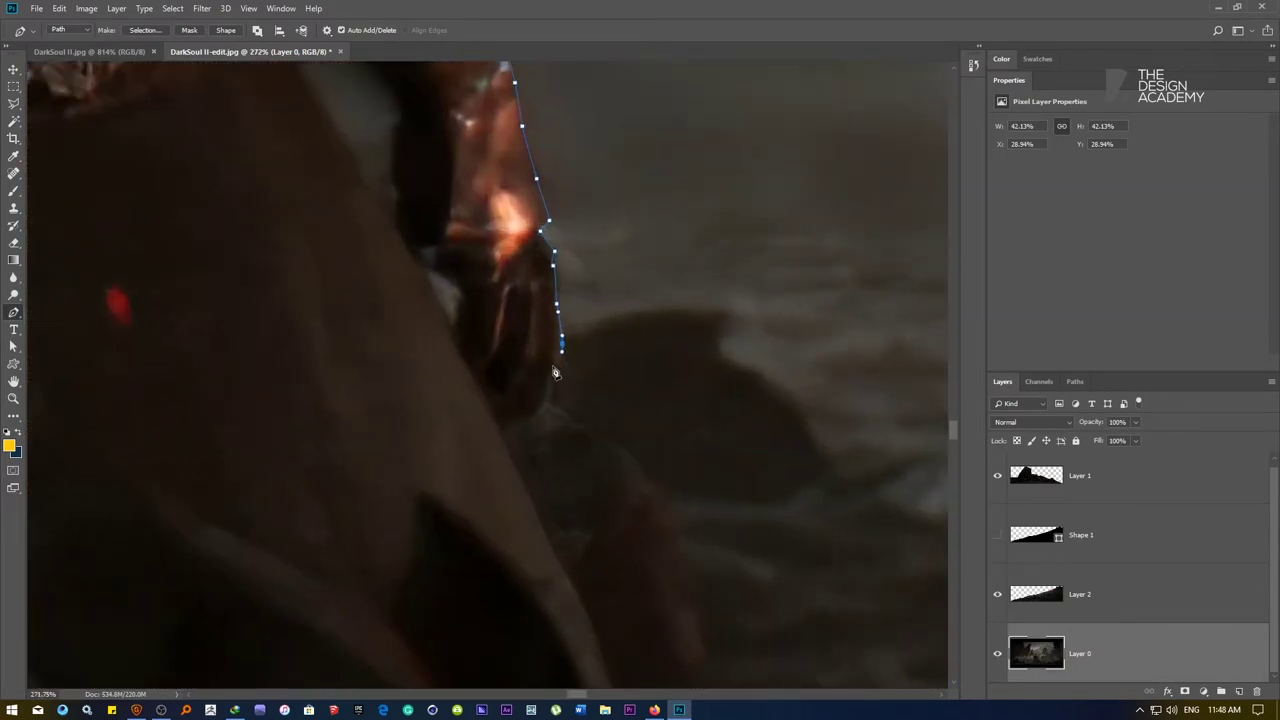
pyautogui.click(555, 373)
pyautogui.click(549, 379)
pyautogui.click(536, 414)
pyautogui.moveTo(516, 423); pyautogui.dragTo(511, 424)
pyautogui.click(500, 433)
# Trace the path down the robe's outer right edge, around its bulge toward the knee
pyautogui.scroll(-3, 449, 203)
pyautogui.scroll(-4, 503, 246)
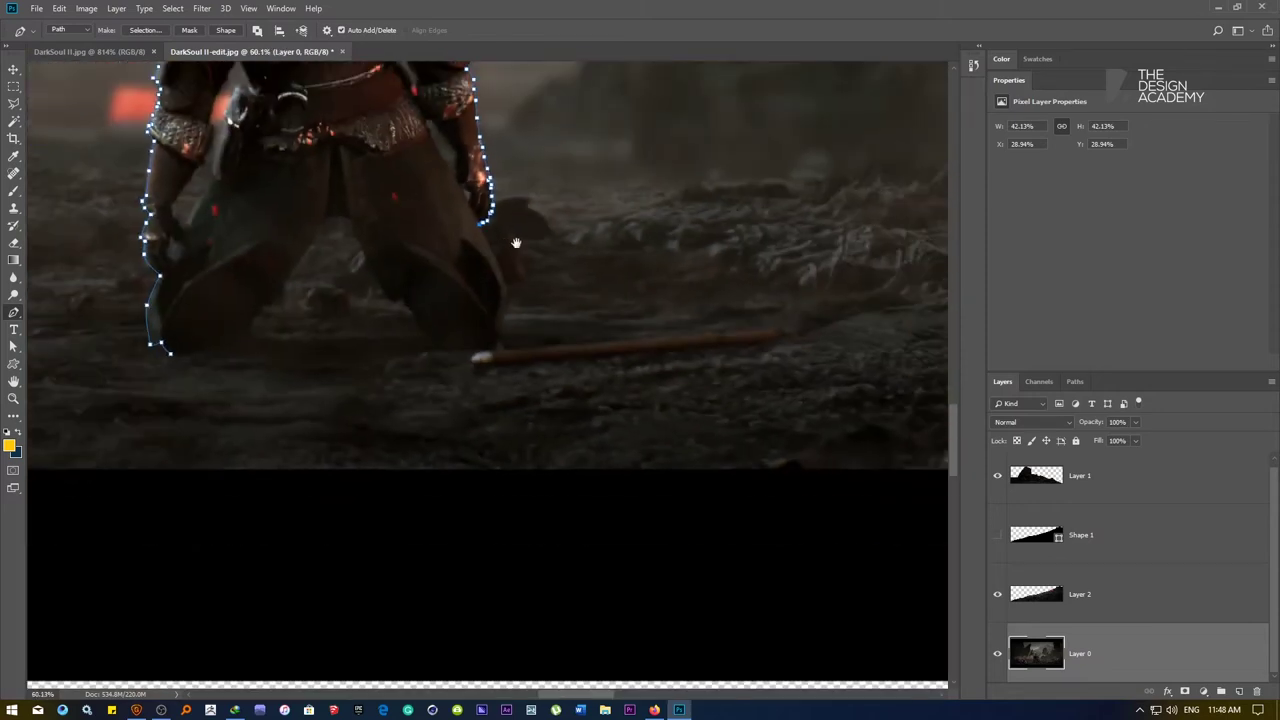
pyautogui.scroll(1, 543, 329)
pyautogui.scroll(4, 543, 366)
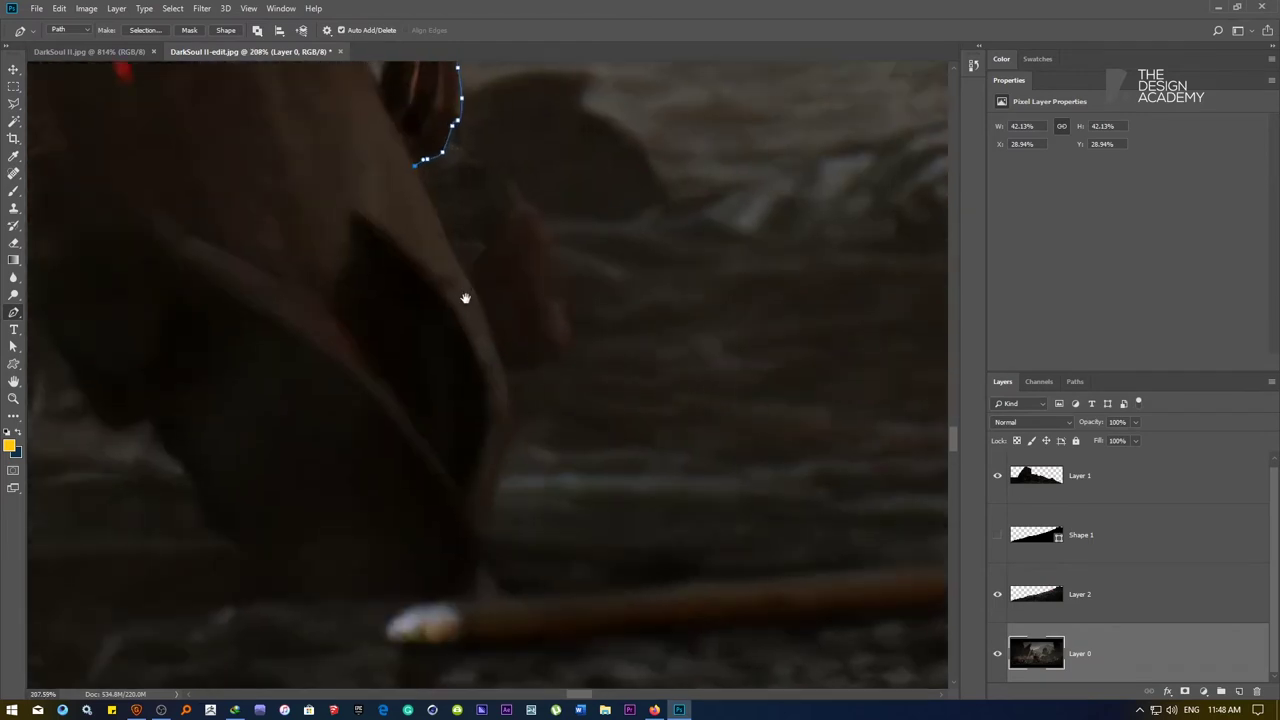
pyautogui.click(448, 244)
pyautogui.click(485, 320)
pyautogui.moveTo(510, 410); pyautogui.dragTo(507, 432)
pyautogui.moveTo(485, 514); pyautogui.dragTo(477, 521)
# Take the path around the bottom of the right knee and along its base just above the wooden shaft
pyautogui.scroll(-4, 480, 545)
pyautogui.scroll(2, 484, 555)
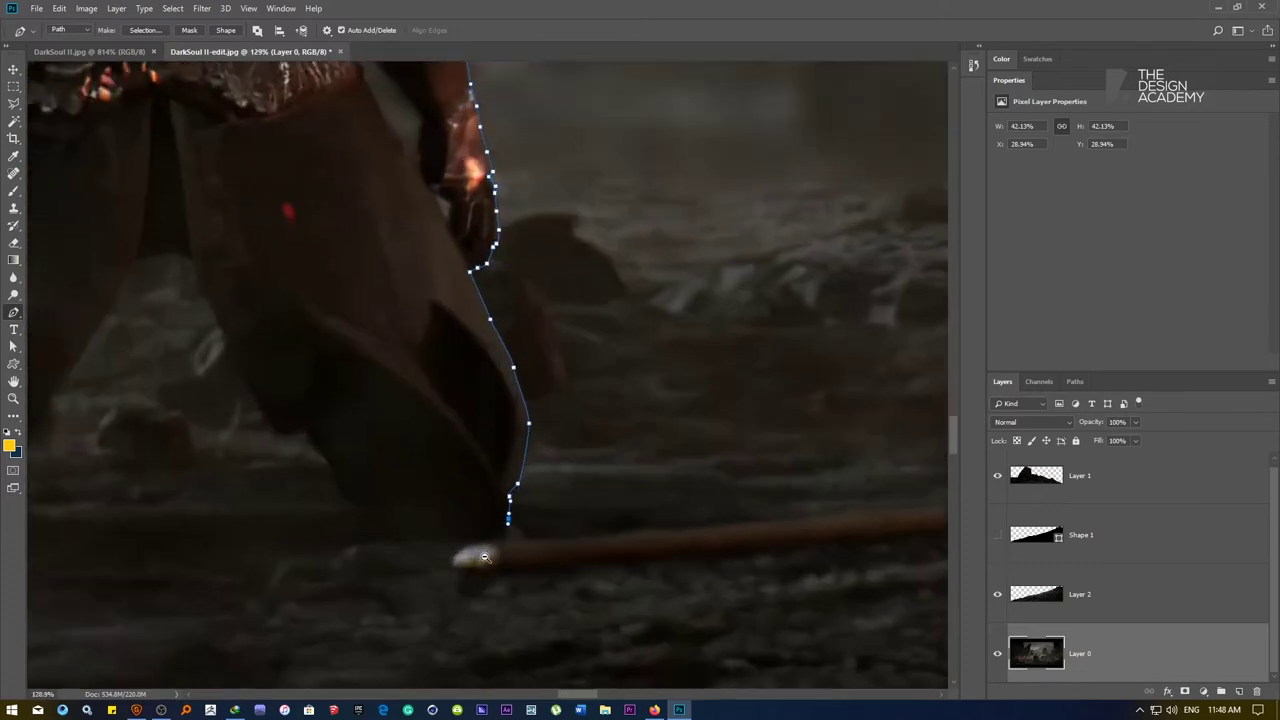
pyautogui.scroll(3, 484, 556)
pyautogui.moveTo(499, 517); pyautogui.dragTo(476, 518)
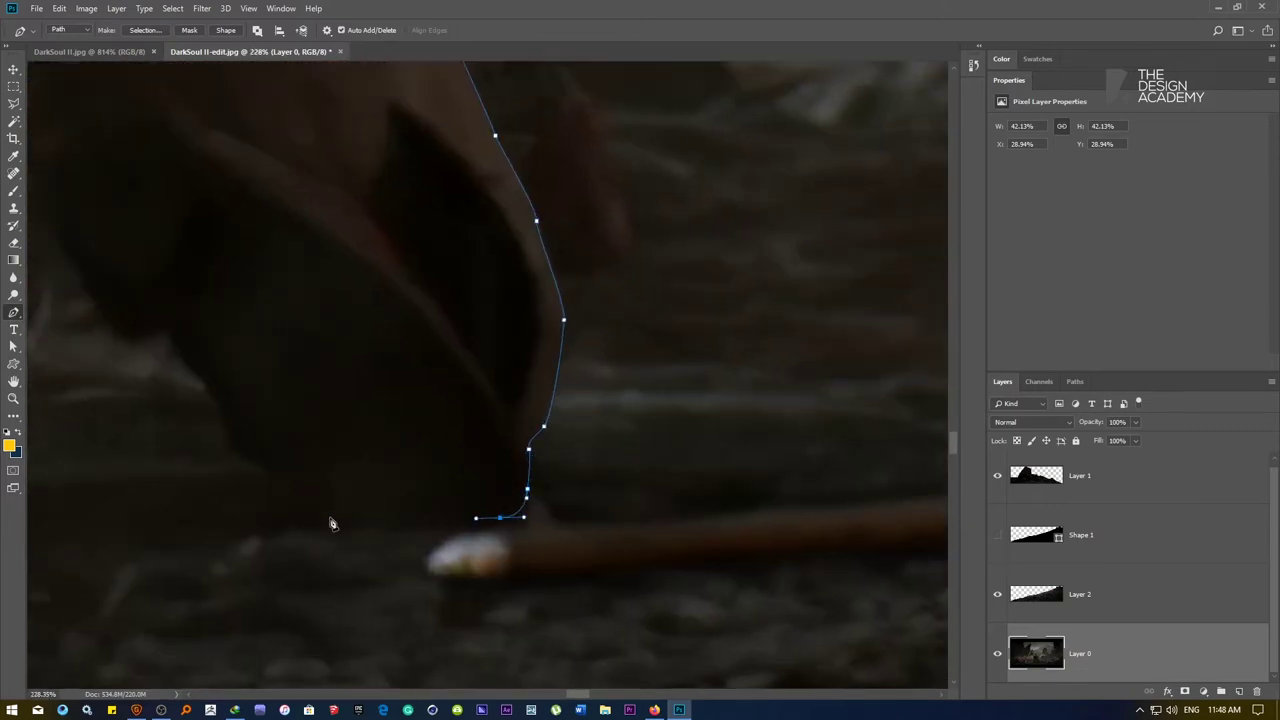
pyautogui.moveTo(326, 522); pyautogui.dragTo(611, 466)
# Continue the path up the inner edge of the right leg toward the top of the gap
pyautogui.click(173, 324)
pyautogui.moveTo(563, 396); pyautogui.dragTo(555, 372)
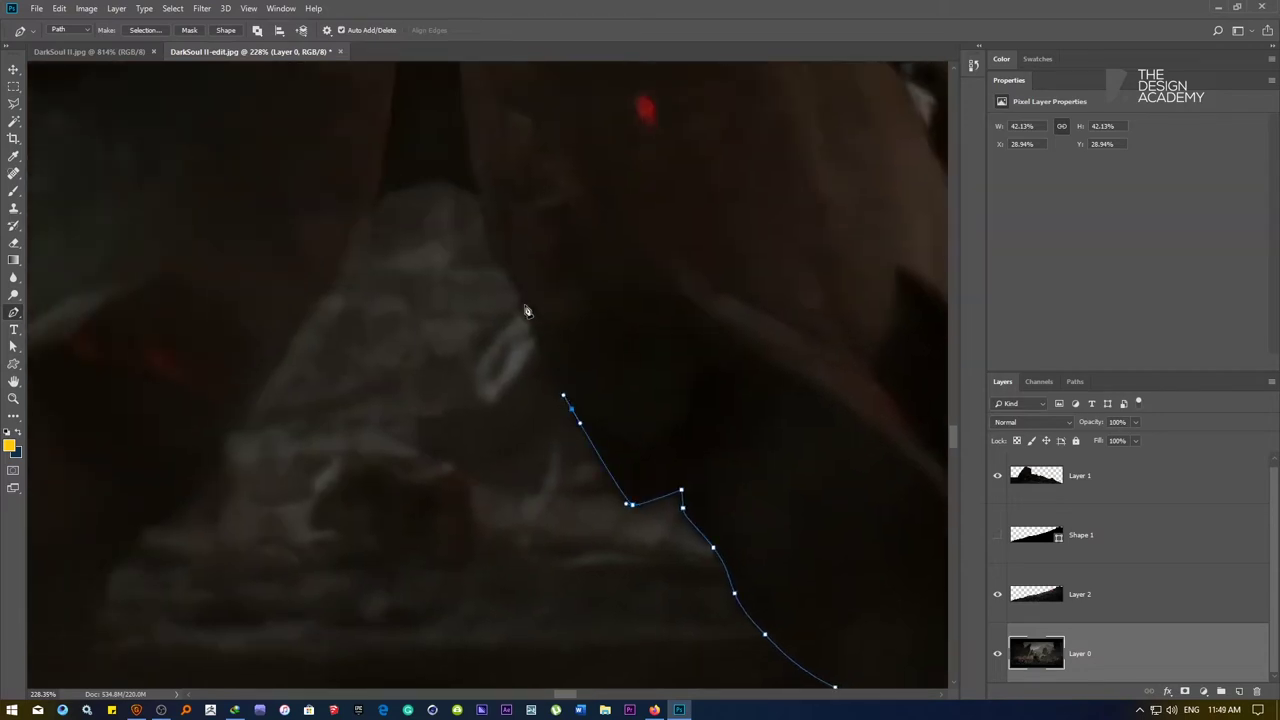
pyautogui.moveTo(505, 270); pyautogui.dragTo(501, 260)
# Carry the path over the top of the gap between the legs and down the inner edge of the left leg
pyautogui.moveTo(486, 213); pyautogui.dragTo(366, 212)
pyautogui.moveTo(341, 256); pyautogui.dragTo(316, 306)
pyautogui.click(277, 358)
pyautogui.moveTo(233, 416); pyautogui.dragTo(227, 422)
pyautogui.click(220, 440)
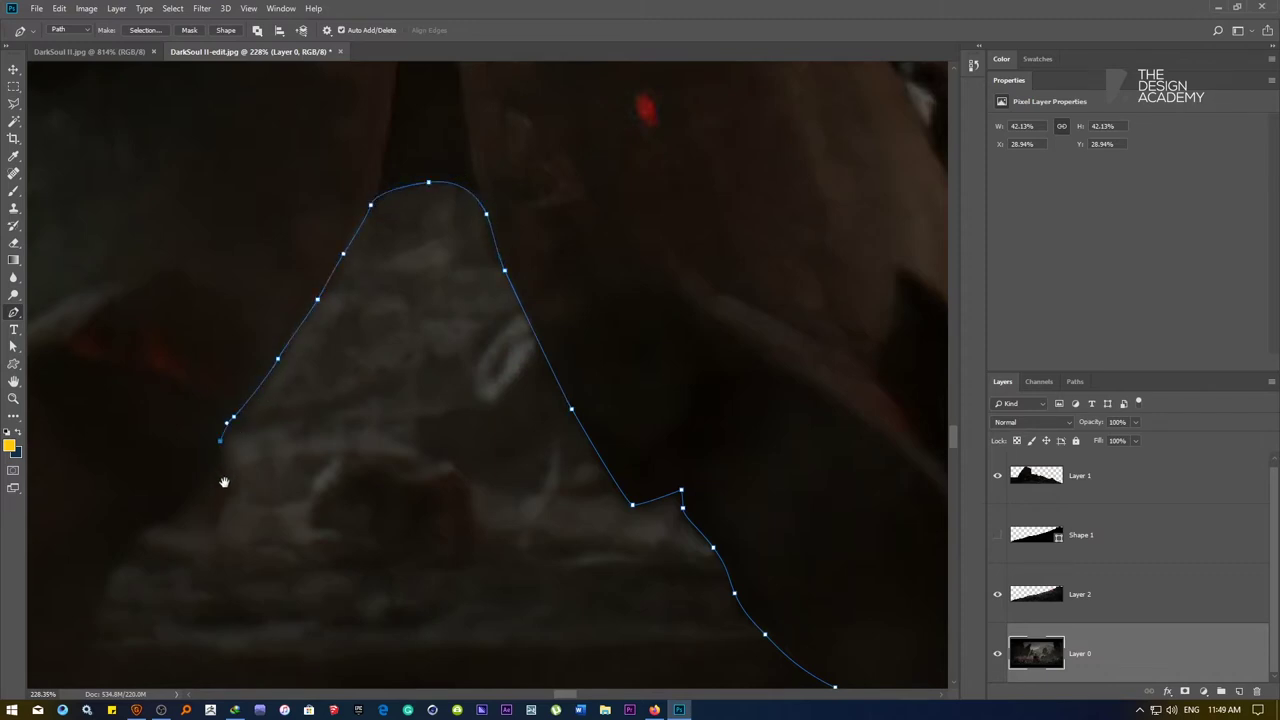
pyautogui.moveTo(224, 482); pyautogui.dragTo(677, 246)
pyautogui.moveTo(618, 282); pyautogui.dragTo(555, 338)
pyautogui.moveTo(534, 405); pyautogui.dragTo(524, 415)
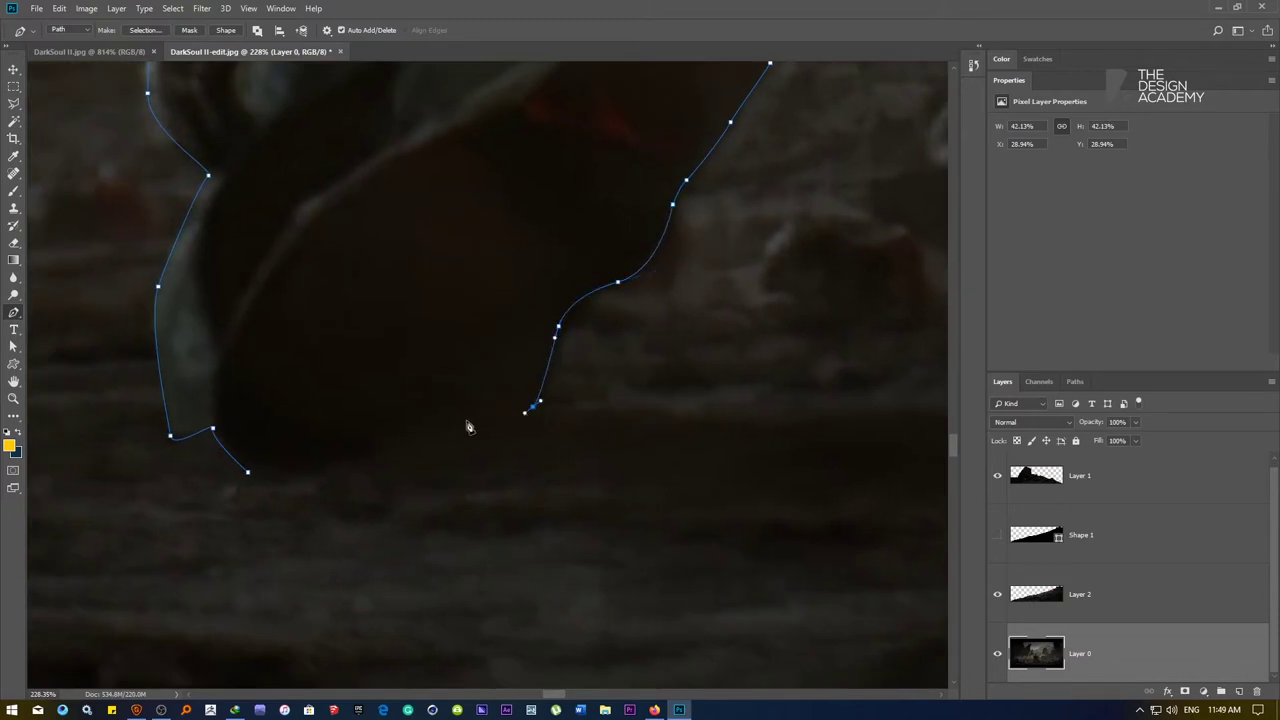
pyautogui.hotkey('ctrl', 'z')
pyautogui.moveTo(472, 377); pyautogui.dragTo(458, 392)
pyautogui.hotkey('ctrl', 'z')
pyautogui.hotkey('ctrl', 'z')
# Curve the path along the underside of the left knee, close it at its starting point and convert it into a shape layer
pyautogui.moveTo(387, 429); pyautogui.dragTo(293, 445)
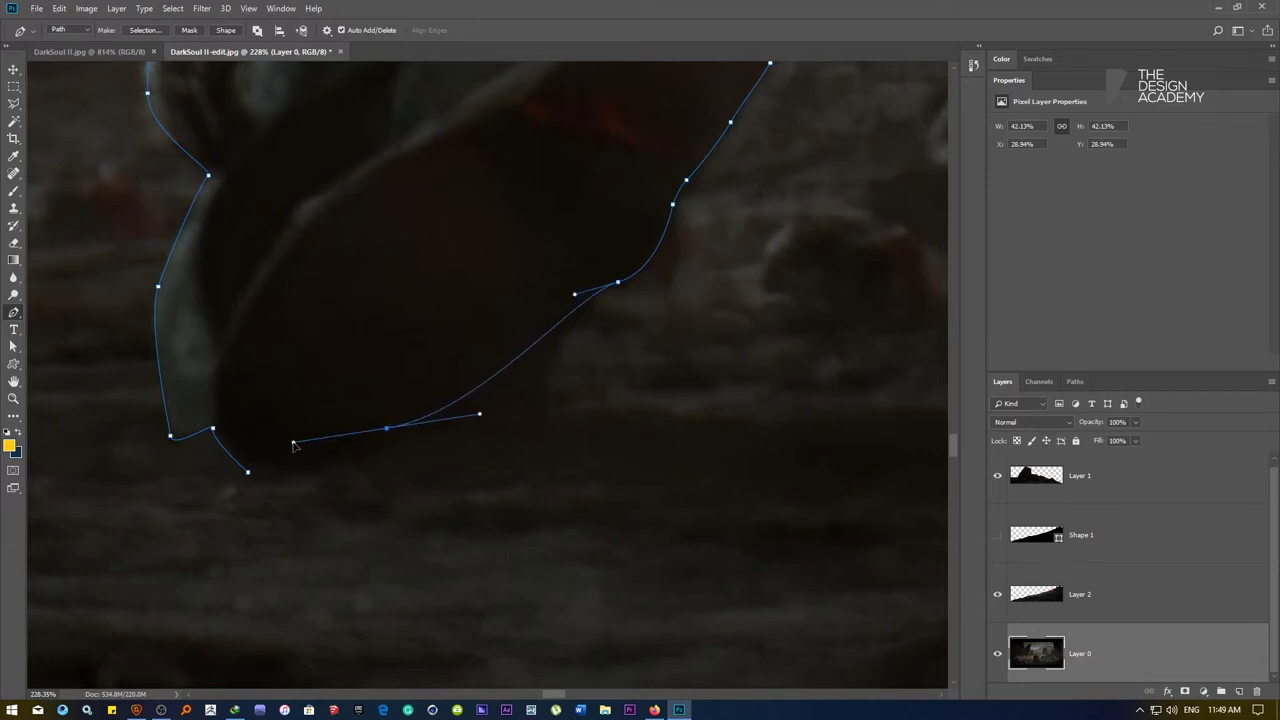
pyautogui.moveTo(388, 429); pyautogui.dragTo(396, 433)
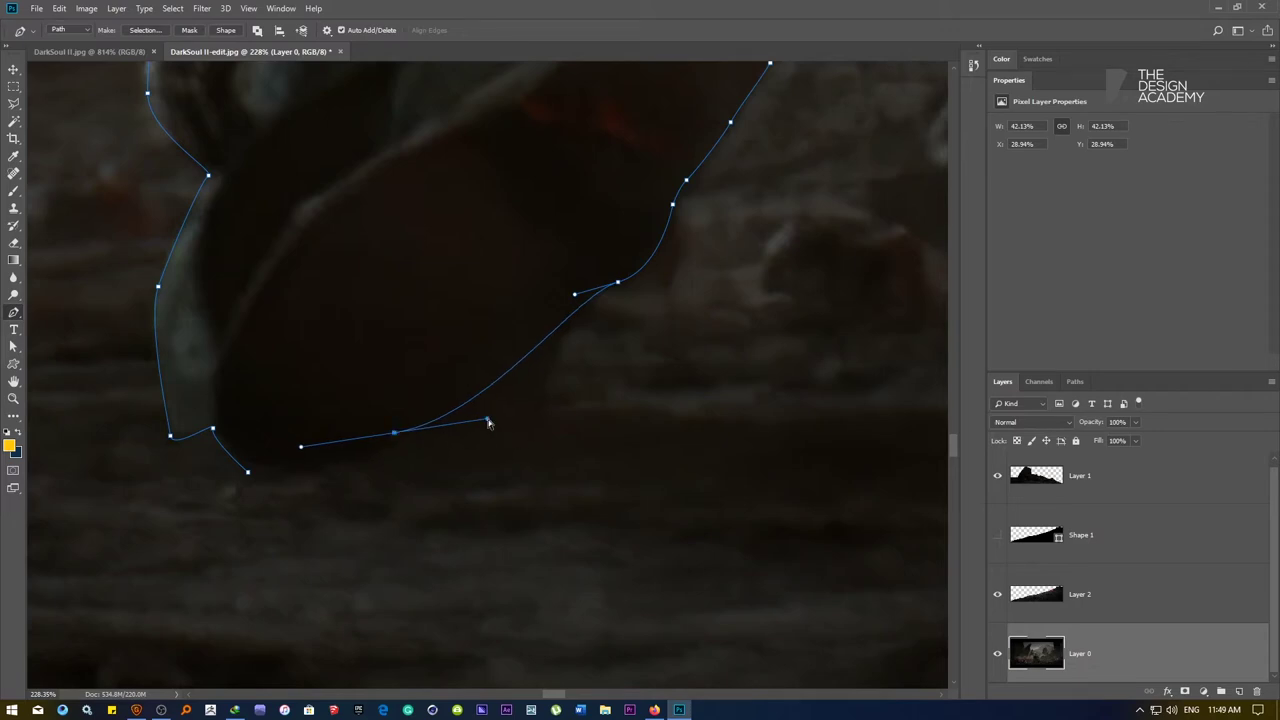
pyautogui.moveTo(488, 423); pyautogui.dragTo(515, 408)
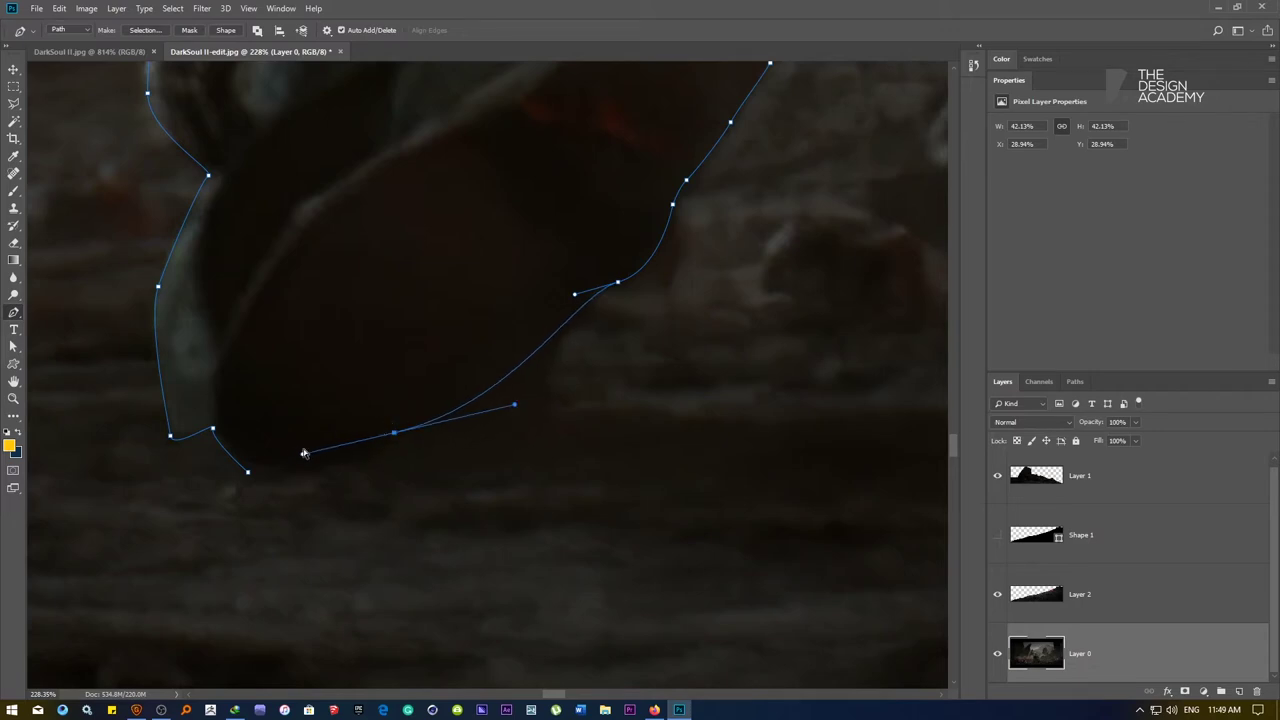
pyautogui.moveTo(304, 453); pyautogui.dragTo(253, 477)
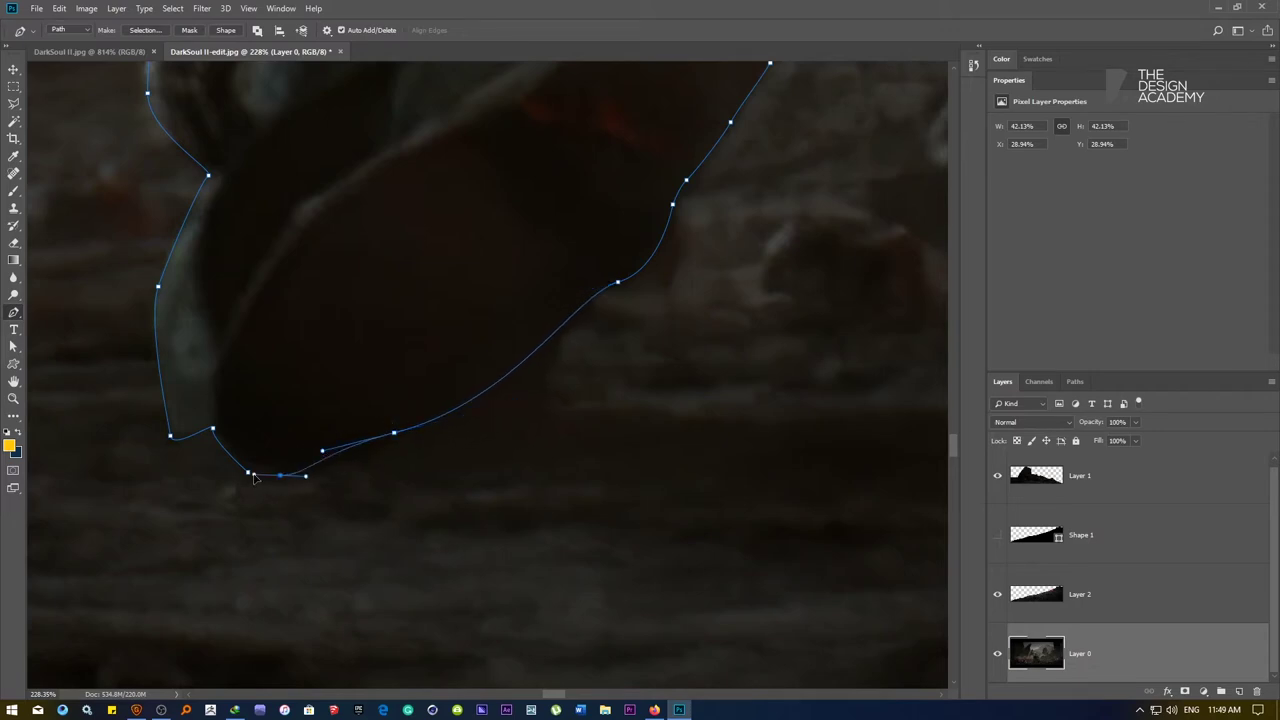
pyautogui.click(248, 474)
pyautogui.scroll(-15, 414, 409)
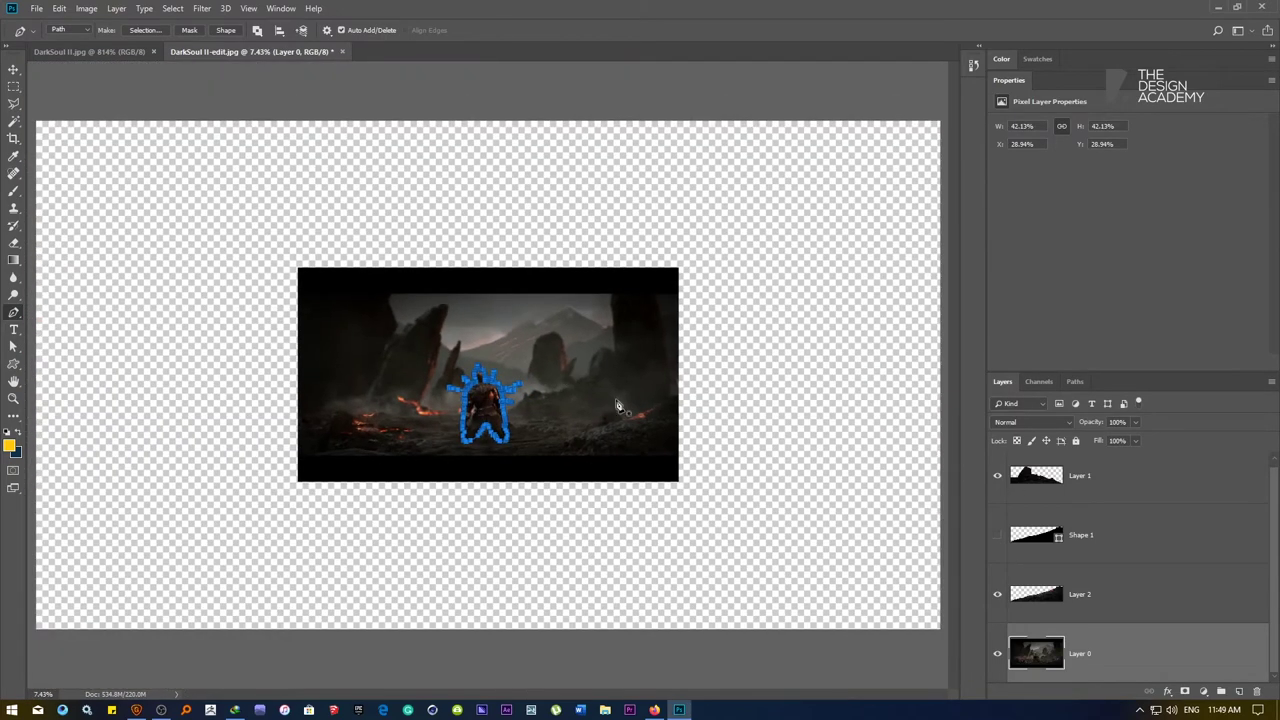
pyautogui.click(226, 30)
# Load the knight shape as a selection and copy that area of Layer 0 onto a new layer
pyautogui.scroll(-1, 1050, 645)
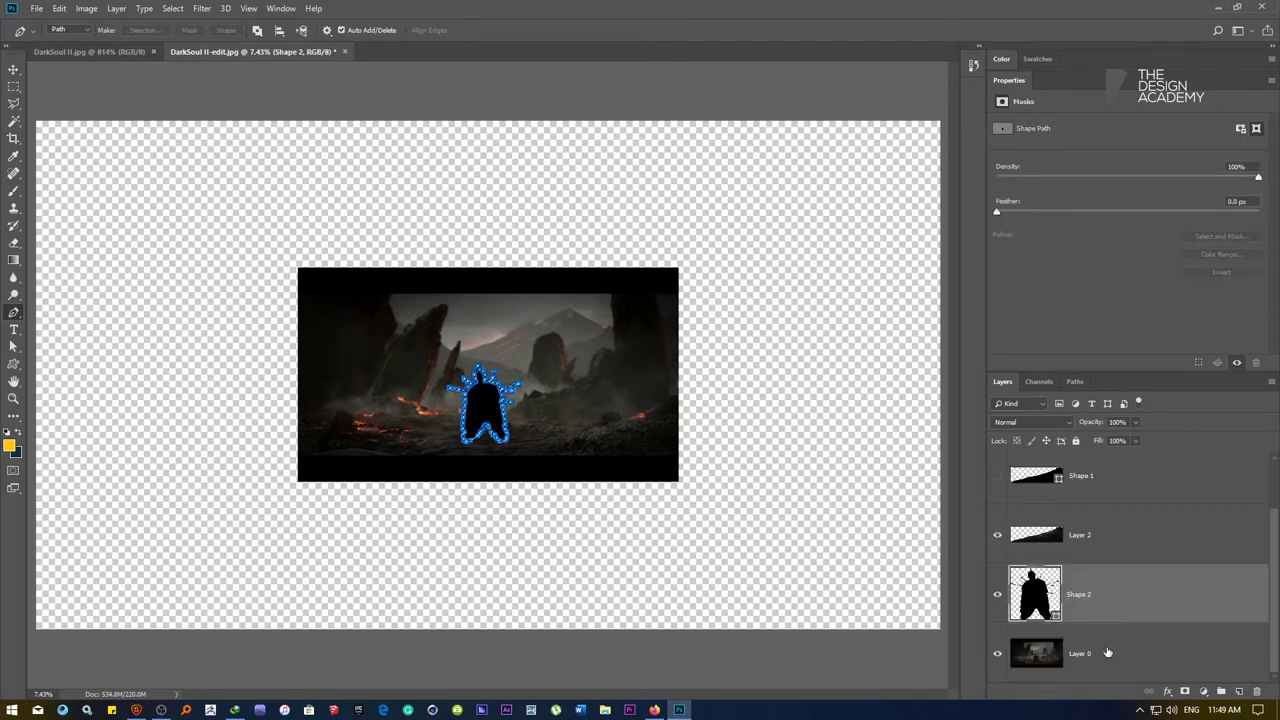
pyautogui.click(1105, 652)
pyautogui.click(1096, 618)
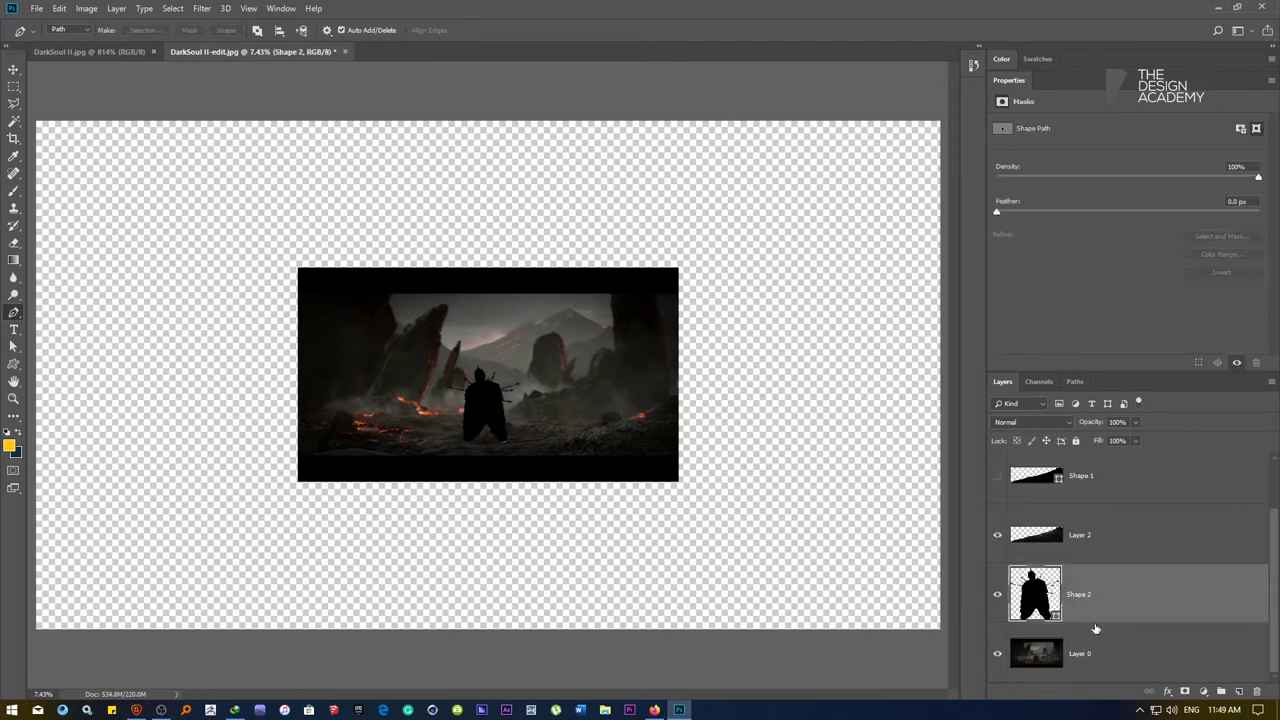
pyautogui.keyDown('ctrl'); pyautogui.click(1048, 604); pyautogui.keyUp('ctrl')
pyautogui.click(1091, 638)
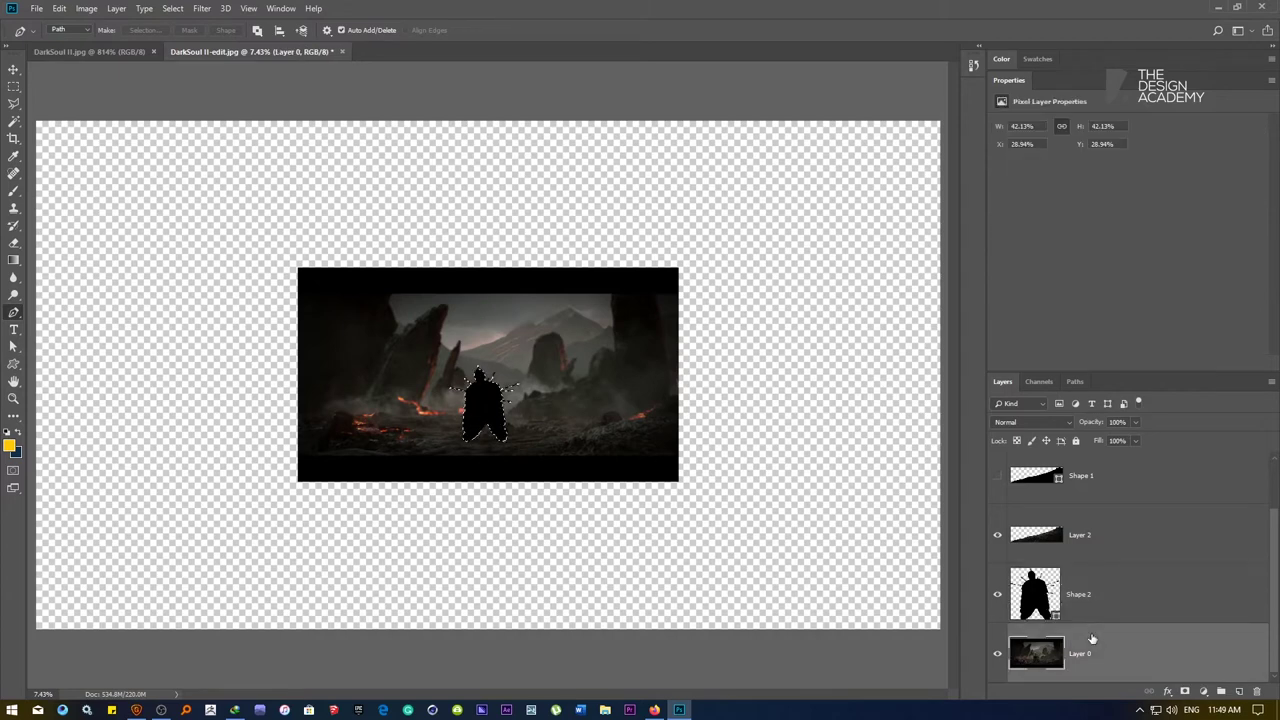
pyautogui.hotkey('ctrl', 'j')
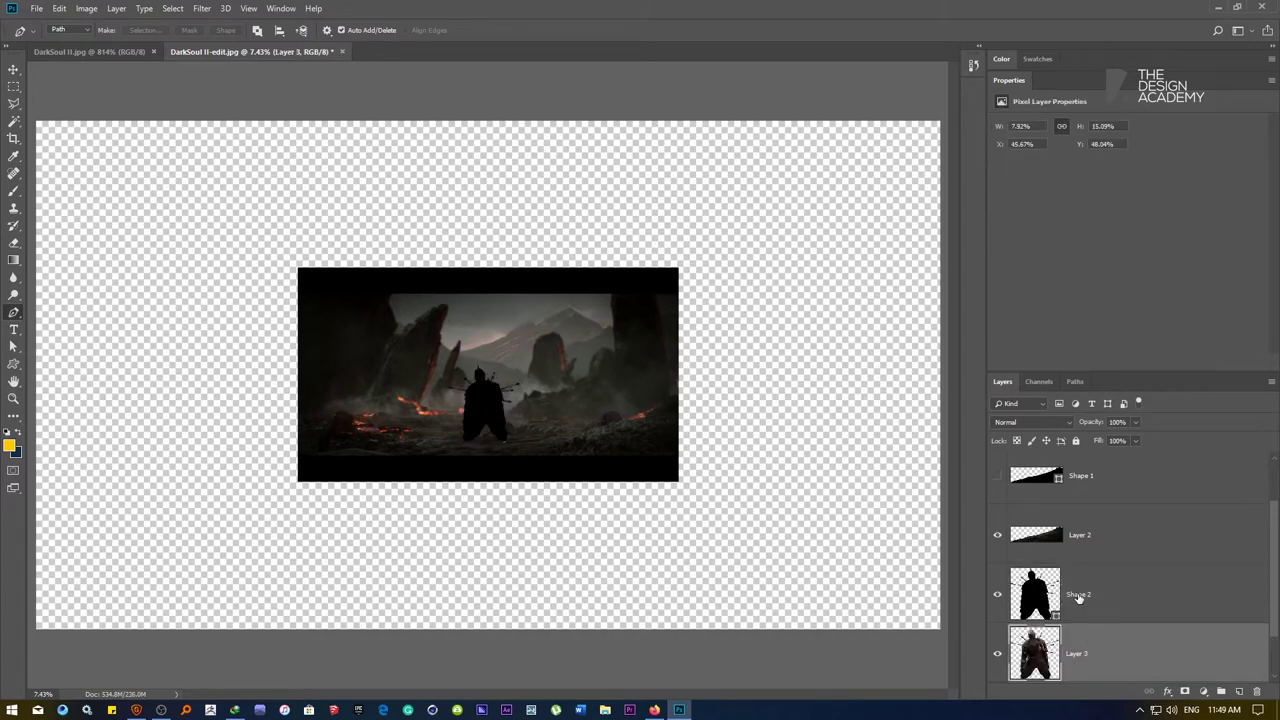
# Rename the knight shape layer "DarkSoul Shape" and Layer 2 "Right Stone"
pyautogui.doubleClick(1078, 595)
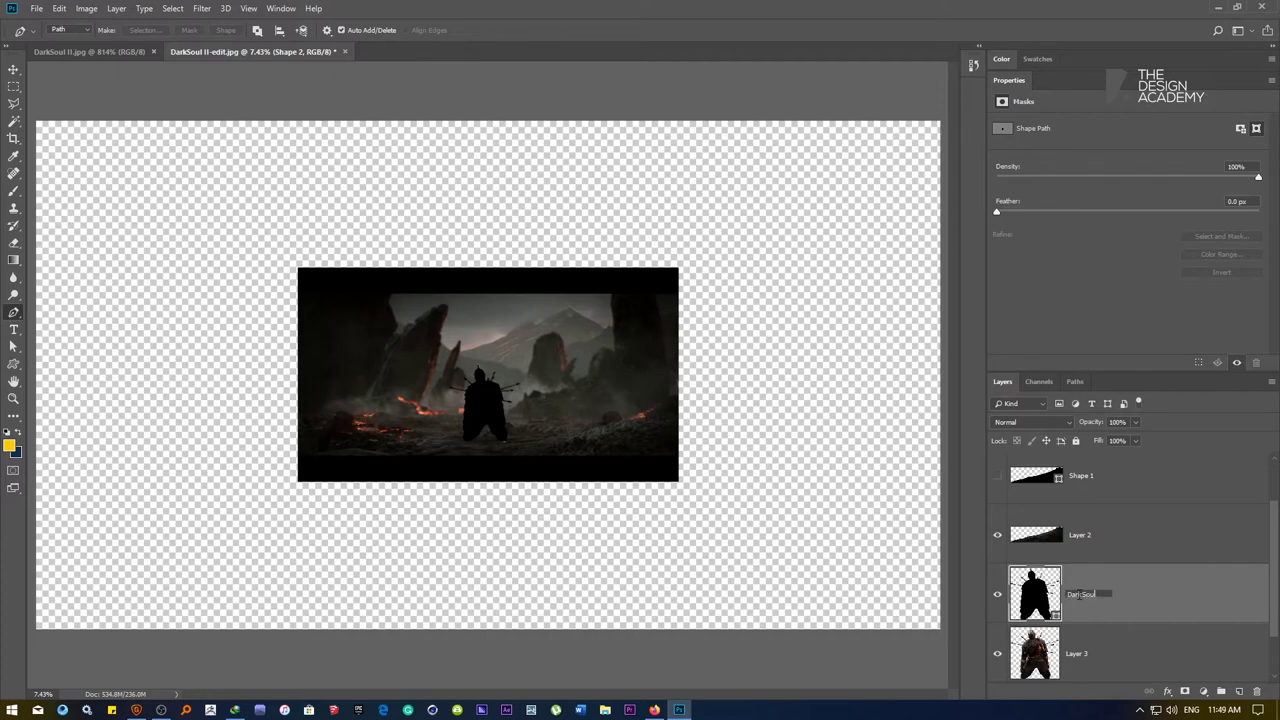
pyautogui.write('DarkSoul Shape')
pyautogui.press('Return')
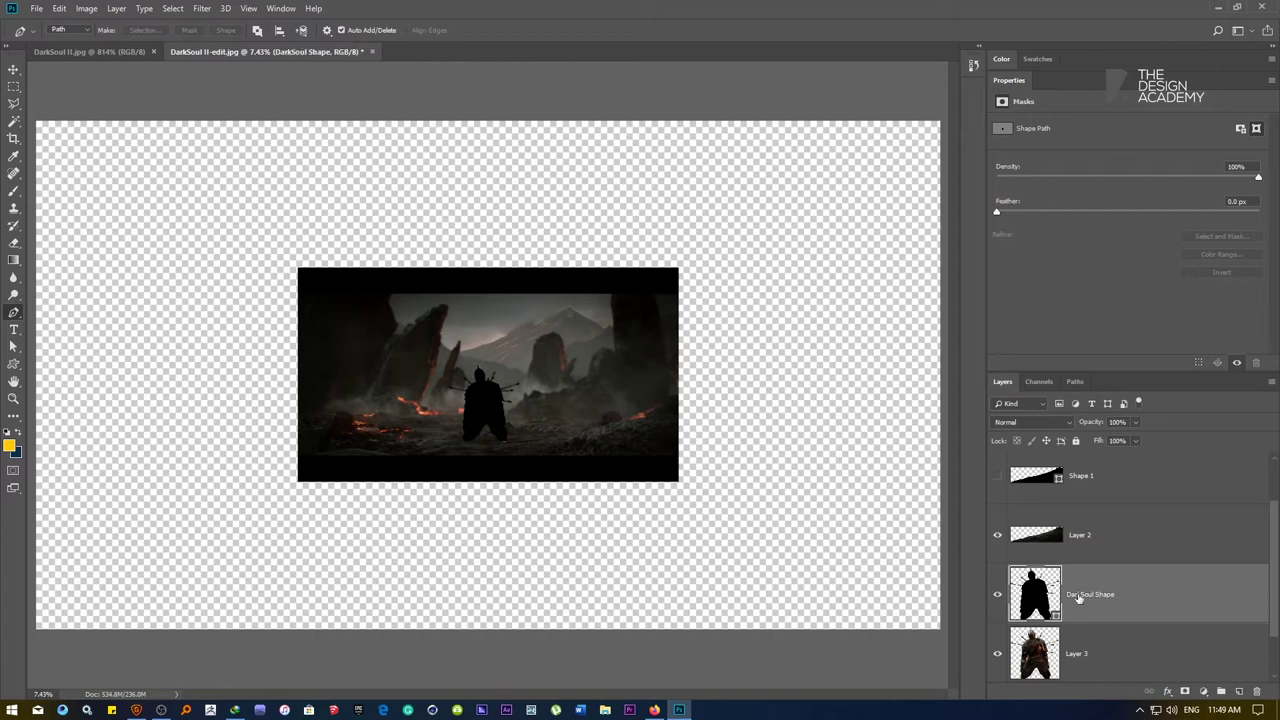
pyautogui.doubleClick(1080, 536)
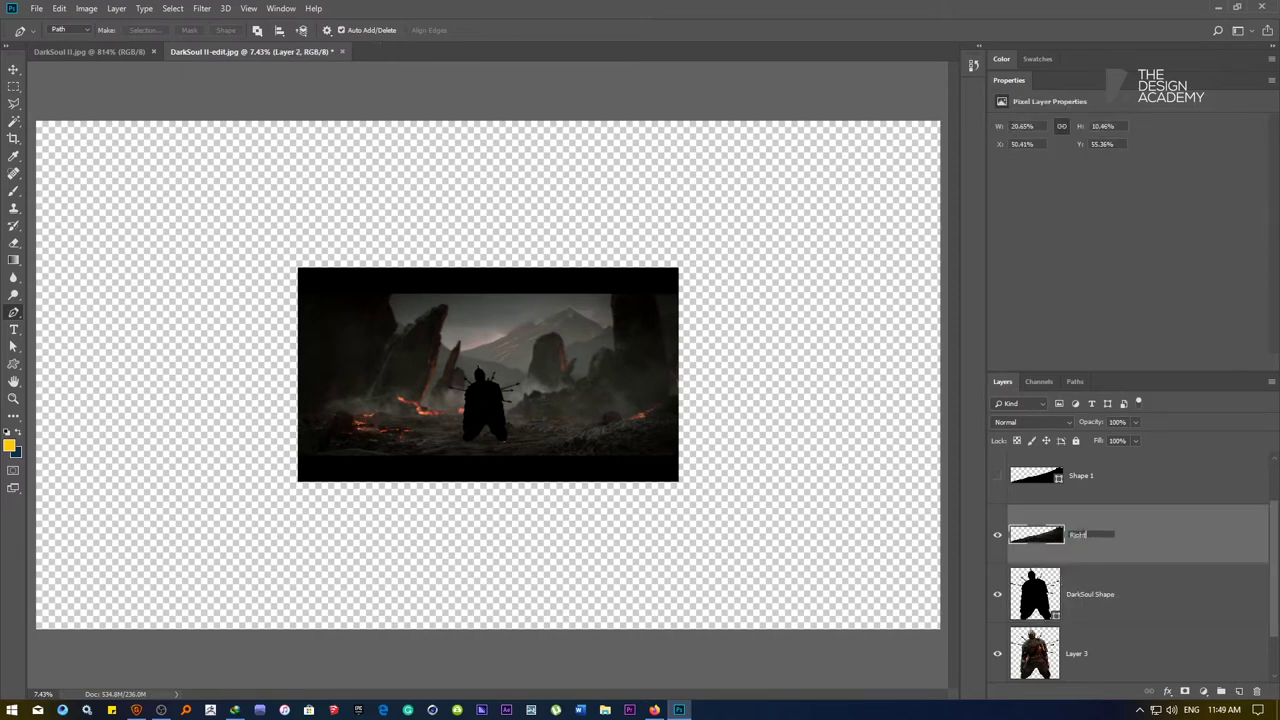
pyautogui.press('Return')
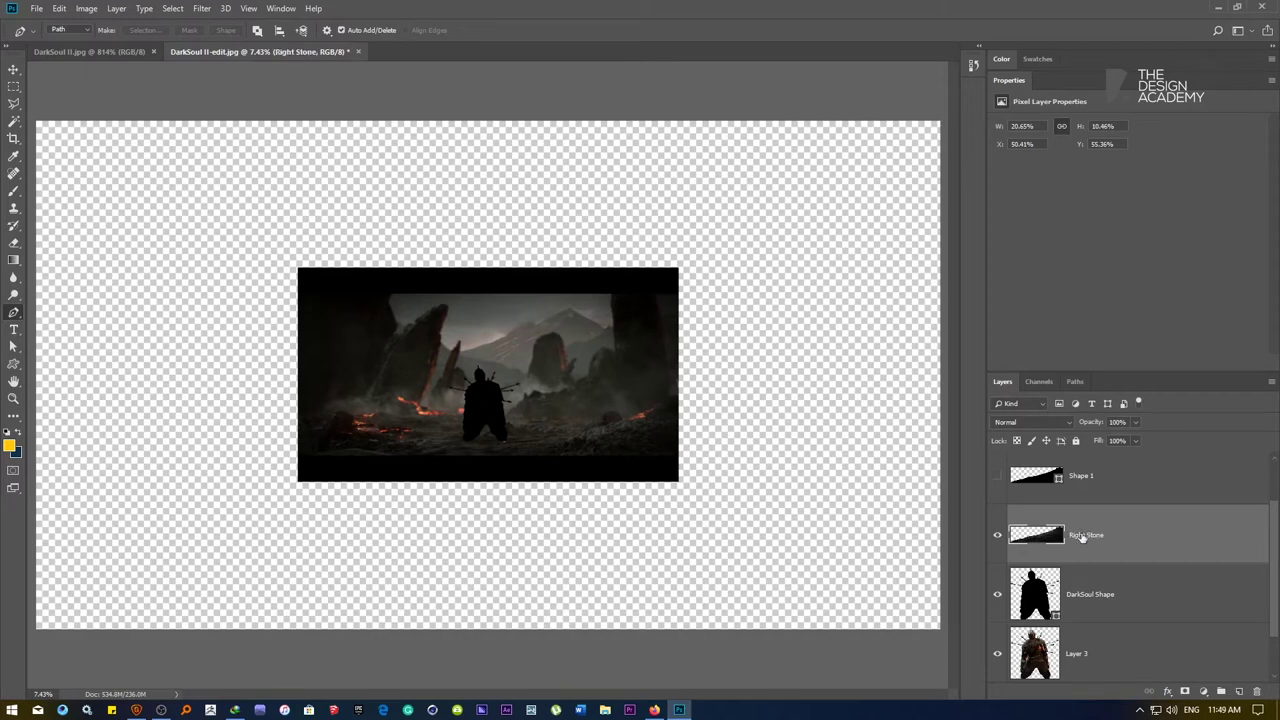
# Delete the hidden Shape 1 layer and rename Layer 1 "Left Shape"
pyautogui.scroll(1, 1116, 532)
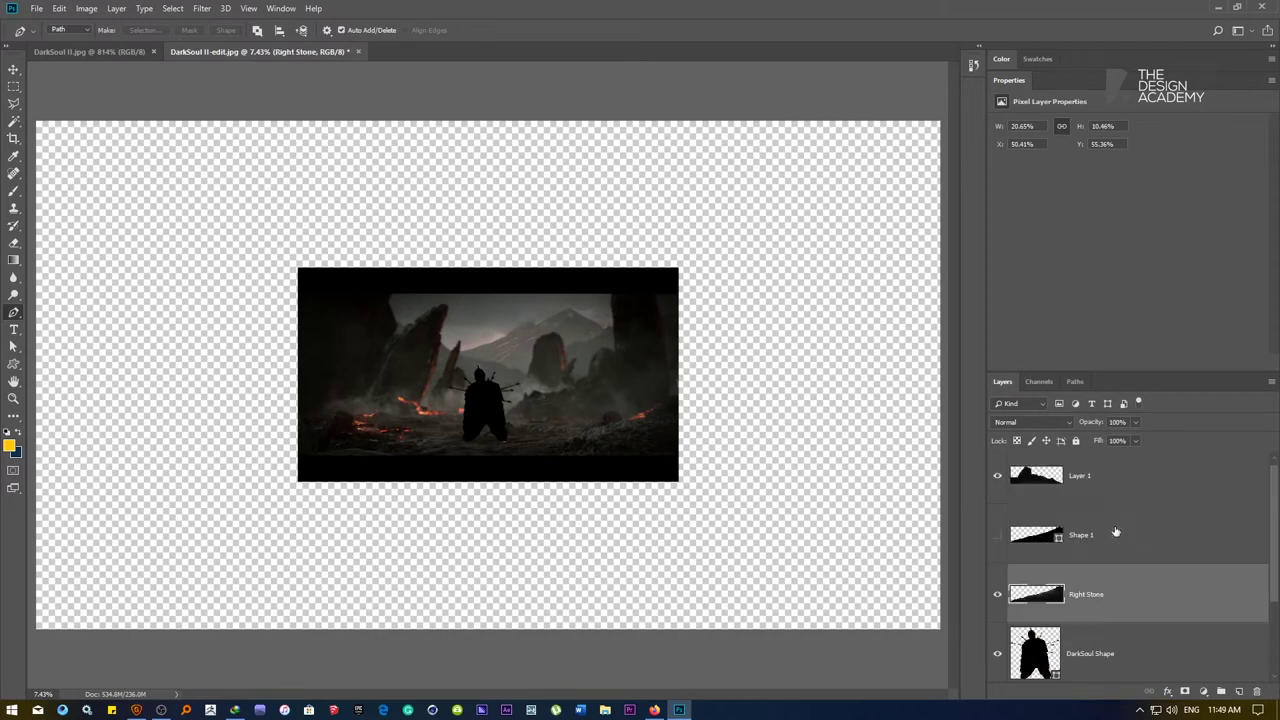
pyautogui.click(1092, 537)
pyautogui.press('Delete')
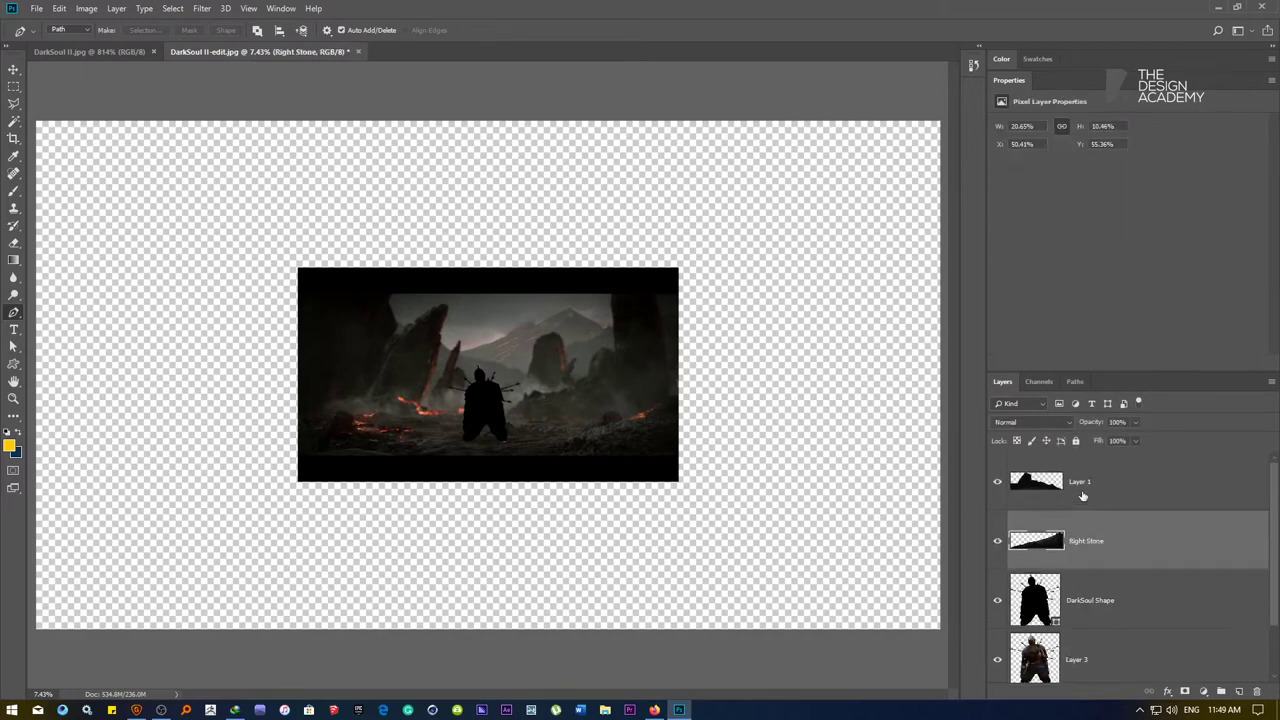
pyautogui.doubleClick(1080, 484)
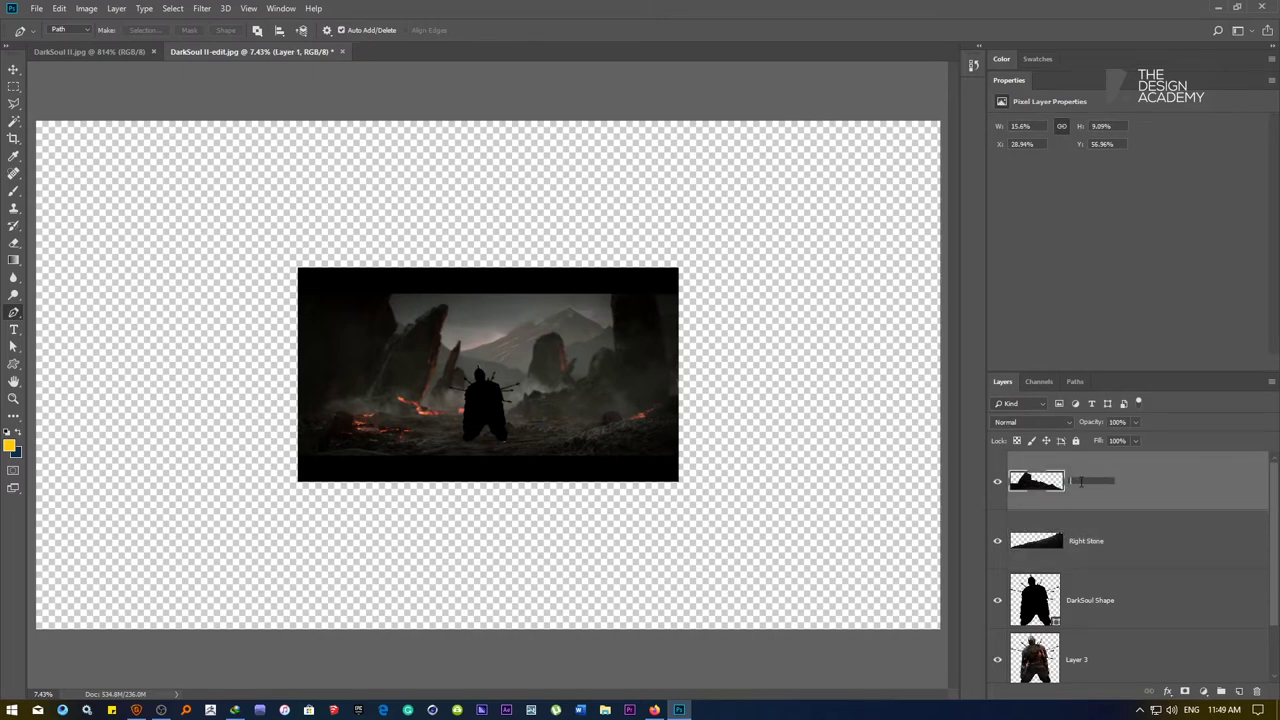
pyautogui.write('Left Shape')
pyautogui.press('Return')
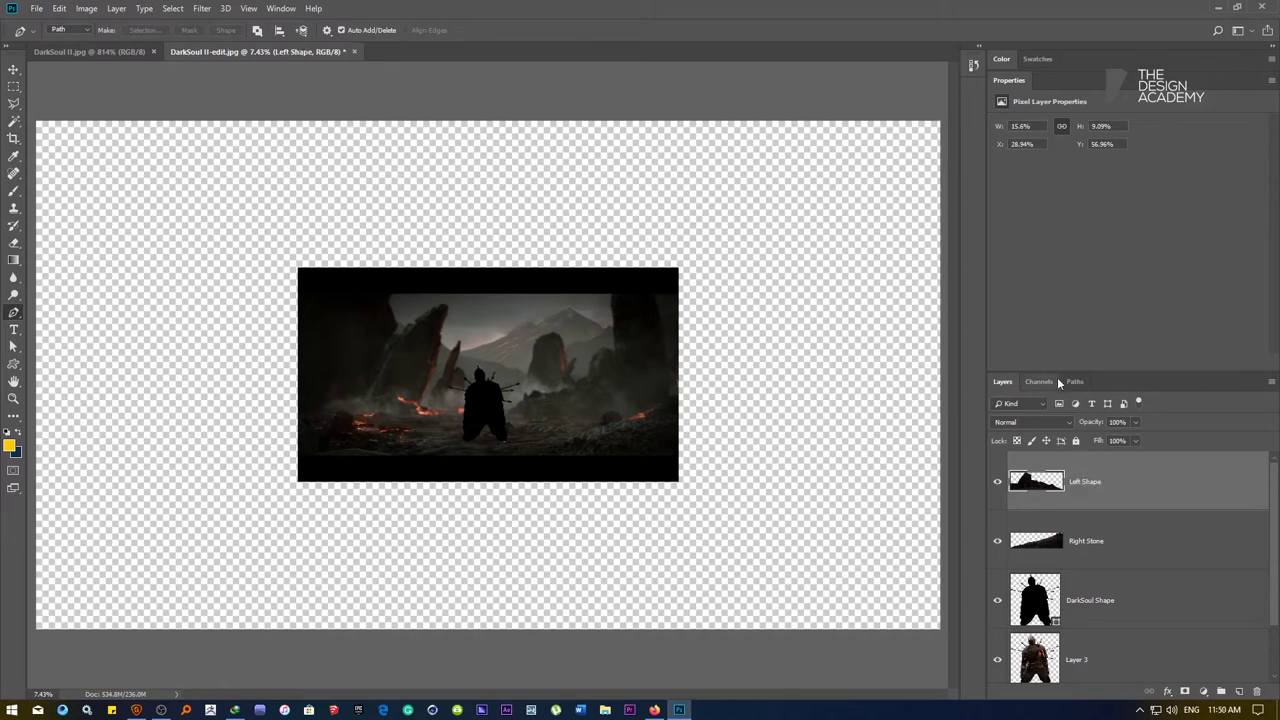
# Enlarge the layer list to show every layer and rename Layer 3 "DarkSould Soldier Raster"
pyautogui.moveTo(1062, 375); pyautogui.dragTo(1065, 160)
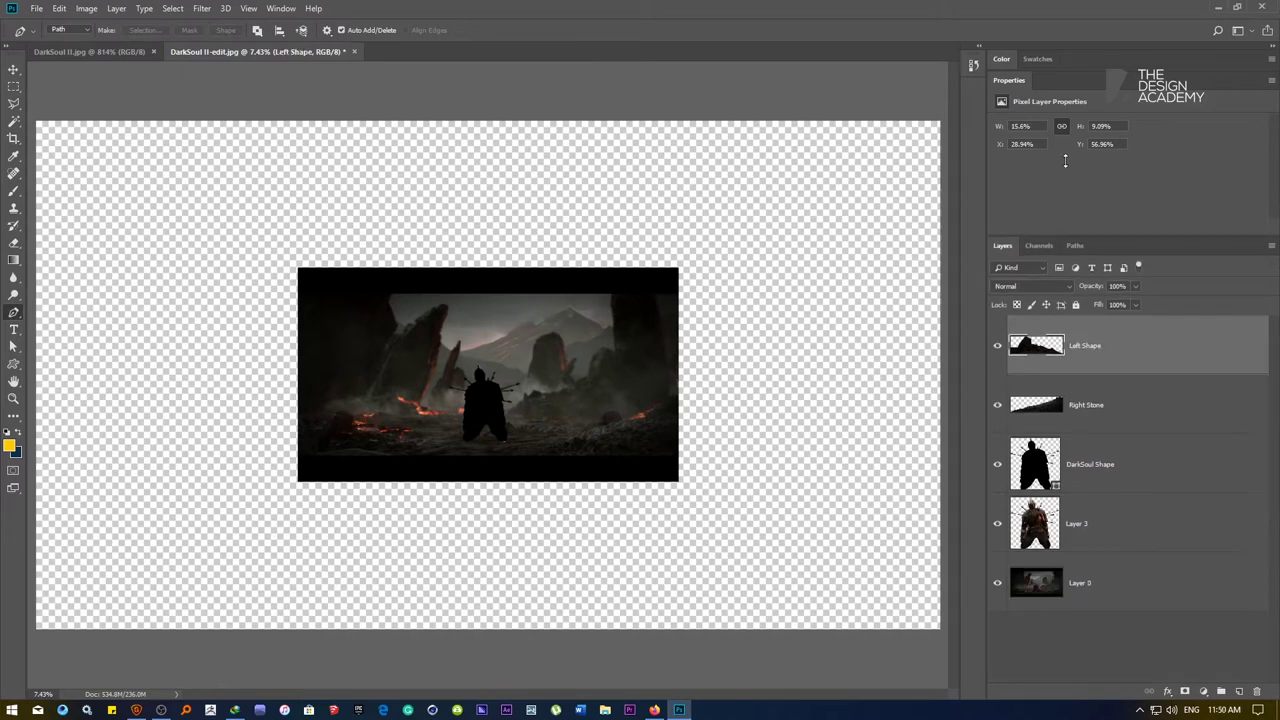
pyautogui.click(1088, 410)
pyautogui.click(1088, 464)
pyautogui.click(1088, 522)
pyautogui.doubleClick(1078, 523)
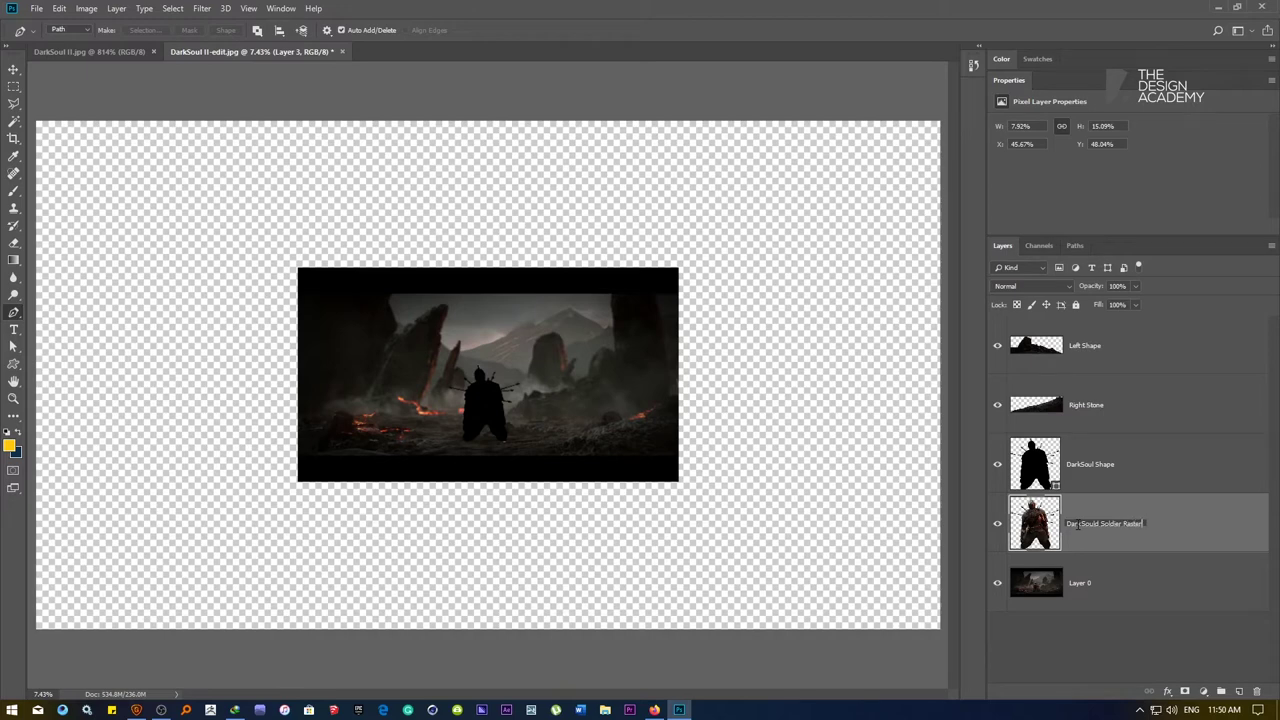
pyautogui.press('Return')
# Fit the document on screen and hide the soldier raster, DarkSoul Shape, Right Stone and Left Shape layers
pyautogui.press('v')
pyautogui.rightClick(508, 390)
pyautogui.click(520, 398)
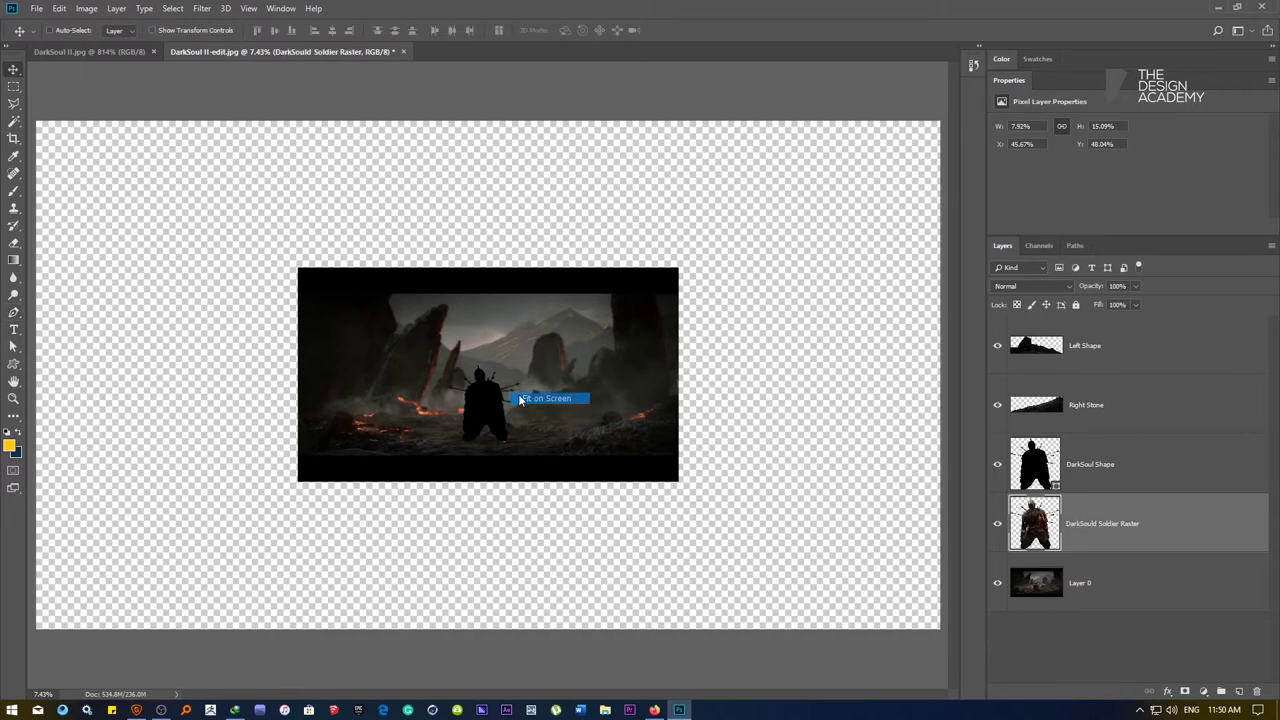
pyautogui.hotkey('ctrl', '0')
pyautogui.moveTo(997, 523); pyautogui.dragTo(996, 393)
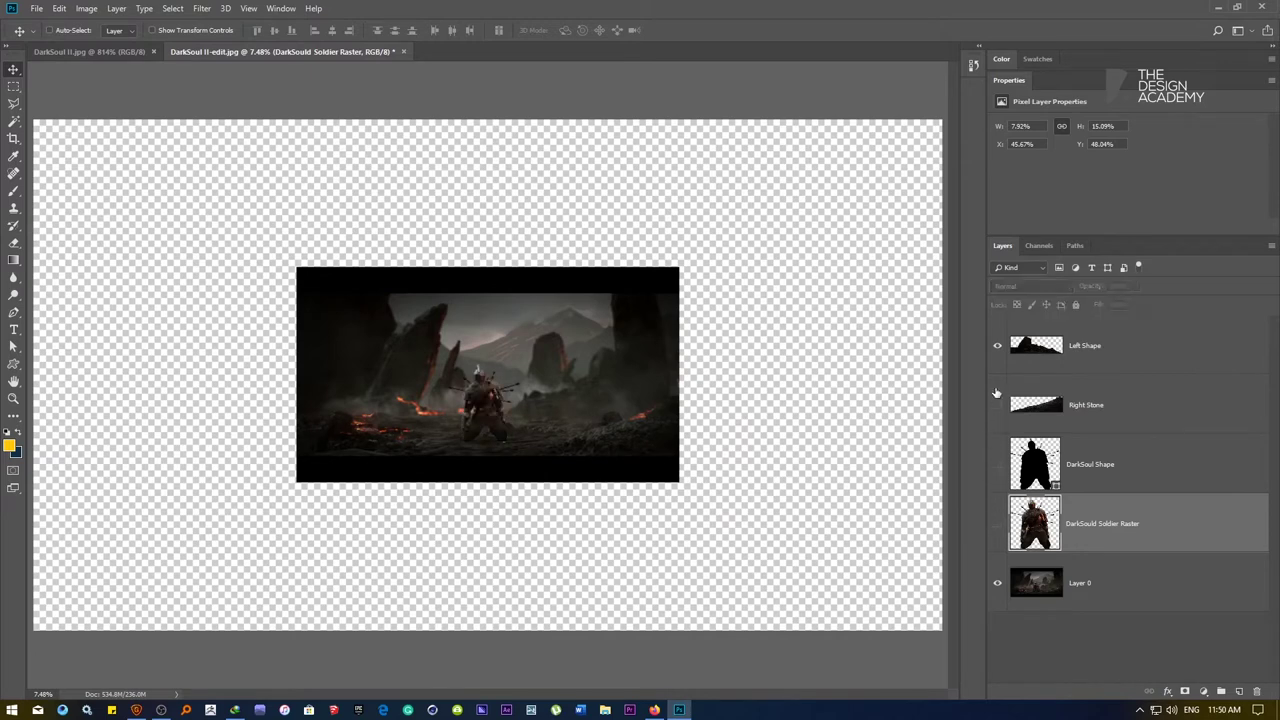
# Duplicate Layer 0 and rename the original "BG"
pyautogui.click(1093, 589)
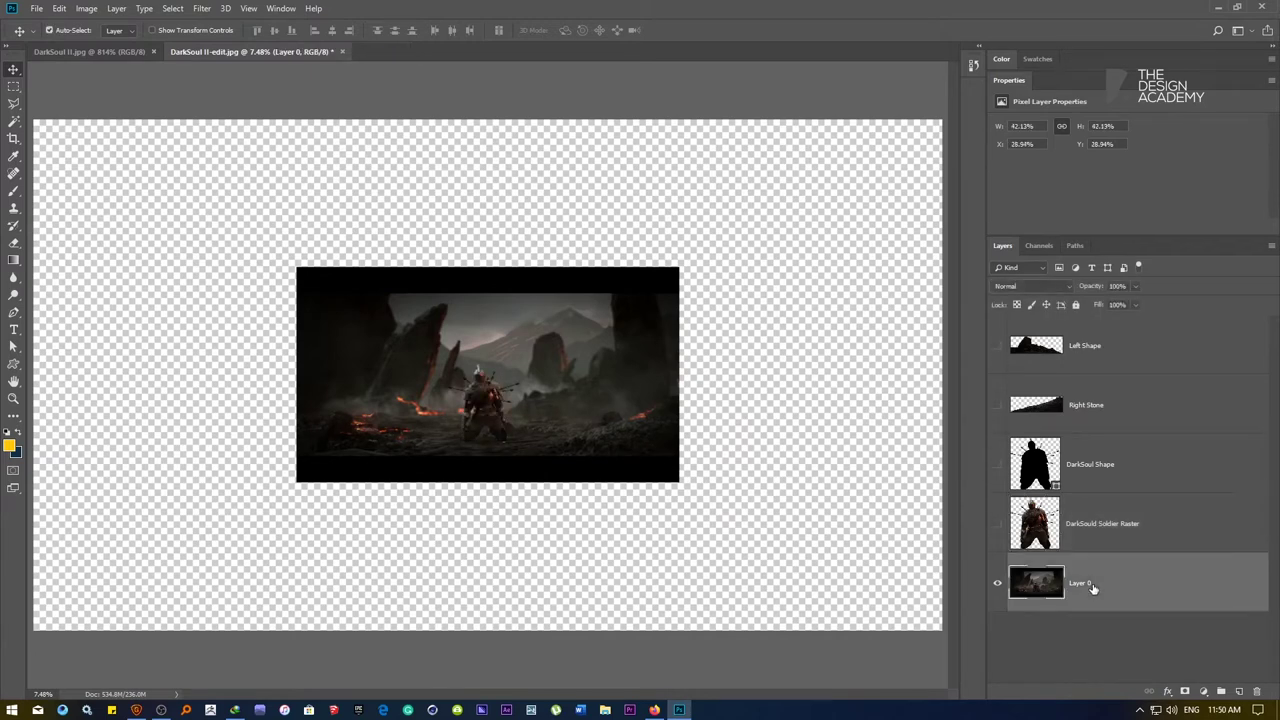
pyautogui.hotkey('ctrl', 'j')
pyautogui.click(1091, 644)
pyautogui.doubleClick(1091, 644)
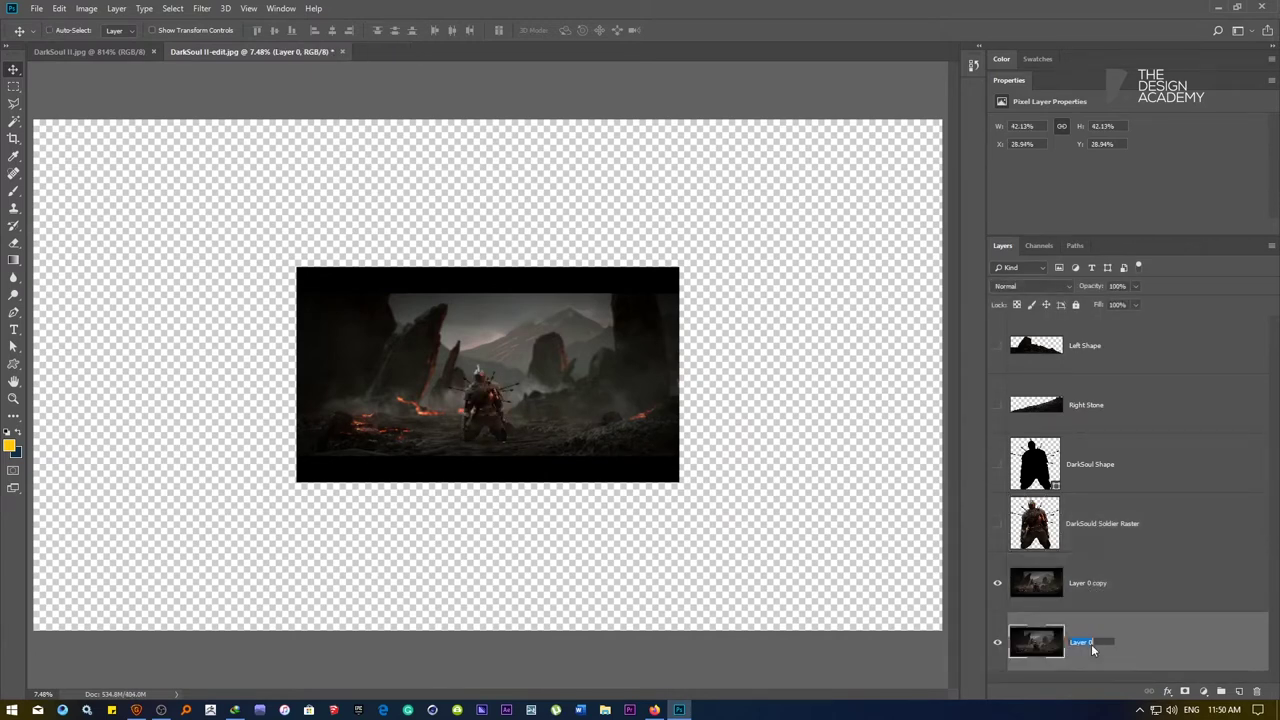
pyautogui.write('BG')
pyautogui.press('Return')
# Rename the duplicated artwork layer "Ground"
pyautogui.doubleClick(1087, 582)
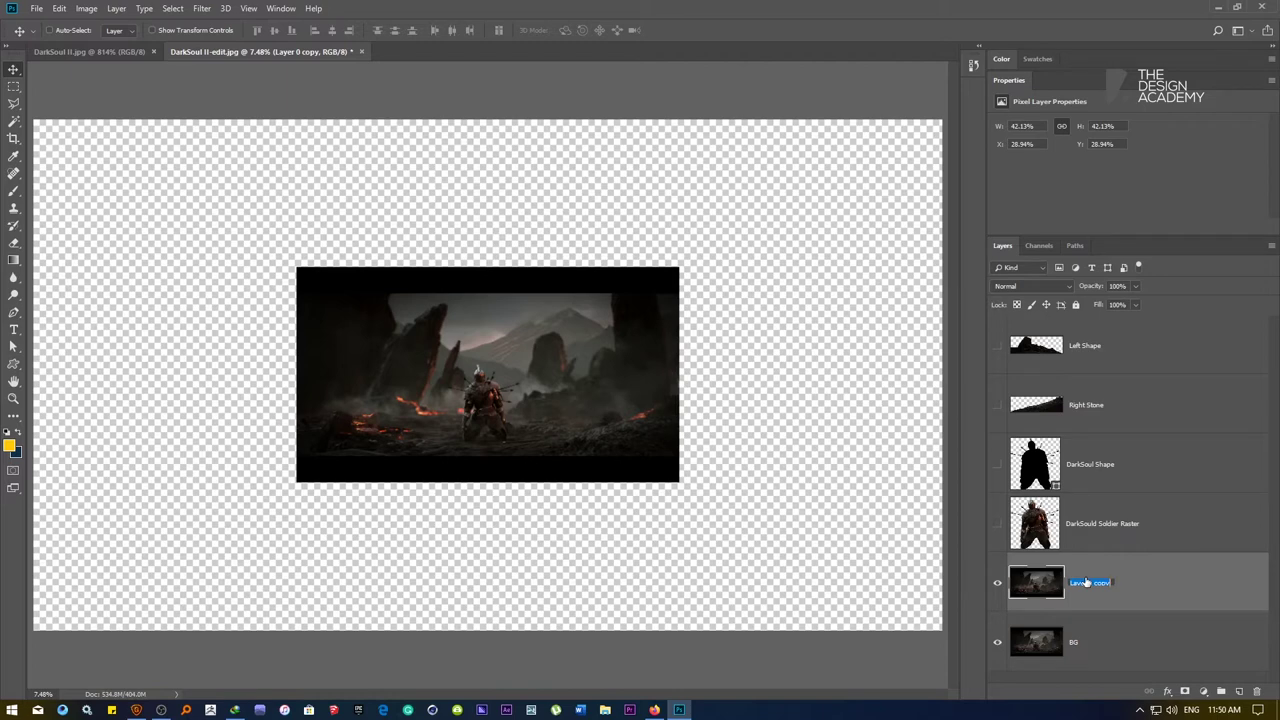
pyautogui.write('Ground')
pyautogui.press('Return')
pyautogui.scroll(5, 390, 405)
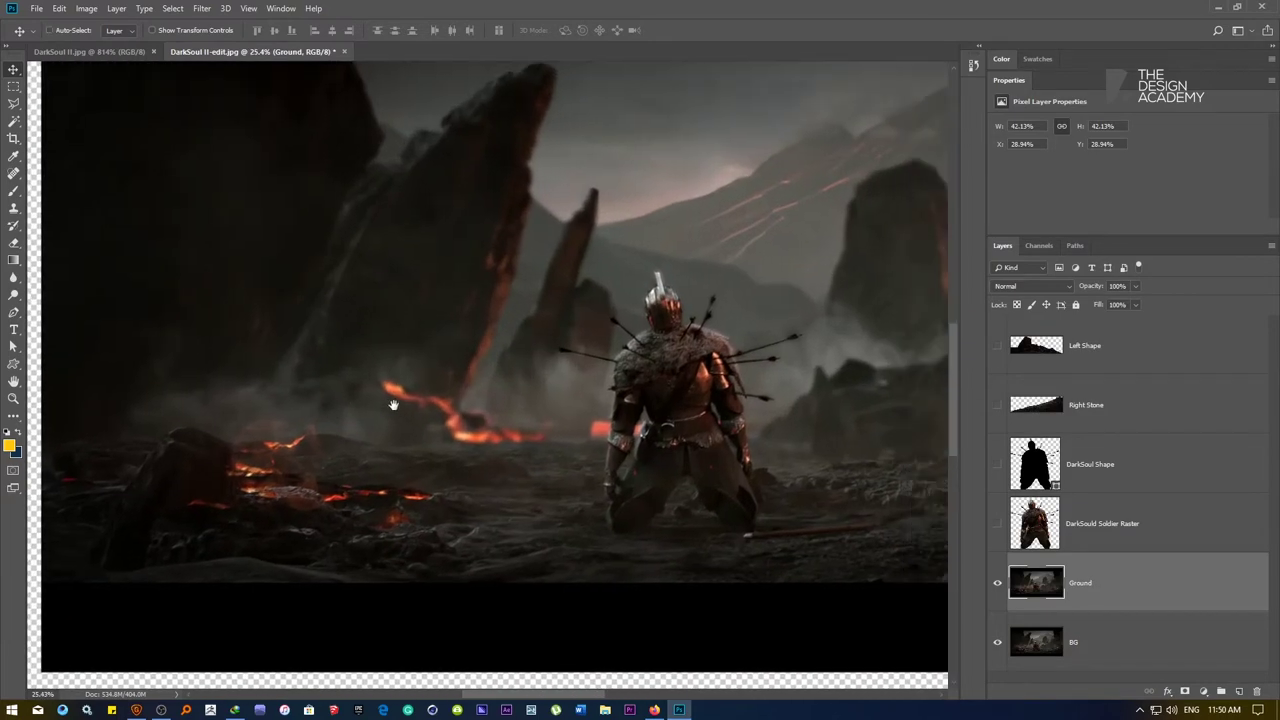
pyautogui.scroll(-2, 393, 405)
pyautogui.rightClick(414, 392)
pyautogui.click(455, 397)
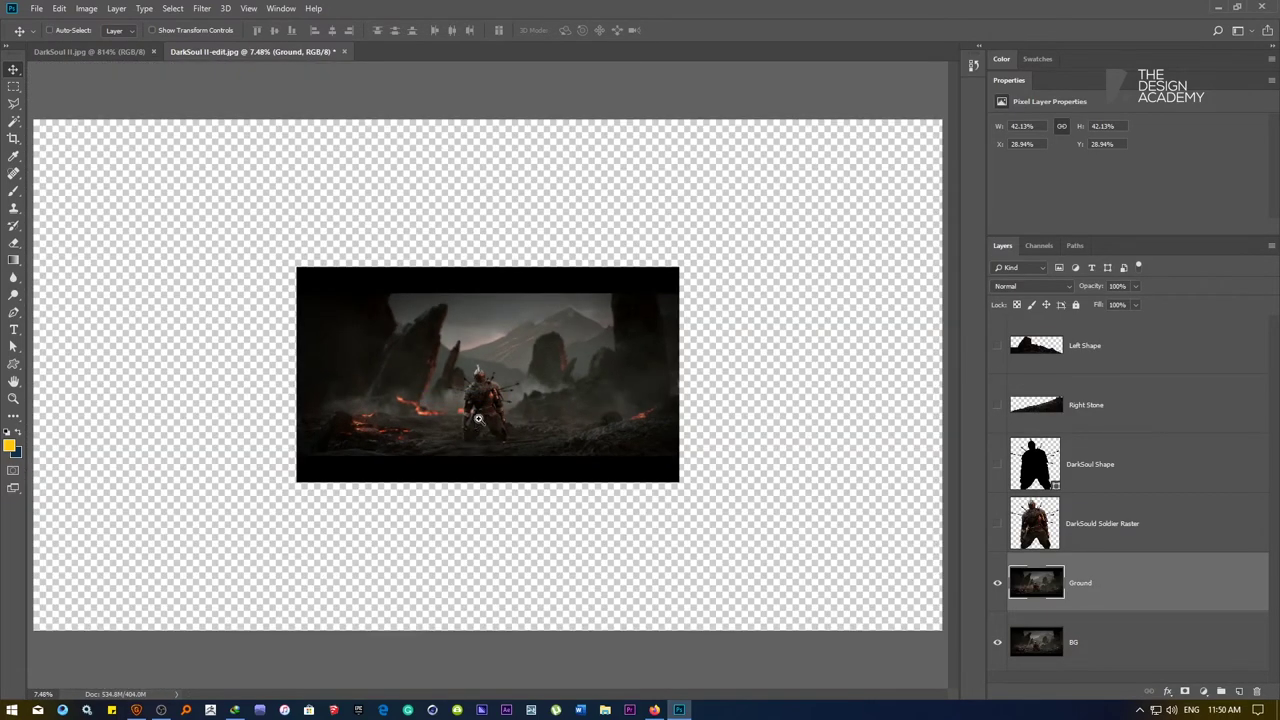
pyautogui.scroll(2, 478, 418)
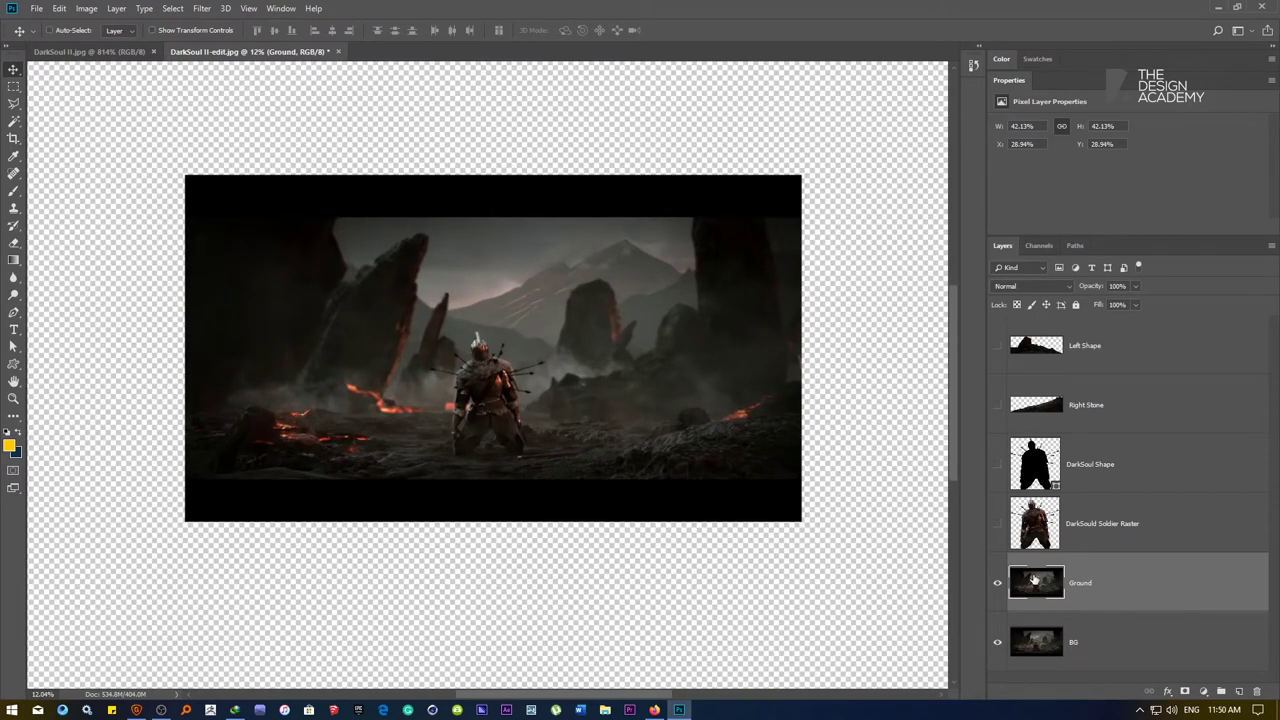
# Start a Pen tool path on the Ground layer at the artwork's left edge and trace up over the first low rock
pyautogui.click(13, 312)
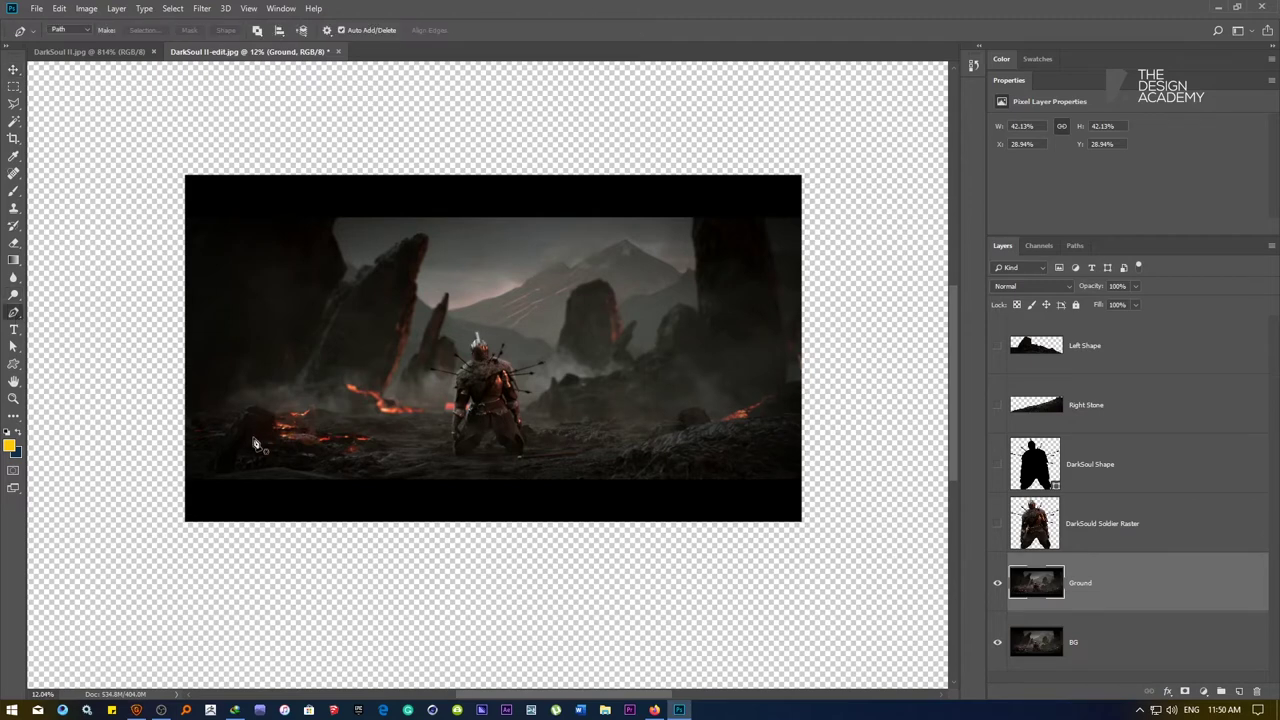
pyautogui.scroll(4, 207, 424)
pyautogui.scroll(5, 207, 424)
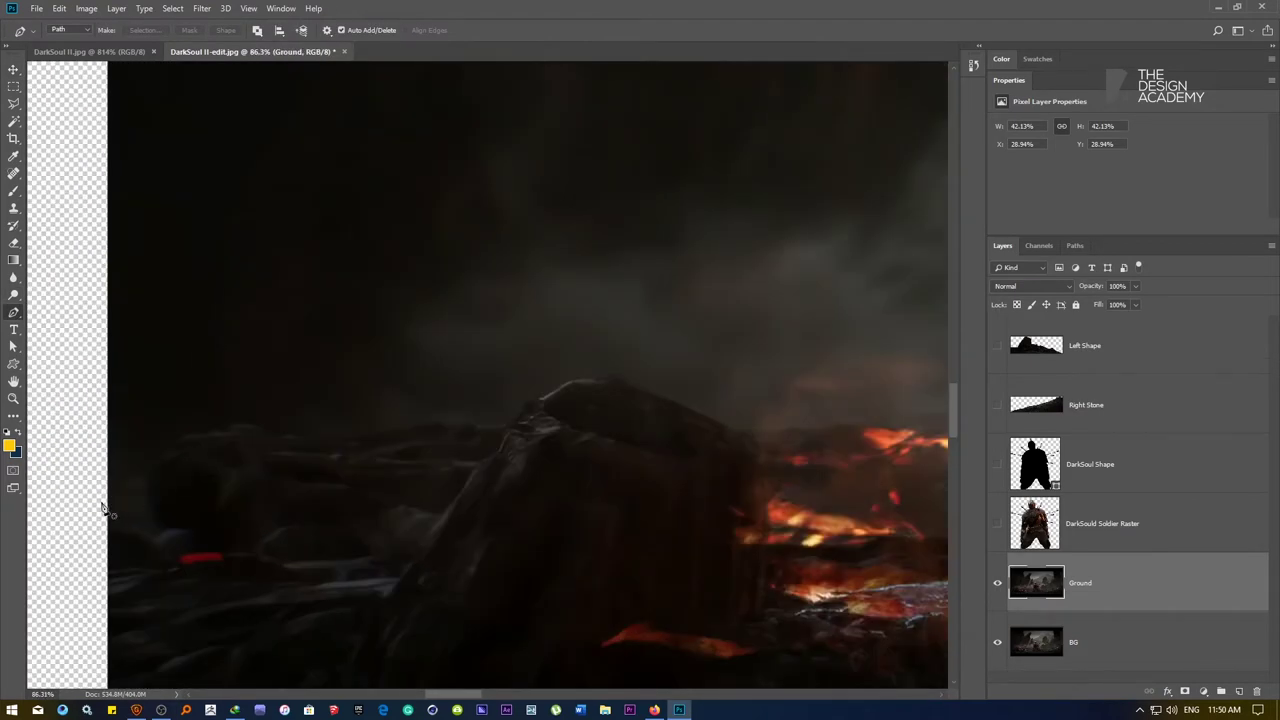
pyautogui.click(109, 504)
pyautogui.moveTo(150, 497)
pyautogui.mouseDown()
pyautogui.moveTo(167, 453)
pyautogui.moveTo(202, 433)
pyautogui.mouseUp()
pyautogui.scroll(5, 210, 434)
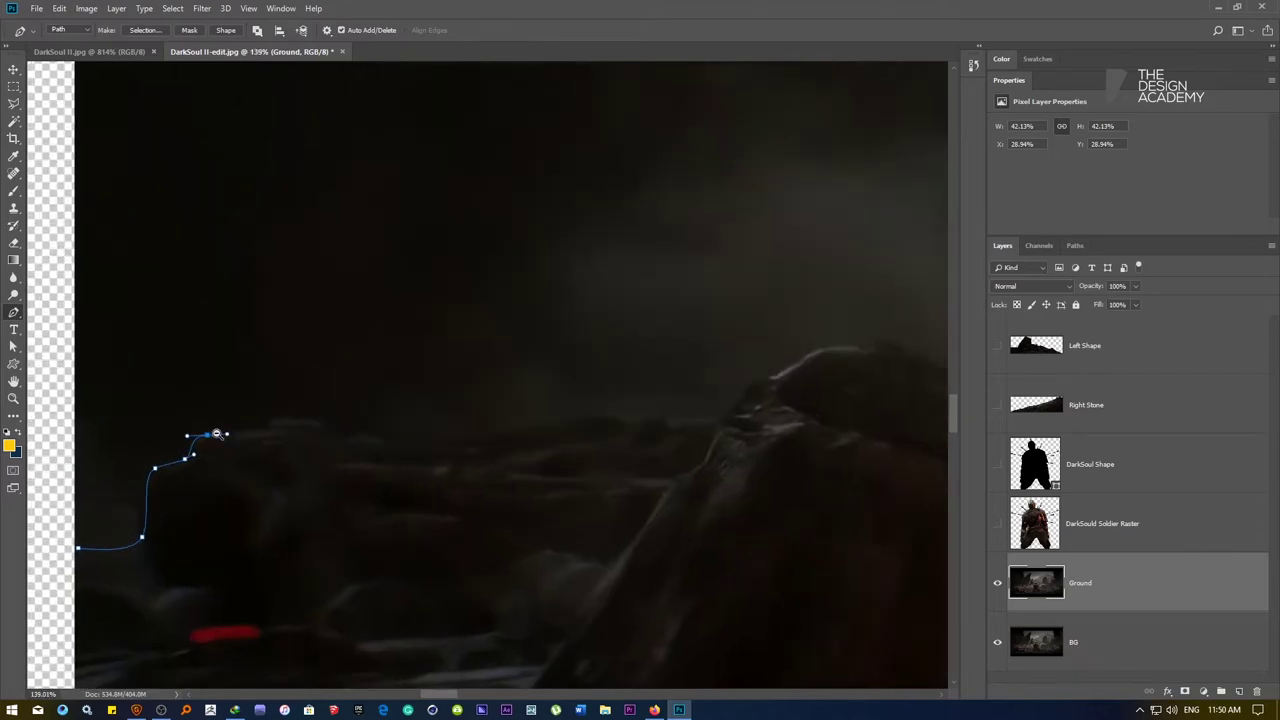
pyautogui.click(310, 428)
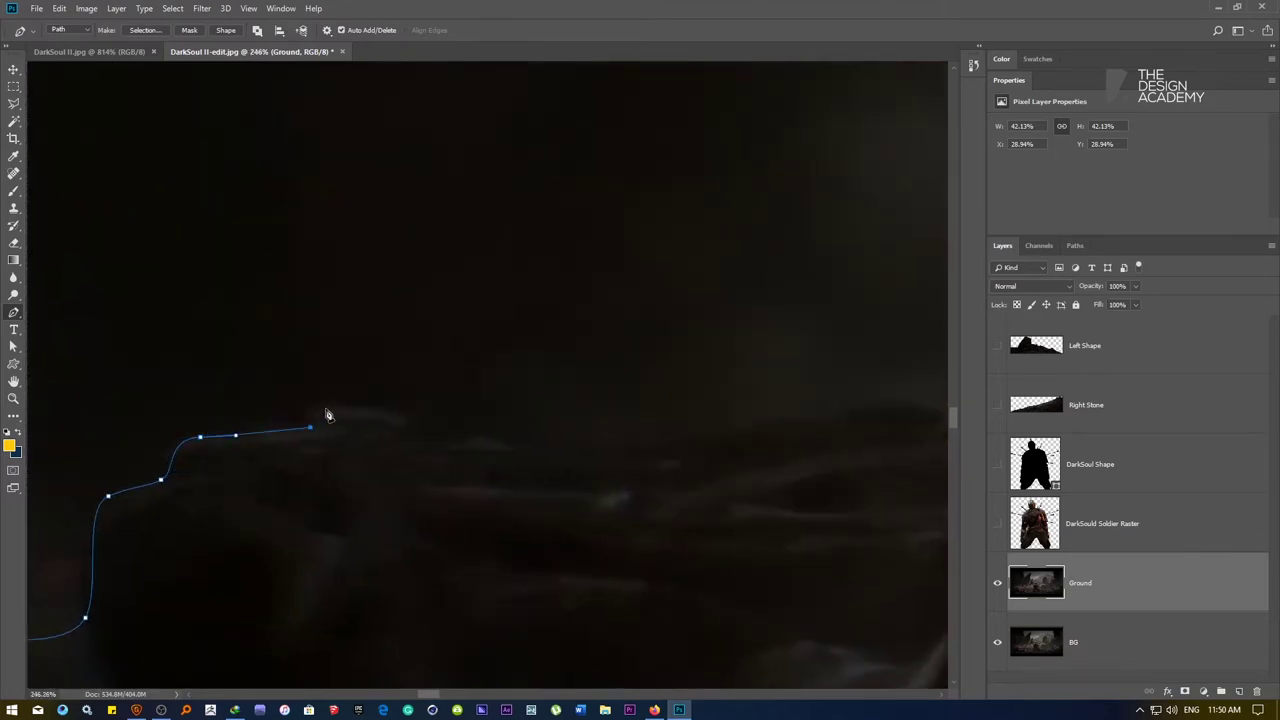
# Continue the Ground path over the second rock cap and along the low ridge toward the dark boulder
pyautogui.moveTo(327, 408); pyautogui.dragTo(472, 446)
pyautogui.click(414, 446)
pyautogui.moveTo(557, 451); pyautogui.dragTo(579, 451)
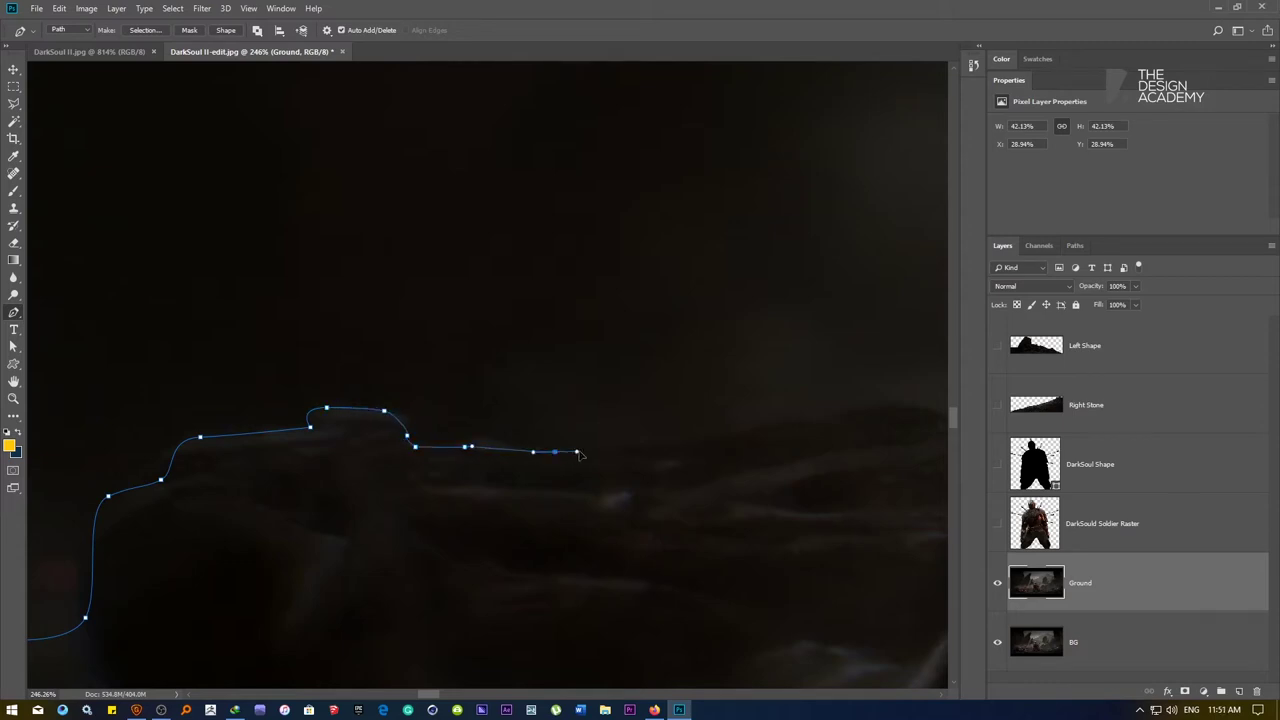
pyautogui.moveTo(759, 461); pyautogui.dragTo(273, 467)
pyautogui.moveTo(272, 441); pyautogui.dragTo(331, 426)
pyautogui.moveTo(349, 429); pyautogui.dragTo(482, 427)
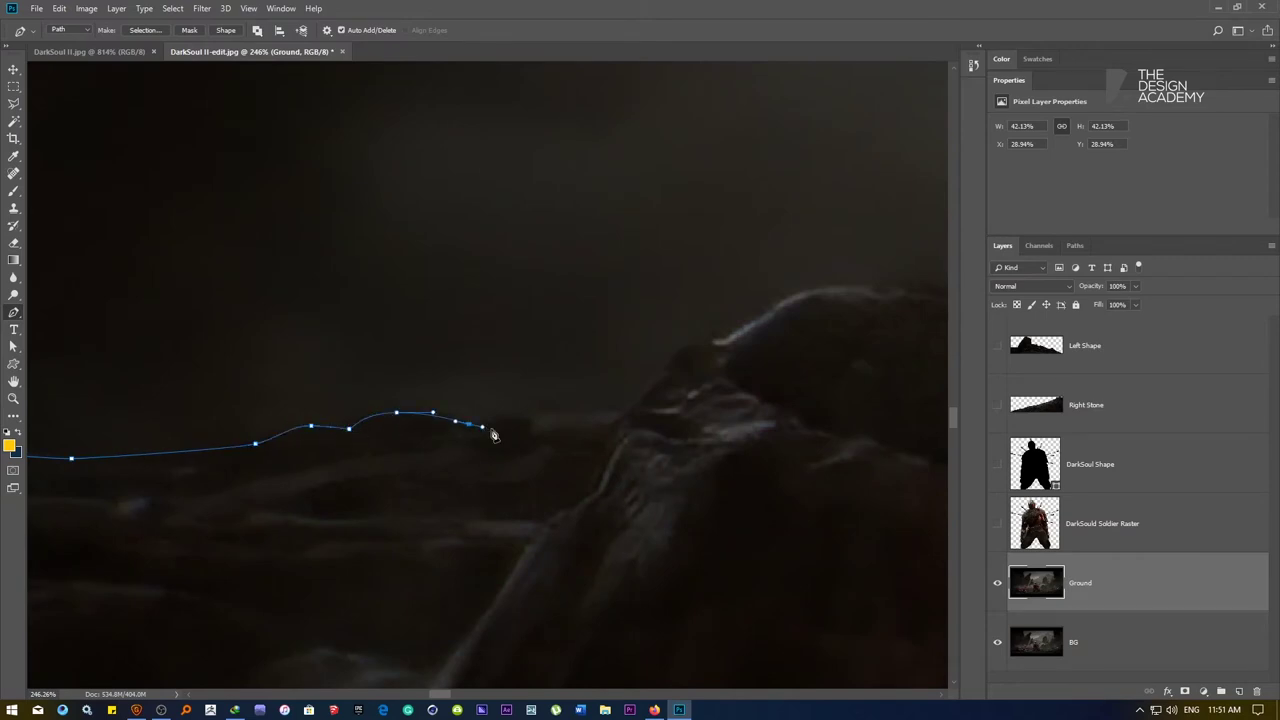
# Extend the path across the dark boulder at horizon height and on to the bright lava streak behind it
pyautogui.click(493, 421)
pyautogui.moveTo(507, 411); pyautogui.dragTo(317, 414)
pyautogui.click(624, 414)
pyautogui.press('space')
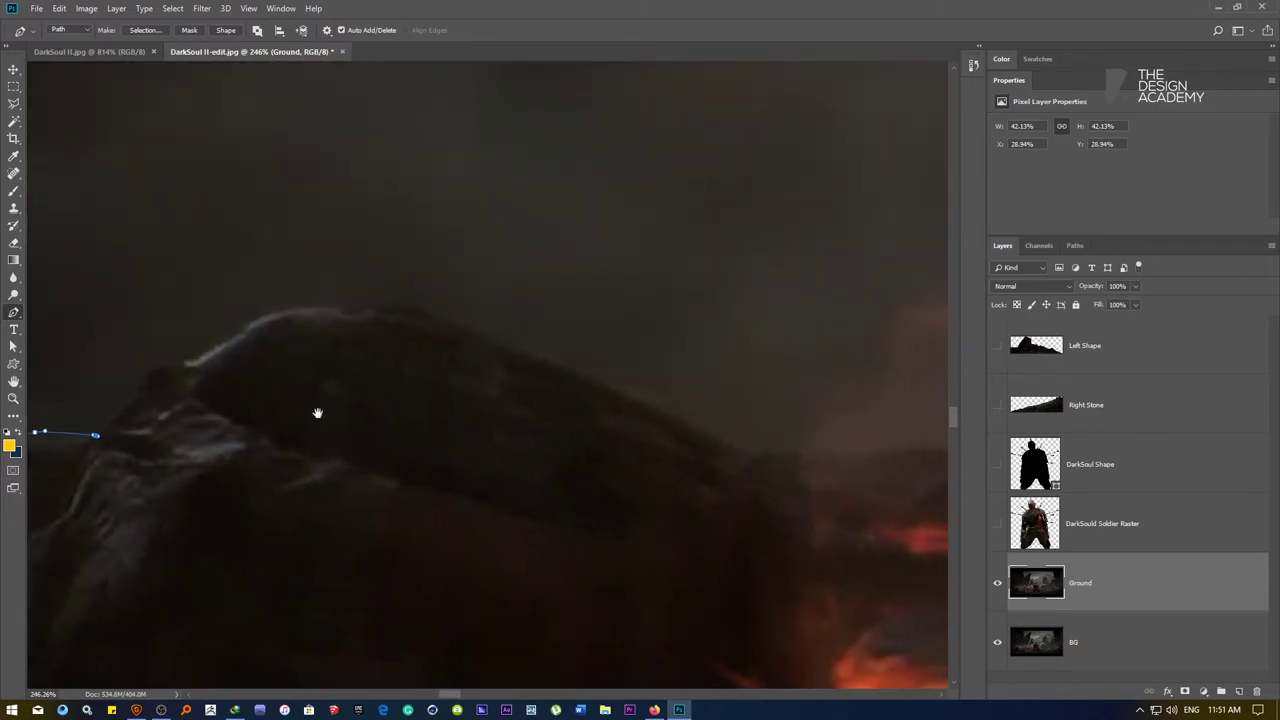
pyautogui.scroll(-3, 317, 414)
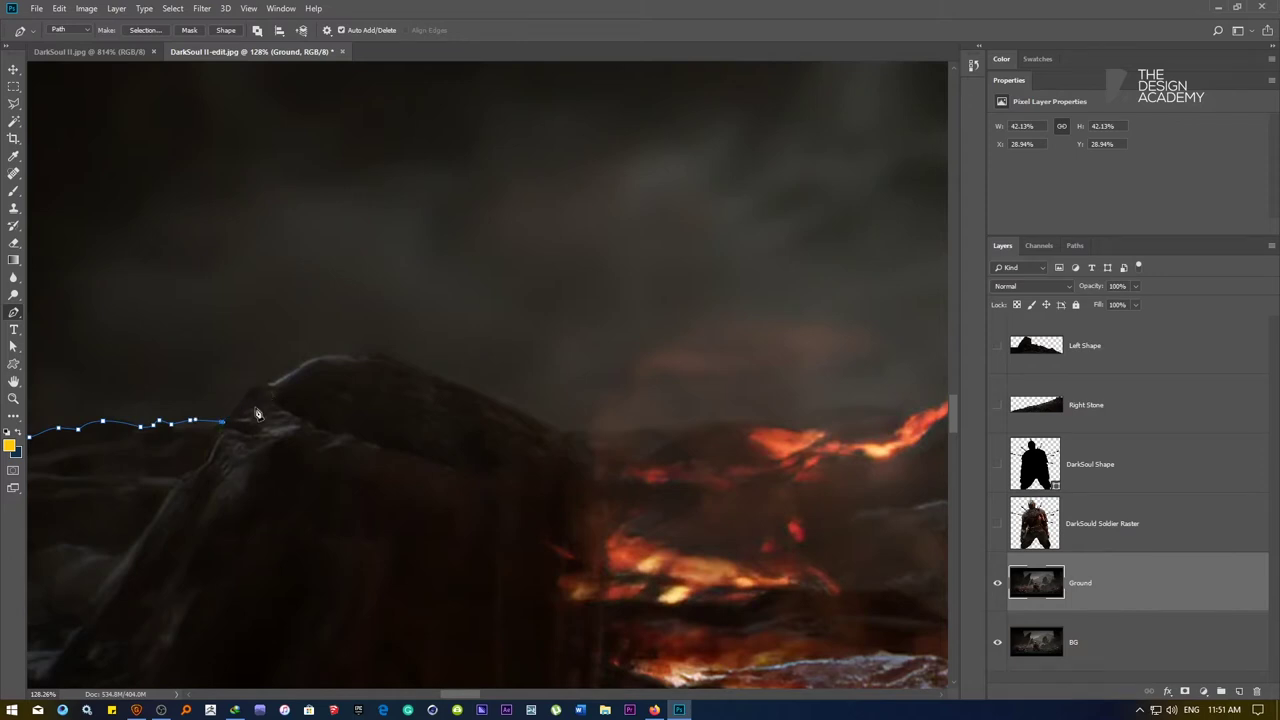
pyautogui.moveTo(357, 422); pyautogui.dragTo(367, 423)
pyautogui.moveTo(524, 437); pyautogui.dragTo(374, 427)
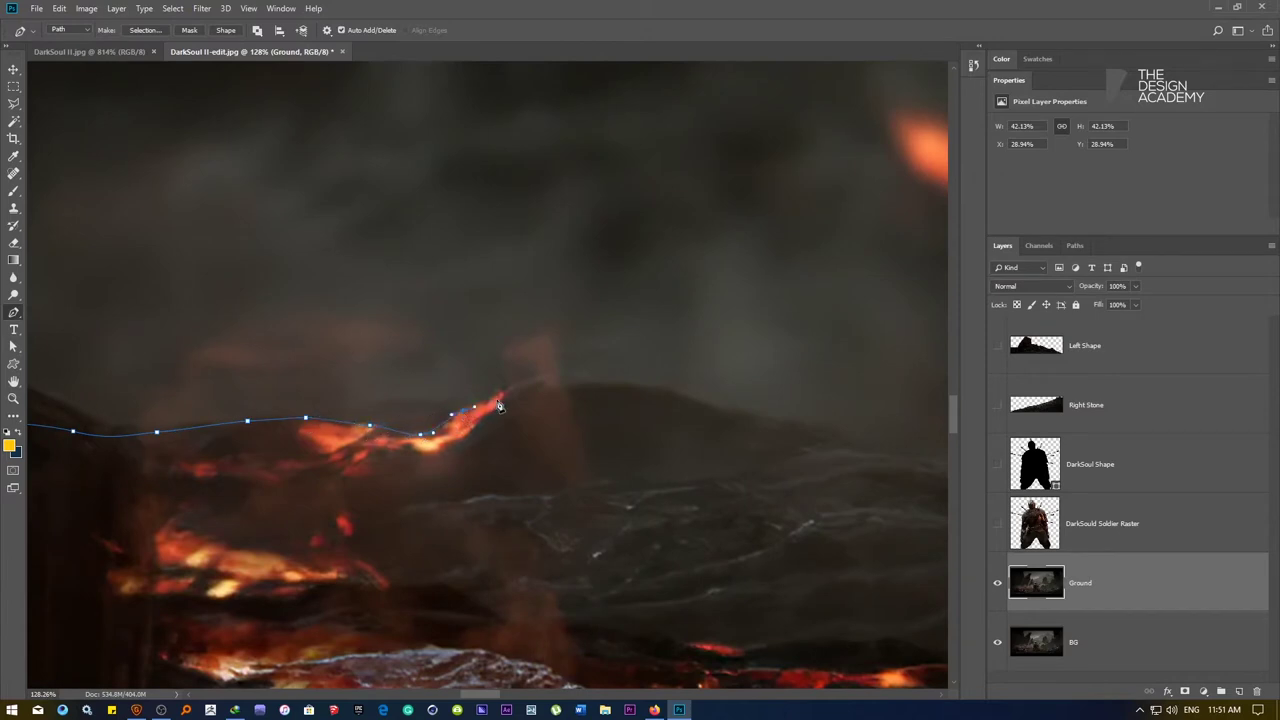
# Trace the path up the lava streak, over the low hill and along the horizon toward the knight
pyautogui.moveTo(505, 394); pyautogui.dragTo(510, 391)
pyautogui.click(524, 386)
pyautogui.moveTo(625, 387); pyautogui.dragTo(503, 427)
pyautogui.moveTo(662, 437); pyautogui.dragTo(455, 418)
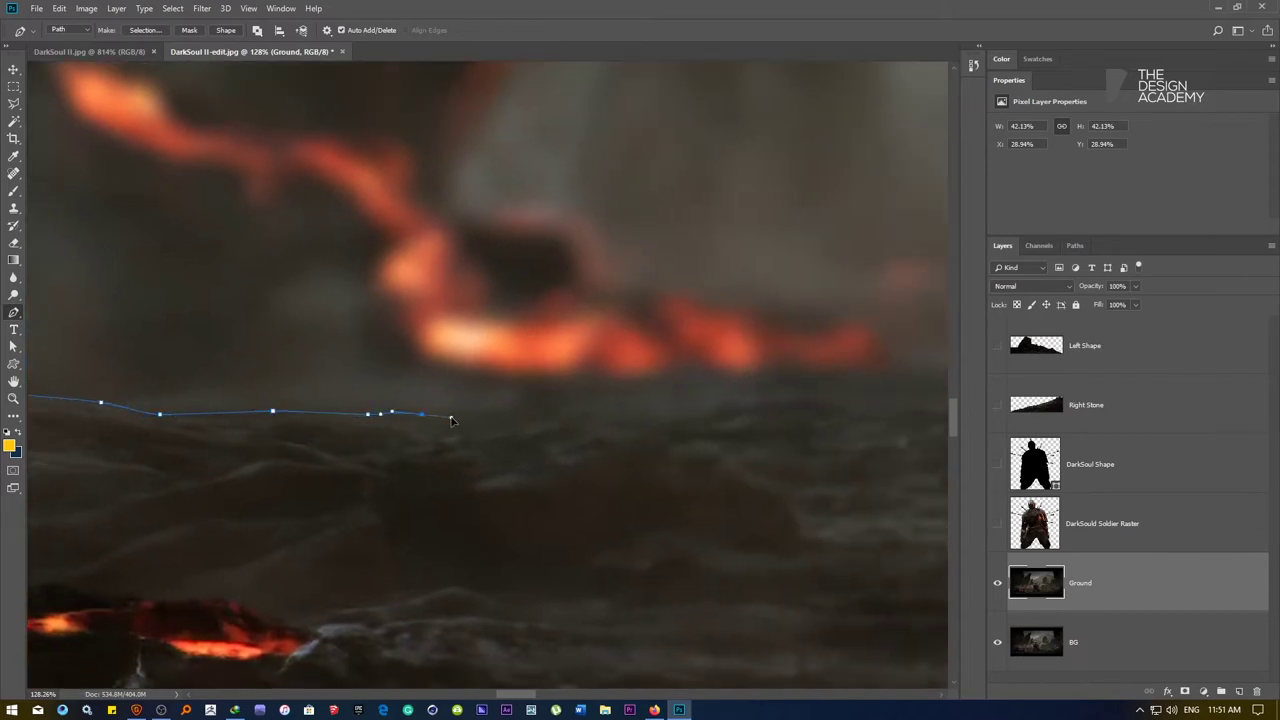
pyautogui.moveTo(555, 414); pyautogui.dragTo(293, 416)
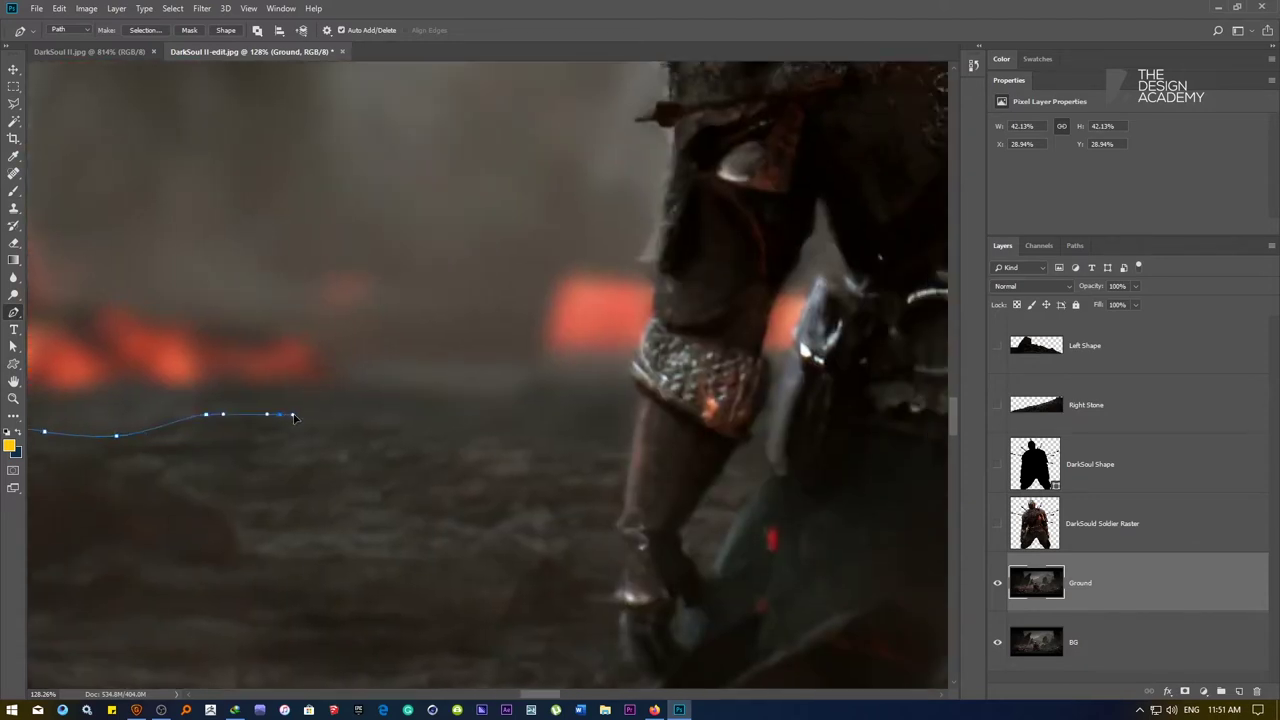
# Carry the path straight across the kneeling knight and along the flat horizon on his far side
pyautogui.moveTo(372, 420); pyautogui.dragTo(544, 434)
pyautogui.click(476, 433)
pyautogui.moveTo(647, 436); pyautogui.dragTo(490, 411)
pyautogui.scroll(-6, 704, 423)
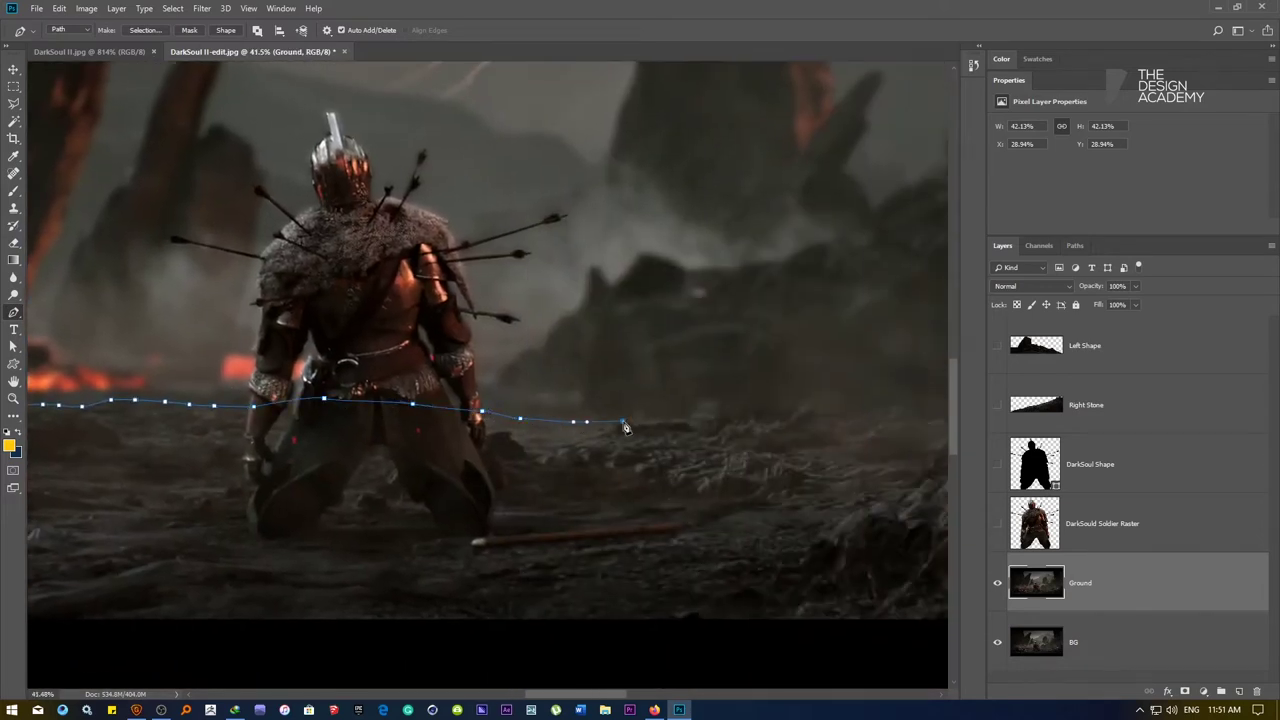
pyautogui.scroll(5, 632, 422)
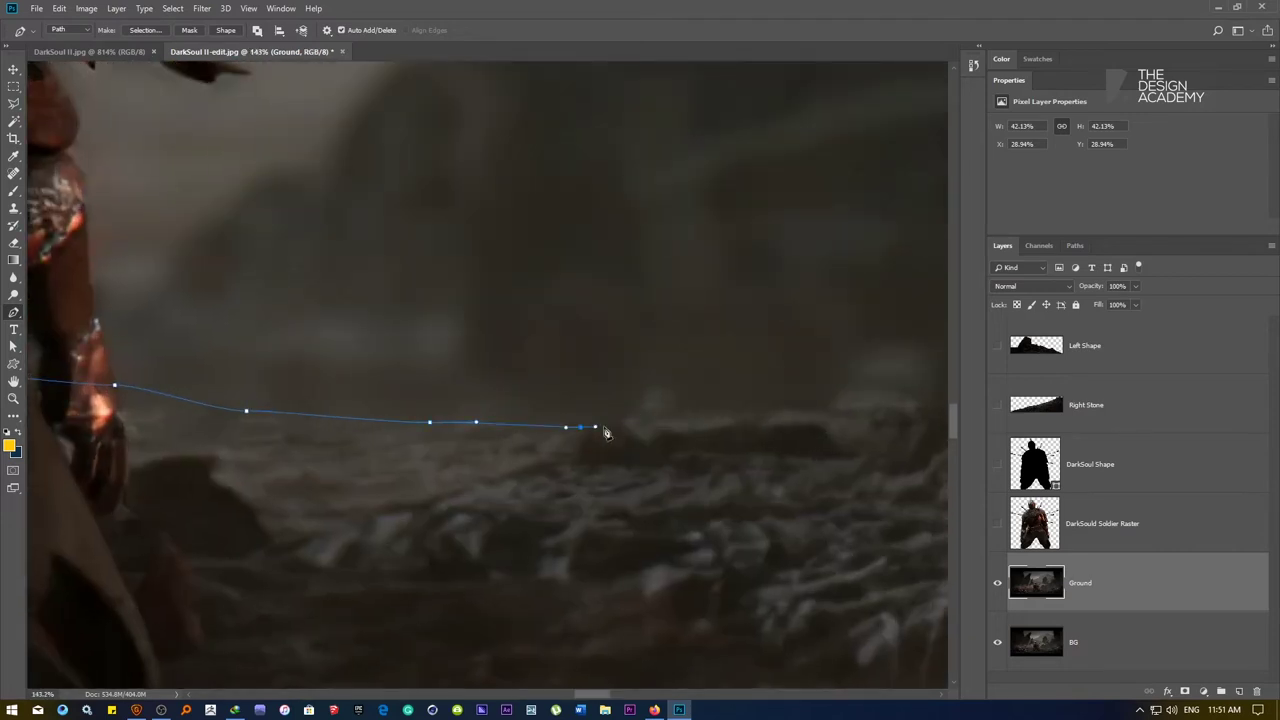
pyautogui.moveTo(636, 418); pyautogui.dragTo(347, 415)
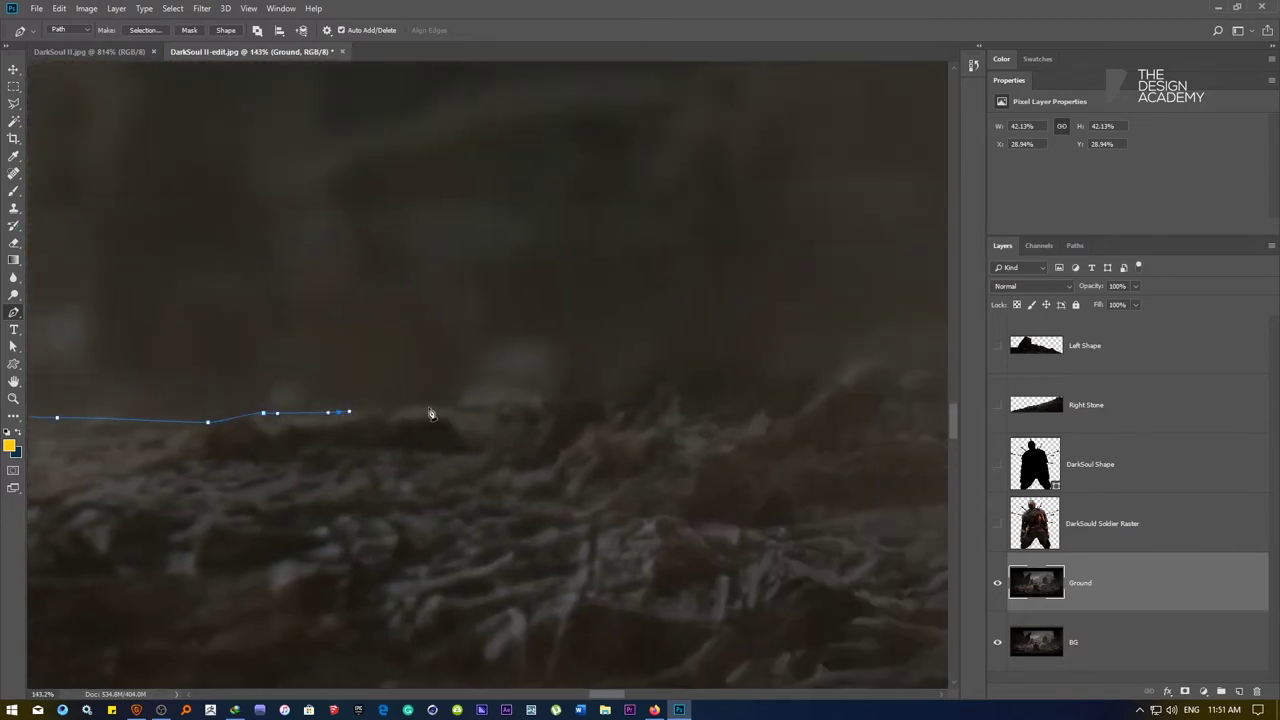
# Trace the path over the small rocky bumps beyond the knight and down into the dip after them
pyautogui.moveTo(429, 407); pyautogui.dragTo(814, 386)
pyautogui.moveTo(829, 380); pyautogui.dragTo(417, 372)
pyautogui.click(141, 357)
pyautogui.click(214, 380)
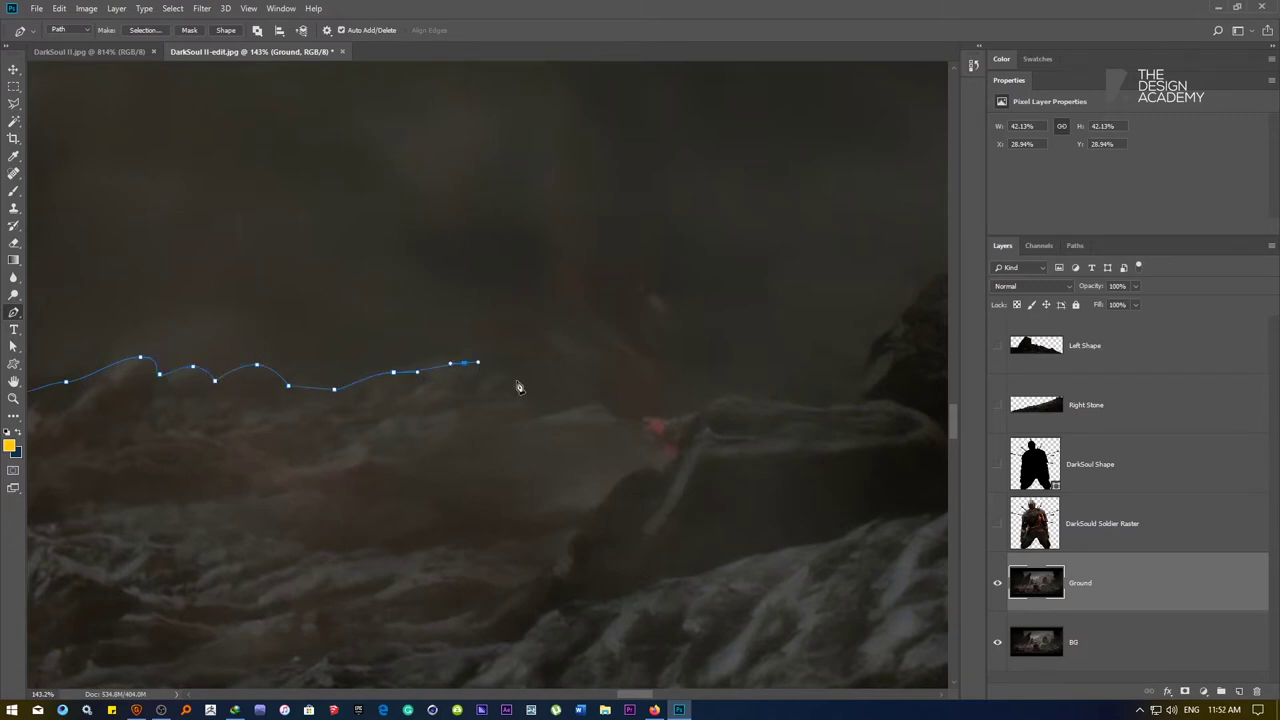
pyautogui.moveTo(498, 374); pyautogui.dragTo(504, 374)
pyautogui.click(539, 417)
# Continue the path past the small red embers and along the top of the flat rock before the tall dark rock
pyautogui.moveTo(592, 411); pyautogui.dragTo(640, 411)
pyautogui.click(564, 402)
pyautogui.click(614, 399)
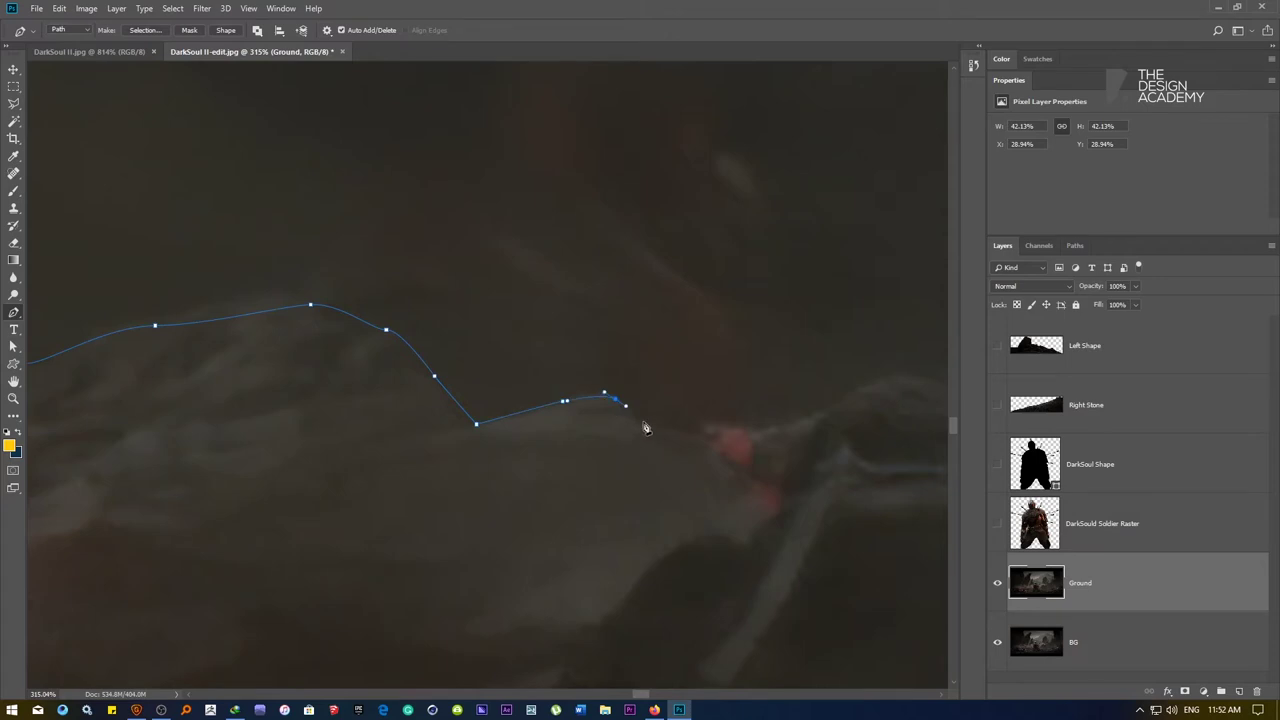
pyautogui.click(650, 429)
pyautogui.click(724, 446)
pyautogui.moveTo(748, 438); pyautogui.dragTo(760, 436)
pyautogui.moveTo(844, 414); pyautogui.dragTo(470, 390)
pyautogui.click(376, 378)
pyautogui.moveTo(597, 405); pyautogui.dragTo(637, 401)
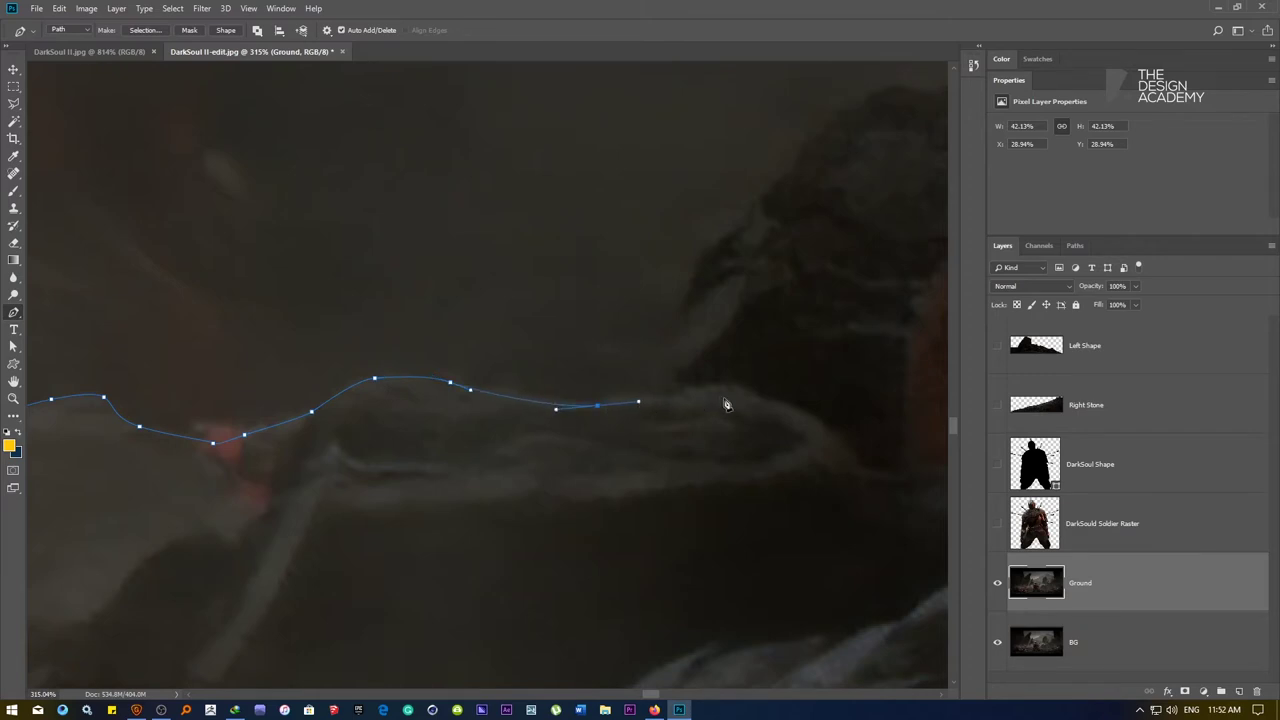
# Trace the path from the flat rock up the near slope of the tall dark rock to its first shoulder
pyautogui.scroll(-5, 723, 402)
pyautogui.moveTo(723, 402); pyautogui.dragTo(224, 341)
pyautogui.scroll(5, 223, 341)
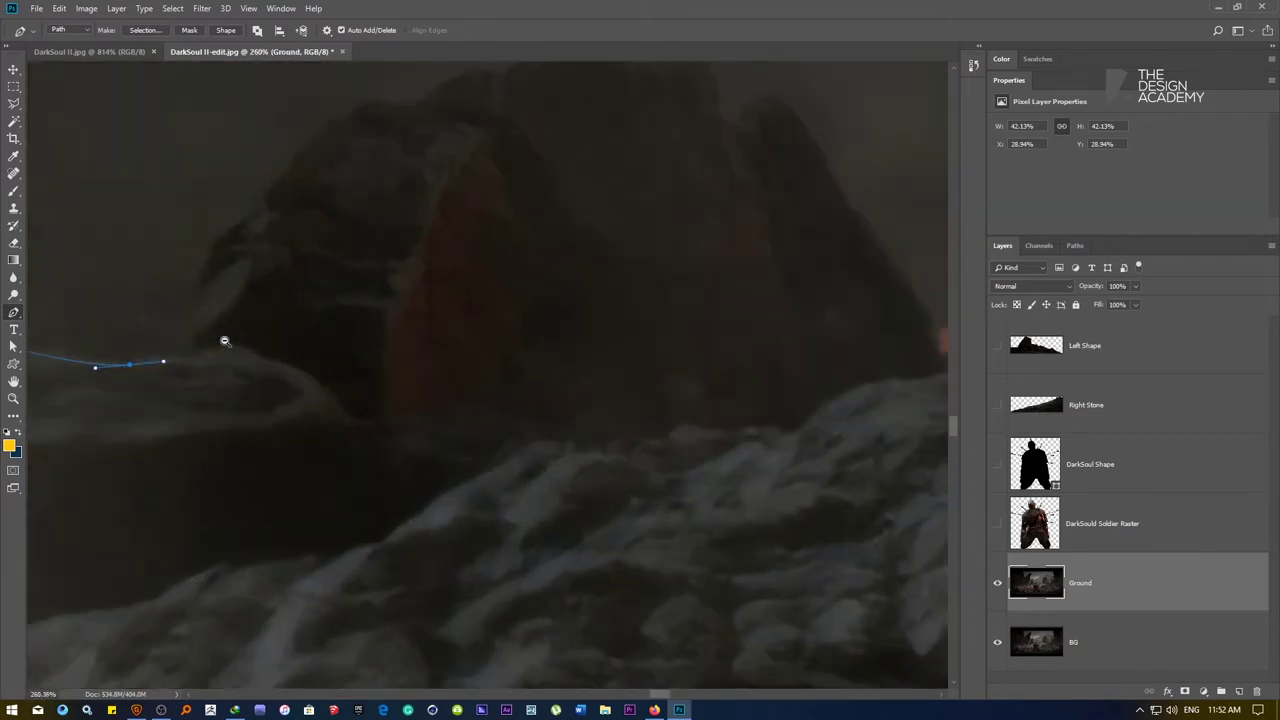
pyautogui.click(183, 337)
pyautogui.click(210, 245)
pyautogui.moveTo(218, 241); pyautogui.dragTo(282, 308)
pyautogui.click(255, 344)
pyautogui.moveTo(342, 273); pyautogui.dragTo(361, 275)
pyautogui.click(385, 278)
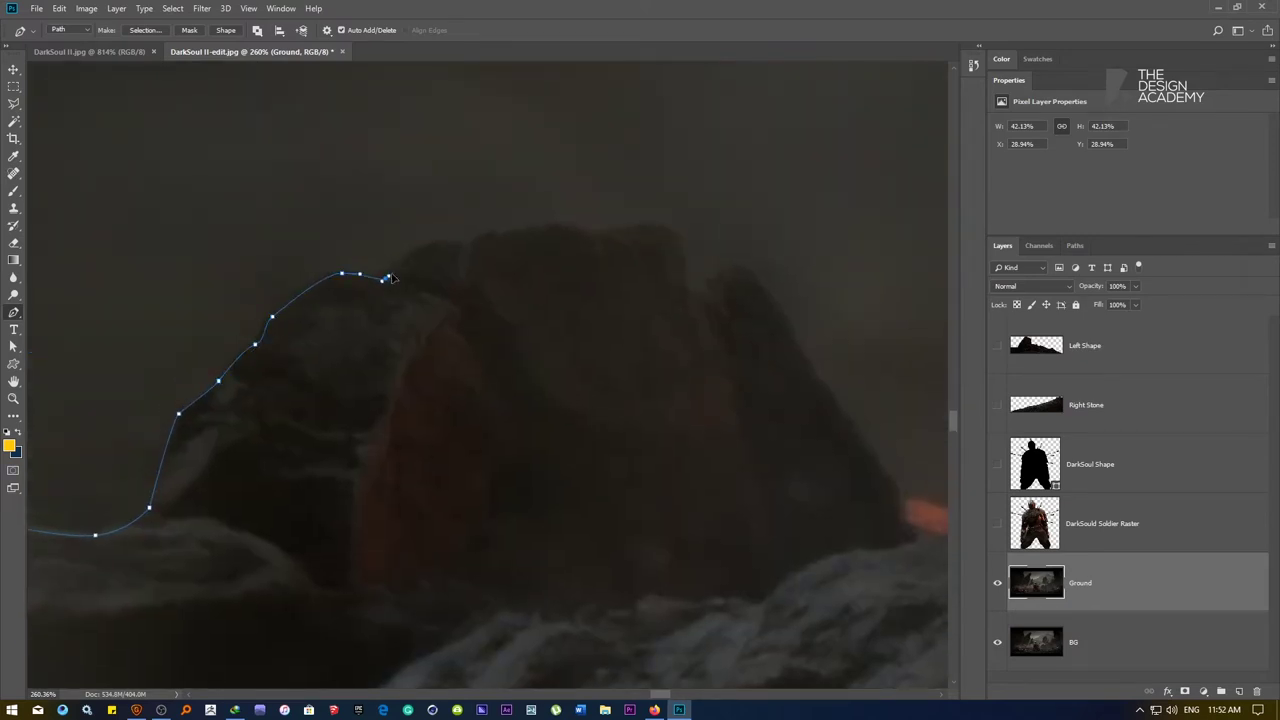
# Follow the uneven top edge of the tall dark rock with closely spaced path points
pyautogui.click(416, 250)
pyautogui.click(431, 246)
pyautogui.click(455, 240)
pyautogui.click(466, 248)
pyautogui.click(479, 235)
pyautogui.click(497, 234)
pyautogui.click(505, 233)
pyautogui.click(536, 227)
pyautogui.click(560, 228)
pyautogui.click(578, 228)
pyautogui.moveTo(610, 237); pyautogui.dragTo(620, 236)
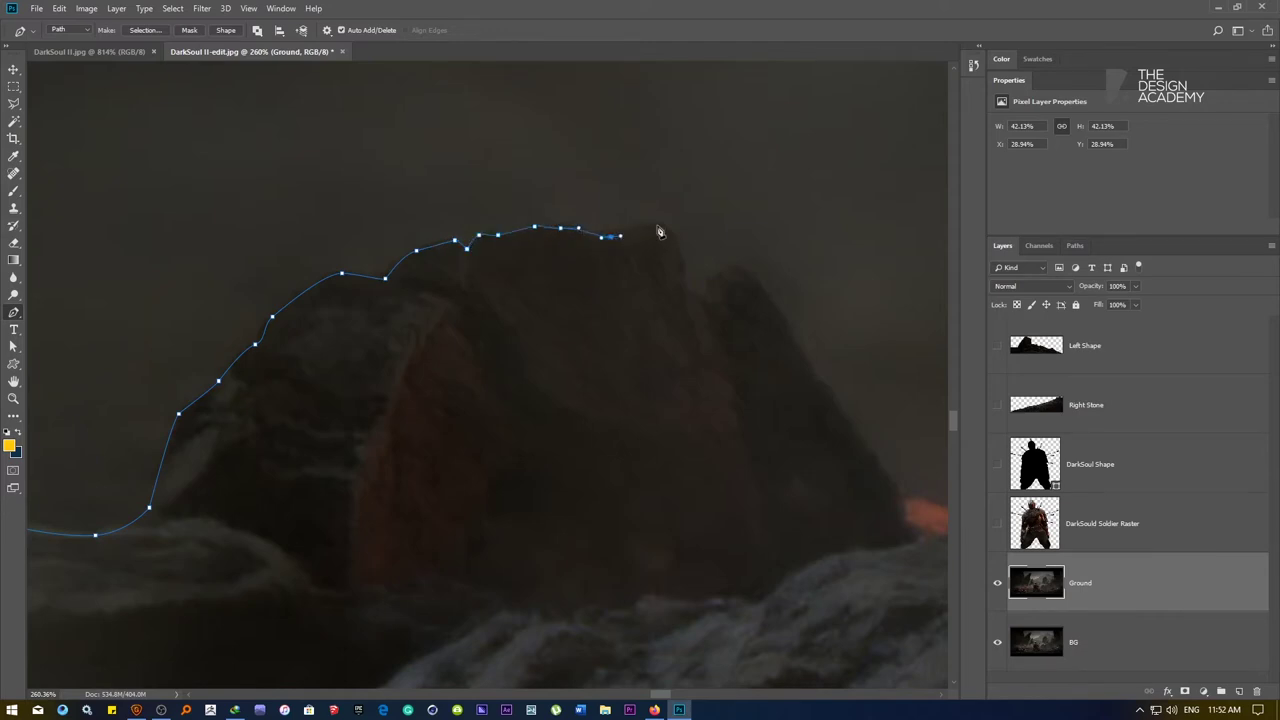
# Trace the path around the end of the rock's top, through the notch and over the smaller peak
pyautogui.moveTo(687, 269); pyautogui.dragTo(691, 309)
pyautogui.hotkey('ctrl', 'z')
pyautogui.moveTo(673, 235); pyautogui.dragTo(731, 270)
pyautogui.click(685, 284)
pyautogui.click(706, 296)
pyautogui.moveTo(750, 270); pyautogui.dragTo(762, 277)
pyautogui.moveTo(694, 292); pyautogui.dragTo(272, 173)
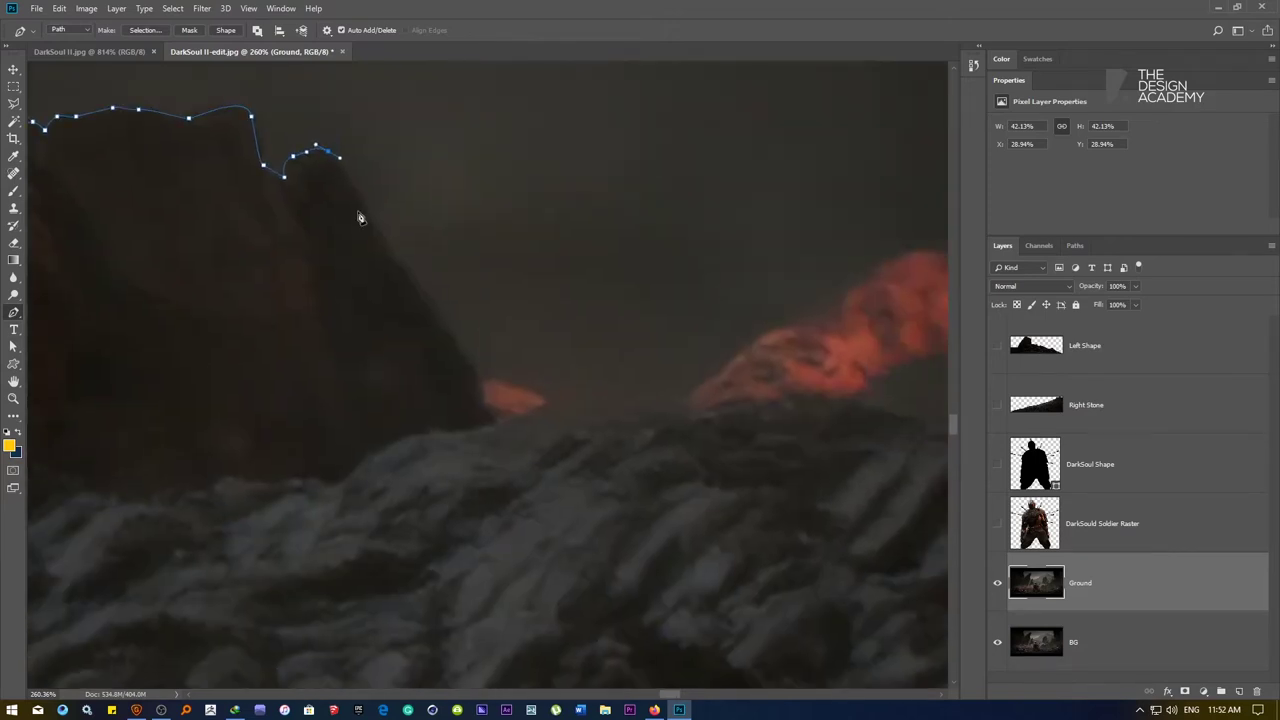
# Trace the path down the steep far slope of the dark rock to the ground at its base
pyautogui.moveTo(369, 217); pyautogui.dragTo(375, 222)
pyautogui.click(378, 226)
pyautogui.click(389, 250)
pyautogui.moveTo(432, 309); pyautogui.dragTo(436, 317)
pyautogui.click(449, 333)
pyautogui.click(462, 350)
pyautogui.click(489, 401)
pyautogui.click(502, 422)
# Continue the path along the ground and up the upper edge of the large glowing lava flow
pyautogui.moveTo(571, 421); pyautogui.dragTo(425, 336)
pyautogui.click(472, 287)
pyautogui.click(540, 284)
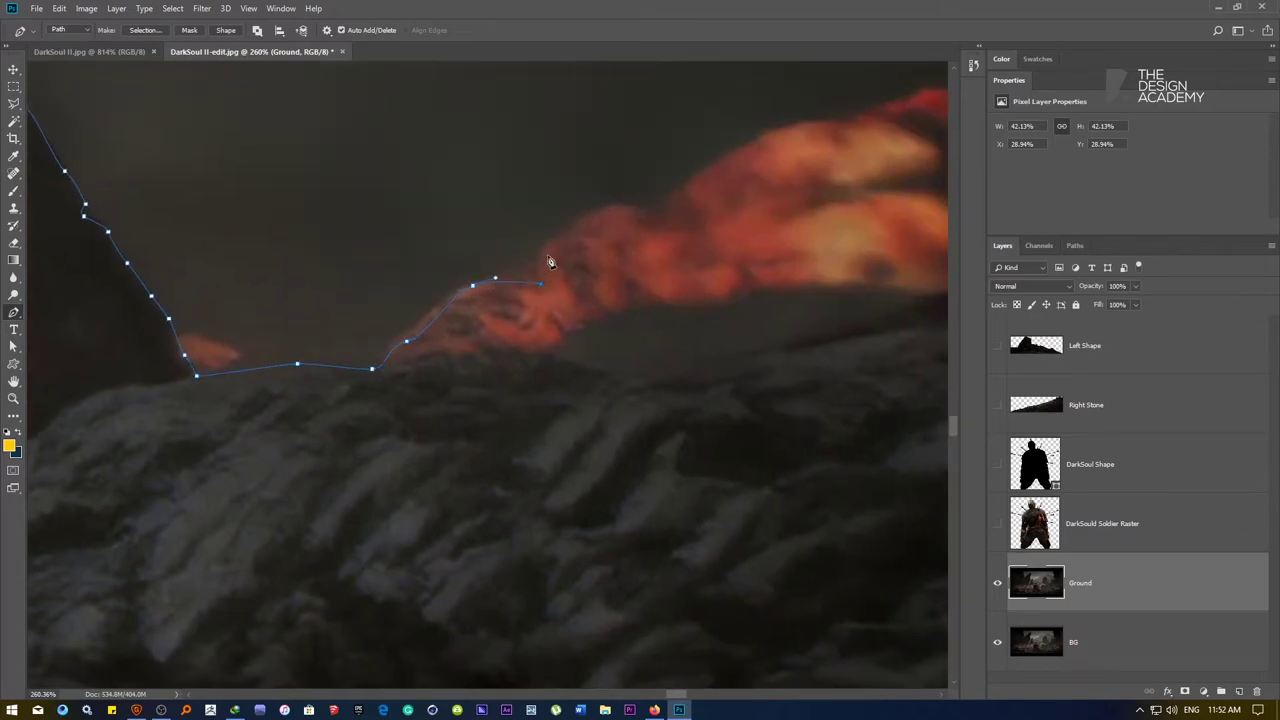
pyautogui.moveTo(557, 241); pyautogui.dragTo(479, 268)
pyautogui.click(620, 207)
pyautogui.click(655, 208)
pyautogui.click(532, 264)
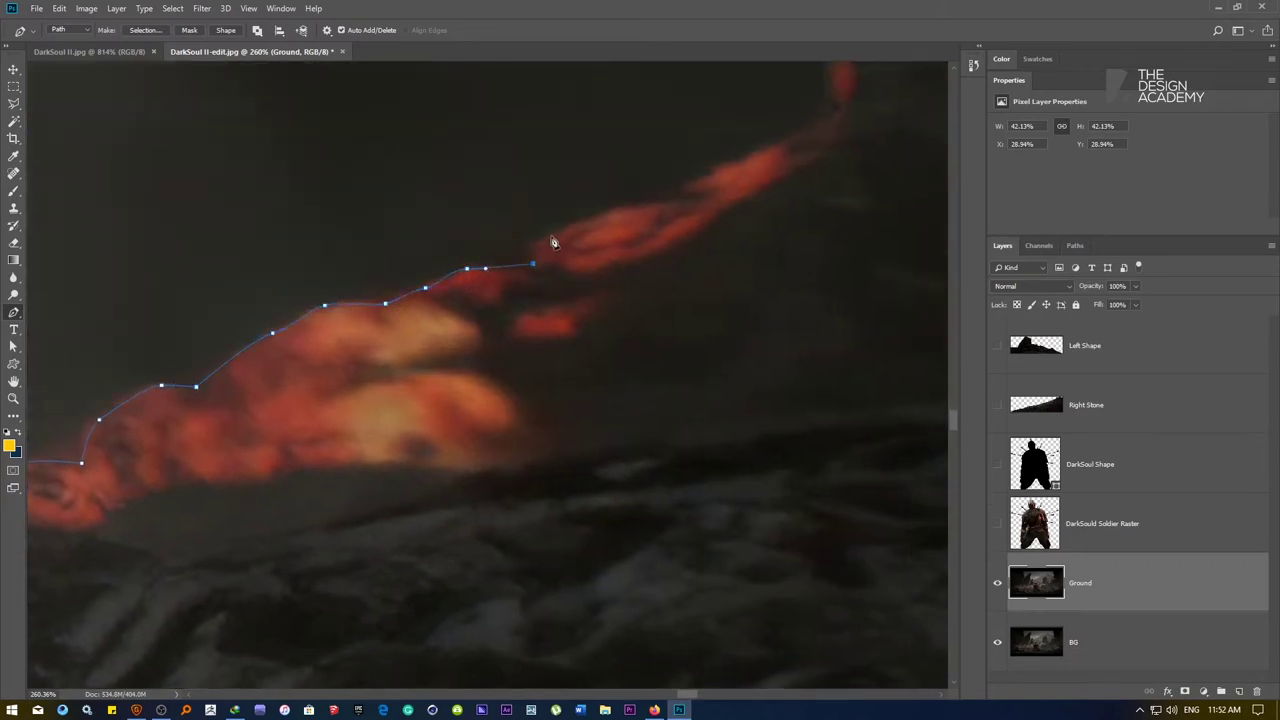
# Follow the upper edge of the narrow lava streak with the path up to its vertical bend
pyautogui.moveTo(552, 232); pyautogui.dragTo(262, 388)
pyautogui.keyDown('alt'); pyautogui.click(580, 240); pyautogui.keyUp('alt')
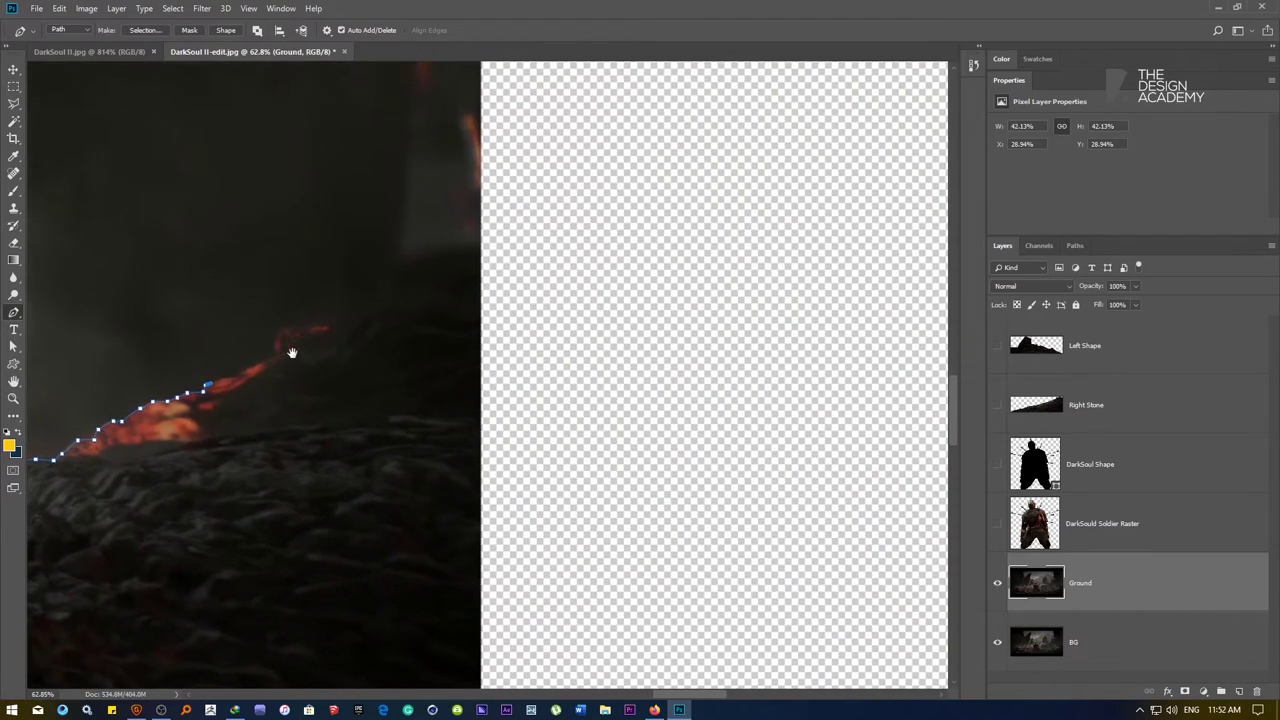
pyautogui.keyDown('ctrl'); pyautogui.click(293, 349); pyautogui.keyUp('ctrl')
pyautogui.moveTo(149, 407); pyautogui.dragTo(264, 411)
pyautogui.click(246, 421)
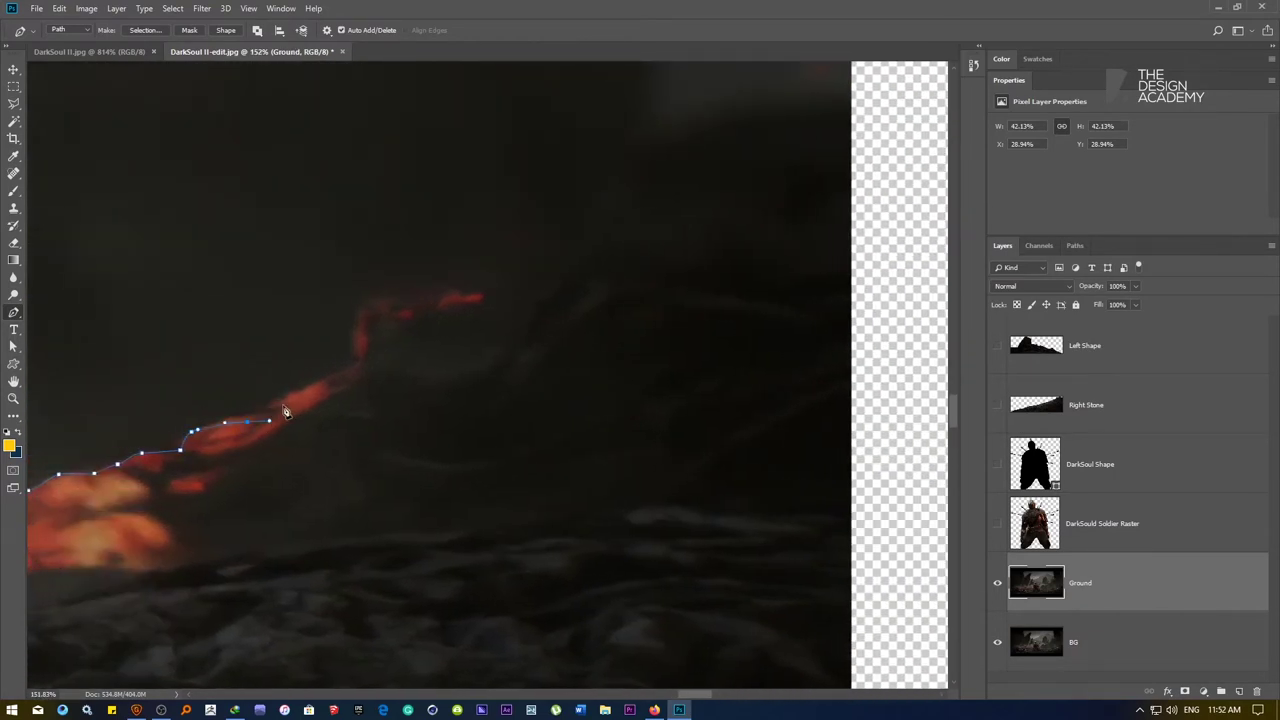
pyautogui.click(295, 399)
pyautogui.click(339, 374)
pyautogui.click(366, 353)
# Extend the path over the dark hill beyond the lava streak to the artwork's right edge
pyautogui.click(379, 321)
pyautogui.click(456, 320)
pyautogui.click(493, 324)
pyautogui.click(565, 274)
pyautogui.click(662, 273)
pyautogui.click(689, 282)
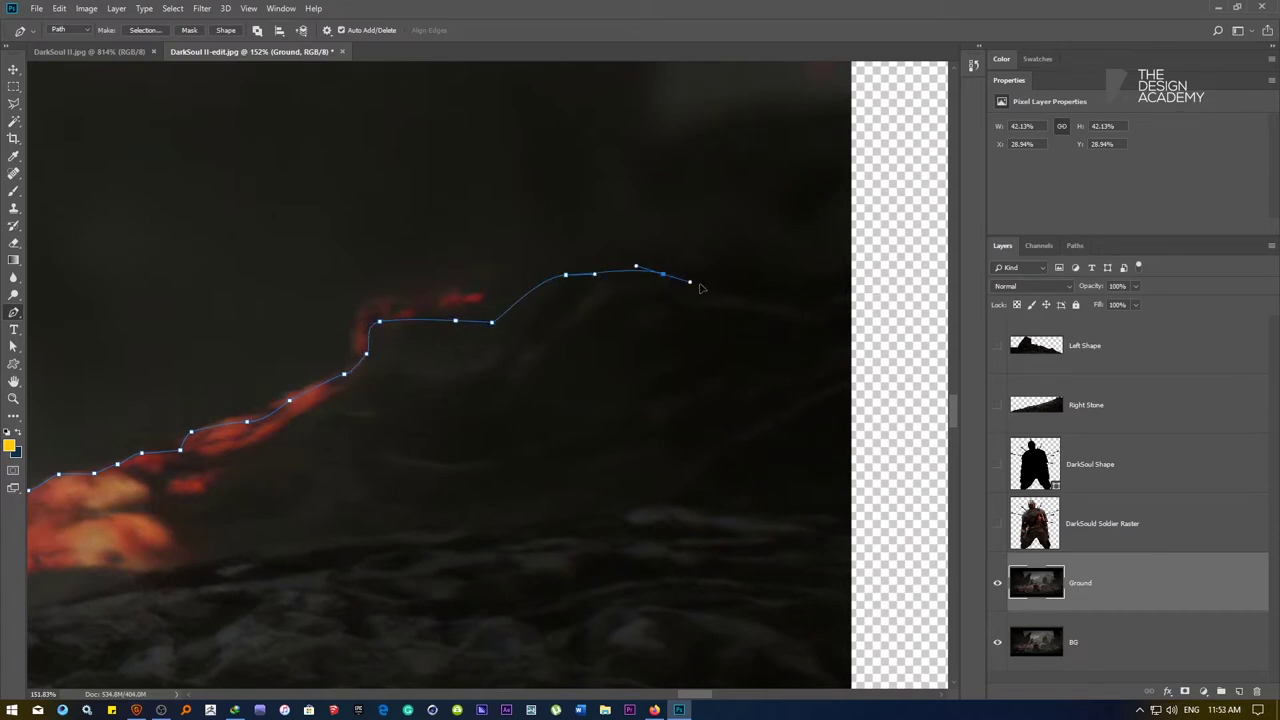
pyautogui.click(836, 313)
# Run the path through the black band below the artwork and close it at its starting point on the left edge
pyautogui.keyDown('alt'); pyautogui.click(842, 370); pyautogui.keyUp('alt')
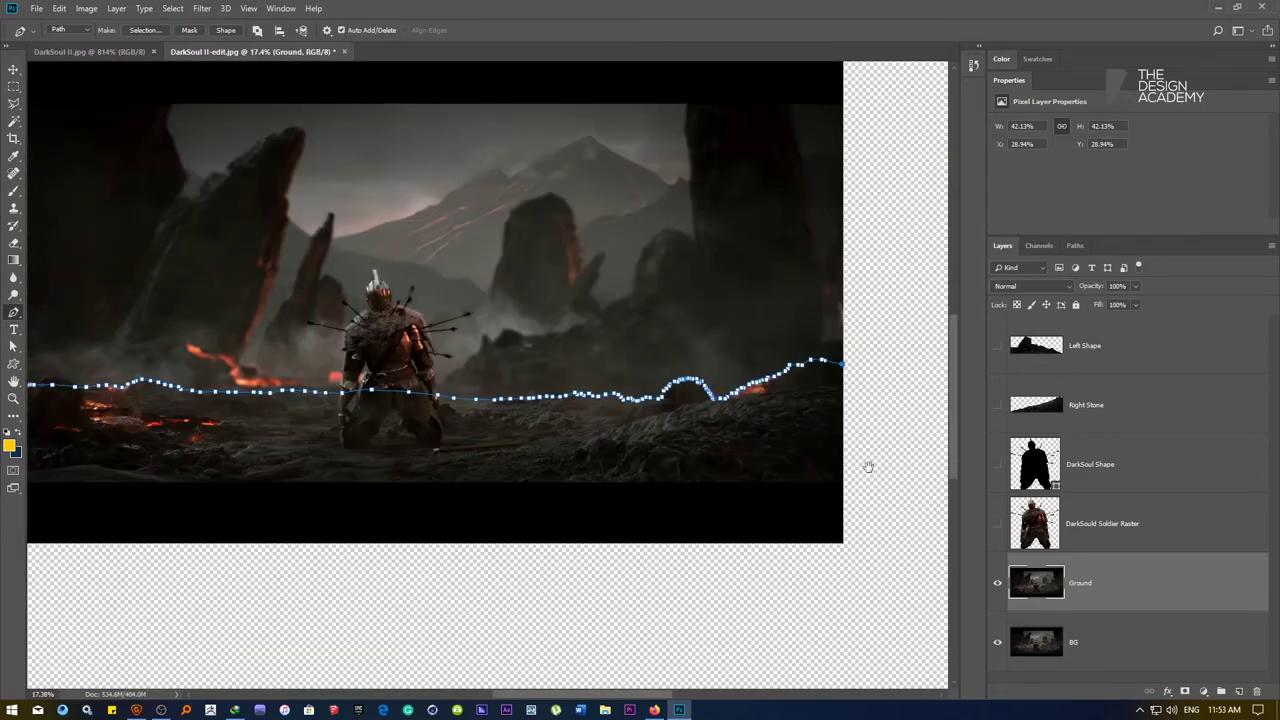
pyautogui.click(869, 503)
pyautogui.moveTo(413, 477); pyautogui.dragTo(713, 452)
pyautogui.click(219, 473)
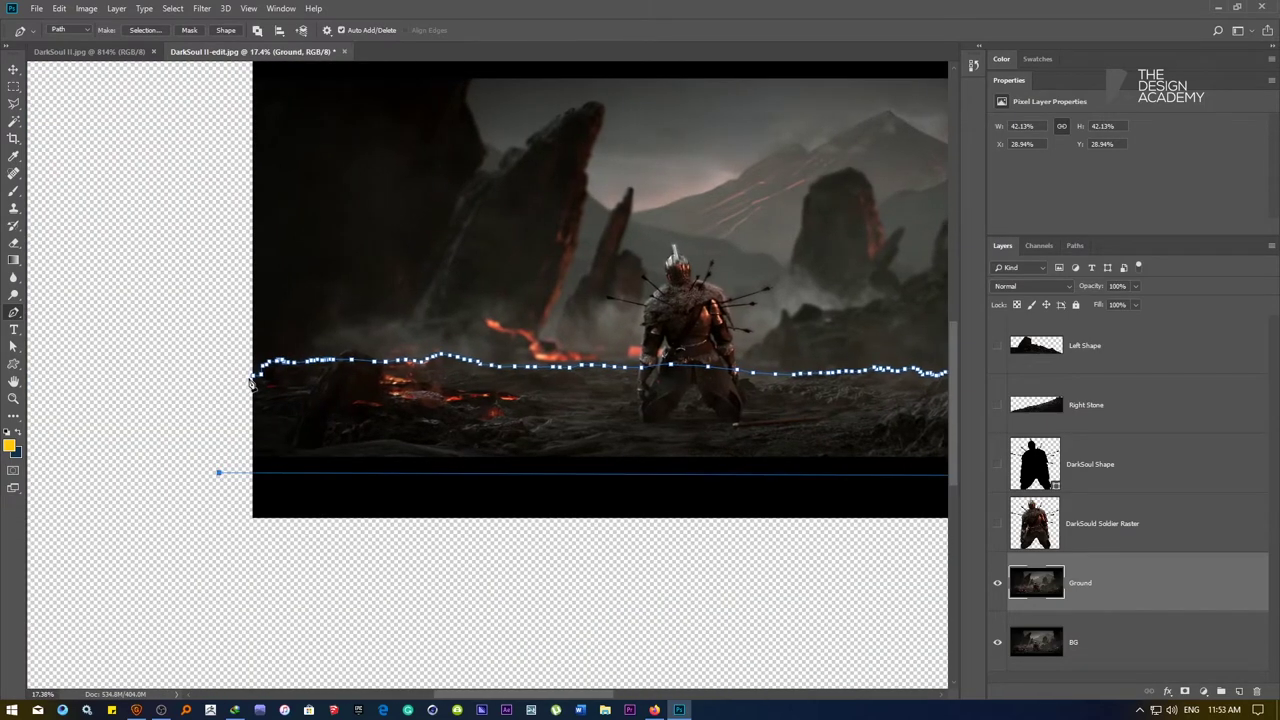
pyautogui.click(251, 380)
pyautogui.hotkey('ctrl', 'z')
pyautogui.hotkey('ctrl', 'z')
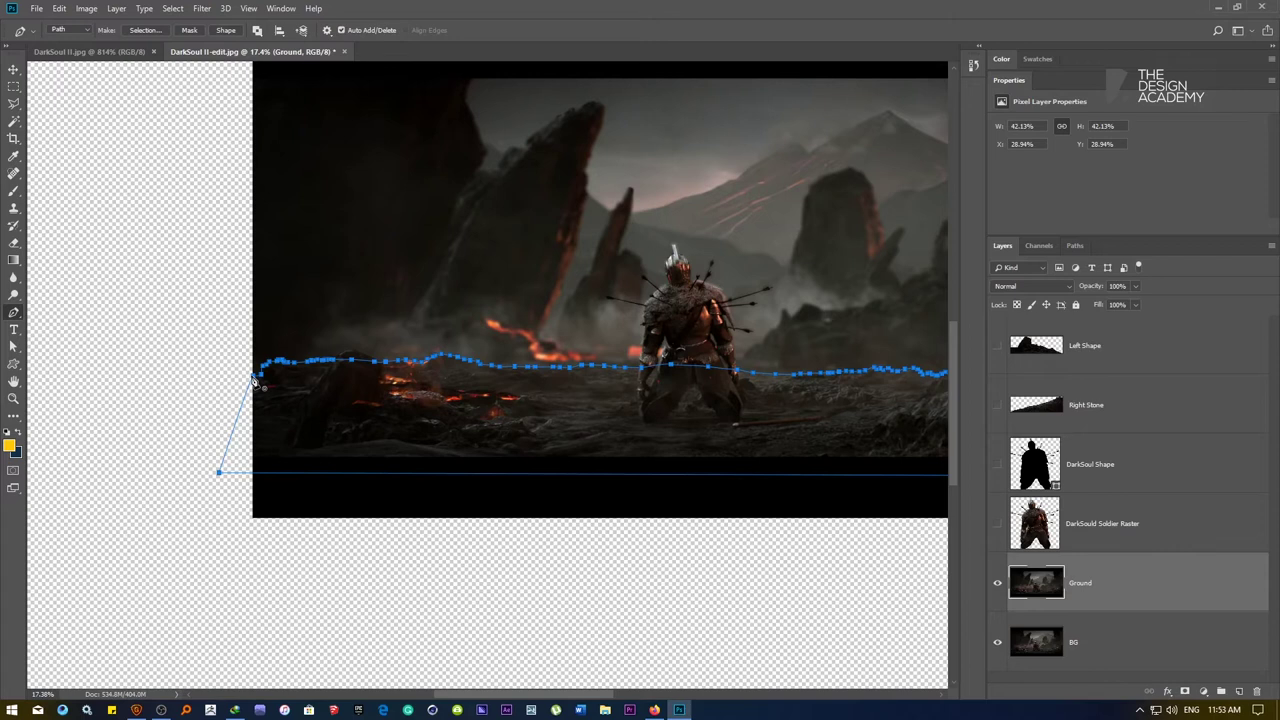
# Convert the ground path to a shape, copy the Ground artwork inside its outline to a new layer and hide the shape
pyautogui.click(226, 30)
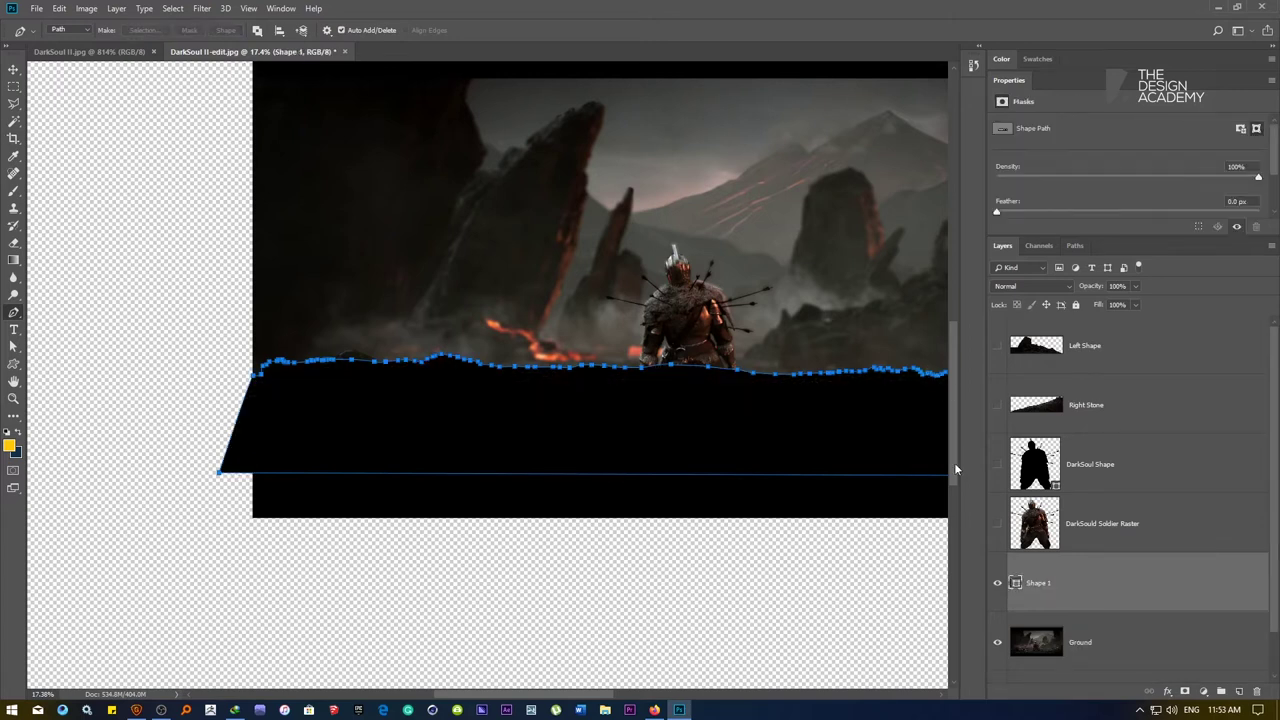
pyautogui.keyDown('ctrl'); pyautogui.click(1017, 588); pyautogui.keyUp('ctrl')
pyautogui.click(1056, 622)
pyautogui.hotkey('ctrl', 'j')
pyautogui.click(997, 583)
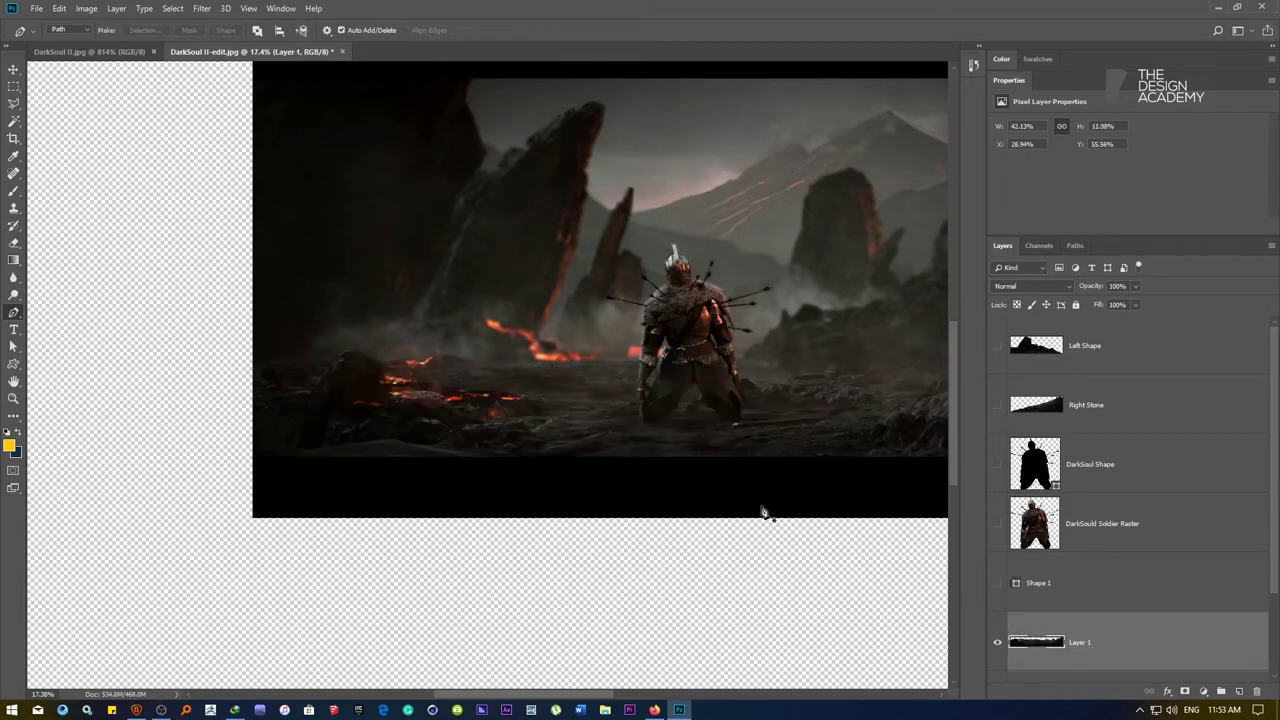
# Move the ground cutout layer directly below Right Stone and hide the full Ground and BG artwork layers
pyautogui.press('v')
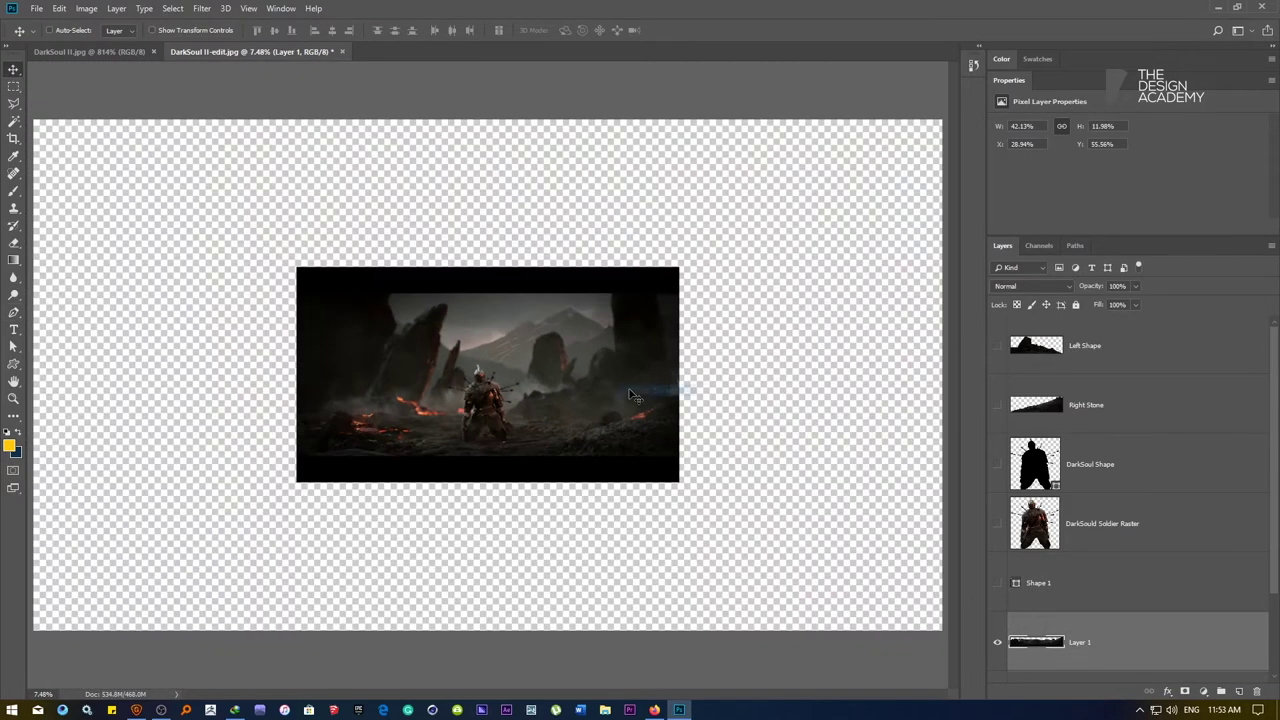
pyautogui.moveTo(1053, 643); pyautogui.dragTo(1045, 458)
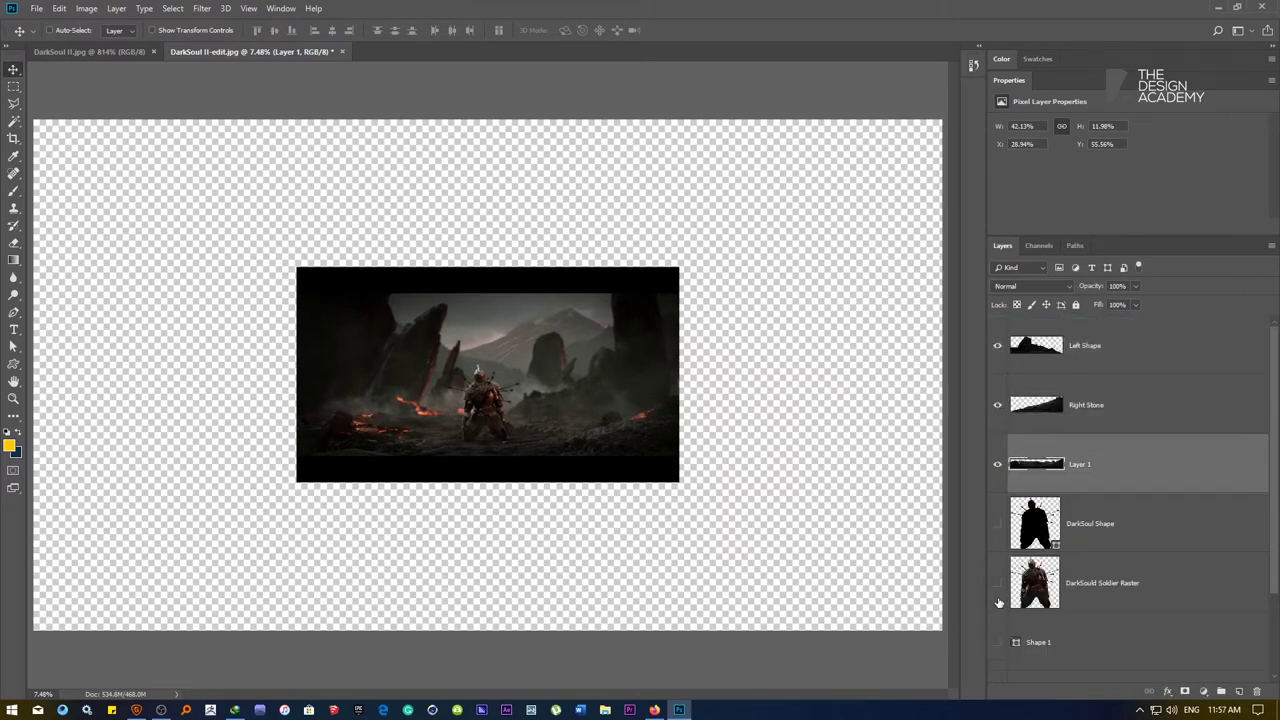
pyautogui.scroll(-2, 1027, 640)
pyautogui.click(996, 653)
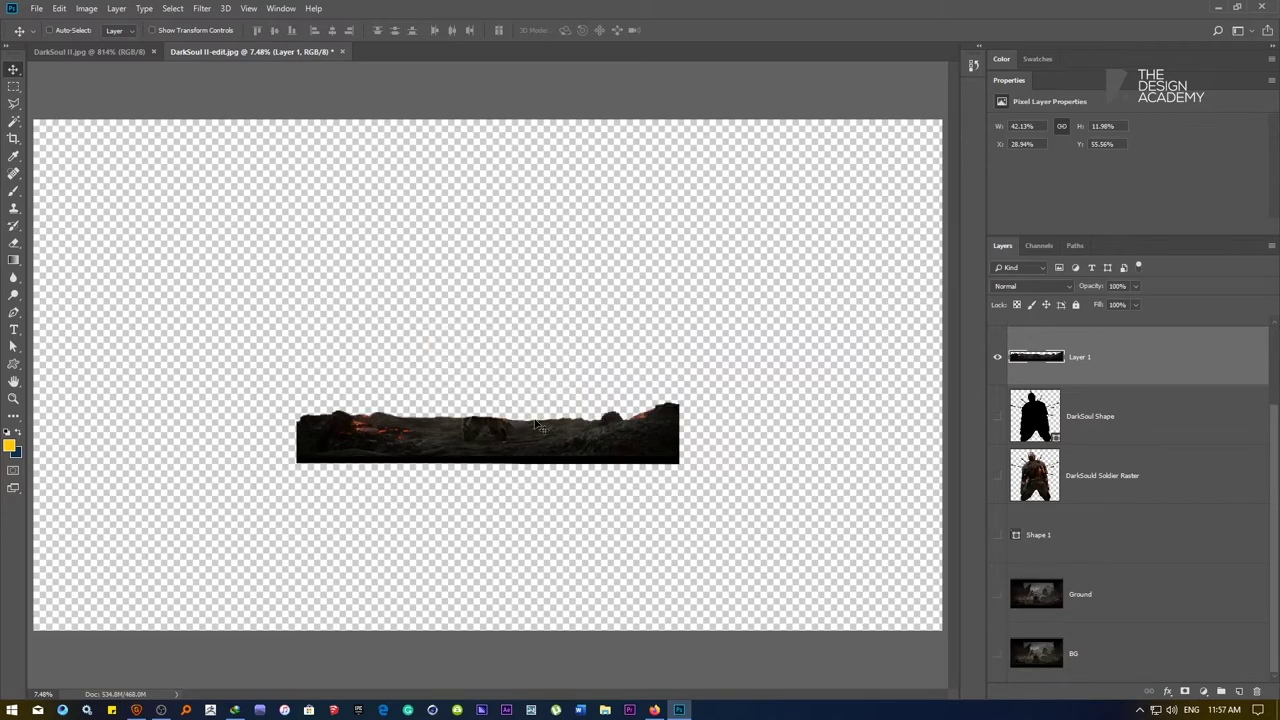
# Select a rectangle around the knight's legs on the ground cutout and apply a Content-Aware fill at 100% opacity
pyautogui.moveTo(496, 430); pyautogui.dragTo(598, 430)
pyautogui.moveTo(450, 446); pyautogui.dragTo(600, 446)
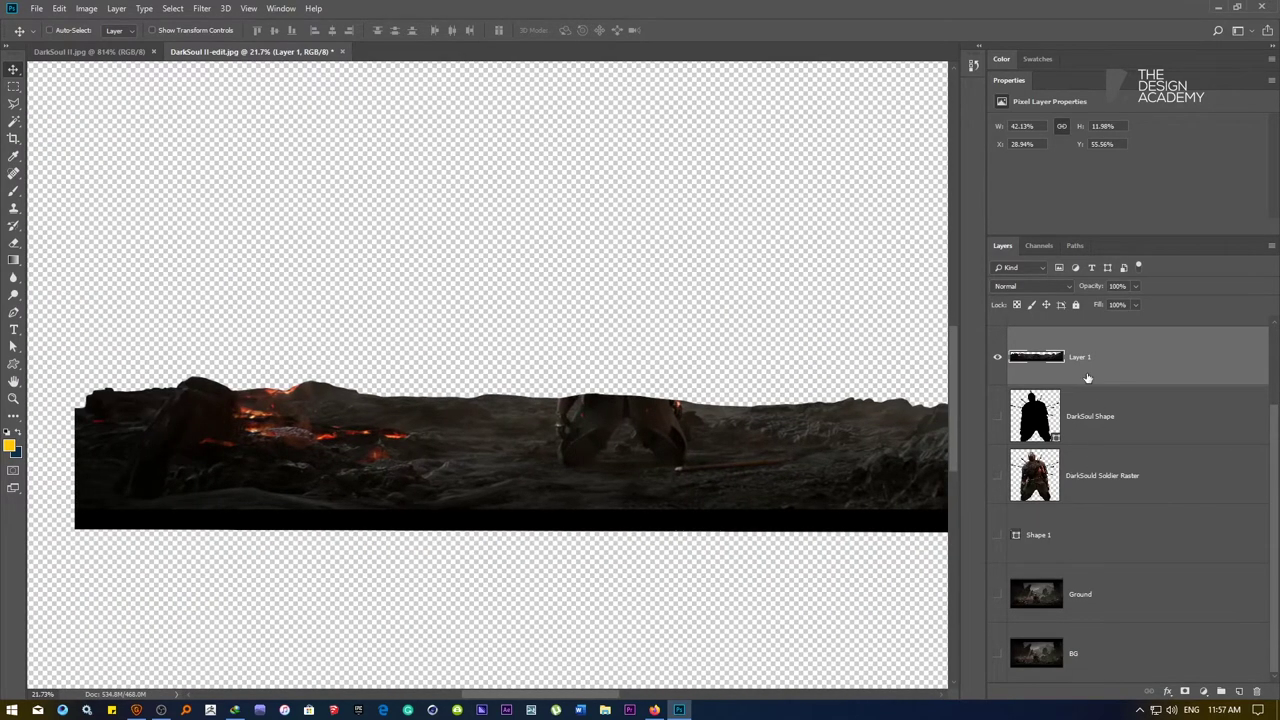
pyautogui.scroll(2, 1100, 371)
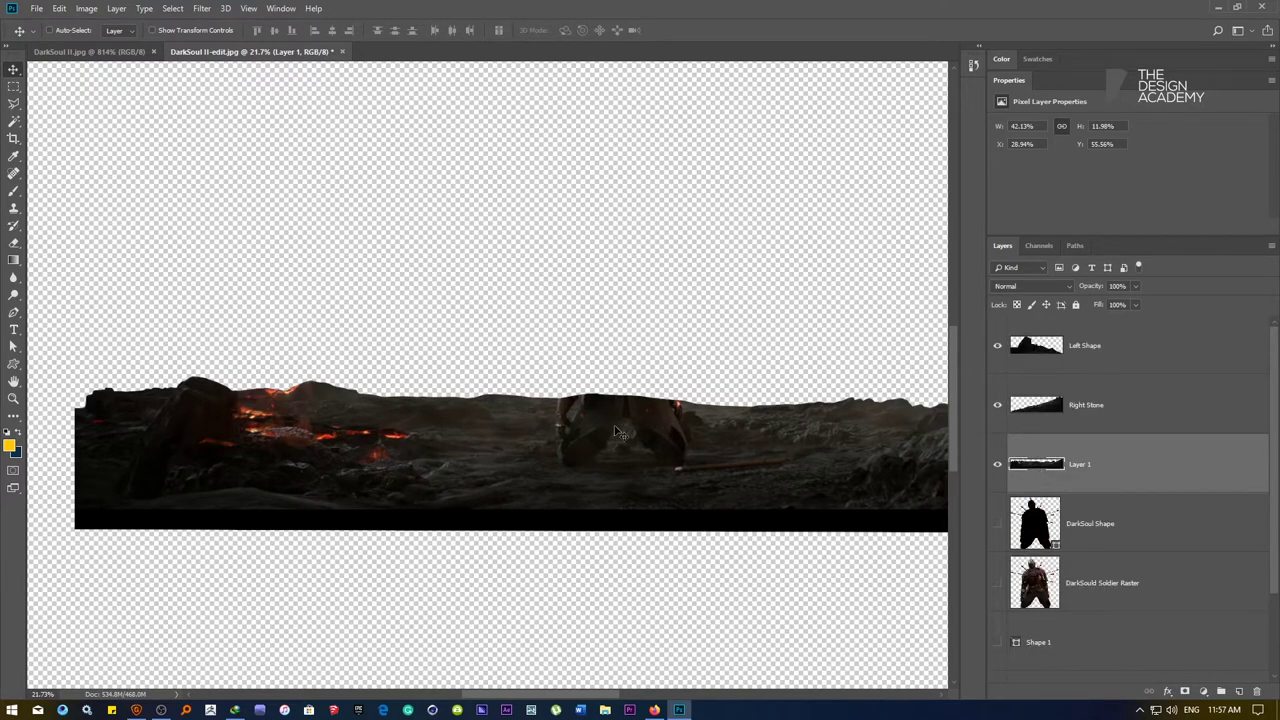
pyautogui.press('m')
pyautogui.moveTo(485, 357); pyautogui.dragTo(722, 495)
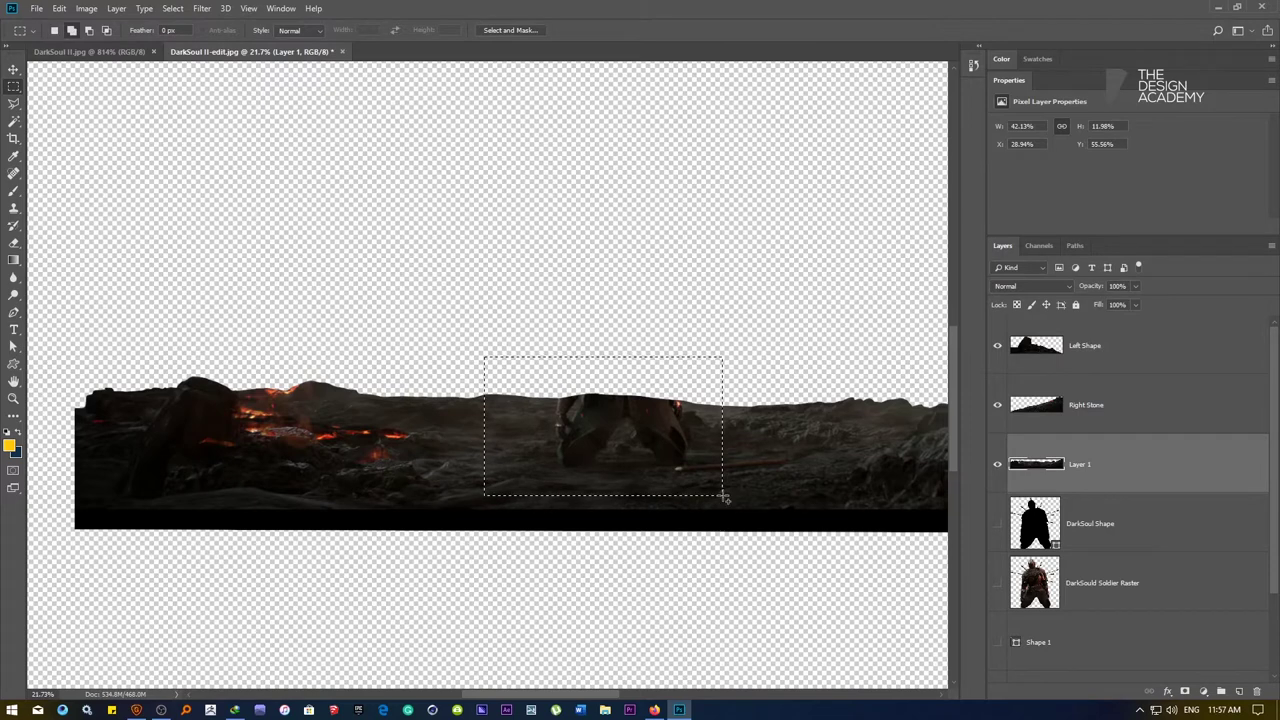
pyautogui.hotkey('shift', 'BackSpace')
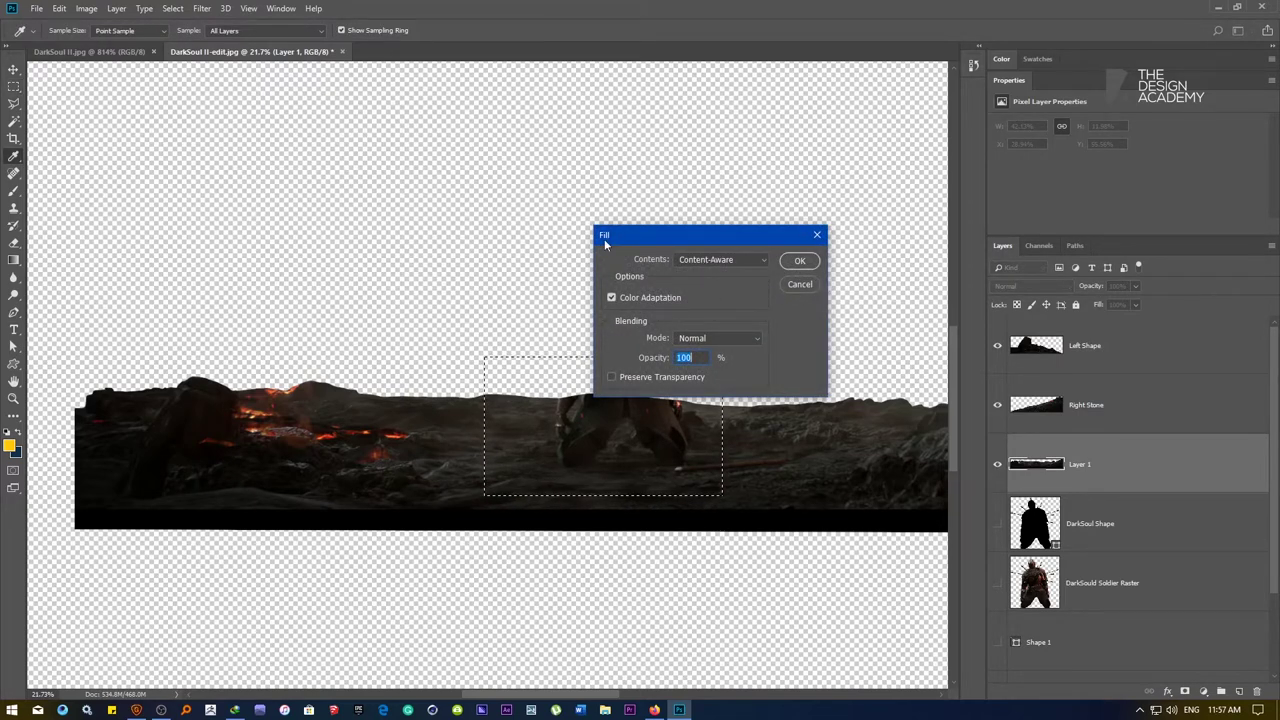
pyautogui.click(799, 262)
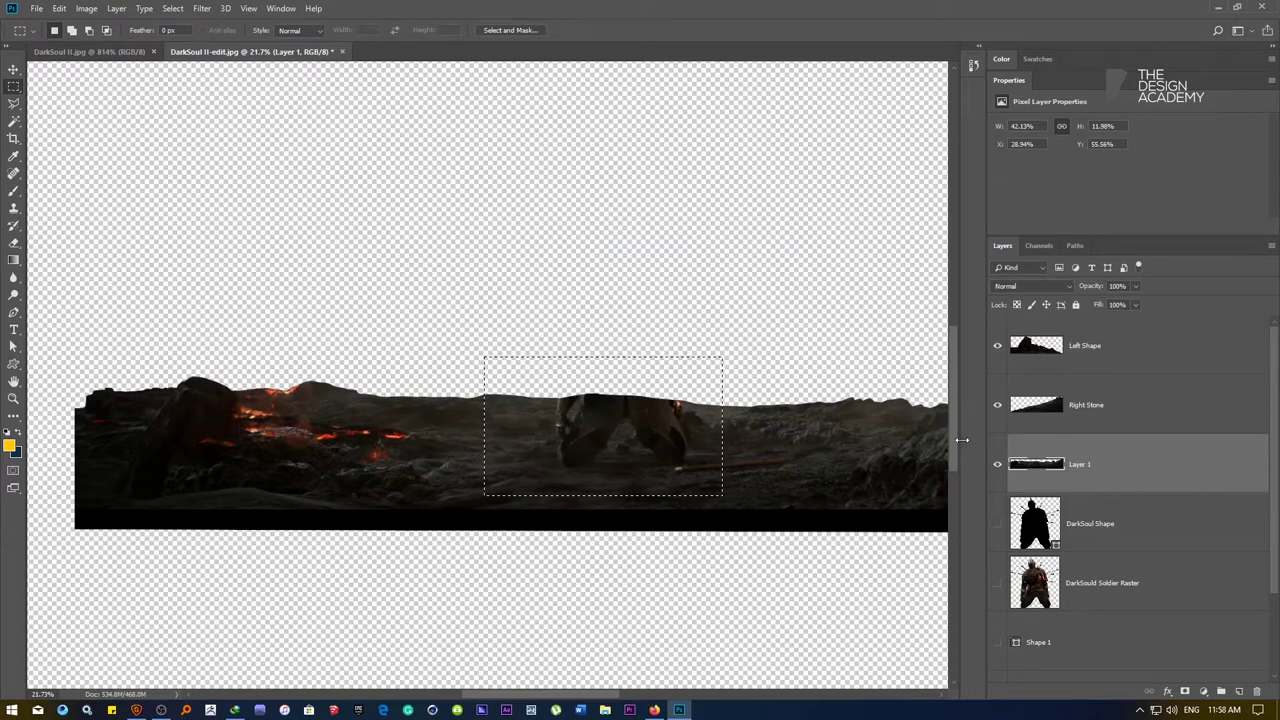
# Add a layer mask to Layer 1 from the ground cutout's own outline and make the layer's artwork active instead of the mask
pyautogui.click(607, 447)
pyautogui.keyDown('ctrl'); pyautogui.click(1038, 468); pyautogui.keyUp('ctrl')
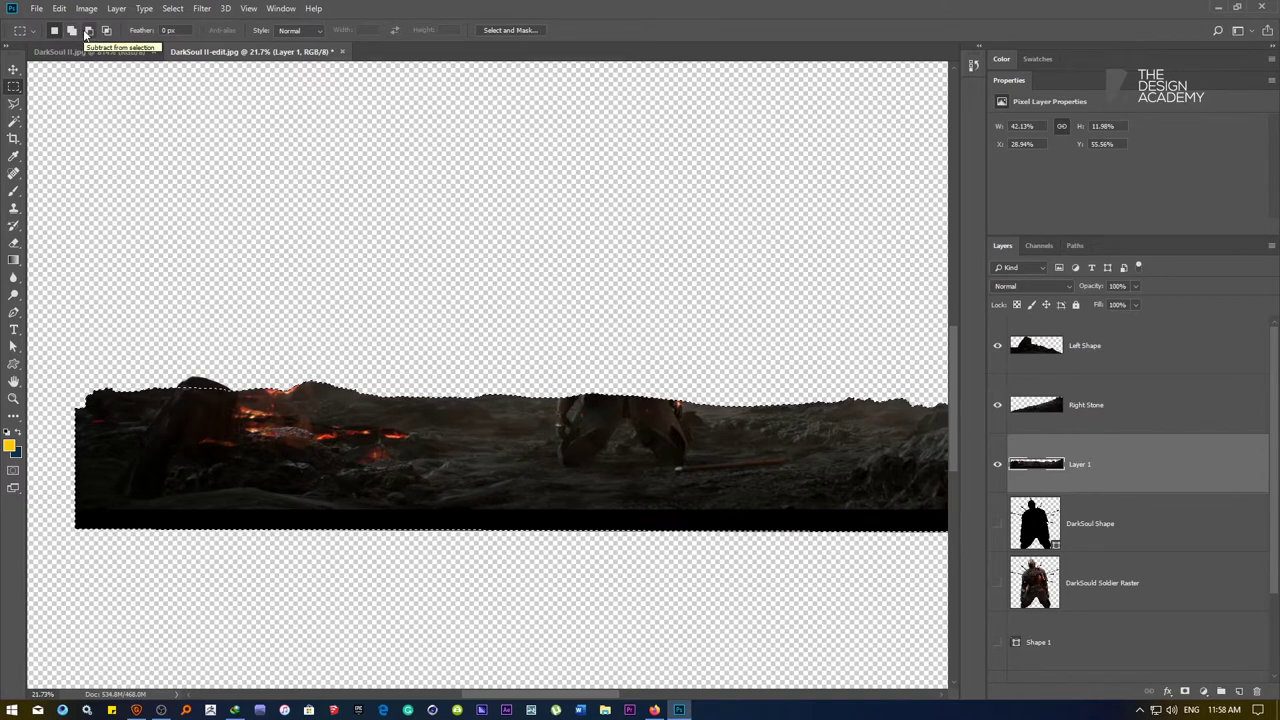
pyautogui.click(87, 31)
pyautogui.moveTo(652, 463); pyautogui.dragTo(655, 464)
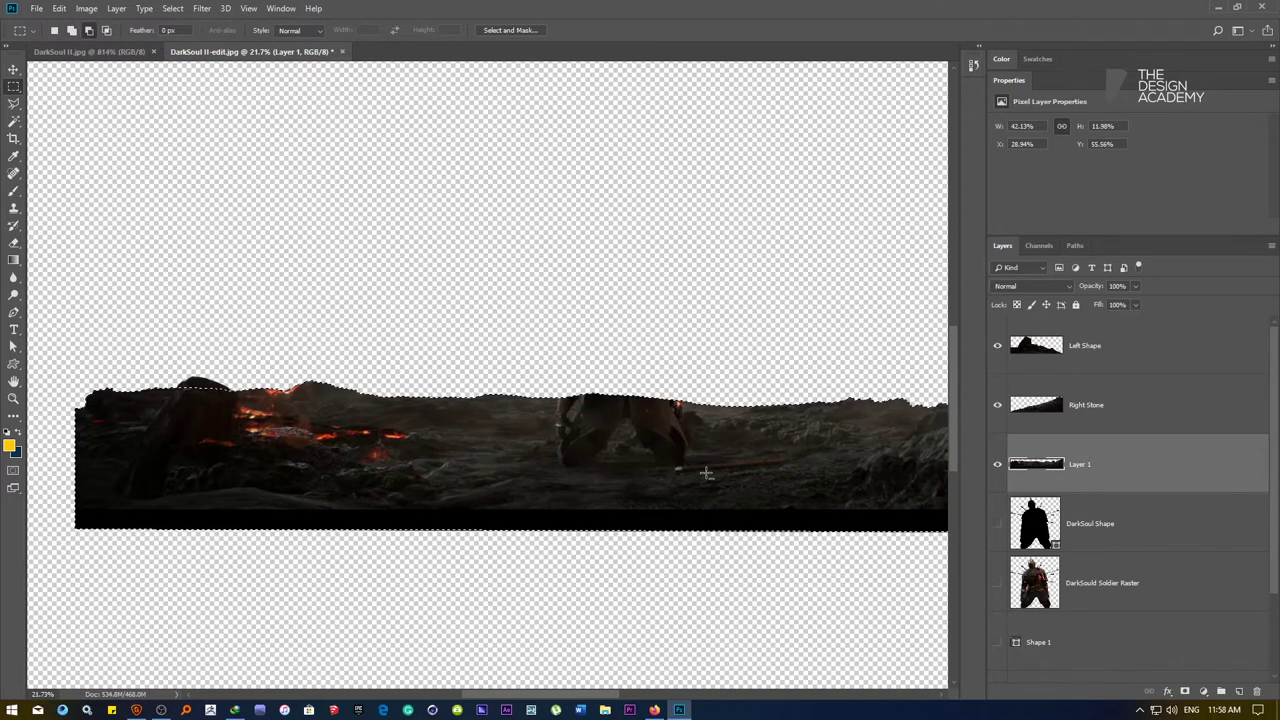
pyautogui.hotkey('ctrl', 'z')
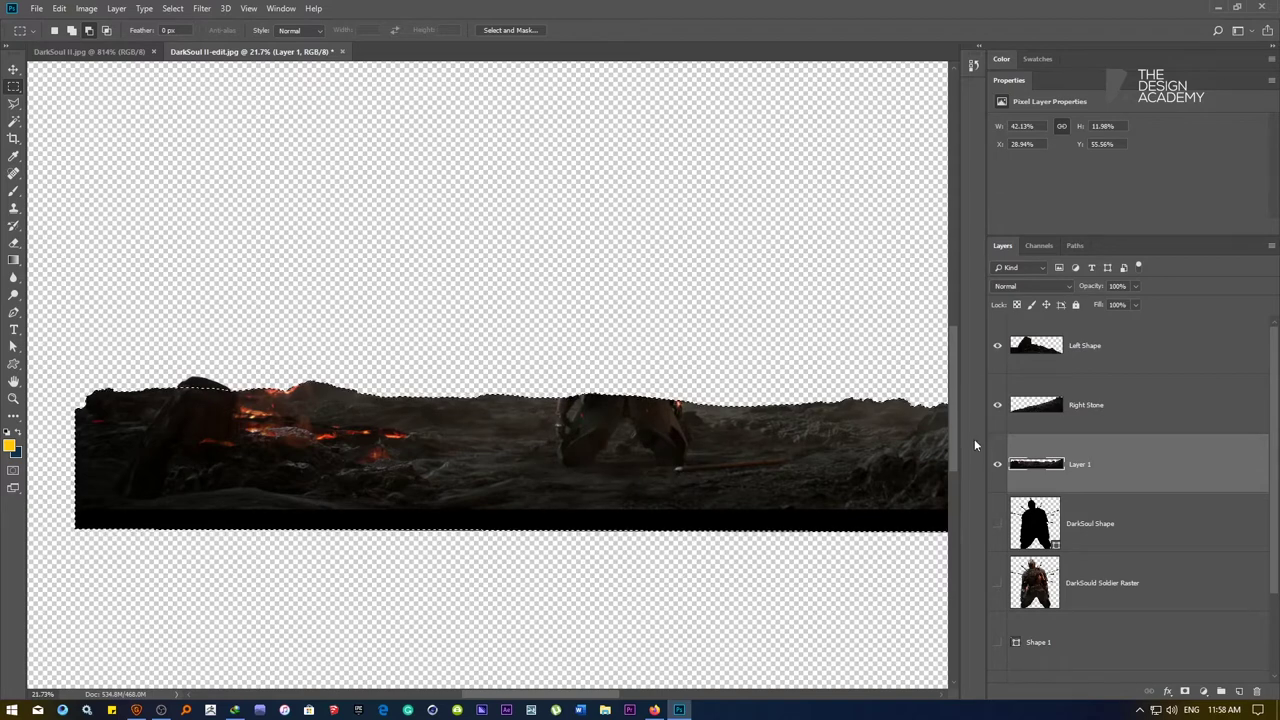
pyautogui.hotkey('ctrl', 'z')
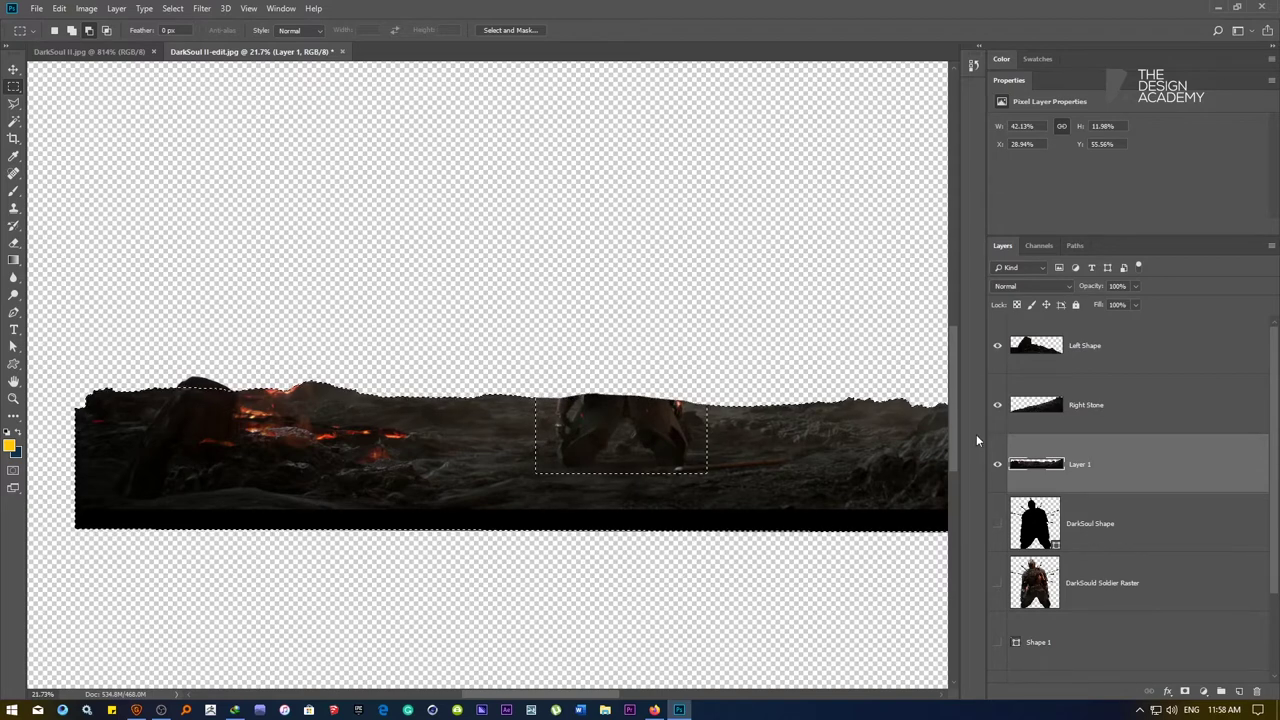
pyautogui.hotkey('ctrl', 'd')
pyautogui.click(1186, 691)
pyautogui.click(1050, 464)
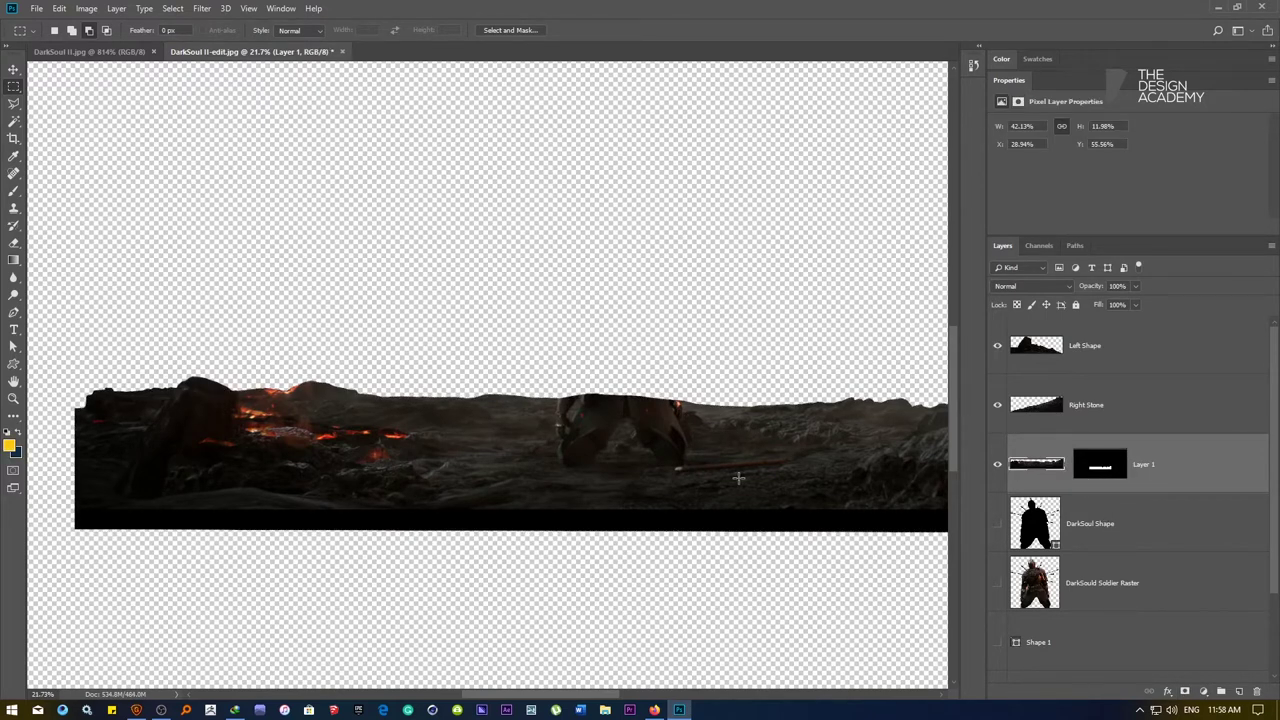
# Select the knight's silhouette on the ground layer and apply a Content-Aware fill at 100% opacity to remove his legs
pyautogui.moveTo(497, 351); pyautogui.dragTo(708, 477)
pyautogui.rightClick(628, 407)
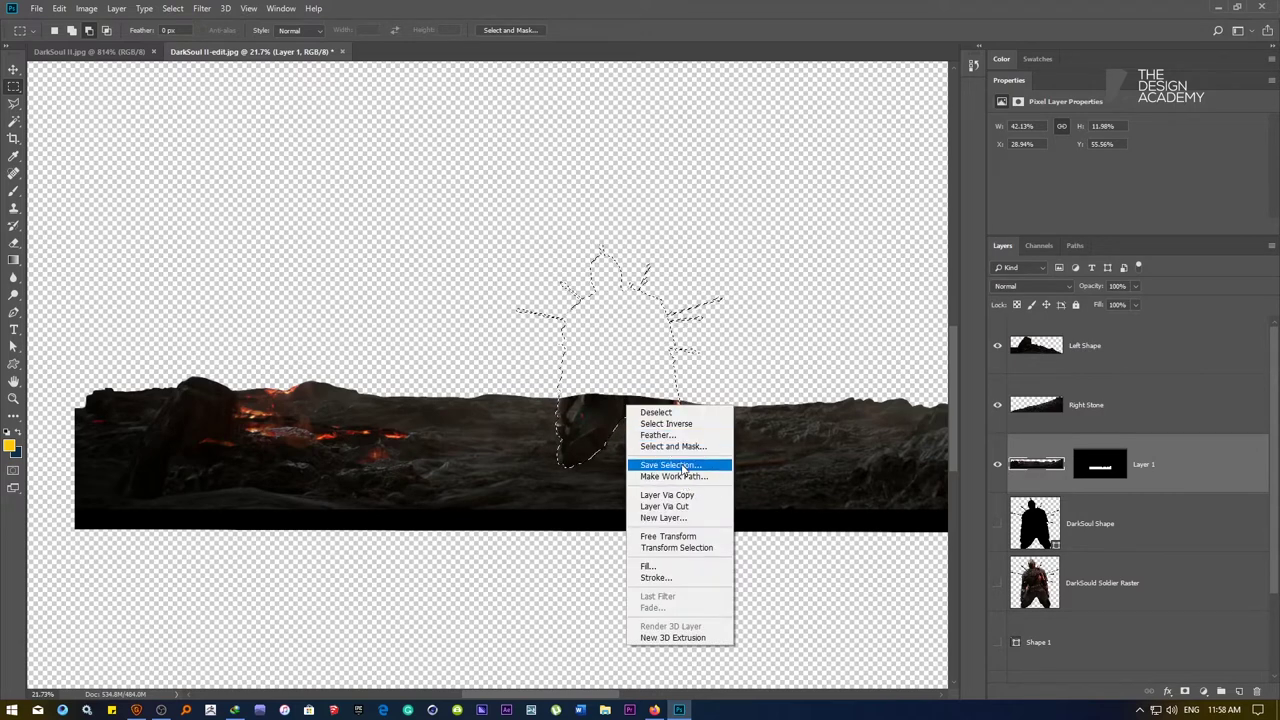
pyautogui.click(648, 566)
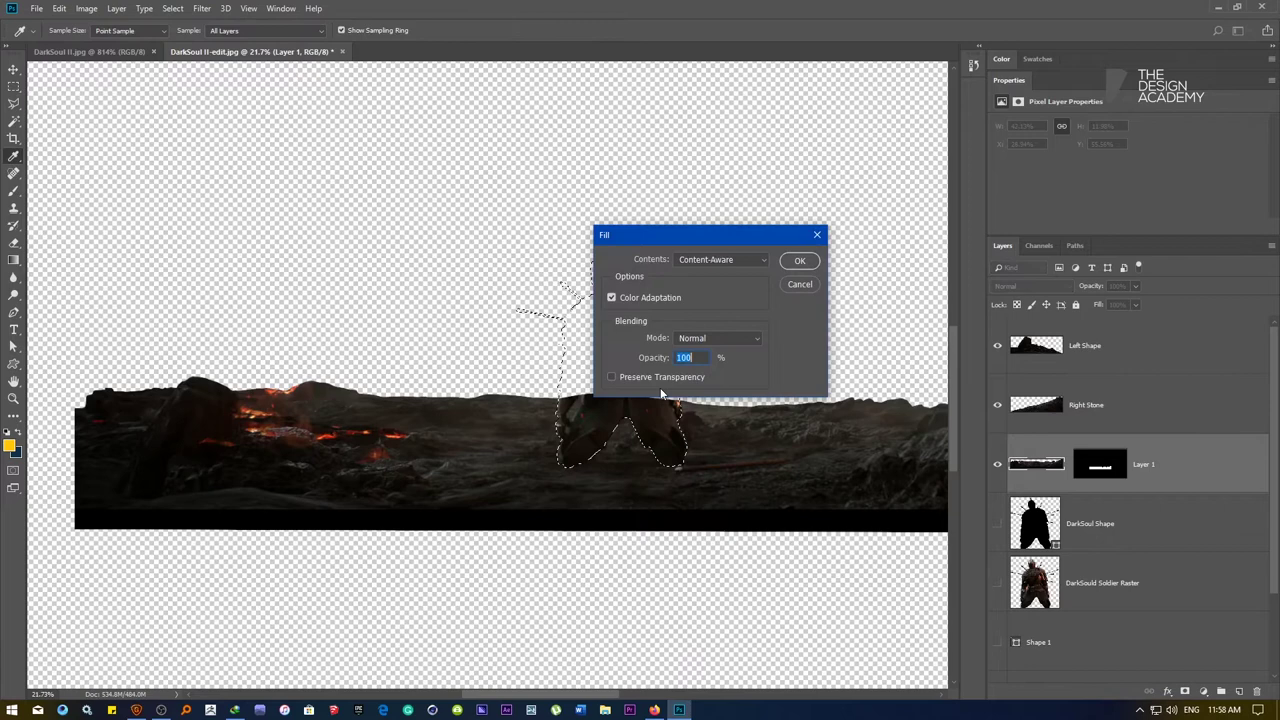
pyautogui.click(797, 261)
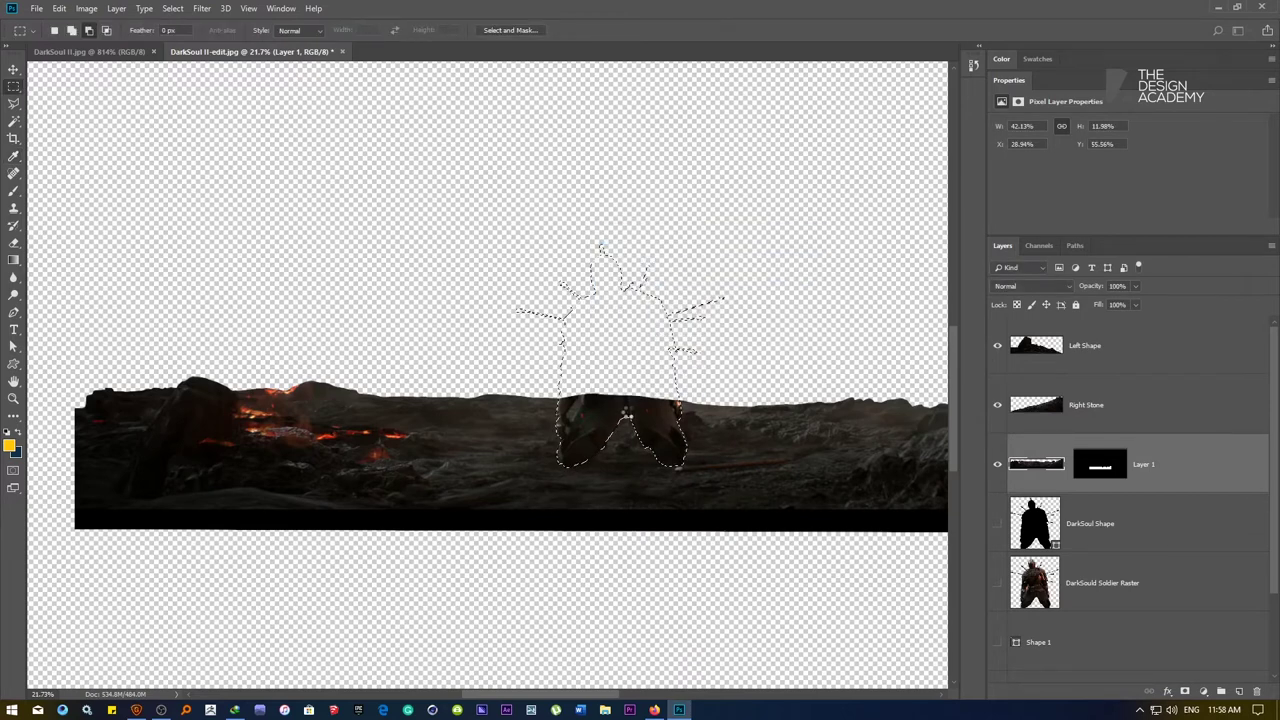
# Inspect the filled ground along its length and hide the Left Shape and Right Stone layers
pyautogui.moveTo(663, 427); pyautogui.dragTo(471, 427)
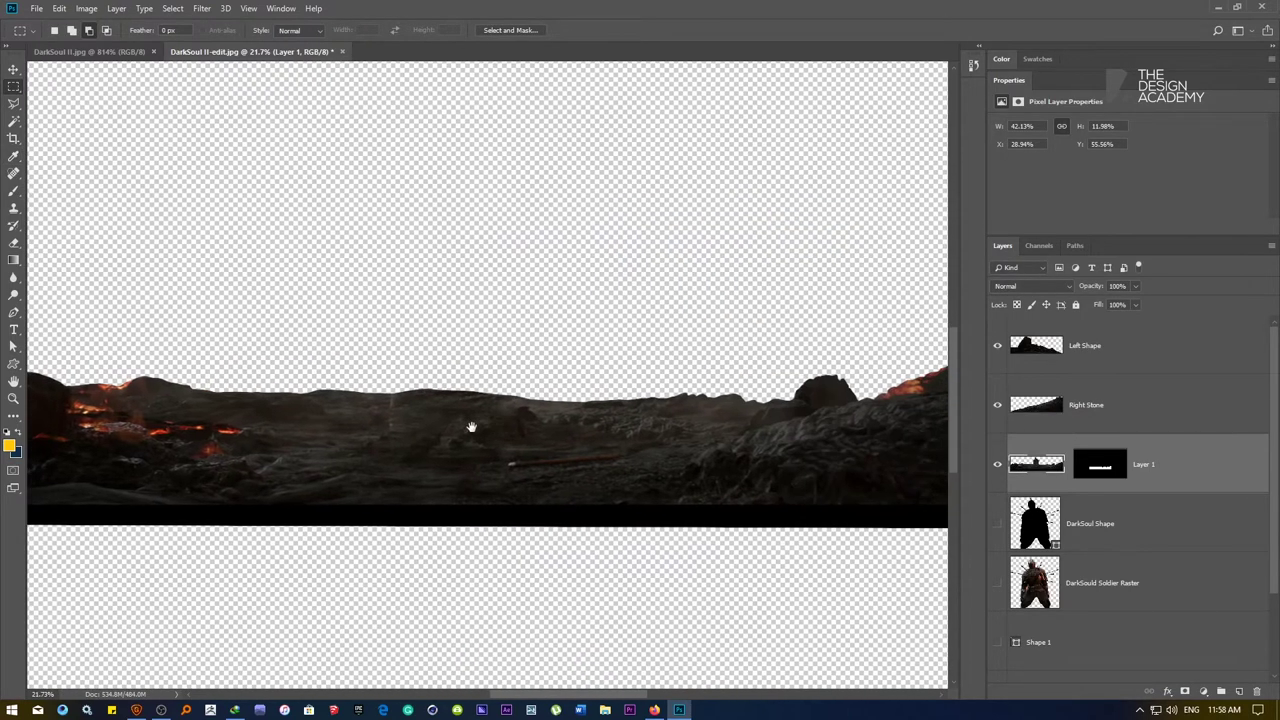
pyautogui.scroll(3, 416, 430)
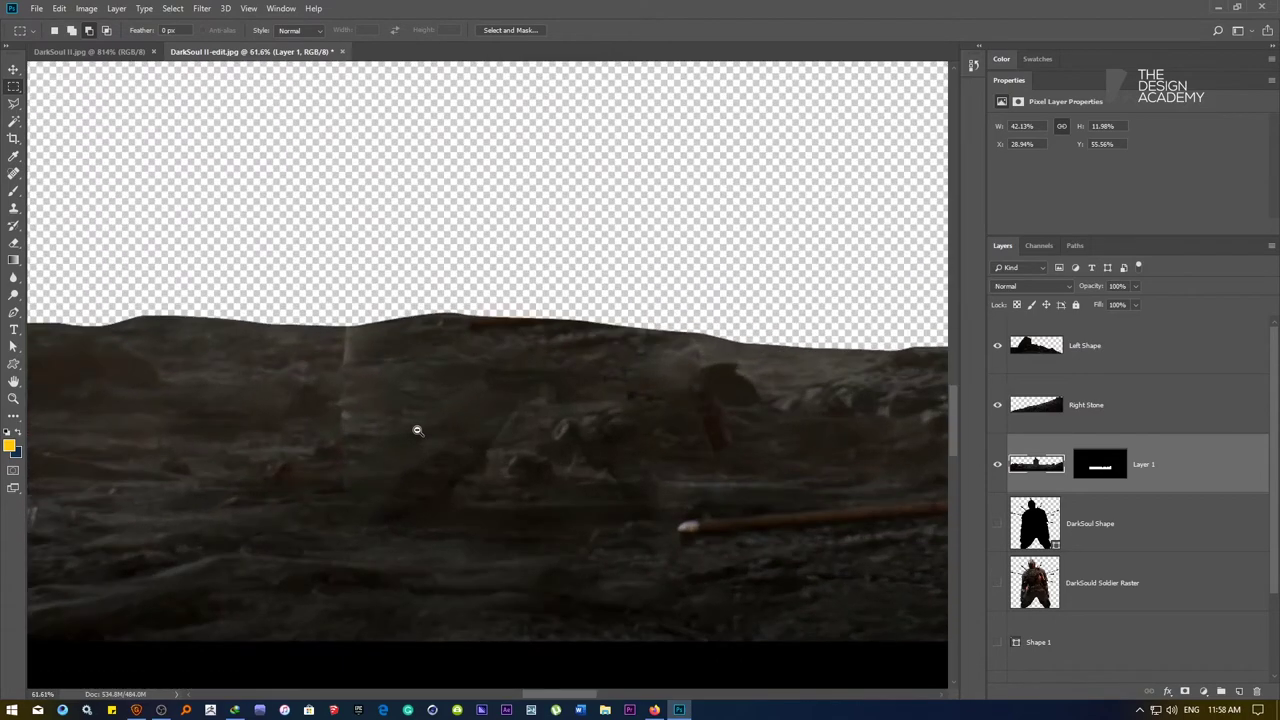
pyautogui.scroll(-3, 416, 430)
pyautogui.moveTo(416, 430); pyautogui.dragTo(641, 432)
pyautogui.moveTo(359, 451)
pyautogui.mouseDown()
pyautogui.moveTo(500, 454)
pyautogui.moveTo(271, 457)
pyautogui.mouseUp()
pyautogui.moveTo(840, 448)
pyautogui.mouseDown()
pyautogui.moveTo(458, 431)
pyautogui.moveTo(720, 438)
pyautogui.mouseUp()
pyautogui.click(997, 347)
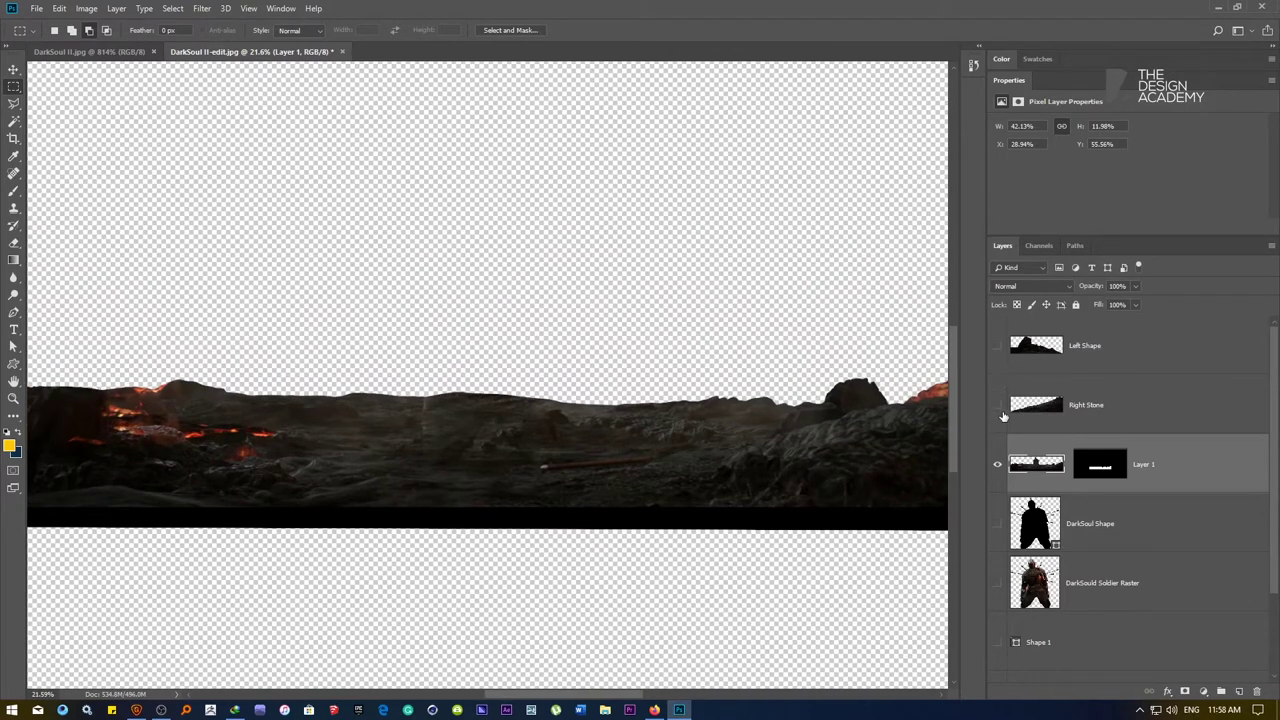
pyautogui.moveTo(766, 428); pyautogui.dragTo(676, 427)
pyautogui.moveTo(545, 432); pyautogui.dragTo(458, 425)
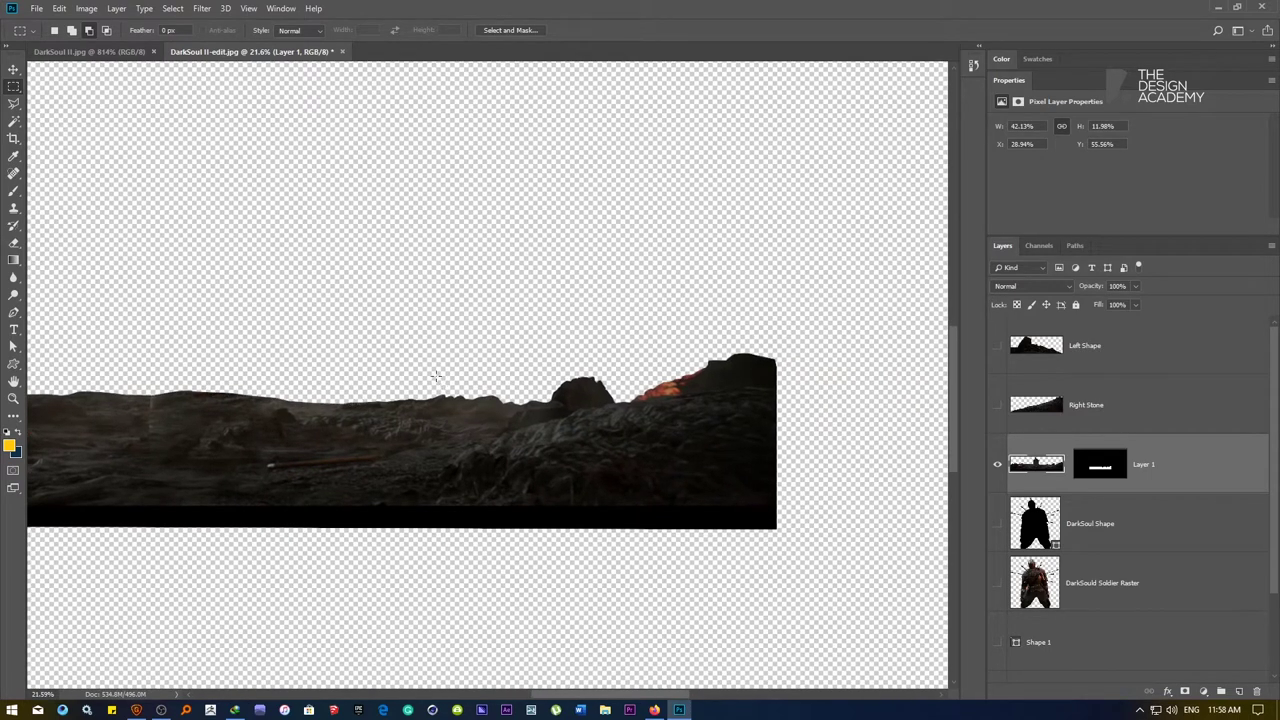
# Select a rectangle around the rocks and lava at the ground's right end, apply a Content-Aware fill and deselect
pyautogui.moveTo(426, 302); pyautogui.dragTo(811, 505)
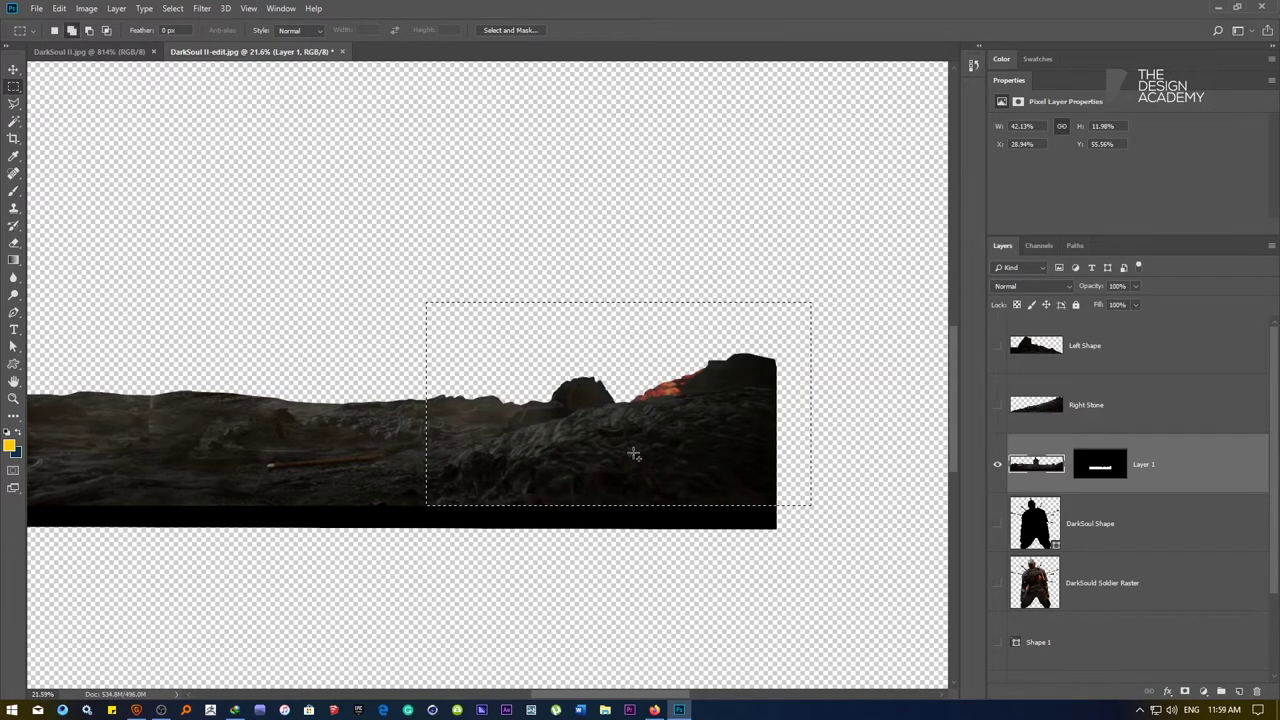
pyautogui.hotkey('shift', 'F5')
pyautogui.click(800, 261)
pyautogui.hotkey('ctrl', 'd')
# Select a rectangle around the lava and rocks at the ground's left end, apply a Content-Aware fill and deselect
pyautogui.moveTo(334, 457); pyautogui.dragTo(367, 423)
pyautogui.moveTo(198, 322); pyautogui.dragTo(641, 490)
pyautogui.hotkey('shift', 'F5')
pyautogui.press('Return')
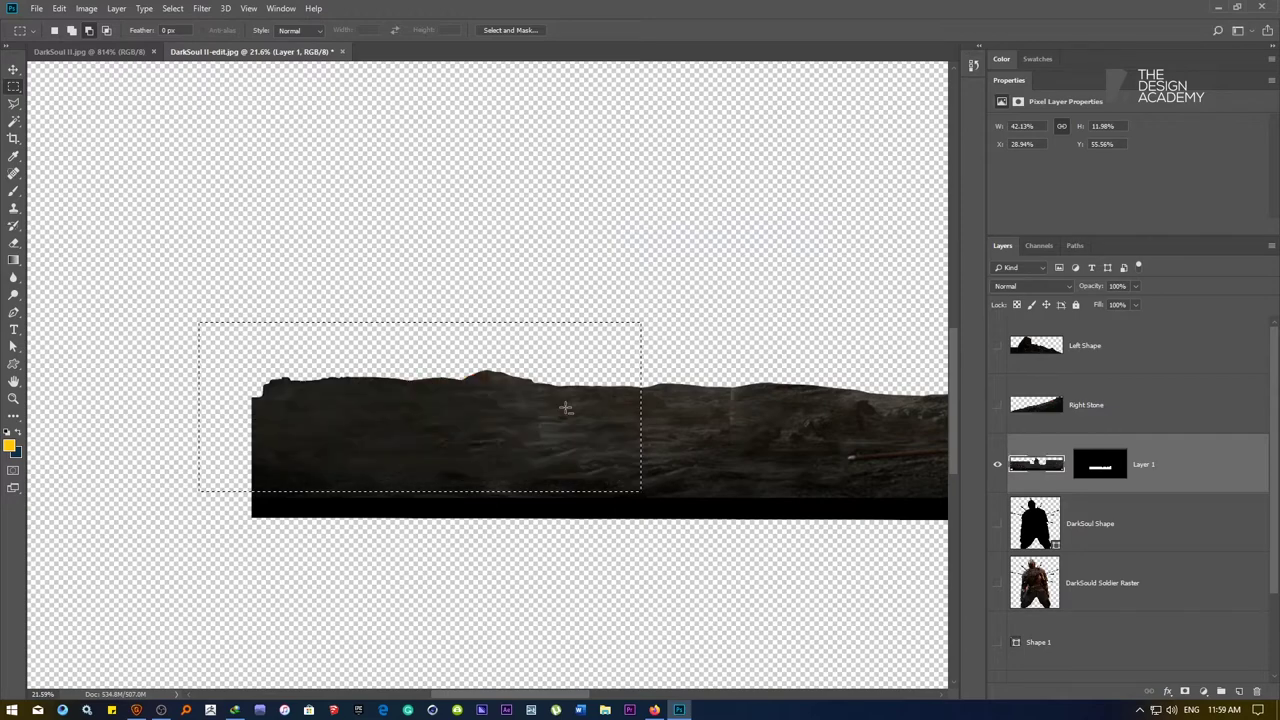
pyautogui.moveTo(566, 409); pyautogui.dragTo(380, 431)
pyautogui.hotkey('ctrl', 'd')
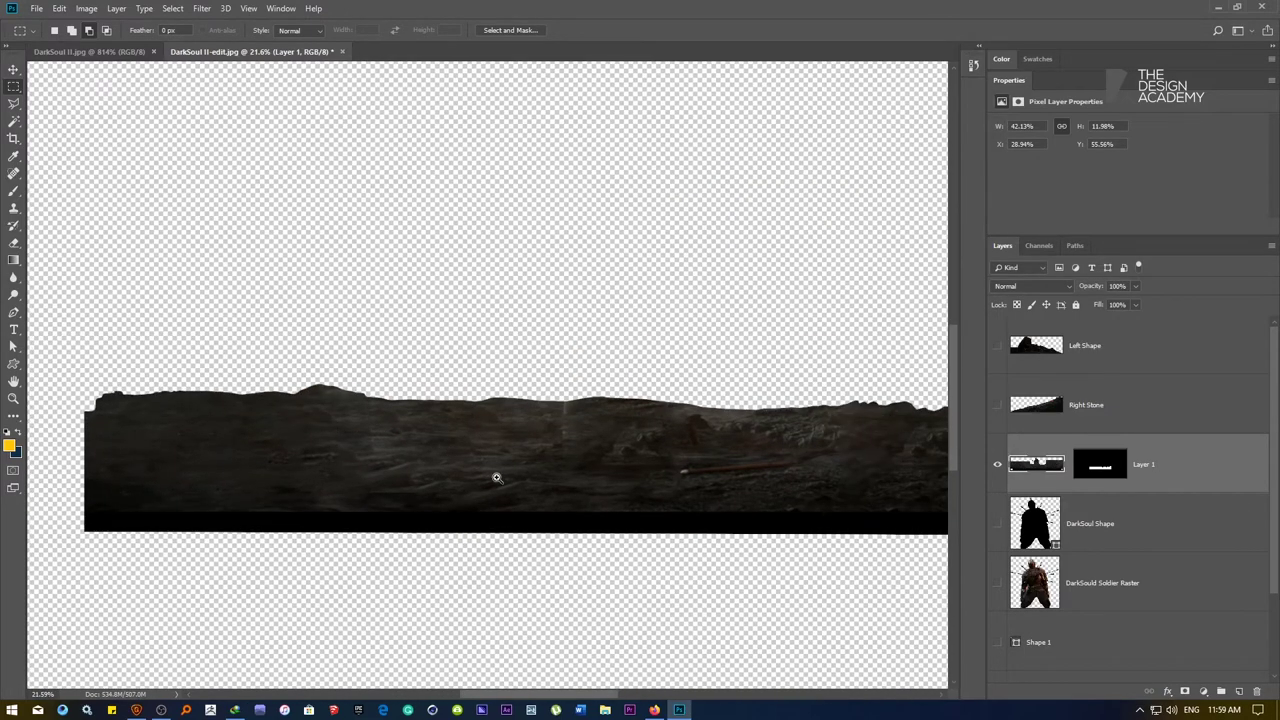
# Blend the pale vertical seam near the middle of the ground with the Healing Brush at 442 px and 0% hardness
pyautogui.moveTo(497, 477); pyautogui.dragTo(509, 474)
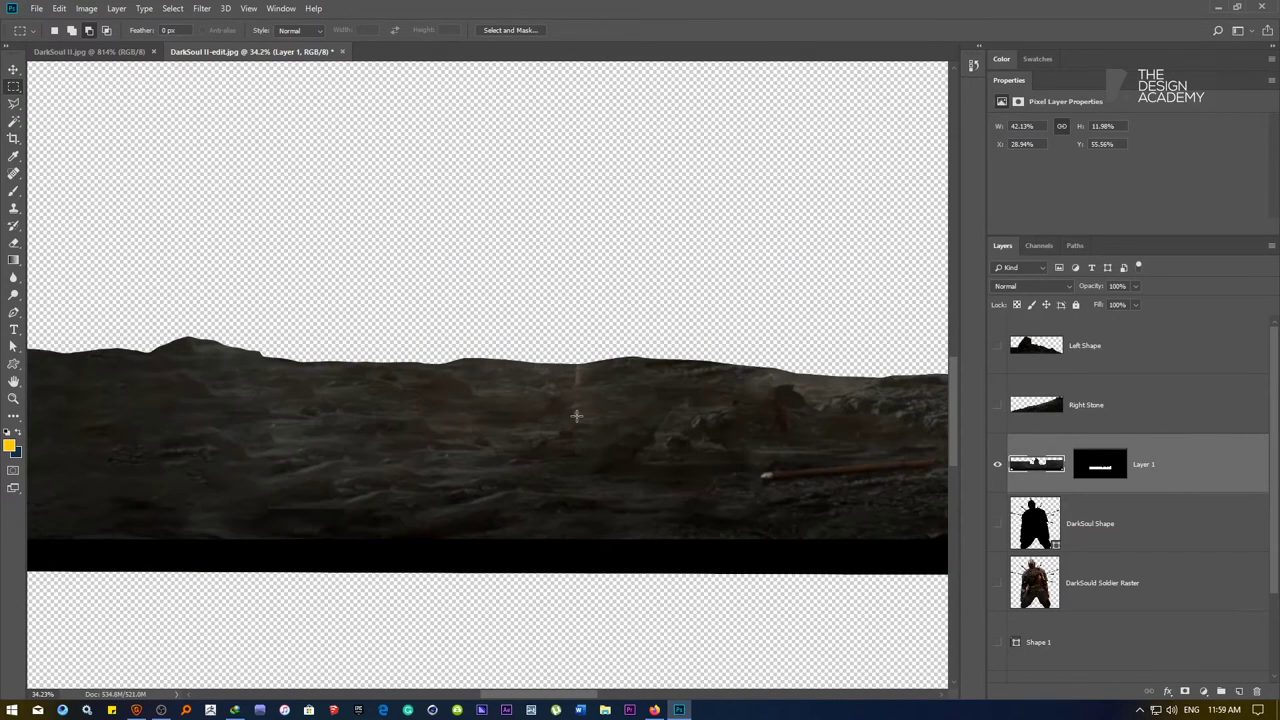
pyautogui.click(13, 212)
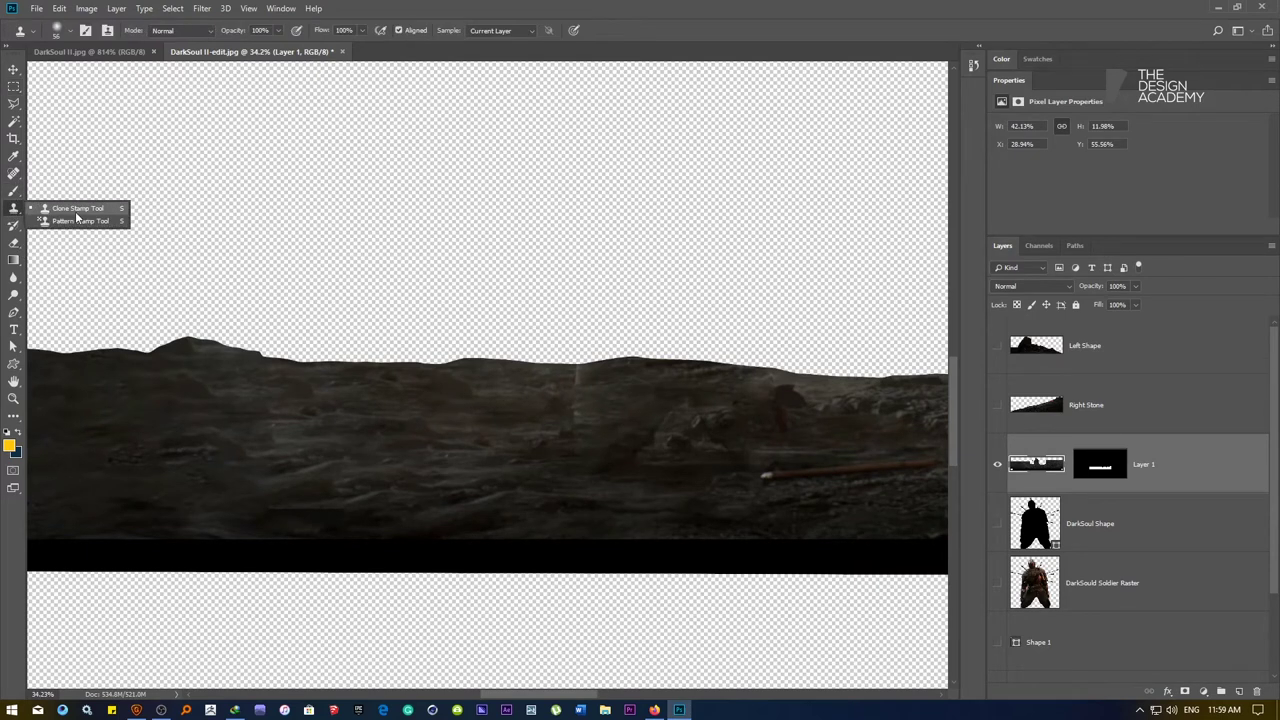
pyautogui.click(13, 174)
pyautogui.click(60, 188)
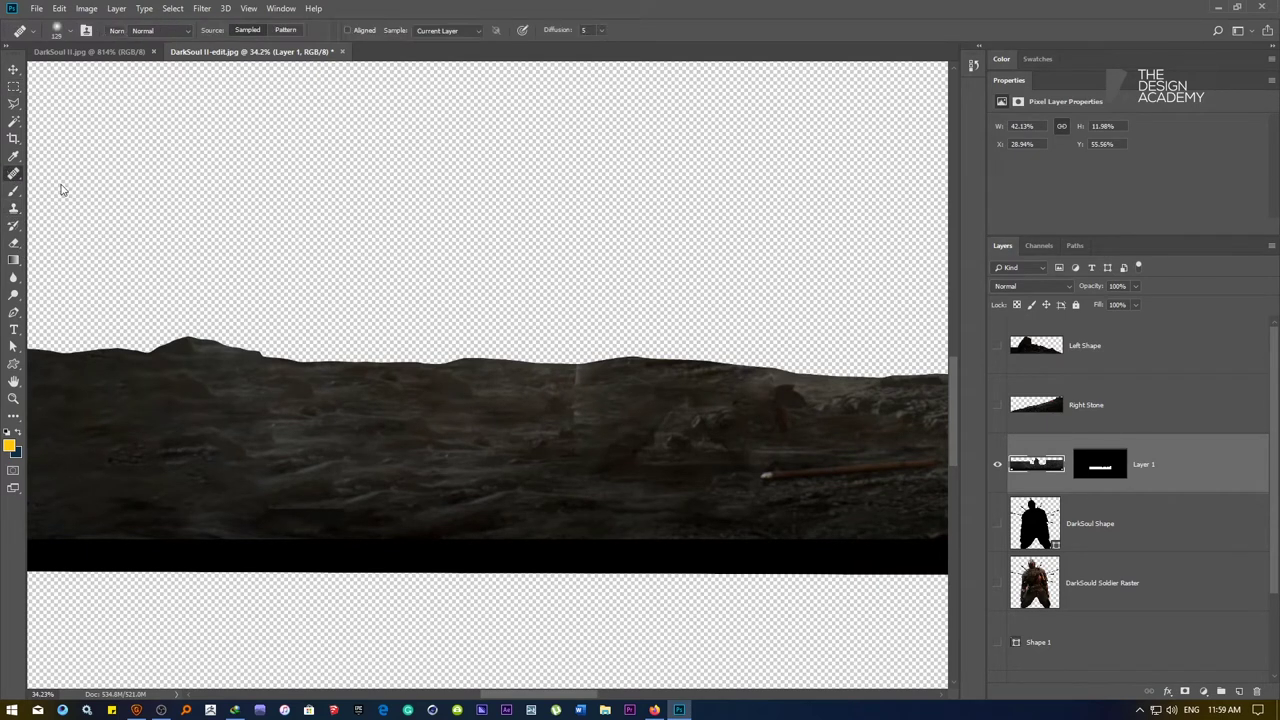
pyautogui.rightClick(514, 420)
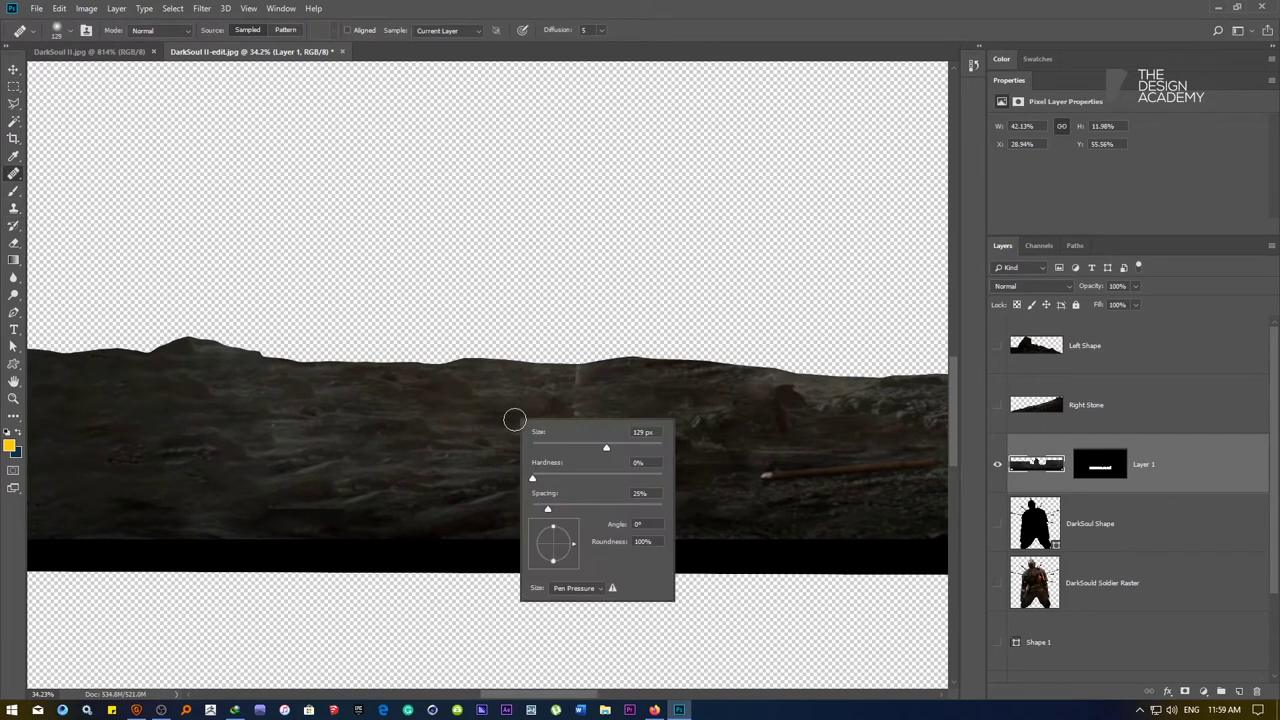
pyautogui.click(690, 12)
pyautogui.rightClick(521, 442)
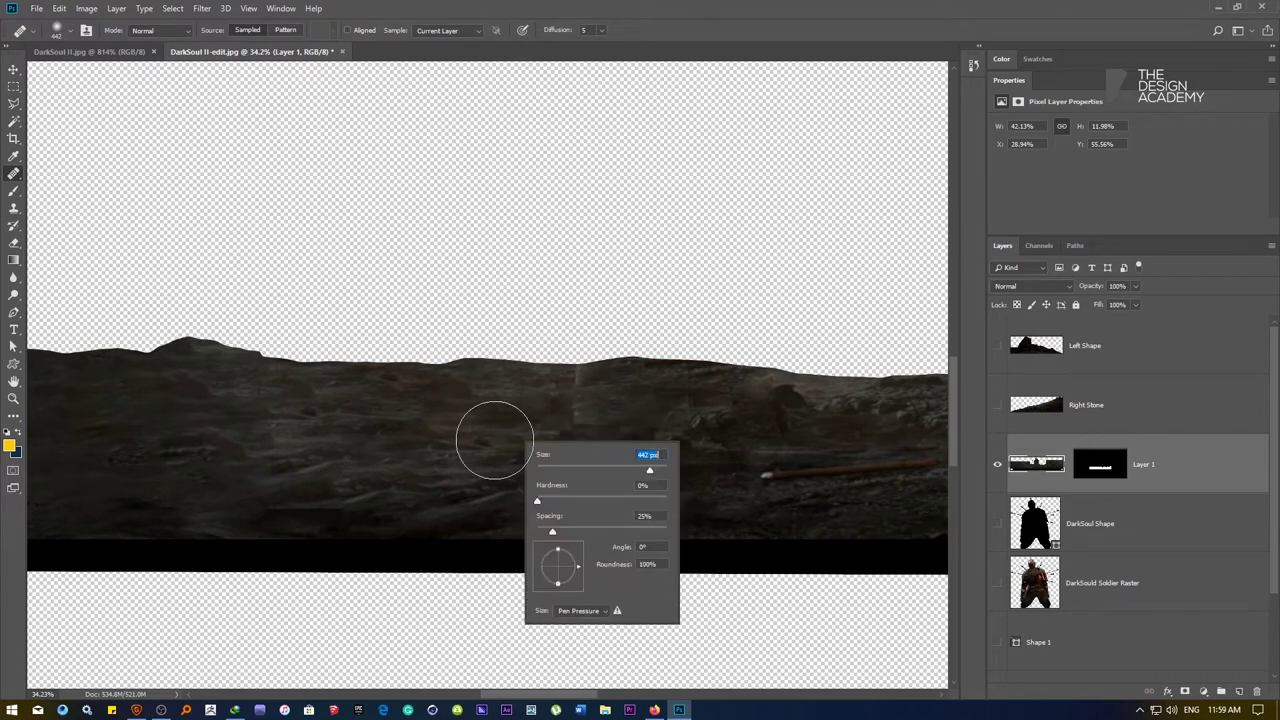
pyautogui.press('Escape')
pyautogui.moveTo(583, 428); pyautogui.dragTo(590, 398)
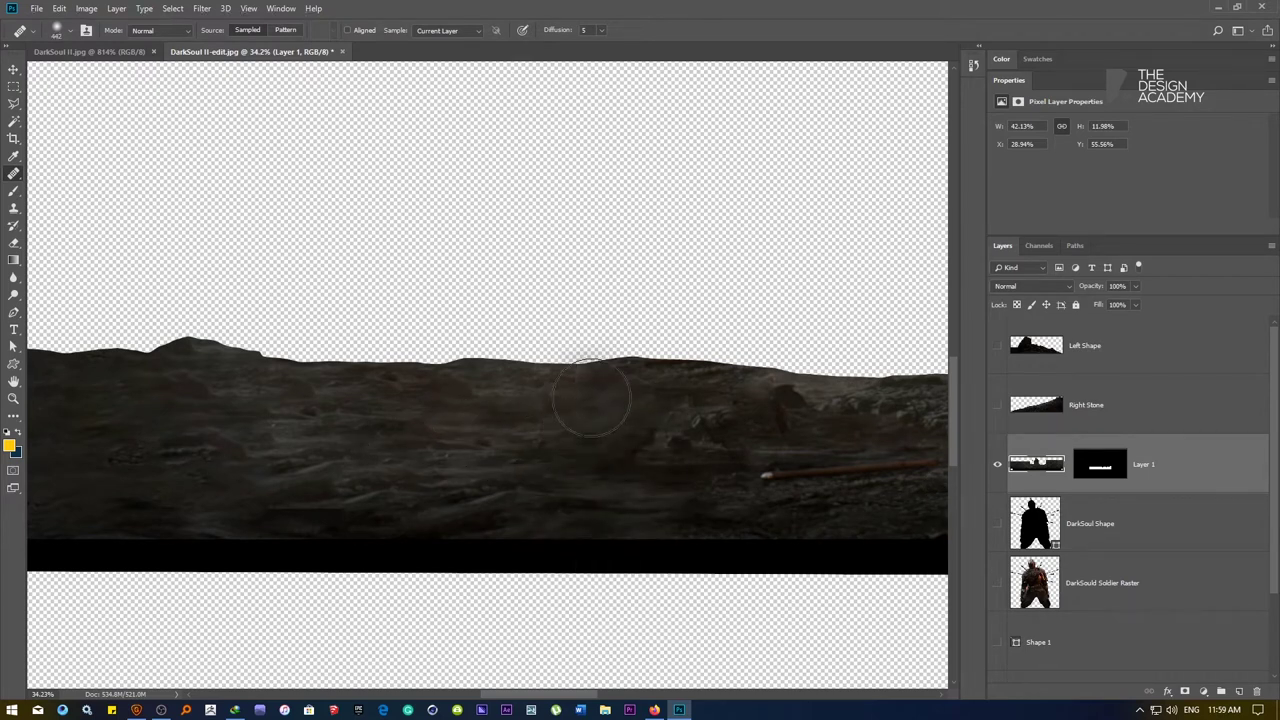
# Heal the repeated reddish streaks in the right part of the ground with samples of nearby rock and touch up its left part
pyautogui.scroll(-5, 477, 423)
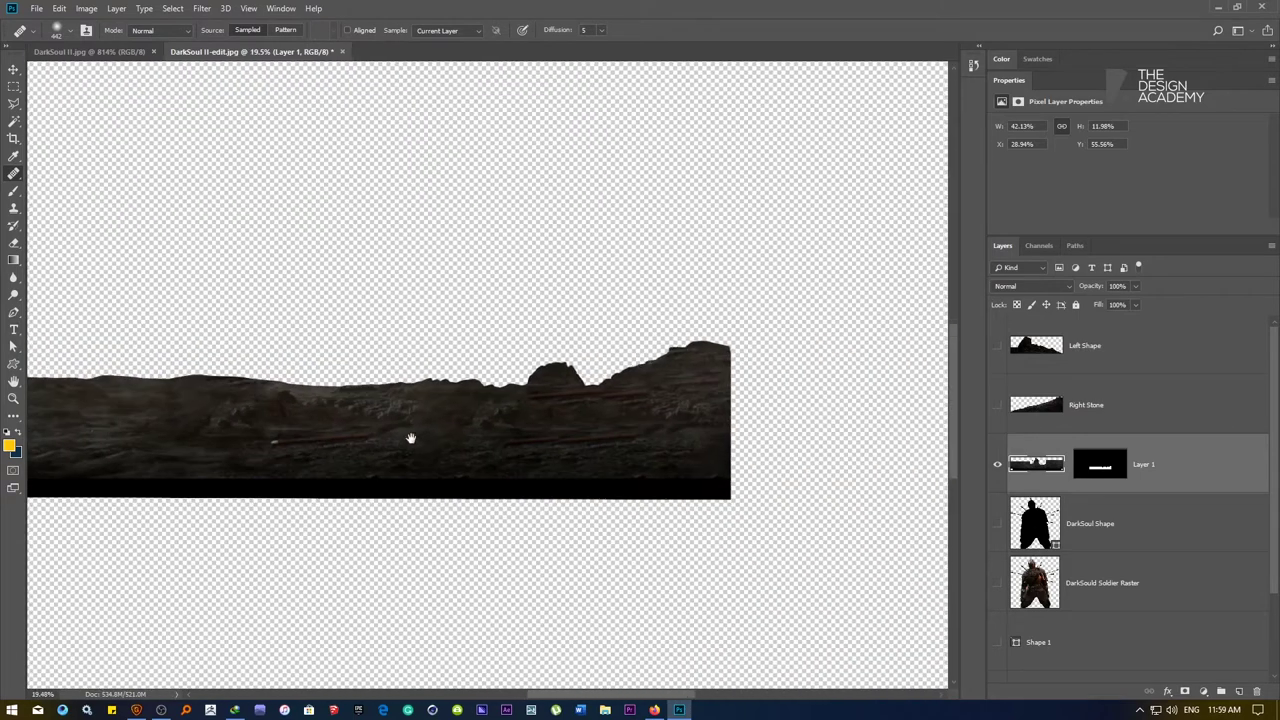
pyautogui.moveTo(410, 438); pyautogui.dragTo(272, 426)
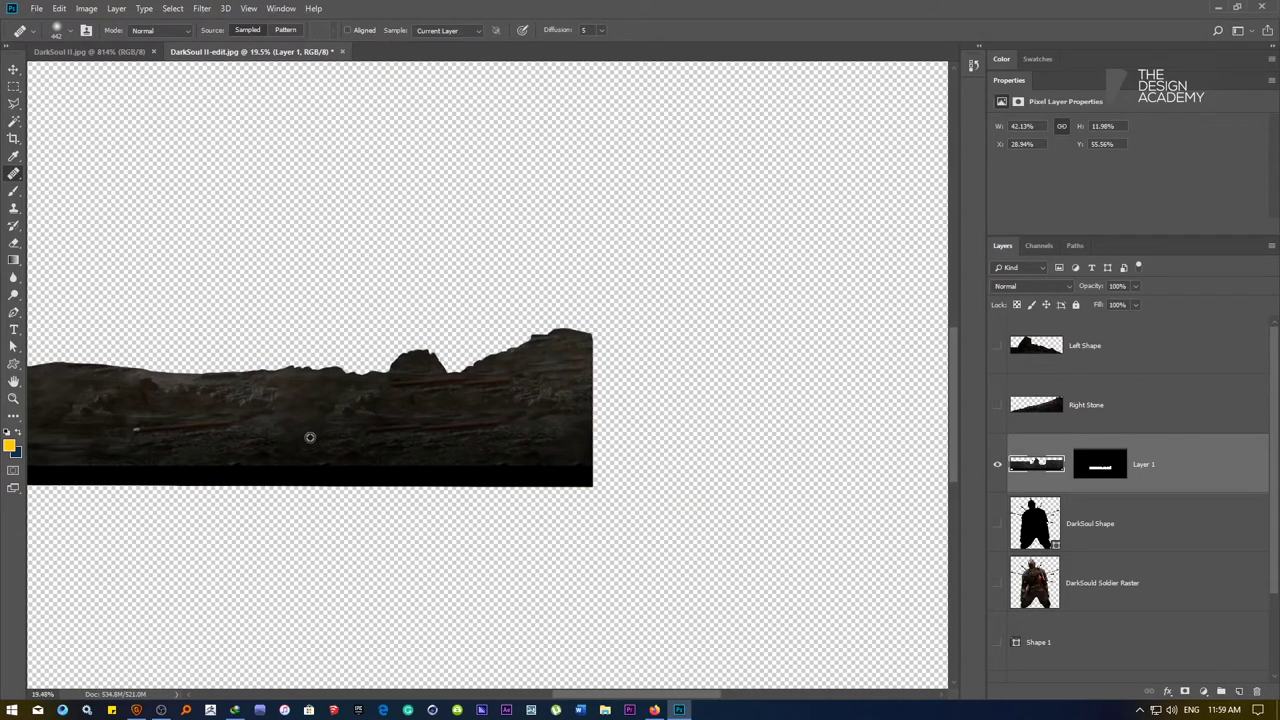
pyautogui.keyDown('alt'); pyautogui.click(310, 437); pyautogui.keyUp('alt')
pyautogui.moveTo(412, 430); pyautogui.dragTo(506, 423)
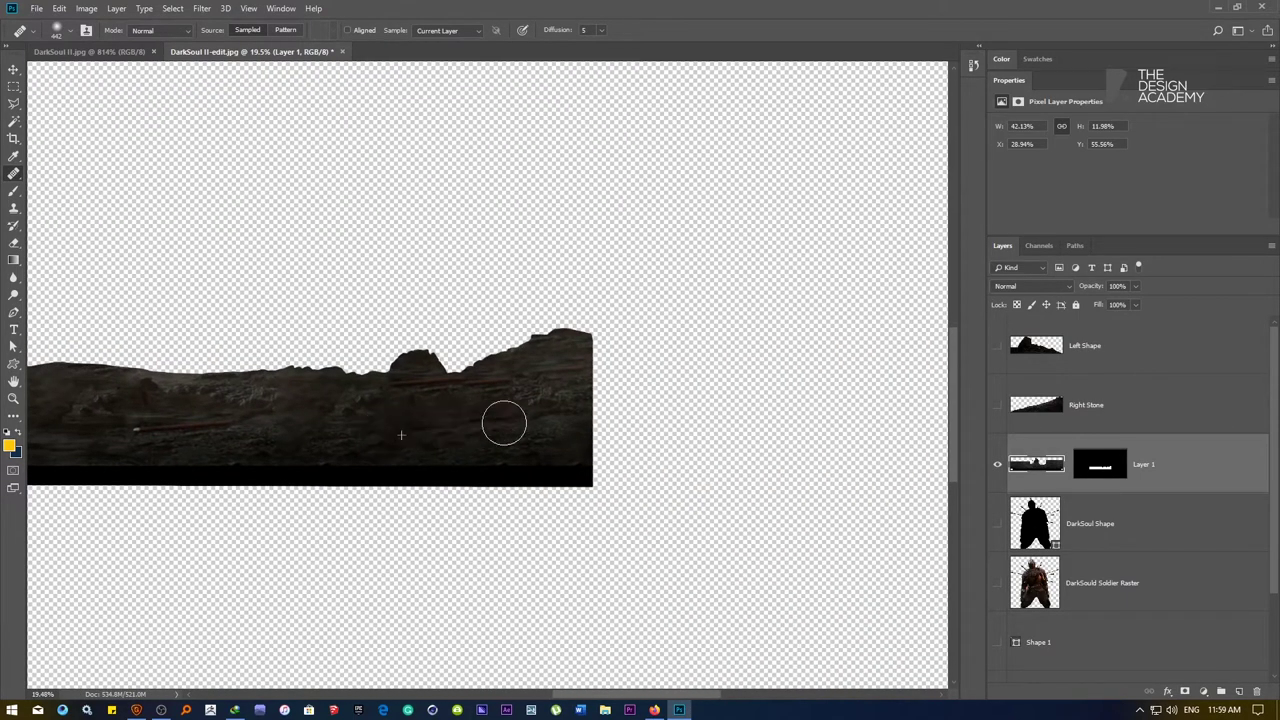
pyautogui.keyDown('alt'); pyautogui.click(353, 418); pyautogui.keyUp('alt')
pyautogui.moveTo(409, 388); pyautogui.dragTo(429, 386)
pyautogui.moveTo(506, 384); pyautogui.dragTo(546, 381)
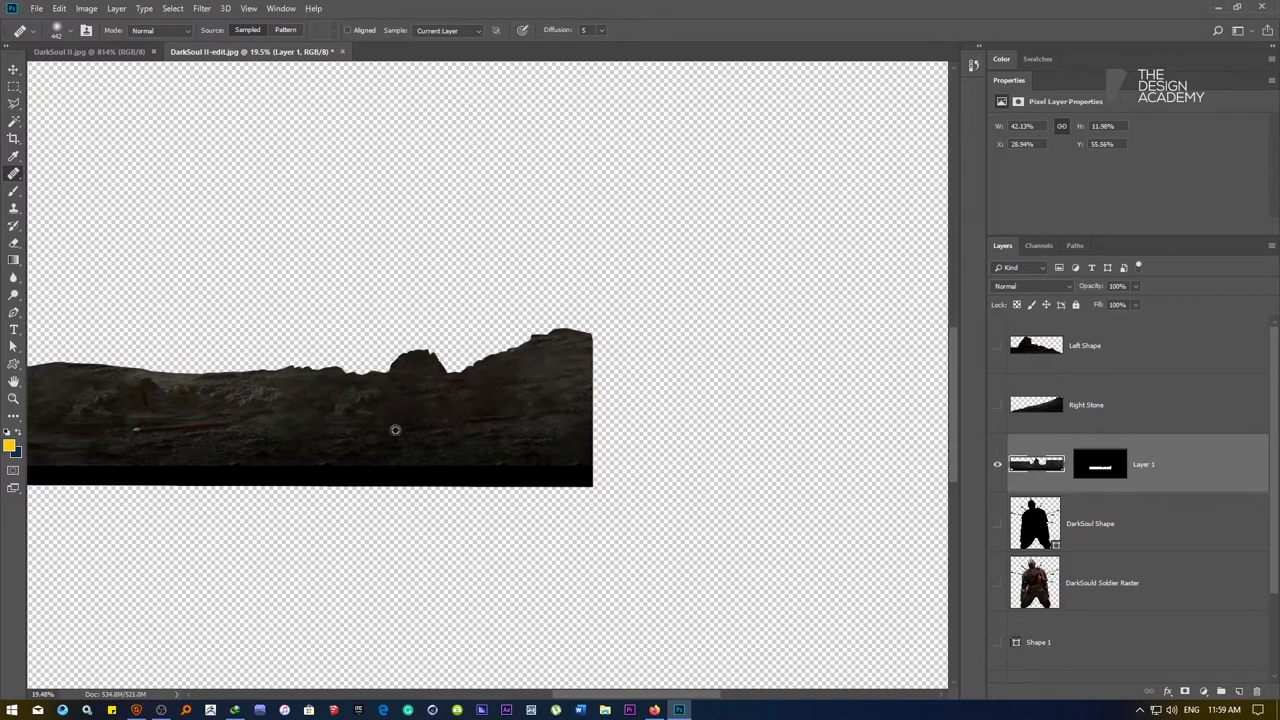
pyautogui.moveTo(223, 429); pyautogui.dragTo(783, 424)
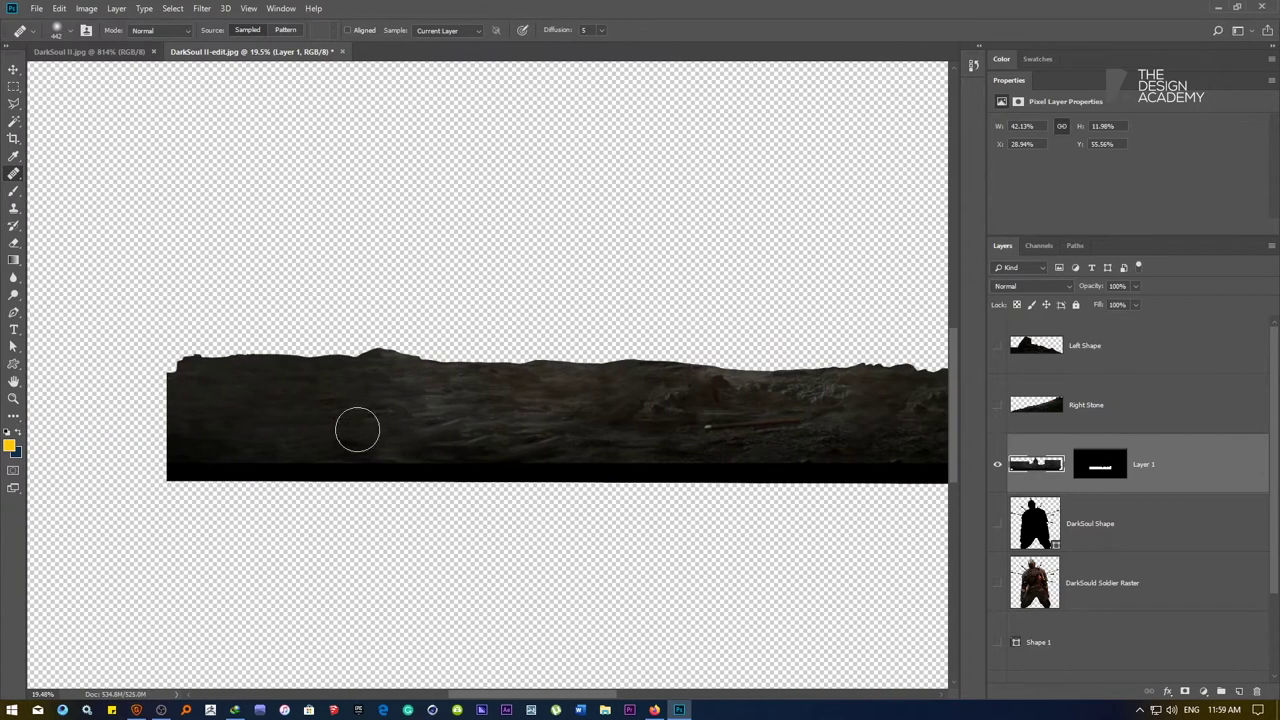
pyautogui.moveTo(459, 427); pyautogui.dragTo(540, 431)
# Fit the whole canvas on screen and show the Left Shape and Right Stone layers again
pyautogui.keyDown('ctrl'); pyautogui.keyDown('alt'); pyautogui.click(587, 430); pyautogui.keyUp('alt'); pyautogui.keyUp('ctrl')
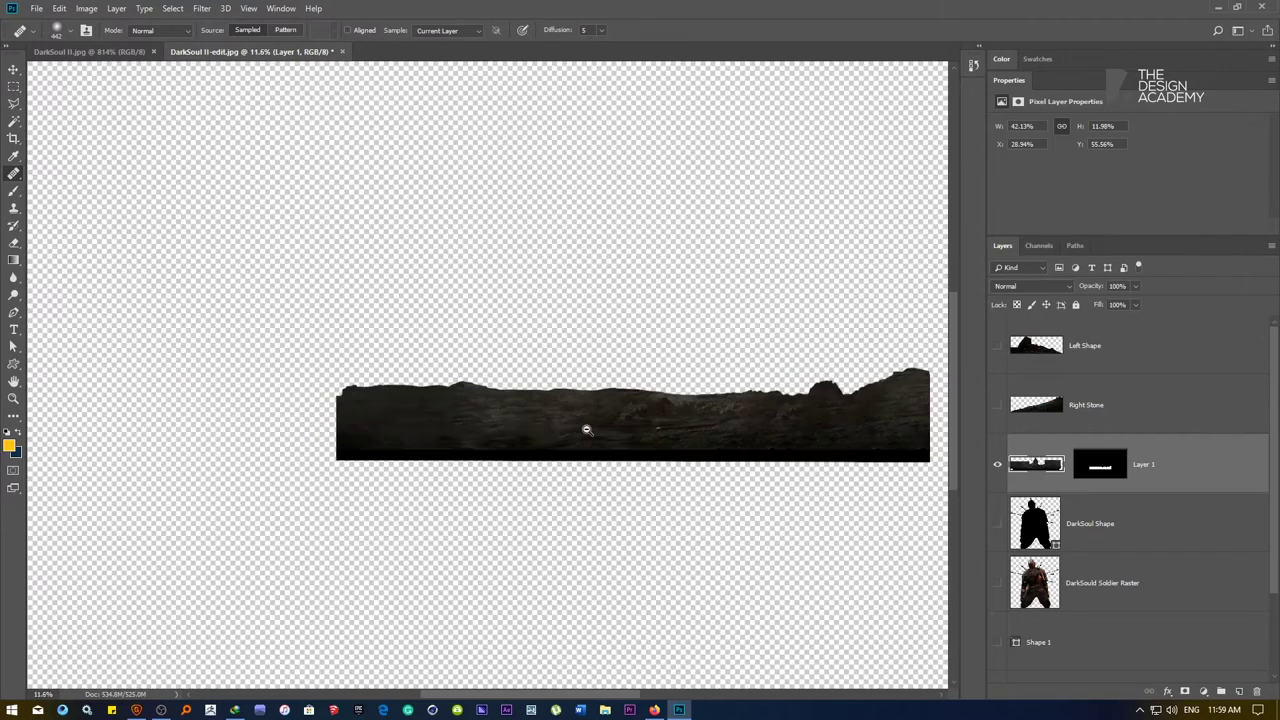
pyautogui.scroll(-2, 587, 430)
pyautogui.rightClick(581, 431)
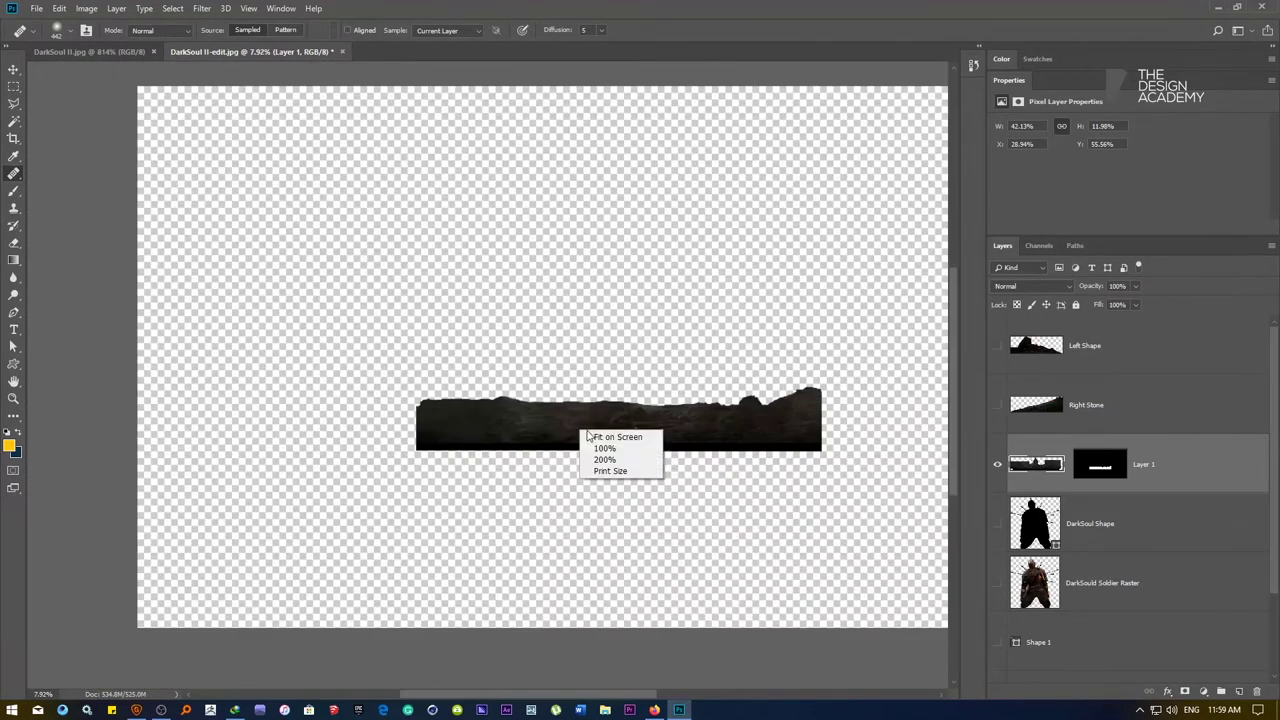
pyautogui.click(612, 437)
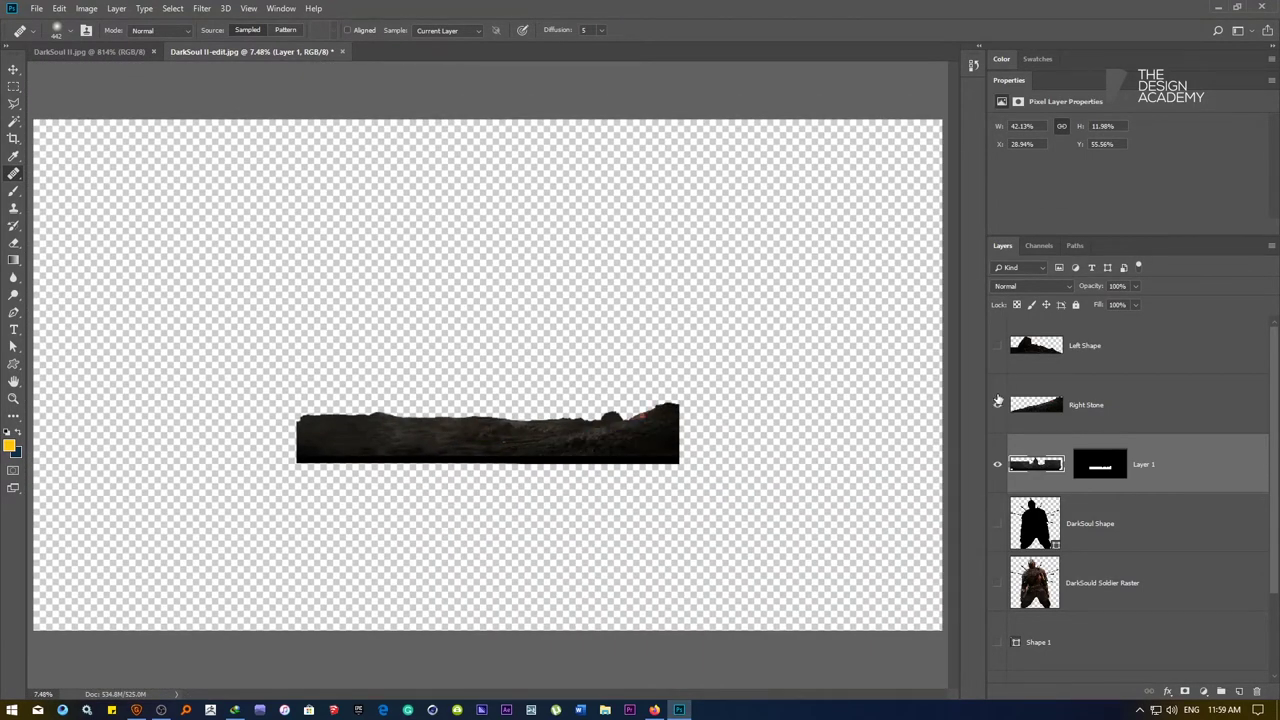
pyautogui.click(996, 346)
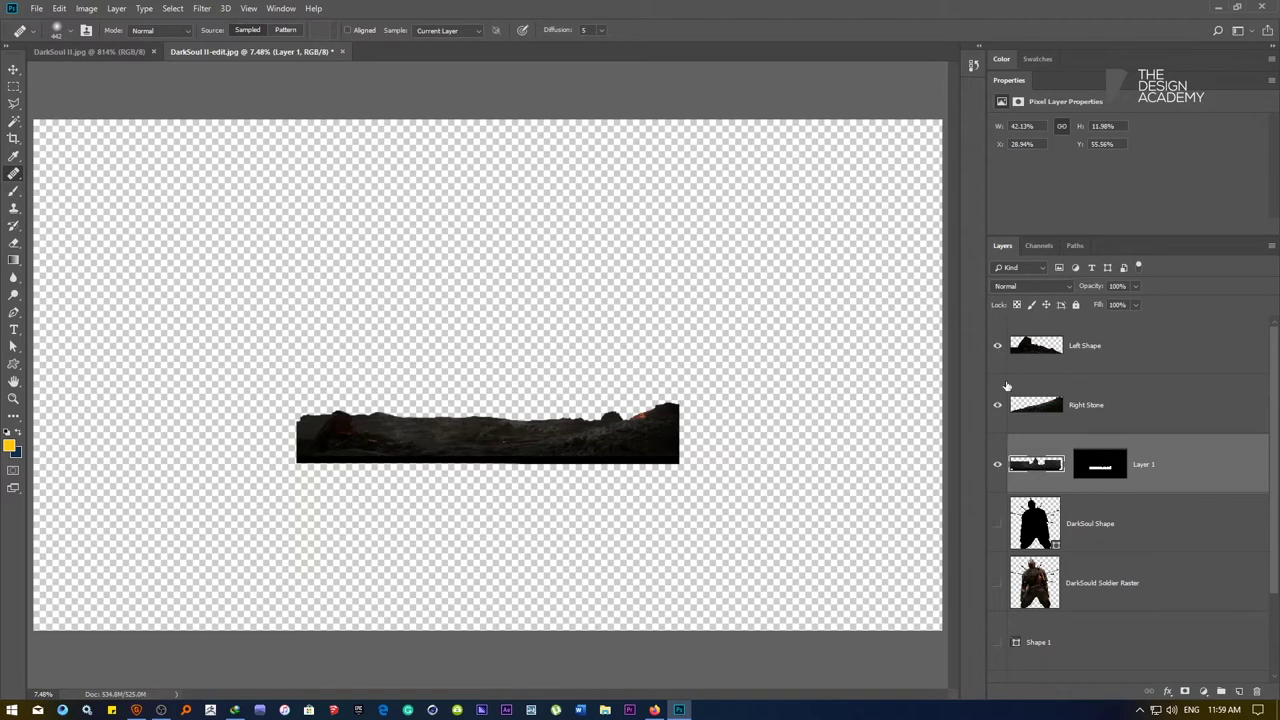
# Show the DarkSould Soldier Raster layer and move it to the top of the layer stack
pyautogui.click(996, 583)
pyautogui.scroll(3, 486, 428)
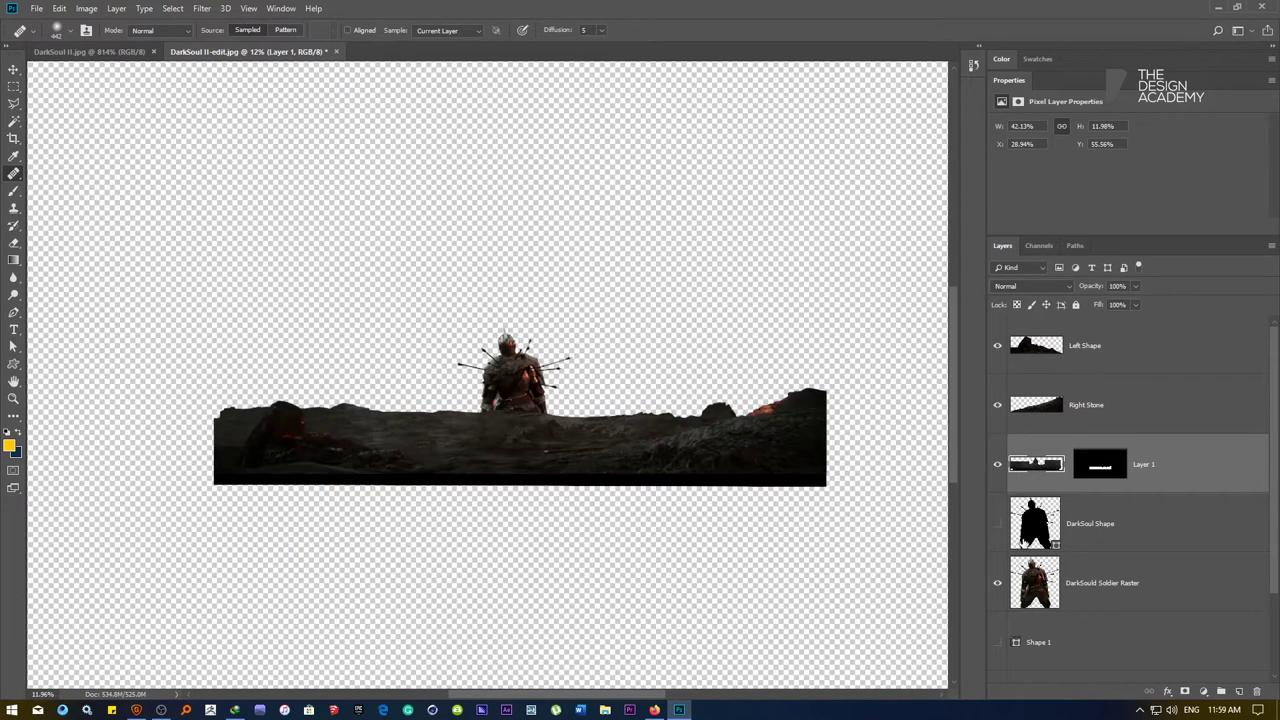
pyautogui.moveTo(1080, 566); pyautogui.dragTo(1100, 330)
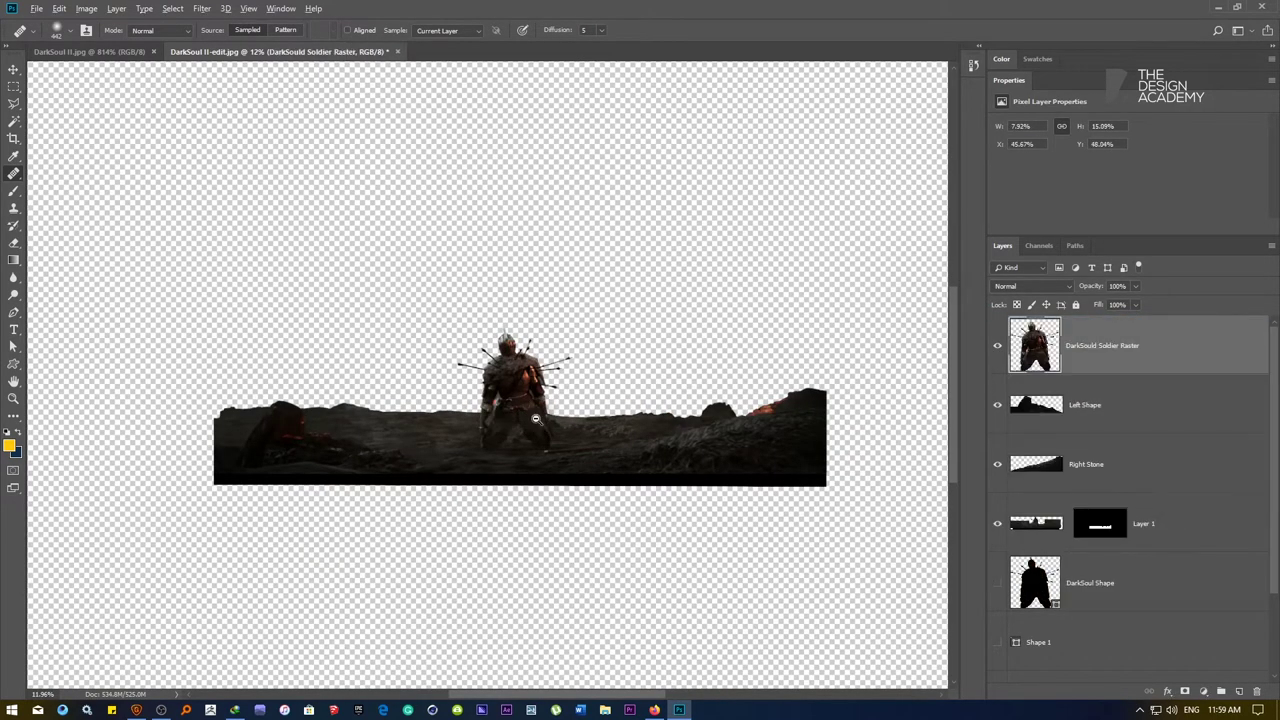
# Fit the whole canvas on screen, switch to the Move tool and show the full Ground artwork layer
pyautogui.scroll(-2, 538, 420)
pyautogui.moveTo(545, 419); pyautogui.dragTo(524, 418)
pyautogui.rightClick(524, 418)
pyautogui.click(540, 425)
pyautogui.press('v')
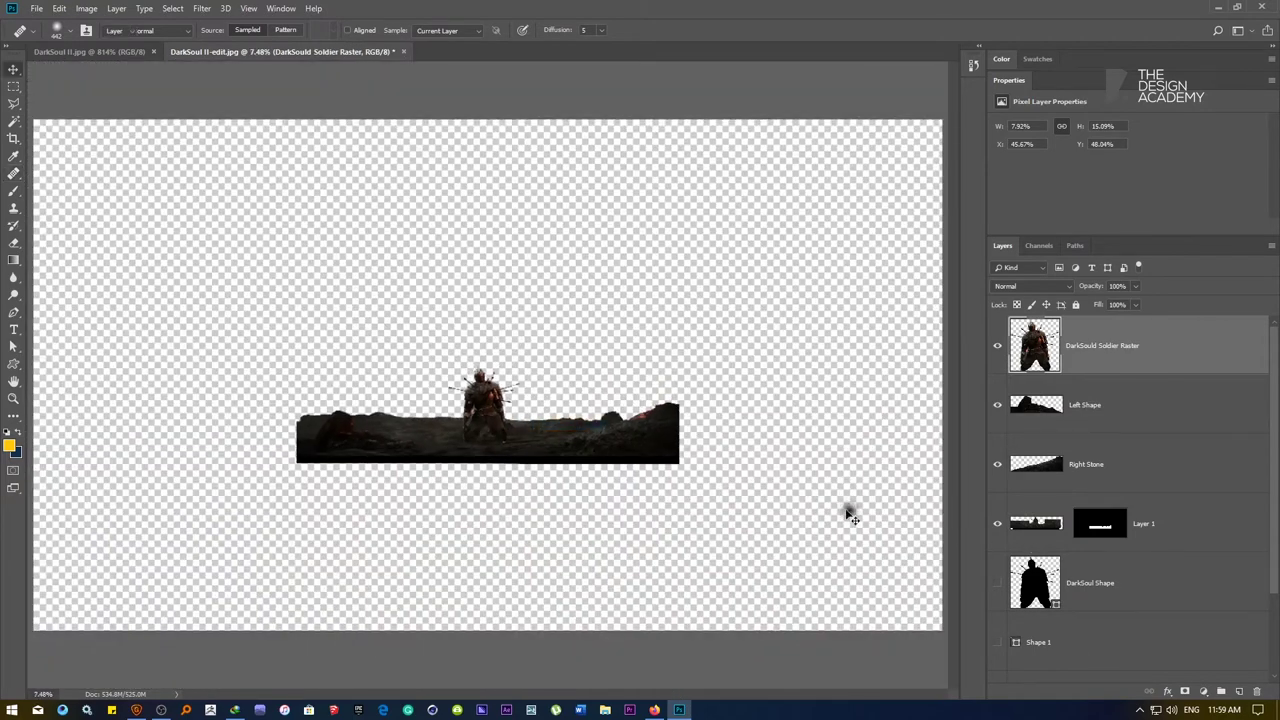
pyautogui.scroll(-2, 1030, 643)
pyautogui.click(998, 594)
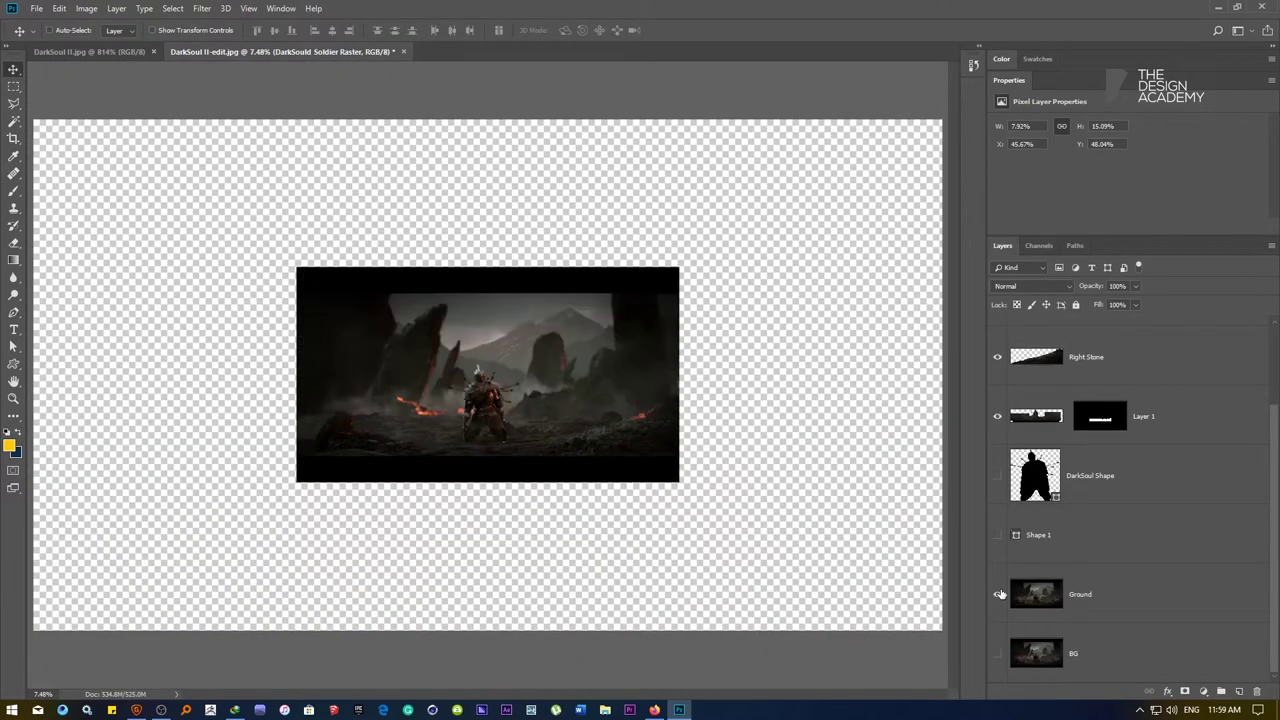
pyautogui.scroll(2, 1189, 470)
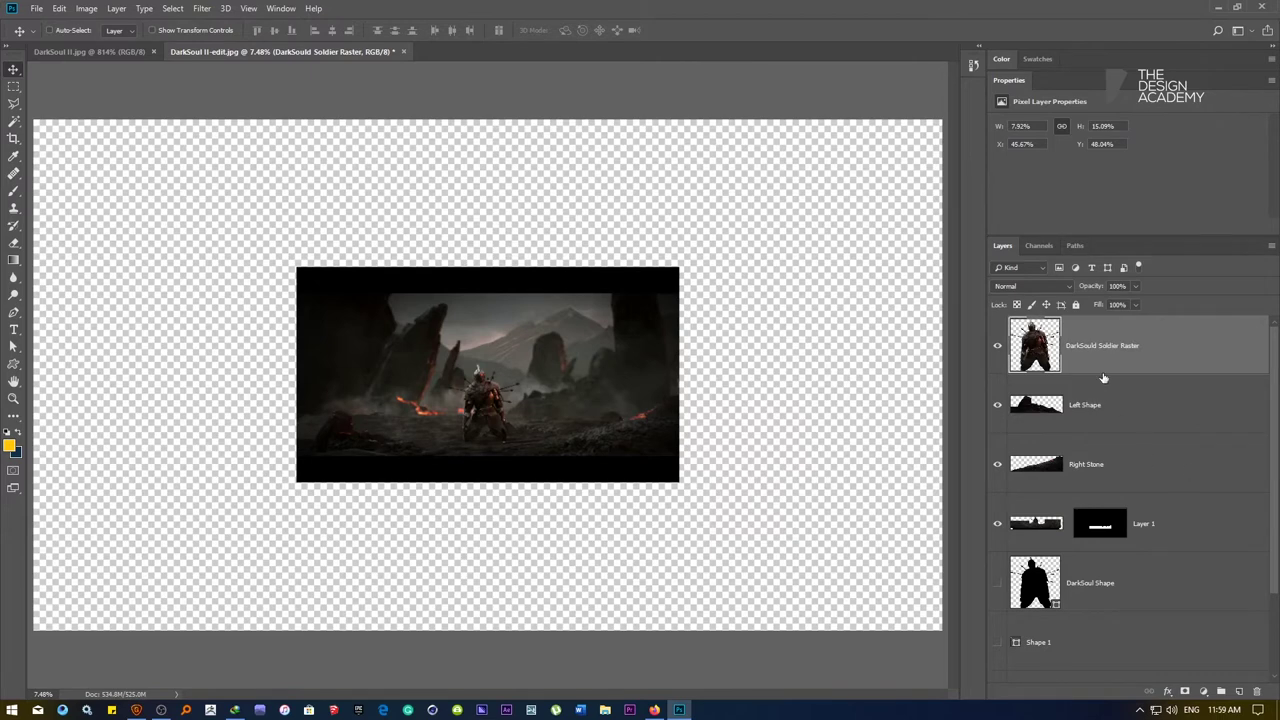
# Duplicate the masked ground layer, Layer 1, and merge it with its copy to bake in the mask
pyautogui.click(1148, 527)
pyautogui.hotkey('ctrl', 'j')
pyautogui.keyDown('shift'); pyautogui.click(1145, 578); pyautogui.keyUp('shift')
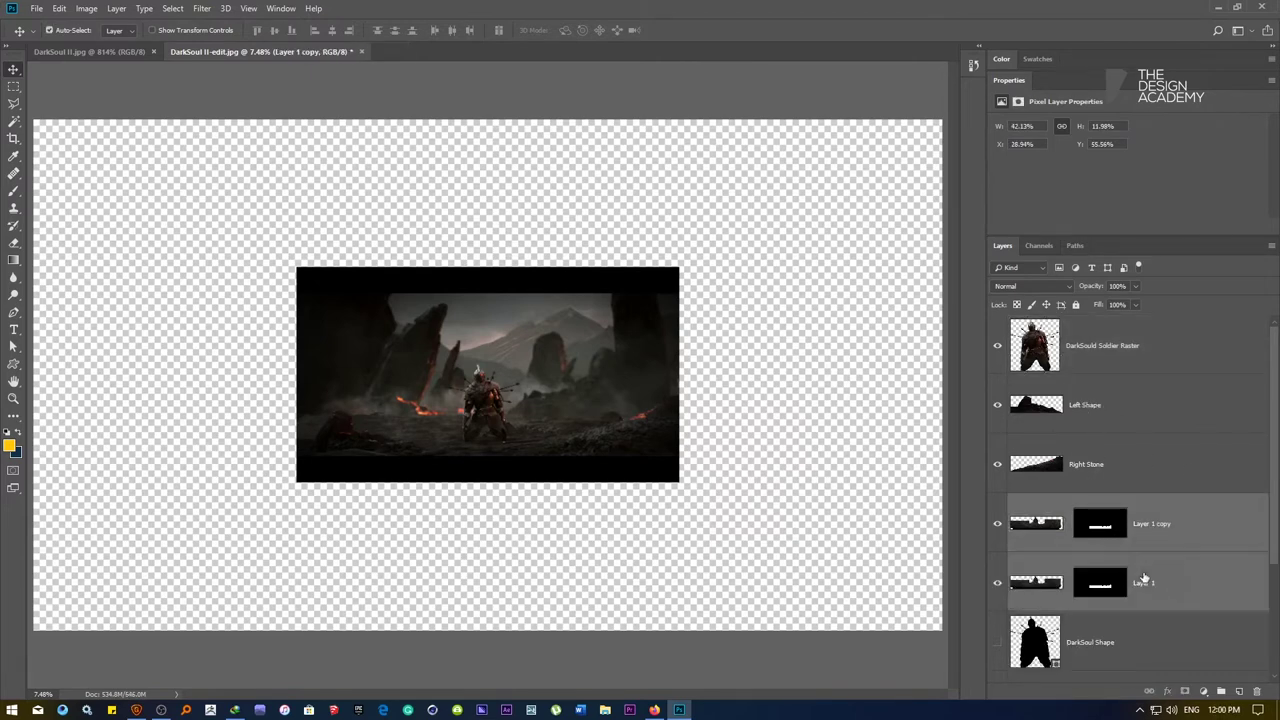
pyautogui.hotkey('ctrl', 'e')
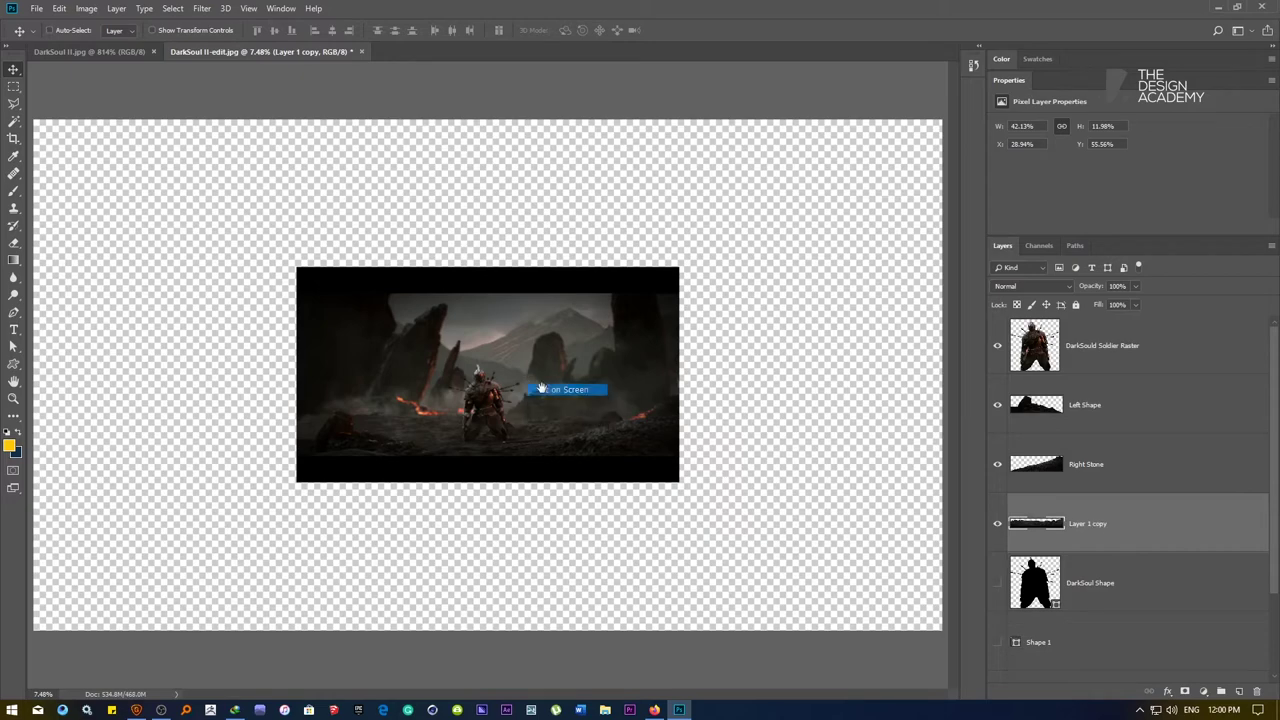
# Hide the full Ground artwork layer and select the DarkSould Soldier Raster layer
pyautogui.scroll(-2, 1000, 593)
pyautogui.click(999, 595)
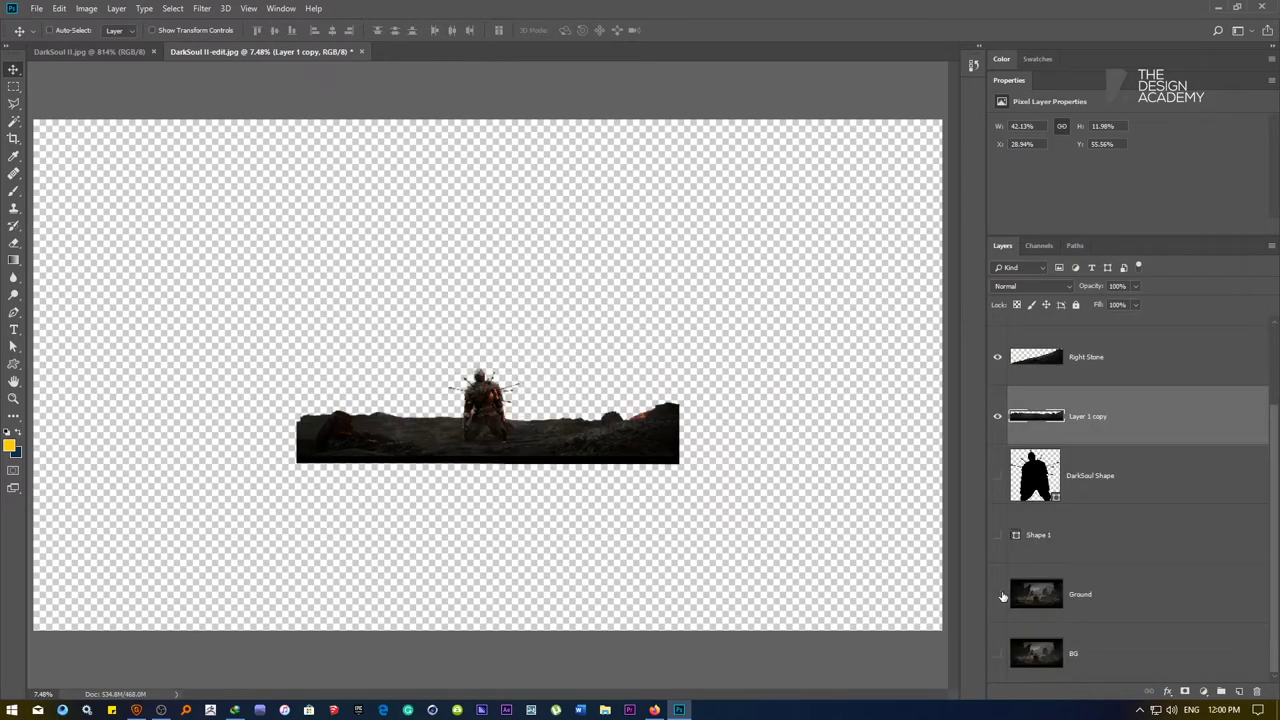
pyautogui.scroll(6, 472, 414)
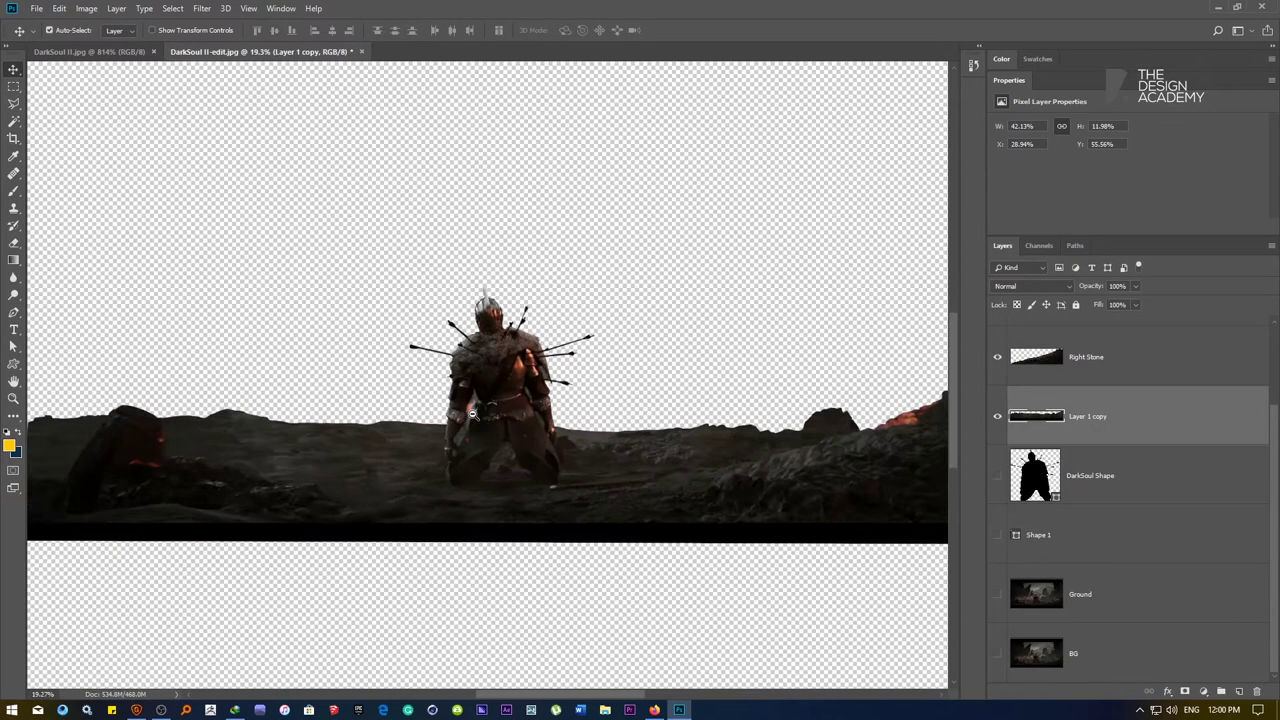
pyautogui.scroll(3, 461, 396)
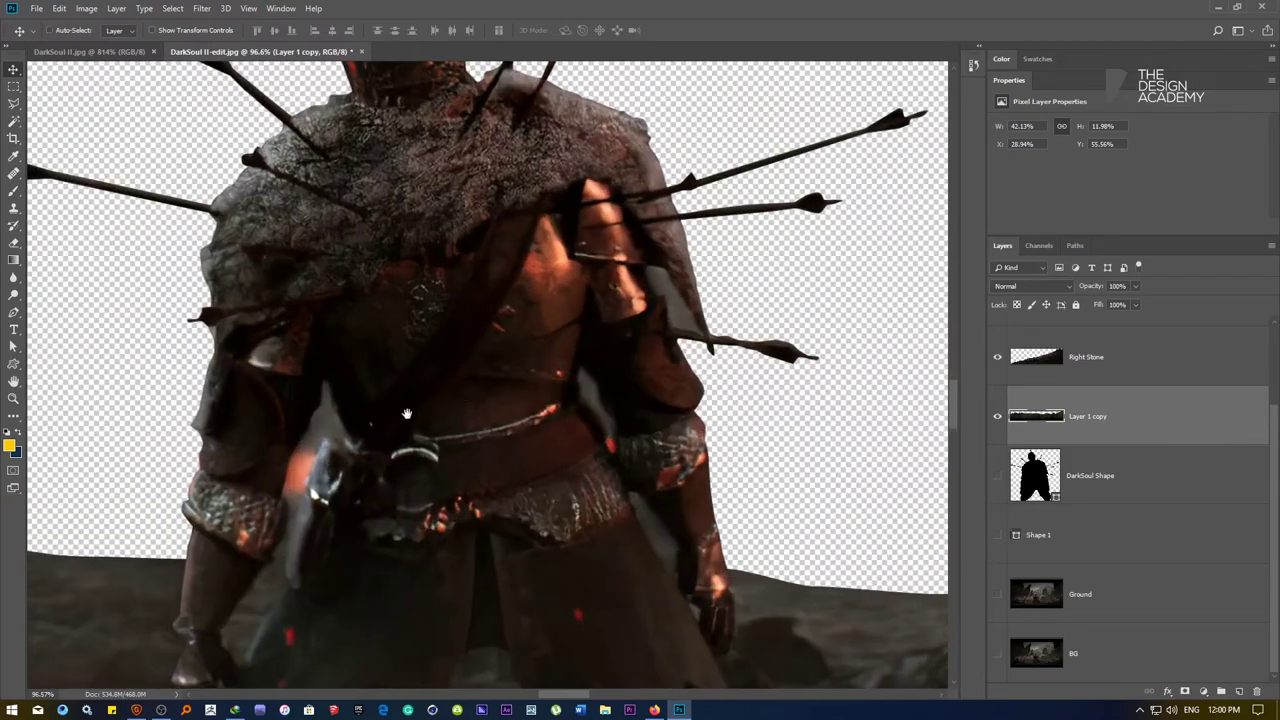
pyautogui.scroll(2, 1097, 476)
pyautogui.click(1093, 352)
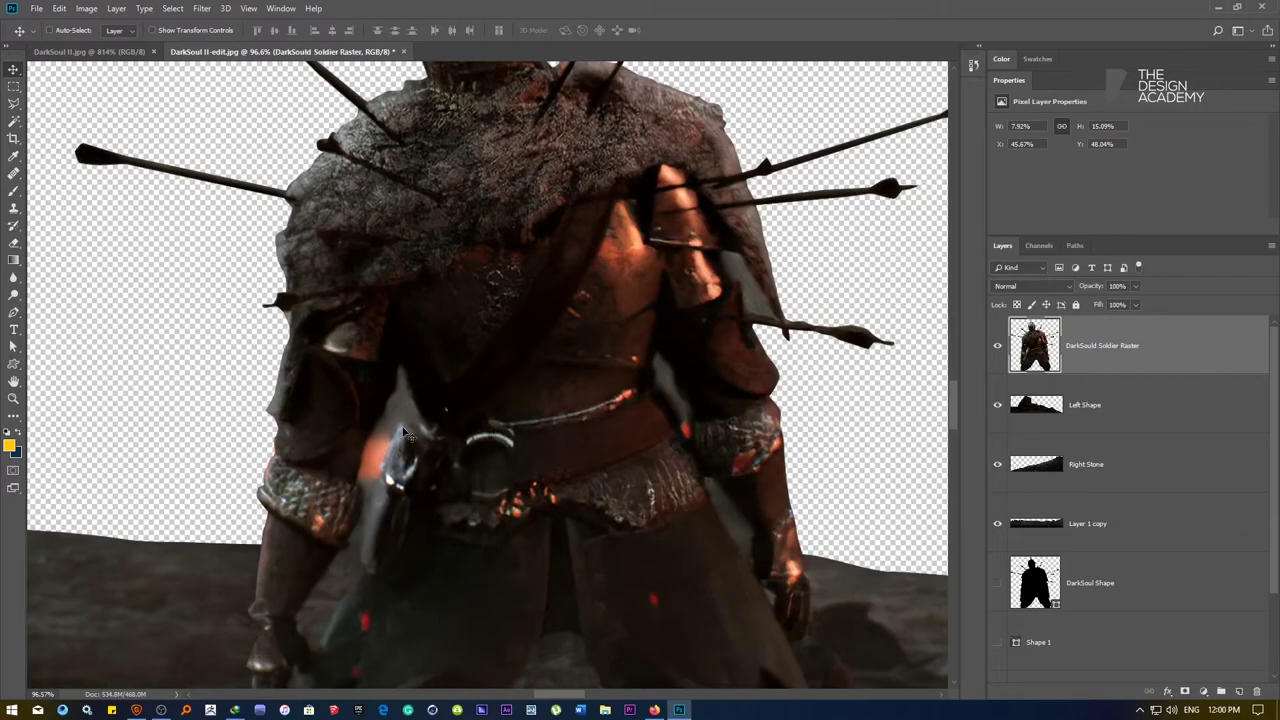
pyautogui.click(654, 710)
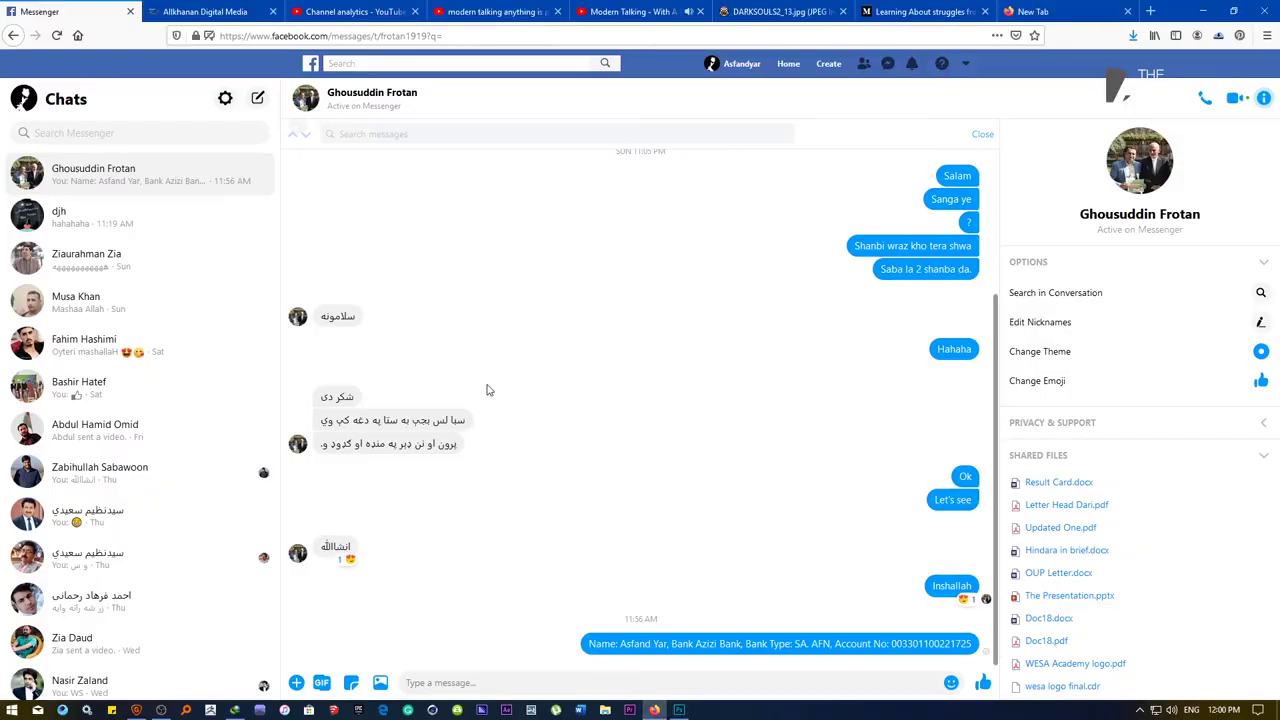
pyautogui.hotkey('alt', 'Tab')
# Set up the Eraser tool with a 10 px Hard Round brush for the background leftovers beside the knight's belt pouch
pyautogui.scroll(5, 405, 440)
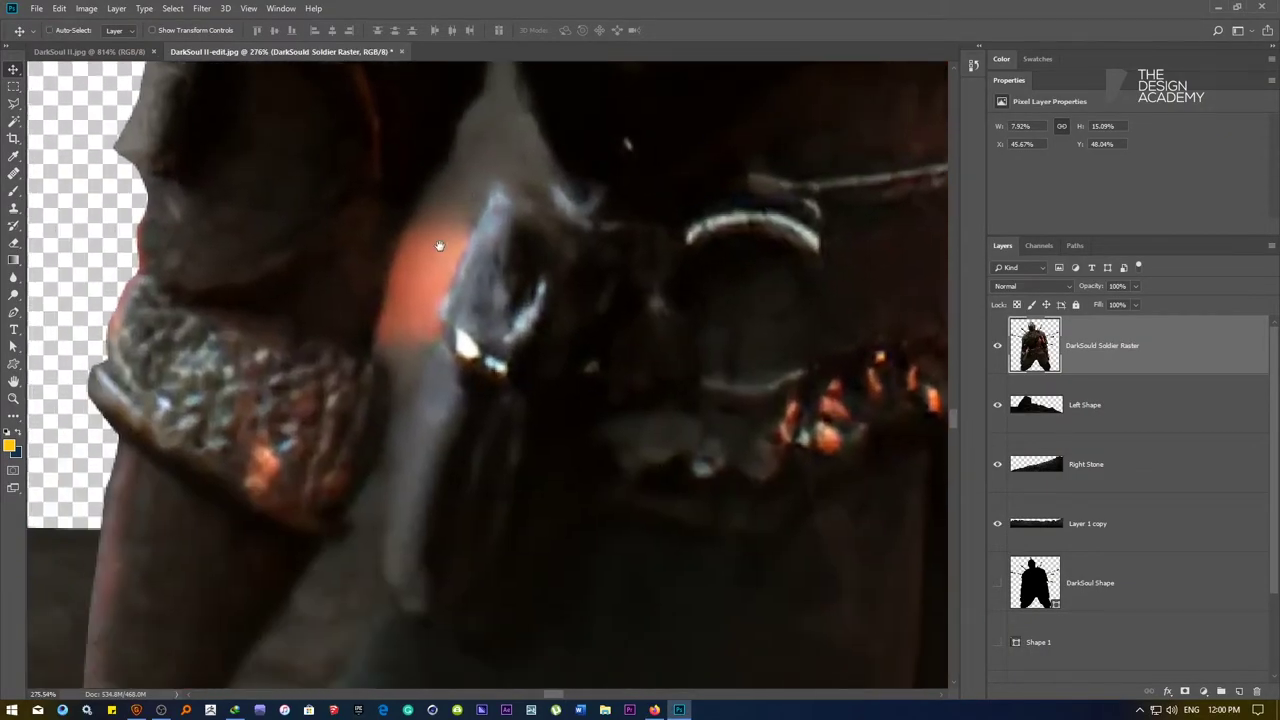
pyautogui.scroll(-5, 406, 380)
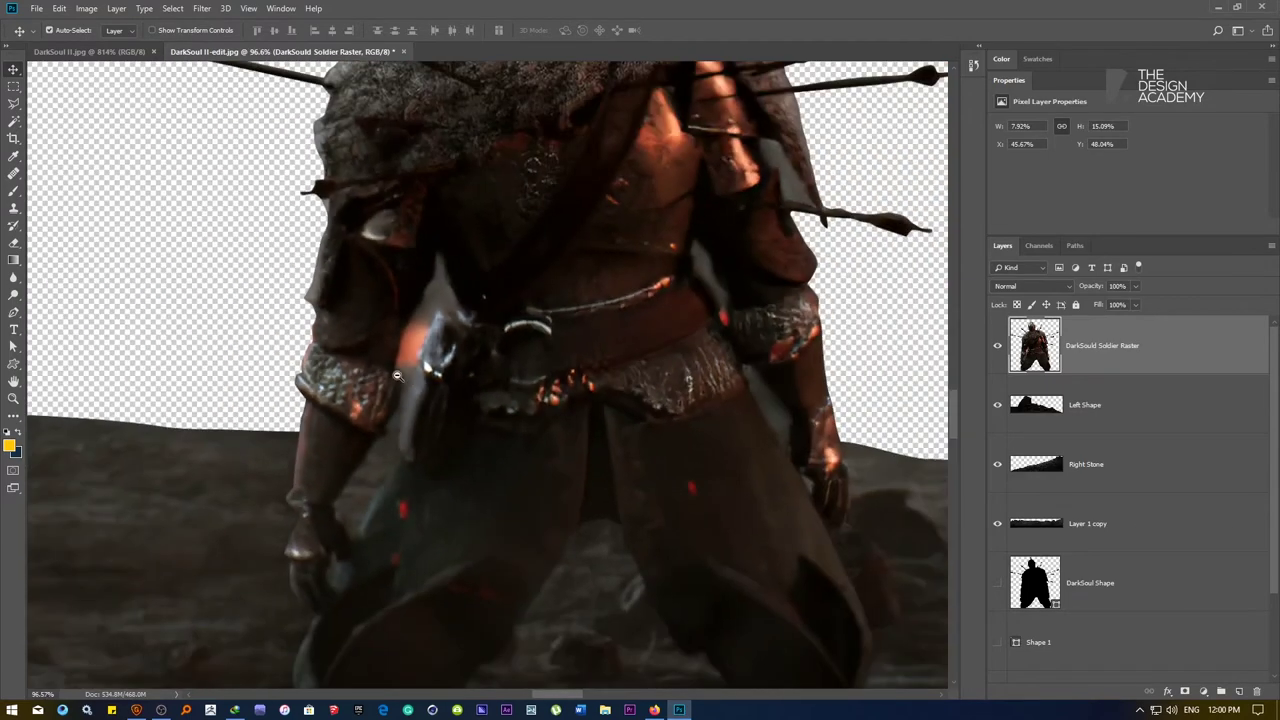
pyautogui.scroll(5, 397, 375)
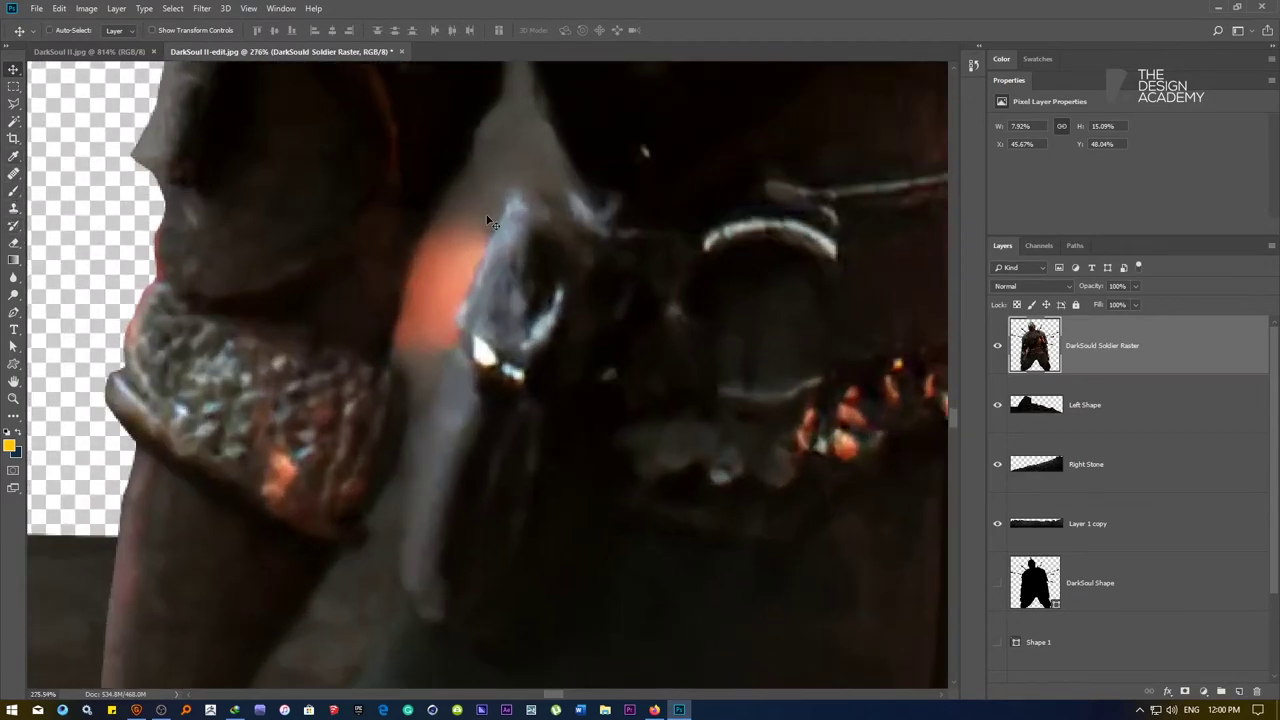
pyautogui.press('e')
pyautogui.rightClick(448, 297)
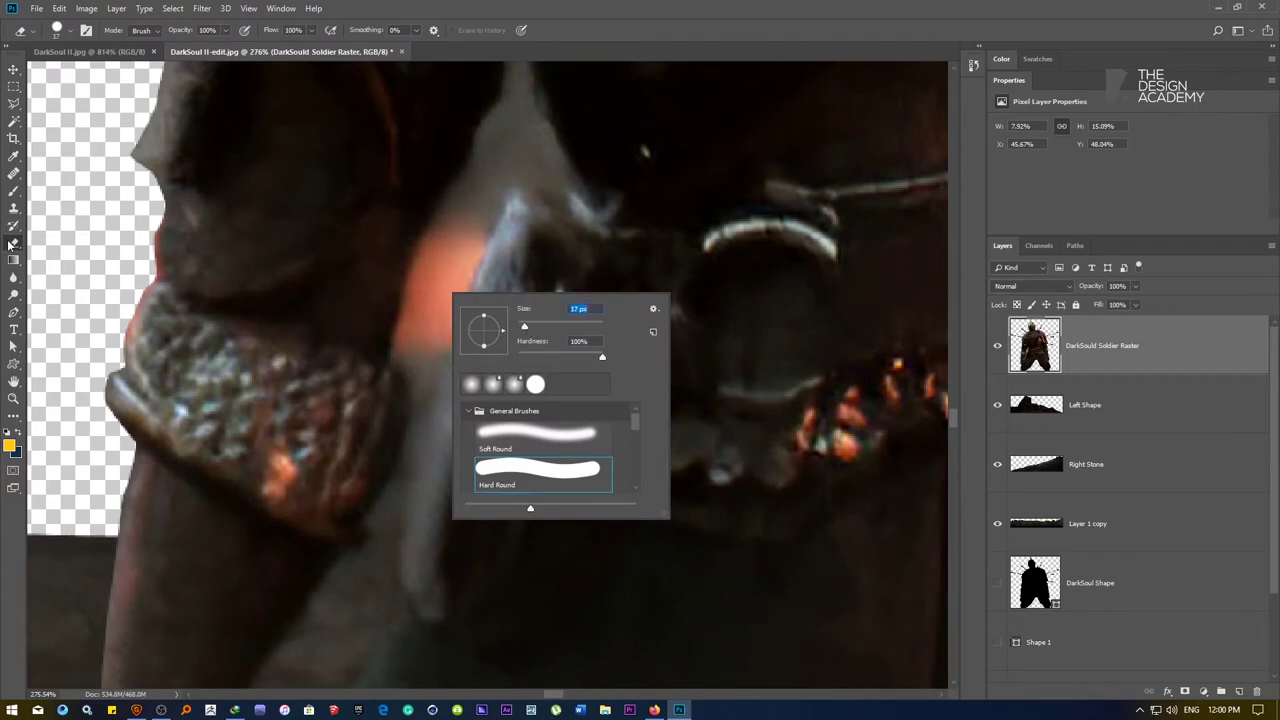
pyautogui.rightClick(12, 244)
pyautogui.click(60, 248)
pyautogui.rightClick(438, 316)
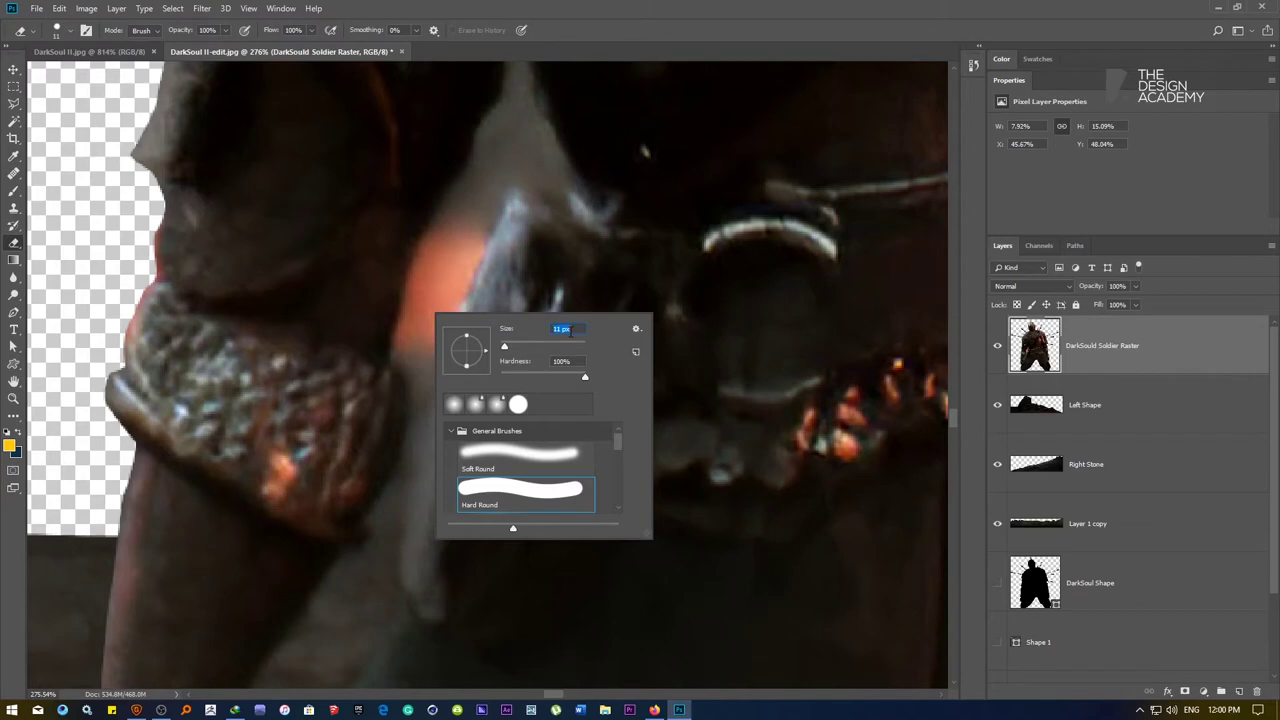
pyautogui.write('10')
pyautogui.press('Return')
# Erase the grey and orange background showing between the knight's left-hand arm and the belt pouch
pyautogui.scroll(3, 405, 353)
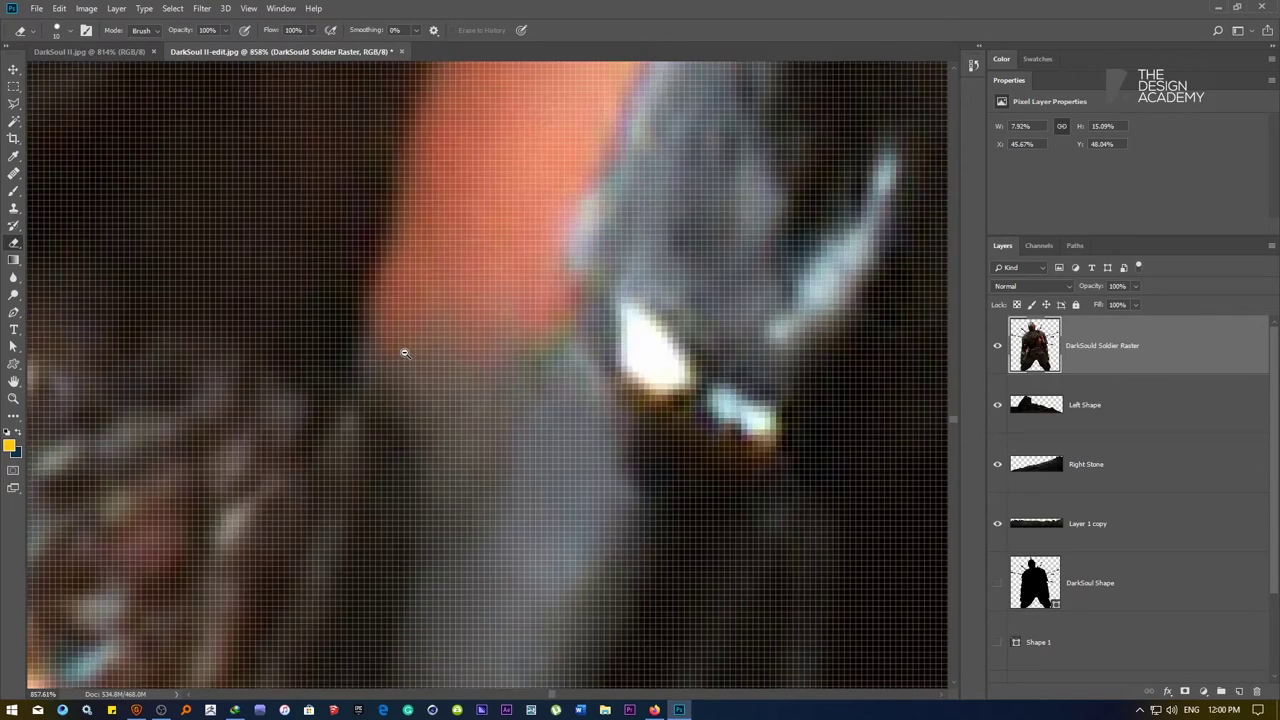
pyautogui.moveTo(403, 351)
pyautogui.mouseDown()
pyautogui.moveTo(376, 415)
pyautogui.moveTo(371, 366)
pyautogui.moveTo(415, 255)
pyautogui.moveTo(356, 477)
pyautogui.moveTo(371, 356)
pyautogui.moveTo(405, 275)
pyautogui.mouseUp()
pyautogui.rightClick(376, 416)
pyautogui.click(368, 406)
pyautogui.scroll(-3, 450, 318)
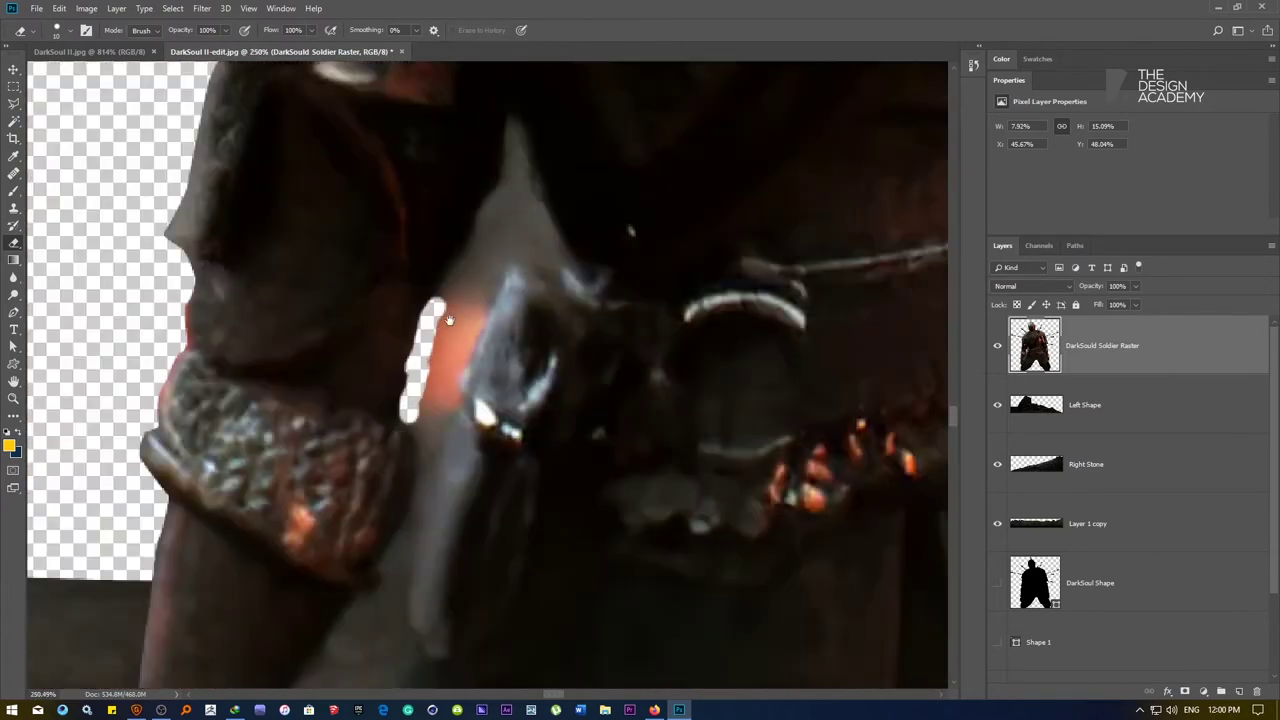
pyautogui.moveTo(450, 318)
pyautogui.mouseDown()
pyautogui.moveTo(416, 414)
pyautogui.moveTo(405, 400)
pyautogui.moveTo(460, 304)
pyautogui.moveTo(490, 320)
pyautogui.moveTo(505, 350)
pyautogui.moveTo(457, 374)
pyautogui.mouseUp()
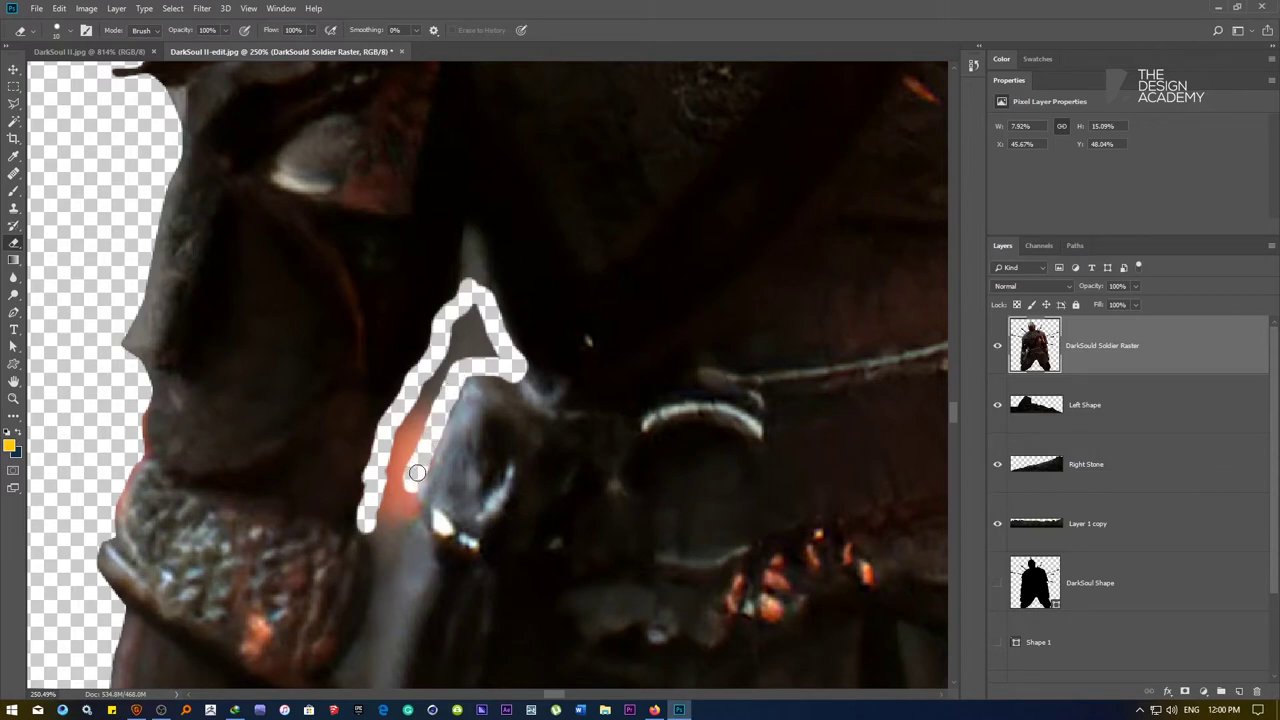
pyautogui.moveTo(447, 408)
pyautogui.mouseDown()
pyautogui.moveTo(475, 318)
pyautogui.moveTo(395, 455)
pyautogui.moveTo(380, 540)
pyautogui.mouseUp()
pyautogui.scroll(3, 380, 540)
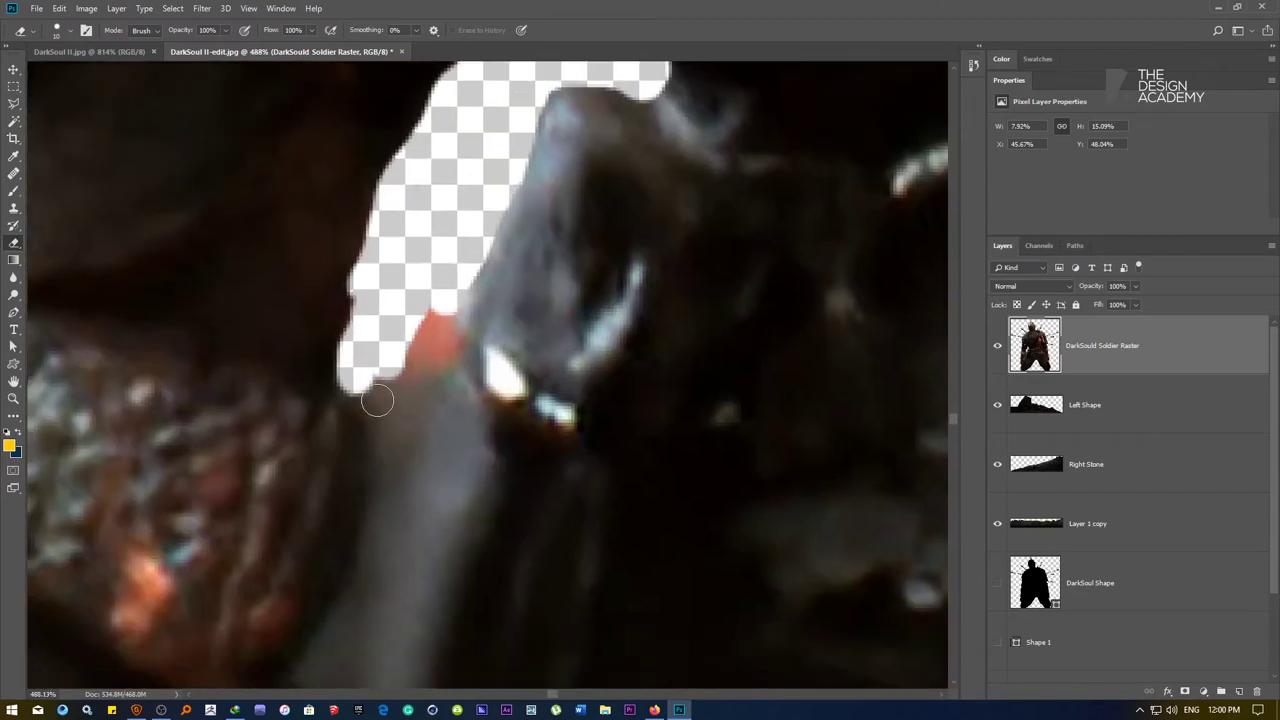
pyautogui.moveTo(362, 382)
pyautogui.mouseDown()
pyautogui.moveTo(390, 437)
pyautogui.moveTo(390, 472)
pyautogui.moveTo(445, 373)
pyautogui.moveTo(446, 290)
pyautogui.moveTo(420, 357)
pyautogui.moveTo(379, 390)
pyautogui.moveTo(358, 278)
pyautogui.mouseUp()
pyautogui.scroll(-5, 383, 388)
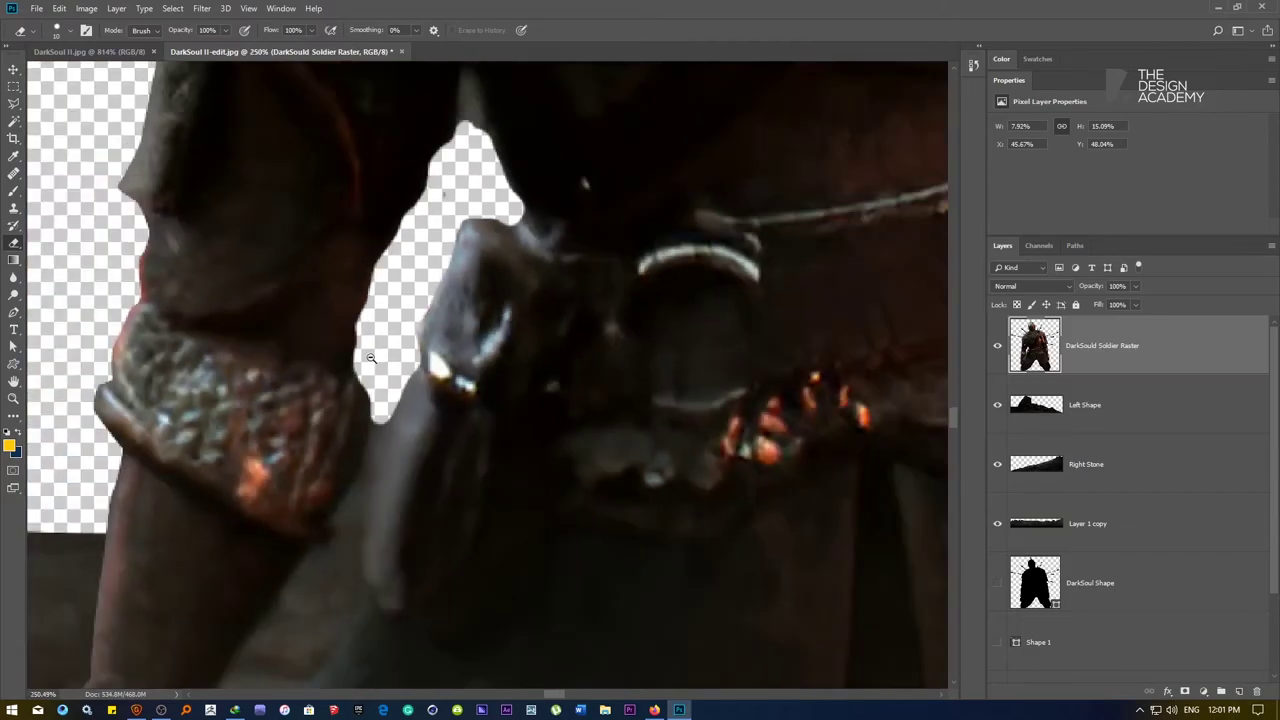
# Outline the background gap between the knight's waist and right-hand arm with a 3 px eraser
pyautogui.scroll(-2, 384, 387)
pyautogui.scroll(7, 397, 320)
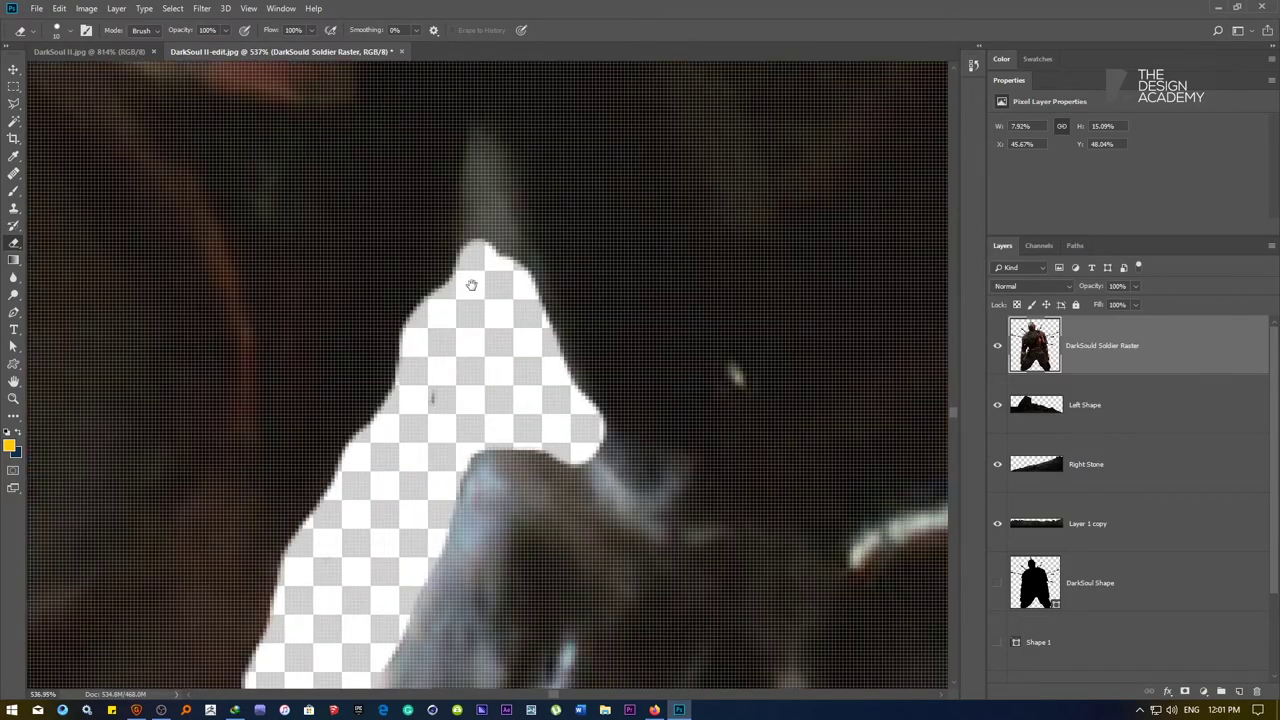
pyautogui.moveTo(471, 286)
pyautogui.mouseDown()
pyautogui.moveTo(437, 475)
pyautogui.moveTo(443, 308)
pyautogui.moveTo(471, 443)
pyautogui.moveTo(474, 423)
pyautogui.moveTo(441, 258)
pyautogui.moveTo(497, 389)
pyautogui.mouseUp()
pyautogui.scroll(2, 437, 474)
pyautogui.rightClick(455, 323)
pyautogui.scroll(-10, 499, 434)
pyautogui.moveTo(595, 473); pyautogui.dragTo(258, 416)
pyautogui.scroll(3, 351, 397)
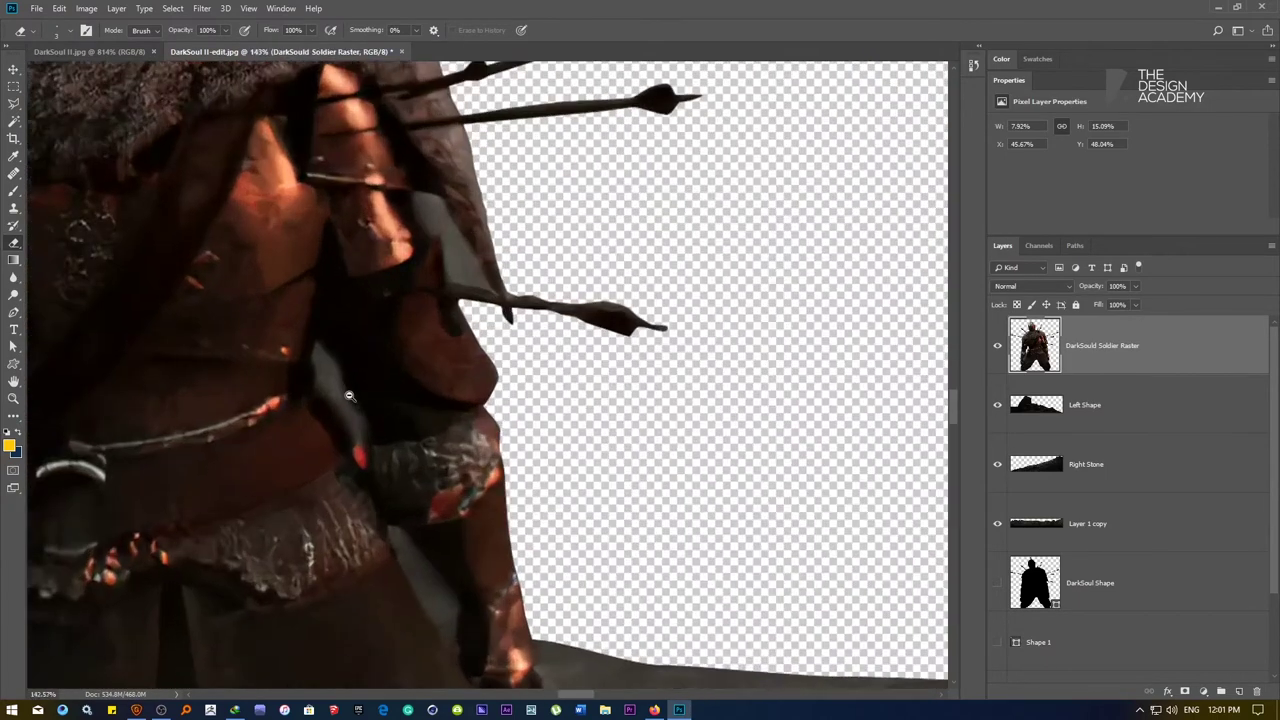
pyautogui.scroll(4, 349, 396)
pyautogui.moveTo(232, 211)
pyautogui.mouseDown()
pyautogui.moveTo(218, 287)
pyautogui.moveTo(242, 398)
pyautogui.moveTo(288, 430)
pyautogui.moveTo(357, 537)
pyautogui.moveTo(396, 494)
pyautogui.moveTo(286, 259)
pyautogui.moveTo(231, 211)
pyautogui.mouseUp()
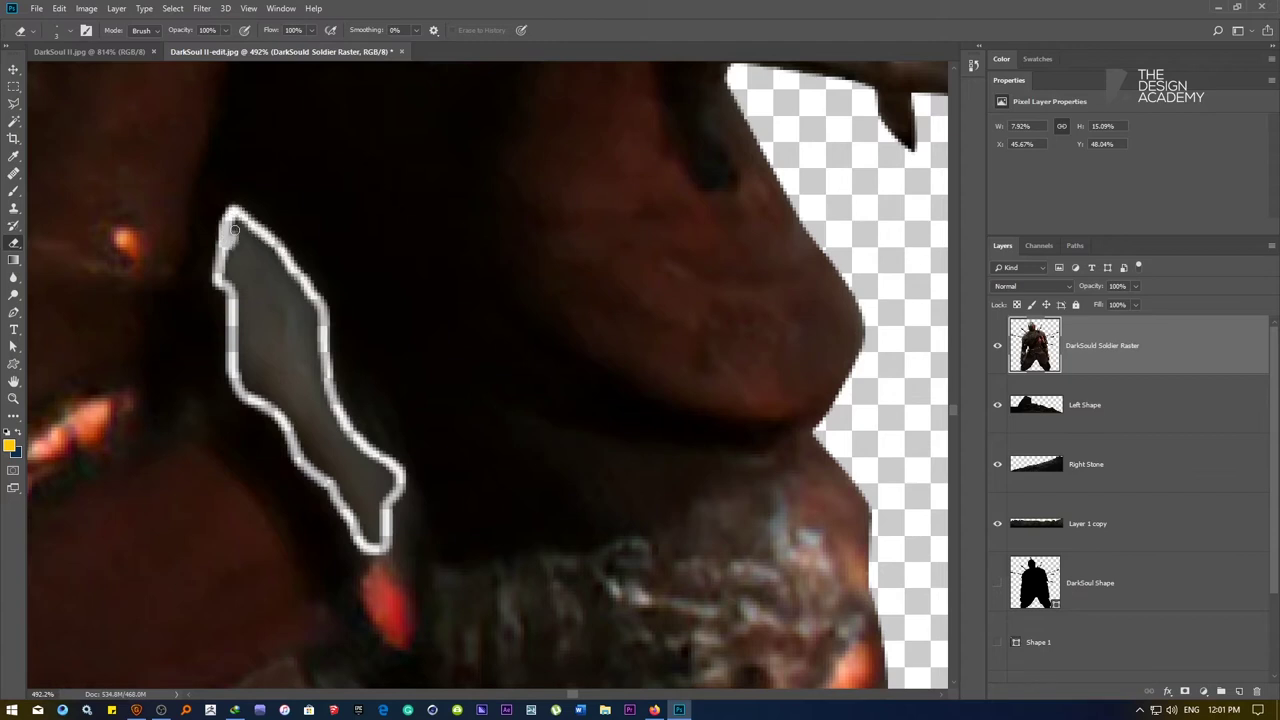
# Erase the inside of the outlined waist gap with a 17 px eraser and clean its lower tip with 9 px
pyautogui.rightClick(242, 270)
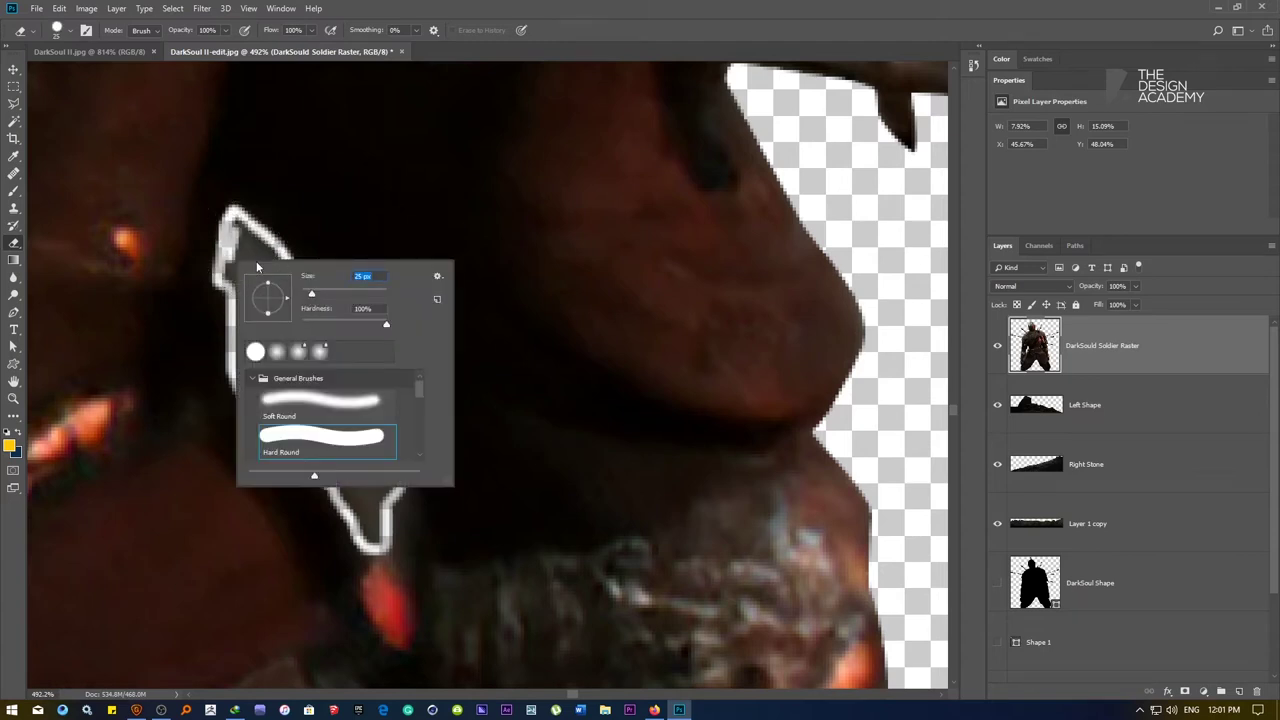
pyautogui.press('Return')
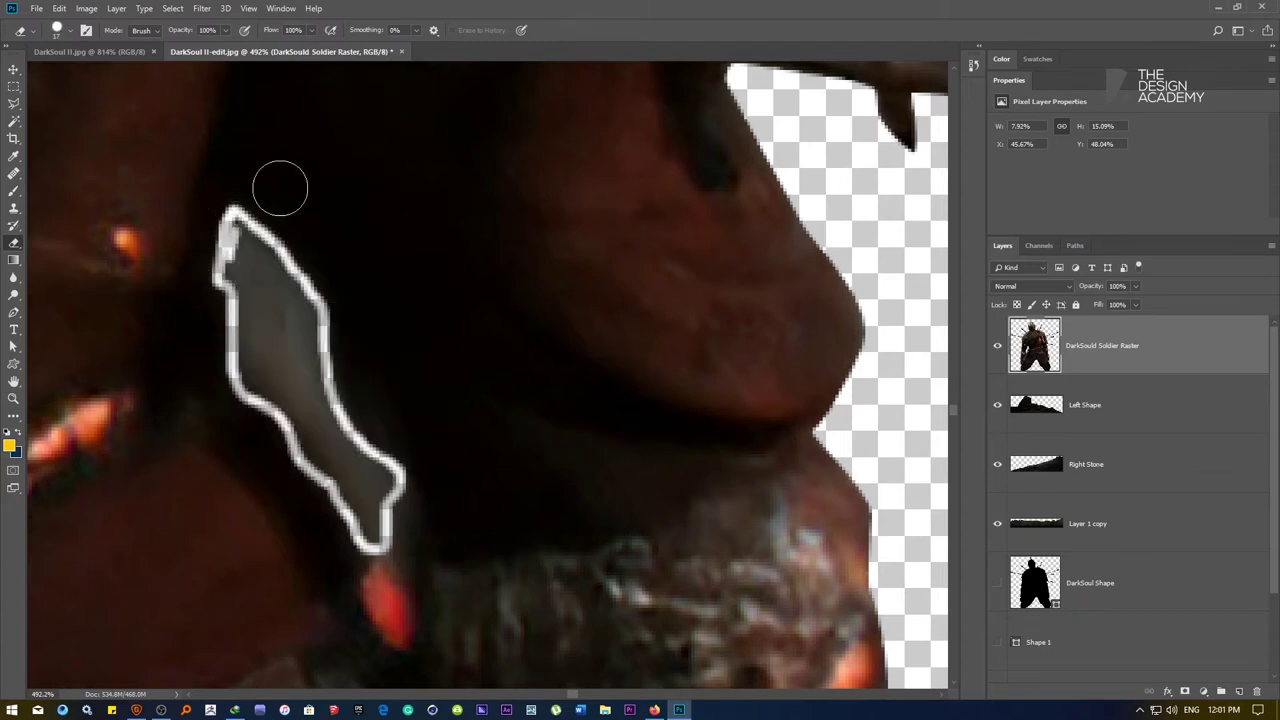
pyautogui.moveTo(251, 258)
pyautogui.mouseDown()
pyautogui.moveTo(280, 390)
pyautogui.moveTo(372, 505)
pyautogui.moveTo(365, 525)
pyautogui.moveTo(309, 429)
pyautogui.moveTo(272, 278)
pyautogui.moveTo(242, 244)
pyautogui.mouseUp()
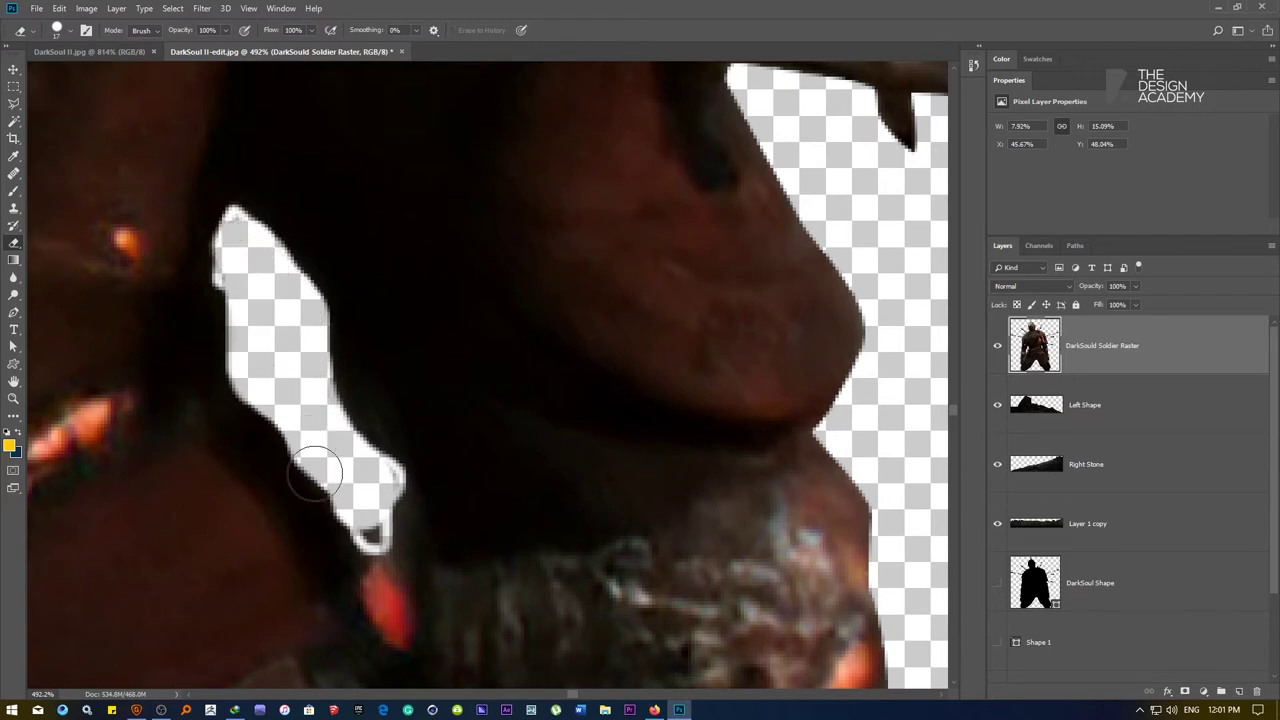
pyautogui.rightClick(395, 502)
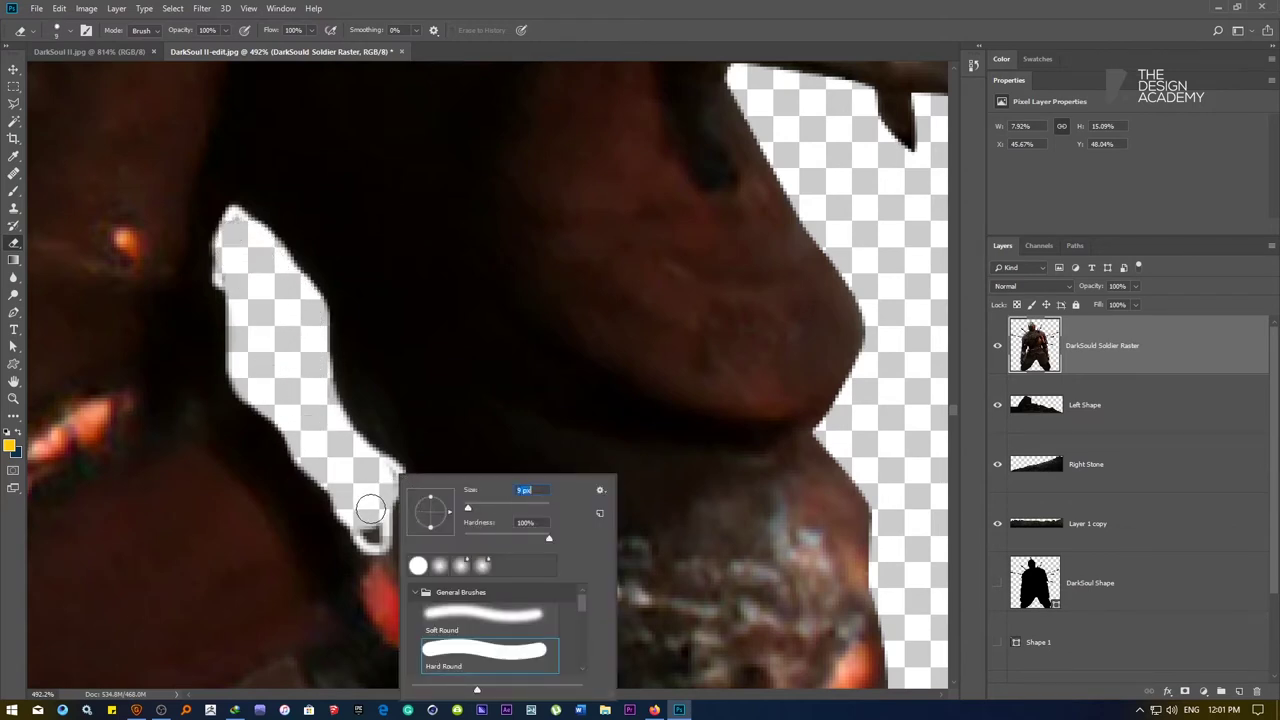
pyautogui.moveTo(371, 509)
pyautogui.mouseDown()
pyautogui.moveTo(369, 531)
pyautogui.moveTo(393, 474)
pyautogui.mouseUp()
pyautogui.moveTo(471, 489); pyautogui.dragTo(472, 470)
# Erase the grey background gap between the knight's right-hand upper arm and the hanging cape with the 9 px eraser
pyautogui.moveTo(538, 424); pyautogui.dragTo(532, 422)
pyautogui.moveTo(250, 341); pyautogui.dragTo(513, 397)
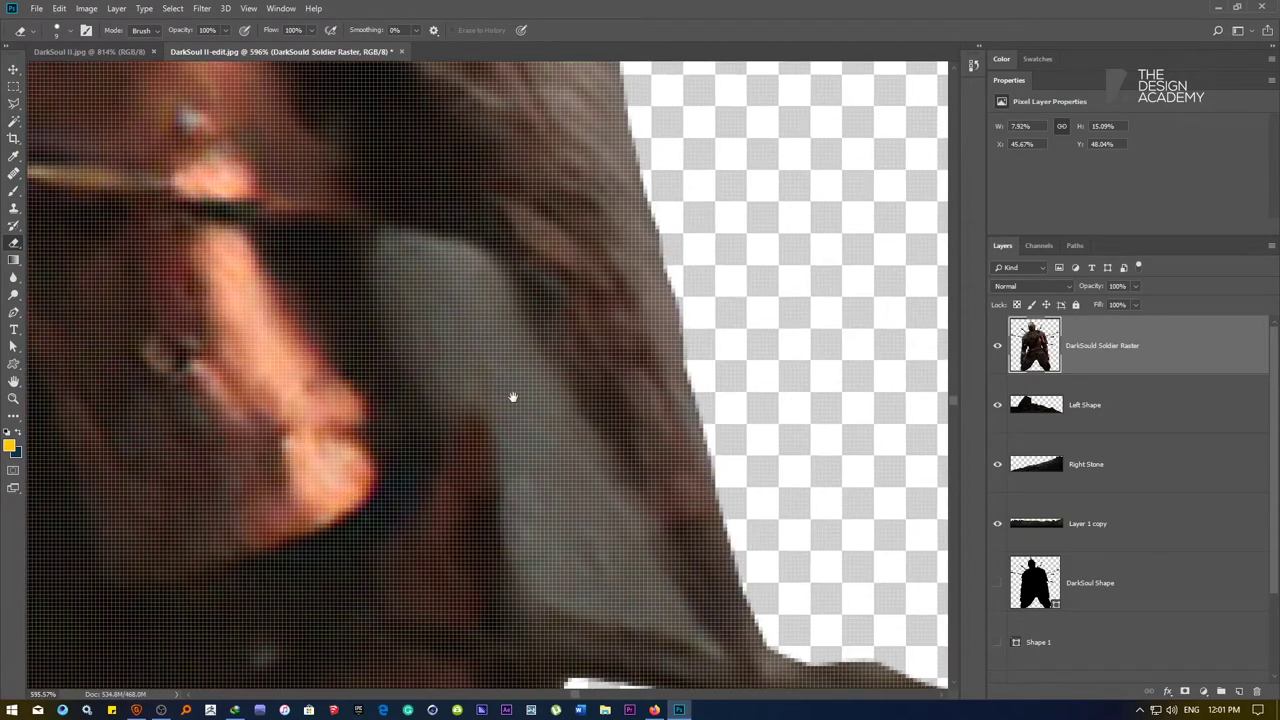
pyautogui.moveTo(383, 240)
pyautogui.mouseDown()
pyautogui.moveTo(436, 372)
pyautogui.moveTo(516, 452)
pyautogui.moveTo(508, 488)
pyautogui.moveTo(530, 605)
pyautogui.moveTo(612, 600)
pyautogui.moveTo(668, 622)
pyautogui.moveTo(496, 303)
pyautogui.mouseUp()
pyautogui.moveTo(400, 248)
pyautogui.mouseDown()
pyautogui.moveTo(626, 572)
pyautogui.moveTo(545, 466)
pyautogui.moveTo(565, 478)
pyautogui.mouseUp()
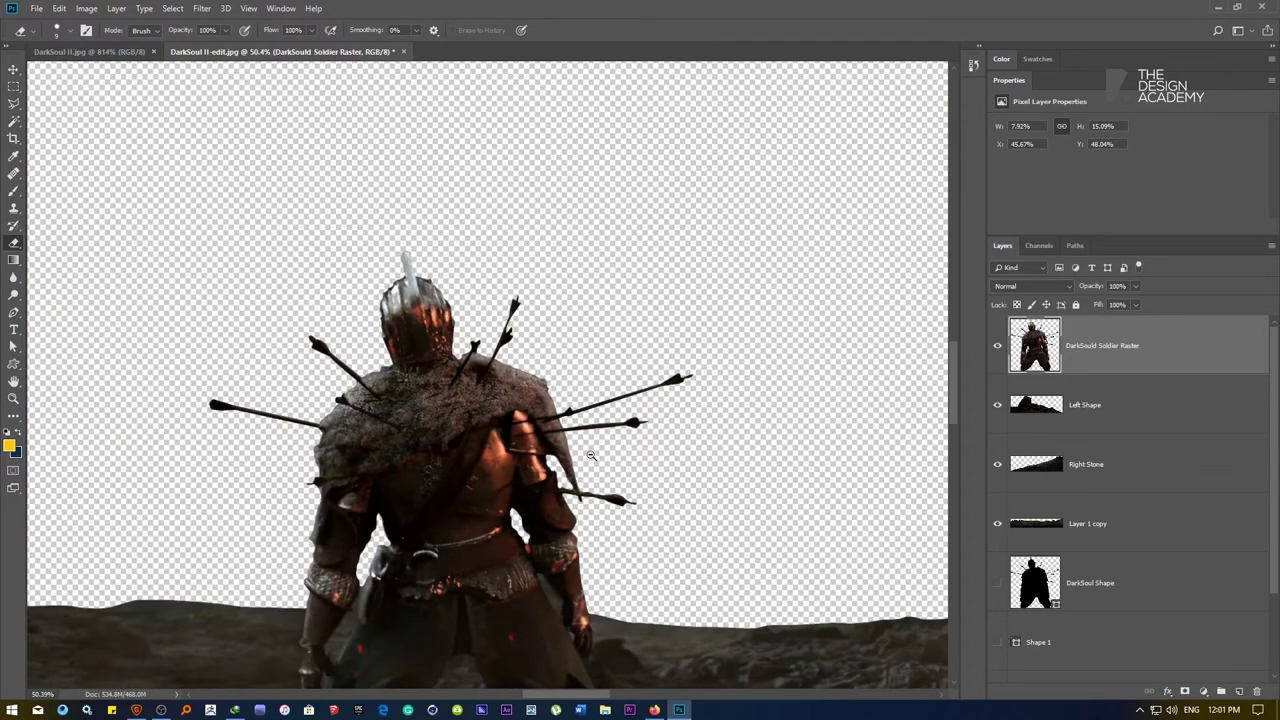
# Erase the background between the knight's right-hand forearm and the skirt with a 6 px eraser
pyautogui.scroll(5, 591, 455)
pyautogui.scroll(-5, 494, 458)
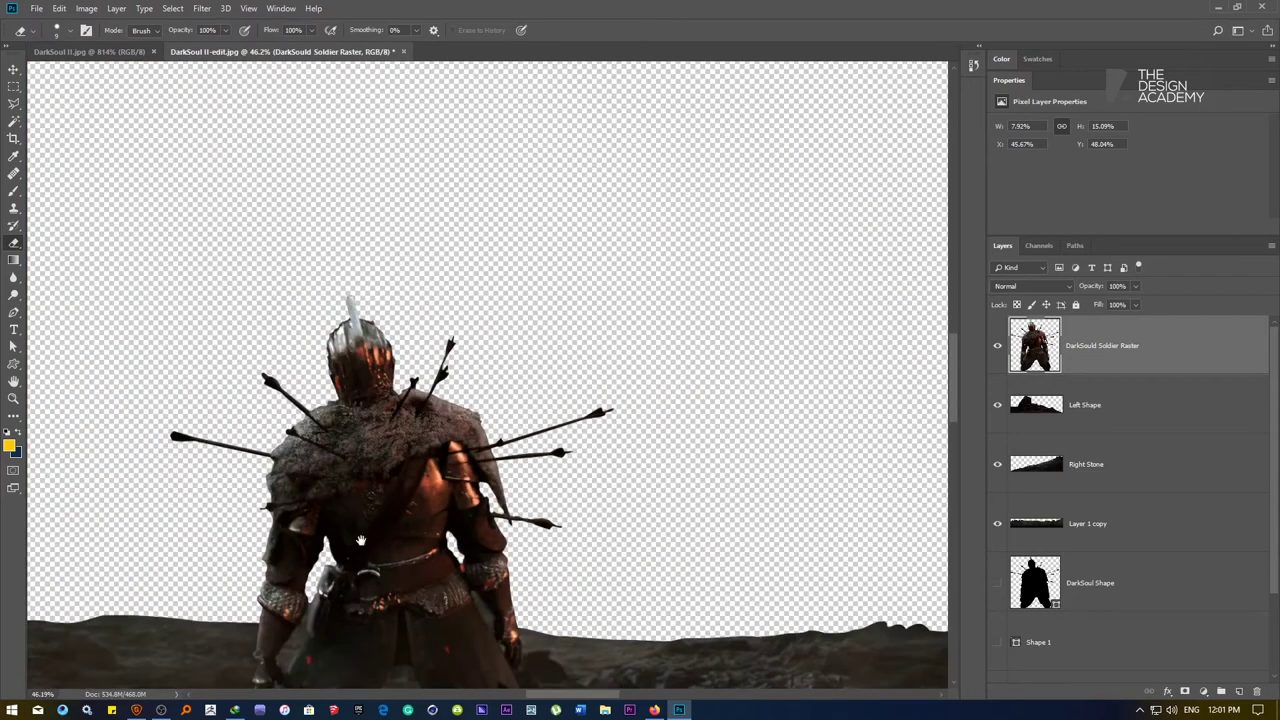
pyautogui.moveTo(360, 540); pyautogui.dragTo(445, 370)
pyautogui.scroll(7, 521, 431)
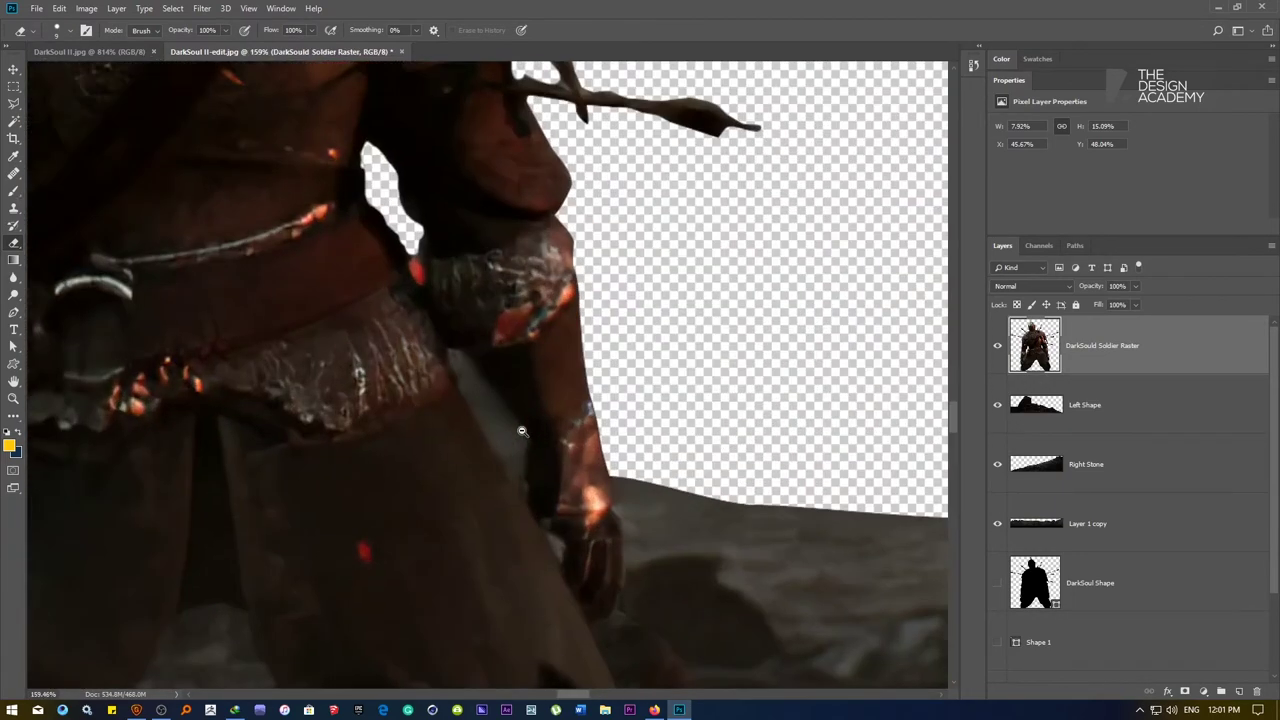
pyautogui.rightClick(477, 390)
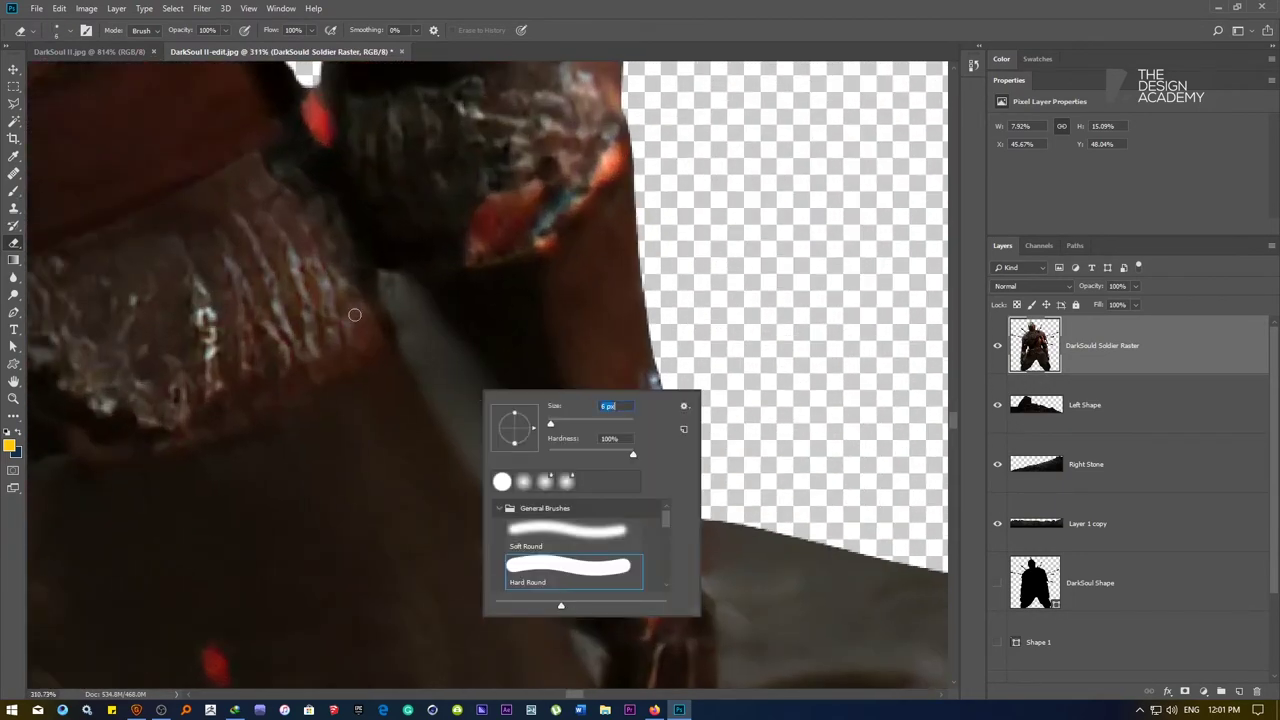
pyautogui.moveTo(379, 277)
pyautogui.mouseDown()
pyautogui.moveTo(420, 294)
pyautogui.moveTo(532, 442)
pyautogui.moveTo(519, 528)
pyautogui.moveTo(482, 492)
pyautogui.moveTo(510, 445)
pyautogui.moveTo(482, 478)
pyautogui.moveTo(366, 272)
pyautogui.moveTo(418, 320)
pyautogui.moveTo(472, 440)
pyautogui.moveTo(498, 452)
pyautogui.moveTo(422, 368)
pyautogui.moveTo(414, 350)
pyautogui.moveTo(428, 337)
pyautogui.moveTo(500, 420)
pyautogui.moveTo(478, 418)
pyautogui.moveTo(487, 440)
pyautogui.moveTo(524, 420)
pyautogui.moveTo(523, 474)
pyautogui.mouseUp()
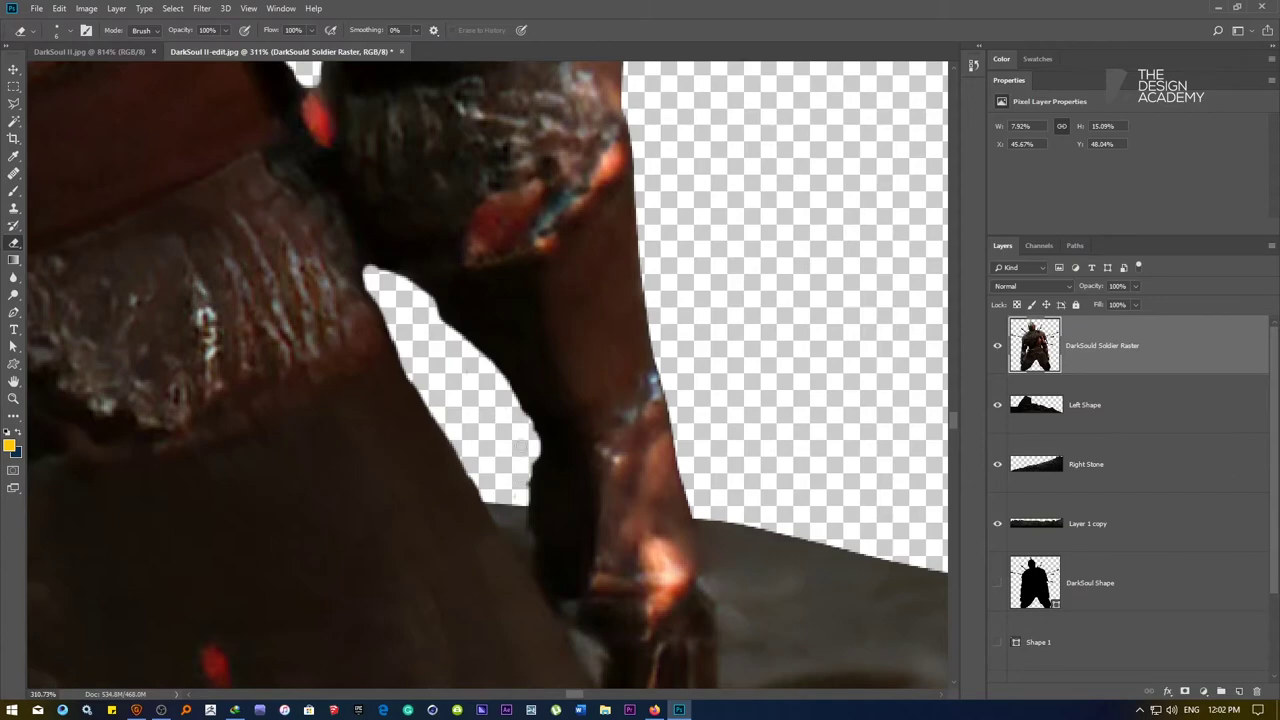
# Show the full Ground artwork layer and hide the soldier, Left Shape, Right Stone and Layer 1 copy layers
pyautogui.keyDown('alt'); pyautogui.click(425, 369); pyautogui.keyUp('alt')
pyautogui.keyDown('alt'); pyautogui.rightClick(415, 349); pyautogui.keyUp('alt')
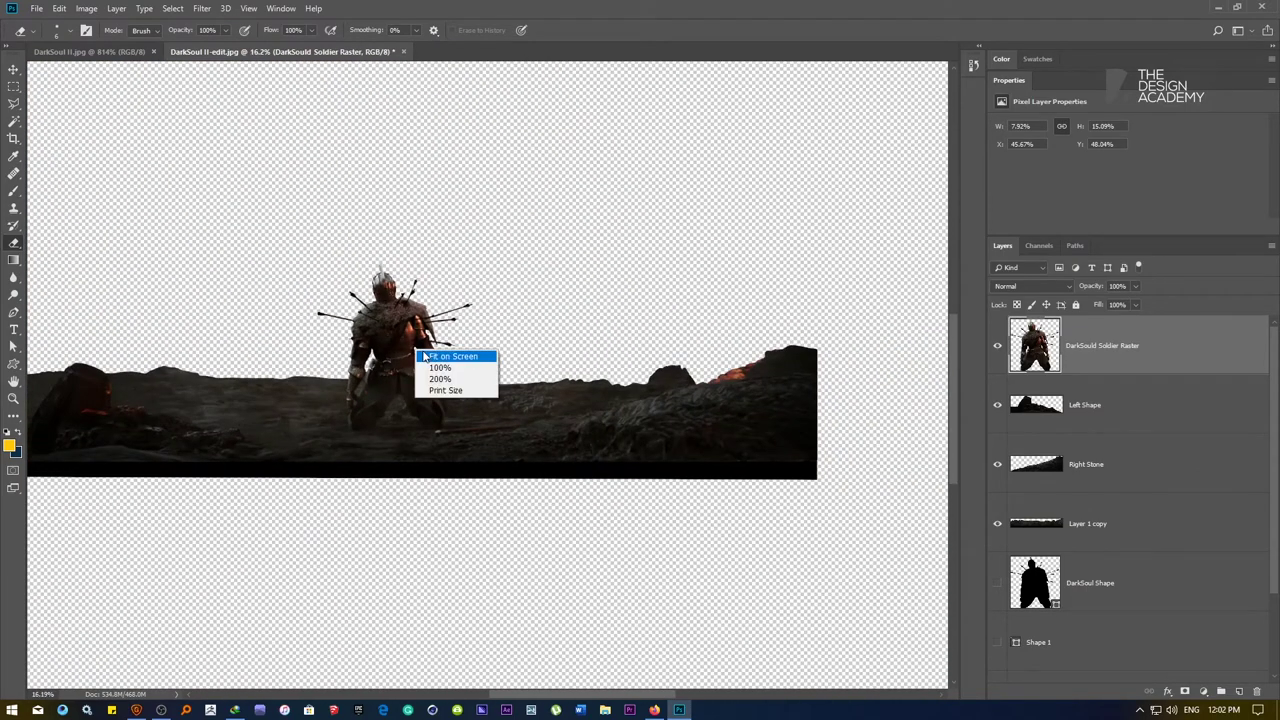
pyautogui.click(430, 357)
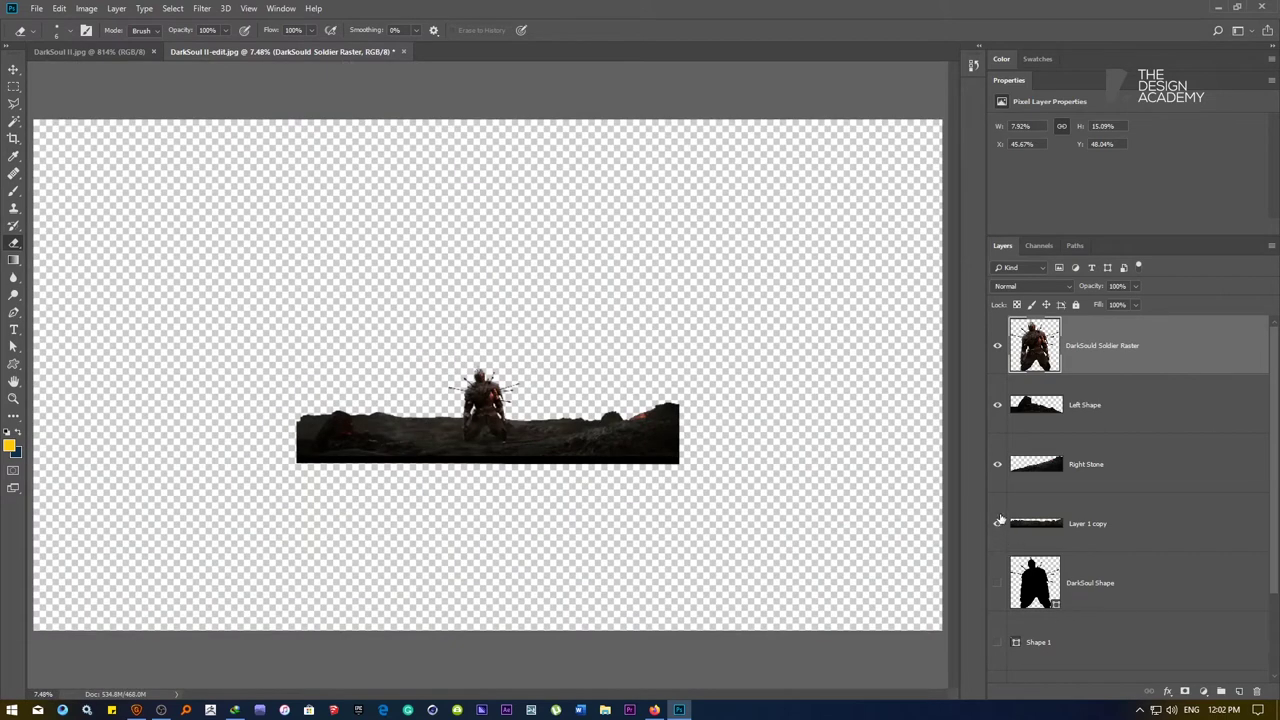
pyautogui.scroll(-2, 1049, 597)
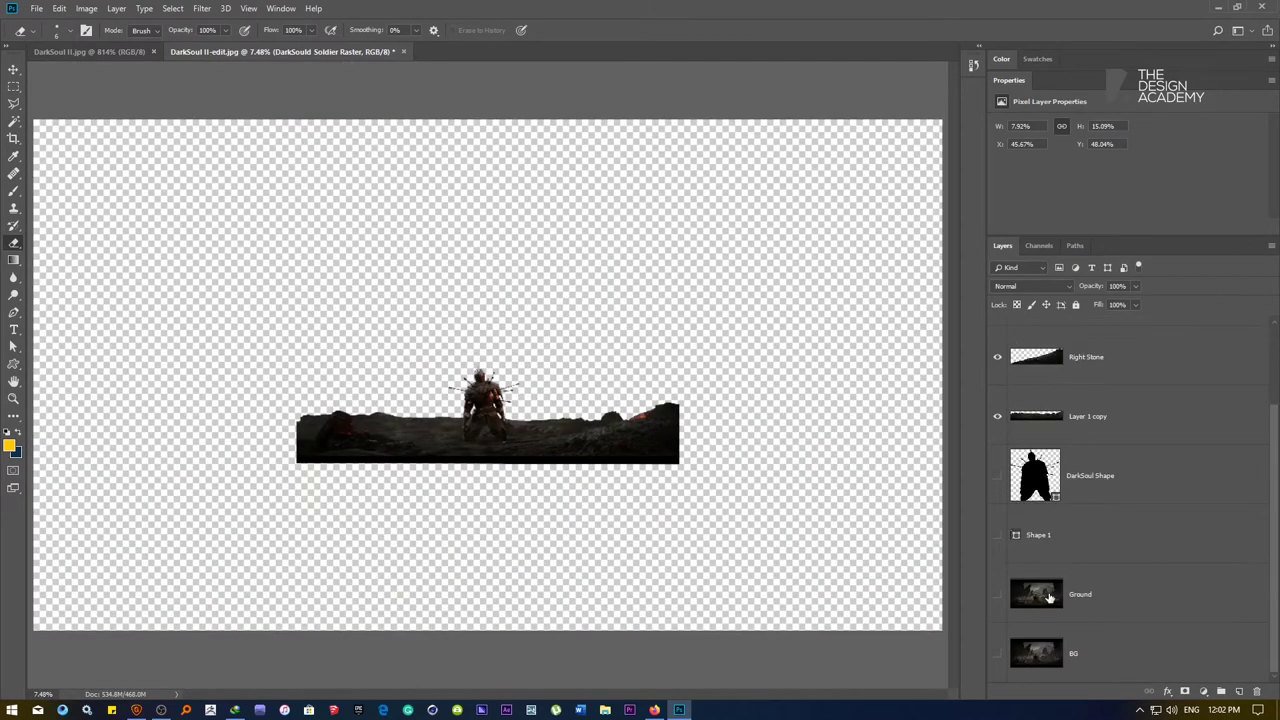
pyautogui.click(997, 595)
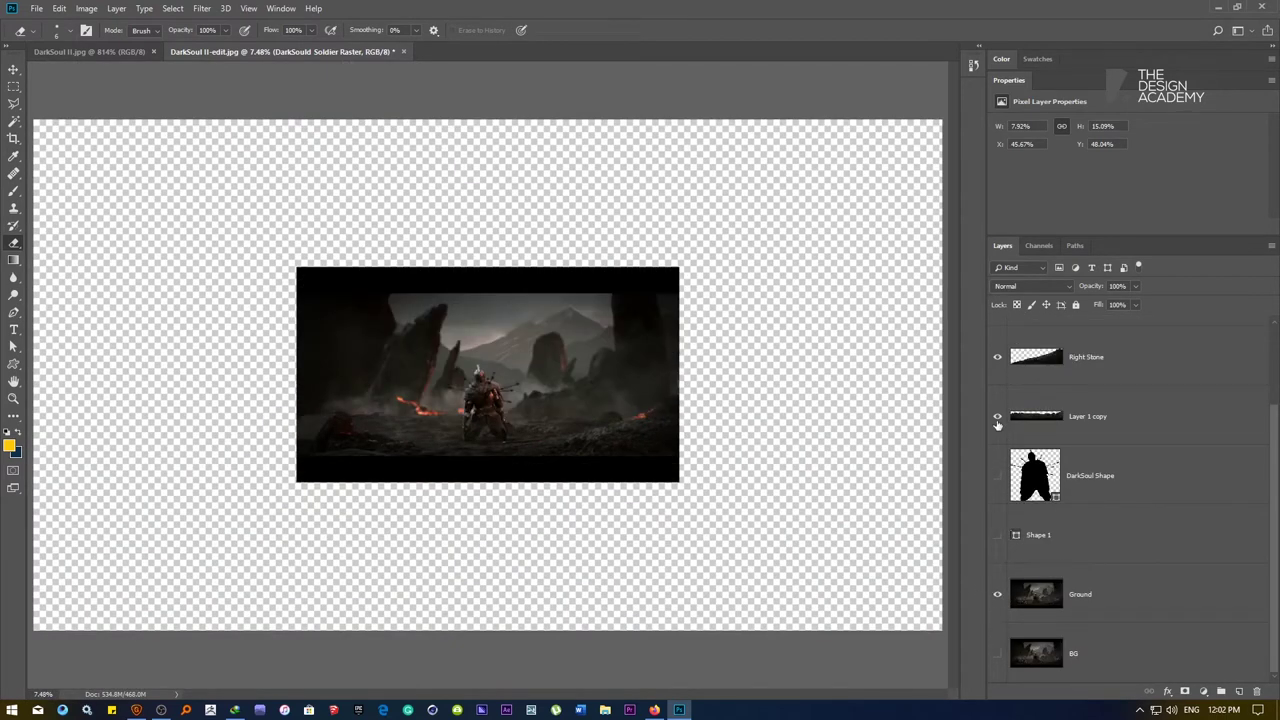
pyautogui.scroll(2, 1000, 370)
pyautogui.click(997, 337)
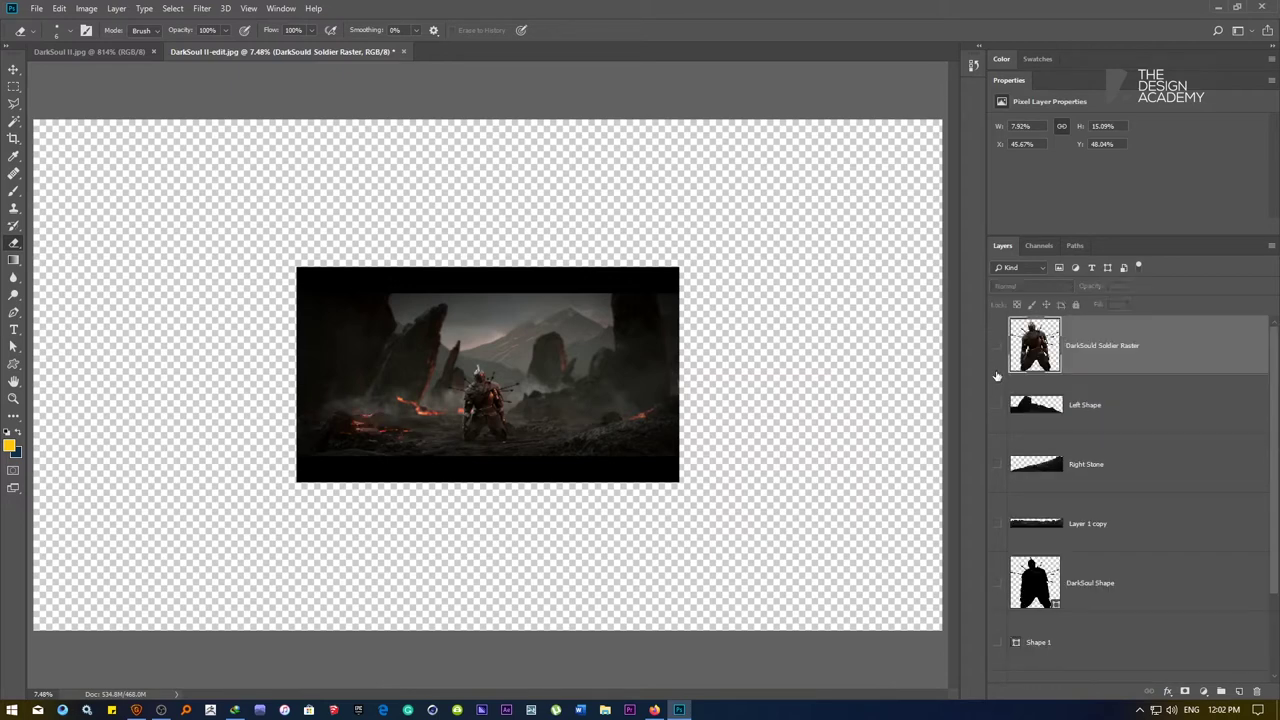
# Duplicate the Ground layer and name the copy Left Mountain Stoen
pyautogui.scroll(-2, 1000, 400)
pyautogui.press('v')
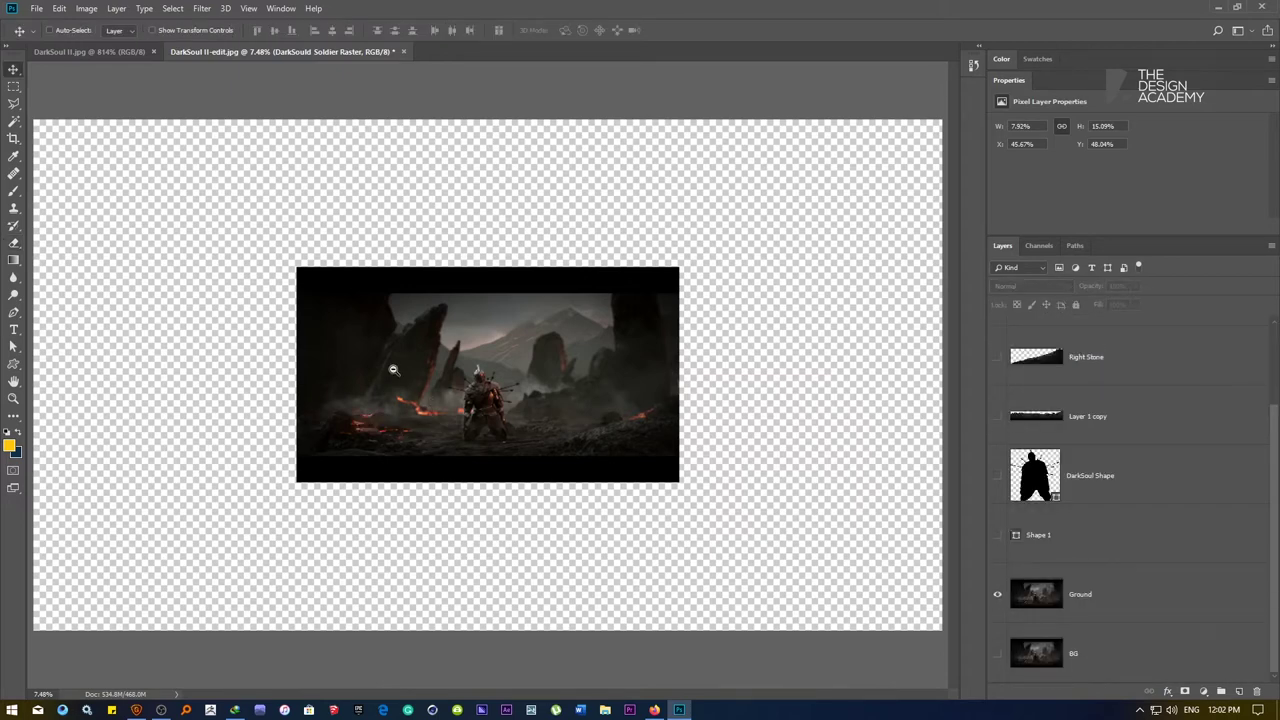
pyautogui.click(393, 370)
pyautogui.keyDown('alt'); pyautogui.click(399, 357); pyautogui.keyUp('alt')
pyautogui.rightClick(426, 350)
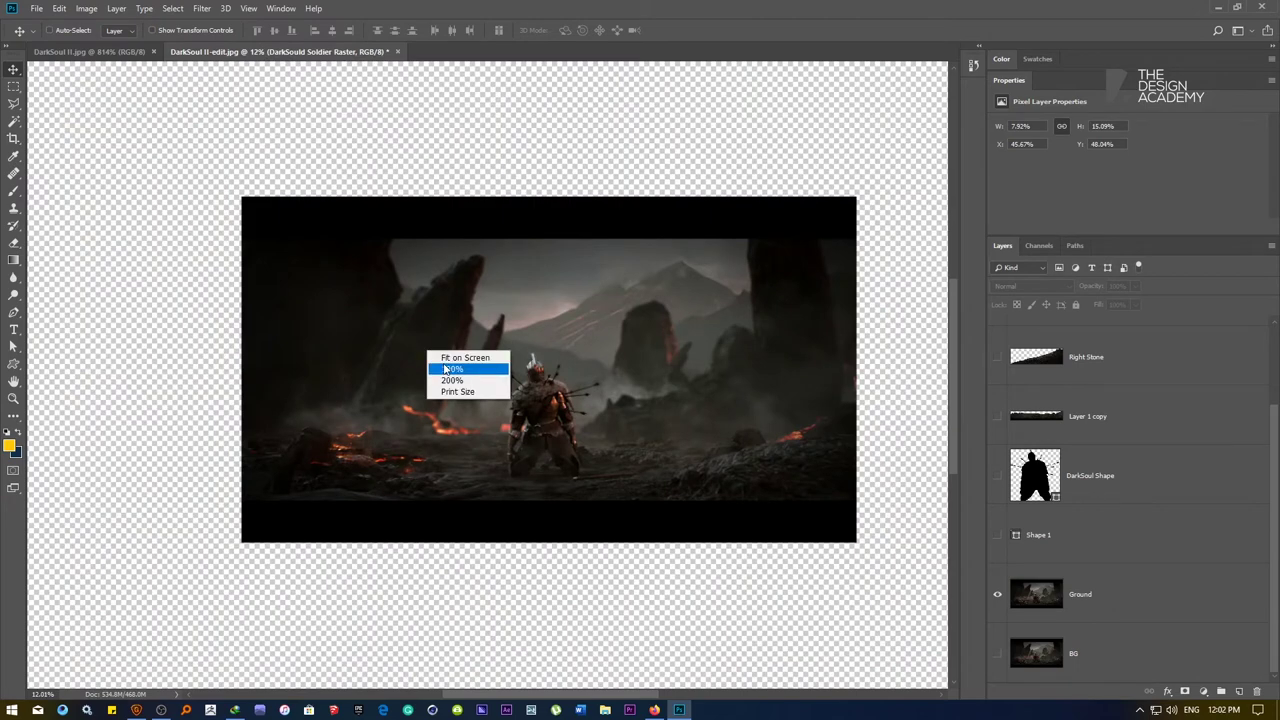
pyautogui.click(443, 369)
pyautogui.moveTo(277, 294); pyautogui.dragTo(532, 400)
pyautogui.scroll(-5, 532, 400)
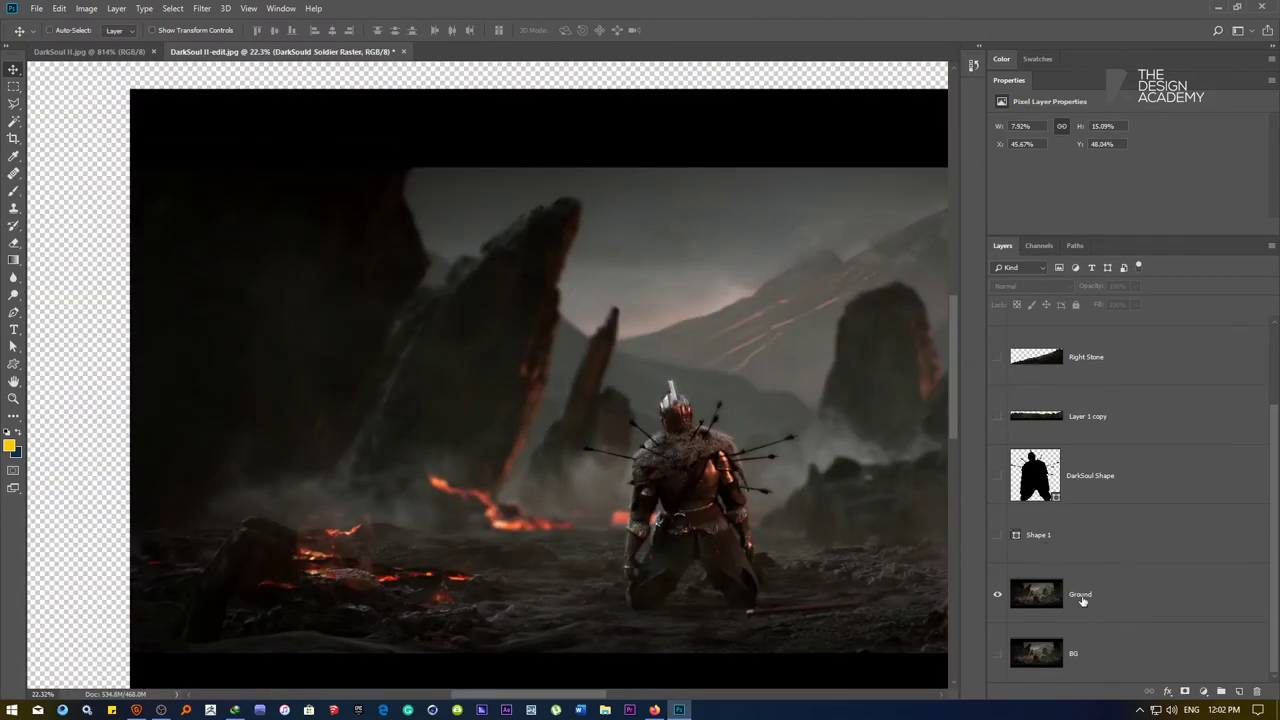
pyautogui.click(1081, 598)
pyautogui.hotkey('ctrl', 'j')
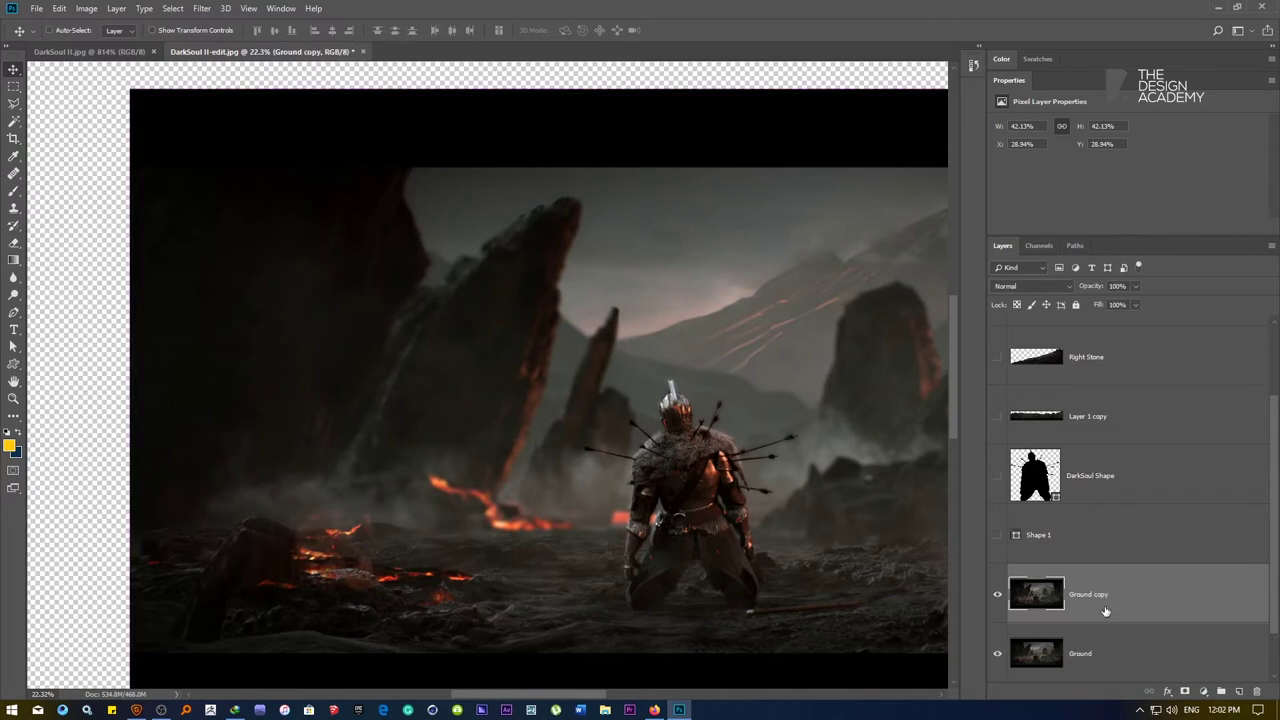
pyautogui.doubleClick(1090, 595)
pyautogui.press('BackSpace')
pyautogui.press('Return')
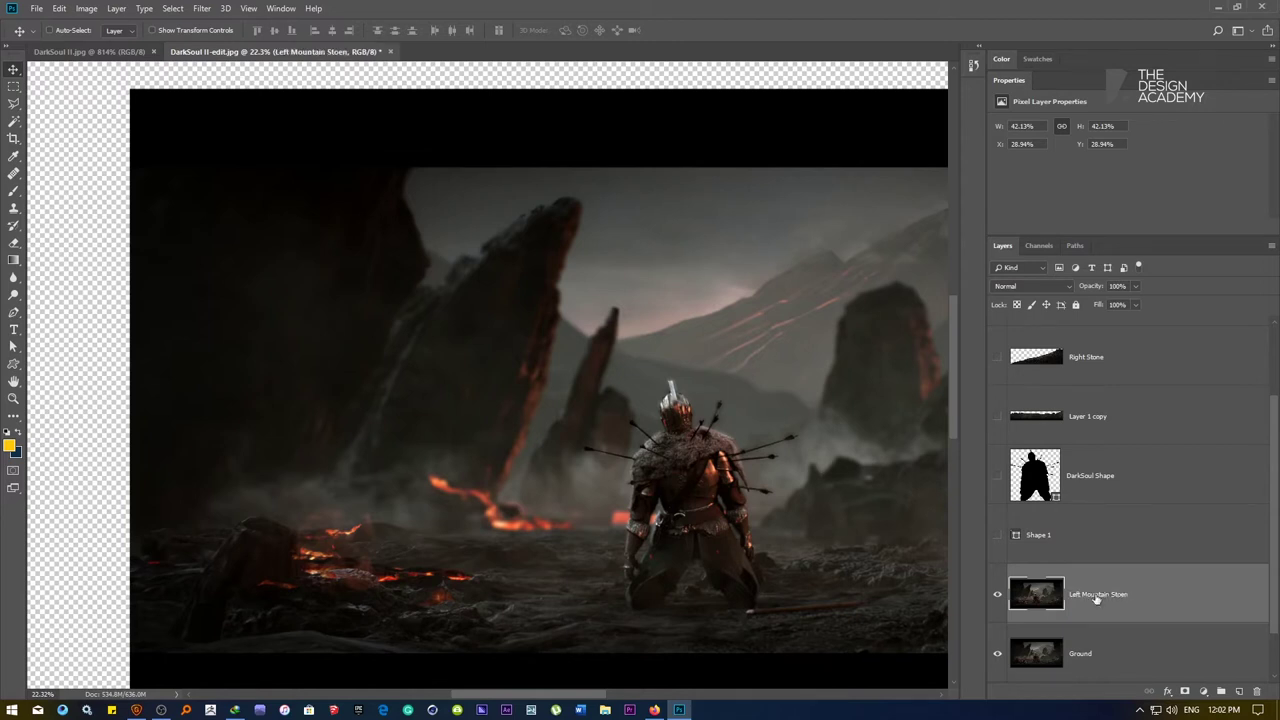
# Start a Pen path at the right end of the lava streak and trace its upper edge to the tall leaning rock's base
pyautogui.click(455, 459)
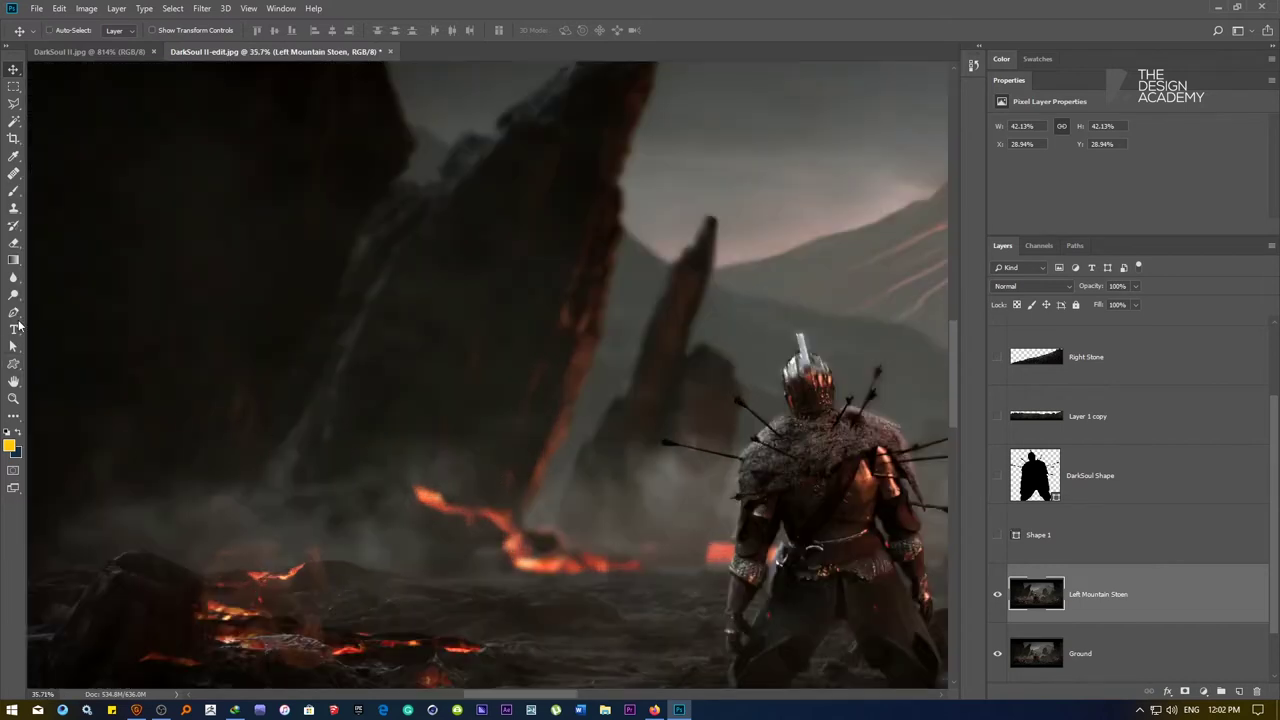
pyautogui.click(16, 316)
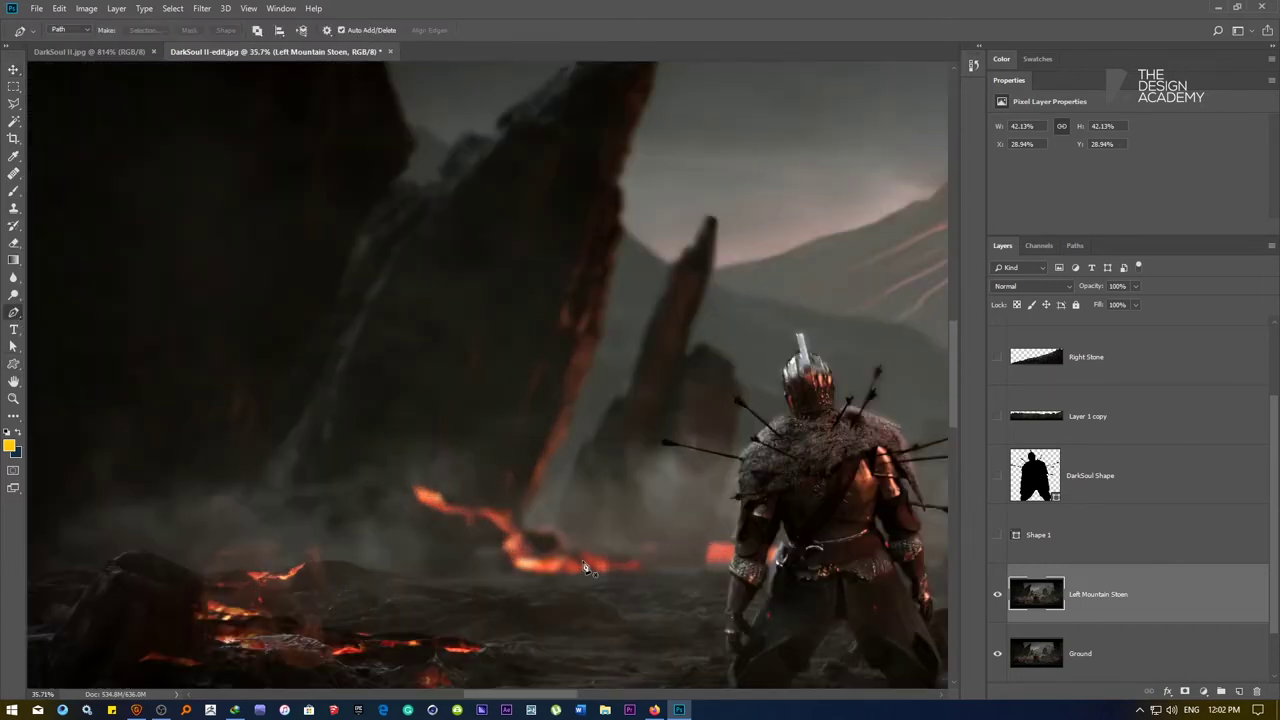
pyautogui.moveTo(641, 570); pyautogui.dragTo(616, 557)
pyautogui.scroll(6, 577, 560)
pyautogui.moveTo(537, 547); pyautogui.dragTo(519, 551)
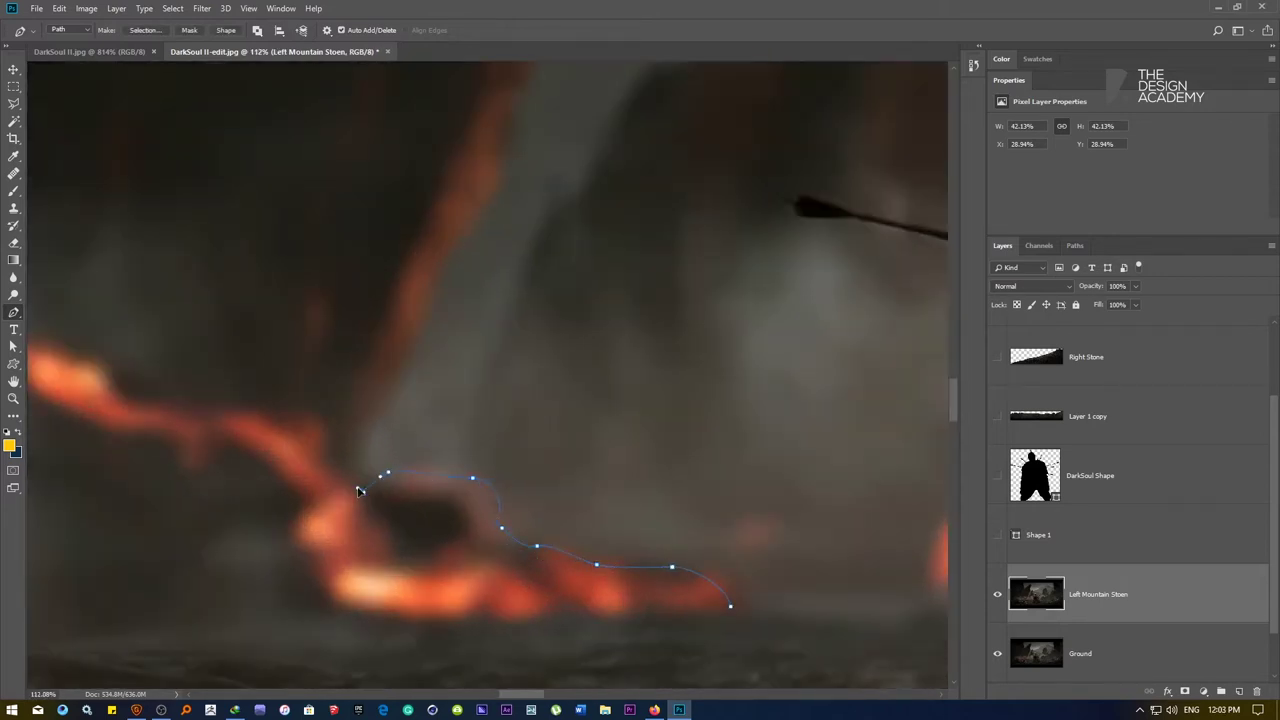
# Continue the path up the glowing right edge of the tall leaning rock to just below the background mountain's skyline
pyautogui.moveTo(359, 432); pyautogui.dragTo(384, 403)
pyautogui.moveTo(421, 322); pyautogui.dragTo(421, 309)
pyautogui.moveTo(434, 306); pyautogui.dragTo(388, 581)
pyautogui.moveTo(405, 519); pyautogui.dragTo(420, 506)
pyautogui.moveTo(441, 464); pyautogui.dragTo(443, 447)
pyautogui.moveTo(480, 375); pyautogui.dragTo(428, 610)
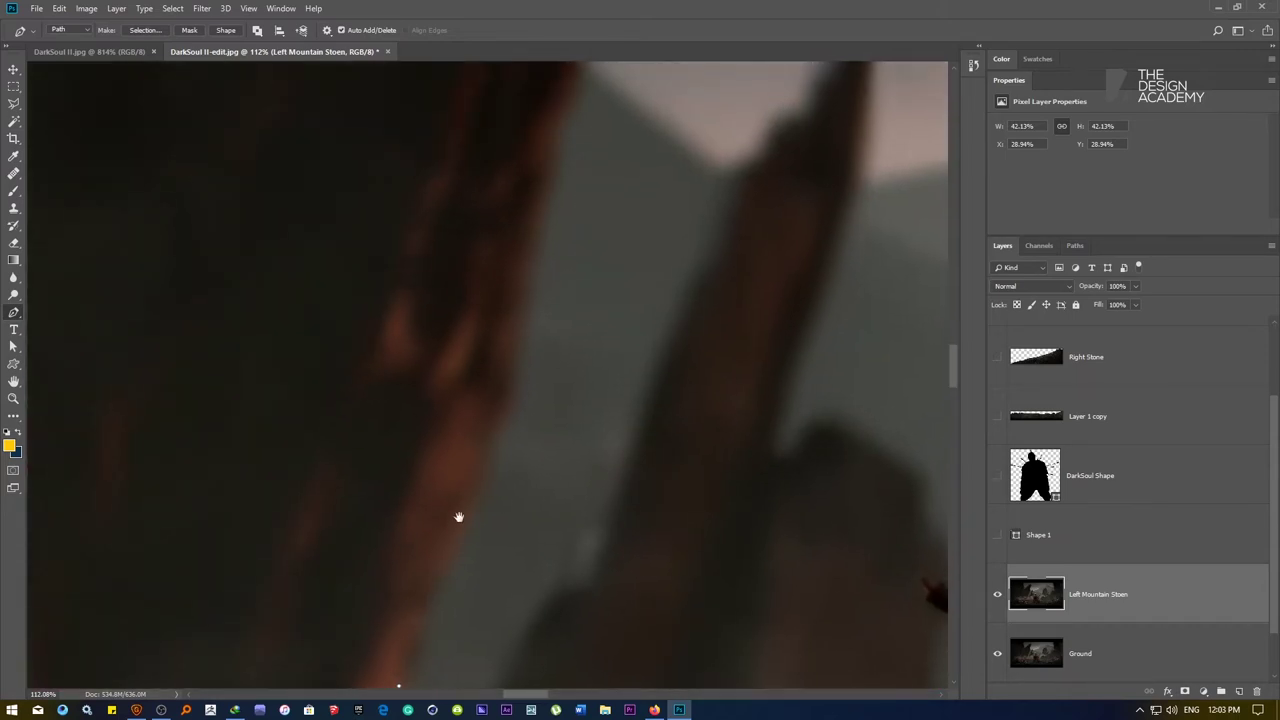
pyautogui.moveTo(459, 516); pyautogui.dragTo(470, 504)
pyautogui.moveTo(494, 426); pyautogui.dragTo(499, 405)
pyautogui.moveTo(513, 323); pyautogui.dragTo(519, 306)
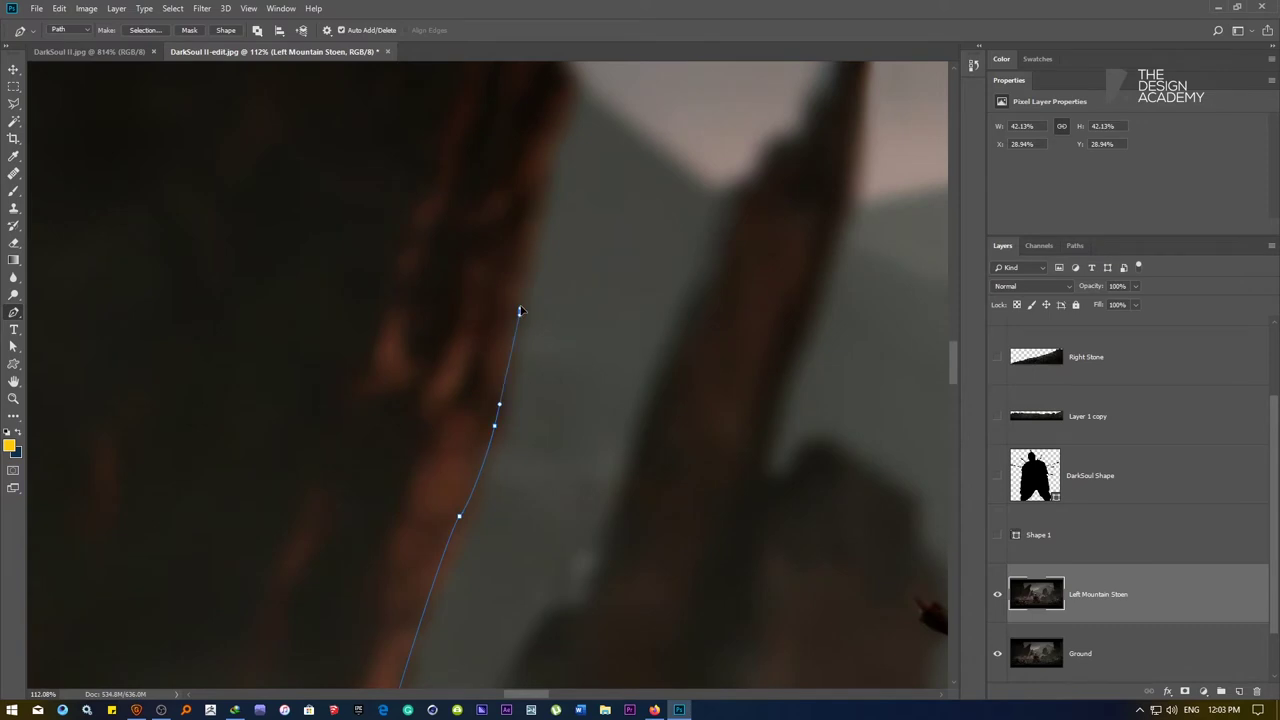
pyautogui.moveTo(532, 248); pyautogui.dragTo(482, 433)
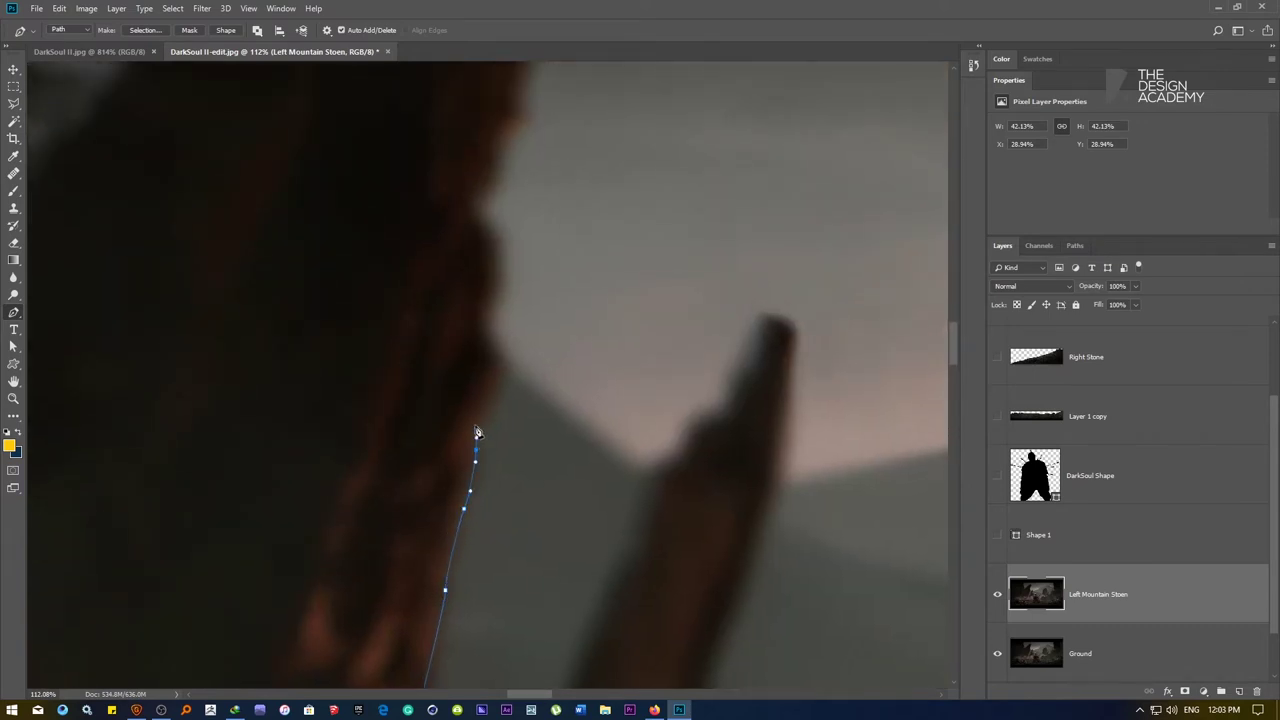
# Trace the notched upper right edge of the leaning rock against the sky up to just below its peak
pyautogui.moveTo(492, 354); pyautogui.dragTo(482, 299)
pyautogui.moveTo(482, 238); pyautogui.dragTo(421, 440)
pyautogui.click(396, 498)
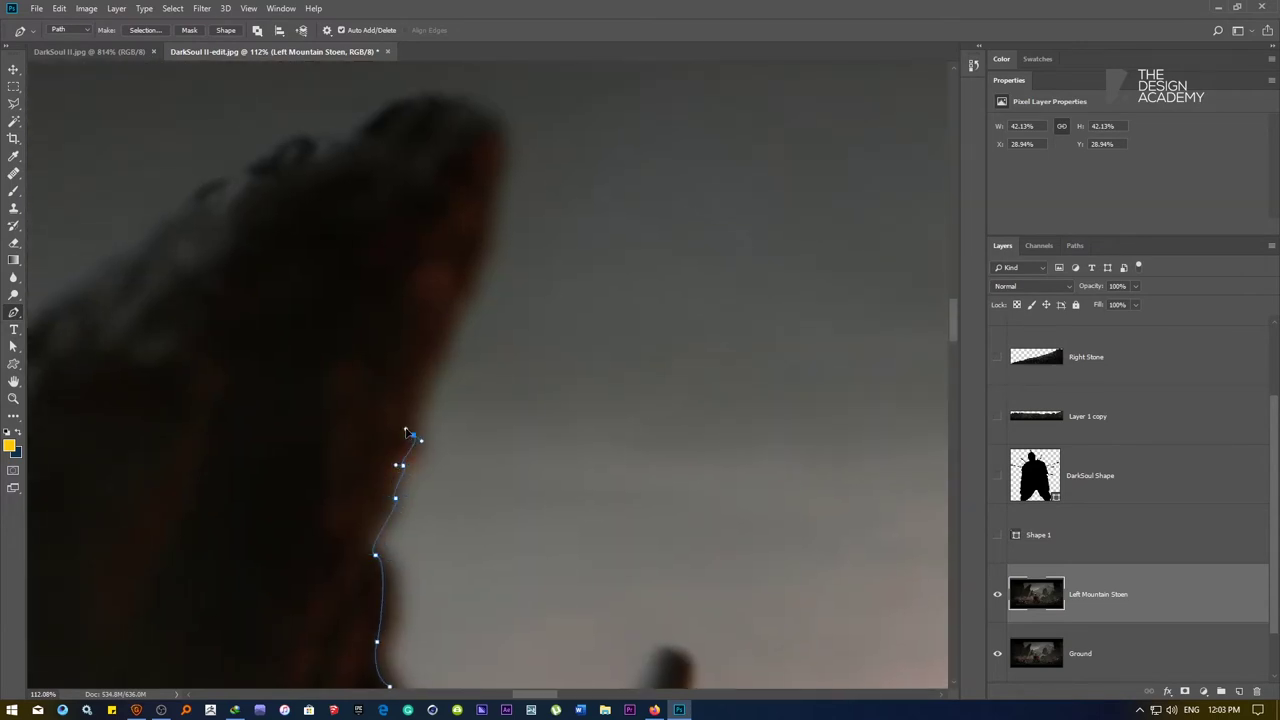
pyautogui.click(438, 352)
pyautogui.moveTo(456, 306); pyautogui.dragTo(460, 312)
pyautogui.moveTo(475, 258); pyautogui.dragTo(487, 271)
pyautogui.click(490, 202)
# Trace the path around the rounded peak of the leaning rock and onto its upper left slope
pyautogui.moveTo(494, 129); pyautogui.dragTo(447, 105)
pyautogui.click(428, 97)
pyautogui.click(386, 107)
pyautogui.moveTo(341, 139); pyautogui.dragTo(326, 148)
pyautogui.moveTo(241, 167); pyautogui.dragTo(659, 215)
# Trace the jagged upper left slope of the leaning rock down to the notch above its small hump
pyautogui.click(617, 240)
pyautogui.click(598, 253)
pyautogui.click(566, 282)
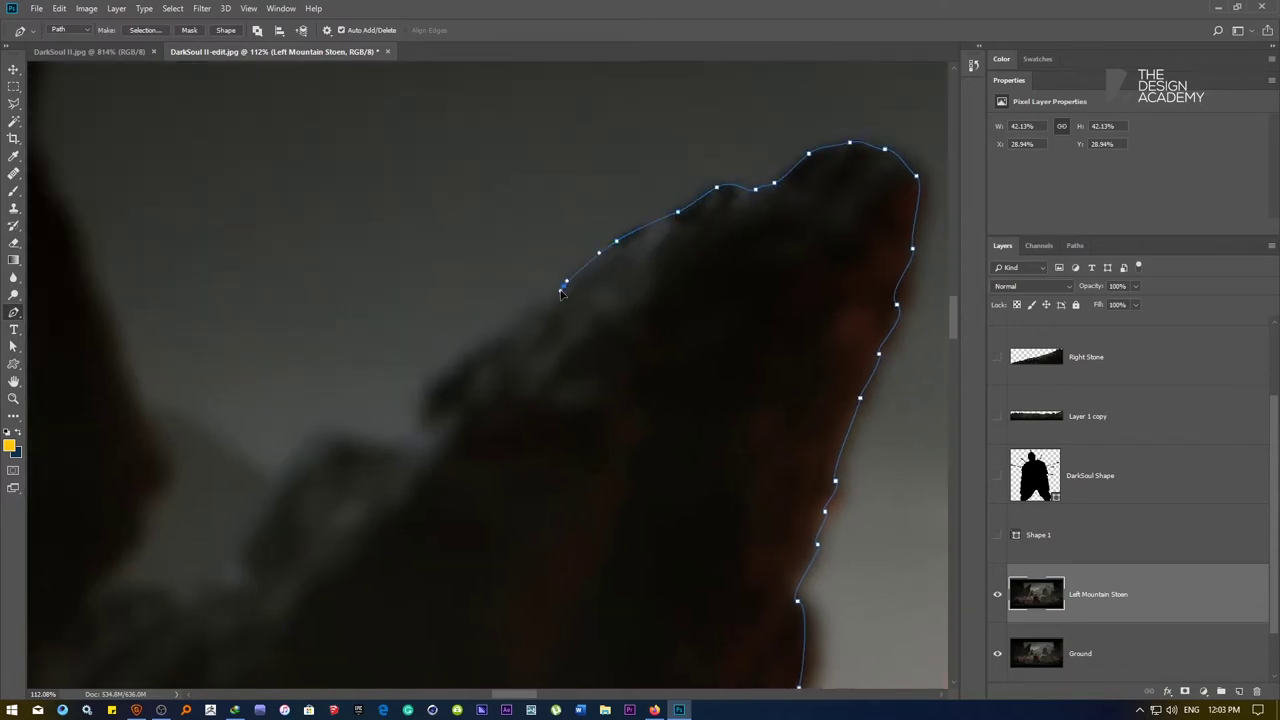
pyautogui.click(517, 329)
pyautogui.click(460, 368)
pyautogui.click(446, 381)
pyautogui.click(427, 398)
pyautogui.click(423, 418)
# Trace the path over the small hump on the rock's left slope and into the hollow below it
pyautogui.moveTo(404, 446); pyautogui.dragTo(394, 449)
pyautogui.moveTo(319, 439); pyautogui.dragTo(306, 445)
pyautogui.moveTo(274, 486); pyautogui.dragTo(526, 246)
pyautogui.click(509, 273)
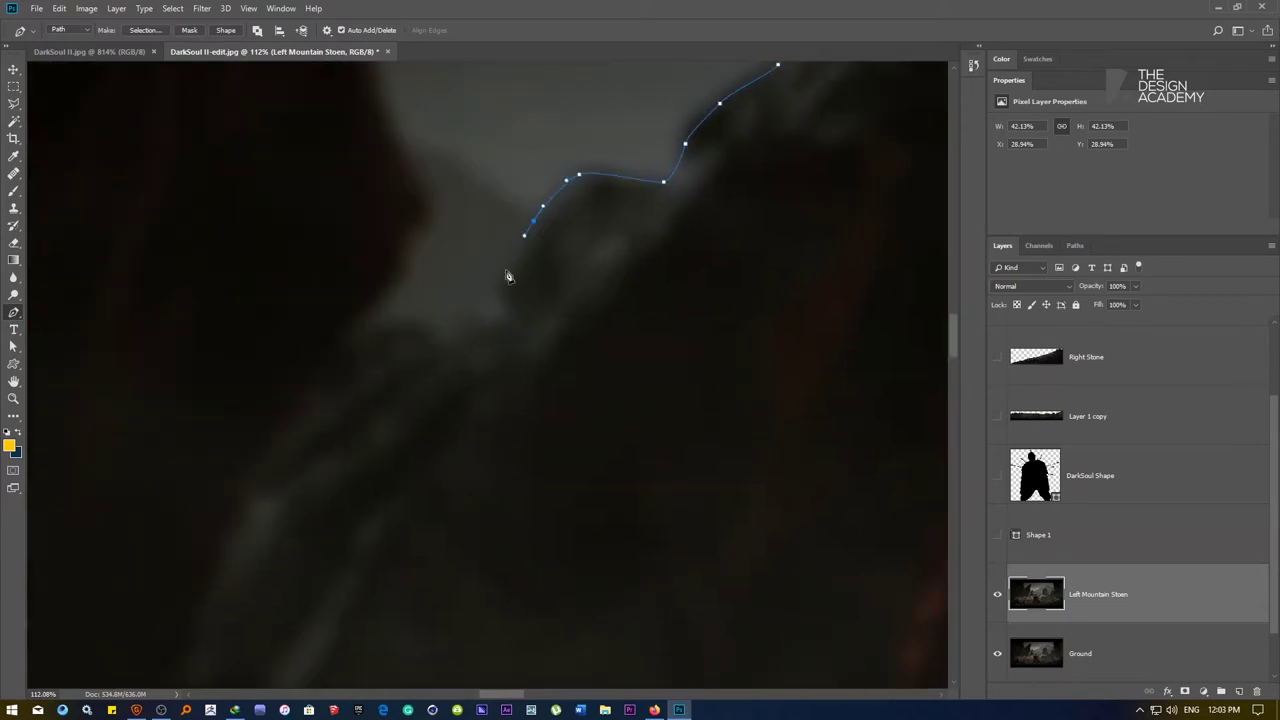
pyautogui.click(505, 283)
pyautogui.moveTo(511, 308); pyautogui.dragTo(503, 317)
pyautogui.scroll(-6, 463, 331)
pyautogui.scroll(5, 487, 340)
# Follow the rock's shoulder and continue the path down the upper part of its dark left edge
pyautogui.click(412, 358)
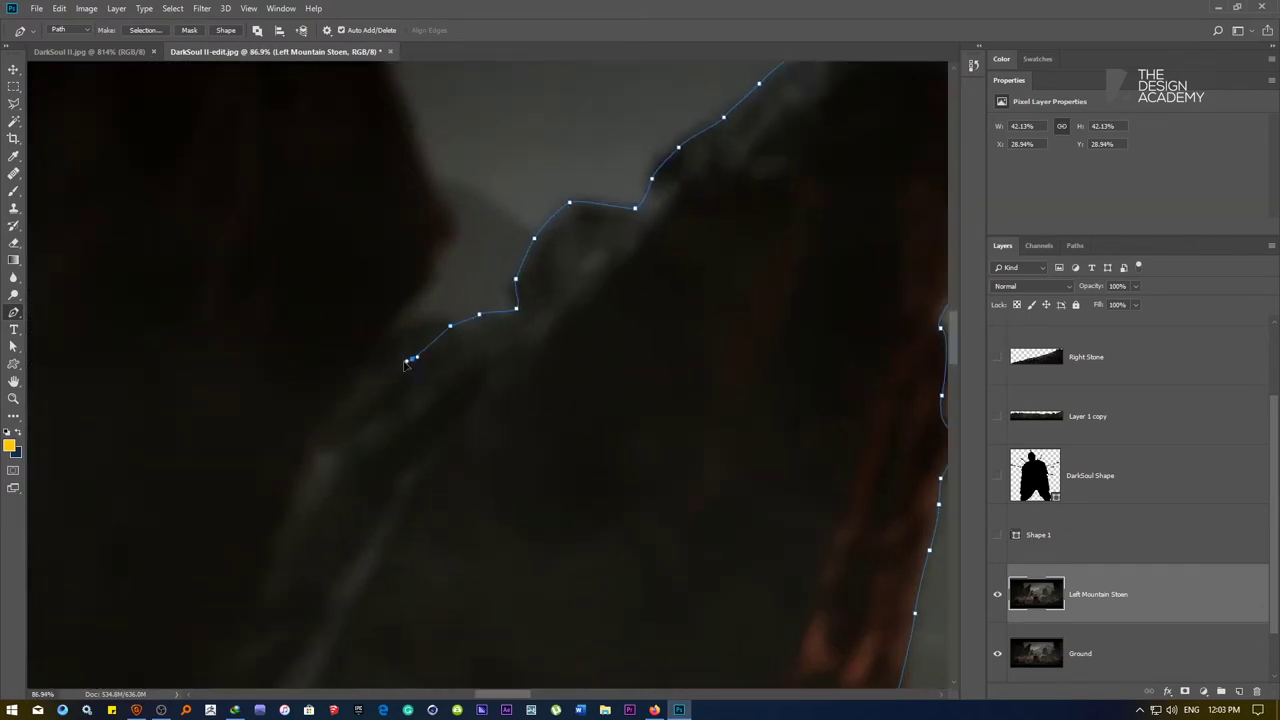
pyautogui.click(391, 372)
pyautogui.moveTo(326, 418); pyautogui.dragTo(296, 470)
pyautogui.moveTo(292, 513); pyautogui.dragTo(477, 194)
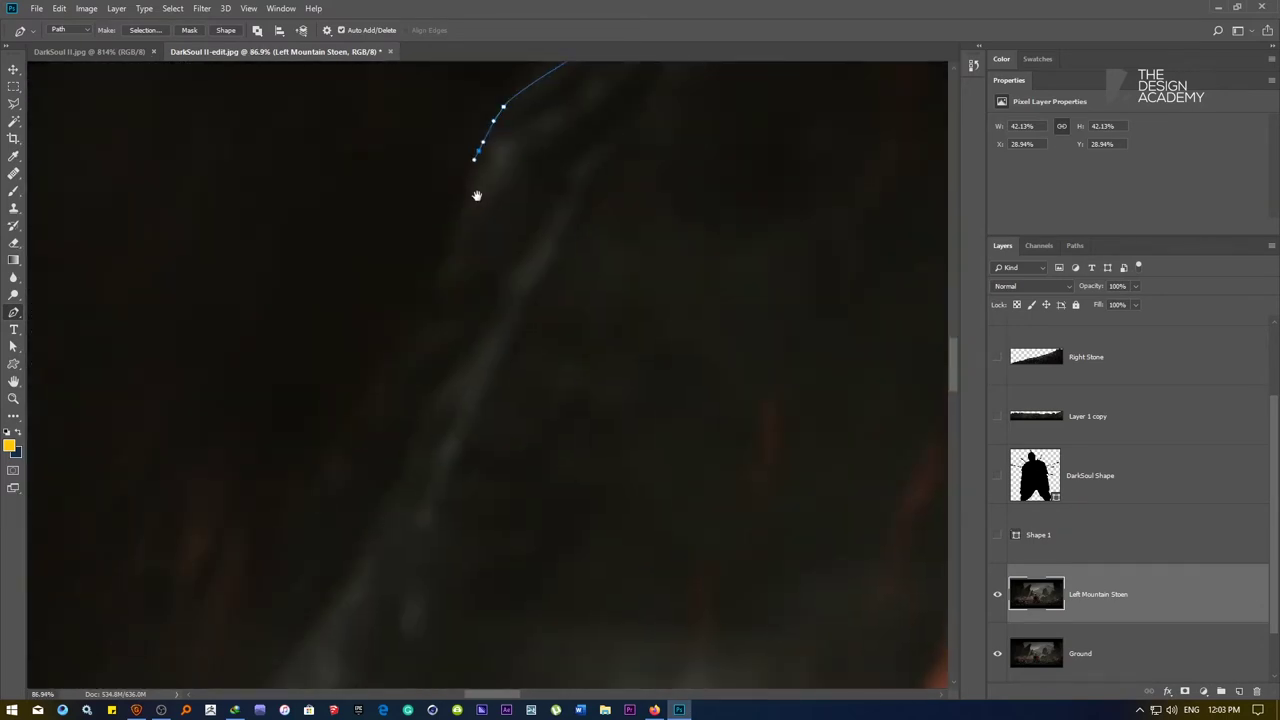
pyautogui.moveTo(449, 237); pyautogui.dragTo(444, 249)
pyautogui.moveTo(408, 326); pyautogui.dragTo(391, 353)
pyautogui.moveTo(336, 445); pyautogui.dragTo(329, 460)
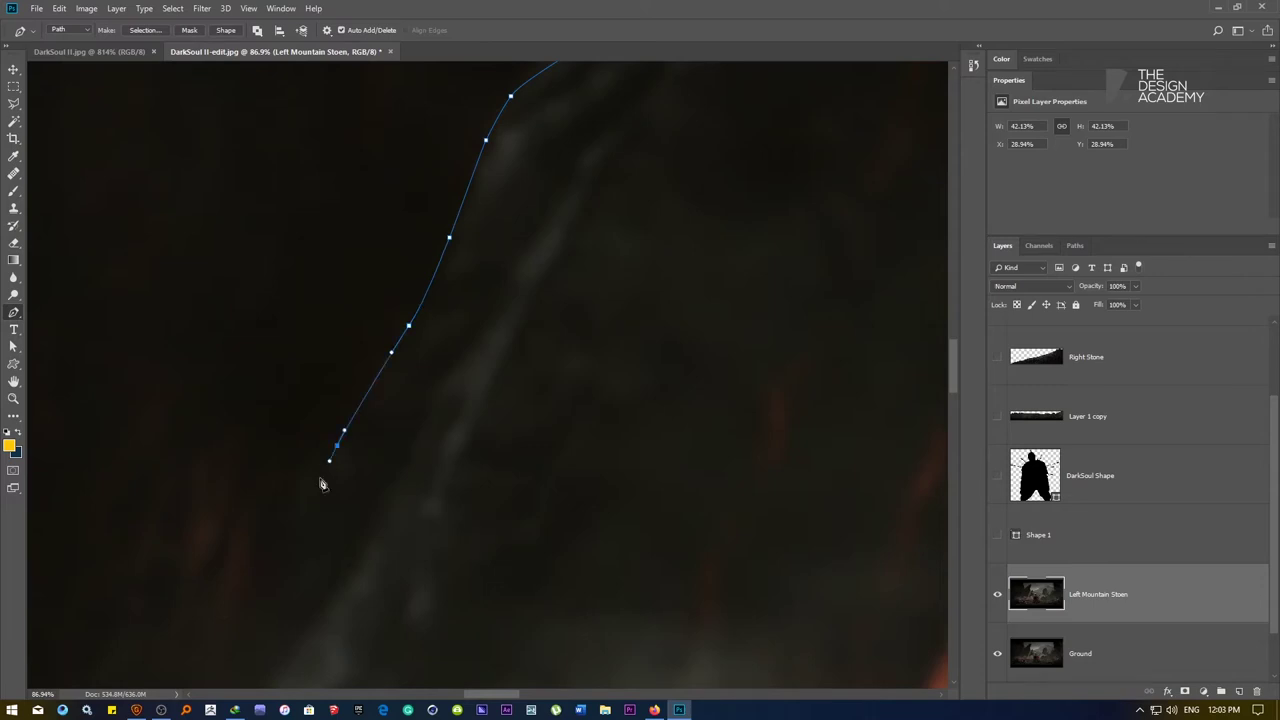
# Extend the path down the rest of the rock's left edge to the mist at its foot
pyautogui.moveTo(300, 509); pyautogui.dragTo(482, 235)
pyautogui.click(446, 323)
pyautogui.click(409, 420)
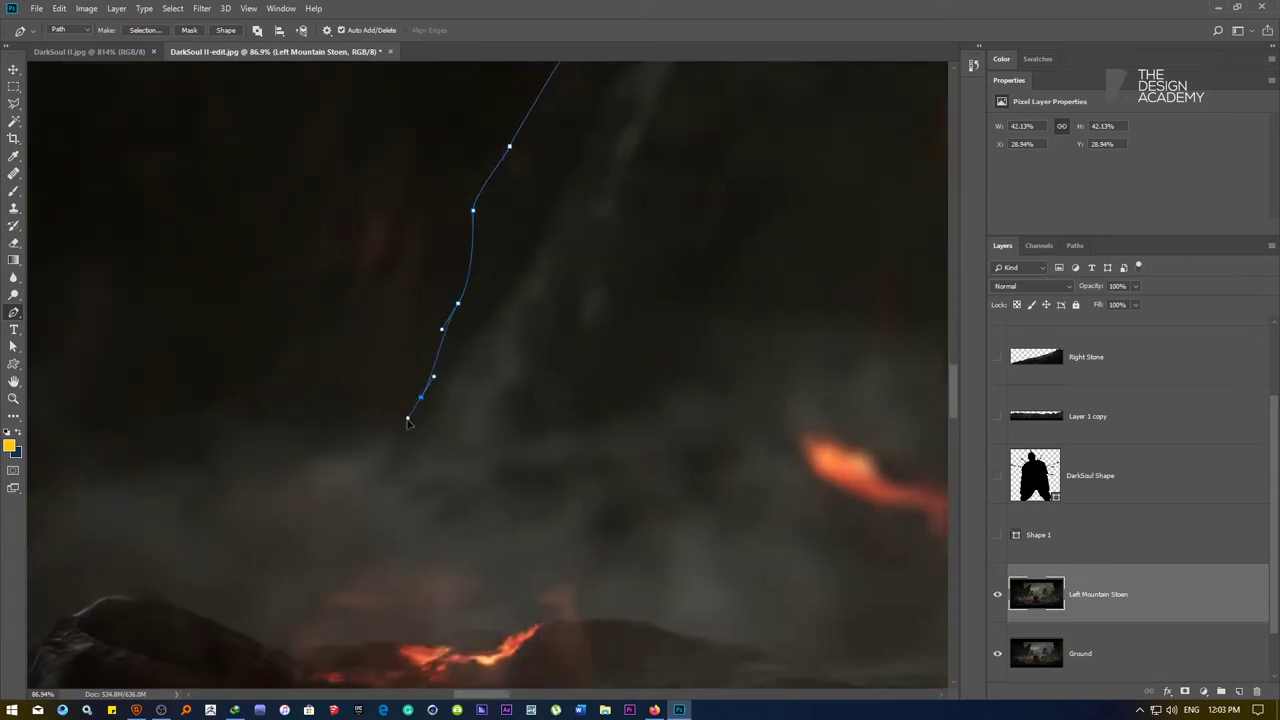
pyautogui.scroll(-5, 420, 435)
pyautogui.scroll(4, 424, 426)
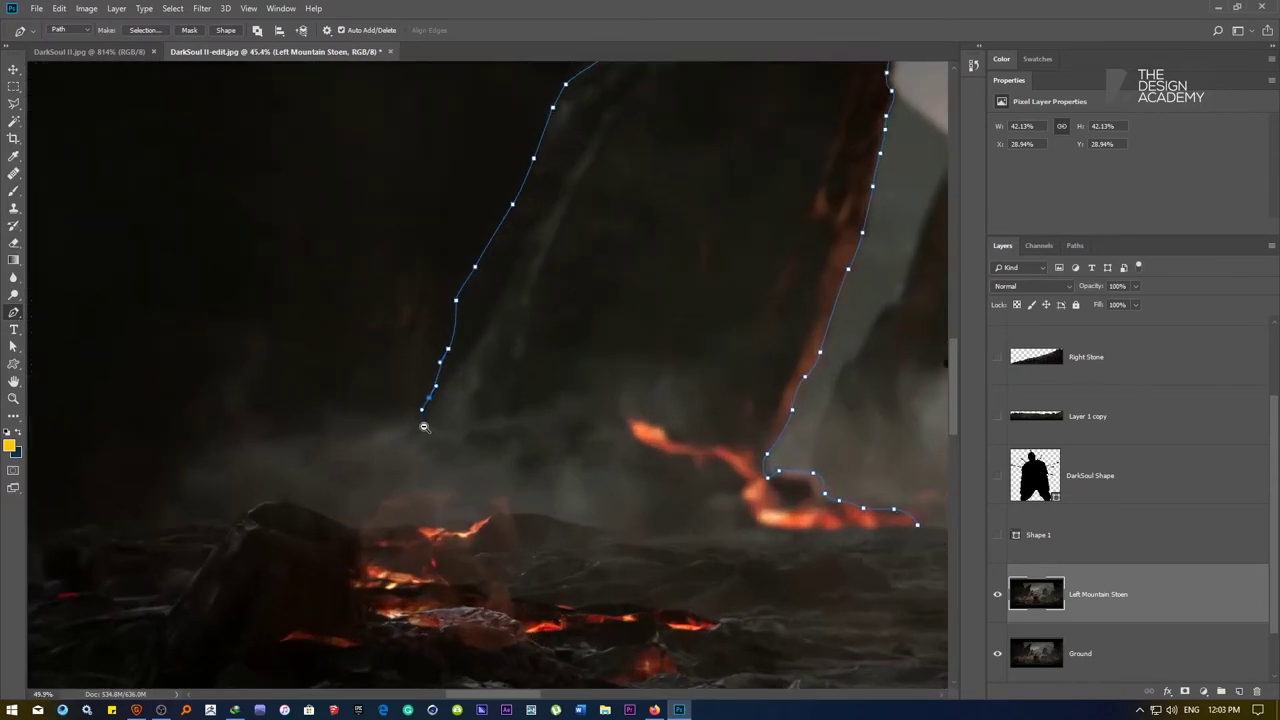
pyautogui.moveTo(403, 428); pyautogui.dragTo(305, 542)
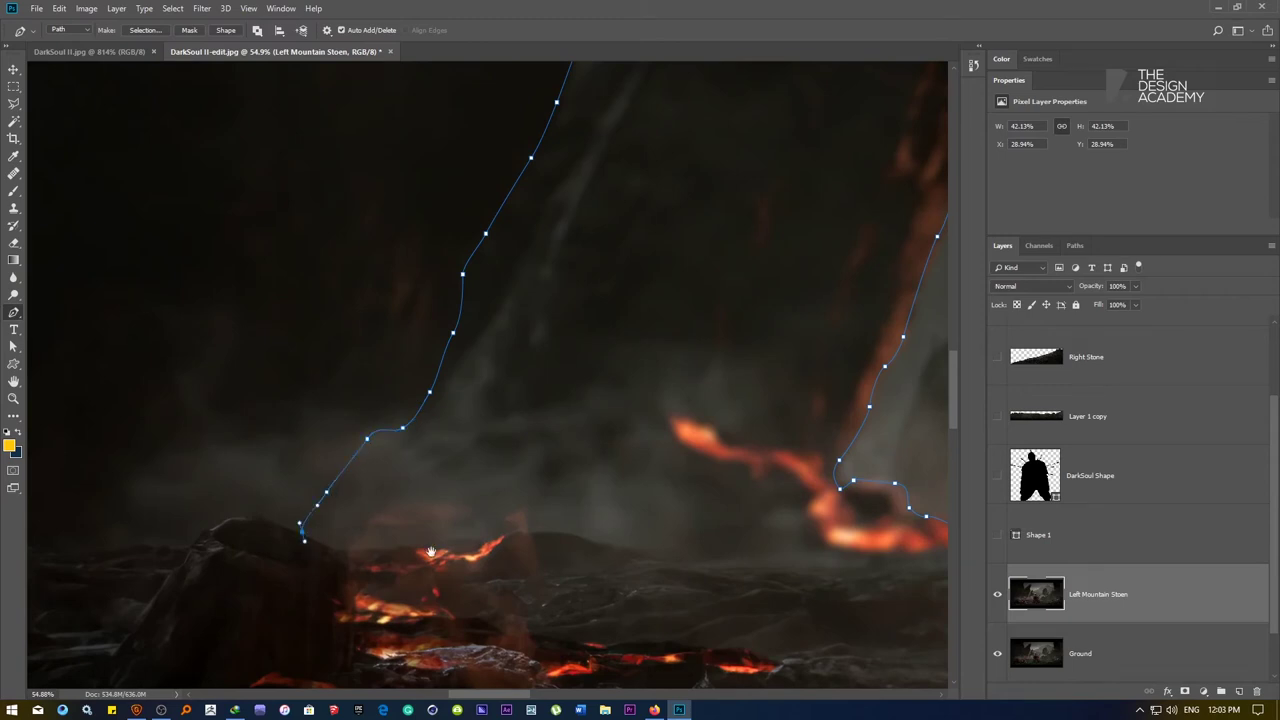
pyautogui.scroll(-7, 447, 530)
pyautogui.moveTo(418, 585); pyautogui.dragTo(436, 597)
pyautogui.click(499, 609)
pyautogui.click(599, 578)
pyautogui.click(641, 569)
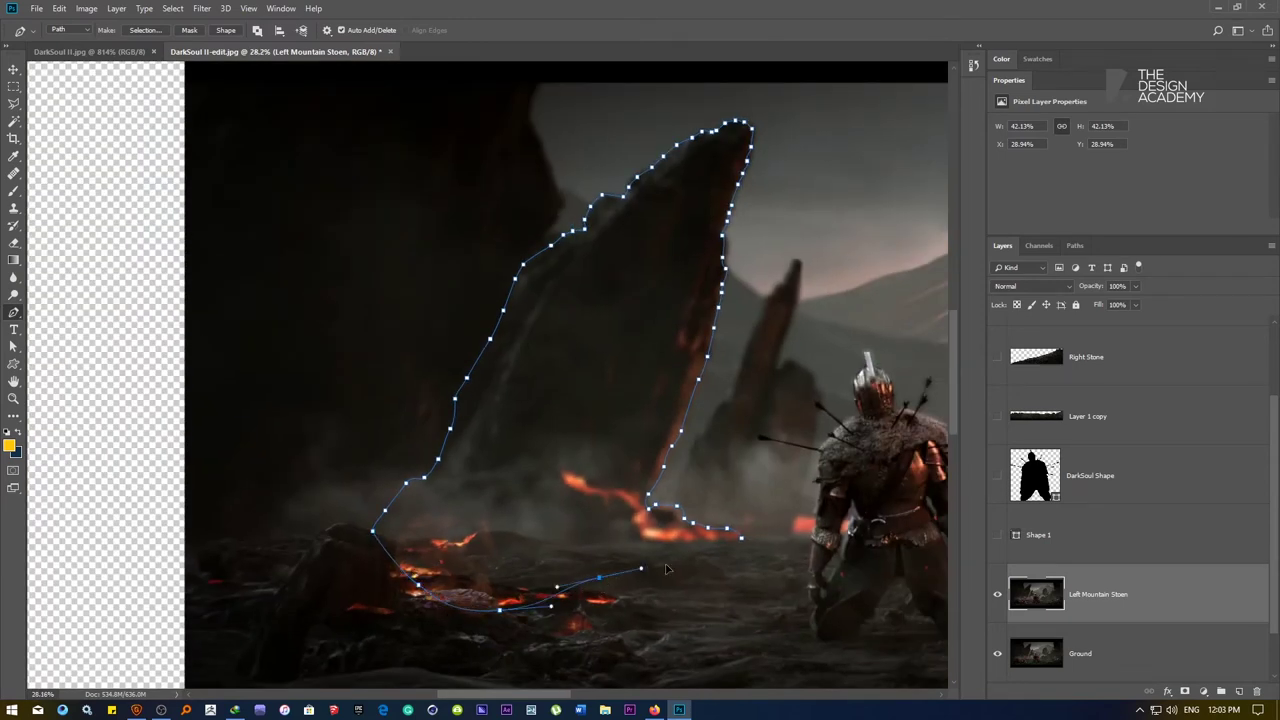
pyautogui.click(677, 565)
pyautogui.click(698, 563)
pyautogui.click(719, 559)
pyautogui.hotkey('ctrl', 'alt', 'z')
pyautogui.hotkey('ctrl', 'alt', 'z')
pyautogui.hotkey('ctrl', 'alt', 'z')
pyautogui.hotkey('ctrl', 'alt', 'z')
pyautogui.hotkey('ctrl', 'alt', 'z')
pyautogui.hotkey('ctrl', 'alt', 'z')
pyautogui.press('BackSpace')
pyautogui.press('BackSpace')
pyautogui.press('BackSpace')
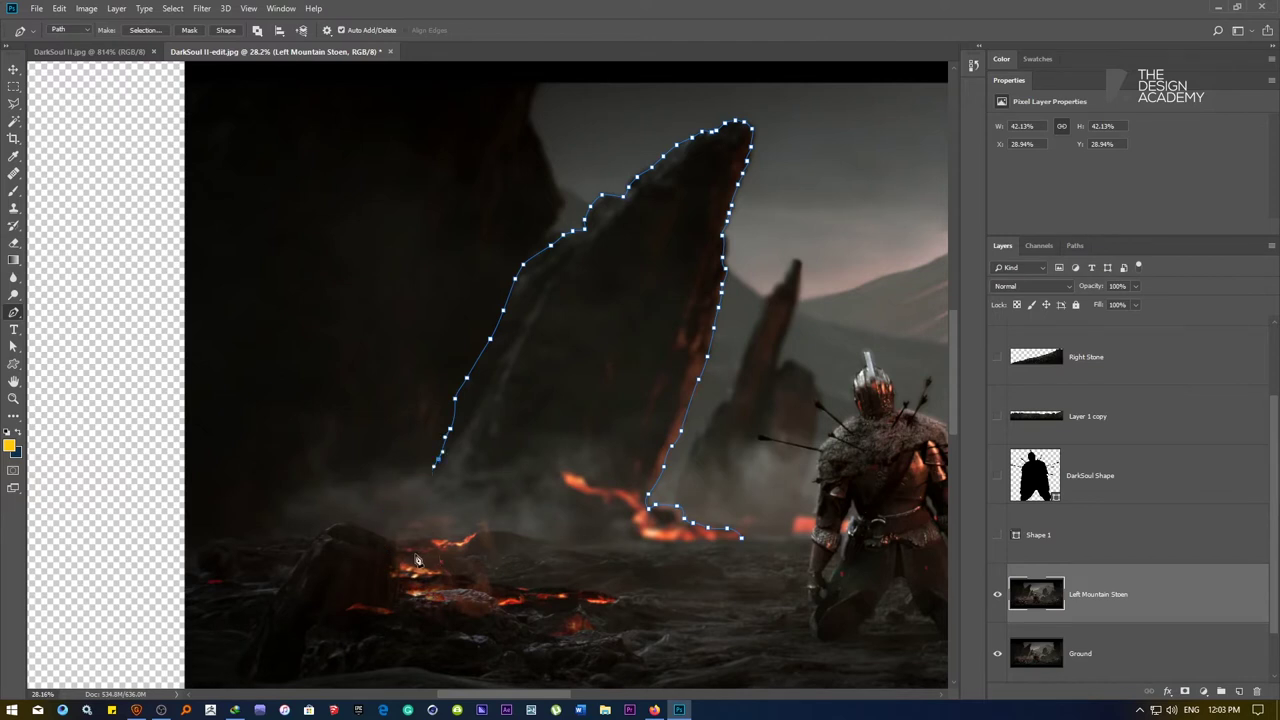
# Carry the path around the lava-streaked ground below the rock and back up to the rock's lower right corner
pyautogui.click(422, 514)
pyautogui.click(404, 531)
pyautogui.click(403, 553)
pyautogui.click(395, 577)
pyautogui.moveTo(371, 586); pyautogui.dragTo(402, 644)
pyautogui.hotkey('ctrl', 'z')
pyautogui.hotkey('ctrl', 'z')
pyautogui.click(515, 656)
pyautogui.moveTo(566, 604); pyautogui.dragTo(630, 540)
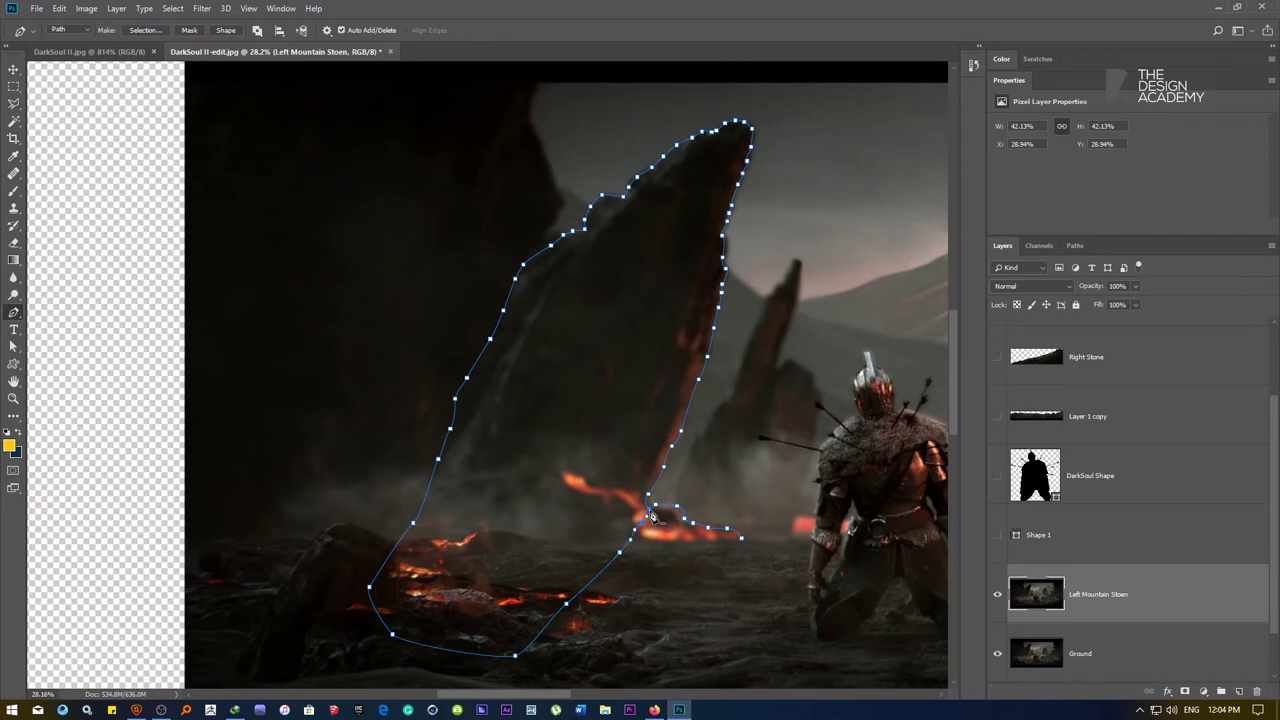
# Remove the surplus anchor points along the lava streak and smooth the closed path at the rock's lower right corner
pyautogui.click(742, 538)
pyautogui.click(727, 528)
pyautogui.click(708, 527)
pyautogui.hotkey('ctrl', 'z')
pyautogui.hotkey('ctrl', 'z')
pyautogui.hotkey('ctrl', 'shift', 'z')
pyautogui.scroll(5, 659, 506)
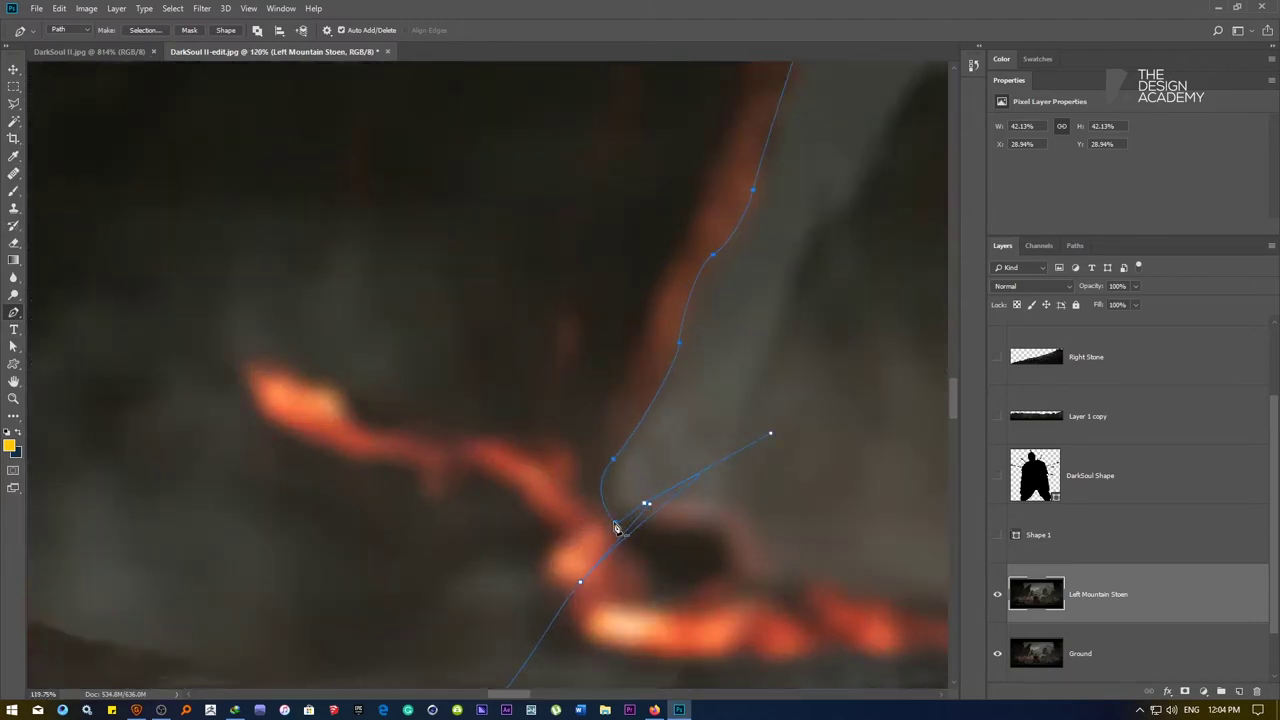
pyautogui.click(615, 523)
pyautogui.click(645, 504)
pyautogui.moveTo(670, 481); pyautogui.dragTo(618, 506)
pyautogui.scroll(-5, 619, 506)
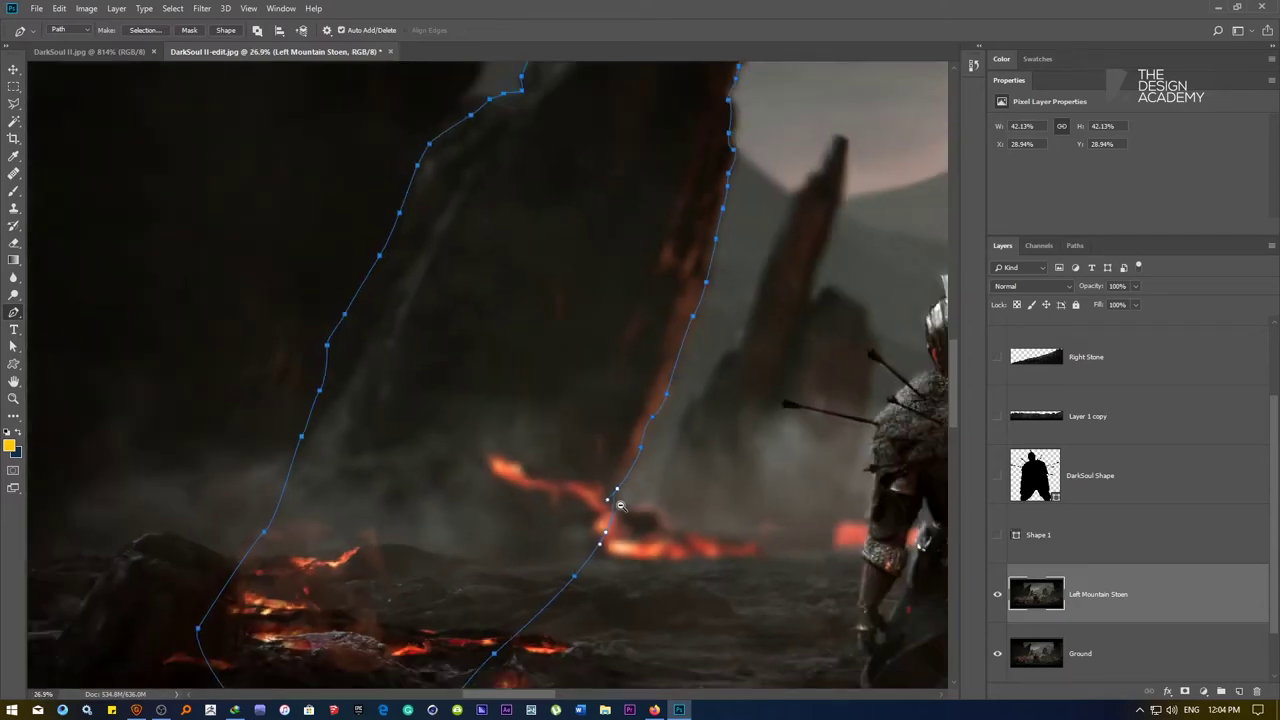
pyautogui.scroll(-5, 620, 506)
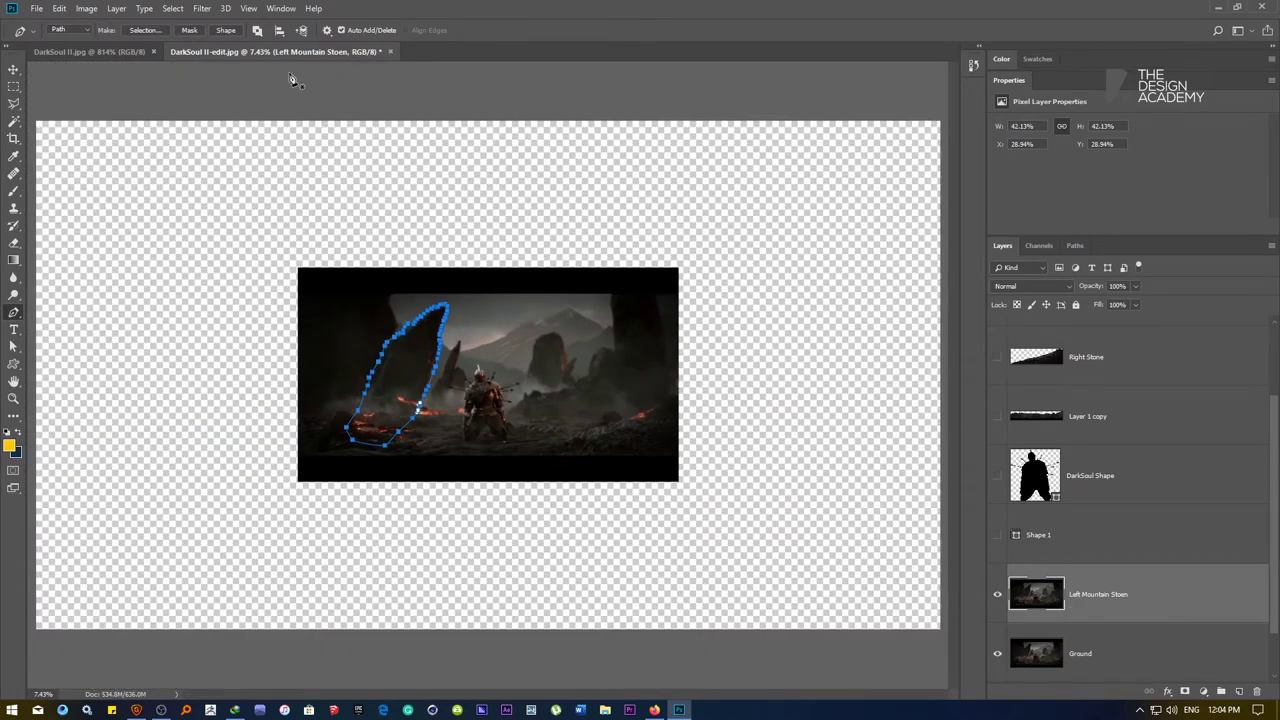
# Turn the path into a shape layer, copy that area of Left Mountain Stoen to a new layer, and hide the shape
pyautogui.click(226, 30)
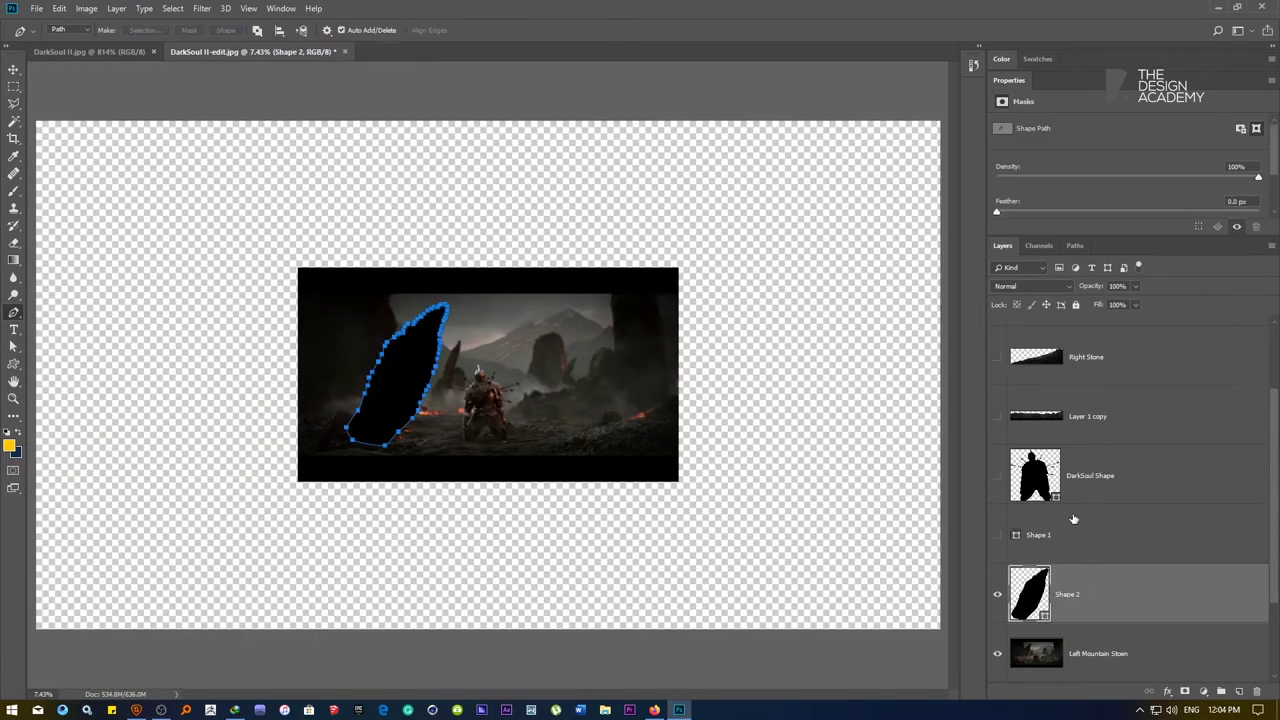
pyautogui.click(1088, 645)
pyautogui.hotkey('ctrl', 'j')
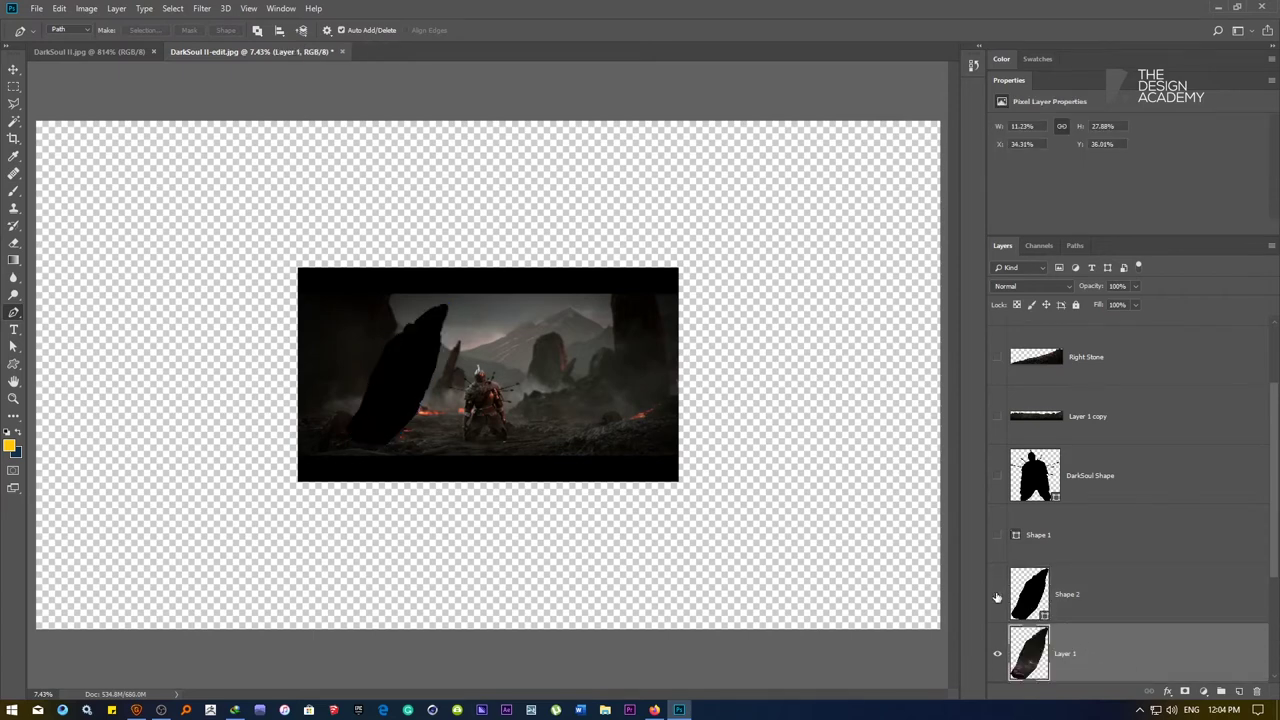
pyautogui.click(996, 594)
# Hide the Left Mountain Stoen and Ground layers so only the rock cutout is shown
pyautogui.press('v')
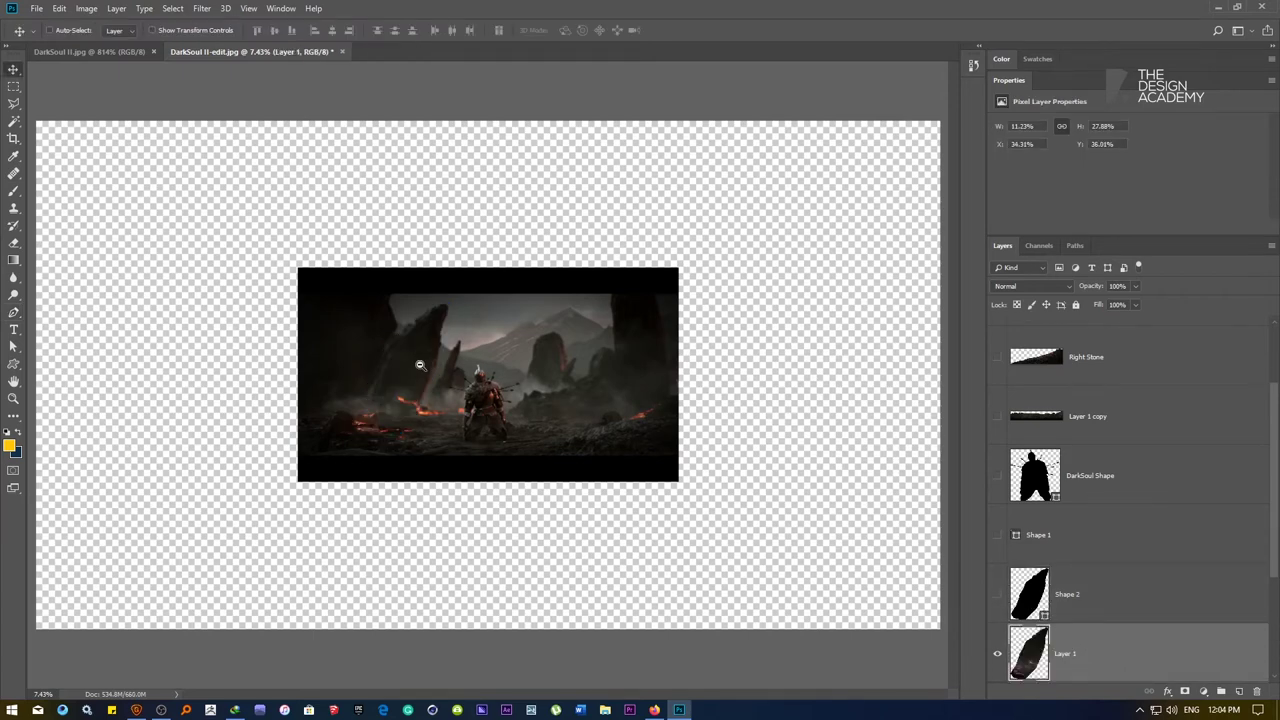
pyautogui.moveTo(420, 364); pyautogui.dragTo(446, 357)
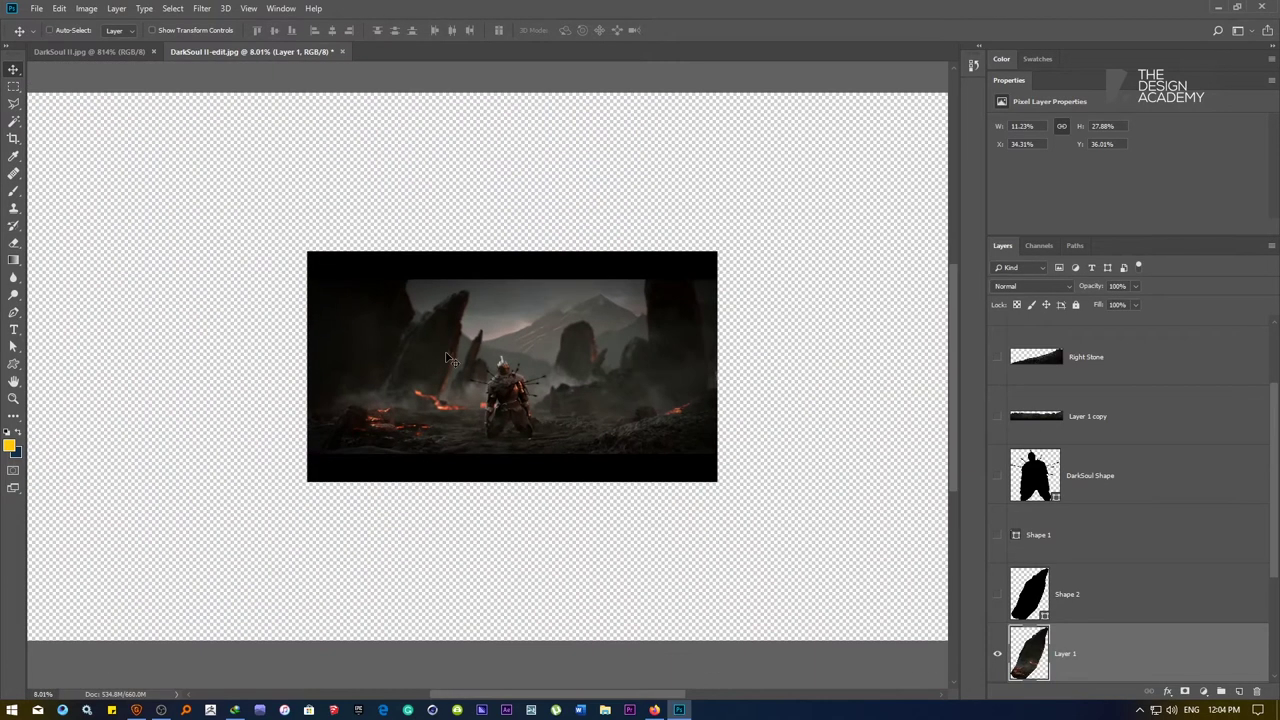
pyautogui.press('ctrl')
pyautogui.scroll(-1, 1062, 656)
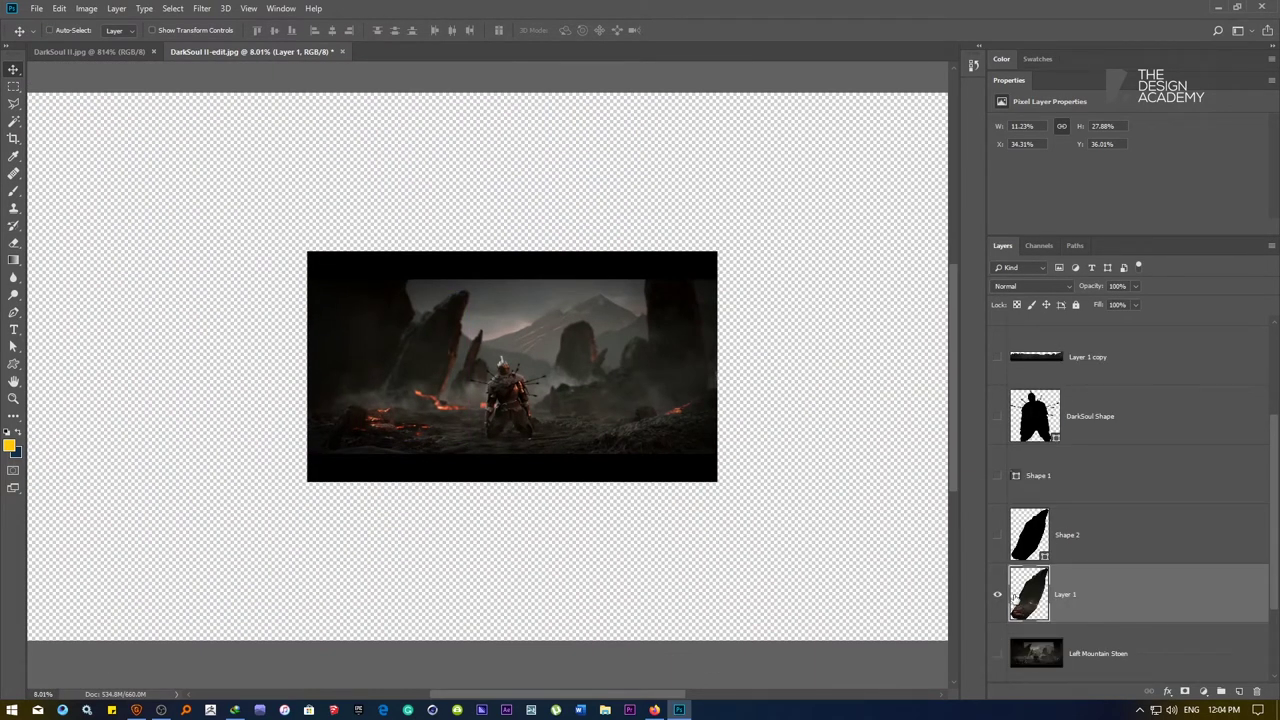
pyautogui.scroll(-2, 1014, 596)
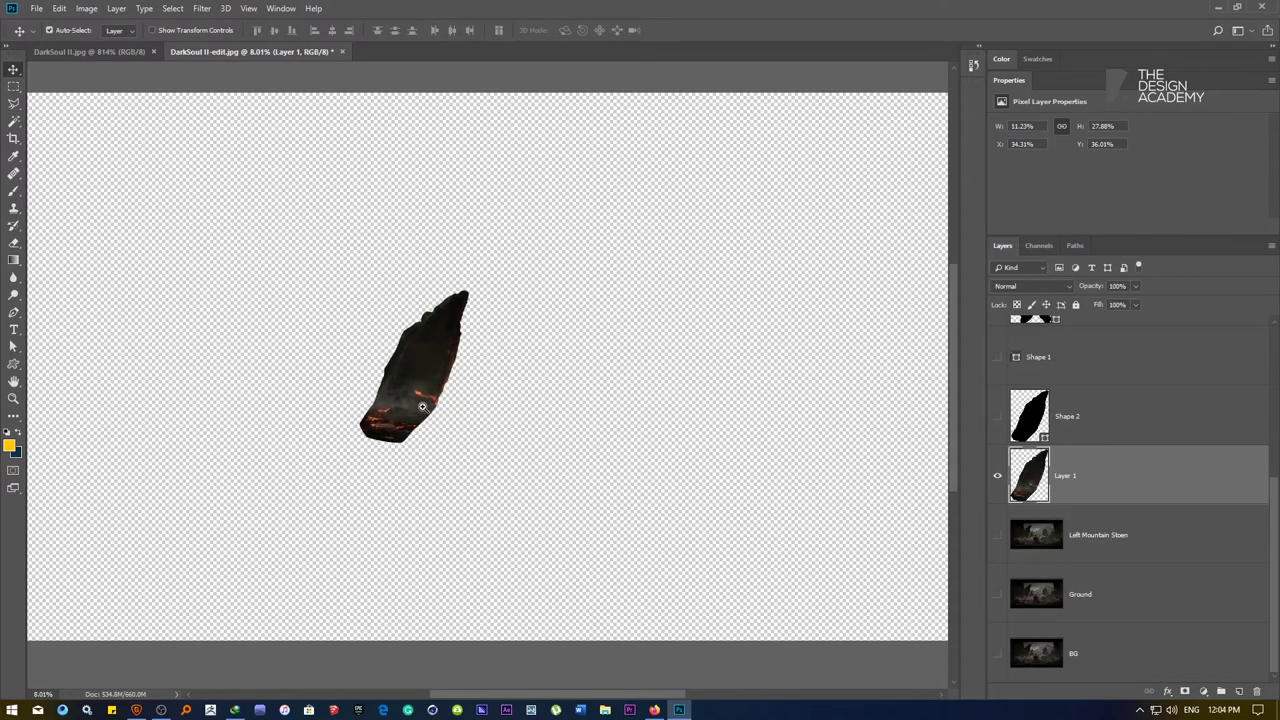
pyautogui.scroll(3, 423, 407)
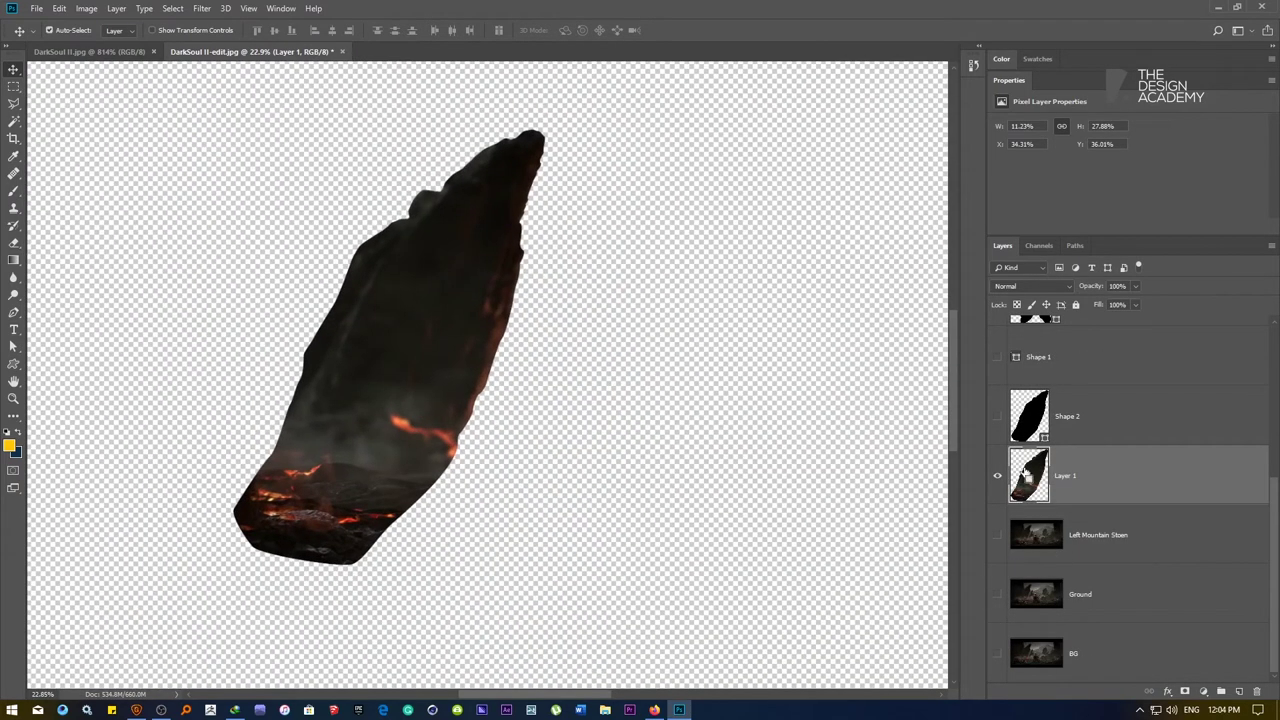
# Add a layer mask in the rock's outline to Layer 1, target the layer's pixels and activate the Rectangular Marquee tool
pyautogui.click(1185, 691)
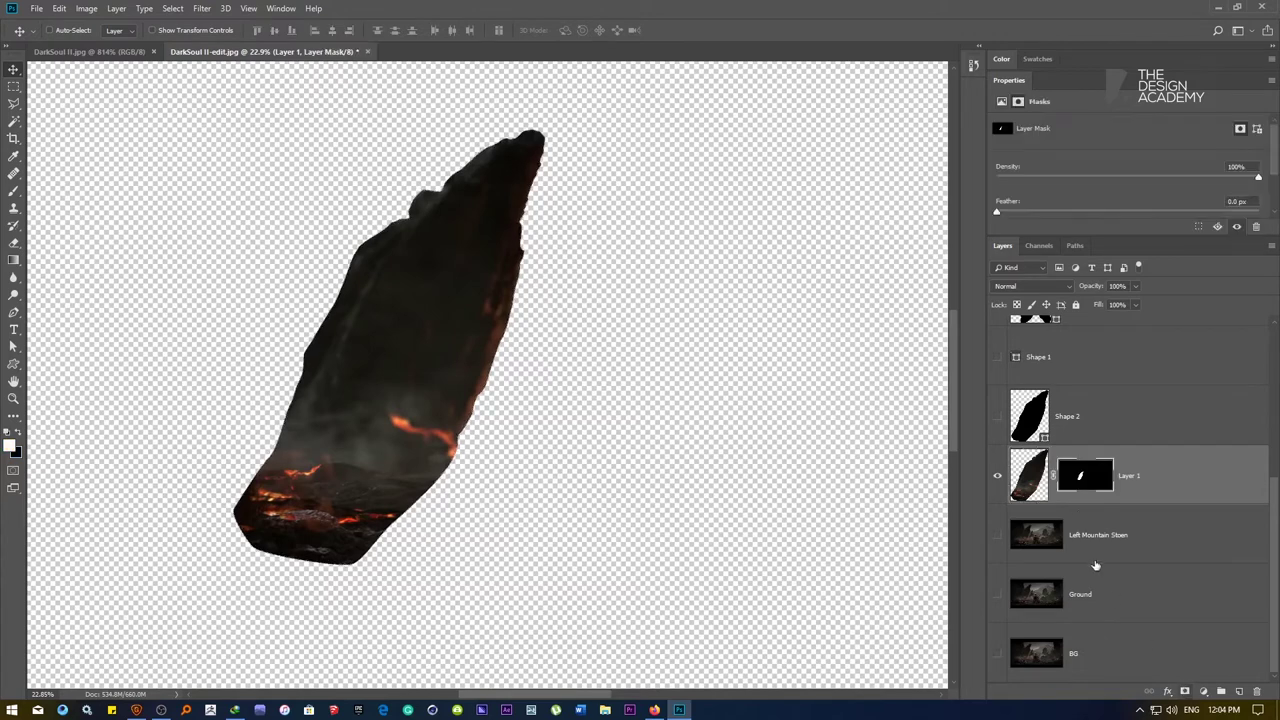
pyautogui.click(1046, 478)
pyautogui.press('m')
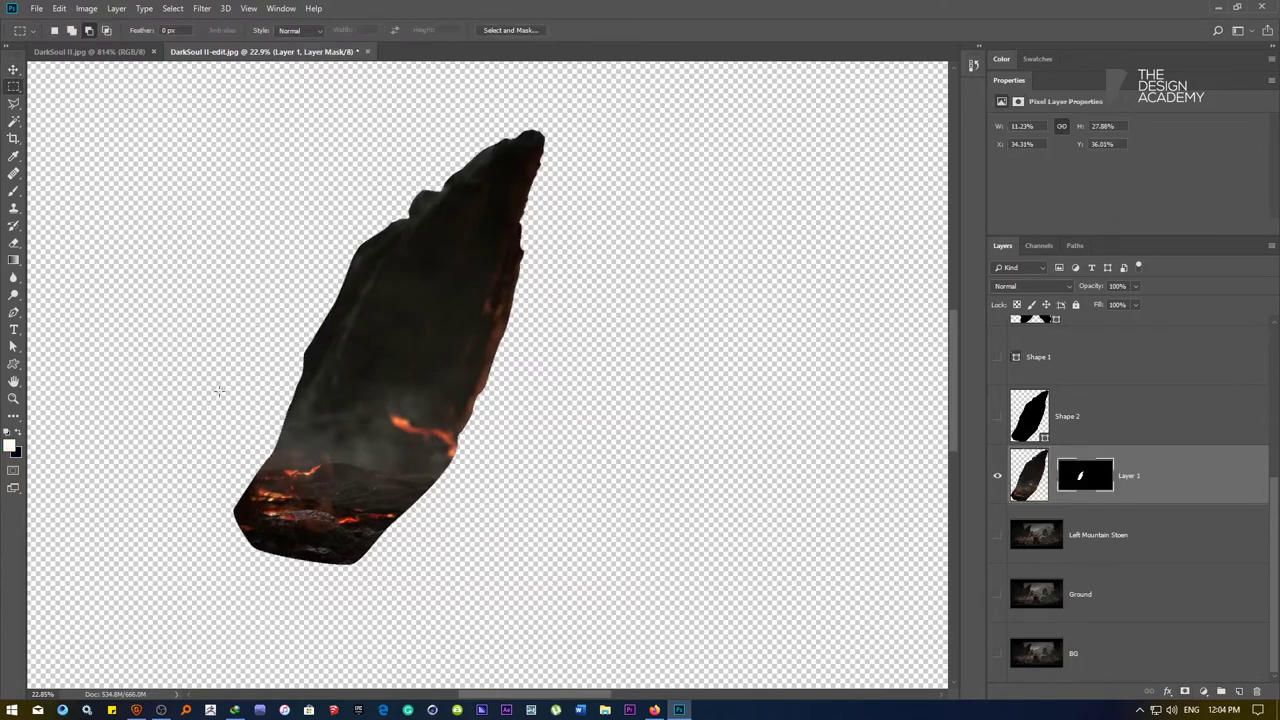
# Content-aware fill a rectangular area covering the lower part of the rock on Layer 1's pixels instead of its mask
pyautogui.moveTo(214, 366); pyautogui.dragTo(503, 617)
pyautogui.hotkey('shift', 'BackSpace')
pyautogui.press('Return')
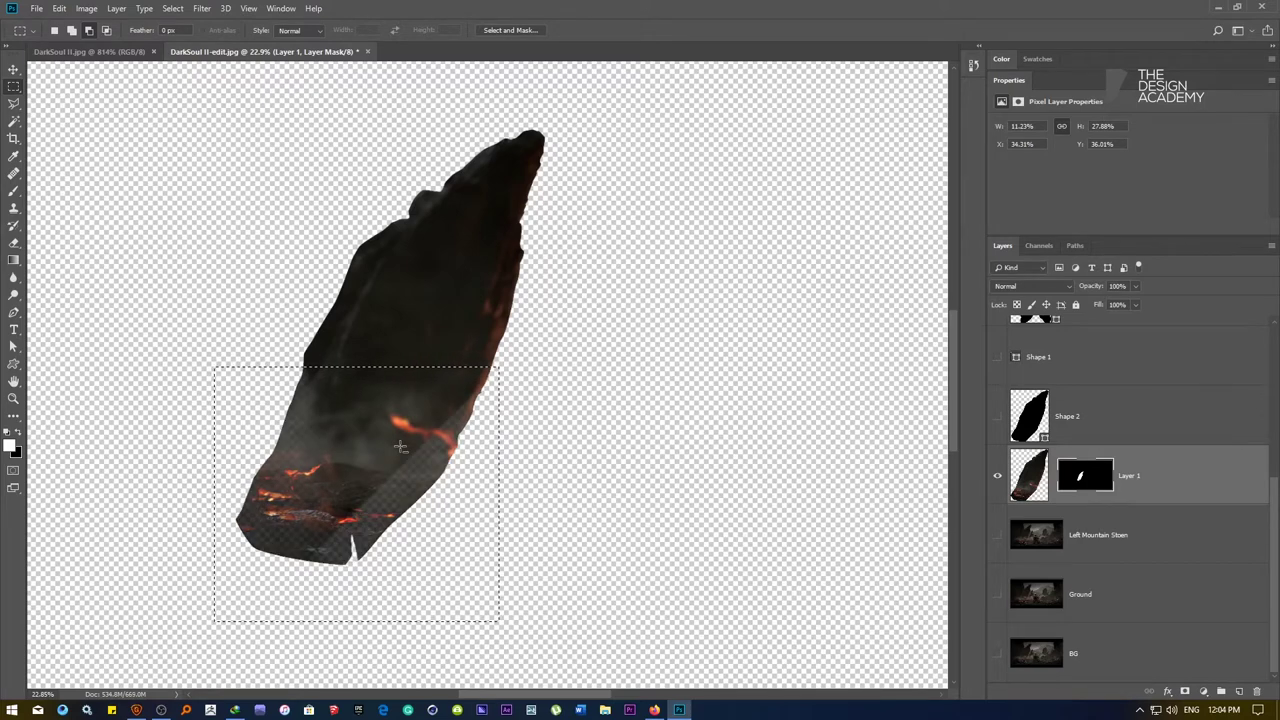
pyautogui.hotkey('ctrl', 'z')
pyautogui.click(1027, 476)
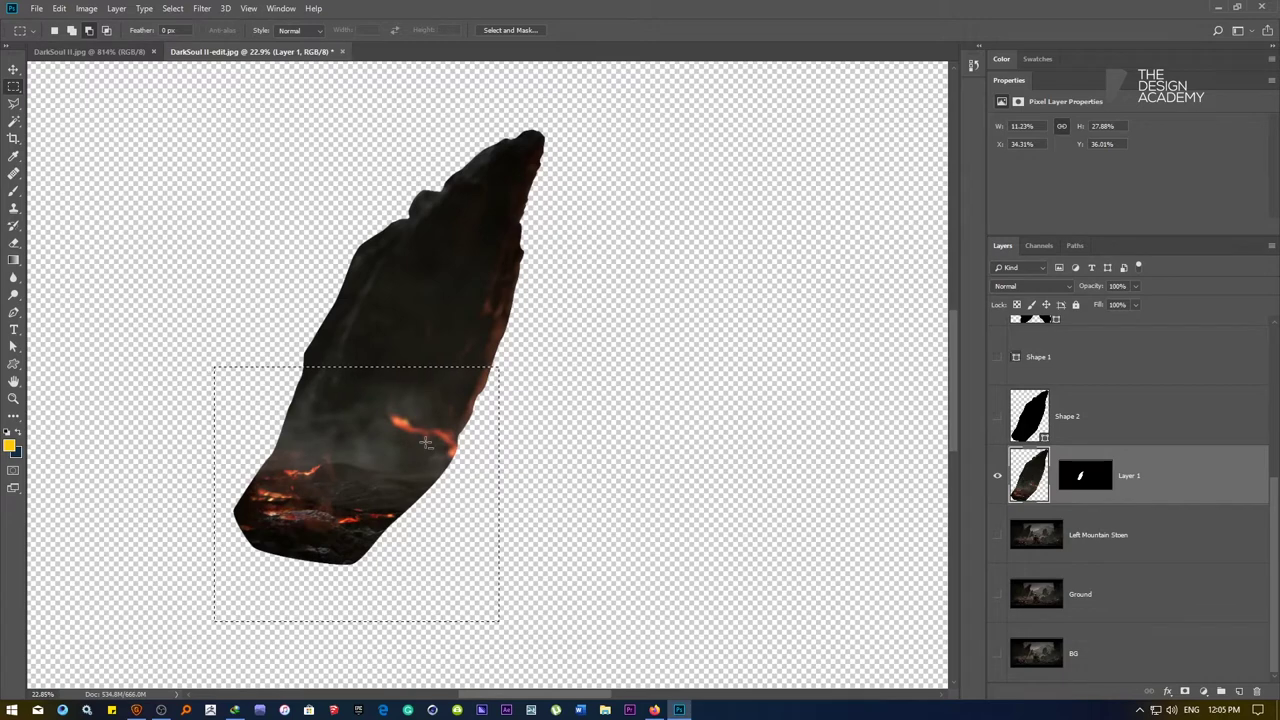
pyautogui.hotkey('shift', 'BackSpace')
pyautogui.press('Return')
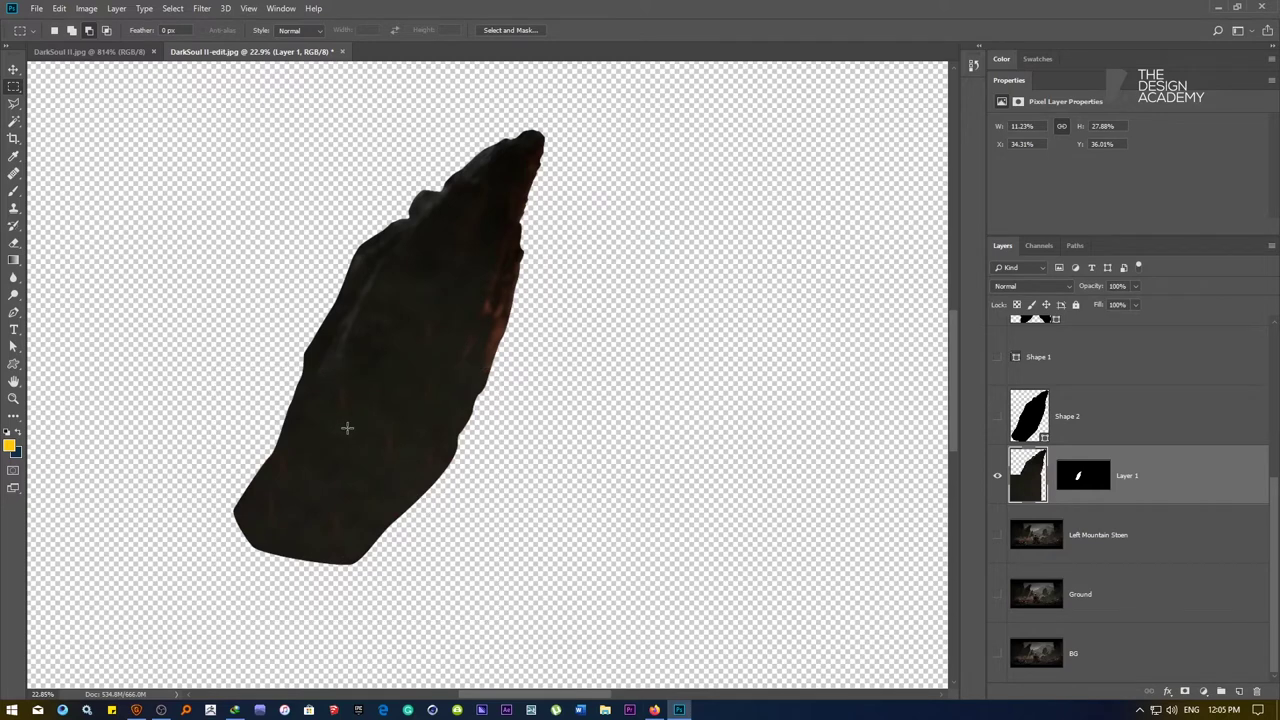
# Paint over the reddish streaks on the rock's middle and lower body with a sampled dark tone, using a soft brush at 50% opacity
pyautogui.press('b')
pyautogui.moveTo(372, 350); pyautogui.dragTo(443, 343)
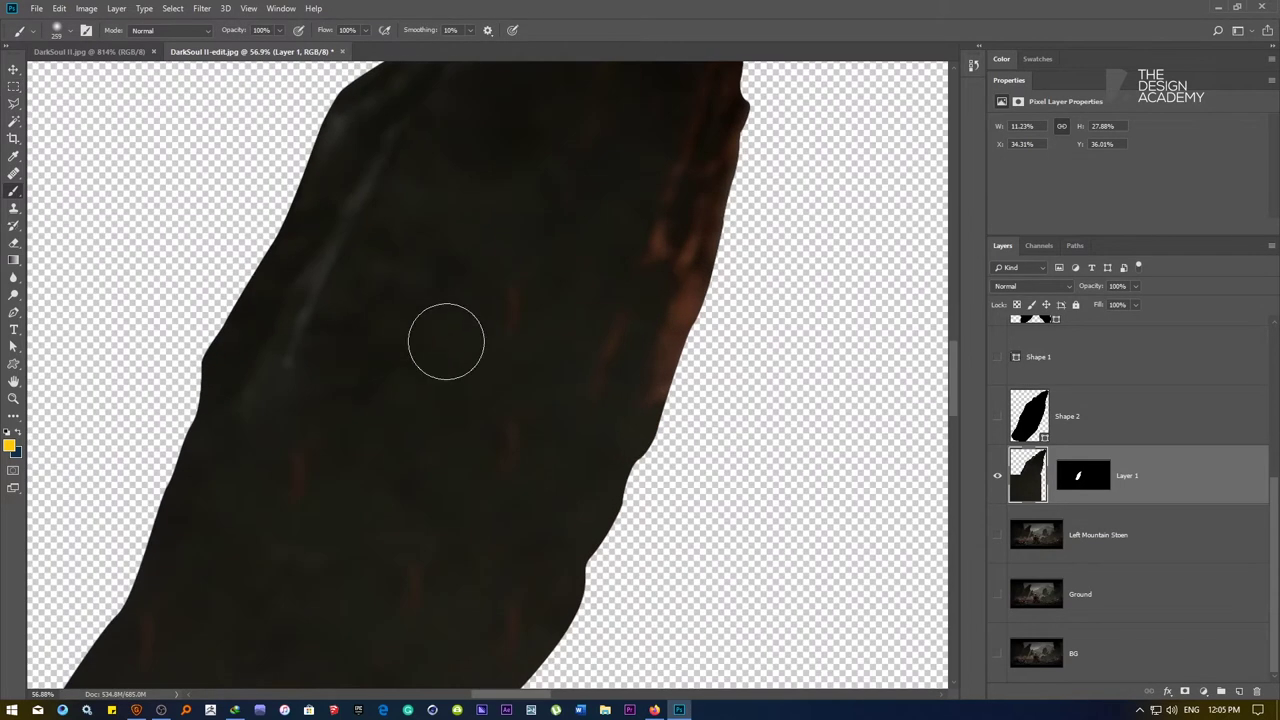
pyautogui.press('d')
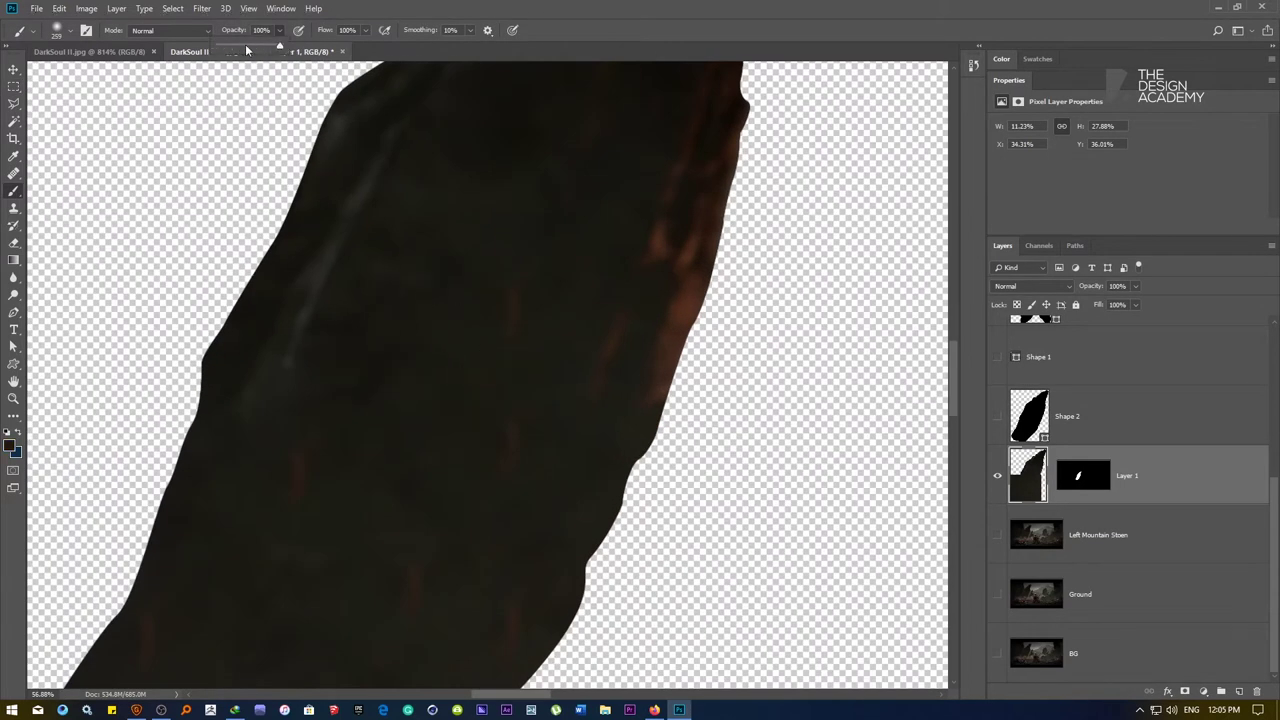
pyautogui.click(247, 46)
pyautogui.rightClick(557, 290)
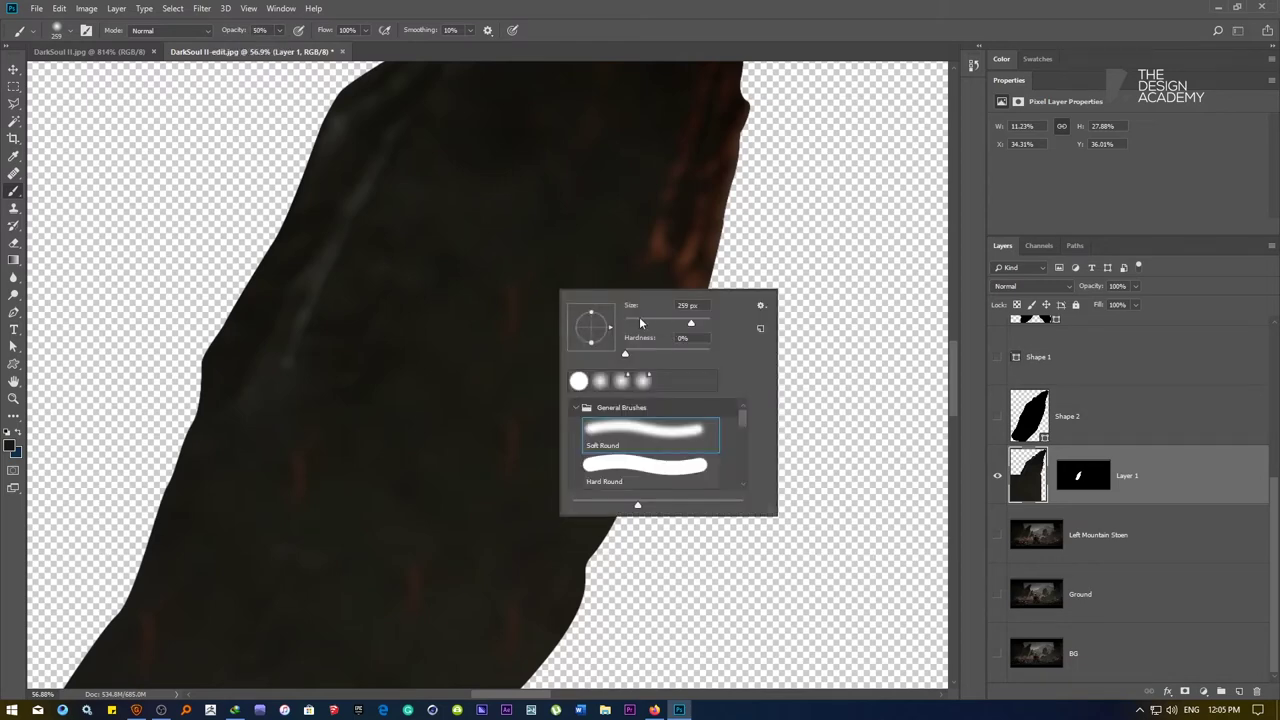
pyautogui.click(451, 283)
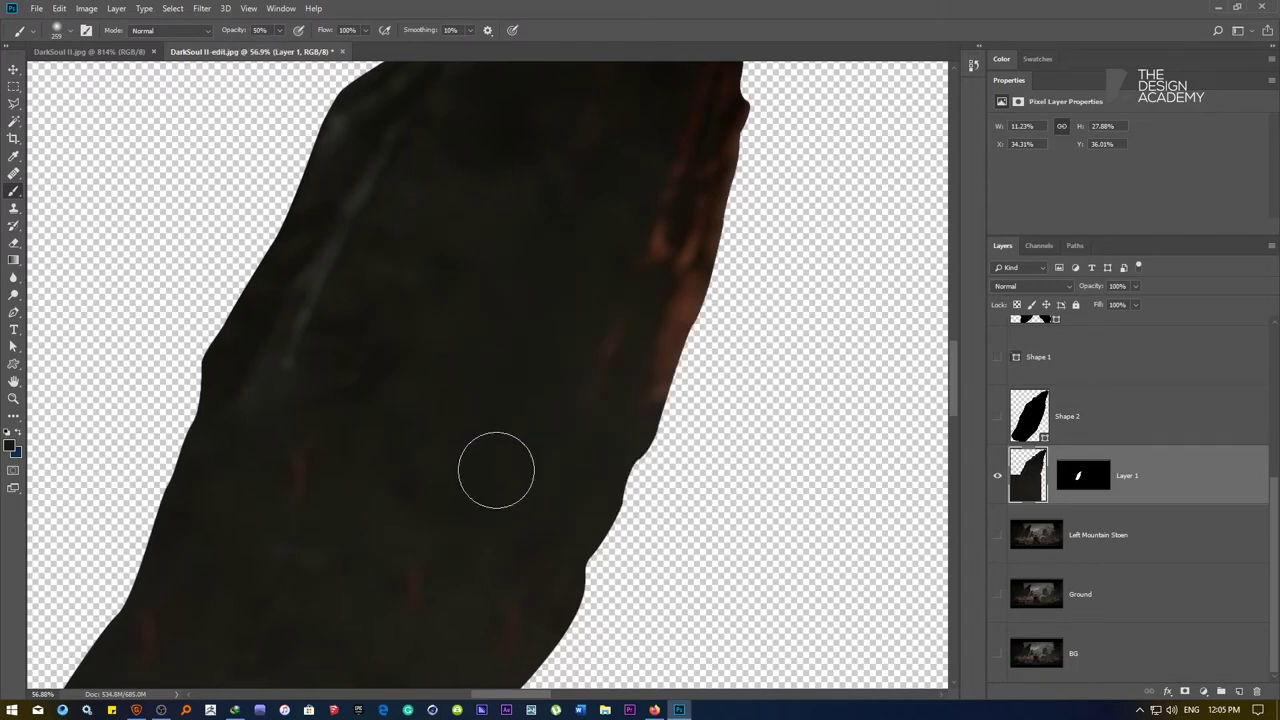
pyautogui.moveTo(462, 409); pyautogui.dragTo(468, 389)
pyautogui.scroll(-5, 467, 391)
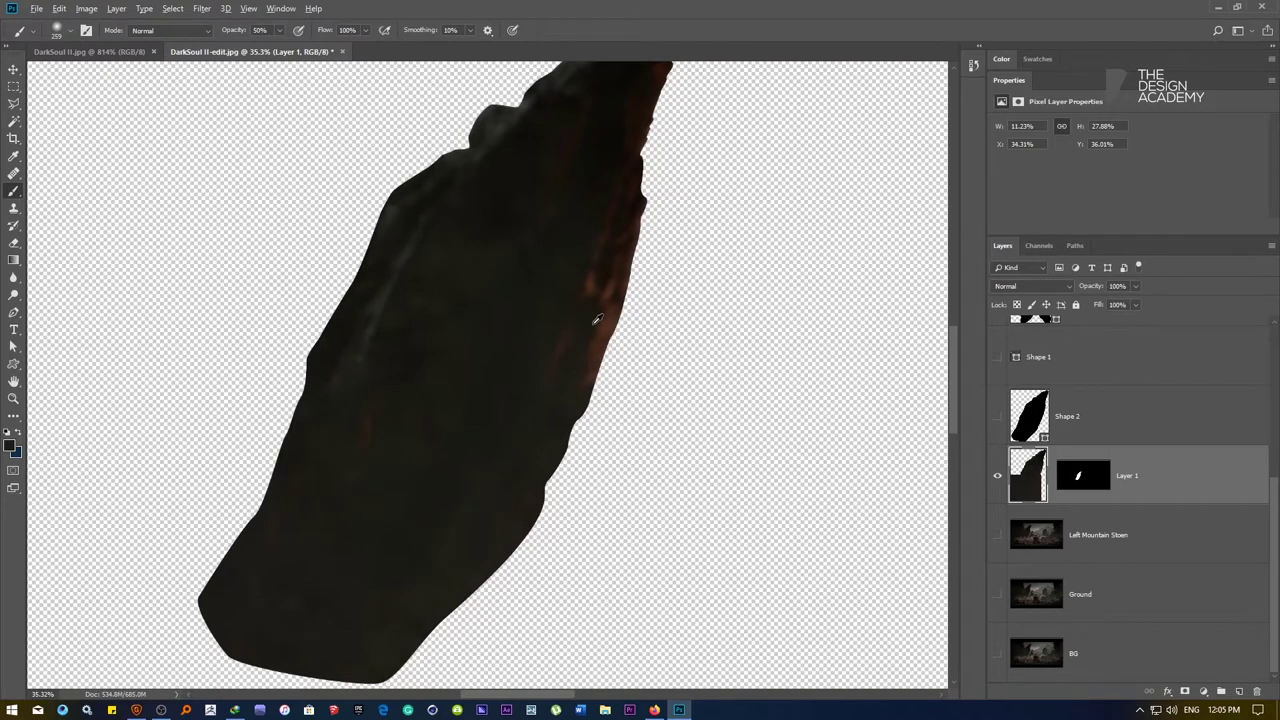
# Clone the glowing orange highlights down along the rock's lower right edge using the Clone Stamp with a 338 px soft round brush
pyautogui.click(9, 174)
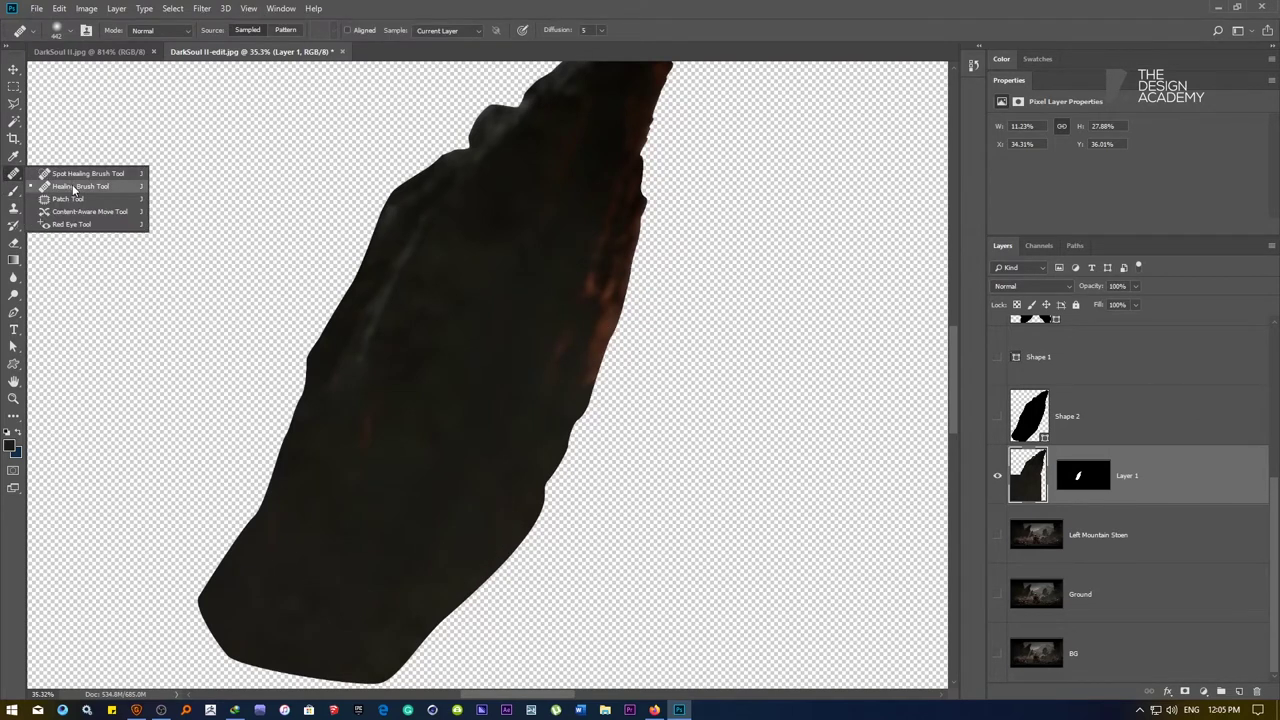
pyautogui.click(73, 187)
pyautogui.click(13, 208)
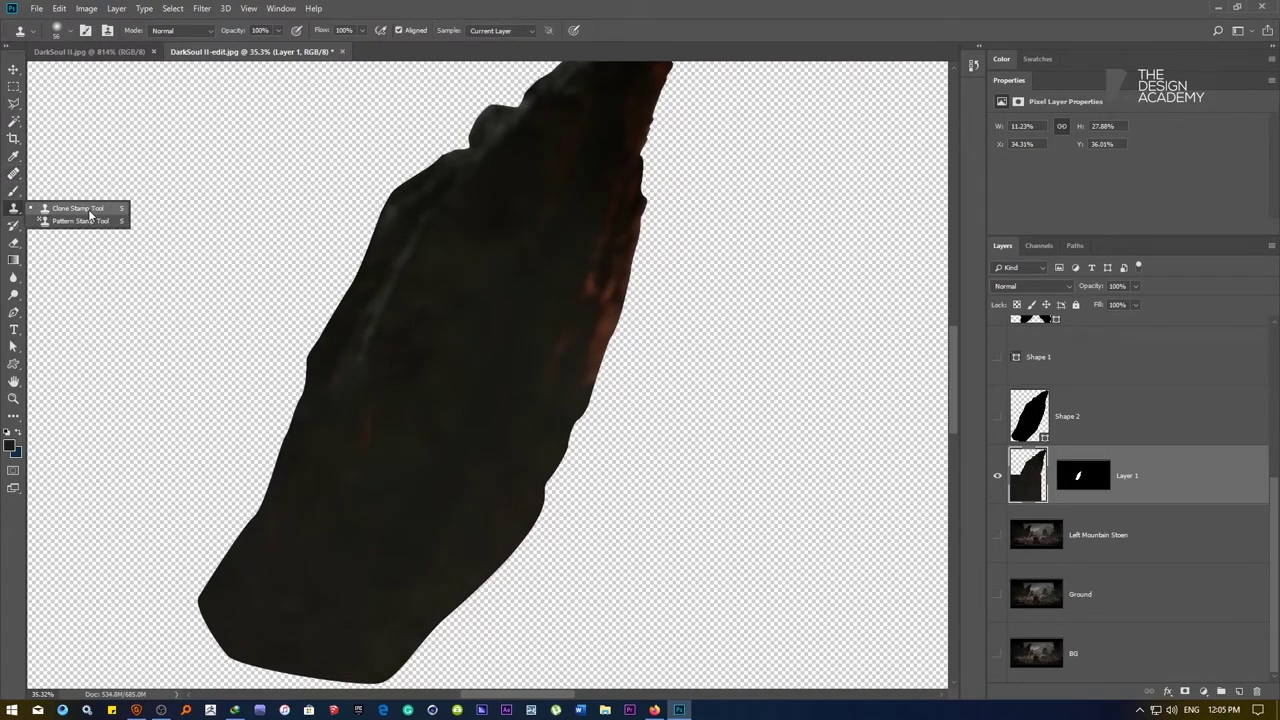
pyautogui.click(70, 207)
pyautogui.rightClick(542, 279)
pyautogui.click(675, 312)
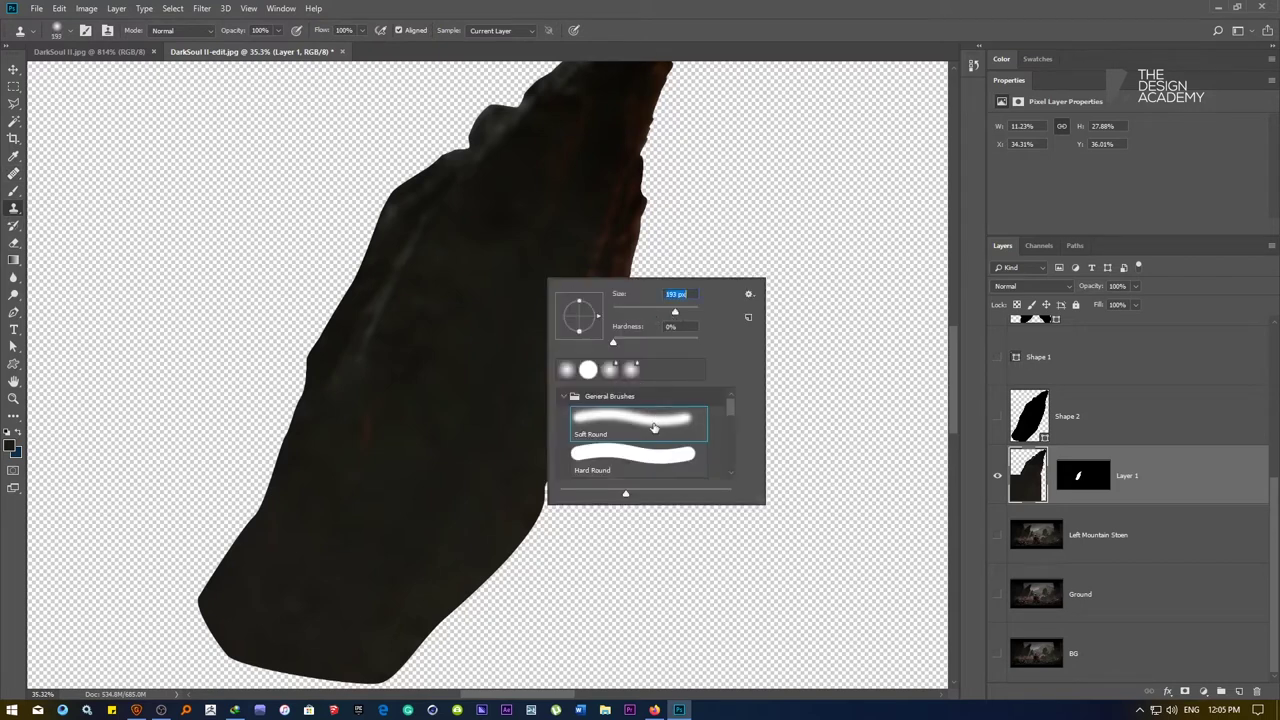
pyautogui.click(632, 92)
pyautogui.rightClick(539, 305)
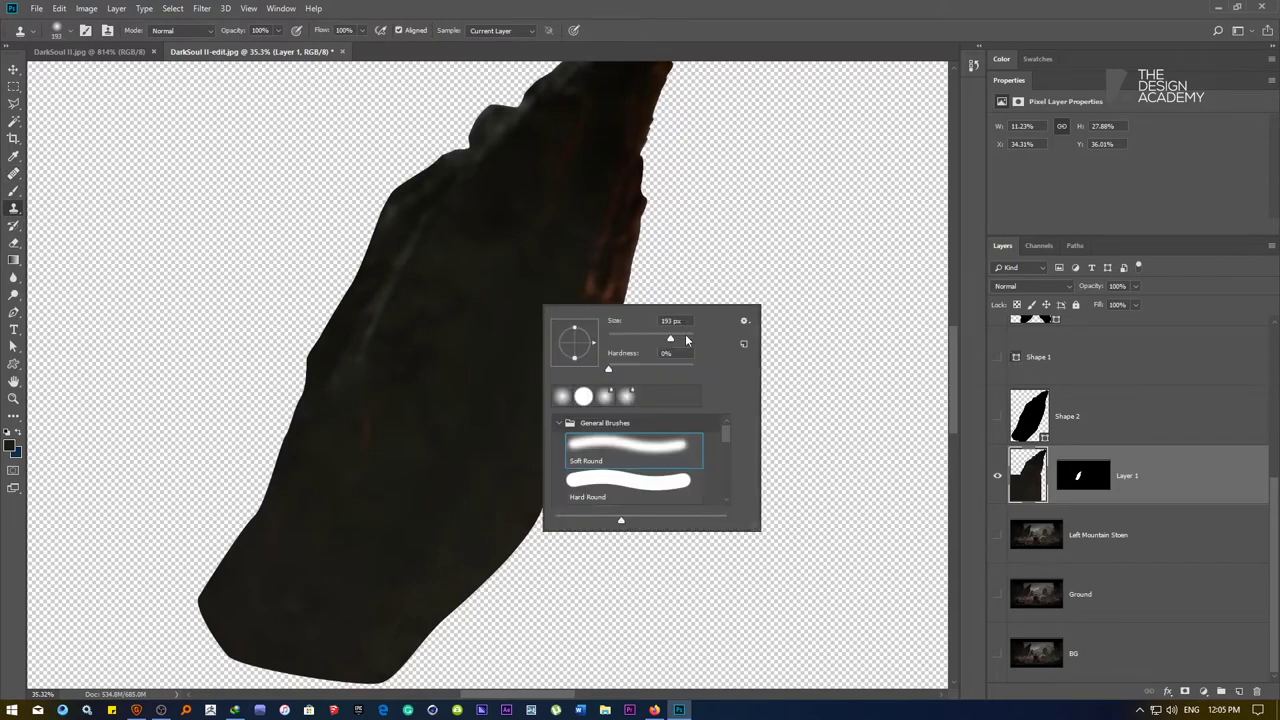
pyautogui.press('Return')
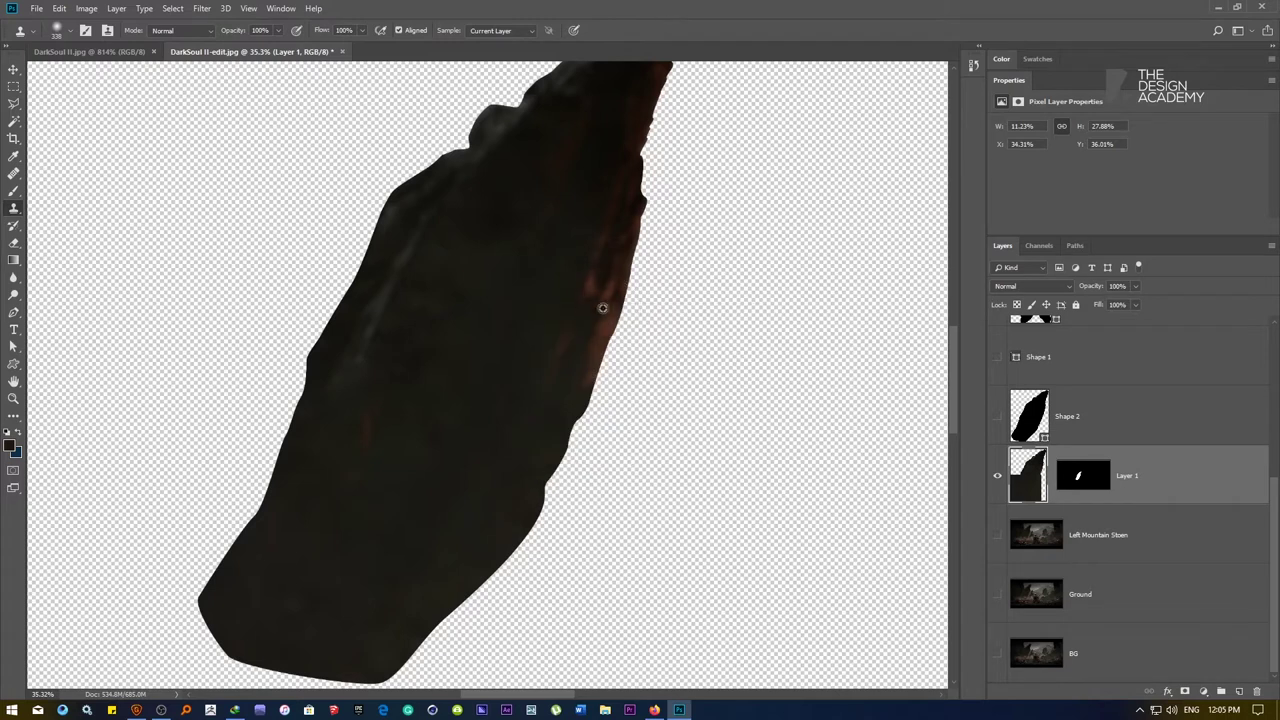
pyautogui.moveTo(531, 467)
pyautogui.mouseDown()
pyautogui.moveTo(560, 432)
pyautogui.moveTo(460, 600)
pyautogui.mouseUp()
pyautogui.moveTo(538, 440)
pyautogui.mouseDown()
pyautogui.moveTo(590, 445)
pyautogui.moveTo(594, 364)
pyautogui.moveTo(566, 463)
pyautogui.moveTo(566, 424)
pyautogui.moveTo(597, 386)
pyautogui.moveTo(497, 393)
pyautogui.moveTo(440, 360)
pyautogui.moveTo(509, 497)
pyautogui.mouseUp()
# Erase the protruding bump on the rock's upper left edge with a 92 px hard round Eraser
pyautogui.rightClick(519, 356)
pyautogui.click(532, 363)
pyautogui.press('v')
pyautogui.moveTo(460, 355); pyautogui.dragTo(456, 418)
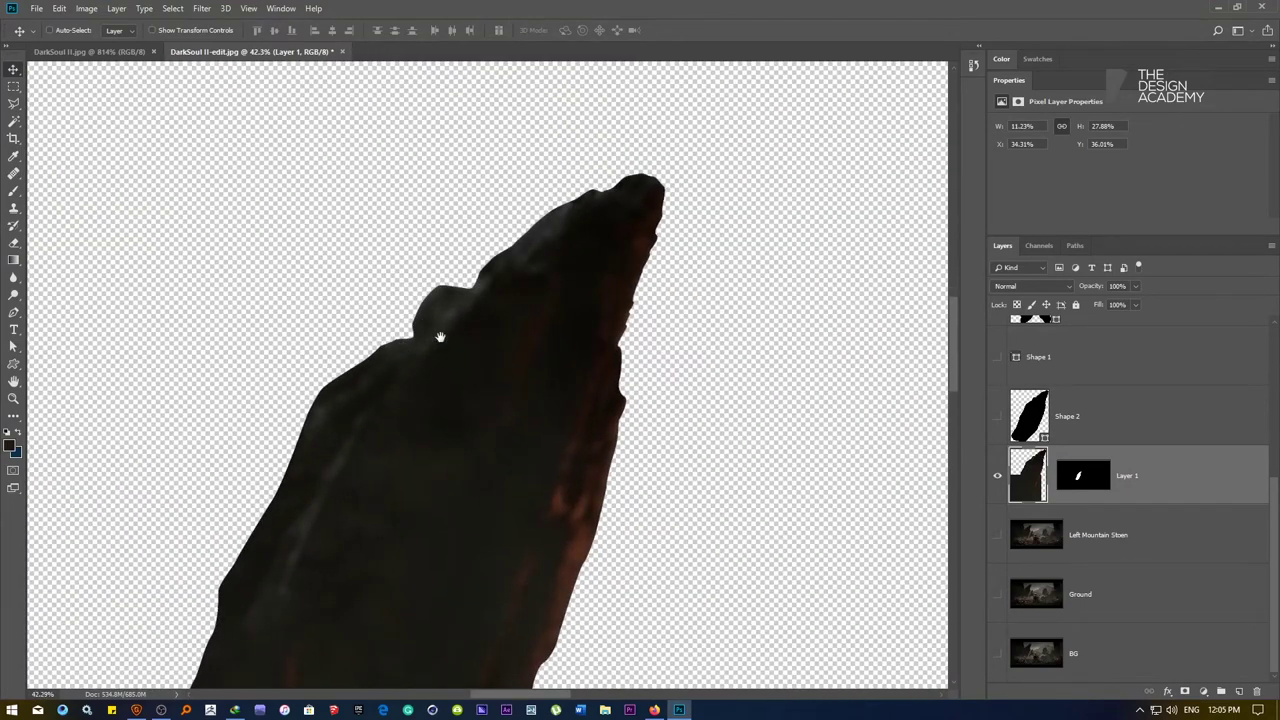
pyautogui.scroll(3, 421, 326)
pyautogui.press('e')
pyautogui.rightClick(414, 302)
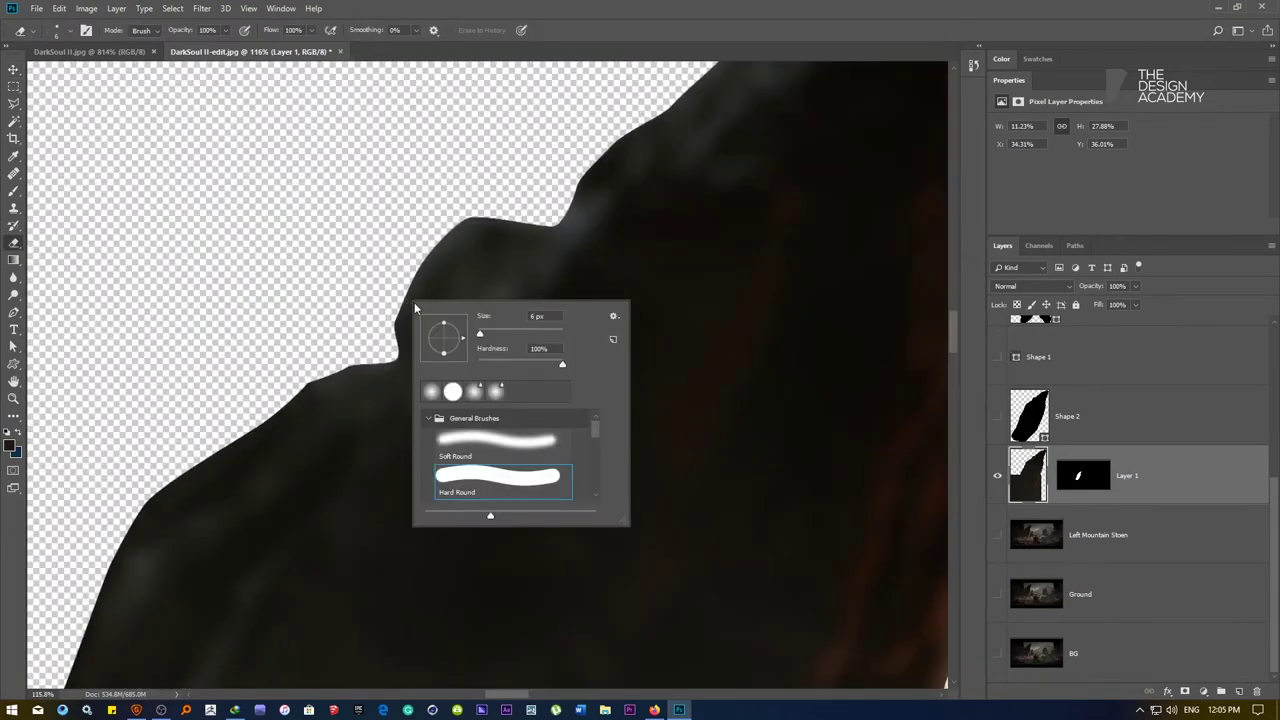
pyautogui.click(516, 332)
pyautogui.click(587, 3)
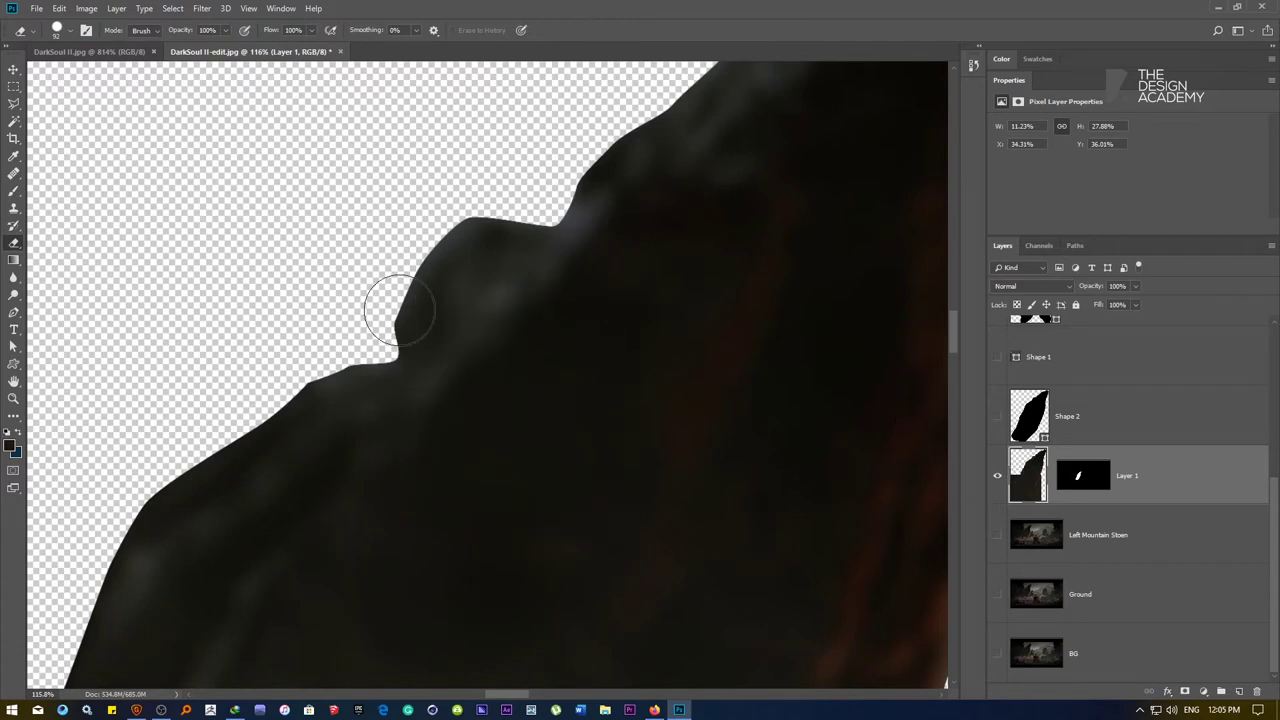
pyautogui.moveTo(379, 313)
pyautogui.mouseDown()
pyautogui.moveTo(391, 320)
pyautogui.moveTo(508, 232)
pyautogui.moveTo(532, 170)
pyautogui.mouseUp()
# Duplicate Layer 1 and merge it with its copy into a single rock layer without a mask
pyautogui.keyDown('alt'); pyautogui.click(520, 362); pyautogui.keyUp('alt')
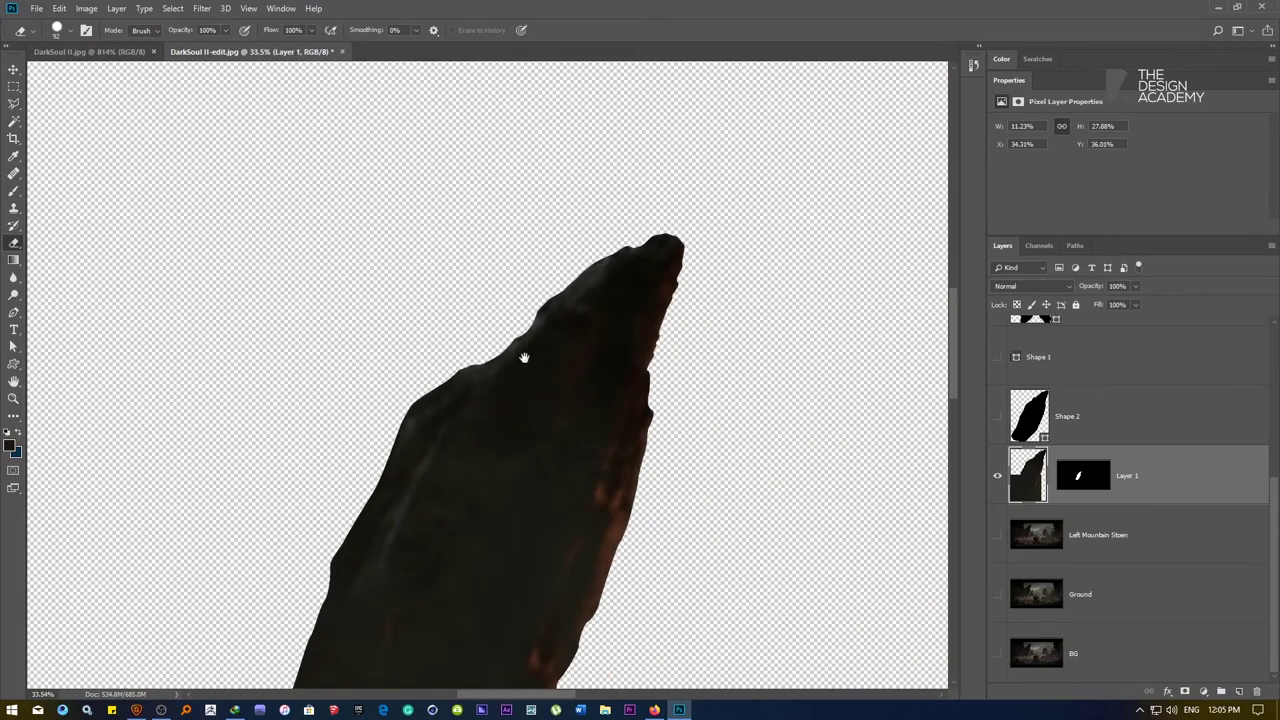
pyautogui.rightClick(520, 355)
pyautogui.click(566, 366)
pyautogui.hotkey('ctrl', 'j')
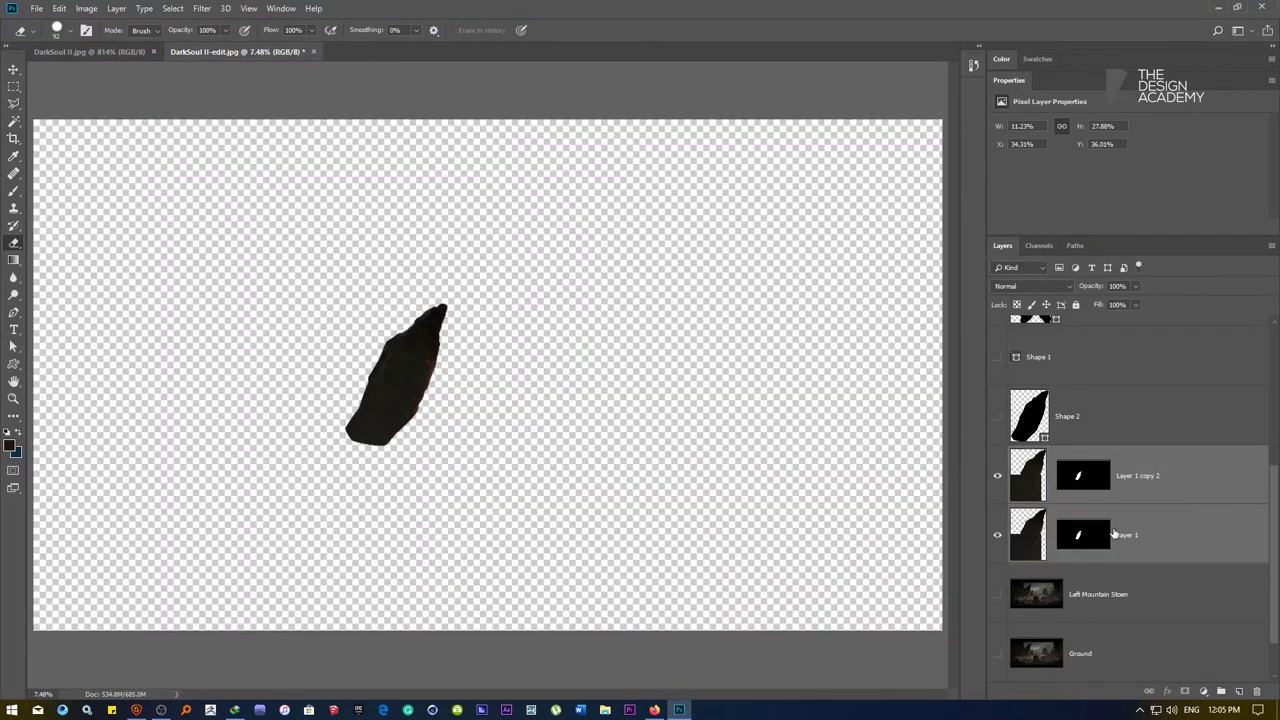
pyautogui.hotkey('ctrl', 'e')
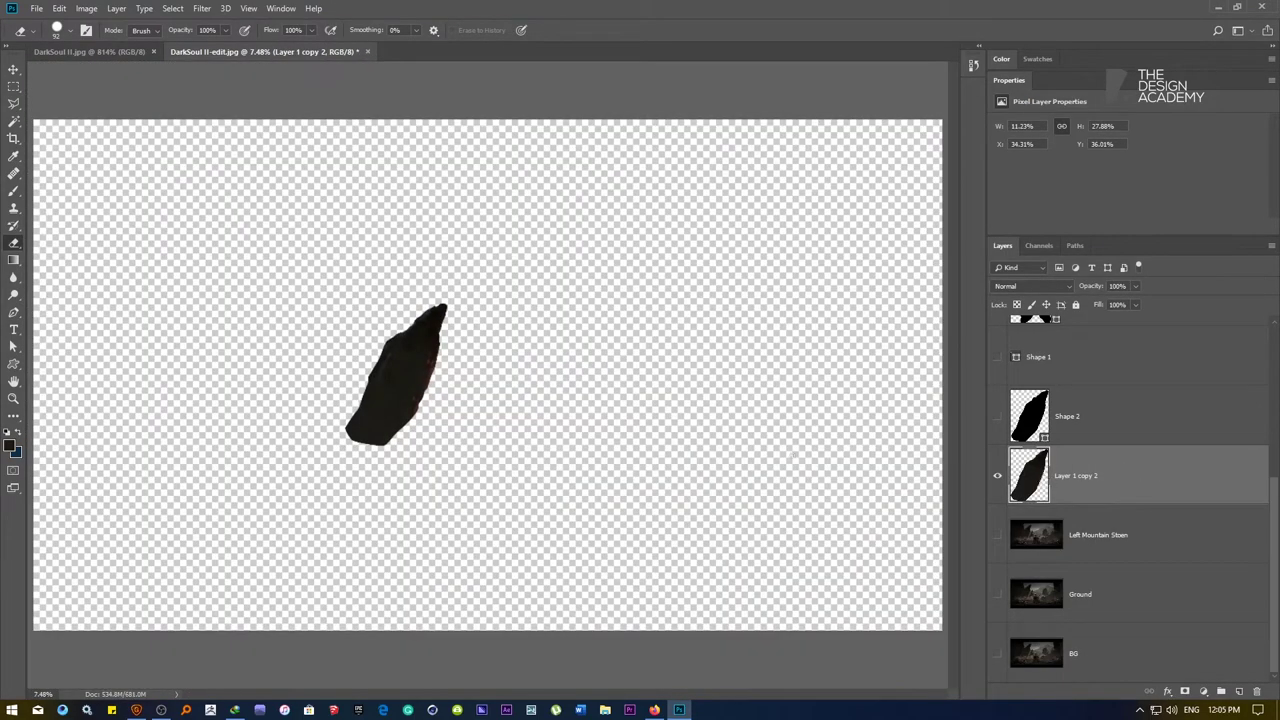
# Start an Unsharp Mask on the merged rock layer with an amount of 138% and a radius of 778.6 pixels
pyautogui.scroll(6, 383, 373)
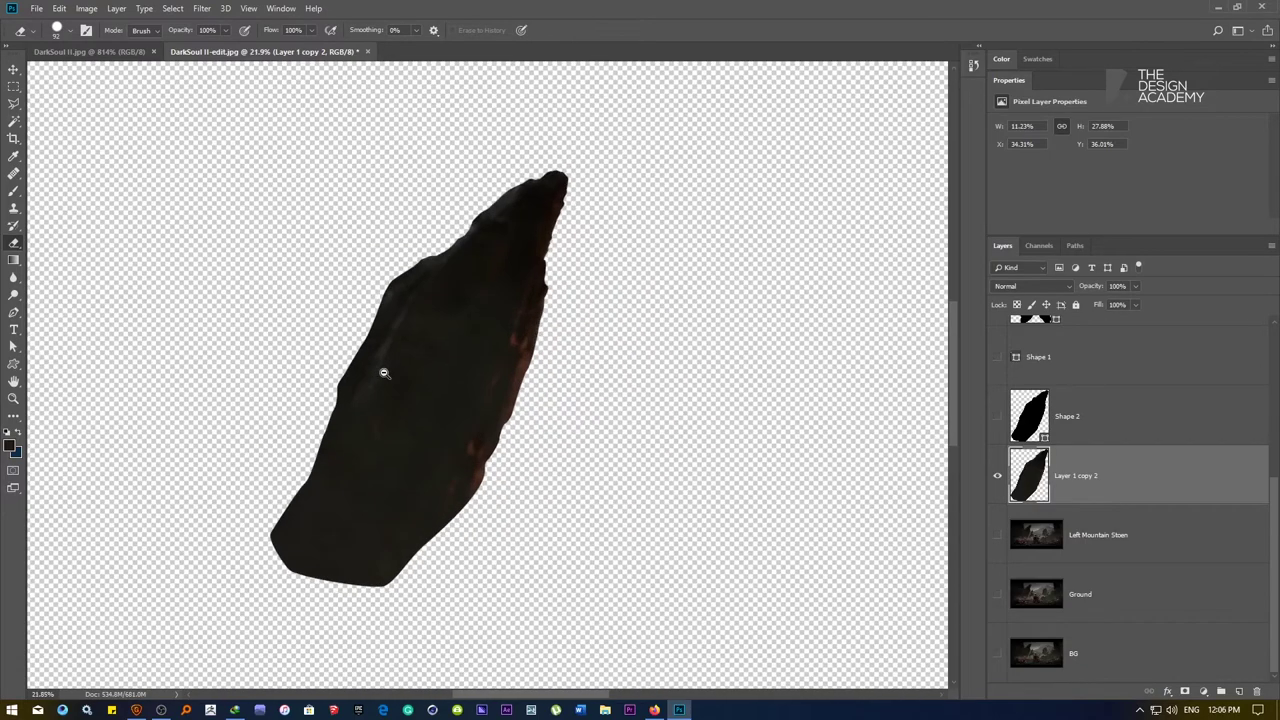
pyautogui.click(202, 9)
pyautogui.moveTo(245, 237)
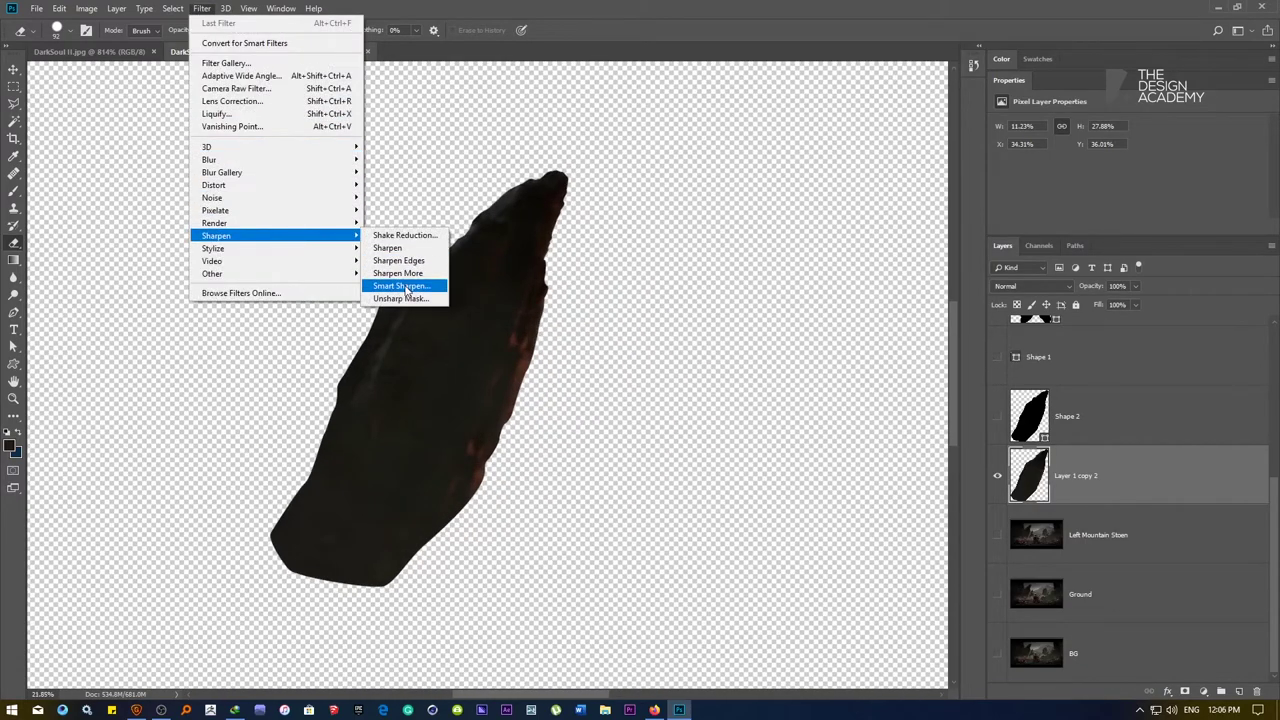
pyautogui.click(400, 298)
pyautogui.moveTo(613, 121); pyautogui.dragTo(698, 271)
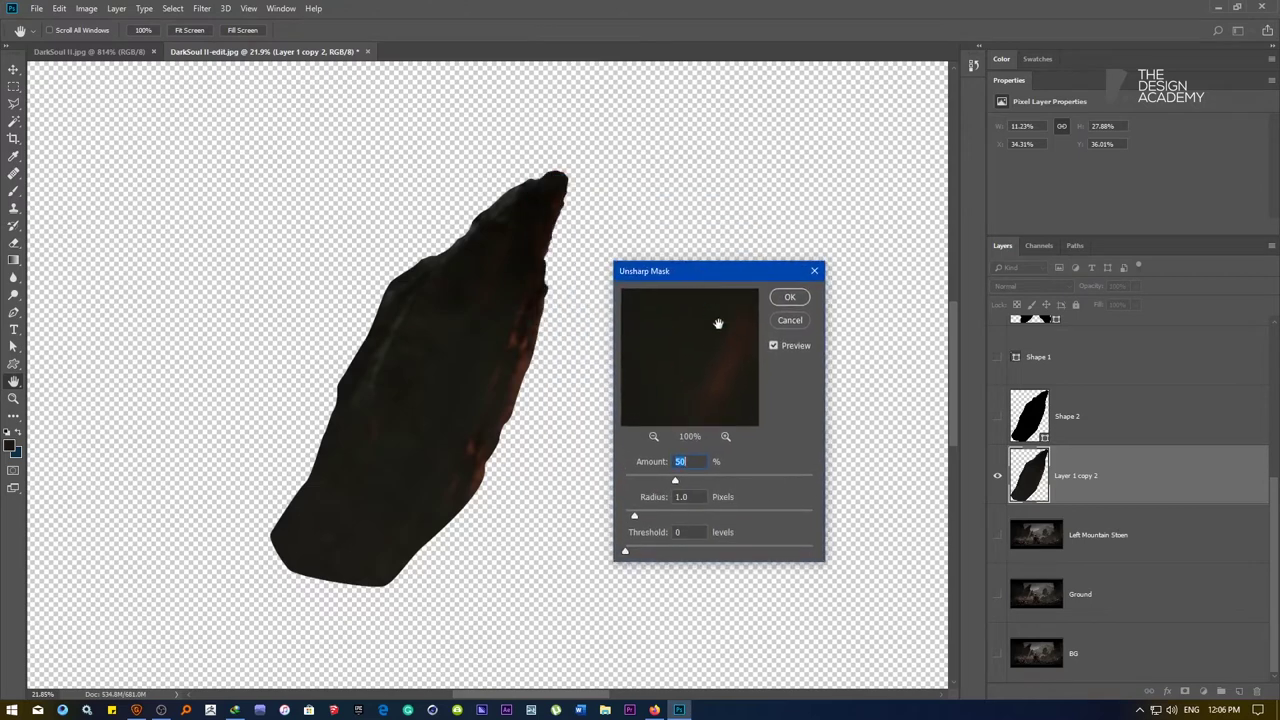
pyautogui.click(565, 392)
pyautogui.click(745, 481)
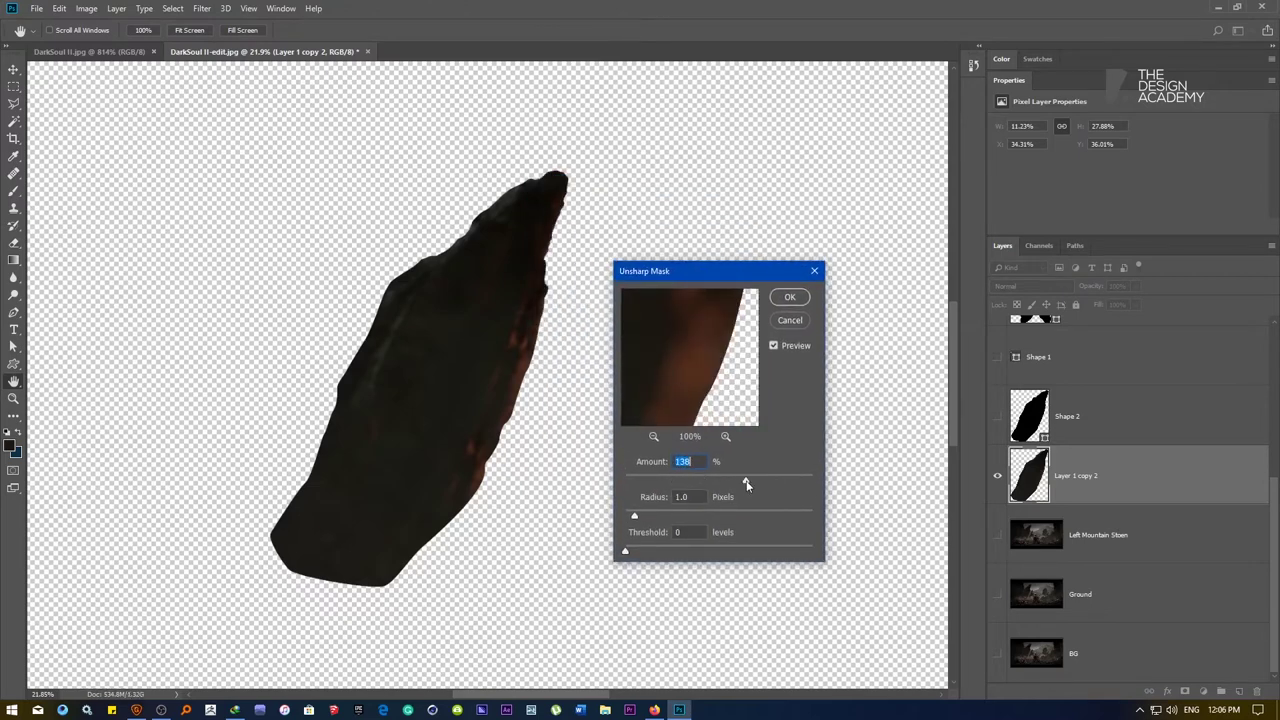
pyautogui.click(685, 514)
pyautogui.moveTo(686, 513); pyautogui.dragTo(775, 513)
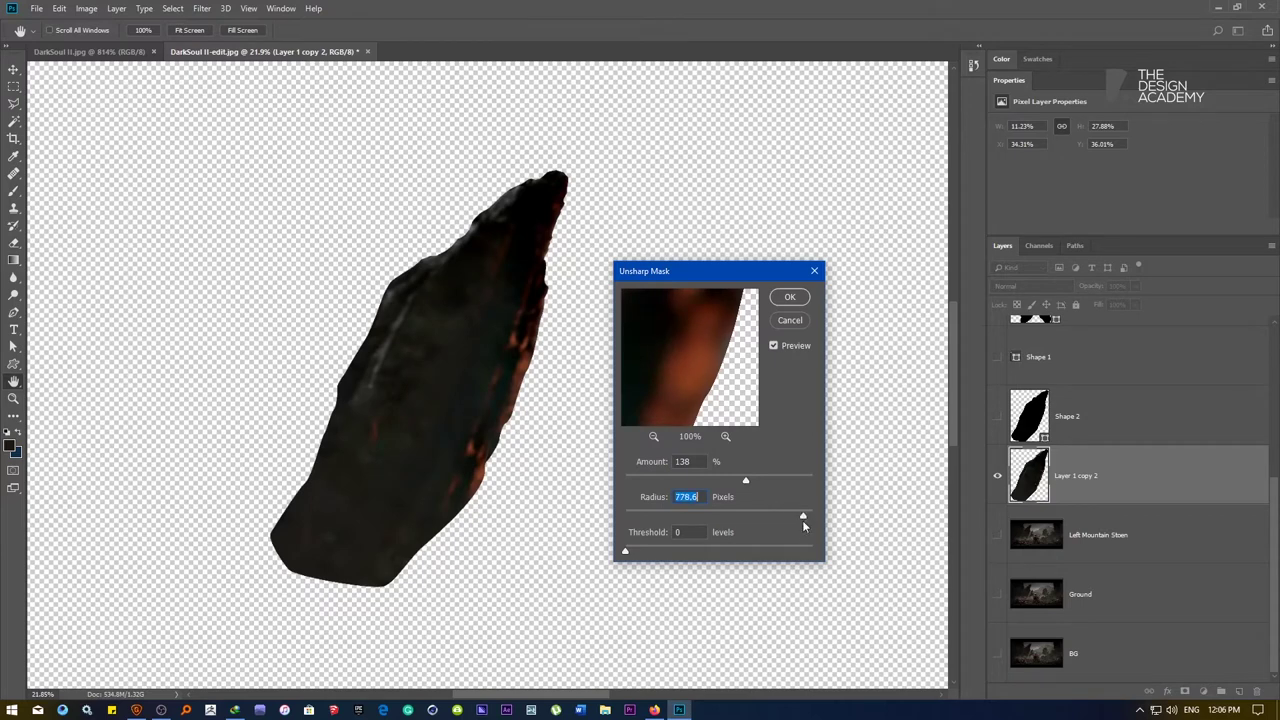
# Adjust the Unsharp Mask amount to 185%, compare the rock with and without the preview, and apply the filter
pyautogui.click(791, 480)
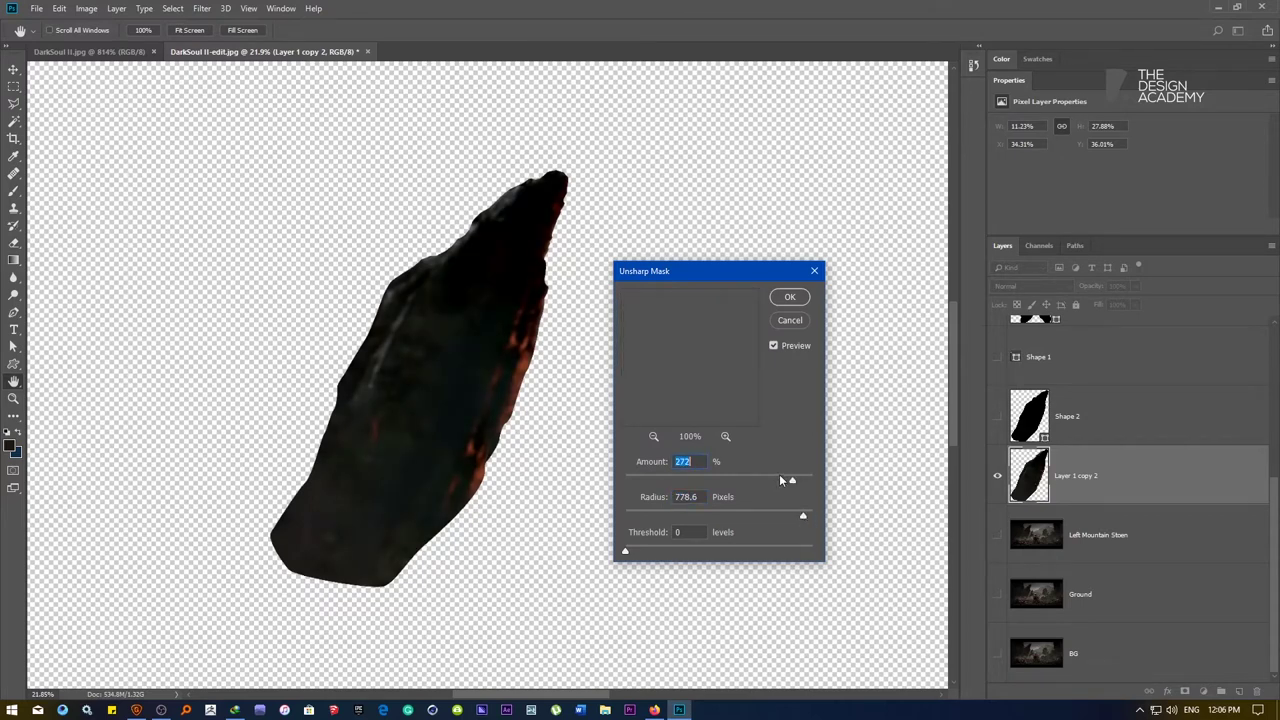
pyautogui.click(769, 481)
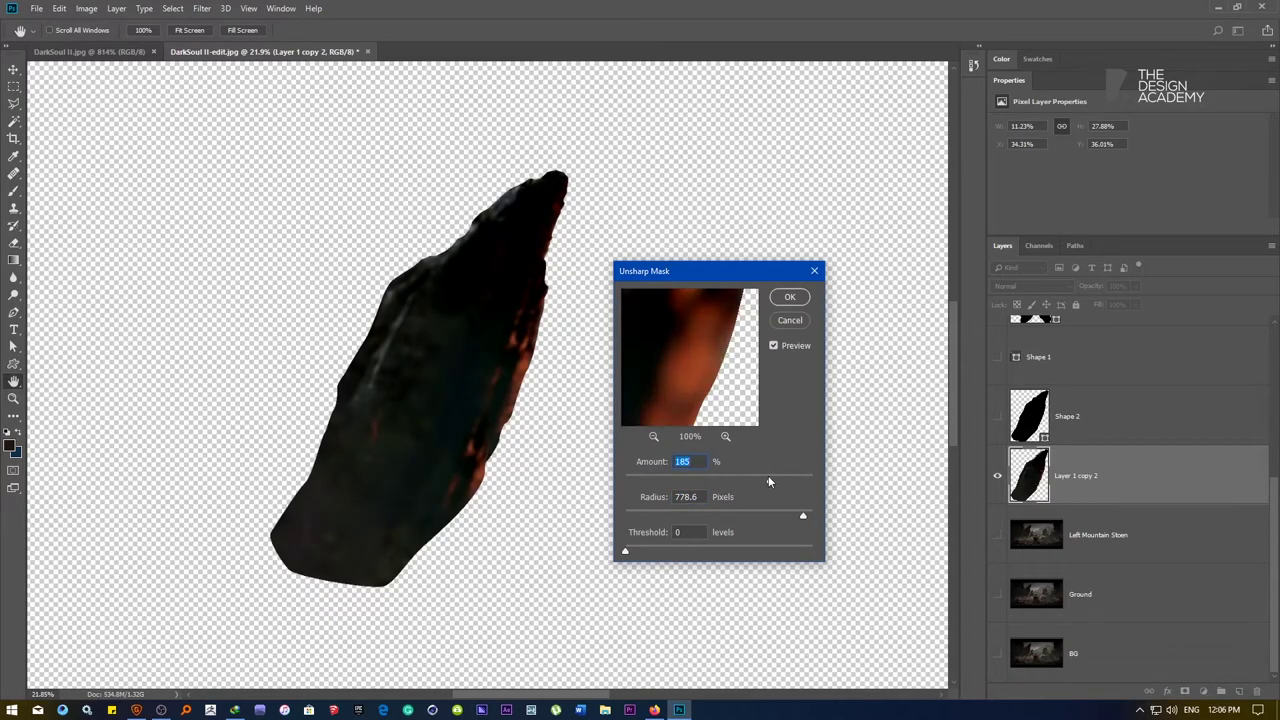
pyautogui.click(792, 345)
pyautogui.click(792, 345)
pyautogui.click(791, 297)
# Paint over the orange spot and colour blotches on the rock's lower half with sampled dark tones using the soft brush
pyautogui.press('e')
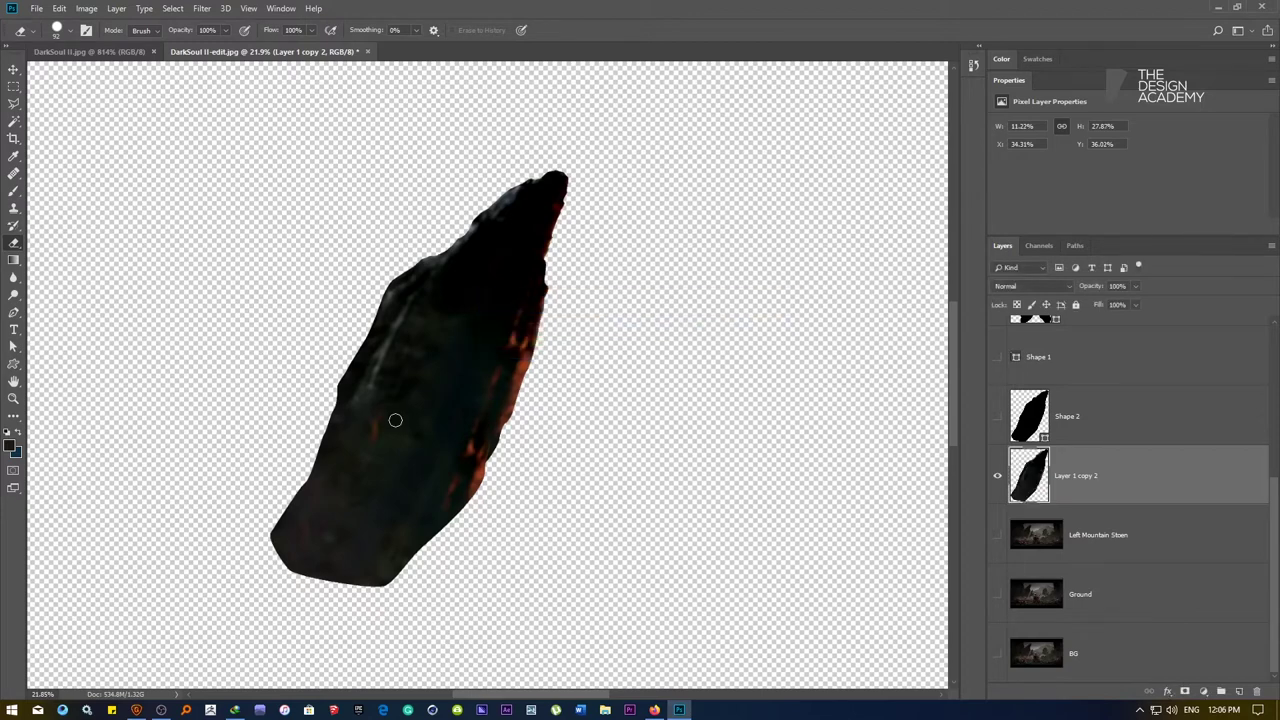
pyautogui.press('b')
pyautogui.moveTo(384, 429)
pyautogui.mouseDown()
pyautogui.moveTo(414, 411)
pyautogui.moveTo(375, 426)
pyautogui.moveTo(394, 380)
pyautogui.moveTo(431, 429)
pyautogui.moveTo(474, 445)
pyautogui.mouseUp()
pyautogui.click(363, 430)
pyautogui.keyDown('alt'); pyautogui.click(551, 342); pyautogui.keyUp('alt')
pyautogui.press('[')
pyautogui.press('[')
pyautogui.press('[')
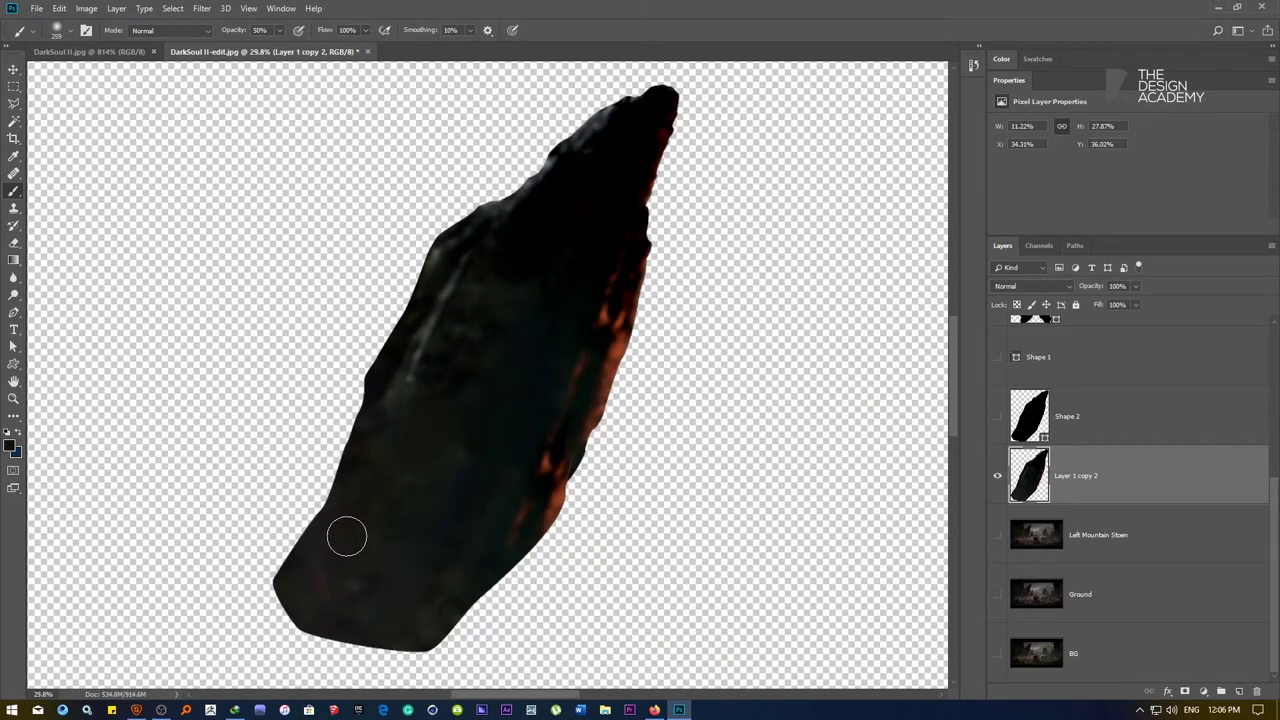
pyautogui.press(']')
pyautogui.press(']')
pyautogui.press(']')
pyautogui.press(']')
pyautogui.press(']')
pyautogui.press('[')
pyautogui.press('[')
pyautogui.press('[')
pyautogui.moveTo(534, 409); pyautogui.dragTo(516, 395)
pyautogui.rightClick(516, 395)
pyautogui.click(520, 395)
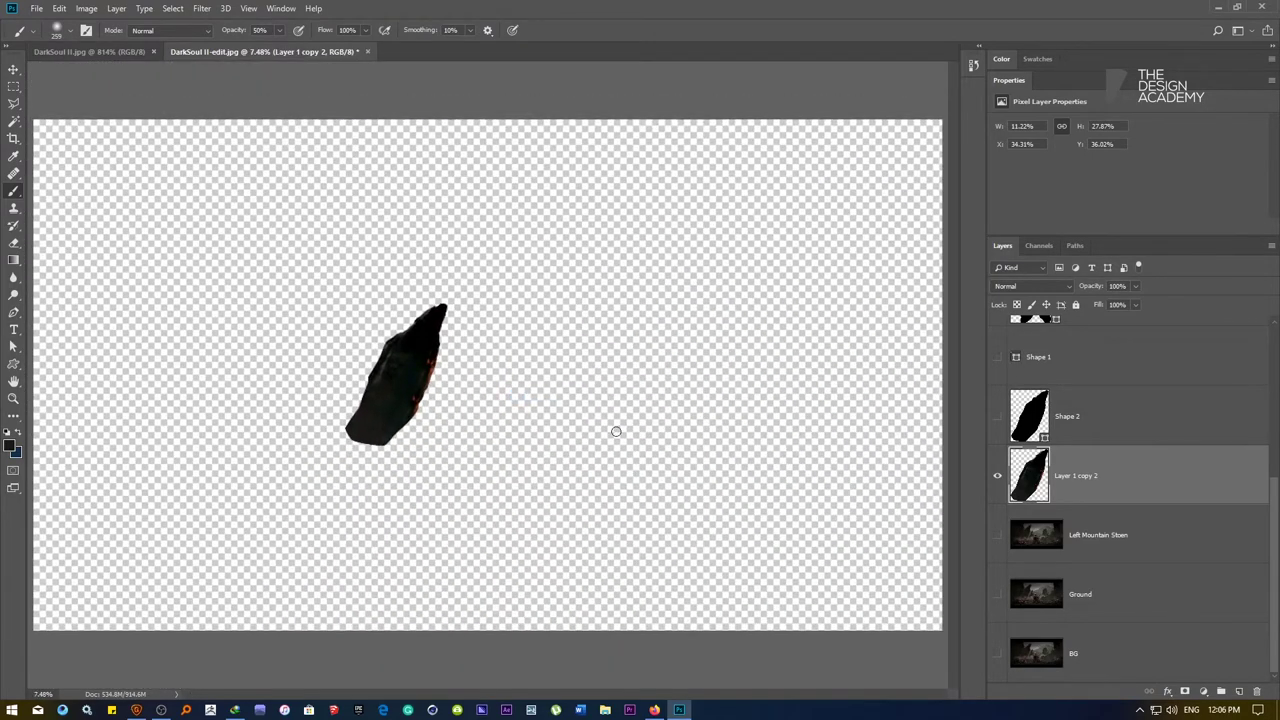
# Compare the finished rock cutout with the original artwork by toggling the visibility of Left Mountain Stoen
pyautogui.click(997, 535)
pyautogui.click(997, 535)
pyautogui.click(997, 535)
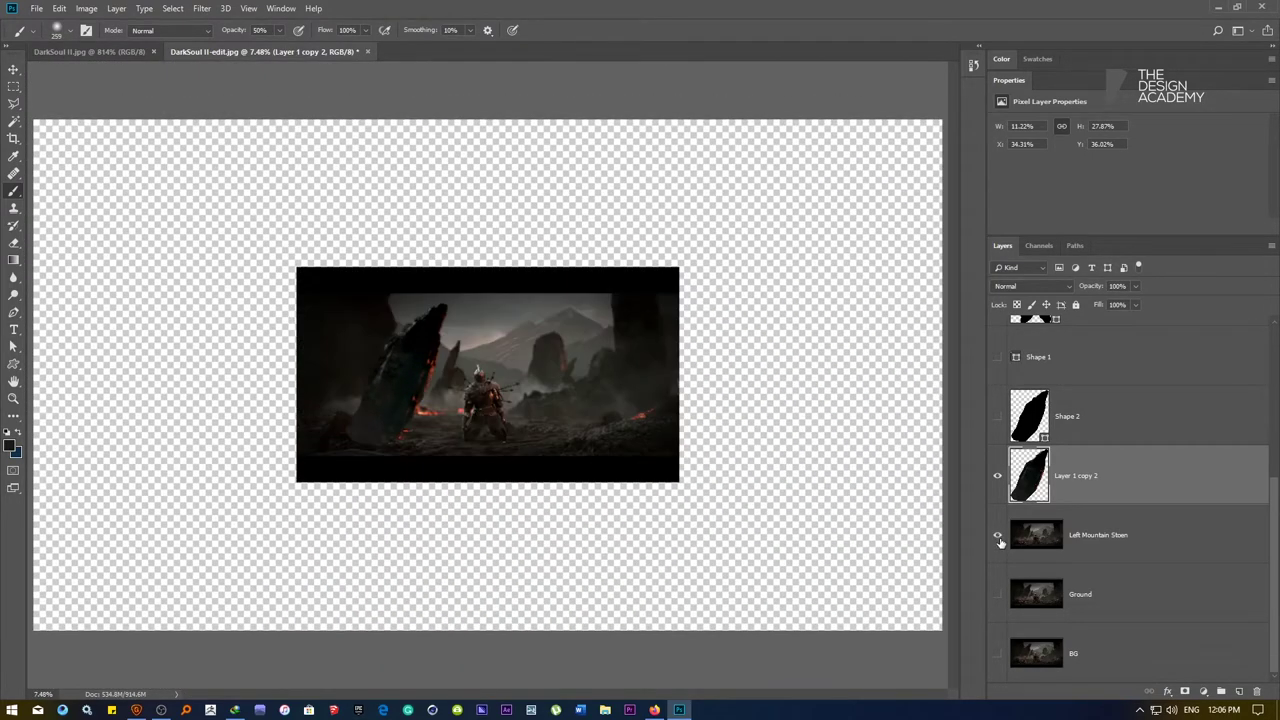
pyautogui.click(997, 535)
# Stack Layer 1 copy 2 directly below DarkSoul Shape and show the knight, Left Shape, Right Stone and Layer 1 copy layers
pyautogui.moveTo(1083, 483); pyautogui.dragTo(1083, 335)
pyautogui.scroll(5, 1074, 422)
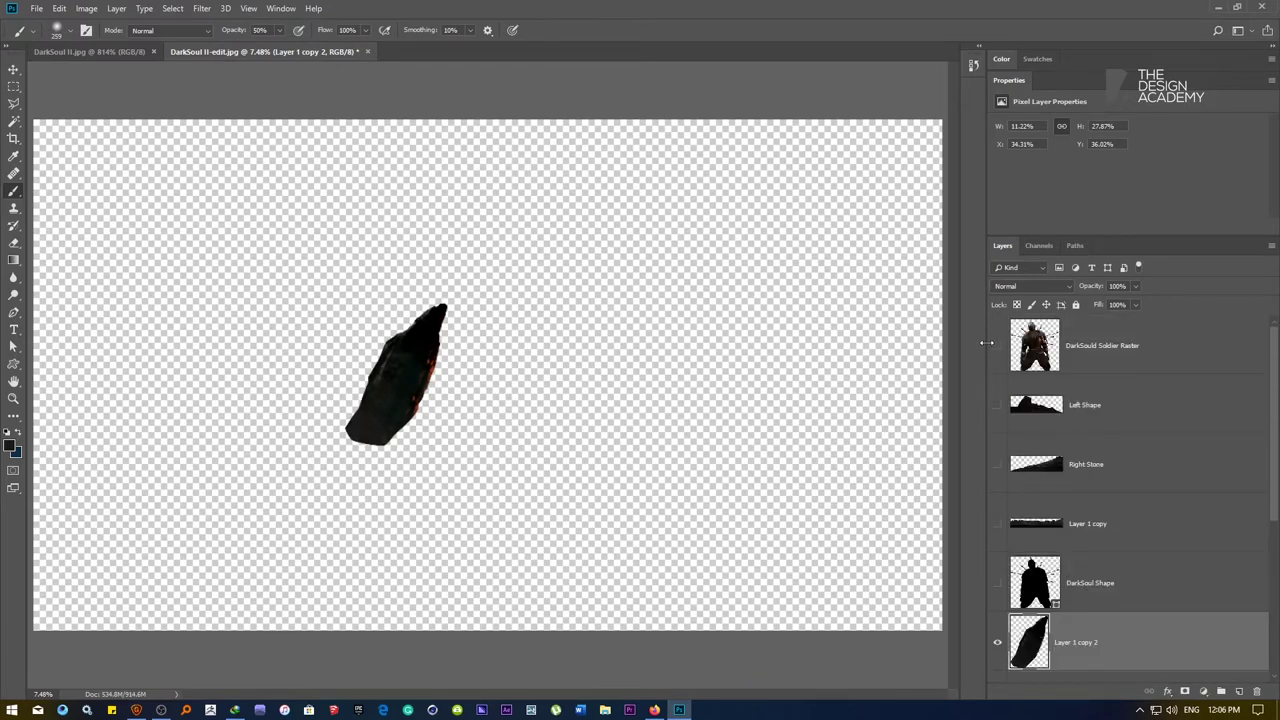
pyautogui.click(996, 345)
pyautogui.click(997, 405)
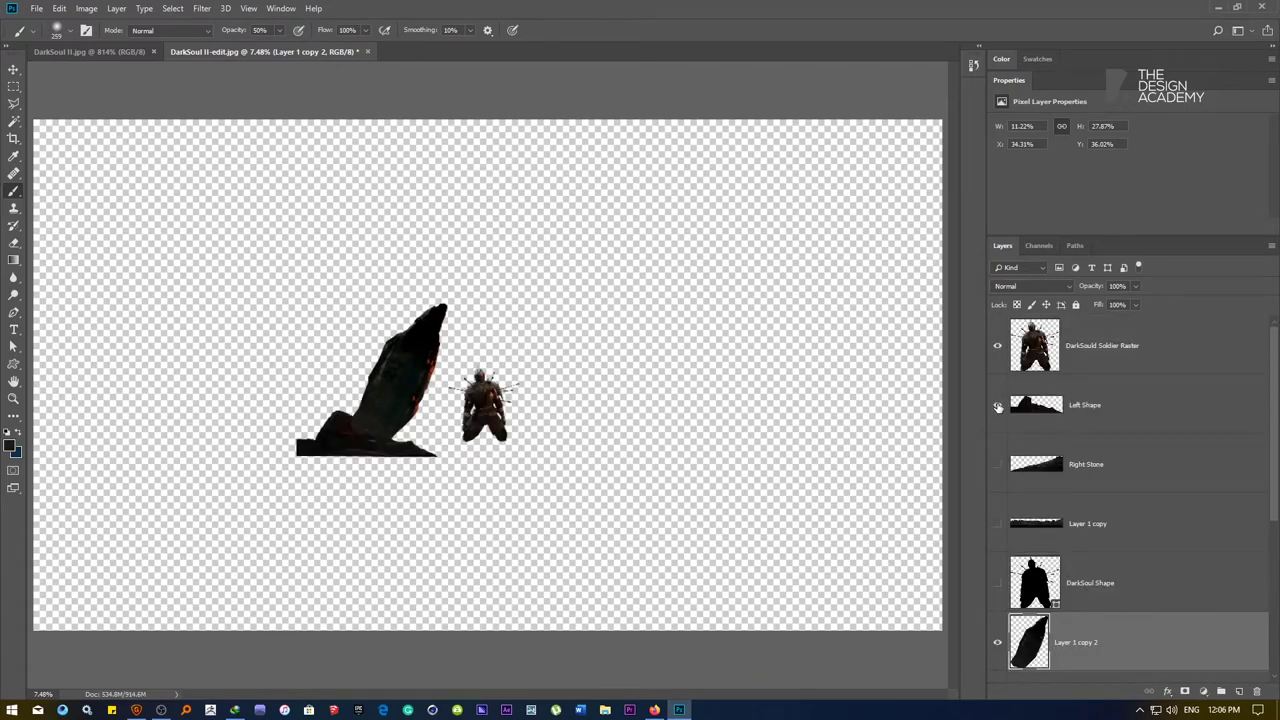
pyautogui.click(997, 465)
pyautogui.click(998, 523)
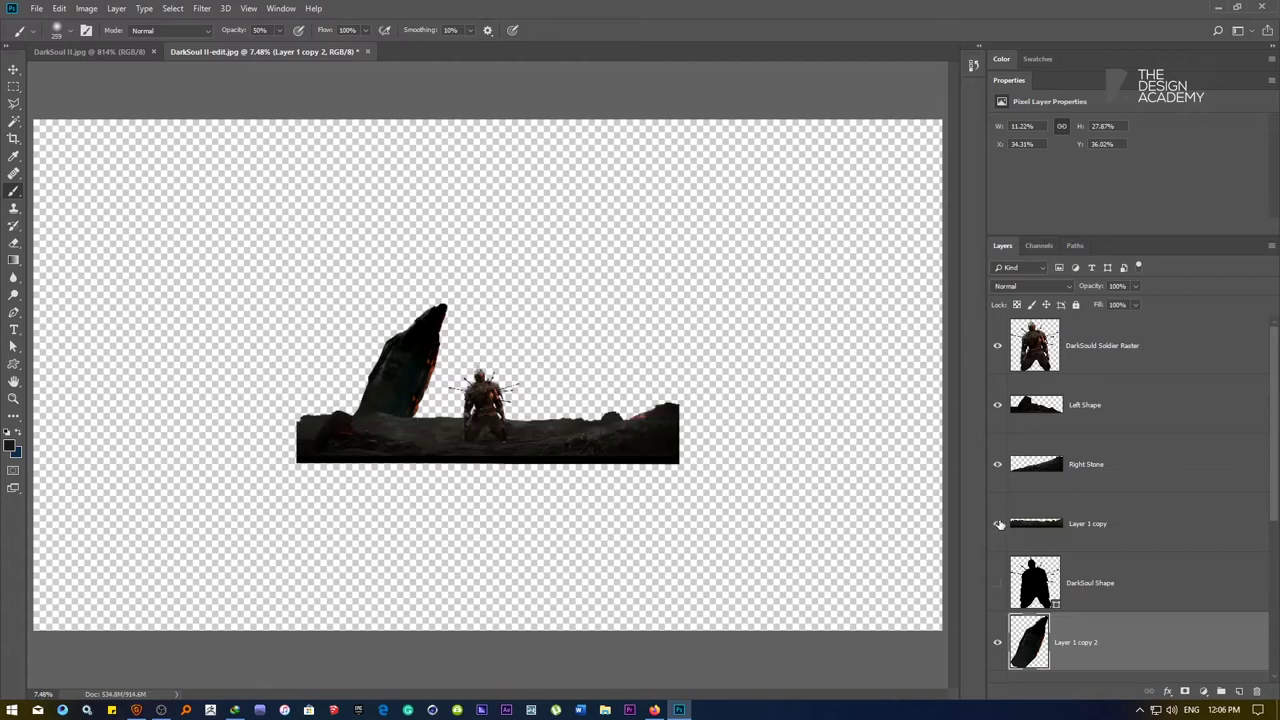
pyautogui.press('v')
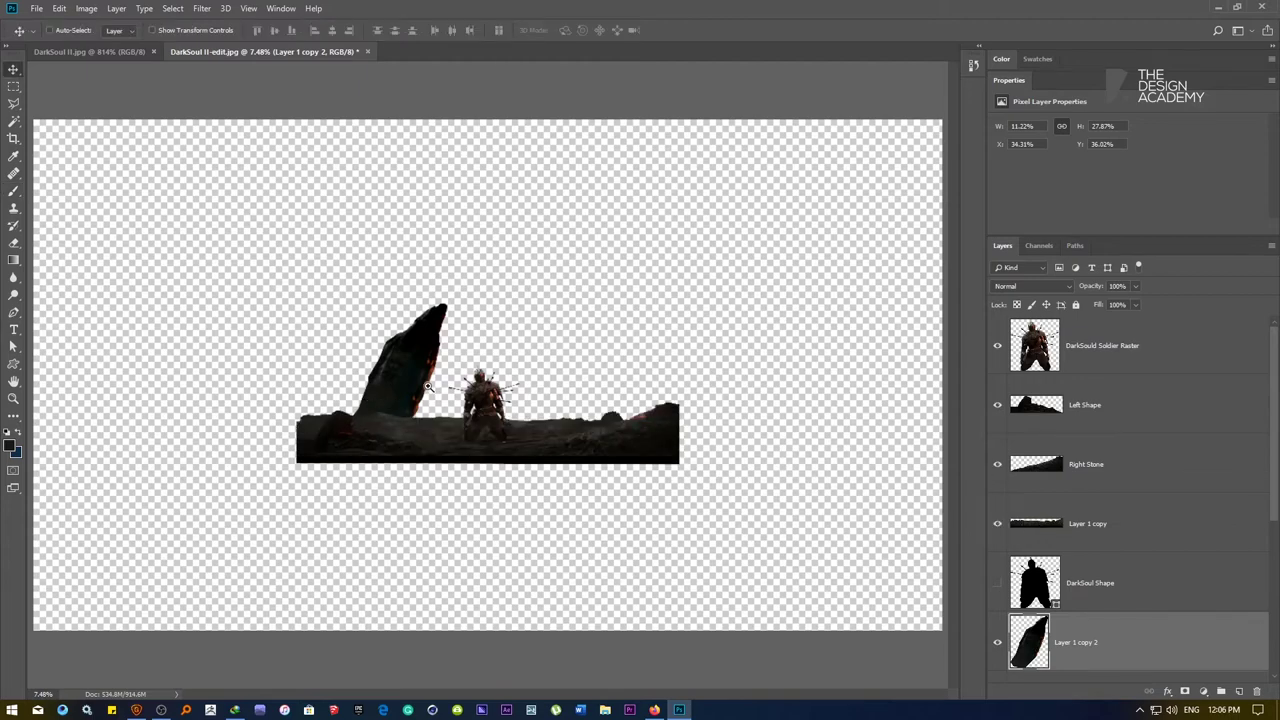
pyautogui.click(428, 386)
pyautogui.rightClick(424, 384)
pyautogui.click(452, 403)
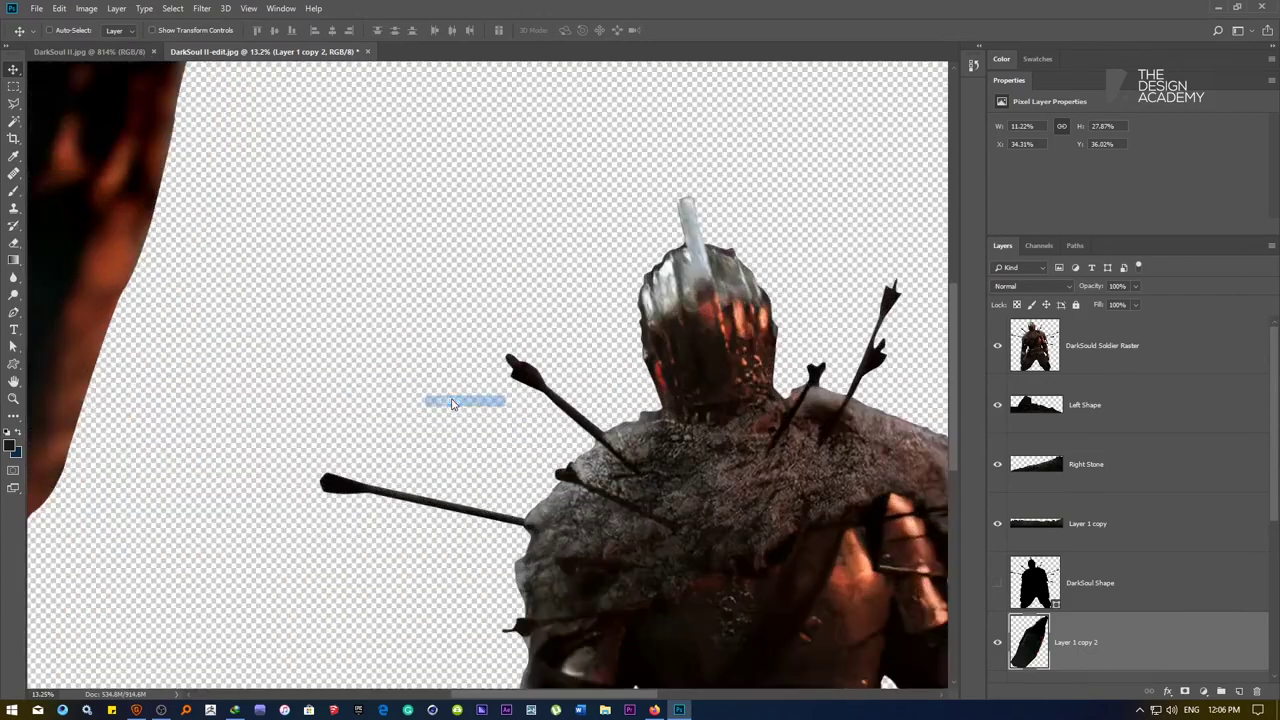
# Hide Layer 1 copy 2, show Left Mountain Stoen and make it the active layer
pyautogui.scroll(-2, 1020, 583)
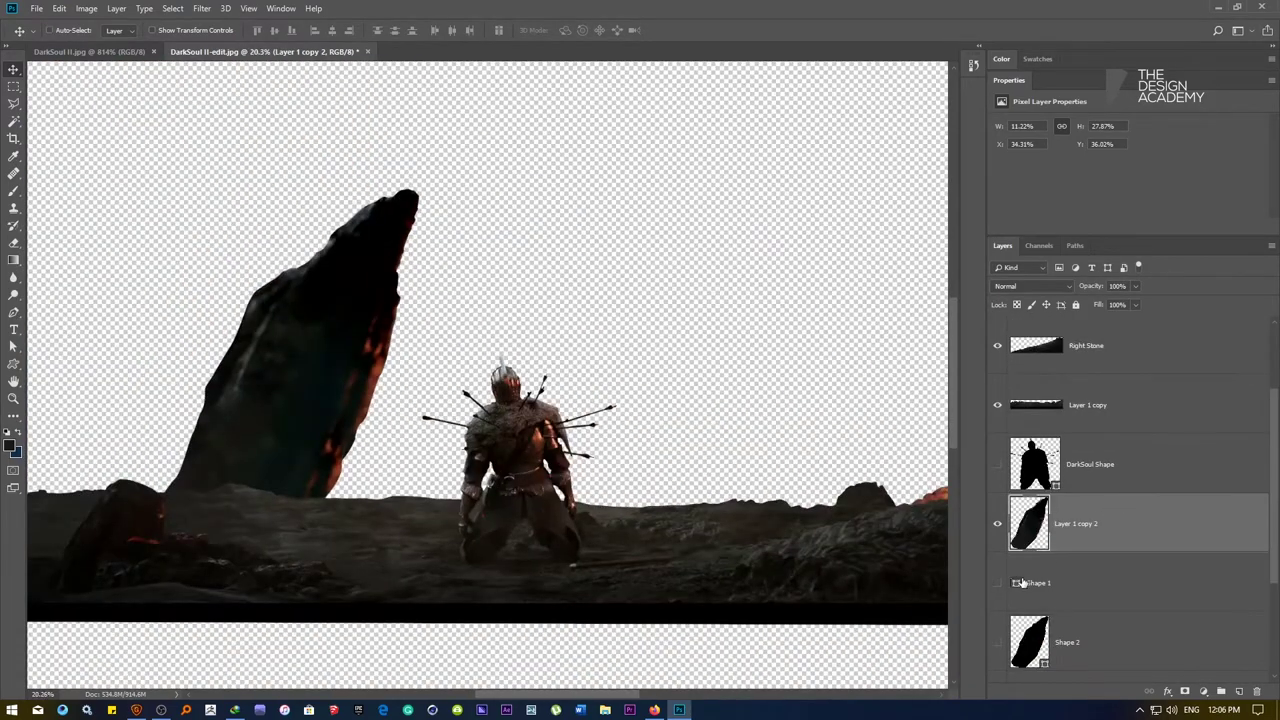
pyautogui.scroll(-2, 1055, 578)
pyautogui.click(997, 584)
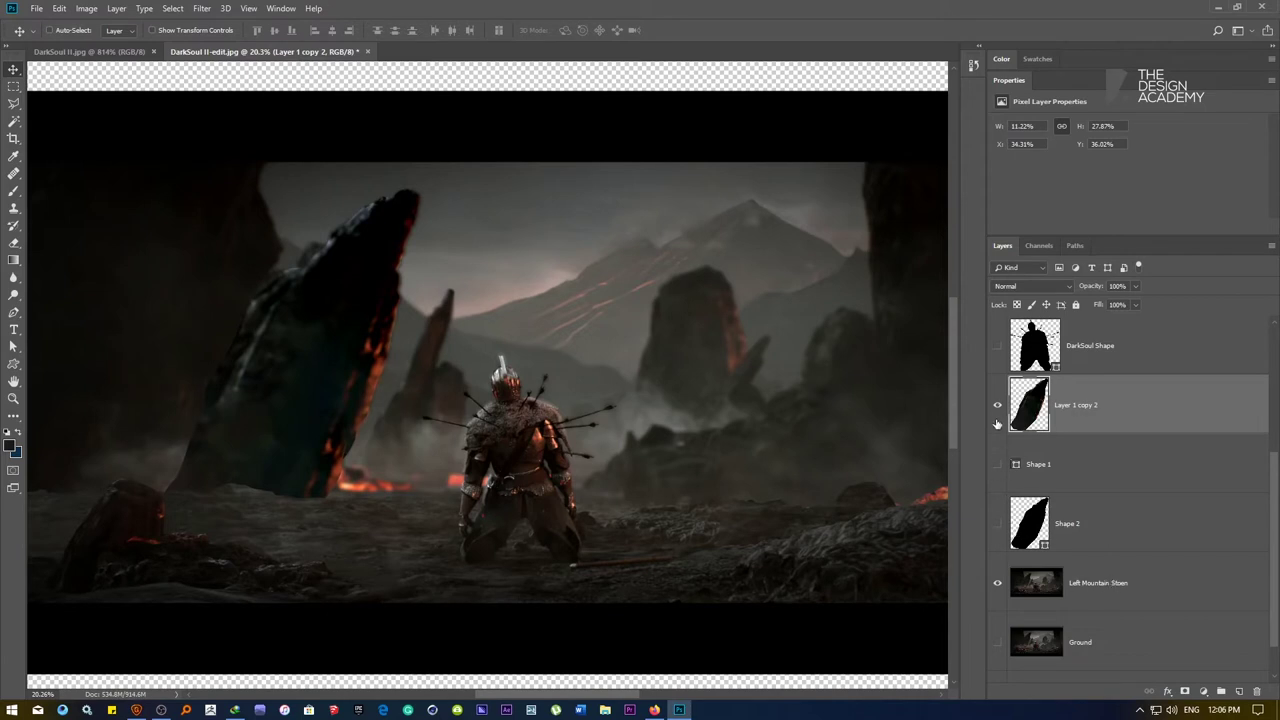
pyautogui.click(997, 424)
pyautogui.click(1029, 581)
pyautogui.scroll(3, 403, 410)
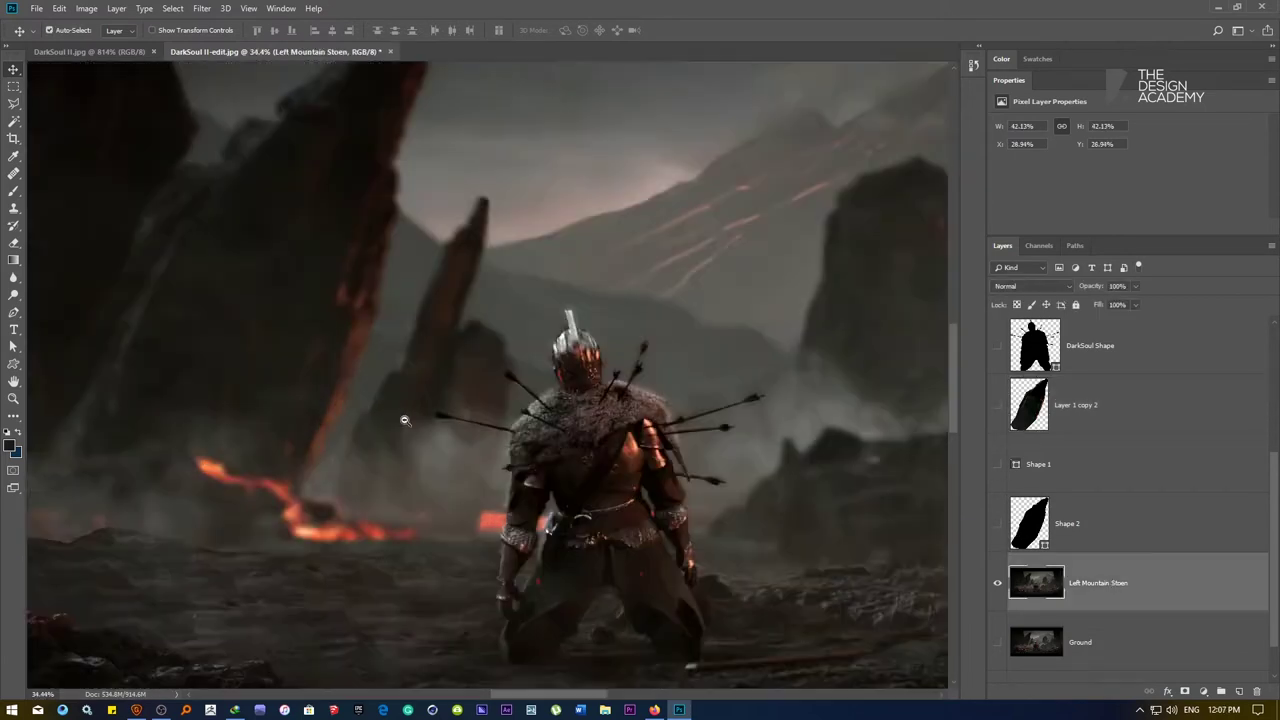
# Trace the thin rock behind the knight with the Pen tool, from its lower-left edge up around the pointed tip
pyautogui.click(14, 313)
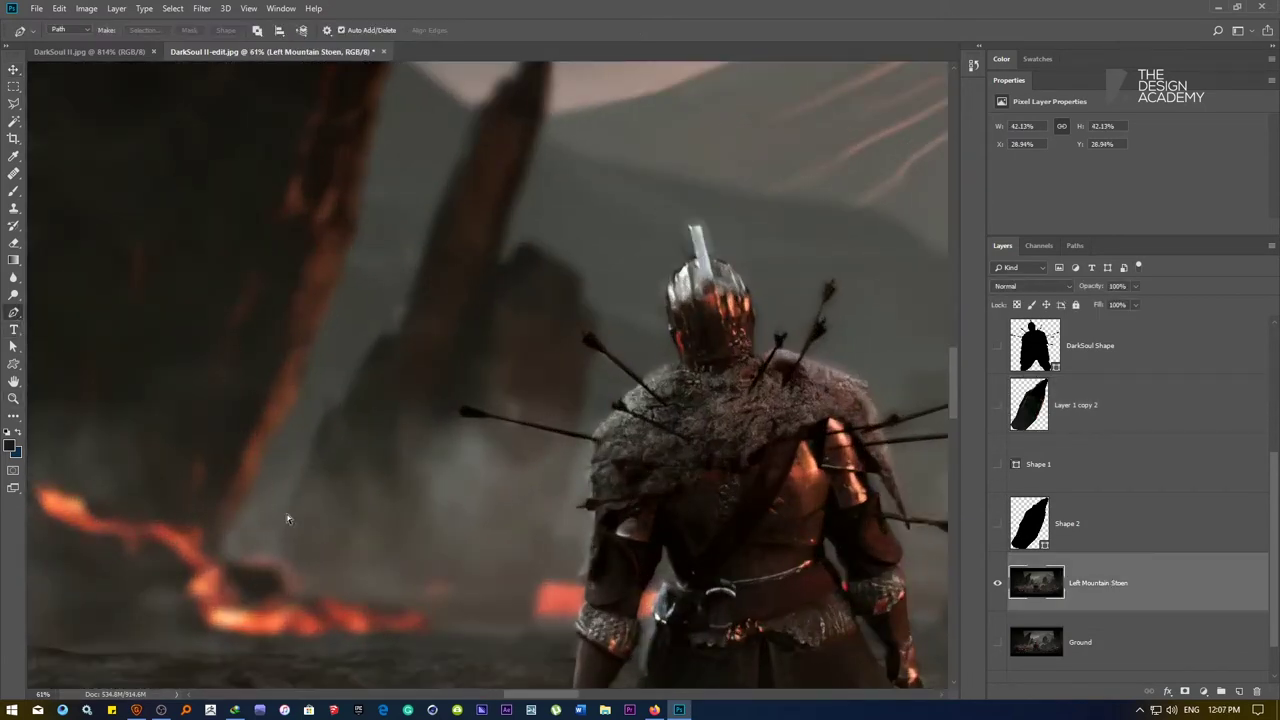
pyautogui.scroll(2, 296, 540)
pyautogui.click(266, 573)
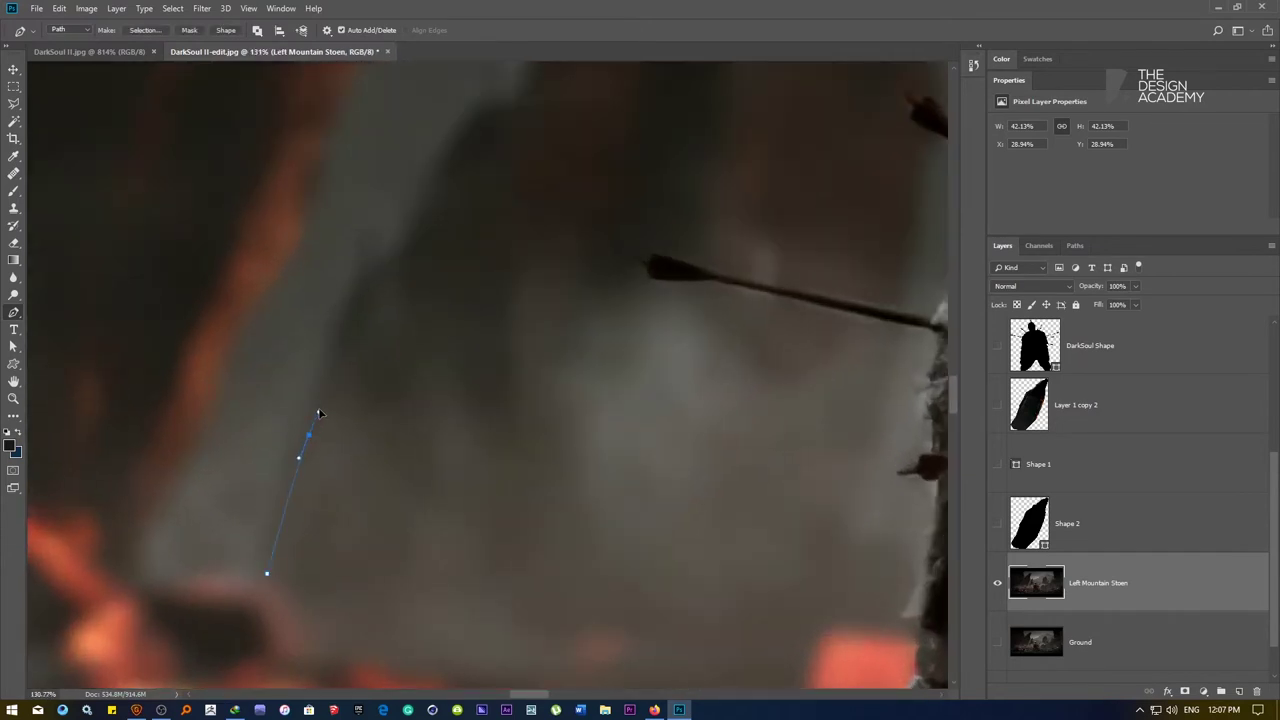
pyautogui.moveTo(363, 275); pyautogui.dragTo(386, 264)
pyautogui.moveTo(412, 250); pyautogui.dragTo(421, 235)
pyautogui.moveTo(434, 220); pyautogui.dragTo(288, 488)
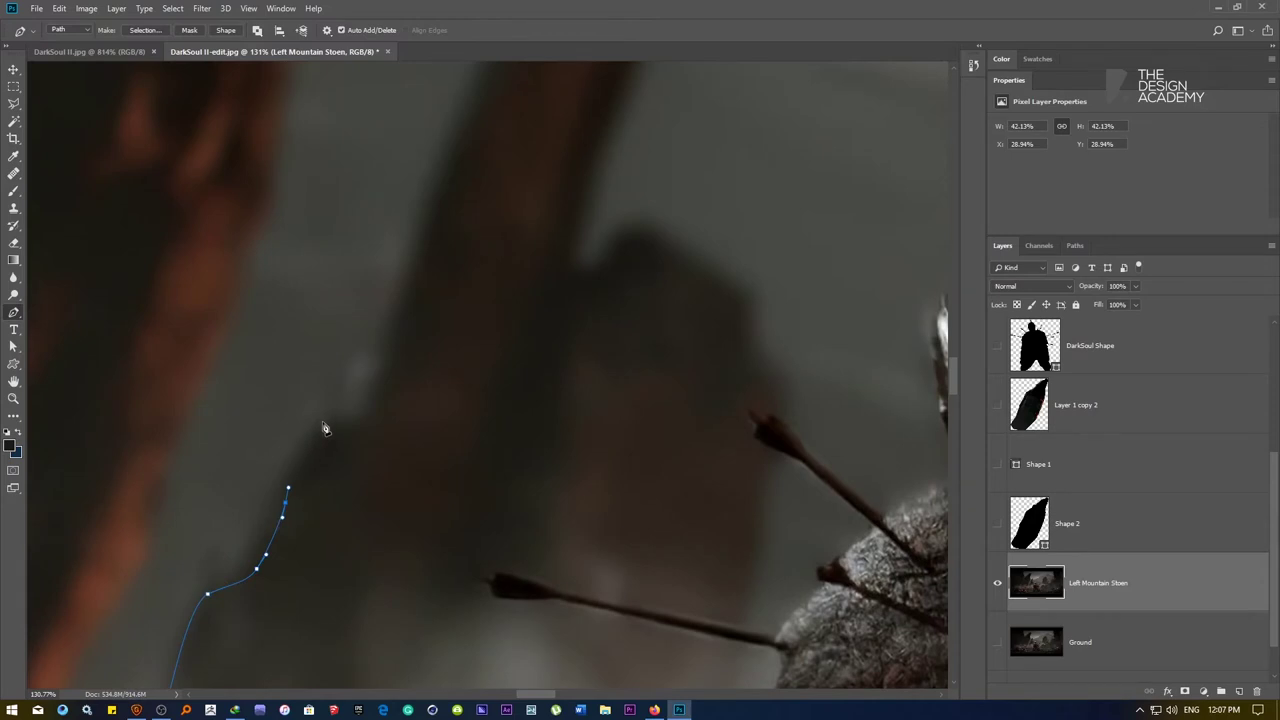
pyautogui.moveTo(323, 424); pyautogui.dragTo(380, 397)
pyautogui.moveTo(398, 293); pyautogui.dragTo(329, 540)
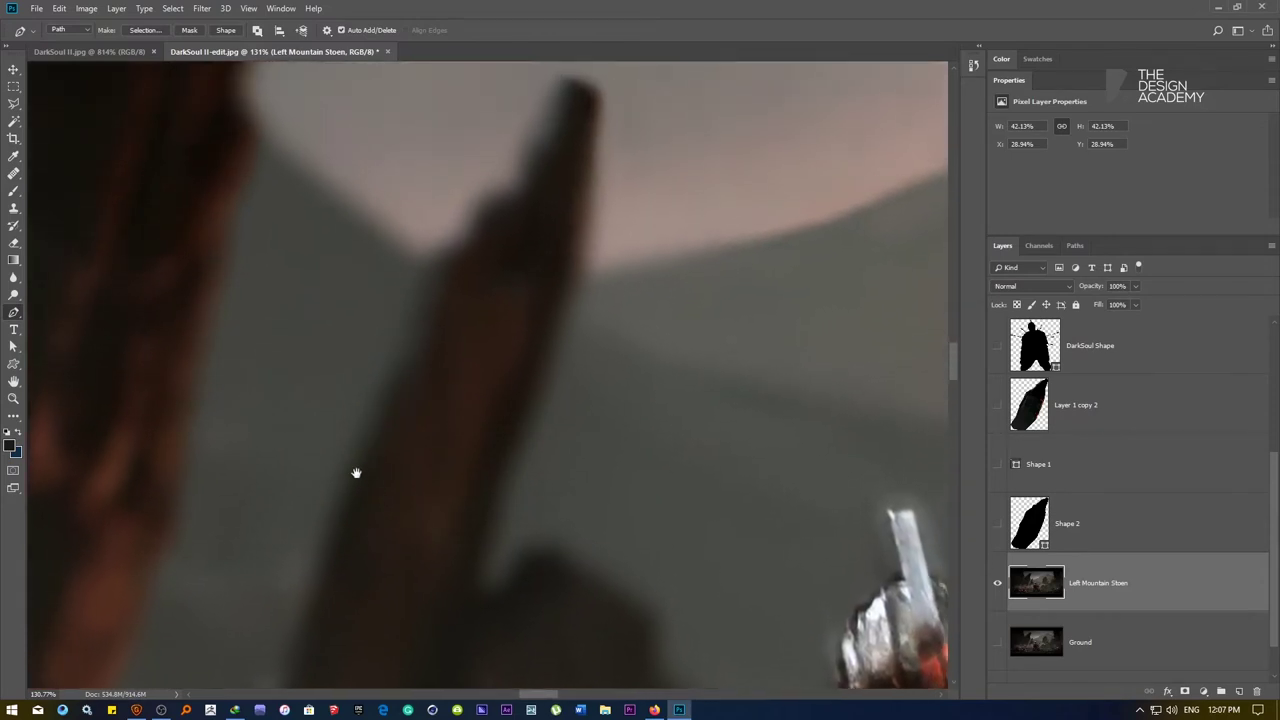
pyautogui.moveTo(356, 472); pyautogui.dragTo(365, 456)
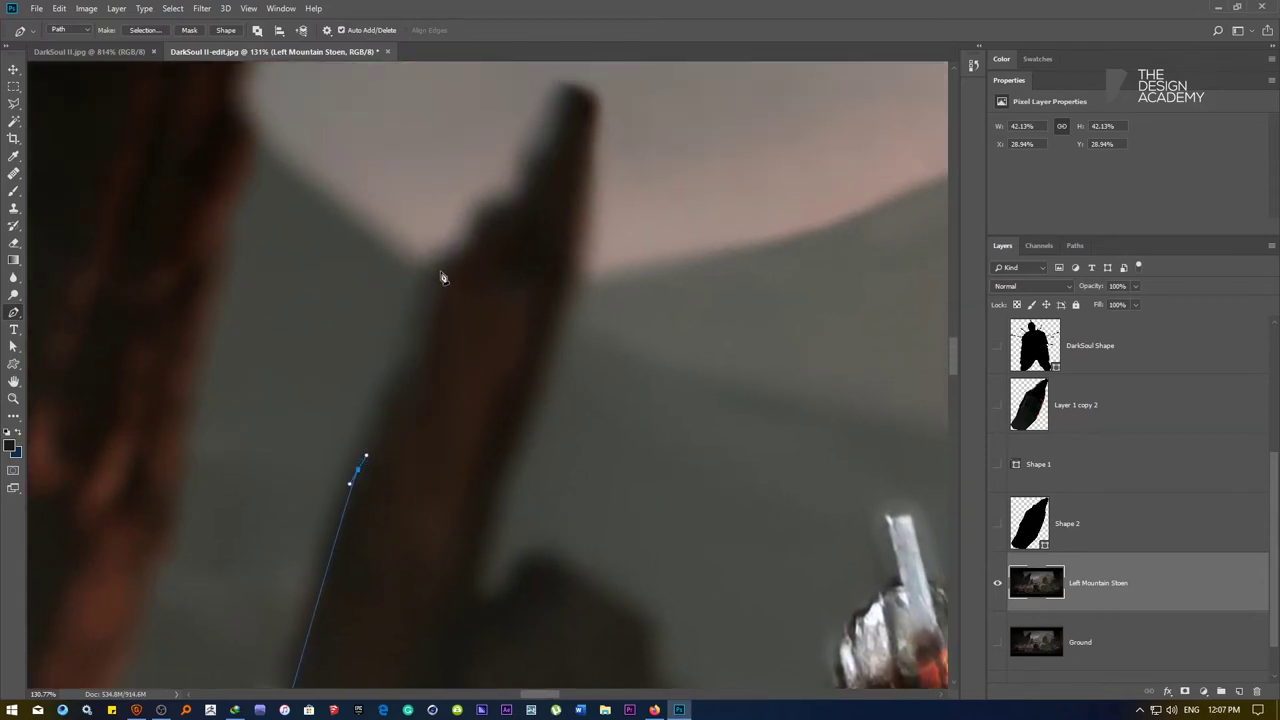
pyautogui.moveTo(440, 270); pyautogui.dragTo(592, 146)
pyautogui.moveTo(582, 216); pyautogui.dragTo(577, 236)
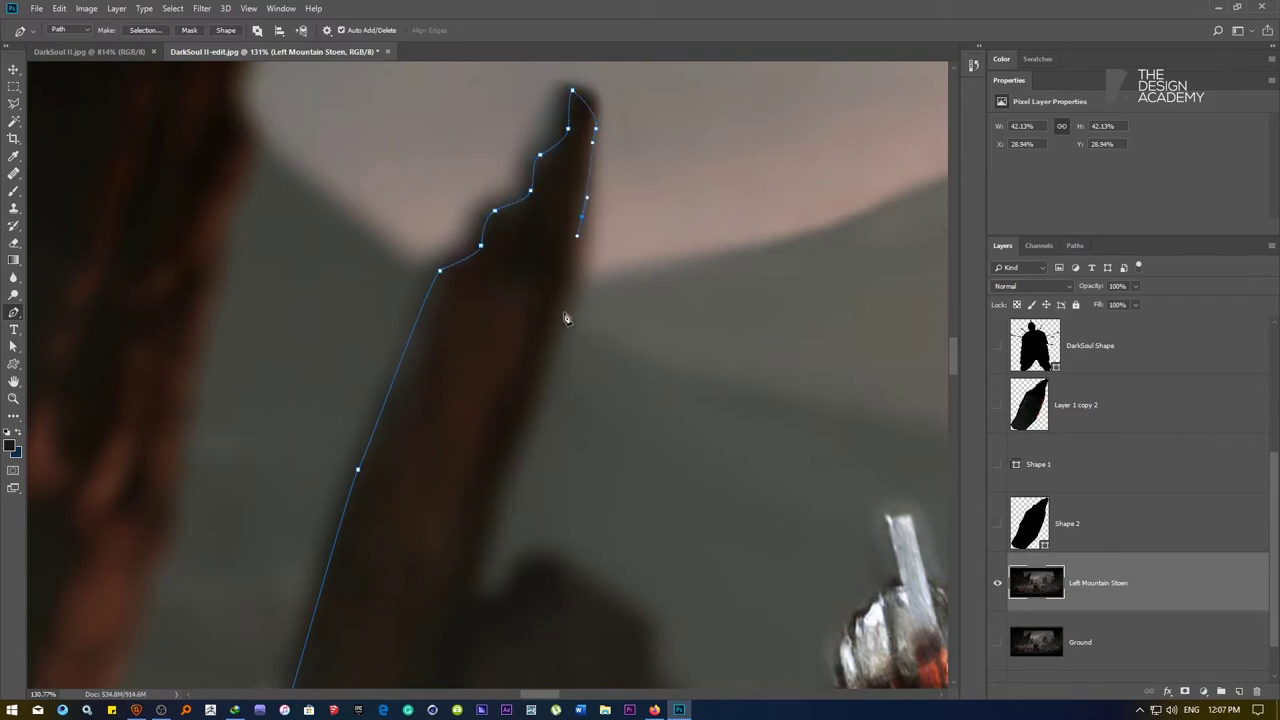
# Continue the path down the thin rock's right side, close it below the ground line and convert it to a shape
pyautogui.moveTo(538, 436); pyautogui.dragTo(468, 345)
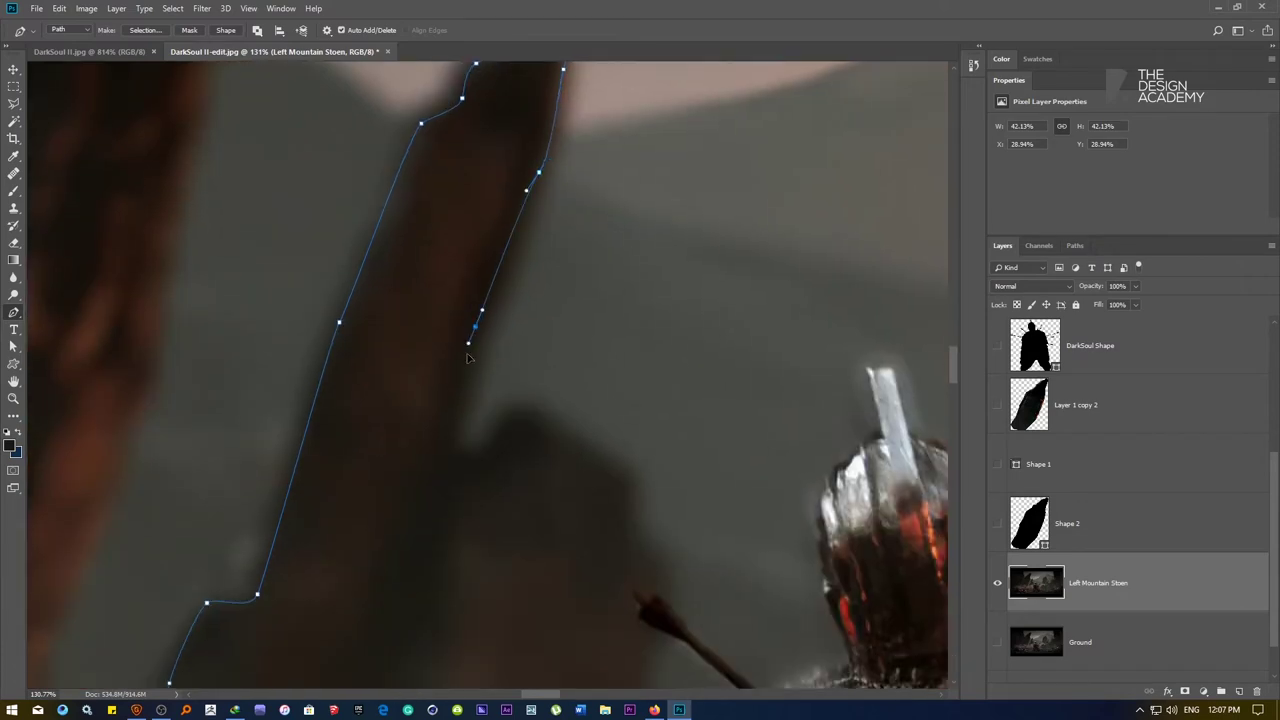
pyautogui.click(453, 435)
pyautogui.click(485, 449)
pyautogui.moveTo(512, 410); pyautogui.dragTo(533, 411)
pyautogui.moveTo(624, 470); pyautogui.dragTo(559, 206)
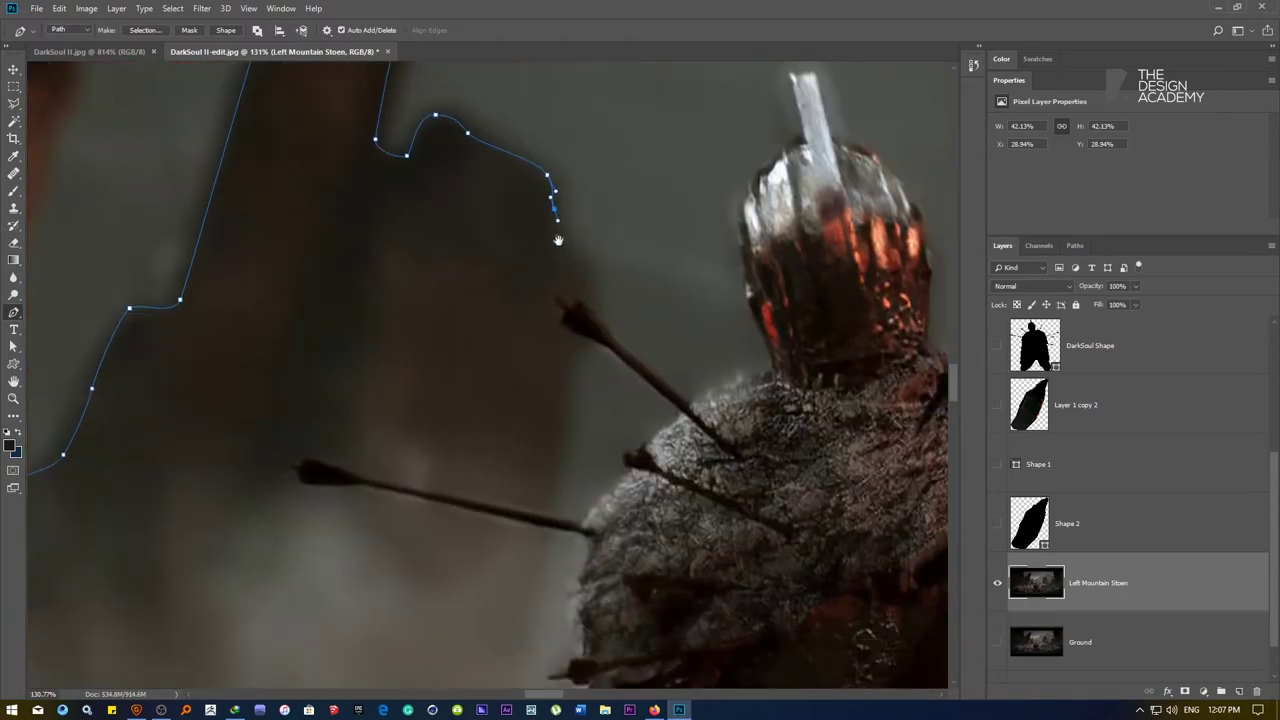
pyautogui.moveTo(561, 257); pyautogui.dragTo(590, 301)
pyautogui.moveTo(570, 395); pyautogui.dragTo(558, 459)
pyautogui.moveTo(552, 397); pyautogui.dragTo(474, 219)
pyautogui.scroll(-2, 474, 218)
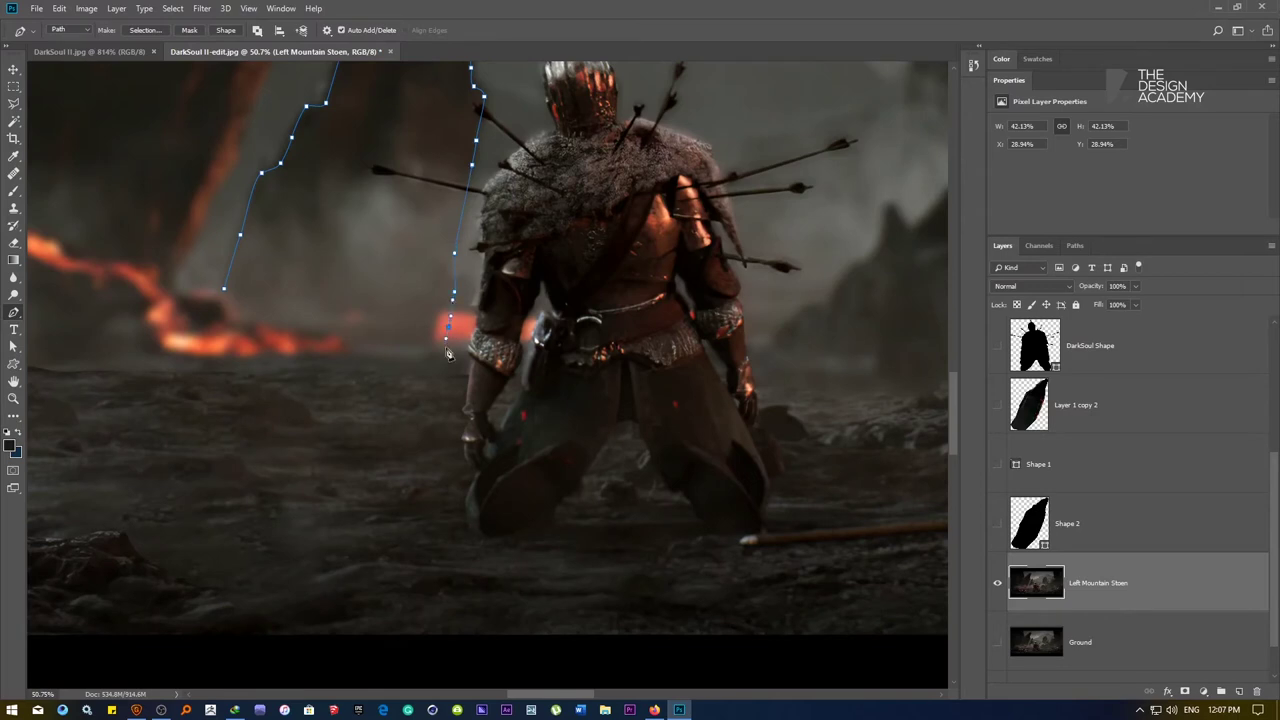
pyautogui.moveTo(305, 407); pyautogui.dragTo(283, 402)
pyautogui.moveTo(230, 354); pyautogui.dragTo(228, 337)
pyautogui.click(224, 30)
# Copy the thin rock from Left Mountain Stoen to a new layer using the shape's outline, and hide Shape 3 and Left Mountain Stoen
pyautogui.keyDown('ctrl'); pyautogui.click(1018, 581); pyautogui.keyUp('ctrl')
pyautogui.click(1102, 643)
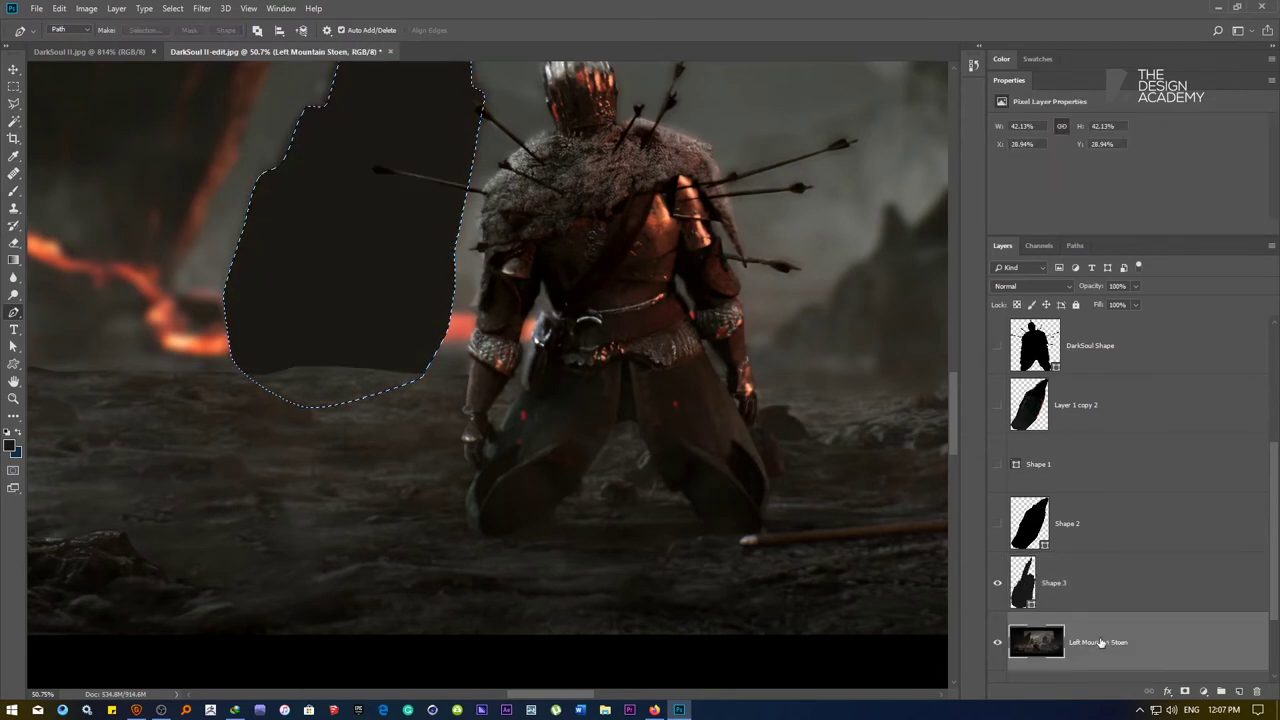
pyautogui.hotkey('ctrl', 'j')
pyautogui.click(998, 584)
pyautogui.scroll(-1, 1043, 600)
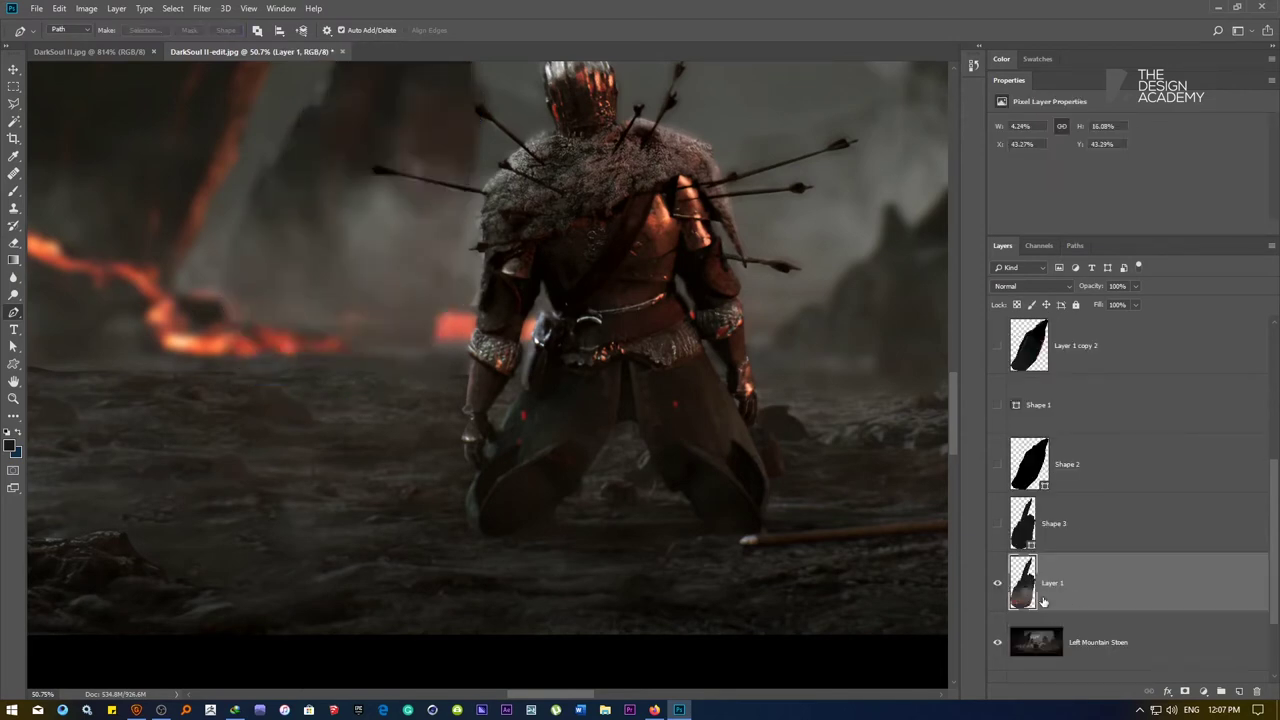
pyautogui.click(998, 645)
# Examine the thin rock cutout beside the knight and ground, toggling Shape 3's visibility
pyautogui.scroll(-2, 1020, 622)
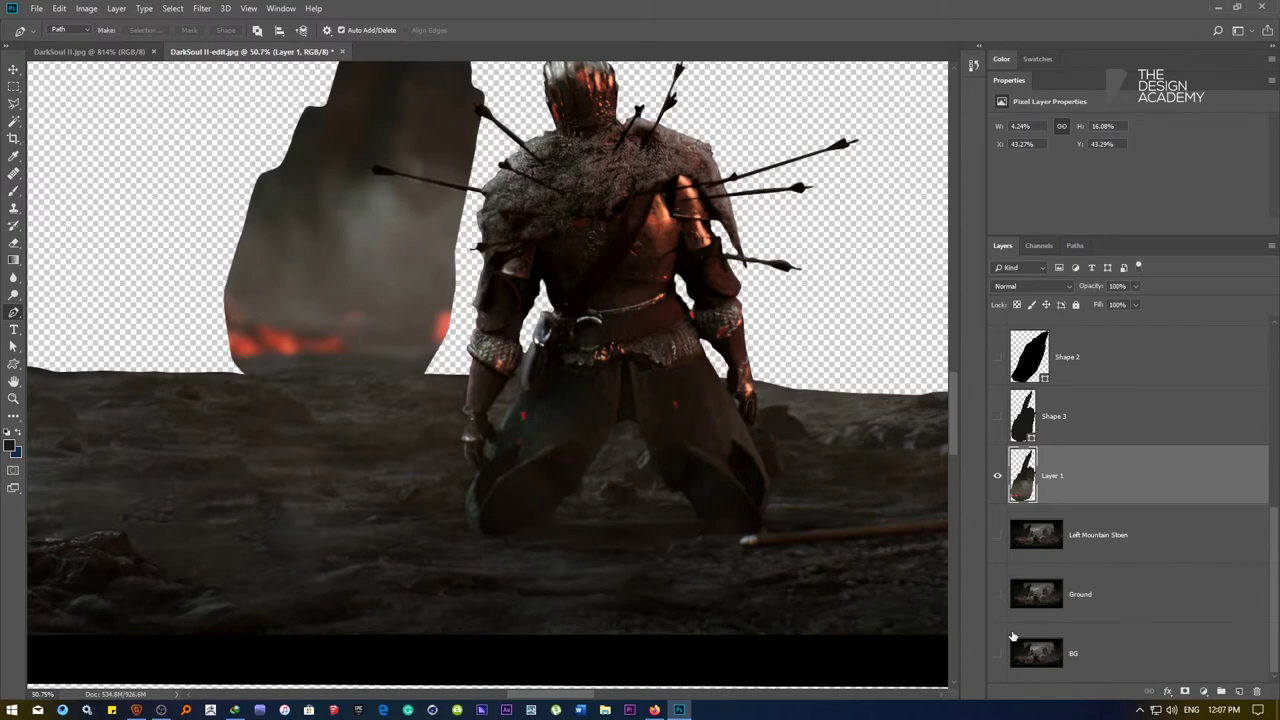
pyautogui.scroll(4, 1015, 615)
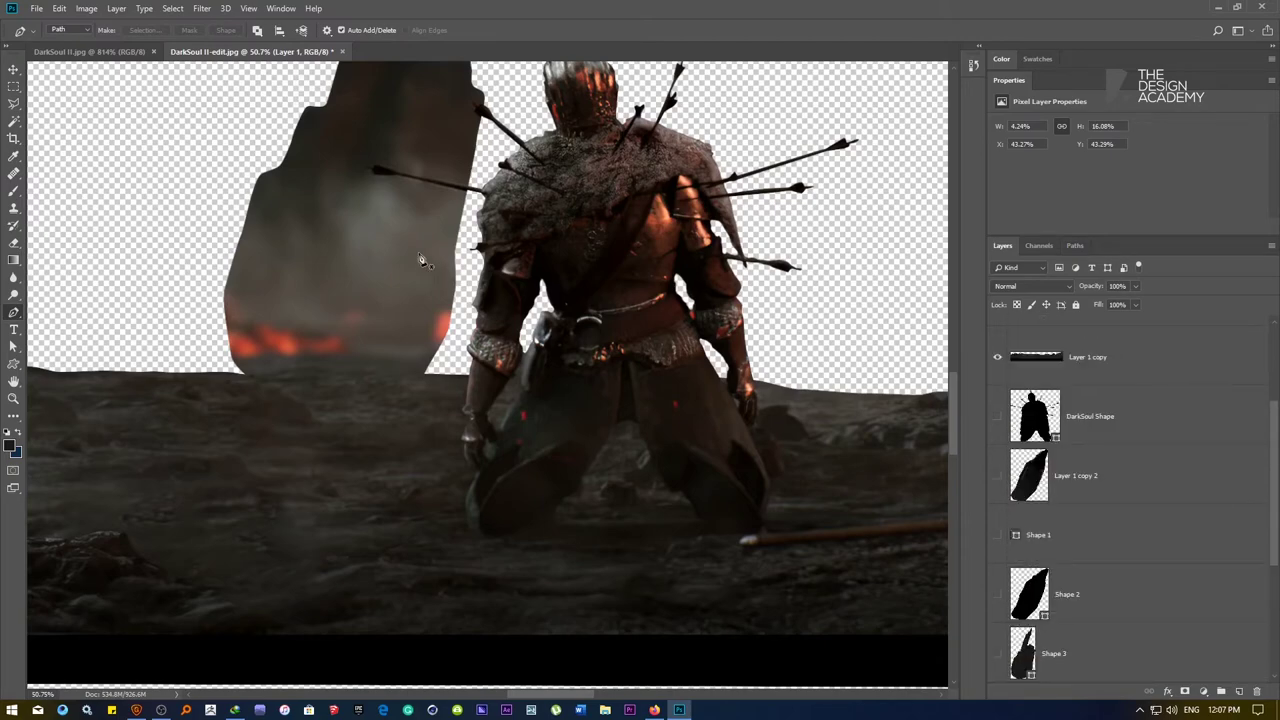
pyautogui.press('v')
pyautogui.moveTo(409, 186); pyautogui.dragTo(436, 370)
pyautogui.scroll(-3, 414, 222)
pyautogui.scroll(-3, 1024, 549)
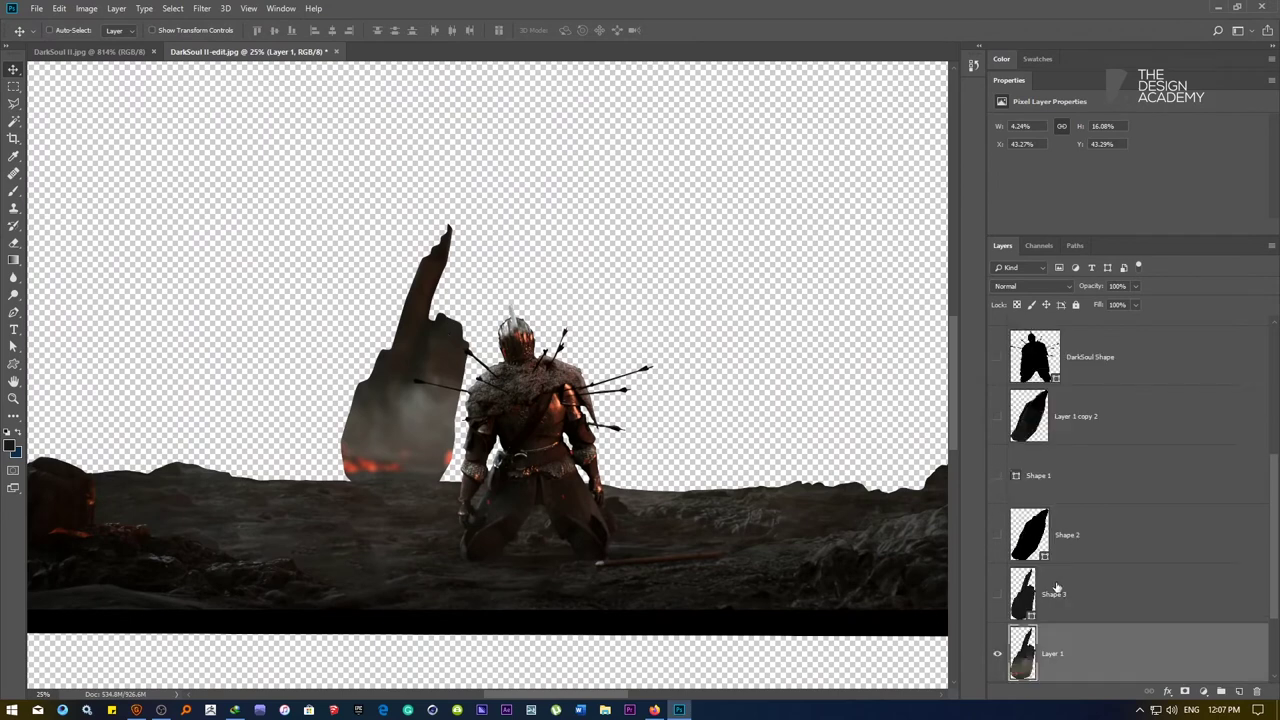
pyautogui.click(998, 597)
pyautogui.click(999, 598)
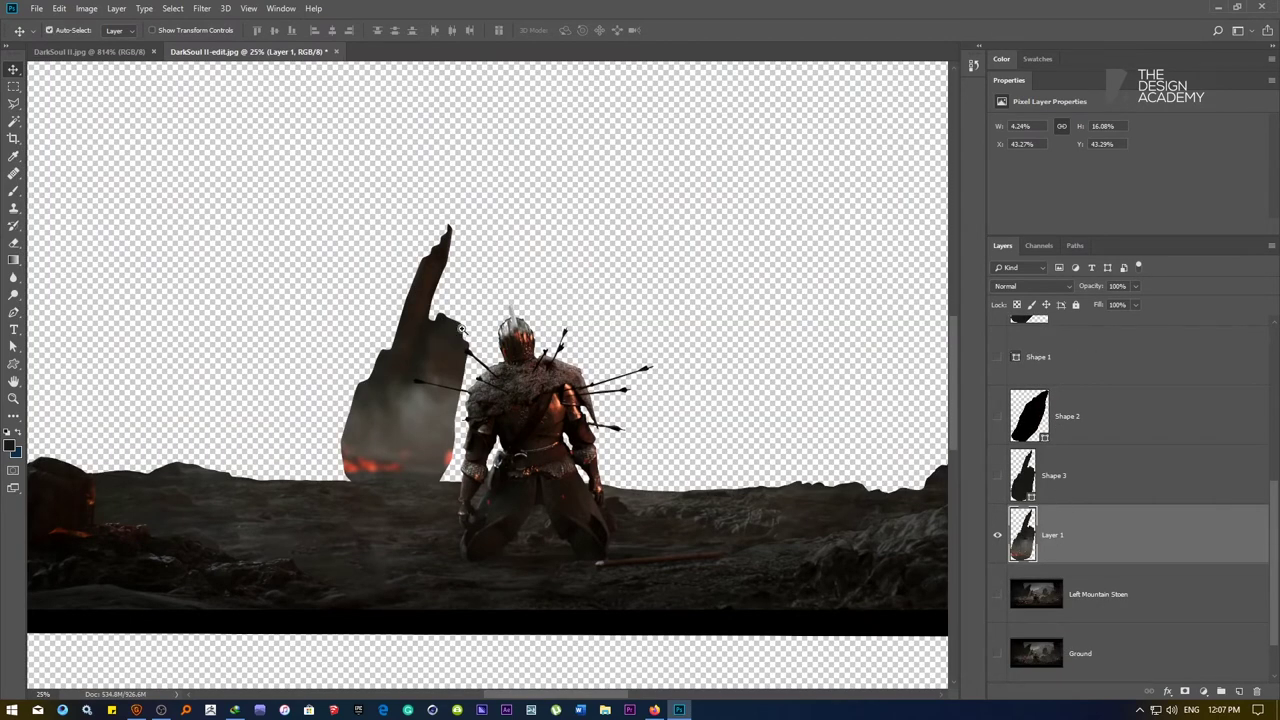
pyautogui.scroll(3, 435, 325)
pyautogui.click(199, 9)
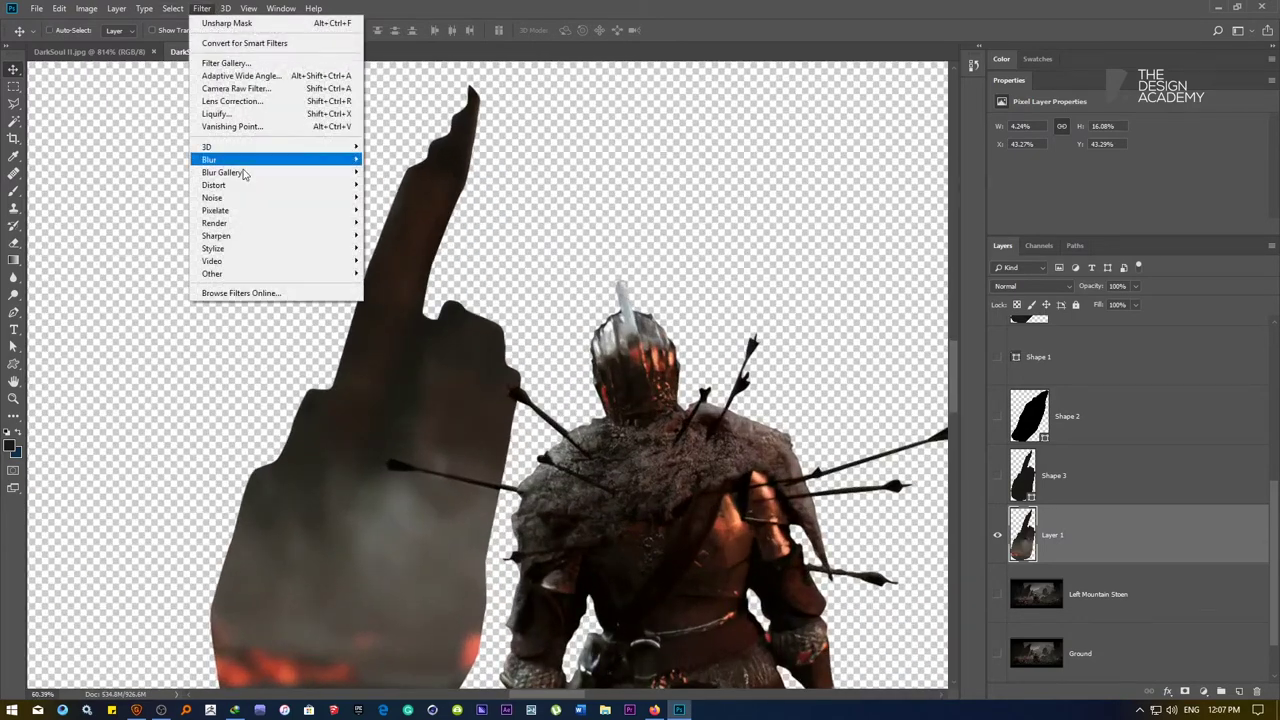
pyautogui.moveTo(251, 236)
pyautogui.click(388, 299)
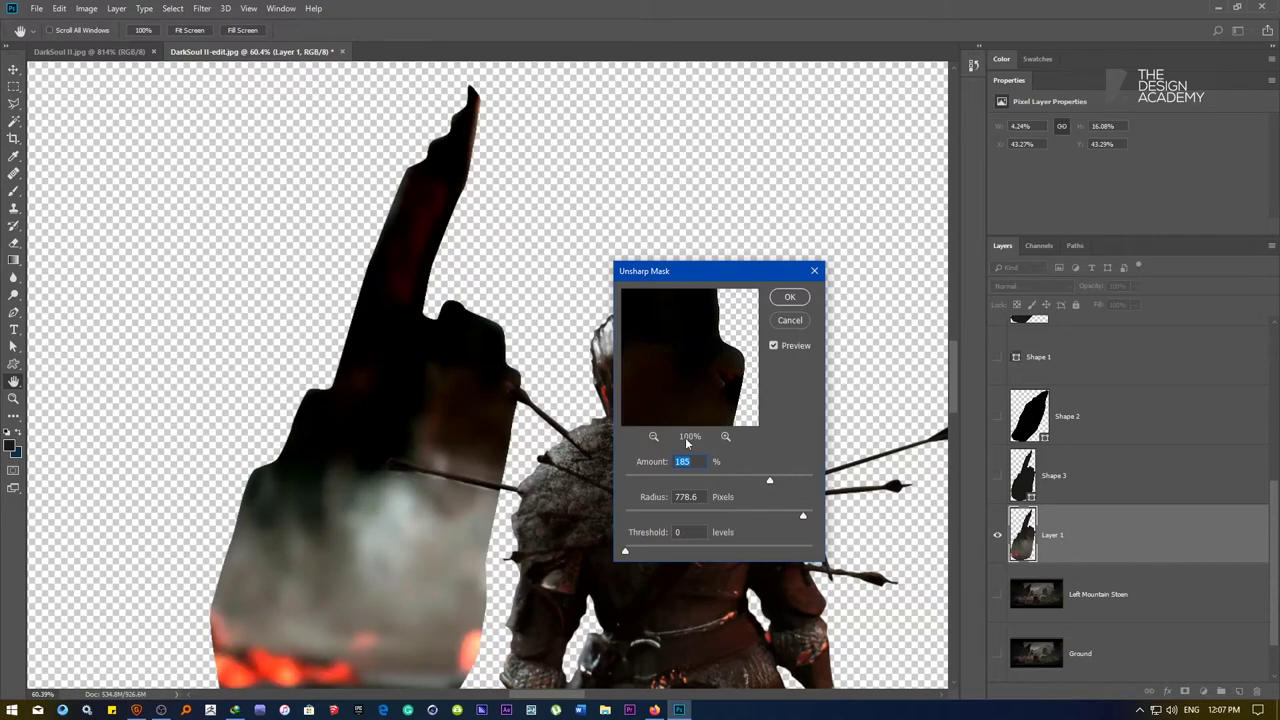
pyautogui.click(787, 321)
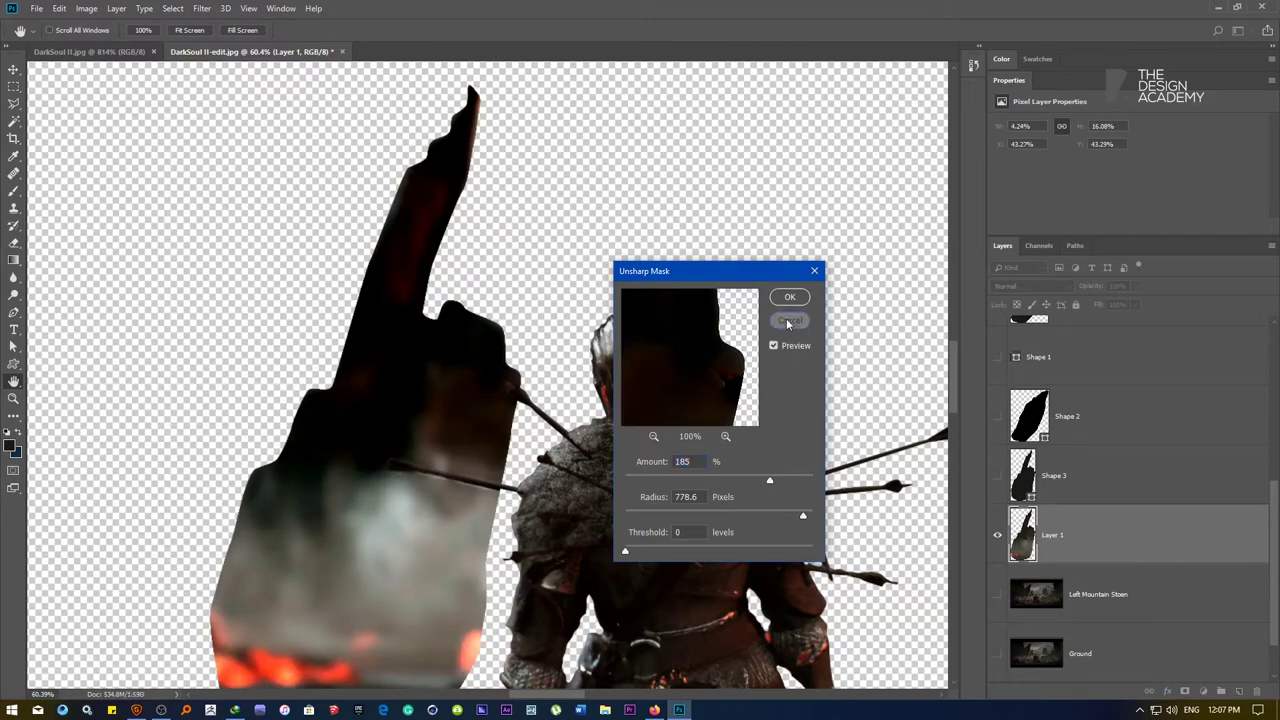
# Show Layer 1 copy 2 together with the thin rock cutout
pyautogui.scroll(-5, 457, 363)
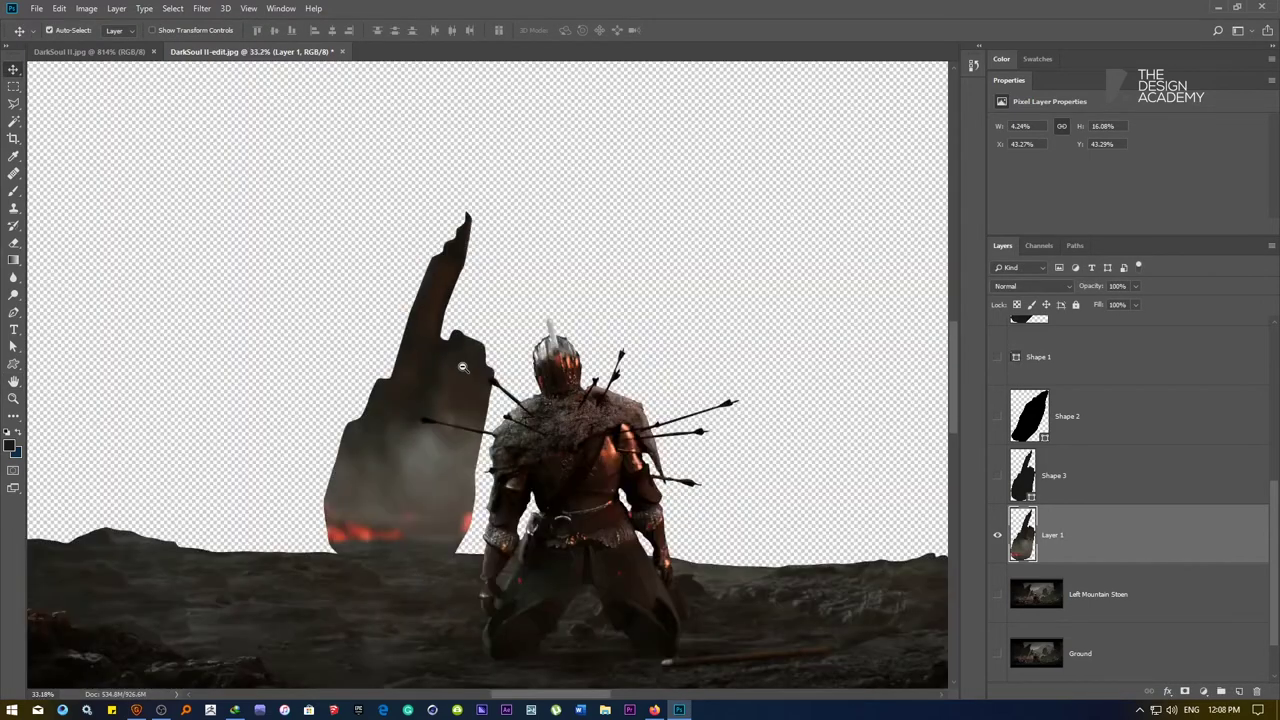
pyautogui.rightClick(462, 360)
pyautogui.click(469, 354)
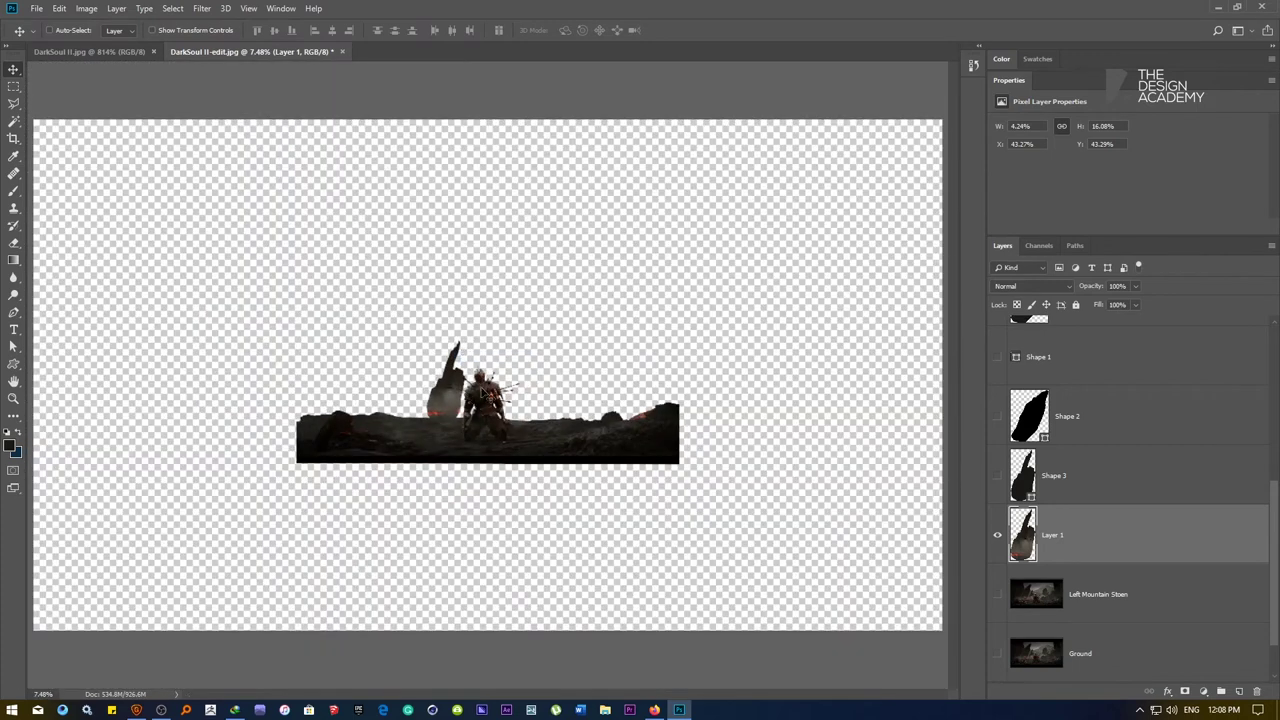
pyautogui.scroll(6, 1055, 500)
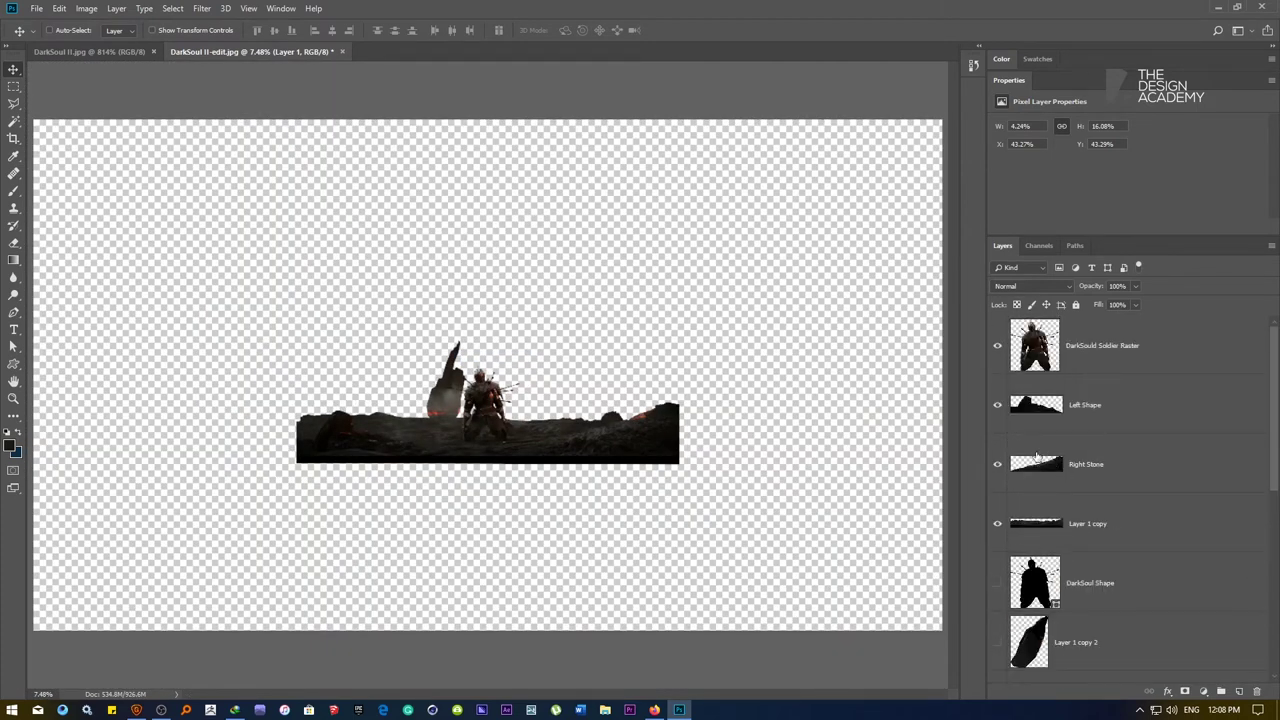
pyautogui.scroll(-3, 1036, 456)
pyautogui.click(996, 466)
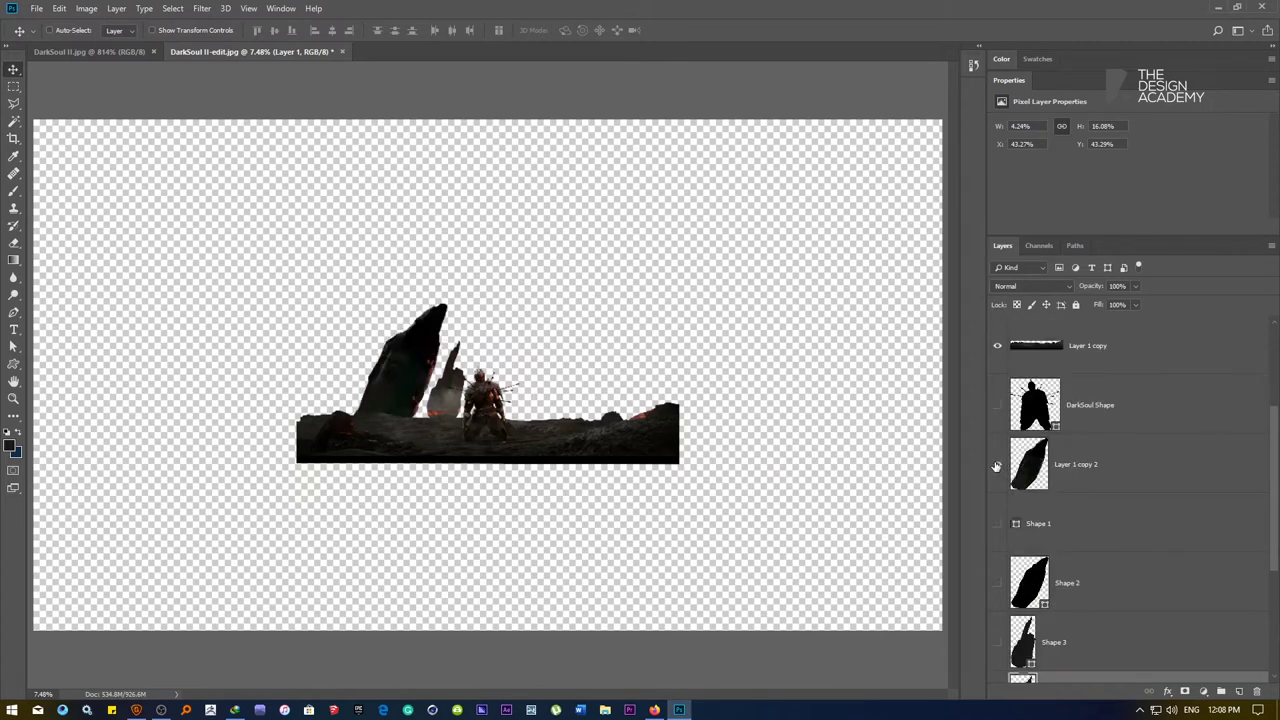
# Duplicate Layer 1 copy 2 and stack the copy directly above Layer 1
pyautogui.click(1023, 470)
pyautogui.scroll(5, 440, 385)
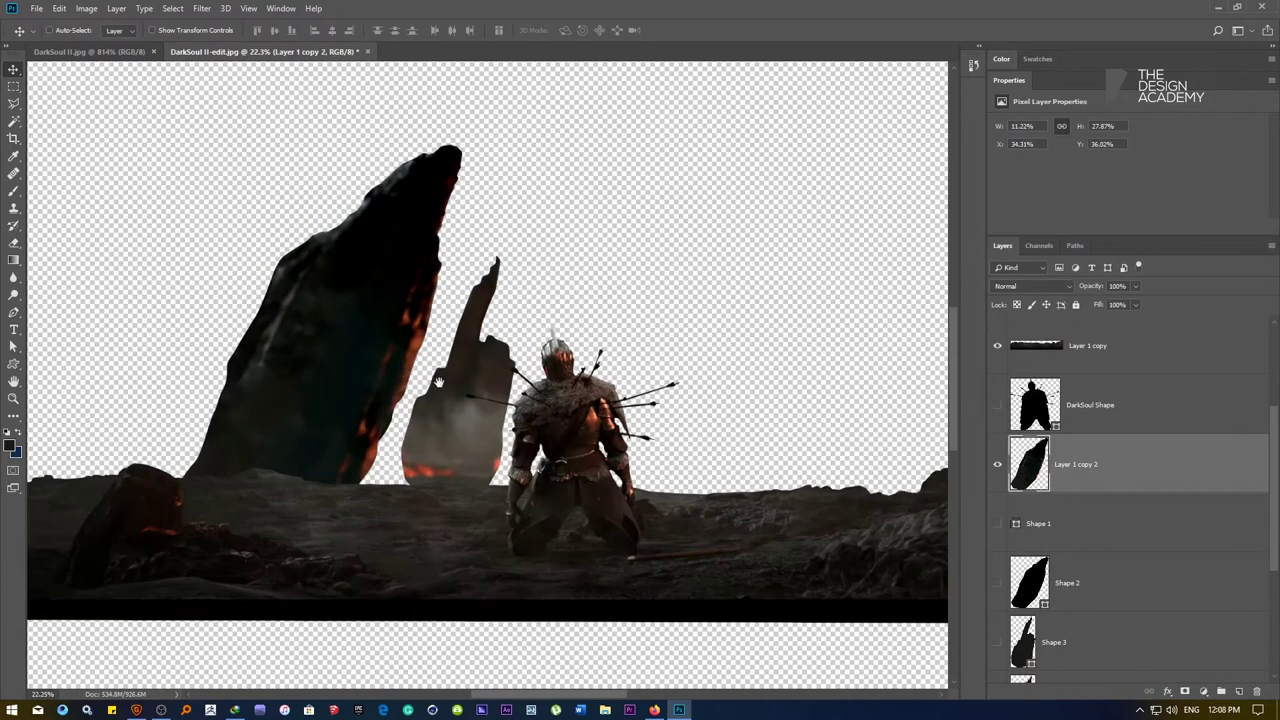
pyautogui.moveTo(439, 385); pyautogui.dragTo(415, 401)
pyautogui.hotkey('ctrl', 'j')
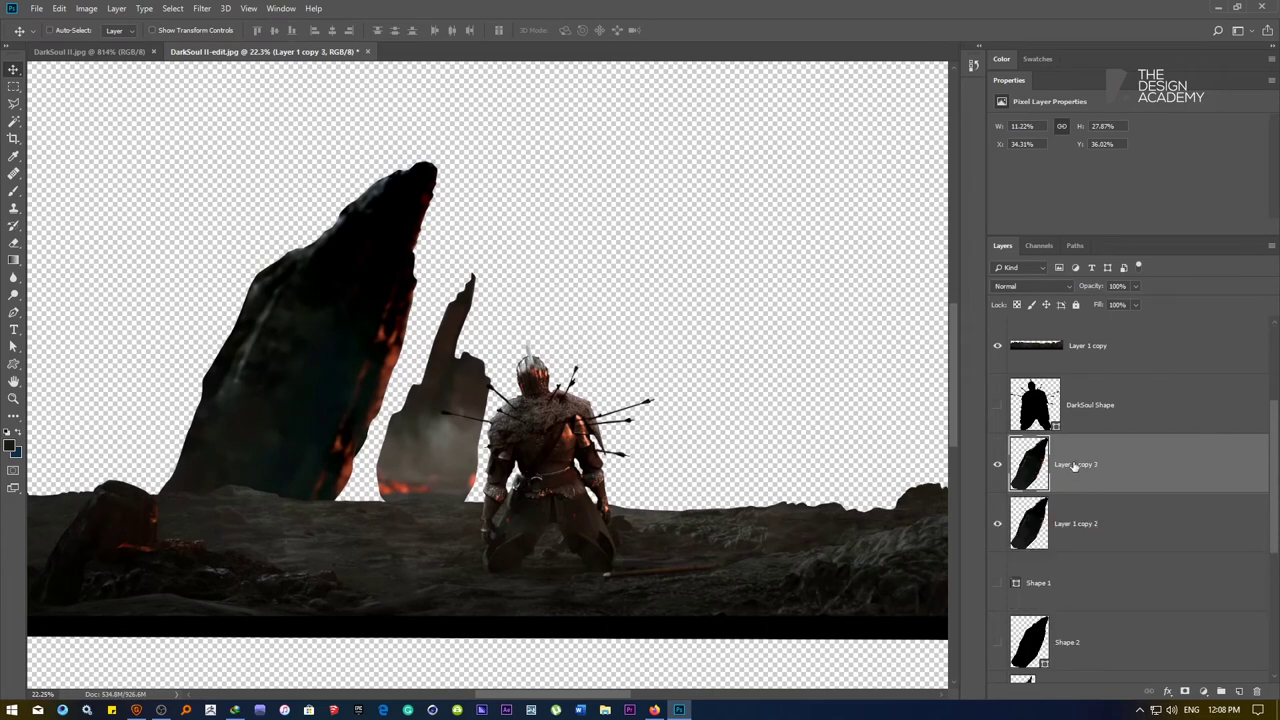
pyautogui.moveTo(1074, 466); pyautogui.dragTo(1062, 508)
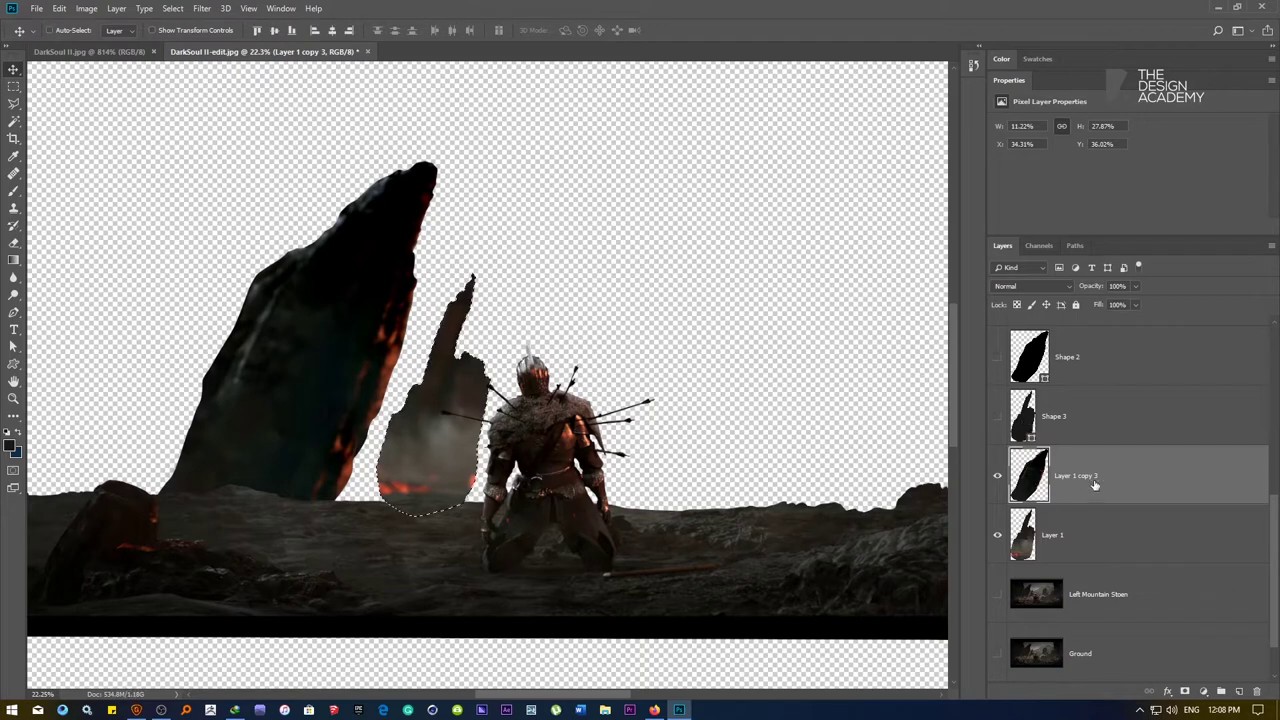
# Mask the large-rock copy to the thin rock's outline and shift its texture over the thin rock independently of the mask
pyautogui.click(1184, 691)
pyautogui.hotkey('ctrl', 'i')
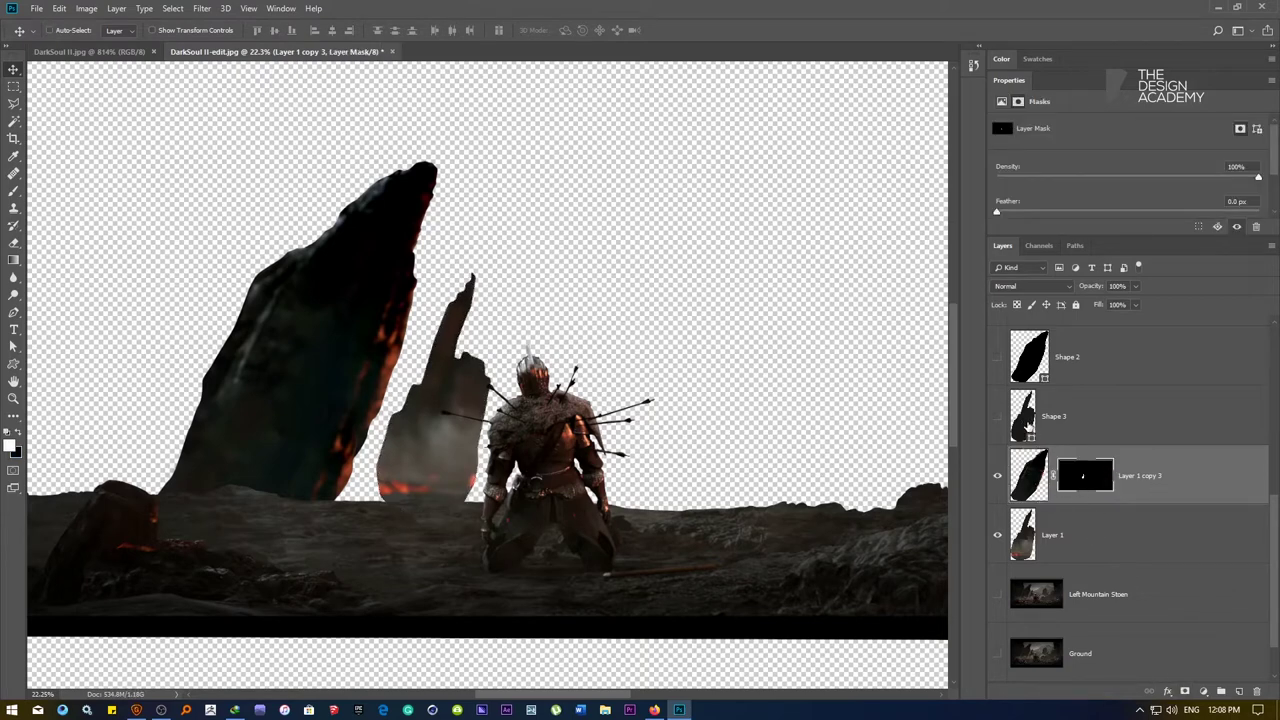
pyautogui.click(1033, 483)
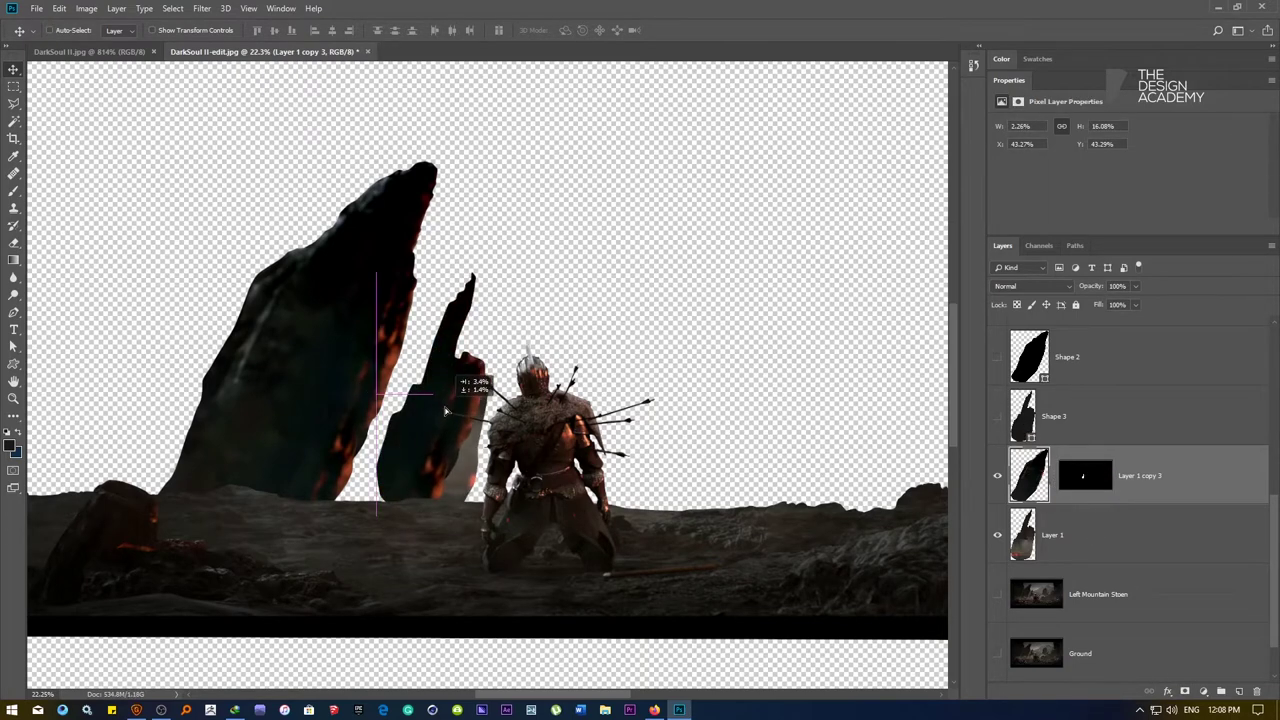
# Scale the masked rock texture to about 64% and reposition it within the thin rock's outline
pyautogui.hotkey('ctrl', 't')
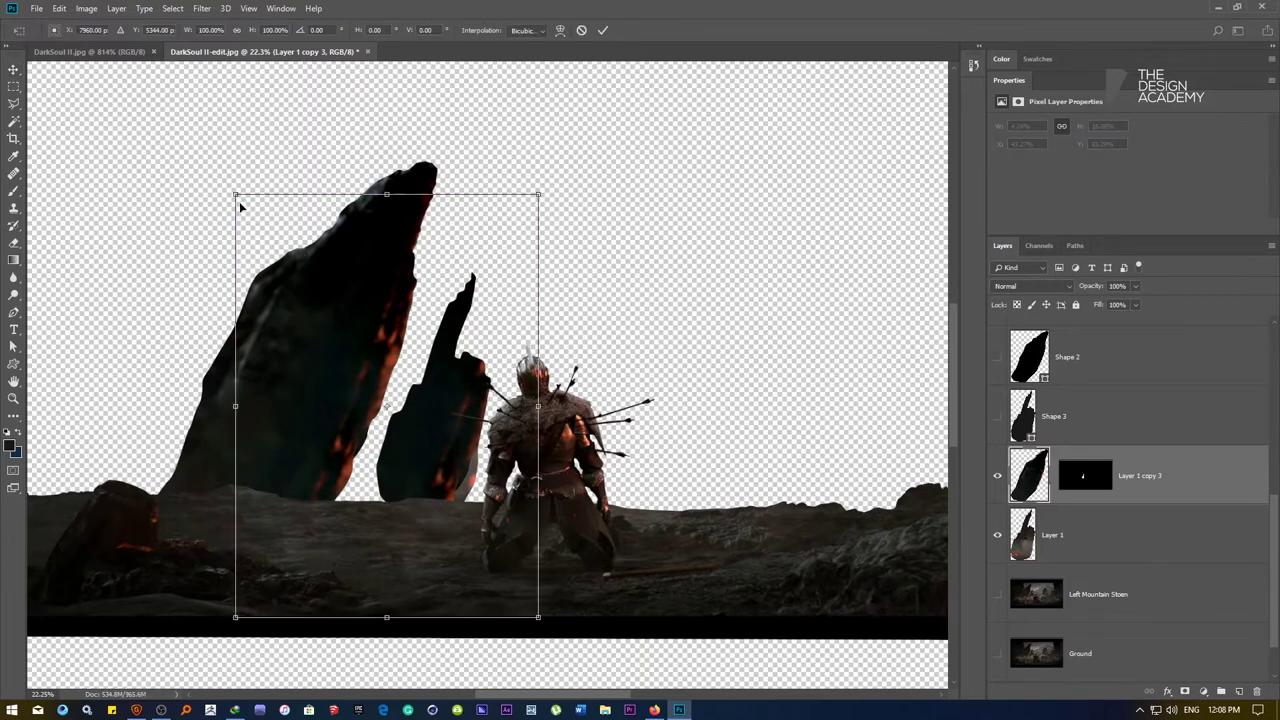
pyautogui.moveTo(240, 207); pyautogui.dragTo(294, 271)
pyautogui.moveTo(358, 338); pyautogui.dragTo(376, 357)
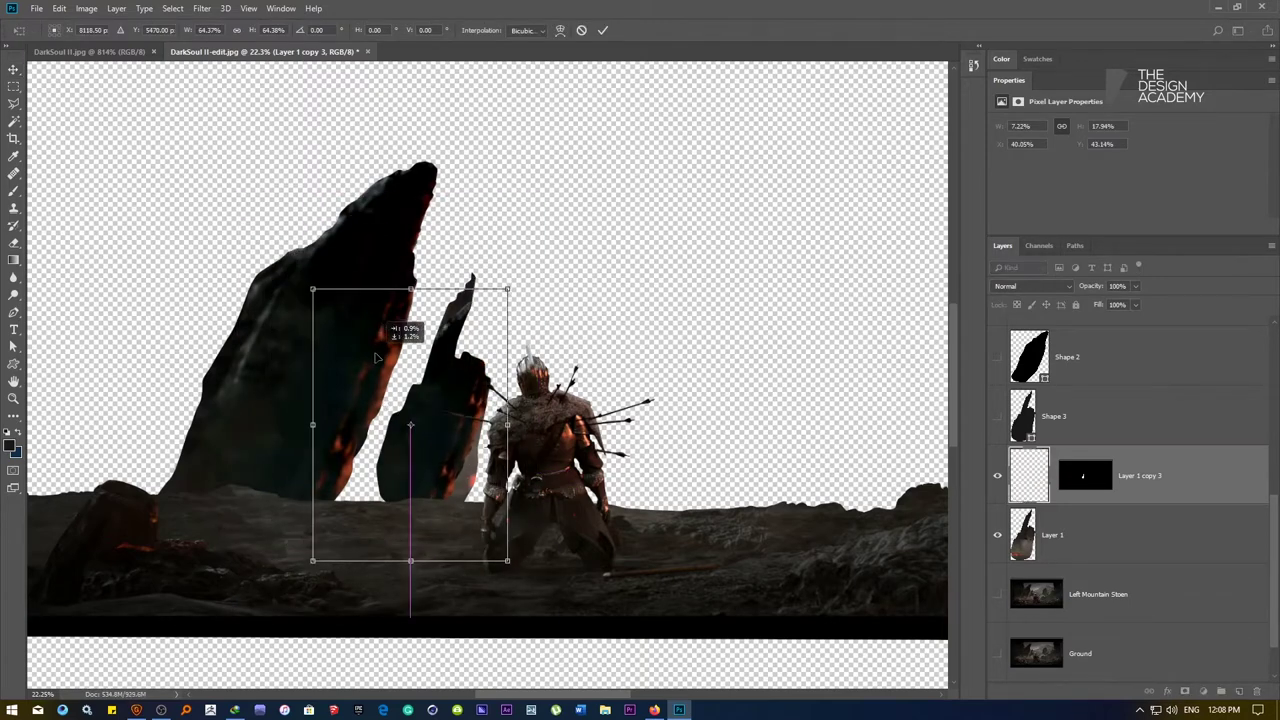
# Scale the masked stone texture on Layer 1 copy 3 to about 70%, rotate it about -3.5°, and warp its upper part outward
pyautogui.moveTo(275, 276); pyautogui.dragTo(268, 283)
pyautogui.moveTo(380, 355); pyautogui.dragTo(390, 344)
pyautogui.moveTo(528, 549); pyautogui.dragTo(537, 561)
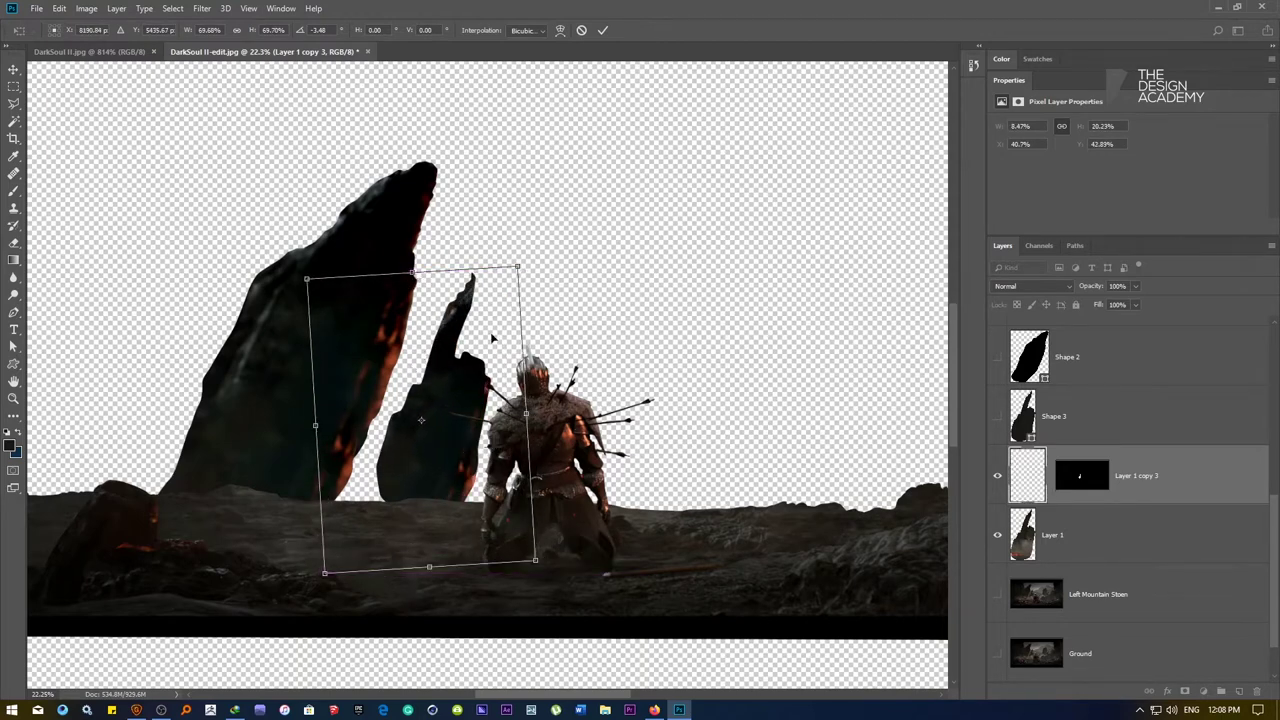
pyautogui.click(560, 31)
pyautogui.moveTo(381, 318); pyautogui.dragTo(372, 300)
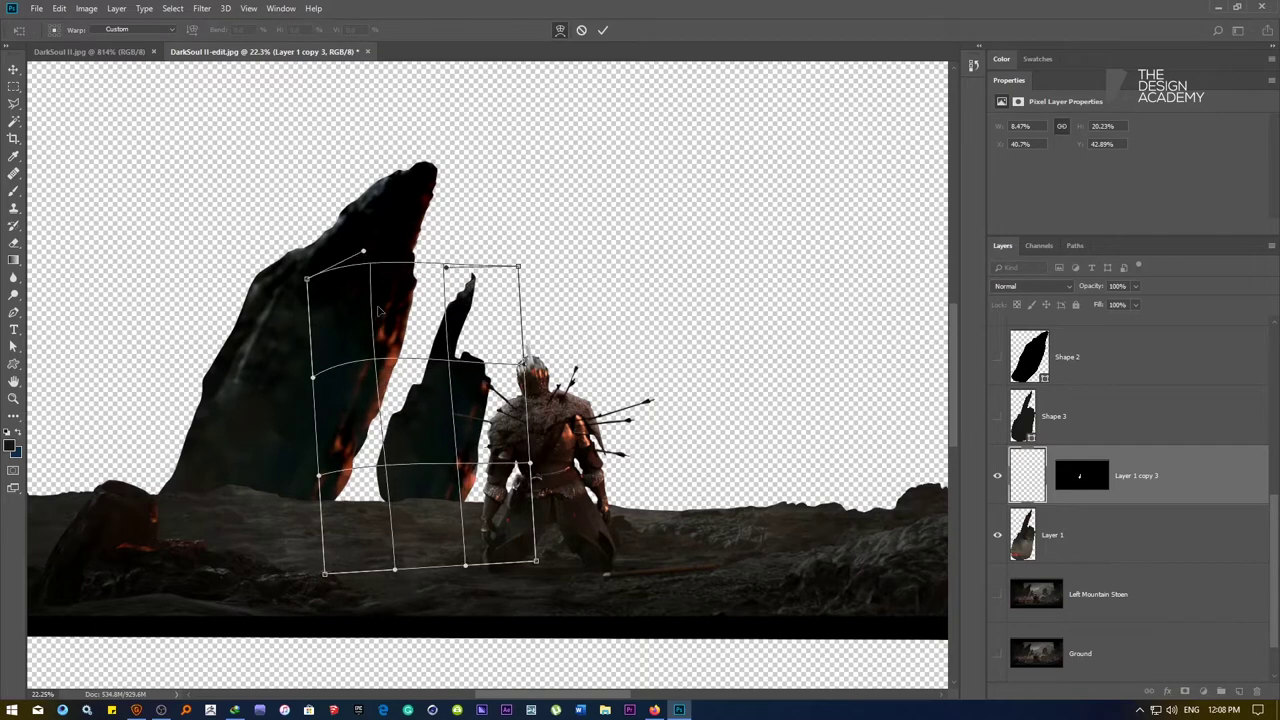
pyautogui.press('Return')
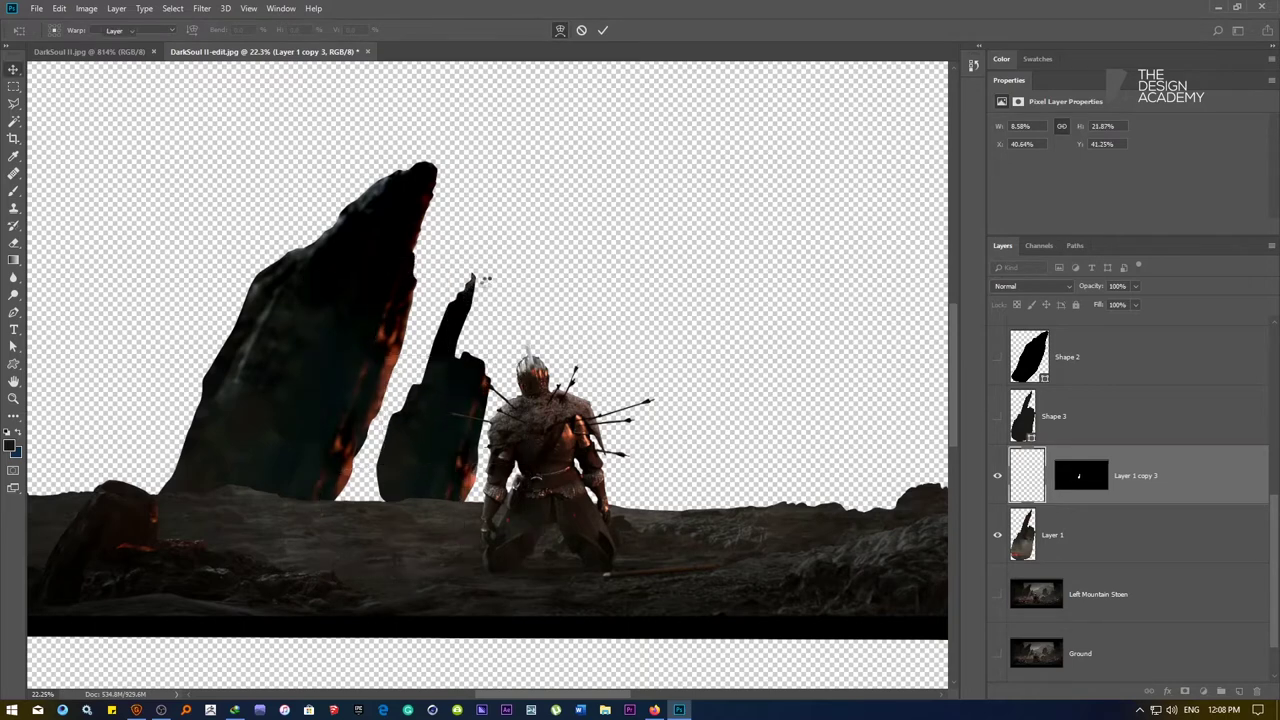
# Place Layer 1 above Layer 1 copy 3 and set its blend mode to Darker Color
pyautogui.scroll(5, 462, 293)
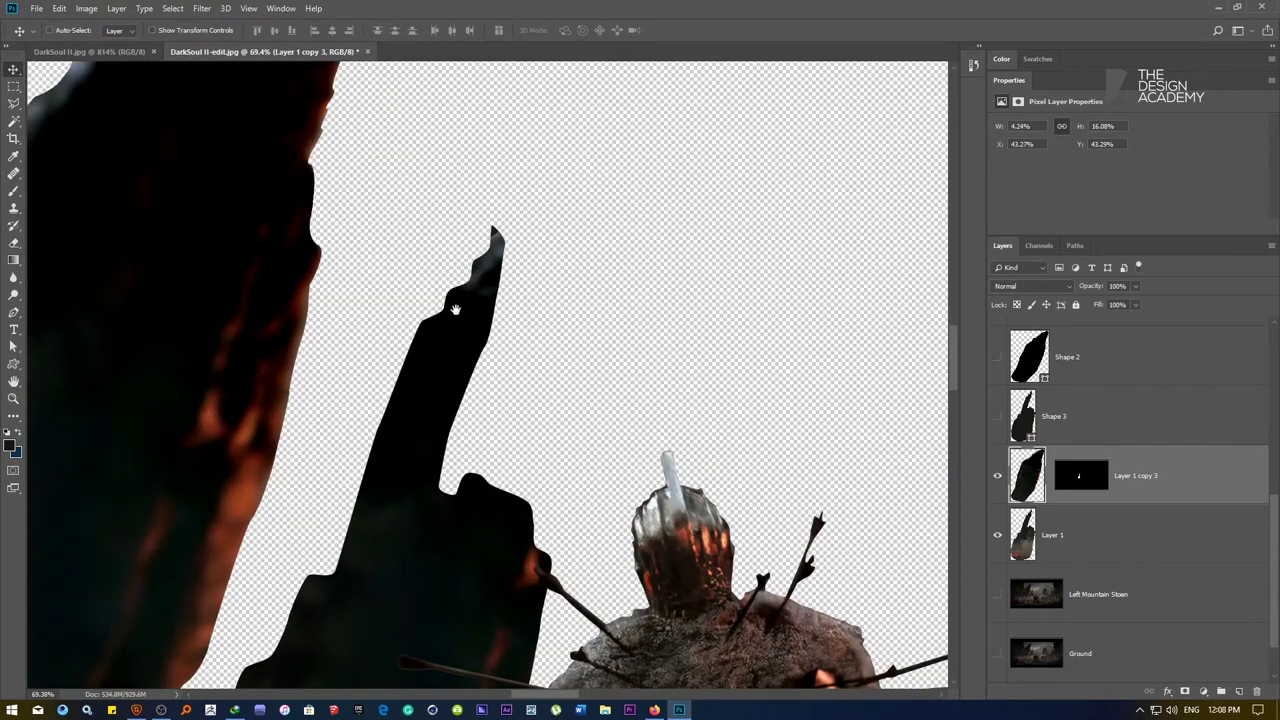
pyautogui.moveTo(440, 303); pyautogui.dragTo(449, 317)
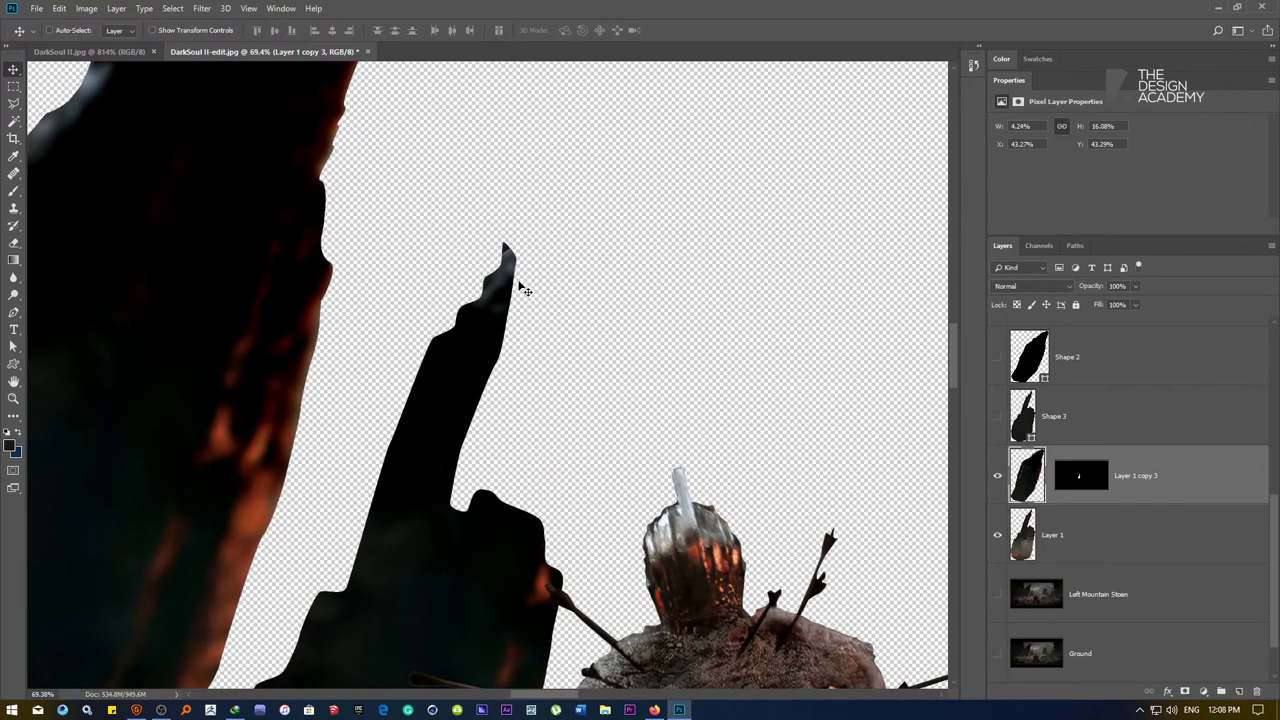
pyautogui.press('e')
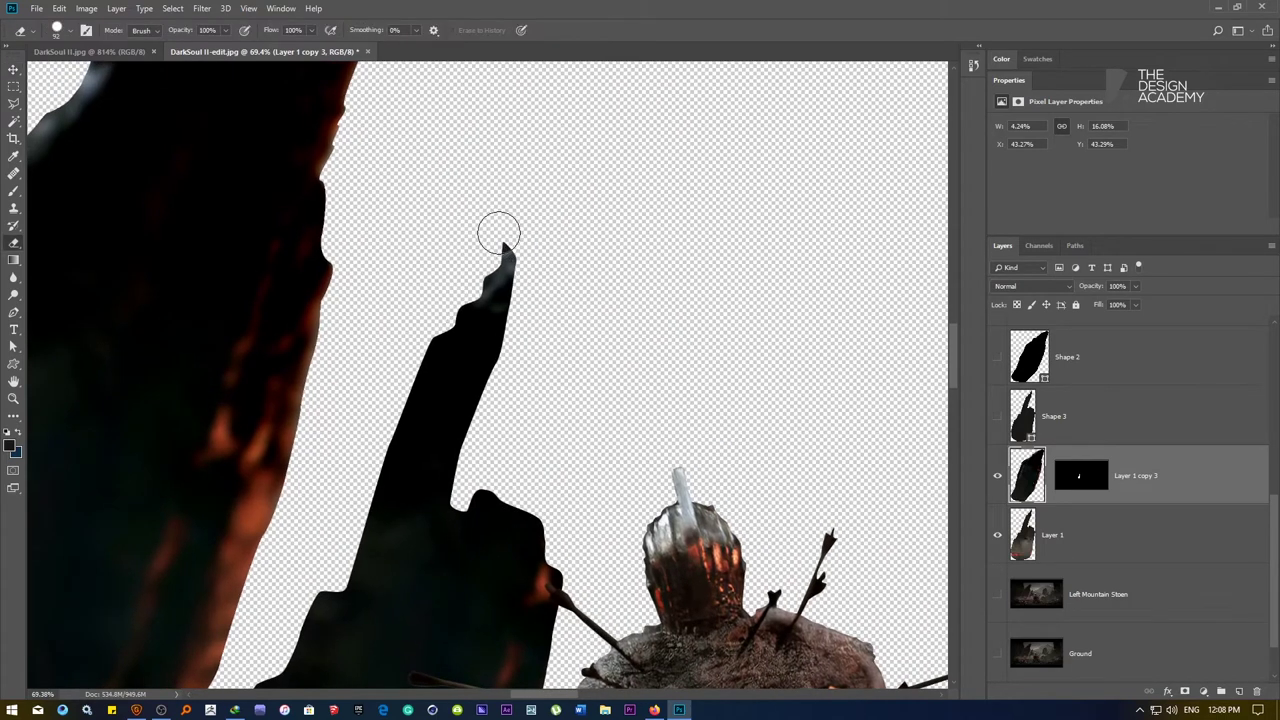
pyautogui.moveTo(1088, 542); pyautogui.dragTo(1050, 474)
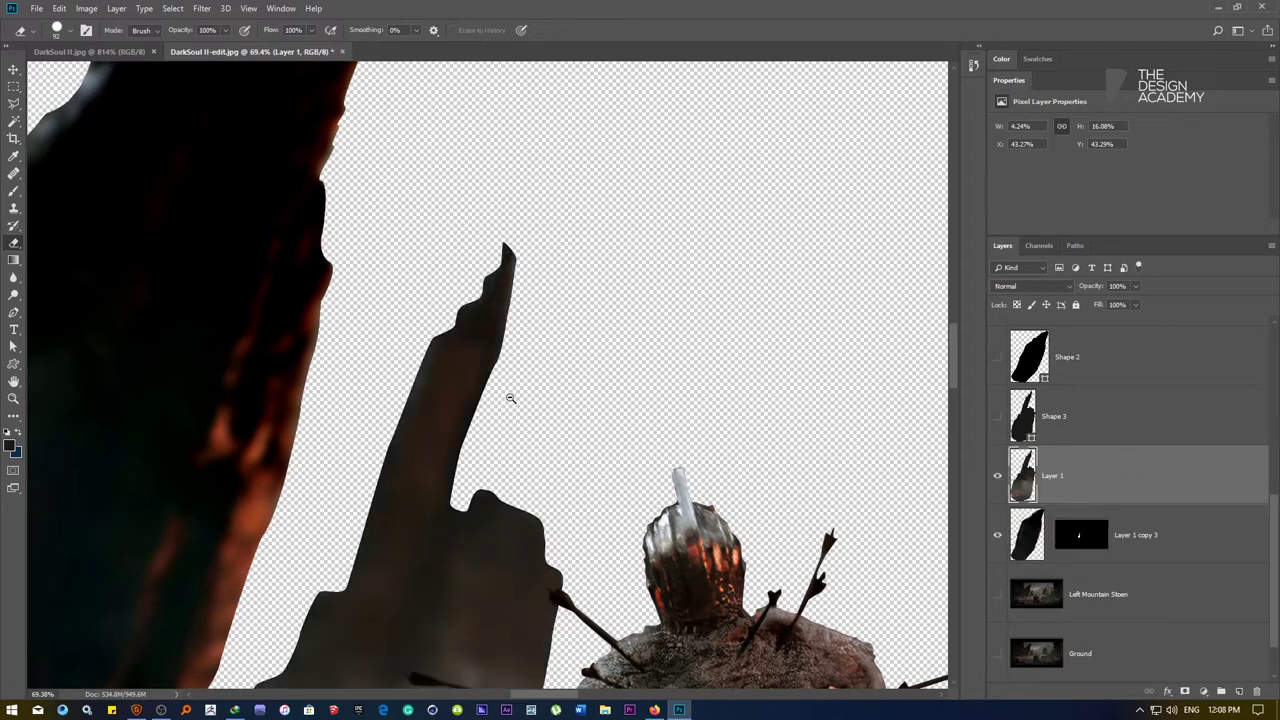
pyautogui.scroll(-5, 510, 398)
pyautogui.scroll(-7, 1015, 287)
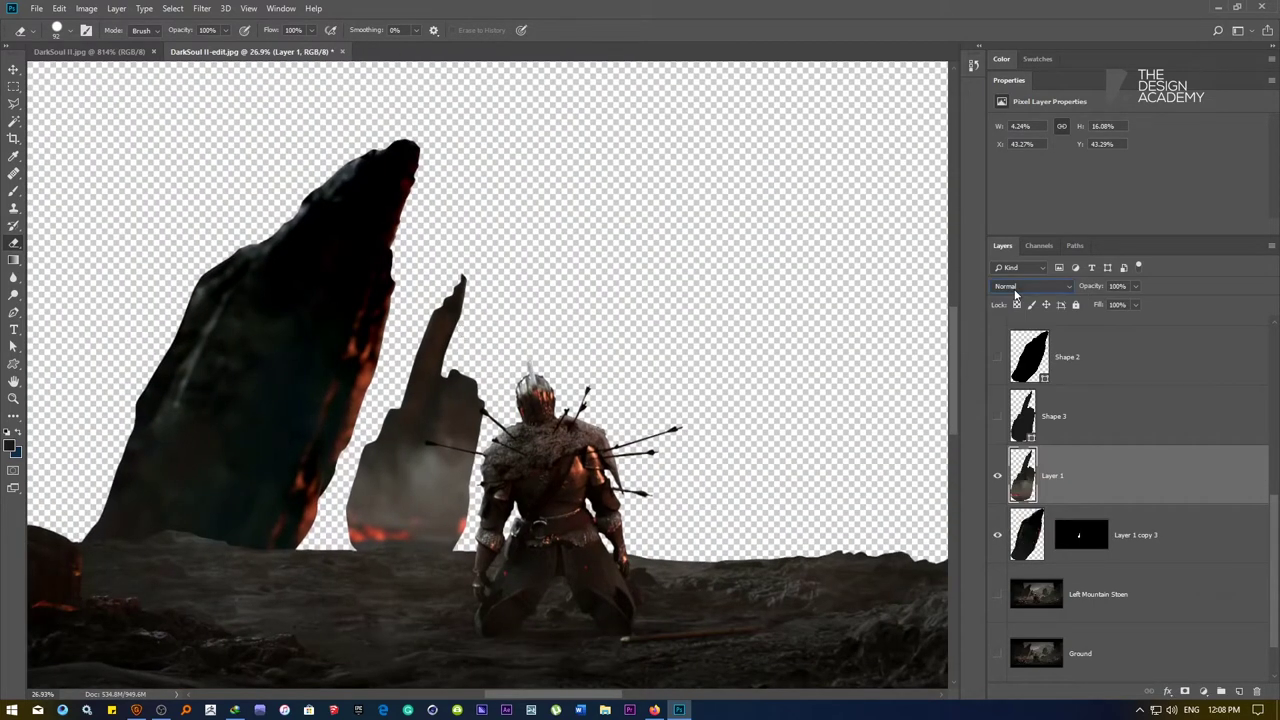
pyautogui.scroll(1, 1015, 293)
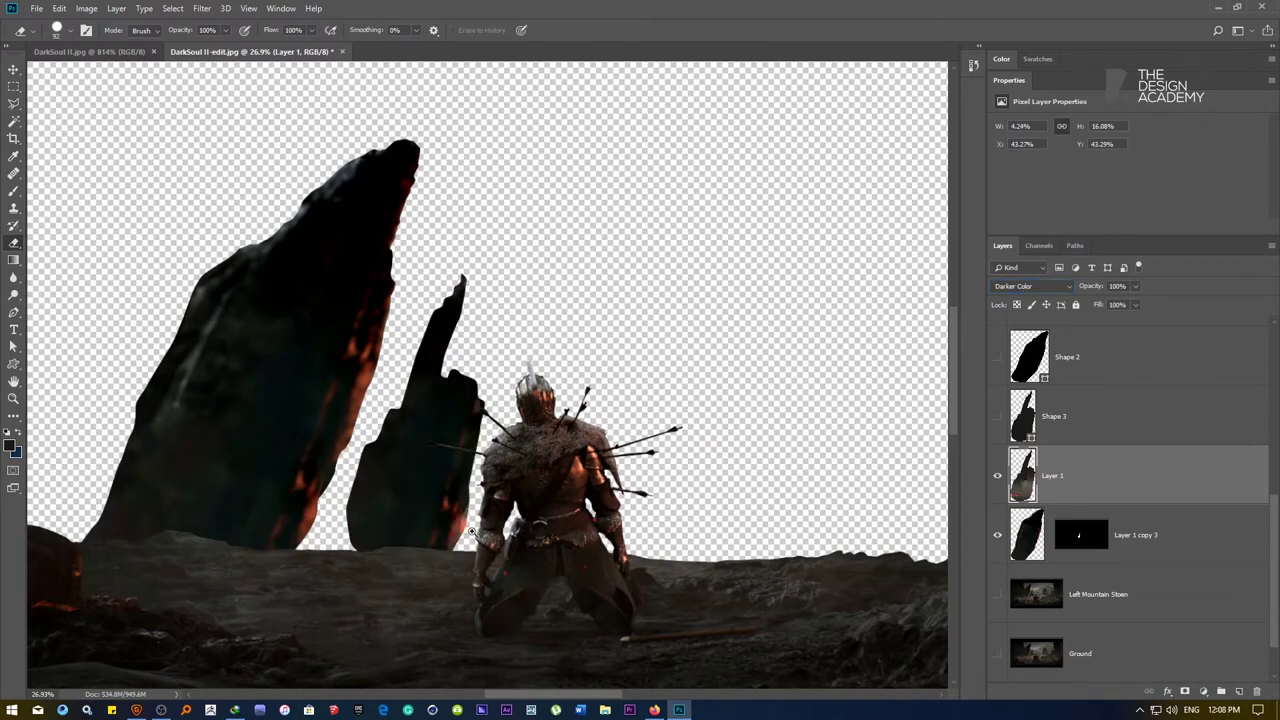
# Merge Layer 1 and Layer 1 copy 3 into a single layer
pyautogui.scroll(5, 471, 531)
pyautogui.click(1160, 537)
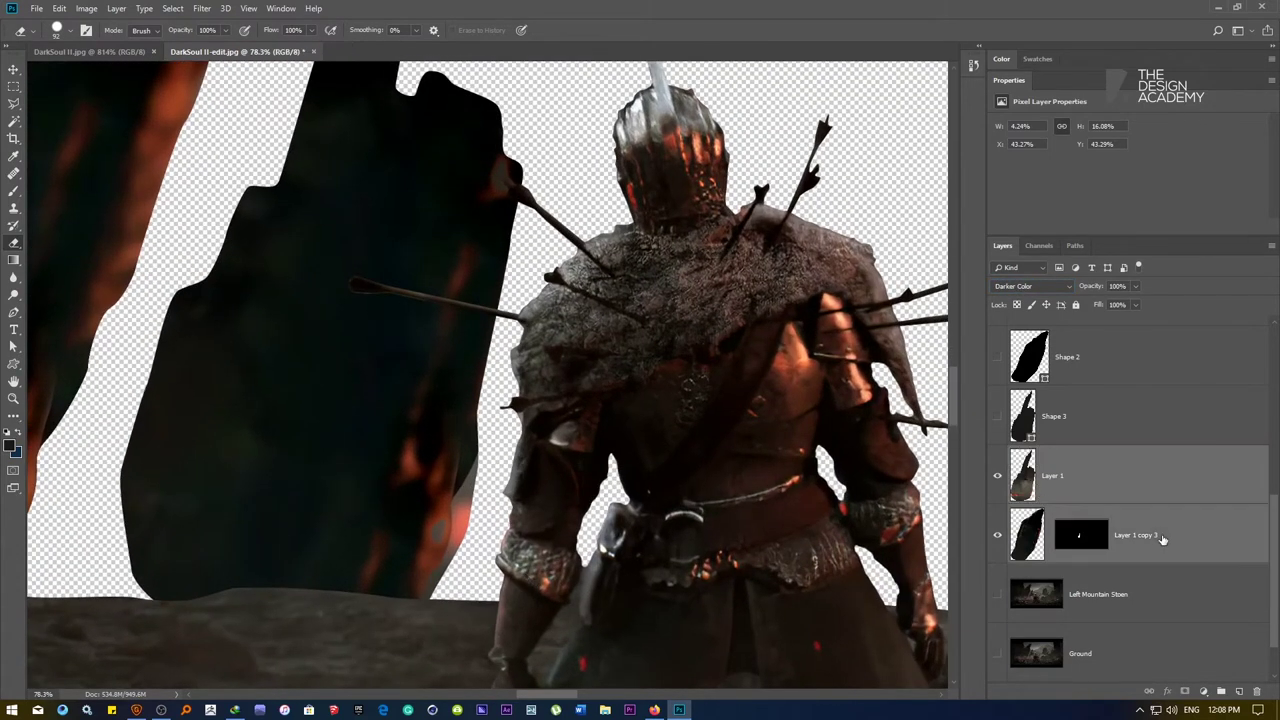
pyautogui.press('Delete')
# Load Layer 1's outline as a selection and brush a dark tone over the bright lower-right edge of the small stone with a 124 px brush
pyautogui.keyDown('ctrl'); pyautogui.click(1025, 478); pyautogui.keyUp('ctrl')
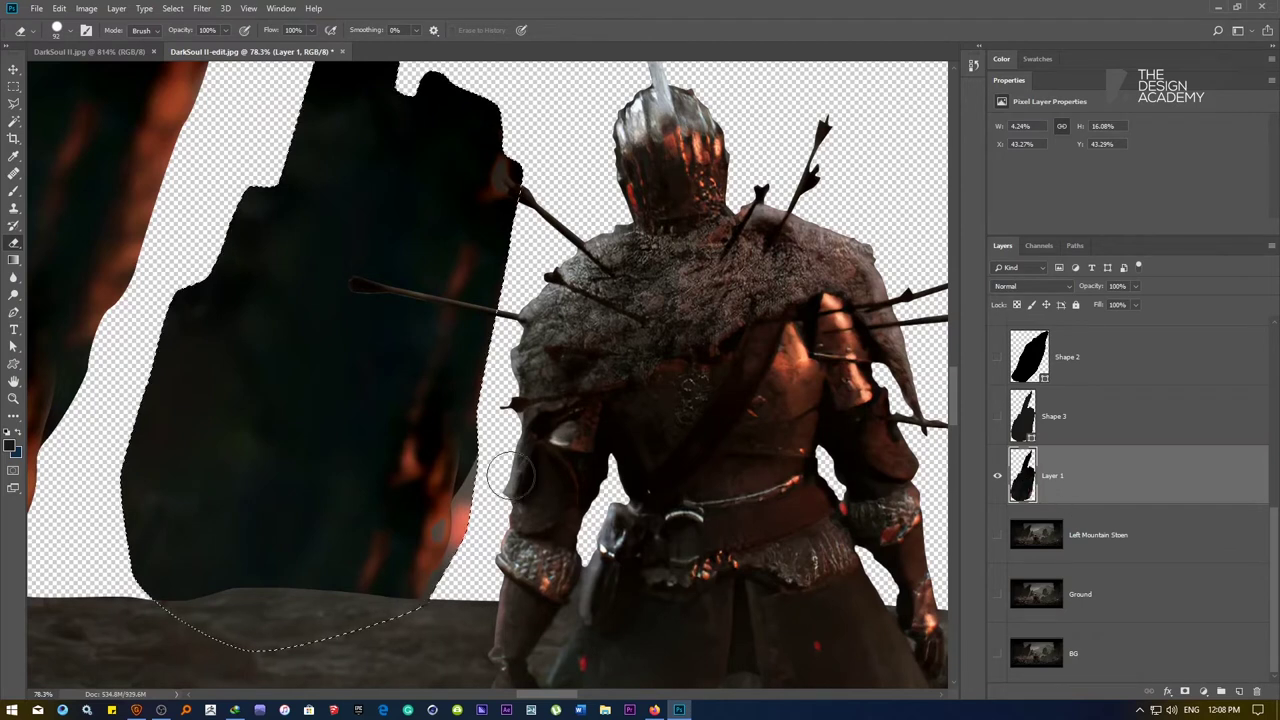
pyautogui.press('b')
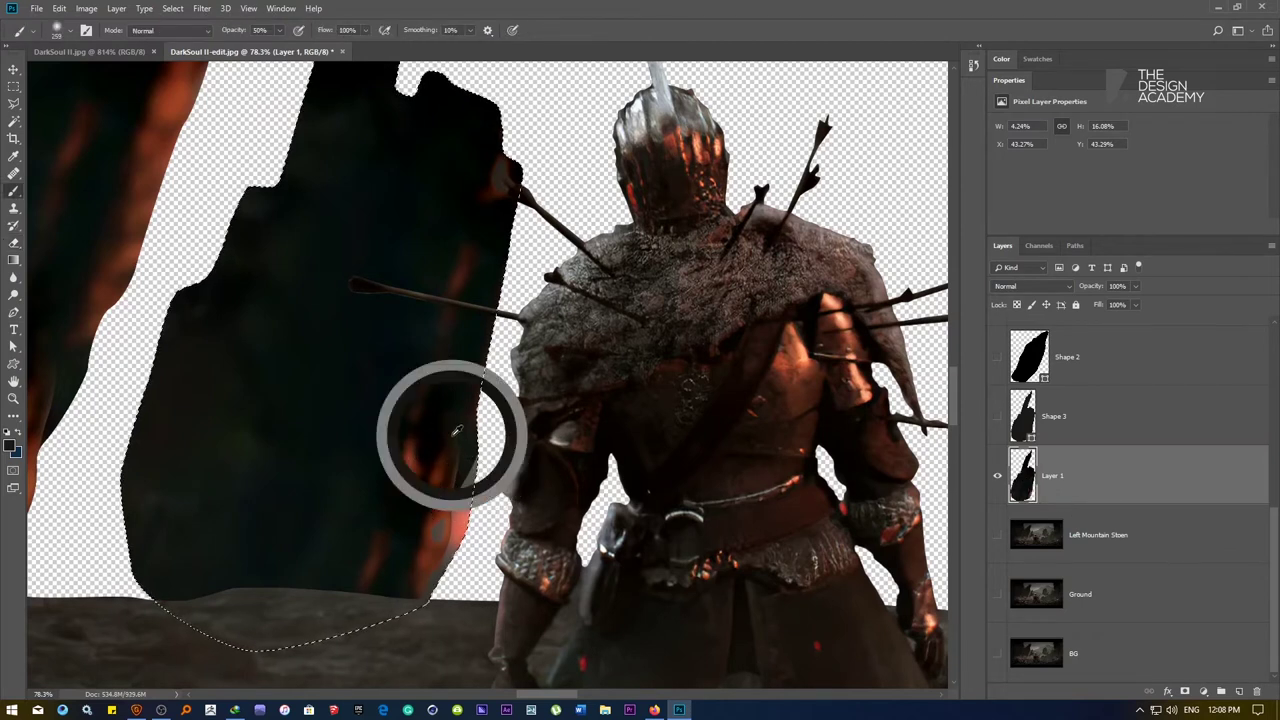
pyautogui.rightClick(482, 432)
pyautogui.click(595, 463)
pyautogui.moveTo(463, 466)
pyautogui.mouseDown()
pyautogui.moveTo(460, 434)
pyautogui.moveTo(474, 493)
pyautogui.moveTo(430, 545)
pyautogui.moveTo(430, 560)
pyautogui.moveTo(457, 515)
pyautogui.moveTo(445, 605)
pyautogui.mouseUp()
pyautogui.scroll(-6, 323, 491)
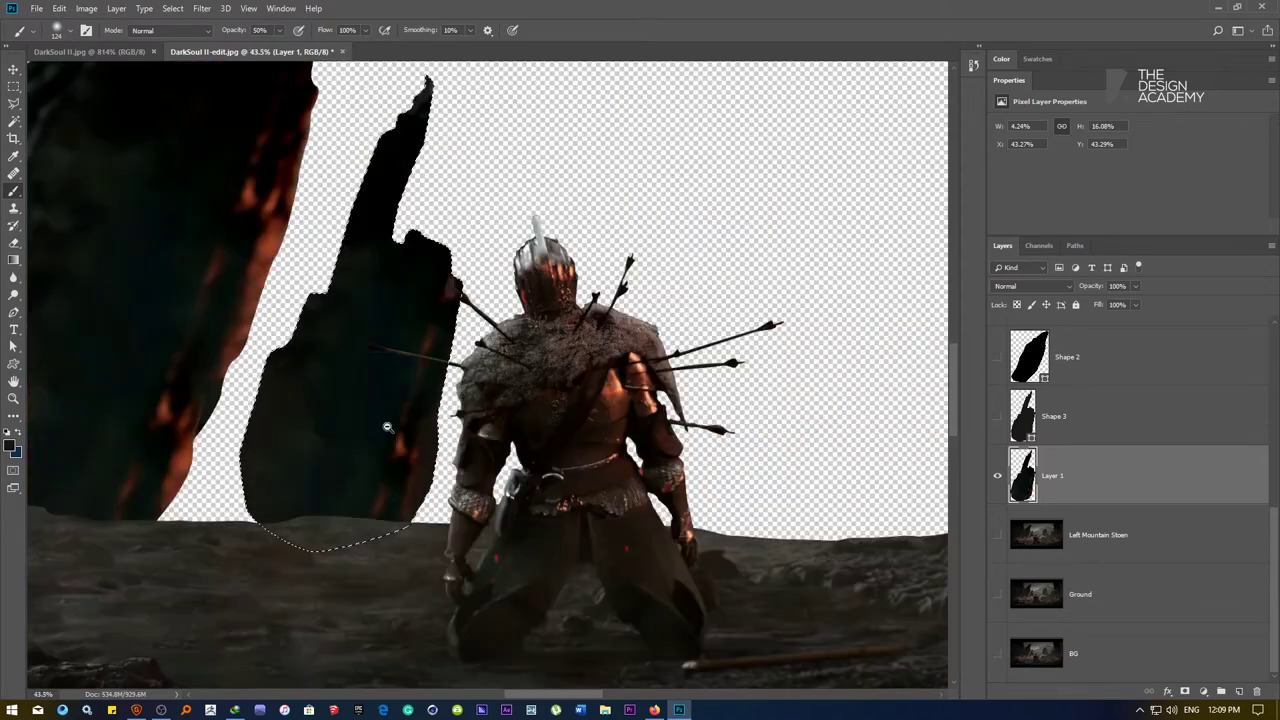
# Paint out the red glow at the small stone's right shoulder and fit the whole image on screen
pyautogui.scroll(6, 427, 368)
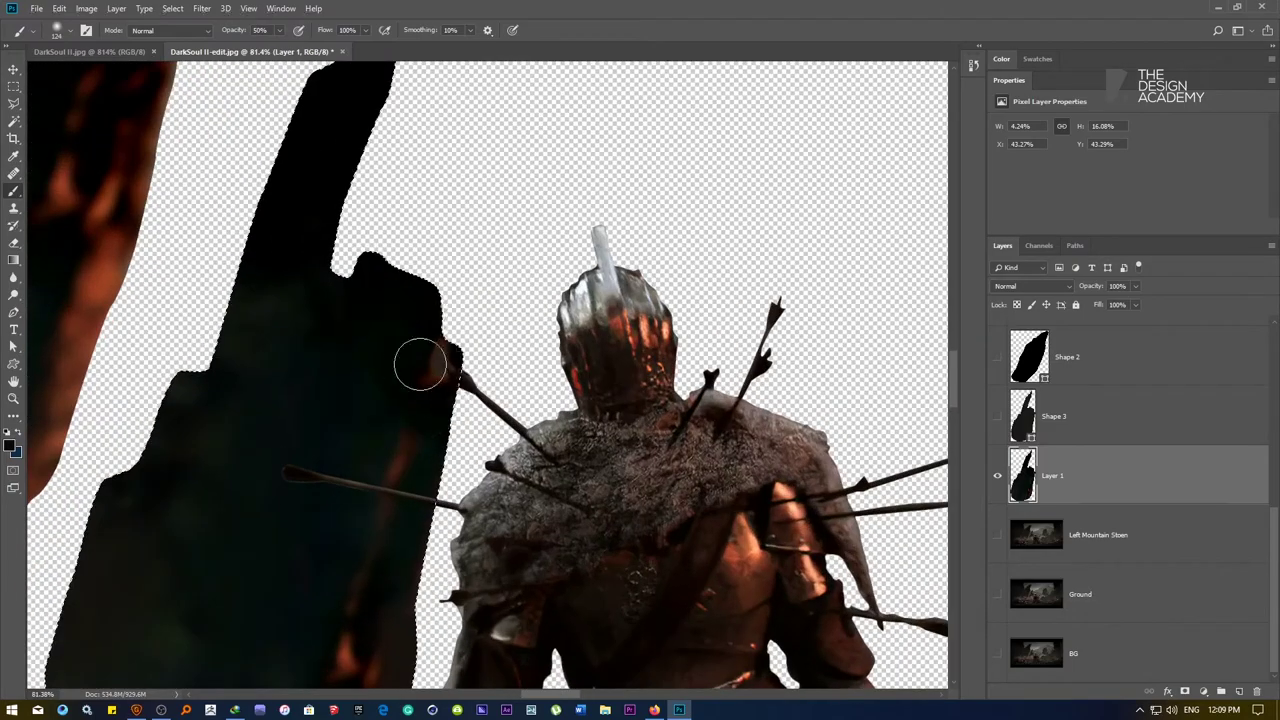
pyautogui.scroll(-5, 400, 340)
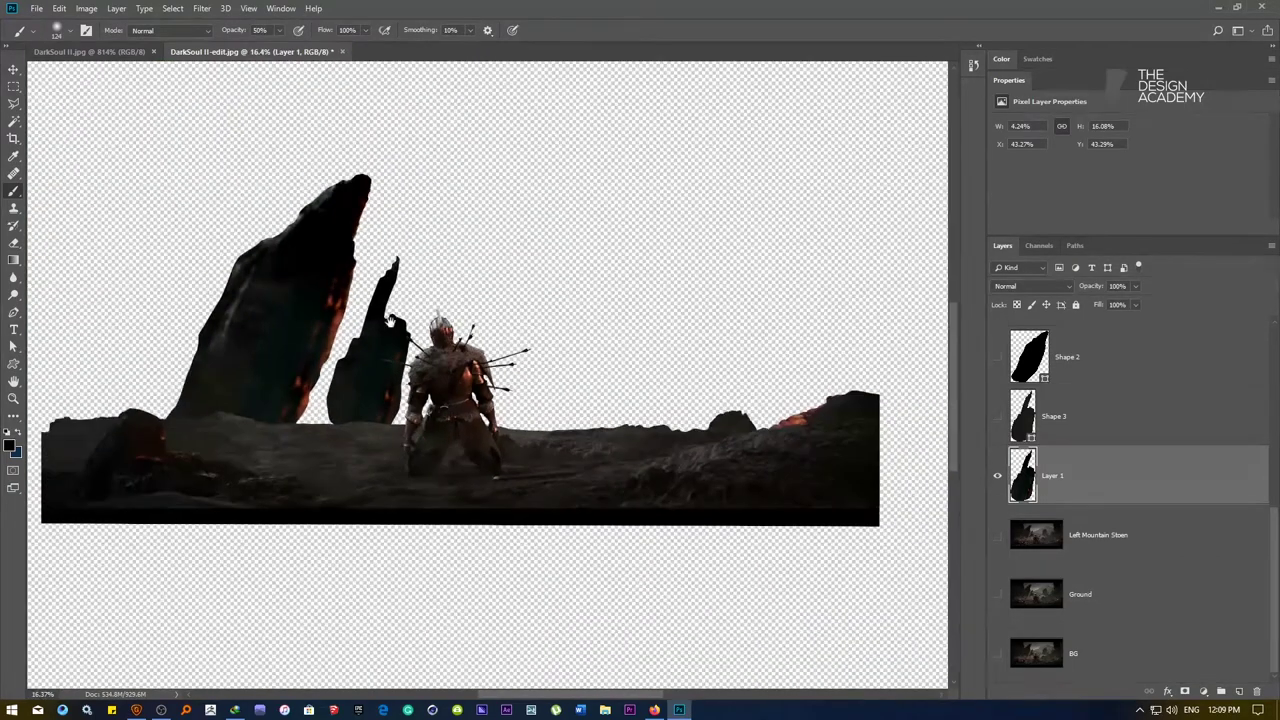
pyautogui.rightClick(389, 306)
pyautogui.click(400, 310)
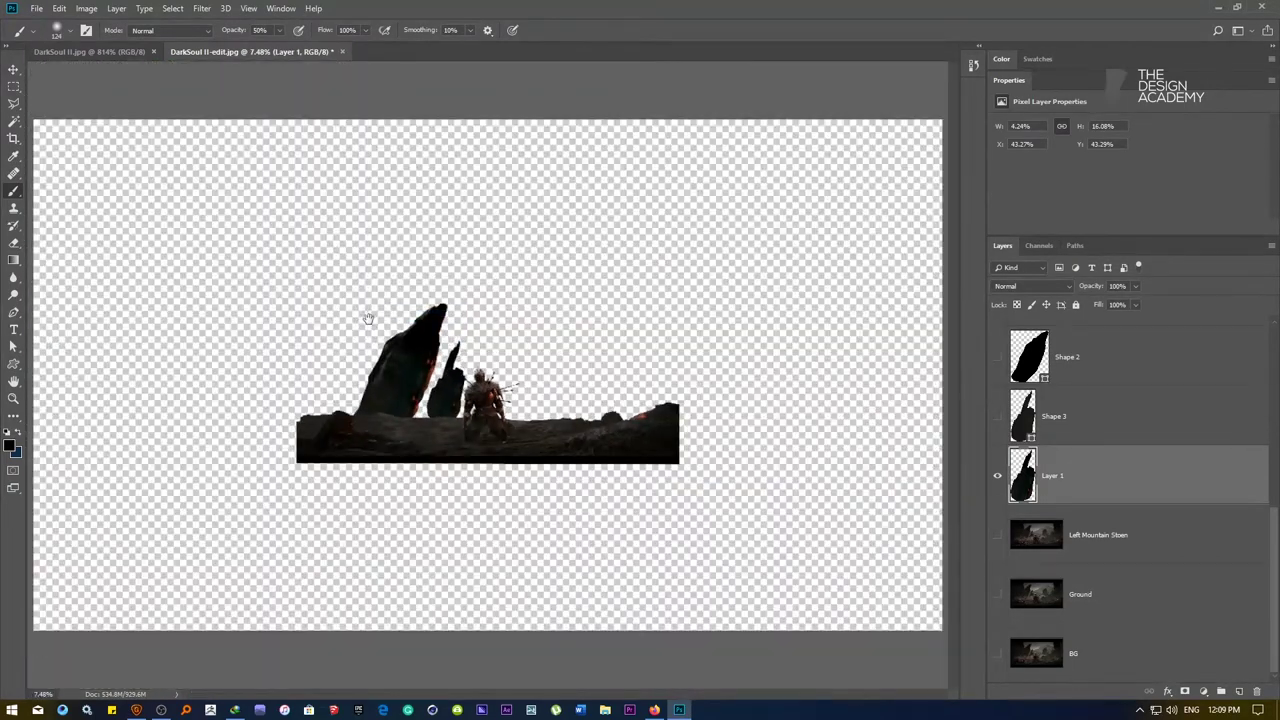
# Undo the last stroke and, with a 55 px soft brush, paint sampled tones along the spire's right edge and a dim red tint on its shoulder
pyautogui.scroll(7, 440, 363)
pyautogui.scroll(2, 440, 363)
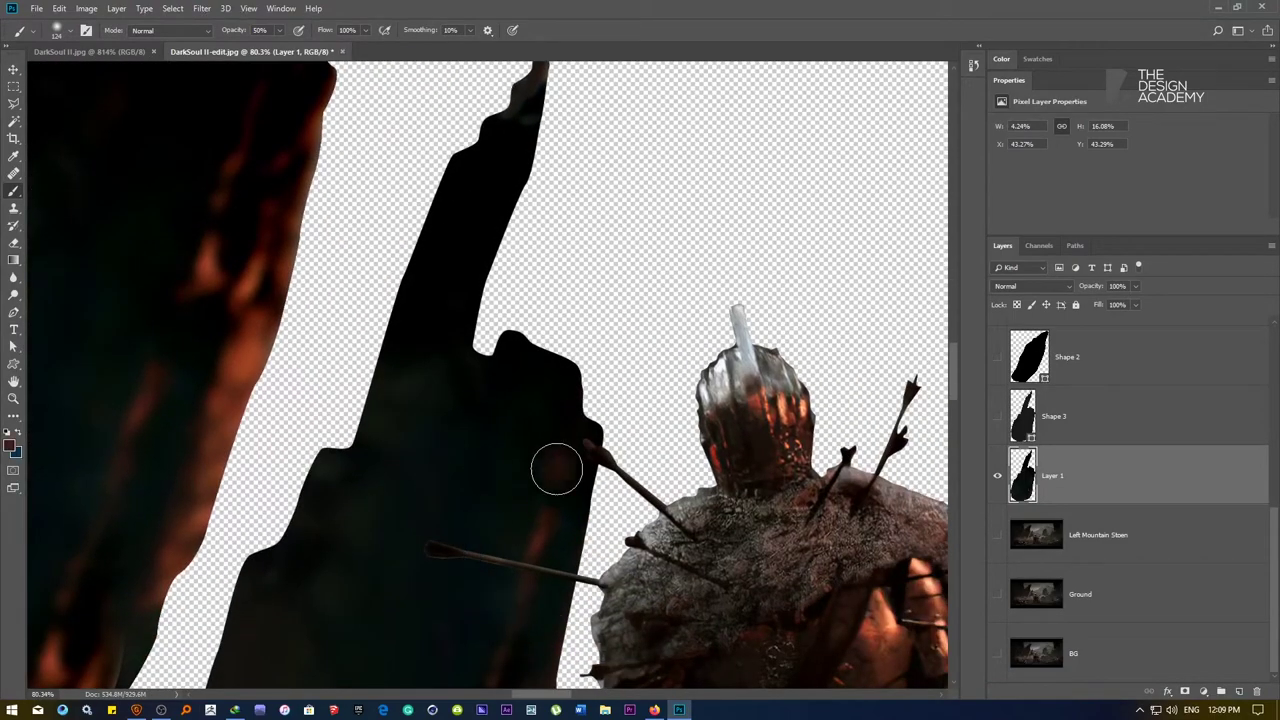
pyautogui.rightClick(518, 420)
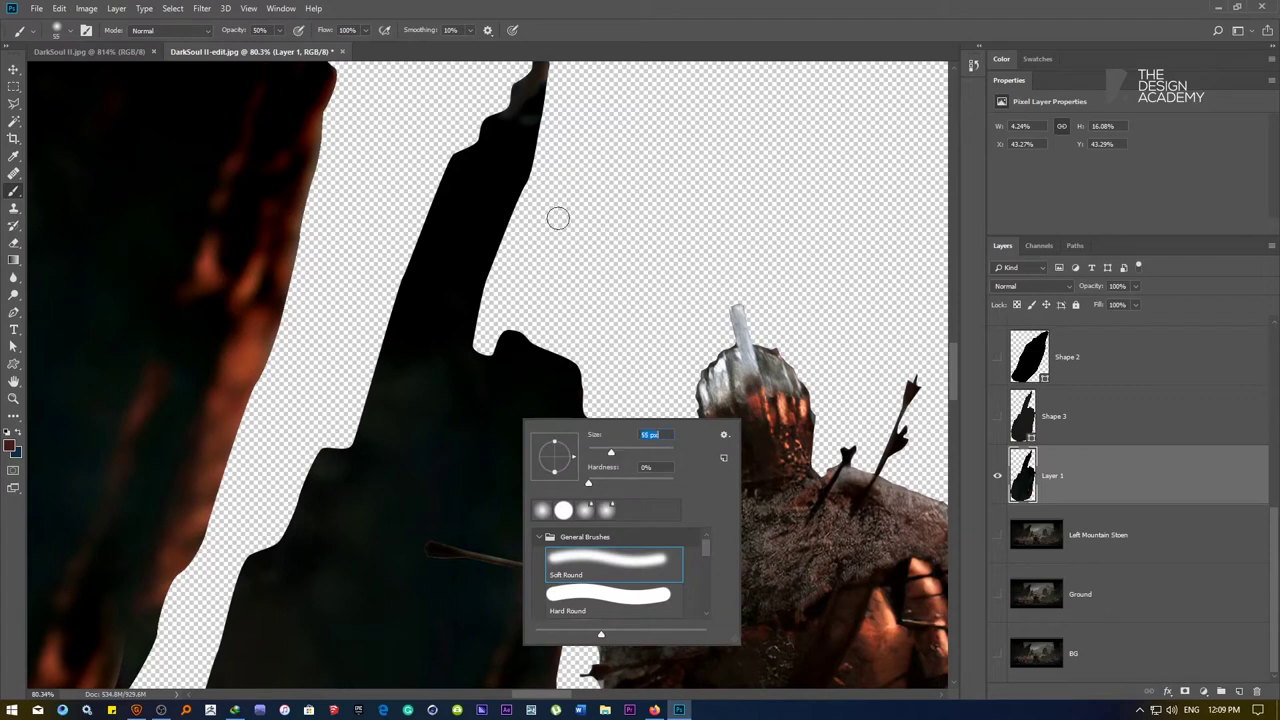
pyautogui.press('Return')
pyautogui.hotkey('ctrl', 'z')
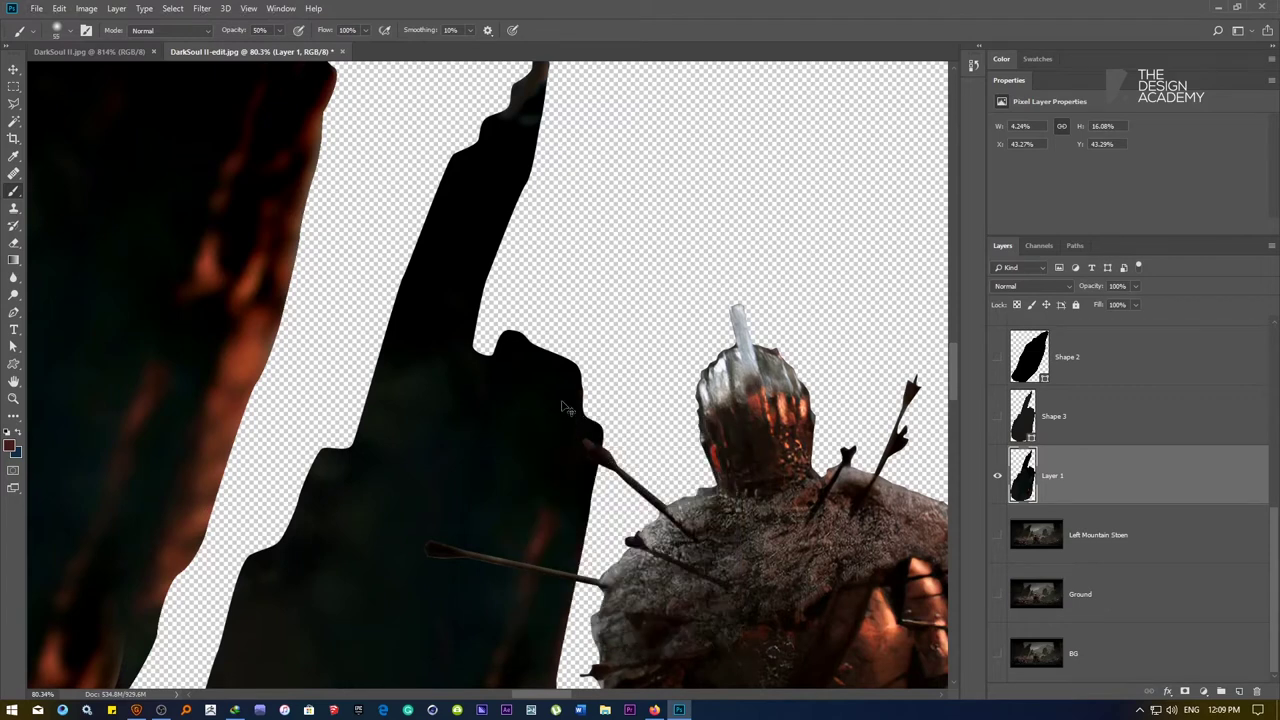
pyautogui.keyDown('alt'); pyautogui.click(530, 117); pyautogui.keyUp('alt')
pyautogui.moveTo(532, 126); pyautogui.dragTo(485, 251)
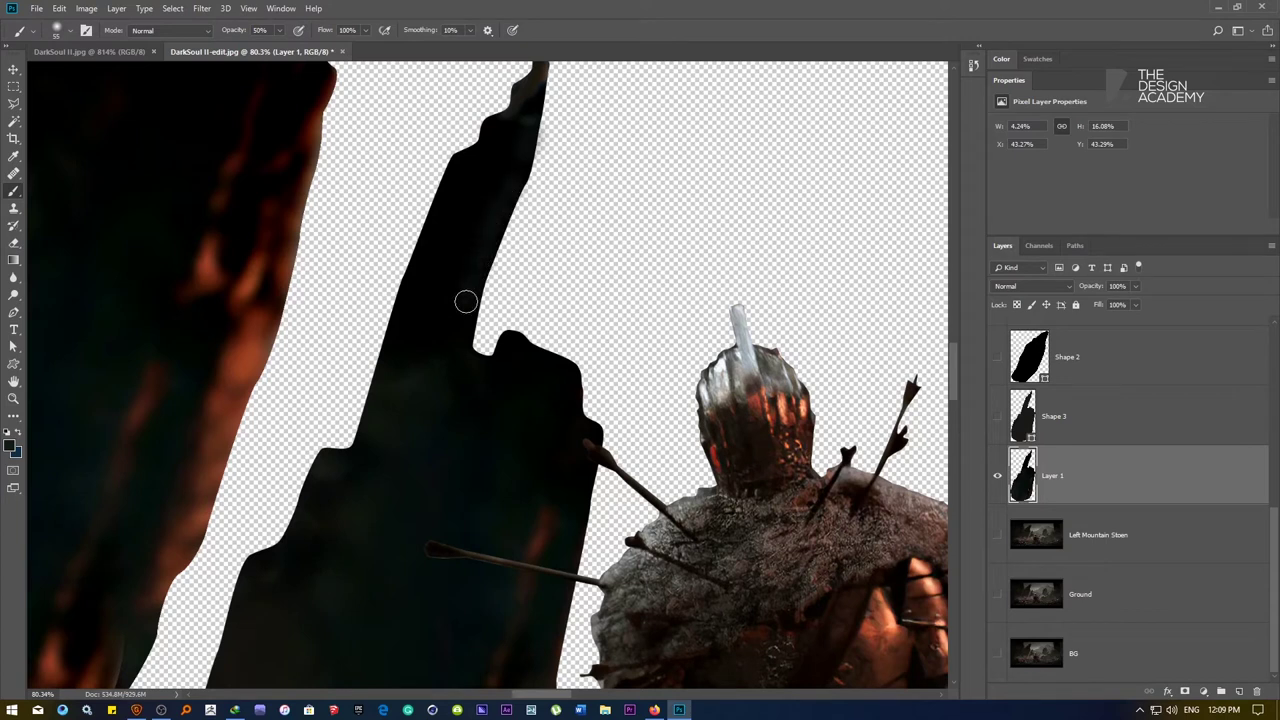
pyautogui.moveTo(562, 479); pyautogui.dragTo(566, 431)
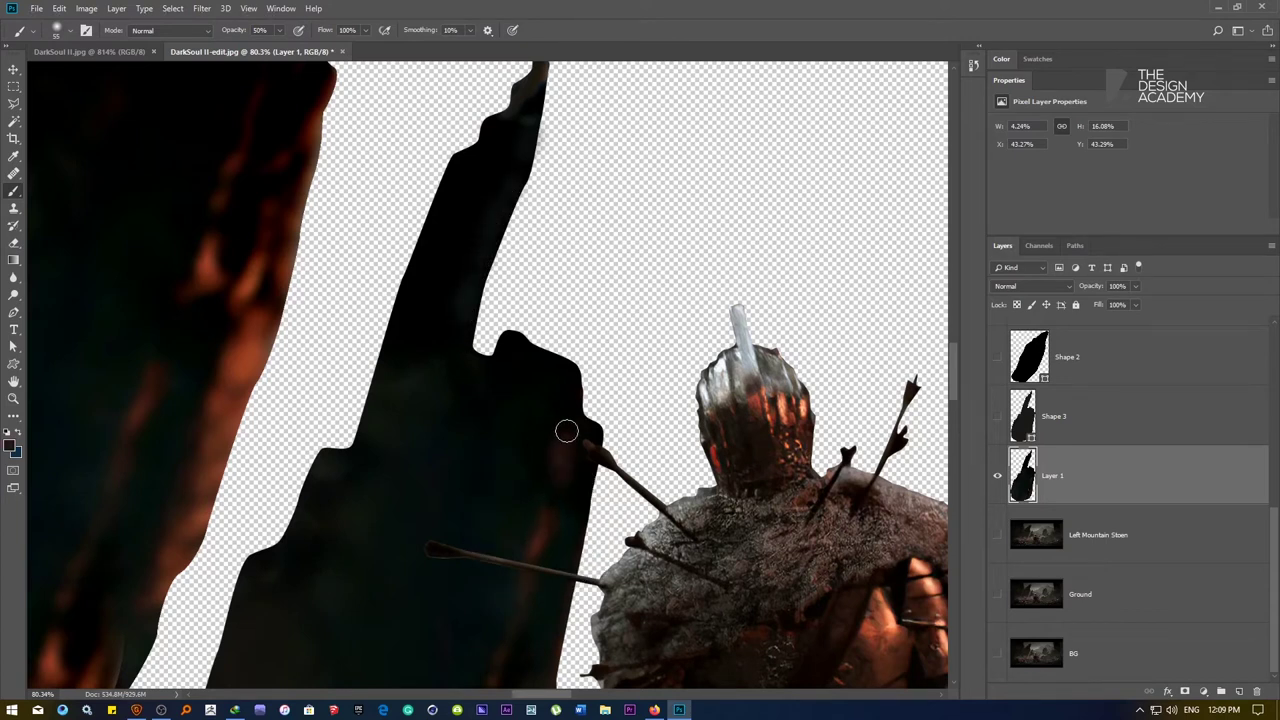
# Try brushing the small stone's right side in Multiply and Color Burn modes
pyautogui.click(168, 30)
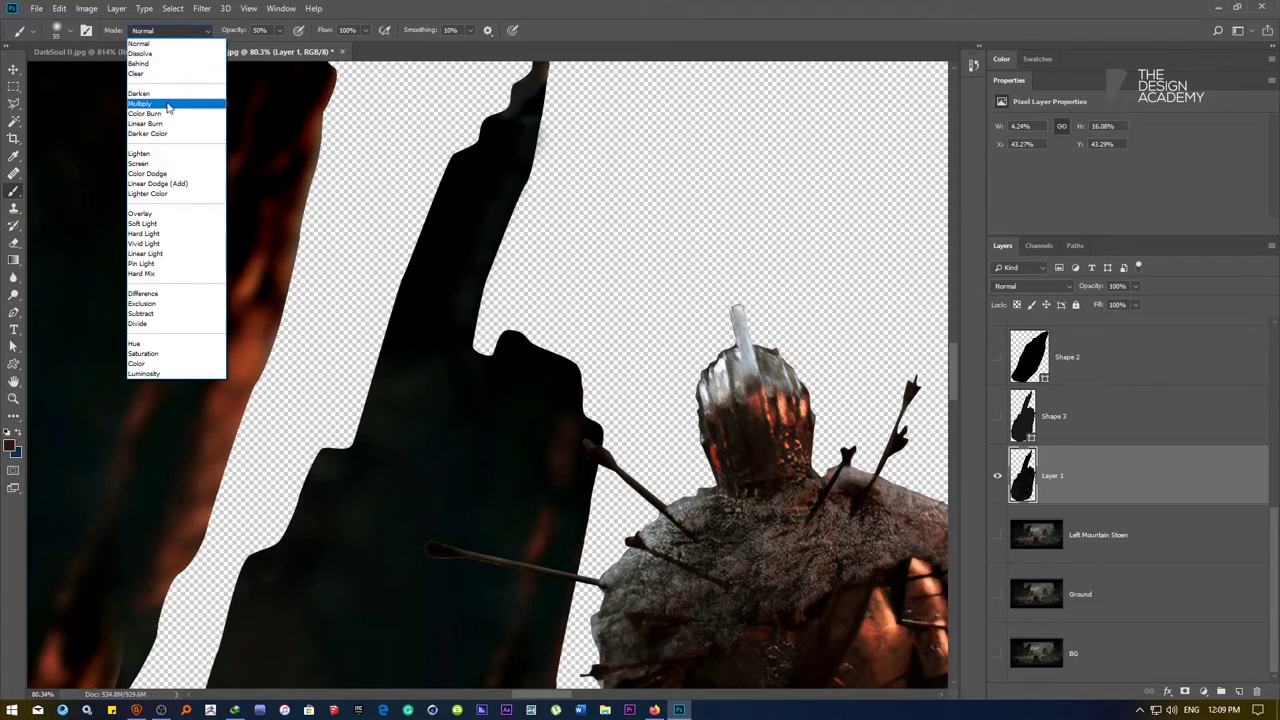
pyautogui.click(170, 104)
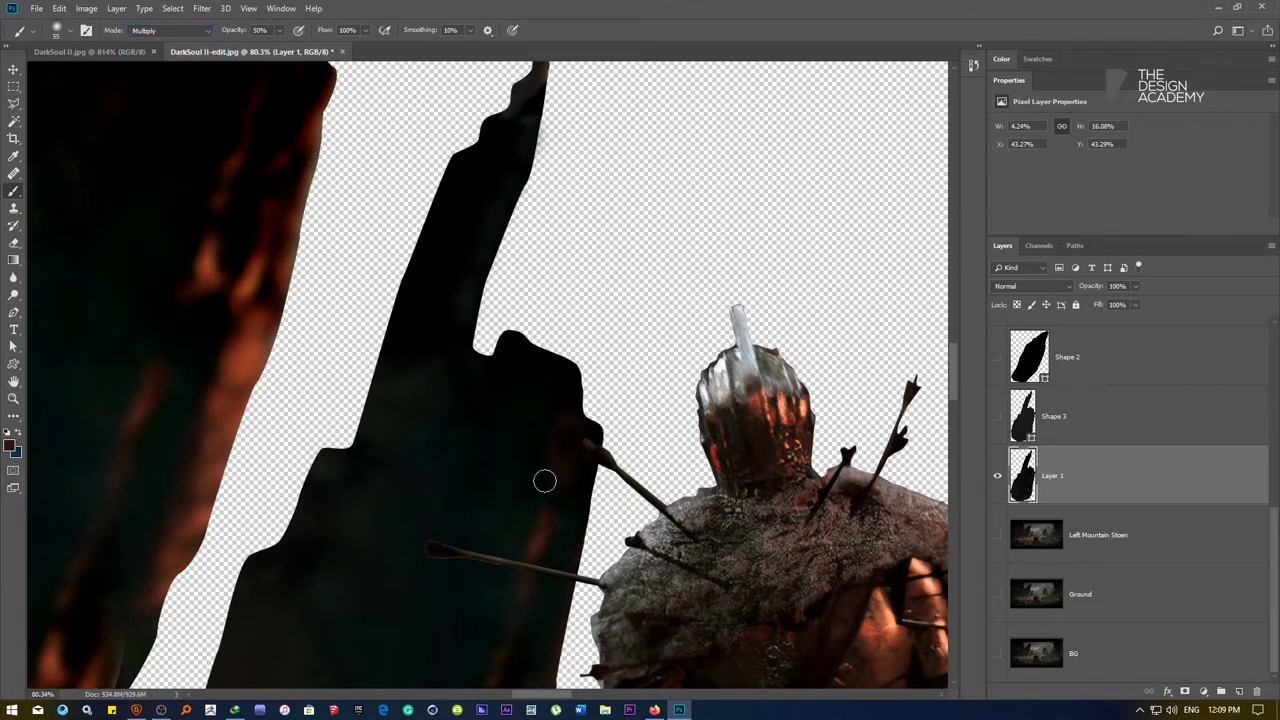
pyautogui.click(165, 31)
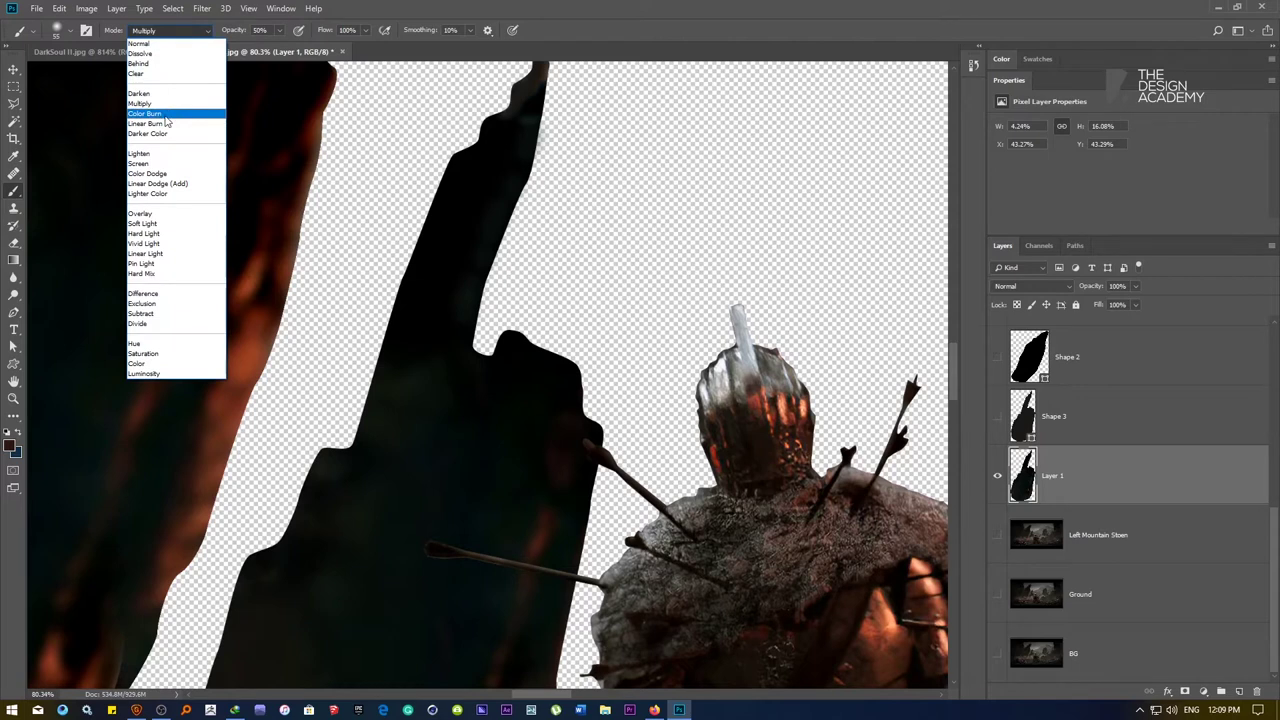
pyautogui.click(167, 117)
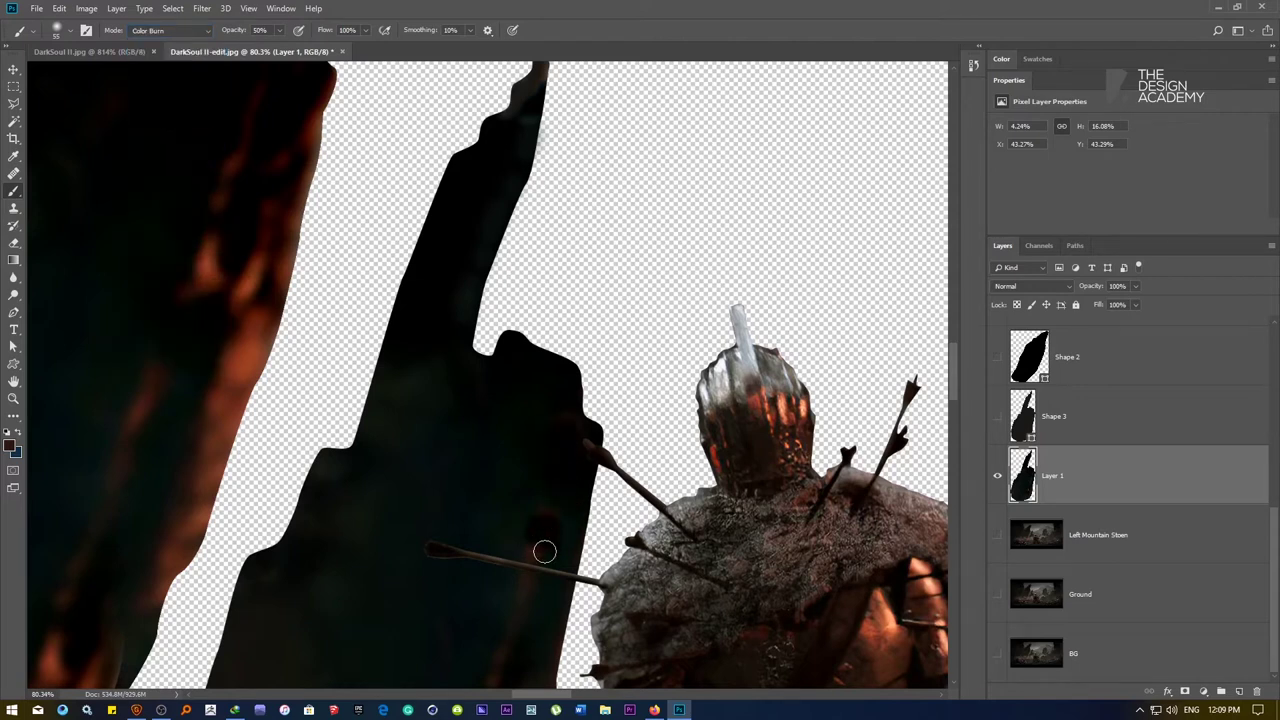
pyautogui.hotkey('ctrl', 'z')
# Set the brush mode to Lighten and paint soft dark-red streaks down the small stone's right side, undoing the unwanted stroke
pyautogui.click(147, 31)
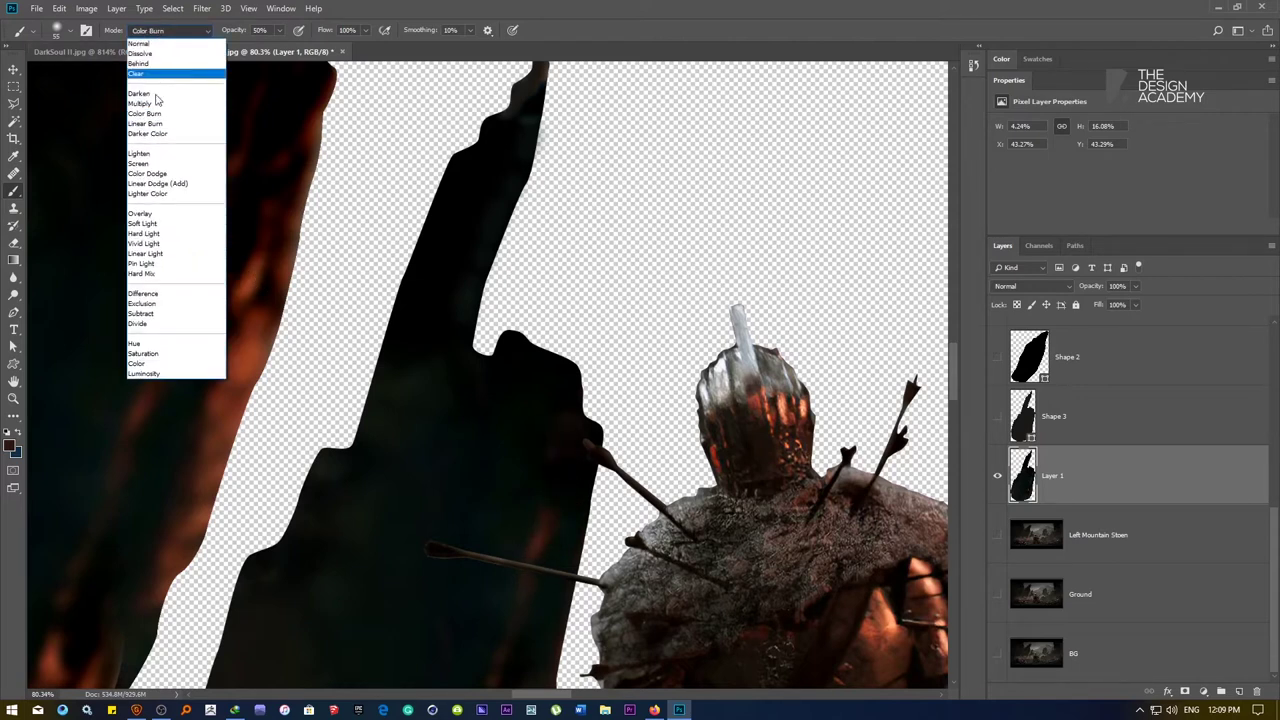
pyautogui.click(160, 154)
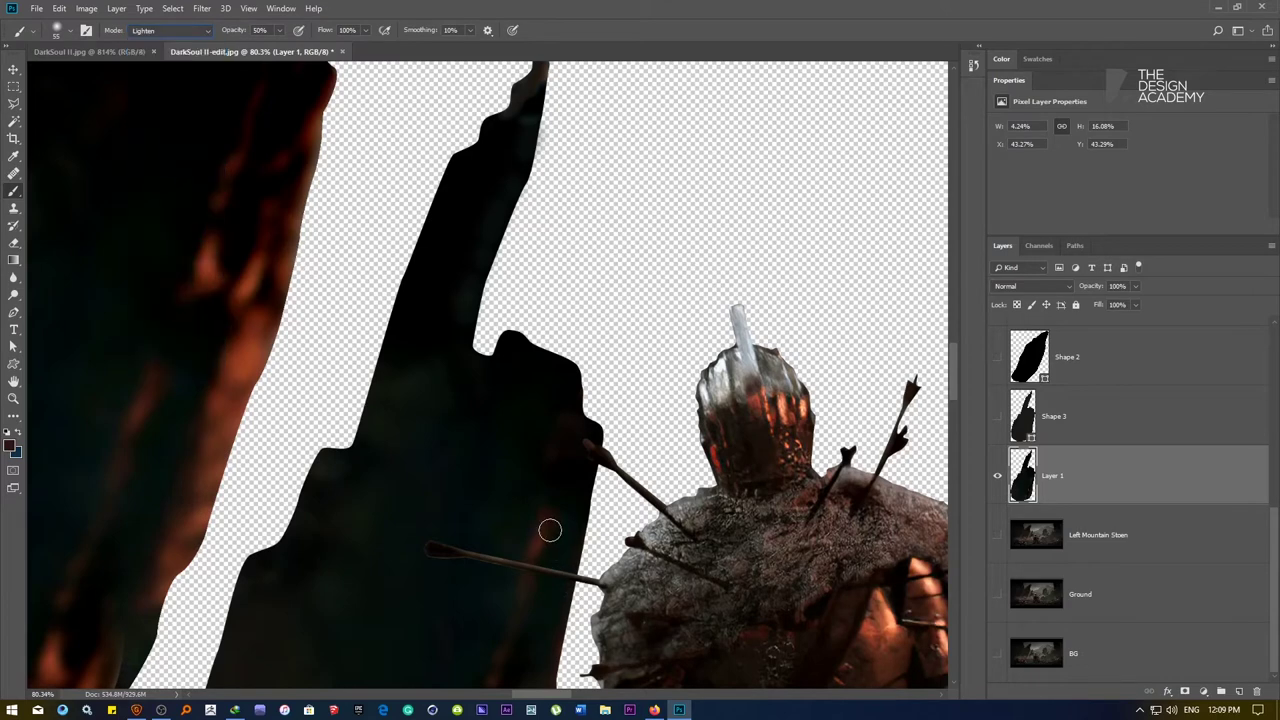
pyautogui.moveTo(511, 628)
pyautogui.mouseDown()
pyautogui.moveTo(531, 445)
pyautogui.moveTo(509, 503)
pyautogui.moveTo(516, 525)
pyautogui.moveTo(515, 511)
pyautogui.mouseUp()
pyautogui.hotkey('ctrl', 'z')
pyautogui.moveTo(501, 594); pyautogui.dragTo(520, 572)
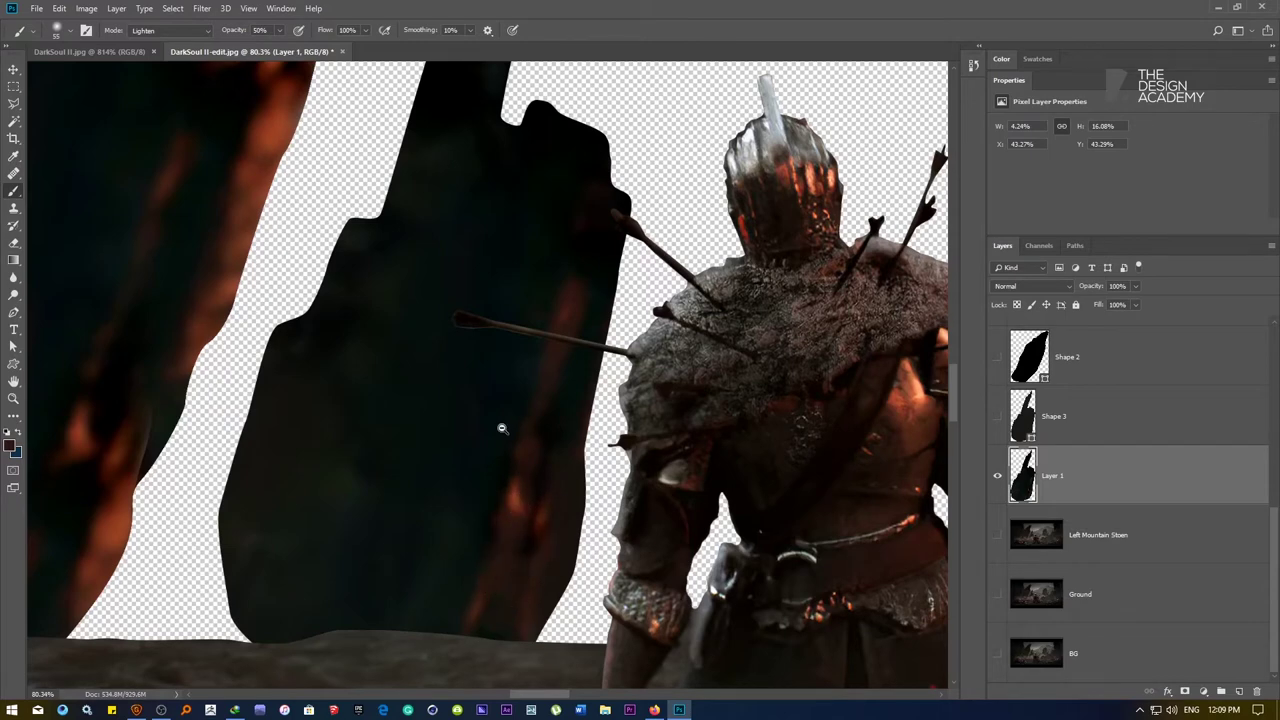
# Brush a faint reddish glow along the right edge of the small stone's upper spire and fit the whole image on screen
pyautogui.moveTo(507, 432); pyautogui.dragTo(420, 432)
pyautogui.moveTo(530, 394); pyautogui.dragTo(580, 394)
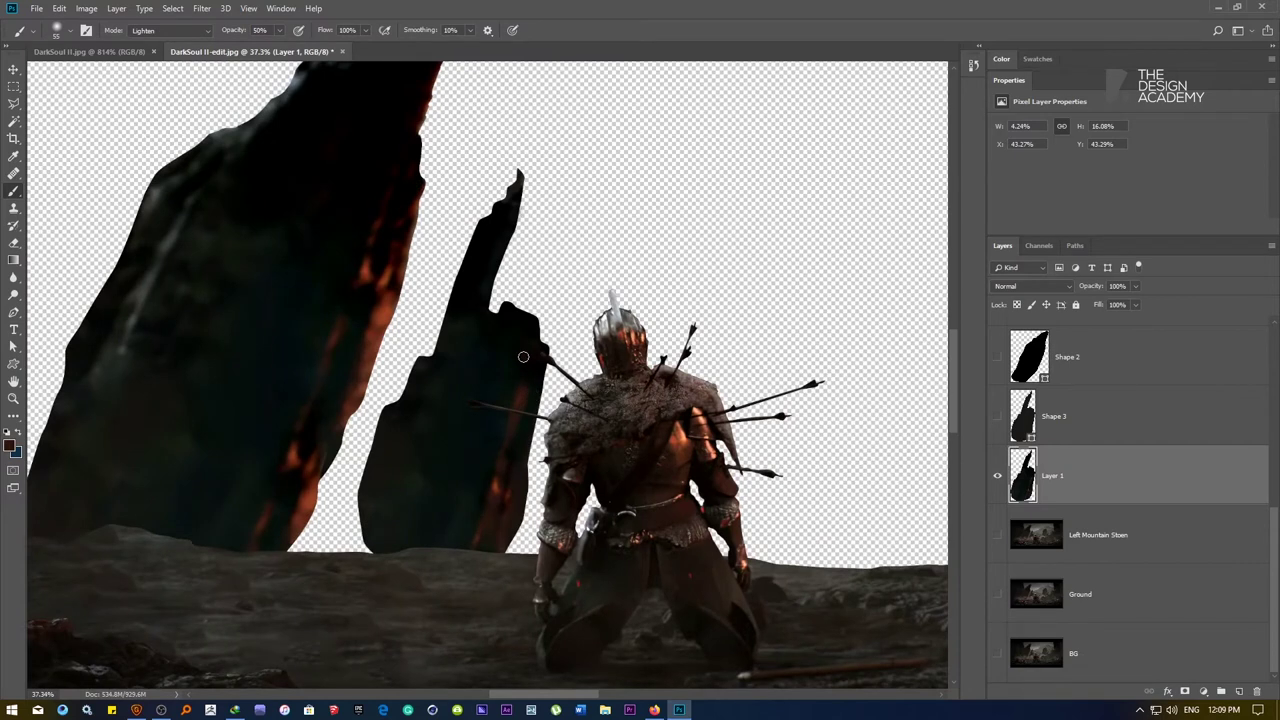
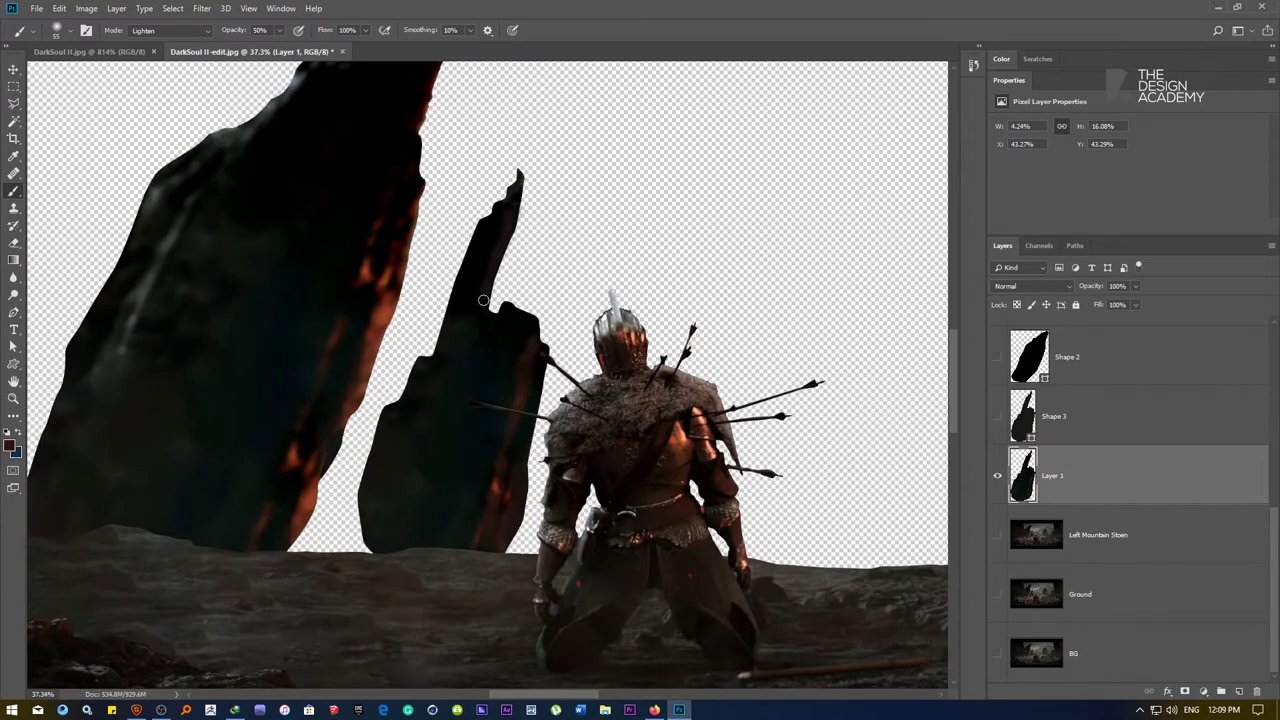
pyautogui.moveTo(494, 402); pyautogui.dragTo(450, 402)
pyautogui.rightClick(486, 374)
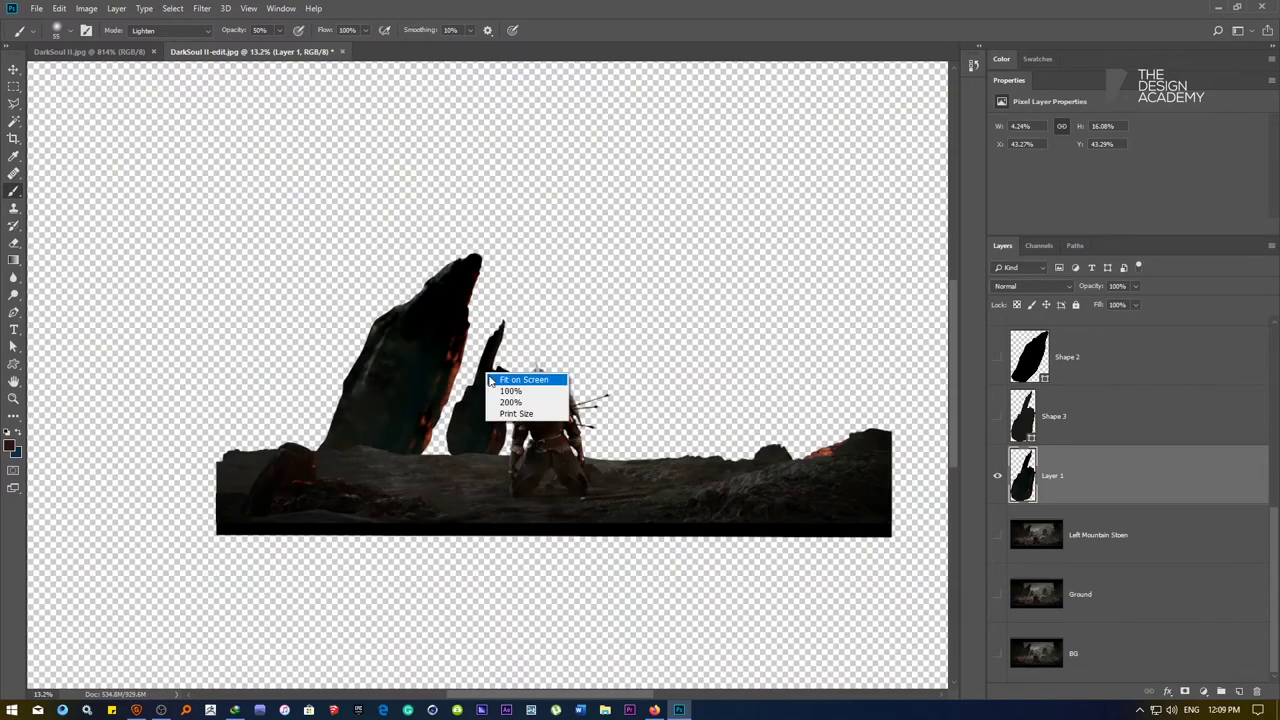
pyautogui.click(500, 379)
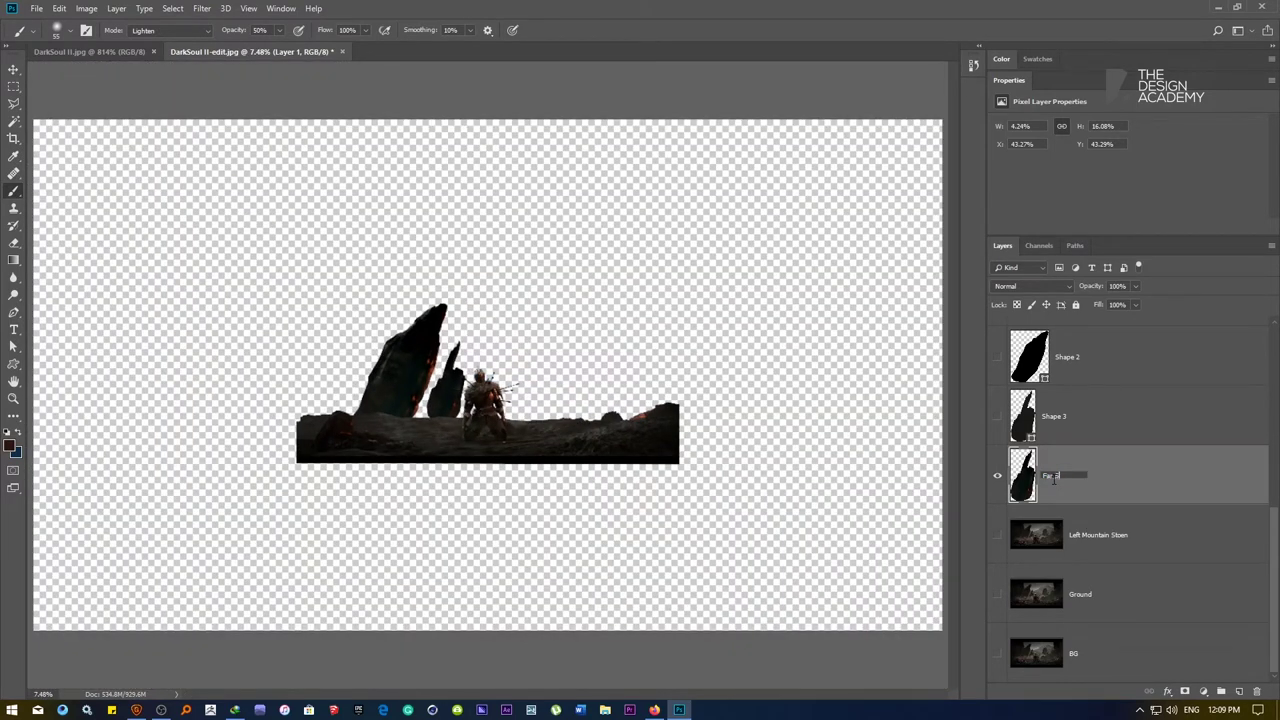
# Rename Layer 1 as Far Stone and switch to the Move tool
pyautogui.write('Far Stone')
pyautogui.press('Return')
pyautogui.press('v')
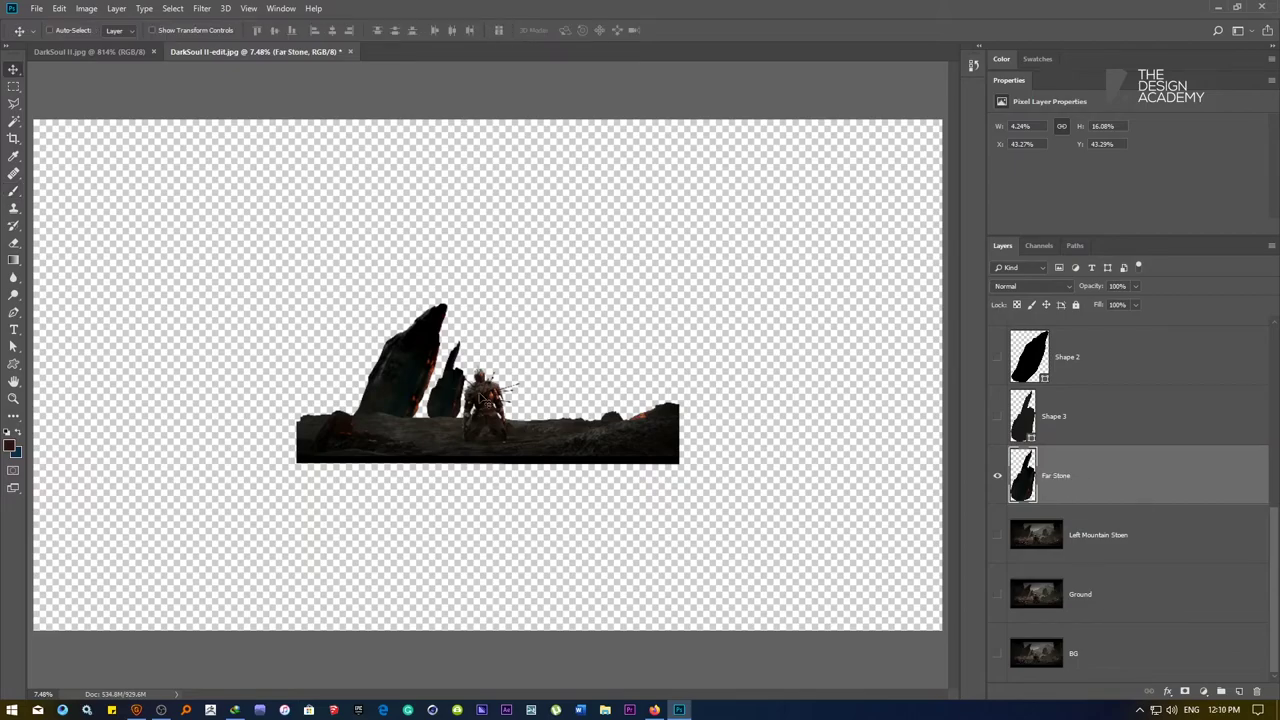
pyautogui.scroll(5, 462, 365)
pyautogui.rightClick(487, 423)
pyautogui.click(505, 441)
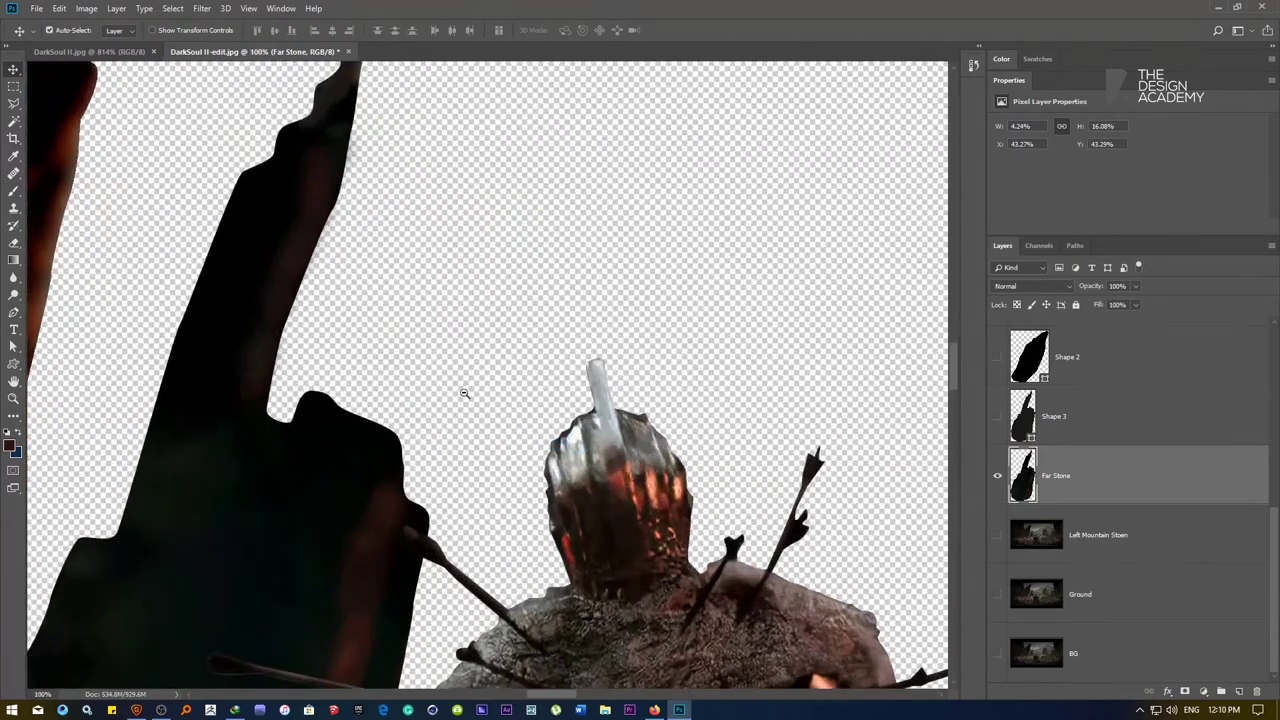
pyautogui.scroll(-5, 459, 390)
pyautogui.scroll(-5, 454, 381)
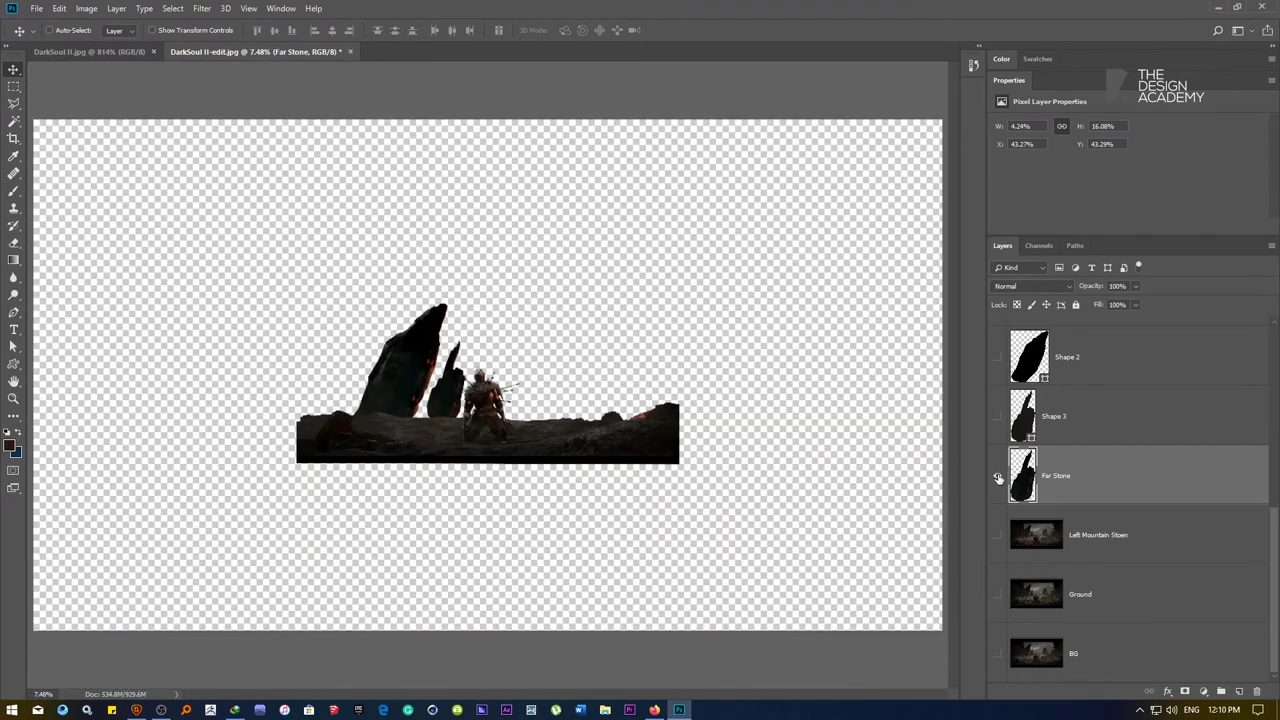
# Show and select the Left Mountain Stoen layer, toggling the Far Stone layer's visibility to check it
pyautogui.click(998, 477)
pyautogui.click(998, 475)
pyautogui.click(997, 536)
pyautogui.scroll(8, 543, 383)
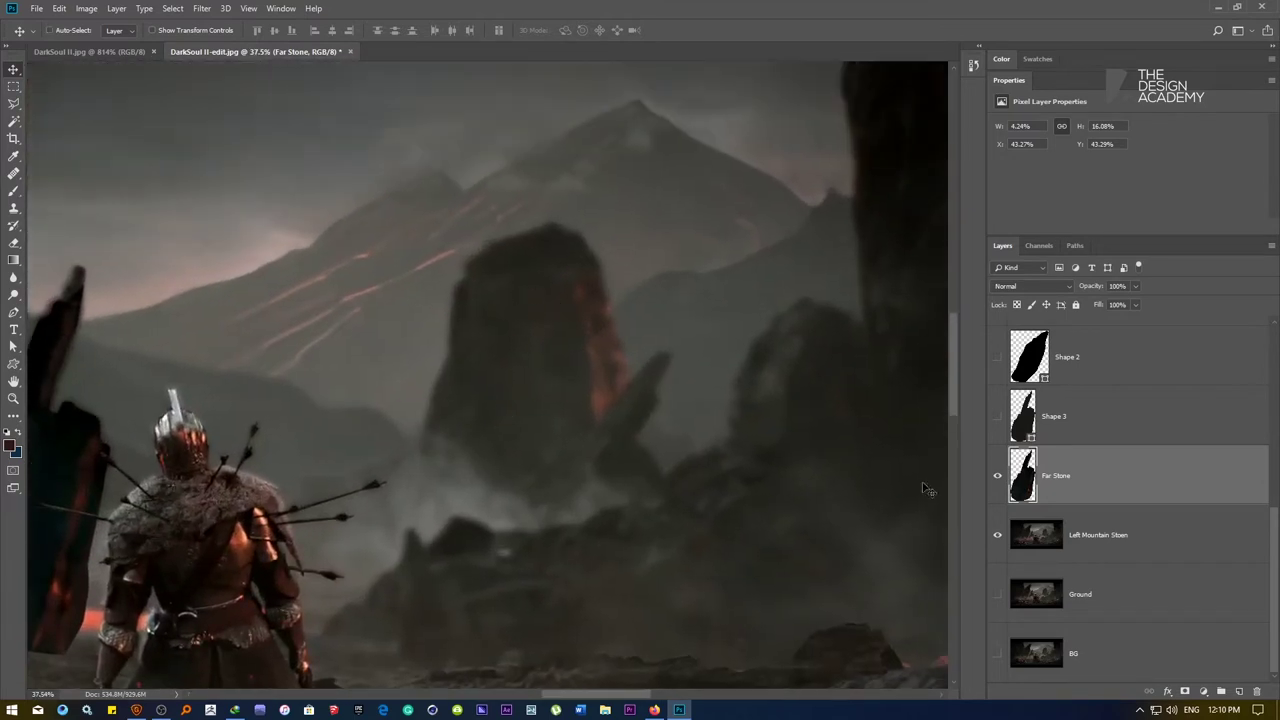
pyautogui.click(433, 400)
# Start a Pen path at the lower left of the broad background stone and trace up its left edge to the upper shoulder
pyautogui.press('p')
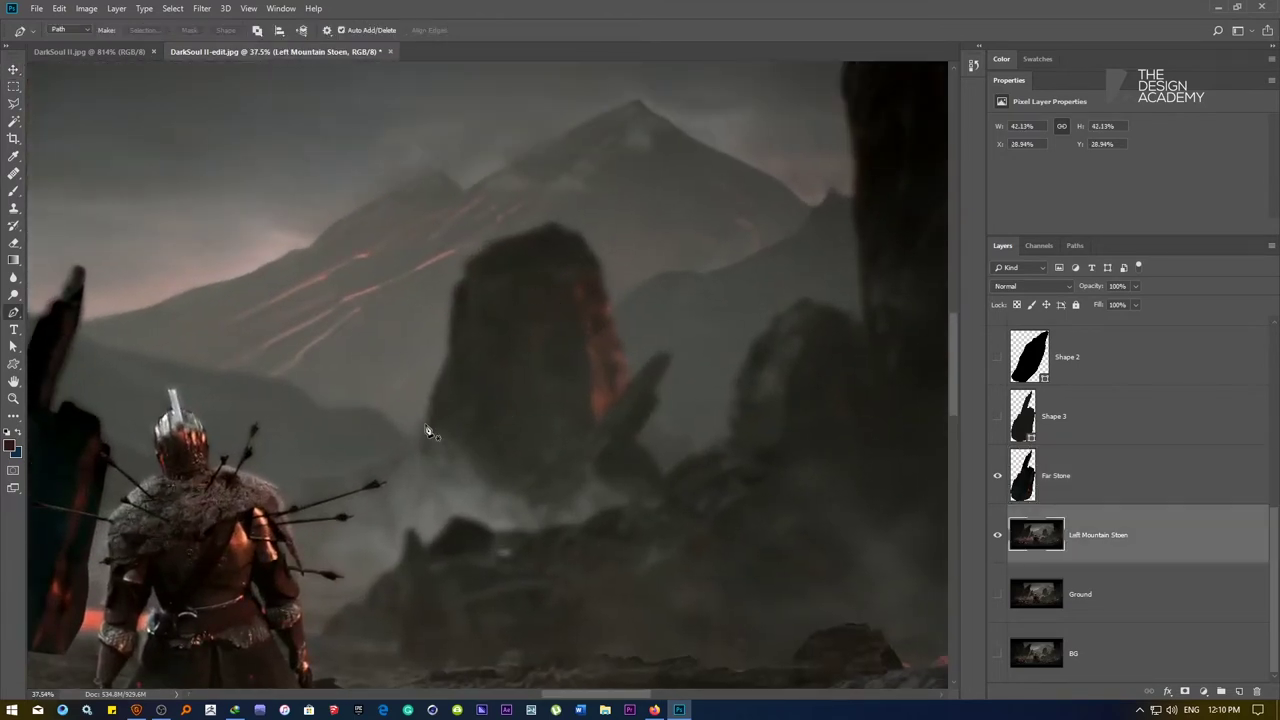
pyautogui.scroll(5, 437, 409)
pyautogui.click(432, 331)
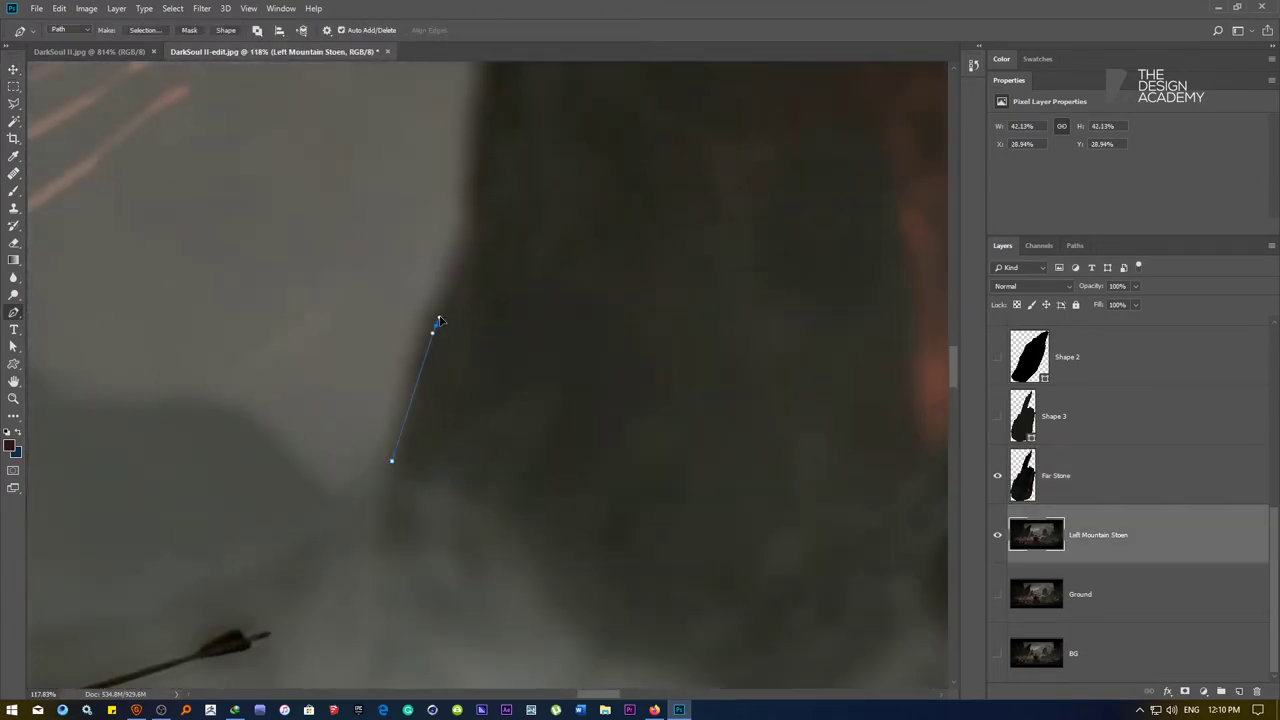
pyautogui.moveTo(479, 175); pyautogui.dragTo(423, 423)
pyautogui.click(425, 402)
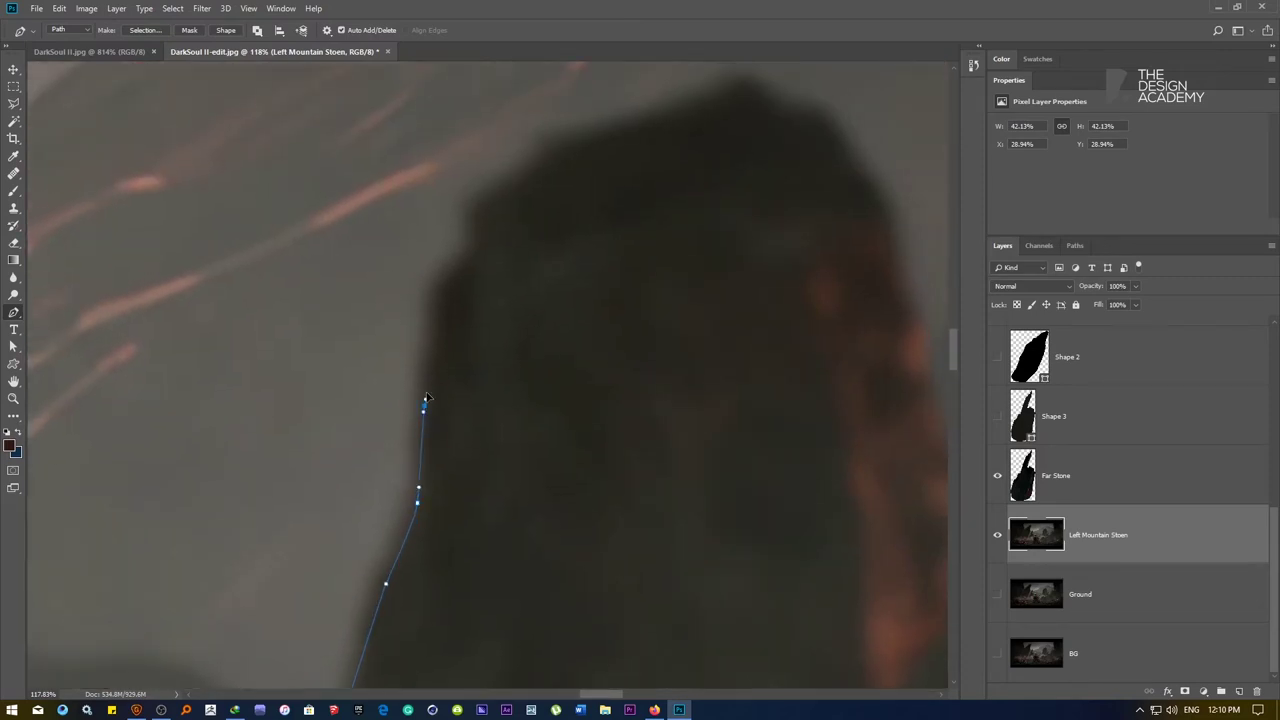
pyautogui.moveTo(442, 283); pyautogui.dragTo(450, 272)
pyautogui.moveTo(484, 198); pyautogui.dragTo(493, 190)
pyautogui.moveTo(559, 142); pyautogui.dragTo(576, 136)
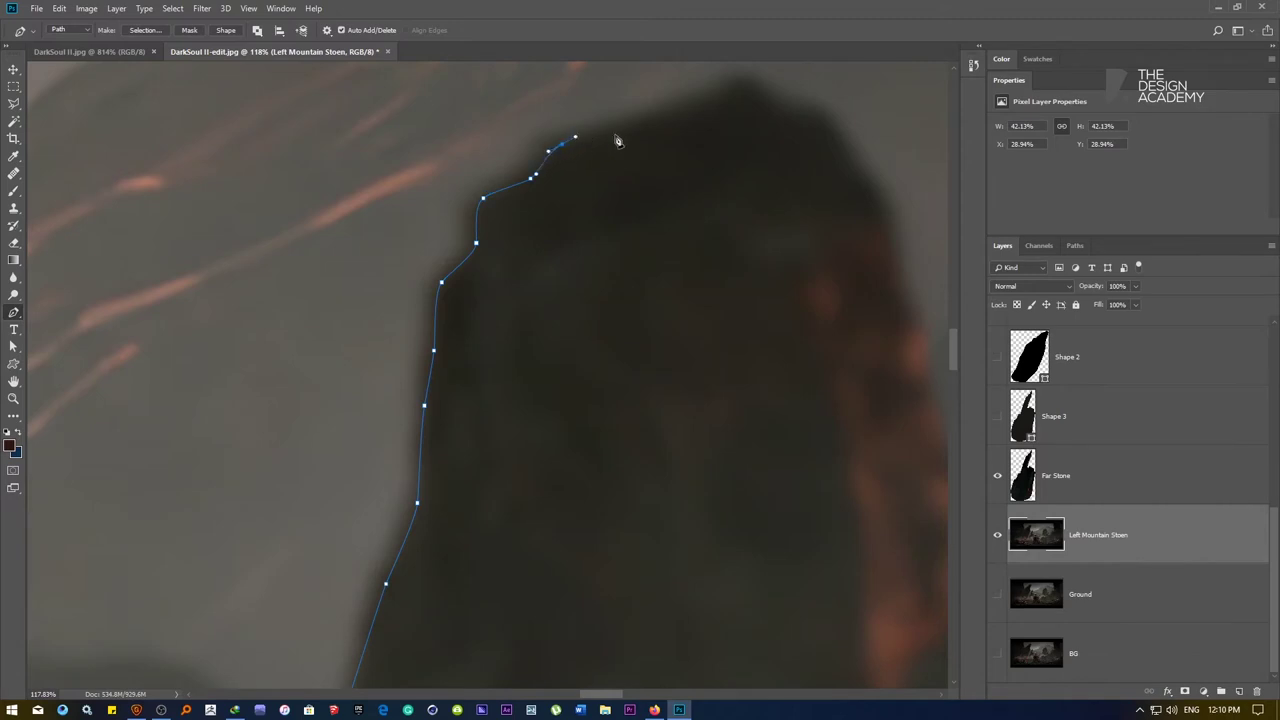
# Continue the path across the stone's jagged top and down its red-lit right edge toward the leaning rock
pyautogui.moveTo(660, 134); pyautogui.dragTo(564, 355)
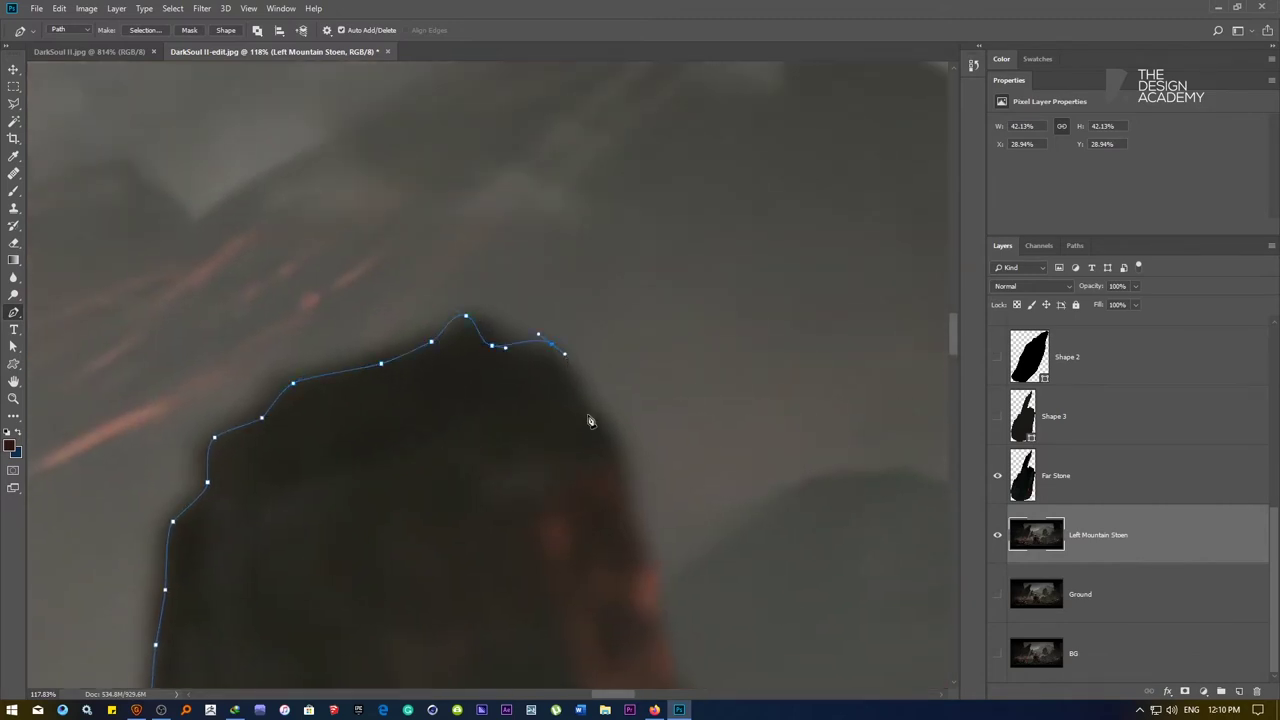
pyautogui.moveTo(589, 418); pyautogui.dragTo(599, 429)
pyautogui.moveTo(551, 395); pyautogui.dragTo(315, 212)
pyautogui.moveTo(392, 291); pyautogui.dragTo(395, 312)
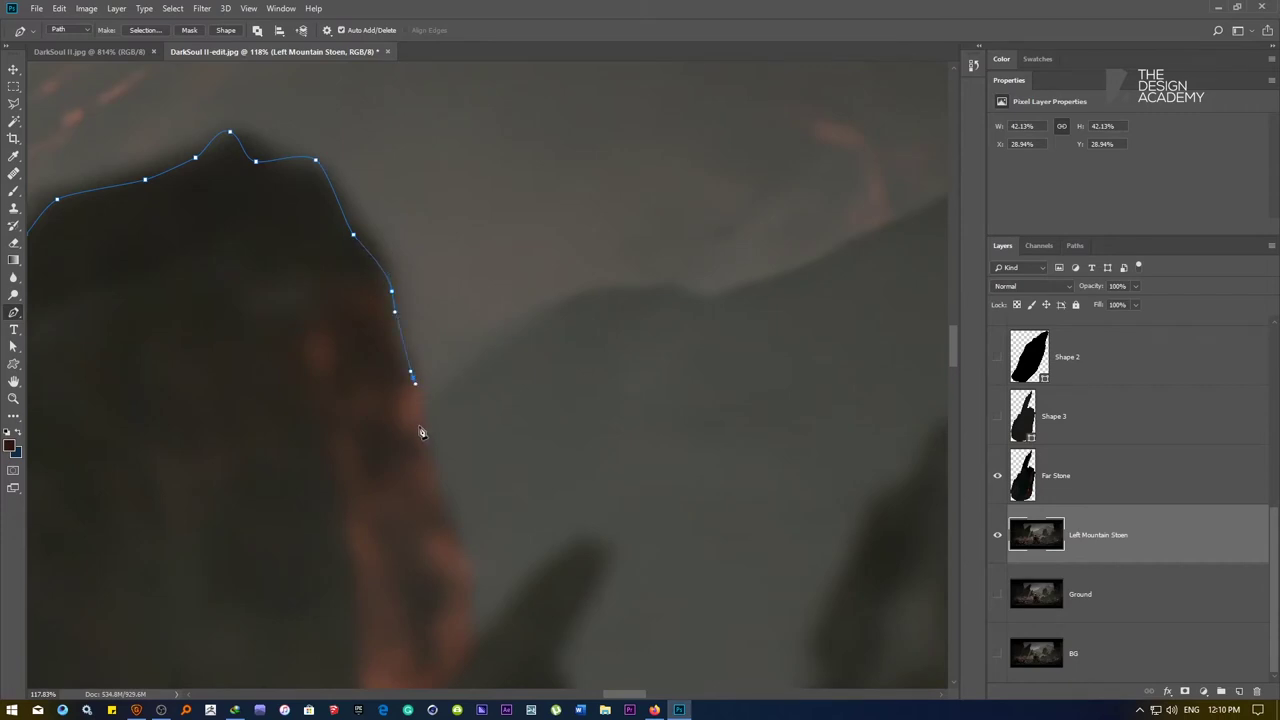
pyautogui.moveTo(434, 471); pyautogui.dragTo(398, 276)
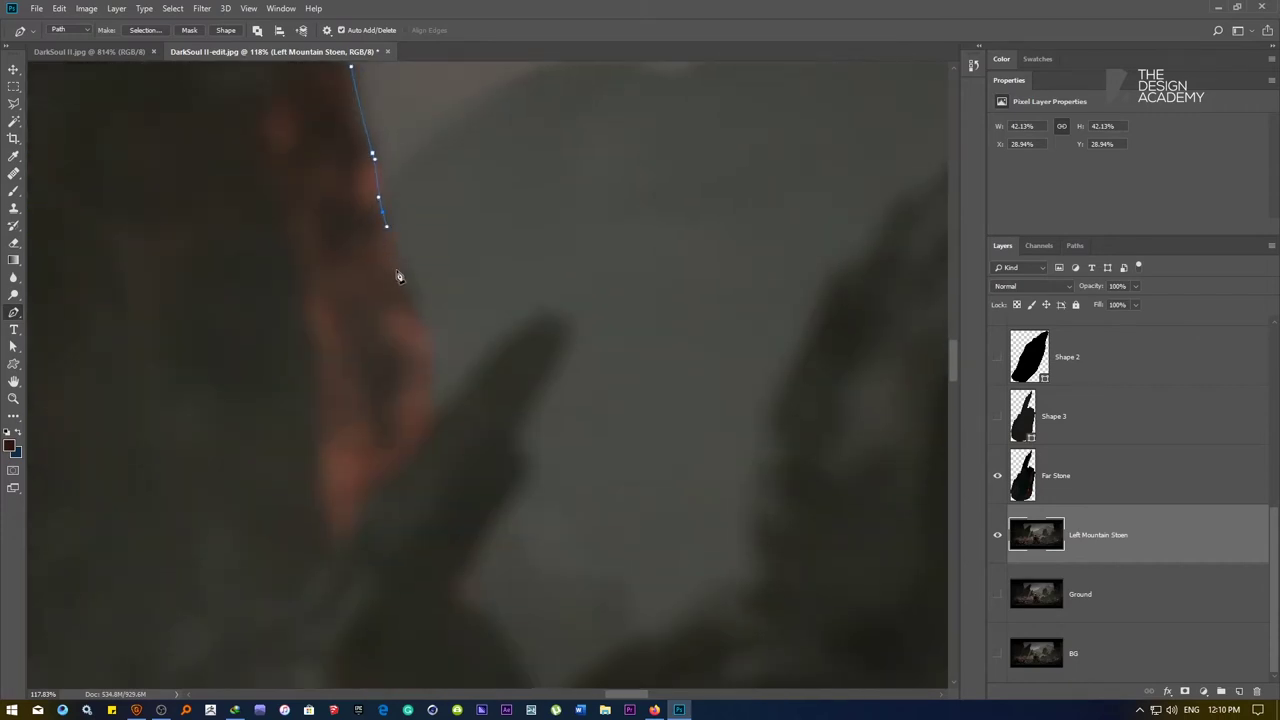
pyautogui.keyDown('alt'); pyautogui.click(437, 391); pyautogui.keyUp('alt')
pyautogui.keyDown('ctrl'); pyautogui.click(456, 389); pyautogui.keyUp('ctrl')
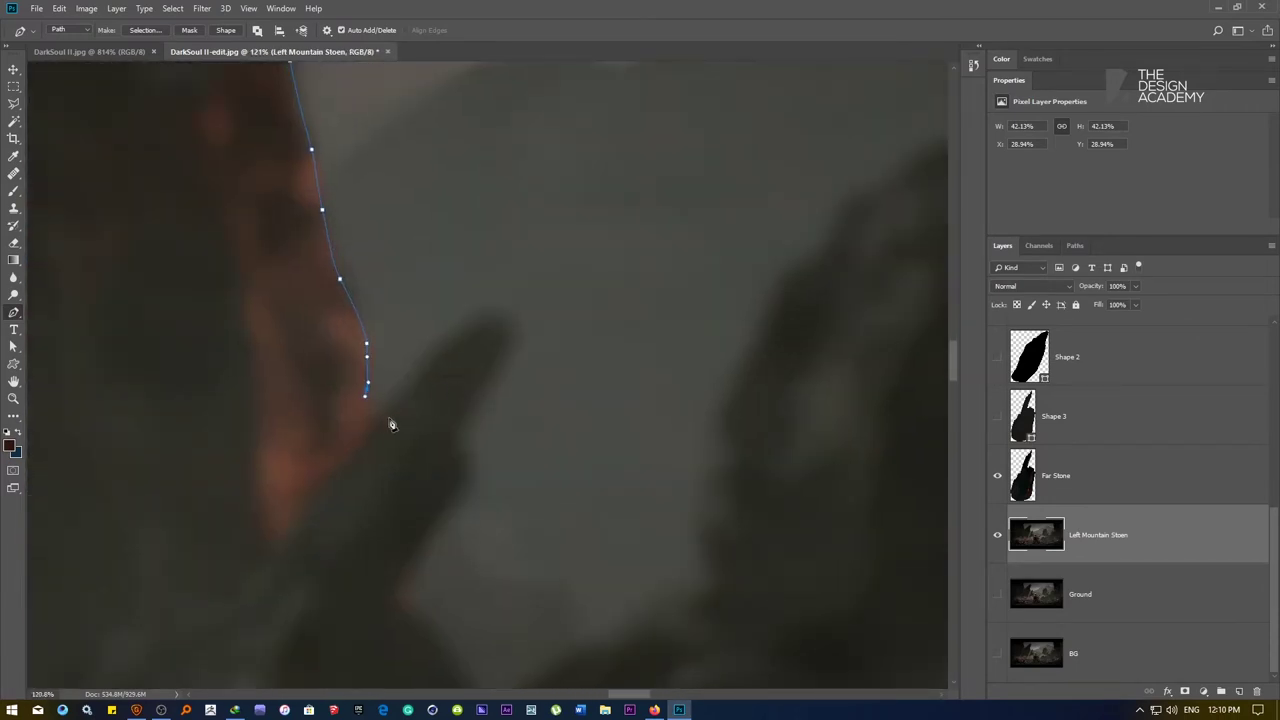
# Undo the anchors placed around the leaning rock and extend the path down the broad stone's lower right side instead
pyautogui.moveTo(490, 315); pyautogui.dragTo(502, 317)
pyautogui.hotkey('ctrl', 'alt', 'z')
pyautogui.hotkey('ctrl', 'alt', 'z')
pyautogui.moveTo(391, 532); pyautogui.dragTo(394, 546)
pyautogui.moveTo(434, 624); pyautogui.dragTo(454, 326)
pyautogui.moveTo(472, 364); pyautogui.dragTo(481, 387)
pyautogui.scroll(-5, 487, 389)
pyautogui.scroll(4, 480, 395)
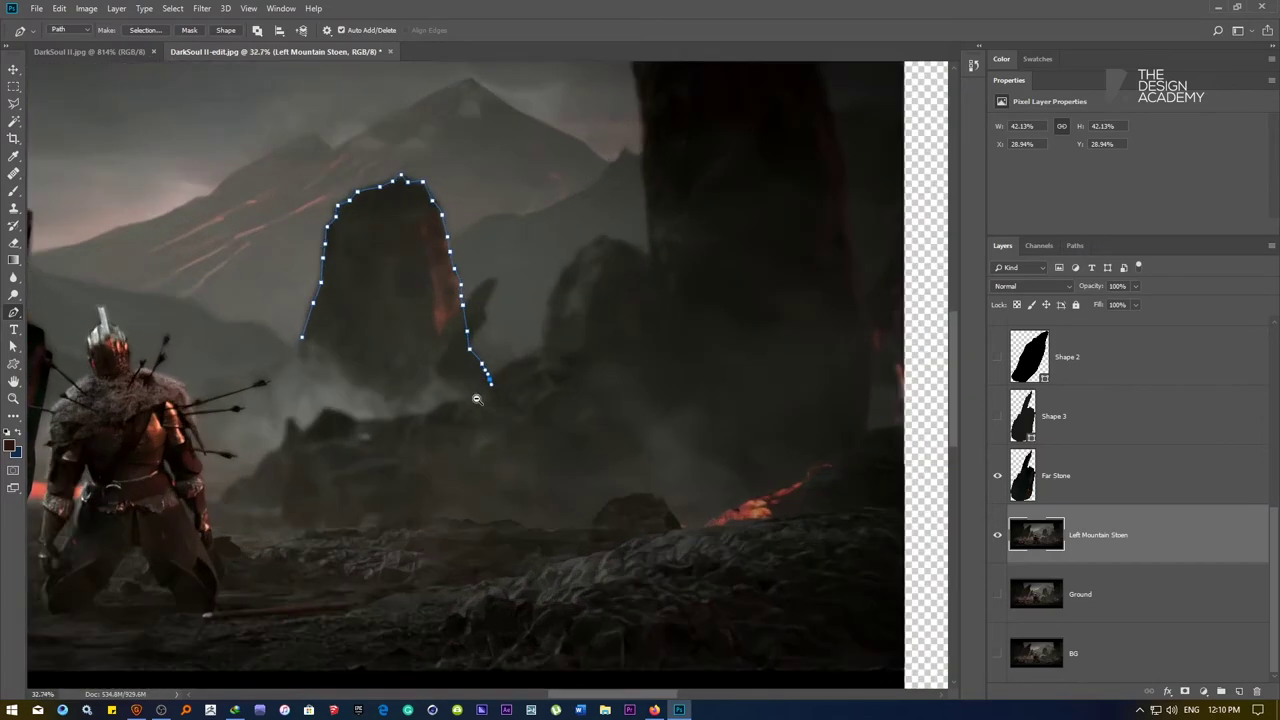
# Curve the path around below the stone's foggy base and close it at the starting anchor
pyautogui.moveTo(483, 530); pyautogui.dragTo(449, 549)
pyautogui.moveTo(344, 547); pyautogui.dragTo(316, 518)
pyautogui.moveTo(299, 466); pyautogui.dragTo(298, 438)
pyautogui.moveTo(297, 381); pyautogui.dragTo(297, 353)
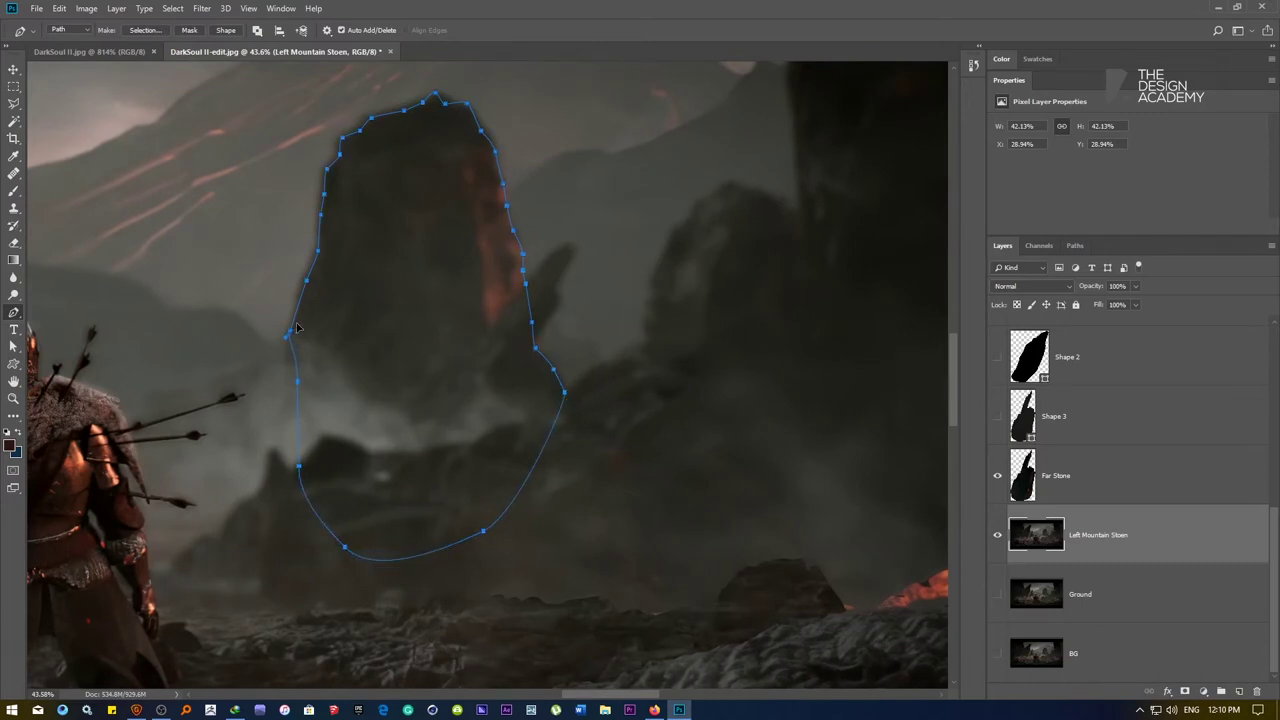
# Turn the closed path into a shape layer, load its outline as a selection, and copy that area of Left Mountain Stoen to a new layer
pyautogui.click(224, 31)
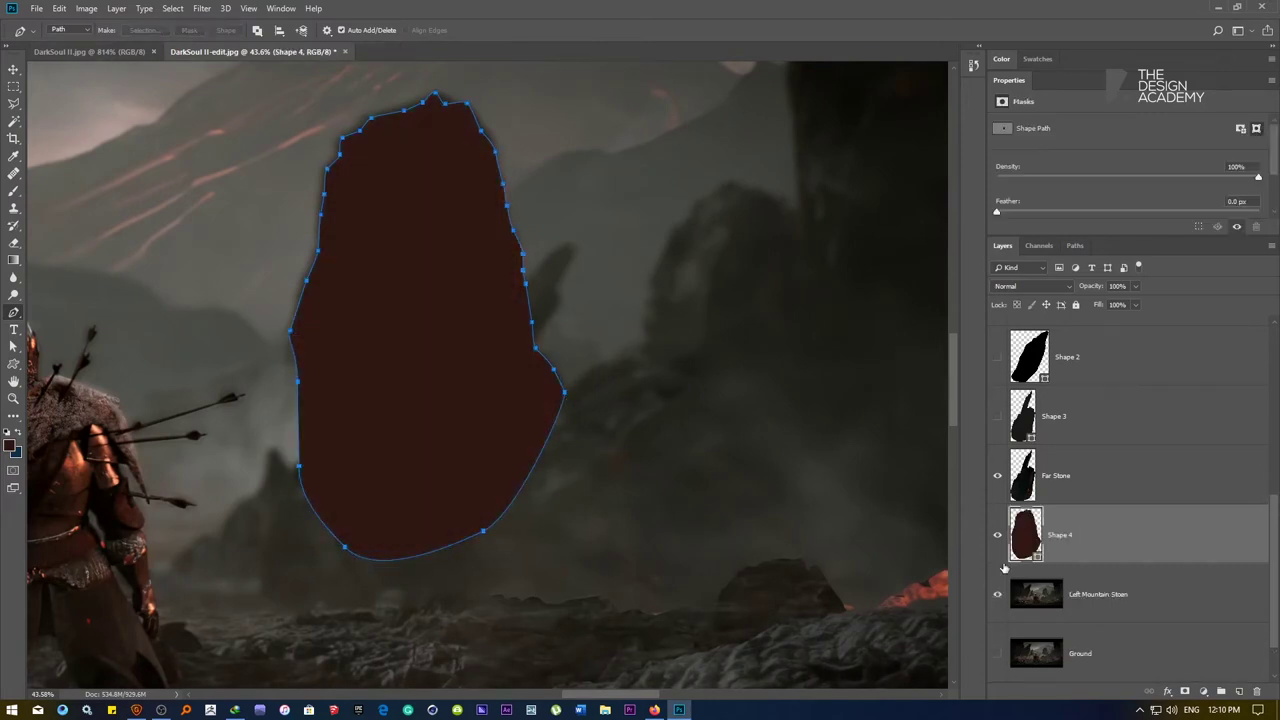
pyautogui.hotkey('ctrl', 'Return')
pyautogui.click(1113, 600)
pyautogui.hotkey('ctrl', 'j')
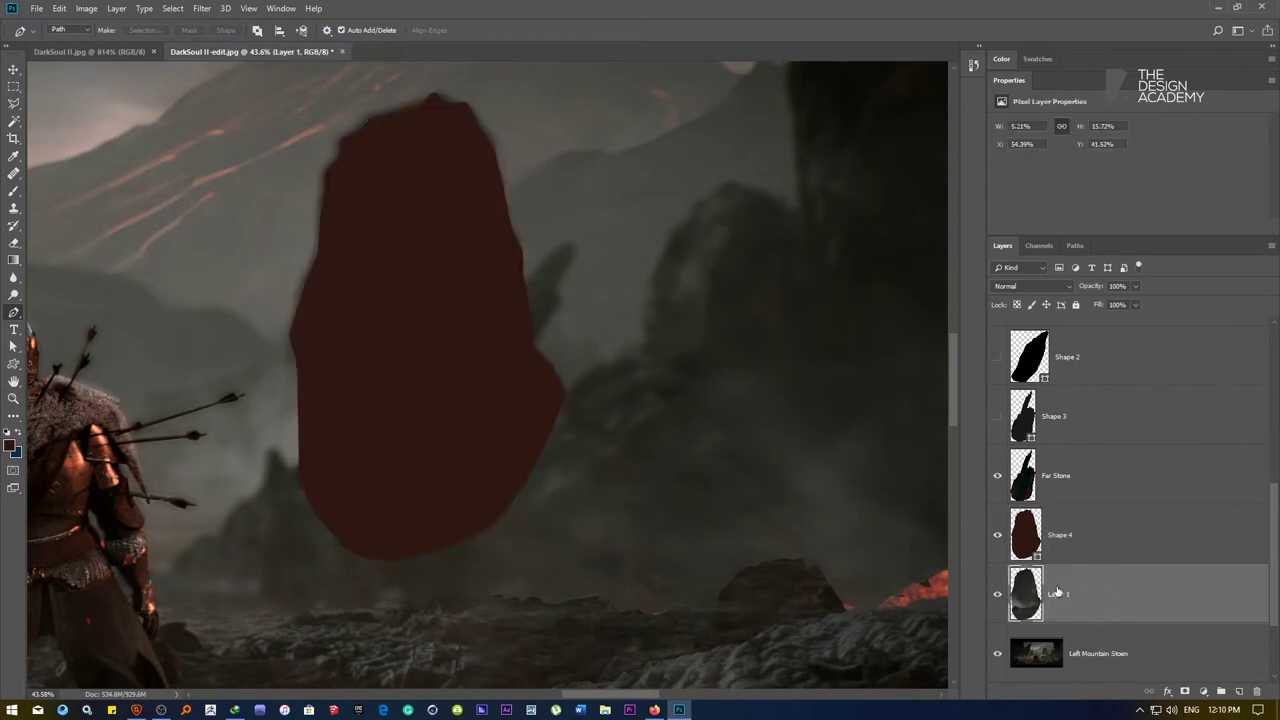
# Hide the Shape 4 and Left Mountain Stoen layers so the cut-out stone stands isolated
pyautogui.click(997, 536)
pyautogui.press('v')
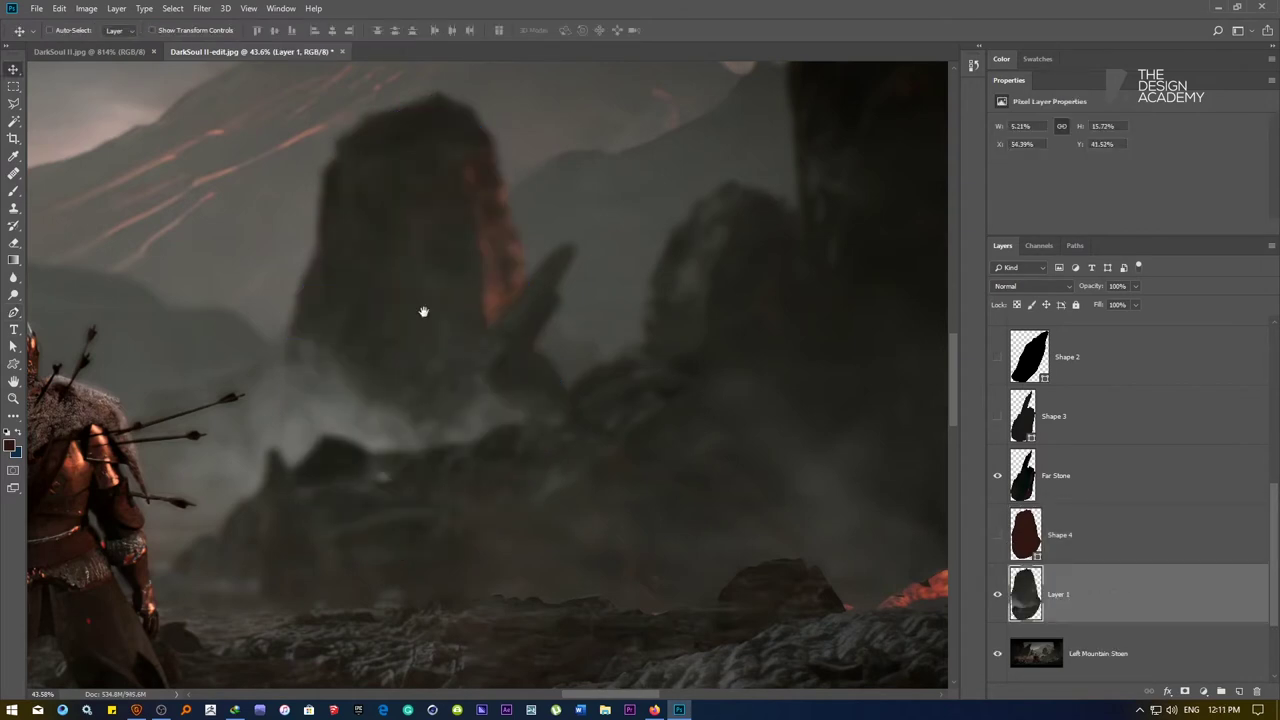
pyautogui.moveTo(570, 396); pyautogui.dragTo(480, 396)
pyautogui.click(997, 654)
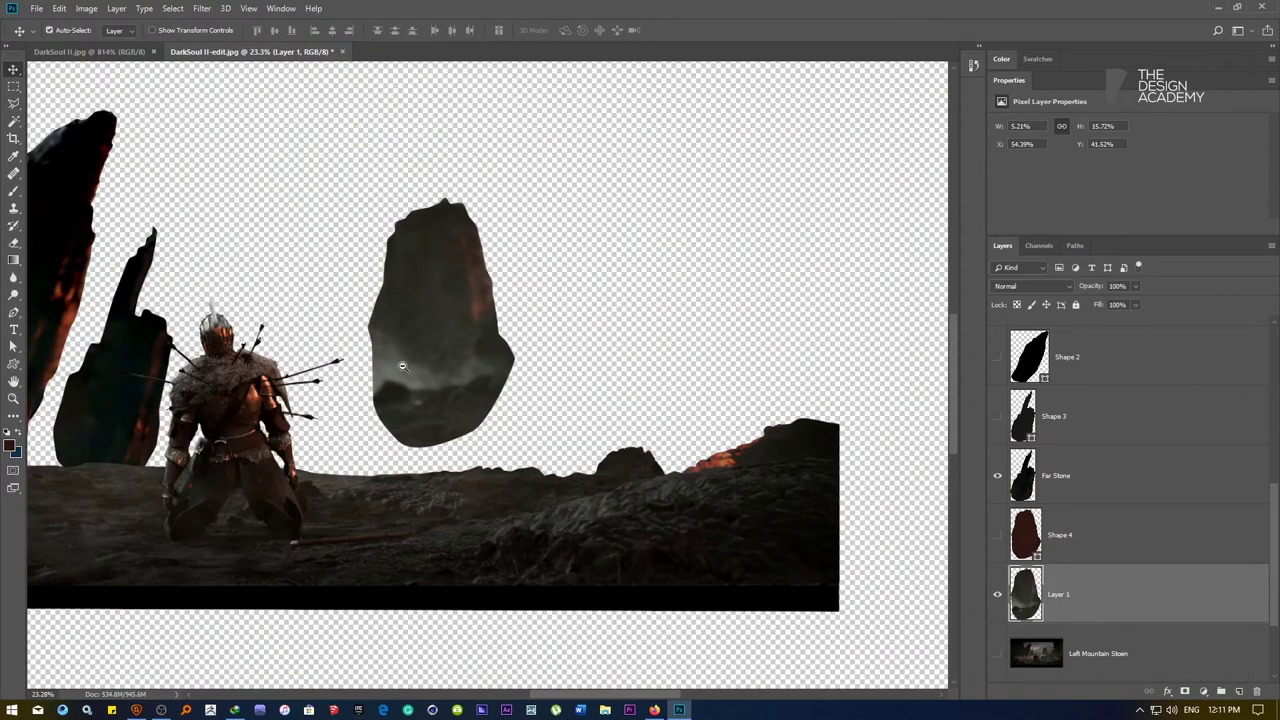
pyautogui.moveTo(403, 366); pyautogui.dragTo(463, 390)
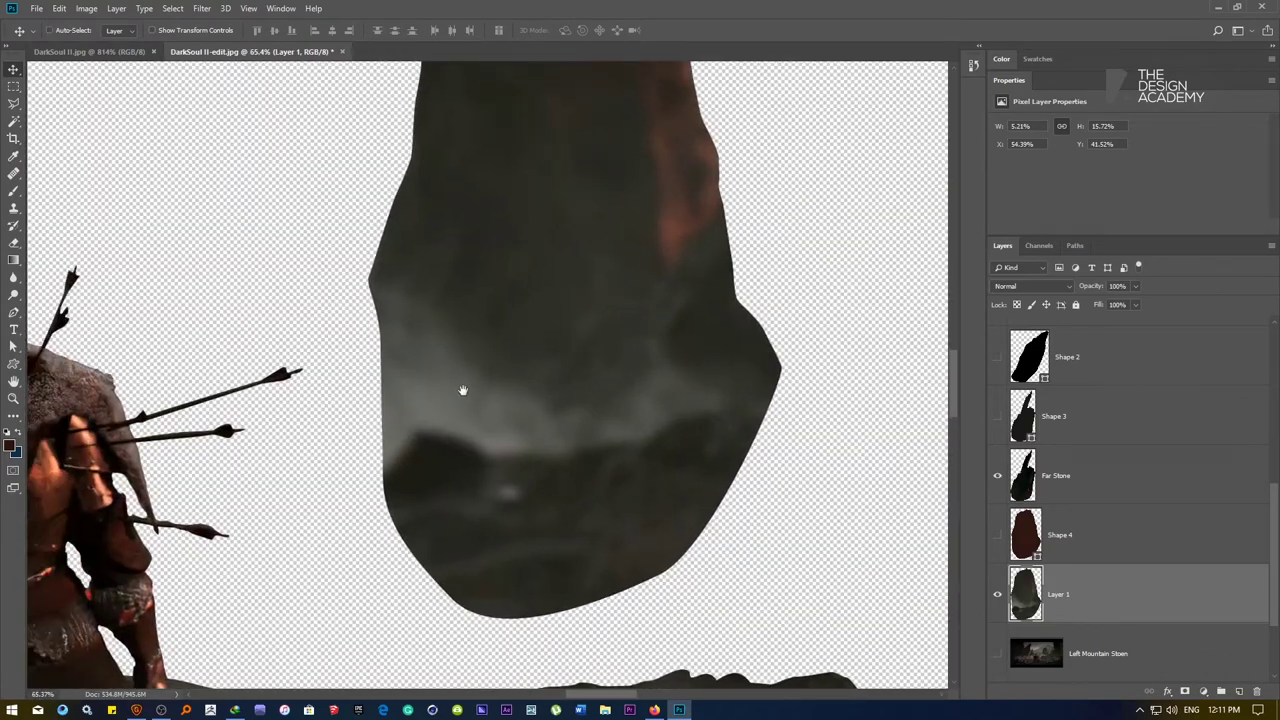
pyautogui.scroll(-4, 492, 347)
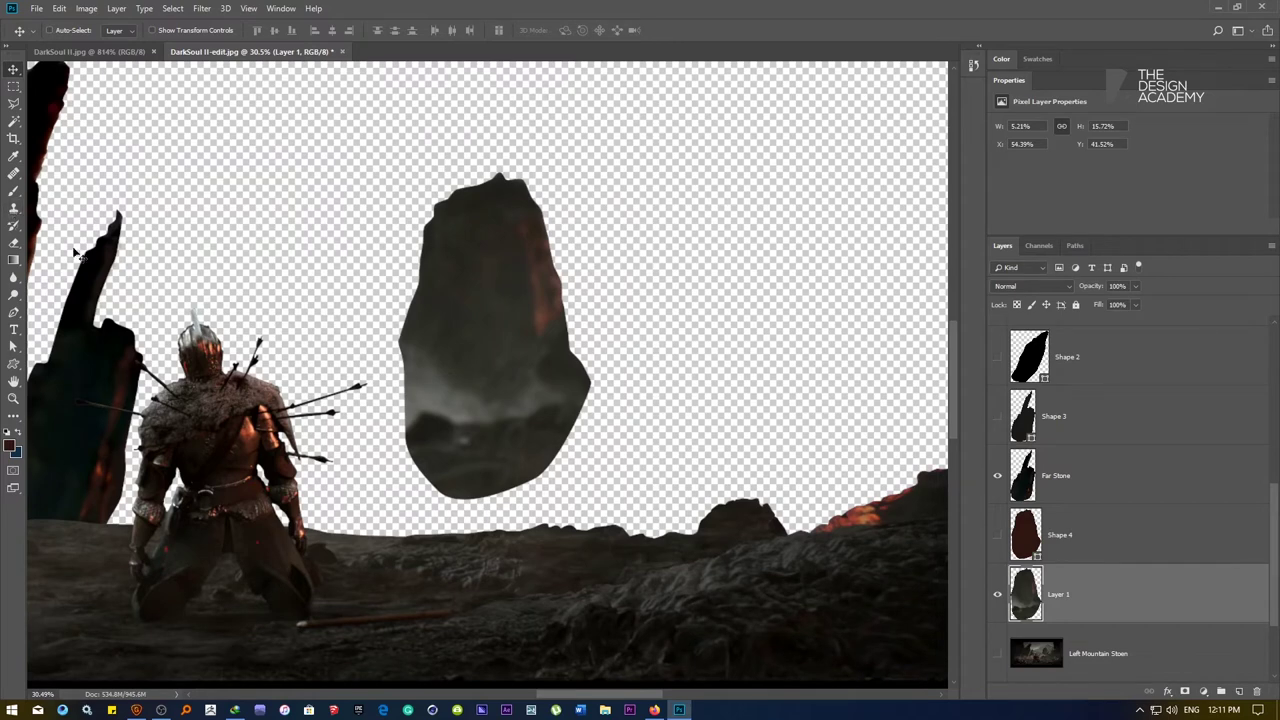
# Choose the Clone Stamp tool with a soft round brush sized 432 px
pyautogui.click(13, 176)
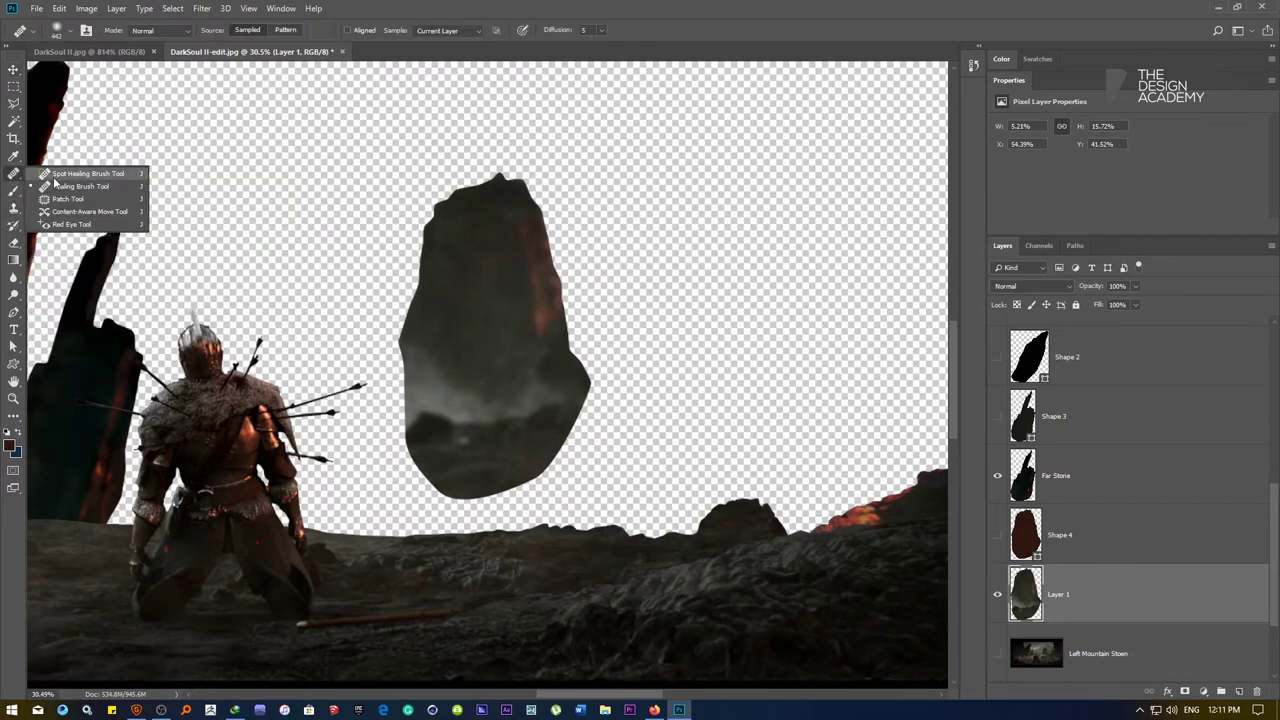
pyautogui.click(13, 155)
pyautogui.click(13, 207)
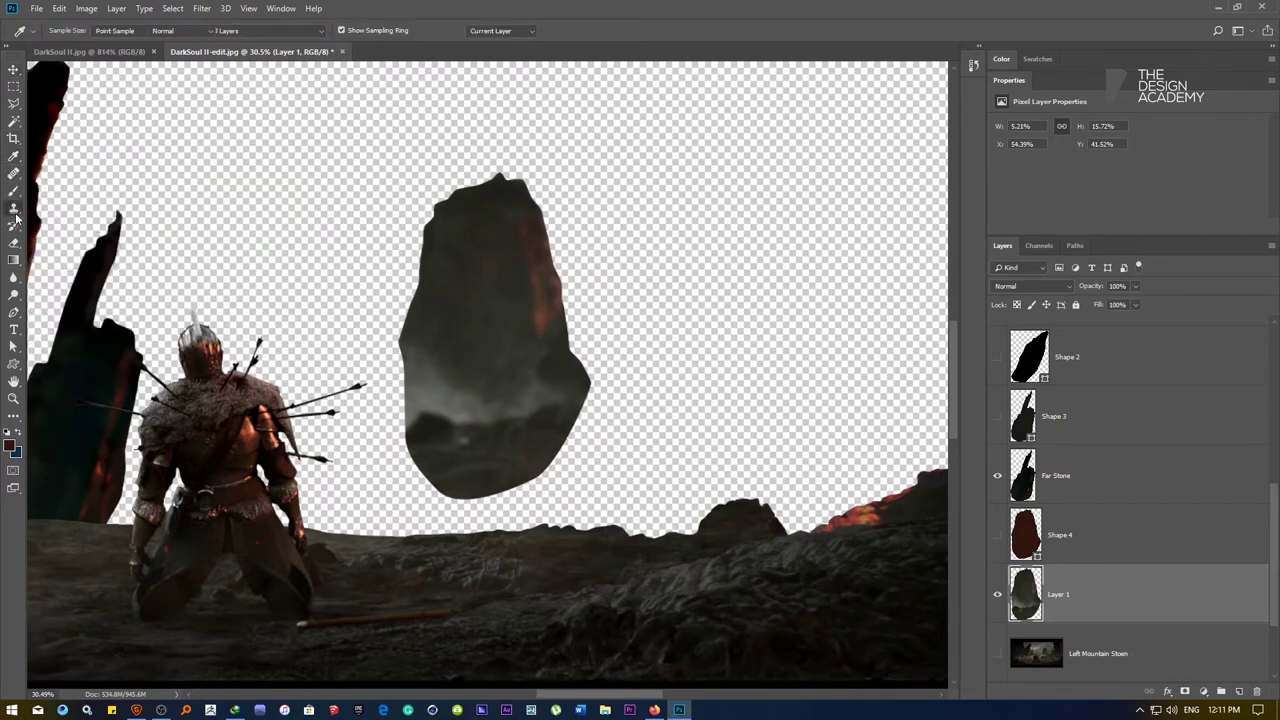
pyautogui.rightClick(541, 338)
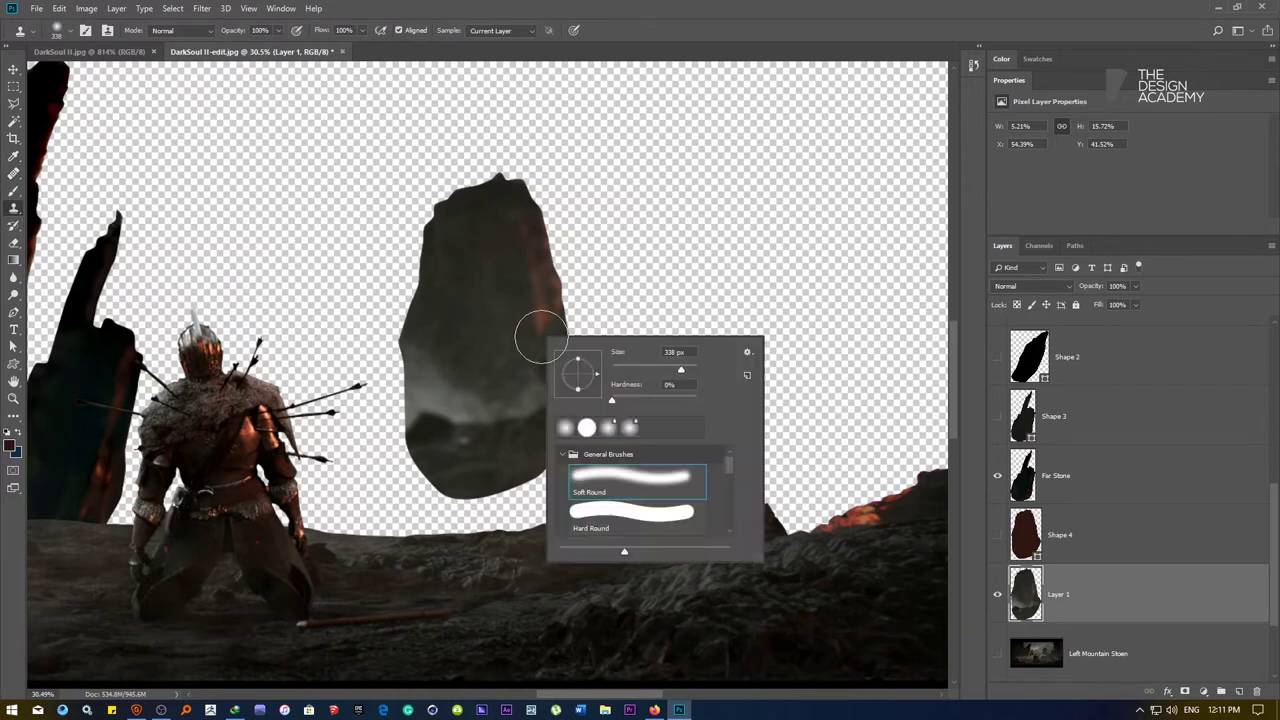
pyautogui.click(686, 369)
pyautogui.click(697, 36)
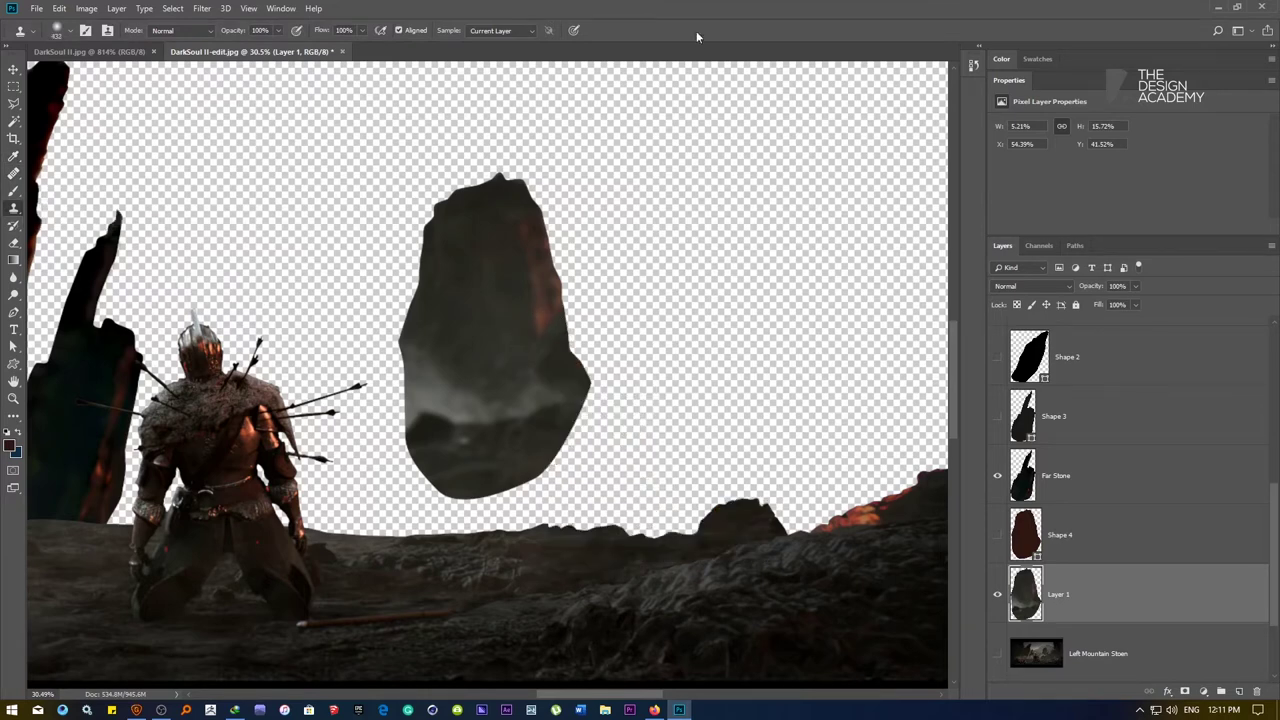
# Try cloning the red glow down the stone's right edge and undo the stroke
pyautogui.keyDown('alt'); pyautogui.click(540, 268); pyautogui.keyUp('alt')
pyautogui.moveTo(550, 339); pyautogui.dragTo(562, 380)
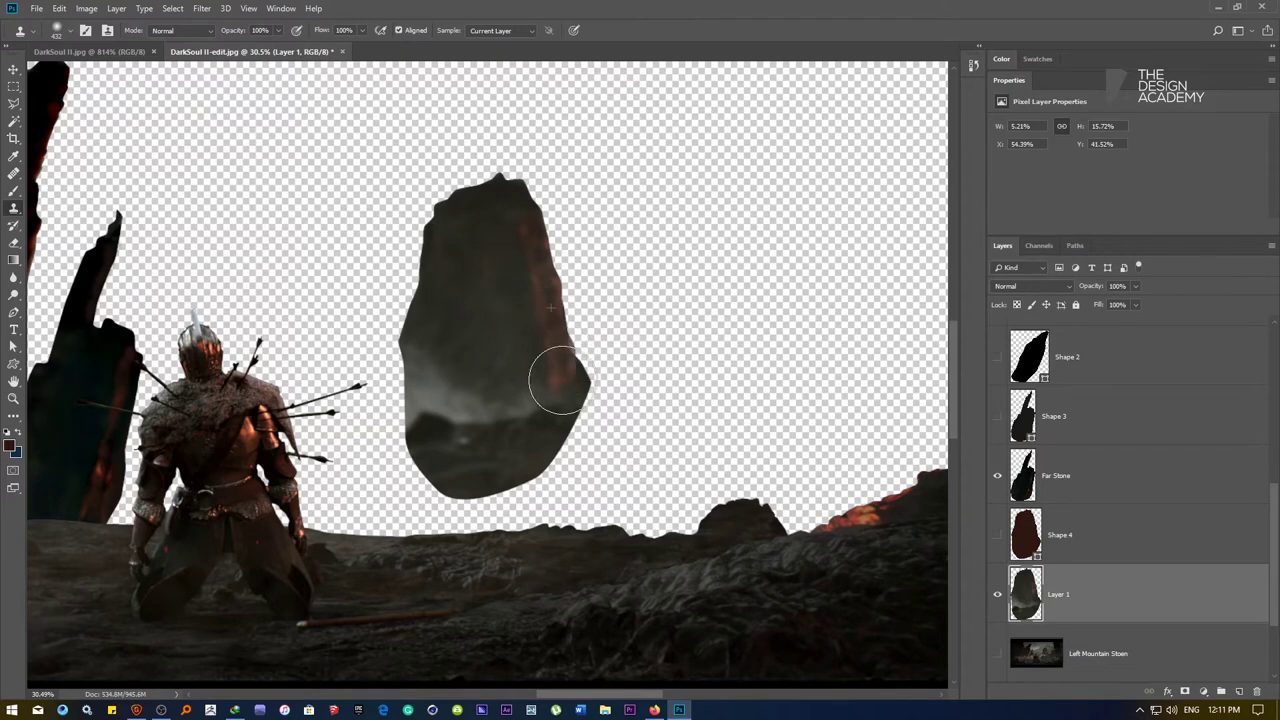
pyautogui.hotkey('ctrl', 'z')
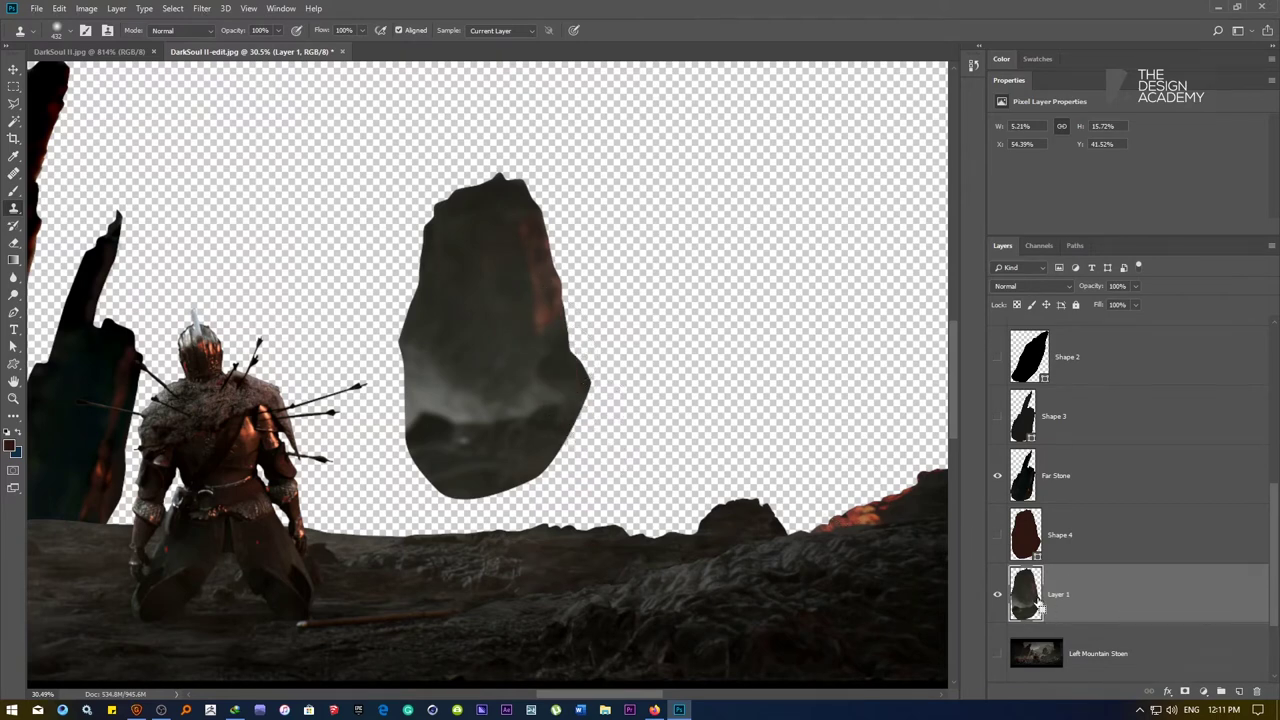
# Mask Layer 1 to the stone's own outline and target the layer's pixels for editing
pyautogui.keyDown('ctrl'); pyautogui.click(1036, 603); pyautogui.keyUp('ctrl')
pyautogui.click(1184, 691)
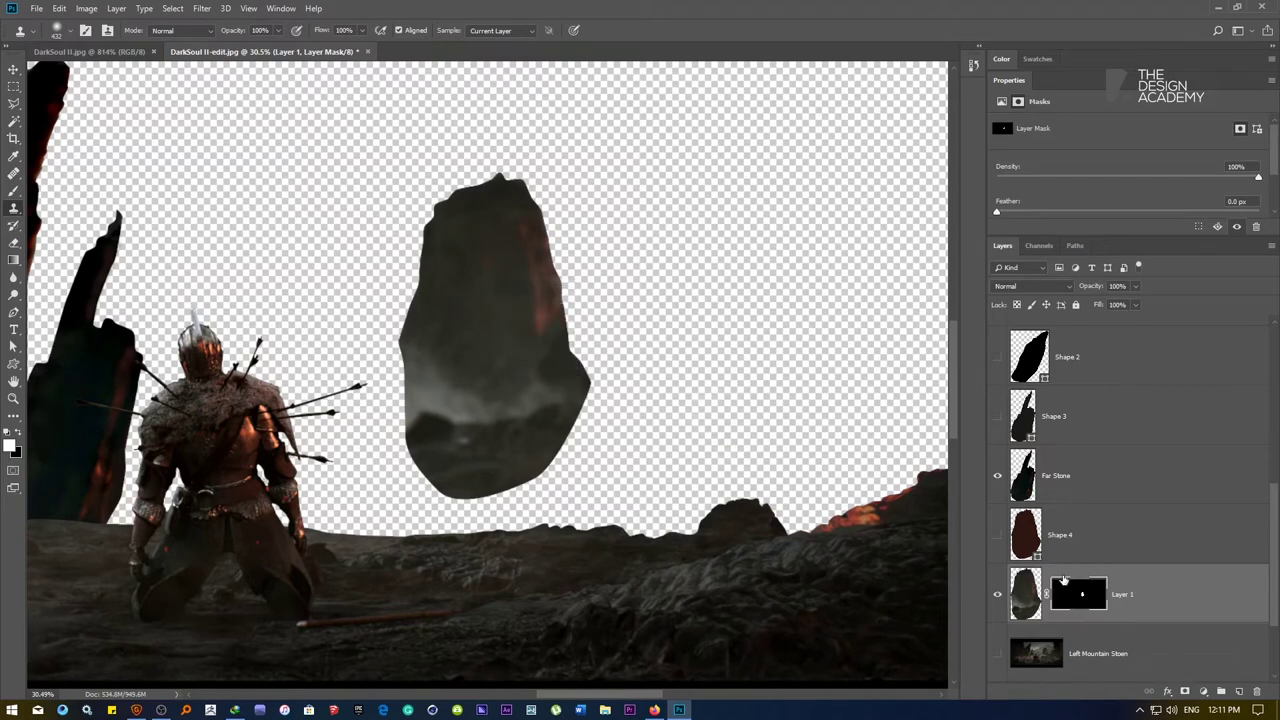
pyautogui.click(1038, 596)
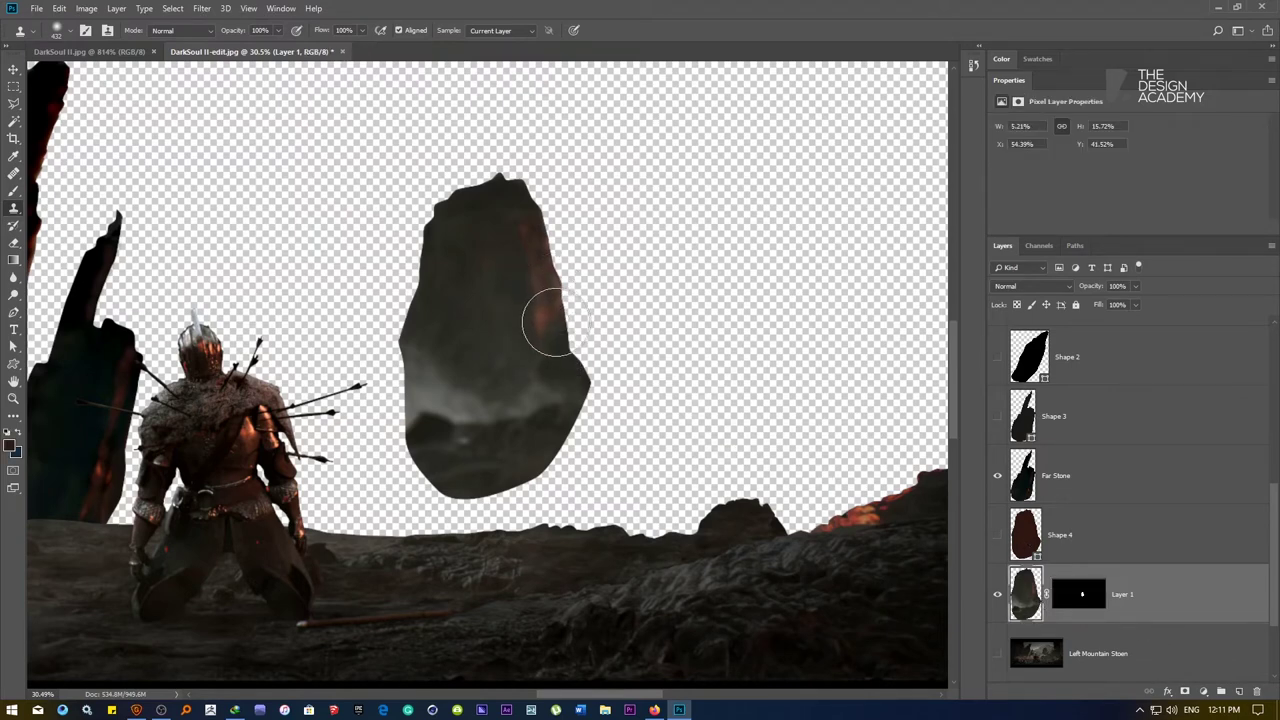
# Clone the red glow down the right edge and clean dark rock texture over the fog and terrain at the stone's base
pyautogui.moveTo(550, 333)
pyautogui.mouseDown()
pyautogui.moveTo(576, 377)
pyautogui.moveTo(557, 363)
pyautogui.moveTo(563, 380)
pyautogui.moveTo(602, 390)
pyautogui.moveTo(577, 357)
pyautogui.moveTo(586, 383)
pyautogui.mouseUp()
pyautogui.keyDown('alt'); pyautogui.click(548, 323); pyautogui.keyUp('alt')
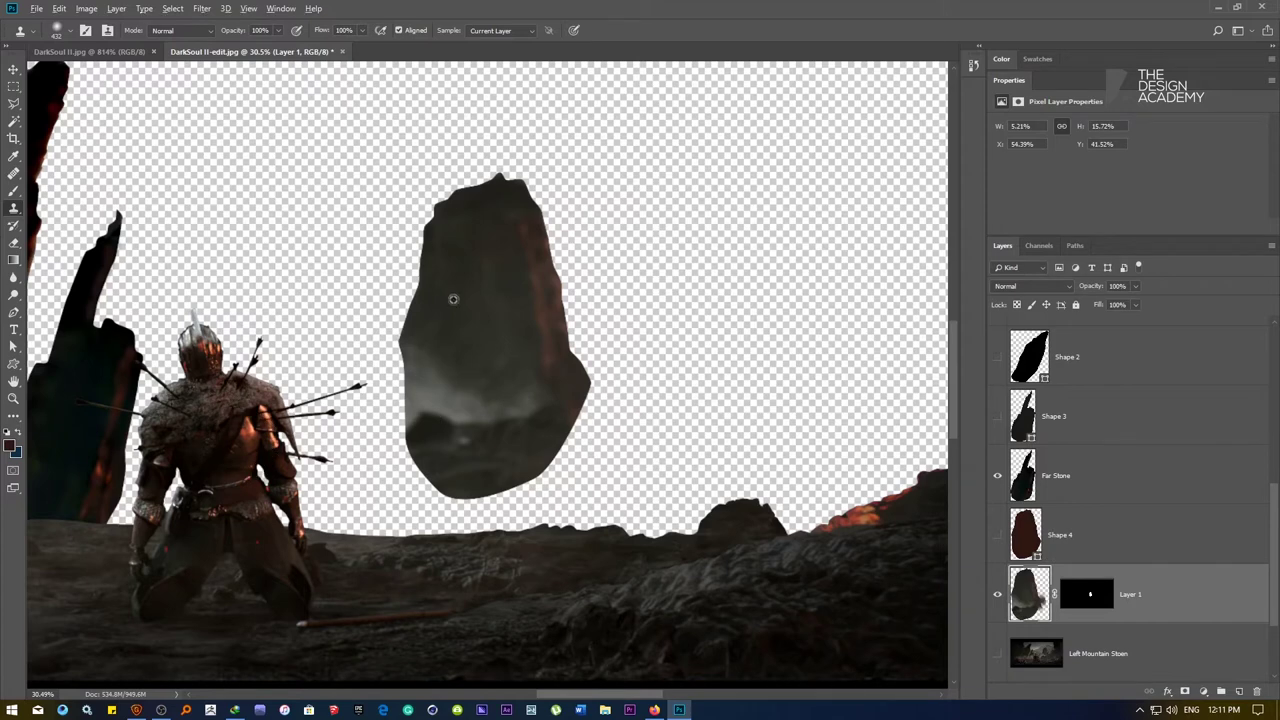
pyautogui.moveTo(440, 395)
pyautogui.mouseDown()
pyautogui.moveTo(423, 357)
pyautogui.moveTo(405, 385)
pyautogui.moveTo(457, 410)
pyautogui.moveTo(434, 449)
pyautogui.moveTo(509, 400)
pyautogui.moveTo(466, 471)
pyautogui.moveTo(534, 384)
pyautogui.moveTo(598, 430)
pyautogui.mouseUp()
pyautogui.keyDown('alt'); pyautogui.click(533, 379); pyautogui.keyUp('alt')
pyautogui.rightClick(514, 364)
pyautogui.click(524, 369)
pyautogui.press('v')
# Apply Unsharp Mask to the stone with amount 185%, radius 778.6 pixels and threshold 0
pyautogui.click(201, 8)
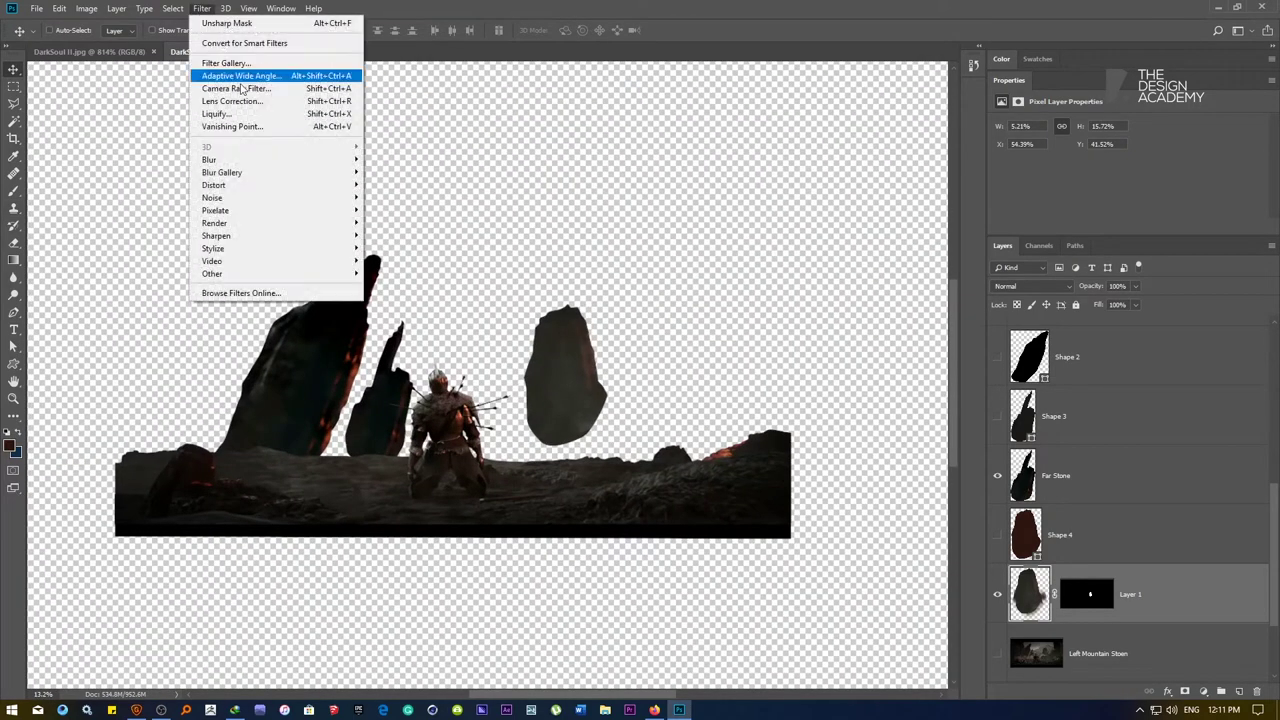
pyautogui.moveTo(245, 236)
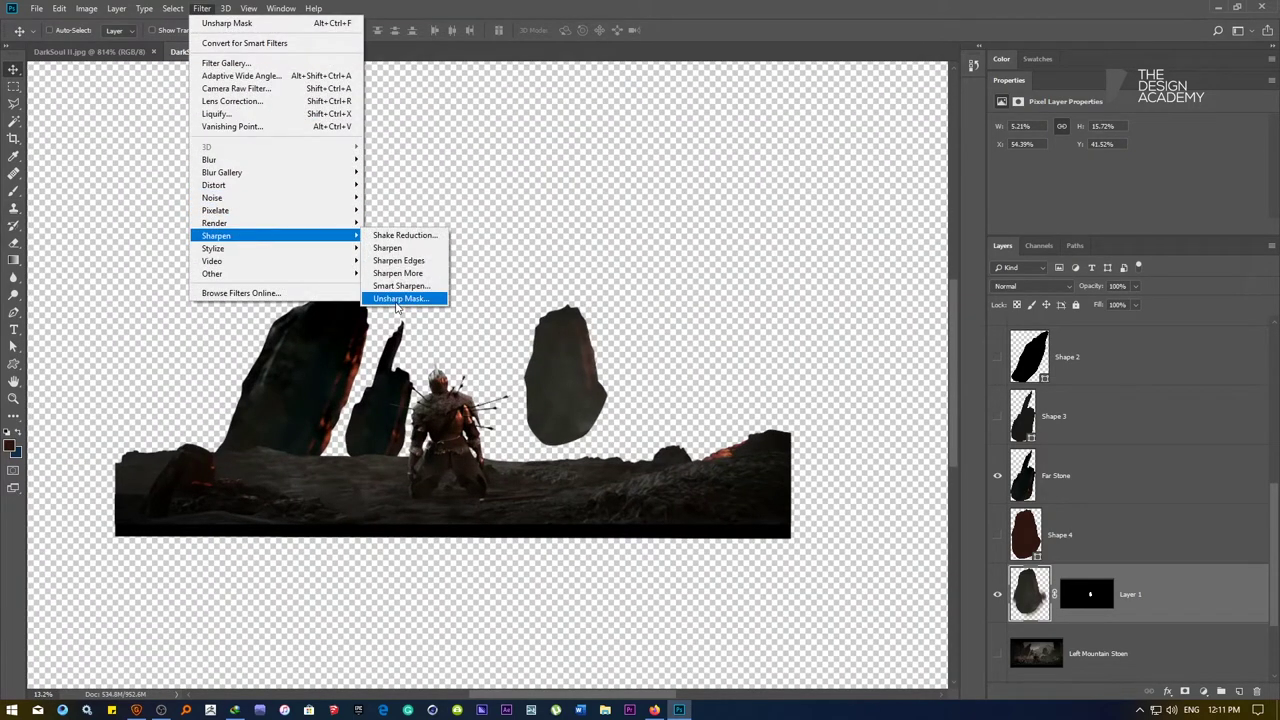
pyautogui.click(398, 298)
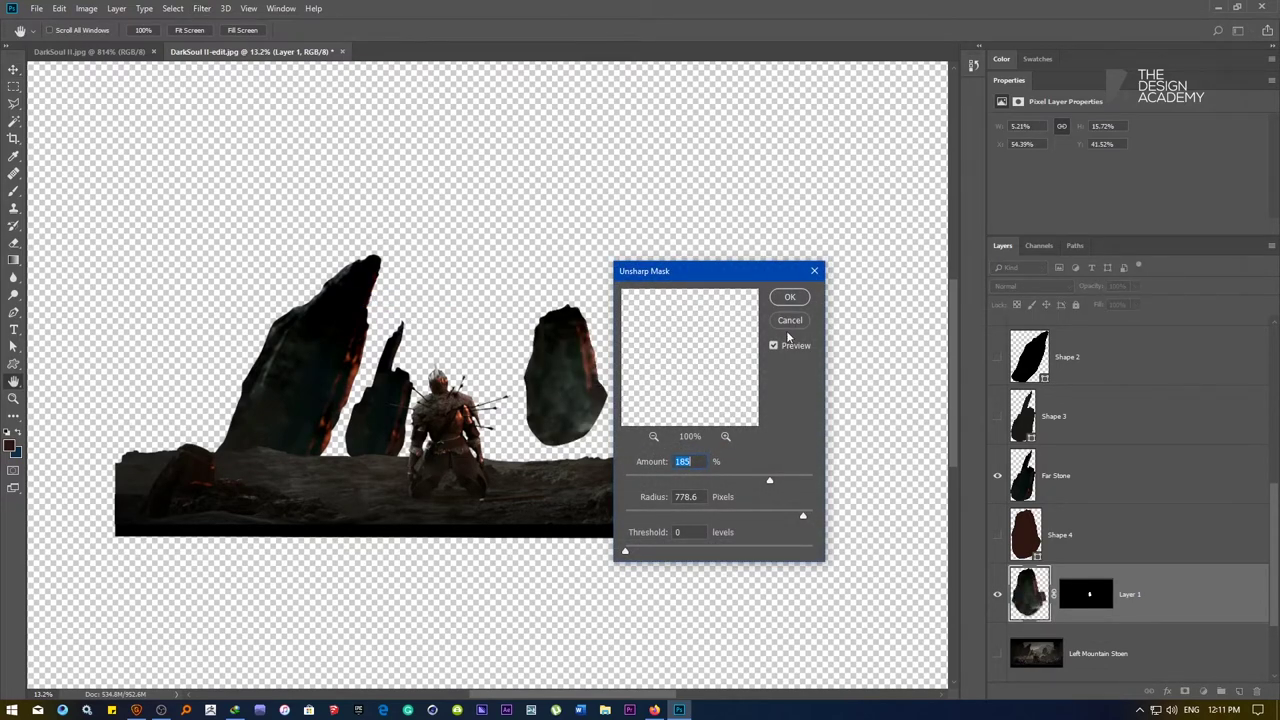
pyautogui.click(789, 297)
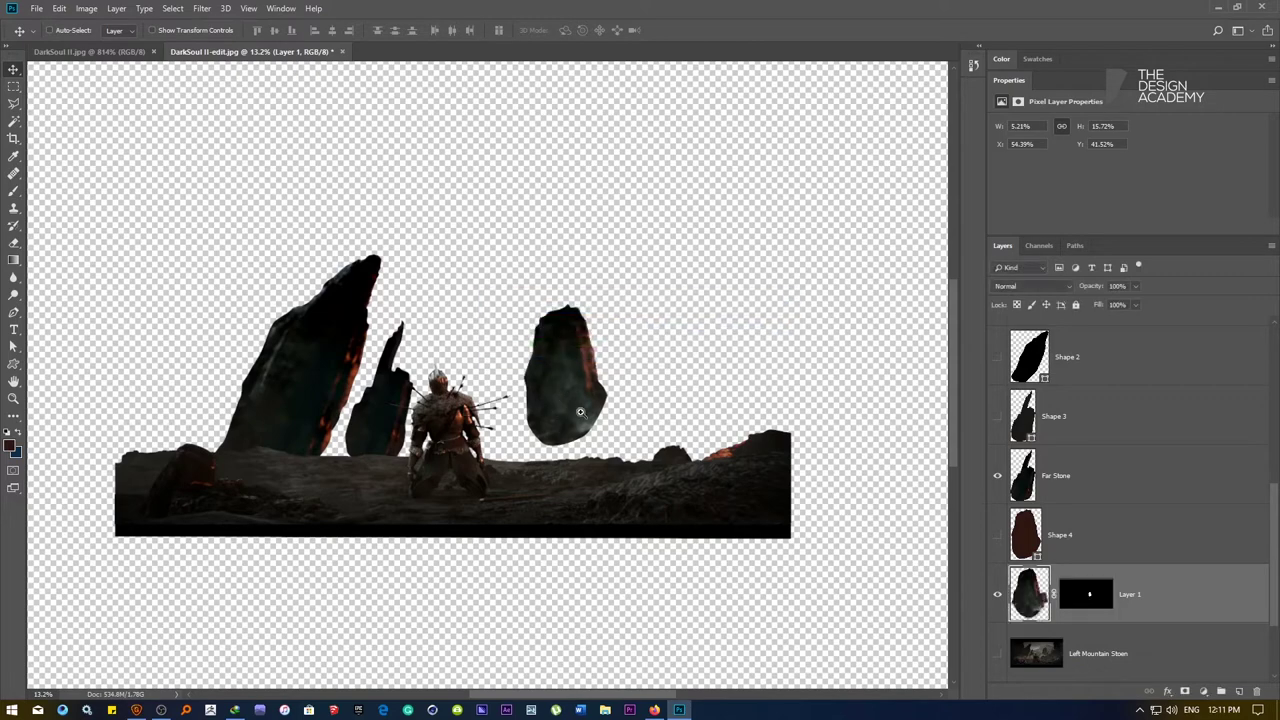
# Switch to the Brush tool, sample a tone from the stone's lower part and enlarge the brush to 190 px
pyautogui.keyDown('ctrl'); pyautogui.click(581, 412); pyautogui.keyUp('ctrl')
pyautogui.press('b')
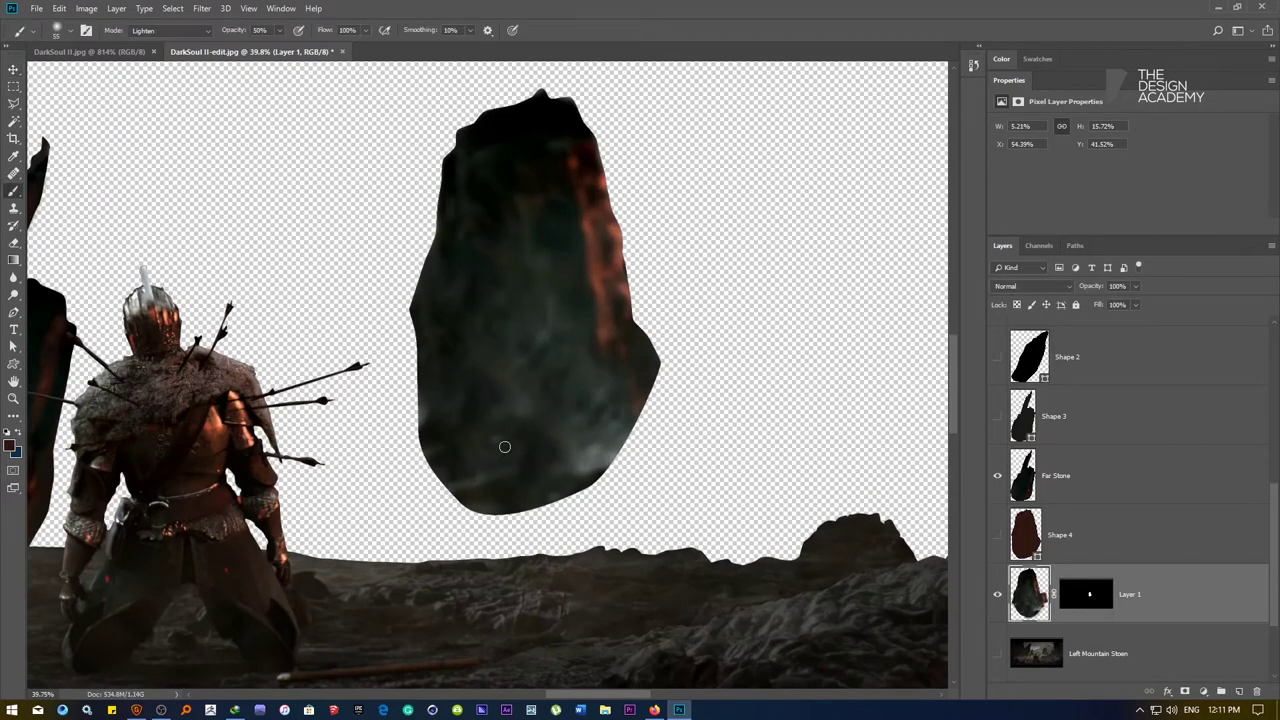
pyautogui.rightClick(505, 413)
pyautogui.moveTo(602, 447); pyautogui.dragTo(623, 450)
pyautogui.keyDown('alt'); pyautogui.click(486, 423); pyautogui.keyUp('alt')
pyautogui.rightClick(516, 425)
pyautogui.moveTo(610, 441); pyautogui.dragTo(647, 460)
pyautogui.press('Return')
# Sample a dark rock tone, set the brush mode to Normal and paint over the light patch at the stone's lower left
pyautogui.keyDown('alt'); pyautogui.click(467, 397); pyautogui.keyUp('alt')
pyautogui.click(165, 30)
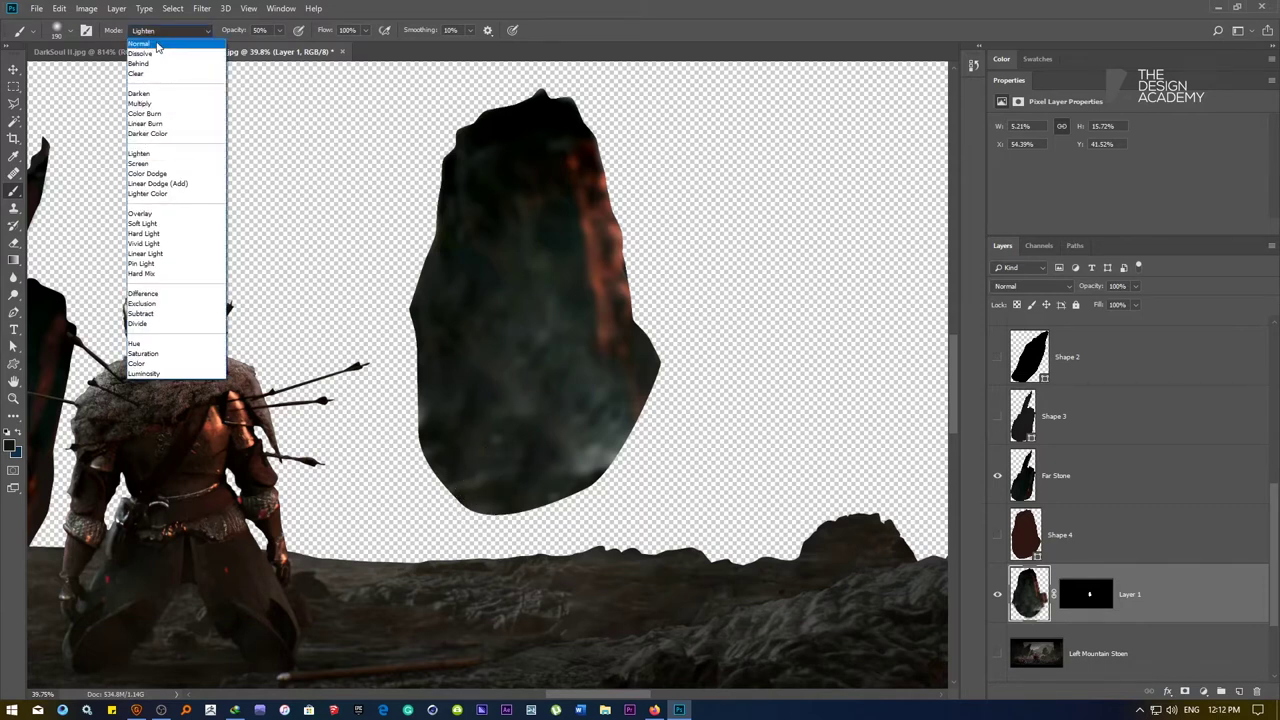
pyautogui.click(150, 44)
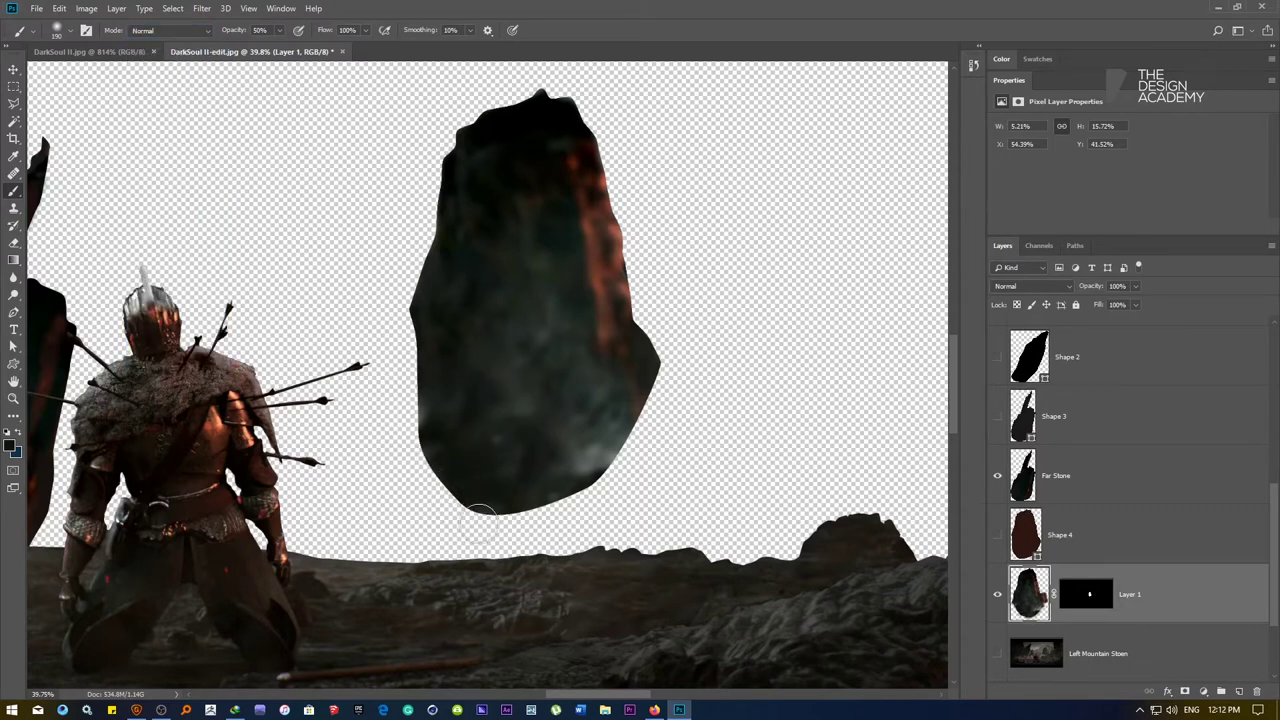
# Sample the dark red and paint it softly over the stone's lower right bulge, fitting the whole image on screen
pyautogui.keyDown('alt'); pyautogui.click(618, 268); pyautogui.keyUp('alt')
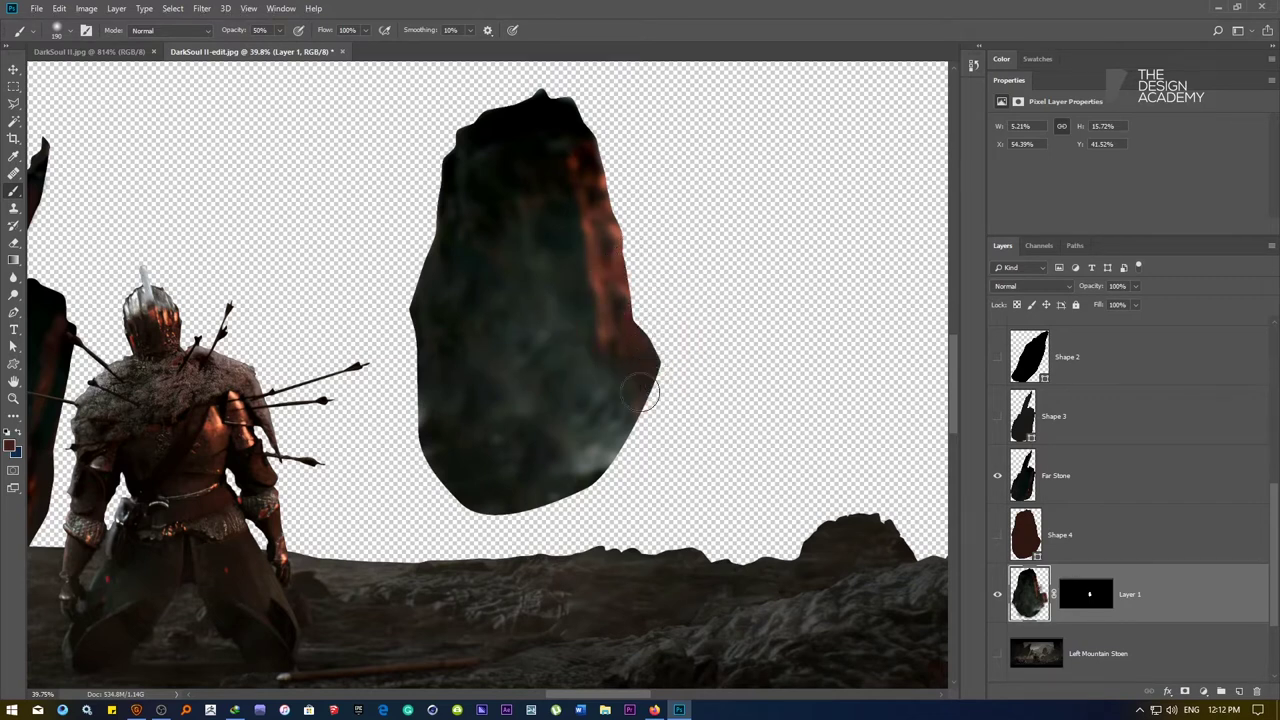
pyautogui.scroll(-2, 571, 350)
pyautogui.scroll(-4, 571, 350)
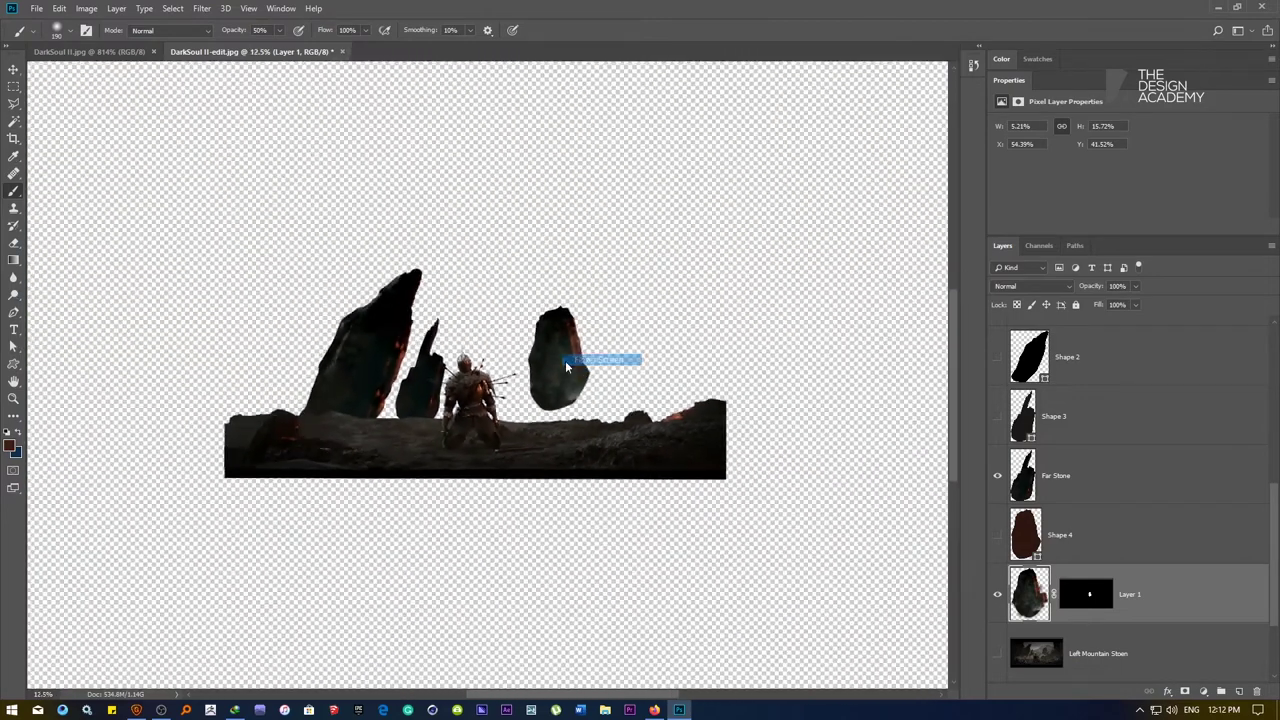
# Show the Left Mountain Stoen layer and, after trying the cut-out stone on the ground, move it back over its painted original
pyautogui.press('v')
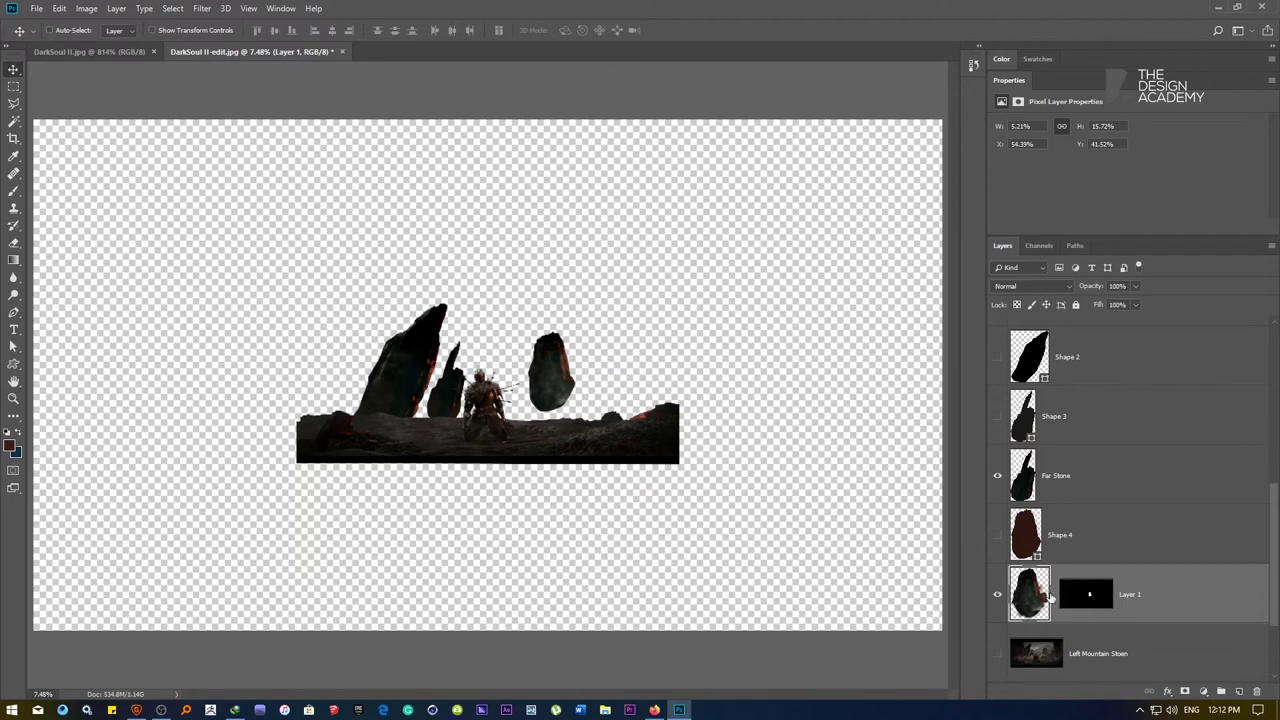
pyautogui.moveTo(547, 381); pyautogui.dragTo(584, 400)
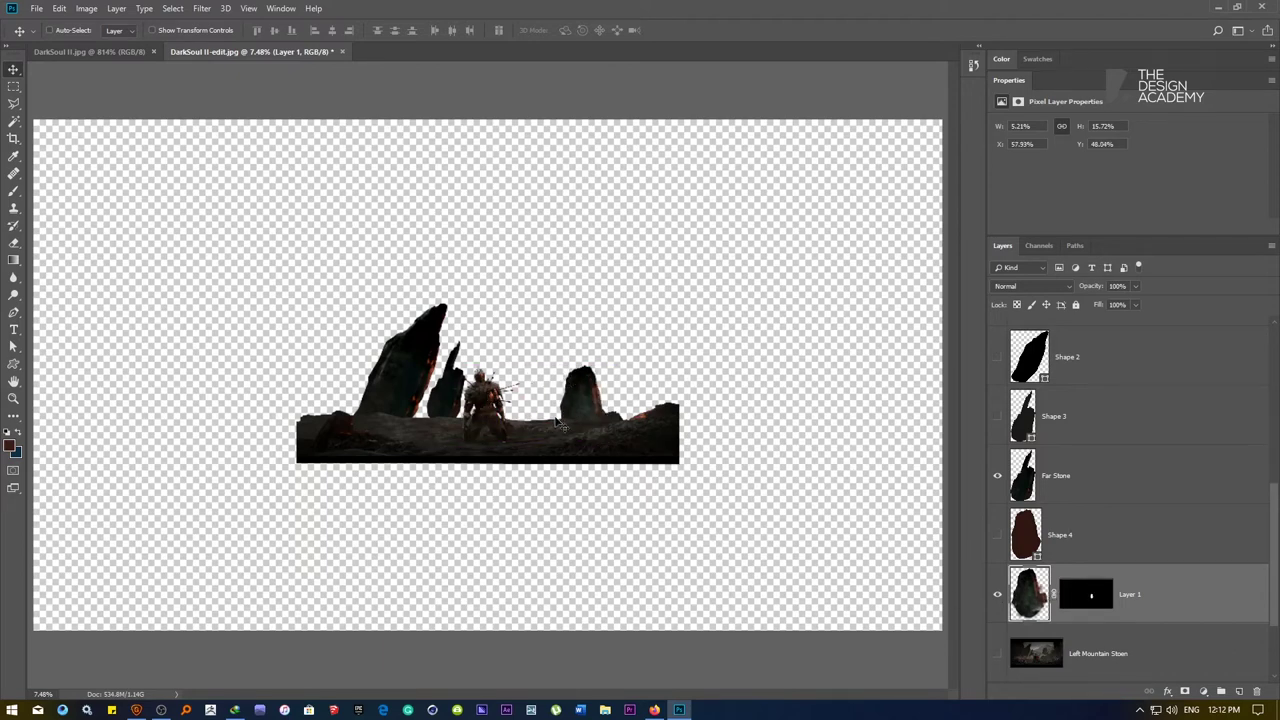
pyautogui.click(995, 654)
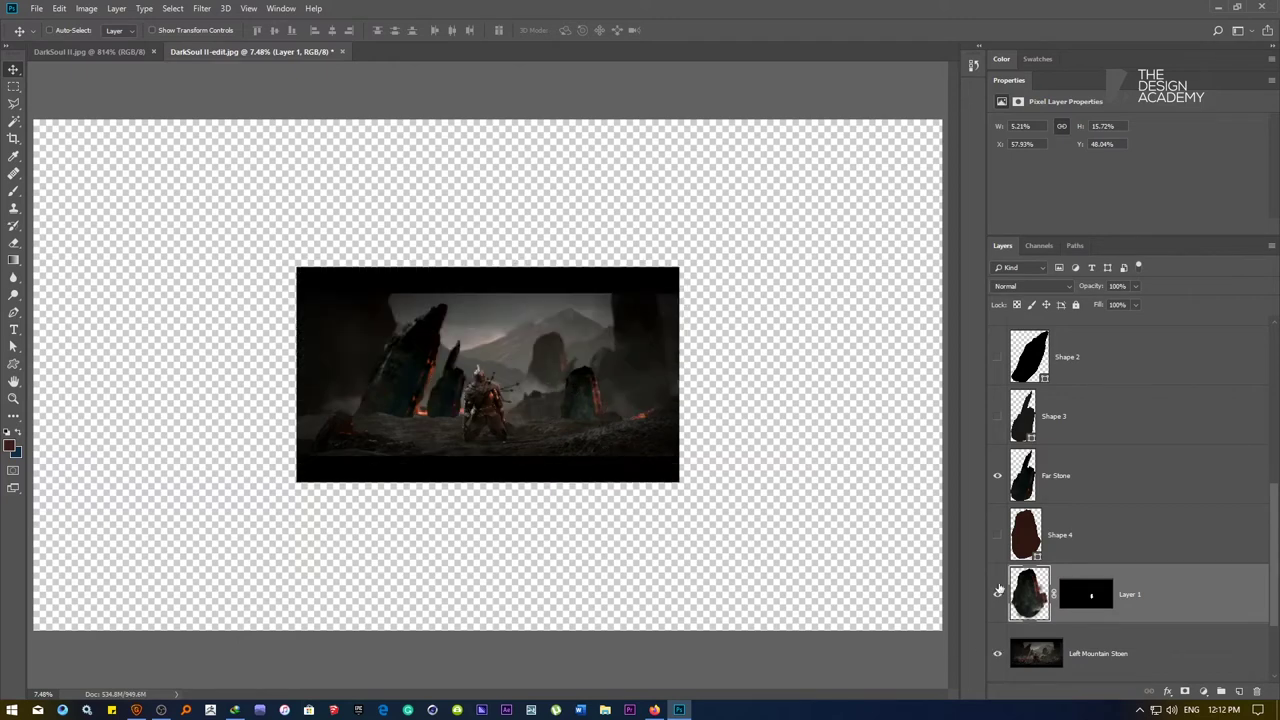
pyautogui.moveTo(587, 398); pyautogui.dragTo(553, 364)
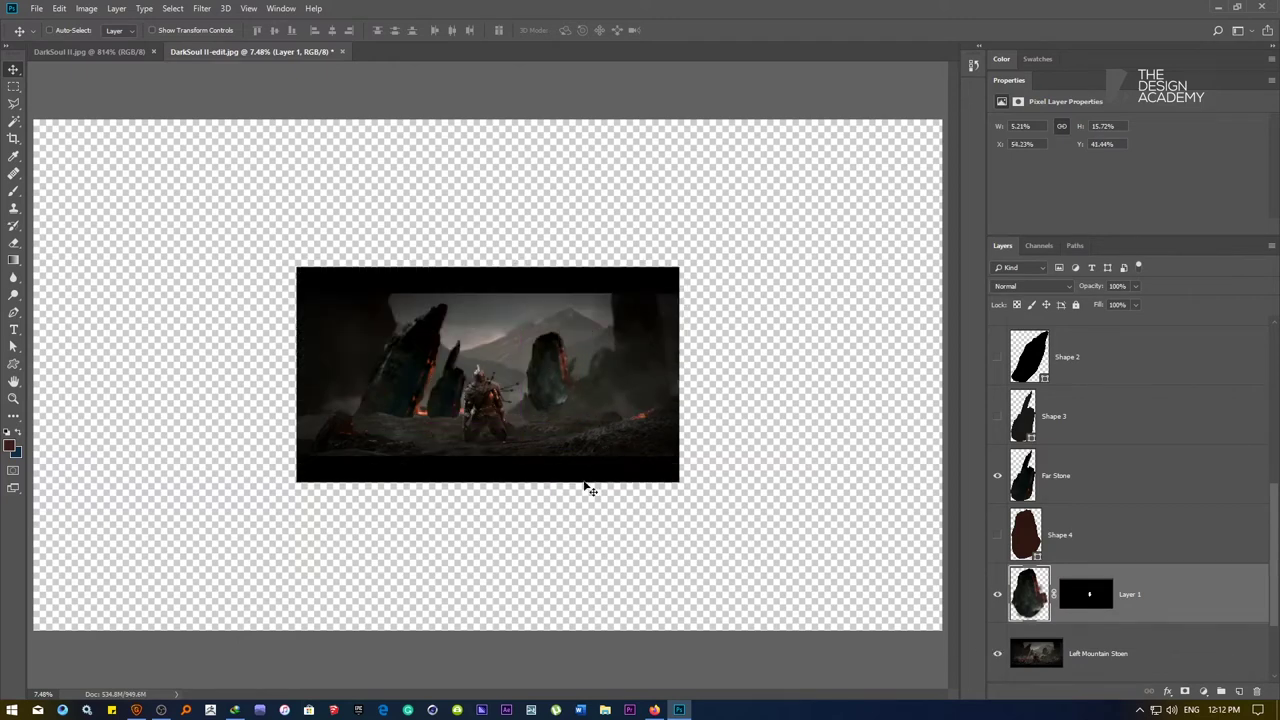
# Hide Layer 1 and rename the Far Stone layer to Far Stone Left Side
pyautogui.keyDown('ctrl'); pyautogui.click(614, 419); pyautogui.keyUp('ctrl')
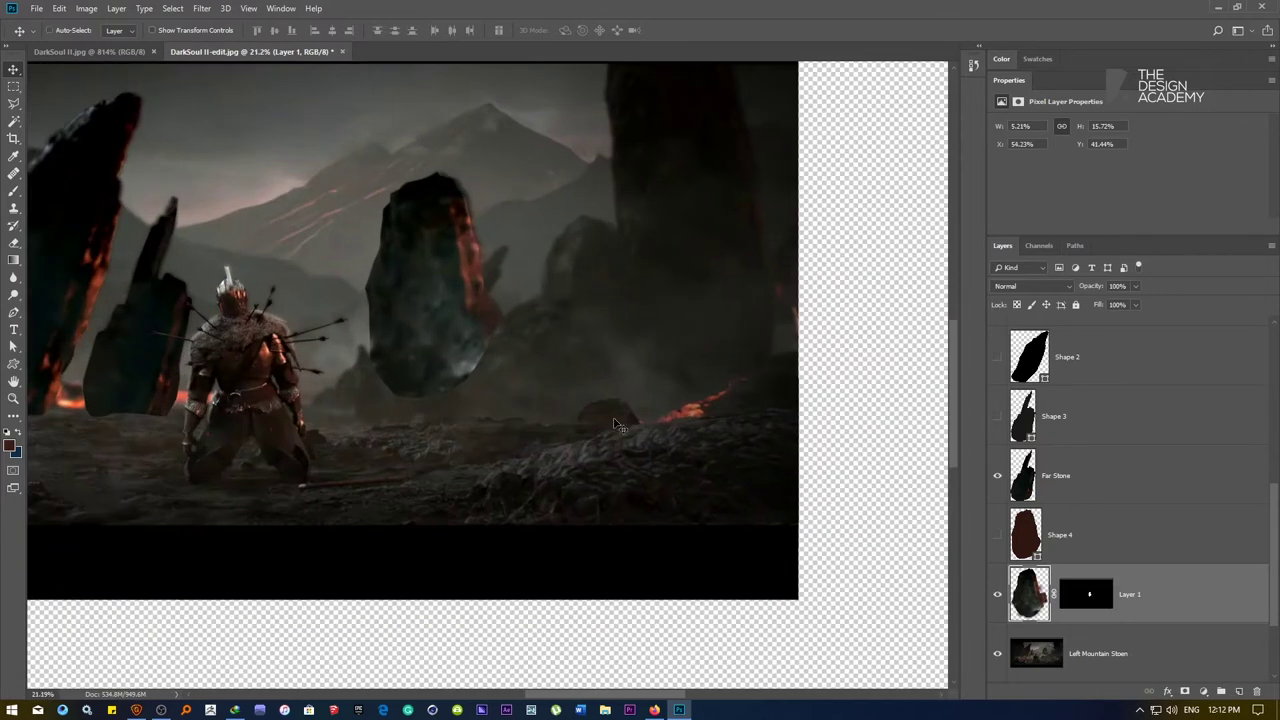
pyautogui.click(998, 595)
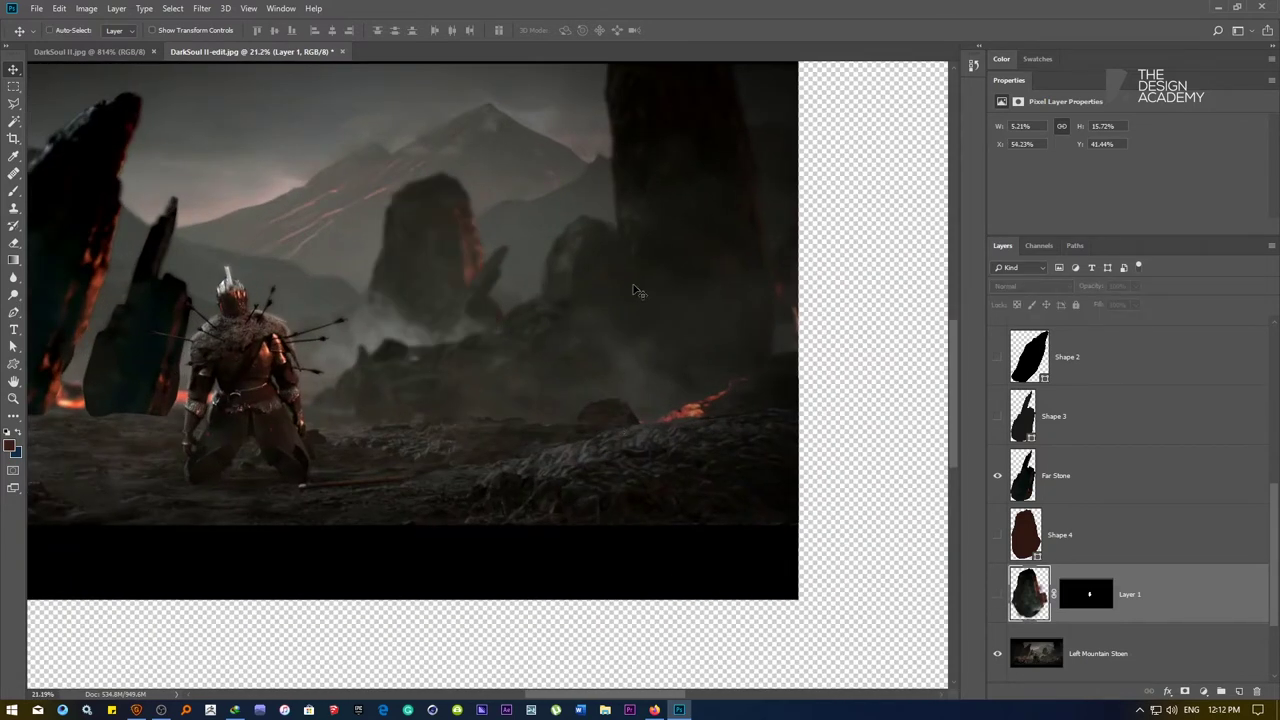
pyautogui.moveTo(643, 150); pyautogui.dragTo(634, 300)
pyautogui.moveTo(607, 363); pyautogui.dragTo(607, 277)
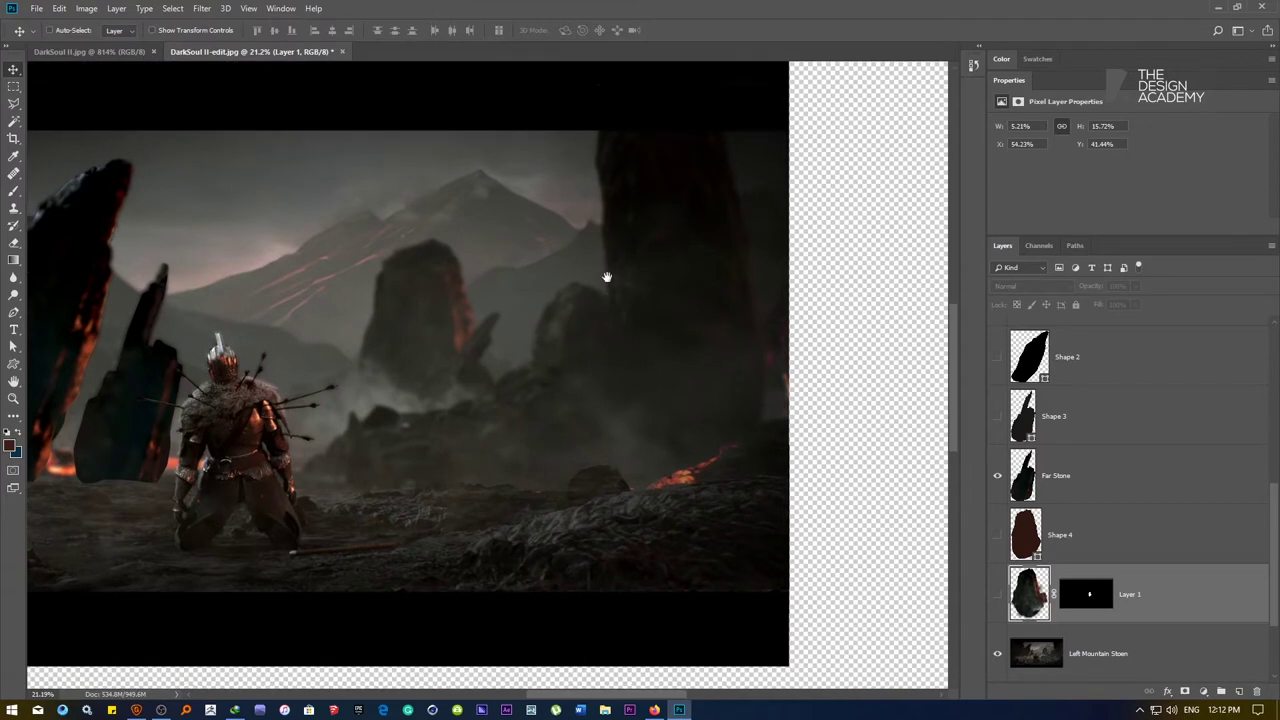
pyautogui.scroll(-3, 606, 276)
pyautogui.click(1043, 655)
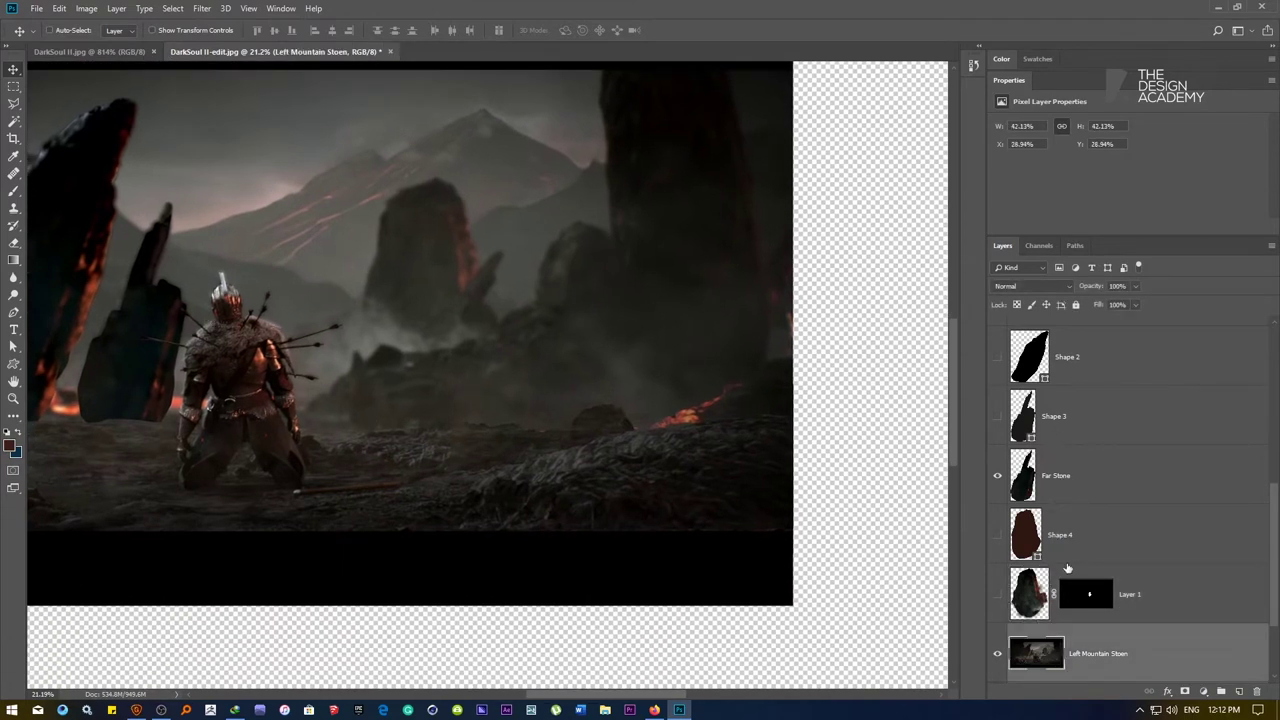
pyautogui.doubleClick(1055, 476)
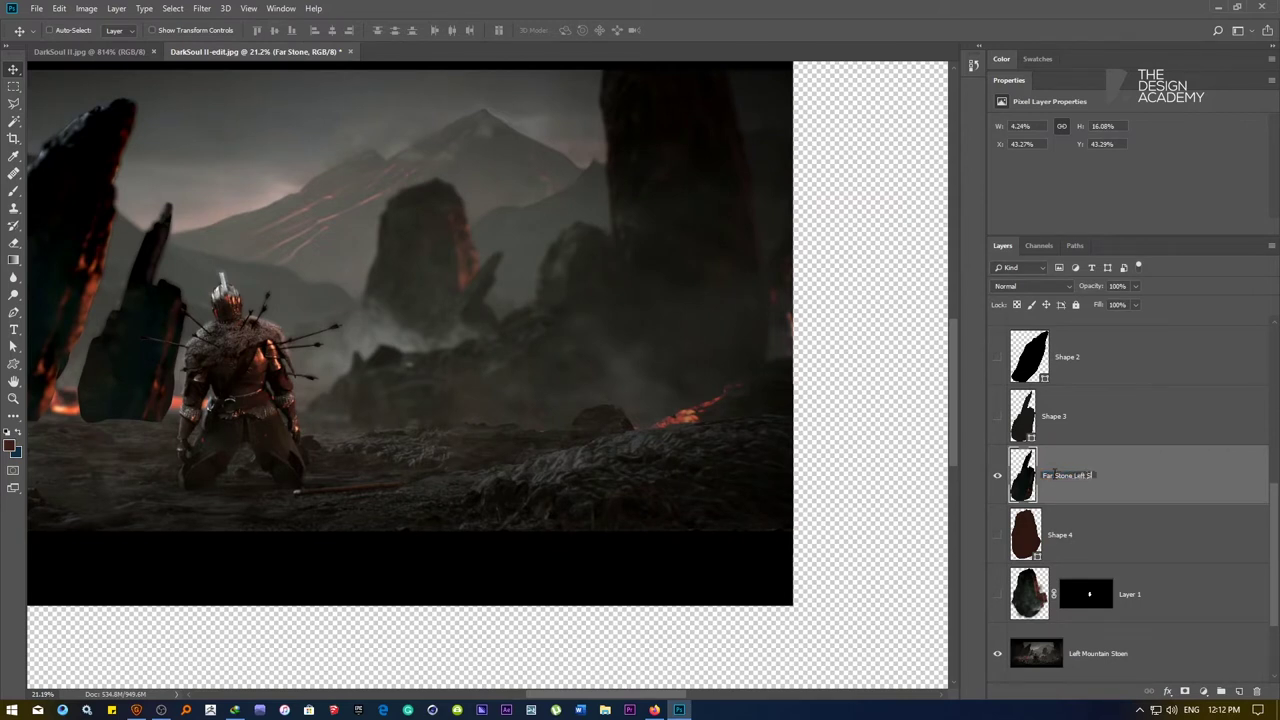
pyautogui.write('Left Side')
pyautogui.press('Return')
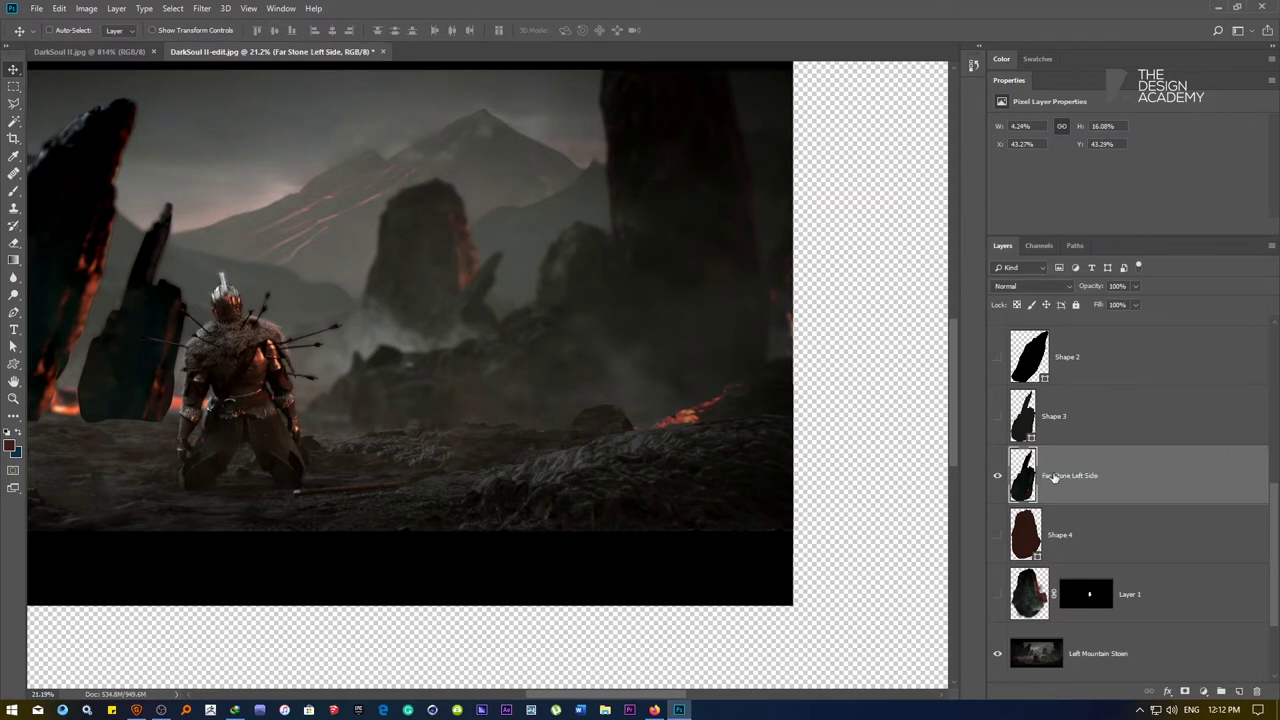
# Duplicate Layer 1, make both stone layers visible and merge them into a single layer
pyautogui.click(1127, 593)
pyautogui.hotkey('ctrl', 'j')
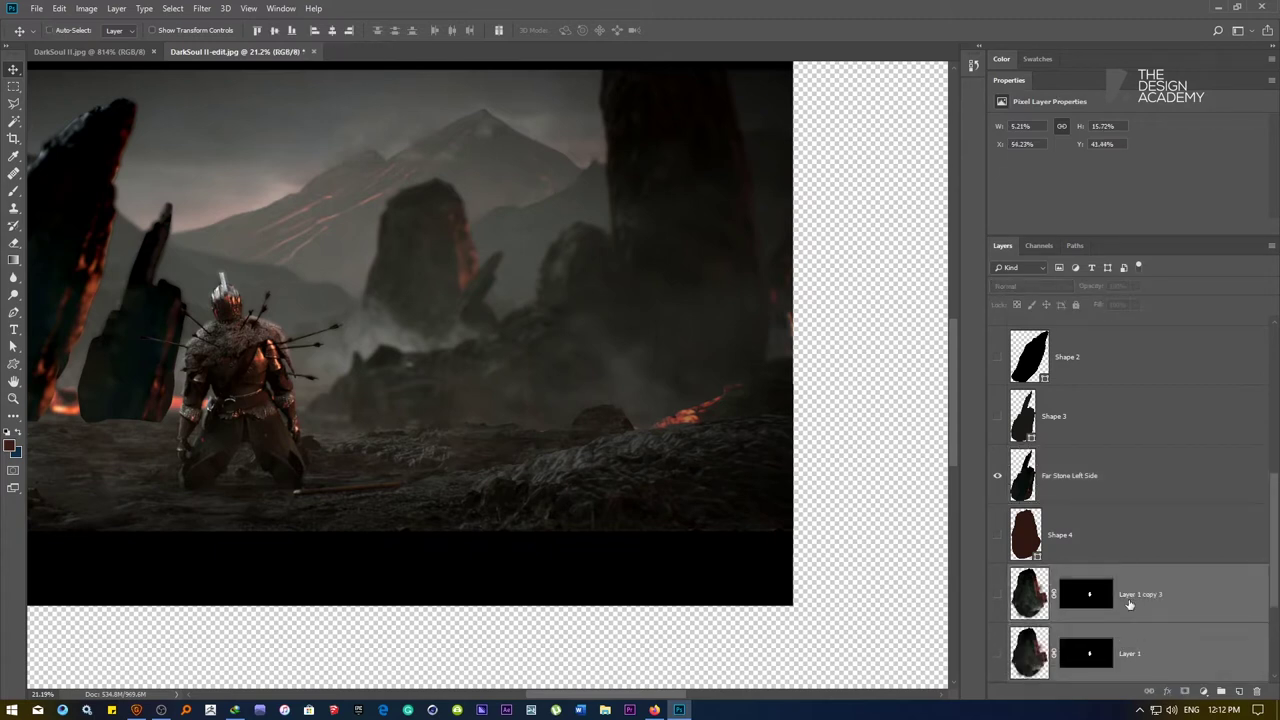
pyautogui.click(1021, 594)
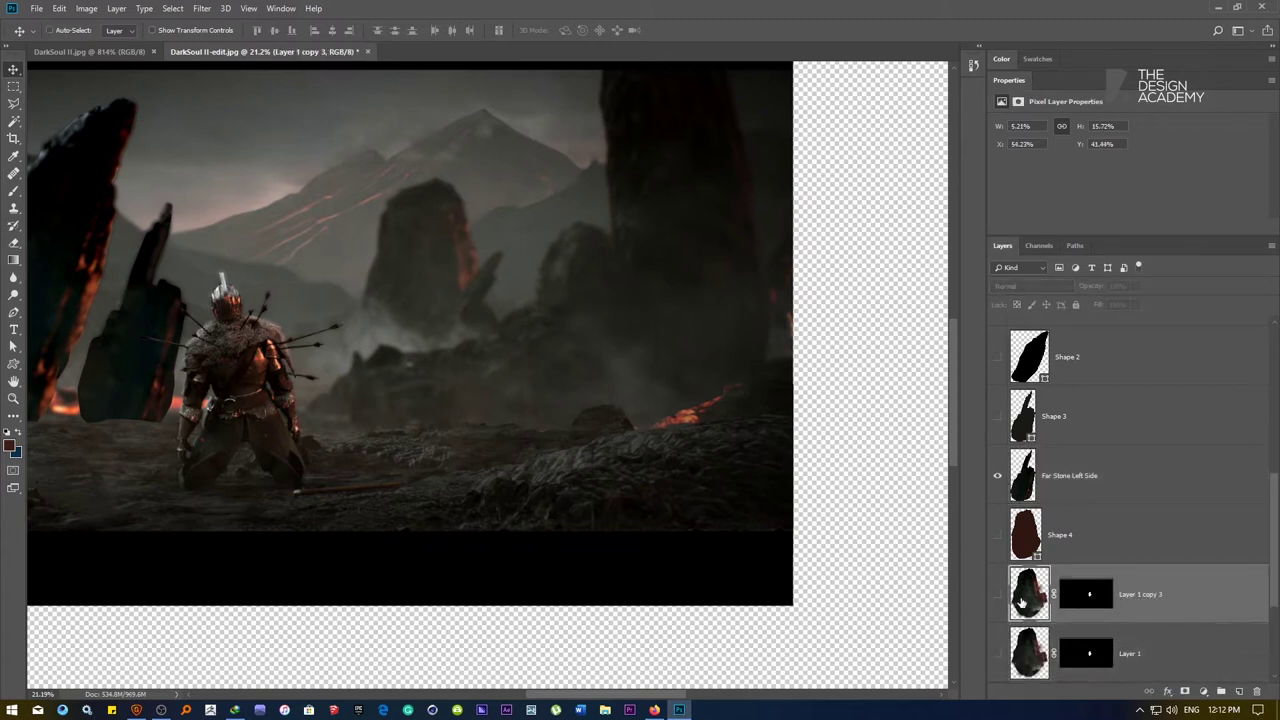
pyautogui.click(997, 595)
pyautogui.keyDown('shift'); pyautogui.click(1122, 649); pyautogui.keyUp('shift')
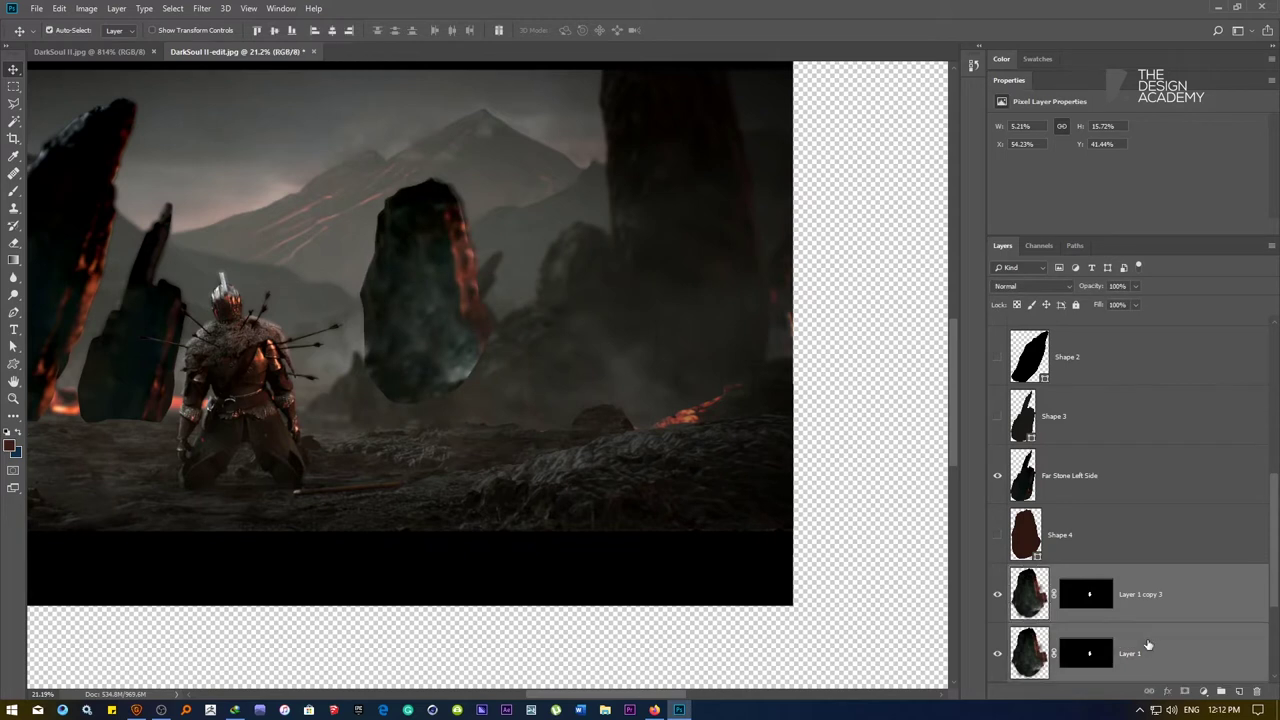
pyautogui.hotkey('ctrl', 'e')
# Rename the merged stone layer to Far Stone Right Side
pyautogui.doubleClick(1077, 595)
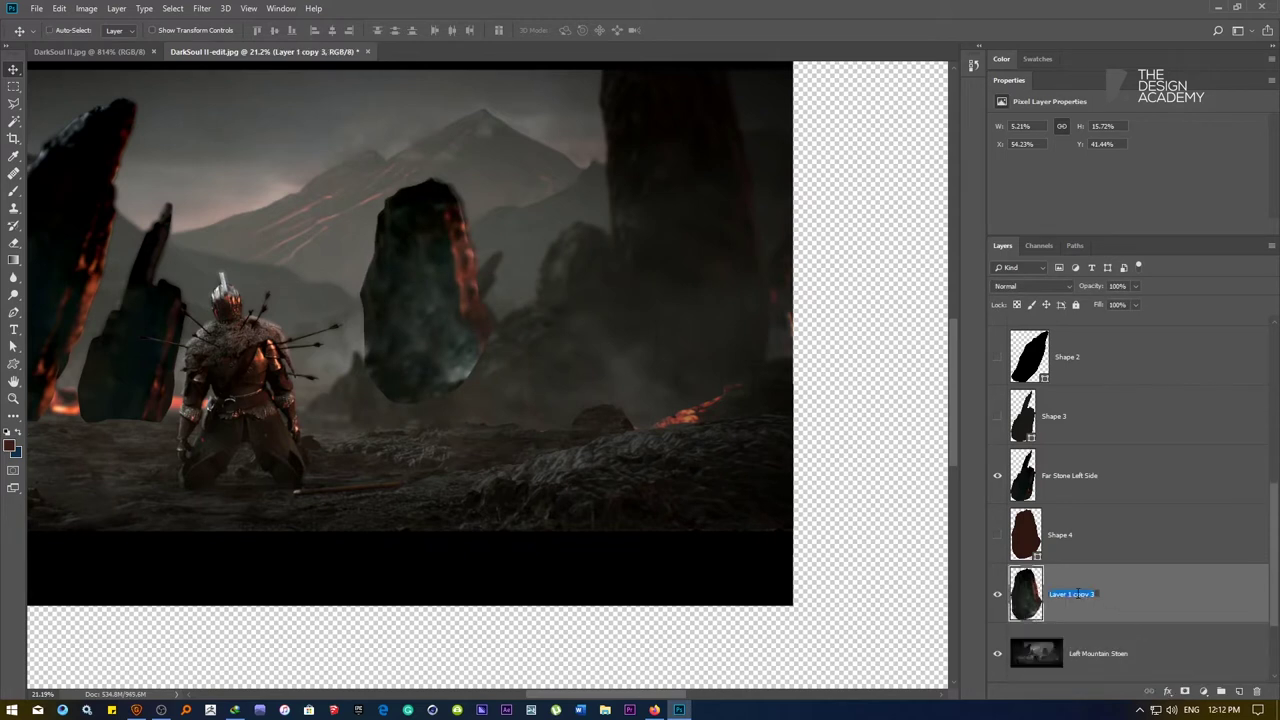
pyautogui.write('Far Stone Right Sid')
pyautogui.press('Return')
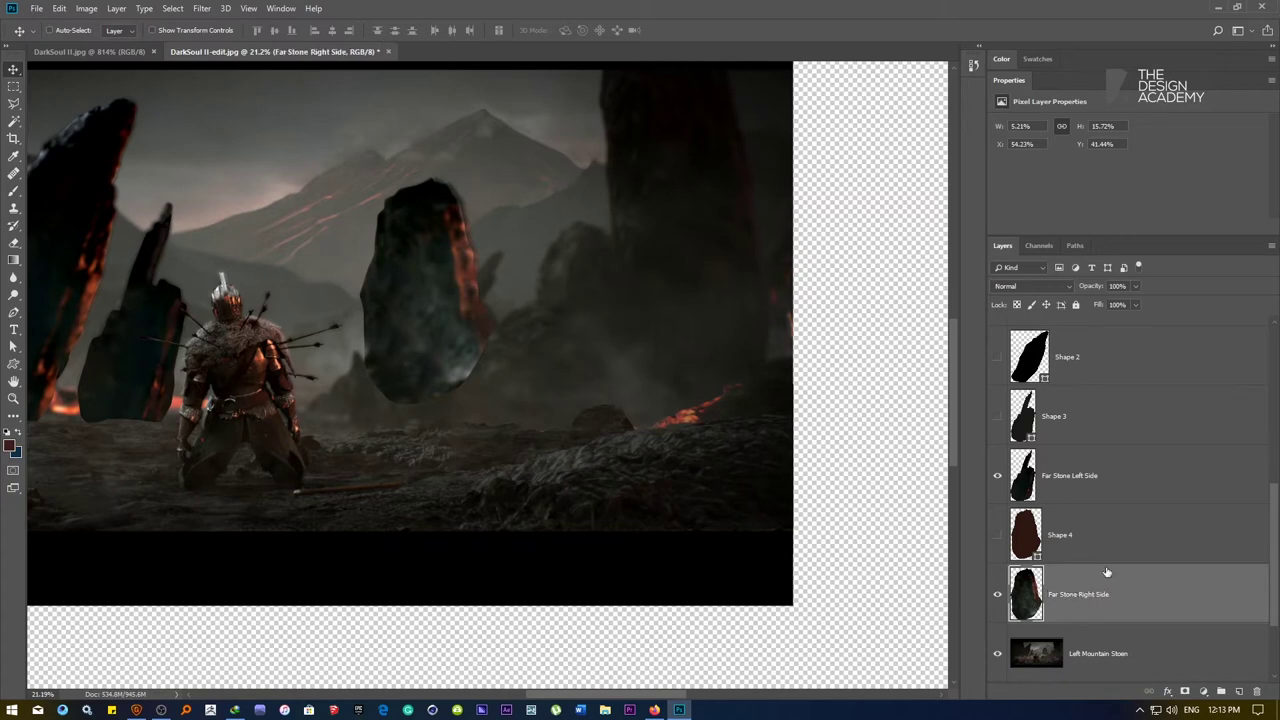
# Save the document as the Photoshop file Dark Sould Composition in the DarkSoul II Motion Poster Design folder
pyautogui.hotkey('ctrl', 'shift', 's')
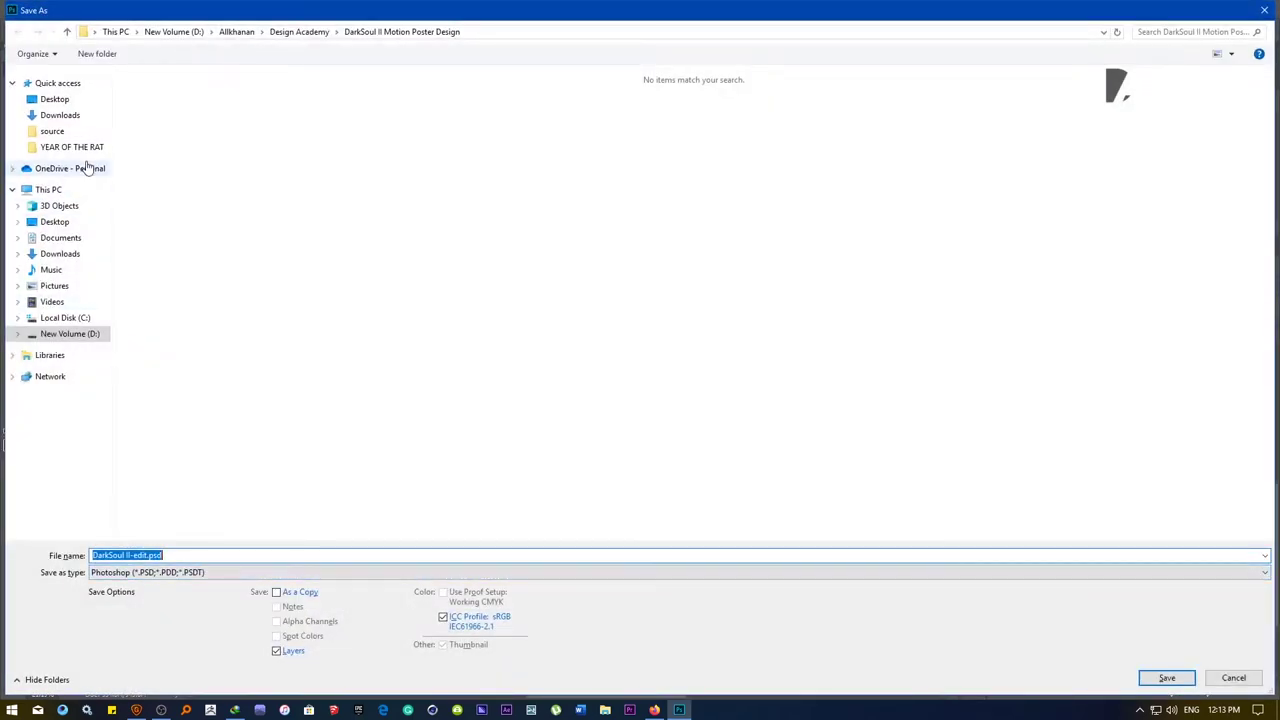
pyautogui.click(85, 148)
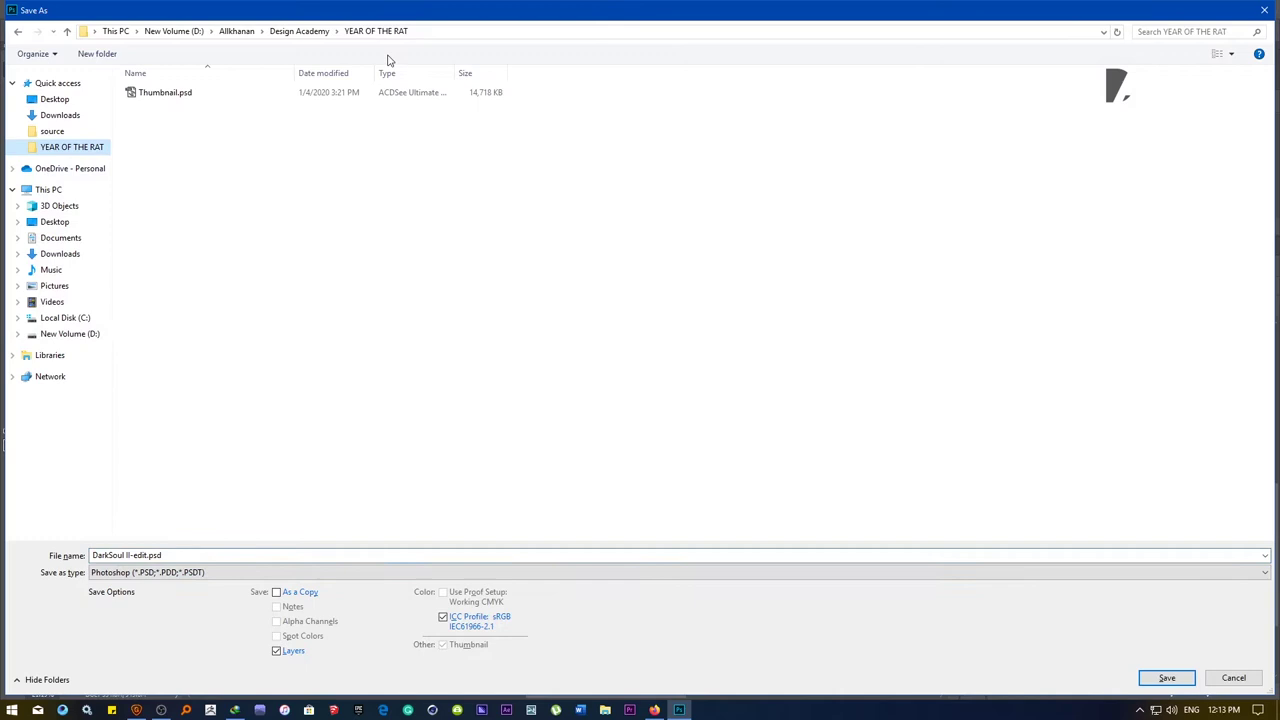
pyautogui.click(299, 31)
pyautogui.doubleClick(240, 338)
pyautogui.click(186, 556)
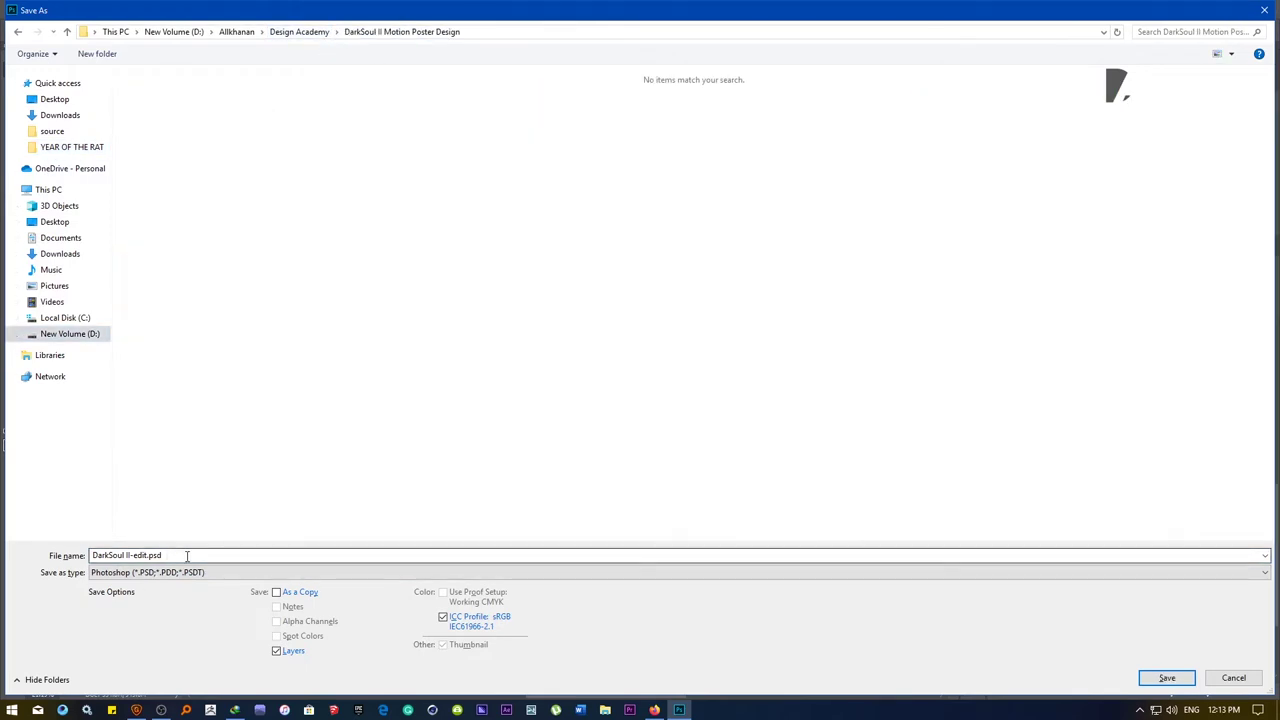
pyautogui.hotkey('ctrl', 'a')
pyautogui.write('Dark So')
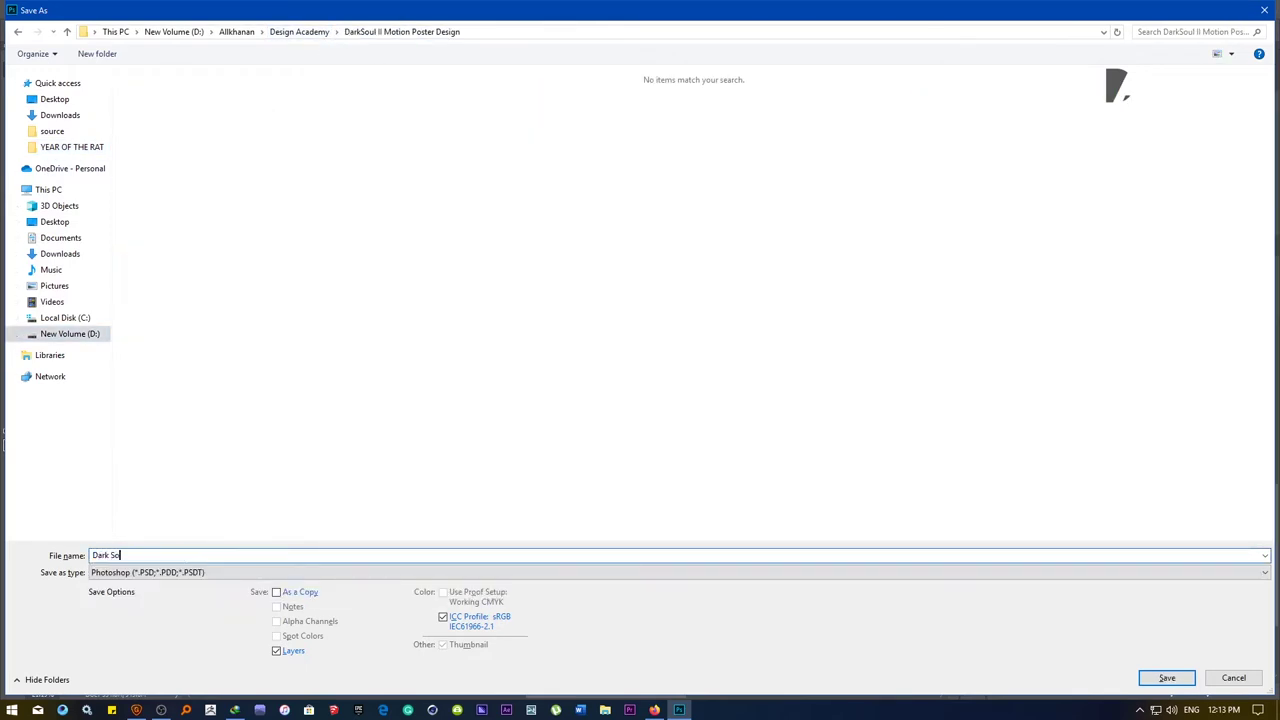
pyautogui.write('uld Composition')
pyautogui.press('Return')
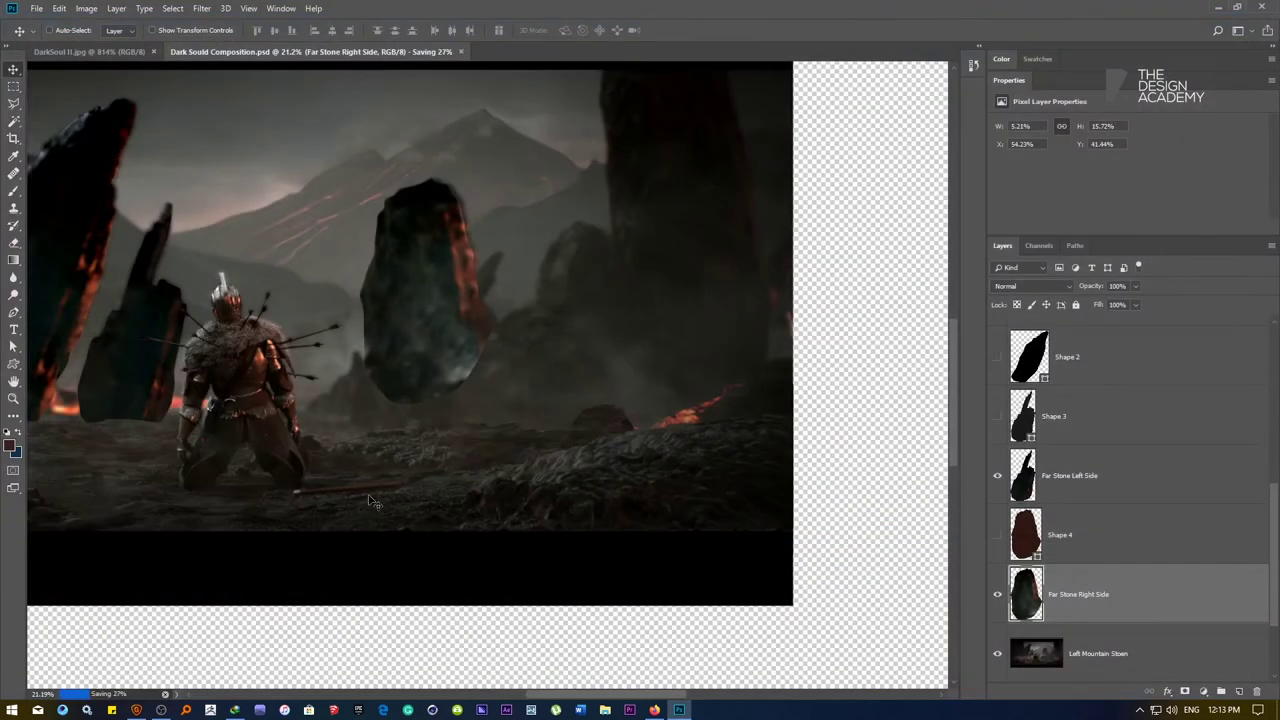
# Examine the cut-out right stone's texture and edges up close and within the whole scene
pyautogui.scroll(5, 486, 429)
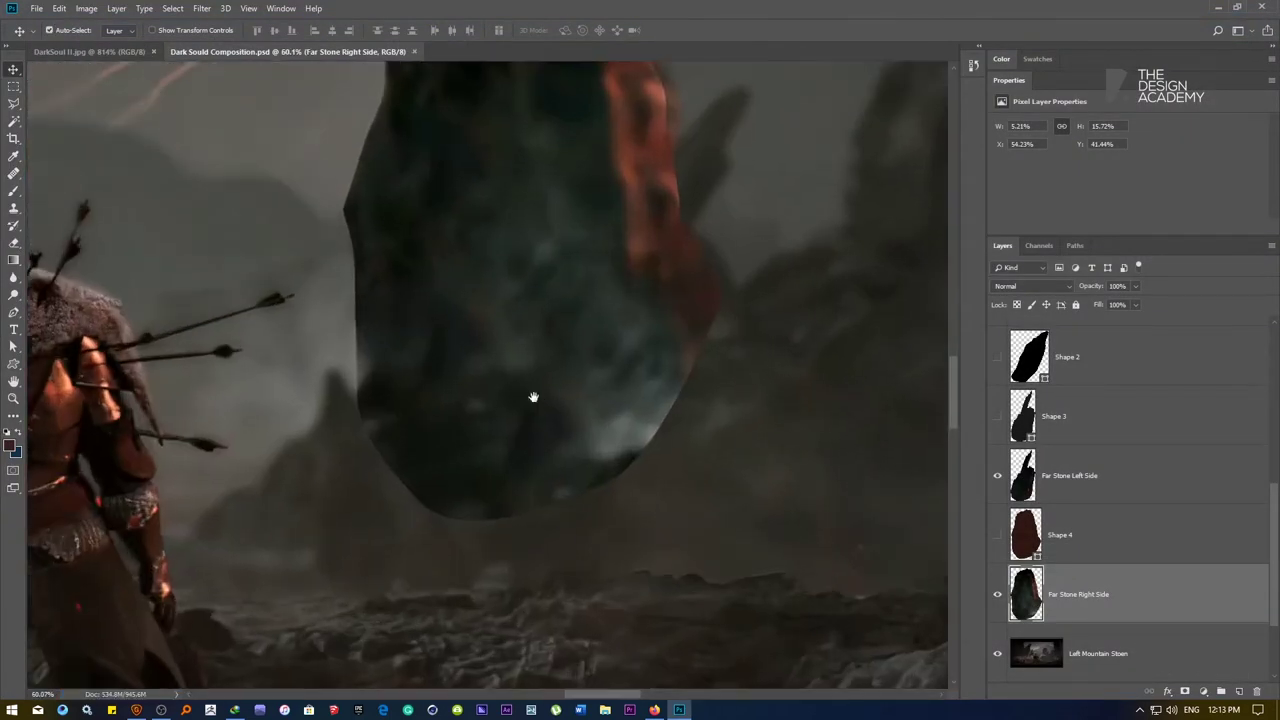
pyautogui.rightClick(510, 385)
pyautogui.click(526, 403)
pyautogui.scroll(-6, 526, 405)
pyautogui.moveTo(530, 404); pyautogui.dragTo(652, 387)
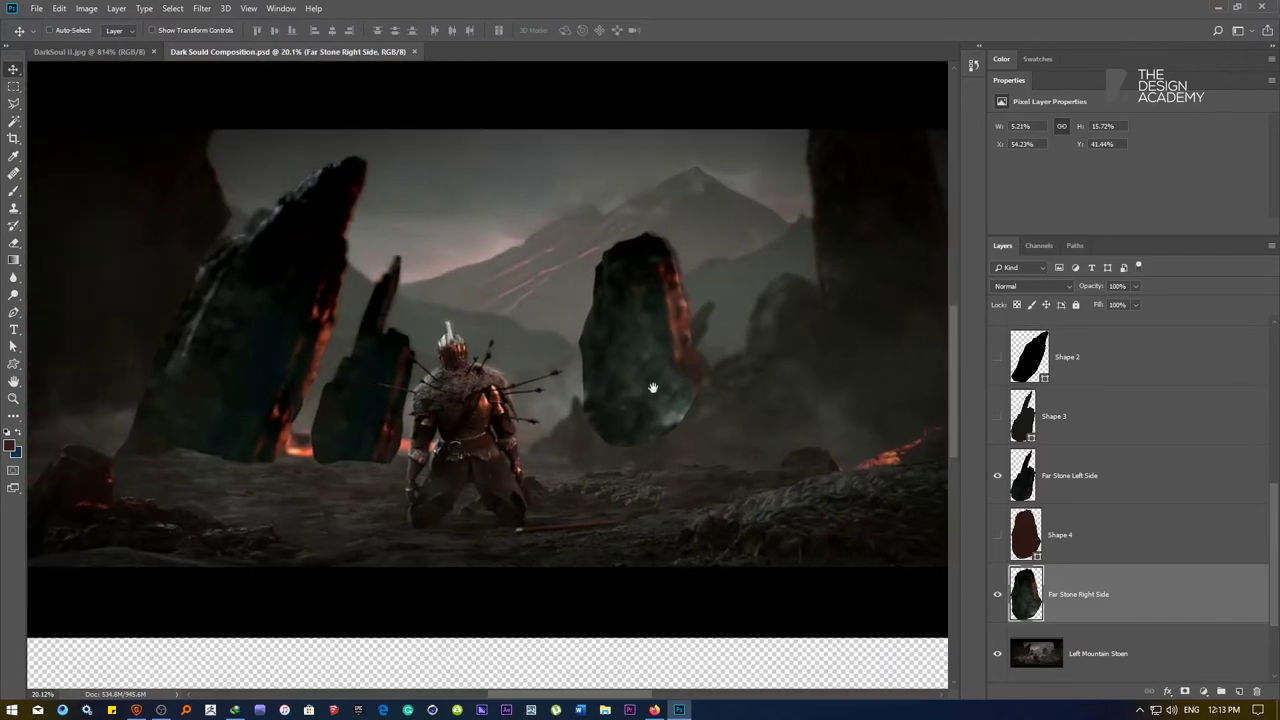
pyautogui.scroll(5, 652, 387)
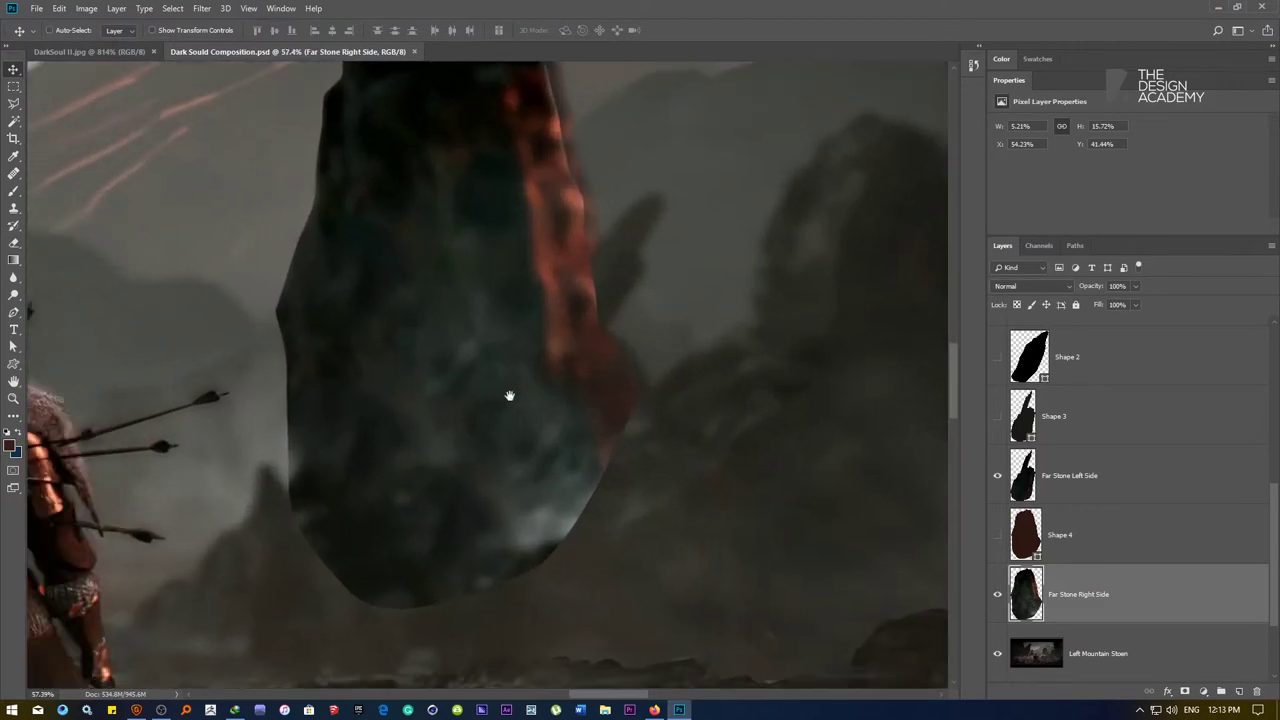
pyautogui.scroll(-5, 509, 396)
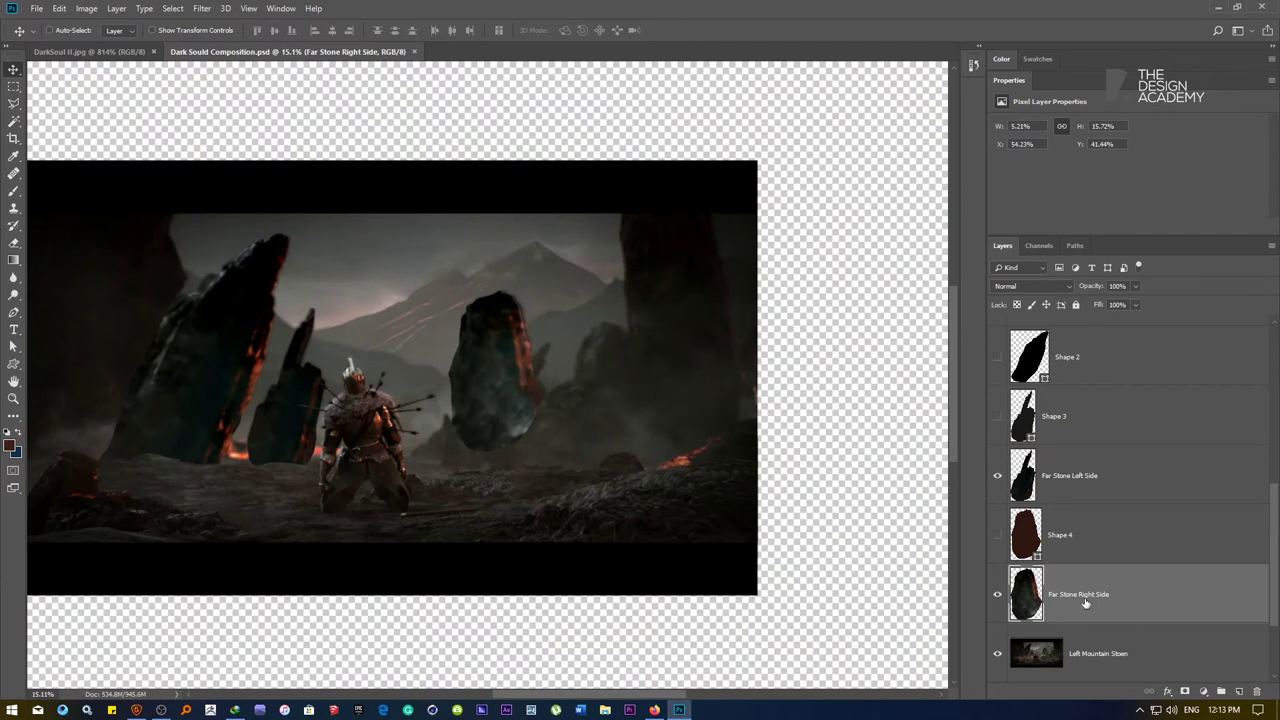
# Hide the Far Stone Right Side layer and select the Left Mountain Stoen layer
pyautogui.click(997, 594)
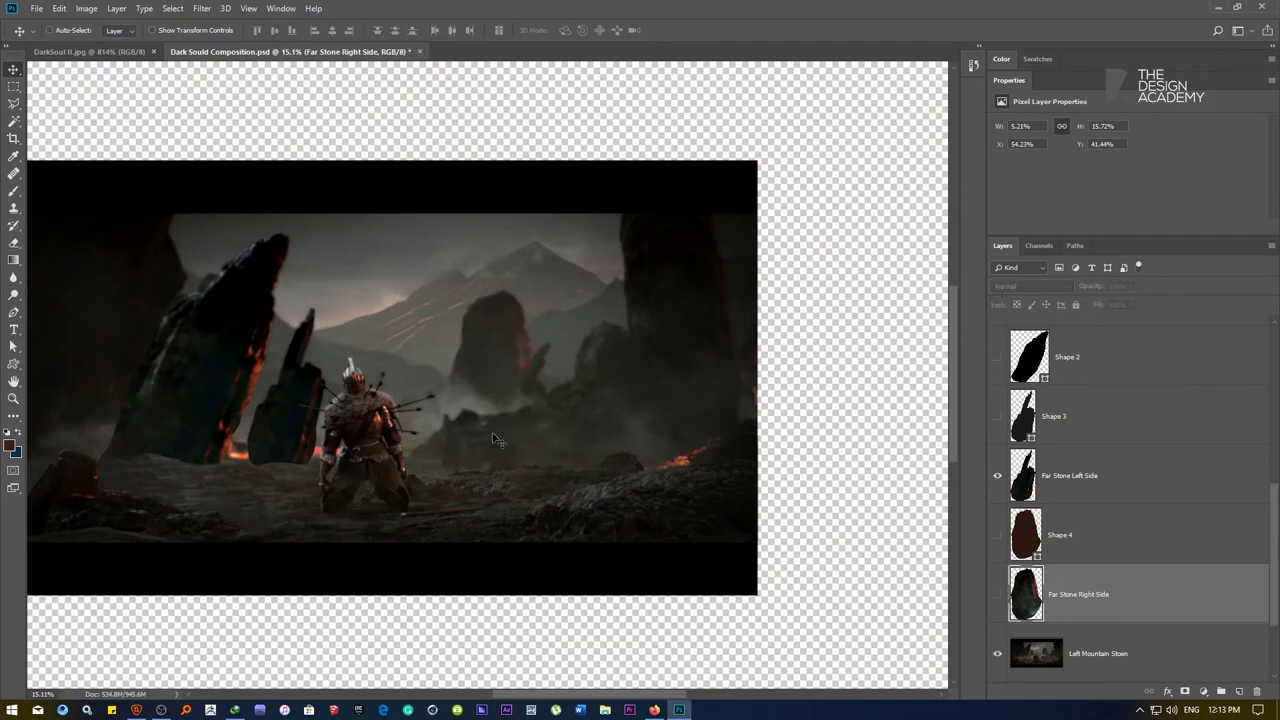
pyautogui.click(1093, 656)
pyautogui.scroll(-1, 1202, 636)
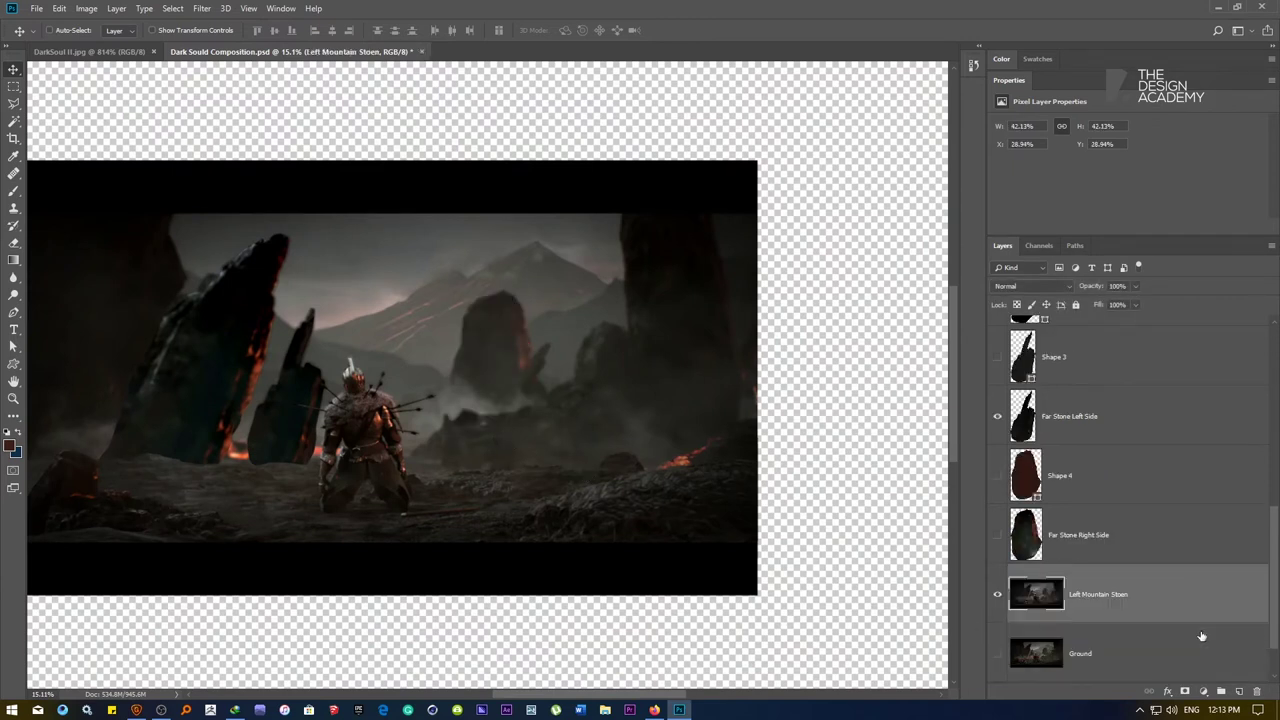
# Start a Pen tool path beside the knight's forearm and trace the lower left slope of the dark background ridge
pyautogui.scroll(4, 500, 426)
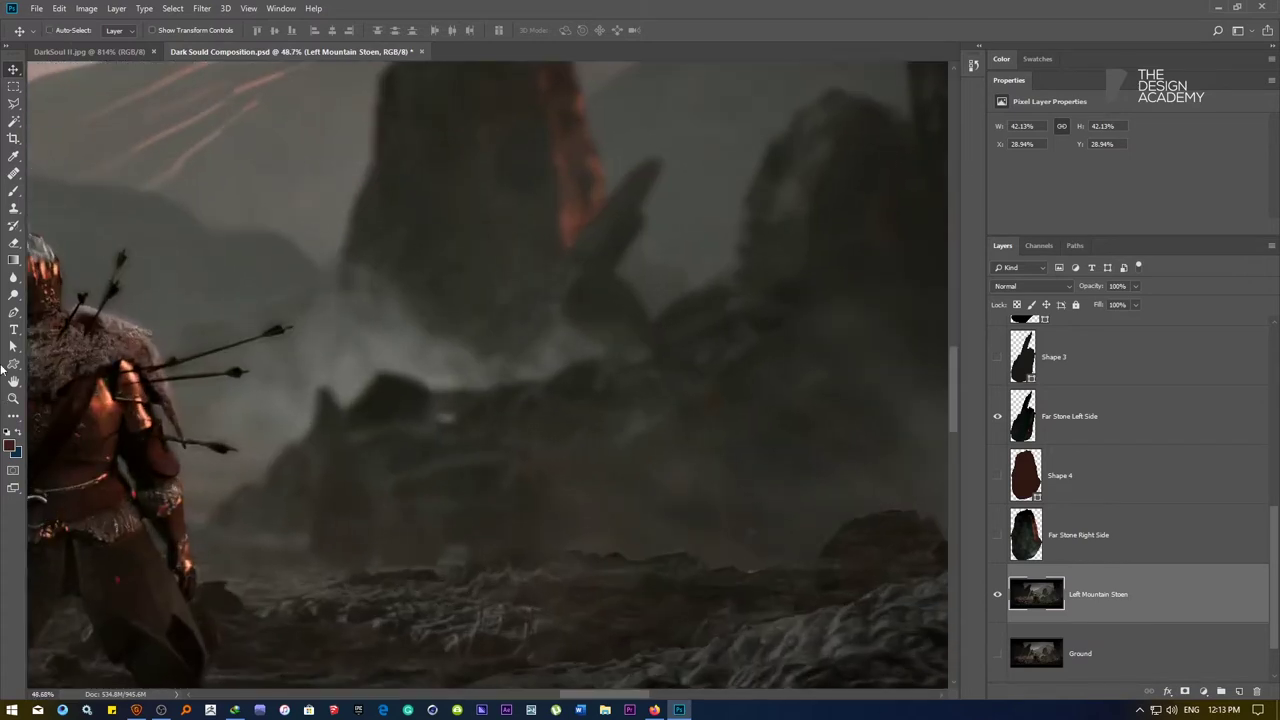
pyautogui.click(14, 312)
pyautogui.scroll(3, 217, 526)
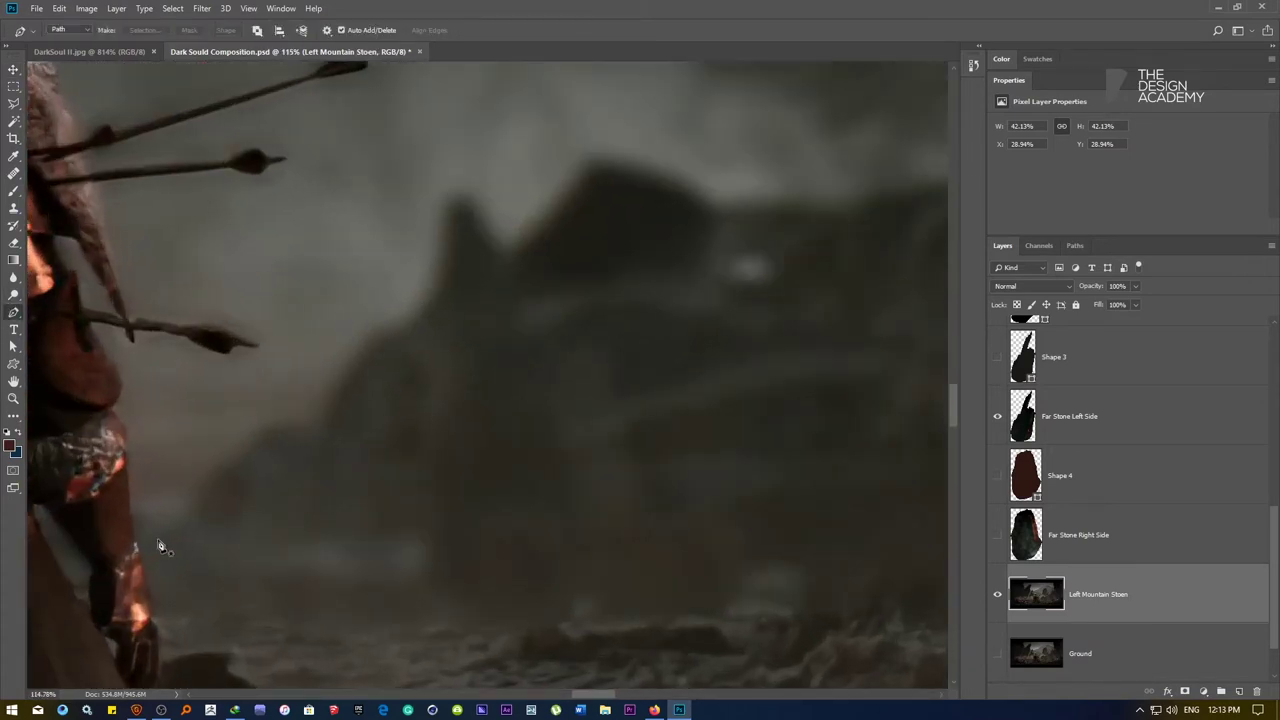
pyautogui.click(134, 546)
pyautogui.click(165, 546)
pyautogui.click(237, 479)
pyautogui.click(275, 441)
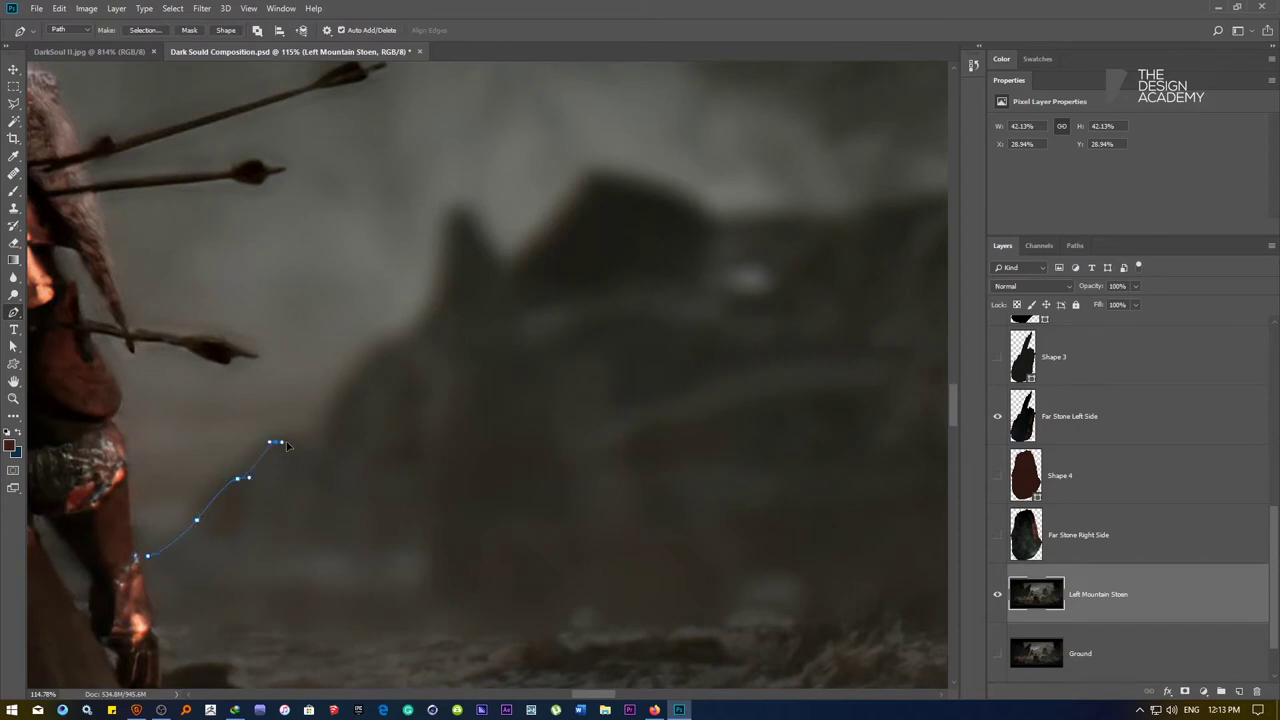
# Continue the path up the ridge's left slope, over its pointed spike and onto the dark hump beside it
pyautogui.click(302, 442)
pyautogui.moveTo(319, 458); pyautogui.dragTo(333, 433)
pyautogui.moveTo(355, 379); pyautogui.dragTo(314, 400)
pyautogui.click(460, 219)
pyautogui.click(509, 279)
pyautogui.click(329, 372)
pyautogui.click(344, 346)
# Trace the ridge's flat top from the dark hump to the small mound below the leaning rock
pyautogui.moveTo(456, 388); pyautogui.dragTo(250, 430)
pyautogui.click(255, 430)
pyautogui.click(304, 434)
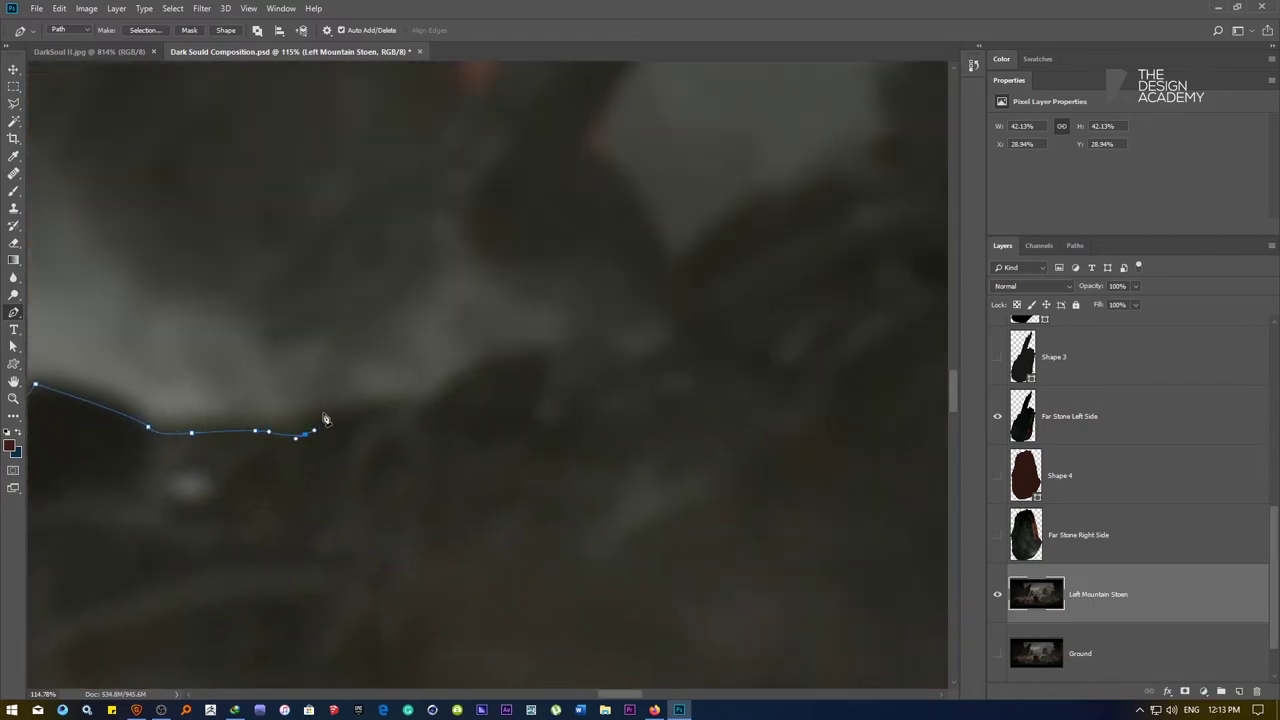
pyautogui.click(329, 409)
pyautogui.click(368, 405)
pyautogui.moveTo(413, 401); pyautogui.dragTo(431, 399)
pyautogui.moveTo(491, 357); pyautogui.dragTo(509, 356)
pyautogui.click(548, 345)
pyautogui.click(571, 367)
# Extend the path up the rocky slope to the foot of the large rounded rock
pyautogui.scroll(-5, 616, 349)
pyautogui.moveTo(636, 343); pyautogui.dragTo(253, 411)
pyautogui.scroll(4, 186, 423)
pyautogui.click(267, 349)
pyautogui.click(322, 313)
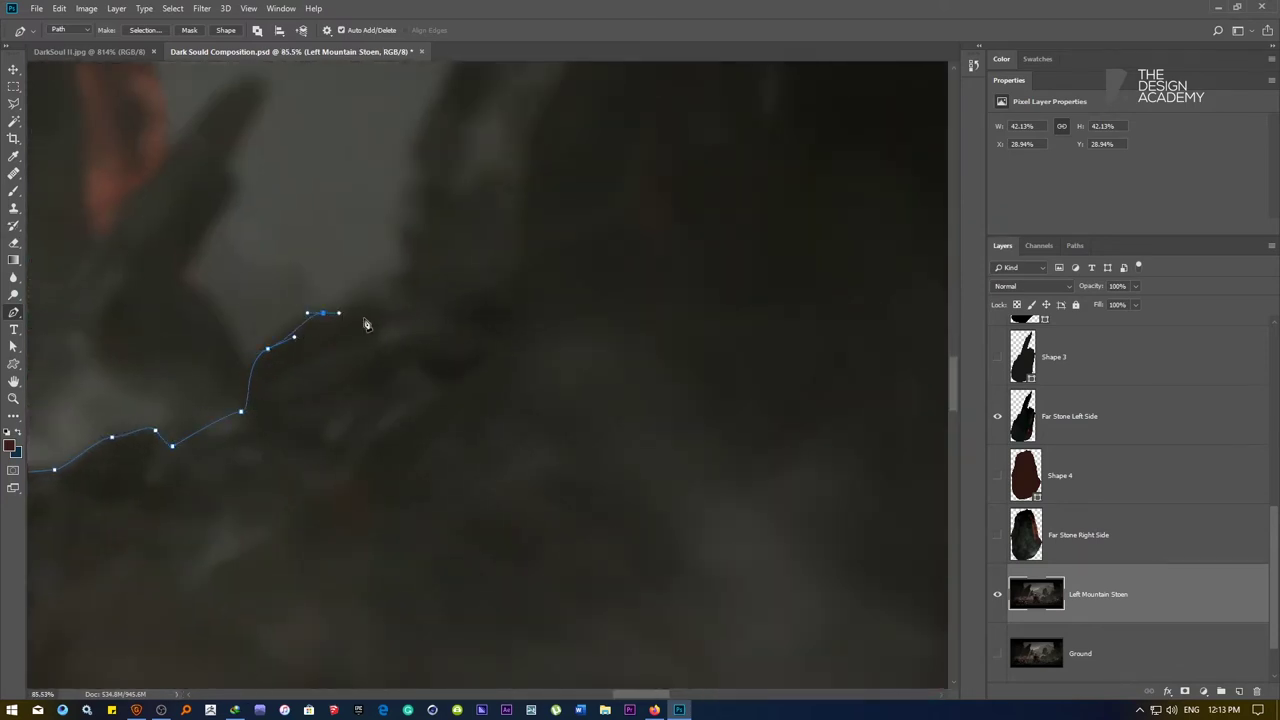
pyautogui.moveTo(377, 293); pyautogui.dragTo(309, 441)
pyautogui.click(410, 271)
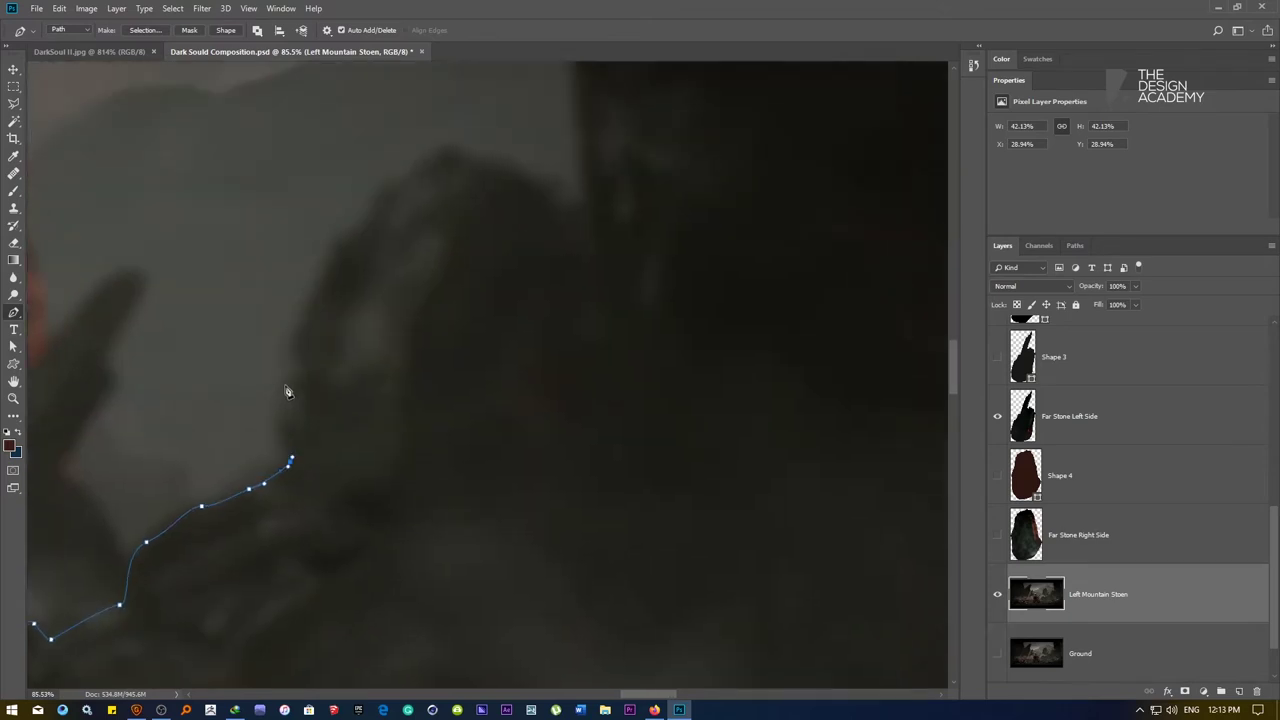
# Trace the rounded rock's left side and crest down to where it meets the tall rock pillar
pyautogui.click(286, 384)
pyautogui.click(302, 328)
pyautogui.moveTo(333, 261); pyautogui.dragTo(342, 242)
pyautogui.click(372, 219)
pyautogui.click(386, 186)
pyautogui.click(442, 155)
pyautogui.click(473, 165)
pyautogui.click(528, 173)
pyautogui.click(545, 213)
pyautogui.click(580, 242)
pyautogui.click(588, 248)
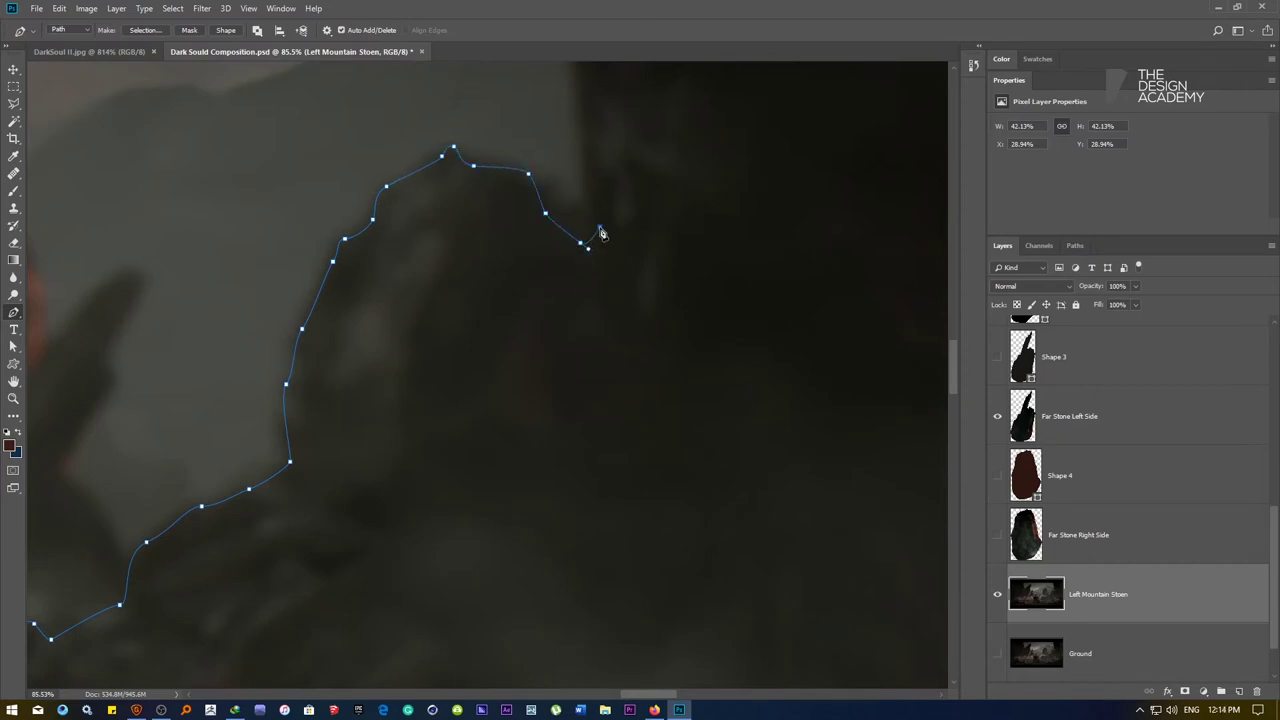
# Trace the lower part of the tall pillar's left edge upward from its junction with the rounded rock
pyautogui.moveTo(601, 233); pyautogui.dragTo(366, 600)
pyautogui.click(352, 503)
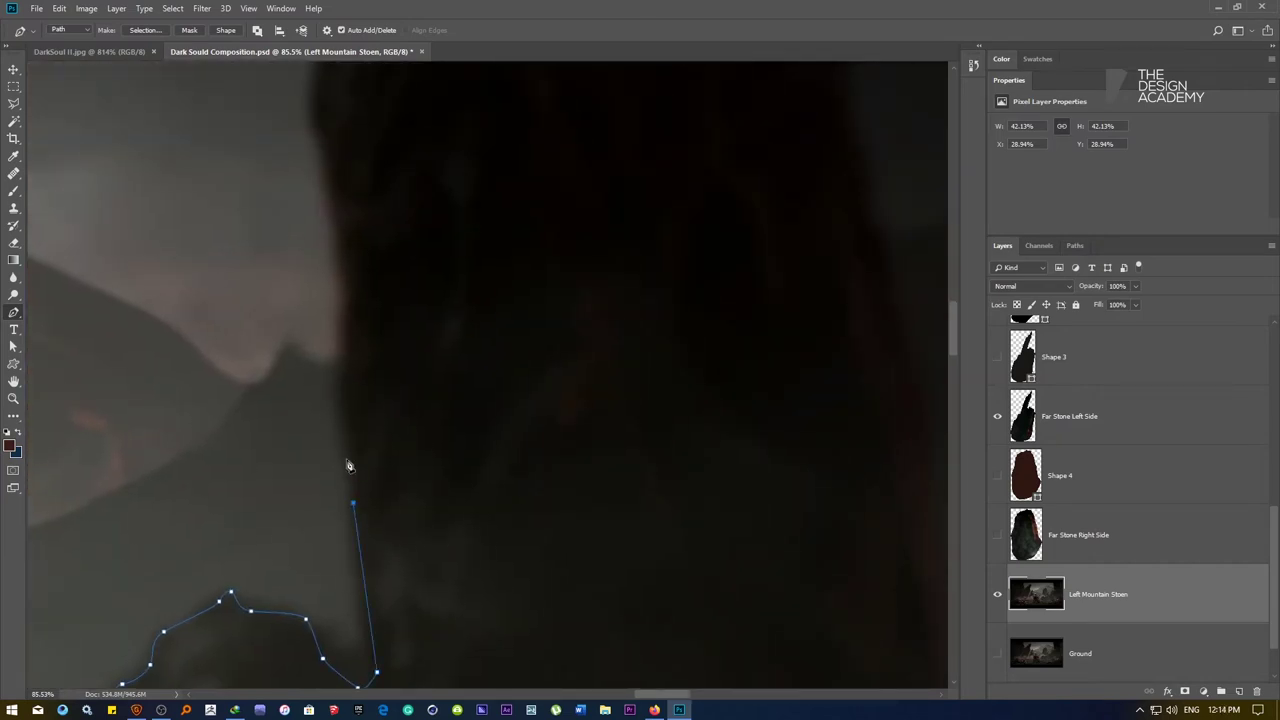
pyautogui.click(352, 451)
pyautogui.click(342, 373)
pyautogui.click(345, 358)
pyautogui.click(354, 284)
# Continue the path up the pillar's left edge to where the picture meets the black band
pyautogui.moveTo(344, 262); pyautogui.dragTo(319, 600)
pyautogui.click(313, 520)
pyautogui.click(294, 464)
pyautogui.click(293, 437)
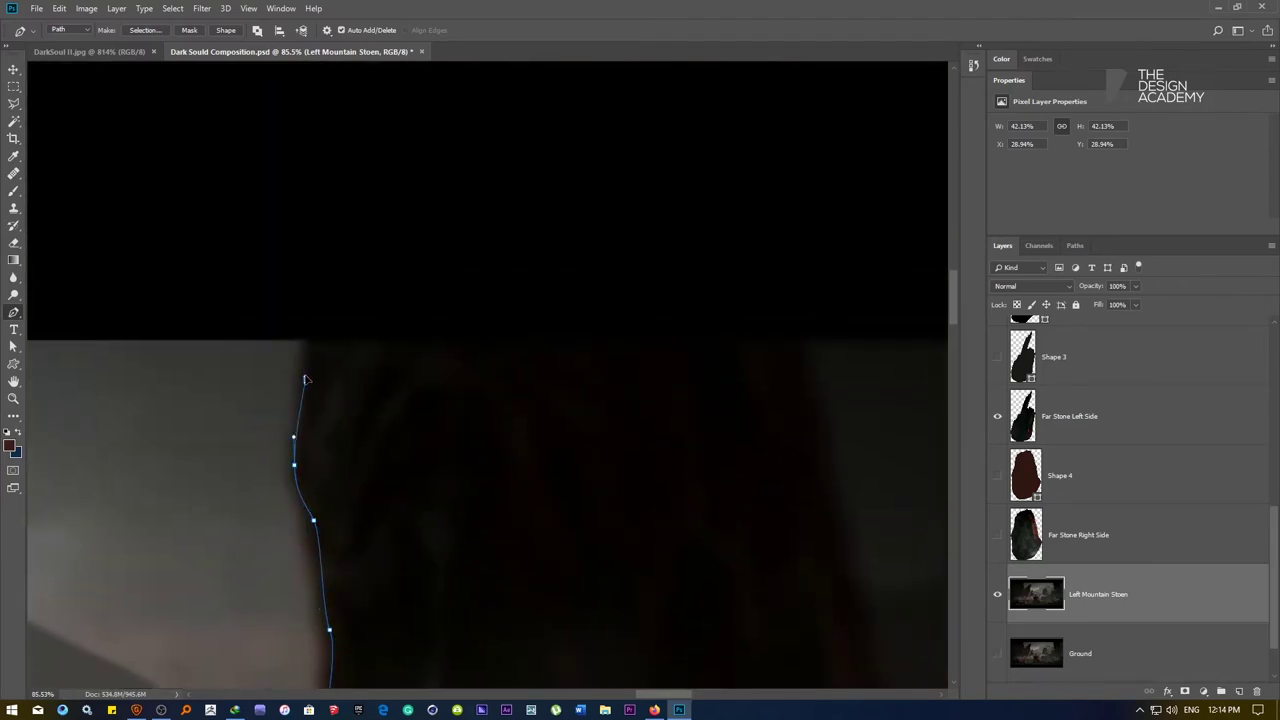
pyautogui.click(307, 345)
# Close off the pillar's top with a curved, rounded cap drawn inside the black band above the picture
pyautogui.click(796, 340)
pyautogui.moveTo(842, 408); pyautogui.dragTo(617, 523)
pyautogui.hotkey('ctrl', 'z')
pyautogui.moveTo(255, 342); pyautogui.dragTo(295, 338)
pyautogui.moveTo(380, 317); pyautogui.dragTo(418, 337)
pyautogui.moveTo(509, 341); pyautogui.dragTo(543, 360)
pyautogui.moveTo(621, 417); pyautogui.dragTo(671, 476)
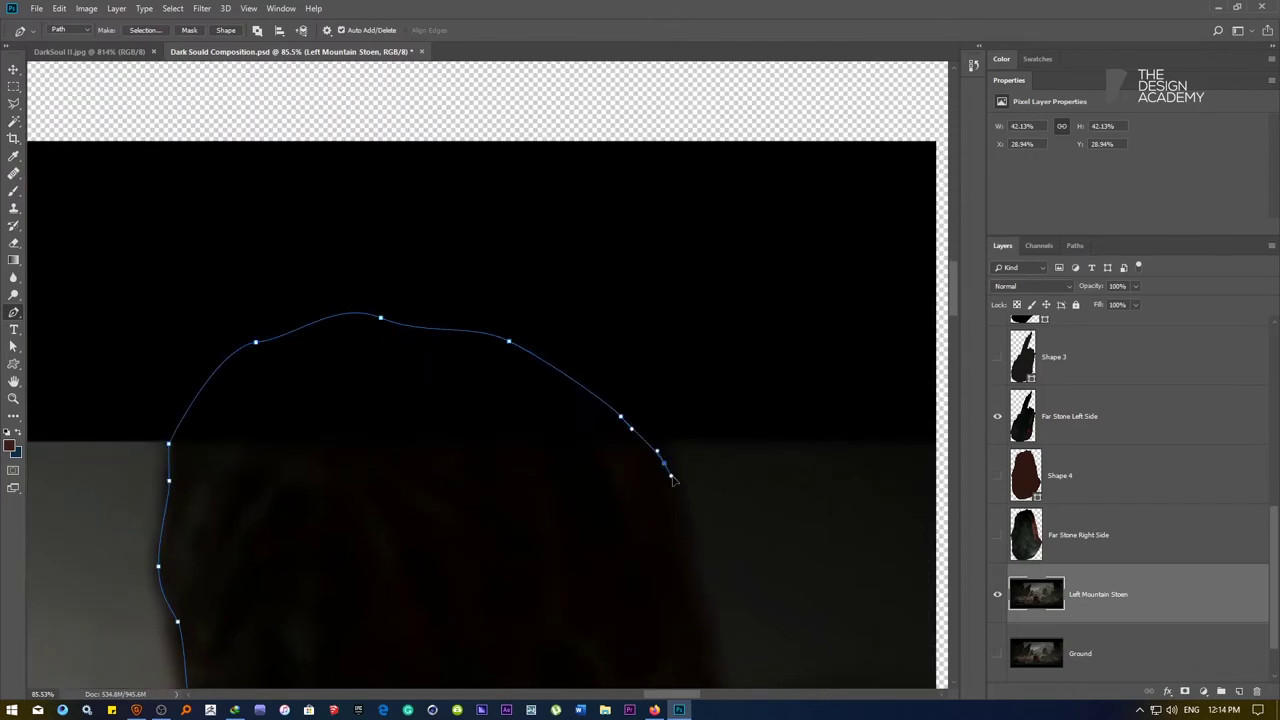
# Trace the upper and middle parts of the pillar's right edge downward with curved points
pyautogui.moveTo(691, 539); pyautogui.dragTo(551, 323)
pyautogui.moveTo(568, 429); pyautogui.dragTo(578, 452)
pyautogui.moveTo(589, 521); pyautogui.dragTo(600, 543)
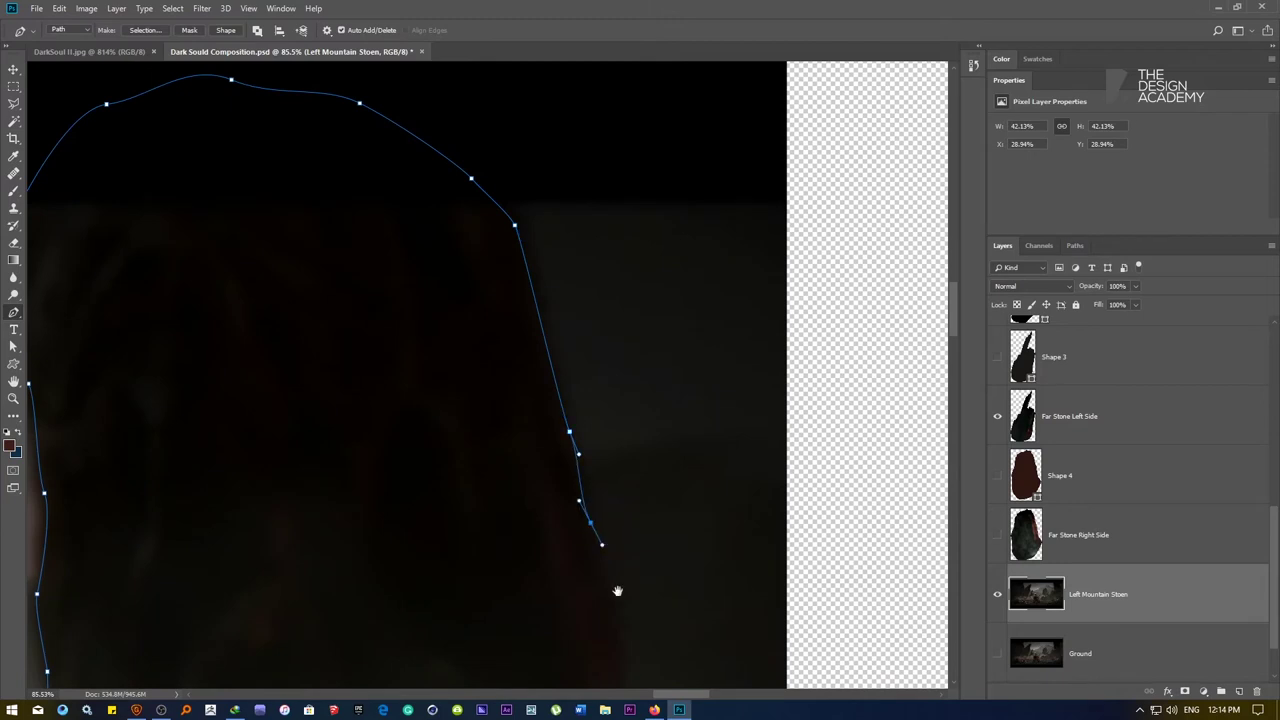
pyautogui.moveTo(617, 591); pyautogui.dragTo(543, 367)
pyautogui.moveTo(552, 450); pyautogui.dragTo(565, 477)
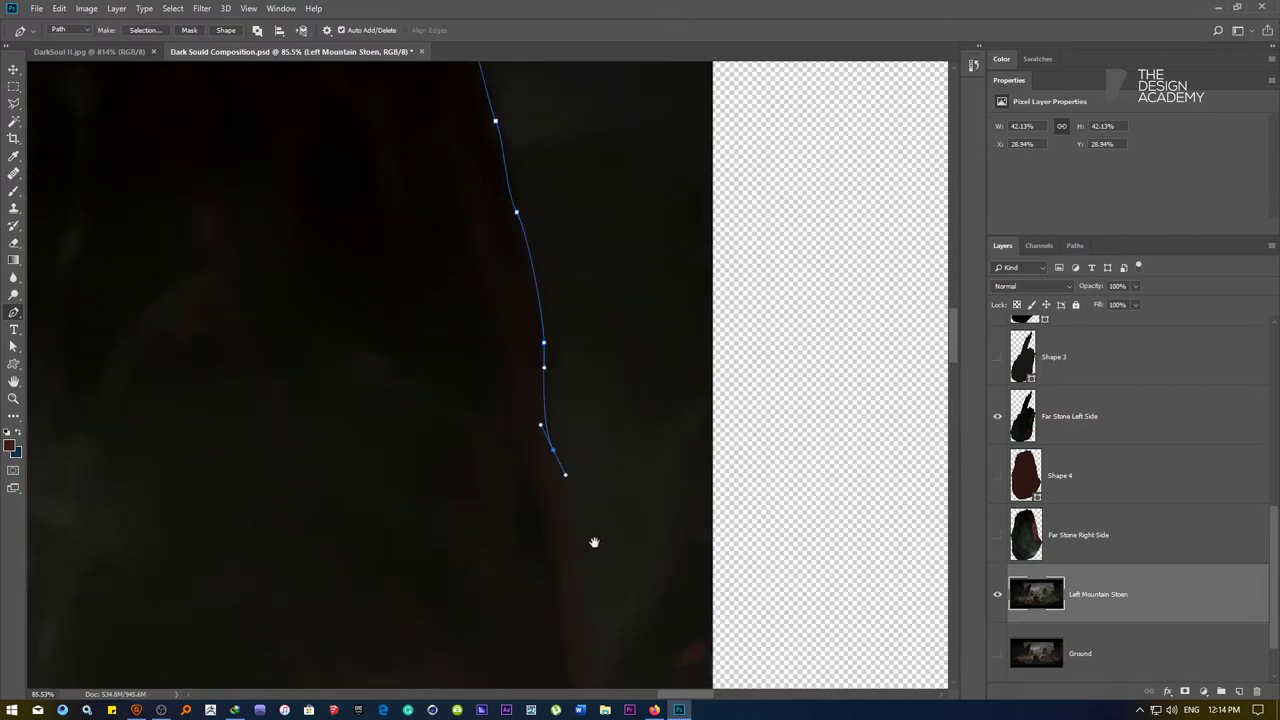
pyautogui.moveTo(594, 542); pyautogui.dragTo(608, 420)
pyautogui.moveTo(619, 501); pyautogui.dragTo(629, 523)
# Undo the last points and retrace the lower part of the pillar's right edge down toward the lava
pyautogui.moveTo(651, 571); pyautogui.dragTo(560, 400)
pyautogui.hotkey('ctrl', 'z')
pyautogui.hotkey('ctrl', 'z')
pyautogui.moveTo(560, 470); pyautogui.dragTo(559, 494)
pyautogui.moveTo(543, 602); pyautogui.dragTo(567, 282)
pyautogui.moveTo(584, 353); pyautogui.dragTo(584, 375)
pyautogui.scroll(-5, 540, 374)
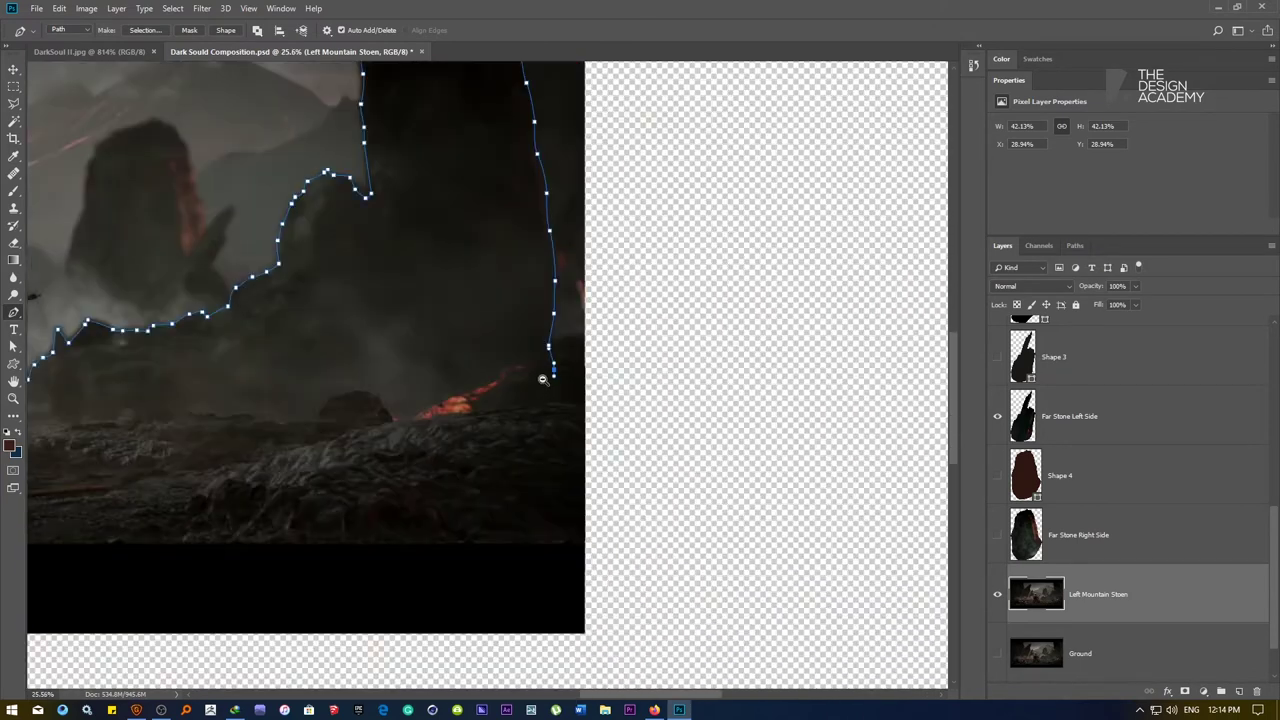
# Run the path across the ground below the lava and back to the knight, and close it at its starting point
pyautogui.moveTo(531, 430); pyautogui.dragTo(512, 440)
pyautogui.moveTo(450, 459); pyautogui.dragTo(418, 459)
pyautogui.moveTo(227, 467); pyautogui.dragTo(393, 459)
pyautogui.moveTo(352, 463); pyautogui.dragTo(317, 463)
pyautogui.moveTo(257, 454); pyautogui.dragTo(97, 401)
pyautogui.click(155, 401)
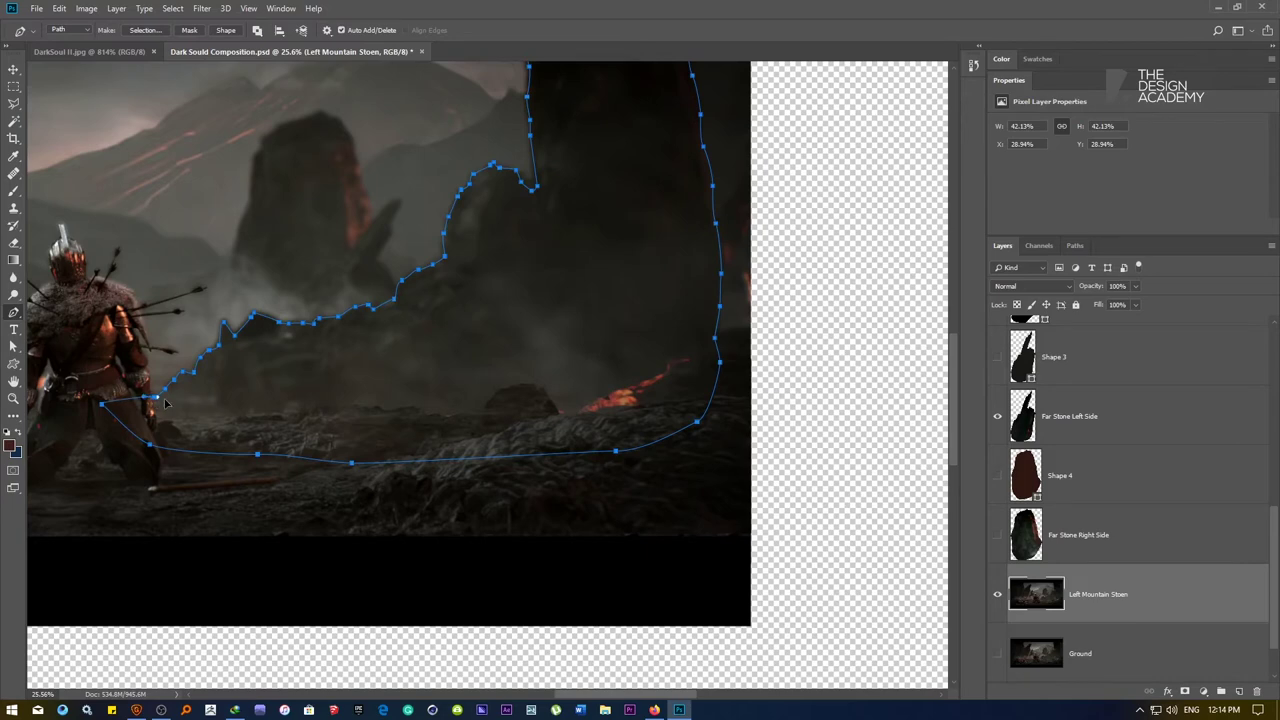
# Turn the closed path into a shape layer and copy the area it covers from Left Mountain Stoen to a new layer
pyautogui.click(226, 30)
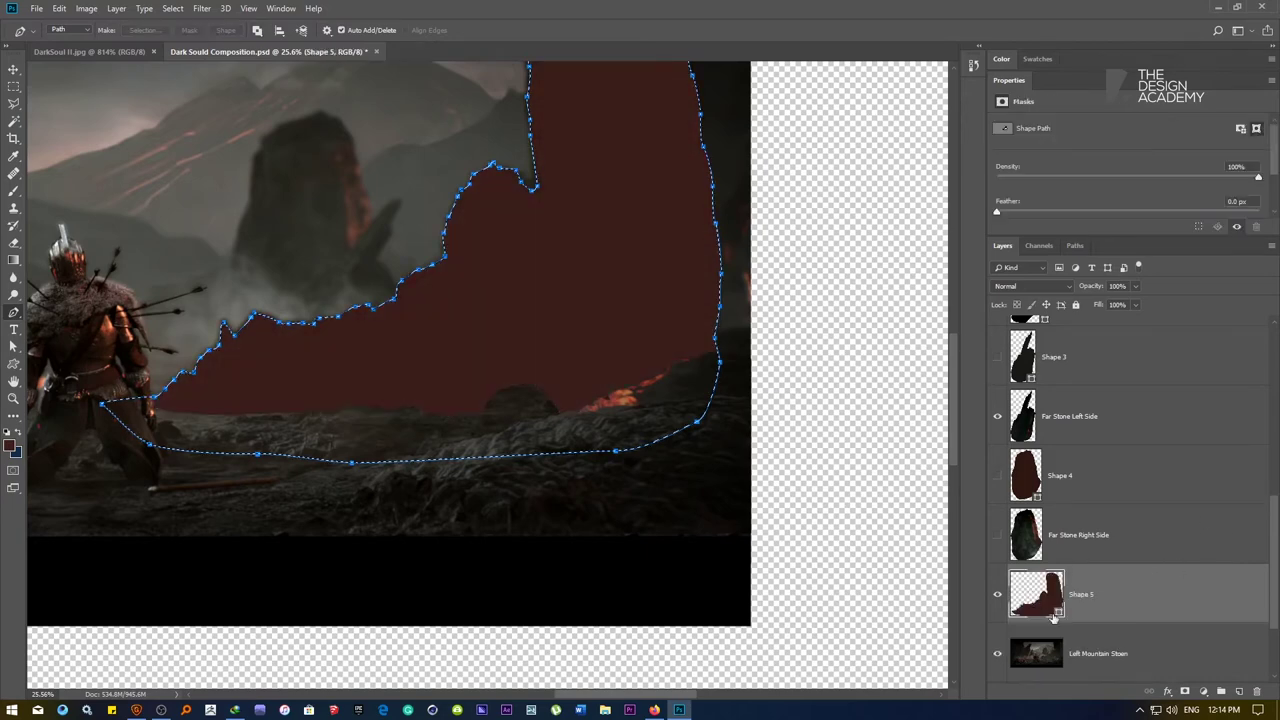
pyautogui.click(1085, 645)
pyautogui.hotkey('ctrl', 'j')
pyautogui.scroll(-1, 1046, 643)
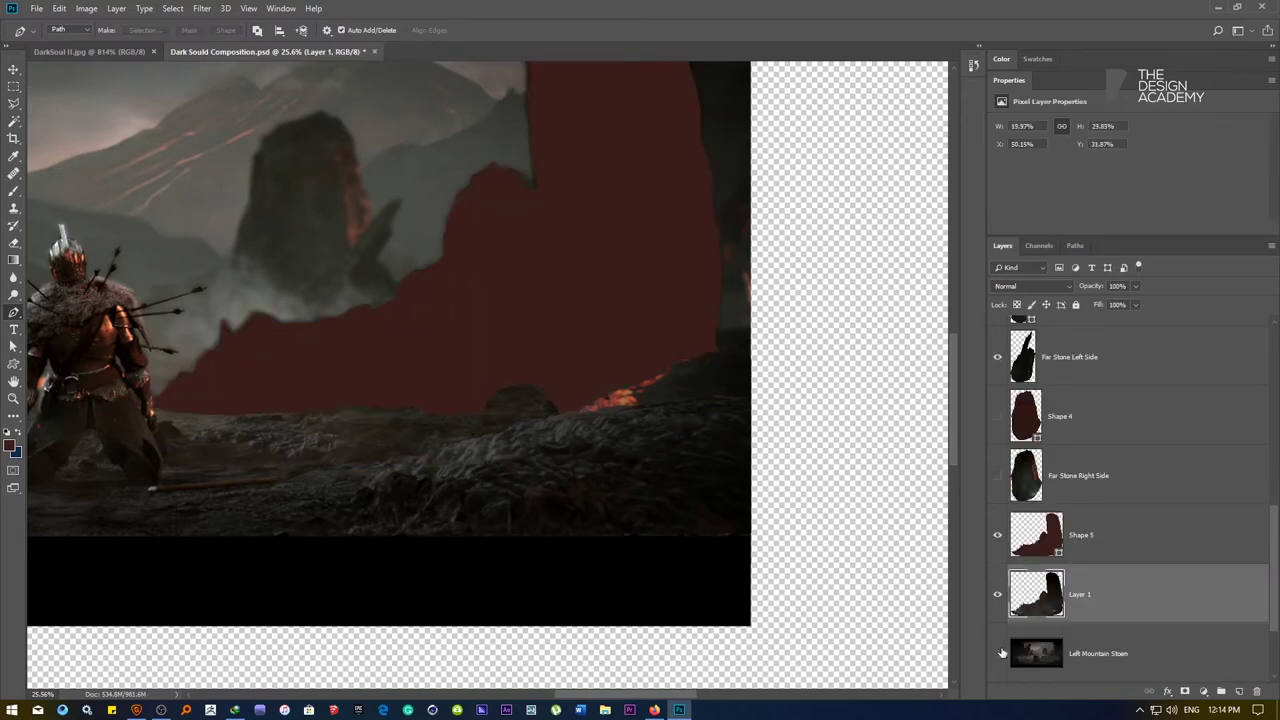
# Hide the Left Mountain Stoen and Shape 5 layers
pyautogui.click(997, 653)
pyautogui.click(997, 535)
pyautogui.press('v')
pyautogui.keyDown('alt'); pyautogui.scroll(-4, 645, 408); pyautogui.keyUp('alt')
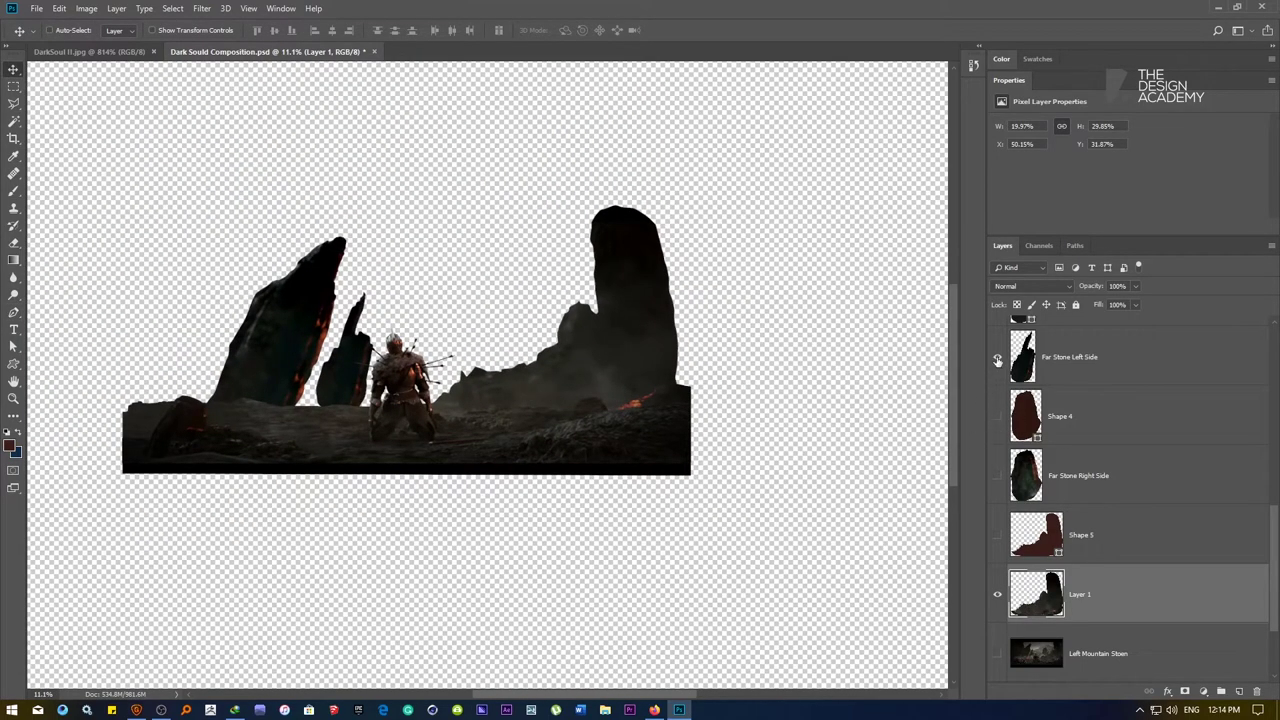
# Hide all the remaining layers so that only the copied ridge and pillar show
pyautogui.scroll(10, 997, 360)
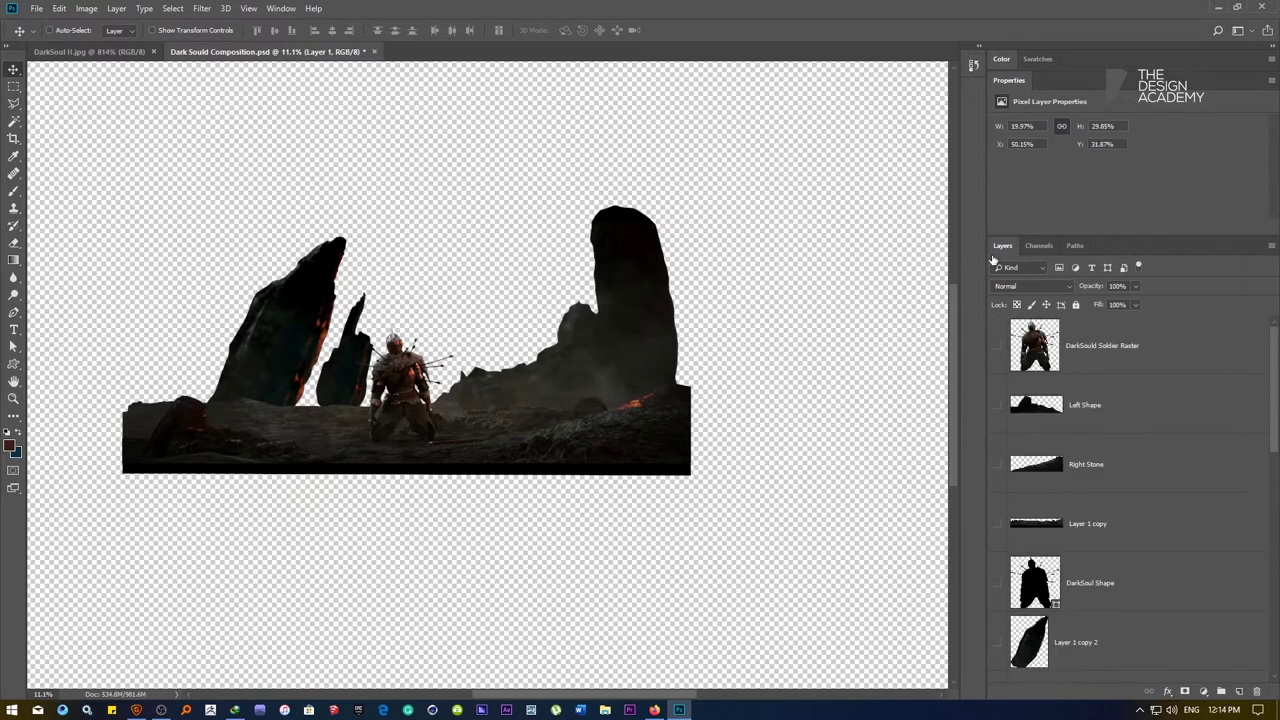
pyautogui.hotkey('ctrl', 'z')
pyautogui.click(490, 405)
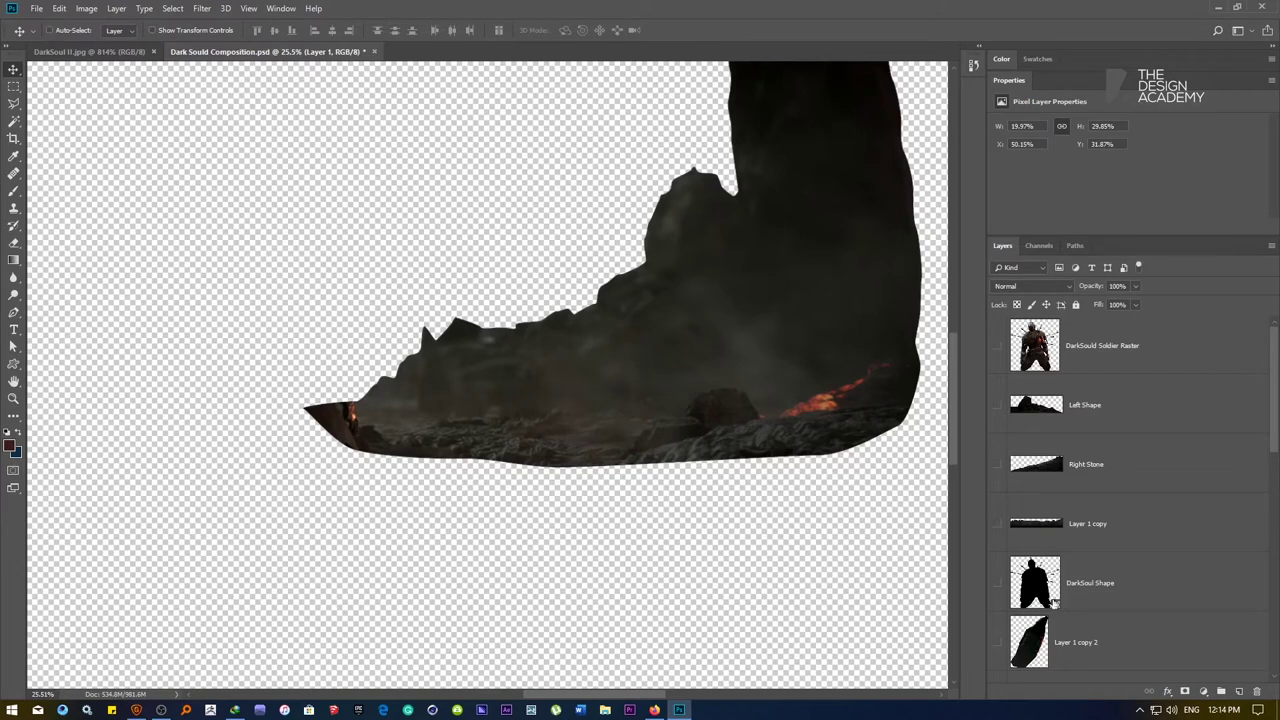
pyautogui.moveTo(729, 397); pyautogui.dragTo(571, 397)
pyautogui.hotkey('ctrl', 'z')
pyautogui.scroll(4, 1063, 517)
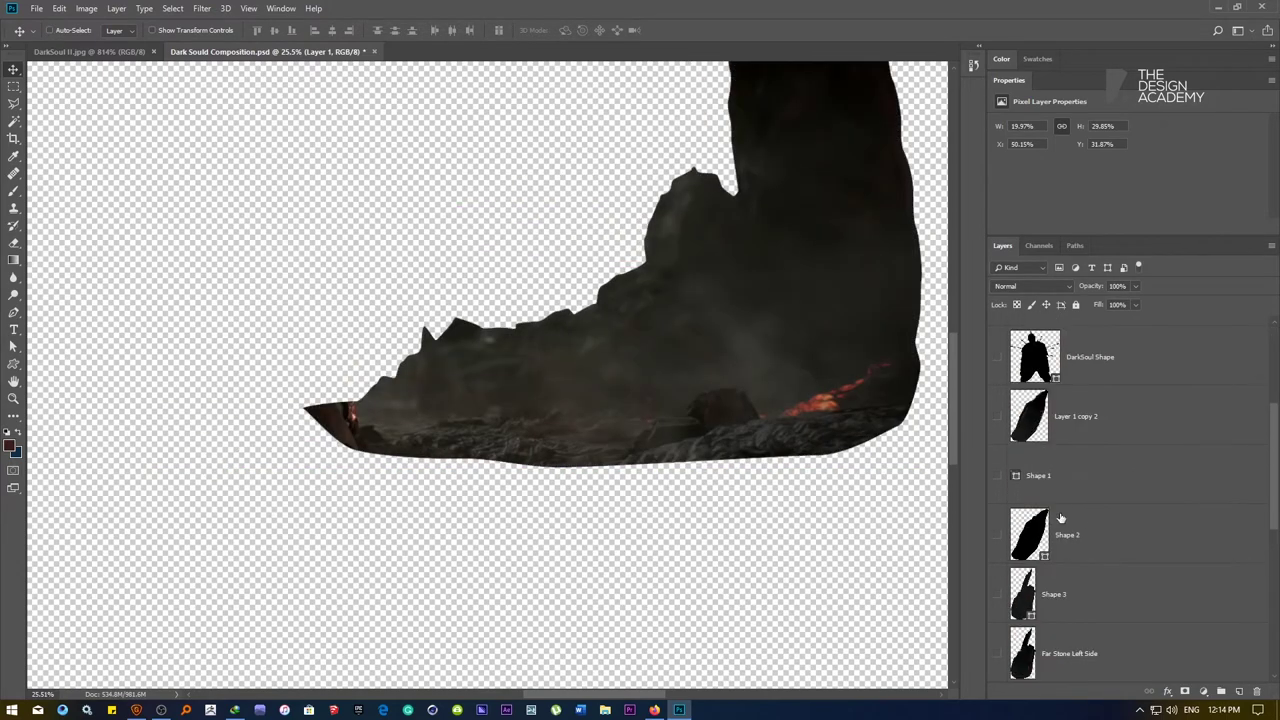
pyautogui.scroll(-5, 1083, 522)
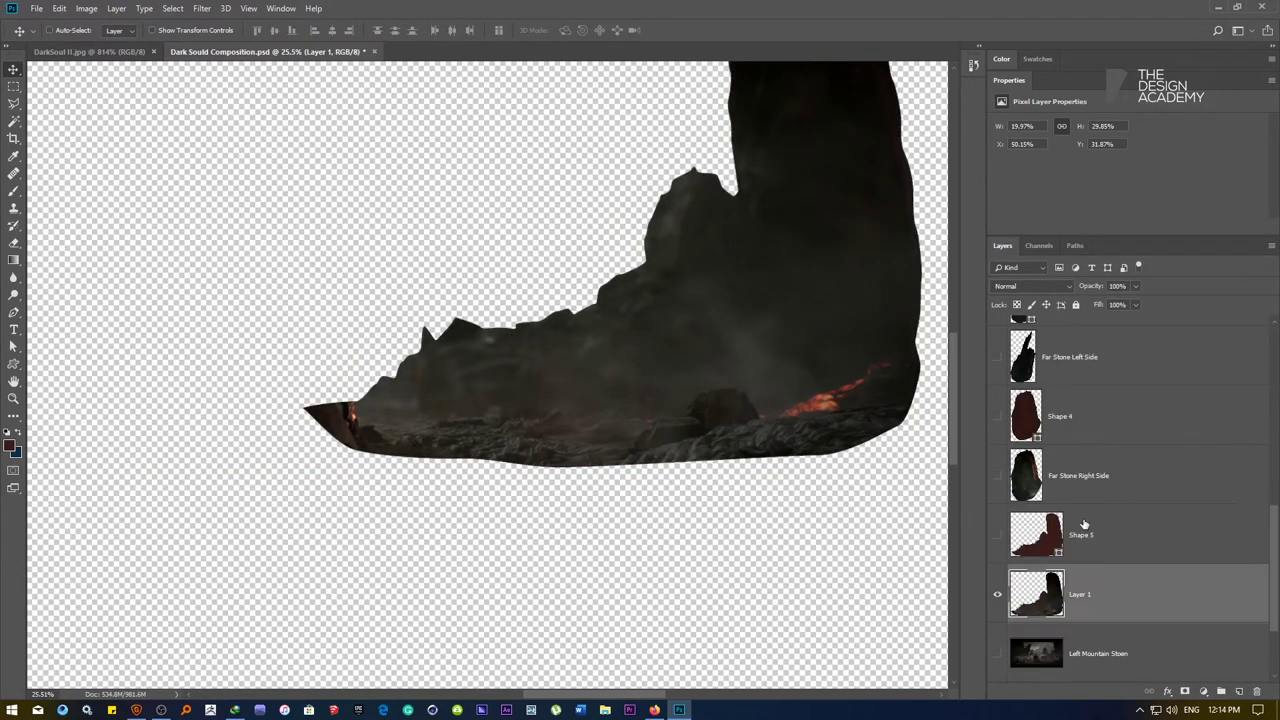
# Rename the copied rock layer Middle Stones and save the document
pyautogui.doubleClick(1080, 595)
pyautogui.write('Middle Stones')
pyautogui.press('Return')
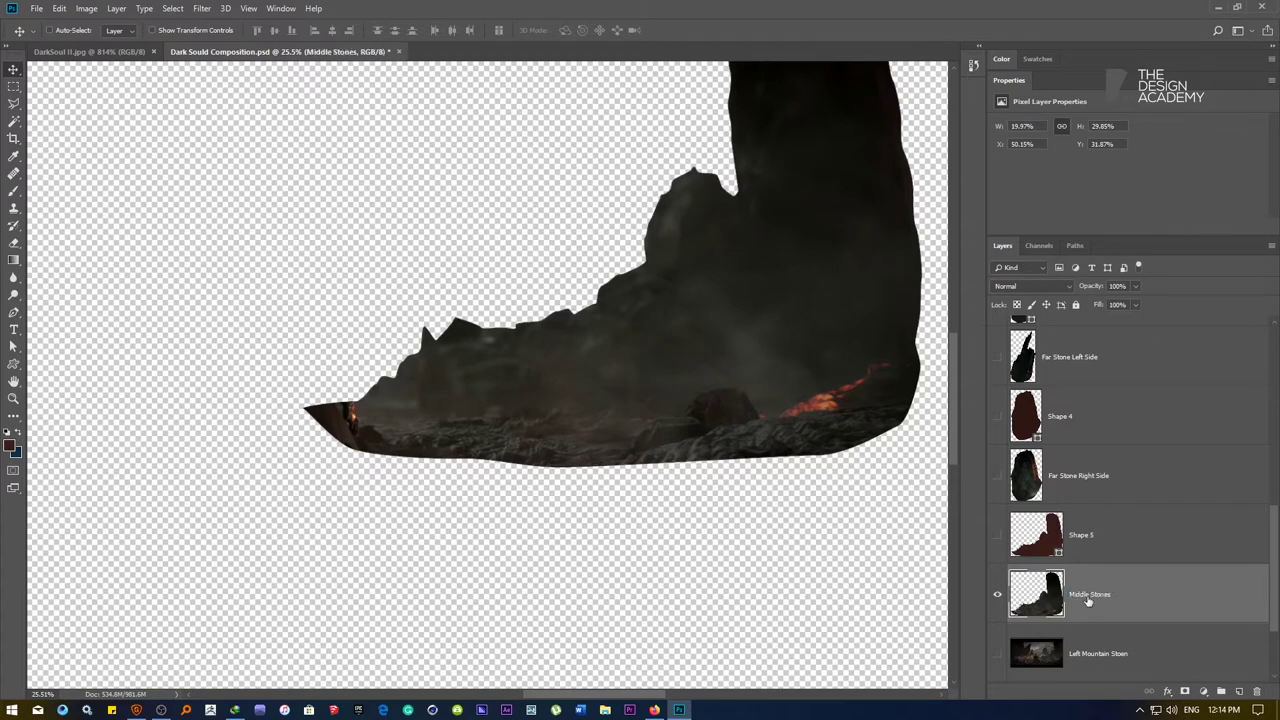
pyautogui.hotkey('ctrl', 's')
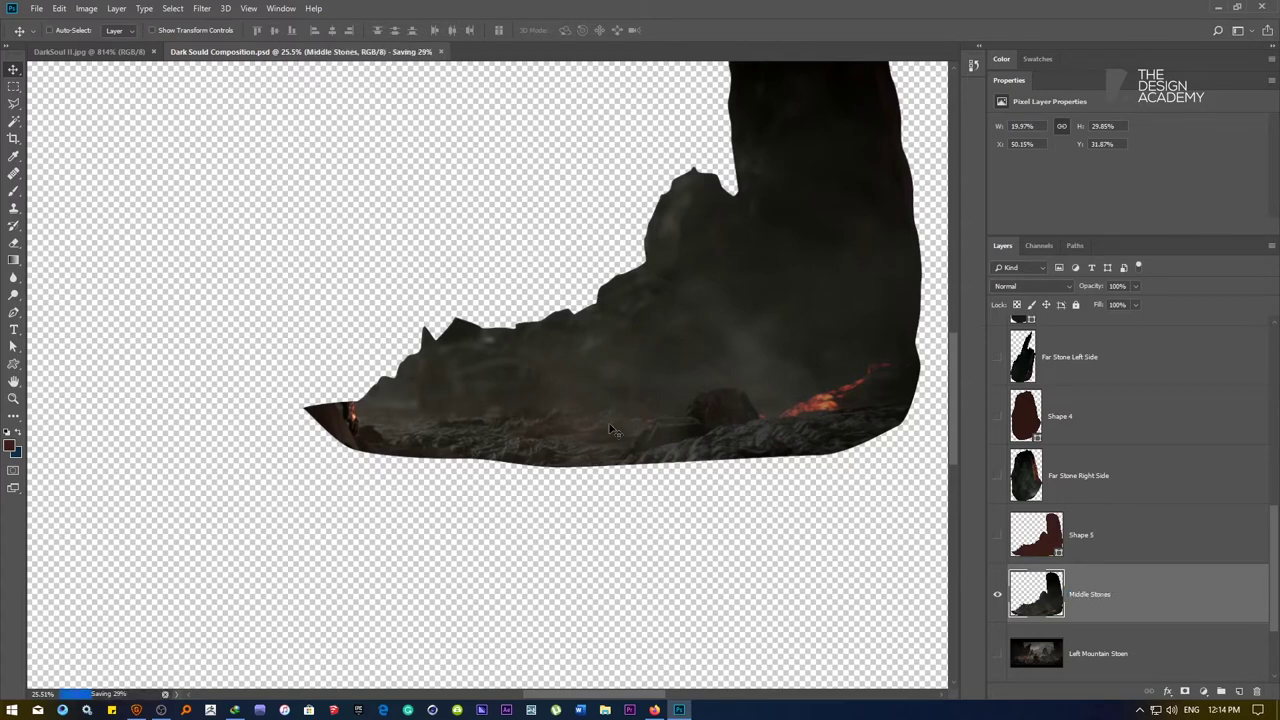
# Select the outline of the Middle Stones rock and add it to the layer as a mask
pyautogui.keyDown('ctrl'); pyautogui.click(1048, 608); pyautogui.keyUp('ctrl')
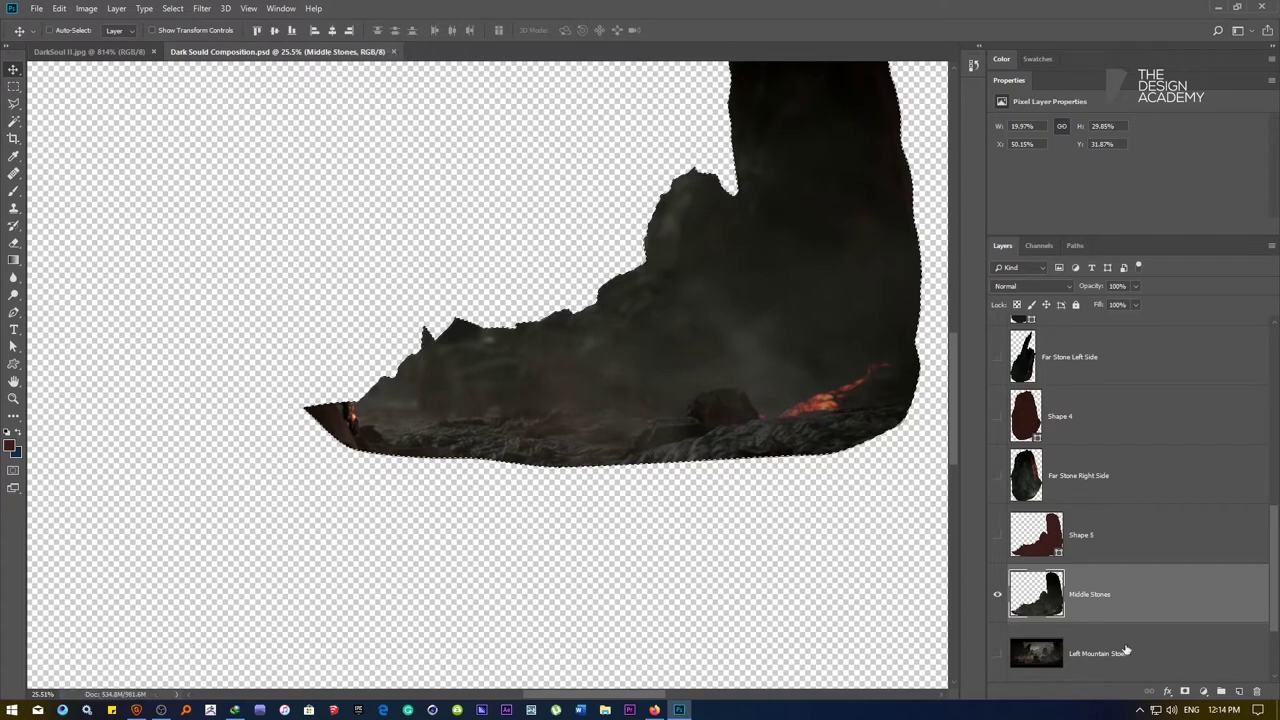
pyautogui.click(1185, 692)
pyautogui.moveTo(667, 375); pyautogui.dragTo(532, 415)
# Make a new rectangular selection around the boulder, lava and ground at the foot of the pillar
pyautogui.press('m')
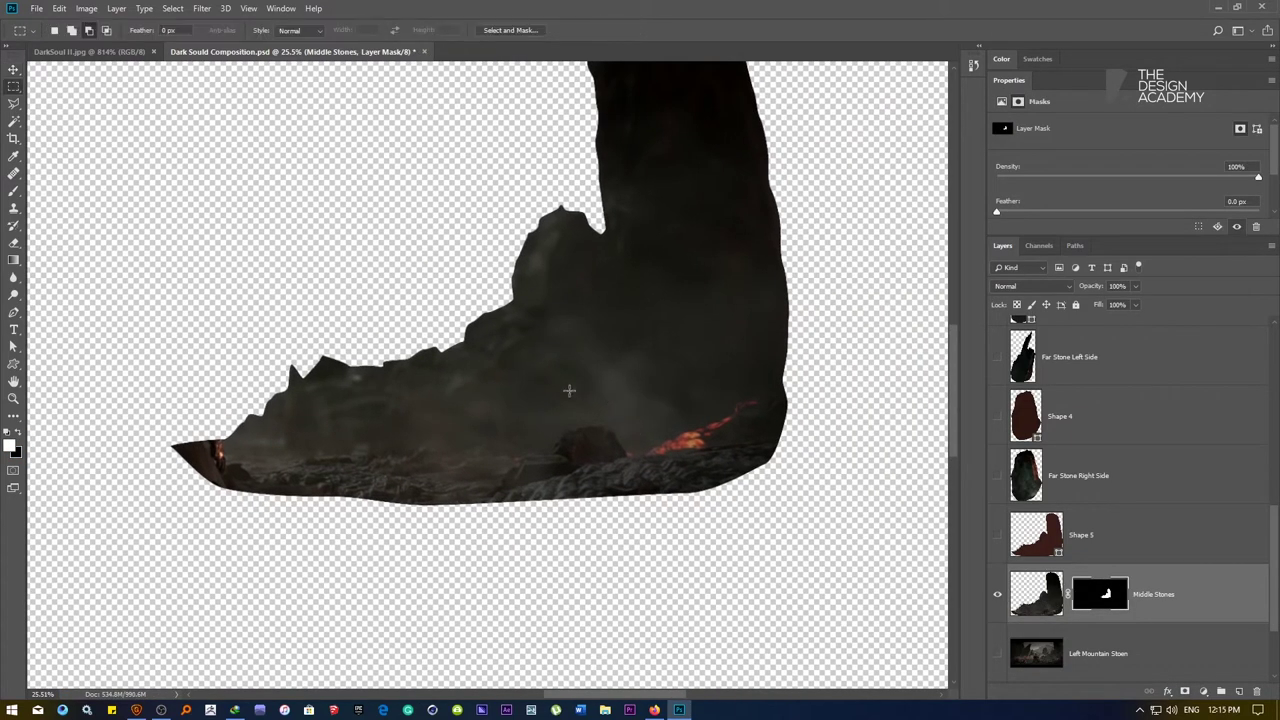
pyautogui.moveTo(432, 358); pyautogui.dragTo(468, 381)
pyautogui.click(528, 398)
pyautogui.click(54, 30)
pyautogui.moveTo(513, 379); pyautogui.dragTo(850, 522)
# Try Content-Aware fills of the selected area on the layer mask and on the layer image, and undo them
pyautogui.hotkey('shift', 'F5')
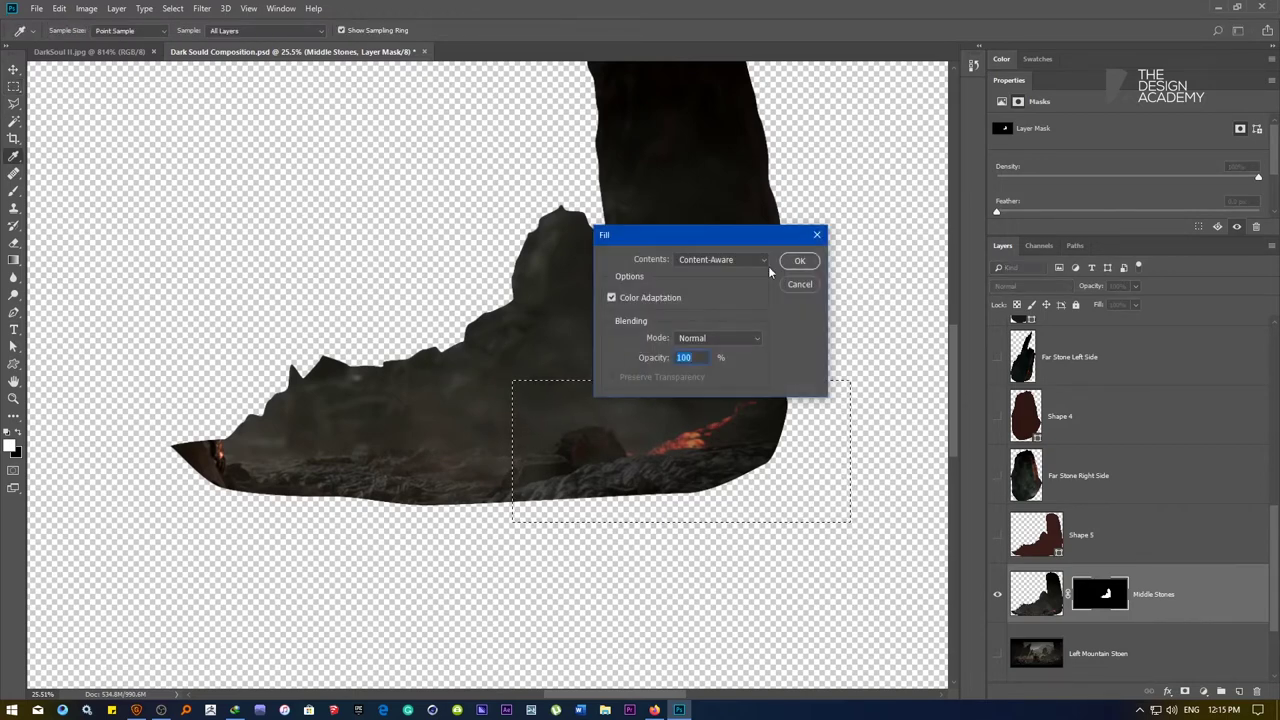
pyautogui.click(799, 261)
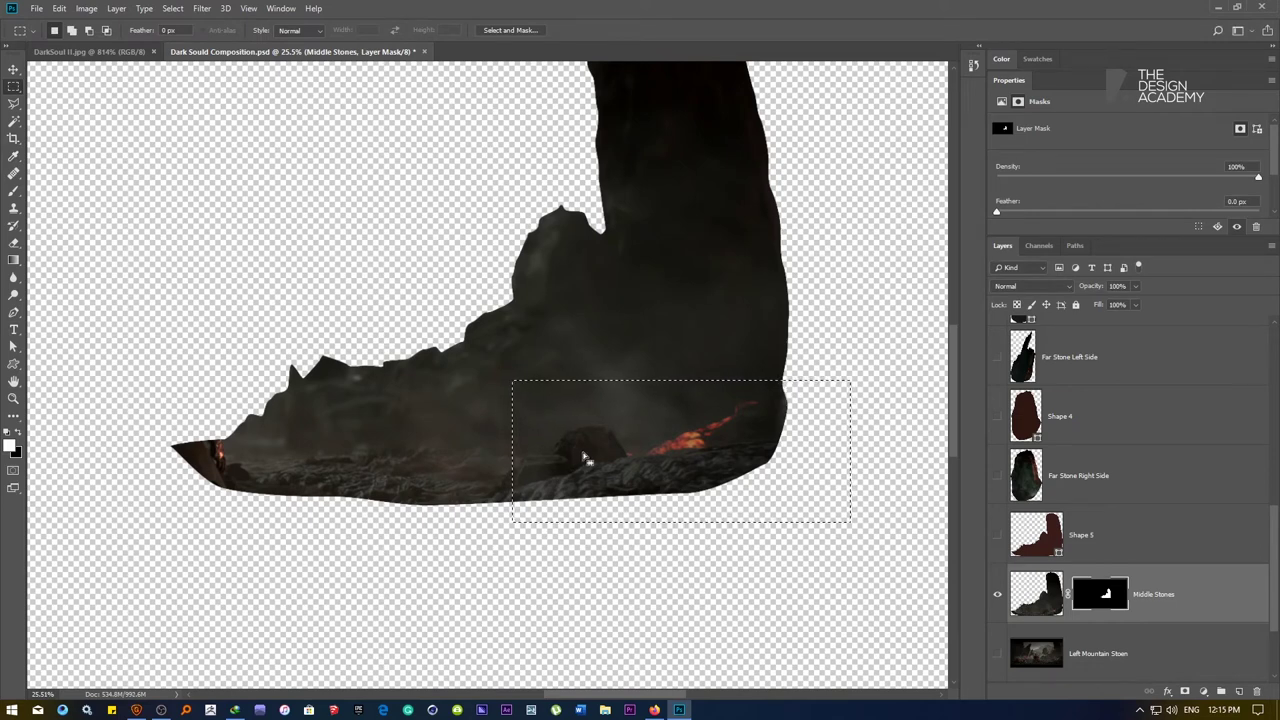
pyautogui.click(1049, 597)
pyautogui.hotkey('shift', 'F5')
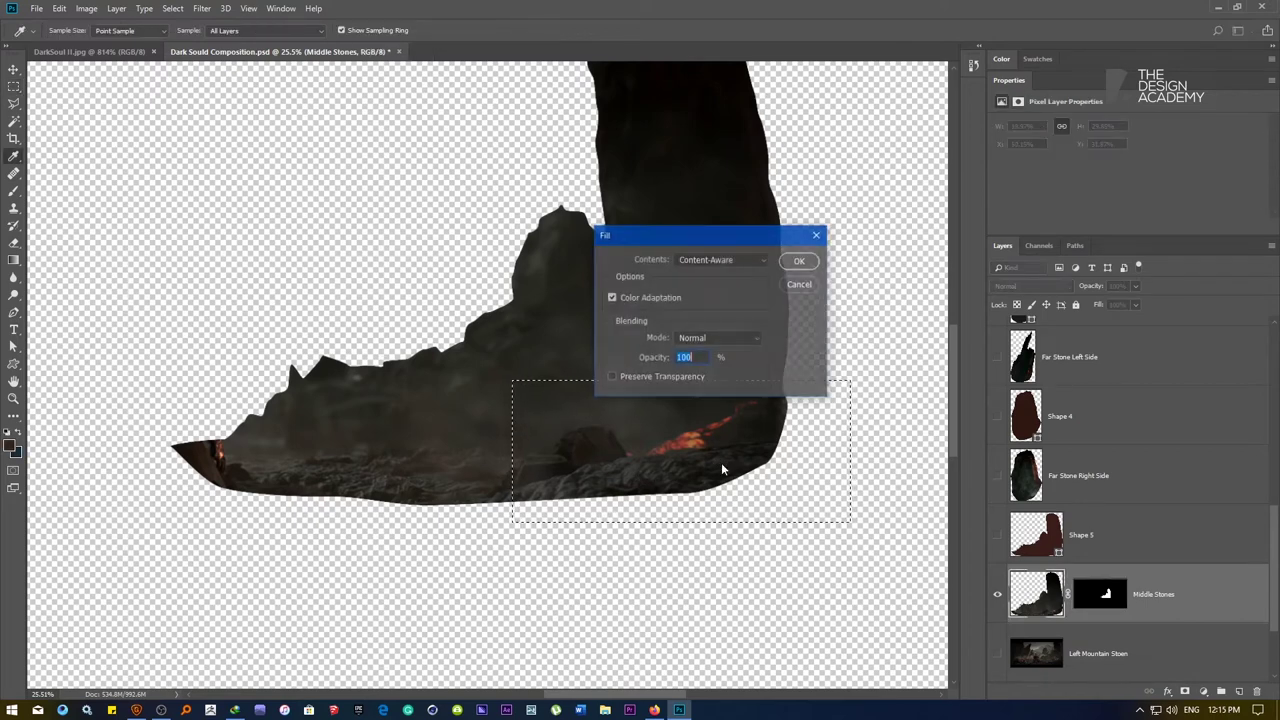
pyautogui.press('Return')
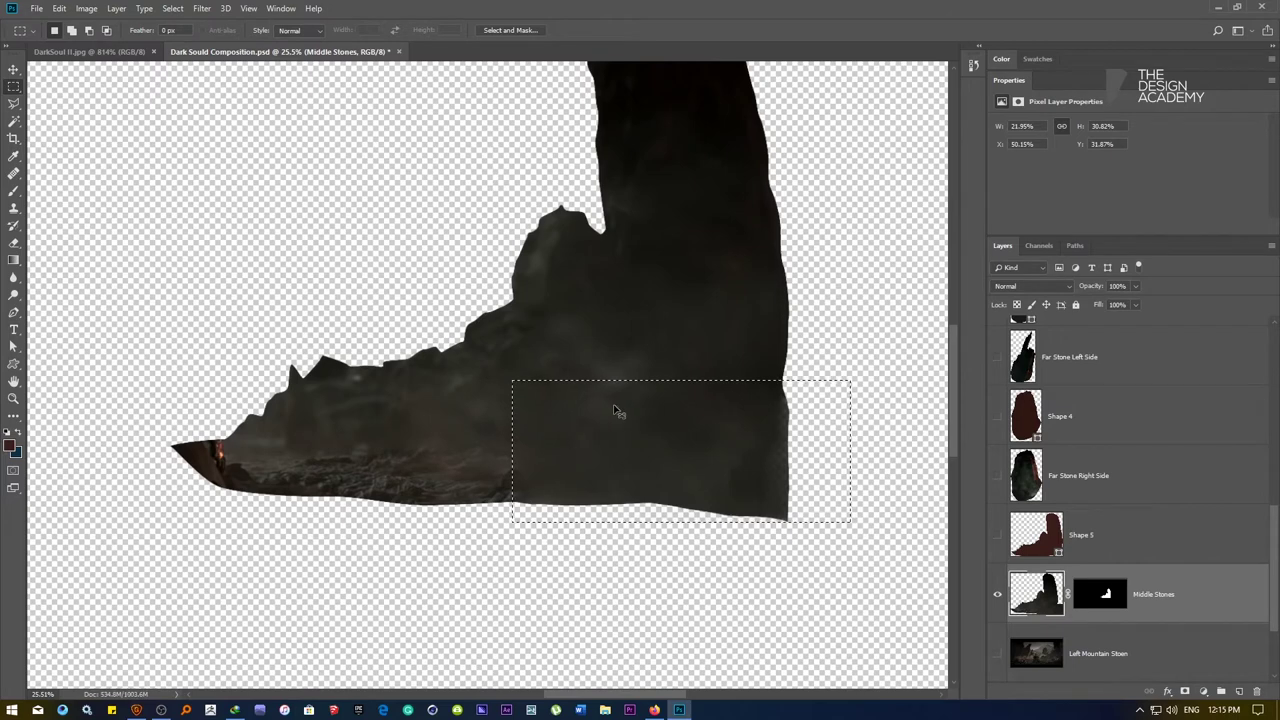
pyautogui.hotkey('ctrl', 'z')
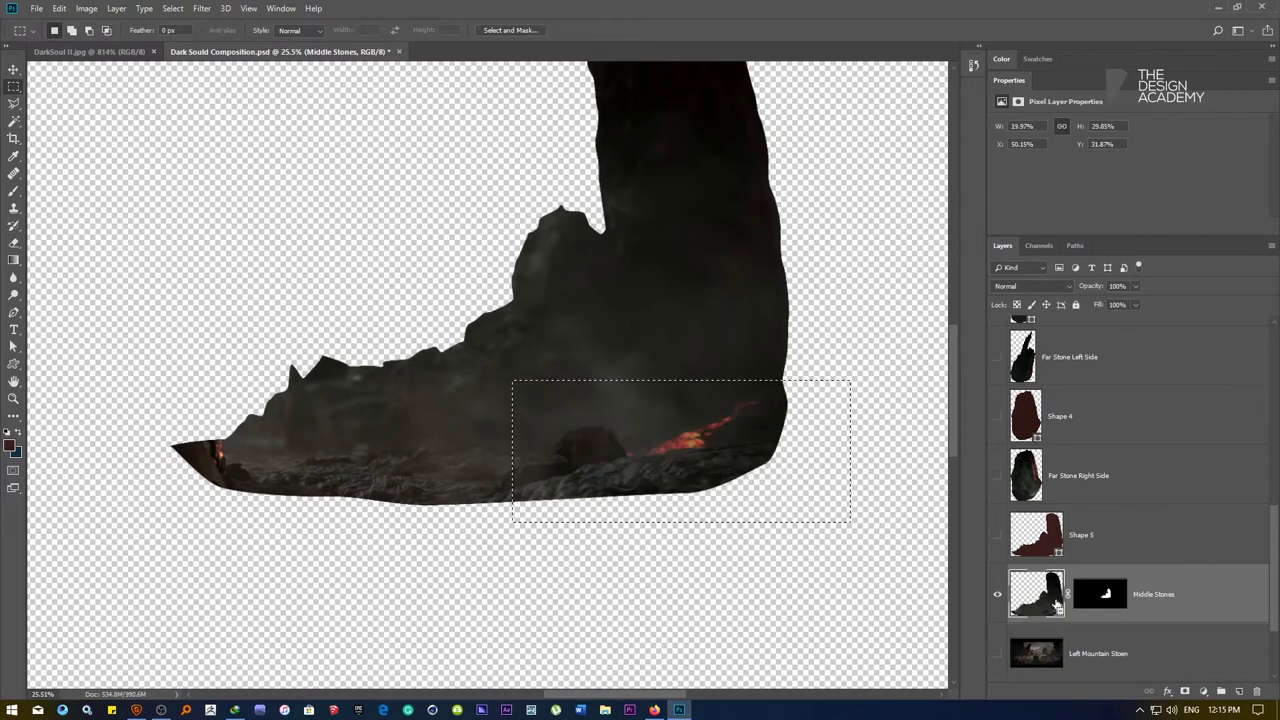
# Fill the selected lava and ground area of the Middle Stones image with Content-Aware, and deselect
pyautogui.click(1085, 597)
pyautogui.click(1035, 590)
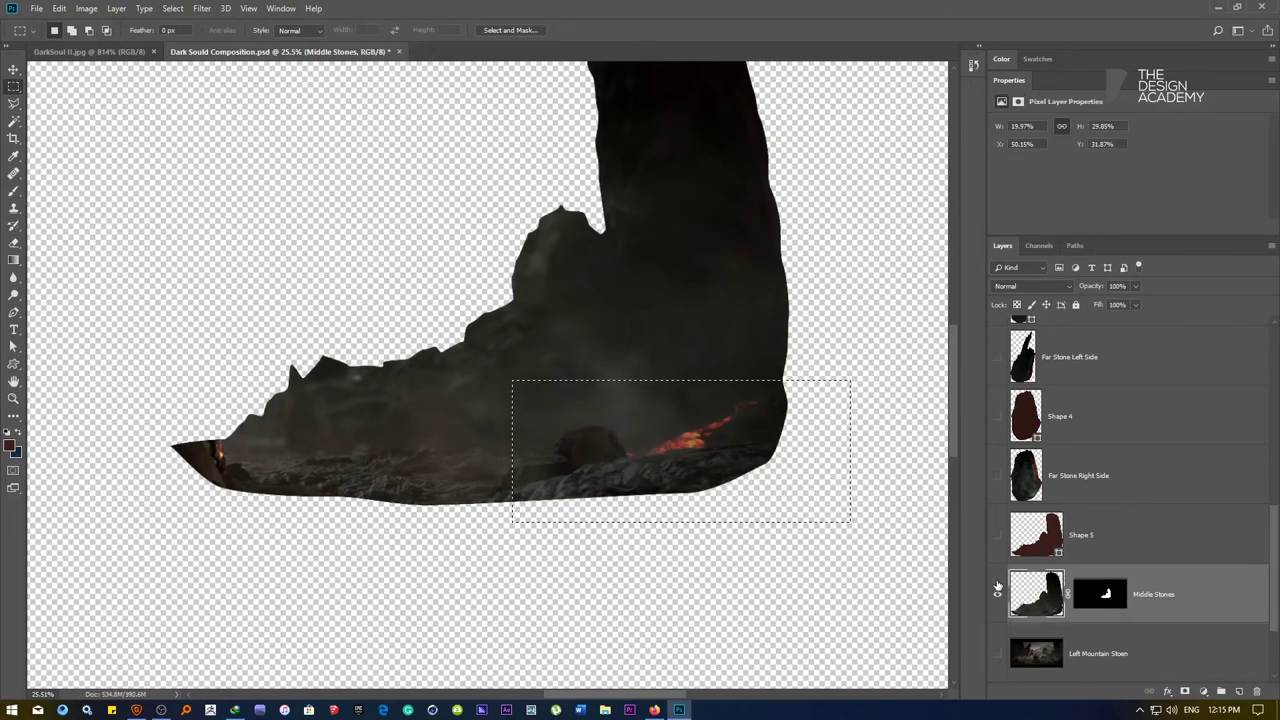
pyautogui.hotkey('shift', 'BackSpace')
pyautogui.press('Return')
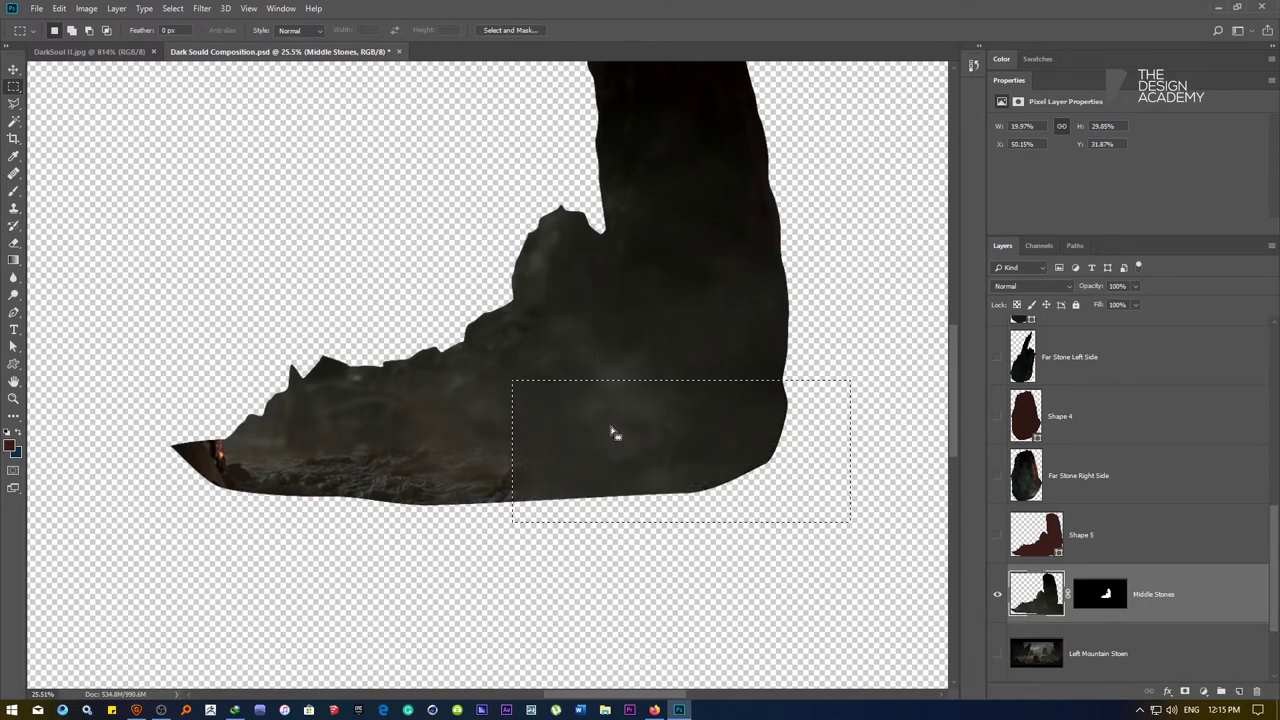
pyautogui.hotkey('ctrl', 'd')
# Clone rocky ground texture along the filled base beneath the pillar, using the Clone Stamp with a soft round brush
pyautogui.moveTo(471, 449)
pyautogui.mouseDown()
pyautogui.moveTo(611, 433)
pyautogui.moveTo(349, 457)
pyautogui.mouseUp()
pyautogui.press('b')
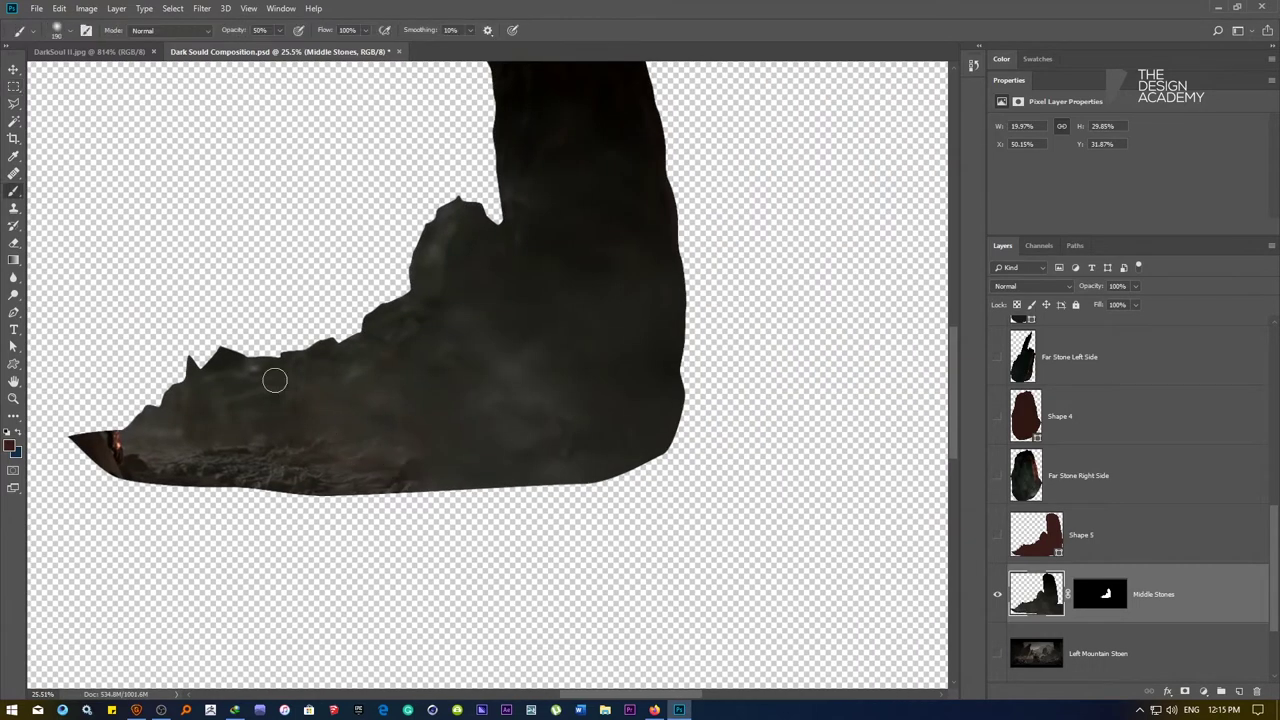
pyautogui.moveTo(14, 173); pyautogui.dragTo(70, 190)
pyautogui.click(14, 208)
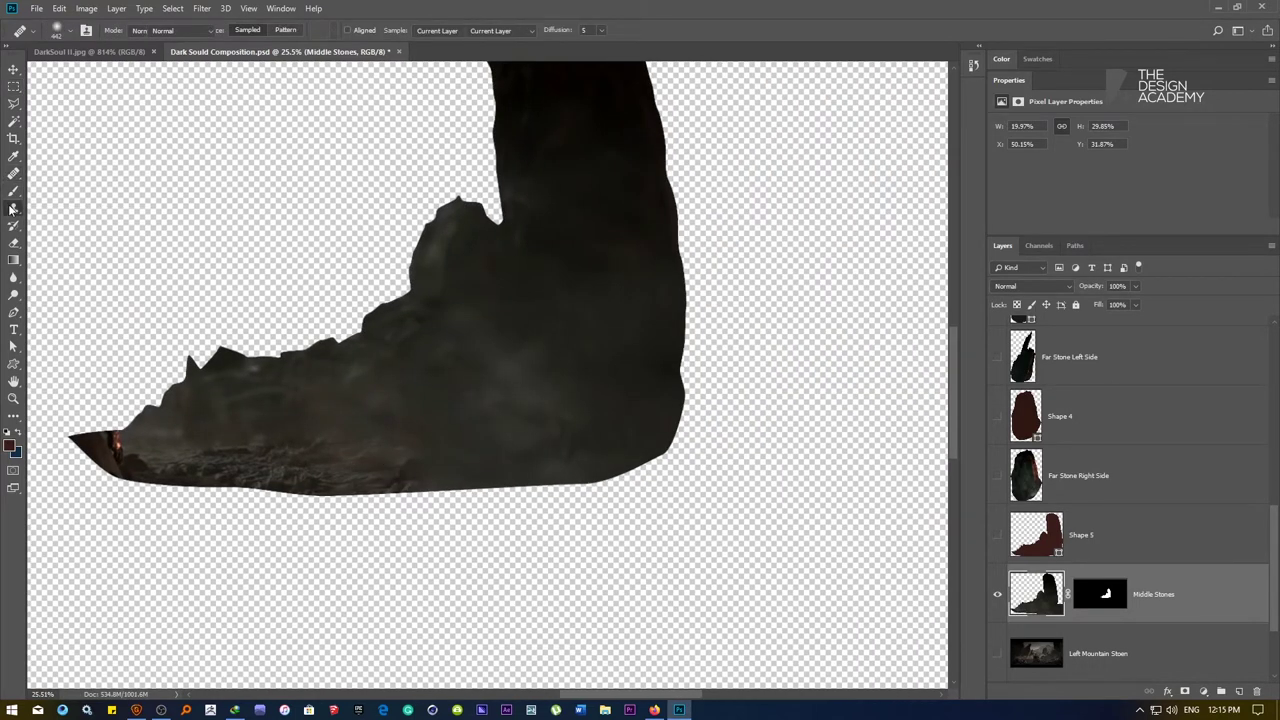
pyautogui.click(66, 214)
pyautogui.rightClick(427, 397)
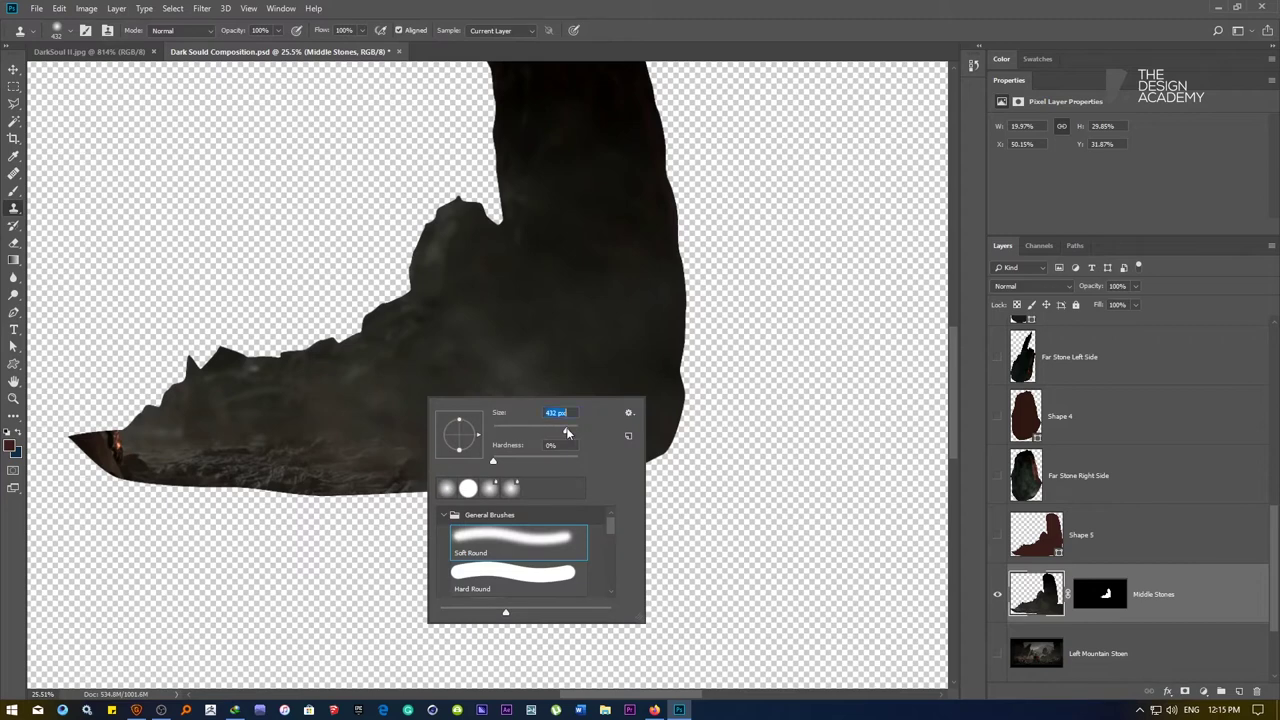
pyautogui.moveTo(567, 432); pyautogui.dragTo(570, 432)
pyautogui.press('Return')
pyautogui.keyDown('alt'); pyautogui.click(233, 471); pyautogui.keyUp('alt')
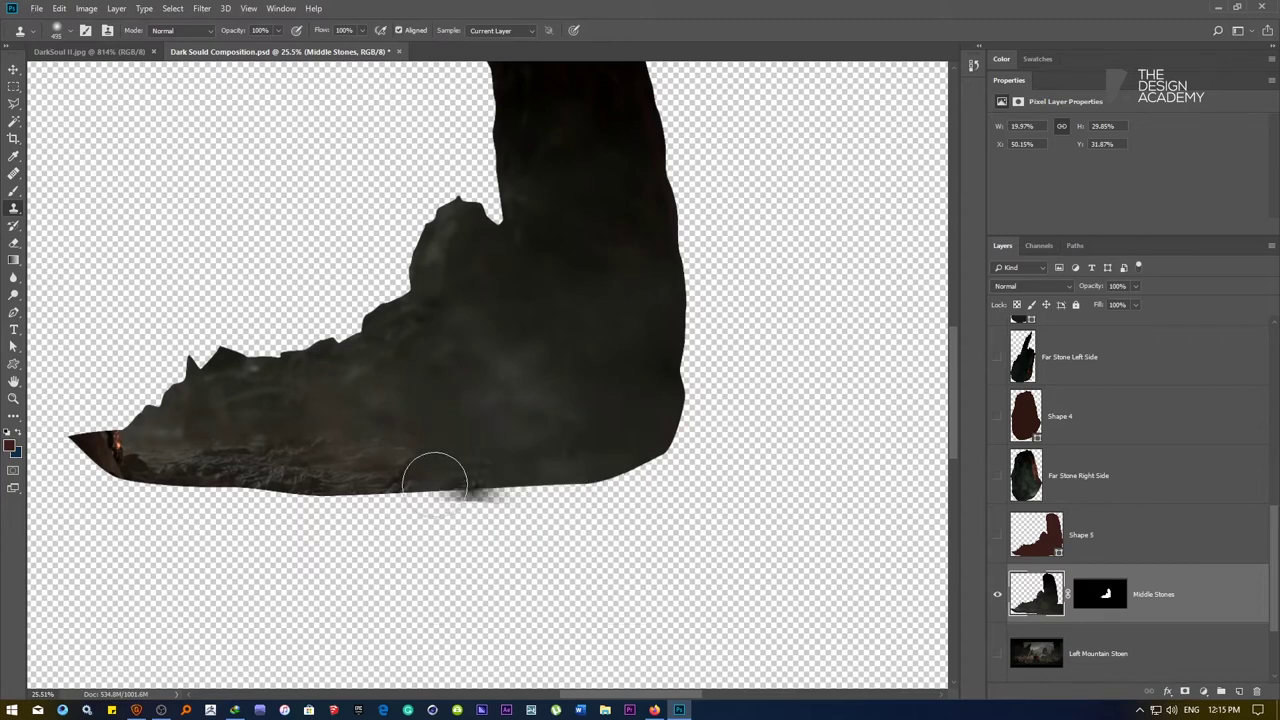
pyautogui.moveTo(423, 480)
pyautogui.mouseDown()
pyautogui.moveTo(609, 461)
pyautogui.moveTo(551, 485)
pyautogui.mouseUp()
# Extend the cloned ground to the base's right end and cover the knight's remnant at the left tip with rock
pyautogui.keyDown('alt'); pyautogui.click(194, 477); pyautogui.keyUp('alt')
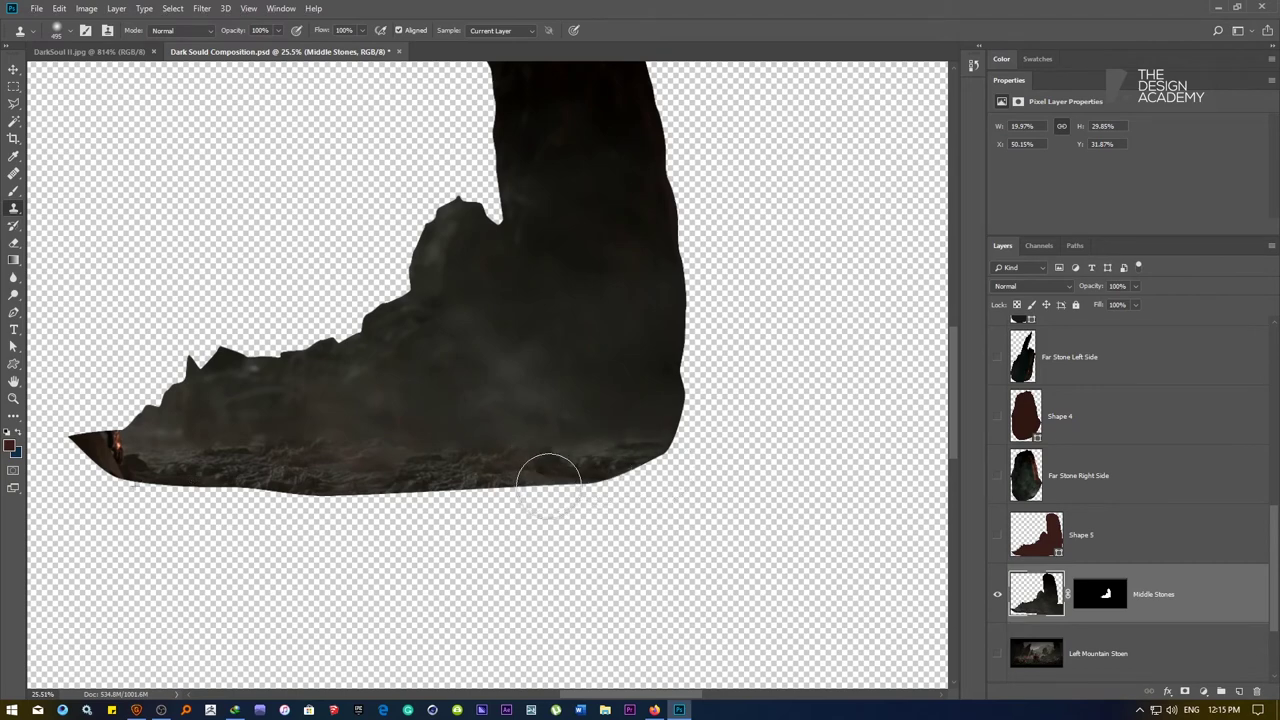
pyautogui.keyDown('alt'); pyautogui.click(441, 486); pyautogui.keyUp('alt')
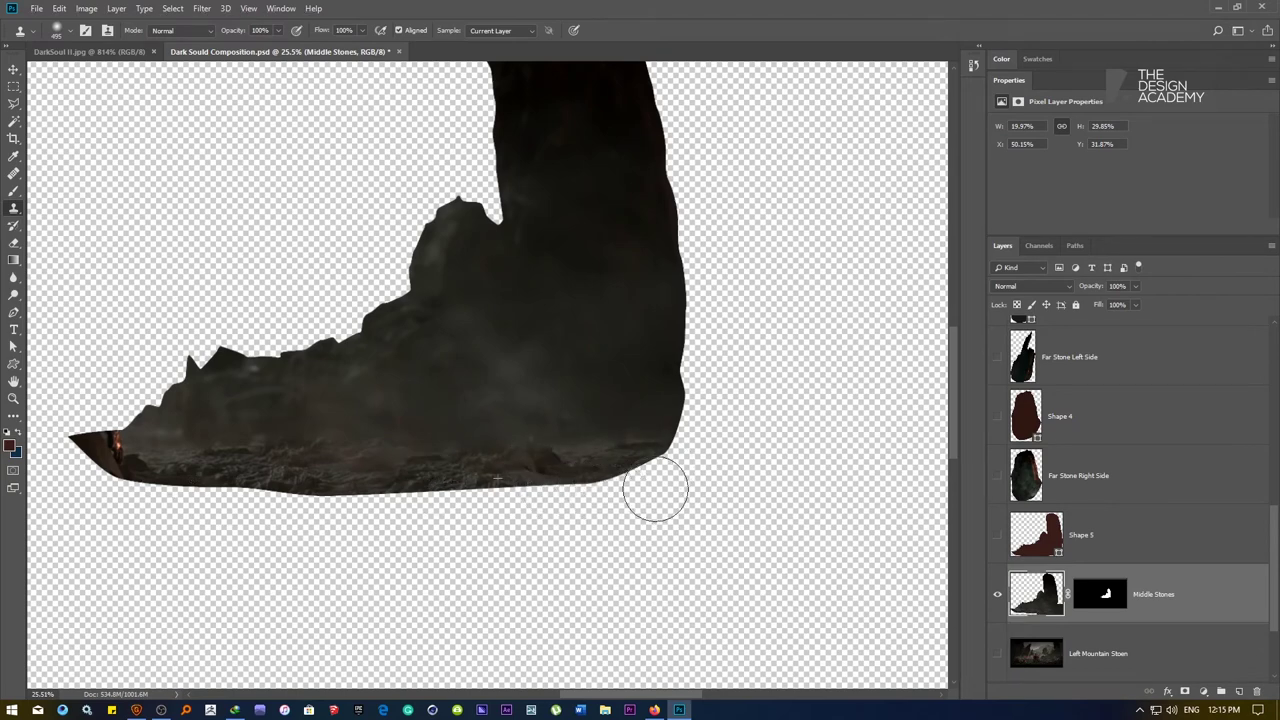
pyautogui.keyDown('alt'); pyautogui.click(158, 424); pyautogui.keyUp('alt')
pyautogui.moveTo(106, 443); pyautogui.dragTo(44, 451)
# Erase the pointed spikes from the ridge's left slope and smooth its crest
pyautogui.moveTo(425, 340); pyautogui.dragTo(385, 543)
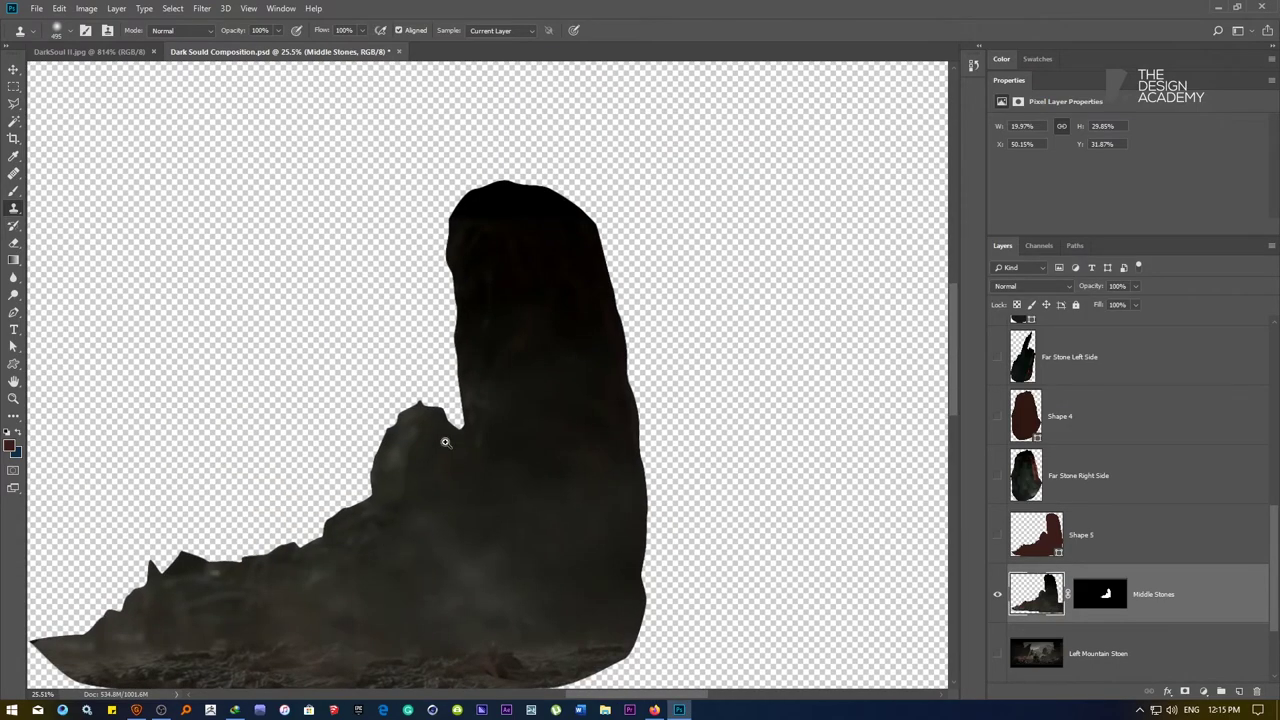
pyautogui.moveTo(445, 442); pyautogui.dragTo(445, 468)
pyautogui.moveTo(303, 534); pyautogui.dragTo(540, 359)
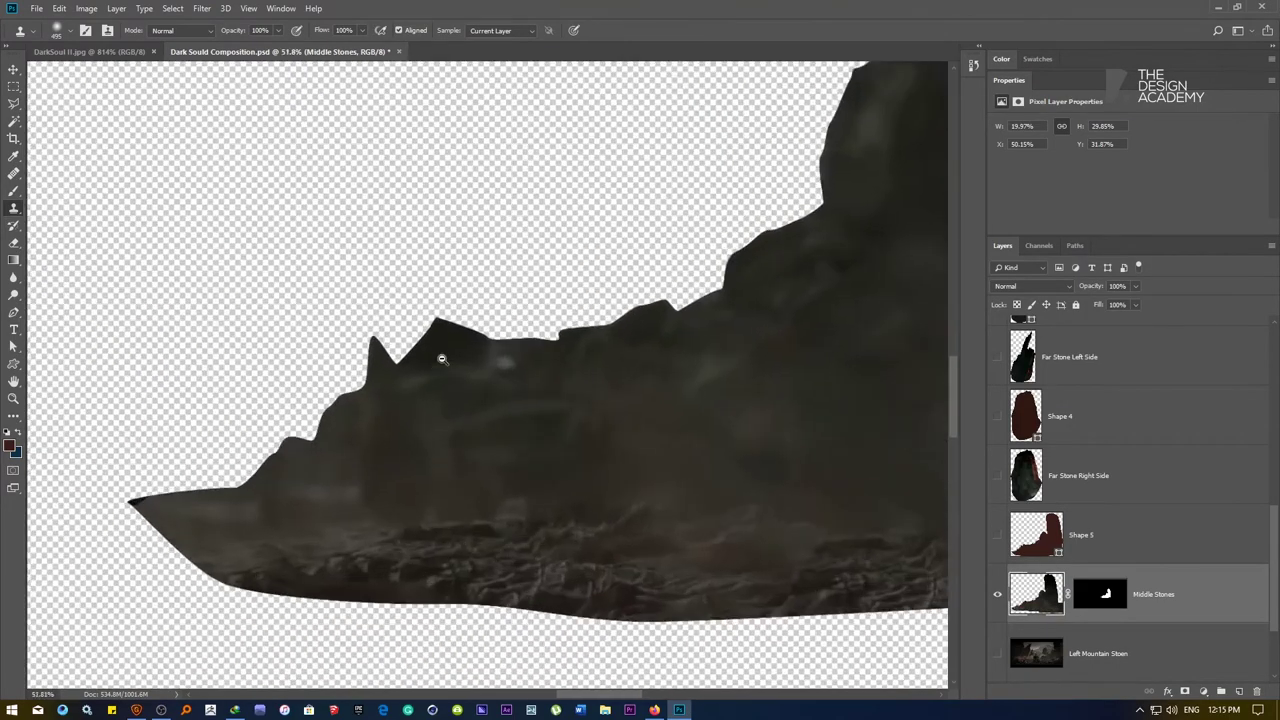
pyautogui.moveTo(442, 359); pyautogui.dragTo(490, 359)
pyautogui.press('e')
pyautogui.moveTo(374, 319)
pyautogui.mouseDown()
pyautogui.moveTo(352, 319)
pyautogui.moveTo(317, 366)
pyautogui.moveTo(431, 314)
pyautogui.moveTo(506, 300)
pyautogui.moveTo(360, 346)
pyautogui.mouseUp()
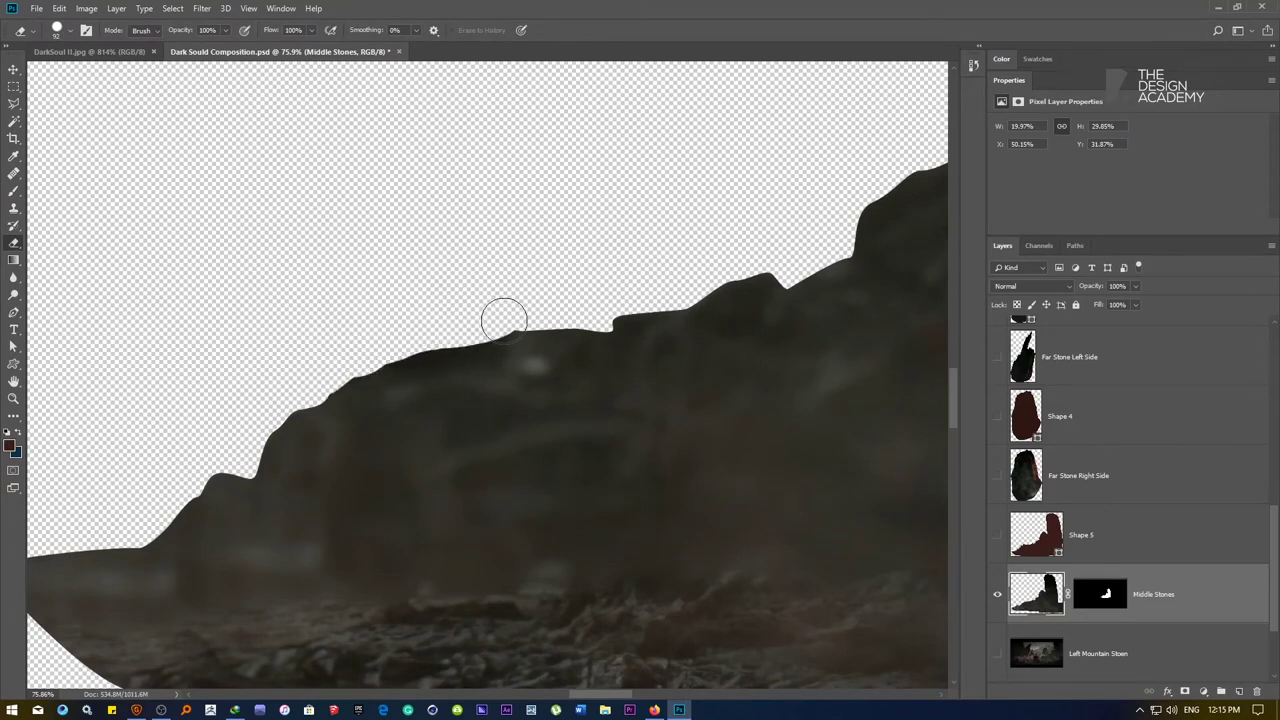
pyautogui.moveTo(504, 320); pyautogui.dragTo(529, 309)
pyautogui.moveTo(660, 371); pyautogui.dragTo(448, 389)
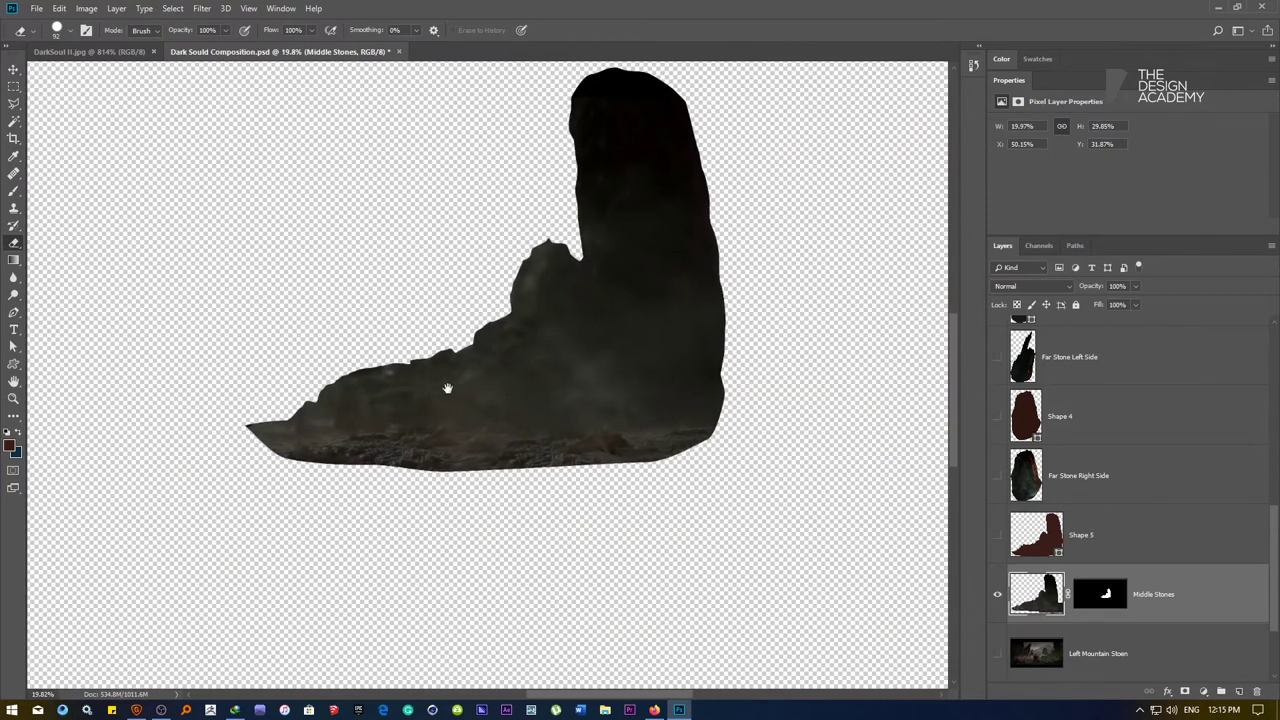
# Duplicate the masked Middle Stones layer and merge the copy with the original into one layer
pyautogui.hotkey('ctrl', 'j')
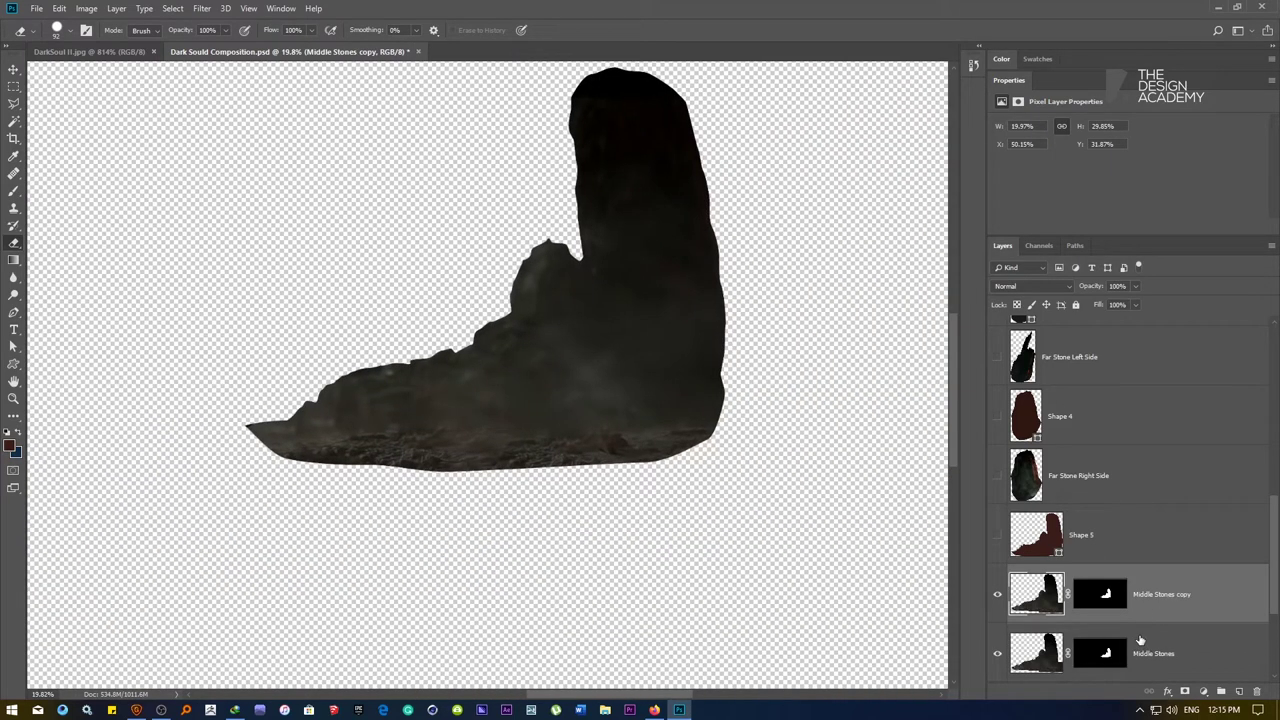
pyautogui.keyDown('shift'); pyautogui.click(1140, 640); pyautogui.keyUp('shift')
pyautogui.hotkey('ctrl', 'e')
# Sharpen the merged Middle Stones layer with the Unsharp Mask filter
pyautogui.click(201, 8)
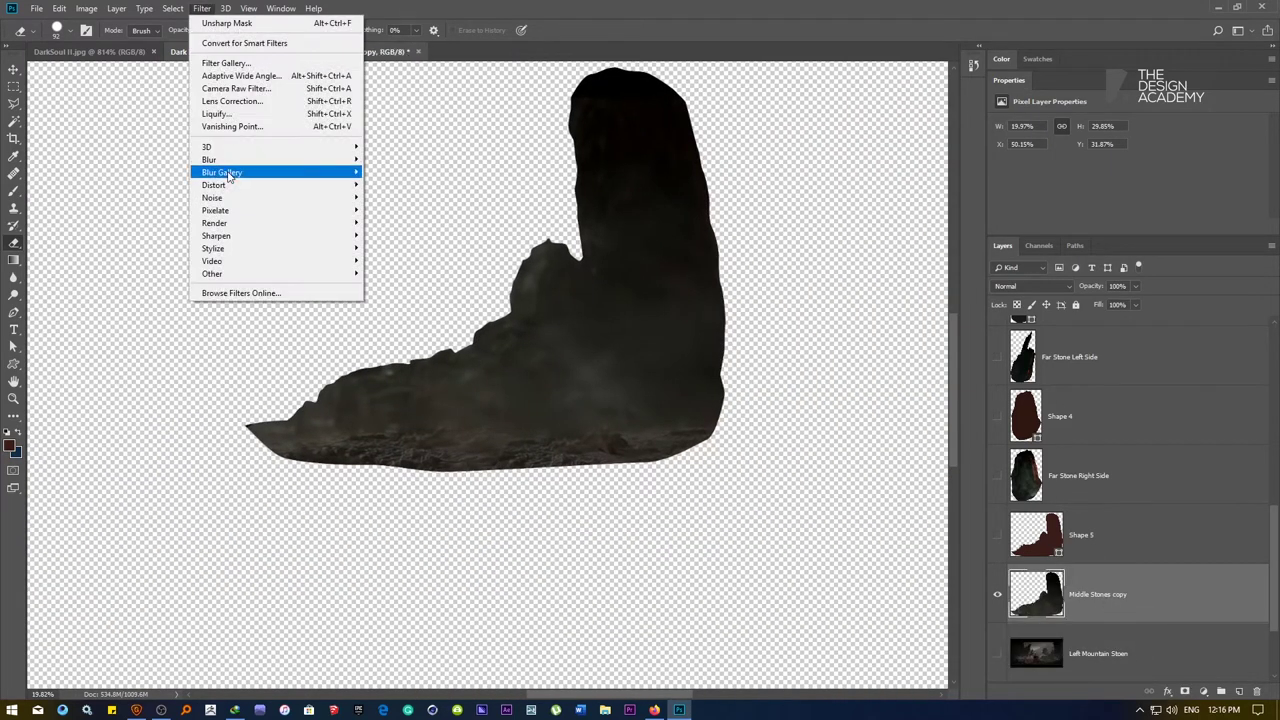
pyautogui.moveTo(250, 236)
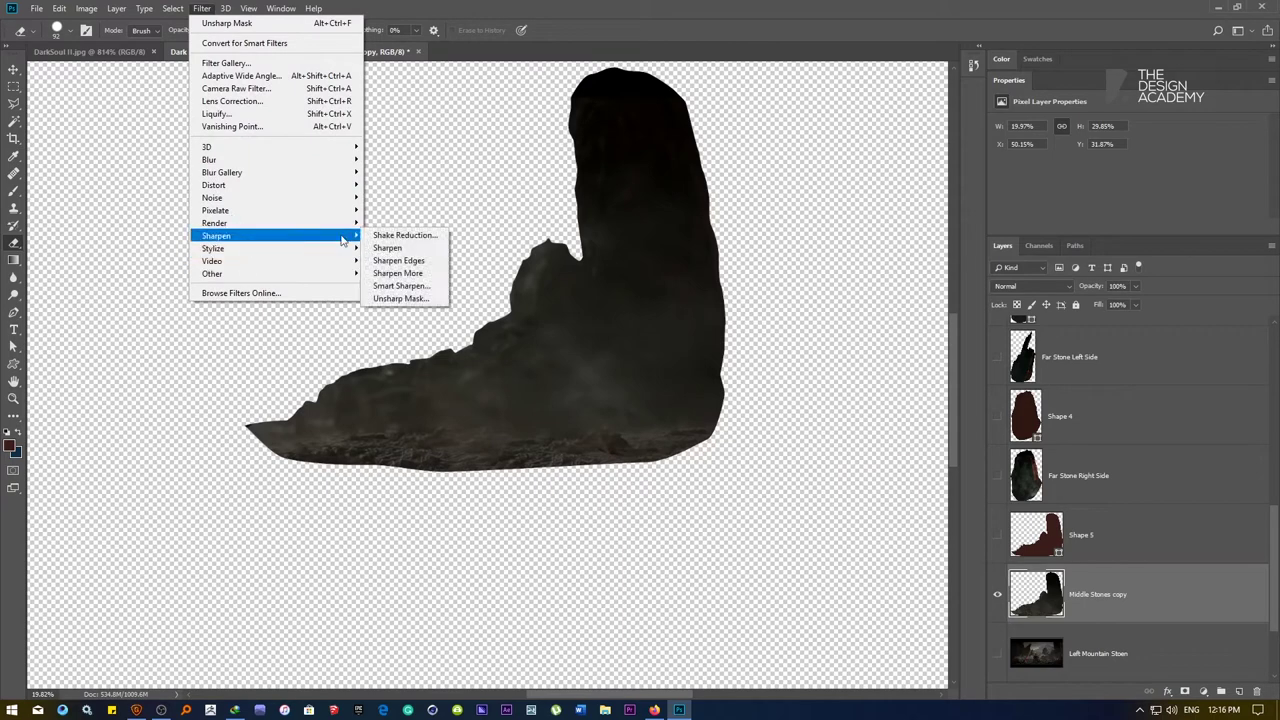
pyautogui.click(405, 298)
pyautogui.click(789, 299)
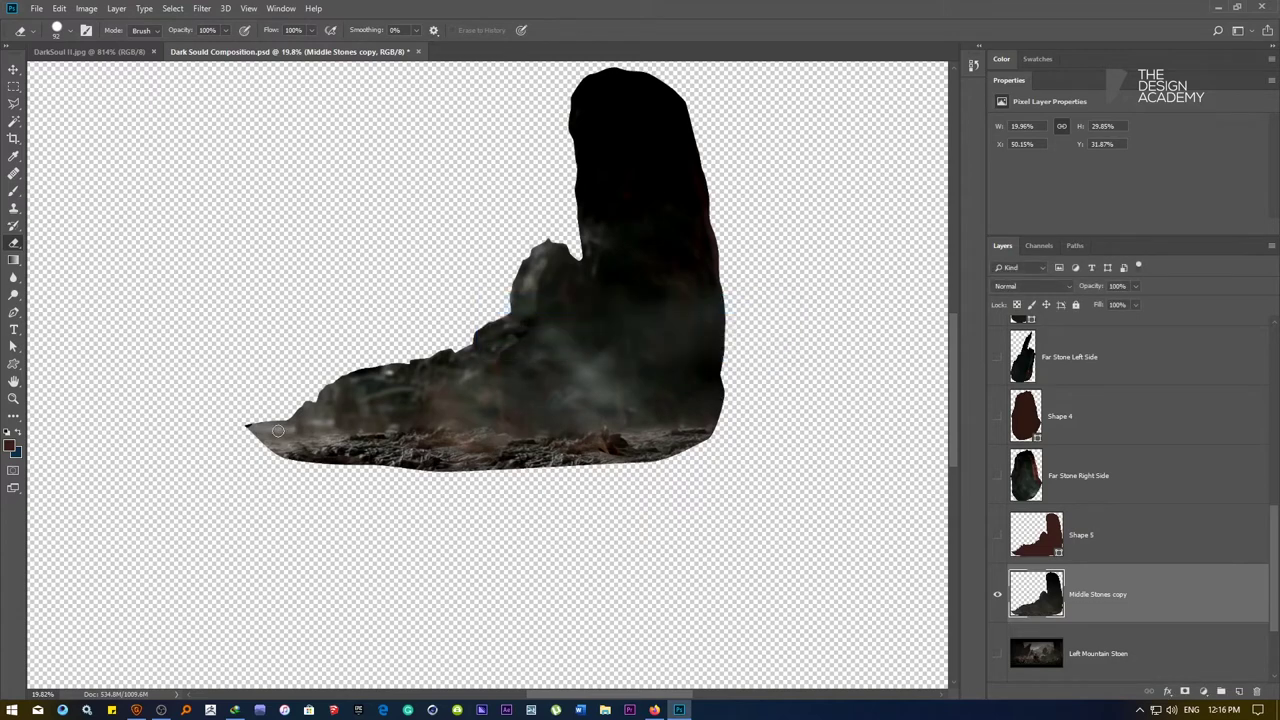
# Erase the thin pointed tip at the left end of the Middle Stones base and check the layer against the canvas
pyautogui.moveTo(252, 421); pyautogui.dragTo(259, 417)
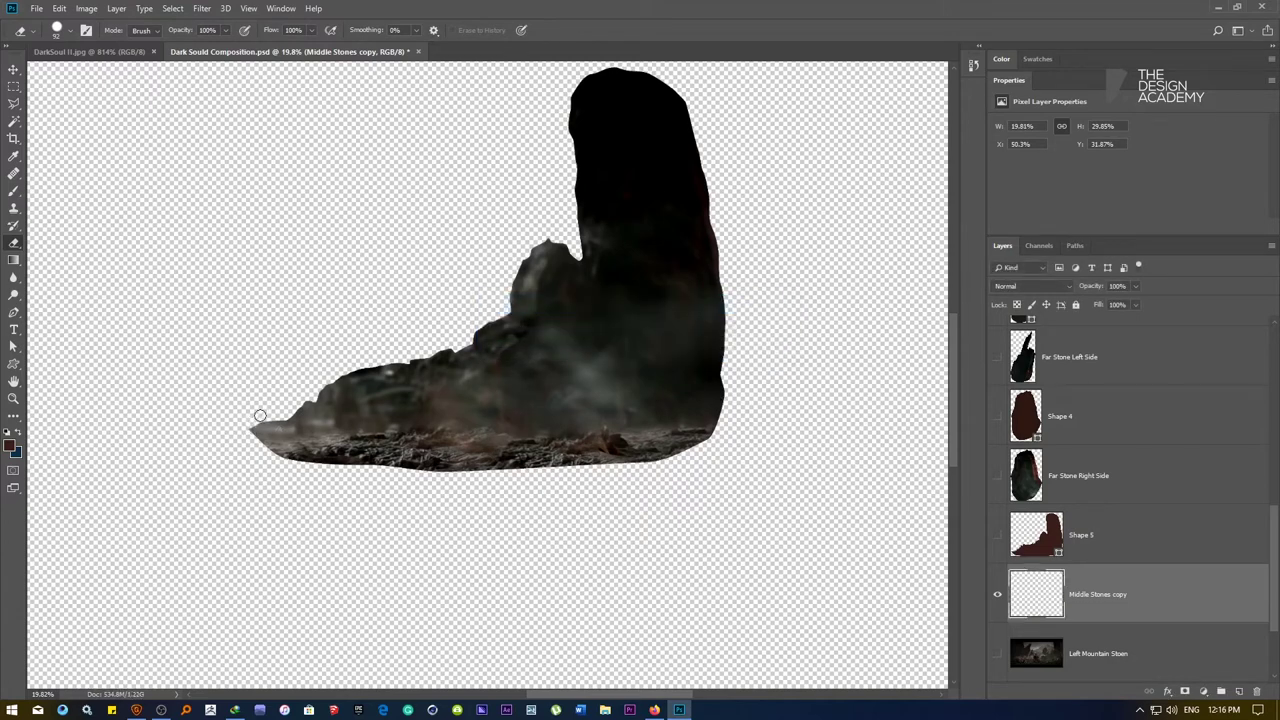
pyautogui.moveTo(380, 437); pyautogui.dragTo(290, 437)
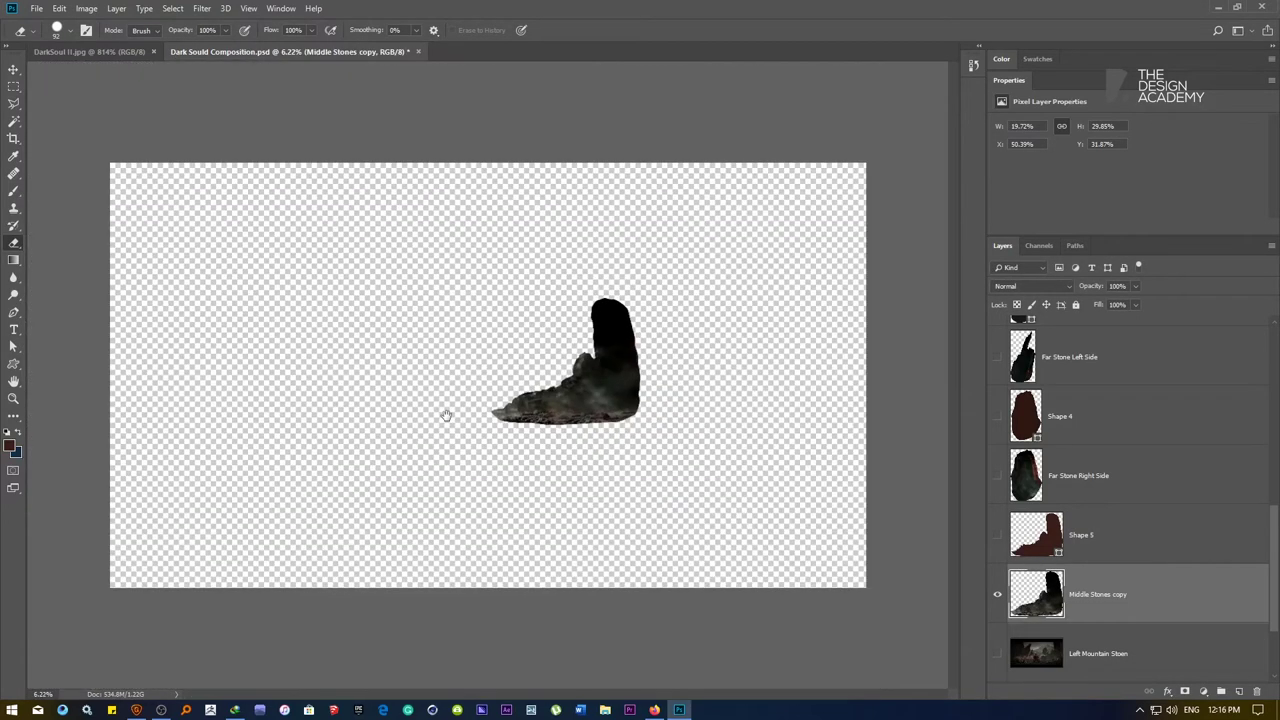
pyautogui.rightClick(449, 418)
pyautogui.click(474, 424)
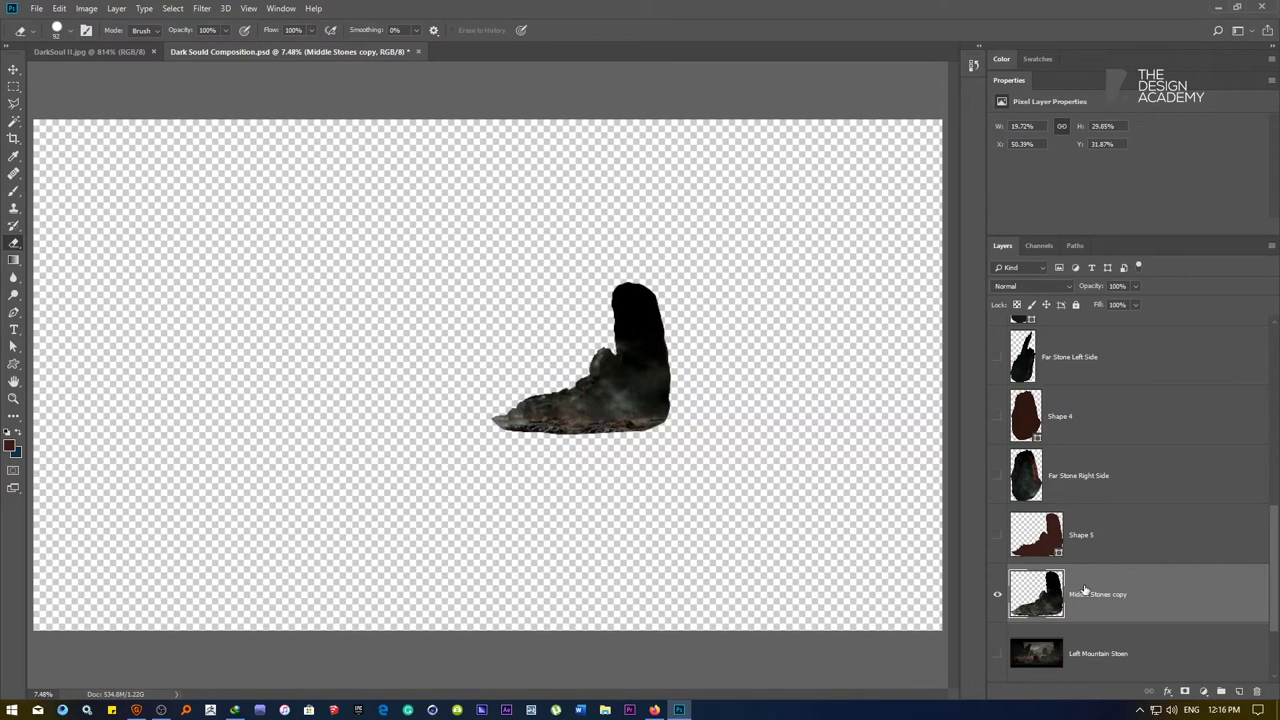
pyautogui.click(998, 596)
pyautogui.click(998, 596)
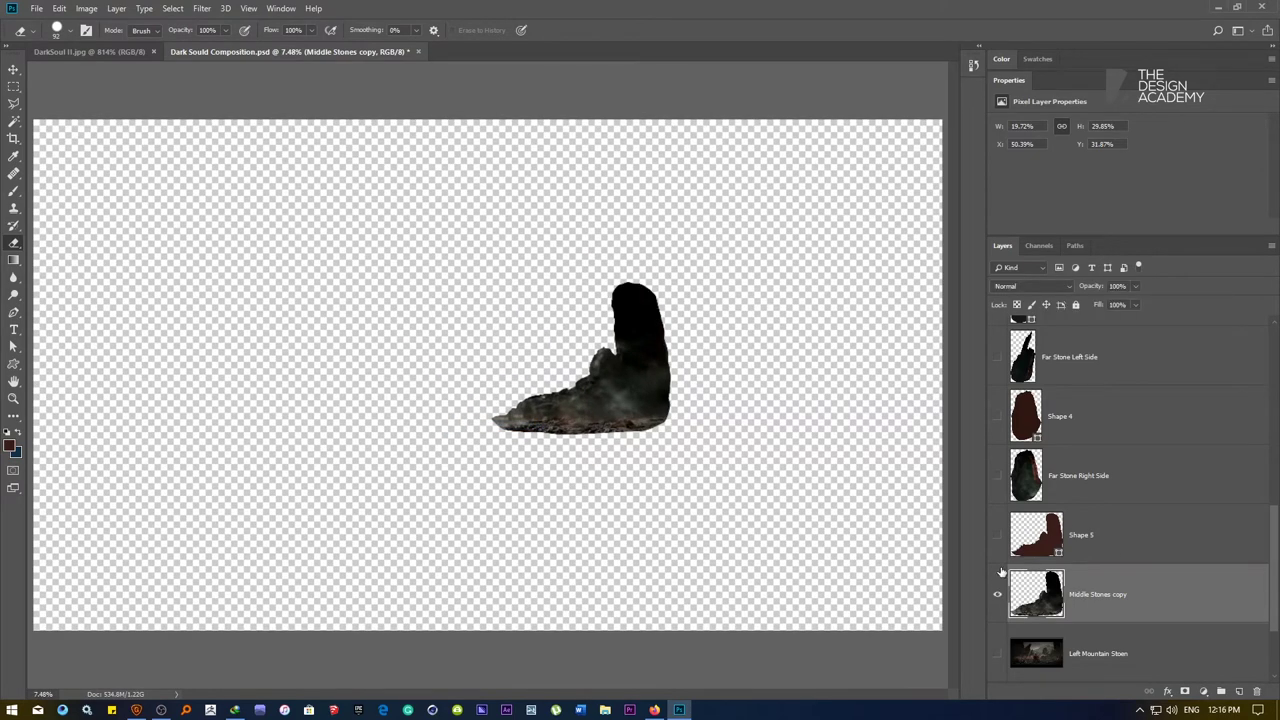
# Show the Far Stone Right Side, Far Stone Left Side and Layer 1 copy 2 rocks, keeping Shape 2 hidden
pyautogui.click(997, 476)
pyautogui.click(997, 357)
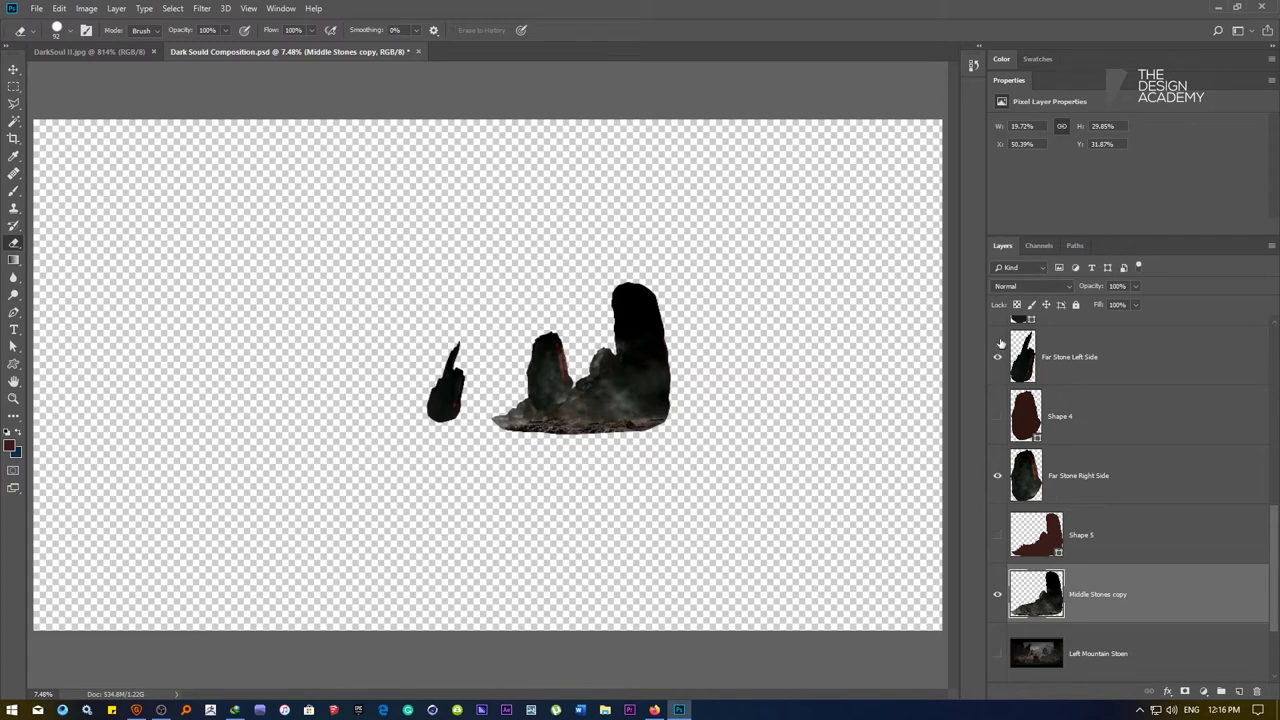
pyautogui.scroll(1, 1003, 344)
pyautogui.scroll(1, 1005, 365)
pyautogui.click(998, 368)
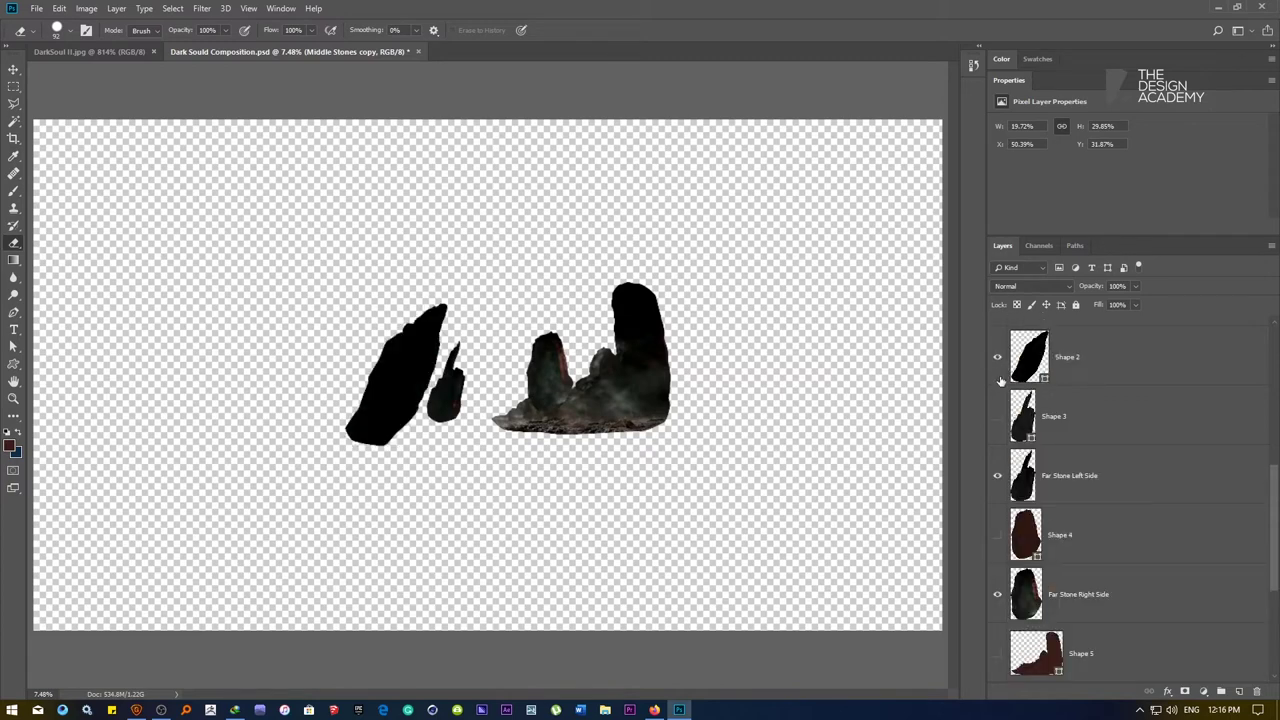
pyautogui.scroll(1, 1002, 383)
pyautogui.click(996, 417)
pyautogui.scroll(2, 1000, 358)
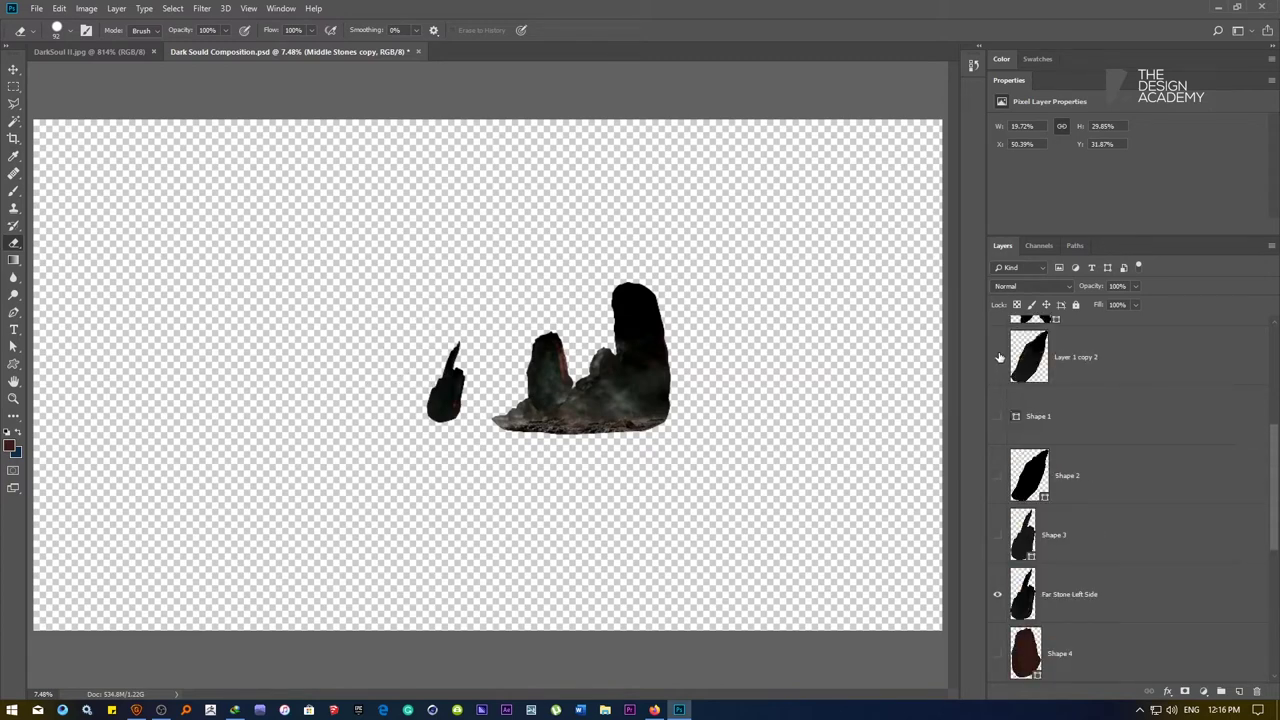
pyautogui.click(997, 415)
# Show the Layer 1 copy ground, Right Stone, Left Shape and DarkSould Soldier Raster layers
pyautogui.scroll(1, 1005, 392)
pyautogui.click(998, 359)
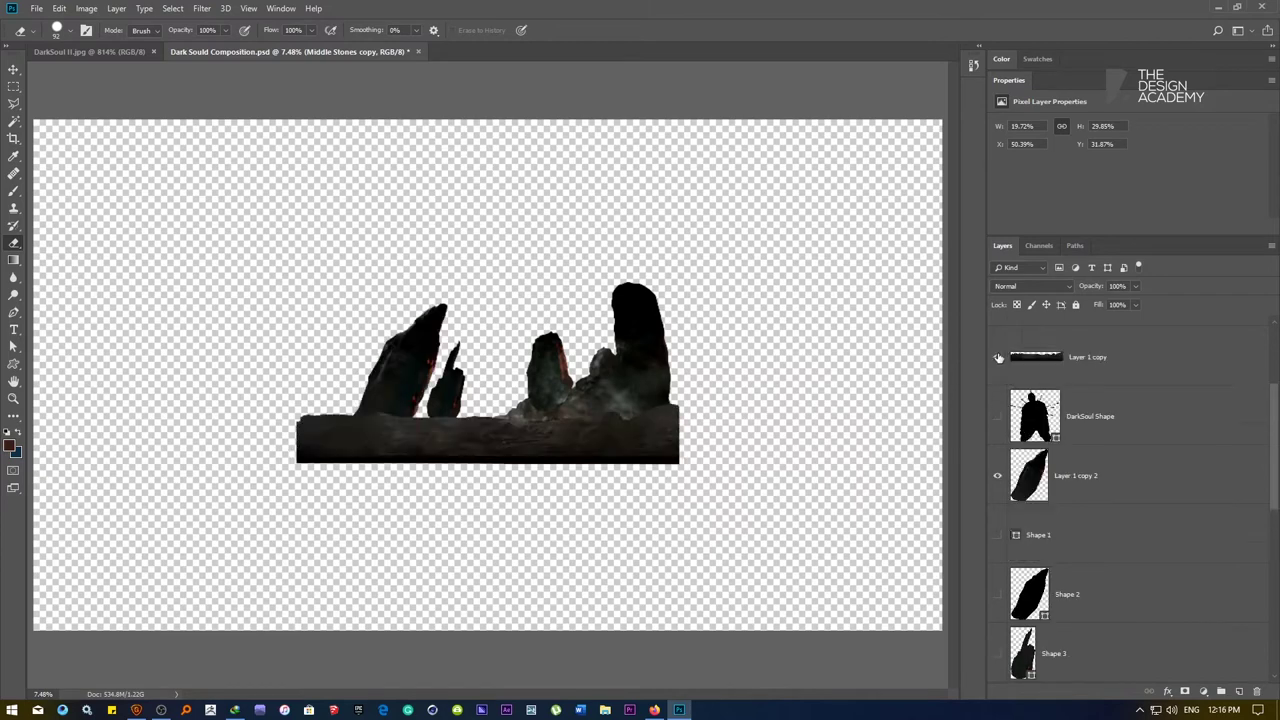
pyautogui.scroll(1, 1012, 383)
pyautogui.click(997, 359)
pyautogui.scroll(1, 1012, 395)
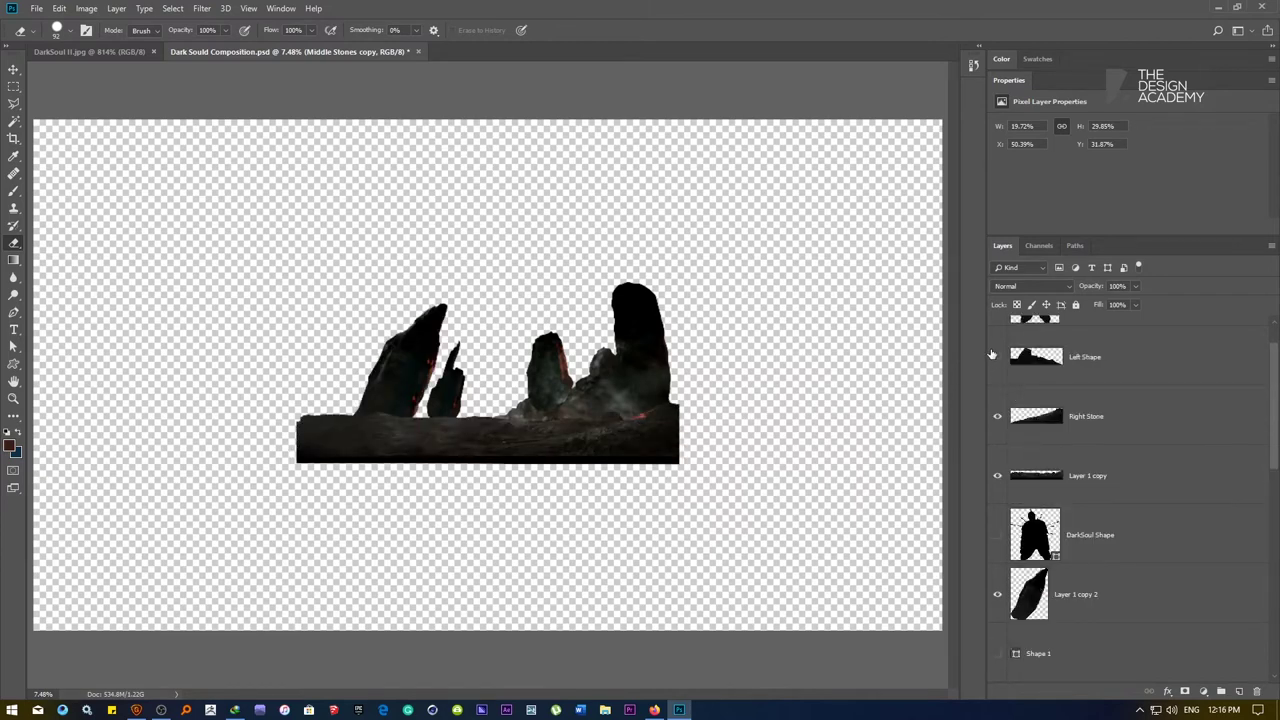
pyautogui.click(994, 356)
pyautogui.scroll(1, 1010, 390)
pyautogui.click(997, 346)
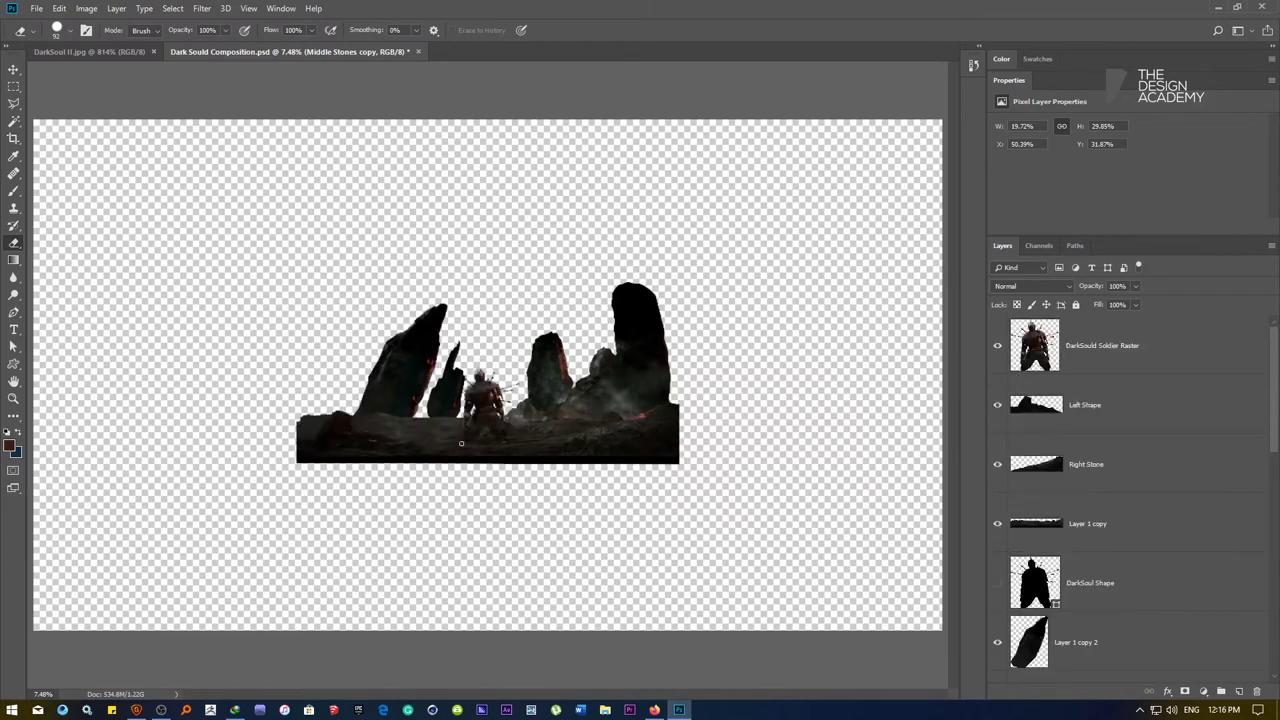
# Inspect the assembled scene around the knight, make the Left Mountain Stoen layer visible and active, and save the document
pyautogui.scroll(5, 514, 418)
pyautogui.rightClick(498, 403)
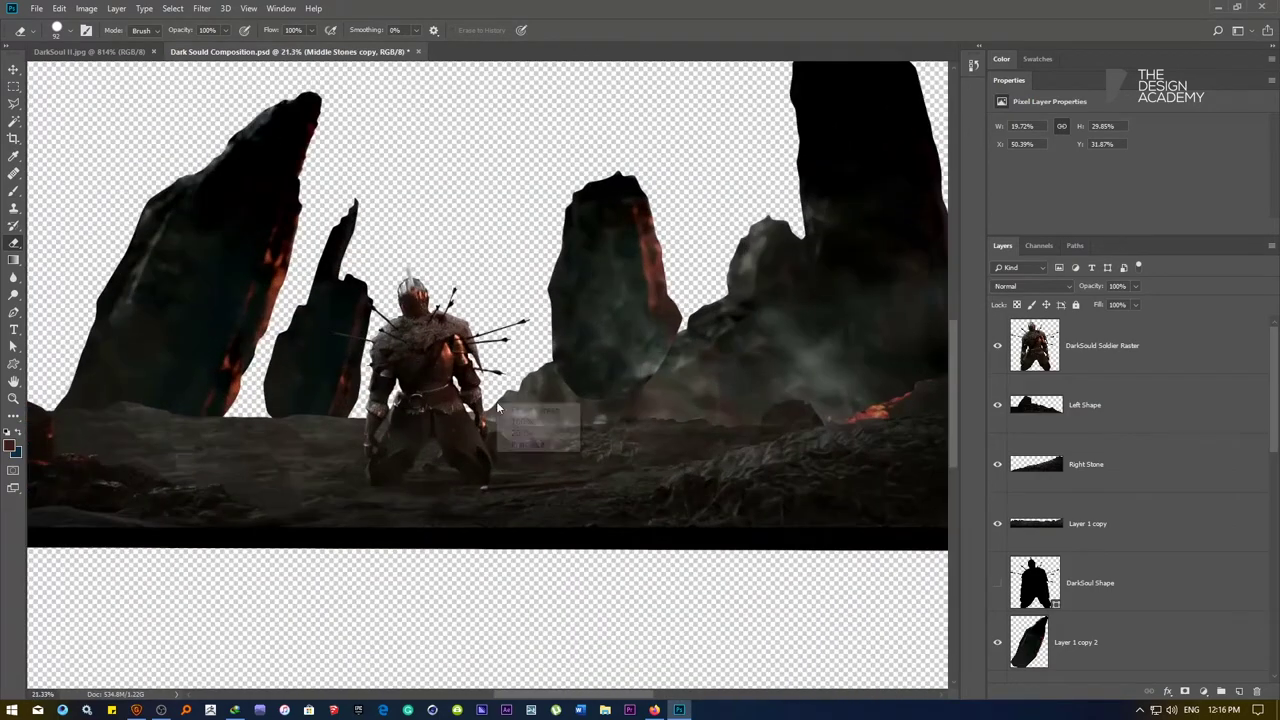
pyautogui.click(517, 420)
pyautogui.scroll(-6, 515, 418)
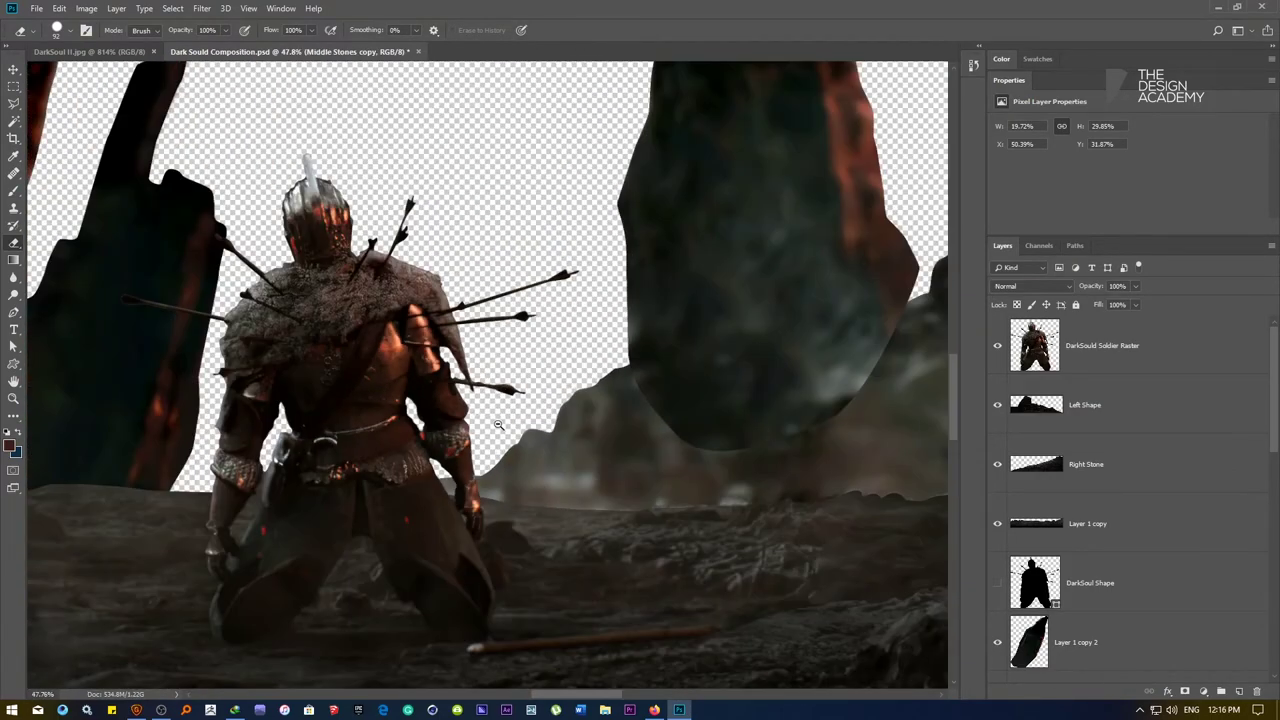
pyautogui.scroll(-5, 1069, 621)
pyautogui.scroll(-4, 1072, 622)
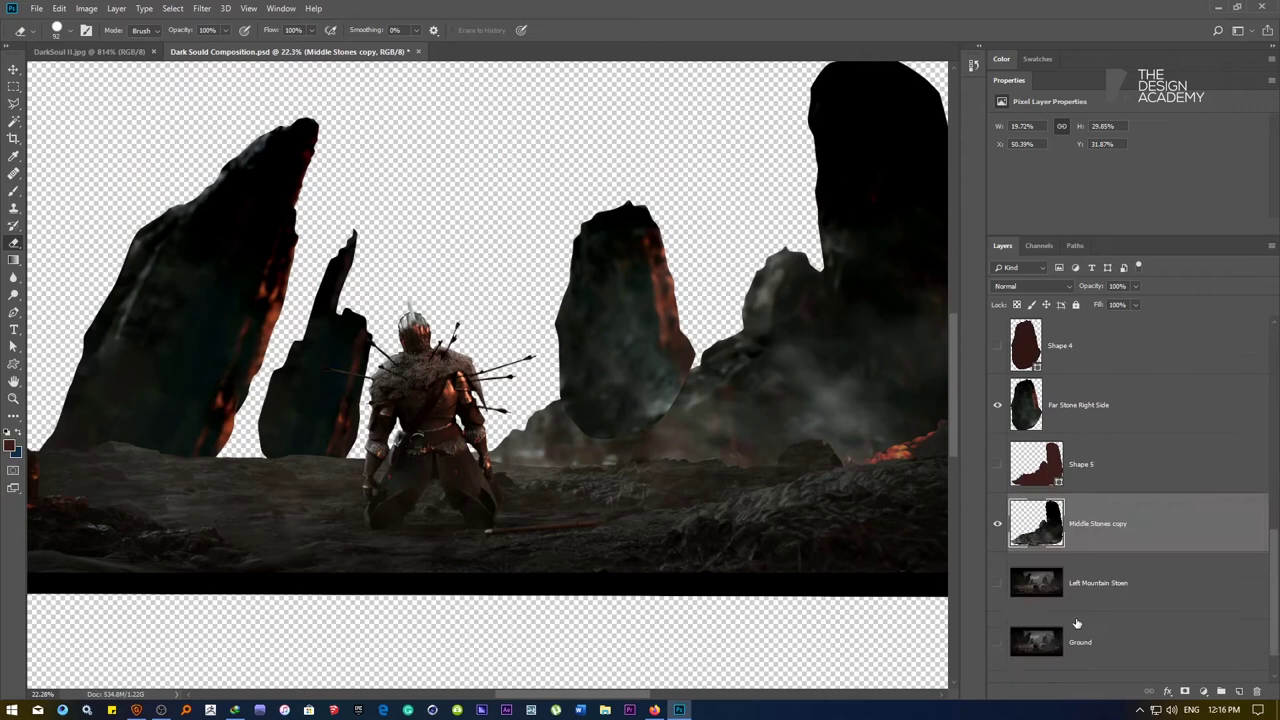
pyautogui.click(998, 584)
pyautogui.click(998, 586)
pyautogui.click(998, 586)
pyautogui.click(1035, 582)
pyautogui.scroll(-3, 422, 343)
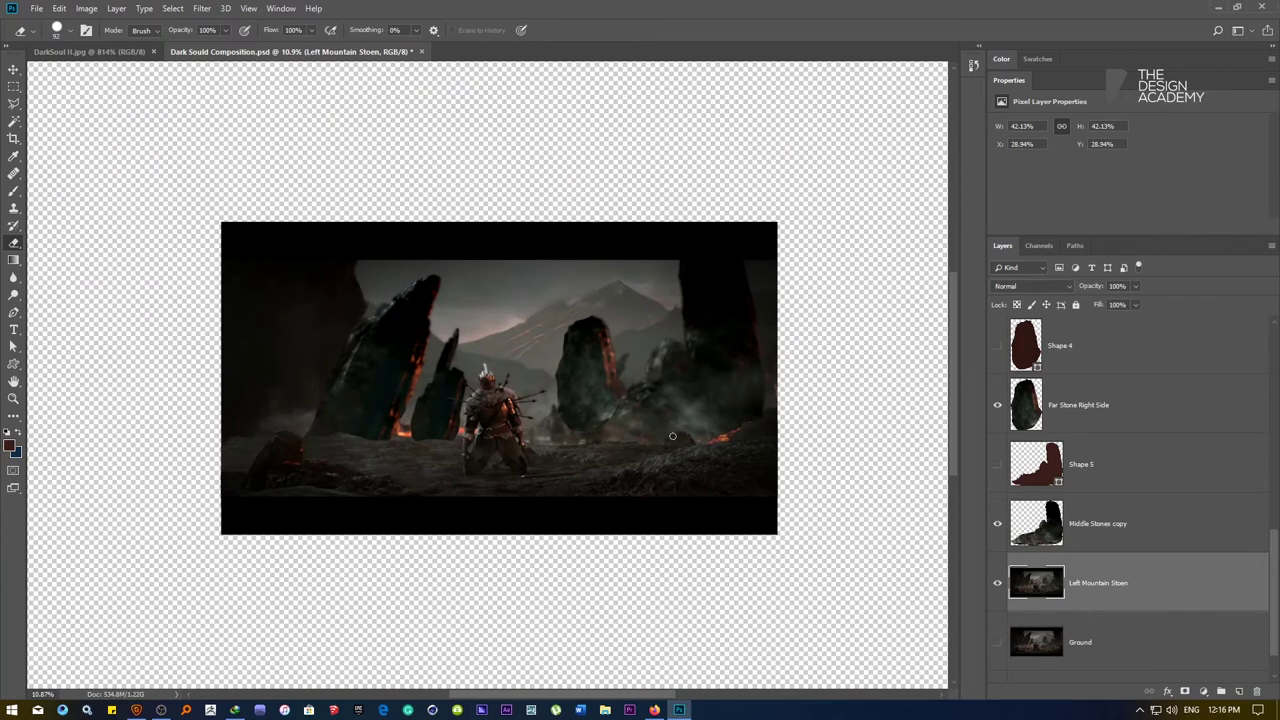
pyautogui.hotkey('ctrl', 's')
# Trace the upper right edge of the dark left mountain with a Pen path, from the image's black bar down past the bulge
pyautogui.click(13, 316)
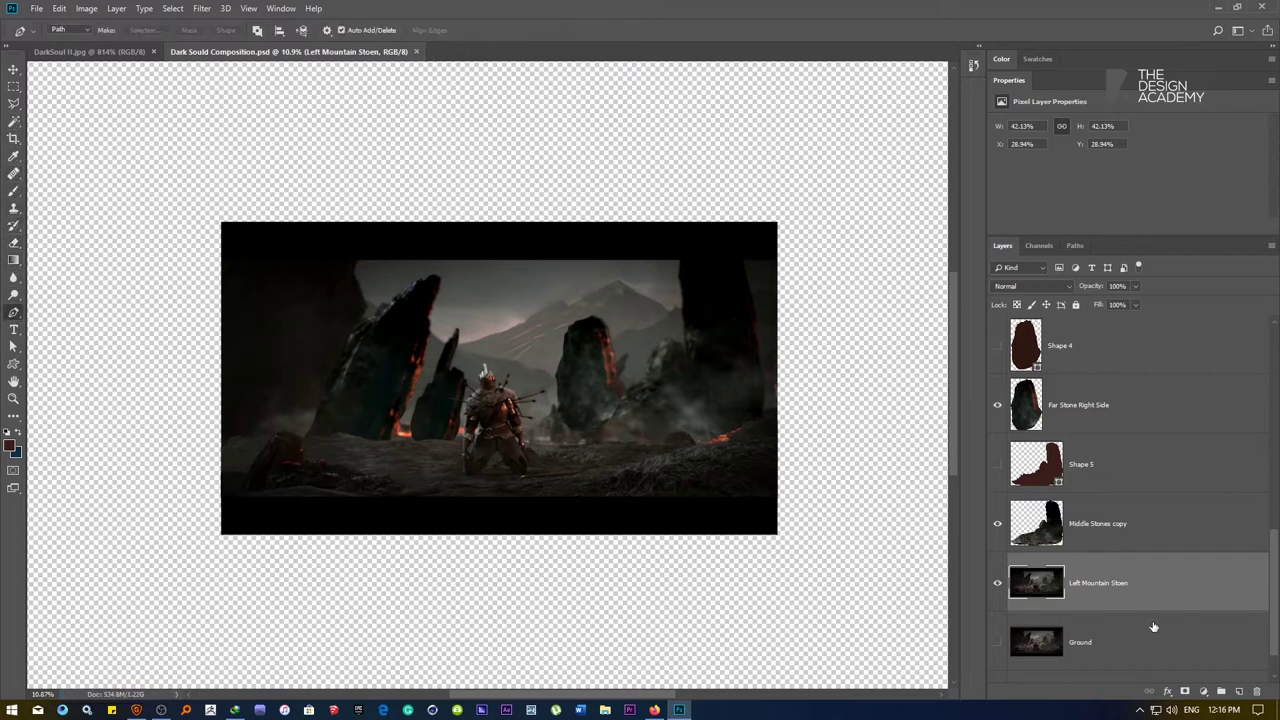
pyautogui.scroll(8, 348, 298)
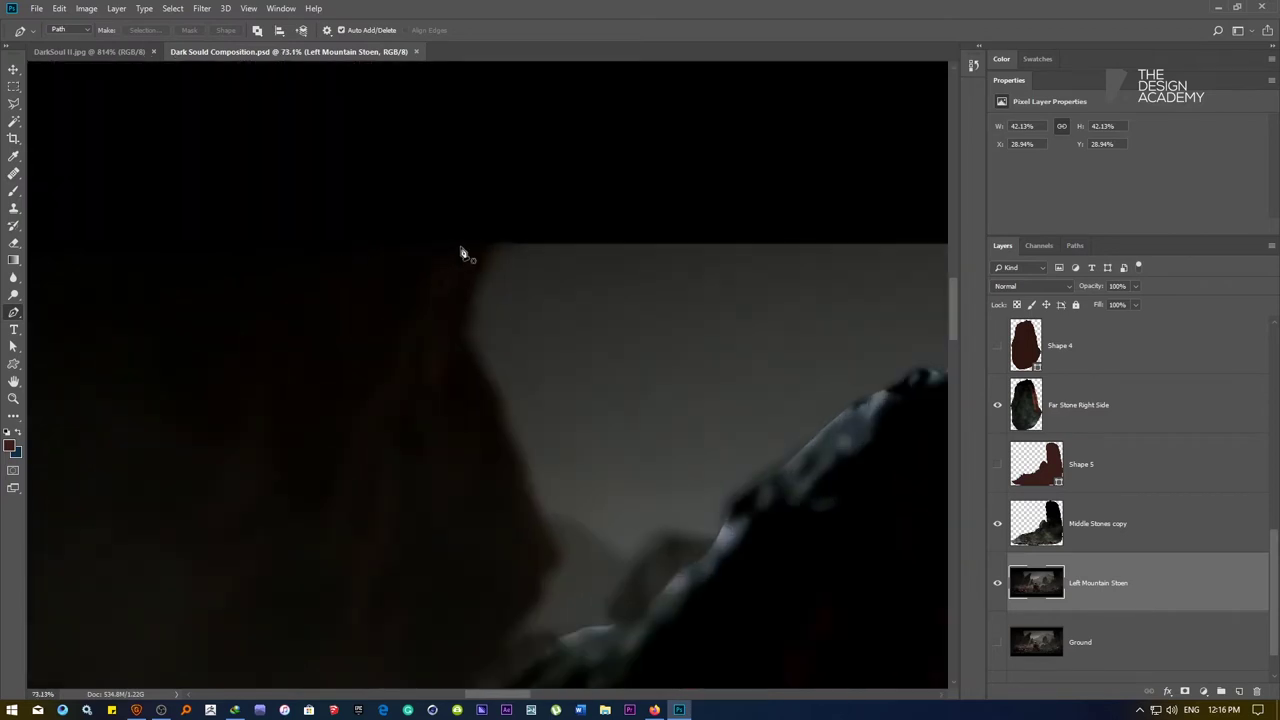
pyautogui.click(484, 240)
pyautogui.click(464, 318)
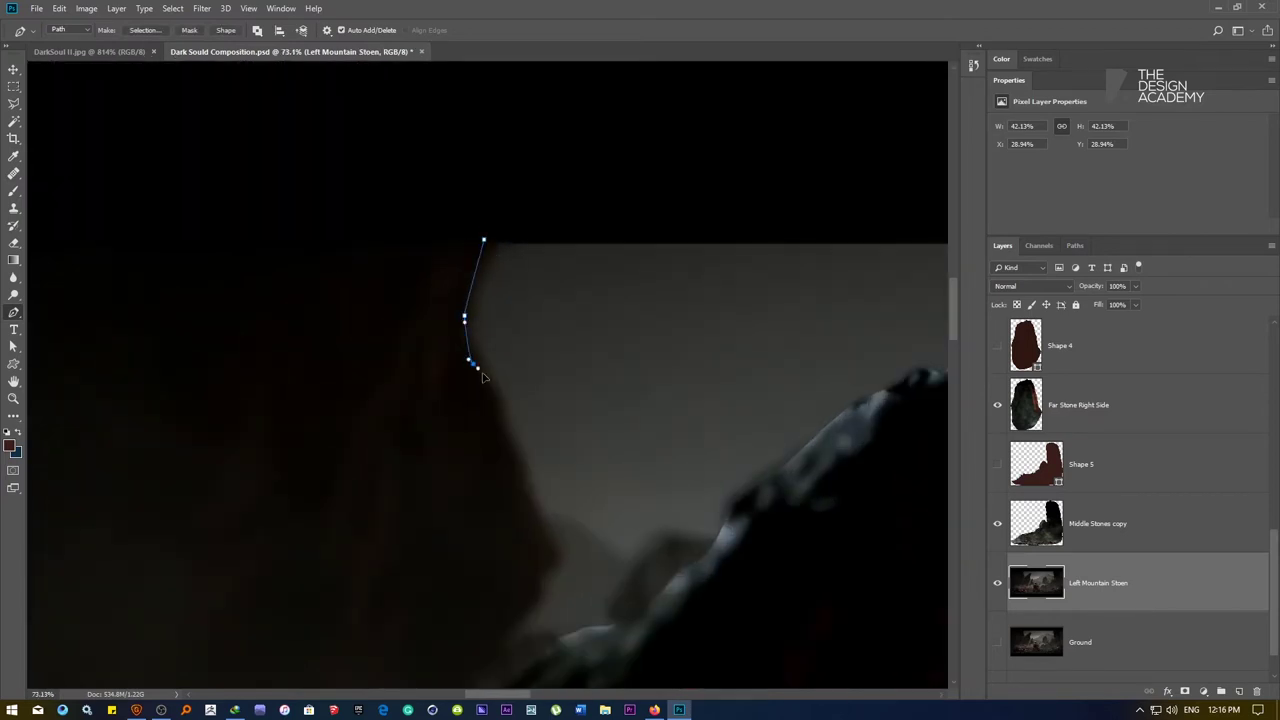
pyautogui.moveTo(473, 363); pyautogui.dragTo(485, 374)
pyautogui.moveTo(507, 424); pyautogui.dragTo(514, 440)
pyautogui.moveTo(535, 514); pyautogui.dragTo(517, 606)
pyautogui.moveTo(467, 575); pyautogui.dragTo(495, 306)
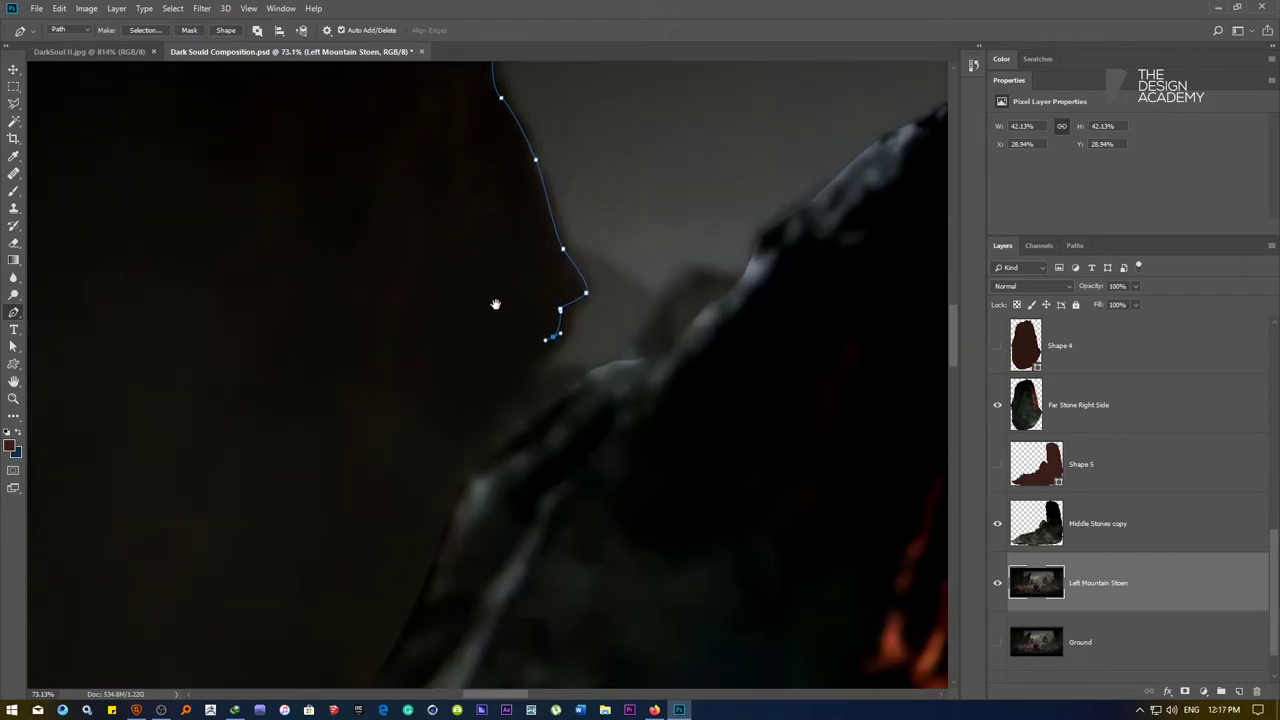
pyautogui.moveTo(527, 391); pyautogui.dragTo(518, 391)
# Continue the mountain path behind the leaning stone to the ground, and close it around the image's left side and upper edge
pyautogui.scroll(-4, 518, 391)
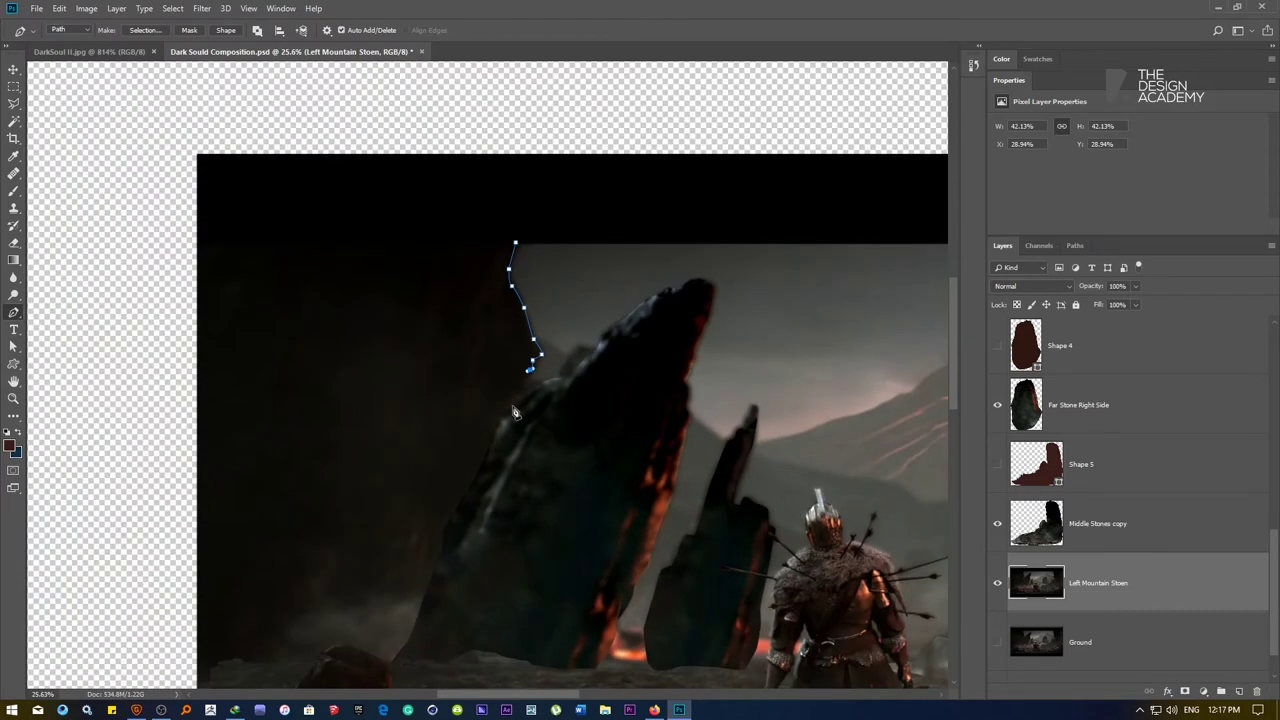
pyautogui.click(512, 411)
pyautogui.click(486, 518)
pyautogui.click(495, 575)
pyautogui.click(514, 588)
pyautogui.click(543, 612)
pyautogui.scroll(-5, 354, 480)
pyautogui.moveTo(631, 483); pyautogui.dragTo(658, 488)
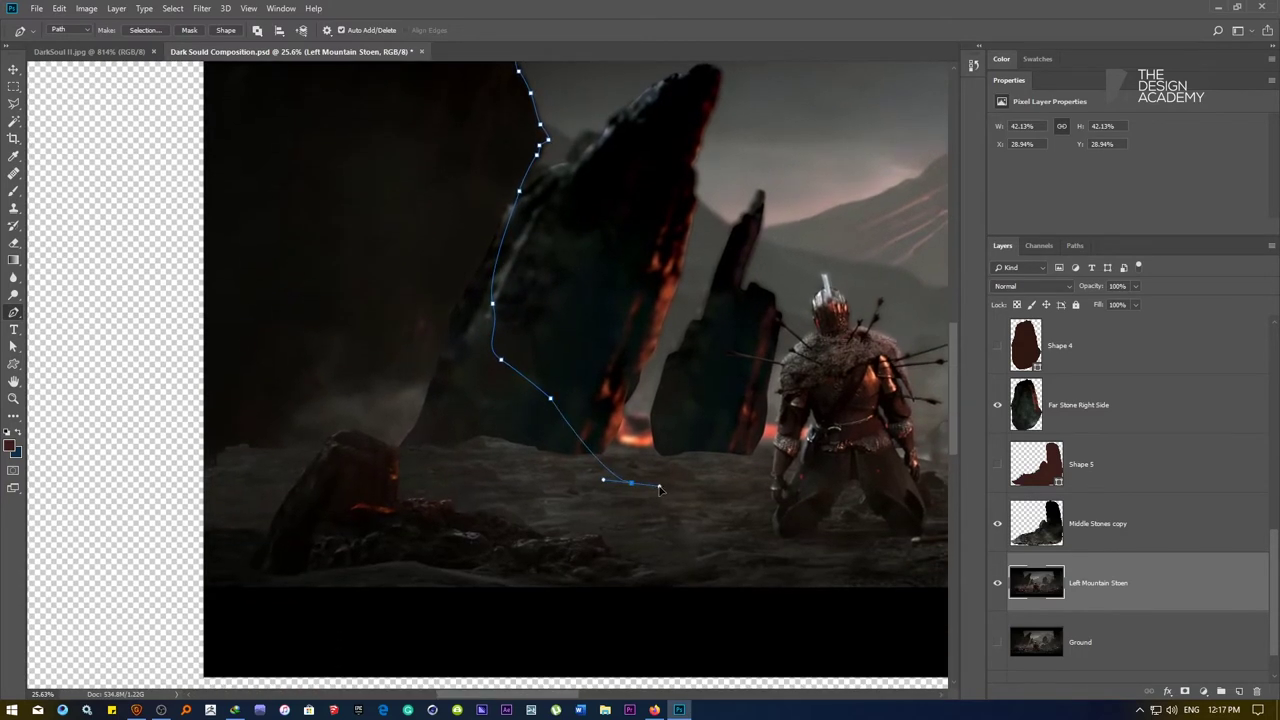
pyautogui.scroll(7, 190, 500)
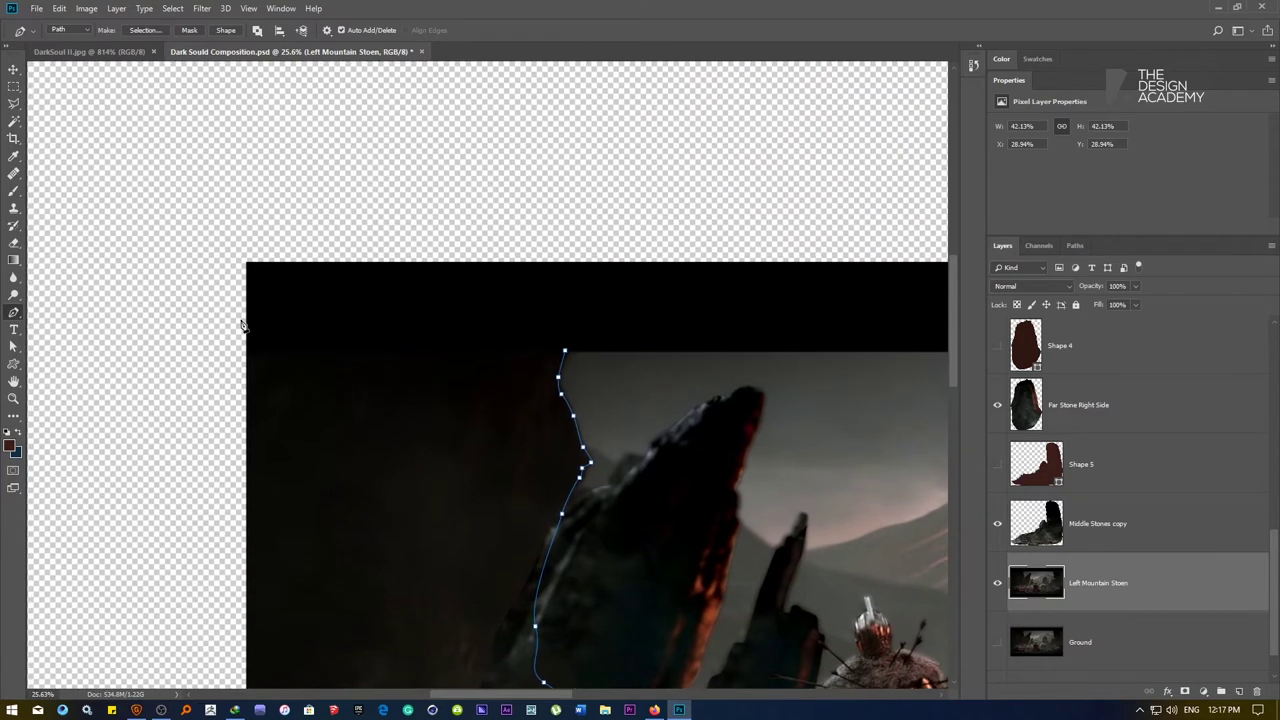
pyautogui.click(239, 354)
pyautogui.click(570, 352)
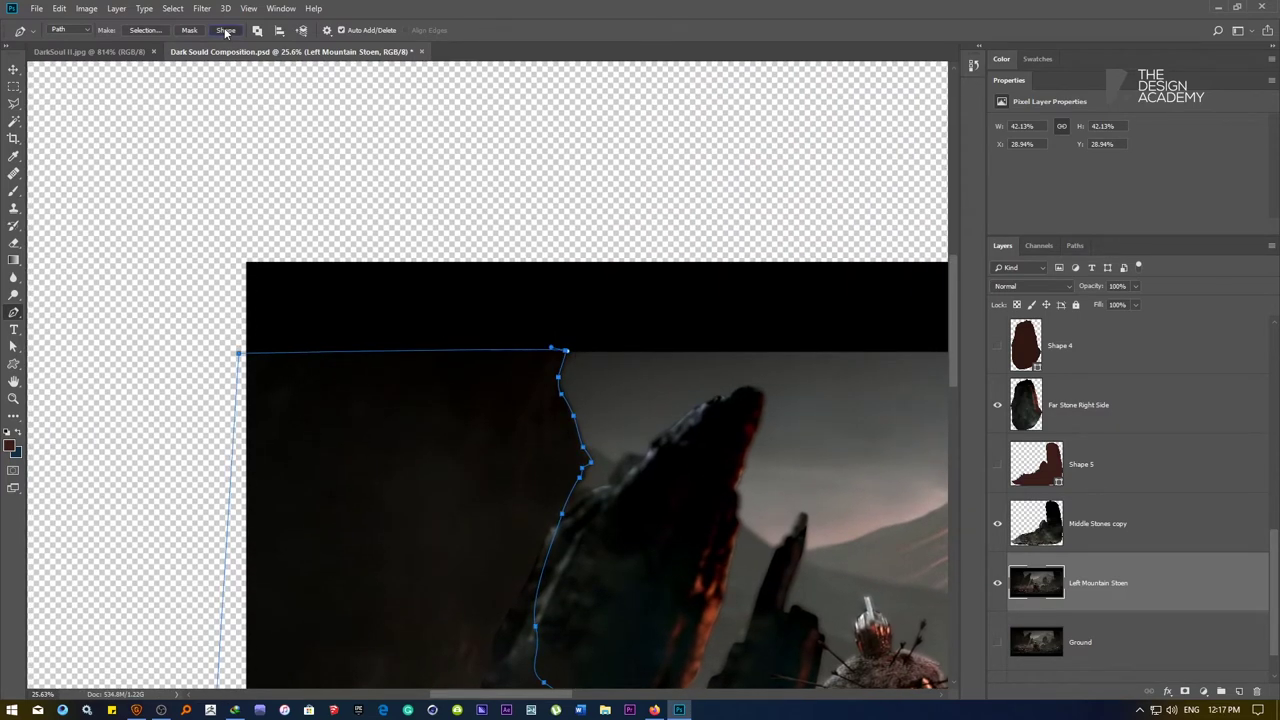
# Convert the mountain path to a shape, load its outline as a selection, and copy that area of Left Mountain Stoen to a new layer
pyautogui.click(226, 30)
pyautogui.keyDown('ctrl'); pyautogui.click(1036, 583); pyautogui.keyUp('ctrl')
pyautogui.click(1090, 625)
pyautogui.hotkey('ctrl', 'j')
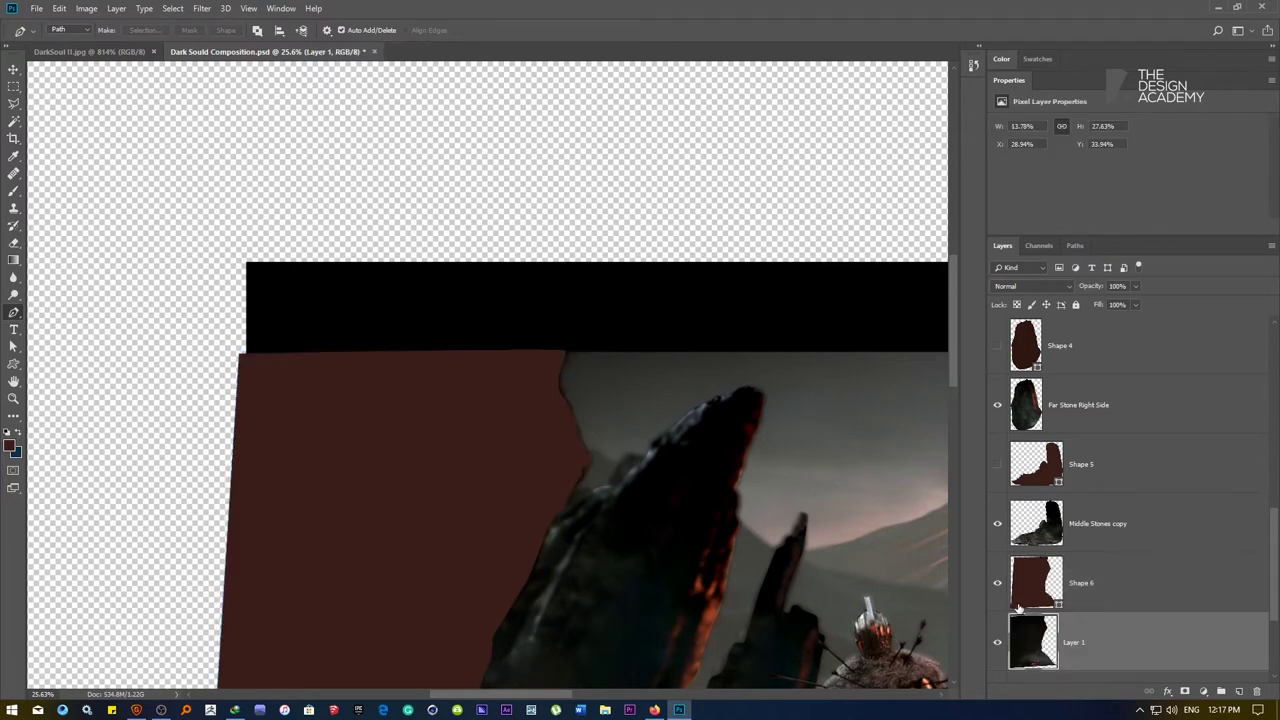
# Hide the mountain's Shape 6 layer and the full Left Mountain Stoen image
pyautogui.click(996, 580)
pyautogui.scroll(-1, 1068, 582)
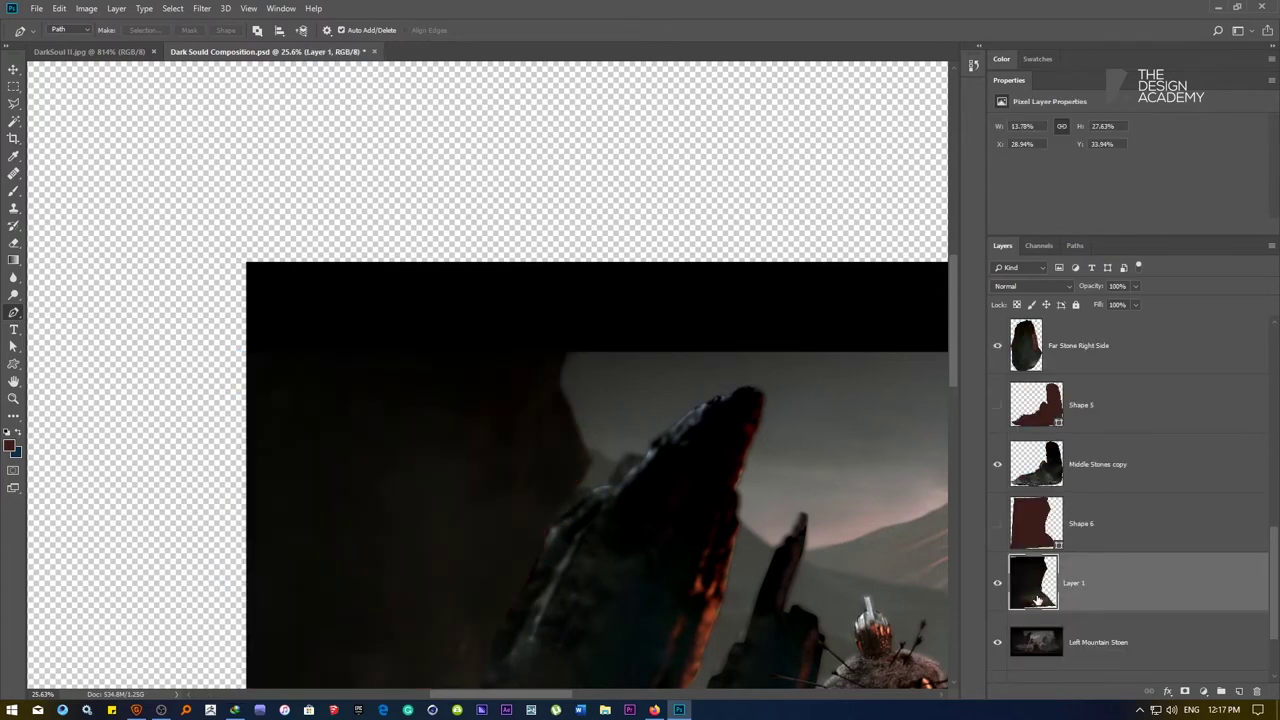
pyautogui.click(997, 640)
pyautogui.moveTo(553, 485); pyautogui.dragTo(496, 309)
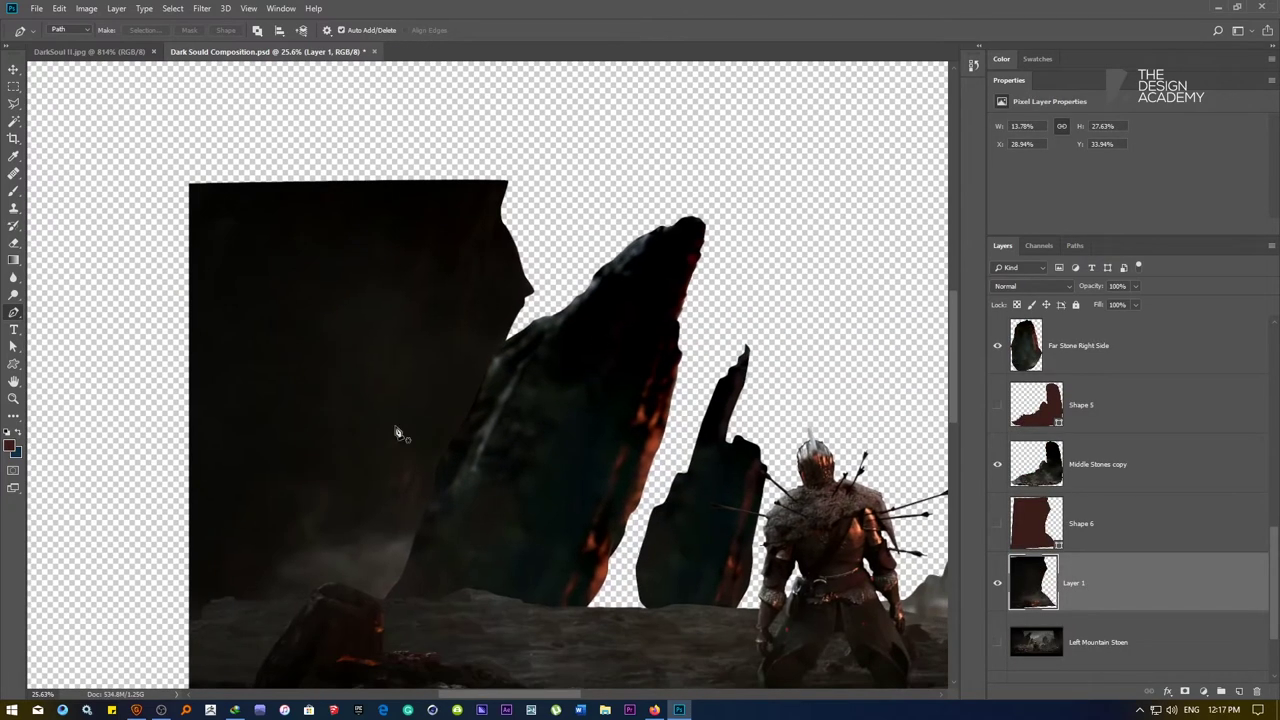
# Sharpen the cut-out left mountain layer with the Unsharp Mask filter
pyautogui.click(201, 8)
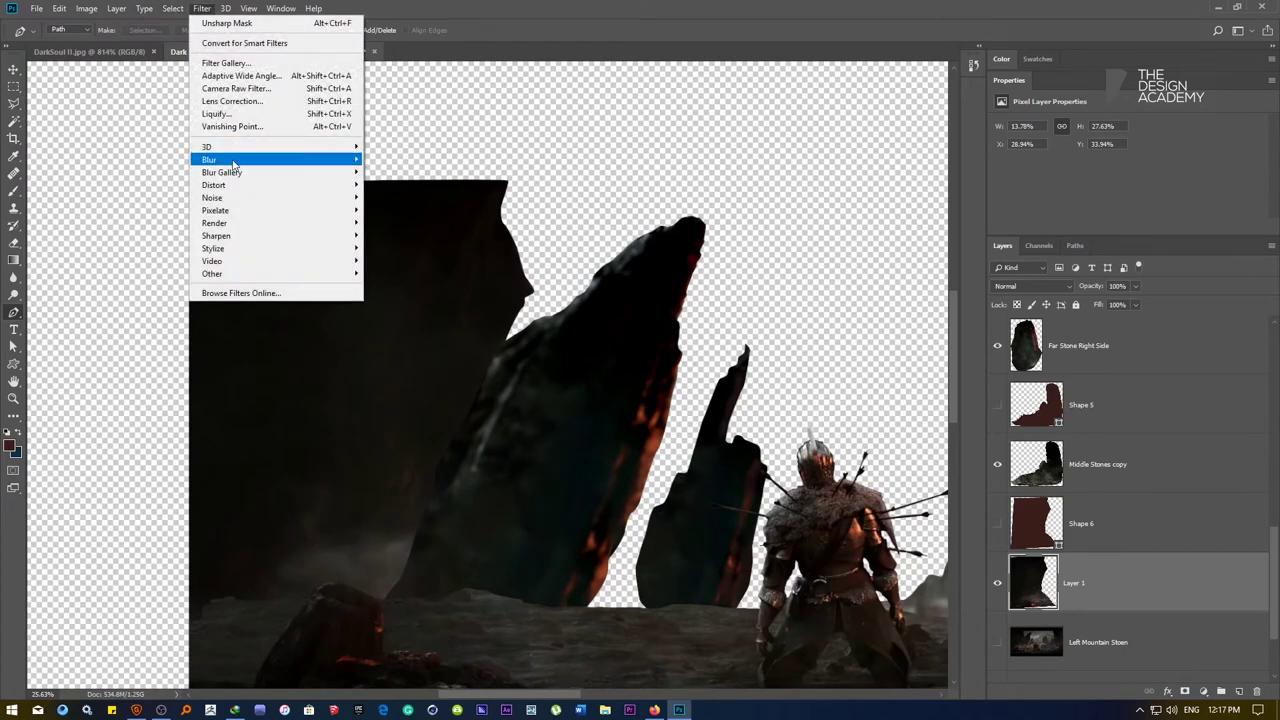
pyautogui.moveTo(300, 160)
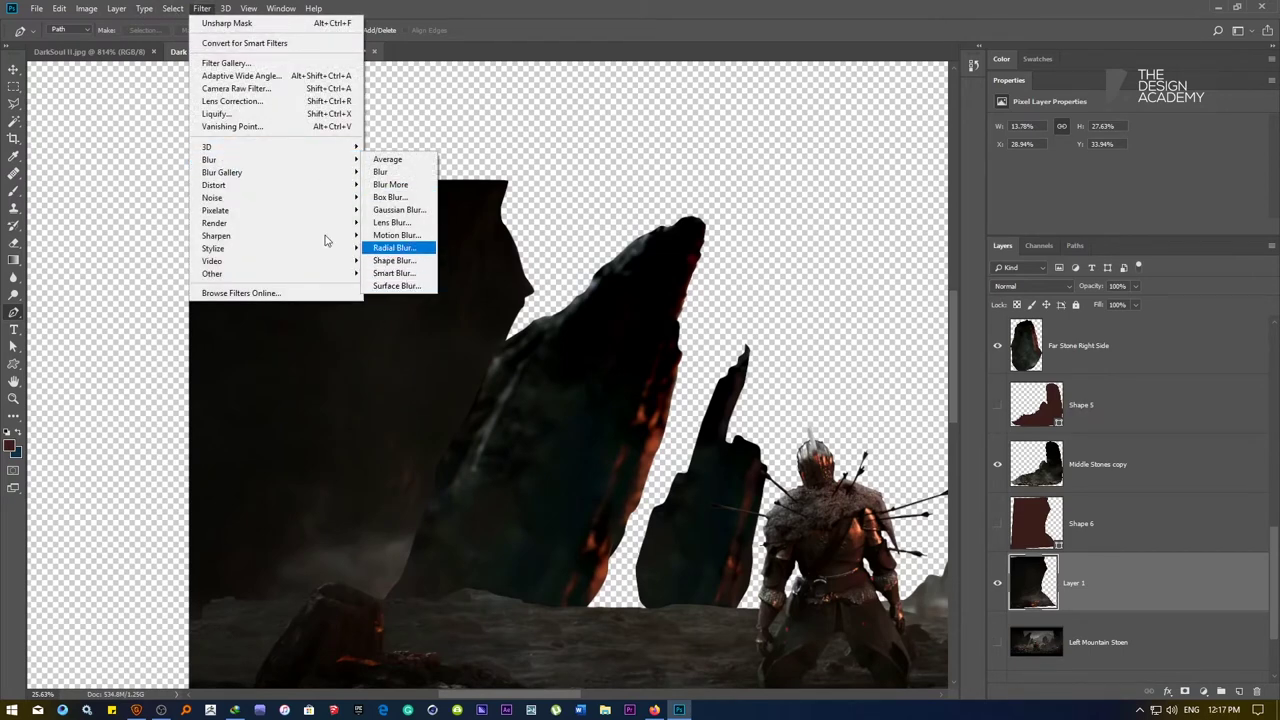
pyautogui.moveTo(240, 241)
pyautogui.click(400, 298)
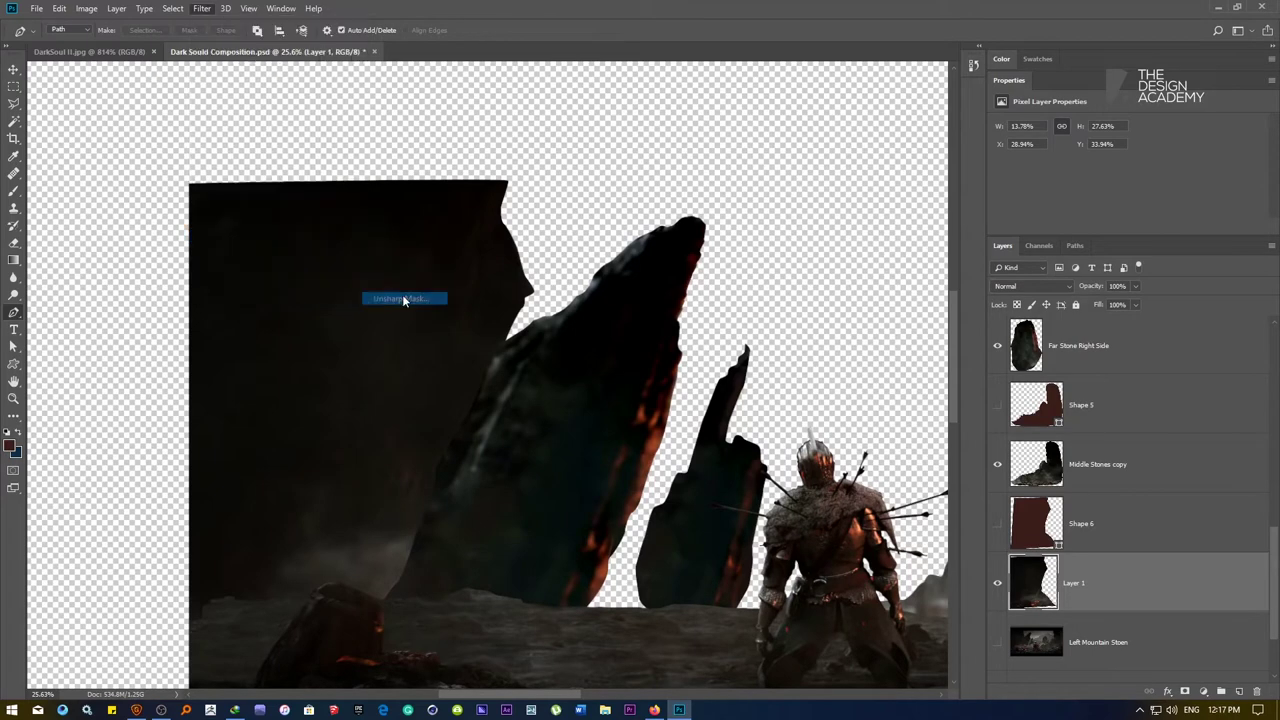
pyautogui.click(788, 297)
pyautogui.press('p')
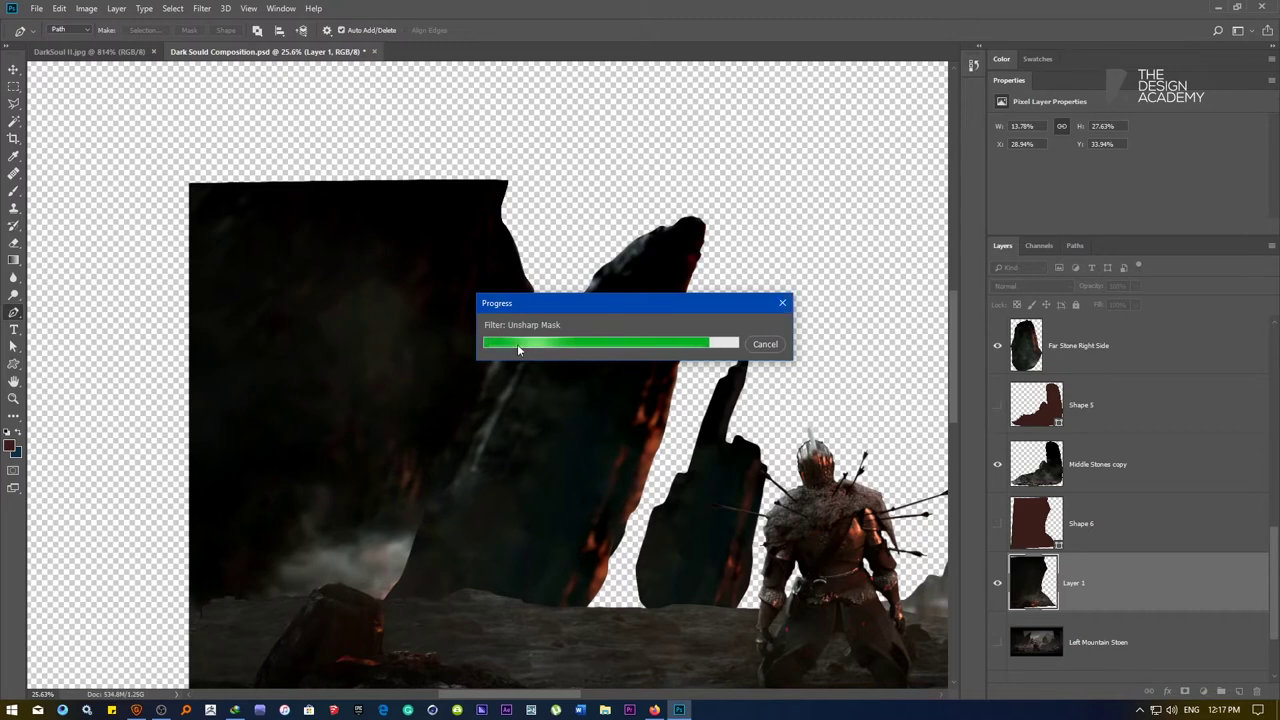
# Move the cut-out left mountain up and left, clear of the ground and the leaning stone
pyautogui.scroll(-2, 474, 366)
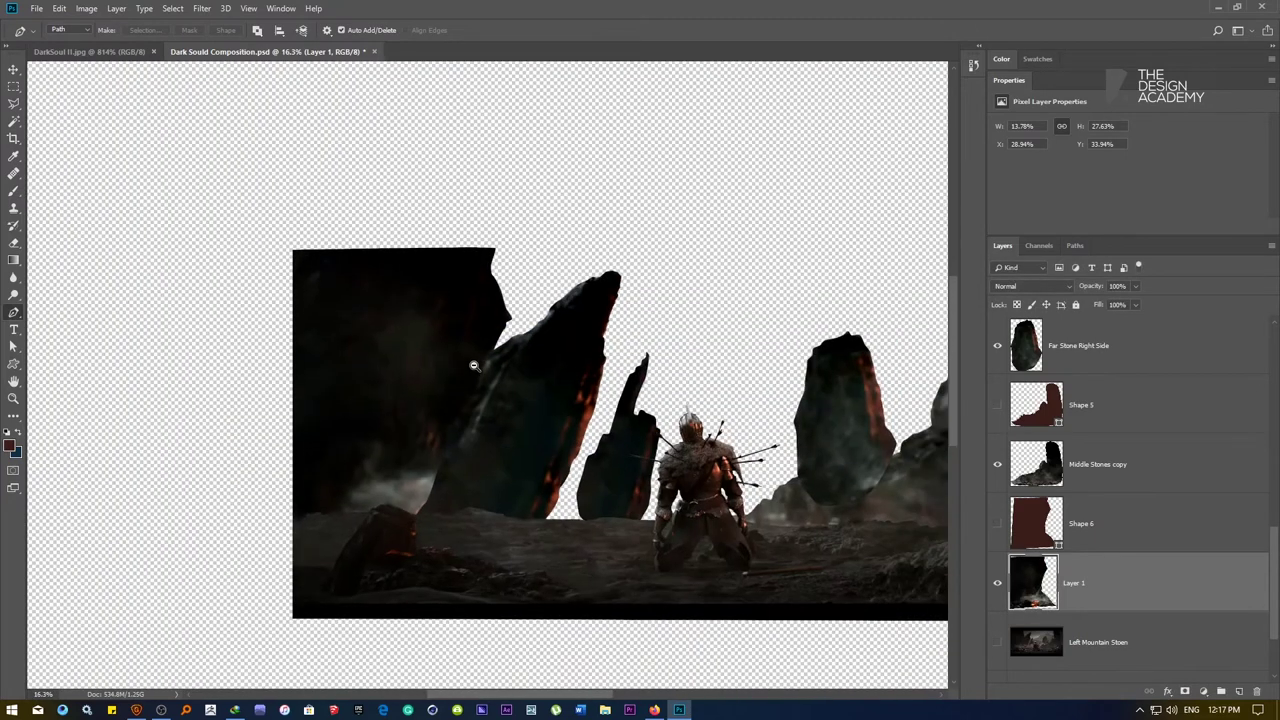
pyautogui.press('v')
pyautogui.moveTo(436, 296); pyautogui.dragTo(356, 213)
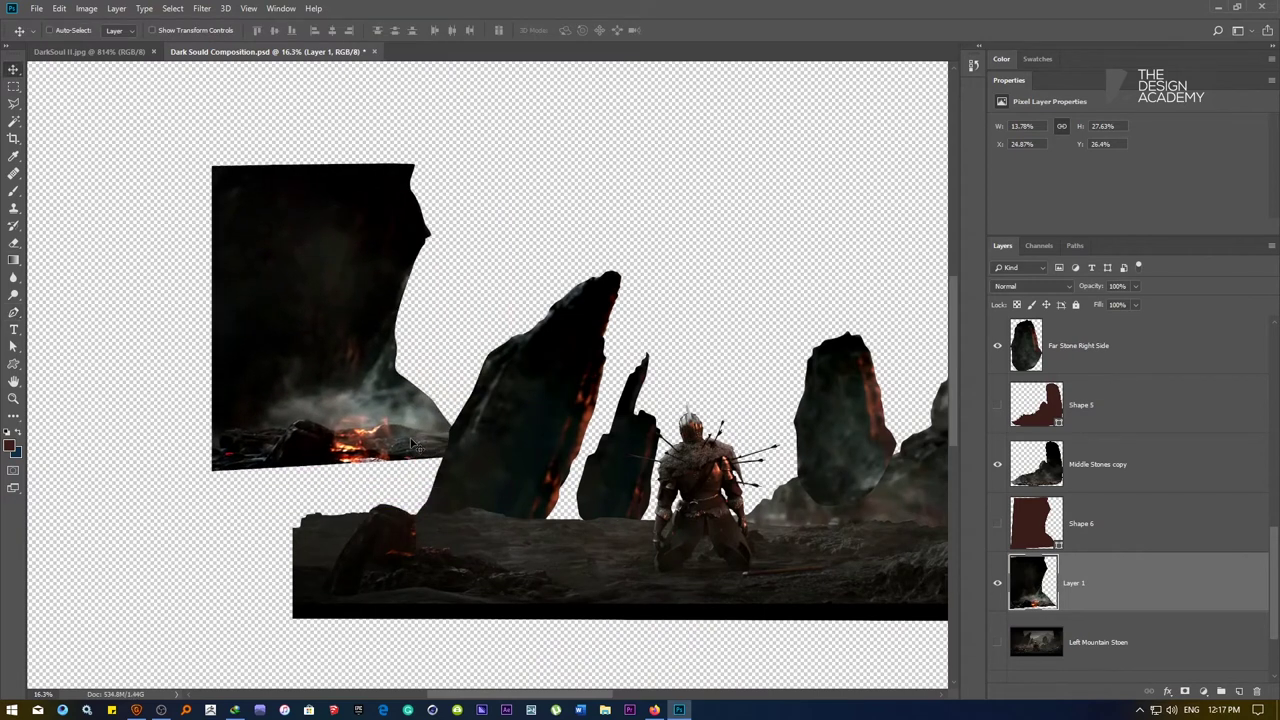
# Undo the last move of the cut-out left mountain and hide every layer except Layer 1
pyautogui.hotkey('ctrl', 'z')
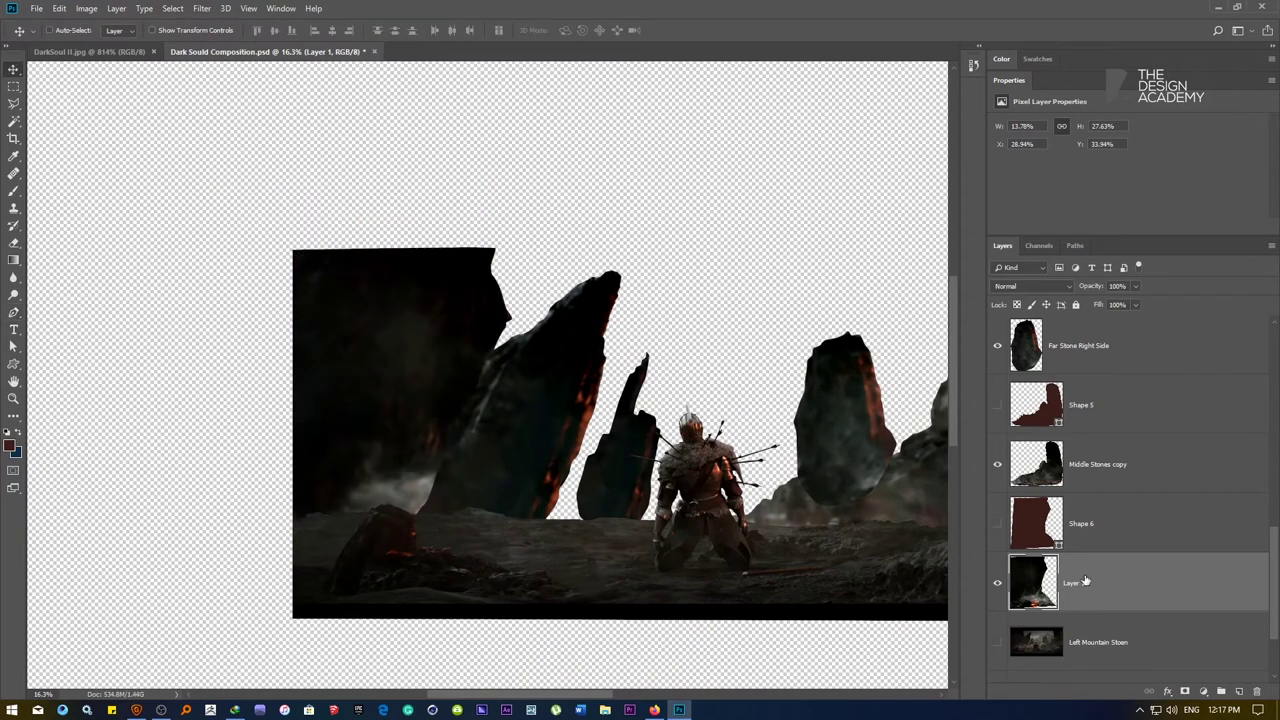
pyautogui.rightClick(997, 587)
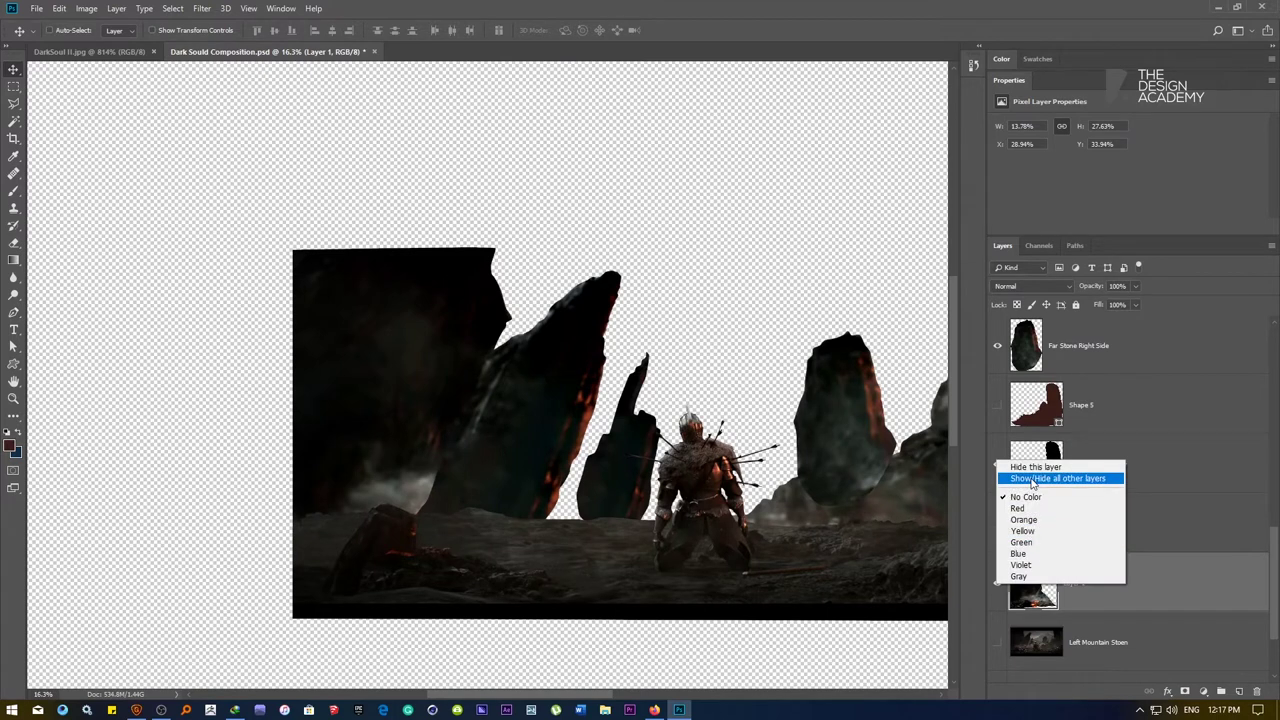
pyautogui.click(1033, 479)
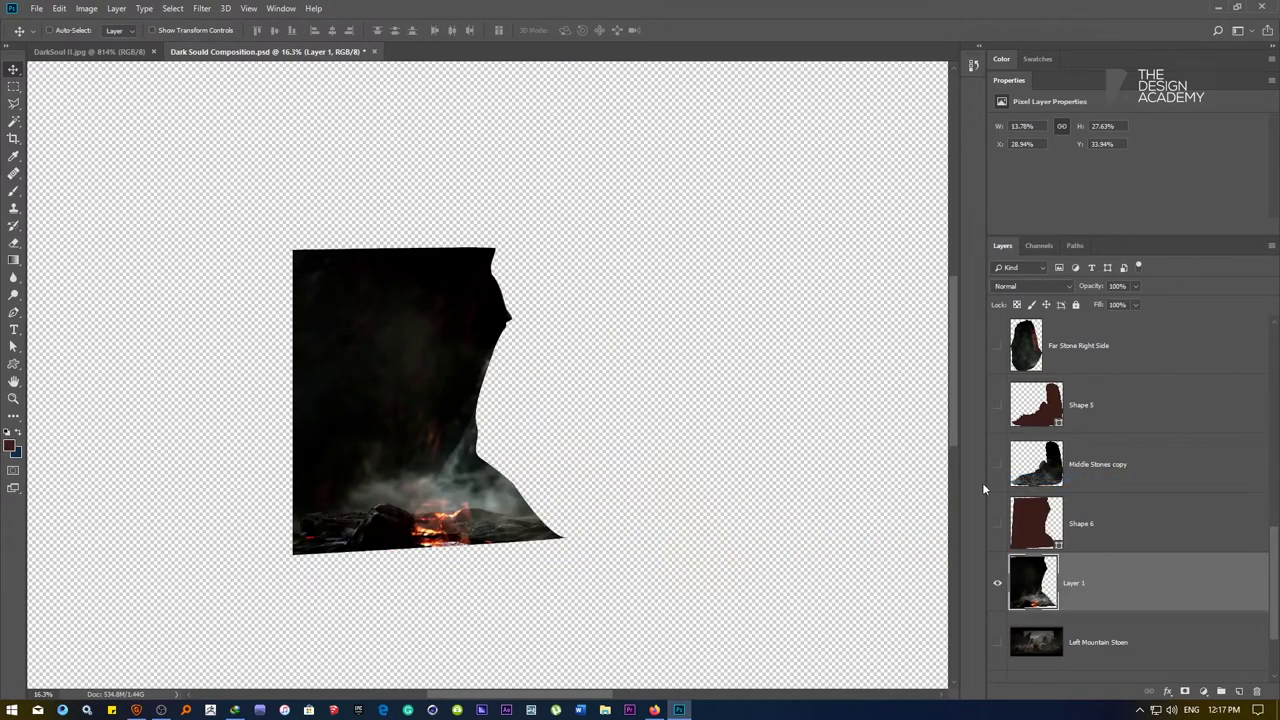
# Mask Layer 1 to its own outline and replace the smoke and lava at the mountain's lower right using Content-Aware Fill
pyautogui.keyDown('ctrl'); pyautogui.click(1040, 590); pyautogui.keyUp('ctrl')
pyautogui.click(1203, 691)
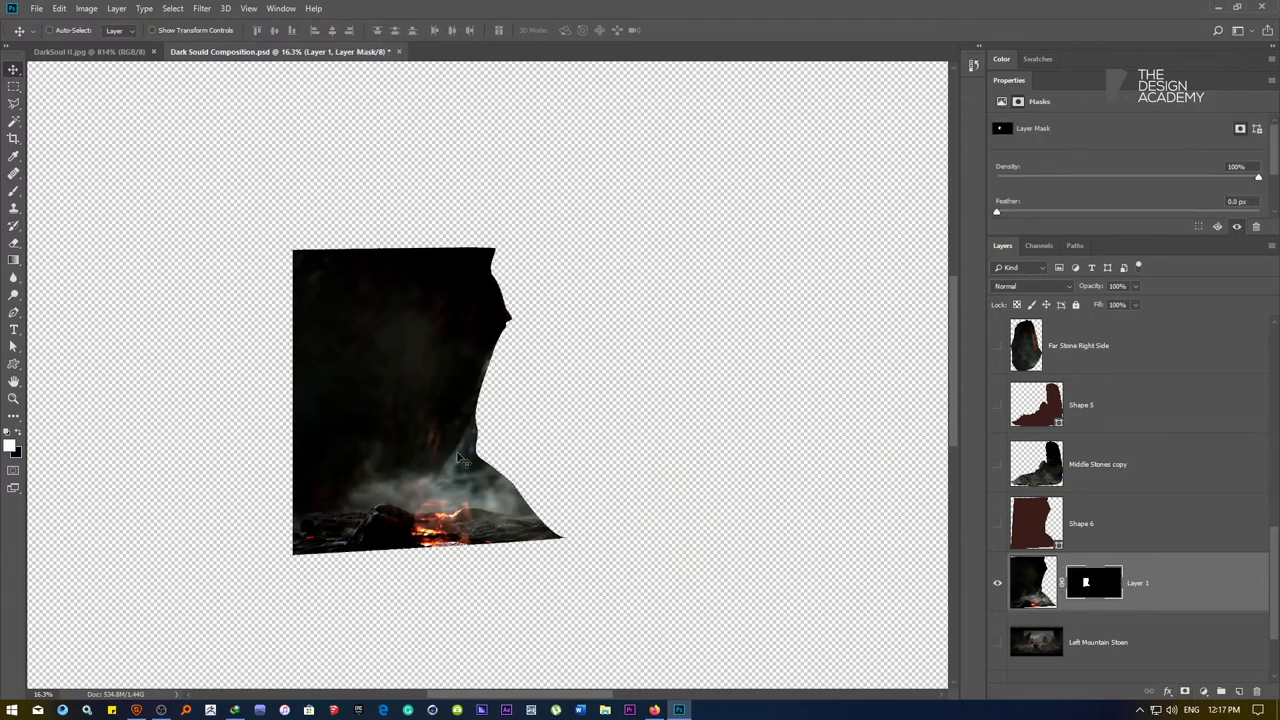
pyautogui.press('m')
pyautogui.moveTo(427, 416); pyautogui.dragTo(600, 543)
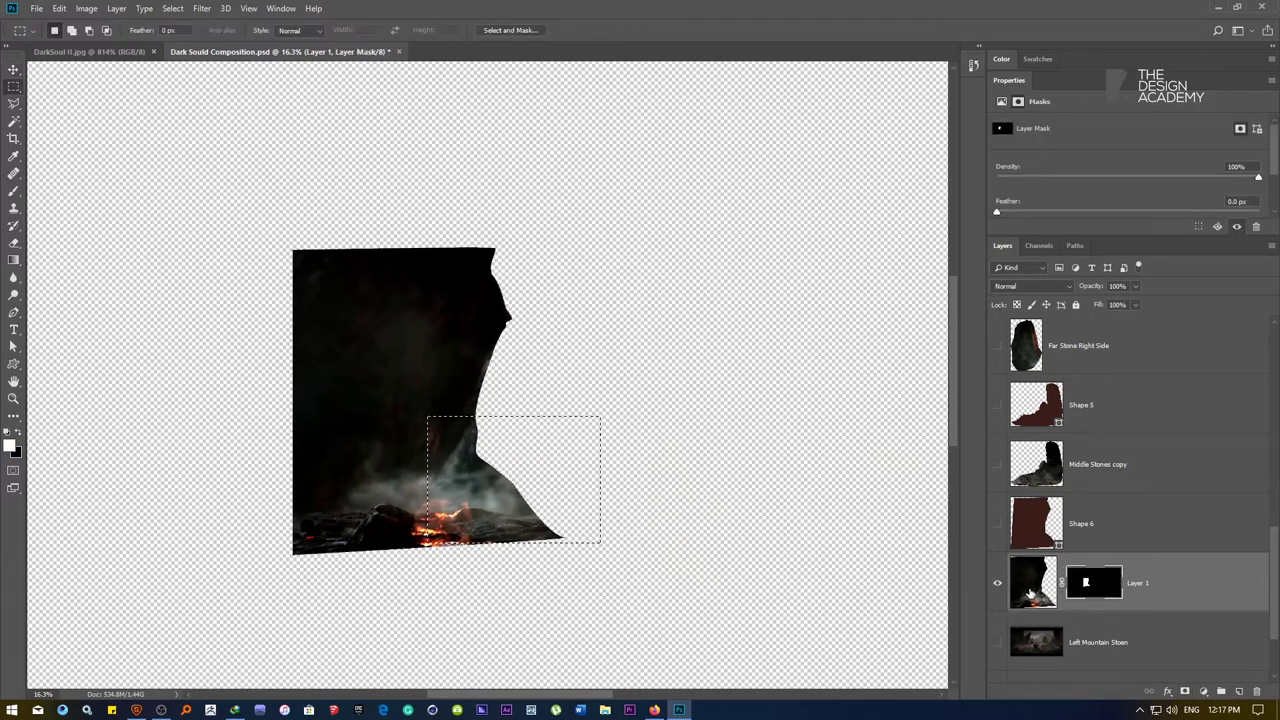
pyautogui.click(1030, 593)
pyautogui.press('i')
pyautogui.hotkey('shift', 'F5')
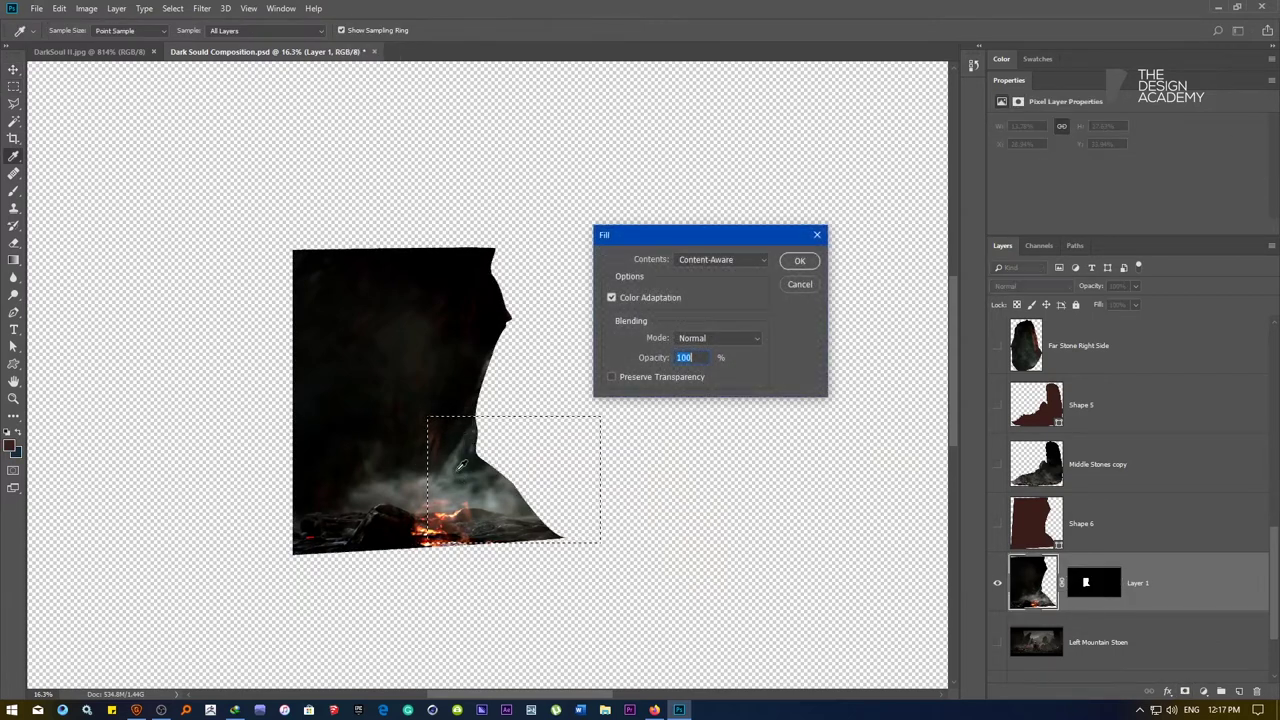
pyautogui.press('Return')
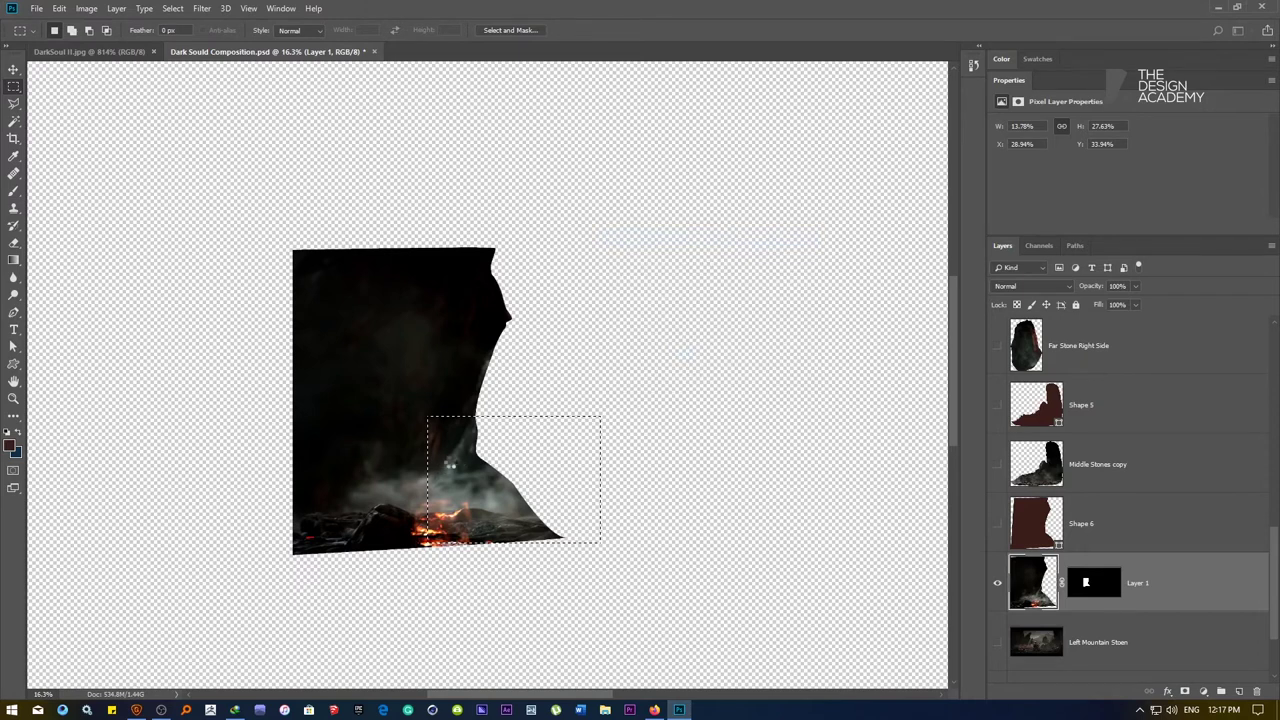
pyautogui.hotkey('ctrl', 'd')
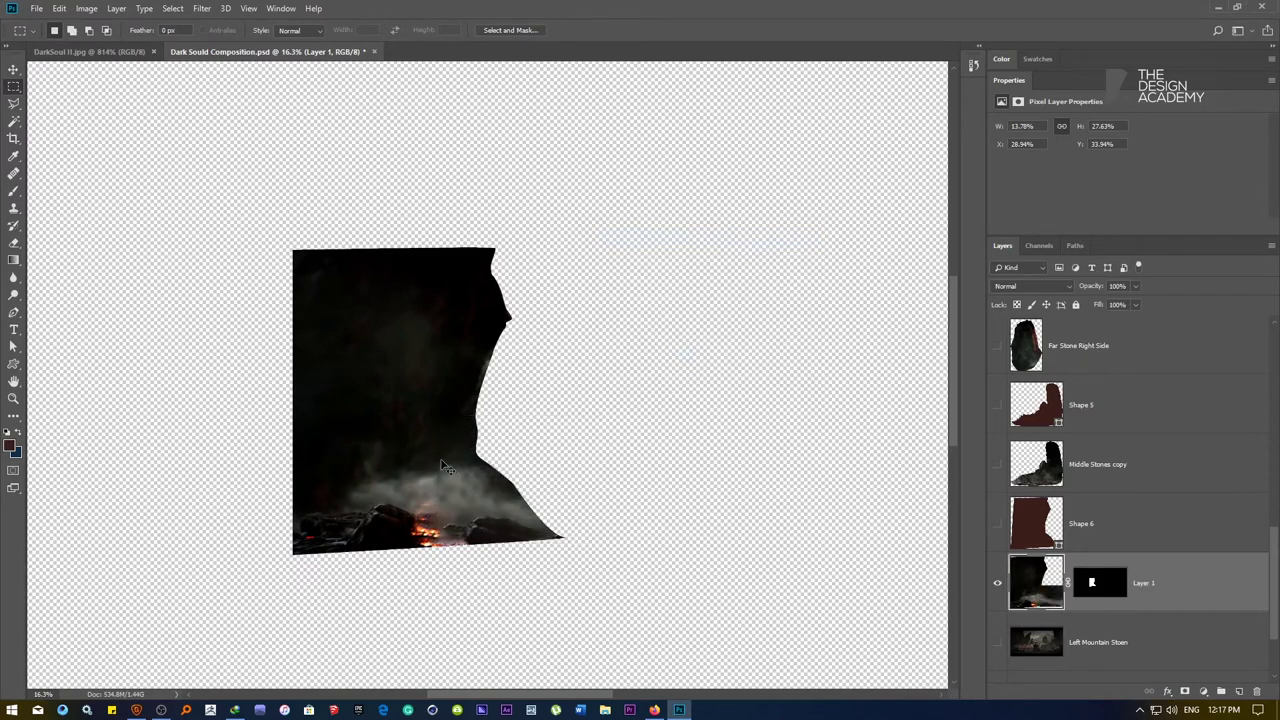
# Replace the remaining smoke, rocks and lava across the mountain's base using Content-Aware Fill
pyautogui.moveTo(268, 443); pyautogui.dragTo(577, 576)
pyautogui.hotkey('shift', 'F5')
pyautogui.press('Return')
# Switch to Messenger in the browser, open the unread chat, and send "HO", "DER KHWAND KAWI" and "KHO YAKHNI DA"
pyautogui.click(655, 709)
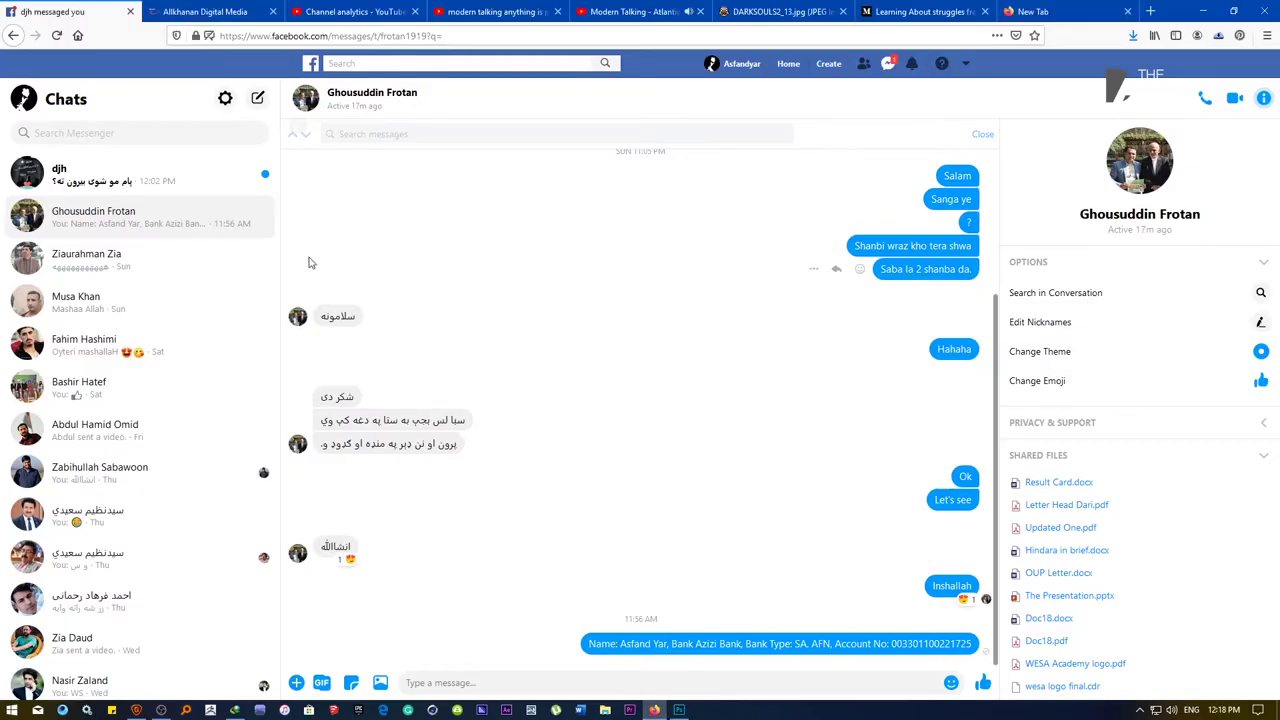
pyautogui.click(131, 179)
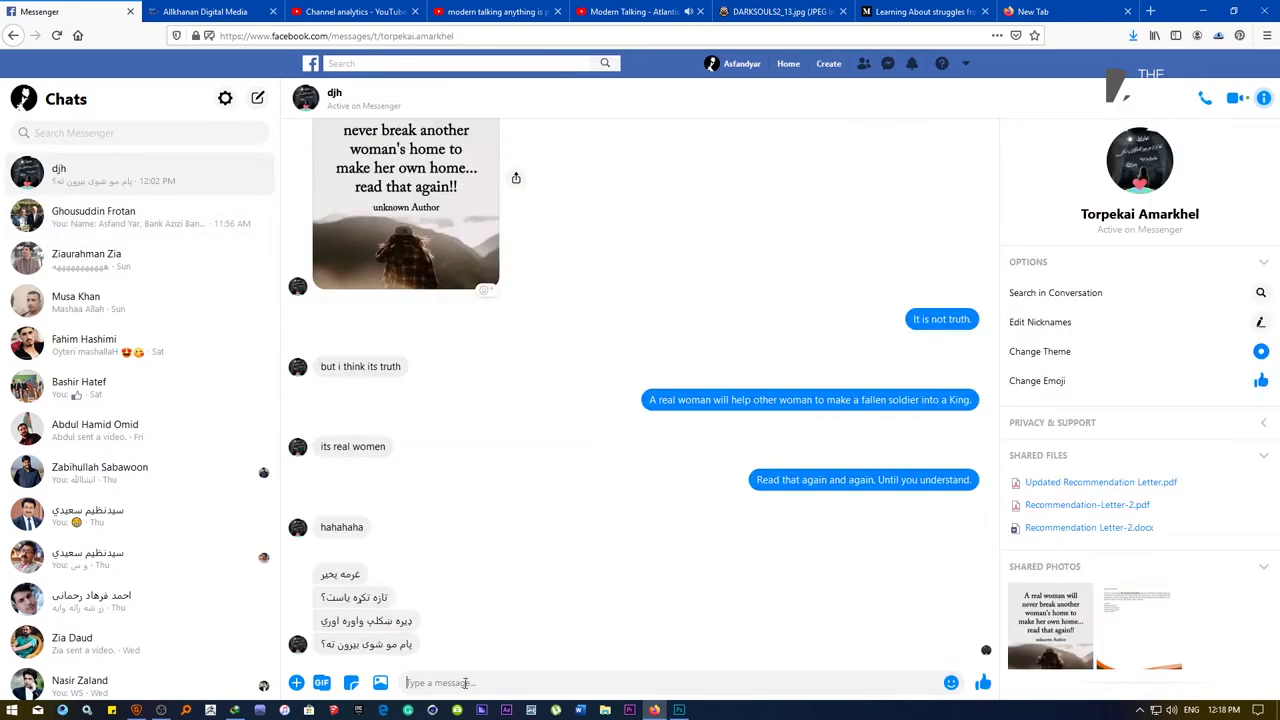
pyautogui.write('HO')
pyautogui.press('Return')
pyautogui.write('DER KHW')
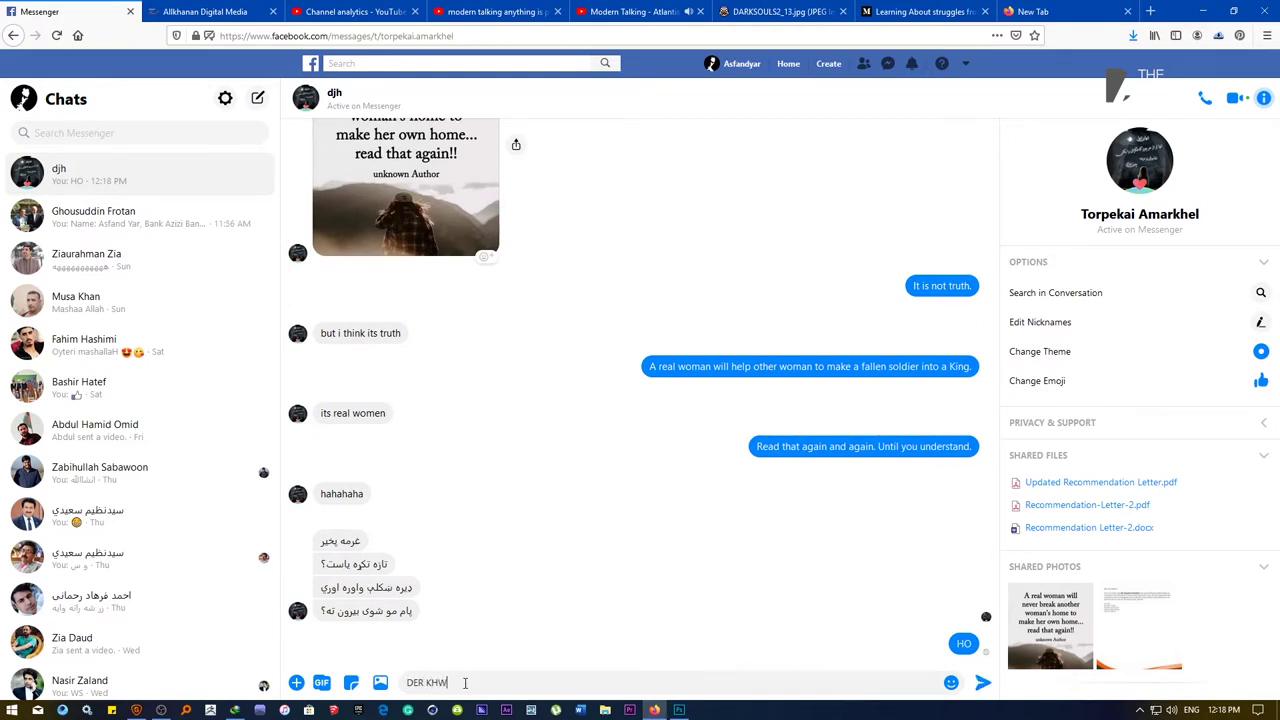
pyautogui.write('AND KAWI')
pyautogui.press('Return')
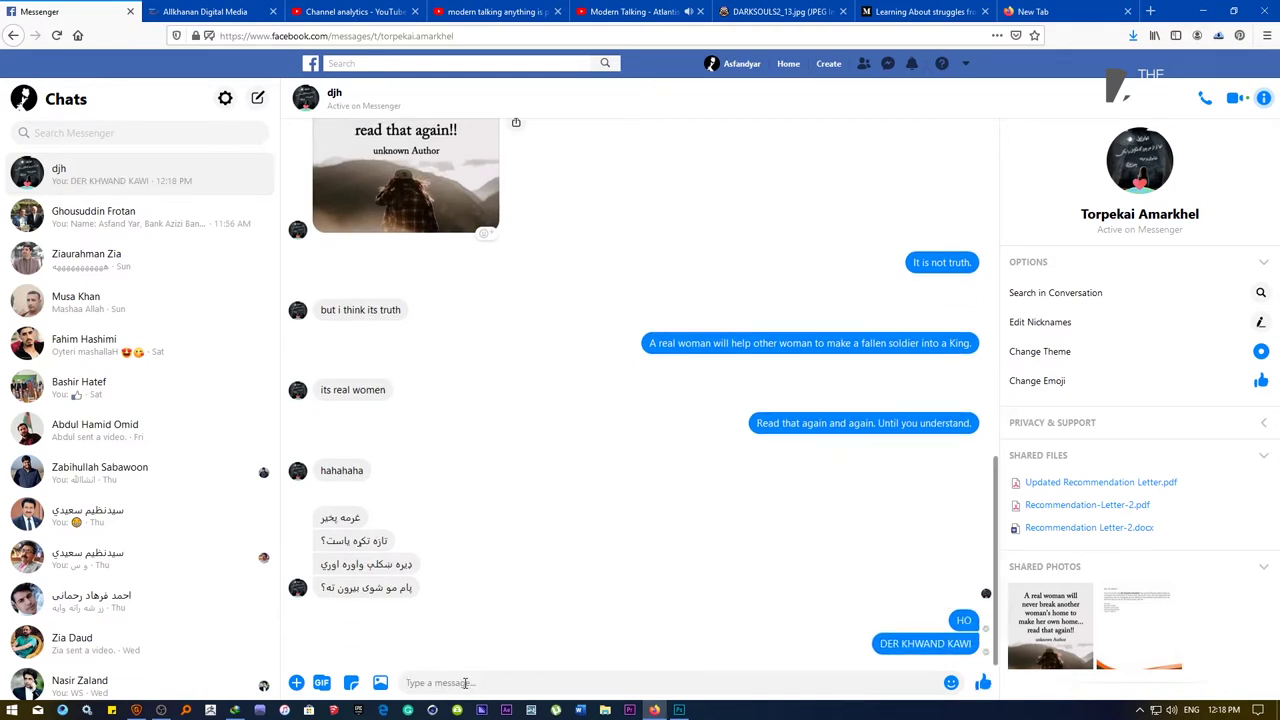
pyautogui.write('KHO YA')
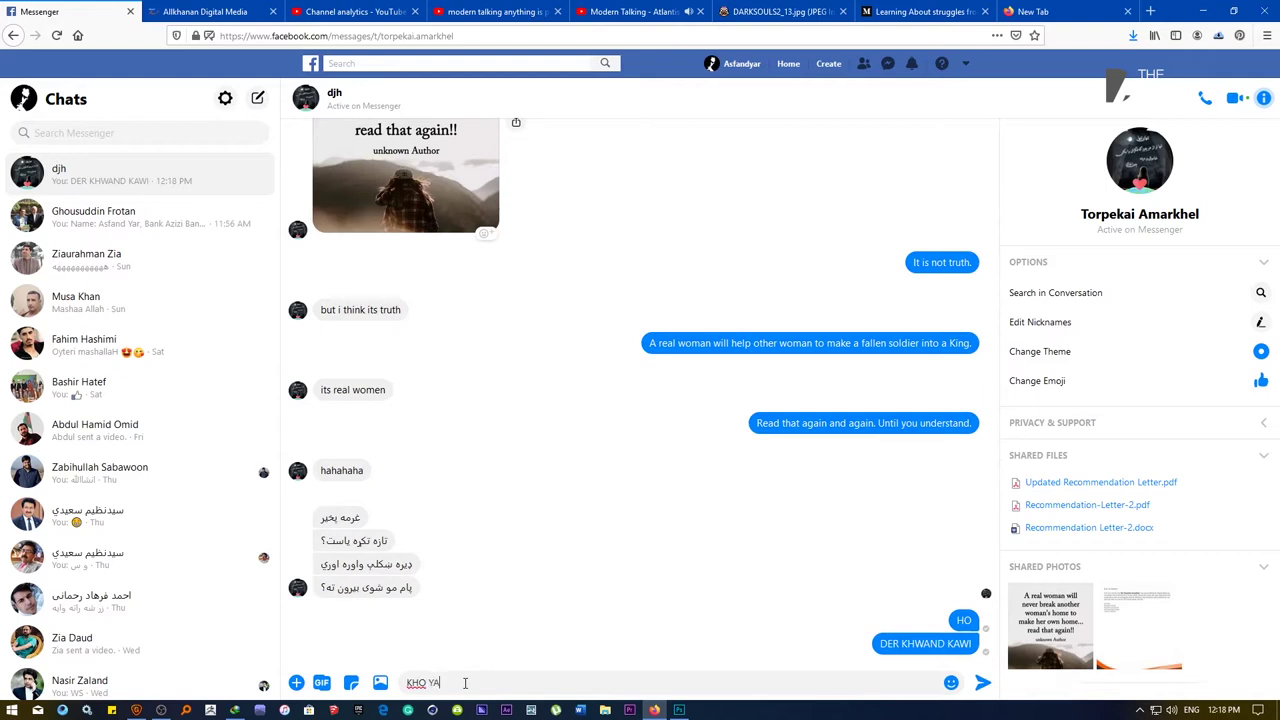
pyautogui.write('KHNI DA')
pyautogui.press('Return')
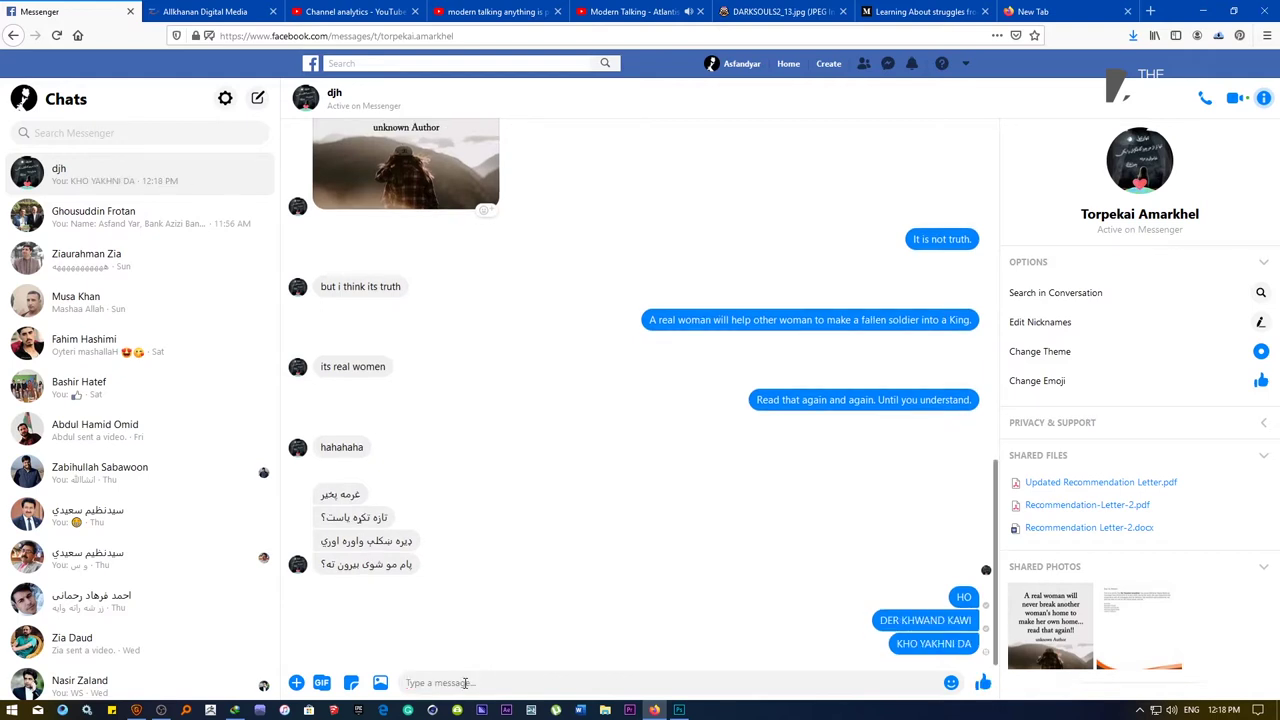
# Switch back to Photoshop, clear the selection, duplicate the masked Layer 1, and merge both copies into one layer
pyautogui.hotkey('alt', 'Tab')
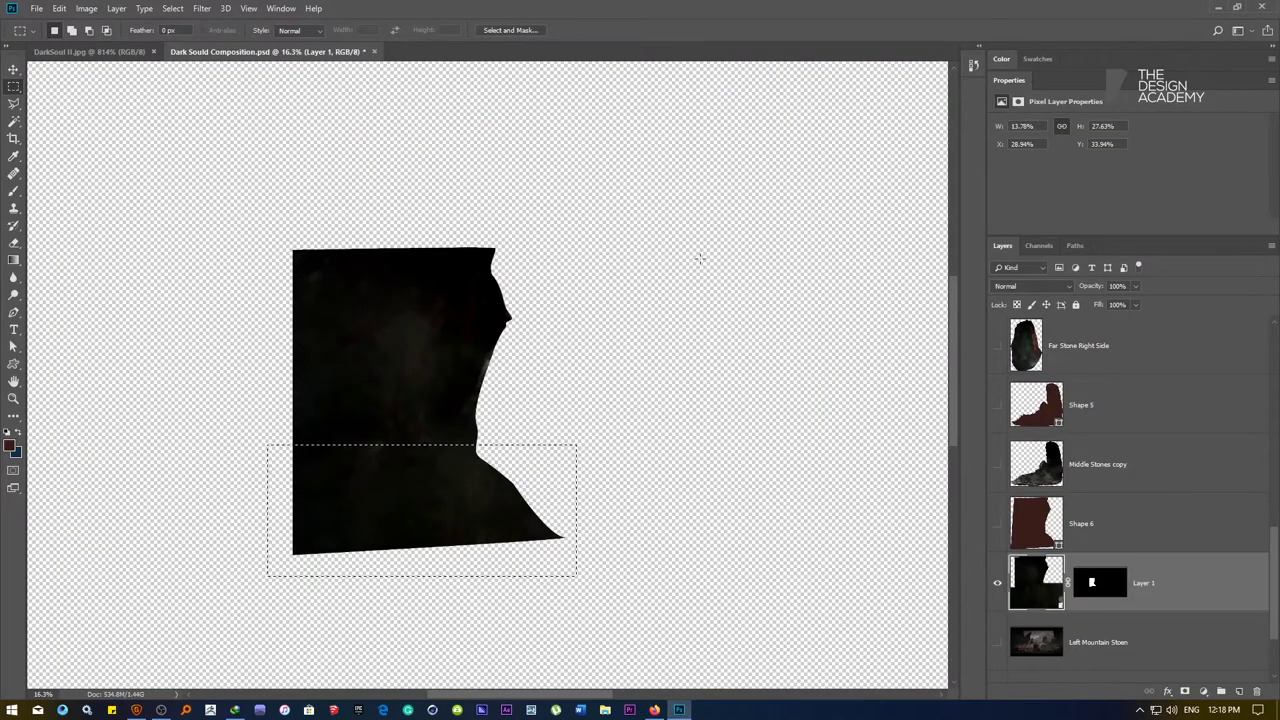
pyautogui.click(336, 395)
pyautogui.moveTo(463, 453); pyautogui.dragTo(461, 452)
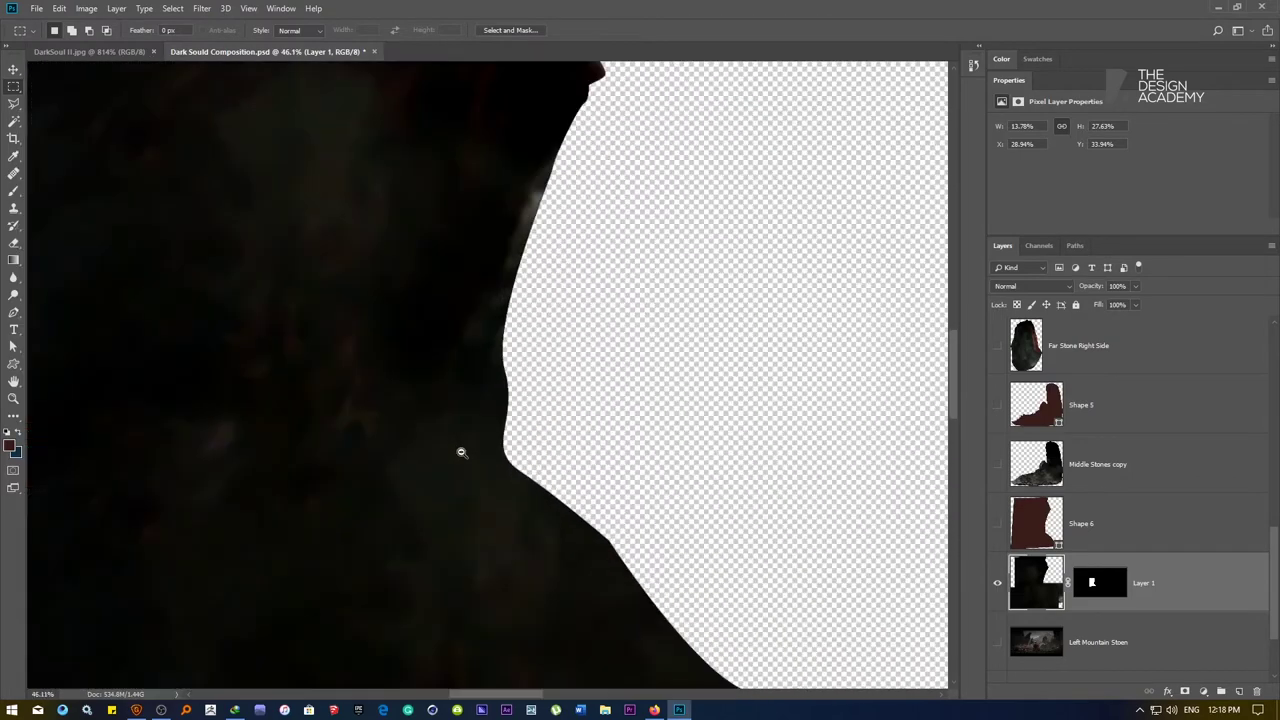
pyautogui.moveTo(389, 341); pyautogui.dragTo(411, 498)
pyautogui.moveTo(483, 426); pyautogui.dragTo(484, 424)
pyautogui.scroll(-1, 485, 424)
pyautogui.scroll(3, 520, 418)
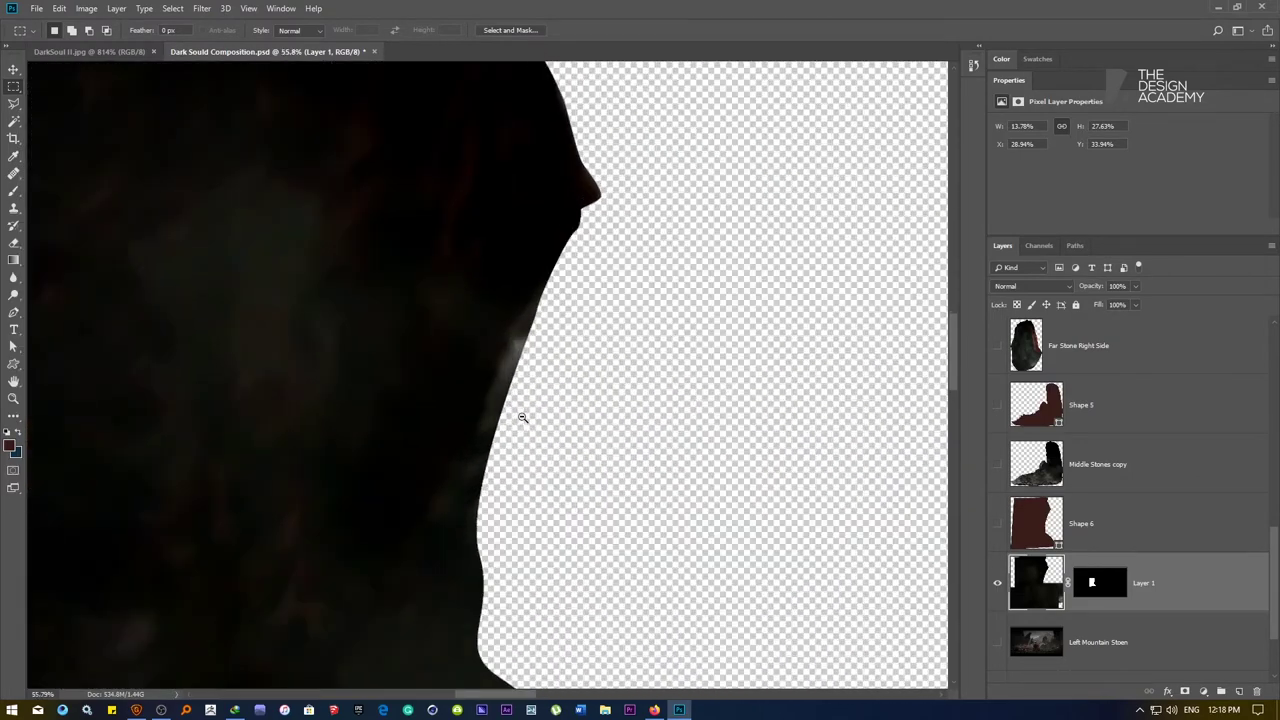
pyautogui.hotkey('ctrl', 'j')
pyautogui.keyDown('shift'); pyautogui.click(1154, 651); pyautogui.keyUp('shift')
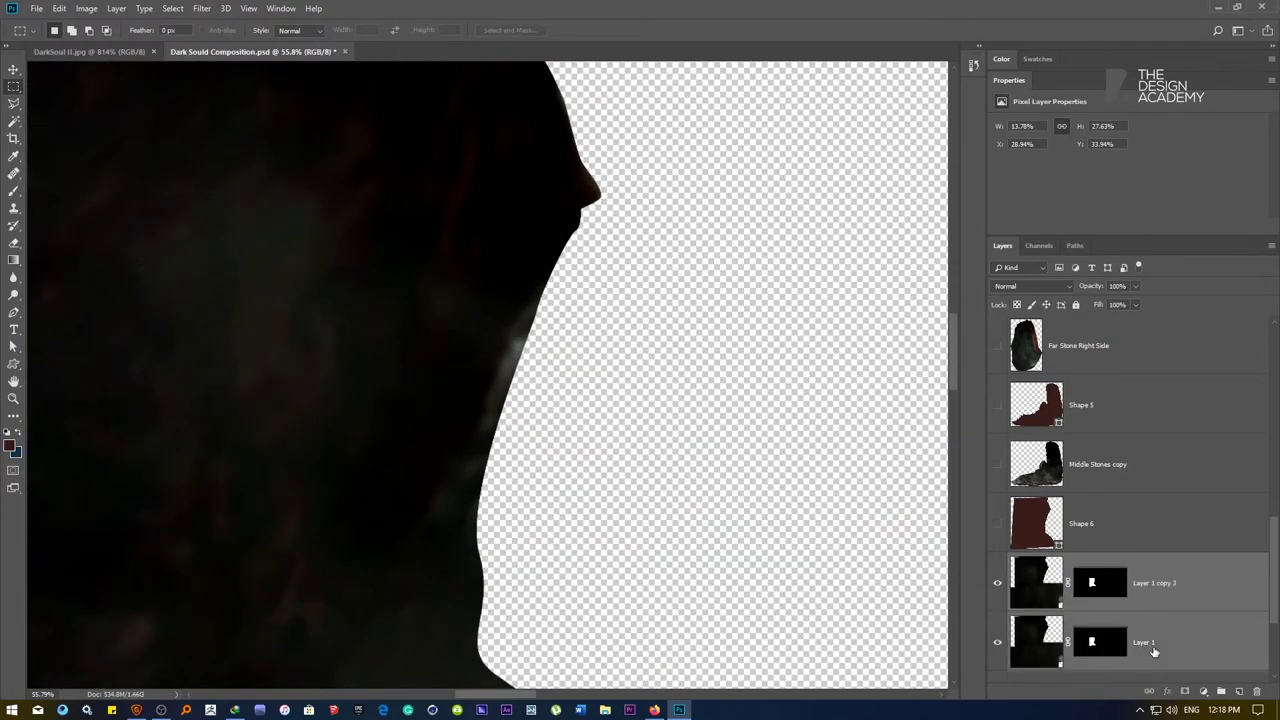
pyautogui.hotkey('ctrl', 'e')
# Erase the small protruding tip and the light smoky fringe along the mountain's right edge
pyautogui.press('e')
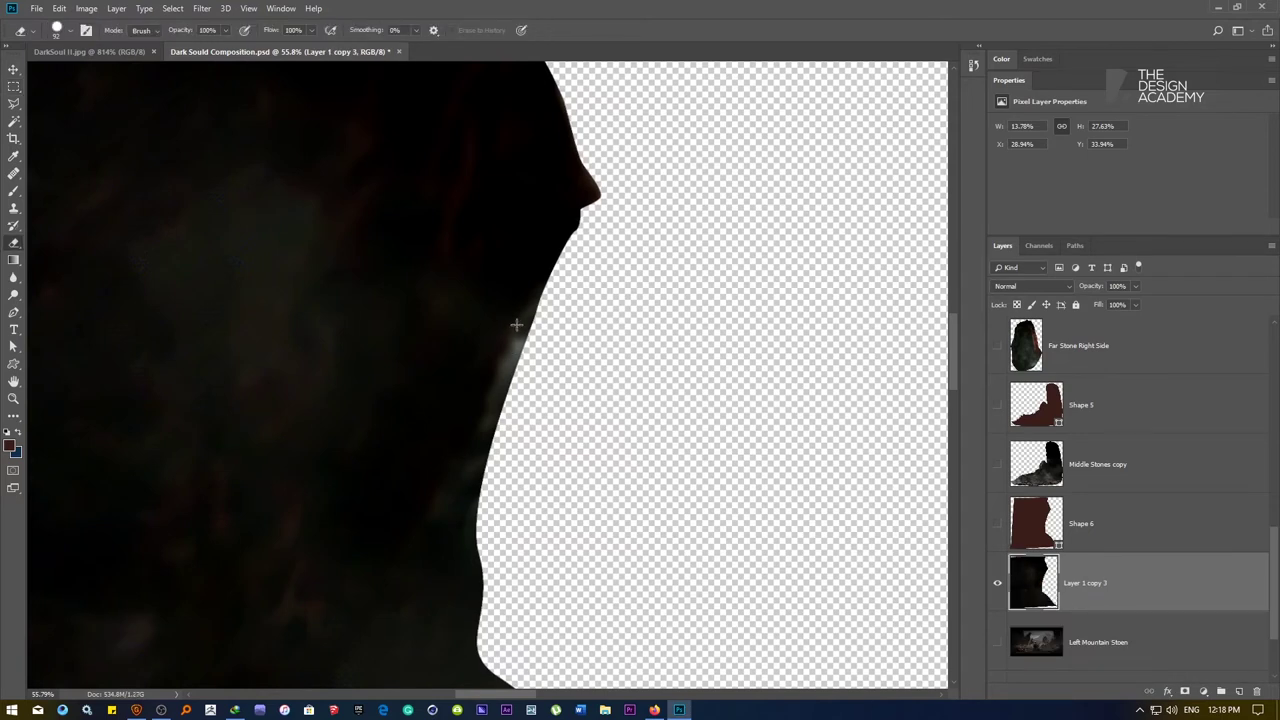
pyautogui.moveTo(597, 219)
pyautogui.mouseDown()
pyautogui.moveTo(606, 177)
pyautogui.moveTo(594, 134)
pyautogui.moveTo(589, 226)
pyautogui.moveTo(497, 406)
pyautogui.moveTo(489, 541)
pyautogui.moveTo(526, 403)
pyautogui.moveTo(519, 356)
pyautogui.mouseUp()
pyautogui.scroll(-4, 527, 400)
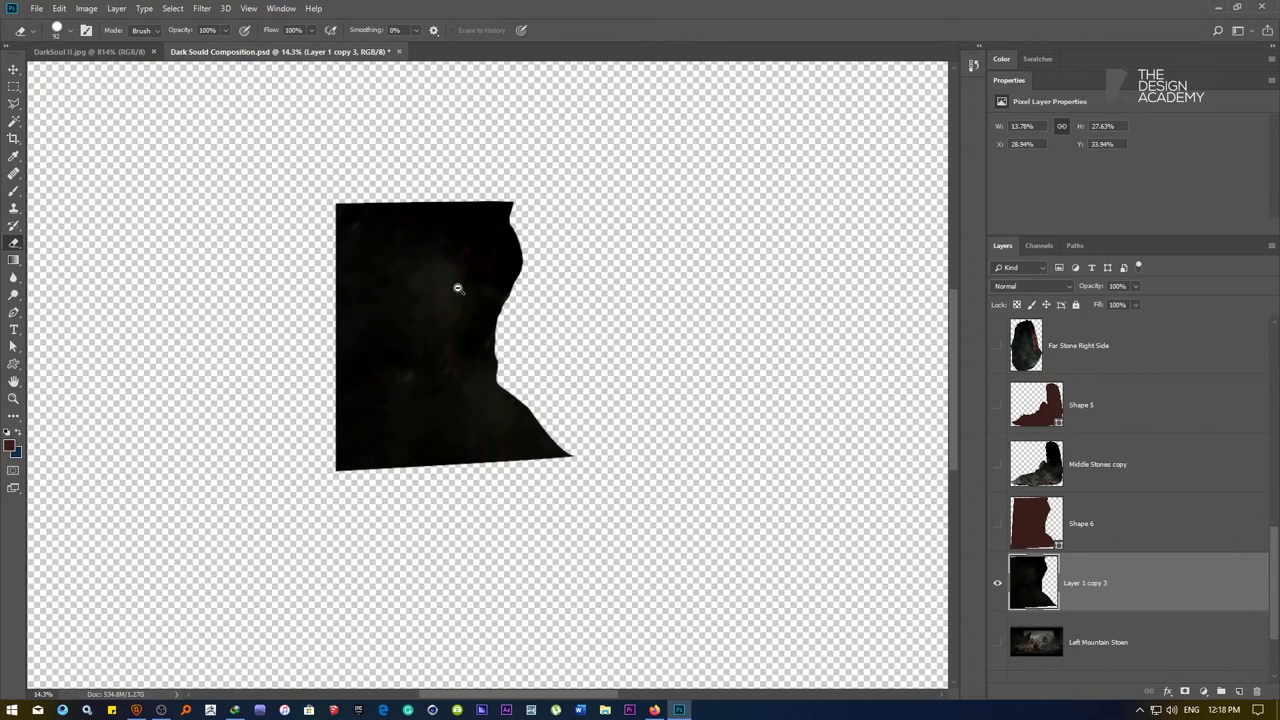
# Compare the cleaned mountain with the full Left Mountain Stoen image and with the Middle Stones copy layer
pyautogui.click(997, 646)
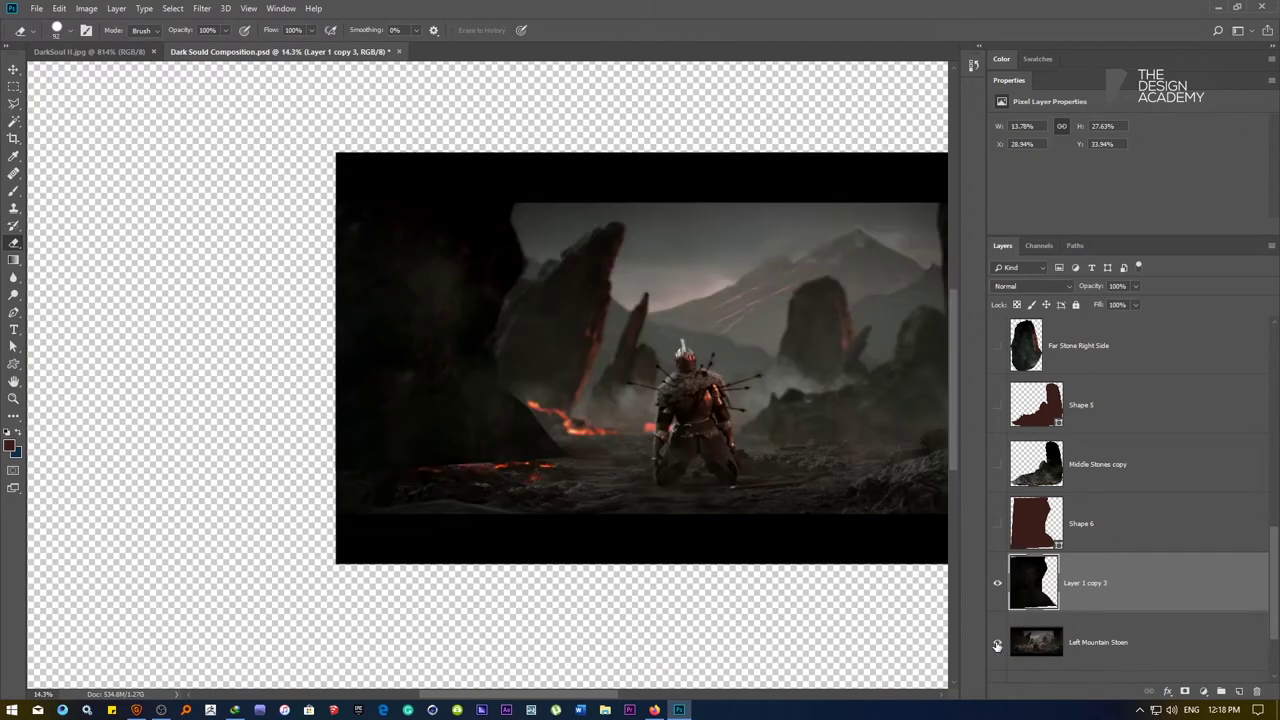
pyautogui.click(997, 642)
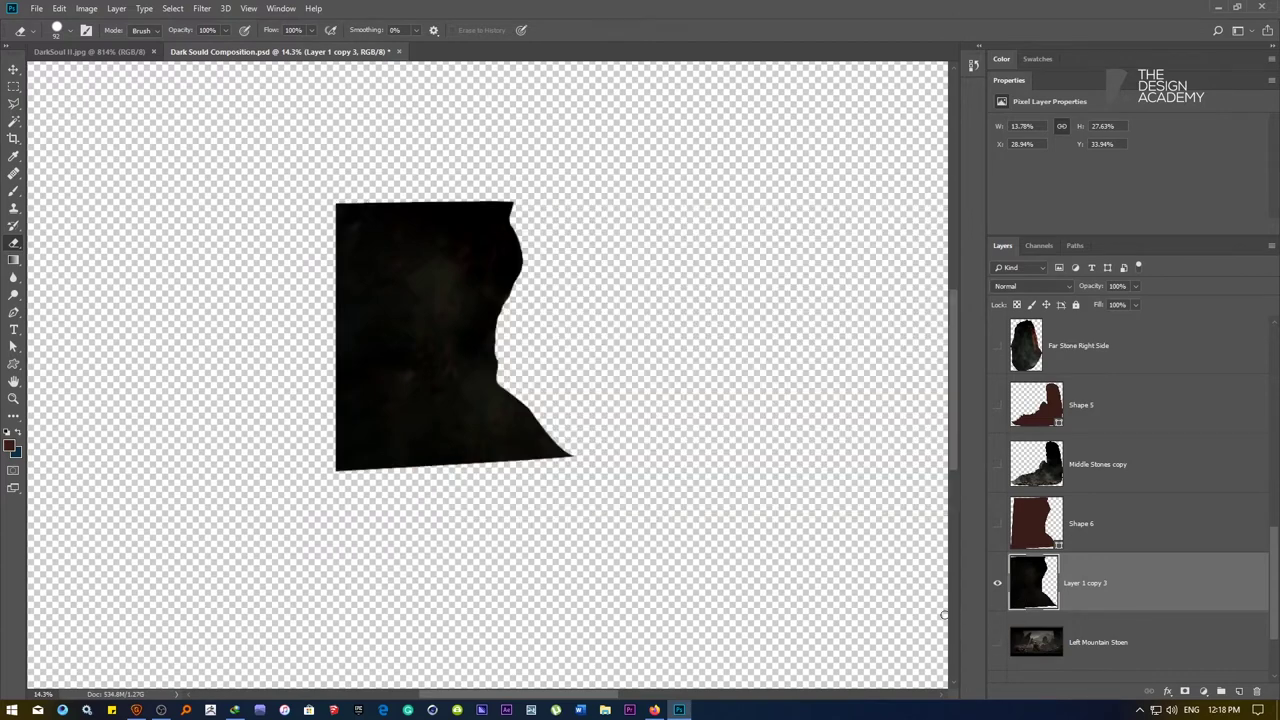
pyautogui.moveTo(582, 412); pyautogui.dragTo(413, 388)
pyautogui.click(997, 464)
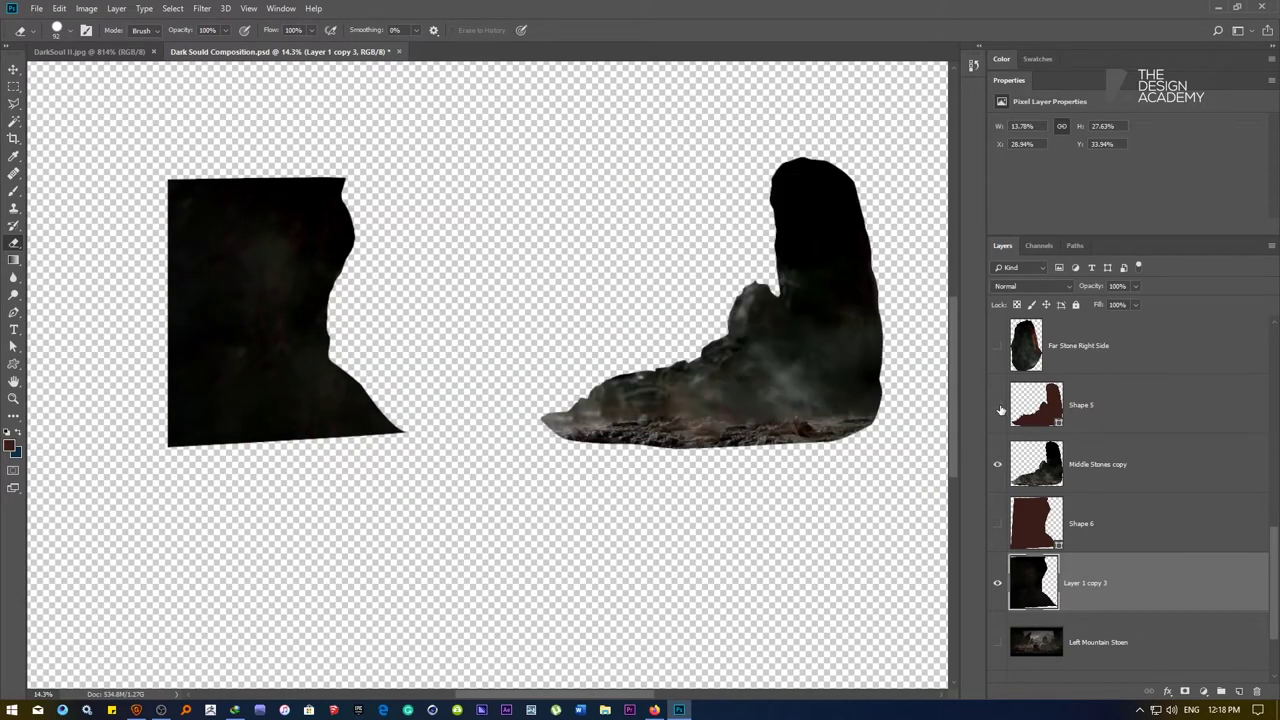
pyautogui.click(997, 346)
pyautogui.scroll(1, 1005, 360)
pyautogui.click(997, 405)
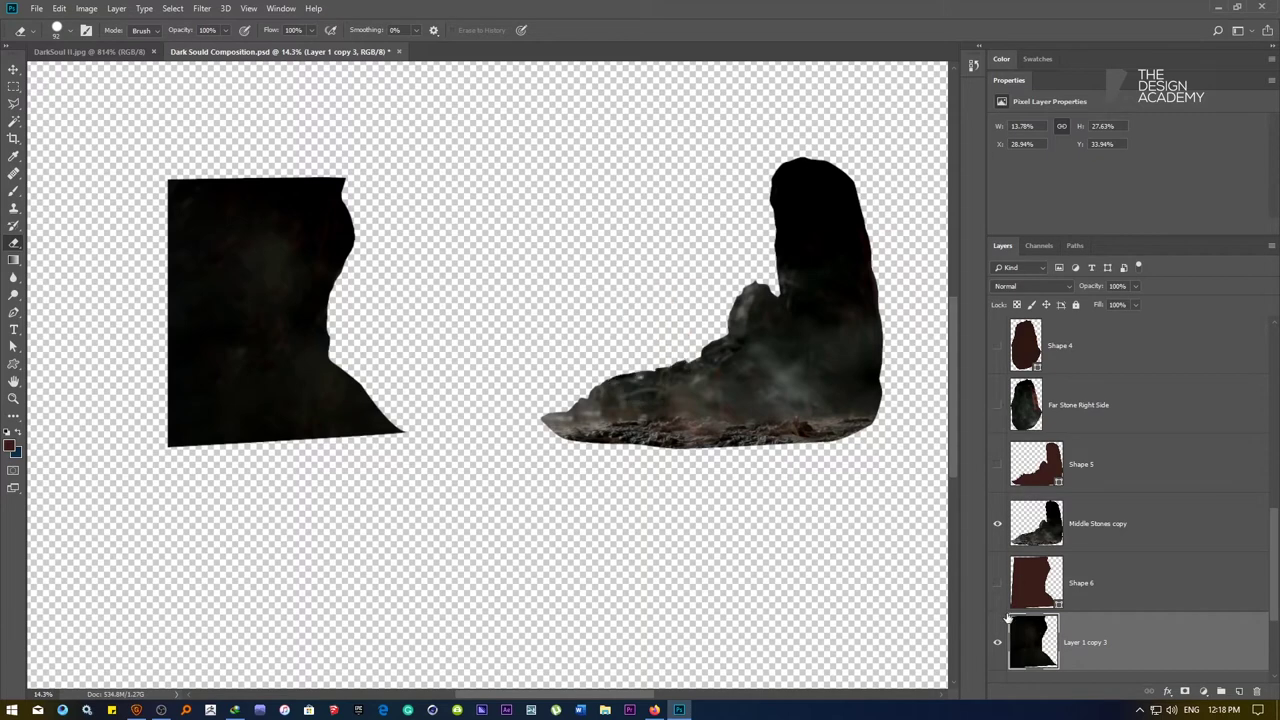
pyautogui.click(997, 523)
# Hide Layer 1 copy 3, then show and select the full Left Mountain Stoen layer
pyautogui.click(999, 645)
pyautogui.scroll(-1, 1059, 627)
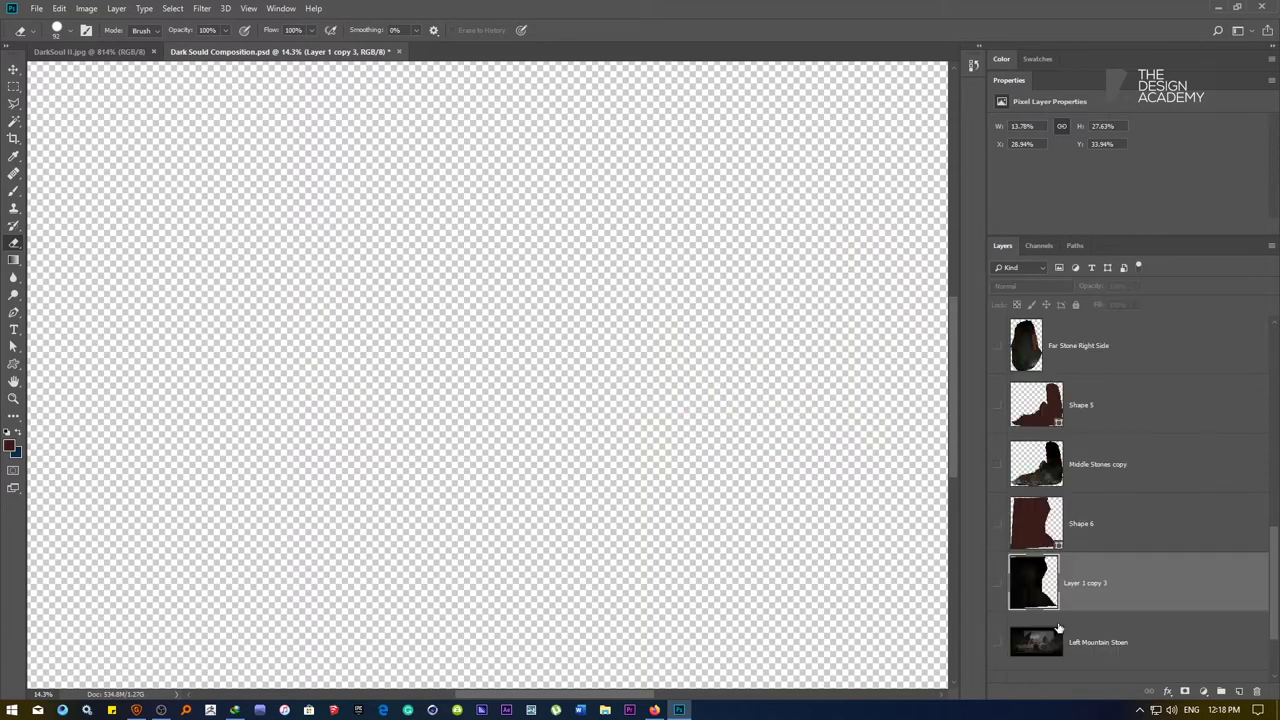
pyautogui.click(997, 646)
pyautogui.moveTo(732, 413); pyautogui.dragTo(615, 405)
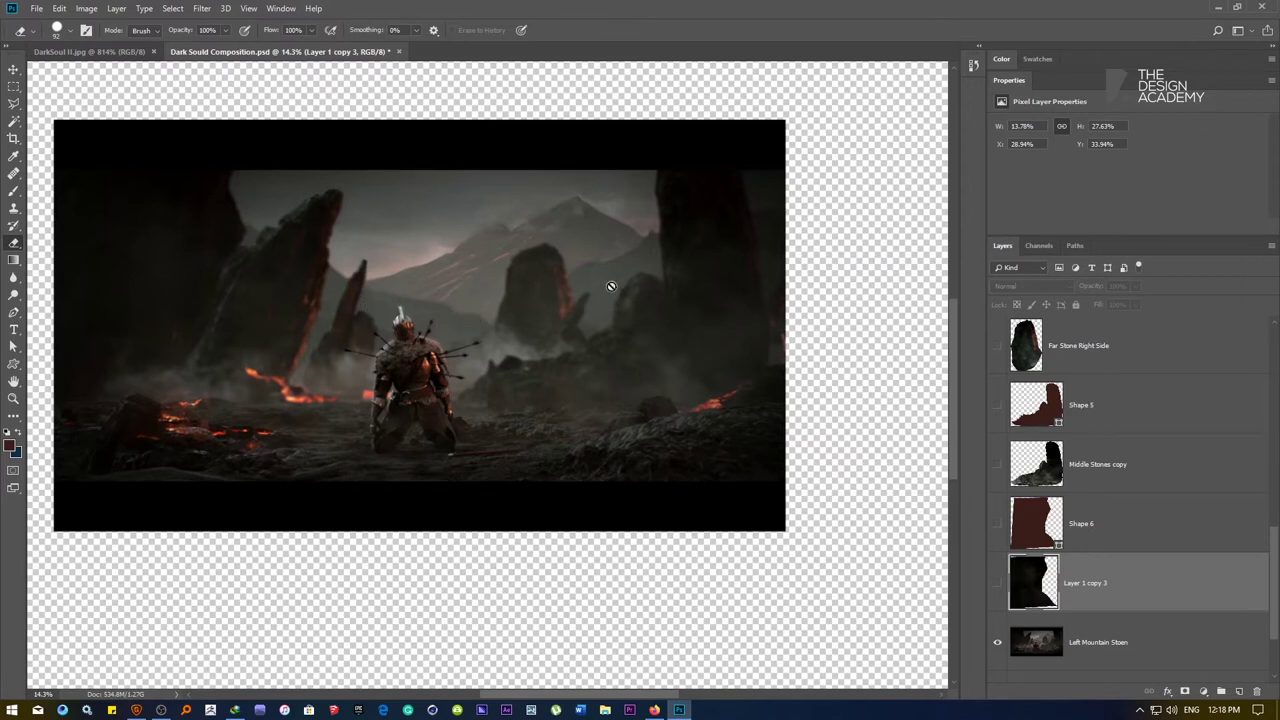
pyautogui.click(1036, 645)
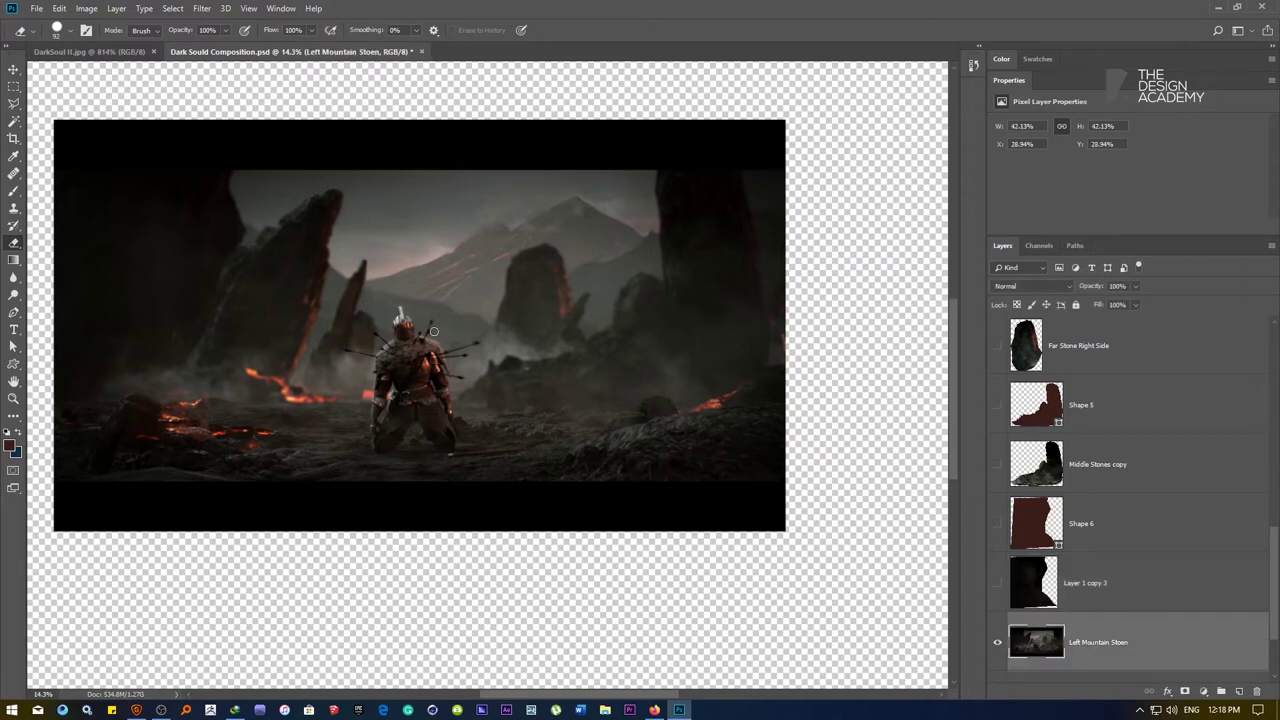
# Trace a Pen path along the low distant ridge behind the knight, from the right-hand rocks up through the left mountain
pyautogui.click(12, 313)
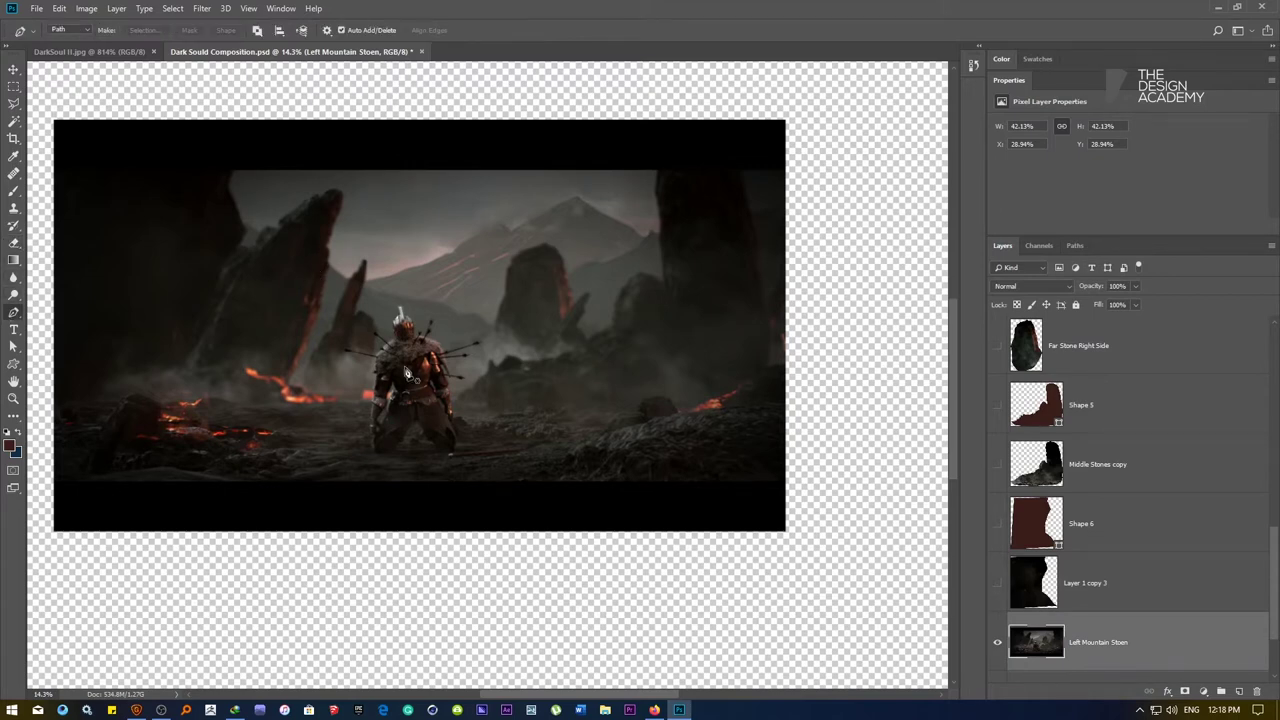
pyautogui.keyDown('ctrl'); pyautogui.click(502, 328); pyautogui.keyUp('ctrl')
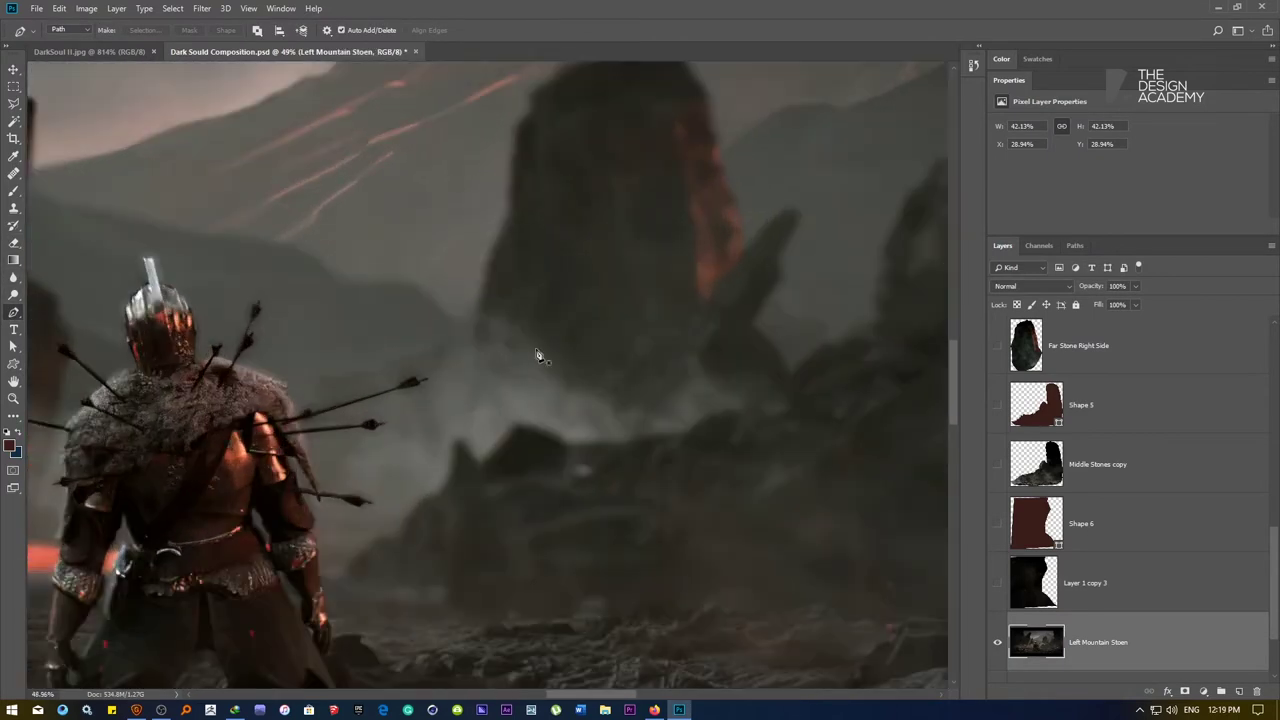
pyautogui.scroll(-2, 540, 353)
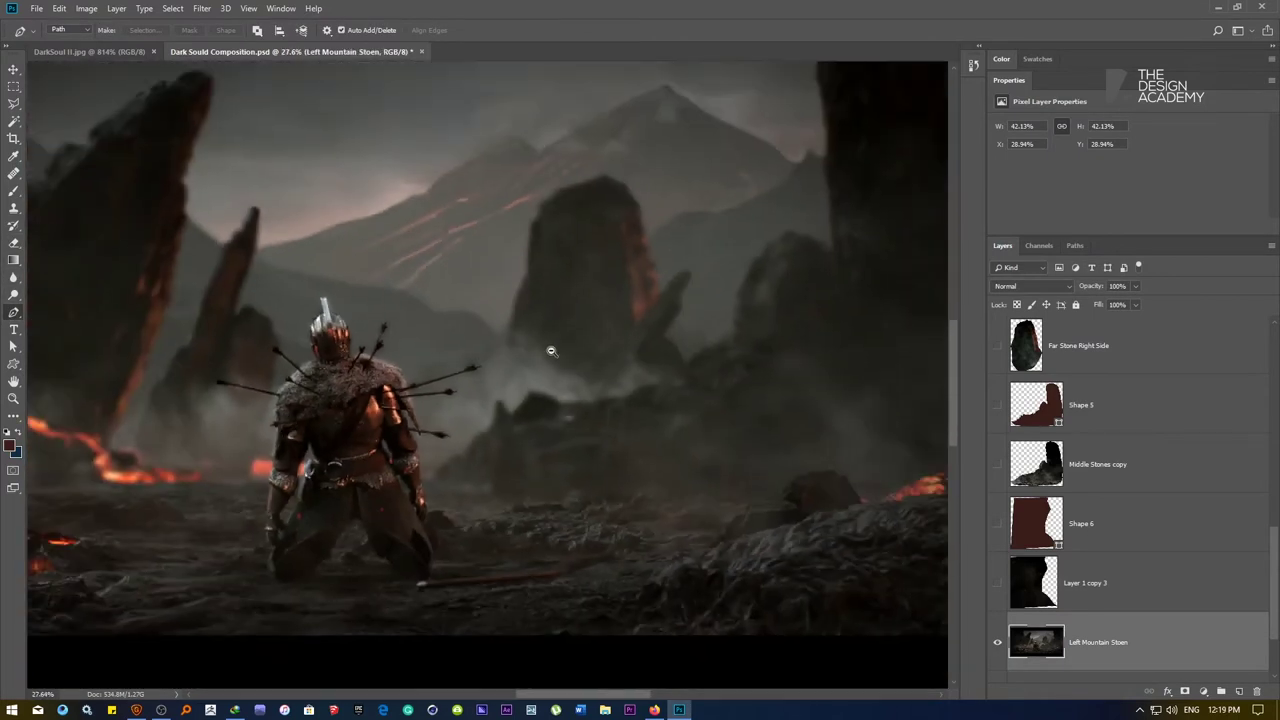
pyautogui.click(797, 421)
pyautogui.moveTo(660, 397); pyautogui.dragTo(644, 399)
pyautogui.moveTo(389, 292); pyautogui.dragTo(377, 288)
pyautogui.moveTo(298, 290); pyautogui.dragTo(464, 334)
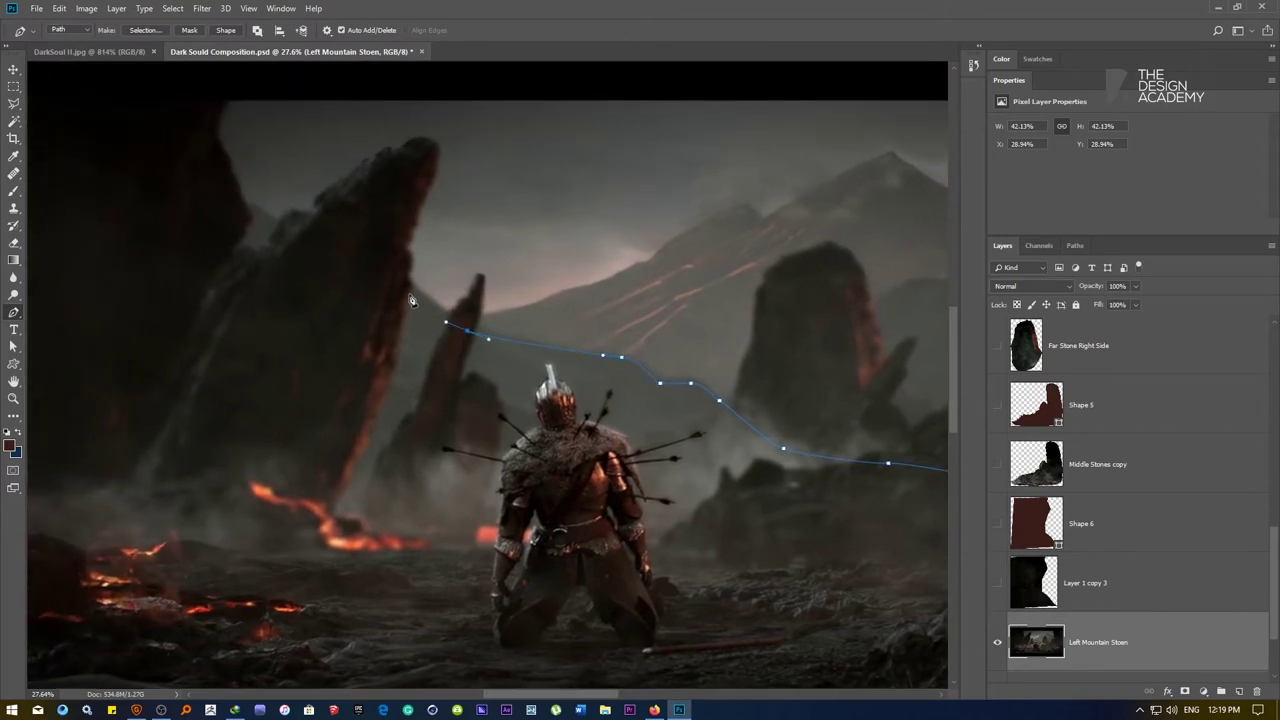
pyautogui.moveTo(295, 227); pyautogui.dragTo(371, 297)
pyautogui.moveTo(207, 266); pyautogui.dragTo(164, 261)
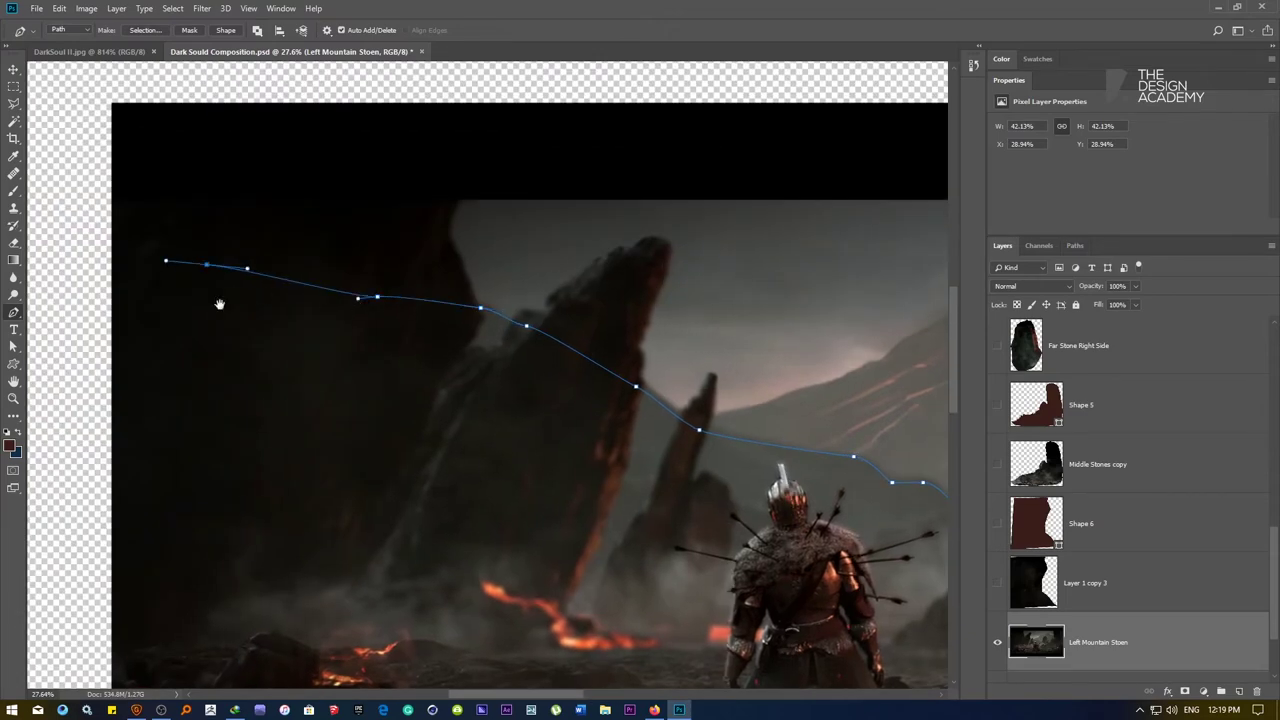
# Extend the ridge path past the image's left edge and close it with straight segments across the ground
pyautogui.scroll(-3, 217, 306)
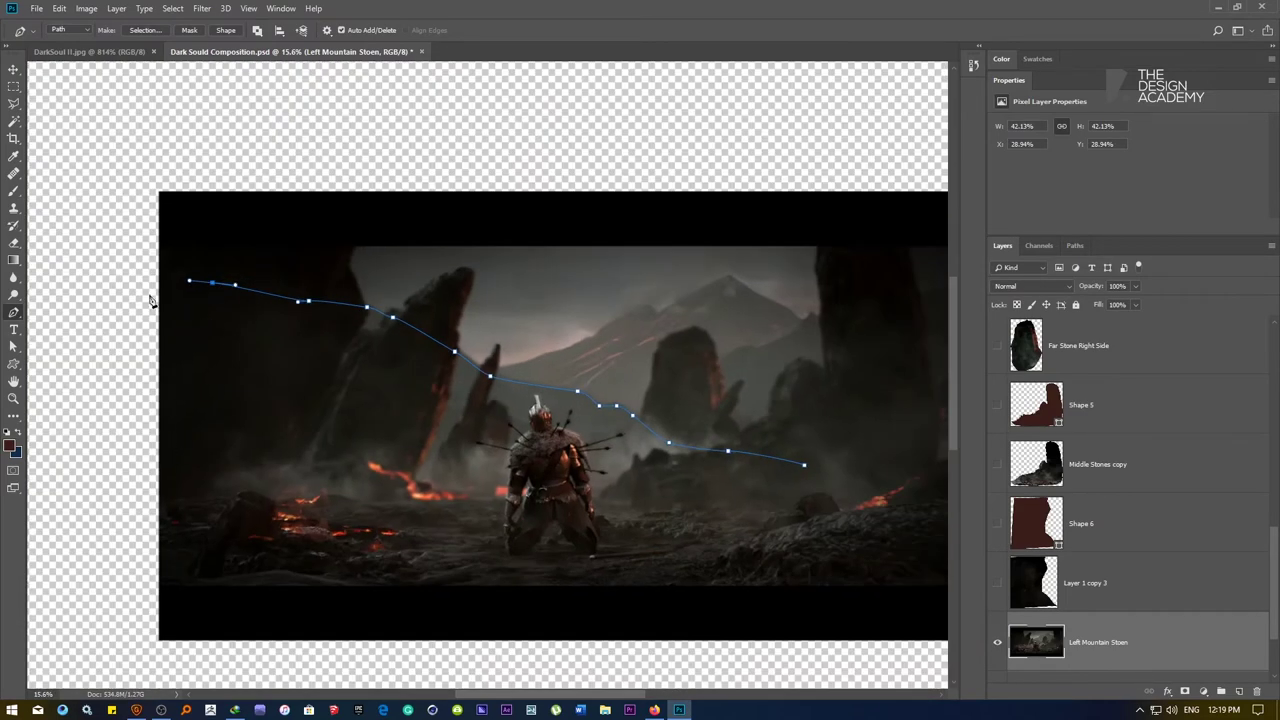
pyautogui.keyDown('shift'); pyautogui.click(144, 531); pyautogui.keyUp('shift')
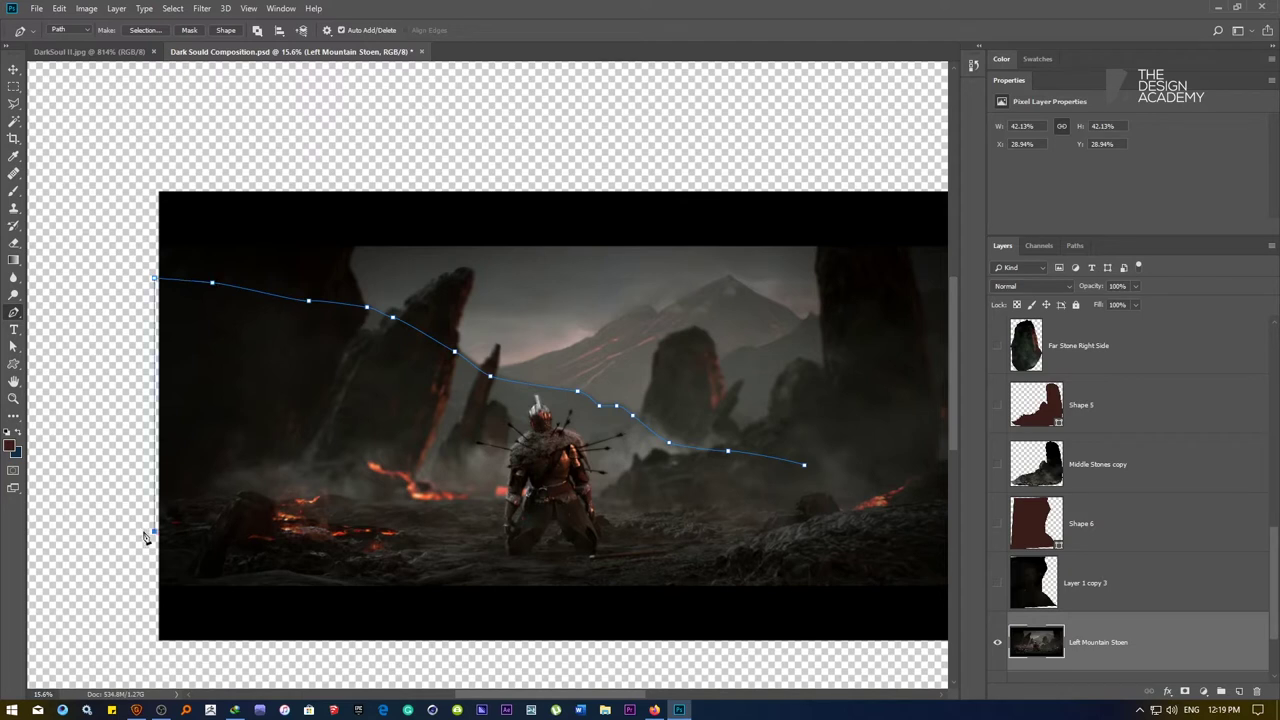
pyautogui.keyDown('shift'); pyautogui.click(881, 516); pyautogui.keyUp('shift')
pyautogui.click(805, 467)
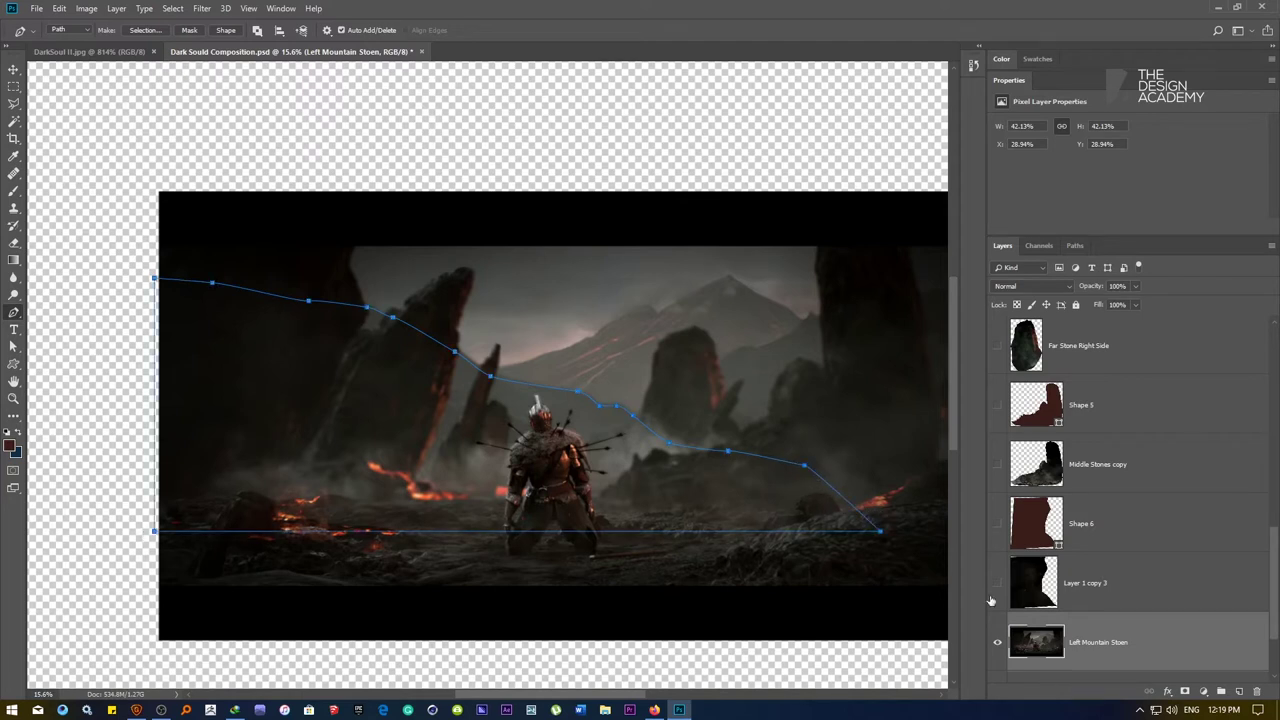
# Convert the closed ridge path into a shape and load its outline as a selection on the Left Mountain Stoen layer
pyautogui.click(226, 30)
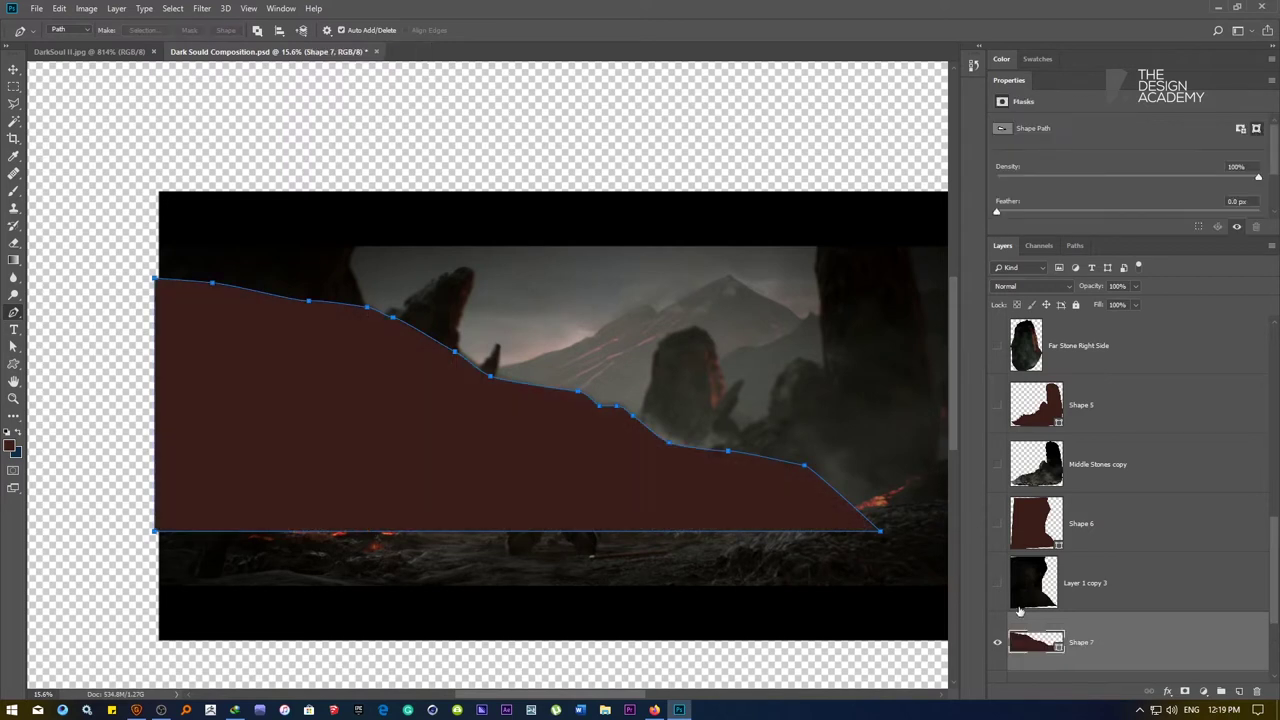
pyautogui.scroll(-1, 1031, 636)
pyautogui.click(1128, 640)
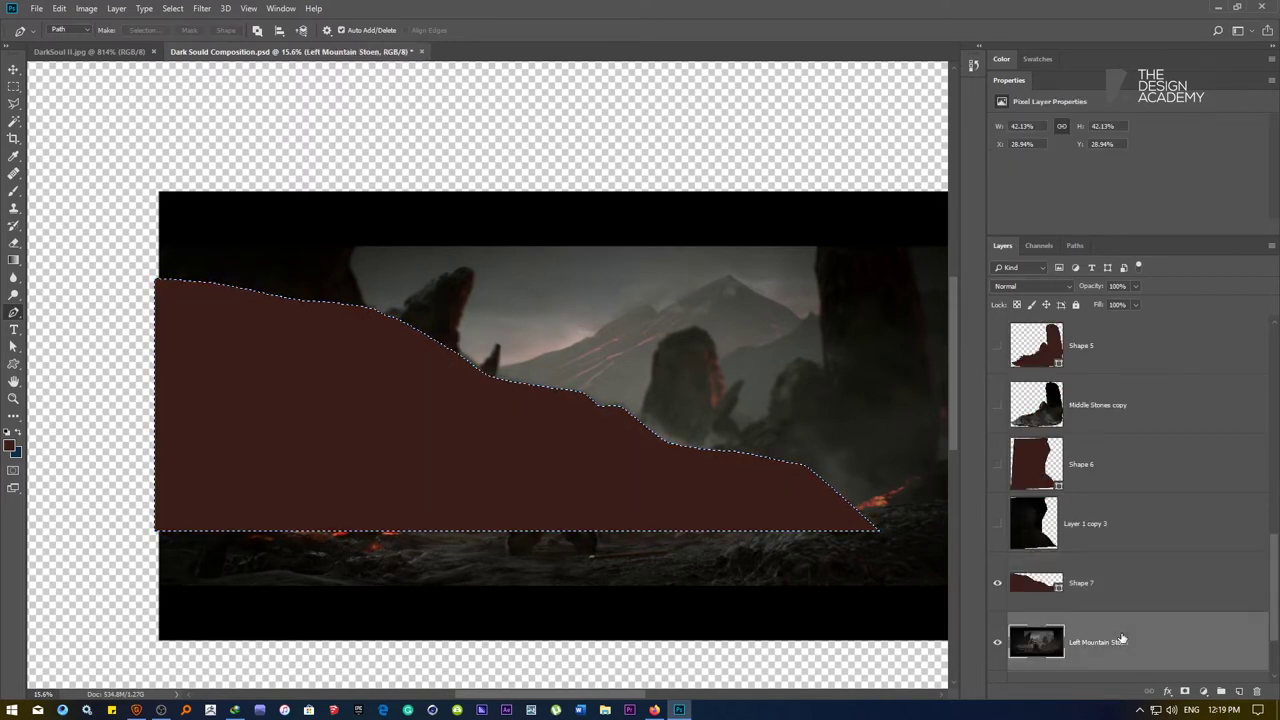
# Copy the selected ridge area to a new layer, hide Shape 7 and show only the new layer
pyautogui.click(998, 584)
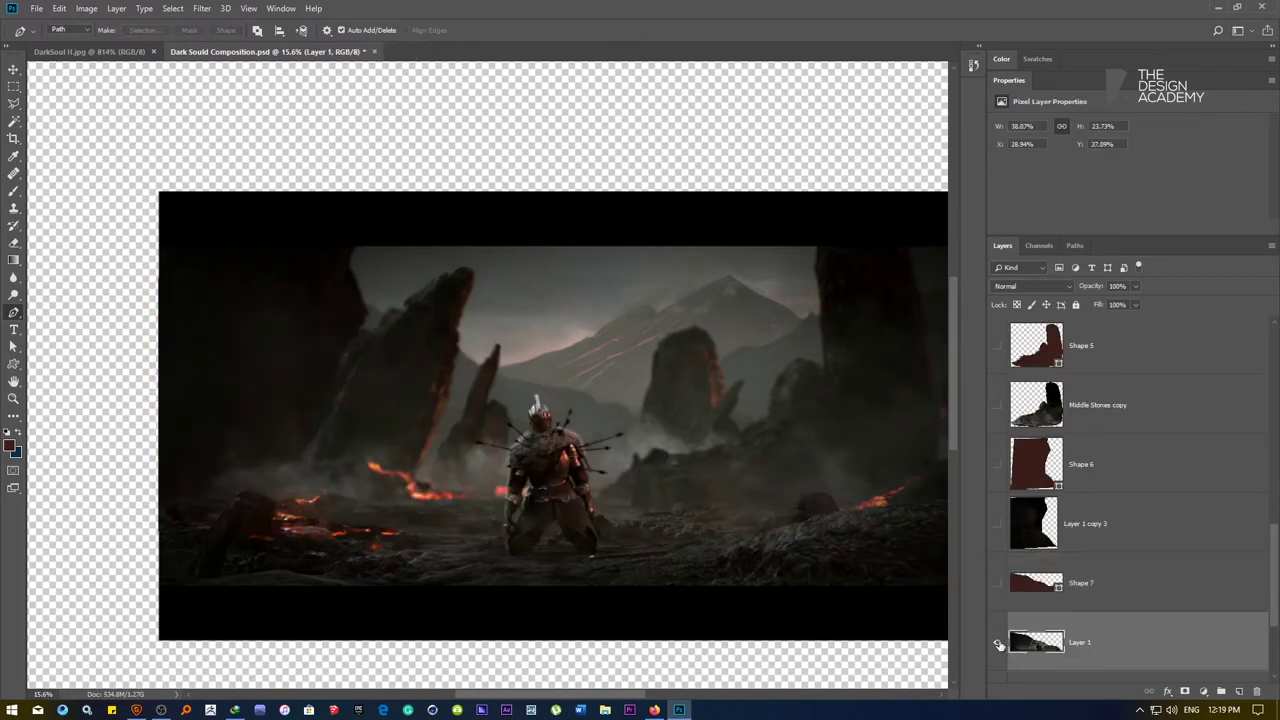
pyautogui.rightClick(998, 644)
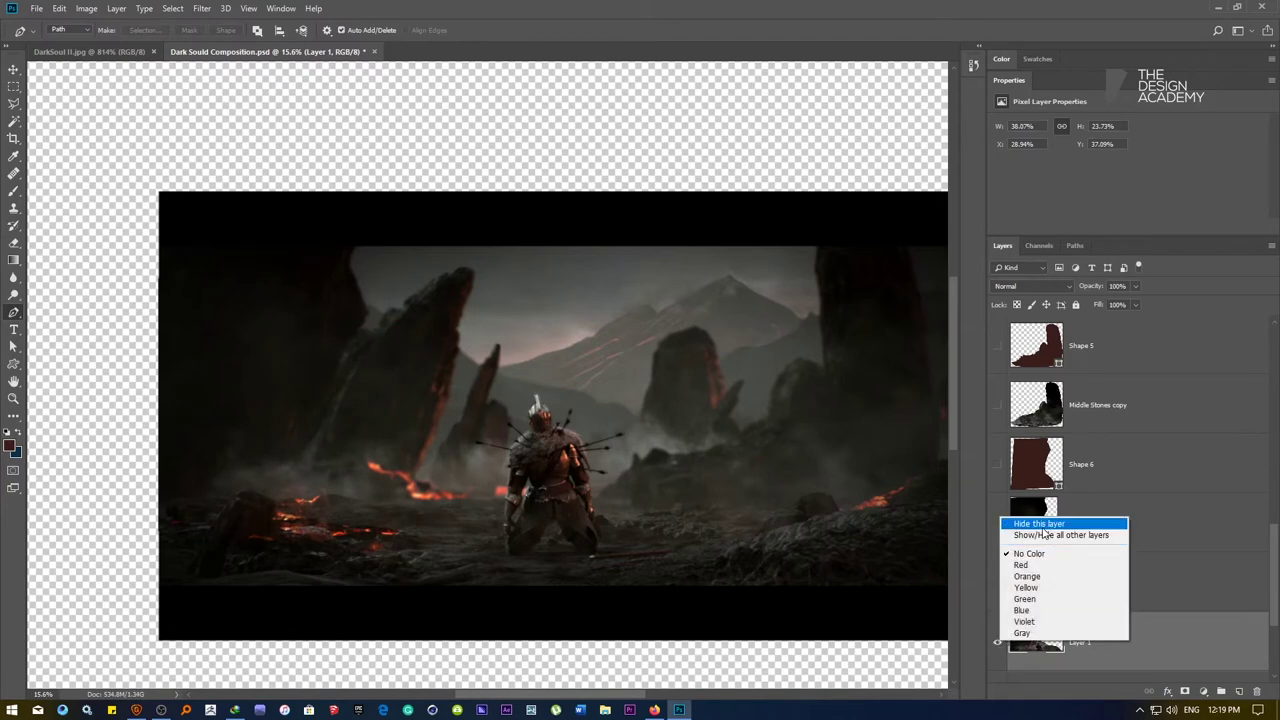
pyautogui.click(1046, 535)
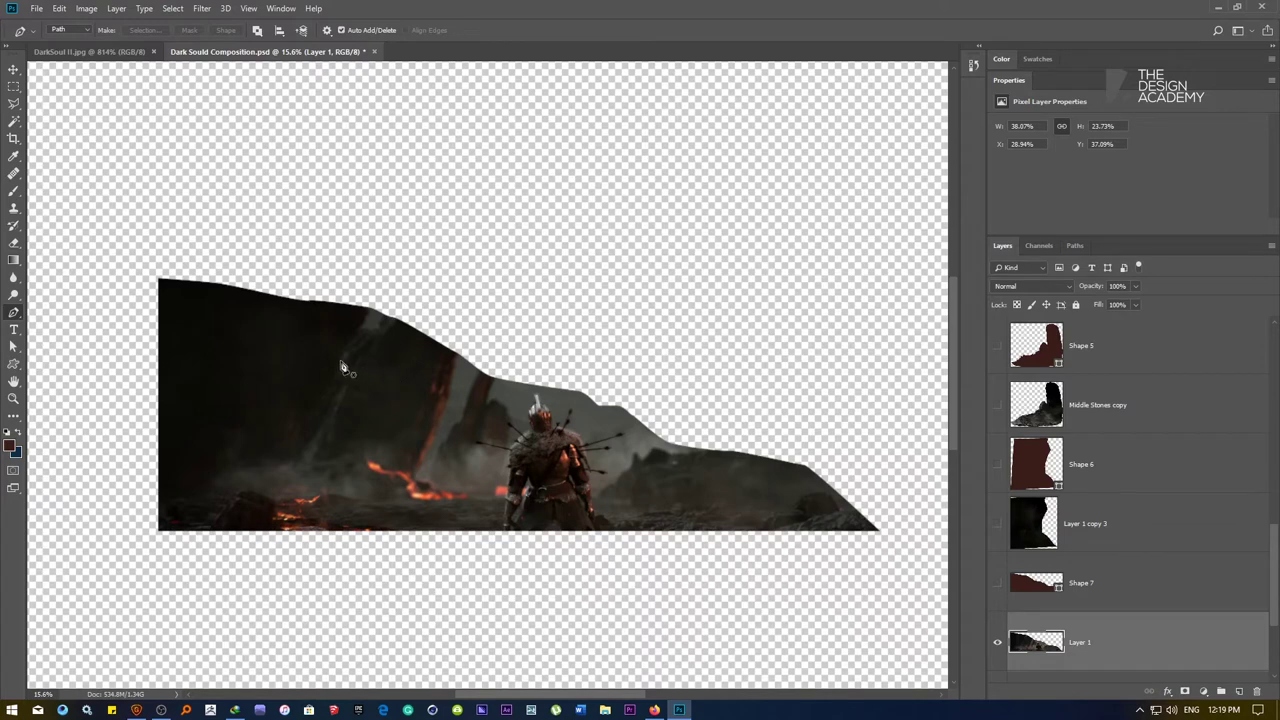
# Clone dark rock over the knight's head and the slope above it with the Clone Stamp, undoing the last strokes beyond the edge
pyautogui.press('b')
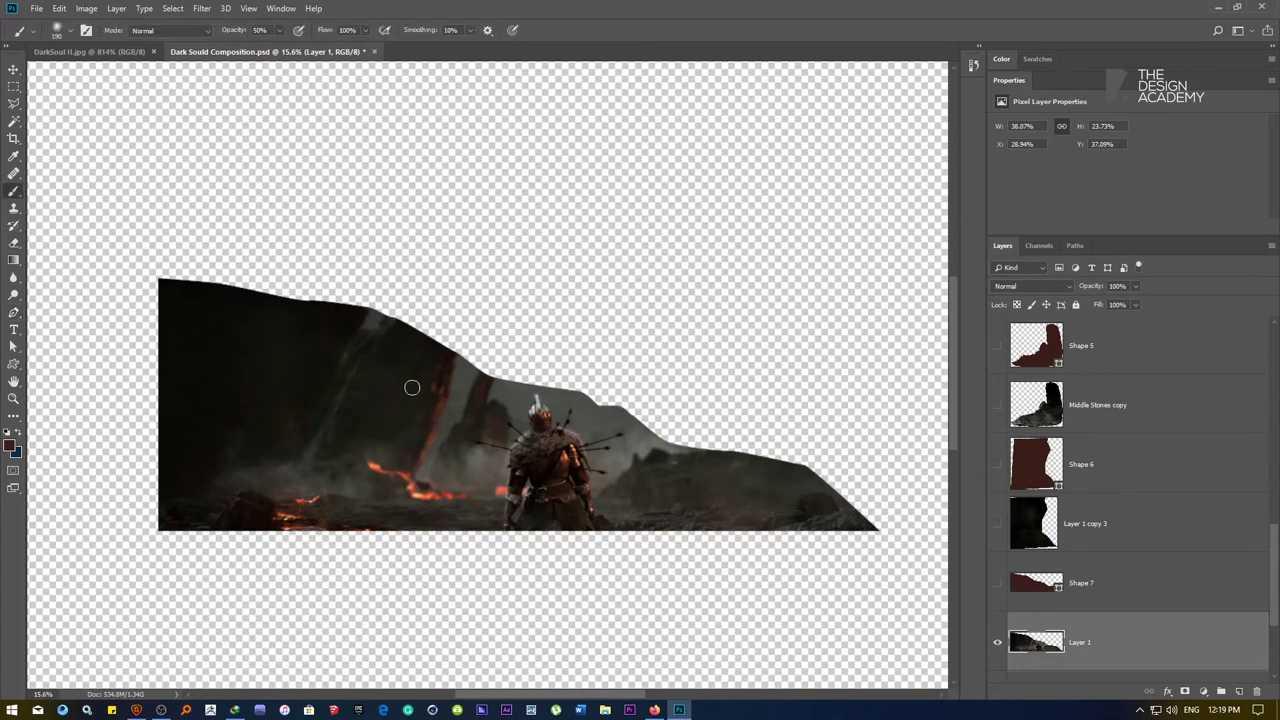
pyautogui.rightClick(413, 380)
pyautogui.click(622, 6)
pyautogui.click(14, 208)
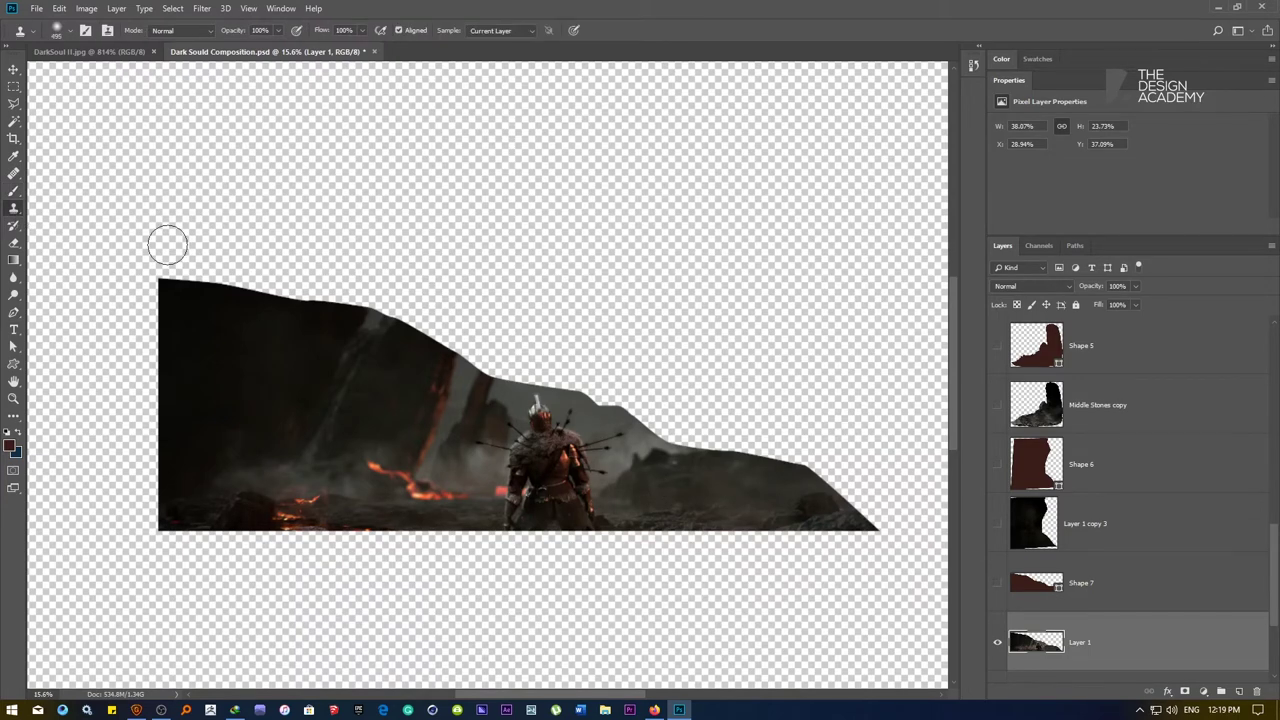
pyautogui.keyDown('alt'); pyautogui.click(689, 481); pyautogui.keyUp('alt')
pyautogui.moveTo(569, 418)
pyautogui.mouseDown()
pyautogui.moveTo(541, 420)
pyautogui.moveTo(690, 455)
pyautogui.moveTo(560, 400)
pyautogui.moveTo(430, 379)
pyautogui.moveTo(445, 376)
pyautogui.moveTo(391, 351)
pyautogui.moveTo(429, 349)
pyautogui.moveTo(394, 391)
pyautogui.moveTo(425, 338)
pyautogui.mouseUp()
pyautogui.keyDown('alt'); pyautogui.click(709, 490); pyautogui.keyUp('alt')
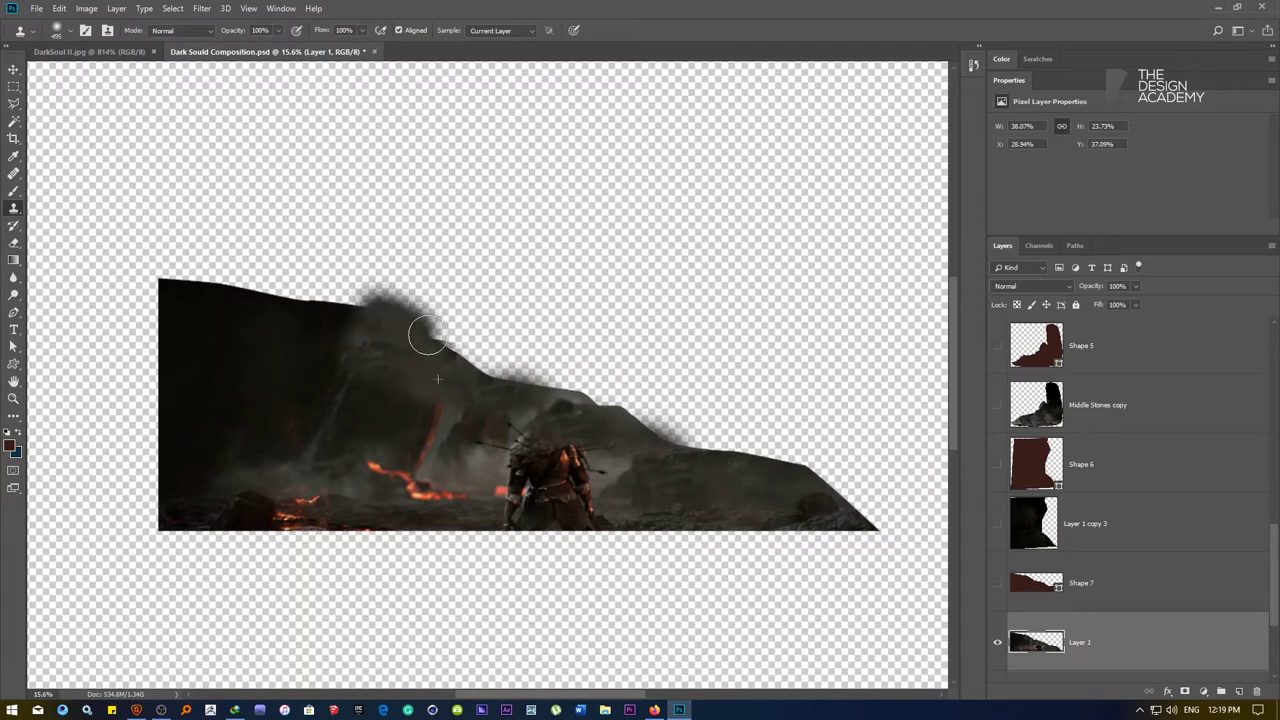
pyautogui.hotkey('ctrl', 'z')
pyautogui.hotkey('ctrl', 'alt', 'z')
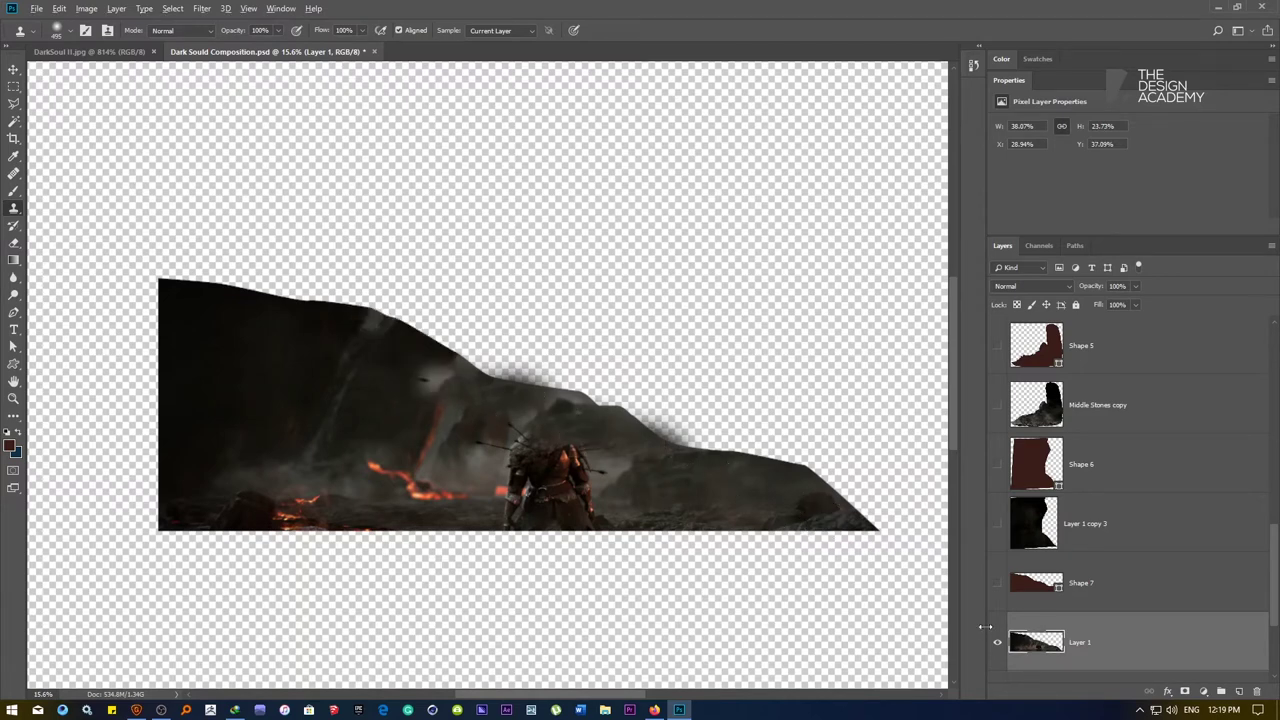
# Mask Layer 1 with its own outline and make the layer image active for painting
pyautogui.keyDown('ctrl'); pyautogui.click(1037, 644); pyautogui.keyUp('ctrl')
pyautogui.click(1184, 691)
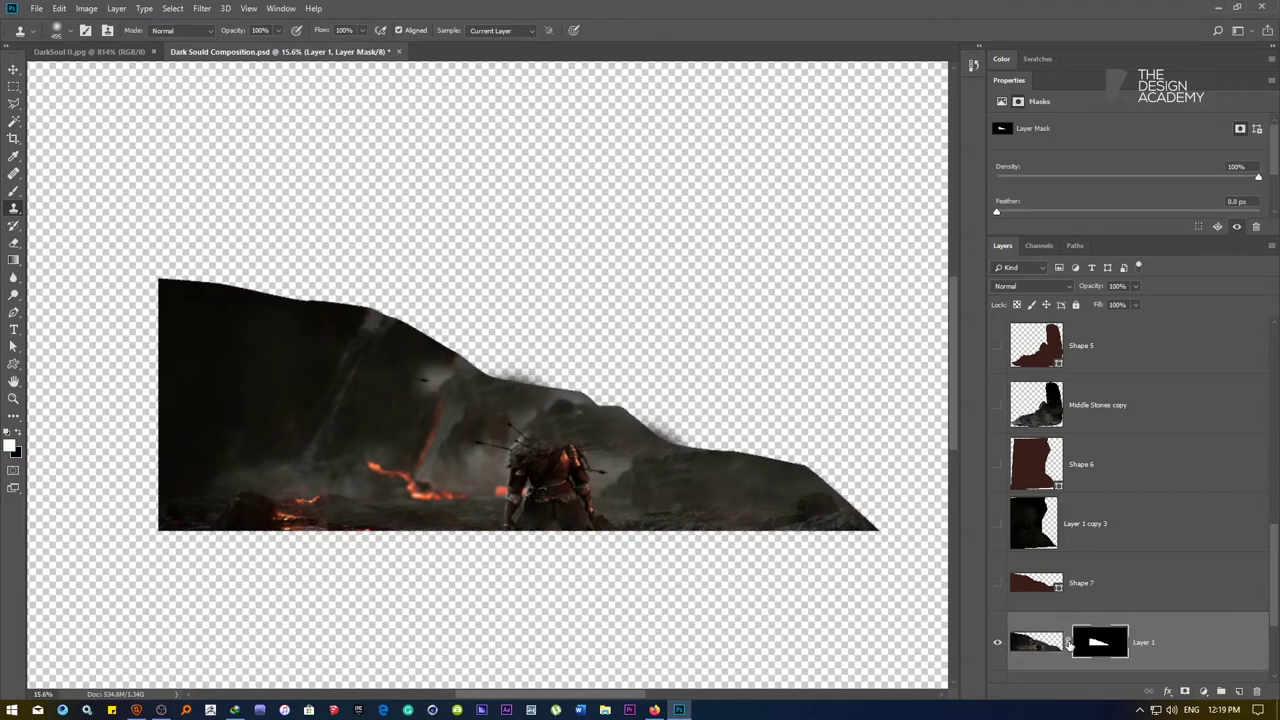
pyautogui.click(1040, 642)
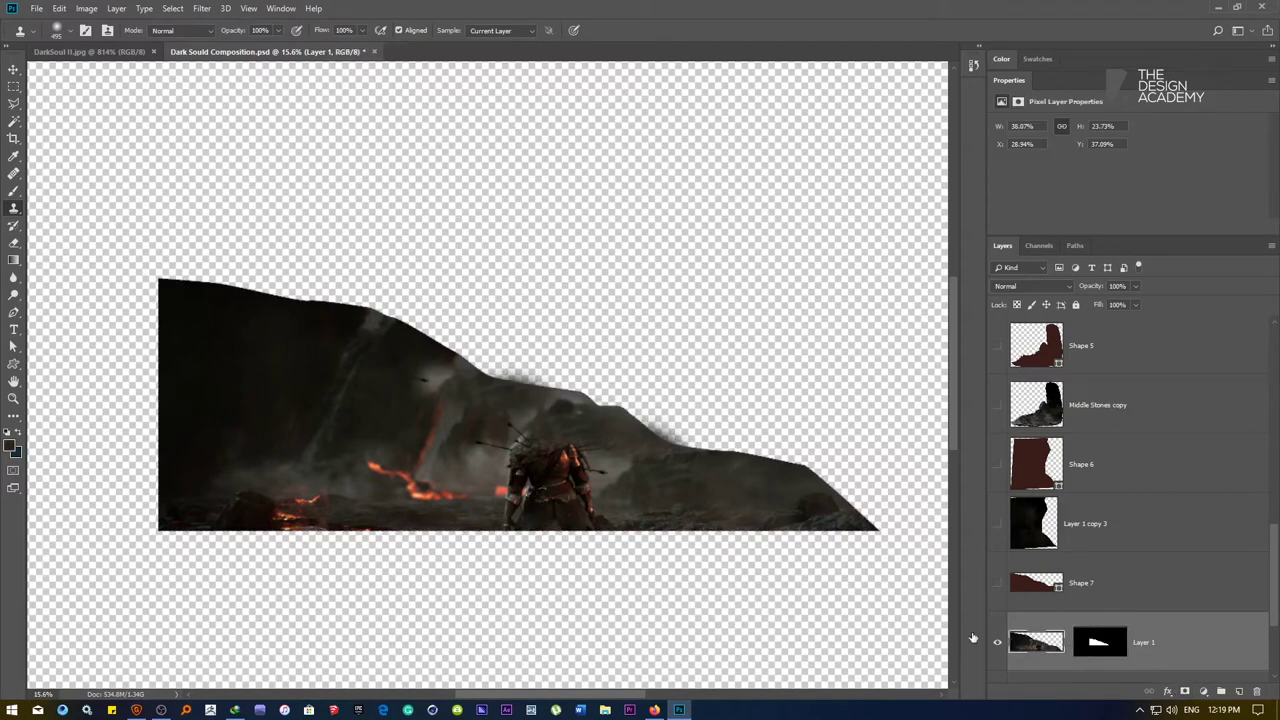
# Clone rock texture over the knight's body and arrows and over the rocks at the slope's lower right end
pyautogui.keyDown('alt'); pyautogui.click(672, 482); pyautogui.keyUp('alt')
pyautogui.moveTo(591, 466)
pyautogui.mouseDown()
pyautogui.moveTo(531, 474)
pyautogui.moveTo(520, 463)
pyautogui.mouseUp()
pyautogui.keyDown('alt'); pyautogui.click(696, 500); pyautogui.keyUp('alt')
pyautogui.moveTo(614, 485)
pyautogui.mouseDown()
pyautogui.moveTo(572, 477)
pyautogui.moveTo(640, 476)
pyautogui.moveTo(617, 517)
pyautogui.moveTo(840, 509)
pyautogui.mouseUp()
pyautogui.keyDown('alt'); pyautogui.click(647, 494); pyautogui.keyUp('alt')
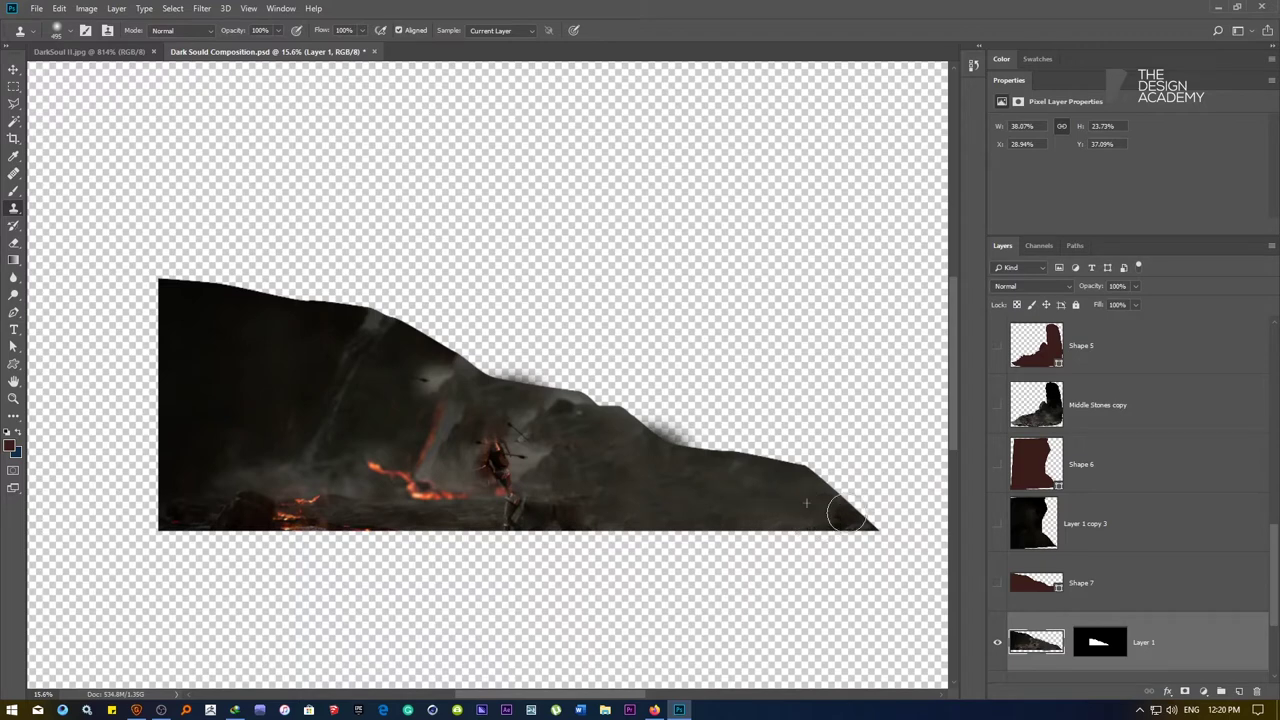
pyautogui.keyDown('alt'); pyautogui.click(770, 496); pyautogui.keyUp('alt')
pyautogui.click(842, 522)
pyautogui.keyDown('alt'); pyautogui.click(591, 471); pyautogui.keyUp('alt')
pyautogui.moveTo(538, 461); pyautogui.dragTo(451, 449)
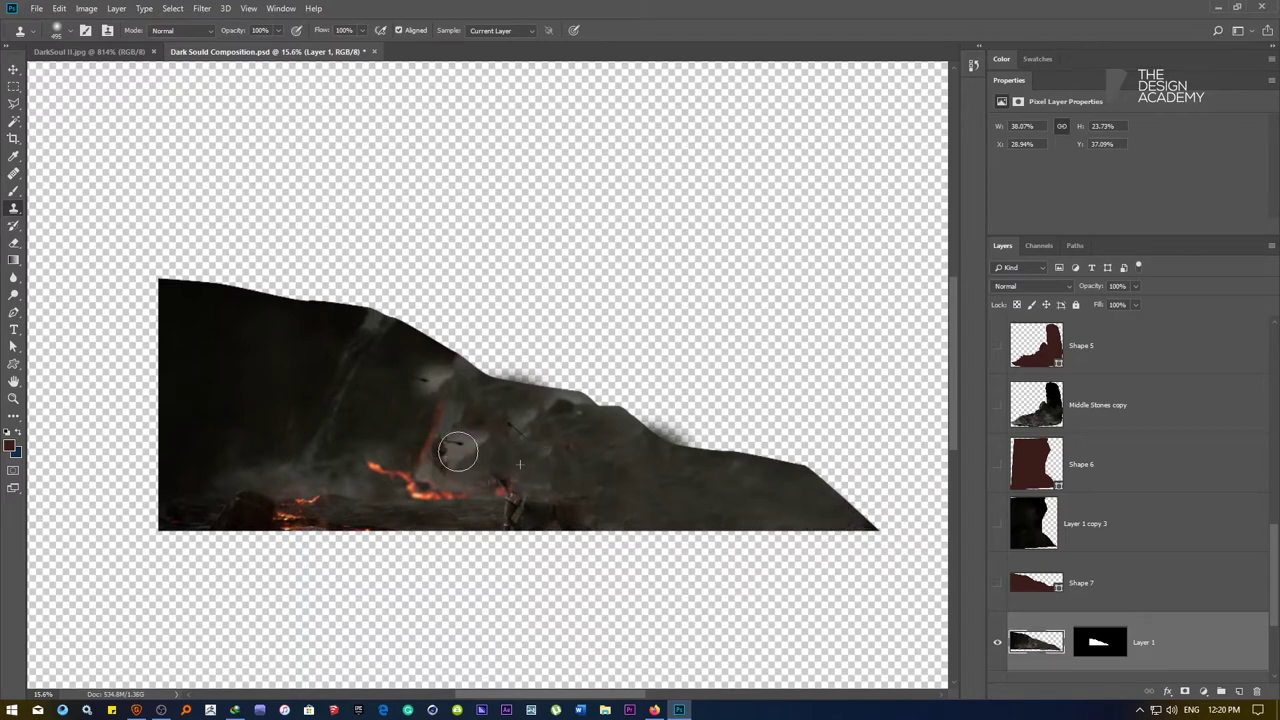
# Clone rock texture over the knight's remains, the glowing lava and the misty ground toward the ridge's left edge
pyautogui.moveTo(534, 500); pyautogui.dragTo(526, 517)
pyautogui.moveTo(397, 459)
pyautogui.mouseDown()
pyautogui.moveTo(460, 449)
pyautogui.moveTo(363, 509)
pyautogui.moveTo(401, 511)
pyautogui.moveTo(172, 498)
pyautogui.mouseUp()
pyautogui.keyDown('alt'); pyautogui.click(557, 502); pyautogui.keyUp('alt')
pyautogui.keyDown('alt'); pyautogui.click(472, 500); pyautogui.keyUp('alt')
pyautogui.moveTo(391, 510); pyautogui.dragTo(105, 511)
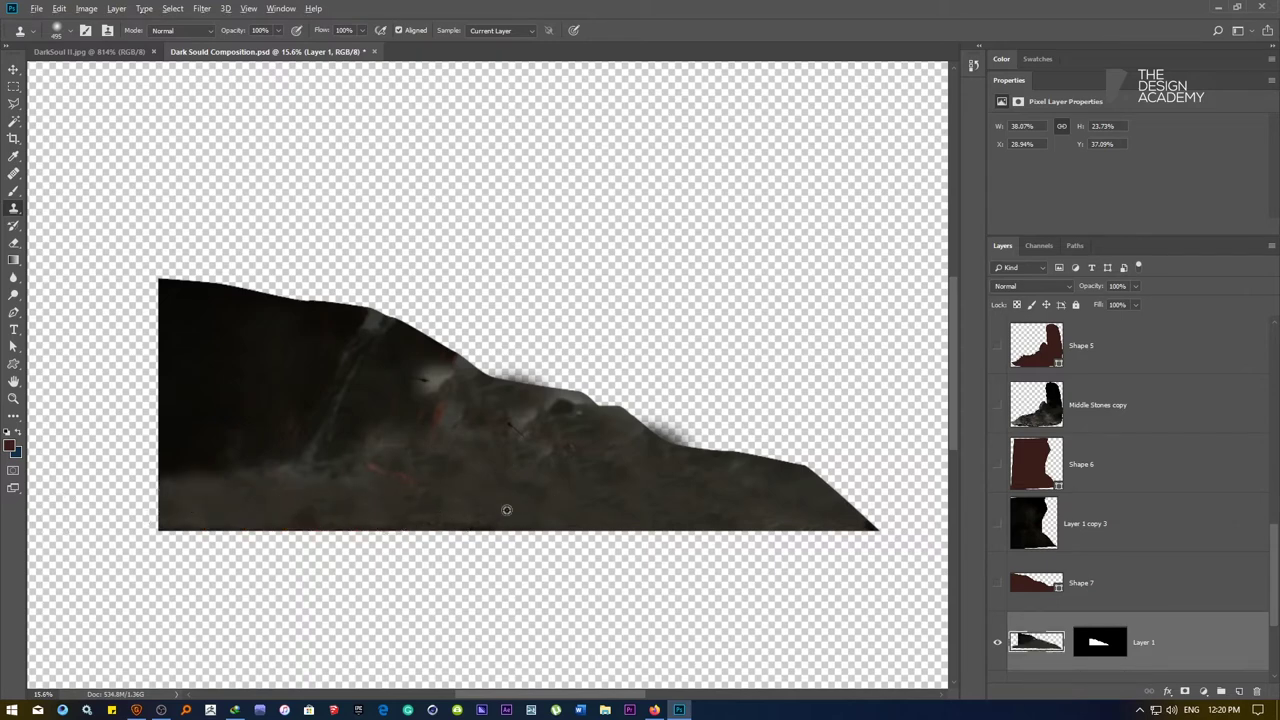
pyautogui.moveTo(488, 449)
pyautogui.mouseDown()
pyautogui.moveTo(289, 397)
pyautogui.moveTo(309, 446)
pyautogui.moveTo(233, 440)
pyautogui.mouseUp()
pyautogui.moveTo(251, 393)
pyautogui.mouseDown()
pyautogui.moveTo(196, 374)
pyautogui.moveTo(168, 430)
pyautogui.mouseUp()
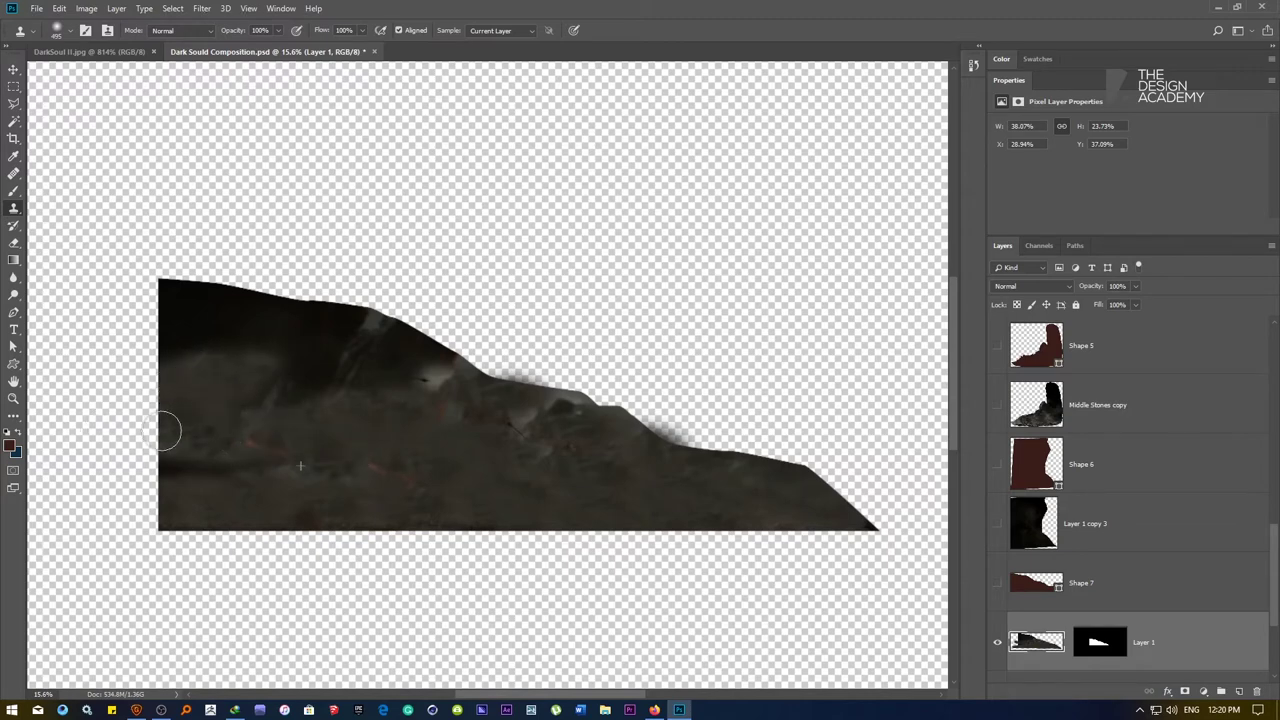
# Clone rock texture along the ridge's dark upper left and down the slope over the pale streaks and leftover arrows
pyautogui.keyDown('alt'); pyautogui.click(408, 424); pyautogui.keyUp('alt')
pyautogui.moveTo(376, 357)
pyautogui.mouseDown()
pyautogui.moveTo(387, 341)
pyautogui.moveTo(305, 328)
pyautogui.moveTo(217, 291)
pyautogui.moveTo(180, 297)
pyautogui.mouseUp()
pyautogui.moveTo(414, 368)
pyautogui.mouseDown()
pyautogui.moveTo(600, 411)
pyautogui.moveTo(521, 439)
pyautogui.moveTo(574, 444)
pyautogui.moveTo(555, 460)
pyautogui.mouseUp()
pyautogui.keyDown('alt'); pyautogui.click(741, 471); pyautogui.keyUp('alt')
pyautogui.keyDown('alt'); pyautogui.click(392, 420); pyautogui.keyUp('alt')
pyautogui.keyDown('alt'); pyautogui.click(375, 424); pyautogui.keyUp('alt')
pyautogui.moveTo(312, 370); pyautogui.dragTo(354, 369)
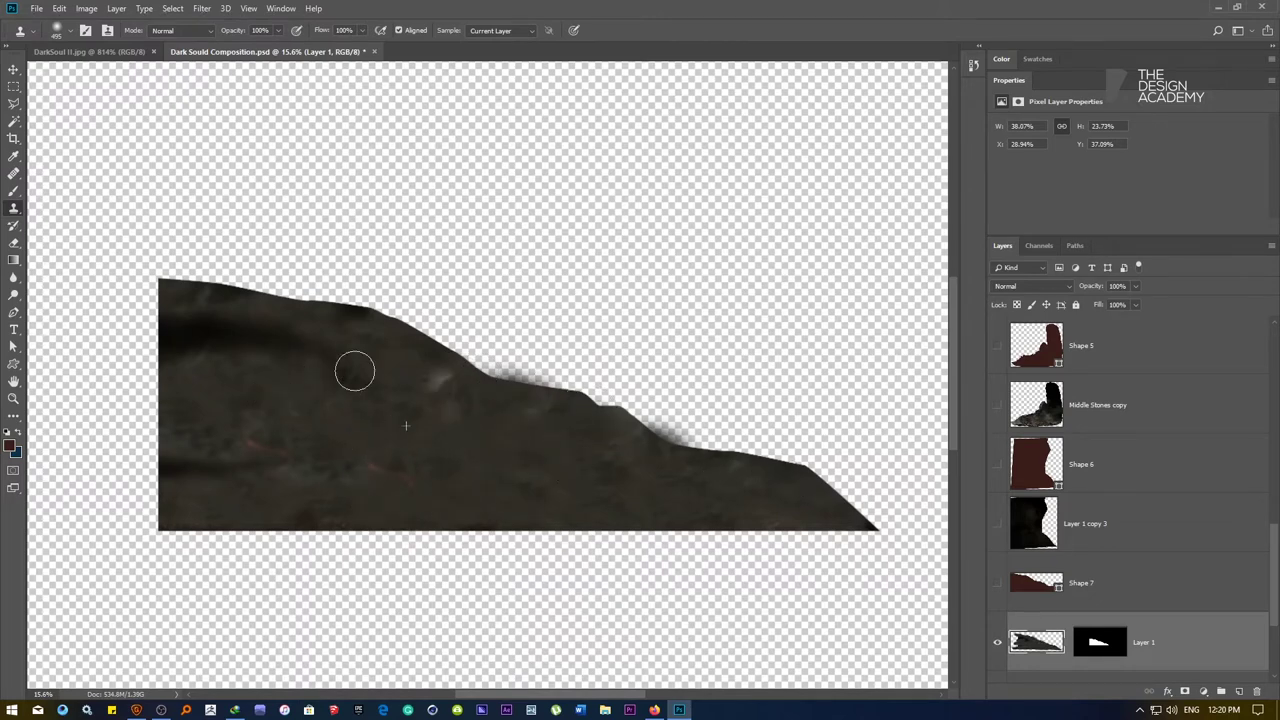
# Clone over the remaining dark bands, red streaks and pale spot on the left and middle of the ridge
pyautogui.keyDown('alt'); pyautogui.click(246, 366); pyautogui.keyUp('alt')
pyautogui.moveTo(169, 336)
pyautogui.mouseDown()
pyautogui.moveTo(176, 356)
pyautogui.moveTo(168, 325)
pyautogui.moveTo(191, 323)
pyautogui.mouseUp()
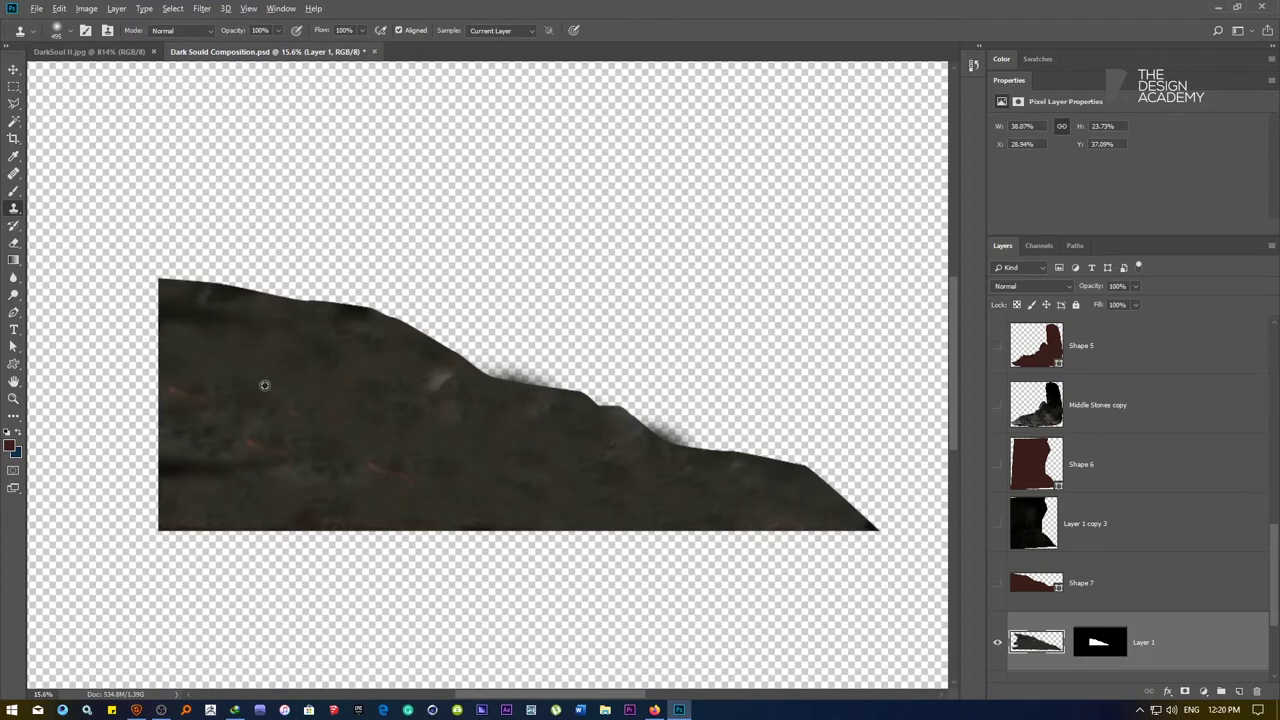
pyautogui.keyDown('alt'); pyautogui.click(164, 401); pyautogui.keyUp('alt')
pyautogui.keyDown('alt'); pyautogui.click(228, 365); pyautogui.keyUp('alt')
pyautogui.keyDown('alt'); pyautogui.click(252, 404); pyautogui.keyUp('alt')
pyautogui.moveTo(197, 399)
pyautogui.mouseDown()
pyautogui.moveTo(293, 449)
pyautogui.moveTo(431, 475)
pyautogui.mouseUp()
pyautogui.keyDown('alt'); pyautogui.click(271, 421); pyautogui.keyUp('alt')
pyautogui.moveTo(176, 434); pyautogui.dragTo(157, 455)
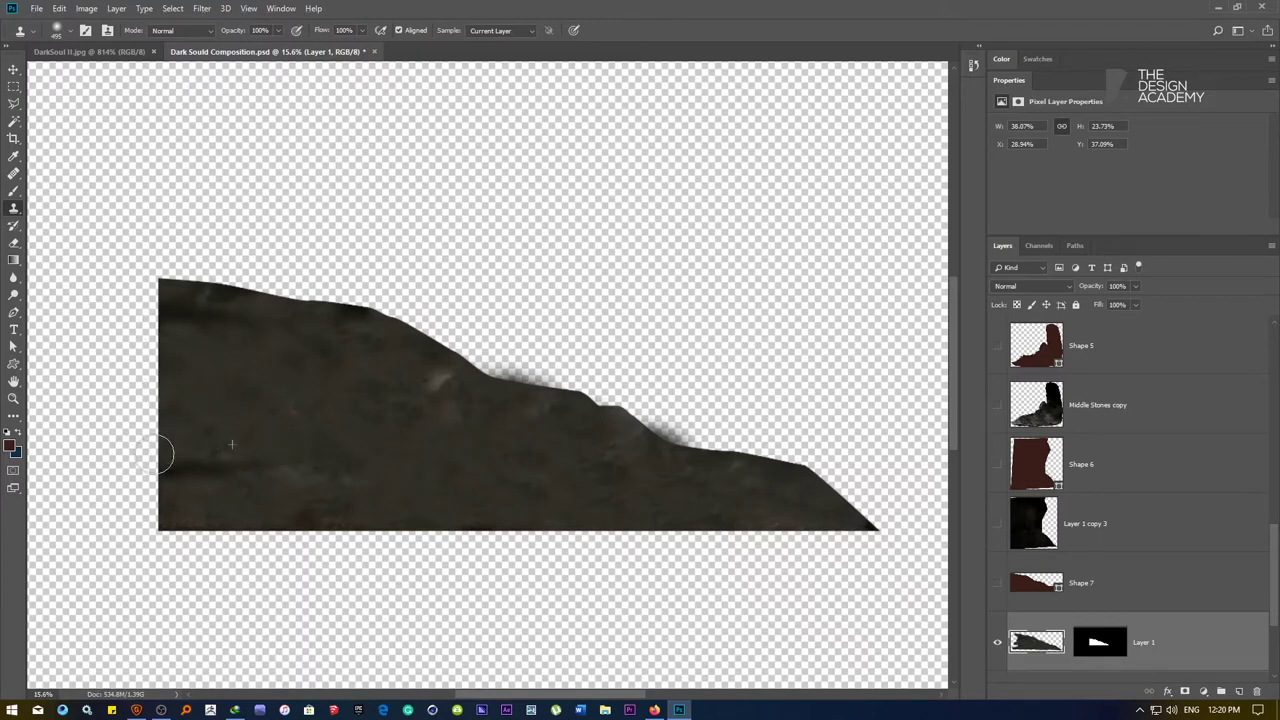
pyautogui.keyDown('alt'); pyautogui.click(395, 425); pyautogui.keyUp('alt')
pyautogui.moveTo(469, 390)
pyautogui.mouseDown()
pyautogui.moveTo(425, 452)
pyautogui.moveTo(395, 402)
pyautogui.mouseUp()
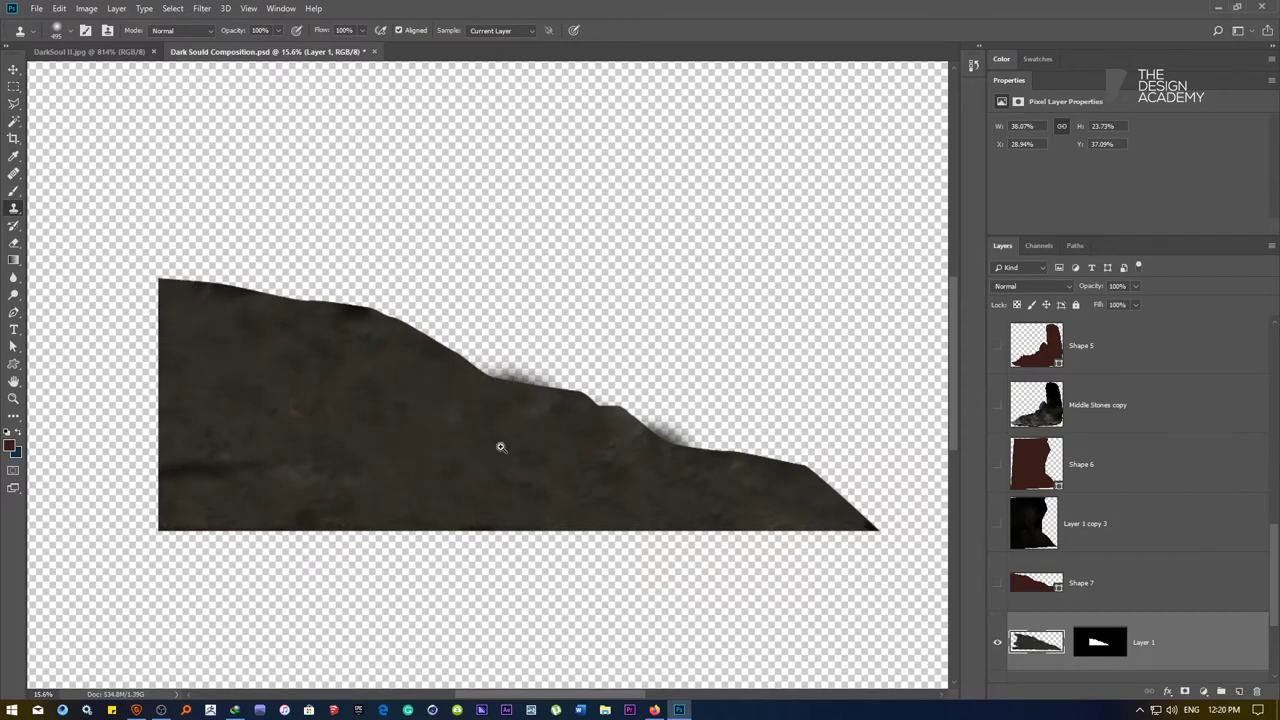
# Replace Layer 1's mask with a new one made from the Shape 7 outline to trim the blurred edges
pyautogui.scroll(-2, 500, 446)
pyautogui.scroll(3, 516, 443)
pyautogui.moveTo(486, 363)
pyautogui.mouseDown()
pyautogui.moveTo(474, 351)
pyautogui.moveTo(508, 357)
pyautogui.mouseUp()
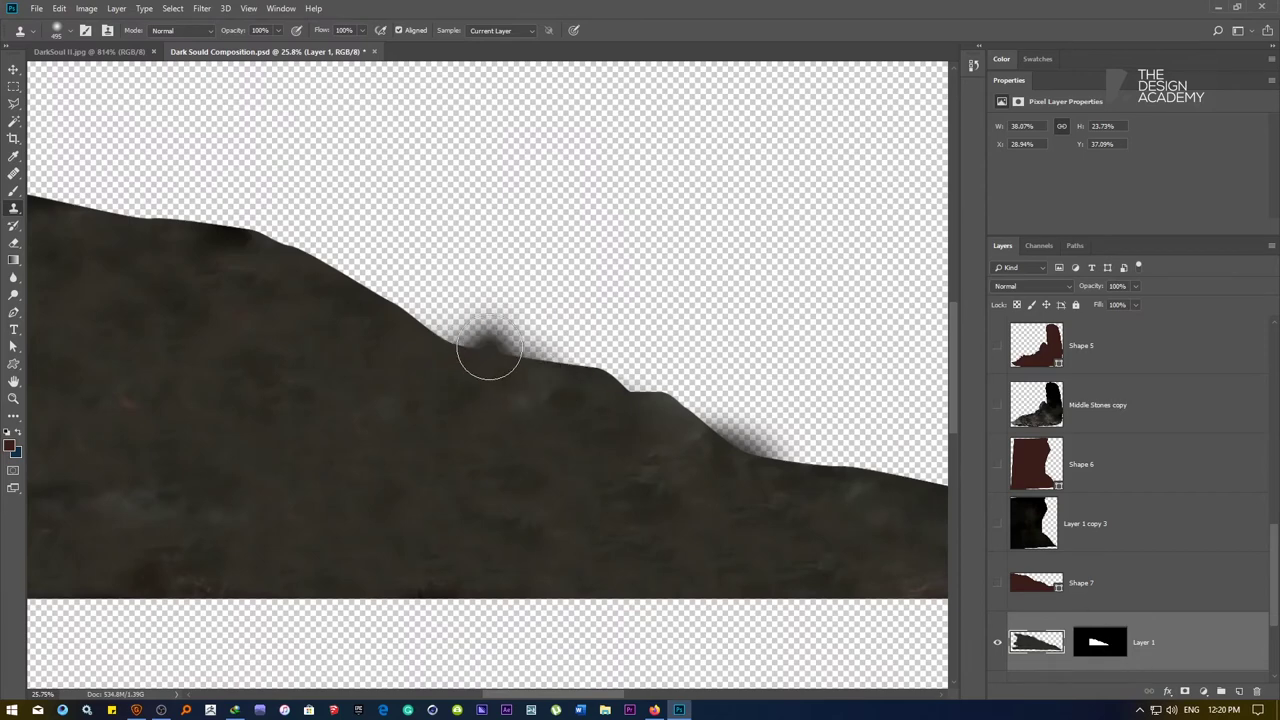
pyautogui.press('e')
pyautogui.keyDown('ctrl'); pyautogui.click(1028, 586); pyautogui.keyUp('ctrl')
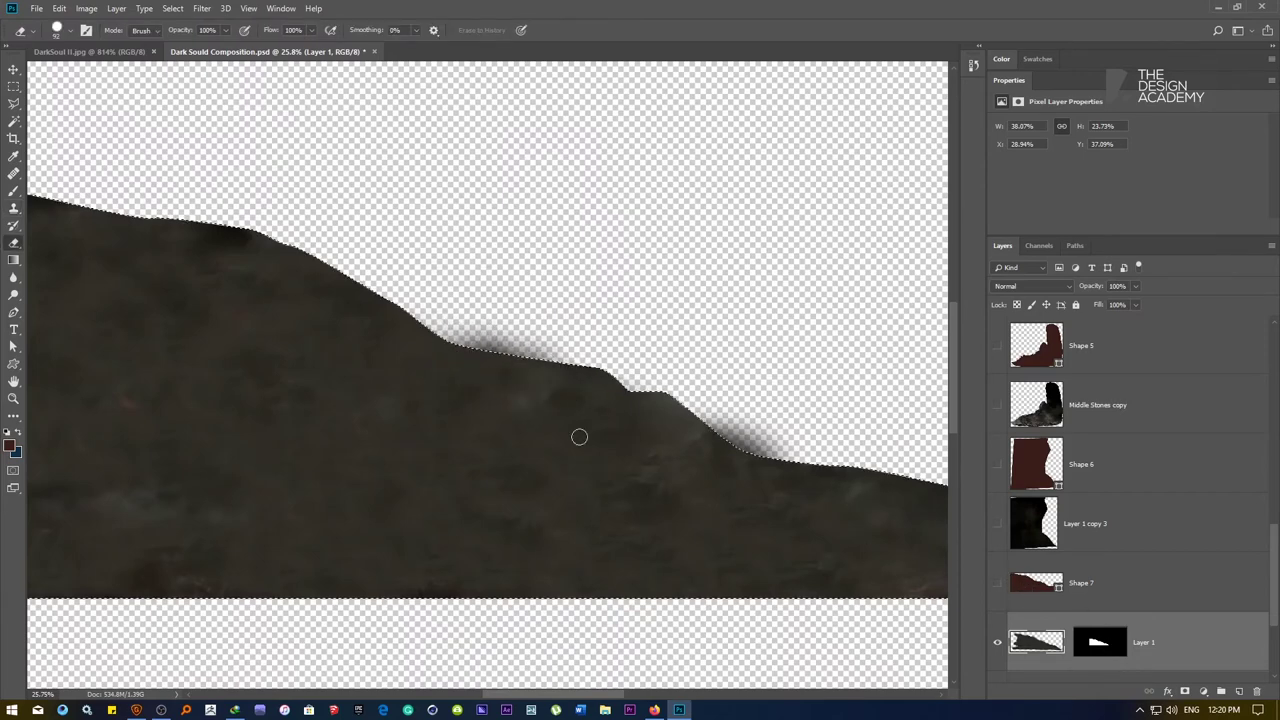
pyautogui.rightClick(1097, 636)
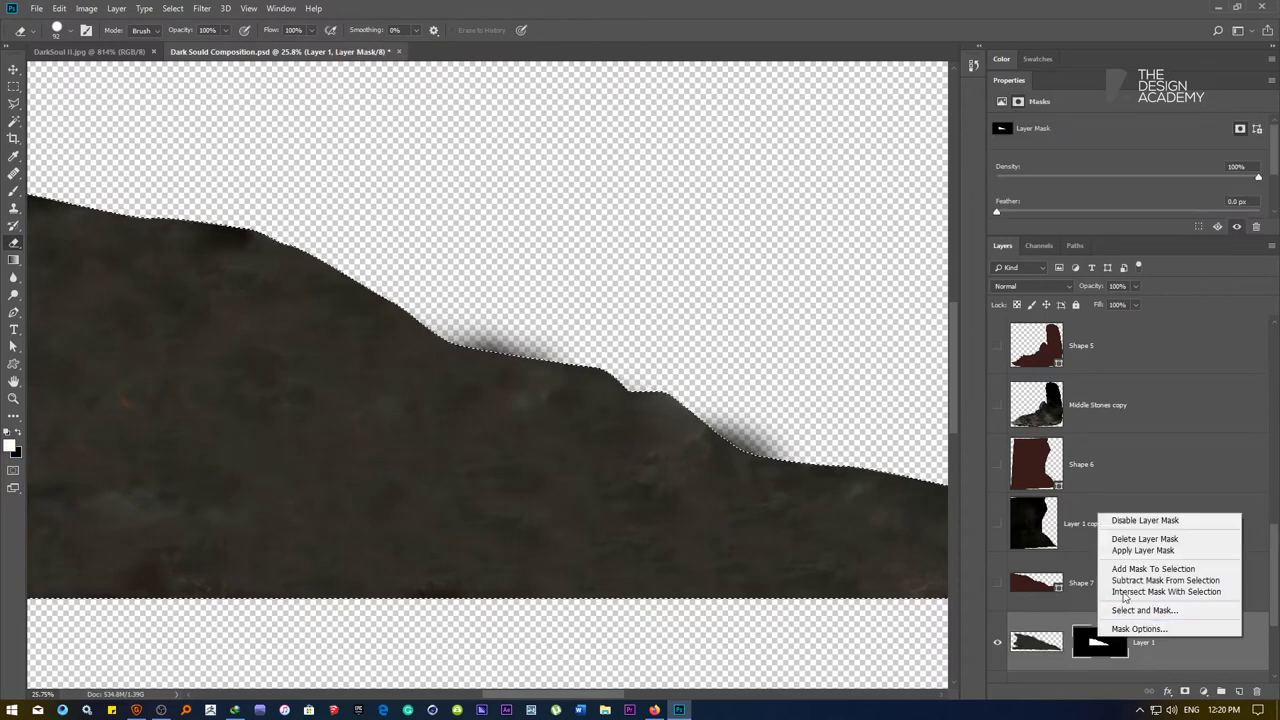
pyautogui.click(1144, 539)
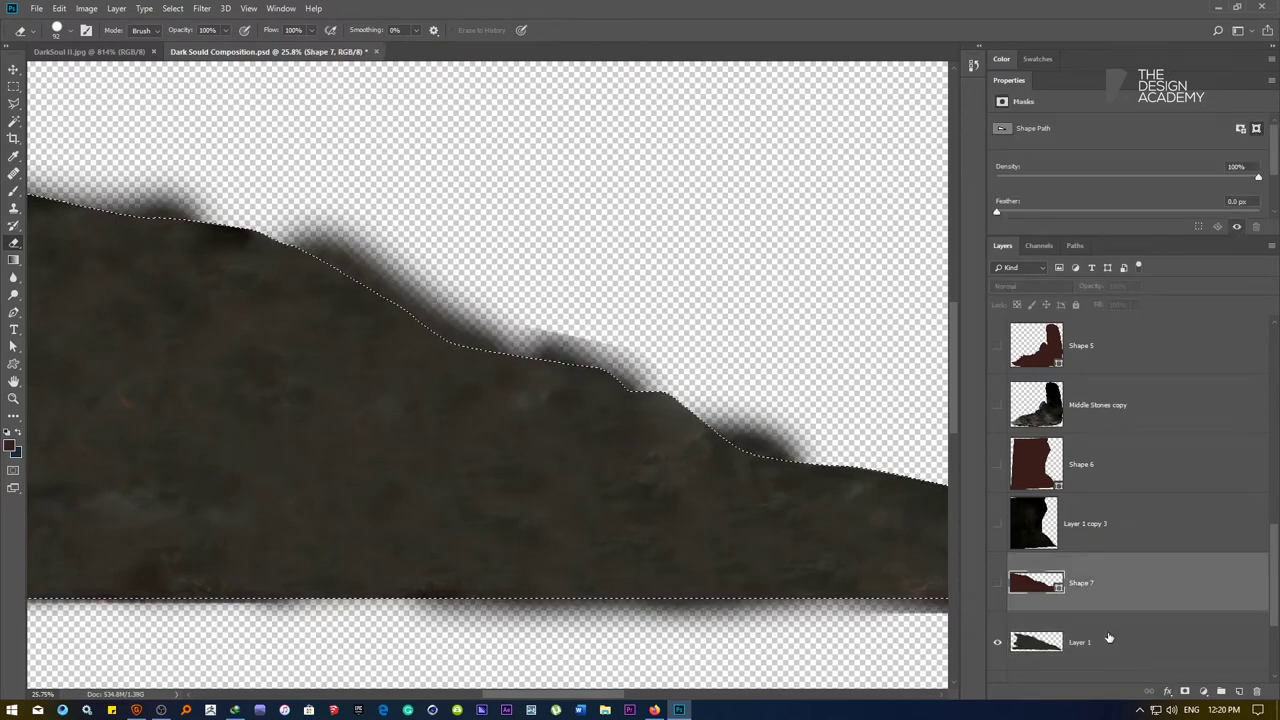
pyautogui.click(1108, 638)
pyautogui.click(1080, 560)
pyautogui.click(1089, 641)
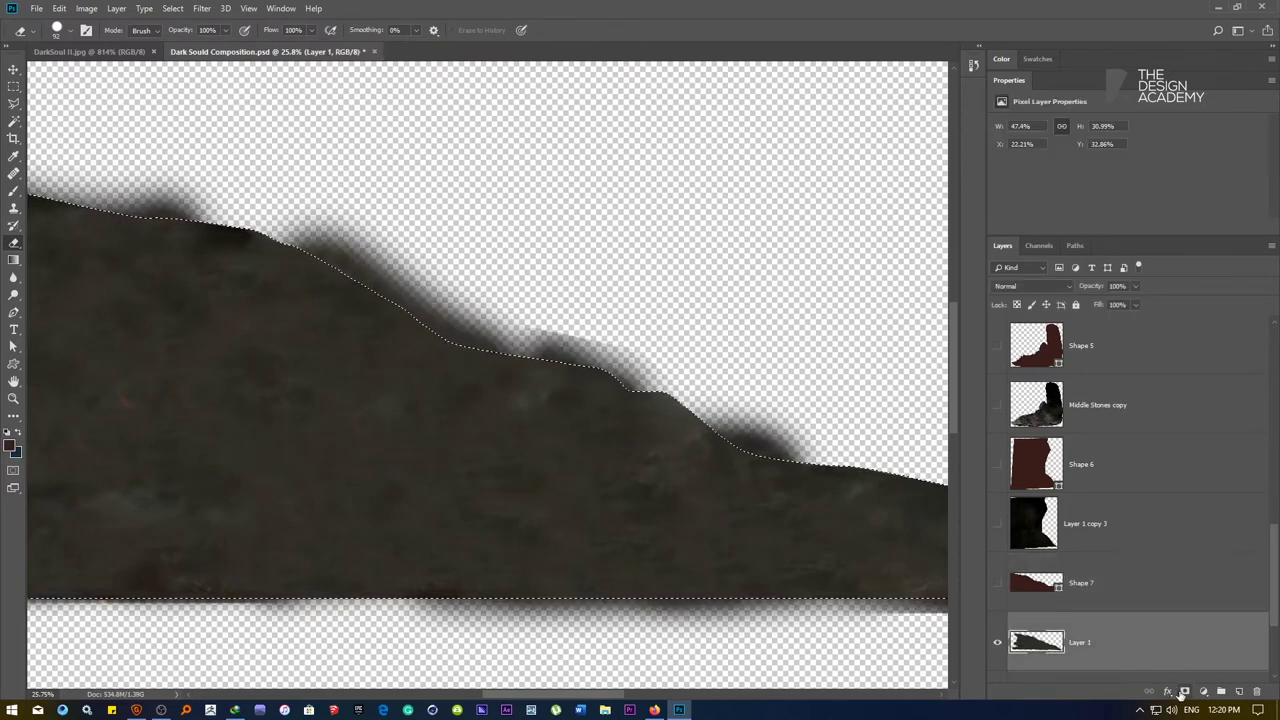
pyautogui.click(1185, 691)
pyautogui.moveTo(613, 457); pyautogui.dragTo(606, 454)
pyautogui.rightClick(486, 397)
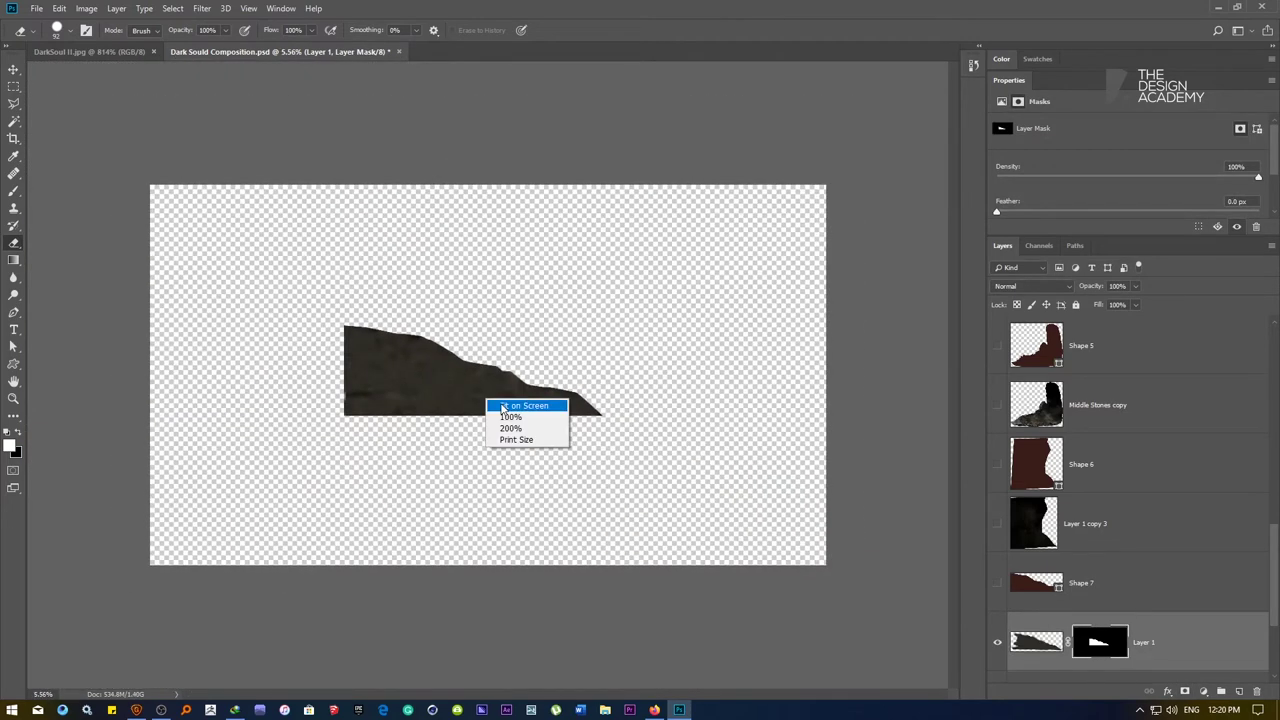
pyautogui.click(506, 405)
pyautogui.press('v')
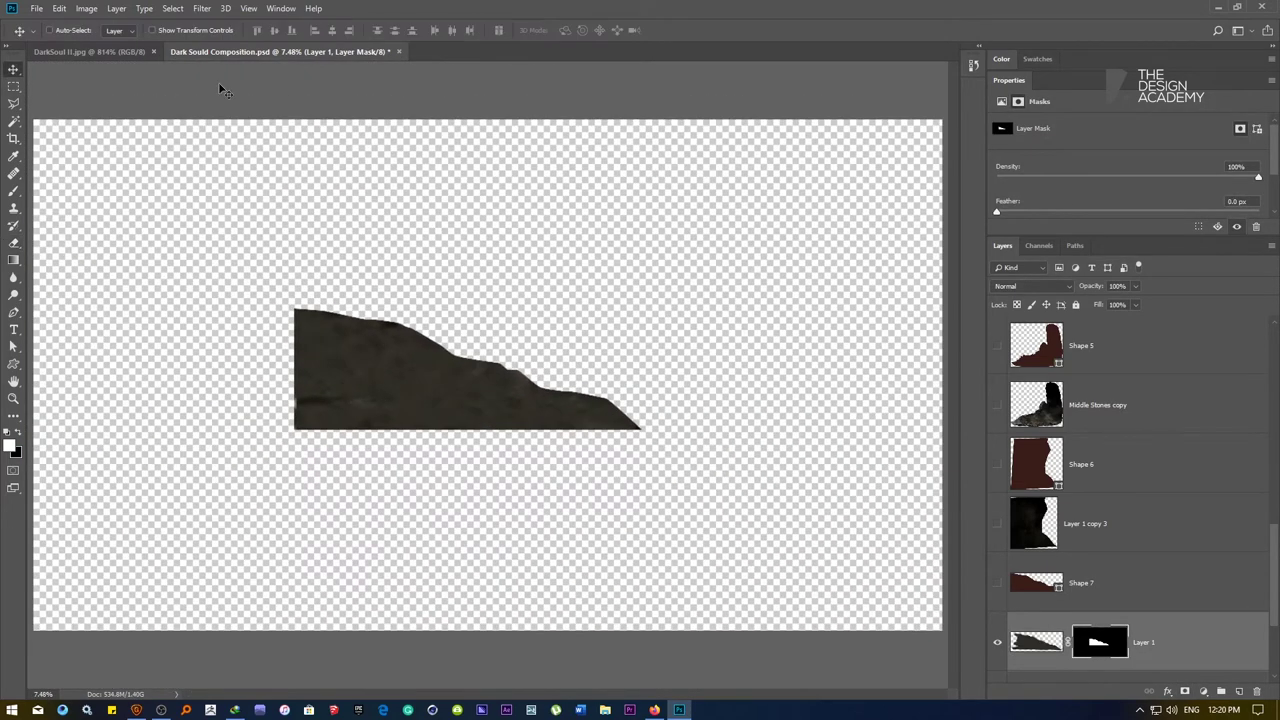
pyautogui.click(202, 8)
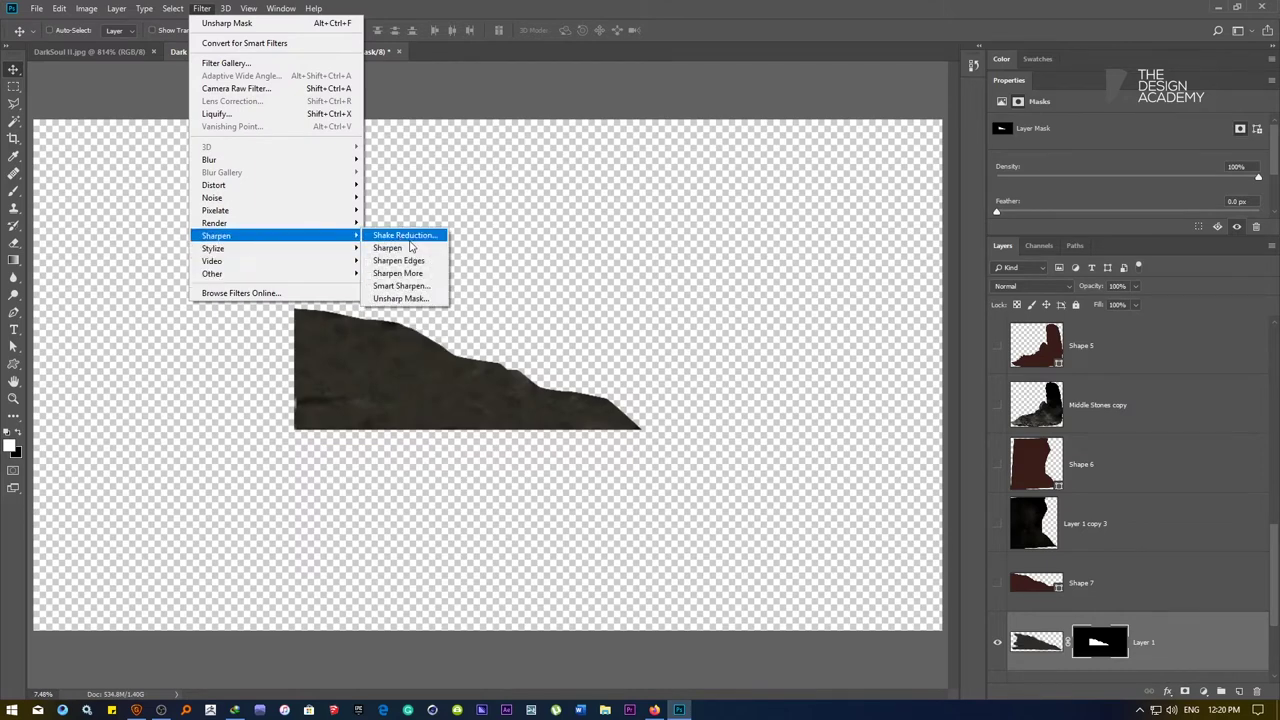
pyautogui.click(405, 299)
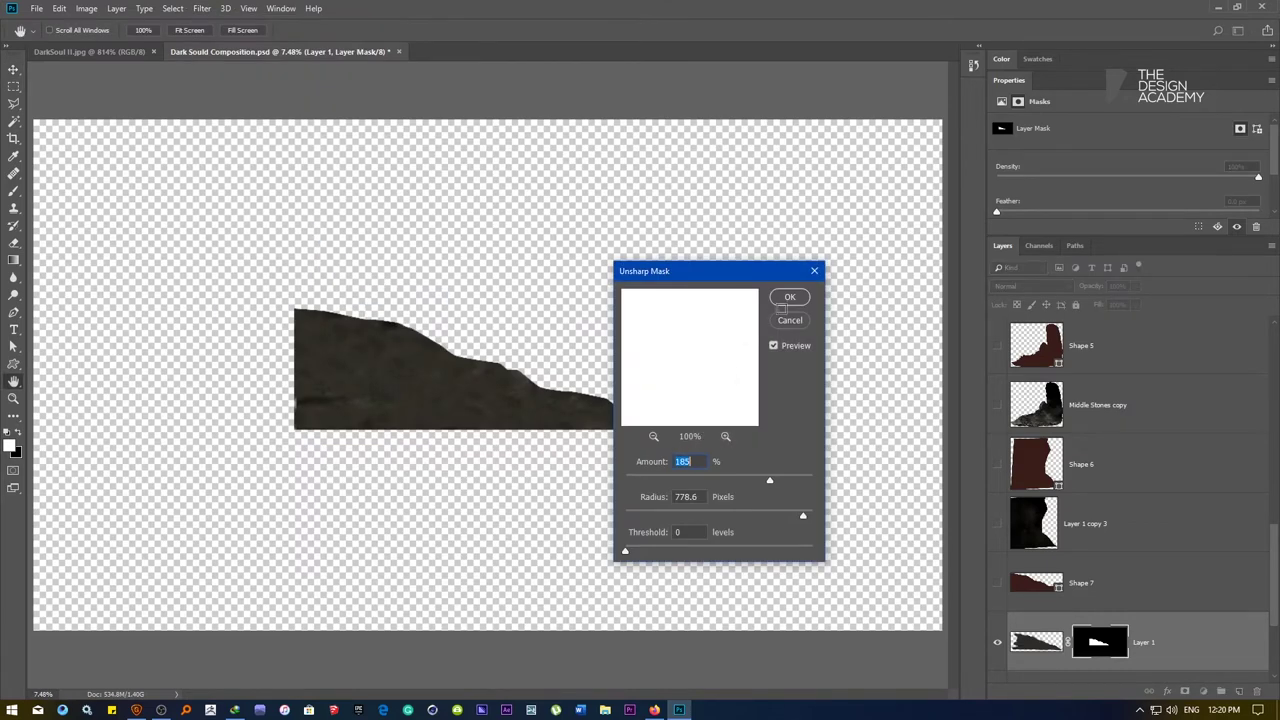
pyautogui.click(798, 323)
# Sharpen Layer 1's image rather than its mask with Unsharp Mask at 185% amount, 778.6 pixels radius and threshold 0
pyautogui.hotkey('ctrl', '2')
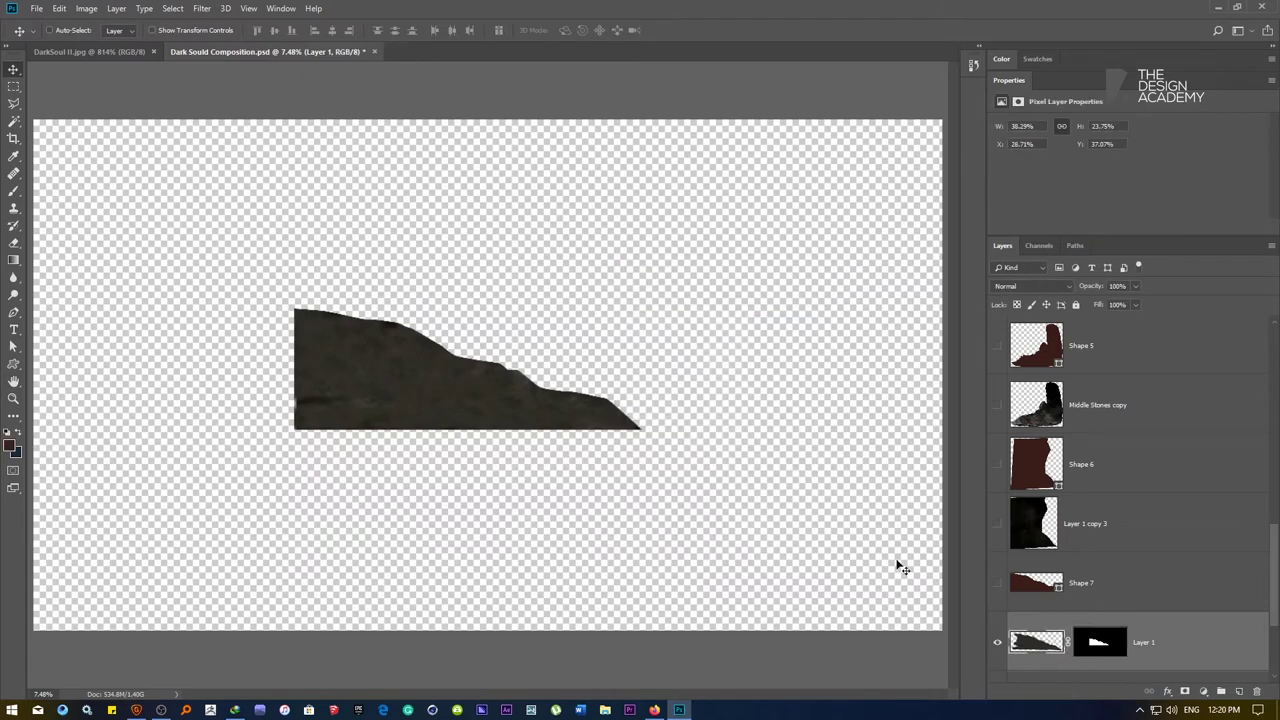
pyautogui.click(200, 9)
pyautogui.moveTo(237, 249)
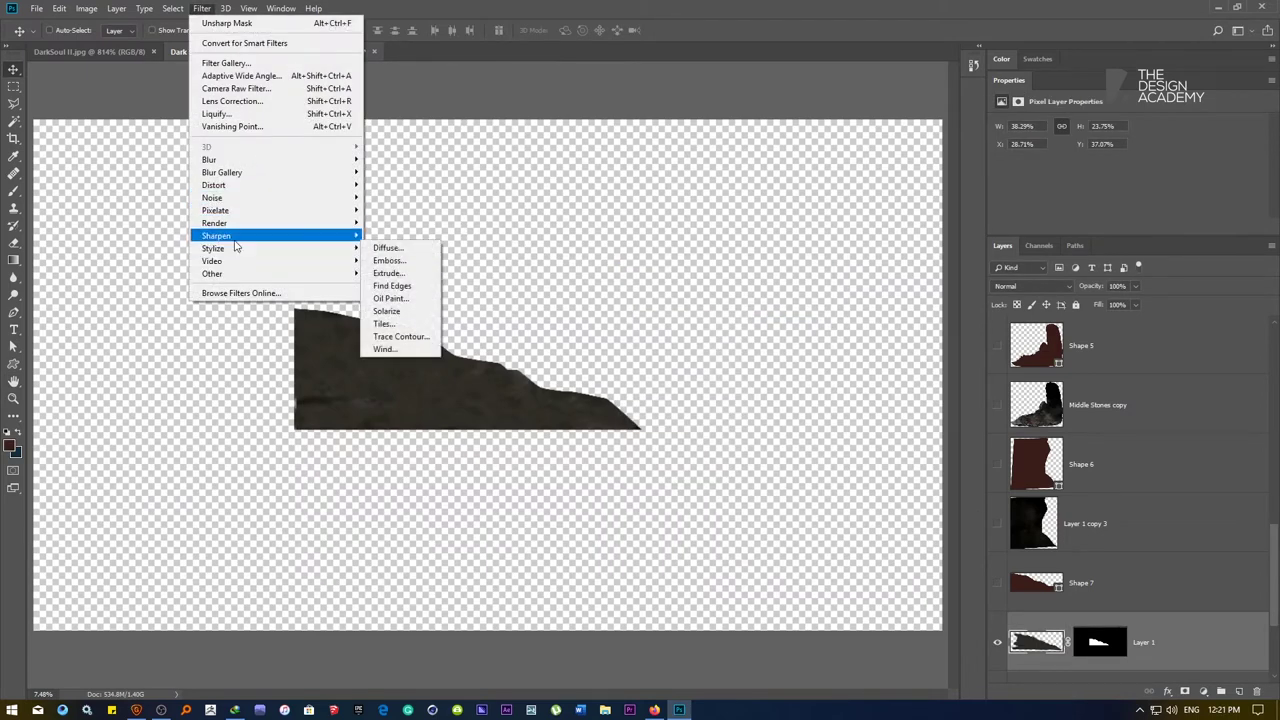
pyautogui.click(400, 311)
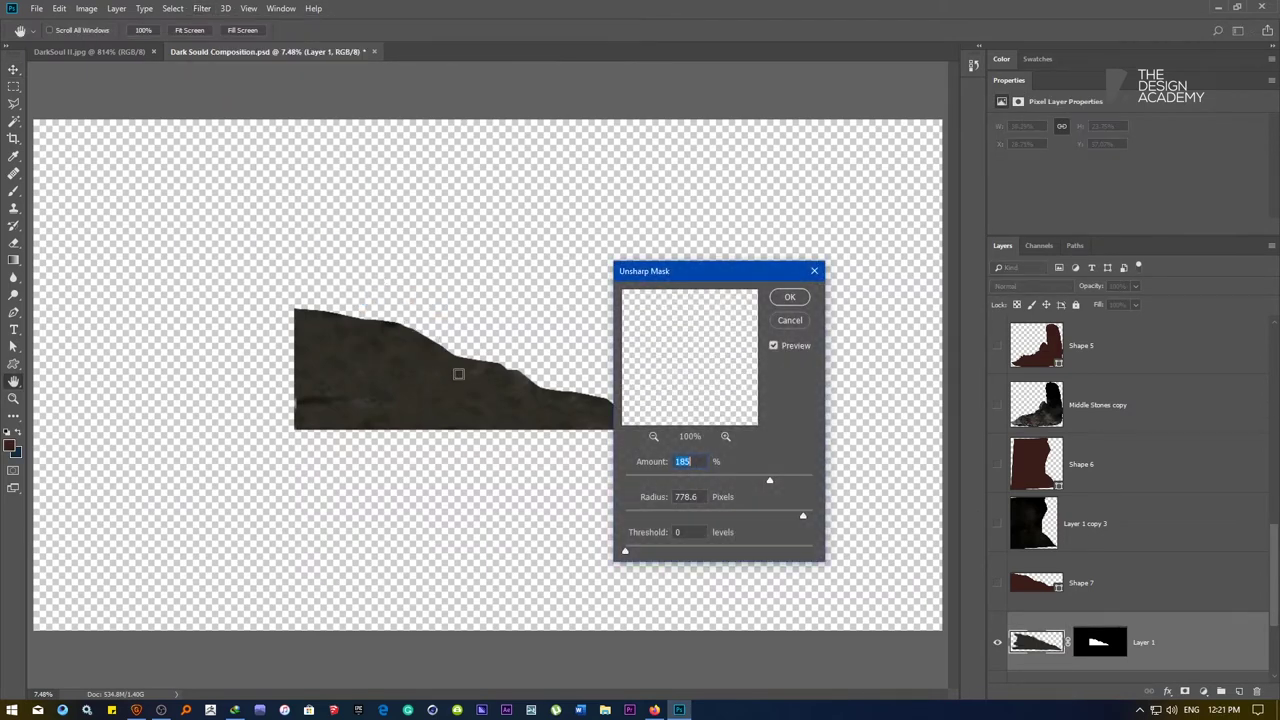
pyautogui.click(790, 297)
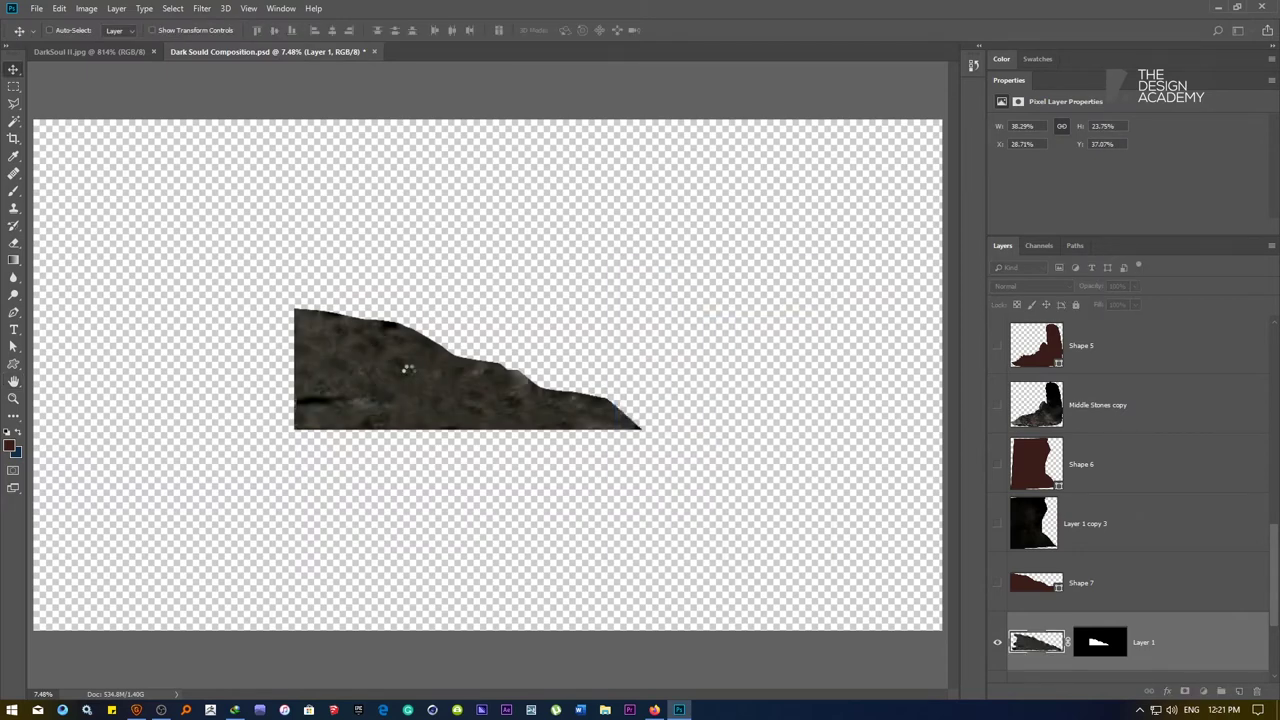
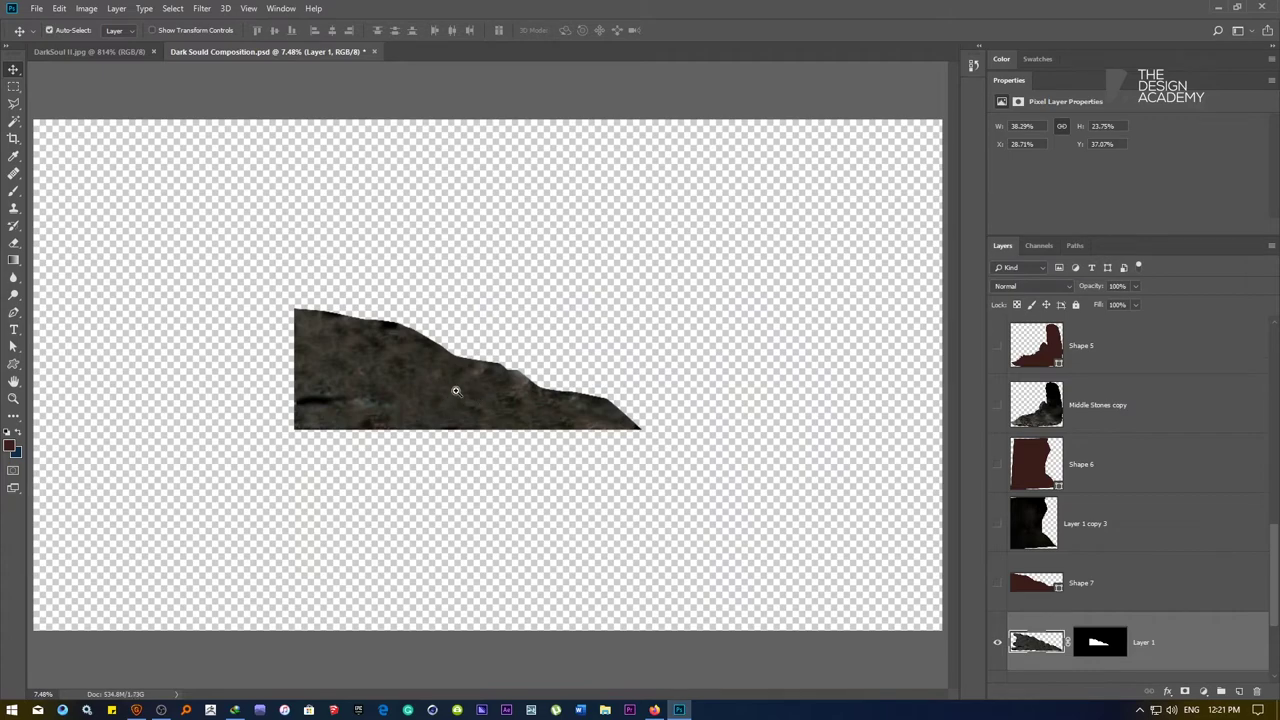
# Darken the ridge image on Layer 1 with a Brightness/Contrast adjustment
pyautogui.scroll(4, 455, 390)
pyautogui.scroll(-1, 460, 383)
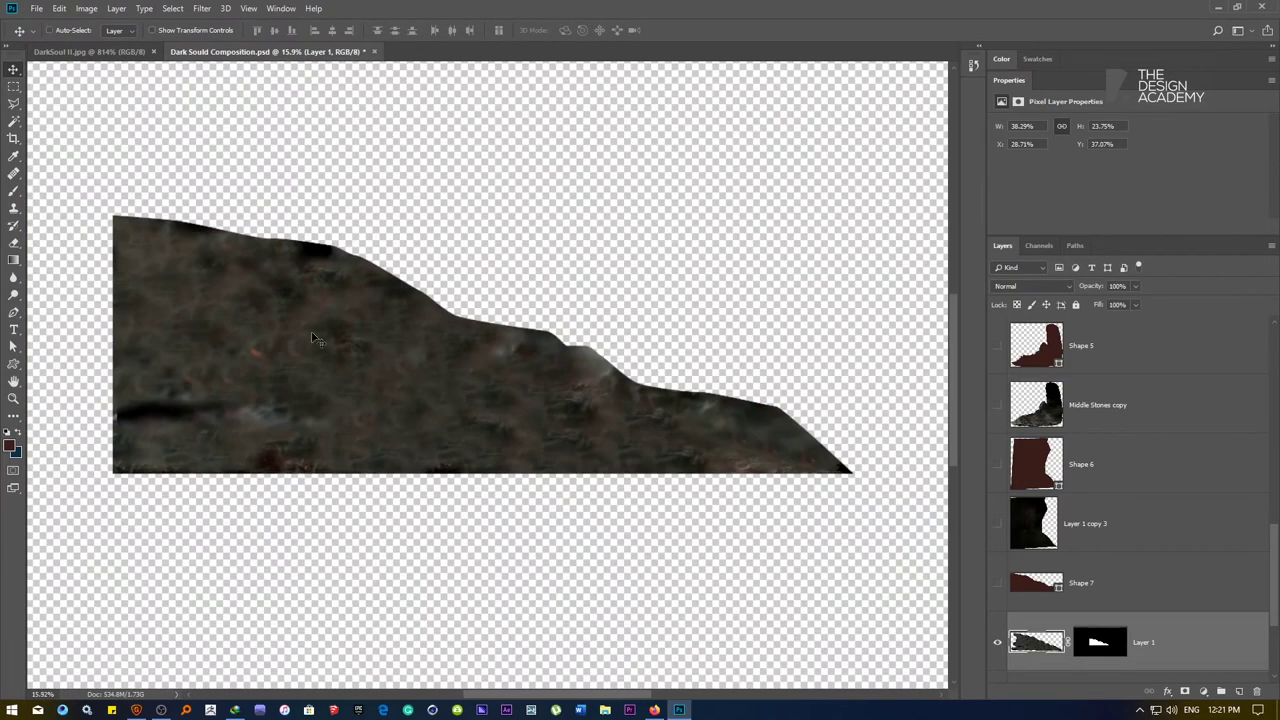
pyautogui.click(86, 9)
pyautogui.moveTo(110, 43)
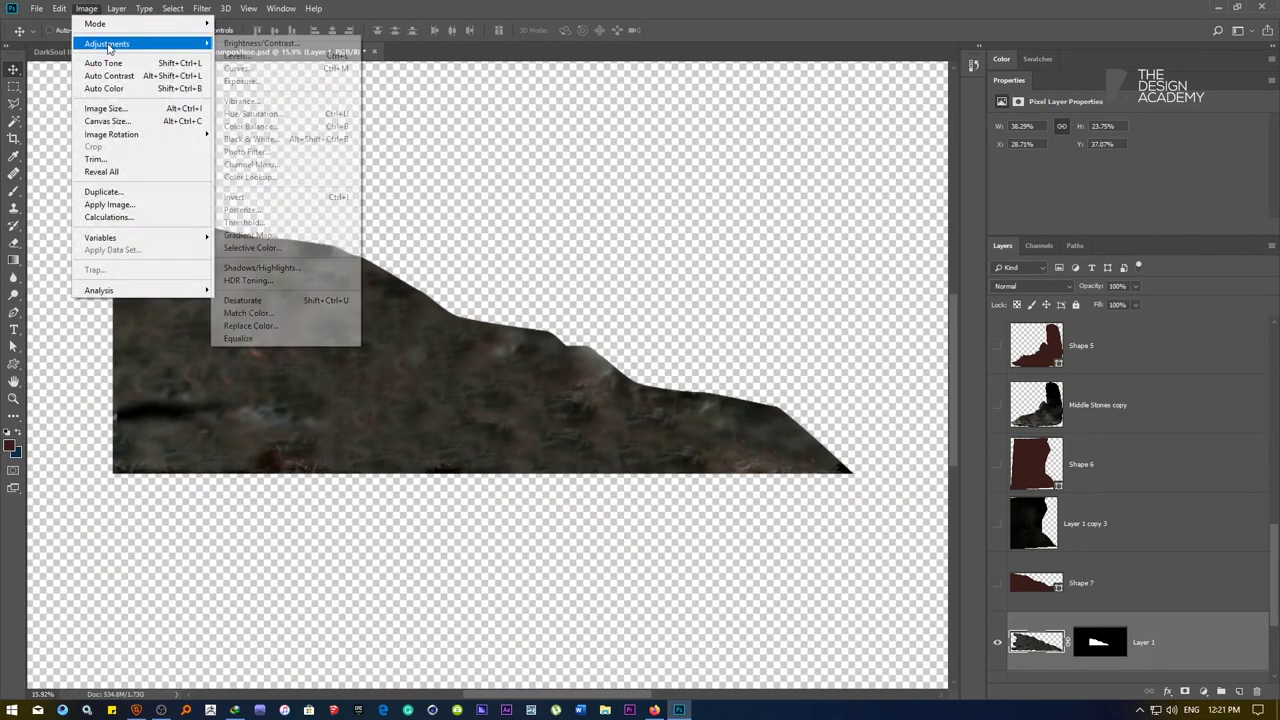
pyautogui.click(261, 42)
pyautogui.moveTo(731, 256); pyautogui.dragTo(775, 290)
pyautogui.click(834, 241)
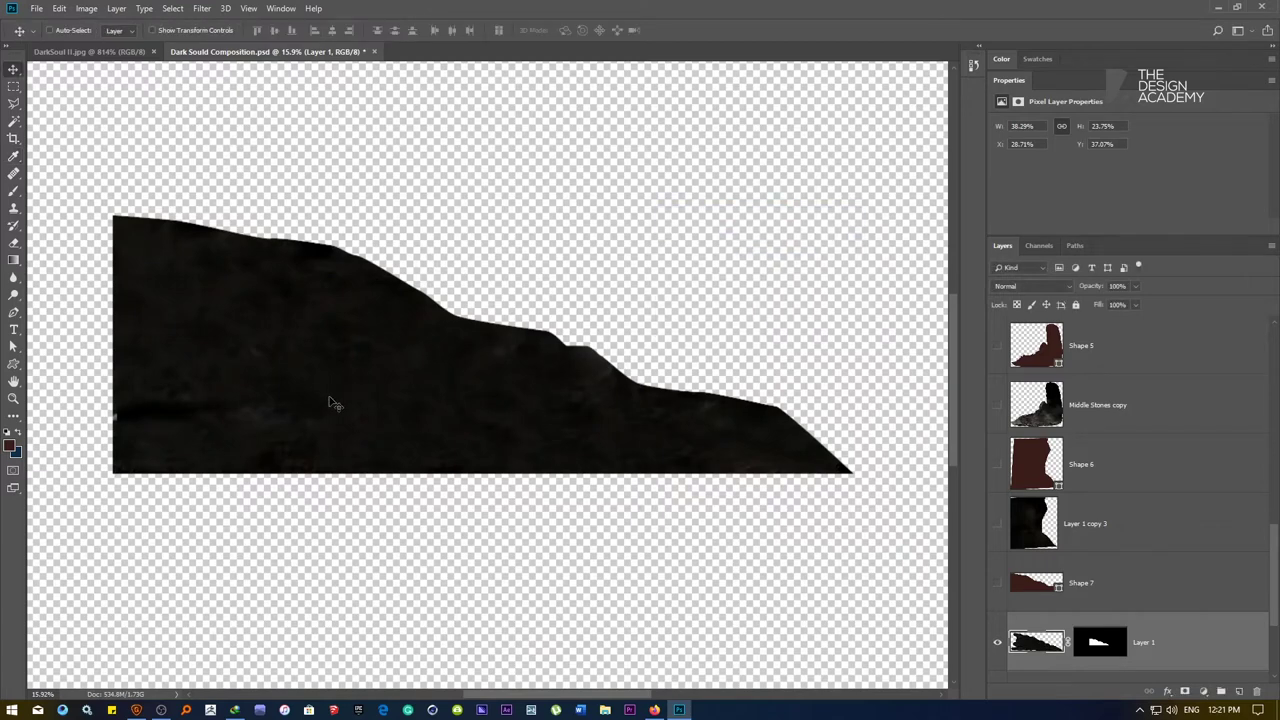
# Paint sampled dark tones over the ridge's uneven patches with a 464 px soft round brush at 50% opacity
pyautogui.press('b')
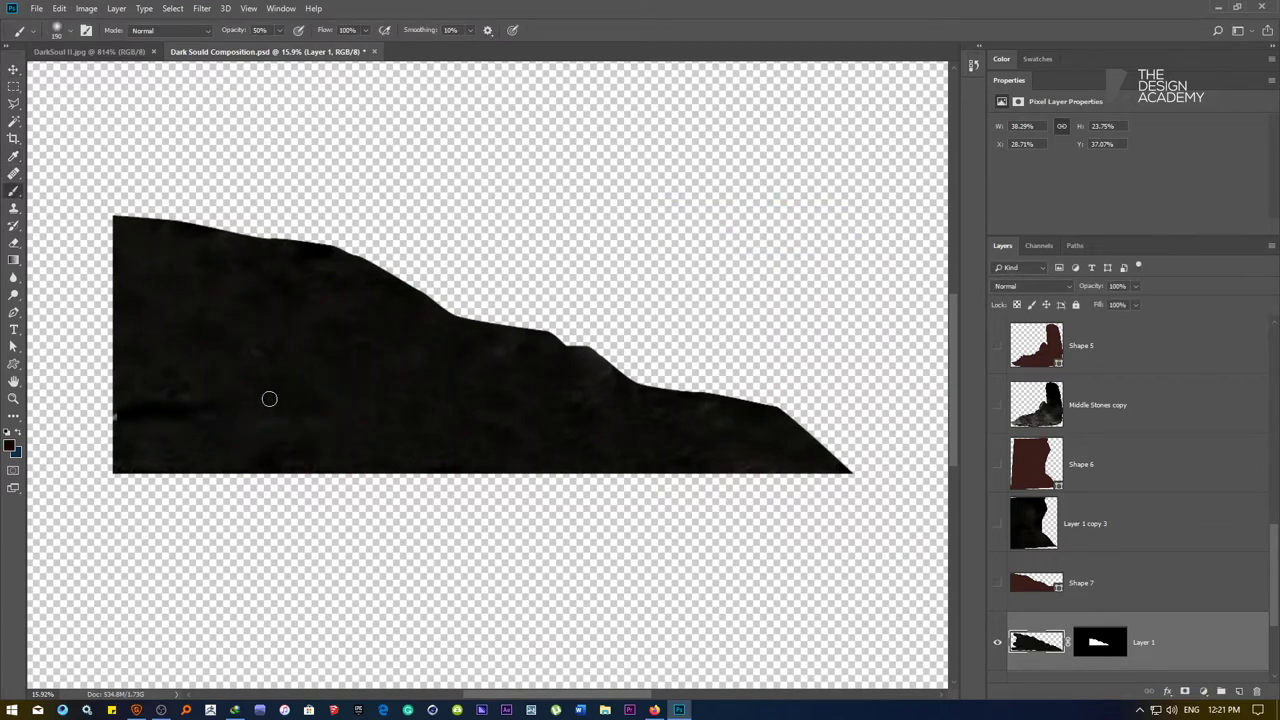
pyautogui.rightClick(269, 399)
pyautogui.press('Escape')
pyautogui.rightClick(408, 398)
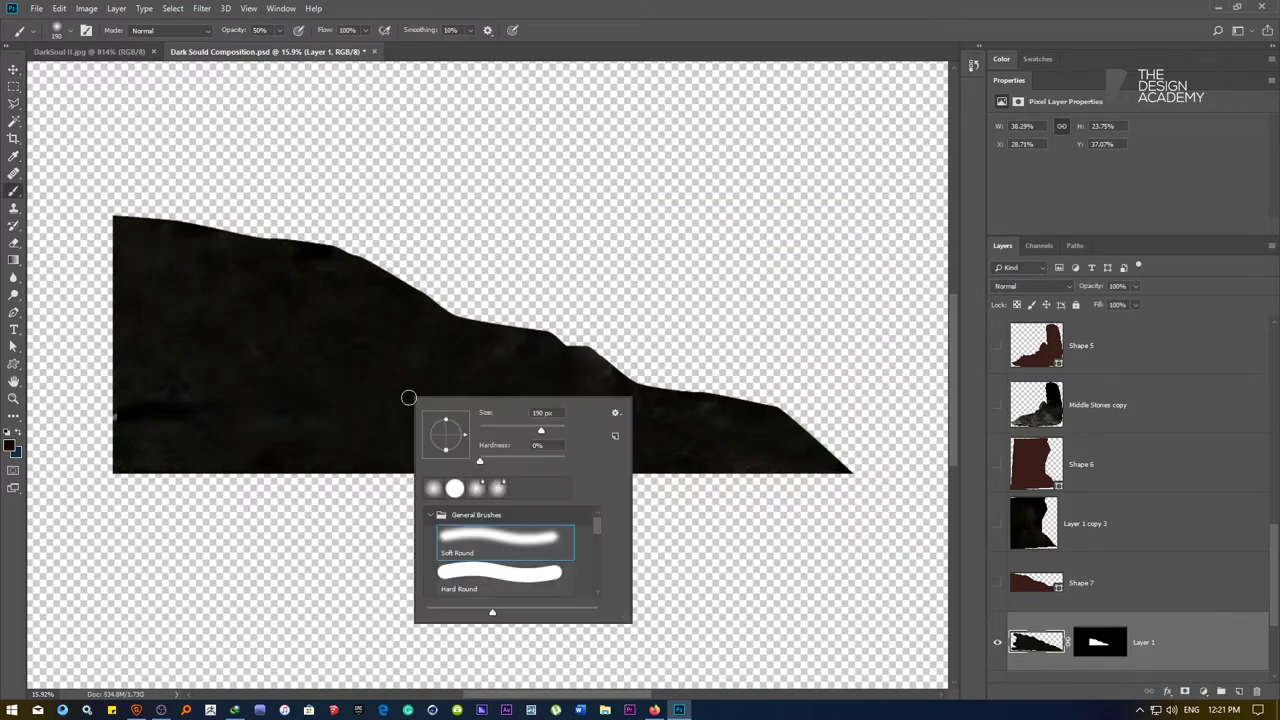
pyautogui.press('Return')
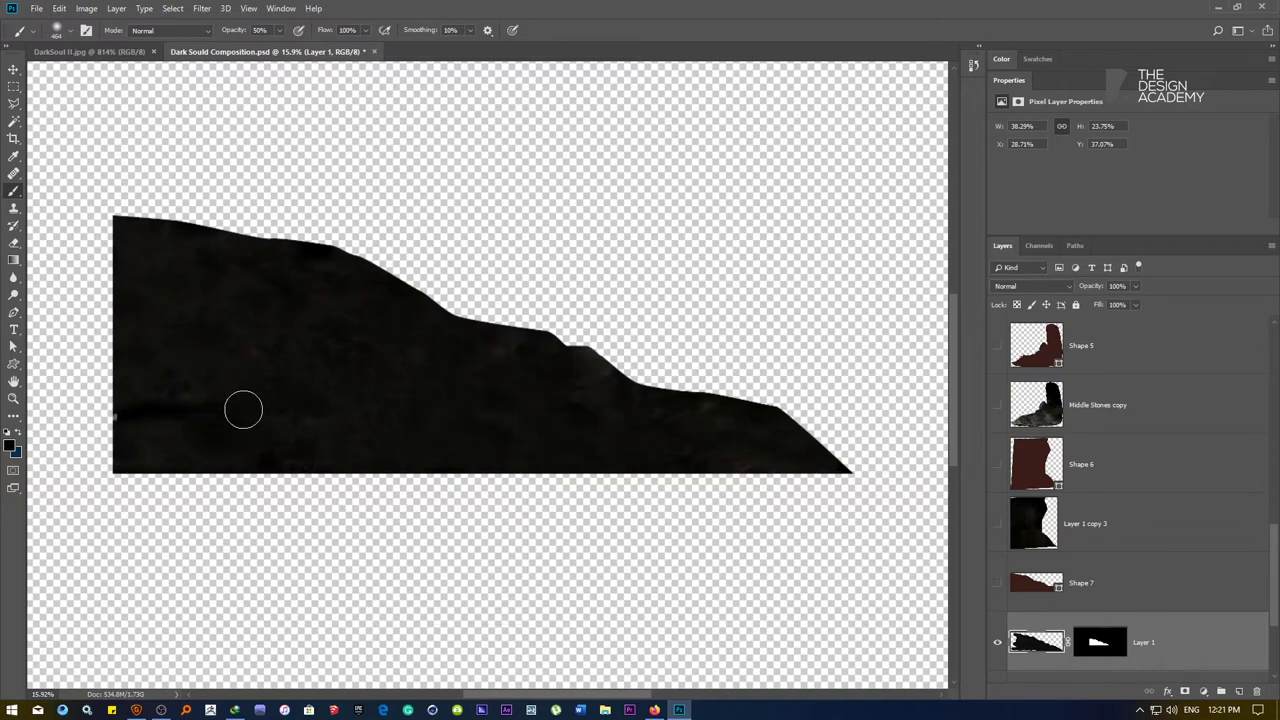
pyautogui.moveTo(162, 414)
pyautogui.mouseDown()
pyautogui.moveTo(114, 417)
pyautogui.moveTo(405, 463)
pyautogui.mouseUp()
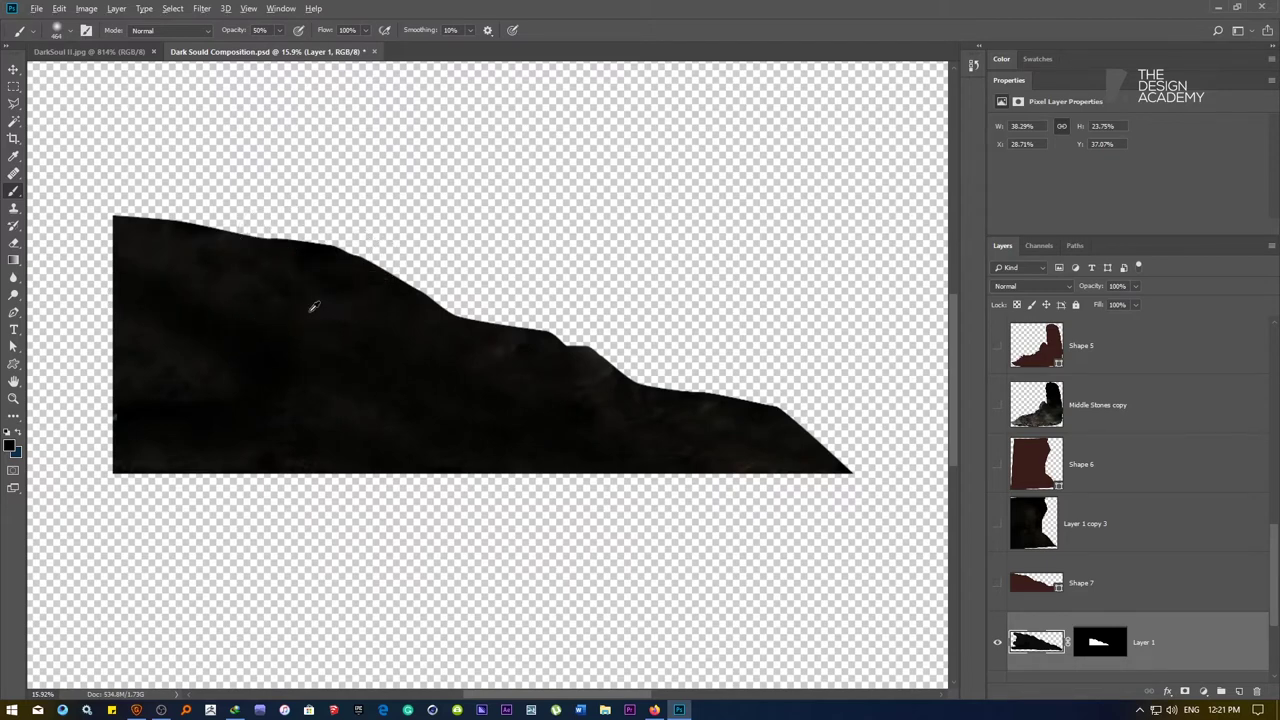
pyautogui.moveTo(147, 206); pyautogui.dragTo(286, 232)
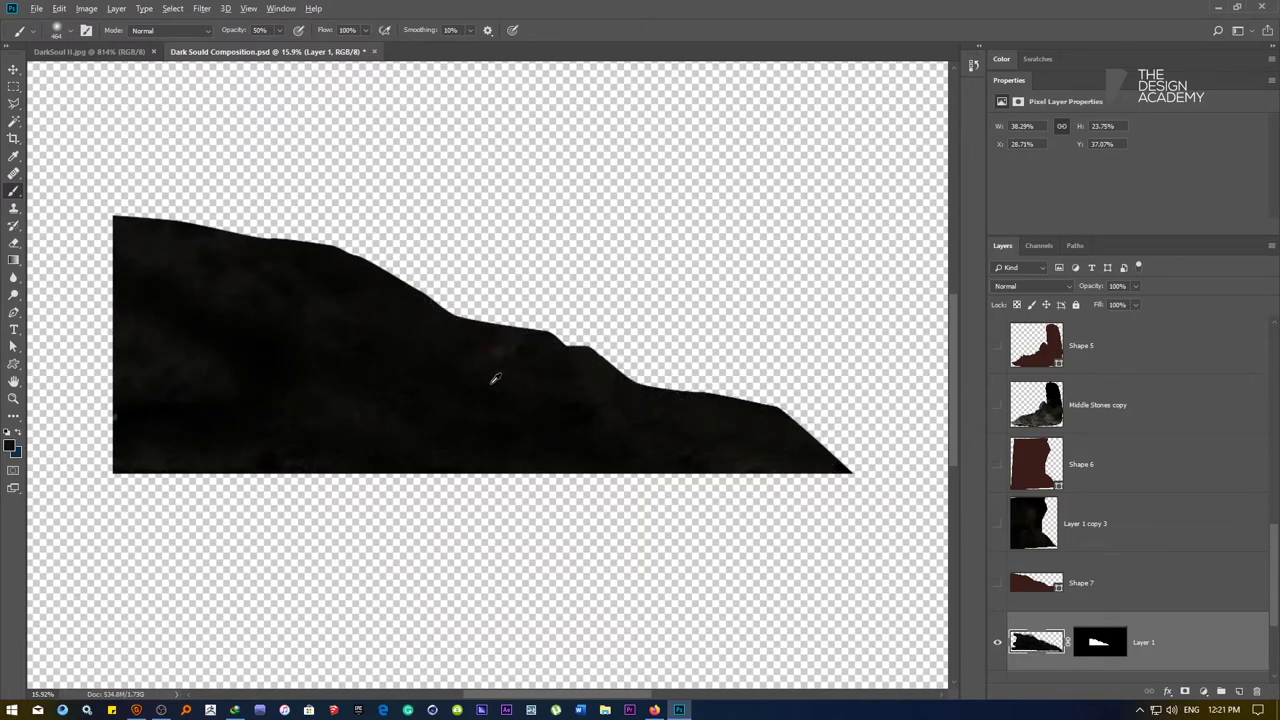
pyautogui.keyDown('alt'); pyautogui.click(310, 365); pyautogui.keyUp('alt')
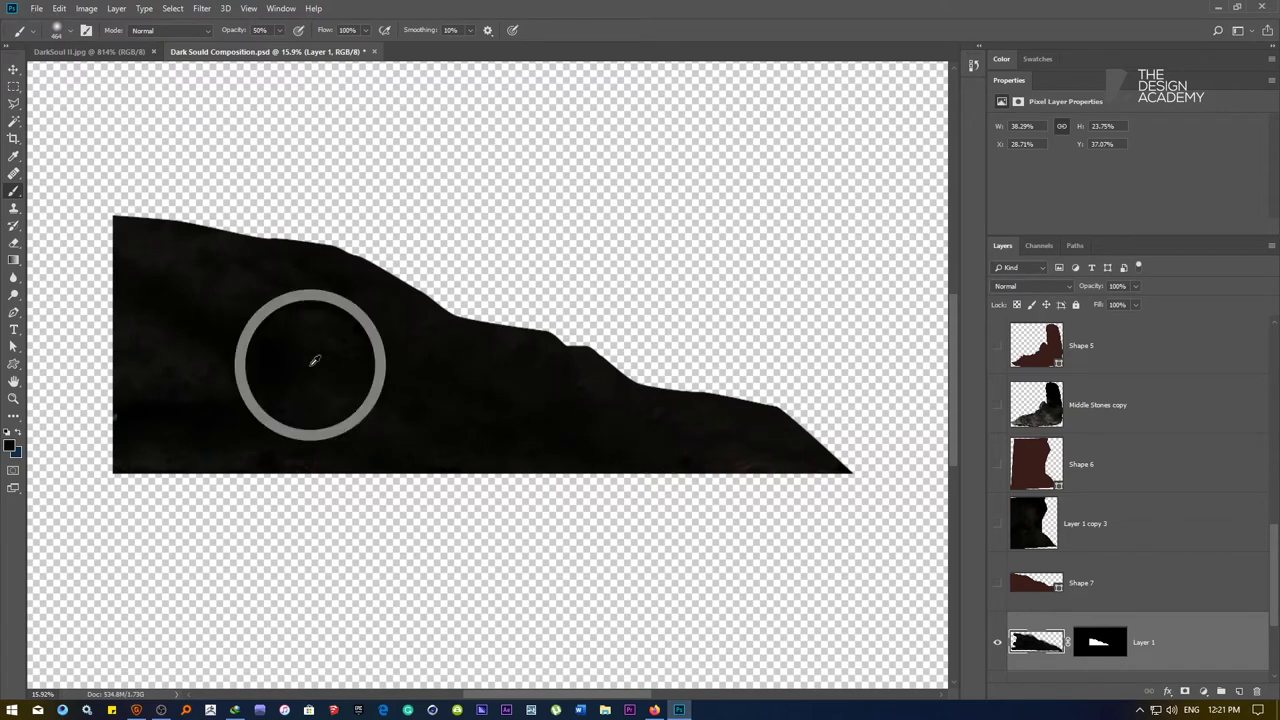
pyautogui.moveTo(154, 404); pyautogui.dragTo(130, 430)
pyautogui.moveTo(383, 401); pyautogui.dragTo(300, 401)
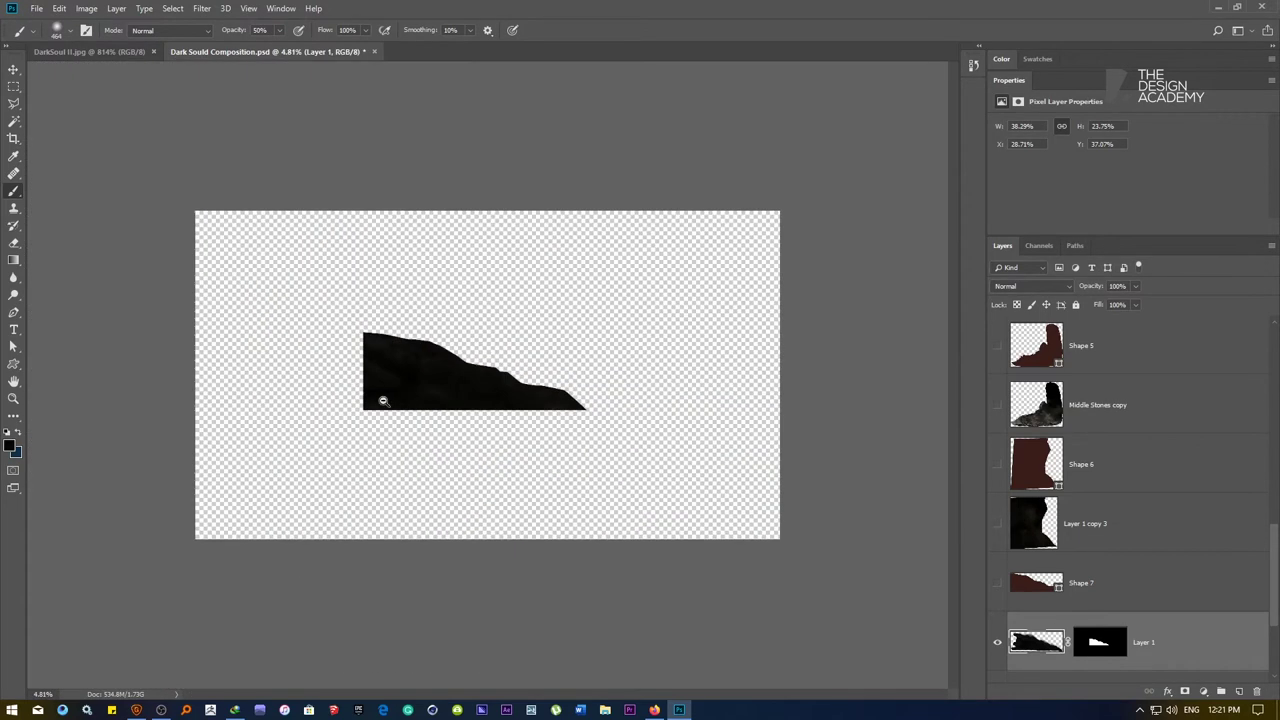
pyautogui.rightClick(405, 395)
pyautogui.click(421, 403)
# Show the Layer 1 copy 3 and Middle Stones copy layers together with the ridge
pyautogui.scroll(-2, 1016, 637)
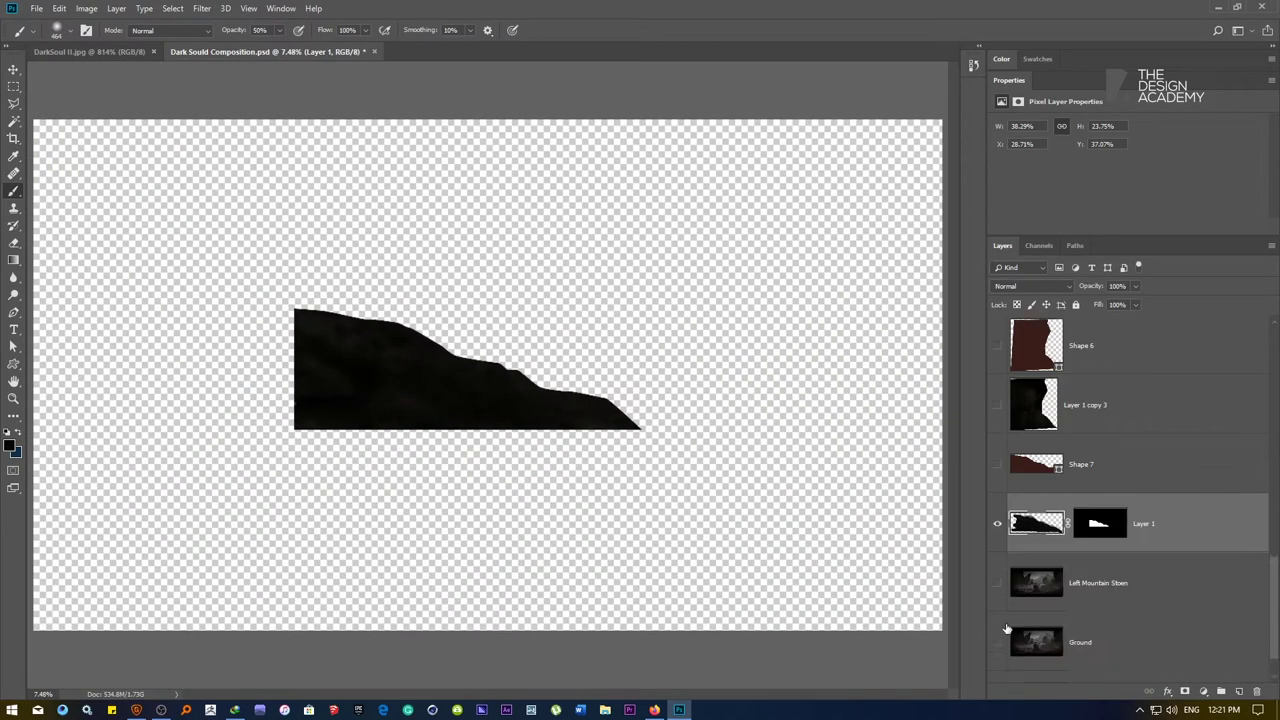
pyautogui.click(997, 405)
pyautogui.scroll(1, 1022, 460)
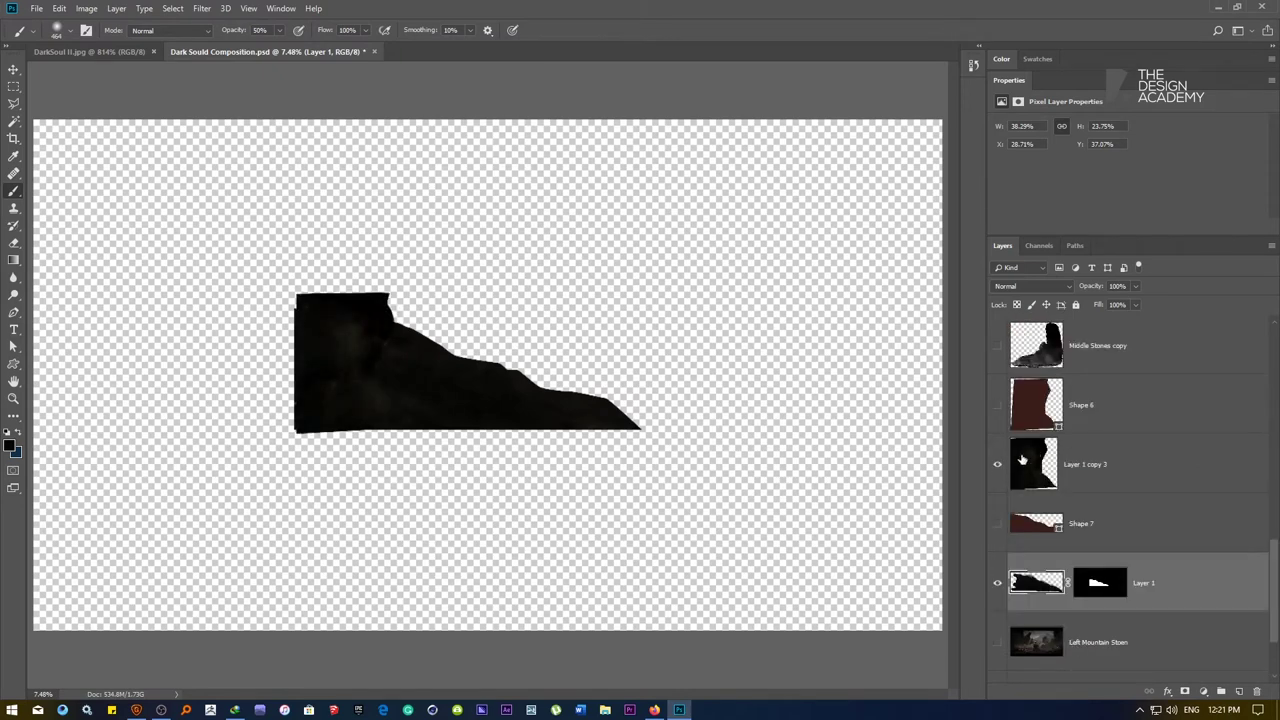
pyautogui.click(997, 345)
pyautogui.scroll(1, 1030, 380)
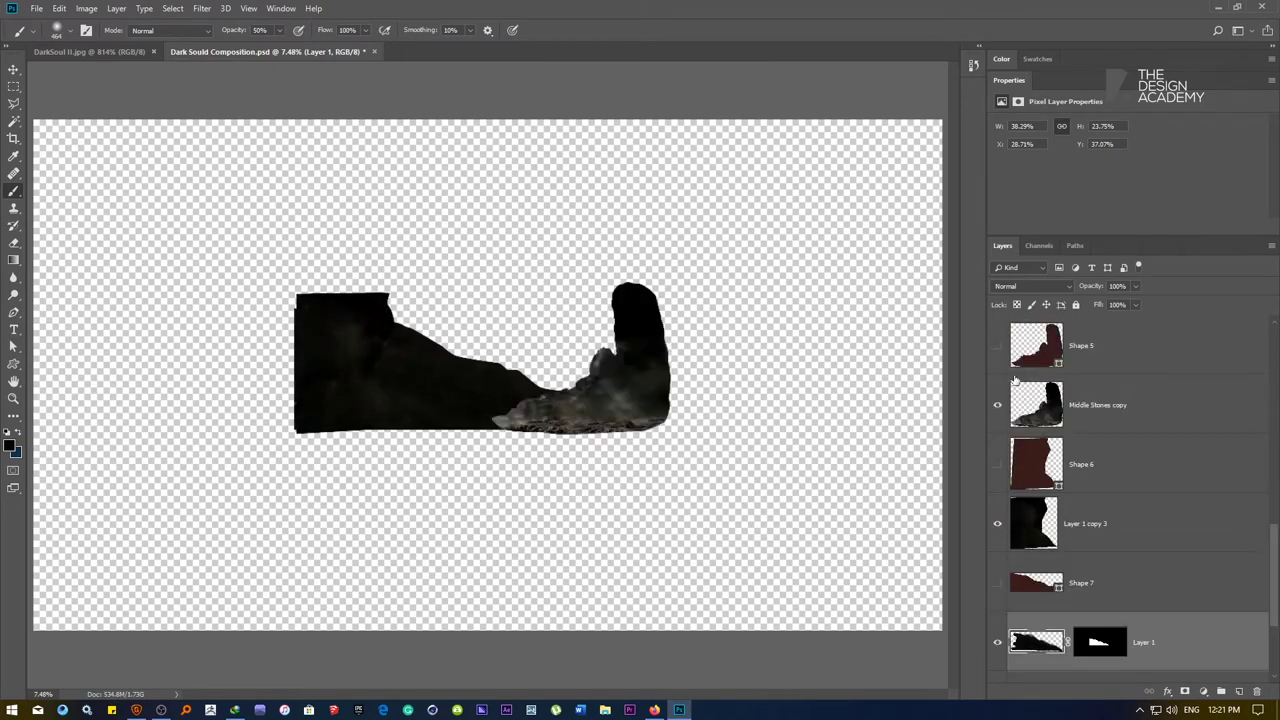
# Show both Far Stone layers and move them directly beneath Middle Stones copy, with the left stone above the right stone
pyautogui.scroll(1, 1014, 380)
pyautogui.click(998, 346)
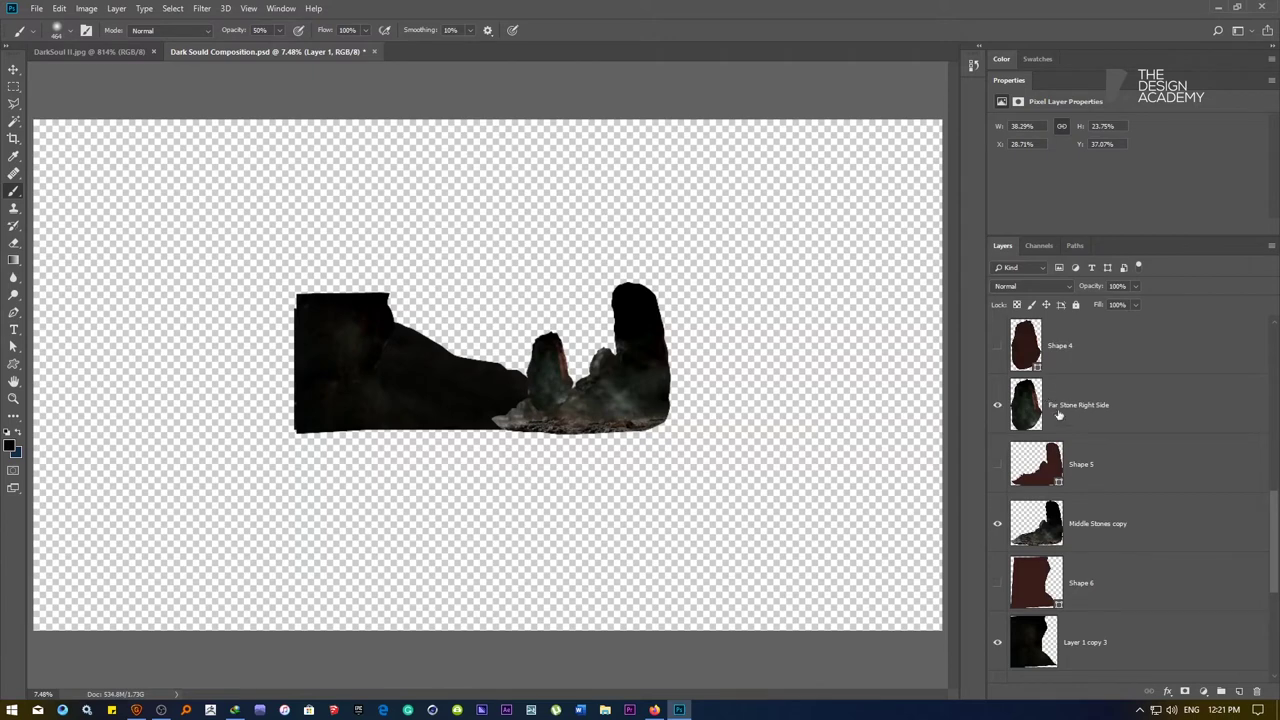
pyautogui.moveTo(1058, 413); pyautogui.dragTo(1090, 540)
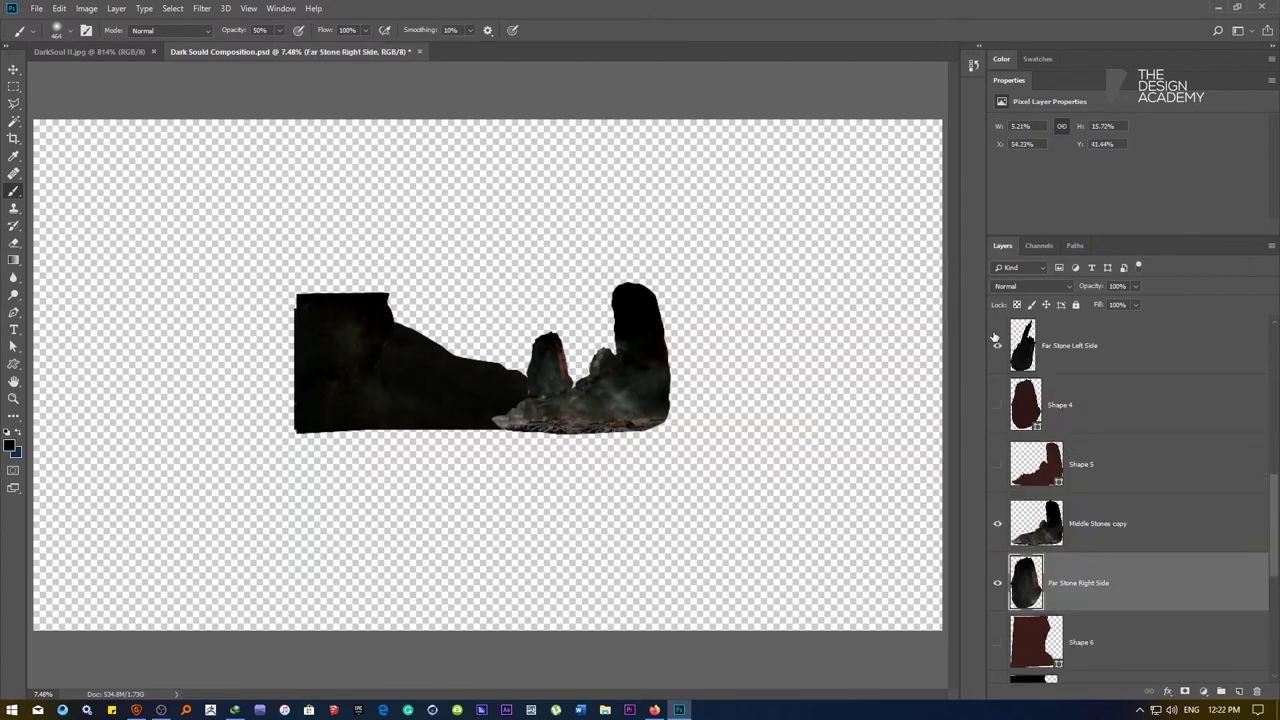
pyautogui.moveTo(1074, 358); pyautogui.dragTo(1076, 500)
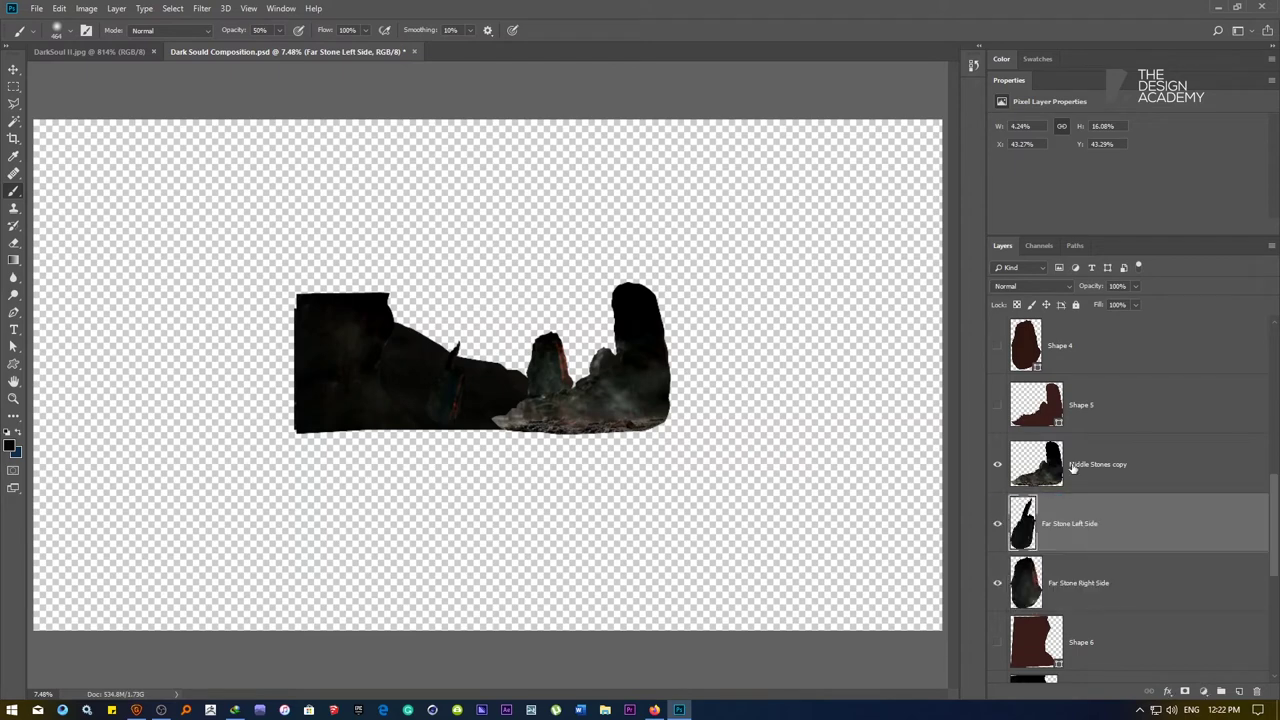
# Show Layer 1 copy 2, Layer 1 copy, Right Stone, Left Shape and DarkSould Soldier Raster
pyautogui.scroll(2, 1082, 460)
pyautogui.moveTo(1030, 400); pyautogui.dragTo(1030, 358)
pyautogui.click(997, 404)
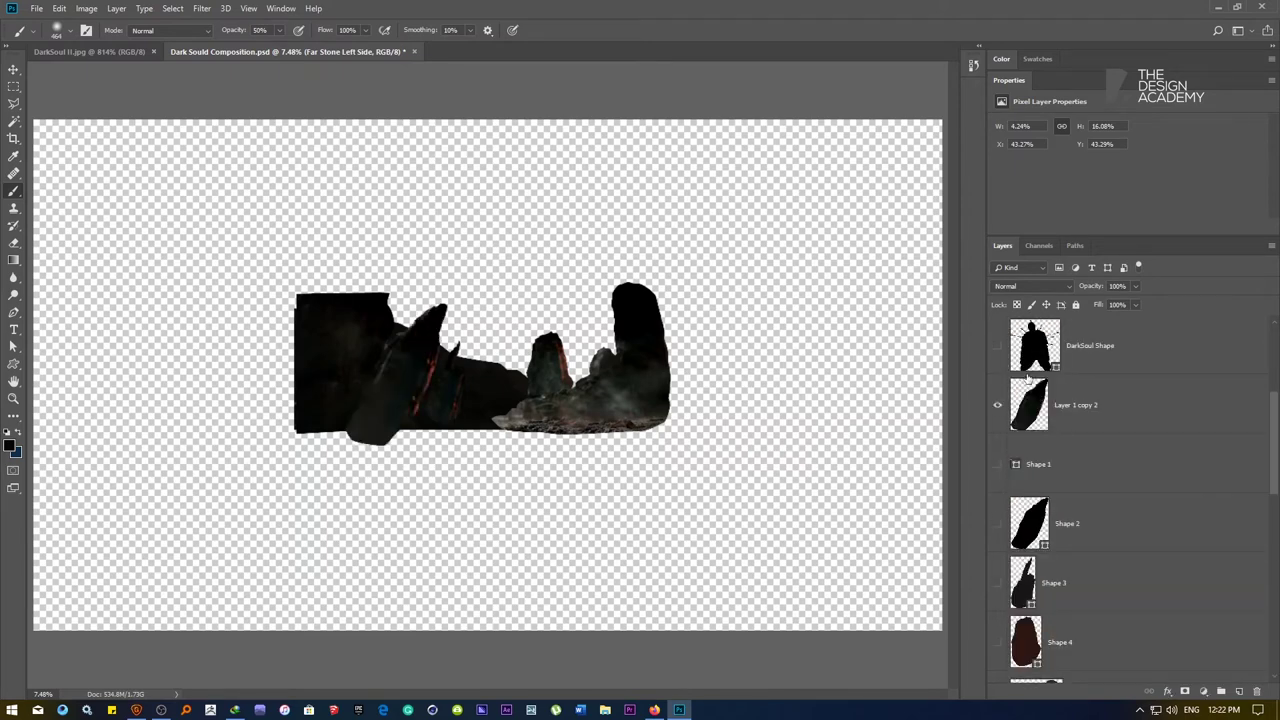
pyautogui.scroll(1, 1028, 374)
pyautogui.click(997, 348)
pyautogui.scroll(1, 997, 350)
pyautogui.click(997, 348)
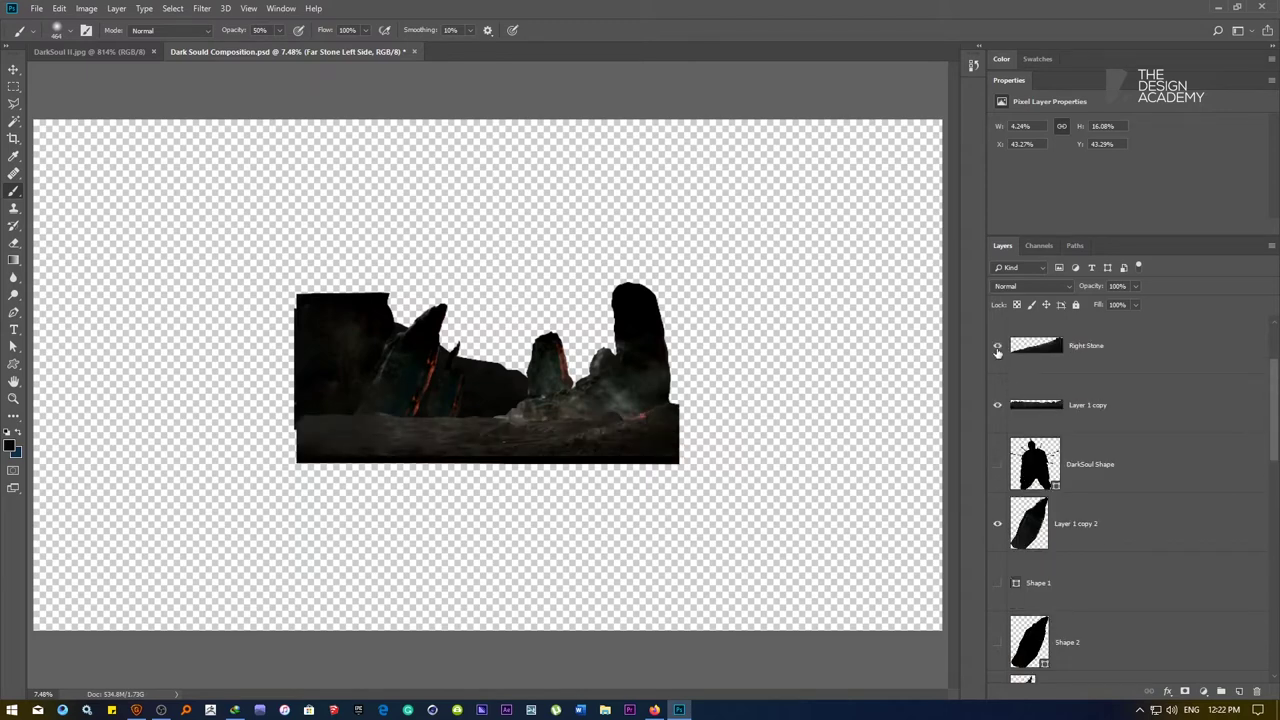
pyautogui.scroll(1, 1047, 400)
pyautogui.click(996, 346)
pyautogui.scroll(1, 1029, 386)
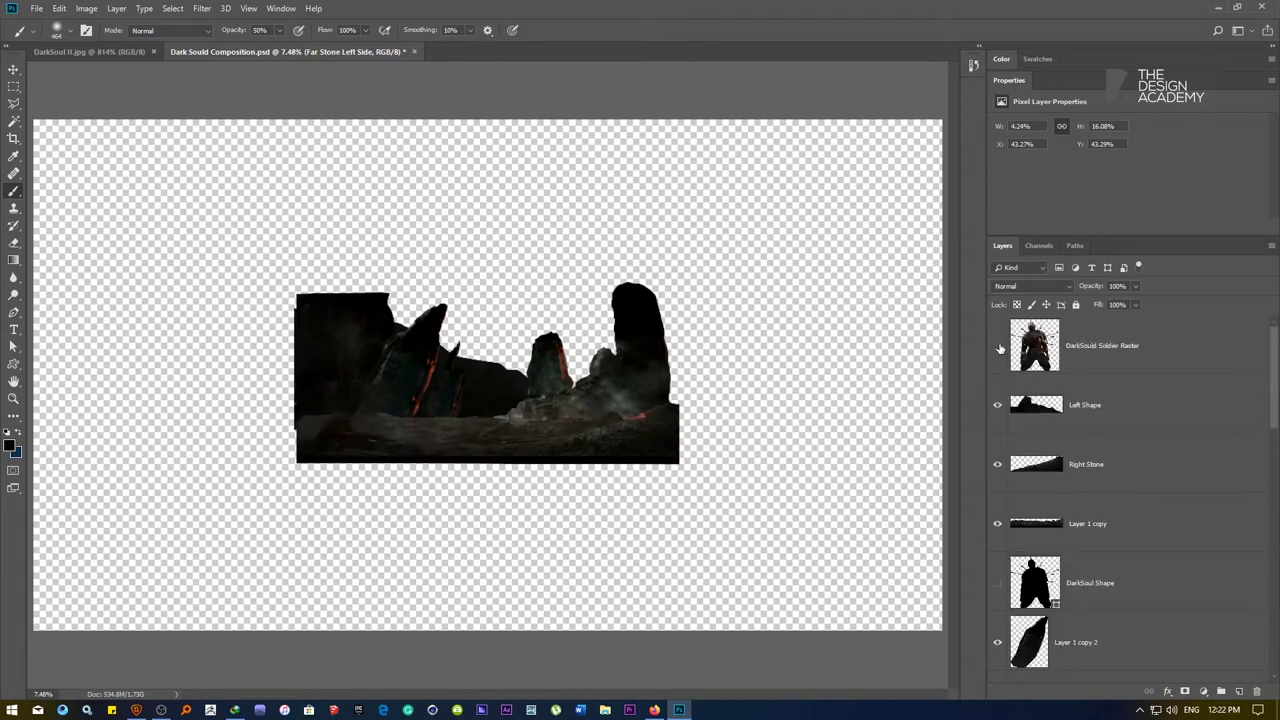
pyautogui.click(997, 346)
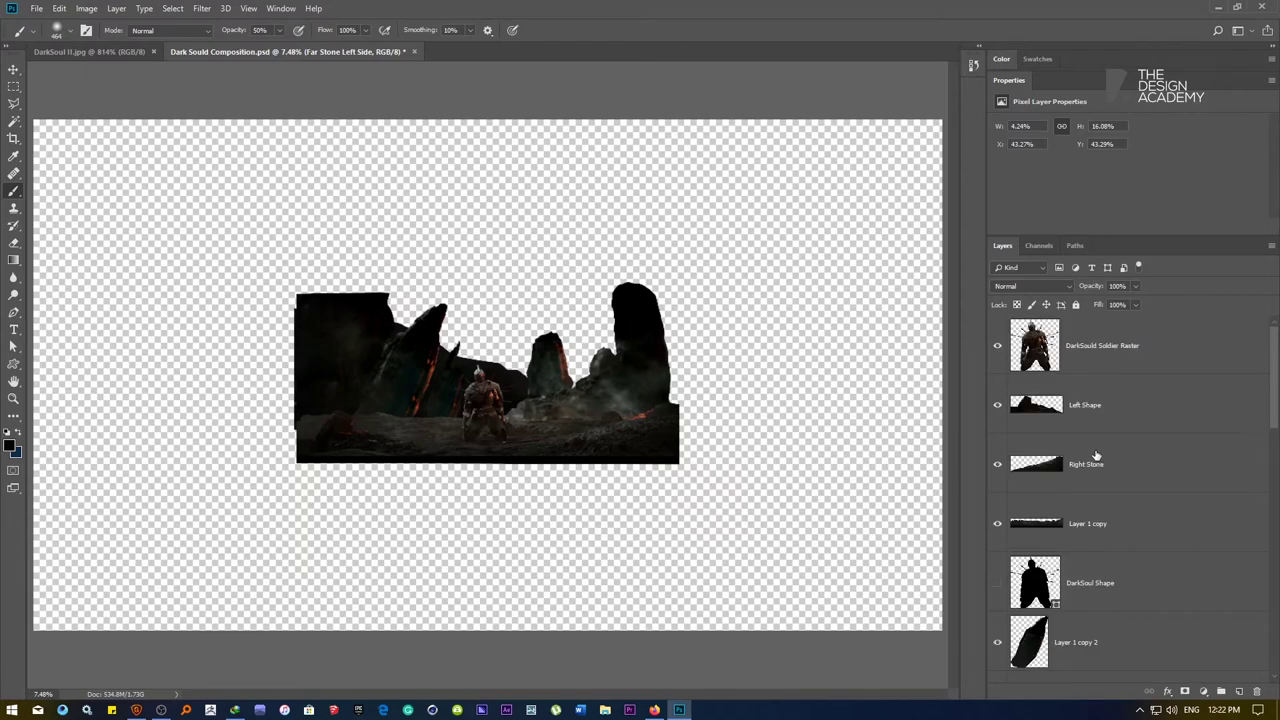
# Compare the rebuilt layers with the original by repeatedly hiding and showing the Left Mountain Stoen layer, leaving it shown
pyautogui.scroll(-10, 1096, 456)
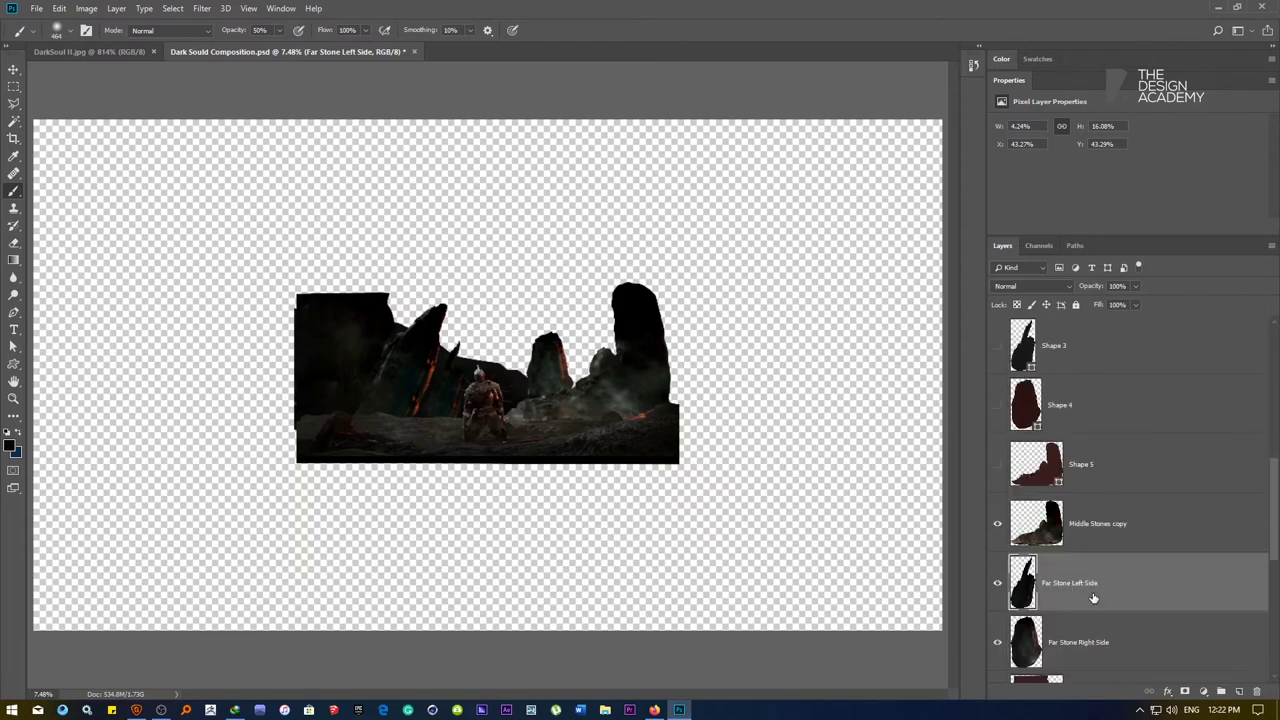
pyautogui.scroll(-2, 1093, 598)
pyautogui.scroll(-4, 1097, 595)
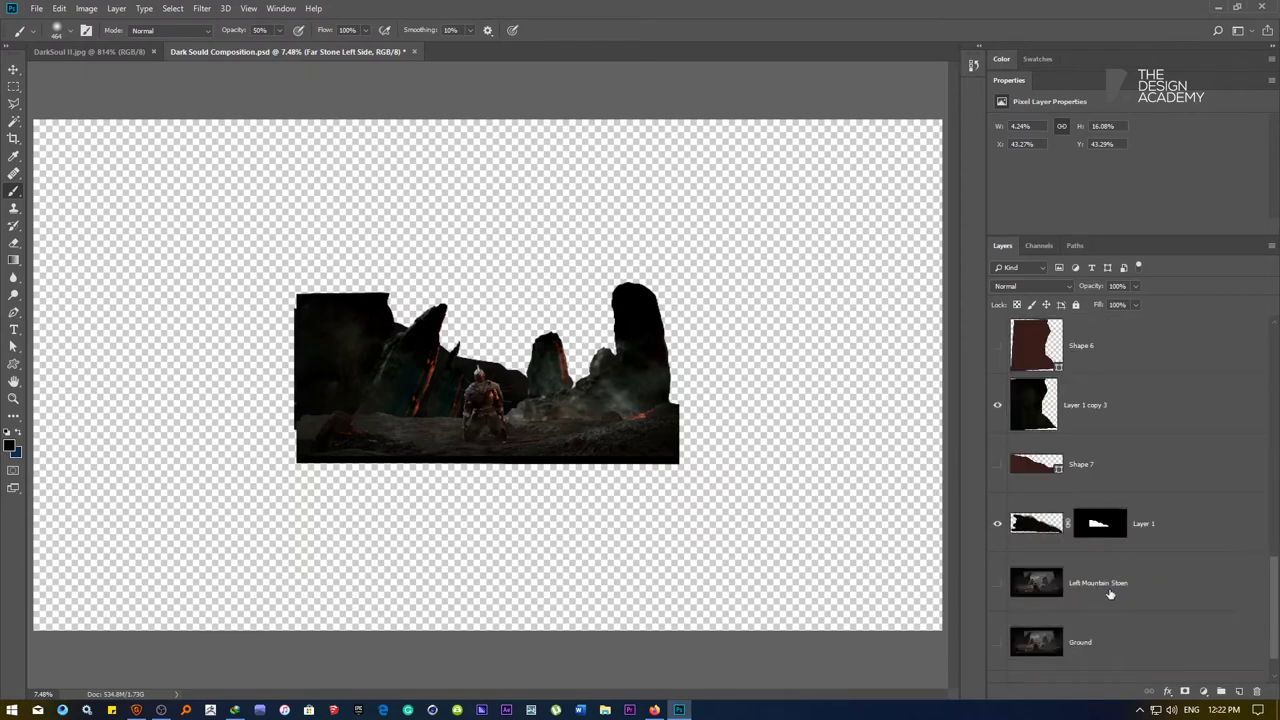
pyautogui.scroll(-1, 1107, 557)
pyautogui.click(997, 536)
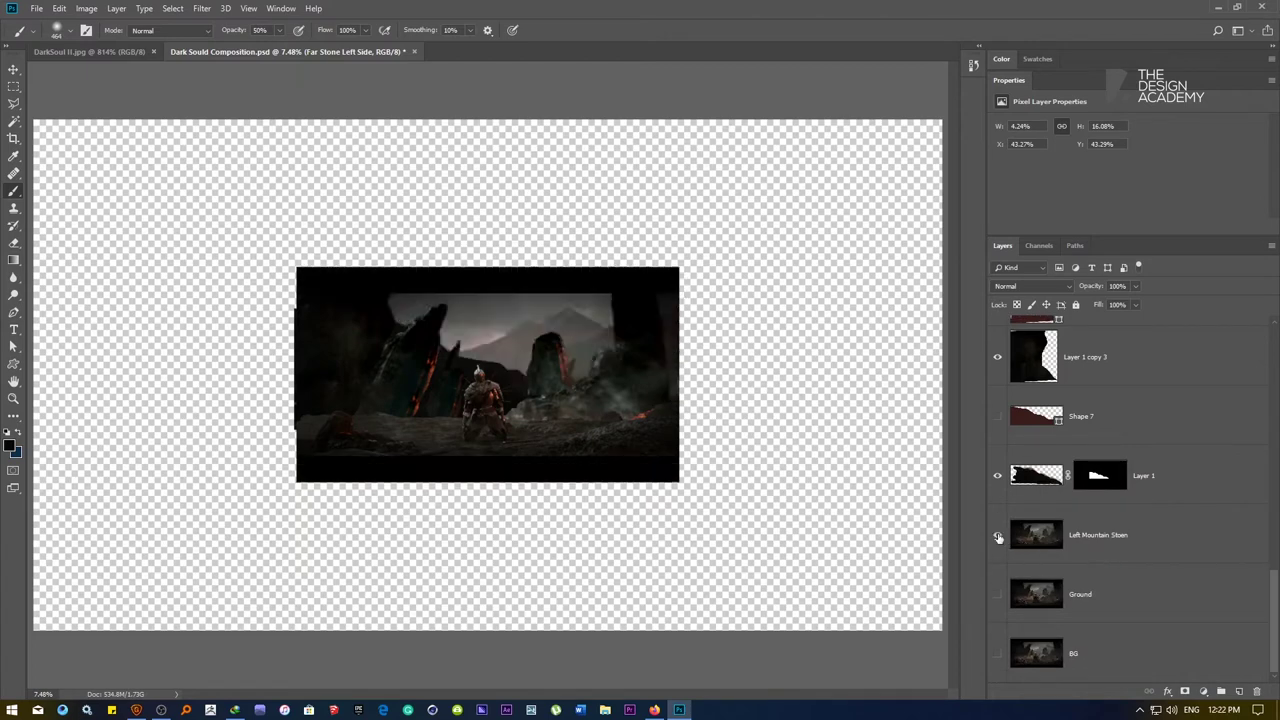
pyautogui.click(997, 536)
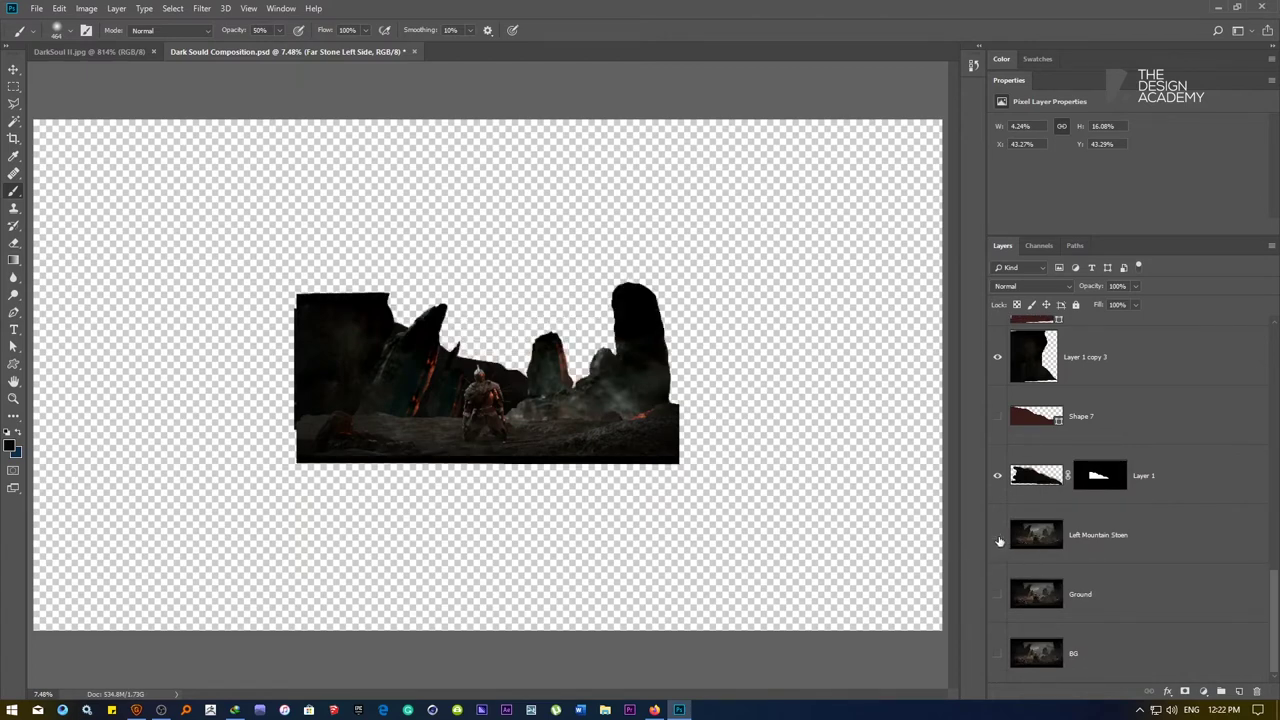
pyautogui.click(997, 536)
pyautogui.click(997, 536)
pyautogui.click(997, 536)
pyautogui.click(997, 537)
pyautogui.click(997, 537)
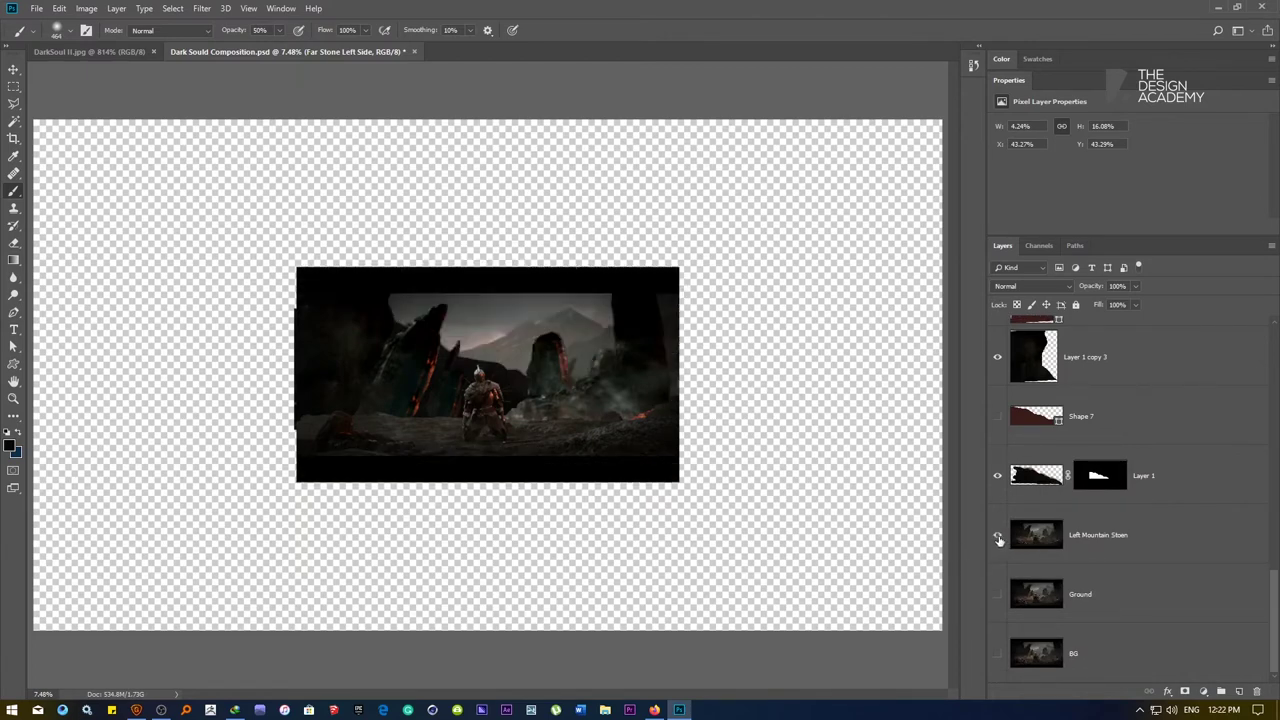
# Trace the distant mountain's upper edge with a Pen path from its left foot over the summit onto the right slope
pyautogui.press('v')
pyautogui.moveTo(572, 345); pyautogui.dragTo(672, 345)
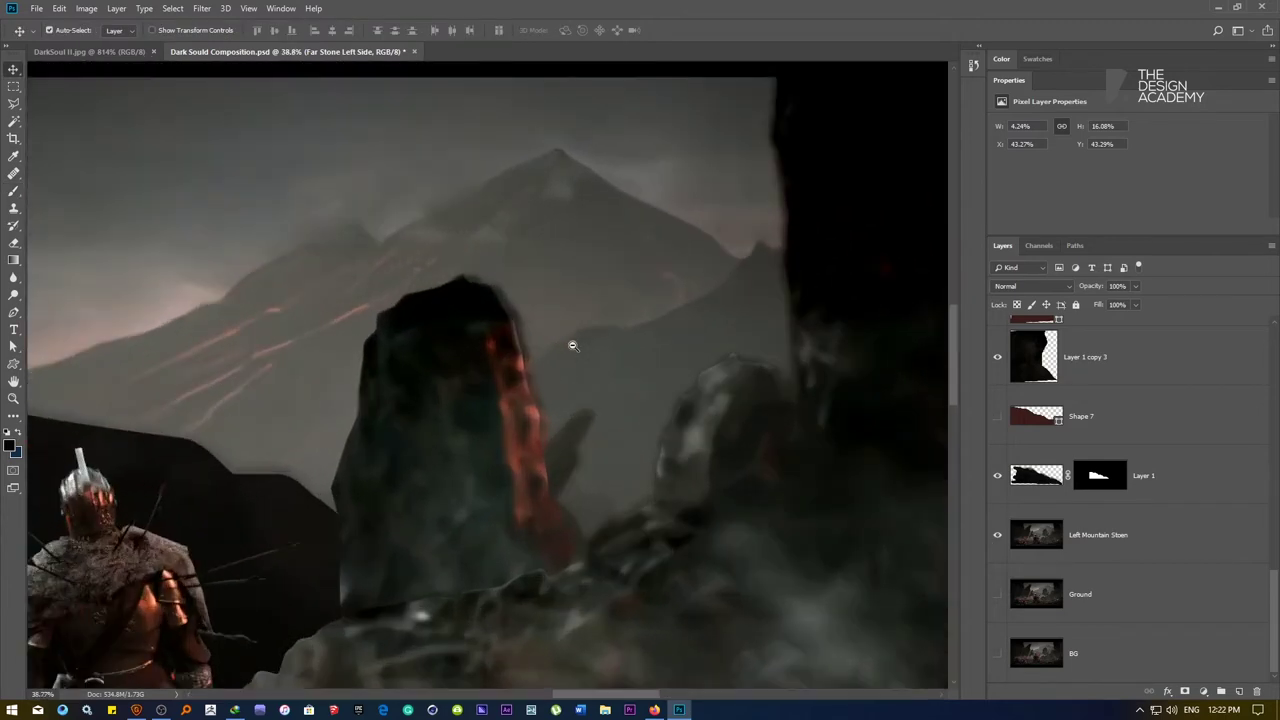
pyautogui.moveTo(308, 336); pyautogui.dragTo(631, 399)
pyautogui.click(14, 313)
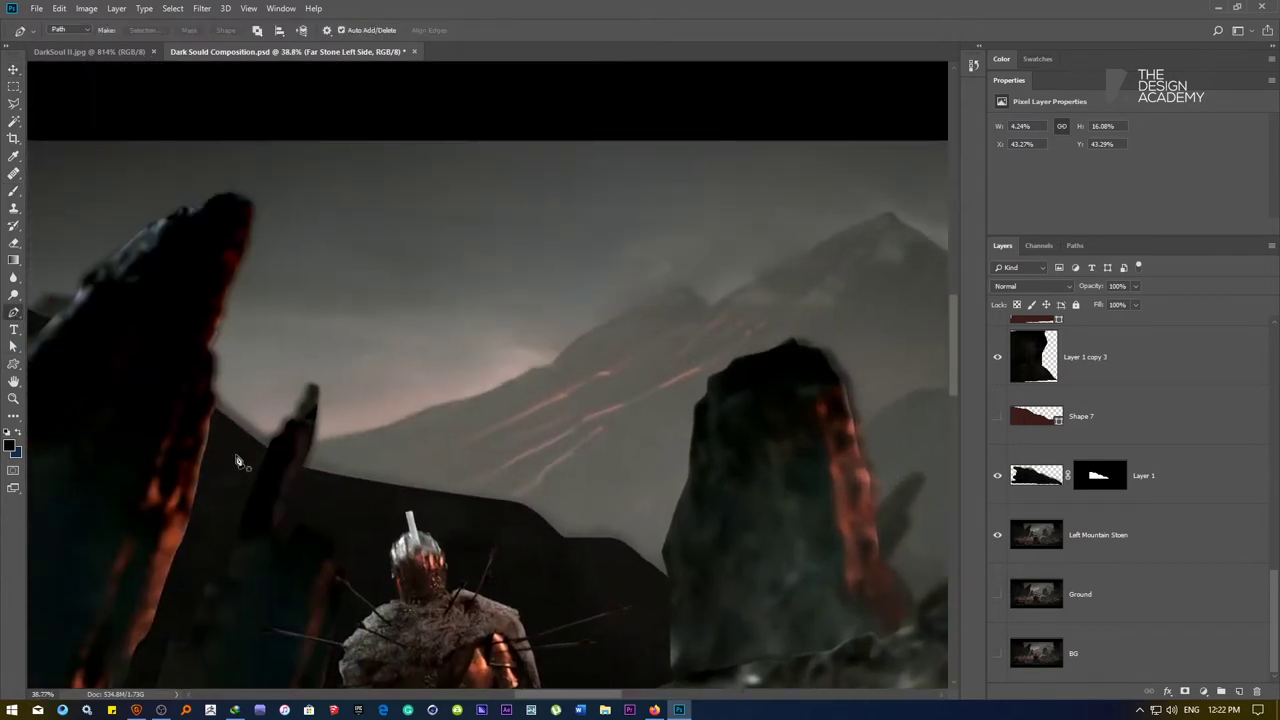
pyautogui.click(257, 467)
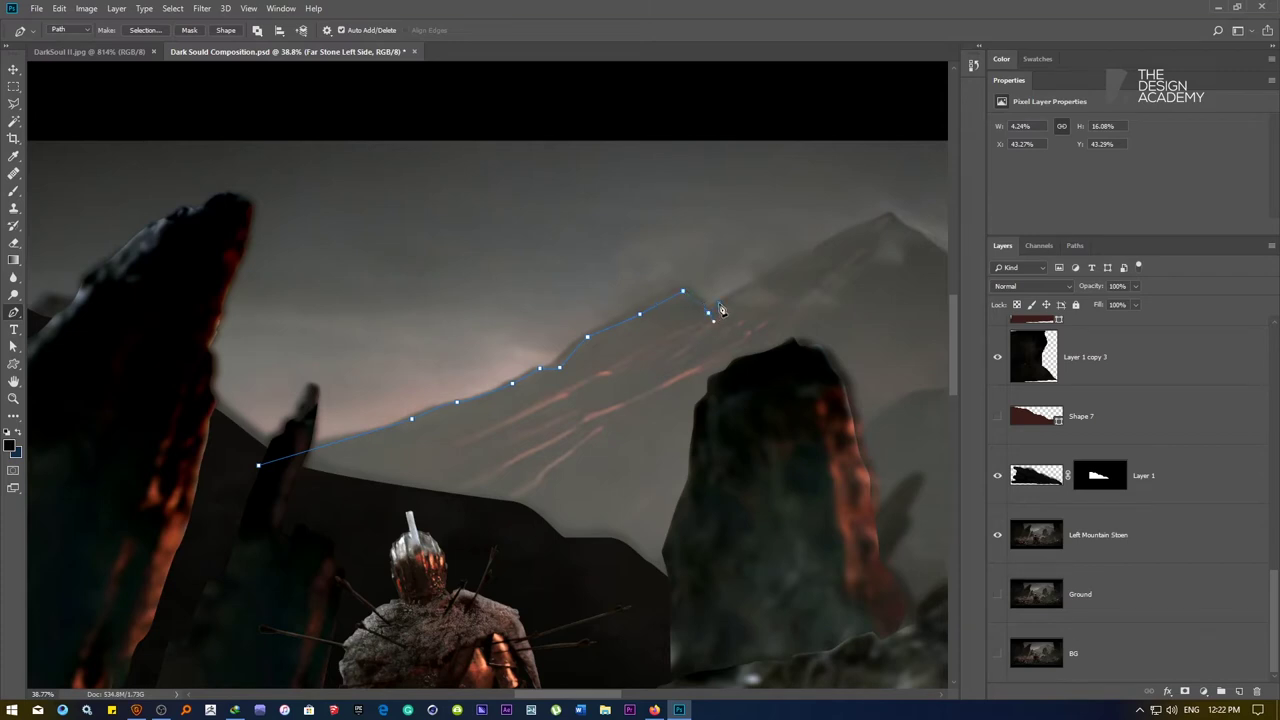
pyautogui.click(823, 246)
pyautogui.moveTo(850, 240); pyautogui.dragTo(440, 297)
pyautogui.scroll(6, 452, 294)
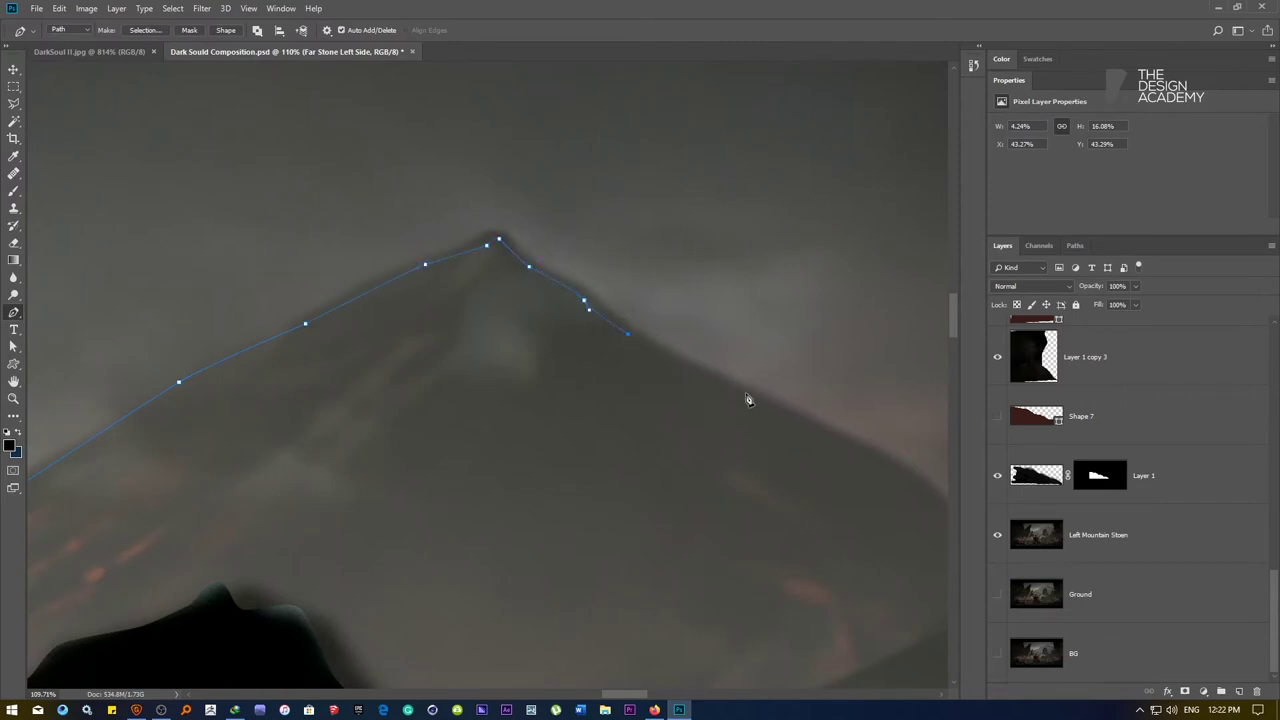
# Continue the path down the mountain's right slope past the picture's edge and close it along a straight horizontal base
pyautogui.moveTo(746, 393); pyautogui.dragTo(422, 257)
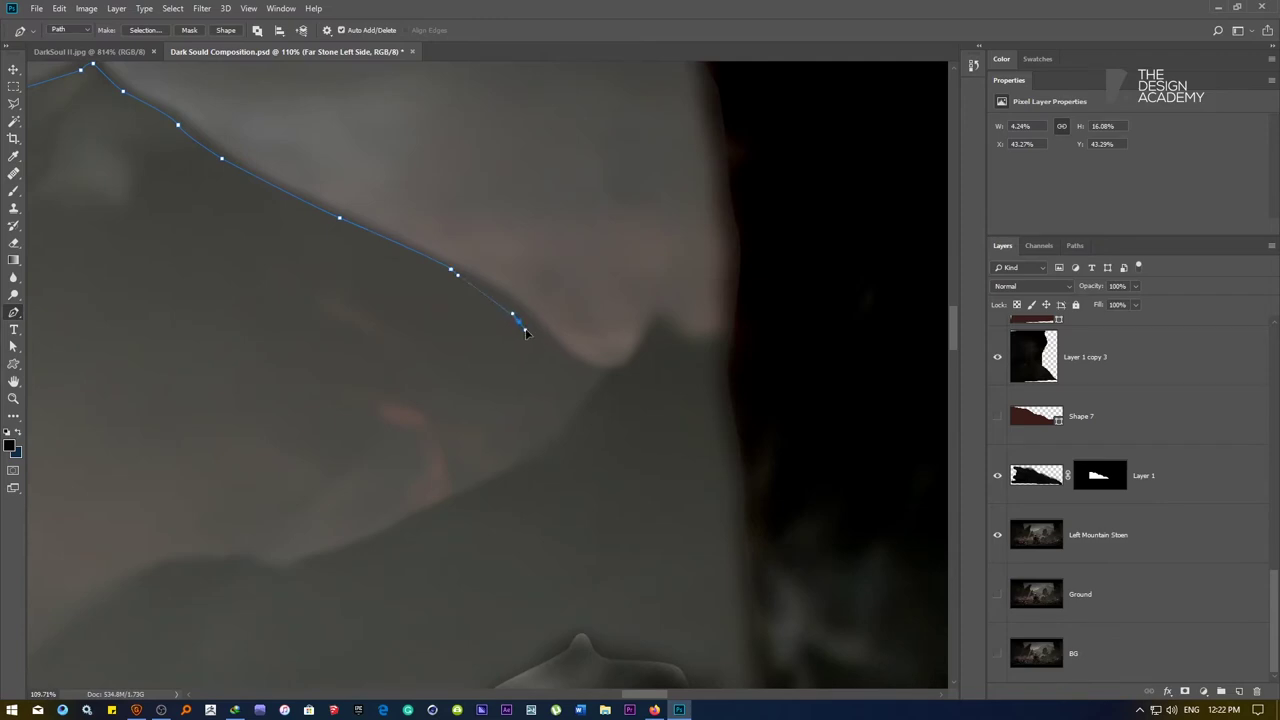
pyautogui.scroll(-6, 667, 417)
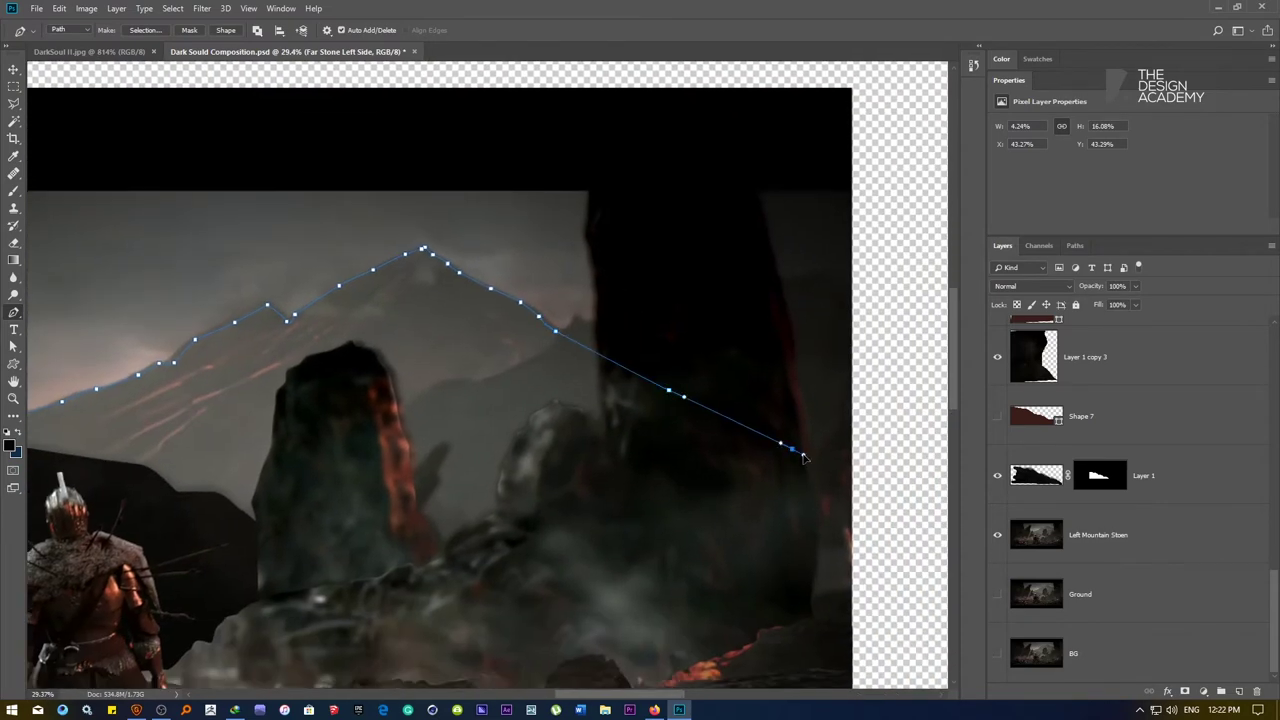
pyautogui.scroll(-3, 851, 476)
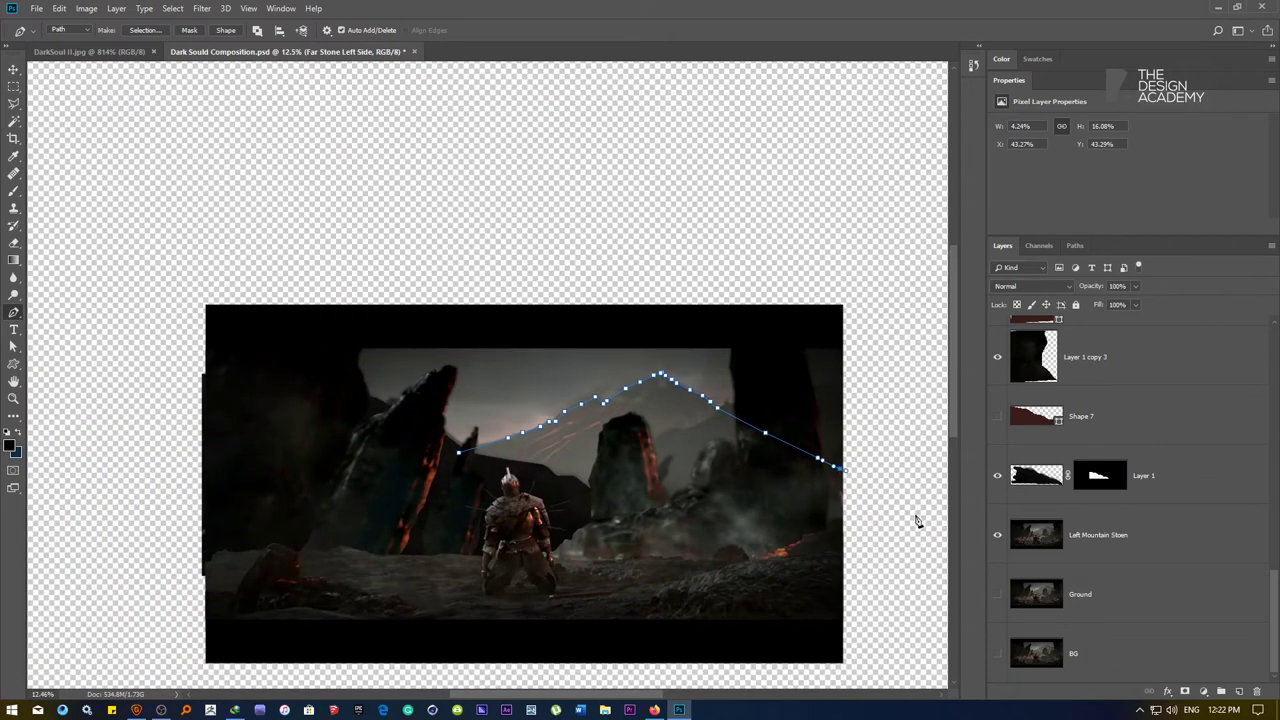
pyautogui.moveTo(311, 511); pyautogui.dragTo(346, 511)
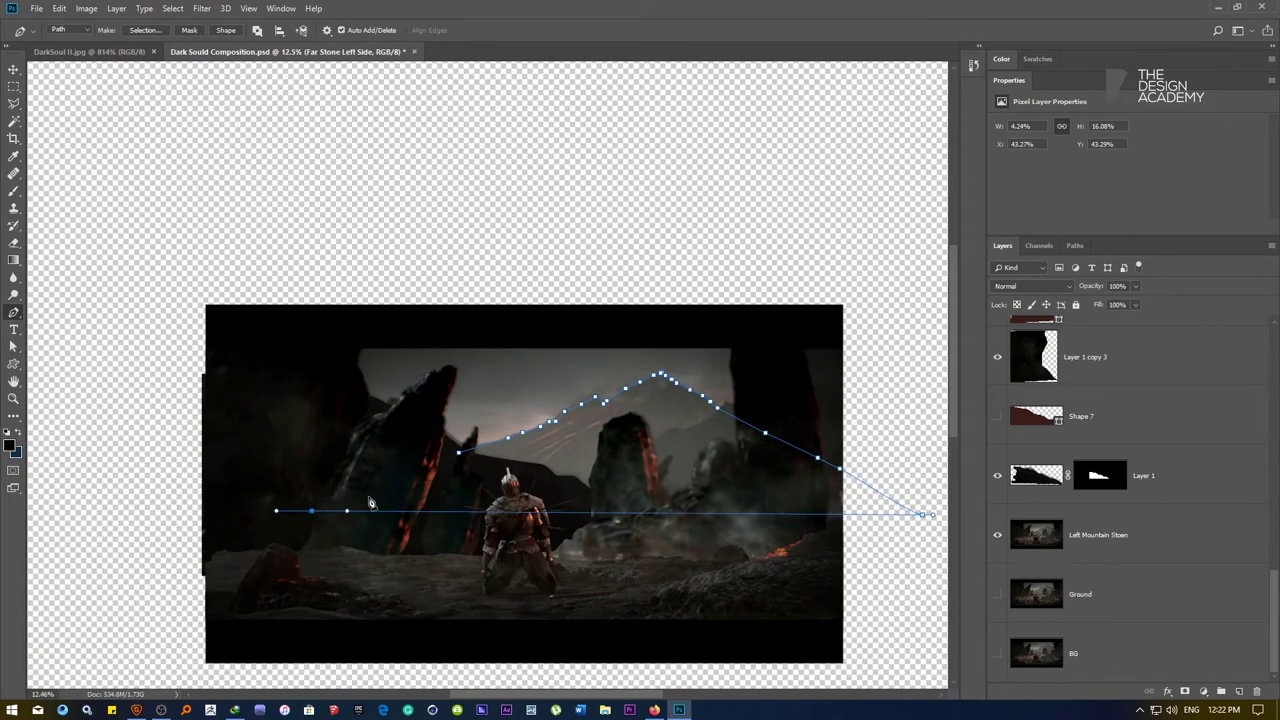
pyautogui.click(458, 456)
pyautogui.moveTo(460, 455); pyautogui.dragTo(478, 432)
# Convert the closed mountain path into a shape layer and load its outline as a selection
pyautogui.click(226, 30)
pyautogui.keyDown('ctrl'); pyautogui.click(1085, 347); pyautogui.keyUp('ctrl')
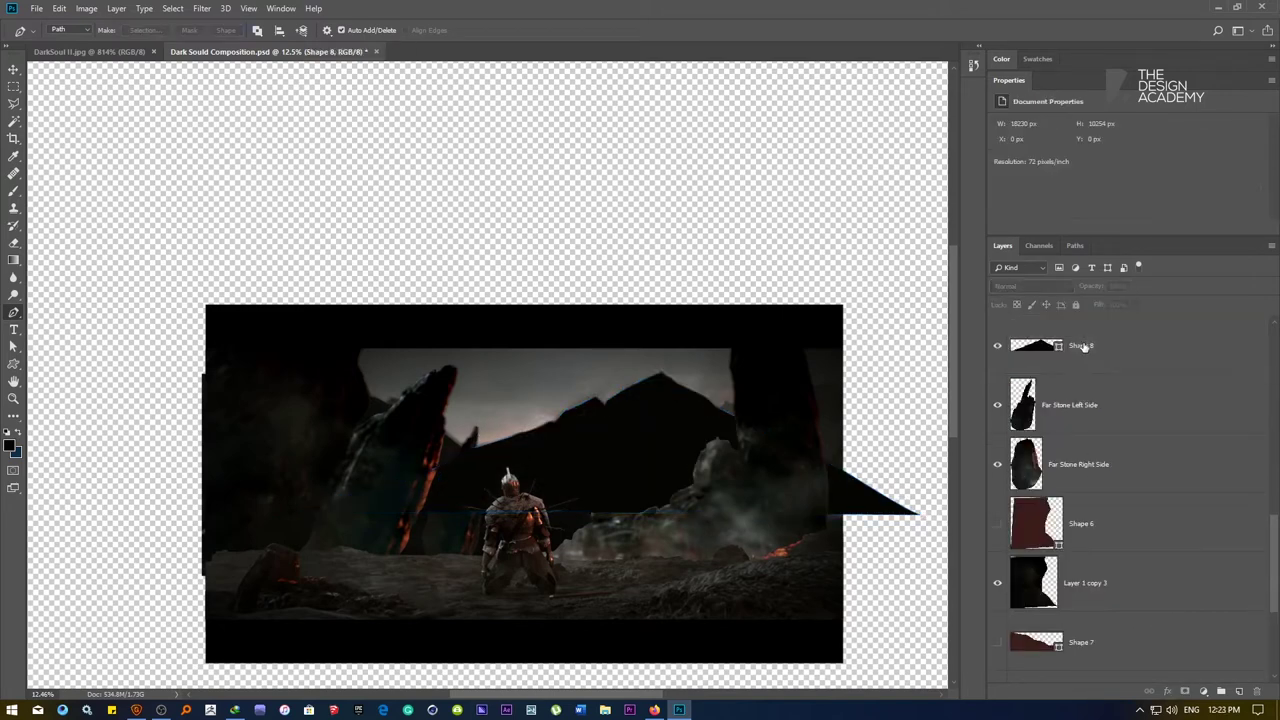
pyautogui.keyDown('ctrl'); pyautogui.click(1036, 350); pyautogui.keyUp('ctrl')
pyautogui.scroll(-4, 1080, 480)
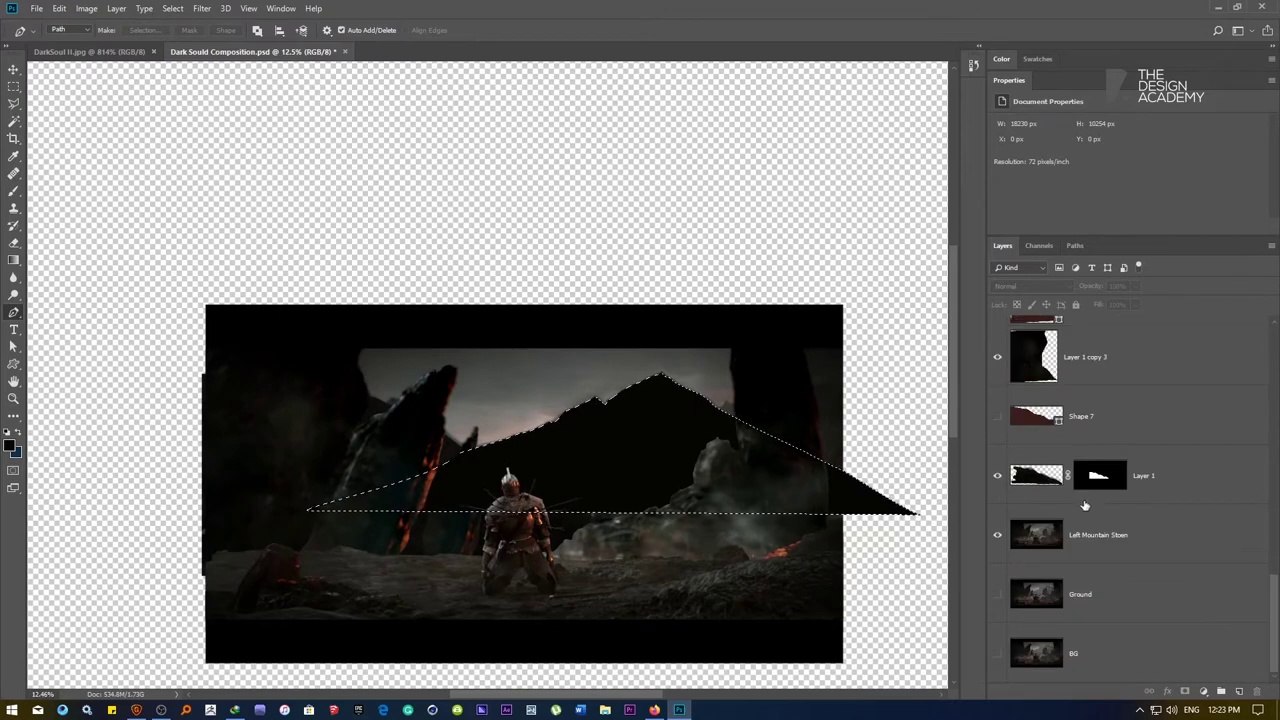
# Copy the selected mountain area of Left Mountain Stoen to a new layer named Mountain and show only that layer
pyautogui.click(1112, 548)
pyautogui.hotkey('ctrl', 'j')
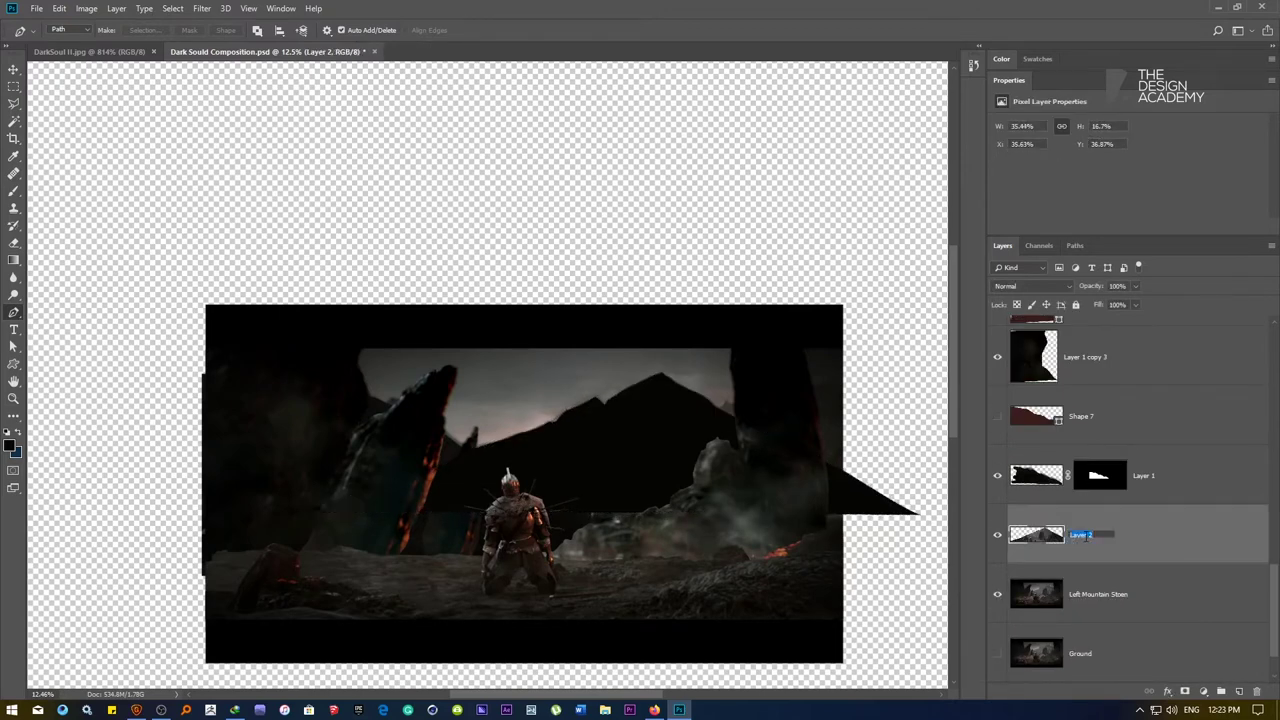
pyautogui.press('Return')
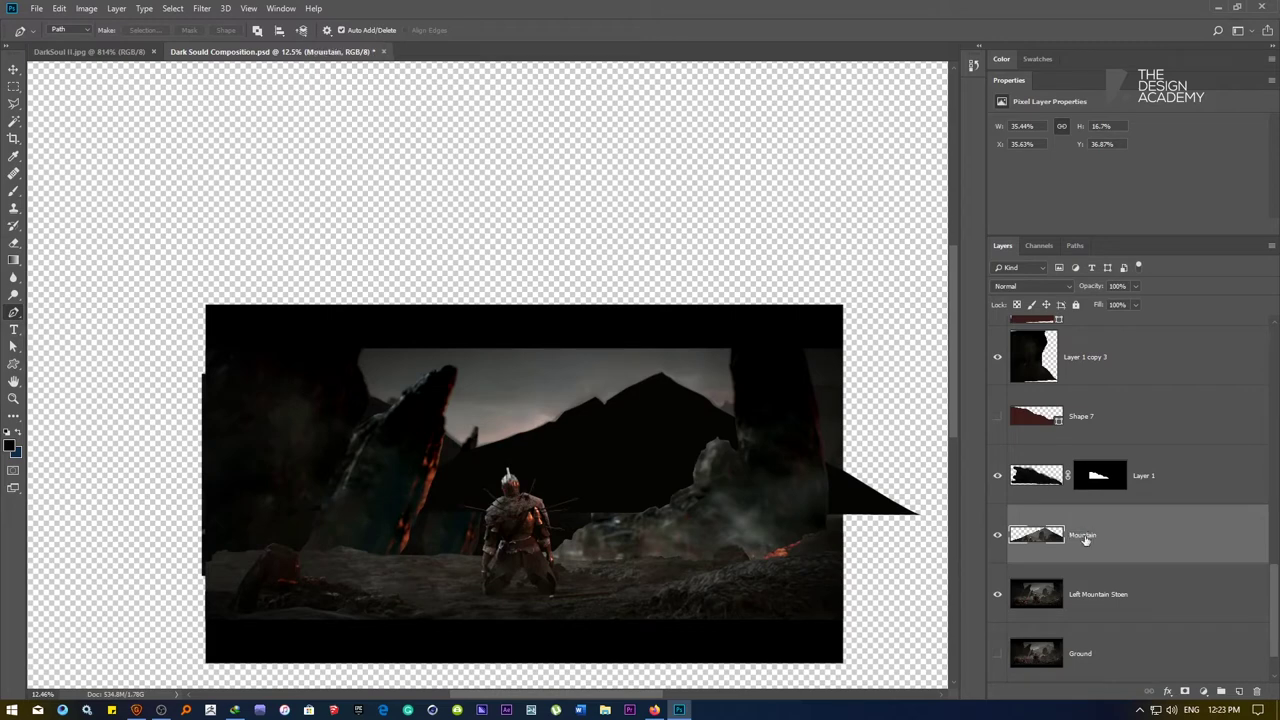
pyautogui.rightClick(997, 538)
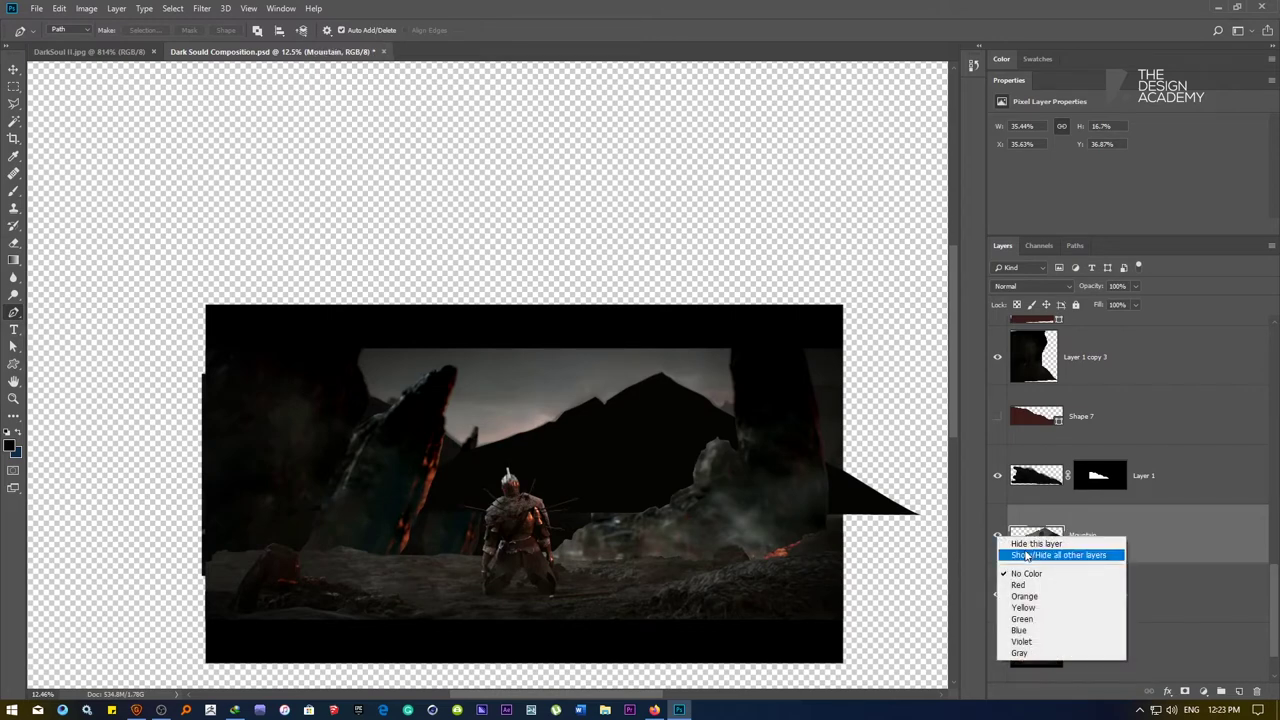
pyautogui.click(1027, 555)
# Paint over the upper part of the dark central rock pillar with sampled mountain grey, using a soft 199 px brush at 50% opacity
pyautogui.press('v')
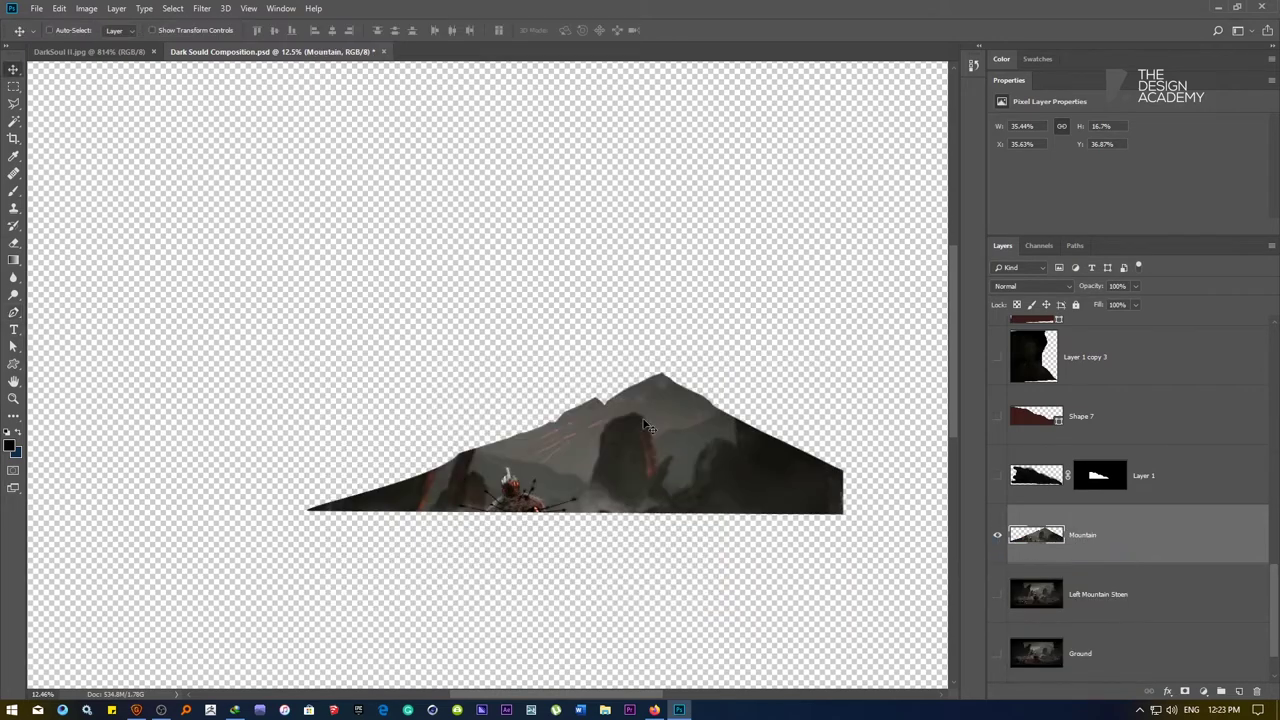
pyautogui.moveTo(604, 430); pyautogui.dragTo(623, 445)
pyautogui.press('b')
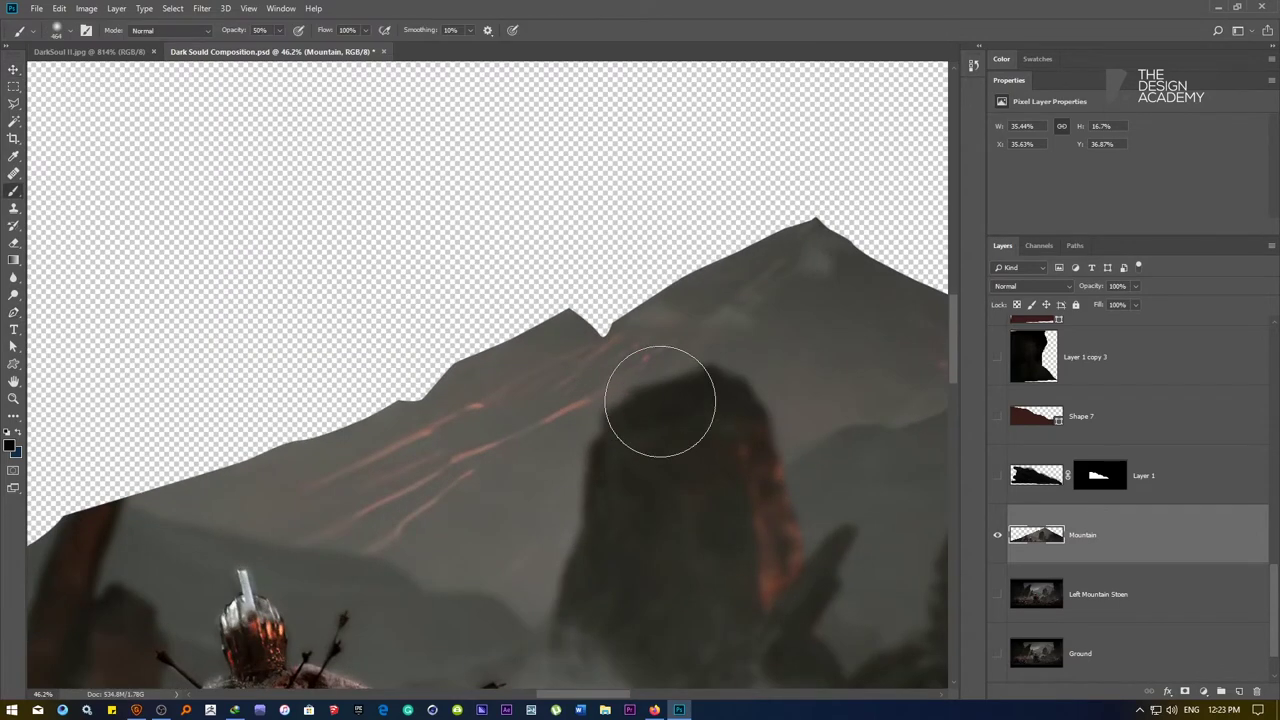
pyautogui.keyDown('alt'); pyautogui.click(532, 496); pyautogui.keyUp('alt')
pyautogui.moveTo(550, 497)
pyautogui.mouseDown()
pyautogui.moveTo(591, 492)
pyautogui.moveTo(667, 447)
pyautogui.moveTo(631, 420)
pyautogui.moveTo(651, 429)
pyautogui.moveTo(734, 366)
pyautogui.moveTo(609, 437)
pyautogui.moveTo(747, 390)
pyautogui.moveTo(752, 414)
pyautogui.moveTo(729, 423)
pyautogui.mouseUp()
pyautogui.rightClick(690, 490)
pyautogui.click(594, 449)
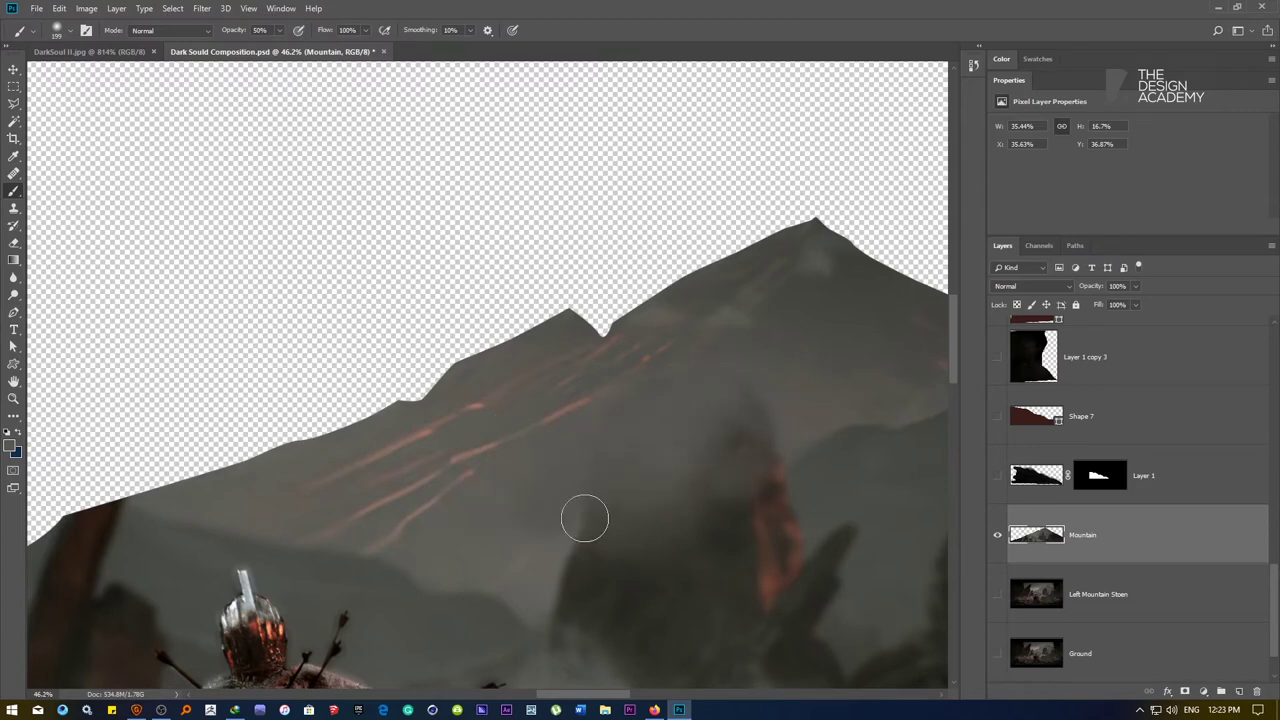
pyautogui.moveTo(690, 485); pyautogui.dragTo(735, 460)
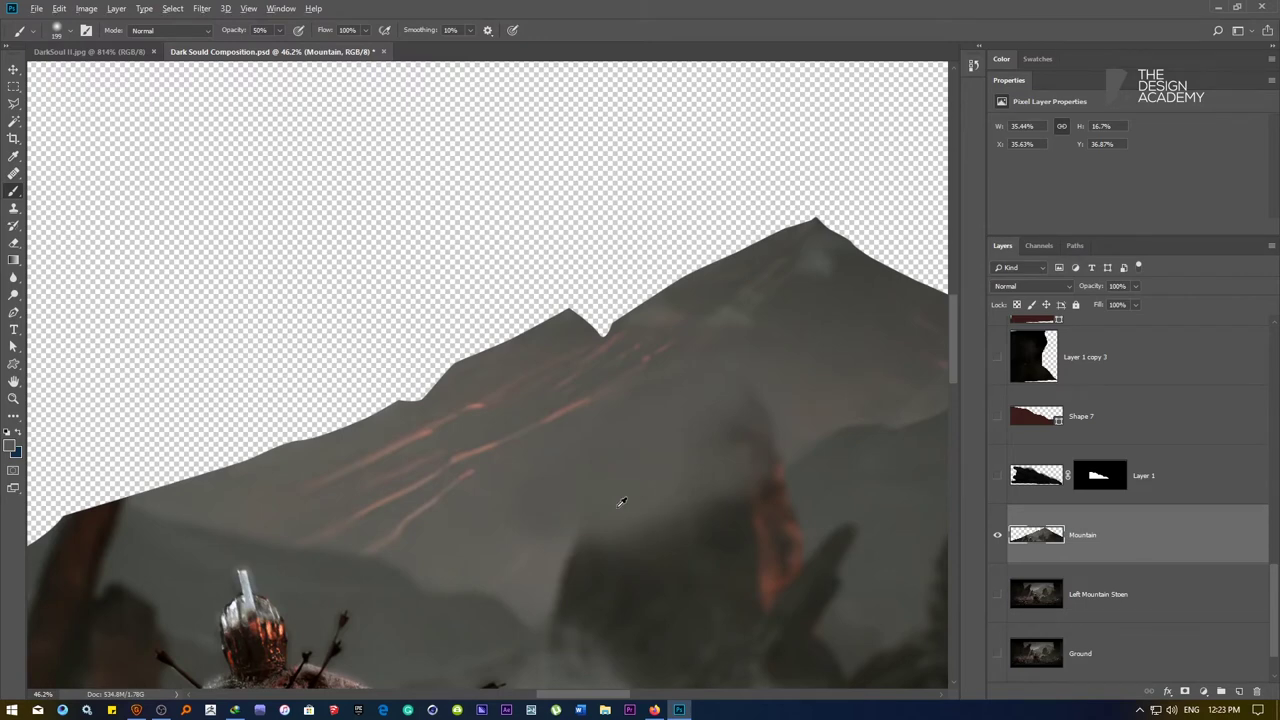
pyautogui.moveTo(766, 417); pyautogui.dragTo(729, 497)
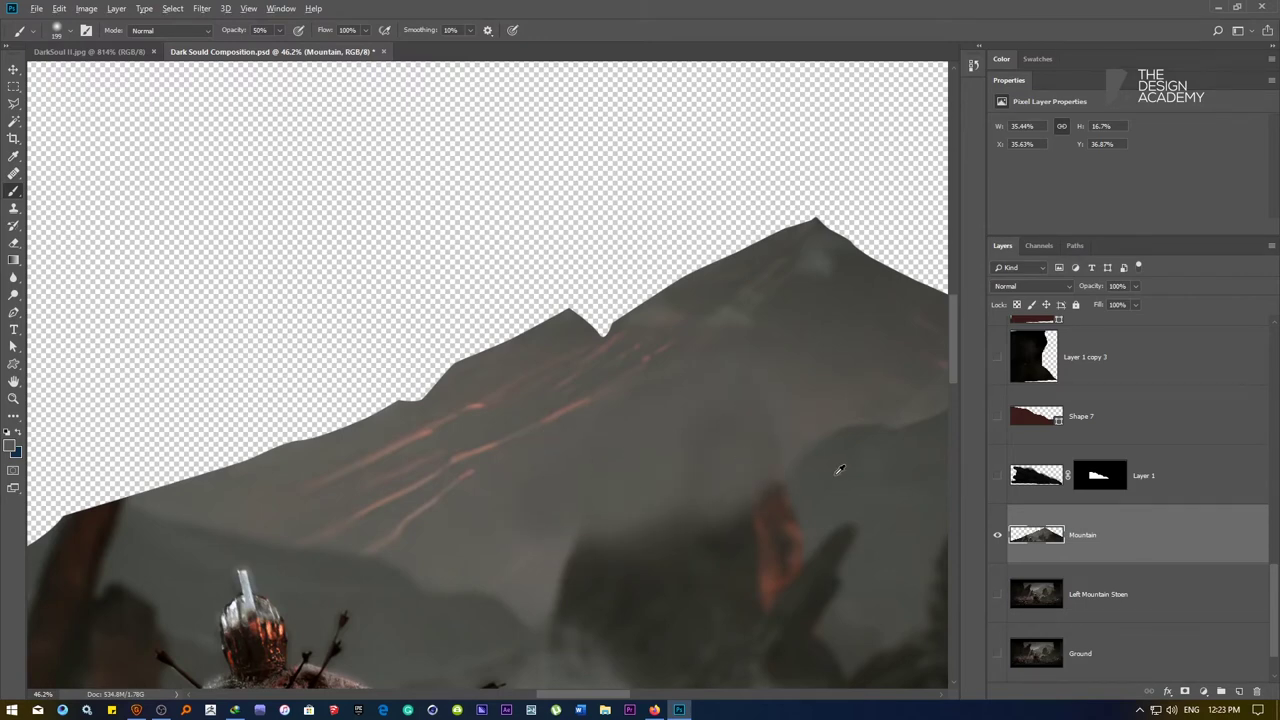
# Paint sampled grey over the pillar's glowing edge and the dark rock remaining below it, blending them into the slope
pyautogui.moveTo(800, 545); pyautogui.dragTo(738, 608)
pyautogui.moveTo(600, 545); pyautogui.dragTo(463, 443)
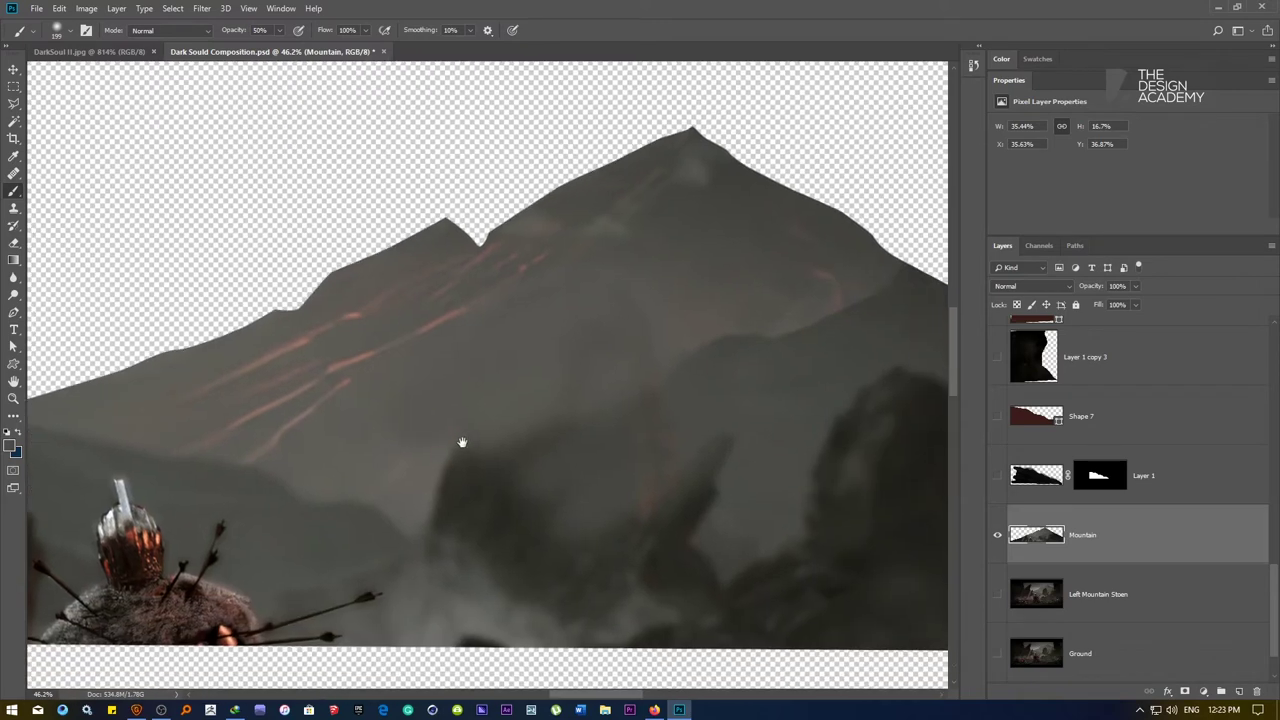
pyautogui.moveTo(690, 400); pyautogui.dragTo(688, 397)
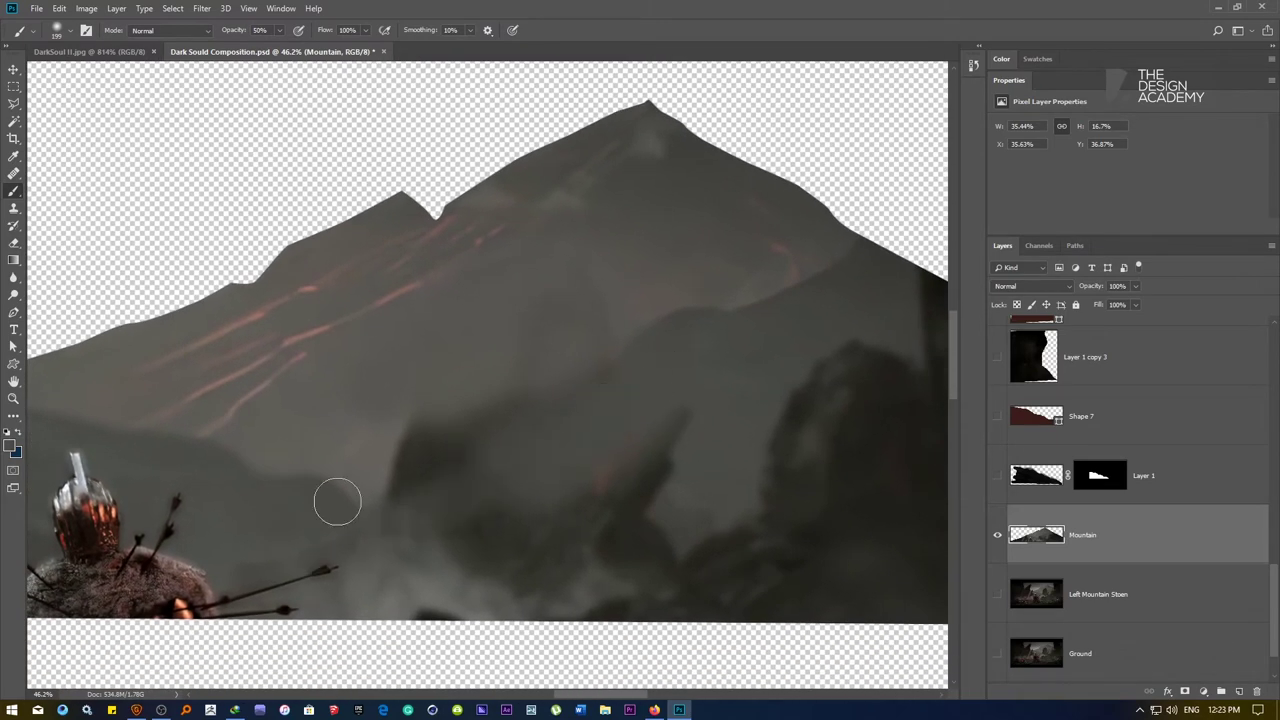
pyautogui.keyDown('alt'); pyautogui.click(613, 250); pyautogui.keyUp('alt')
pyautogui.moveTo(590, 292); pyautogui.dragTo(584, 370)
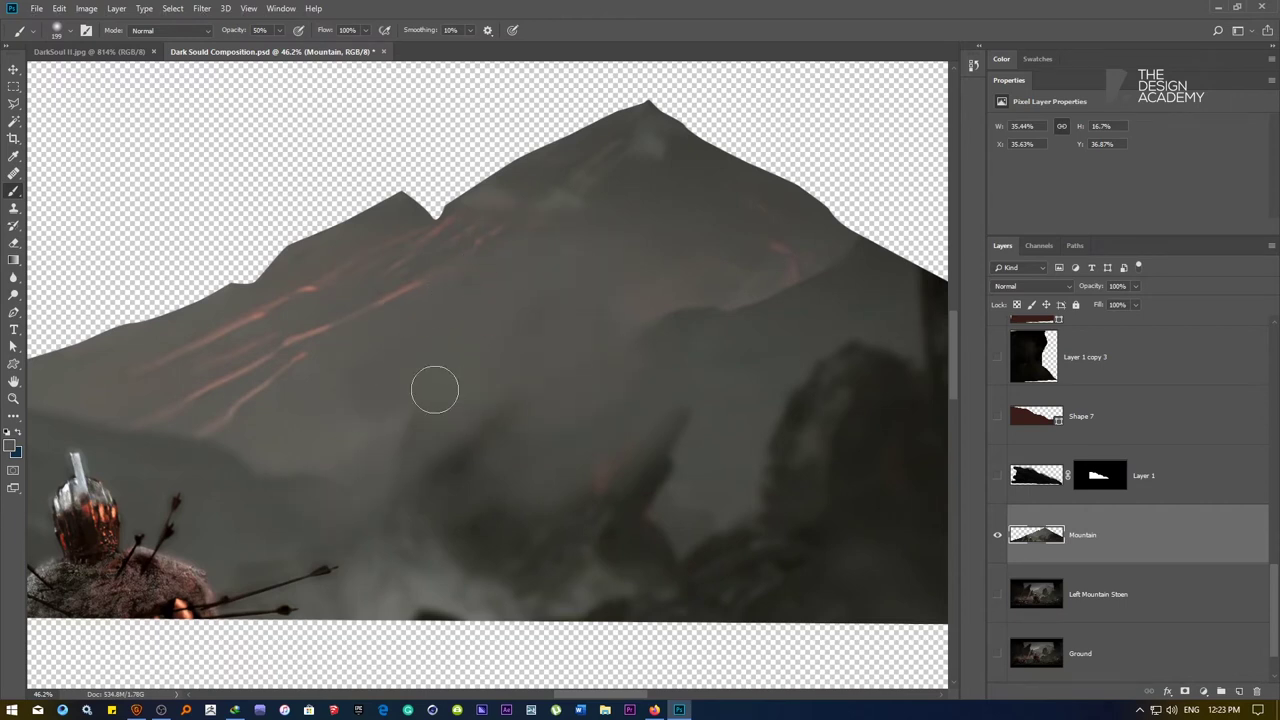
pyautogui.moveTo(410, 427)
pyautogui.mouseDown()
pyautogui.moveTo(427, 463)
pyautogui.moveTo(450, 467)
pyautogui.mouseUp()
# Cover the remaining dark rocks near the middle of the mountain's base with sampled grey, using a larger soft brush
pyautogui.keyDown('alt'); pyautogui.click(674, 326); pyautogui.keyUp('alt')
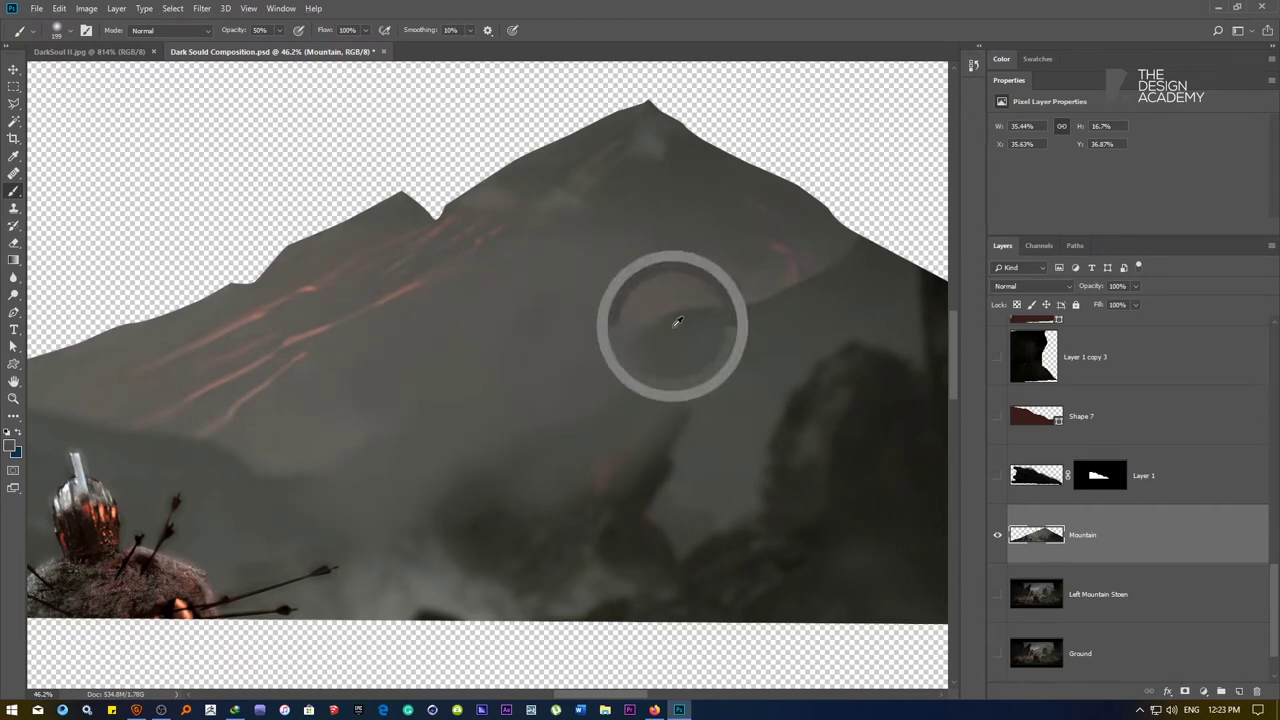
pyautogui.rightClick(565, 474)
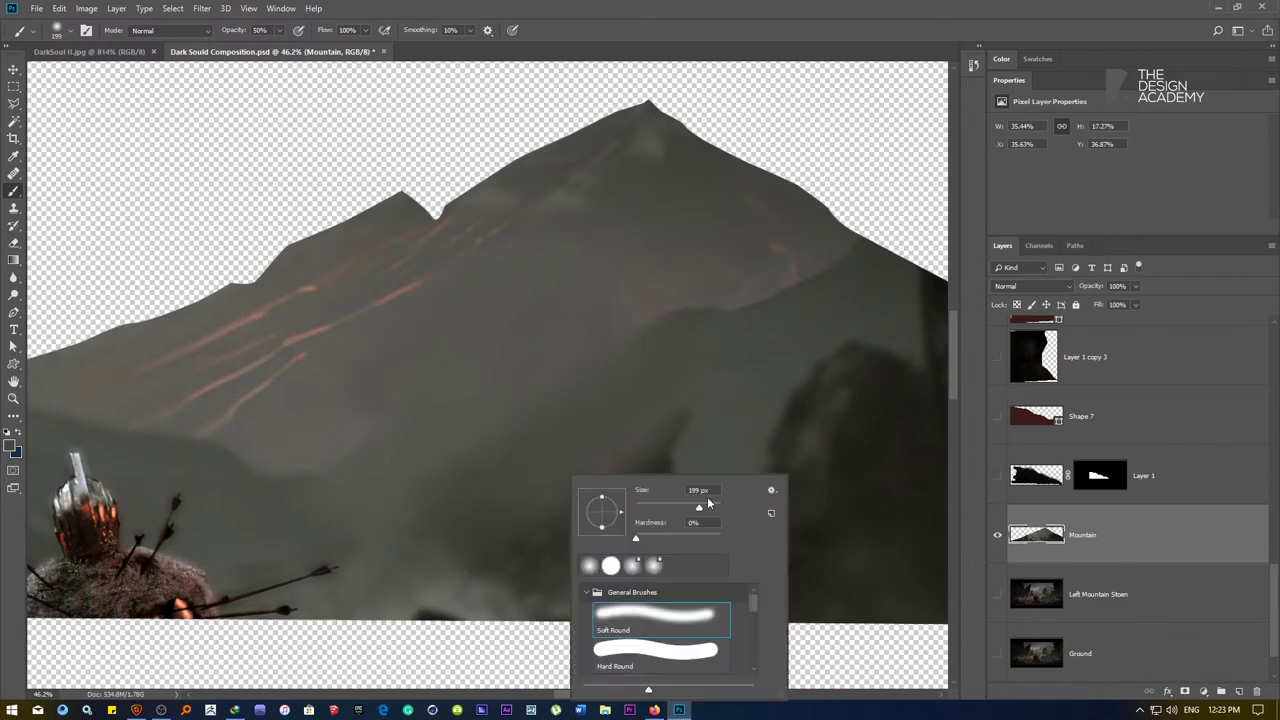
pyautogui.keyDown('alt'); pyautogui.click(597, 445); pyautogui.keyUp('alt')
pyautogui.moveTo(590, 470)
pyautogui.mouseDown()
pyautogui.moveTo(443, 614)
pyautogui.moveTo(512, 584)
pyautogui.moveTo(508, 460)
pyautogui.moveTo(400, 410)
pyautogui.mouseUp()
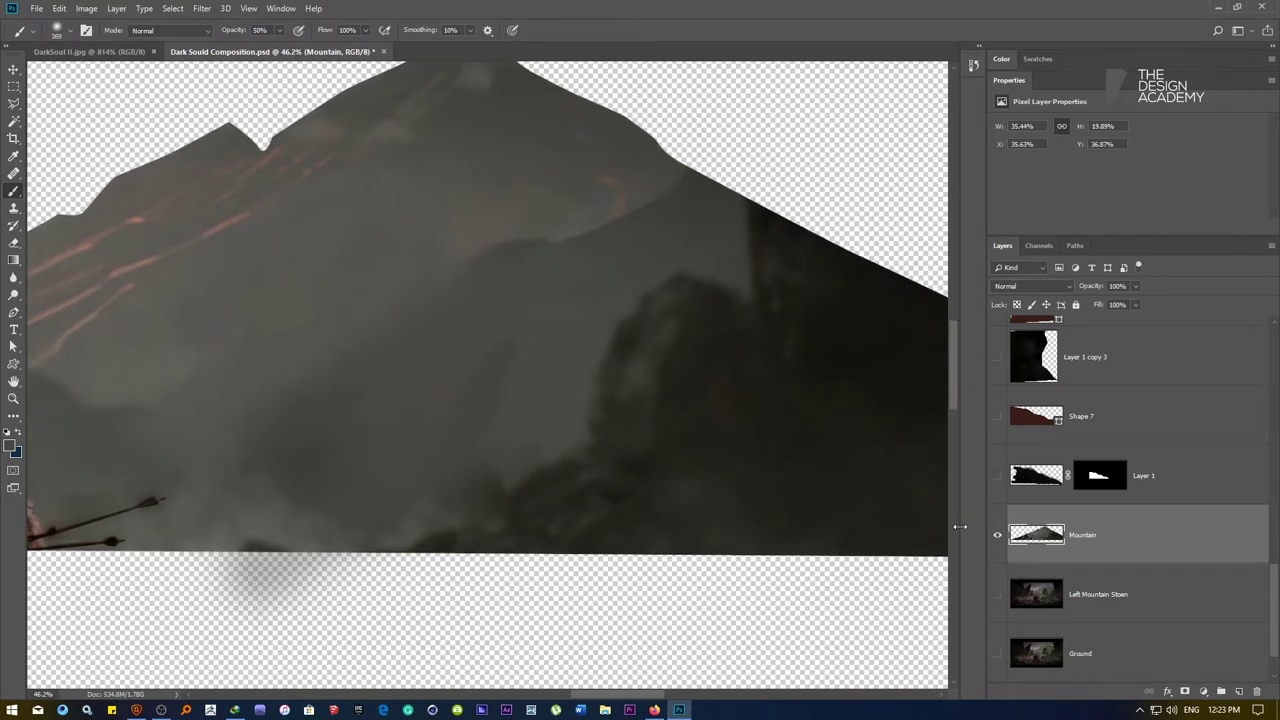
# Add a layer mask to Mountain and paint grey over the dark rocks along its right slope in the layer image
pyautogui.click(1185, 691)
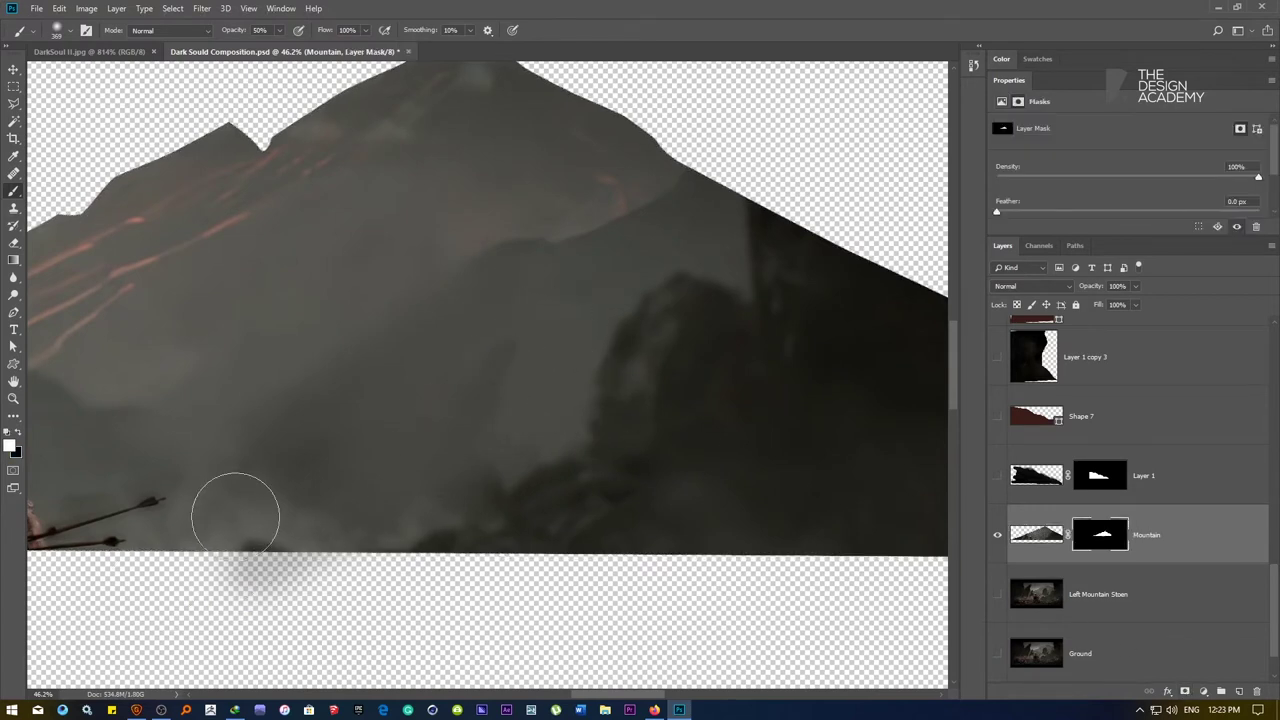
pyautogui.click(1030, 540)
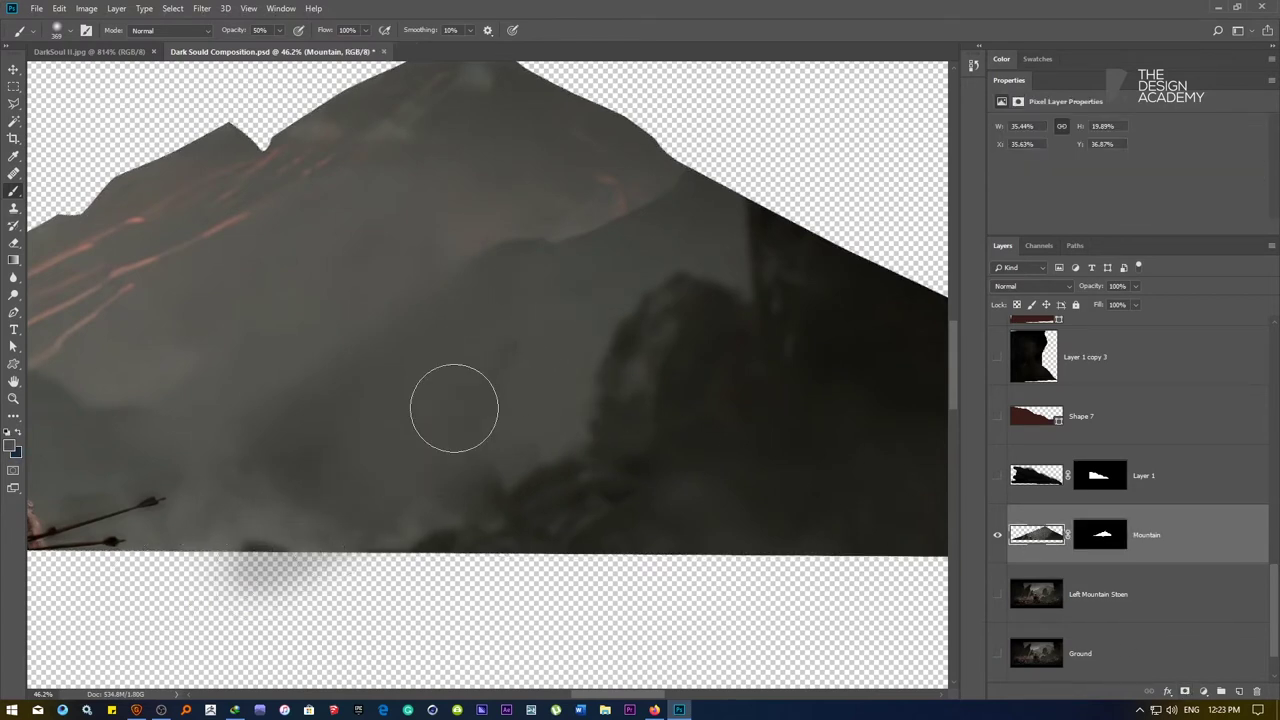
pyautogui.moveTo(289, 517)
pyautogui.mouseDown()
pyautogui.moveTo(509, 497)
pyautogui.moveTo(357, 491)
pyautogui.moveTo(580, 377)
pyautogui.moveTo(743, 317)
pyautogui.moveTo(671, 321)
pyautogui.mouseUp()
pyautogui.moveTo(843, 321)
pyautogui.mouseDown()
pyautogui.moveTo(823, 286)
pyautogui.moveTo(823, 320)
pyautogui.mouseUp()
pyautogui.hscroll(2, 553, 362)
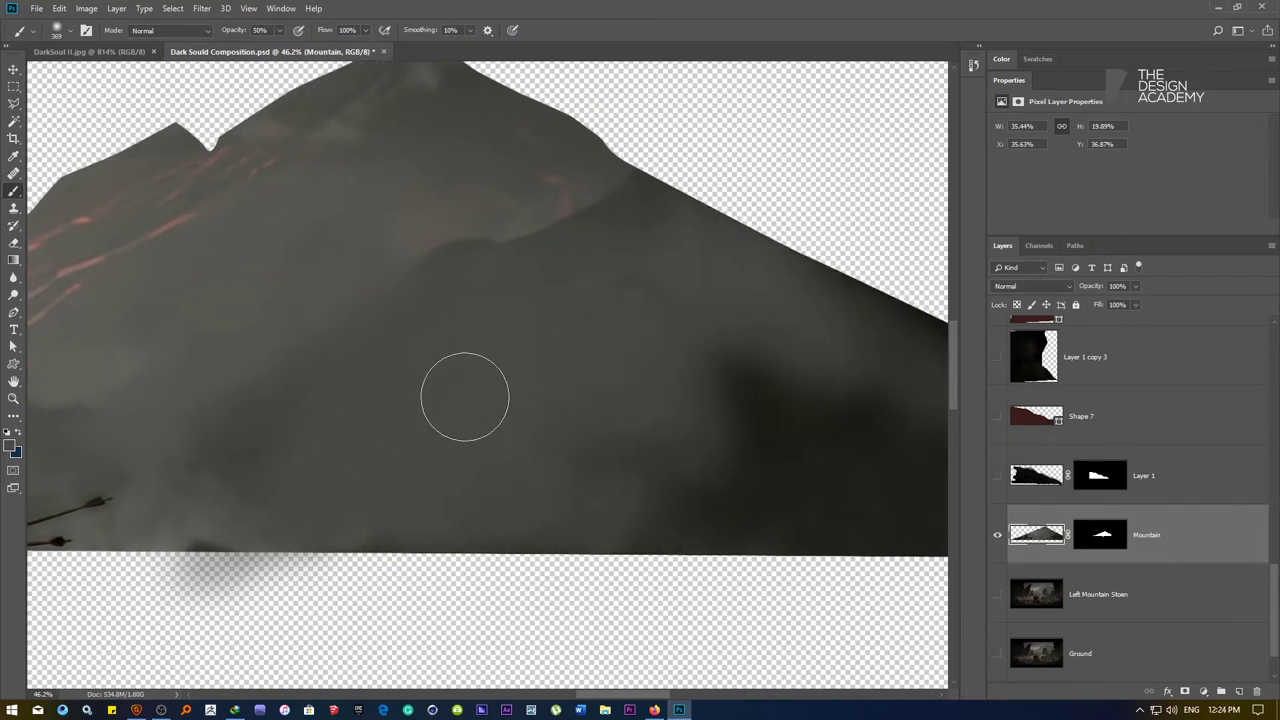
pyautogui.scroll(-4, 714, 363)
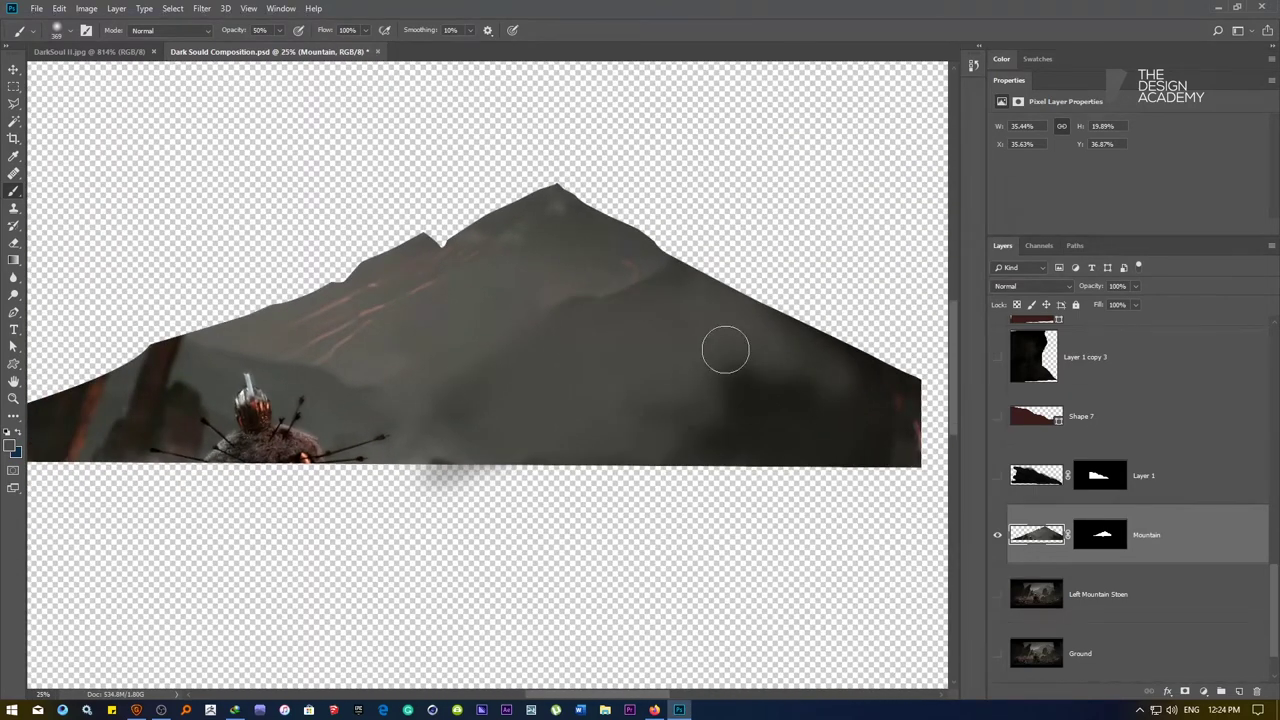
pyautogui.moveTo(726, 351); pyautogui.dragTo(740, 334)
pyautogui.moveTo(840, 355)
pyautogui.mouseDown()
pyautogui.moveTo(923, 377)
pyautogui.moveTo(709, 417)
pyautogui.moveTo(729, 380)
pyautogui.moveTo(834, 417)
pyautogui.moveTo(841, 372)
pyautogui.moveTo(726, 457)
pyautogui.moveTo(810, 346)
pyautogui.mouseUp()
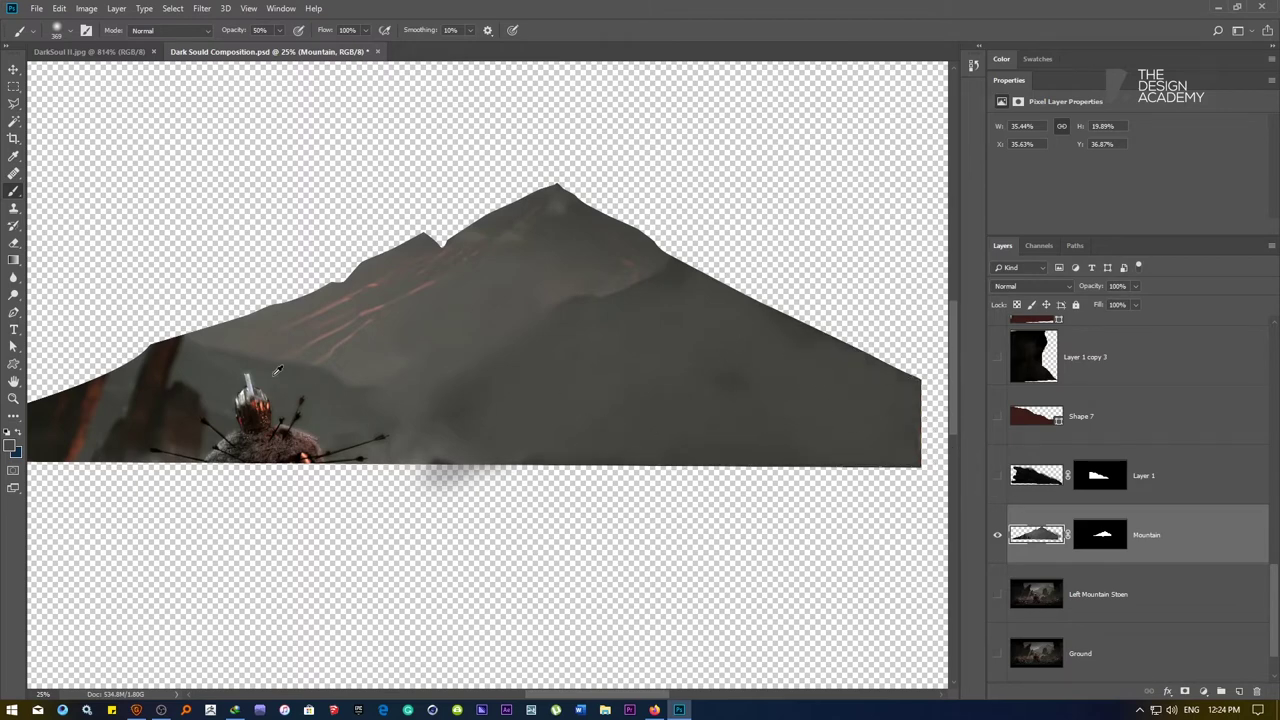
# Paint over the knight and the dark and glowing stones on the mountain's left side with colours sampled from the nearby slope
pyautogui.keyDown('alt'); pyautogui.click(245, 342); pyautogui.keyUp('alt')
pyautogui.moveTo(176, 362)
pyautogui.mouseDown()
pyautogui.moveTo(47, 406)
pyautogui.moveTo(141, 425)
pyautogui.mouseUp()
pyautogui.moveTo(161, 412); pyautogui.dragTo(376, 393)
pyautogui.keyDown('alt'); pyautogui.click(416, 329); pyautogui.keyUp('alt')
pyautogui.moveTo(237, 403)
pyautogui.mouseDown()
pyautogui.moveTo(158, 410)
pyautogui.moveTo(320, 412)
pyautogui.moveTo(434, 366)
pyautogui.moveTo(317, 383)
pyautogui.moveTo(434, 354)
pyautogui.moveTo(343, 360)
pyautogui.moveTo(419, 355)
pyautogui.moveTo(317, 417)
pyautogui.moveTo(420, 423)
pyautogui.moveTo(417, 359)
pyautogui.moveTo(669, 440)
pyautogui.moveTo(634, 434)
pyautogui.moveTo(734, 380)
pyautogui.moveTo(740, 413)
pyautogui.moveTo(560, 485)
pyautogui.moveTo(680, 465)
pyautogui.moveTo(747, 370)
pyautogui.mouseUp()
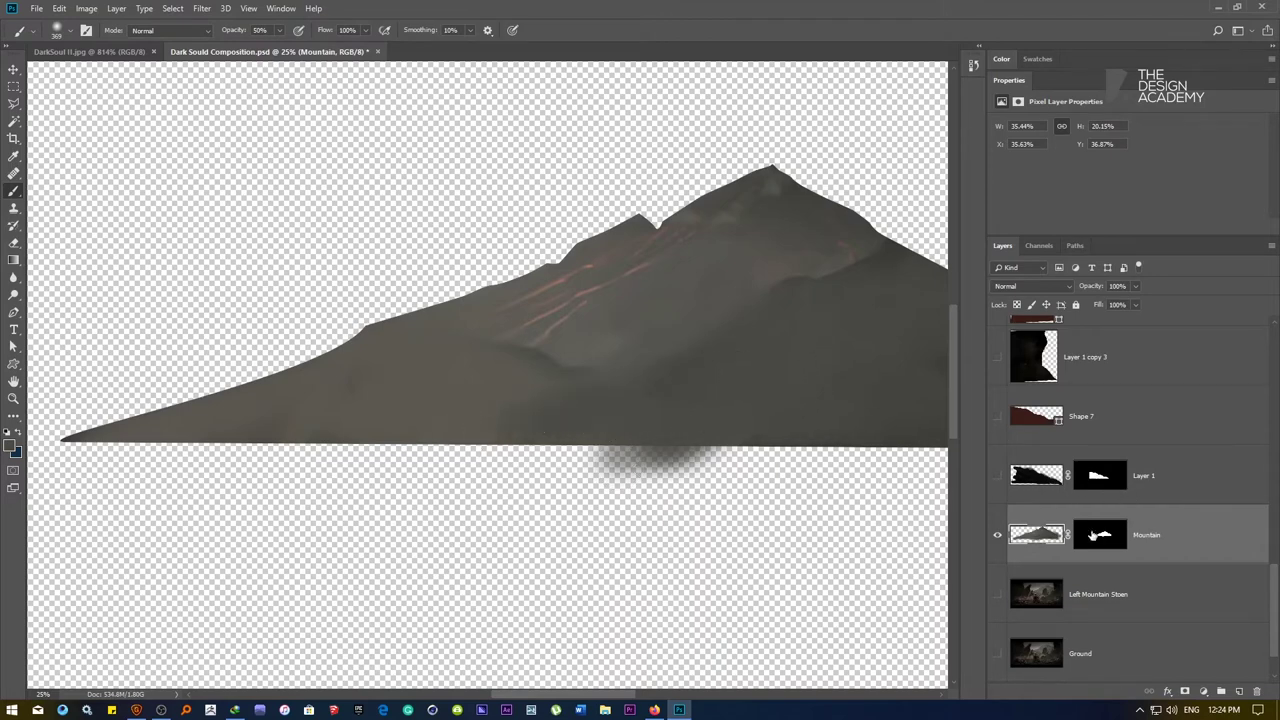
# Replace the Mountain layer's mask with a new one made from the outline of Shape 8
pyautogui.rightClick(1098, 537)
pyautogui.click(1100, 562)
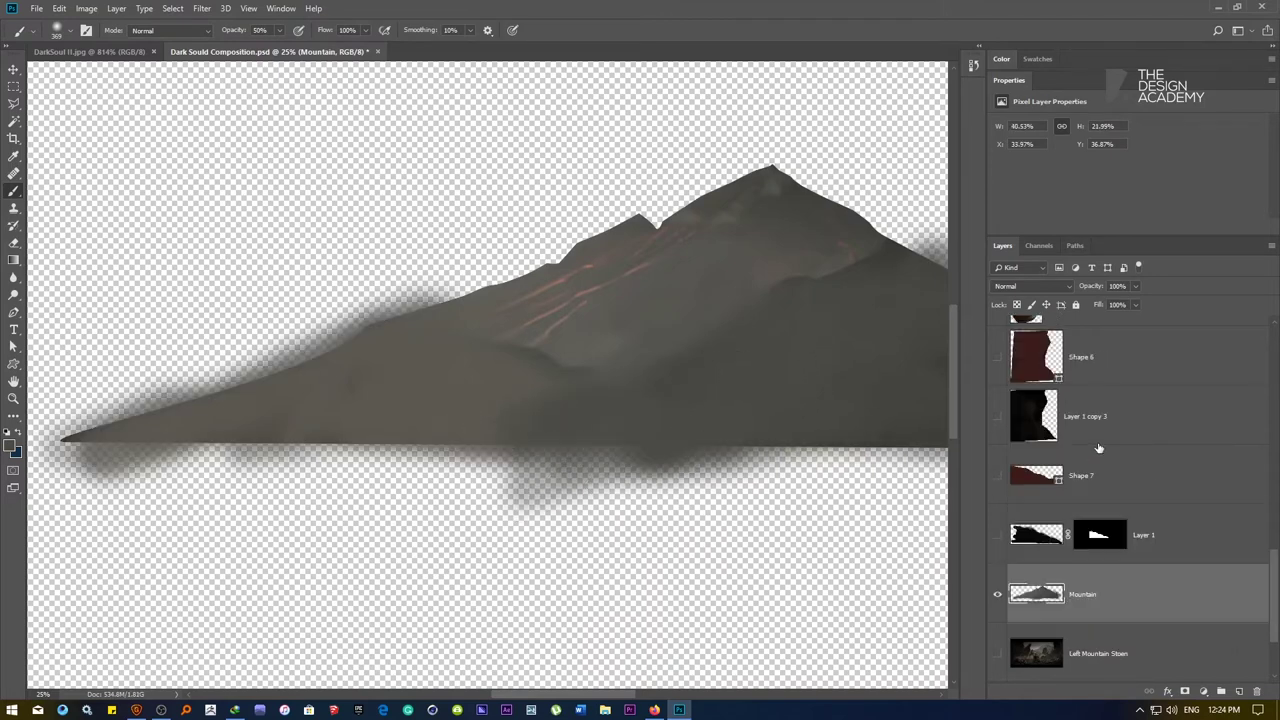
pyautogui.scroll(8, 1098, 447)
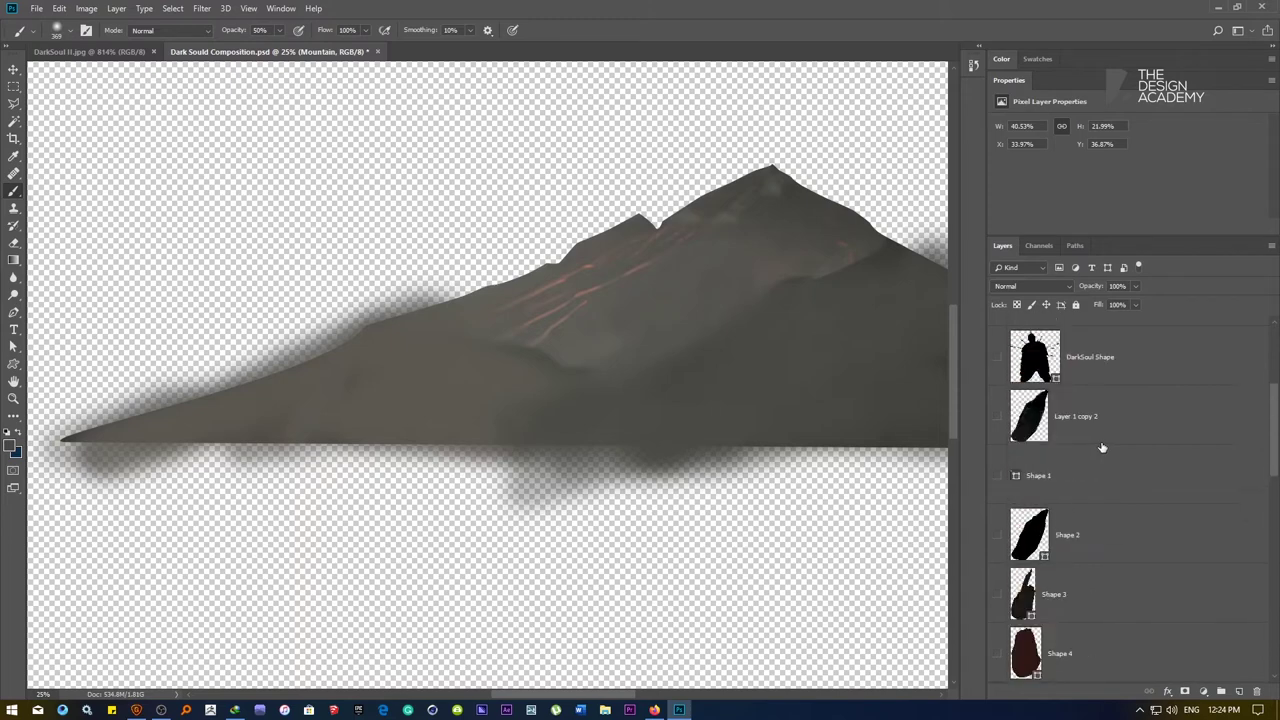
pyautogui.scroll(2, 1102, 447)
pyautogui.scroll(2, 1098, 441)
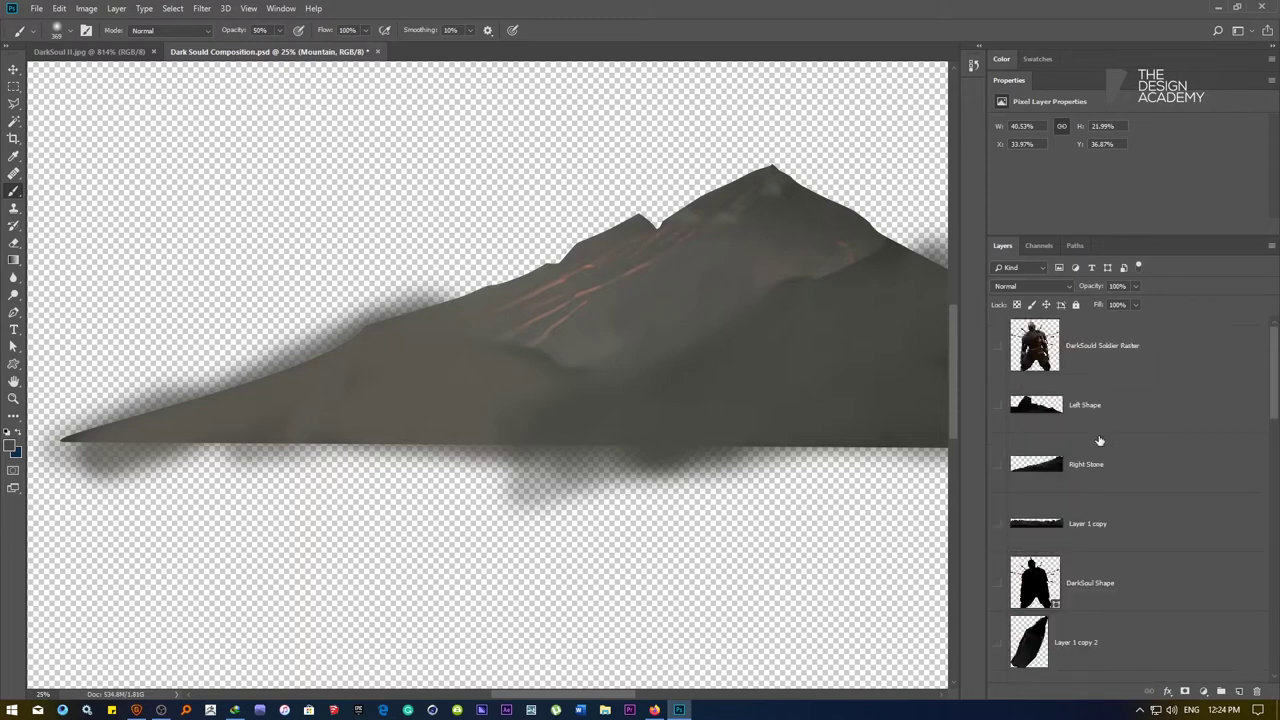
pyautogui.scroll(-4, 1099, 441)
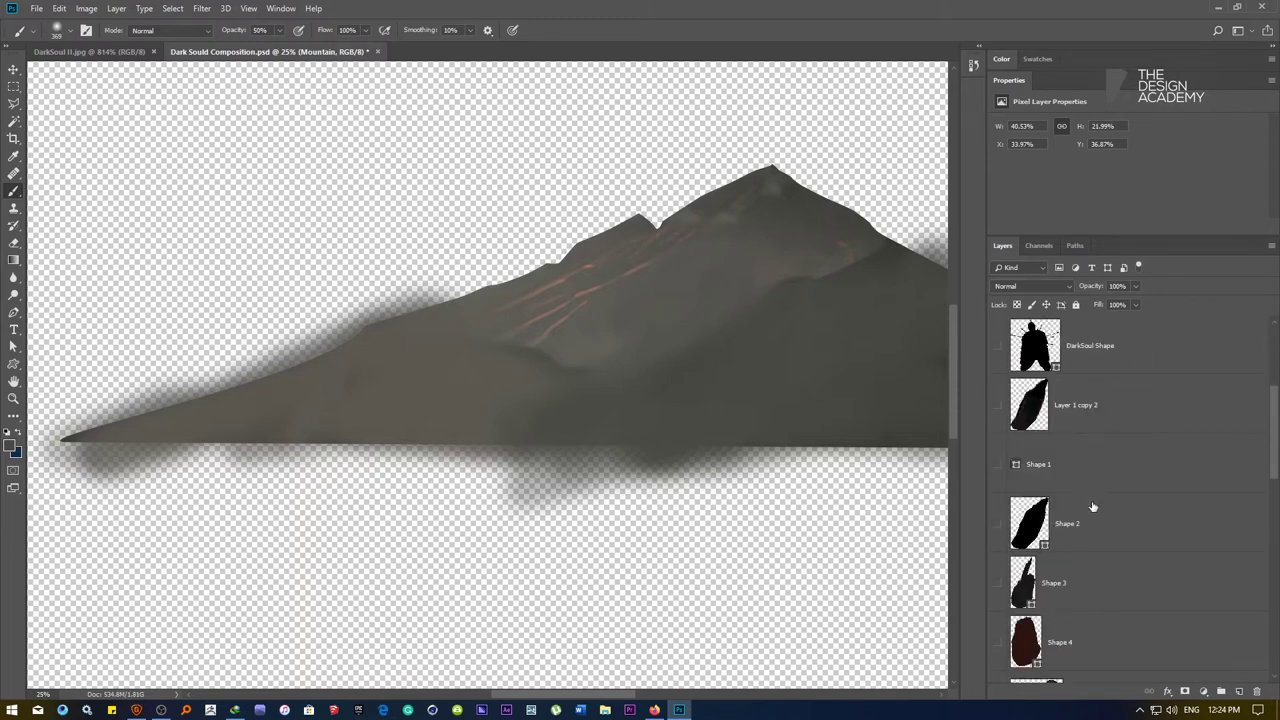
pyautogui.scroll(-1, 1093, 507)
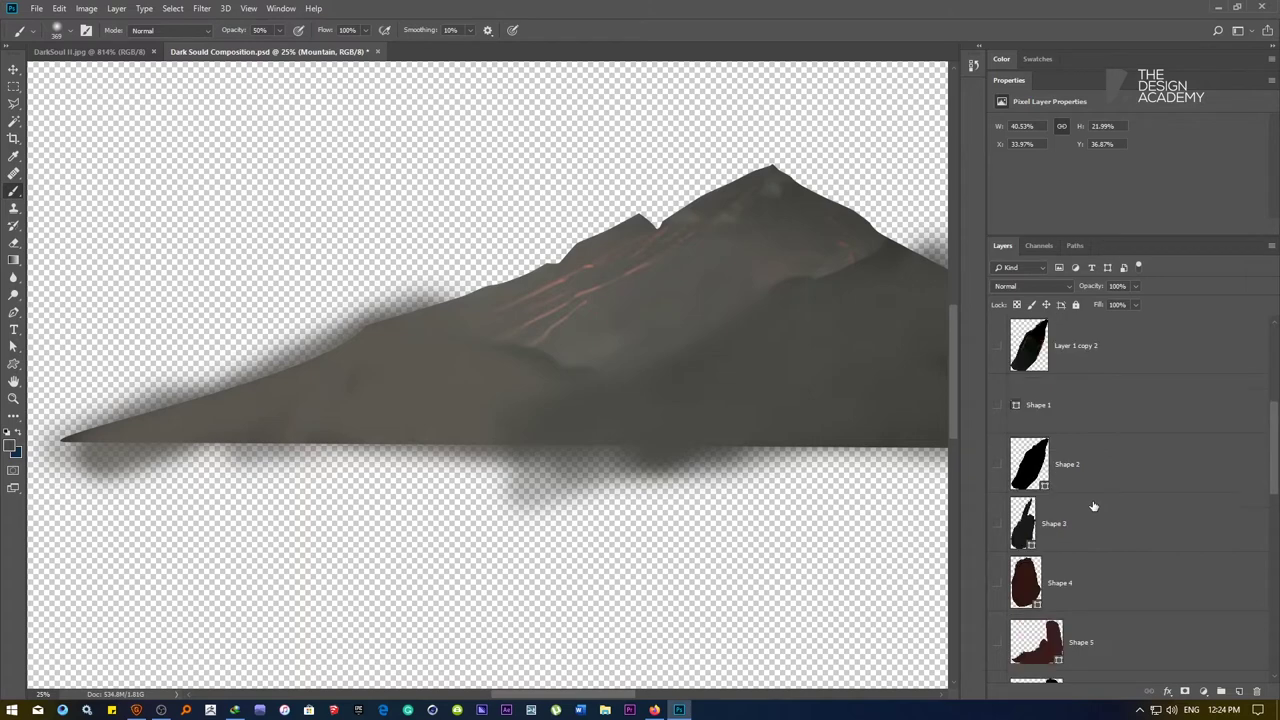
pyautogui.click(993, 407)
pyautogui.click(993, 407)
pyautogui.scroll(-3, 1046, 500)
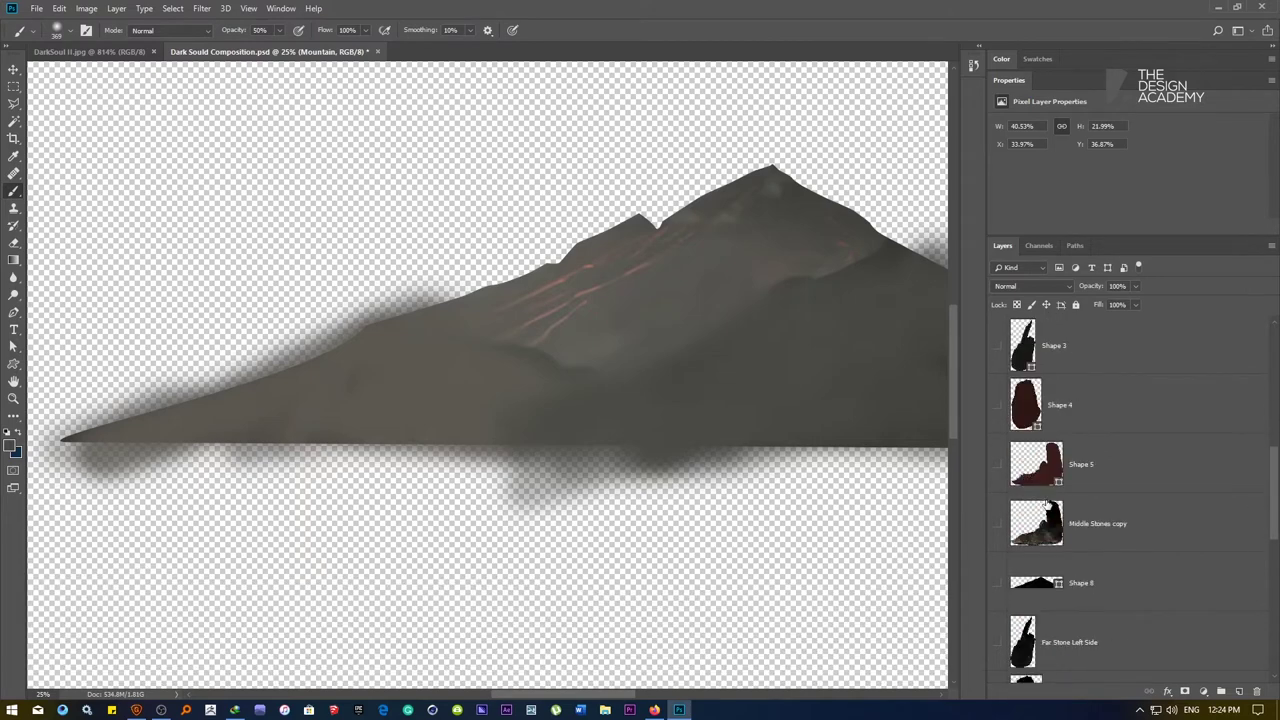
pyautogui.scroll(-1, 1046, 505)
pyautogui.keyDown('ctrl'); pyautogui.click(1022, 525); pyautogui.keyUp('ctrl')
pyautogui.scroll(-6, 1105, 565)
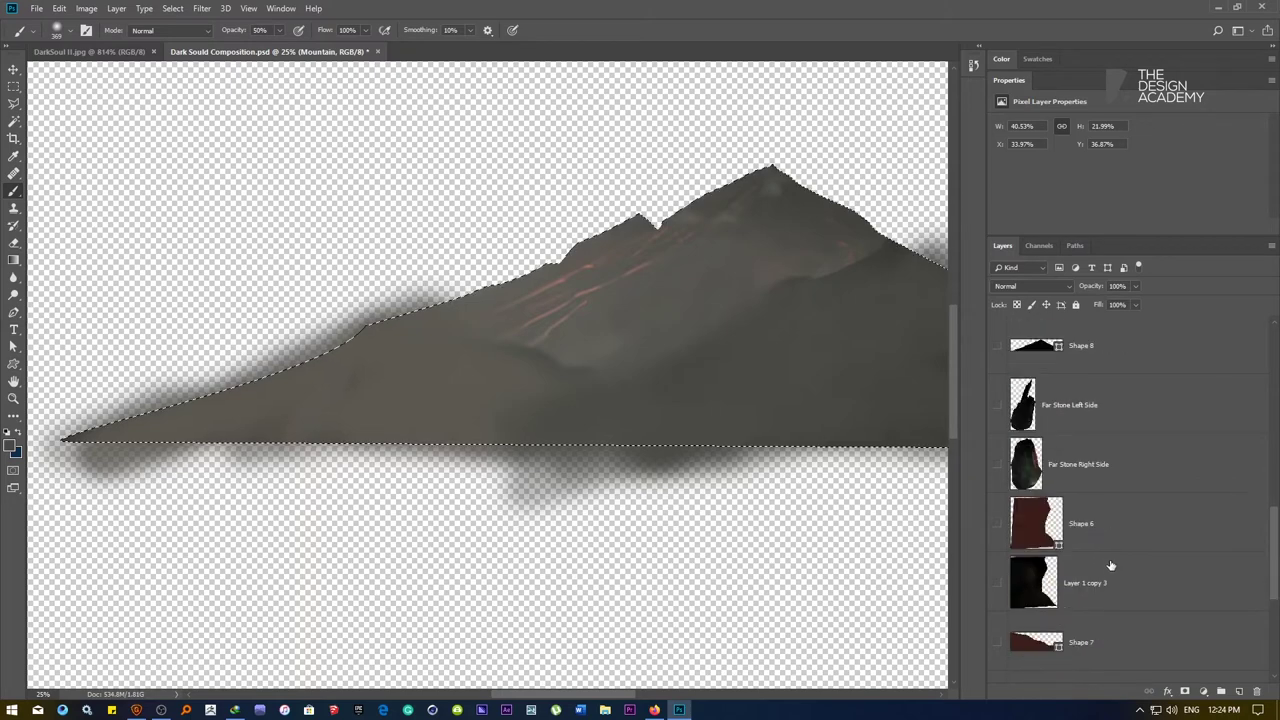
pyautogui.click(1185, 692)
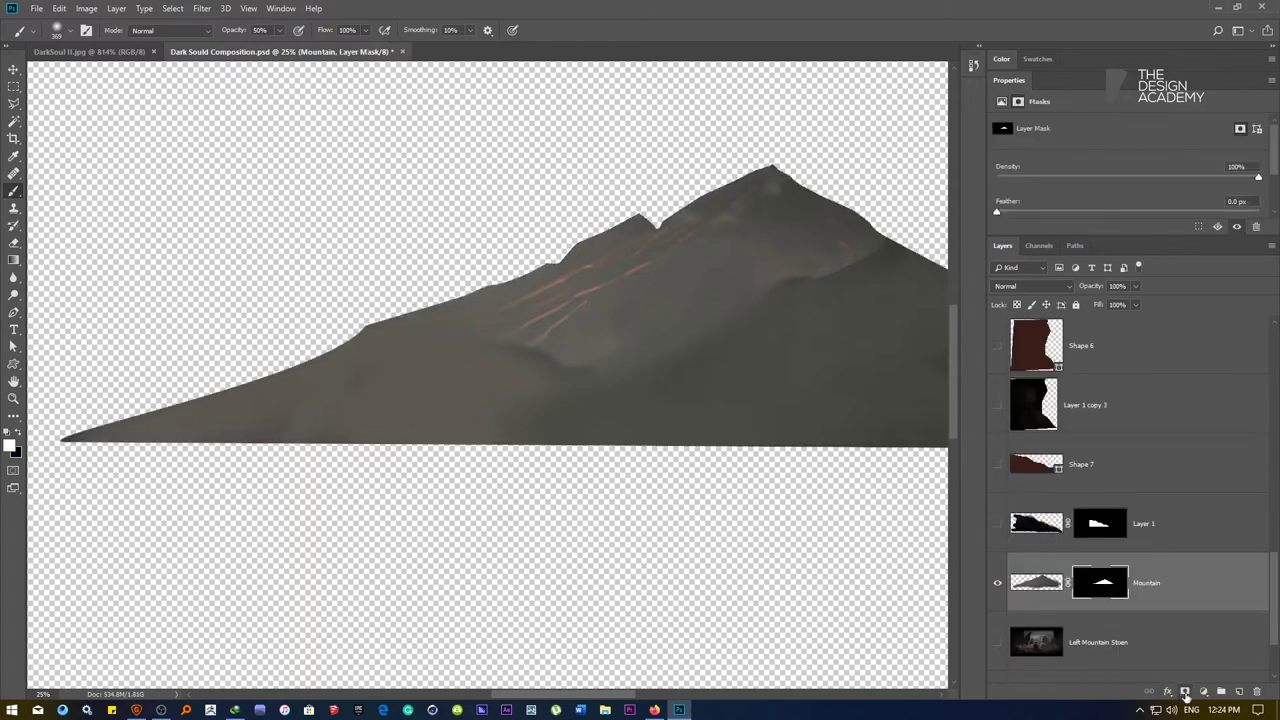
# Retouch the Mountain layer's image with a colour sampled from its lower slope, keeping the mask untouched
pyautogui.click(1062, 583)
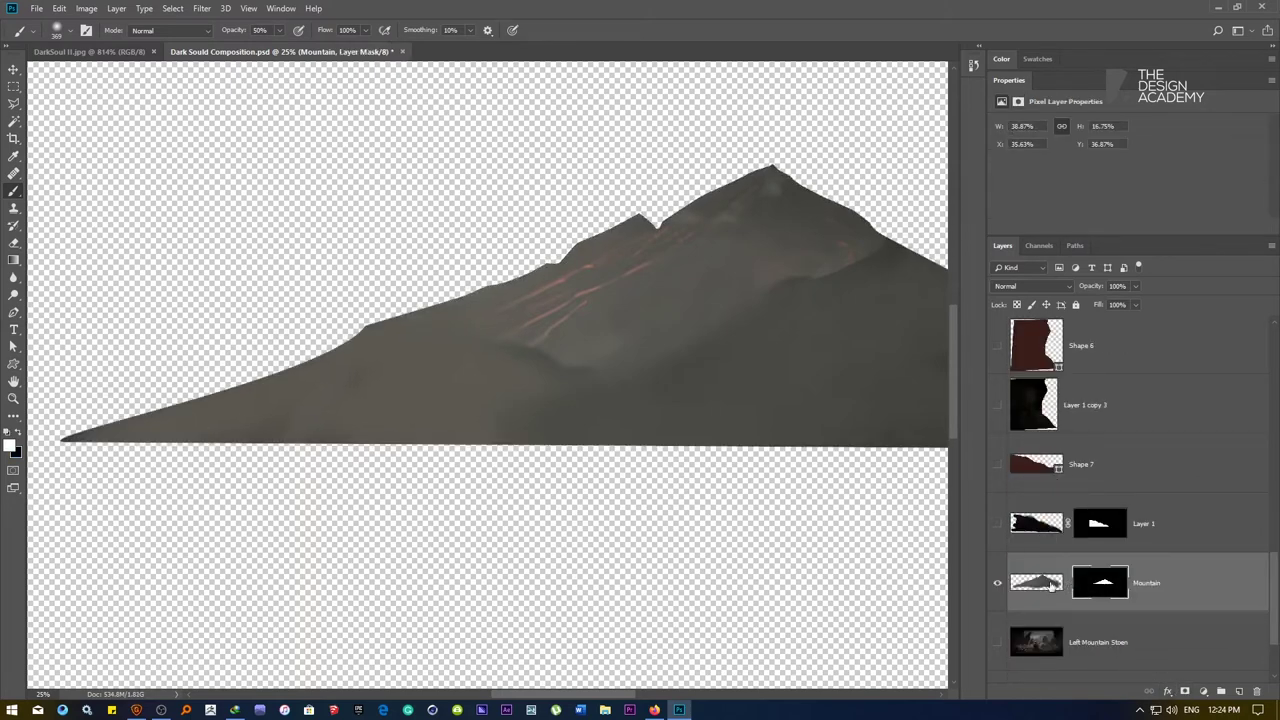
pyautogui.keyDown('alt'); pyautogui.click(573, 399); pyautogui.keyUp('alt')
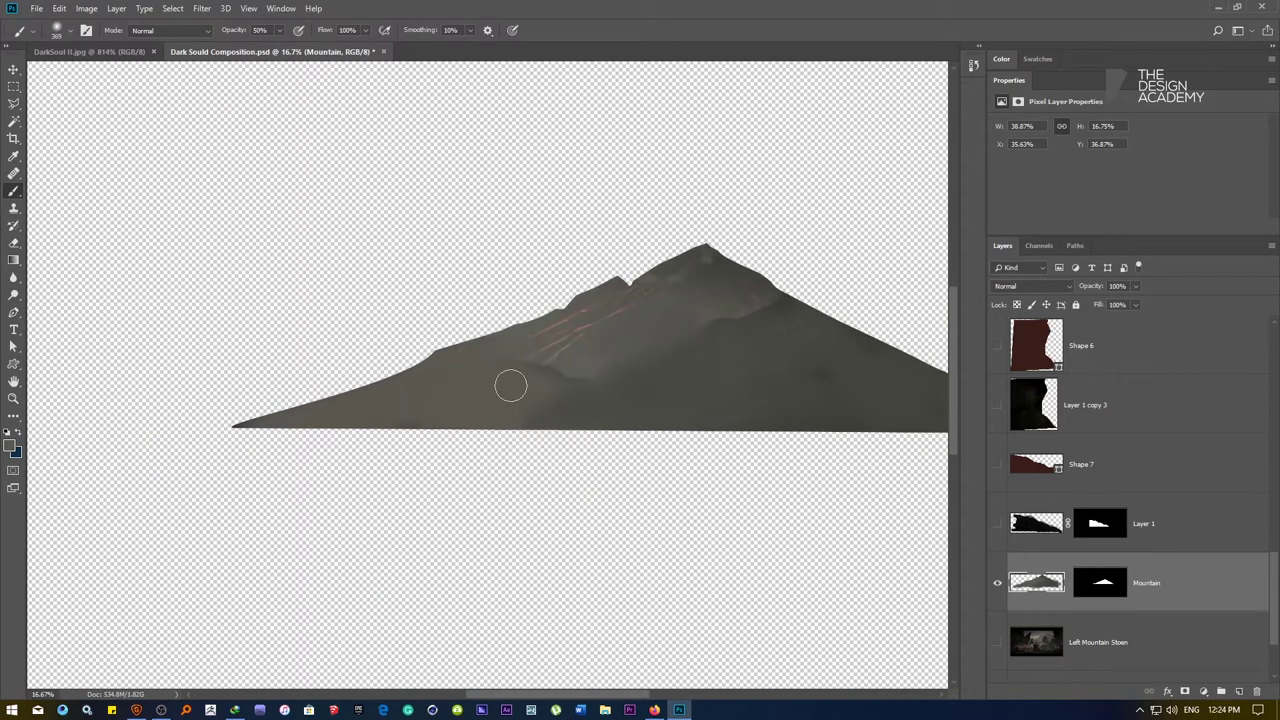
pyautogui.scroll(-2, 677, 363)
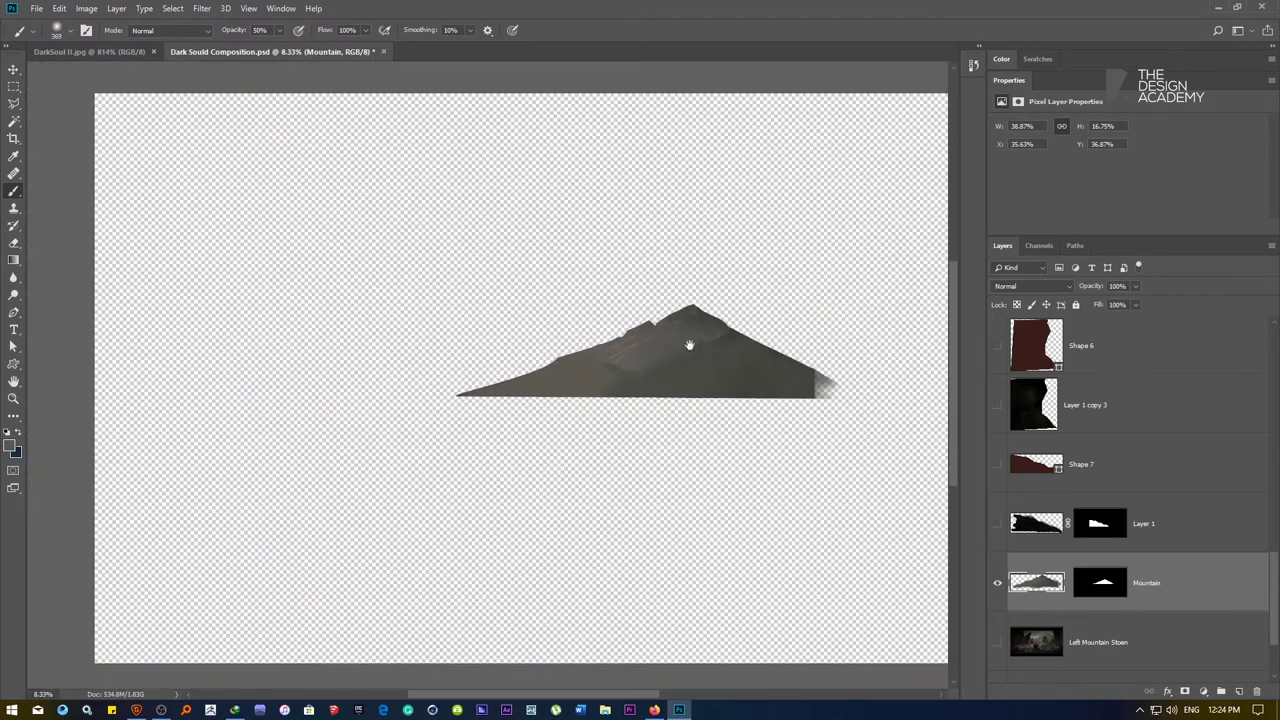
pyautogui.moveTo(738, 372); pyautogui.dragTo(533, 372)
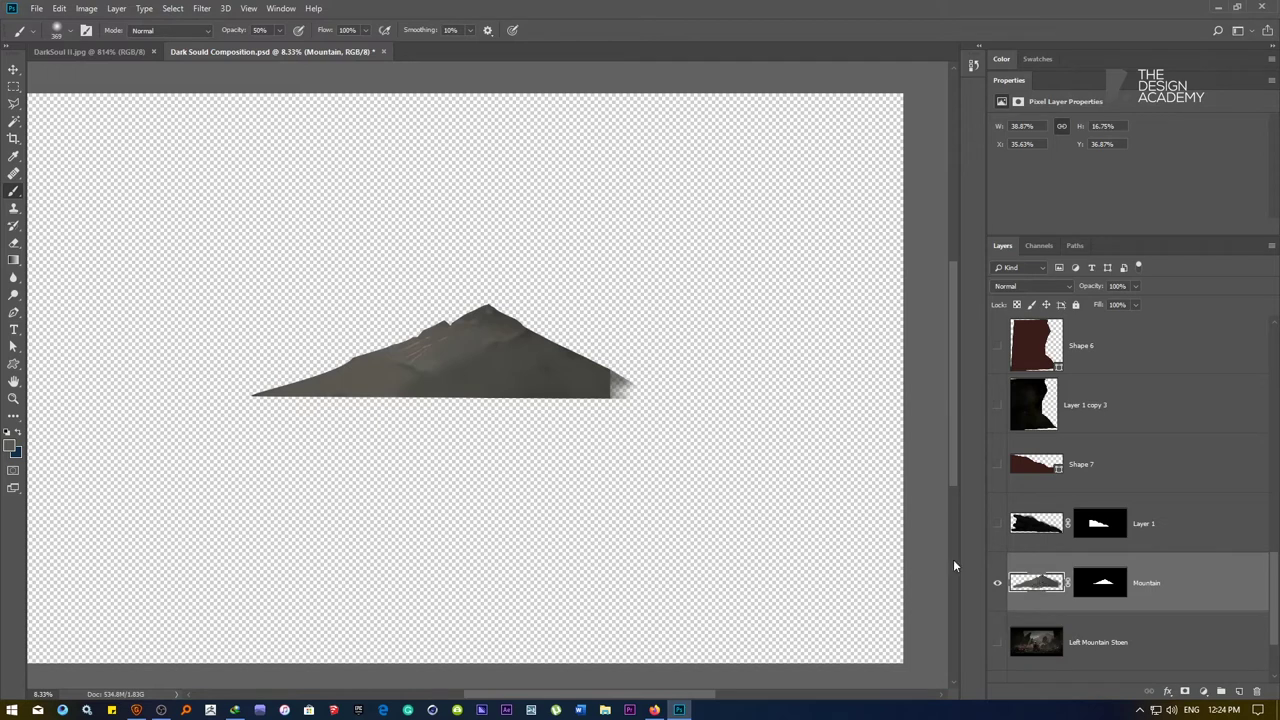
# Sharpen the Mountain layer with Unsharp Mask at 185% amount, 778.6 px radius and threshold 0
pyautogui.click(201, 8)
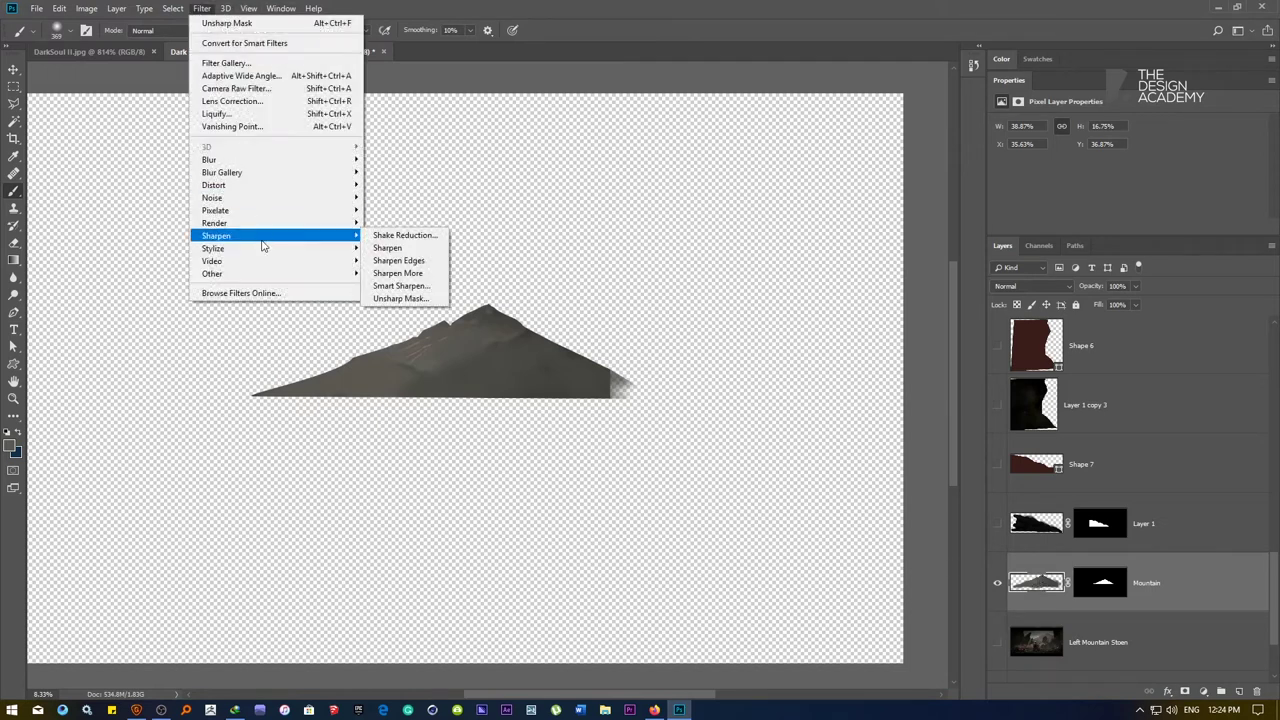
pyautogui.moveTo(262, 237)
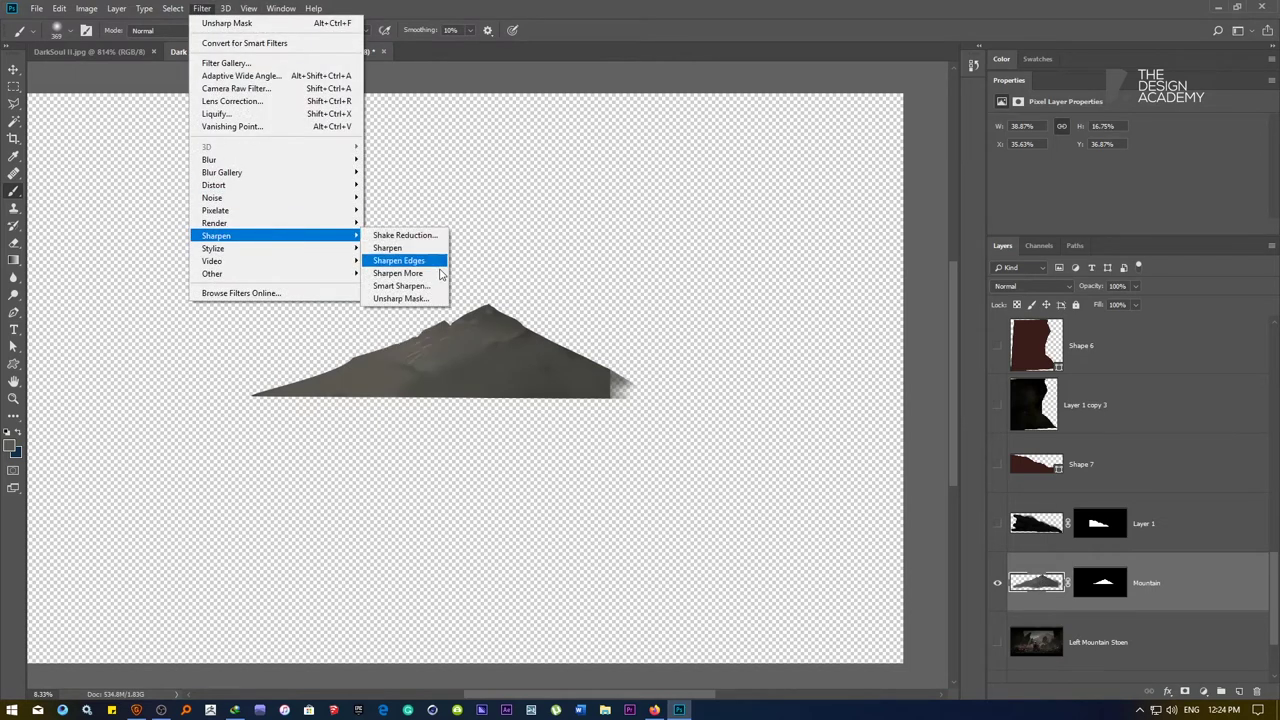
pyautogui.click(412, 299)
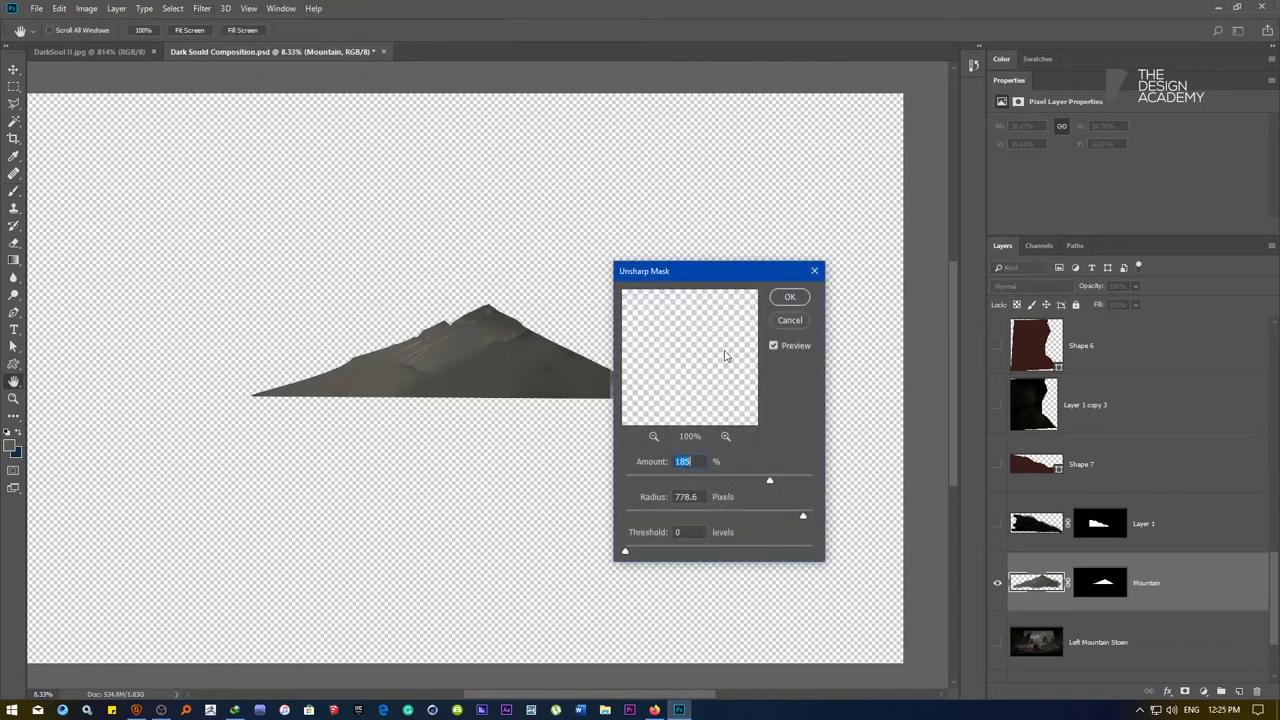
pyautogui.click(790, 298)
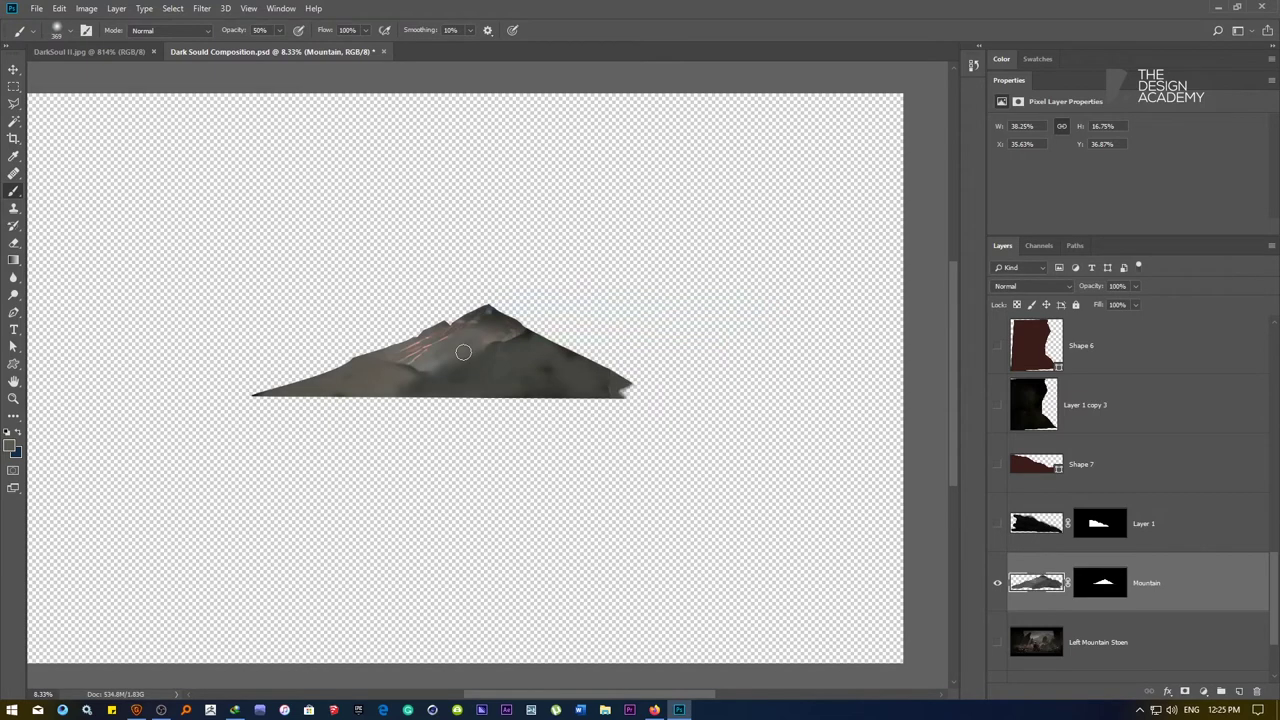
# Paint over the dark patches on the mountain's lower left slope with grey and brown tones sampled nearby
pyautogui.moveTo(473, 376); pyautogui.dragTo(591, 431)
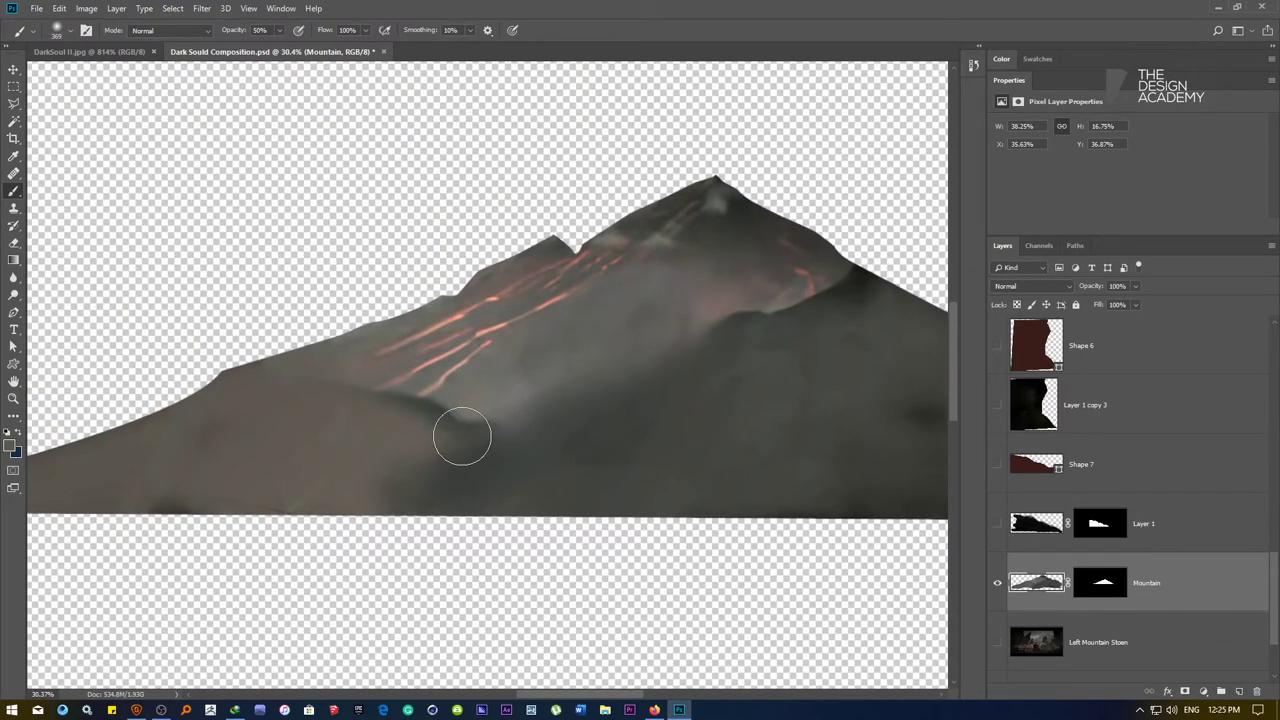
pyautogui.keyDown('alt'); pyautogui.click(473, 404); pyautogui.keyUp('alt')
pyautogui.moveTo(436, 441)
pyautogui.mouseDown()
pyautogui.moveTo(469, 426)
pyautogui.moveTo(419, 437)
pyautogui.mouseUp()
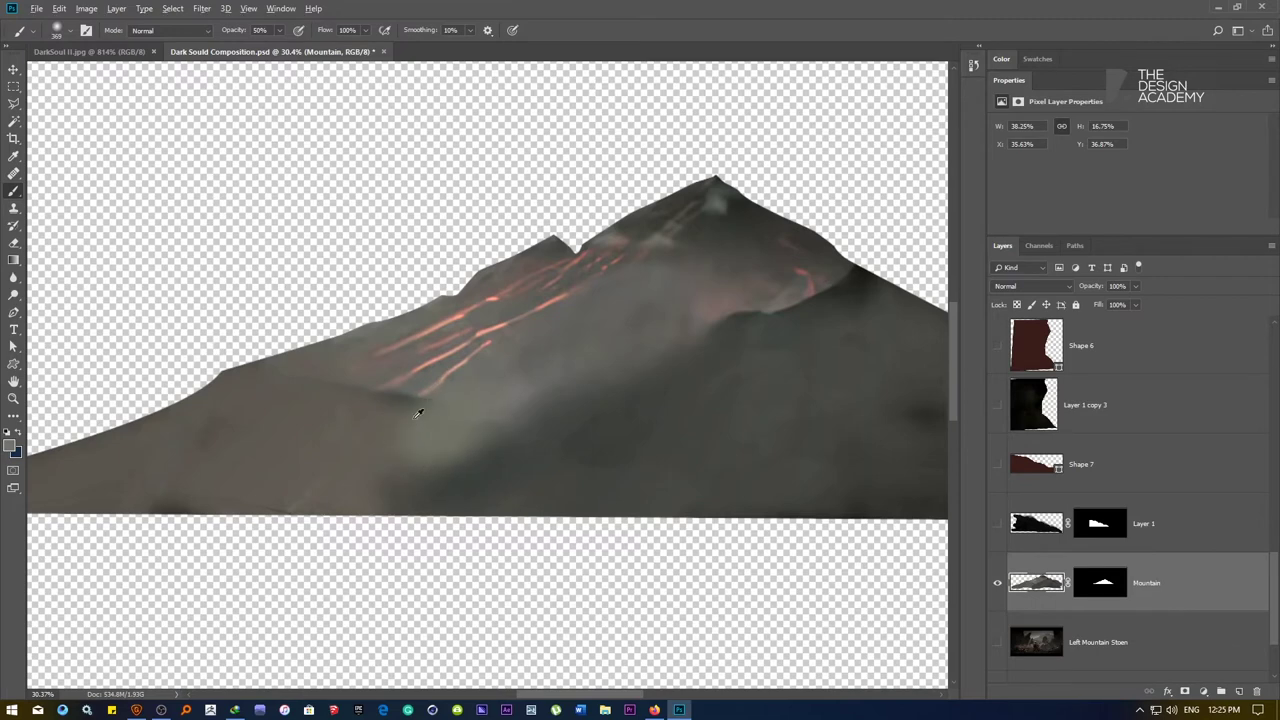
pyautogui.keyDown('alt'); pyautogui.click(409, 403); pyautogui.keyUp('alt')
pyautogui.moveTo(279, 543)
pyautogui.mouseDown()
pyautogui.moveTo(246, 514)
pyautogui.moveTo(144, 533)
pyautogui.moveTo(167, 474)
pyautogui.moveTo(400, 488)
pyautogui.mouseUp()
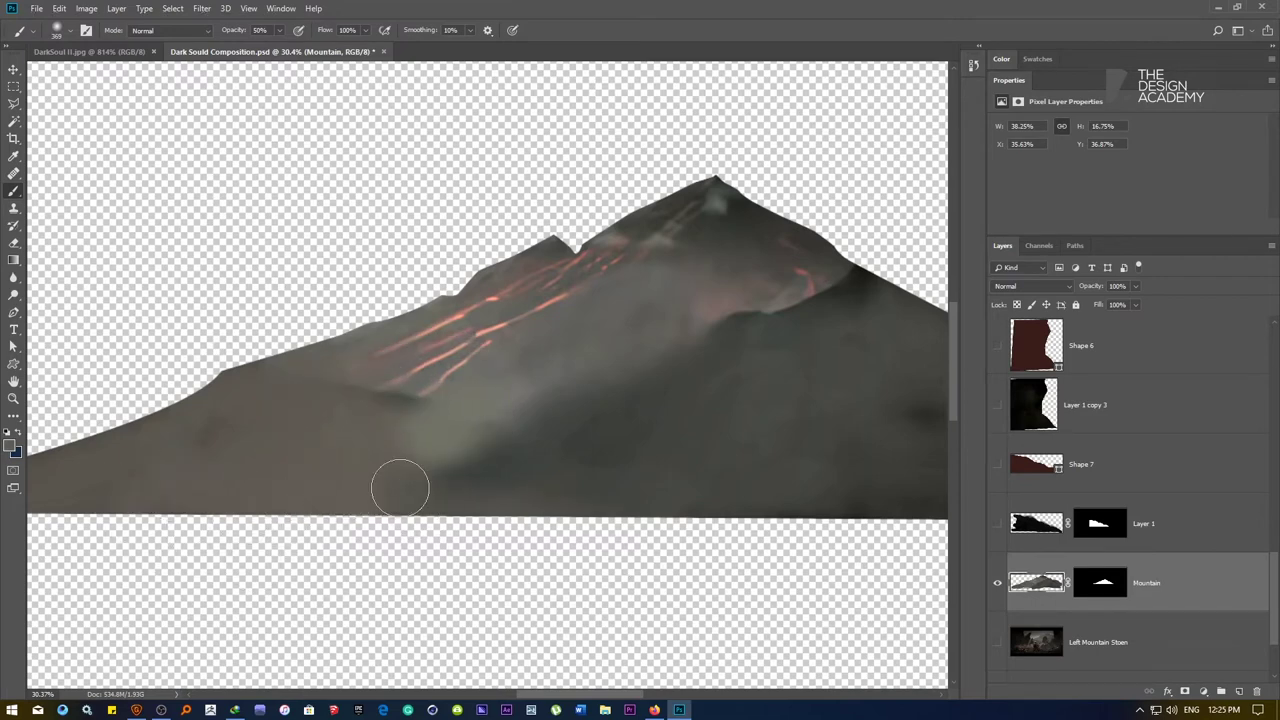
pyautogui.keyDown('alt'); pyautogui.click(498, 424); pyautogui.keyUp('alt')
pyautogui.moveTo(498, 424)
pyautogui.mouseDown()
pyautogui.moveTo(511, 457)
pyautogui.moveTo(462, 467)
pyautogui.mouseUp()
# Paint grey and reddish tones over the dark patches and red streak on the mountain's lower right slope
pyautogui.moveTo(659, 382); pyautogui.dragTo(381, 434)
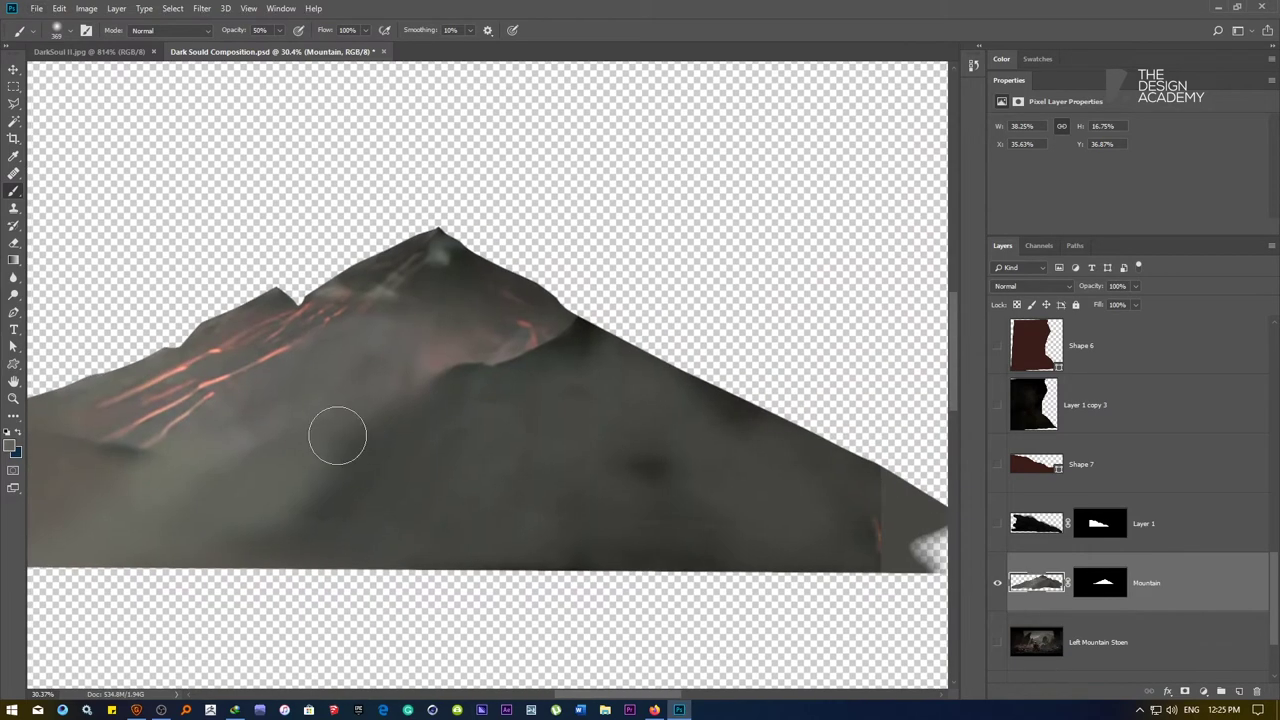
pyautogui.moveTo(596, 612)
pyautogui.mouseDown()
pyautogui.moveTo(986, 590)
pyautogui.moveTo(934, 523)
pyautogui.moveTo(871, 517)
pyautogui.mouseUp()
pyautogui.moveTo(632, 473)
pyautogui.mouseDown()
pyautogui.moveTo(1009, 563)
pyautogui.moveTo(995, 585)
pyautogui.mouseUp()
pyautogui.moveTo(785, 538)
pyautogui.mouseDown()
pyautogui.moveTo(586, 529)
pyautogui.moveTo(611, 488)
pyautogui.moveTo(477, 489)
pyautogui.moveTo(431, 400)
pyautogui.moveTo(400, 446)
pyautogui.moveTo(529, 414)
pyautogui.moveTo(663, 411)
pyautogui.moveTo(478, 346)
pyautogui.moveTo(449, 365)
pyautogui.mouseUp()
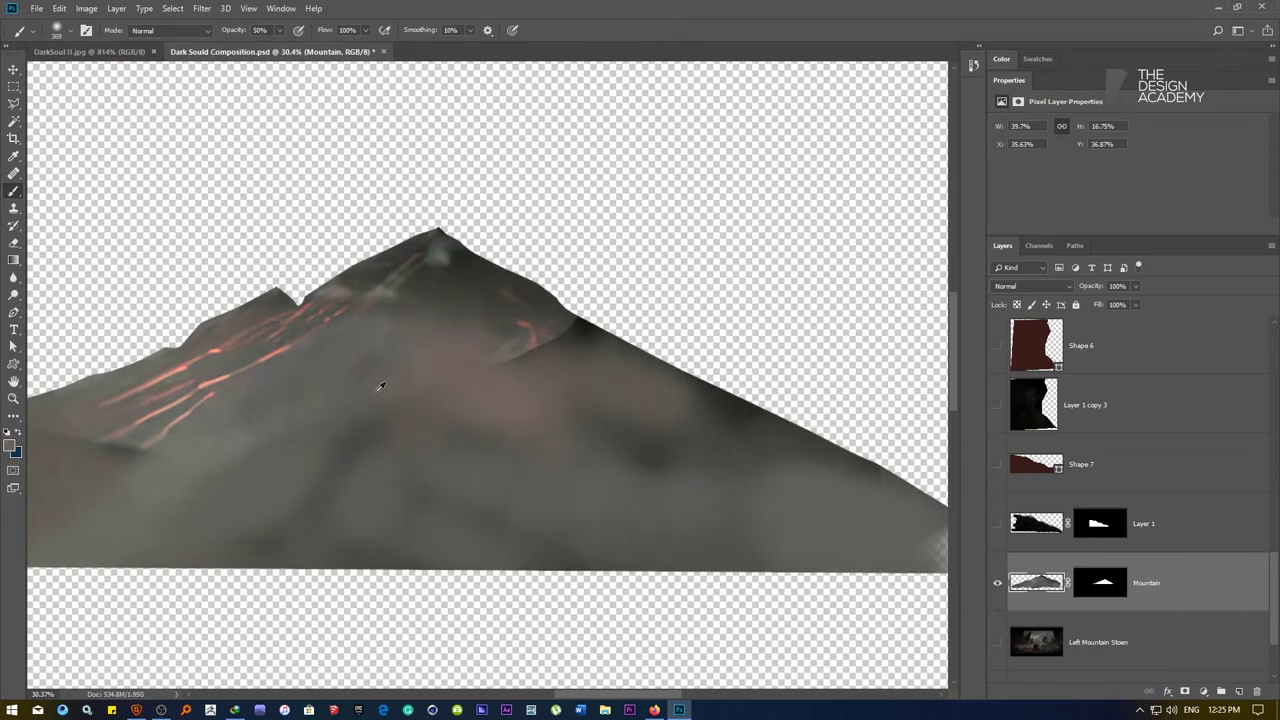
pyautogui.moveTo(514, 391)
pyautogui.mouseDown()
pyautogui.moveTo(520, 351)
pyautogui.moveTo(592, 382)
pyautogui.mouseUp()
# Cover the glowing patch below the peak and fill the mountain's right slope and tip with sampled dark grey
pyautogui.keyDown('alt'); pyautogui.click(503, 326); pyautogui.keyUp('alt')
pyautogui.moveTo(503, 326); pyautogui.dragTo(662, 414)
pyautogui.moveTo(775, 431)
pyautogui.mouseDown()
pyautogui.moveTo(586, 330)
pyautogui.moveTo(520, 350)
pyautogui.moveTo(505, 385)
pyautogui.moveTo(799, 426)
pyautogui.mouseUp()
pyautogui.moveTo(724, 468); pyautogui.dragTo(440, 406)
pyautogui.moveTo(837, 500)
pyautogui.mouseDown()
pyautogui.moveTo(626, 486)
pyautogui.moveTo(834, 539)
pyautogui.mouseUp()
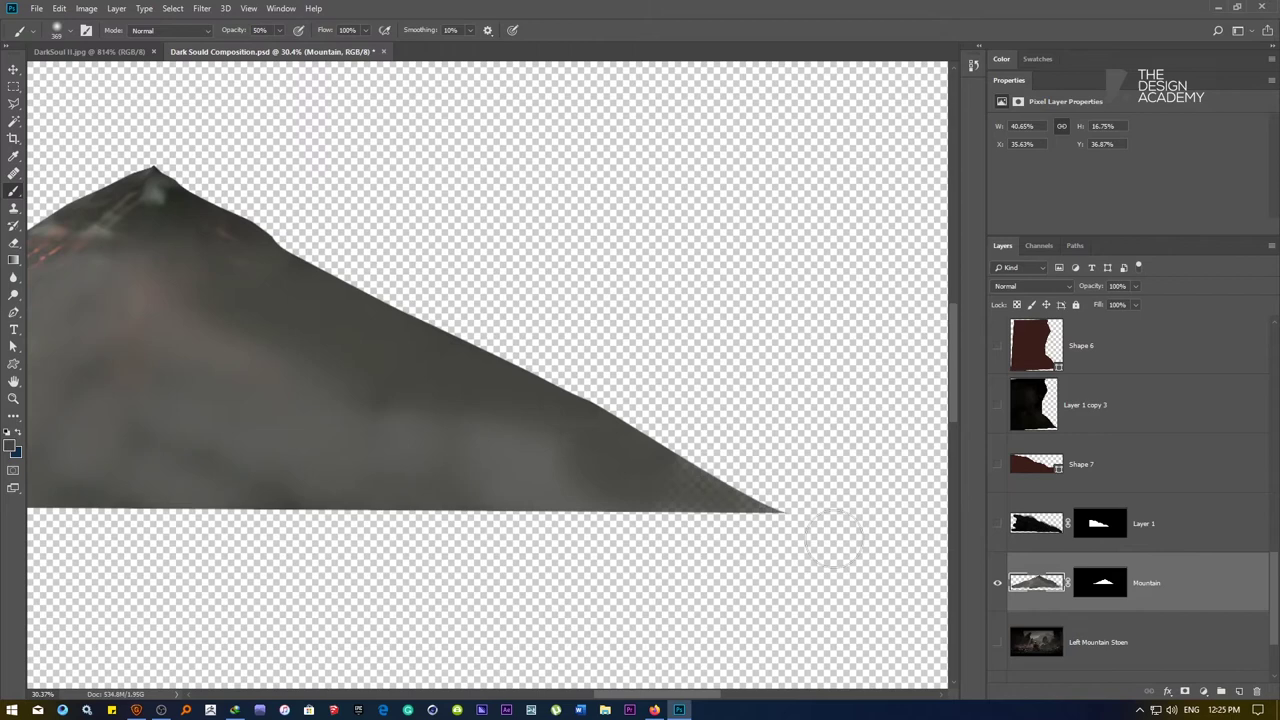
pyautogui.click(343, 417)
pyautogui.moveTo(463, 439); pyautogui.dragTo(535, 457)
pyautogui.moveTo(186, 412); pyautogui.dragTo(729, 428)
pyautogui.keyDown('alt'); pyautogui.click(640, 420); pyautogui.keyUp('alt')
pyautogui.scroll(-3, 640, 420)
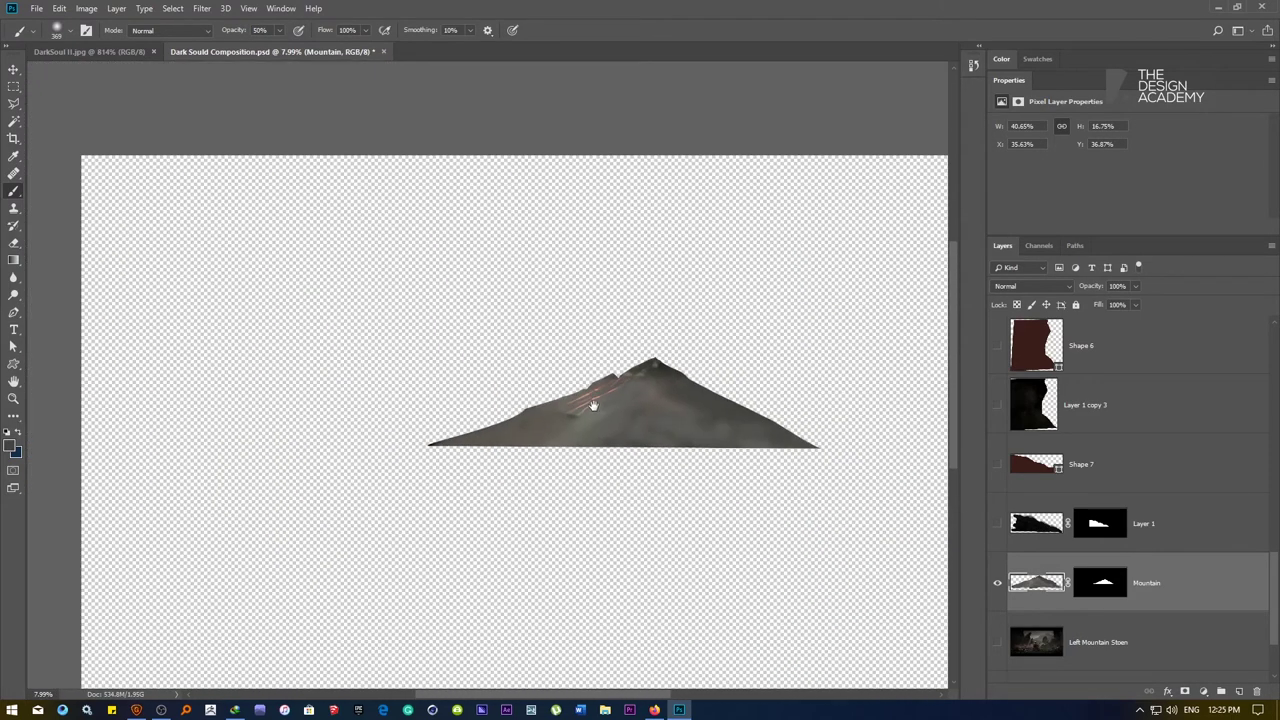
# Raise the Mountain layer's contrast to 87 with Brightness/Contrast
pyautogui.click(86, 8)
pyautogui.moveTo(140, 43)
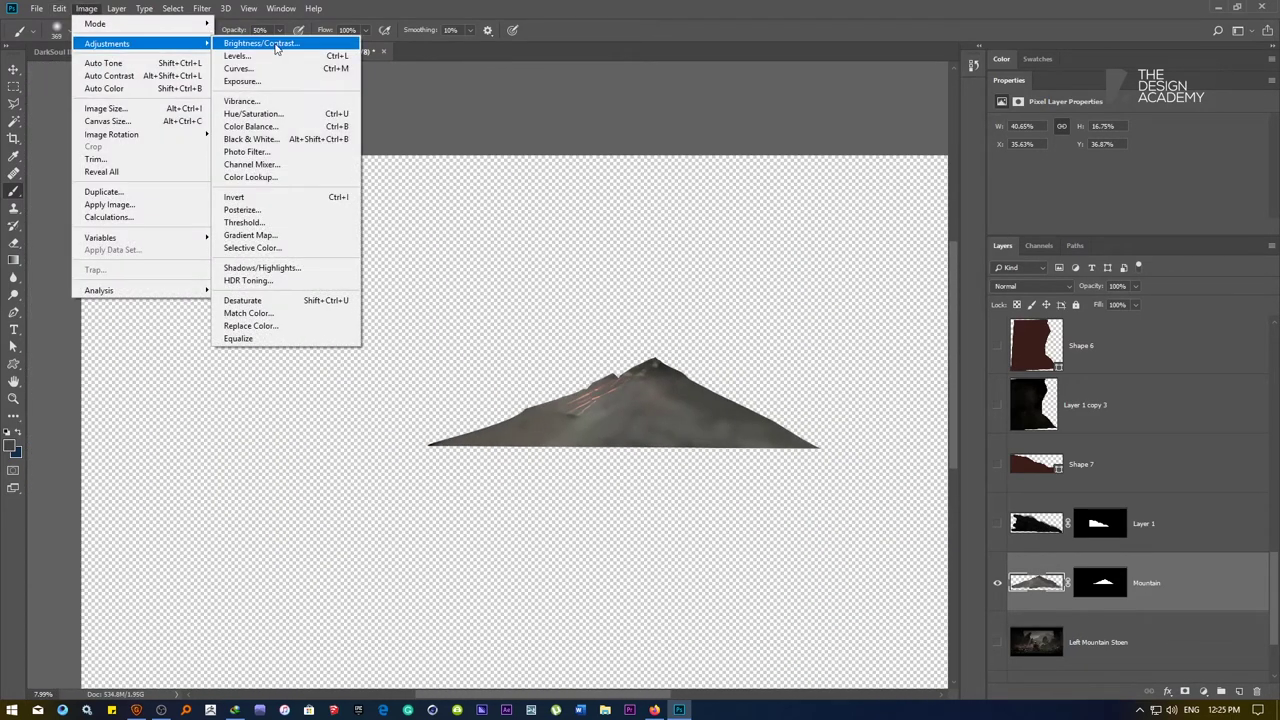
pyautogui.click(245, 40)
pyautogui.moveTo(736, 286); pyautogui.dragTo(780, 287)
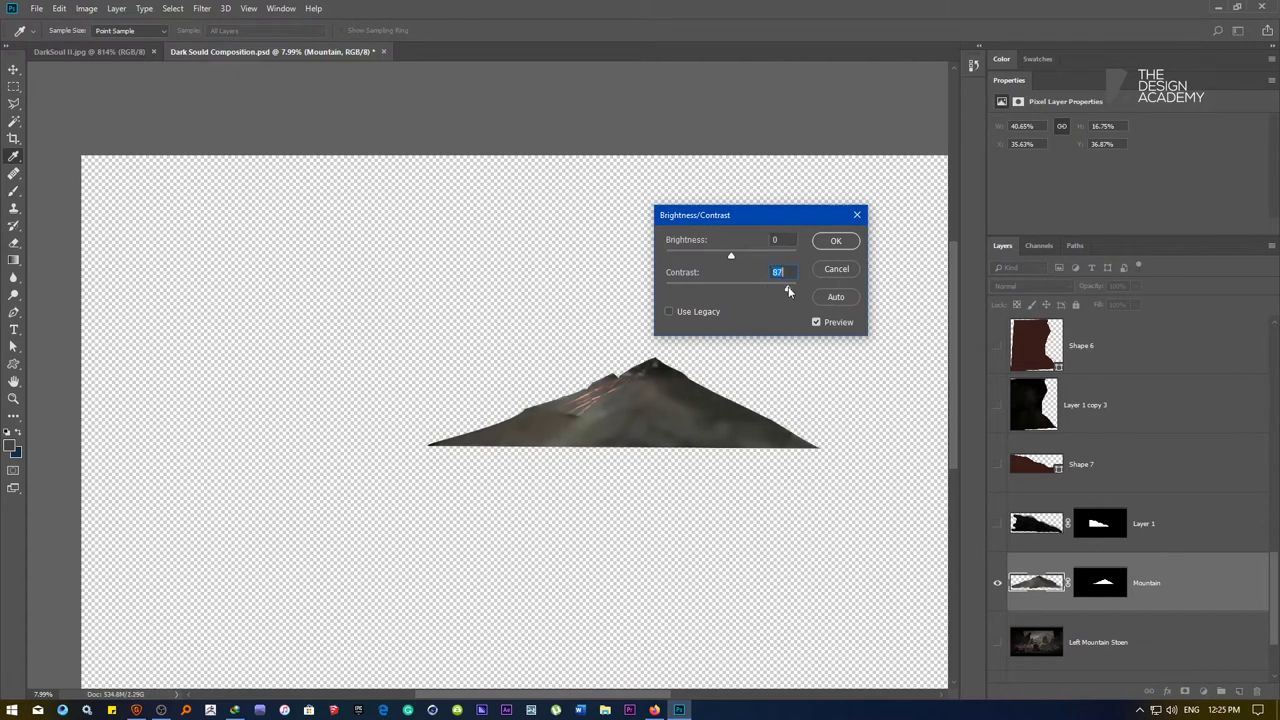
pyautogui.click(836, 241)
# Show the layers Layer 1 copy 3, Far Stone Right Side, Far Stone Left Side and Middle Stones copy
pyautogui.press('b')
pyautogui.keyDown('alt'); pyautogui.click(667, 414); pyautogui.keyUp('alt')
pyautogui.keyDown('alt'); pyautogui.click(667, 414); pyautogui.keyUp('alt')
pyautogui.rightClick(540, 369)
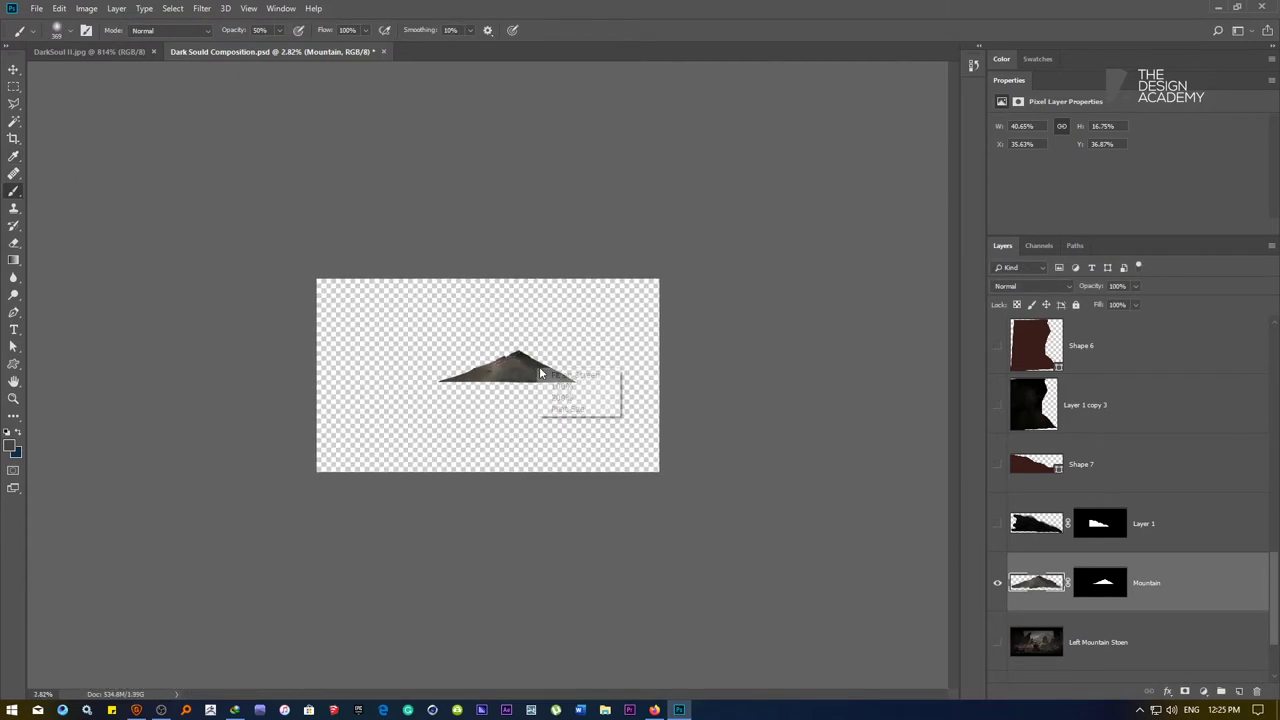
pyautogui.click(574, 375)
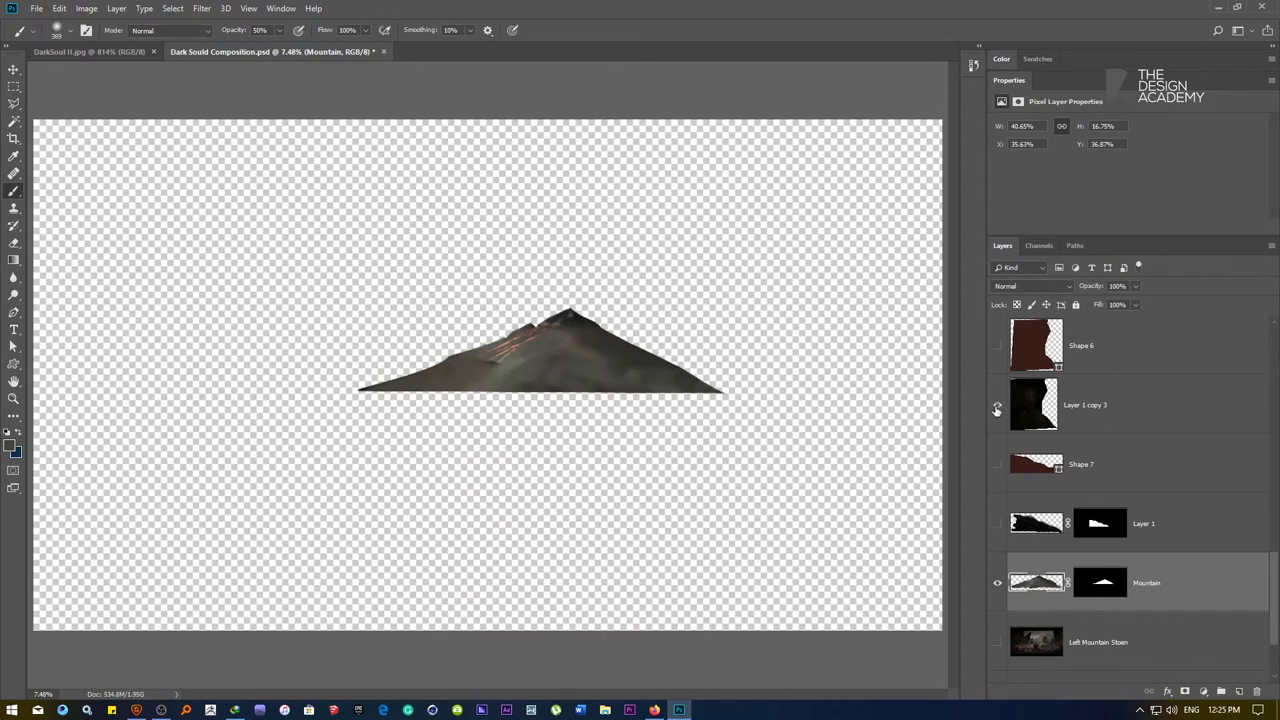
pyautogui.click(993, 405)
pyautogui.scroll(1, 1049, 422)
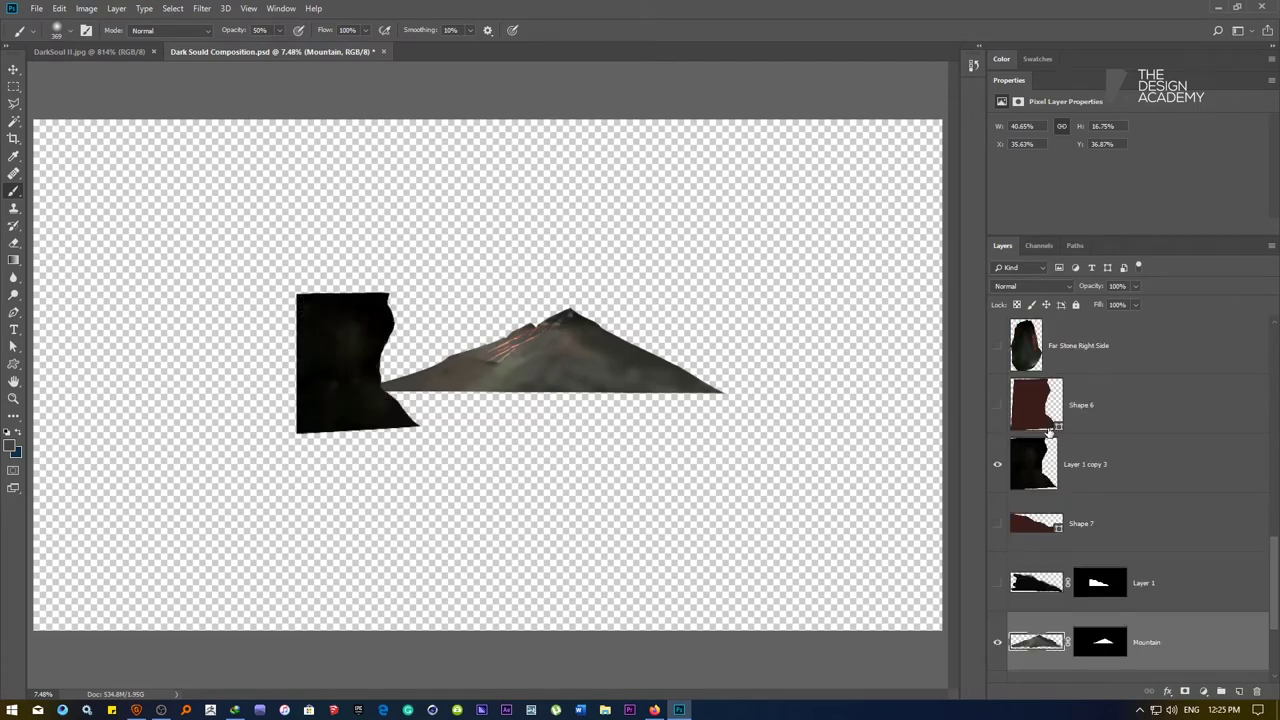
pyautogui.scroll(1, 1097, 510)
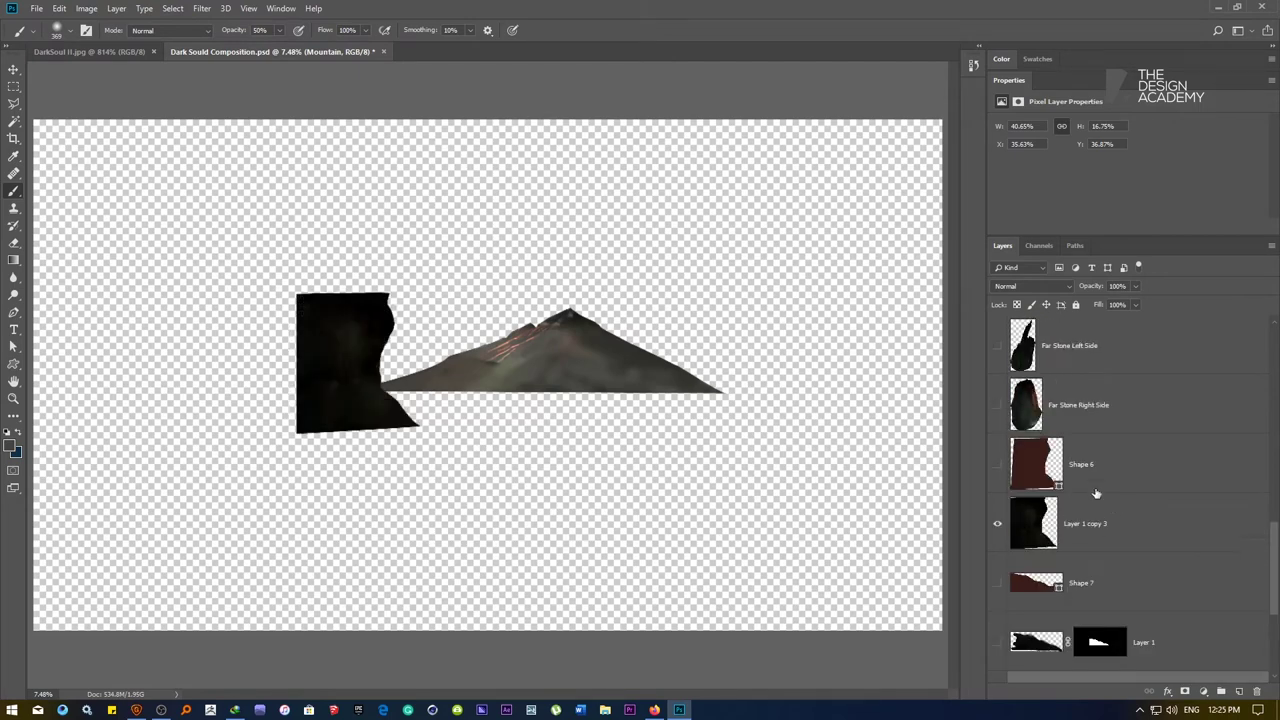
pyautogui.click(993, 404)
pyautogui.click(995, 347)
pyautogui.scroll(1, 1060, 388)
pyautogui.scroll(1, 1021, 398)
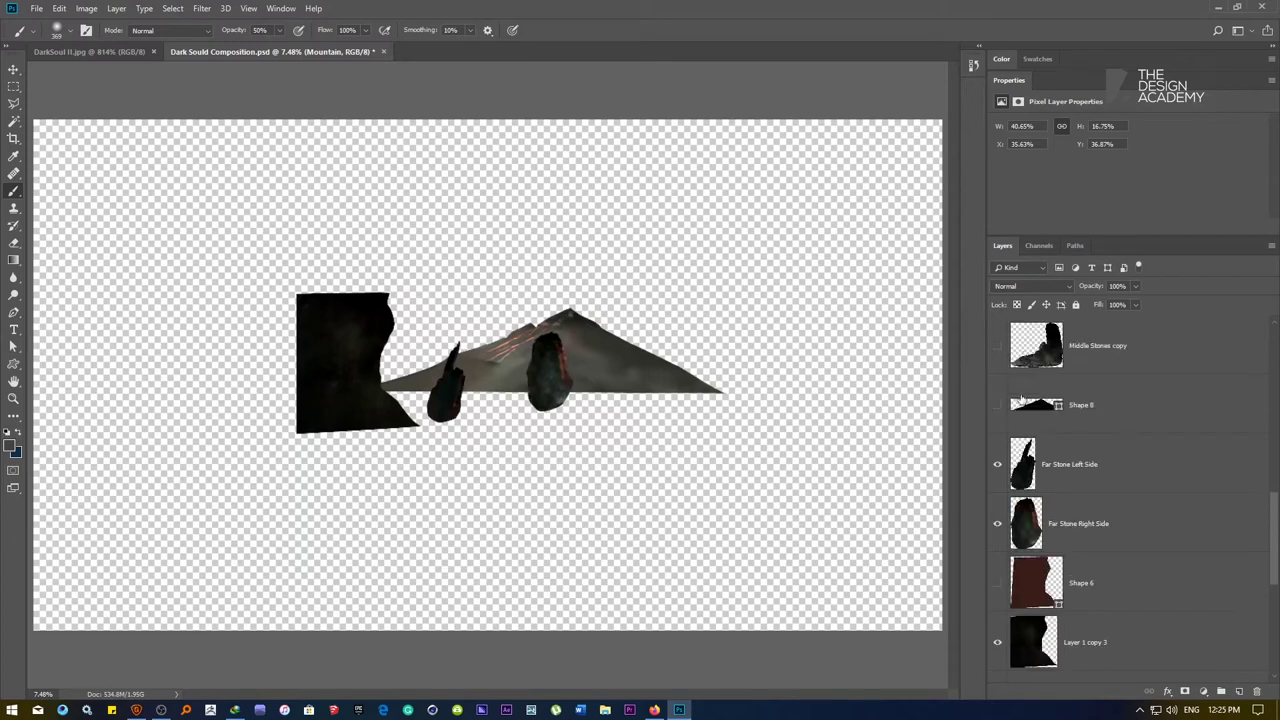
pyautogui.click(998, 345)
# Show Layer 1 copy 2, Layer 1 copy, Right Stone, Left Shape and the soldier raster layer
pyautogui.scroll(4, 1000, 356)
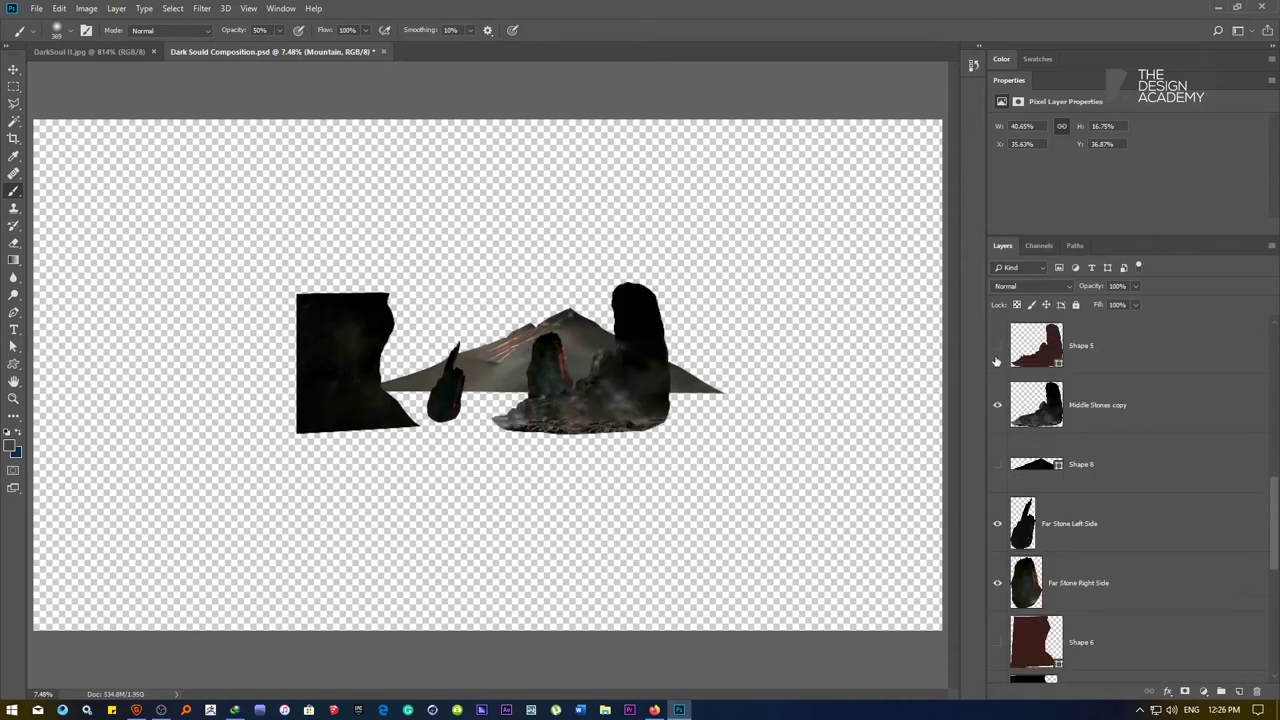
pyautogui.scroll(1, 1000, 400)
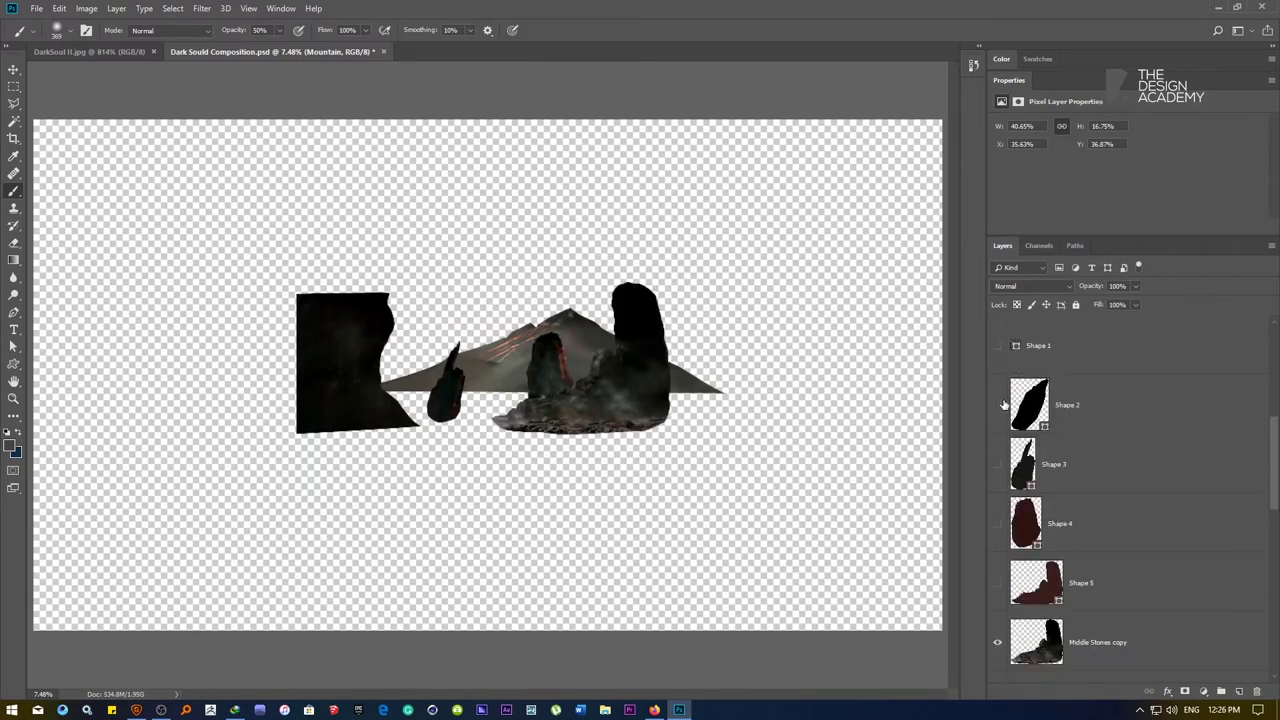
pyautogui.scroll(2, 1000, 359)
pyautogui.click(997, 407)
pyautogui.scroll(1, 1010, 407)
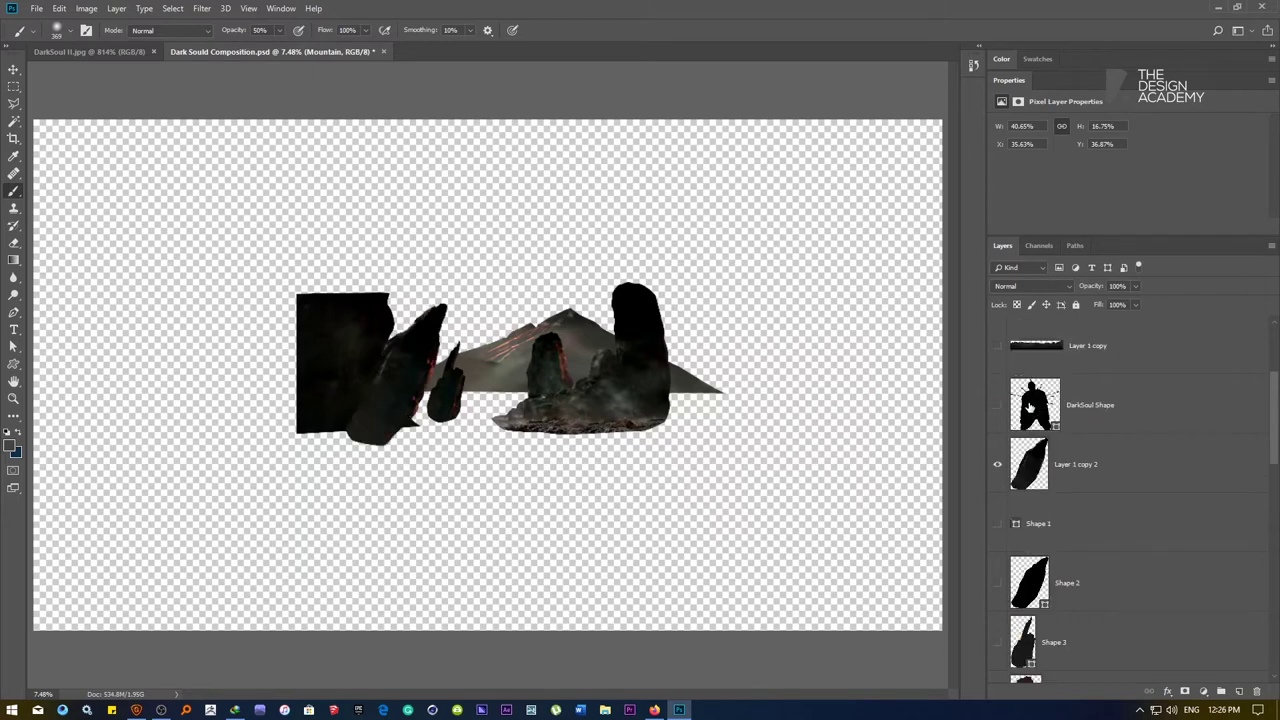
pyautogui.click(999, 348)
pyautogui.scroll(2, 999, 360)
pyautogui.click(997, 403)
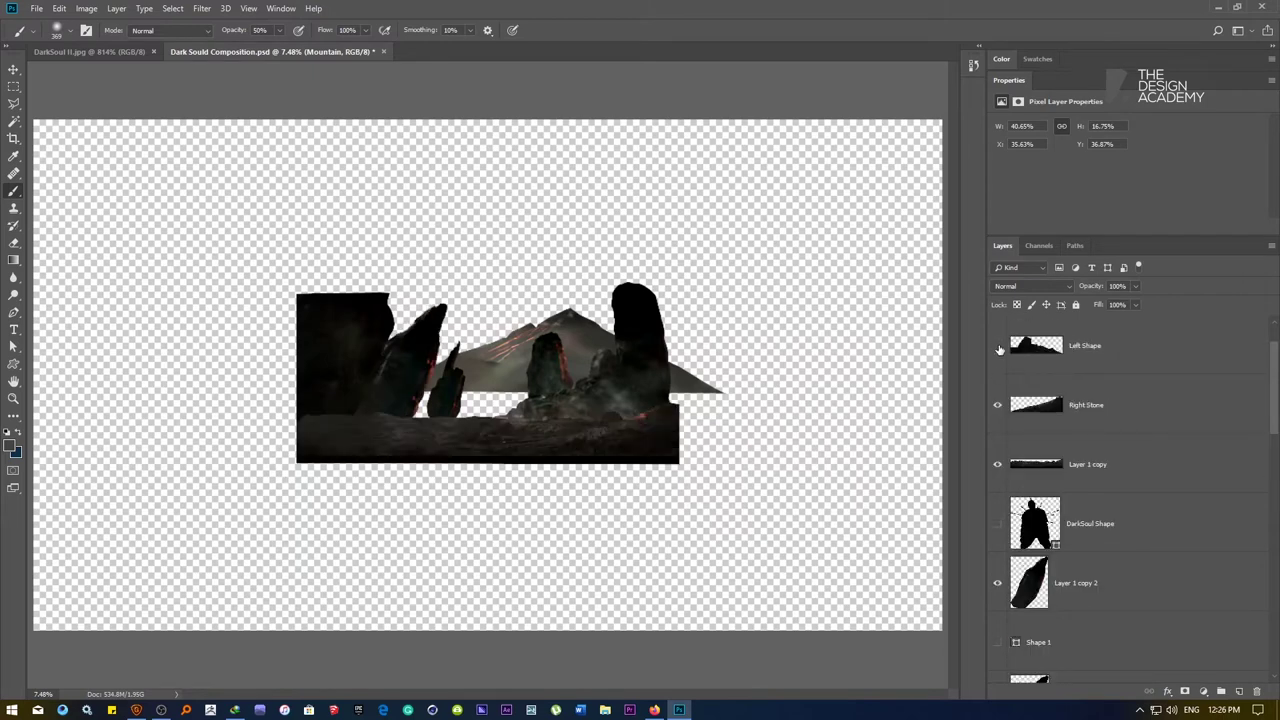
pyautogui.scroll(1, 1010, 370)
pyautogui.click(997, 346)
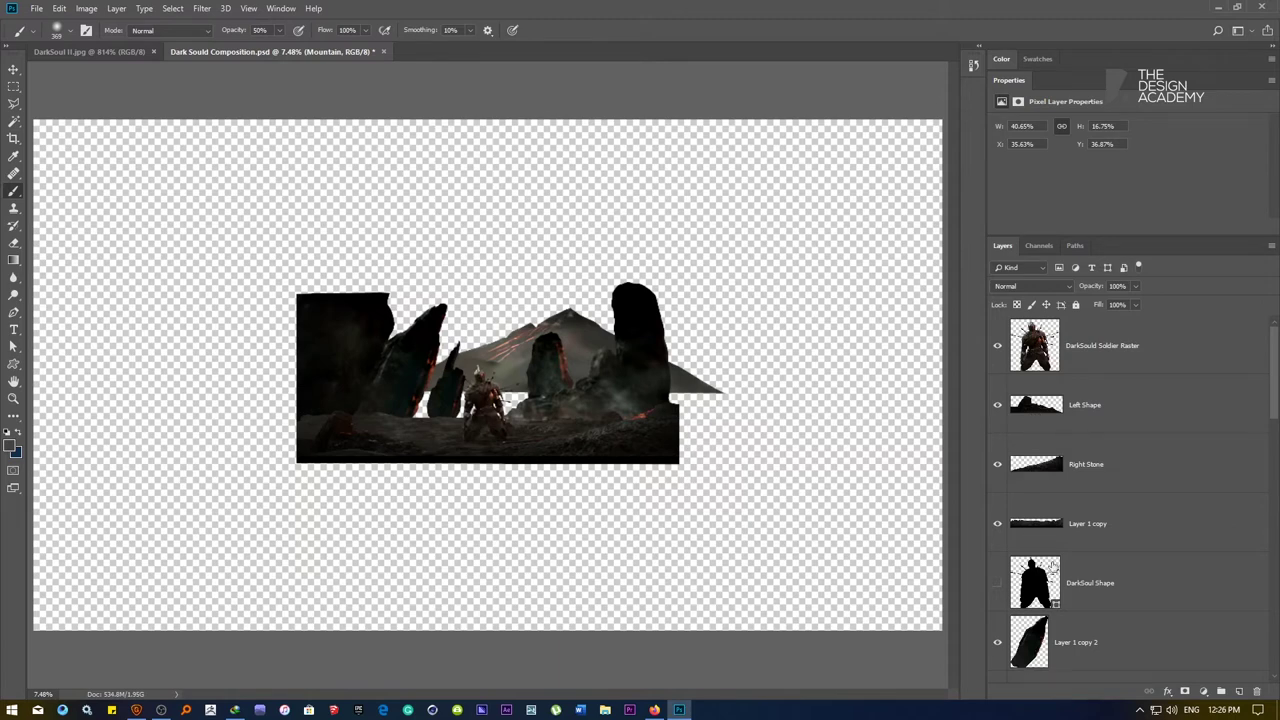
# Toggle the BG layer's visibility to compare the cut-out layers with the original scene
pyautogui.scroll(-5, 1052, 565)
pyautogui.scroll(-6, 1043, 572)
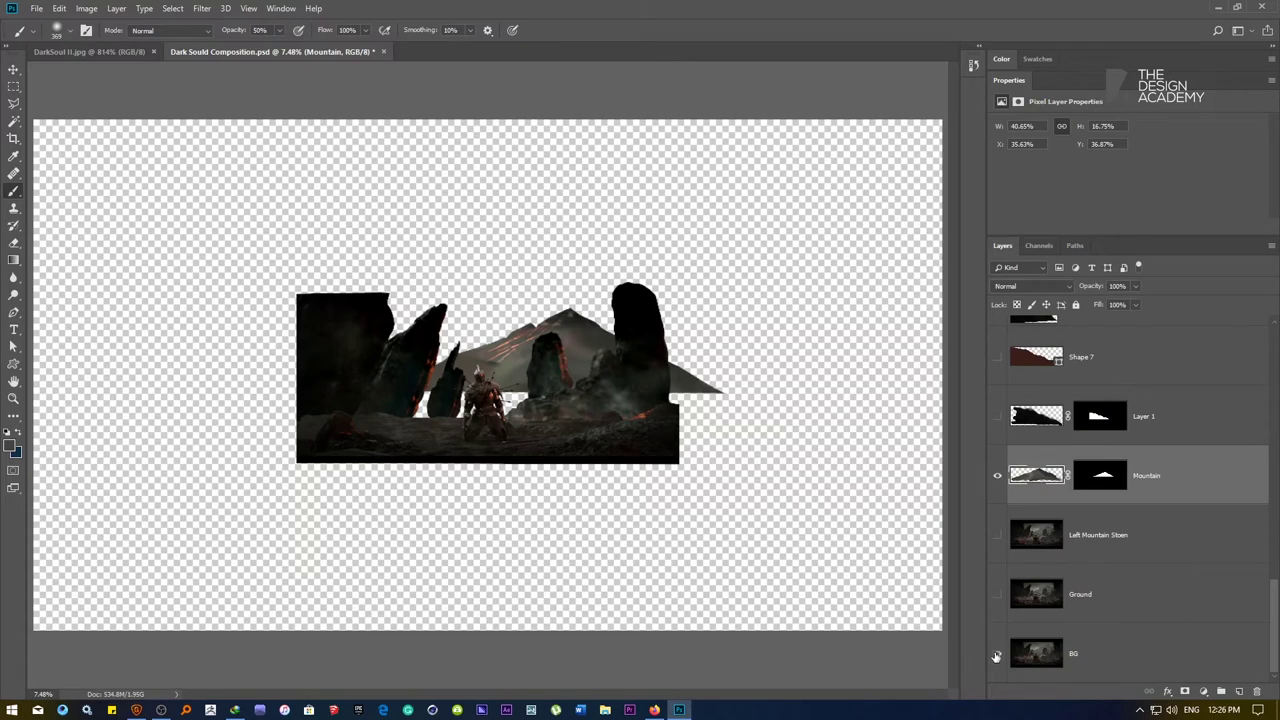
pyautogui.click(997, 653)
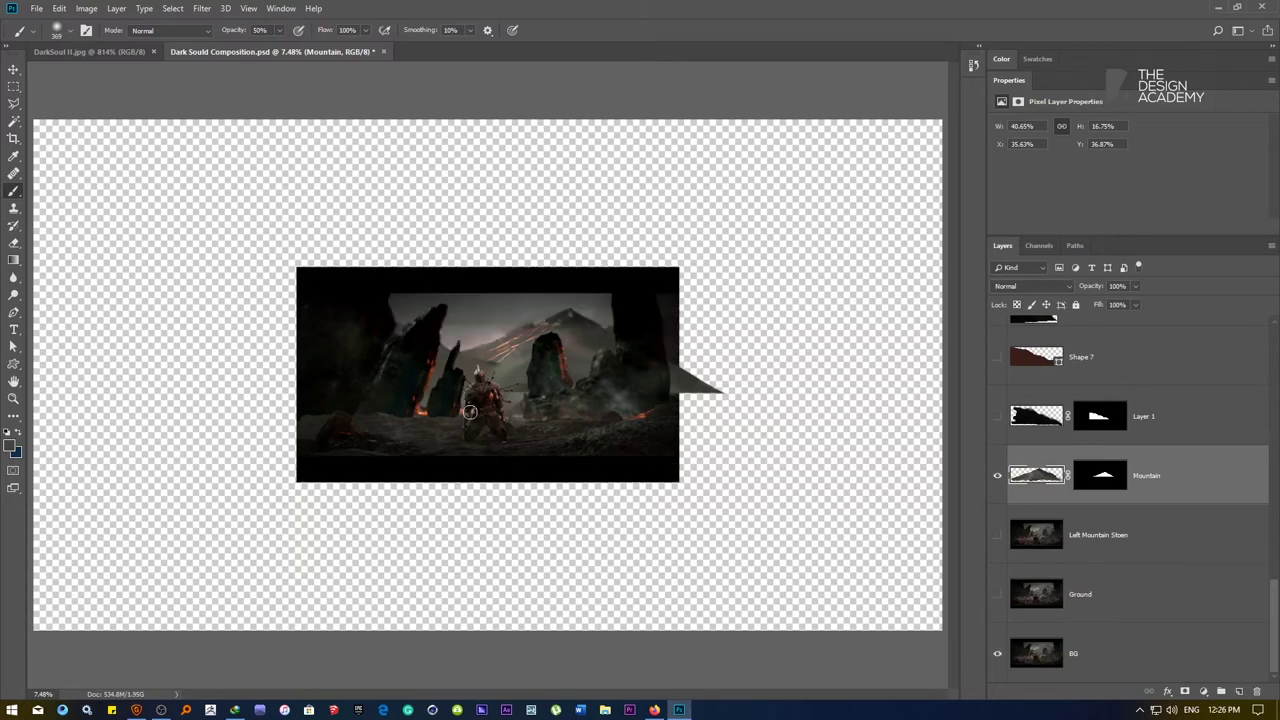
pyautogui.click(997, 653)
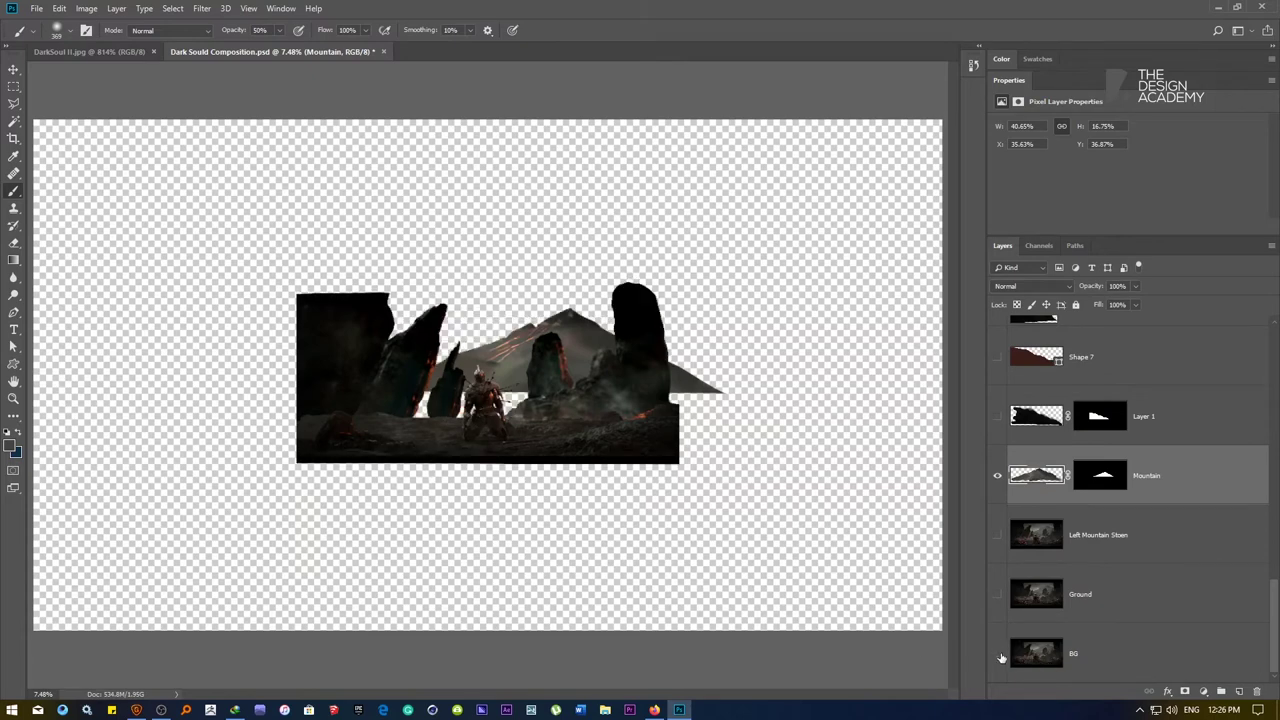
pyautogui.click(997, 654)
pyautogui.click(998, 654)
pyautogui.click(998, 654)
pyautogui.scroll(5, 474, 370)
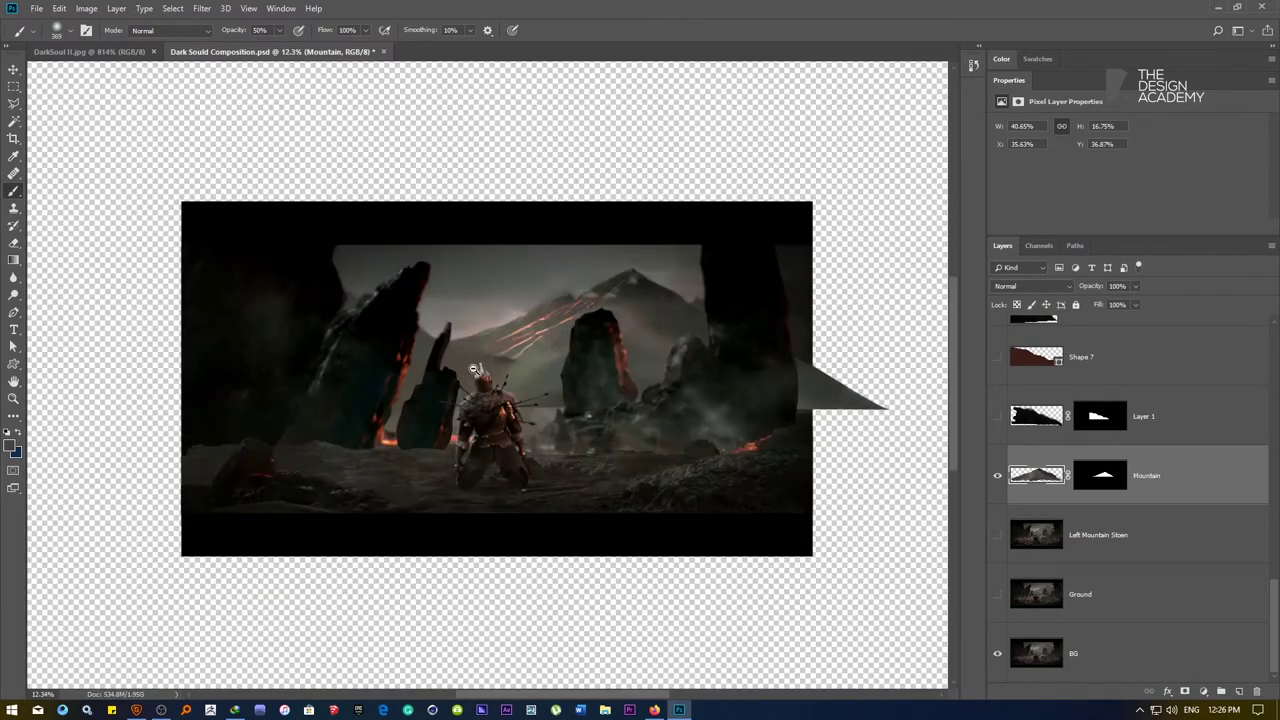
pyautogui.moveTo(402, 352); pyautogui.dragTo(468, 361)
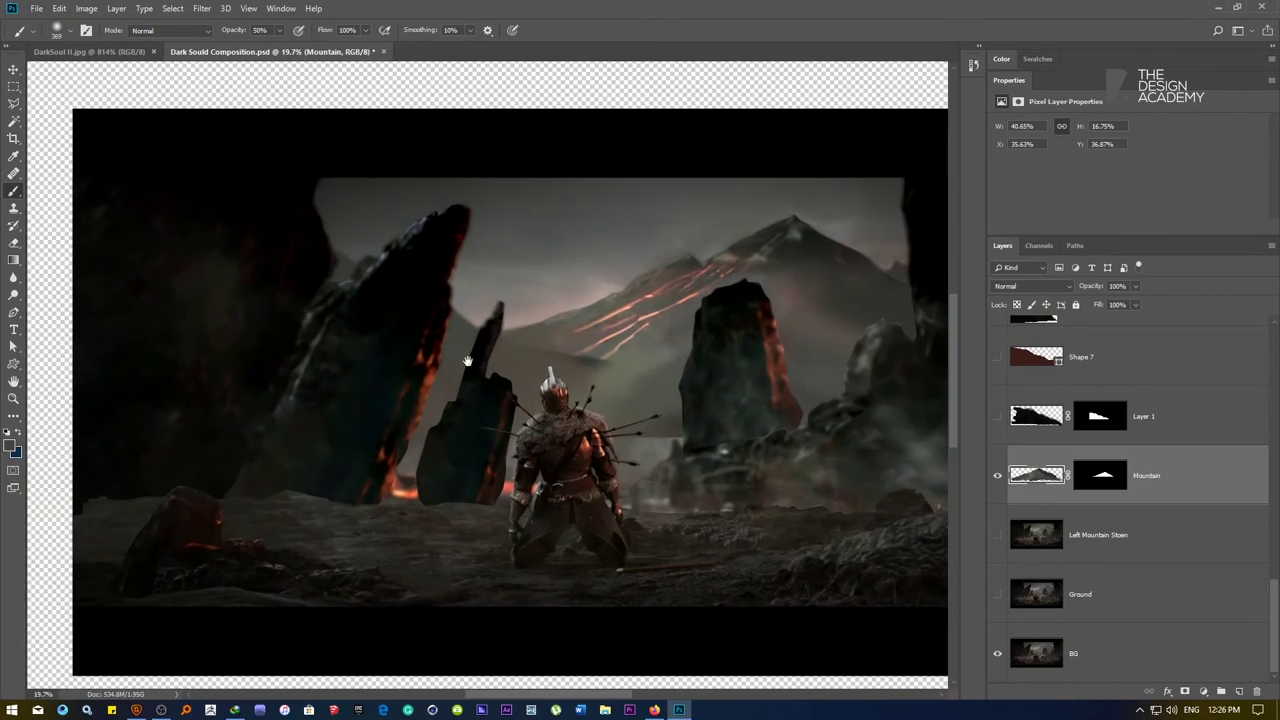
# Show Layer 1, make its image active and check it against the whole scene
pyautogui.click(997, 417)
pyautogui.click(1043, 418)
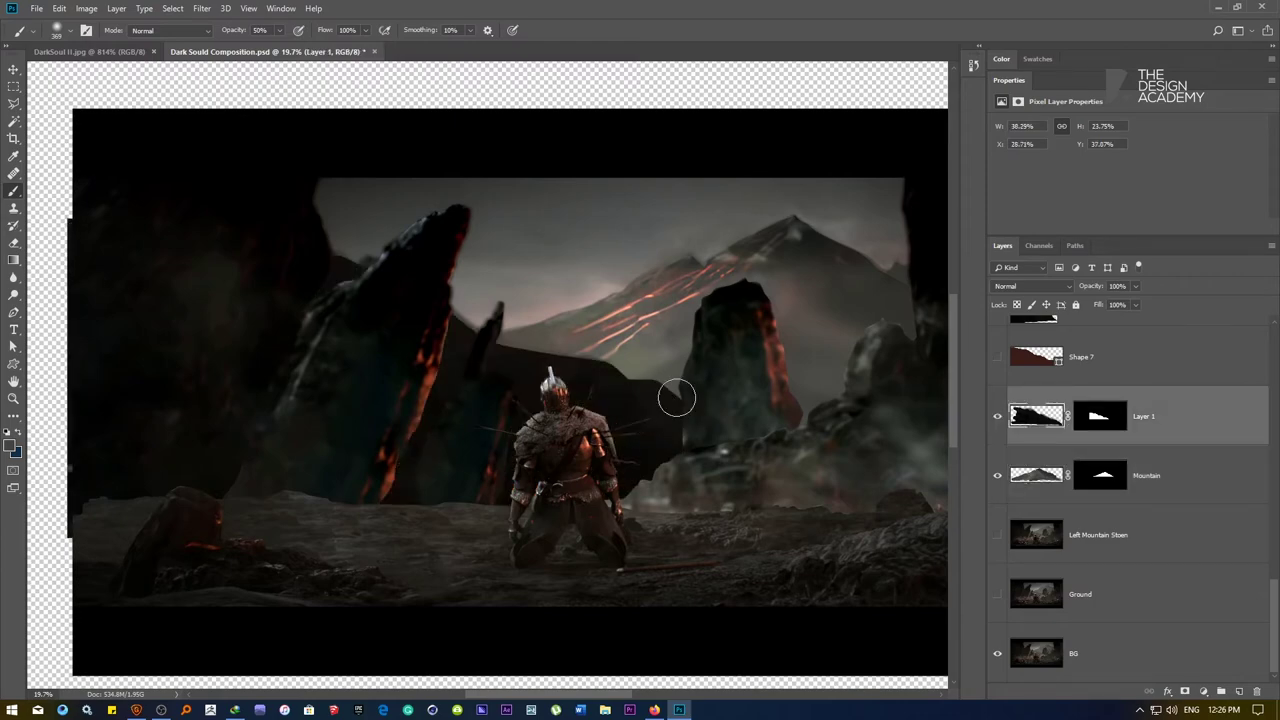
pyautogui.moveTo(676, 391); pyautogui.dragTo(514, 388)
pyautogui.rightClick(517, 389)
pyautogui.click(522, 397)
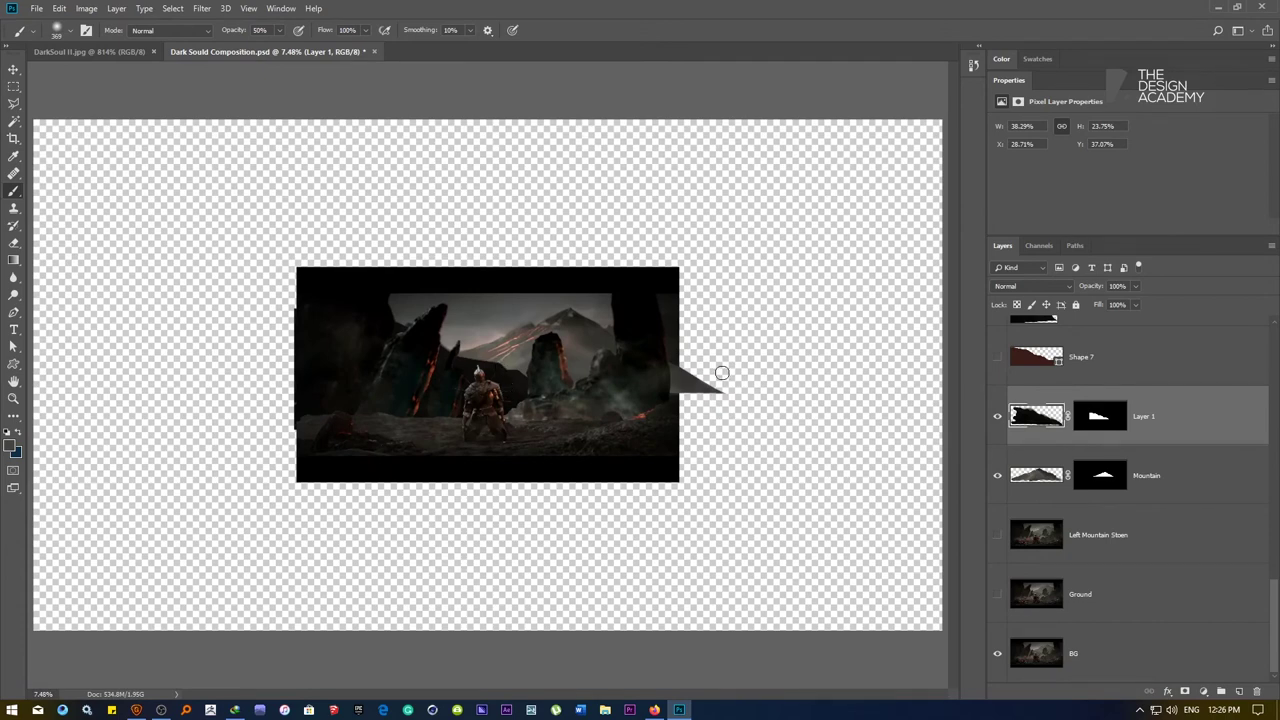
# Open utah-440520.jpg and copy a rectangular selection of its cloudy sky
pyautogui.press('v')
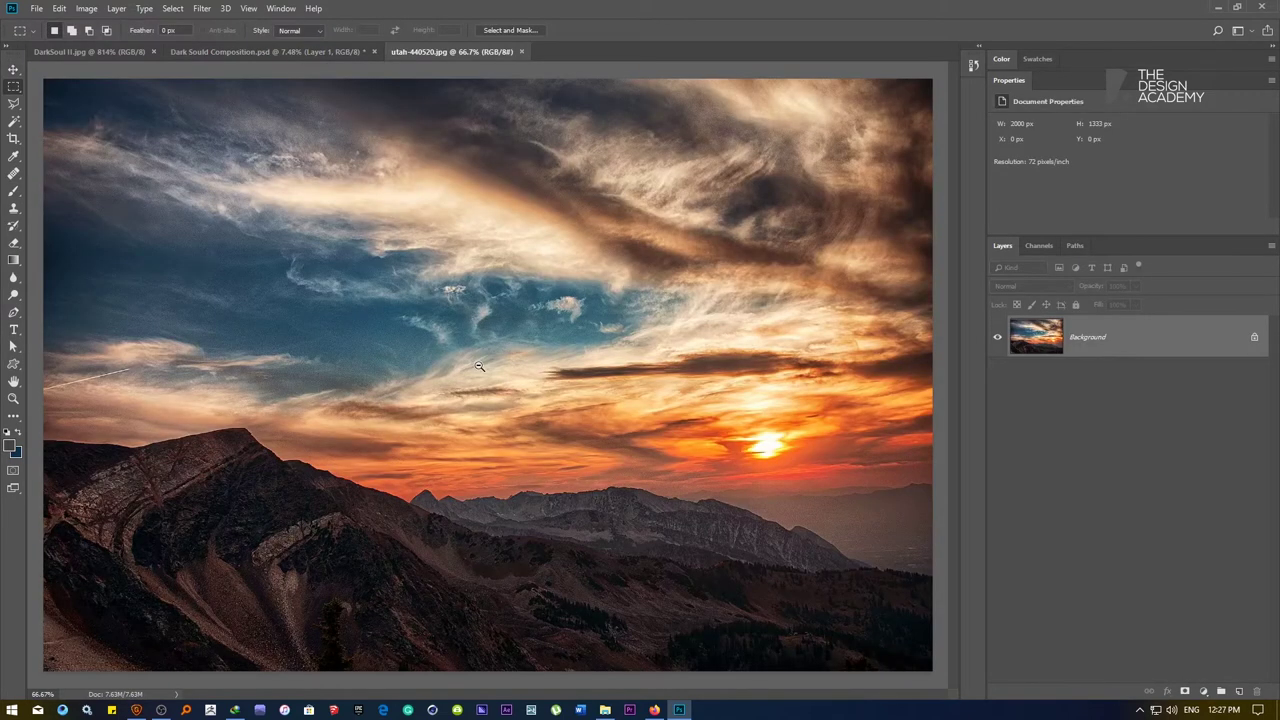
pyautogui.scroll(-2, 479, 370)
pyautogui.moveTo(778, 181); pyautogui.dragTo(209, 449)
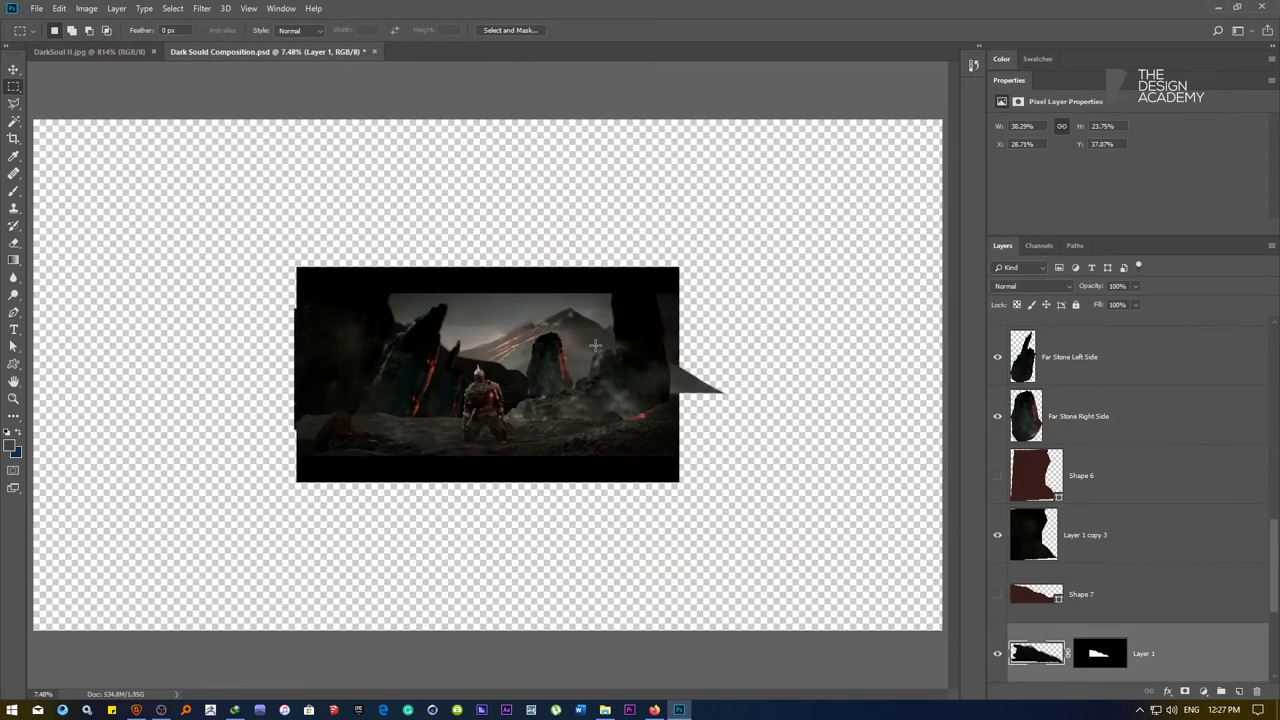
# Hide the BG layer in the Dark Sould composition
pyautogui.press('v')
pyautogui.scroll(-3, 1106, 659)
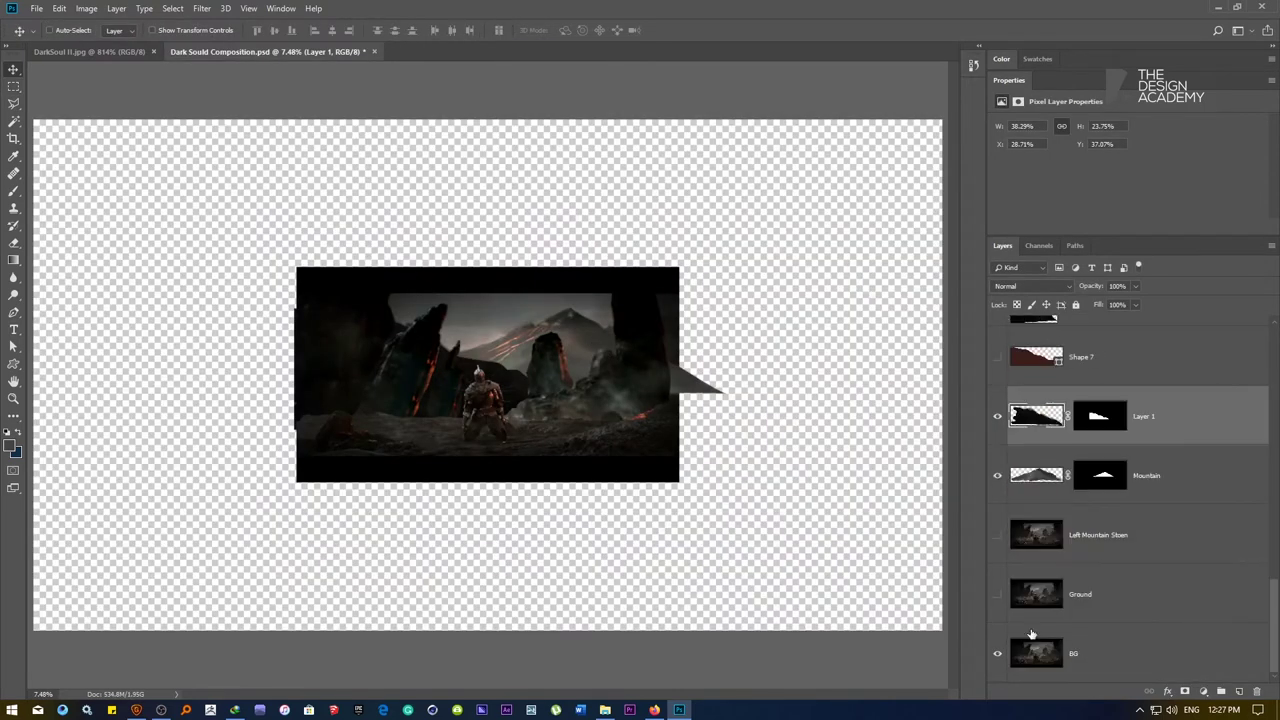
pyautogui.click(998, 654)
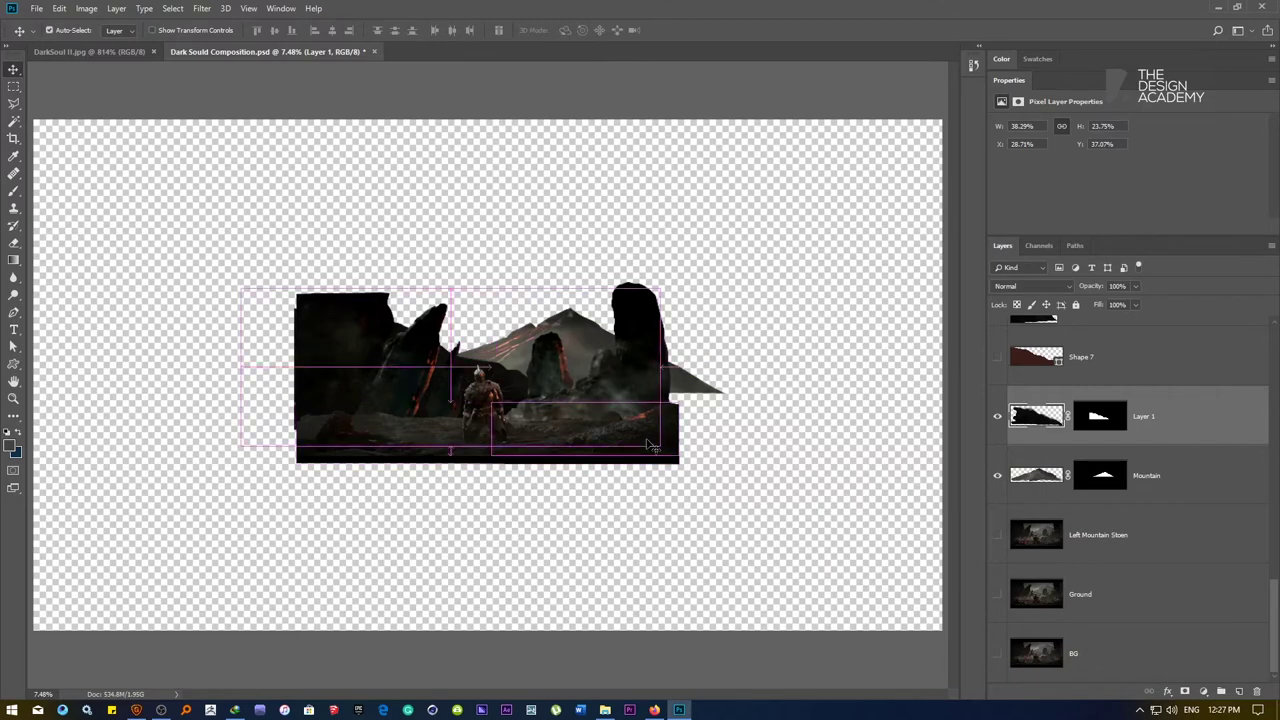
# Paste the copied sky, scale and position it across the scene, and move its layer directly below Left Mountain Stoen
pyautogui.hotkey('ctrl', 'v')
pyautogui.hotkey('ctrl', 't')
pyautogui.moveTo(538, 352); pyautogui.dragTo(682, 287)
pyautogui.moveTo(623, 342); pyautogui.dragTo(619, 305)
pyautogui.press('Return')
pyautogui.moveTo(1152, 432); pyautogui.dragTo(1121, 570)
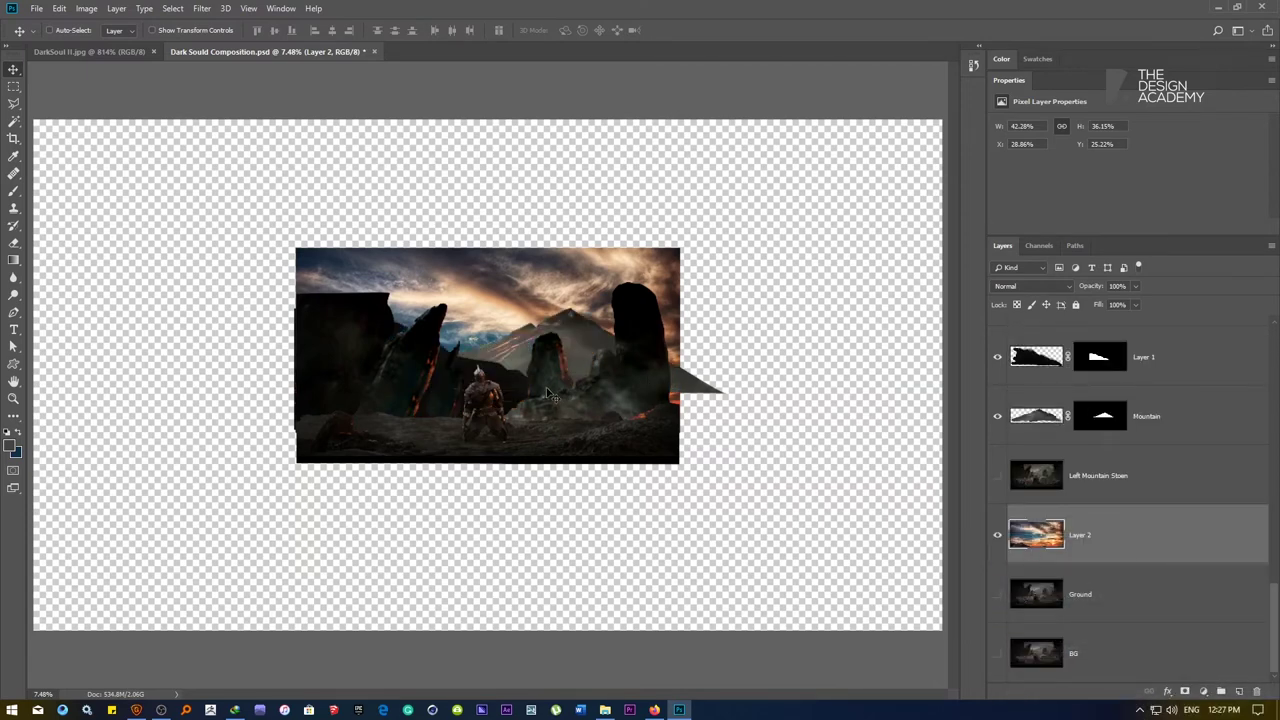
# Move the pasted sky image upward behind the rocks and mountain, and rename its layer as Sky
pyautogui.moveTo(548, 395); pyautogui.dragTo(545, 343)
pyautogui.doubleClick(1080, 536)
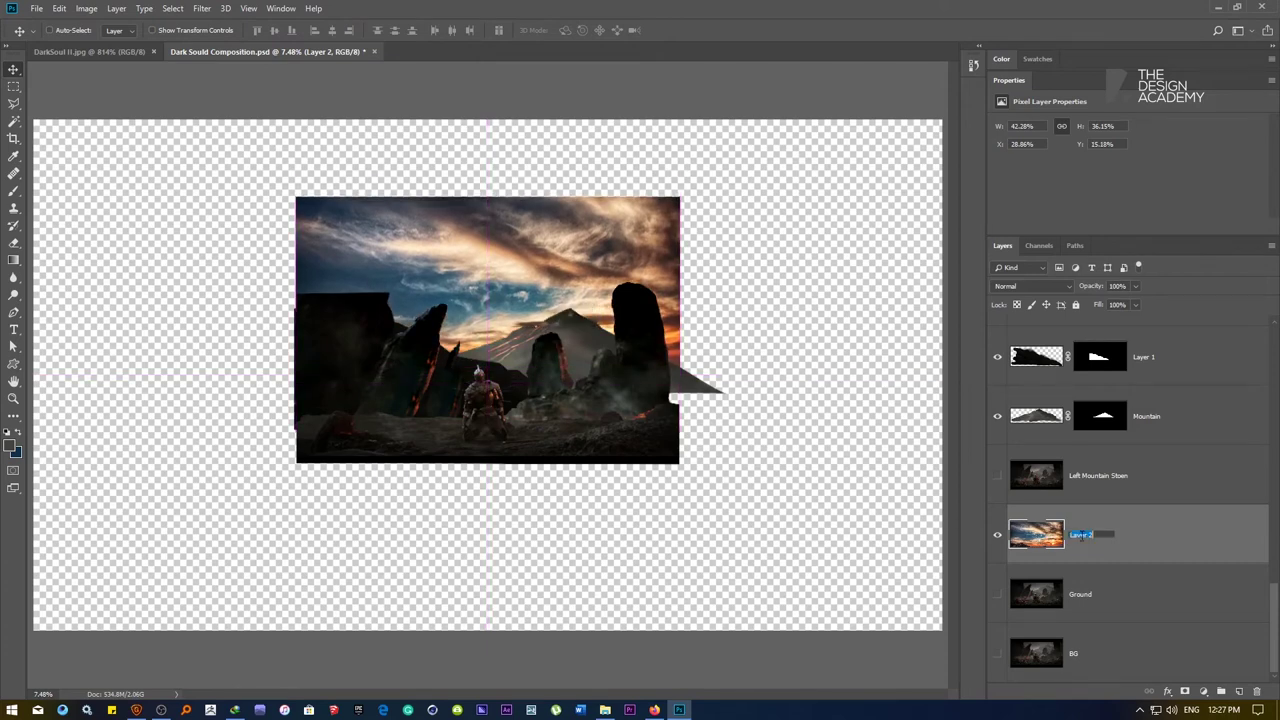
pyautogui.write('Sky')
pyautogui.press('Return')
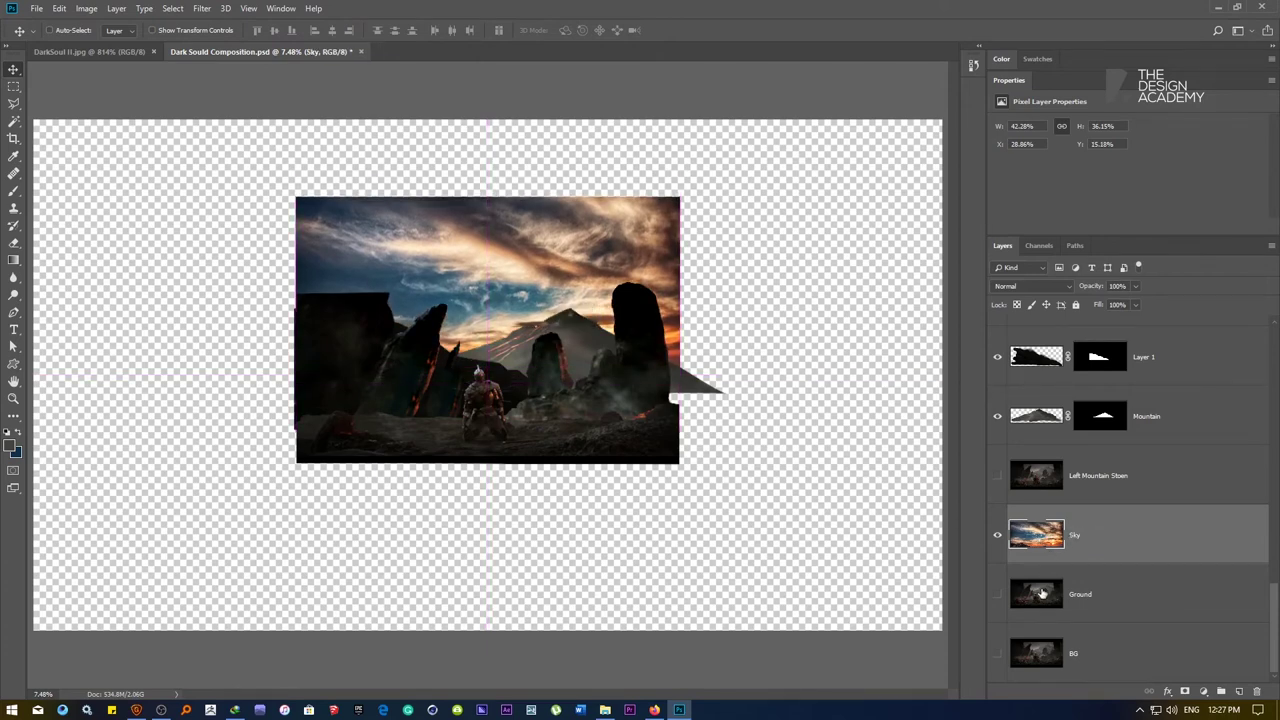
# Fit the whole Dark Sould composition on screen and save the document
pyautogui.moveTo(556, 411); pyautogui.dragTo(543, 410)
pyautogui.rightClick(543, 409)
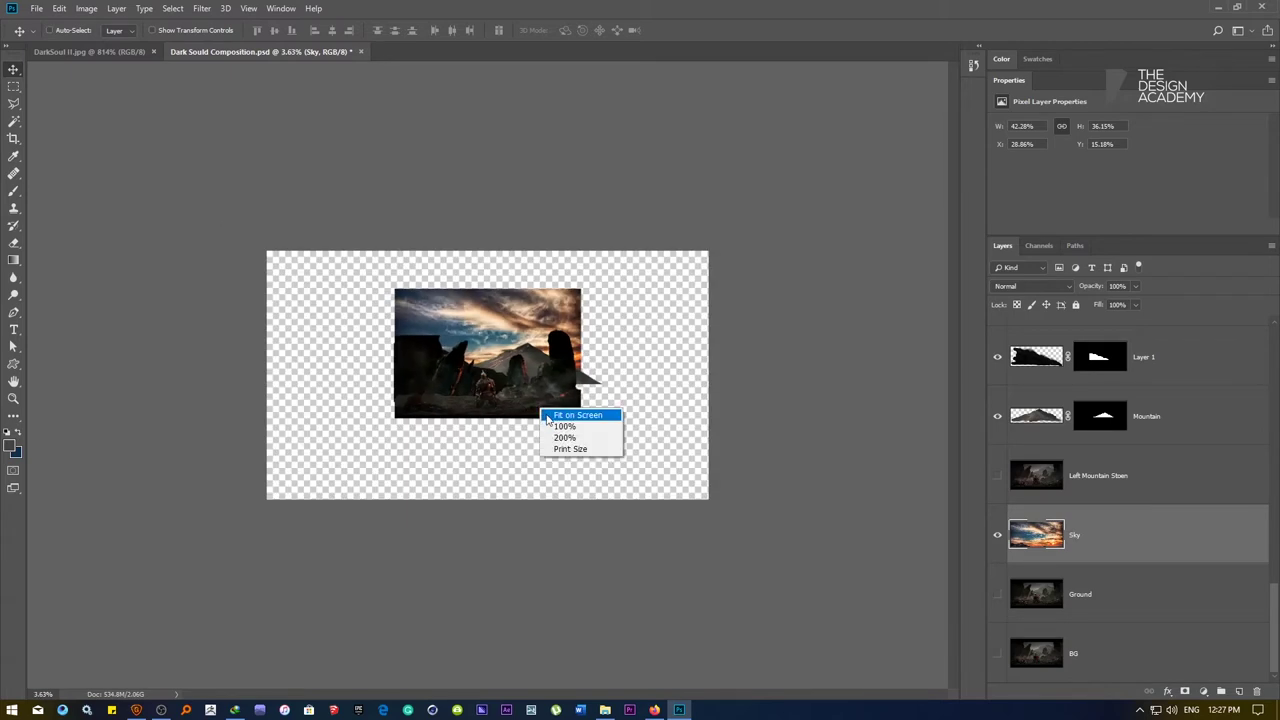
pyautogui.click(562, 414)
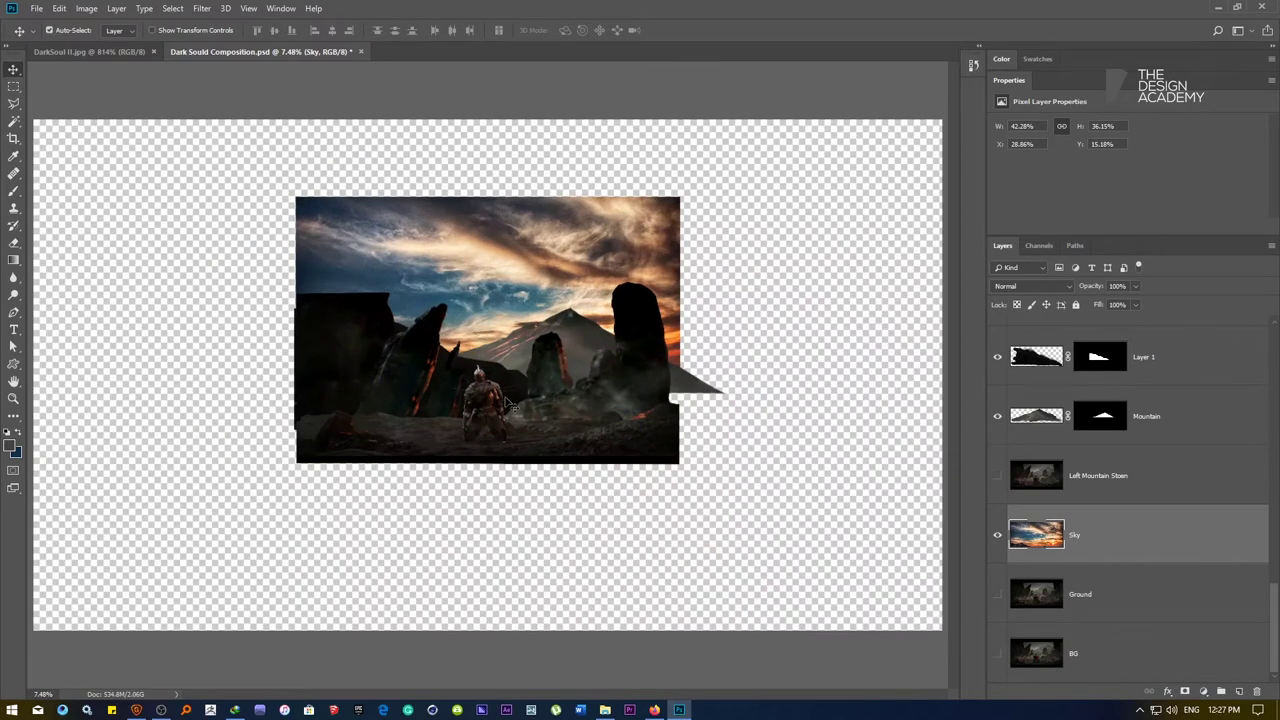
pyautogui.hotkey('ctrl', 's')
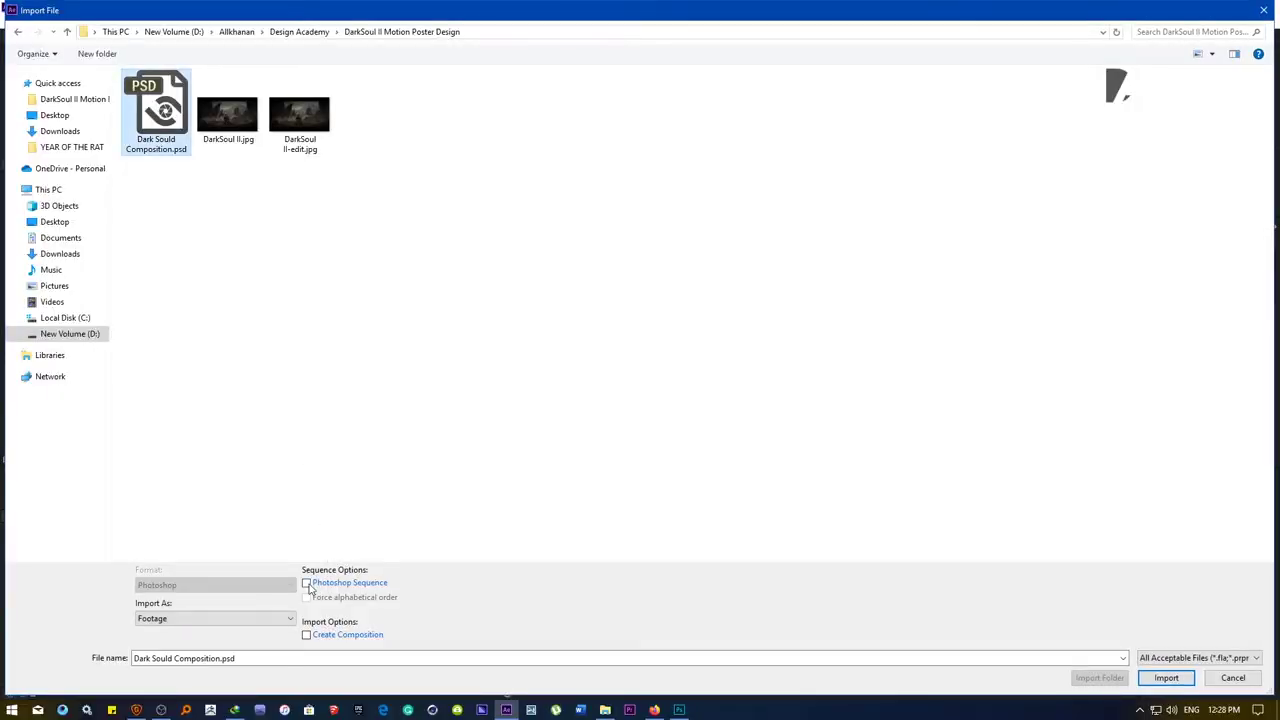
# In After Effects, import Dark Sould Composition.psd as Composition - Retain Layer Sizes with editable layer styles
pyautogui.click(190, 618)
pyautogui.click(178, 641)
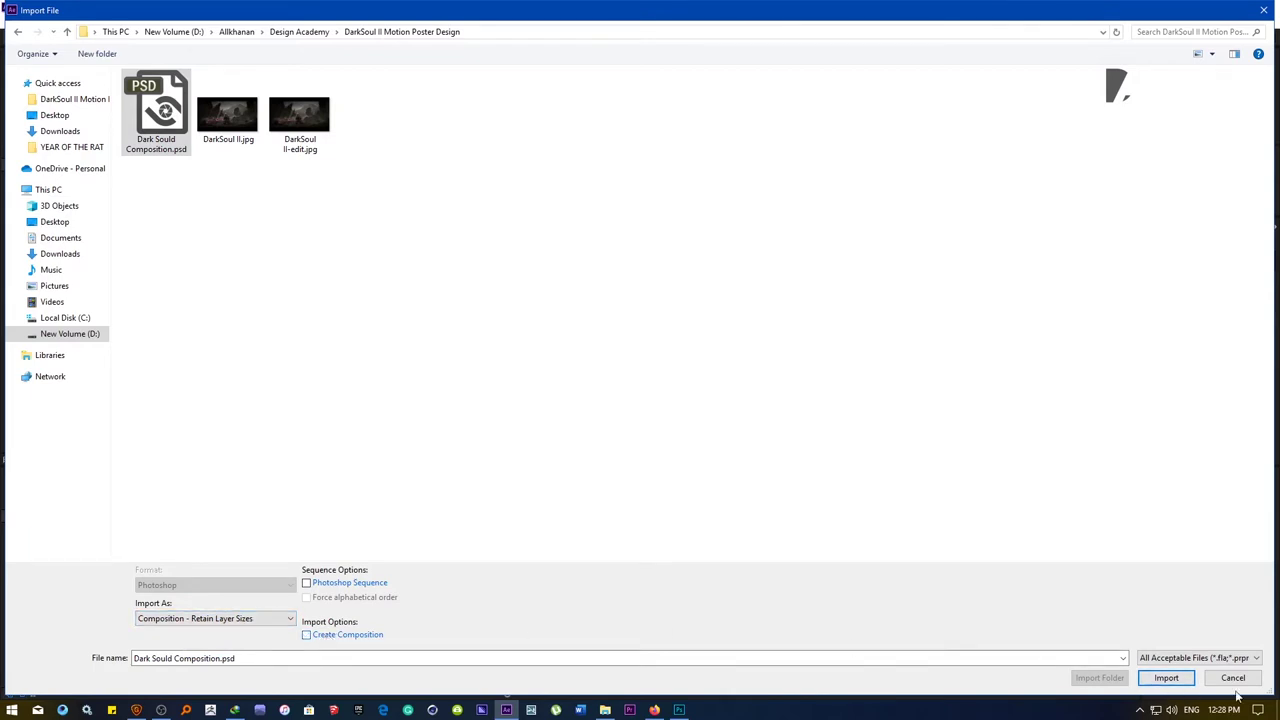
pyautogui.click(1166, 678)
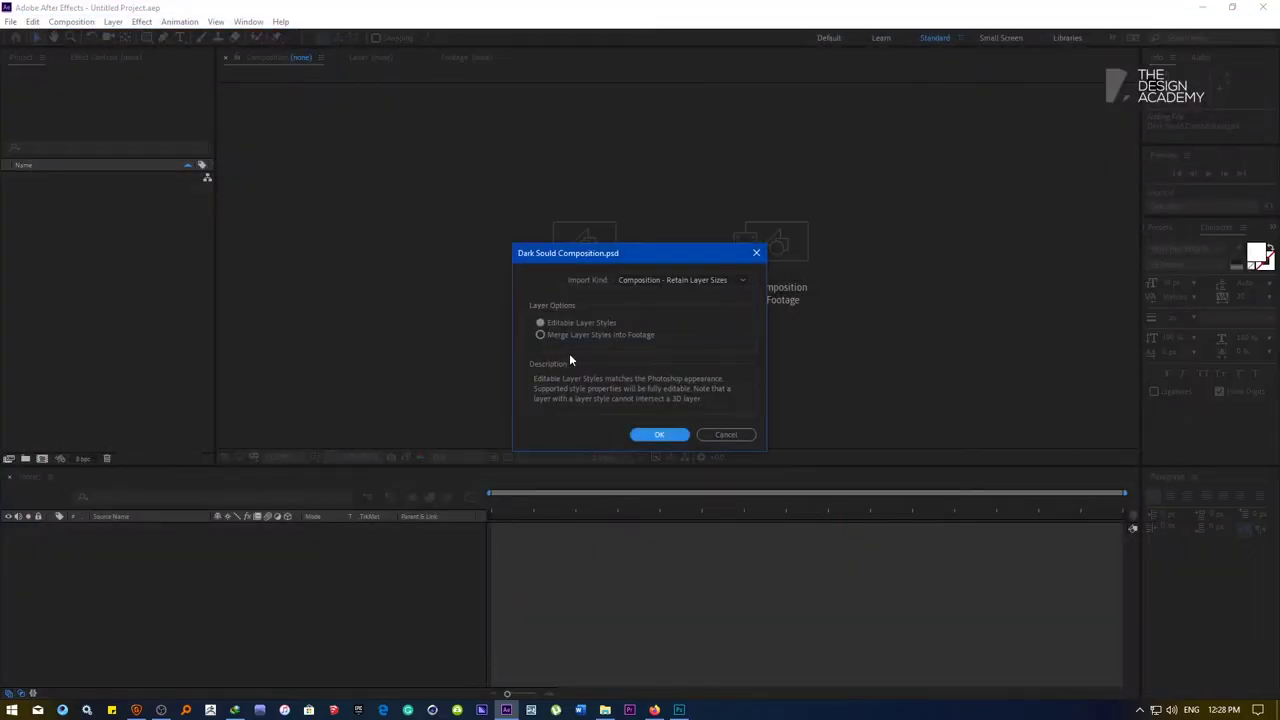
pyautogui.click(659, 434)
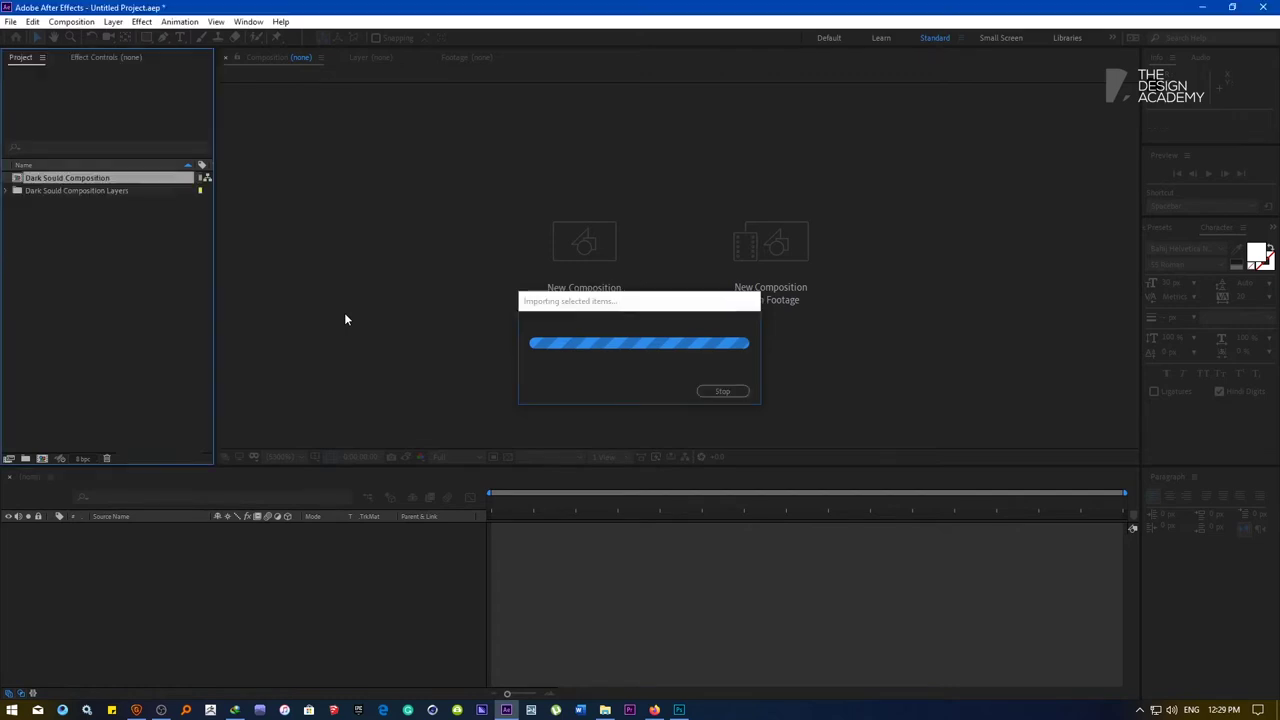
# Open the imported Dark Sould Composition and fit it to the viewer
pyautogui.click(77, 230)
pyautogui.doubleClick(25, 180)
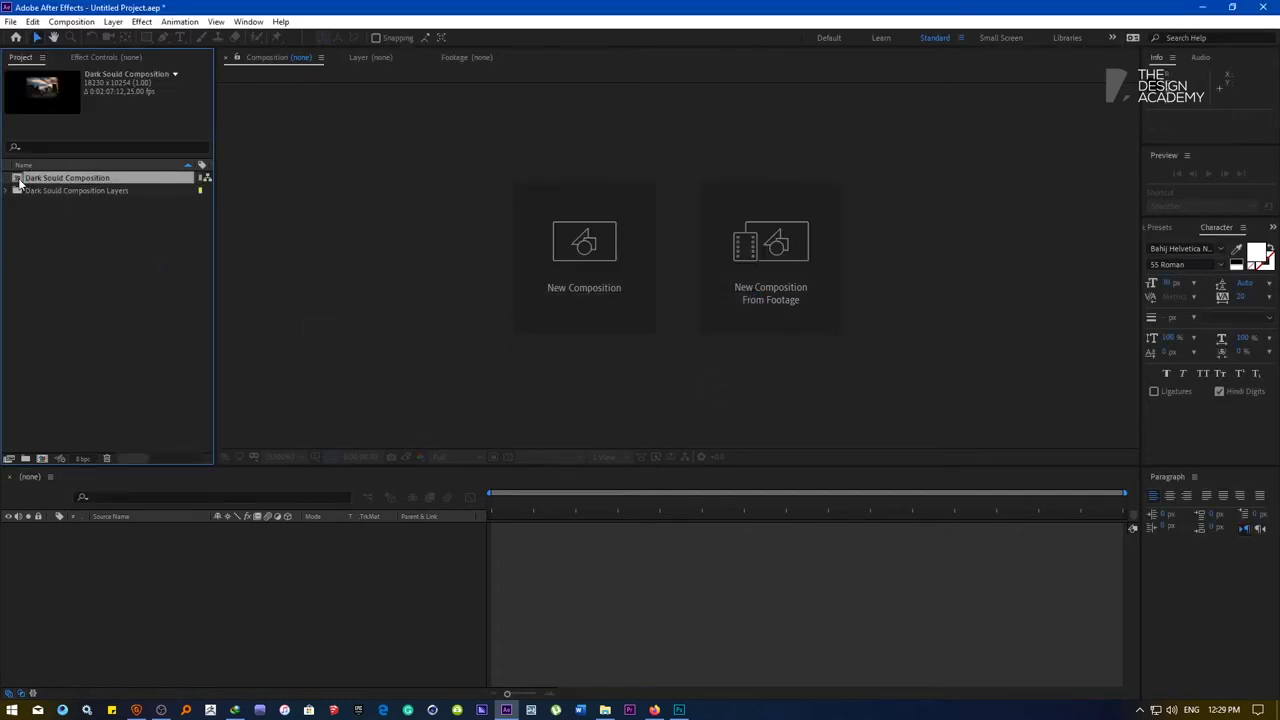
pyautogui.click(282, 458)
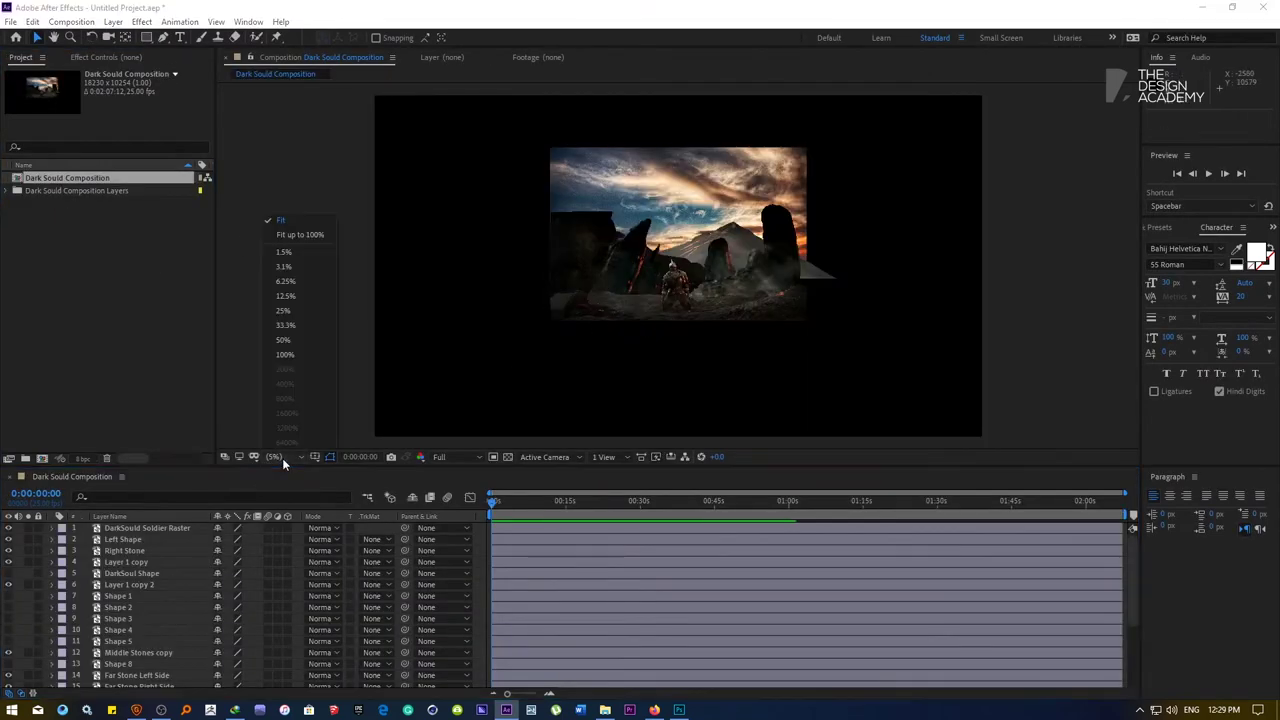
pyautogui.click(290, 220)
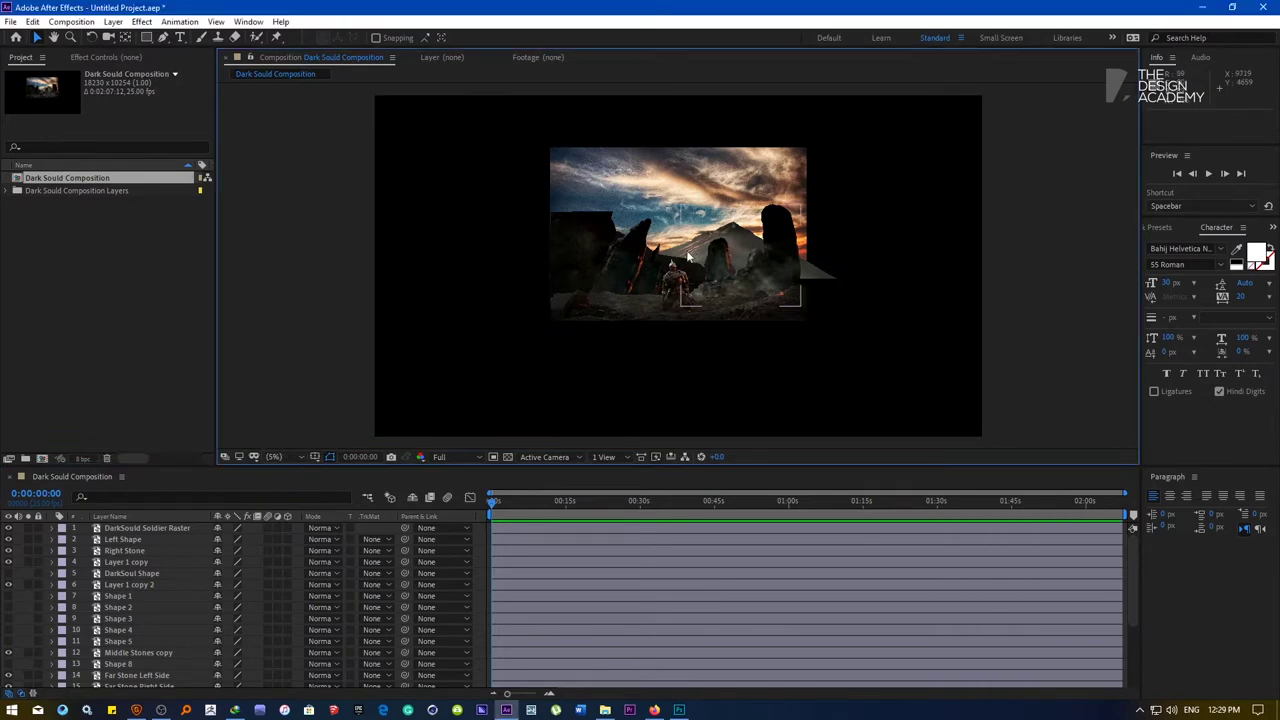
# Set the composition to the UHD 4K 25 preset, 3840 x 2160 px
pyautogui.click(113, 21)
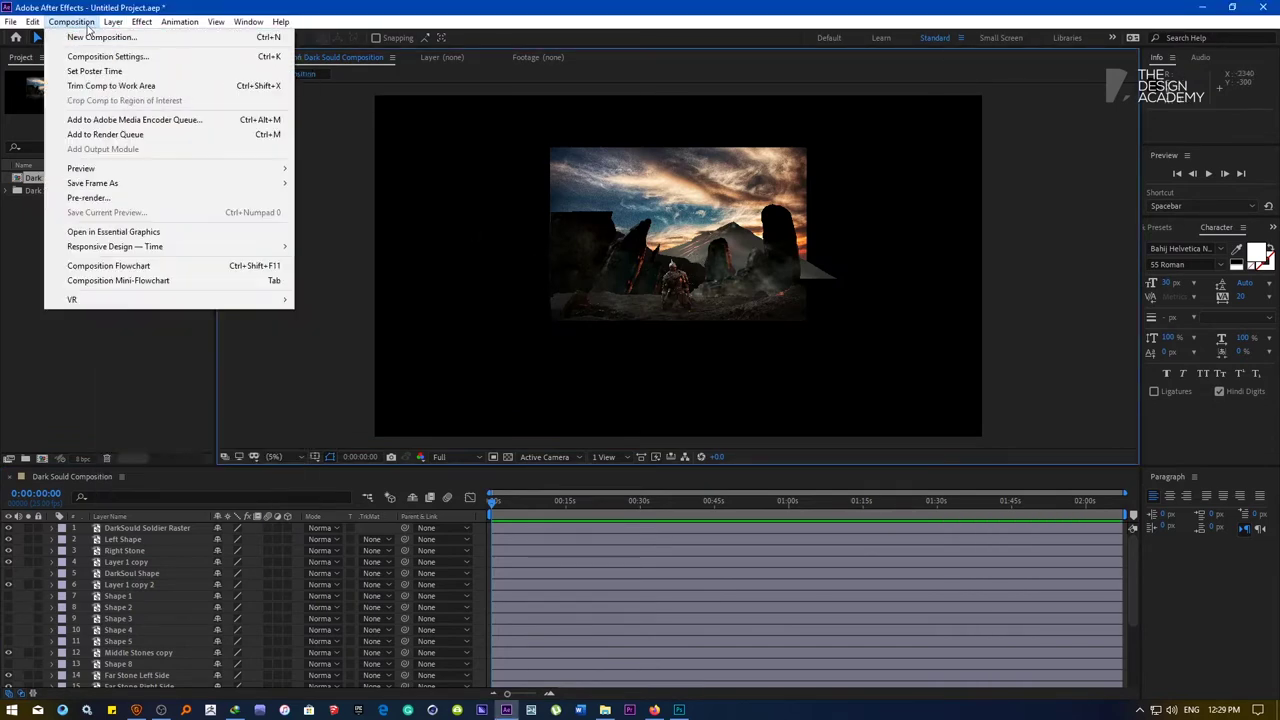
pyautogui.click(118, 58)
pyautogui.click(528, 184)
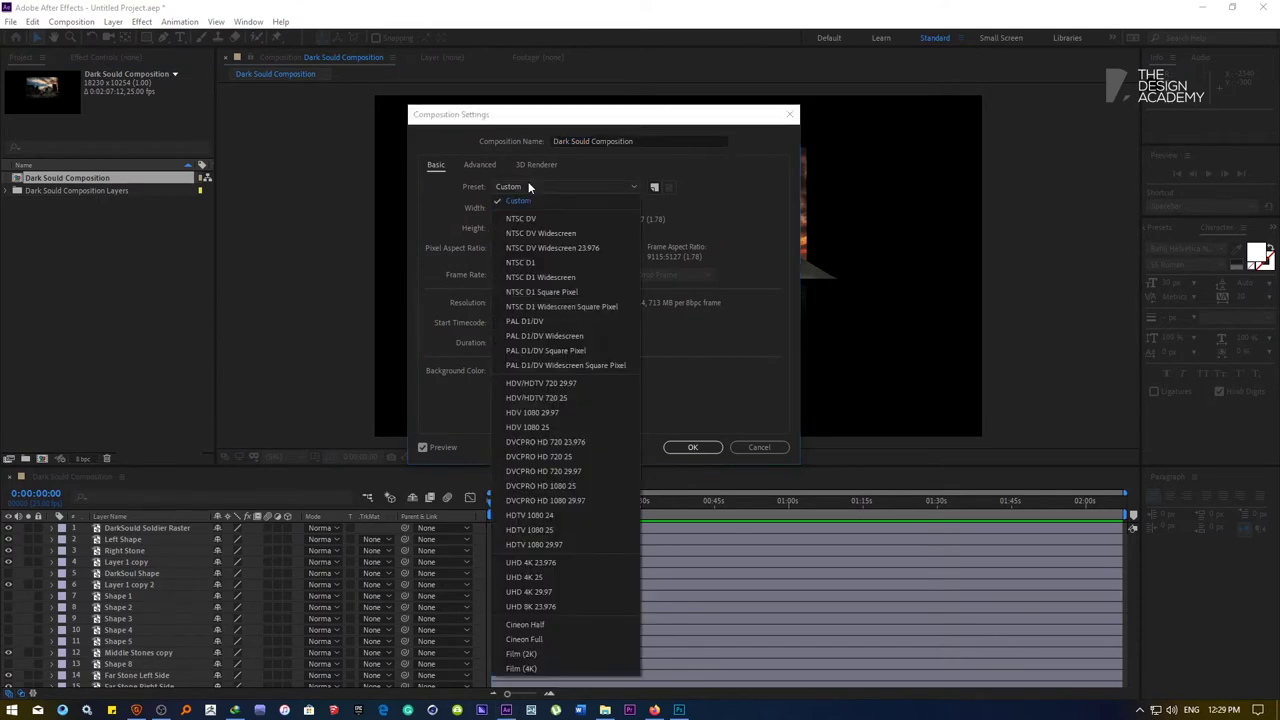
pyautogui.click(557, 577)
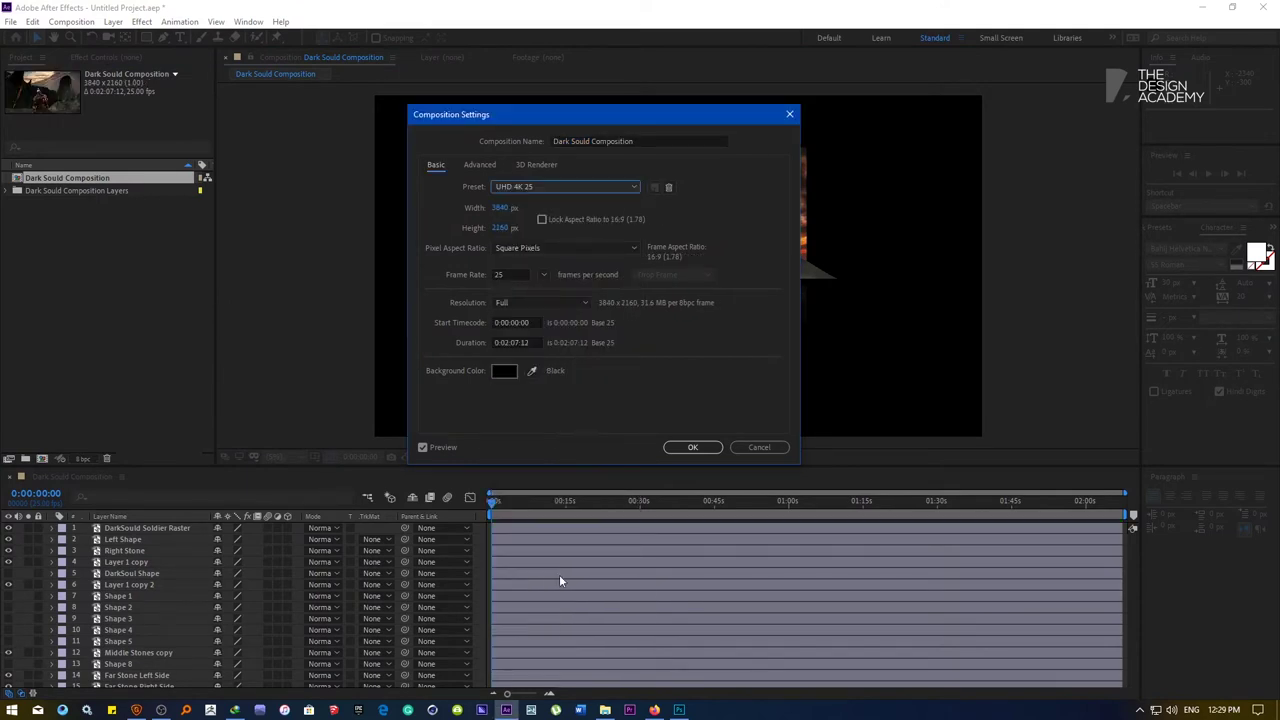
pyautogui.click(692, 447)
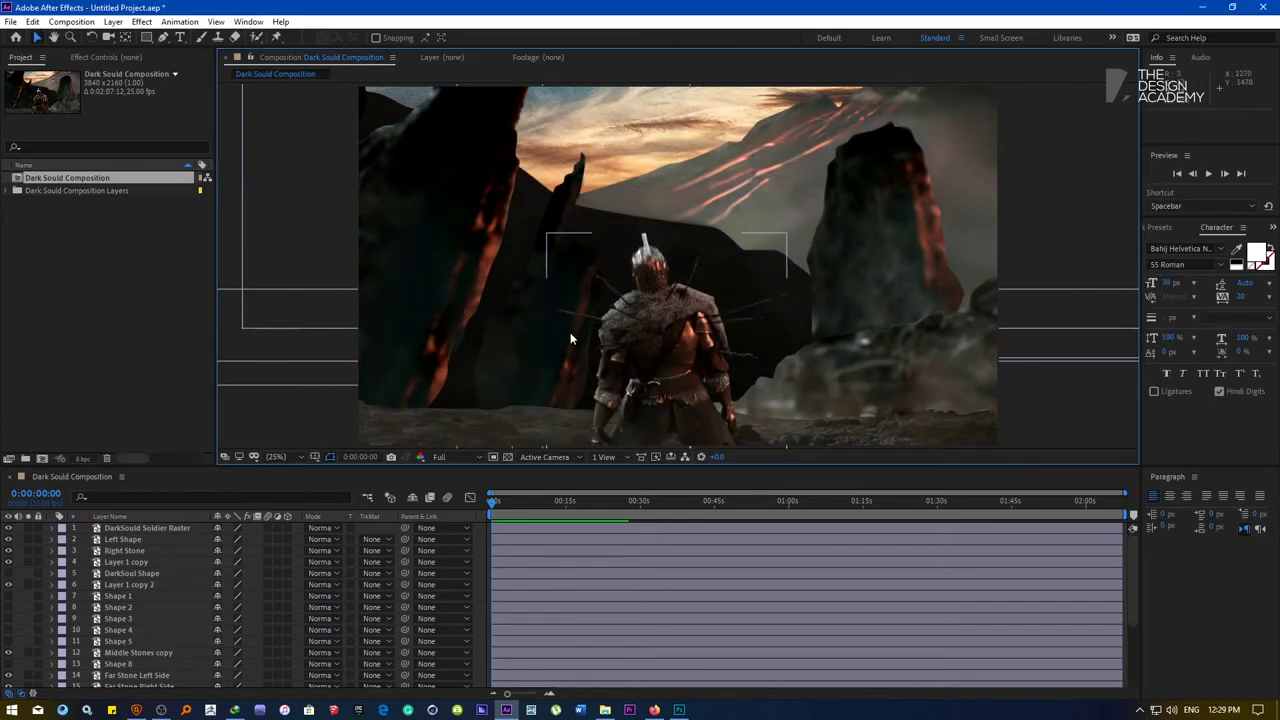
# Make the hidden DarkSoul Shape layer visible in the composition
pyautogui.click(286, 453)
pyautogui.click(313, 235)
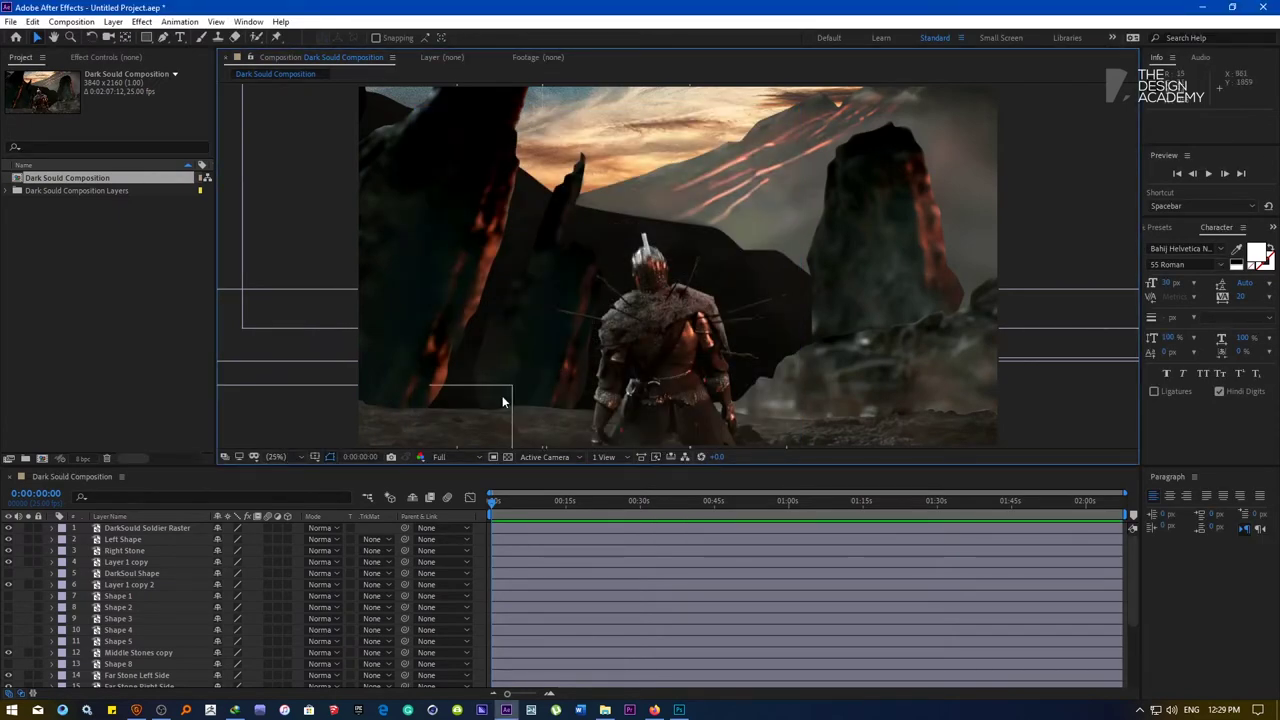
pyautogui.click(121, 575)
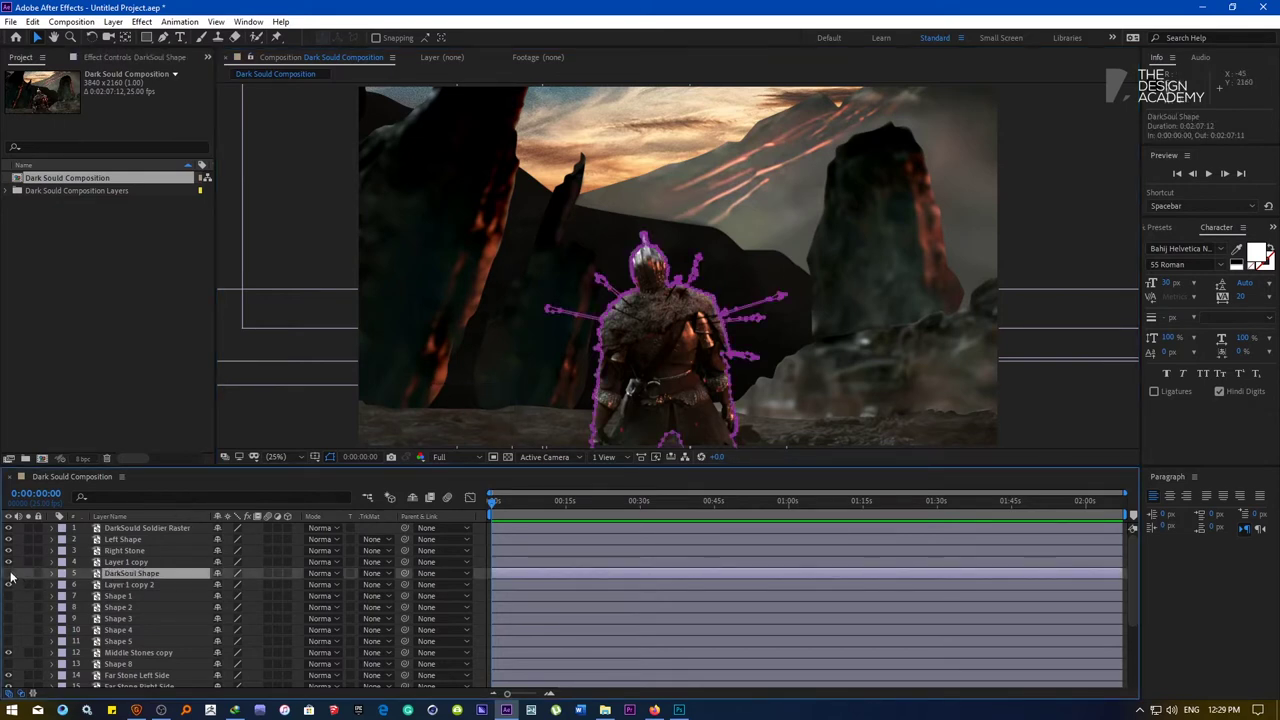
pyautogui.click(9, 574)
# Delete the hidden layers Shape 1 through Shape 8 from the composition
pyautogui.click(112, 597)
pyautogui.press('Delete')
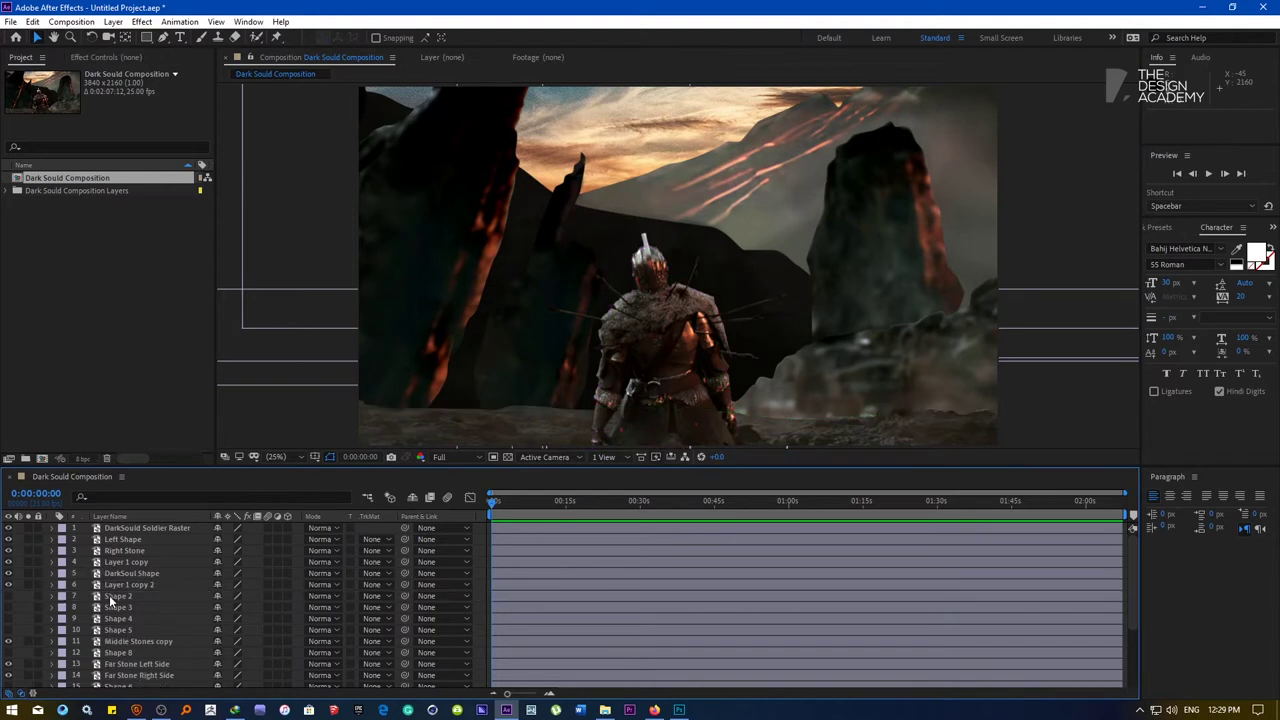
pyautogui.click(114, 598)
pyautogui.press('Delete')
pyautogui.click(117, 600)
pyautogui.press('Delete')
pyautogui.click(116, 598)
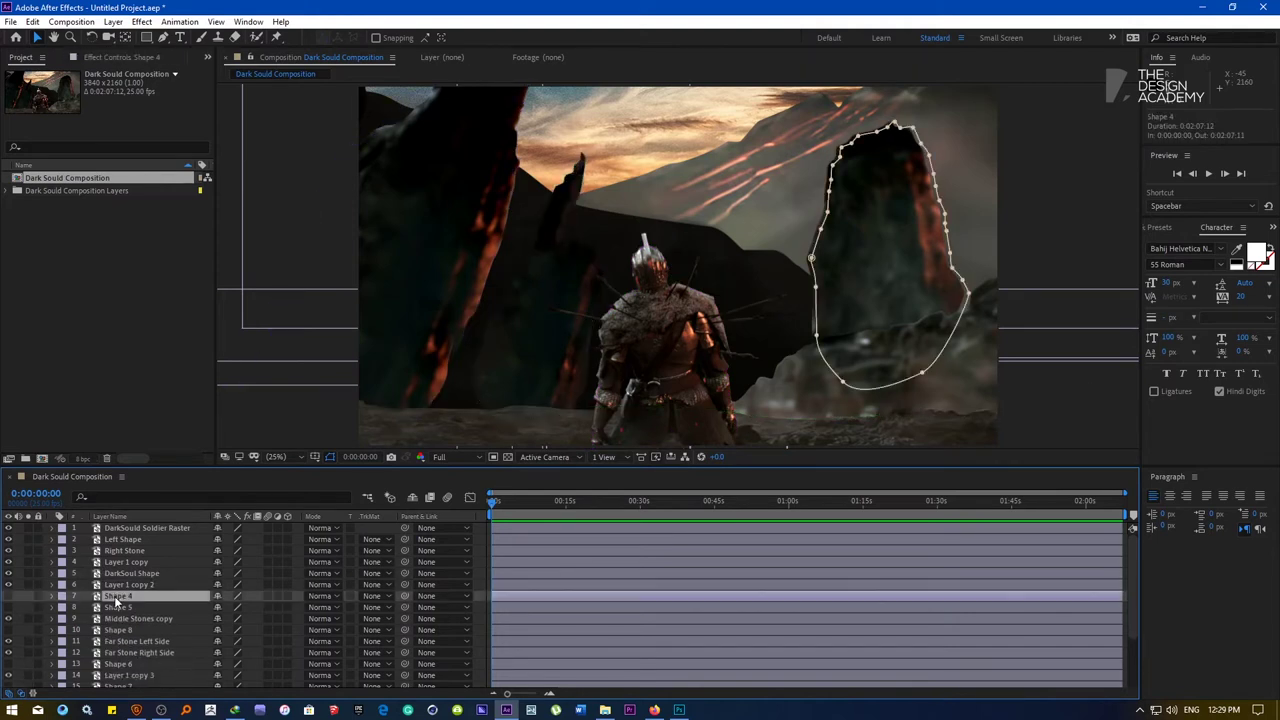
pyautogui.press('Delete')
pyautogui.click(116, 598)
pyautogui.press('Delete')
pyautogui.click(116, 607)
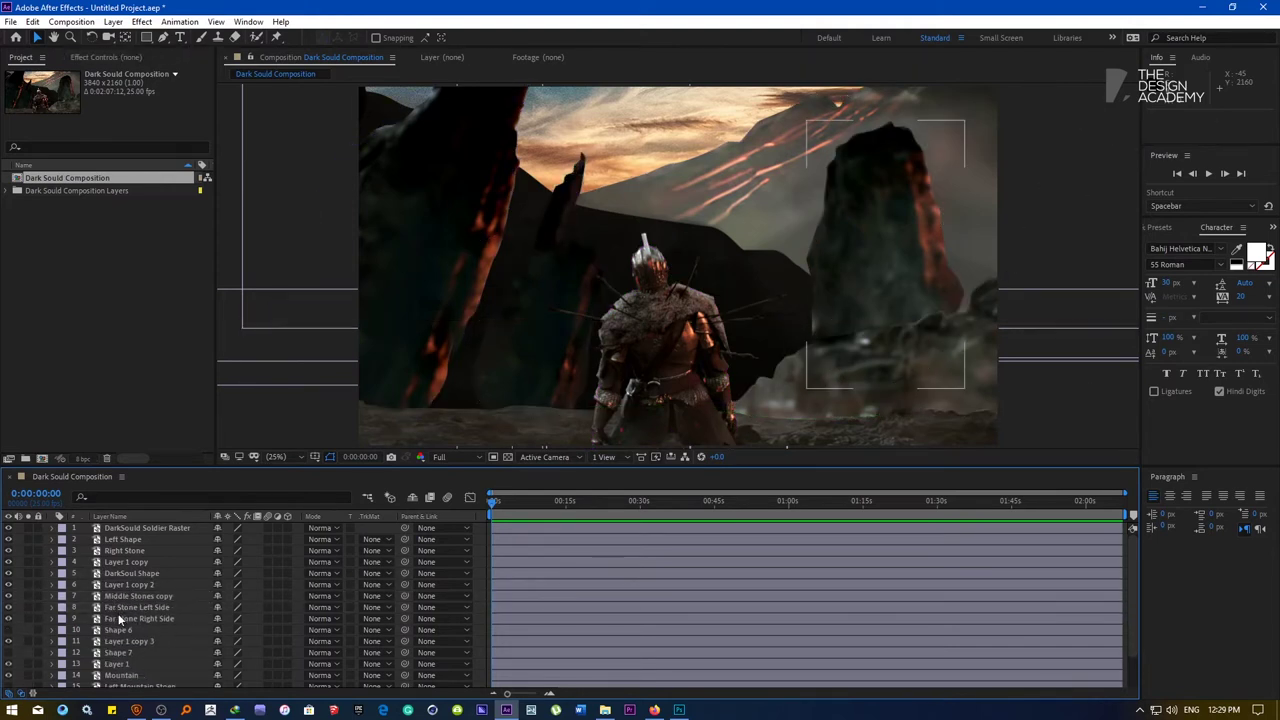
pyautogui.press('Delete')
pyautogui.click(117, 630)
pyautogui.press('Delete')
pyautogui.click(124, 640)
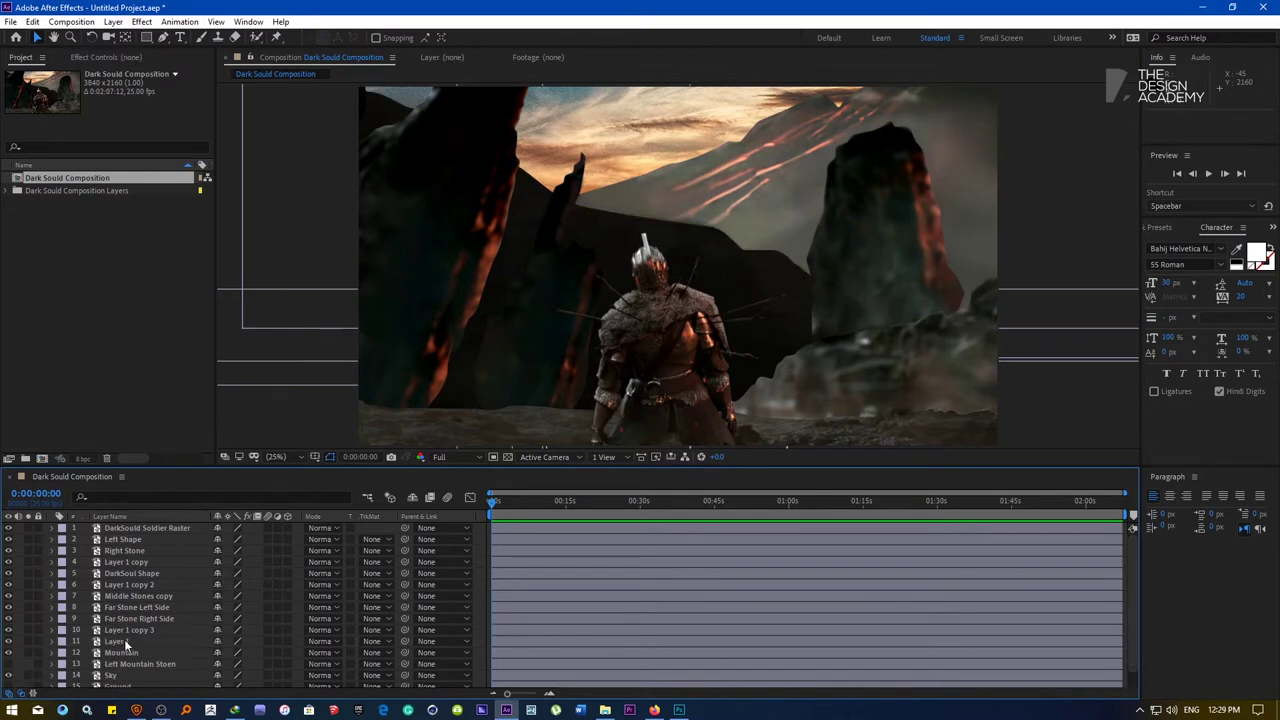
pyautogui.press('Delete')
# Check the Left Mountain Stoen layer by toggling its visibility and soloing it, and delete it
pyautogui.click(118, 648)
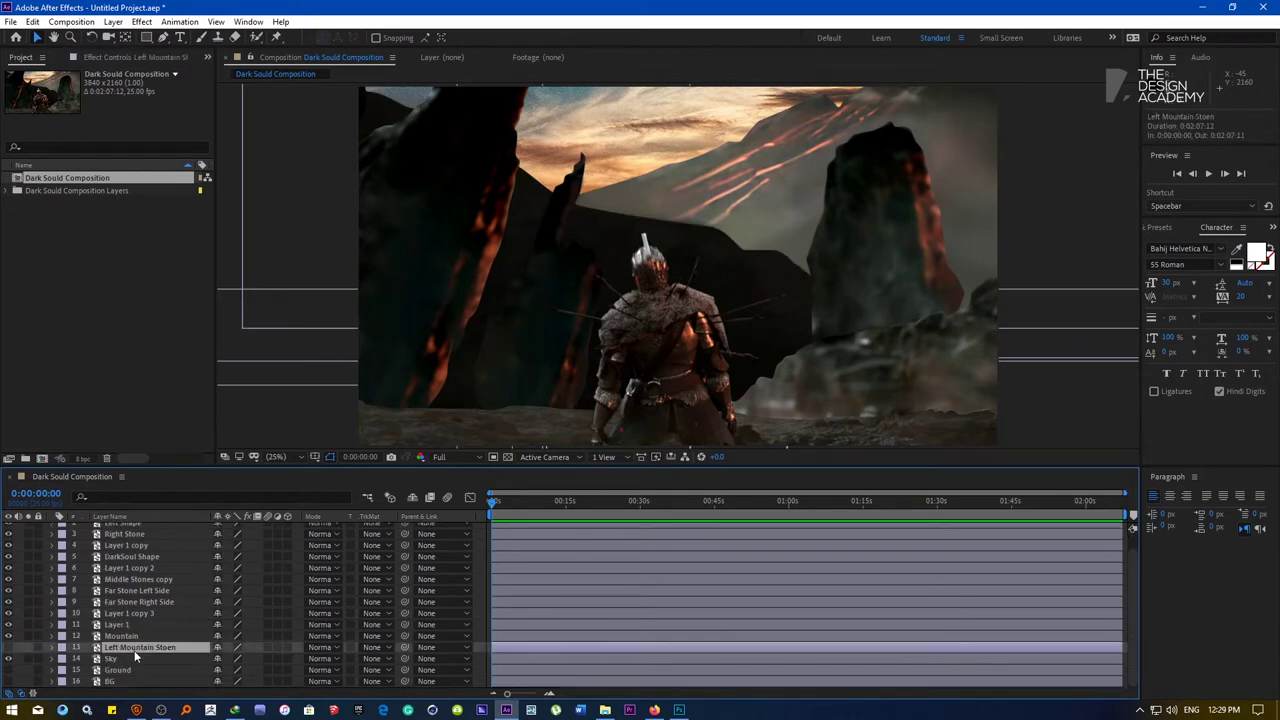
pyautogui.click(9, 652)
pyautogui.click(9, 652)
pyautogui.click(9, 652)
pyautogui.click(9, 652)
pyautogui.click(9, 652)
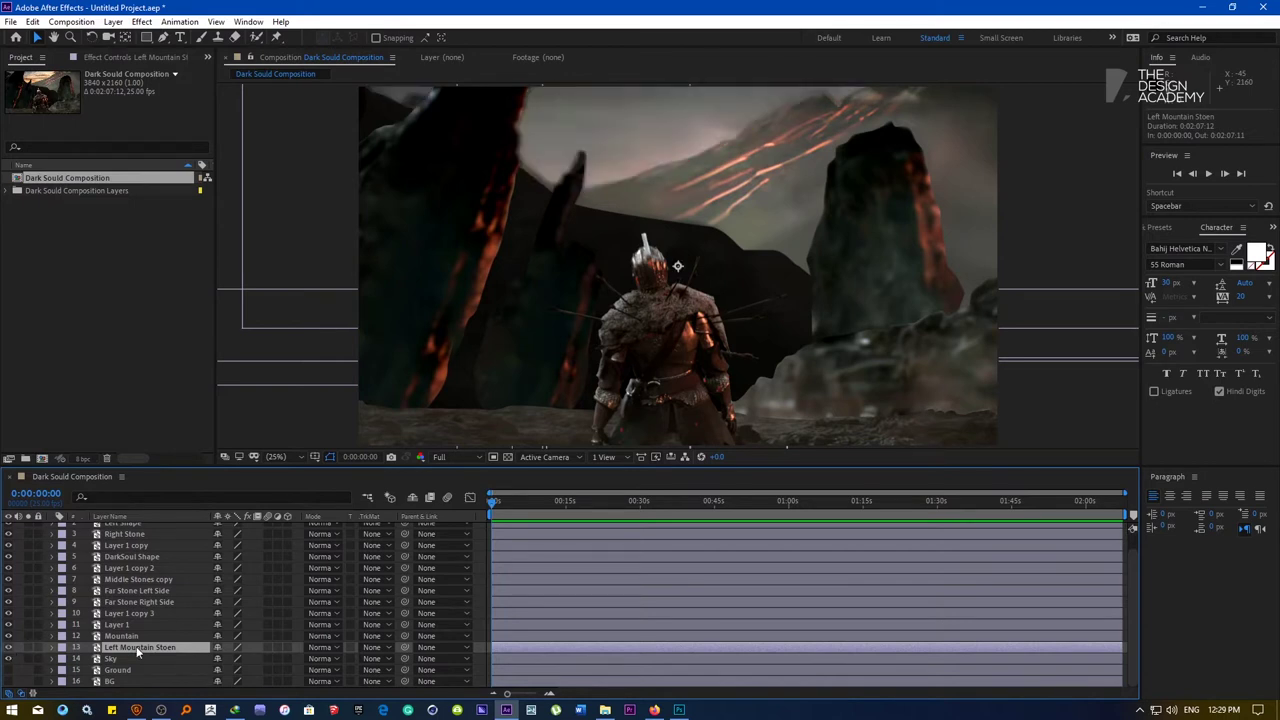
pyautogui.click(28, 647)
pyautogui.scroll(-1, 616, 367)
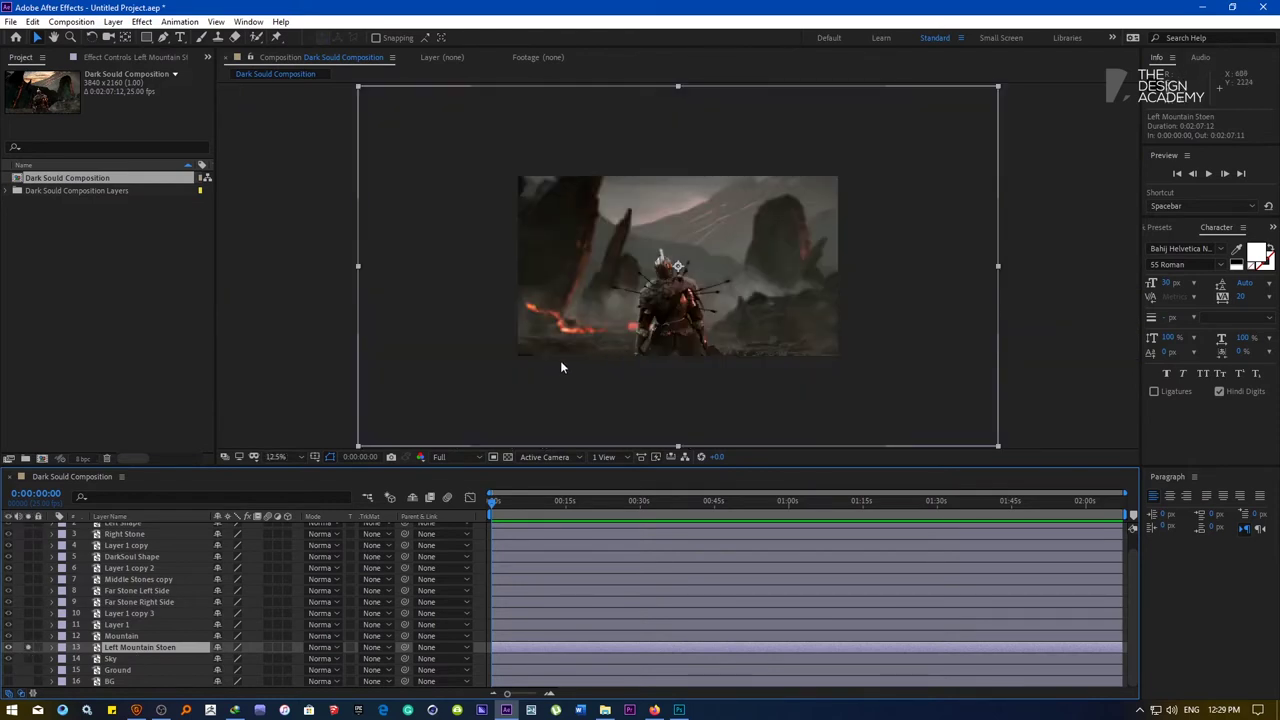
pyautogui.moveTo(560, 360); pyautogui.dragTo(706, 279)
pyautogui.press('Delete')
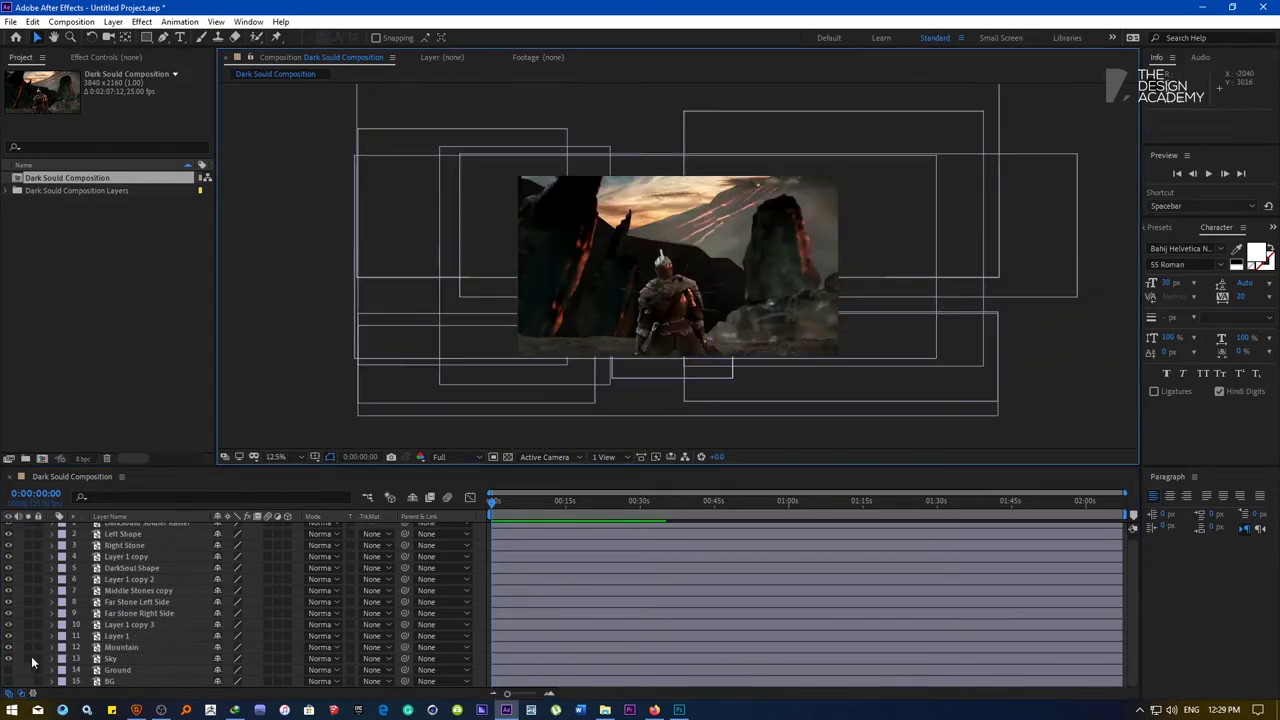
# Delete the hidden Ground and BG layers from the composition
pyautogui.click(110, 669)
pyautogui.press('Delete')
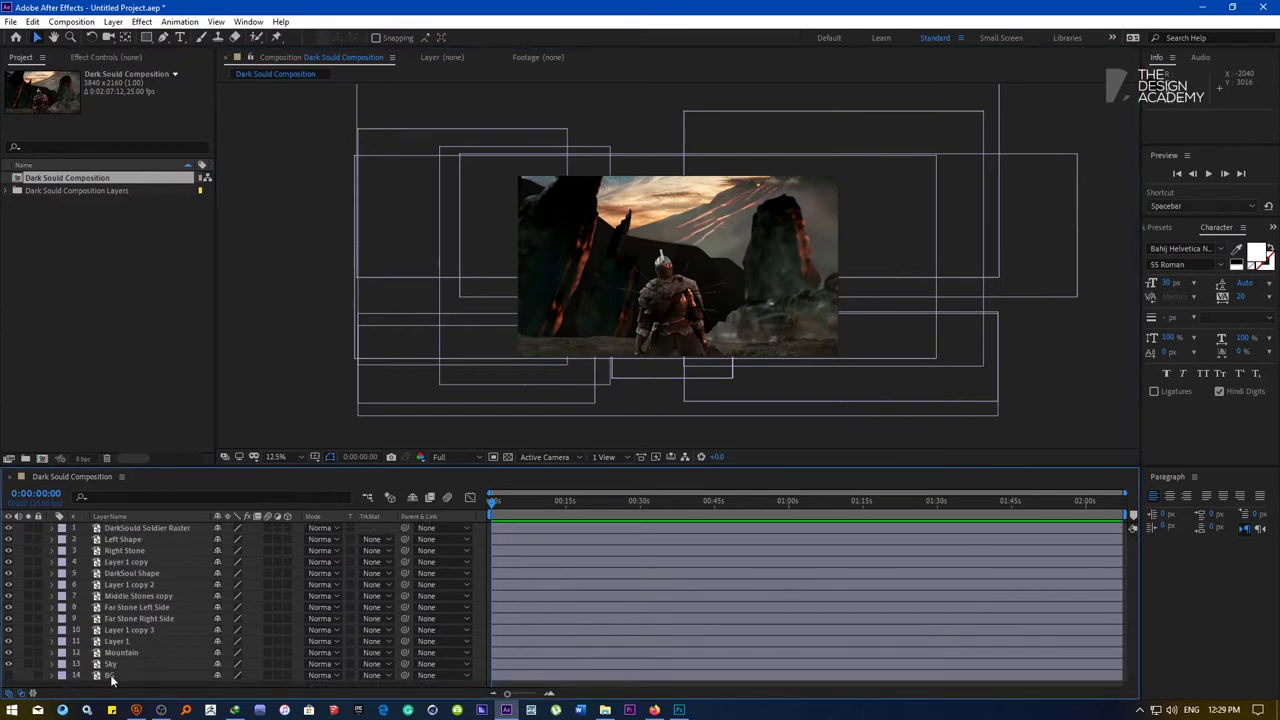
pyautogui.click(112, 677)
pyautogui.press('Delete')
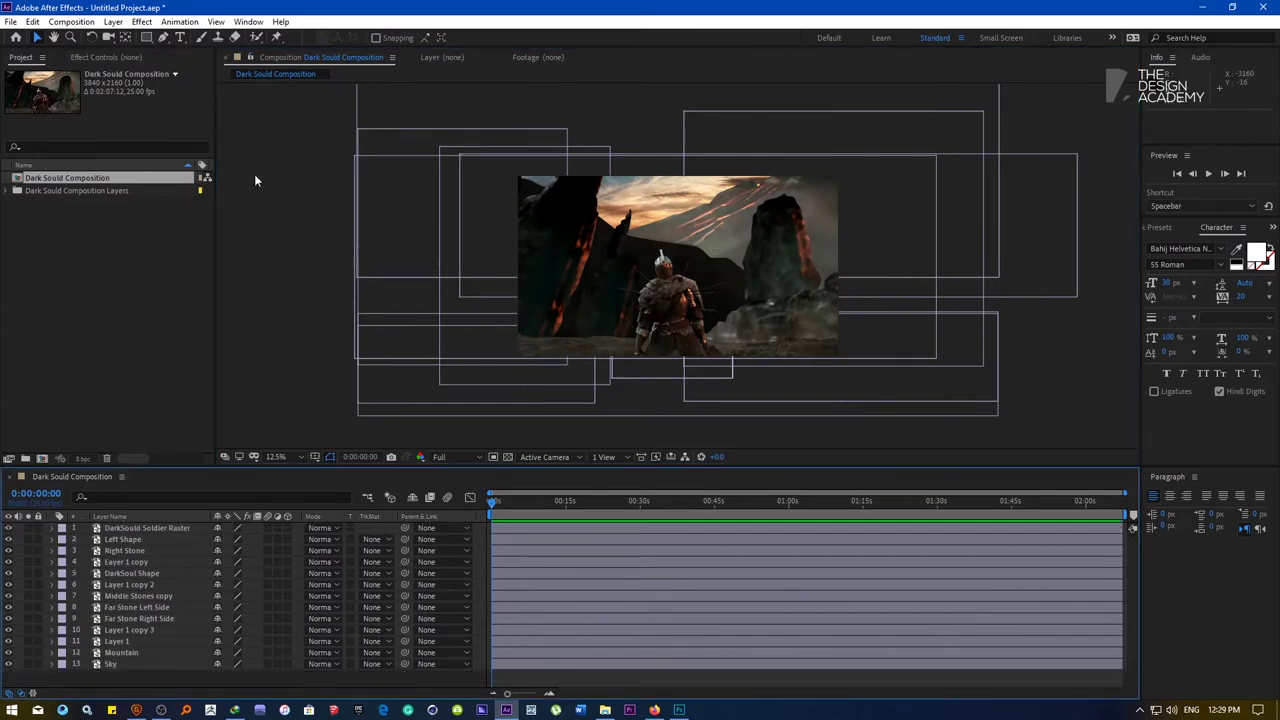
# Add a two-node camera with a 180° angle of view to the composition
pyautogui.click(113, 21)
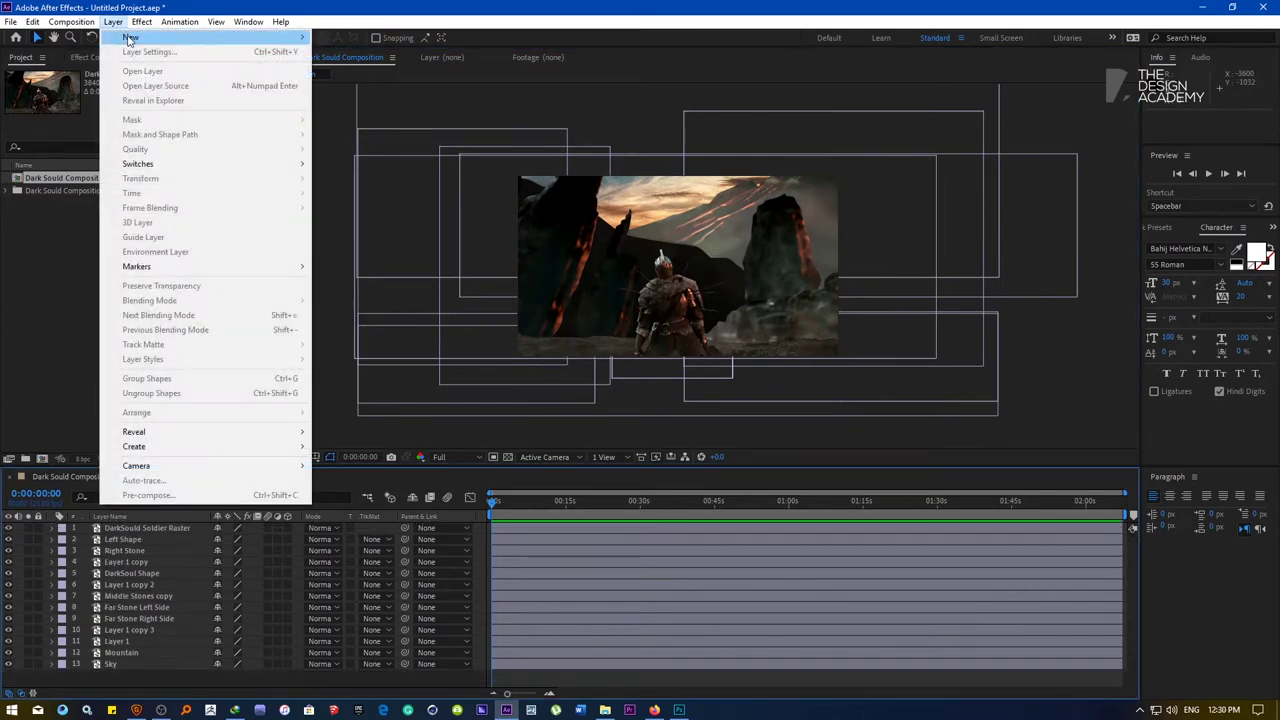
pyautogui.moveTo(250, 37)
pyautogui.click(347, 81)
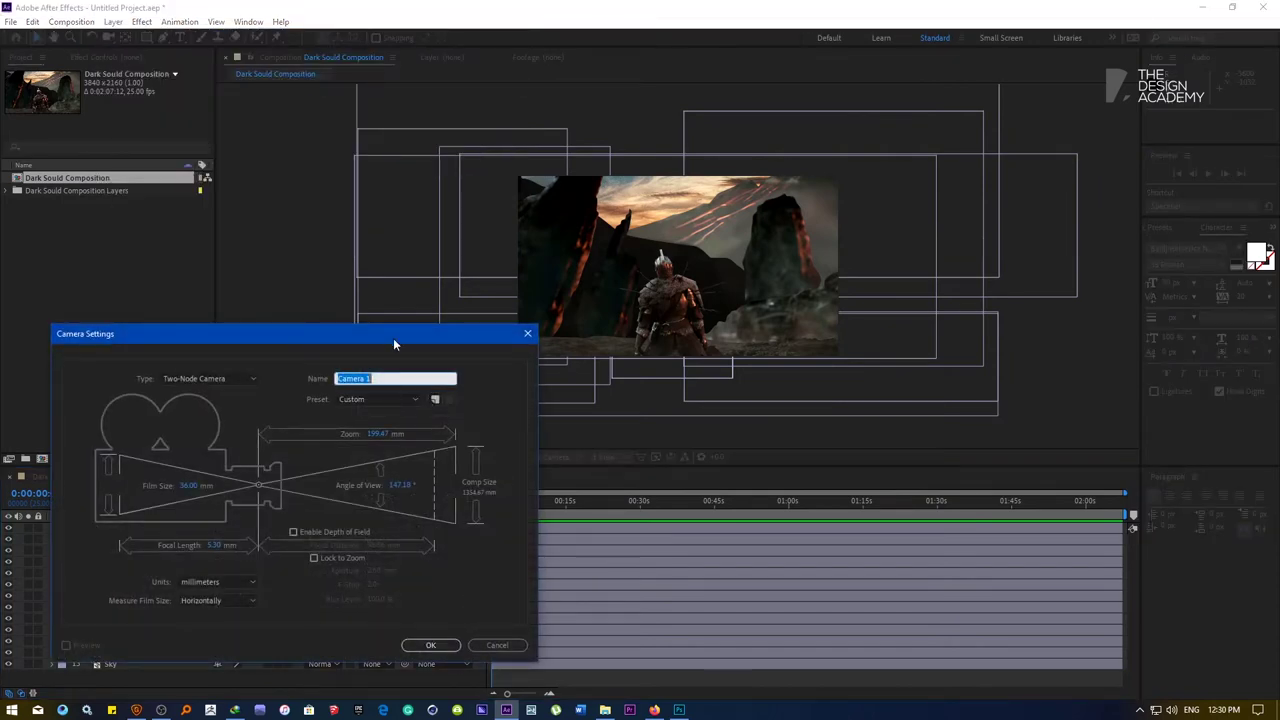
pyautogui.moveTo(393, 338); pyautogui.dragTo(682, 187)
pyautogui.moveTo(687, 342); pyautogui.dragTo(718, 341)
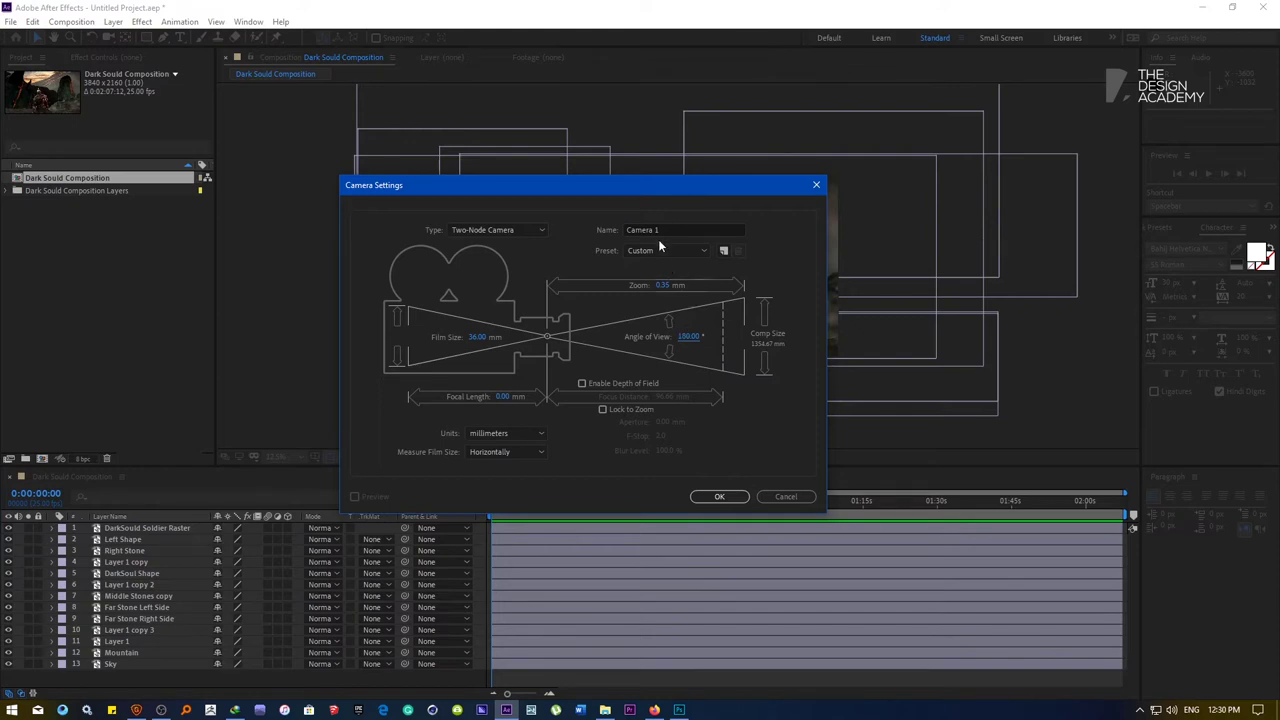
pyautogui.click(498, 234)
pyautogui.click(502, 258)
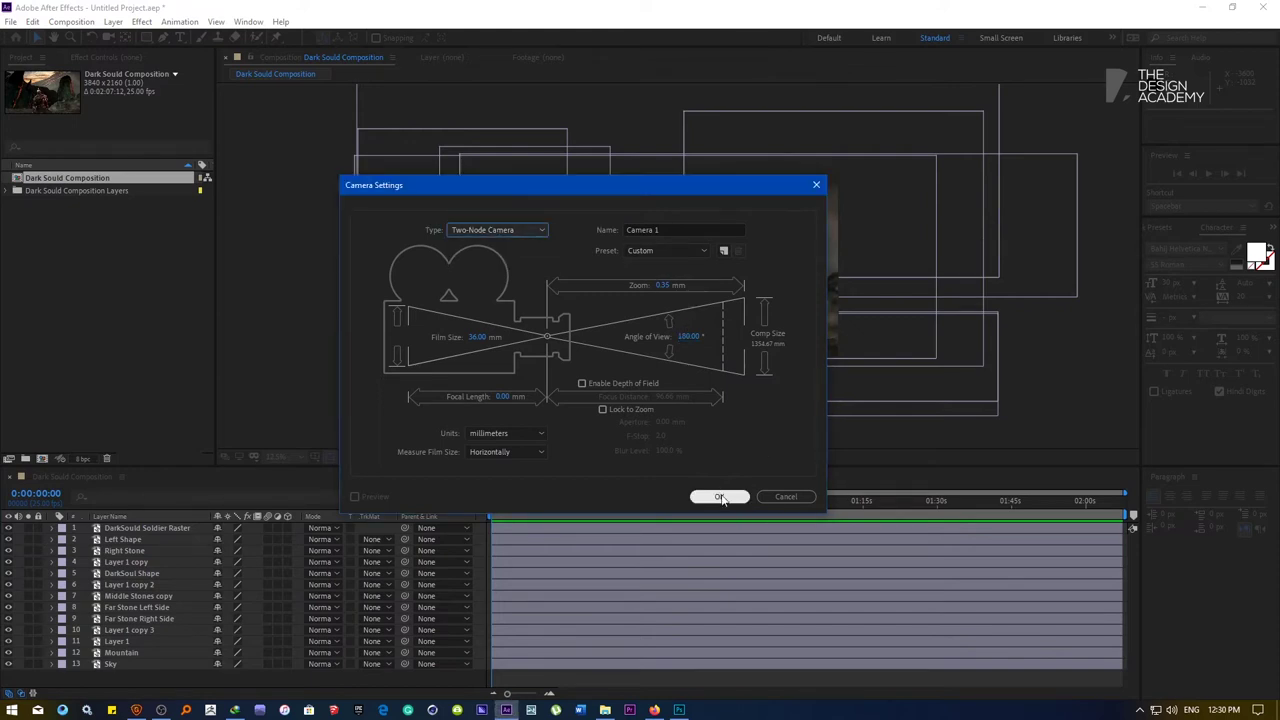
pyautogui.click(720, 497)
# Rename the new camera as Main Camera and display the composition in Custom View 3
pyautogui.doubleClick(117, 529)
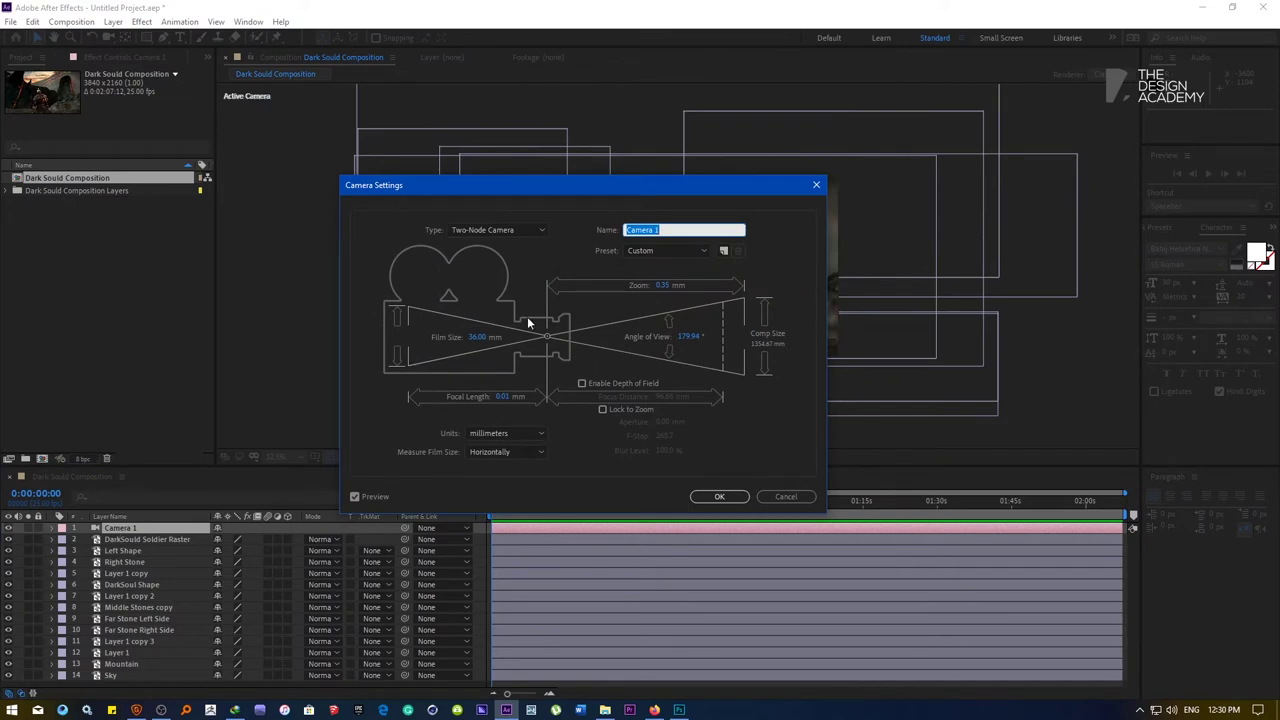
pyautogui.write('Main Camera')
pyautogui.press('Return')
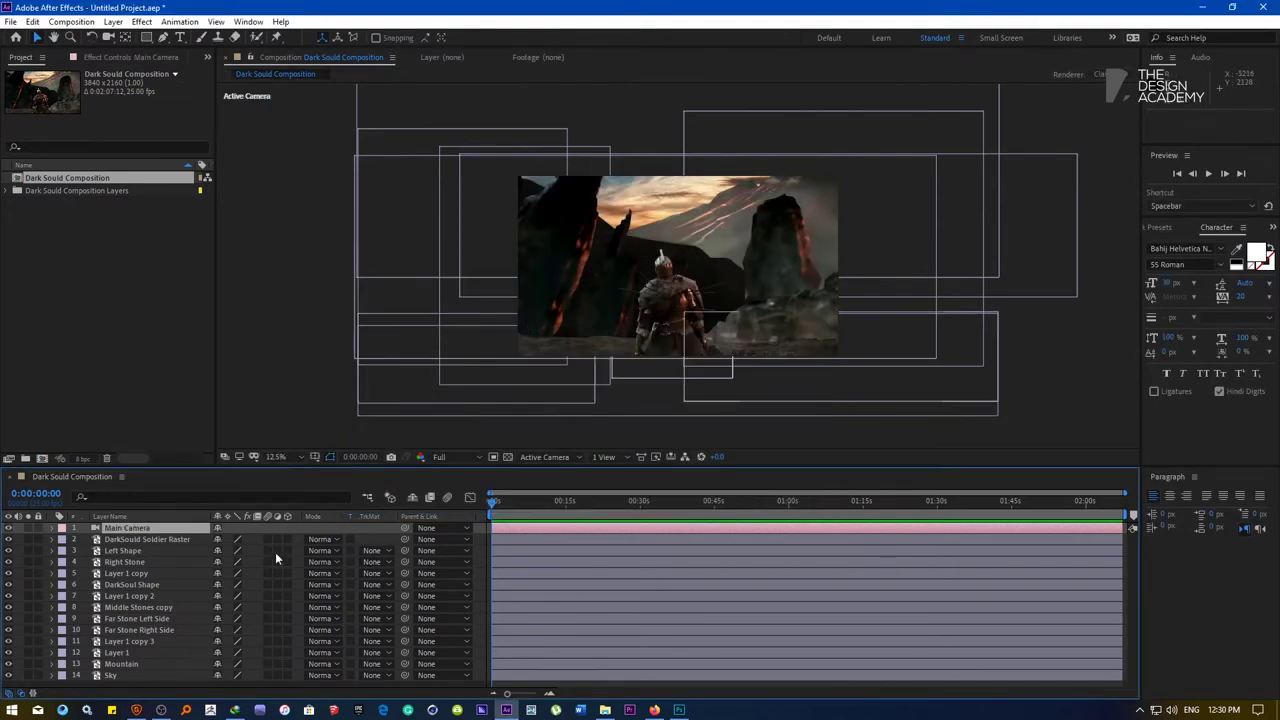
pyautogui.click(581, 456)
pyautogui.click(556, 622)
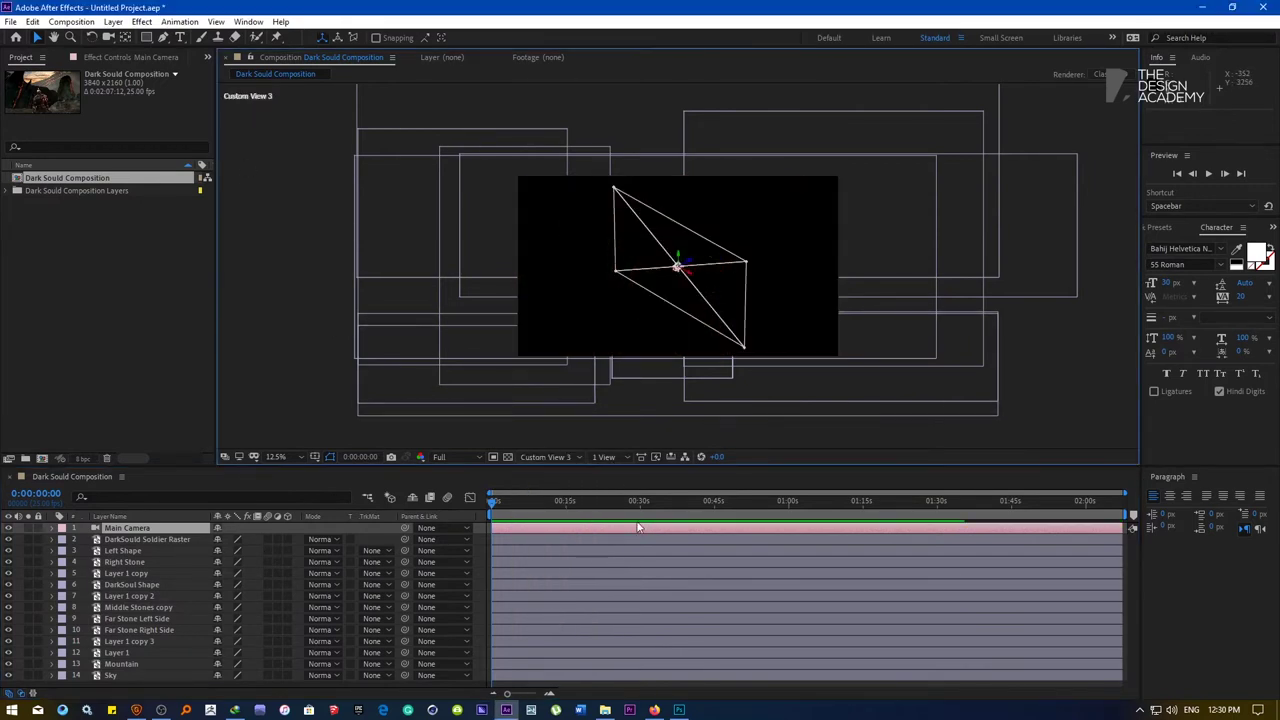
pyautogui.click(307, 299)
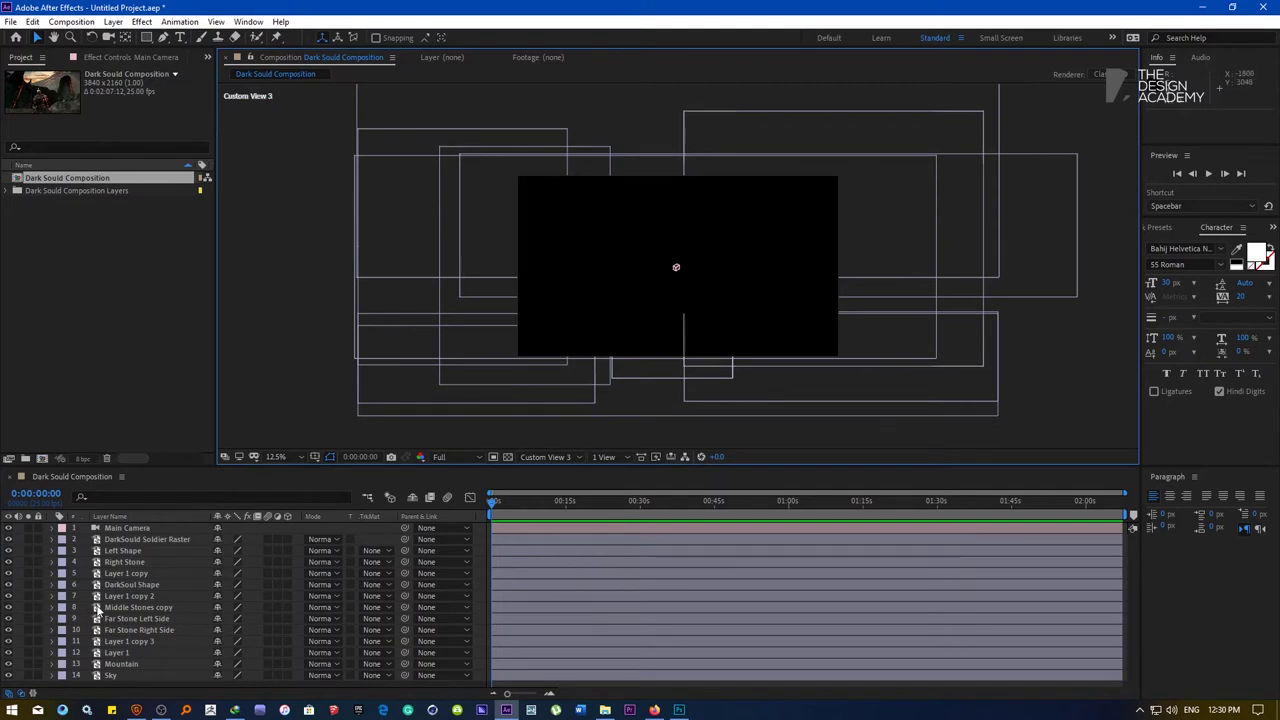
pyautogui.click(28, 539)
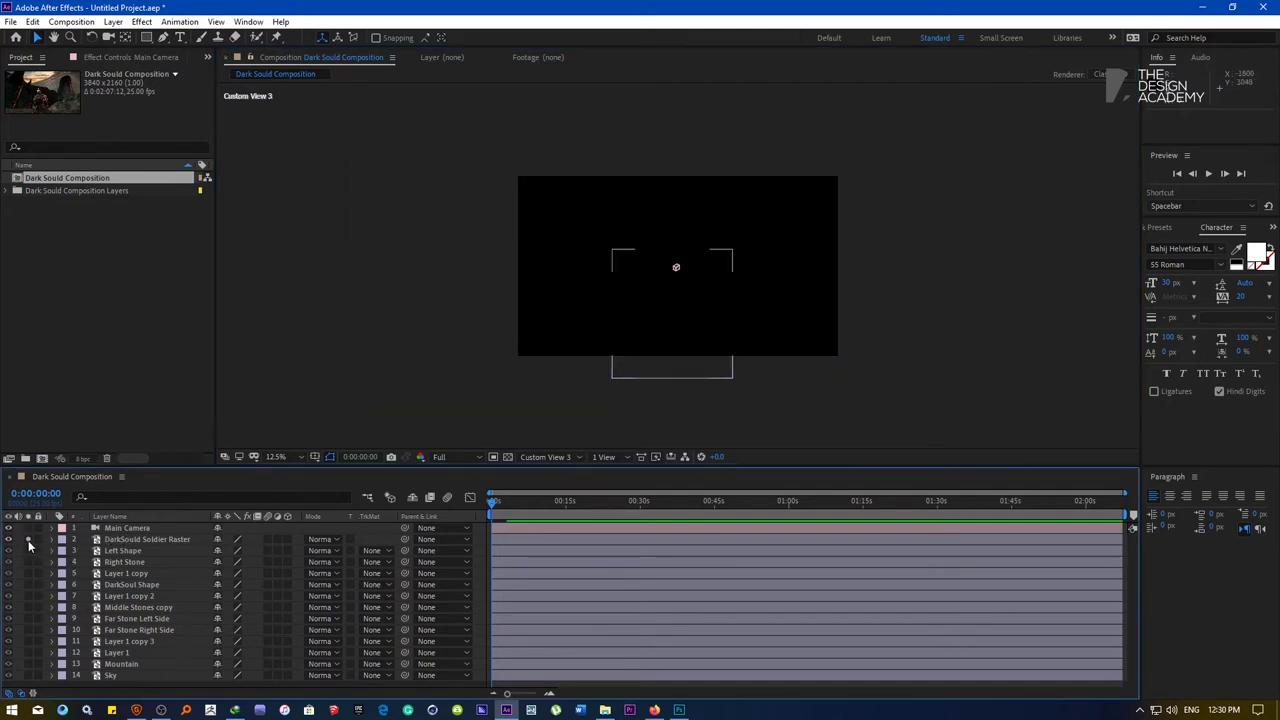
pyautogui.click(128, 541)
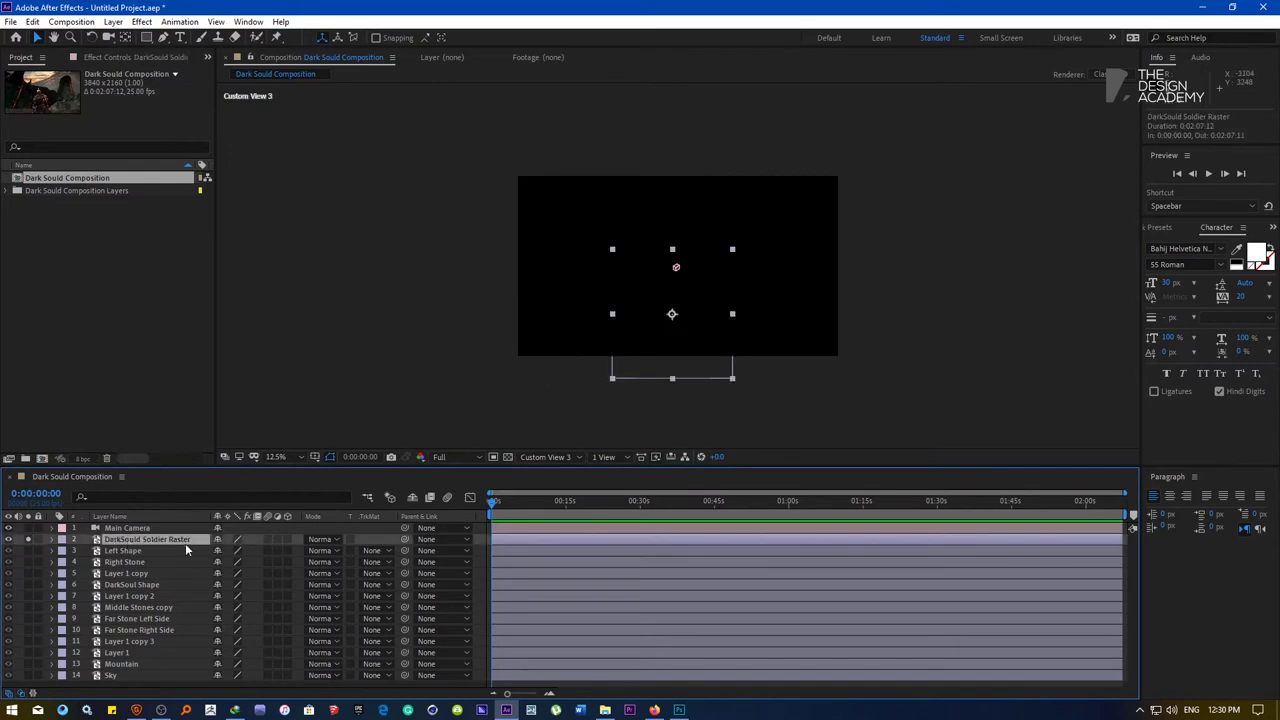
pyautogui.moveTo(28, 551); pyautogui.dragTo(30, 632)
pyautogui.click(28, 540)
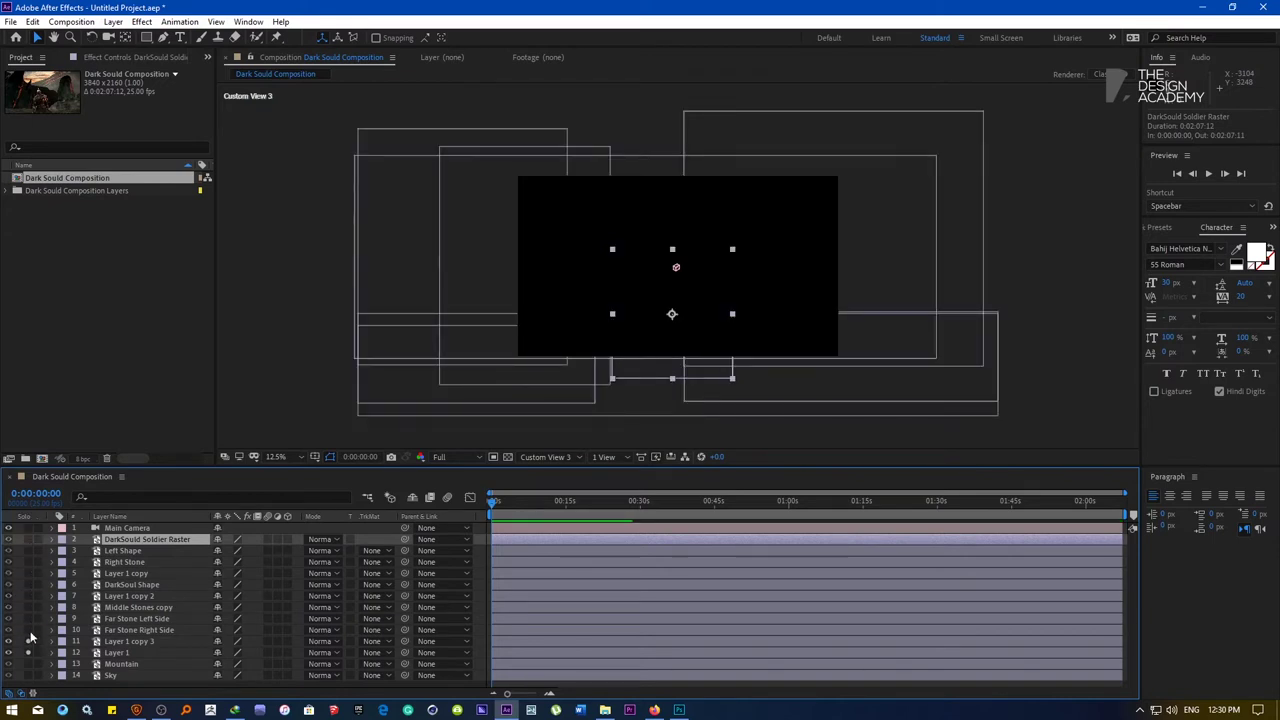
# Make the DarkSould Soldier Raster and Left Shape layers 3D and push Left Shape back in depth to a Z position of about 535
pyautogui.click(288, 539)
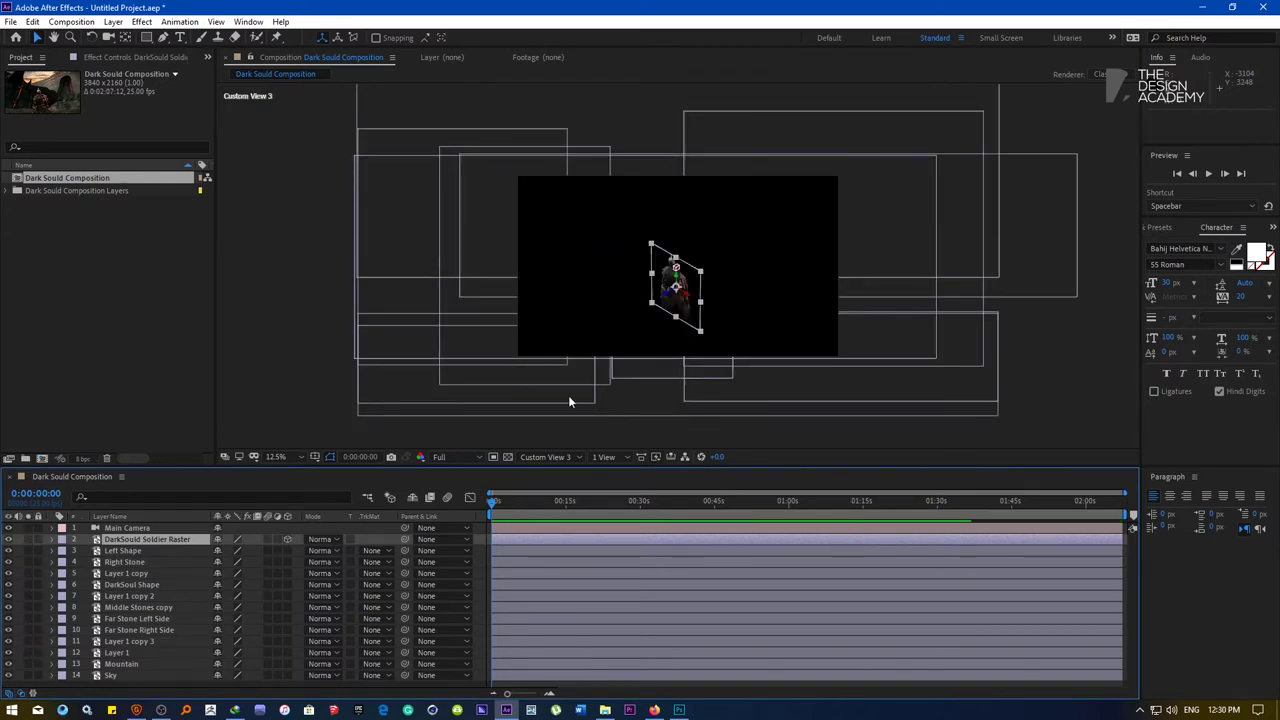
pyautogui.click(288, 550)
pyautogui.press('.')
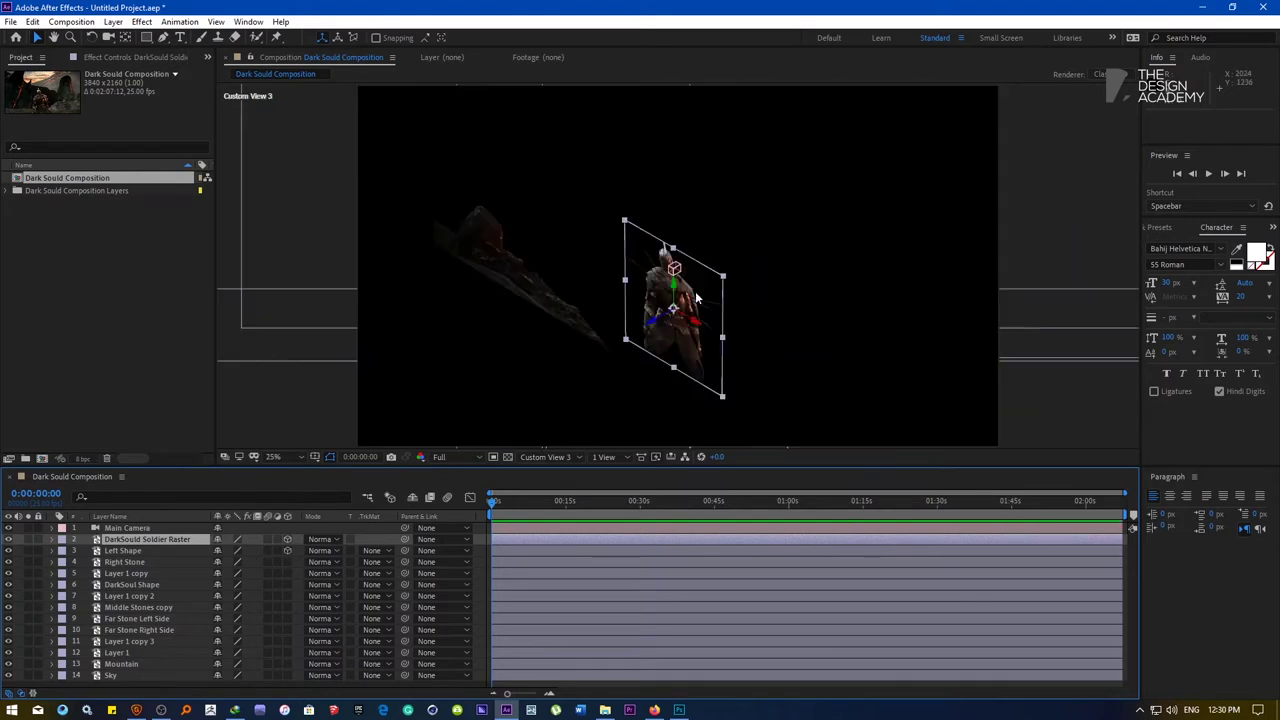
pyautogui.click(498, 276)
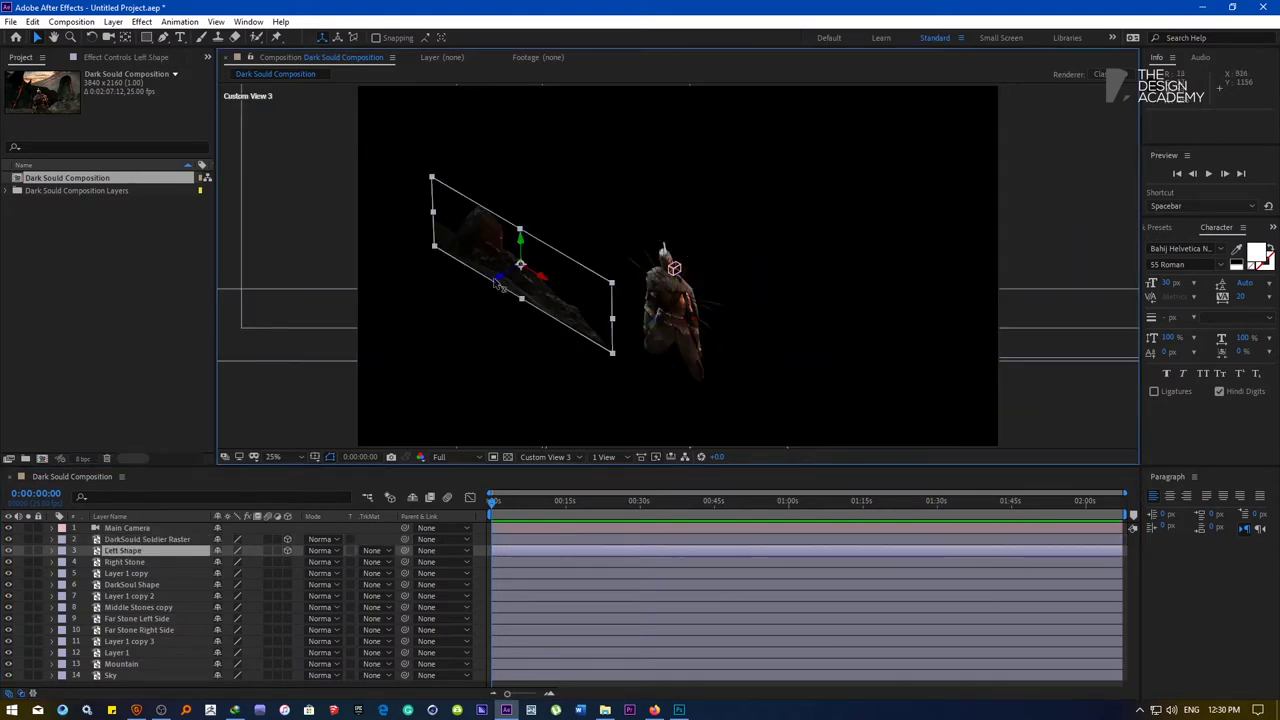
pyautogui.moveTo(498, 284); pyautogui.dragTo(533, 263)
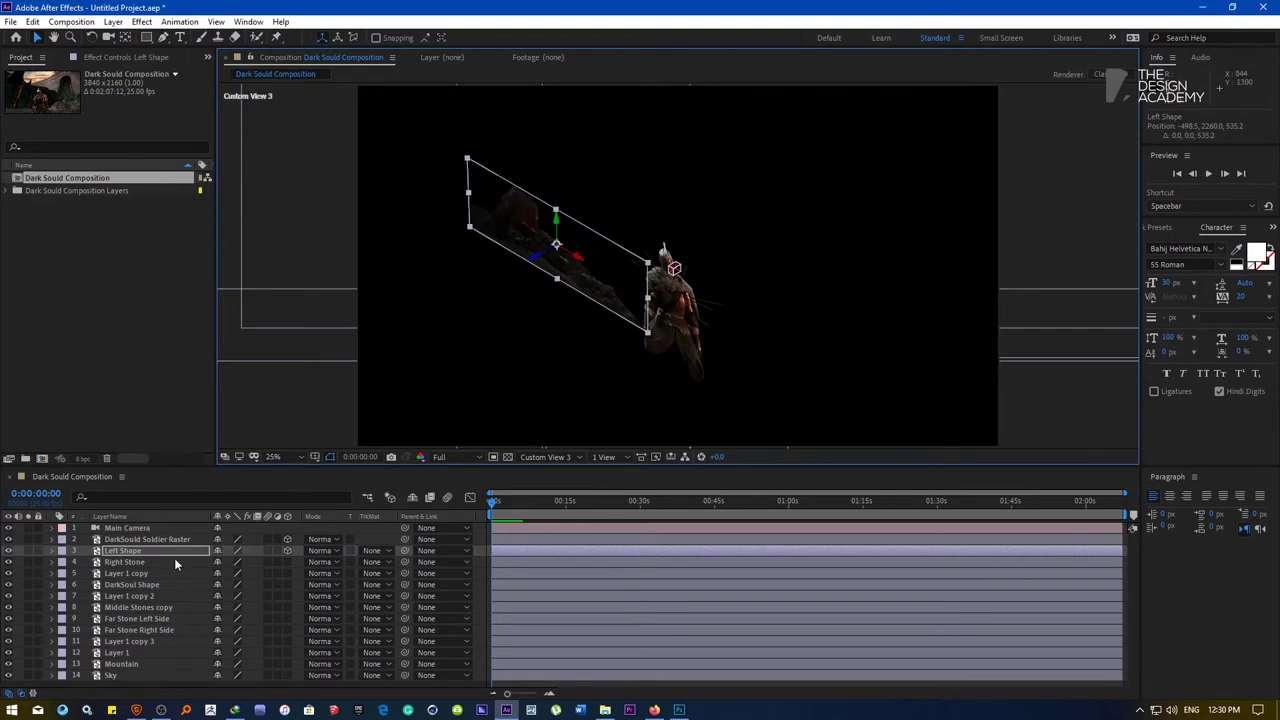
# Make the Right Stone layer 3D and push it back along the Z axis behind the soldier
pyautogui.click(287, 562)
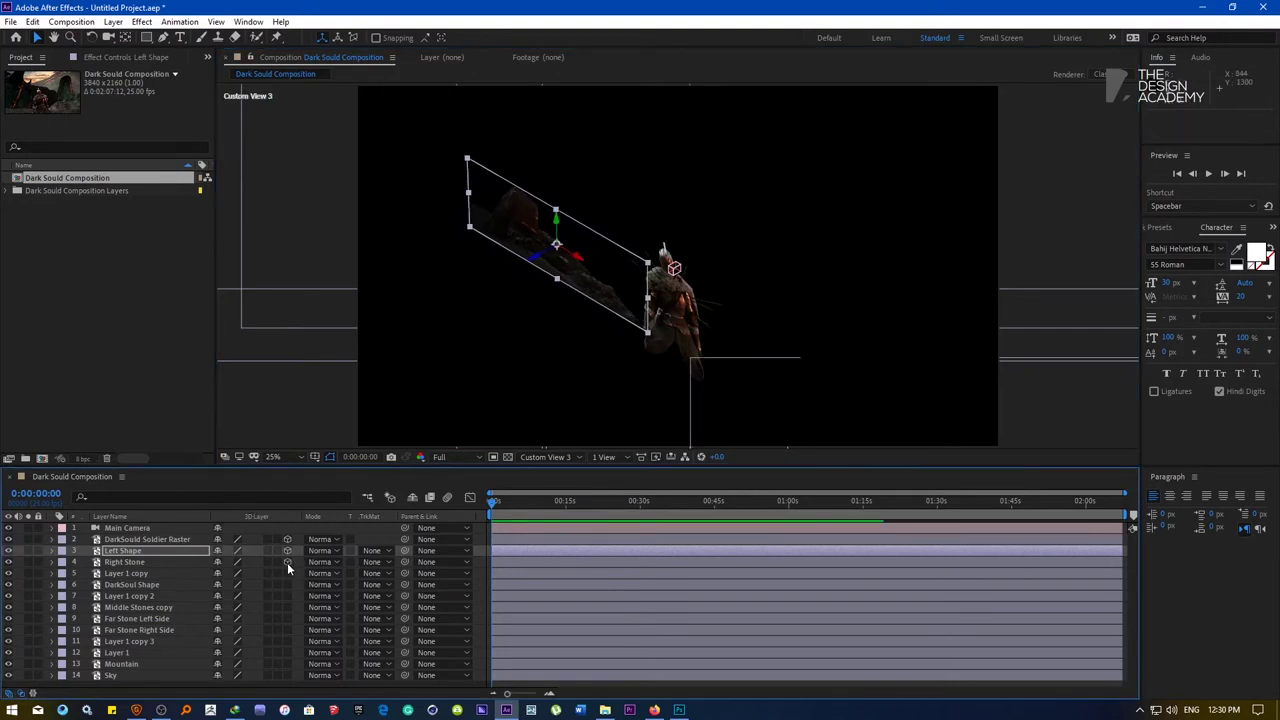
pyautogui.click(145, 564)
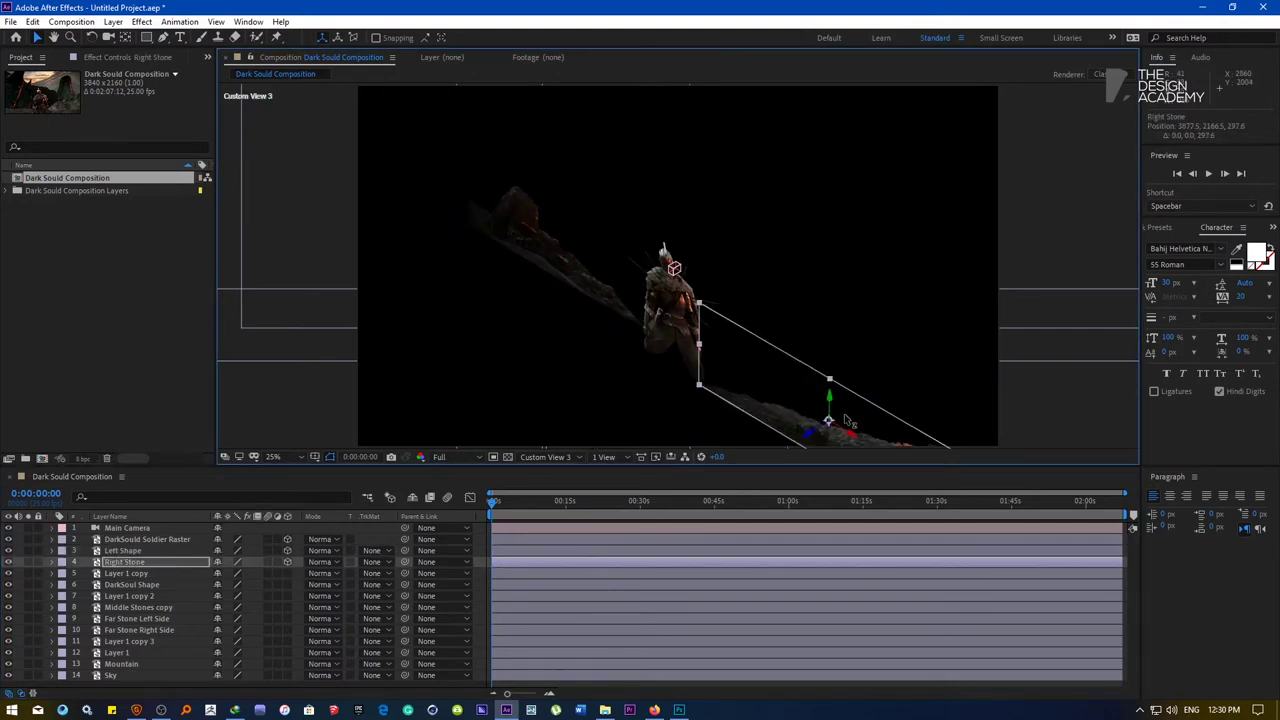
pyautogui.moveTo(845, 420); pyautogui.dragTo(910, 383)
# Make Layer 1 copy 3D and push it back in depth to a Z position of about 226
pyautogui.click(131, 577)
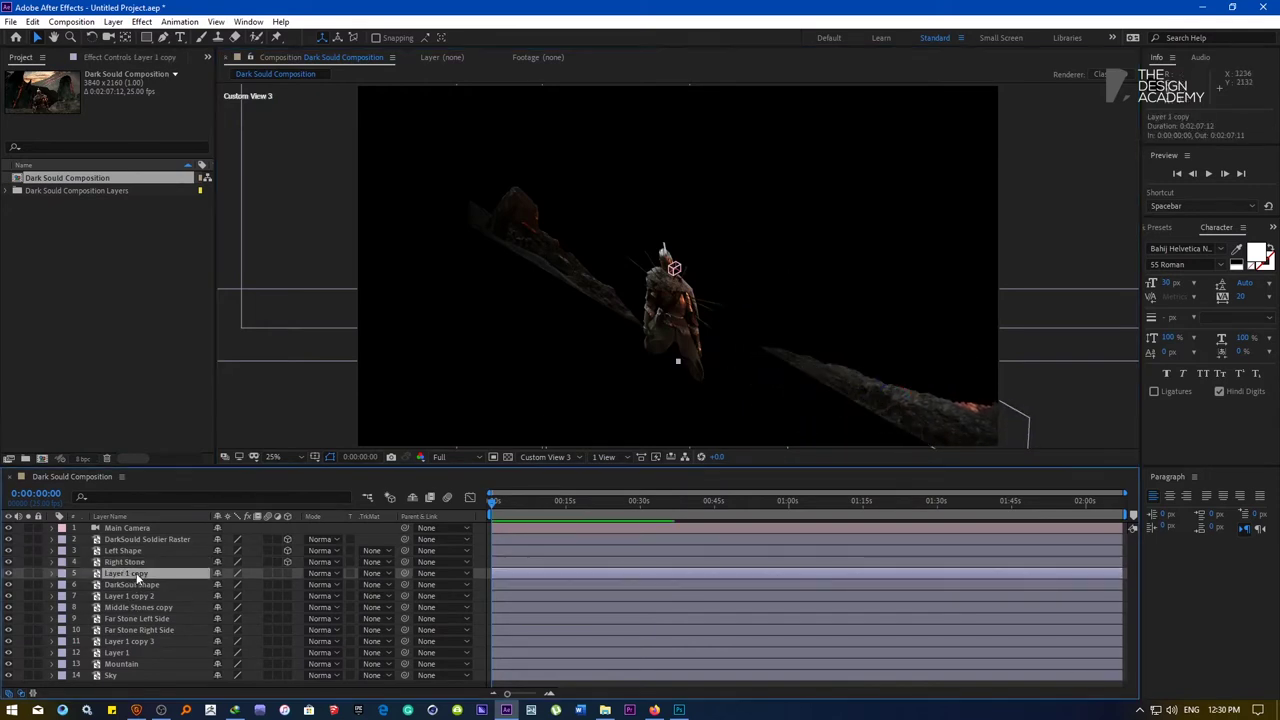
pyautogui.click(287, 573)
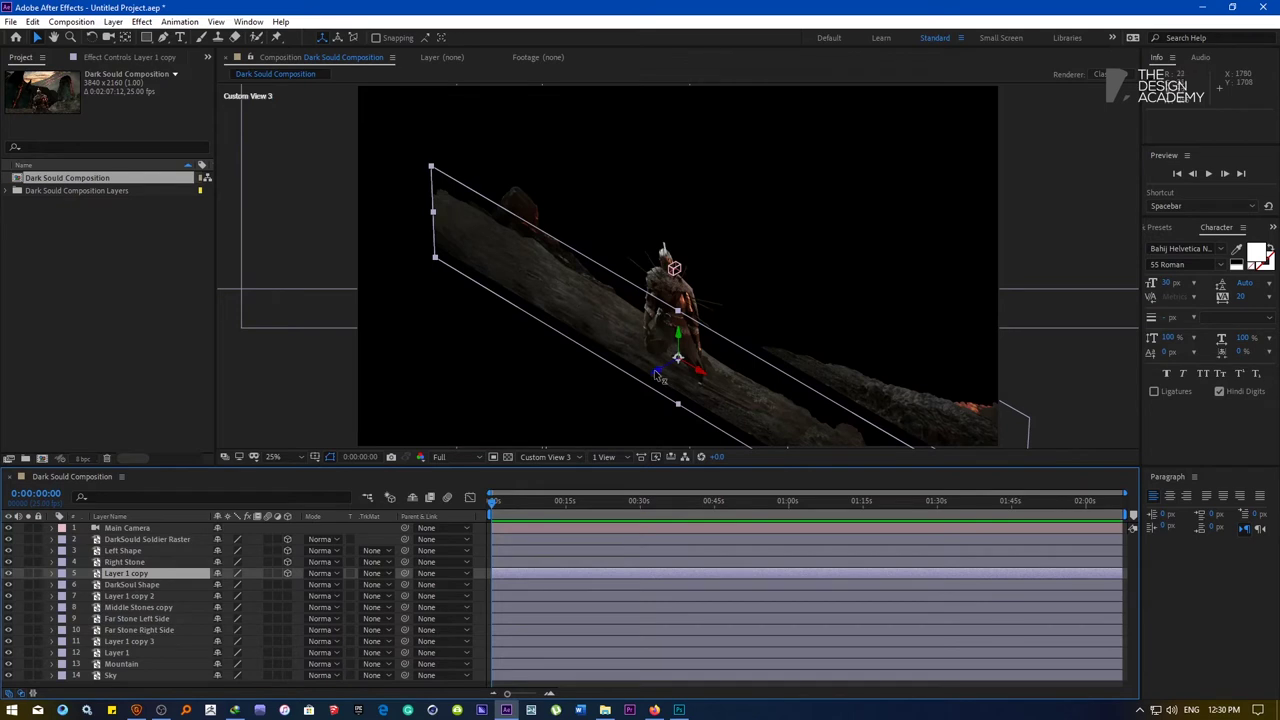
pyautogui.moveTo(658, 376); pyautogui.dragTo(673, 367)
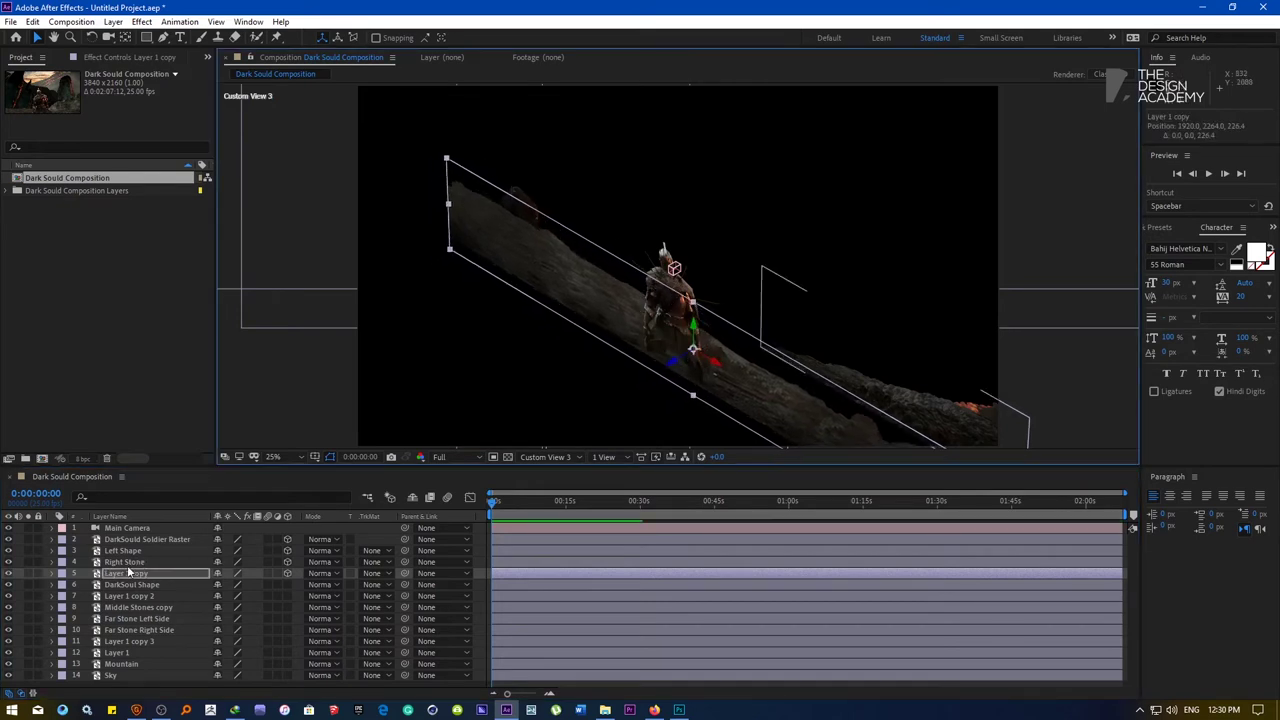
# Rename the Layer 1 copy layer as Ground
pyautogui.rightClick(128, 573)
pyautogui.click(142, 576)
pyautogui.write('Grou')
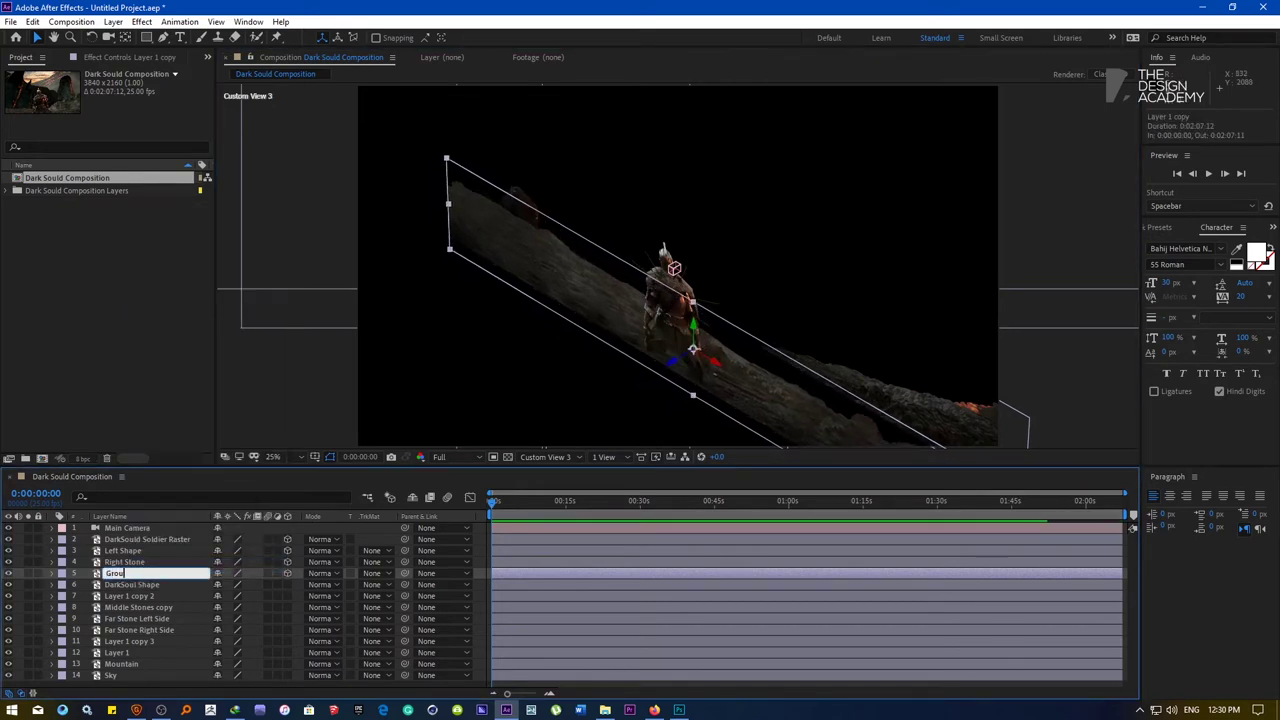
pyautogui.write('nd')
pyautogui.press('Return')
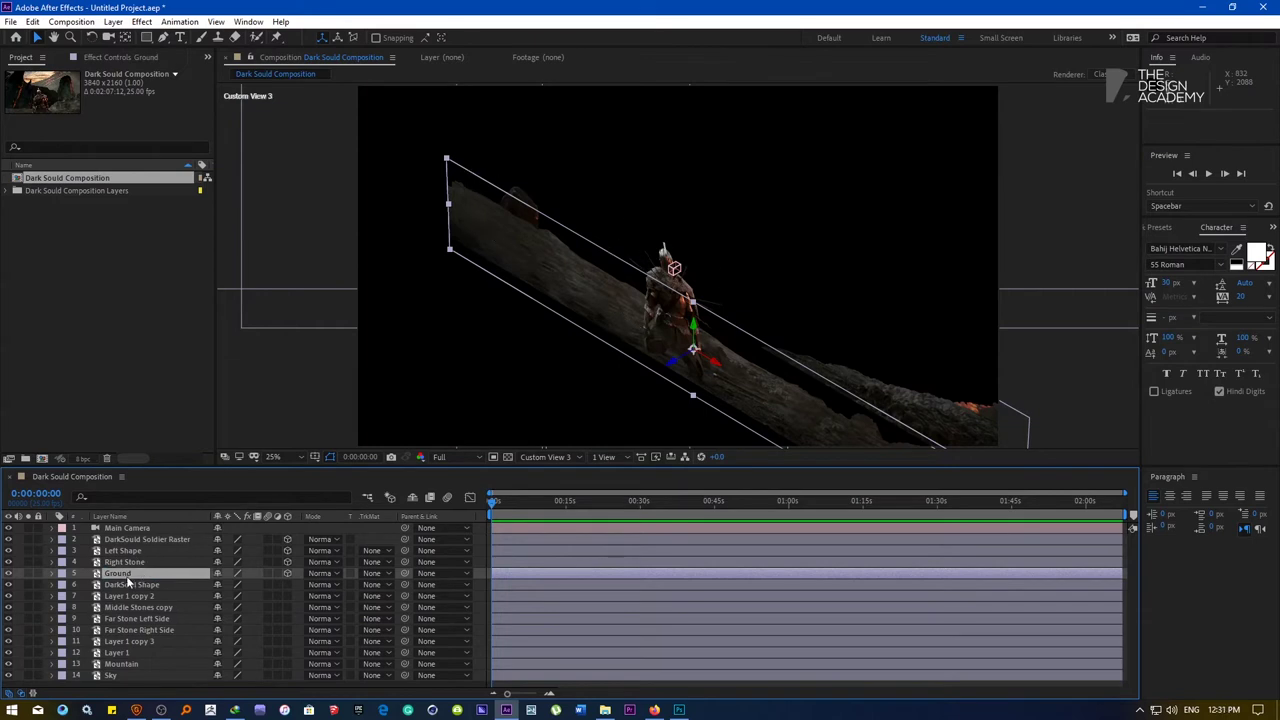
# Move the DarkSoul Shape layer directly below Main Camera in the layer order and hide it
pyautogui.click(128, 584)
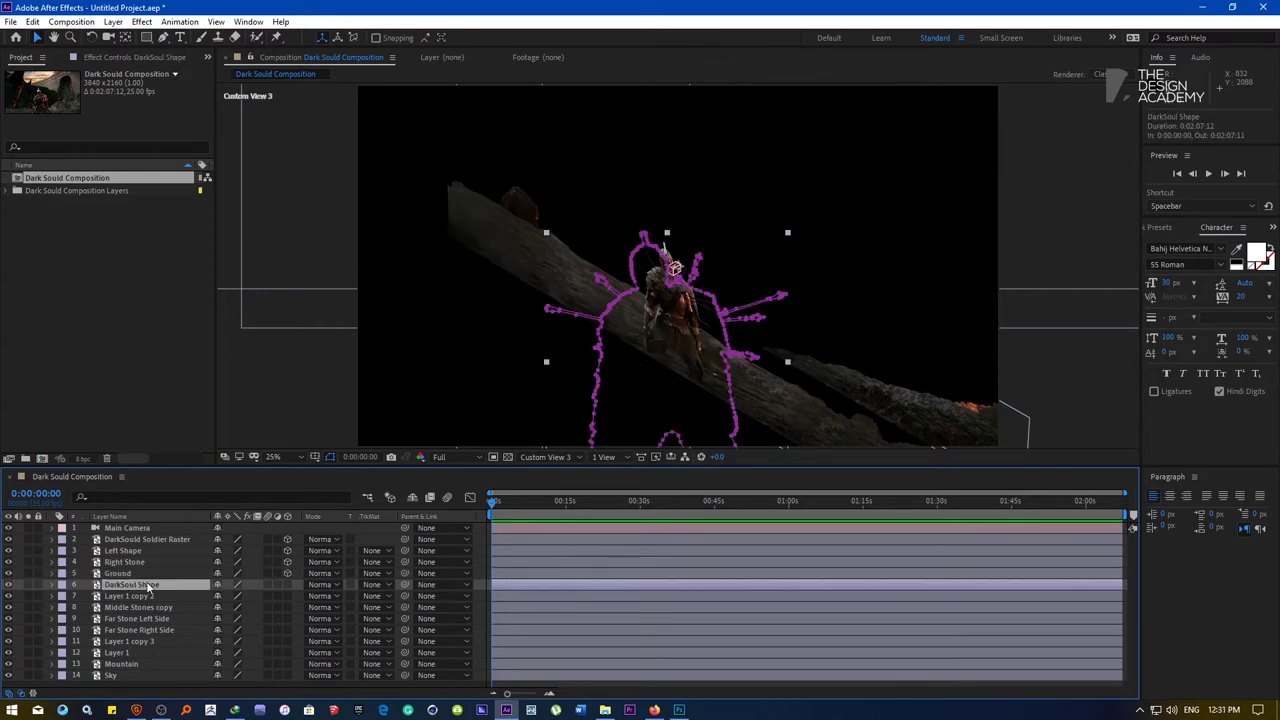
pyautogui.moveTo(130, 530); pyautogui.dragTo(128, 534)
pyautogui.click(5, 540)
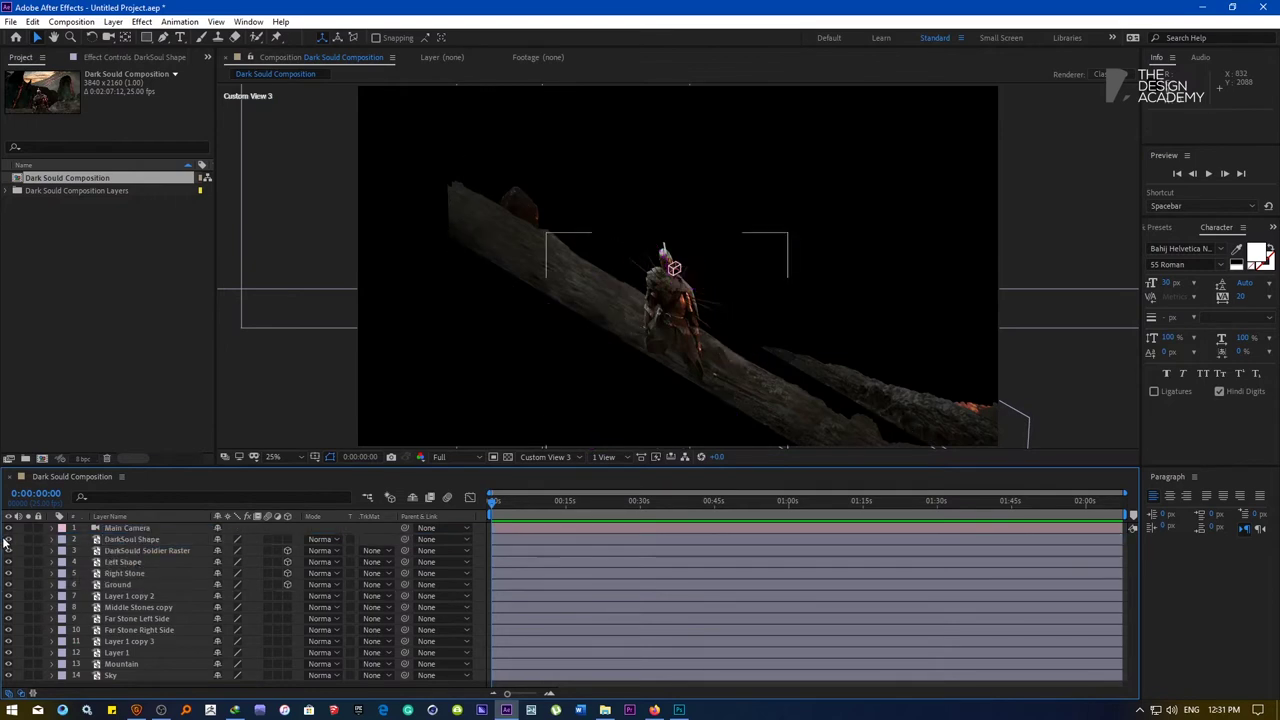
# Make Layer 1 copy 2 3D and push it back in depth to a Z position of about 826
pyautogui.click(117, 584)
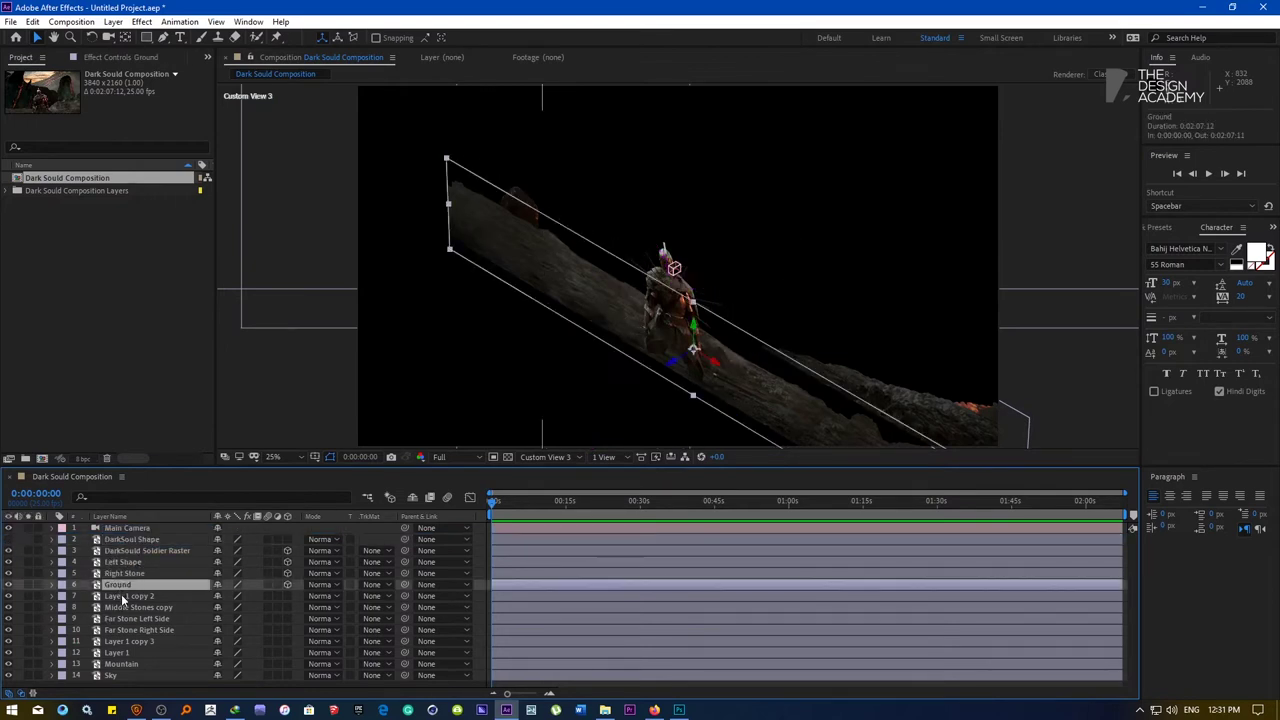
pyautogui.click(122, 597)
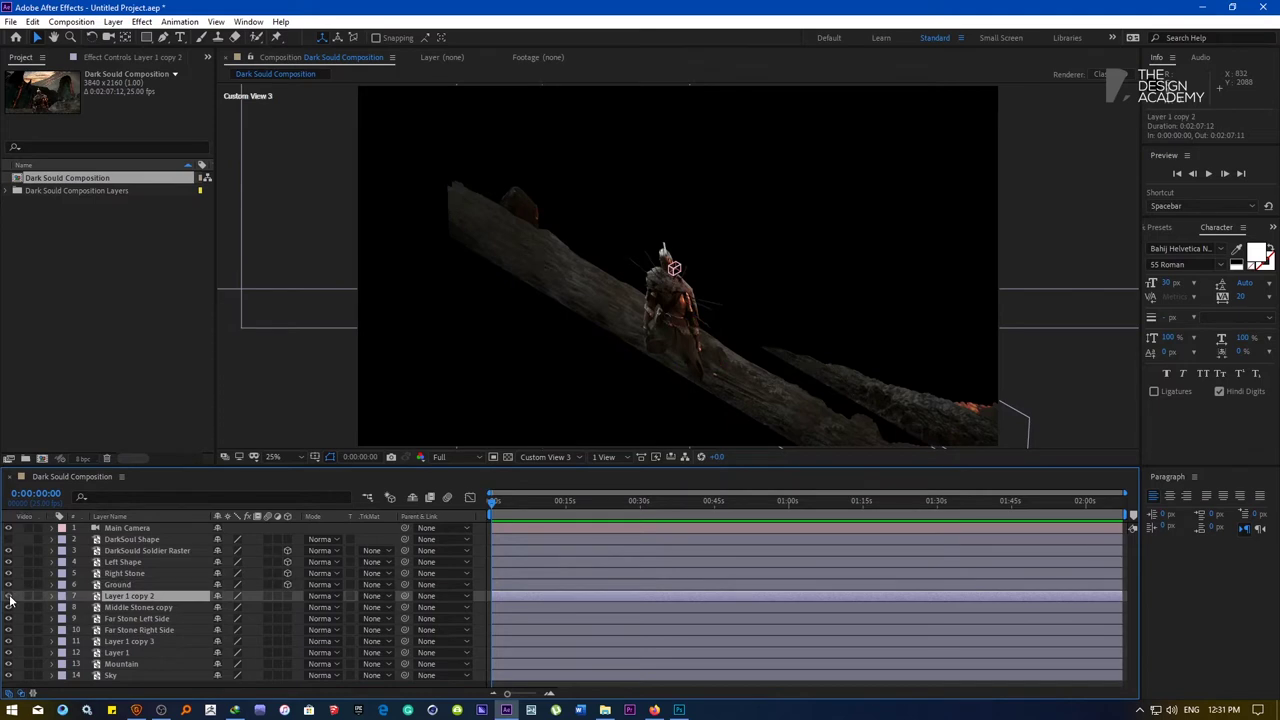
pyautogui.click(288, 596)
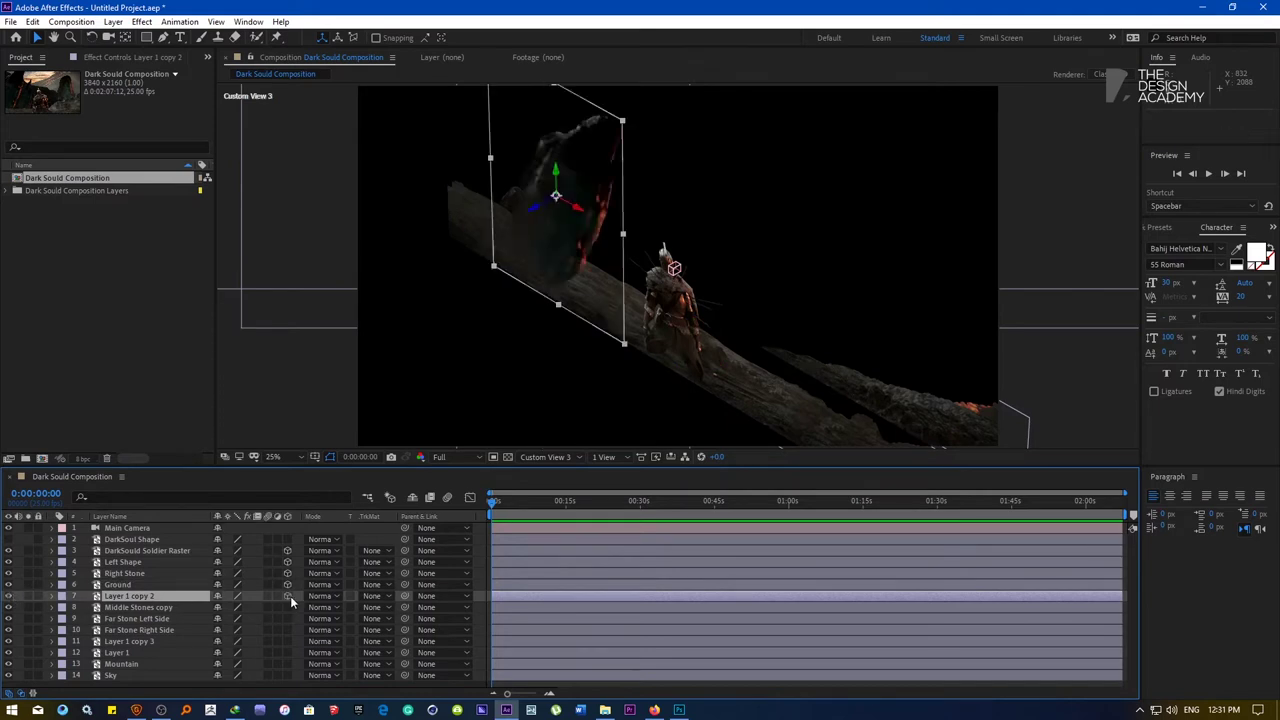
pyautogui.moveTo(538, 213); pyautogui.dragTo(667, 160)
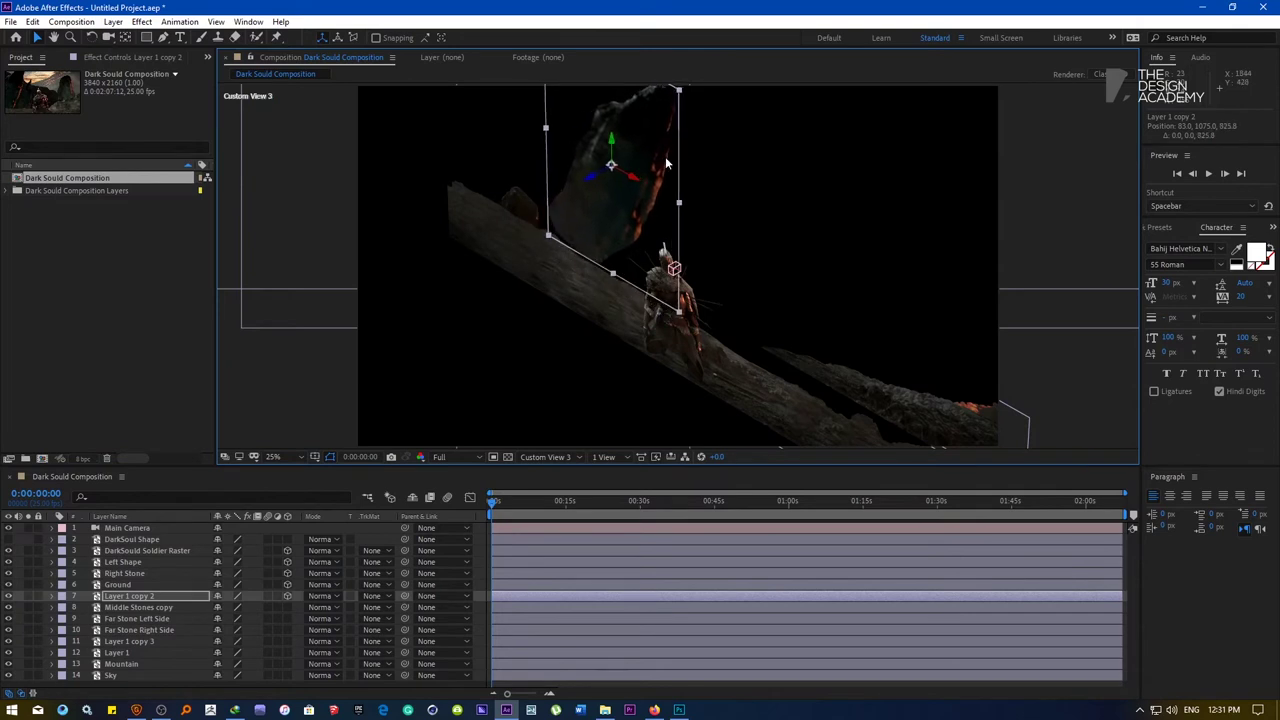
# Rename the Layer 1 copy 2 layer as Left Stone
pyautogui.rightClick(157, 598)
pyautogui.click(175, 589)
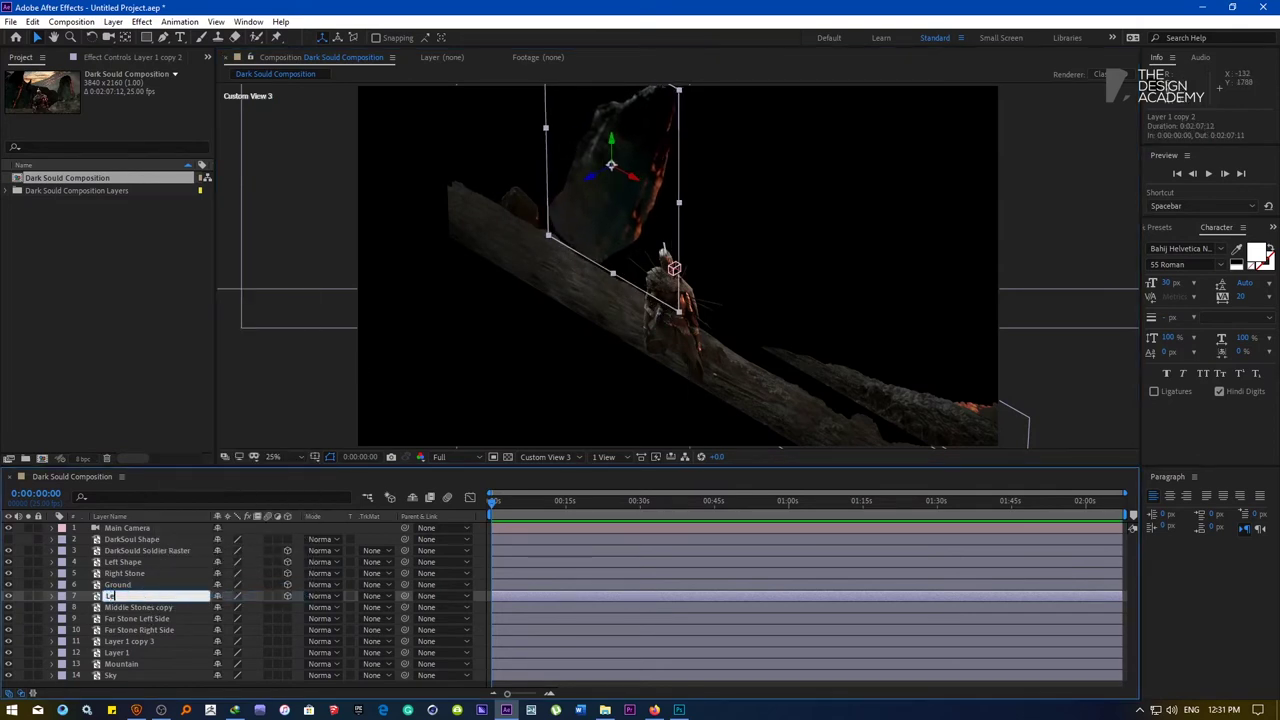
pyautogui.write('Left Stone')
pyautogui.press('Return')
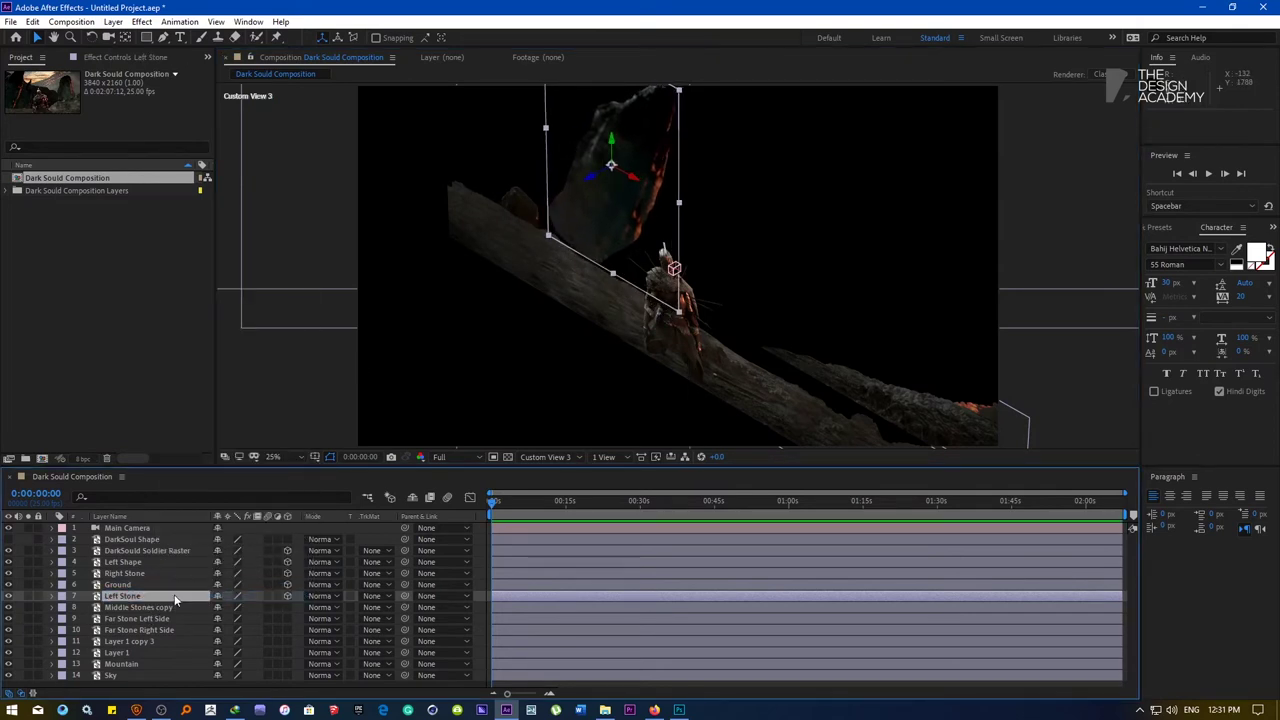
# Make the Middle Stones copy layer 3D and push it back to a Z position of about 1124
pyautogui.click(168, 606)
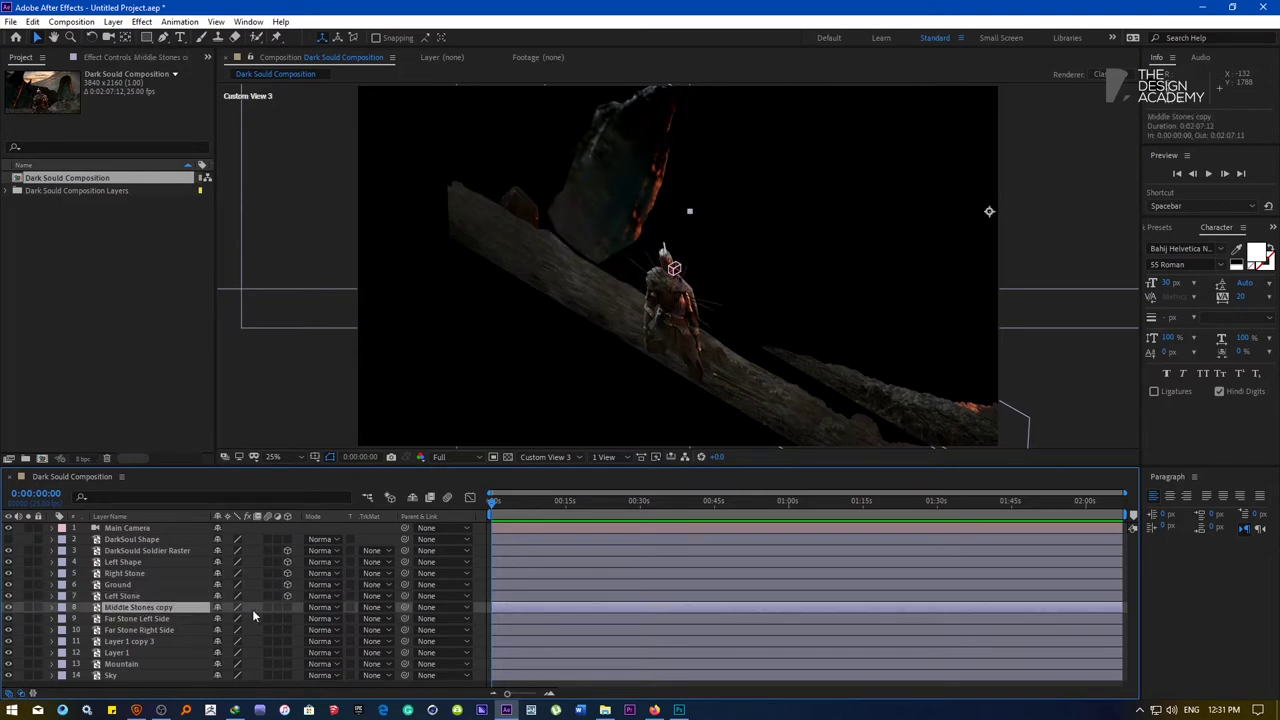
pyautogui.click(287, 608)
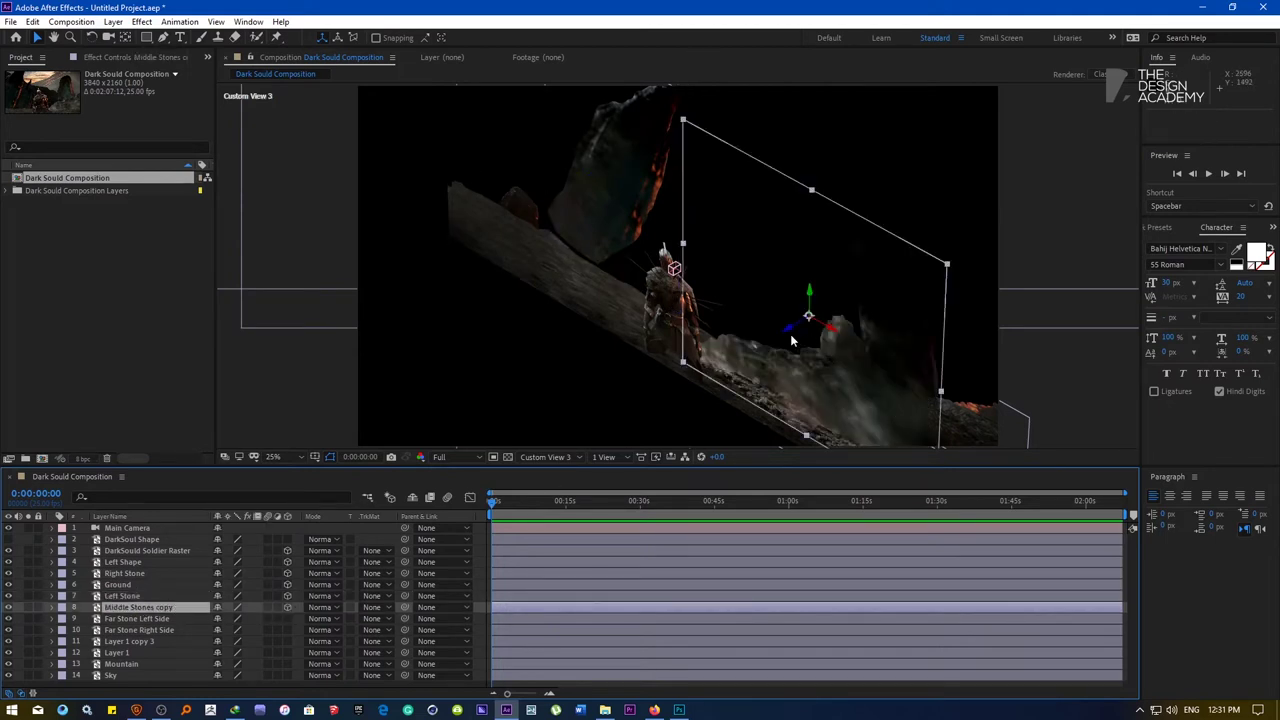
pyautogui.moveTo(790, 333); pyautogui.dragTo(930, 248)
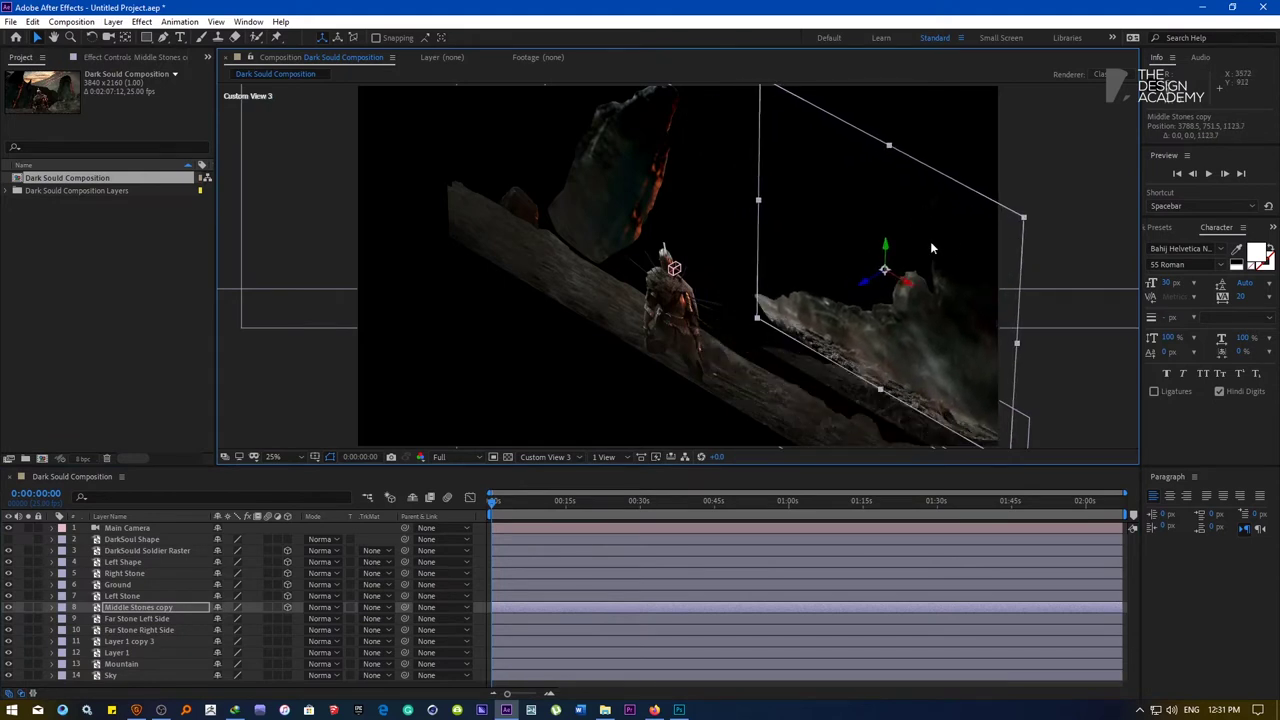
# Make the Far Stone Left Side layer 3D and push it back along the Z axis
pyautogui.click(132, 619)
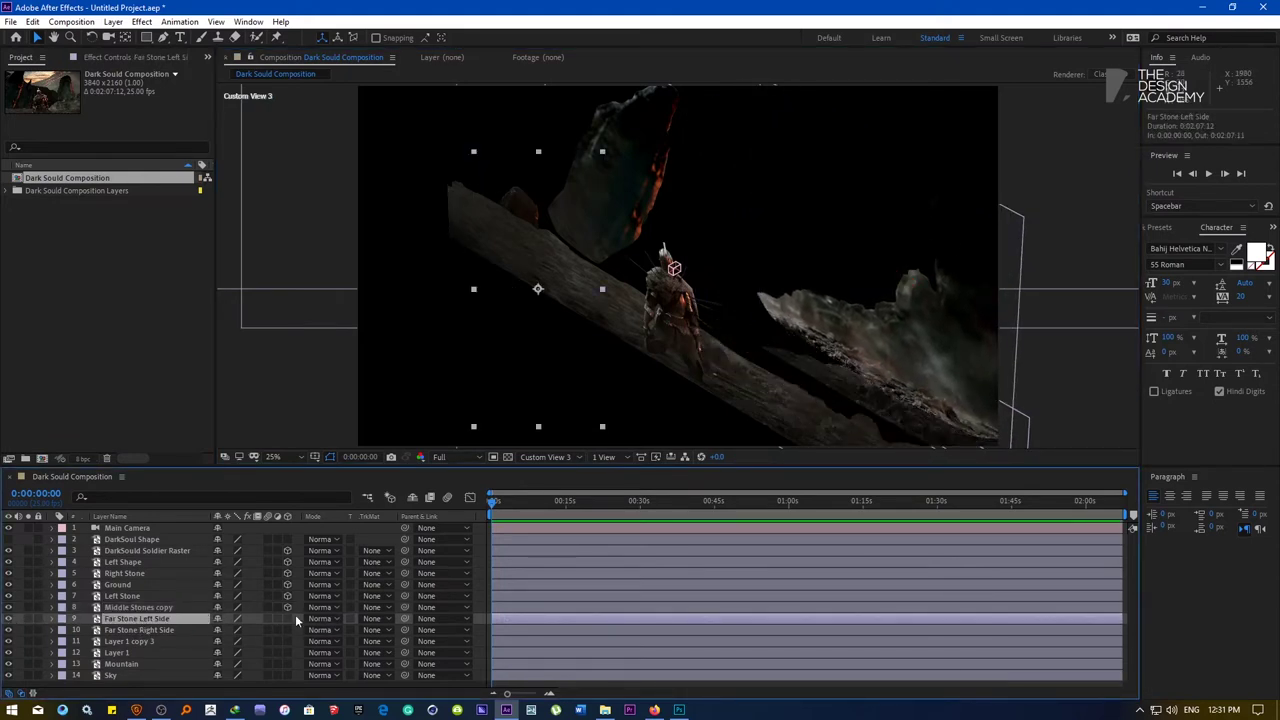
pyautogui.click(287, 618)
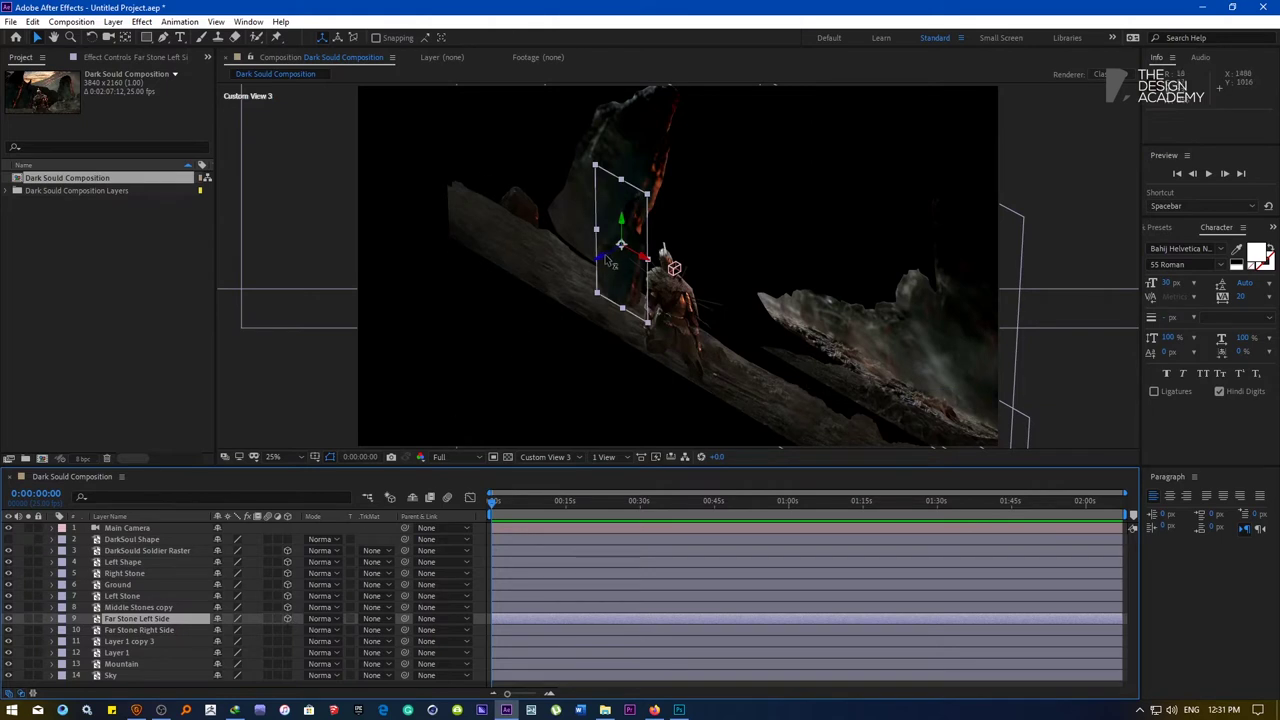
pyautogui.moveTo(604, 260); pyautogui.dragTo(644, 237)
# Push the Left Stone layer further back along the Z axis
pyautogui.click(129, 607)
pyautogui.click(125, 596)
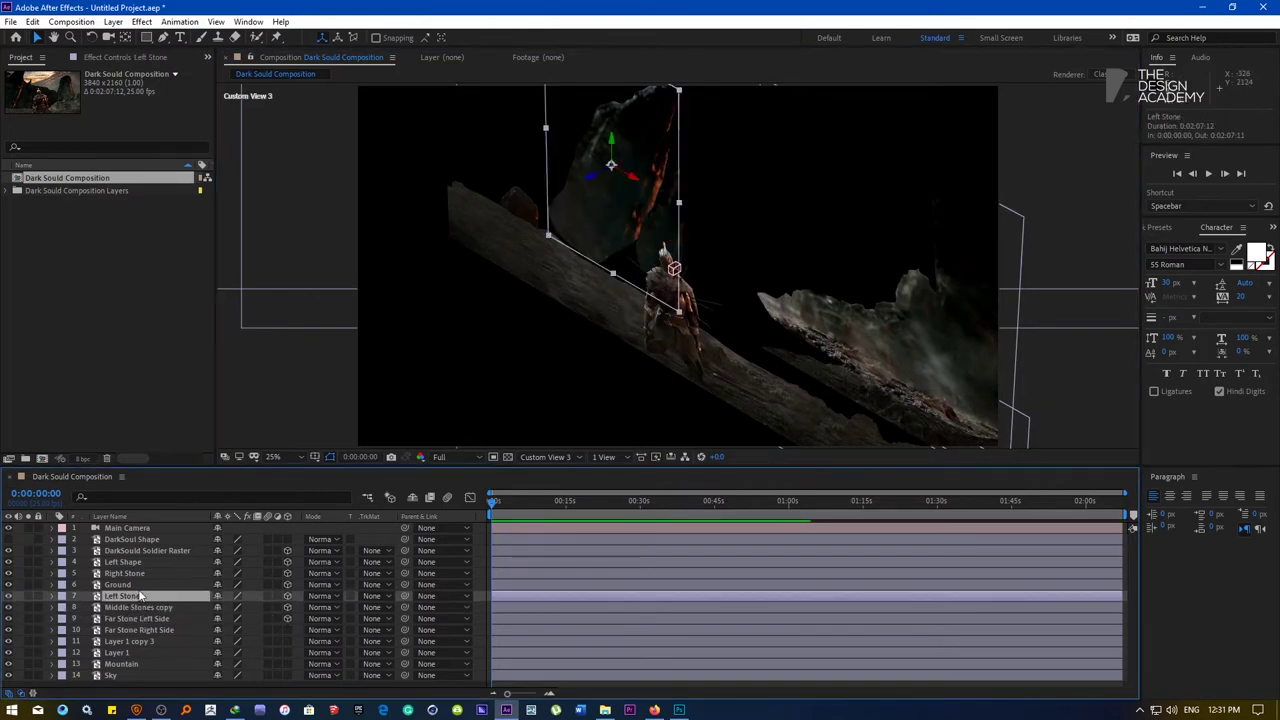
pyautogui.moveTo(591, 186); pyautogui.dragTo(652, 152)
pyautogui.click(150, 607)
pyautogui.click(152, 617)
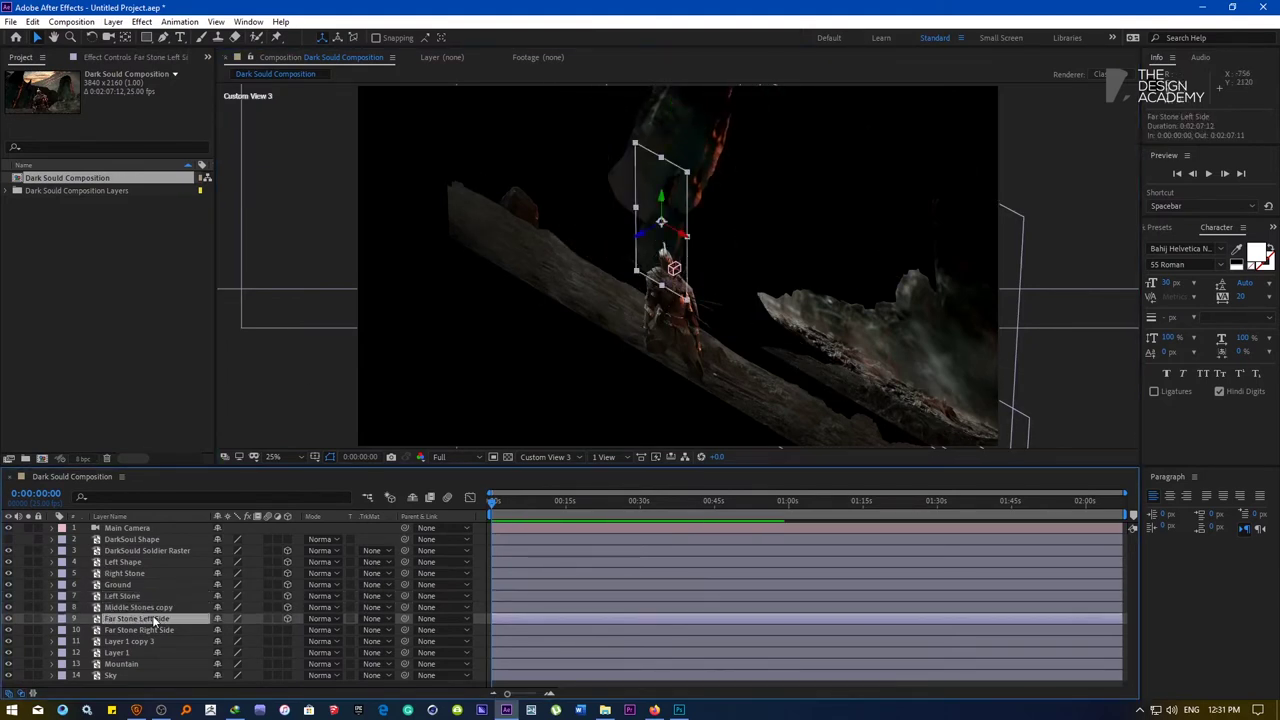
# Make the Far Stone Right Side layer 3D and push it back along the Z axis behind the middle stones
pyautogui.click(152, 629)
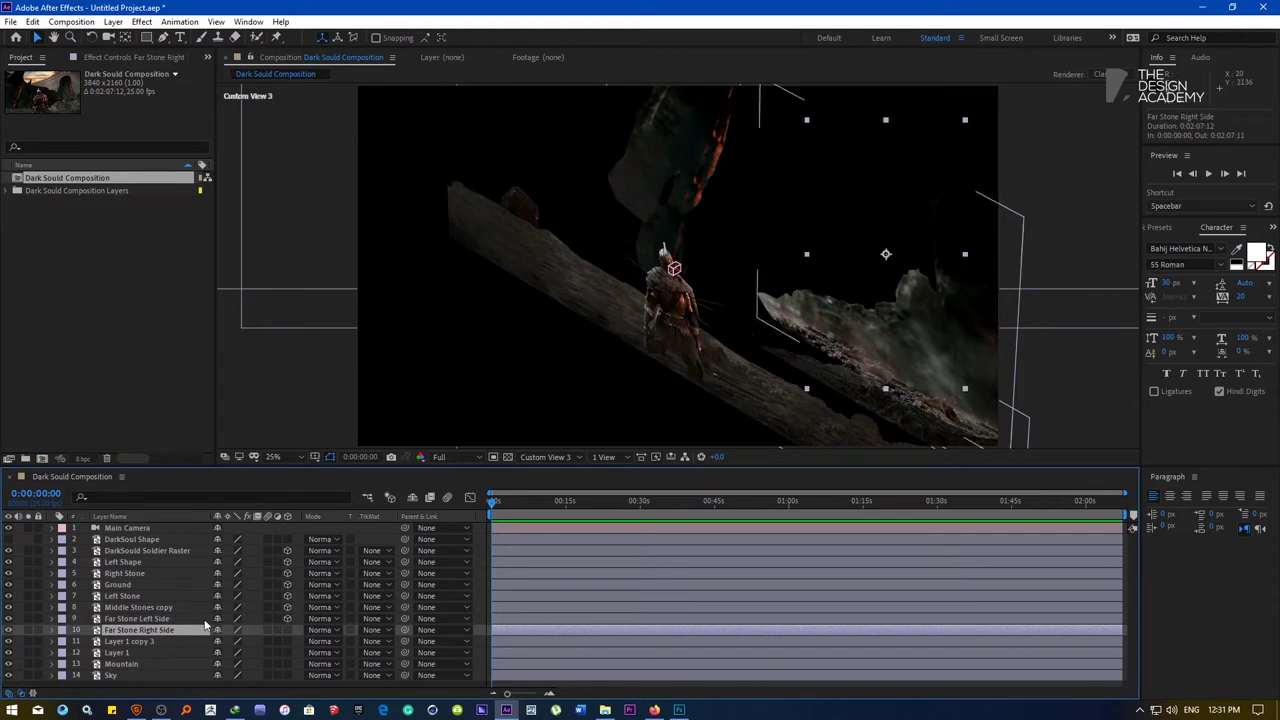
pyautogui.click(287, 630)
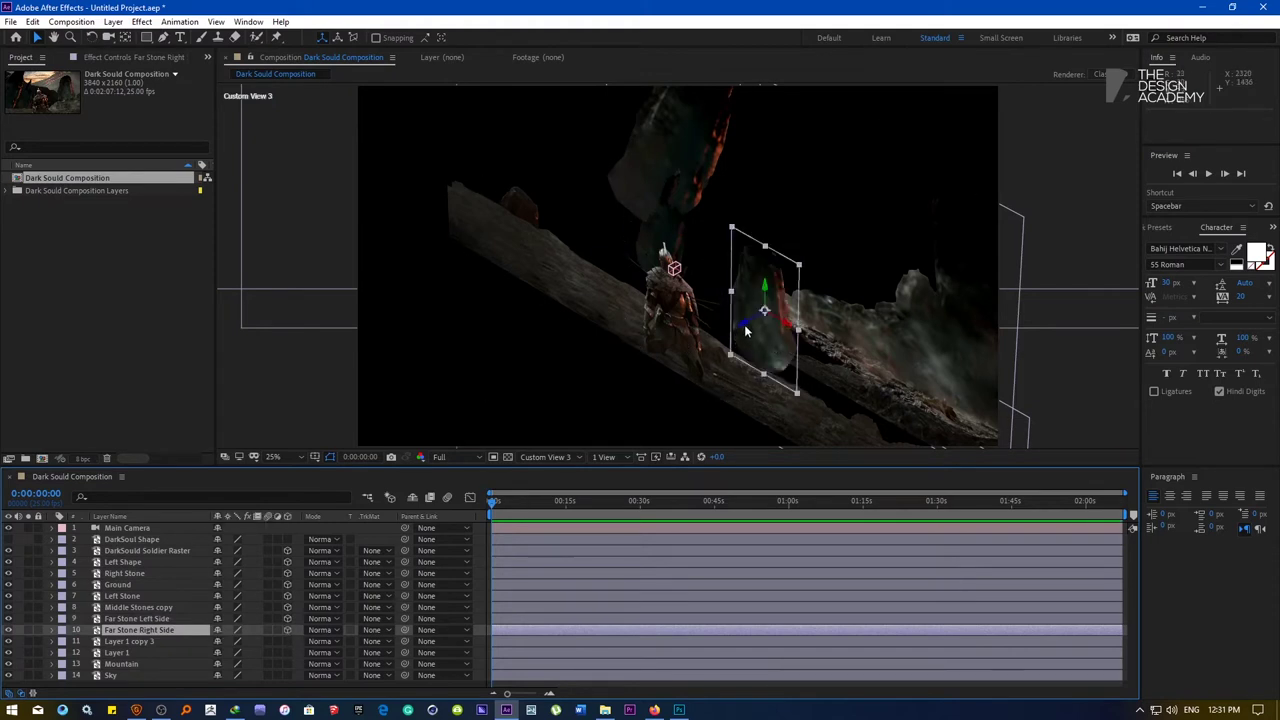
pyautogui.moveTo(744, 326); pyautogui.dragTo(931, 214)
# Make the Layer 1 copy 3 layer 3D and rename it "Left Stone Far II"
pyautogui.click(132, 642)
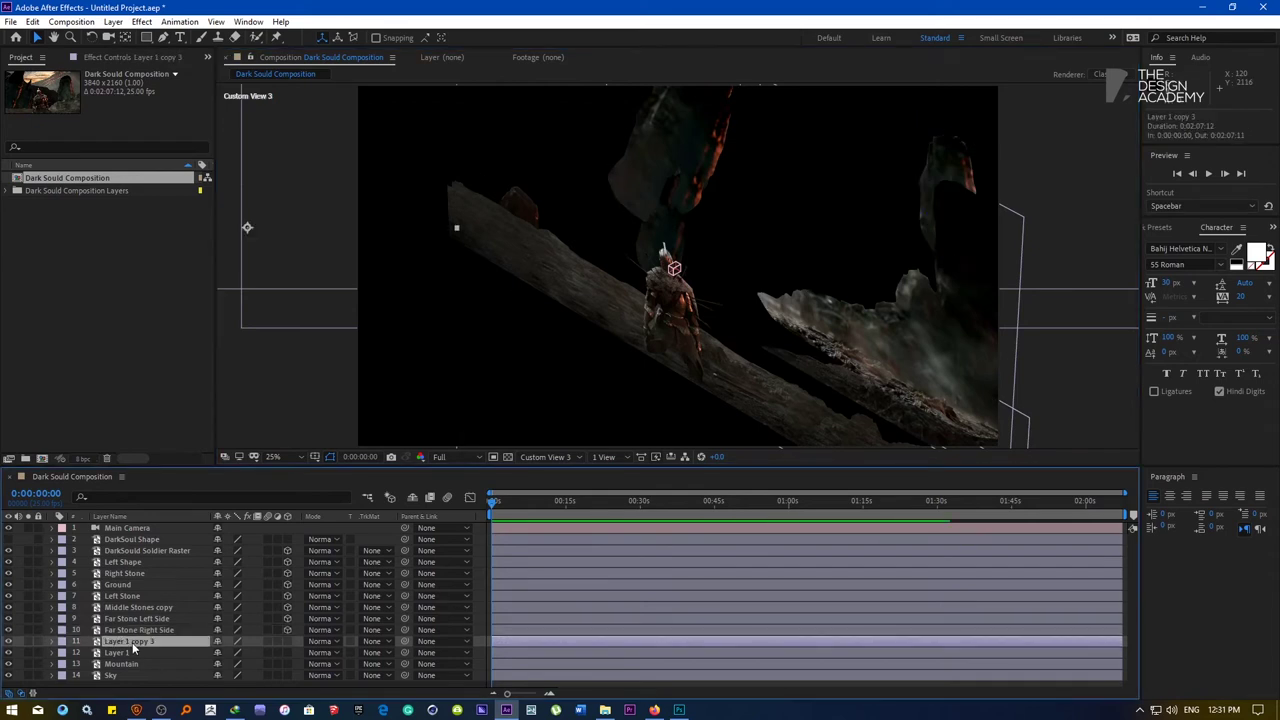
pyautogui.click(289, 642)
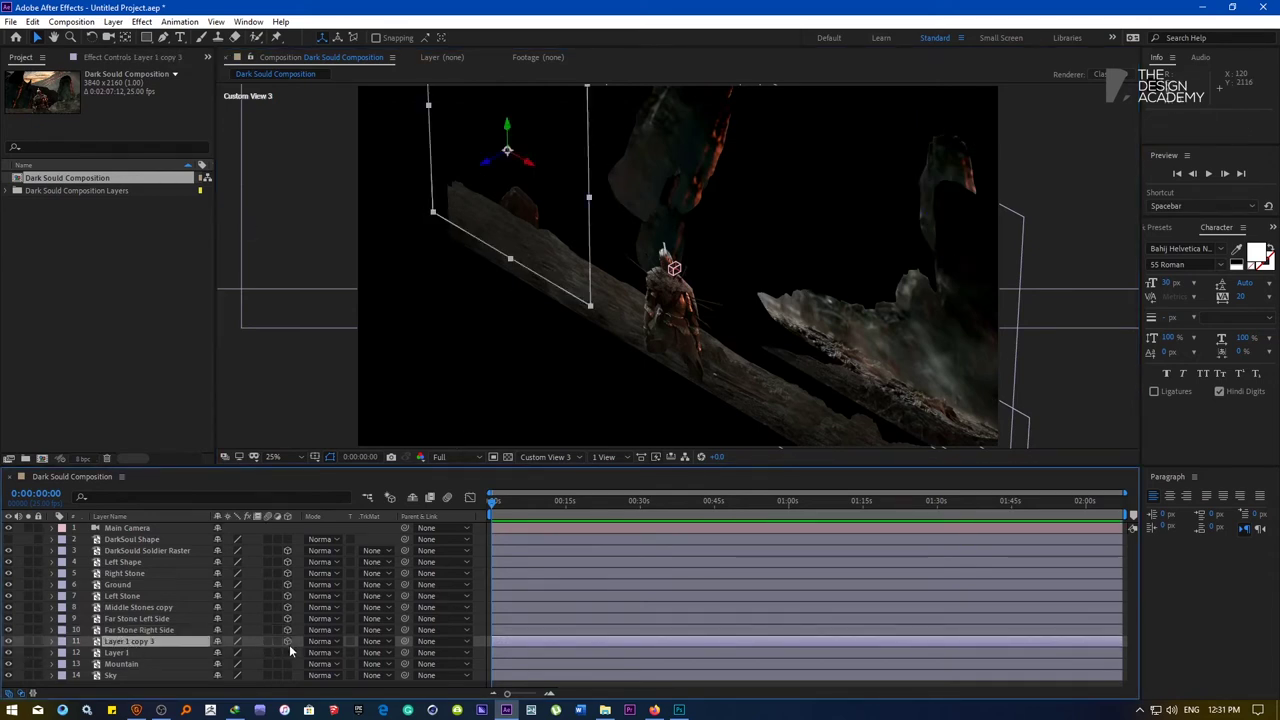
pyautogui.rightClick(139, 642)
pyautogui.click(160, 645)
pyautogui.write('Left Stone Far')
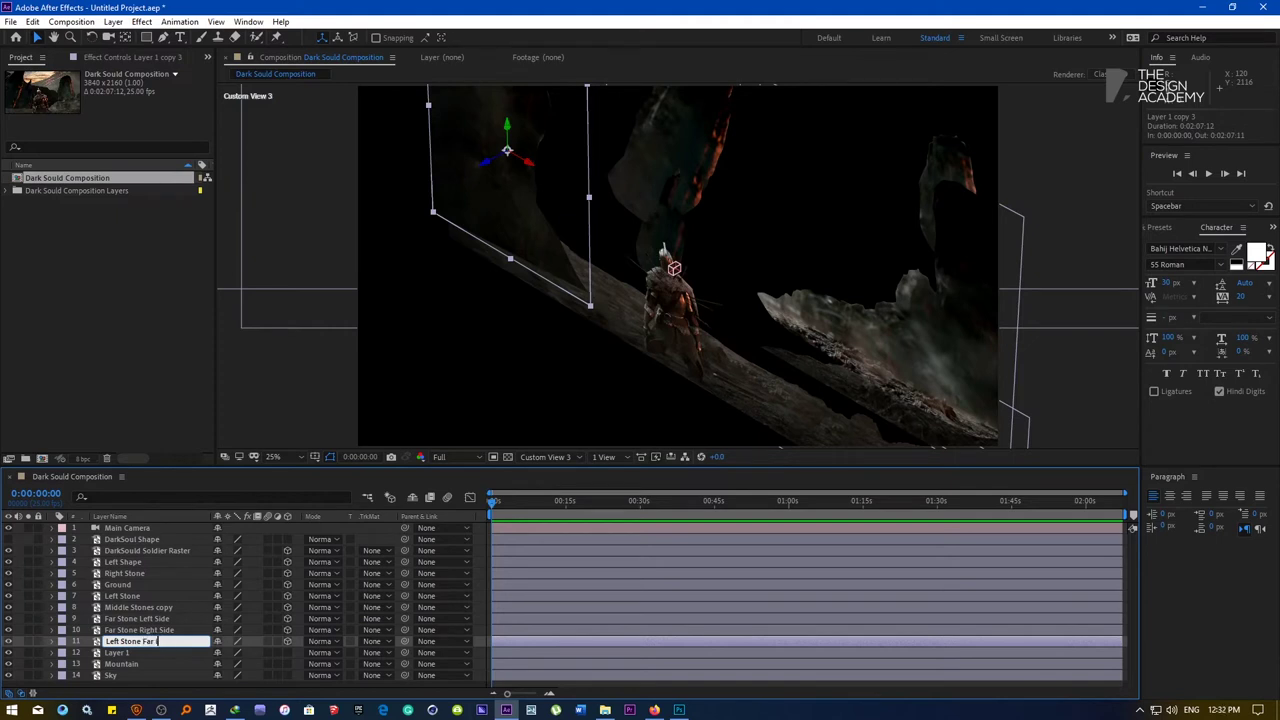
pyautogui.press('Return')
# Make Layer 1 a 3D layer and push it back to a Z position of about 3056
pyautogui.click(124, 654)
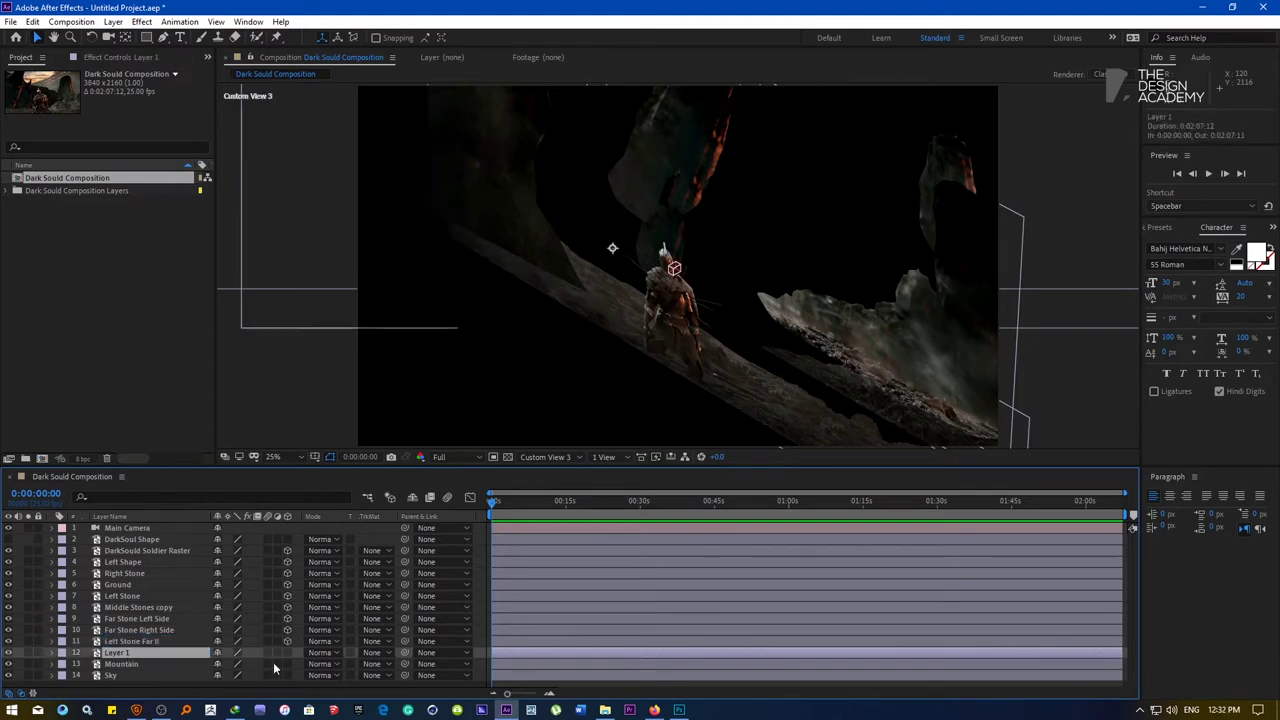
pyautogui.press('capslock')
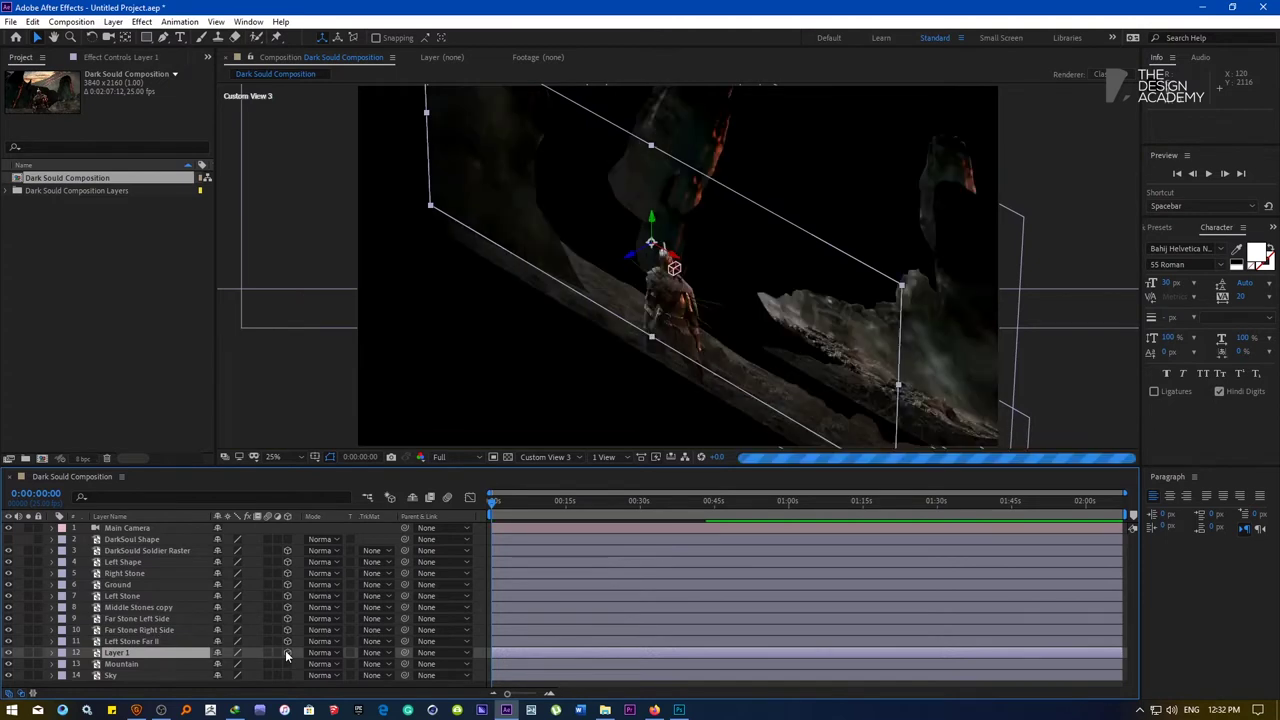
pyautogui.moveTo(631, 255); pyautogui.dragTo(1110, 68)
pyautogui.moveTo(825, 142); pyautogui.dragTo(830, 138)
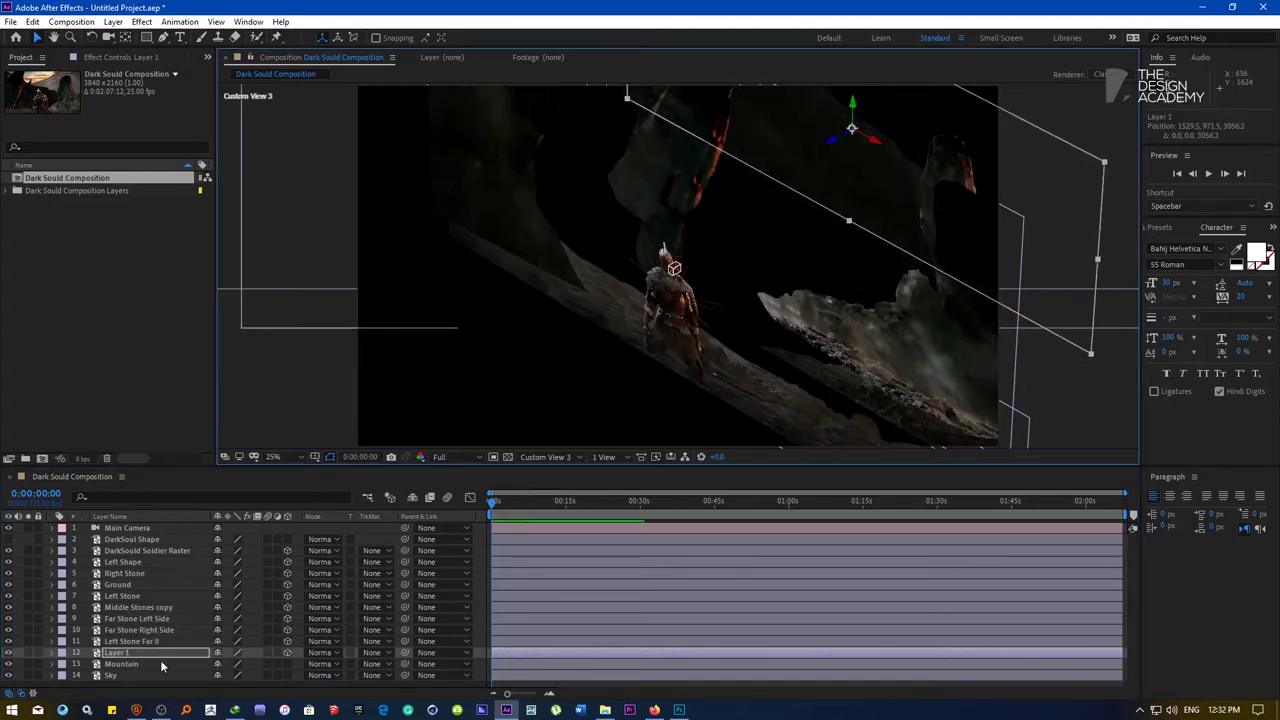
# Rename Layer 1 as "Mountain Small Far III"
pyautogui.press('Return')
pyautogui.write('Mountain Small')
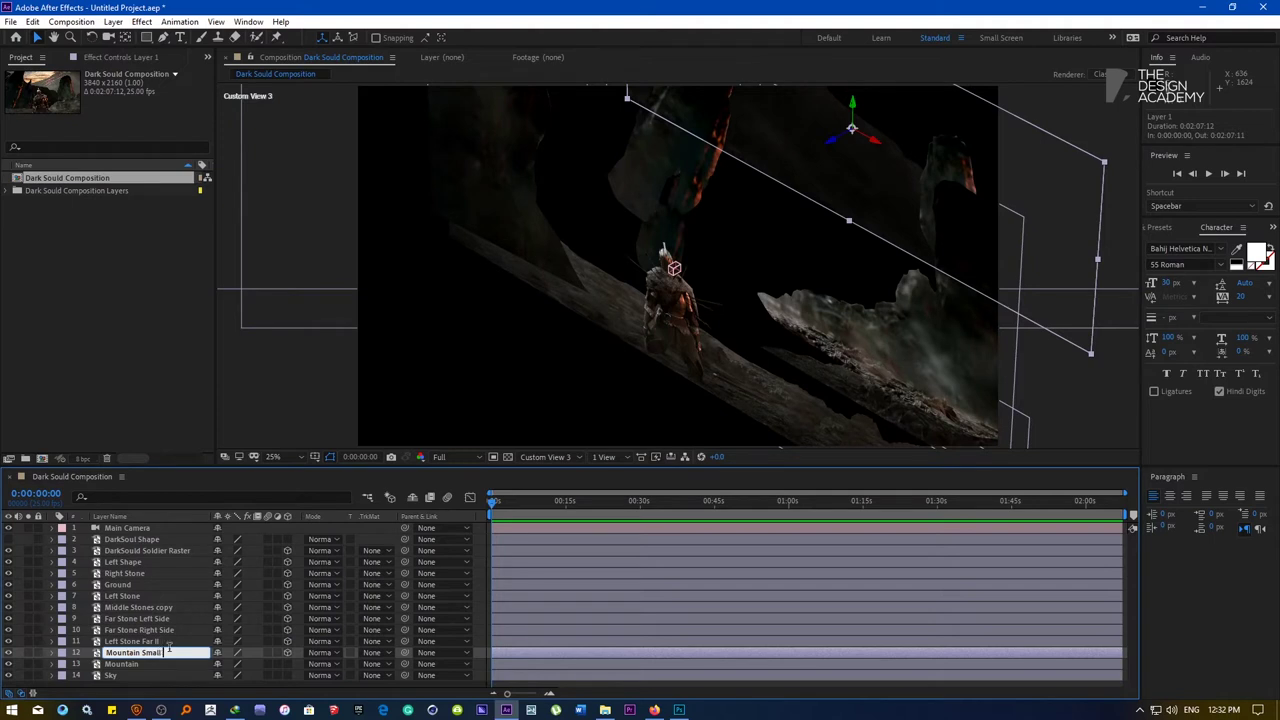
pyautogui.write('Far III')
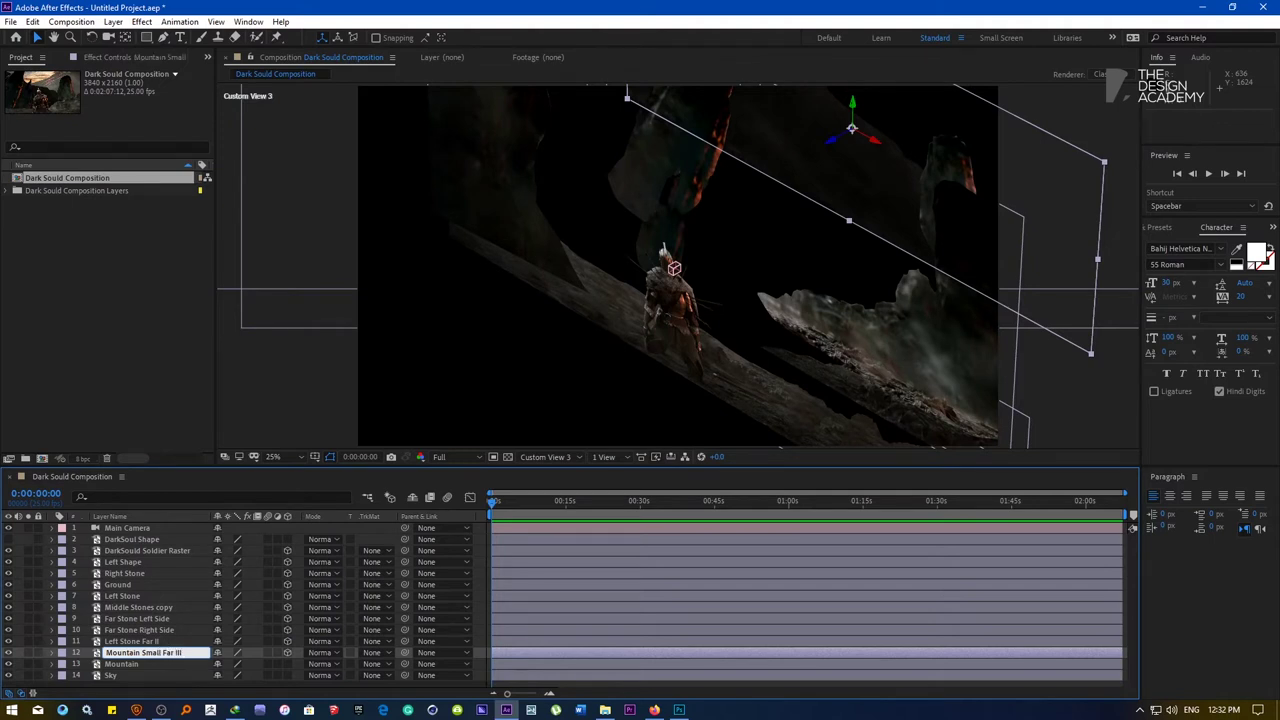
pyautogui.press('Return')
# Make the Mountain and Sky layers 3D
pyautogui.click(145, 667)
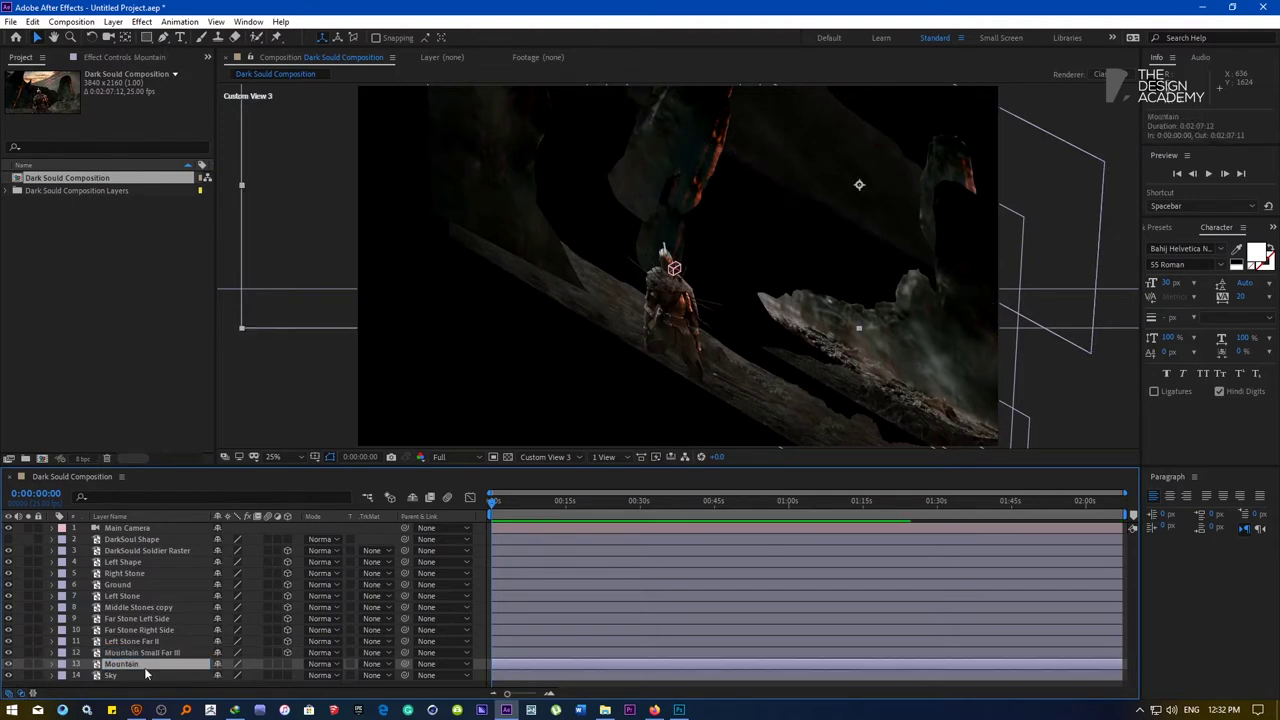
pyautogui.click(287, 664)
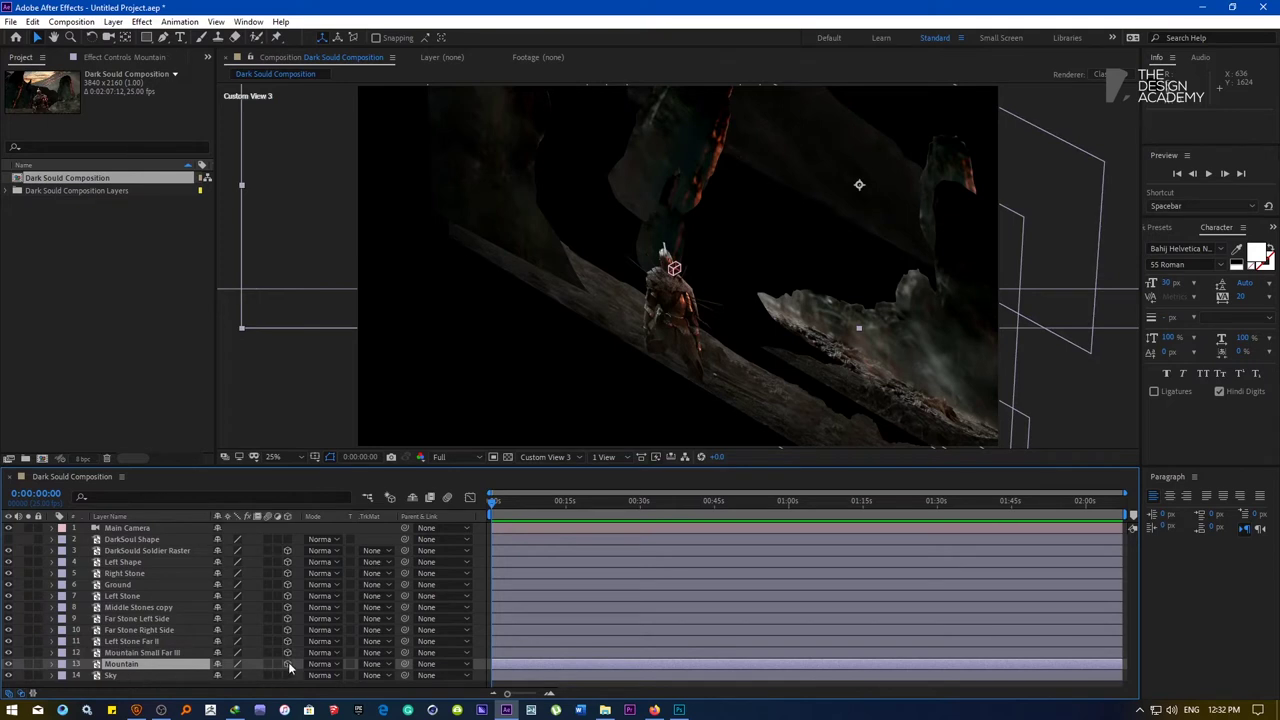
pyautogui.click(152, 677)
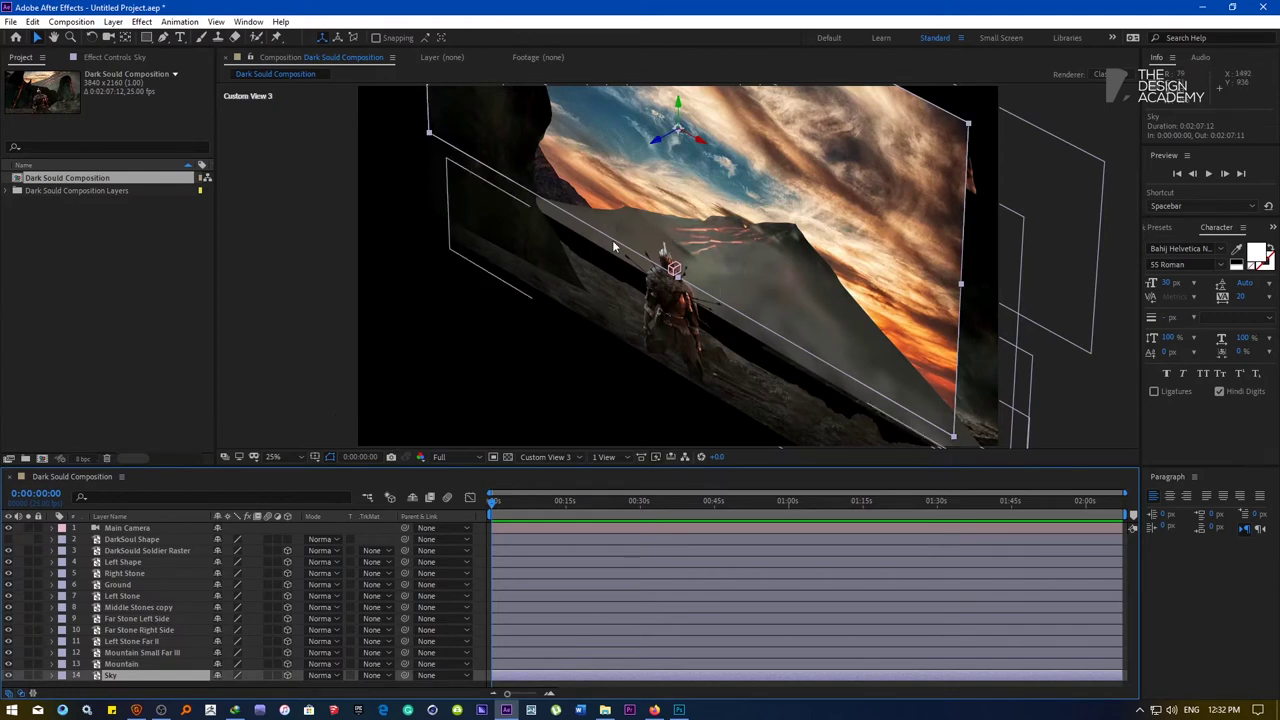
# Push the Mountain layer back to a Z position of about 2455 and the Sky layer behind it to about 2873
pyautogui.click(125, 664)
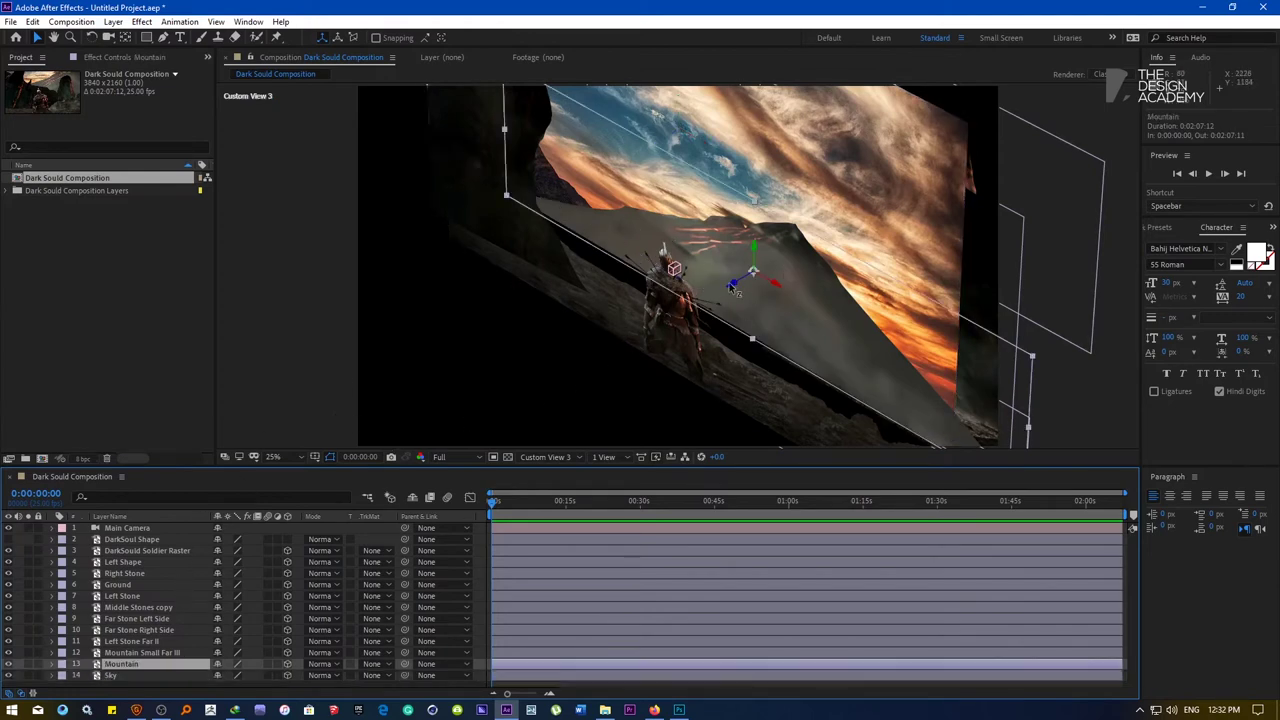
pyautogui.moveTo(780, 275); pyautogui.dragTo(1108, 122)
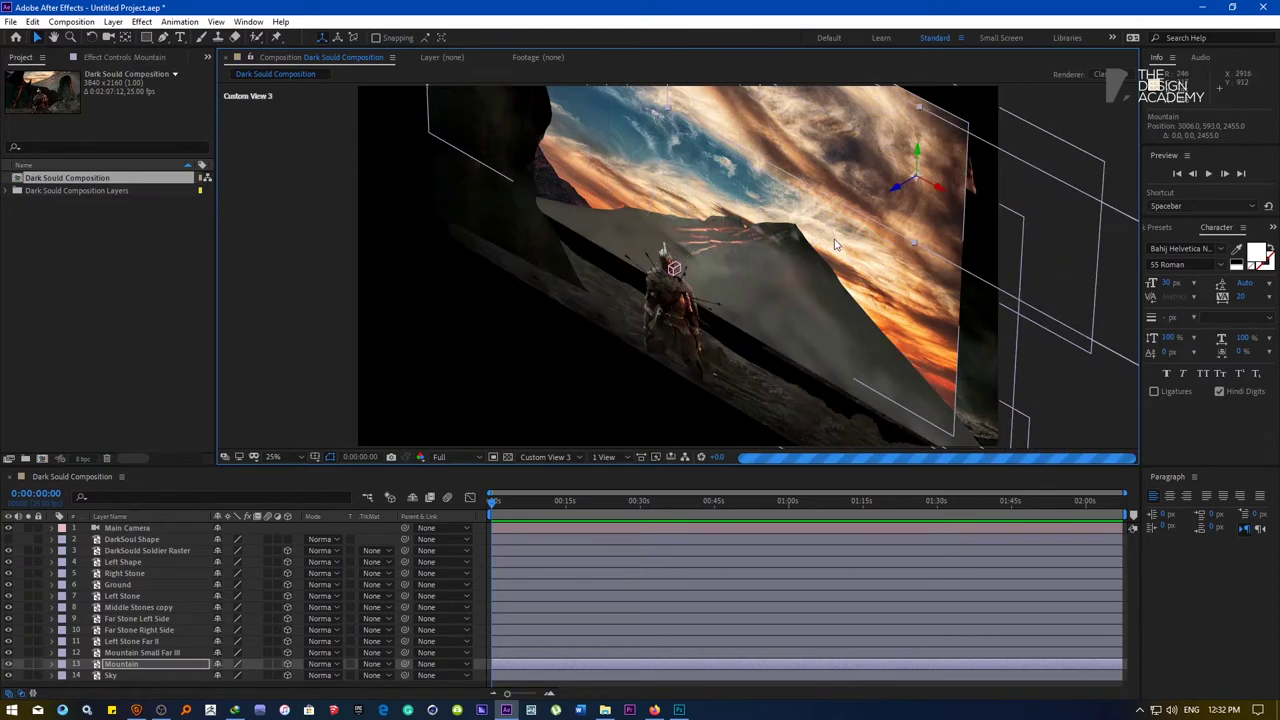
pyautogui.click(120, 676)
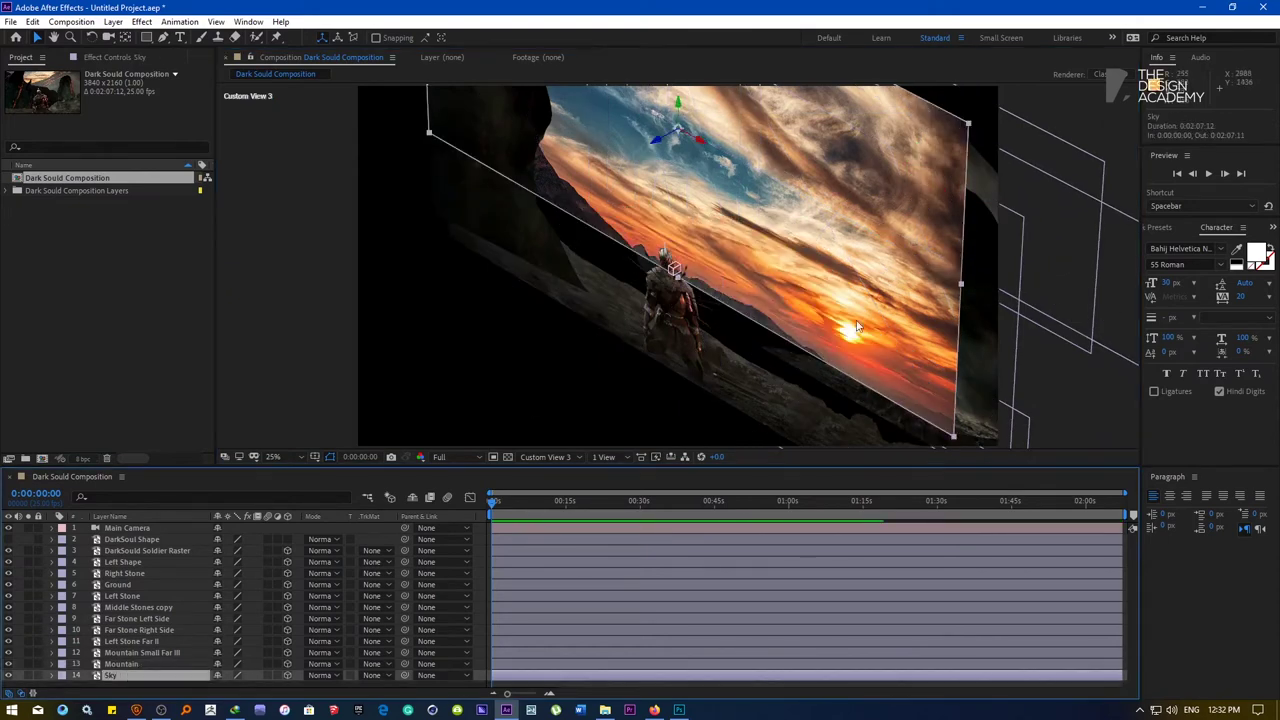
pyautogui.moveTo(868, 103); pyautogui.dragTo(826, 240)
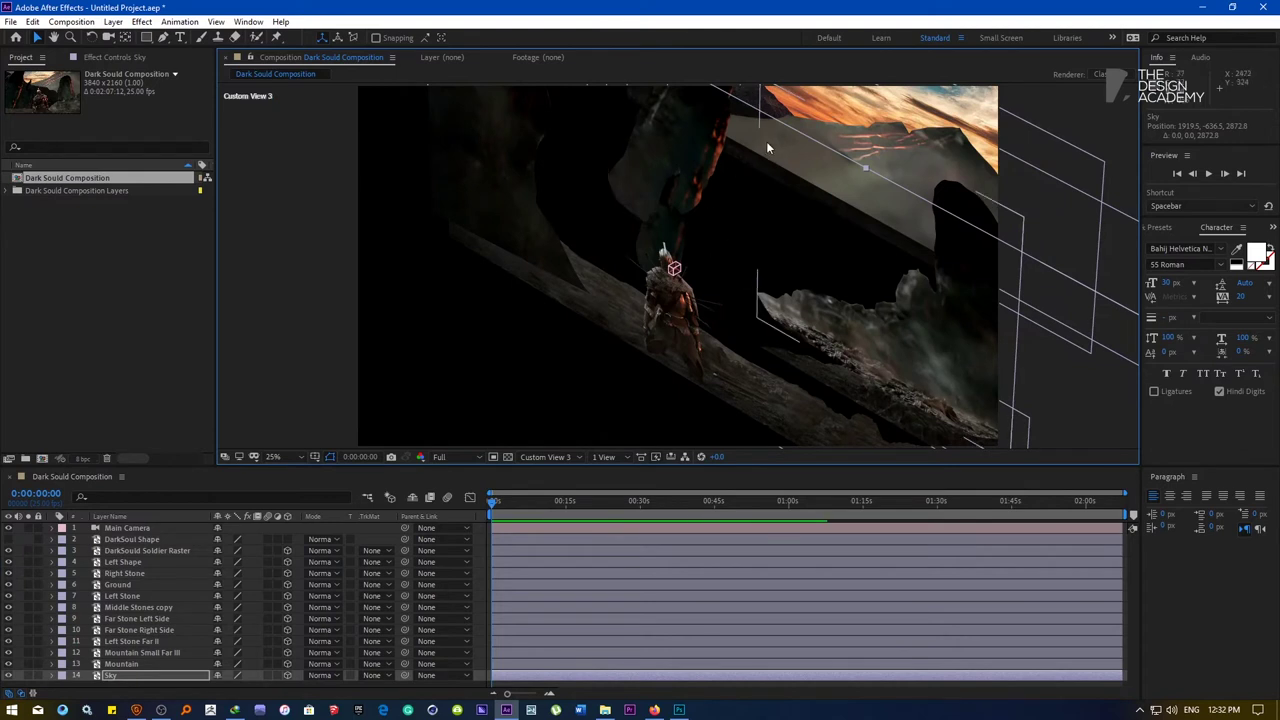
# Bring the Mountain Small Far III layer forward to a Z position of about 1934 and switch the viewer to Active Camera
pyautogui.click(130, 653)
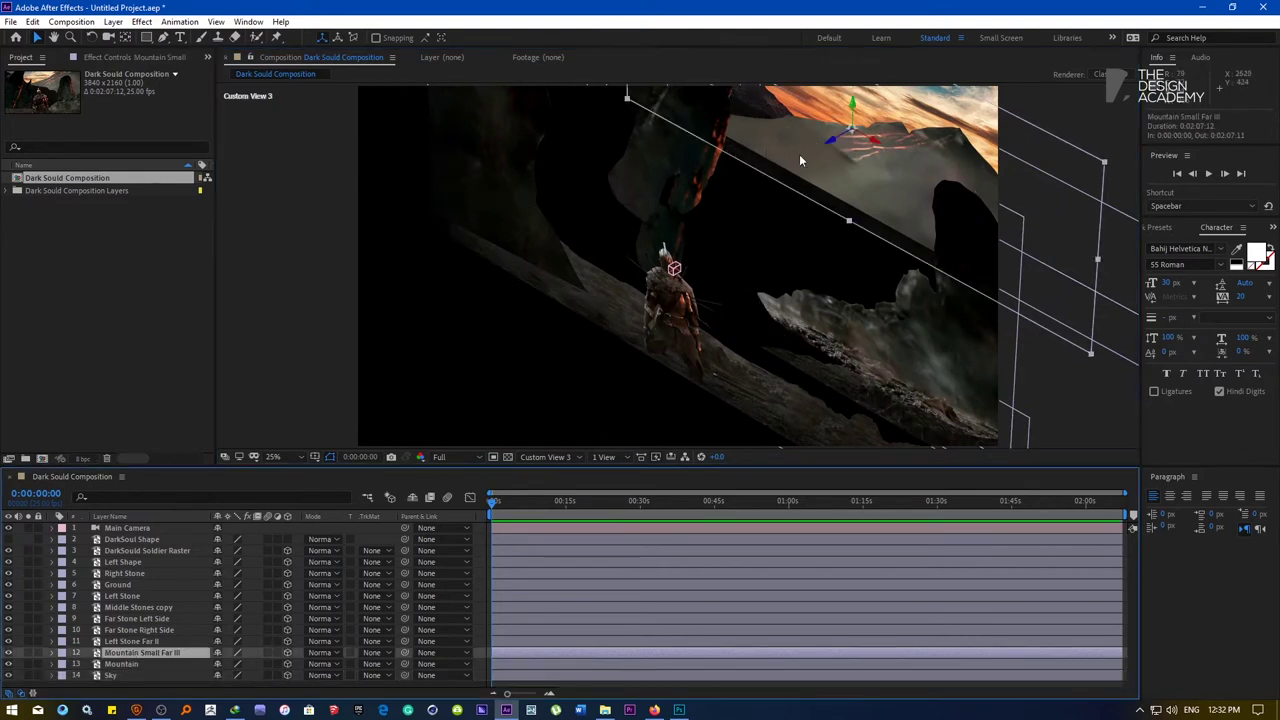
pyautogui.moveTo(827, 146); pyautogui.dragTo(737, 197)
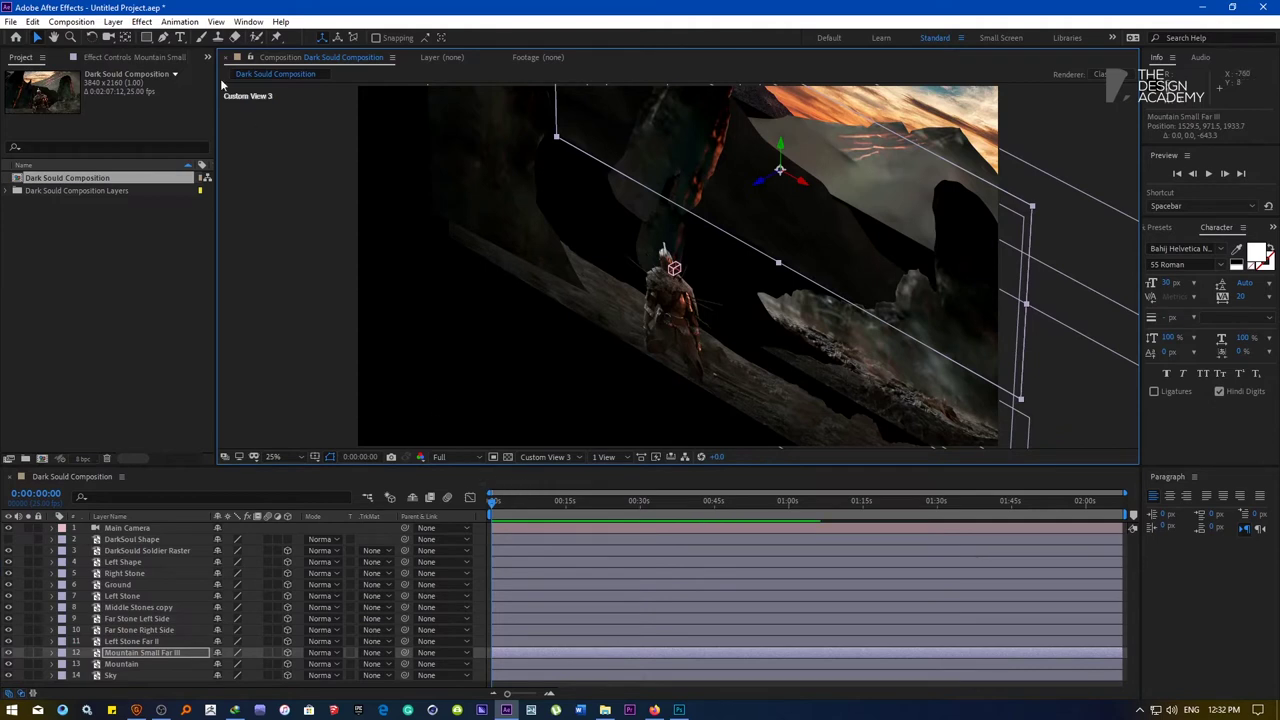
pyautogui.click(562, 455)
pyautogui.click(548, 473)
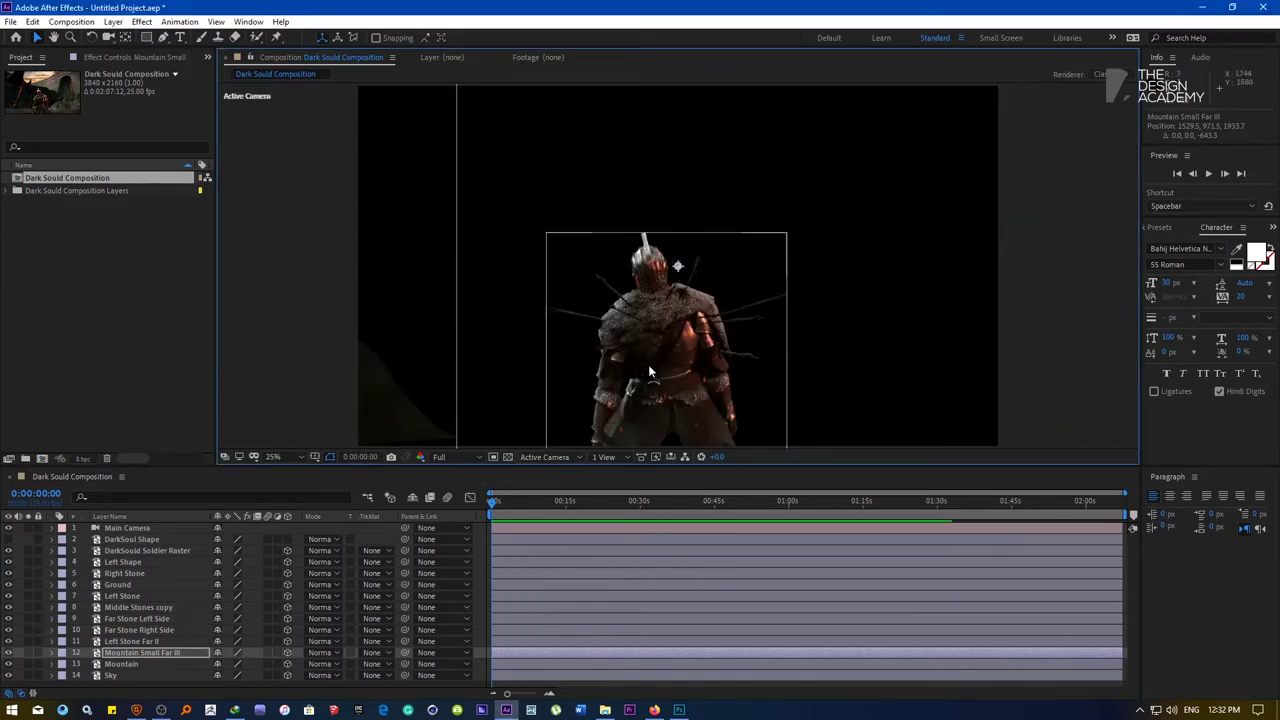
# Save the project as "Dark Soul II Motion Poster Design" in Design Academy's "DarkSoul II Motion Poster Design" folder on drive D
pyautogui.hotkey('ctrl', 's')
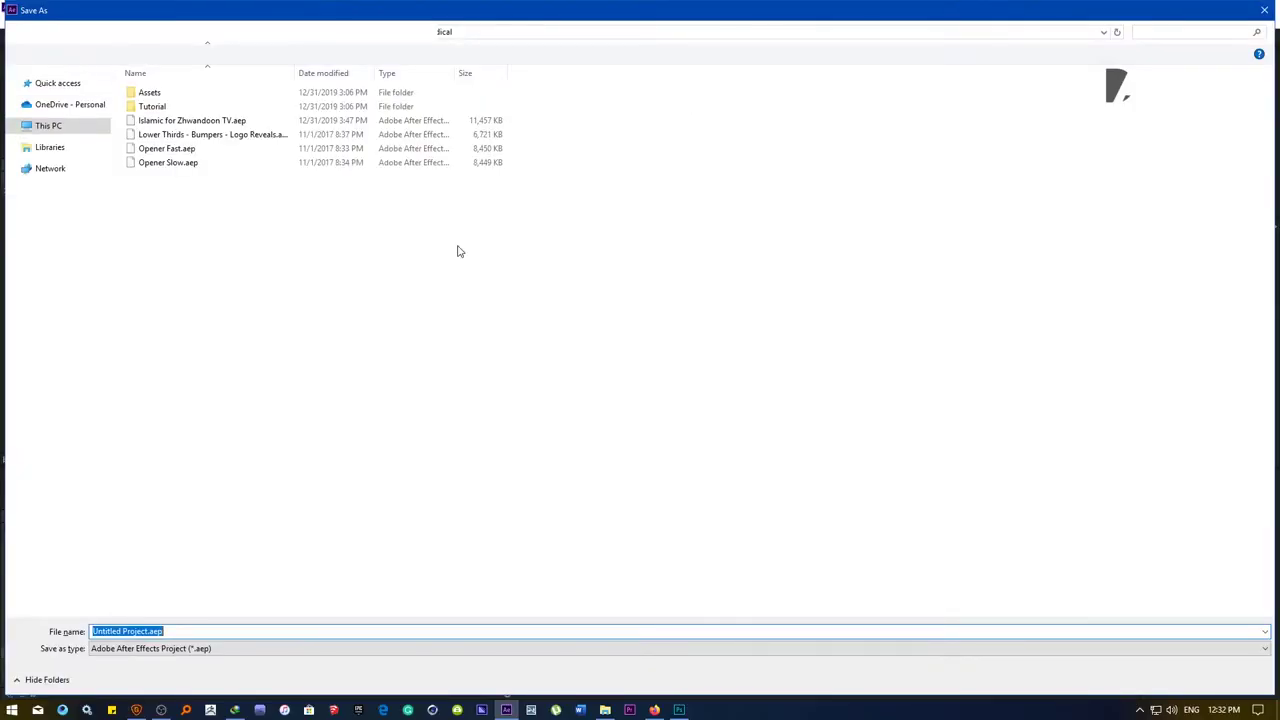
pyautogui.click(86, 334)
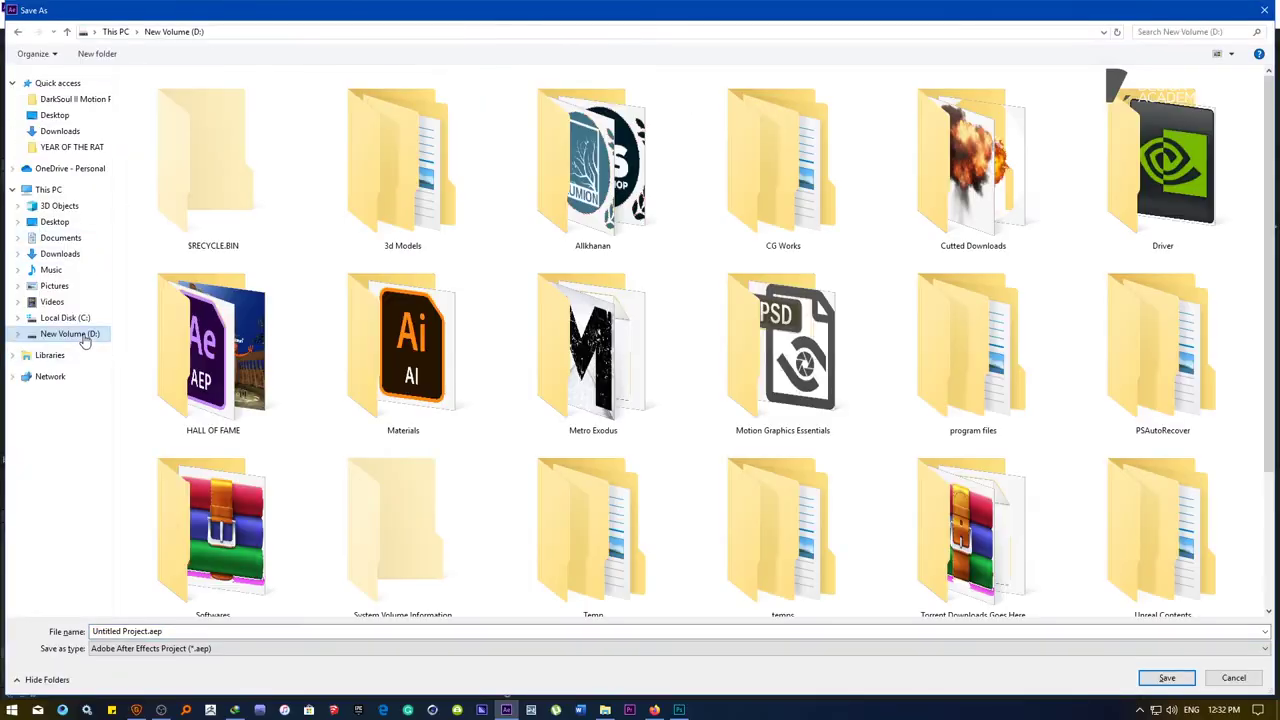
pyautogui.doubleClick(572, 175)
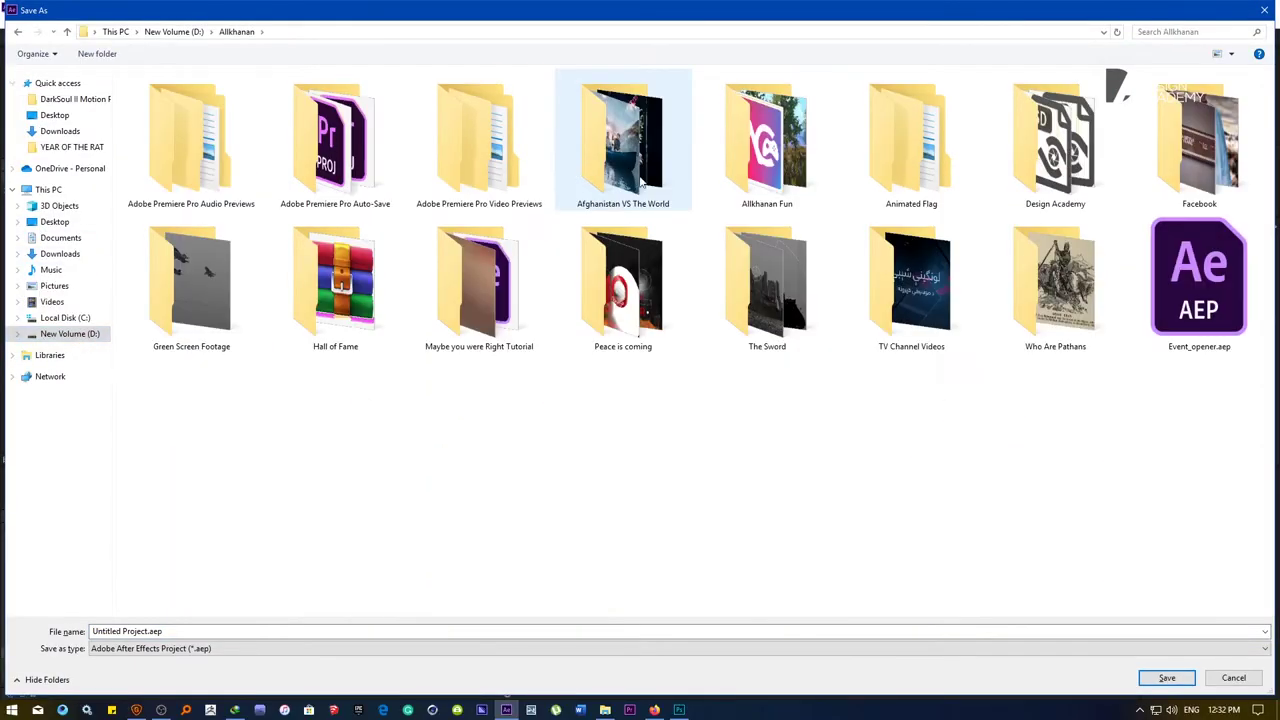
pyautogui.doubleClick(1010, 180)
pyautogui.doubleClick(237, 346)
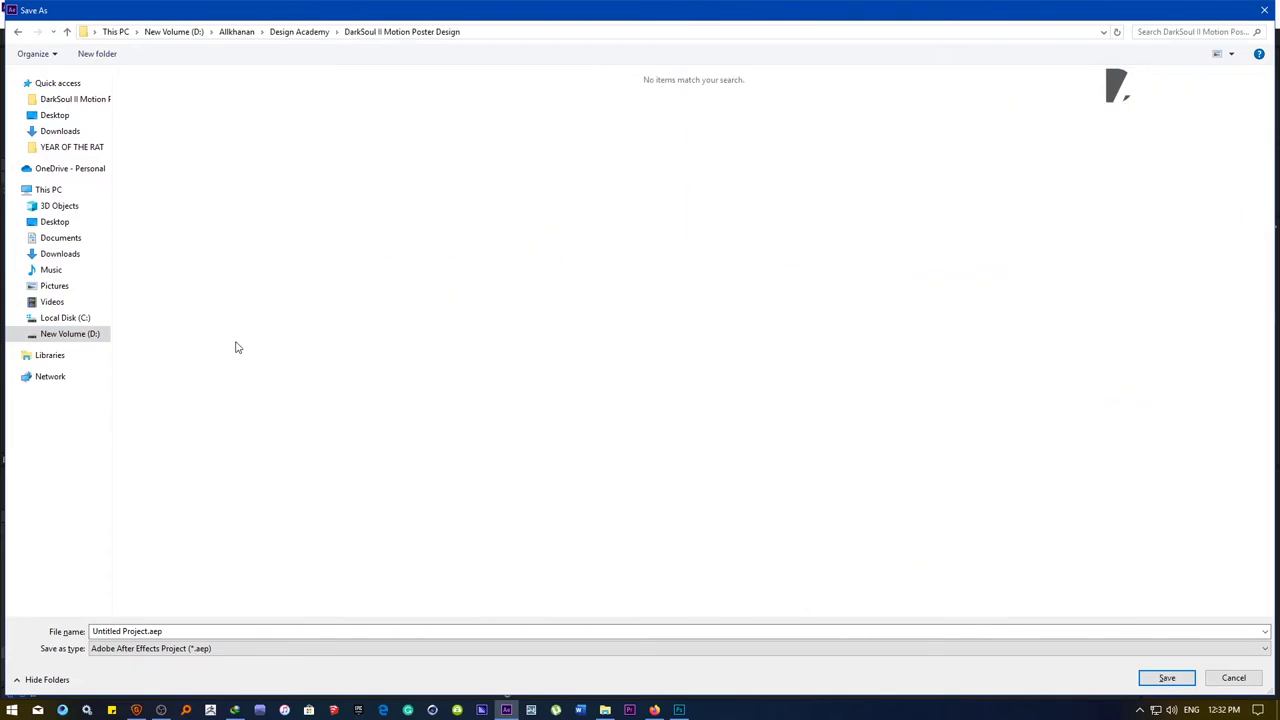
pyautogui.click(186, 629)
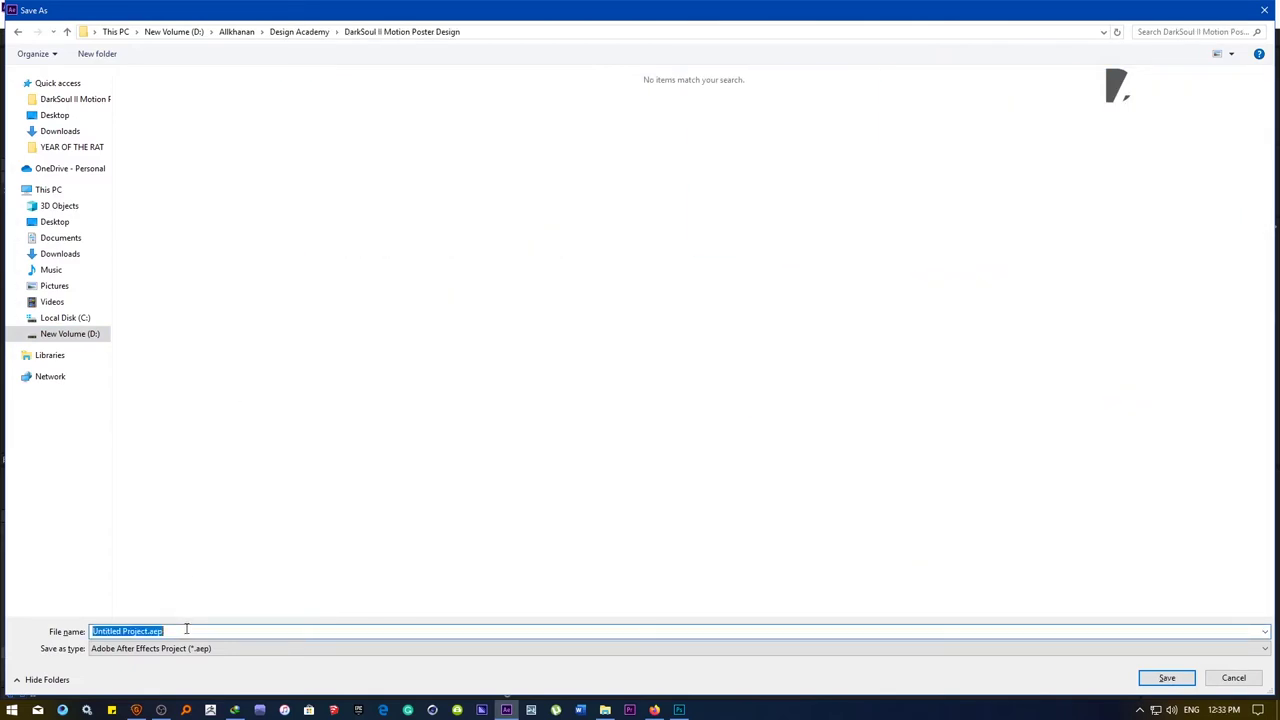
pyautogui.write('Dark S')
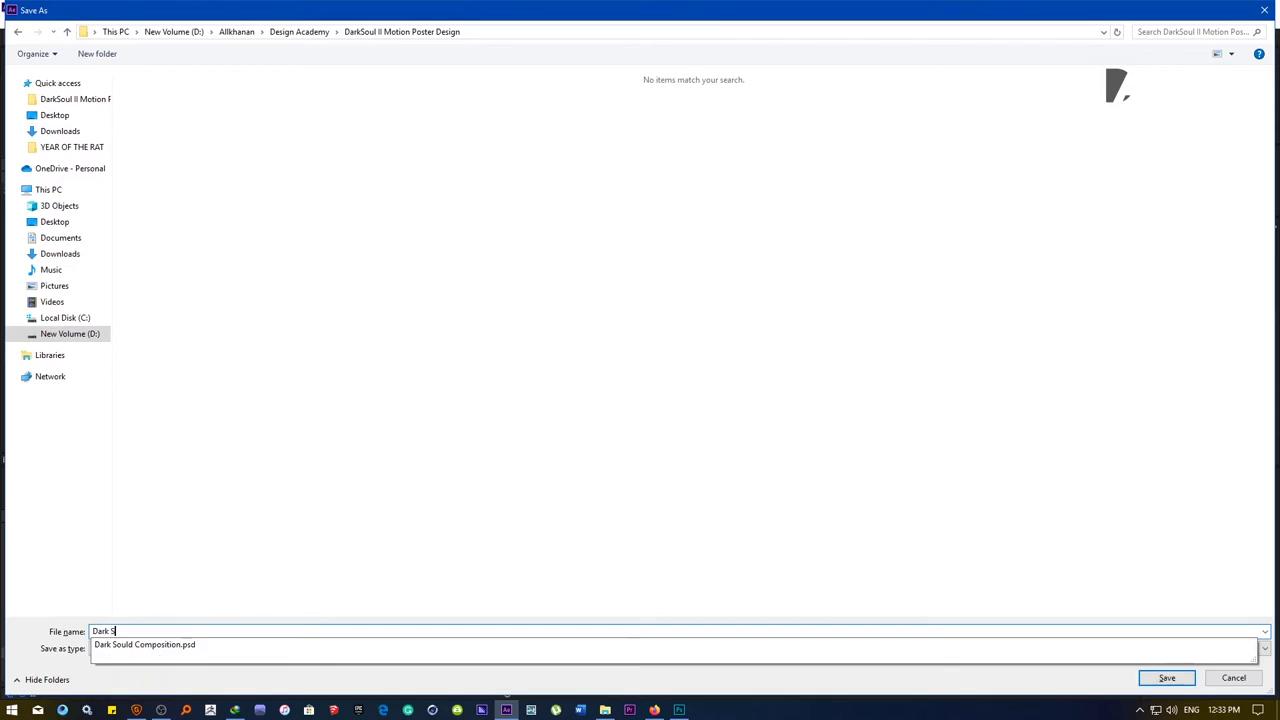
pyautogui.write('oul II Motion Poster Design')
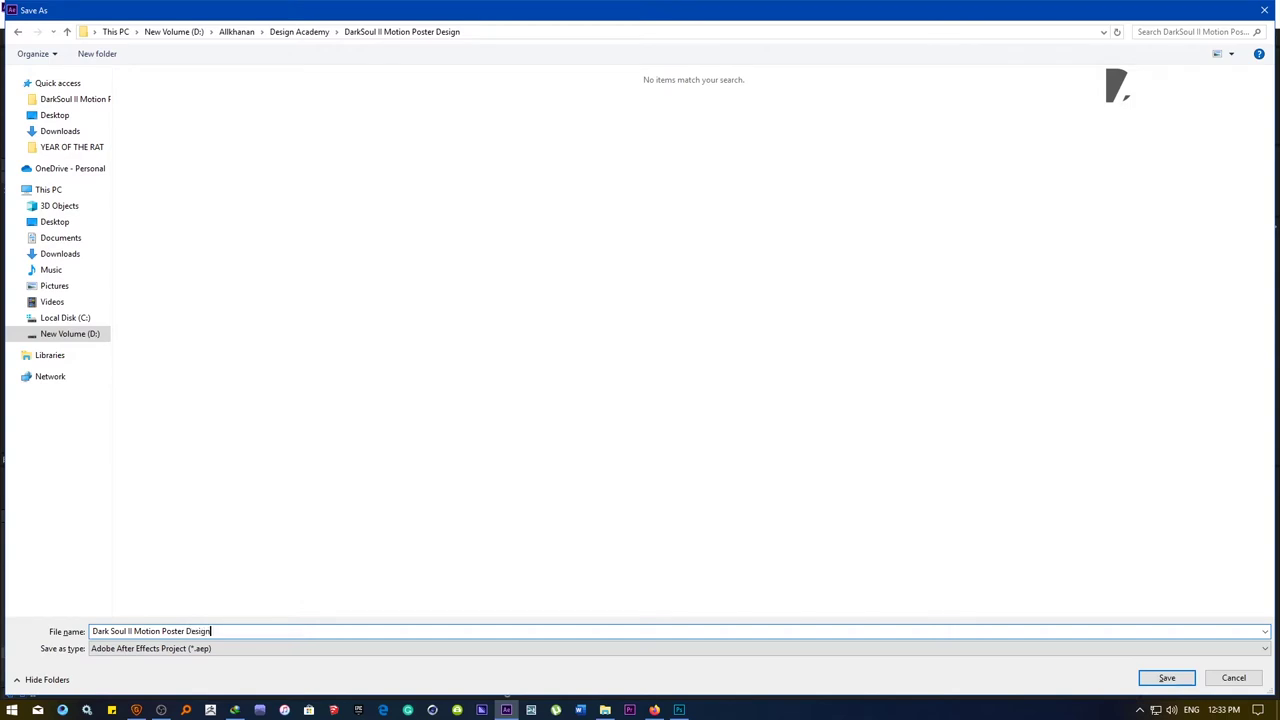
pyautogui.press('Return')
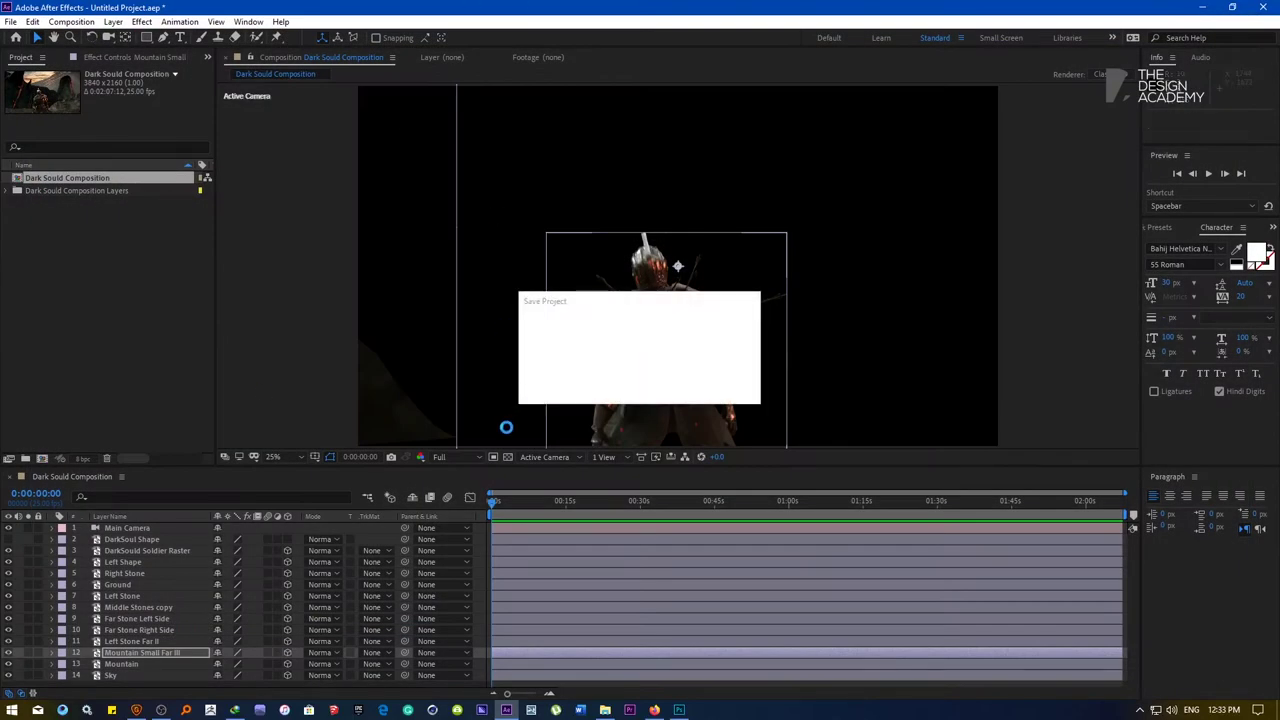
# Set the composition viewer to Quarter resolution and fit its magnification to the available space
pyautogui.click(459, 456)
pyautogui.click(455, 532)
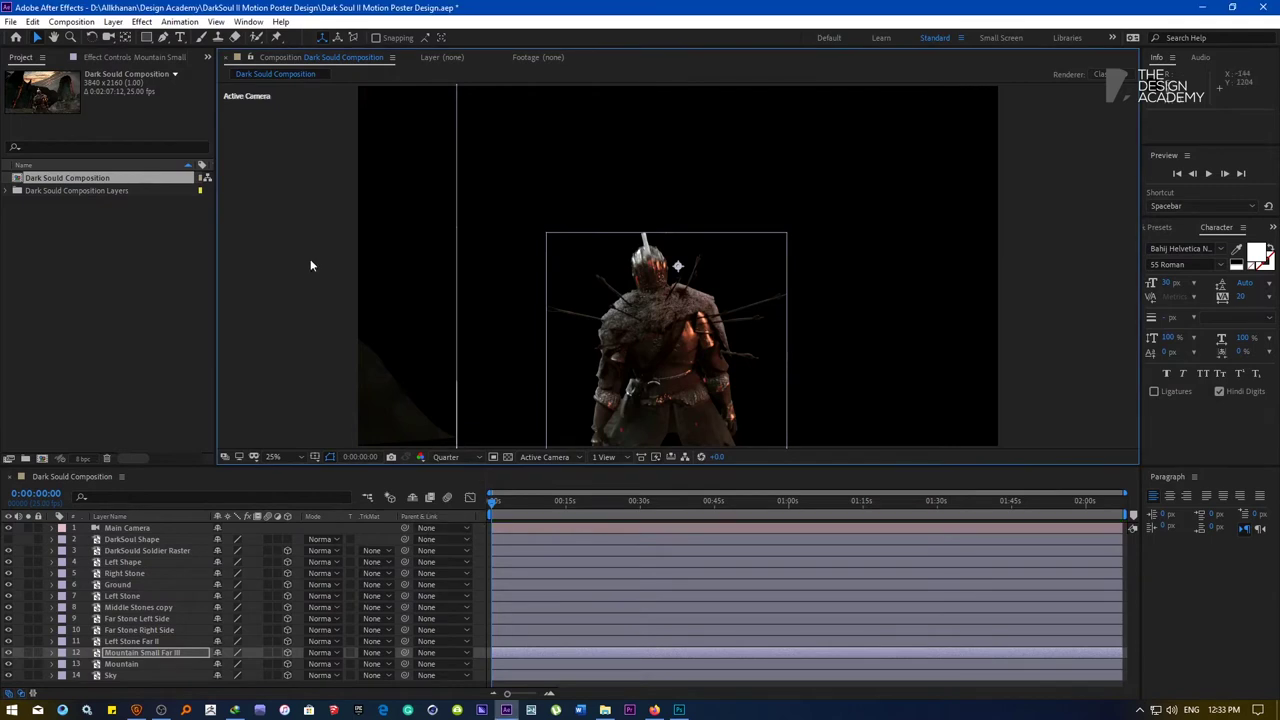
pyautogui.click(108, 37)
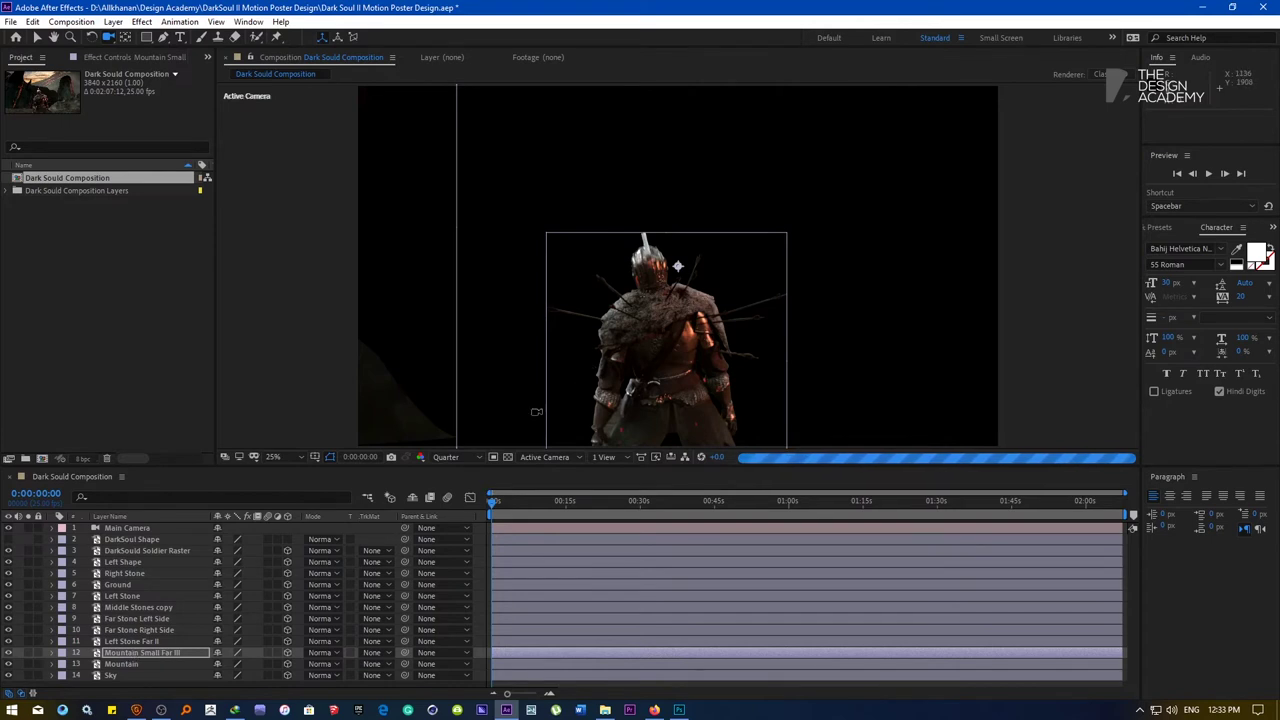
pyautogui.click(275, 457)
pyautogui.click(312, 234)
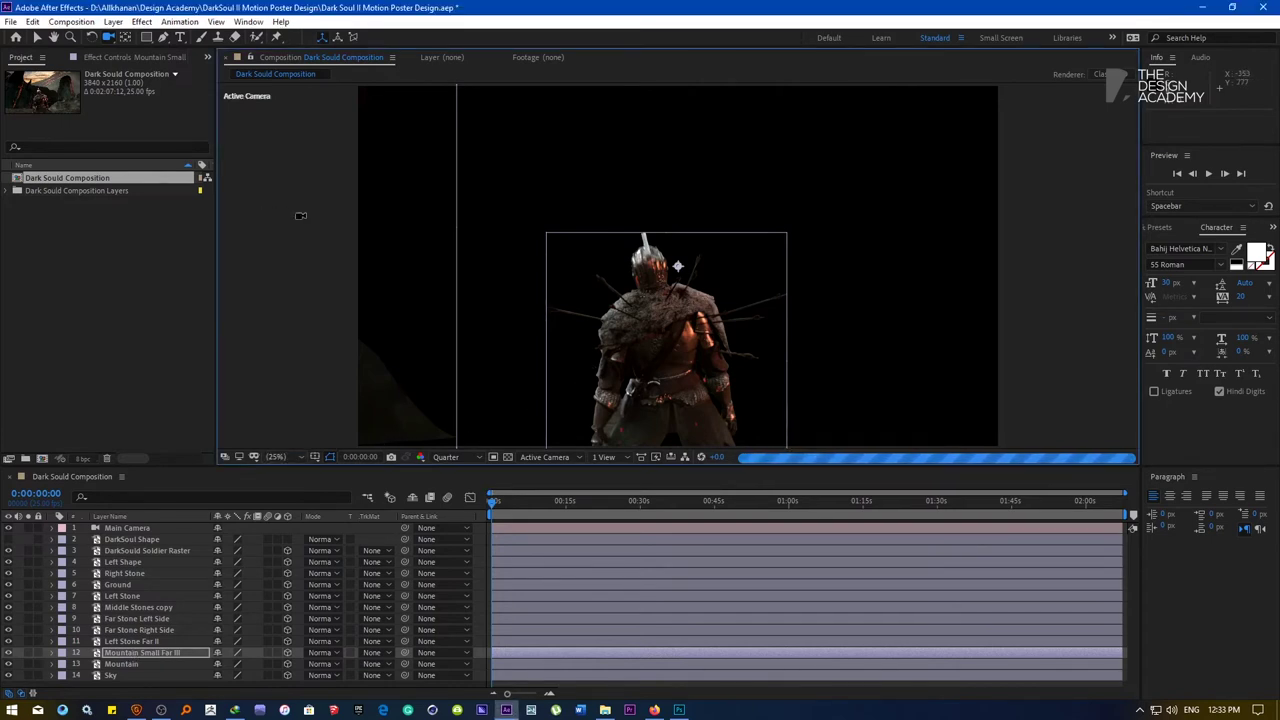
pyautogui.click(448, 458)
pyautogui.click(449, 461)
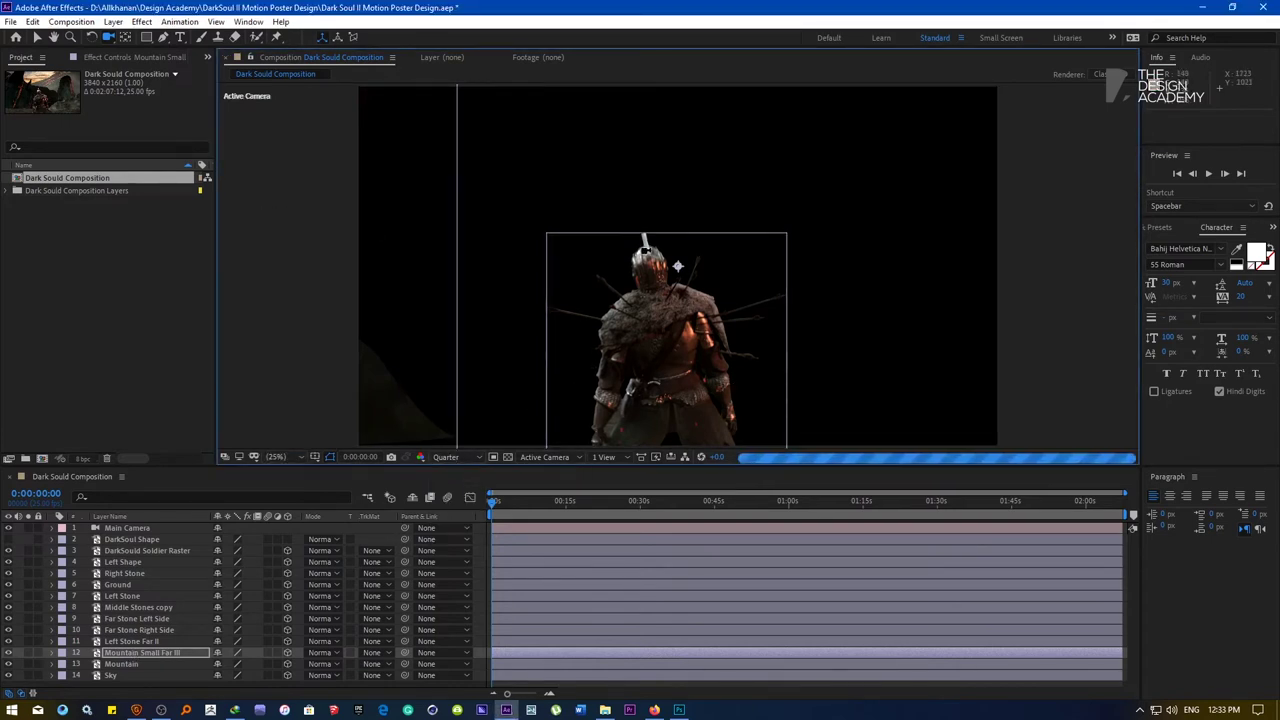
# Dolly the Main Camera along its Z axis to a Z position of about -1900
pyautogui.moveTo(599, 373); pyautogui.dragTo(645, 332)
pyautogui.moveTo(645, 399); pyautogui.dragTo(645, 415)
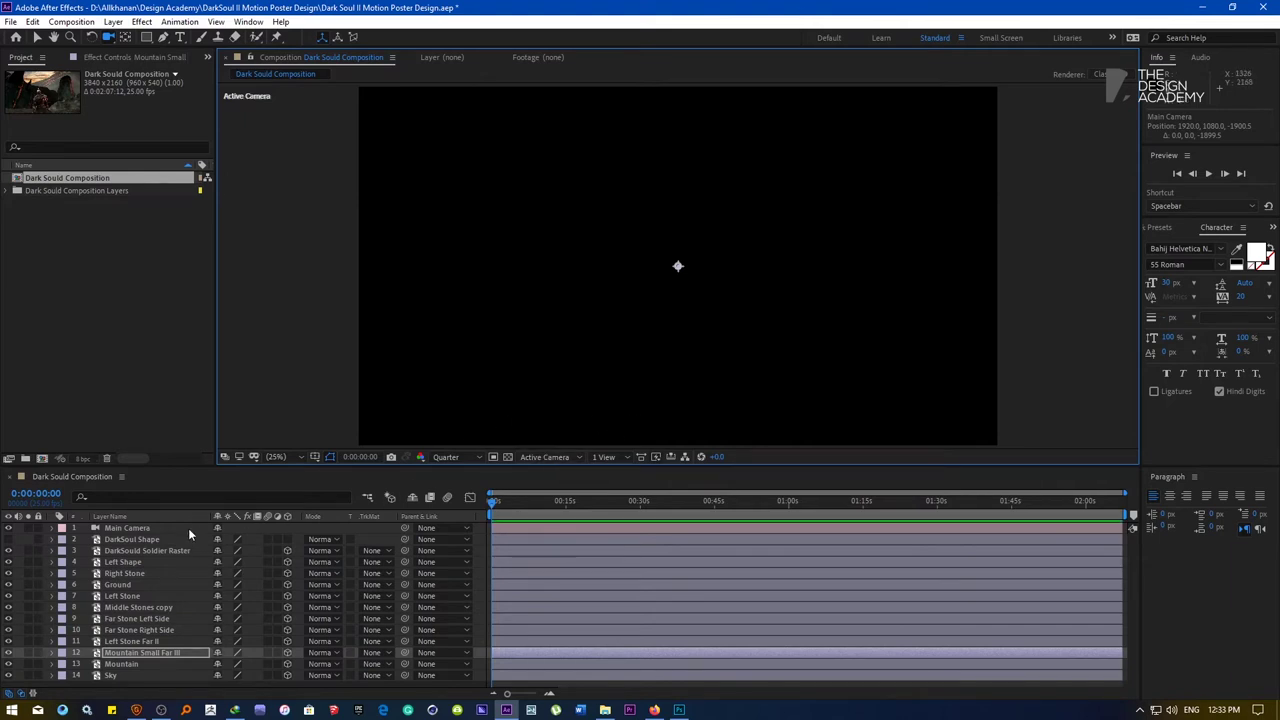
# Orbit the Main Camera around the scene to a position of about 190, 1443, -699
pyautogui.click(153, 528)
pyautogui.press(',')
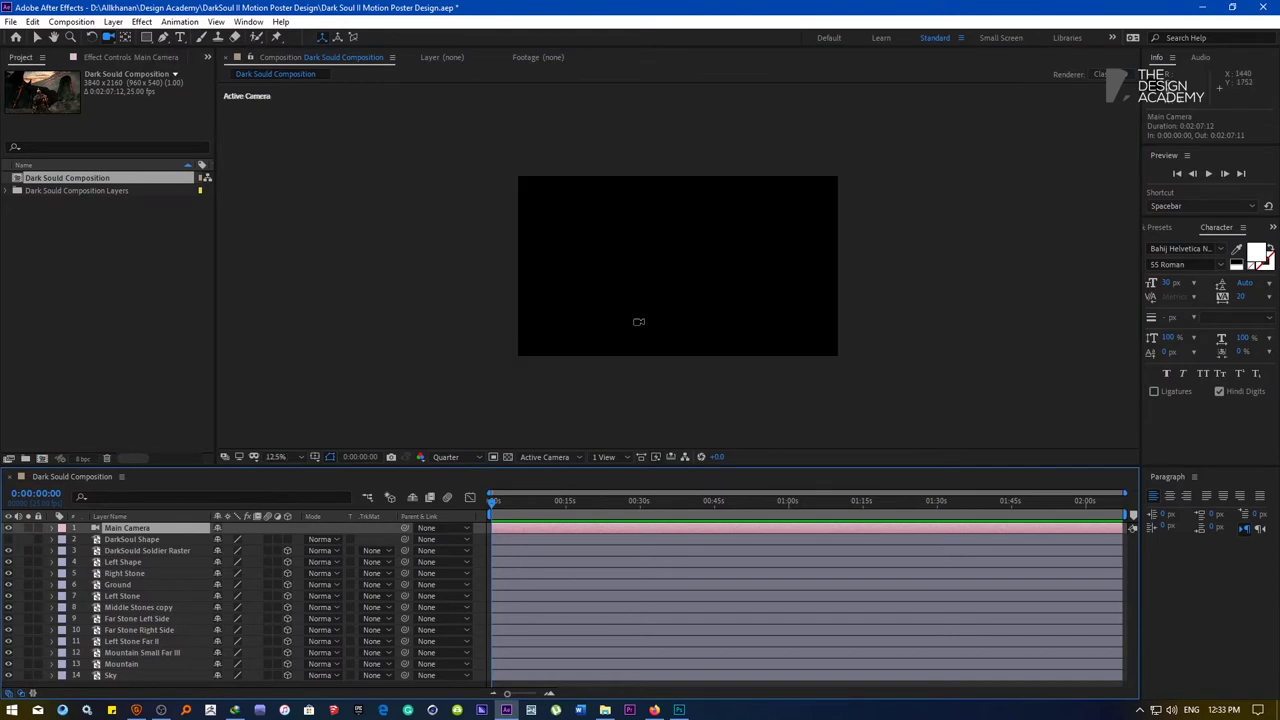
pyautogui.click(105, 573)
pyautogui.click(128, 607)
pyautogui.click(127, 630)
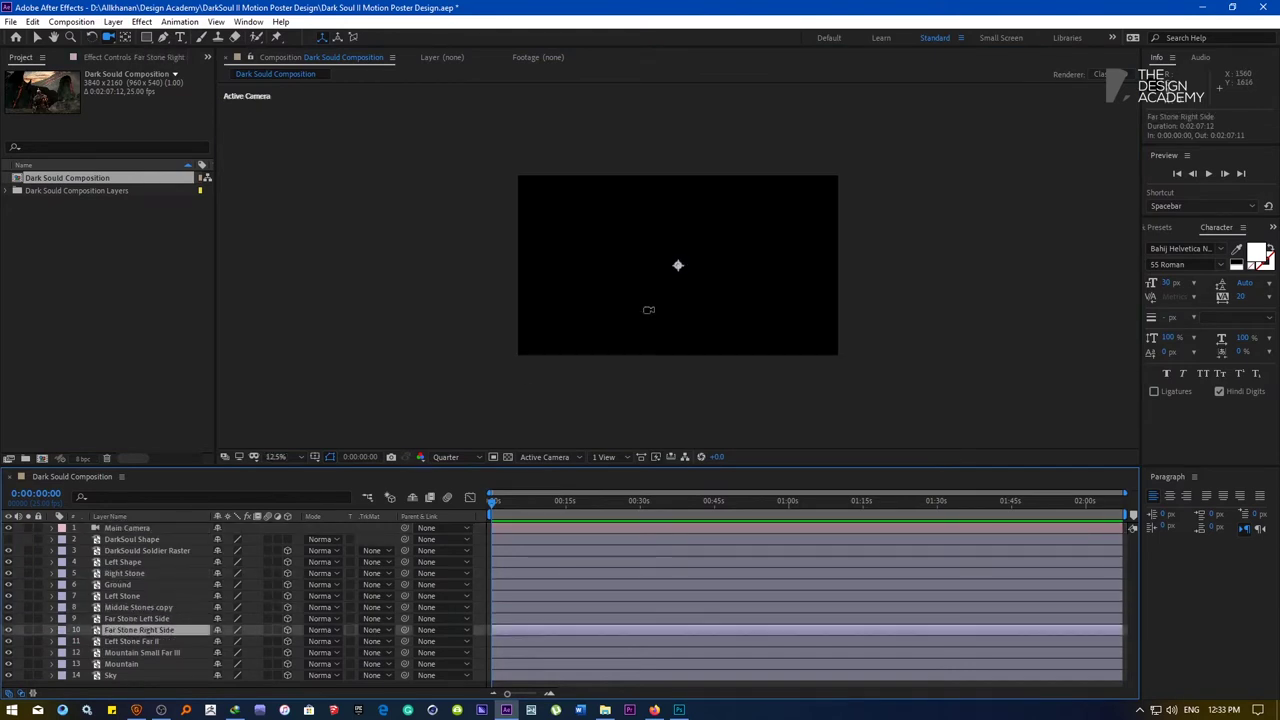
pyautogui.press('.')
pyautogui.press('v')
pyautogui.click(109, 37)
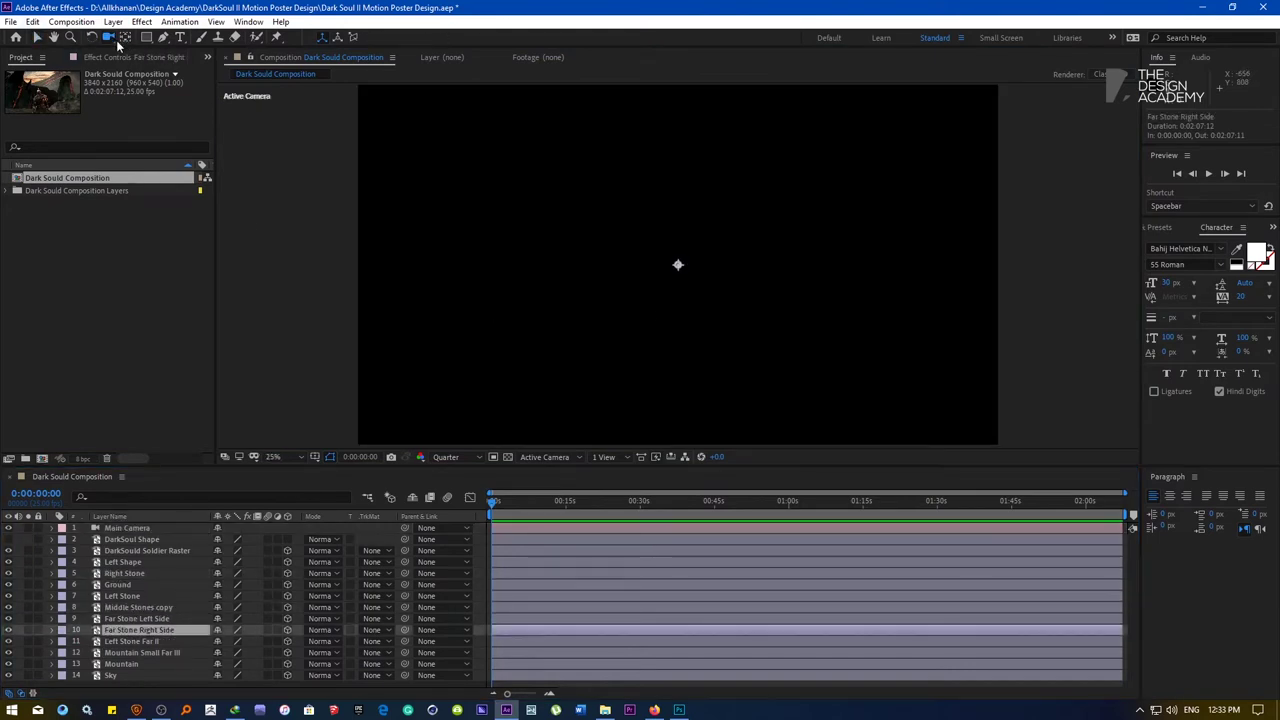
pyautogui.moveTo(554, 283); pyautogui.dragTo(568, 280)
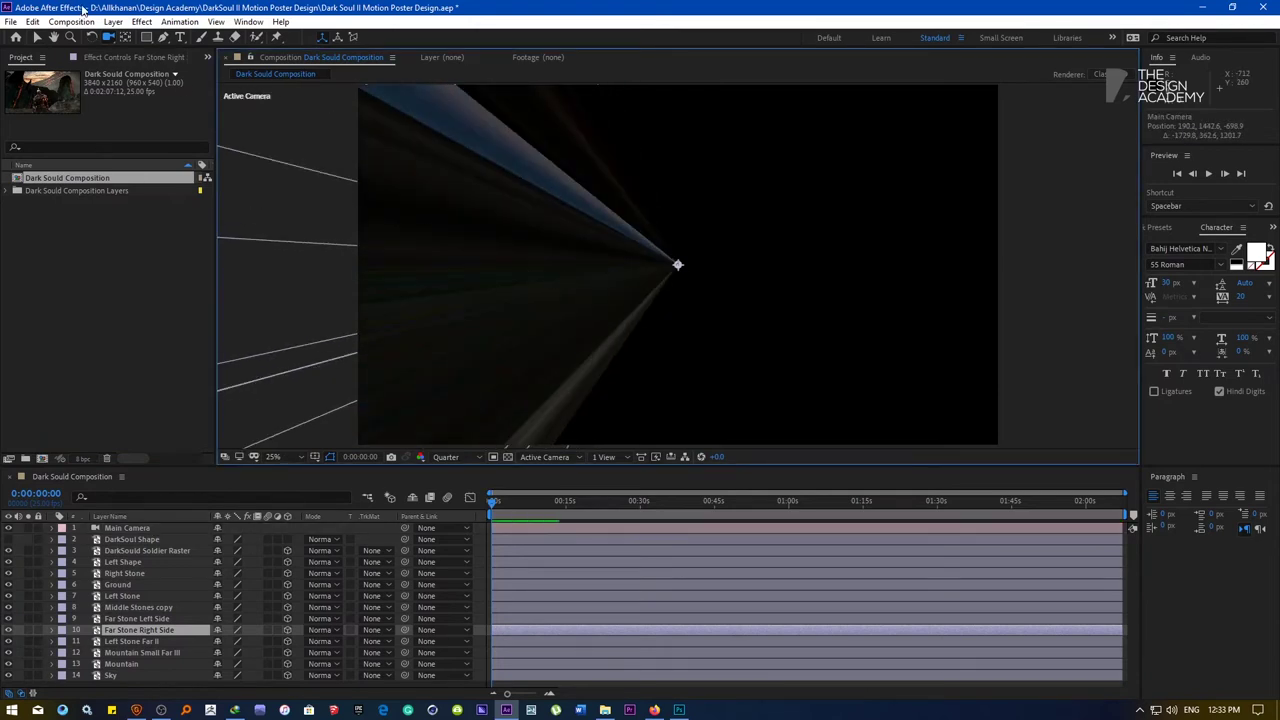
pyautogui.click(71, 21)
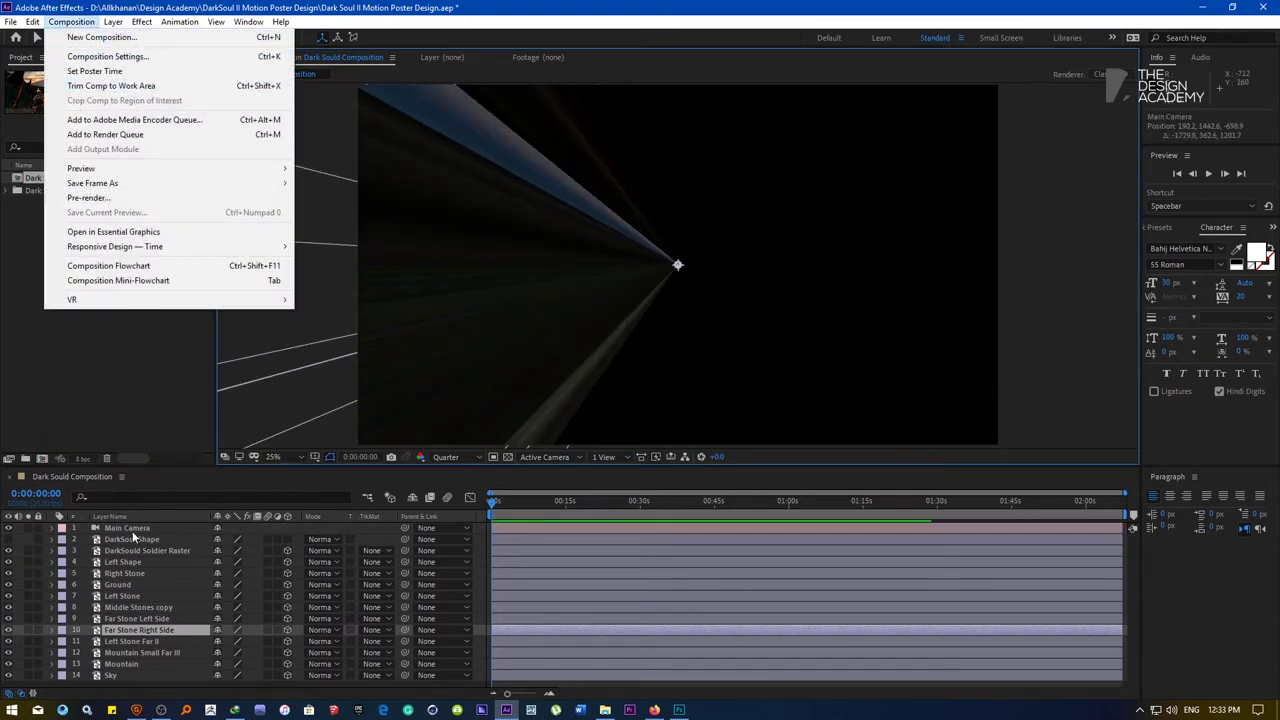
pyautogui.click(133, 88)
pyautogui.click(71, 21)
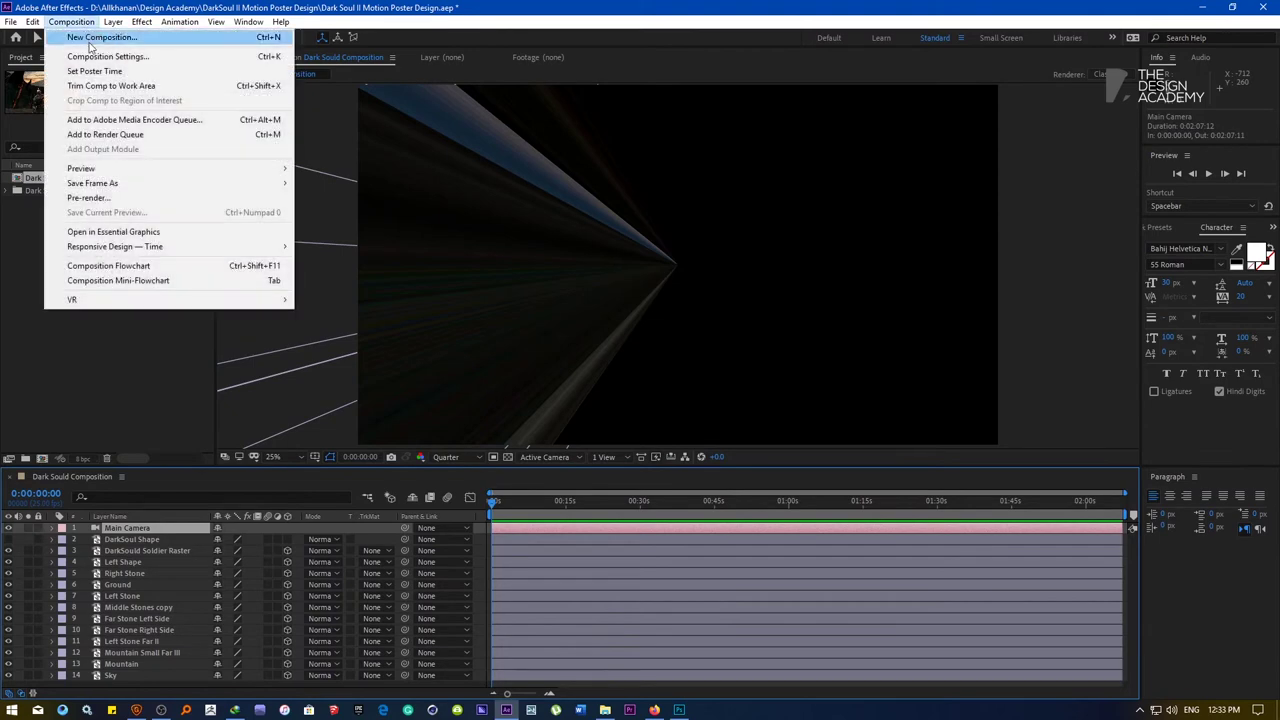
pyautogui.click(100, 50)
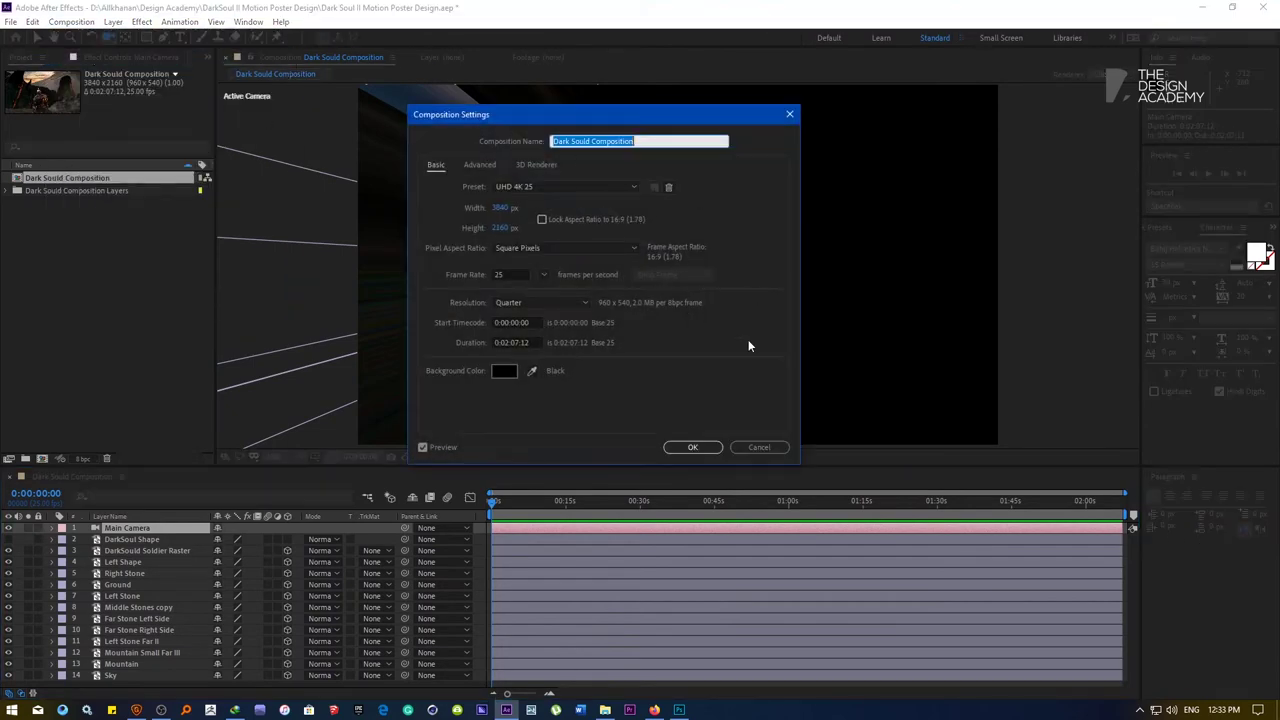
pyautogui.click(757, 448)
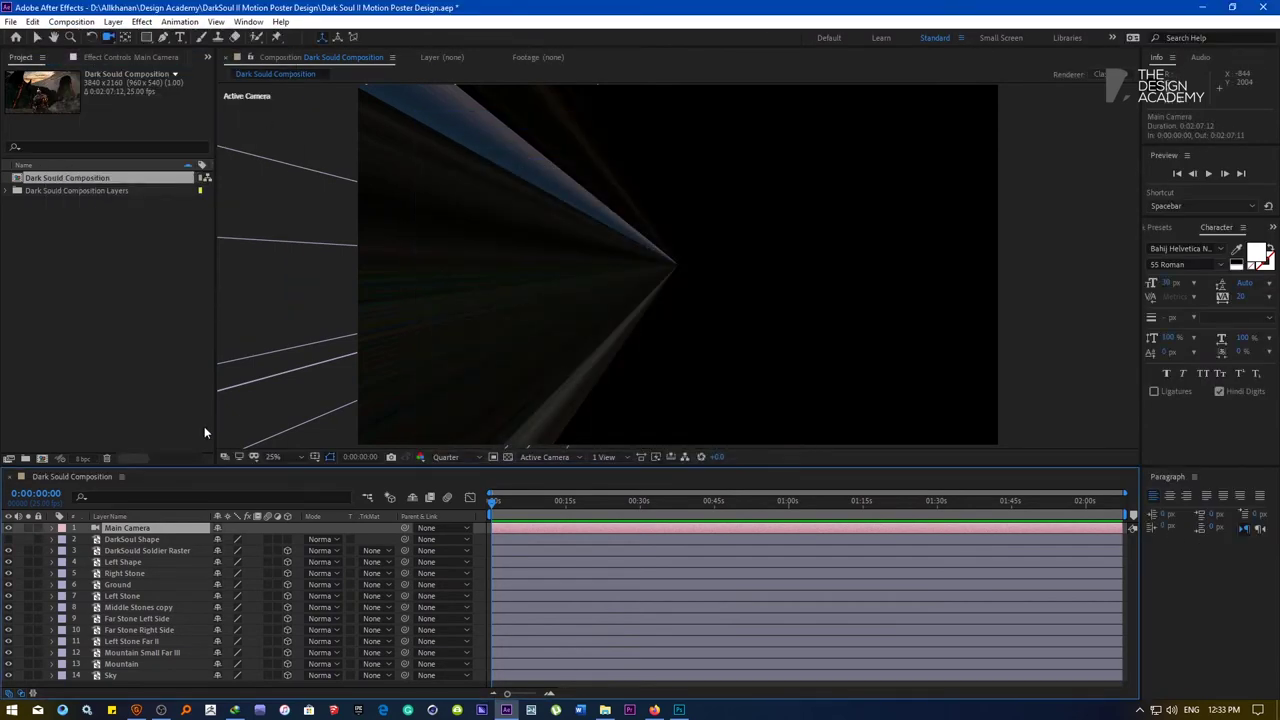
# Apply the 15mm preset to the Main Camera in its camera settings
pyautogui.click(113, 21)
pyautogui.click(119, 48)
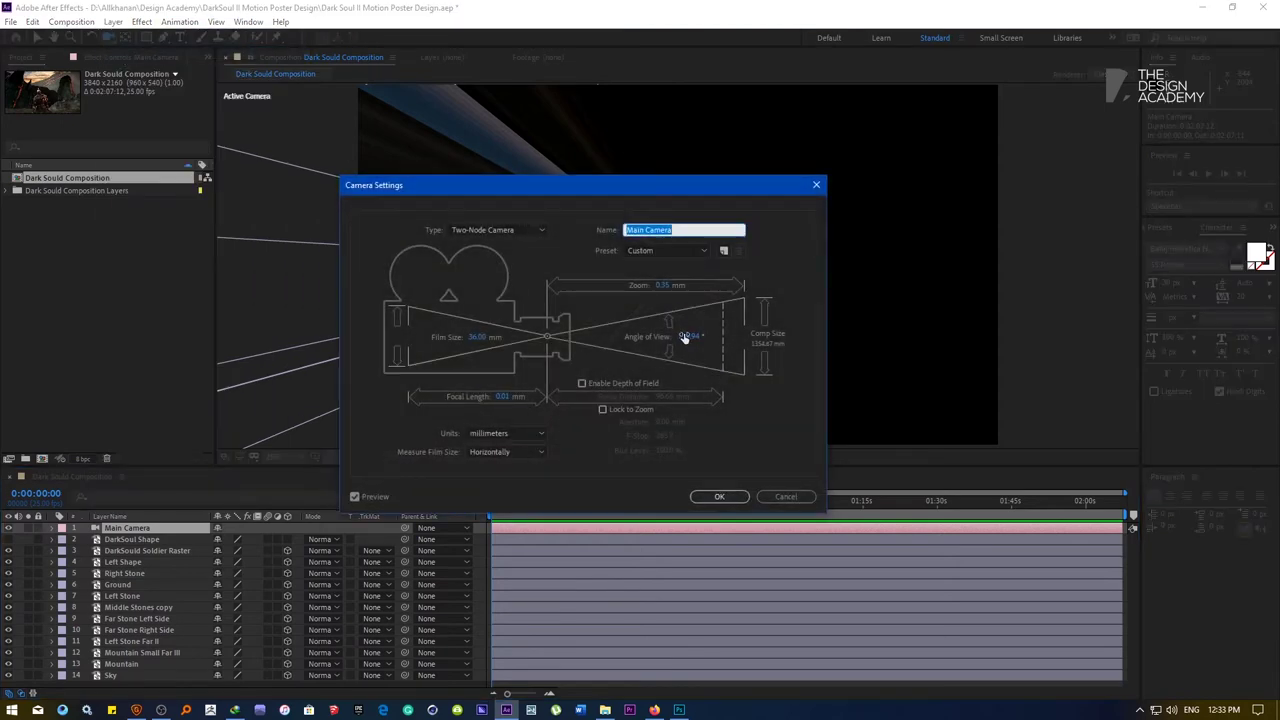
pyautogui.moveTo(684, 338)
pyautogui.mouseDown()
pyautogui.moveTo(712, 336)
pyautogui.moveTo(664, 338)
pyautogui.mouseUp()
pyautogui.click(668, 250)
pyautogui.click(657, 289)
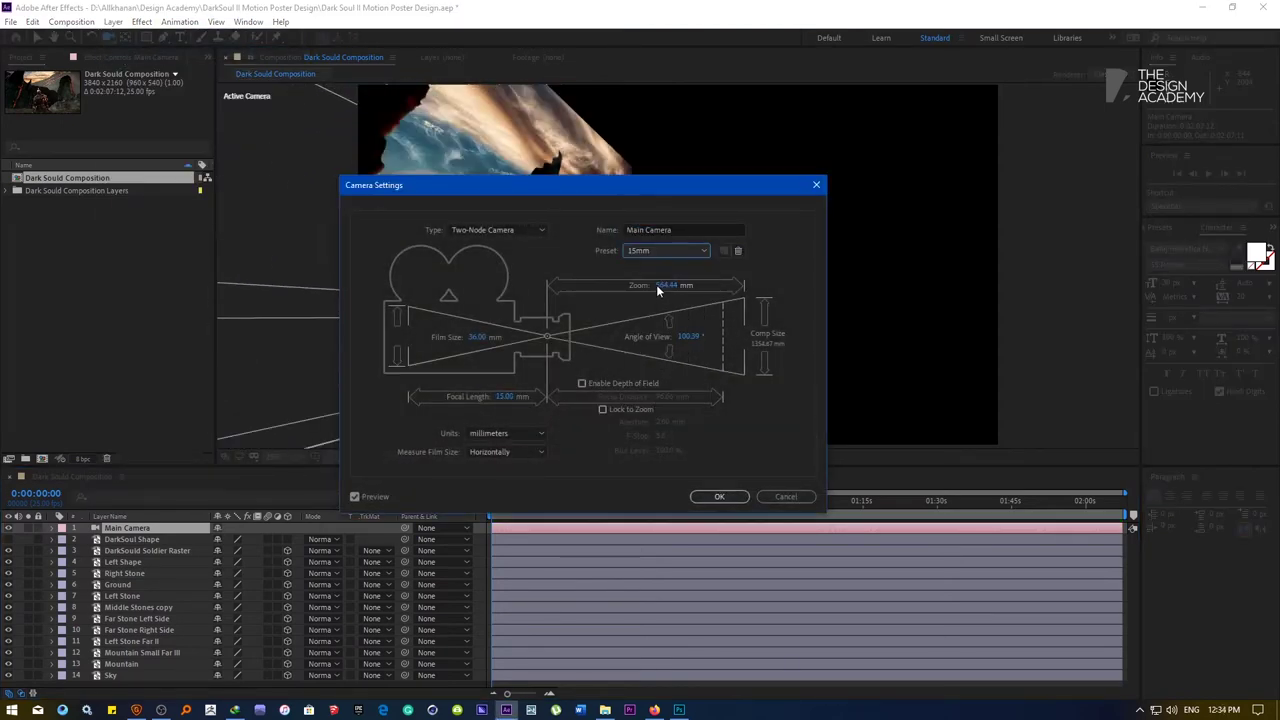
pyautogui.click(719, 496)
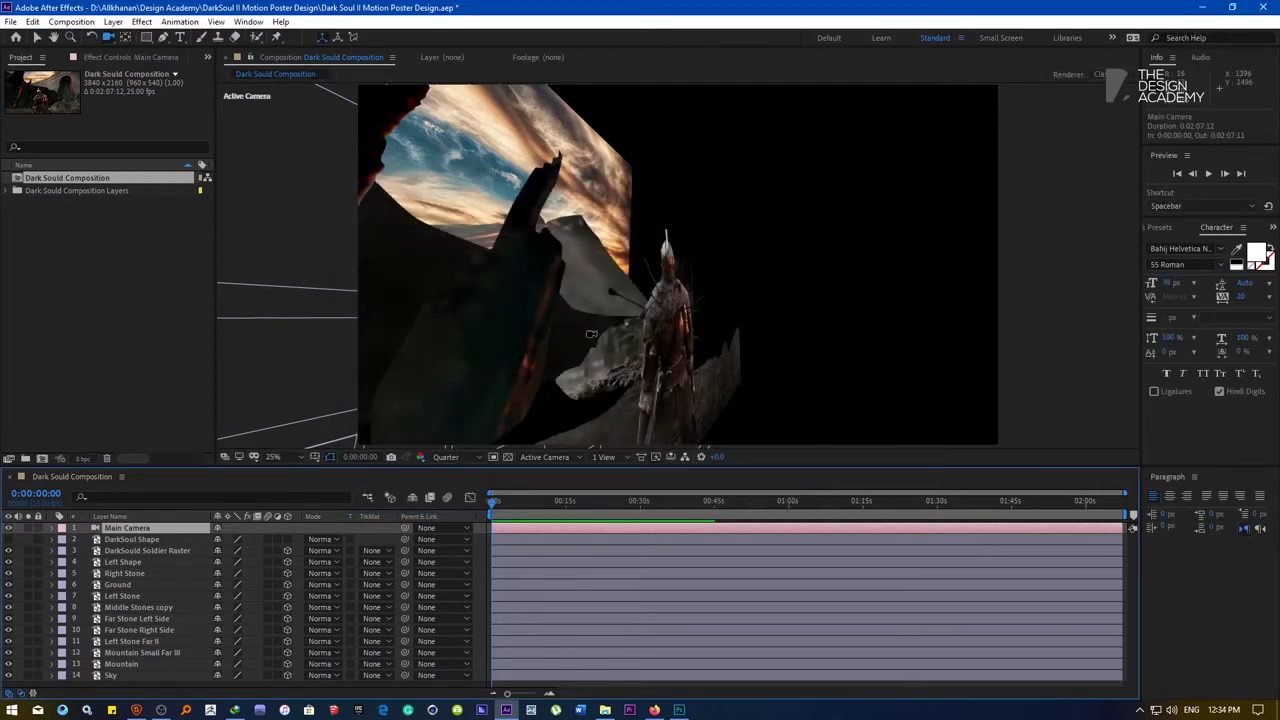
# Orbit and dolly the Main Camera behind the soldier to a position of about 1797, 981, -1404
pyautogui.moveTo(617, 358); pyautogui.dragTo(574, 358)
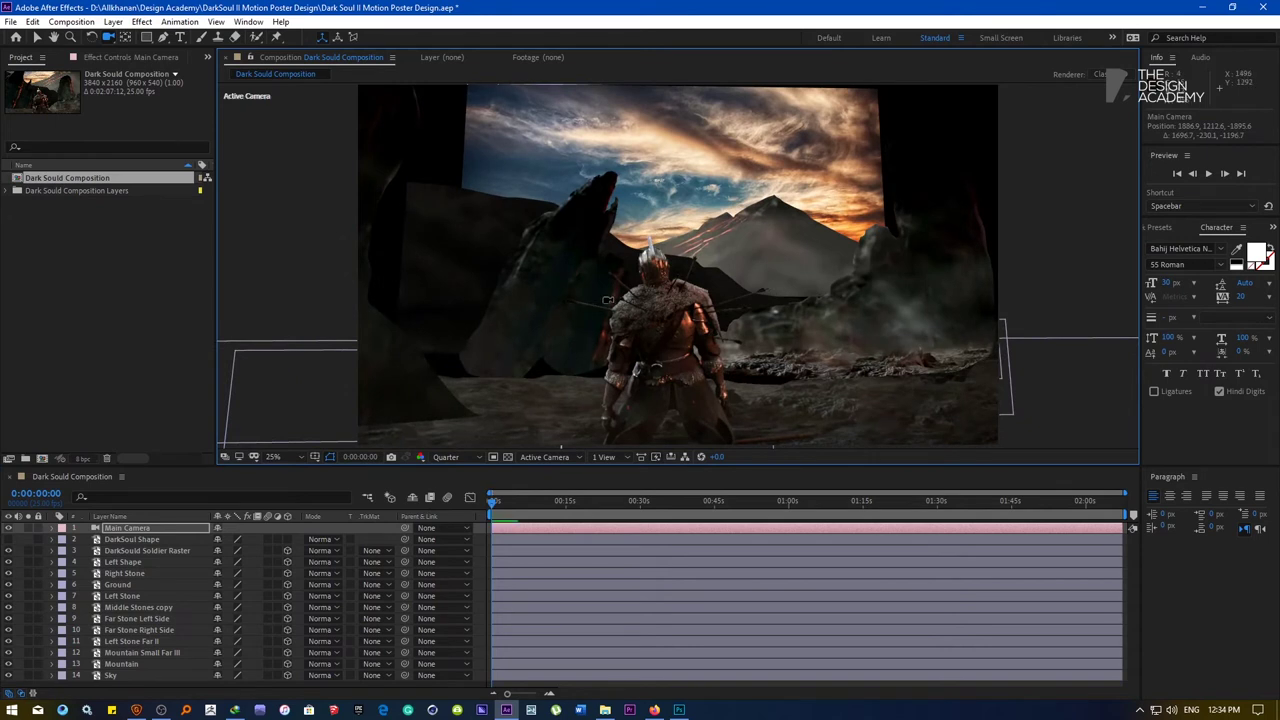
pyautogui.moveTo(607, 300); pyautogui.dragTo(609, 337)
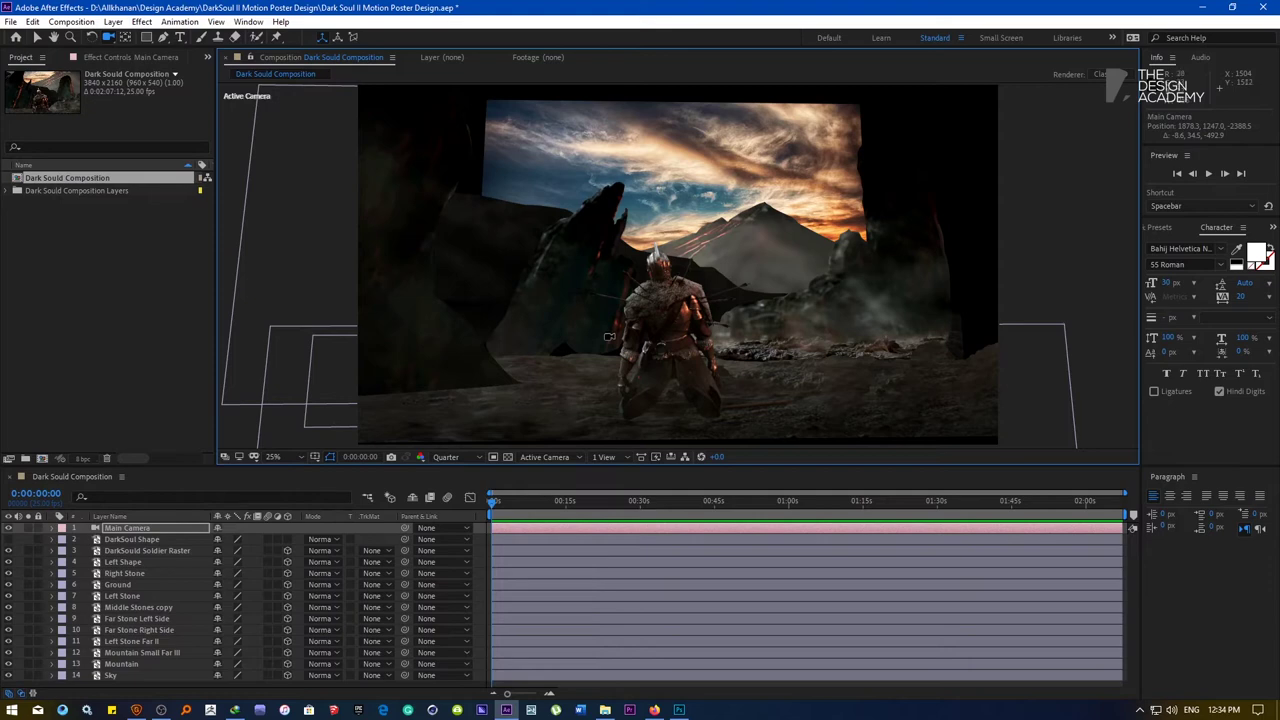
pyautogui.moveTo(604, 300); pyautogui.dragTo(612, 256)
# Try moving the DarkSould Soldier Raster layer along its Z axis, and undo the move
pyautogui.press('v')
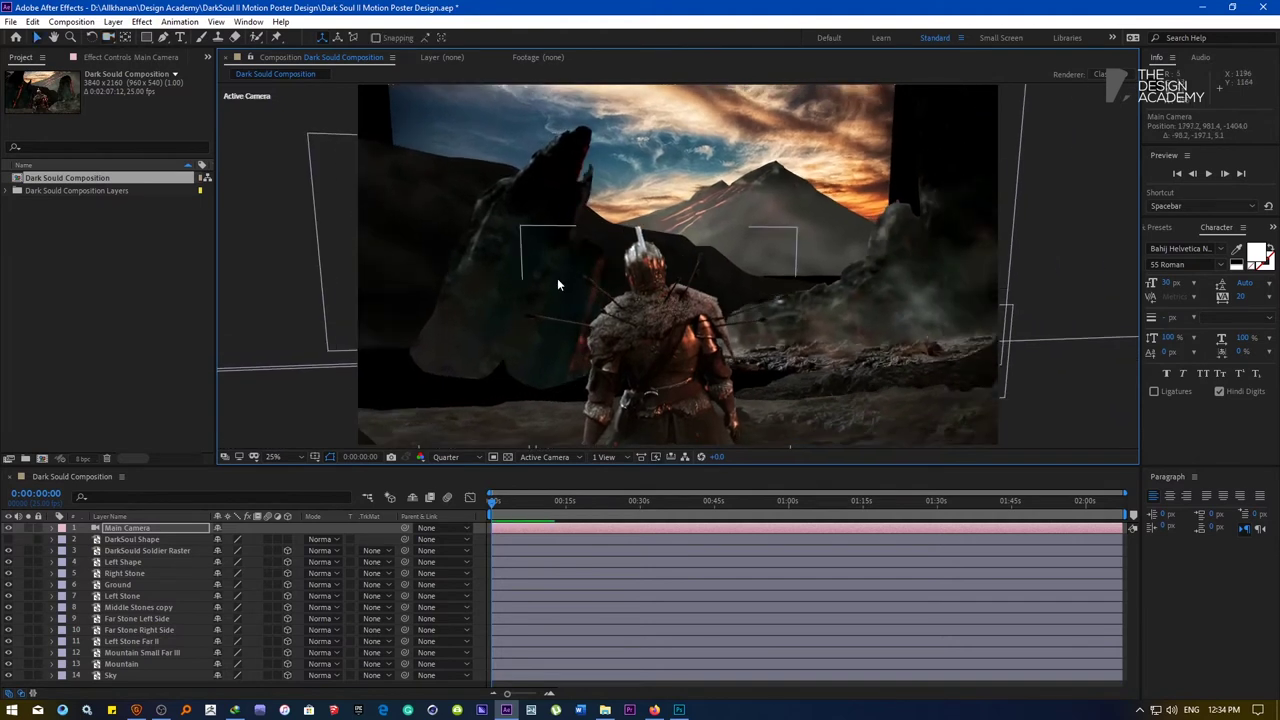
pyautogui.click(560, 277)
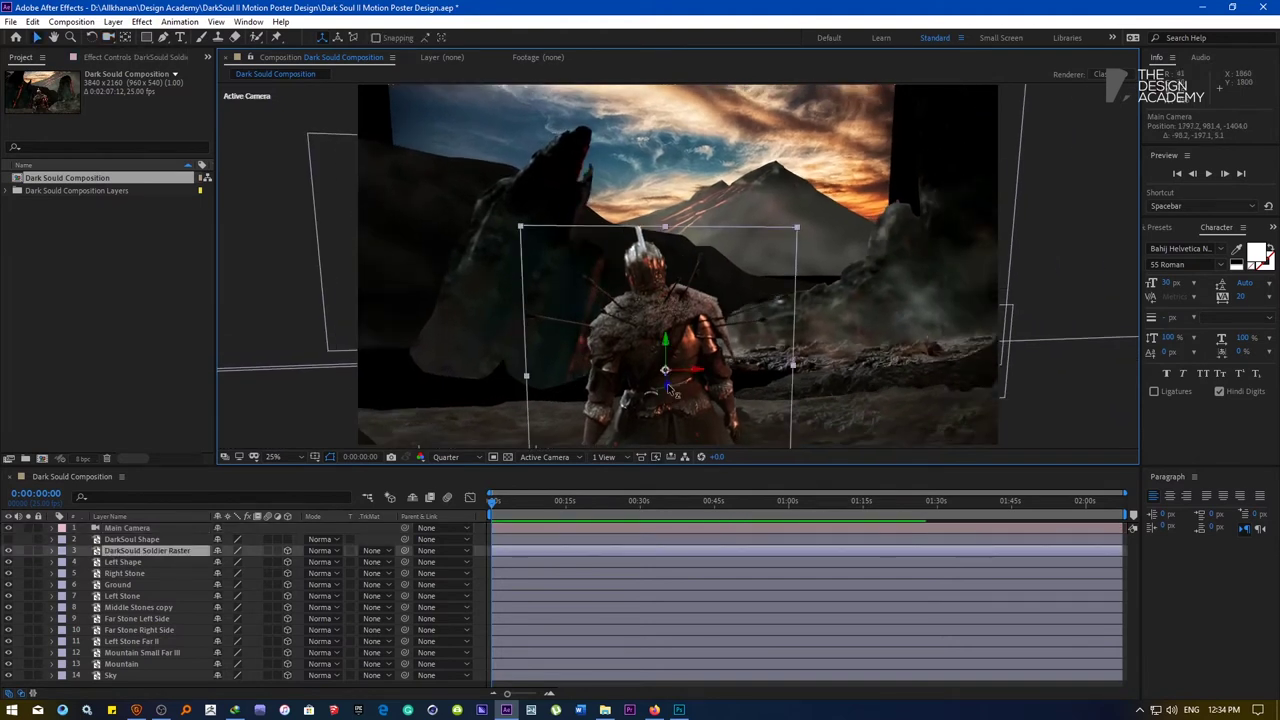
pyautogui.moveTo(670, 389); pyautogui.dragTo(670, 377)
pyautogui.hotkey('ctrl', 'z')
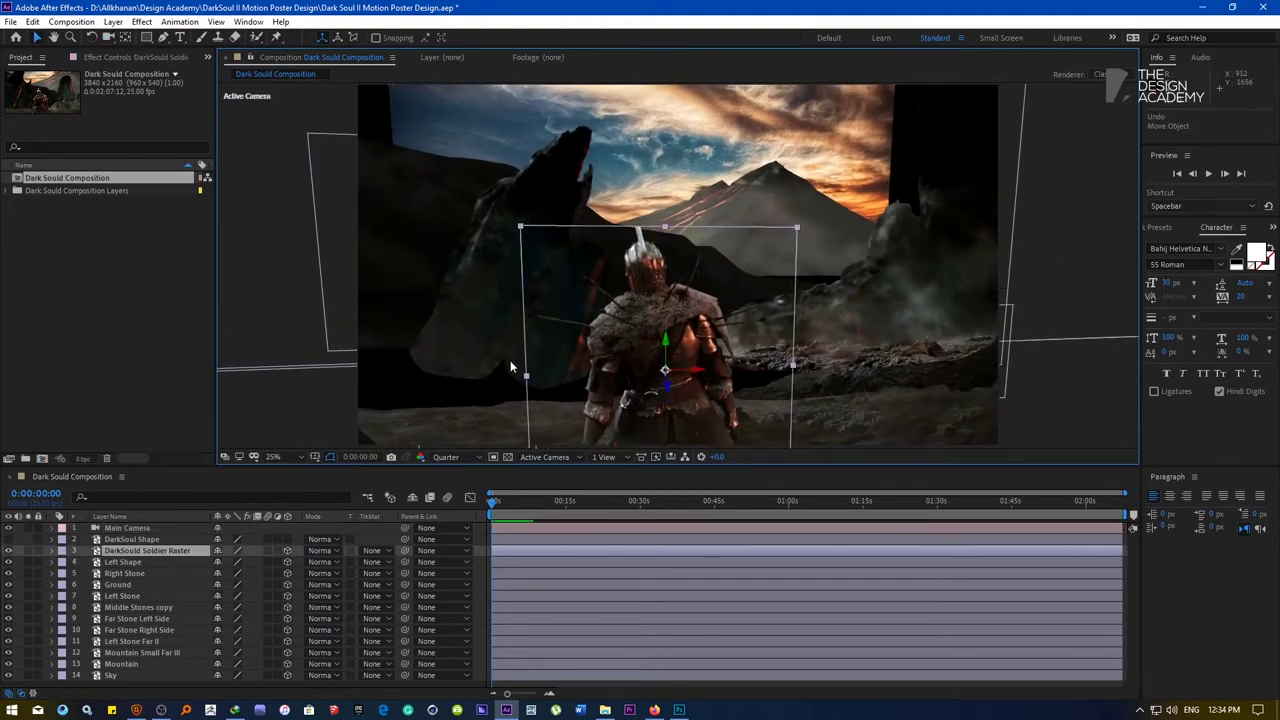
# Switch to Photoshop, make the reference image layer Ground visible and move it to the top of the layer stack
pyautogui.click(679, 709)
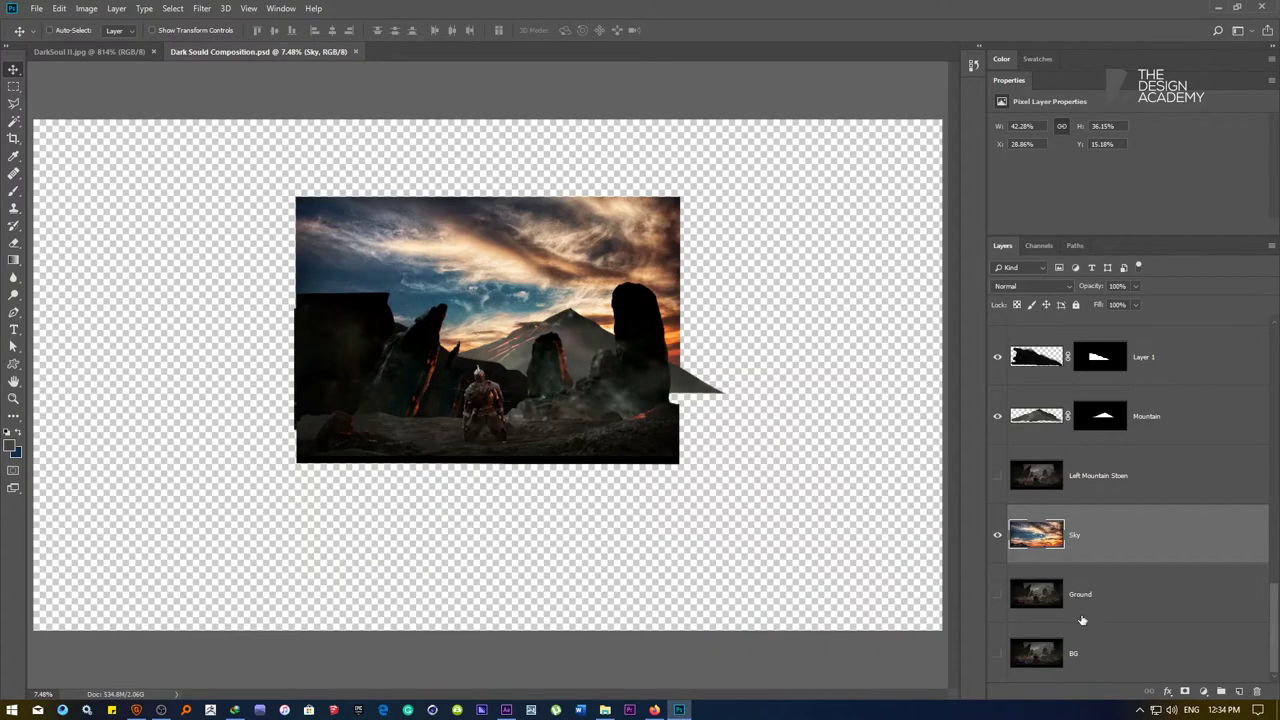
pyautogui.click(1079, 598)
pyautogui.click(997, 594)
pyautogui.moveTo(1110, 585); pyautogui.dragTo(1129, 330)
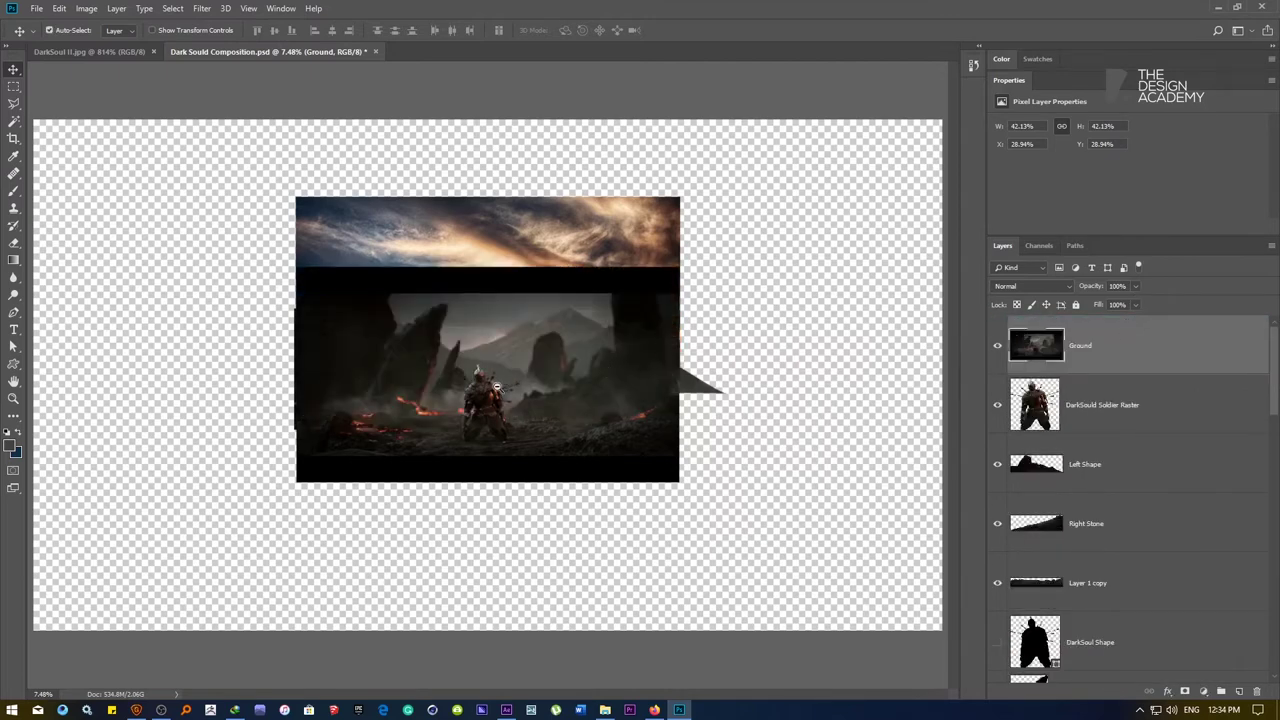
# Examine the reference image enlarged in full-screen view to see how the stones, ground and soldier are arranged
pyautogui.scroll(5, 497, 393)
pyautogui.scroll(-5, 497, 384)
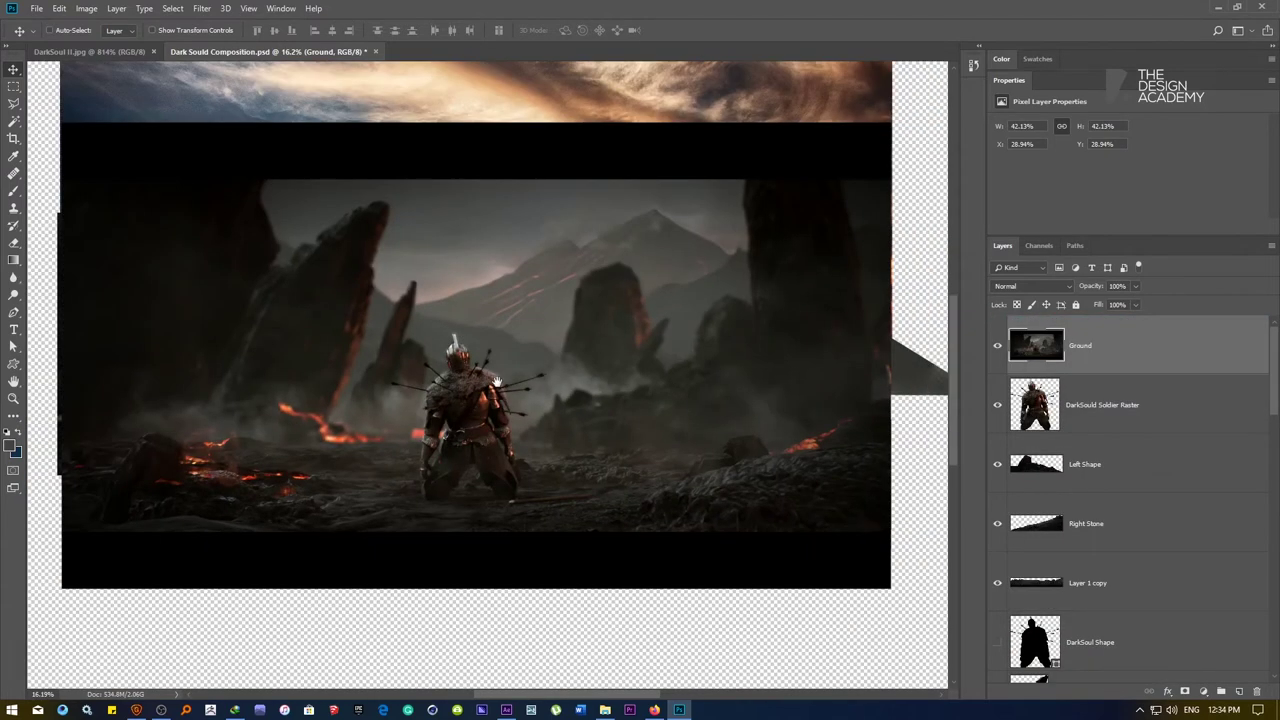
pyautogui.press('f')
pyautogui.press('f')
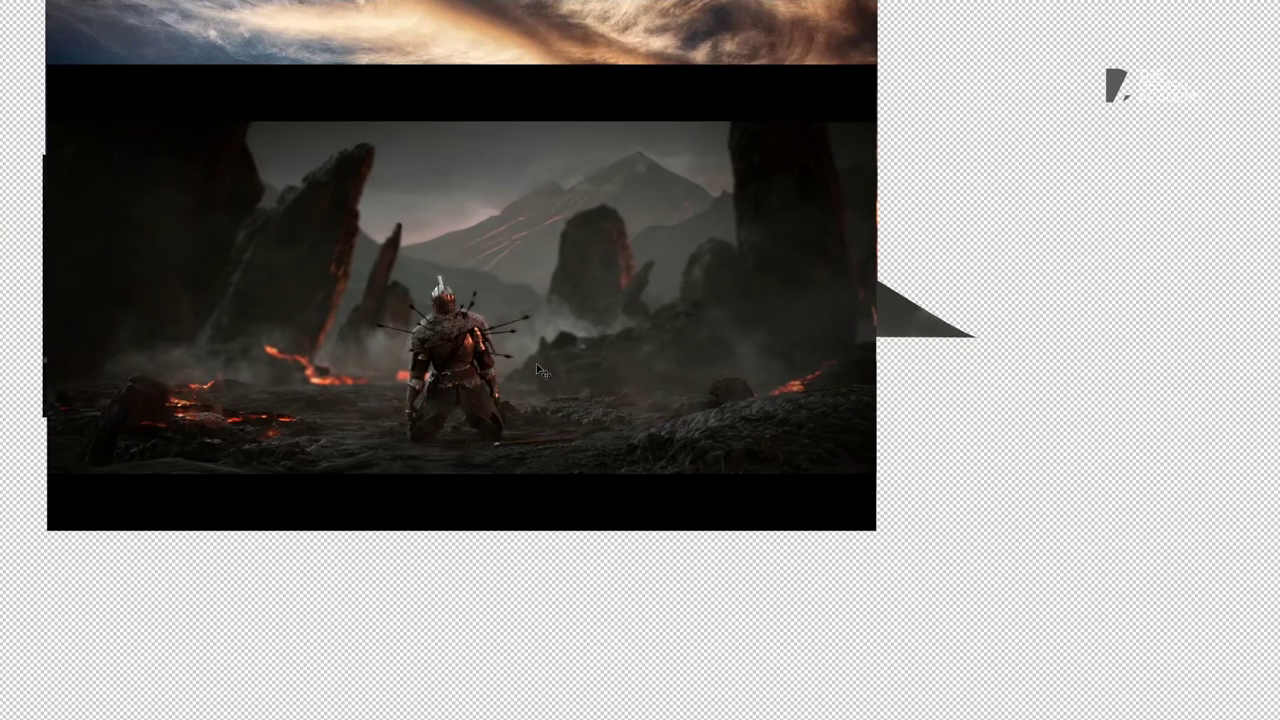
pyautogui.moveTo(532, 342); pyautogui.dragTo(658, 381)
pyautogui.scroll(2, 605, 355)
pyautogui.moveTo(555, 354); pyautogui.dragTo(593, 372)
pyautogui.scroll(1, 604, 376)
# Switch back to After Effects and adjust the Main Camera's position to about 1822, 1203, -1404, comparing the view with the Photoshop reference
pyautogui.hotkey('alt', 'Tab')
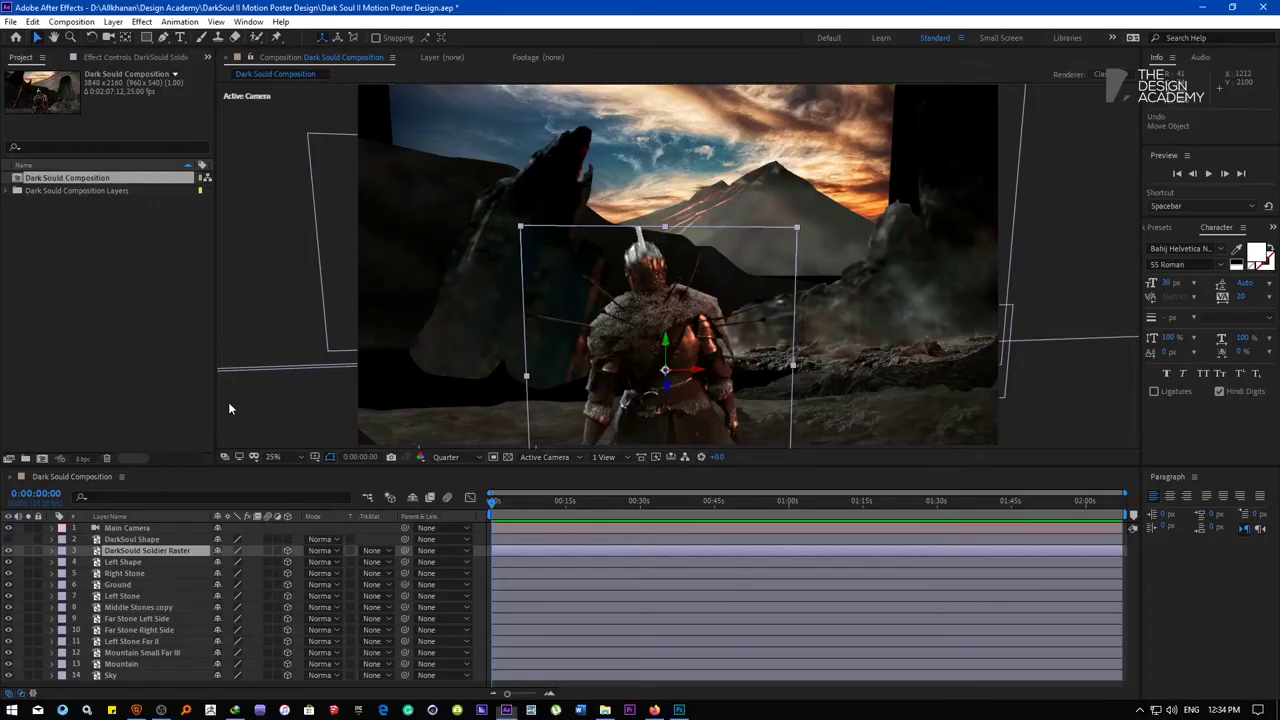
pyautogui.click(106, 38)
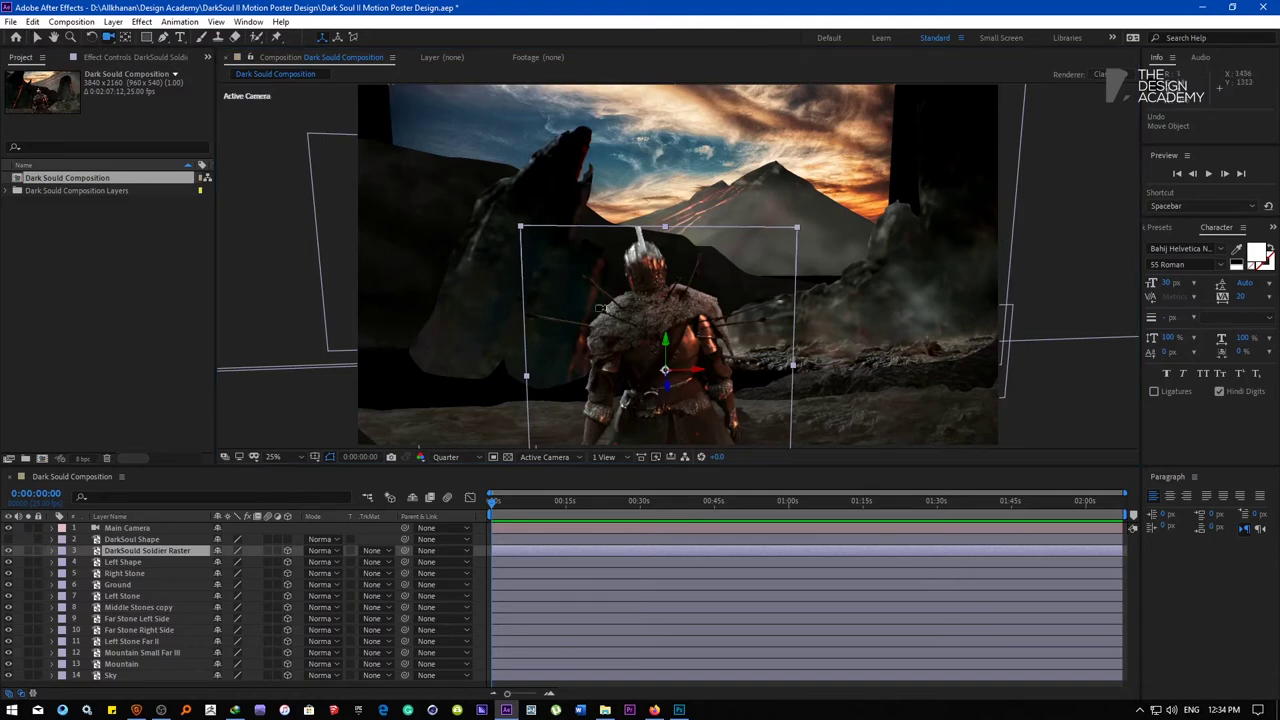
pyautogui.moveTo(601, 309); pyautogui.dragTo(598, 302)
pyautogui.hotkey('alt', 'Tab')
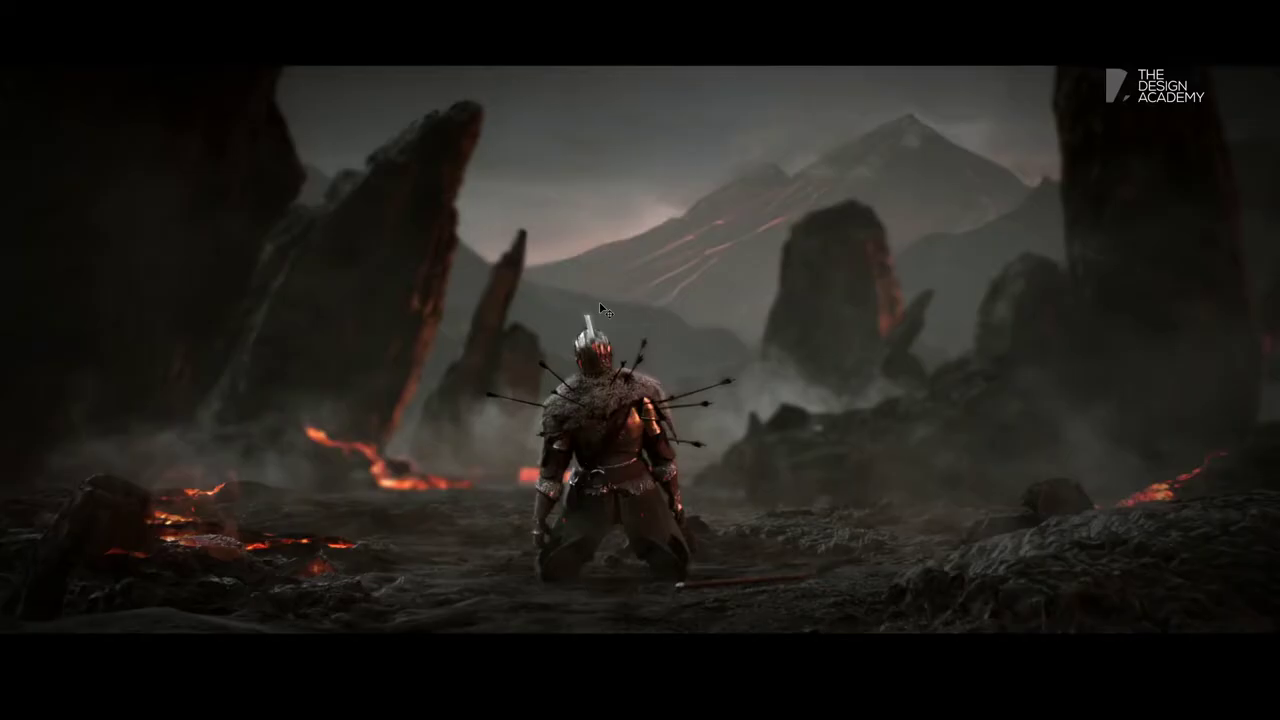
pyautogui.hotkey('alt', 'Tab')
pyautogui.hotkey('alt', 'Tab')
pyautogui.hotkey('alt', 'Tab')
pyautogui.hotkey('alt', 'Tab')
pyautogui.hotkey('alt', 'Tab')
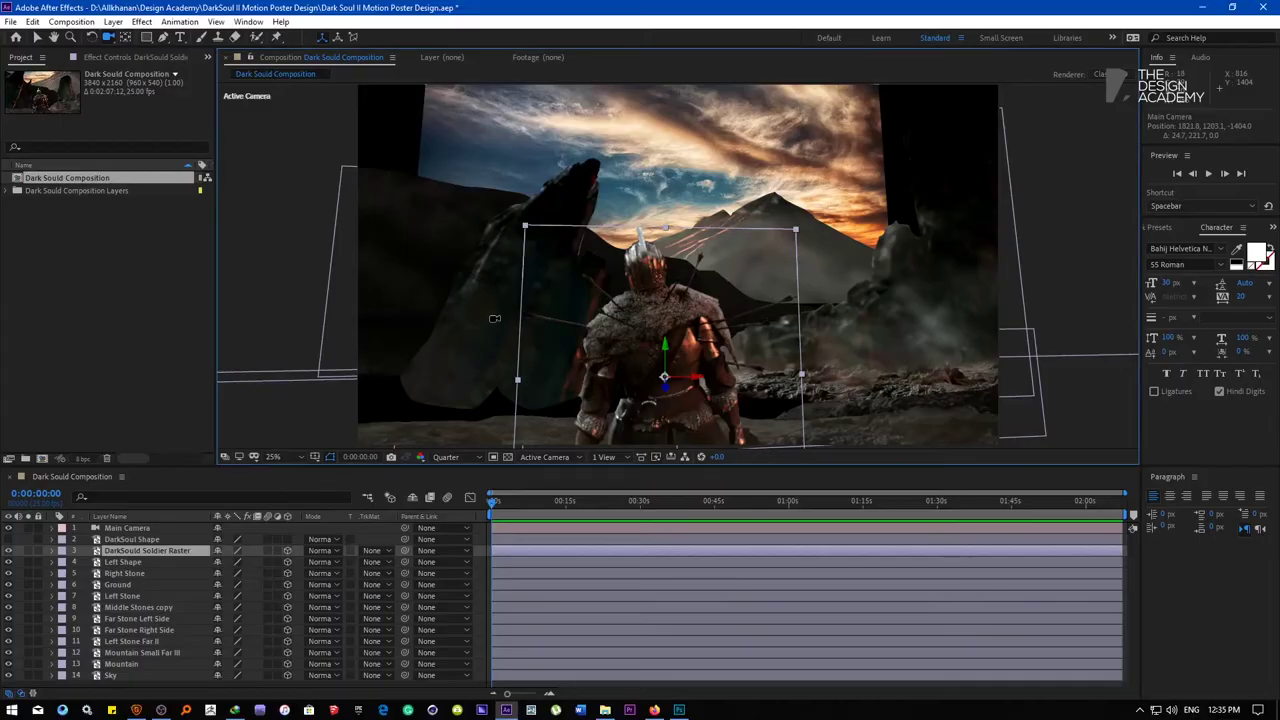
# Push the Far Stone Left Side layer back in depth to a Z position of about 1600
pyautogui.click(150, 584)
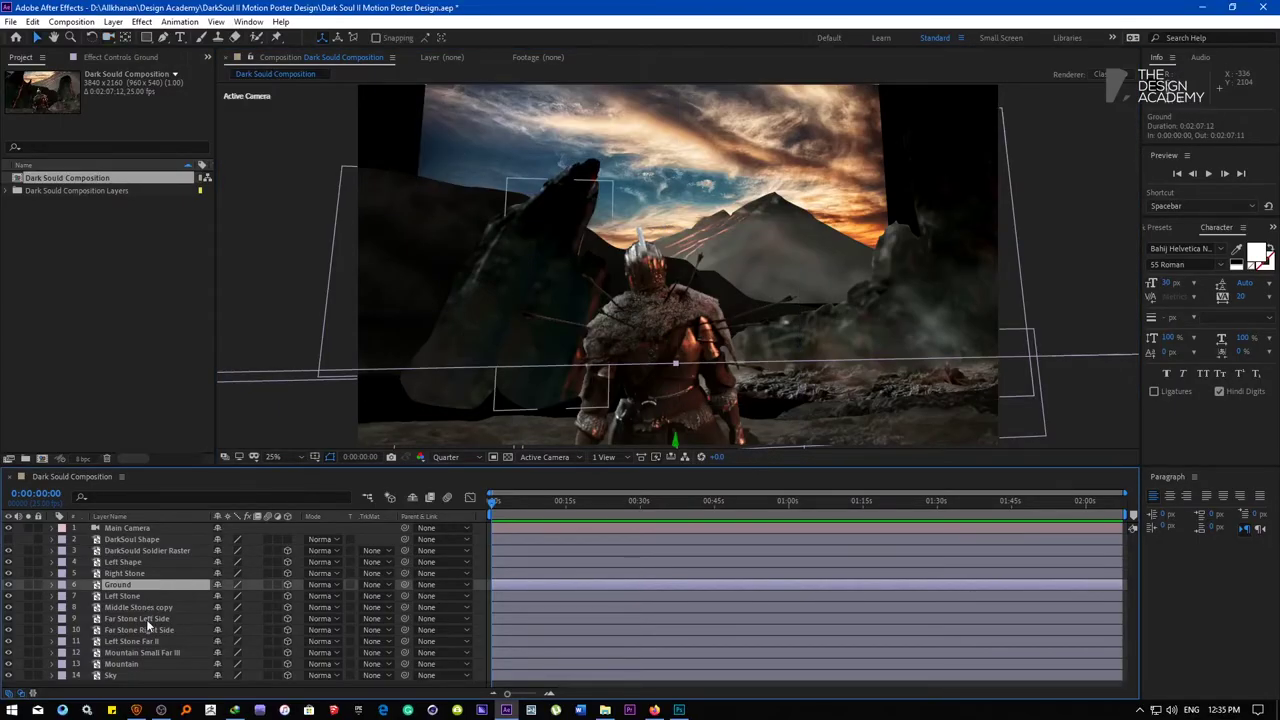
pyautogui.click(144, 621)
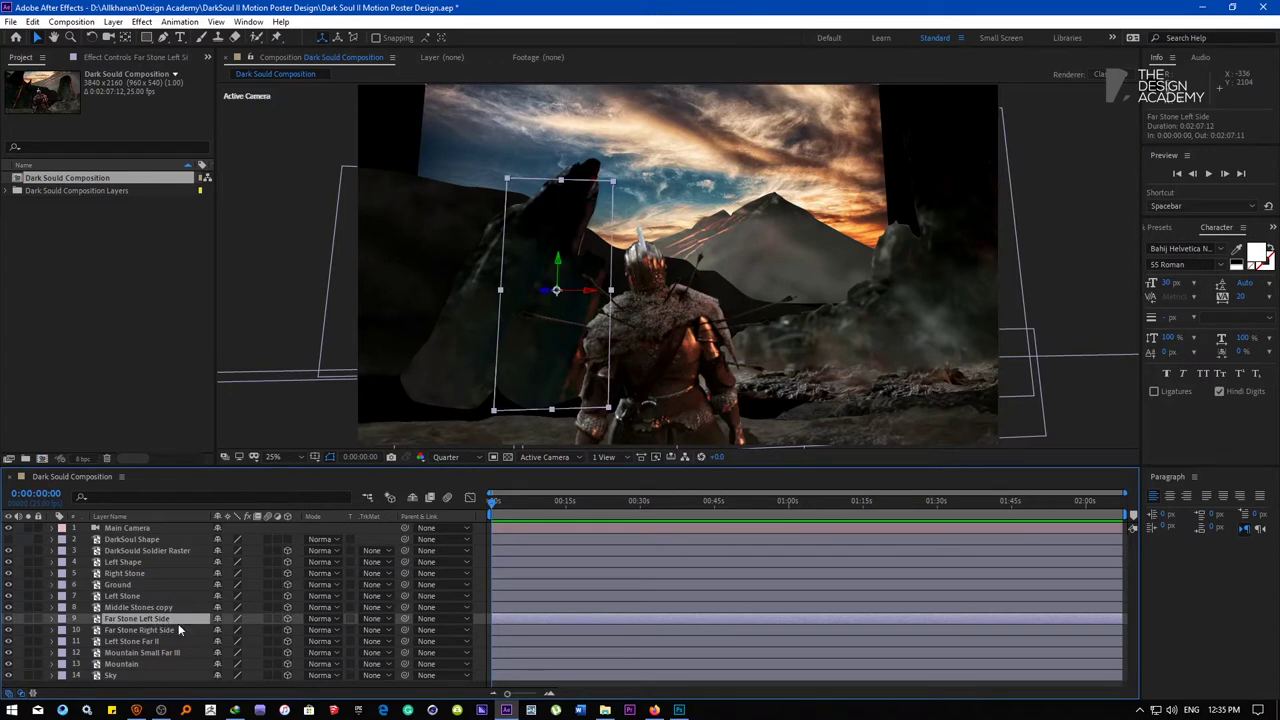
pyautogui.press('p')
pyautogui.moveTo(270, 632); pyautogui.dragTo(931, 594)
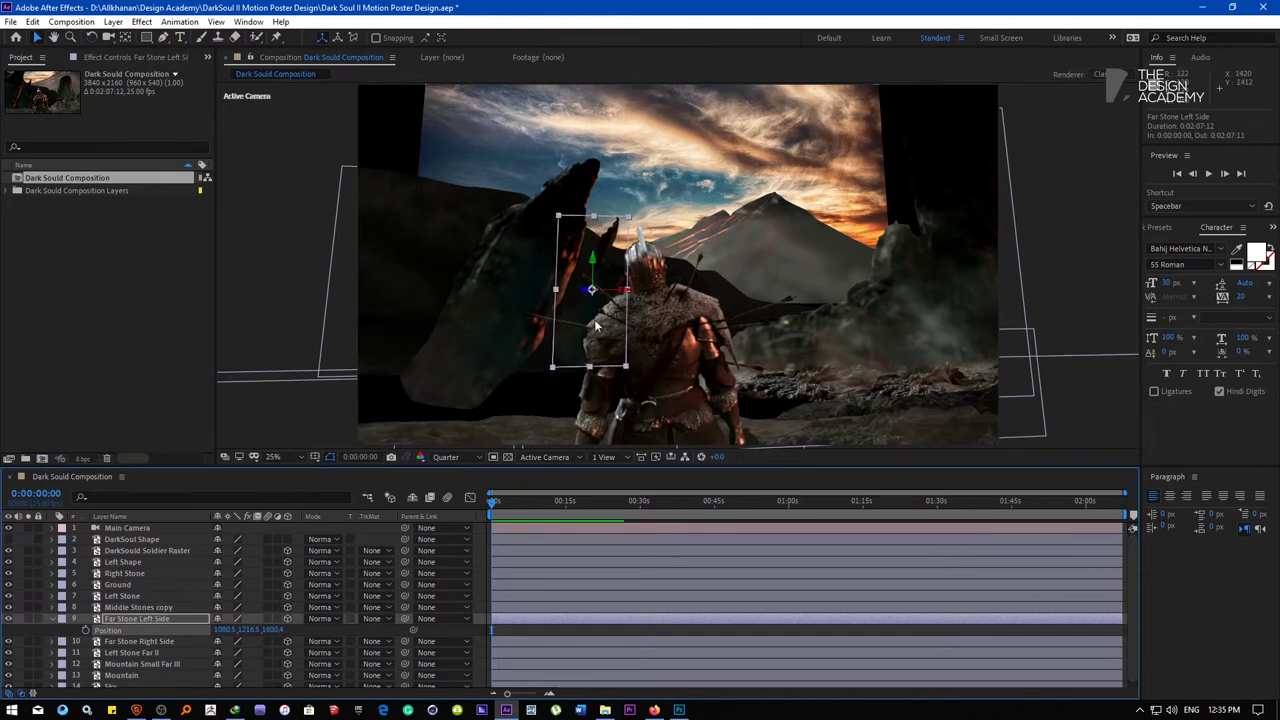
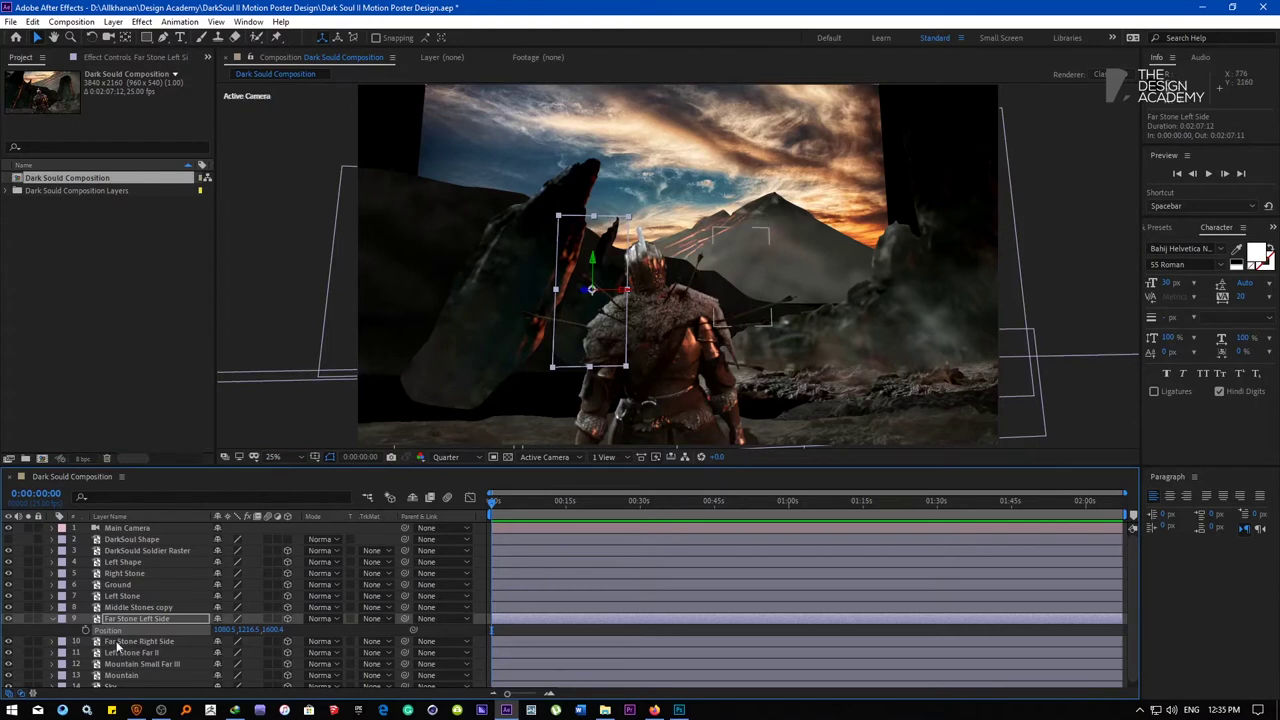
pyautogui.click(54, 620)
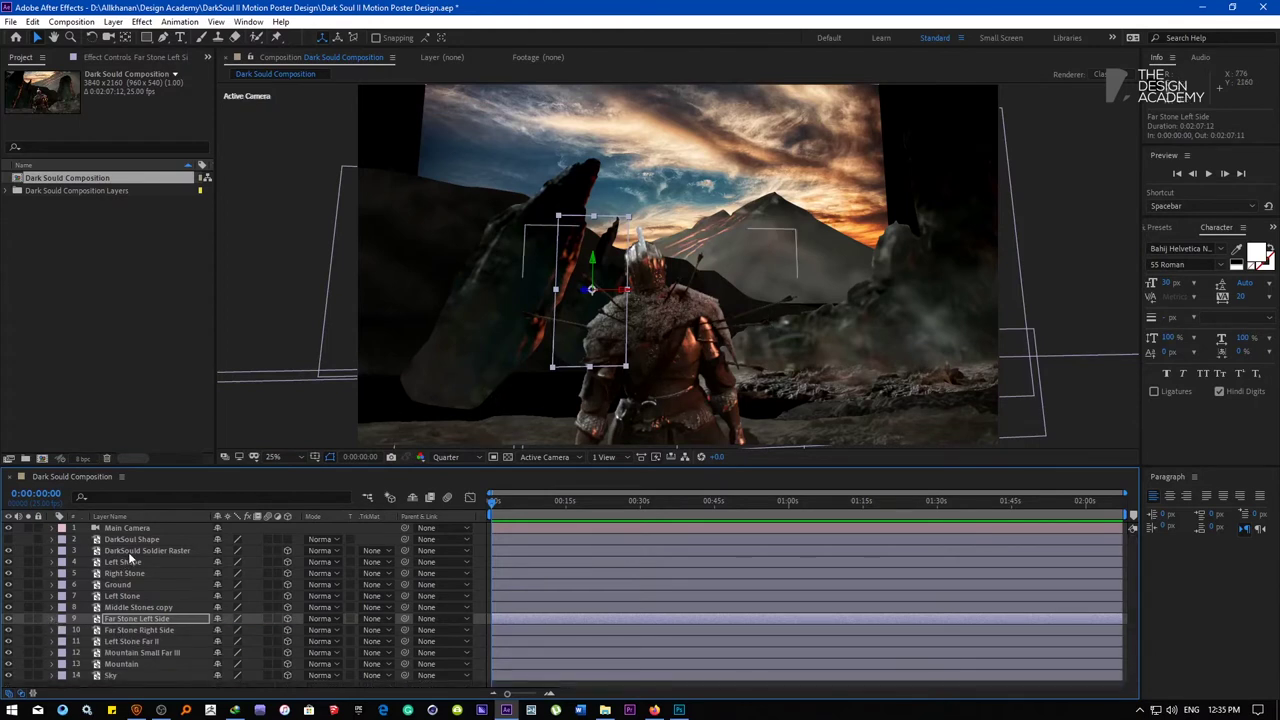
# Set the Ground layer's Z position to about 1221
pyautogui.click(124, 586)
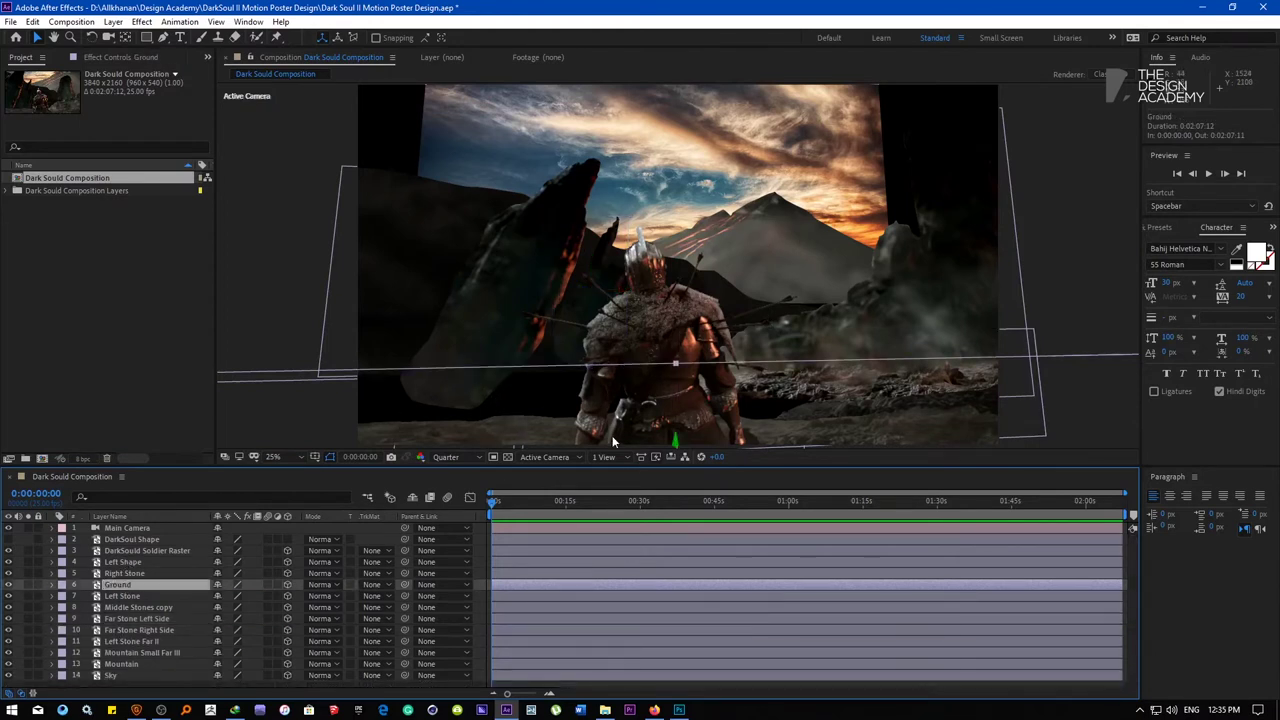
pyautogui.press('p')
pyautogui.moveTo(266, 596); pyautogui.dragTo(930, 440)
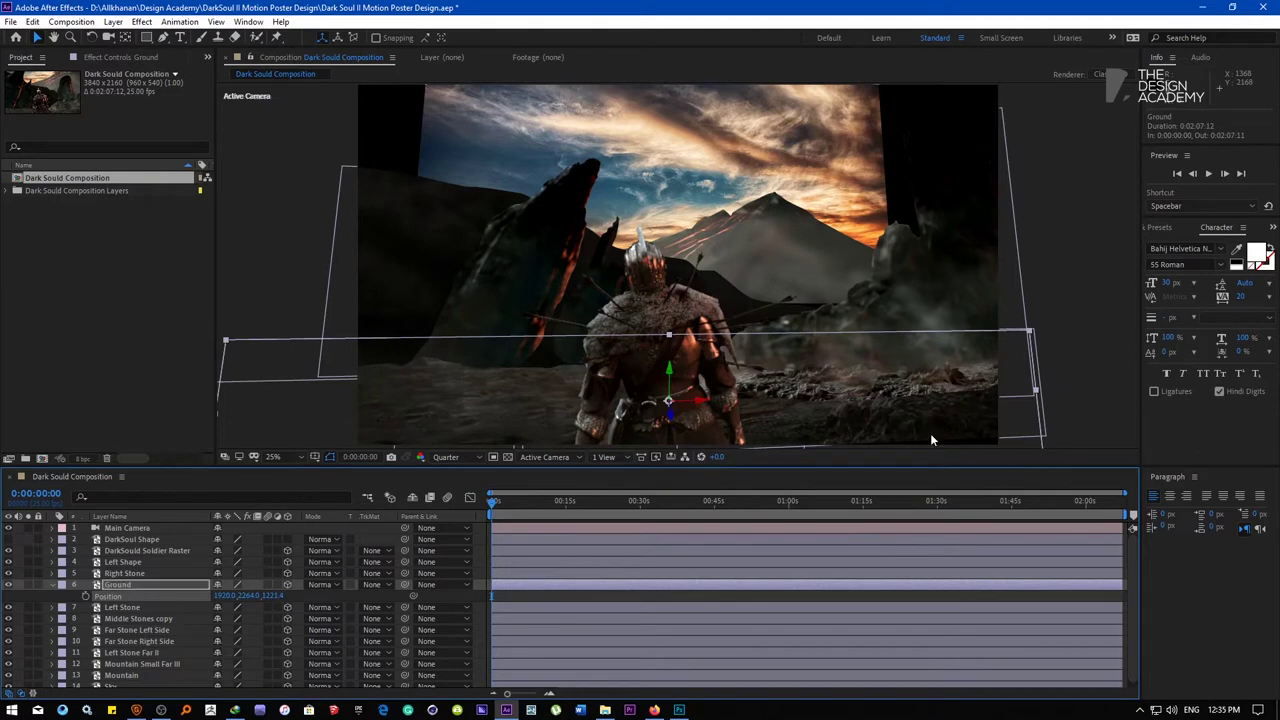
# Move the Middle Stones copy layer back to a Z position of about 1748 and scale it up to 142%
pyautogui.click(939, 251)
pyautogui.press('p')
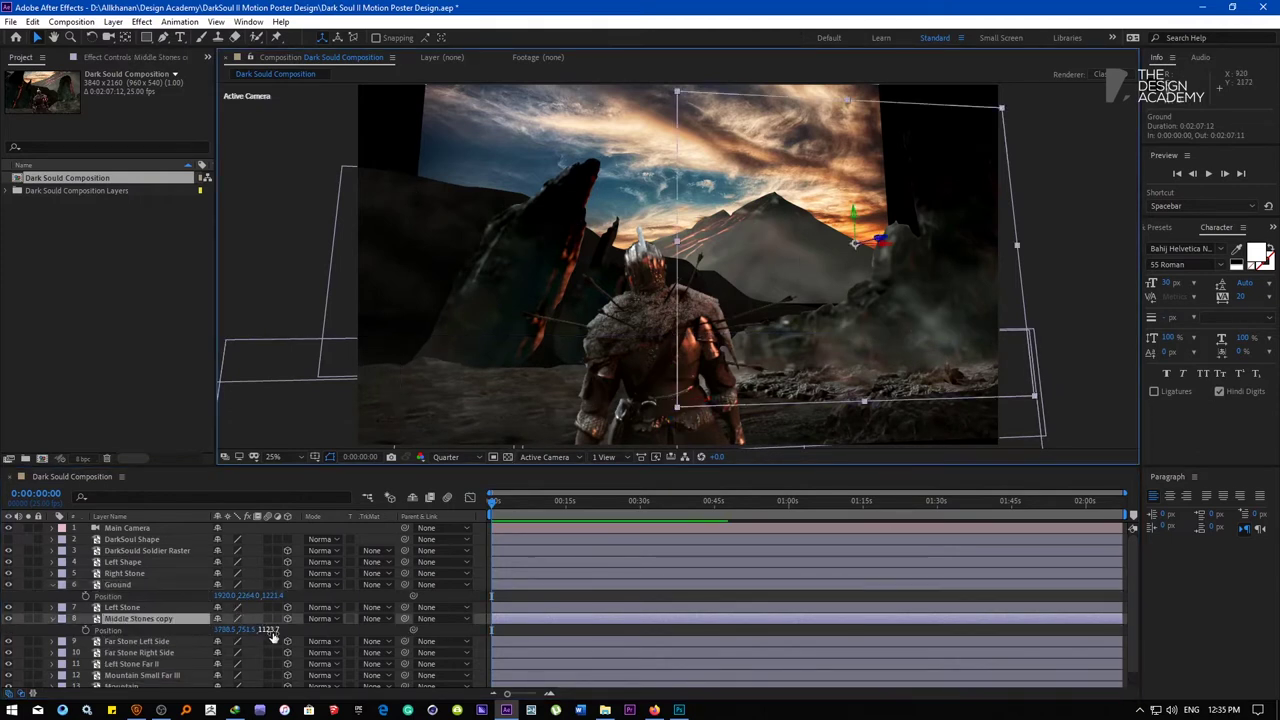
pyautogui.moveTo(271, 634); pyautogui.dragTo(556, 617)
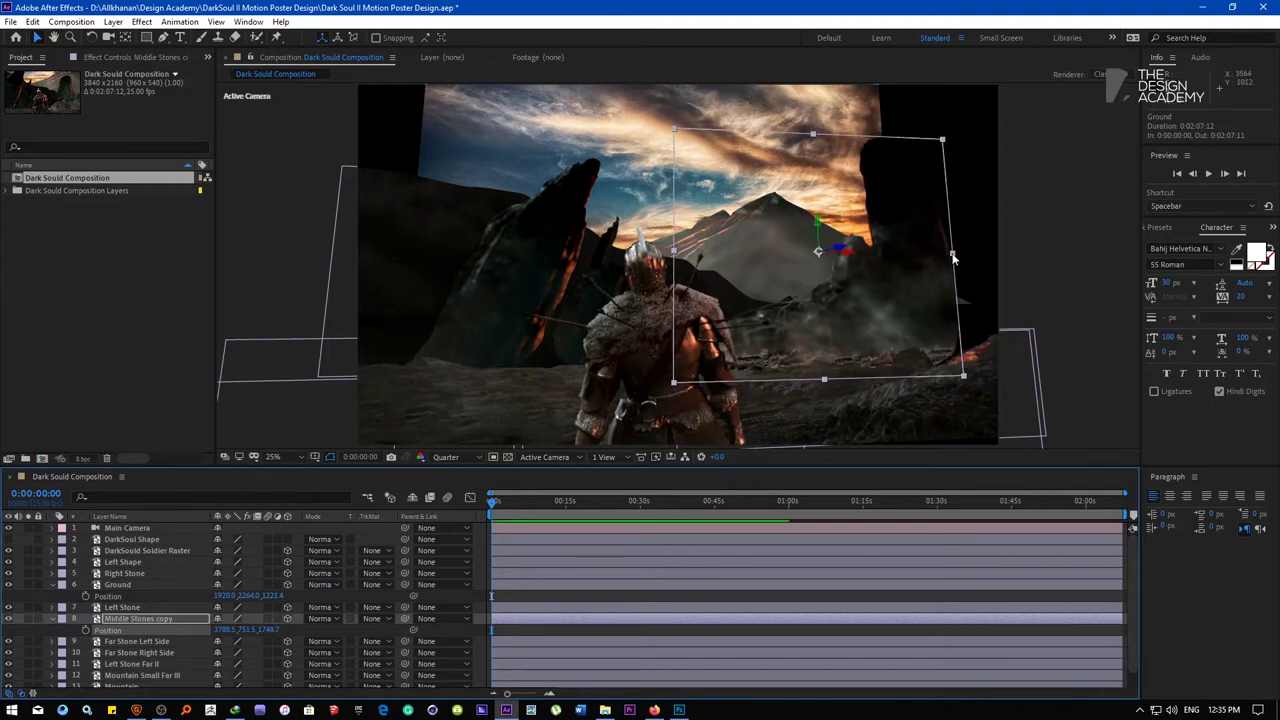
pyautogui.moveTo(953, 257); pyautogui.dragTo(1006, 253)
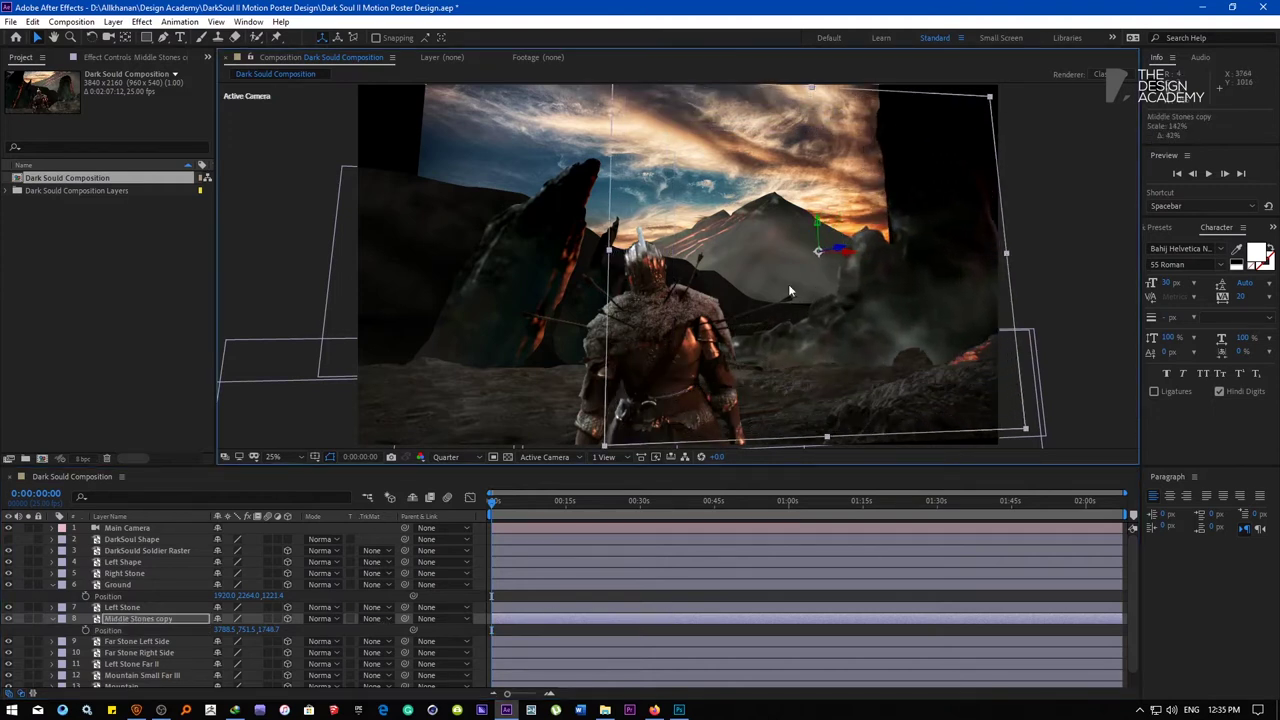
# Move the Left Stone layer back along its Z axis to a Z position of about 2143
pyautogui.click(476, 328)
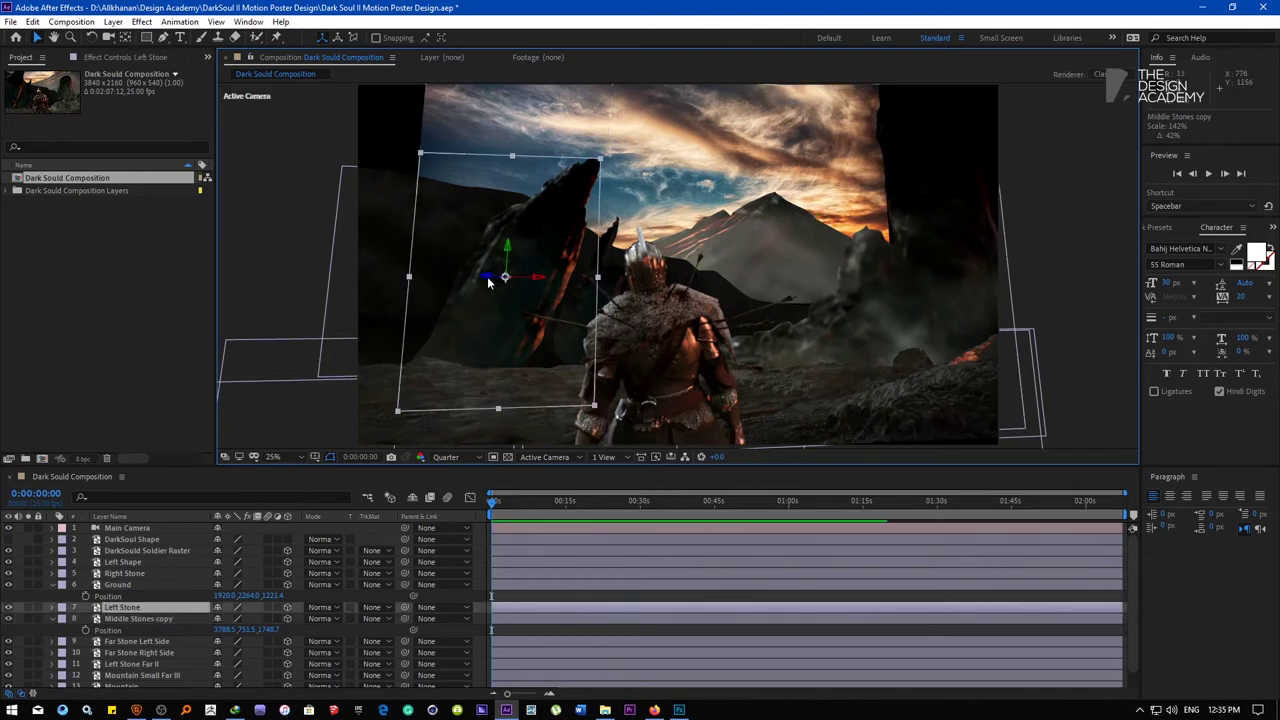
pyautogui.moveTo(490, 281); pyautogui.dragTo(555, 292)
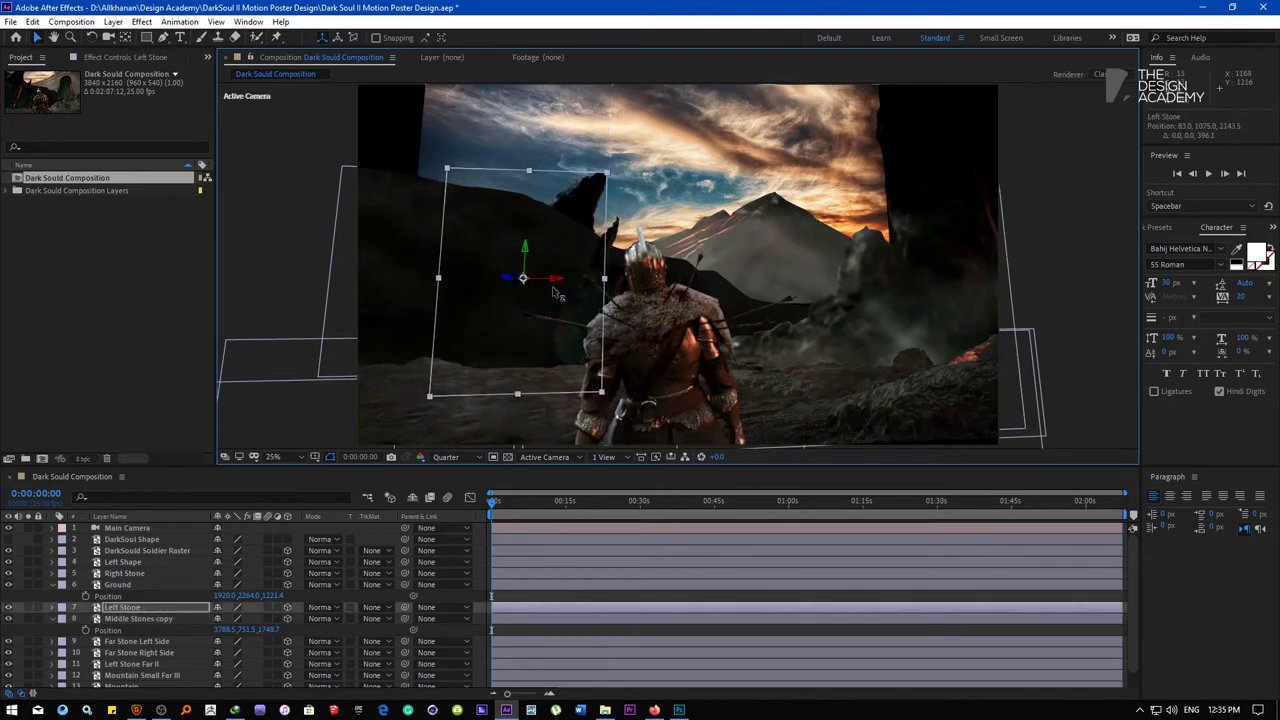
pyautogui.click(389, 228)
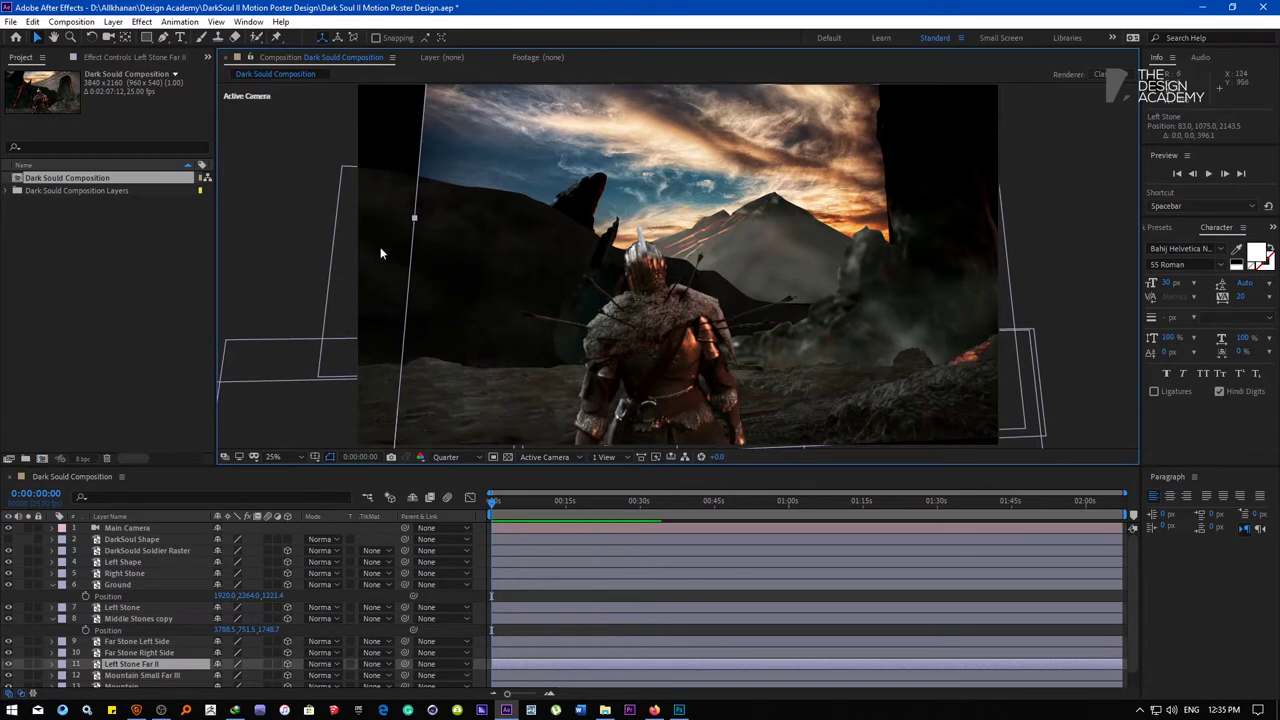
# Bring the Left Stone layer forward in depth to a Z position of about 1793
pyautogui.click(54, 585)
pyautogui.click(54, 609)
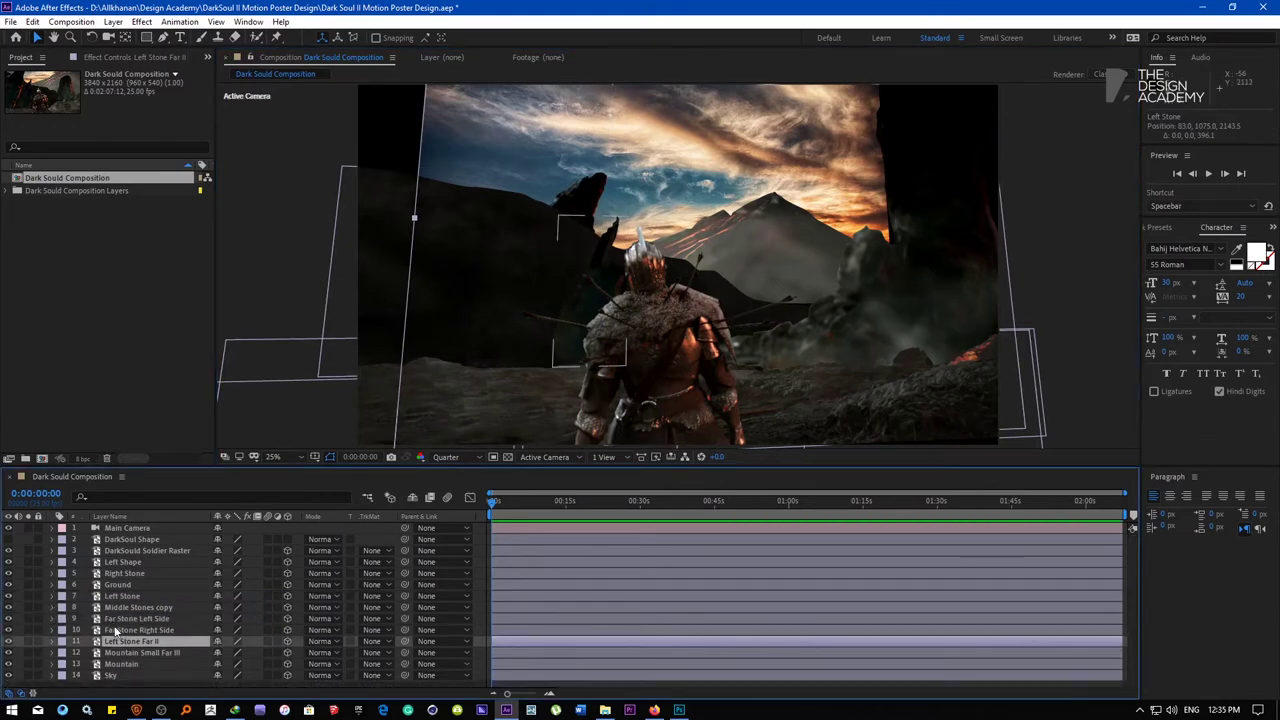
pyautogui.click(116, 630)
pyautogui.click(125, 609)
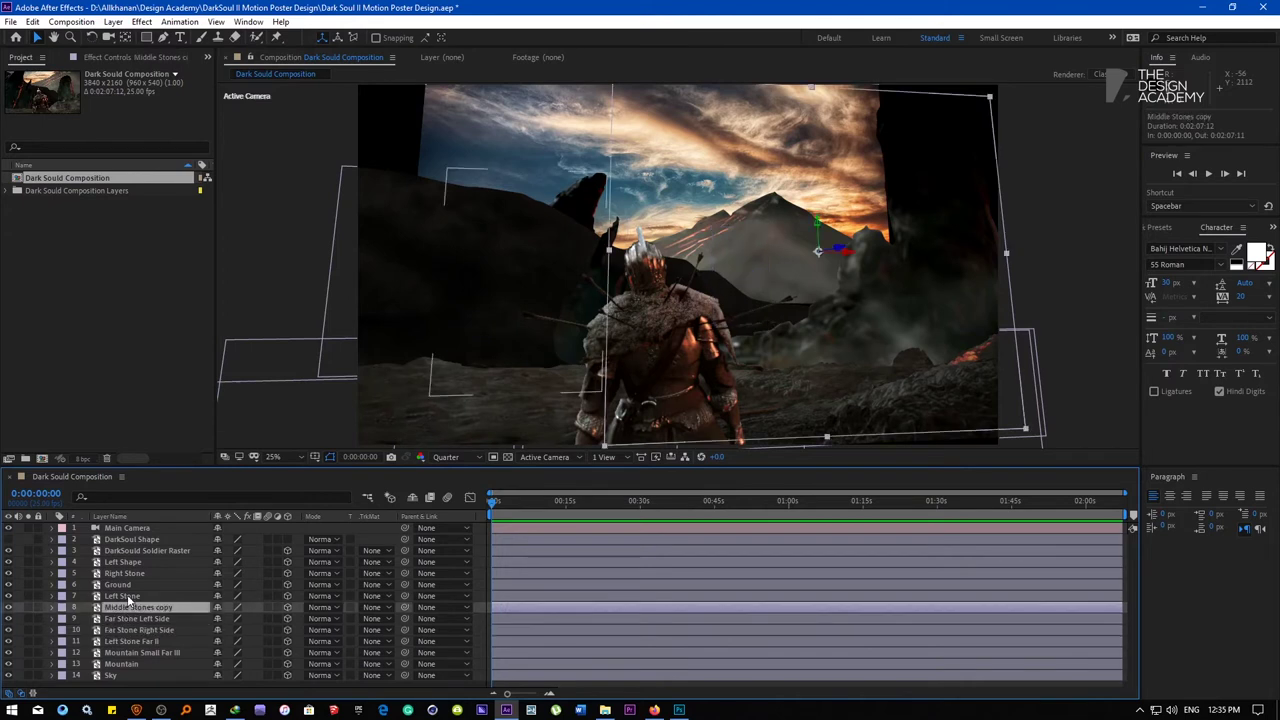
pyautogui.click(130, 596)
pyautogui.press('p')
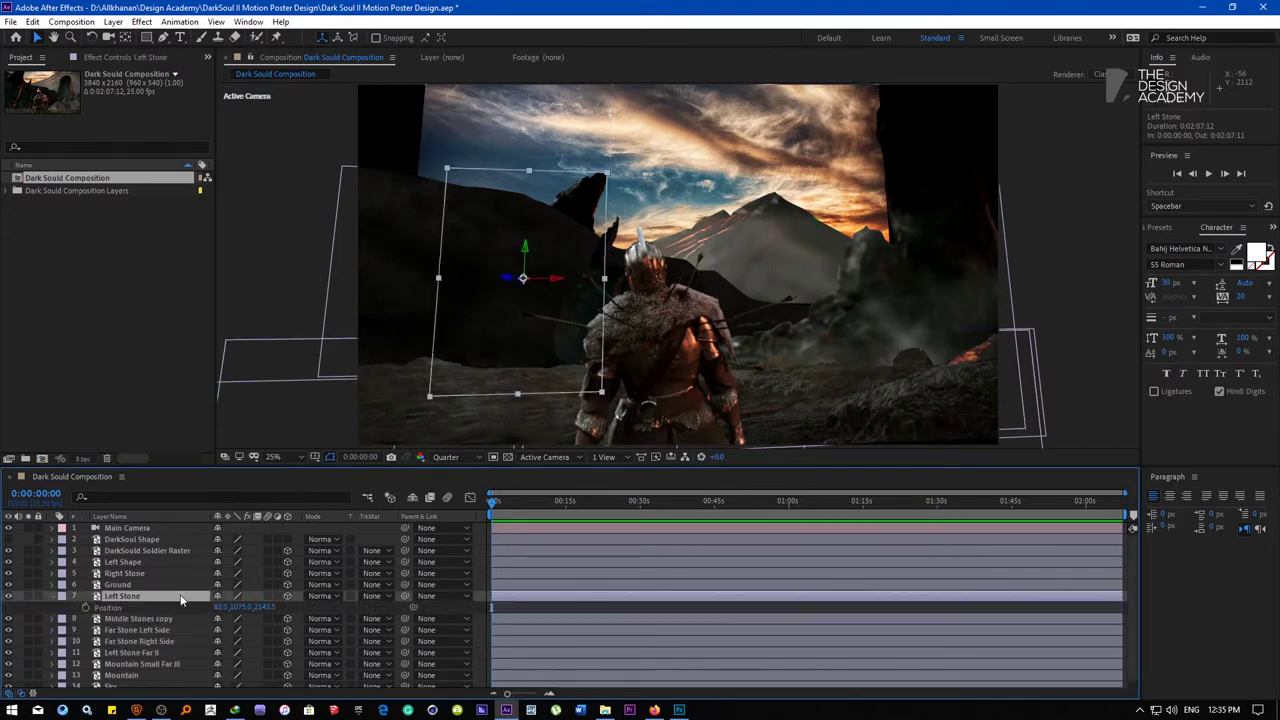
pyautogui.moveTo(265, 607); pyautogui.dragTo(352, 607)
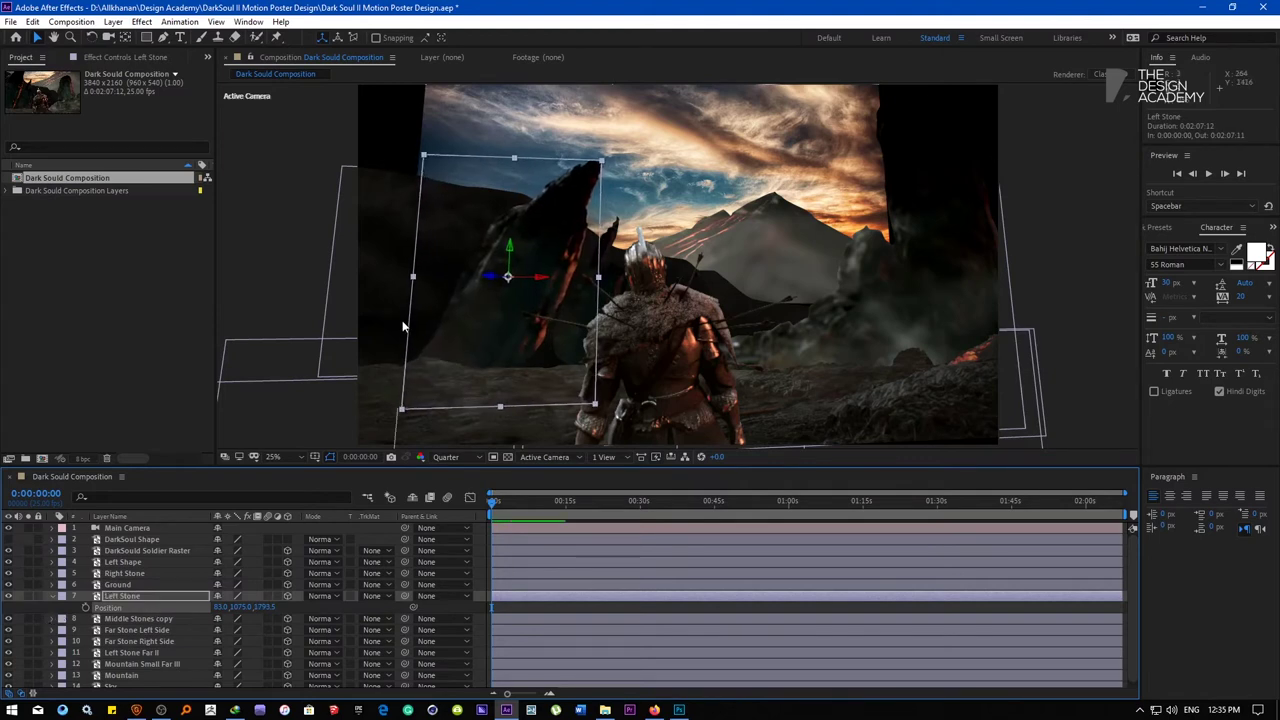
# Pull the Main Camera back with the Camera tool to a Z position of about -2892
pyautogui.click(108, 37)
pyautogui.moveTo(590, 262); pyautogui.dragTo(654, 480)
pyautogui.click(275, 456)
pyautogui.click(290, 237)
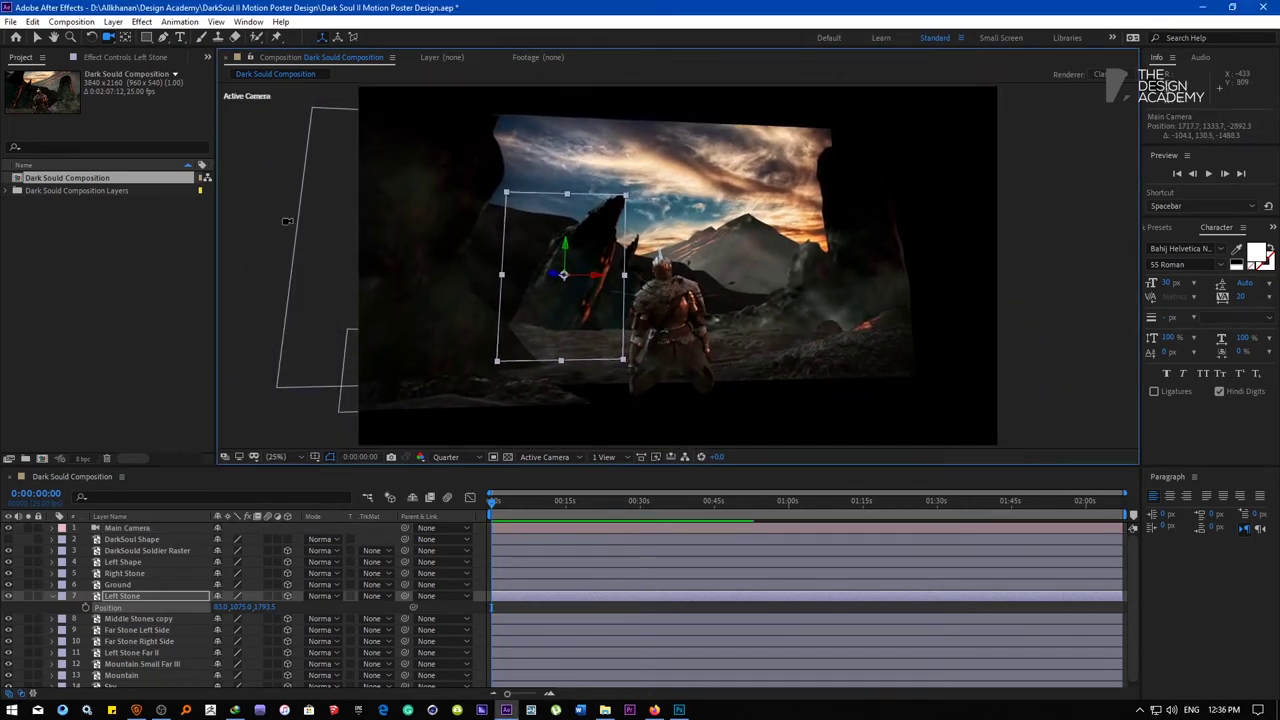
# Push the Left Stone Far II layer back along its Z axis to a Z position of about 2339
pyautogui.press('v')
pyautogui.click(416, 261)
pyautogui.moveTo(407, 240); pyautogui.dragTo(800, 265)
# Push the Sky layer back to a Z position of about 4606 and scale it up to 281%
pyautogui.click(601, 153)
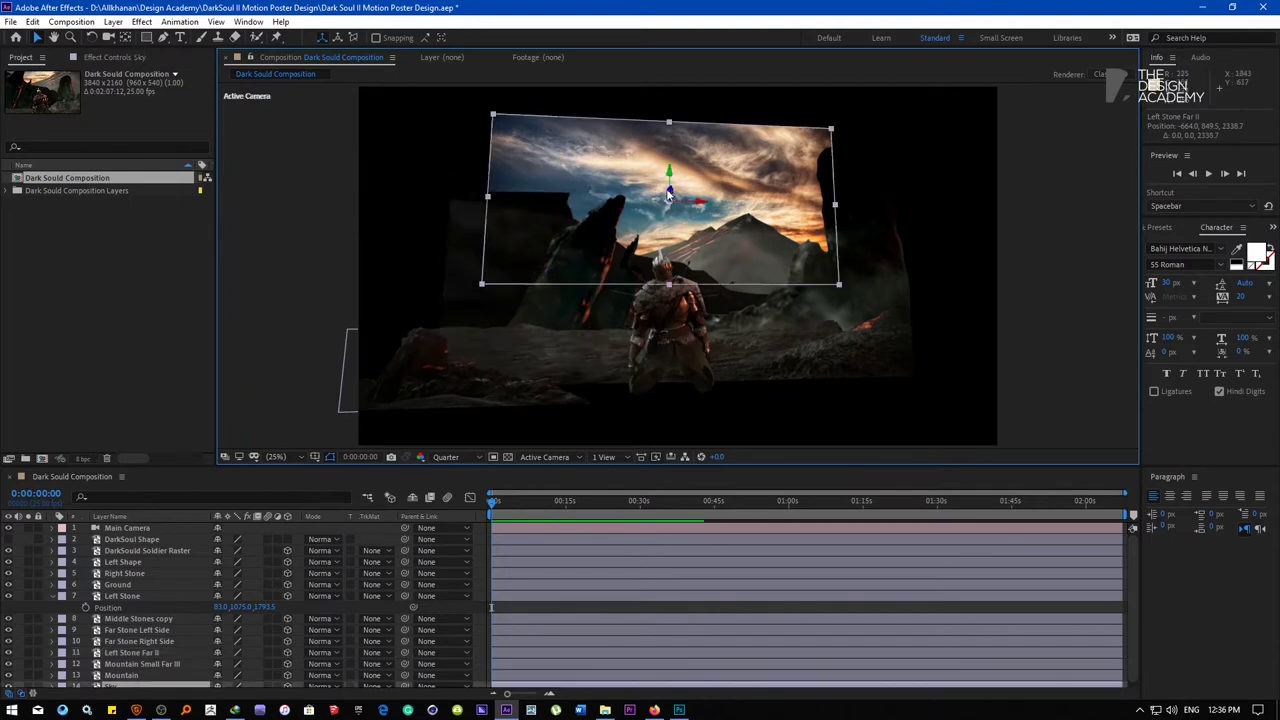
pyautogui.moveTo(670, 198); pyautogui.dragTo(617, 479)
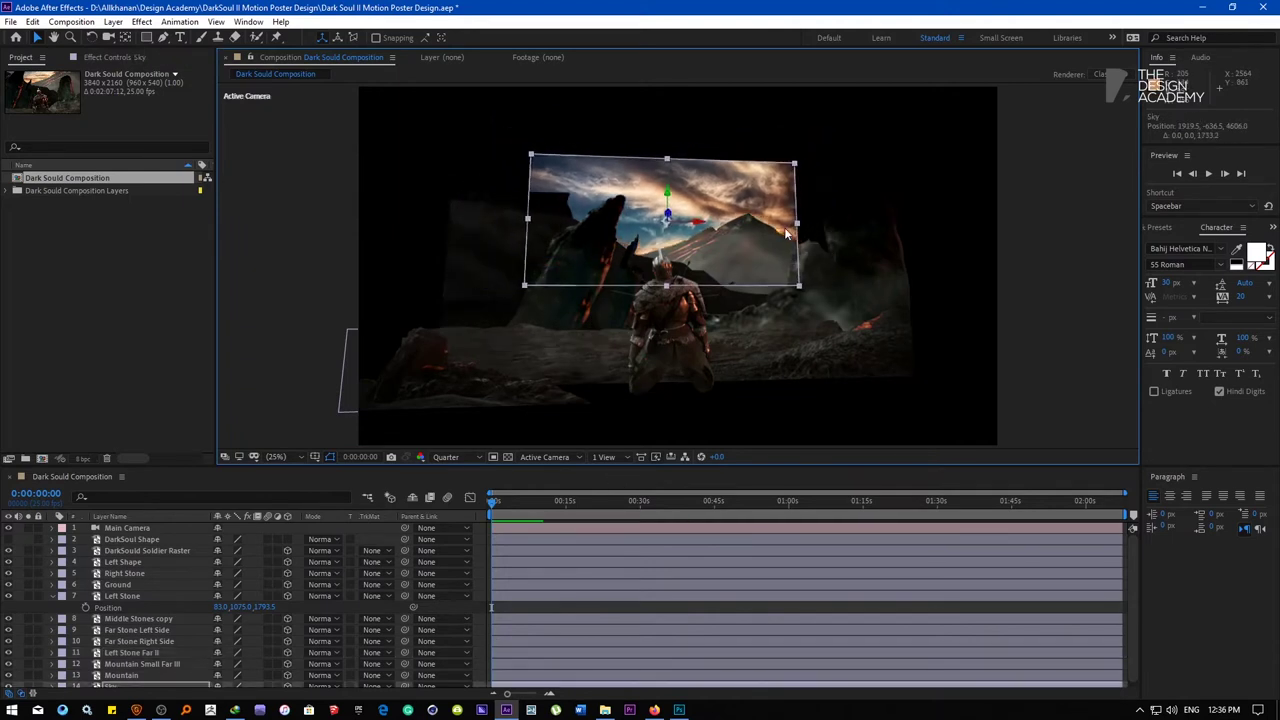
pyautogui.moveTo(798, 227); pyautogui.dragTo(1007, 207)
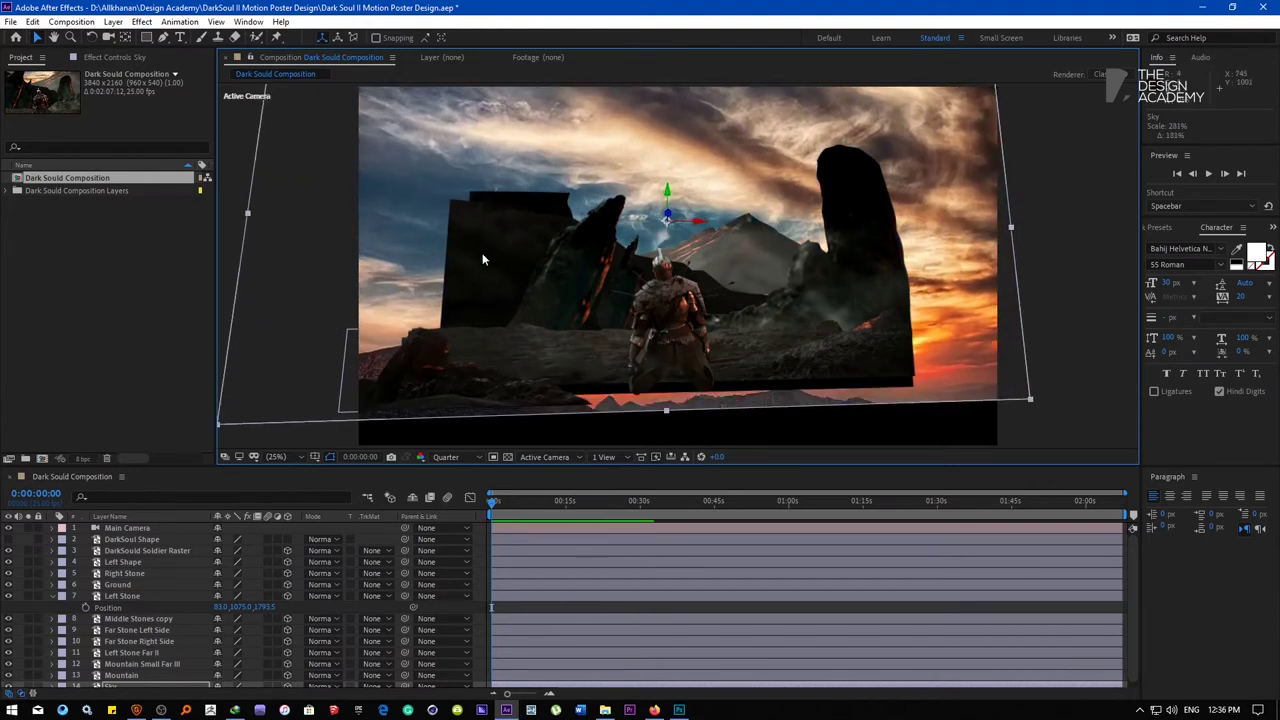
# Push the Mountain layer back to a Z position of about 4314 and scale it up behind the stones
pyautogui.click(53, 596)
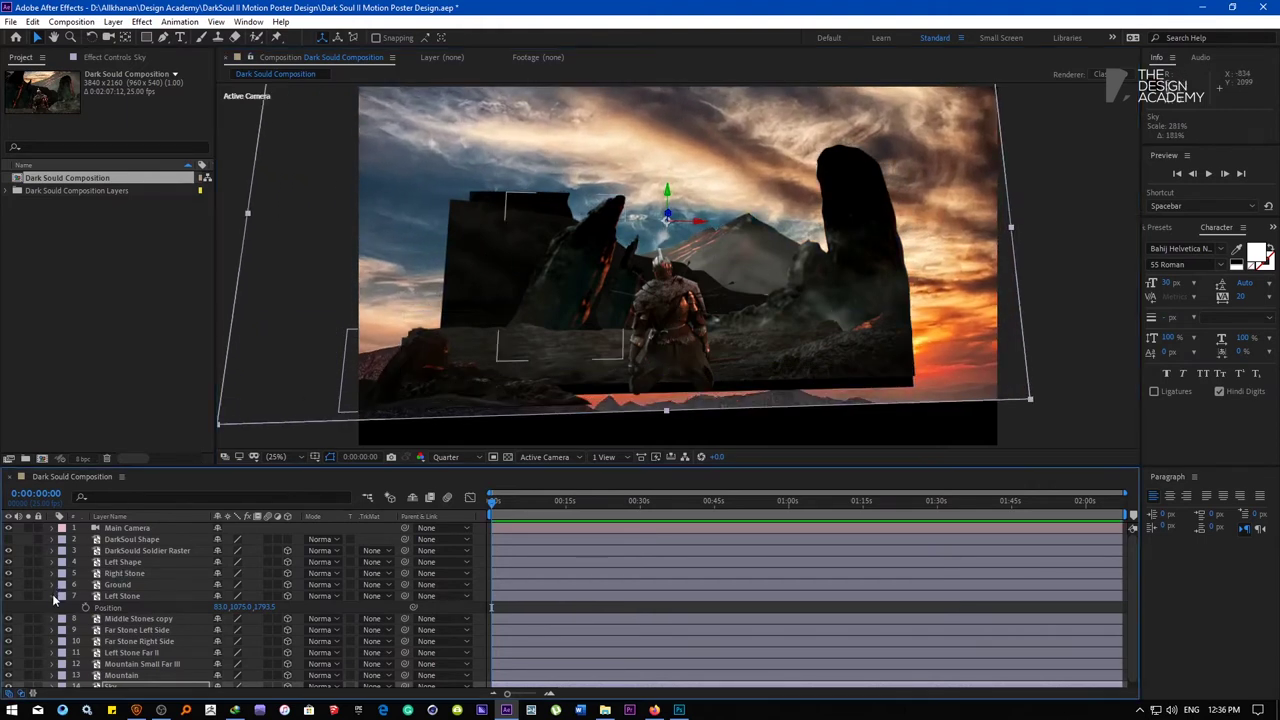
pyautogui.click(122, 664)
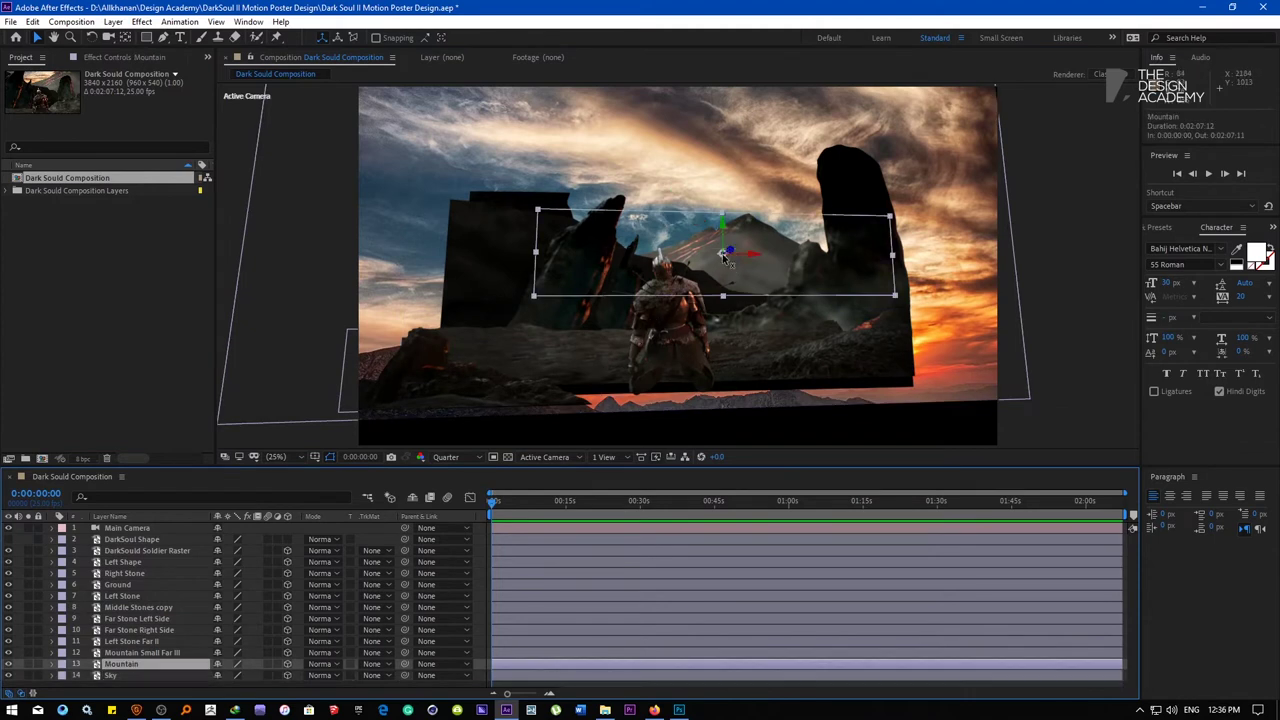
pyautogui.moveTo(728, 254); pyautogui.dragTo(423, 337)
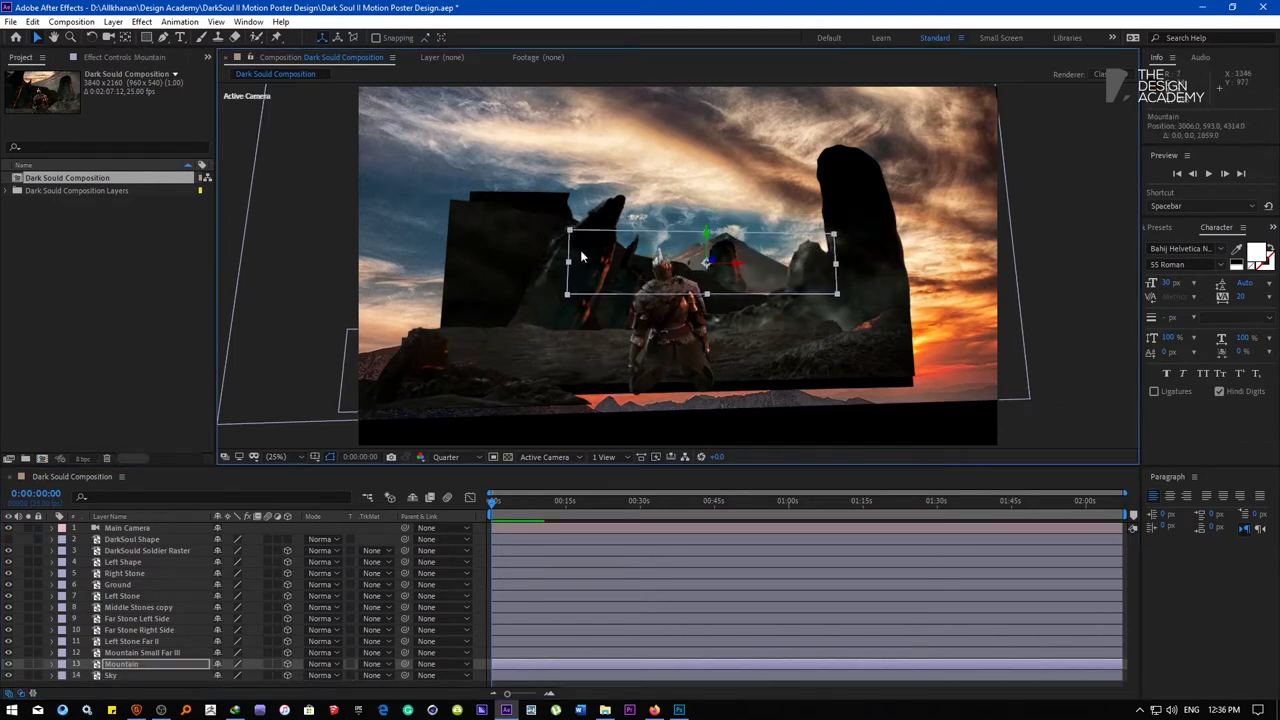
pyautogui.moveTo(570, 266); pyautogui.dragTo(415, 261)
# Push the Mountain Small Far III layer back to a Z position of about 3680 and scale it up to 164%
pyautogui.click(140, 652)
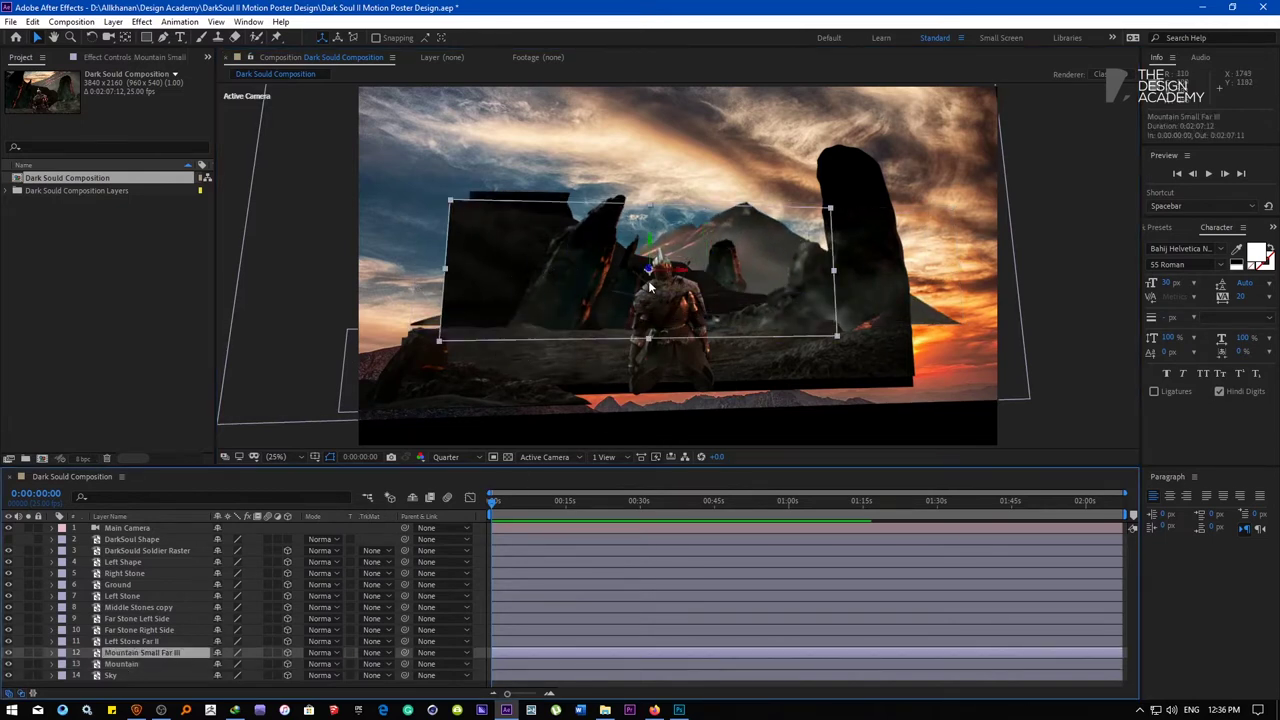
pyautogui.press('p')
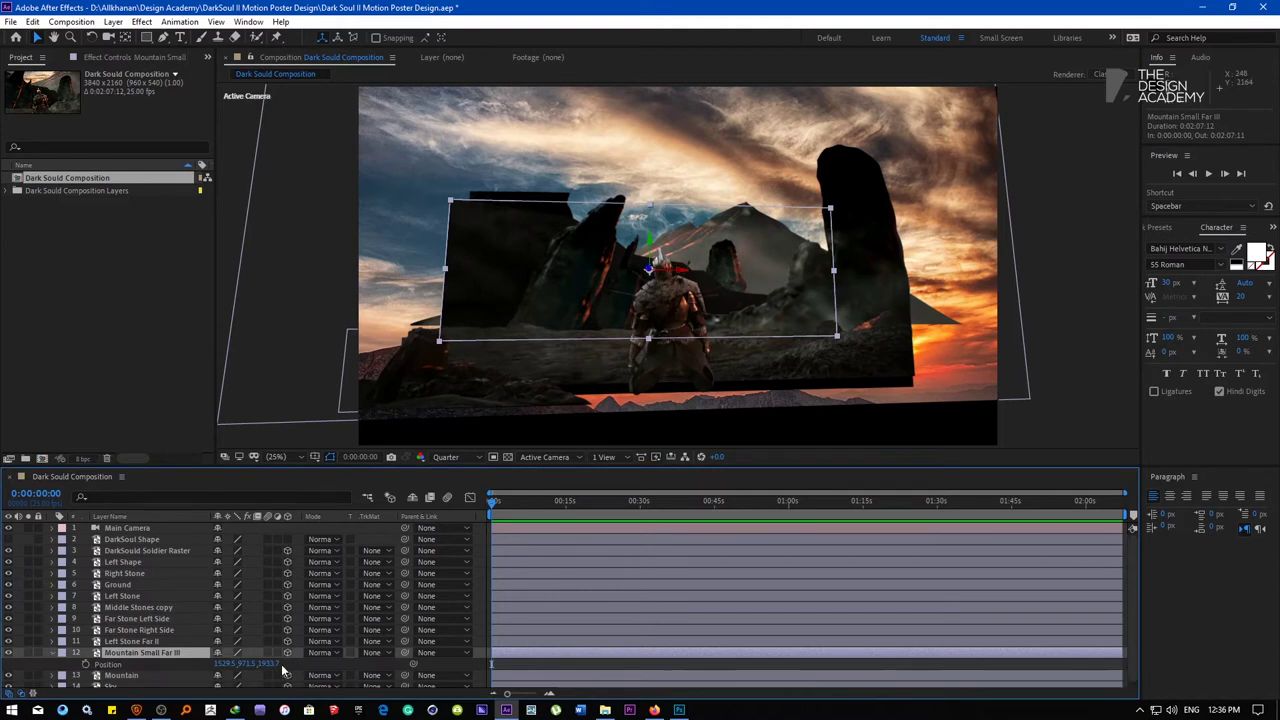
pyautogui.moveTo(275, 663); pyautogui.dragTo(377, 663)
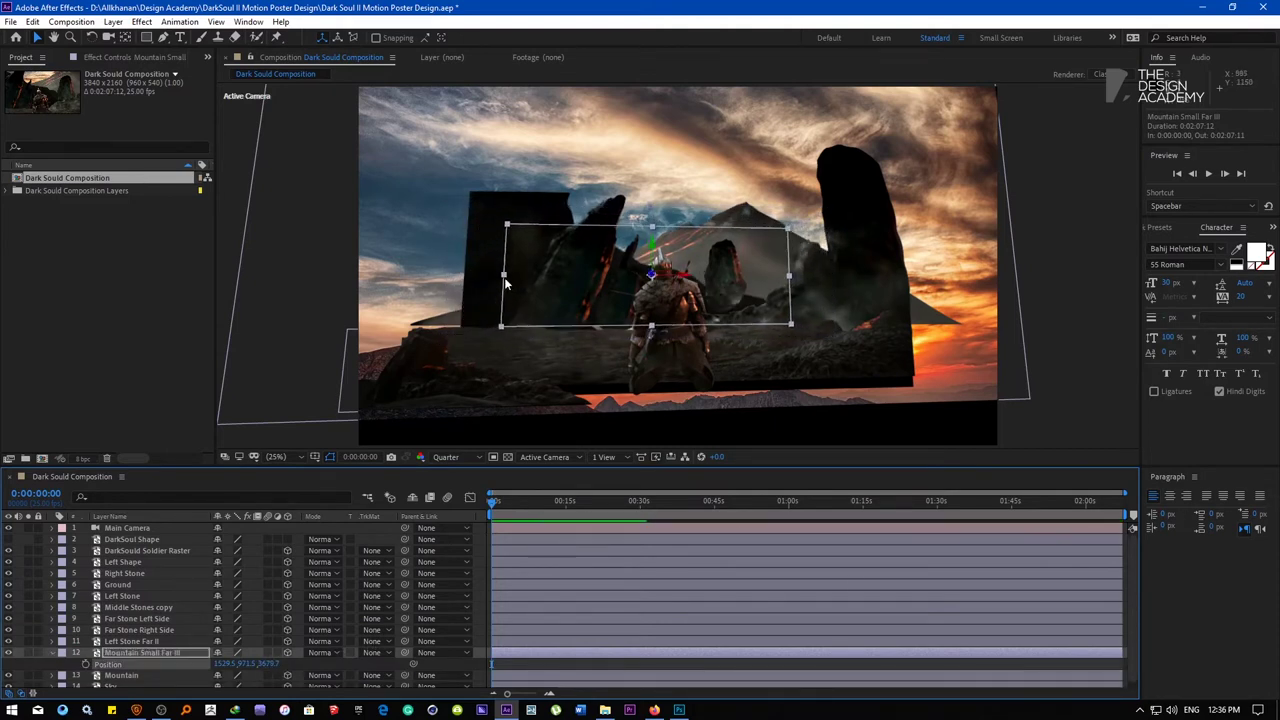
pyautogui.moveTo(504, 277); pyautogui.dragTo(402, 274)
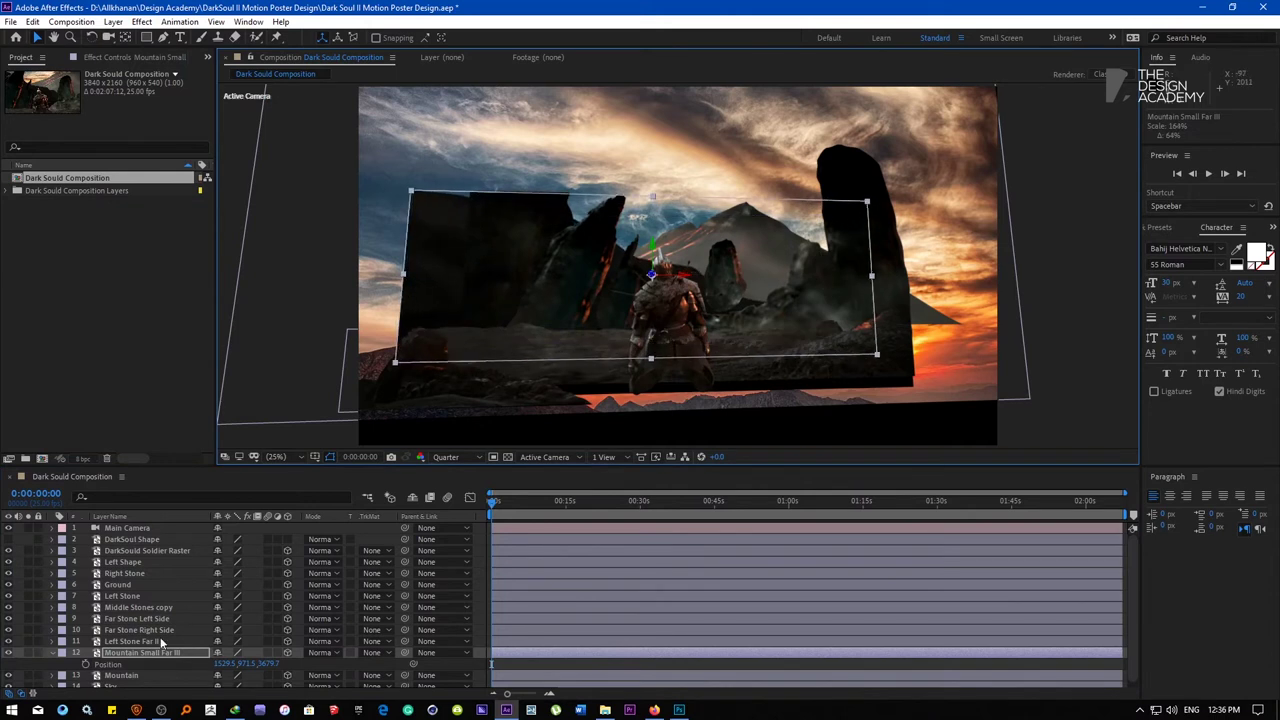
# Move the Left Stone Far II layer back to a Z position of about 2790 and the Far Stone Right Side layer forward to about 727
pyautogui.click(145, 641)
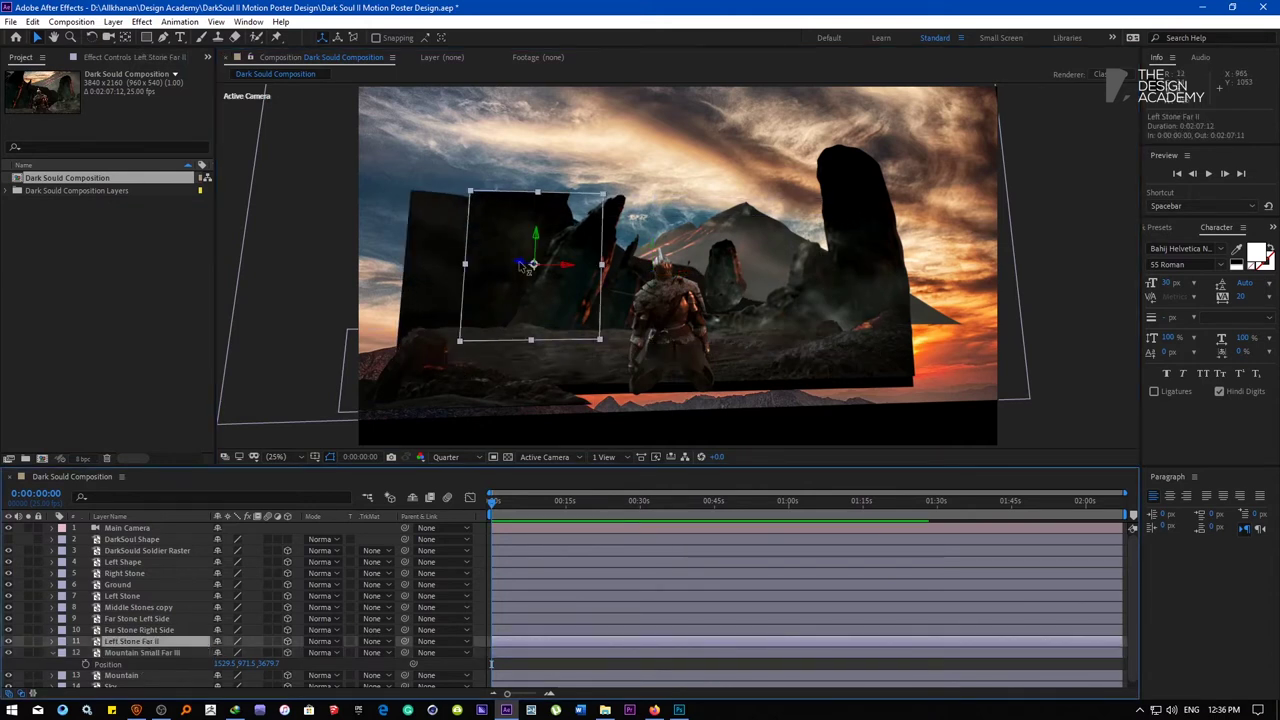
pyautogui.moveTo(520, 265)
pyautogui.mouseDown()
pyautogui.moveTo(540, 262)
pyautogui.moveTo(526, 279)
pyautogui.mouseUp()
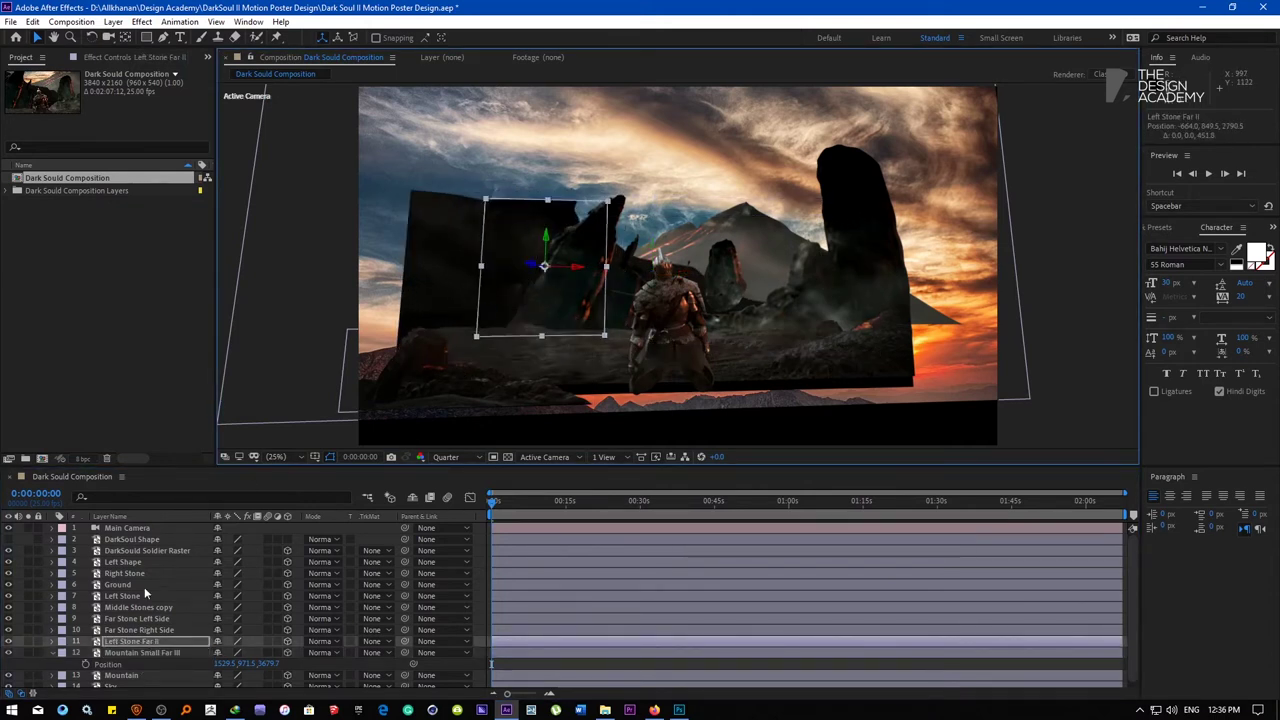
pyautogui.click(130, 630)
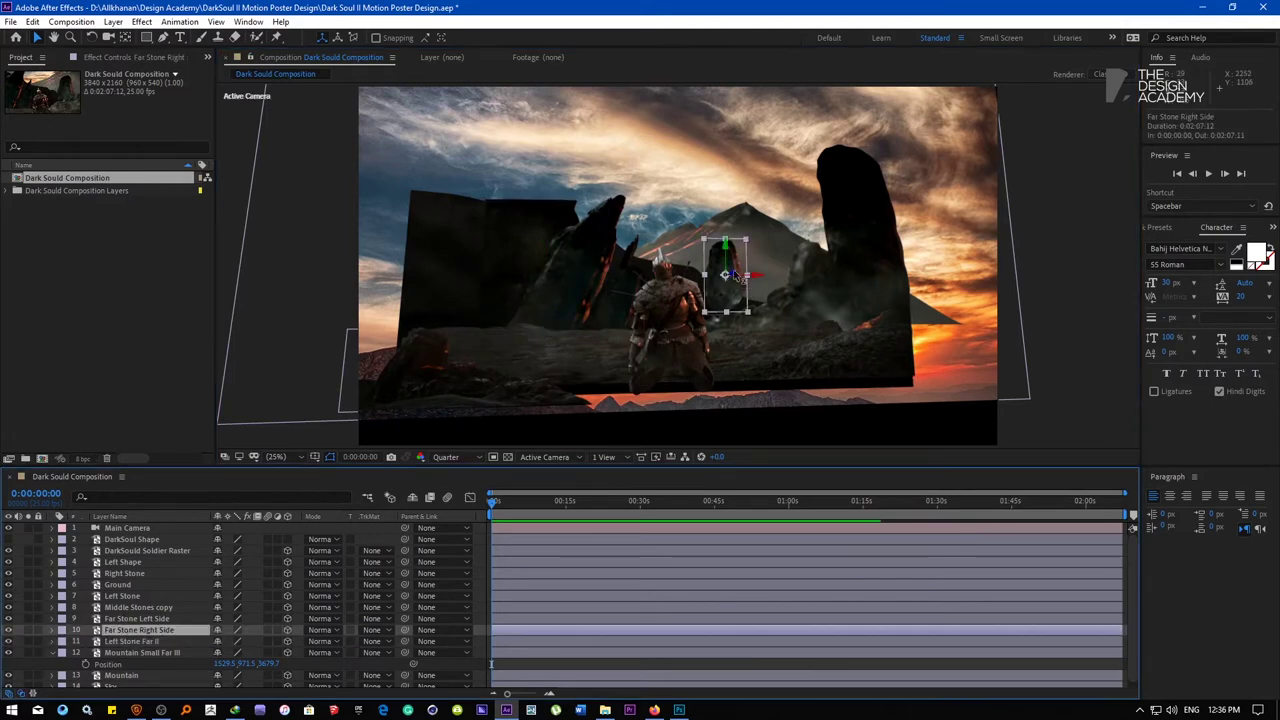
pyautogui.moveTo(738, 276); pyautogui.dragTo(1047, 214)
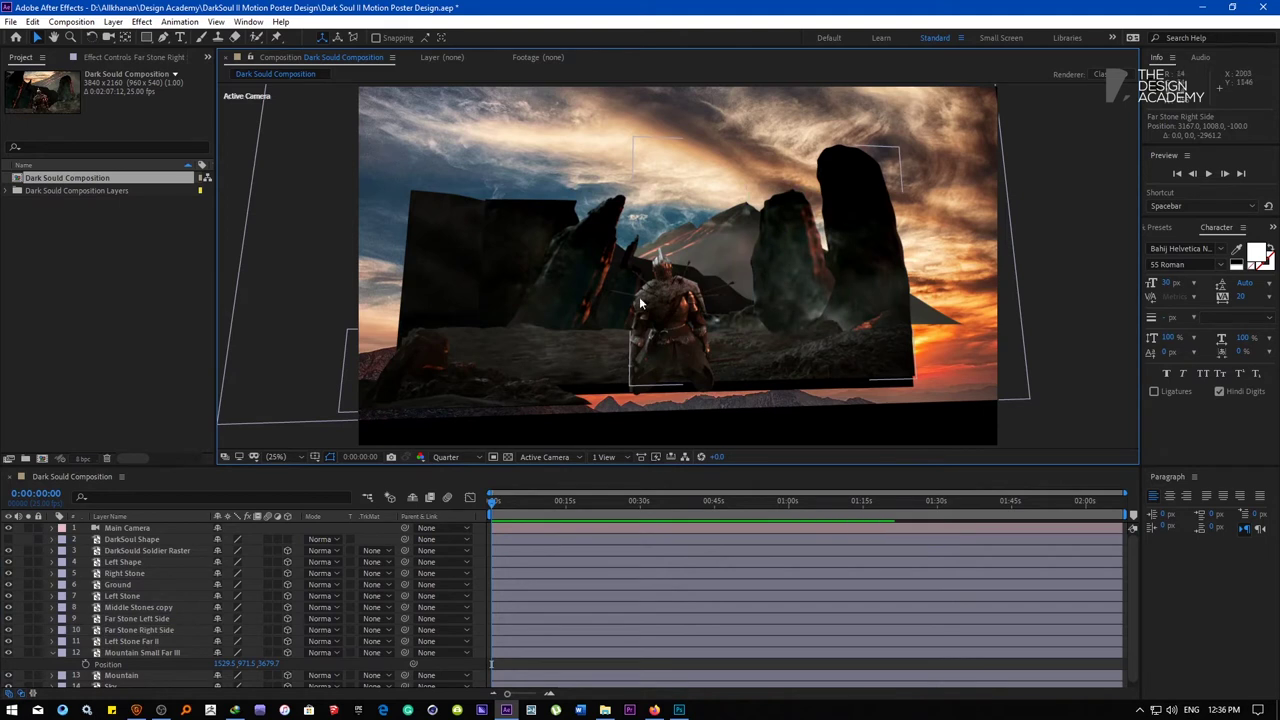
pyautogui.click(133, 642)
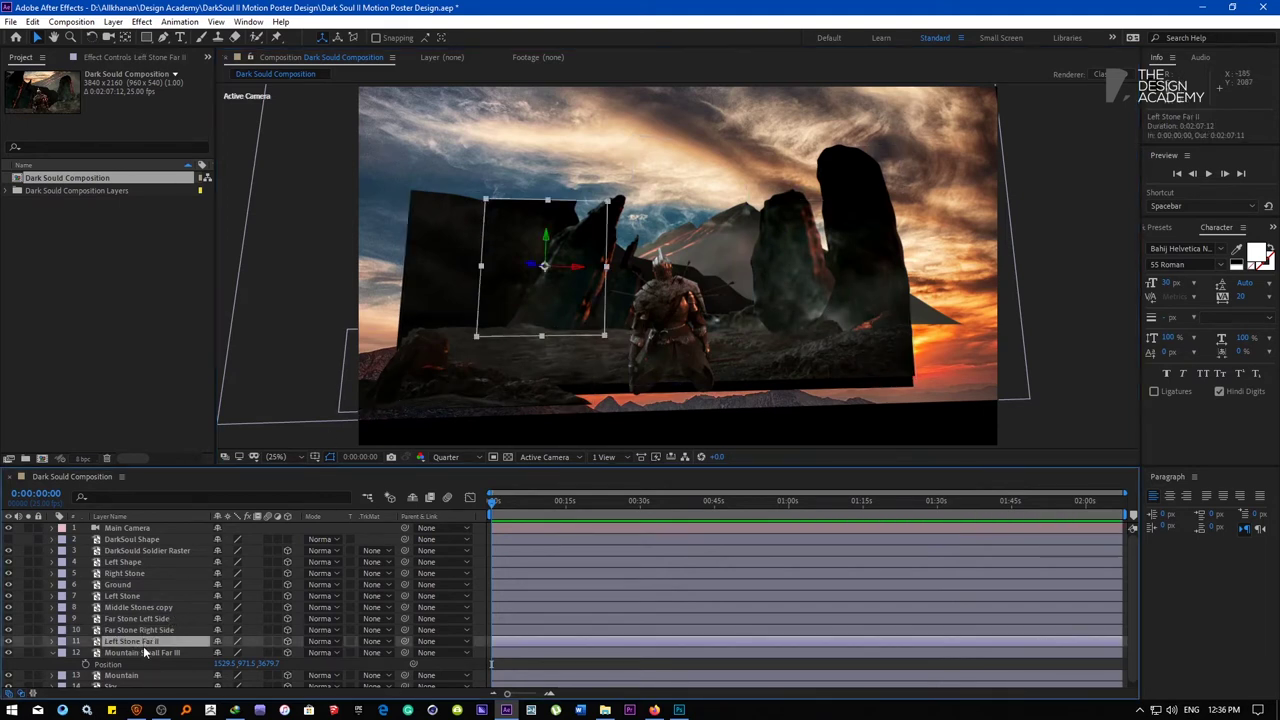
pyautogui.click(140, 630)
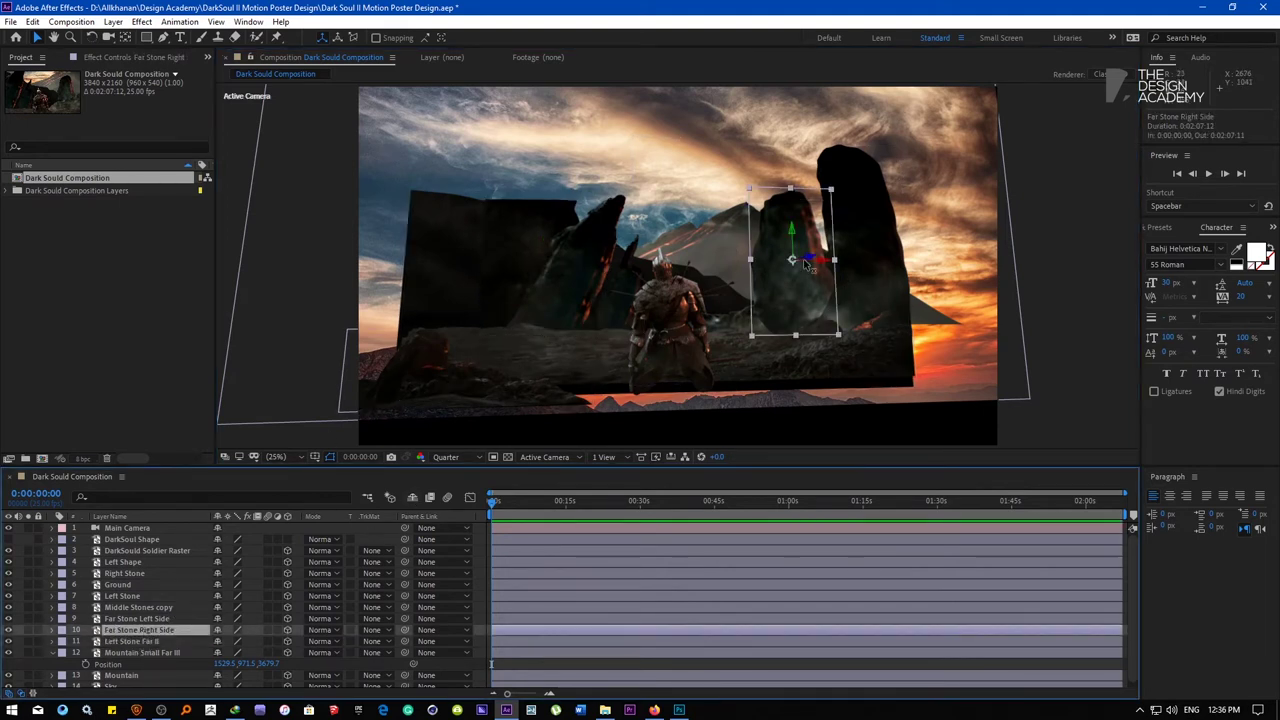
pyautogui.moveTo(813, 261); pyautogui.dragTo(783, 267)
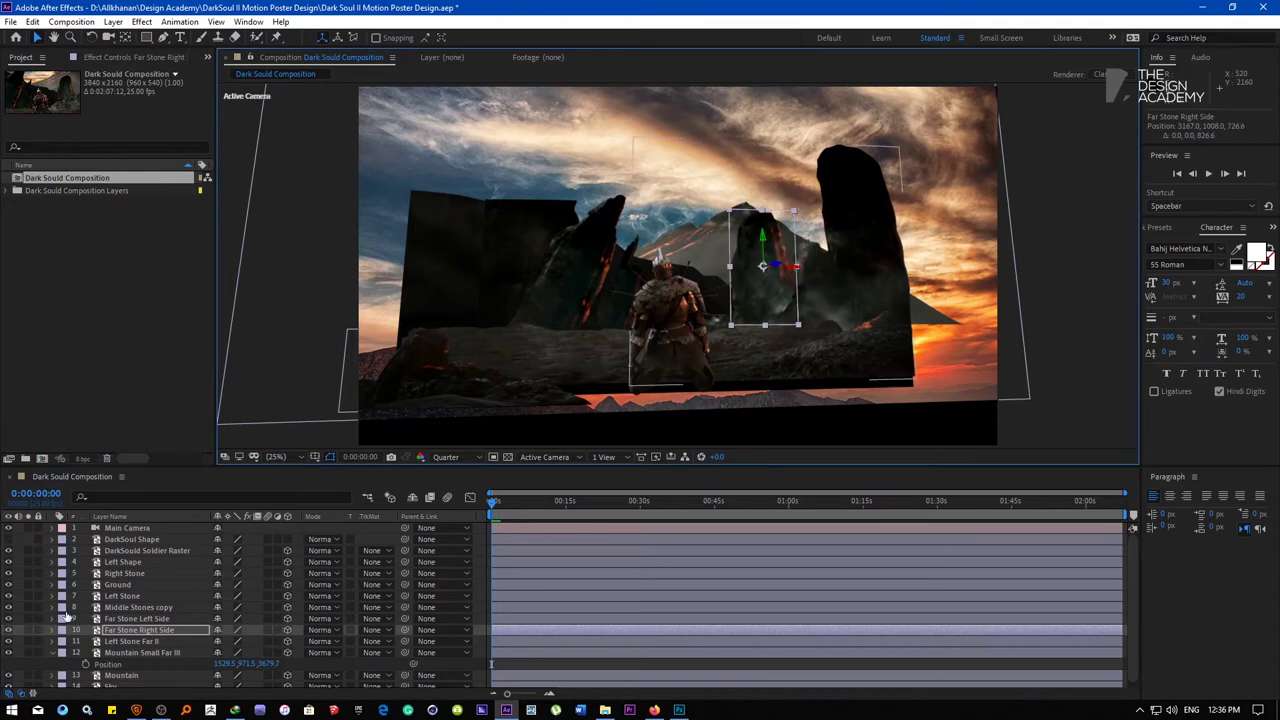
# Bring the DarkSould Soldier Raster layer forward to a Z position of -189
pyautogui.click(135, 550)
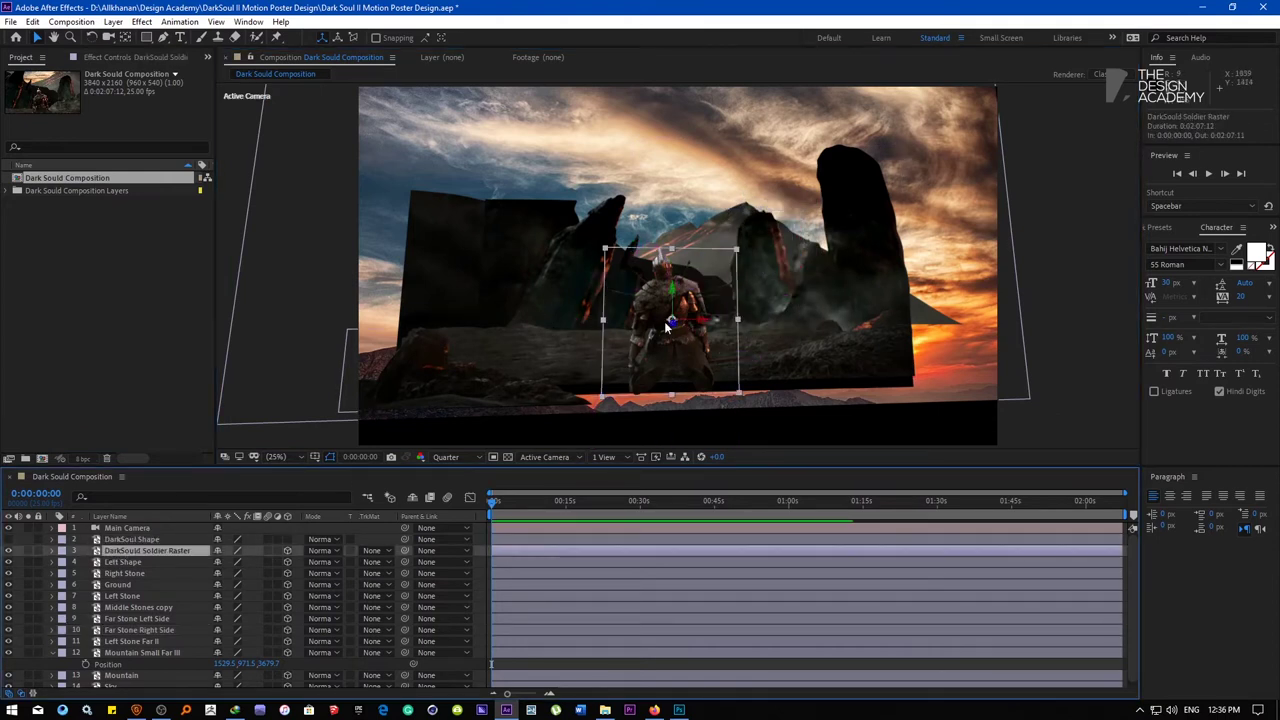
pyautogui.press('p')
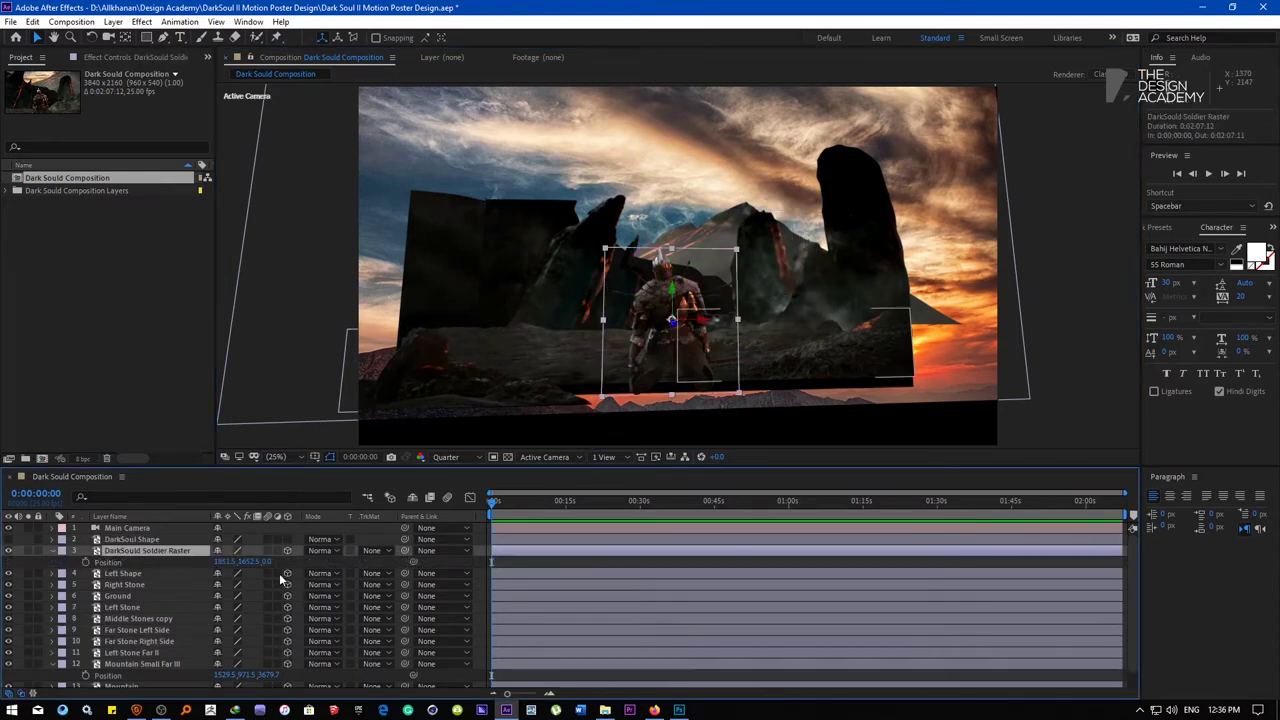
pyautogui.moveTo(269, 563); pyautogui.dragTo(100, 592)
# Bring the Left Shape layer forward and shift it inward to a position of about 7, 2201, -237
pyautogui.click(146, 574)
pyautogui.press('p')
pyautogui.moveTo(315, 573); pyautogui.dragTo(270, 573)
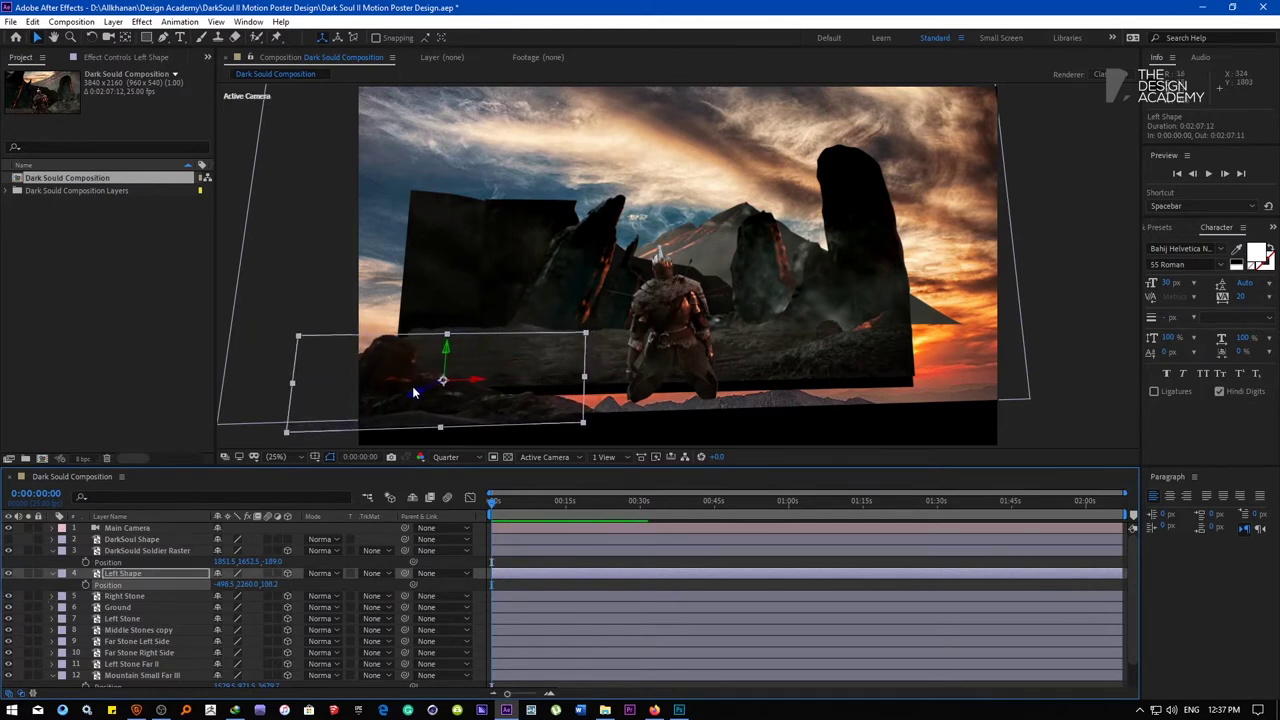
pyautogui.moveTo(420, 397); pyautogui.dragTo(378, 421)
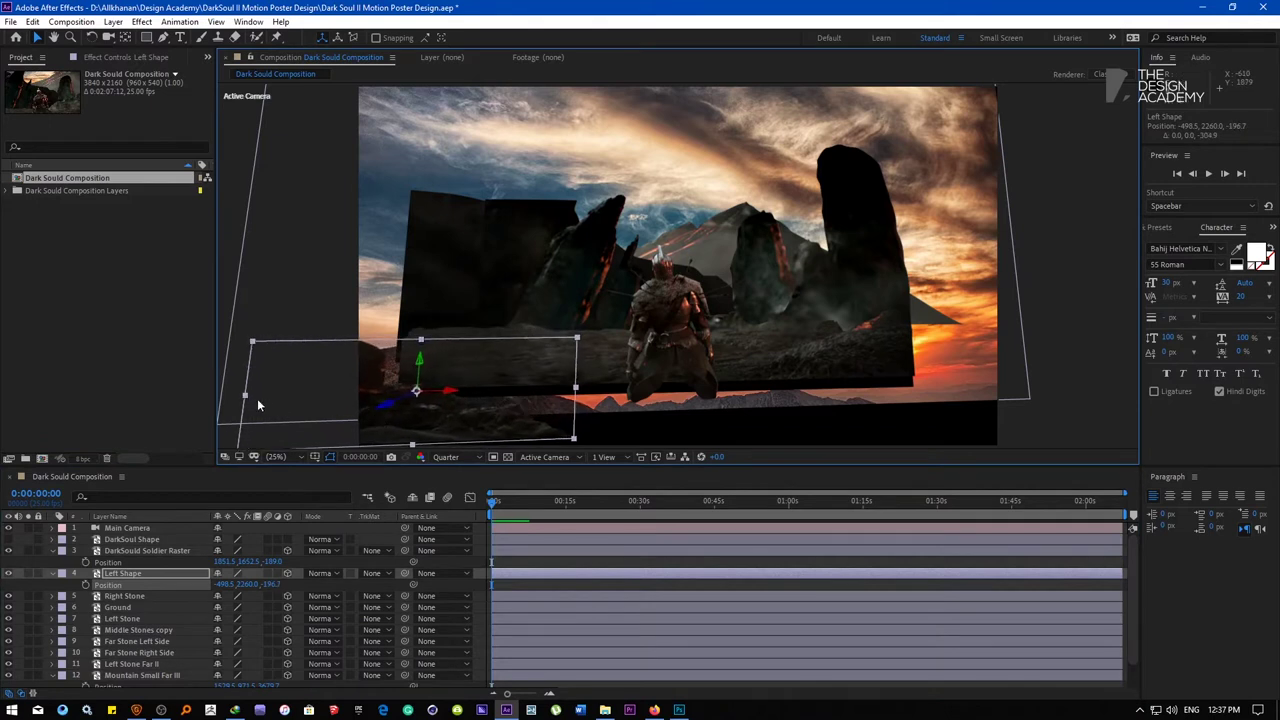
pyautogui.moveTo(245, 400); pyautogui.dragTo(357, 399)
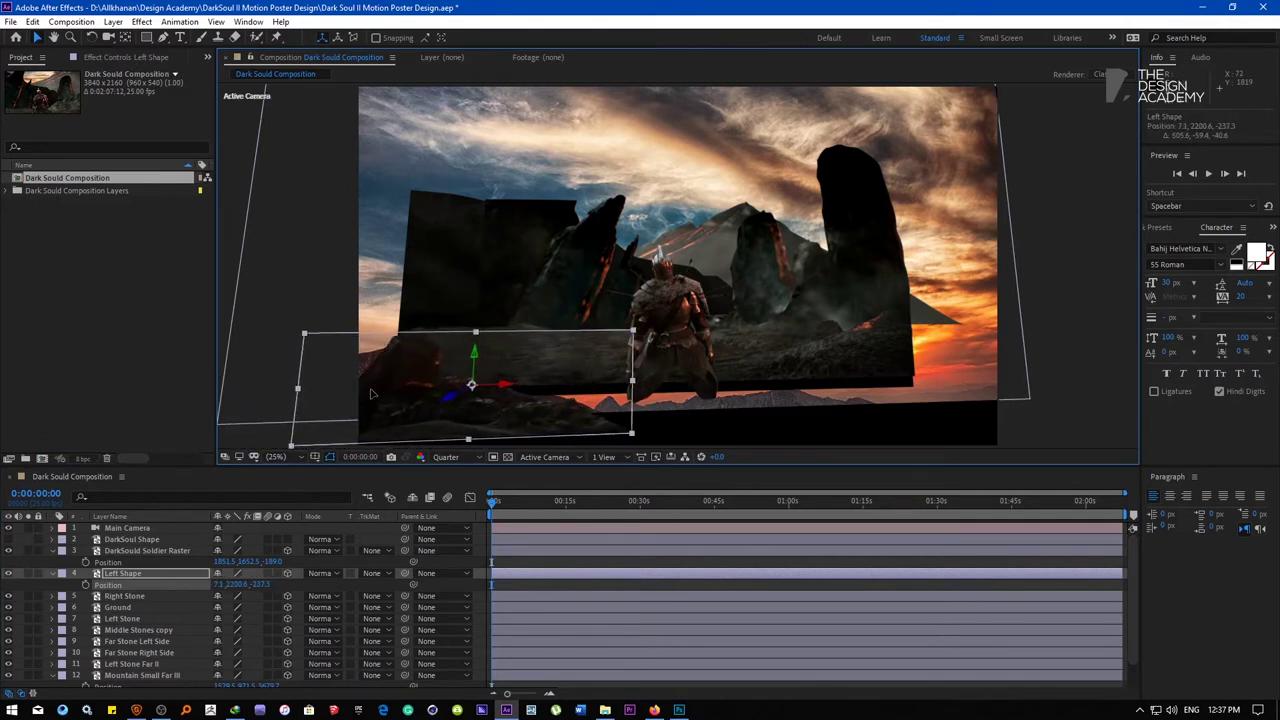
# Bring the Right Stone layer forward along its Z axis until it fills the foreground right of the soldier
pyautogui.click(114, 597)
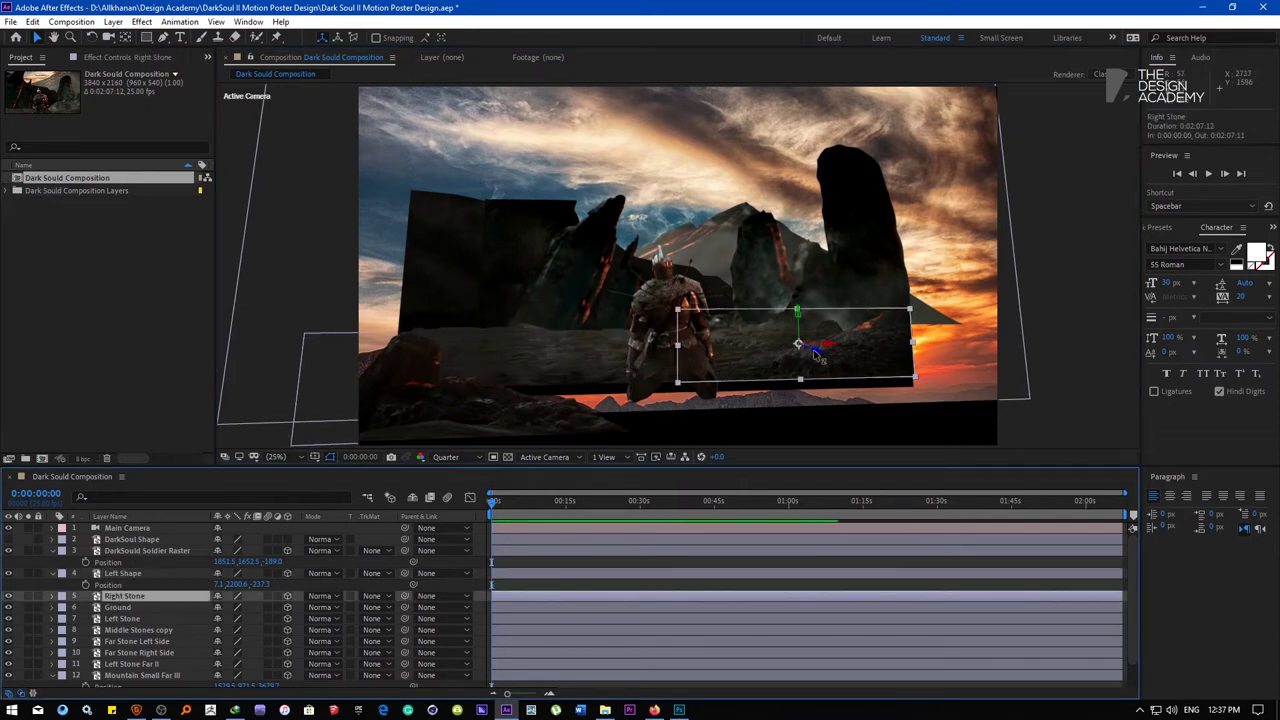
pyautogui.moveTo(815, 352); pyautogui.dragTo(1075, 500)
# Scale up the Ground layer to span the frame and lower it to a position of about 2077, 2854, 1262
pyautogui.click(145, 607)
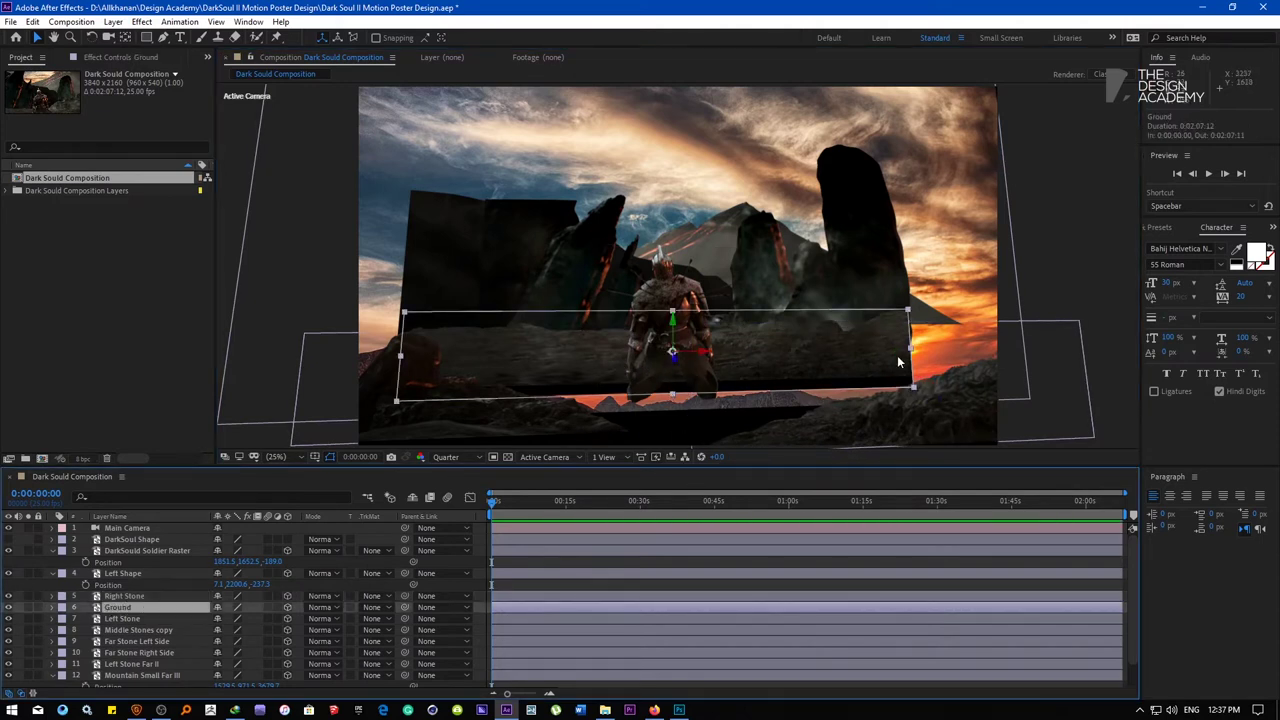
pyautogui.moveTo(912, 349); pyautogui.dragTo(864, 380)
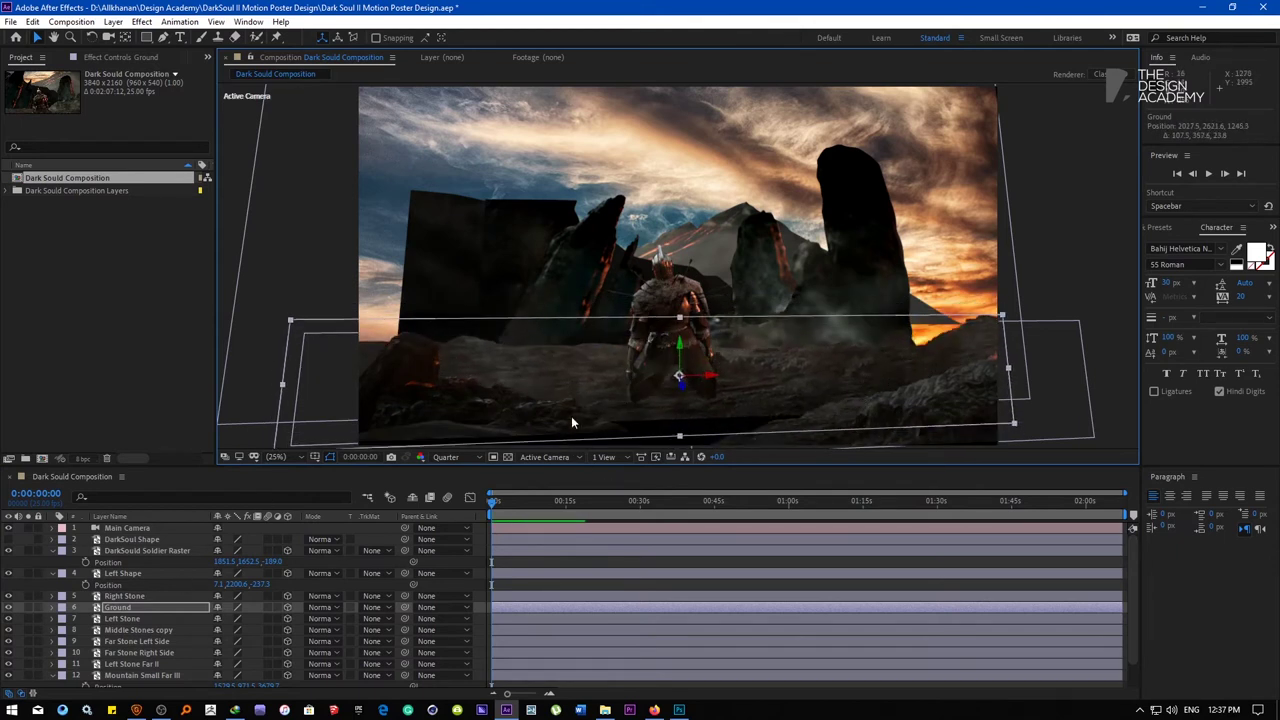
pyautogui.moveTo(574, 403); pyautogui.dragTo(577, 418)
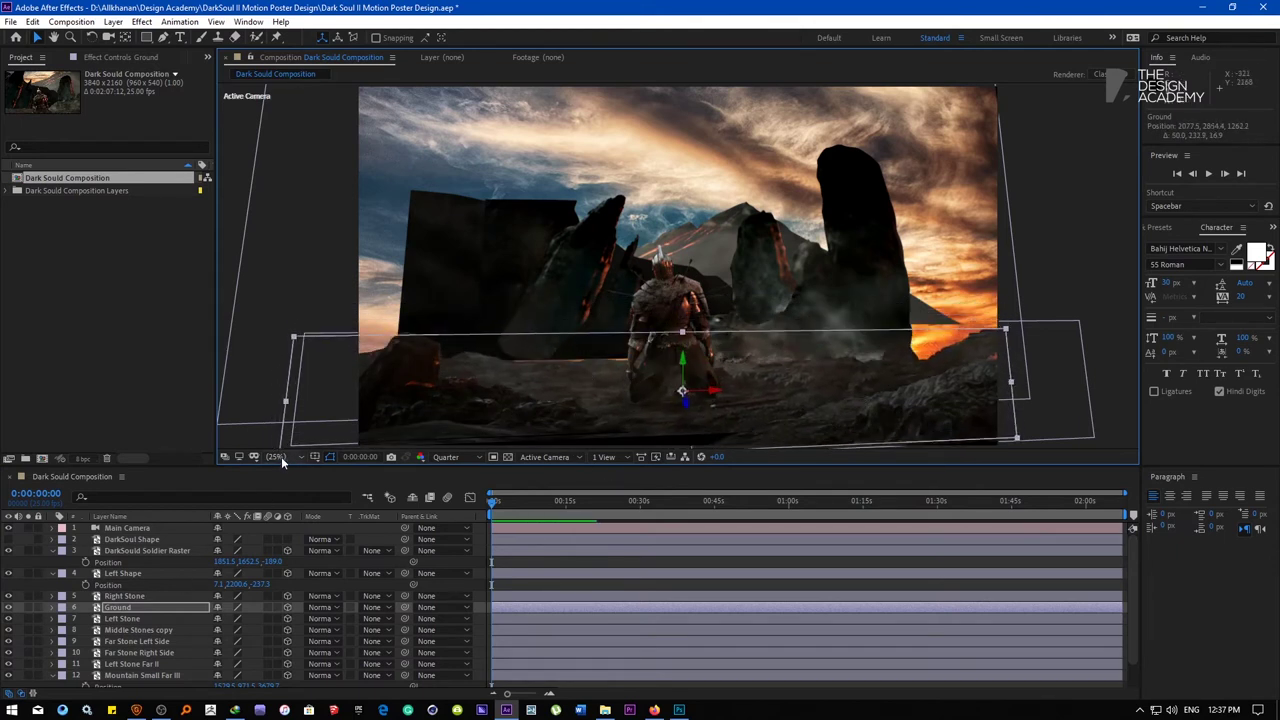
pyautogui.click(277, 457)
pyautogui.click(394, 408)
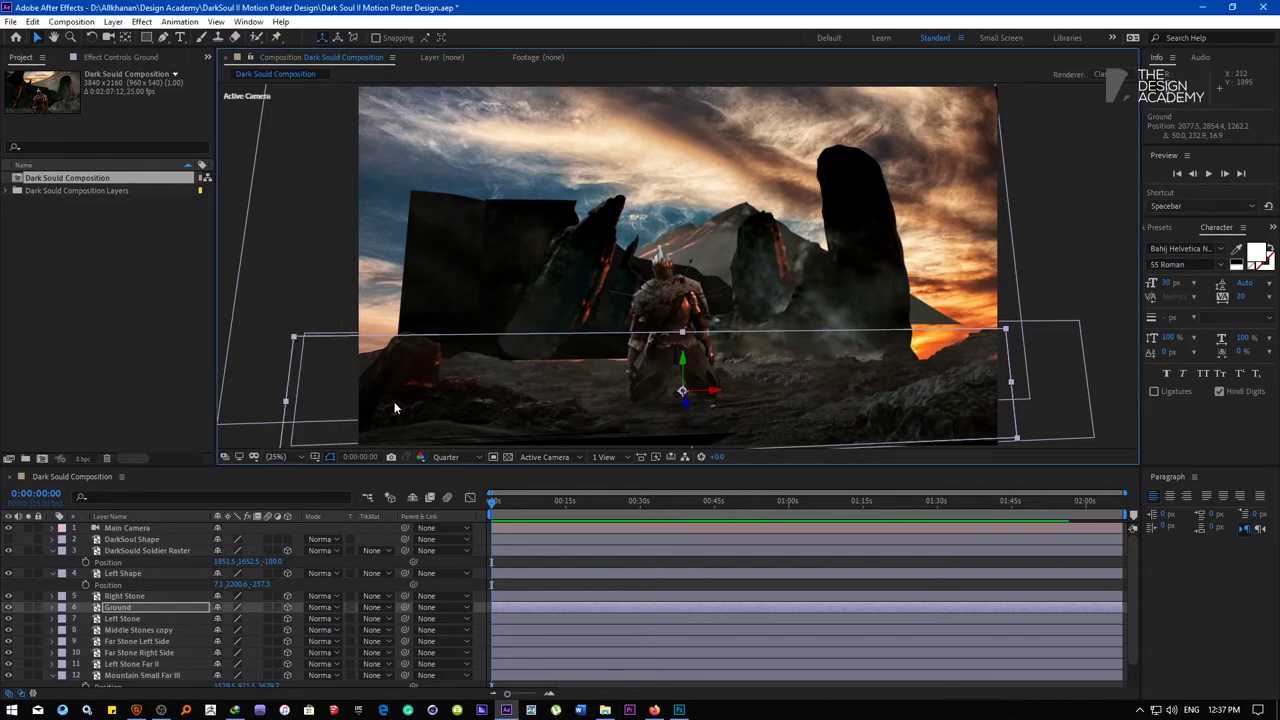
# Collapse the expanded Position properties of the DarkSould Soldier Raster, Left Shape and Mountain Small Far III layers
pyautogui.click(52, 550)
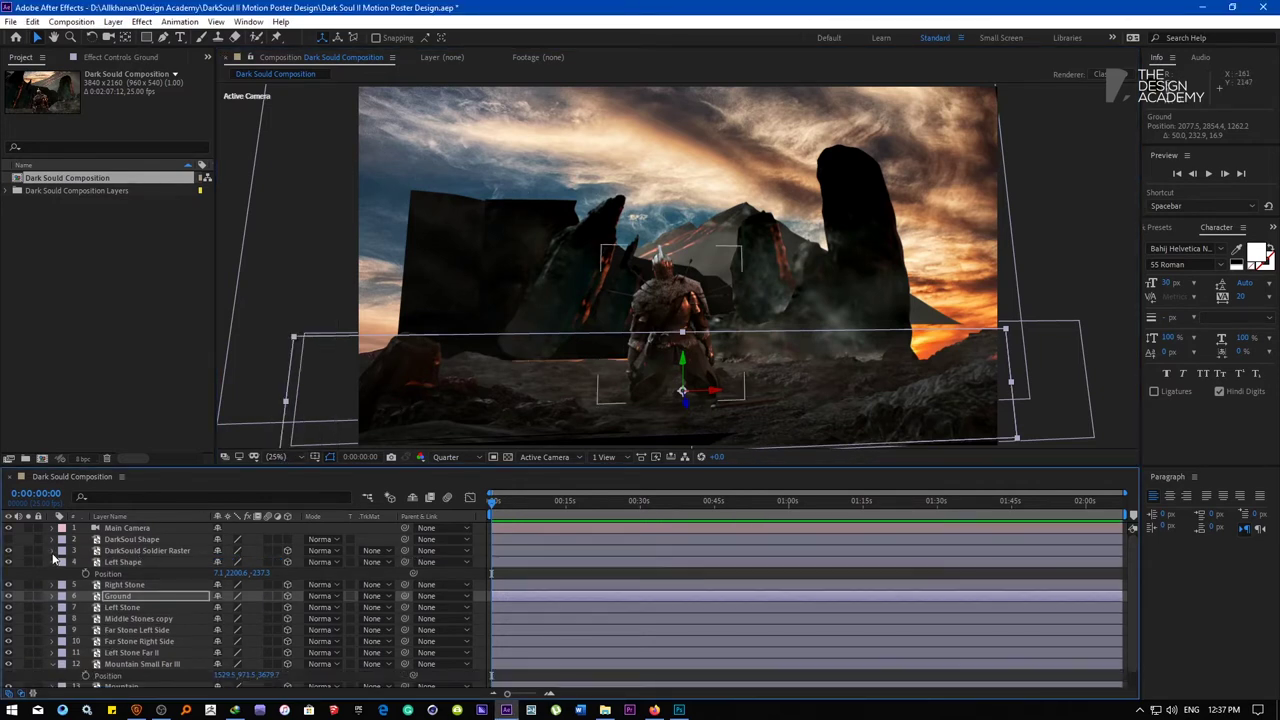
pyautogui.click(52, 562)
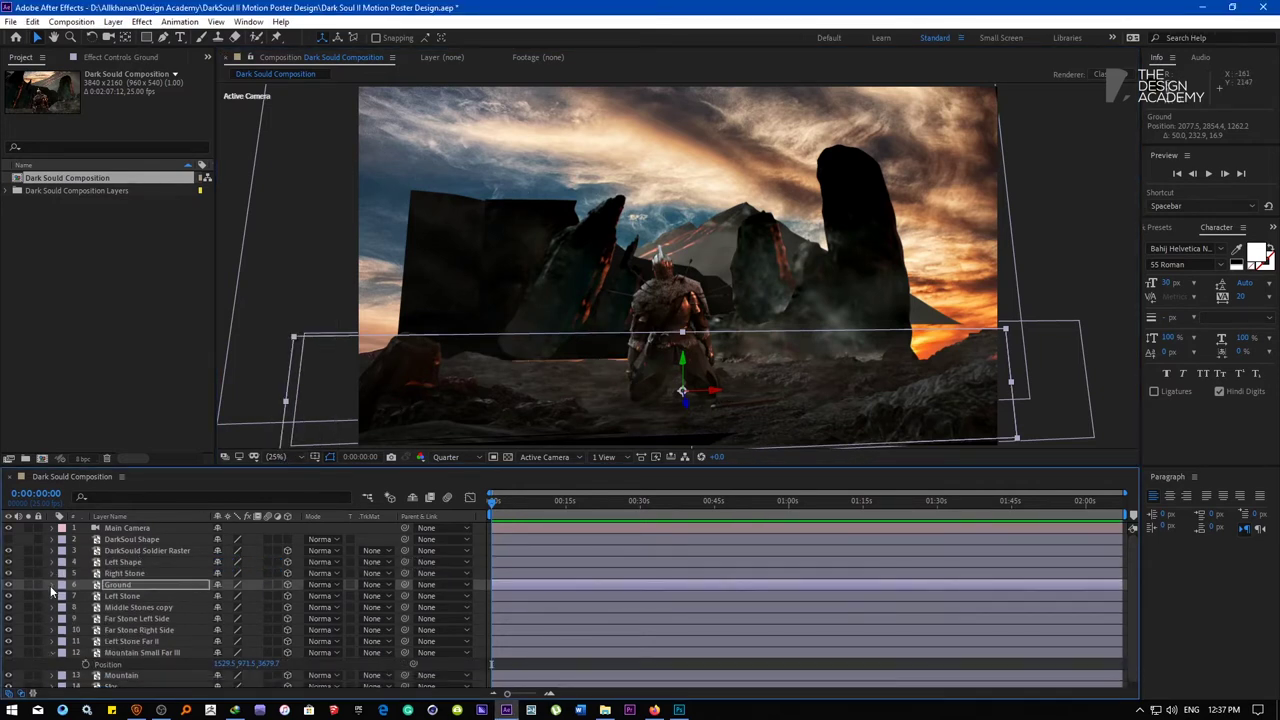
pyautogui.click(52, 653)
# Bring the Left Shape layer farther forward along its Z axis, toward the camera
pyautogui.click(137, 551)
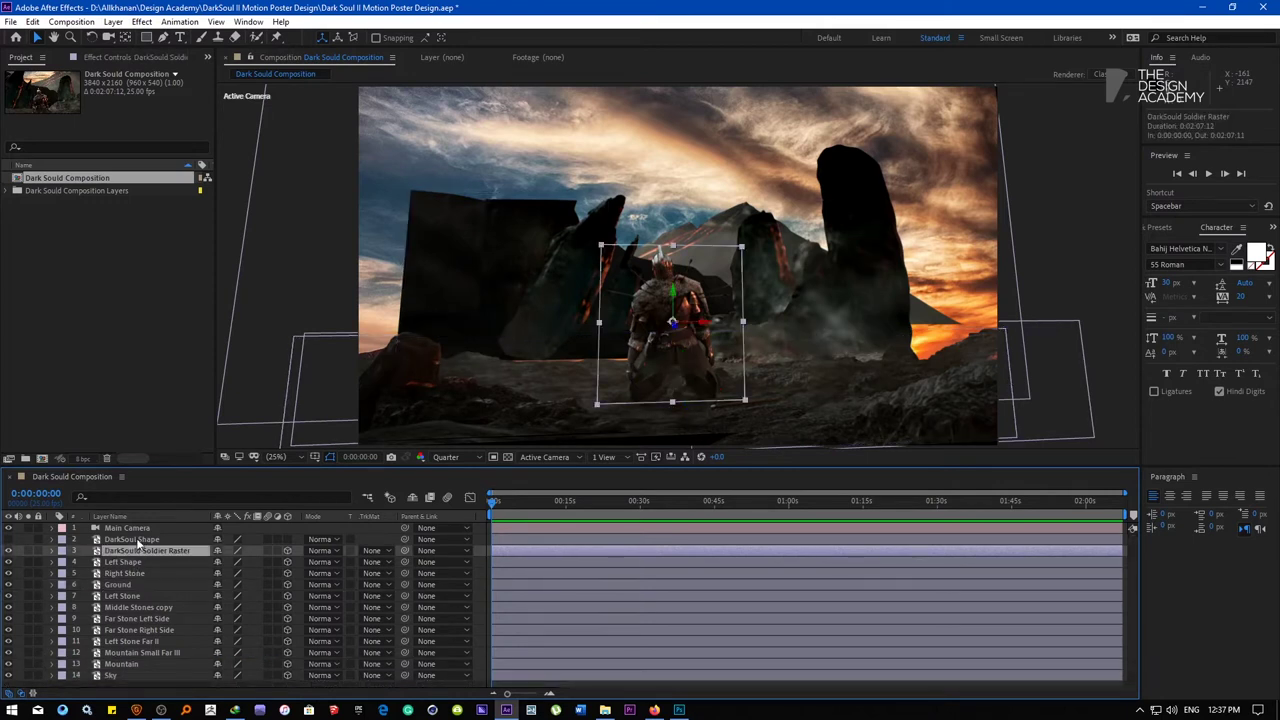
pyautogui.click(132, 562)
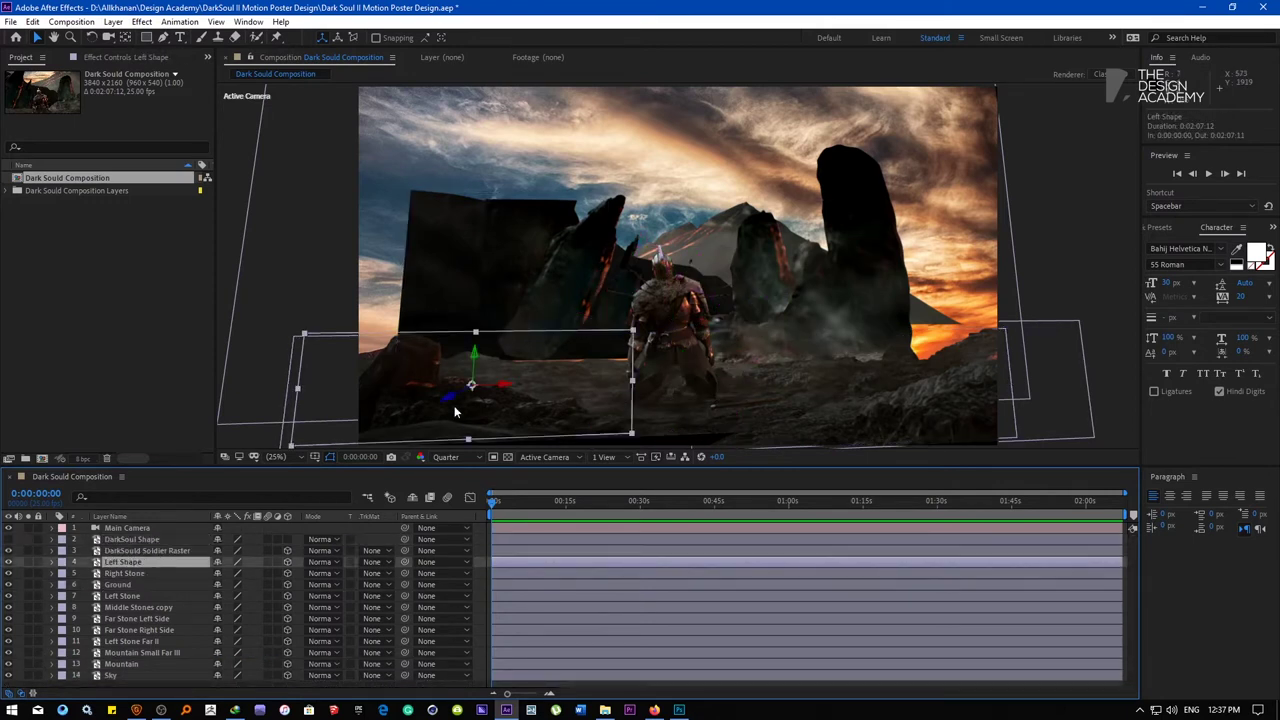
pyautogui.moveTo(454, 405); pyautogui.dragTo(417, 438)
# Scale the Ground layer up to about 162% and bring it forward to a Z position of about 921
pyautogui.click(125, 573)
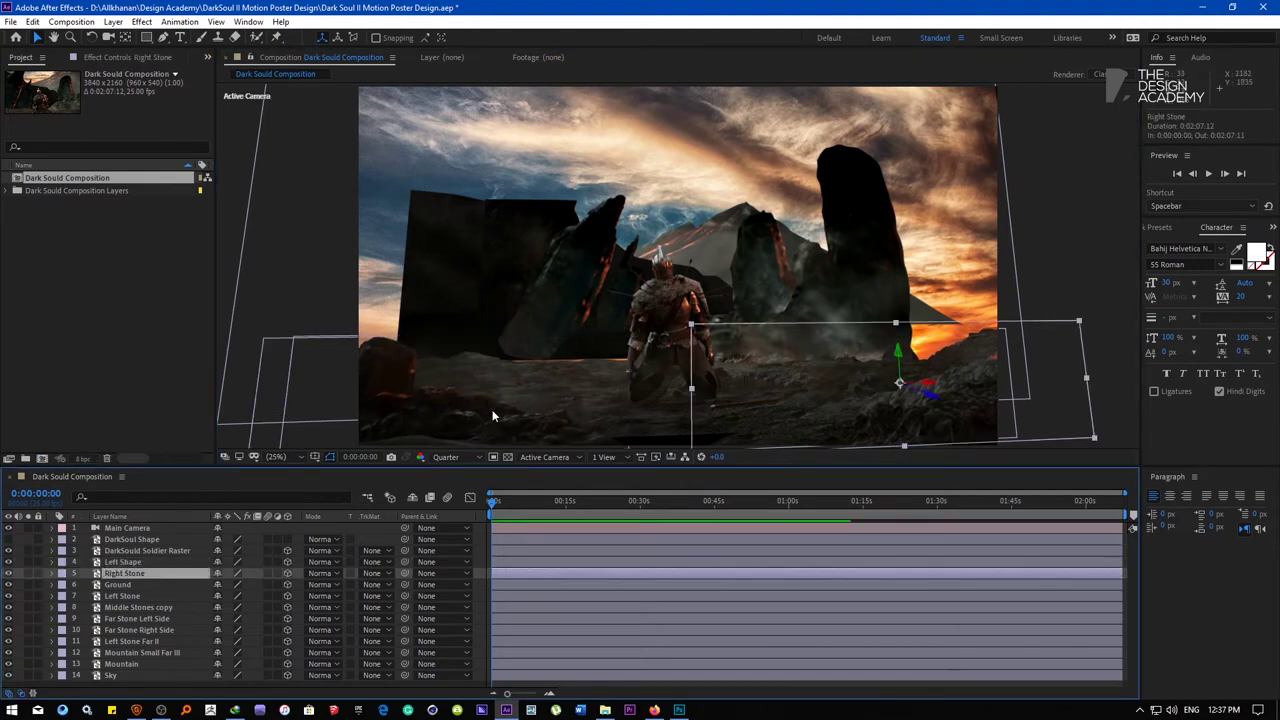
pyautogui.click(205, 584)
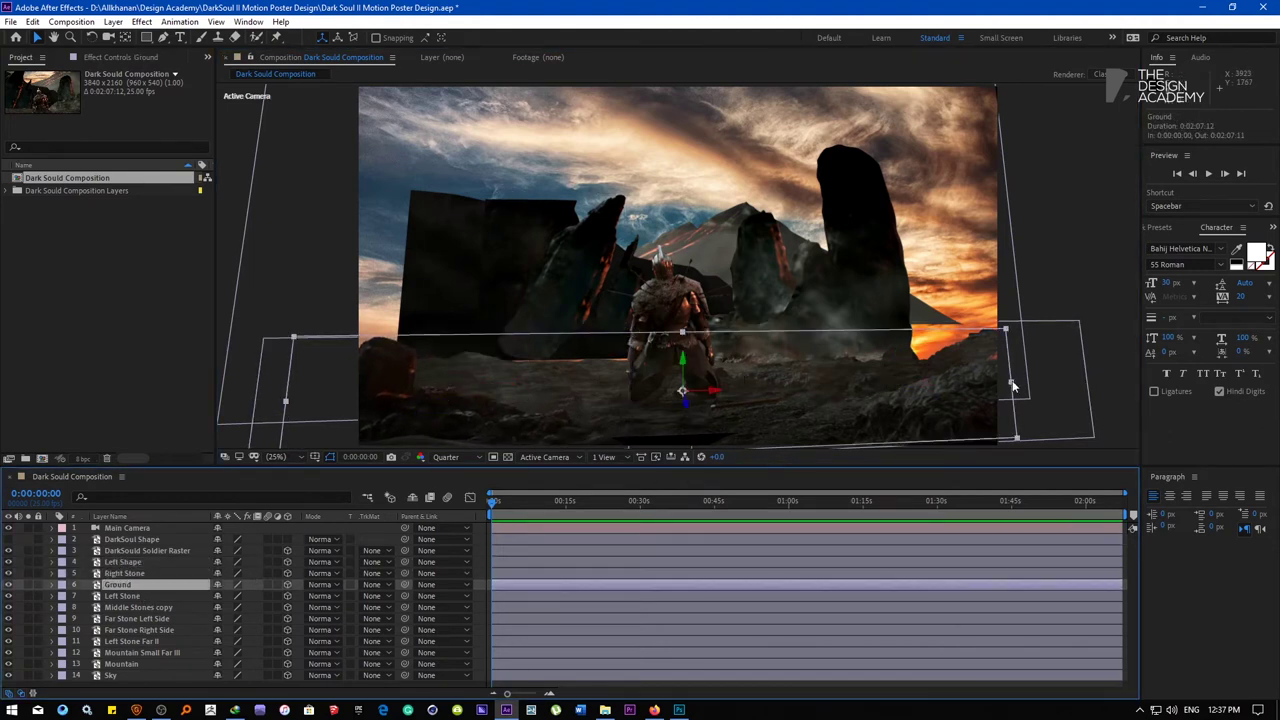
pyautogui.moveTo(1012, 386); pyautogui.dragTo(1053, 381)
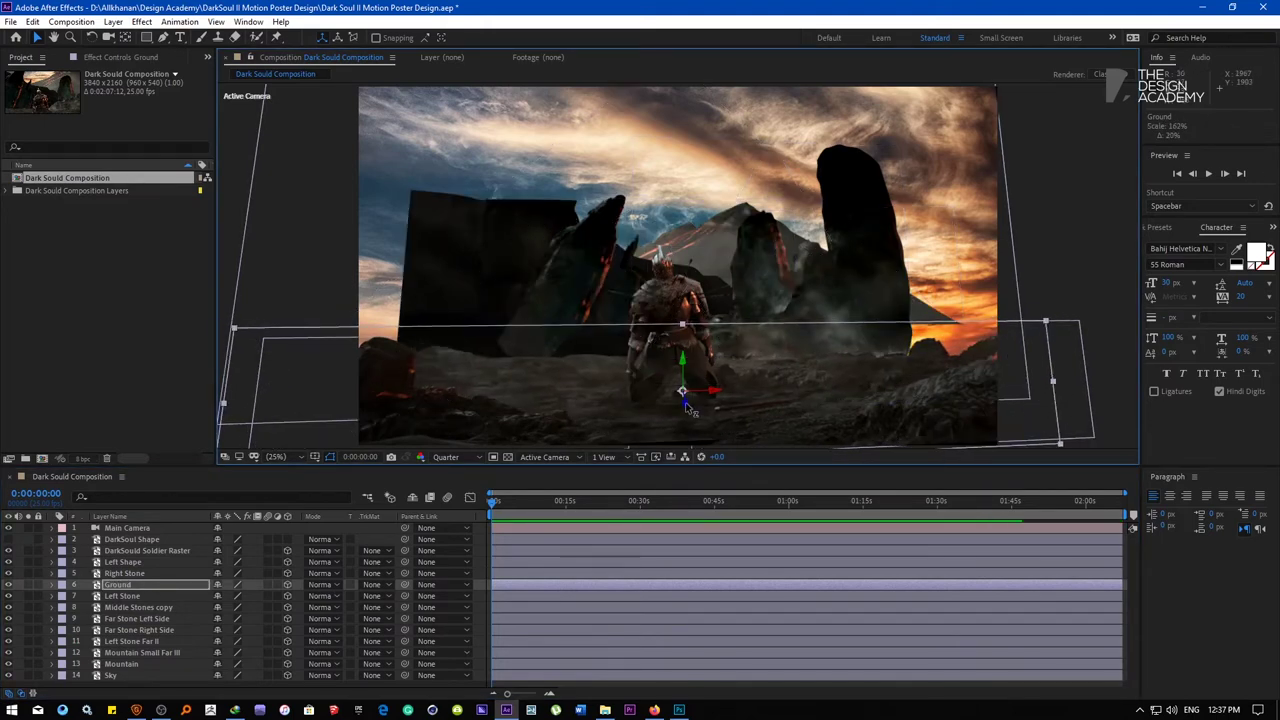
pyautogui.moveTo(686, 408); pyautogui.dragTo(658, 412)
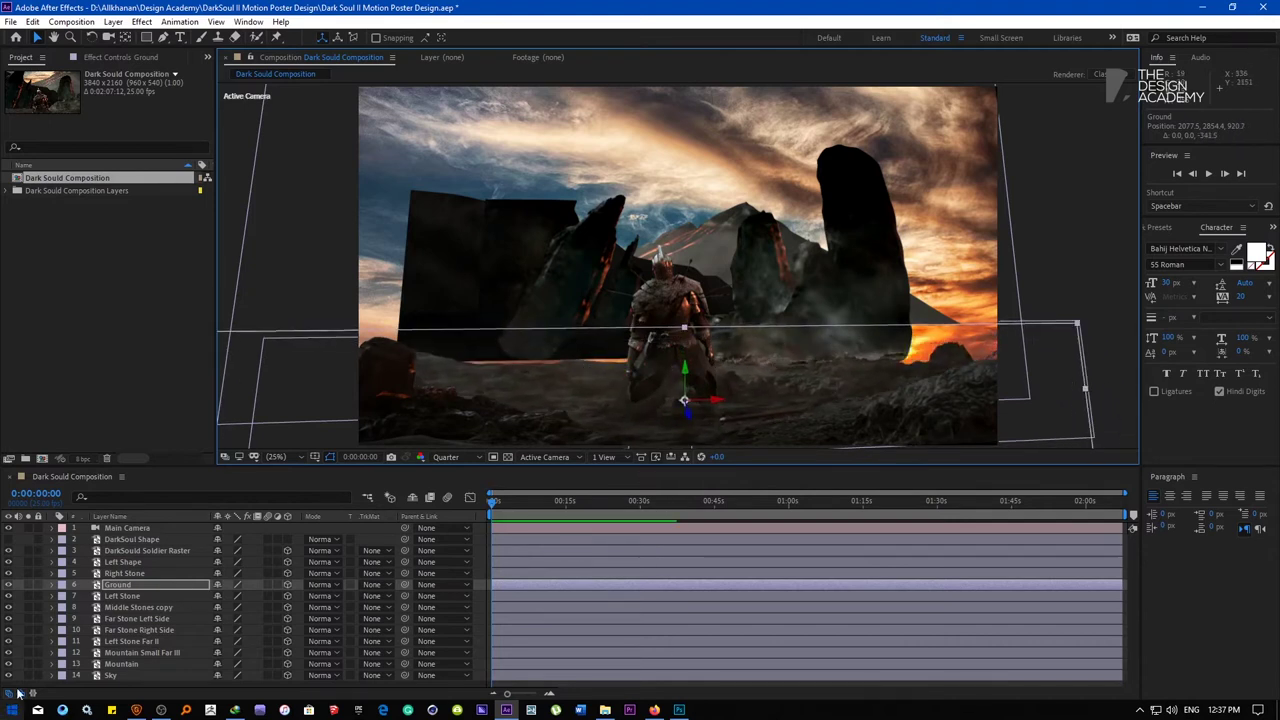
# Bring the Left Stone layer forward along its Z axis so it stands taller behind the soldier
pyautogui.click(120, 596)
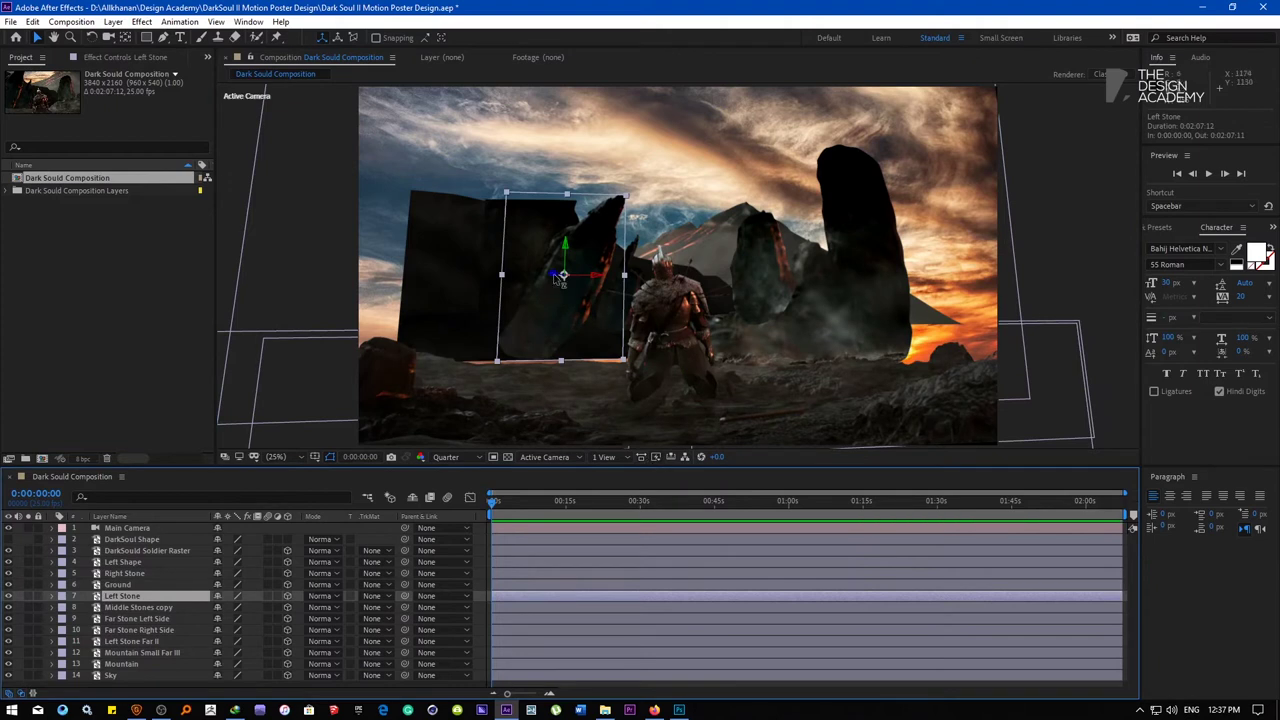
pyautogui.moveTo(558, 278); pyautogui.dragTo(464, 283)
# Enlarge the Middle Stones copy layer and shift it forward and outward to a position of about 5061, 667, 1574
pyautogui.click(131, 608)
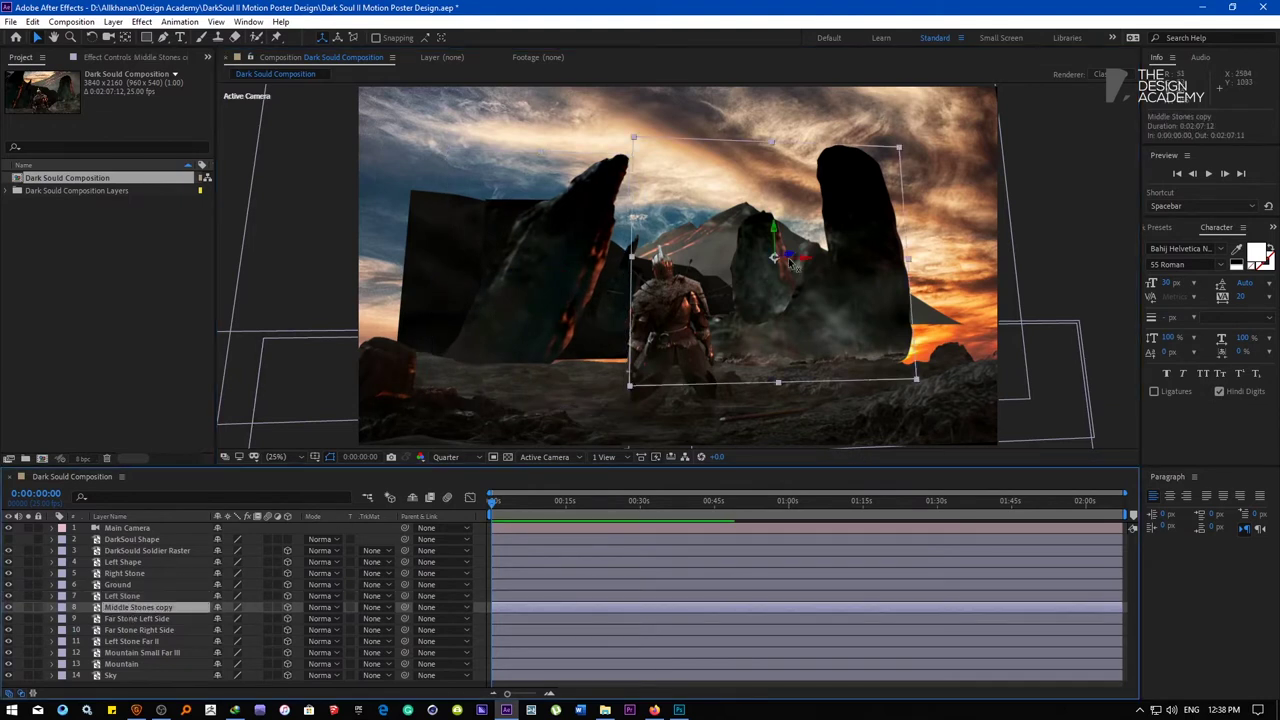
pyautogui.moveTo(806, 258); pyautogui.dragTo(800, 257)
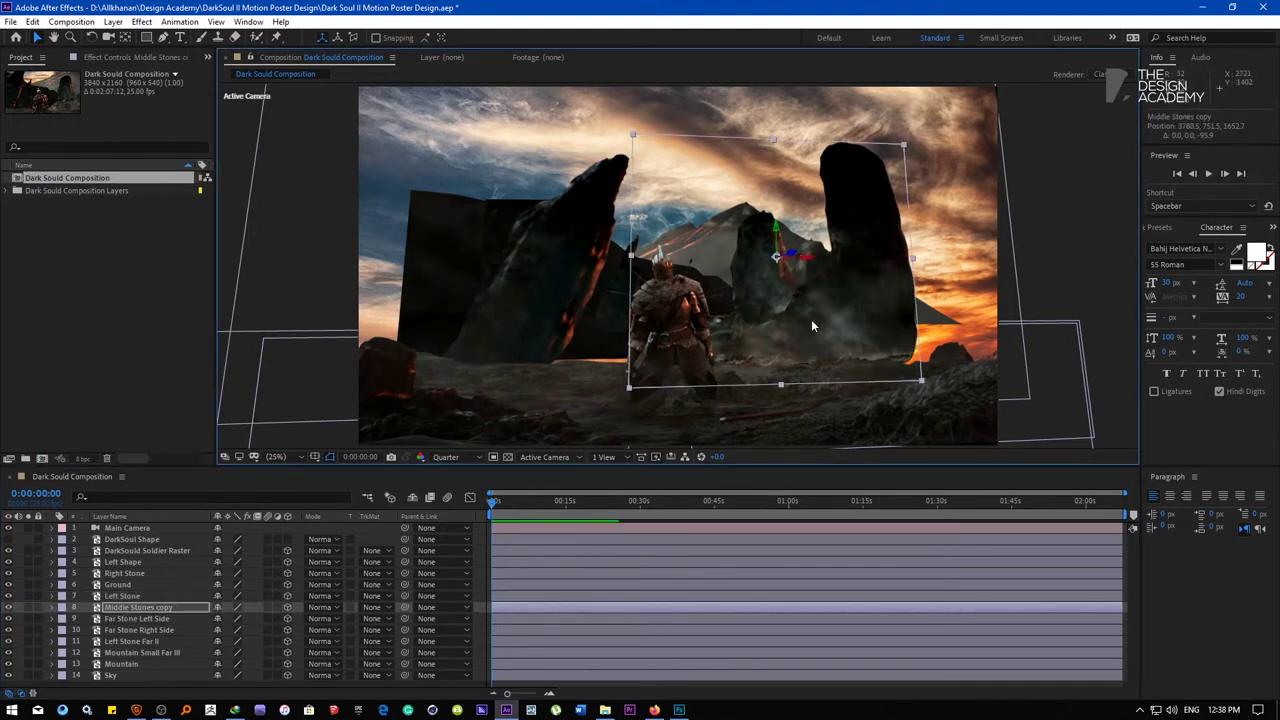
pyautogui.moveTo(812, 321); pyautogui.dragTo(892, 326)
pyautogui.moveTo(714, 260); pyautogui.dragTo(668, 263)
pyautogui.moveTo(881, 260); pyautogui.dragTo(872, 261)
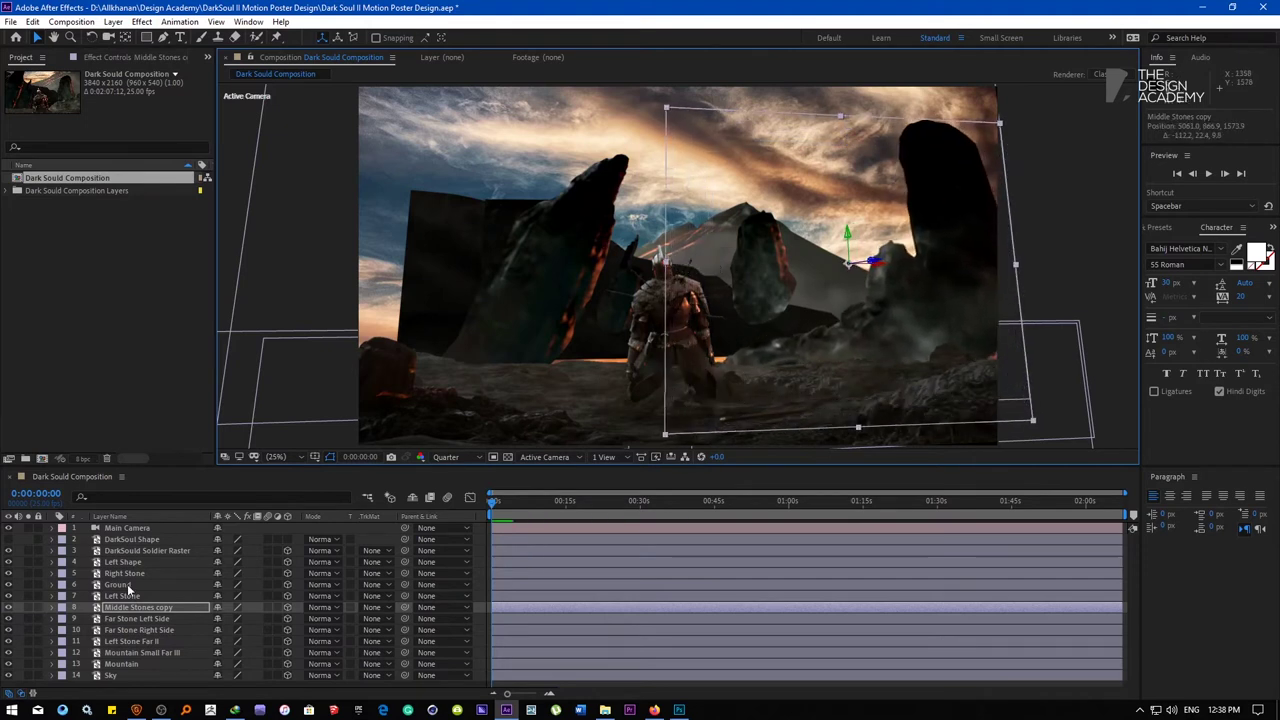
# Enlarge the Far Stone Left Side layer and place it at a position of about 889, 1234, 2706
pyautogui.click(128, 618)
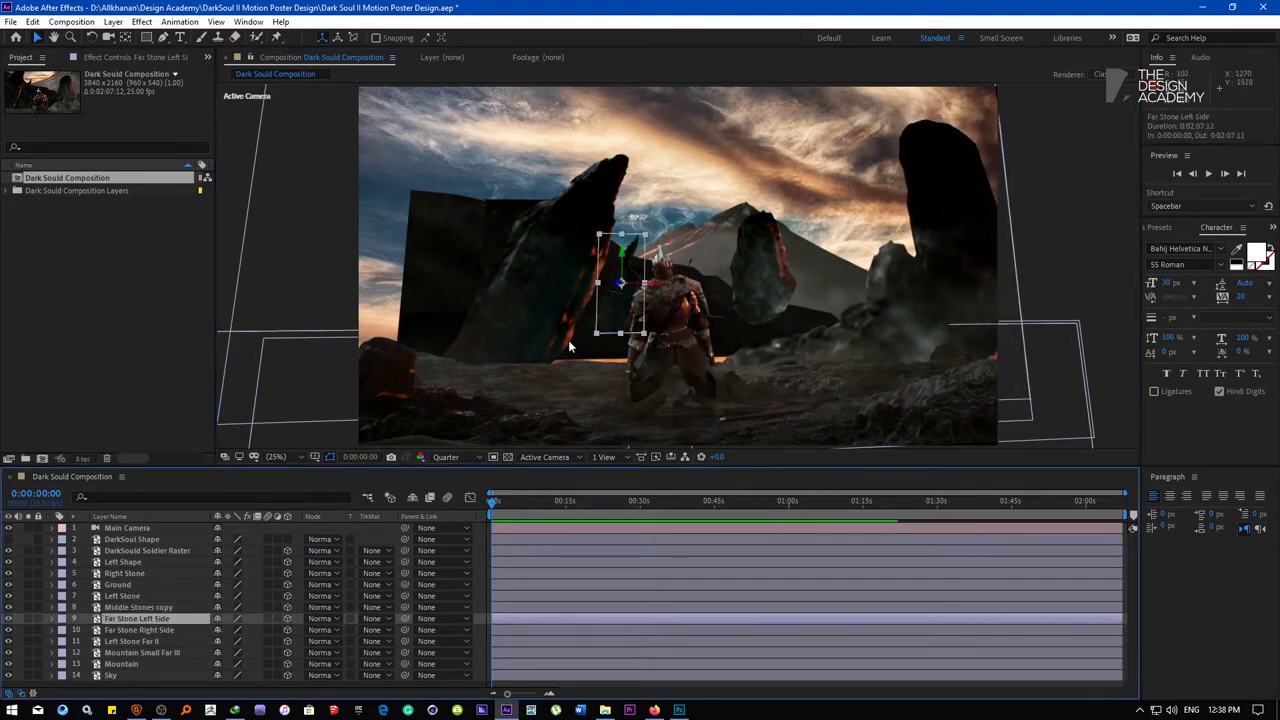
pyautogui.press('p')
pyautogui.moveTo(268, 630); pyautogui.dragTo(130, 634)
pyautogui.moveTo(587, 288)
pyautogui.mouseDown()
pyautogui.moveTo(580, 336)
pyautogui.moveTo(549, 320)
pyautogui.moveTo(568, 351)
pyautogui.moveTo(585, 297)
pyautogui.moveTo(815, 344)
pyautogui.moveTo(506, 281)
pyautogui.moveTo(605, 295)
pyautogui.mouseUp()
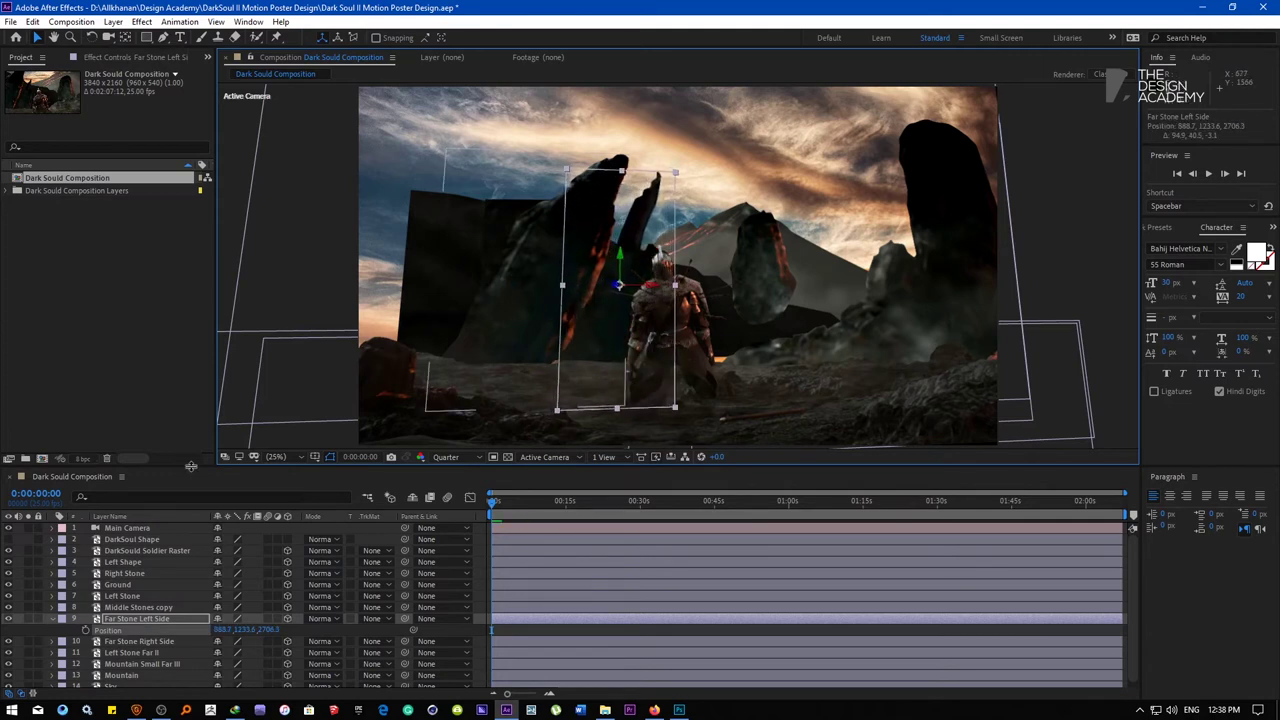
# Scale the Far Stone Right Side layer to about 207% and place it at a position of about 3834, 1295, 3087
pyautogui.click(124, 642)
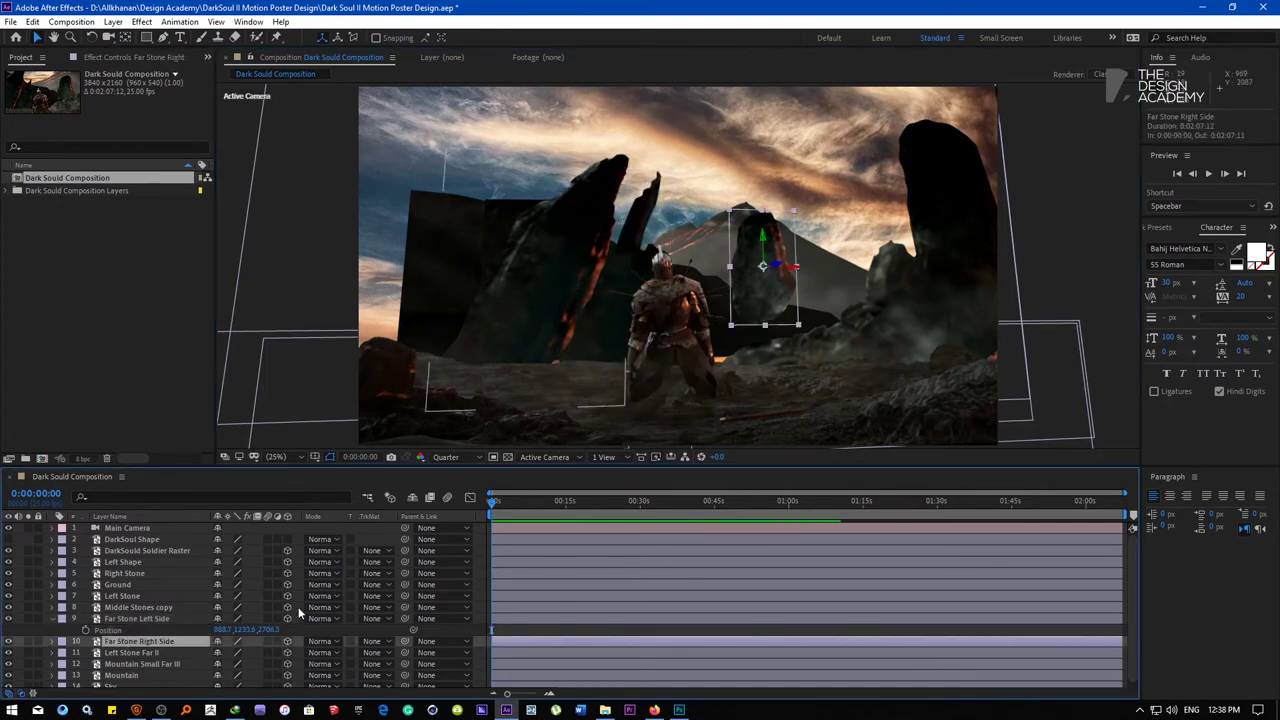
pyautogui.press('p')
pyautogui.moveTo(269, 652); pyautogui.dragTo(150, 652)
pyautogui.moveTo(735, 276); pyautogui.dragTo(697, 281)
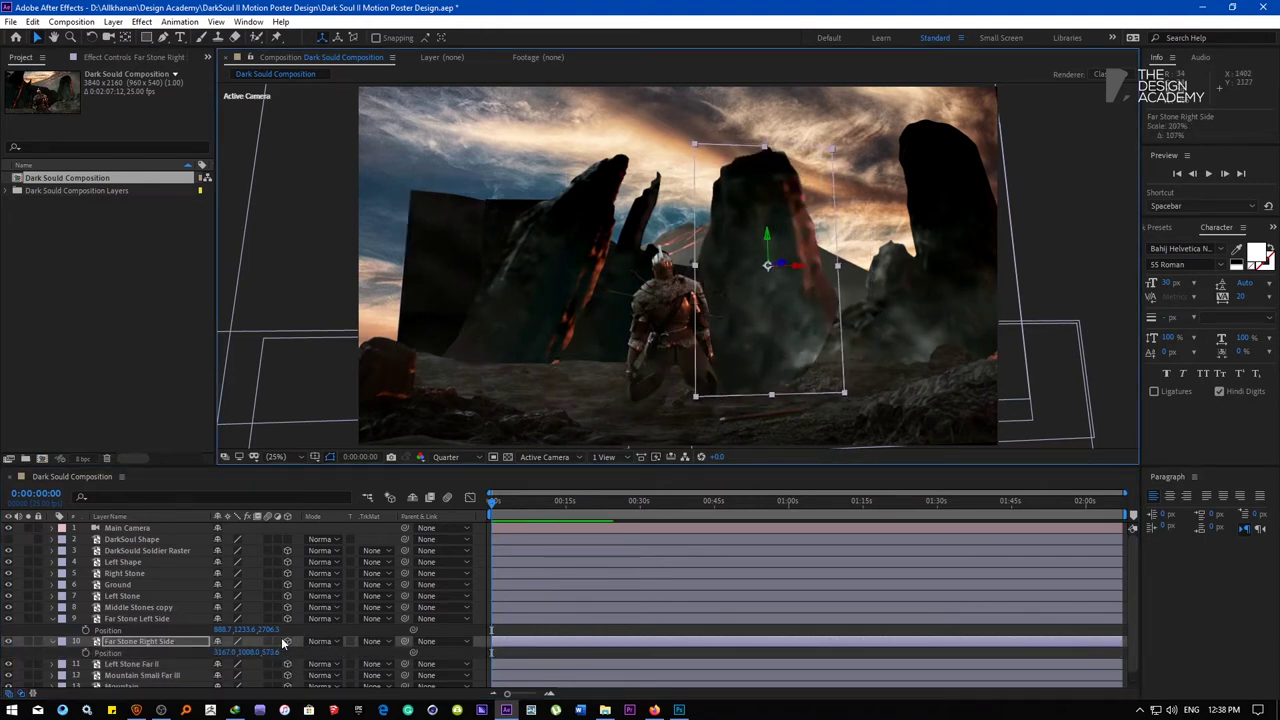
pyautogui.moveTo(279, 651); pyautogui.dragTo(1198, 539)
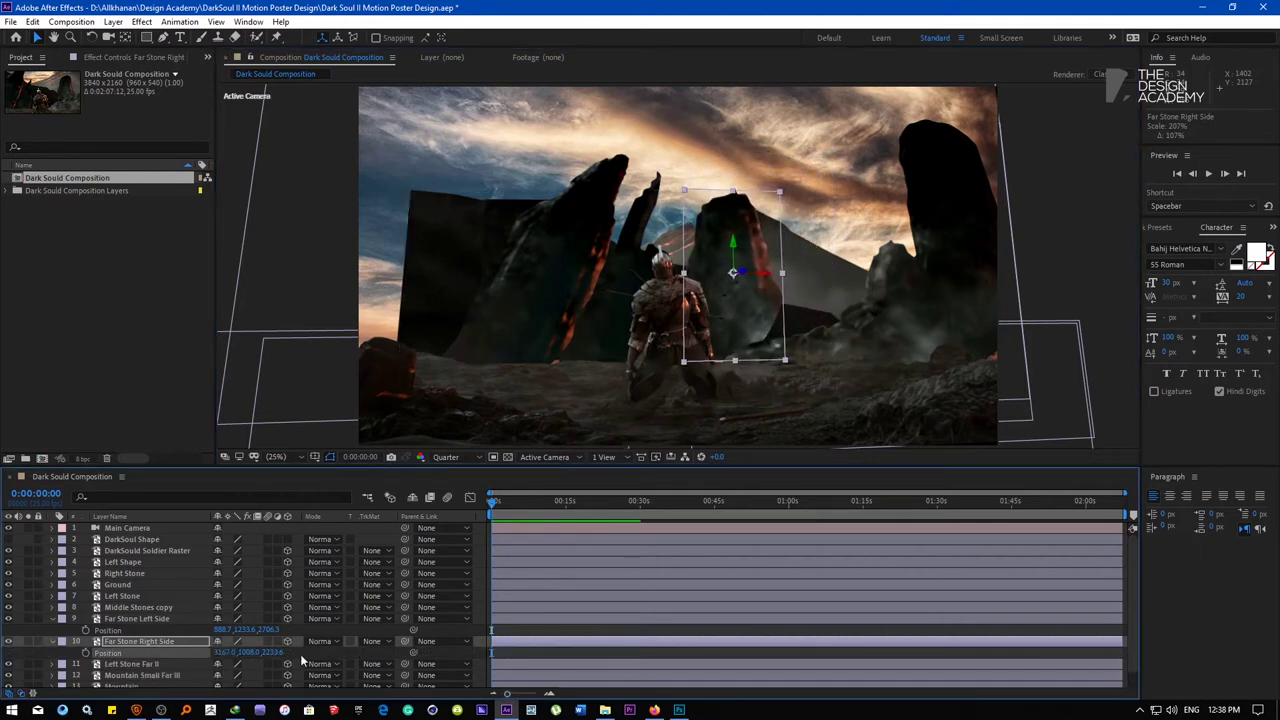
pyautogui.moveTo(287, 652); pyautogui.dragTo(760, 645)
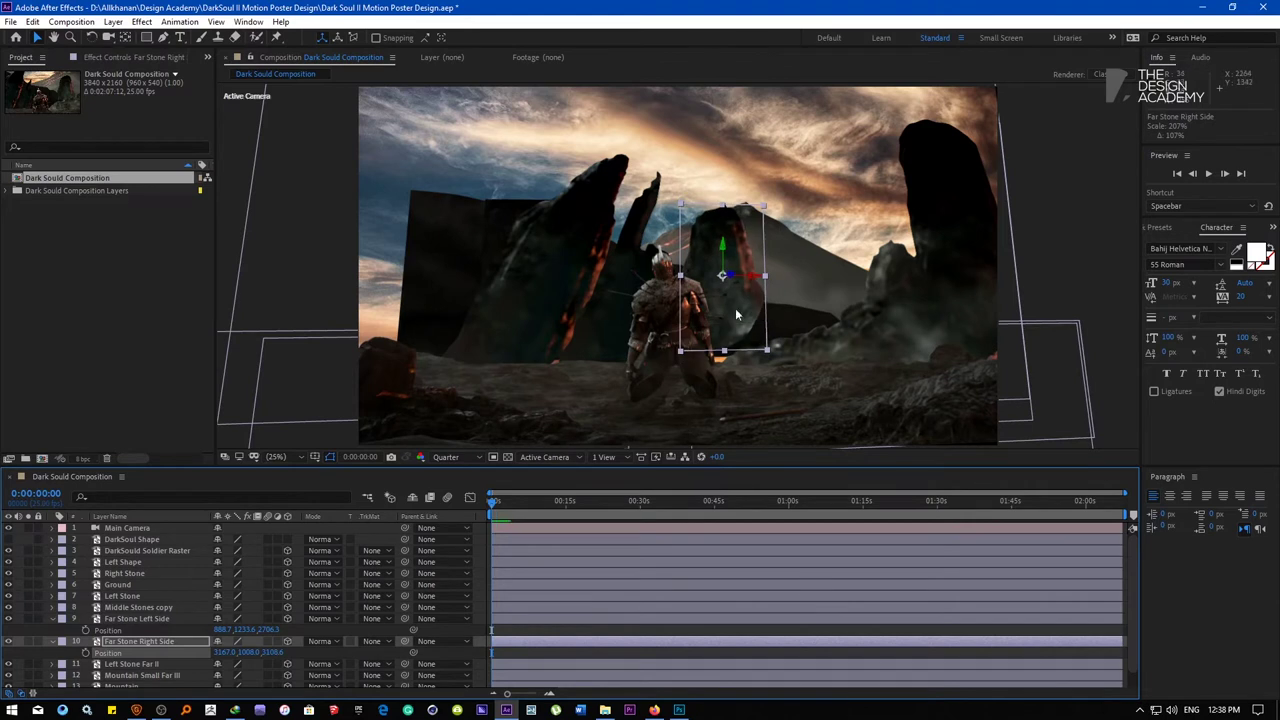
pyautogui.moveTo(737, 308); pyautogui.dragTo(766, 325)
# Enlarge the Left Stone Far II layer and shift it outward and up to a position of about -1769, 252, 2815
pyautogui.click(168, 663)
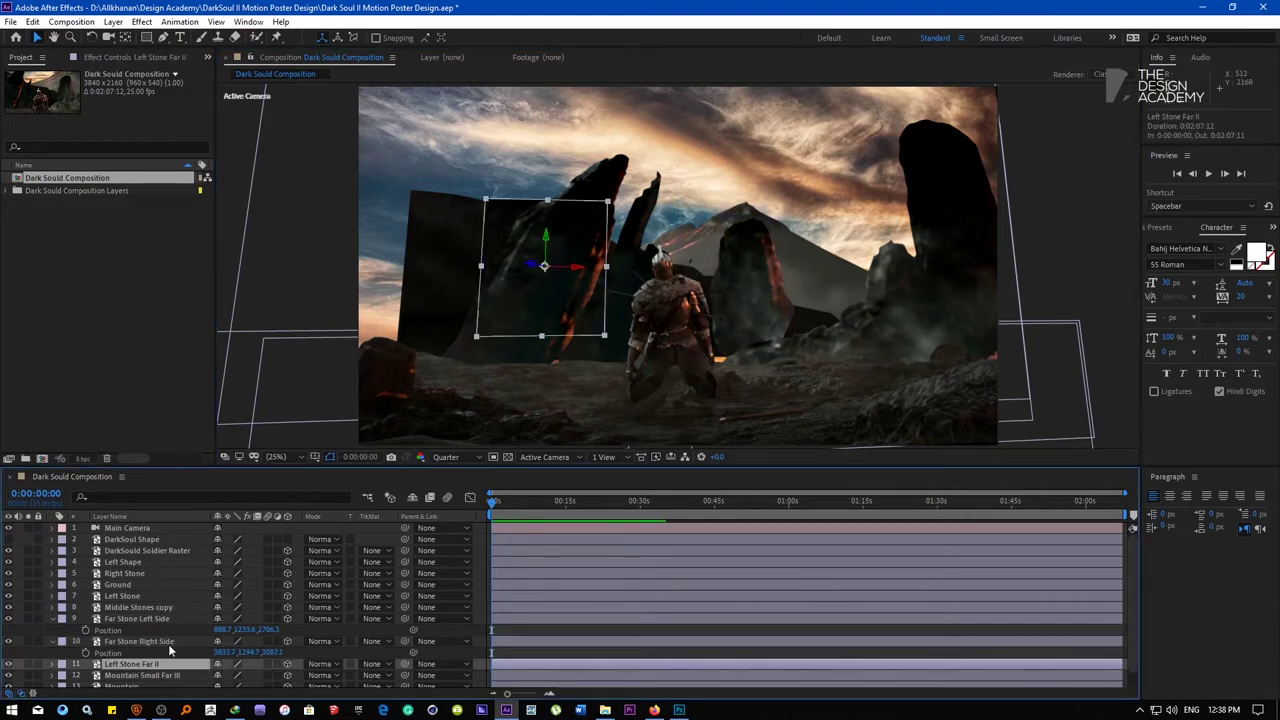
pyautogui.moveTo(552, 313); pyautogui.dragTo(435, 295)
pyautogui.hotkey('ctrl', 'z')
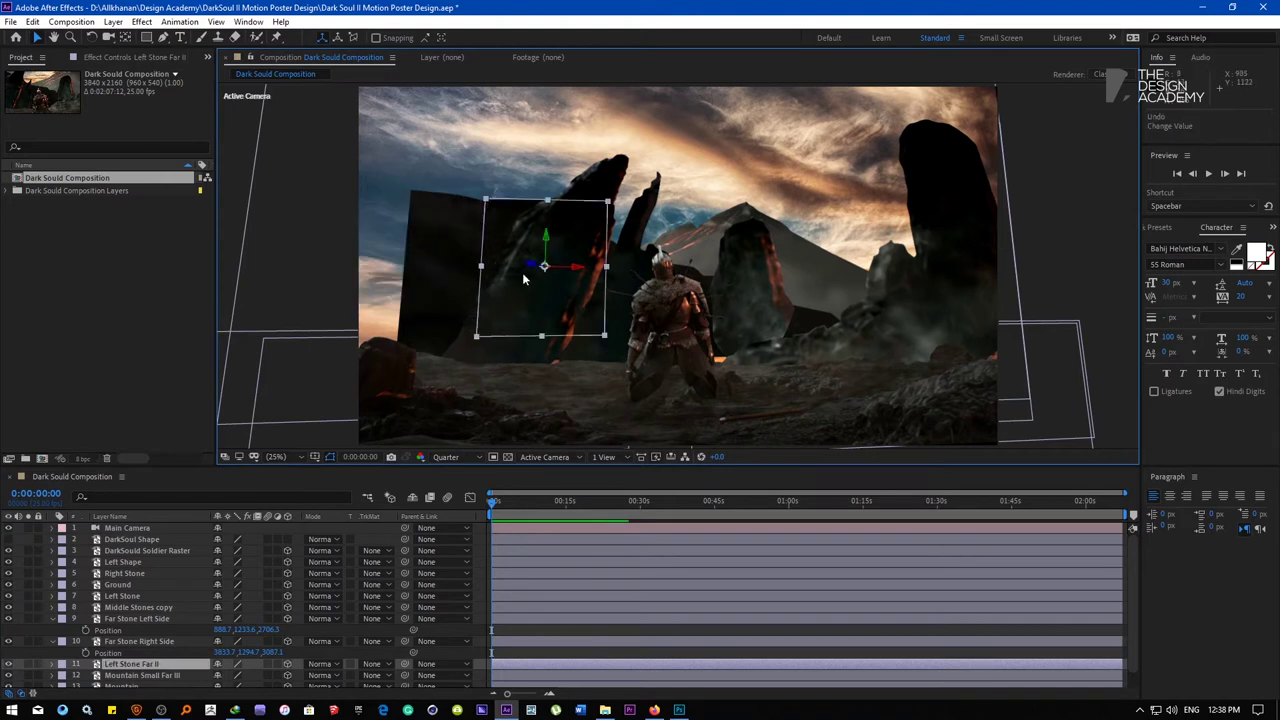
pyautogui.moveTo(479, 268); pyautogui.dragTo(410, 224)
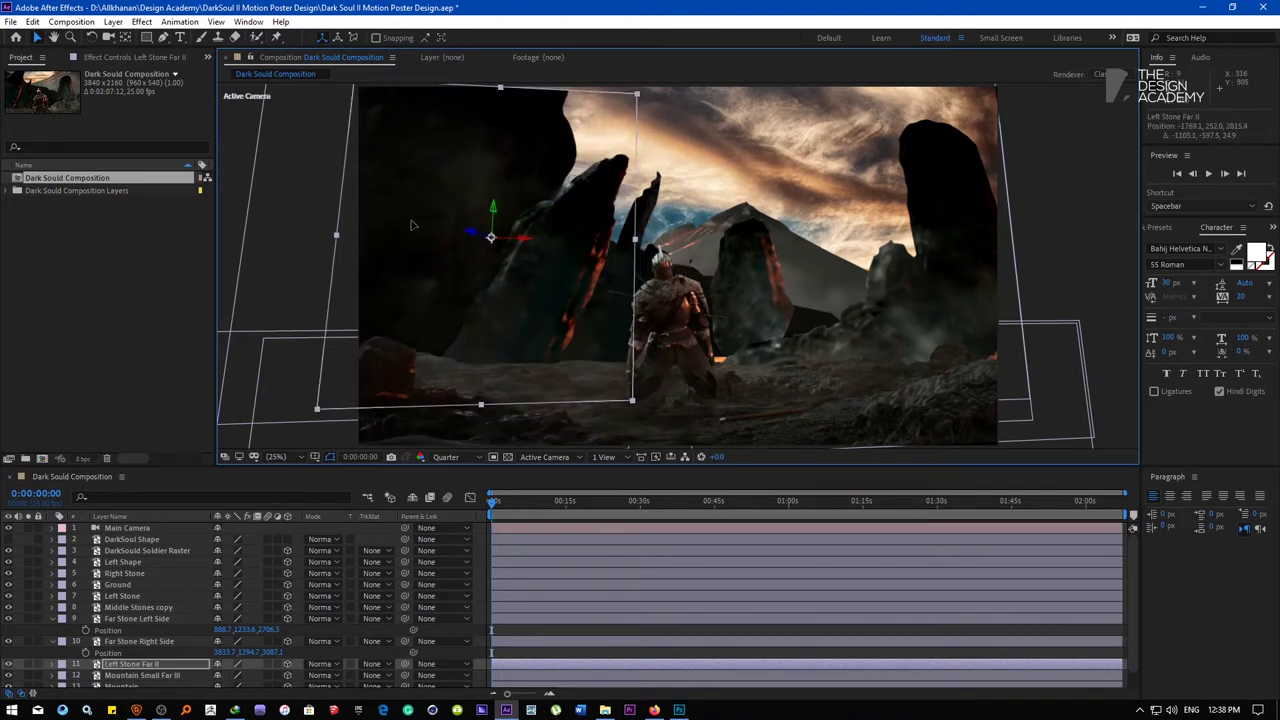
# Push the Left Stone Far II layer back to a position of about -2342, 100, 3520 and enlarge it further
pyautogui.press('p')
pyautogui.click(279, 675)
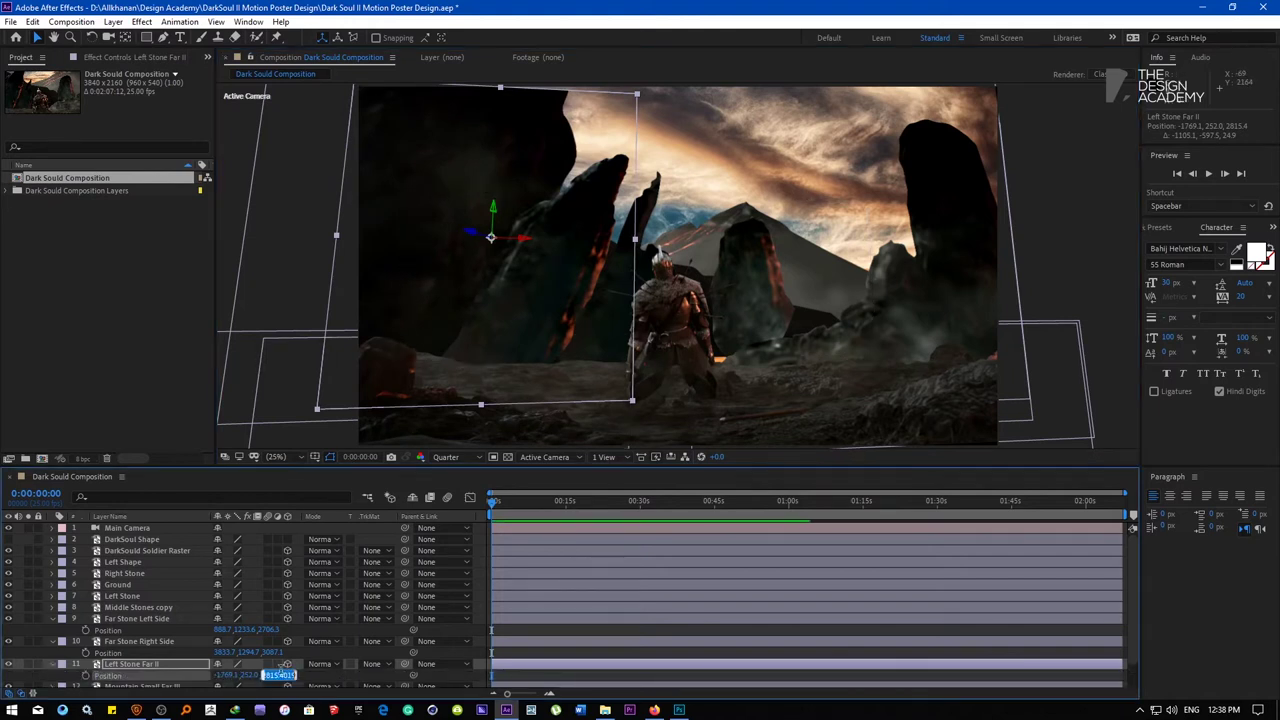
pyautogui.click(320, 680)
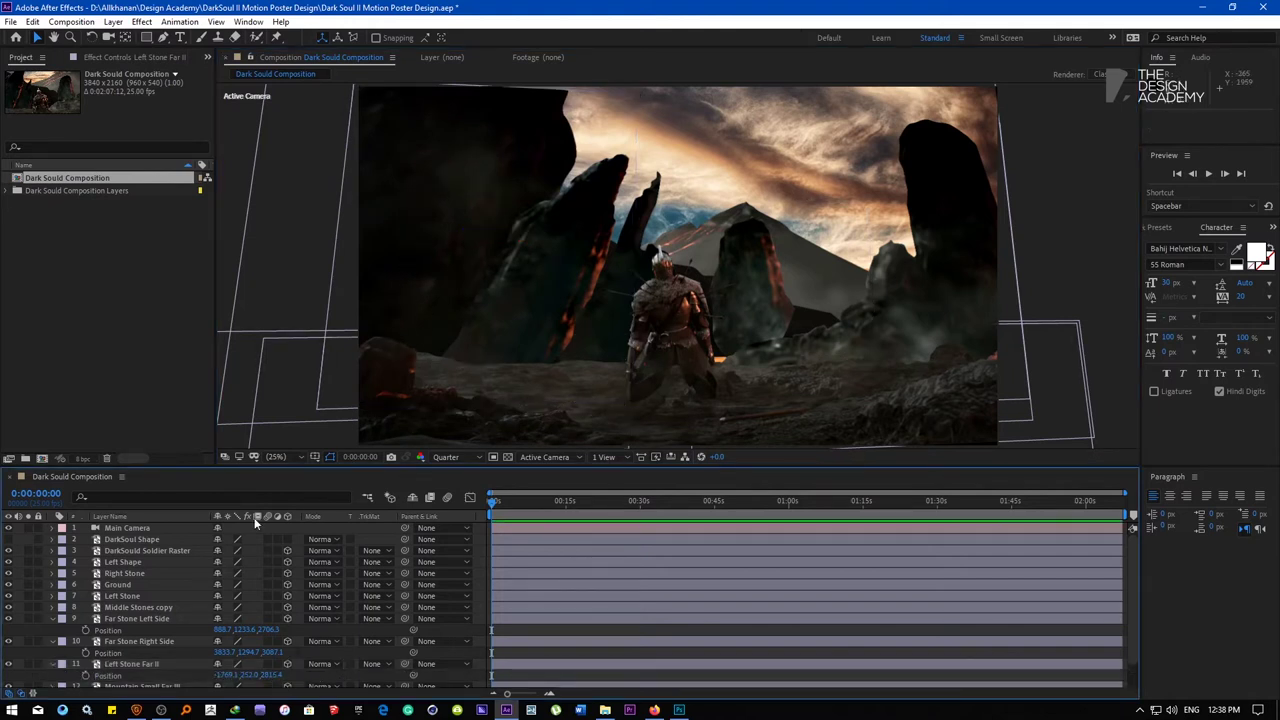
pyautogui.click(107, 675)
pyautogui.moveTo(26, 678); pyautogui.dragTo(655, 608)
pyautogui.moveTo(468, 306); pyautogui.dragTo(437, 289)
pyautogui.moveTo(360, 247); pyautogui.dragTo(345, 238)
# Scale the Mountain Small Far III layer up to about 229.9%
pyautogui.click(143, 685)
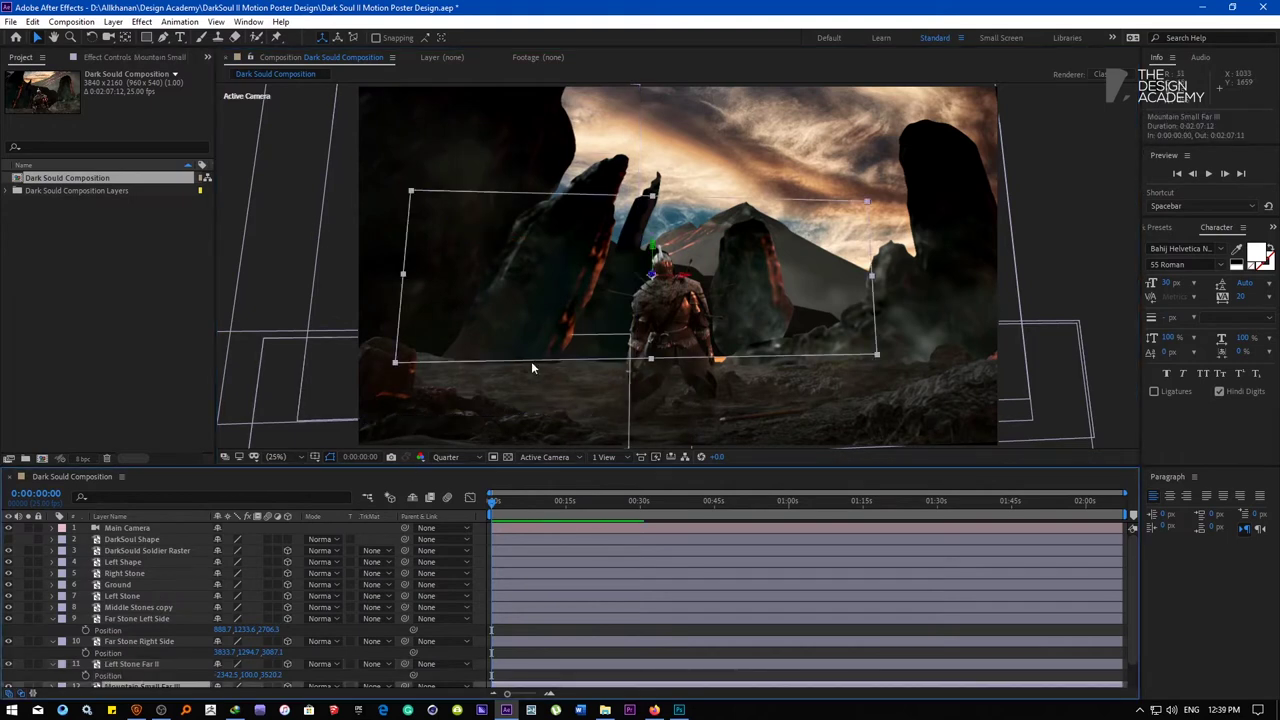
pyautogui.scroll(-1, 267, 660)
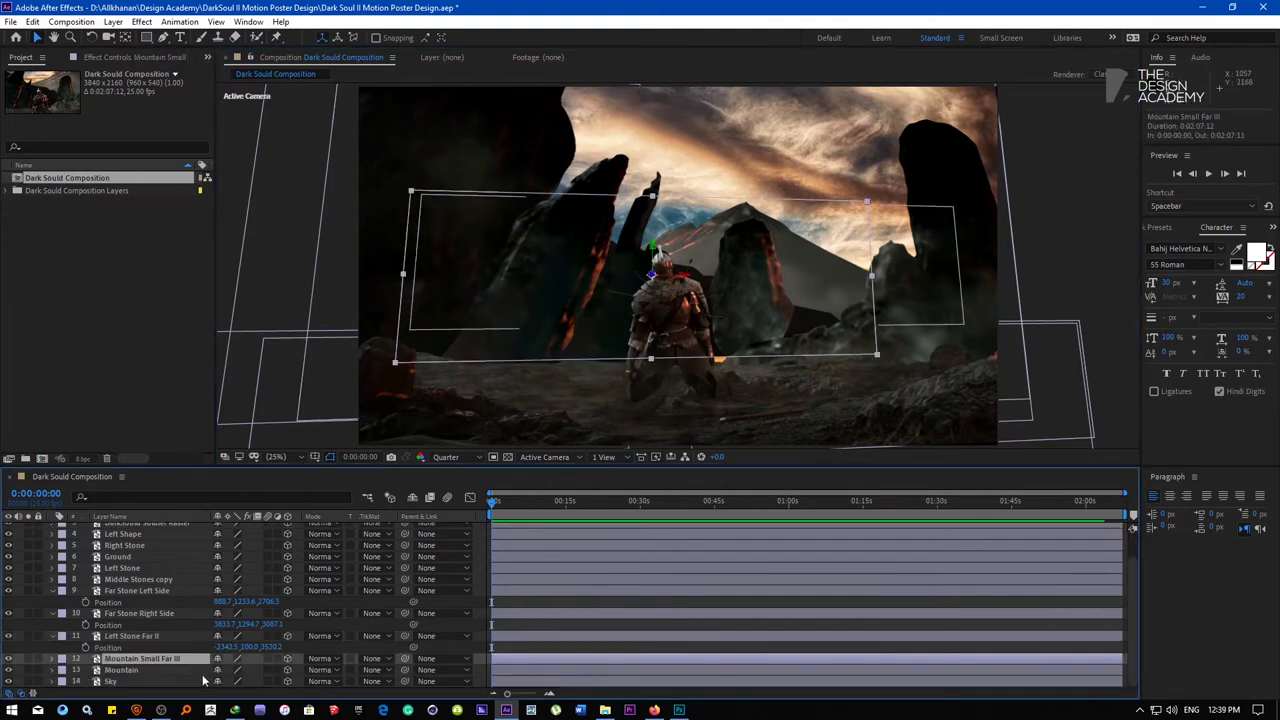
pyautogui.moveTo(267, 672)
pyautogui.mouseDown()
pyautogui.moveTo(295, 674)
pyautogui.moveTo(250, 671)
pyautogui.moveTo(268, 671)
pyautogui.mouseUp()
pyautogui.press('s')
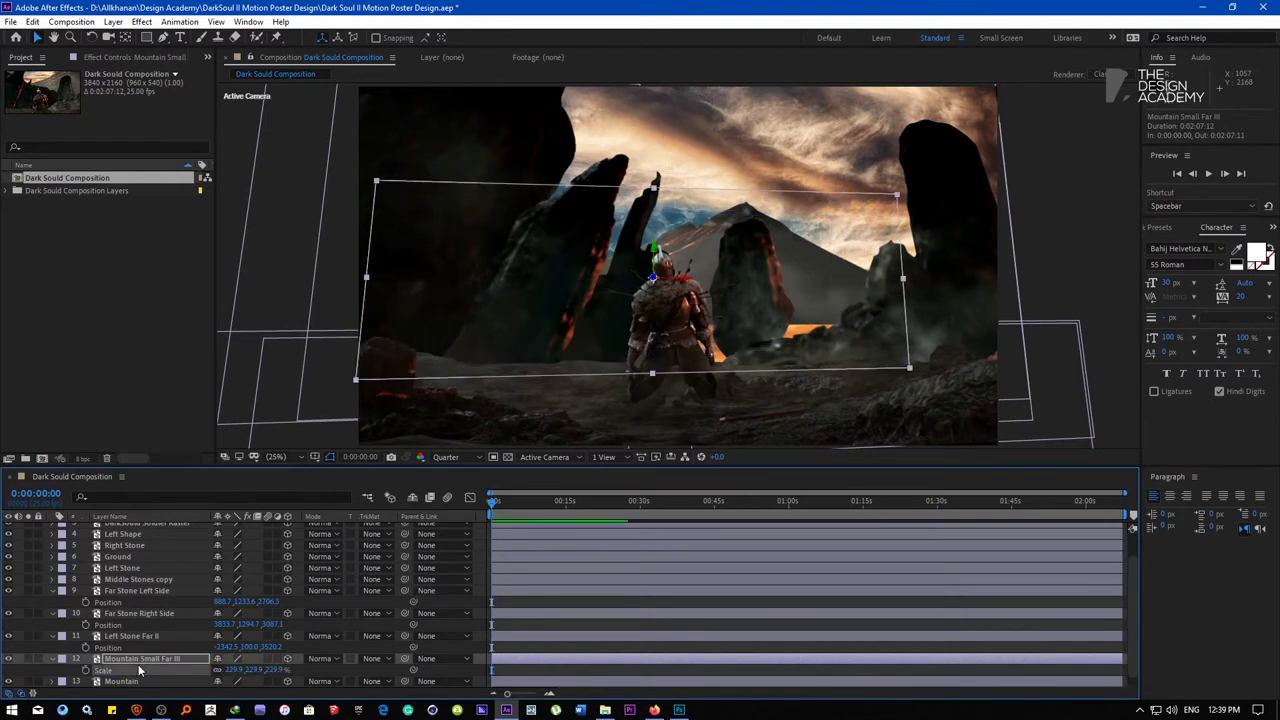
# Push the Mountain layer back to a Z position of about 6061
pyautogui.scroll(-1, 150, 660)
pyautogui.click(137, 670)
pyautogui.press('p')
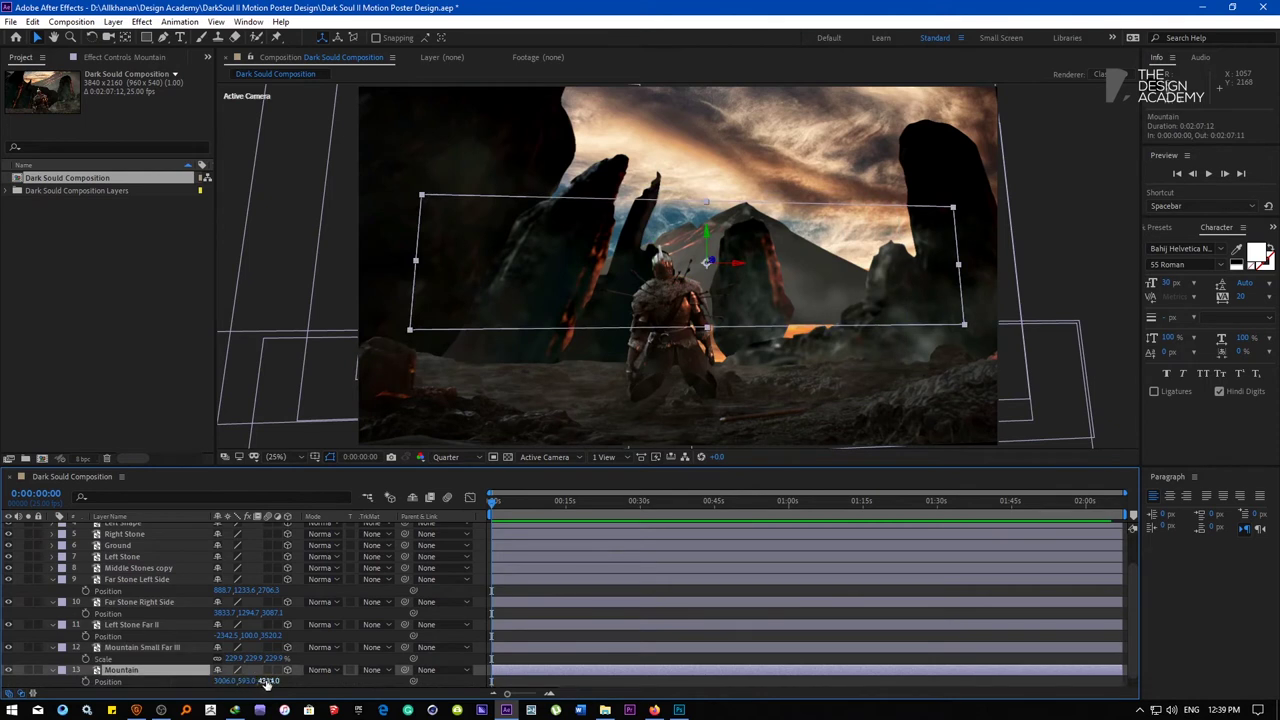
pyautogui.moveTo(267, 681); pyautogui.dragTo(1030, 590)
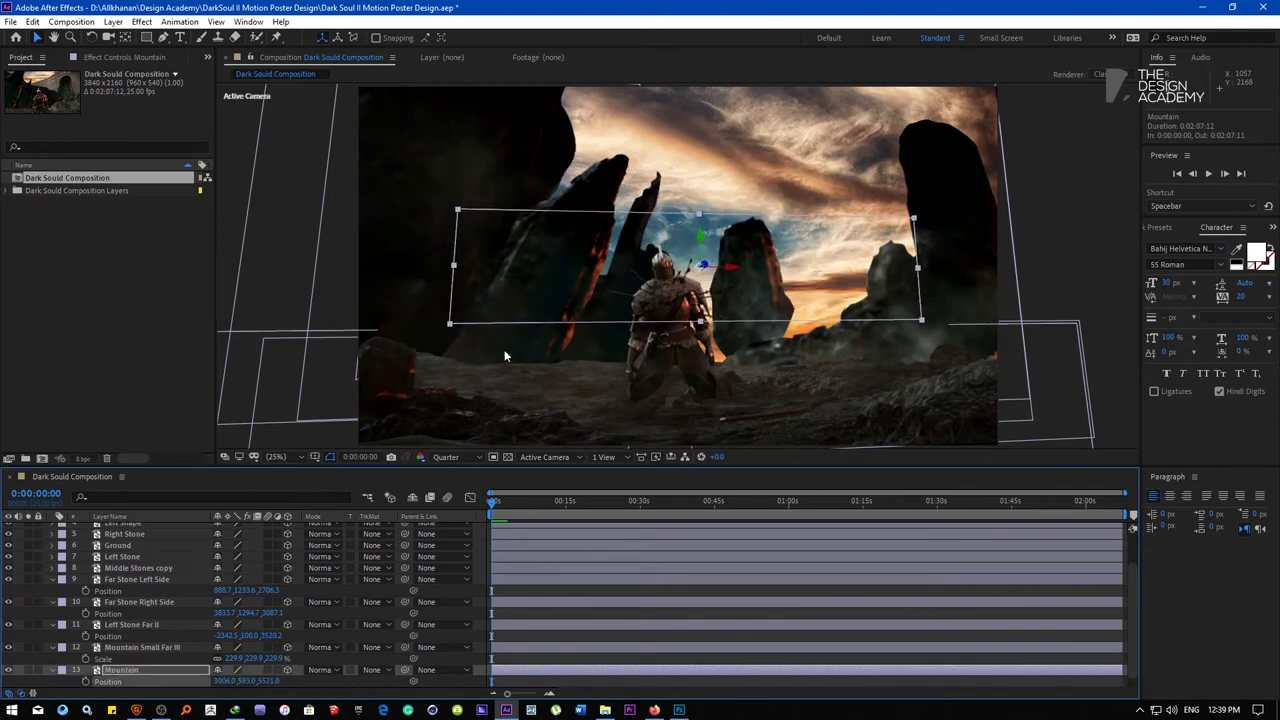
pyautogui.moveTo(266, 681); pyautogui.dragTo(281, 688)
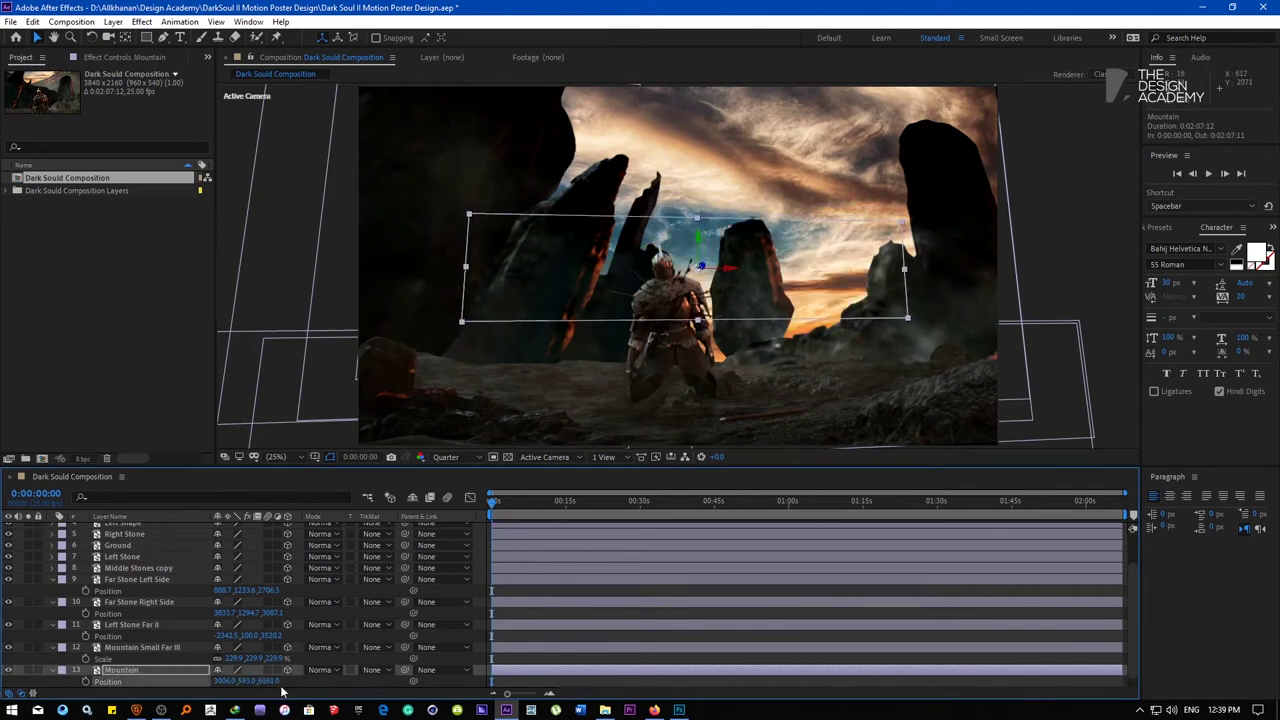
# Push the Sky layer back to a position of about 3768, -534, 5833, checking that it covers the whole frame
pyautogui.scroll(-1, 243, 668)
pyautogui.click(122, 682)
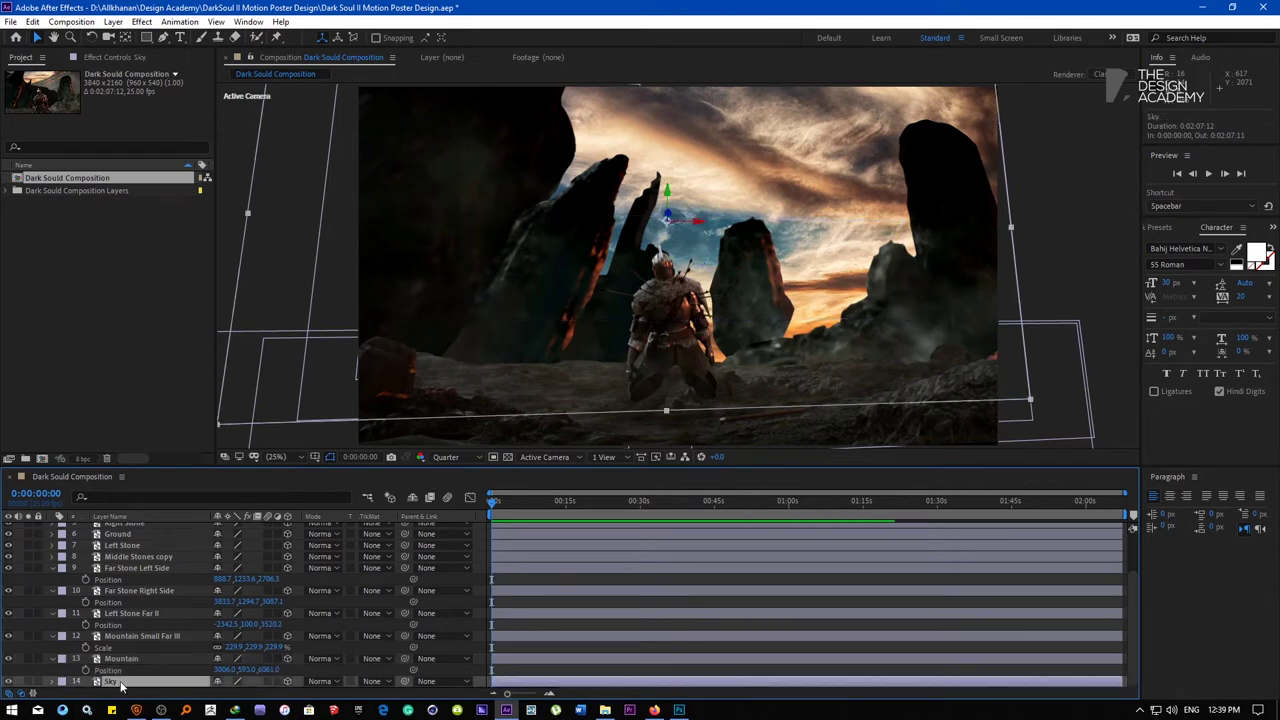
pyautogui.press('p')
pyautogui.moveTo(268, 682); pyautogui.dragTo(905, 518)
pyautogui.moveTo(350, 231); pyautogui.dragTo(406, 272)
pyautogui.scroll(-5, 626, 294)
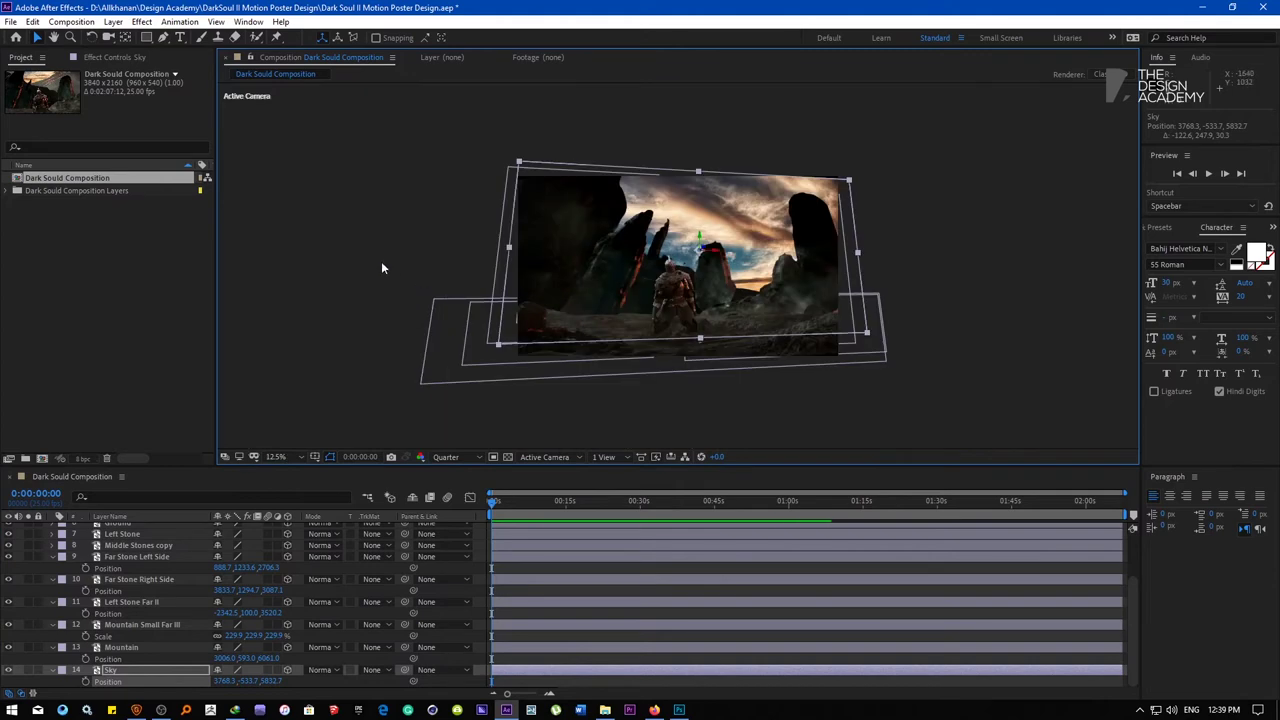
pyautogui.click(381, 261)
pyautogui.click(286, 456)
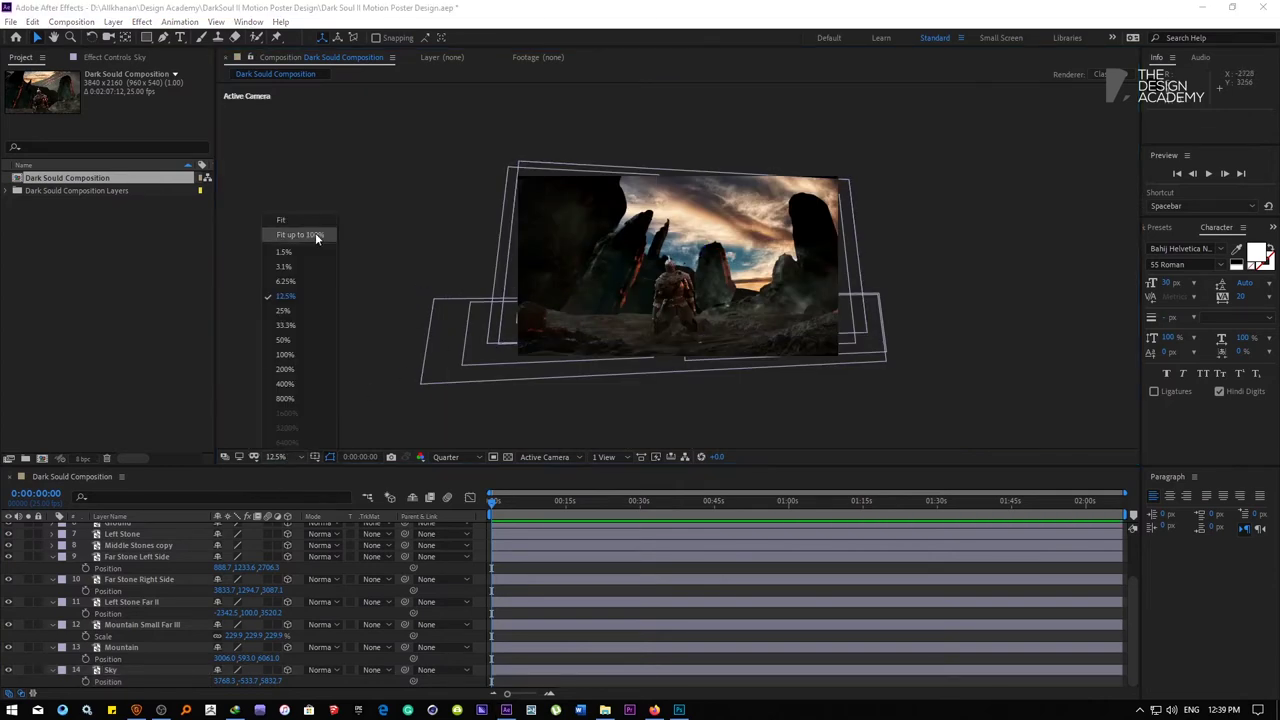
pyautogui.click(300, 236)
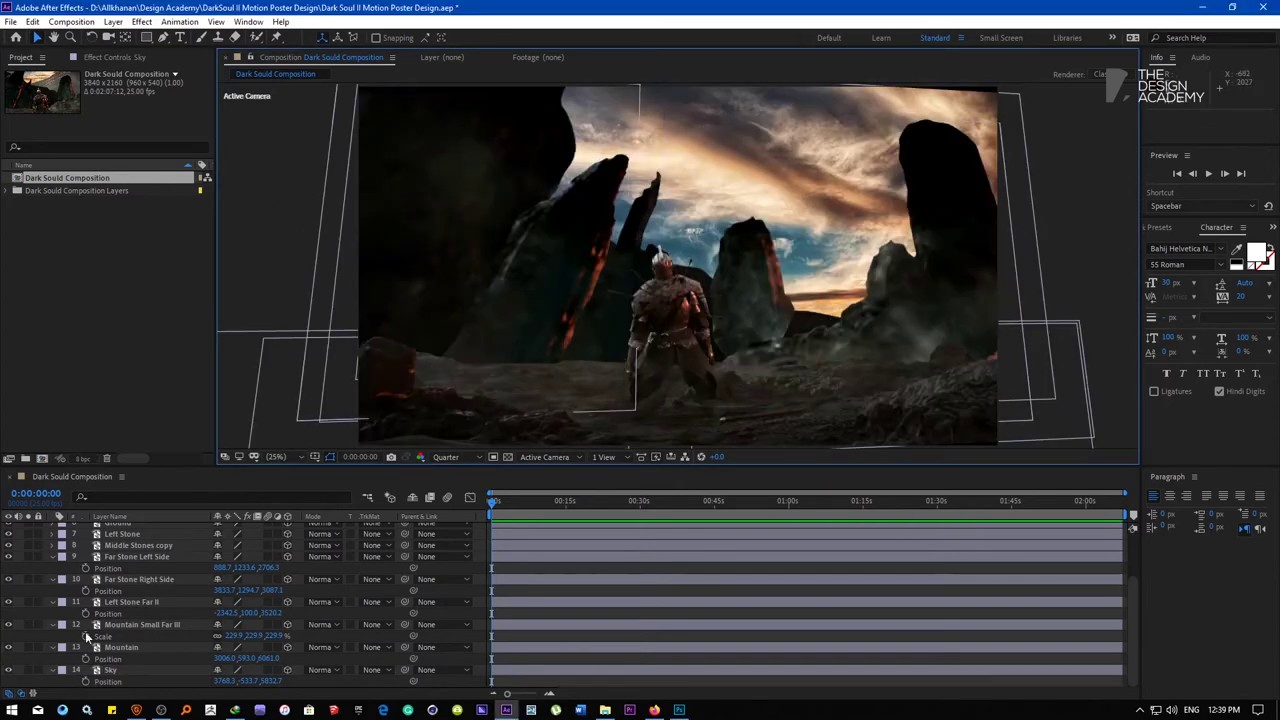
# Apply Brightness & Contrast to the Sky layer with Brightness at -150 and Contrast at 77
pyautogui.click(112, 670)
pyautogui.click(141, 21)
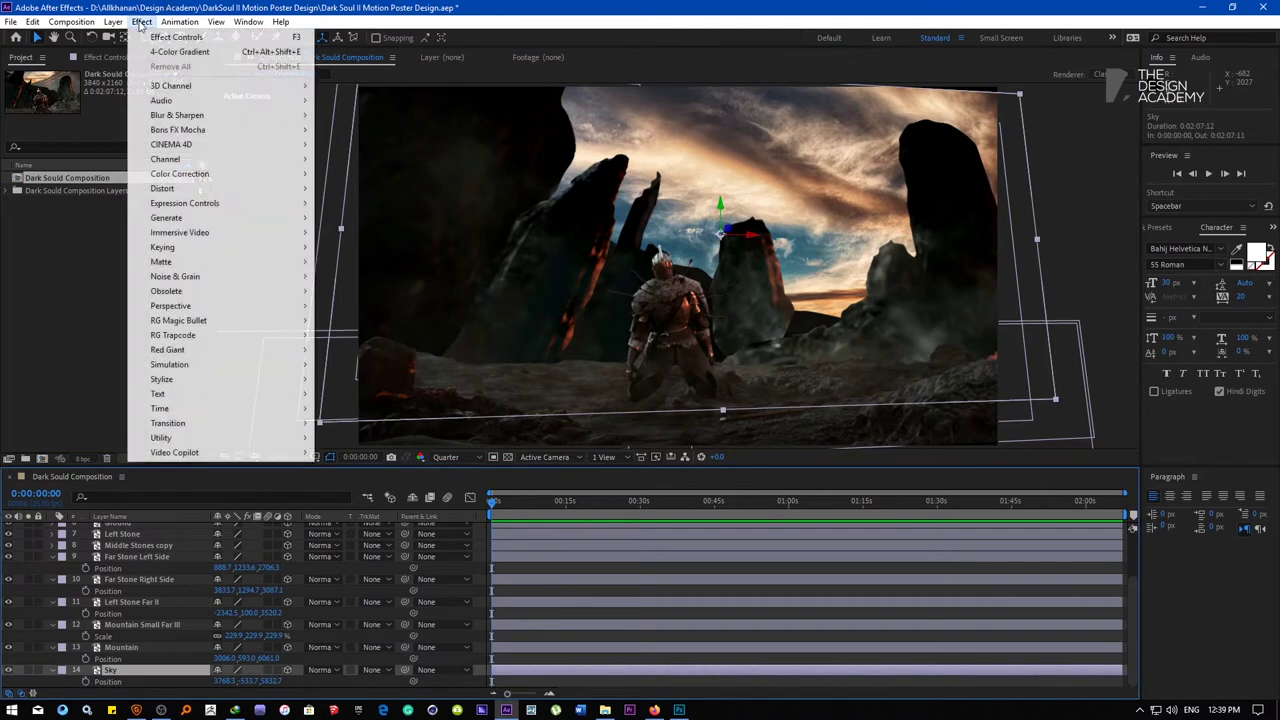
pyautogui.moveTo(187, 177)
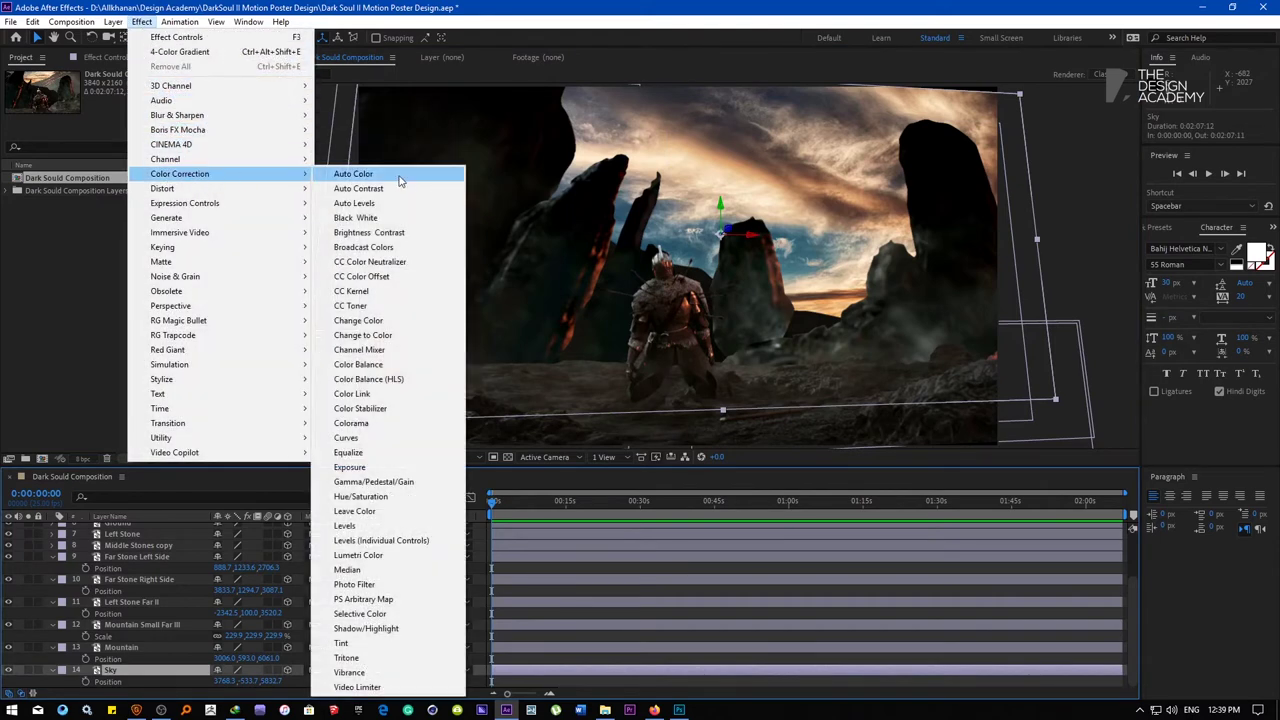
pyautogui.click(403, 233)
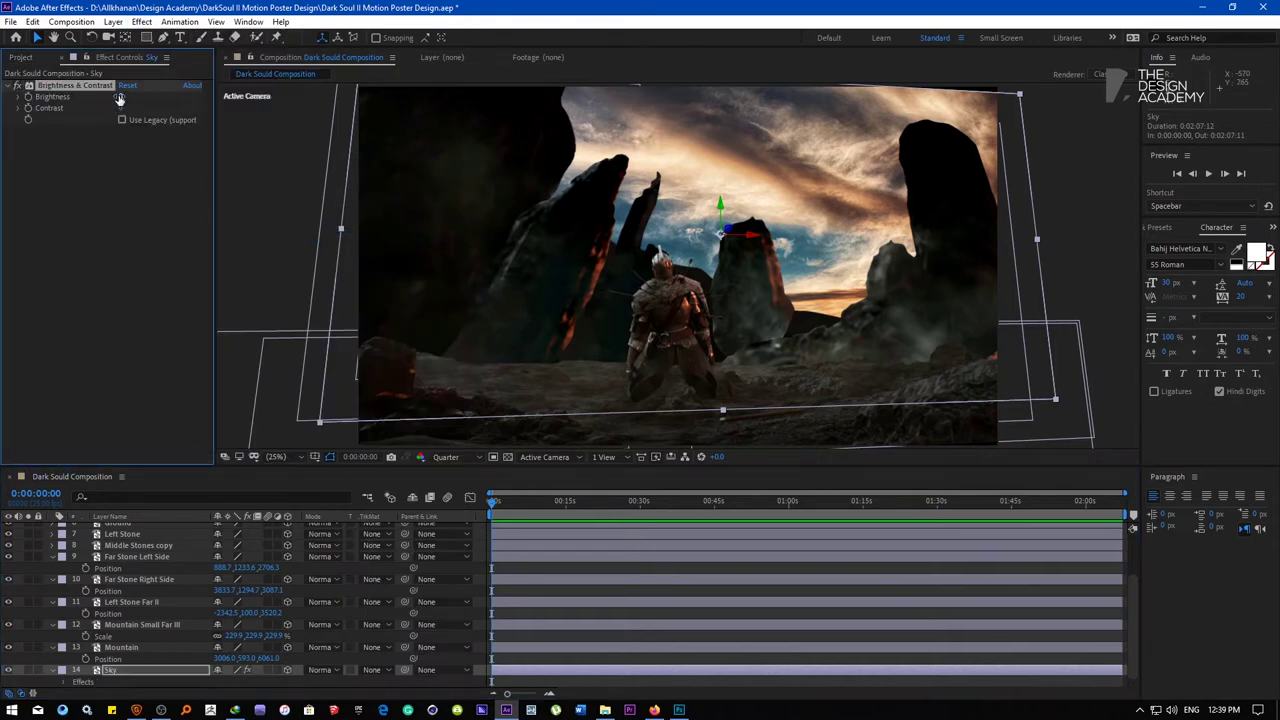
pyautogui.moveTo(120, 97); pyautogui.dragTo(124, 116)
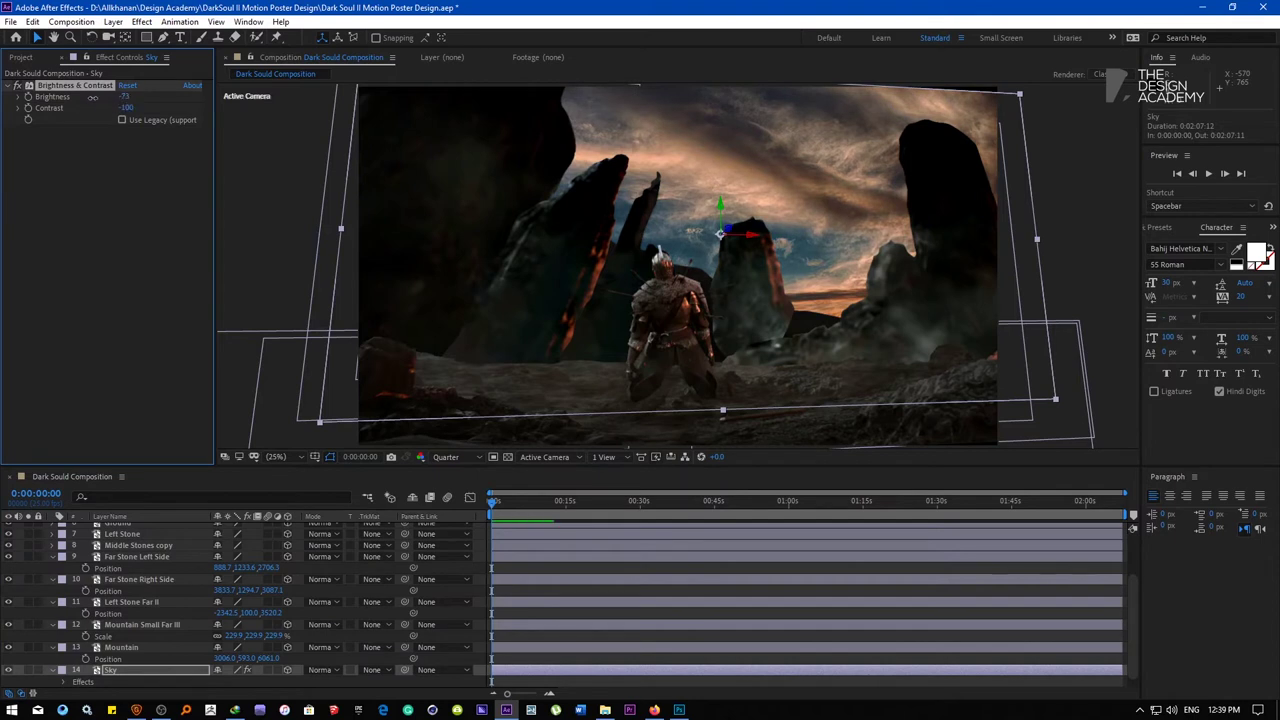
pyautogui.moveTo(92, 97); pyautogui.dragTo(10, 104)
pyautogui.moveTo(129, 106); pyautogui.dragTo(228, 106)
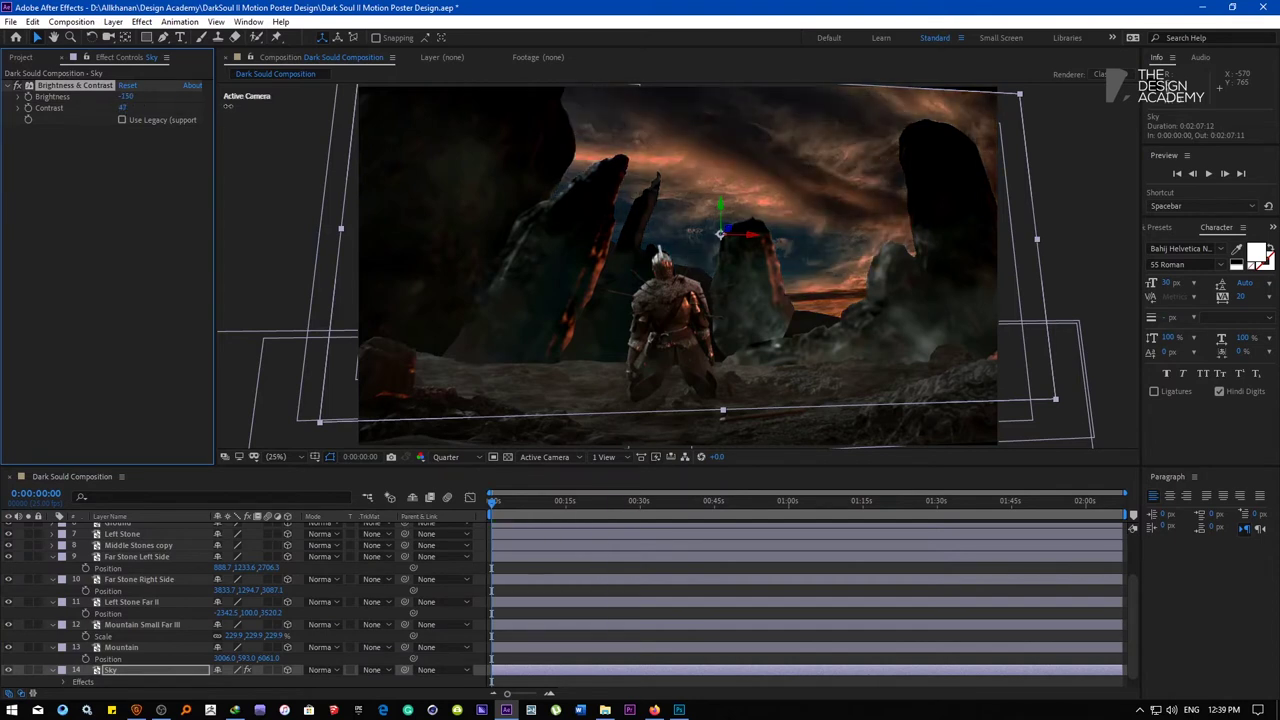
# Collapse the expanded properties of all layers in the timeline and clear the selection
pyautogui.press('t')
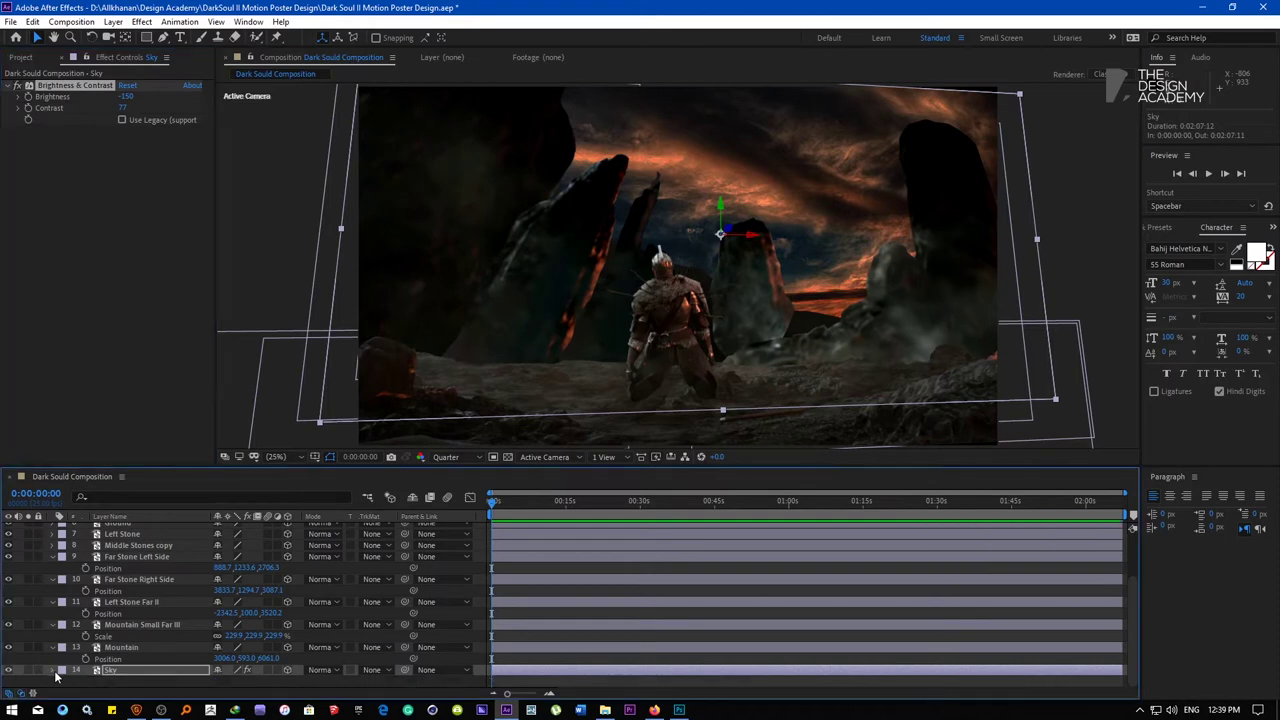
pyautogui.hotkey('ctrl', 'a')
pyautogui.click(52, 569)
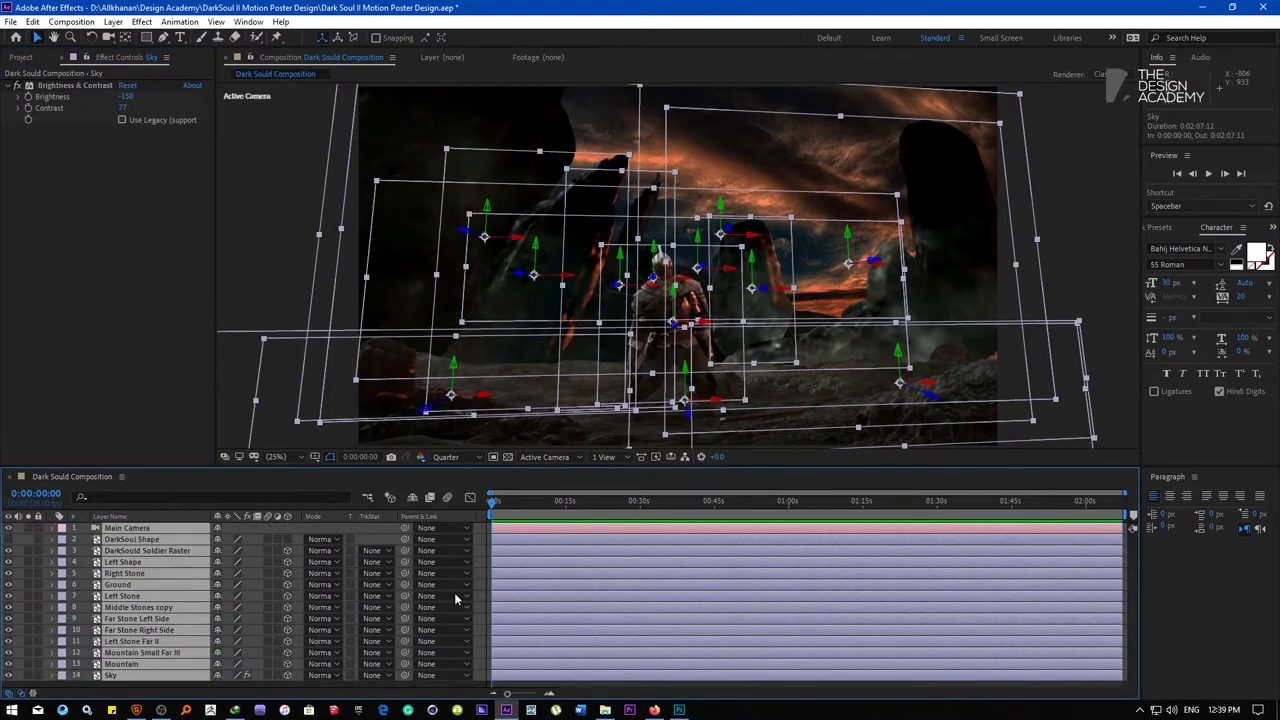
pyautogui.hotkey('ctrl', 'shift', 'a')
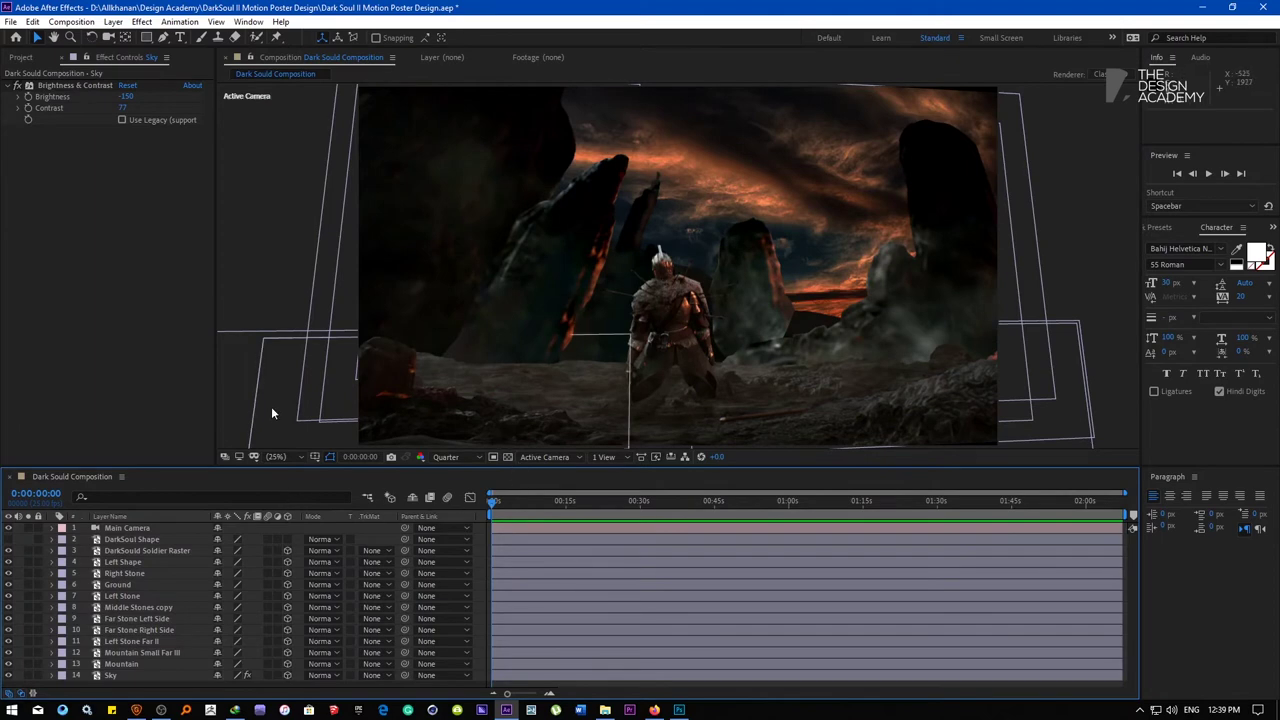
# Turn on Depth of Field for the Main Camera and raise its Blur Level to 441%
pyautogui.click(122, 528)
pyautogui.click(113, 24)
pyautogui.moveTo(131, 37)
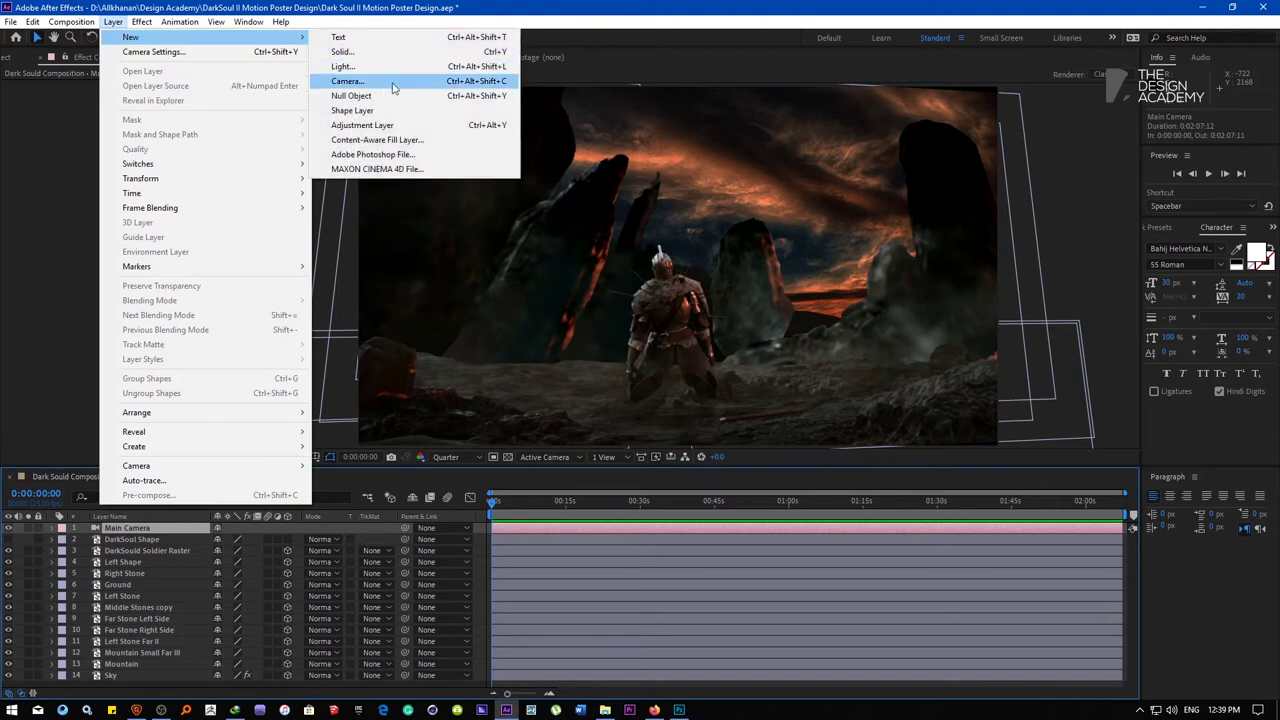
pyautogui.click(133, 535)
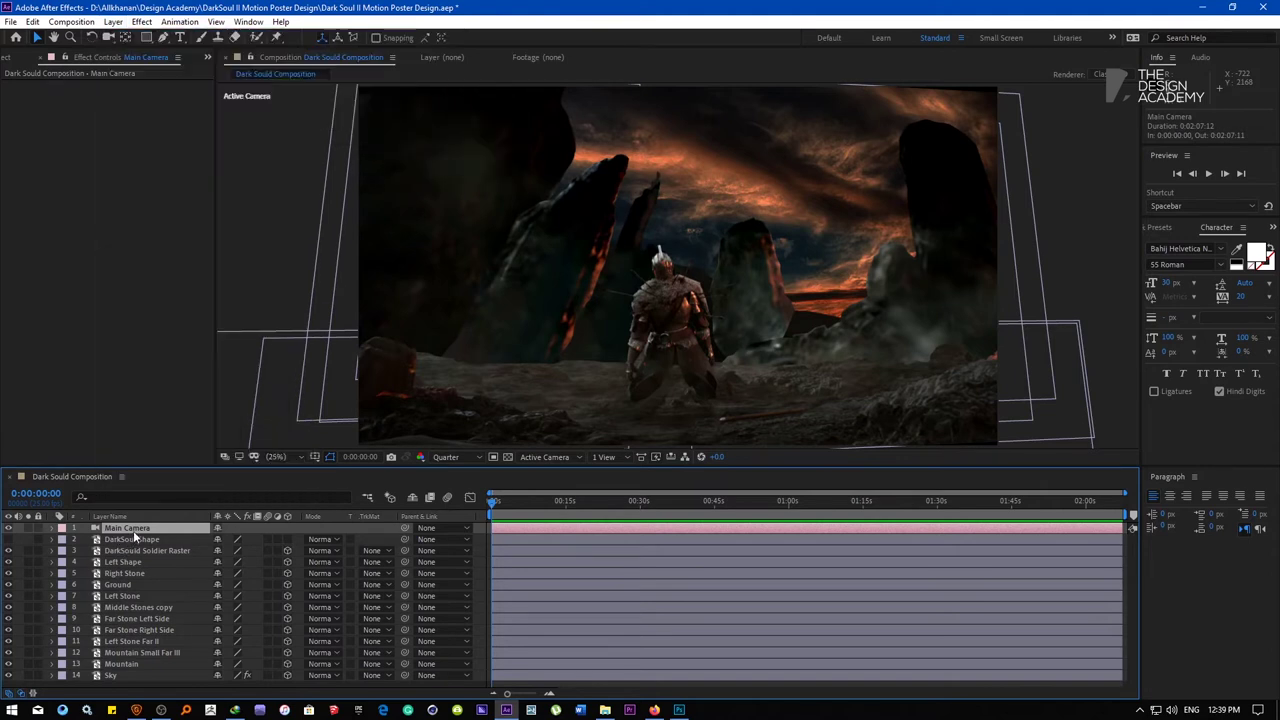
pyautogui.click(53, 529)
pyautogui.click(63, 552)
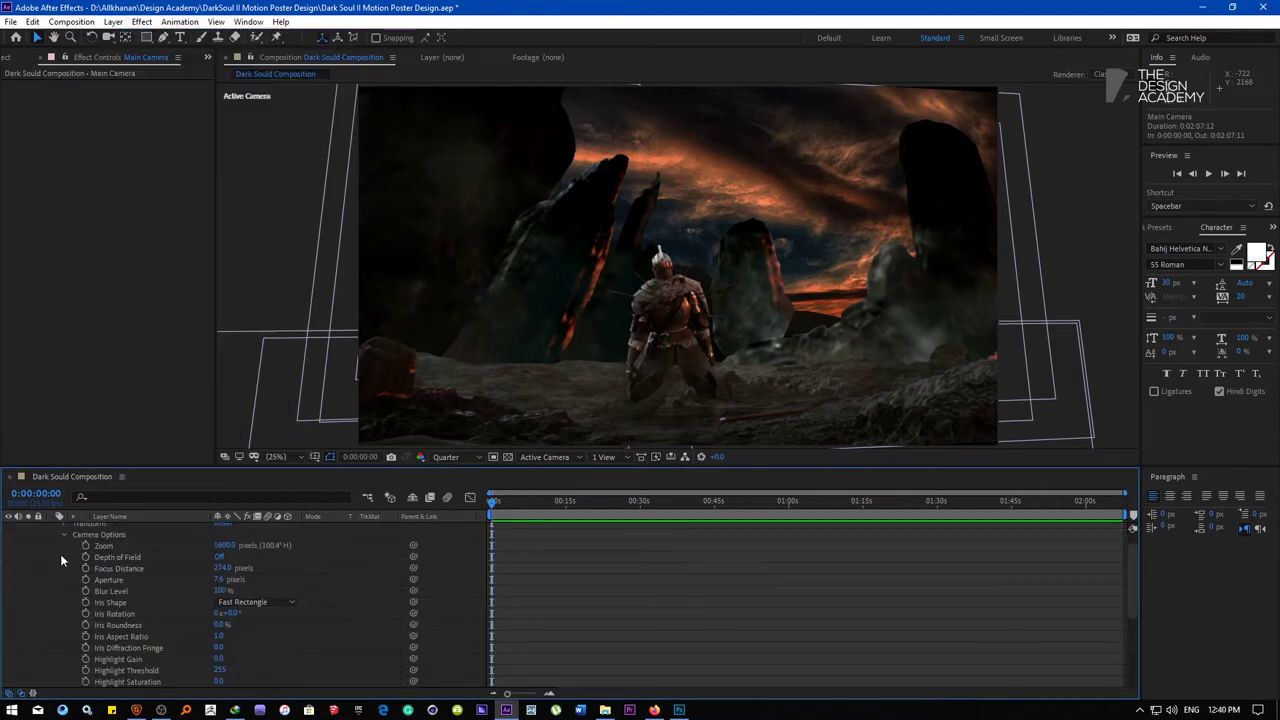
pyautogui.click(221, 558)
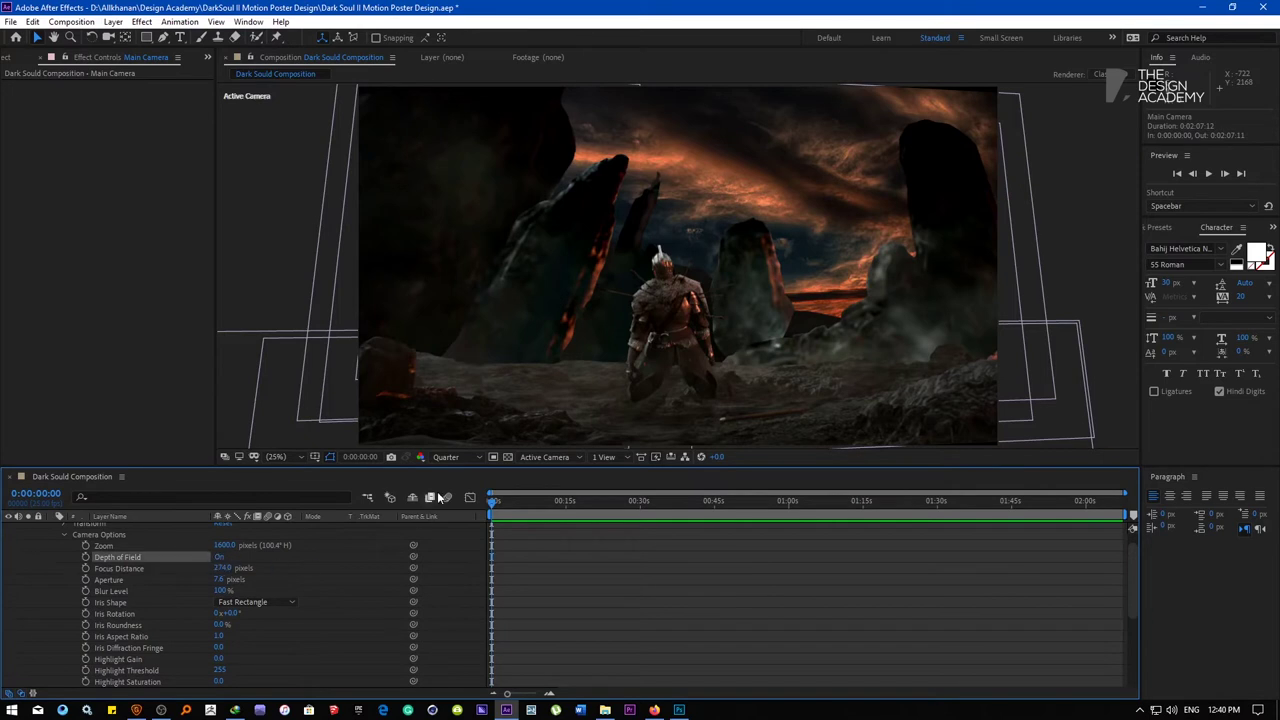
pyautogui.click(260, 602)
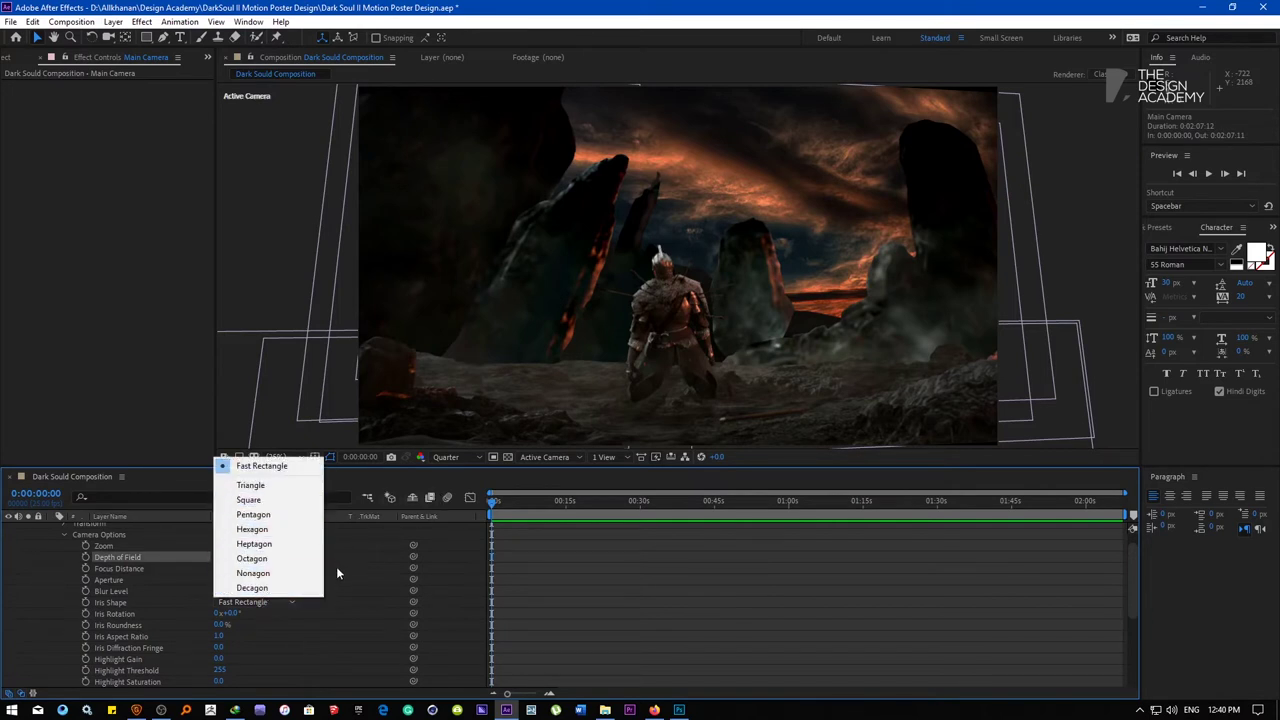
pyautogui.click(245, 572)
pyautogui.moveTo(222, 590); pyautogui.dragTo(443, 583)
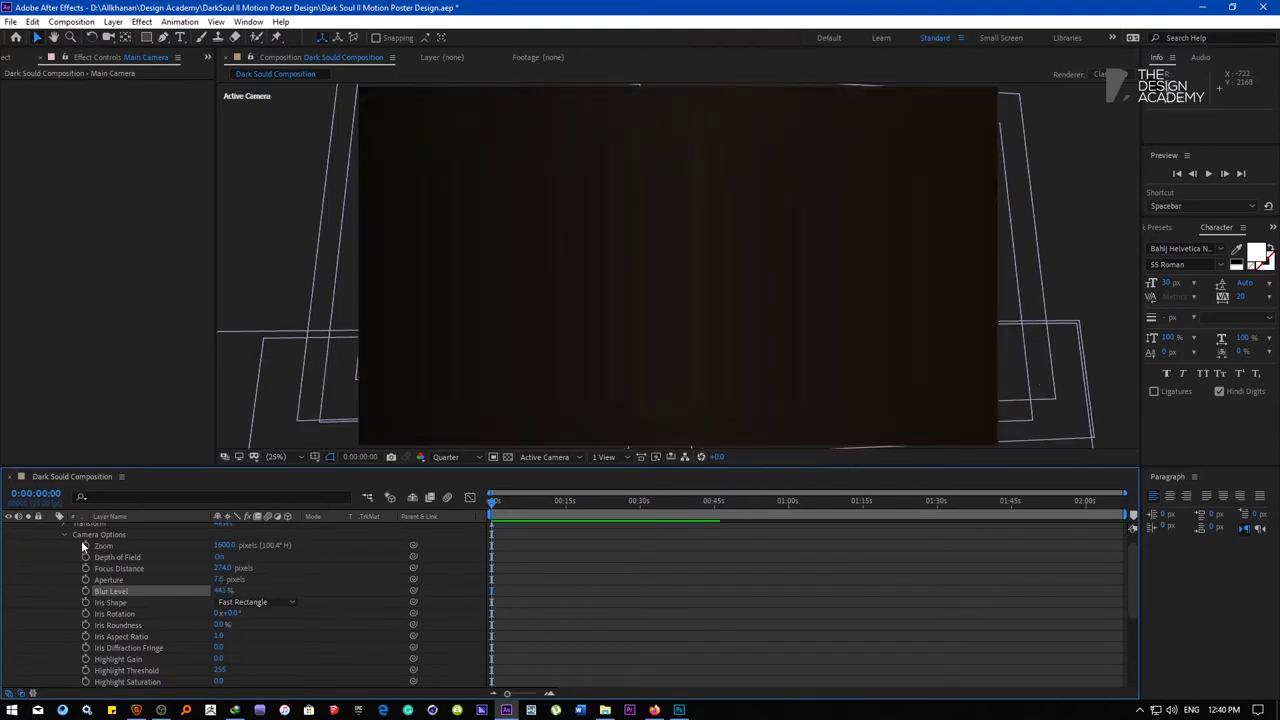
# Link the Main Camera's focus distance to the DarkSould Soldier Raster layer
pyautogui.scroll(2, 60, 538)
pyautogui.click(52, 526)
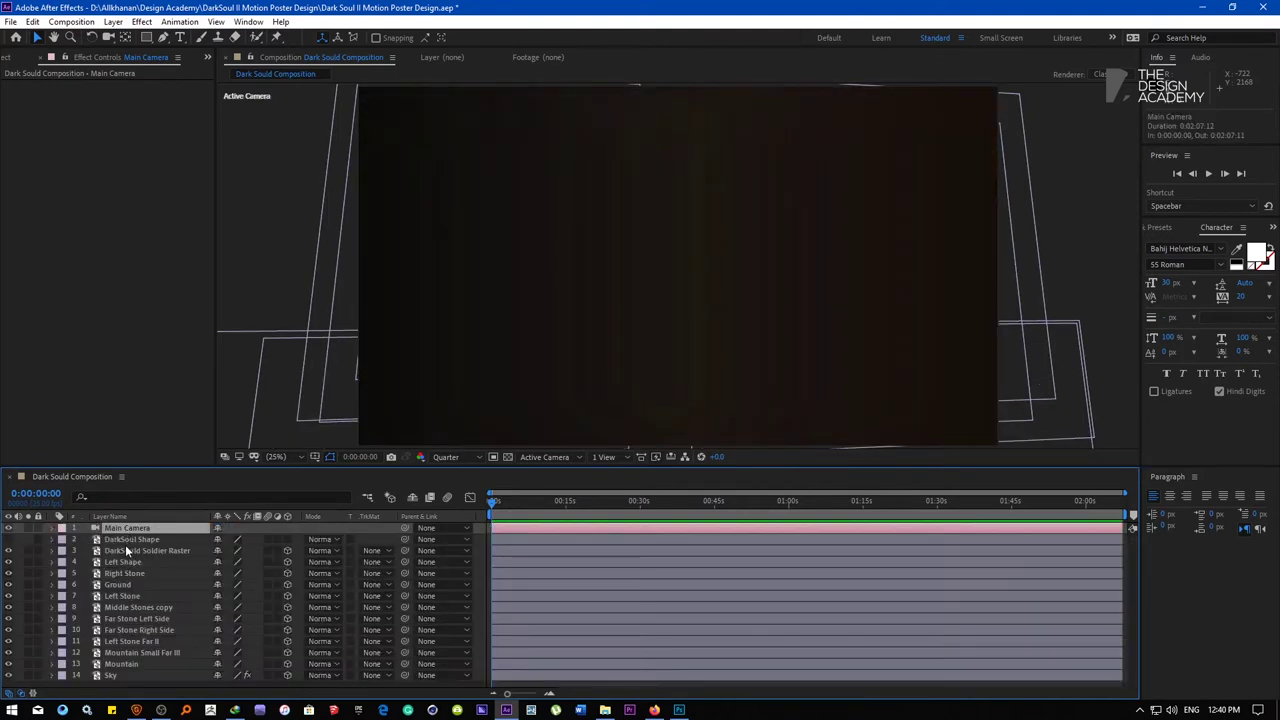
pyautogui.keyDown('ctrl'); pyautogui.click(136, 551); pyautogui.keyUp('ctrl')
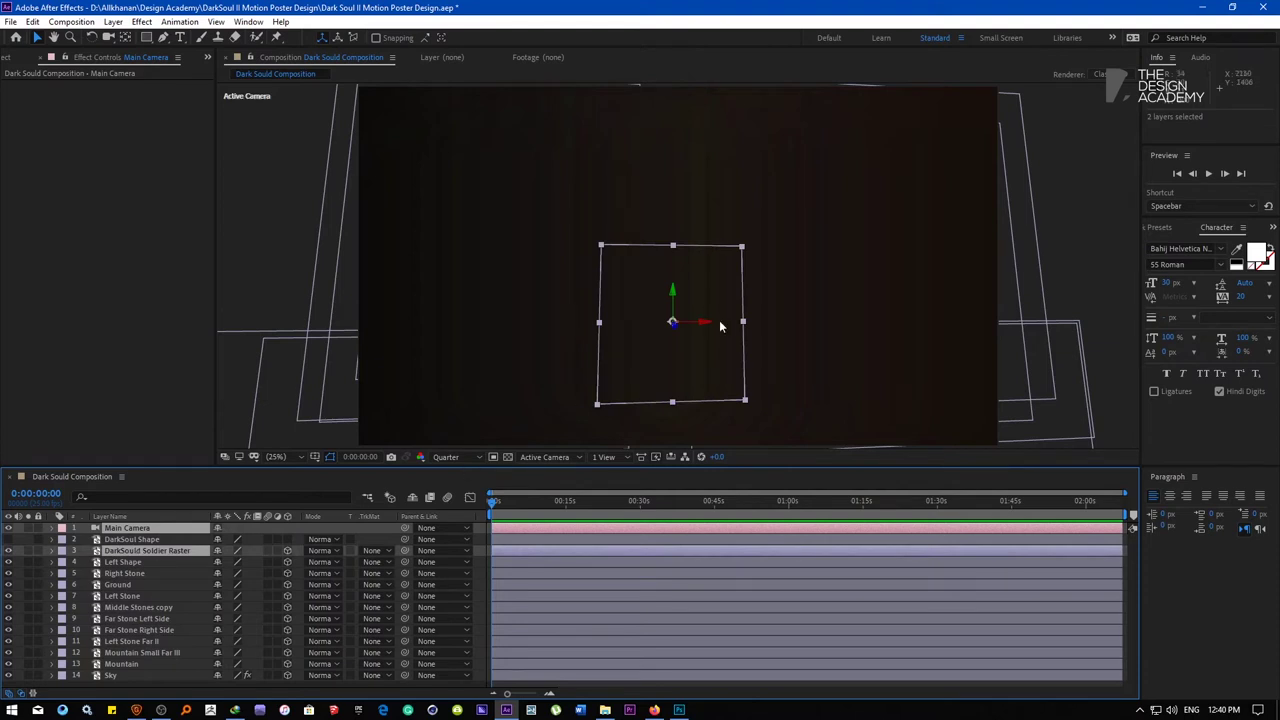
pyautogui.click(141, 21)
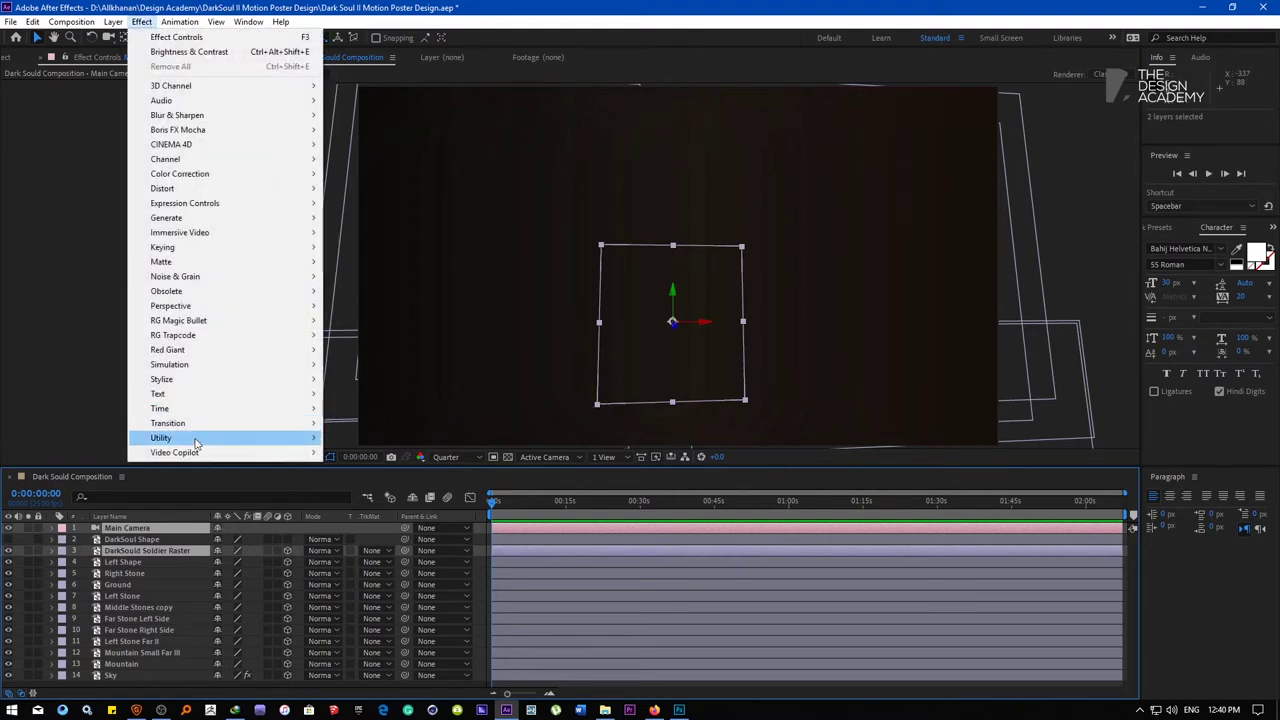
pyautogui.moveTo(112, 22)
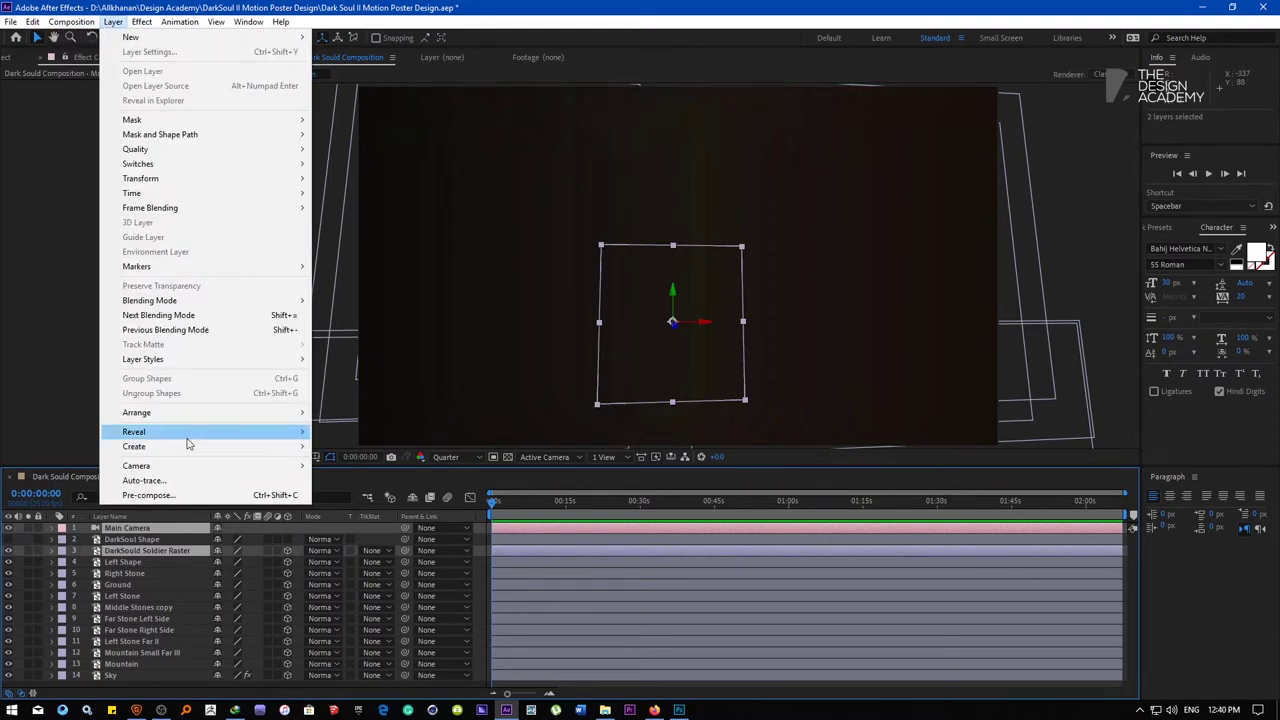
pyautogui.moveTo(180, 466)
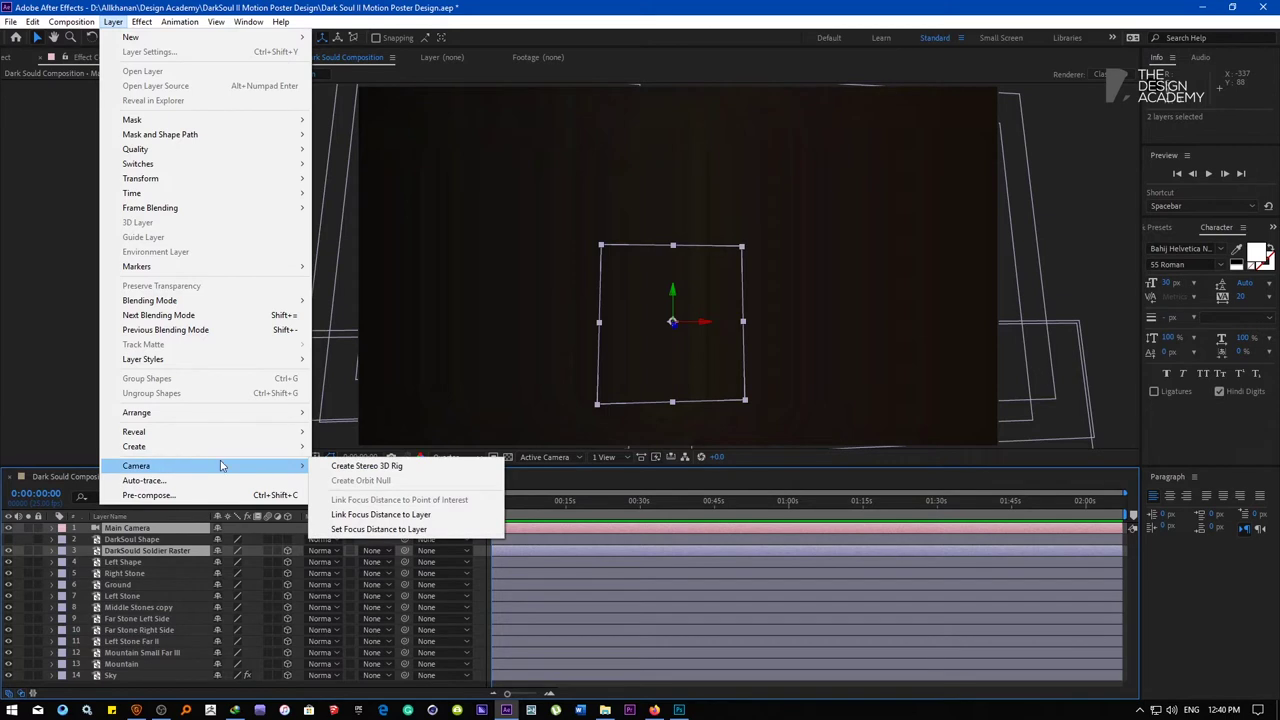
pyautogui.click(347, 516)
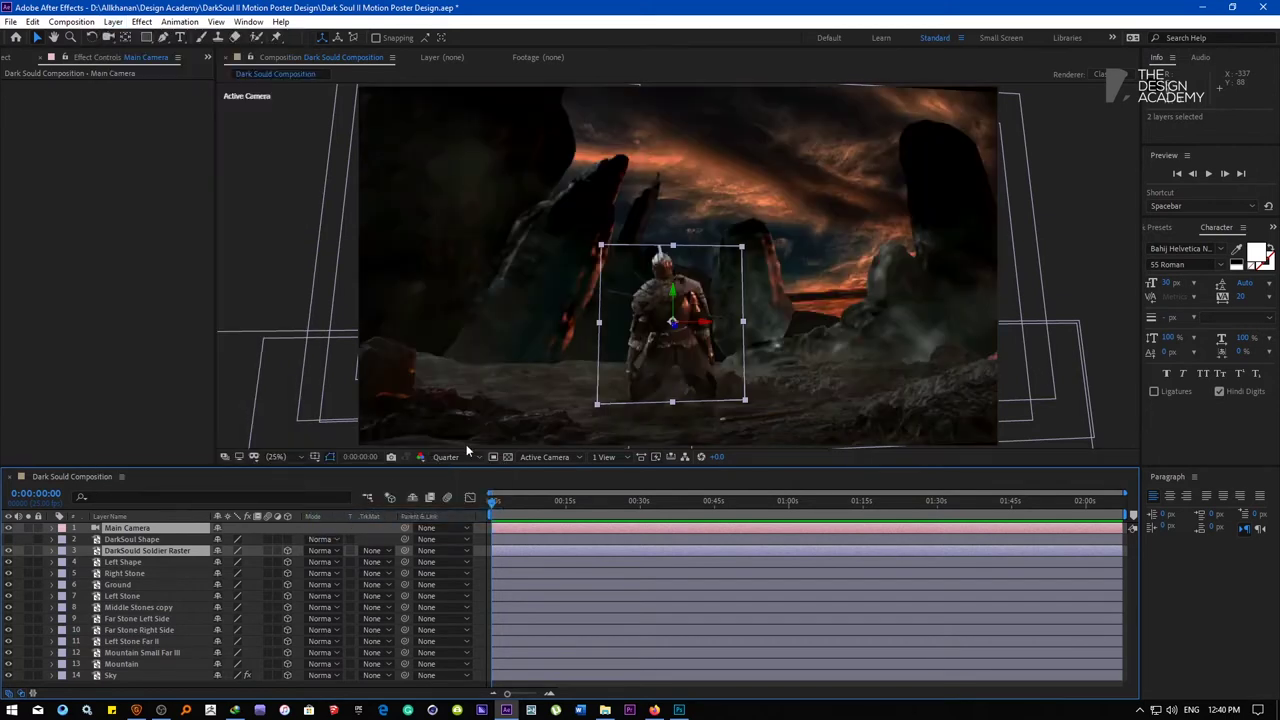
# Raise the Main Camera's Aperture to about 271.6 pixels and its Blur Level to 550%
pyautogui.click(145, 551)
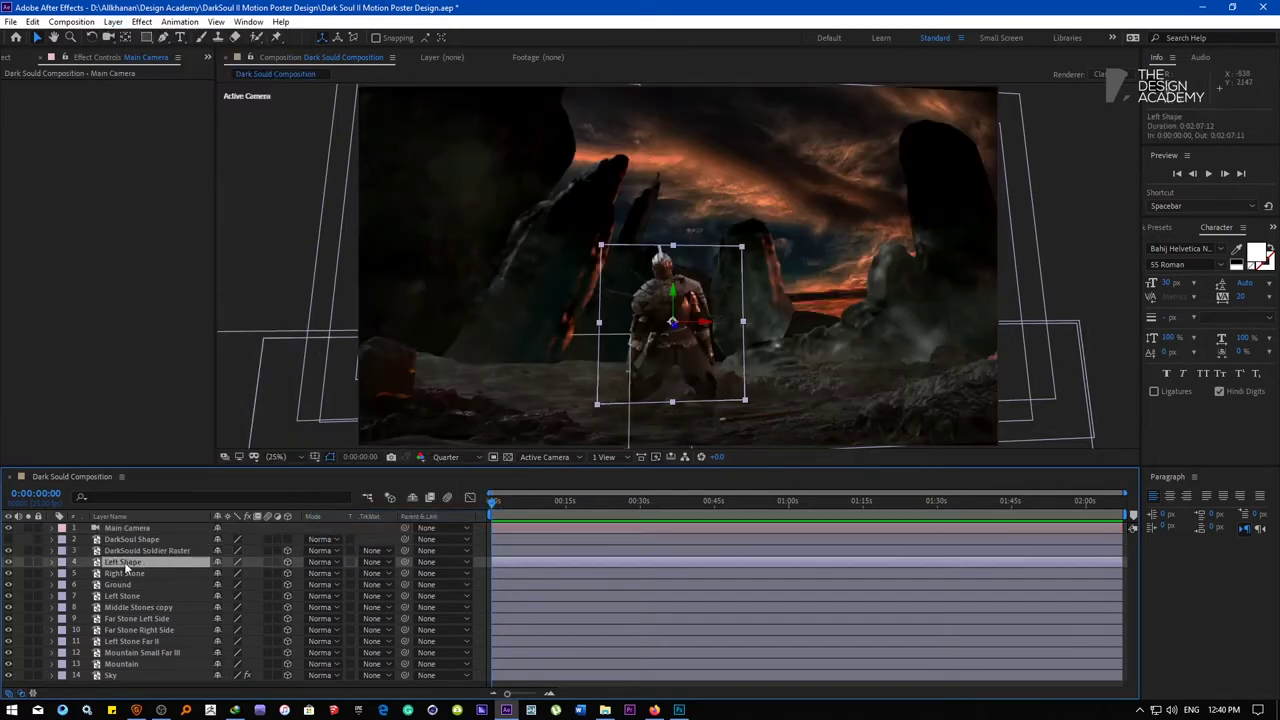
pyautogui.click(135, 527)
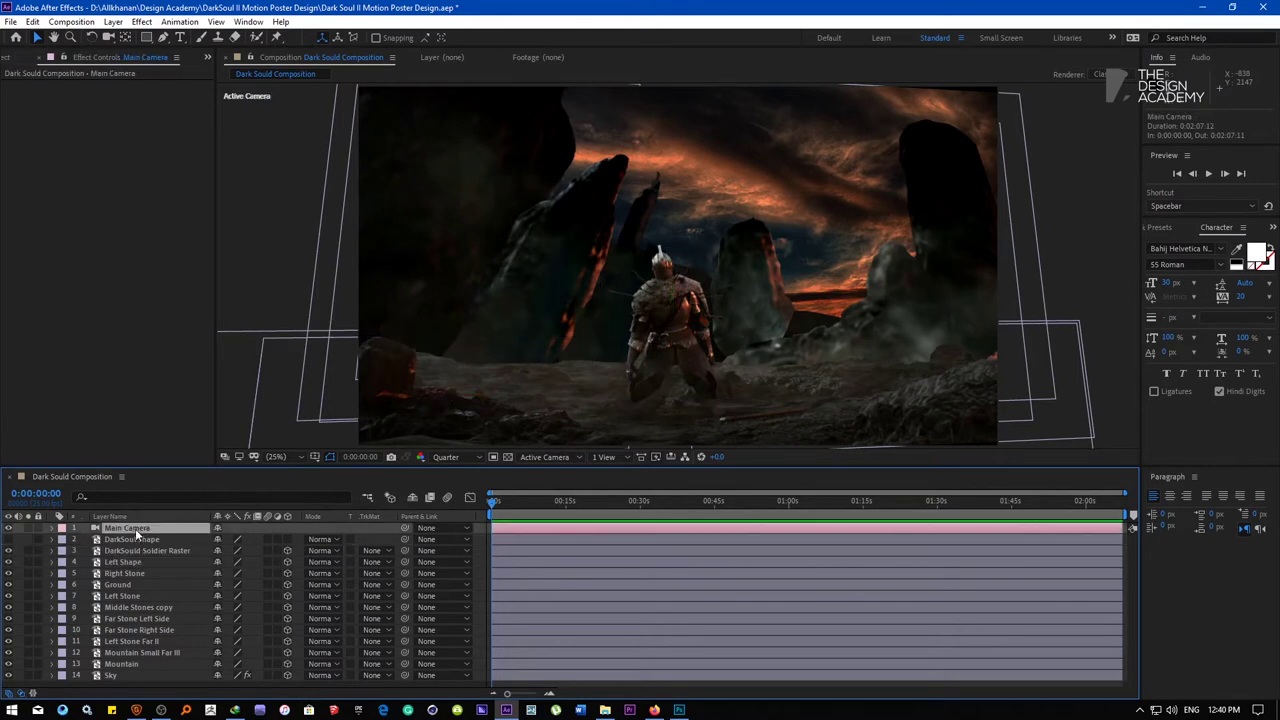
pyautogui.click(53, 528)
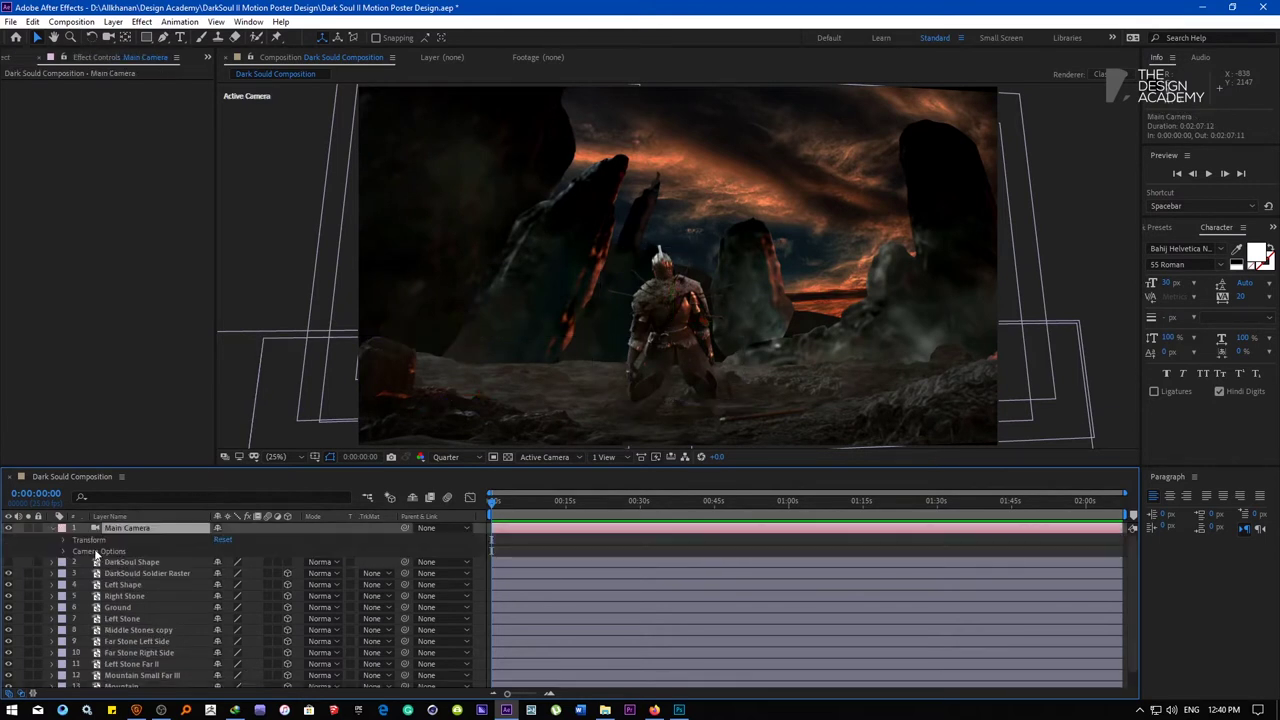
pyautogui.click(64, 551)
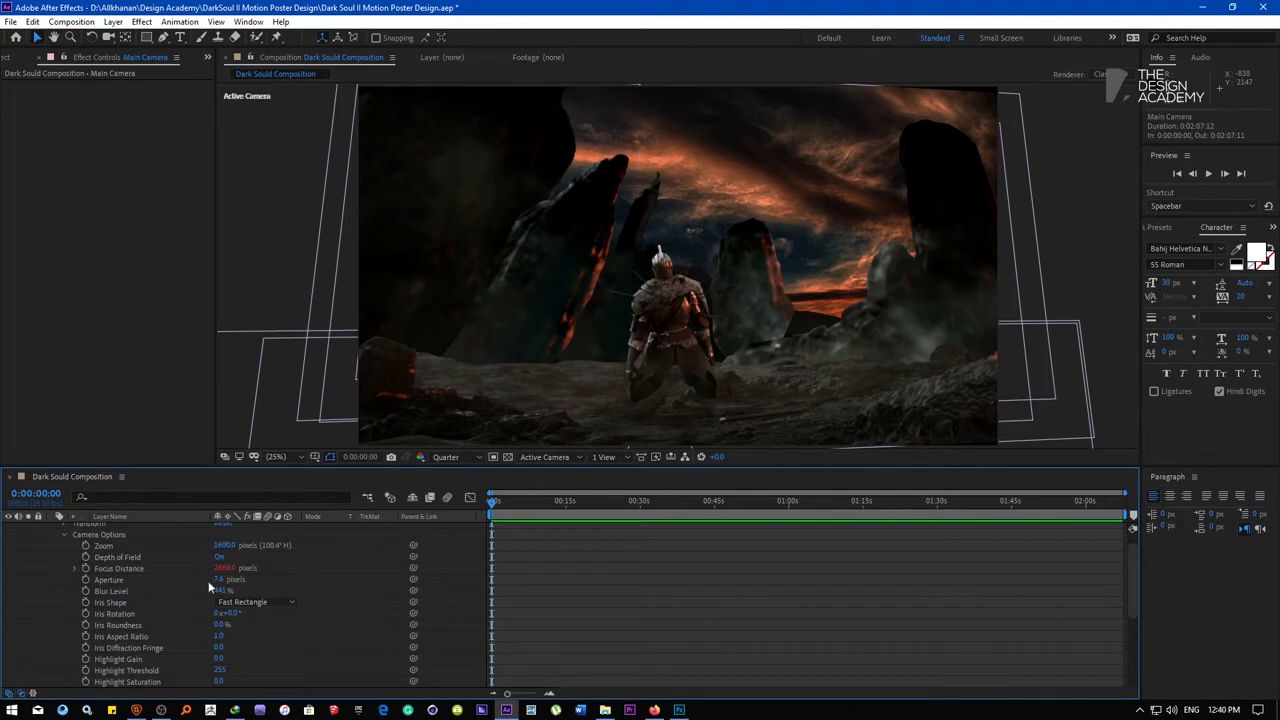
pyautogui.moveTo(218, 582); pyautogui.dragTo(250, 579)
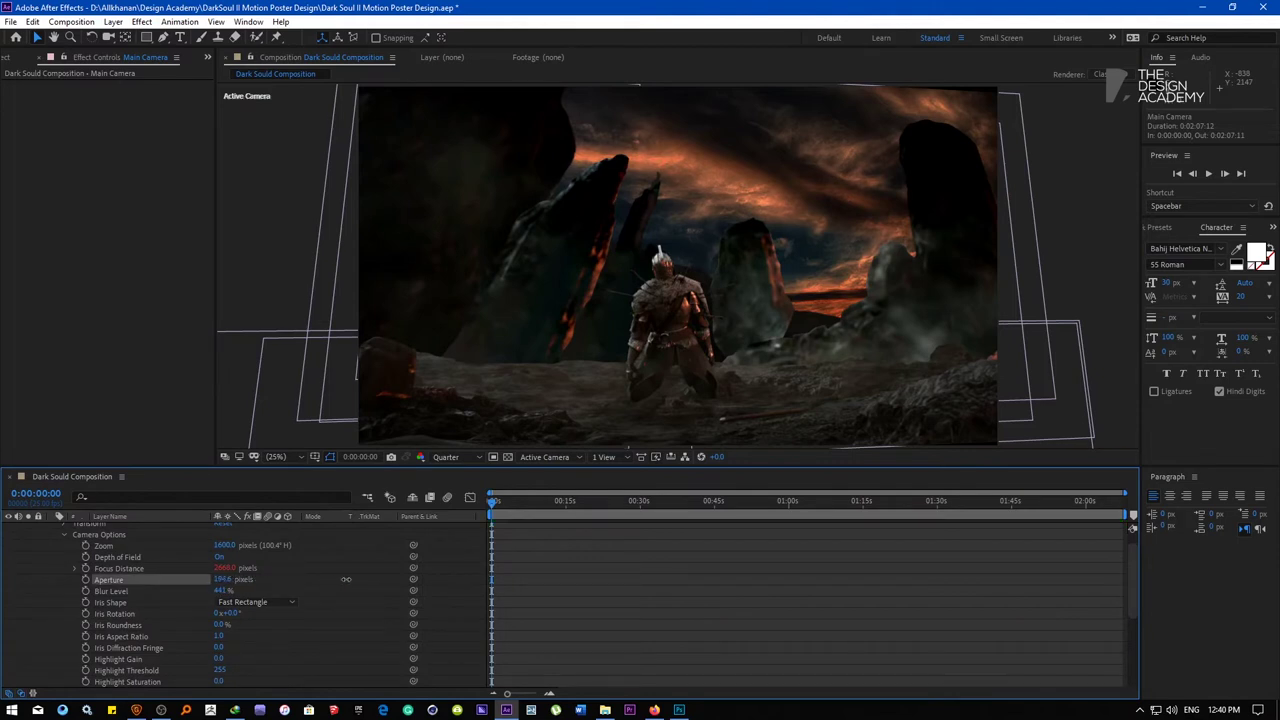
pyautogui.moveTo(346, 579); pyautogui.dragTo(395, 581)
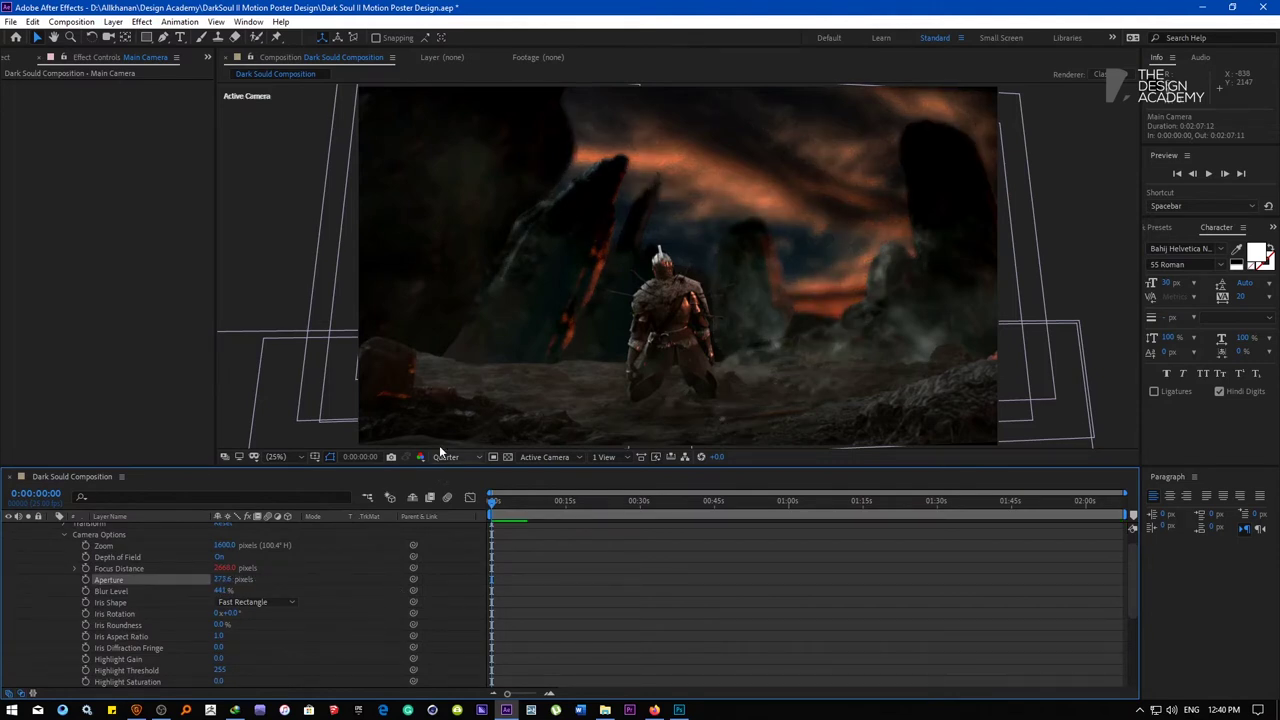
pyautogui.moveTo(213, 592); pyautogui.dragTo(164, 596)
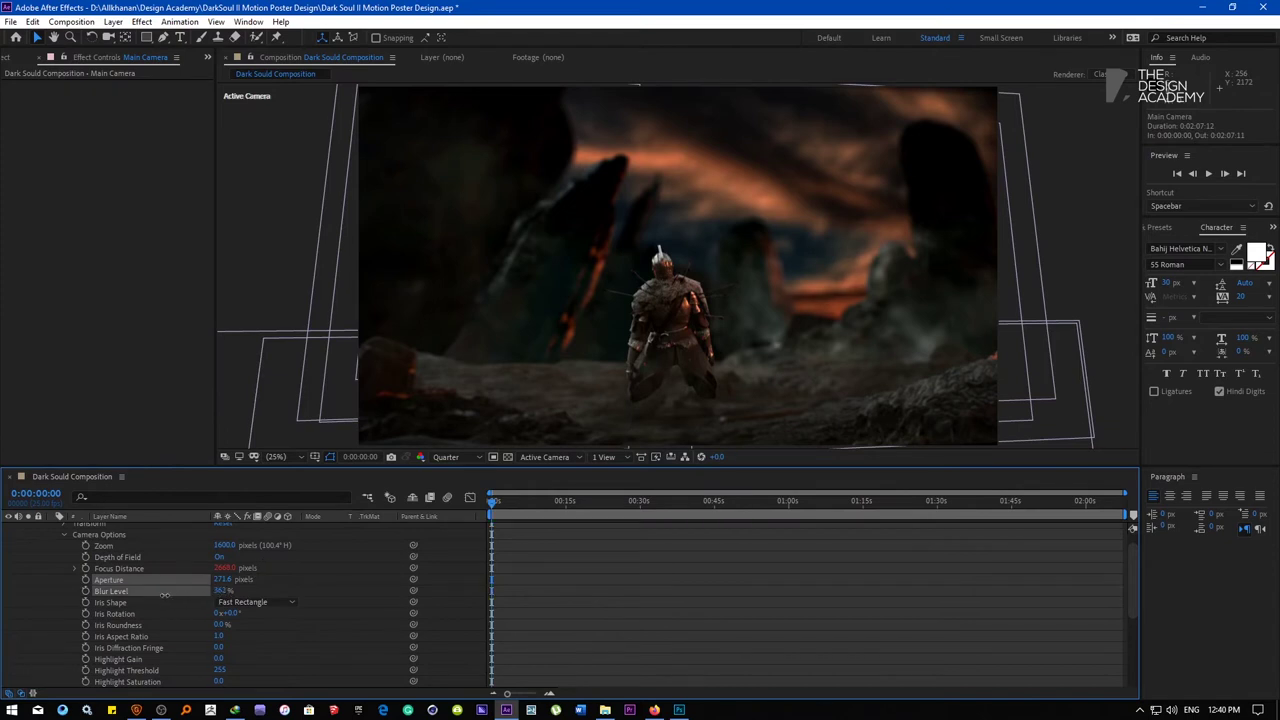
pyautogui.moveTo(47, 596); pyautogui.dragTo(320, 596)
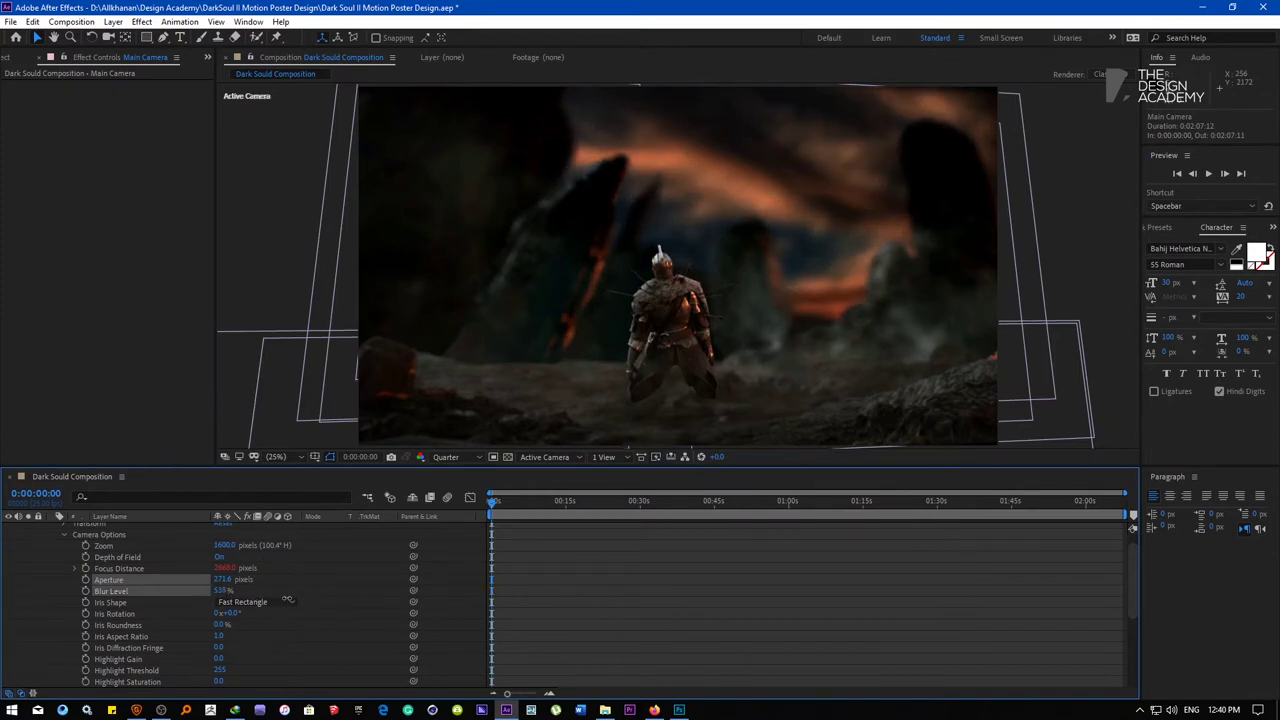
# Move the Main Camera around the soldier to test the depth blur, settling at a position of about 1765, 1221, -3120
pyautogui.press('c')
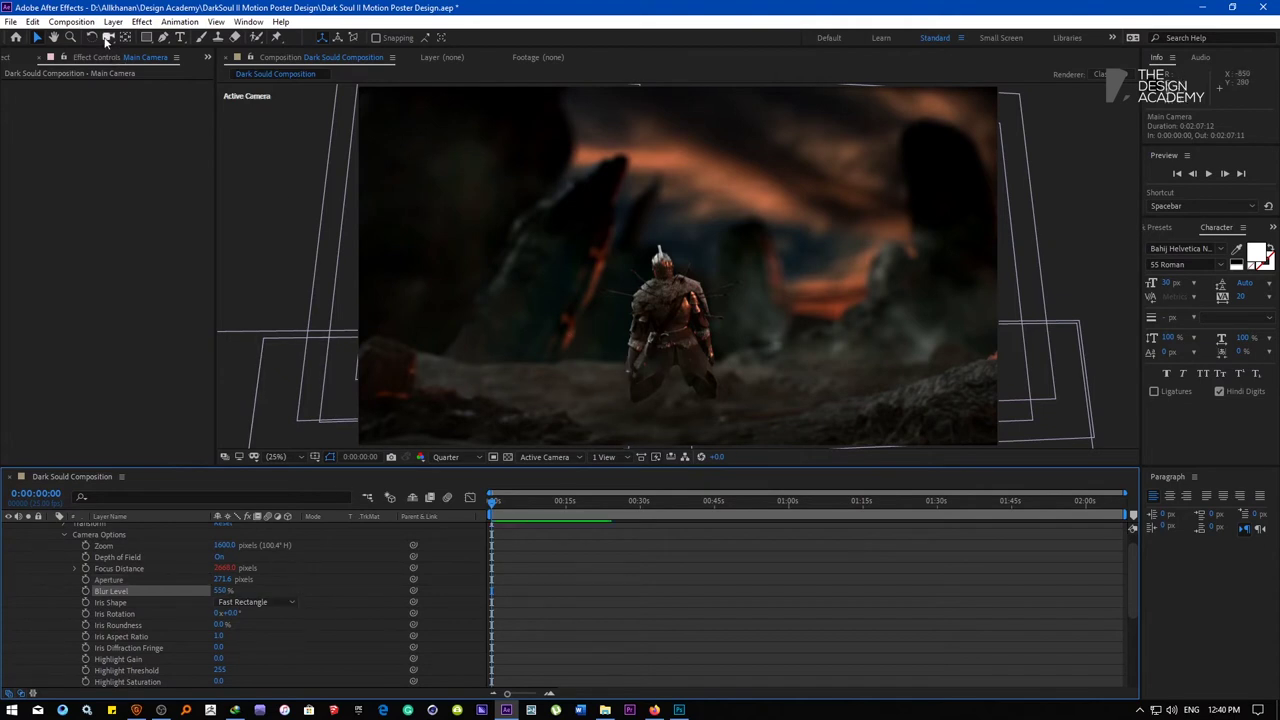
pyautogui.moveTo(620, 382); pyautogui.dragTo(622, 342)
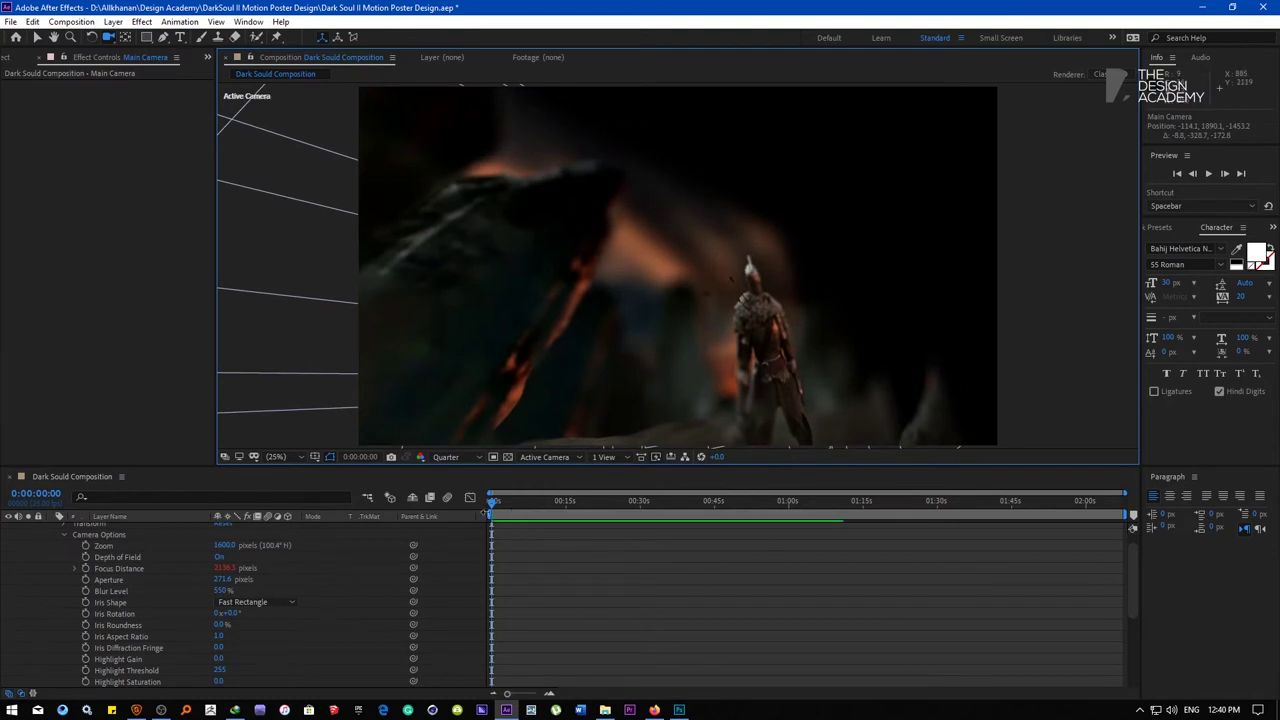
pyautogui.scroll(1, 172, 555)
pyautogui.click(122, 531)
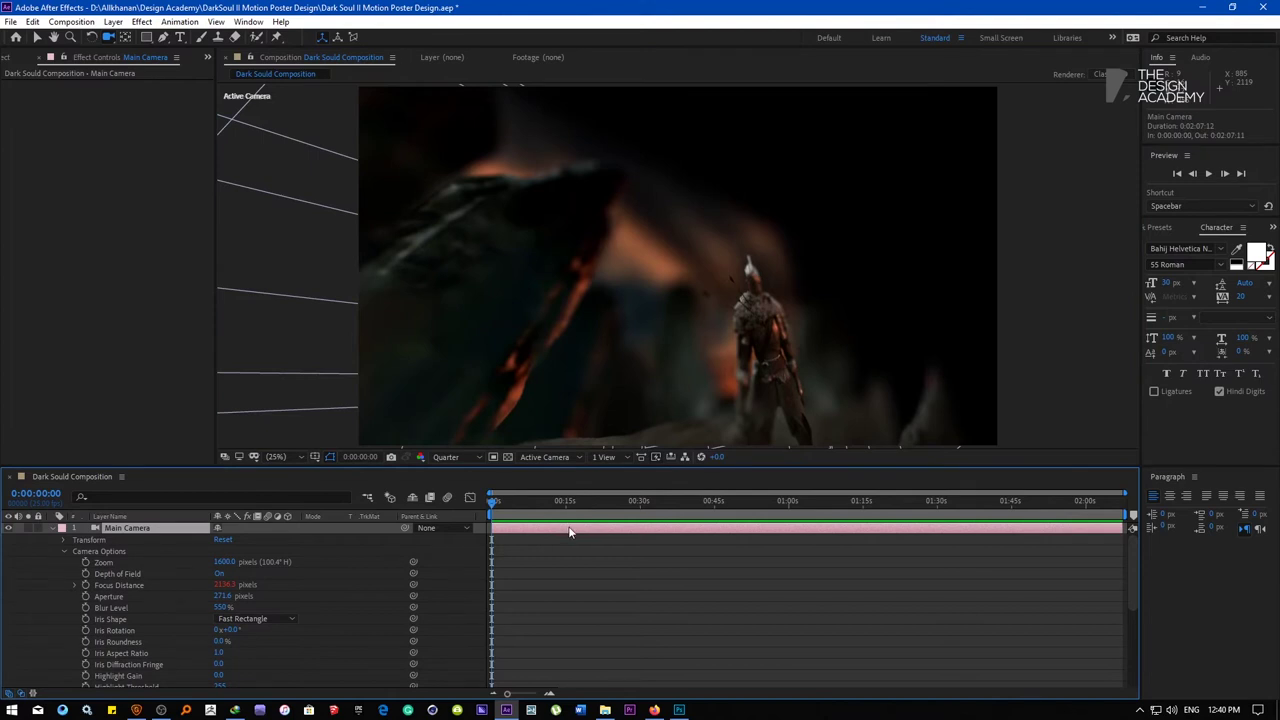
pyautogui.moveTo(658, 347); pyautogui.dragTo(611, 372)
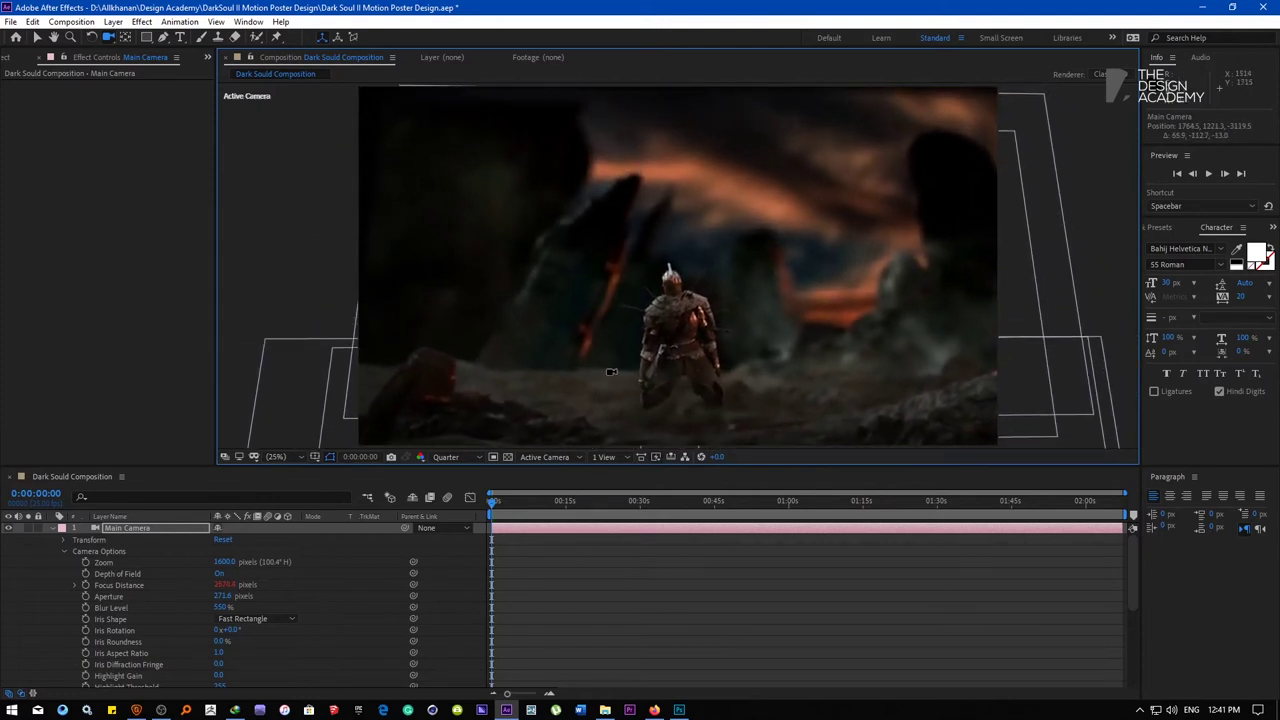
# Lower the DarkSould Soldier Raster layer on the ground to a position of about 1802, 2026, -149
pyautogui.press('v')
pyautogui.click(667, 343)
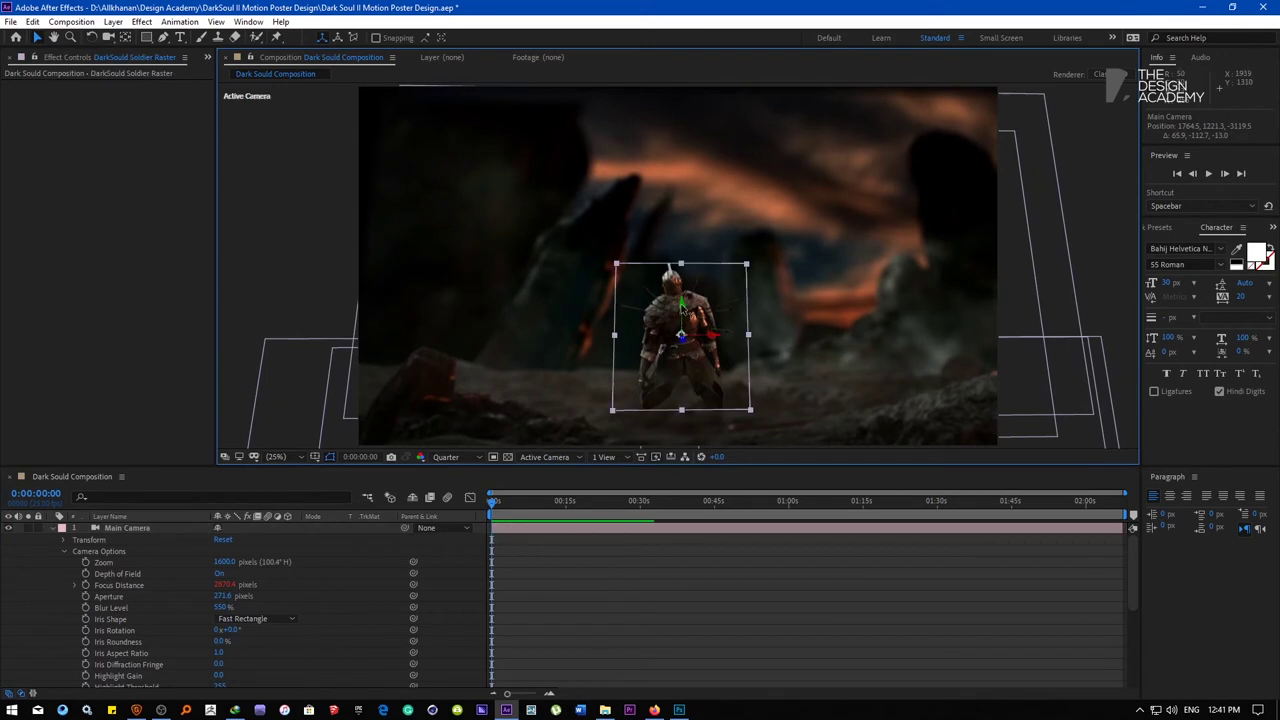
pyautogui.moveTo(664, 321); pyautogui.dragTo(659, 355)
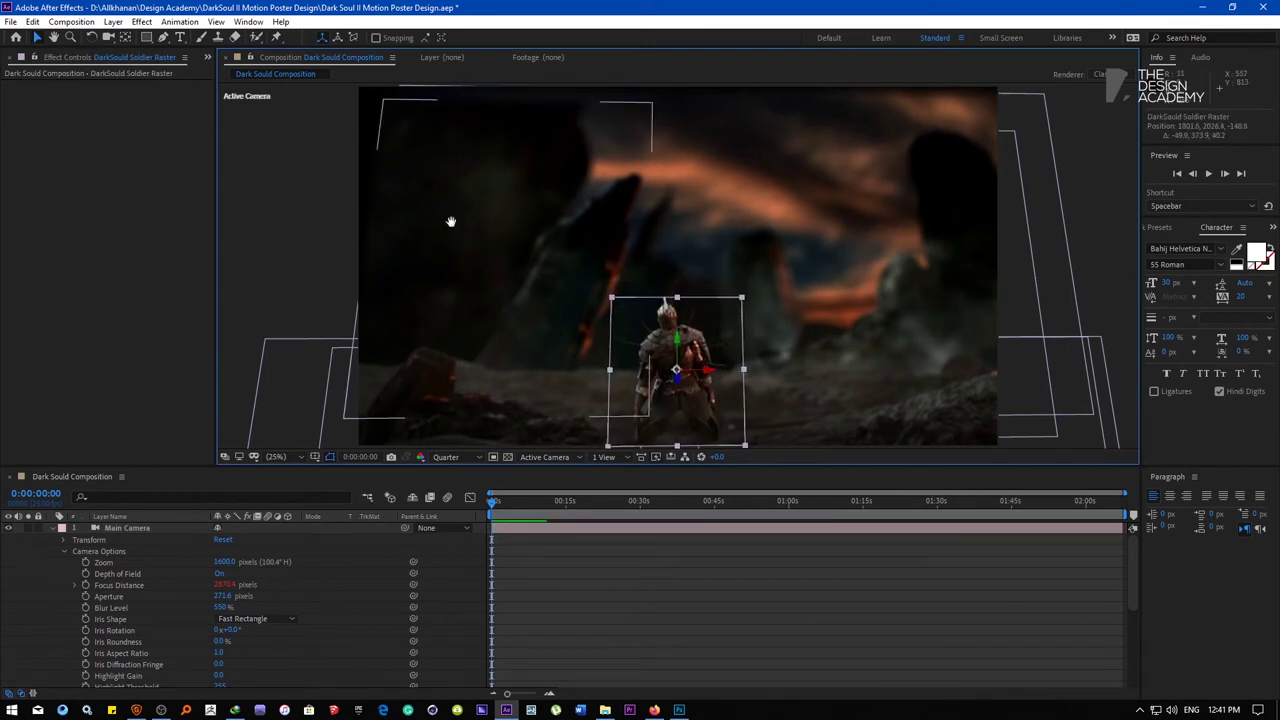
pyautogui.click(109, 40)
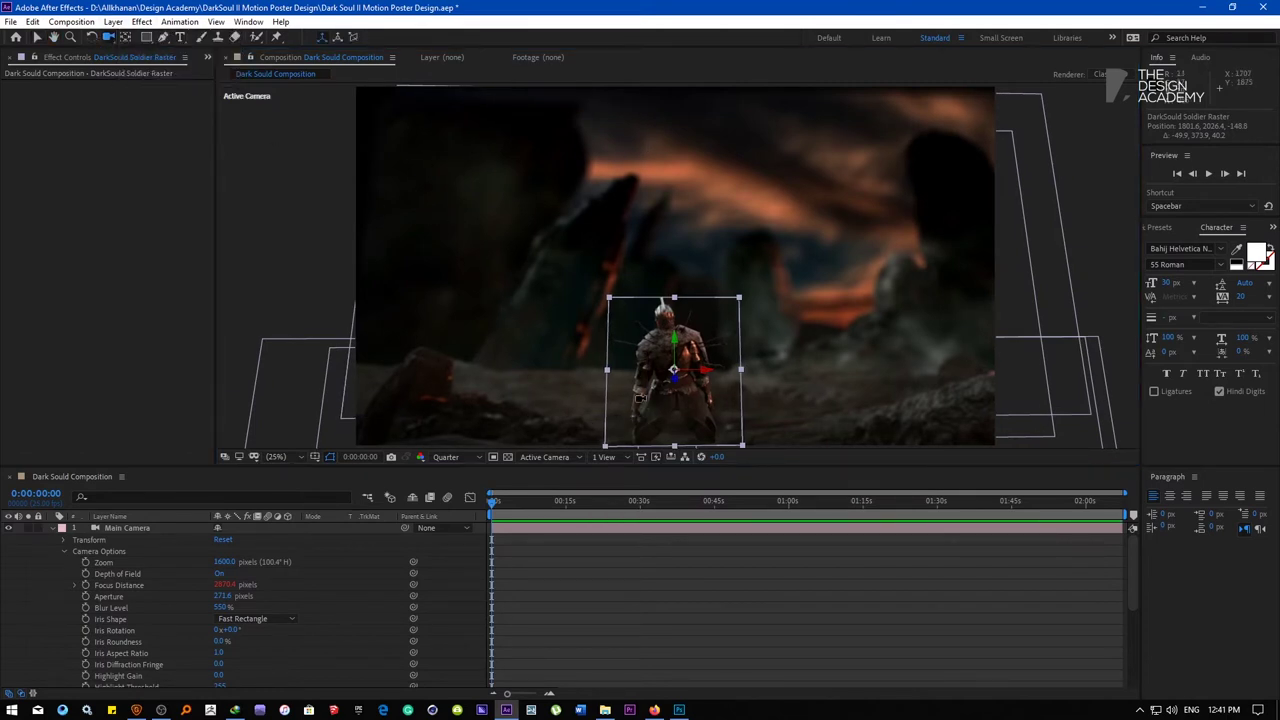
# Move the Main Camera in close behind the soldier, settling at a position of about 1786, 1542, -1431
pyautogui.moveTo(568, 345); pyautogui.dragTo(560, 294)
pyautogui.moveTo(614, 383); pyautogui.dragTo(620, 324)
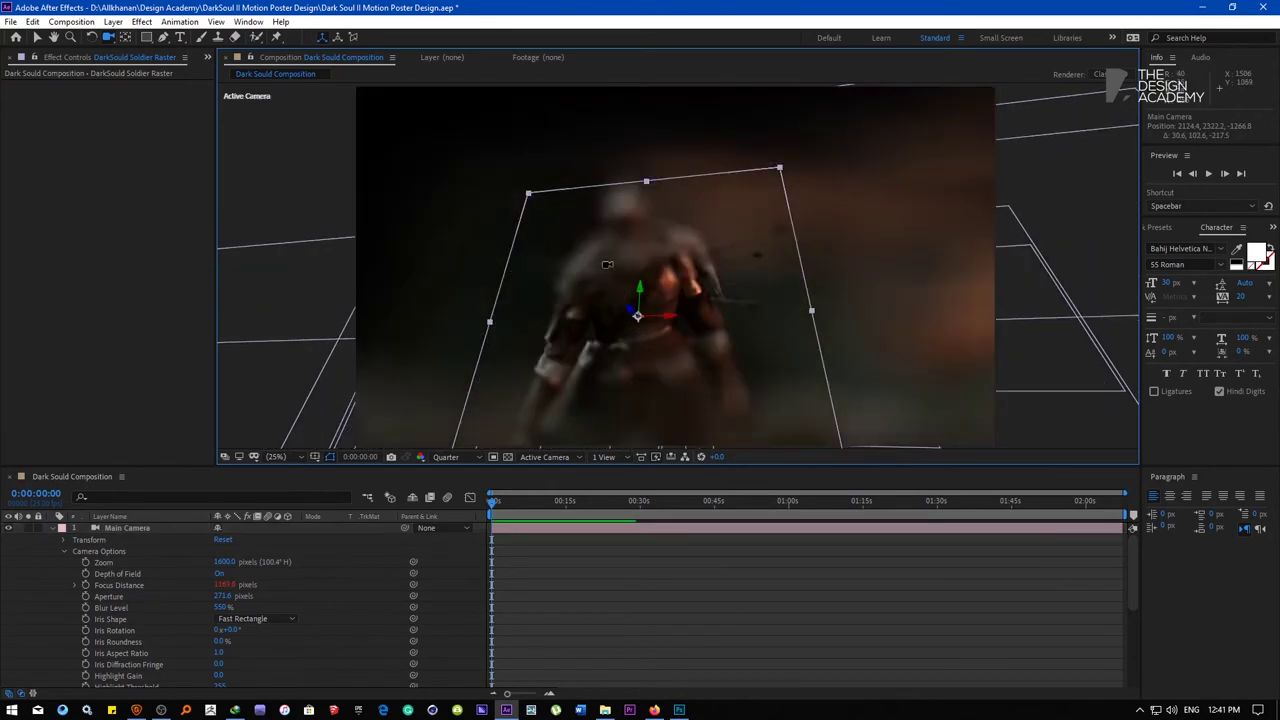
pyautogui.moveTo(606, 279); pyautogui.dragTo(618, 355)
pyautogui.click(292, 456)
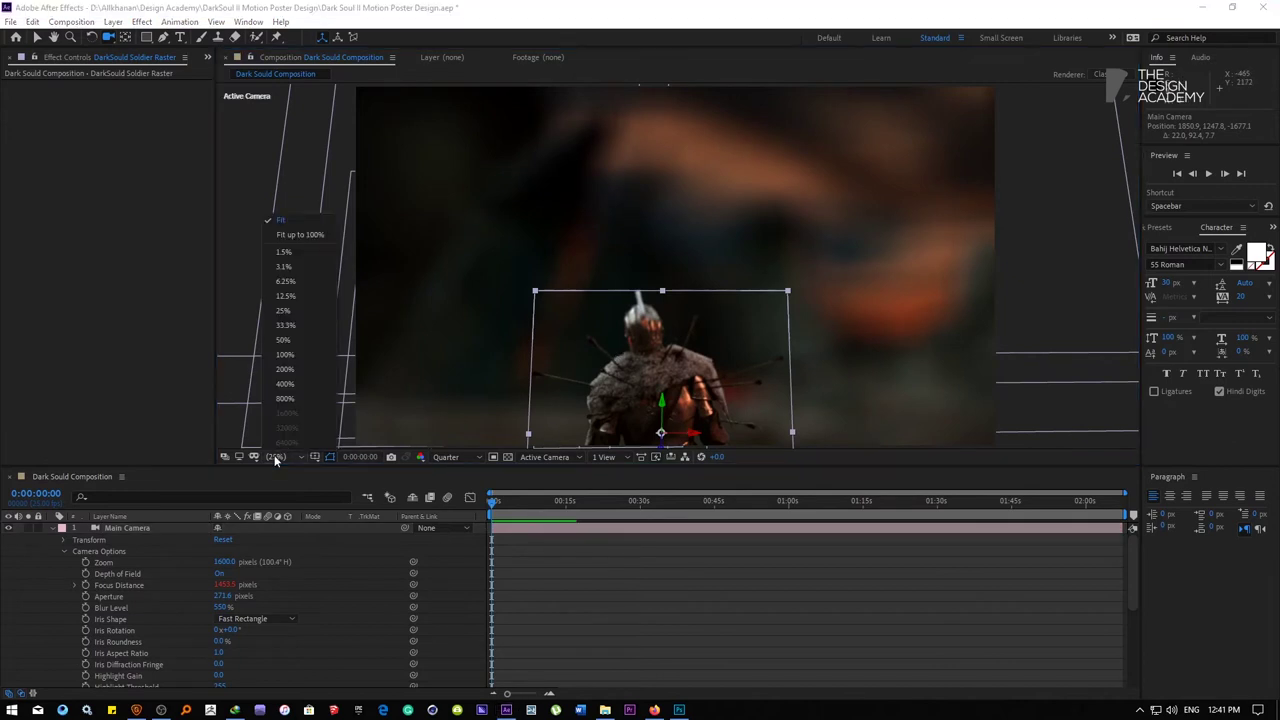
pyautogui.click(277, 226)
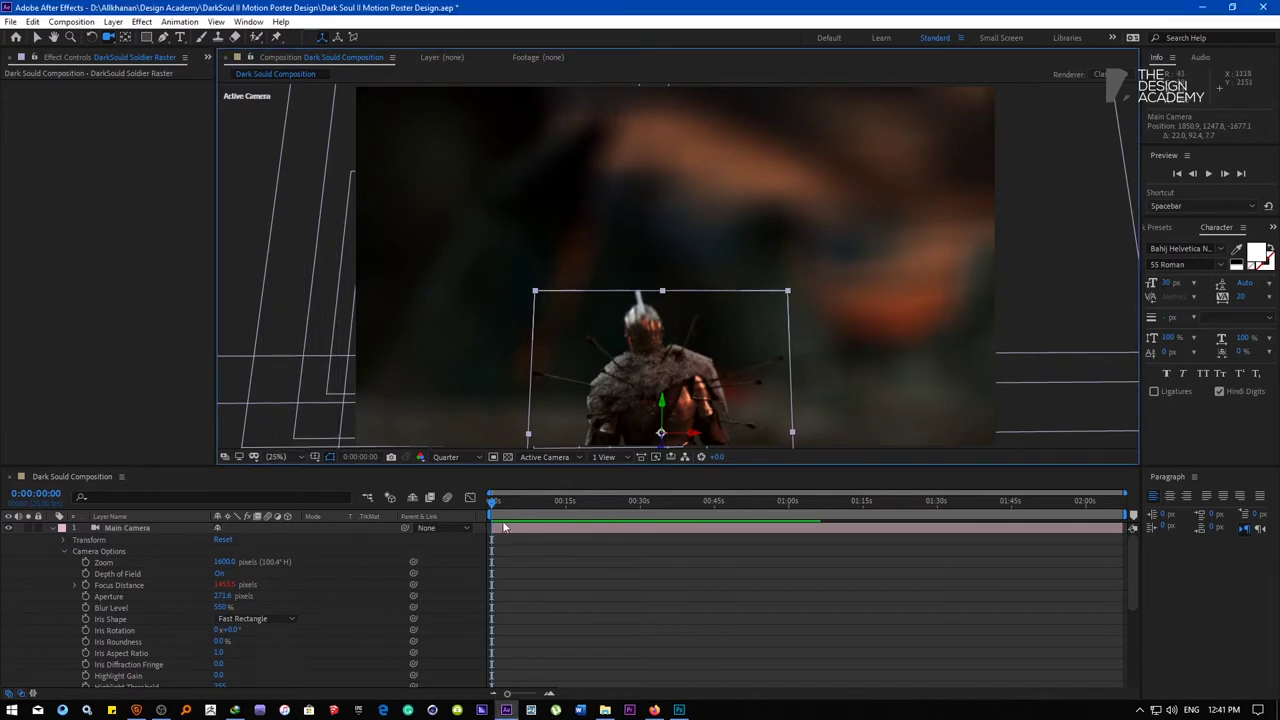
pyautogui.moveTo(646, 362); pyautogui.dragTo(655, 303)
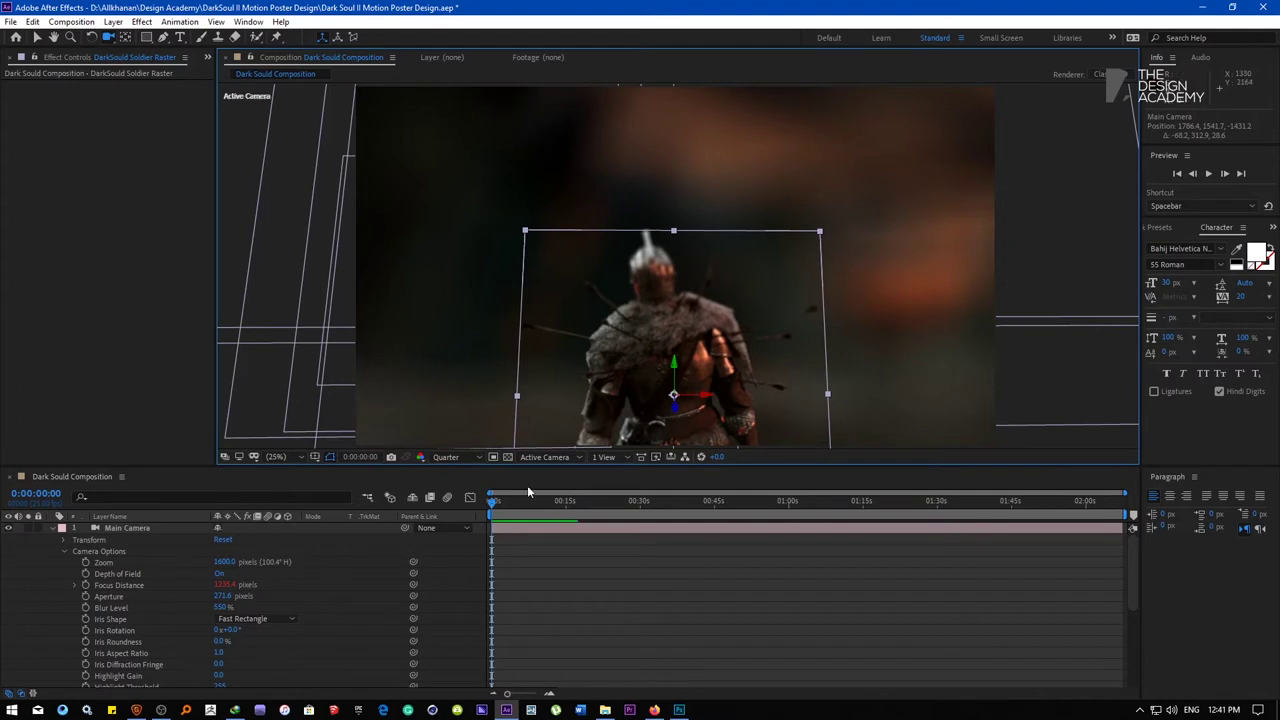
# Start keyframing all of the Main Camera's Transform properties at 0:00:00:00, from Point of Interest to Z Rotation
pyautogui.click(53, 528)
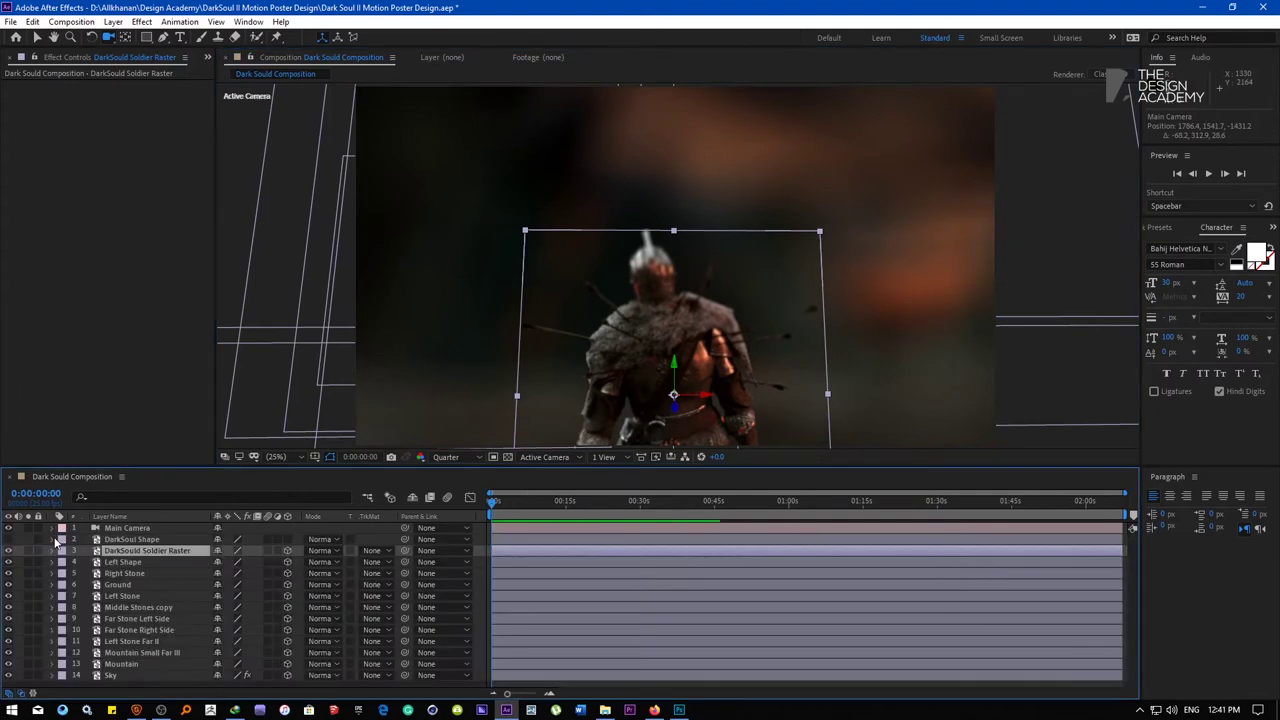
pyautogui.click(129, 527)
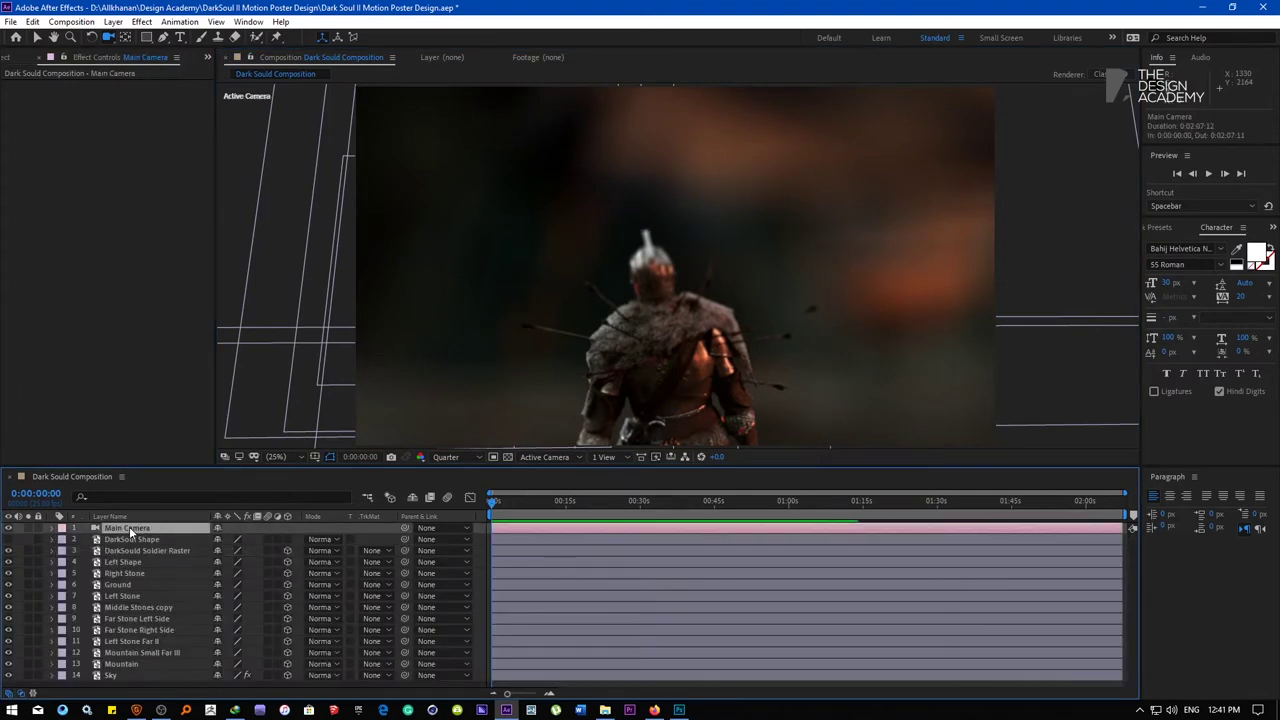
pyautogui.click(53, 528)
pyautogui.click(63, 541)
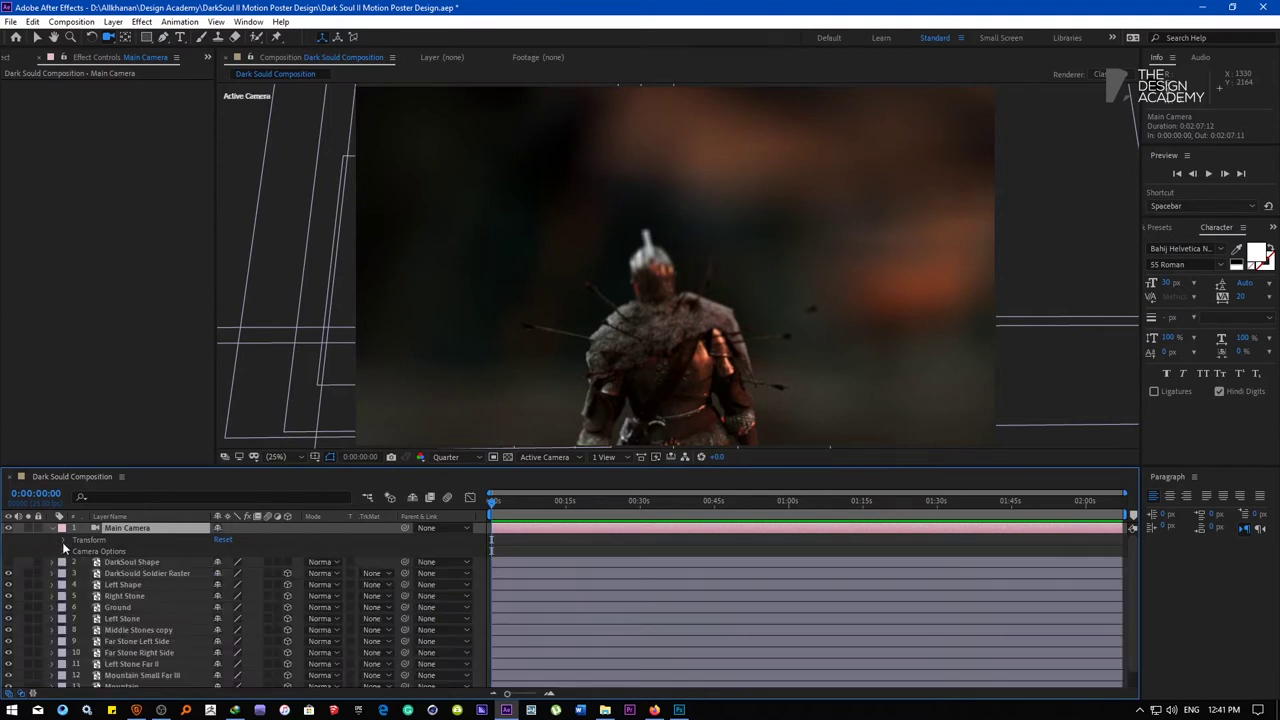
pyautogui.click(63, 541)
pyautogui.moveTo(85, 551); pyautogui.dragTo(82, 607)
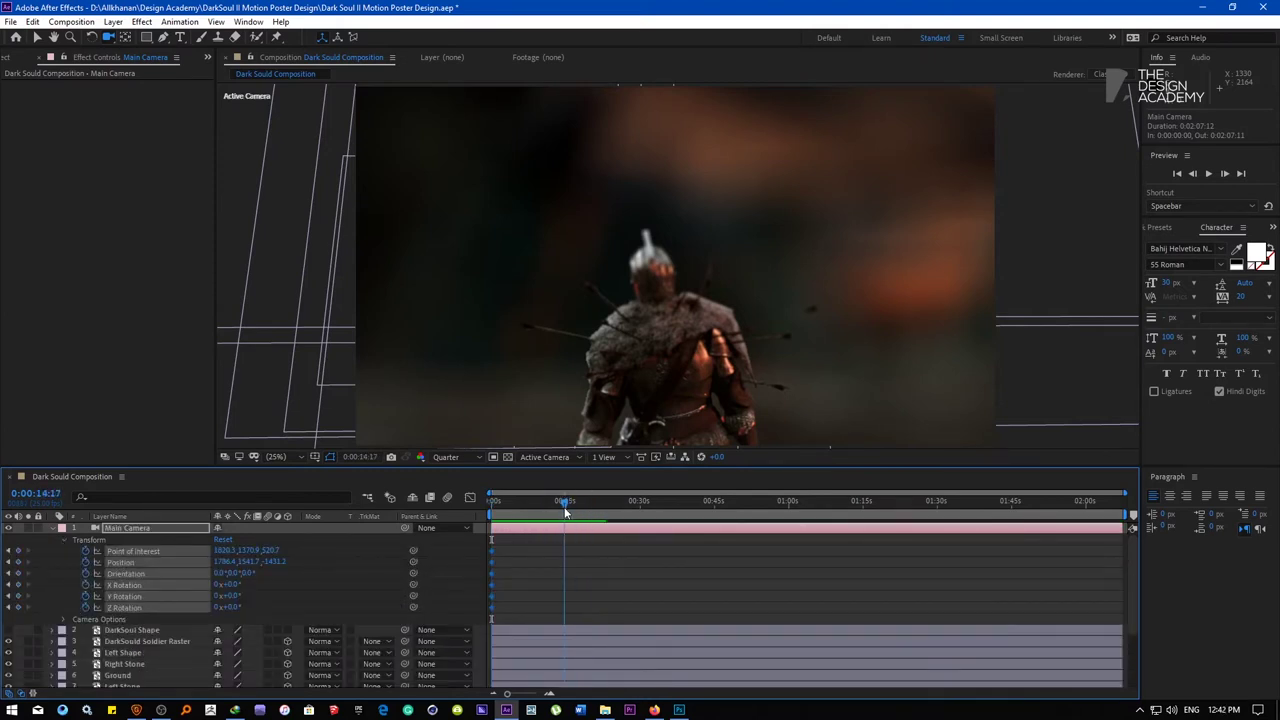
# At 0:00:09:07, pull the Main Camera back to about 1768, 1636, -2507 and add keyframes for its remaining Transform properties
pyautogui.moveTo(564, 507); pyautogui.dragTo(537, 508)
pyautogui.moveTo(624, 319); pyautogui.dragTo(615, 465)
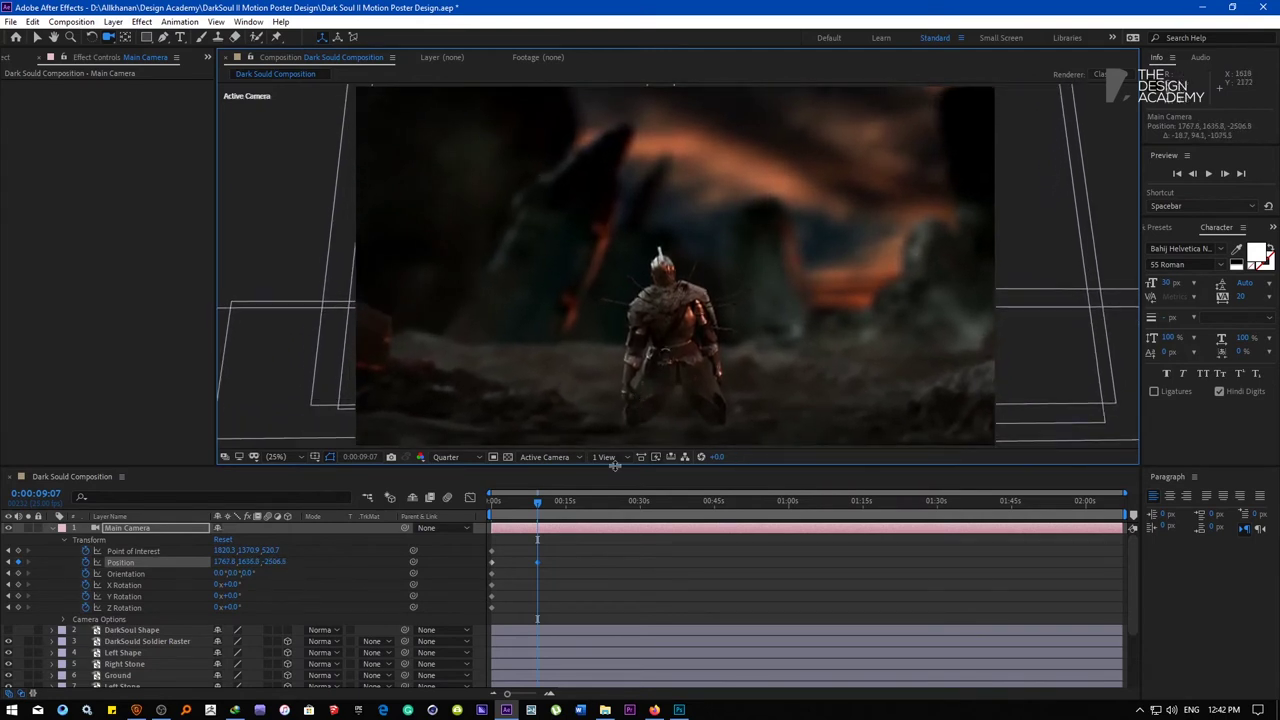
pyautogui.click(18, 551)
pyautogui.click(18, 573)
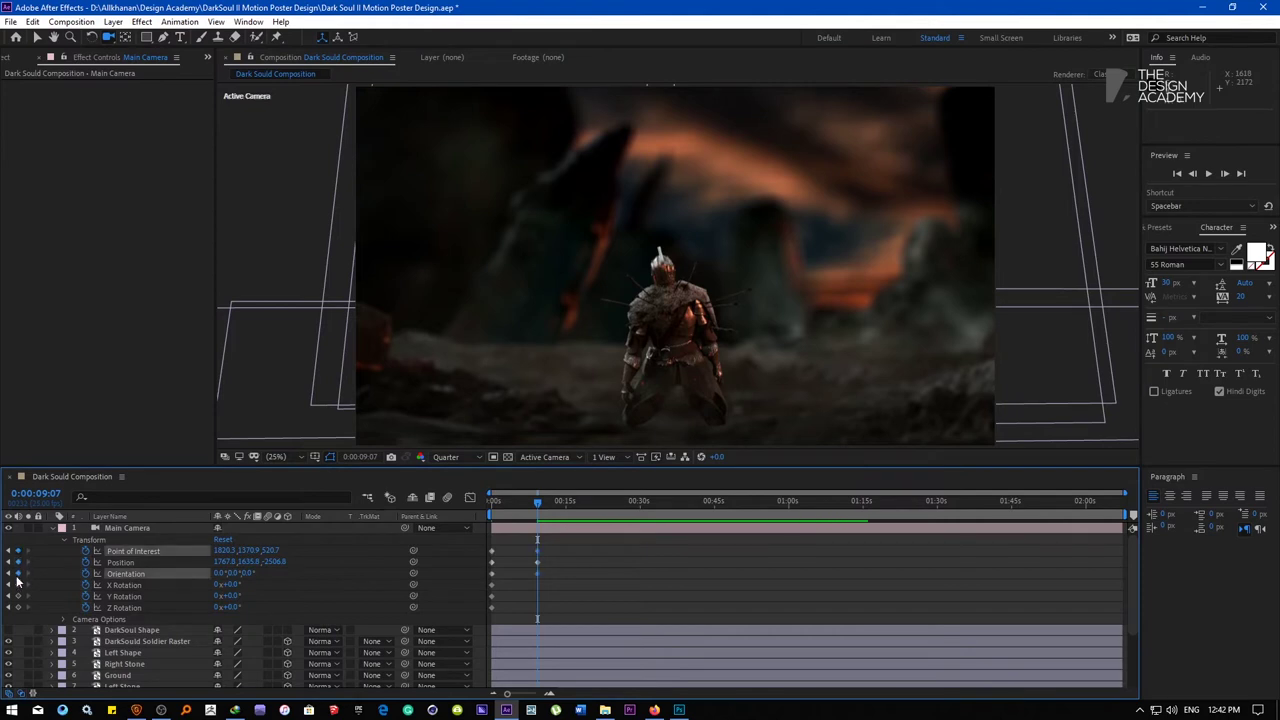
pyautogui.click(18, 585)
pyautogui.click(18, 596)
pyautogui.click(18, 607)
# Ease the Main Camera's keyframes at 0:00:09:07 and lengthen their incoming speed handle so the pull-back slows gradually into them
pyautogui.moveTo(528, 545); pyautogui.dragTo(552, 620)
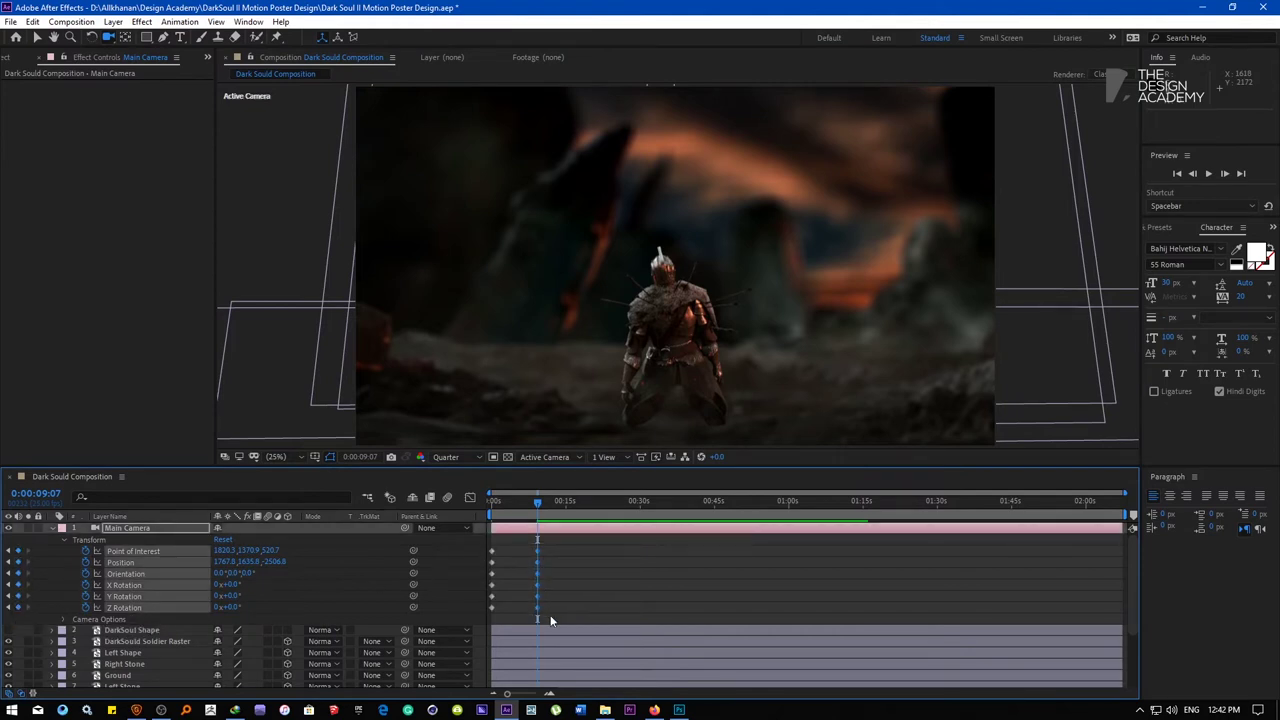
pyautogui.click(470, 498)
pyautogui.press('=')
pyautogui.press('=')
pyautogui.press('=')
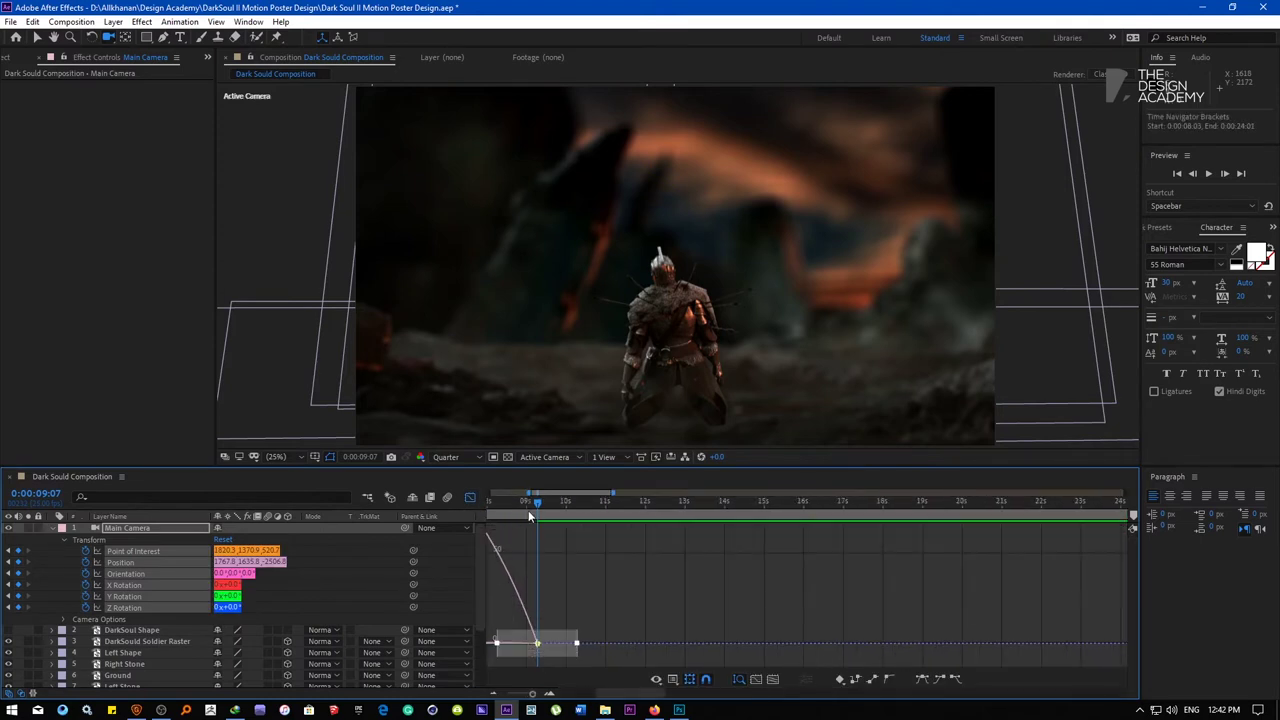
pyautogui.moveTo(528, 510); pyautogui.dragTo(214, 510)
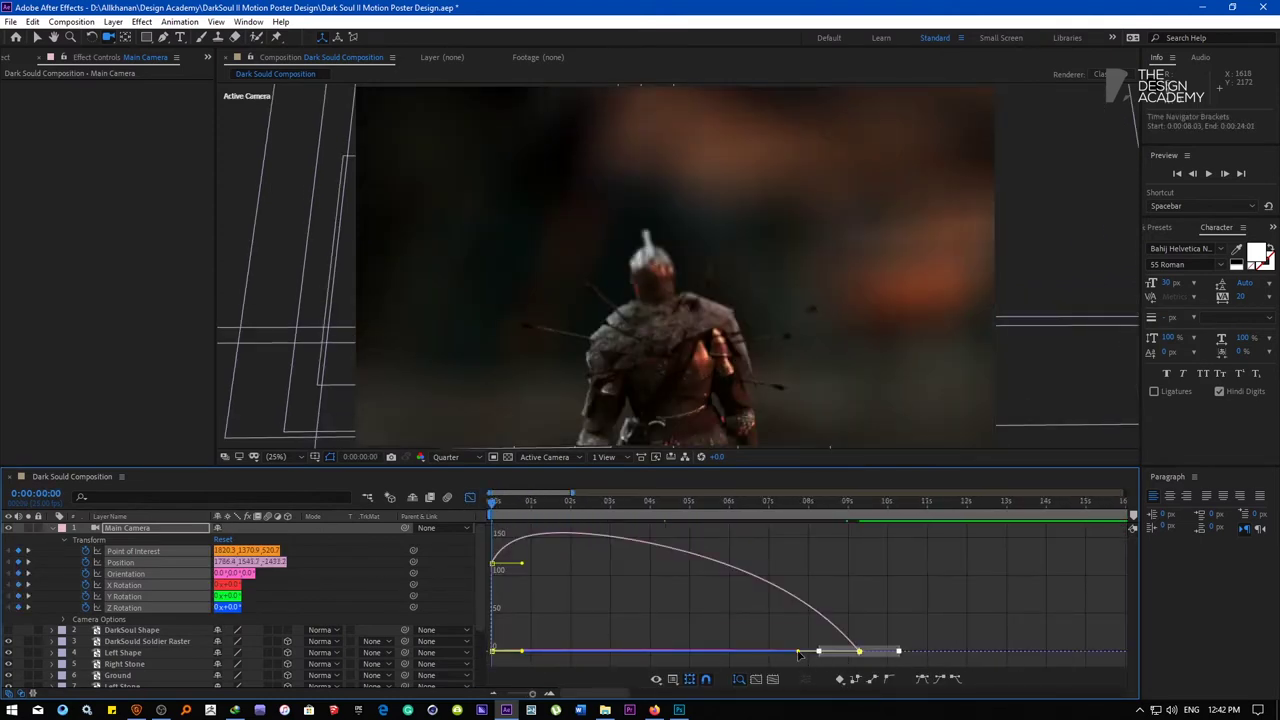
pyautogui.moveTo(798, 653); pyautogui.dragTo(675, 655)
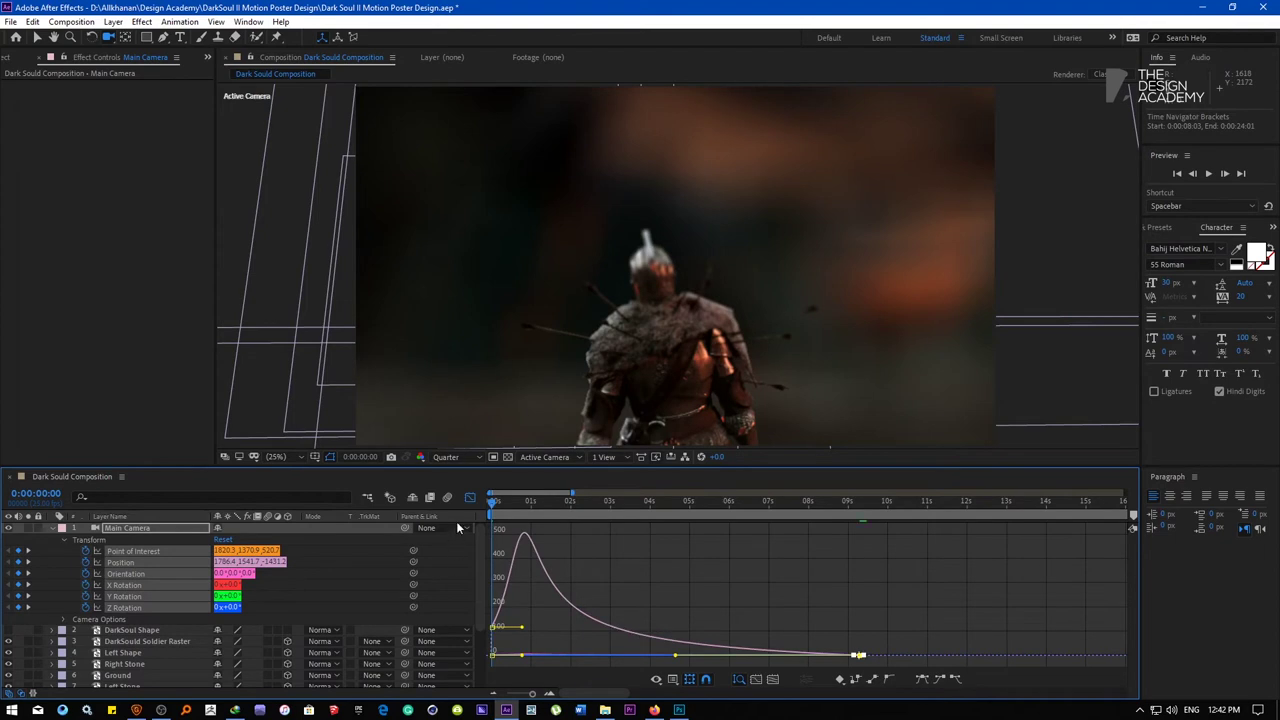
pyautogui.click(469, 499)
# Preview the Main Camera's pull-back from the start of the composition and return to 0:00:00:00
pyautogui.press('space')
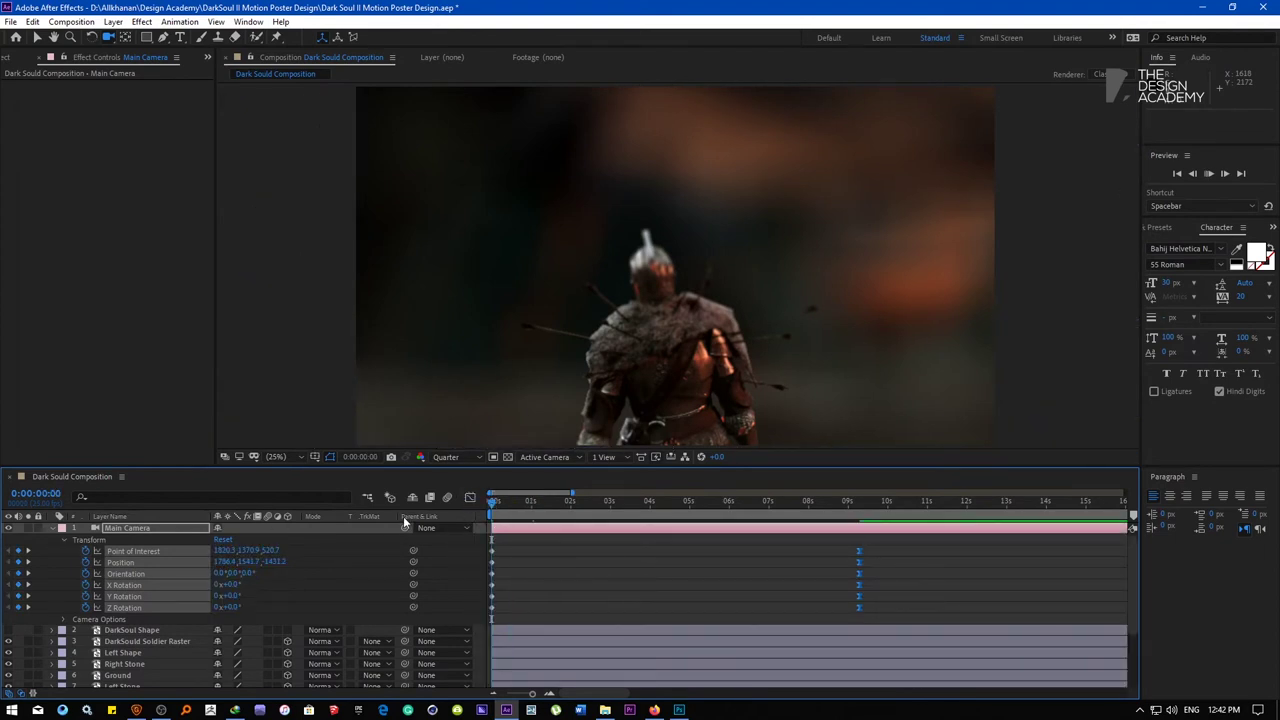
pyautogui.click(278, 456)
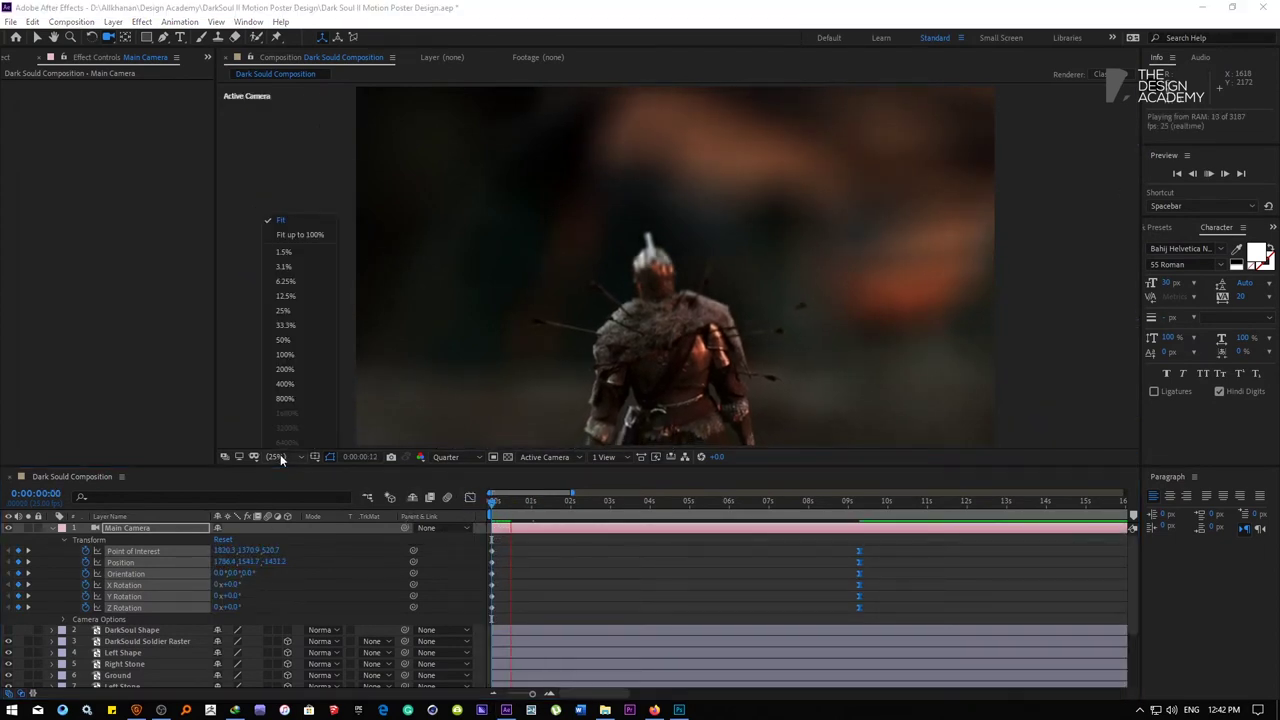
pyautogui.click(355, 304)
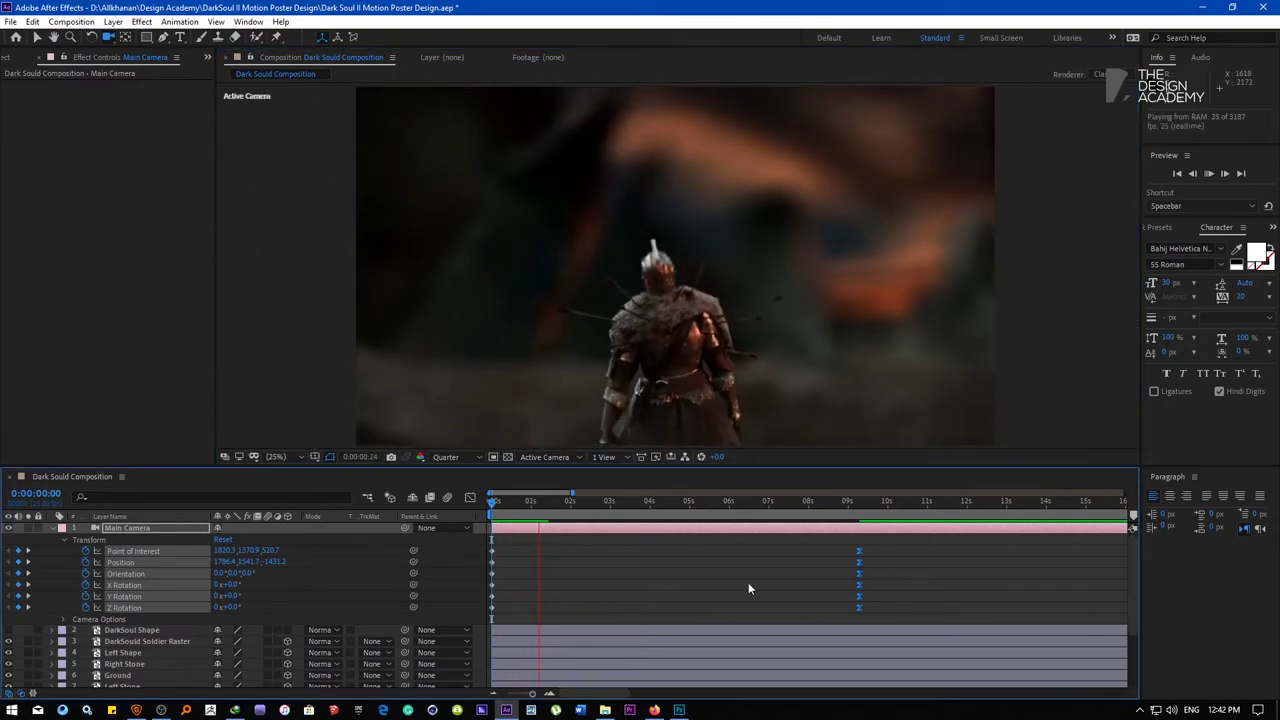
pyautogui.press('space')
pyautogui.moveTo(836, 537); pyautogui.dragTo(873, 608)
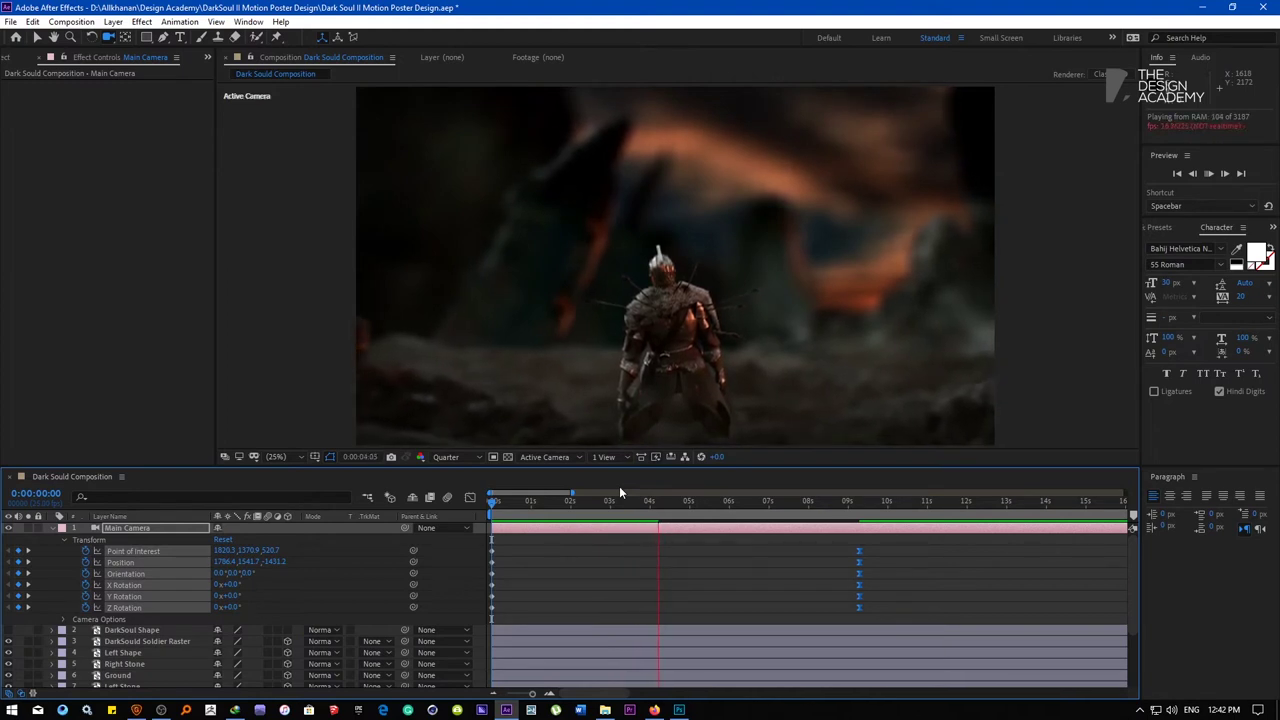
pyautogui.moveTo(657, 504); pyautogui.dragTo(324, 504)
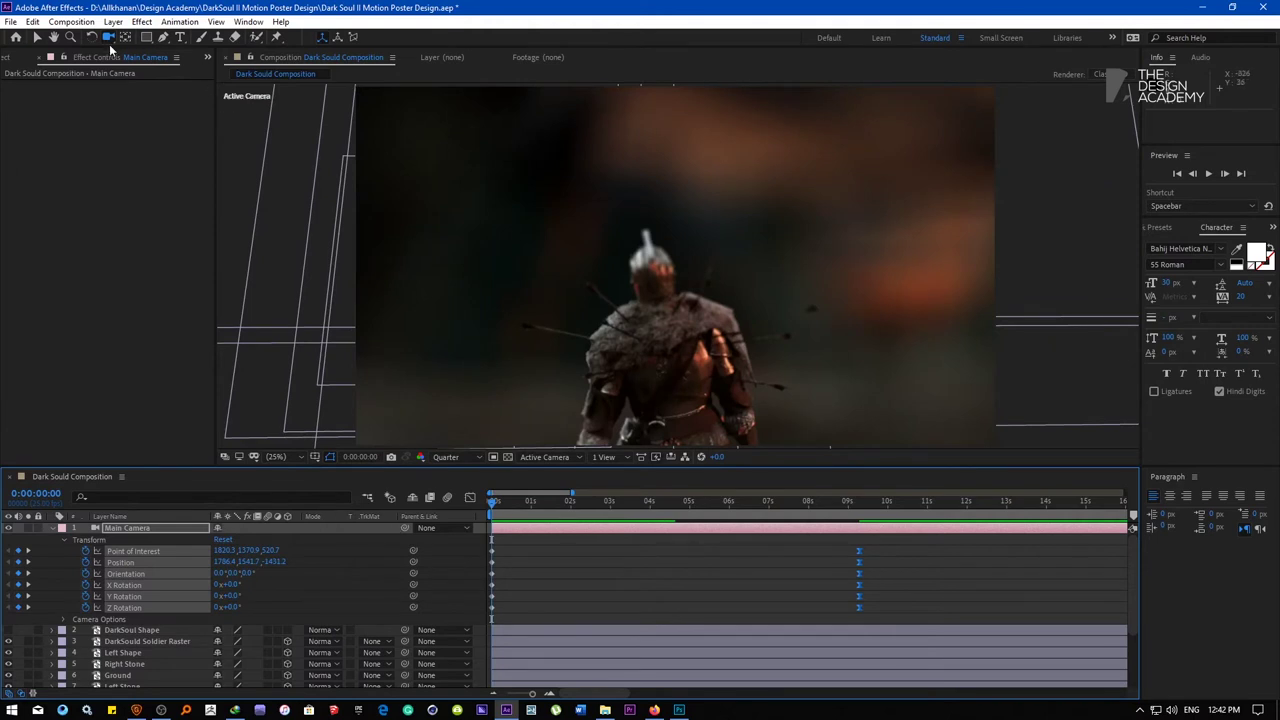
# Delete the Main Camera layer from the Dark Sould Composition
pyautogui.click(50, 527)
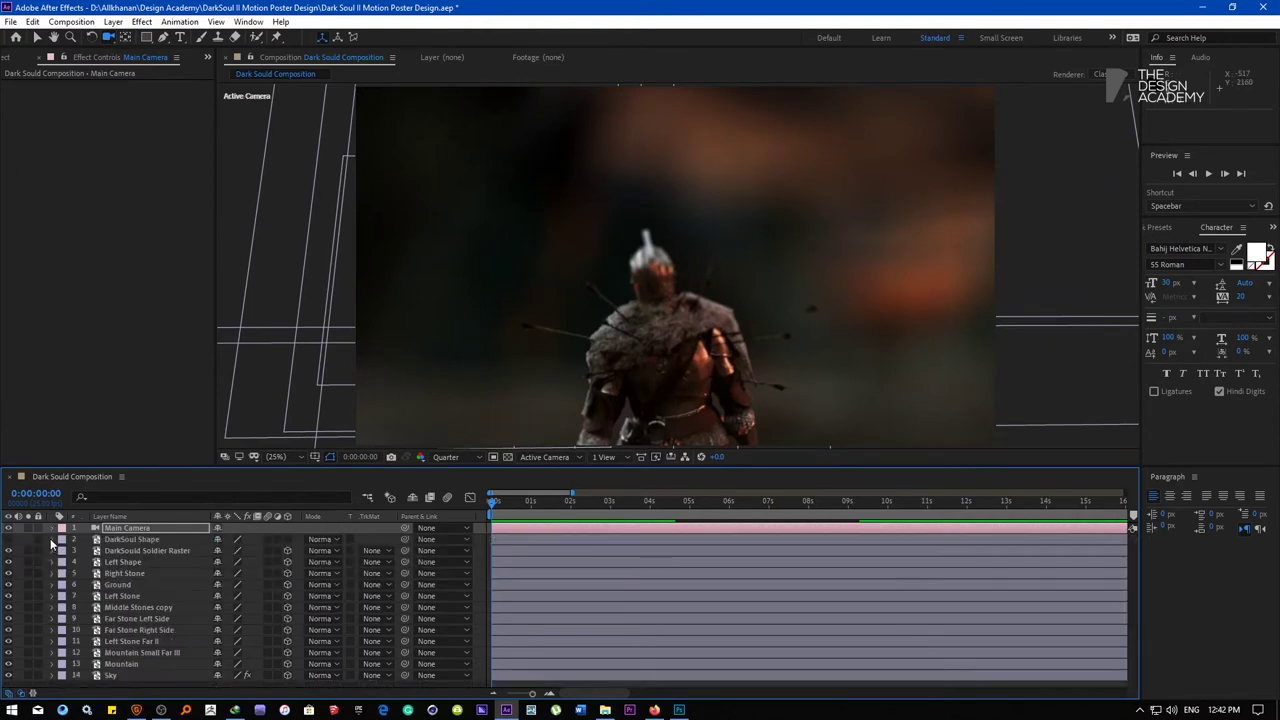
pyautogui.click(51, 527)
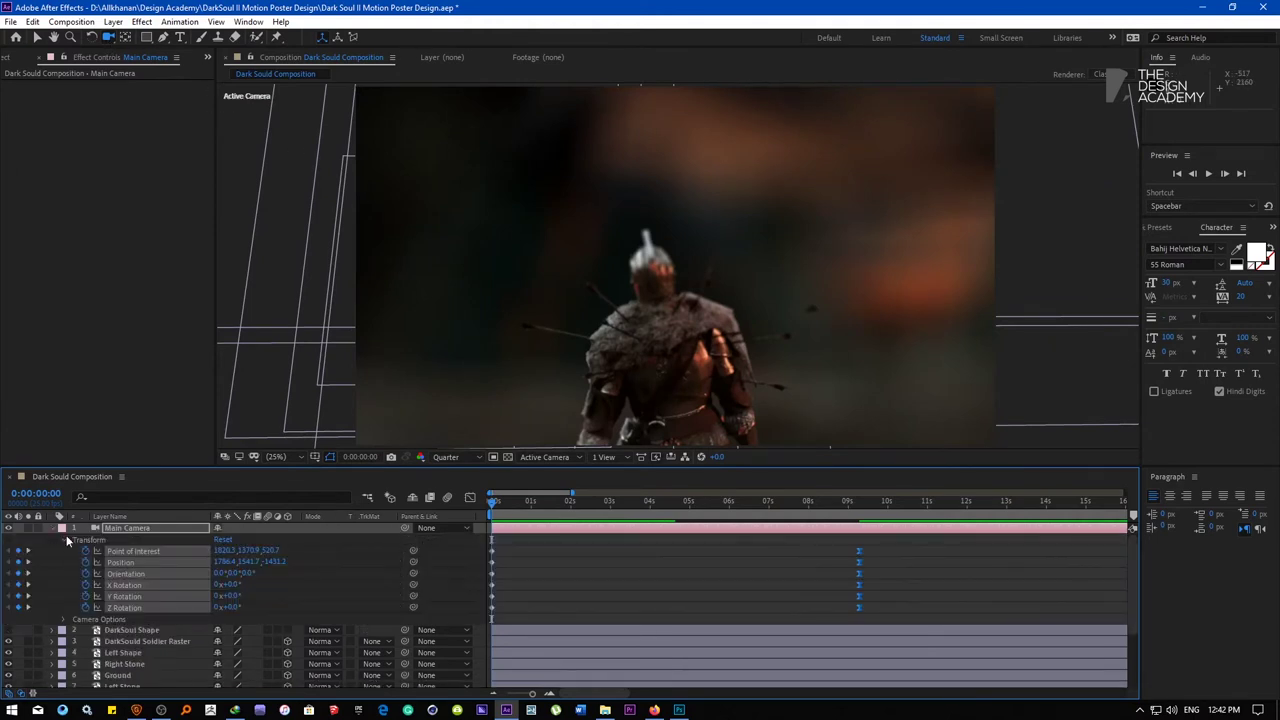
pyautogui.click(65, 539)
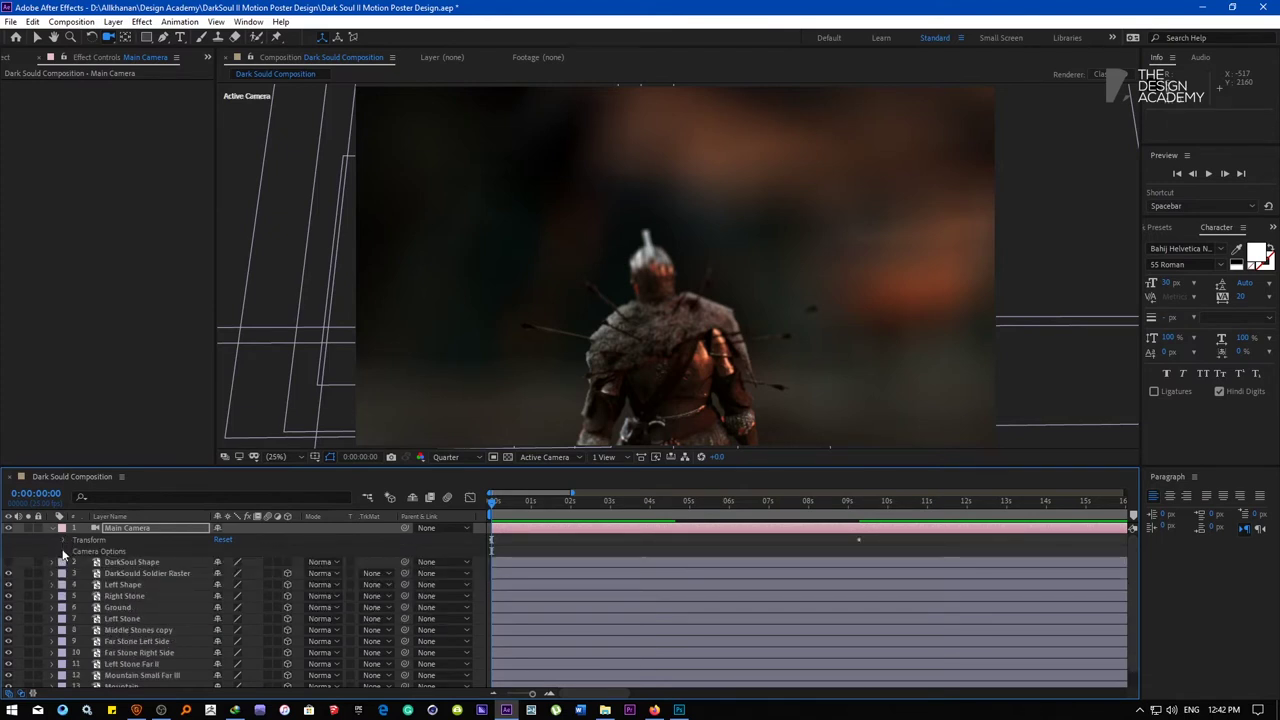
pyautogui.click(66, 551)
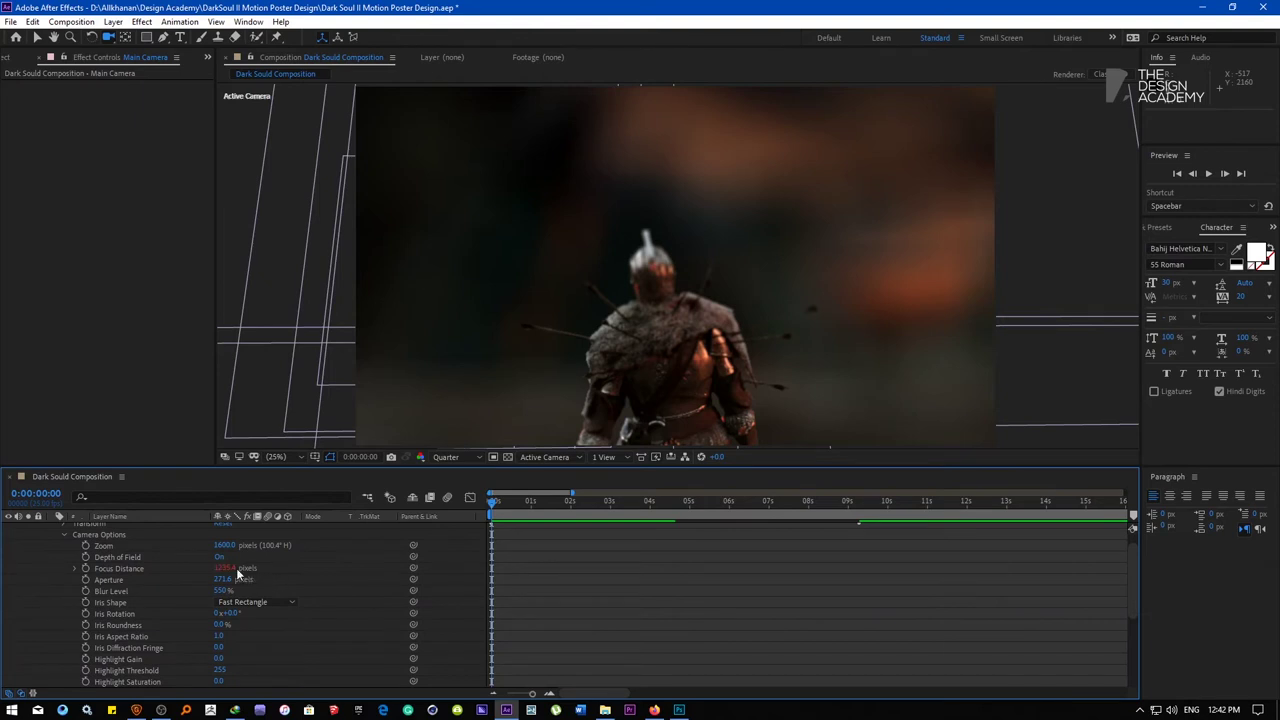
pyautogui.scroll(1, 141, 559)
pyautogui.click(129, 526)
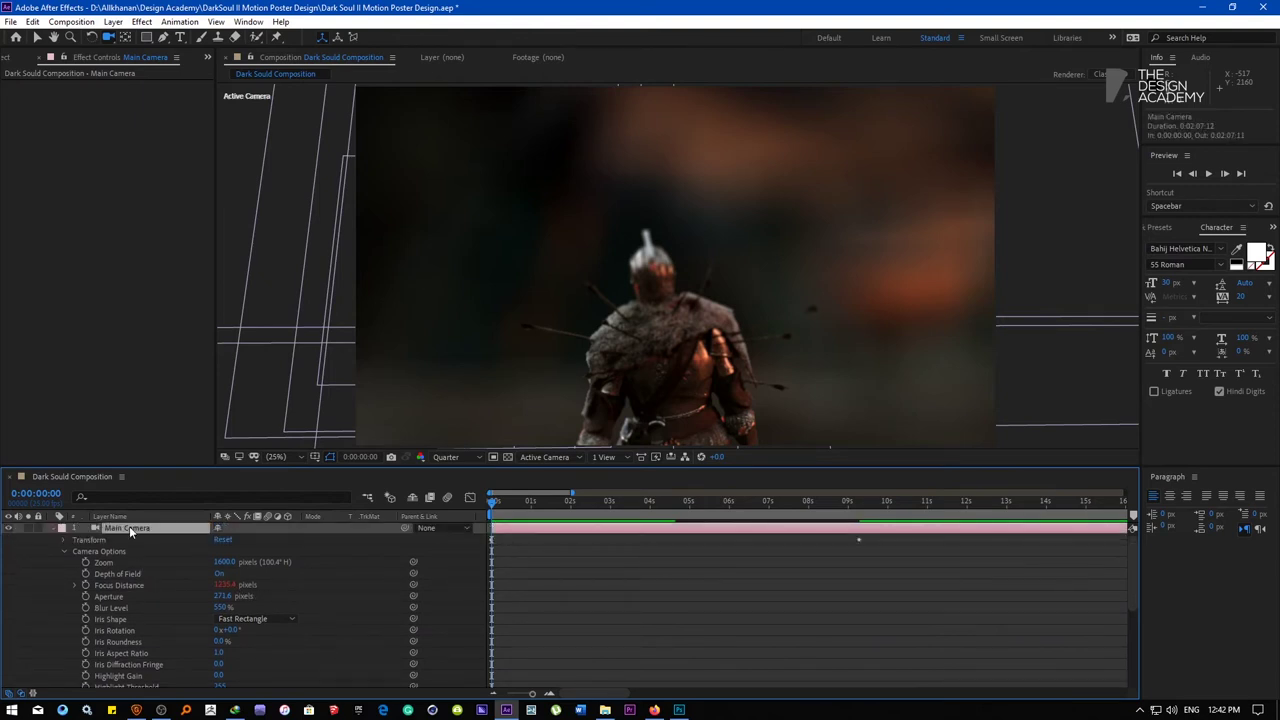
pyautogui.press('Delete')
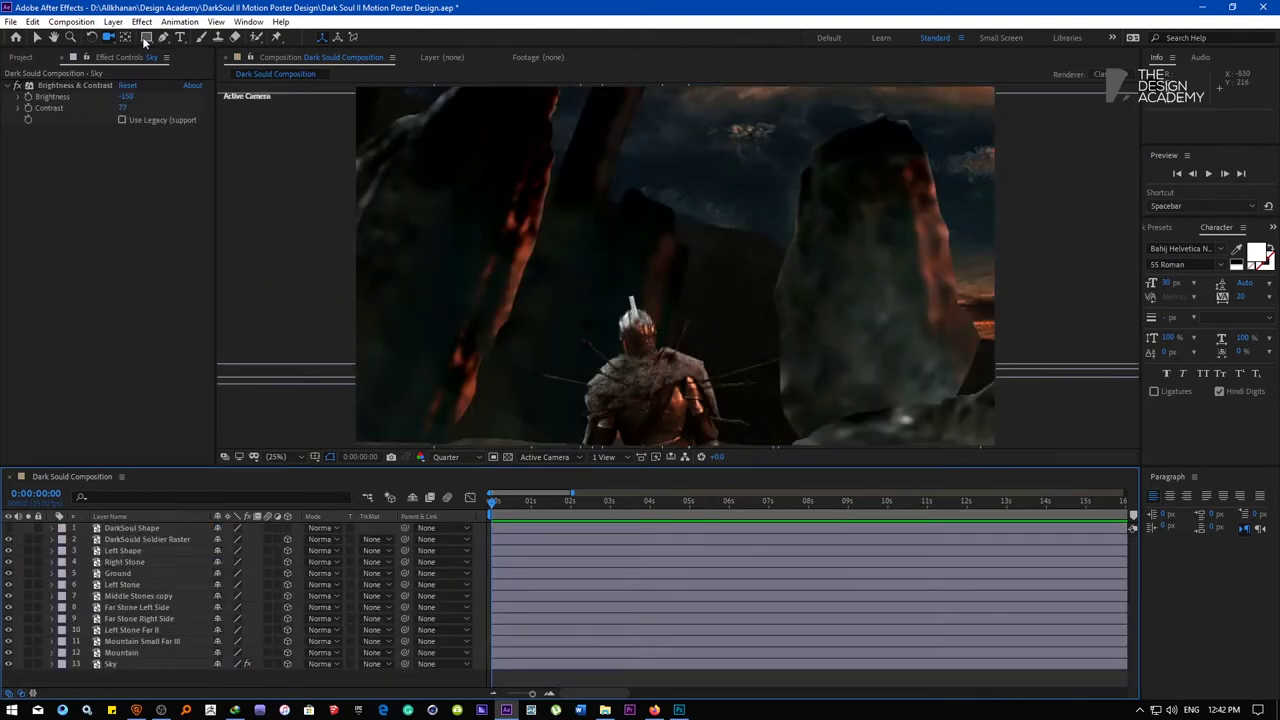
# Create a two-node 15mm camera named Camera 1 and start keyframing all its Transform properties at 0:00:00:00
pyautogui.click(113, 21)
pyautogui.moveTo(130, 32)
pyautogui.click(375, 82)
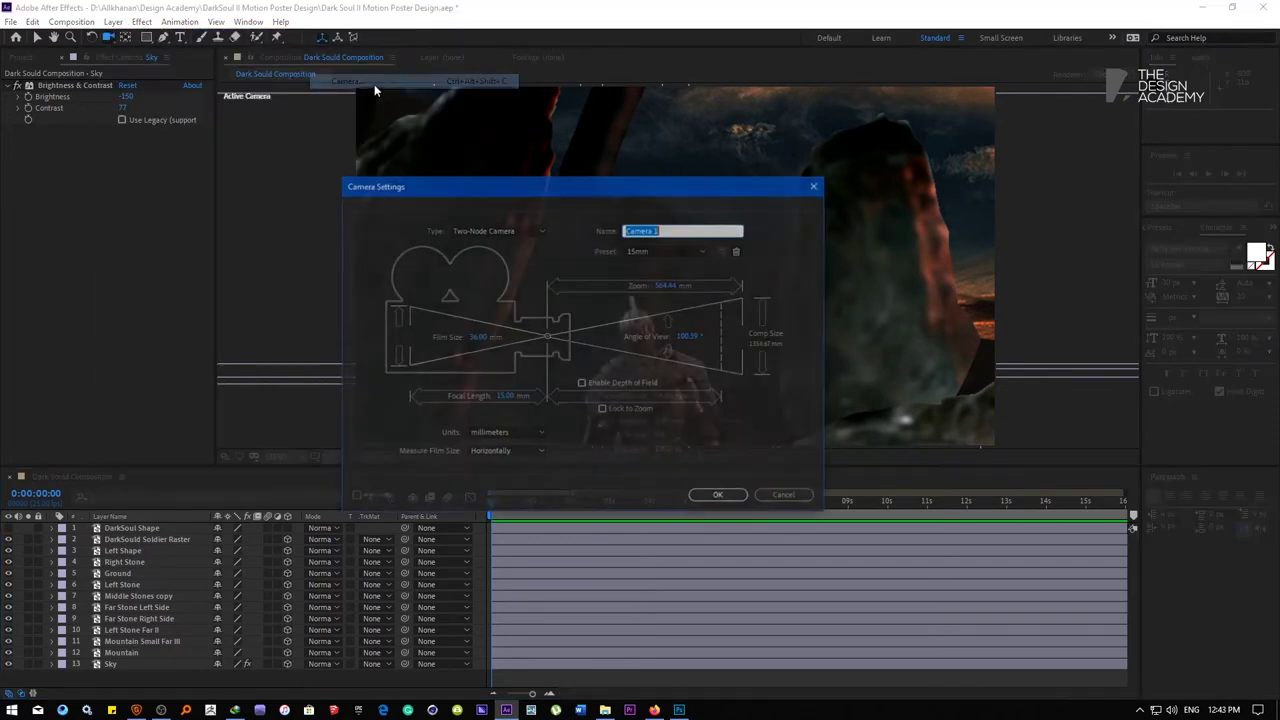
pyautogui.click(717, 494)
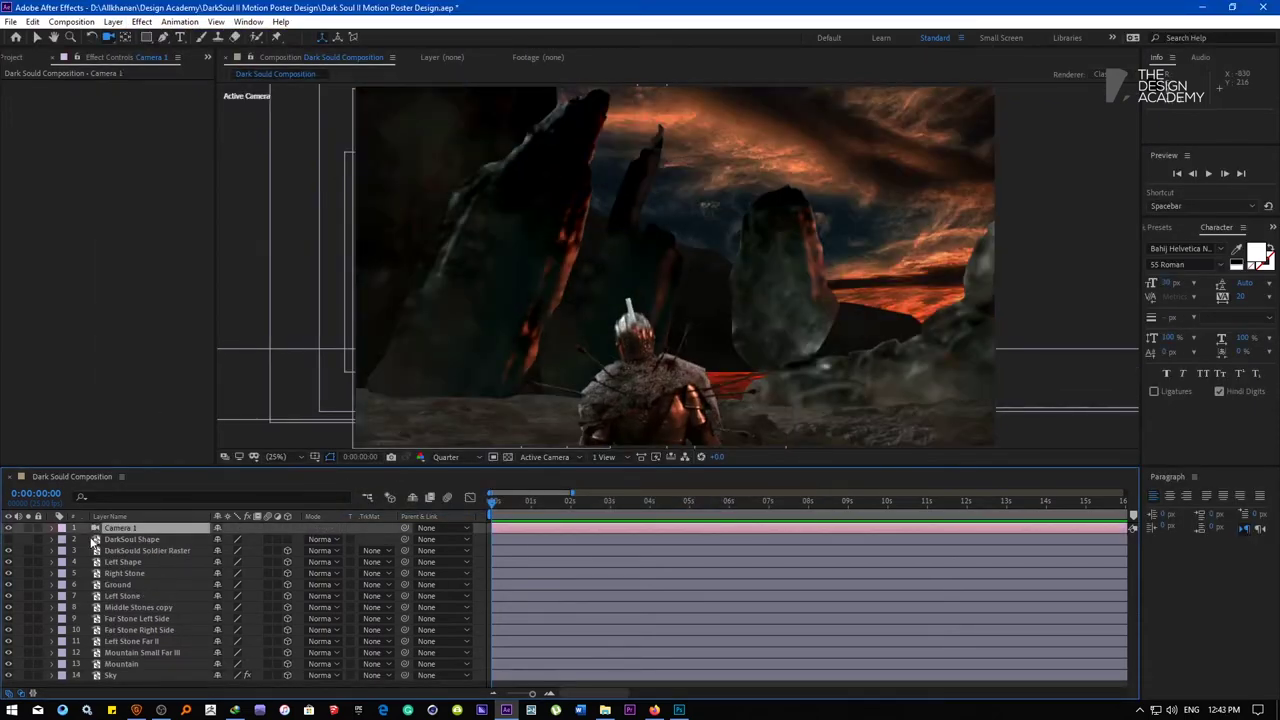
pyautogui.click(51, 528)
pyautogui.click(63, 539)
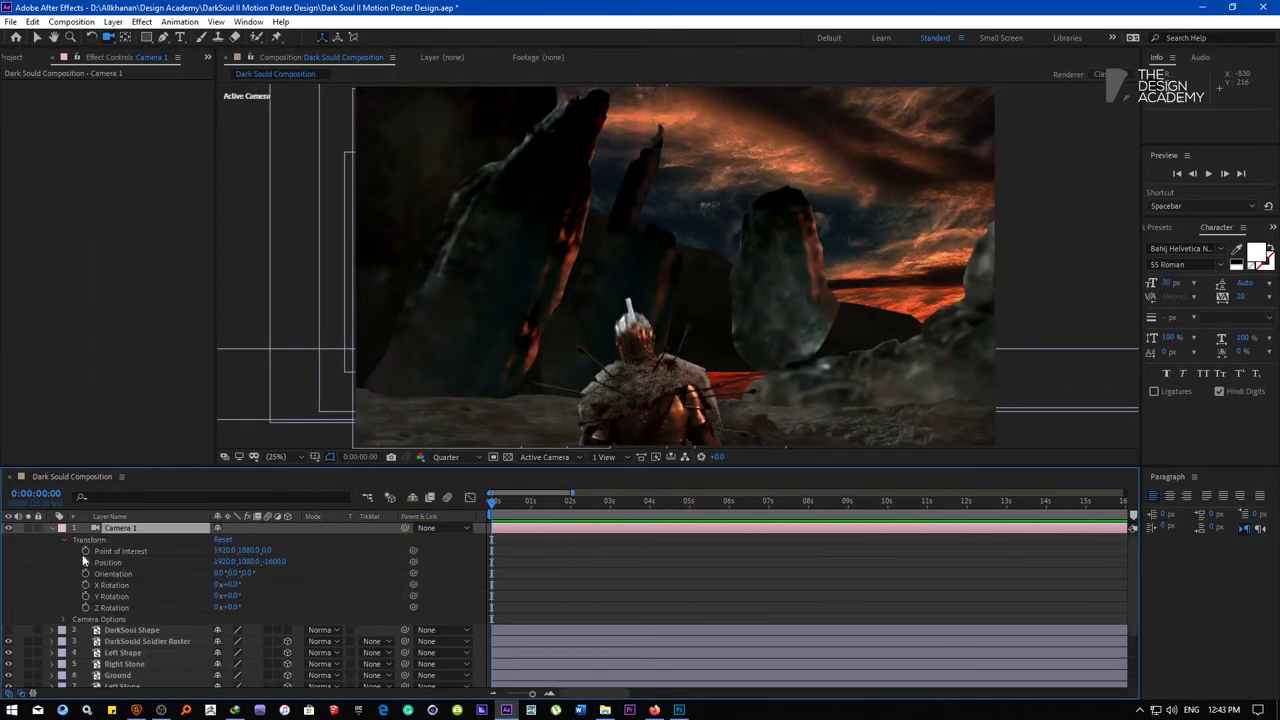
pyautogui.moveTo(89, 582); pyautogui.dragTo(86, 607)
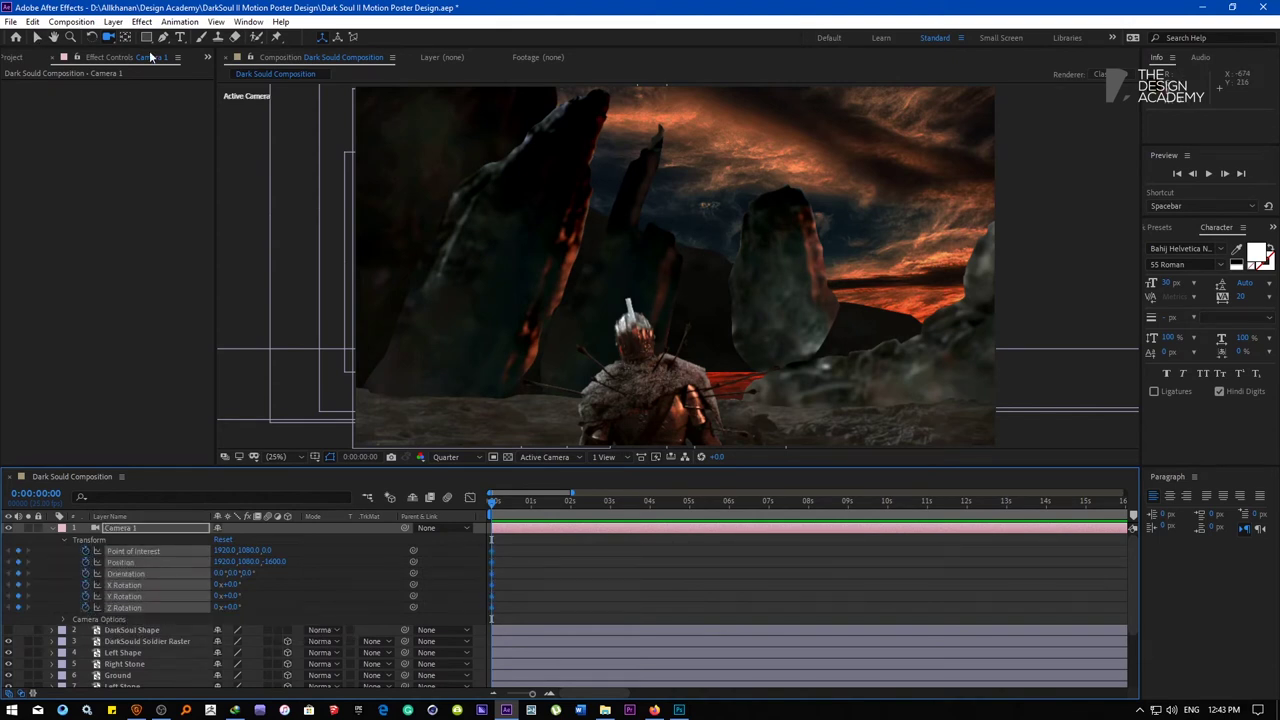
# Move Camera 1 forward among the far stones at 0:00:00:00, to a position of about 2351, 281, 1038
pyautogui.moveTo(693, 231); pyautogui.dragTo(569, 214)
pyautogui.moveTo(707, 270); pyautogui.dragTo(610, 355)
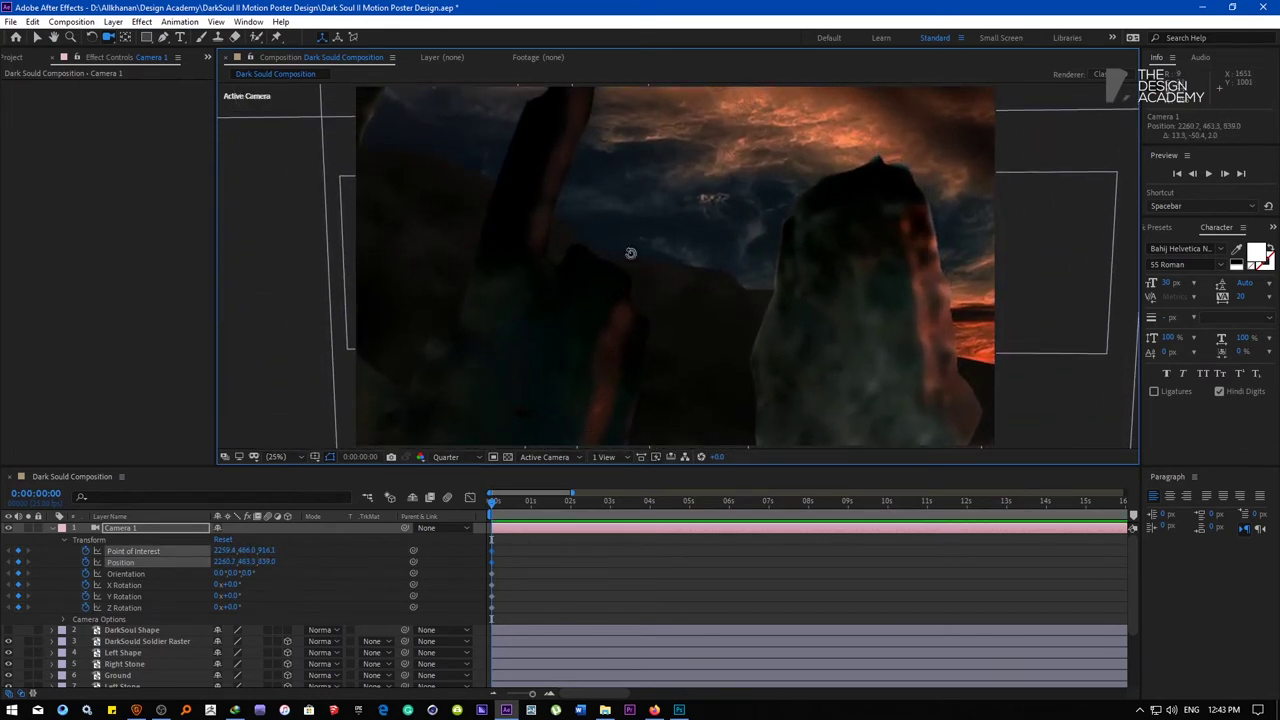
pyautogui.moveTo(625, 237); pyautogui.dragTo(602, 273)
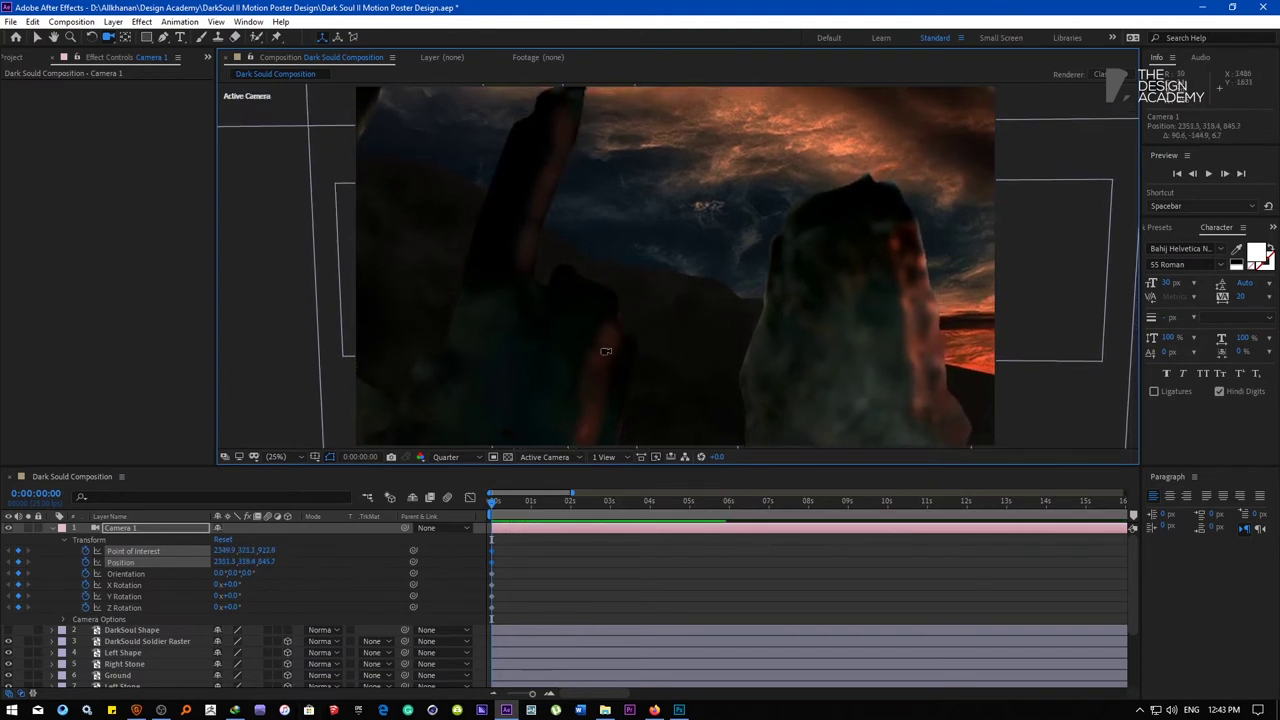
pyautogui.moveTo(642, 217); pyautogui.dragTo(524, 209)
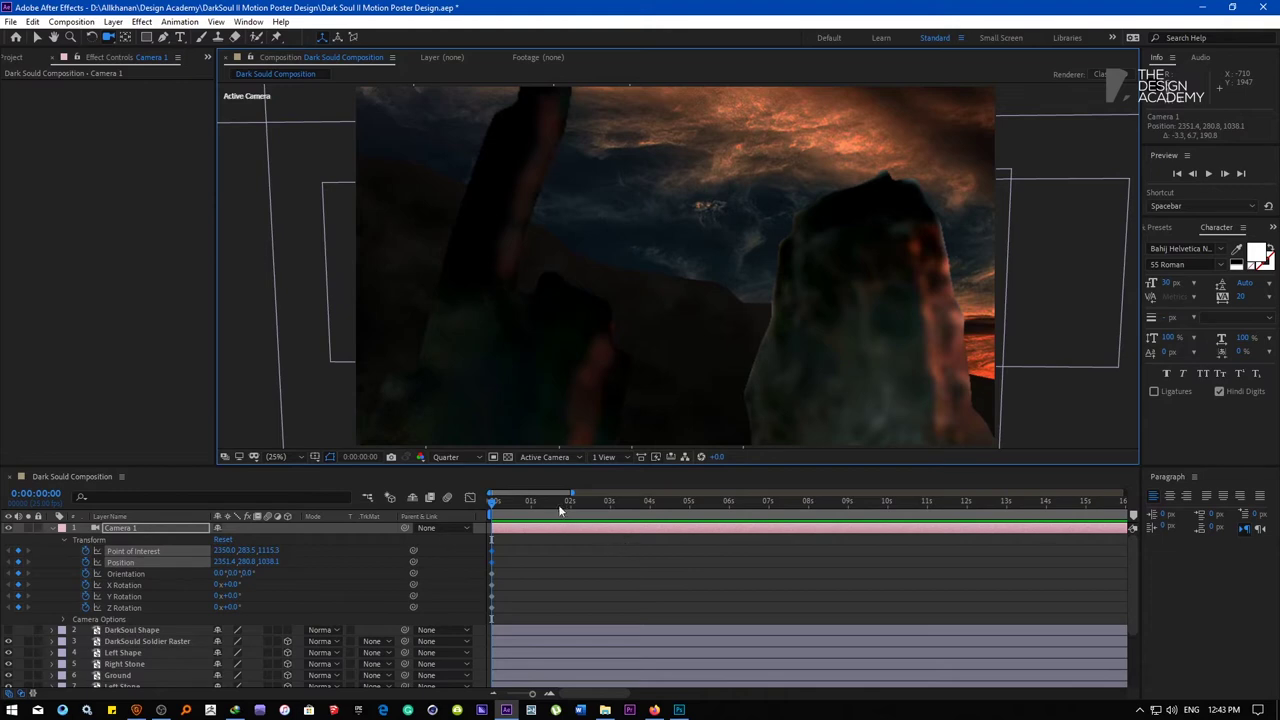
# At 0:00:04:24, pull Camera 1 back and reframe it behind the soldier, at a position of about 1851, 1107, -2806
pyautogui.moveTo(560, 511); pyautogui.dragTo(688, 520)
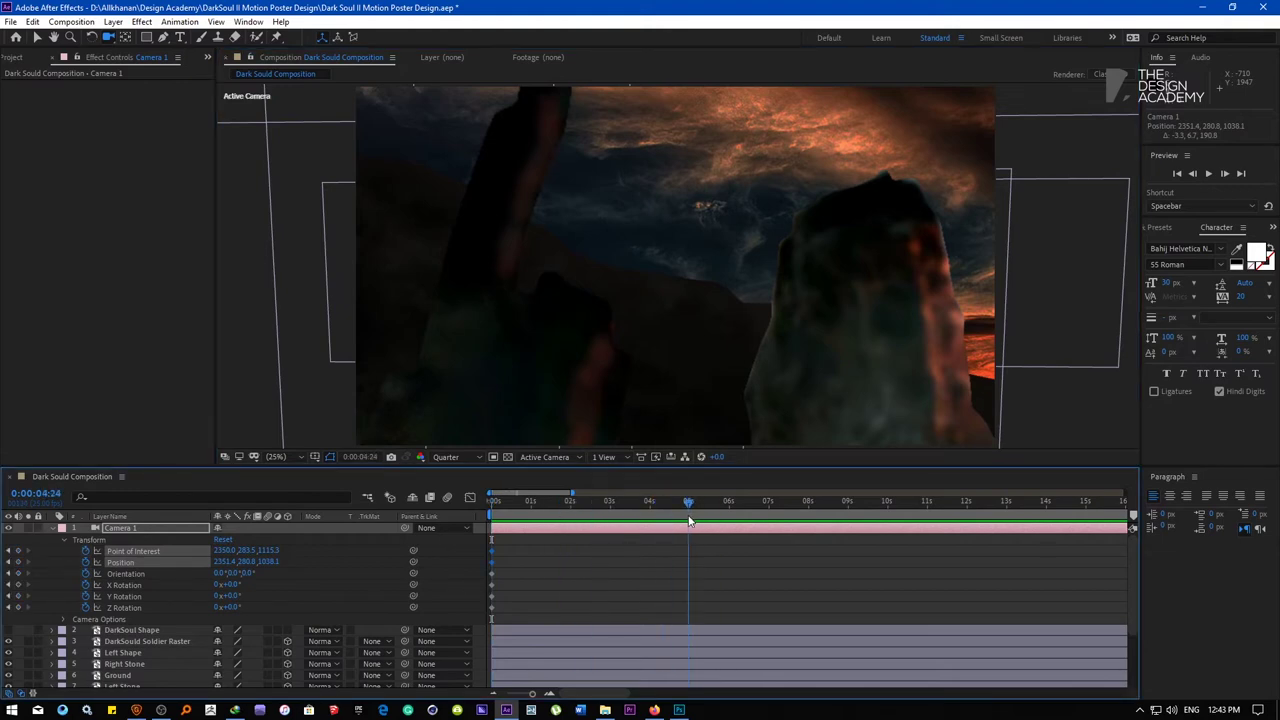
pyautogui.moveTo(688, 259); pyautogui.dragTo(734, 697)
pyautogui.moveTo(630, 277); pyautogui.dragTo(639, 515)
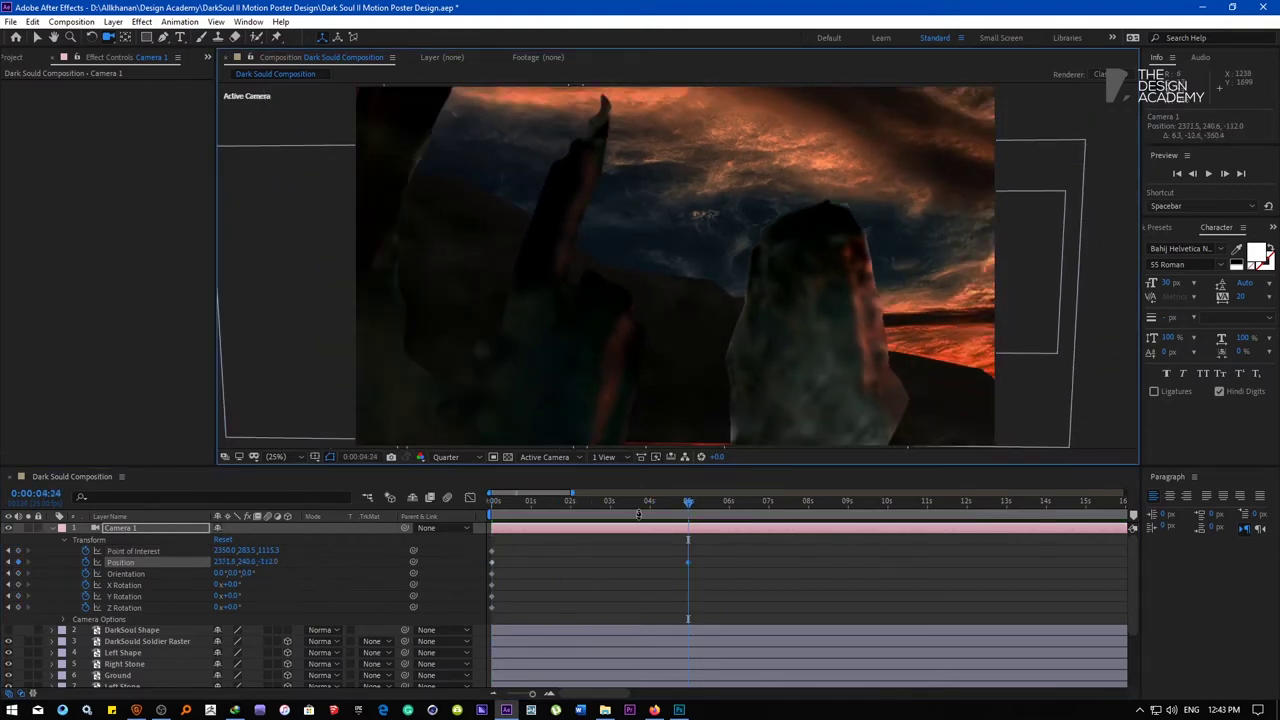
pyautogui.moveTo(650, 300); pyautogui.dragTo(662, 470)
pyautogui.moveTo(657, 356)
pyautogui.mouseDown()
pyautogui.moveTo(656, 296)
pyautogui.moveTo(650, 348)
pyautogui.moveTo(650, 333)
pyautogui.moveTo(678, 326)
pyautogui.moveTo(670, 352)
pyautogui.mouseUp()
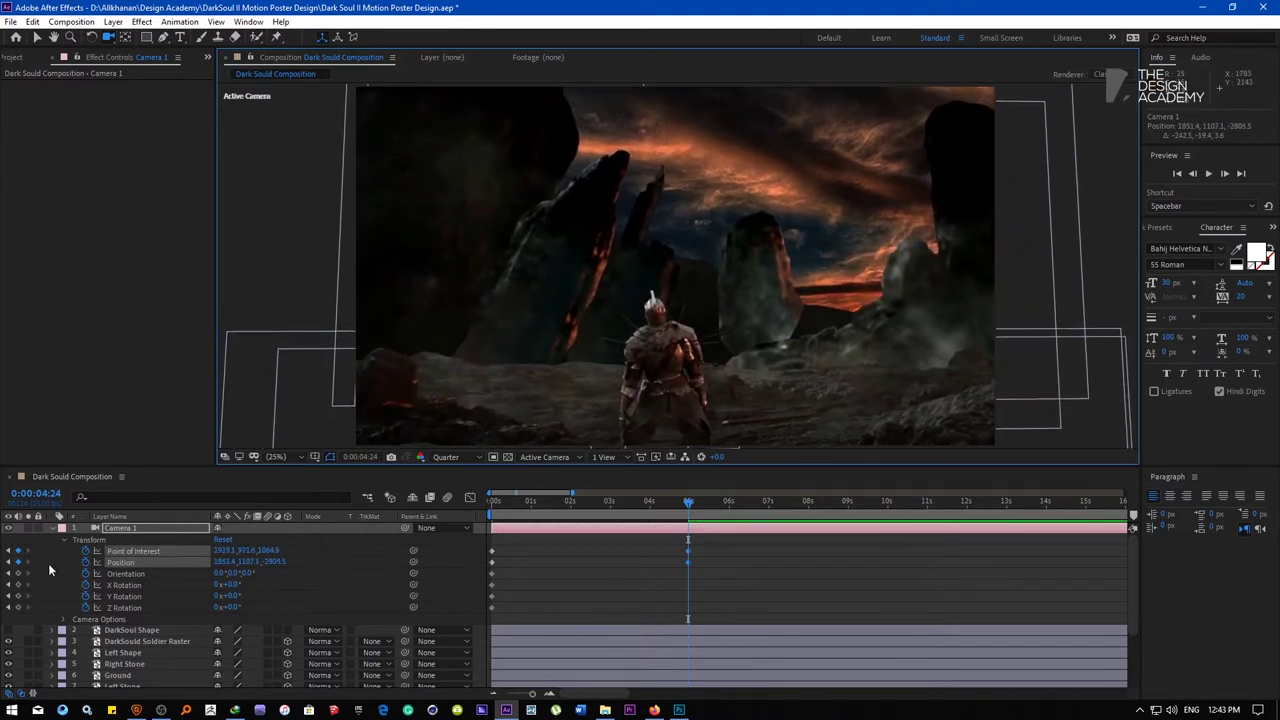
# Add keyframes for Camera 1's Orientation and X, Y and Z Rotation at 0:00:04:24, and return to 0:00:00:00
pyautogui.moveTo(18, 573); pyautogui.dragTo(18, 612)
pyautogui.moveTo(530, 506); pyautogui.dragTo(266, 496)
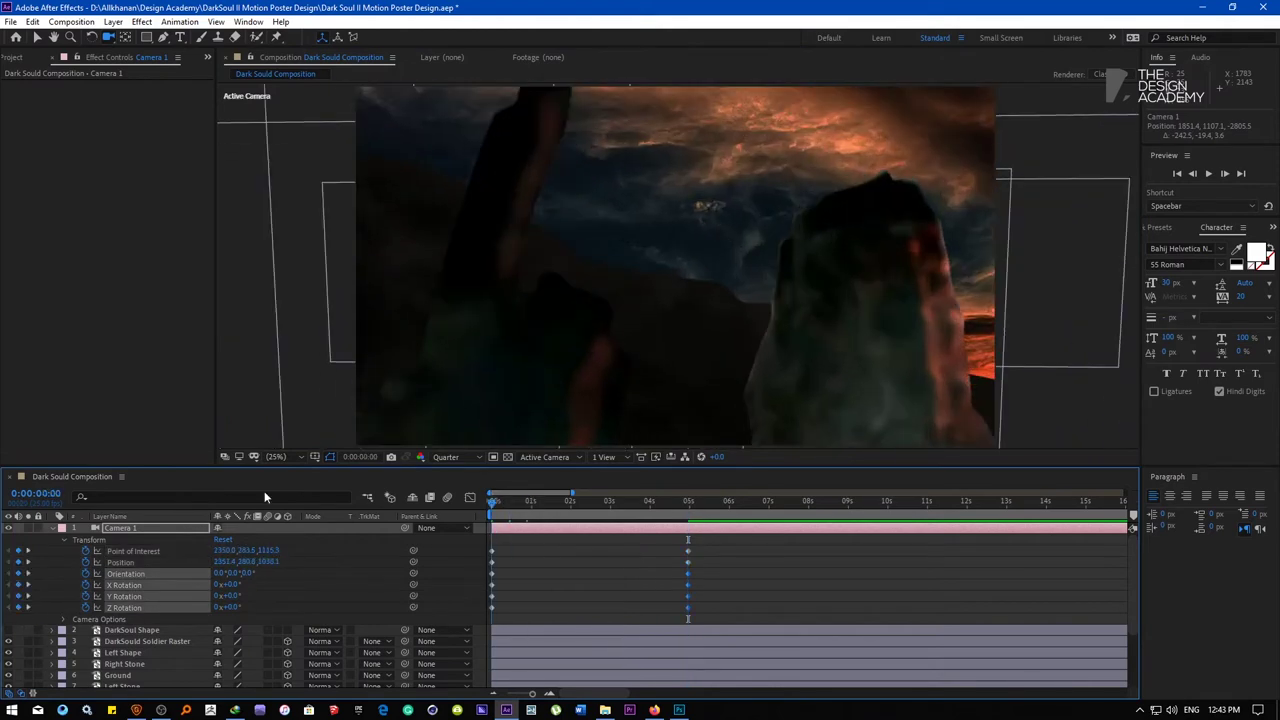
# Enable Camera 1's depth of field and set Focus Distance to 361 pixels, Aperture to 18 pixels and Blur Level to 206%
pyautogui.click(53, 528)
pyautogui.click(53, 528)
pyautogui.click(64, 541)
pyautogui.click(64, 551)
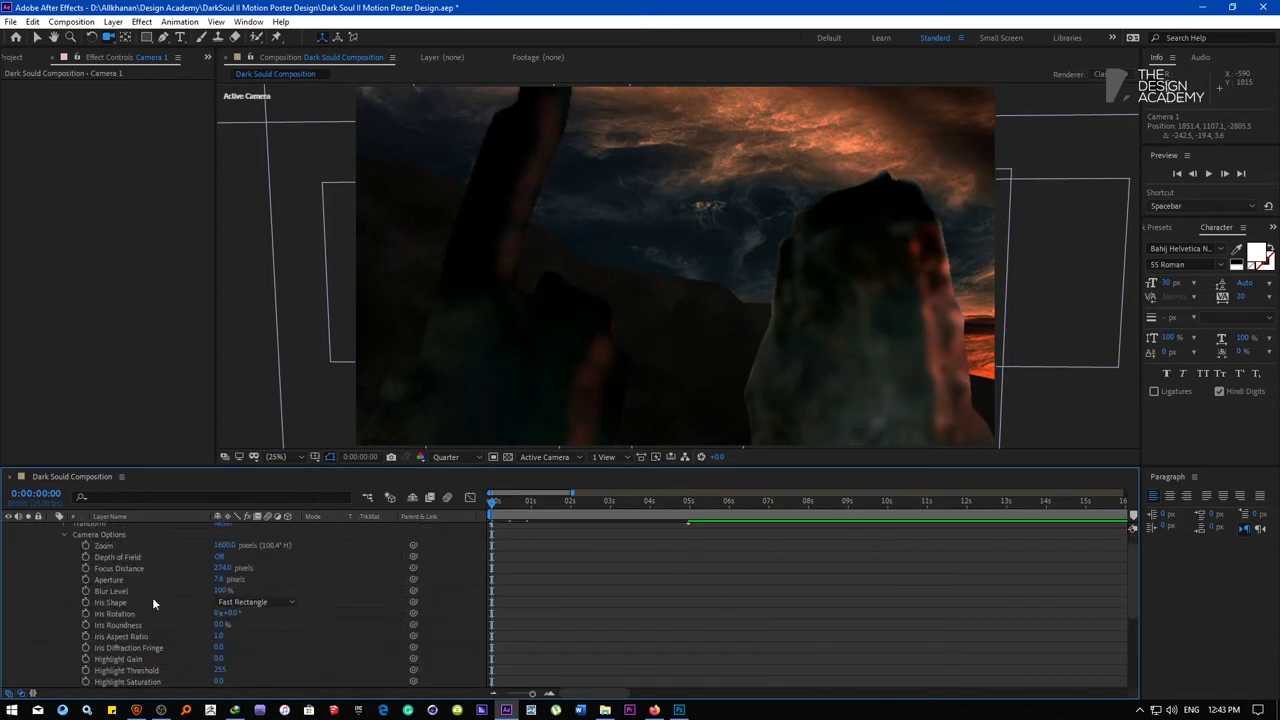
pyautogui.click(221, 557)
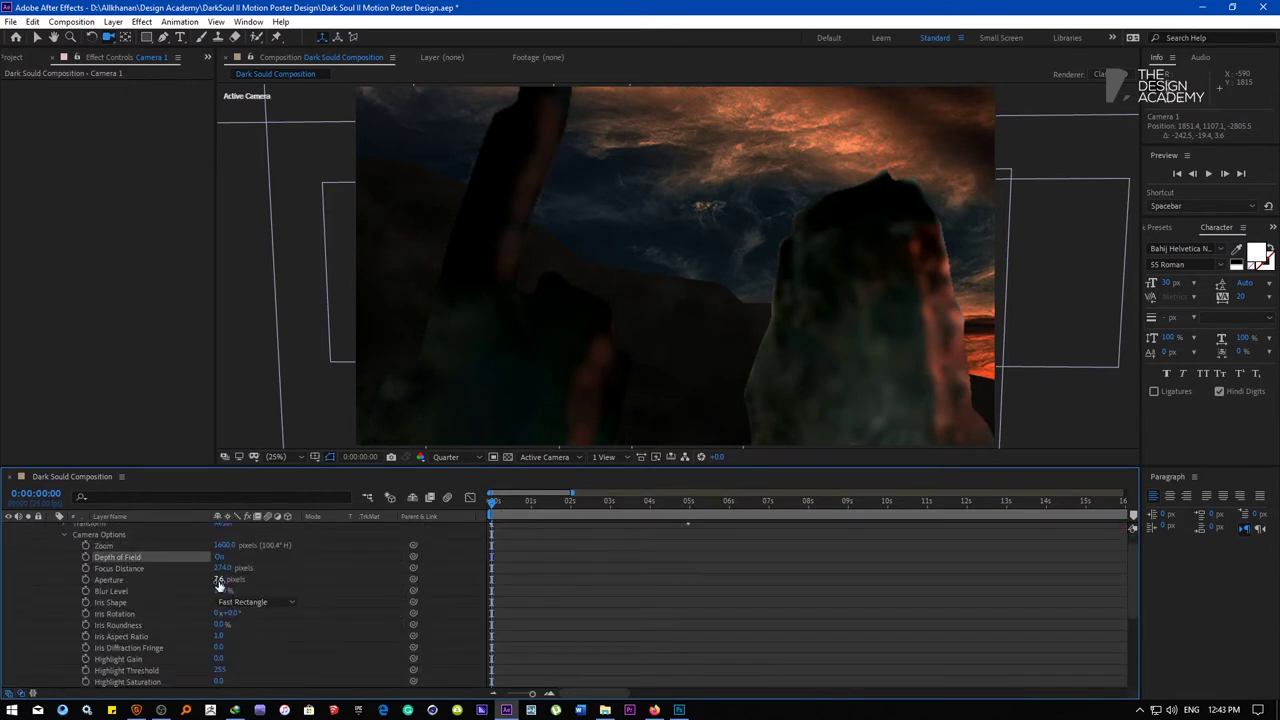
pyautogui.moveTo(220, 590); pyautogui.dragTo(392, 567)
pyautogui.moveTo(222, 580); pyautogui.dragTo(197, 579)
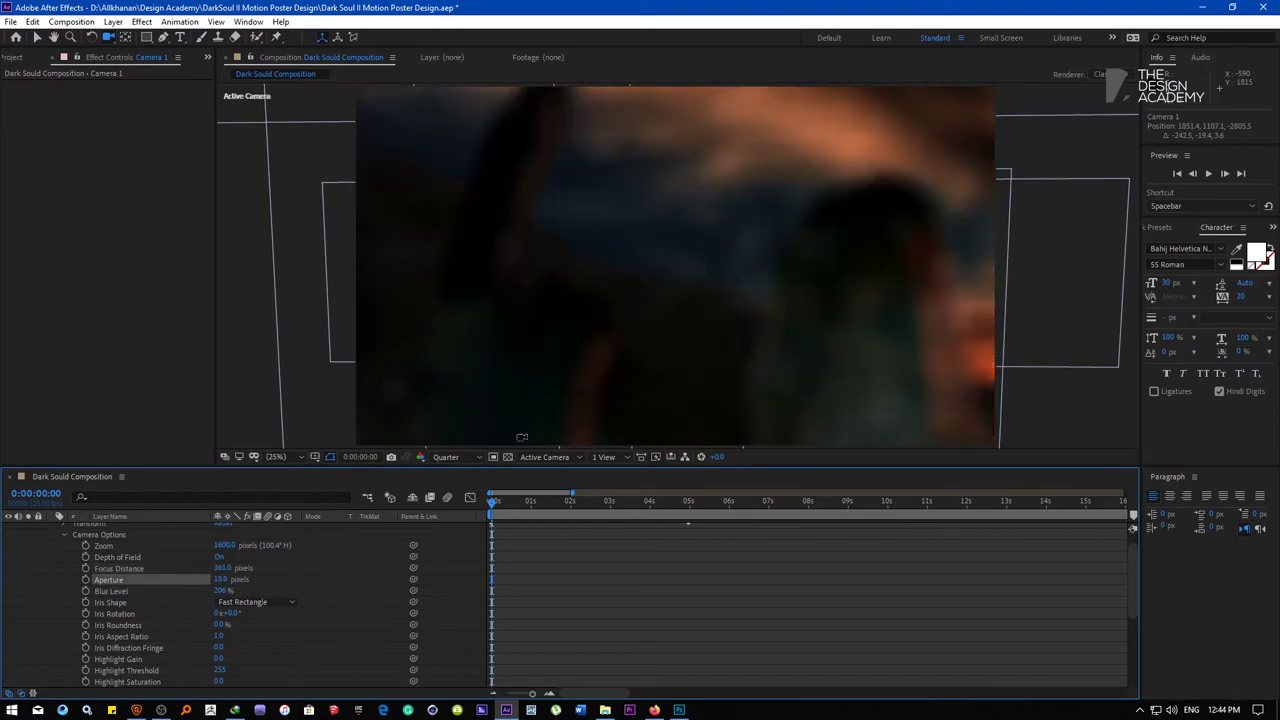
# Start keyframing all of Camera 1's Camera Options, from Zoom to Highlight Saturation, at 0:00:00:00
pyautogui.scroll(1, 71, 523)
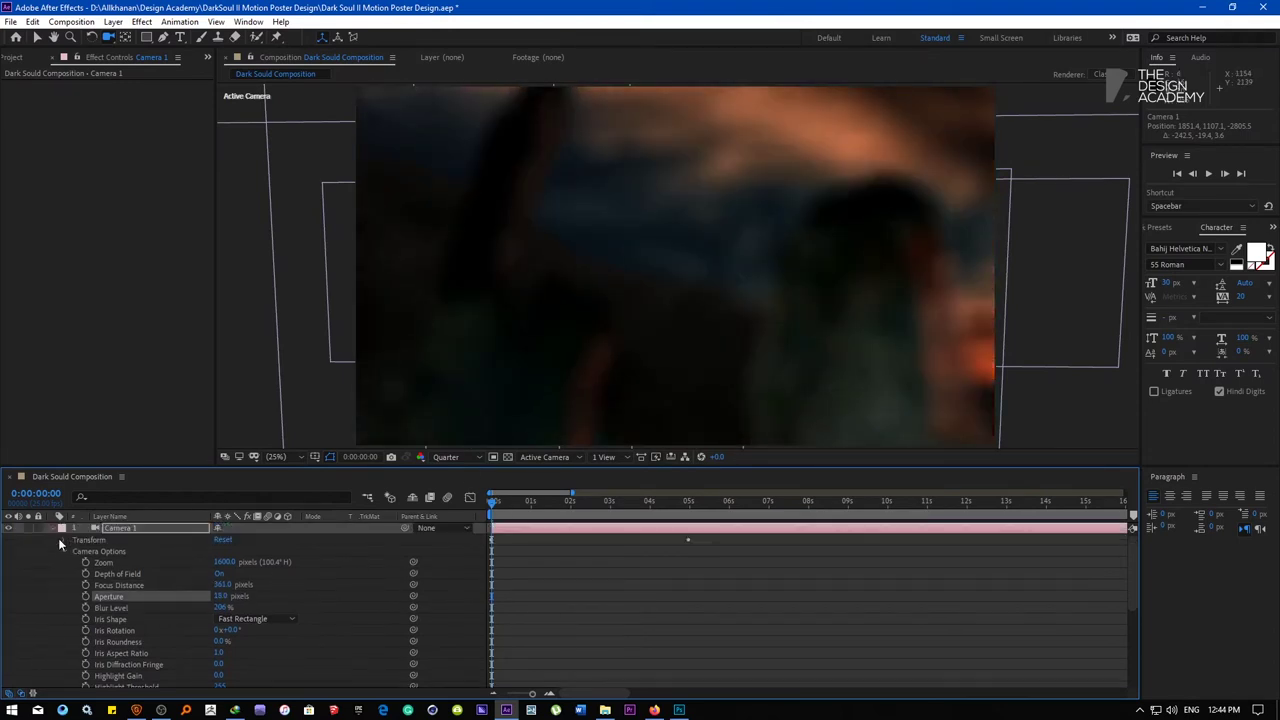
pyautogui.click(62, 550)
pyautogui.click(62, 540)
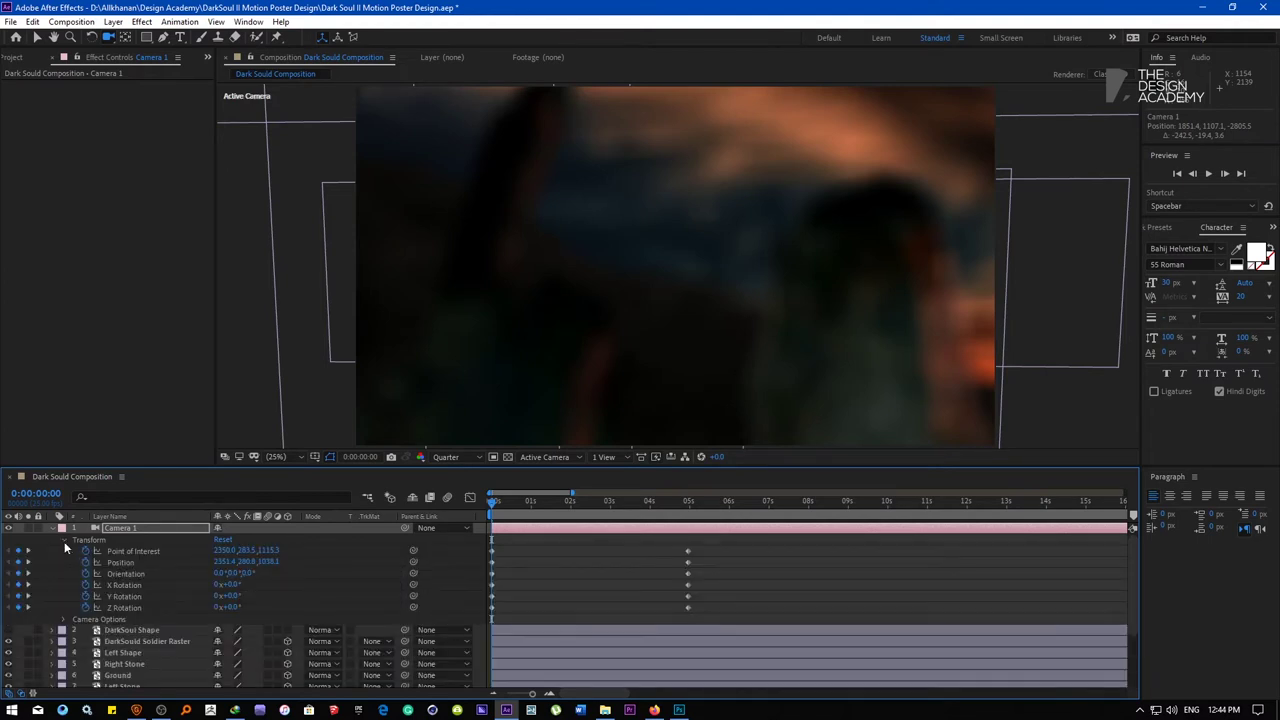
pyautogui.click(64, 540)
pyautogui.click(64, 552)
pyautogui.scroll(-1, 64, 552)
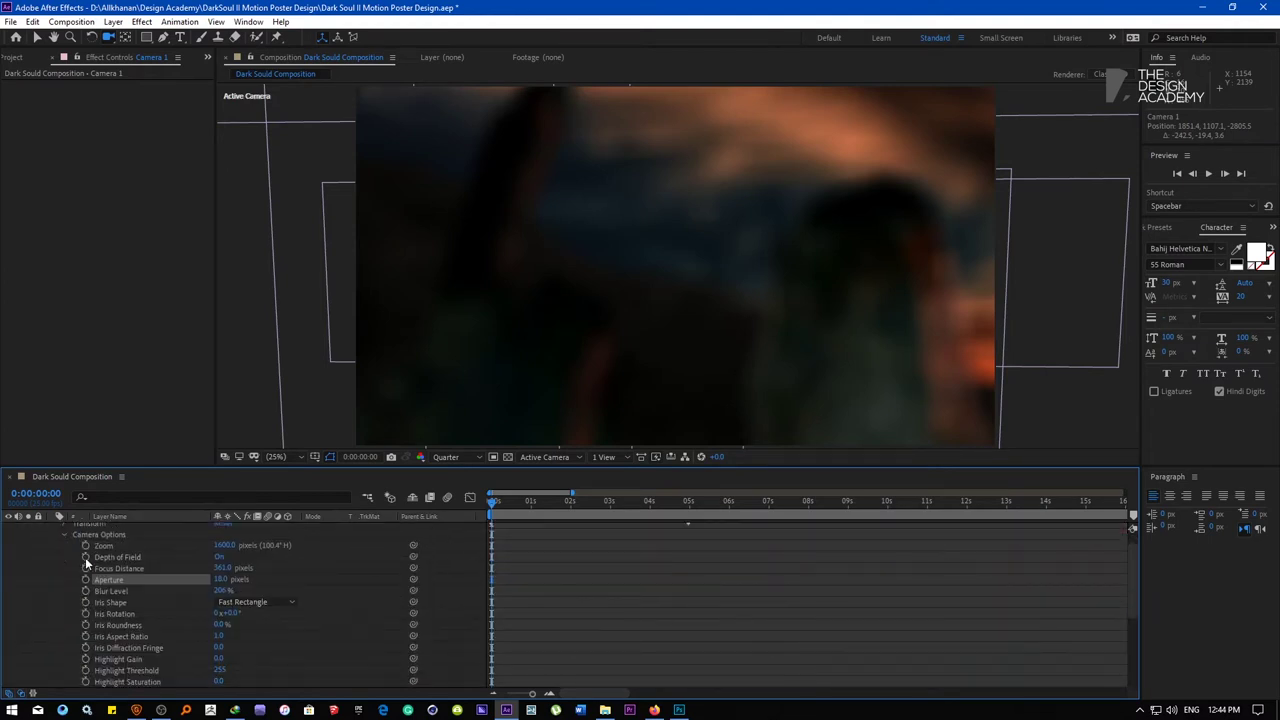
pyautogui.moveTo(86, 546); pyautogui.dragTo(88, 681)
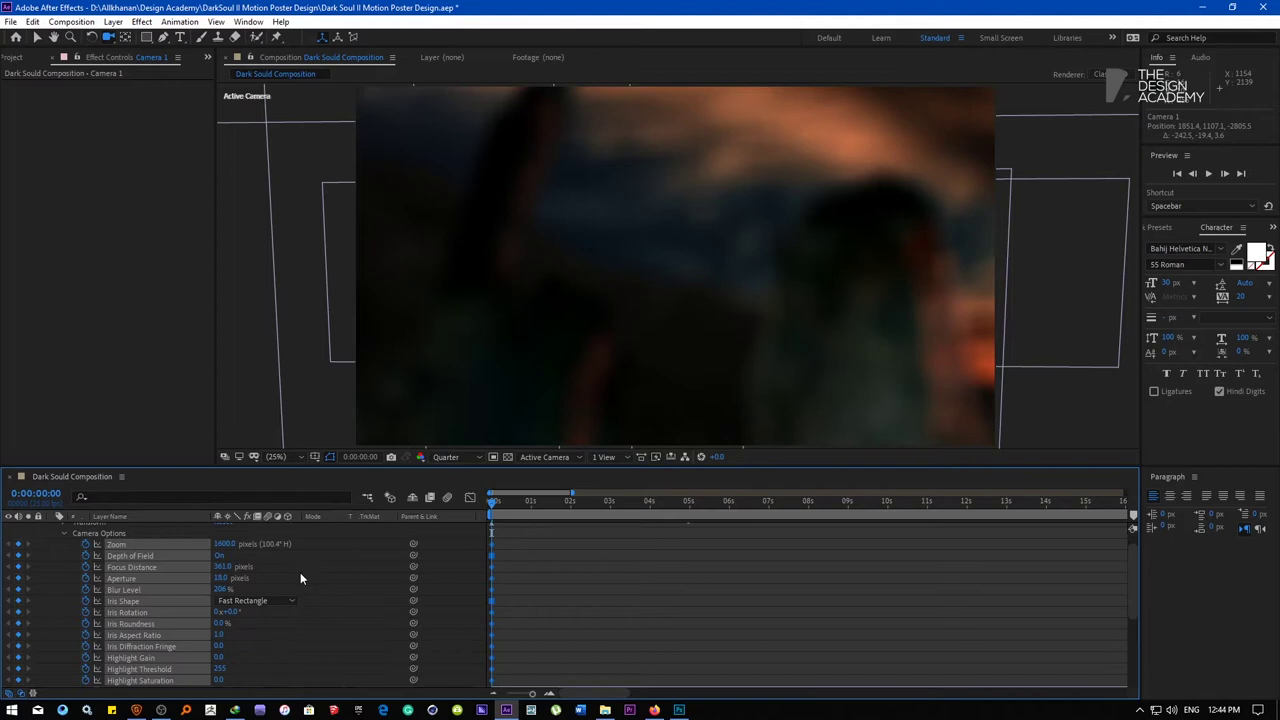
# Add keyframes for all of Camera 1's Camera Options at 0:00:04:24
pyautogui.scroll(1, 731, 618)
pyautogui.click(676, 616)
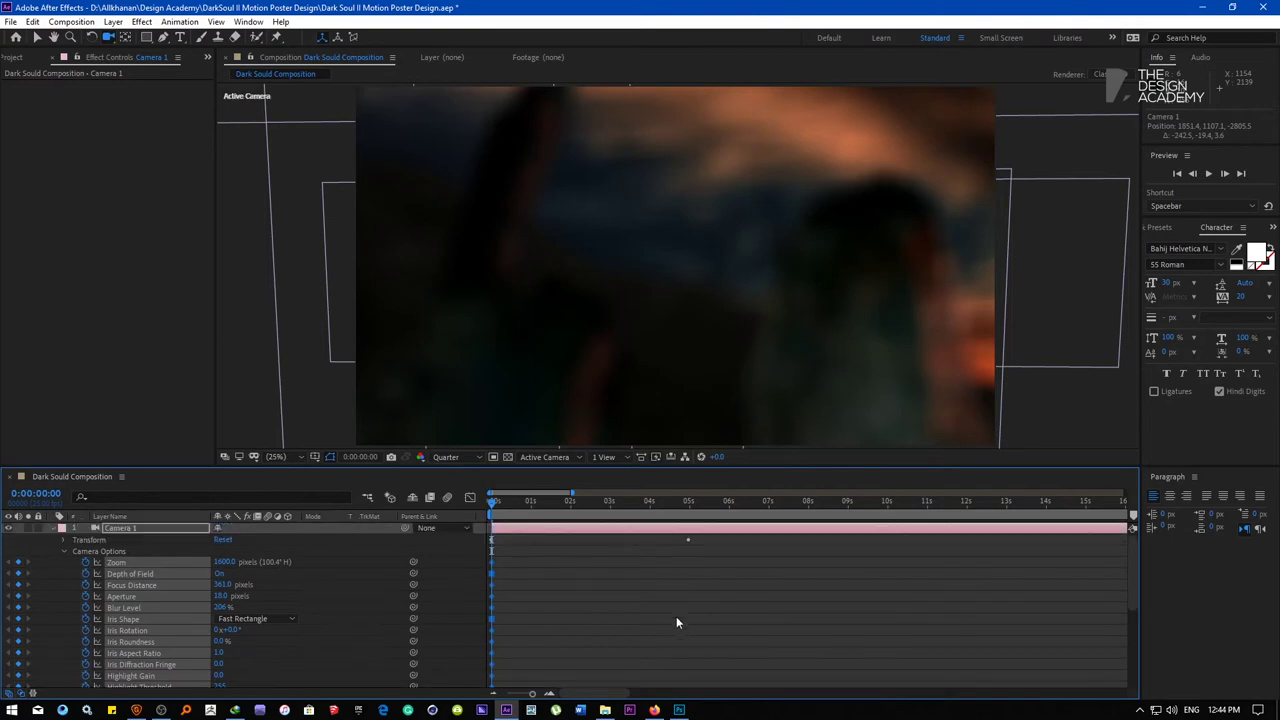
pyautogui.click(689, 510)
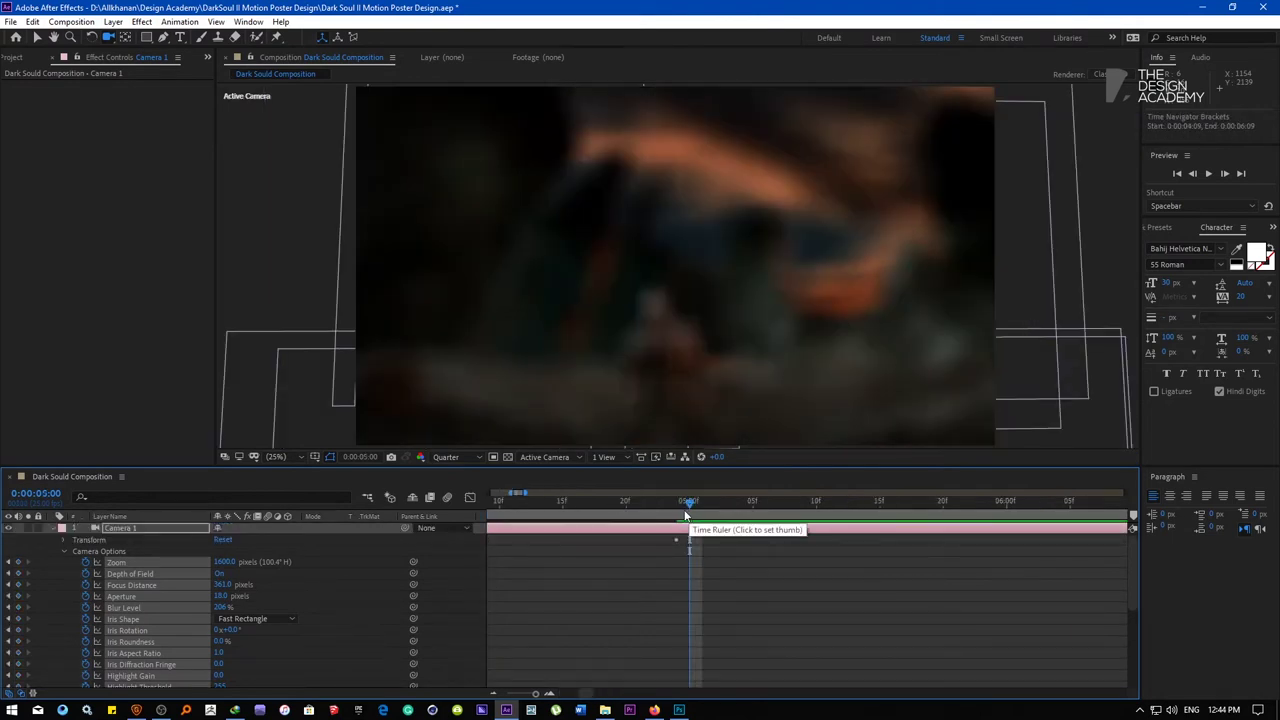
pyautogui.press(';')
pyautogui.click(595, 507)
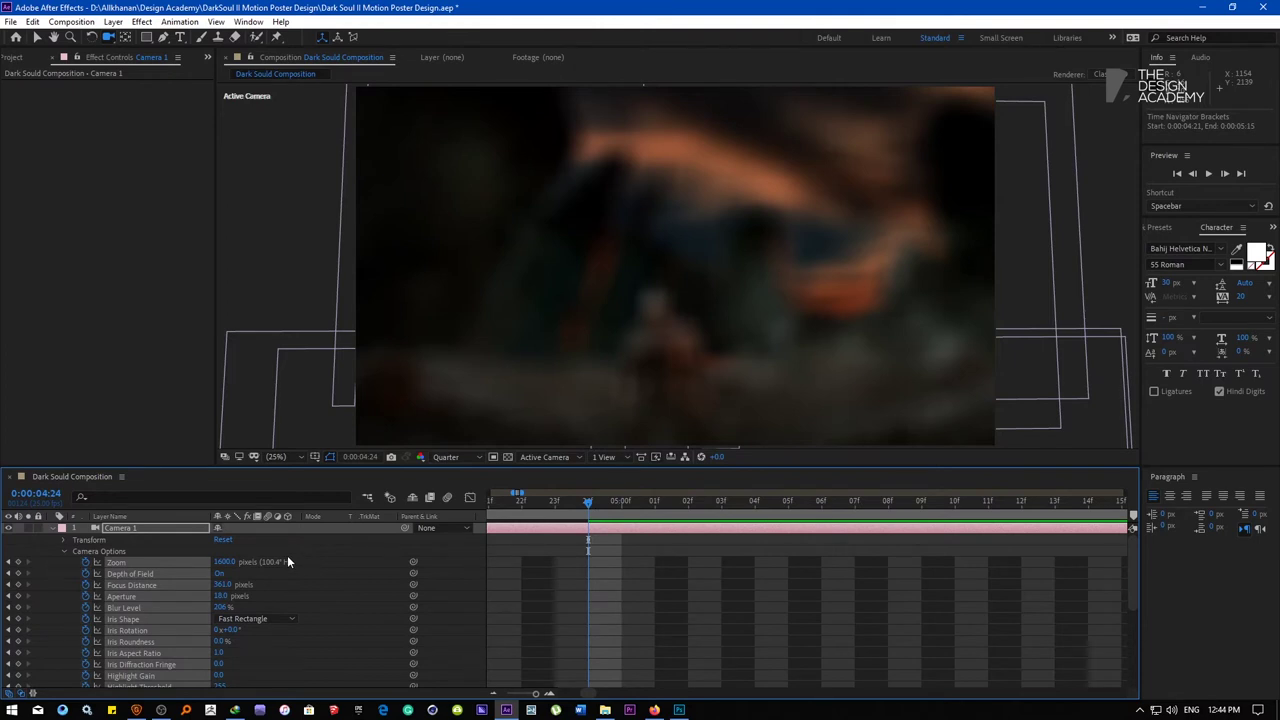
pyautogui.click(62, 551)
pyautogui.click(62, 551)
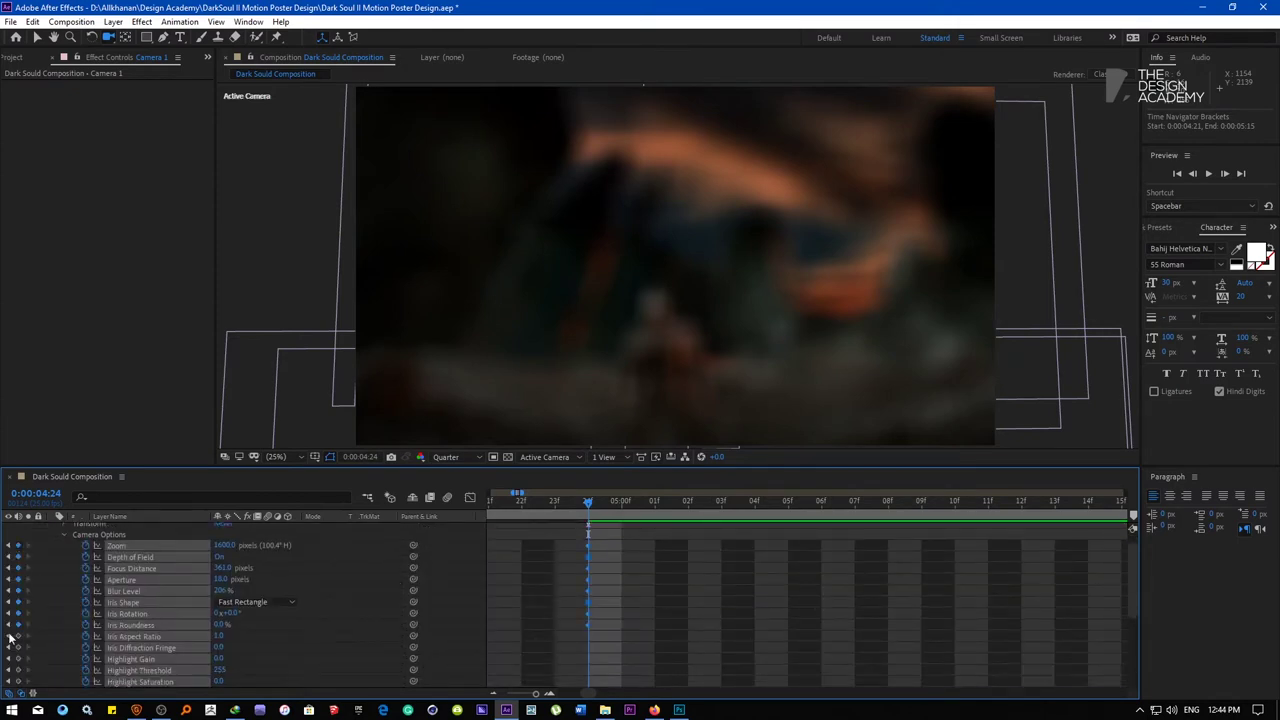
pyautogui.scroll(-1, 10, 685)
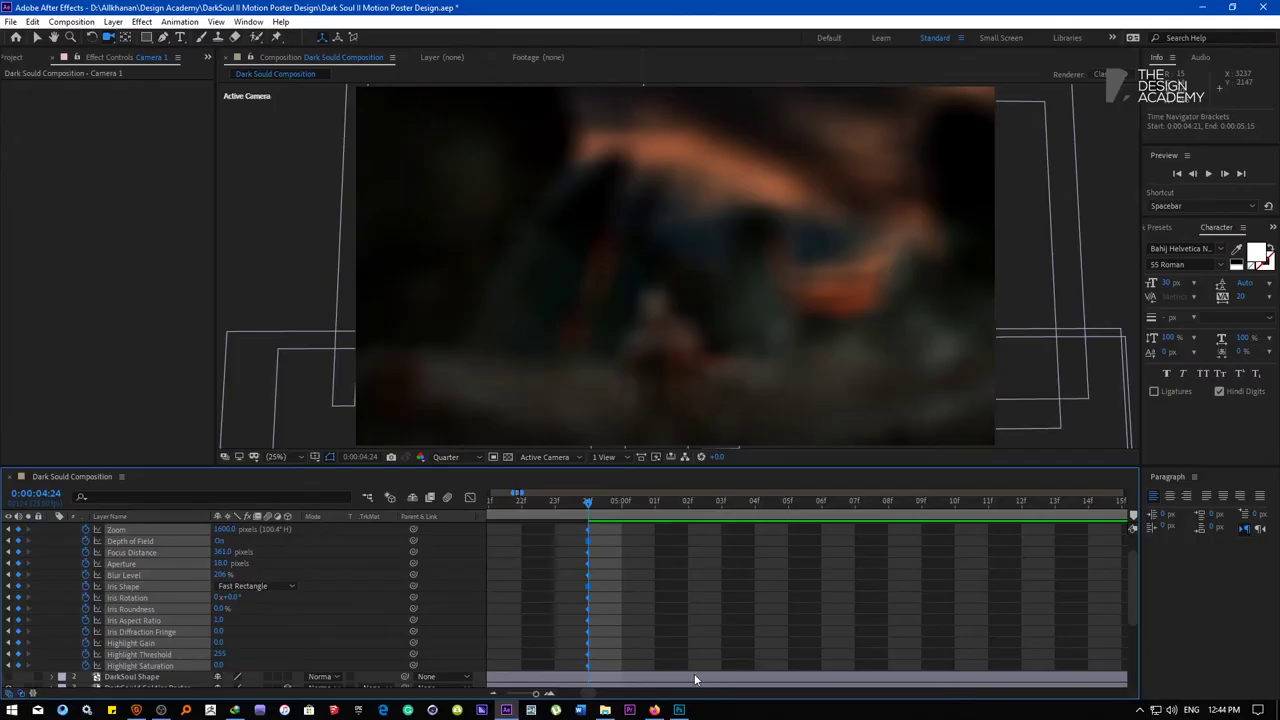
pyautogui.click(161, 710)
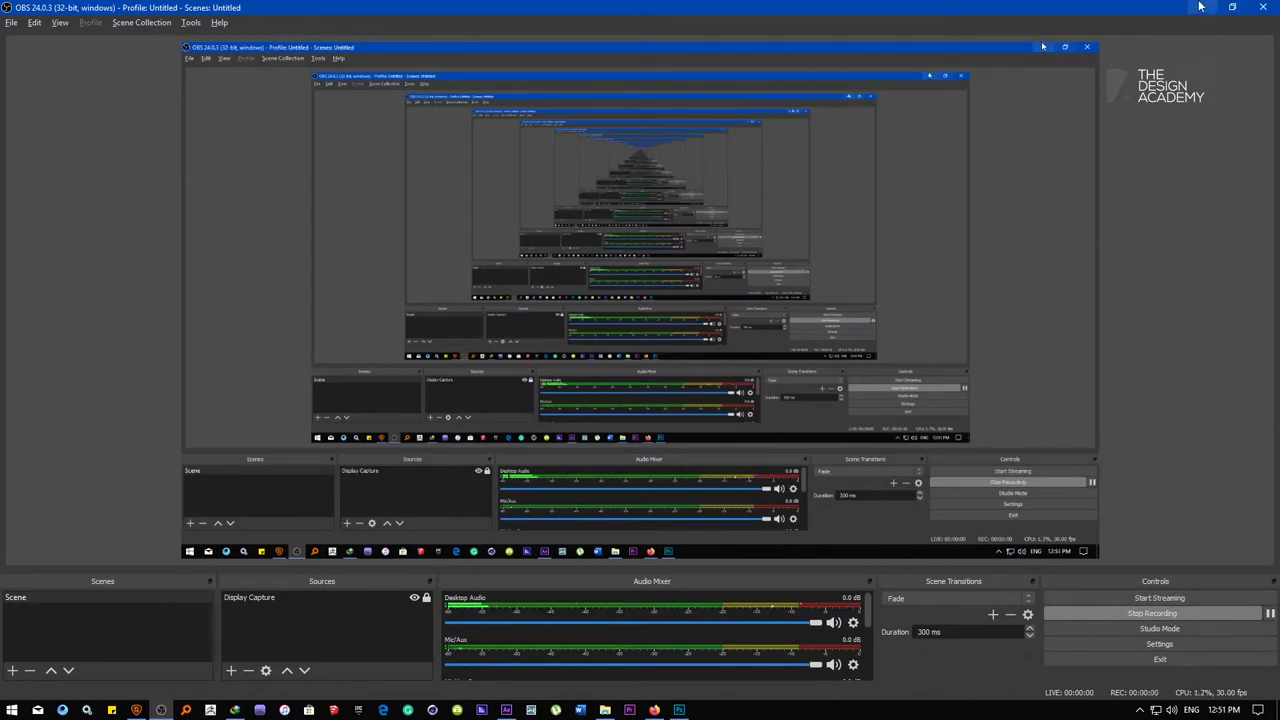
pyautogui.click(1200, 7)
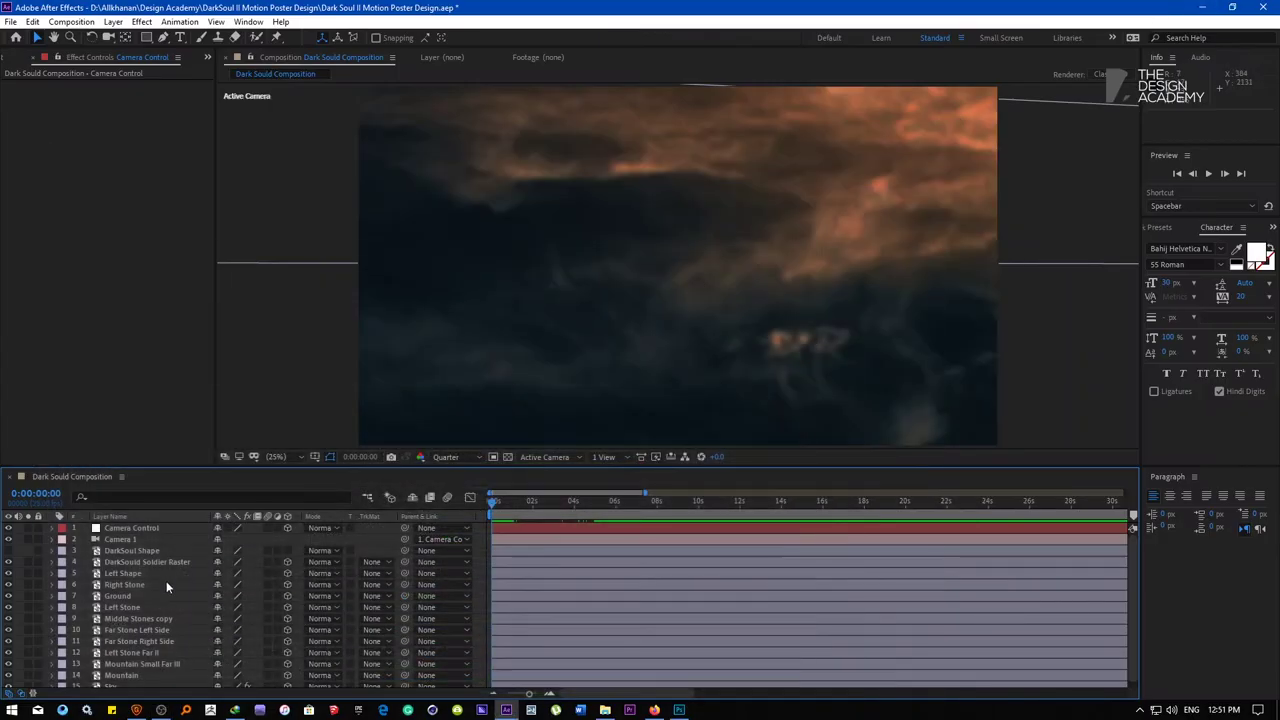
# Delete the existing Camera Control null and scrub through Camera 1's animation as far as 0:00:07:13
pyautogui.click(143, 528)
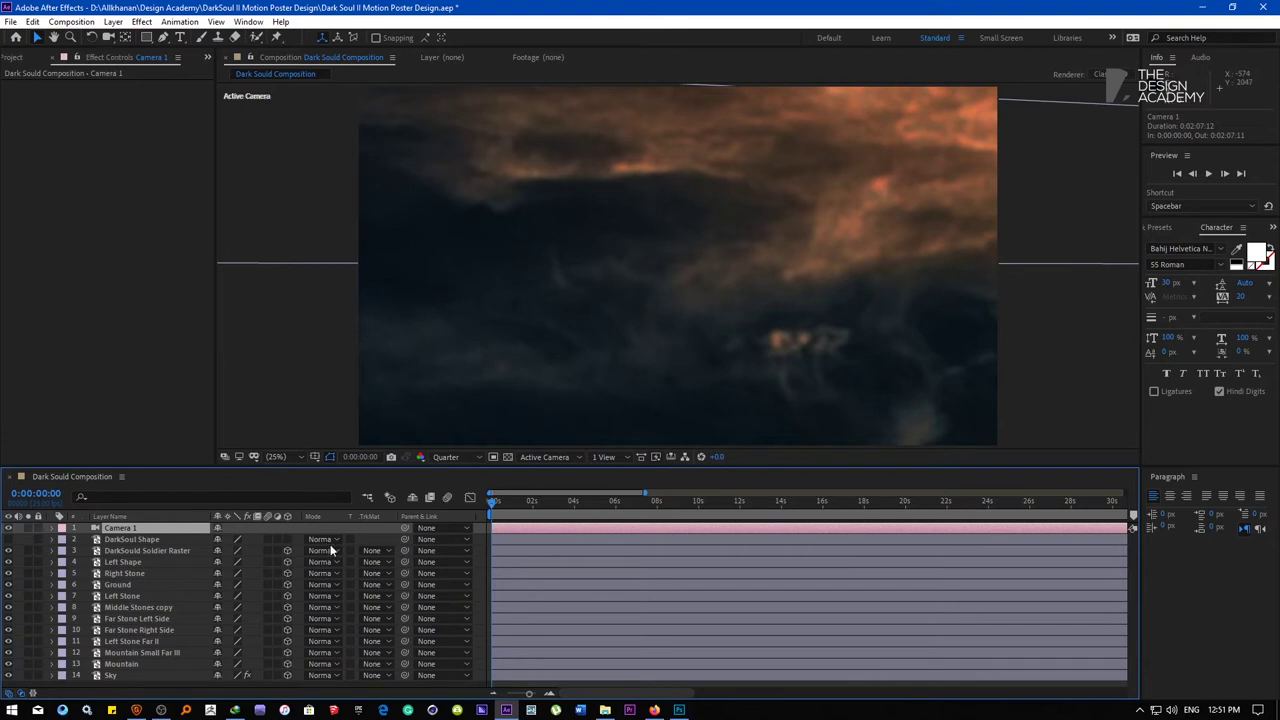
pyautogui.moveTo(495, 518); pyautogui.dragTo(622, 516)
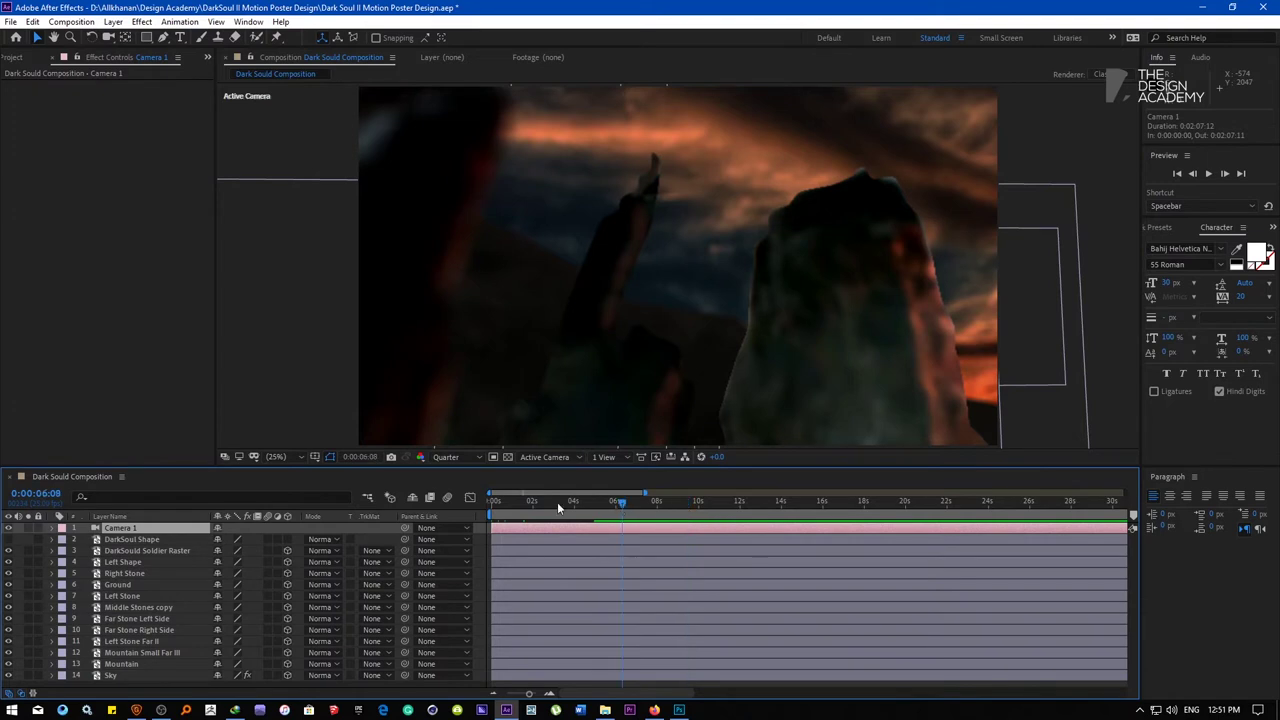
pyautogui.click(574, 503)
pyautogui.click(587, 504)
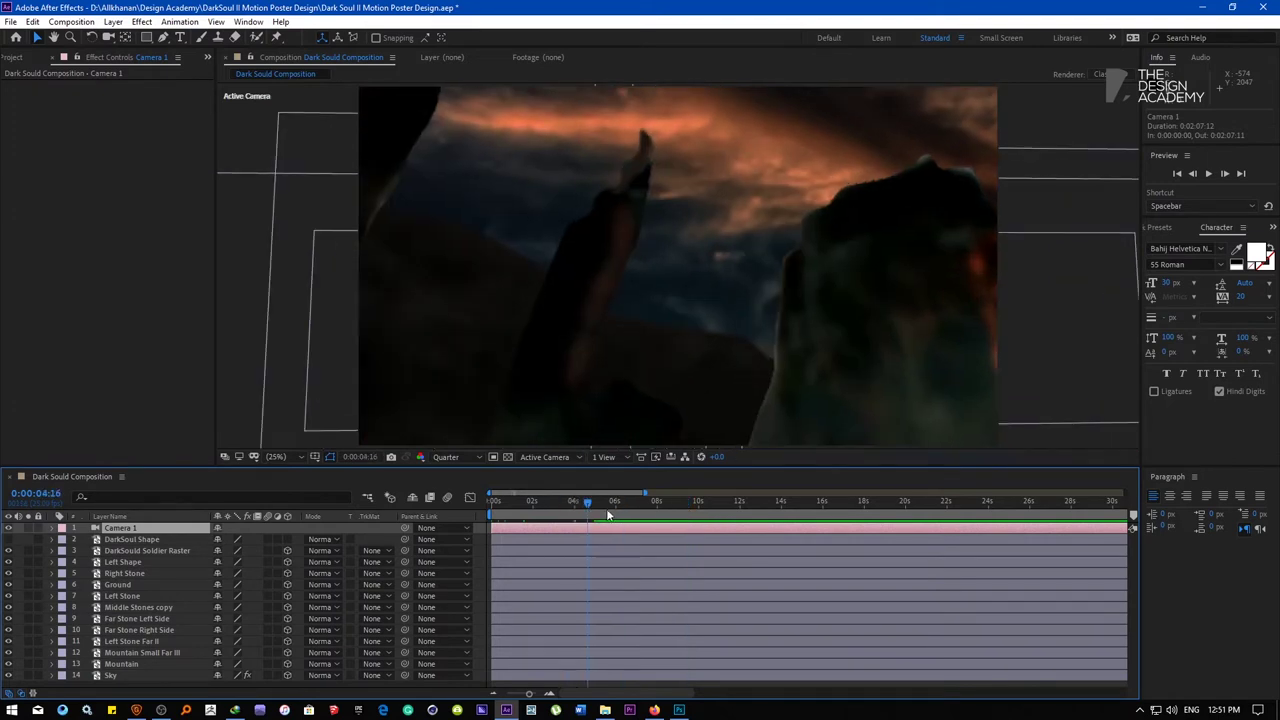
pyautogui.click(646, 502)
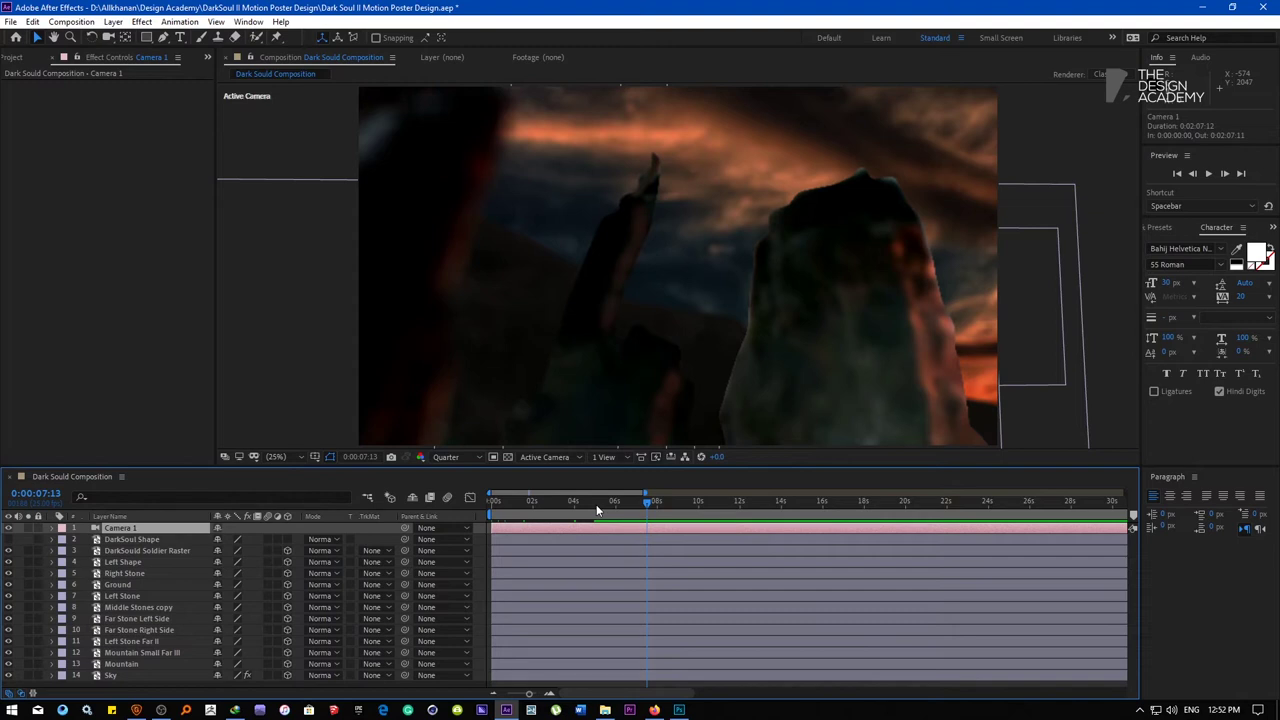
# Create a null object, rename it Camera Control and make it a 3D layer
pyautogui.click(114, 22)
pyautogui.moveTo(203, 37)
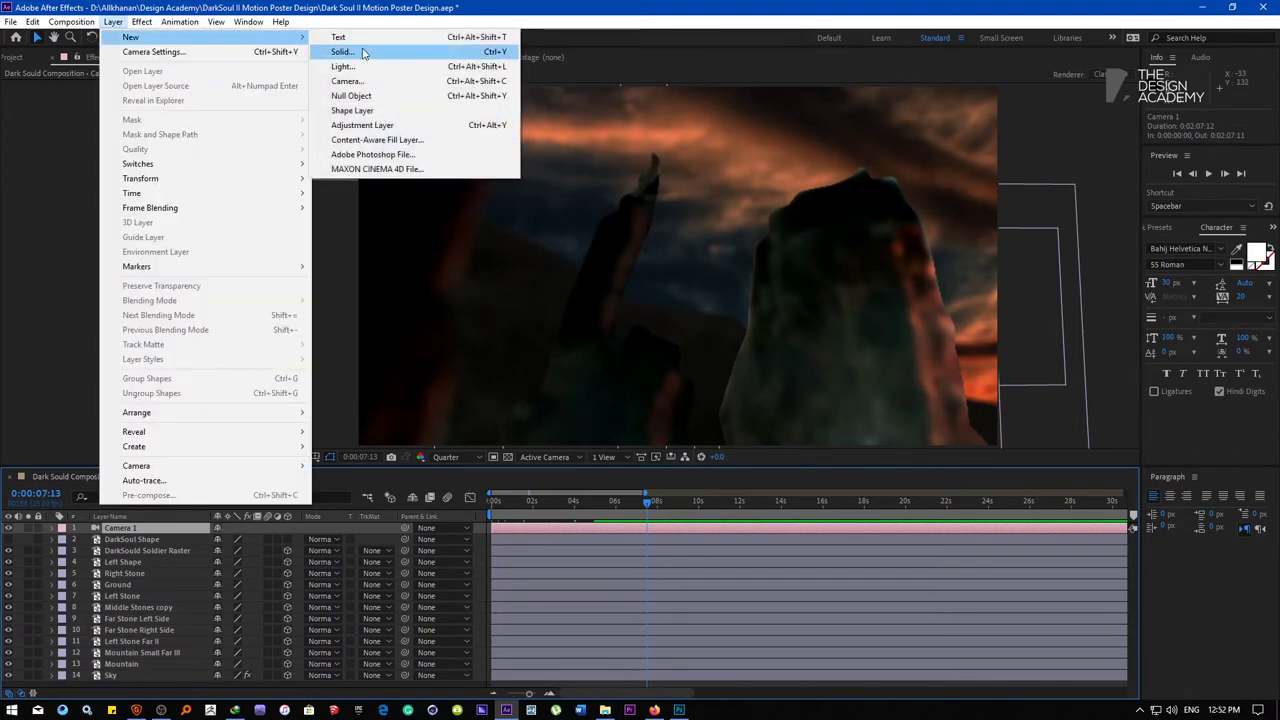
pyautogui.click(358, 95)
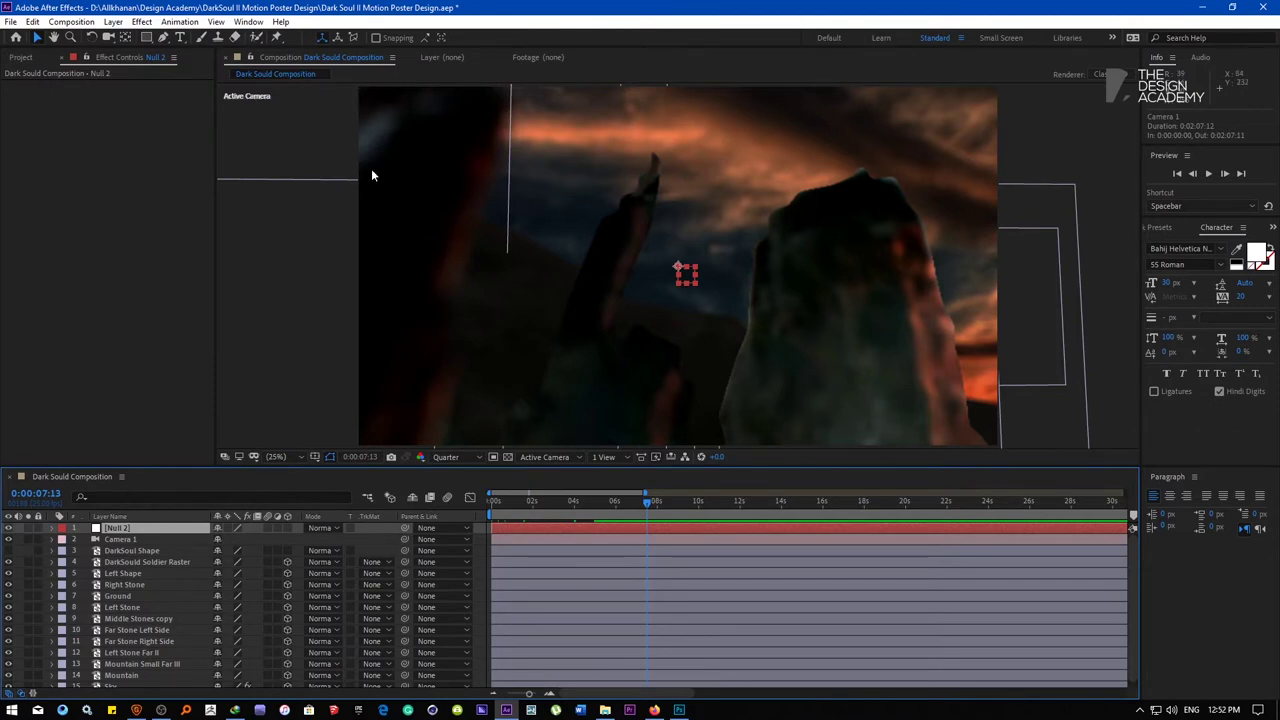
pyautogui.press('Return')
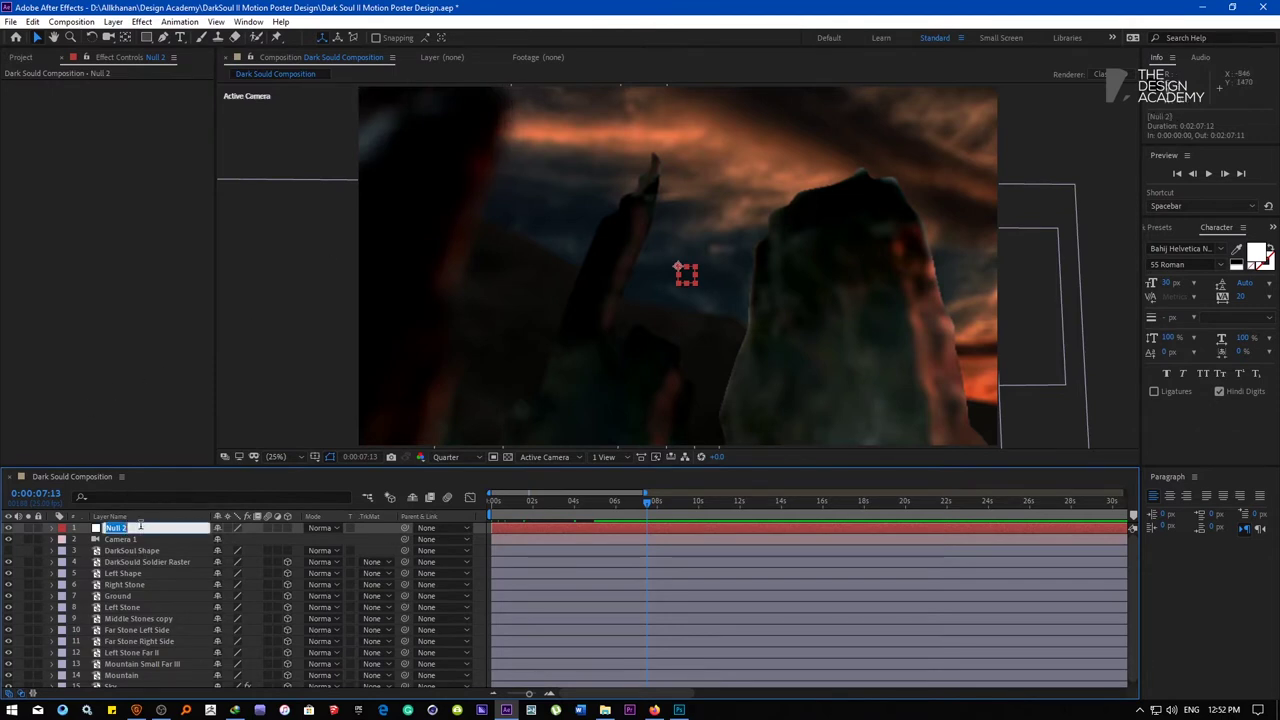
pyautogui.write('Camera C')
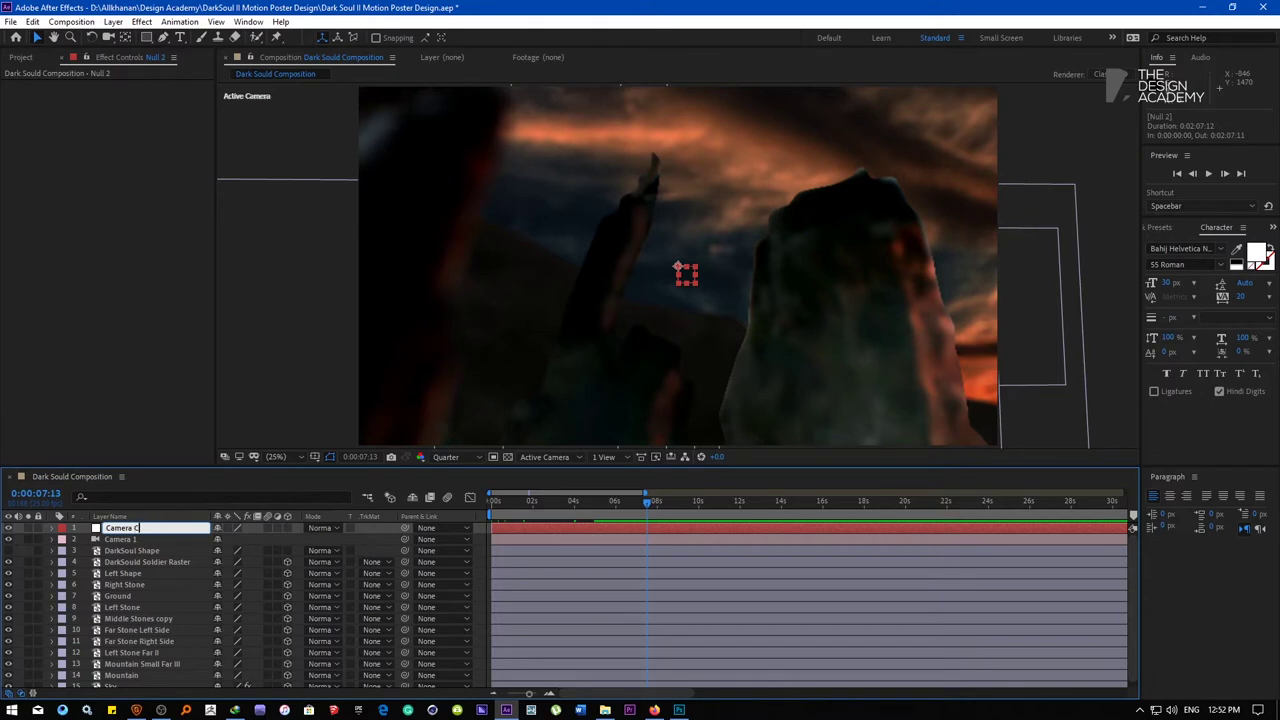
pyautogui.write('ontrol')
pyautogui.press('Return')
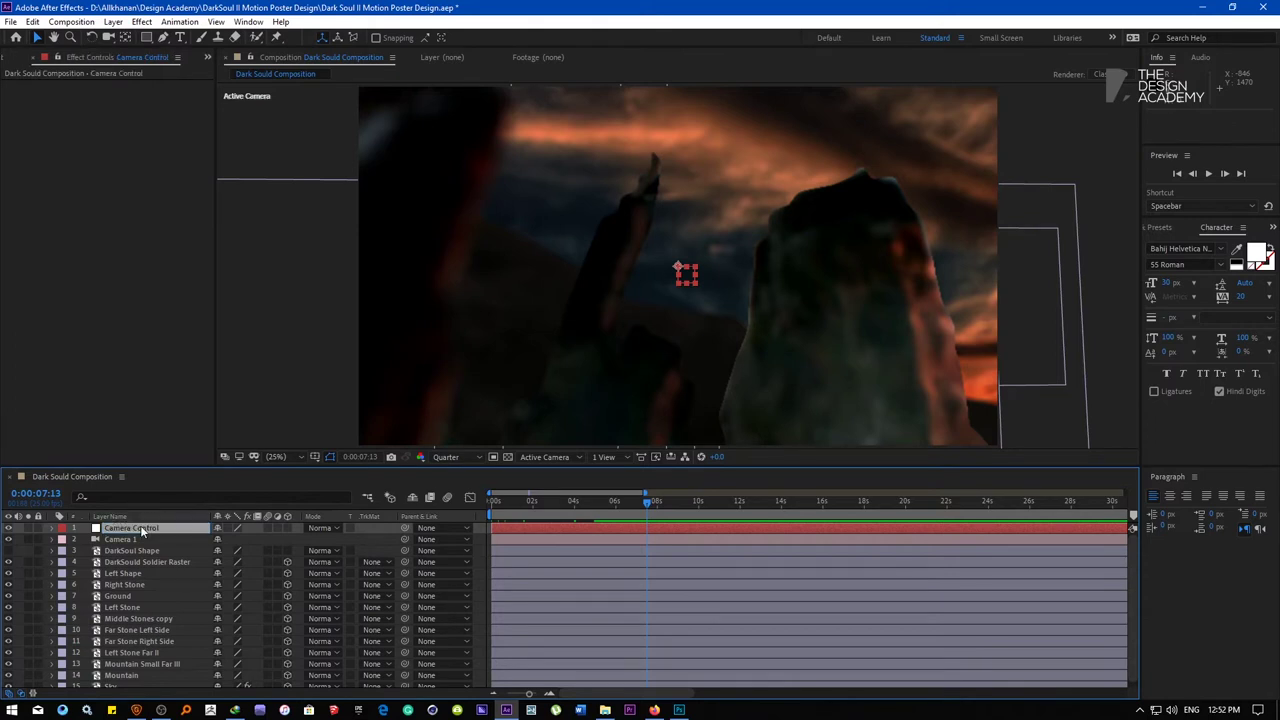
pyautogui.click(288, 528)
# Parent Camera 1 to the Camera Control null
pyautogui.click(136, 540)
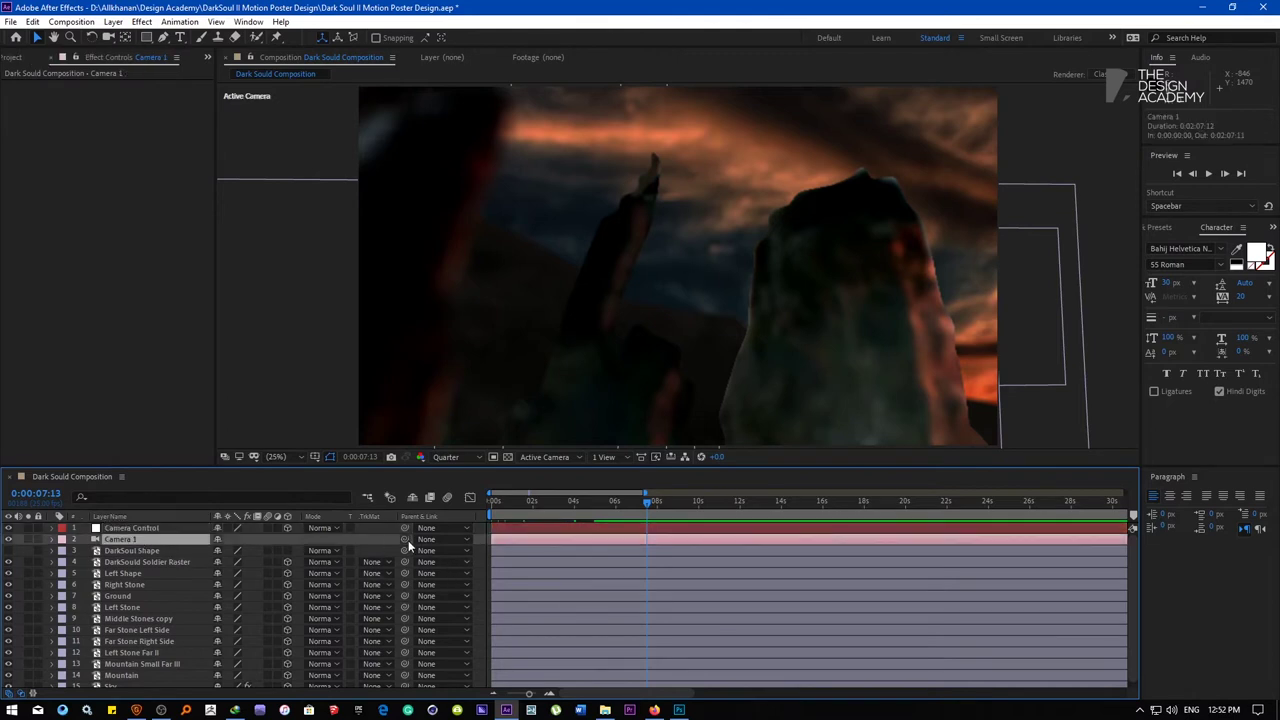
pyautogui.moveTo(405, 539); pyautogui.dragTo(146, 530)
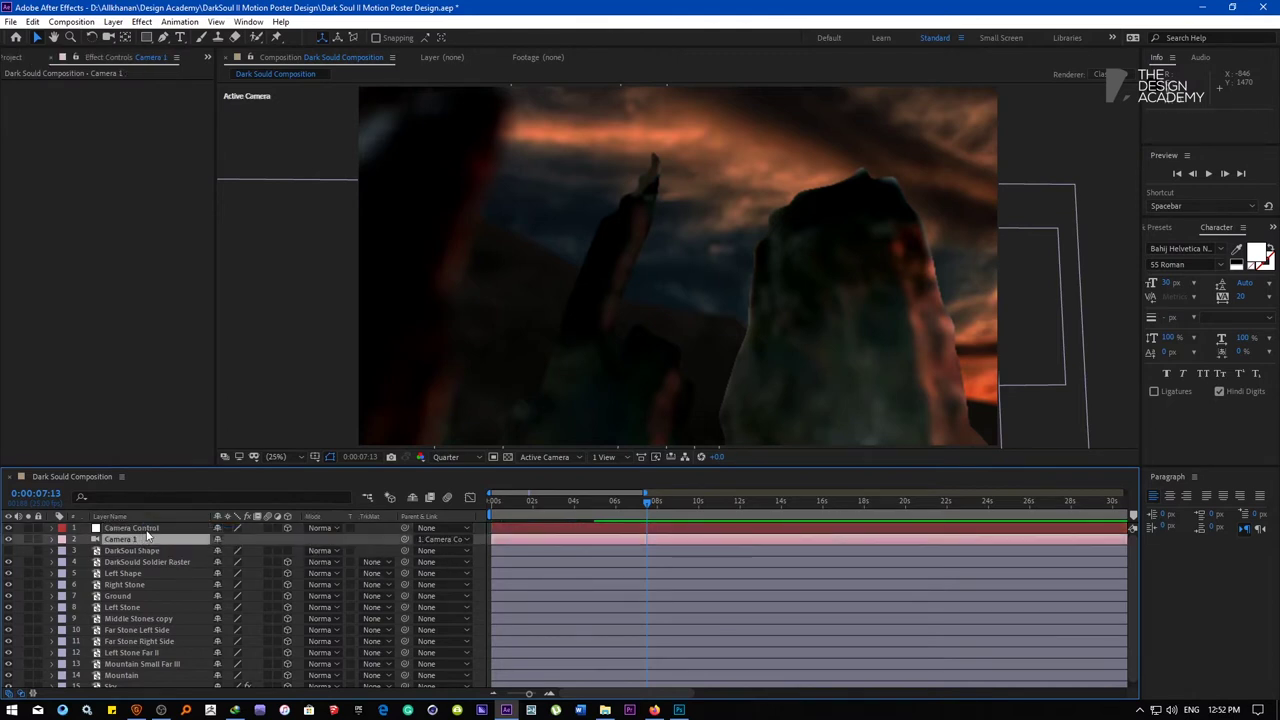
pyautogui.click(146, 530)
pyautogui.click(132, 540)
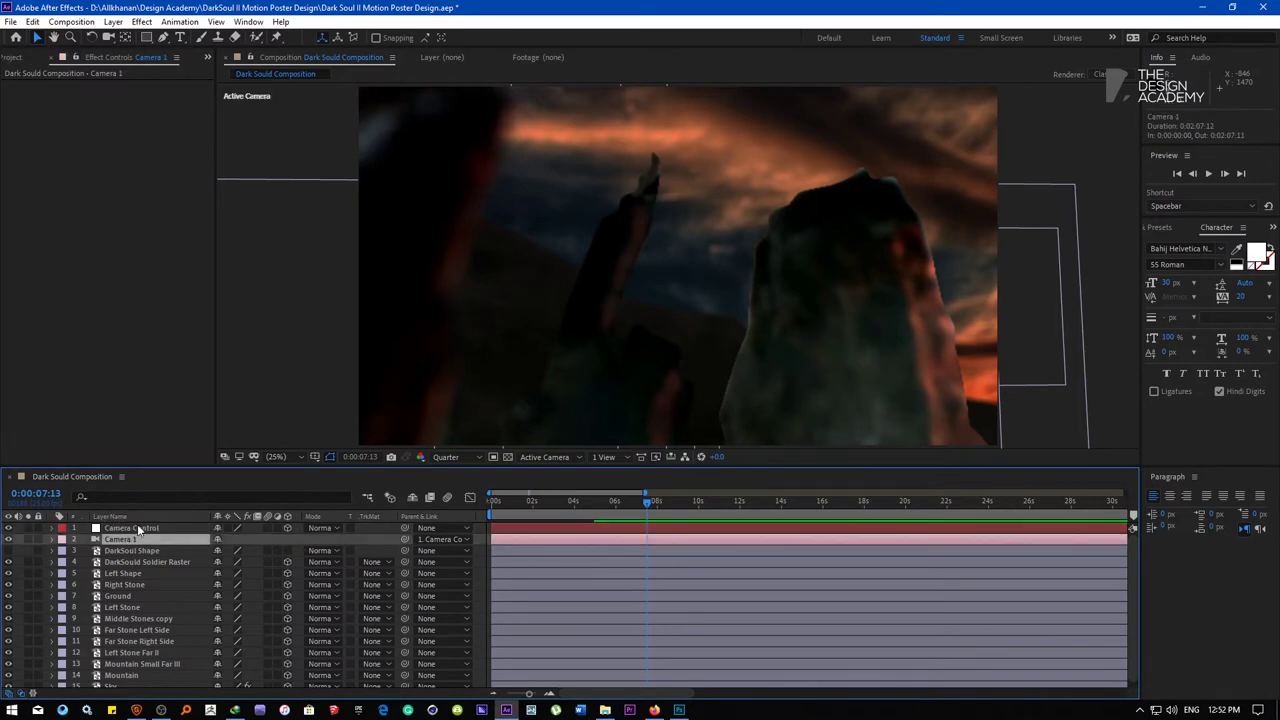
pyautogui.click(140, 529)
pyautogui.click(127, 542)
# Start keyframing the Camera Control null's Position at 0:00:00:00
pyautogui.click(128, 530)
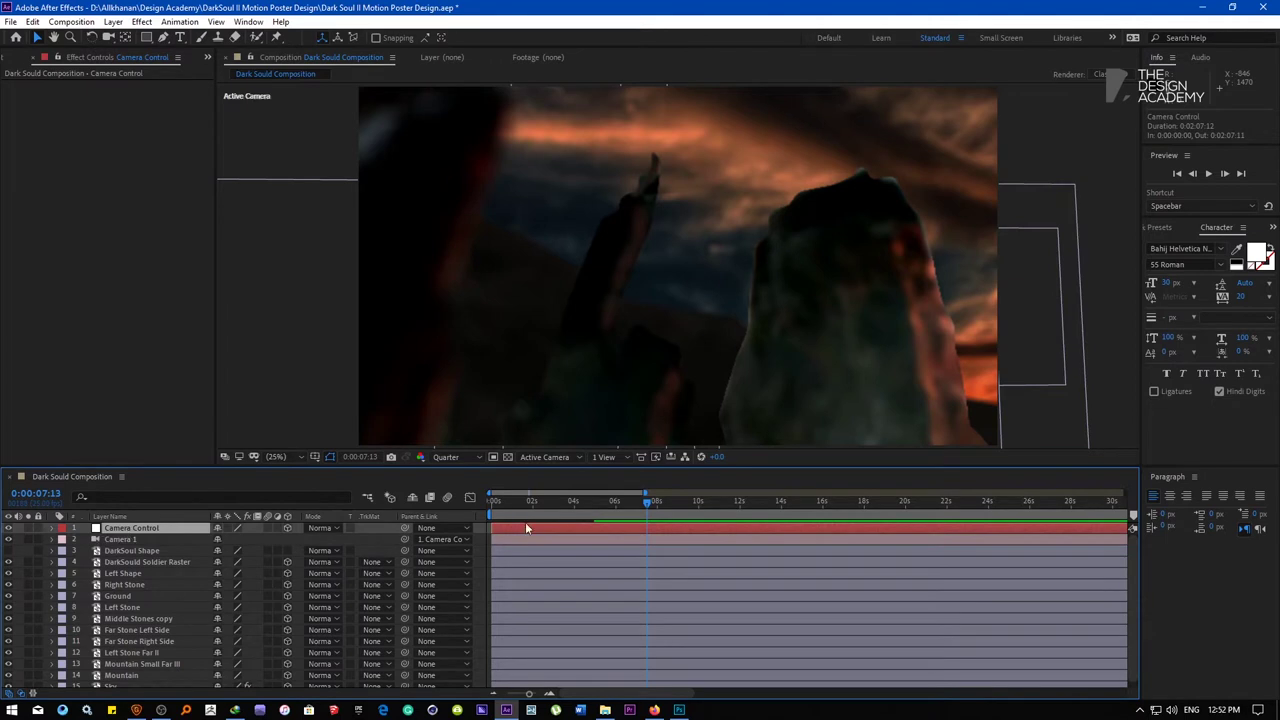
pyautogui.press('Home')
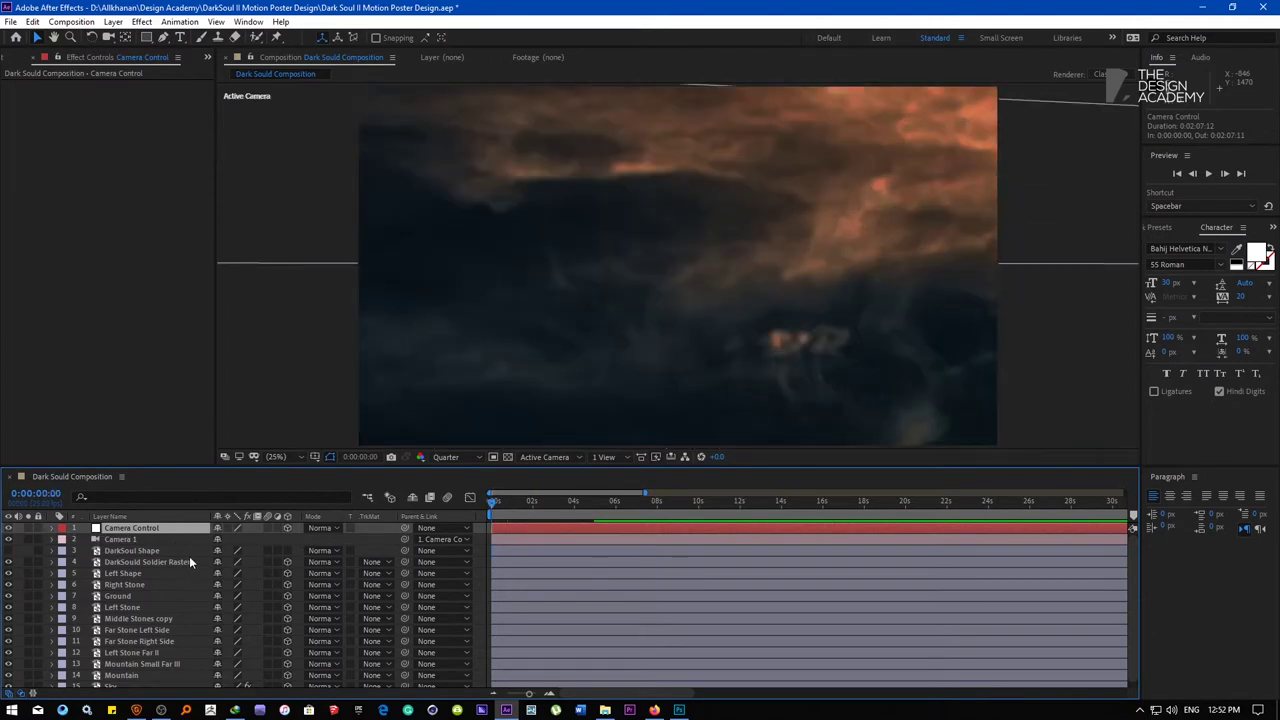
pyautogui.press('p')
pyautogui.click(92, 540)
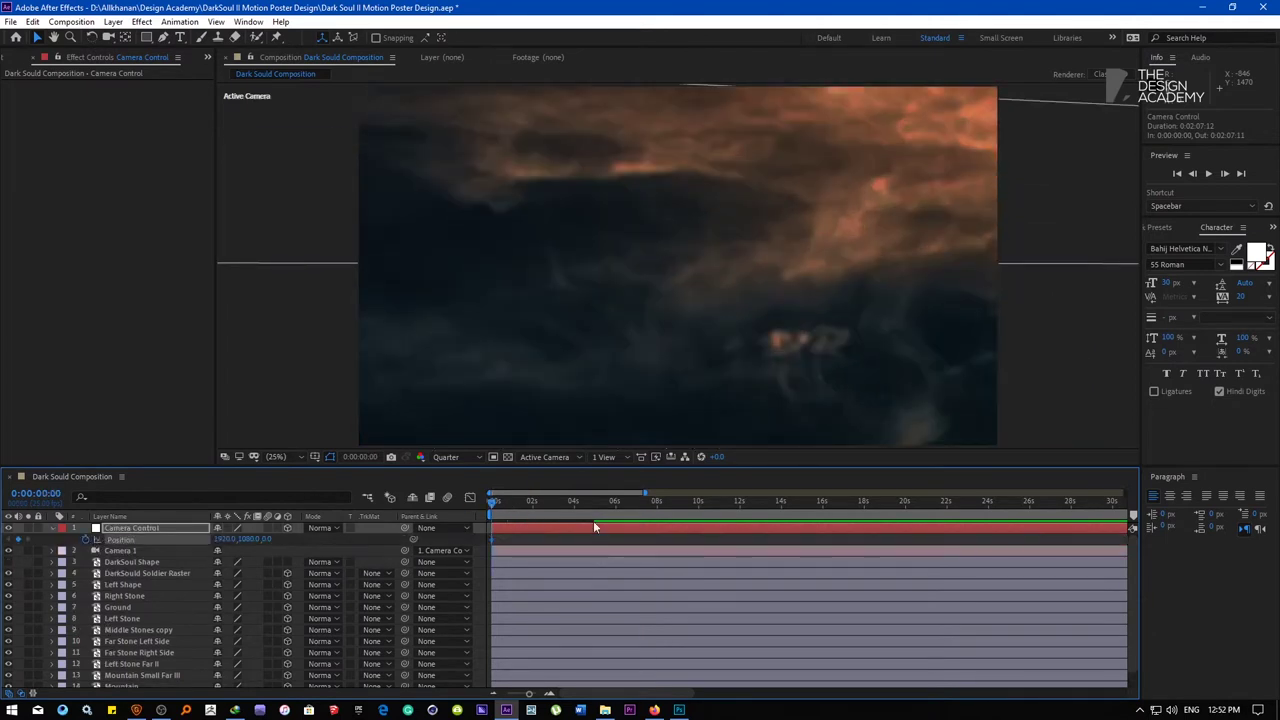
# Reveal Camera 1's keyframes and add a Position keyframe to Camera Control at their end time, 0:00:04:24
pyautogui.click(141, 551)
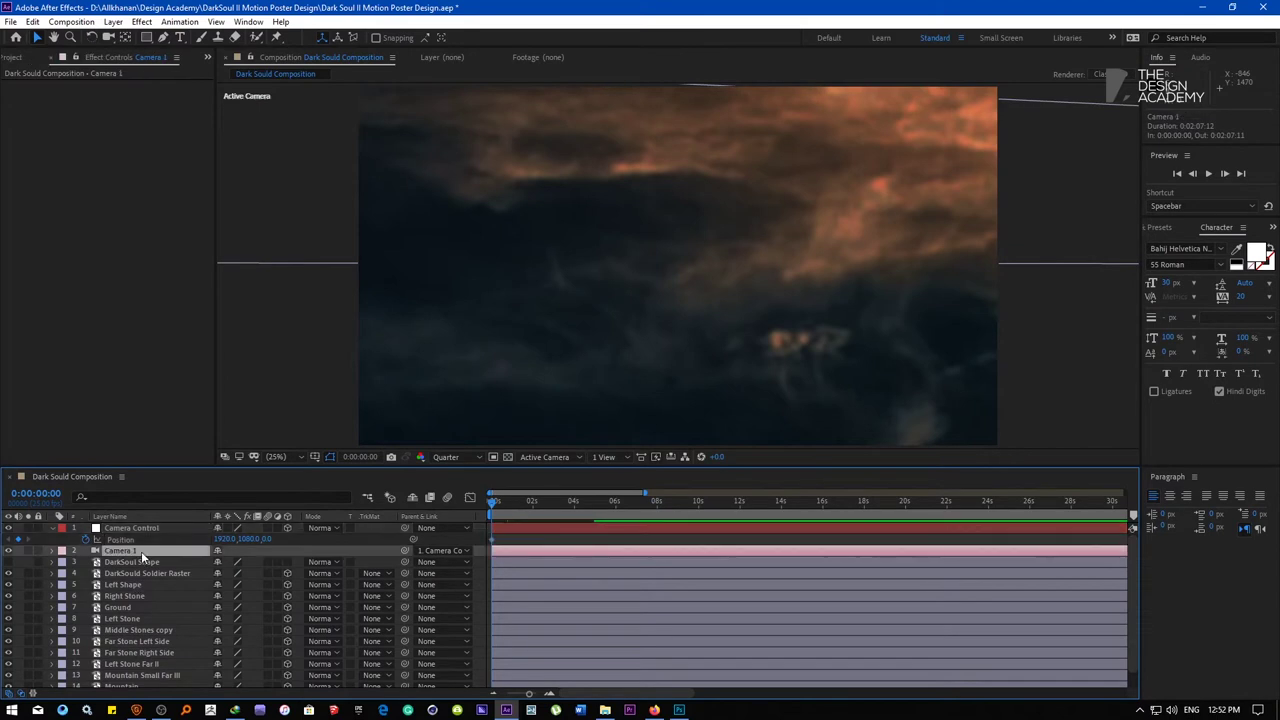
pyautogui.press('u')
pyautogui.click(29, 562)
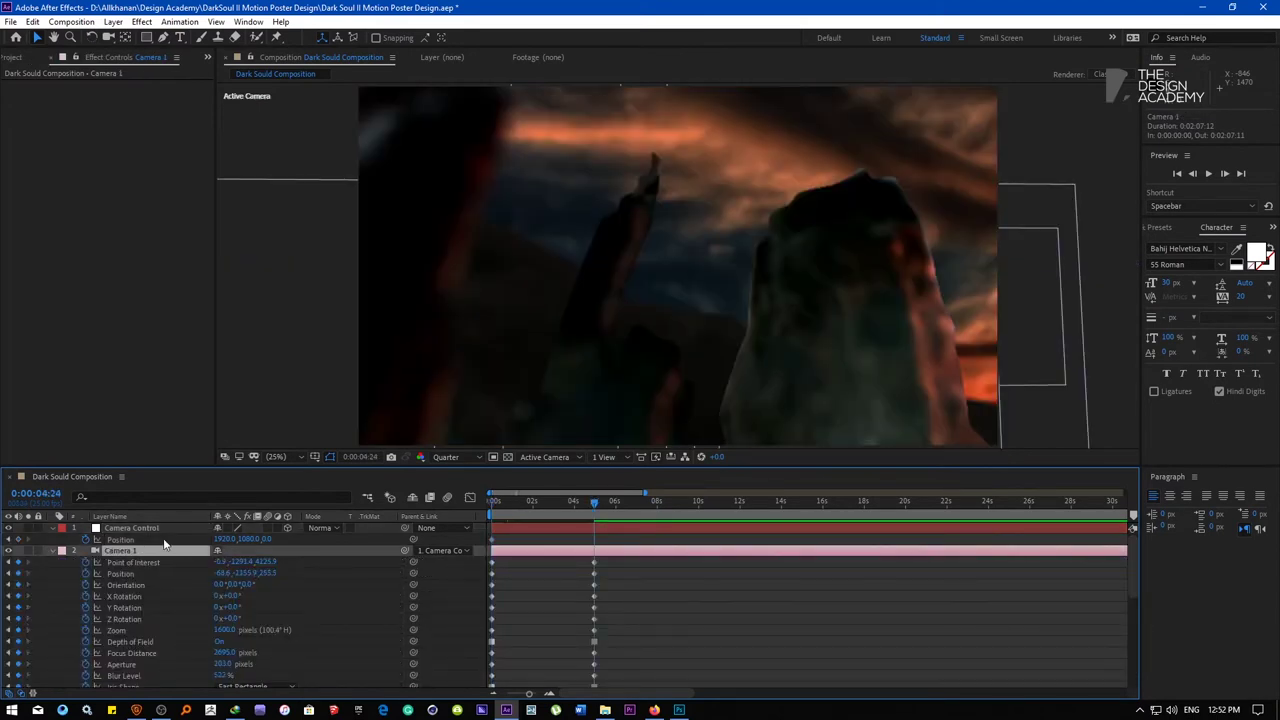
pyautogui.click(19, 540)
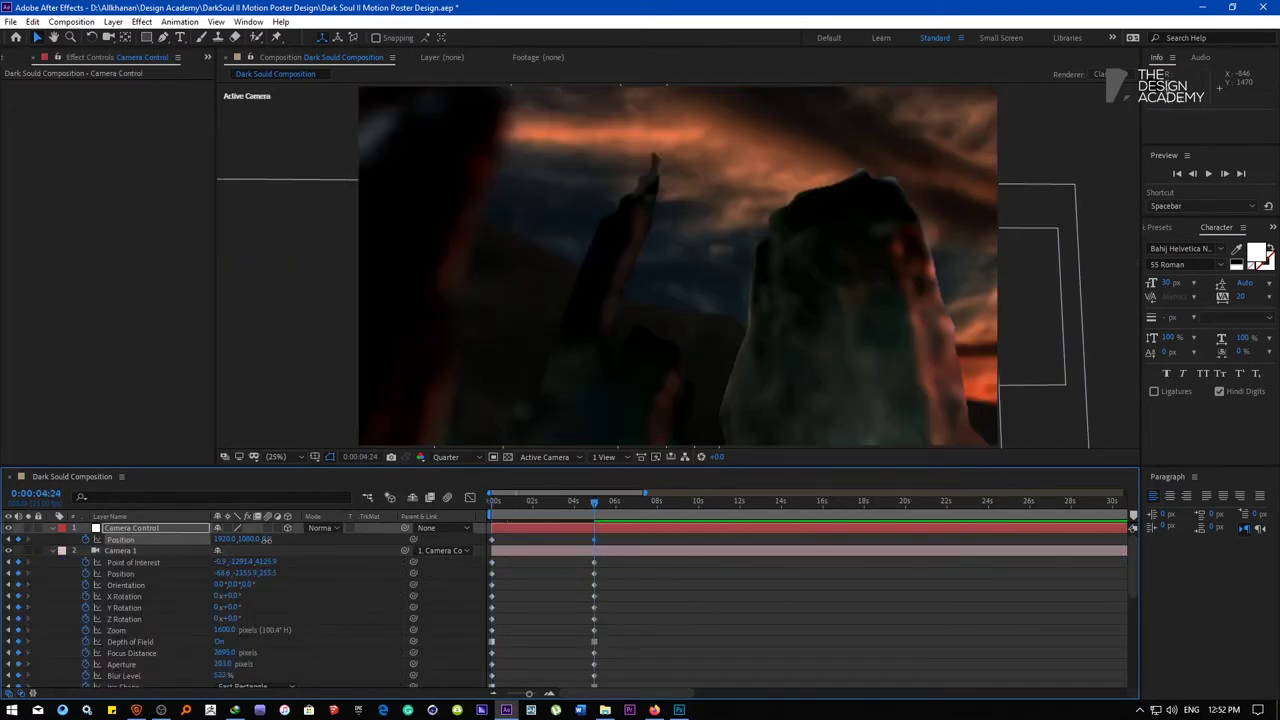
# Set the Camera Control null's Position at 0:00:04:24 to 1920, 2260, -3292
pyautogui.moveTo(265, 540); pyautogui.dragTo(113, 561)
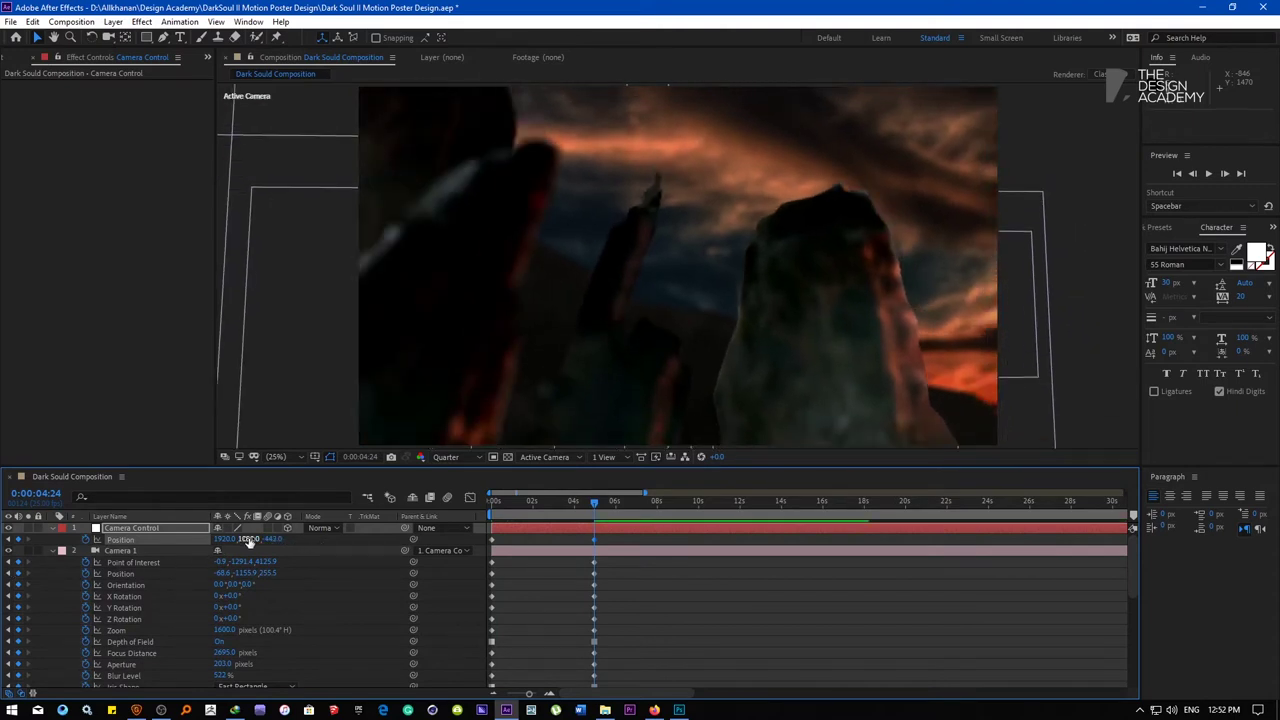
pyautogui.moveTo(270, 541); pyautogui.dragTo(199, 544)
pyautogui.moveTo(92, 553); pyautogui.dragTo(98, 553)
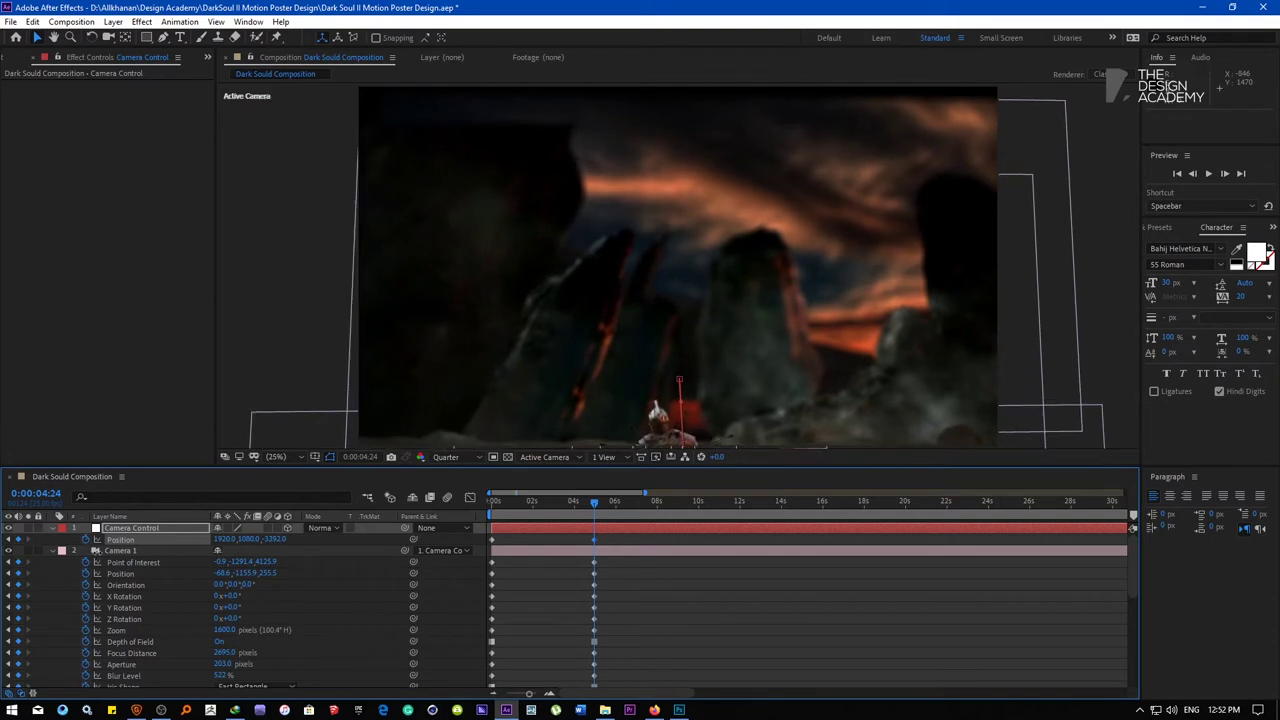
pyautogui.moveTo(250, 538); pyautogui.dragTo(329, 544)
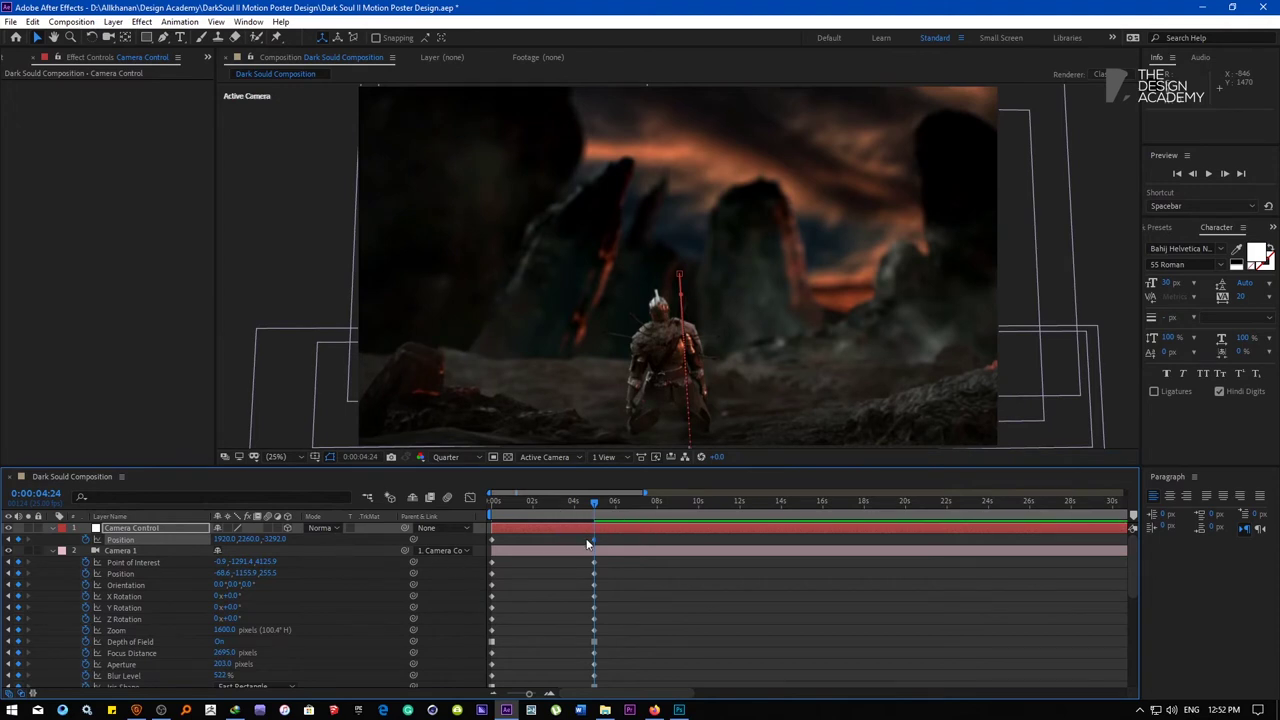
# Ease the end keyframes of Camera Control and Camera 1 and collapse both layers
pyautogui.click(530, 566)
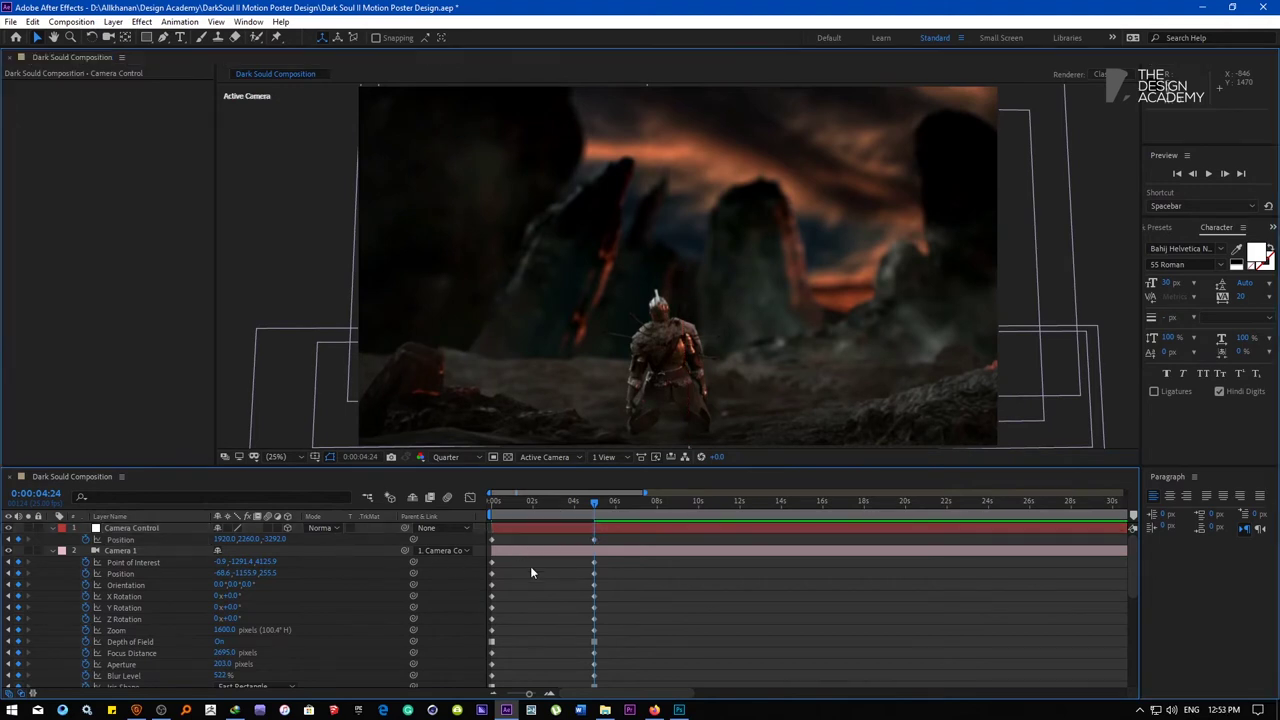
pyautogui.press('`')
pyautogui.moveTo(584, 116); pyautogui.dragTo(617, 362)
pyautogui.press('Home')
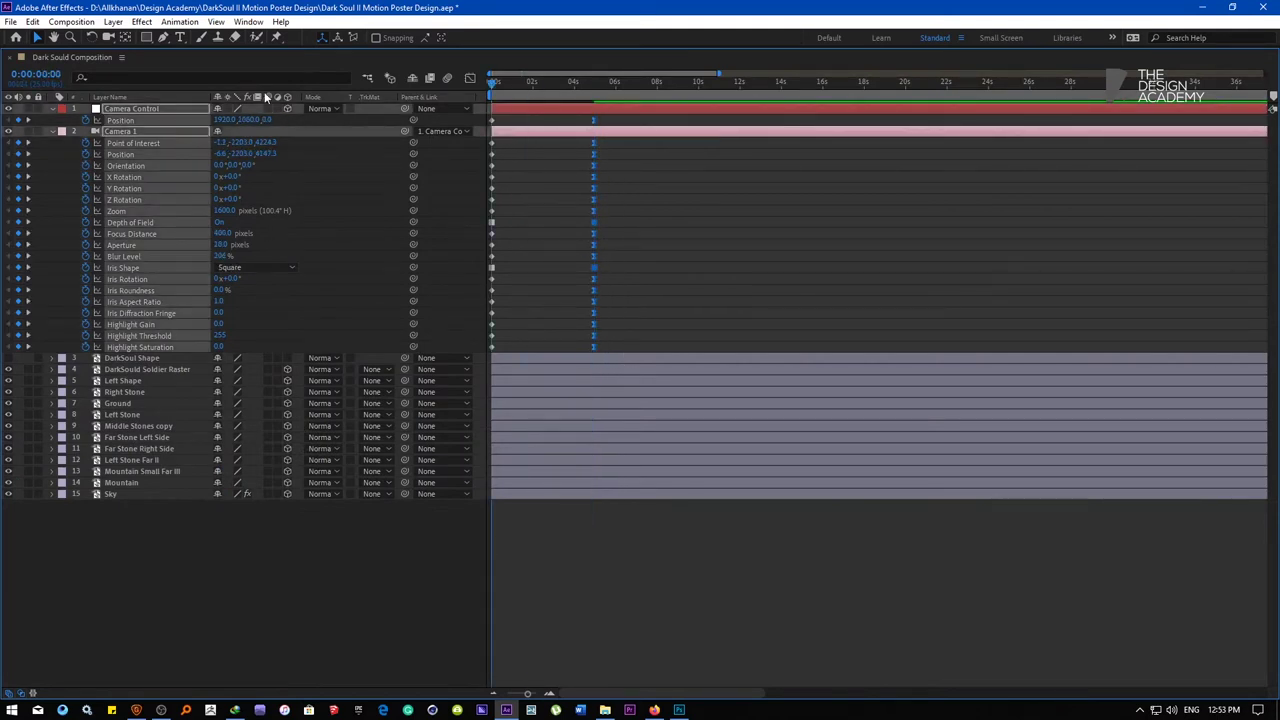
pyautogui.click(557, 229)
pyautogui.click(53, 132)
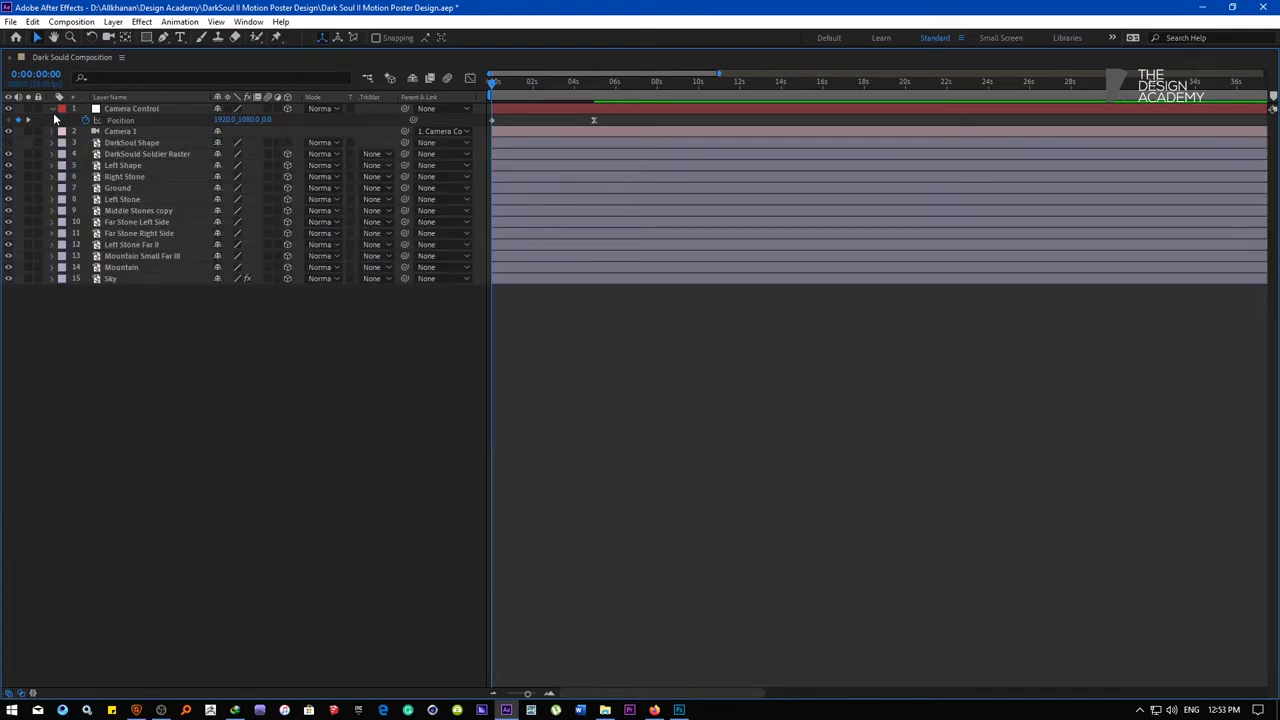
pyautogui.click(53, 109)
pyautogui.press('`')
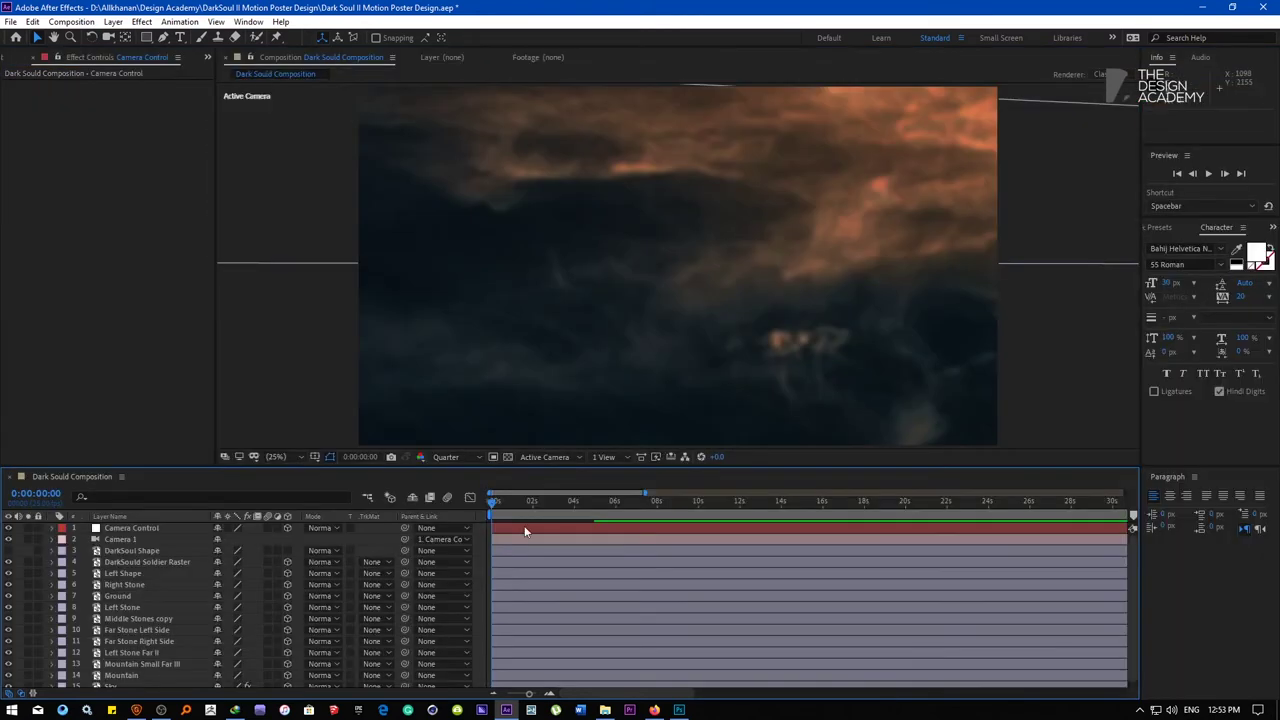
# Preview the camera animation, stop at 0:00:03:22 and expand Camera 1's Camera Options properties
pyautogui.press('space')
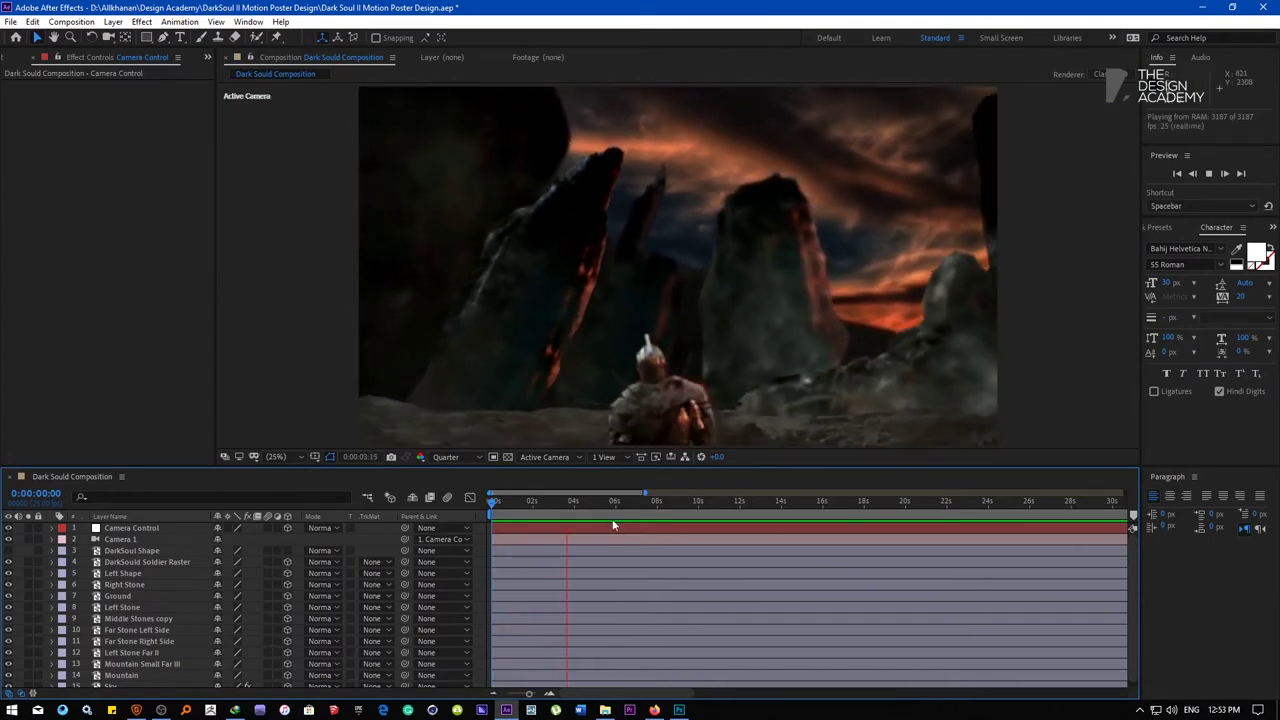
pyautogui.moveTo(579, 506)
pyautogui.mouseDown()
pyautogui.moveTo(492, 513)
pyautogui.moveTo(618, 511)
pyautogui.moveTo(571, 523)
pyautogui.mouseUp()
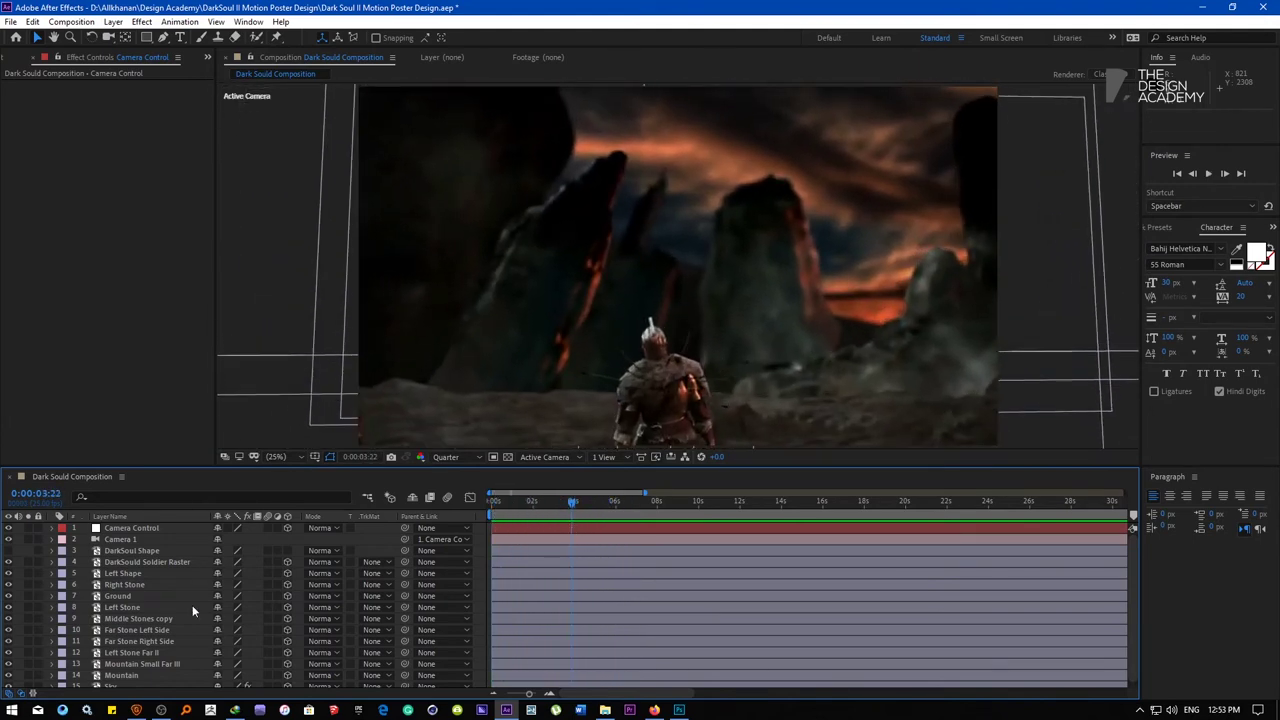
pyautogui.click(120, 539)
pyautogui.press('u')
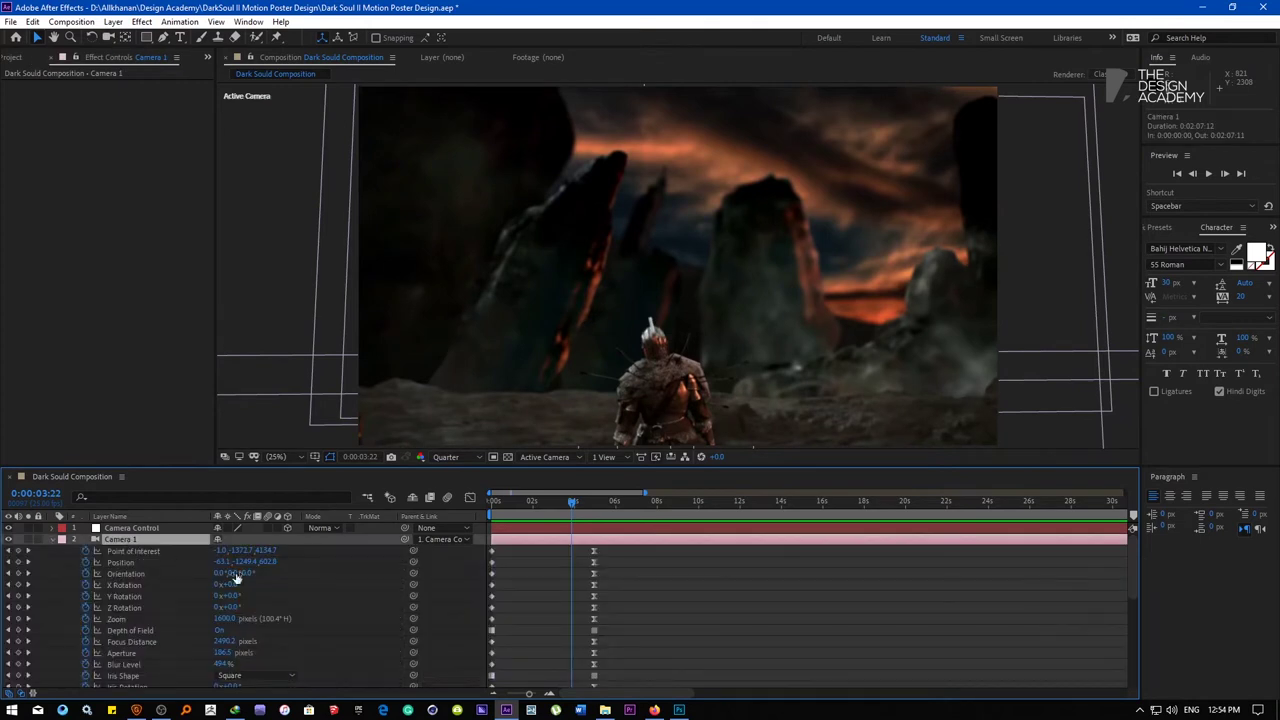
pyautogui.click(52, 540)
pyautogui.click(53, 540)
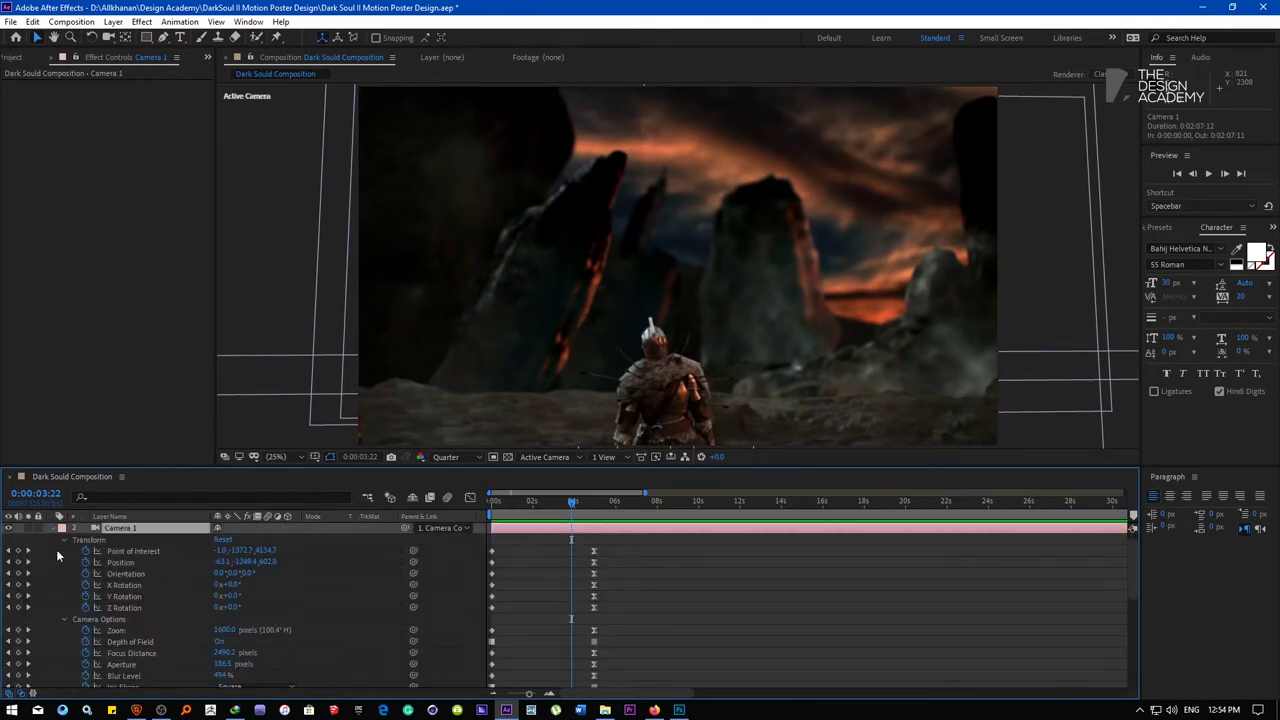
pyautogui.click(66, 541)
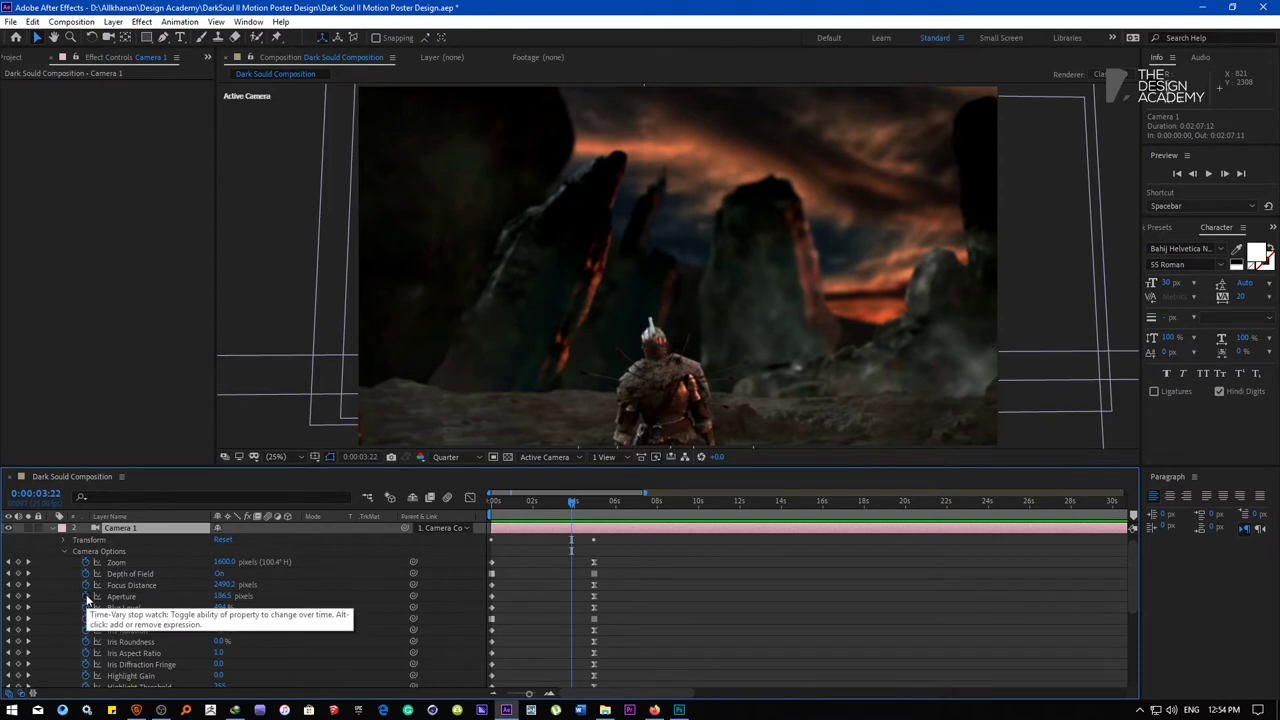
# Try removing the keyframes of Camera 1's Aperture, Blur Level and Iris Shape, and undo the removals
pyautogui.click(27, 596)
pyautogui.click(85, 596)
pyautogui.click(85, 607)
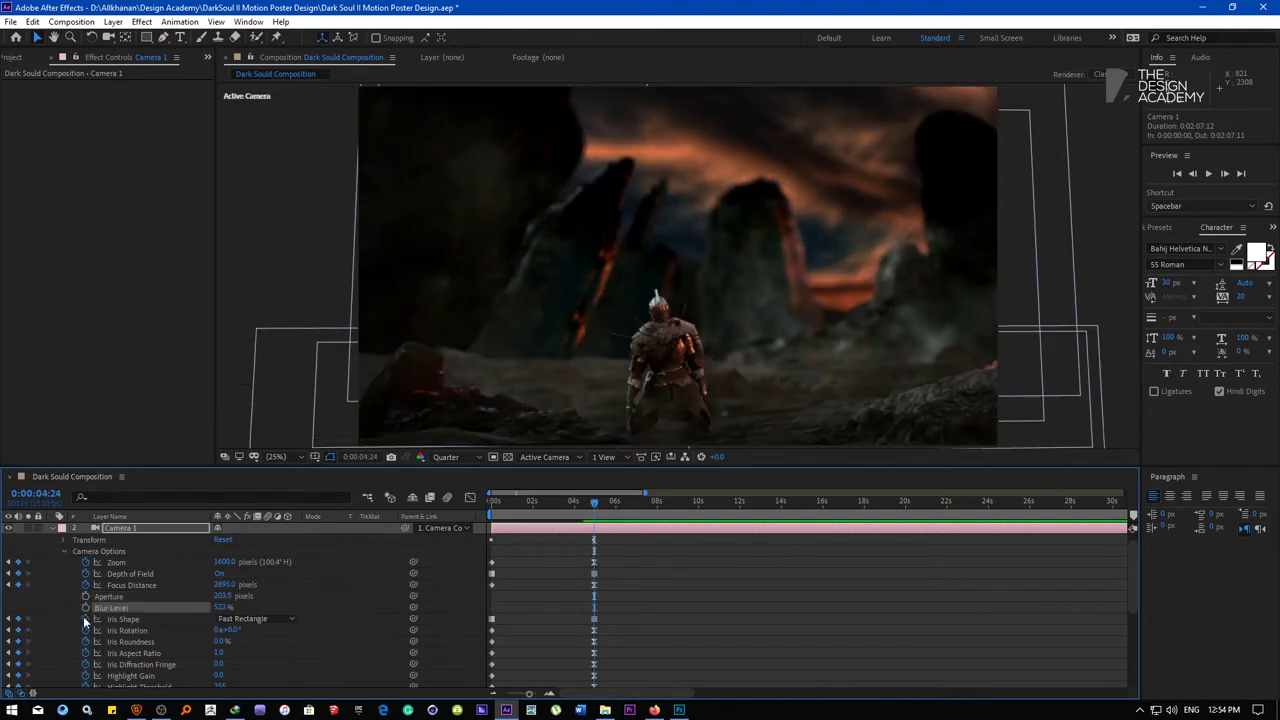
pyautogui.click(85, 619)
pyautogui.moveTo(585, 505); pyautogui.dragTo(249, 486)
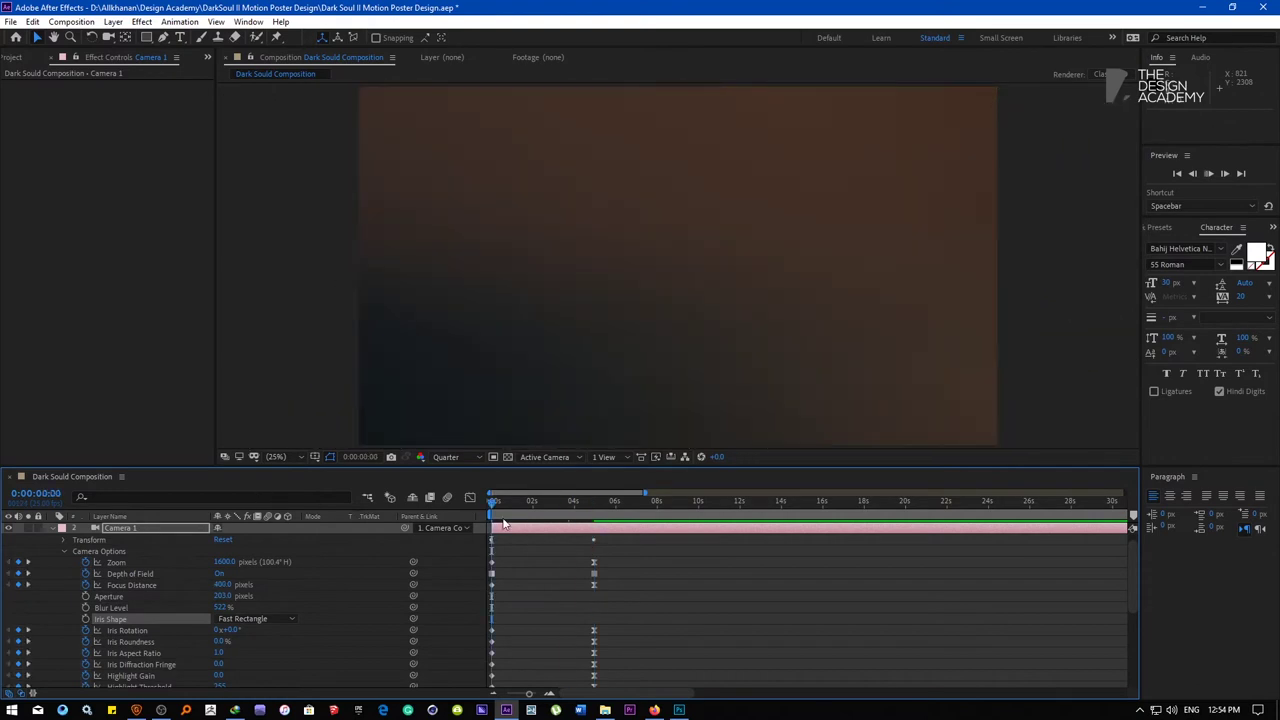
pyautogui.moveTo(501, 503); pyautogui.dragTo(593, 517)
pyautogui.hotkey('ctrl', 'z')
pyautogui.hotkey('ctrl', 'z')
pyautogui.hotkey('ctrl', 'z')
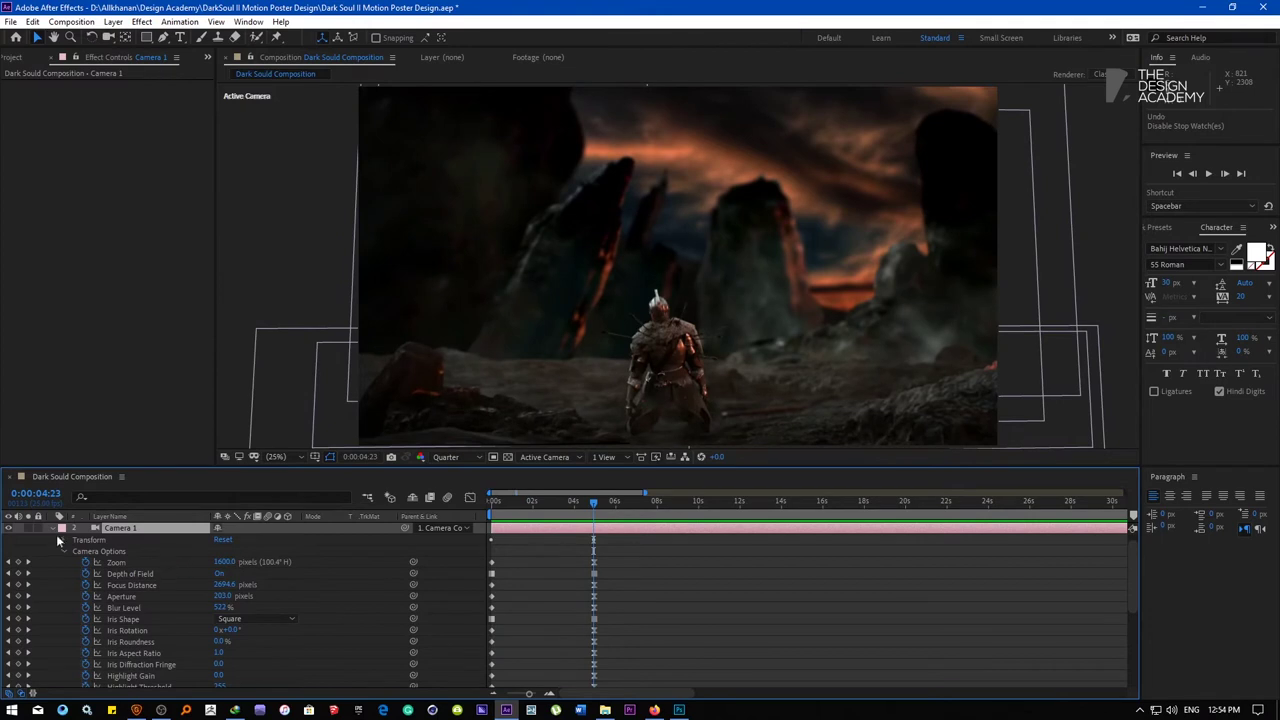
pyautogui.click(52, 527)
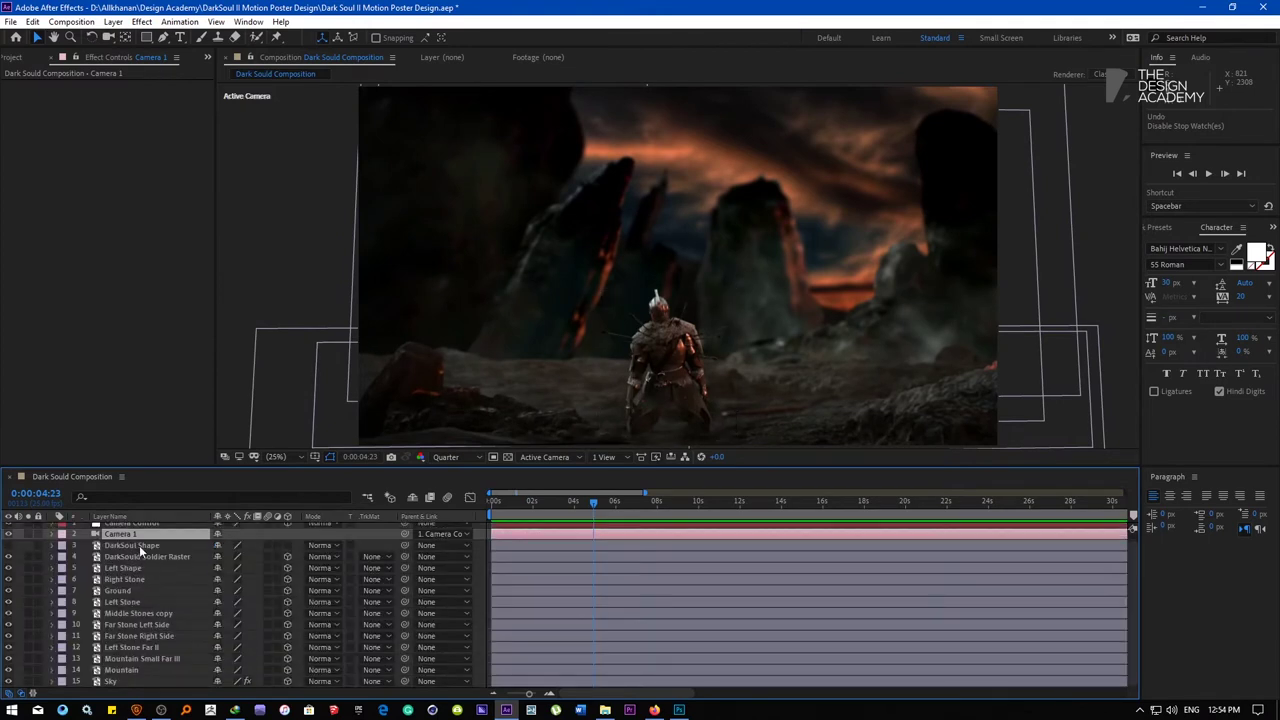
# Search the effects for "3d st" and apply 3D Stroke to the DarkSoul Shape layer
pyautogui.click(139, 555)
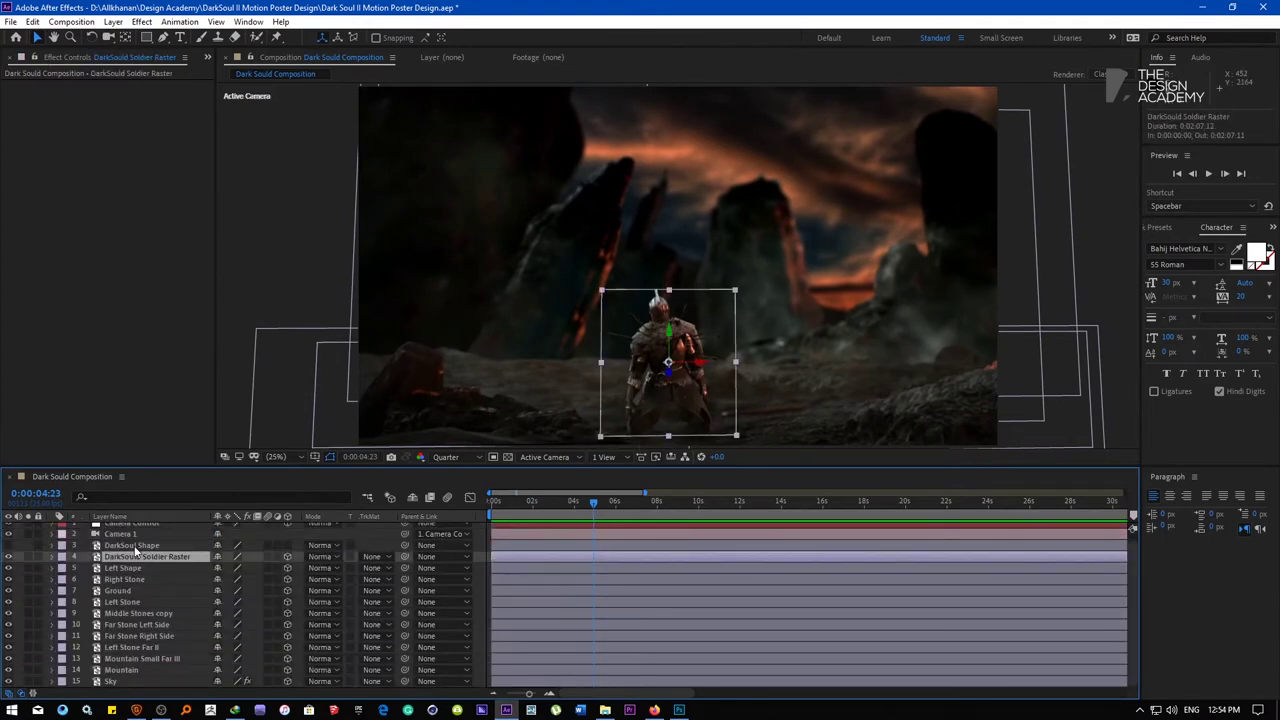
pyautogui.click(133, 545)
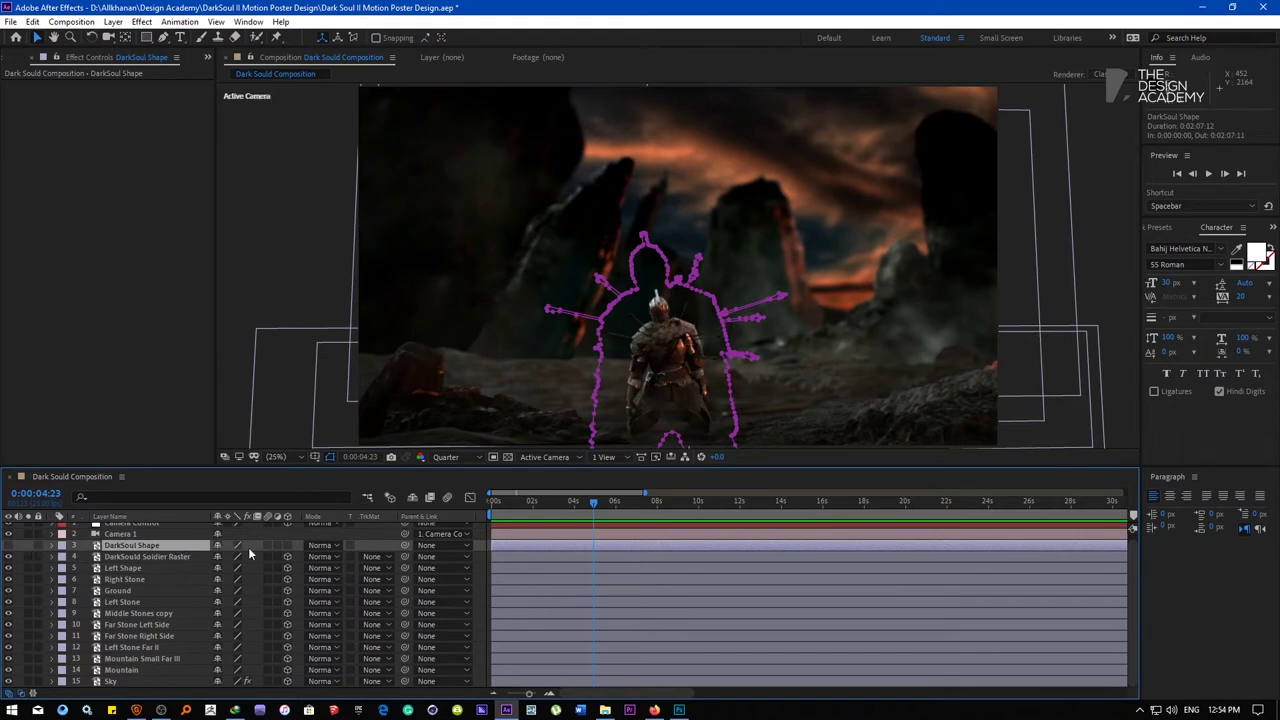
pyautogui.click(1175, 228)
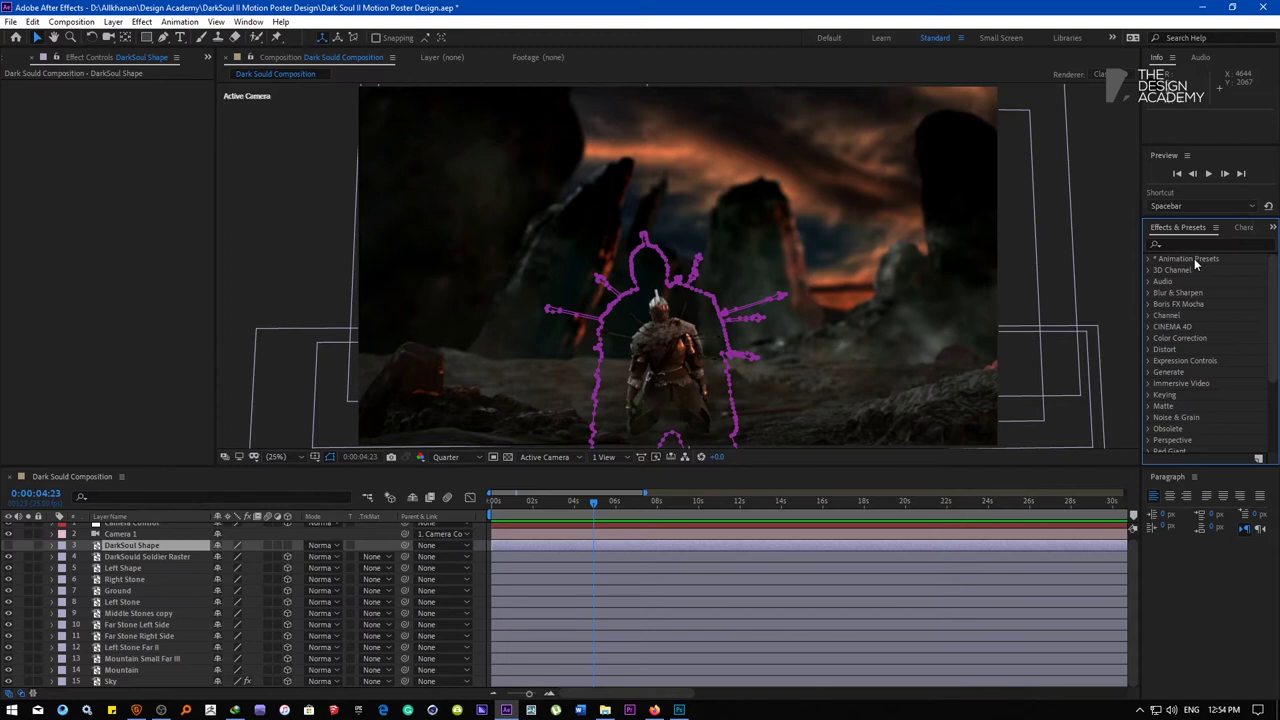
pyautogui.click(1184, 244)
pyautogui.write('3')
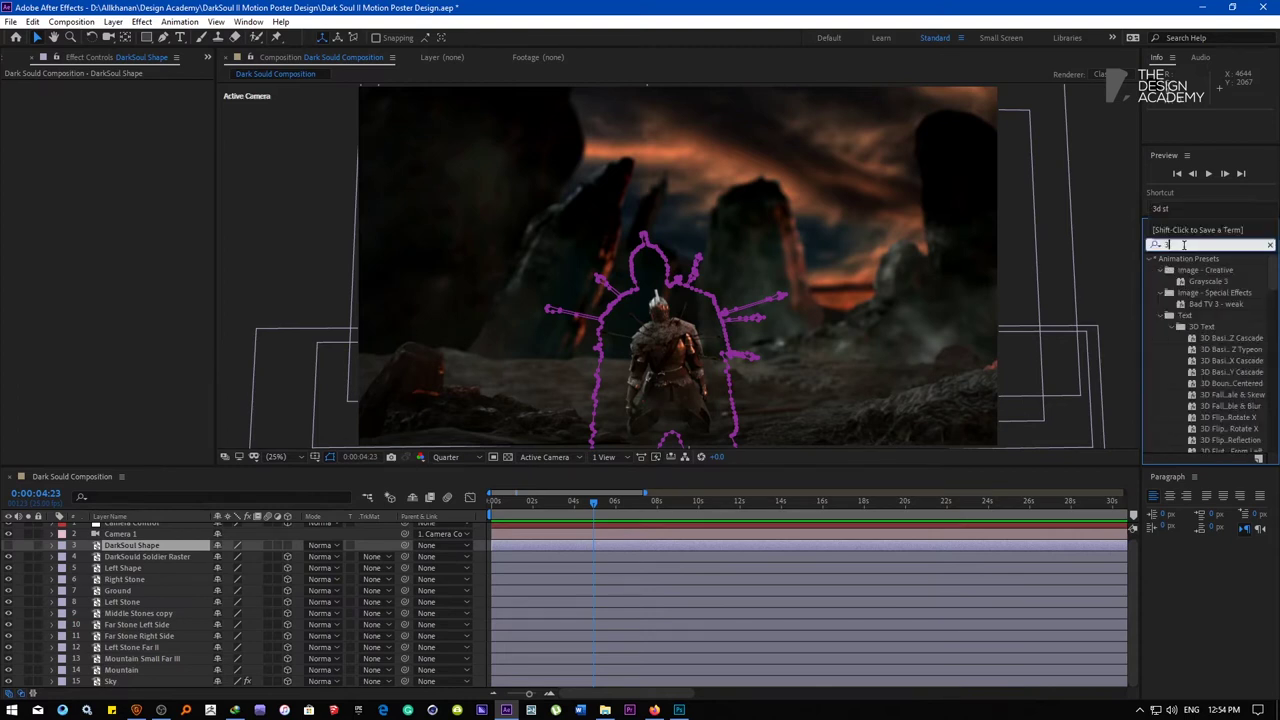
pyautogui.write('d st')
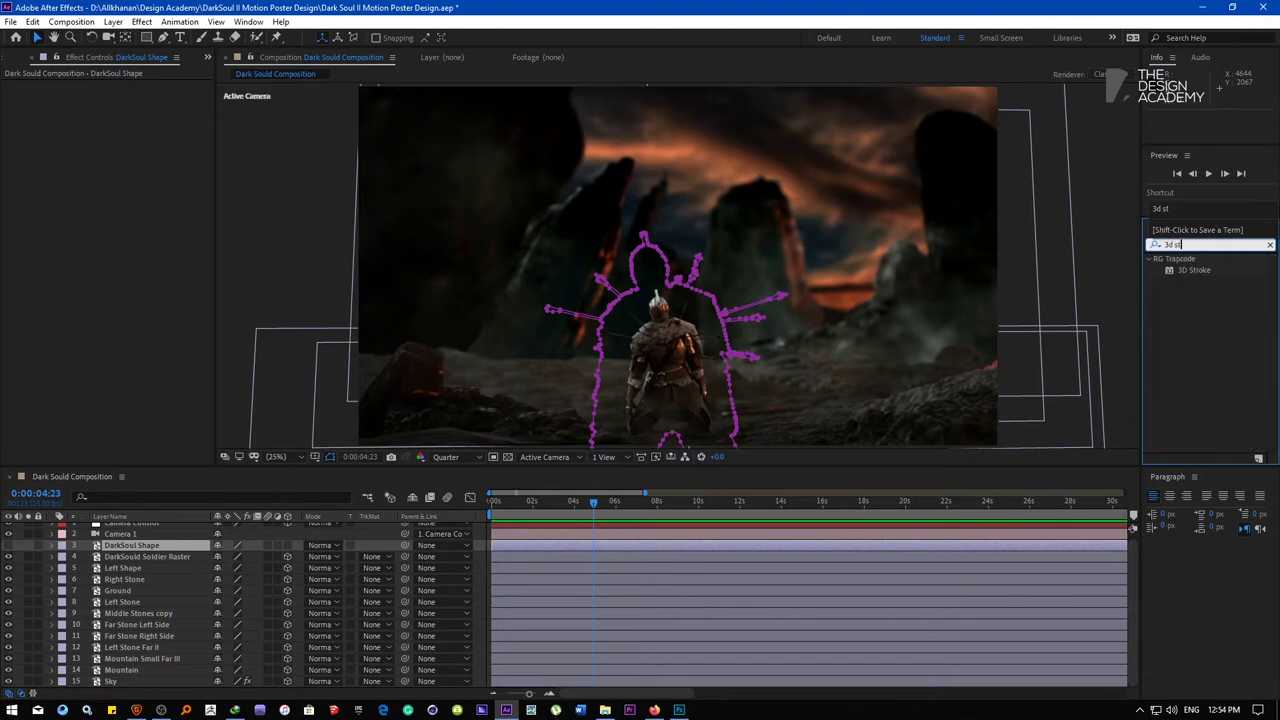
pyautogui.moveTo(1186, 270)
pyautogui.mouseDown()
pyautogui.moveTo(196, 550)
pyautogui.moveTo(161, 542)
pyautogui.mouseUp()
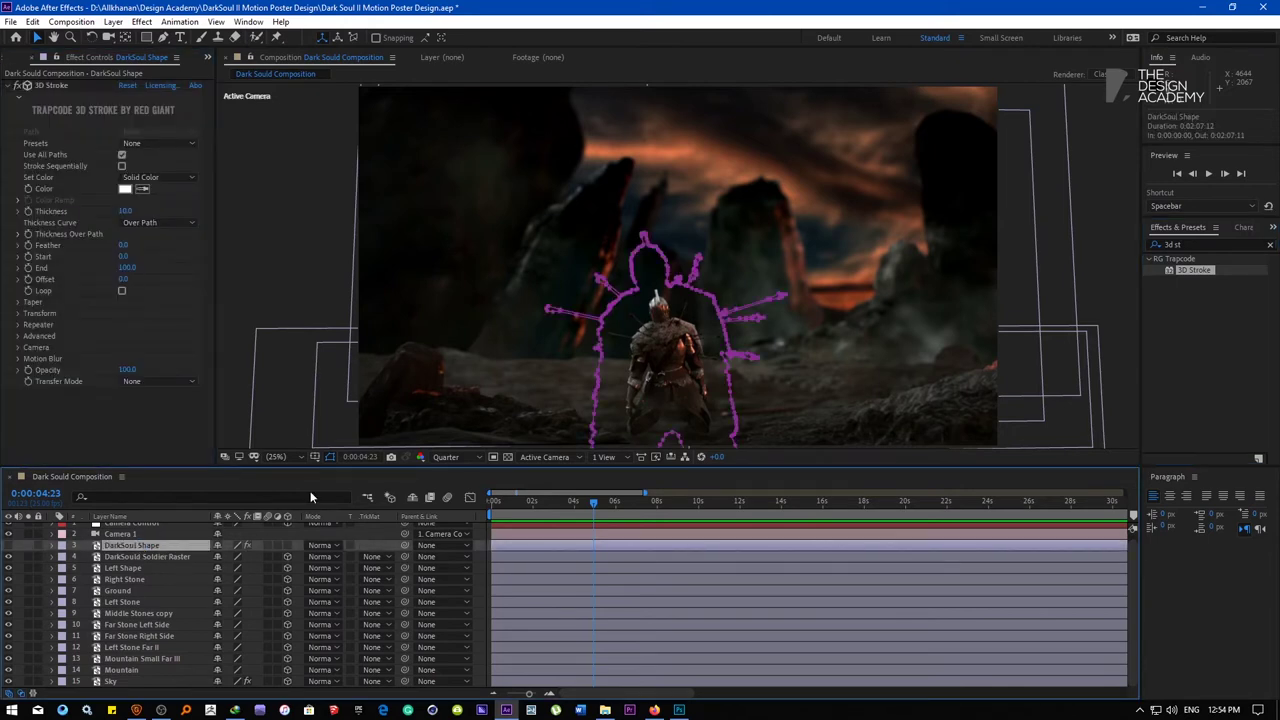
# Reveal the DarkSoul Shape layer's mask, and make the layer visible and soloed
pyautogui.press('m')
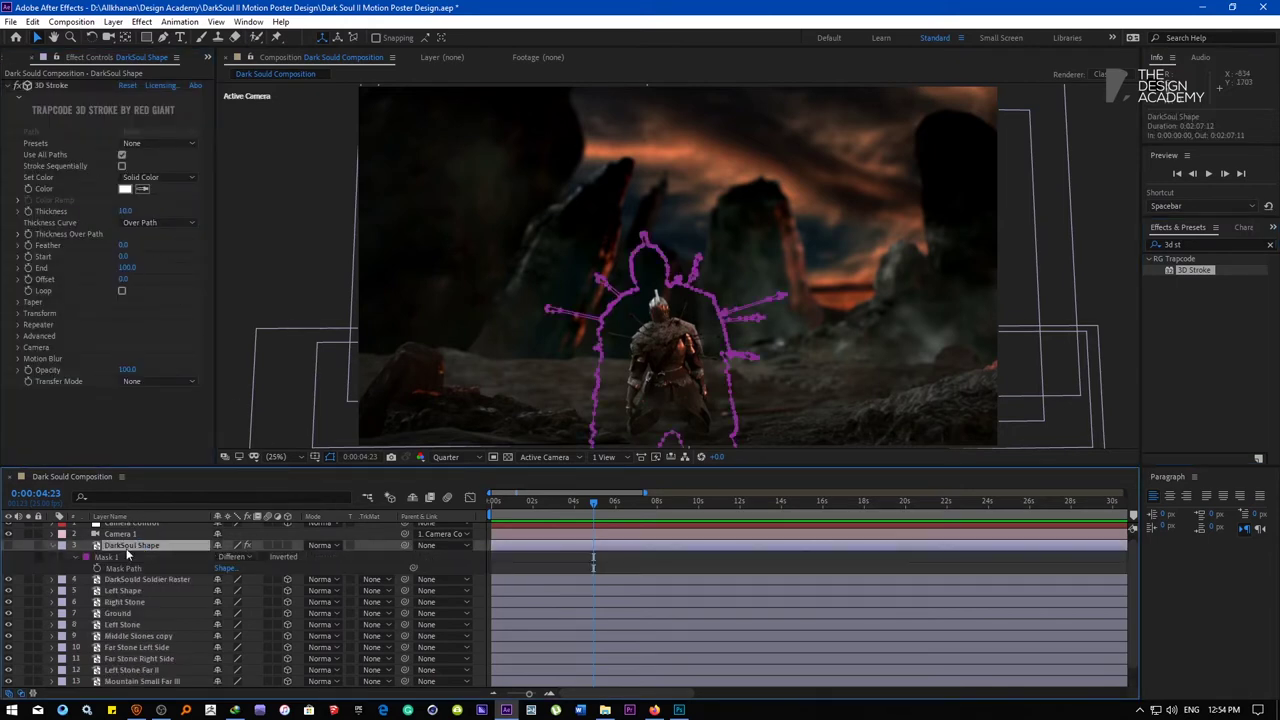
pyautogui.click(643, 570)
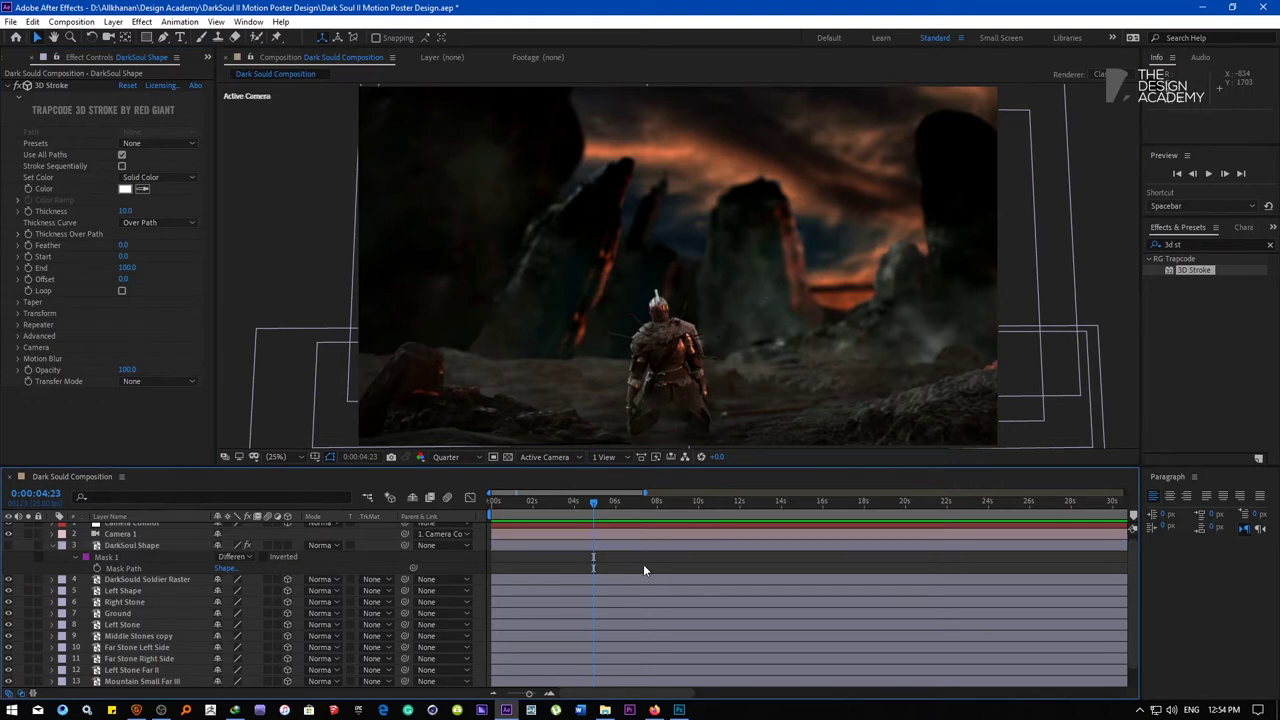
pyautogui.click(9, 545)
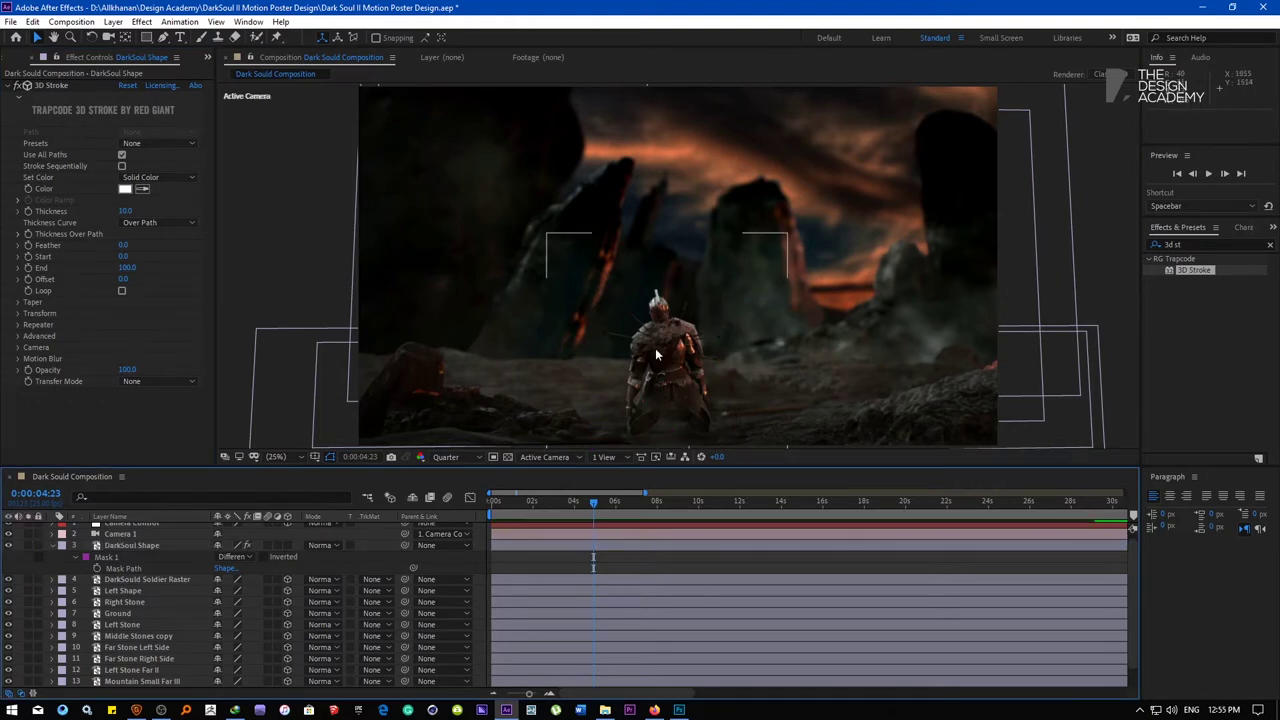
pyautogui.click(28, 546)
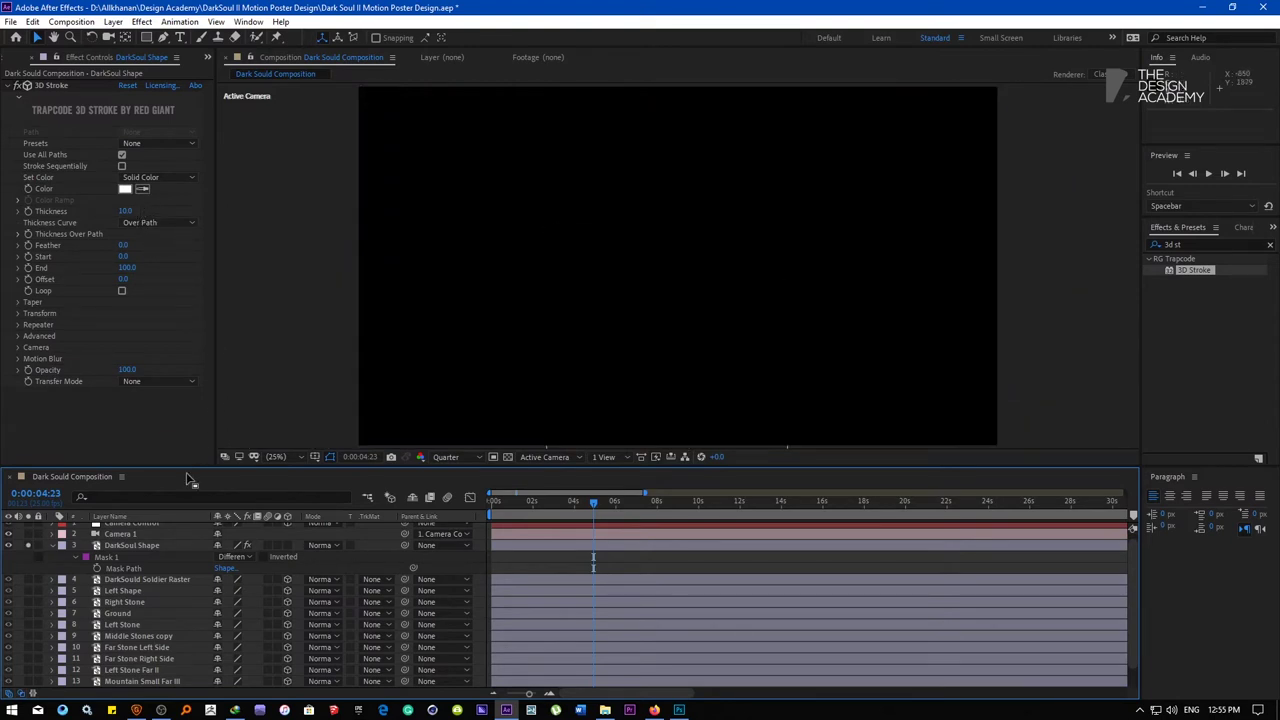
# Reveal the mask properties of DarkSoul Shape and copy Mask 1
pyautogui.click(146, 548)
pyautogui.press('t')
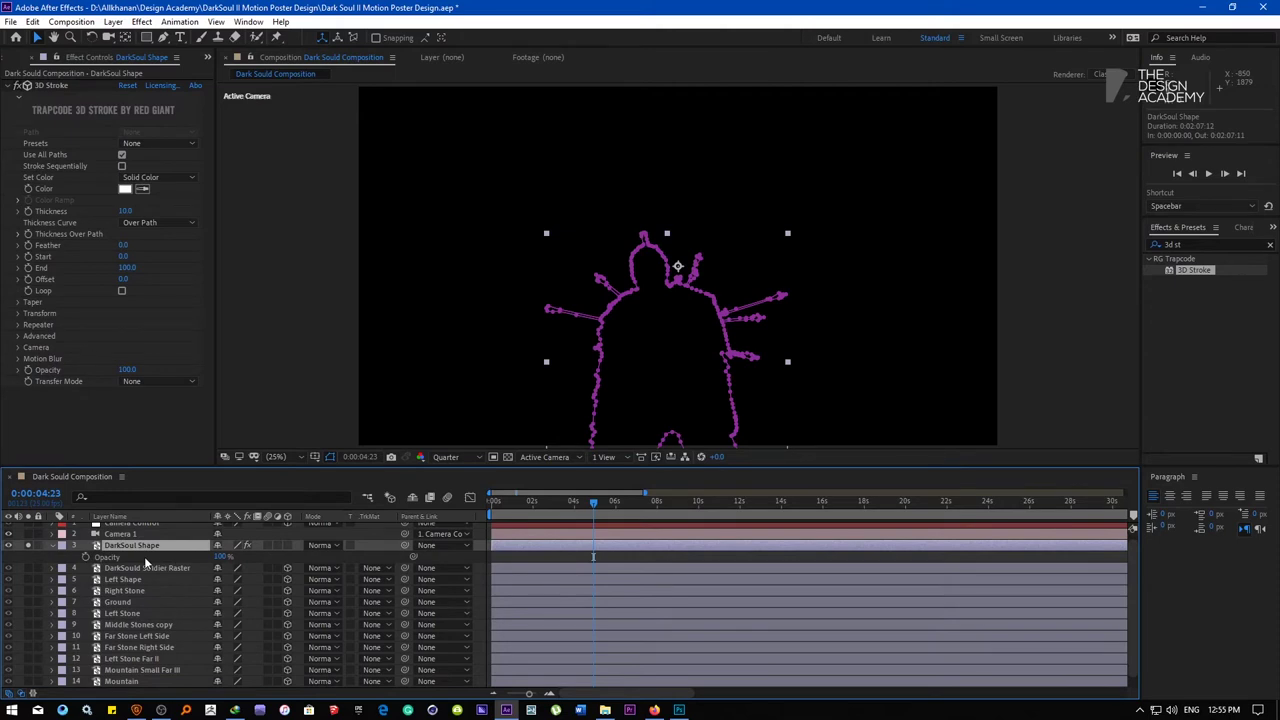
pyautogui.press('m')
pyautogui.click(114, 555)
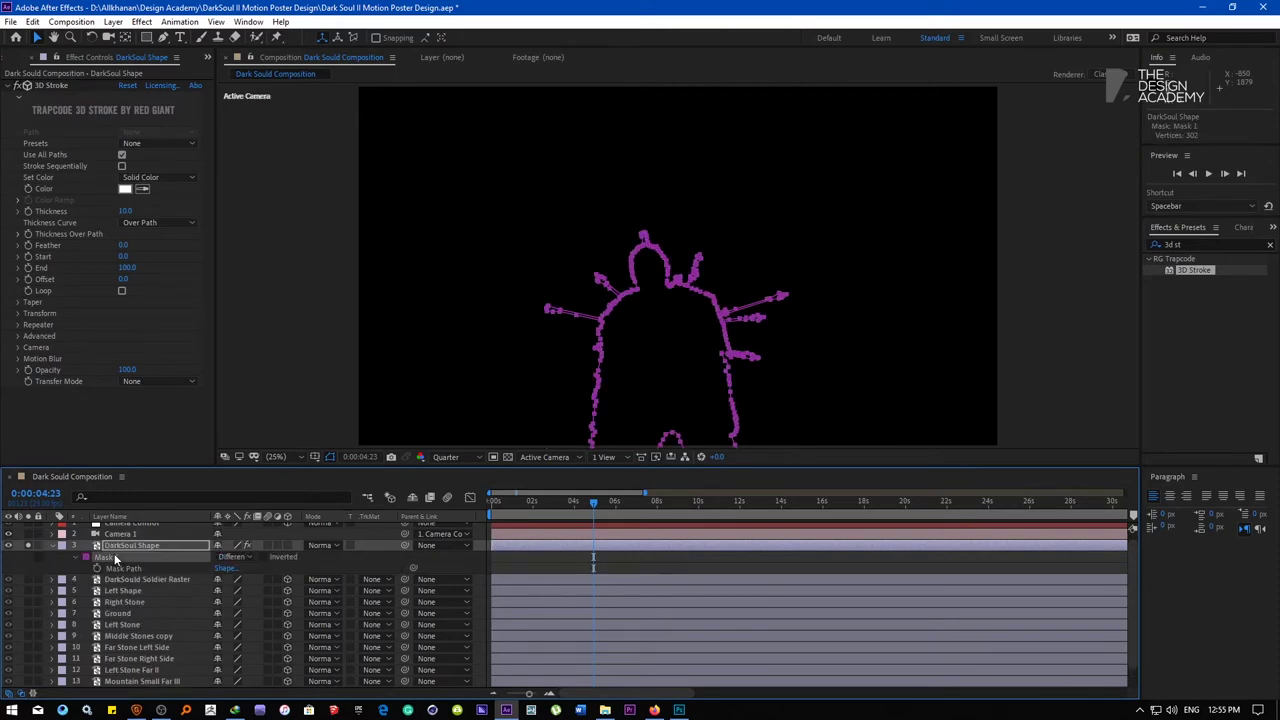
pyautogui.hotkey('ctrl', 'n')
pyautogui.press('Return')
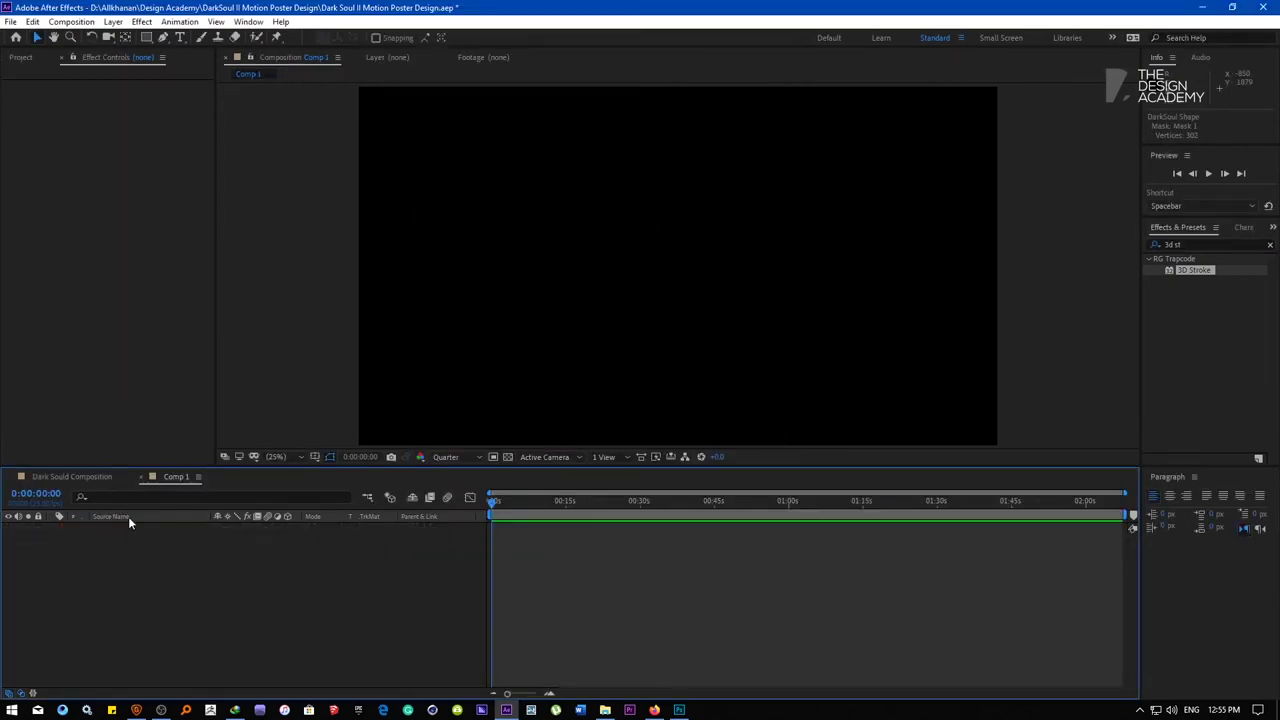
pyautogui.click(72, 476)
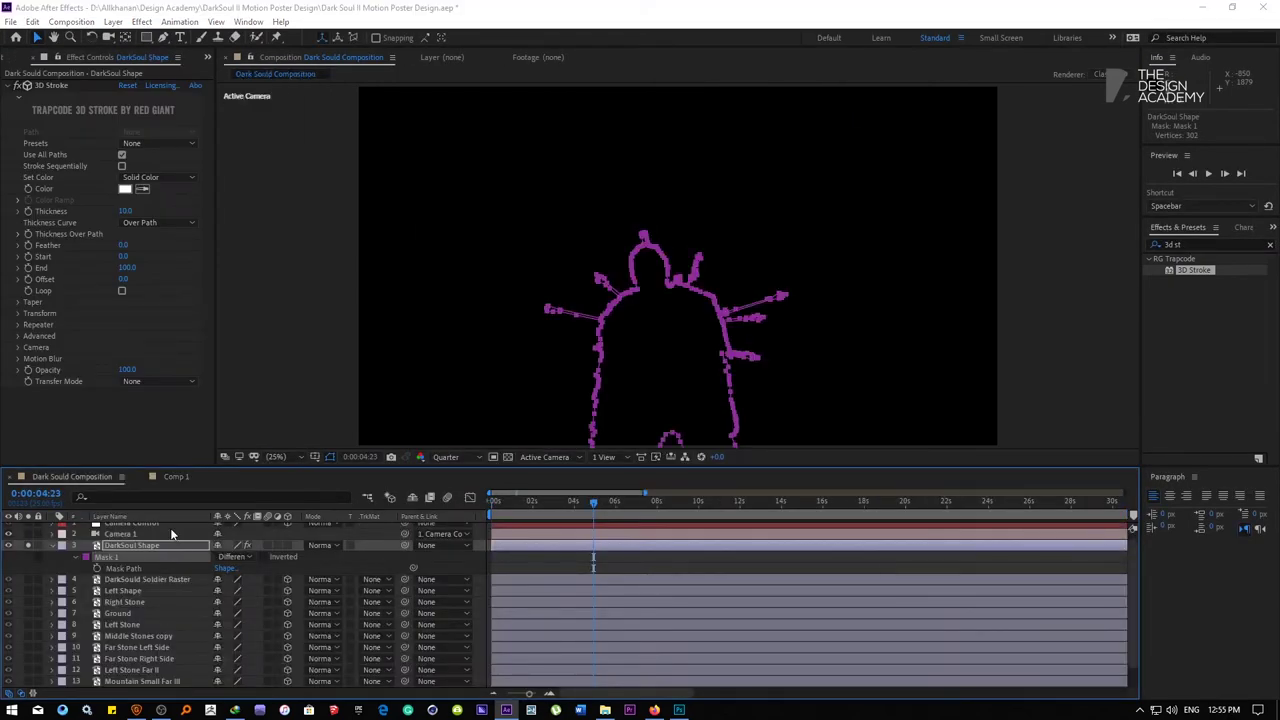
# Create a black solid carrying the copied soldier-outline mask and delete the DarkSoul Shape layer
pyautogui.hotkey('ctrl', 'y')
pyautogui.press('Return')
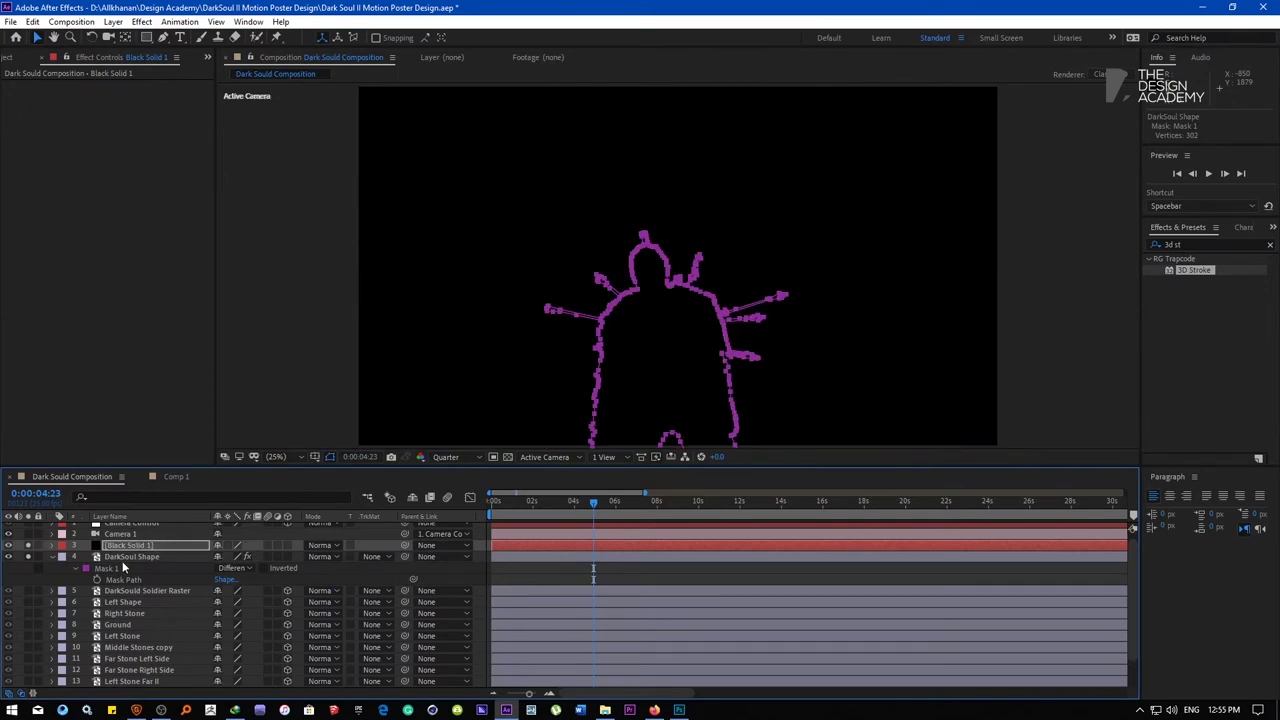
pyautogui.click(110, 557)
pyautogui.press('Delete')
pyautogui.click(117, 548)
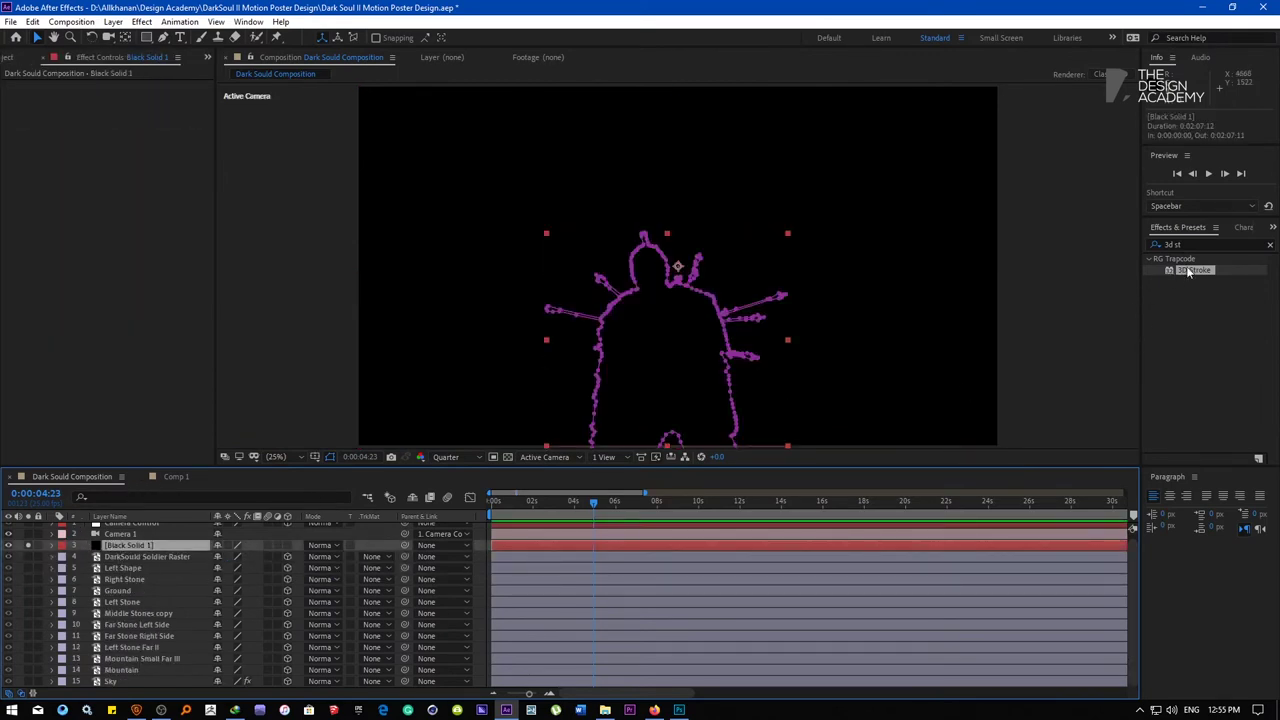
# Apply the 3D Stroke effect to Black Solid 1, tracing its soldier-outline mask
pyautogui.moveTo(1193, 270)
pyautogui.mouseDown()
pyautogui.moveTo(409, 409)
pyautogui.moveTo(118, 550)
pyautogui.mouseUp()
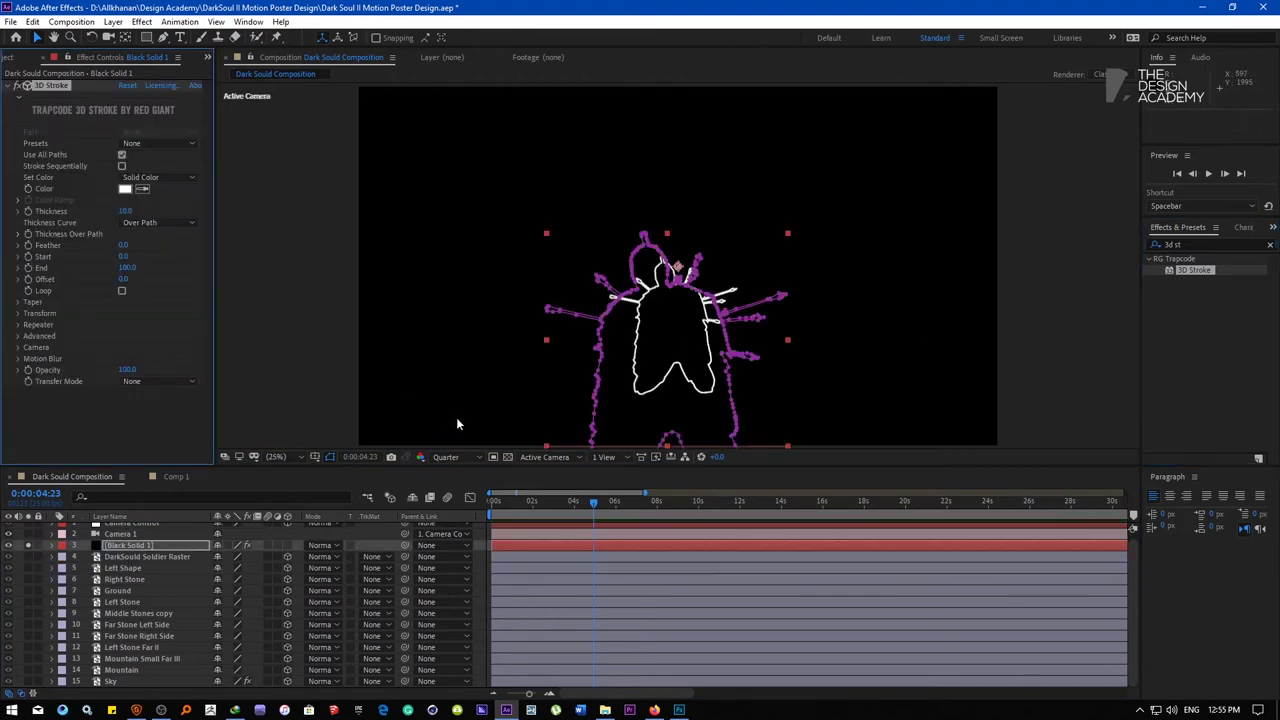
pyautogui.click(274, 418)
pyautogui.press('.')
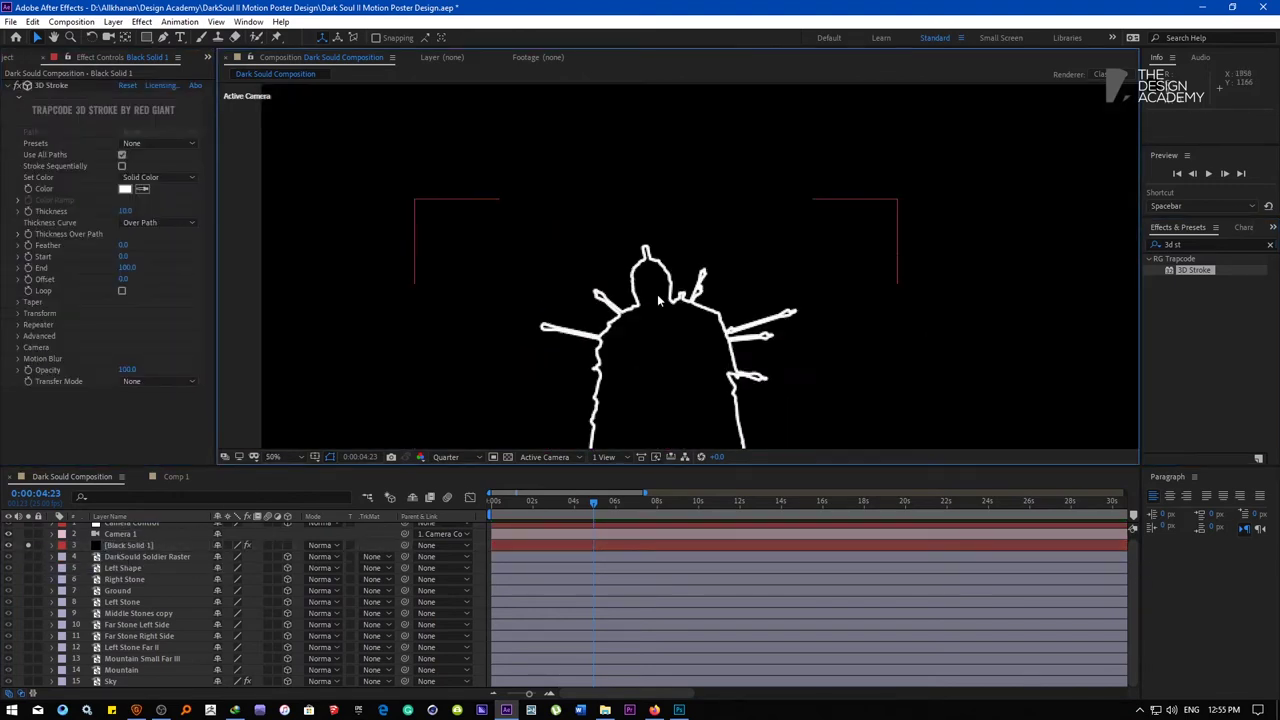
# Switch the preview resolution to Full and set the 3D Stroke thickness to 1
pyautogui.click(467, 455)
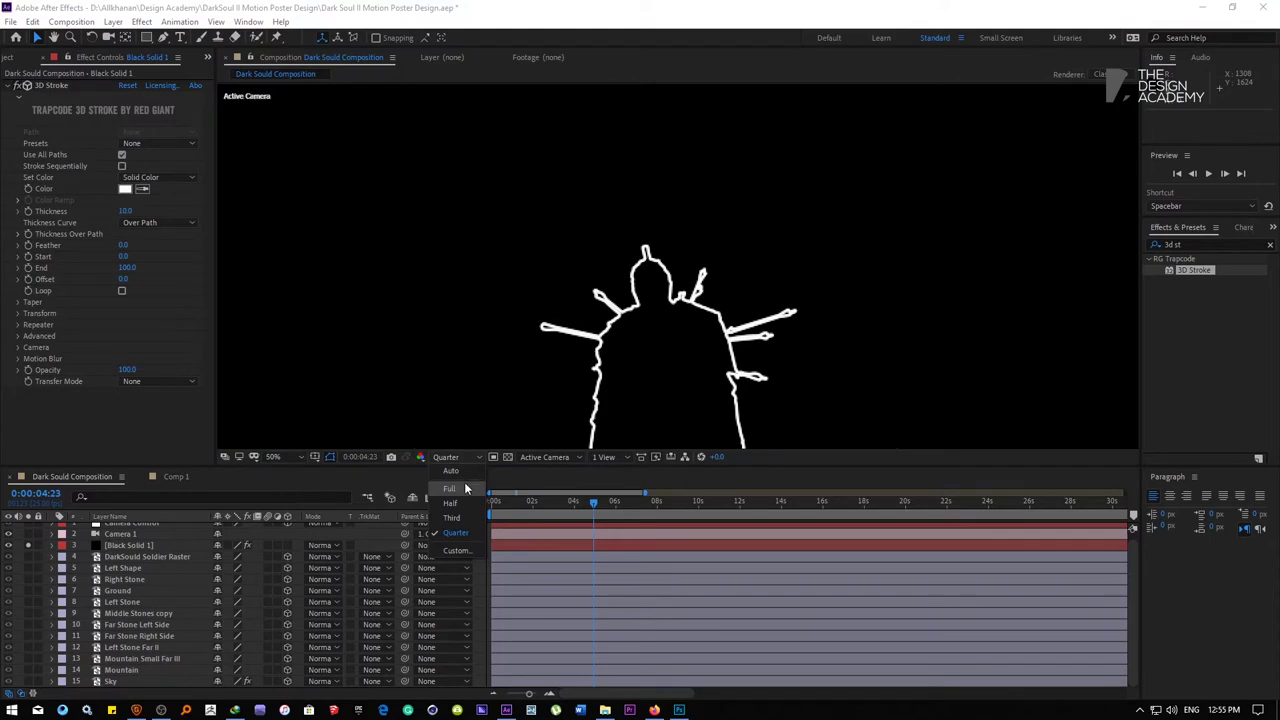
pyautogui.click(464, 487)
pyautogui.press('.')
pyautogui.press('.')
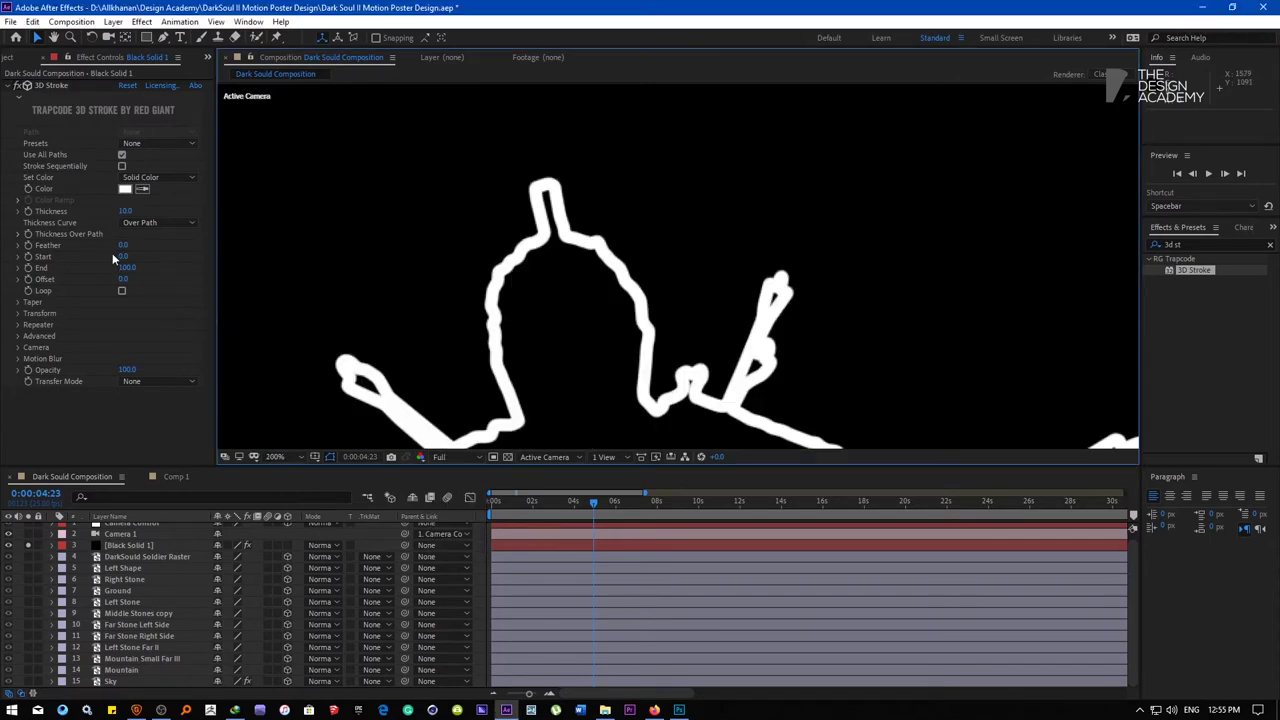
pyautogui.click(127, 211)
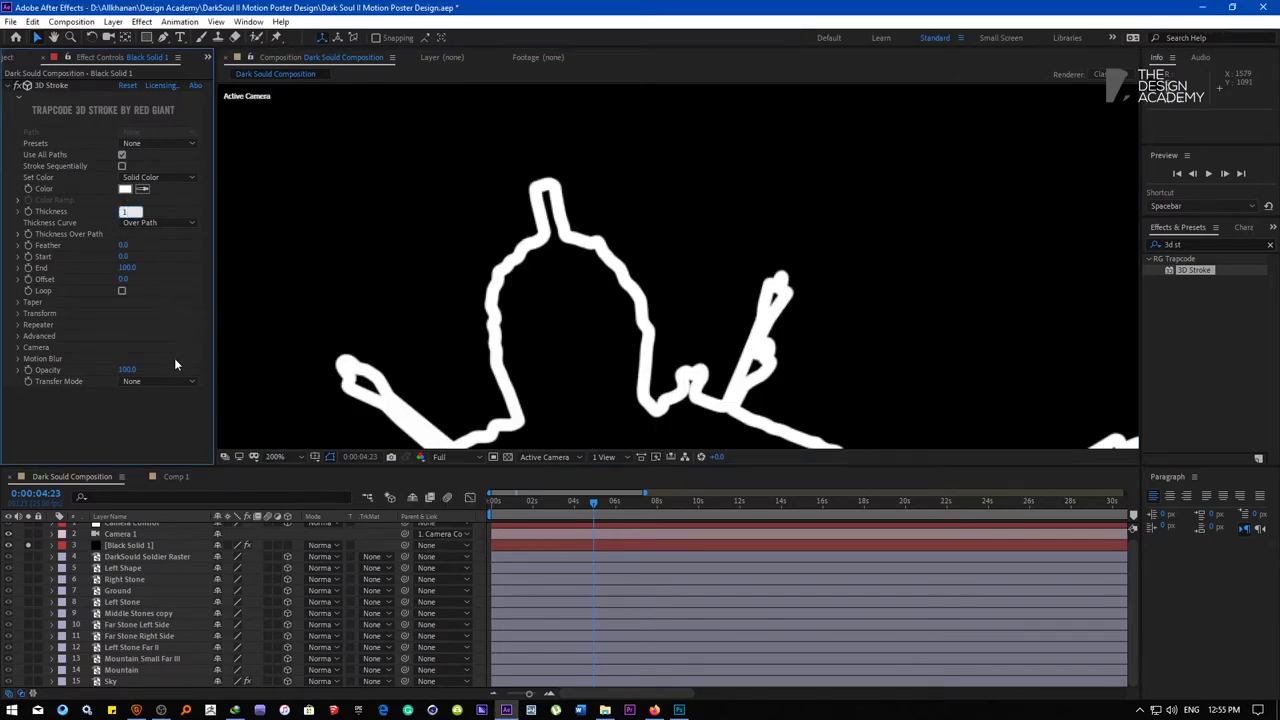
pyautogui.write('1')
pyautogui.press('Return')
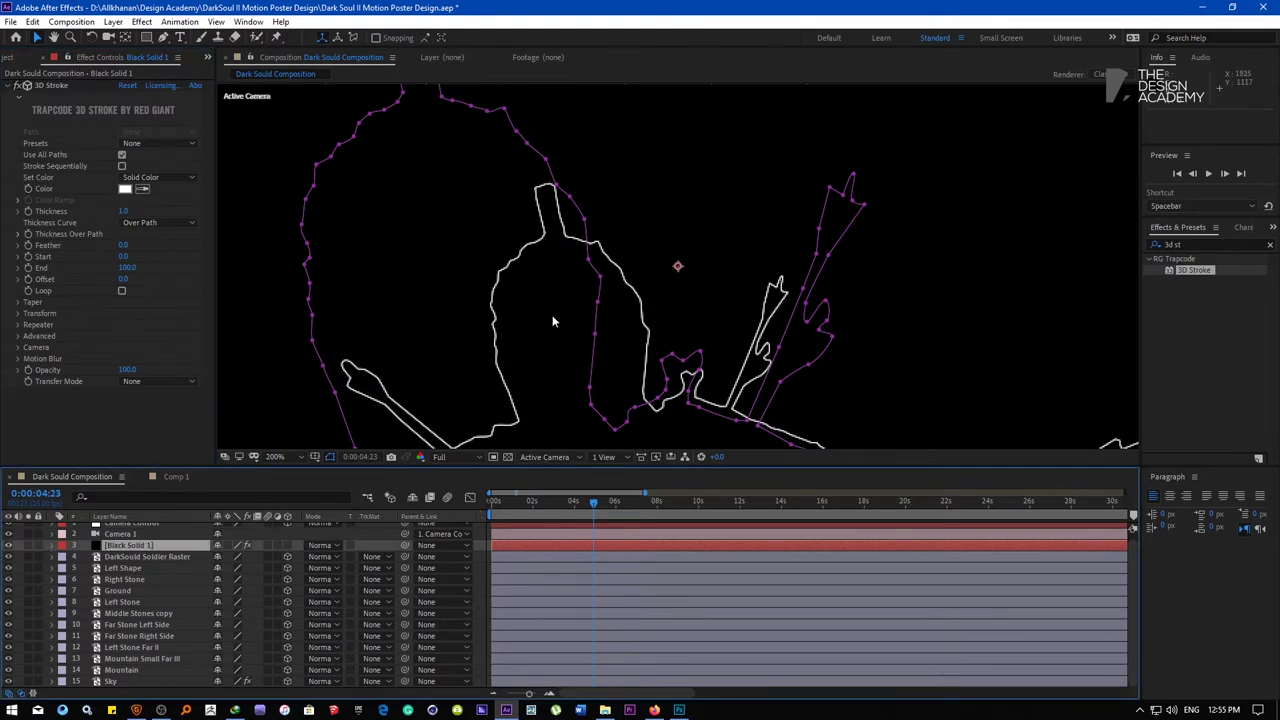
# Fit the whole composition in the viewer and set the preview resolution back to Quarter
pyautogui.click(143, 556)
pyautogui.click(284, 458)
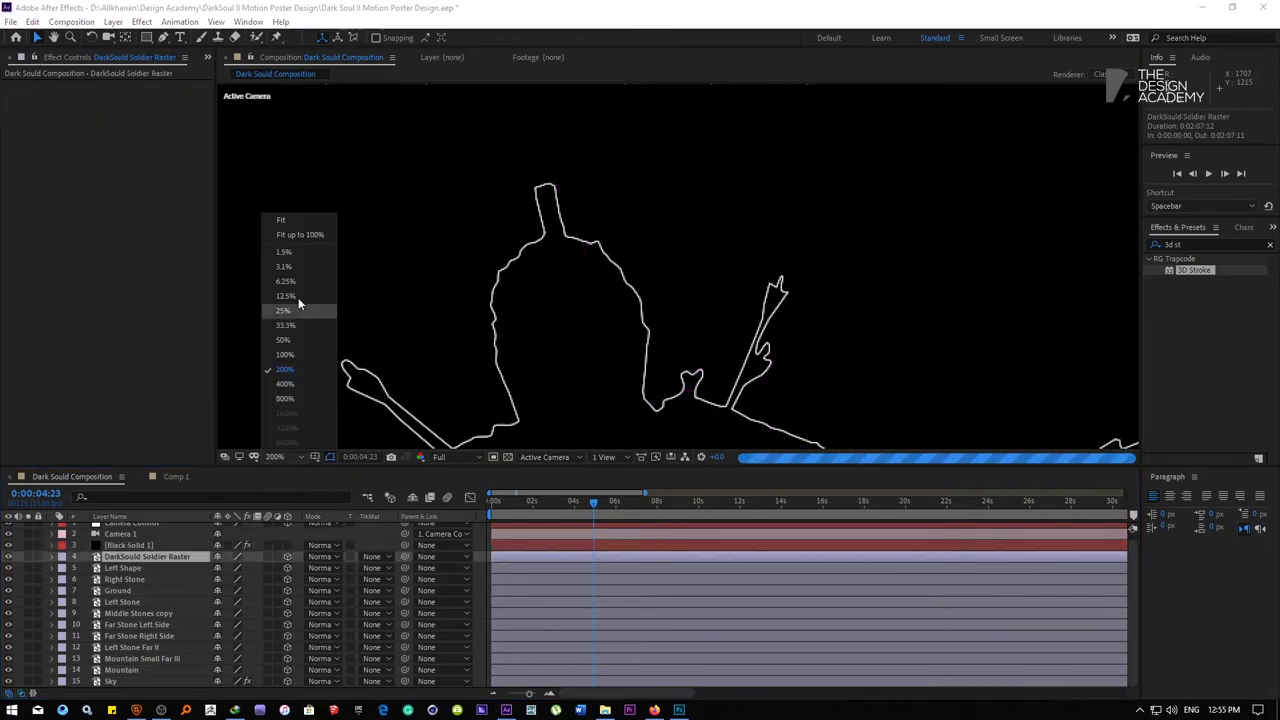
pyautogui.click(283, 222)
pyautogui.click(452, 459)
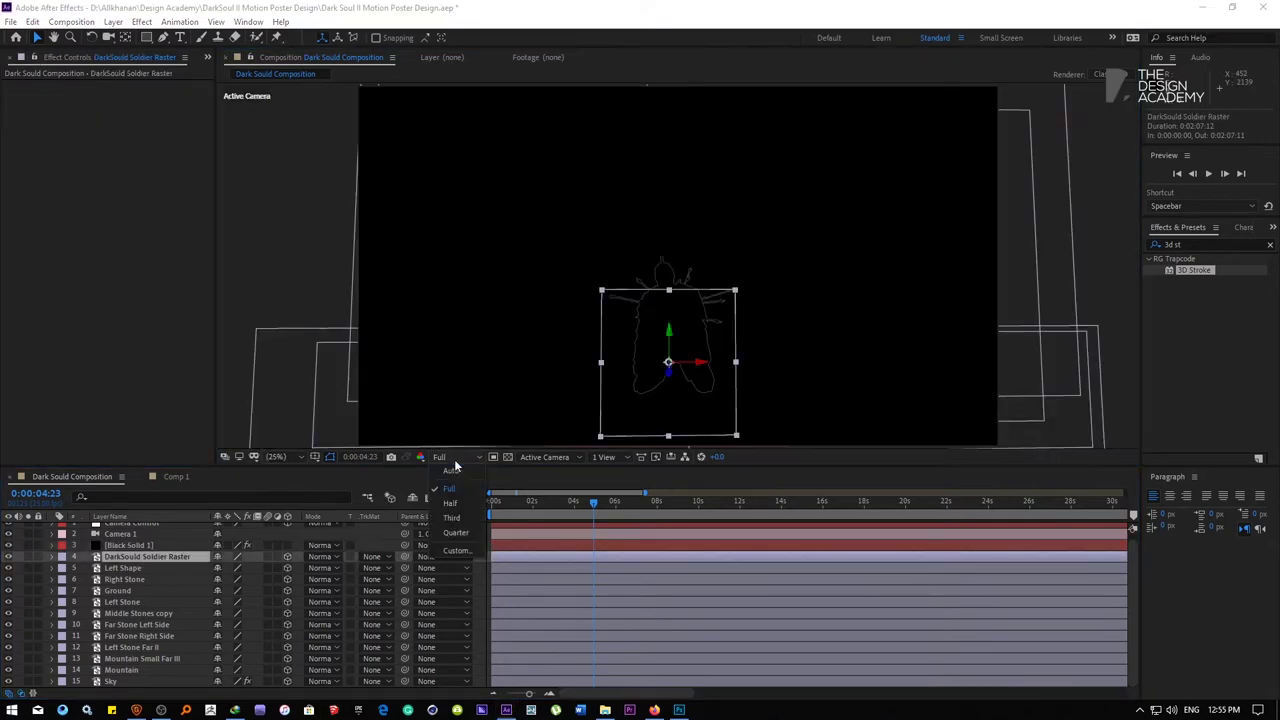
pyautogui.click(456, 532)
pyautogui.click(479, 556)
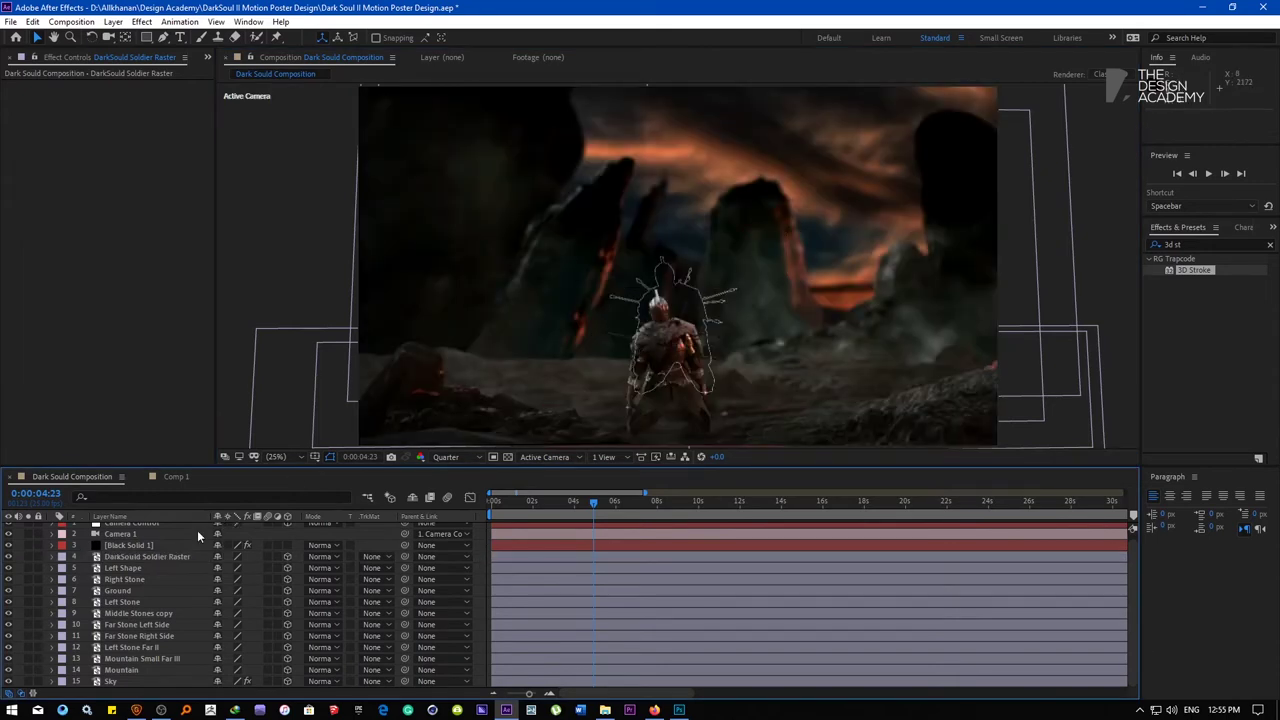
# Reveal Position on DarkSould Soldier Raster and Black Solid 1, and copy the soldier's position to the solid
pyautogui.click(131, 558)
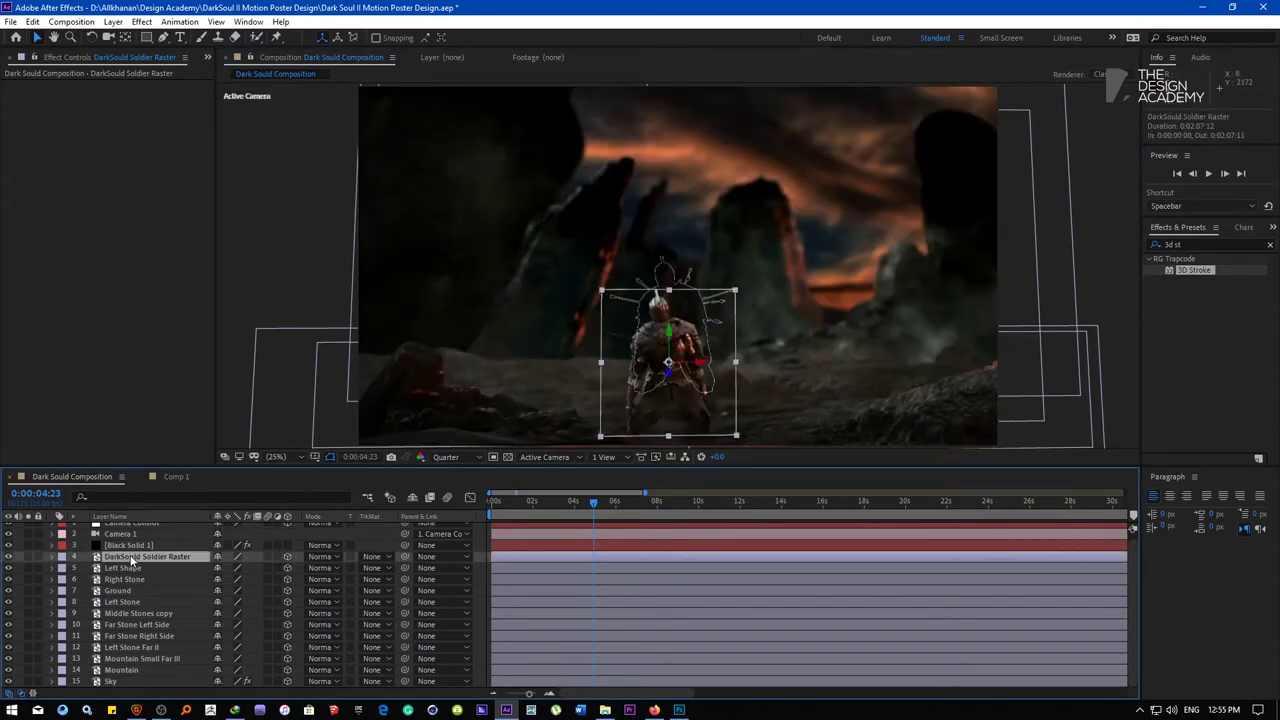
pyautogui.press('p')
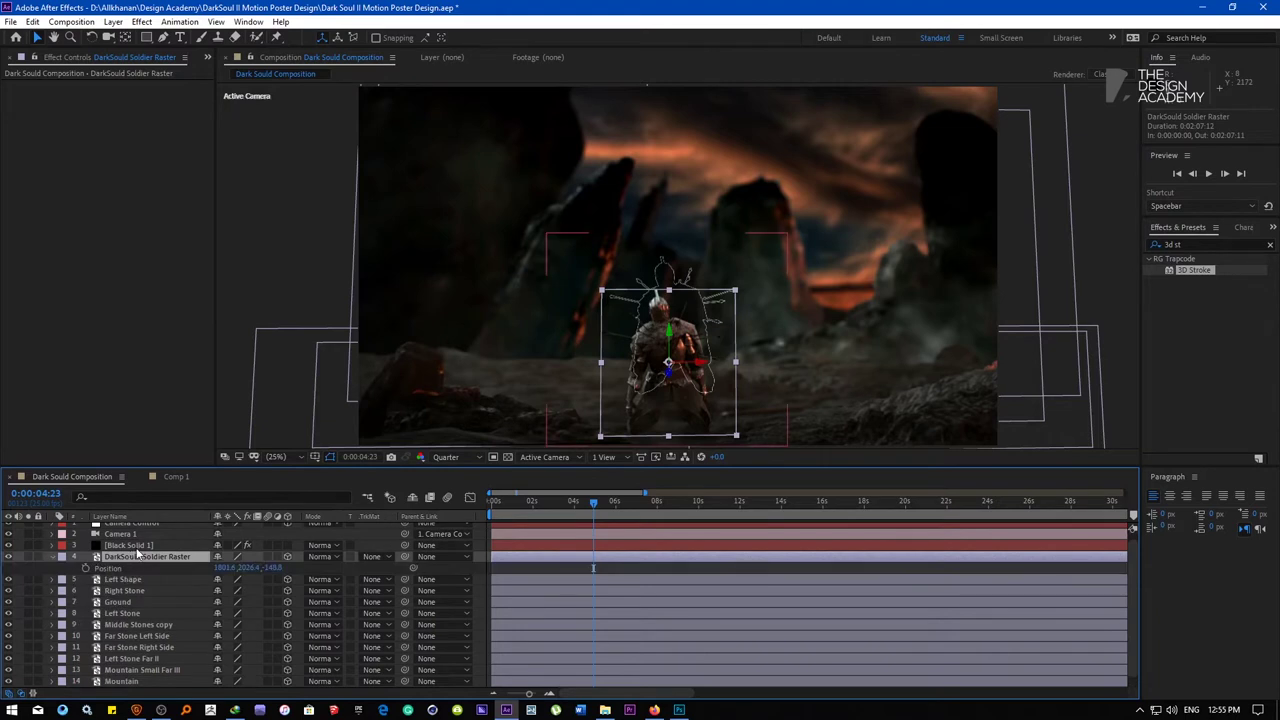
pyautogui.click(135, 547)
pyautogui.press('p')
pyautogui.click(275, 579)
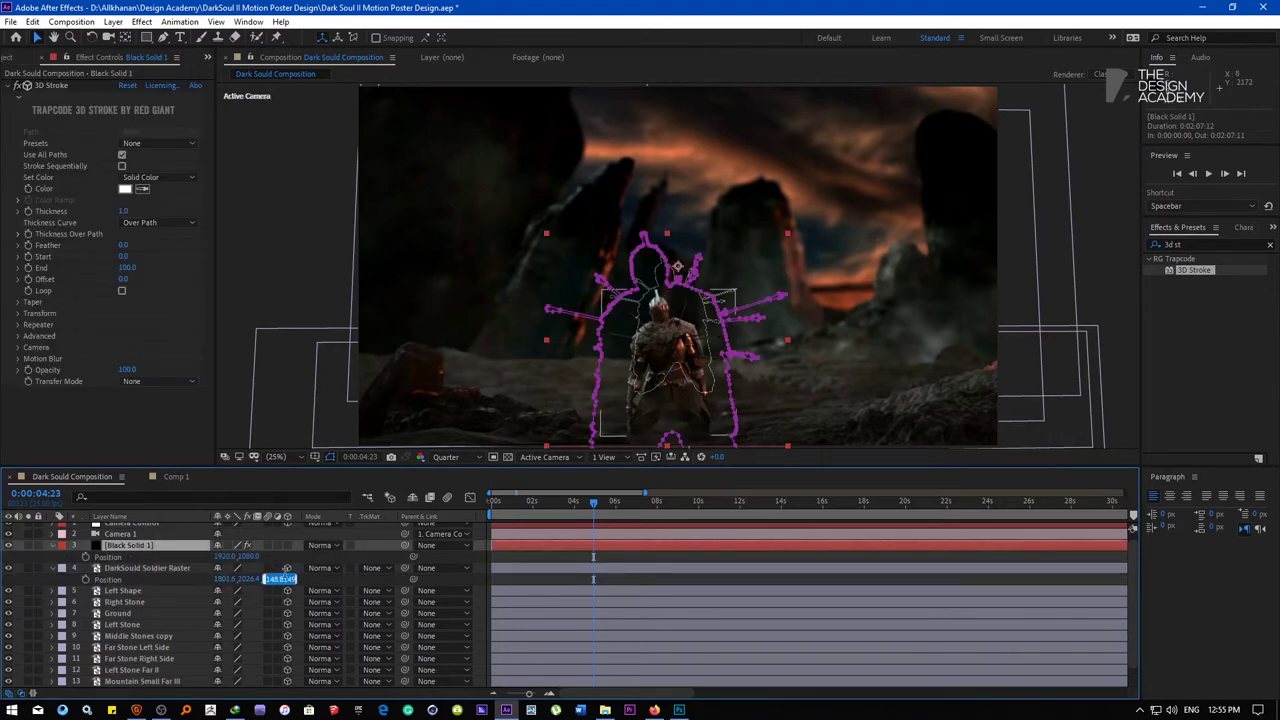
pyautogui.click(372, 561)
pyautogui.click(151, 545)
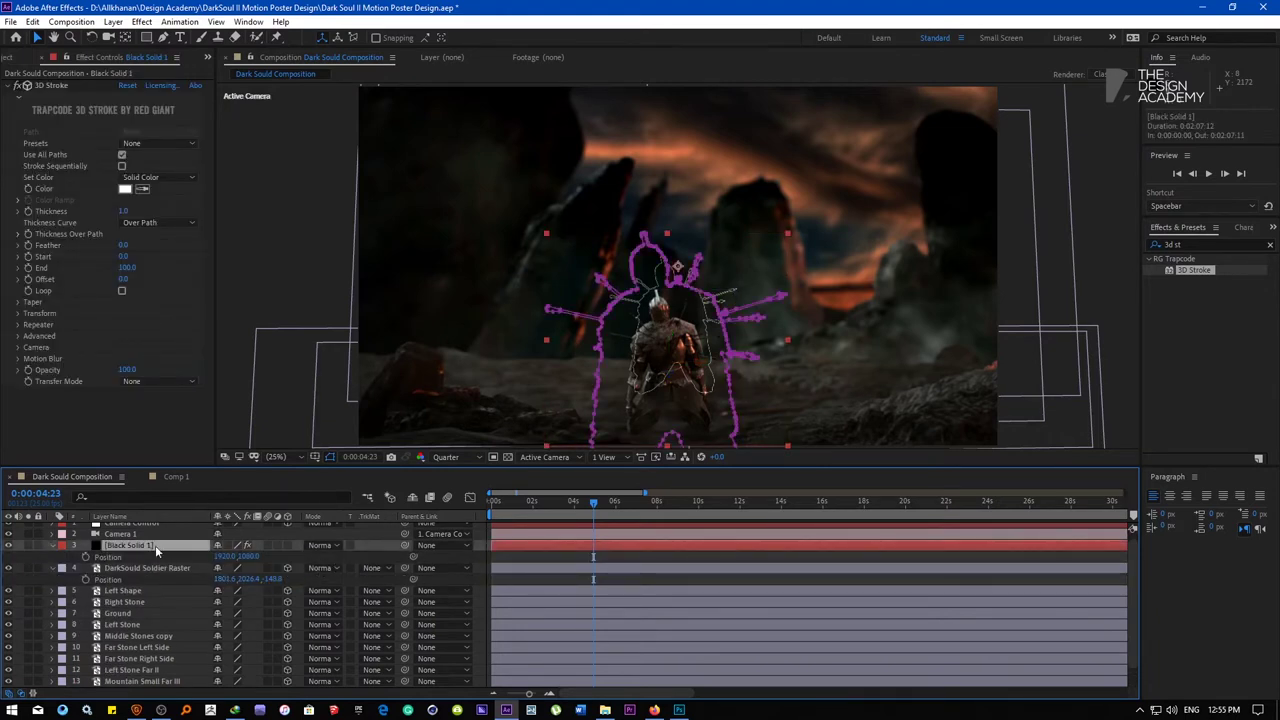
pyautogui.click(132, 577)
pyautogui.click(130, 546)
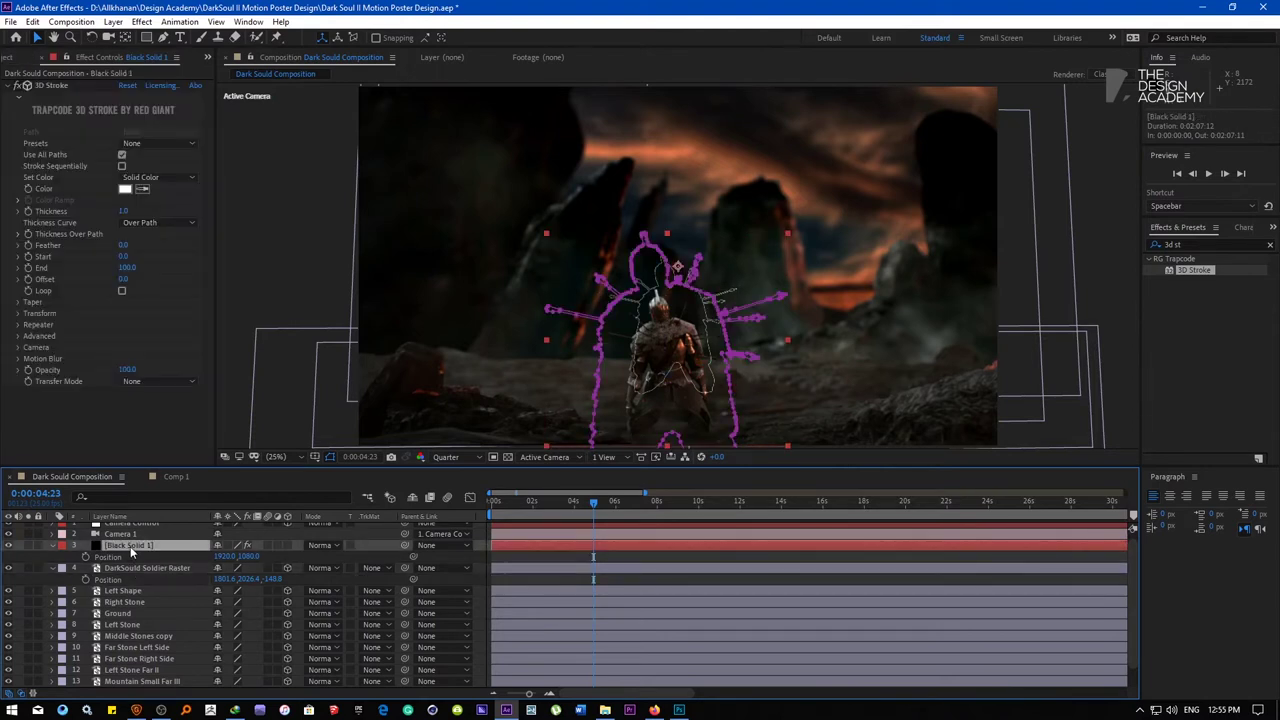
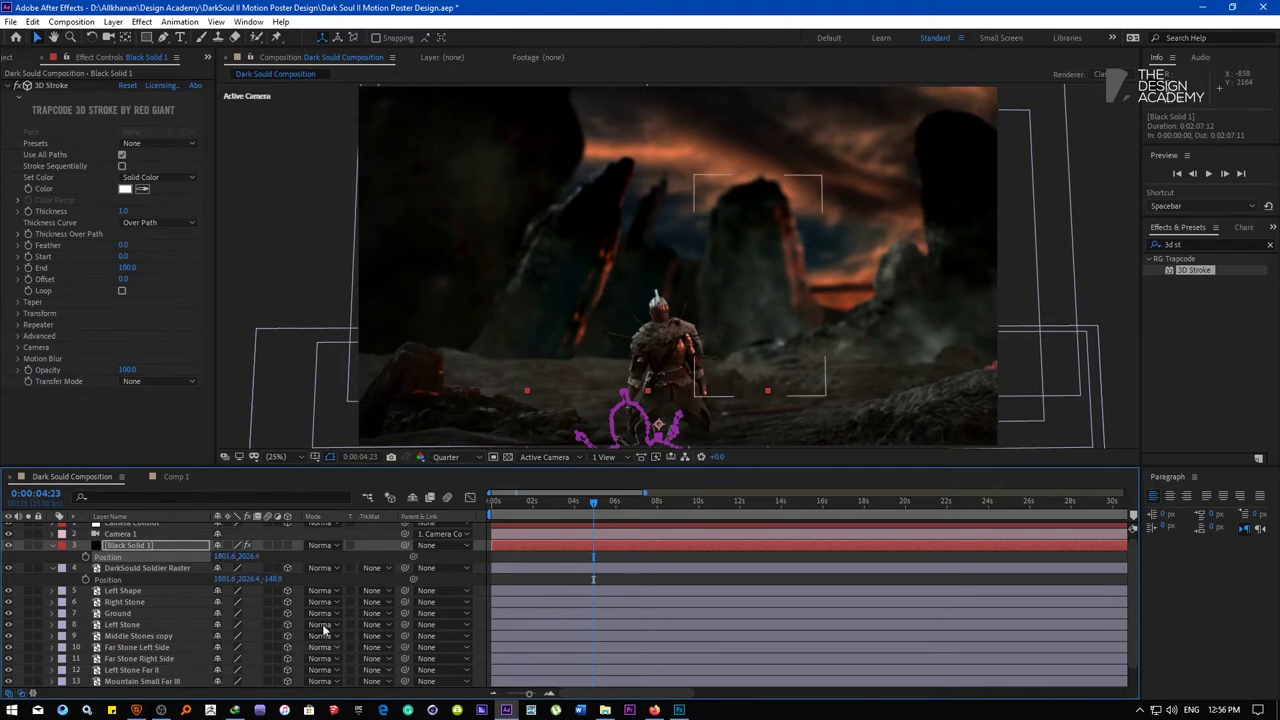
# Make Black Solid 1 a 3D layer and match its Z position to DarkSould Soldier Raster
pyautogui.click(288, 545)
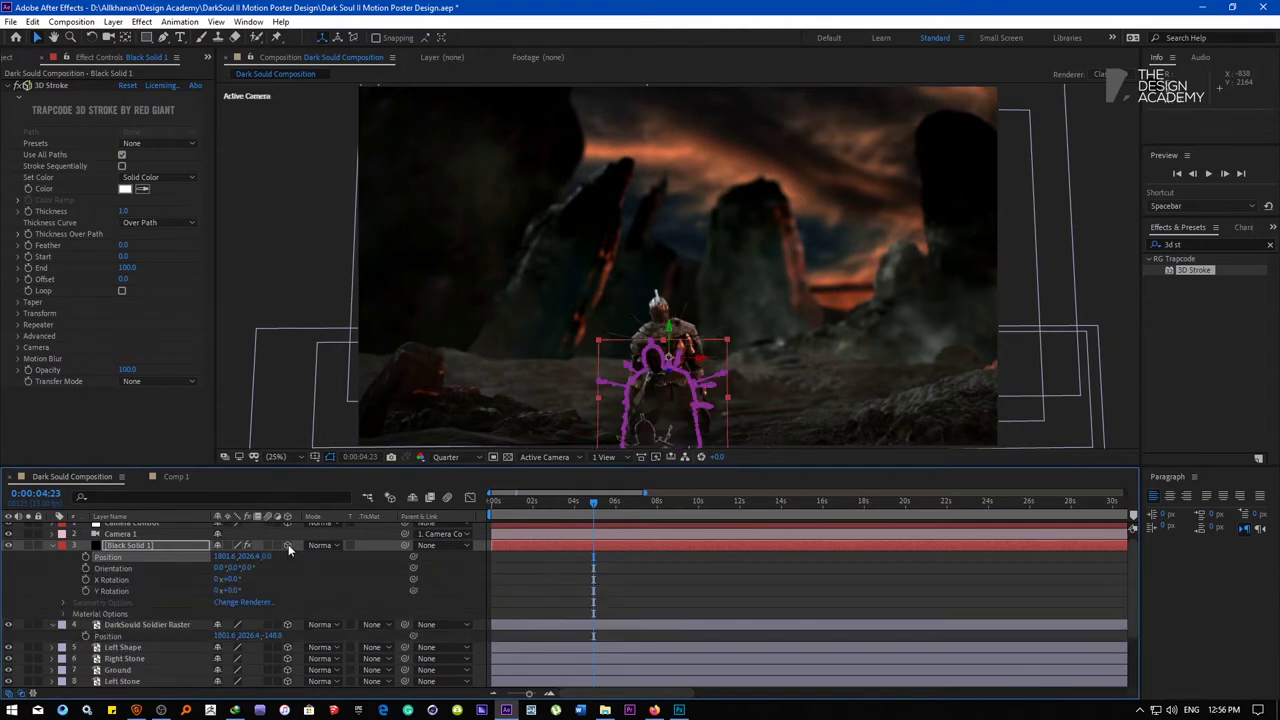
pyautogui.click(280, 635)
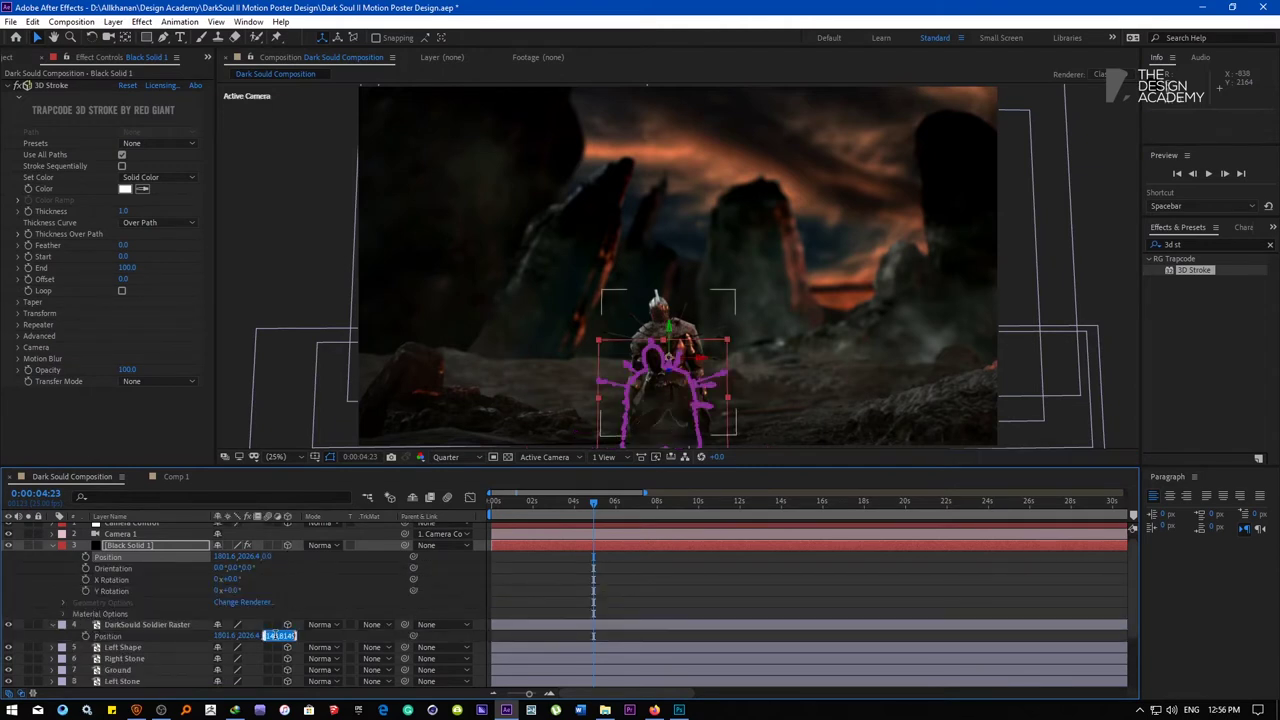
pyautogui.click(300, 588)
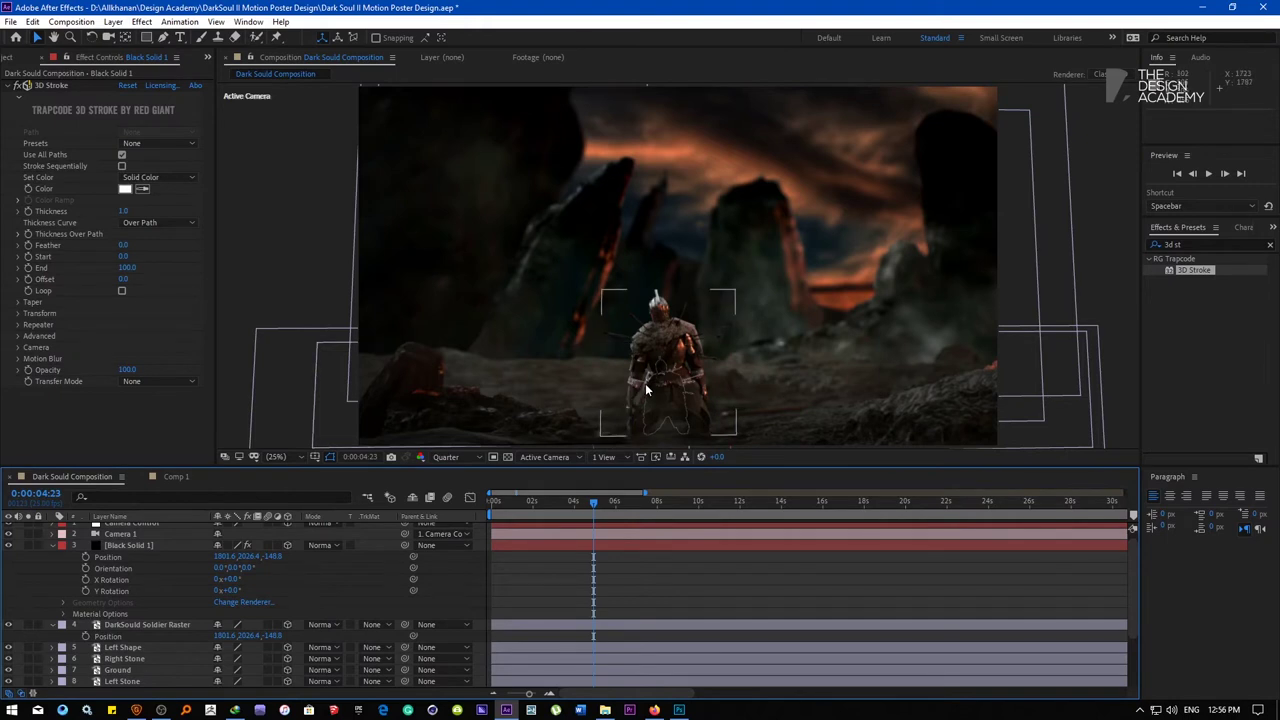
# Collapse the properties of Black Solid 1 and DarkSould Soldier Raster, and solo both layers
pyautogui.click(53, 546)
pyautogui.click(52, 556)
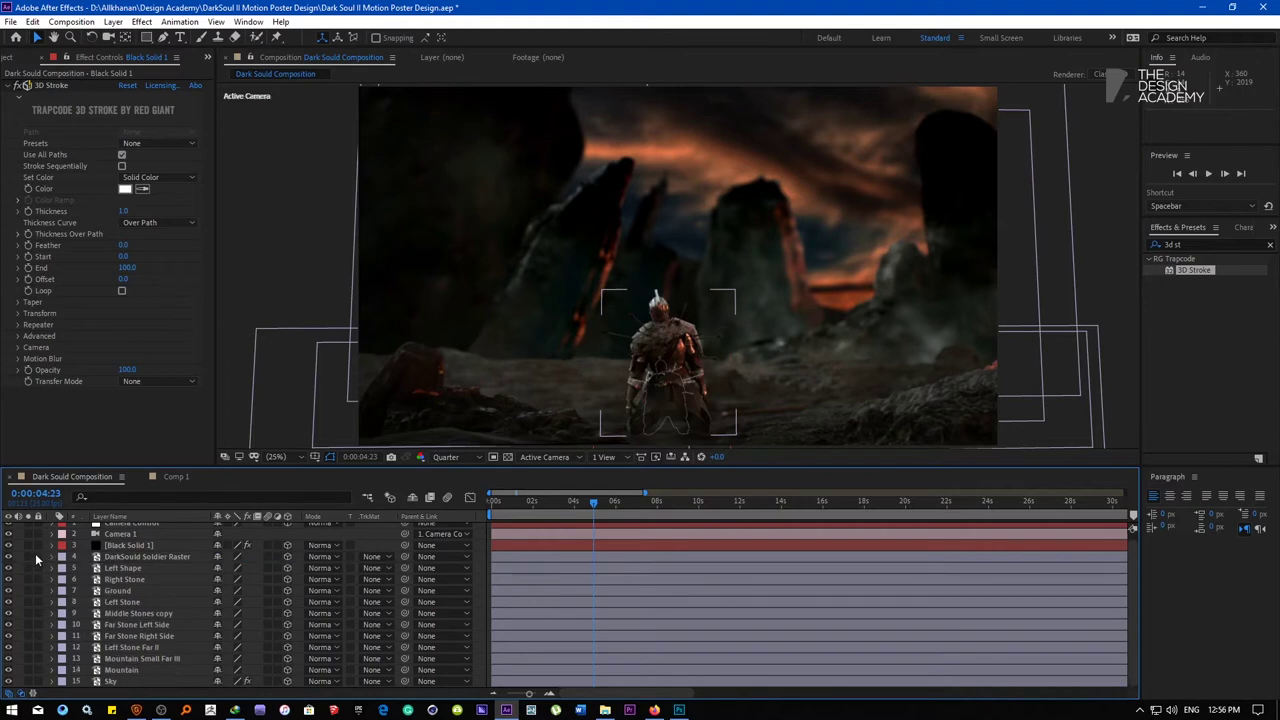
pyautogui.click(28, 545)
pyautogui.click(28, 556)
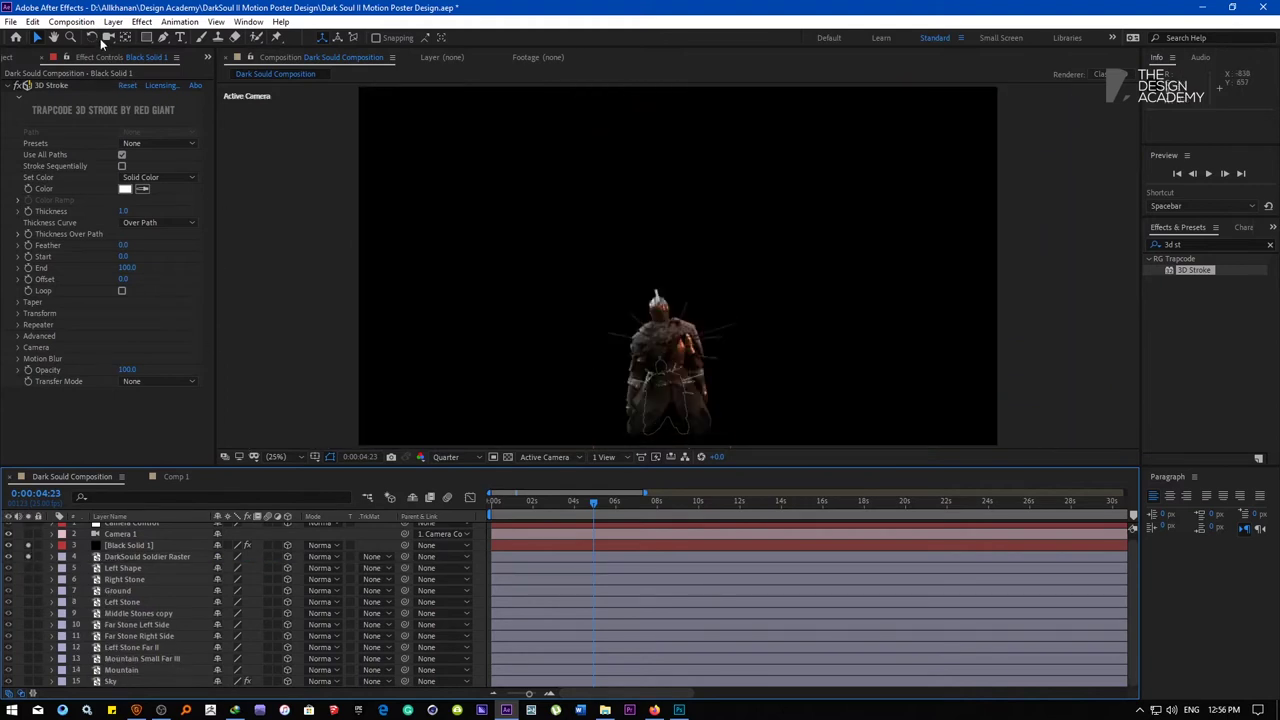
# Create a new two-node camera named Test with the 15mm preset above Camera 1
pyautogui.click(129, 536)
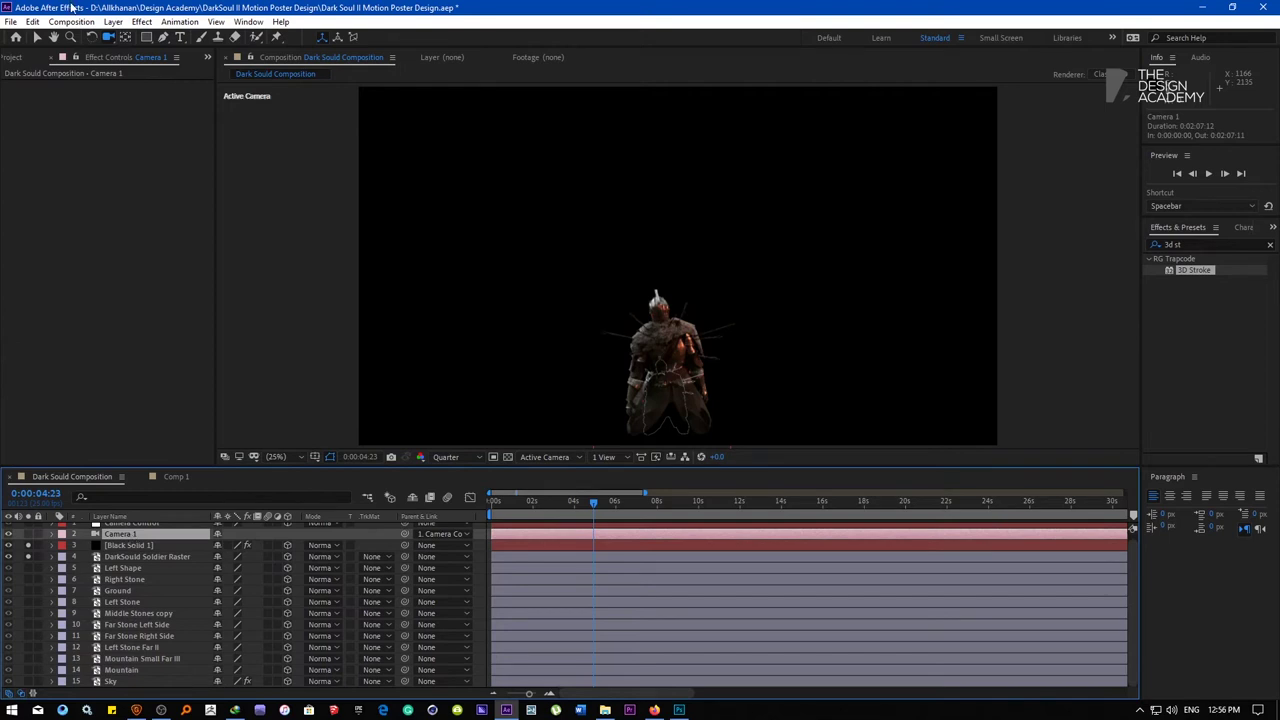
pyautogui.click(113, 21)
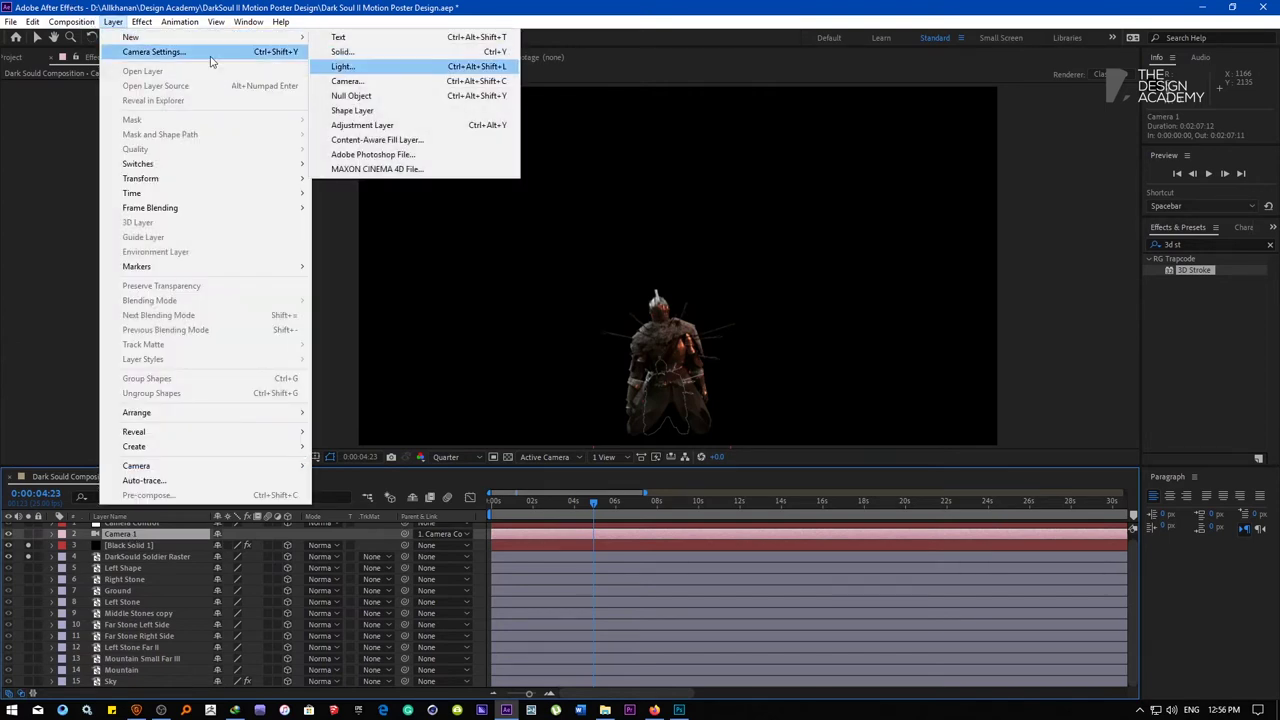
pyautogui.moveTo(257, 41)
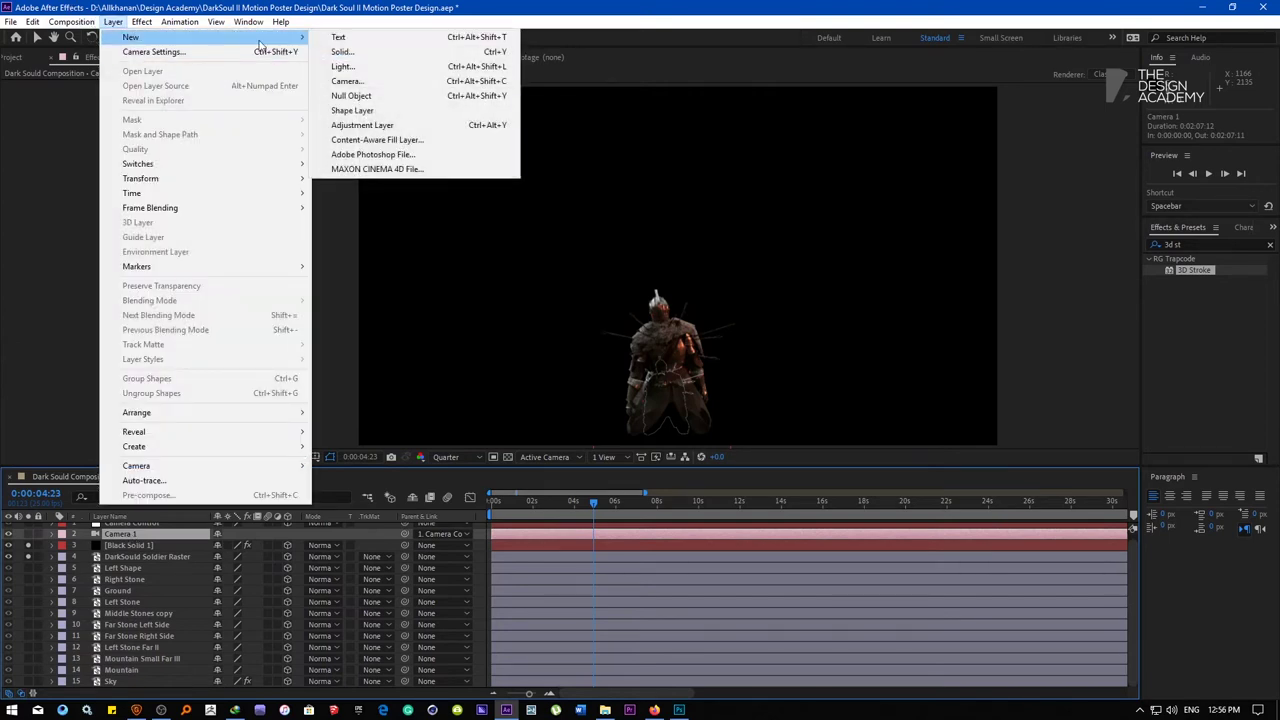
pyautogui.click(347, 83)
pyautogui.write('Test')
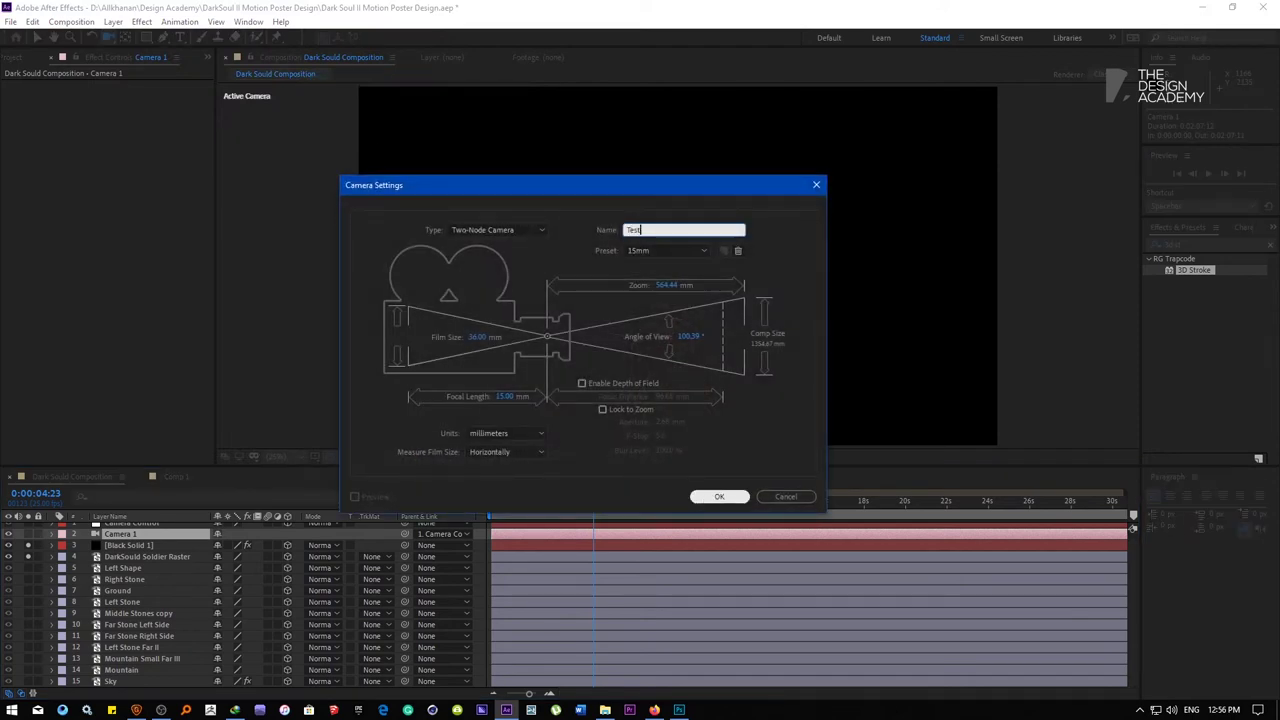
pyautogui.click(705, 500)
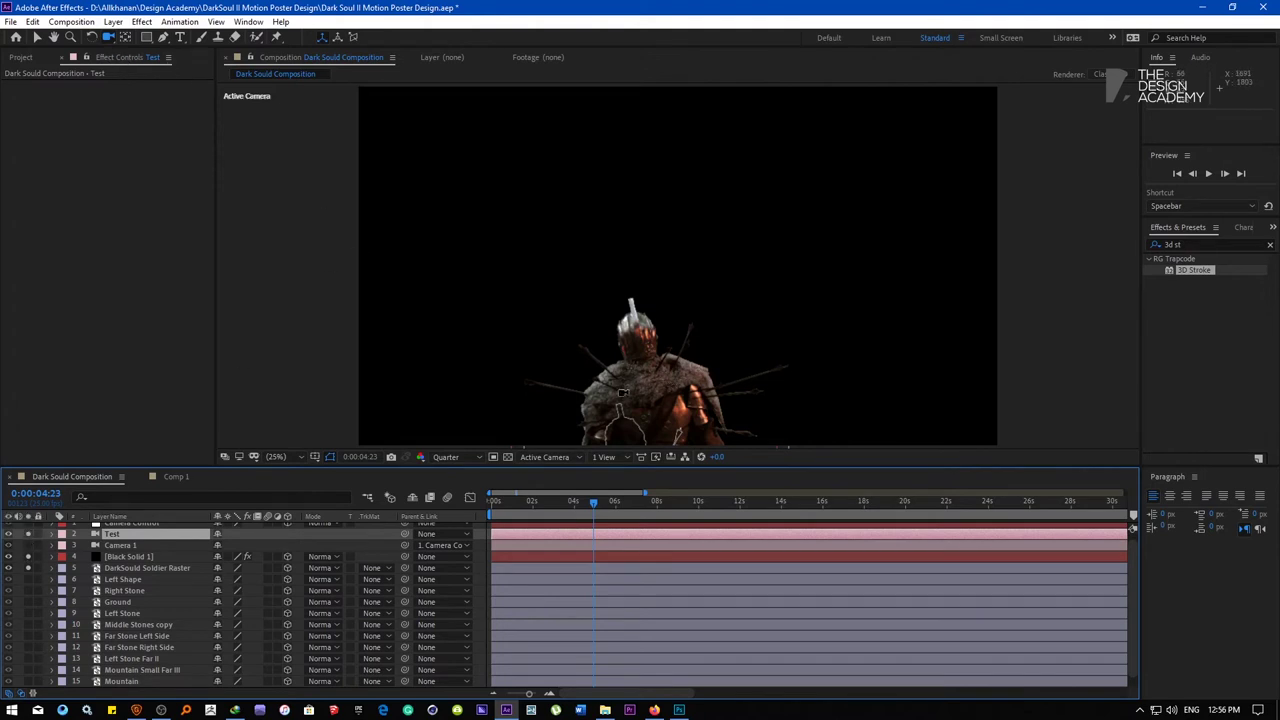
# Reveal both soloed layers' positions, set Black Solid 1's Z position to -71.8, and orbit the Test camera around them
pyautogui.moveTo(627, 380); pyautogui.dragTo(550, 232)
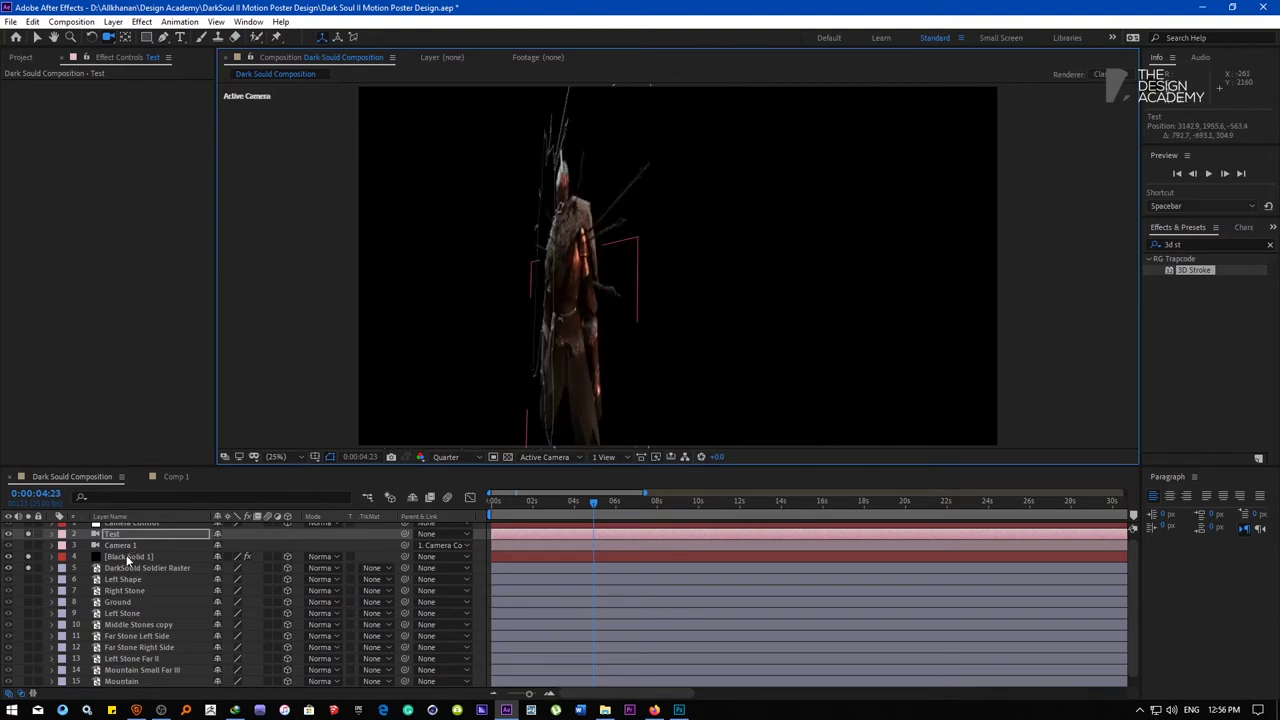
pyautogui.click(127, 557)
pyautogui.press('p')
pyautogui.click(148, 580)
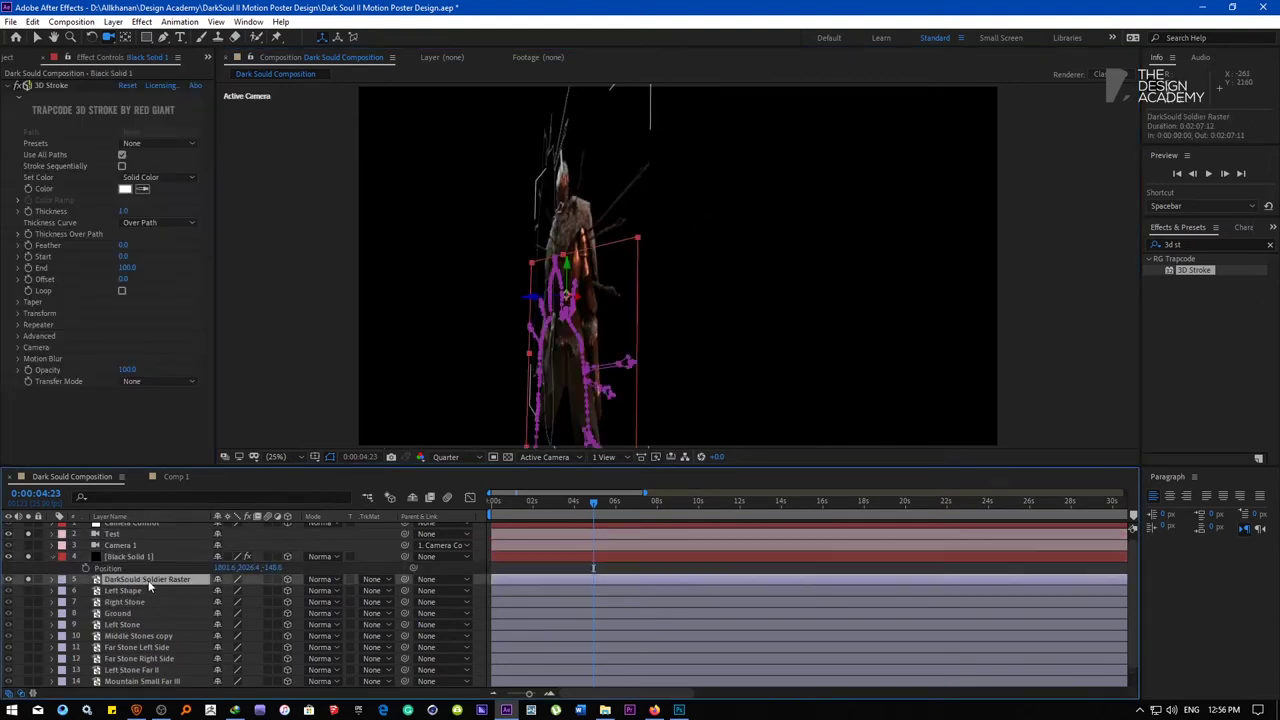
pyautogui.press('p')
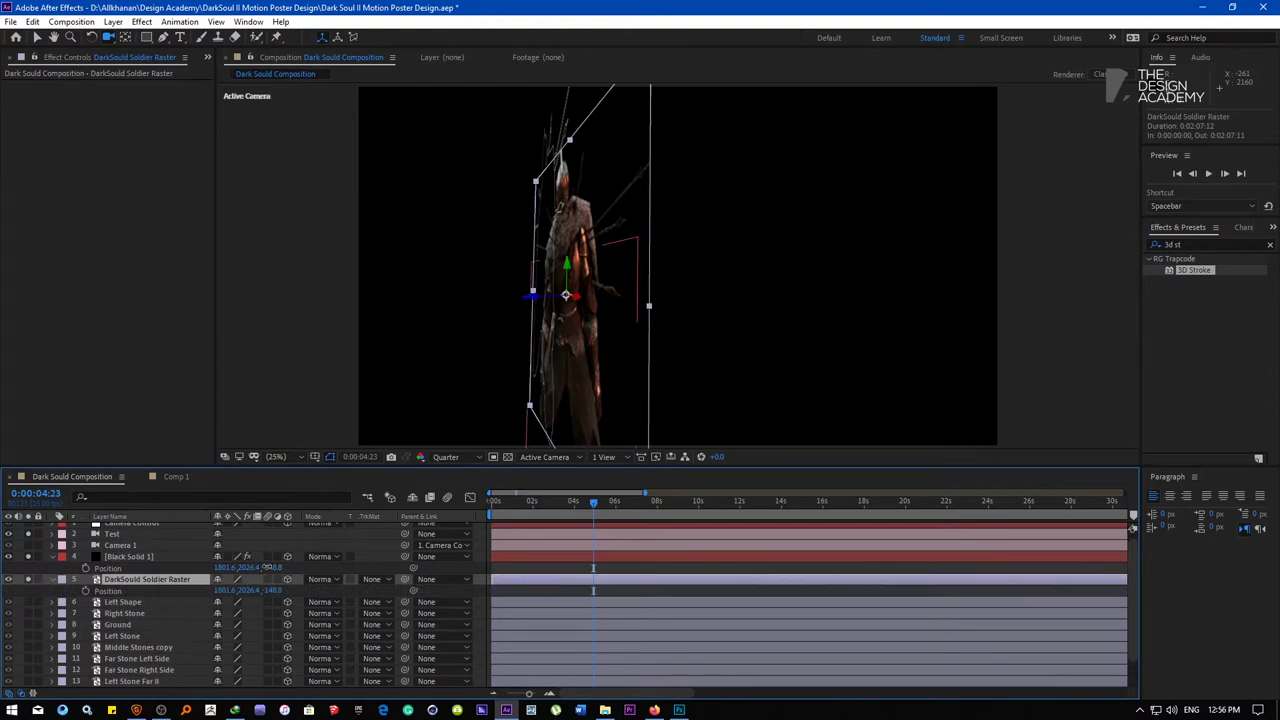
pyautogui.moveTo(268, 567); pyautogui.dragTo(344, 566)
pyautogui.moveTo(590, 221); pyautogui.dragTo(593, 221)
pyautogui.moveTo(634, 237); pyautogui.dragTo(585, 236)
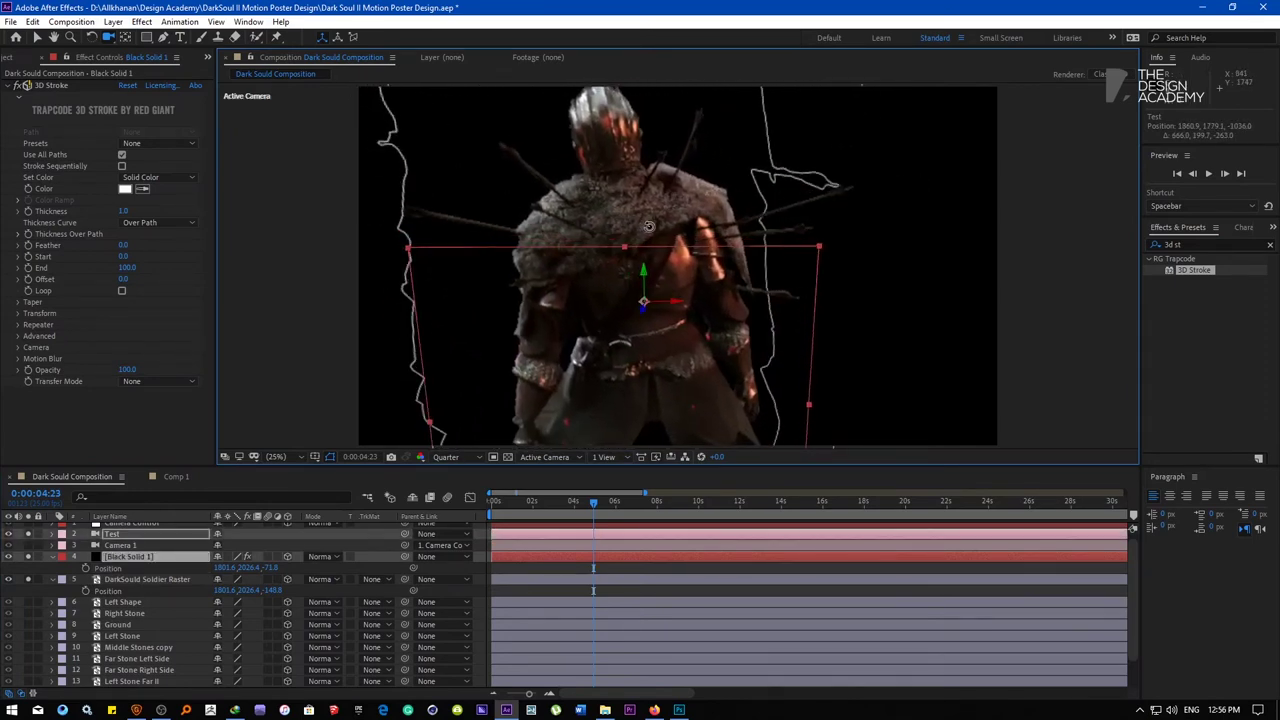
# Expand 3D Stroke's Camera settings, toggle Comp Camera off and on, and check the outline from another angle
pyautogui.click(24, 349)
pyautogui.click(19, 348)
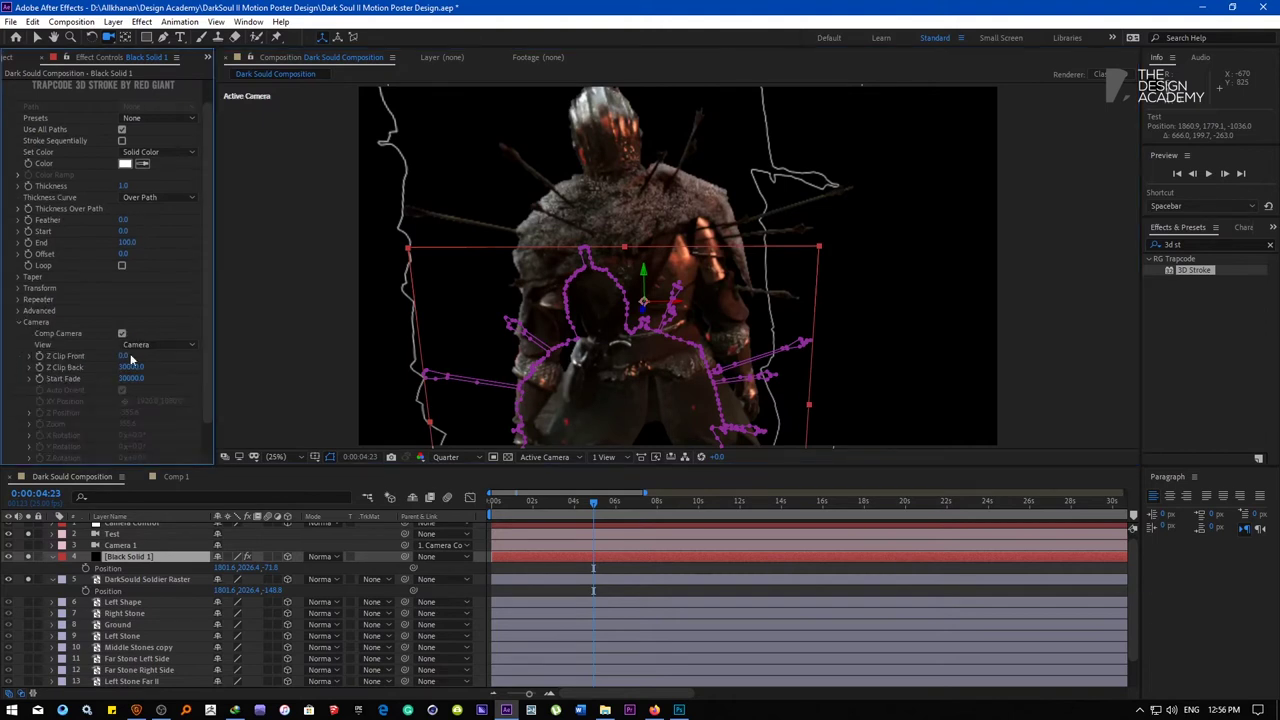
pyautogui.click(142, 346)
pyautogui.click(173, 326)
pyautogui.click(122, 334)
pyautogui.click(122, 334)
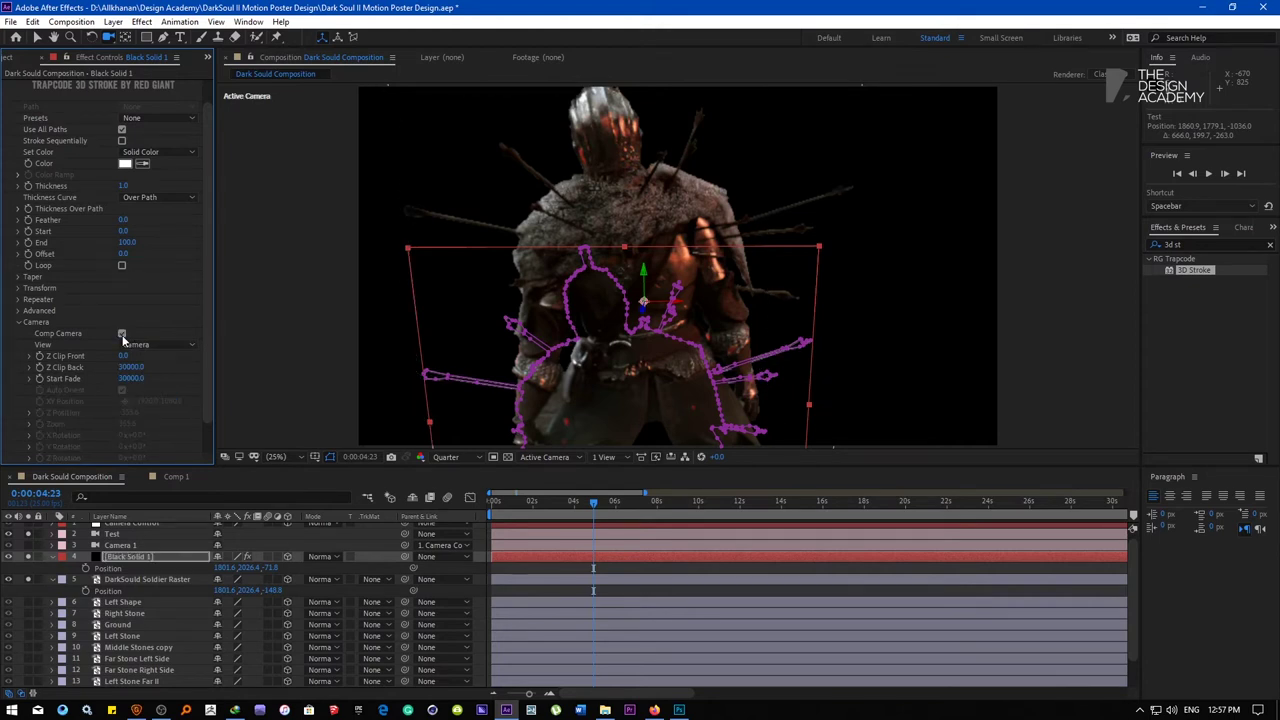
pyautogui.moveTo(598, 218)
pyautogui.mouseDown()
pyautogui.moveTo(526, 206)
pyautogui.moveTo(554, 211)
pyautogui.moveTo(571, 237)
pyautogui.moveTo(606, 187)
pyautogui.moveTo(544, 240)
pyautogui.mouseUp()
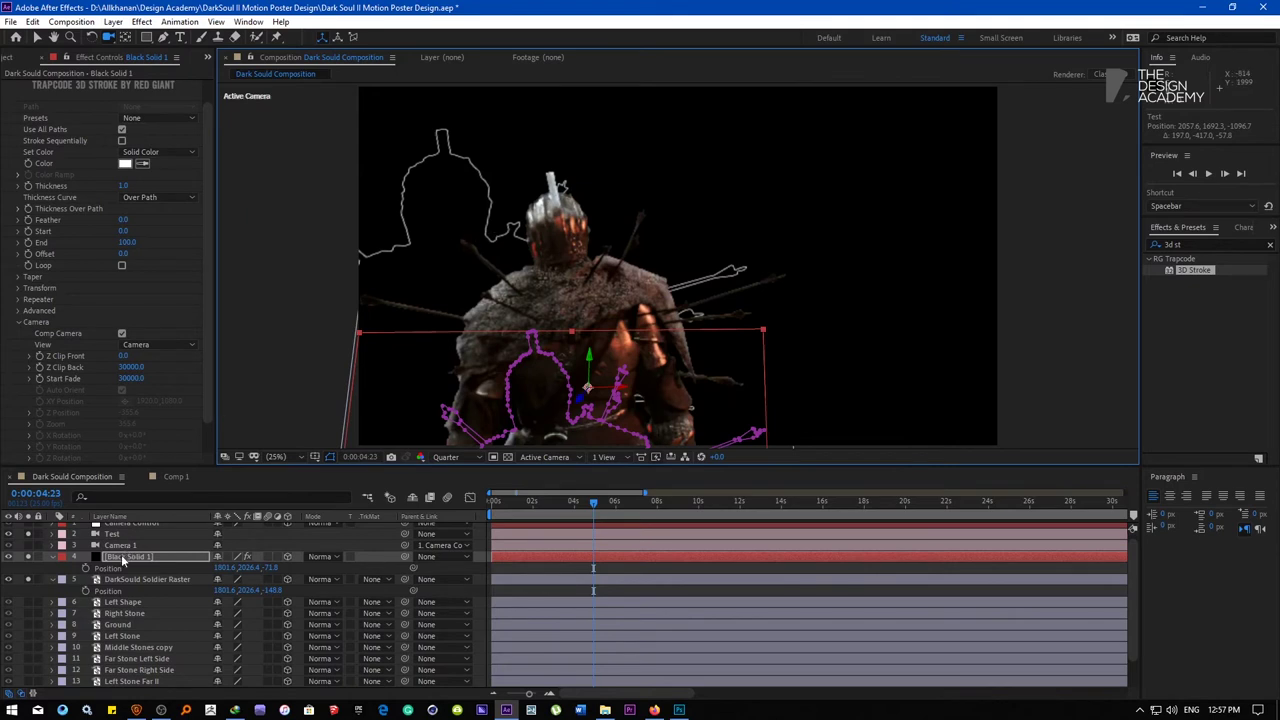
# Pre-compose Black Solid 1 as Black Solid 1 Comp 1 with all attributes moved into it, and open the new composition
pyautogui.press('Return')
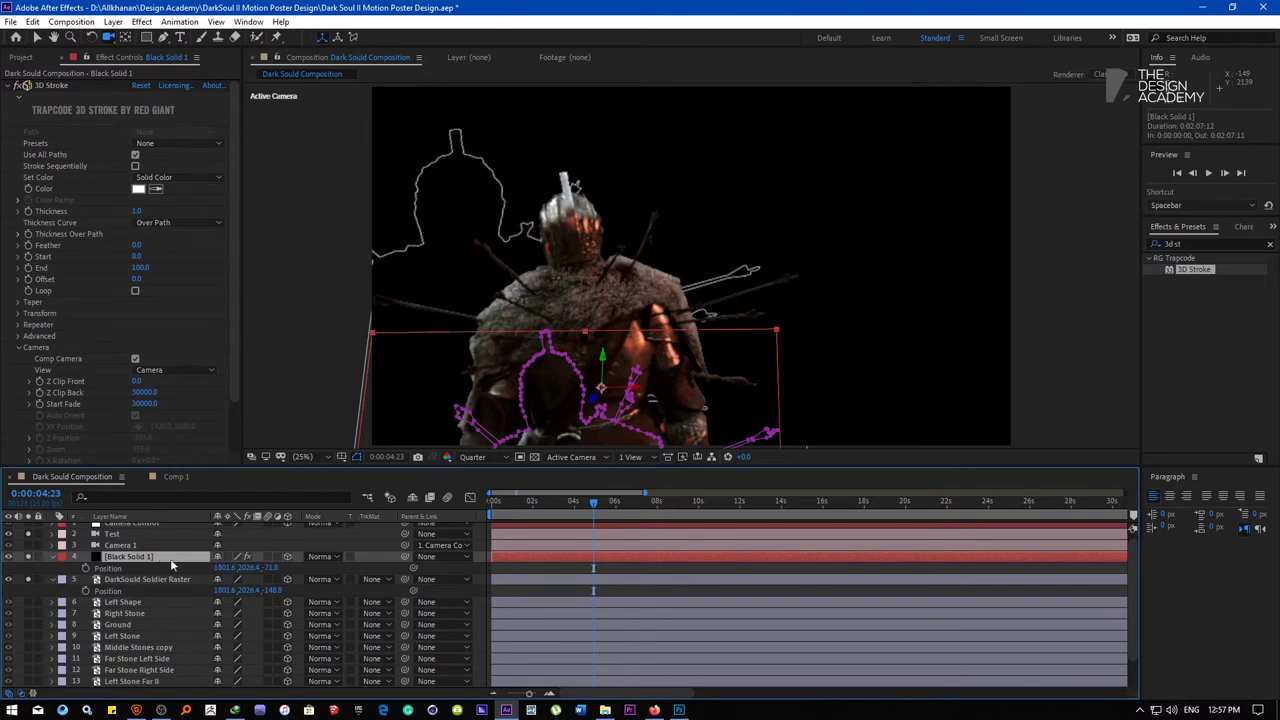
pyautogui.click(8, 86)
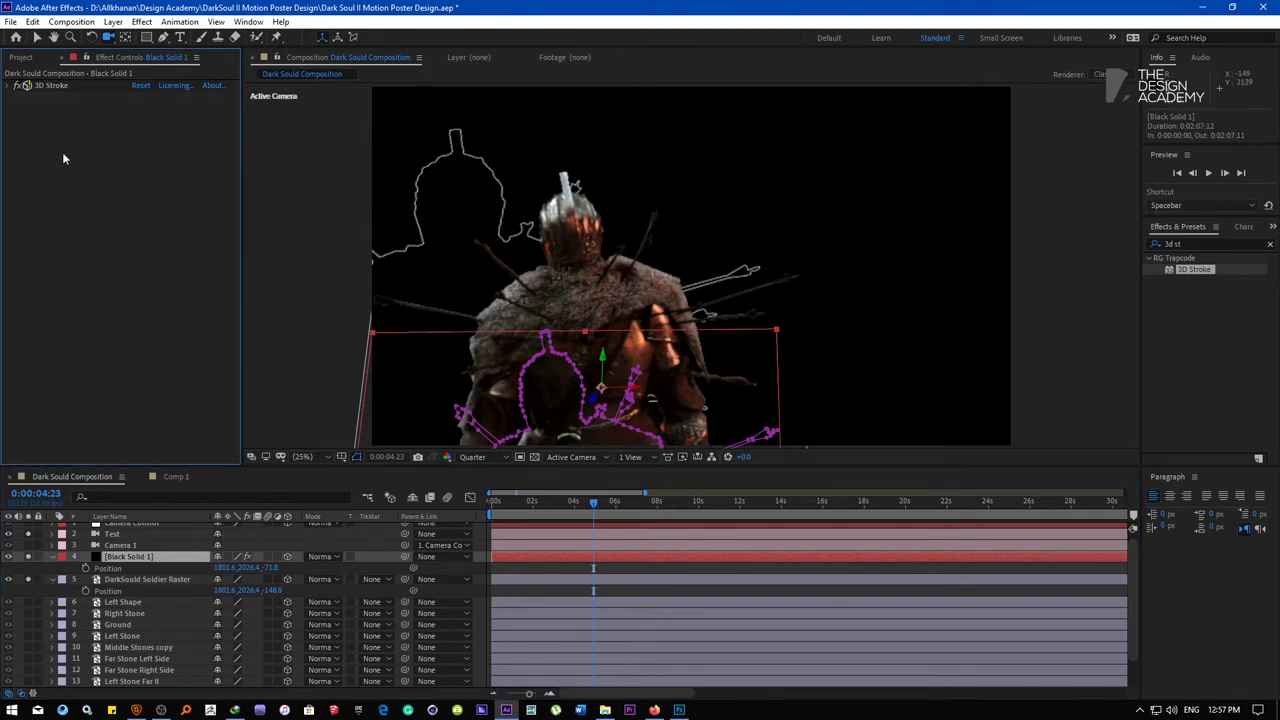
pyautogui.click(139, 546)
pyautogui.click(133, 556)
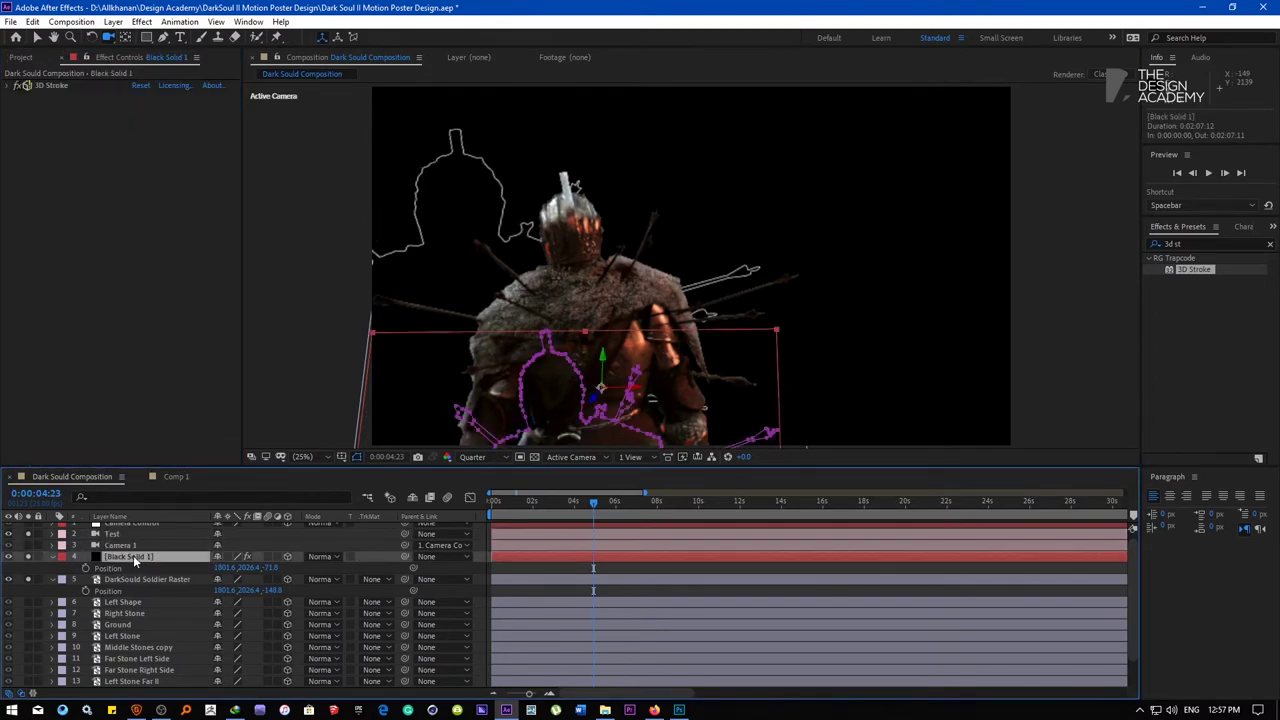
pyautogui.hotkey('ctrl', 'shift', 'c')
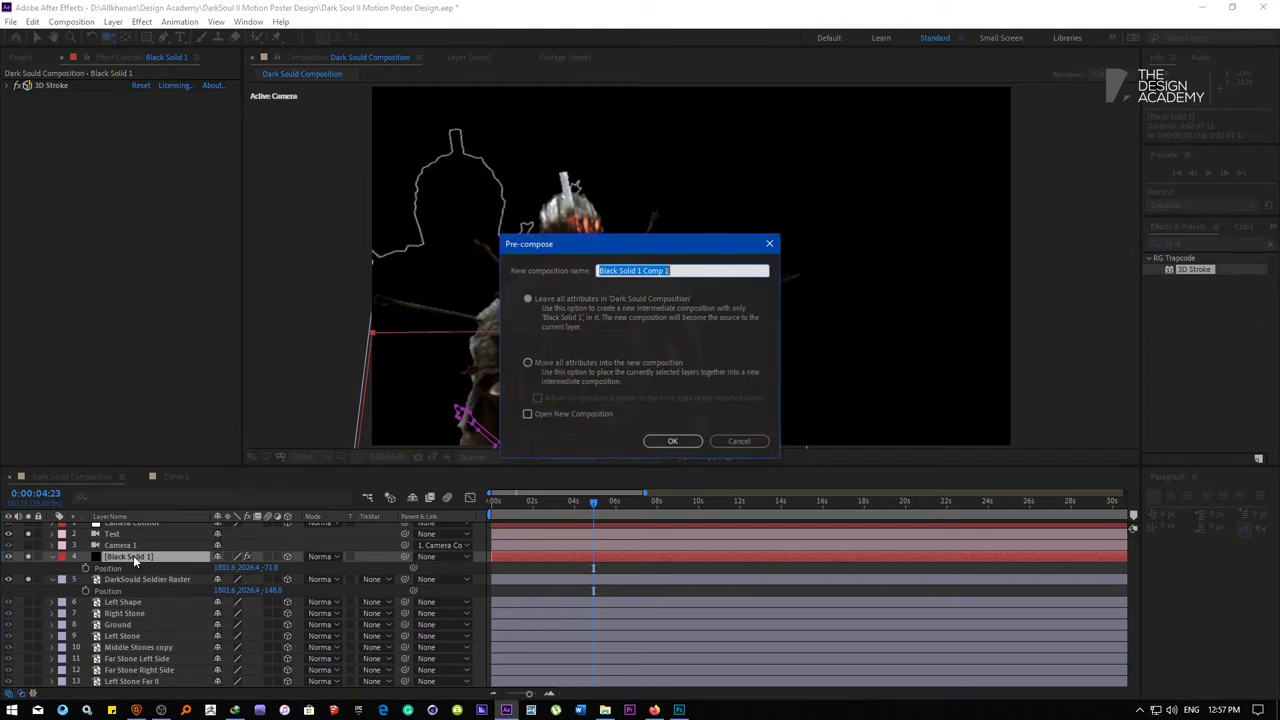
pyautogui.click(564, 364)
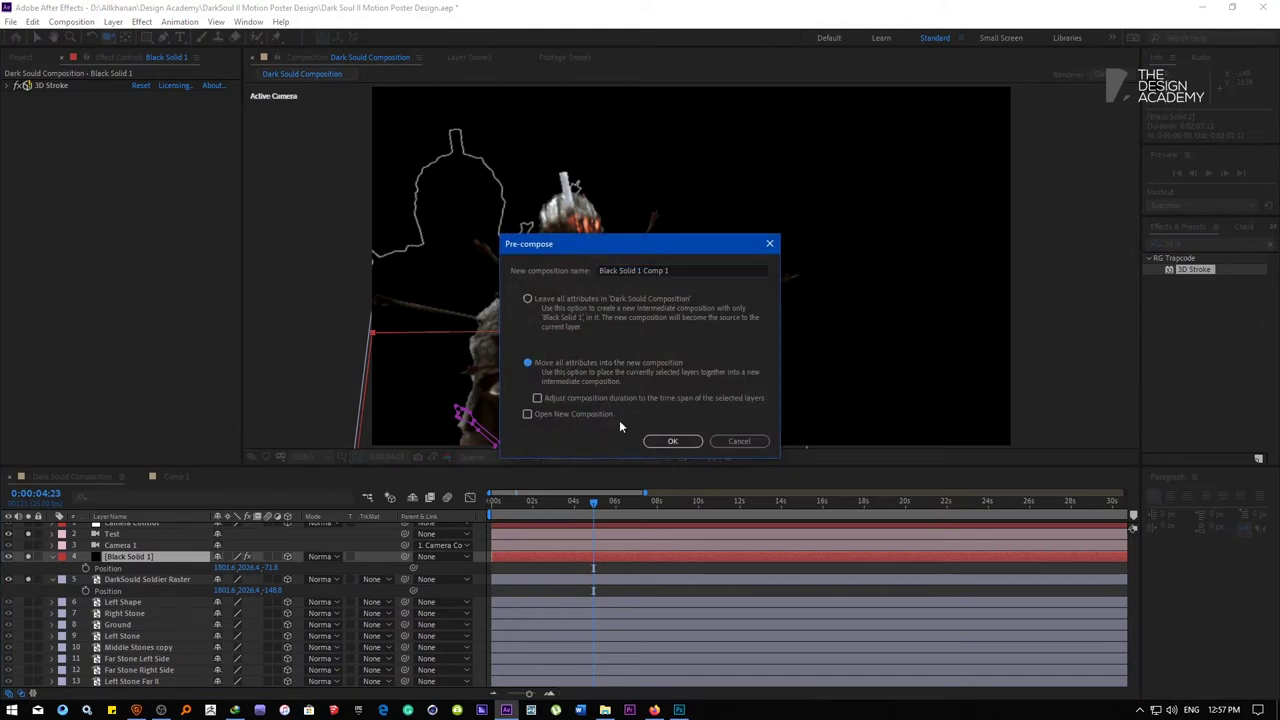
pyautogui.click(672, 441)
pyautogui.doubleClick(148, 556)
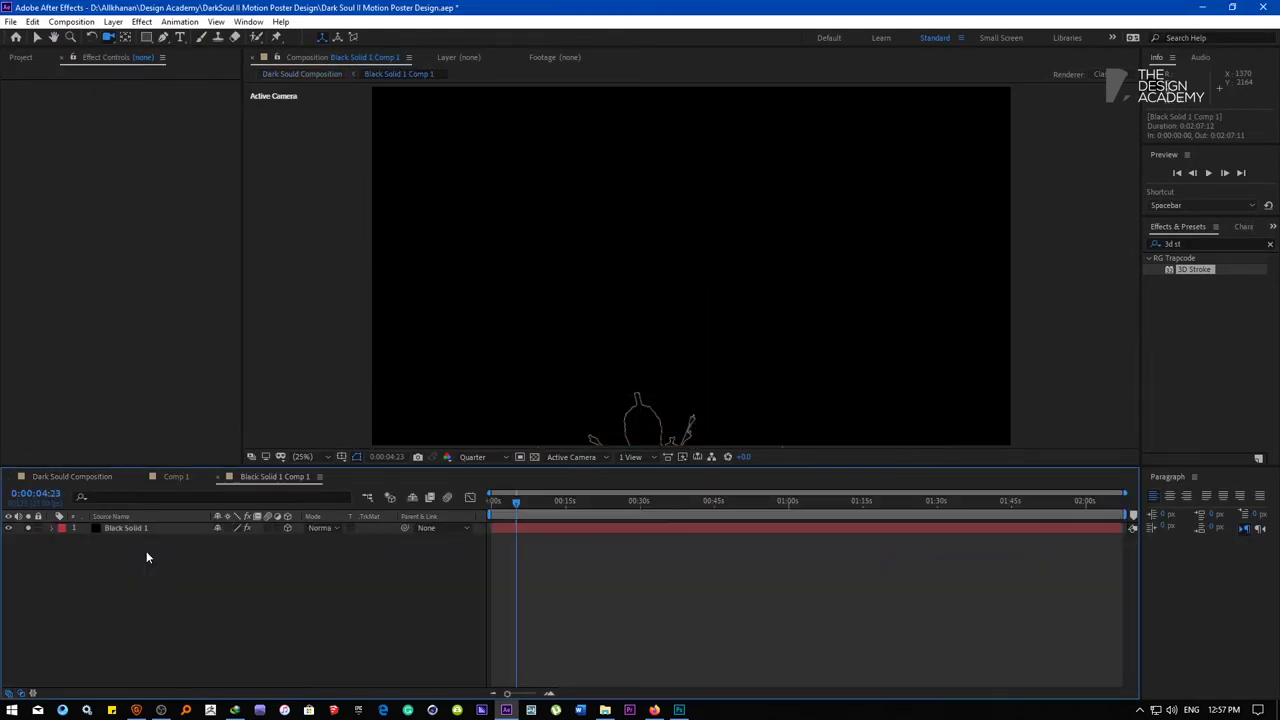
# Move the Black Solid 1 outline up into the precomp's visible frame, to a Y position of 519
pyautogui.click(601, 350)
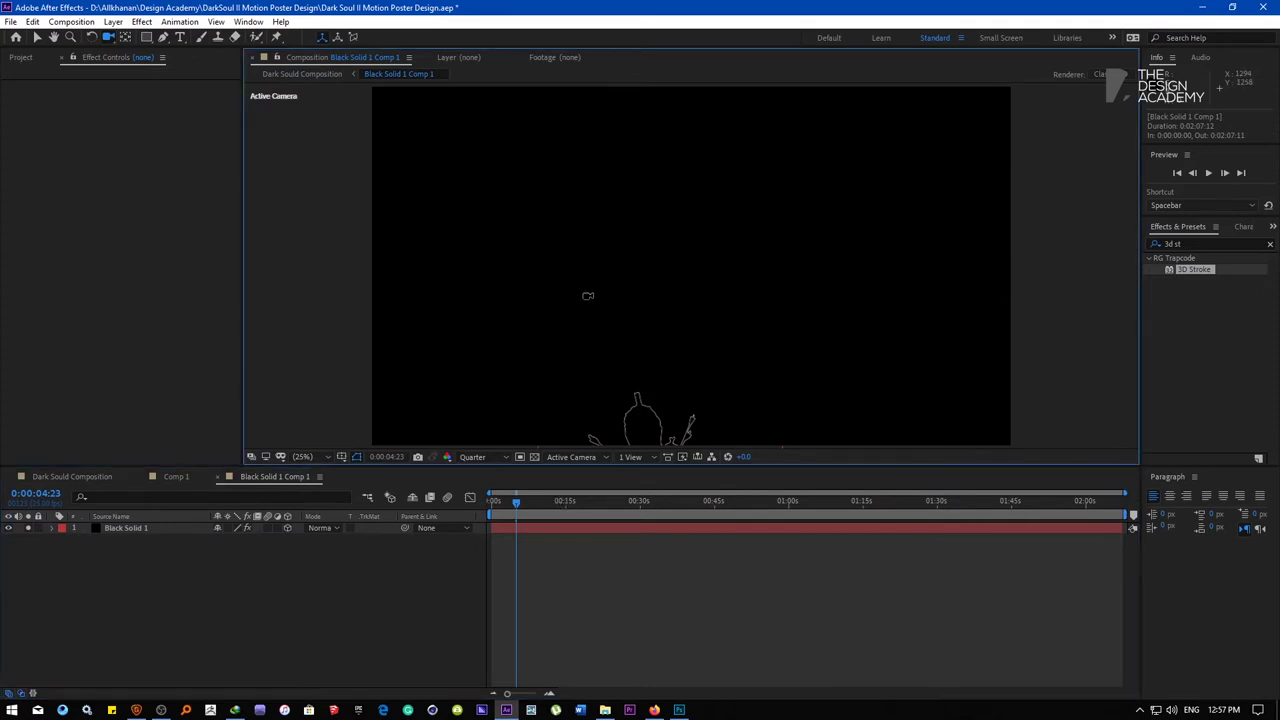
pyautogui.press('v')
pyautogui.moveTo(581, 333); pyautogui.dragTo(559, 199)
pyautogui.scroll(-1, 615, 298)
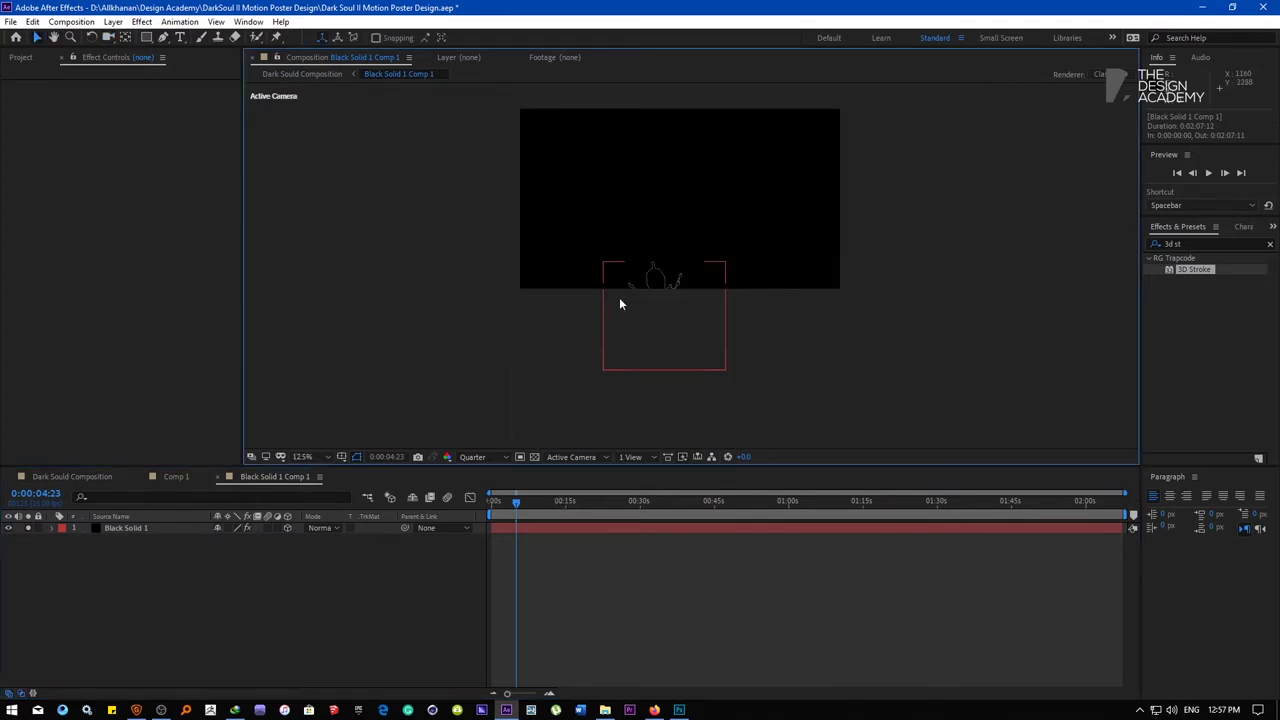
pyautogui.moveTo(615, 382); pyautogui.dragTo(624, 259)
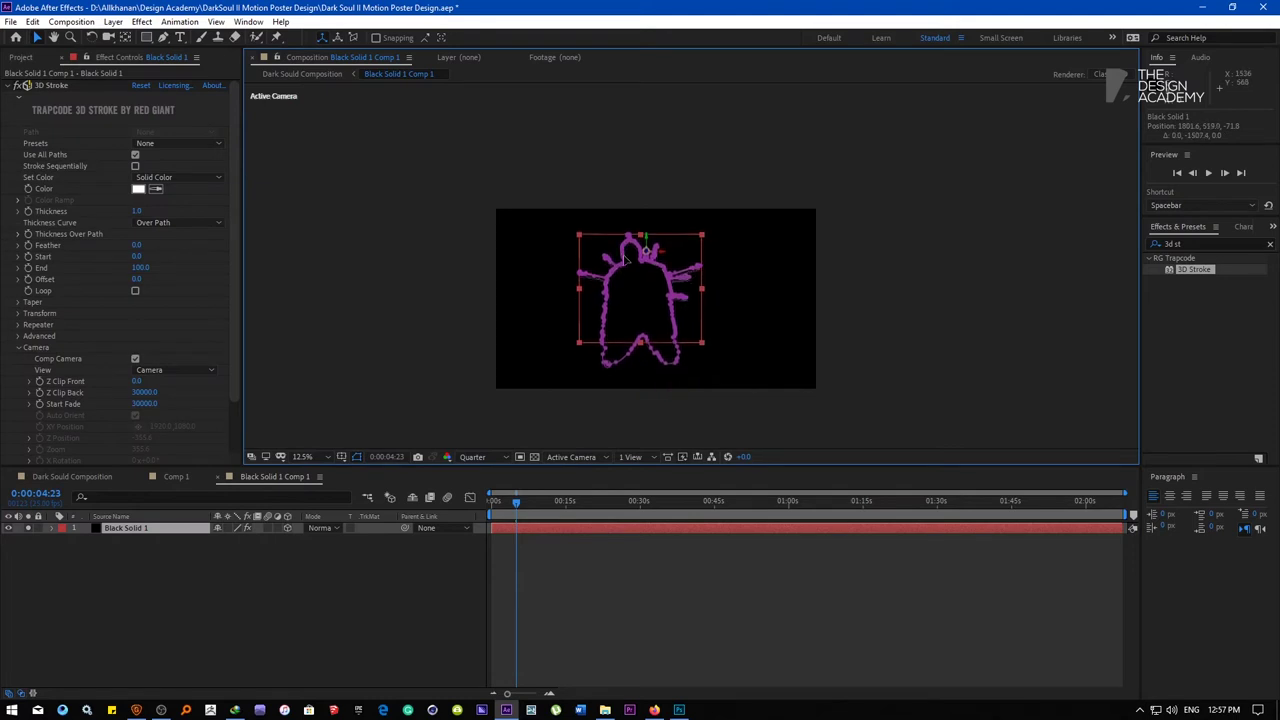
pyautogui.click(369, 600)
pyautogui.click(645, 305)
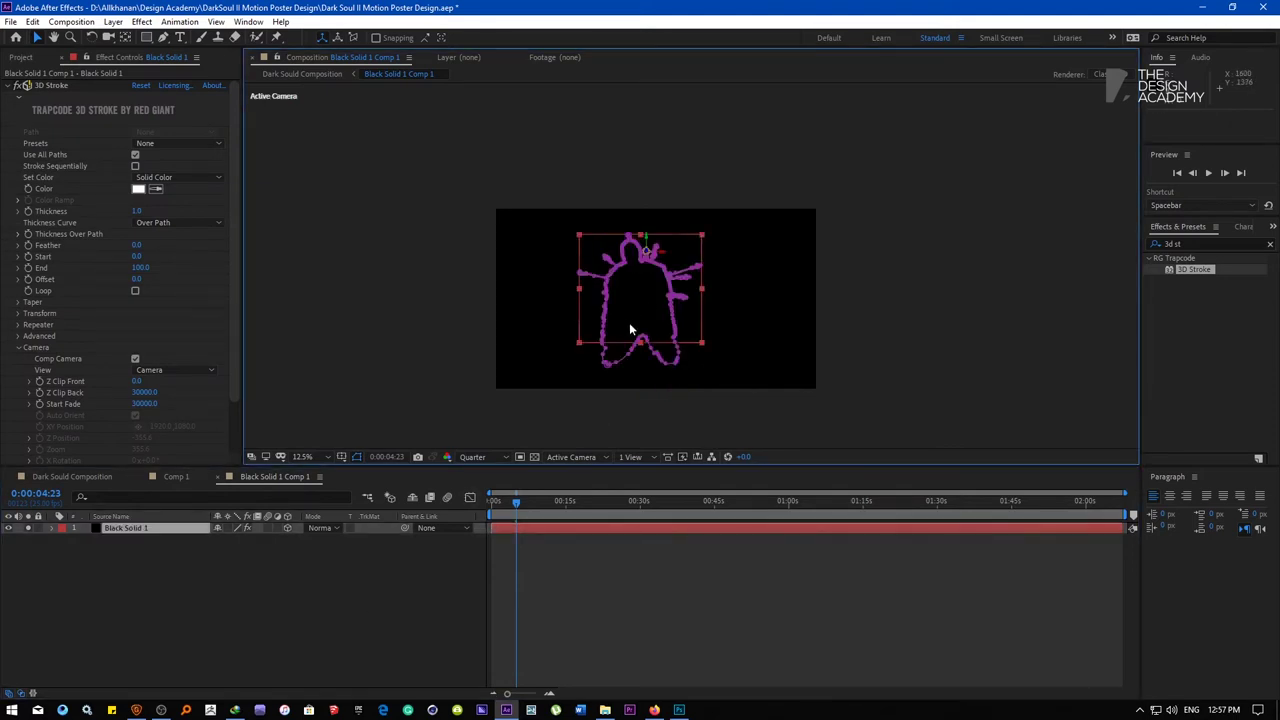
# Make Black Solid 1 comp size, 3840 x 2160 px, in its solid settings
pyautogui.click(113, 21)
pyautogui.click(130, 48)
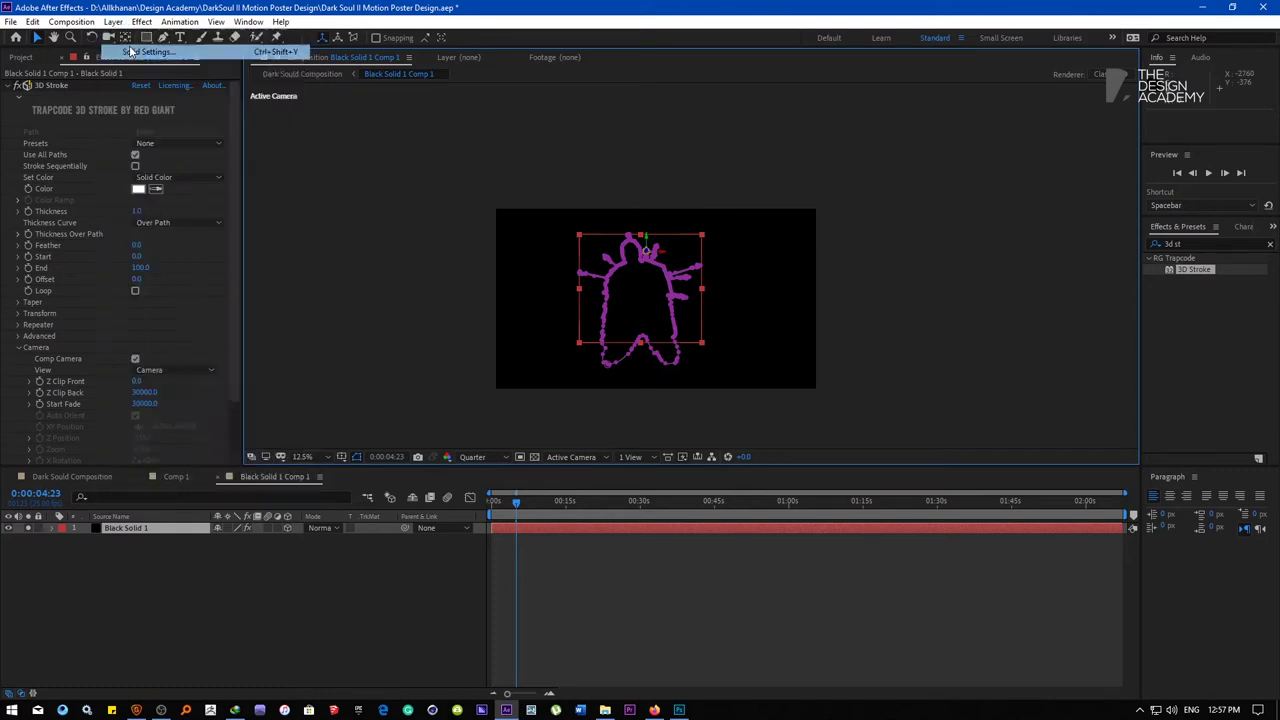
pyautogui.click(205, 365)
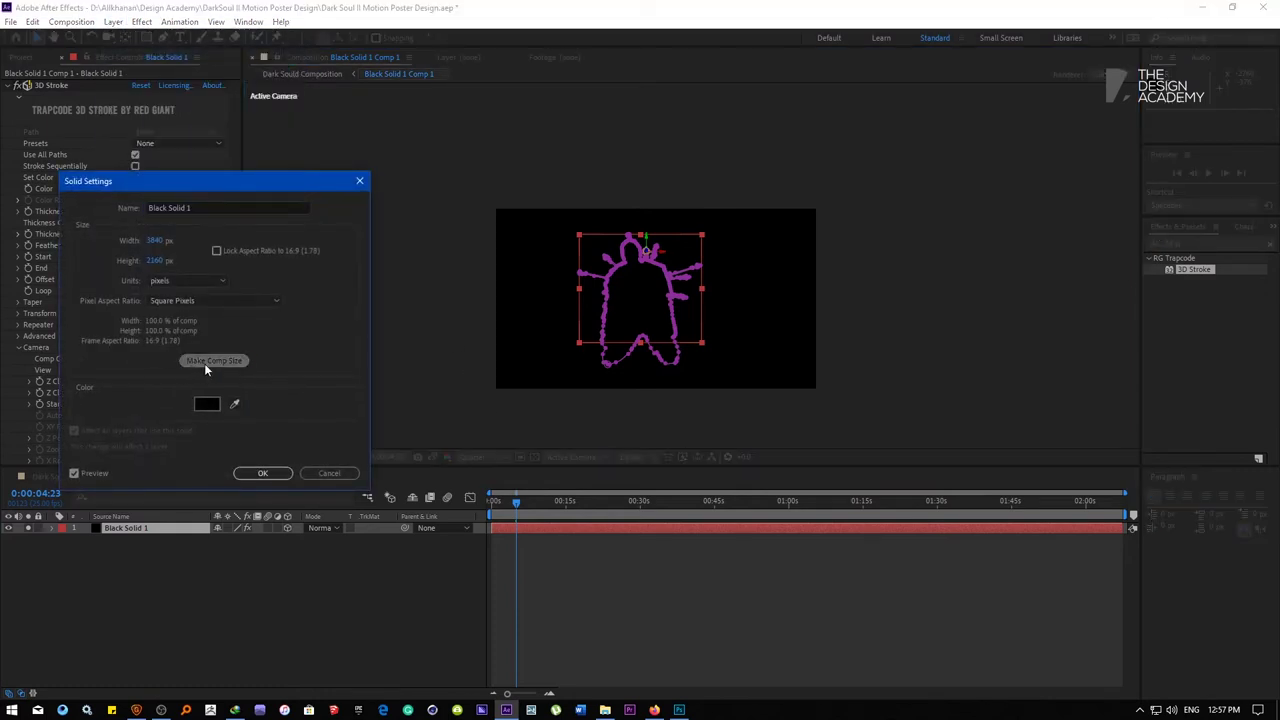
pyautogui.click(262, 472)
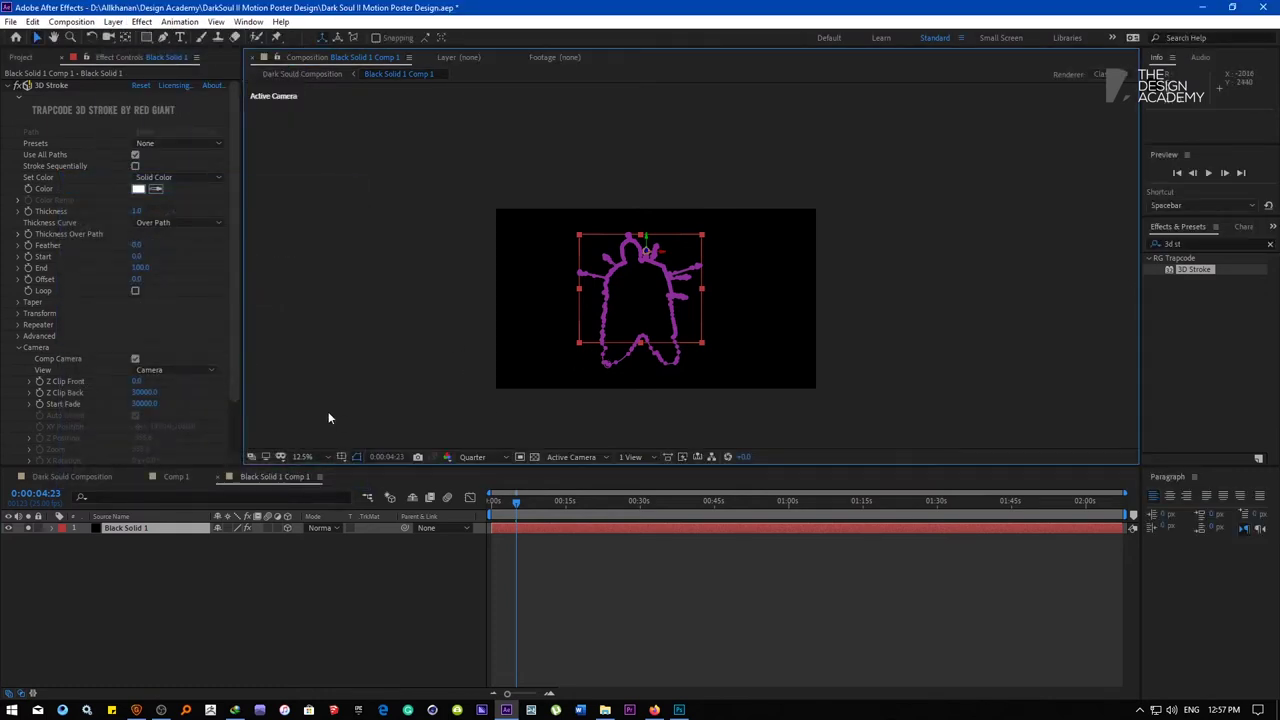
# Try copying the 3D Stroke effect from Black Solid 1 onto a new comp-size solid named Black Solid 2
pyautogui.hotkey('ctrl', 'y')
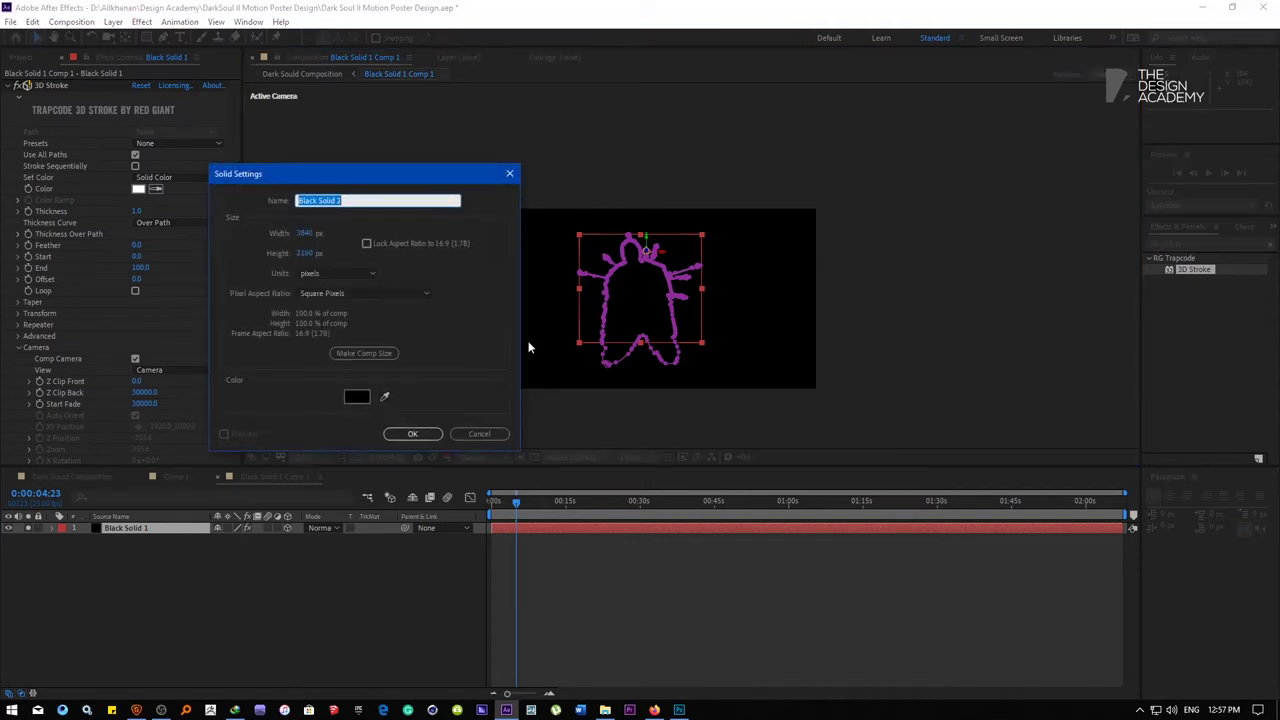
pyautogui.press('Return')
pyautogui.click(153, 538)
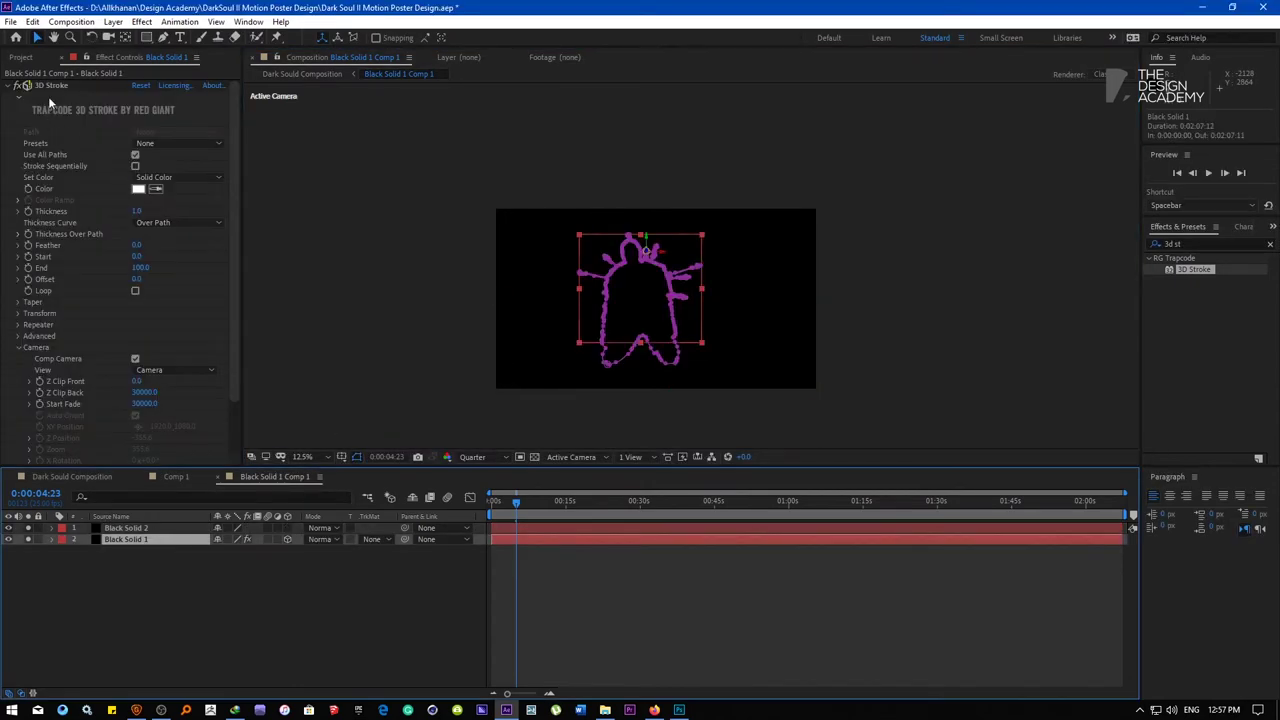
pyautogui.click(54, 86)
pyautogui.click(145, 538)
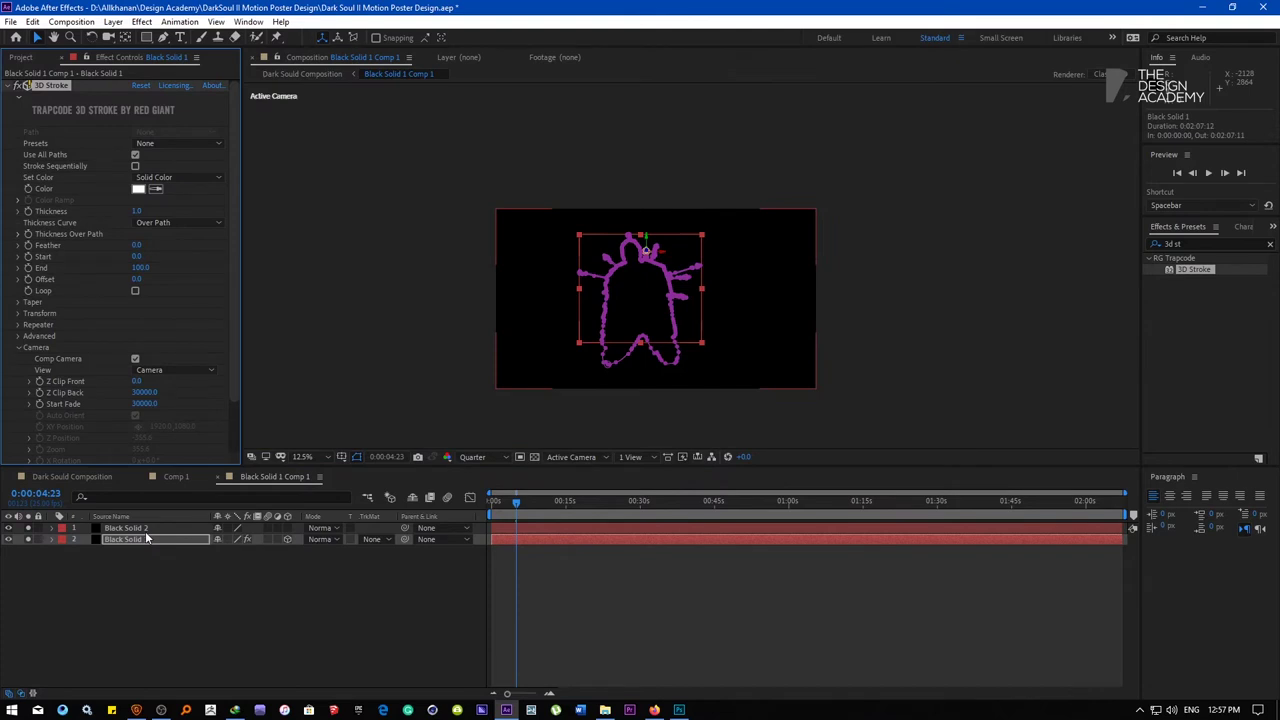
pyautogui.click(144, 530)
pyautogui.hotkey('ctrl', 'v')
# Reveal Black Solid 1's mask path and delete the Black Solid 2 layer
pyautogui.click(145, 540)
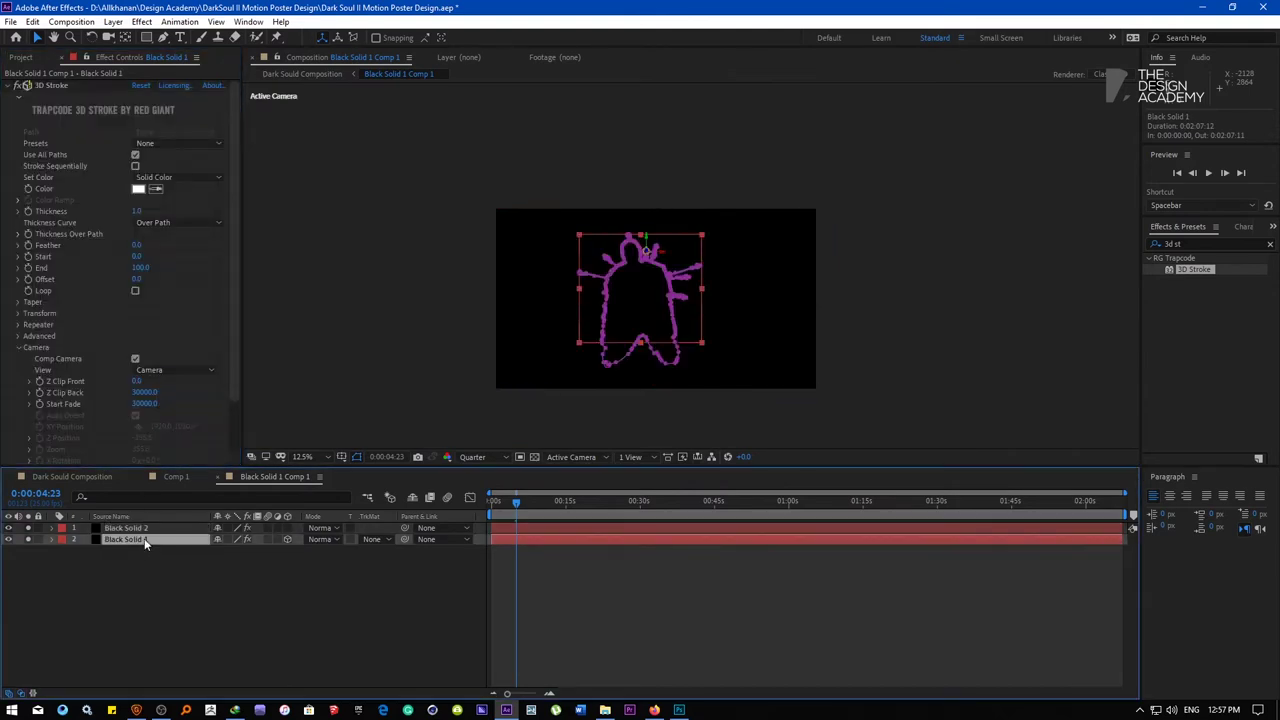
pyautogui.press('m')
pyautogui.click(153, 528)
pyautogui.click(164, 370)
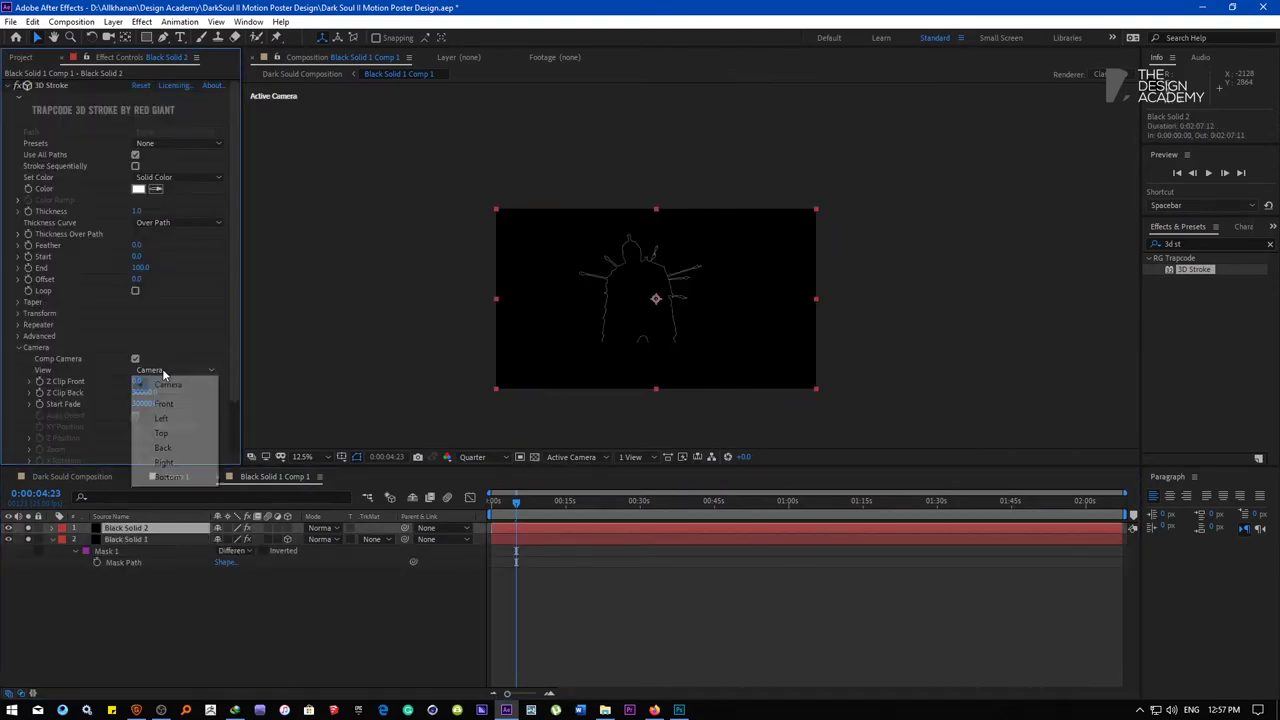
pyautogui.click(138, 588)
pyautogui.click(143, 541)
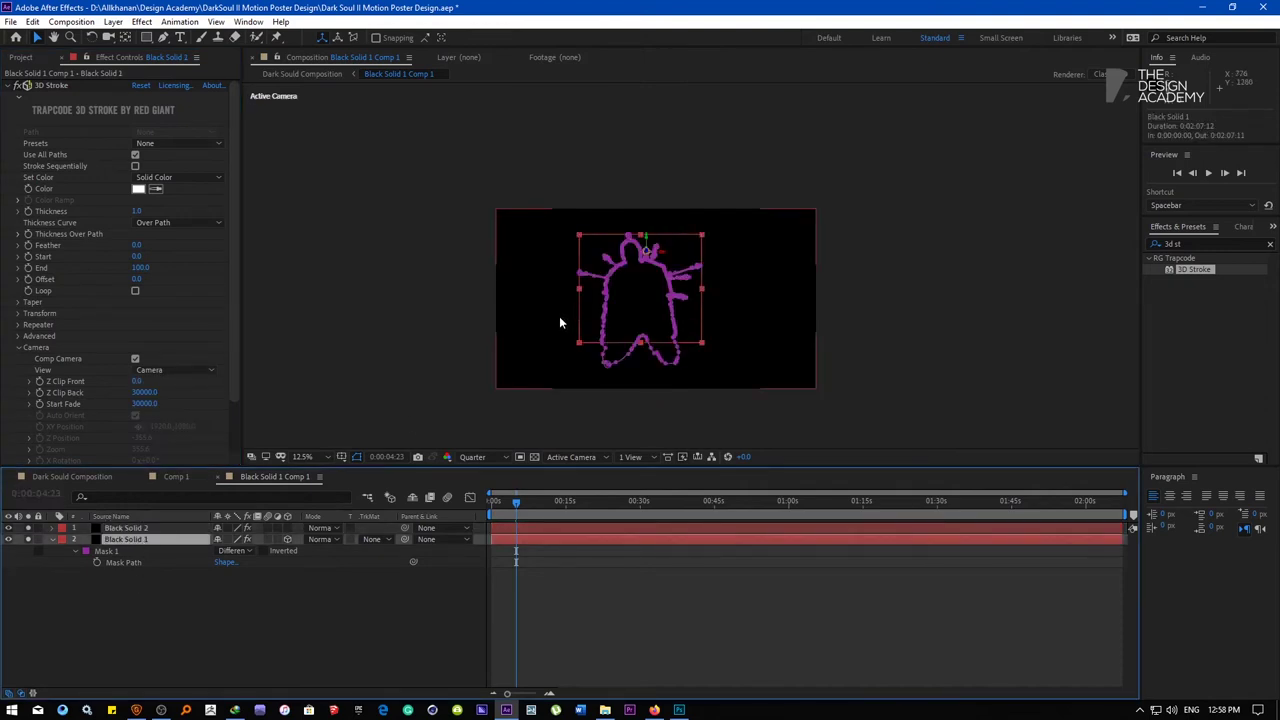
pyautogui.click(128, 529)
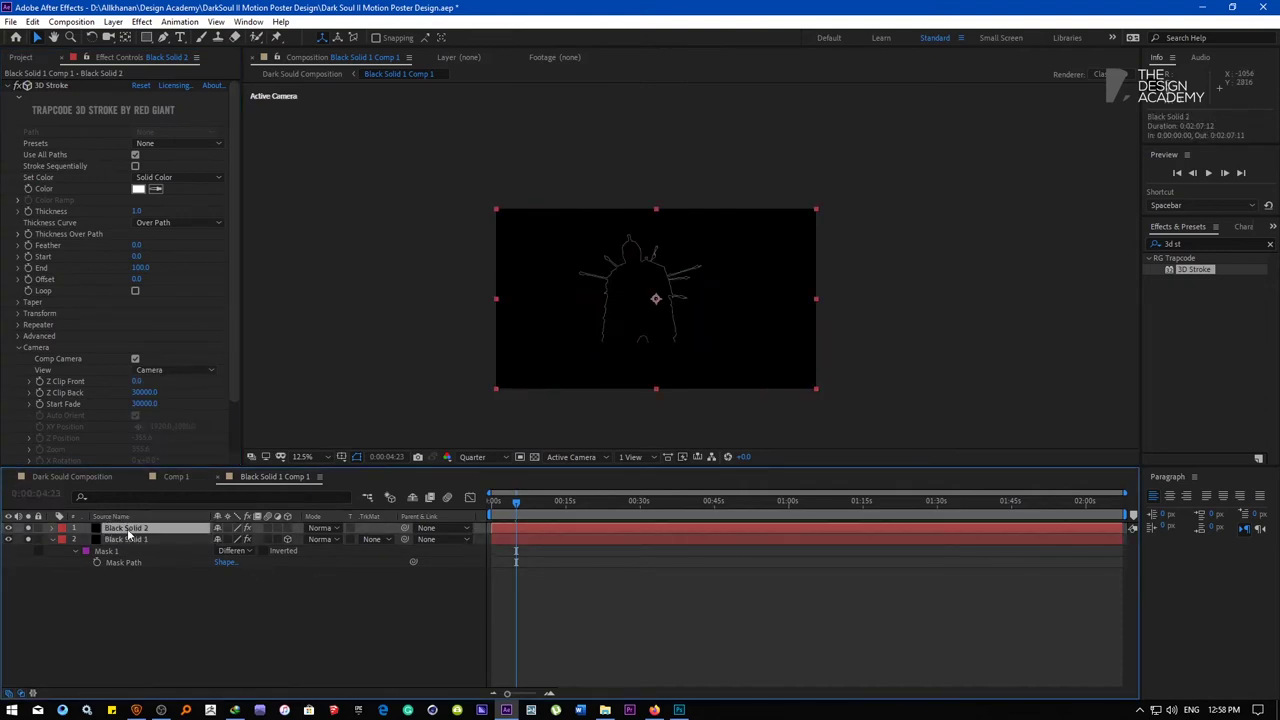
pyautogui.press('Delete')
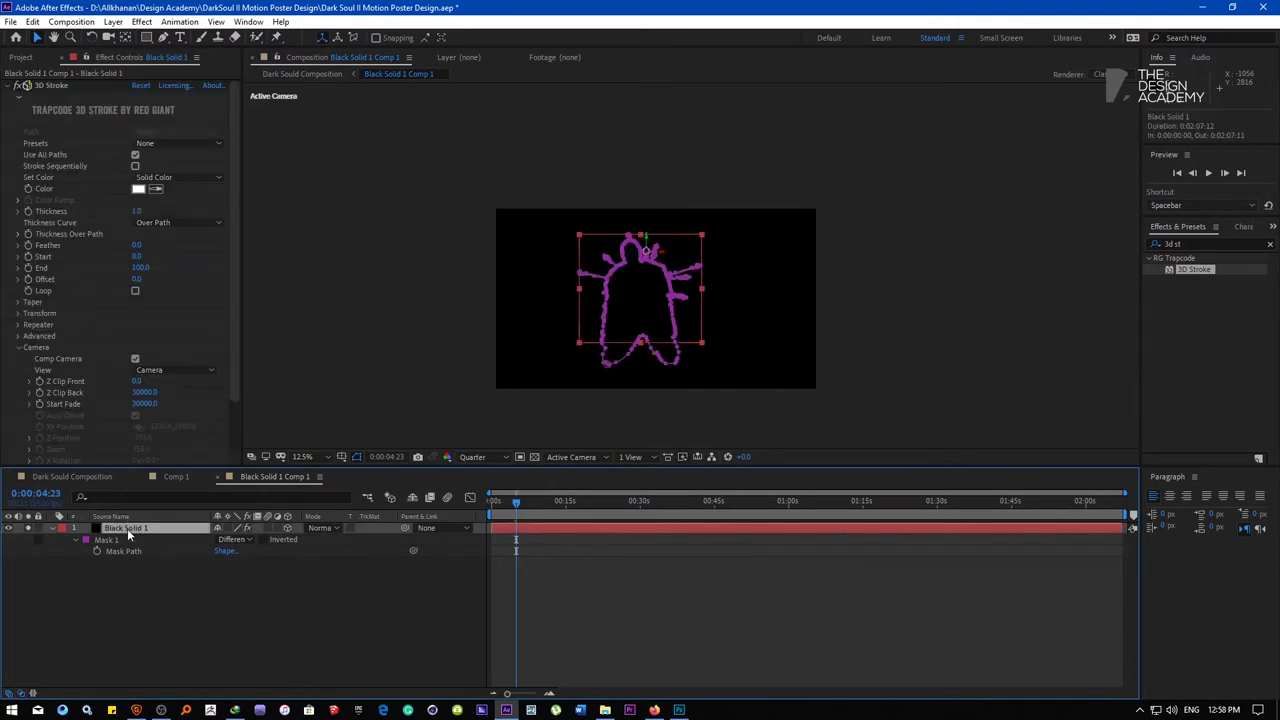
# Create a 3840 x 2160 px black solid named Black Solid 3 and paste Black Solid 1's Mask 1 onto it
pyautogui.click(130, 550)
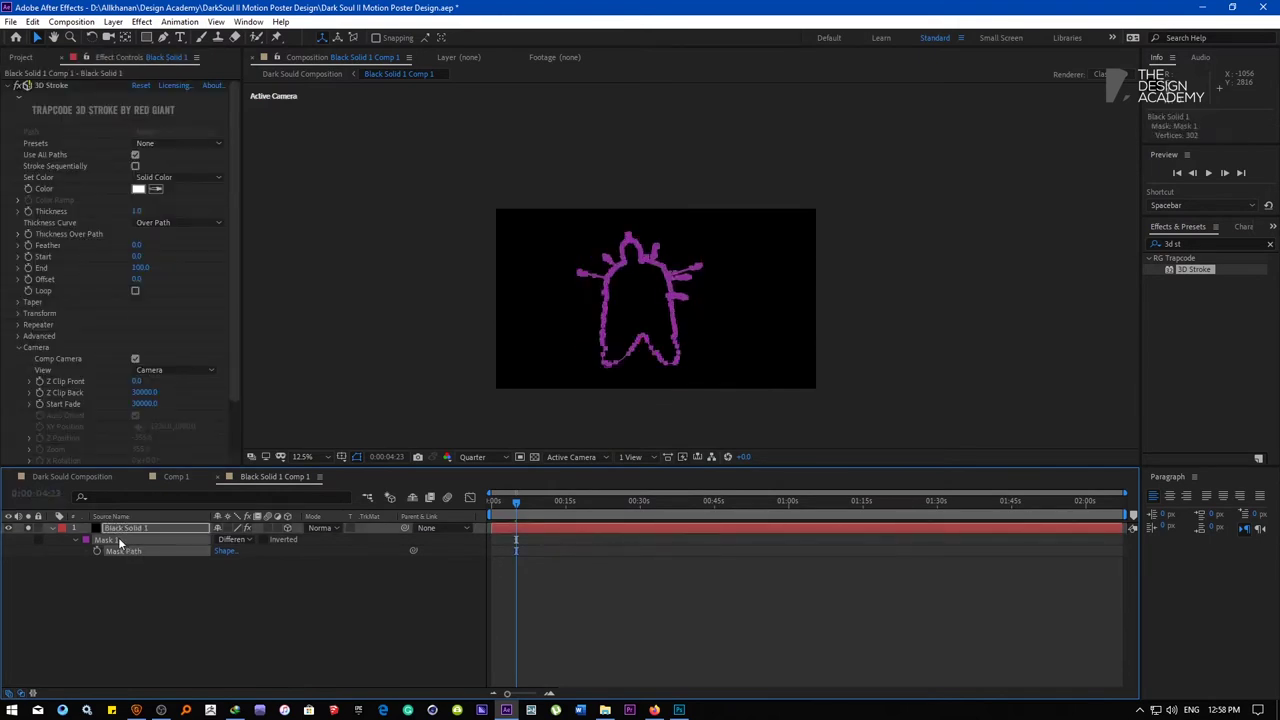
pyautogui.hotkey('ctrl', 'y')
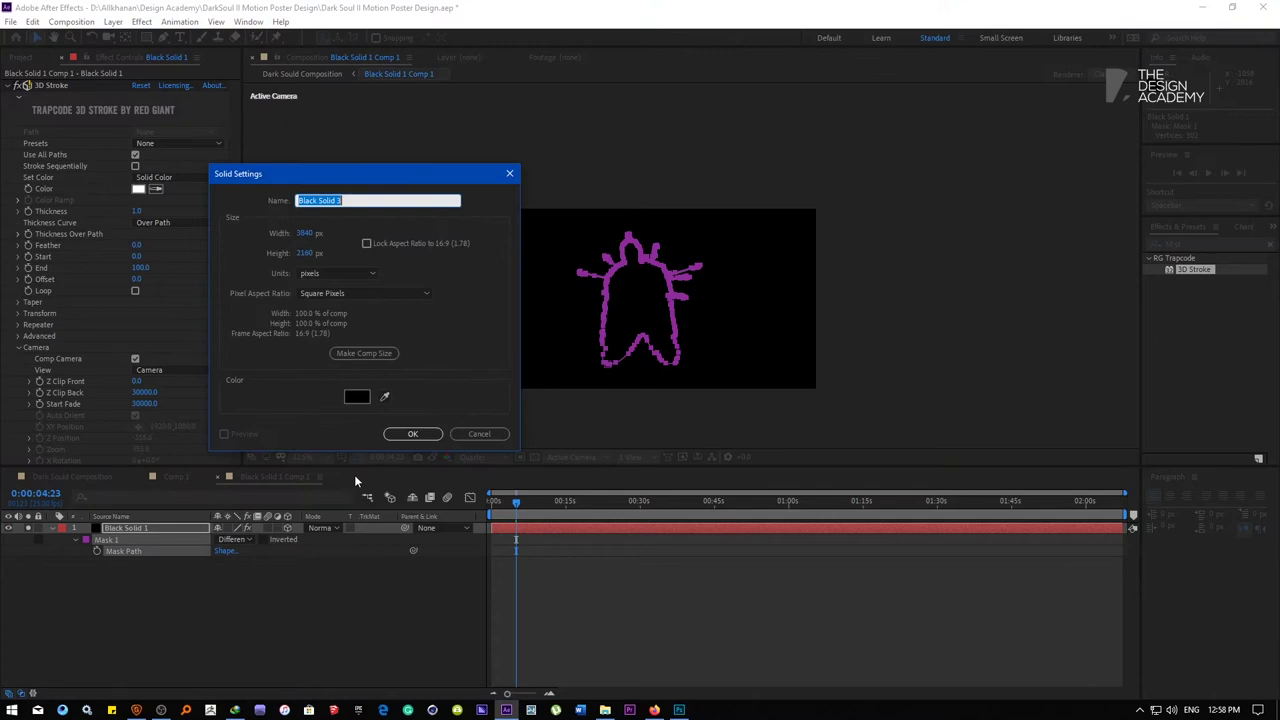
pyautogui.click(410, 434)
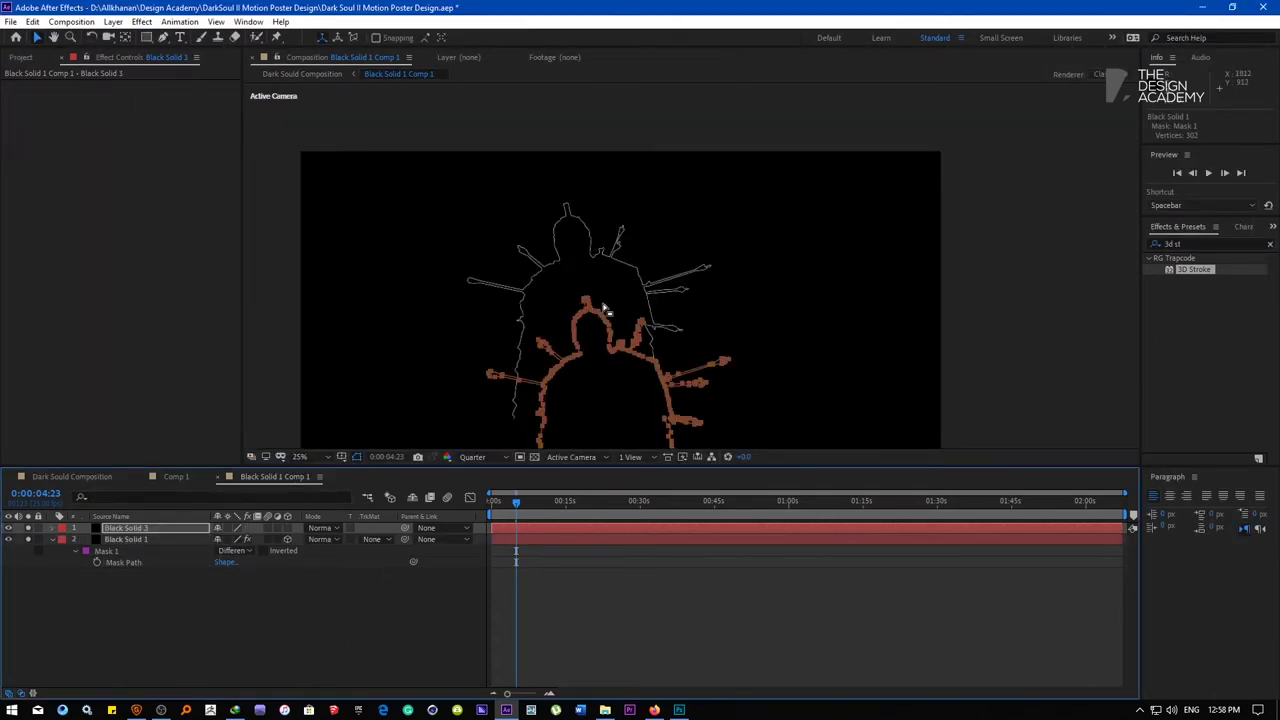
# Move Black Solid 3's whole mask outline up 720 px and left 80 px so the full silhouette fits in the frame
pyautogui.press('.')
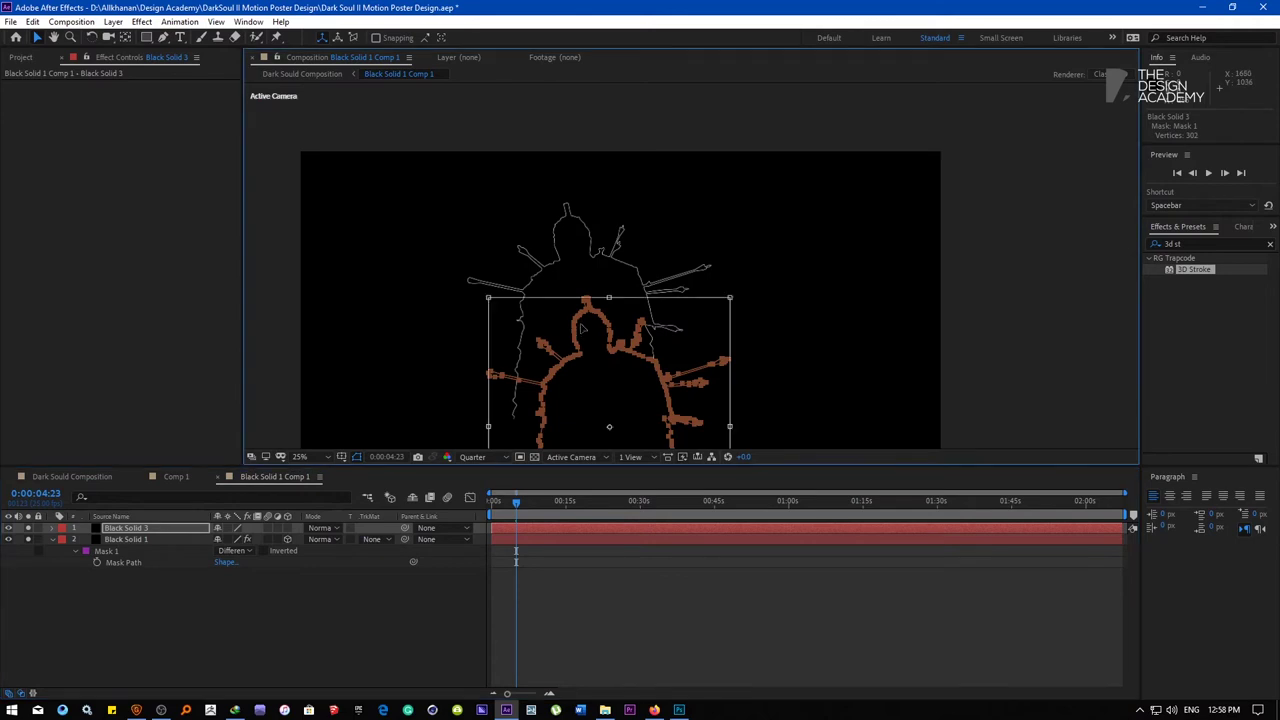
pyautogui.press('Up')
pyautogui.press('Up')
pyautogui.press('Up')
pyautogui.press('Up')
pyautogui.press('Up')
pyautogui.press('Up')
pyautogui.press('Up')
pyautogui.press('Up')
pyautogui.press('Up')
pyautogui.press('Up')
pyautogui.press('Up')
pyautogui.press('Up')
pyautogui.press('Up')
pyautogui.press('Up')
pyautogui.press('Up')
pyautogui.press('Up')
pyautogui.press('Up')
pyautogui.press('Up')
pyautogui.press('Up')
pyautogui.press('Up')
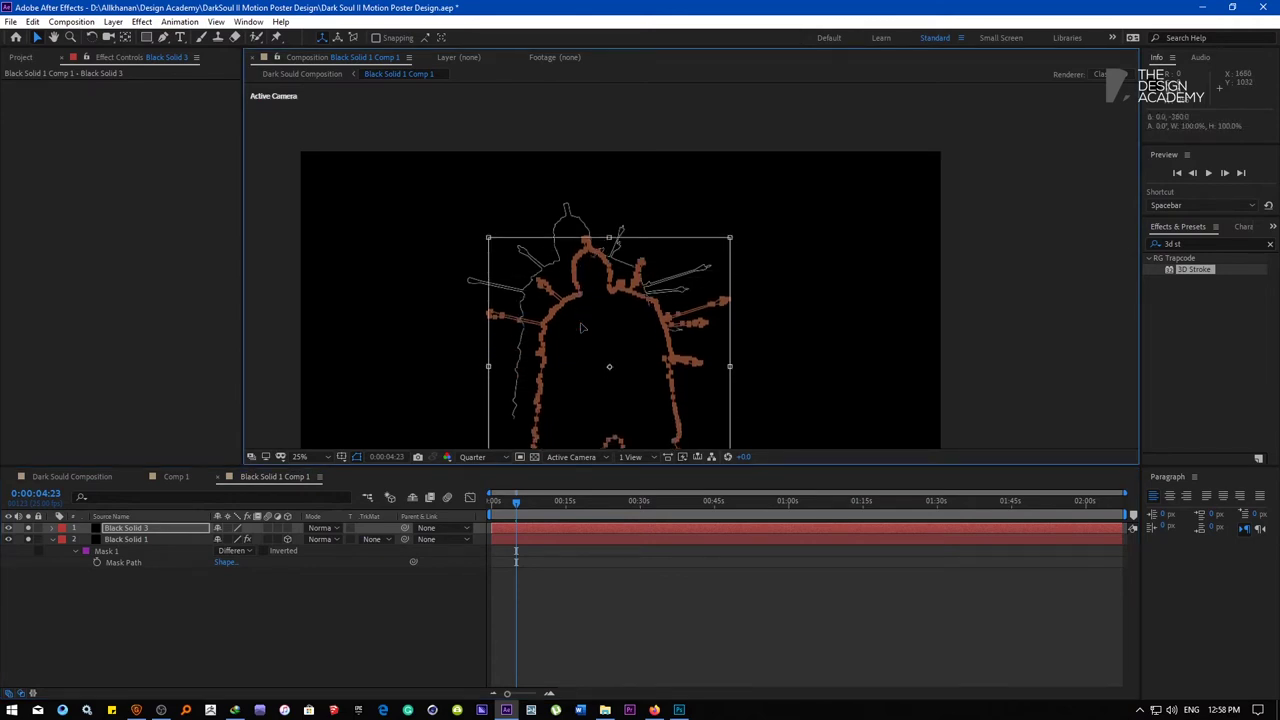
pyautogui.hotkey('shift', 'Up')
pyautogui.hotkey('shift', 'Up')
pyautogui.hotkey('shift', 'Up')
pyautogui.hotkey('shift', 'Up')
pyautogui.hotkey('shift', 'Up')
pyautogui.hotkey('shift', 'Up')
pyautogui.hotkey('shift', 'Up')
pyautogui.hotkey('shift', 'Up')
pyautogui.hotkey('shift', 'Up')
pyautogui.hotkey('shift', 'Up')
pyautogui.hotkey('shift', 'Up')
pyautogui.hotkey('shift', 'Up')
pyautogui.hotkey('shift', 'Up')
pyautogui.hotkey('shift', 'Up')
pyautogui.hotkey('shift', 'Up')
pyautogui.hotkey('shift', 'Up')
pyautogui.hotkey('shift', 'Up')
pyautogui.hotkey('shift', 'Up')
pyautogui.hotkey('shift', 'Up')
pyautogui.hotkey('shift', 'Up')
pyautogui.hotkey('shift', 'Left')
pyautogui.hotkey('shift', 'Left')
pyautogui.hotkey('shift', 'Left')
pyautogui.hotkey('shift', 'Left')
pyautogui.hotkey('shift', 'Left')
pyautogui.hotkey('shift', 'Left')
pyautogui.hotkey('shift', 'Left')
pyautogui.hotkey('shift', 'Left')
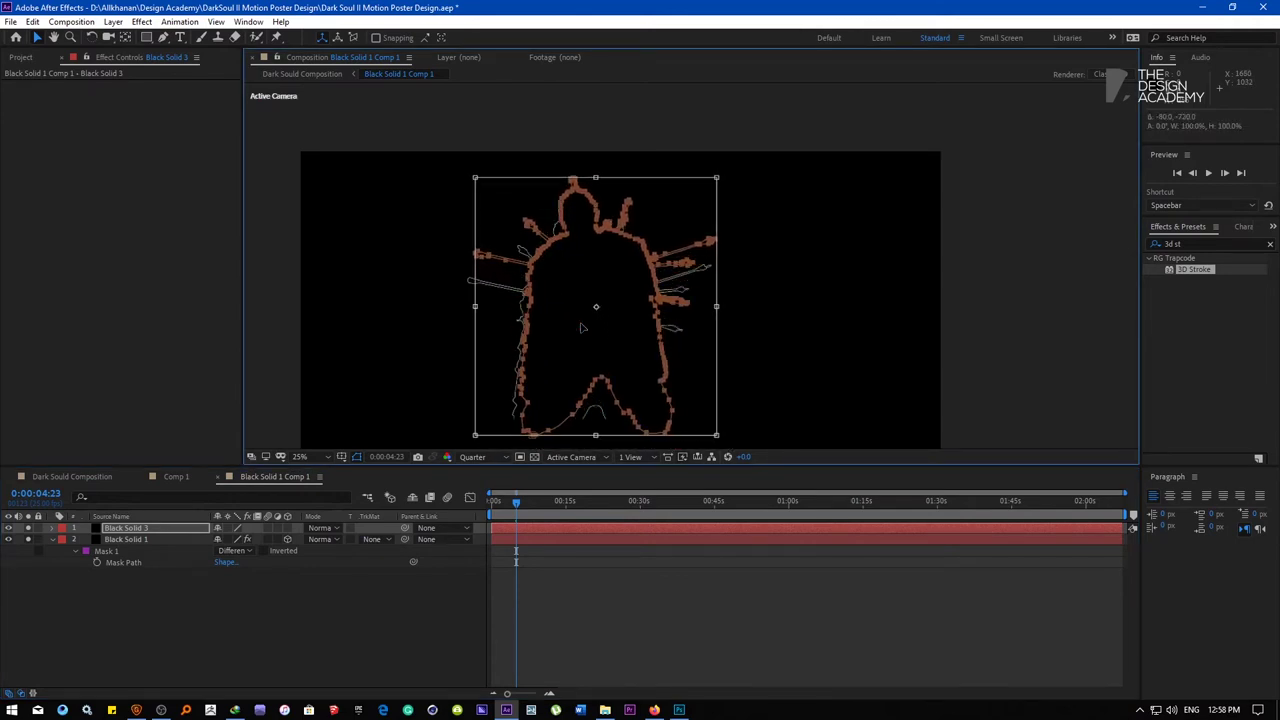
pyautogui.click(270, 609)
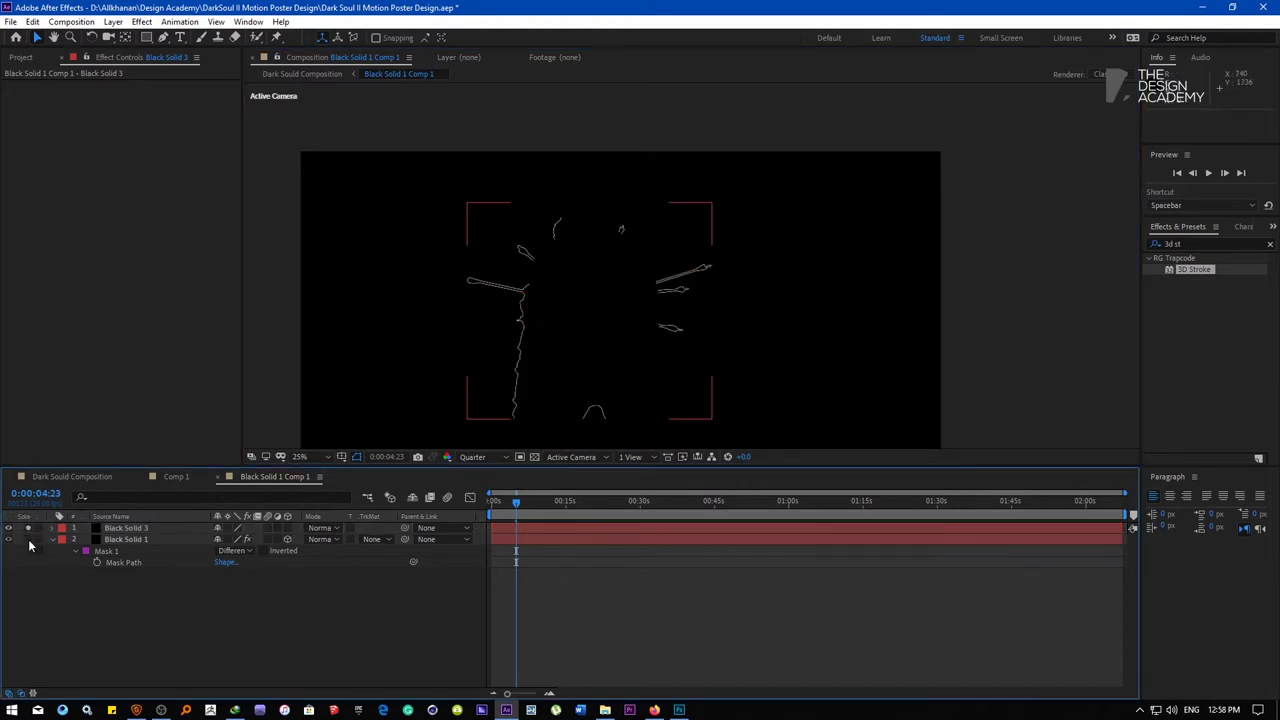
# Apply 3D Stroke to Black Solid 3 and set the stroke thickness to 2
pyautogui.click(140, 528)
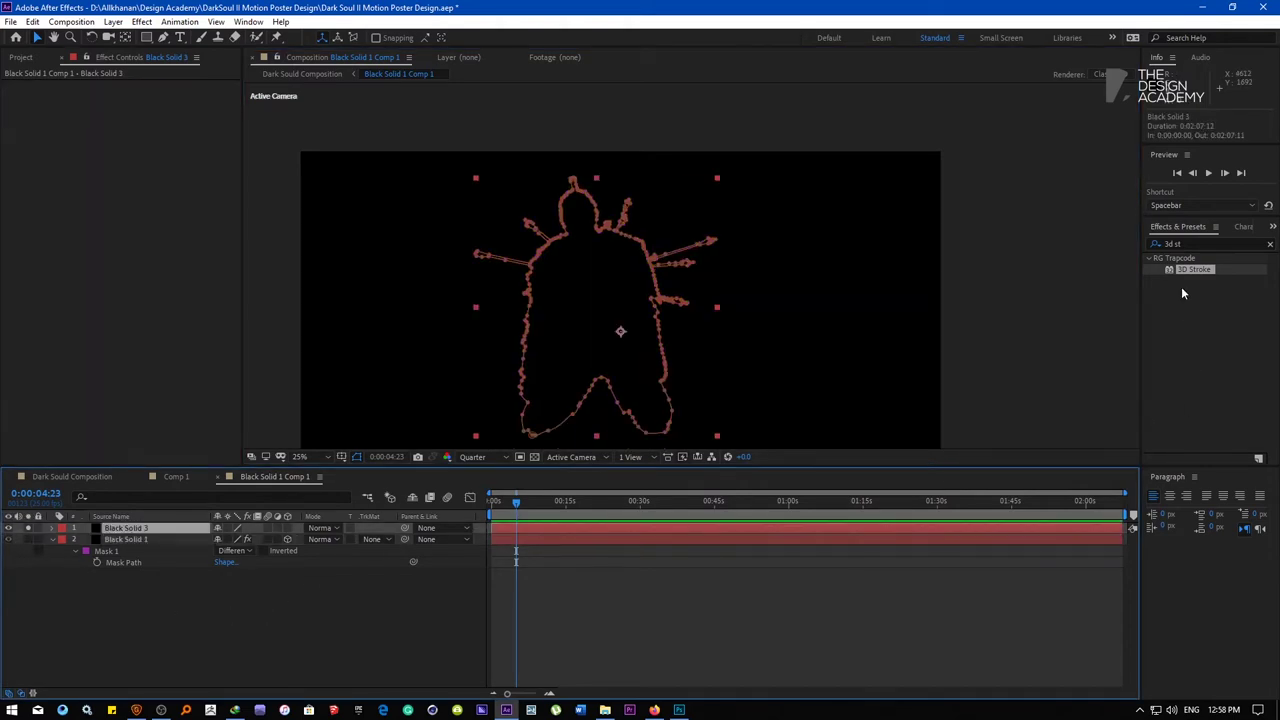
pyautogui.moveTo(1193, 269); pyautogui.dragTo(431, 443)
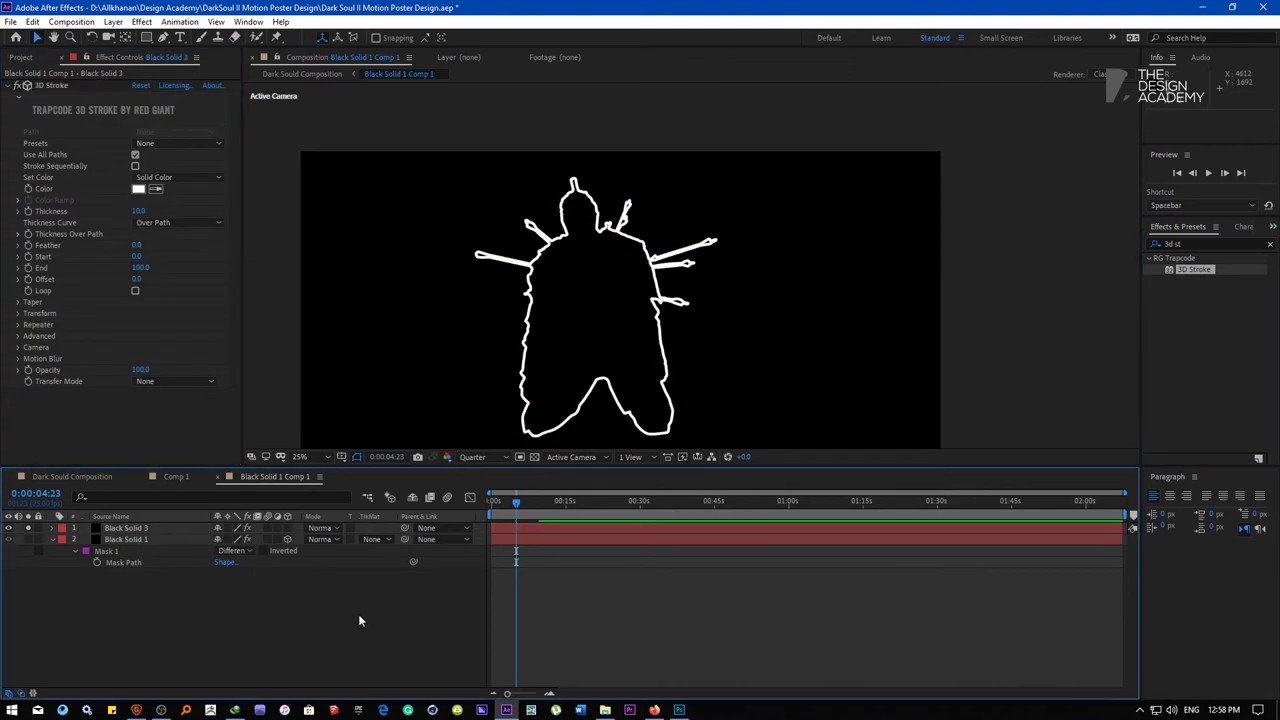
pyautogui.click(138, 211)
pyautogui.write('2')
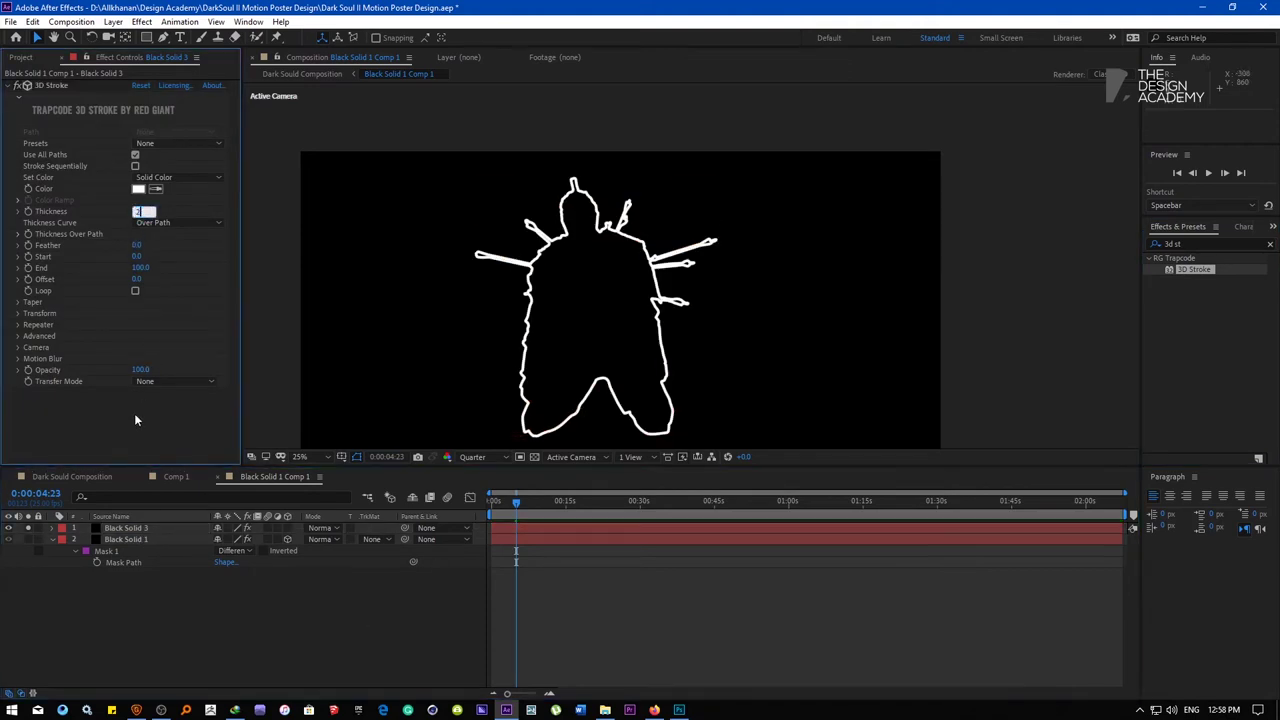
pyautogui.click(134, 418)
pyautogui.click(313, 647)
# Delete Black Solid 1 from the precomp and return to the Dark Sould Composition
pyautogui.click(115, 539)
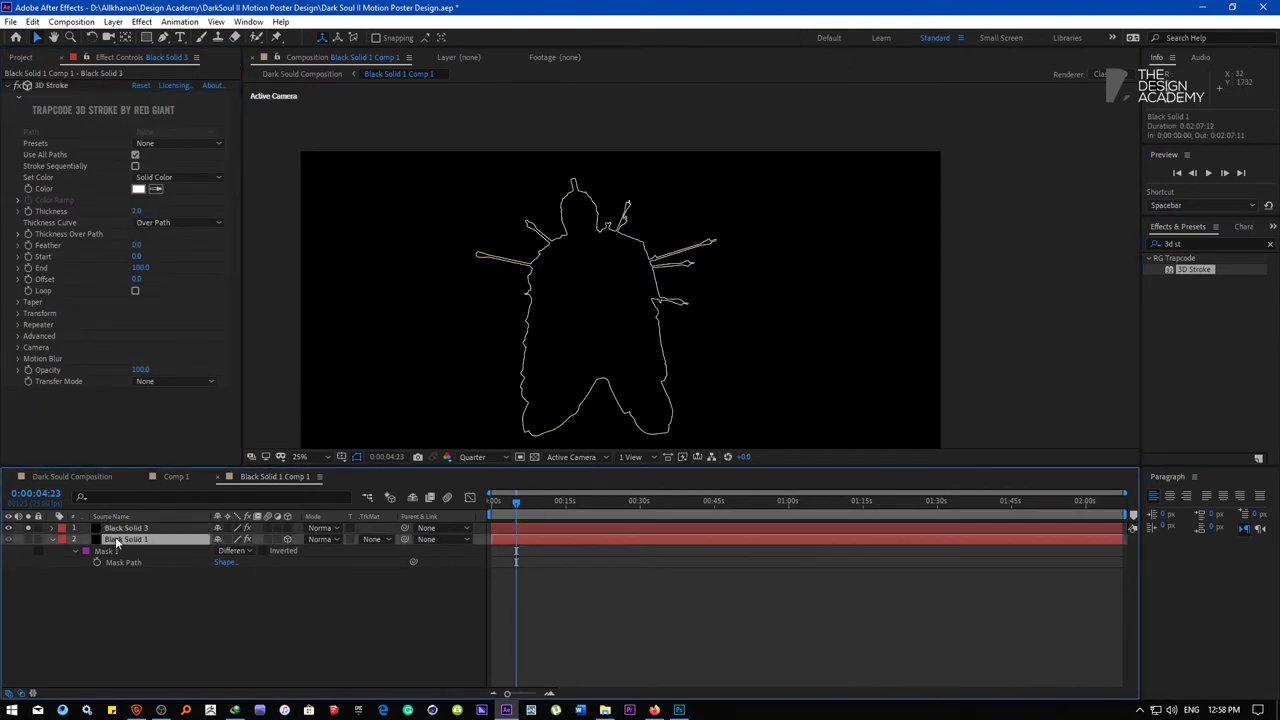
pyautogui.press('Delete')
pyautogui.click(98, 476)
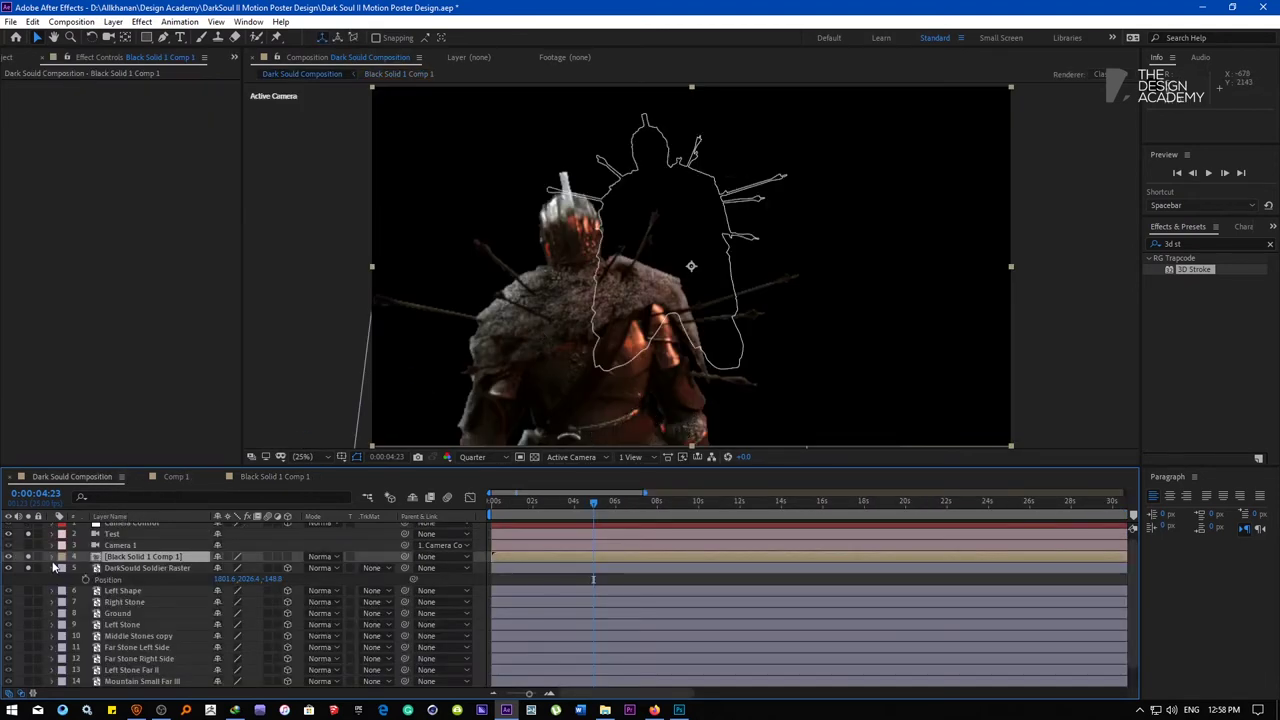
# Turn the Black Solid 1 Comp 1 layer into a 3D layer with its position property revealed
pyautogui.click(146, 568)
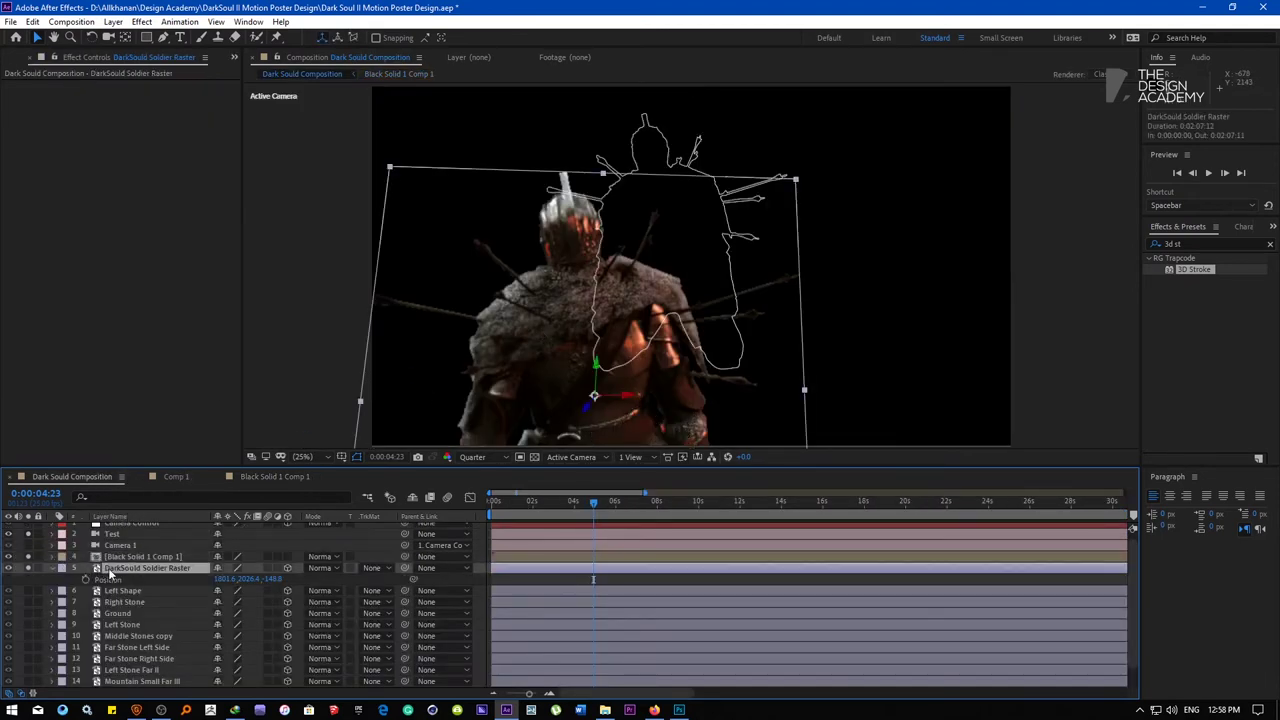
pyautogui.press(',')
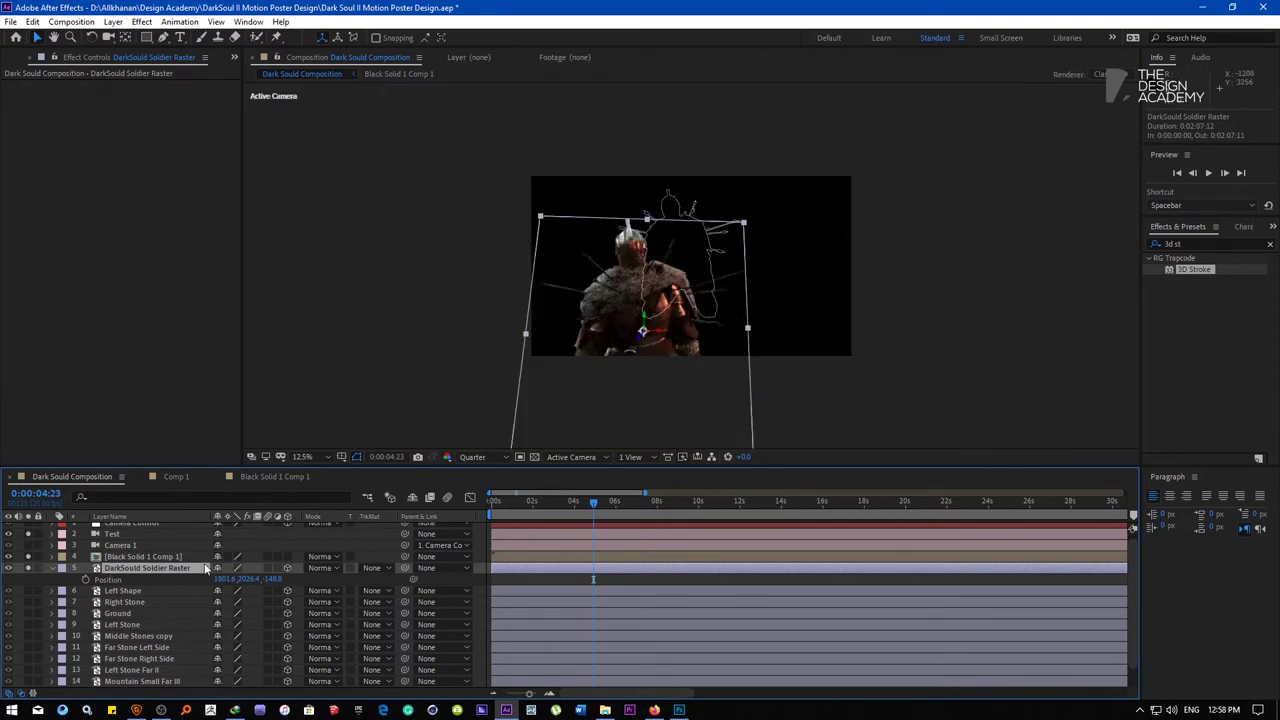
pyautogui.click(168, 558)
pyautogui.press('p')
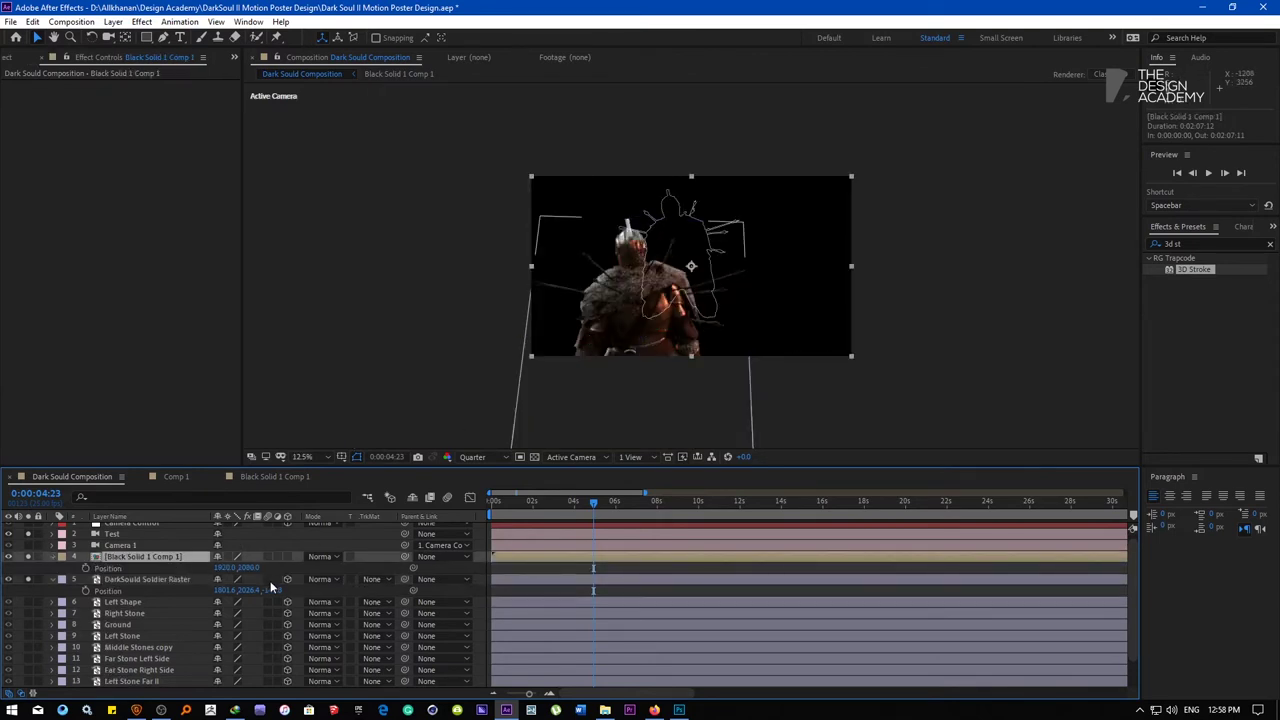
pyautogui.click(288, 556)
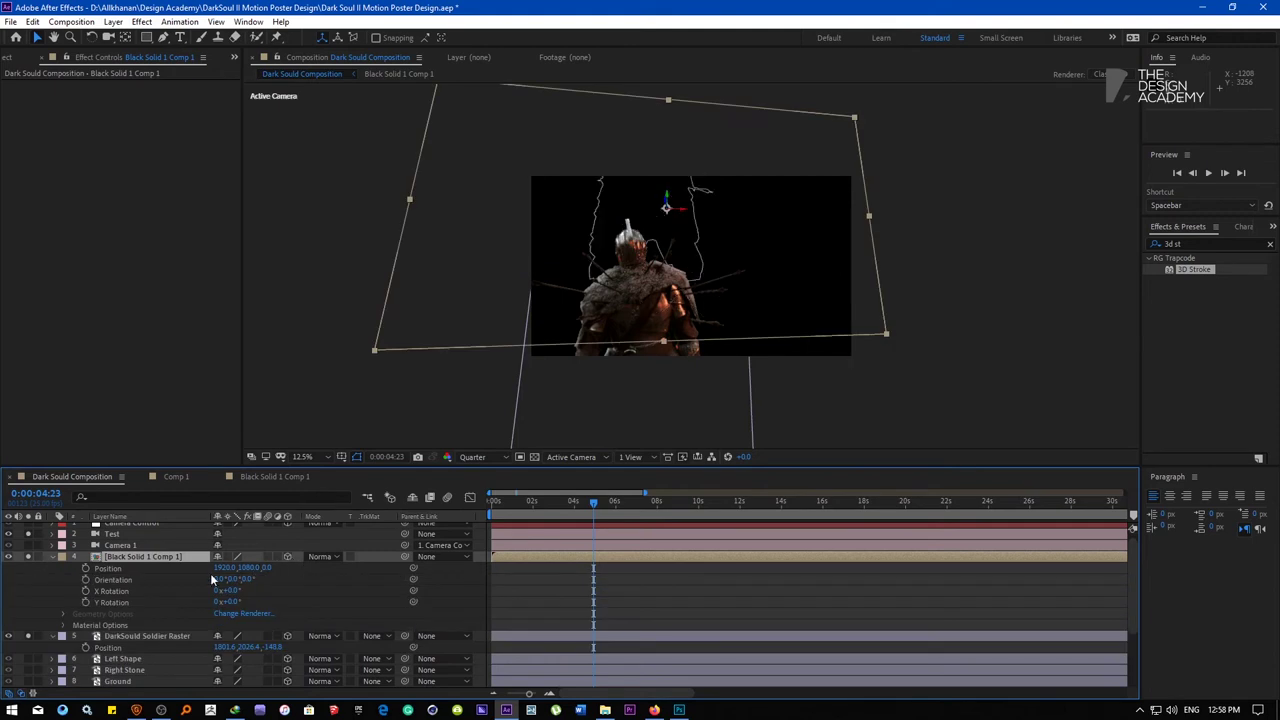
# Copy the position of the DarkSould Soldier Raster layer onto the Black Solid 1 Comp 1 layer
pyautogui.click(118, 569)
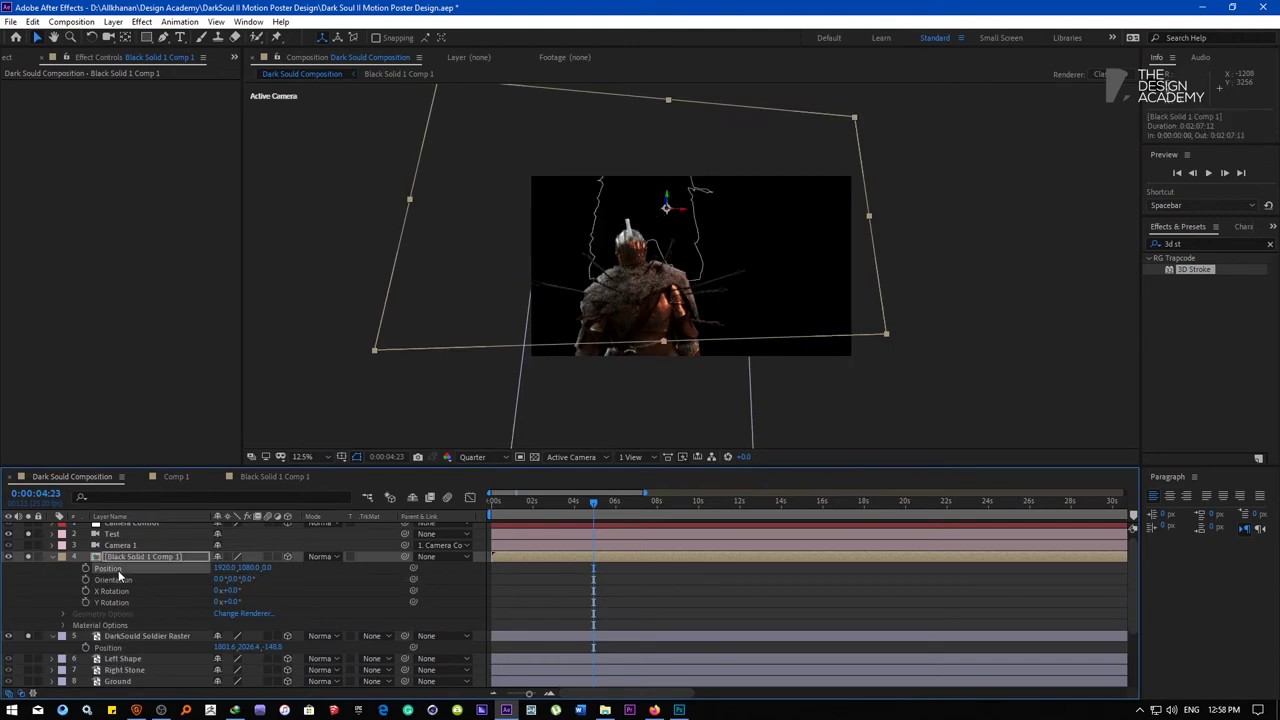
pyautogui.click(130, 637)
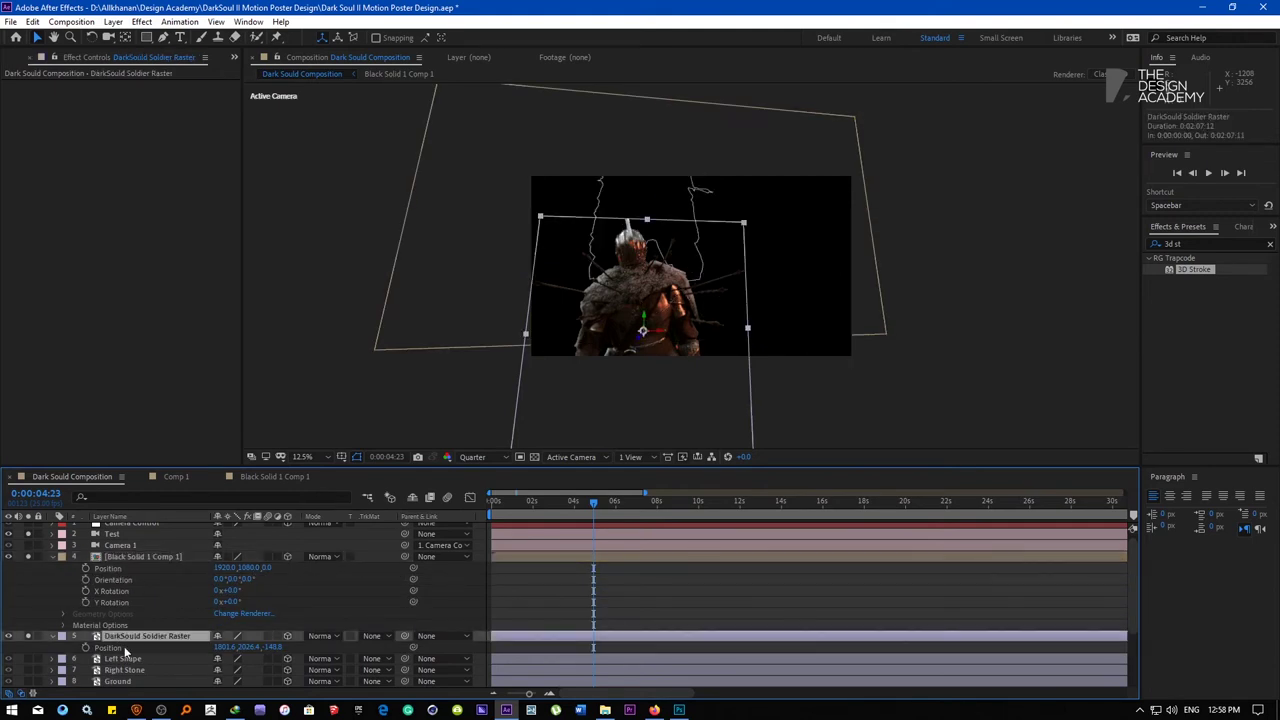
pyautogui.click(116, 567)
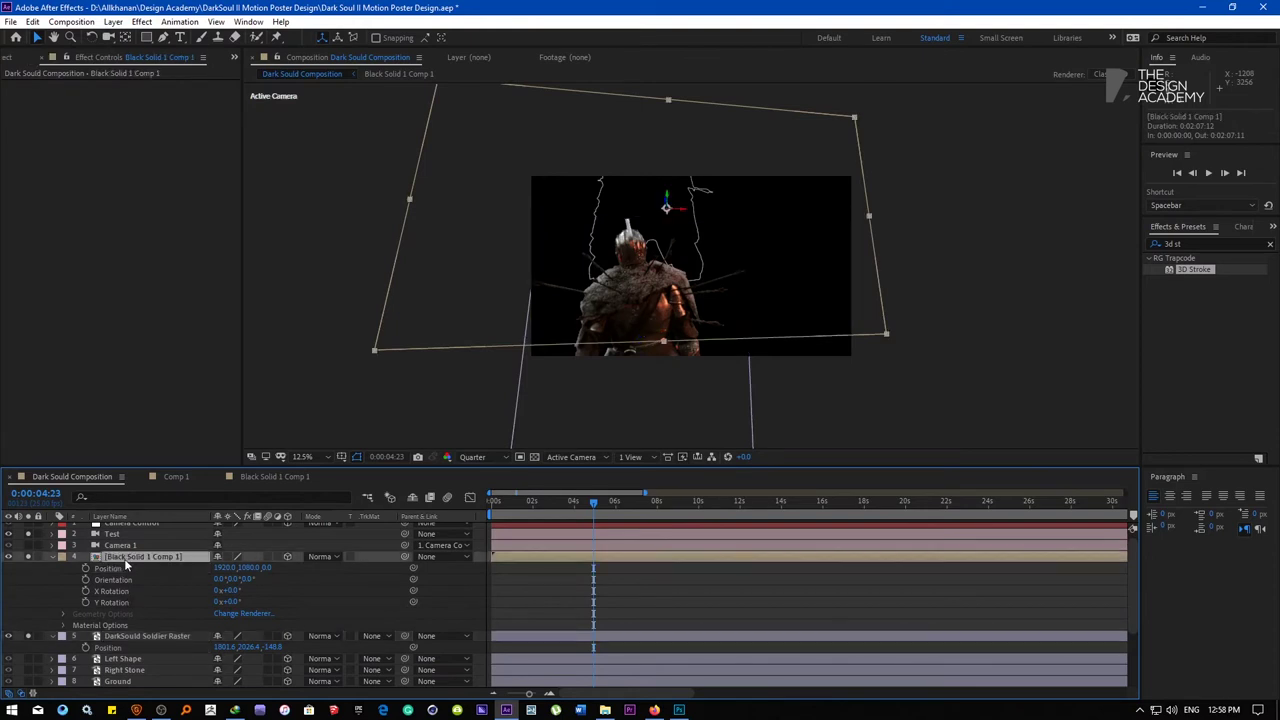
pyautogui.hotkey('ctrl', 'v')
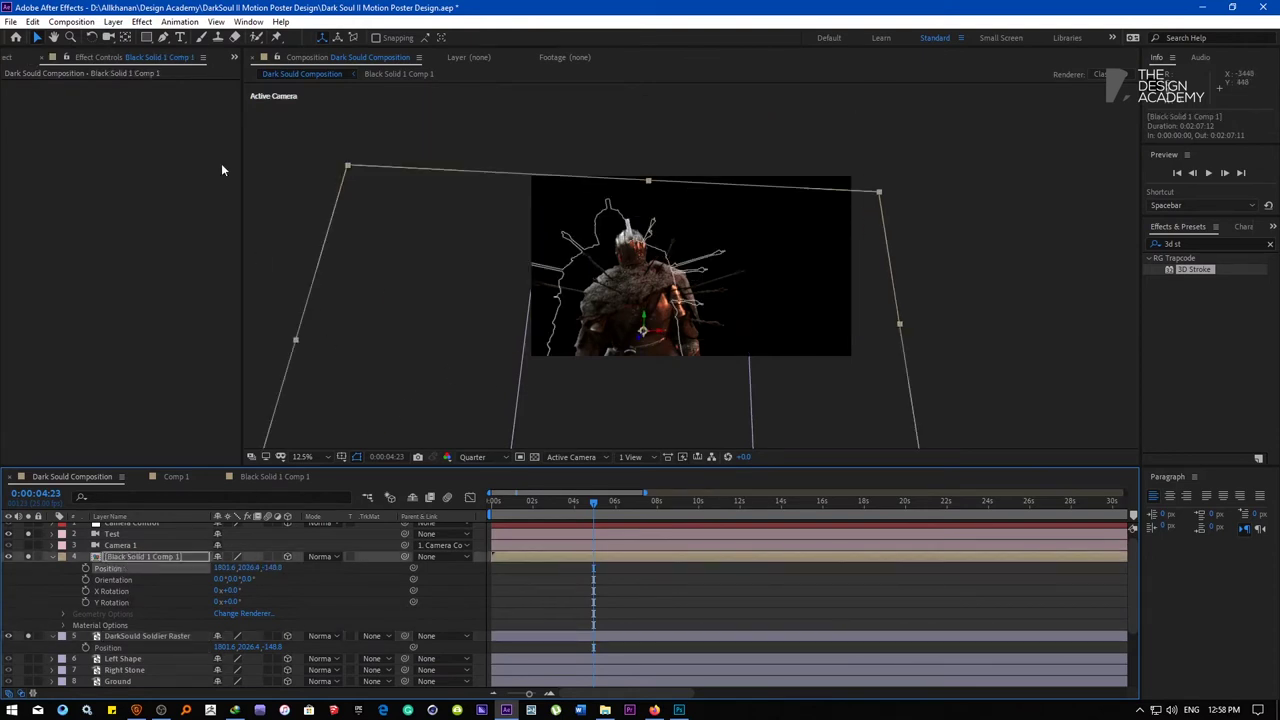
# Align the stroke outline precomp with the soldier by moving it to about 1947.2, 2171.8, -138.2
pyautogui.click(110, 39)
pyautogui.moveTo(659, 287); pyautogui.dragTo(600, 265)
pyautogui.press('v')
pyautogui.scroll(1, 657, 324)
pyautogui.moveTo(627, 364); pyautogui.dragTo(644, 358)
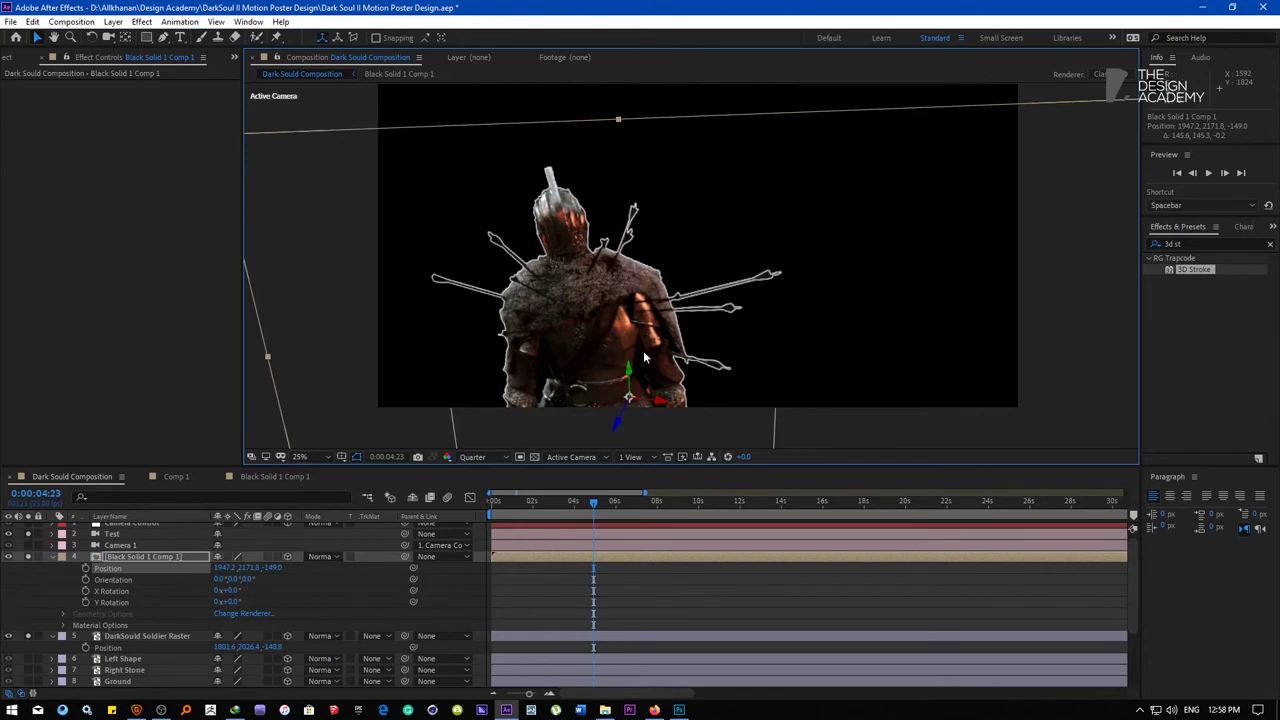
pyautogui.moveTo(616, 421); pyautogui.dragTo(620, 423)
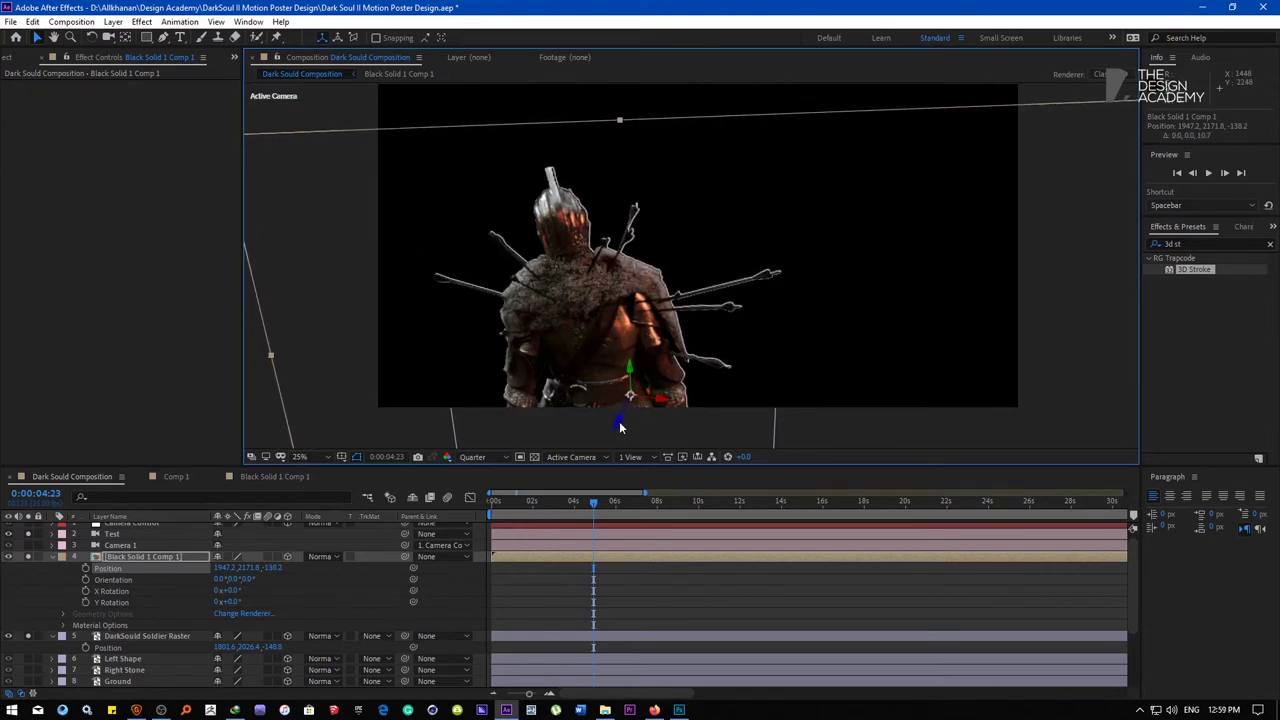
# Select the Test camera layer
pyautogui.click(118, 535)
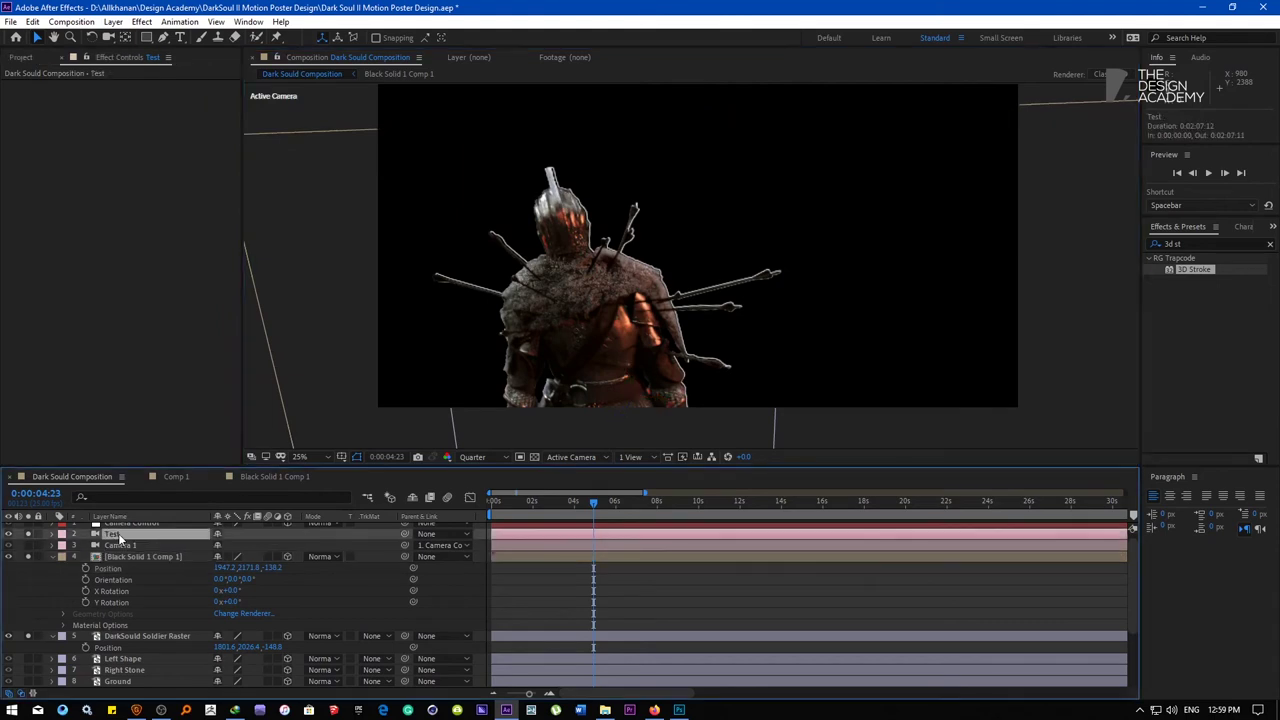
# Delete the Test camera layer and turn off solo on the DarkSould Soldier Raster layer
pyautogui.press('Delete')
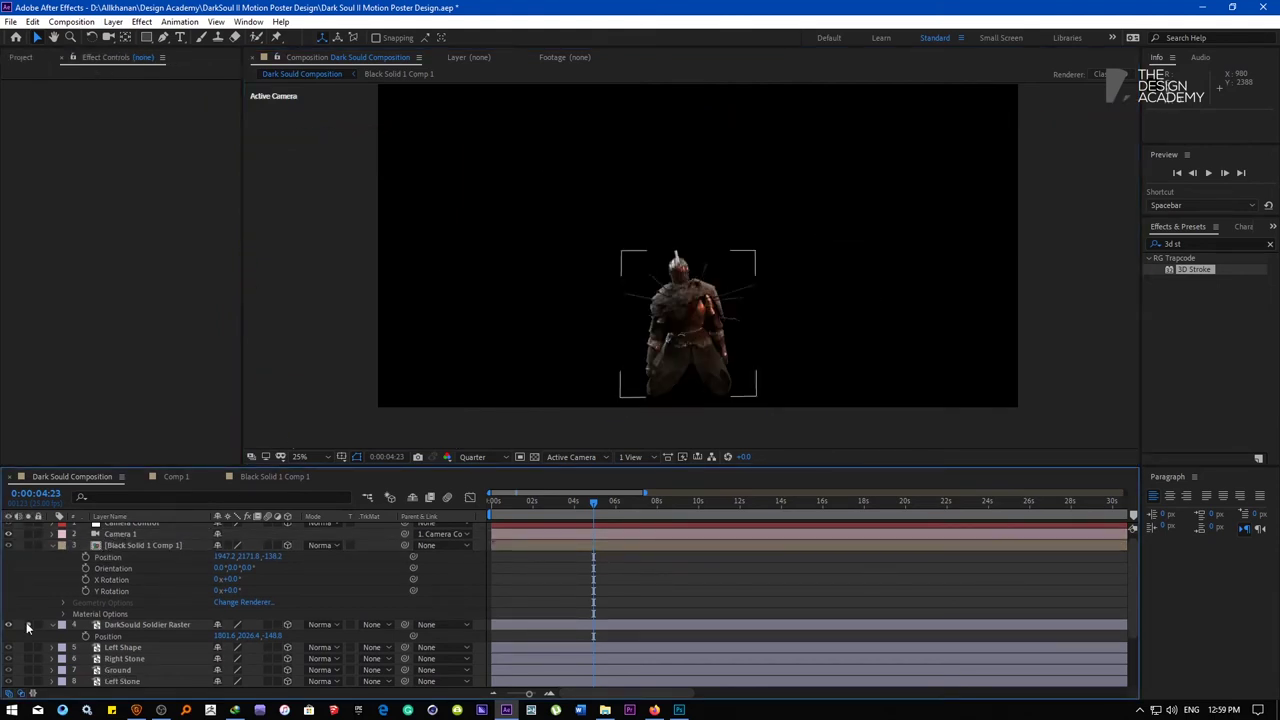
pyautogui.click(28, 624)
pyautogui.scroll(2, 707, 311)
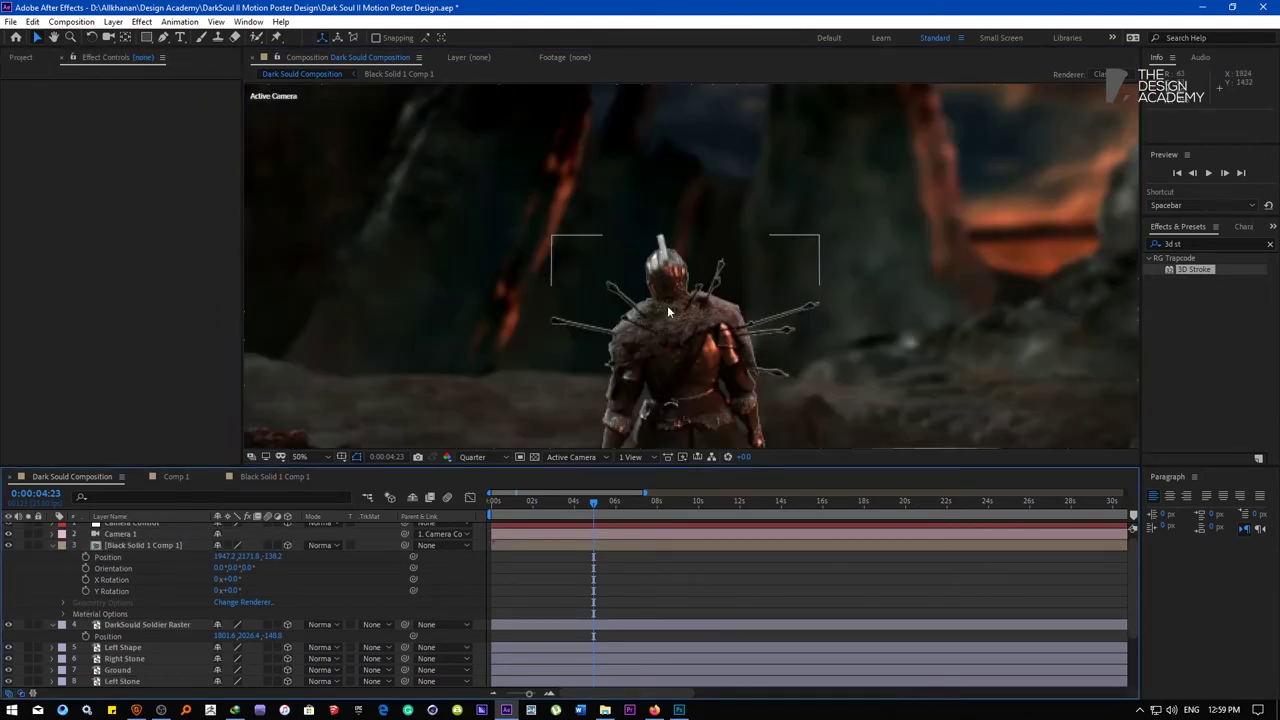
# Rename the Black Solid 1 Comp 1 layer as Shine Effect and collapse the expanded layer properties
pyautogui.click(135, 546)
pyautogui.rightClick(135, 548)
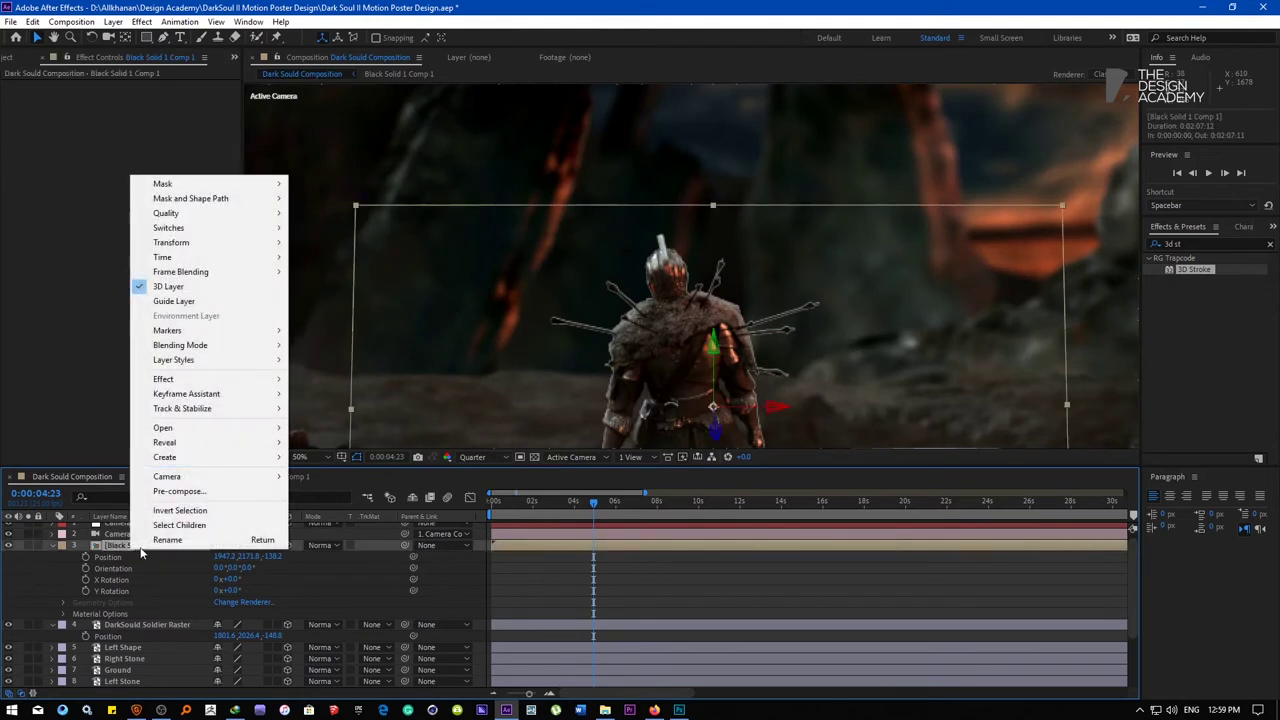
pyautogui.click(150, 550)
pyautogui.write('Shine')
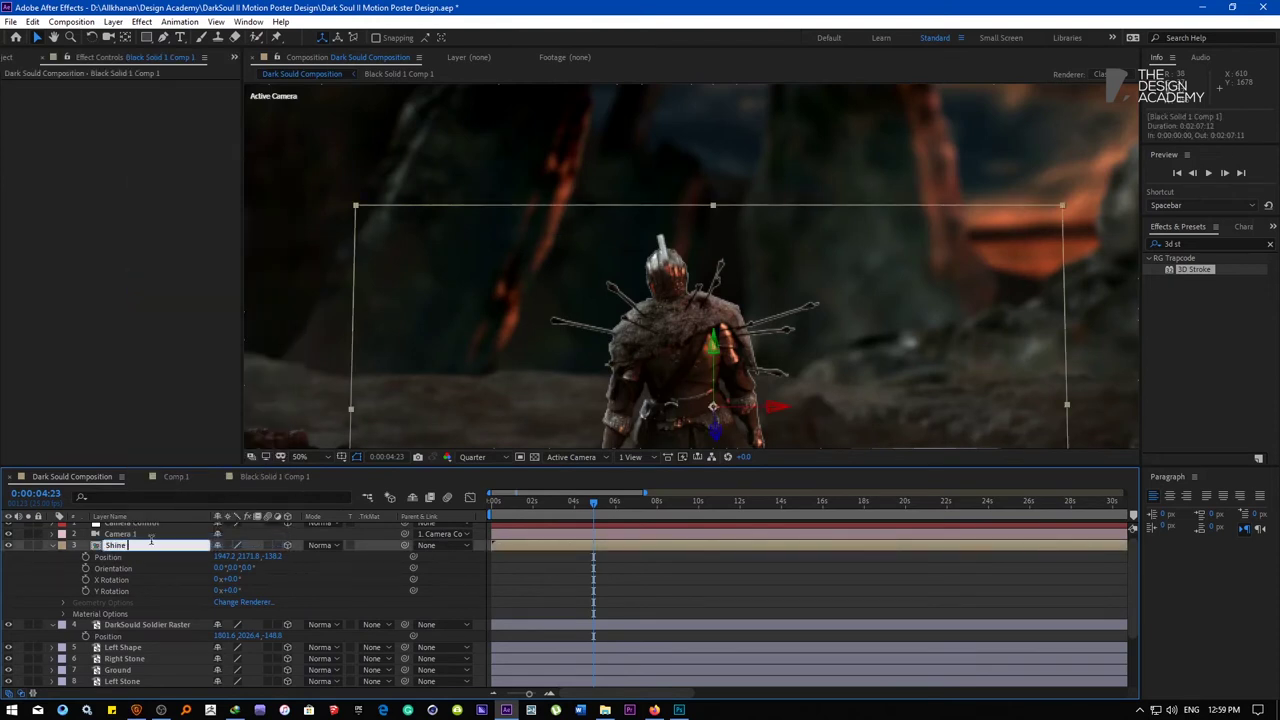
pyautogui.write(' Effect')
pyautogui.press('Return')
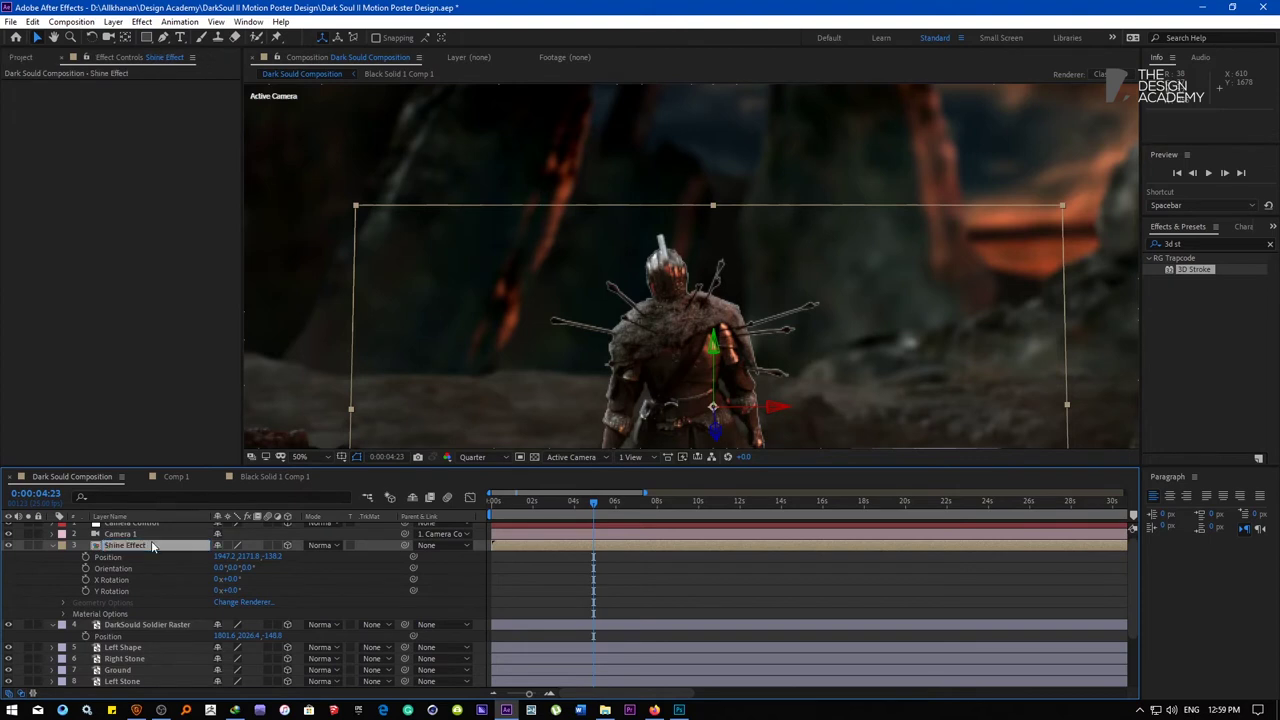
pyautogui.click(53, 546)
pyautogui.click(53, 557)
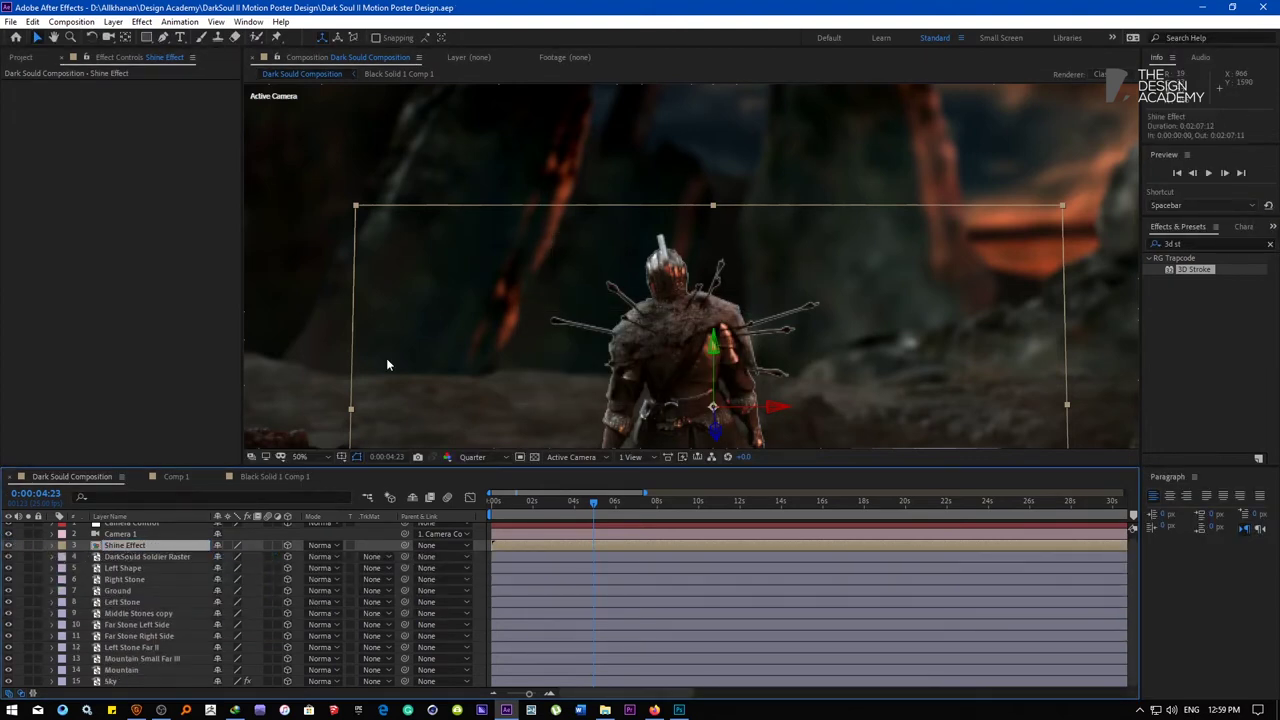
# Solo the Shine Effect layer and apply the RG Trapcode Shine effect to it
pyautogui.click(28, 546)
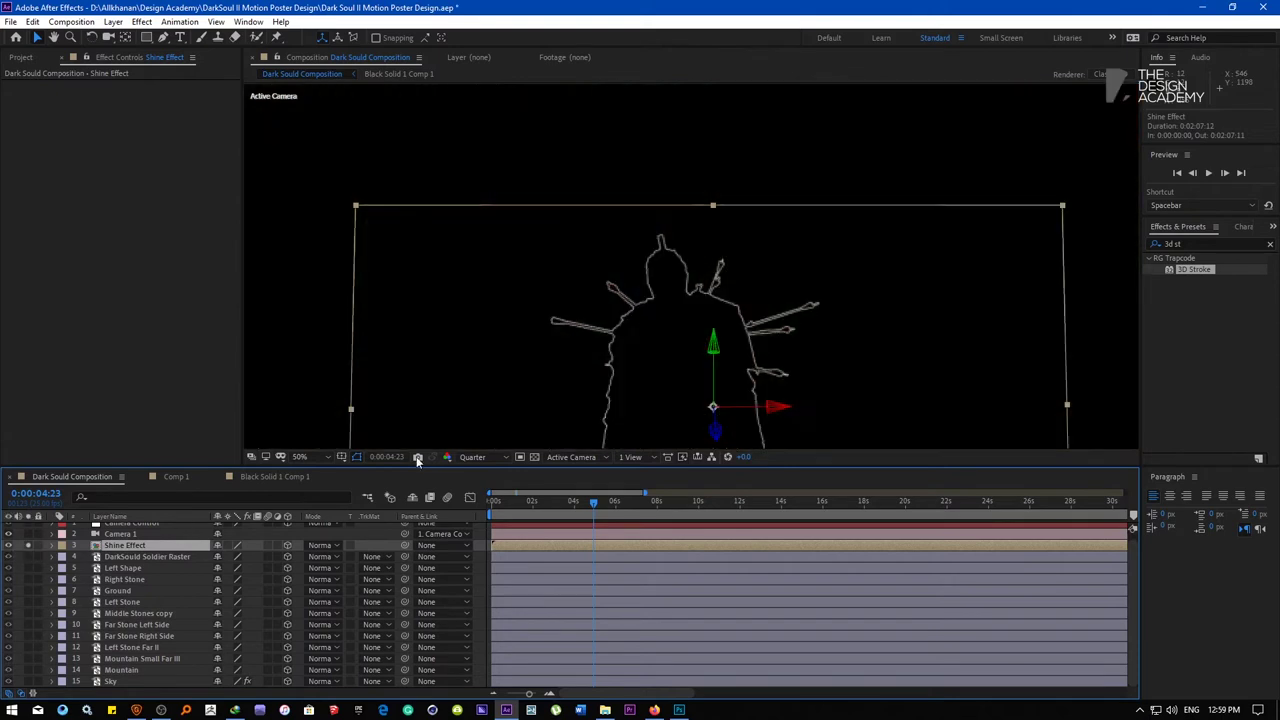
pyautogui.click(141, 21)
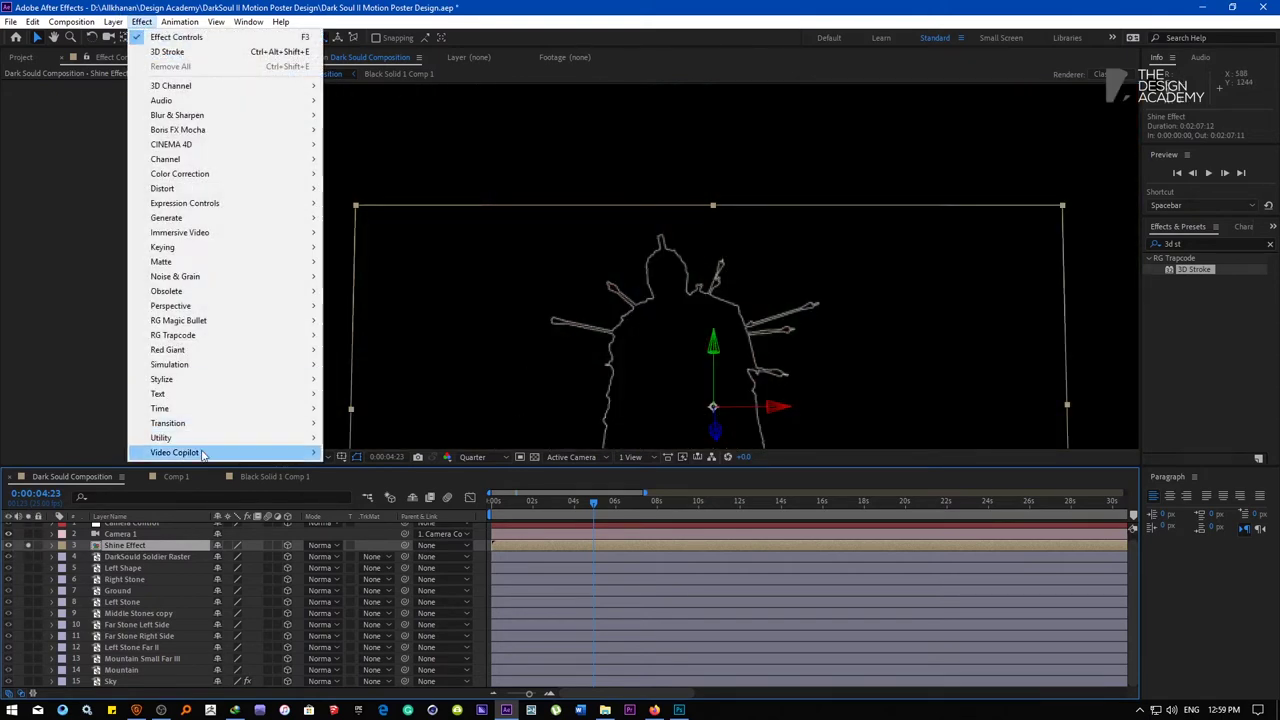
pyautogui.moveTo(193, 357)
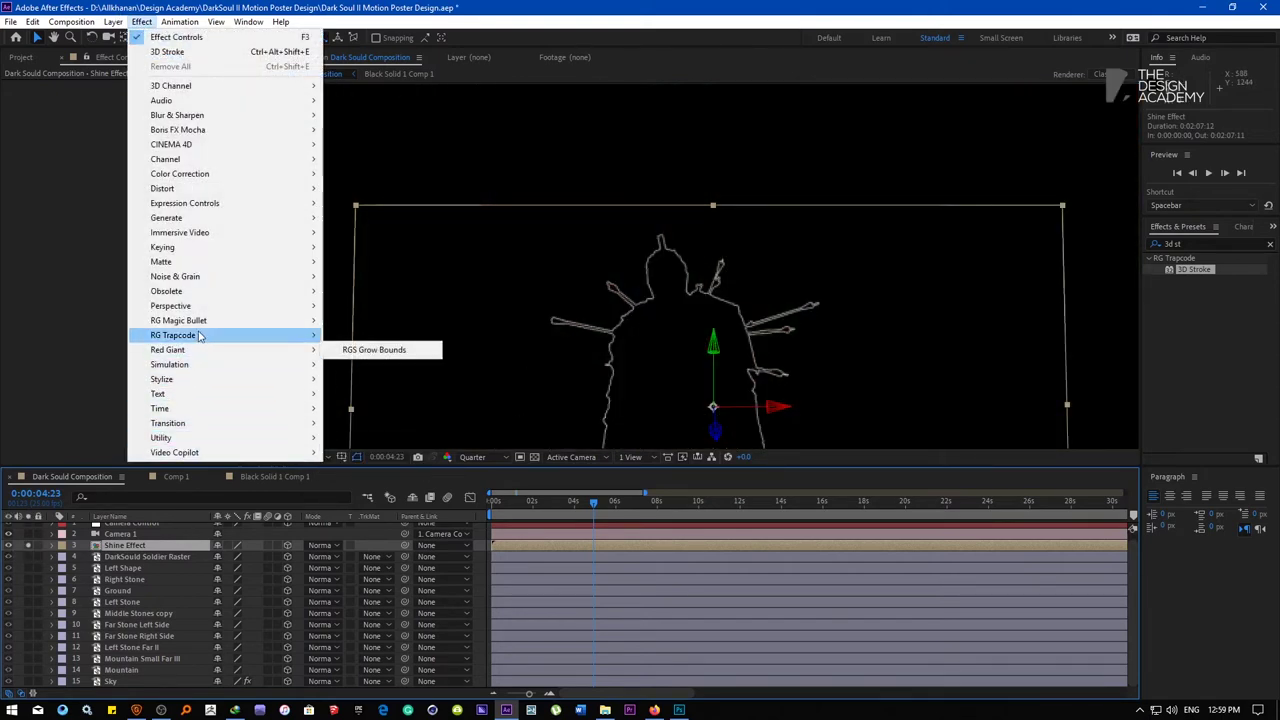
pyautogui.click(352, 438)
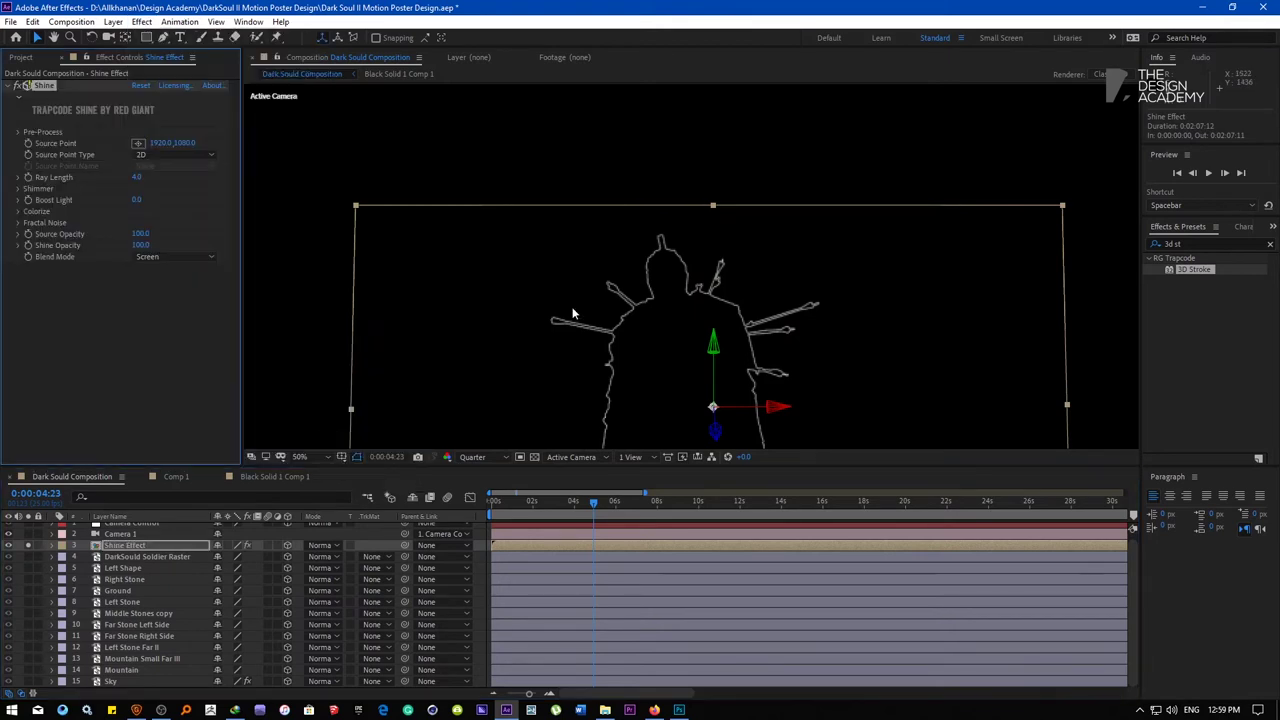
# Set Shine's Ray Length to 1.2 and Boost Light to 20, and unsolo the Shine Effect layer
pyautogui.moveTo(137, 200)
pyautogui.mouseDown()
pyautogui.moveTo(175, 199)
pyautogui.moveTo(159, 177)
pyautogui.moveTo(118, 186)
pyautogui.mouseUp()
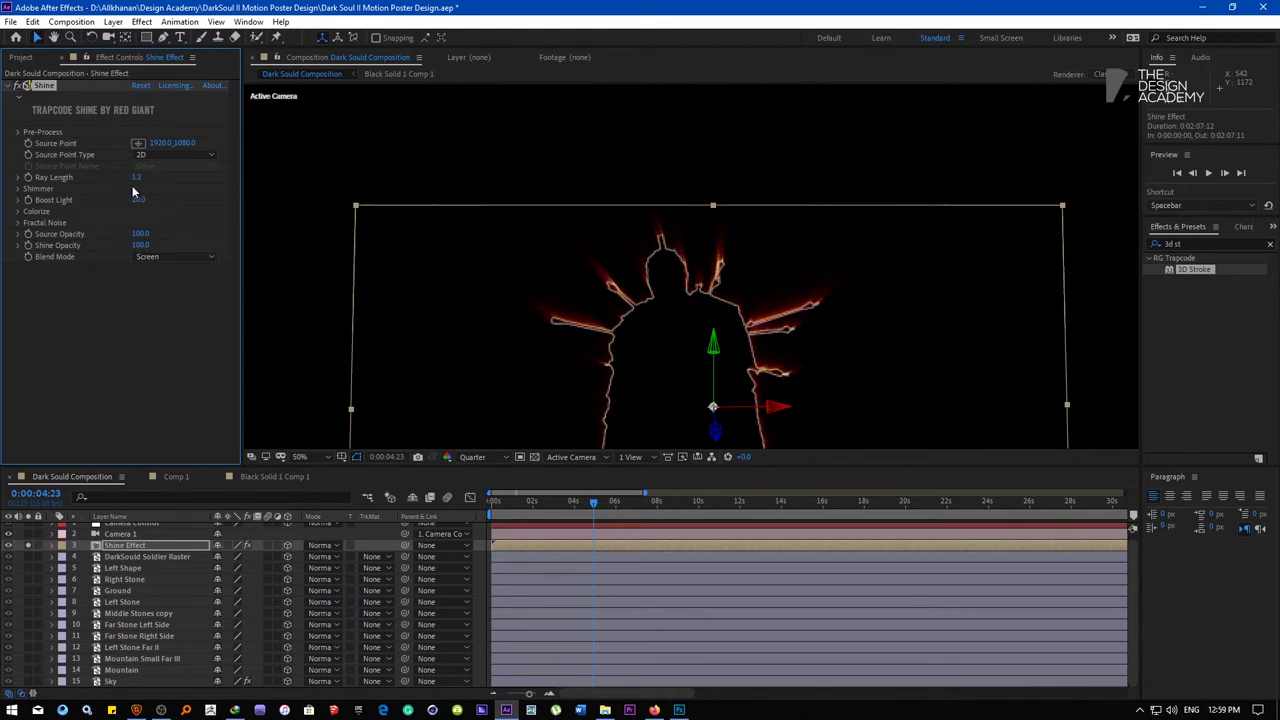
pyautogui.scroll(-2, 674, 217)
pyautogui.click(328, 309)
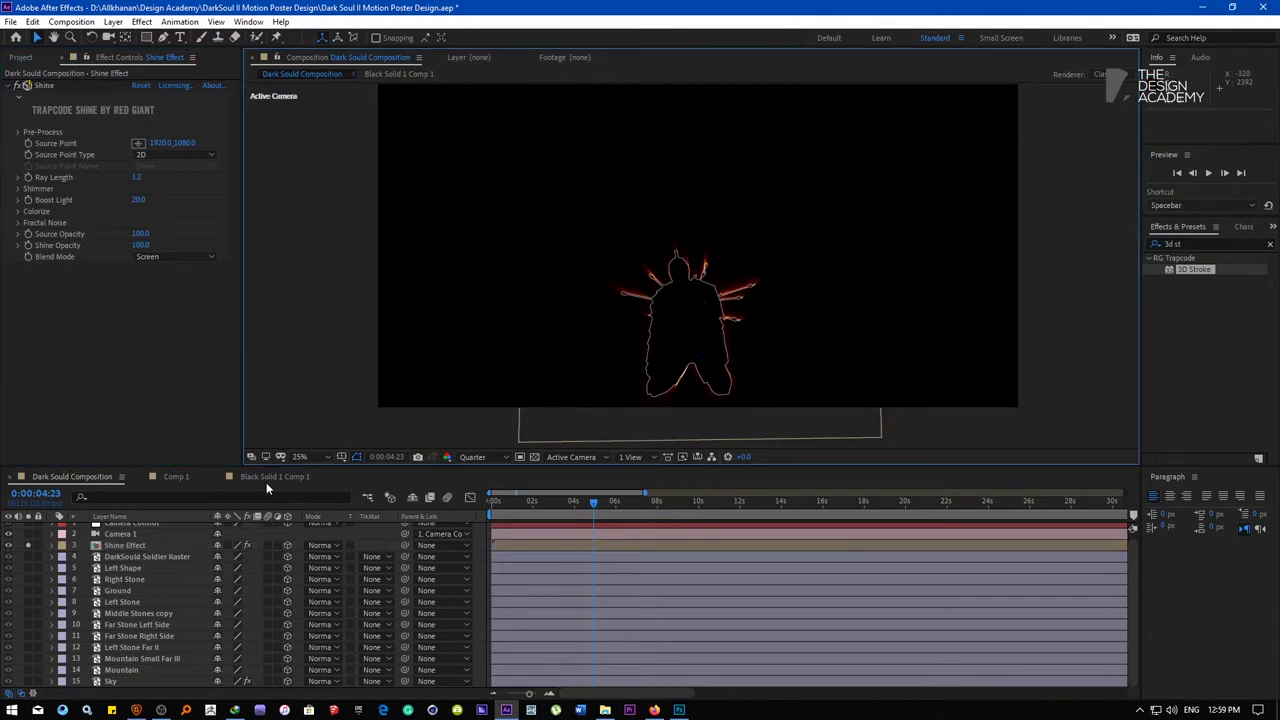
pyautogui.click(28, 545)
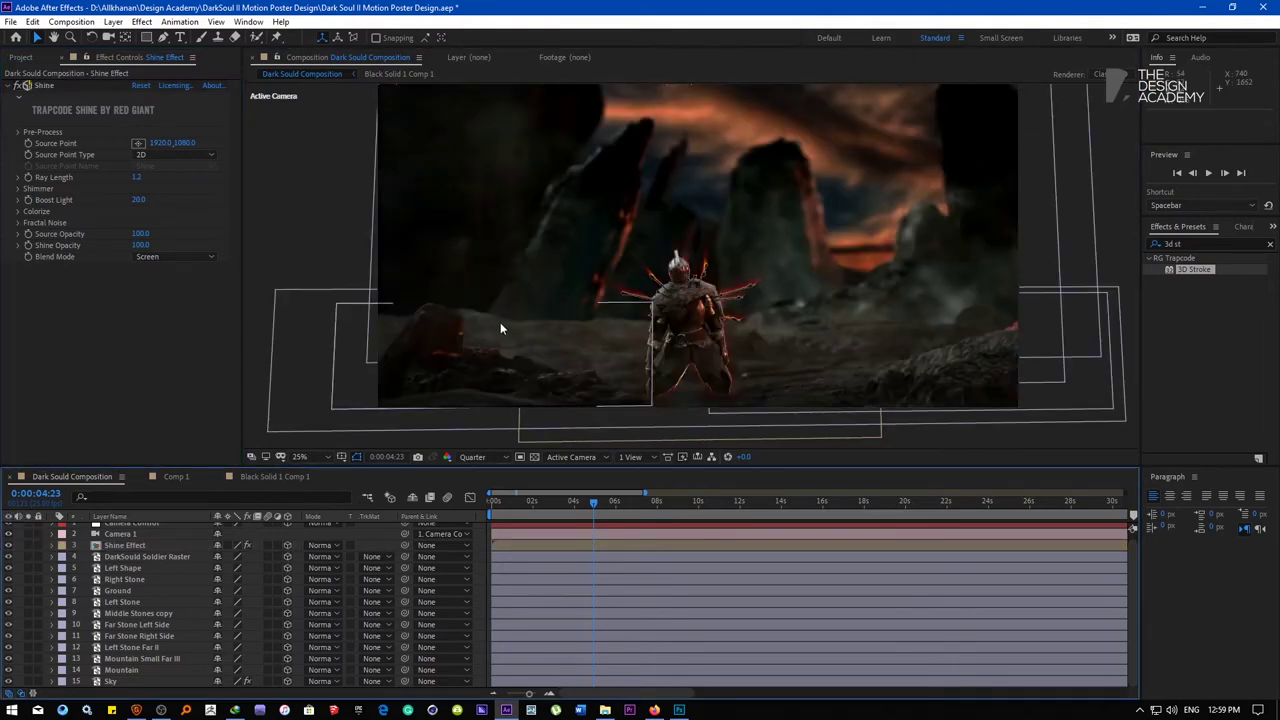
pyautogui.scroll(2, 578, 346)
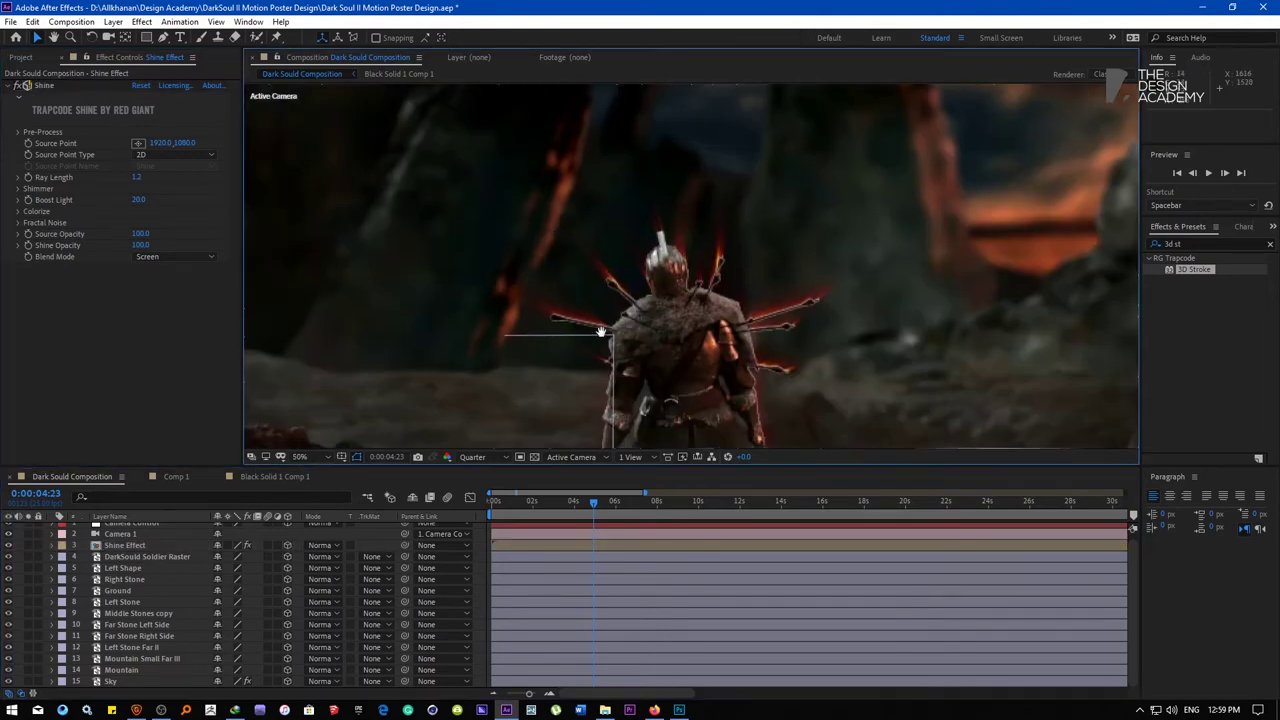
pyautogui.moveTo(601, 331); pyautogui.dragTo(565, 287)
# Cycle through blending modes on the Shine Effect layer and try Linear Dodge
pyautogui.click(131, 545)
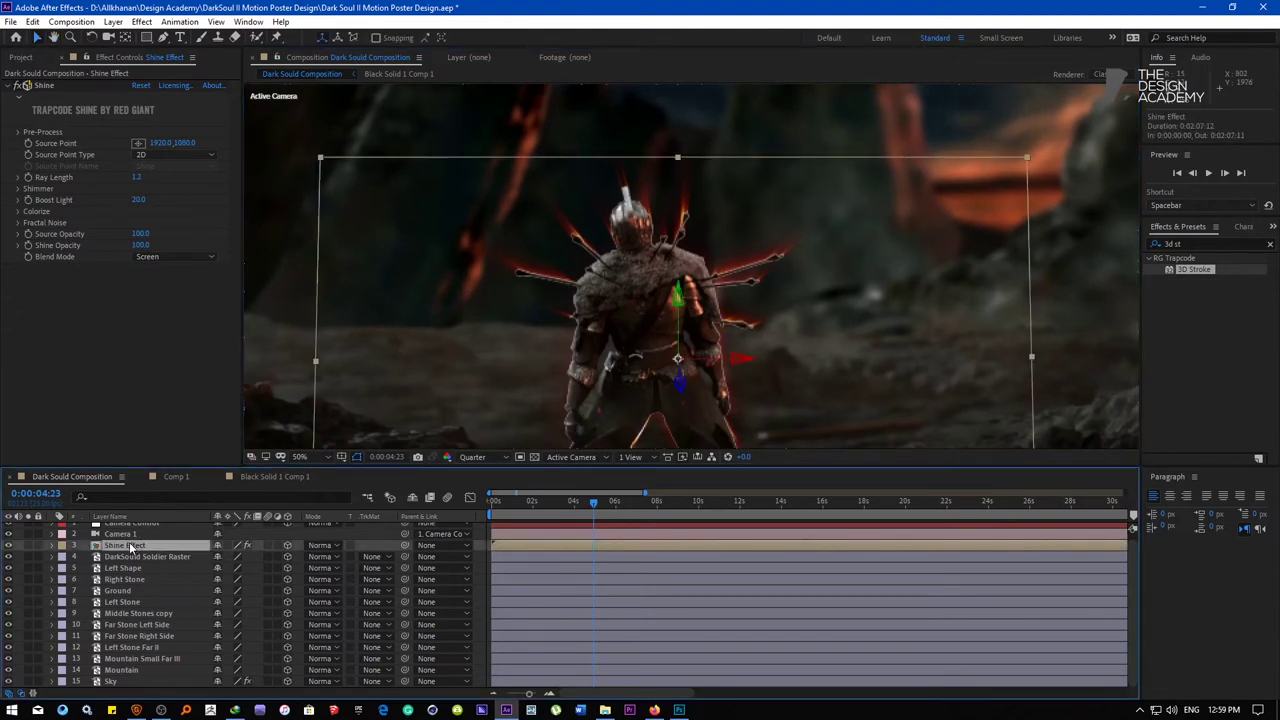
pyautogui.hotkey('shift', '=')
pyautogui.hotkey('shift', '=')
pyautogui.hotkey('shift', '=')
pyautogui.hotkey('shift', '=')
pyautogui.hotkey('shift', '=')
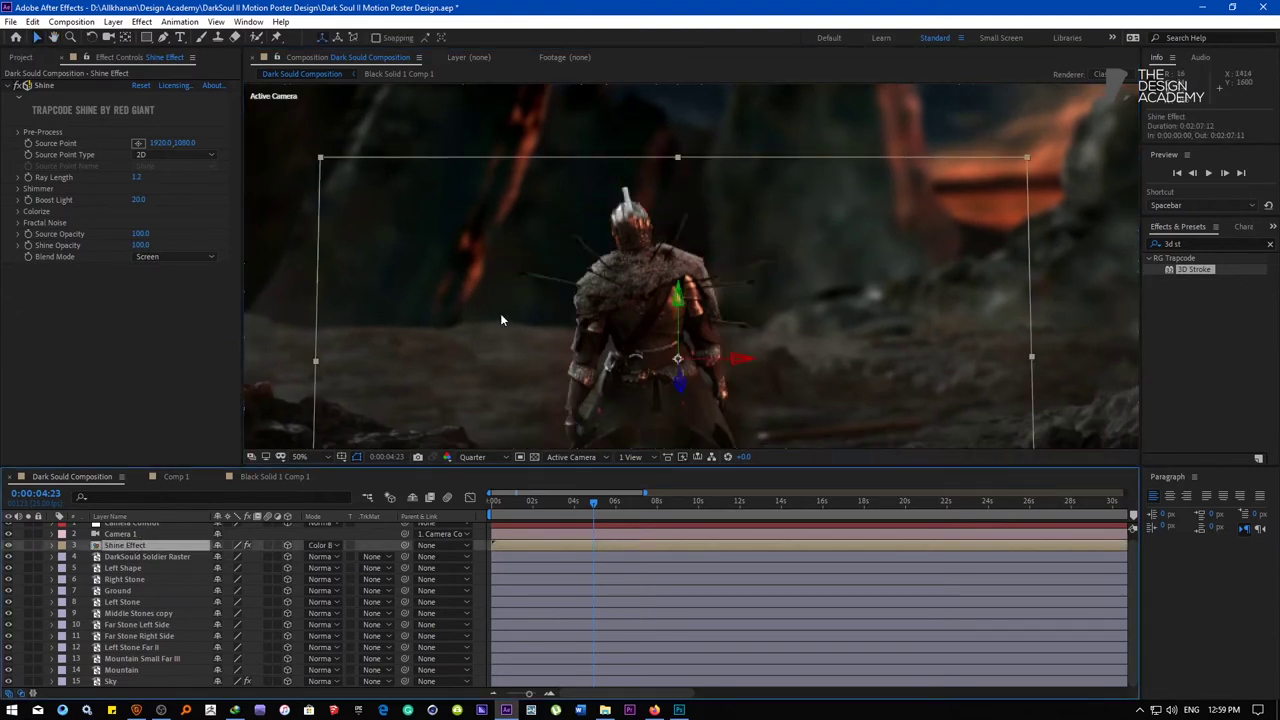
pyautogui.hotkey('shift', '=')
pyautogui.hotkey('shift', '=')
pyautogui.hotkey('shift', '=')
pyautogui.hotkey('shift', '=')
pyautogui.hotkey('shift', '=')
pyautogui.hotkey('shift', '=')
pyautogui.hotkey('shift', '=')
pyautogui.hotkey('shift', '=')
pyautogui.hotkey('shift', '=')
pyautogui.hotkey('shift', '=')
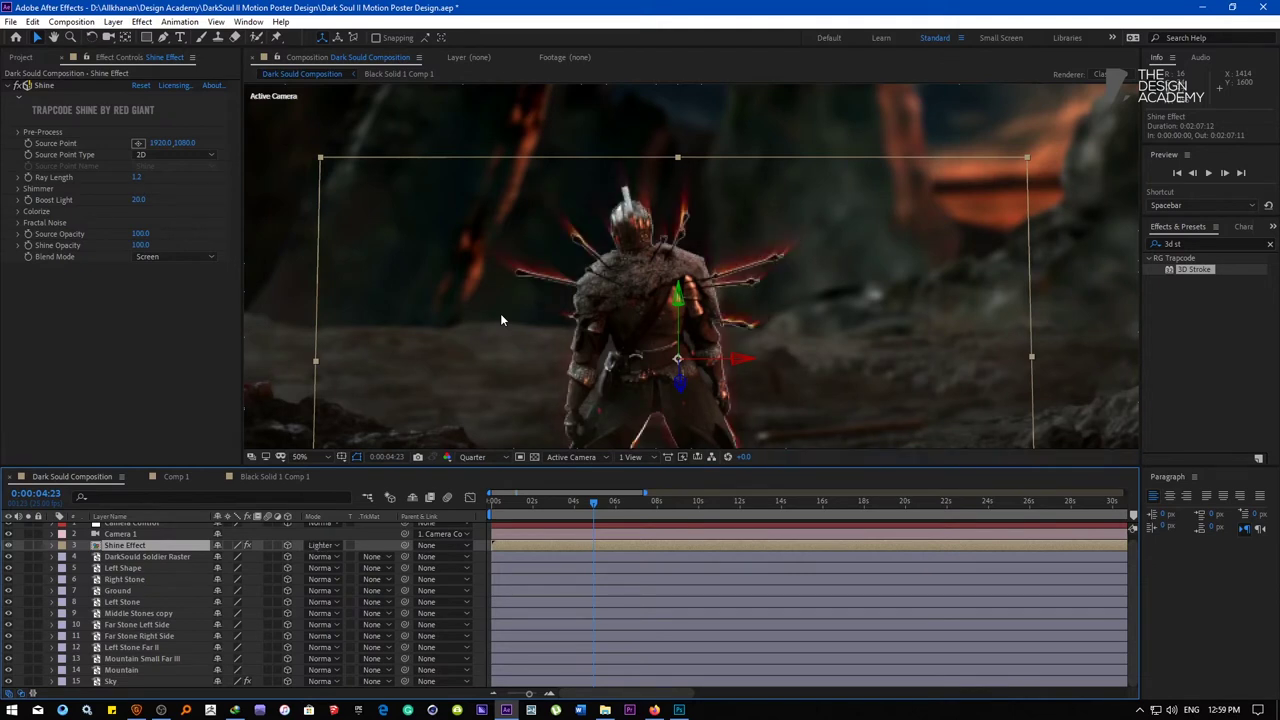
pyautogui.hotkey('shift', '-')
pyautogui.hotkey('shift', '-')
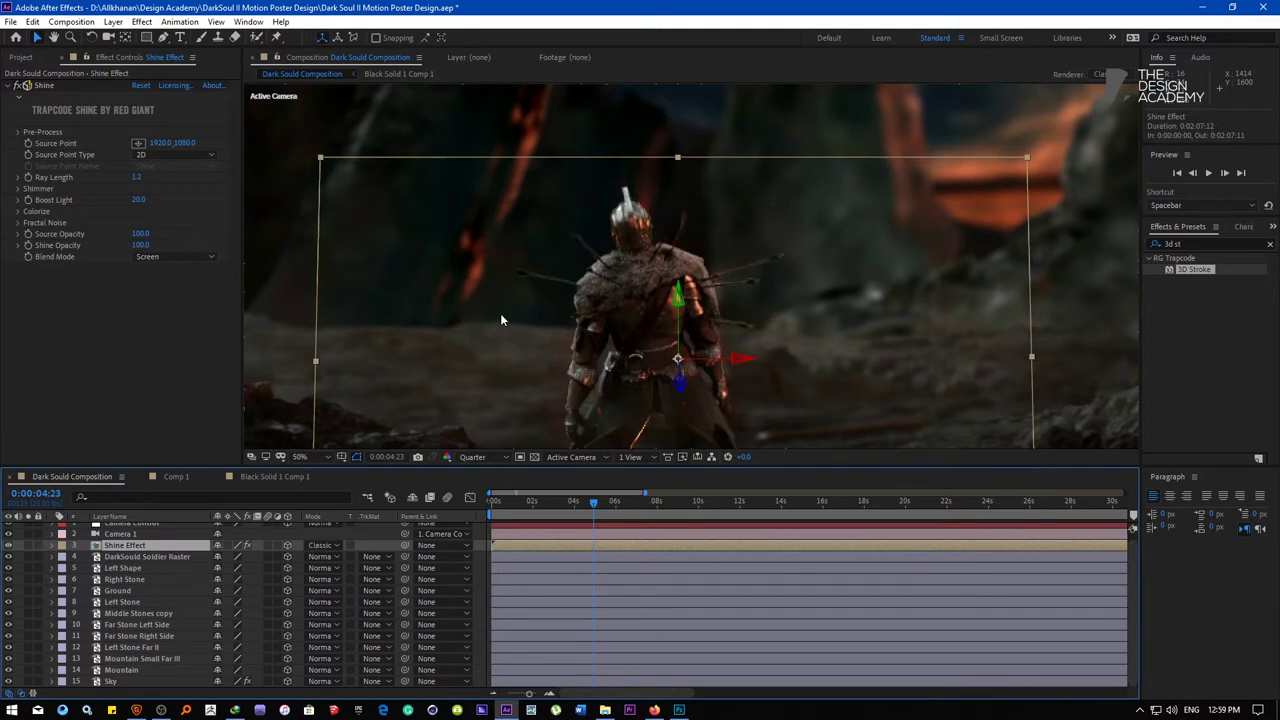
pyautogui.hotkey('shift', '=')
pyautogui.hotkey('shift', '=')
pyautogui.hotkey('shift', '=')
pyautogui.hotkey('shift', '=')
pyautogui.hotkey('shift', '=')
pyautogui.hotkey('shift', '=')
pyautogui.hotkey('shift', '=')
pyautogui.hotkey('shift', '=')
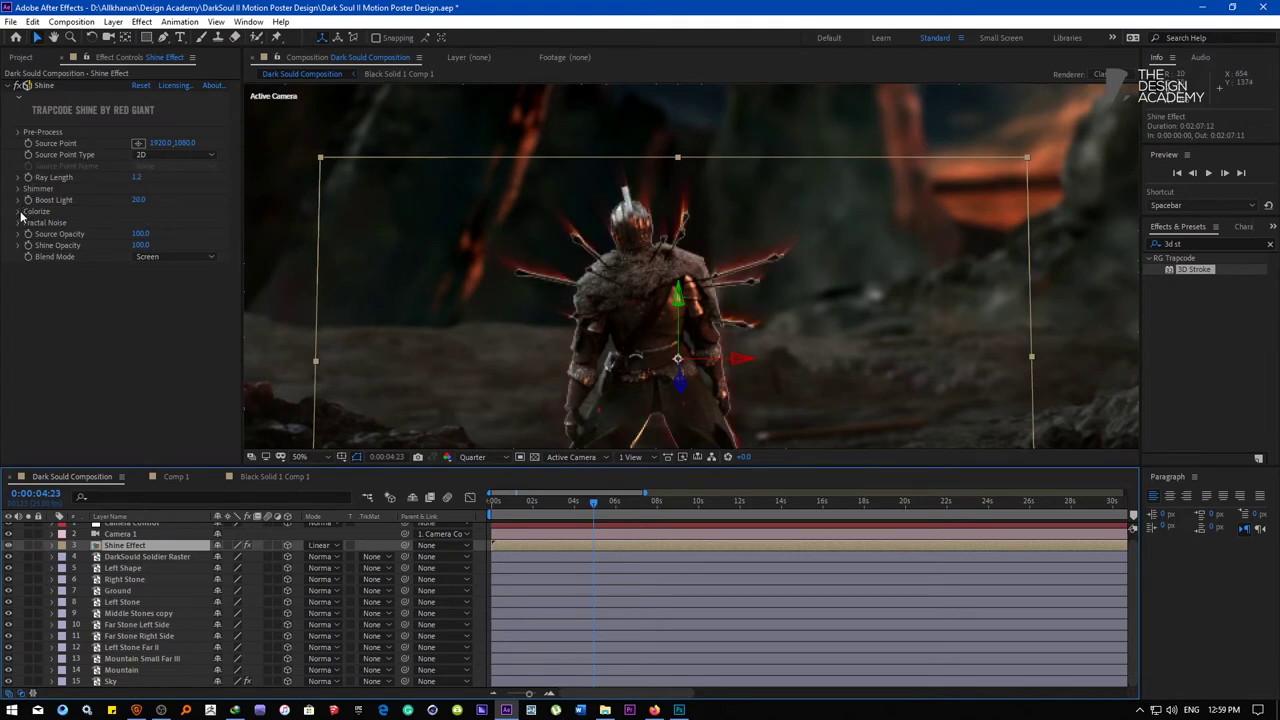
# Set Shine's Colorize option to One Color and its color to white (FFFFFF)
pyautogui.click(146, 157)
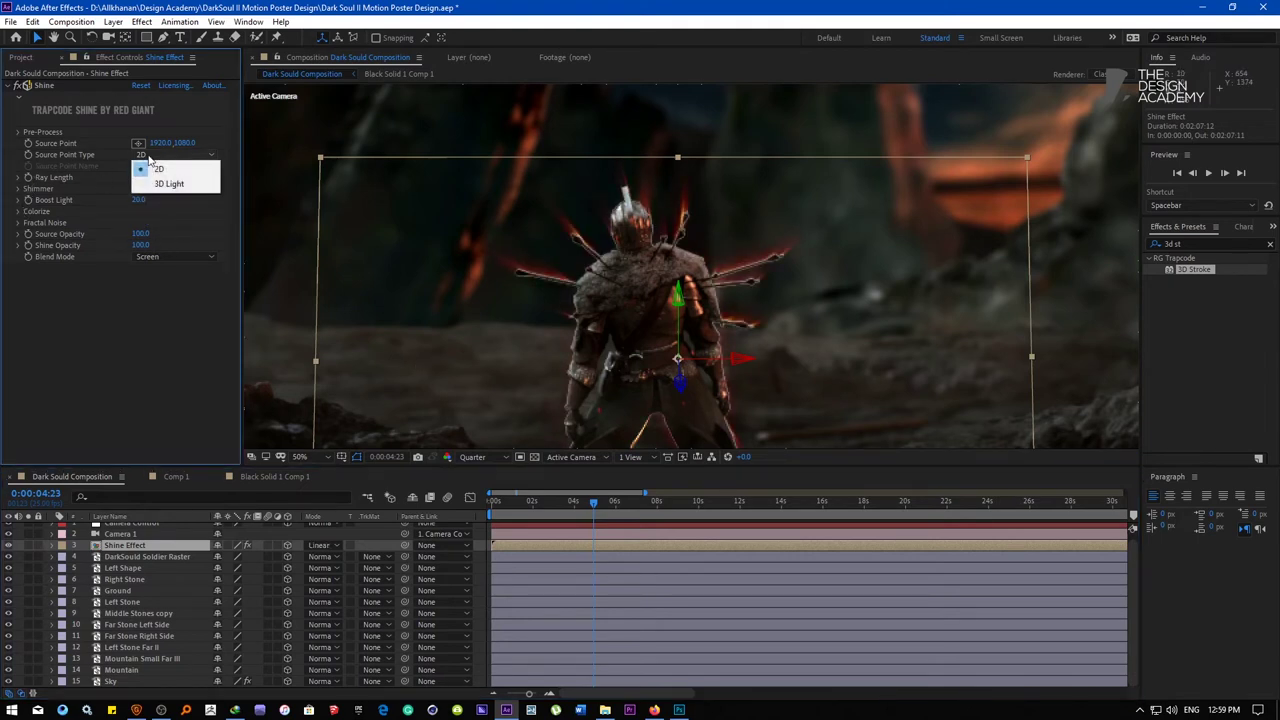
pyautogui.click(81, 296)
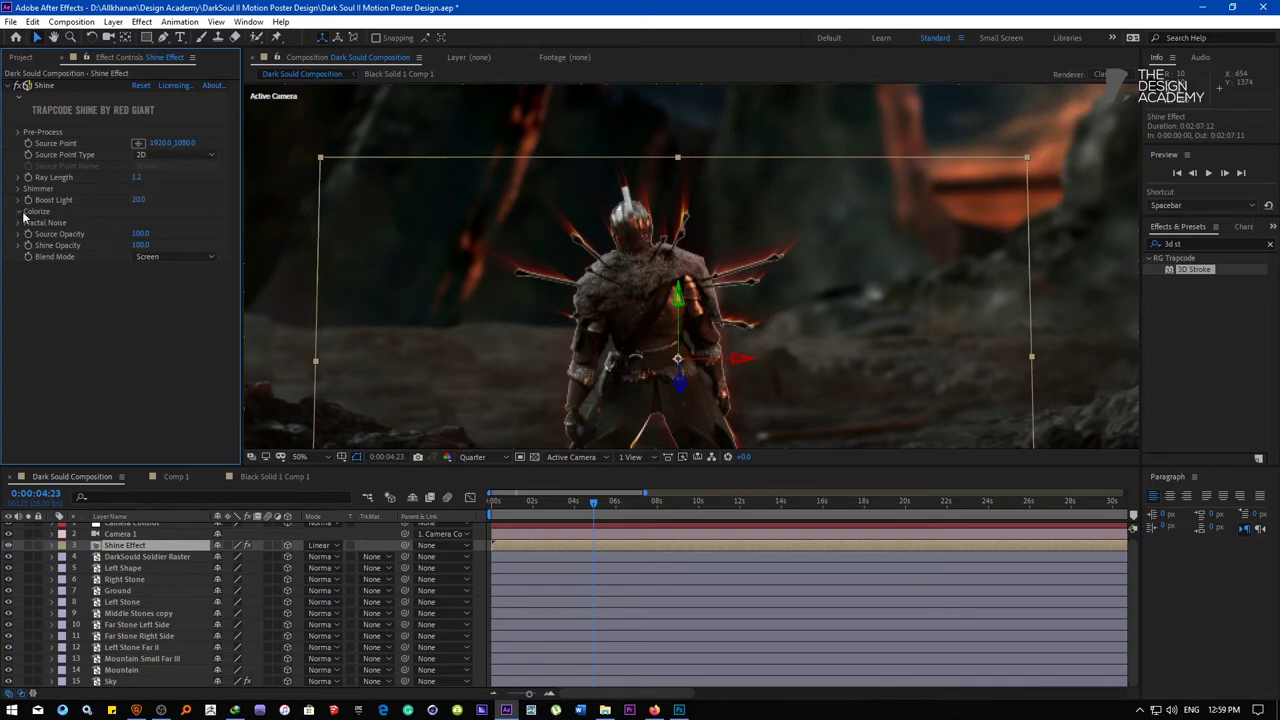
pyautogui.click(20, 212)
pyautogui.click(150, 222)
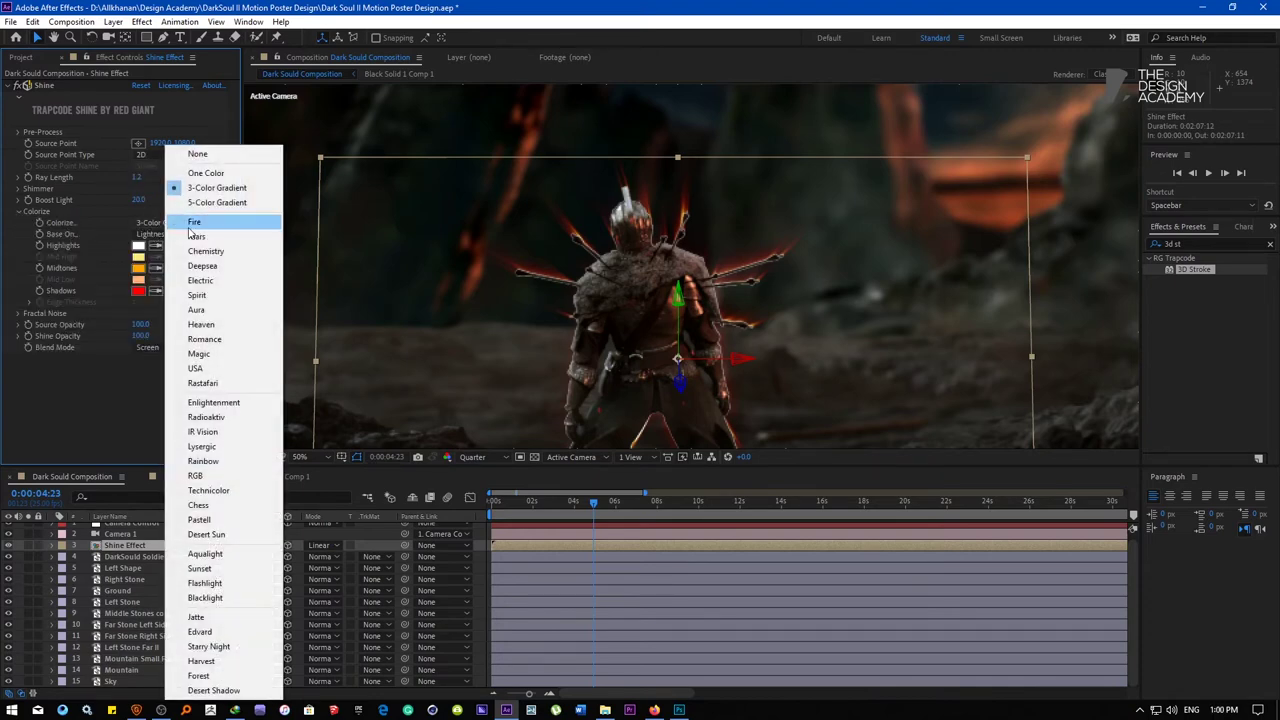
pyautogui.click(205, 173)
pyautogui.click(138, 268)
pyautogui.moveTo(560, 445); pyautogui.dragTo(342, 353)
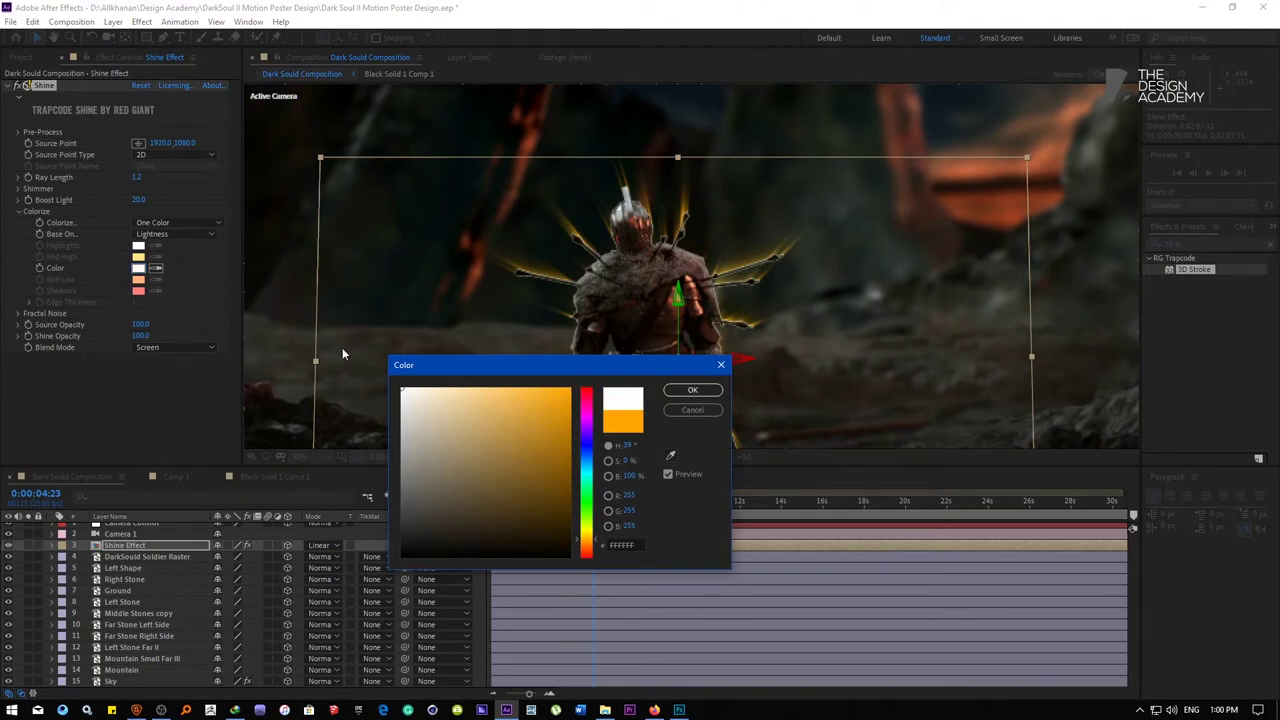
pyautogui.click(692, 391)
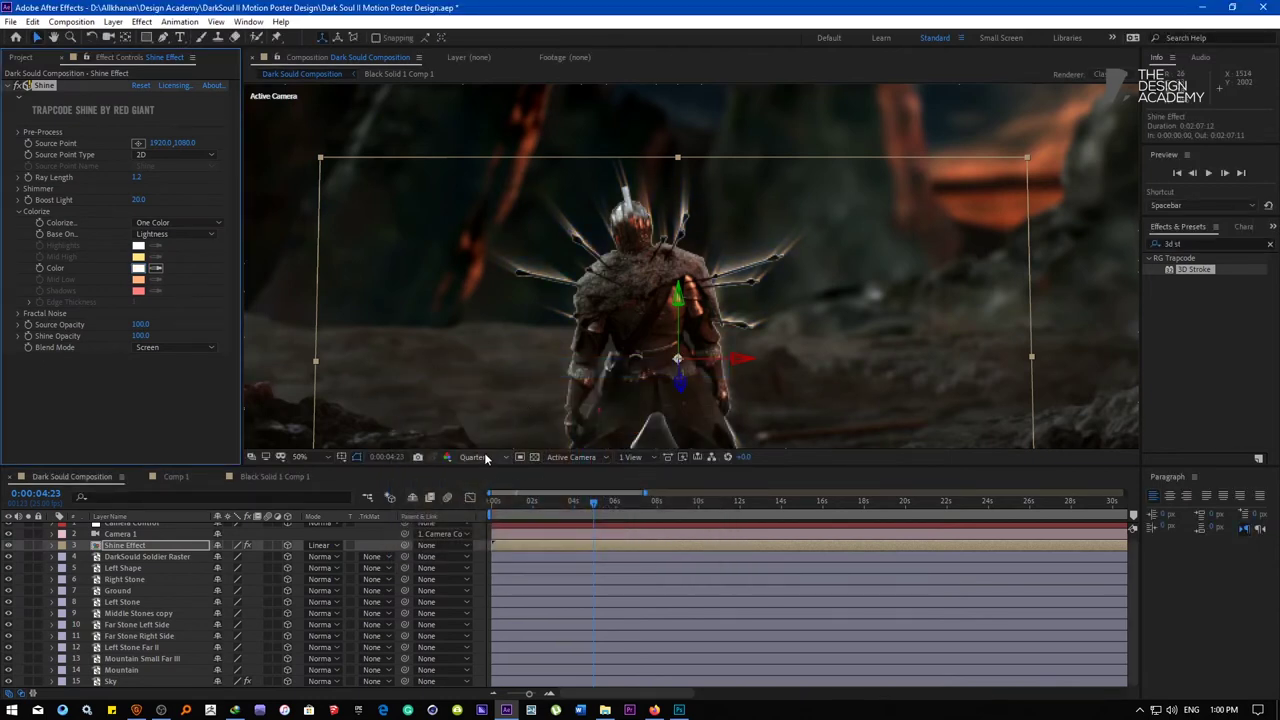
# Preview the soldier's shine at Full resolution, with the composition fitted up to 100%
pyautogui.click(474, 457)
pyautogui.click(477, 487)
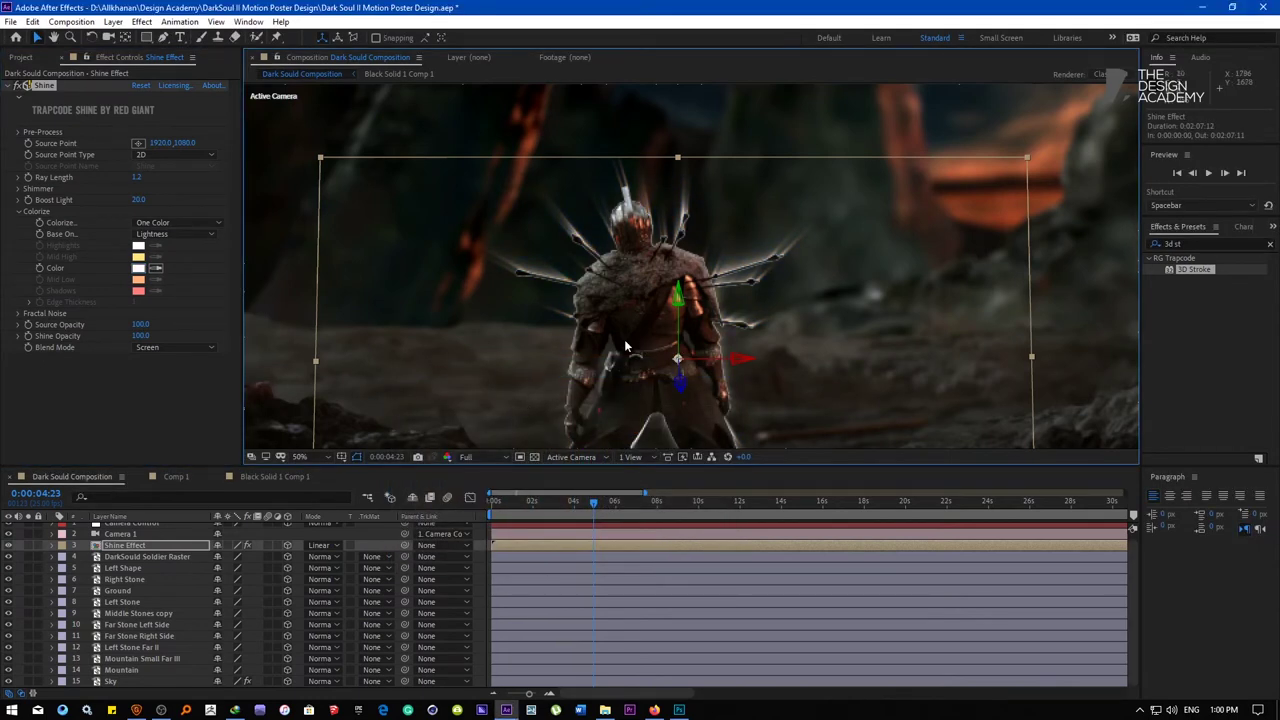
pyautogui.click(302, 457)
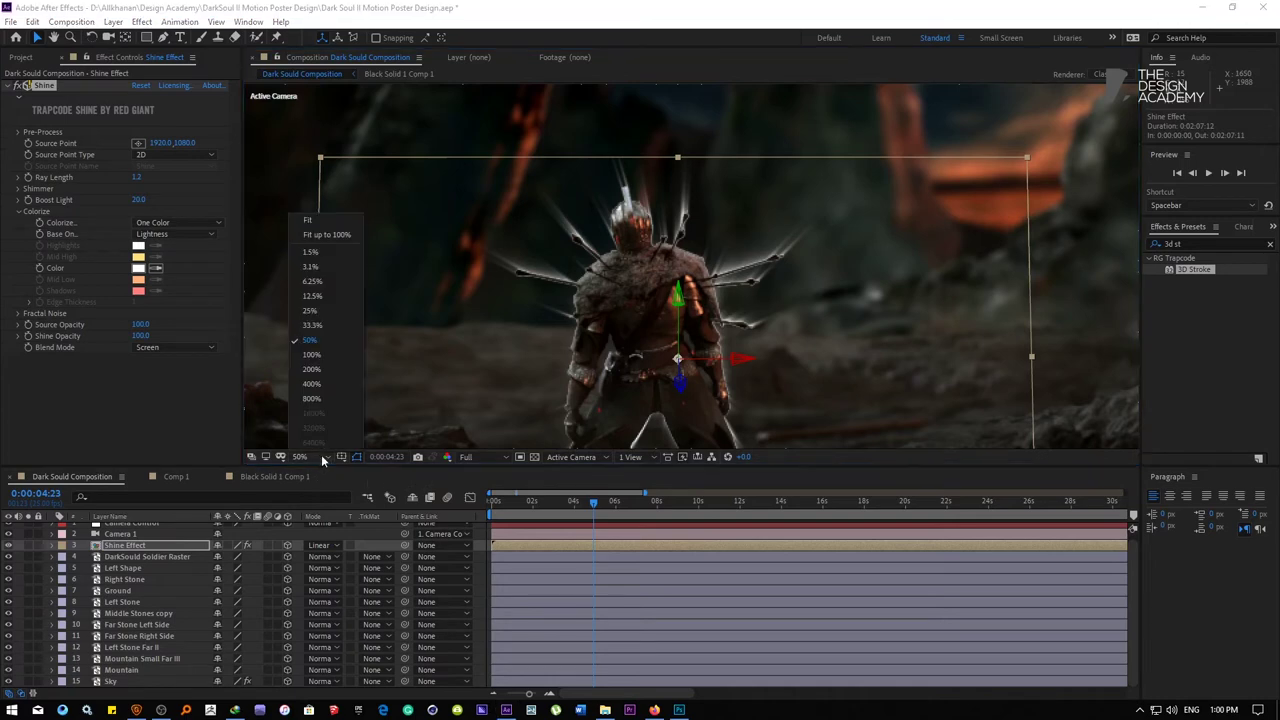
pyautogui.click(327, 234)
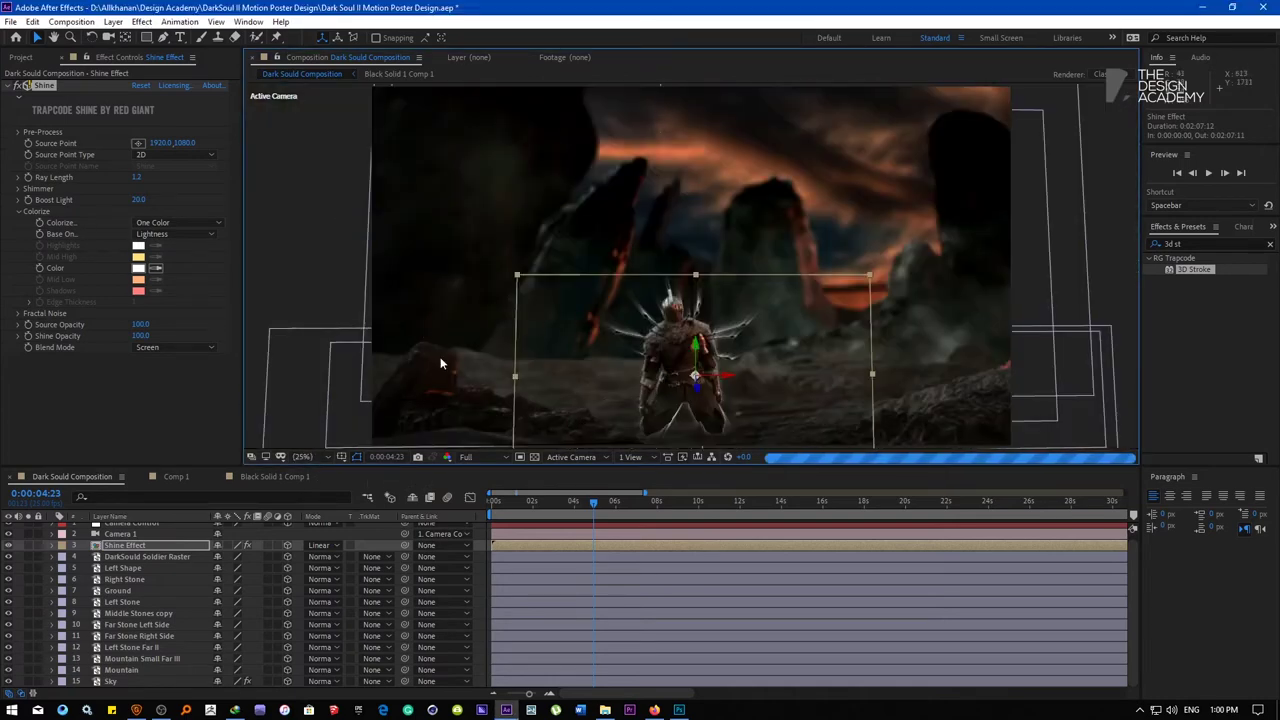
pyautogui.scroll(-1, 608, 330)
pyautogui.scroll(2, 608, 330)
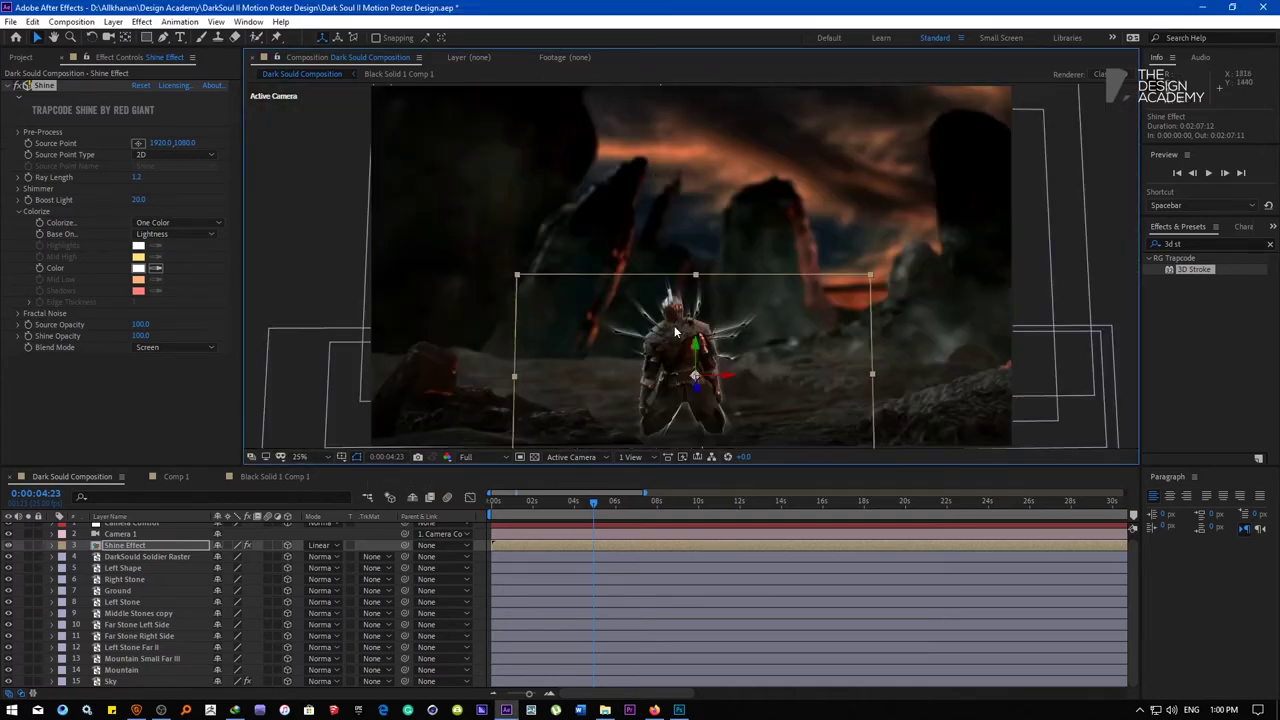
# Set the Shine Effect layer's blending mode to Overlay and deselect all layers
pyautogui.click(325, 545)
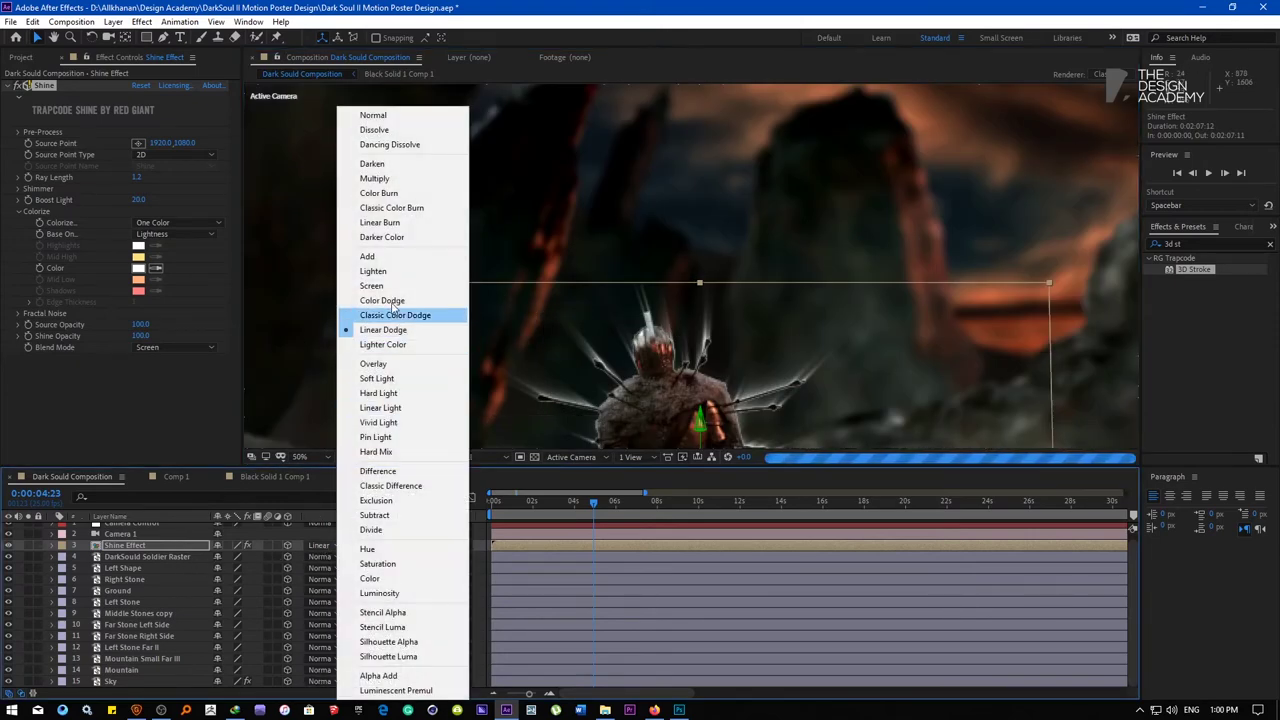
pyautogui.click(385, 364)
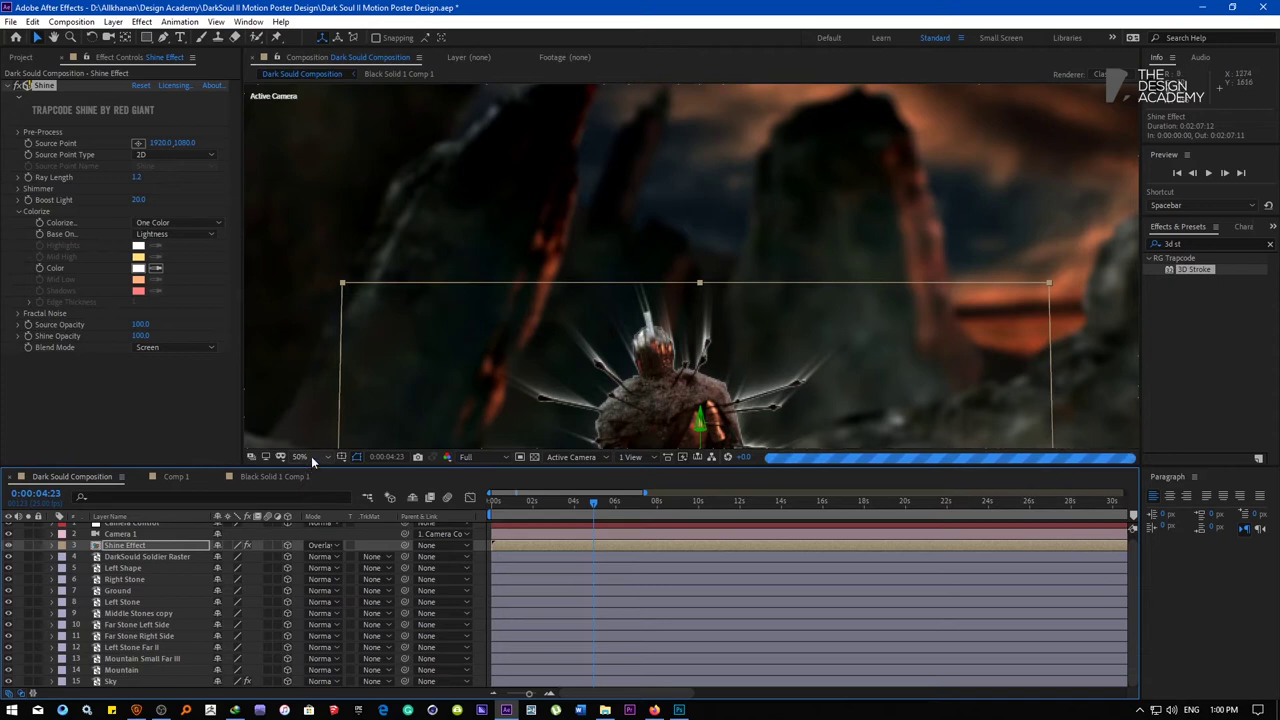
pyautogui.click(313, 459)
pyautogui.click(310, 227)
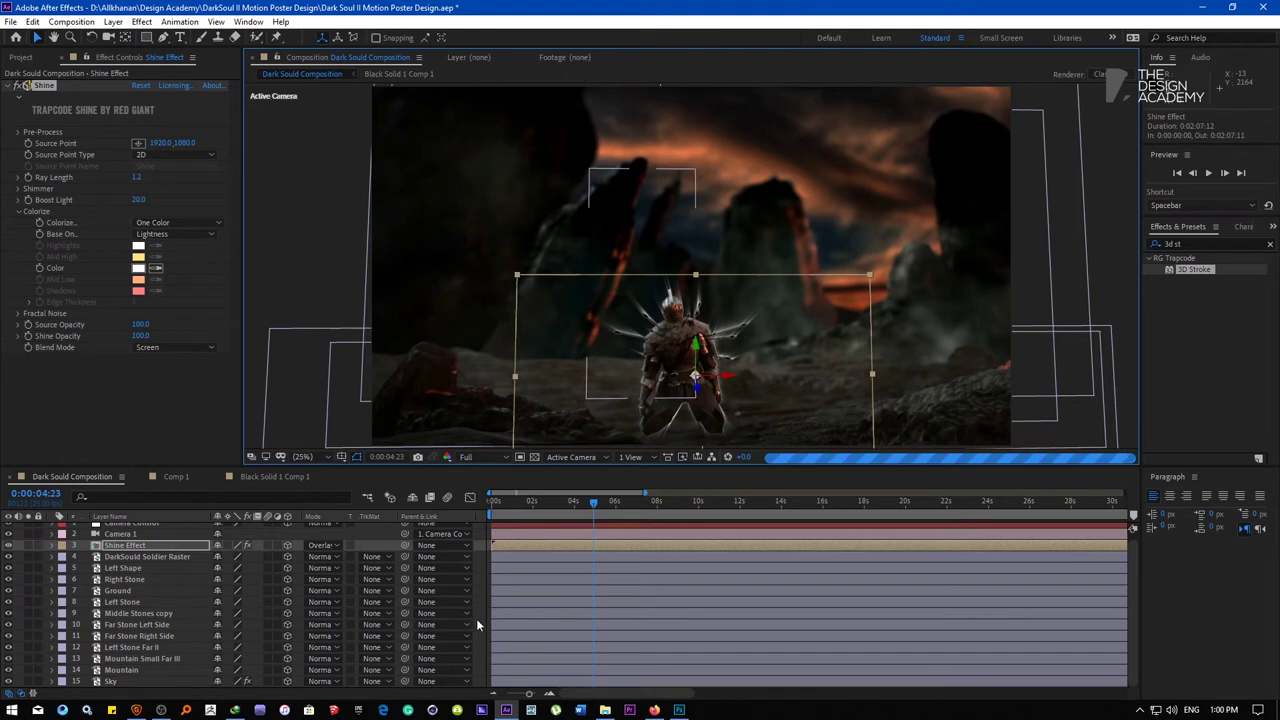
pyautogui.press('F2')
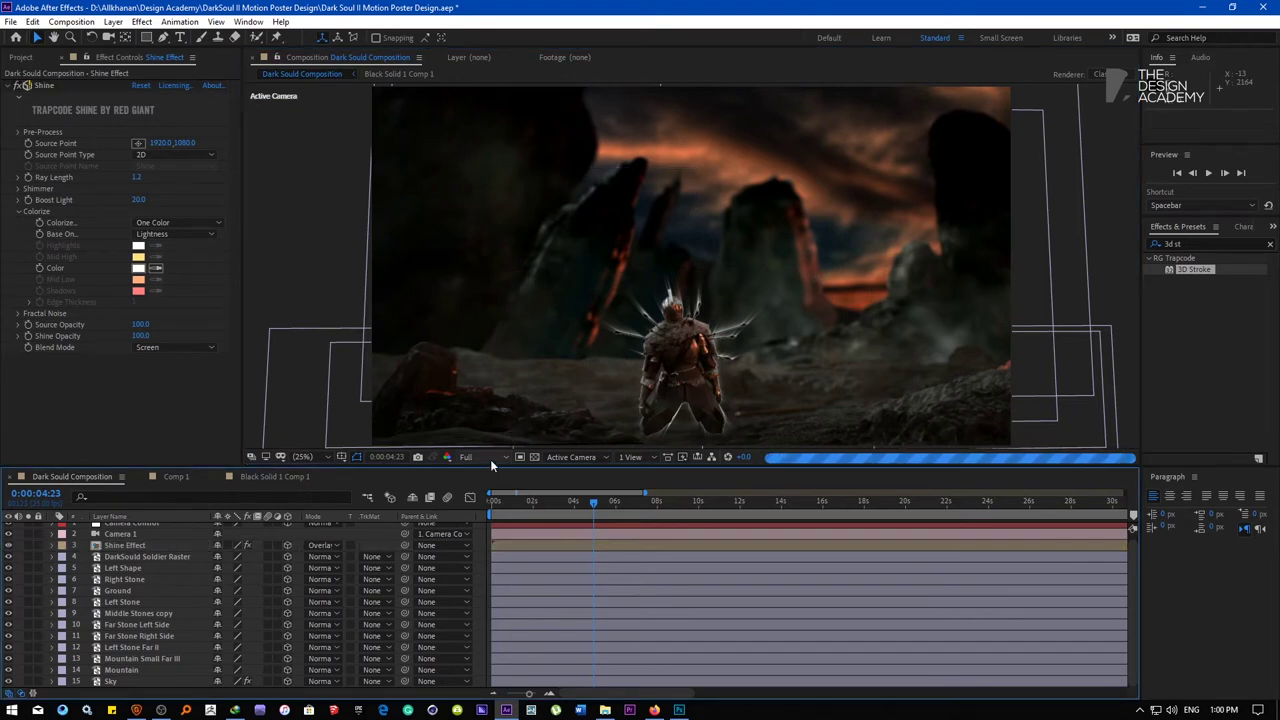
# Set the composition preview resolution to Quarter and inspect the soldier up close
pyautogui.click(490, 459)
pyautogui.click(494, 533)
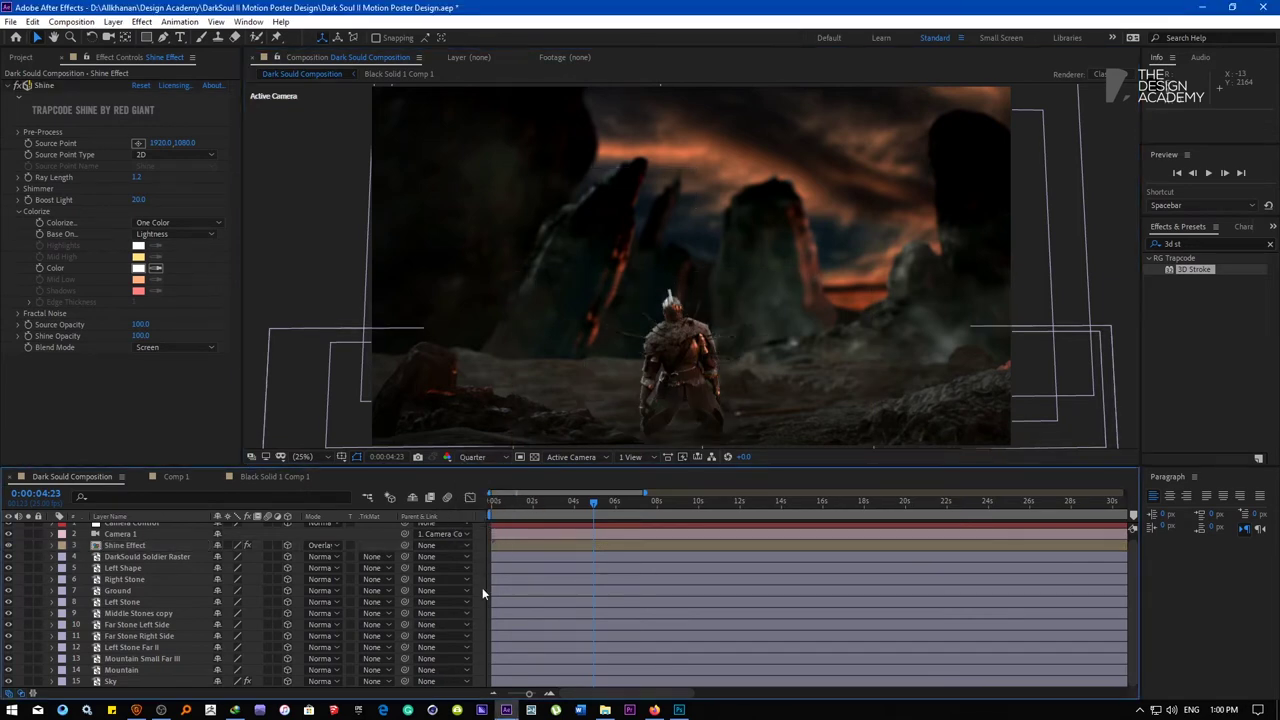
pyautogui.scroll(2, 694, 358)
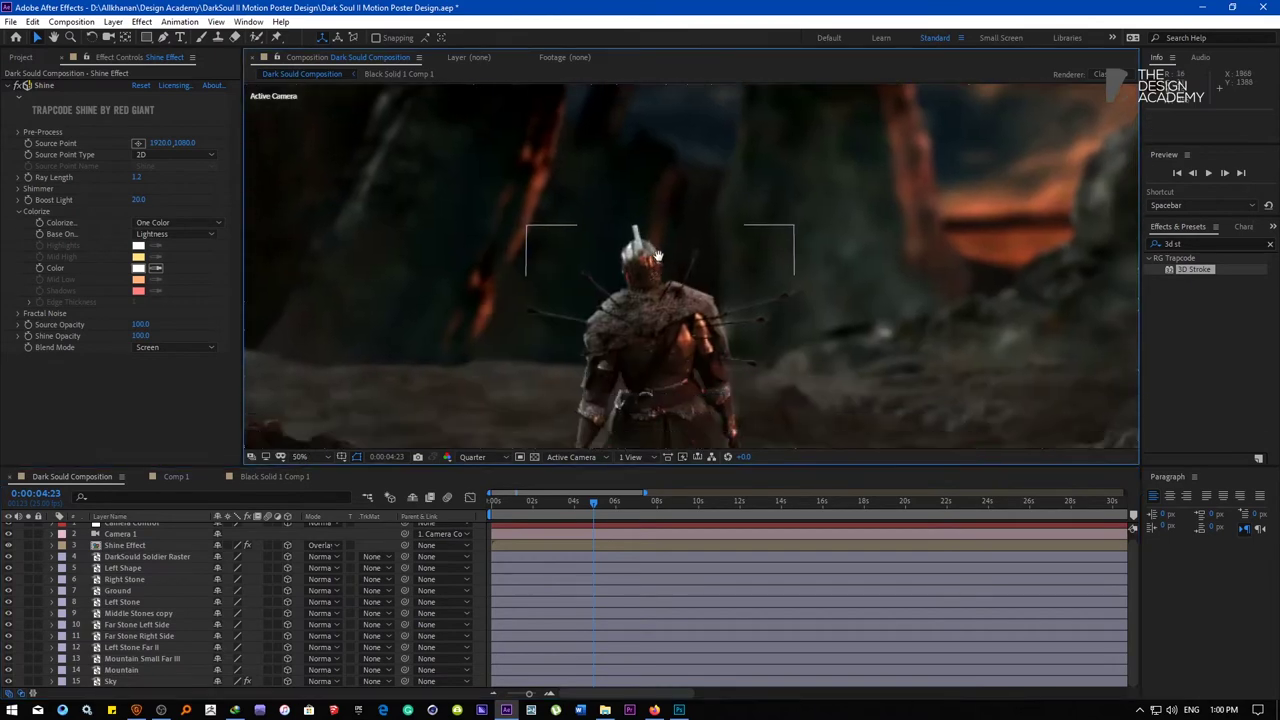
pyautogui.scroll(-2, 608, 276)
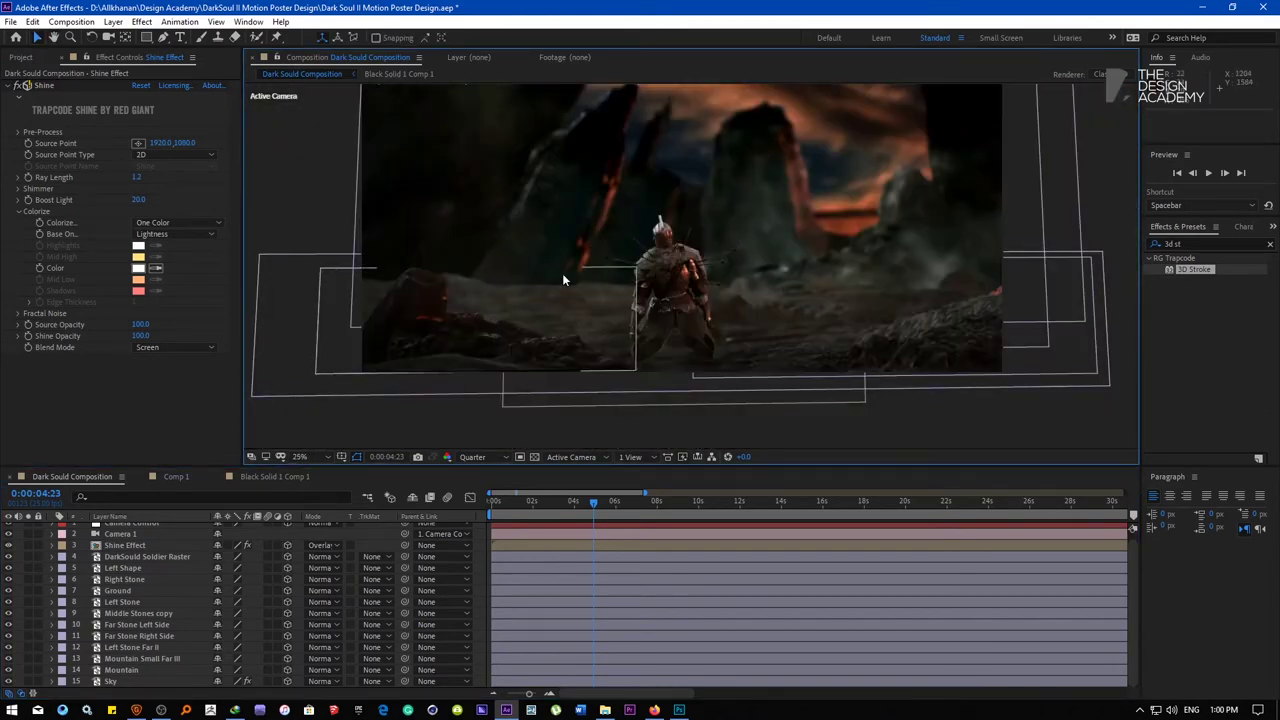
# Collapse the Shine effect's settings, toggle the Shine Effect layer's 3D mode off and back on, and leave all layers deselected
pyautogui.moveTo(563, 277); pyautogui.dragTo(537, 357)
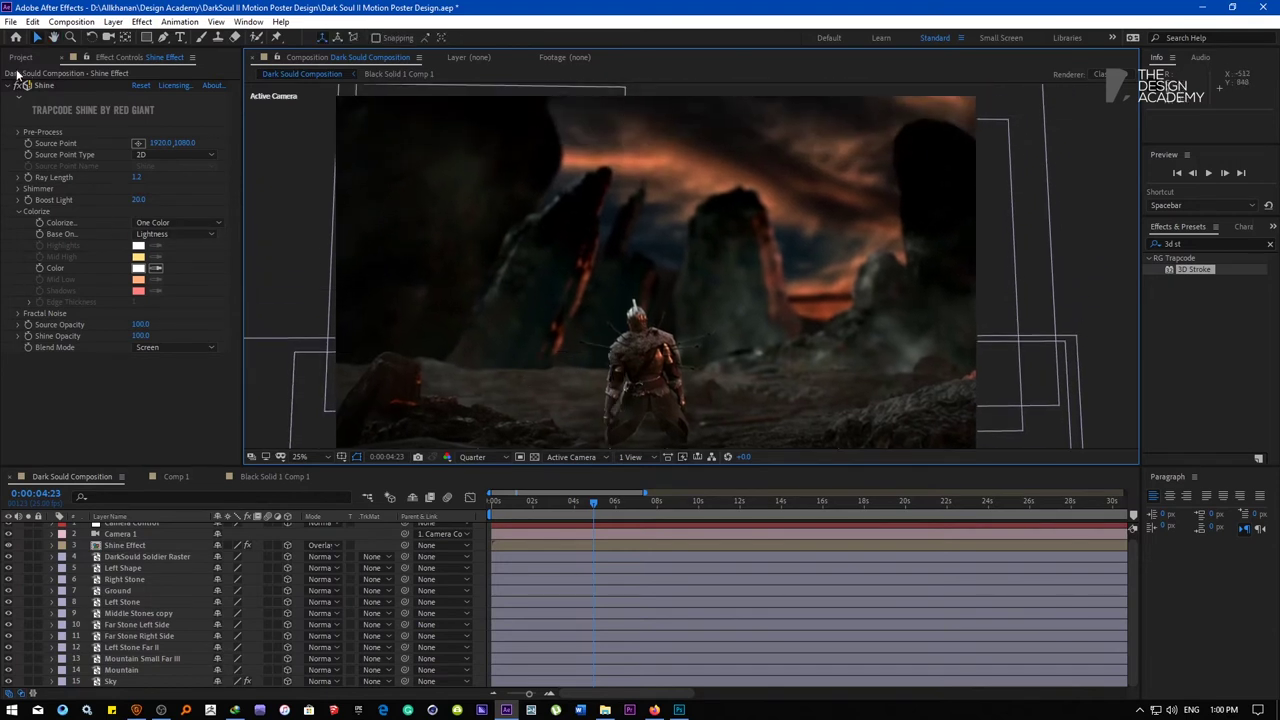
pyautogui.click(17, 86)
pyautogui.click(41, 86)
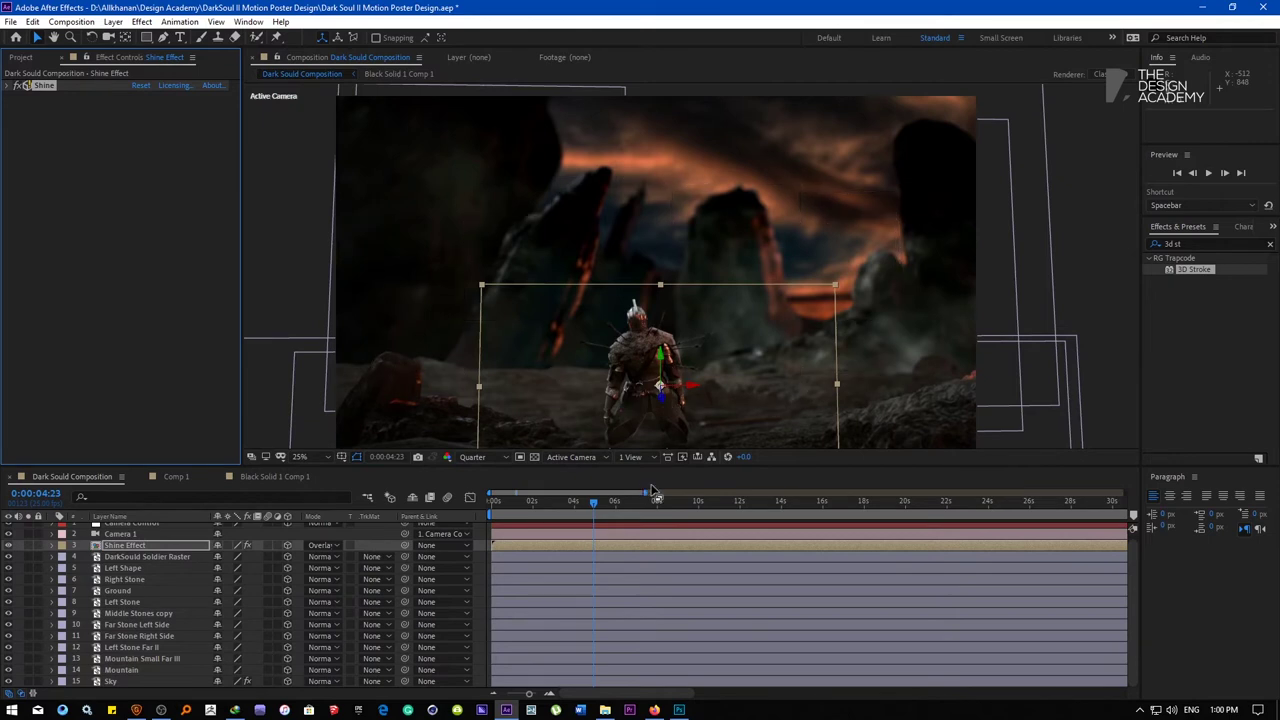
pyautogui.click(27, 87)
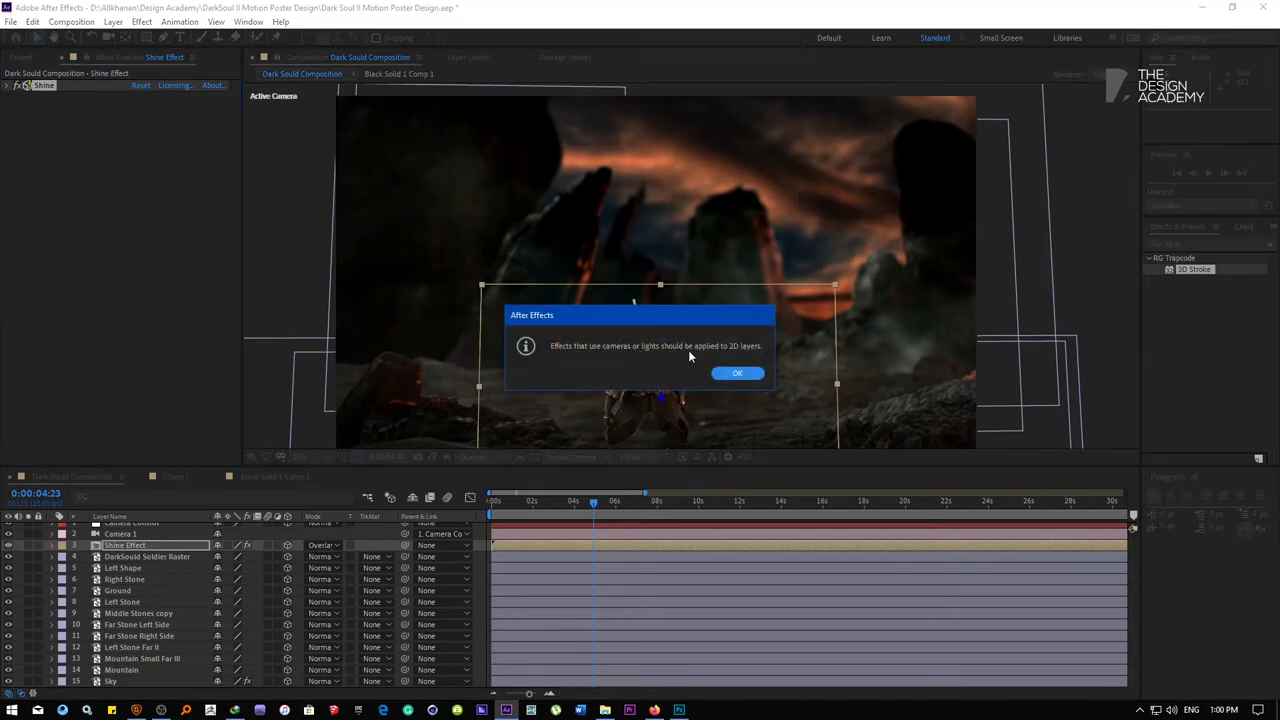
pyautogui.click(737, 373)
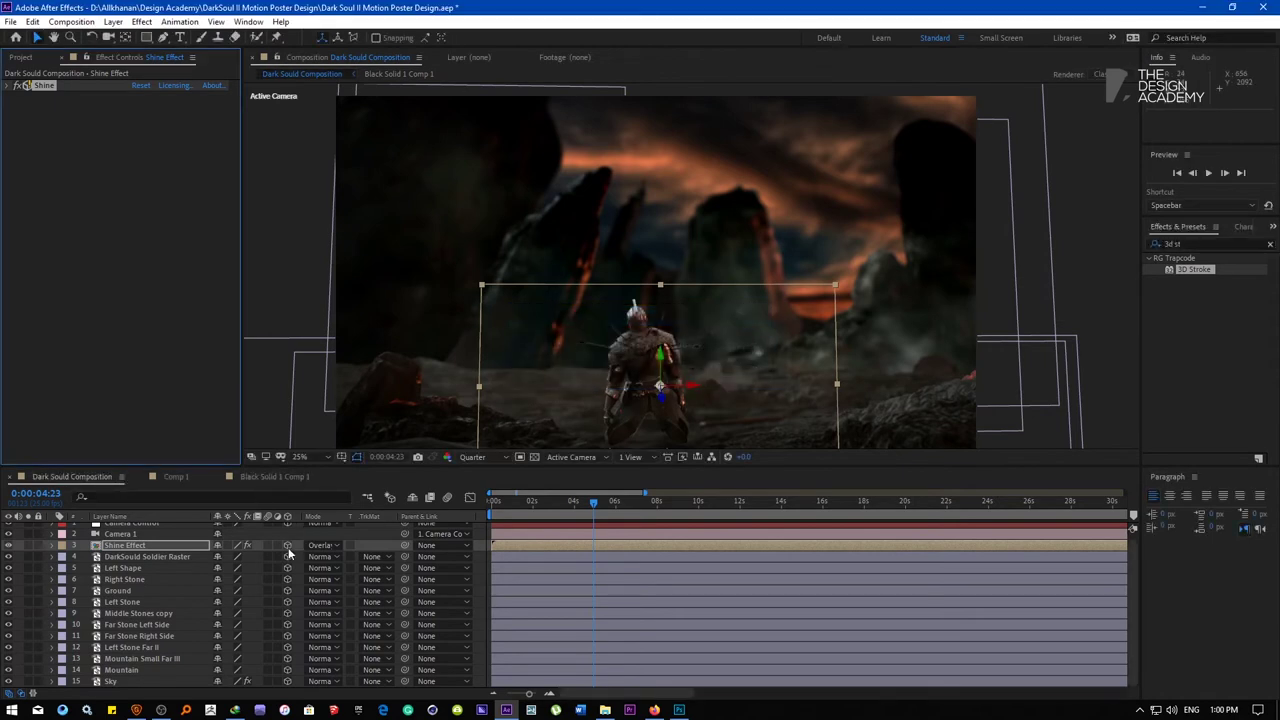
pyautogui.click(288, 547)
pyautogui.click(288, 547)
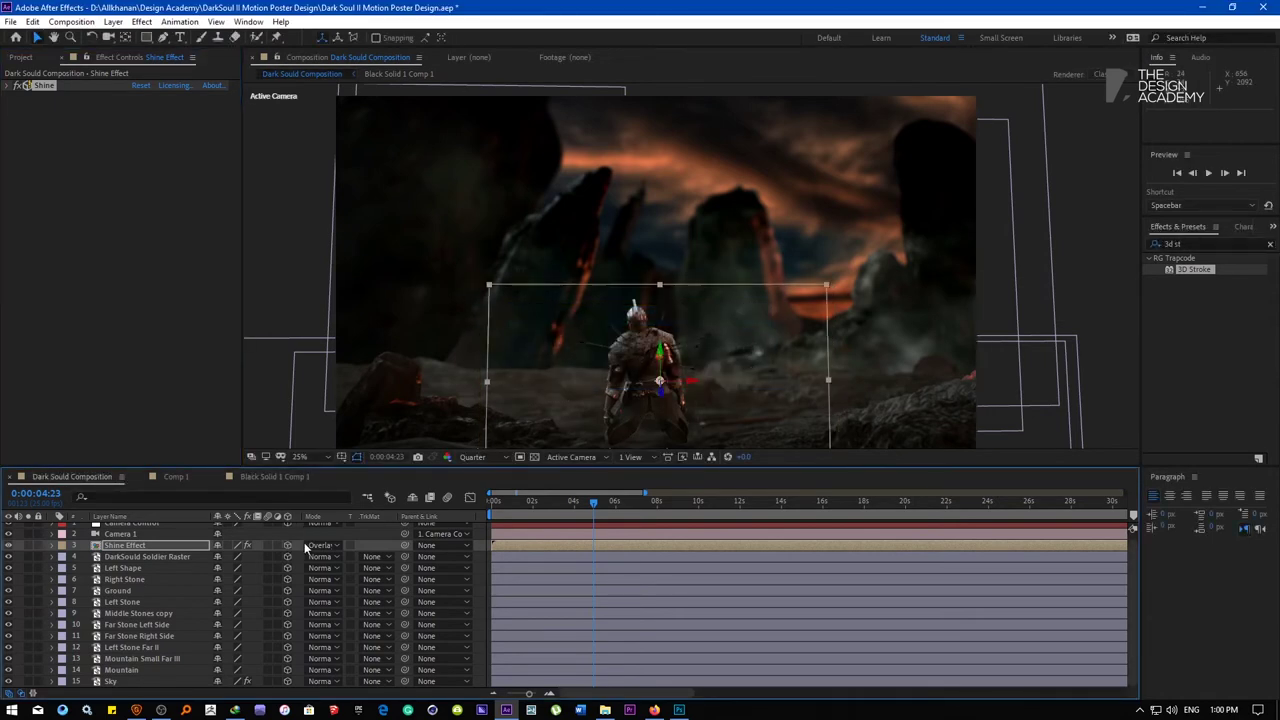
pyautogui.click(280, 248)
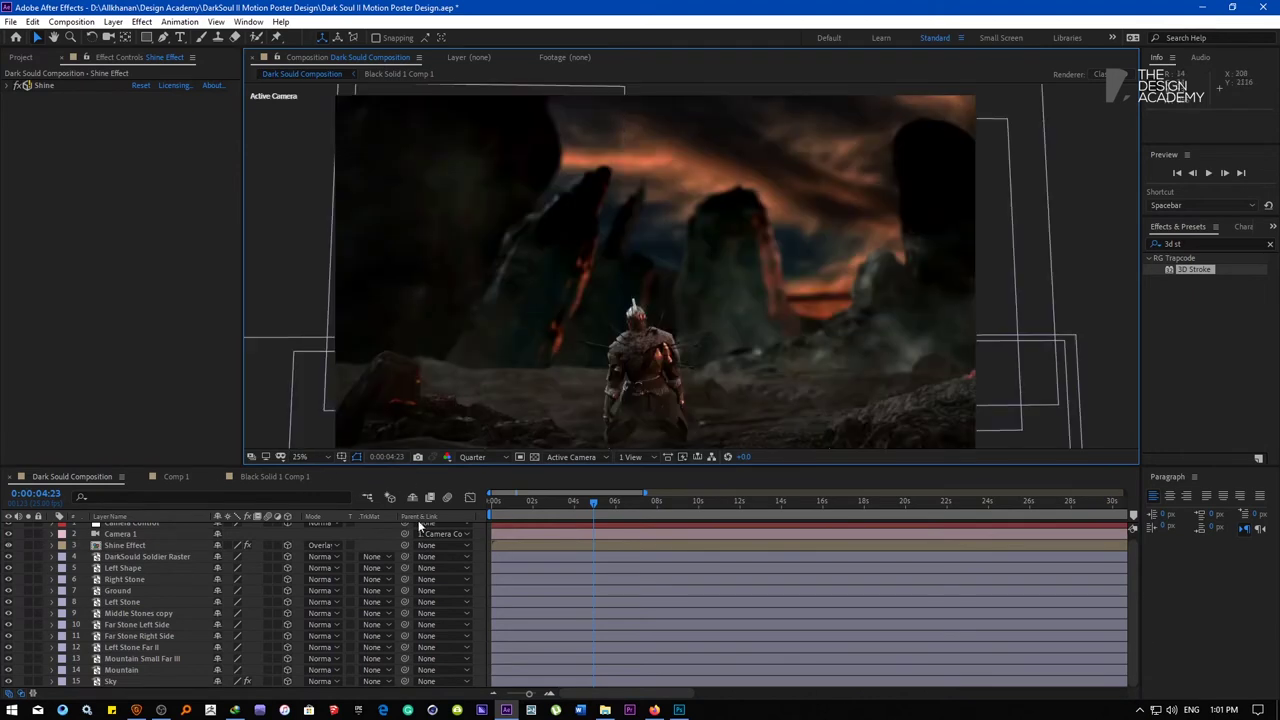
# Switch to Firefox and close the YouTube and Pixabay tabs
pyautogui.click(654, 709)
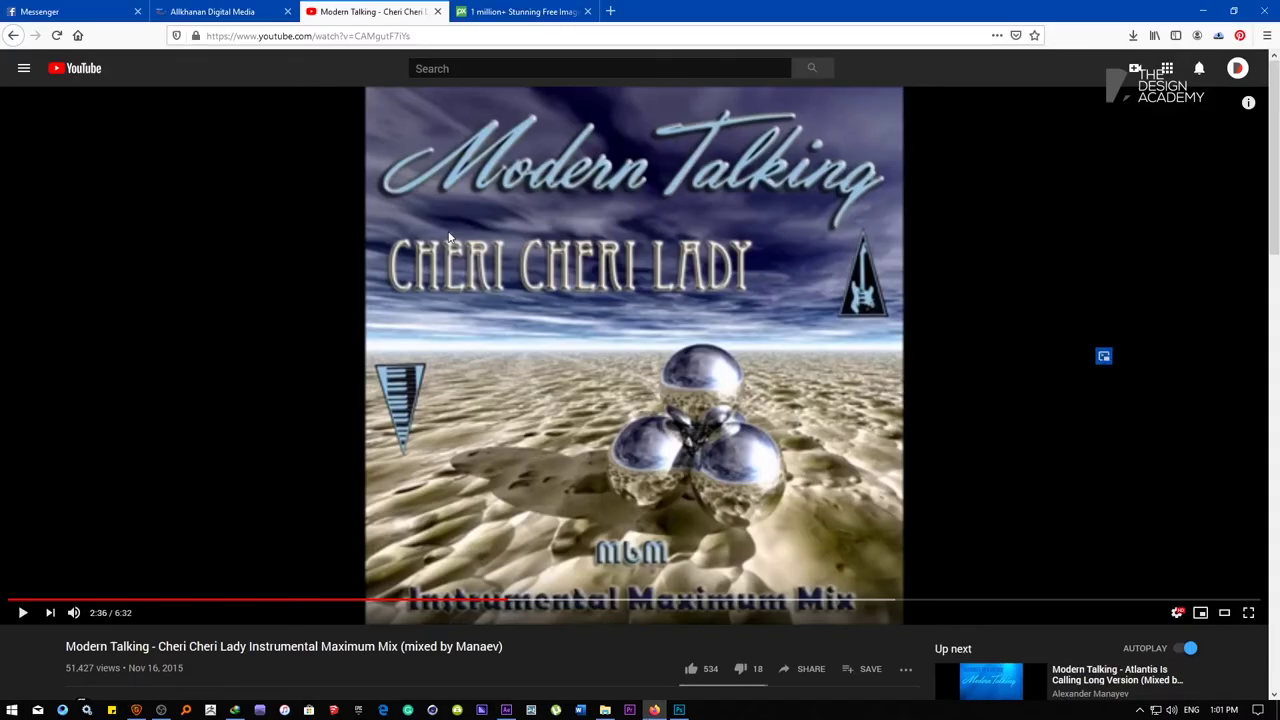
pyautogui.middleClick(398, 10)
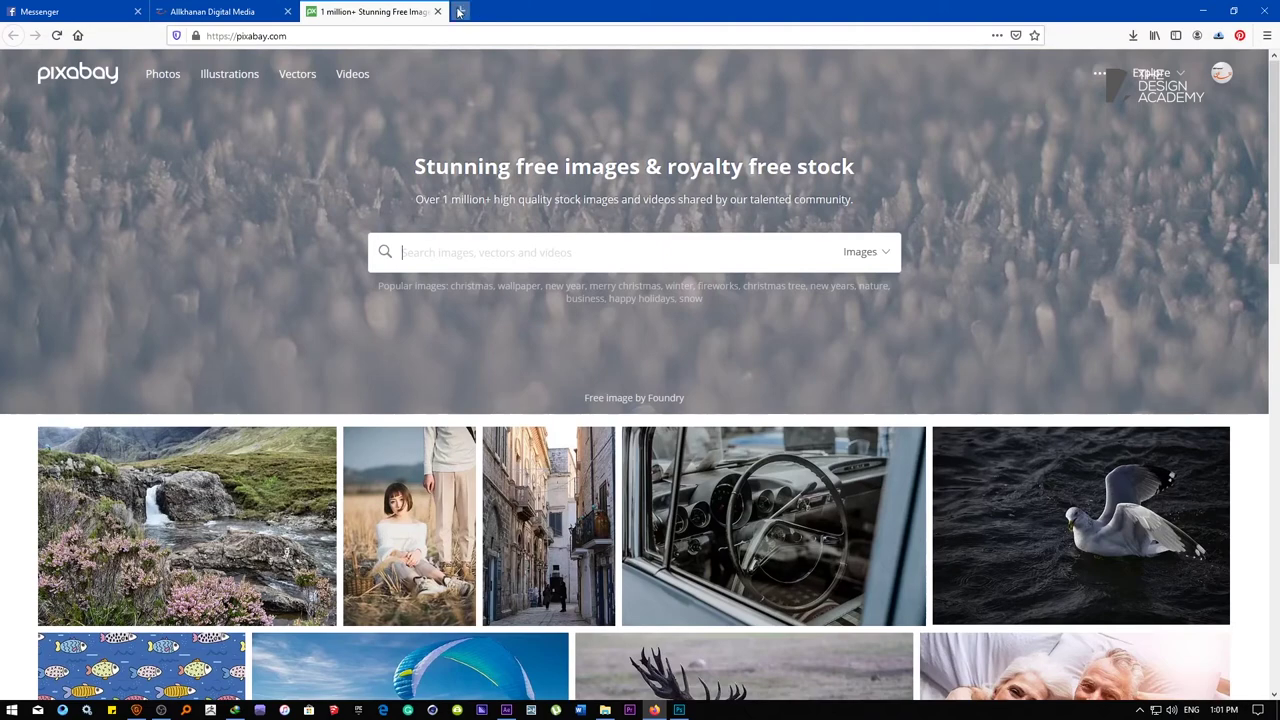
pyautogui.middleClick(345, 8)
# Search the web for "dafont" in a new tab, open the DaFont site separately and close the search results
pyautogui.click(313, 17)
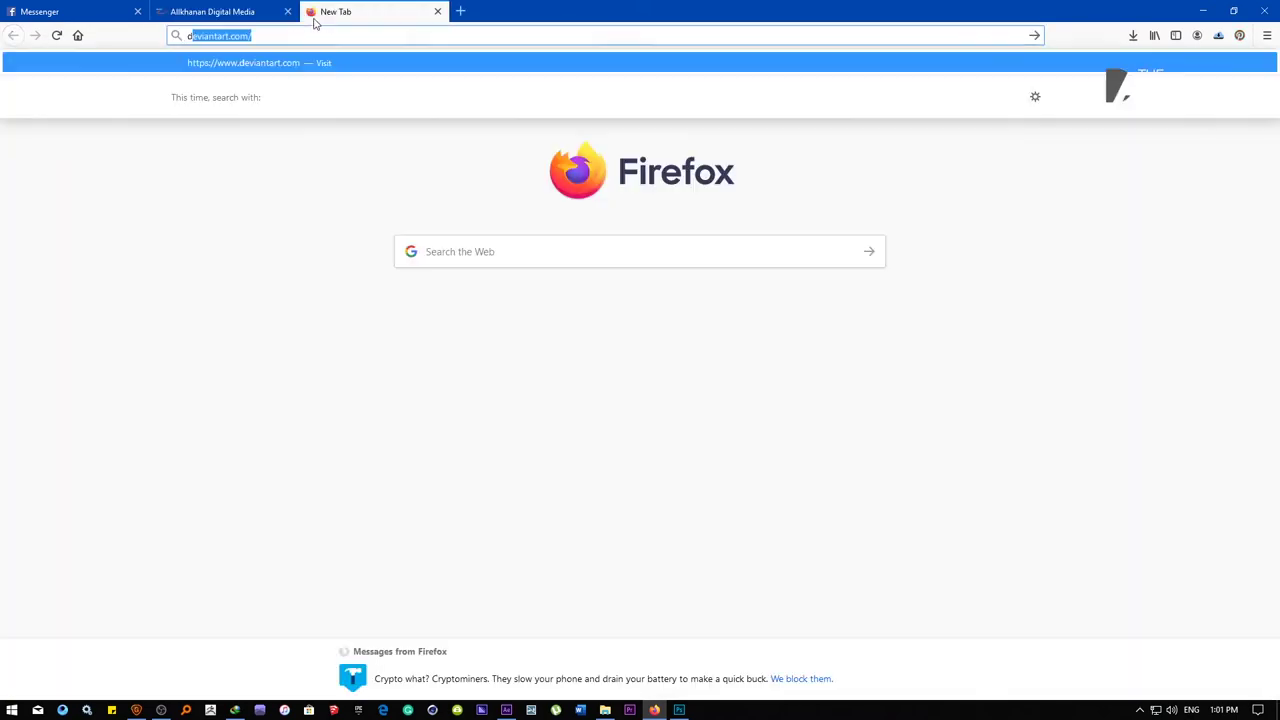
pyautogui.write('dafont')
pyautogui.press('Return')
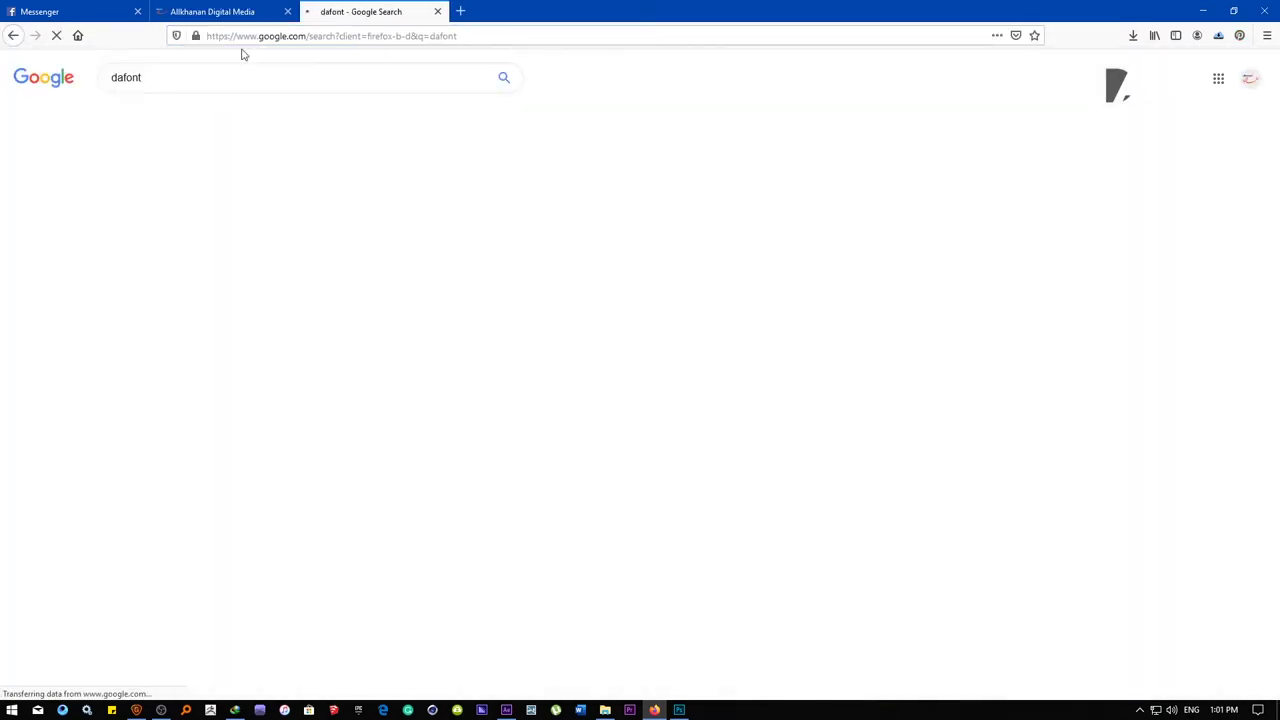
pyautogui.middleClick(185, 176)
pyautogui.middleClick(370, 8)
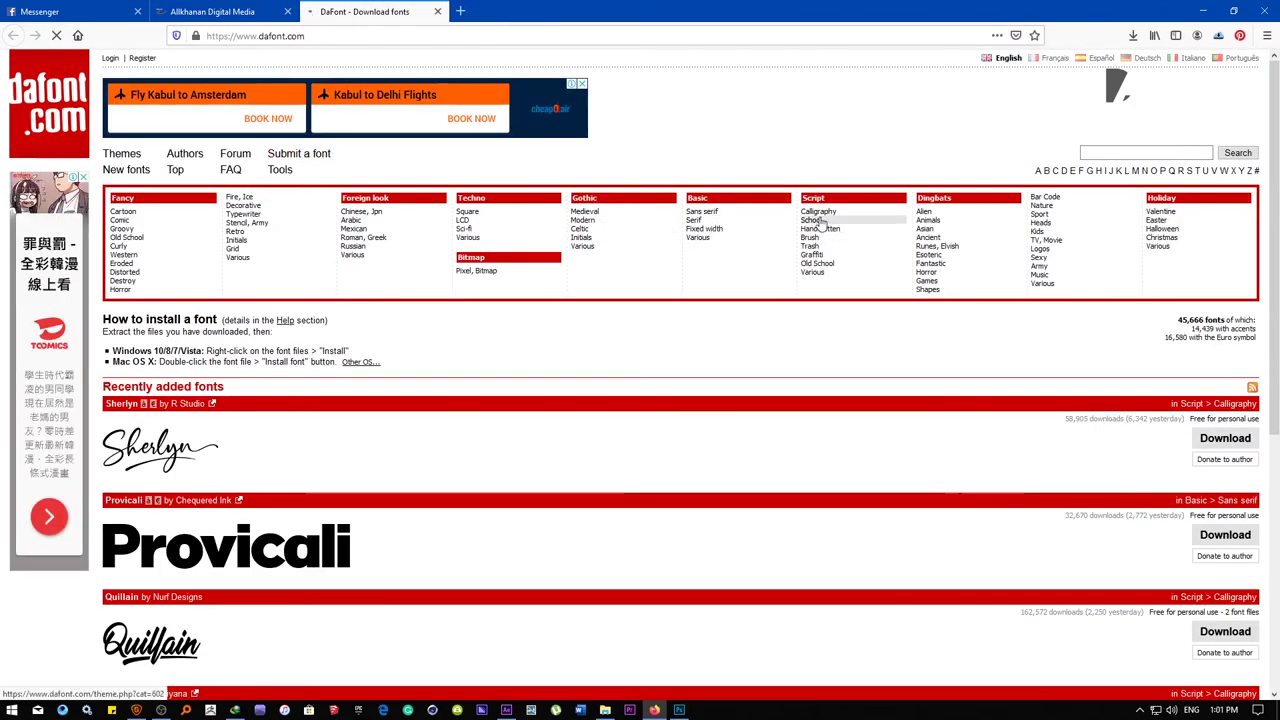
# Look over the DaFont home page and its Groovy fonts, and open the Fancy > Destroy category
pyautogui.scroll(-5, 540, 485)
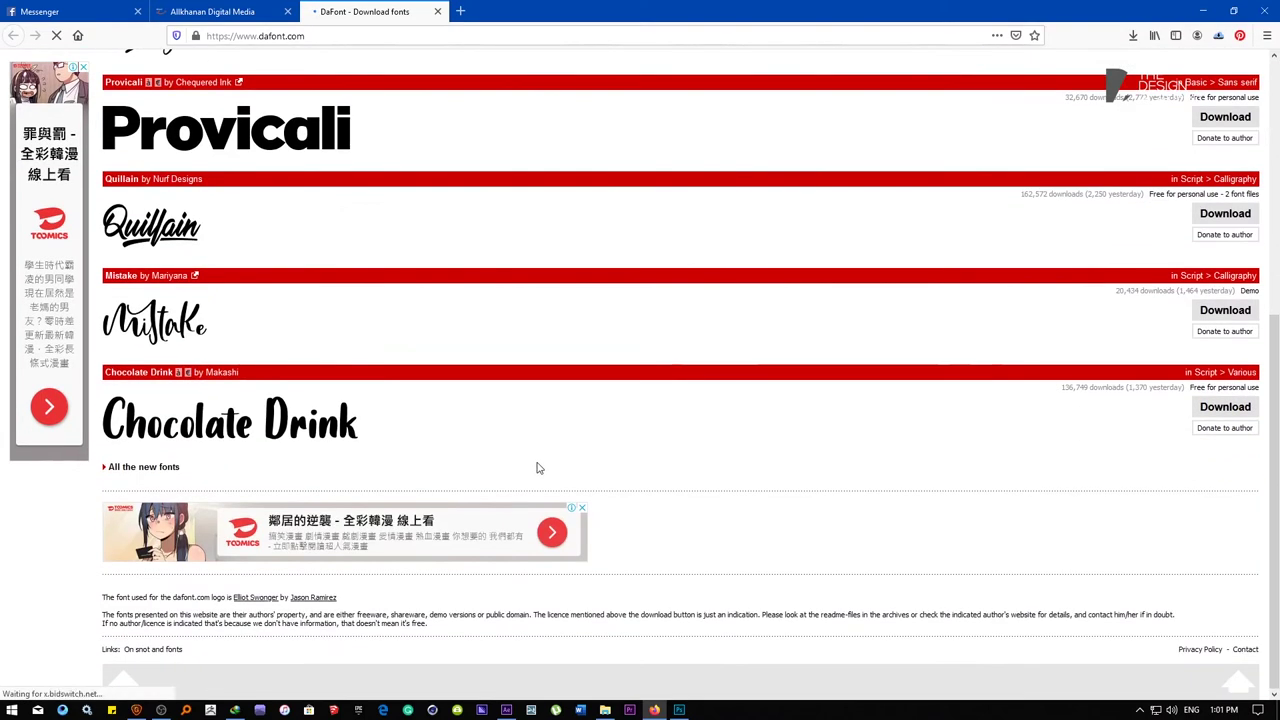
pyautogui.scroll(5, 543, 446)
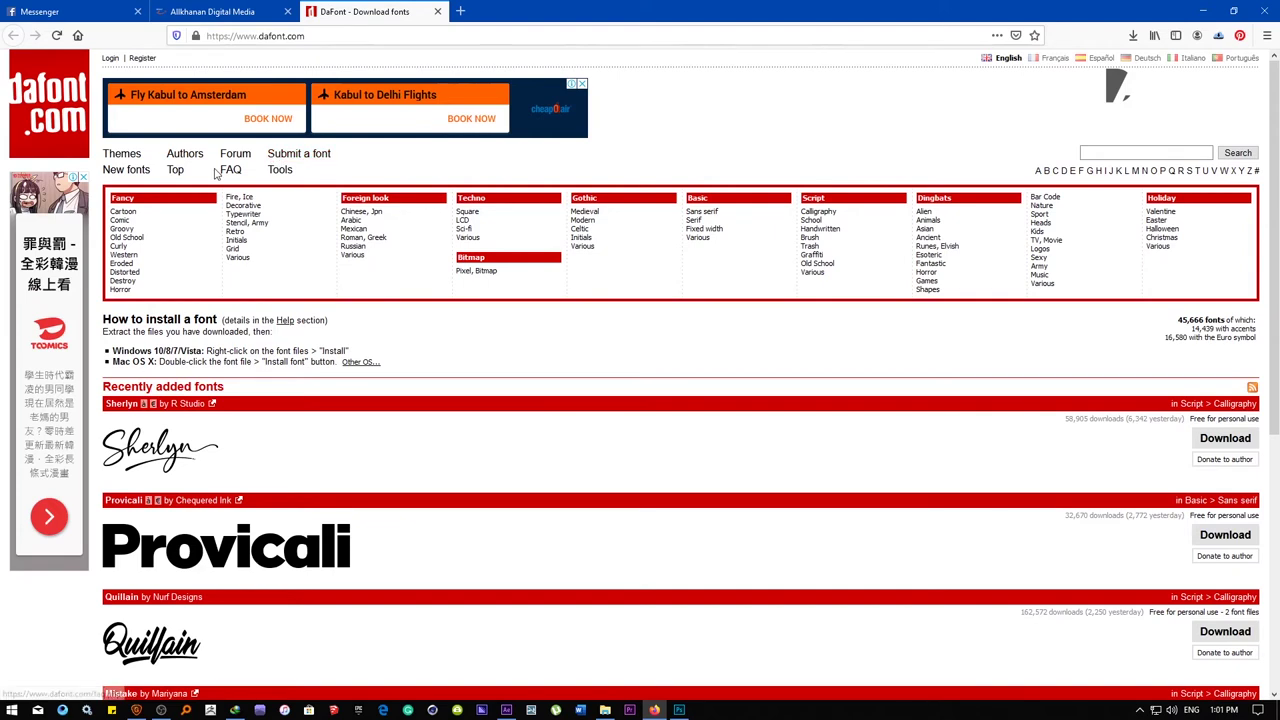
pyautogui.click(150, 229)
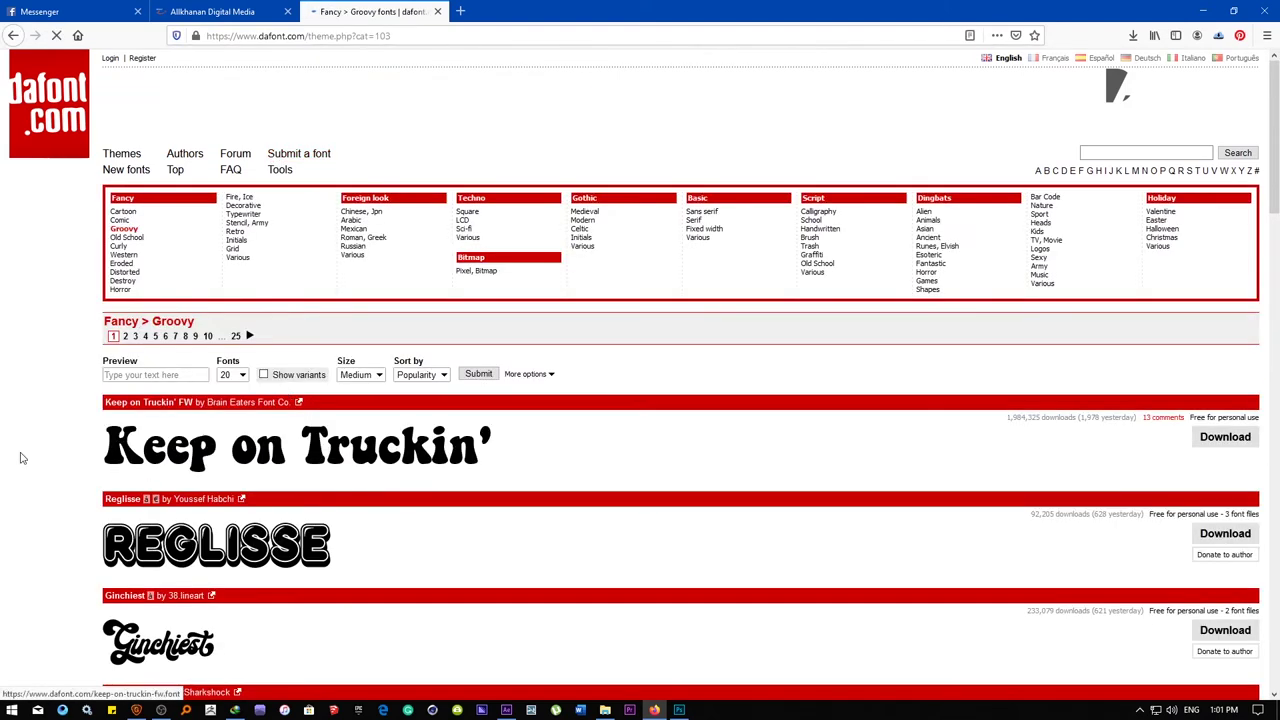
pyautogui.click(125, 272)
pyautogui.click(122, 281)
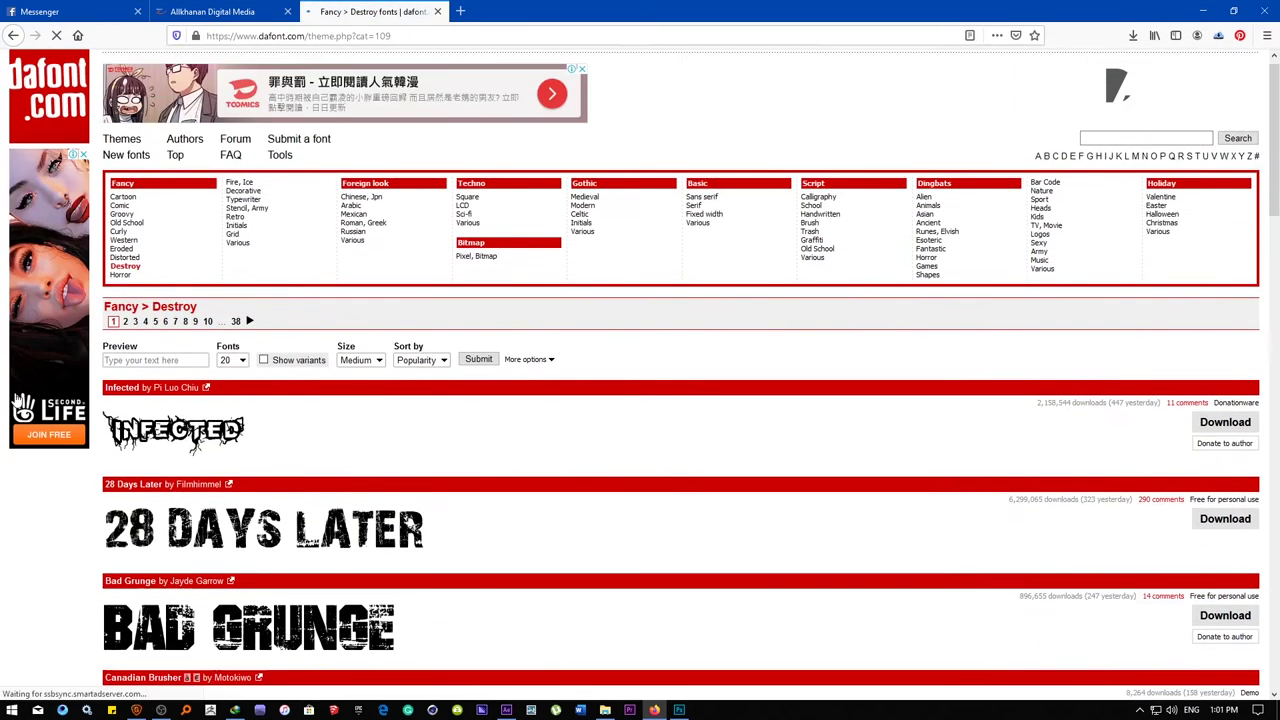
# Preview the Destroy fonts with the text "DARK SOUL II" and set the list to 100 fonts per page
pyautogui.write('DARK SOUL')
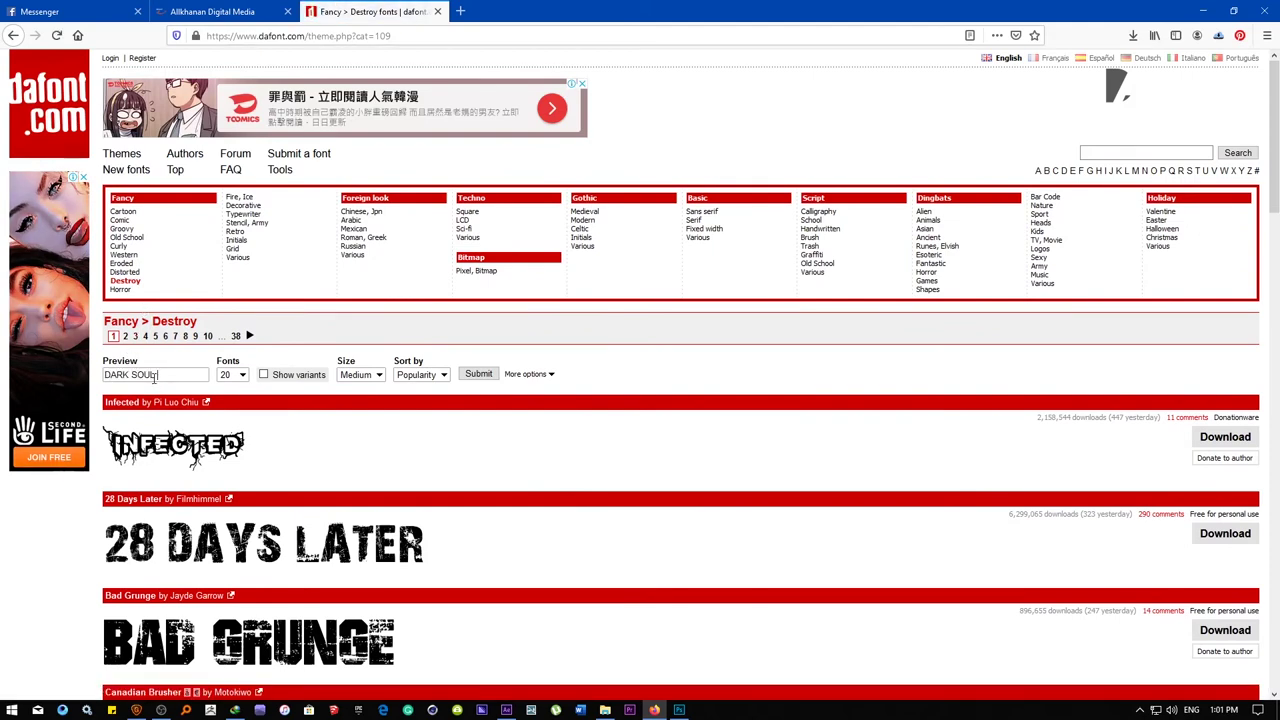
pyautogui.write(' II')
pyautogui.press('Return')
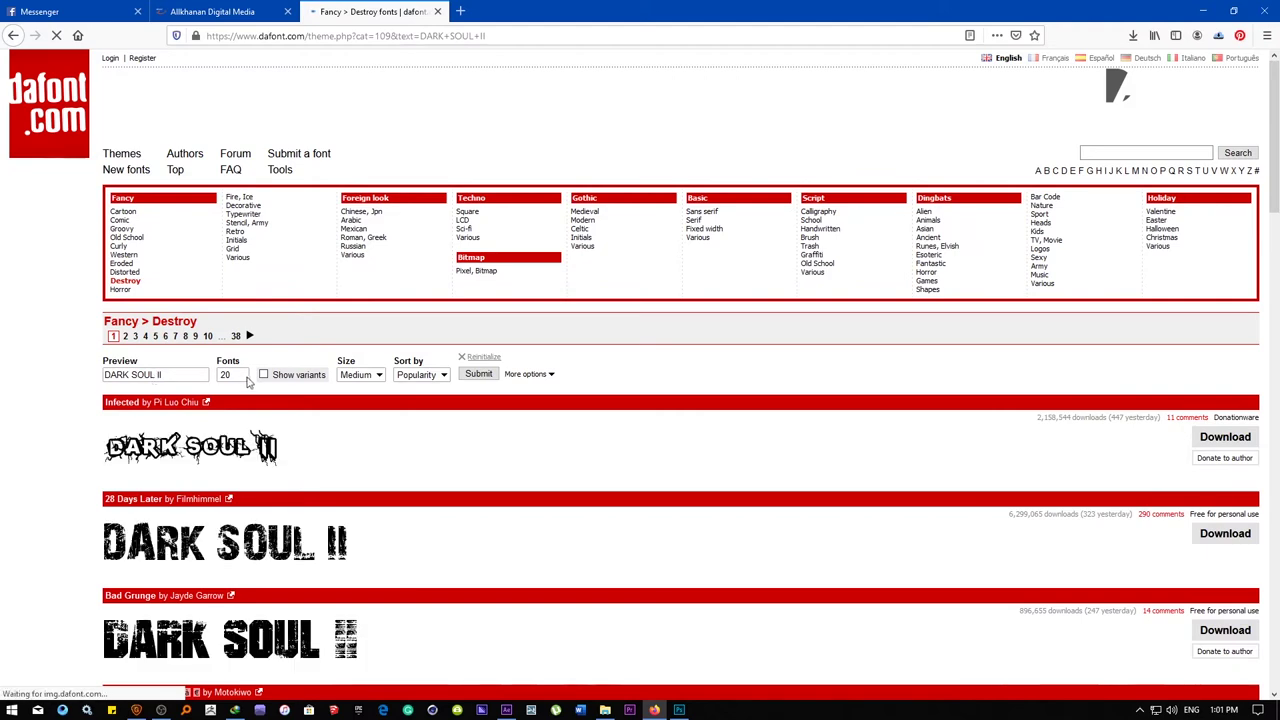
pyautogui.click(238, 375)
pyautogui.click(228, 440)
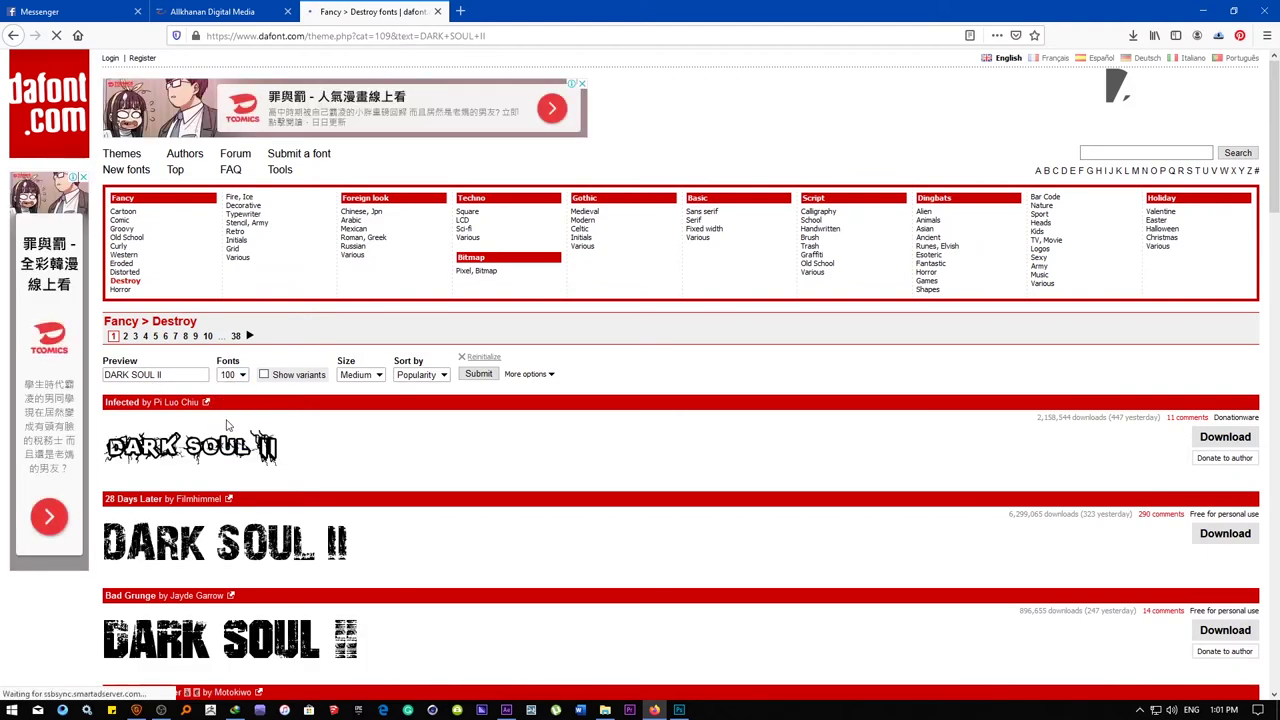
# Browse the previewed Destroy fonts and open the page of the CF Punk is not Dead font
pyautogui.scroll(-5, 3, 357)
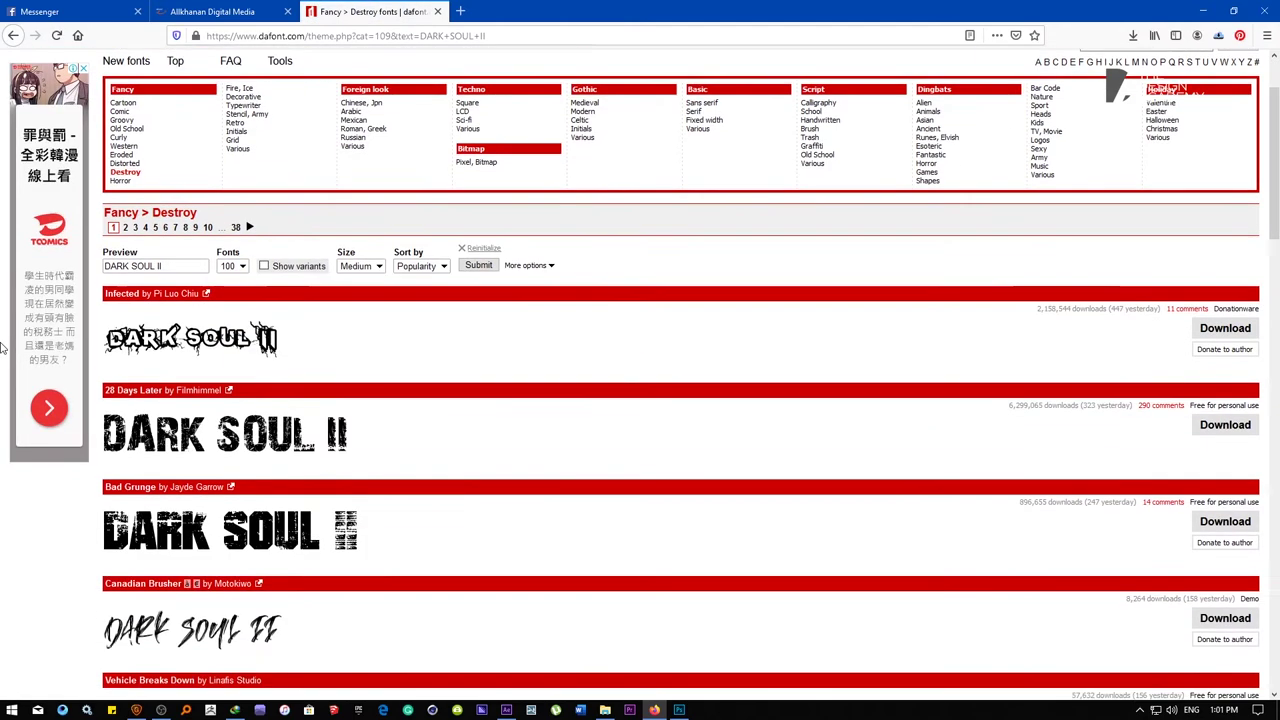
pyautogui.scroll(2, 3, 348)
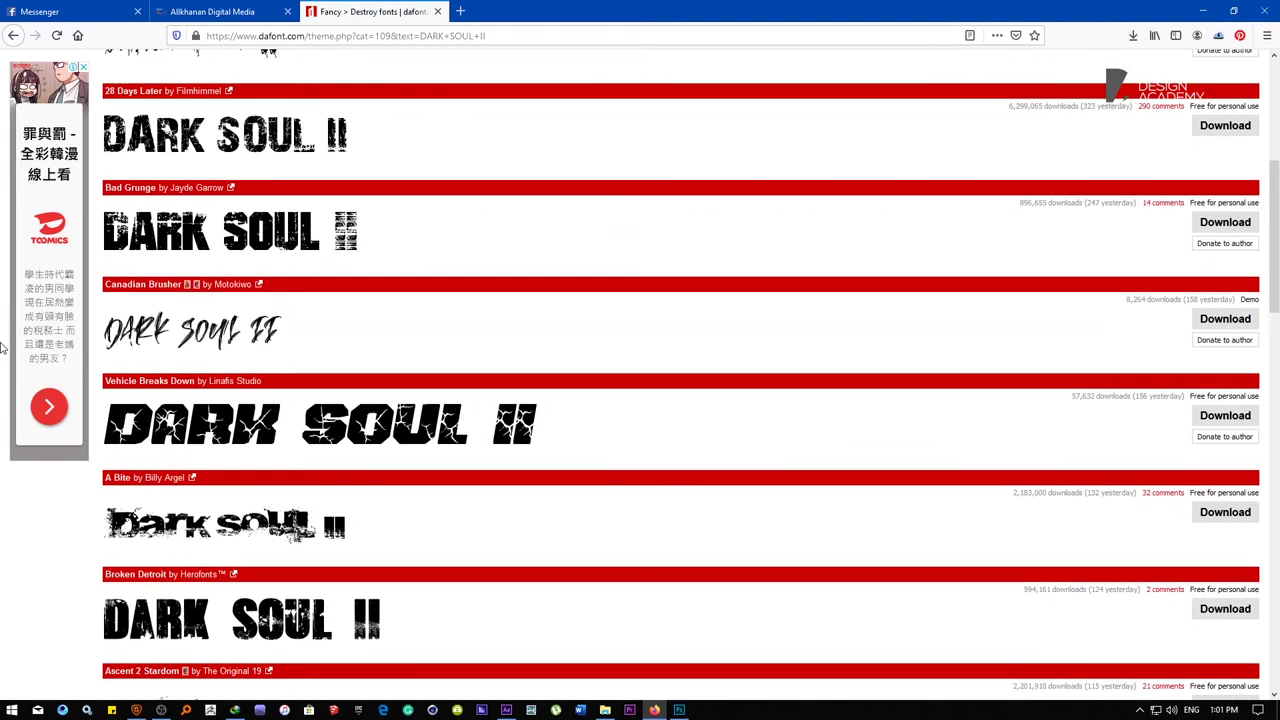
pyautogui.scroll(-5, 3, 348)
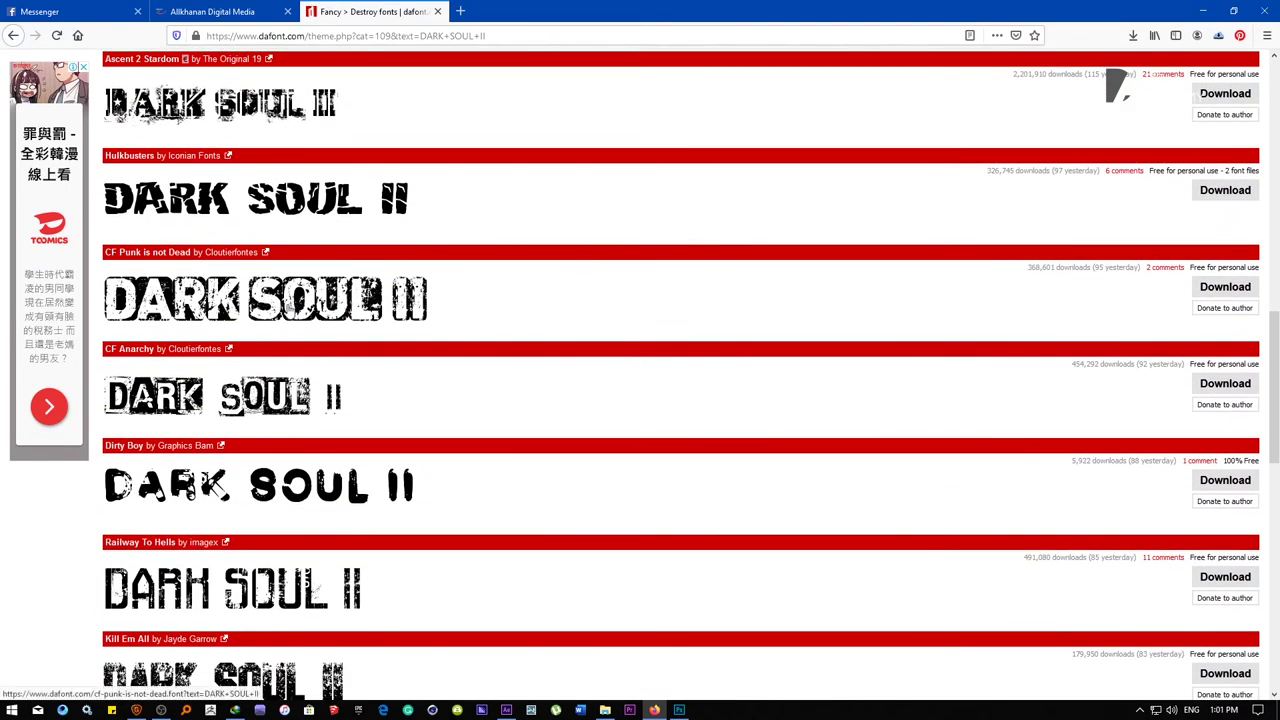
pyautogui.click(333, 313)
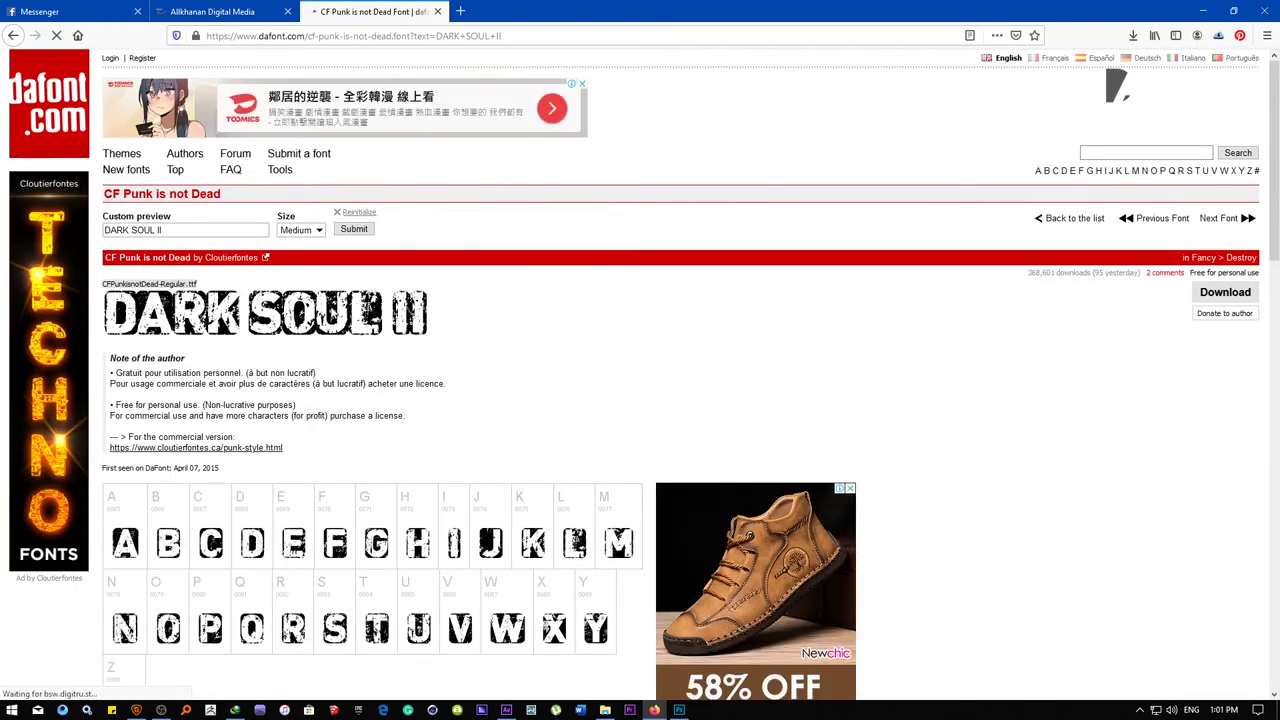
# Look through the character set of CF Punk is not Dead and download the font
pyautogui.scroll(-2, 416, 365)
pyautogui.scroll(-5, 416, 365)
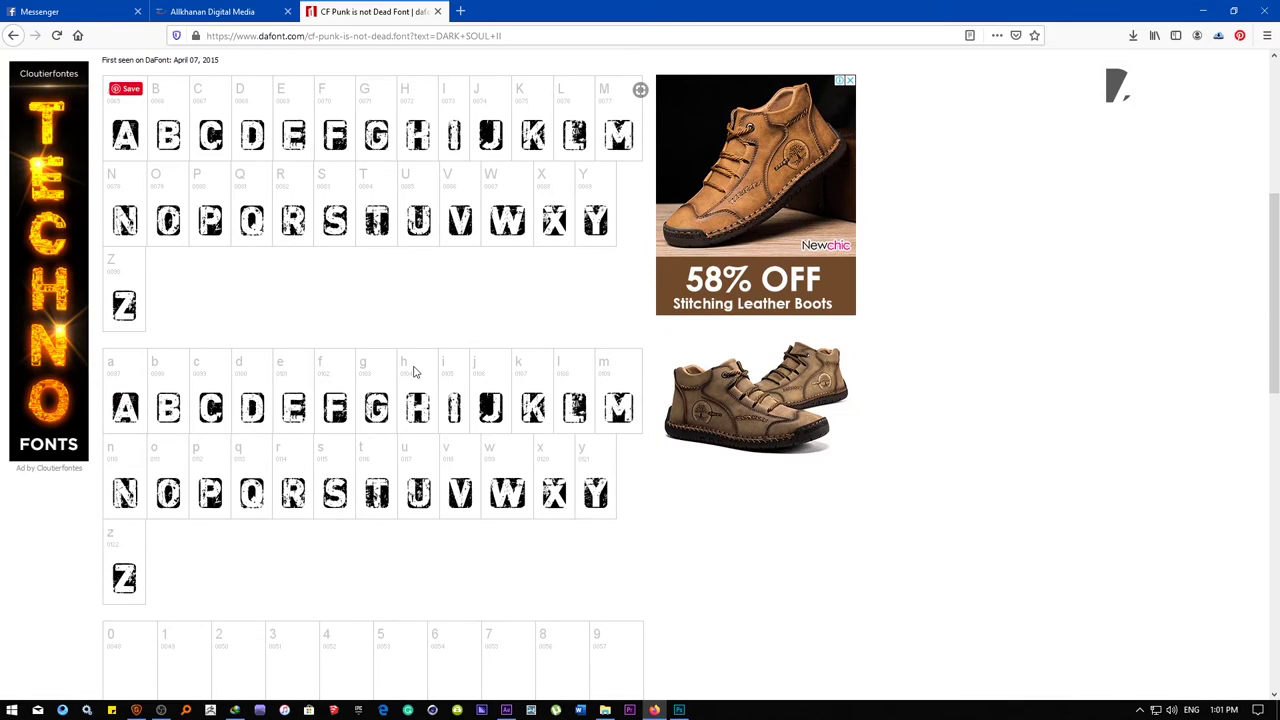
pyautogui.scroll(-10, 414, 371)
pyautogui.scroll(15, 416, 375)
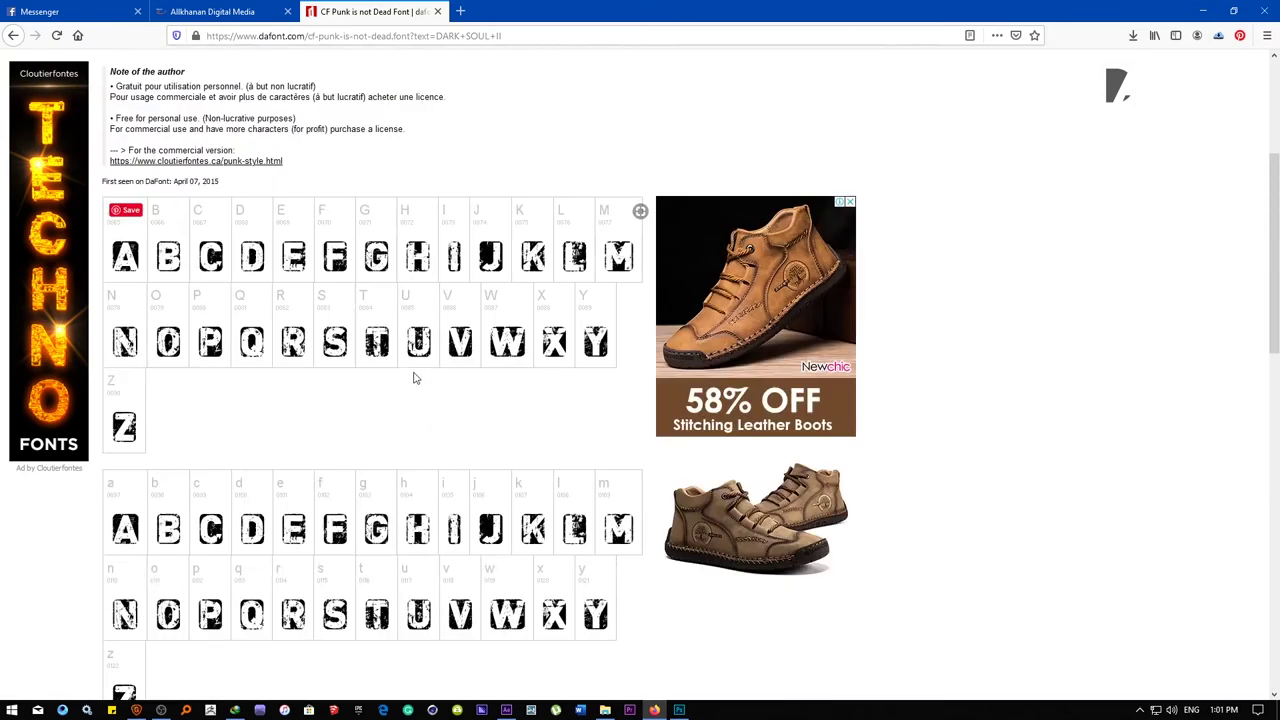
pyautogui.click(1208, 296)
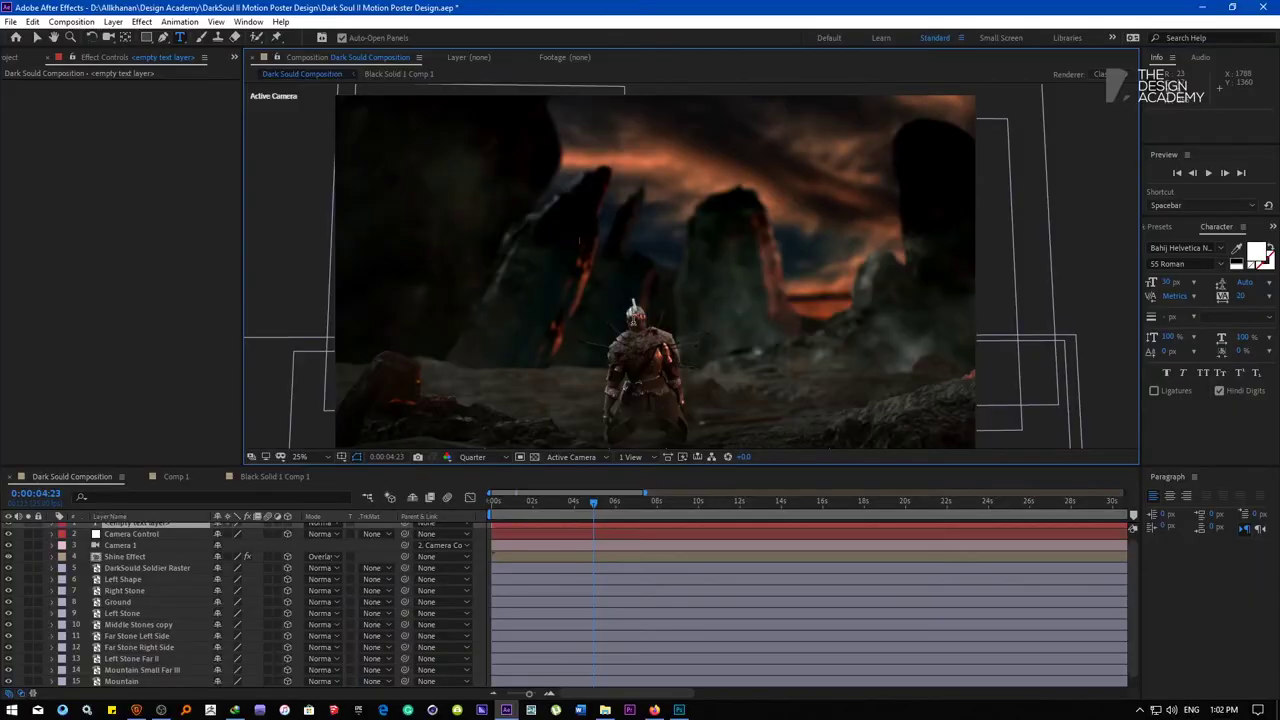
# Enter the title "DARK SOUL II" in the new After Effects text layer and set its font to CF Punk is not Dead
pyautogui.write('DARK SOUL')
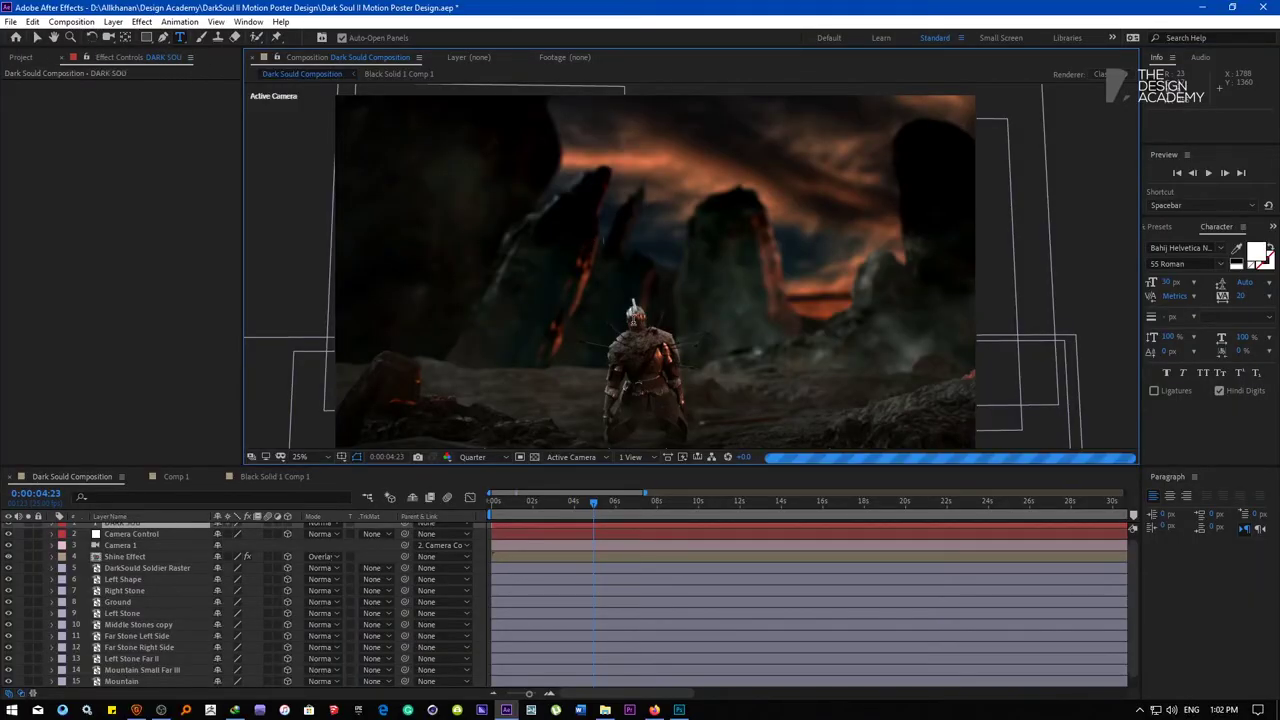
pyautogui.write(' II')
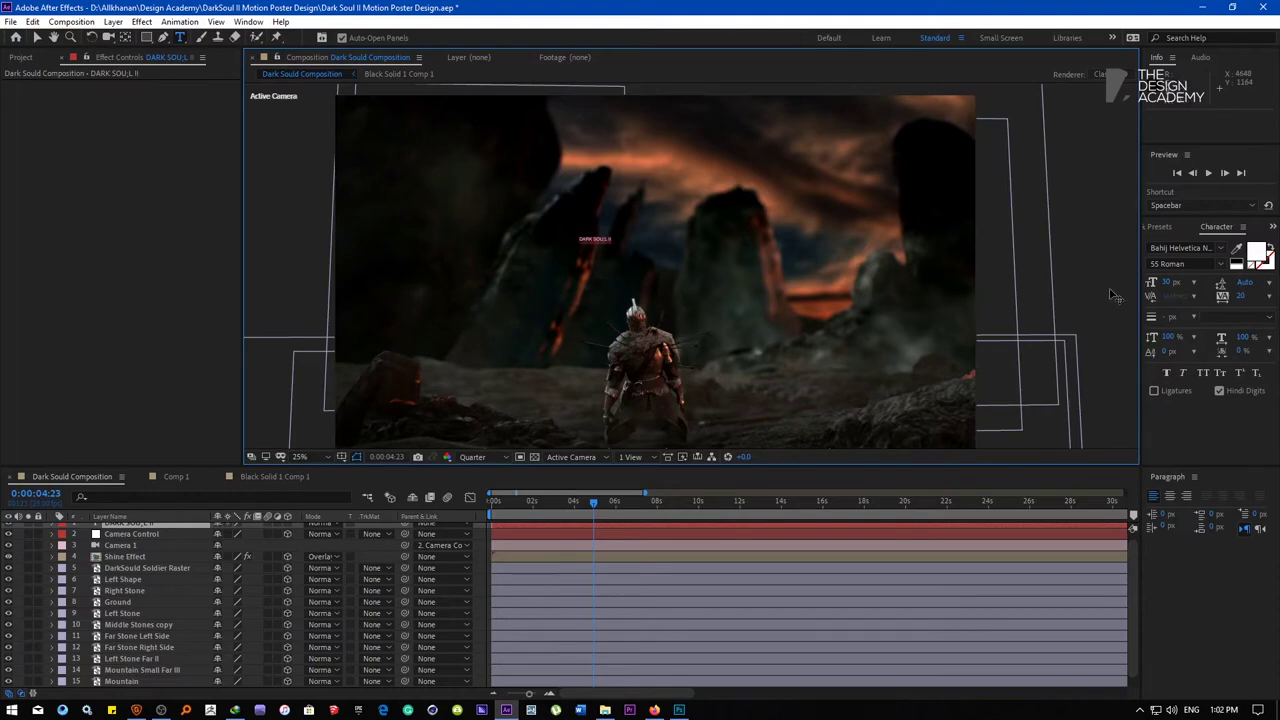
pyautogui.hotkey('alt', 'Tab')
pyautogui.hotkey('alt', 'Tab')
pyautogui.click(1167, 248)
pyautogui.write('CF')
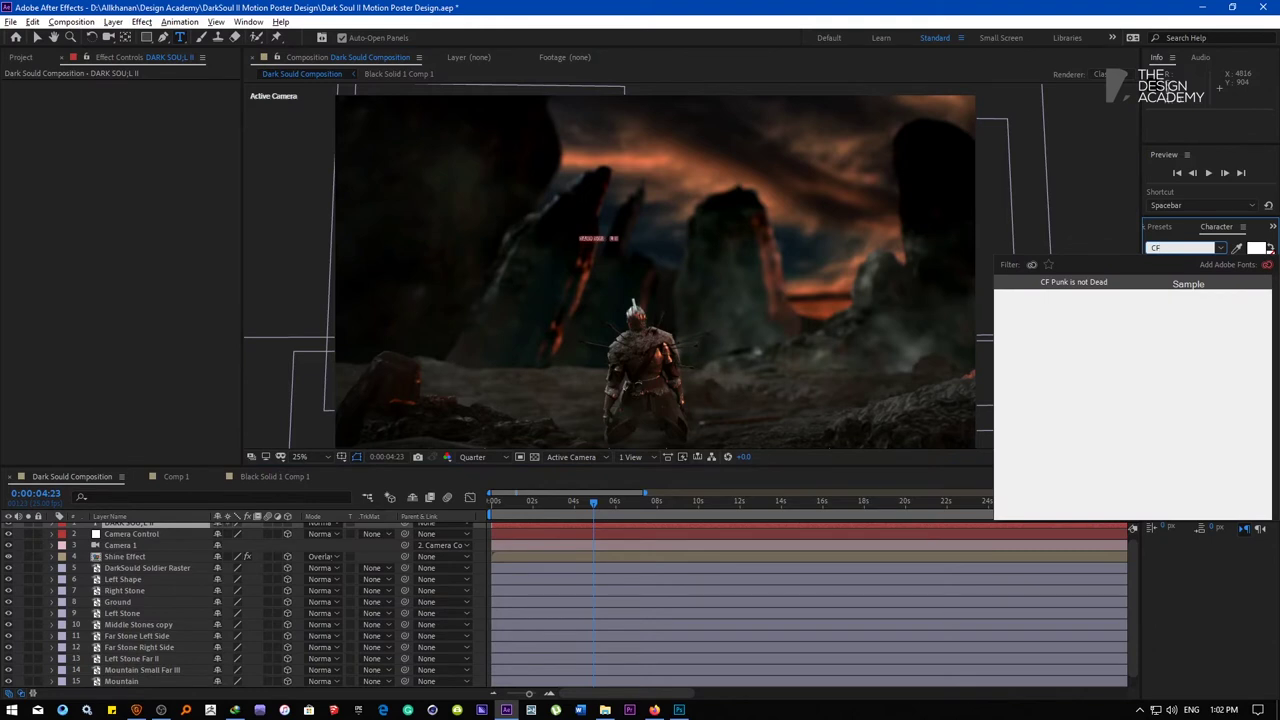
pyautogui.click(1125, 284)
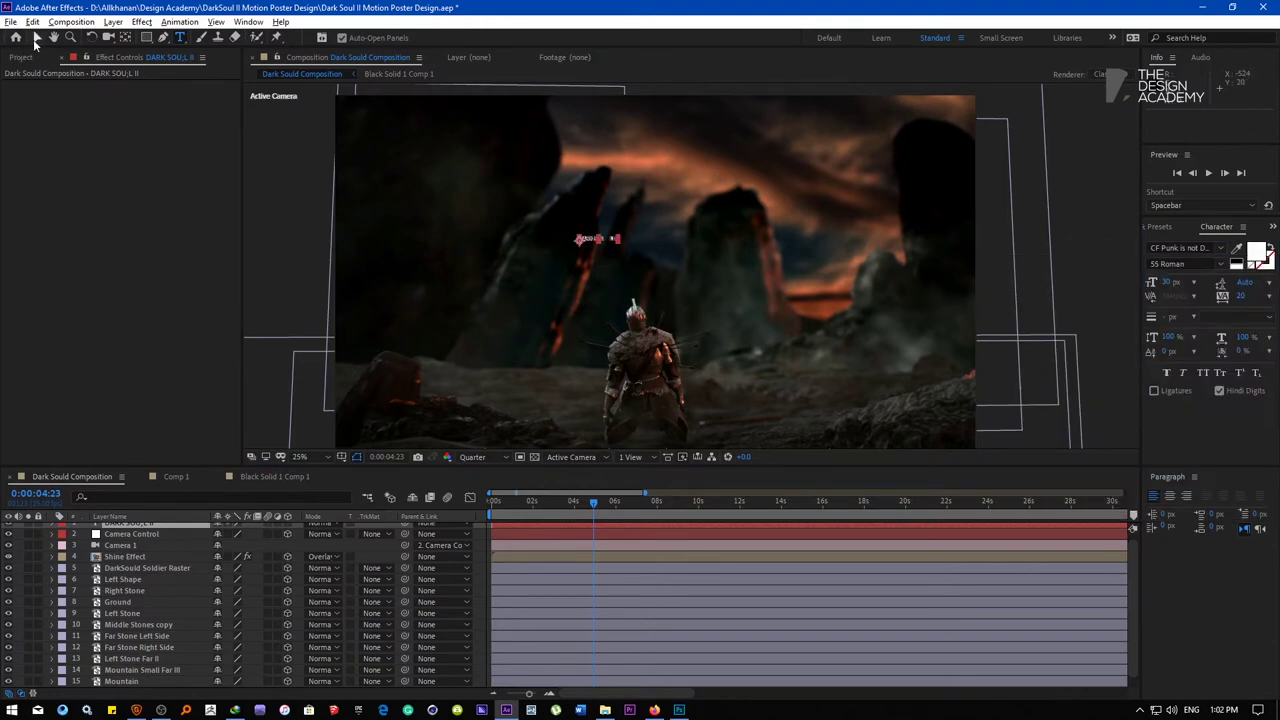
# Scale the title layer to 787%, move it to position 880, 880 above the soldier and open its text for editing
pyautogui.click(36, 38)
pyautogui.press('s')
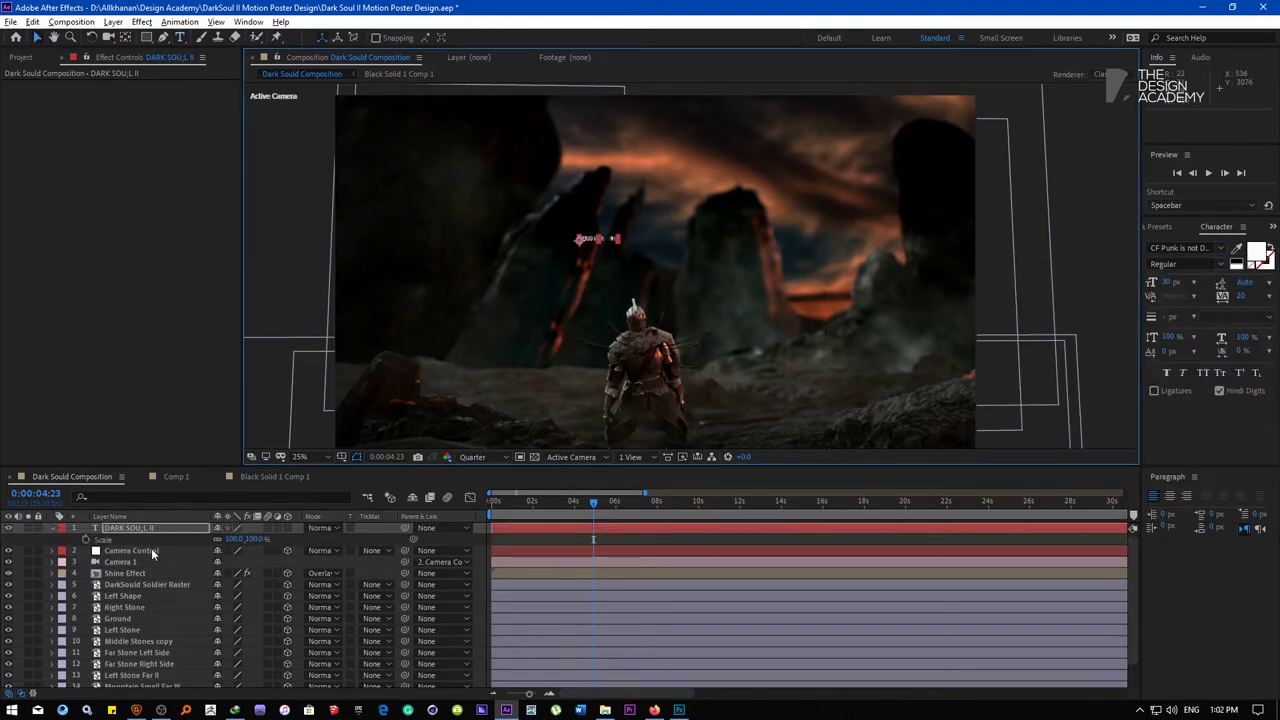
pyautogui.moveTo(260, 540); pyautogui.dragTo(369, 543)
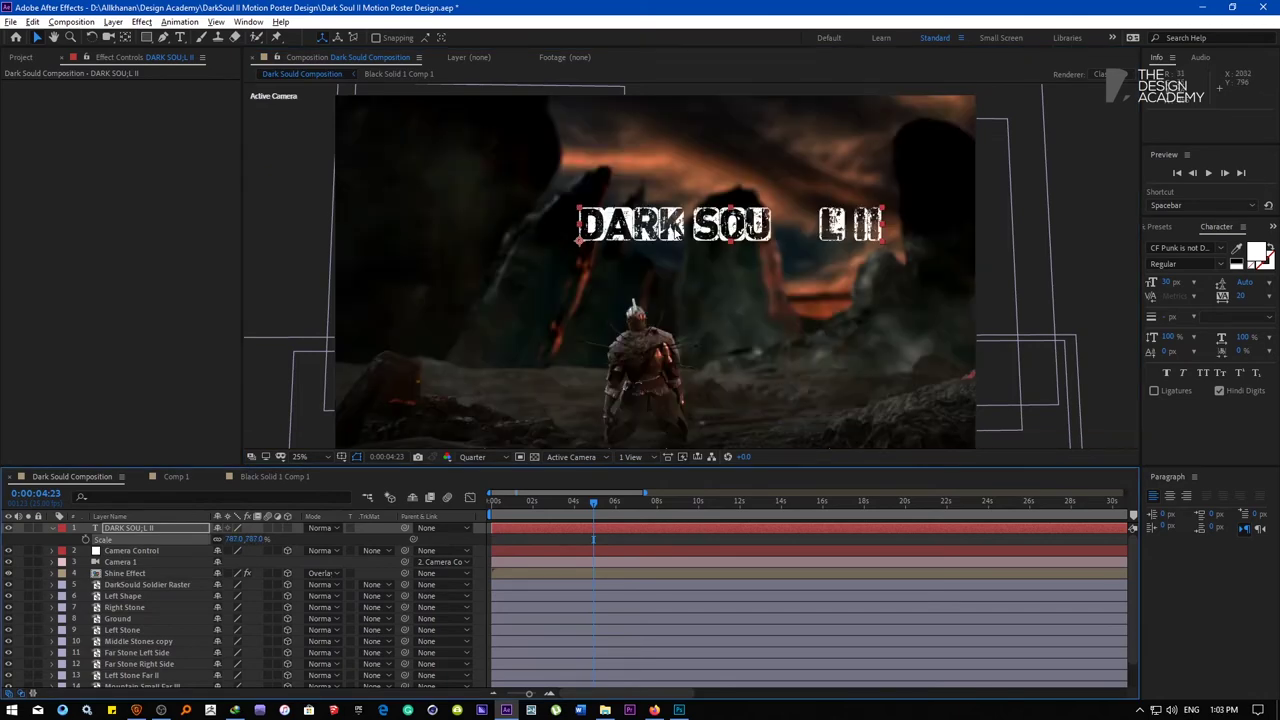
pyautogui.moveTo(657, 233); pyautogui.dragTo(573, 236)
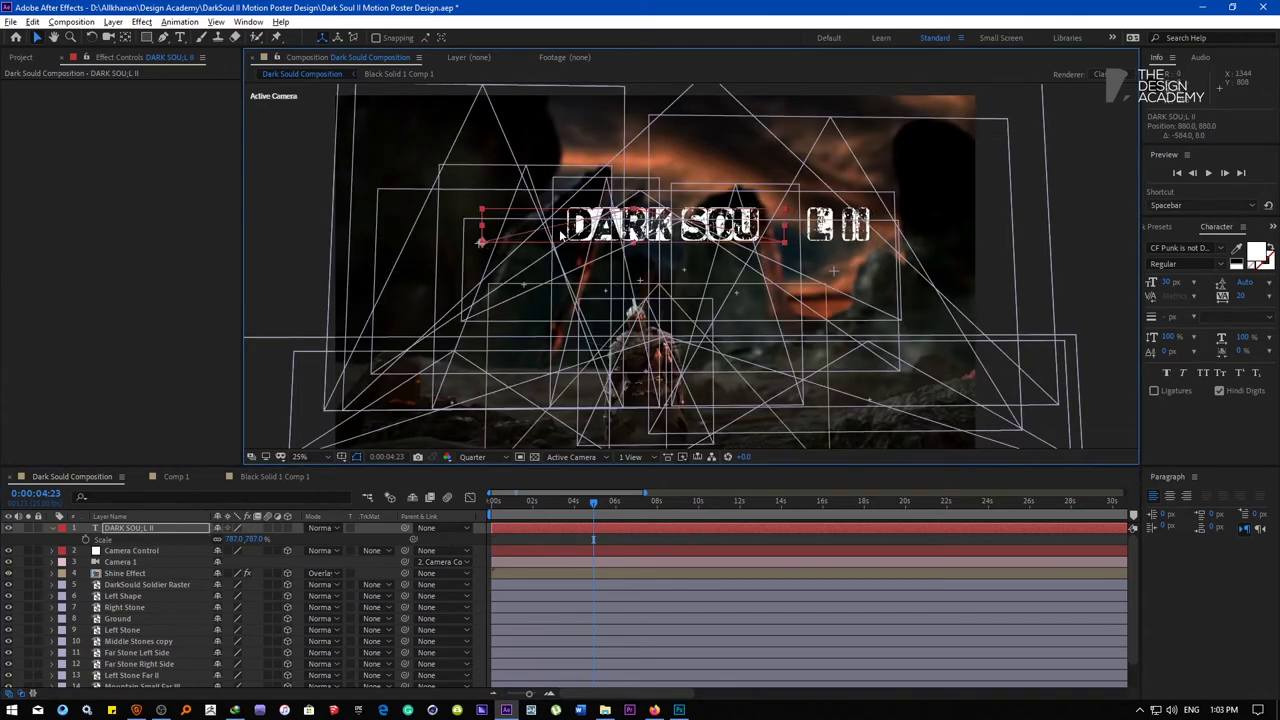
pyautogui.doubleClick(560, 233)
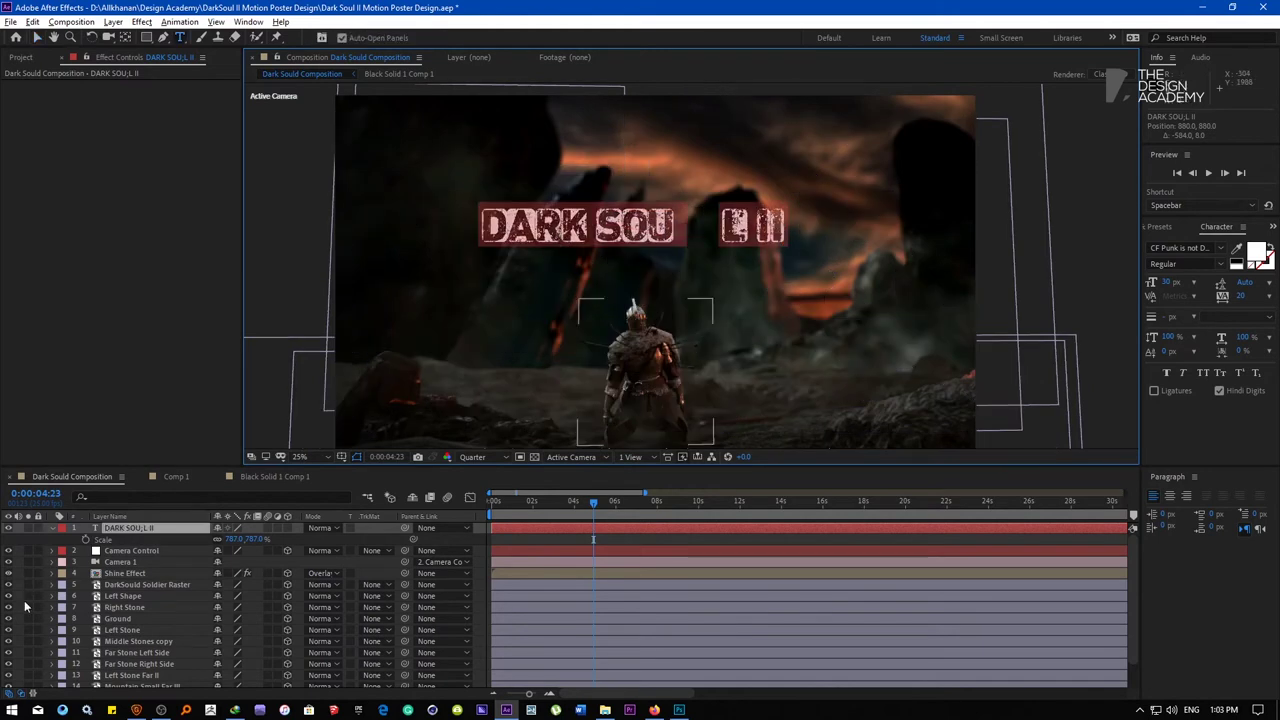
# Switch to Photoshop and create a new 1920 x 1080 px RGB document at 72 pixels/inch with a white background
pyautogui.click(136, 550)
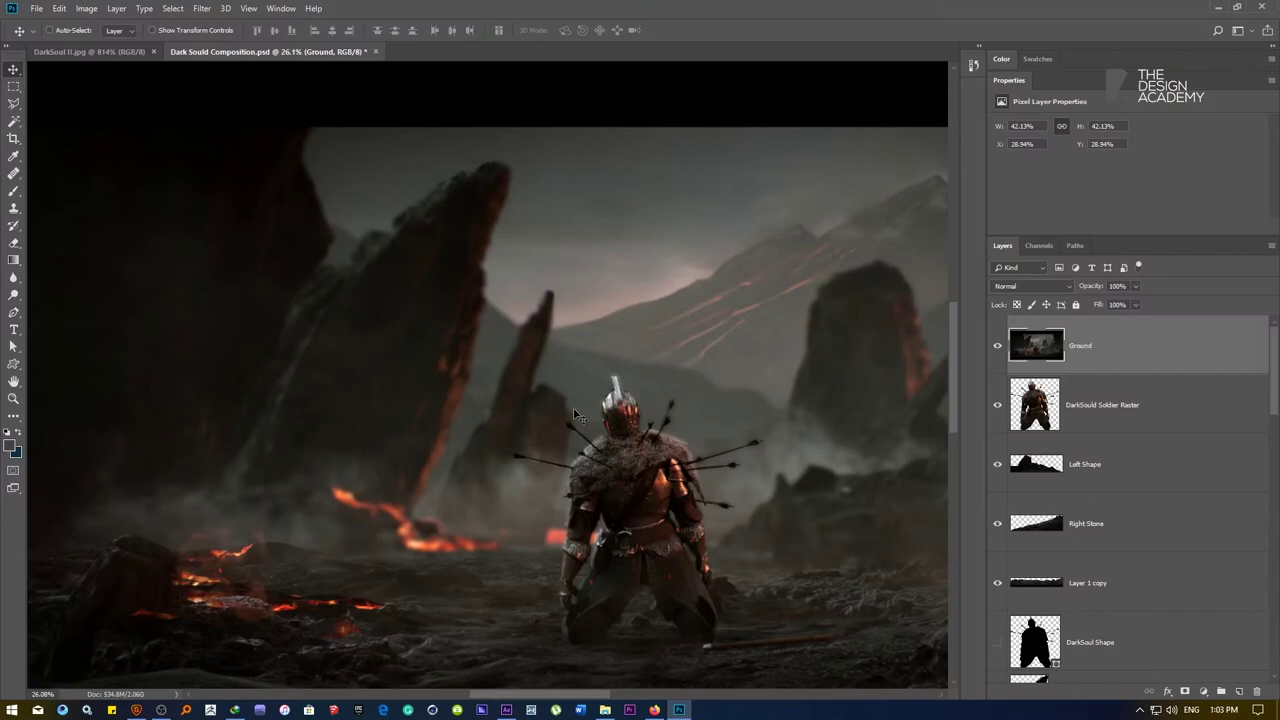
pyautogui.rightClick(543, 384)
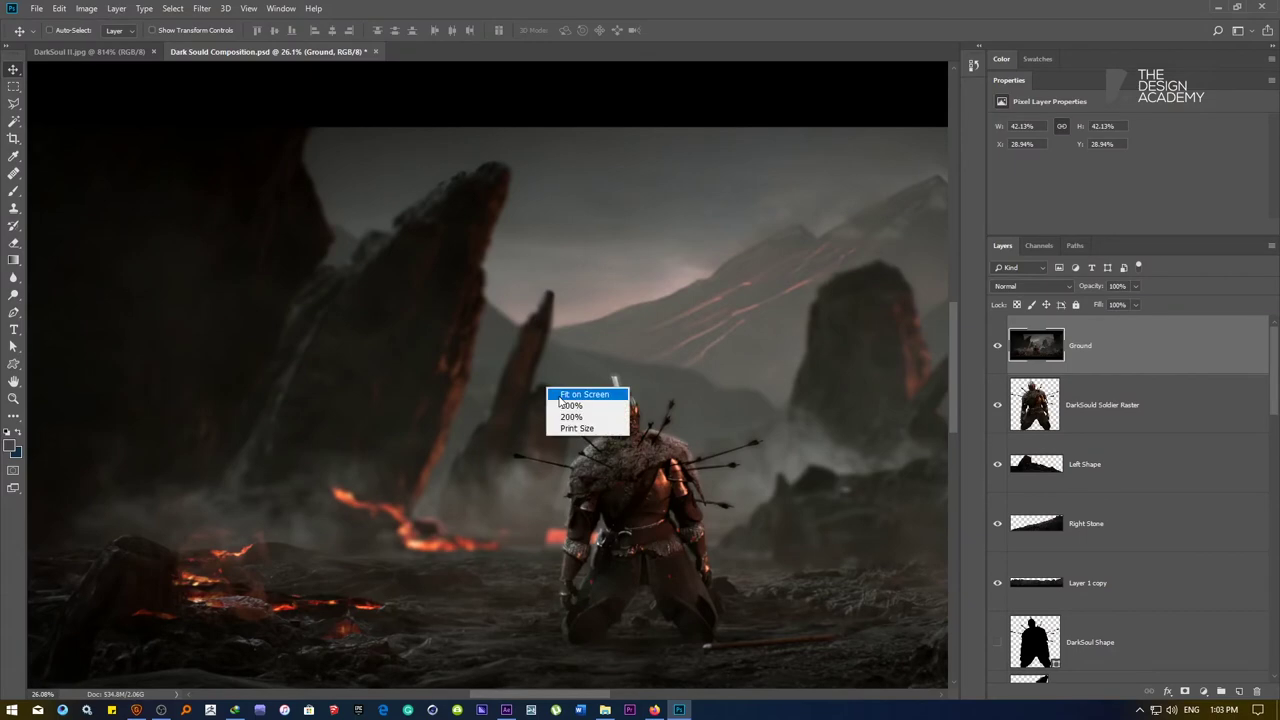
pyautogui.click(569, 393)
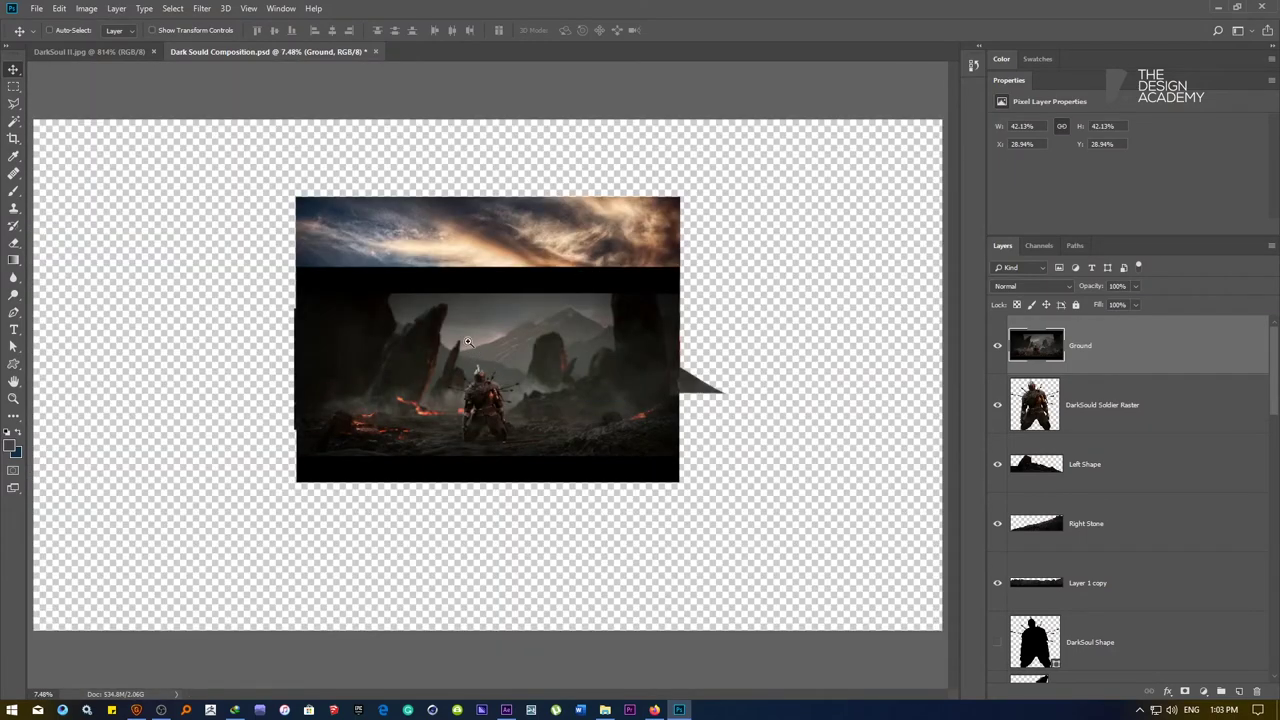
pyautogui.rightClick(468, 338)
pyautogui.click(475, 345)
pyautogui.moveTo(475, 344); pyautogui.dragTo(475, 344)
pyautogui.hotkey('ctrl', 'n')
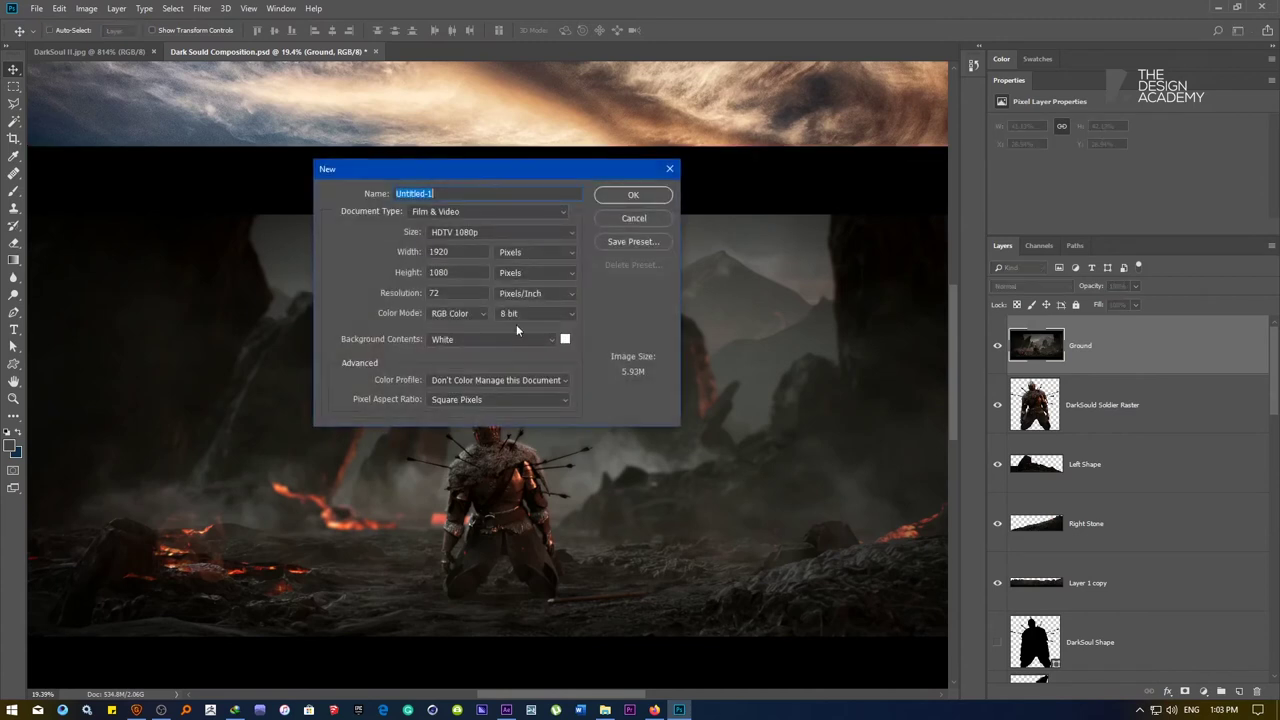
pyautogui.click(633, 195)
# Fill the background with a dark grey radial gradient and convert it into the regular layer Layer 0
pyautogui.rightClick(479, 322)
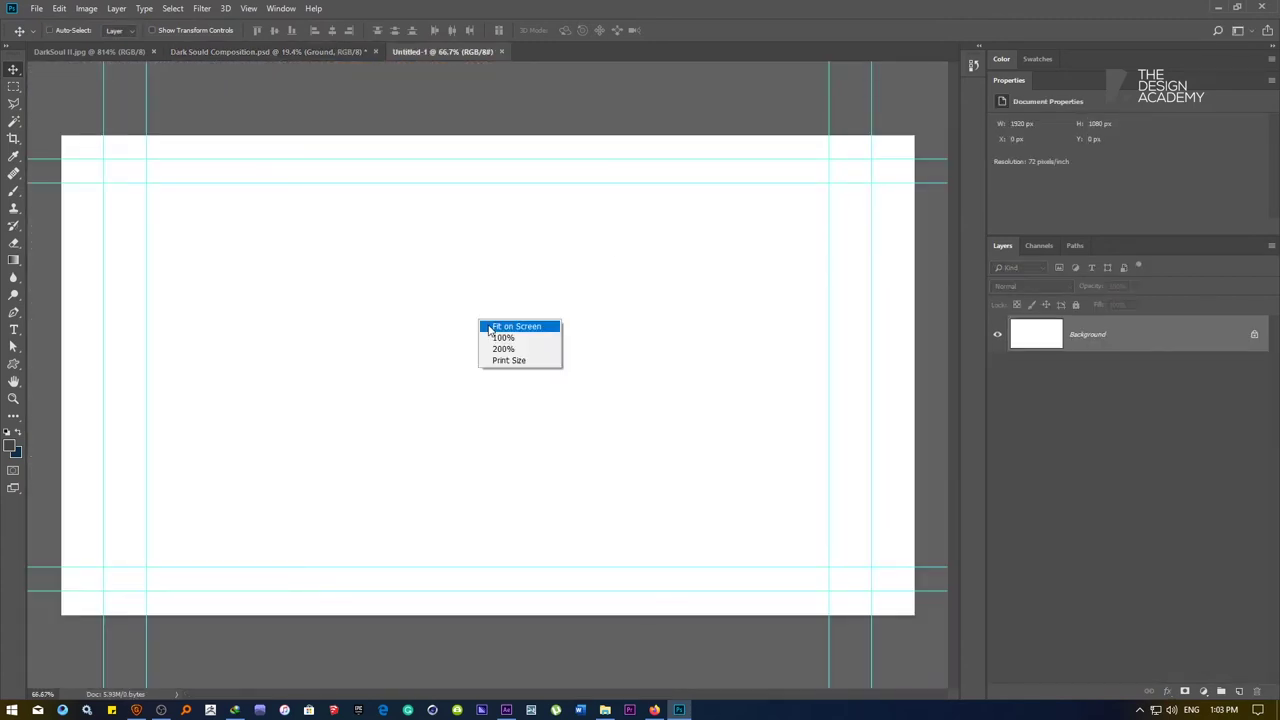
pyautogui.click(492, 338)
pyautogui.press('g')
pyautogui.moveTo(460, 368)
pyautogui.mouseDown()
pyautogui.moveTo(400, 386)
pyautogui.moveTo(946, 386)
pyautogui.mouseUp()
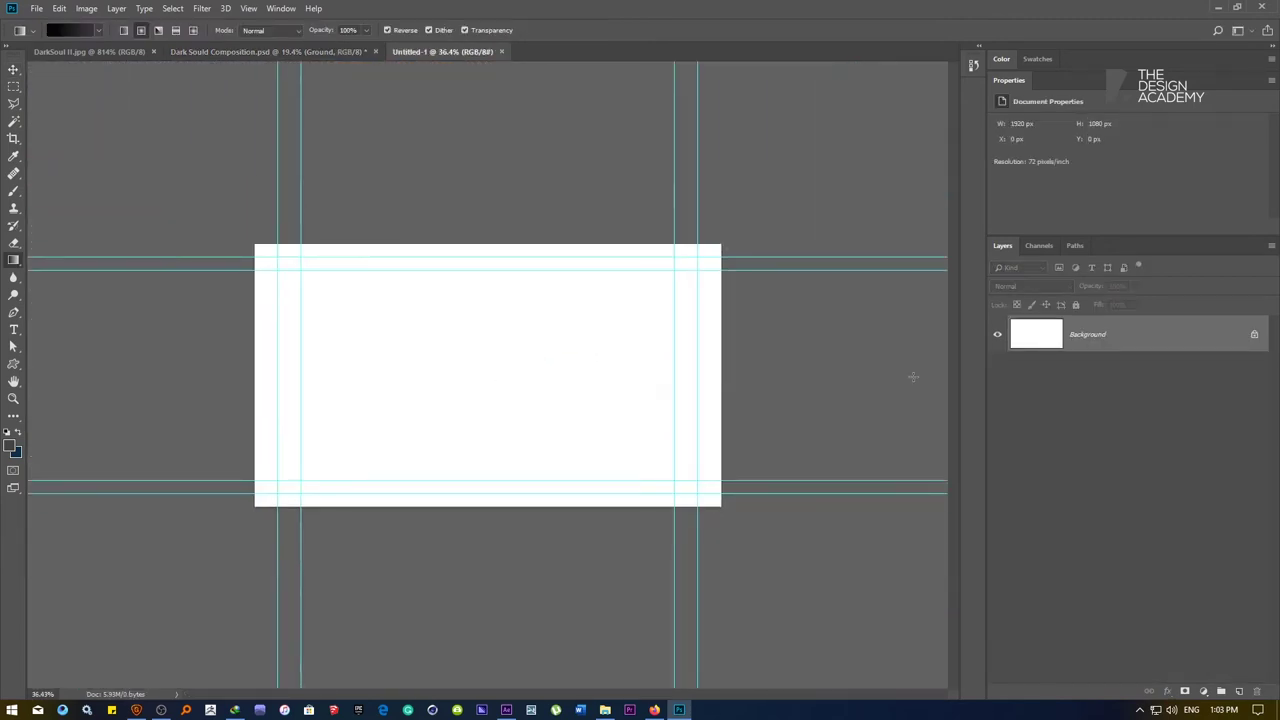
pyautogui.rightClick(548, 373)
pyautogui.click(556, 379)
pyautogui.doubleClick(1108, 343)
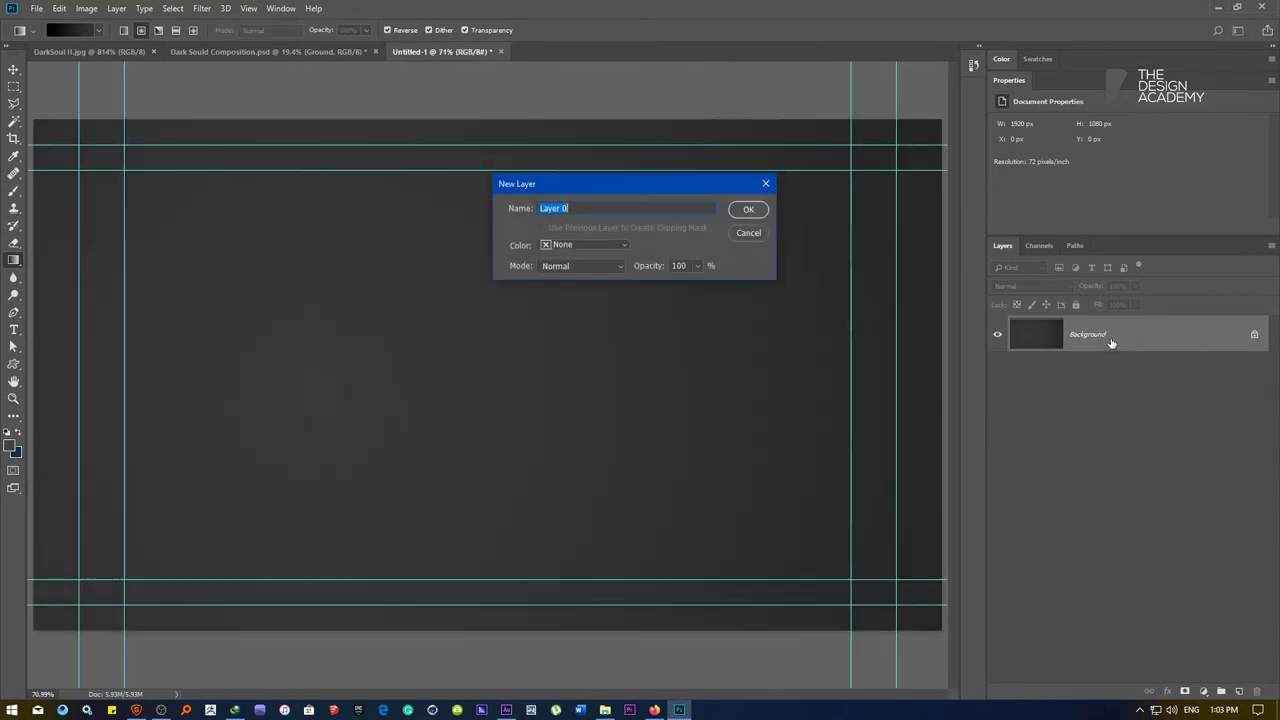
pyautogui.press('Return')
# Add the text "DARK SOUL II" in CF Punk is not Dead on a new layer and enlarge it to about 116 pt
pyautogui.press('t')
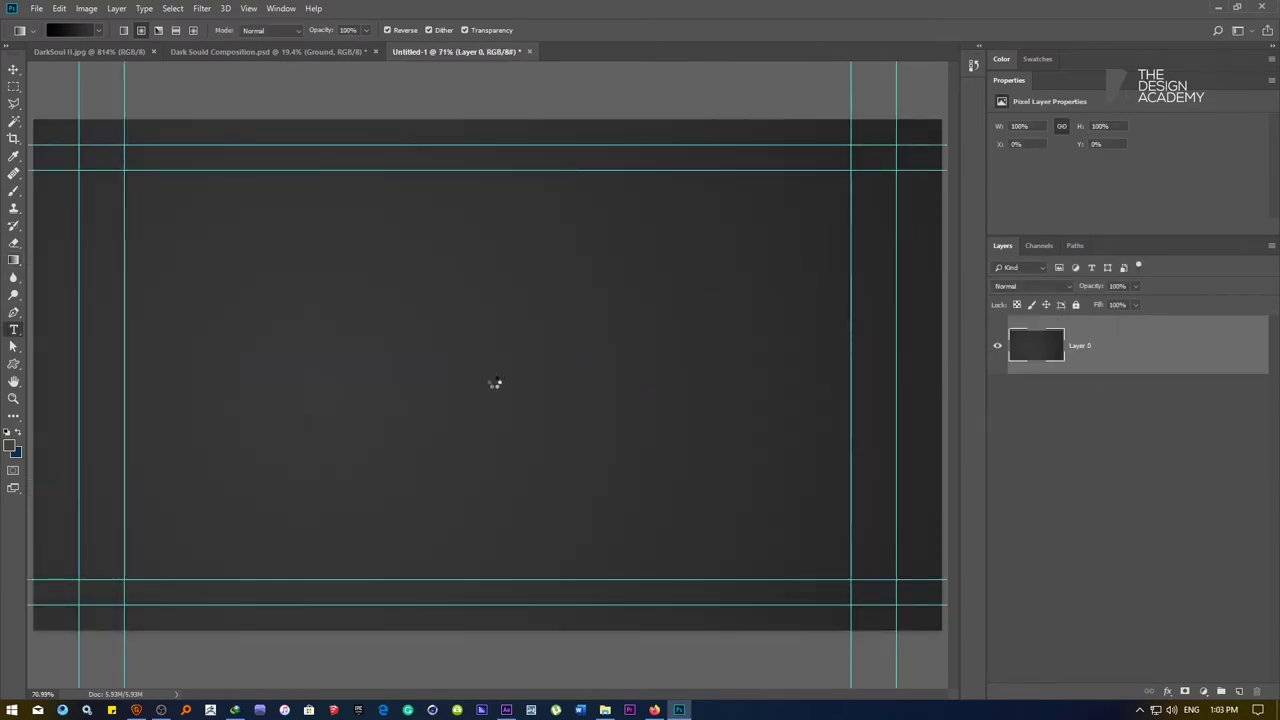
pyautogui.click(482, 334)
pyautogui.write('DARK SOUL II')
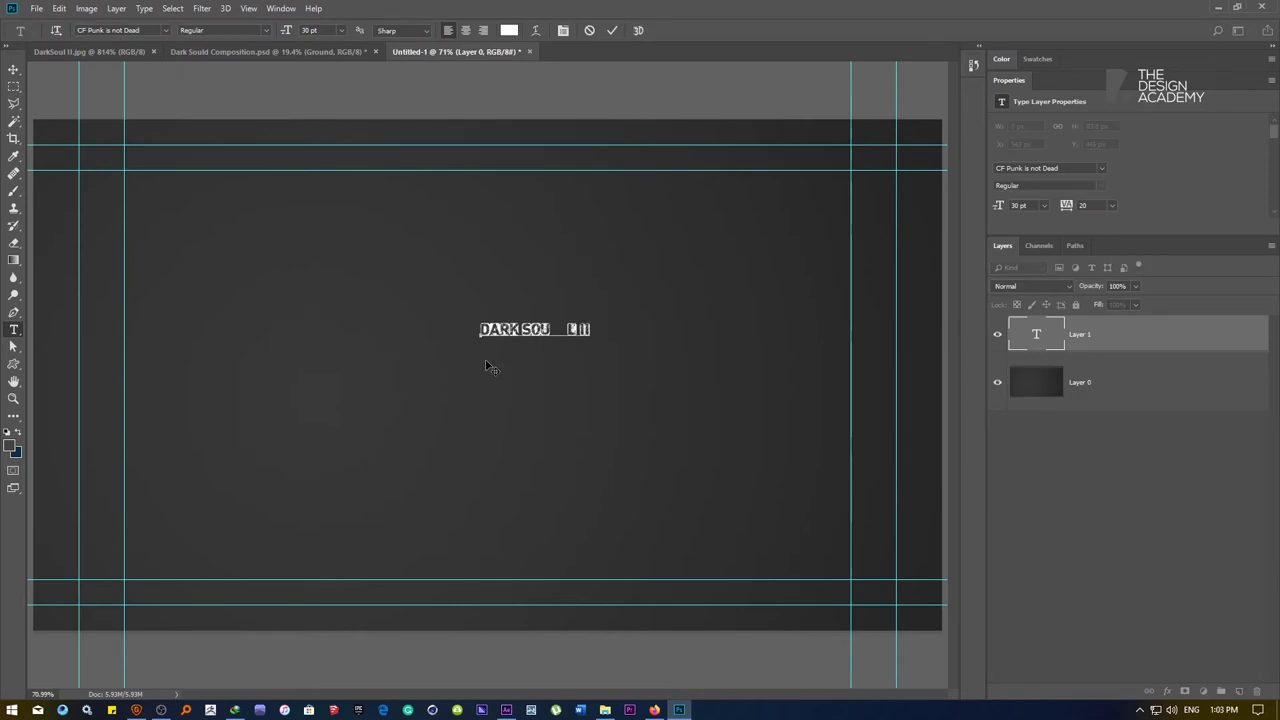
pyautogui.hotkey('ctrl', 'a')
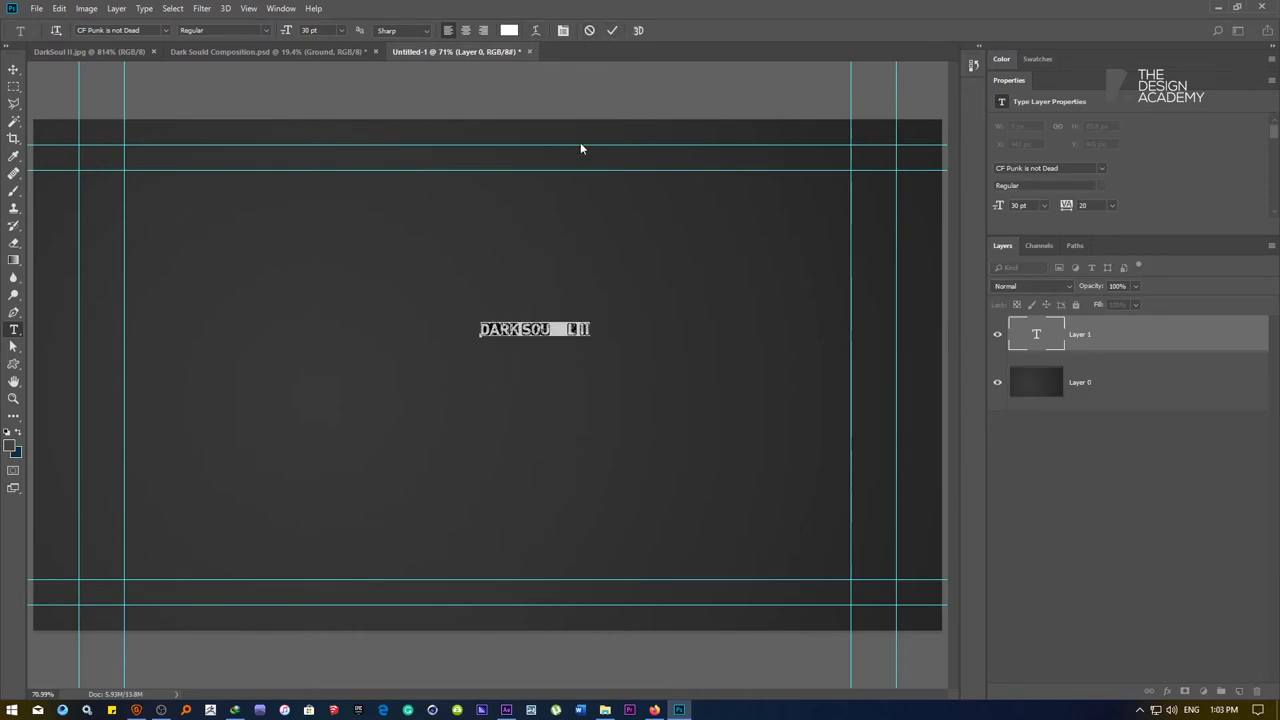
pyautogui.click(12, 70)
pyautogui.hotkey('ctrl', 't')
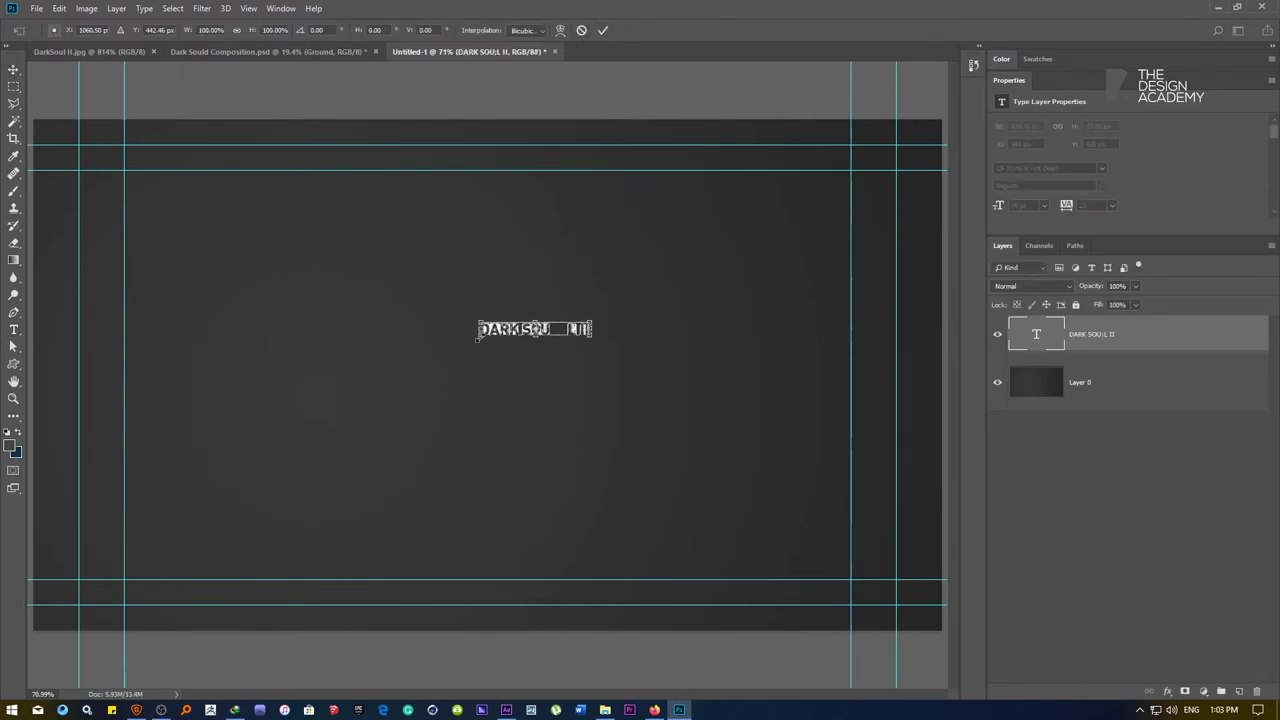
pyautogui.moveTo(479, 337); pyautogui.dragTo(177, 457)
pyautogui.press('Return')
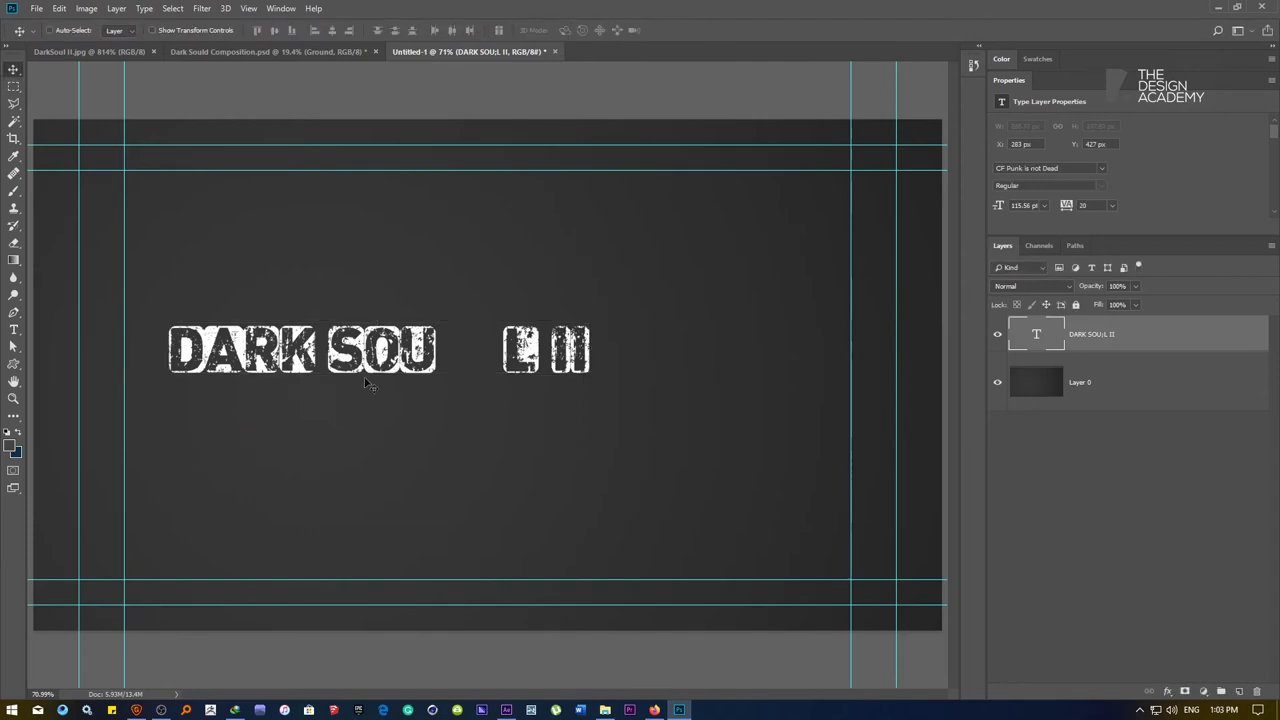
# Remove the stray character between U and L in the title and enlarge the text to about 210 pt
pyautogui.doubleClick(434, 362)
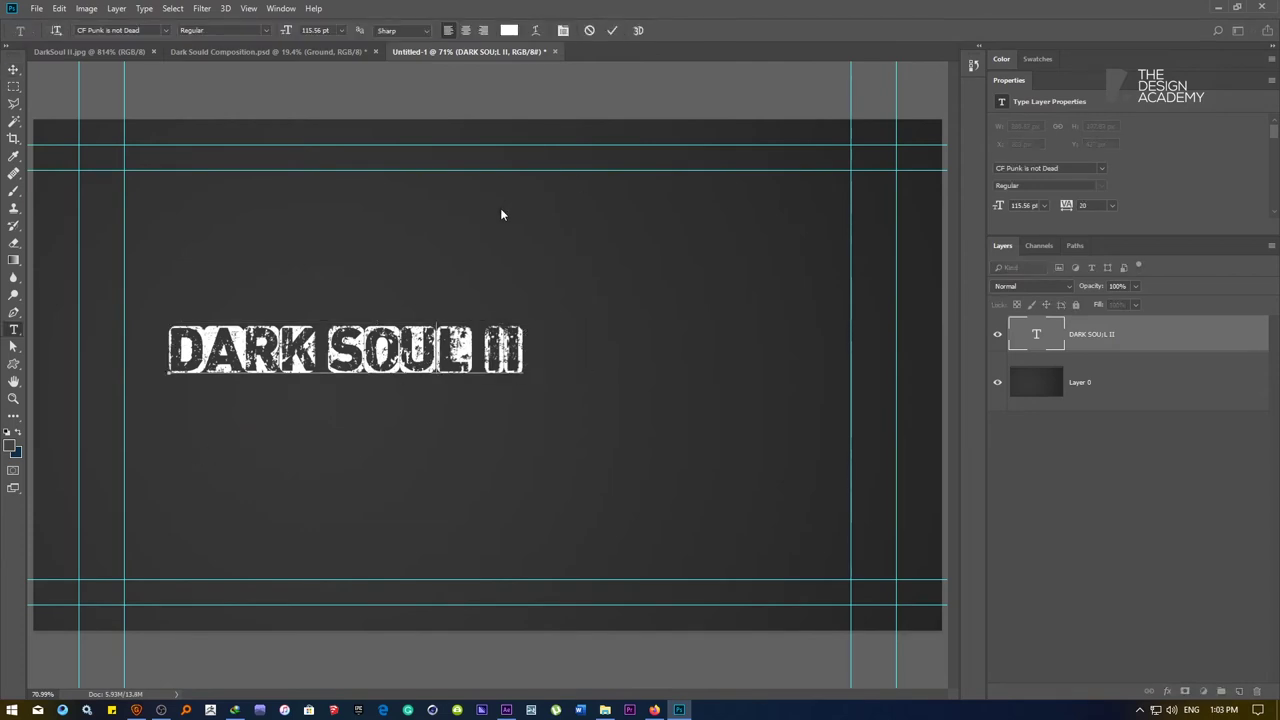
pyautogui.hotkey('ctrl', 'Return')
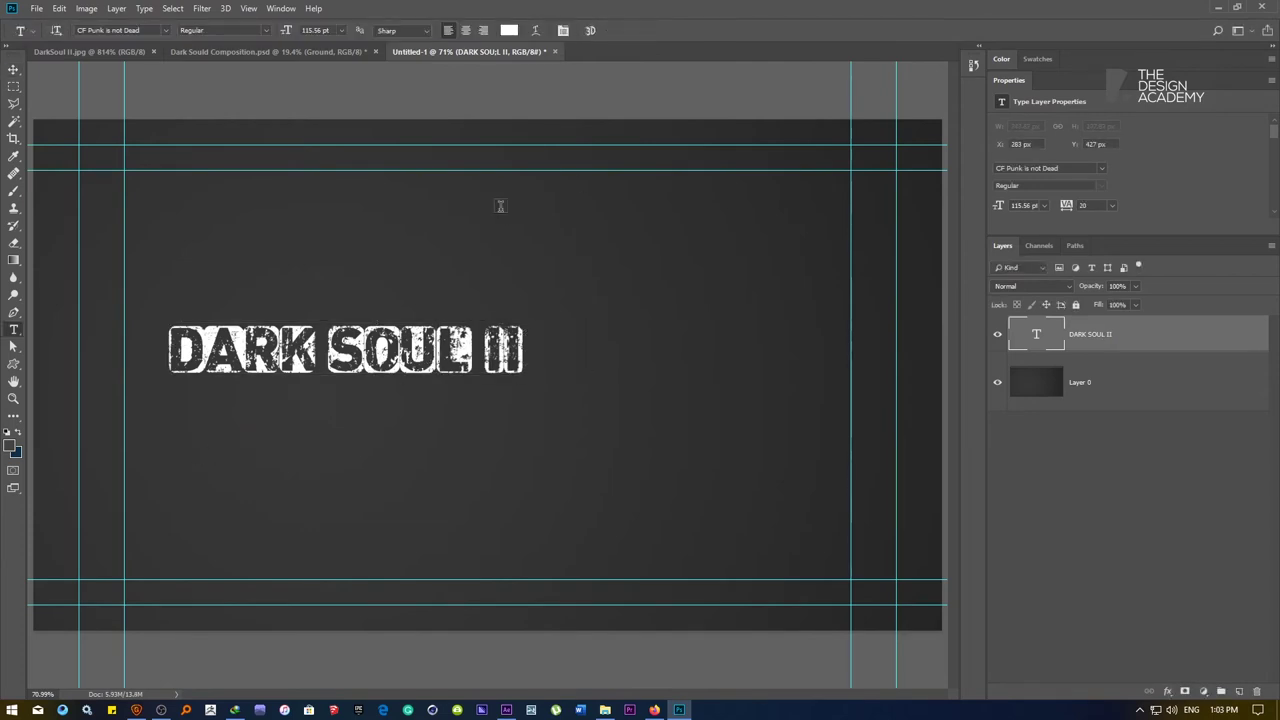
pyautogui.hotkey('ctrl', 't')
pyautogui.moveTo(527, 320); pyautogui.dragTo(800, 217)
pyautogui.press('Return')
# Move the title down to the middle of the canvas, at about X 275 px, Y 430 px
pyautogui.rightClick(385, 378)
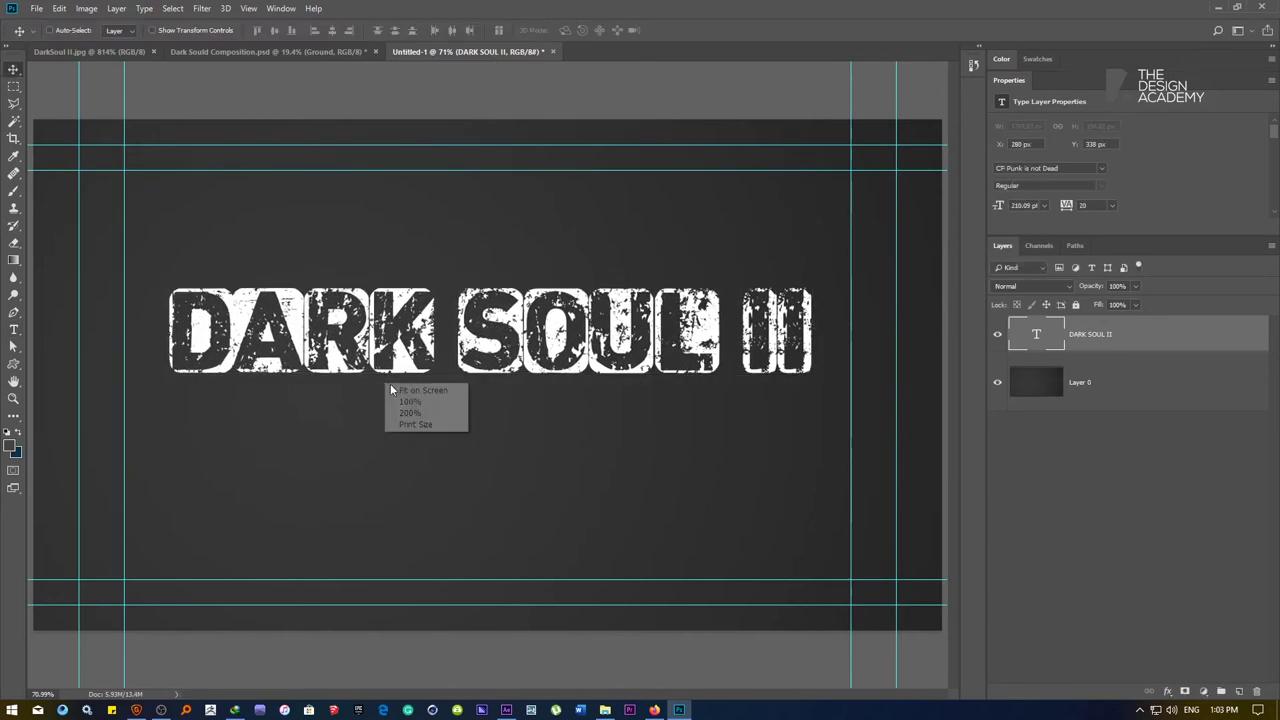
pyautogui.click(425, 405)
pyautogui.moveTo(450, 346); pyautogui.dragTo(445, 402)
pyautogui.rightClick(464, 349)
pyautogui.click(478, 357)
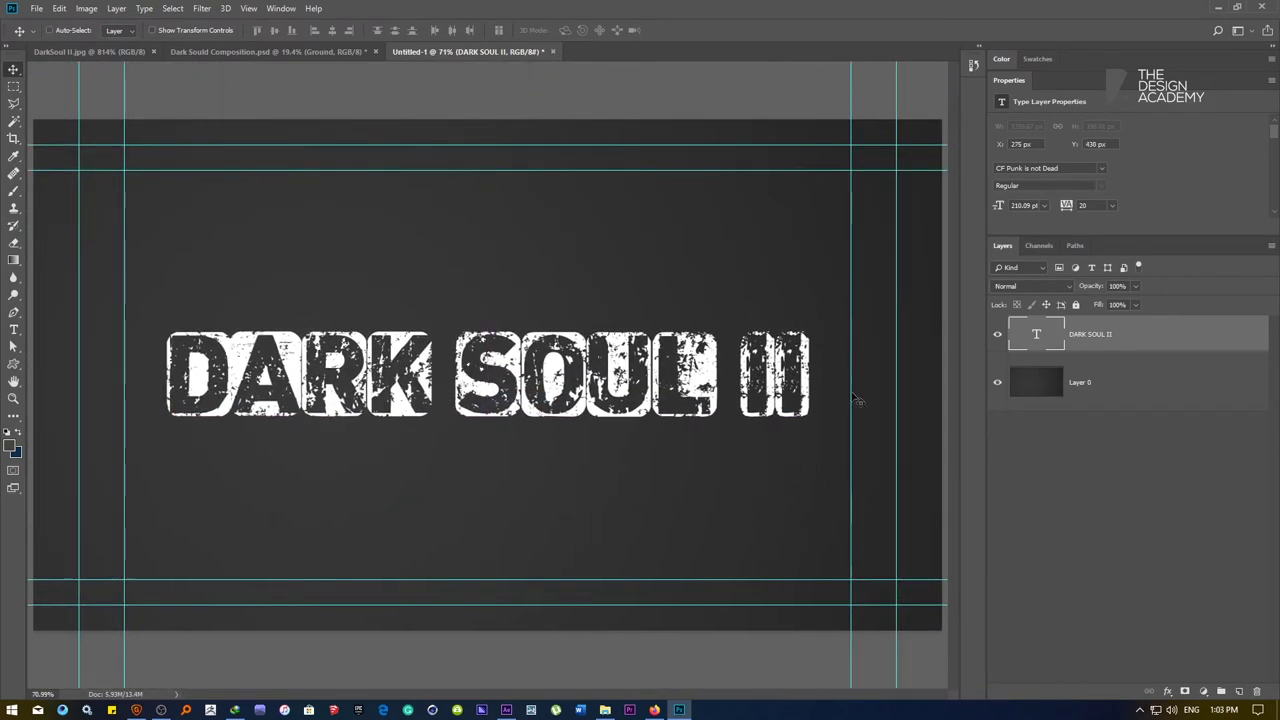
# Set the color of the whole DARK SOUL II text layer to black, 000000
pyautogui.doubleClick(1036, 338)
pyautogui.click(509, 31)
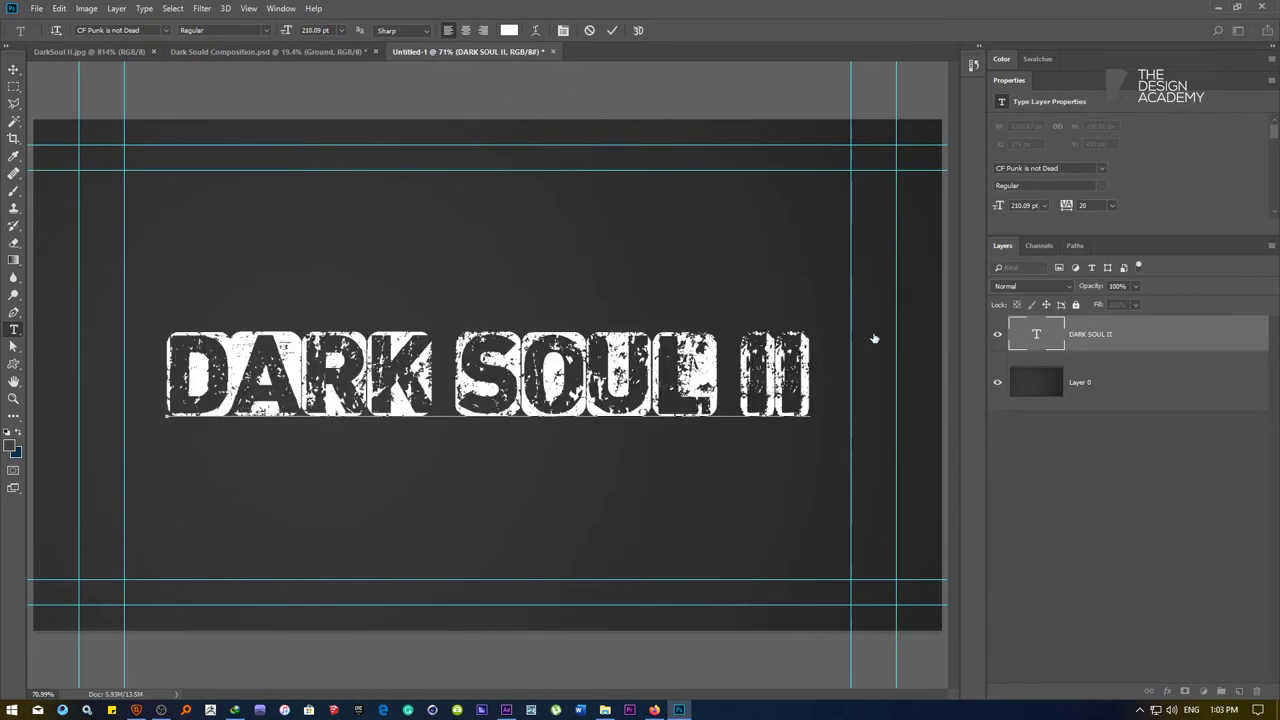
pyautogui.write('000000')
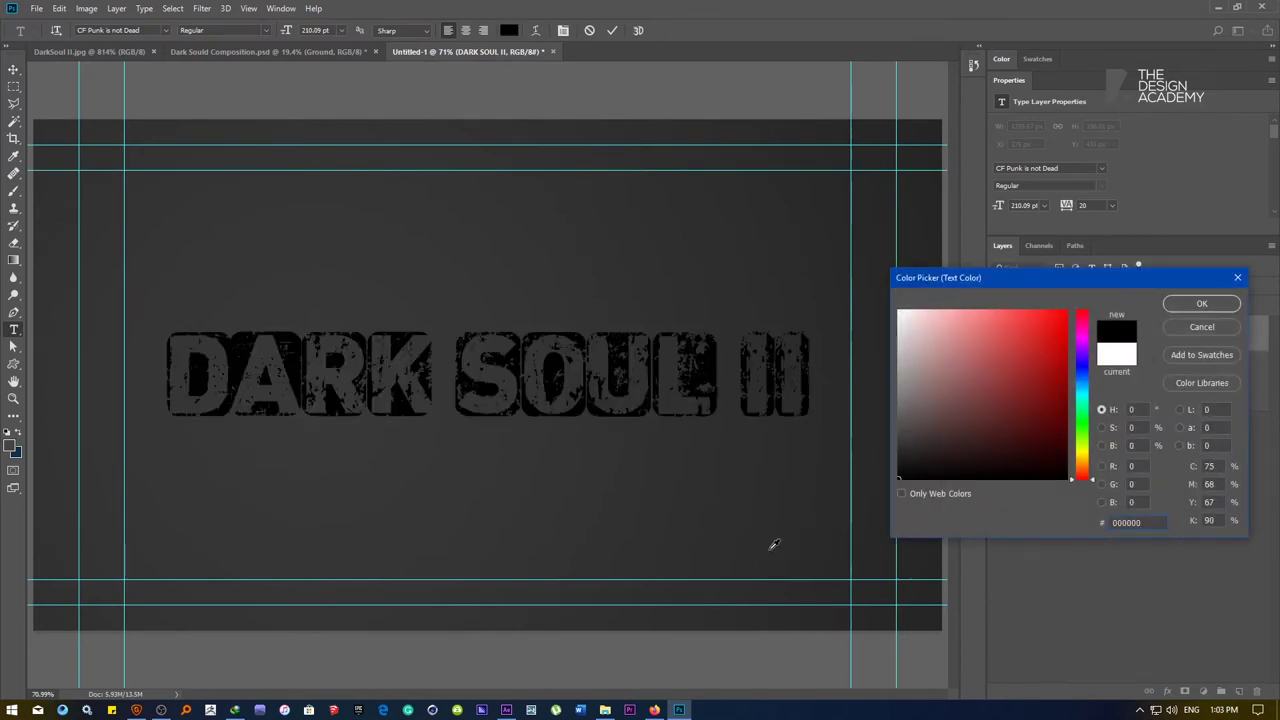
pyautogui.press('Return')
pyautogui.hotkey('ctrl', 'Return')
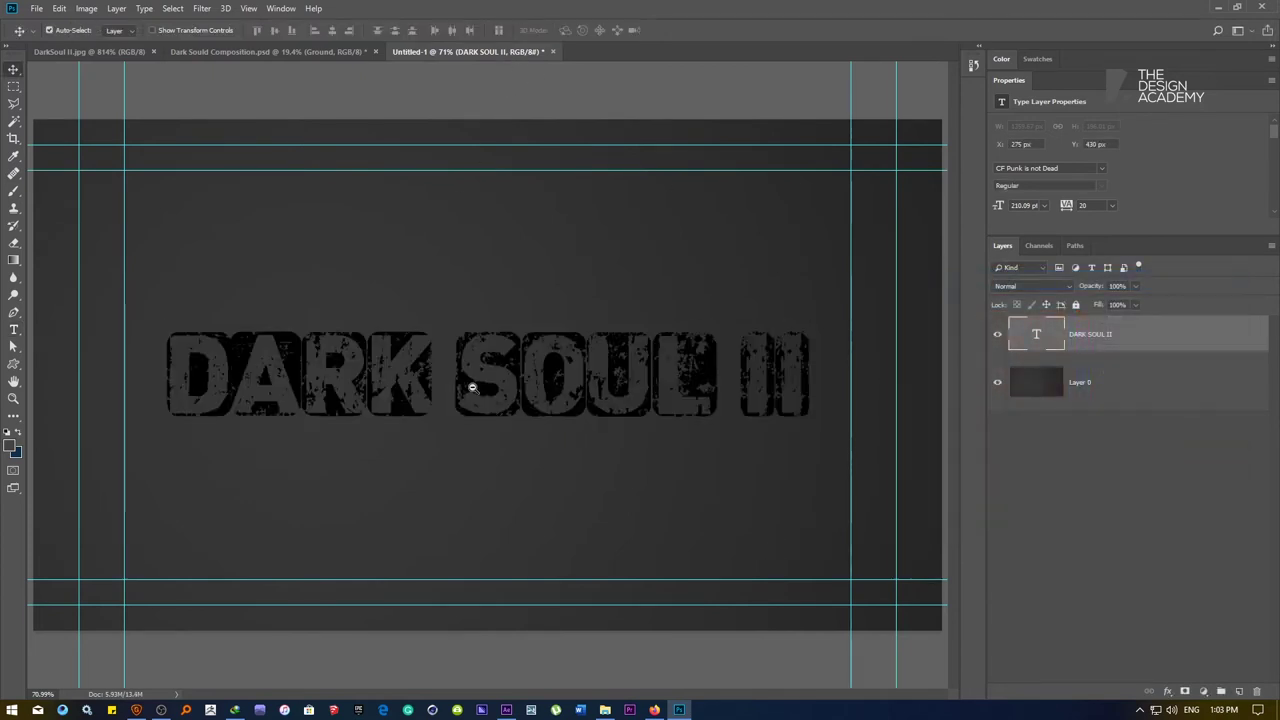
pyautogui.moveTo(473, 387); pyautogui.dragTo(463, 381)
pyautogui.rightClick(461, 380)
pyautogui.click(492, 387)
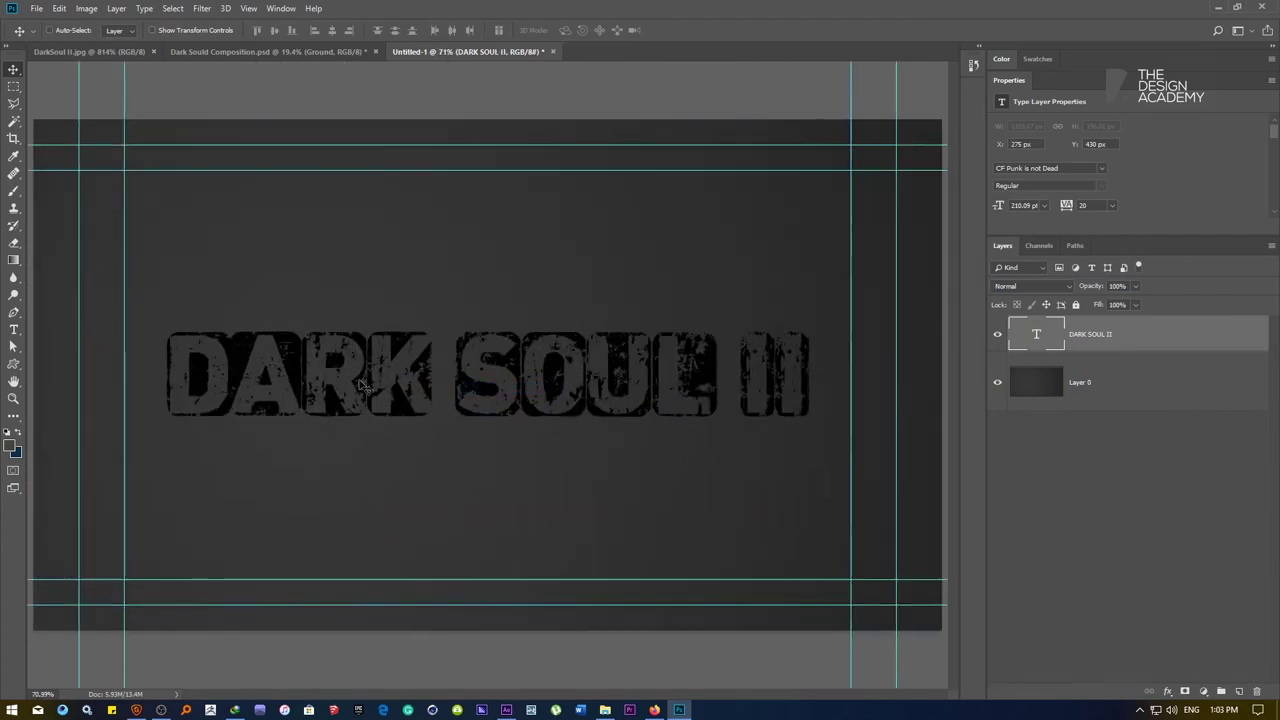
# Copy the corrected title text and switch to After Effects to replace the text of the title layer with it
pyautogui.doubleClick(522, 405)
pyautogui.hotkey('ctrl', 'a')
pyautogui.hotkey('ctrl', 'Return')
pyautogui.hotkey('alt', 'Tab')
pyautogui.click(104, 529)
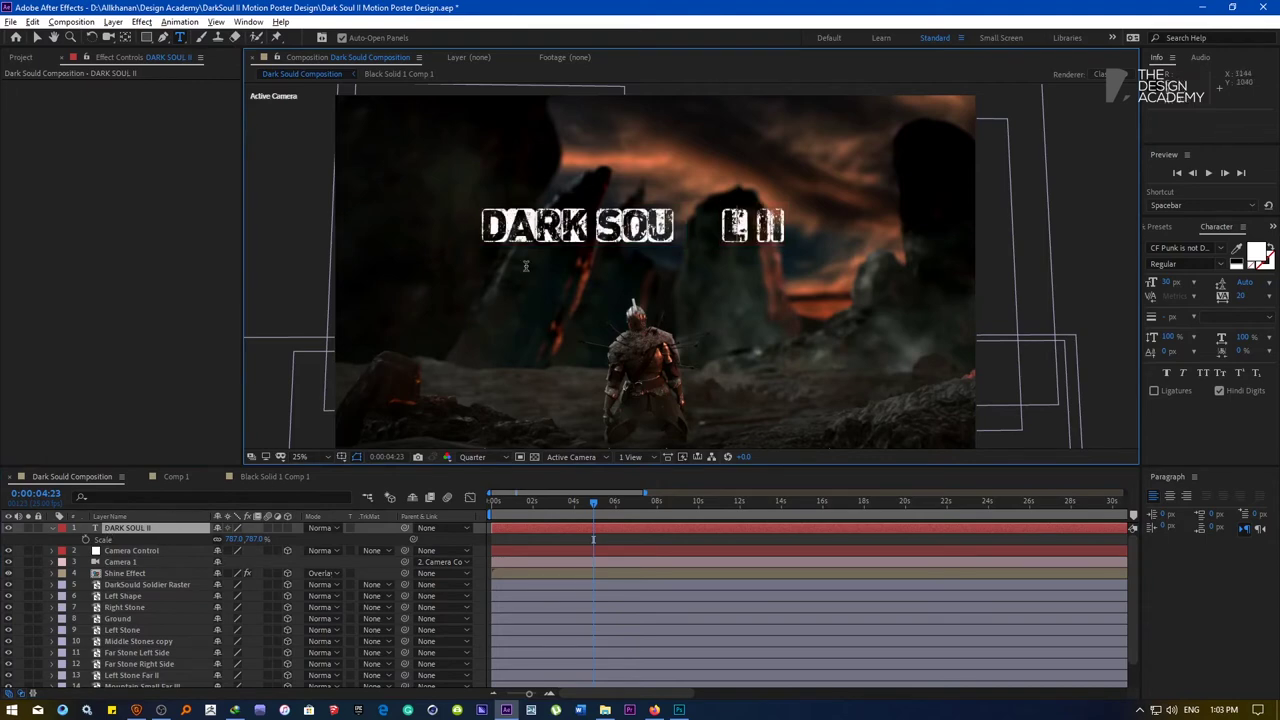
# Undo an accidental handle scaling of the title, move it to position 1016, 900 and set its scale to 956%
pyautogui.click(34, 37)
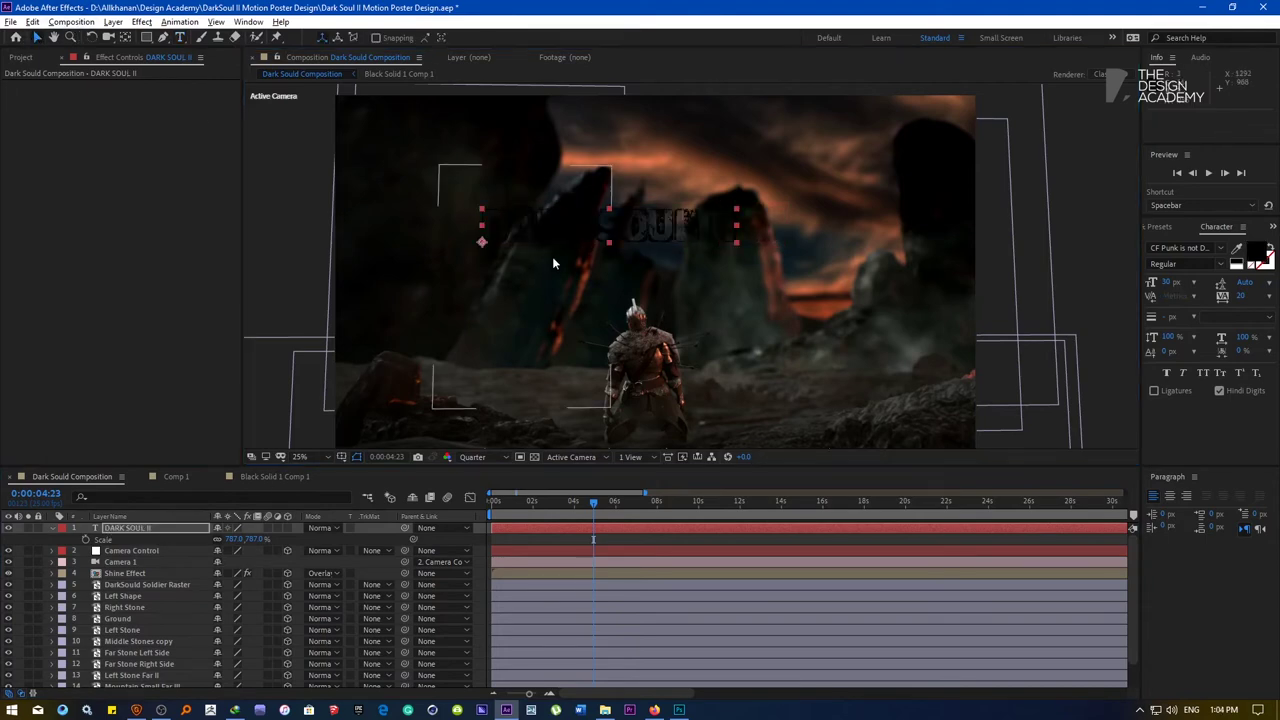
pyautogui.moveTo(482, 226); pyautogui.dragTo(443, 227)
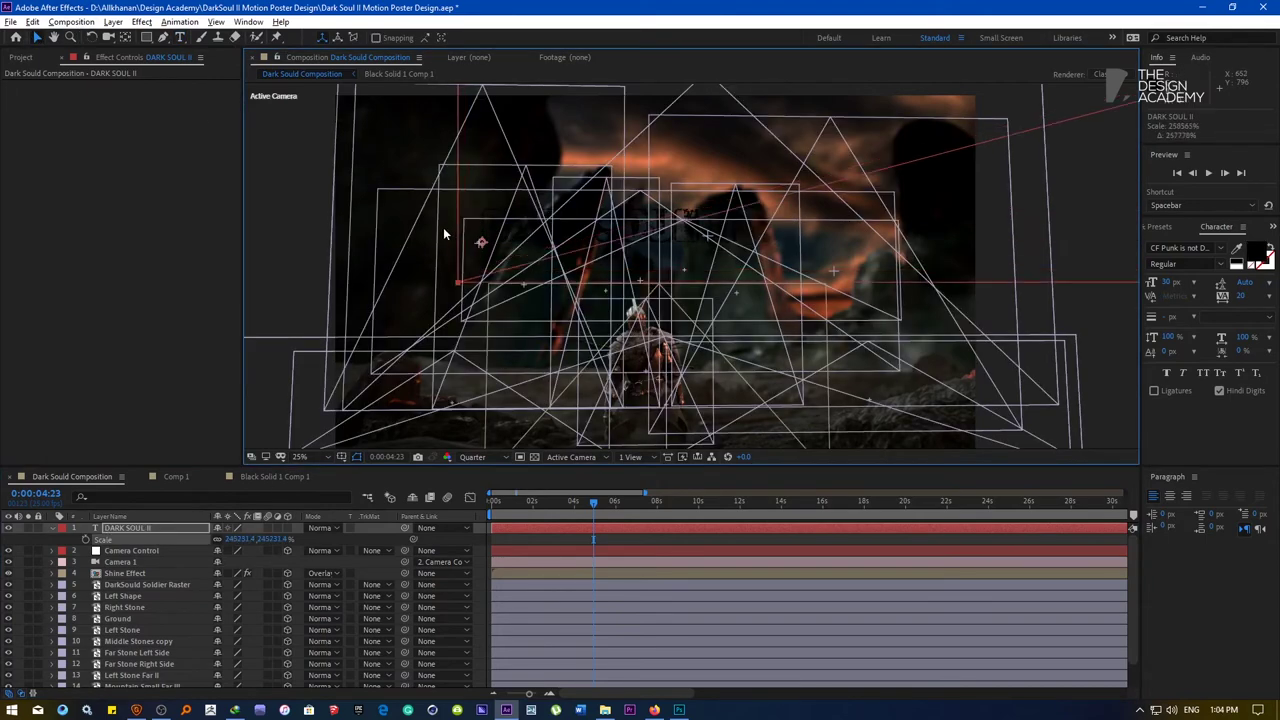
pyautogui.hotkey('ctrl', 'z')
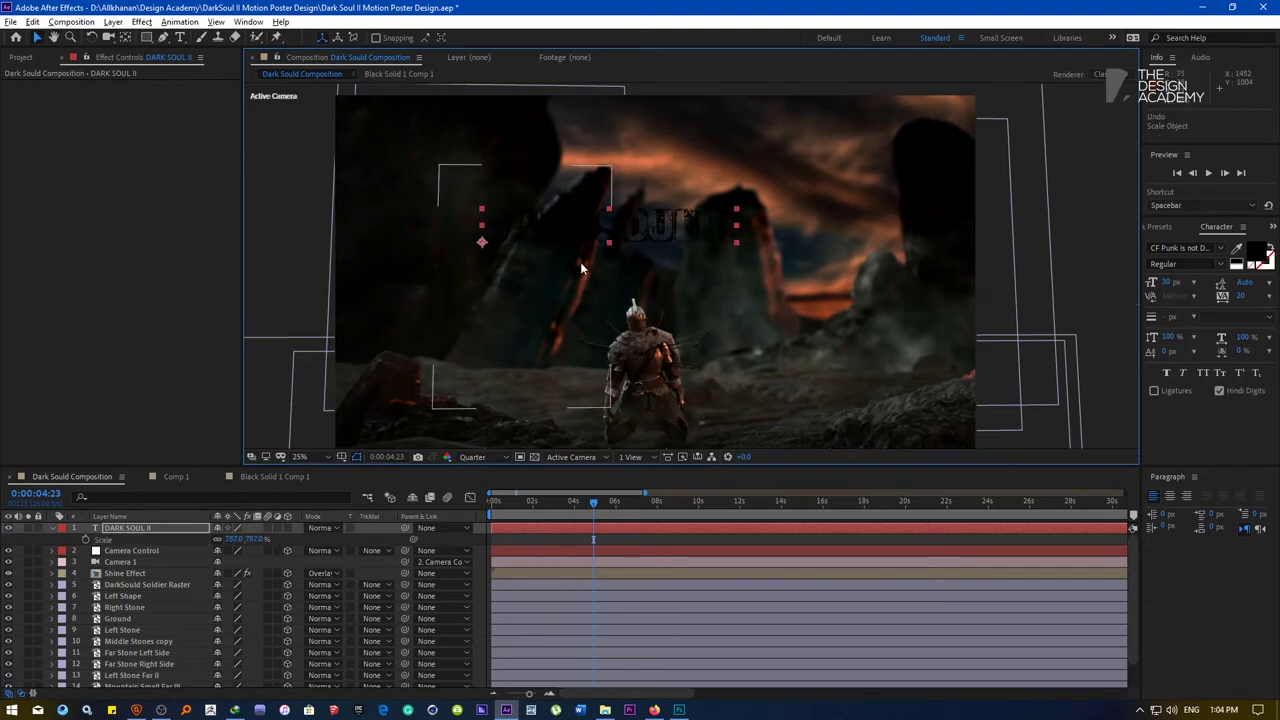
pyautogui.moveTo(649, 232); pyautogui.dragTo(662, 232)
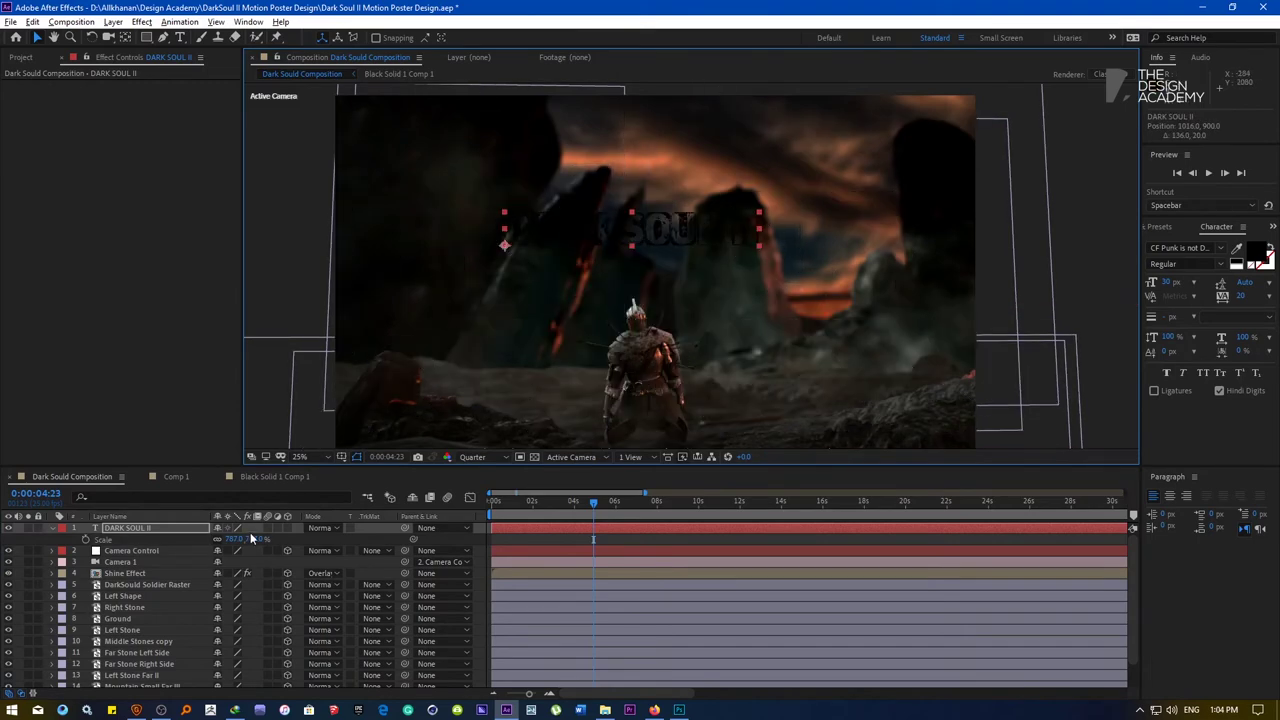
pyautogui.moveTo(254, 539); pyautogui.dragTo(423, 539)
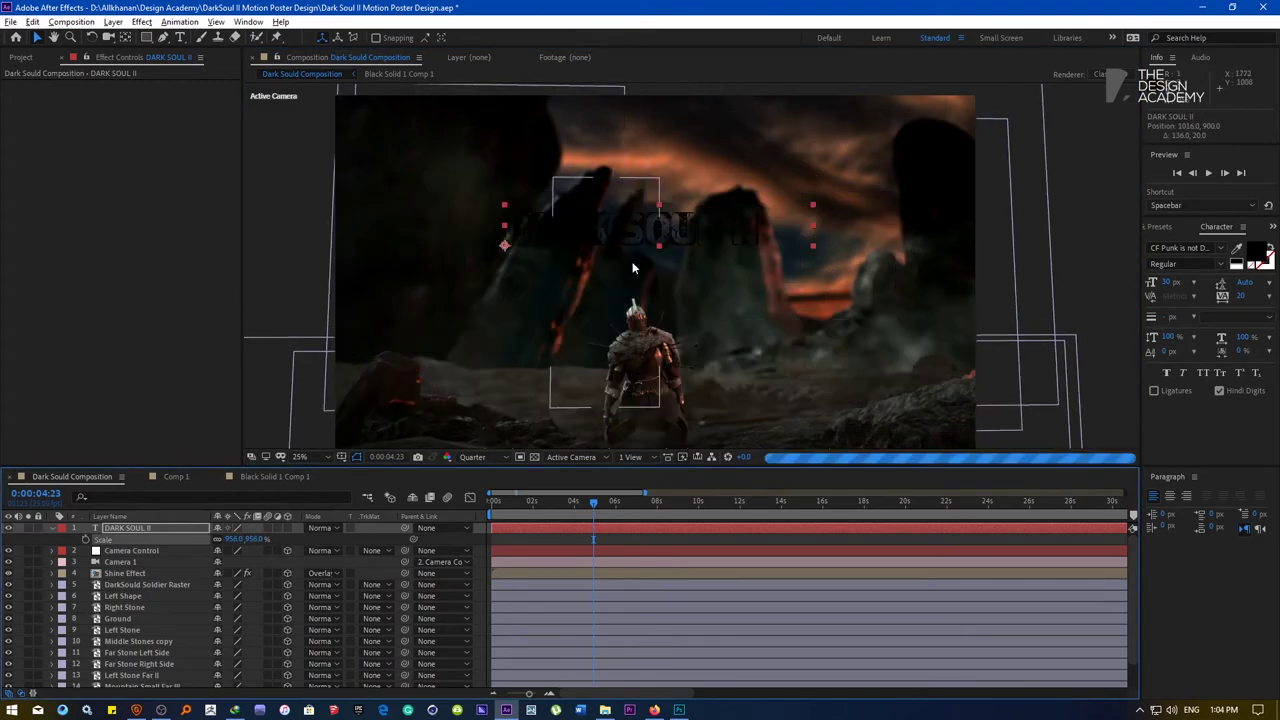
# Reposition the title above the soldier at 996, 1024 and show the title/action safe guides
pyautogui.moveTo(635, 233); pyautogui.dragTo(594, 236)
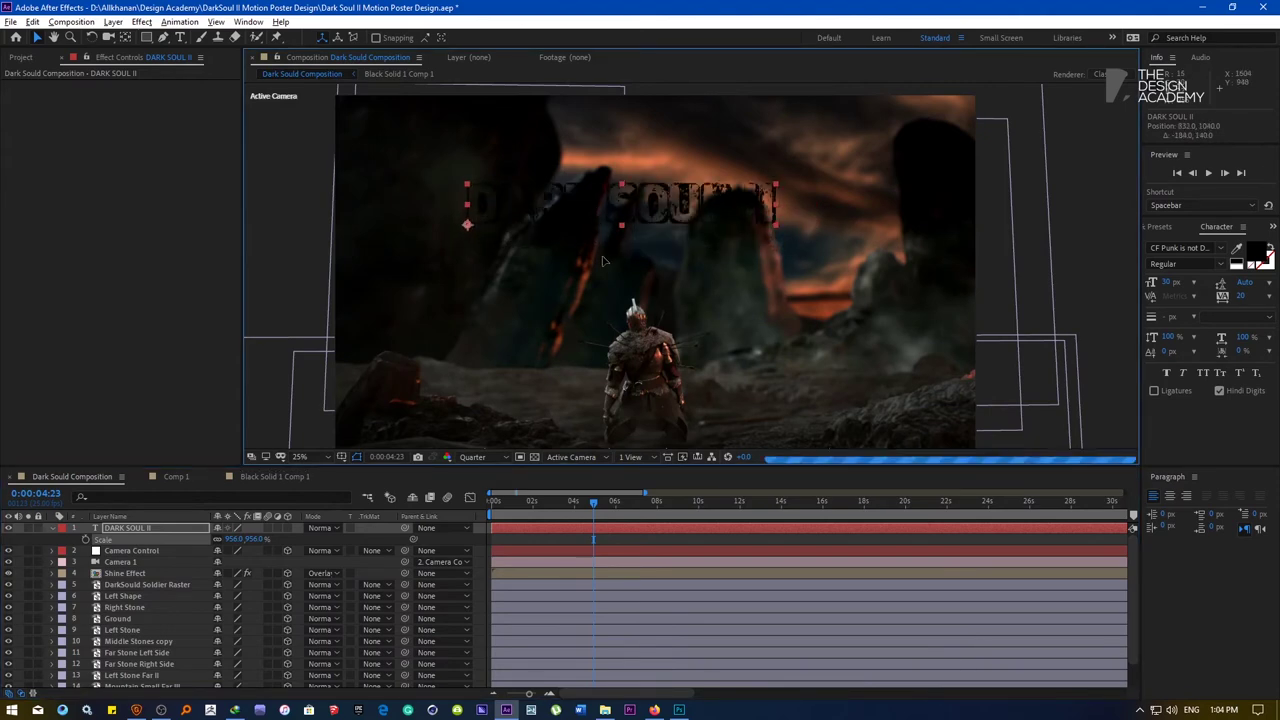
pyautogui.moveTo(595, 212); pyautogui.dragTo(607, 277)
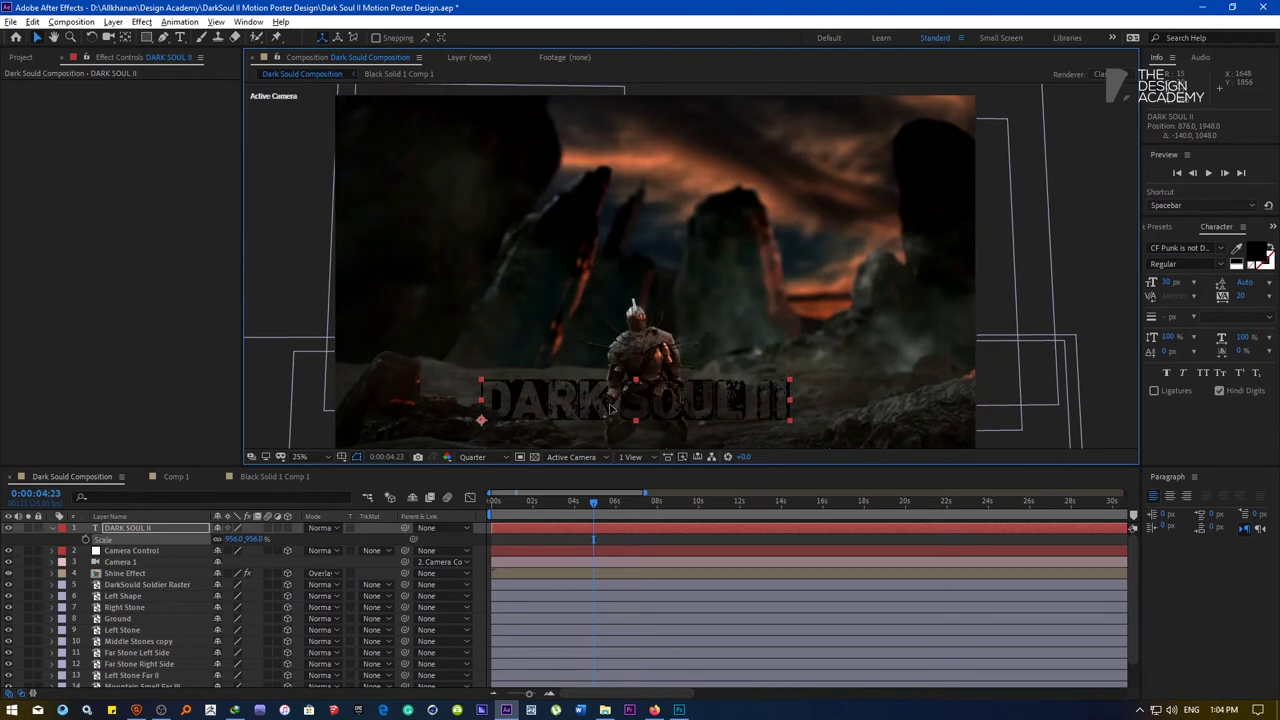
pyautogui.moveTo(610, 403); pyautogui.dragTo(669, 251)
pyautogui.click(341, 456)
pyautogui.click(385, 468)
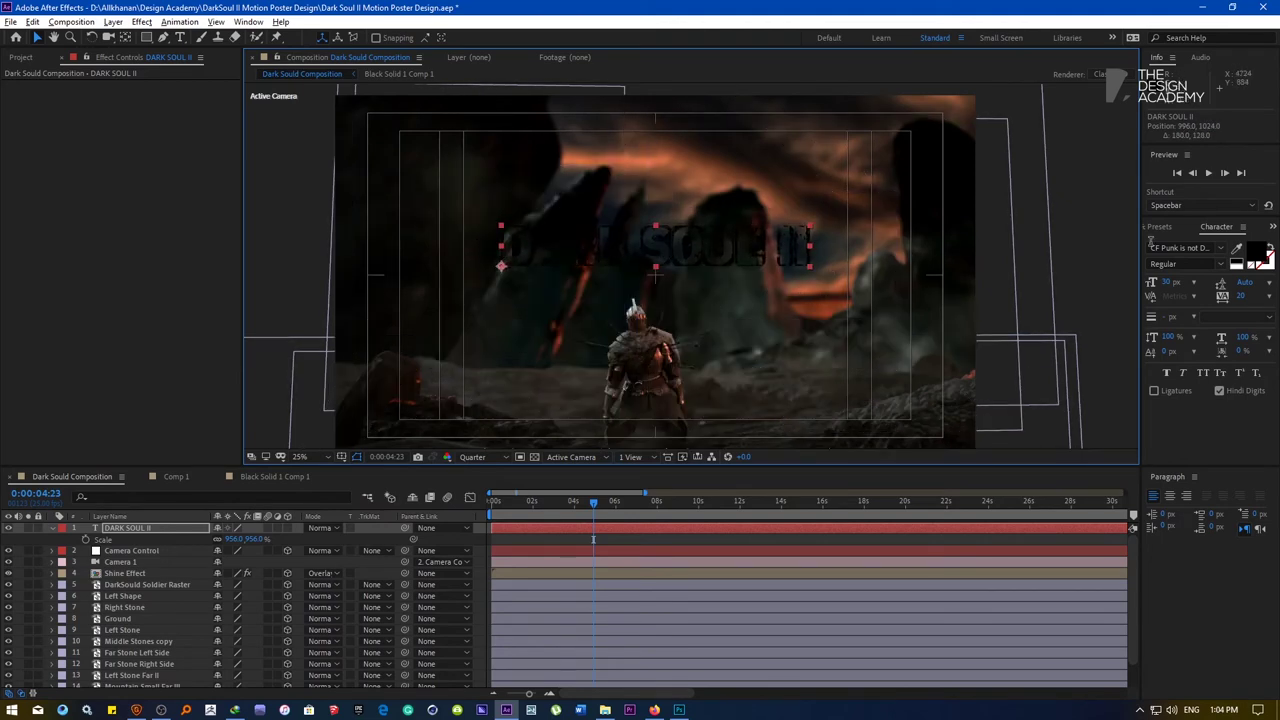
# Set the title's text color to white after trying an orange, and deselect the layer
pyautogui.click(1248, 265)
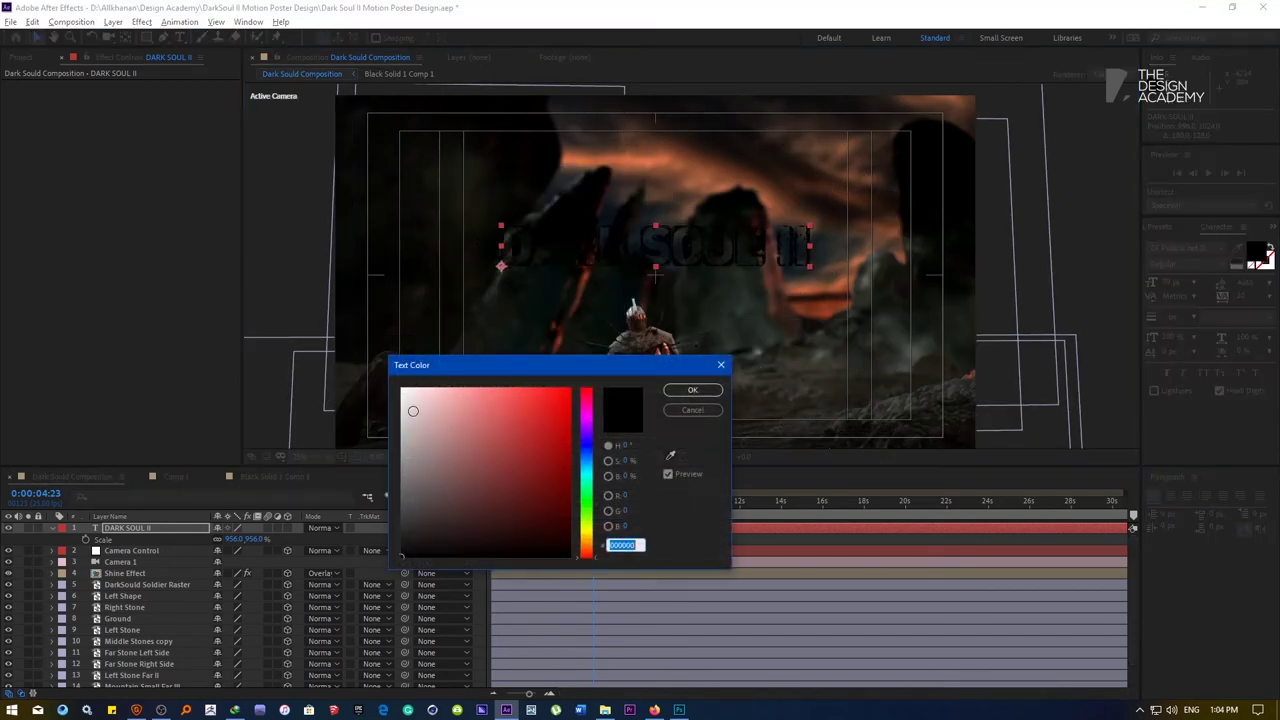
pyautogui.write('ffffff')
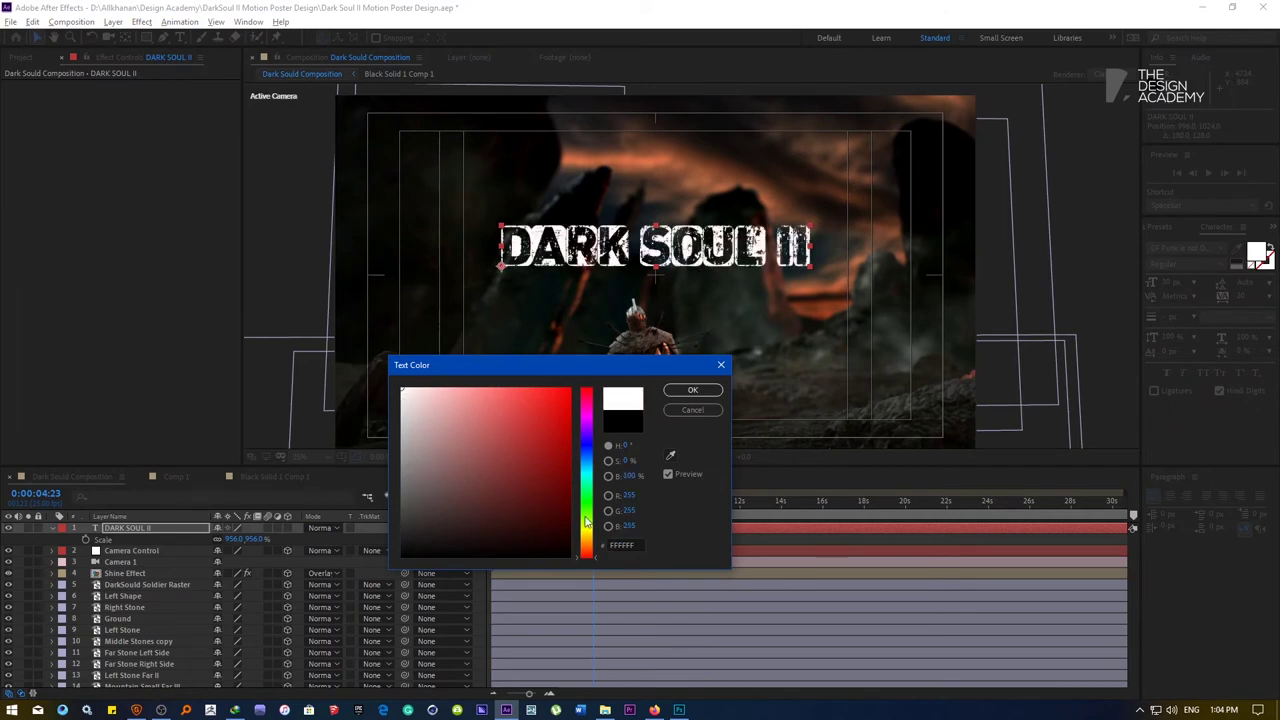
pyautogui.moveTo(586, 521); pyautogui.dragTo(586, 547)
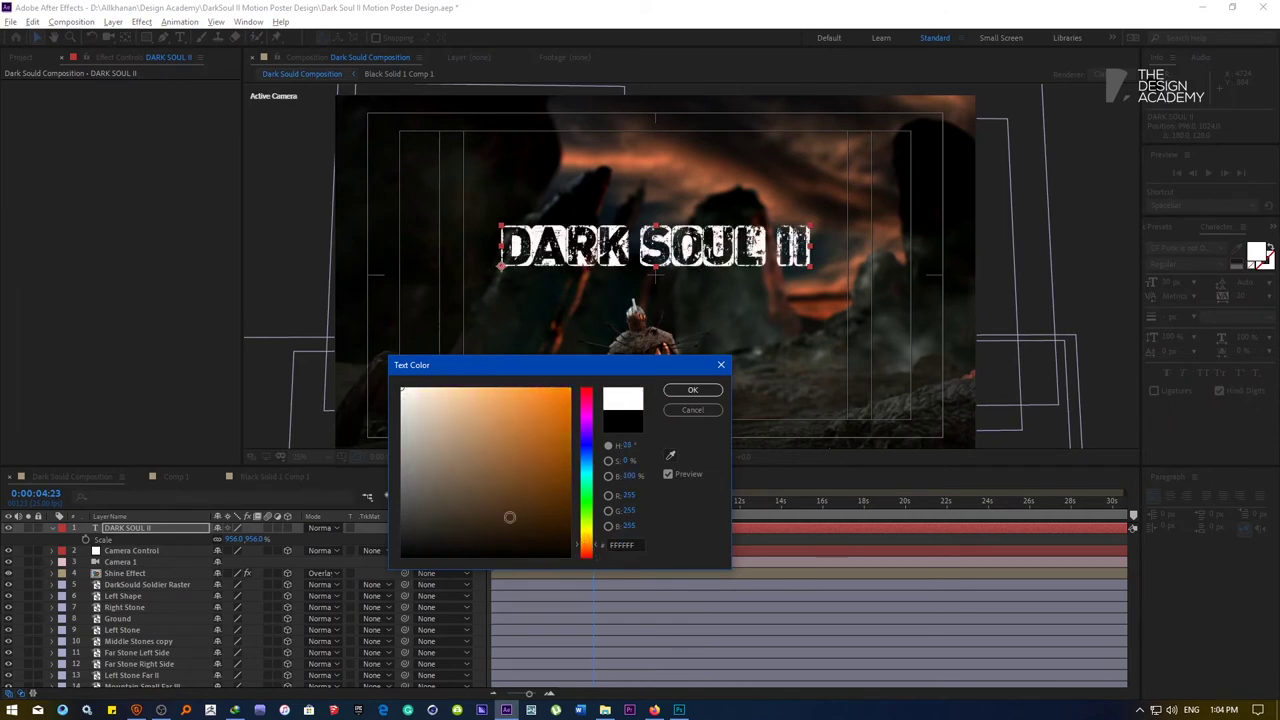
pyautogui.moveTo(509, 517); pyautogui.dragTo(654, 363)
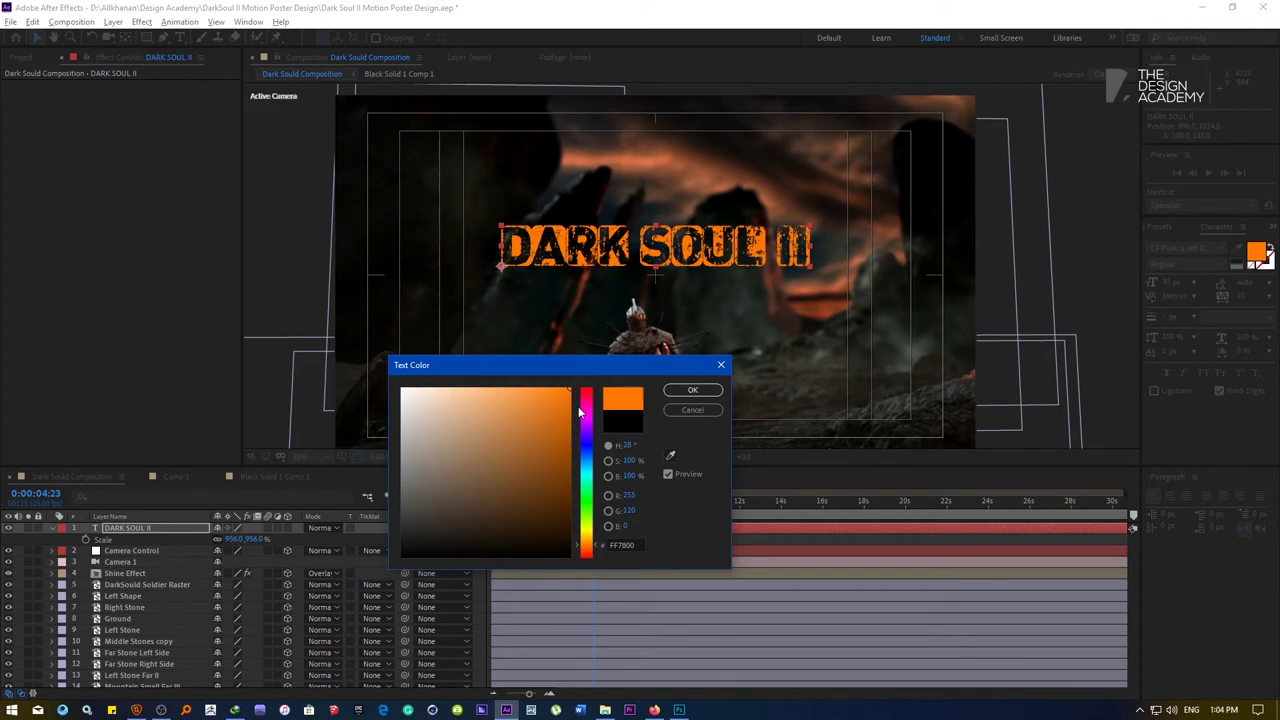
pyautogui.moveTo(561, 443)
pyautogui.mouseDown()
pyautogui.moveTo(580, 462)
pyautogui.moveTo(525, 454)
pyautogui.moveTo(329, 343)
pyautogui.mouseUp()
pyautogui.click(684, 390)
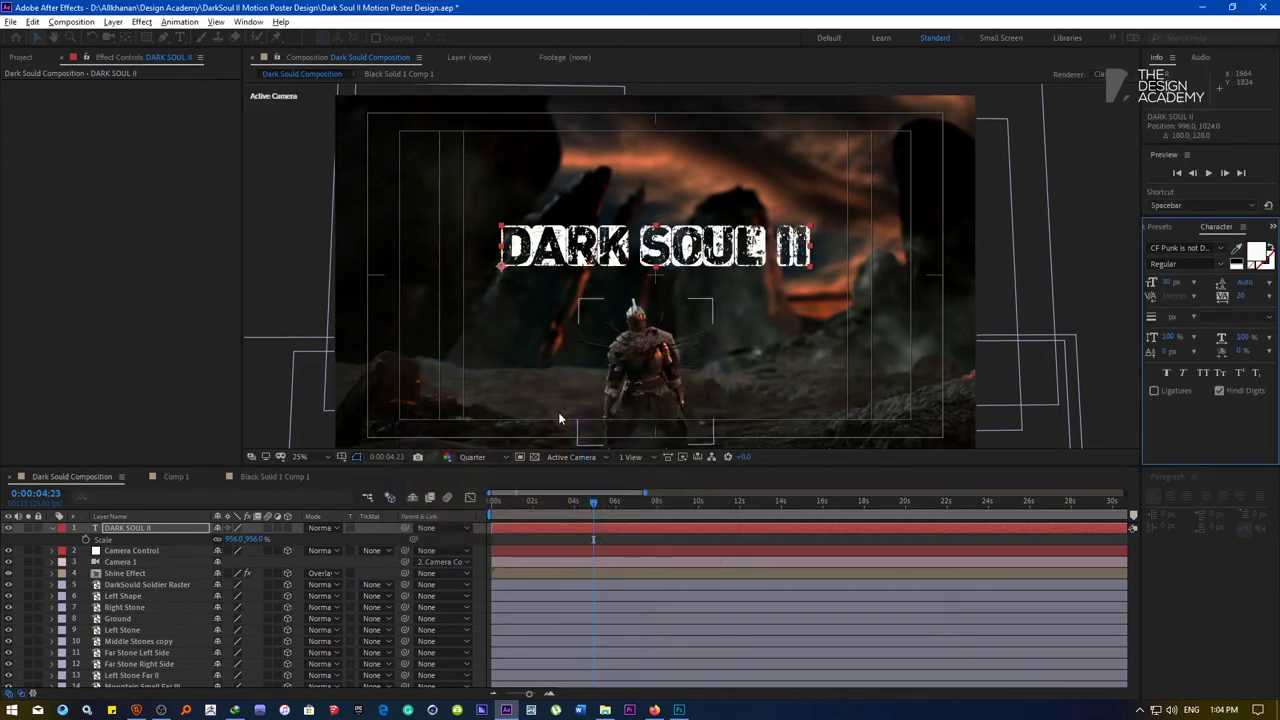
pyautogui.scroll(-1, 514, 306)
pyautogui.click(514, 306)
pyautogui.scroll(1, 631, 273)
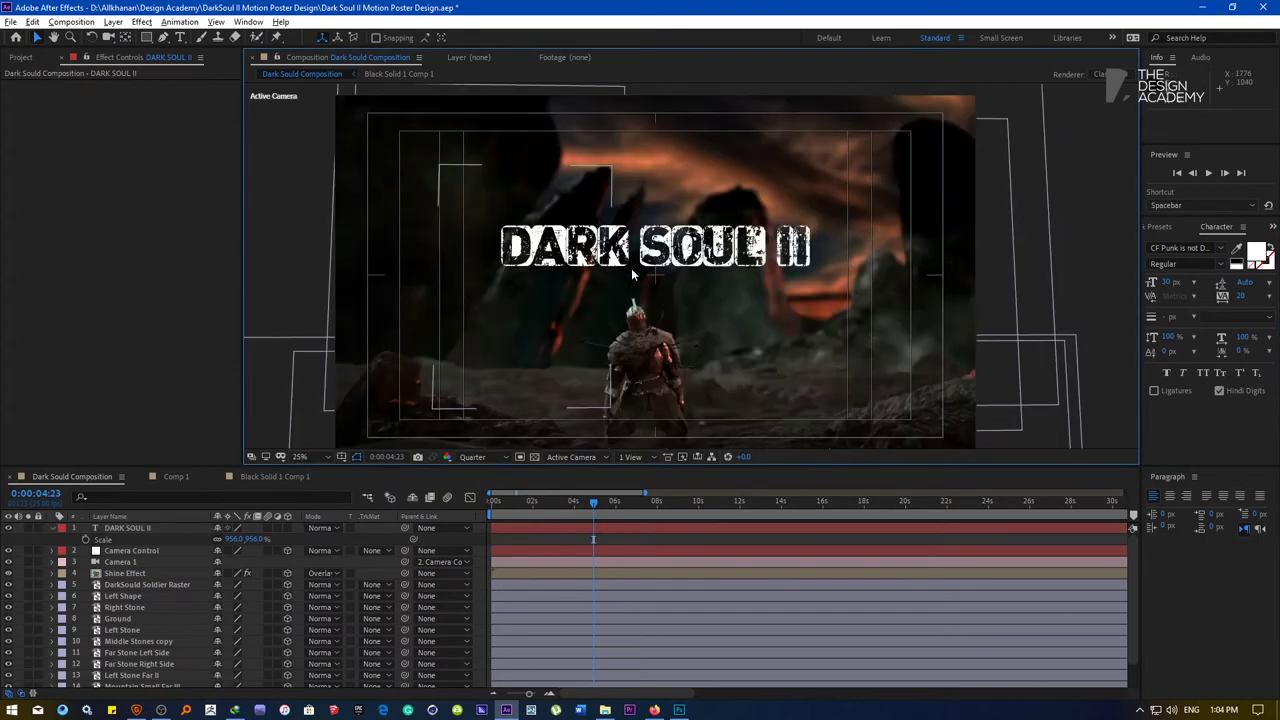
# Hide the blending mode and track matte columns in the timeline and turn the DARK SOUL II title into a 3D layer
pyautogui.scroll(1, 634, 273)
pyautogui.scroll(-1, 634, 273)
pyautogui.click(309, 458)
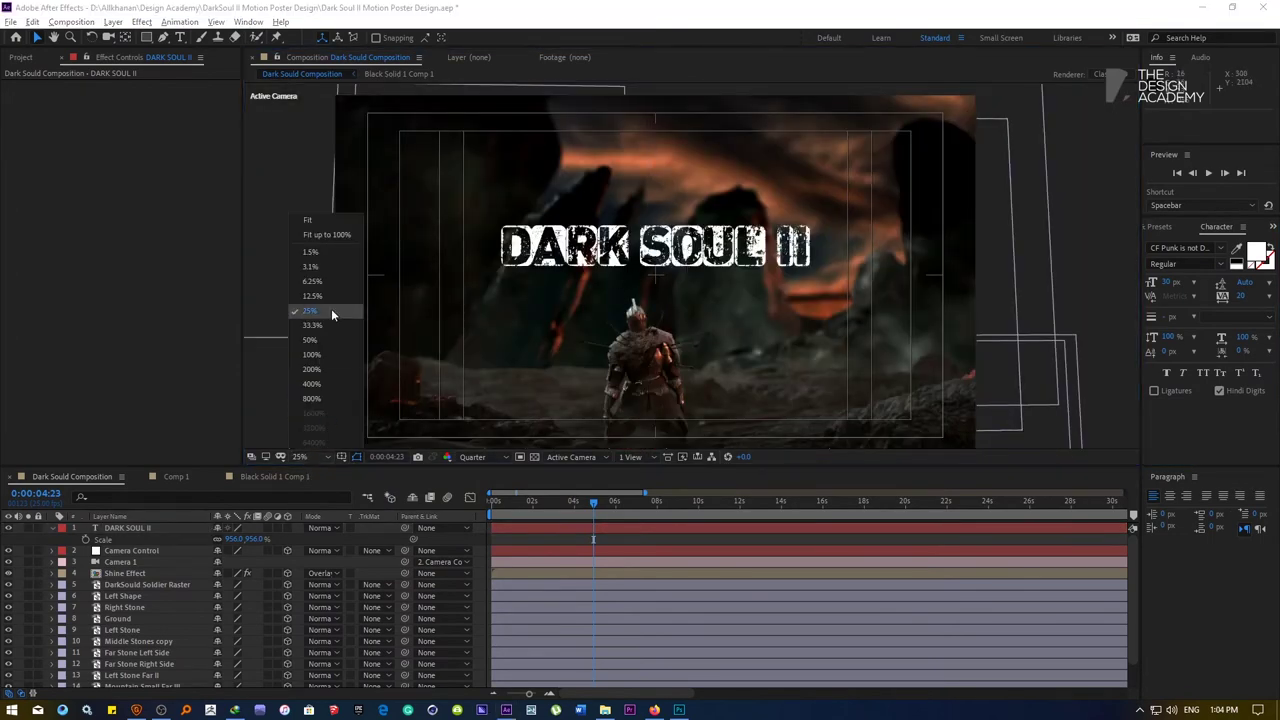
pyautogui.click(307, 223)
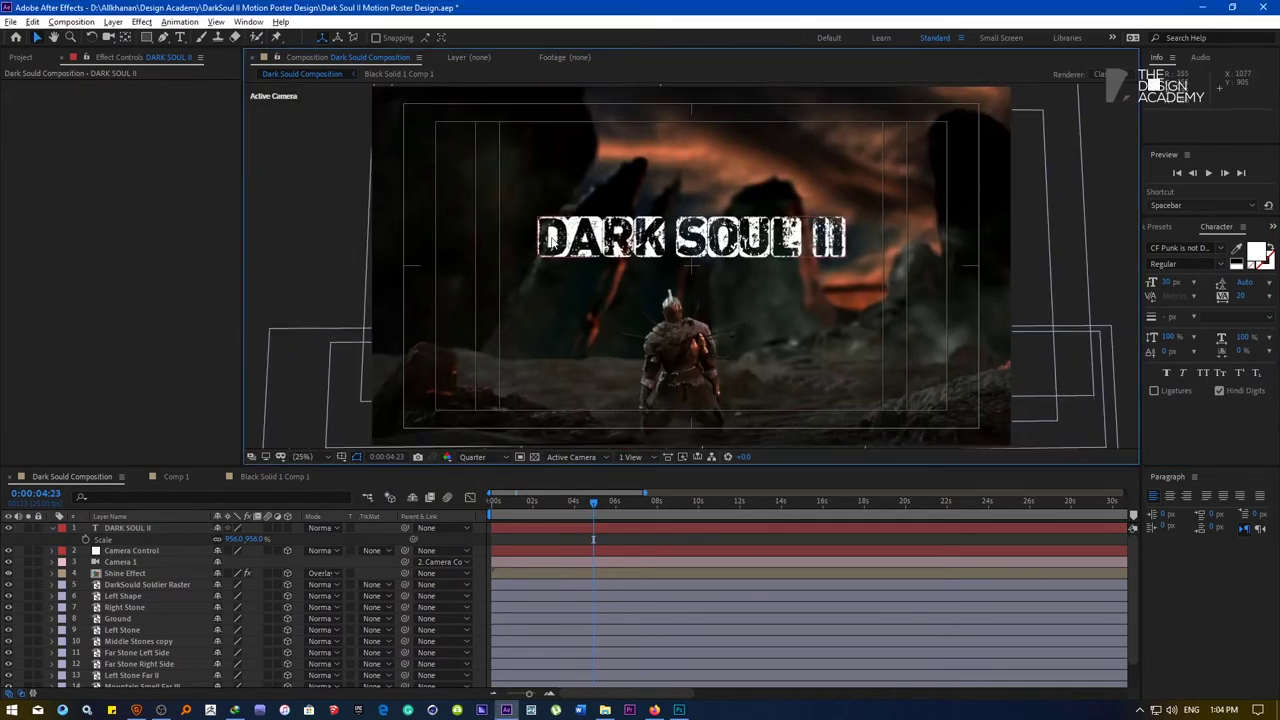
pyautogui.click(136, 528)
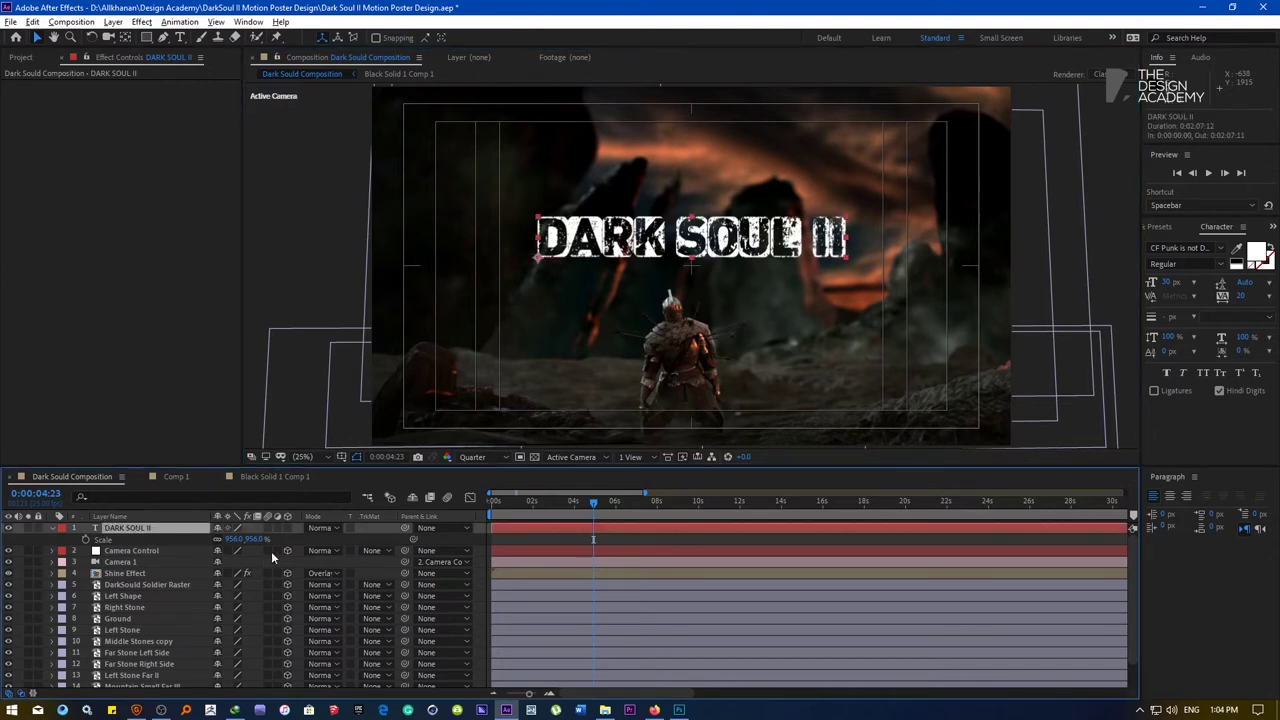
pyautogui.click(32, 693)
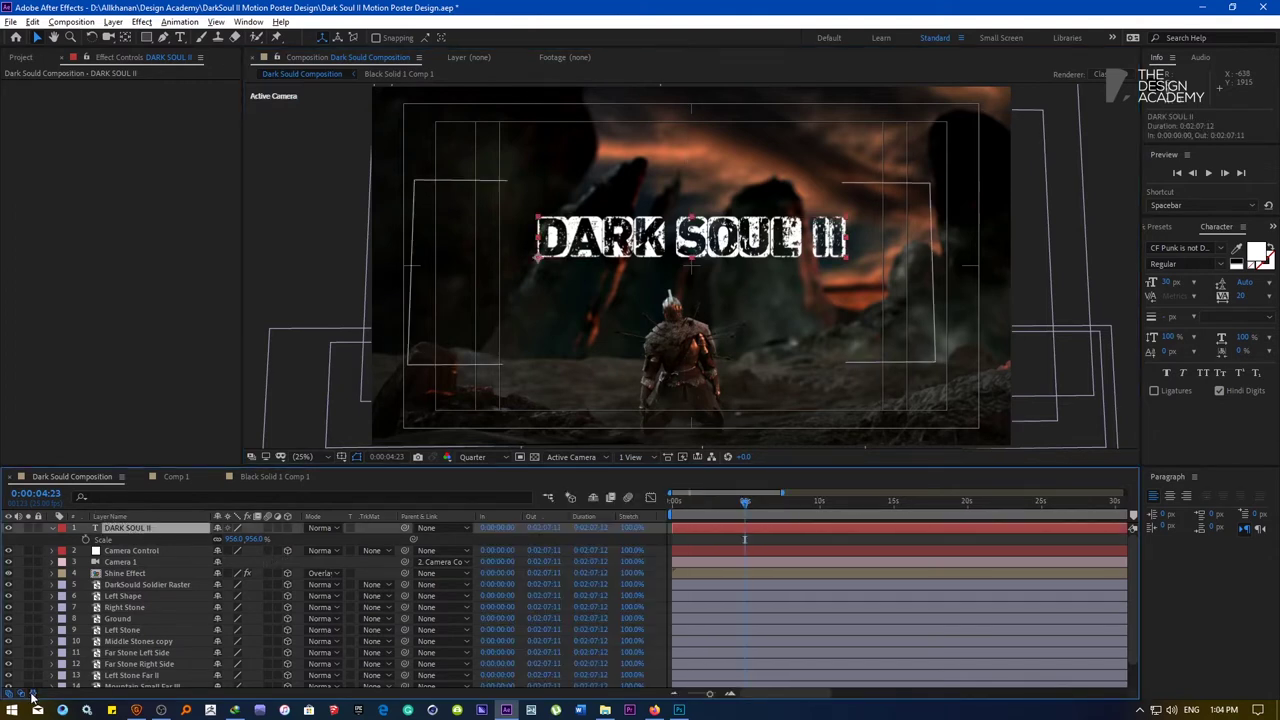
pyautogui.click(32, 693)
pyautogui.click(20, 693)
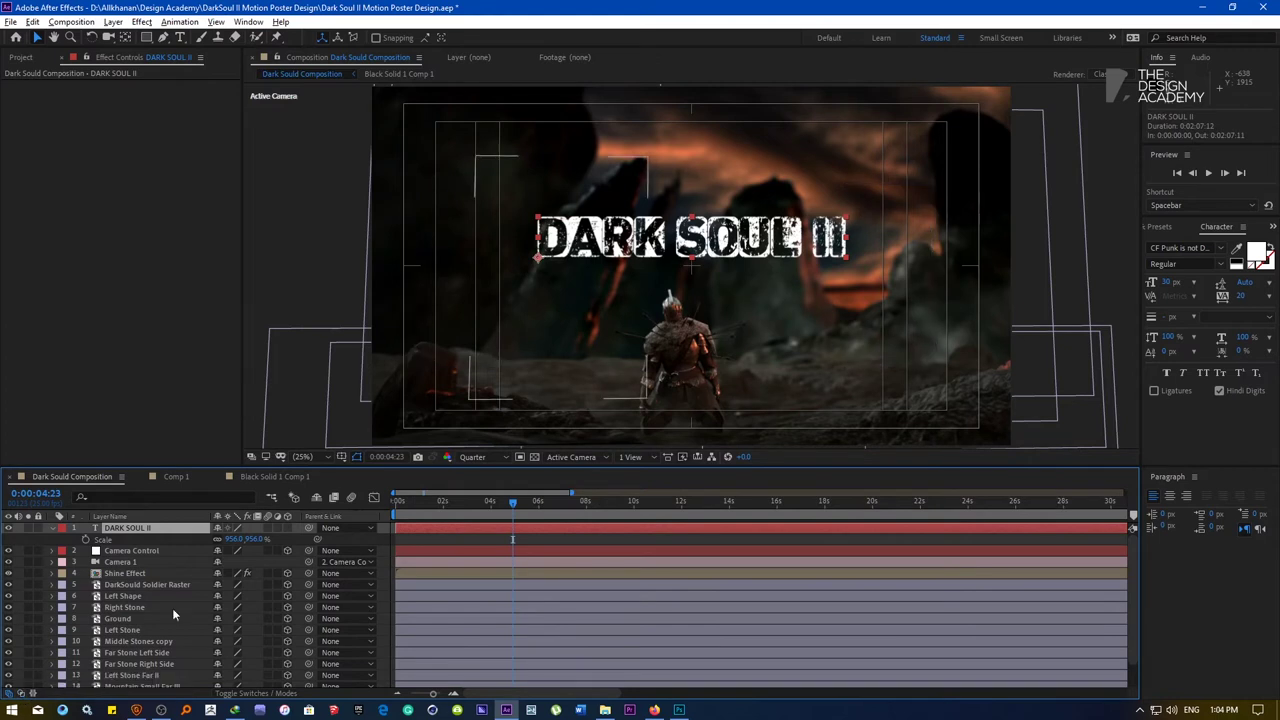
pyautogui.click(288, 528)
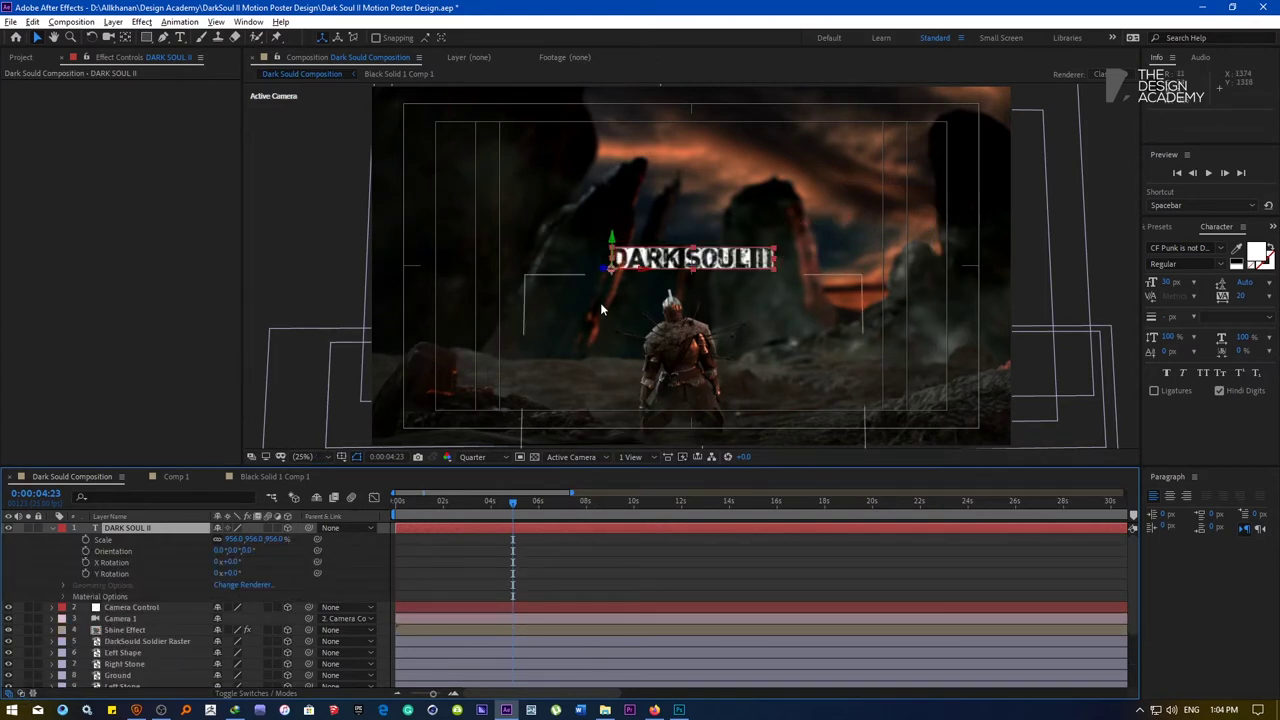
# Play the composition from the start and scrub to 0:00:07:19 to check how the 3D title behaves with the camera move
pyautogui.click(399, 498)
pyautogui.press('space')
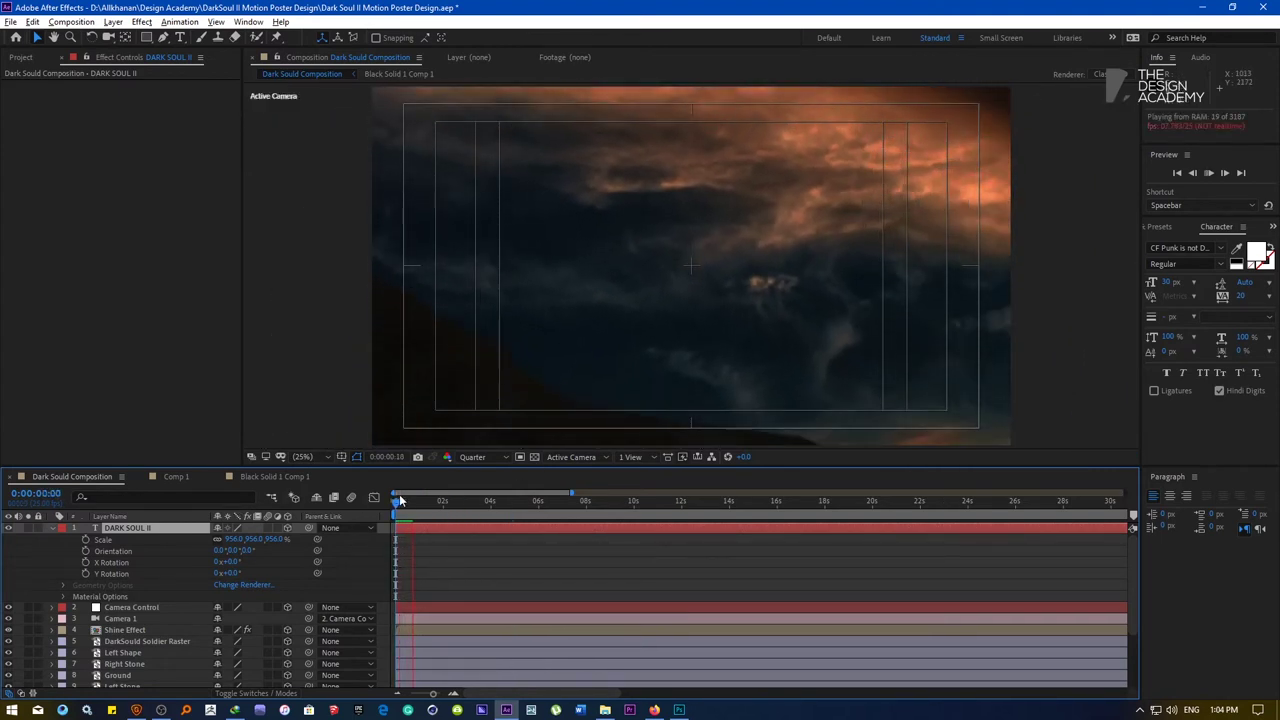
pyautogui.press('space')
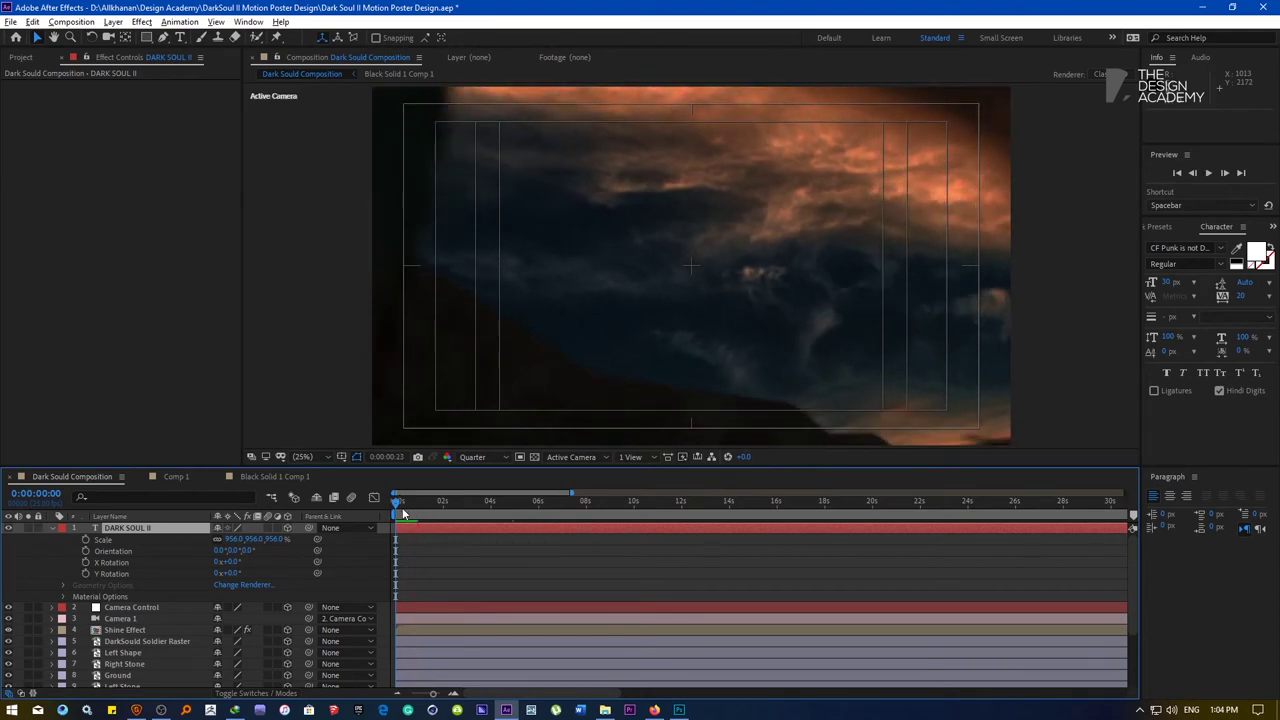
pyautogui.moveTo(403, 513); pyautogui.dragTo(479, 508)
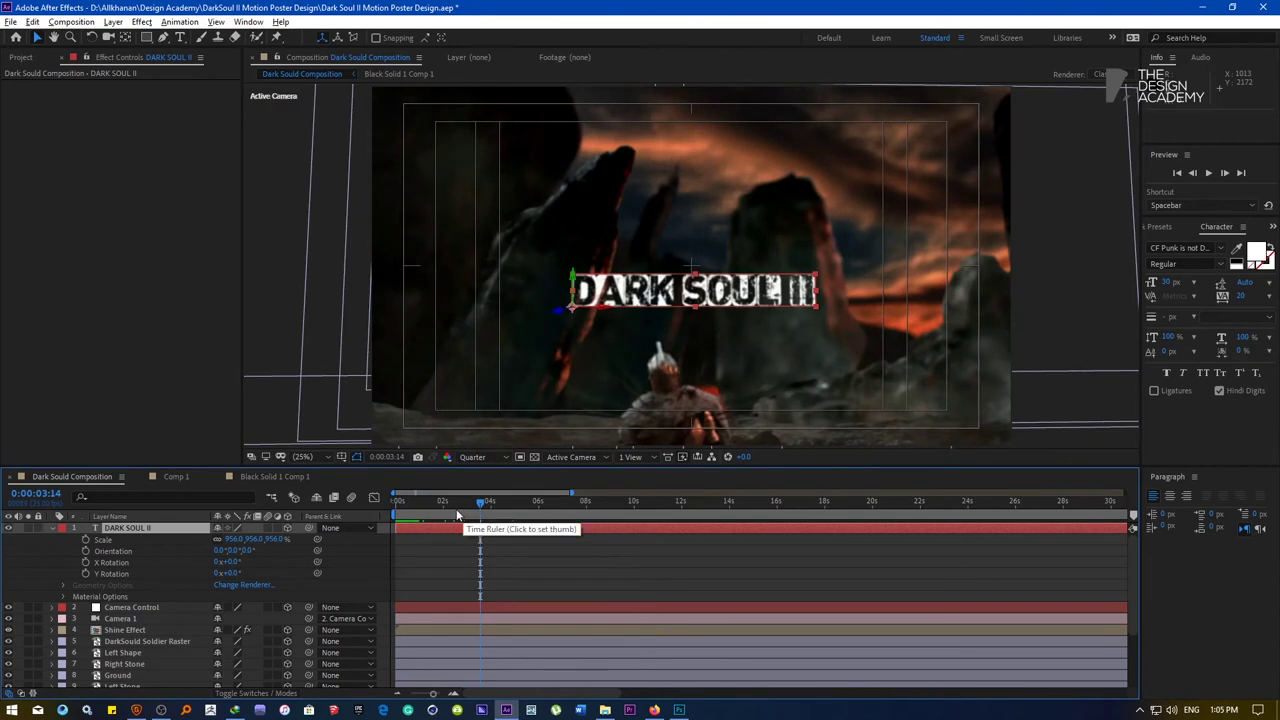
pyautogui.click(457, 513)
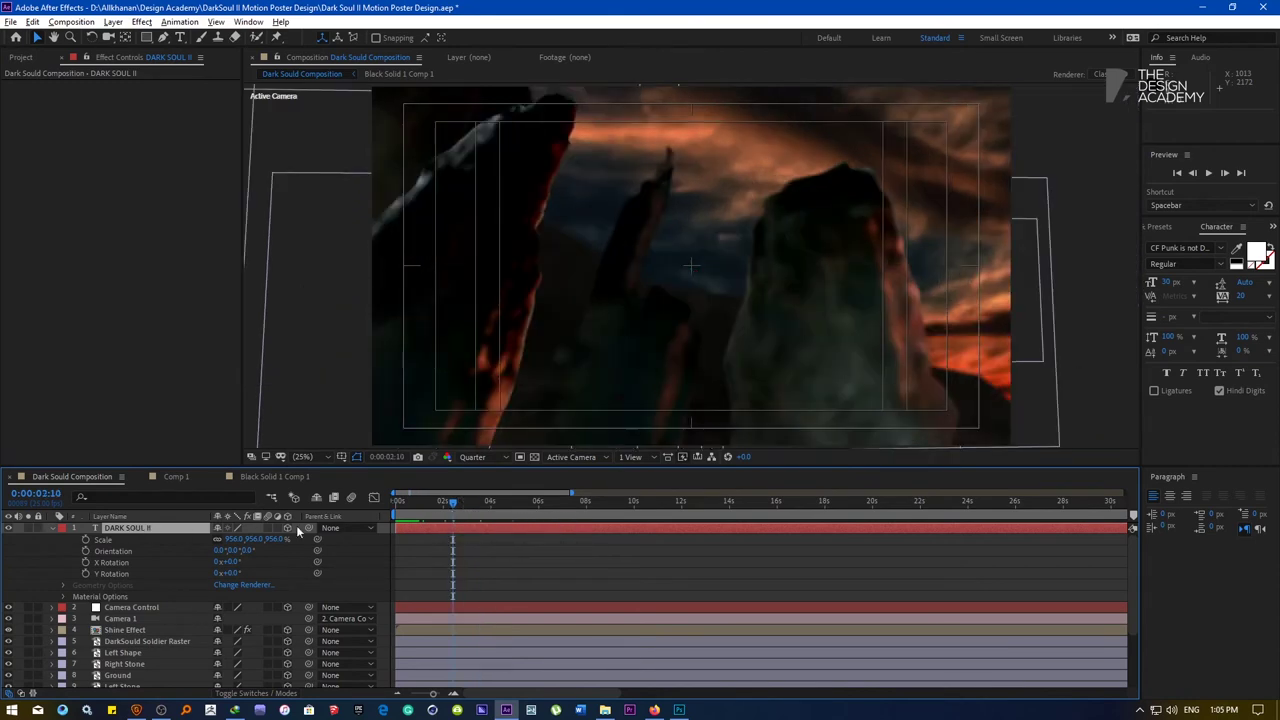
pyautogui.moveTo(452, 508); pyautogui.dragTo(581, 515)
pyautogui.click(496, 509)
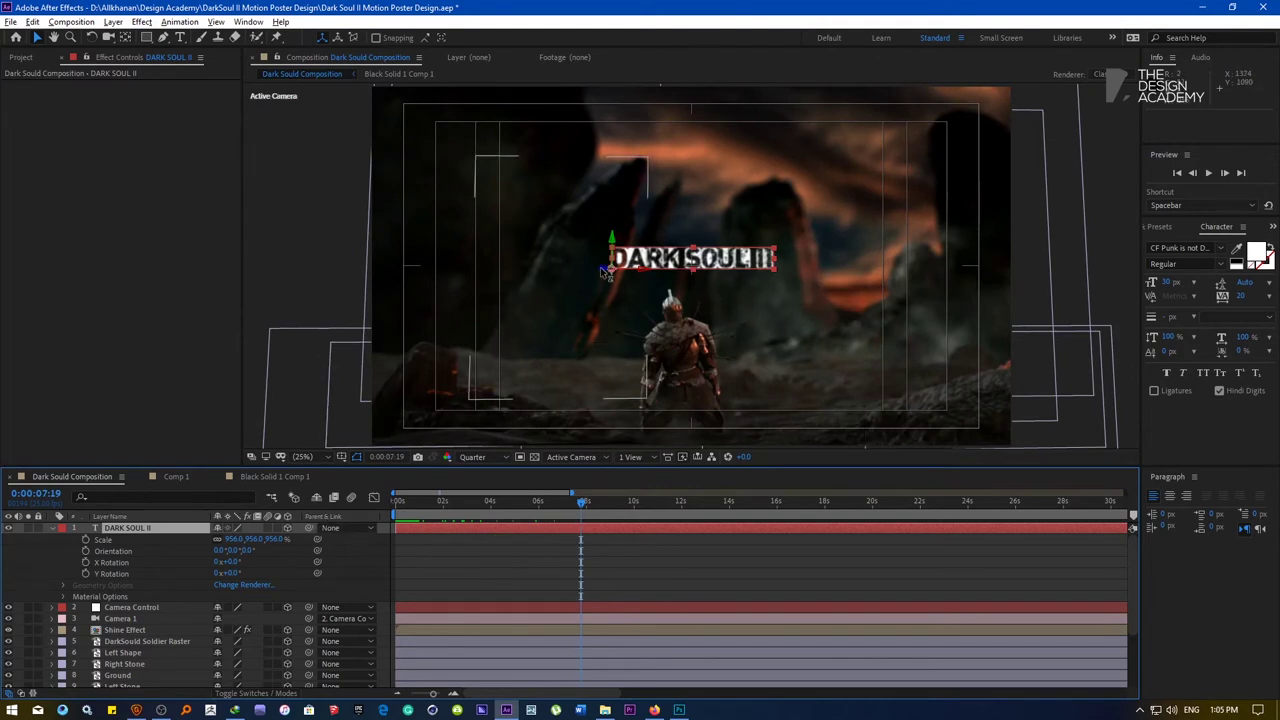
# Bring the title closer to the camera and raise it above the soldier, at about 664 in Y and -334 in Z, and deselect it
pyautogui.moveTo(605, 272); pyautogui.dragTo(545, 288)
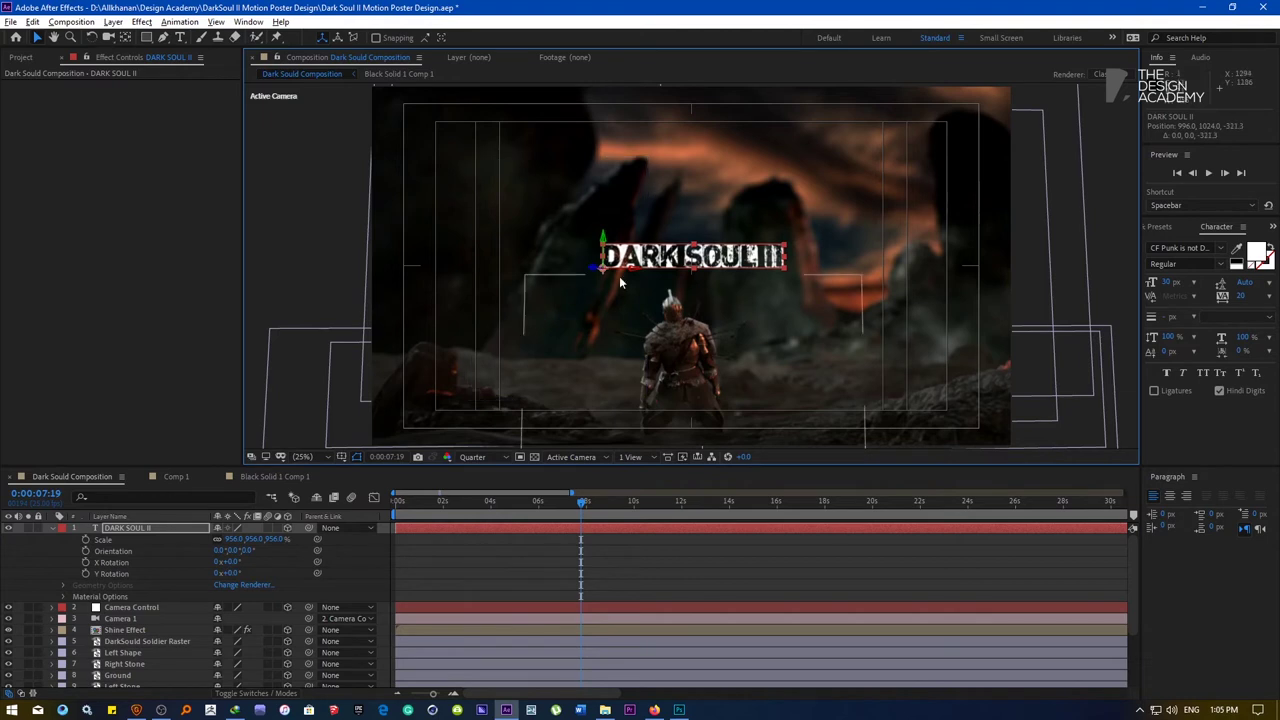
pyautogui.moveTo(656, 258); pyautogui.dragTo(659, 222)
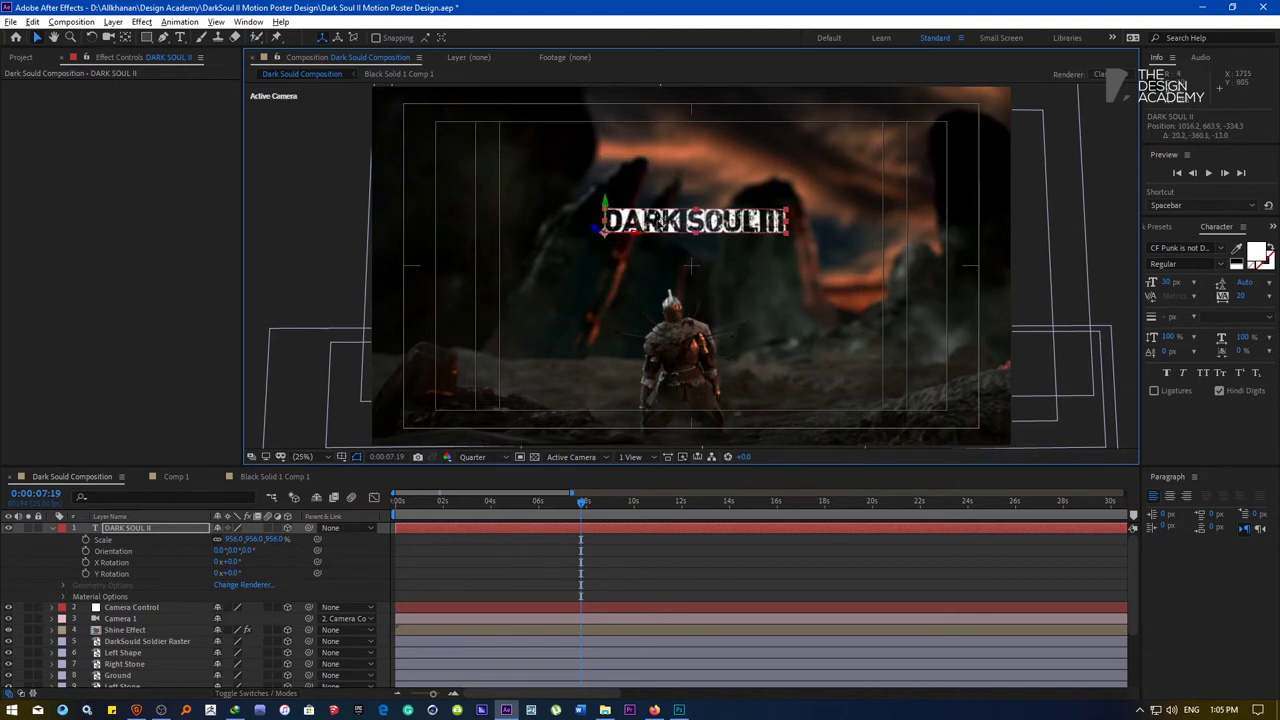
pyautogui.press(',')
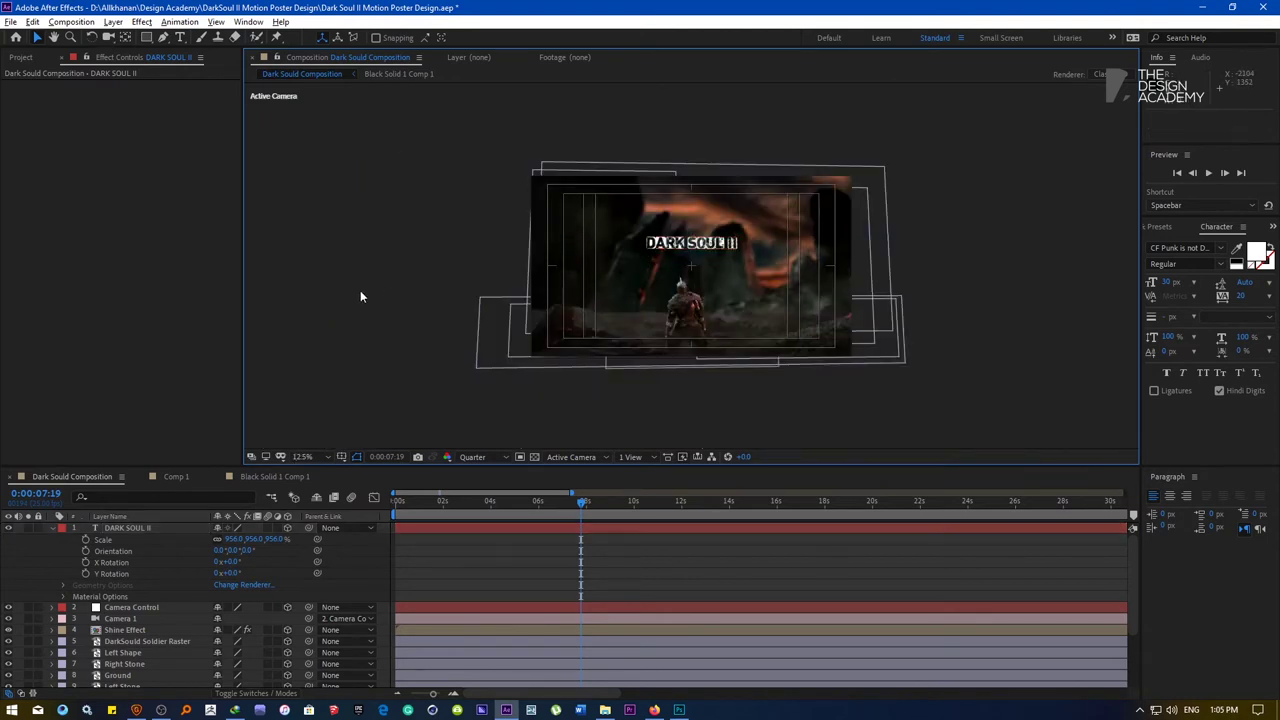
pyautogui.press('.')
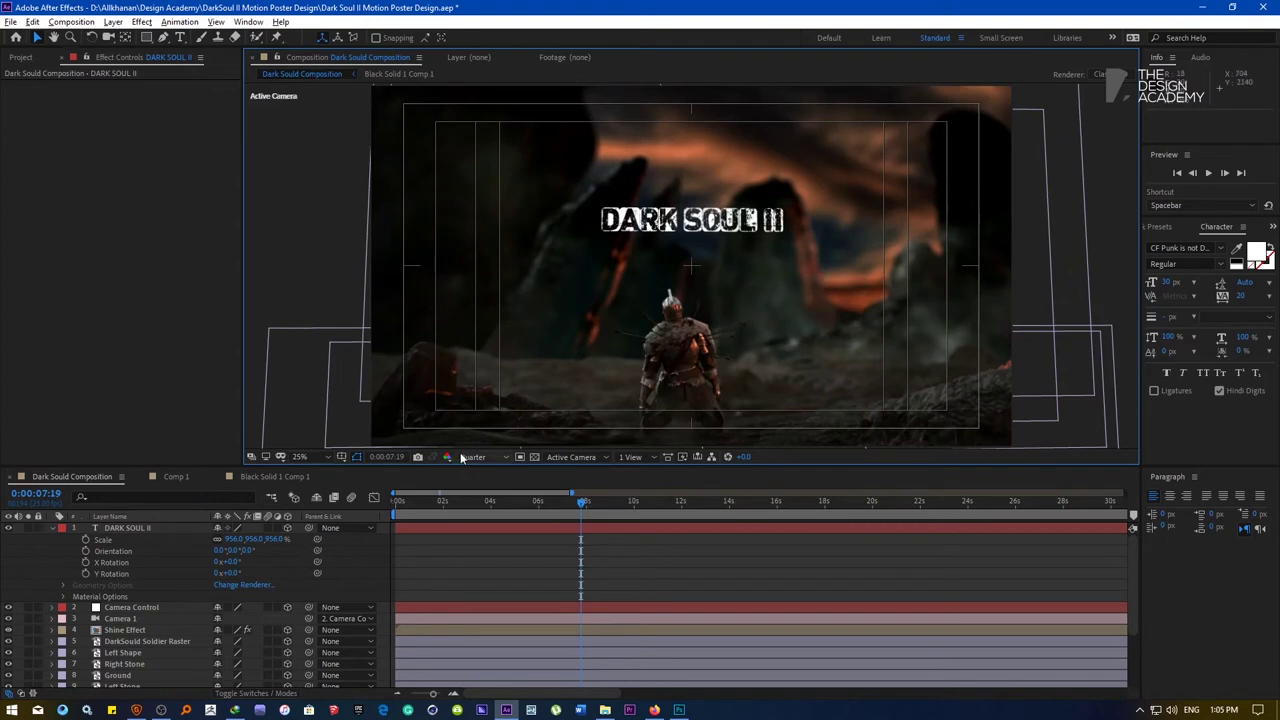
pyautogui.click(302, 457)
pyautogui.click(335, 236)
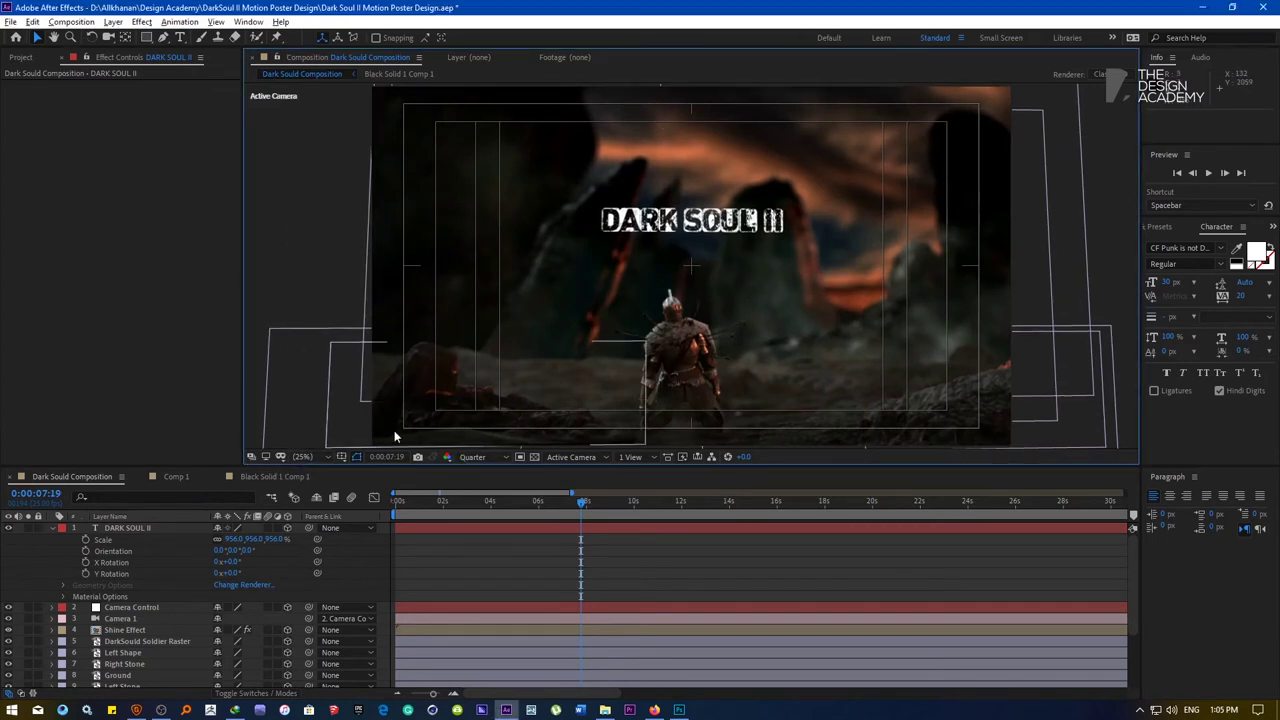
# Set the composition preview resolution to Full and hide the title/action safe guides
pyautogui.click(476, 459)
pyautogui.click(482, 486)
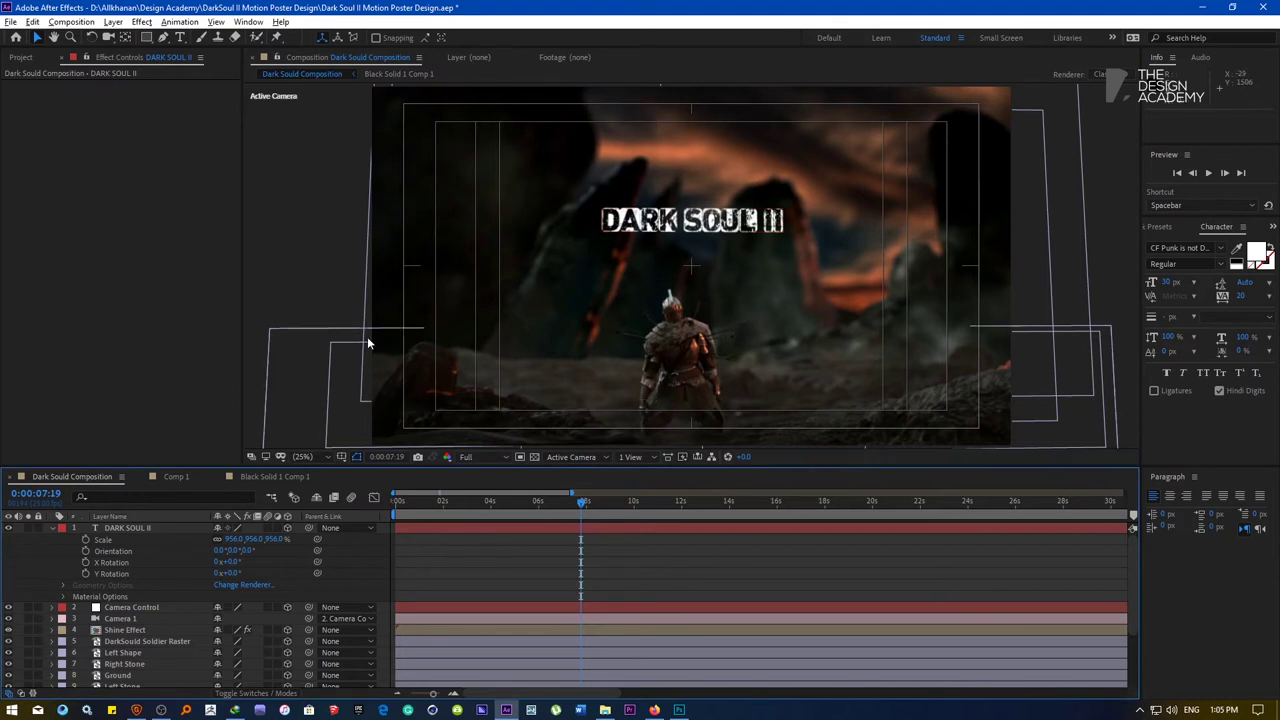
pyautogui.click(341, 457)
pyautogui.click(382, 472)
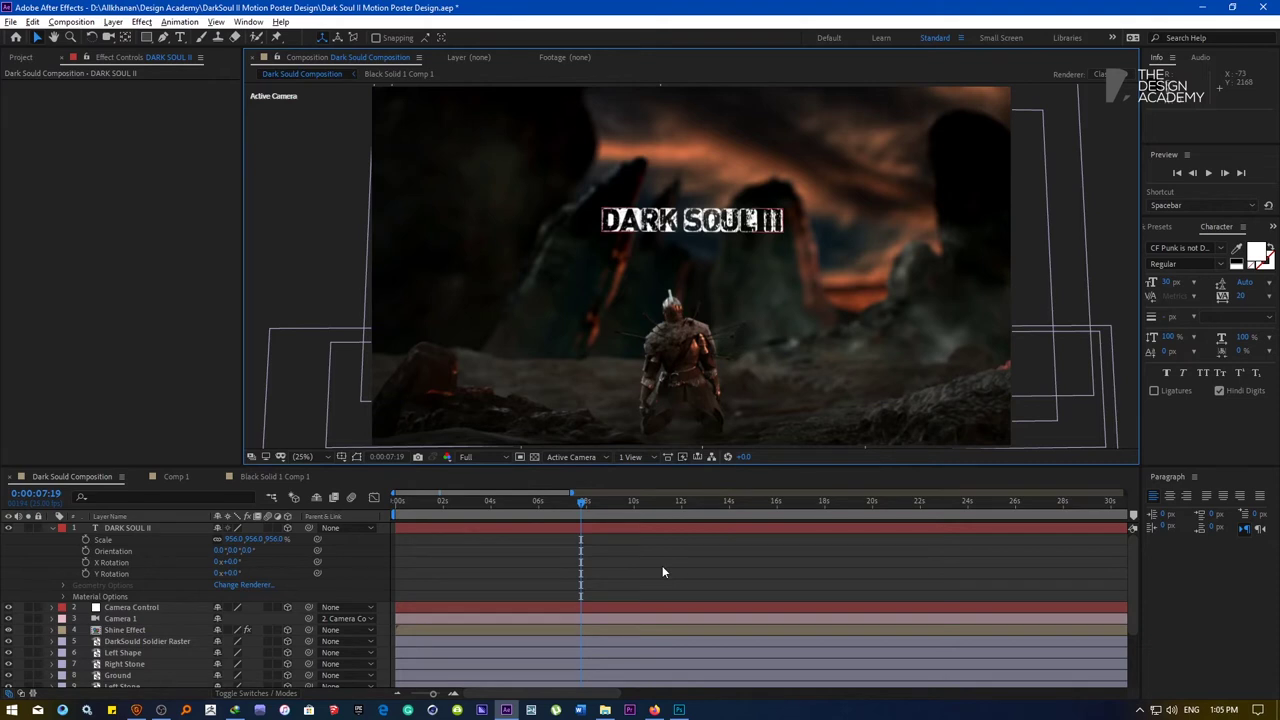
# Move the soldier layer about 178 px lower in the scene and deselect it
pyautogui.click(680, 401)
pyautogui.moveTo(678, 403); pyautogui.dragTo(694, 460)
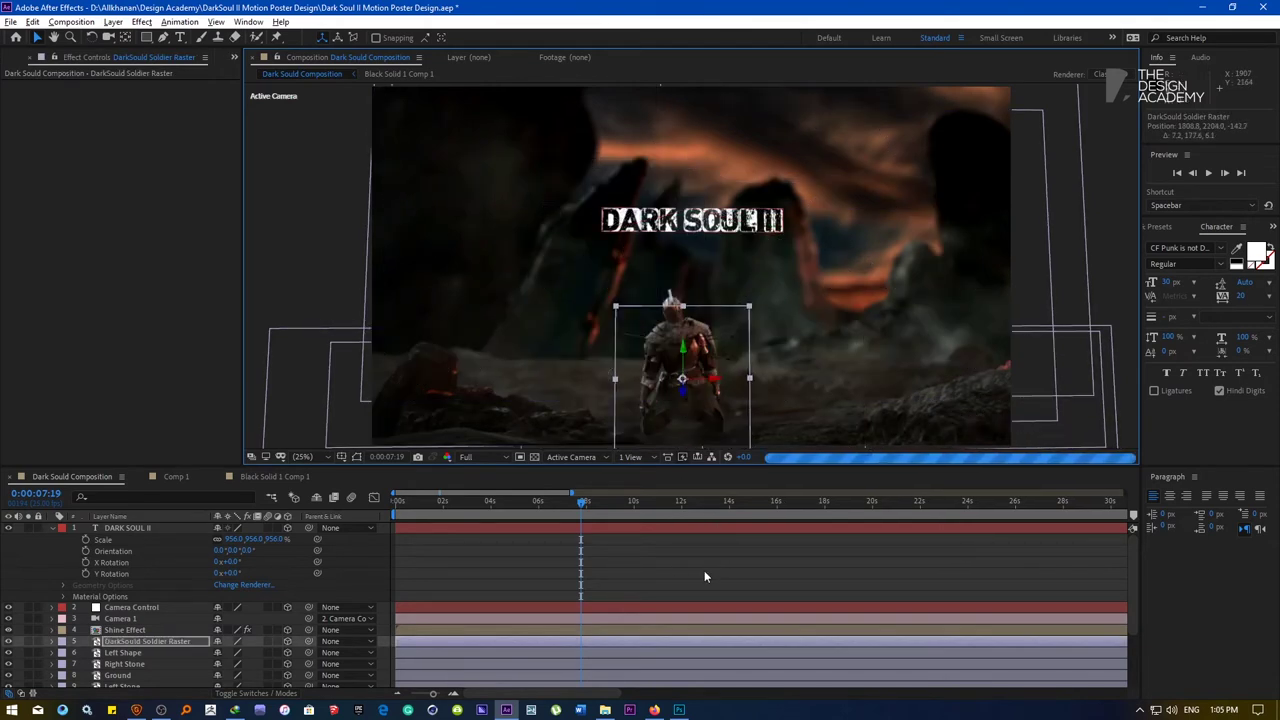
pyautogui.click(704, 572)
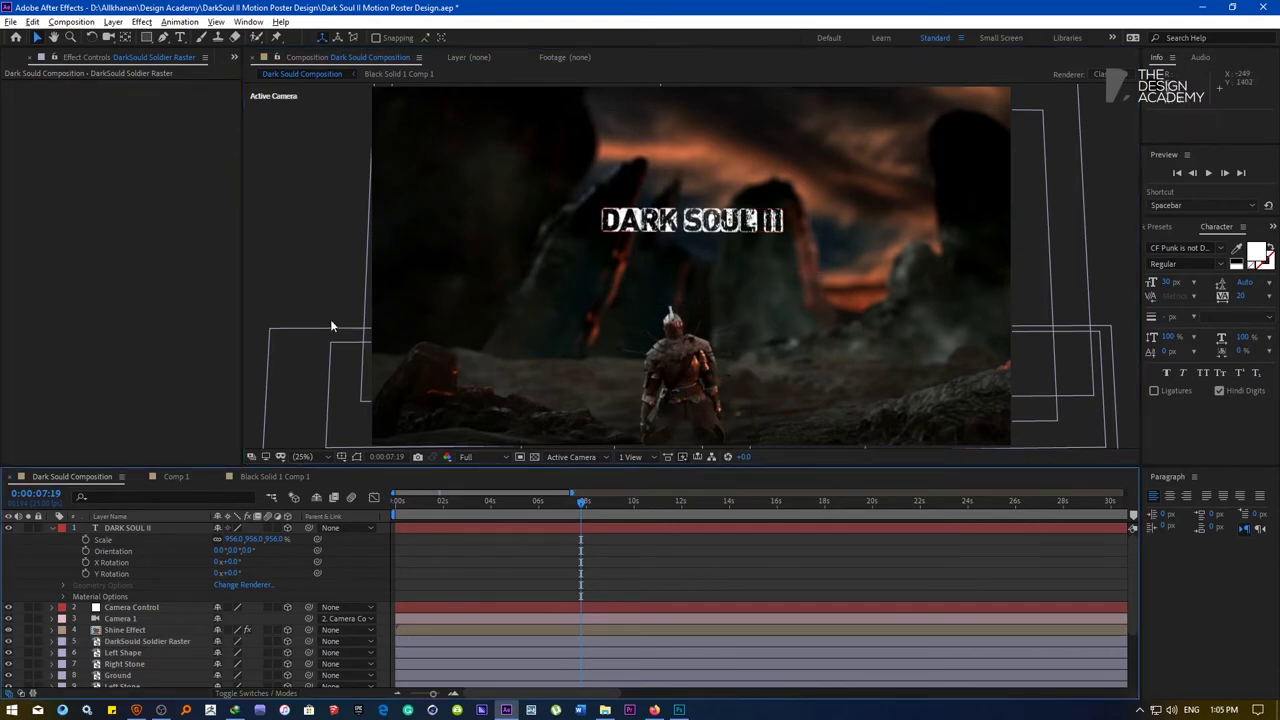
# Create a composition-sized black solid named Particles and collapse the title layer's properties
pyautogui.click(114, 22)
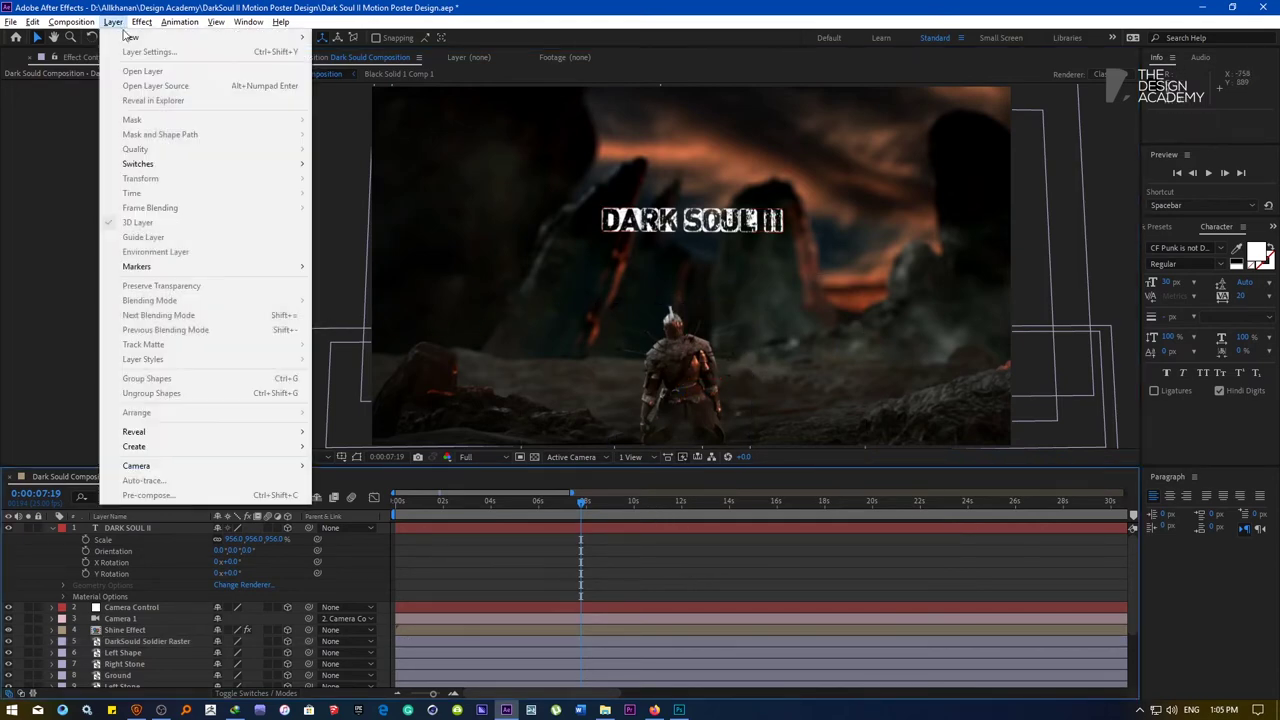
pyautogui.moveTo(130, 34)
pyautogui.click(345, 49)
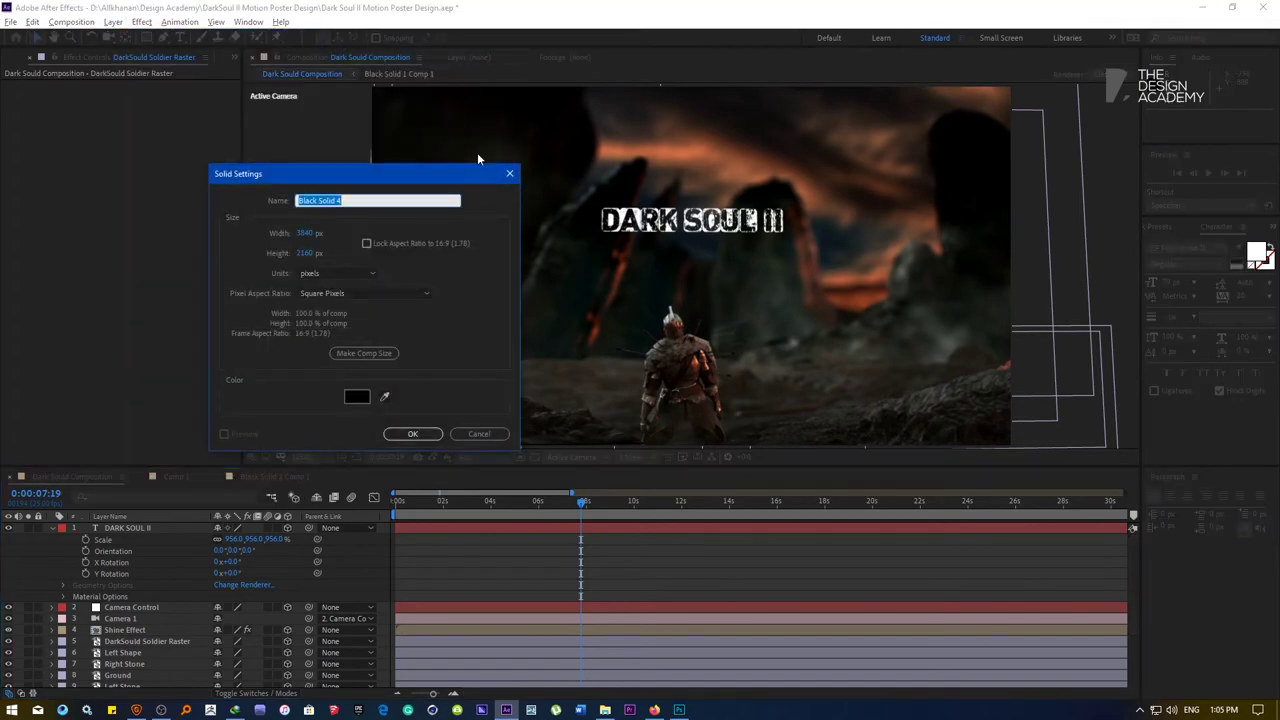
pyautogui.write('Particles')
pyautogui.press('Return')
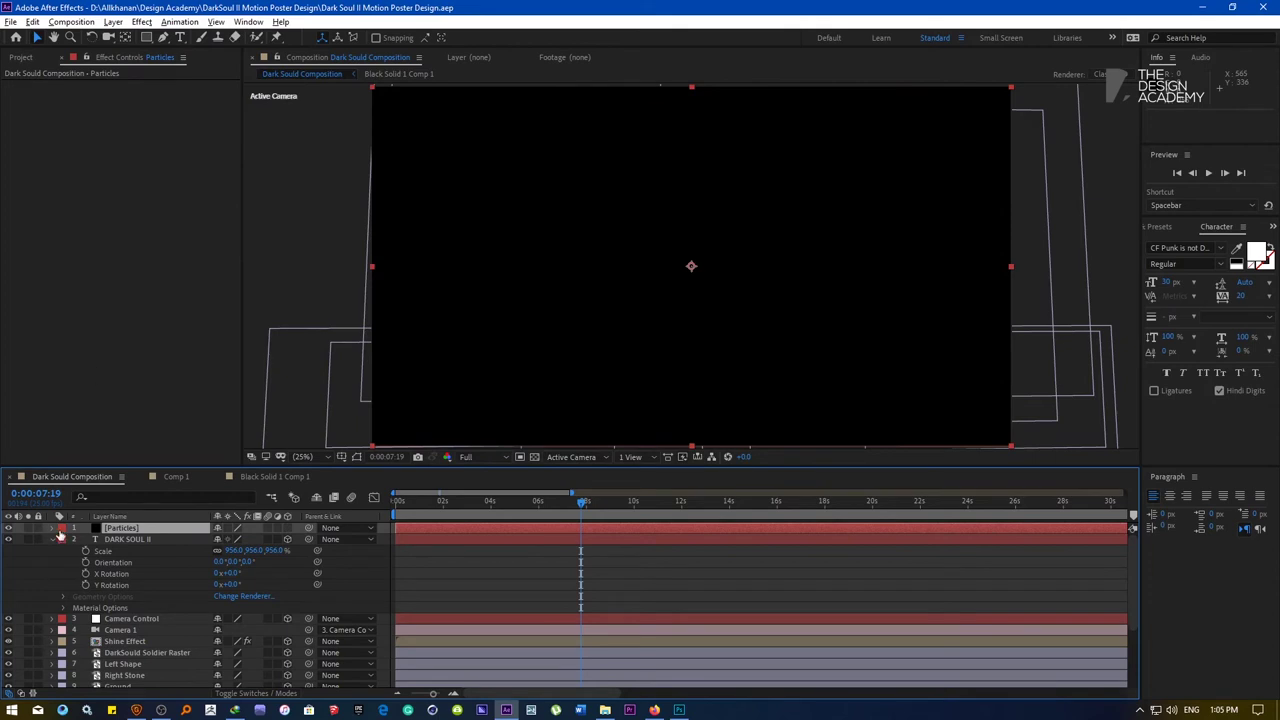
pyautogui.click(52, 539)
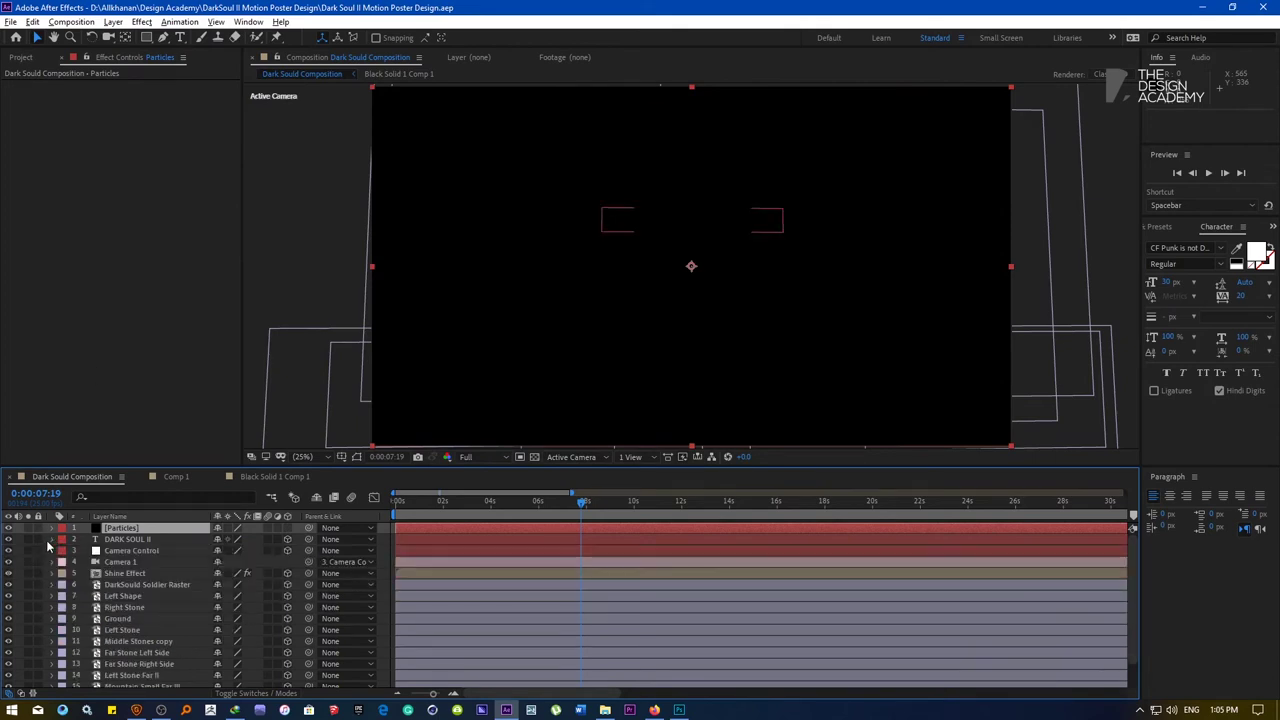
# Apply the RG Trapcode Particular effect to the Particles solid and open its Designer
pyautogui.click(143, 21)
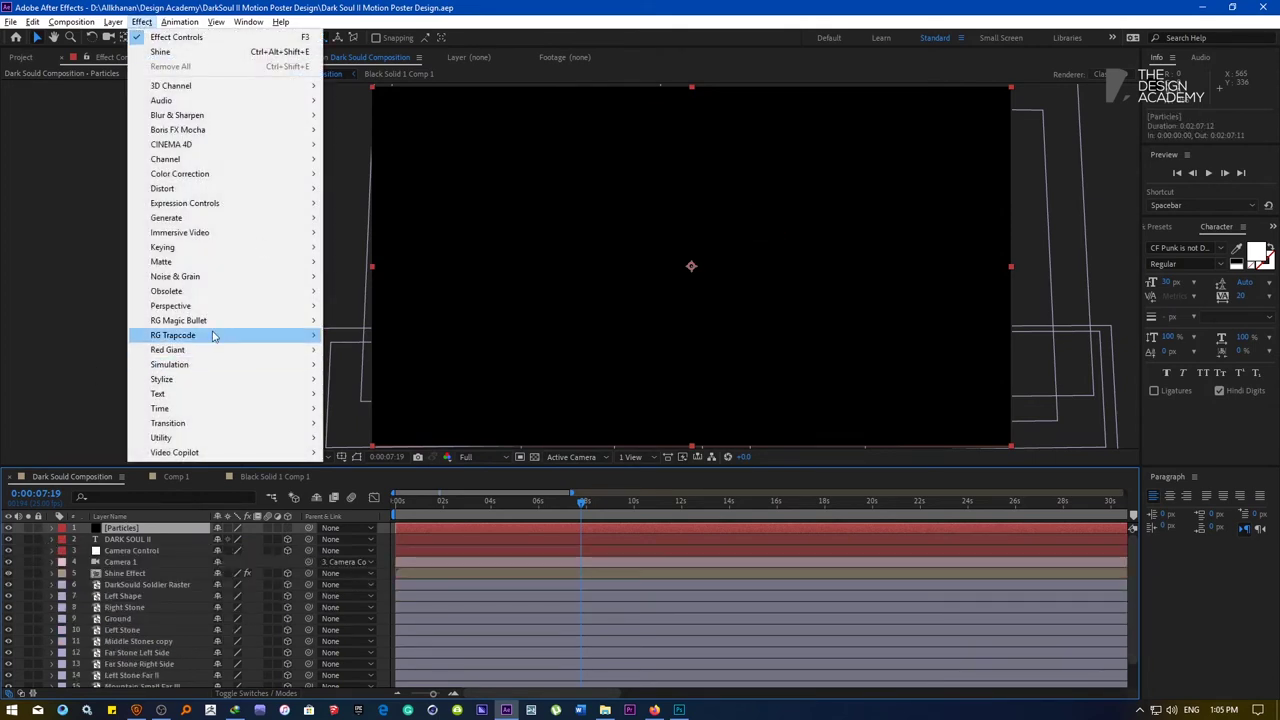
pyautogui.moveTo(204, 322)
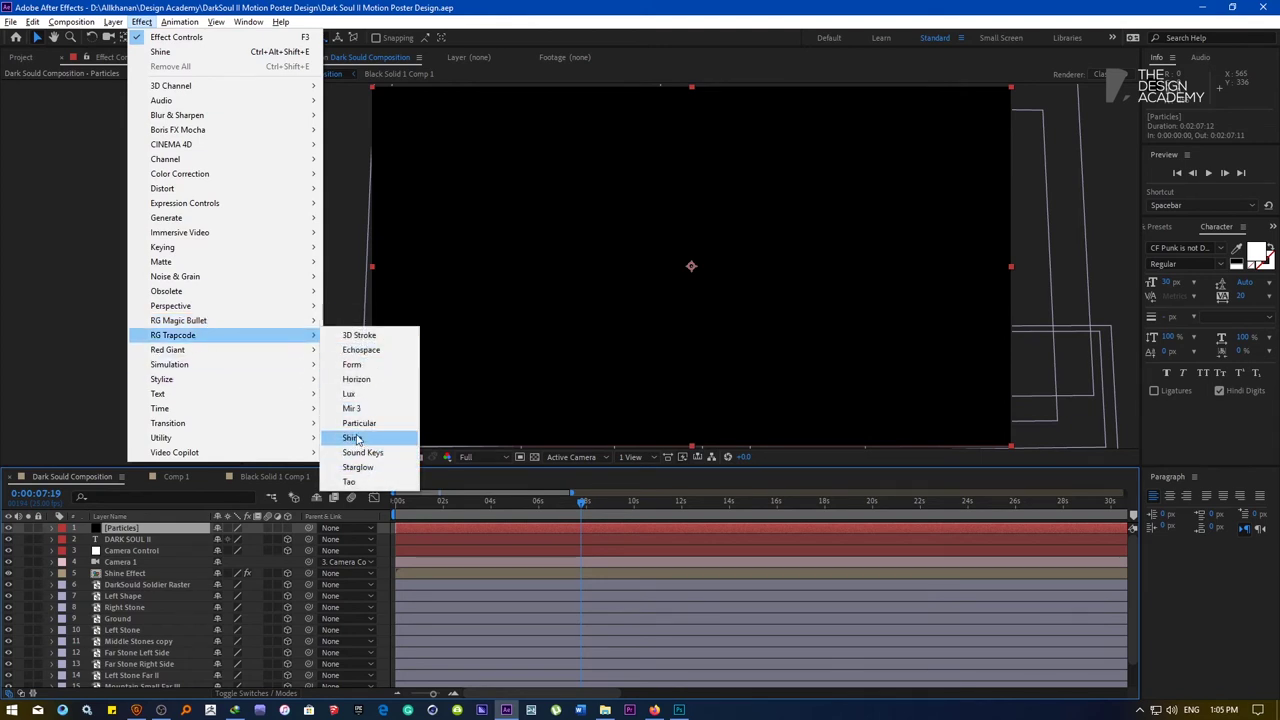
pyautogui.click(355, 437)
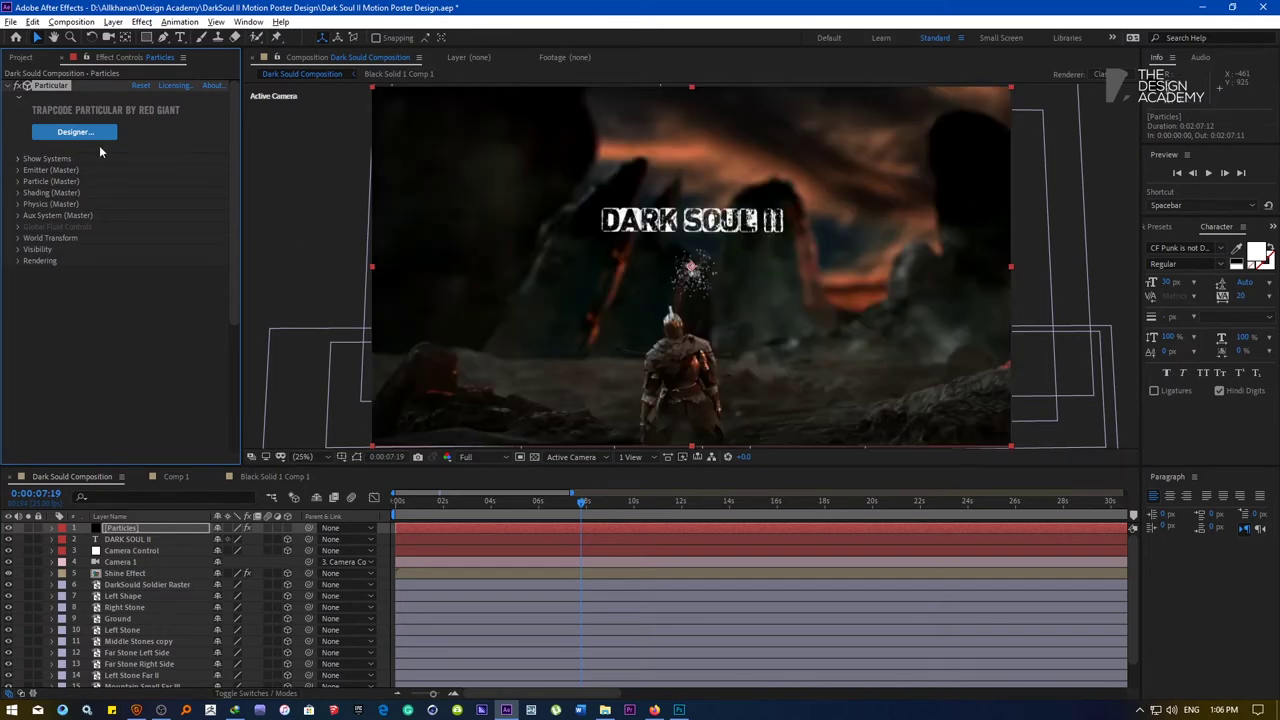
pyautogui.click(92, 132)
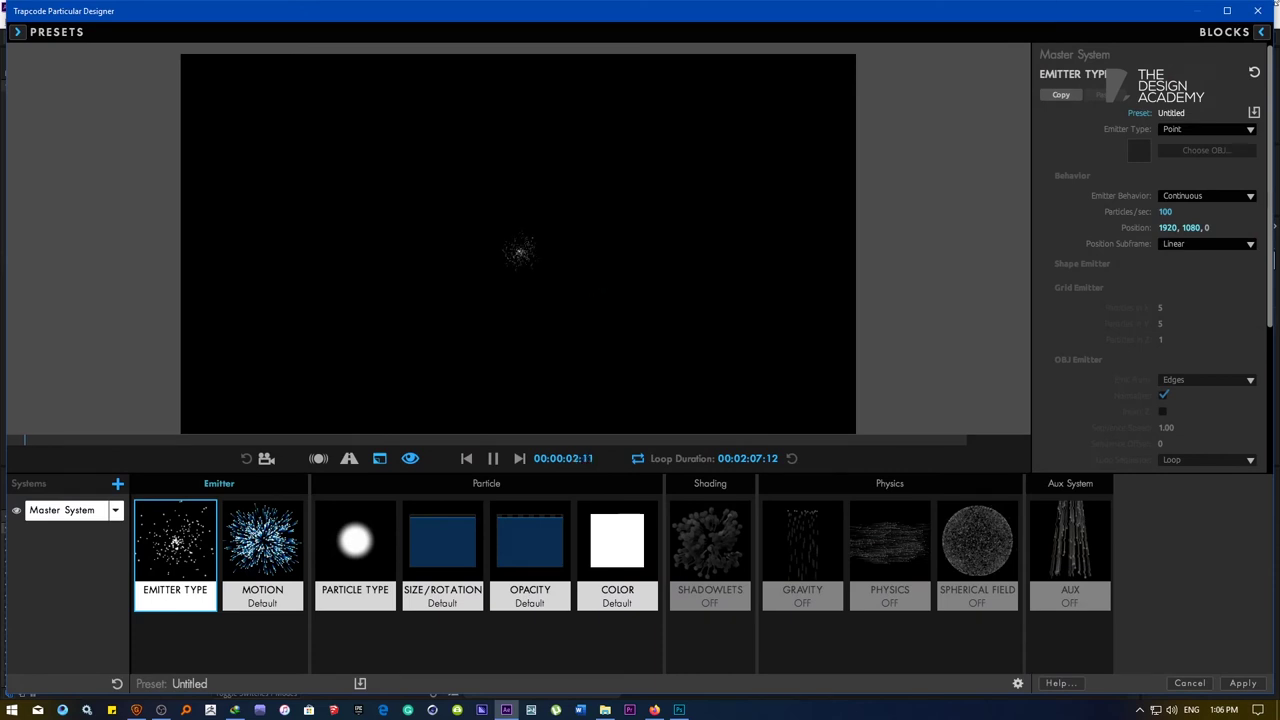
# Maximize the Designer, show the blocks library and apply the Grid emitter type to the master system
pyautogui.click(1229, 12)
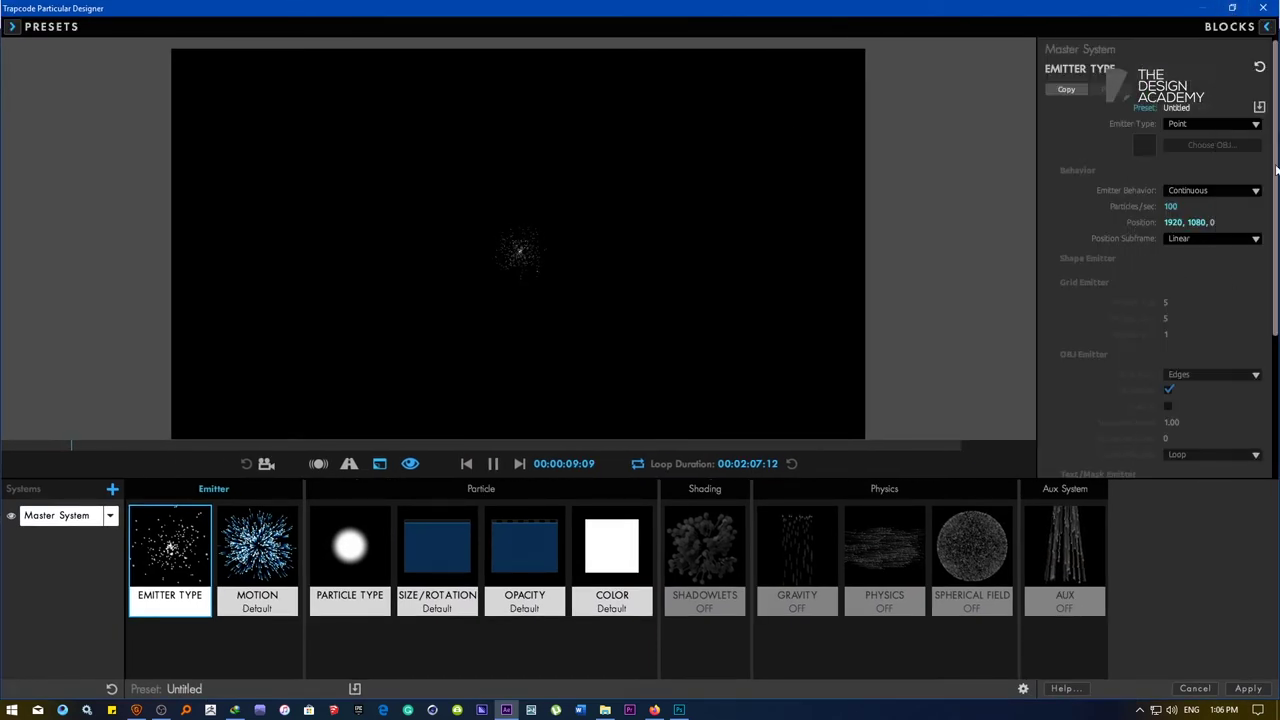
pyautogui.click(1266, 27)
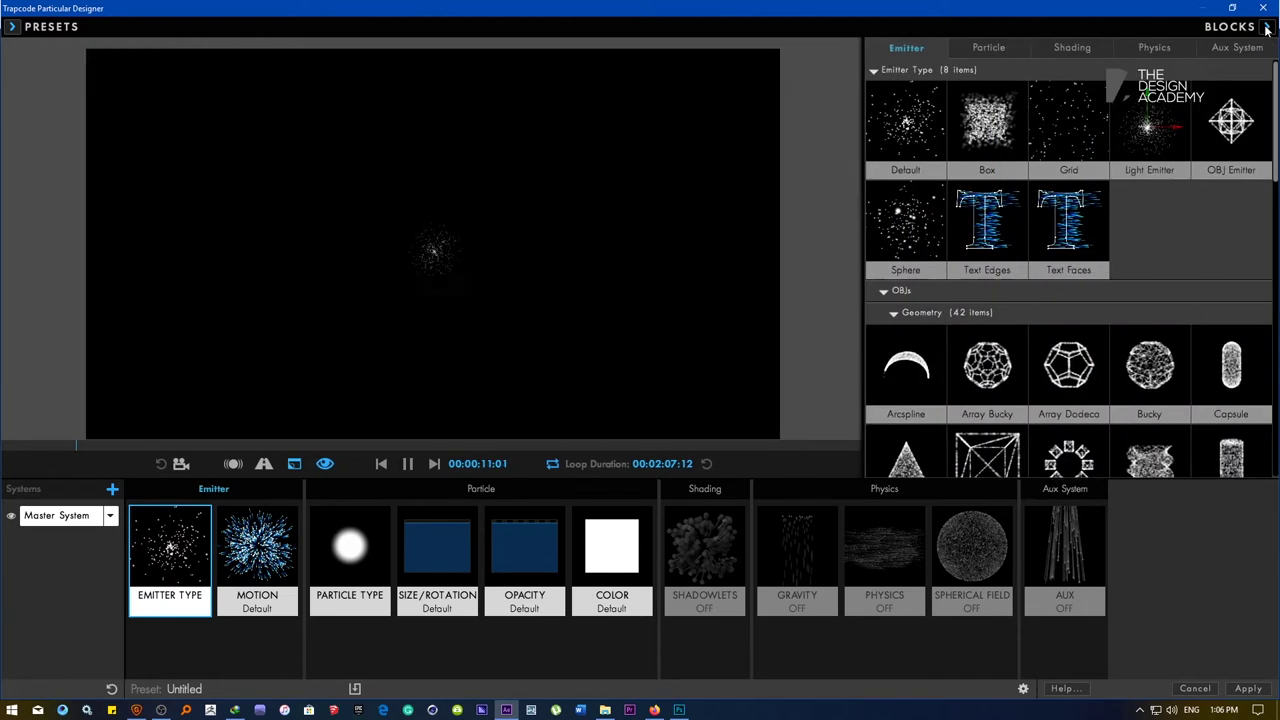
pyautogui.click(1068, 122)
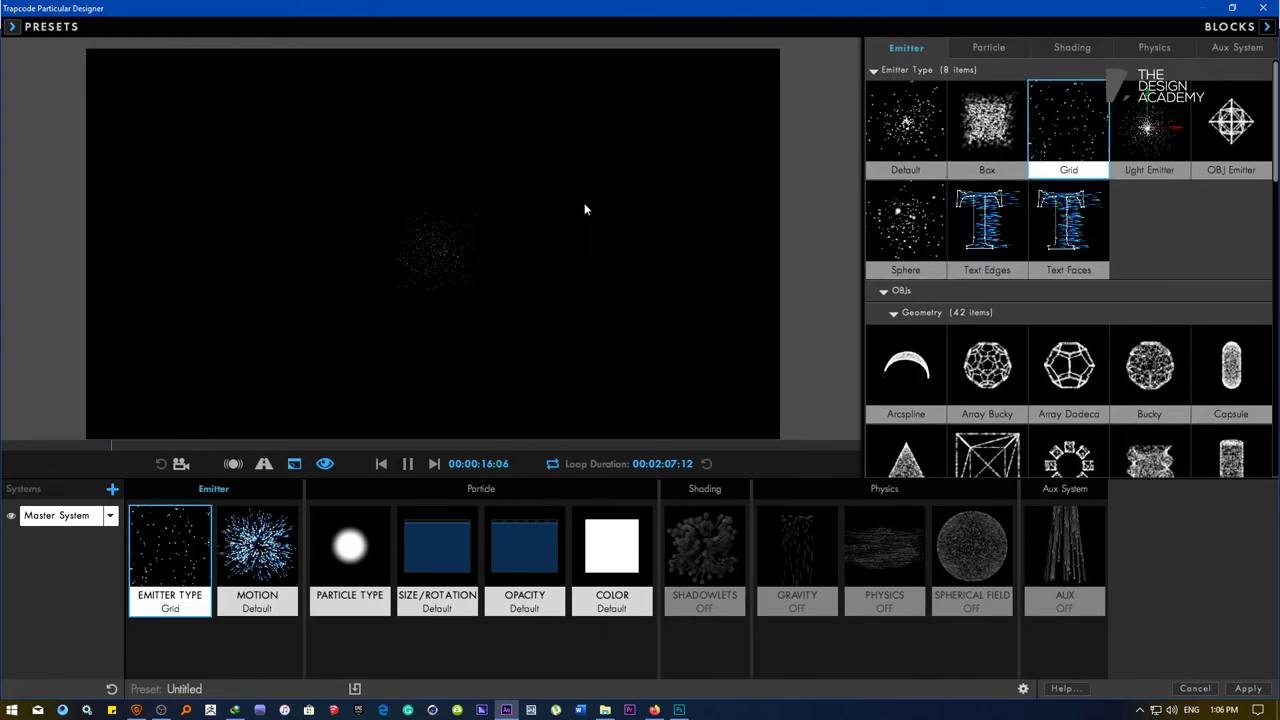
# Browse the particle, shading and physics blocks and apply the Default gravity after trying Negative Gravity and Heavy Gravity
pyautogui.click(990, 47)
pyautogui.click(1071, 45)
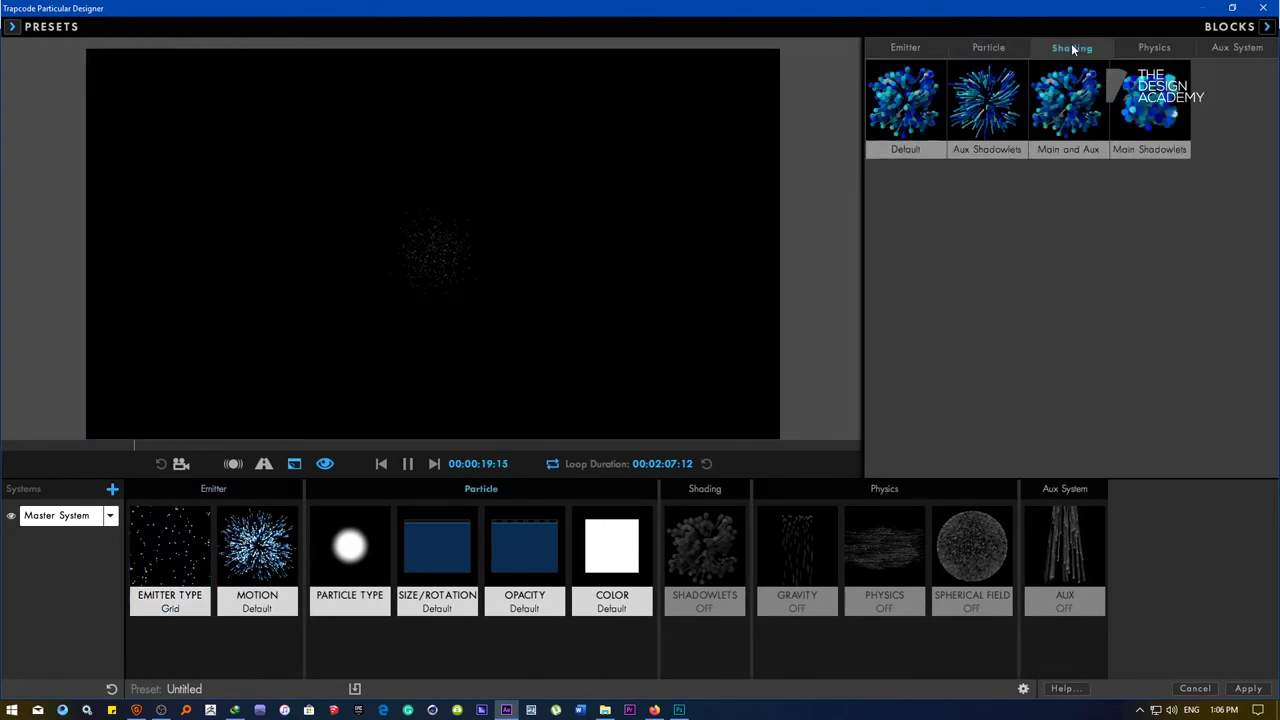
pyautogui.click(1166, 48)
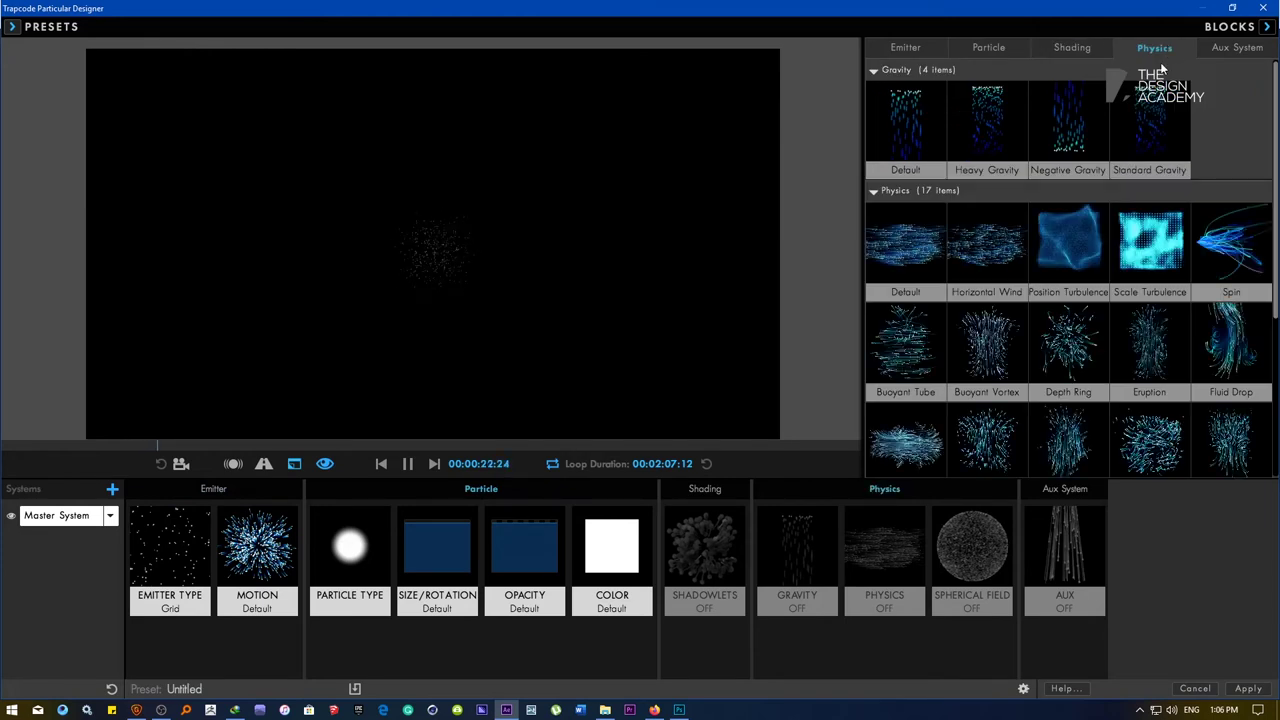
pyautogui.click(1056, 134)
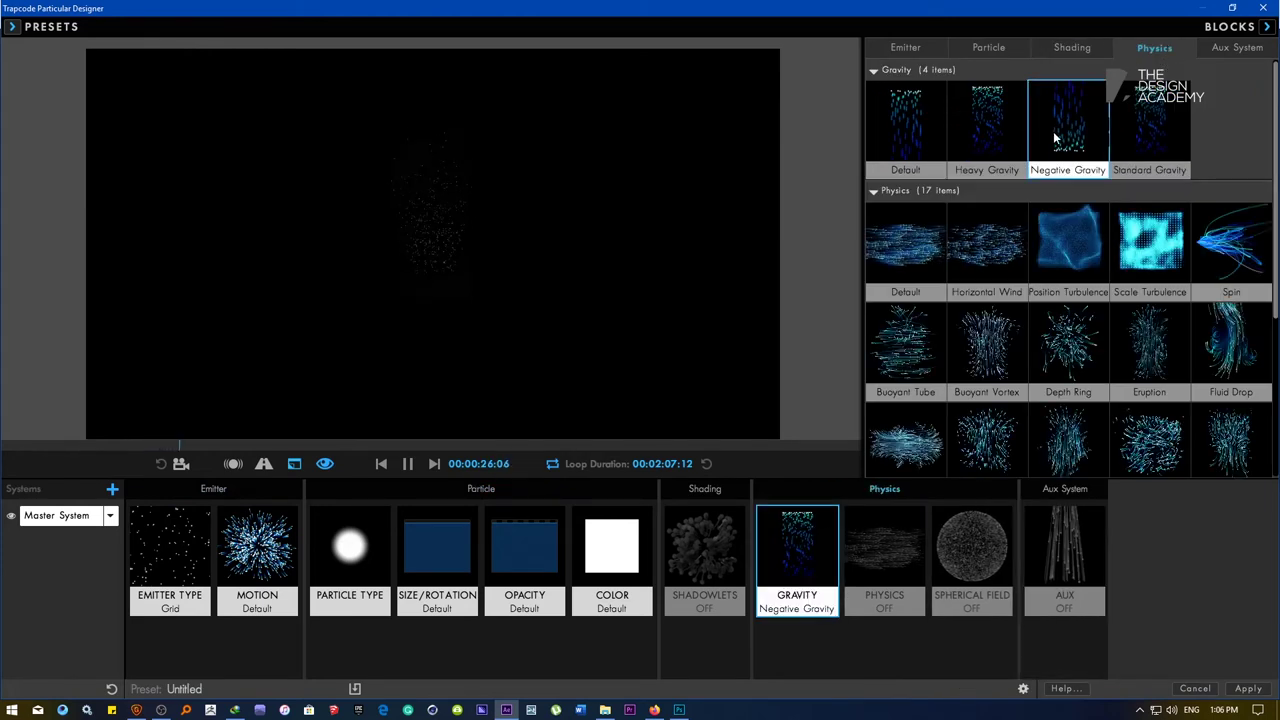
pyautogui.click(971, 131)
pyautogui.click(908, 125)
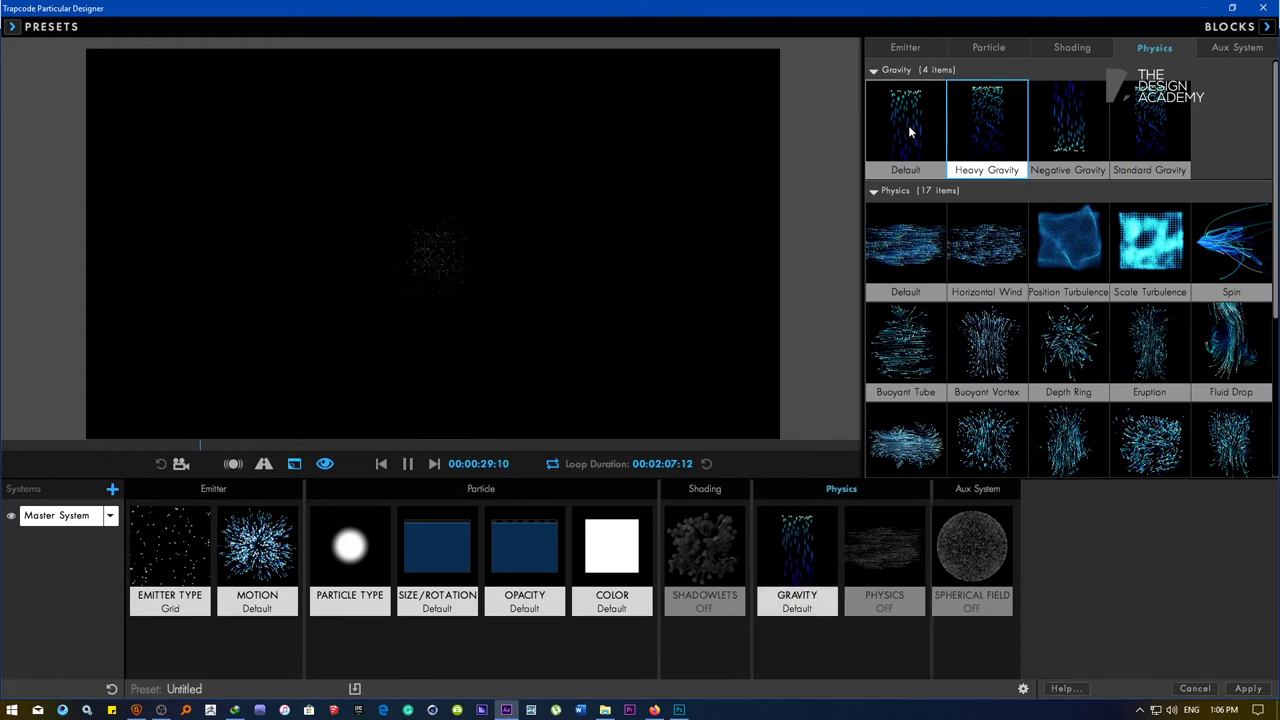
# Show the single-system presets and apply Horizontal Dust from the Dust and Debris group after trying Moon Dust
pyautogui.click(927, 48)
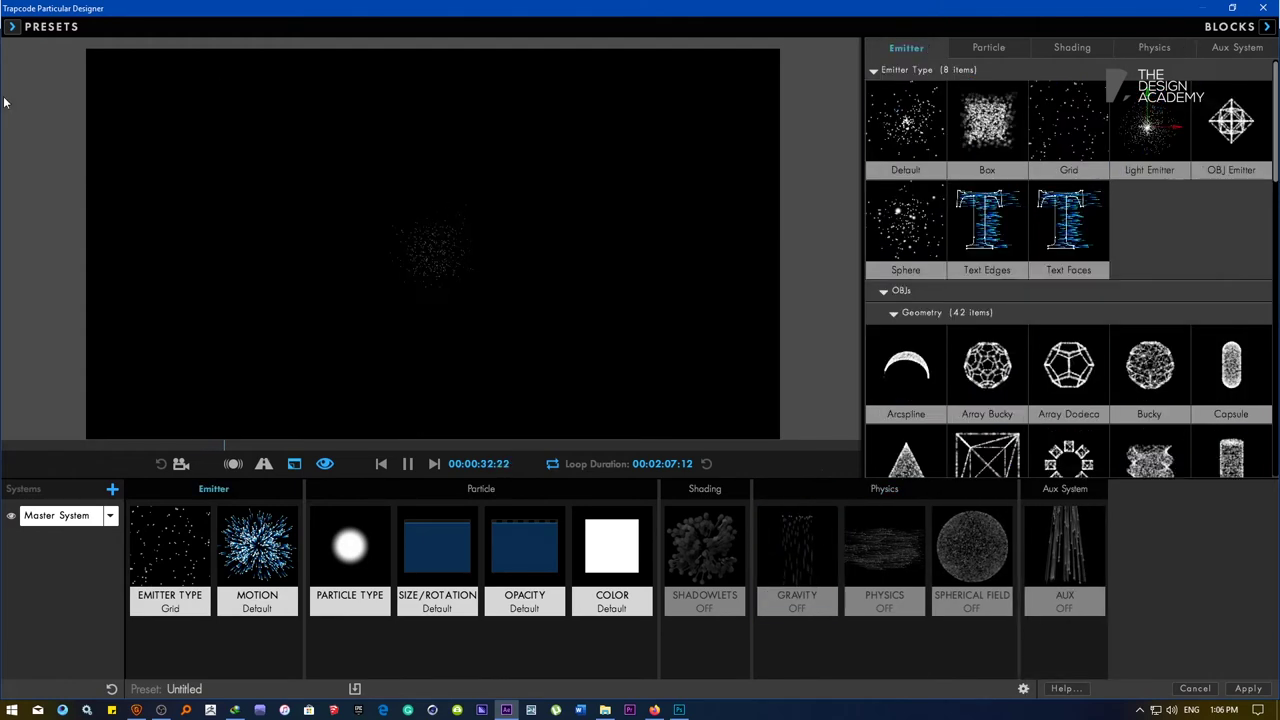
pyautogui.click(13, 28)
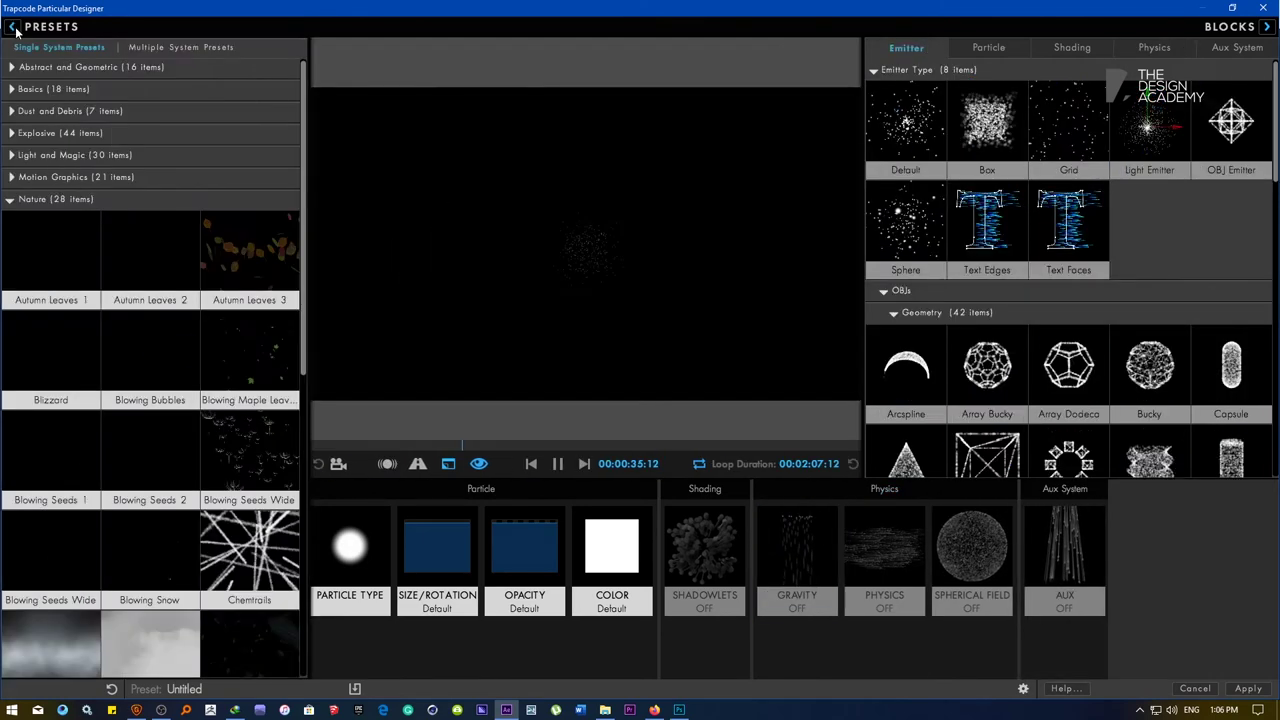
pyautogui.click(9, 200)
pyautogui.click(12, 112)
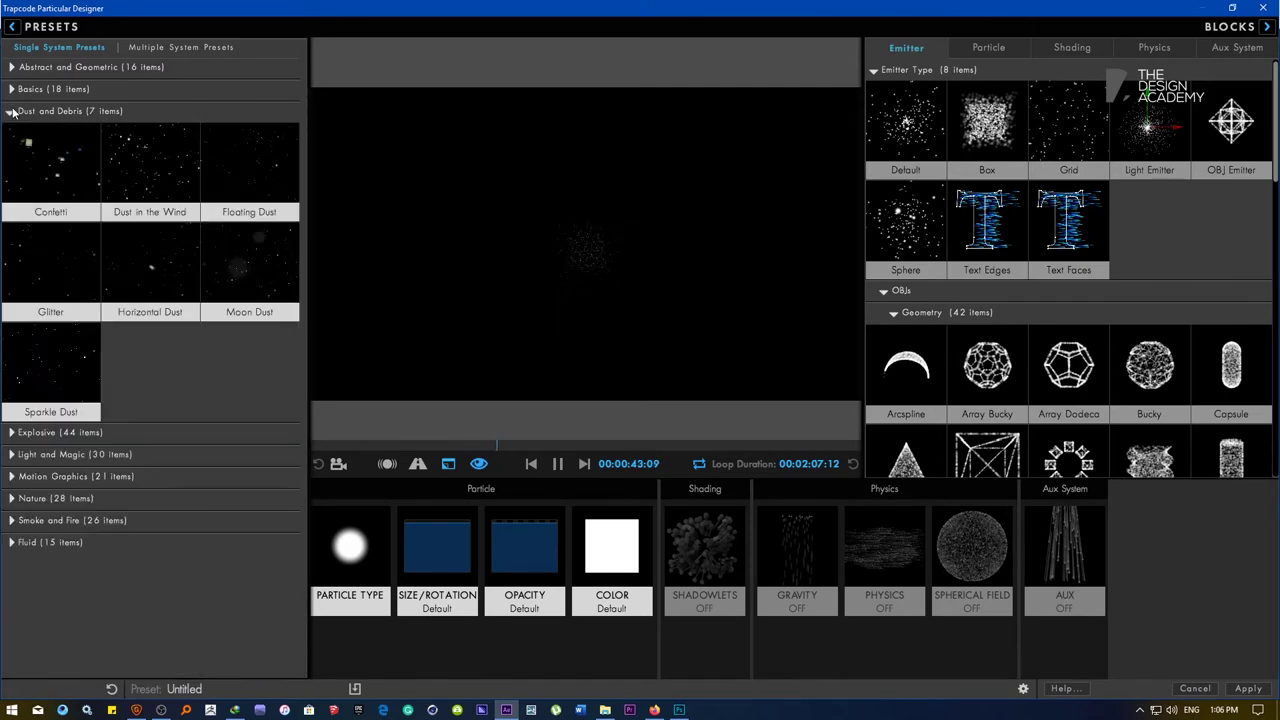
pyautogui.click(276, 260)
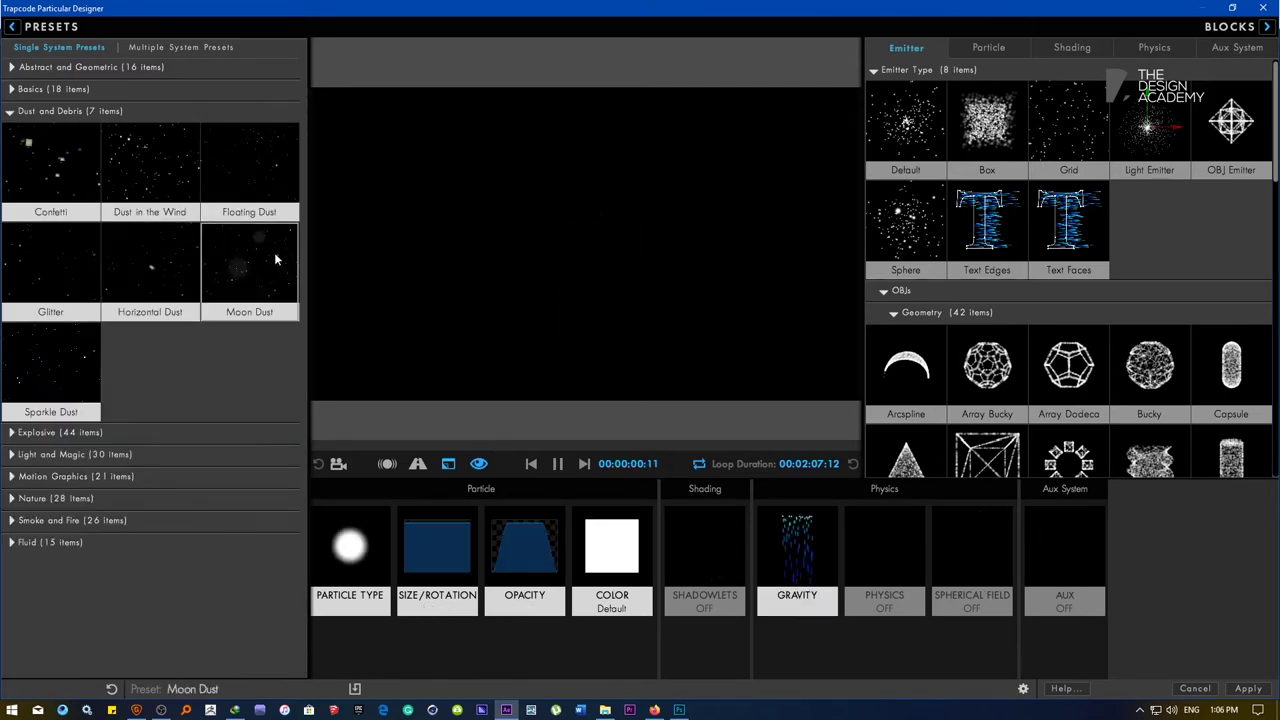
pyautogui.click(140, 262)
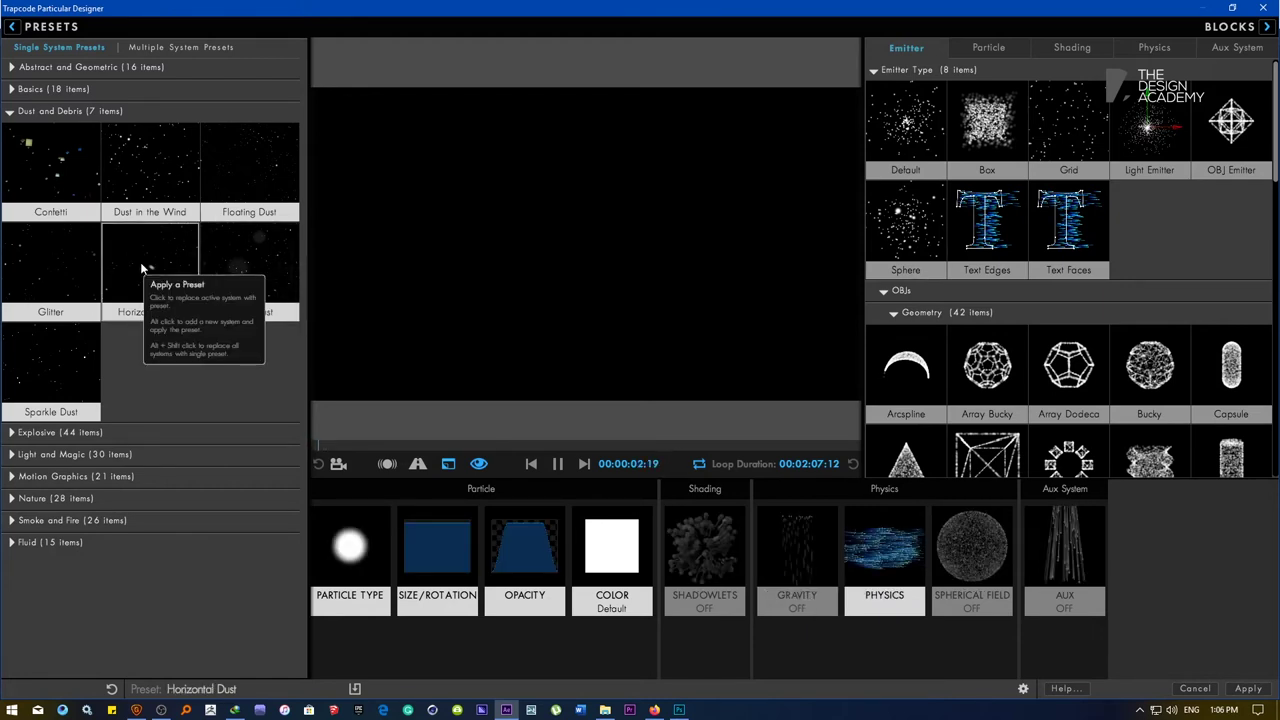
# Apply the Default opacity block and the Bell Curve size/rotation block after trying other size/rotation curves
pyautogui.click(376, 537)
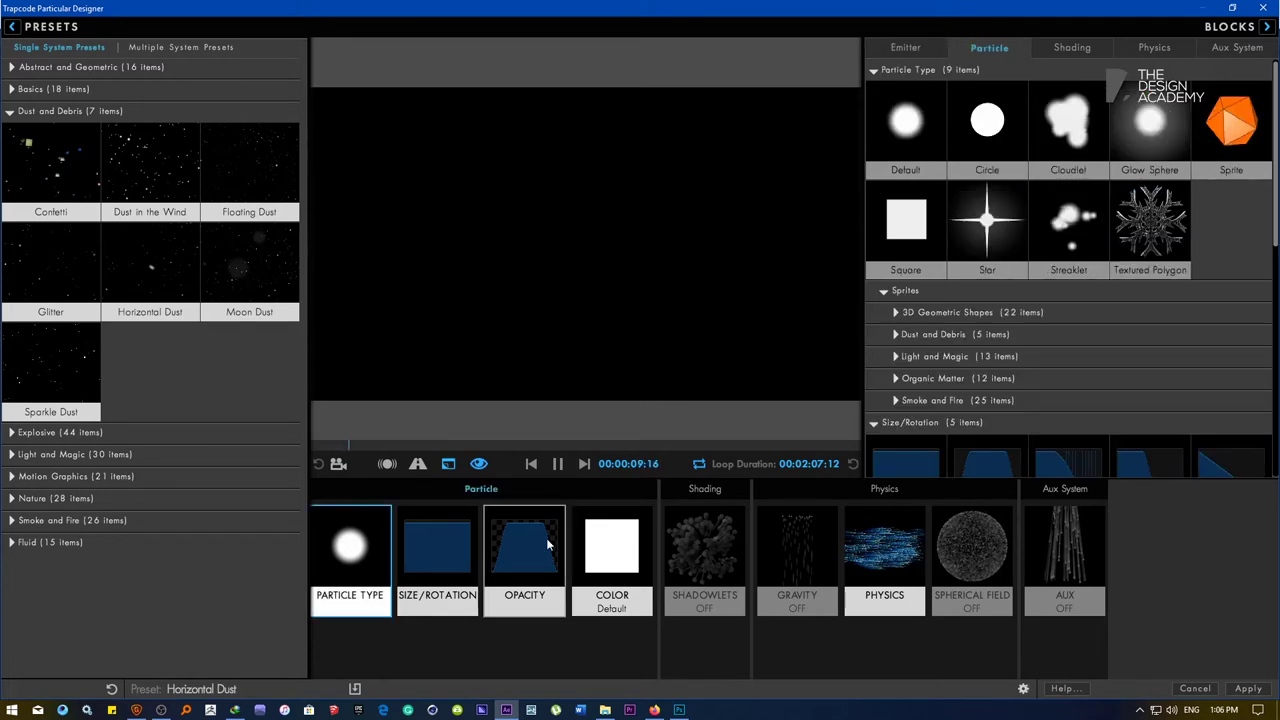
pyautogui.click(437, 552)
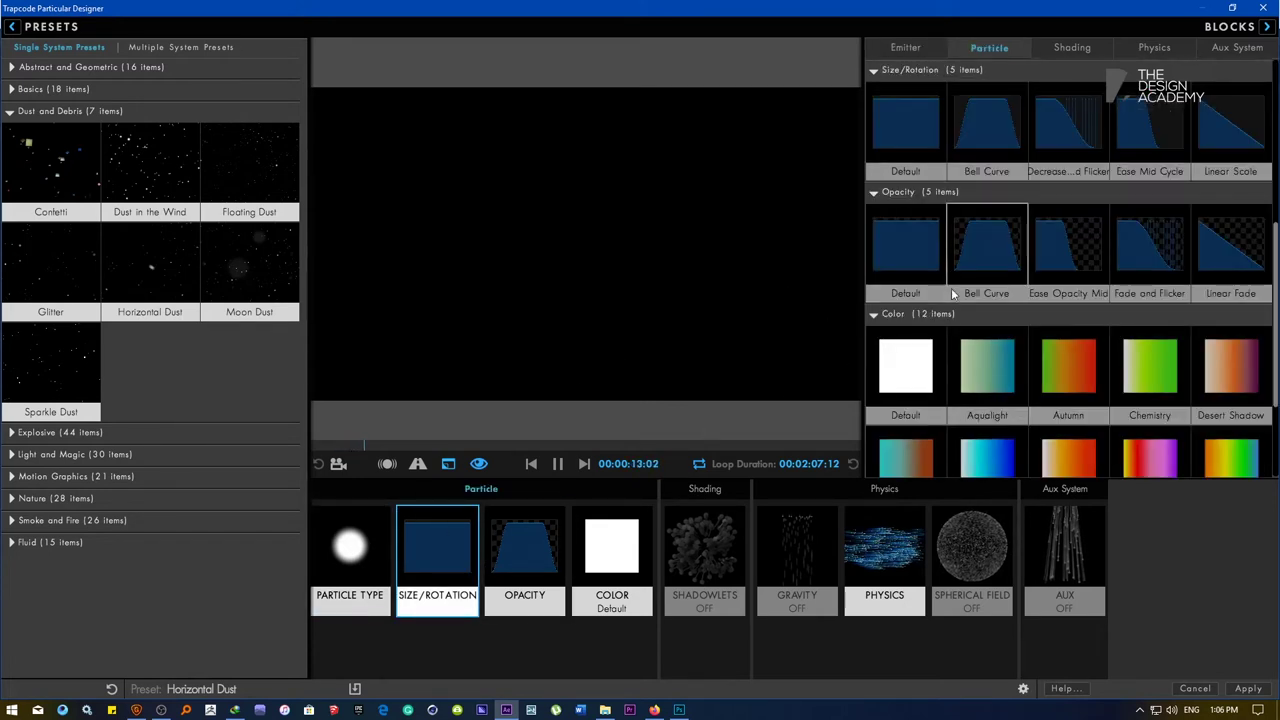
pyautogui.click(917, 252)
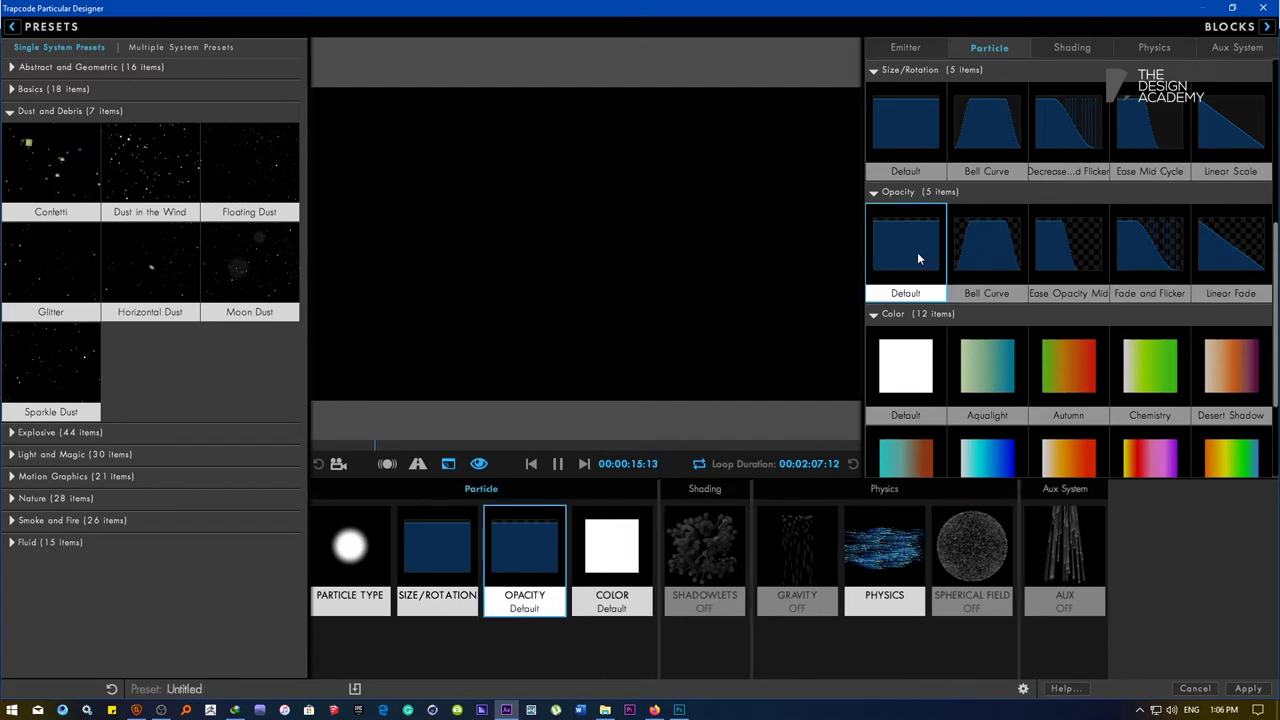
pyautogui.click(928, 122)
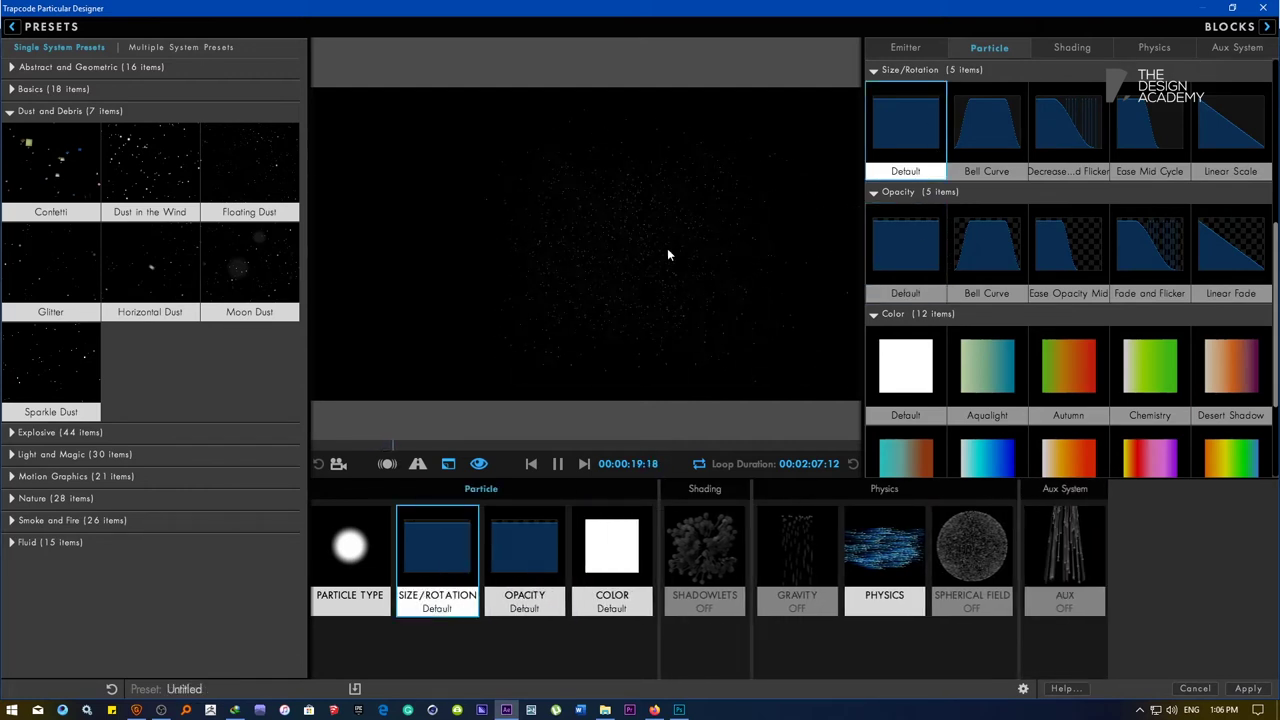
pyautogui.click(1014, 135)
pyautogui.click(1096, 140)
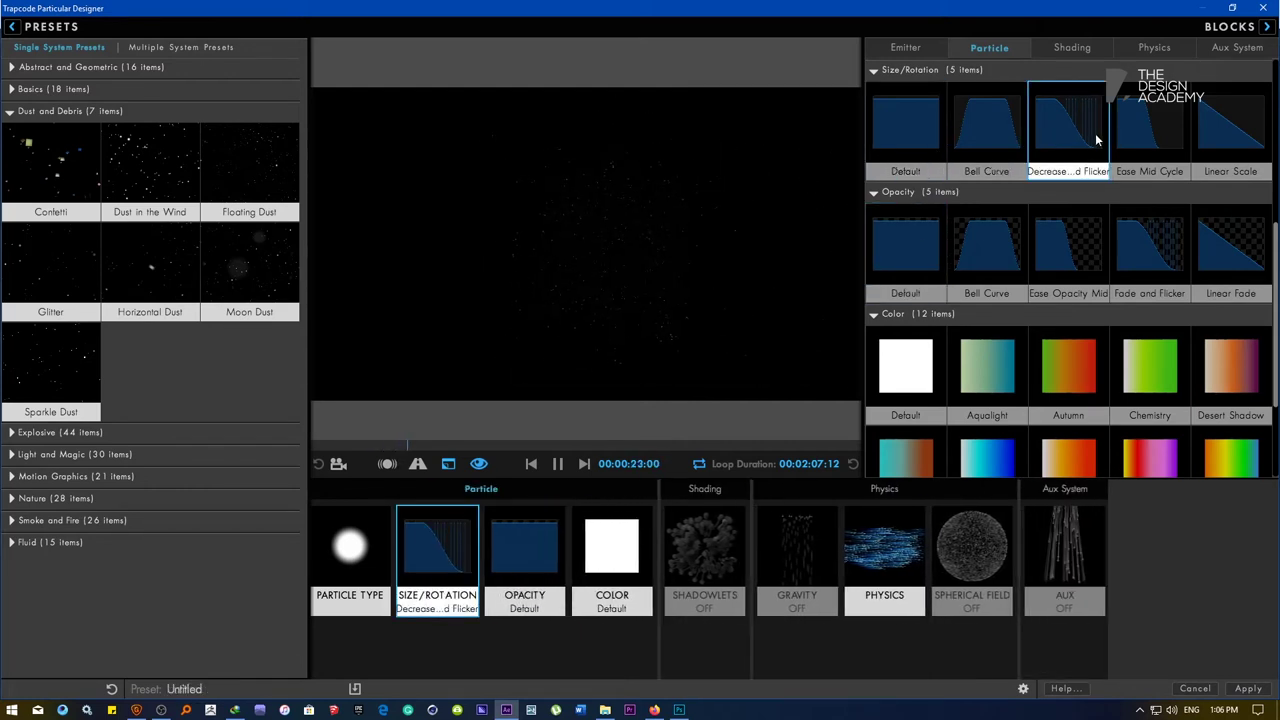
pyautogui.click(1135, 138)
pyautogui.click(1005, 140)
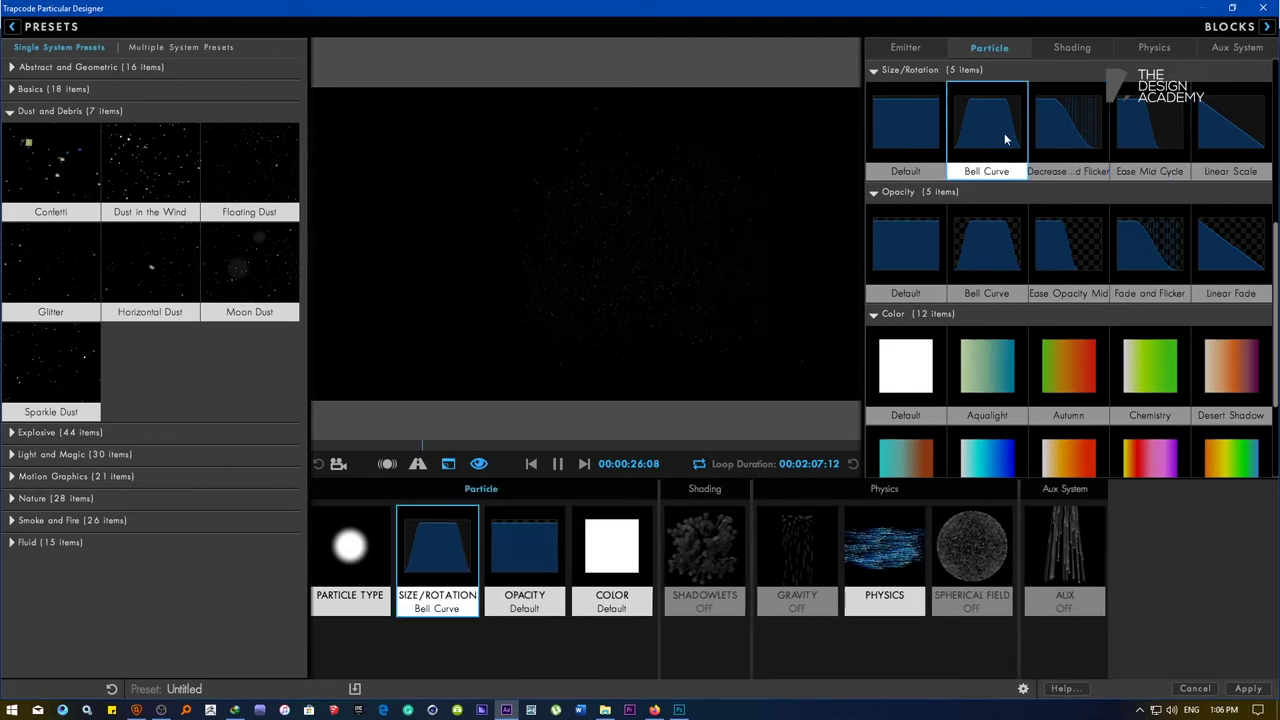
# Compare the Horizontal Wind, Default and Buoyant Tube physics blocks, choose Horizontal Wind and apply the Designer setup
pyautogui.click(1154, 47)
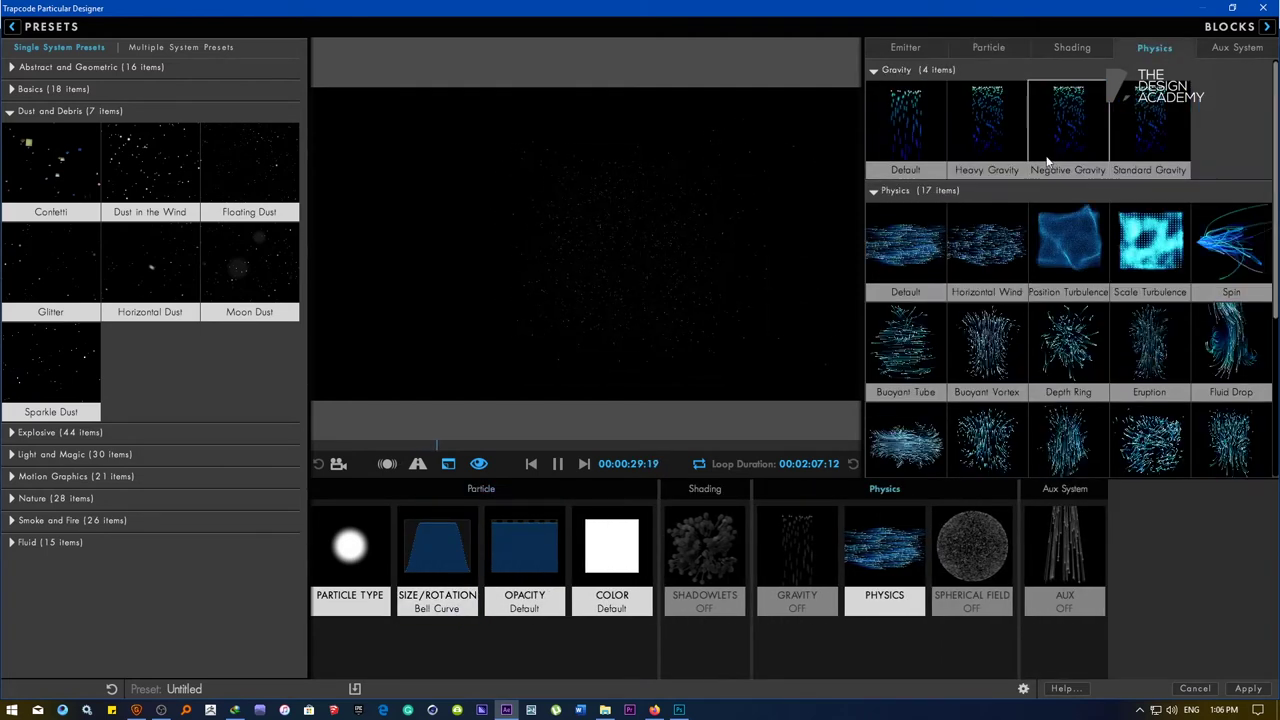
pyautogui.click(975, 255)
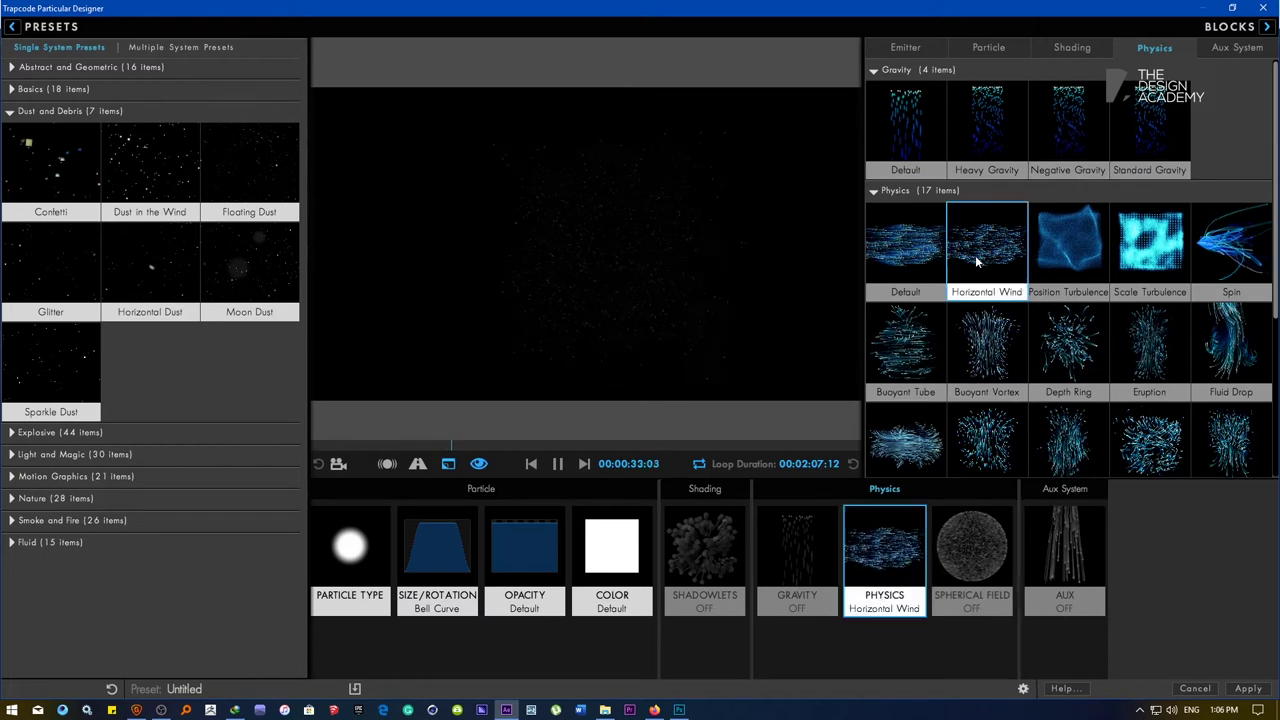
pyautogui.click(913, 260)
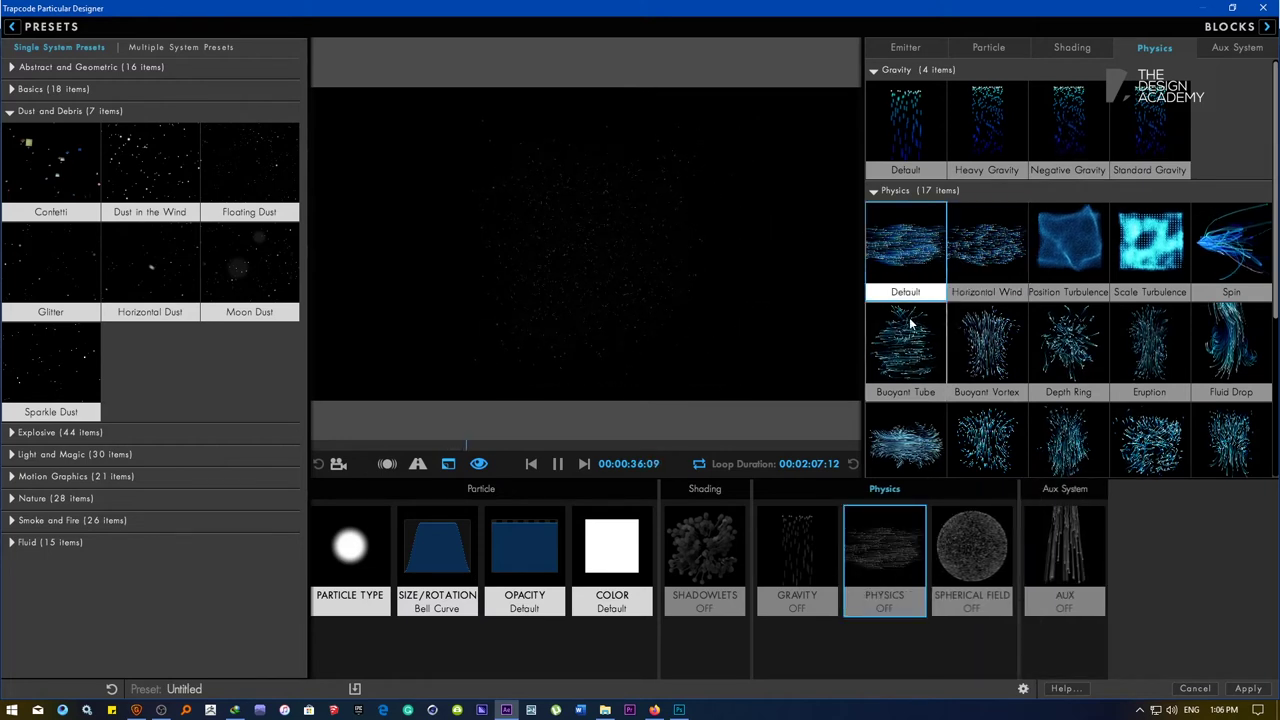
pyautogui.click(908, 345)
pyautogui.click(908, 255)
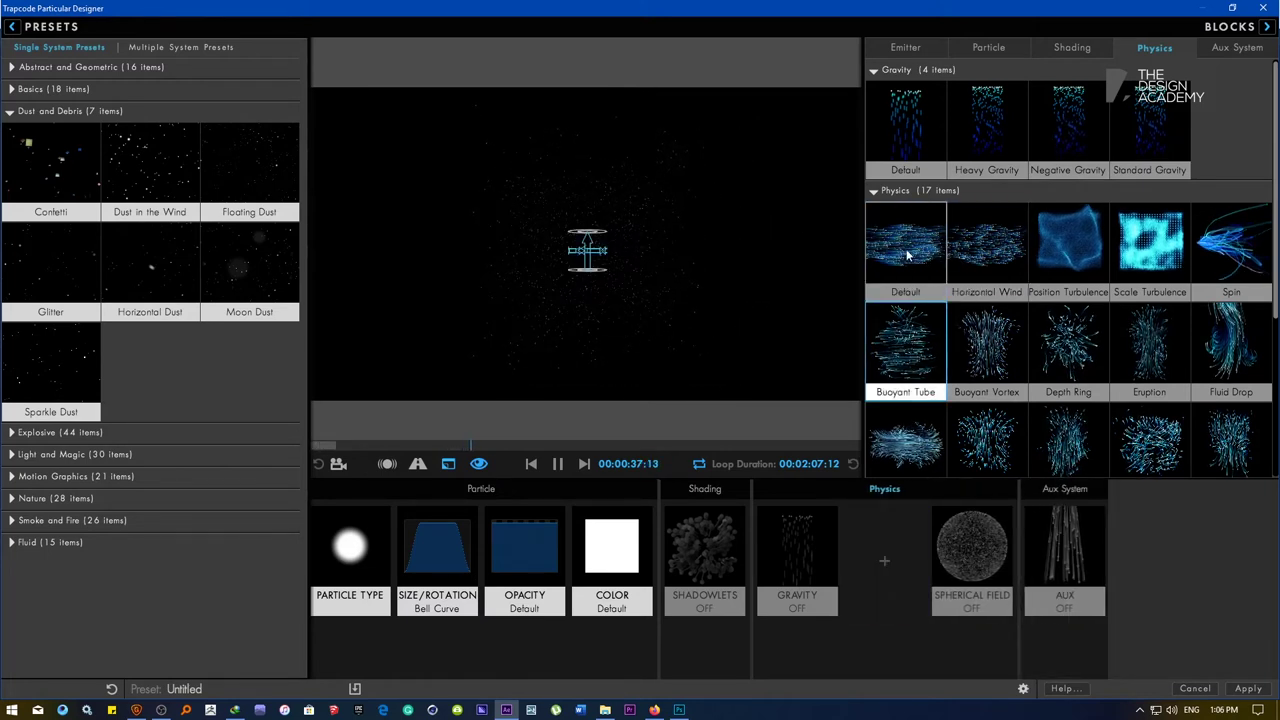
pyautogui.click(986, 255)
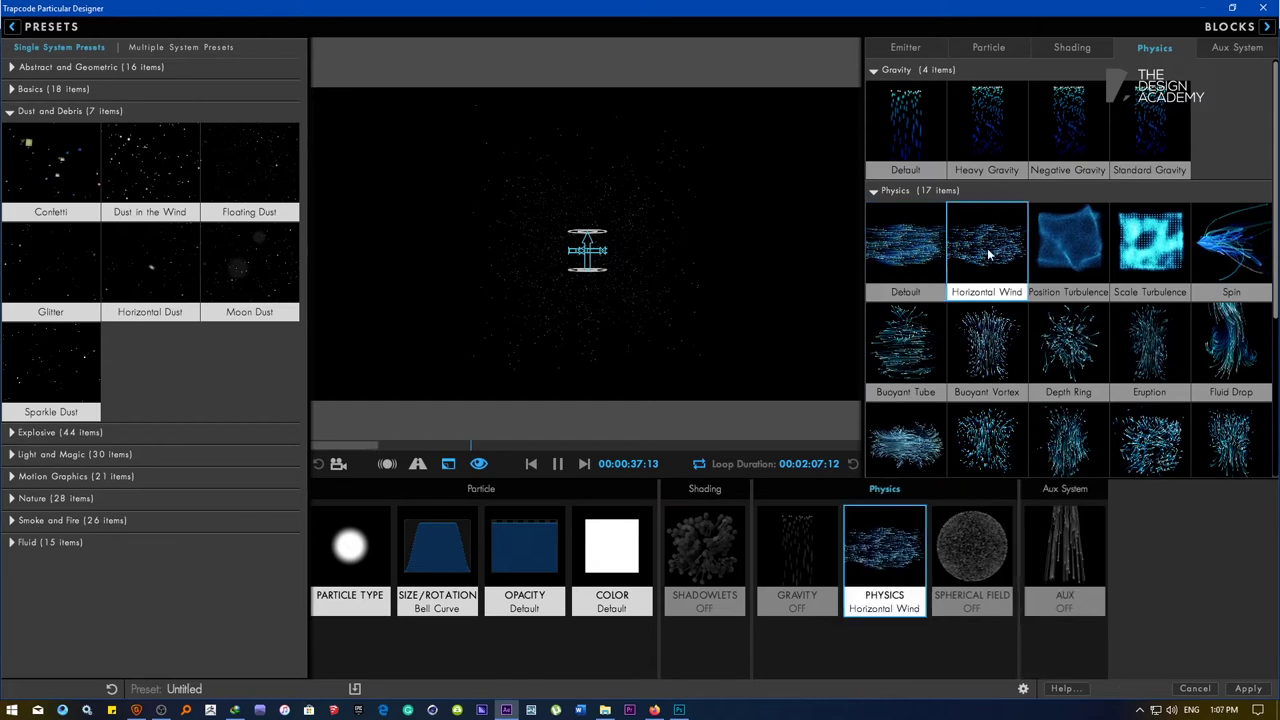
pyautogui.click(811, 546)
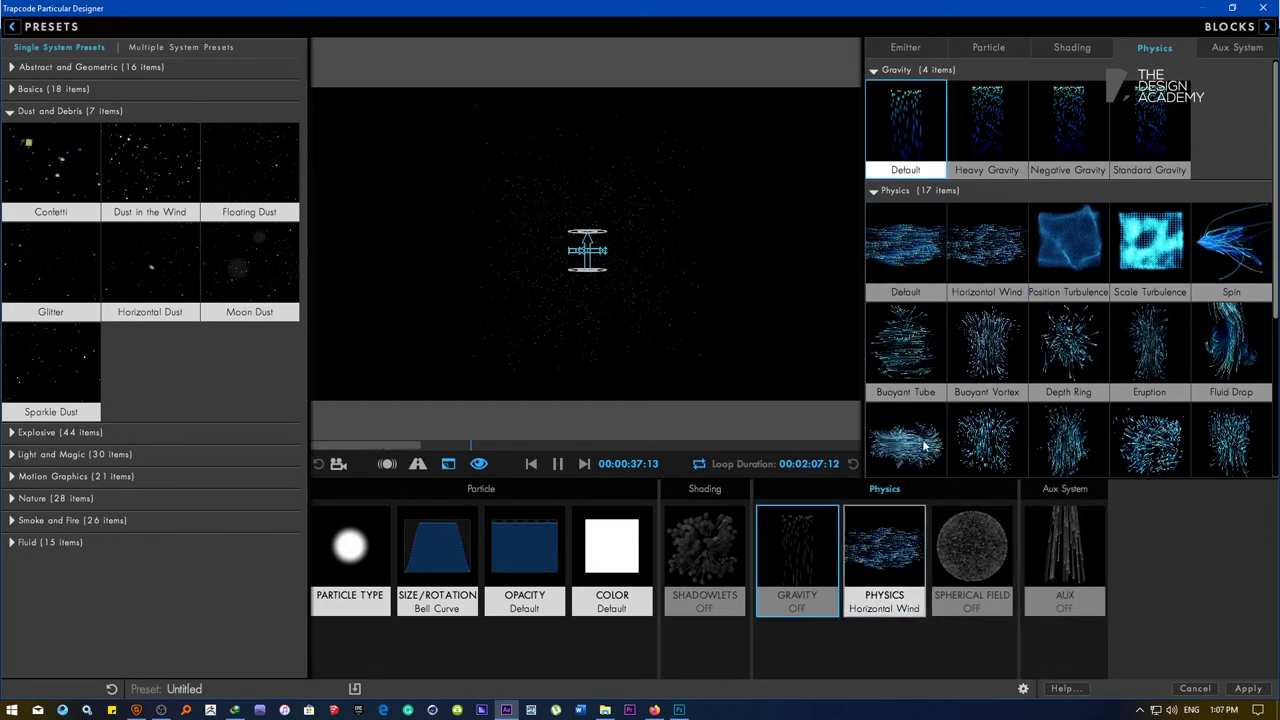
pyautogui.click(418, 466)
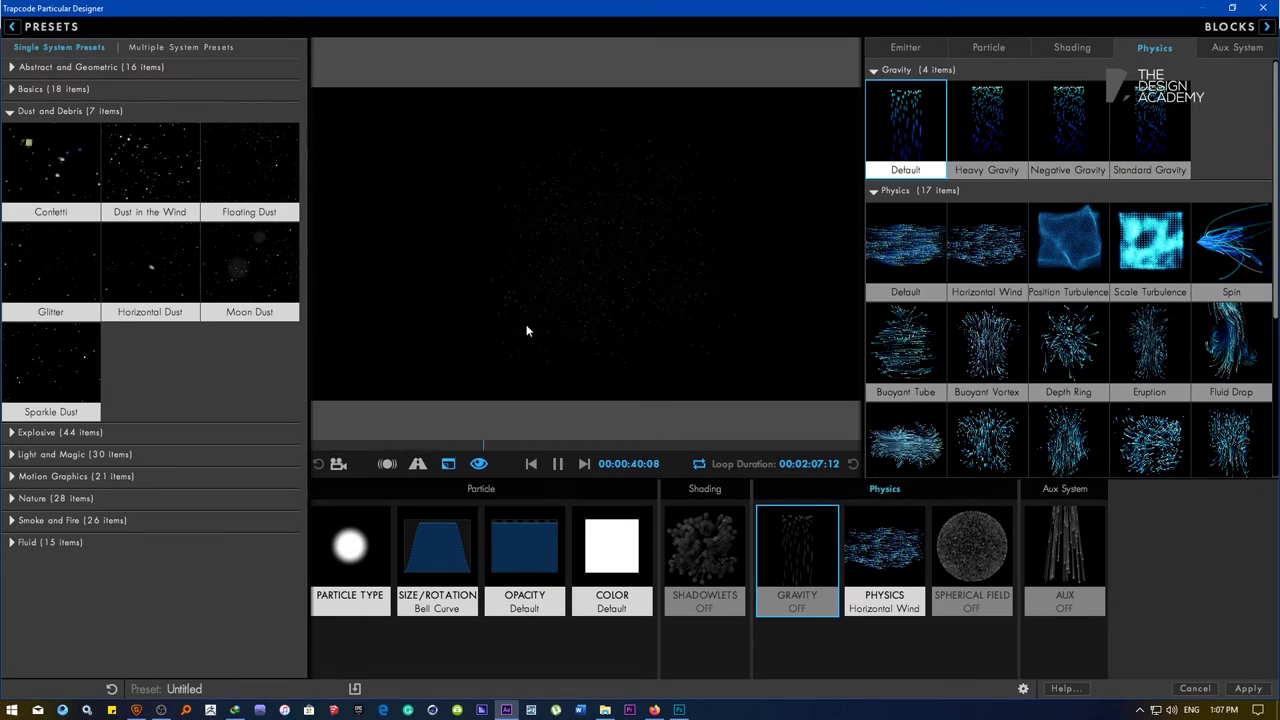
pyautogui.click(1247, 689)
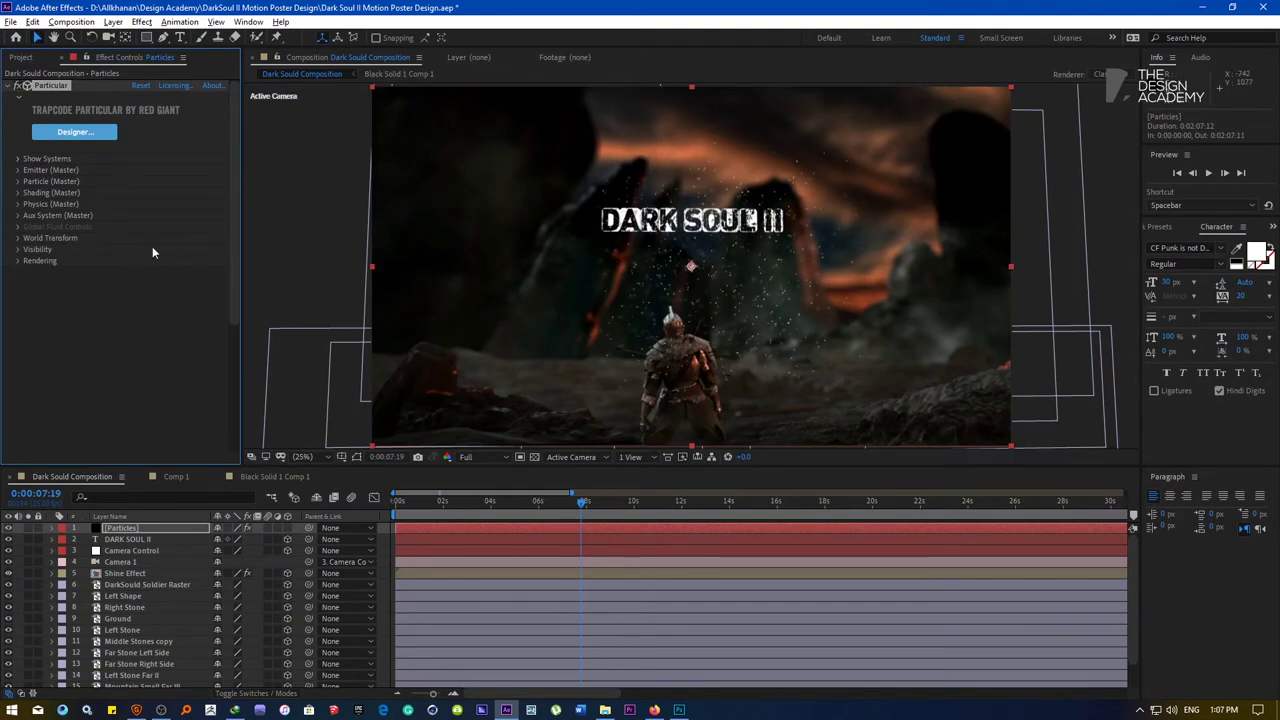
# Set the Particular emitter's Direction to Directional and solo the Particles layer to preview its motion
pyautogui.click(18, 170)
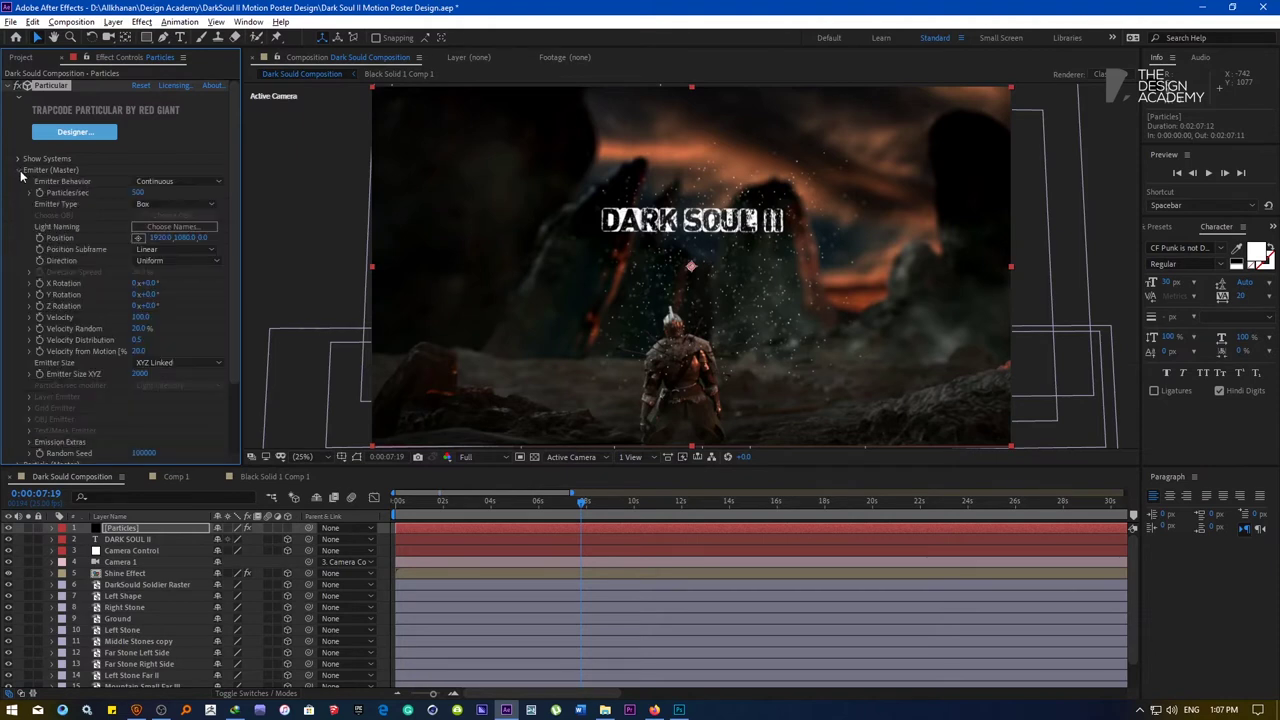
pyautogui.click(168, 262)
pyautogui.click(174, 291)
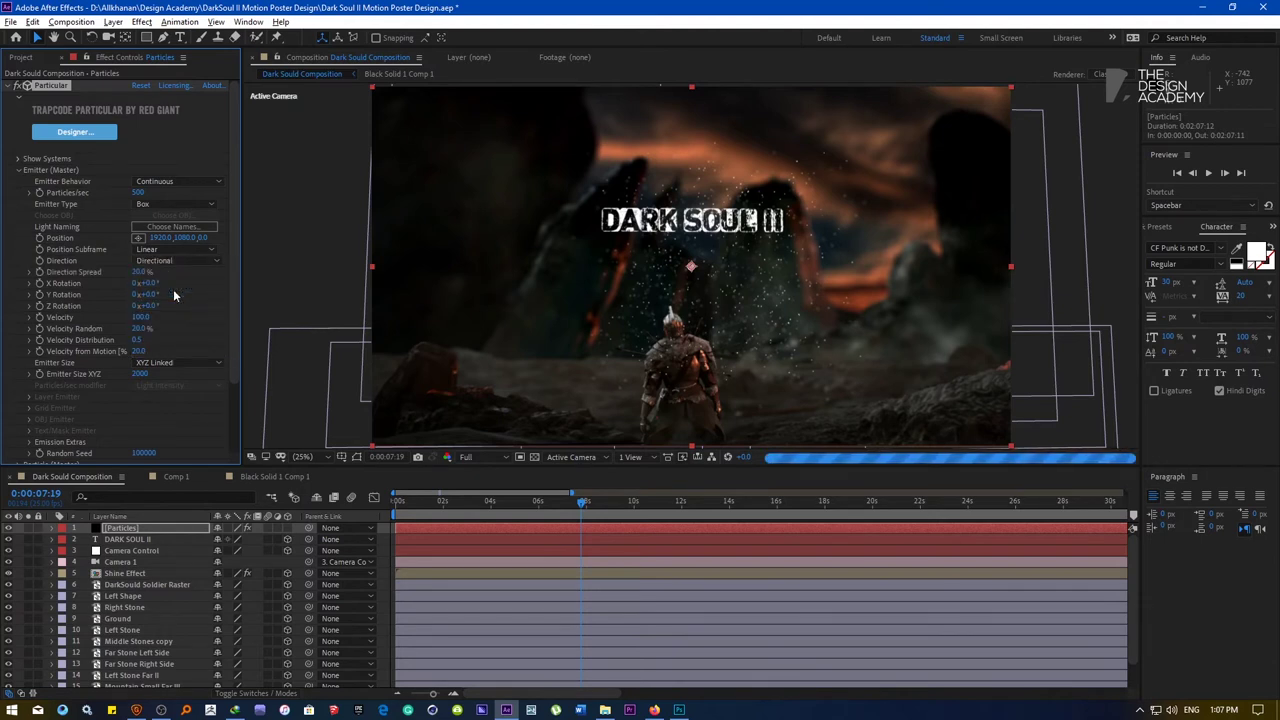
pyautogui.click(29, 528)
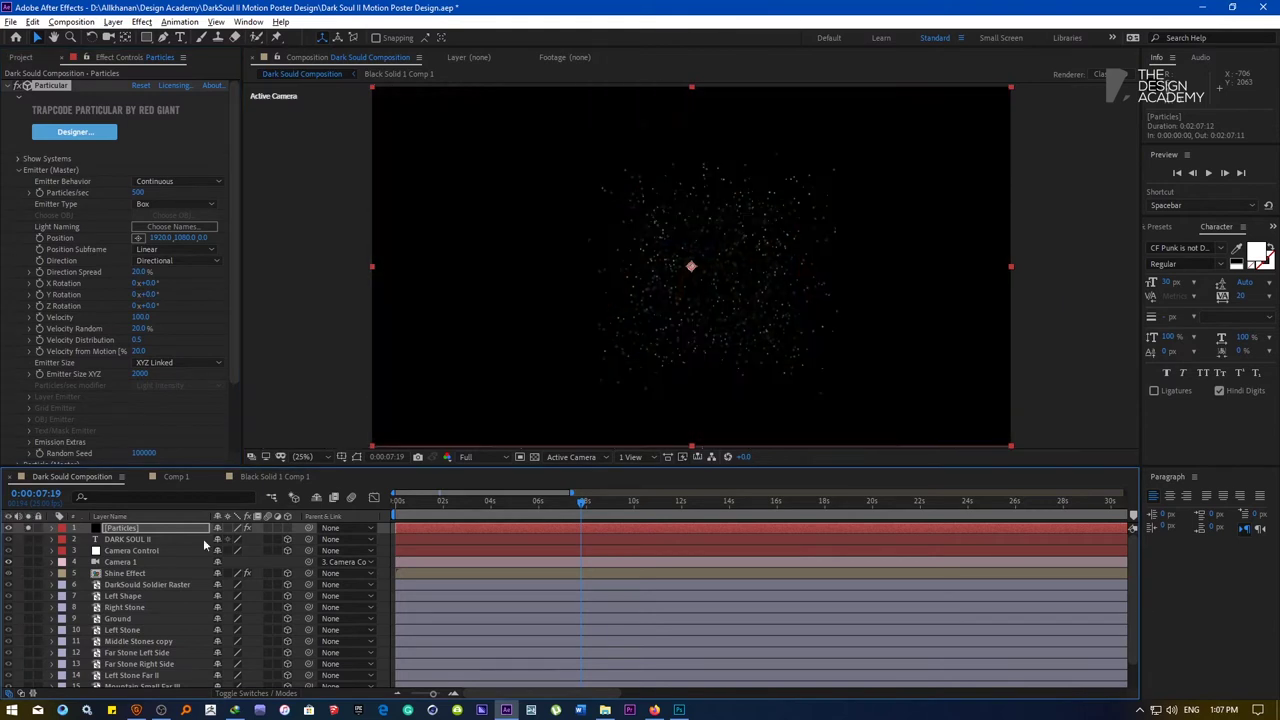
pyautogui.press('space')
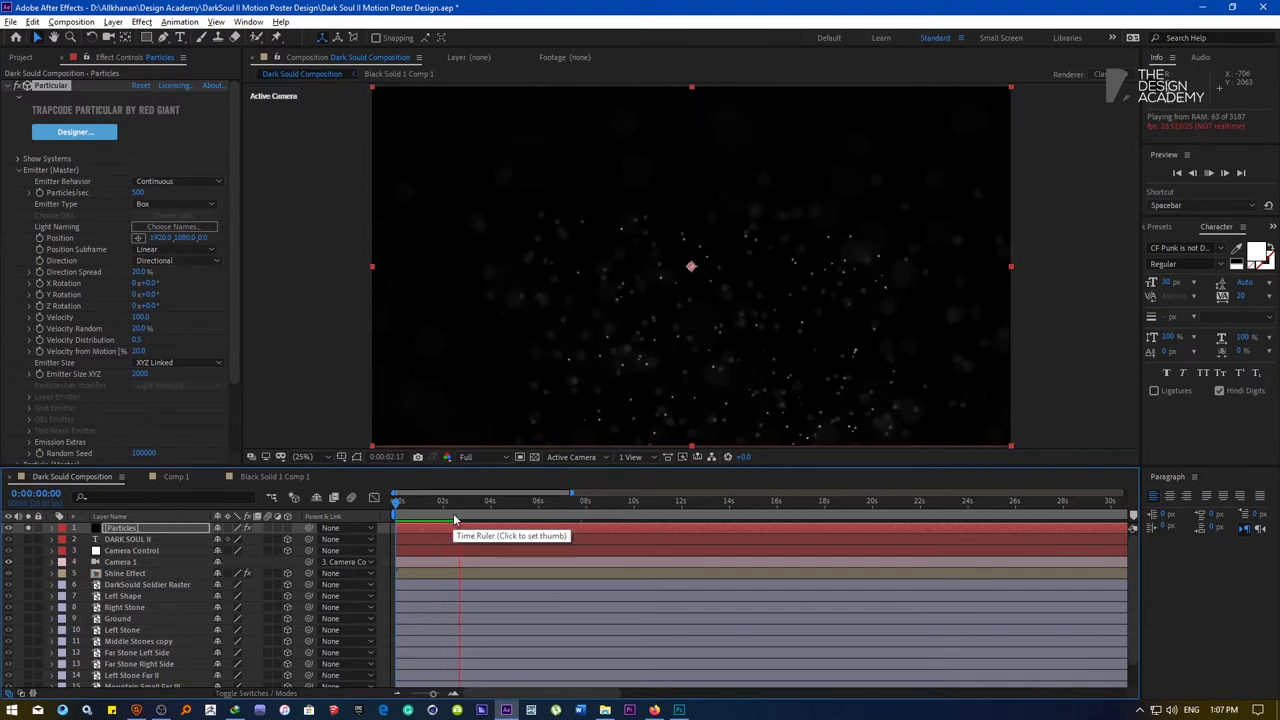
pyautogui.moveTo(490, 502); pyautogui.dragTo(547, 505)
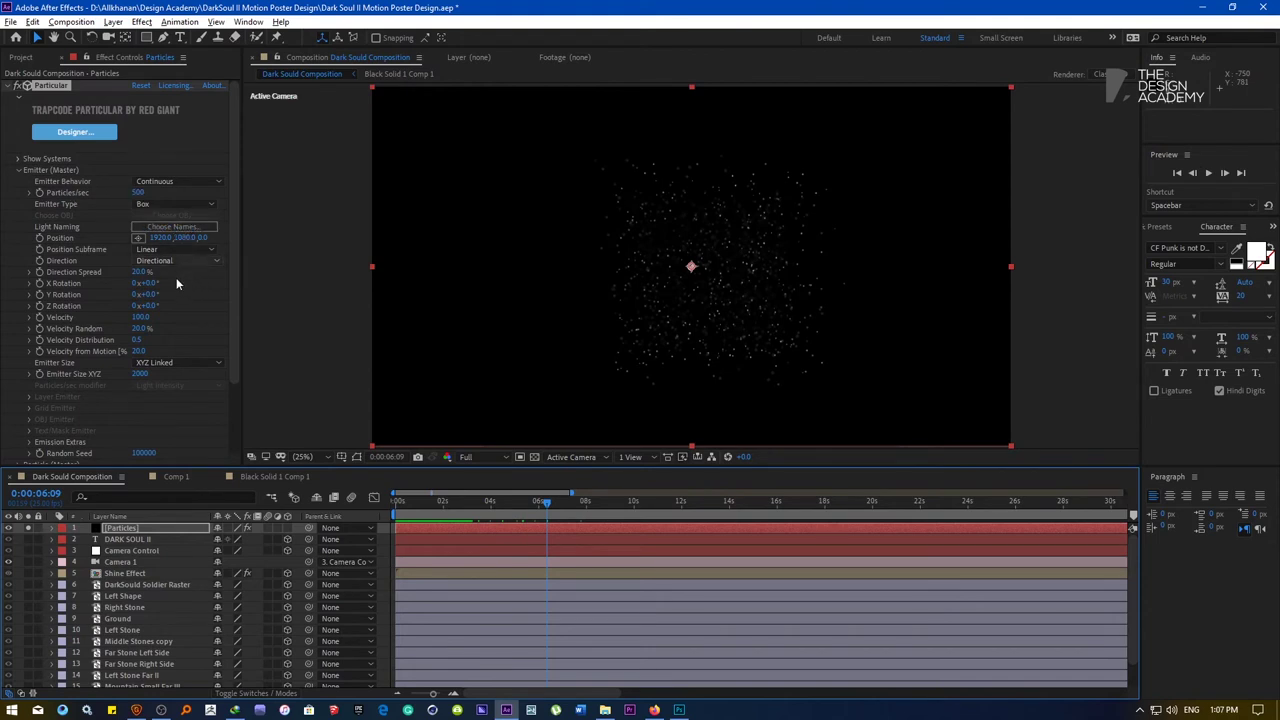
# Set the emitter's Velocity to 820, Velocity Distribution to 1.0, Velocity from Motion to 74 and Direction Spread to 100%
pyautogui.moveTo(157, 316); pyautogui.dragTo(190, 317)
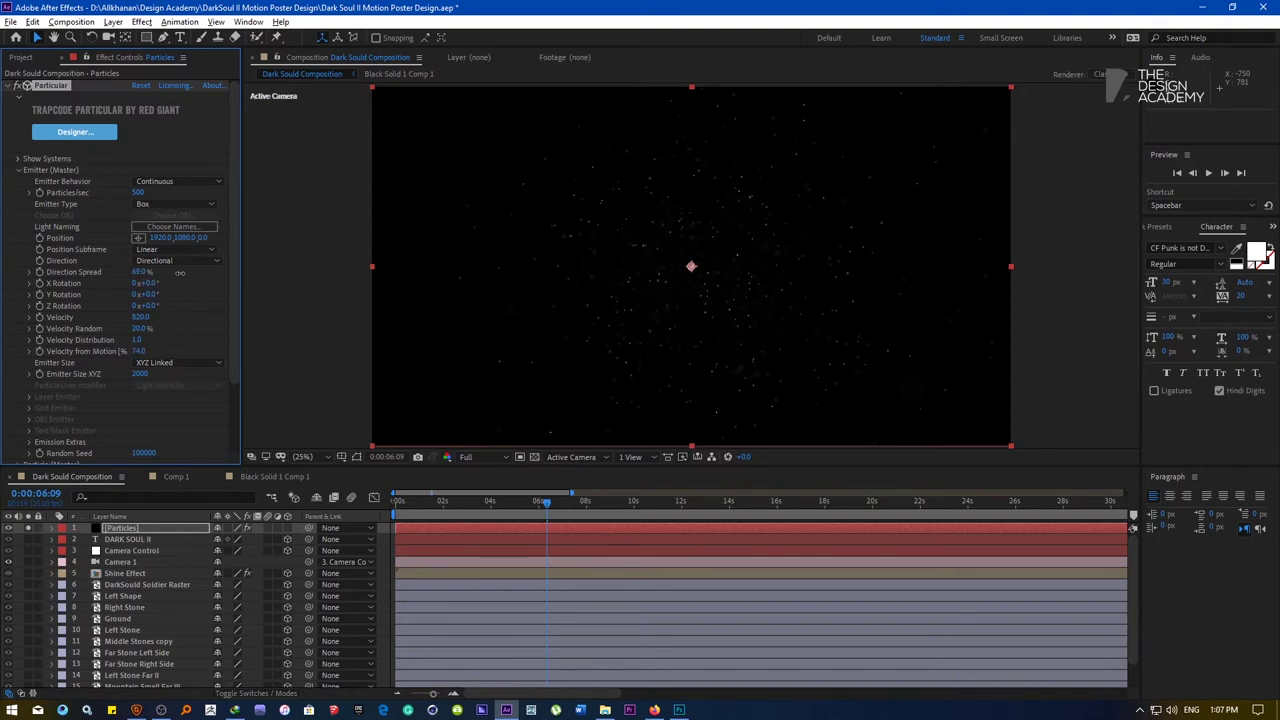
pyautogui.moveTo(196, 272); pyautogui.dragTo(210, 272)
pyautogui.click(435, 502)
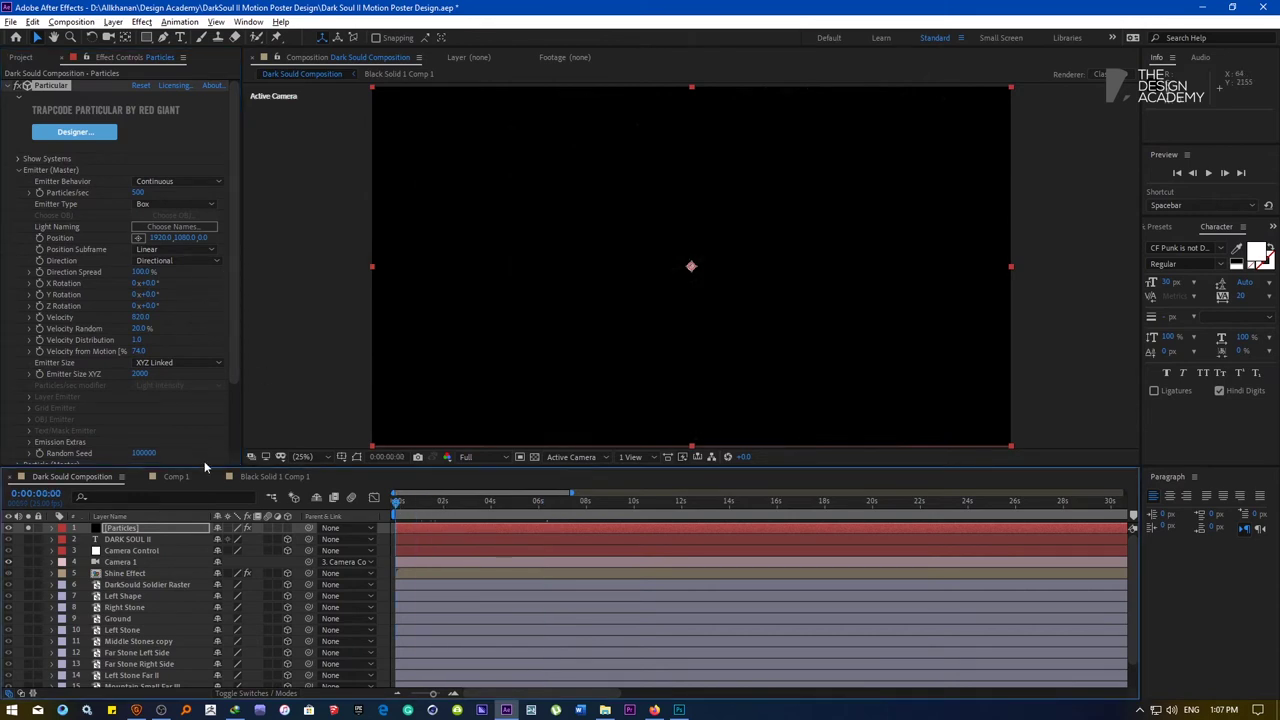
# Shift the Particles layer to start at about -0:00:15:07 and preview the particles from the composition's beginning
pyautogui.click(528, 529)
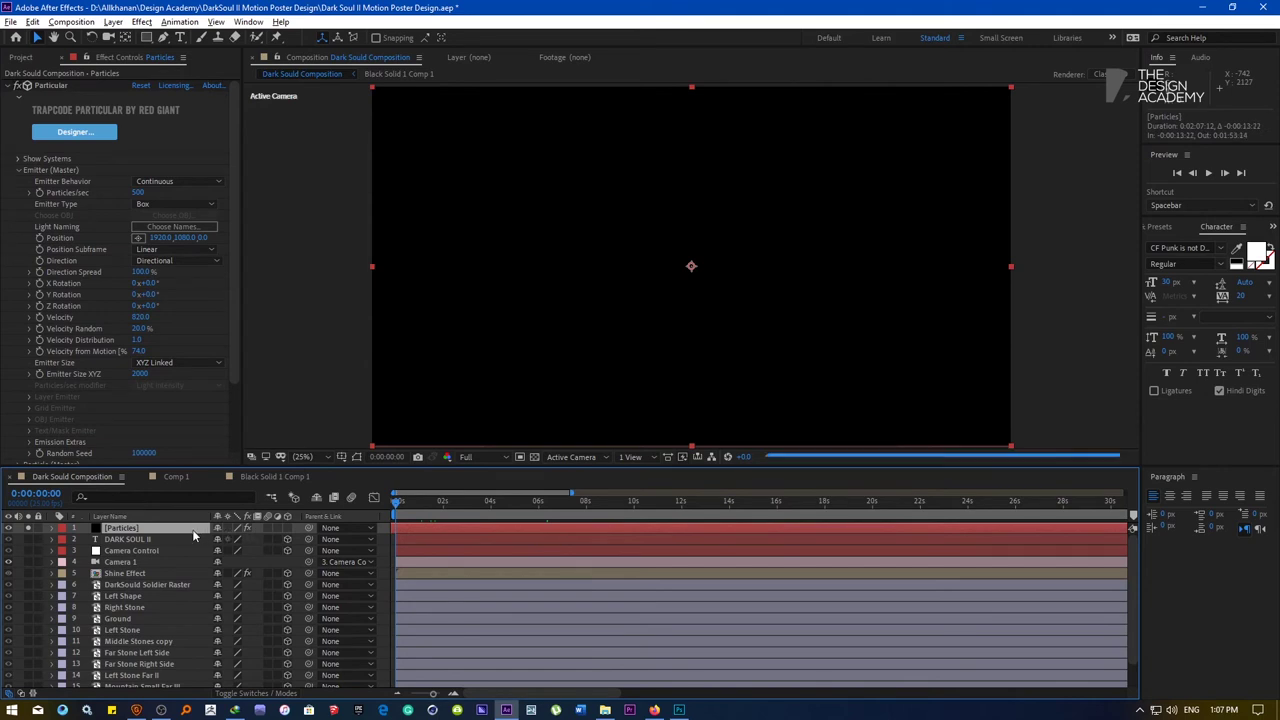
pyautogui.moveTo(446, 502); pyautogui.dragTo(480, 508)
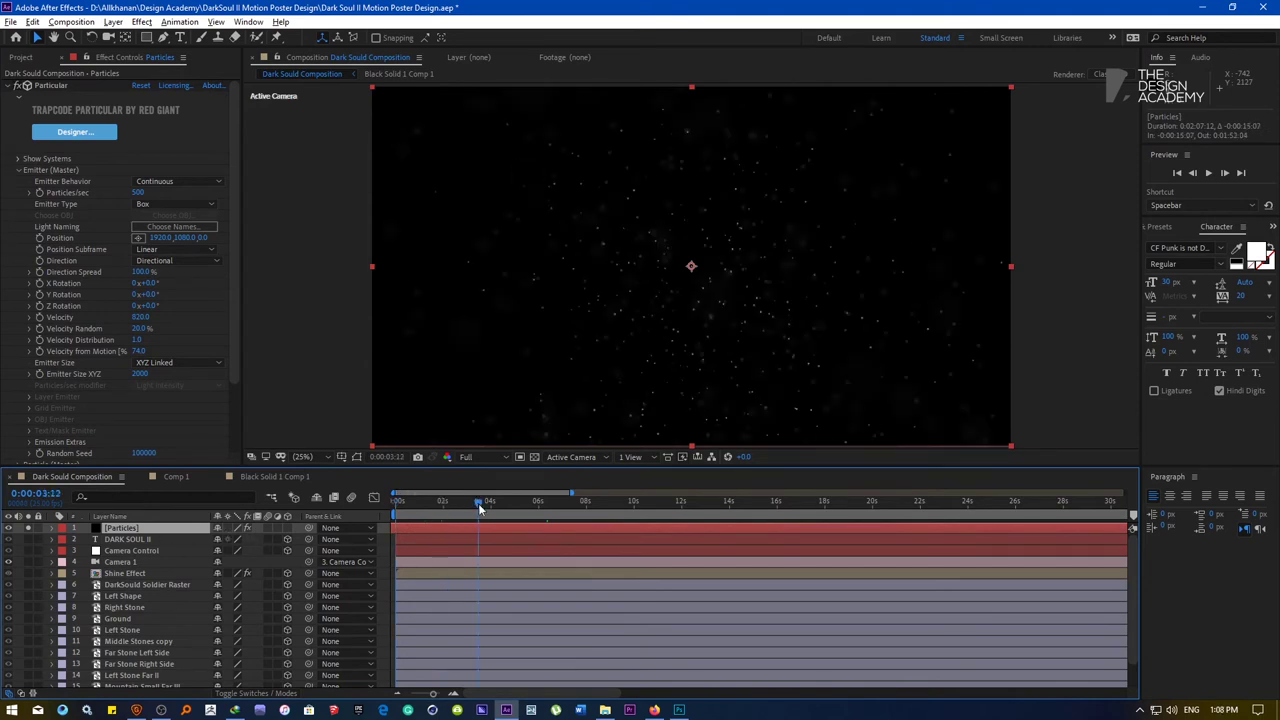
pyautogui.press('space')
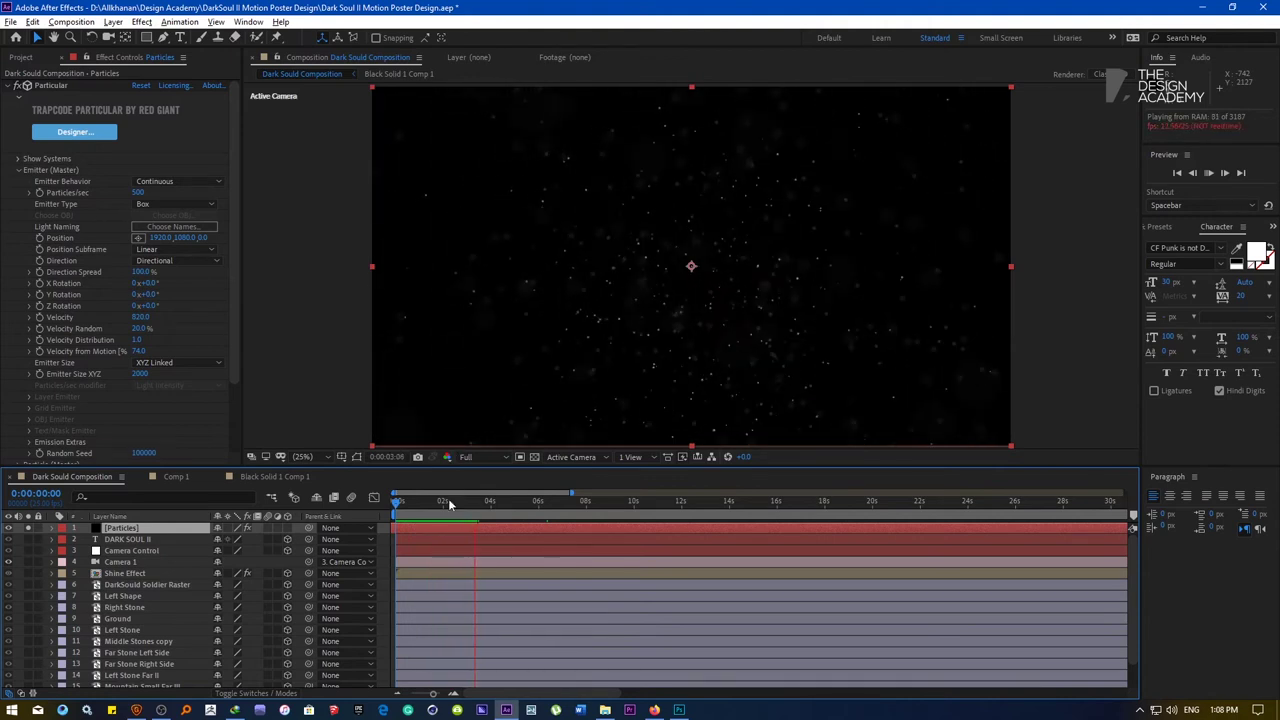
pyautogui.moveTo(484, 508); pyautogui.dragTo(542, 509)
pyautogui.moveTo(623, 512); pyautogui.dragTo(624, 512)
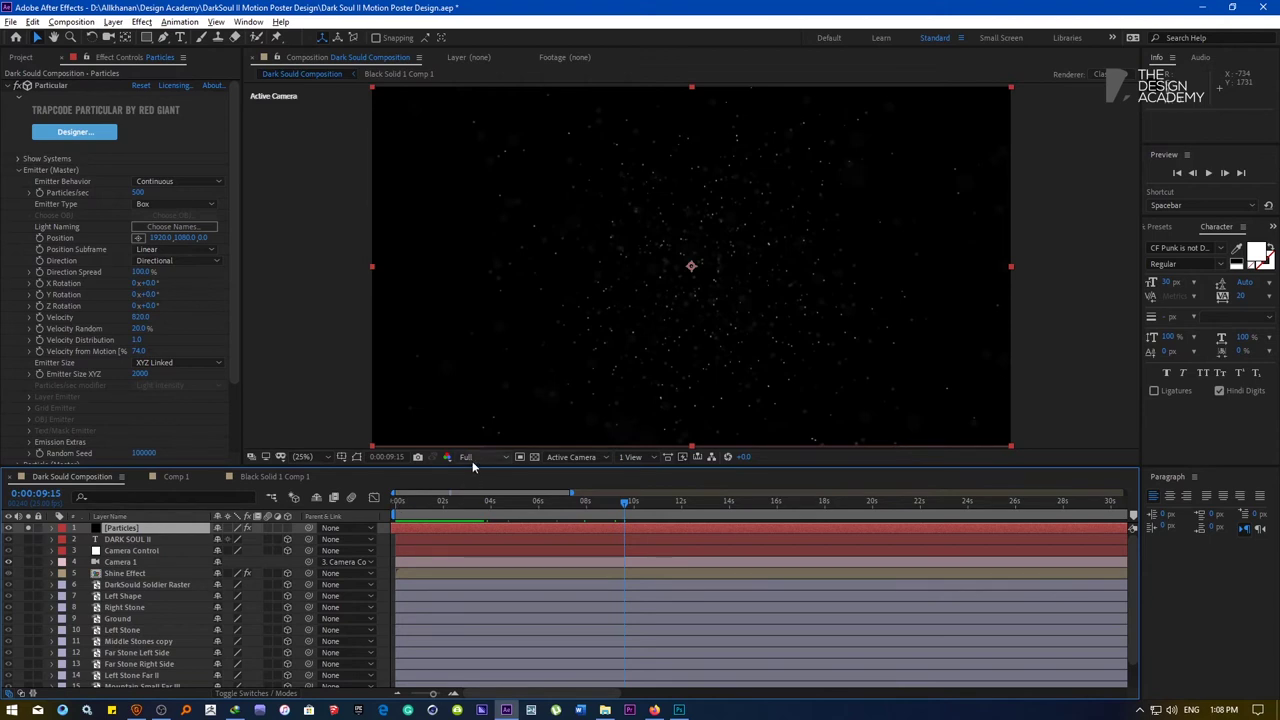
# Turn off solo for the Particles layer and inspect the particles over the full poster at 25% magnification
pyautogui.click(27, 529)
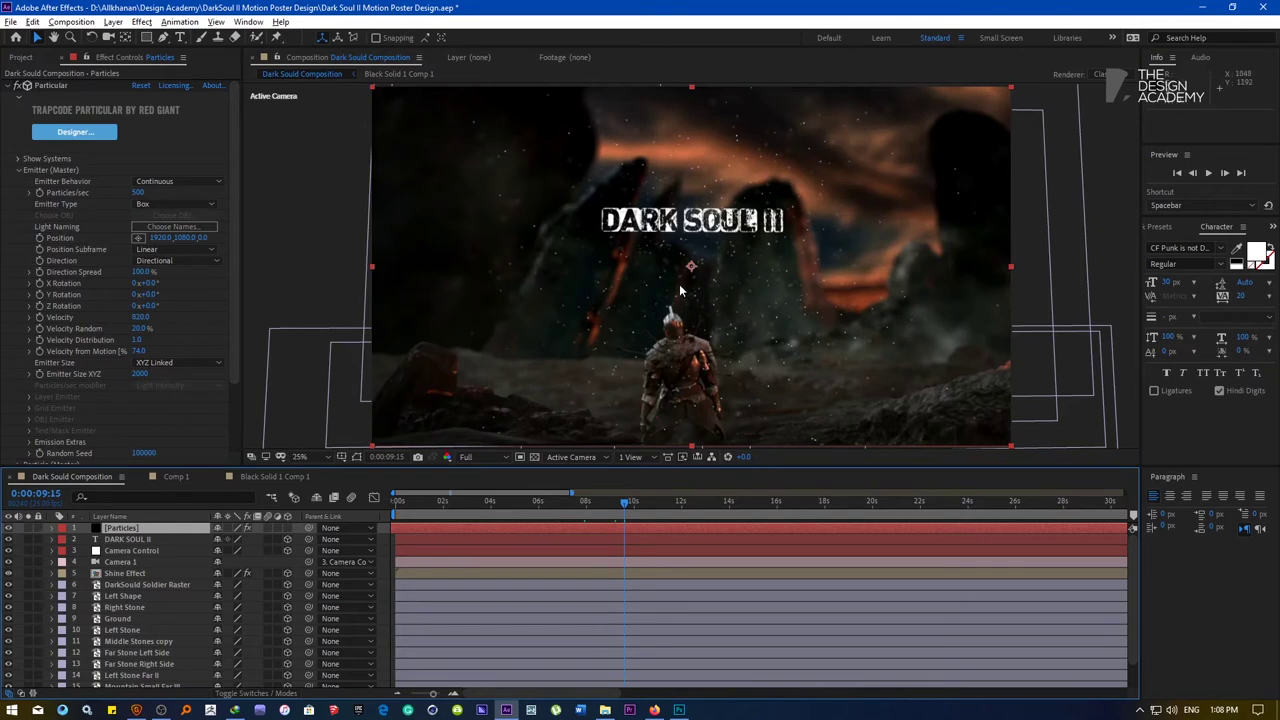
pyautogui.press('.')
pyautogui.press('.')
pyautogui.press(',')
pyautogui.press(',')
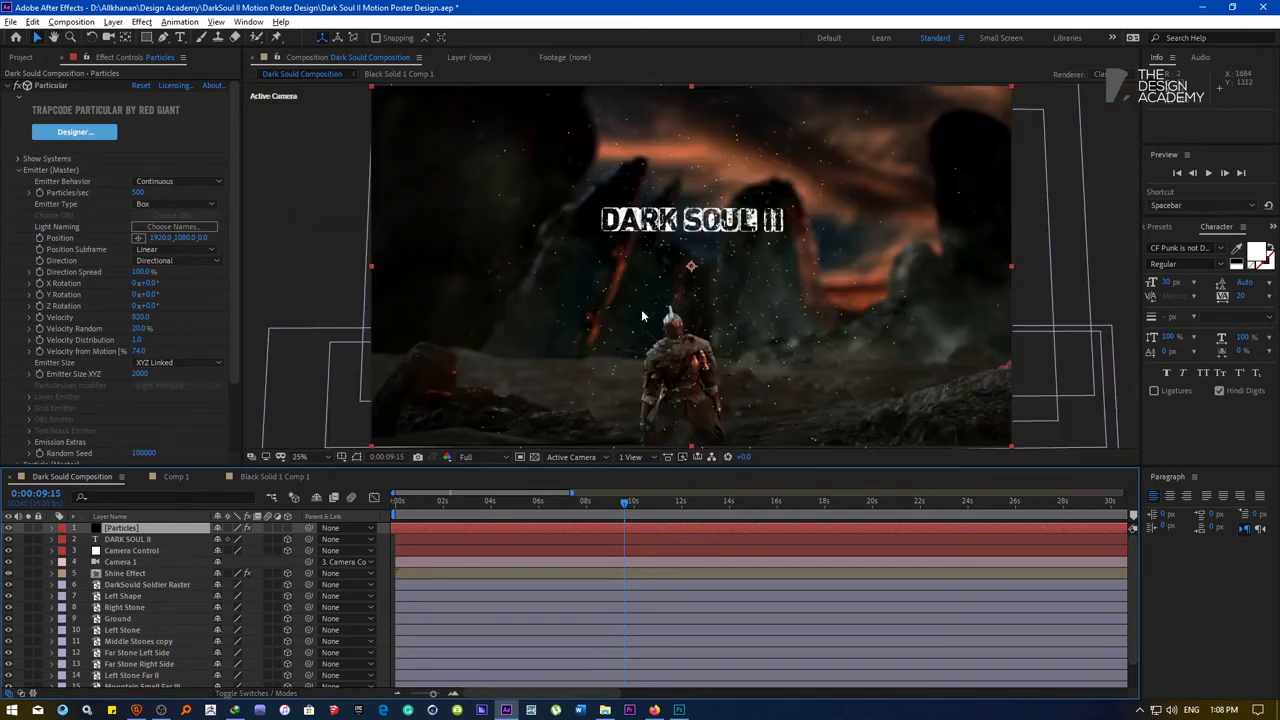
pyautogui.click(302, 453)
pyautogui.click(310, 220)
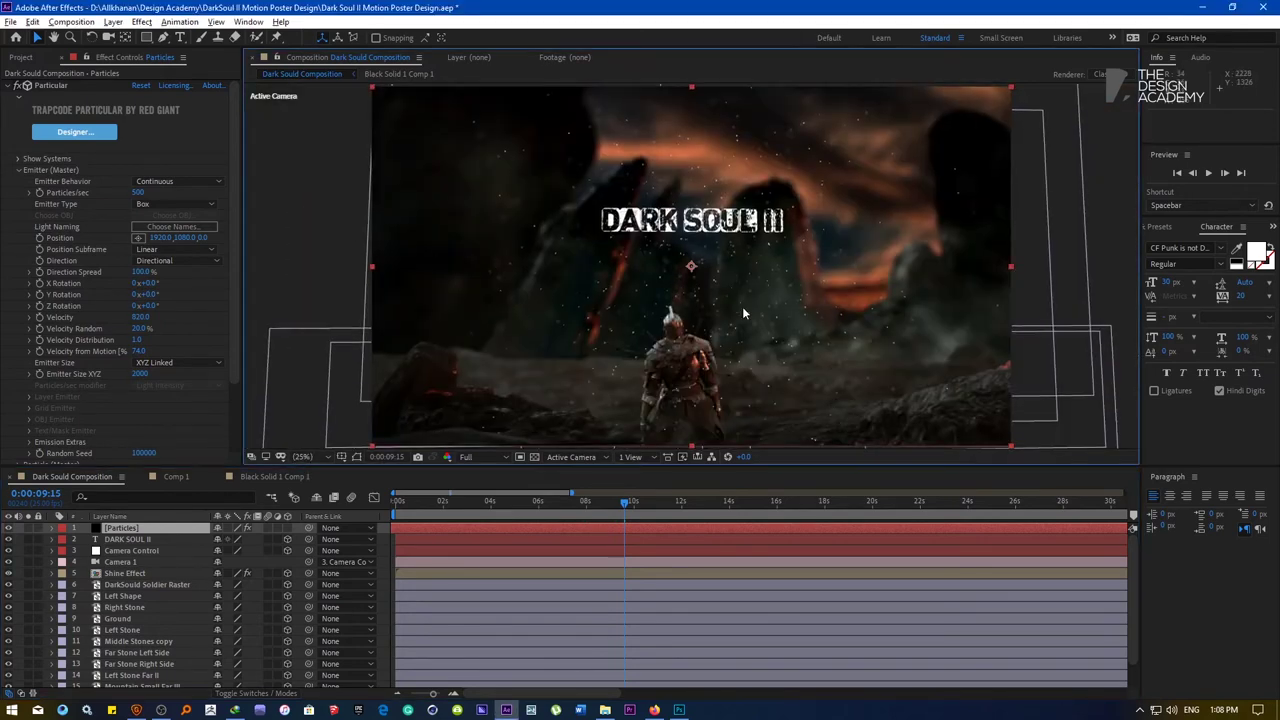
# Set the Particles layer's blending mode to Overlay and inspect the particles around the title
pyautogui.click(250, 692)
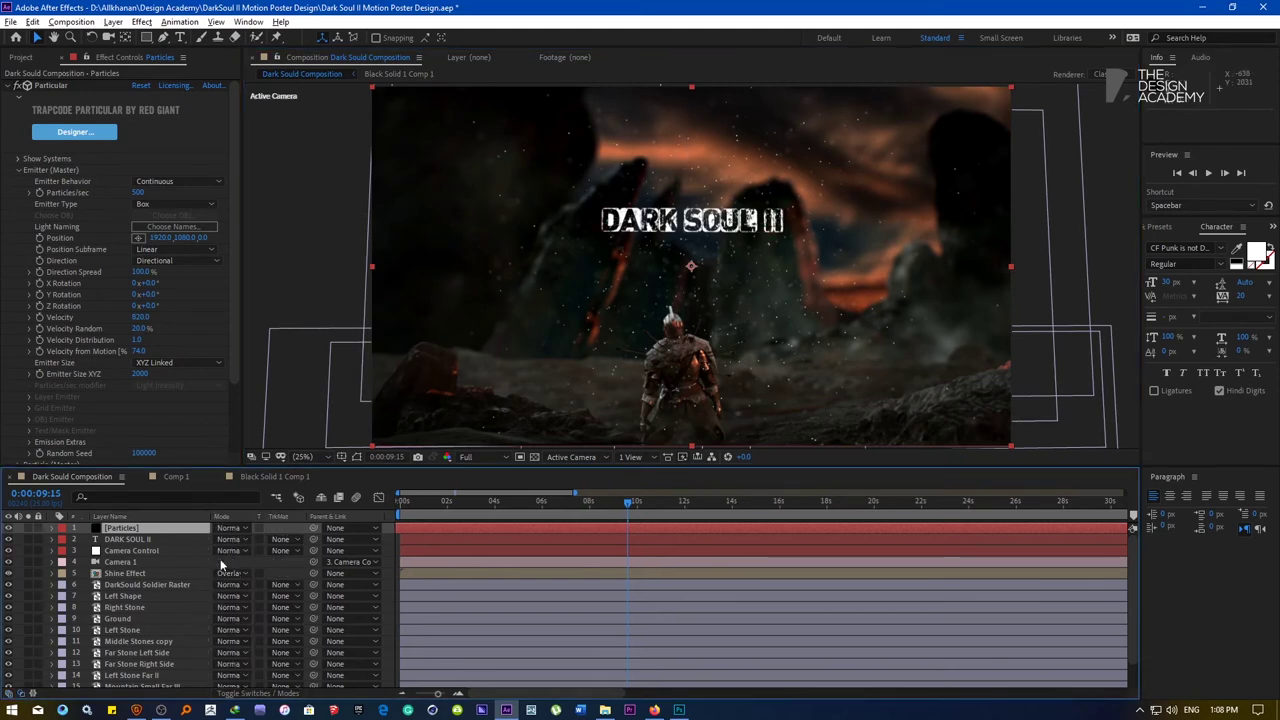
pyautogui.click(226, 528)
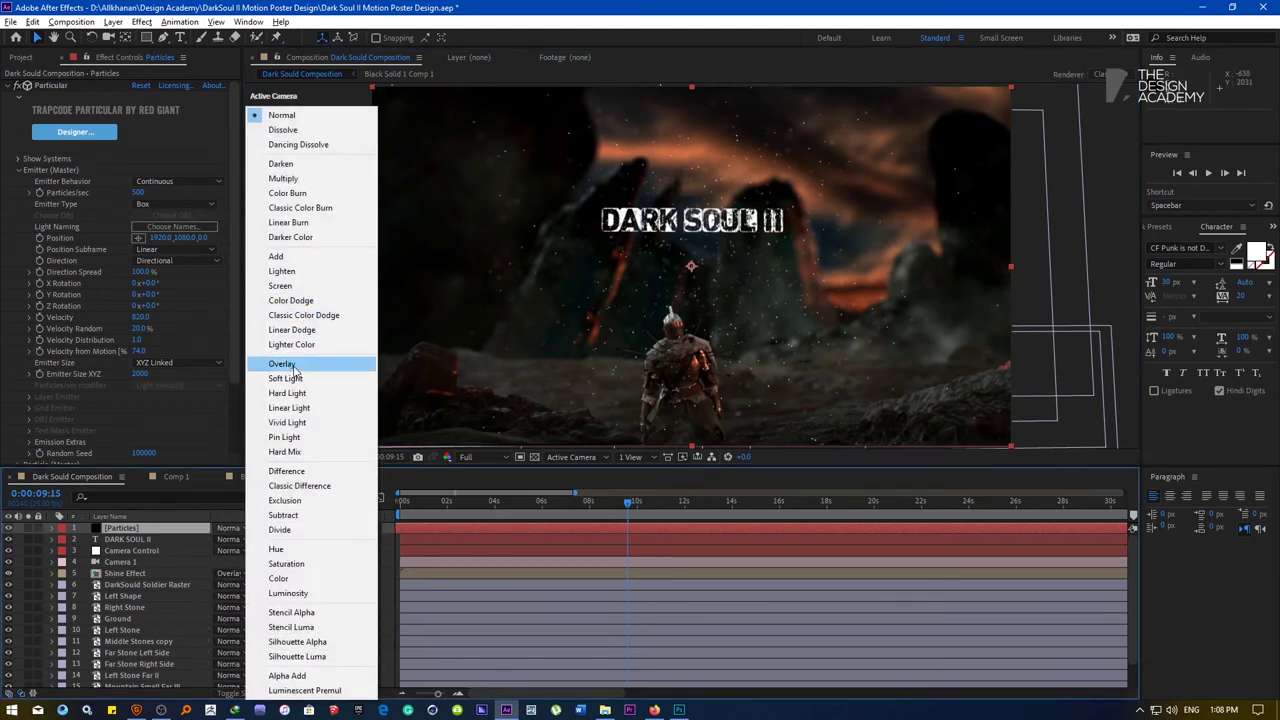
pyautogui.click(285, 364)
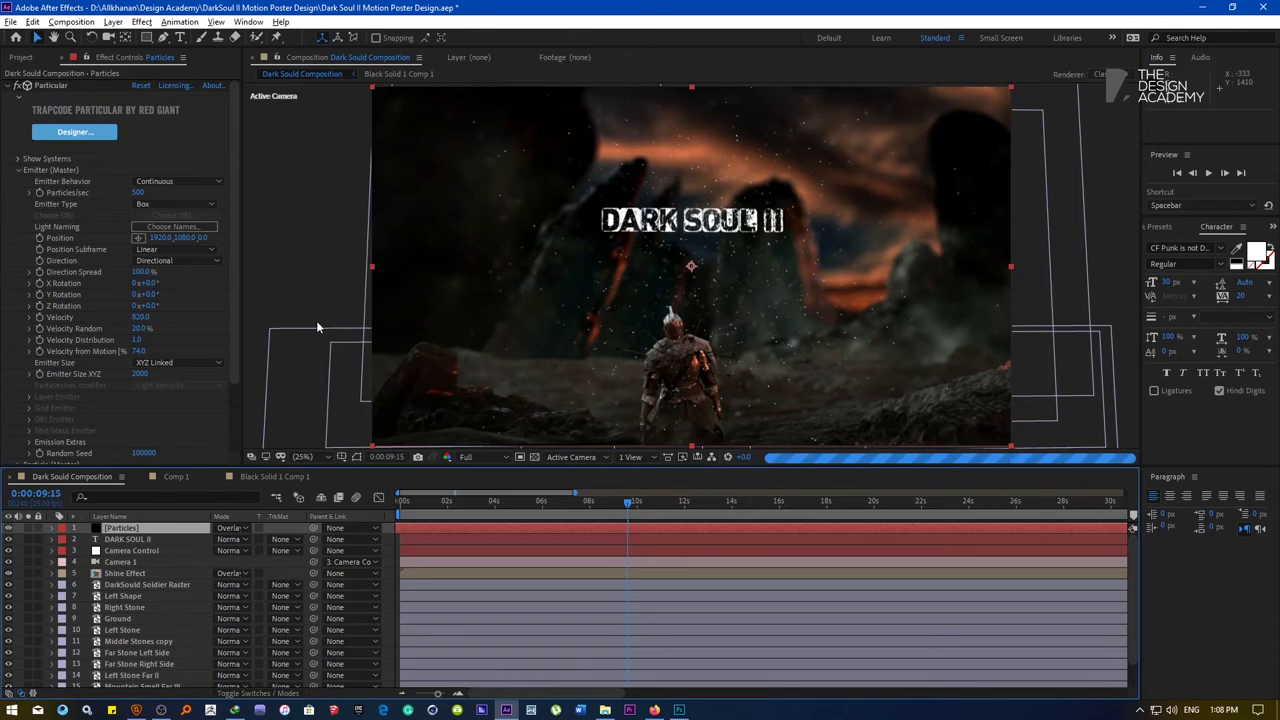
pyautogui.scroll(2, 550, 265)
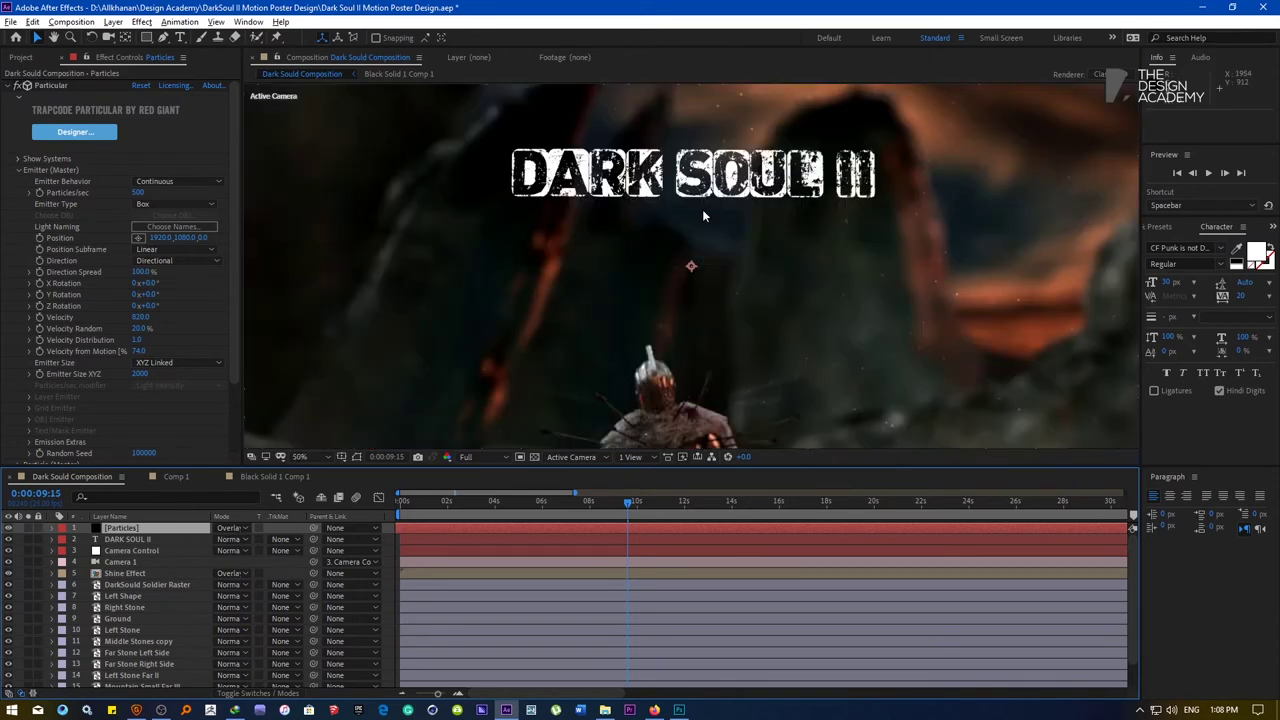
pyautogui.moveTo(575, 278); pyautogui.dragTo(575, 280)
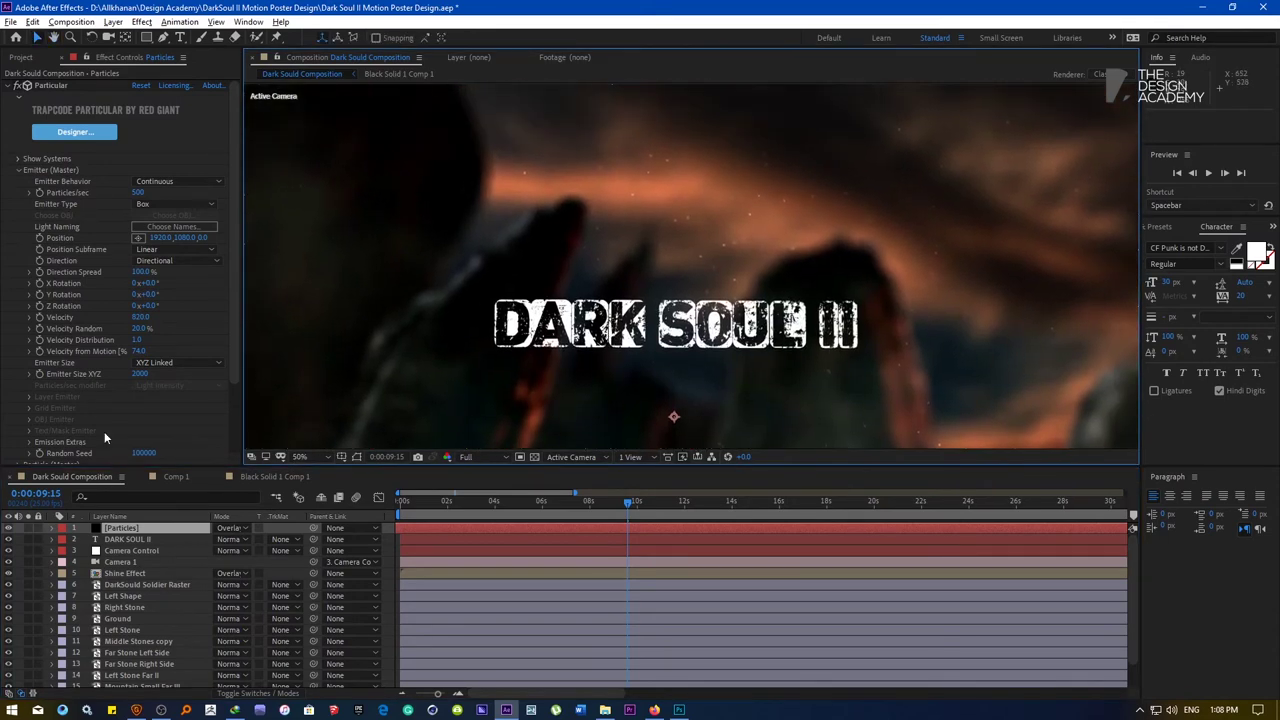
# Duplicate the Particles layer and rename the copy Small Particles
pyautogui.hotkey('ctrl', 'd')
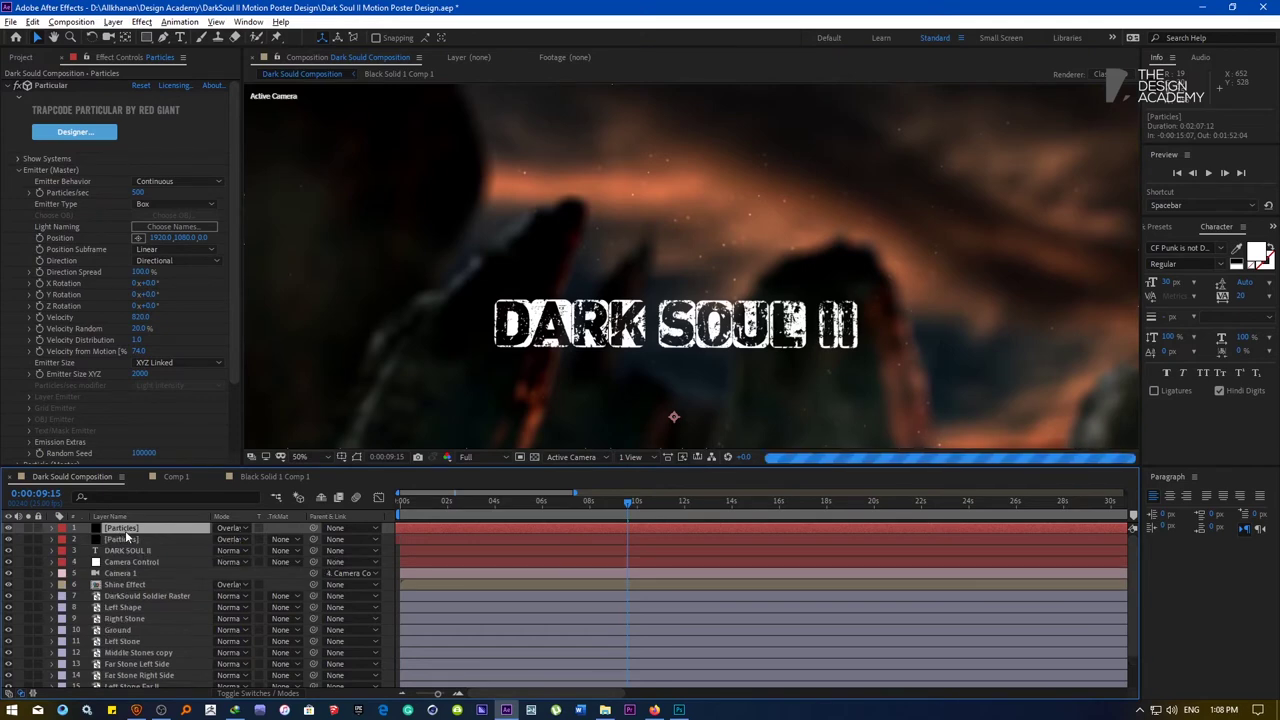
pyautogui.rightClick(126, 537)
pyautogui.click(150, 537)
pyautogui.write('Small')
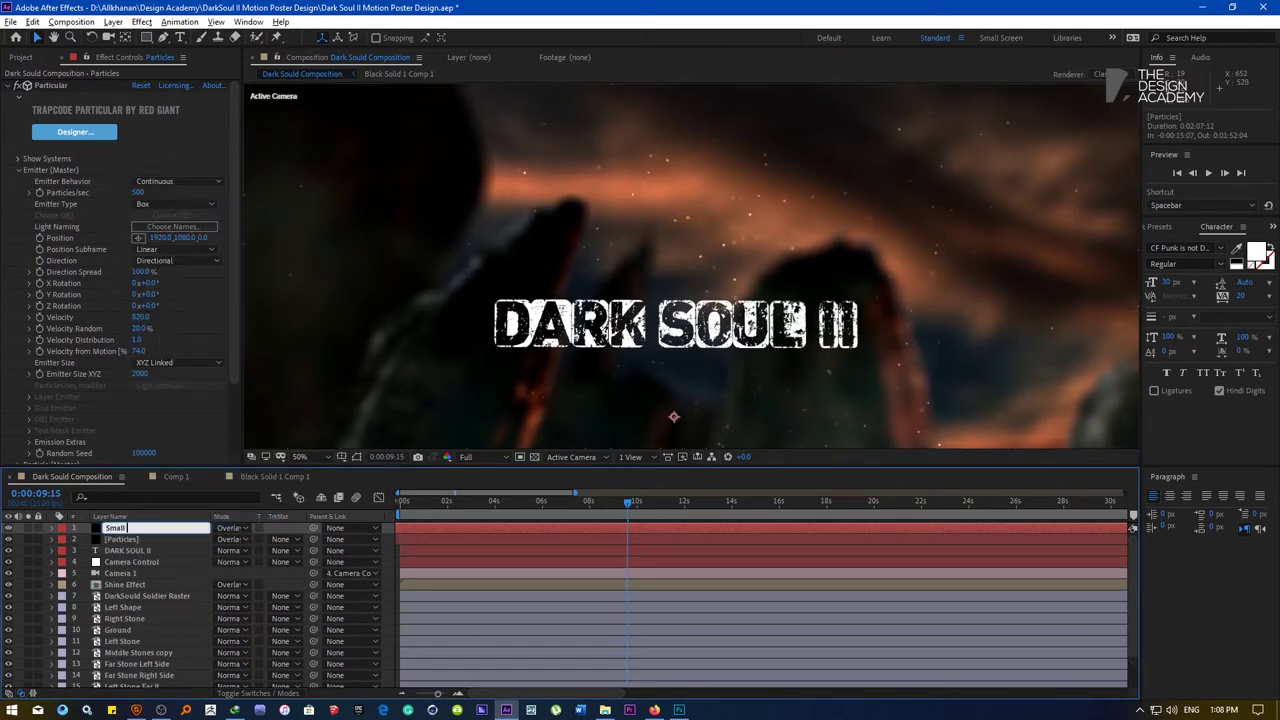
pyautogui.write(' Particles')
pyautogui.press('Return')
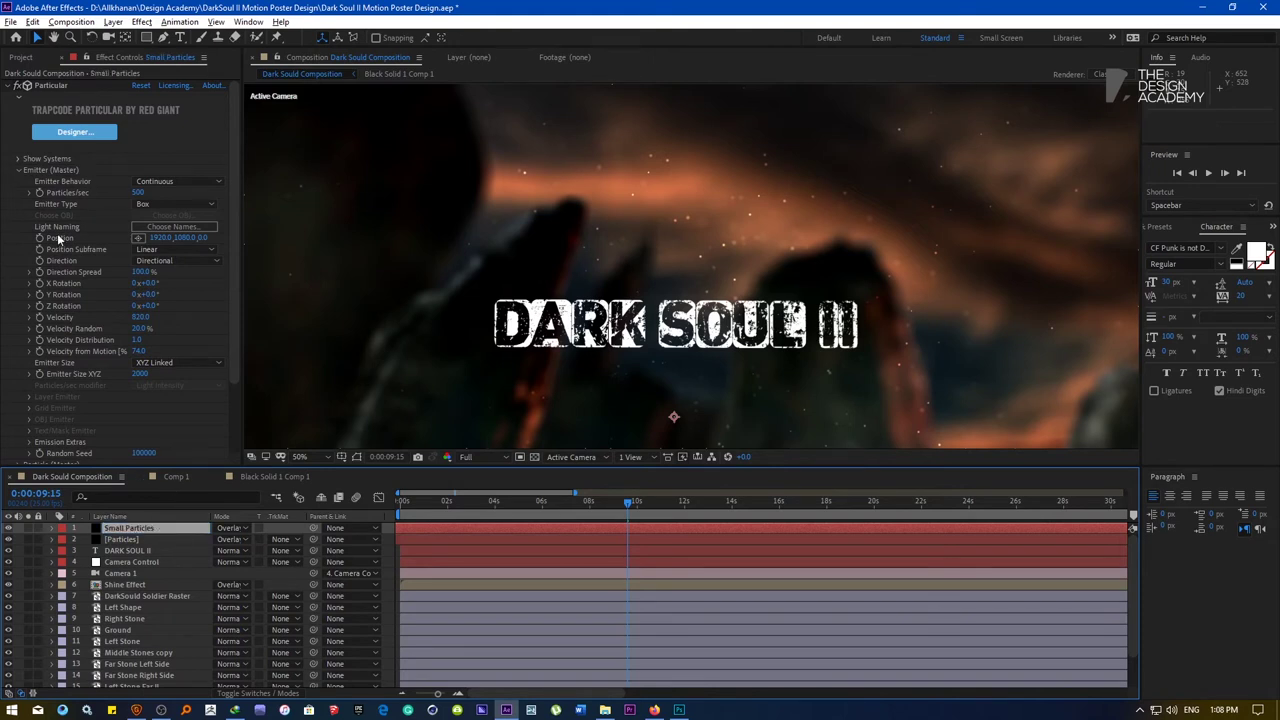
# Reduce the particle Size in the Small Particles layer's Particular effect
pyautogui.click(18, 170)
pyautogui.click(18, 181)
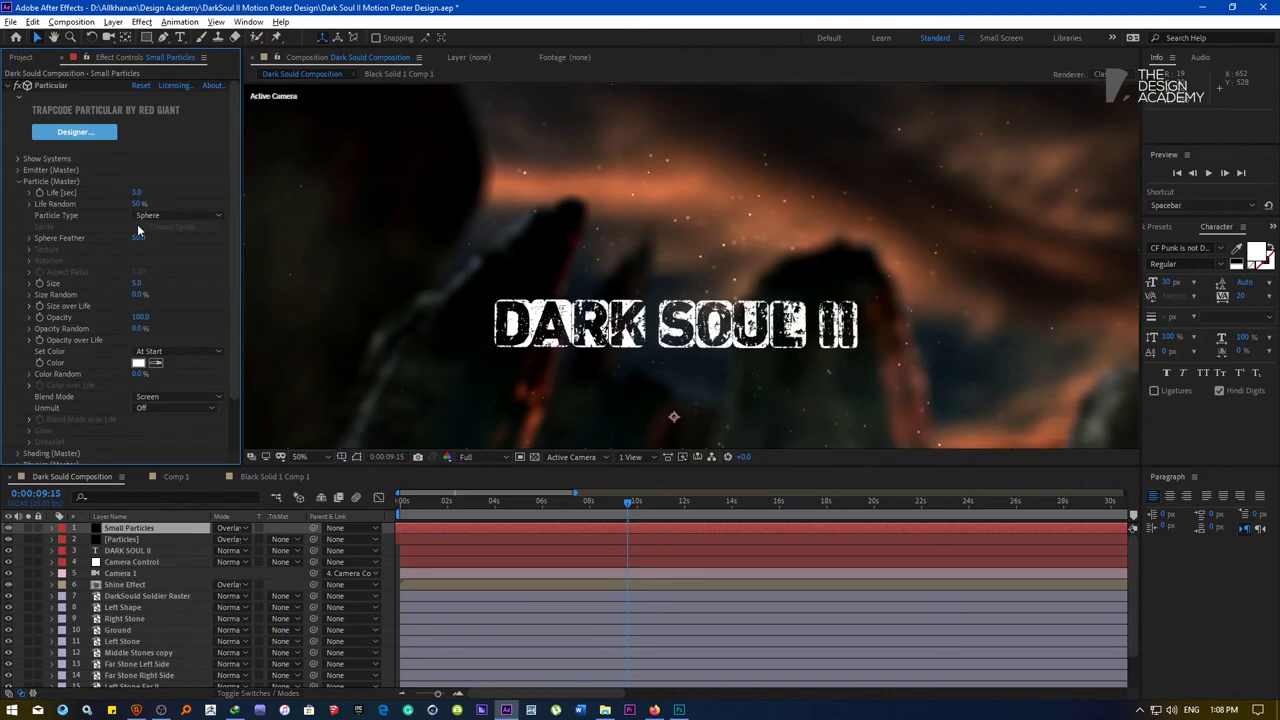
pyautogui.click(139, 284)
pyautogui.click(18, 181)
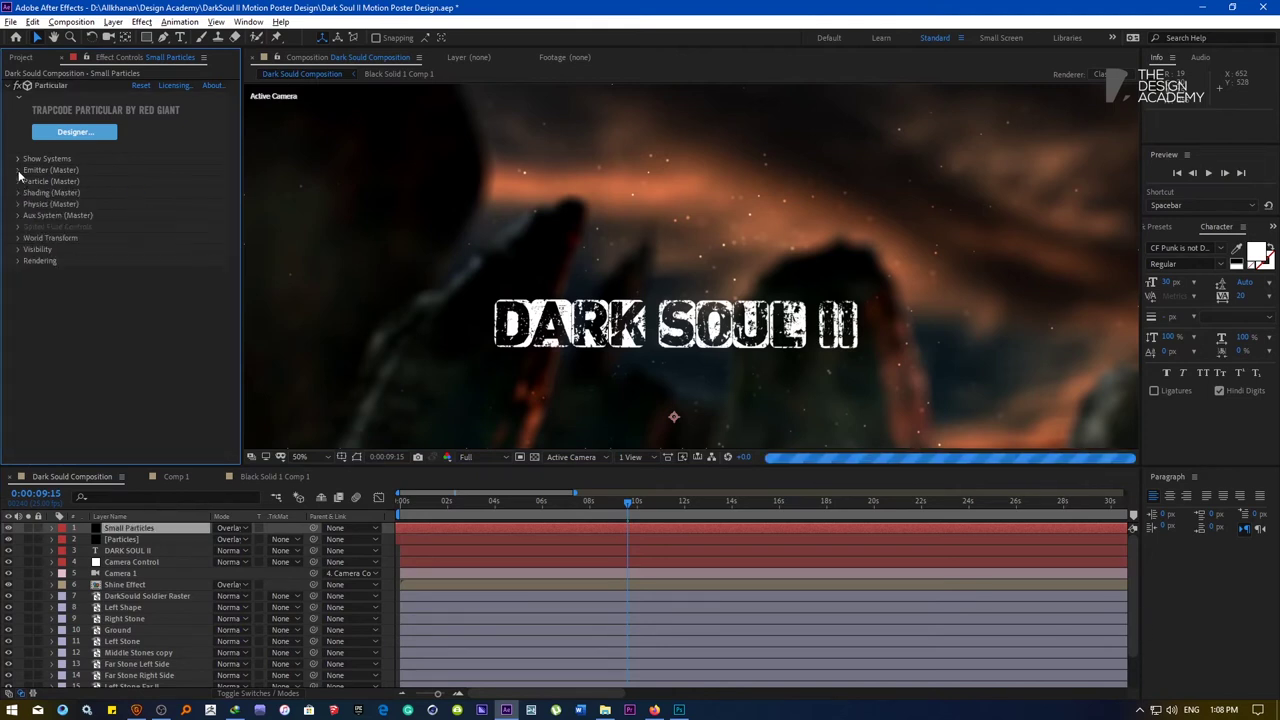
# Set the Small Particles emitter's Particles/sec to 2000 and check the density over the poster
pyautogui.click(18, 170)
pyautogui.click(139, 192)
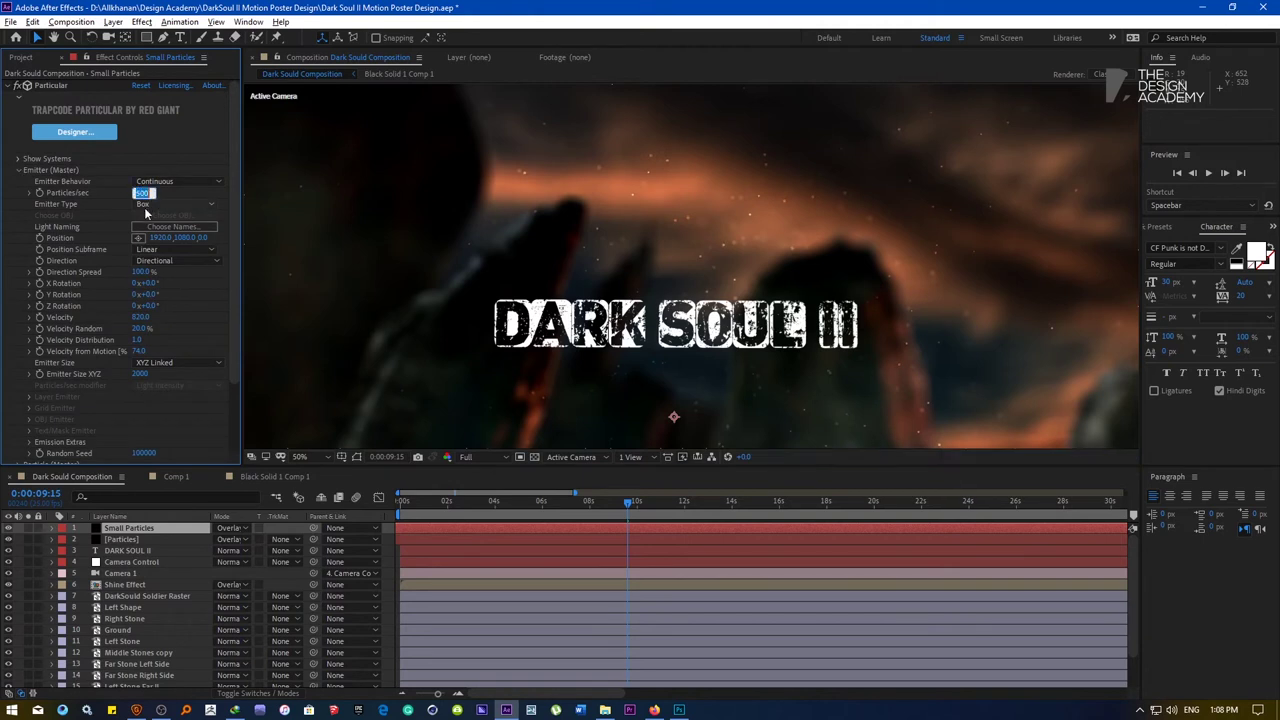
pyautogui.press('Return')
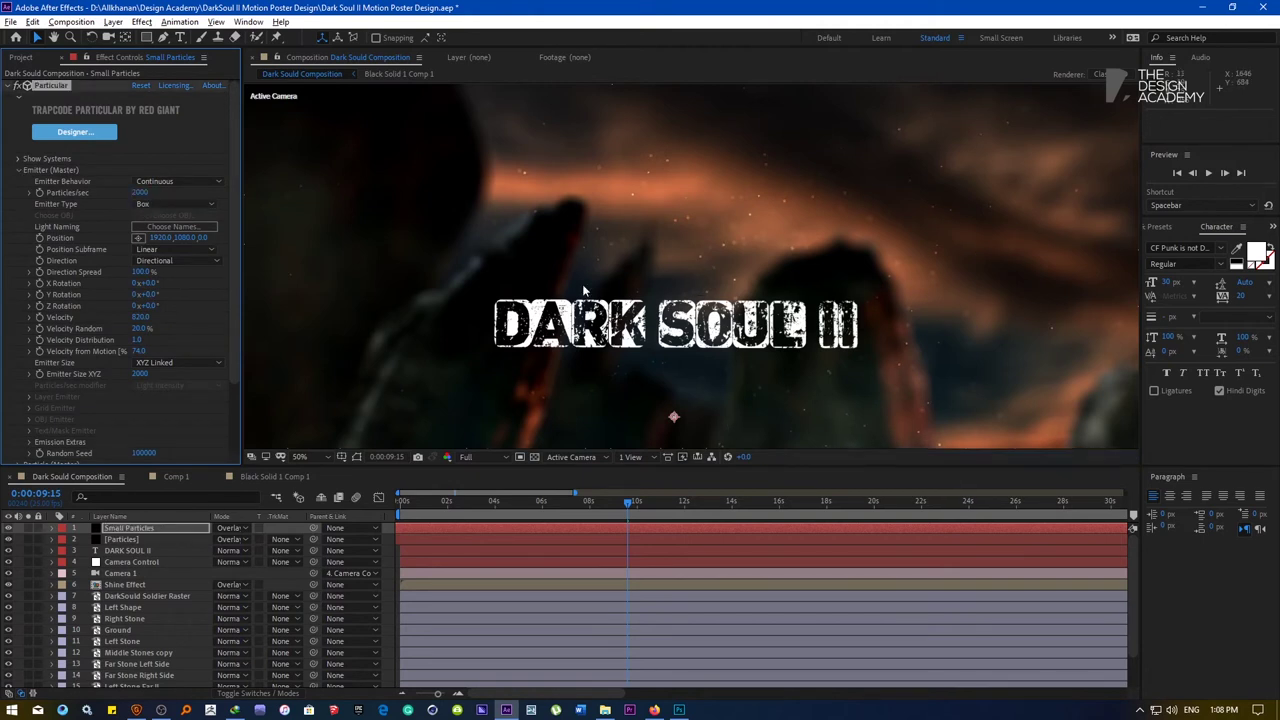
pyautogui.press(',')
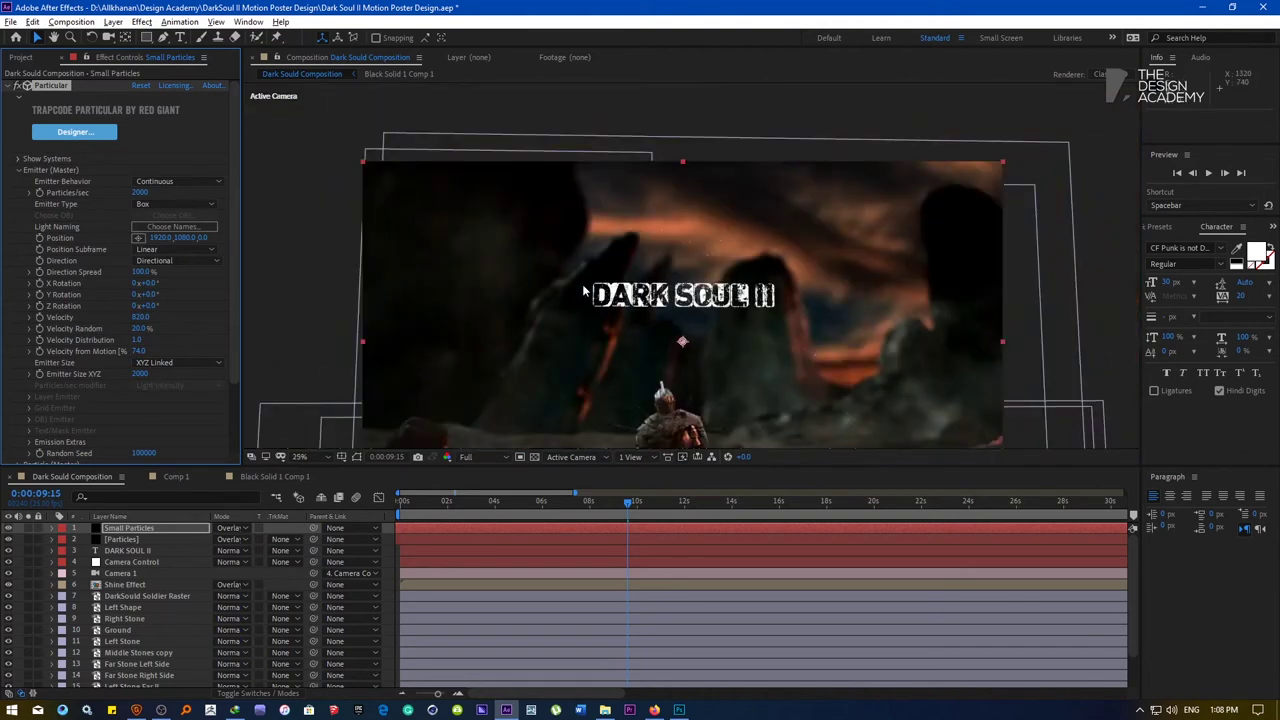
# Set the Small Particles emitter's Particles/sec to 20000, check it over the full poster and save the project
pyautogui.click(141, 192)
pyautogui.press('Return')
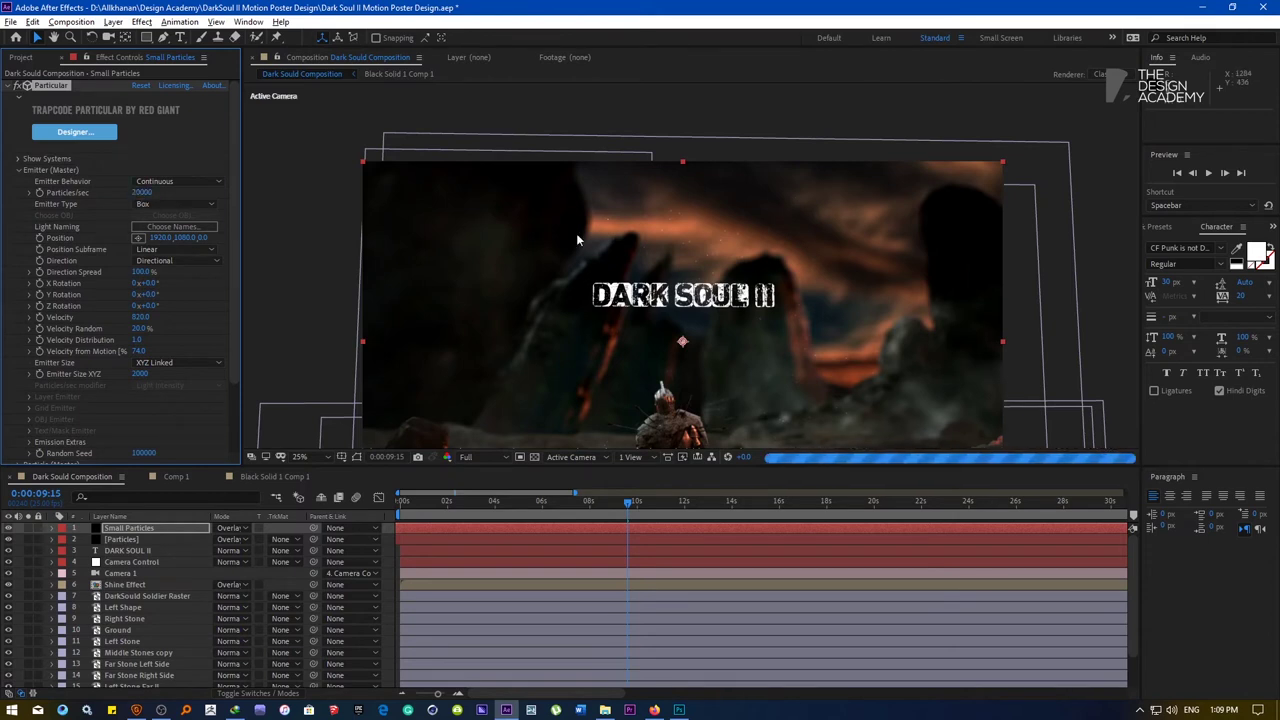
pyautogui.press('.')
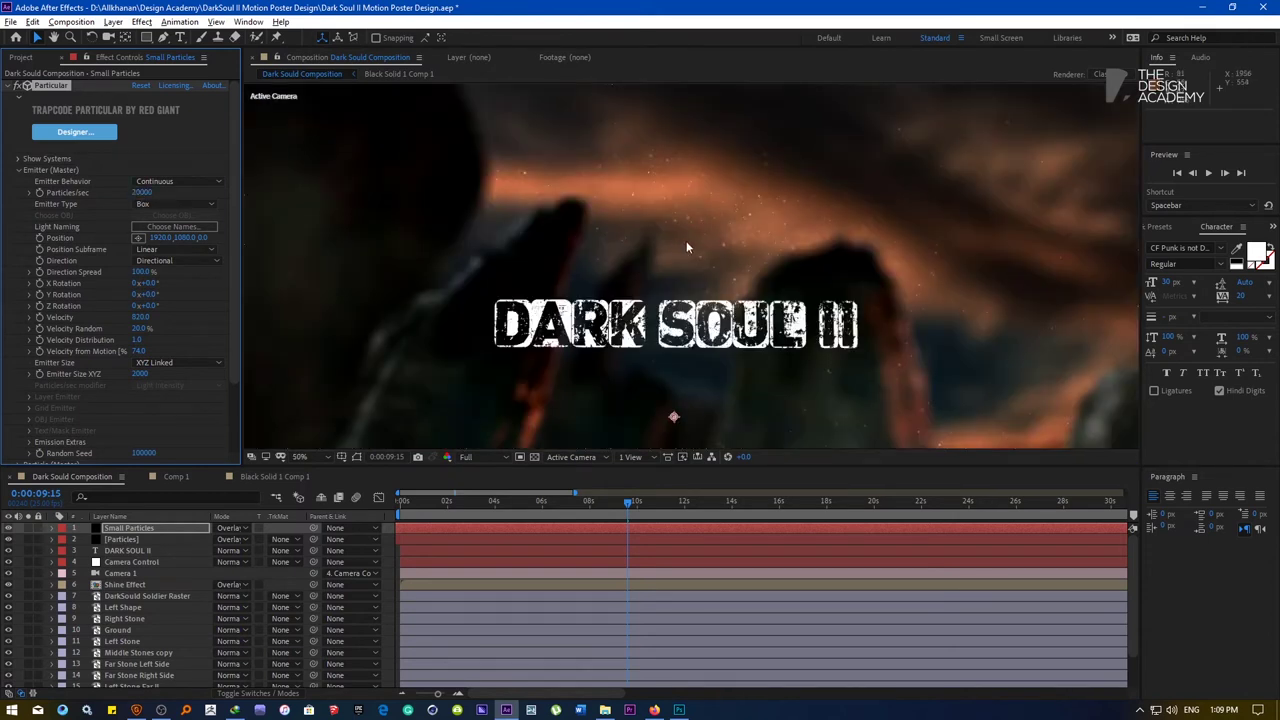
pyautogui.click(297, 458)
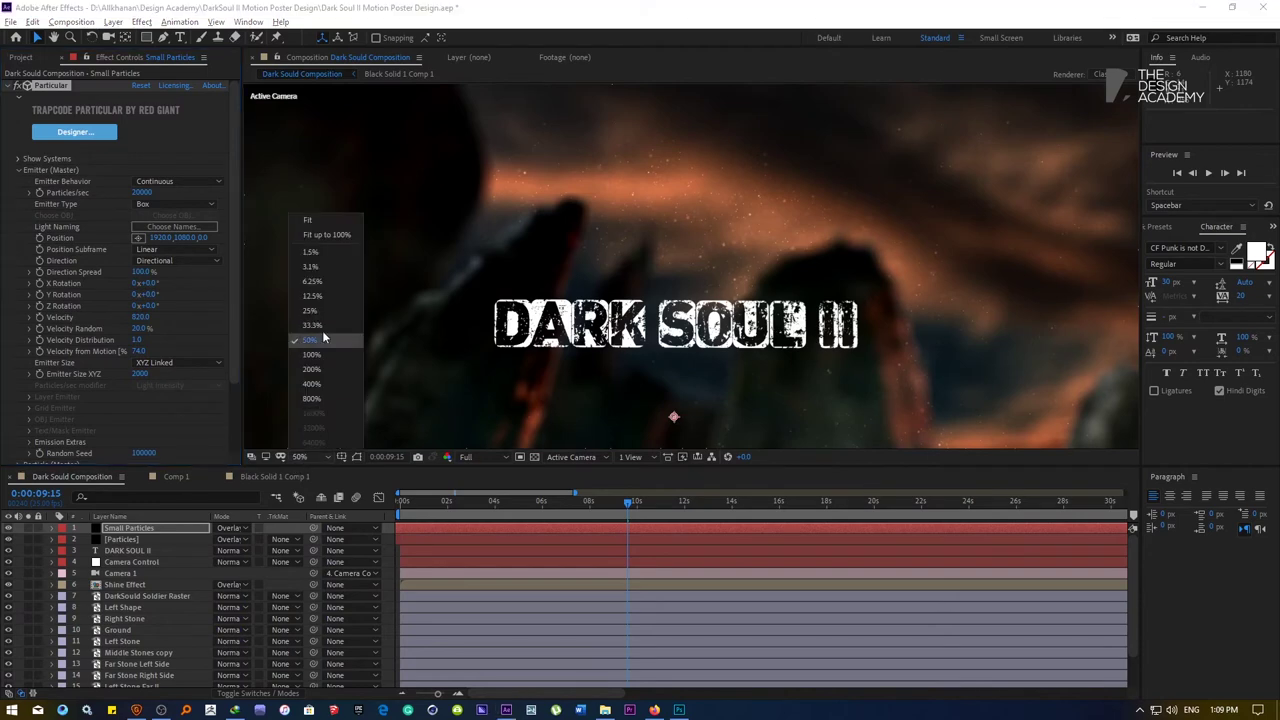
pyautogui.click(325, 234)
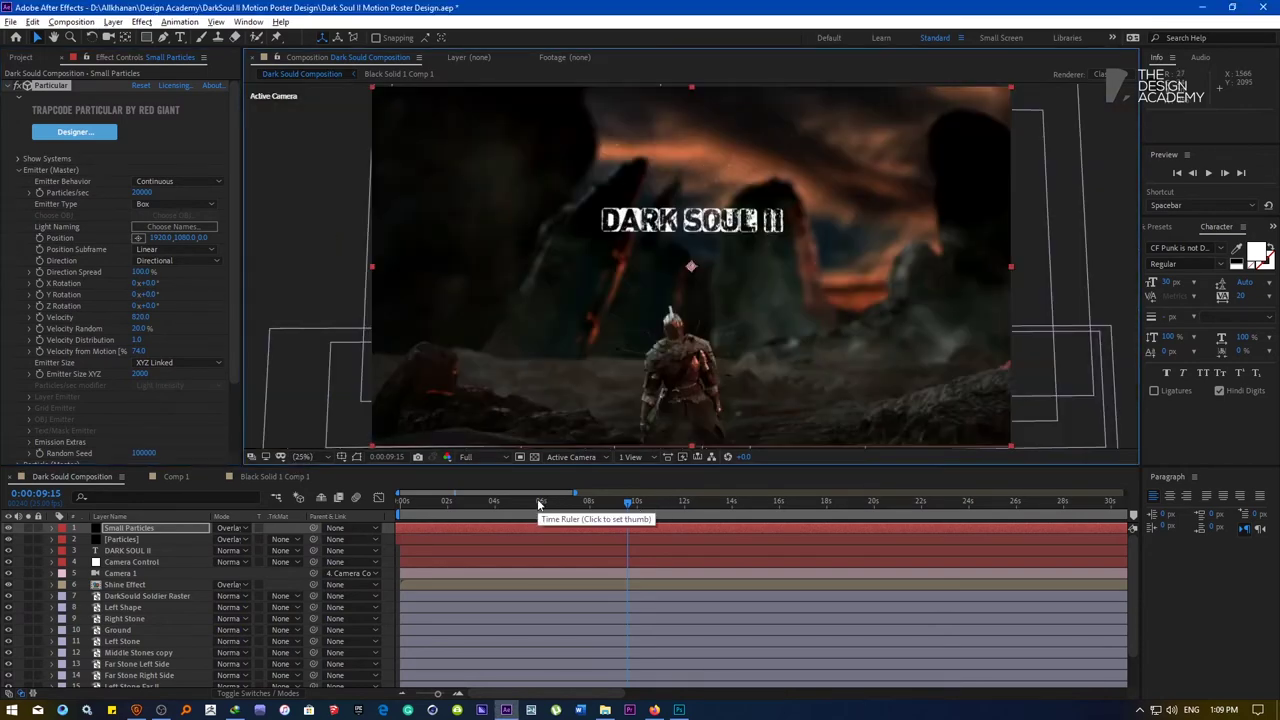
pyautogui.hotkey('ctrl', 's')
# Duplicate the Small Particles layer and delete the Particular effect from the copy
pyautogui.click(128, 528)
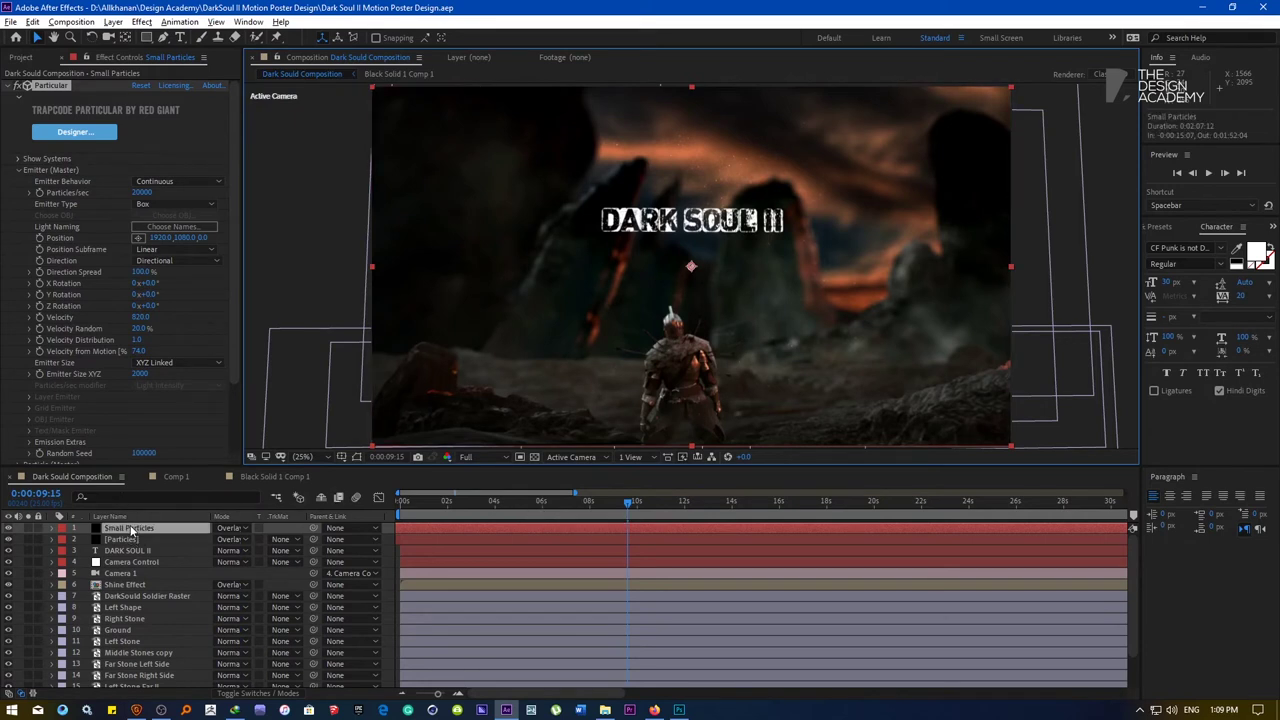
pyautogui.hotkey('ctrl', 'd')
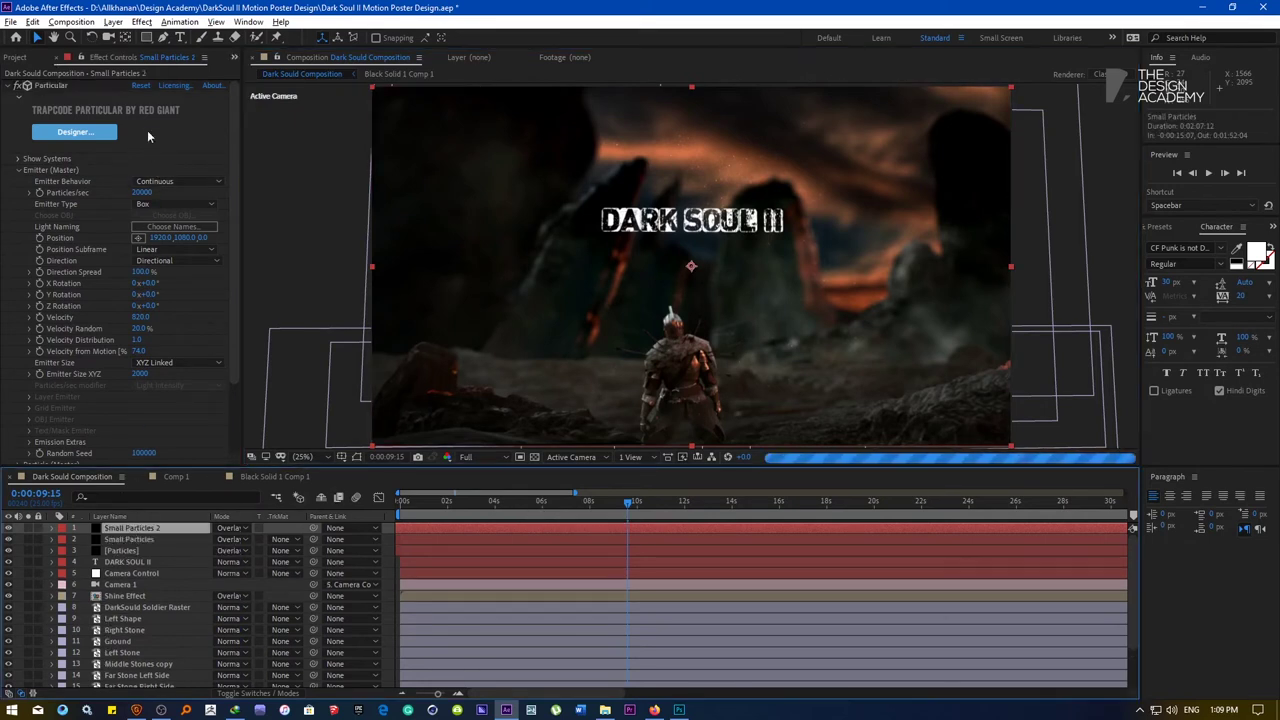
pyautogui.click(48, 87)
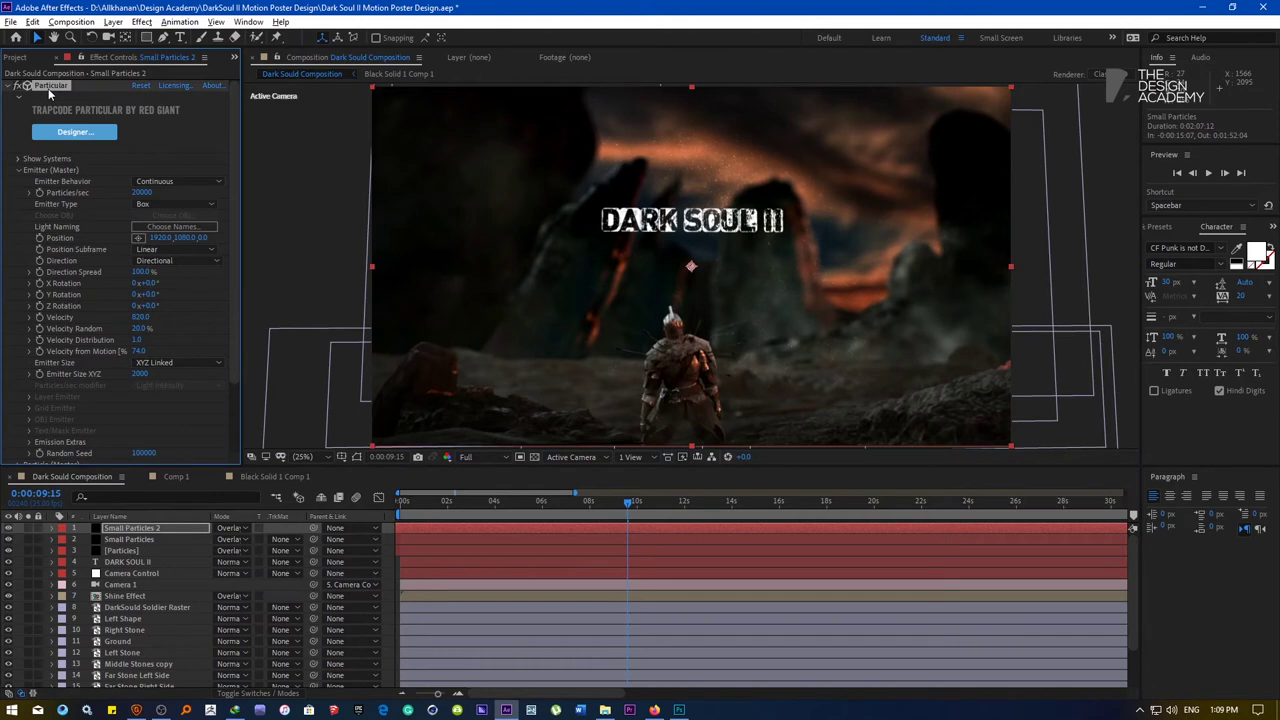
pyautogui.press('Delete')
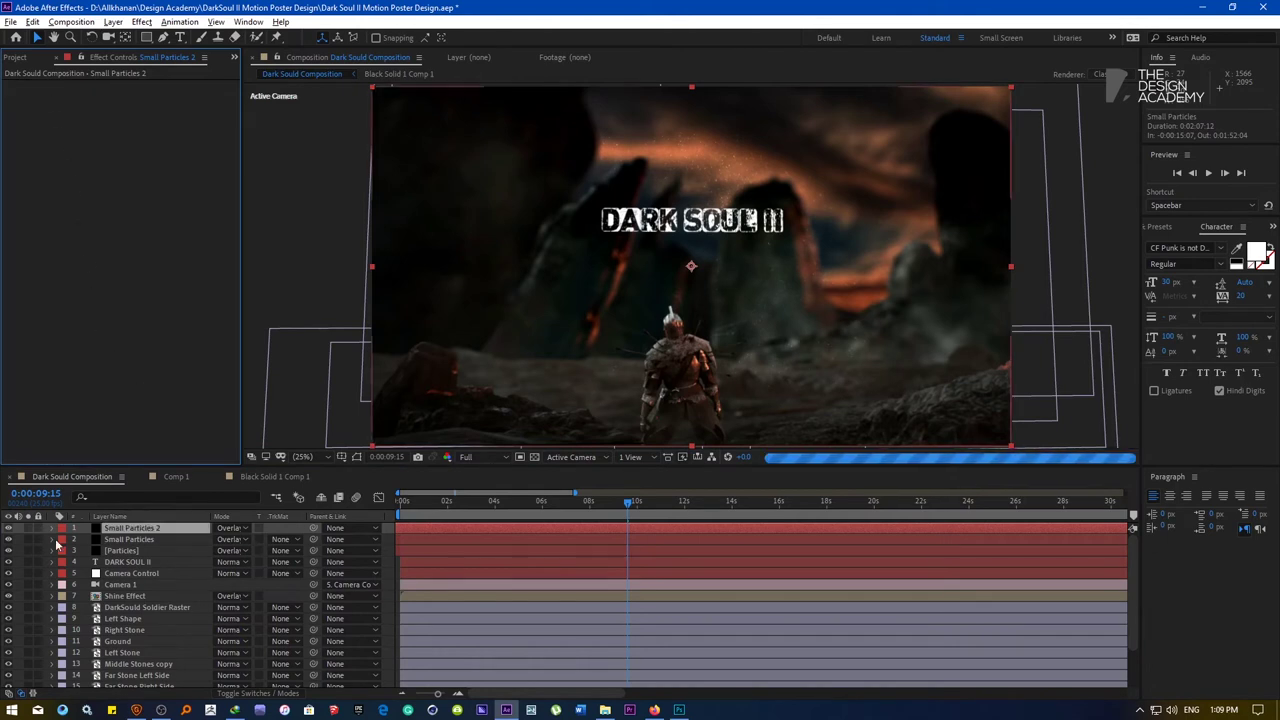
# Solo the duplicated Small Particles 2 layer and rename it Fog
pyautogui.rightClick(140, 528)
pyautogui.click(155, 518)
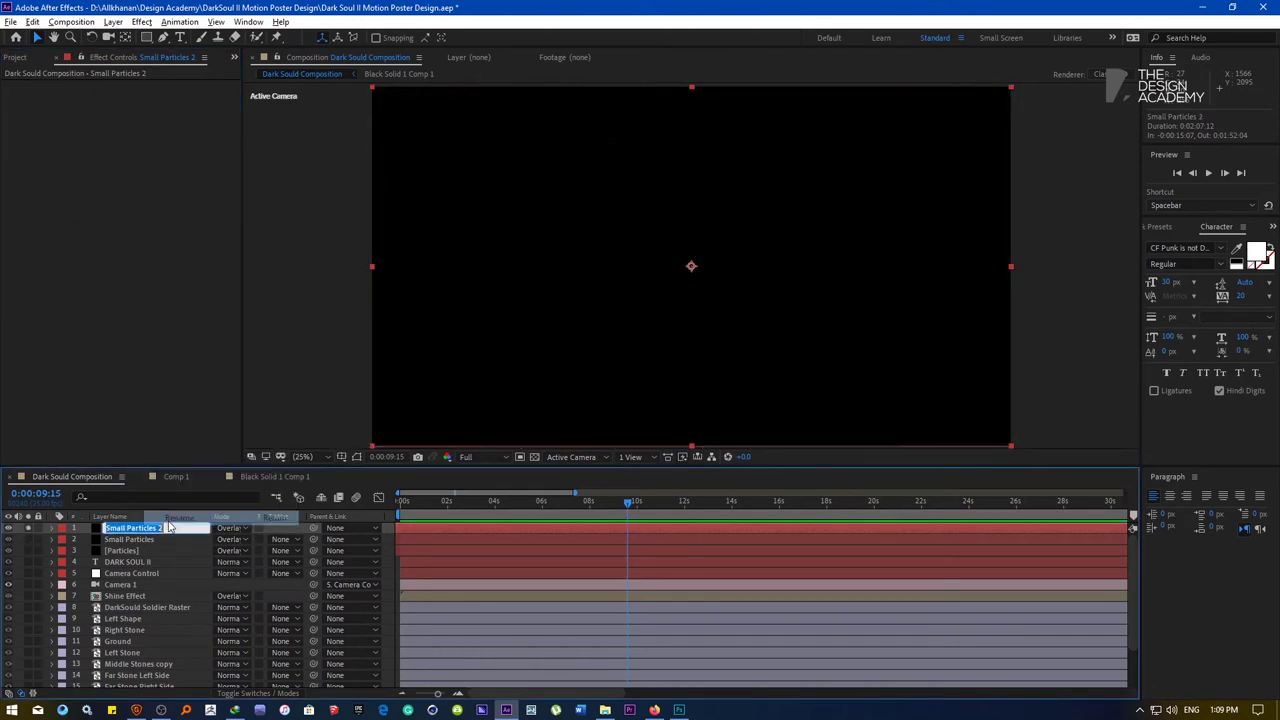
pyautogui.write('Fog')
pyautogui.press('Return')
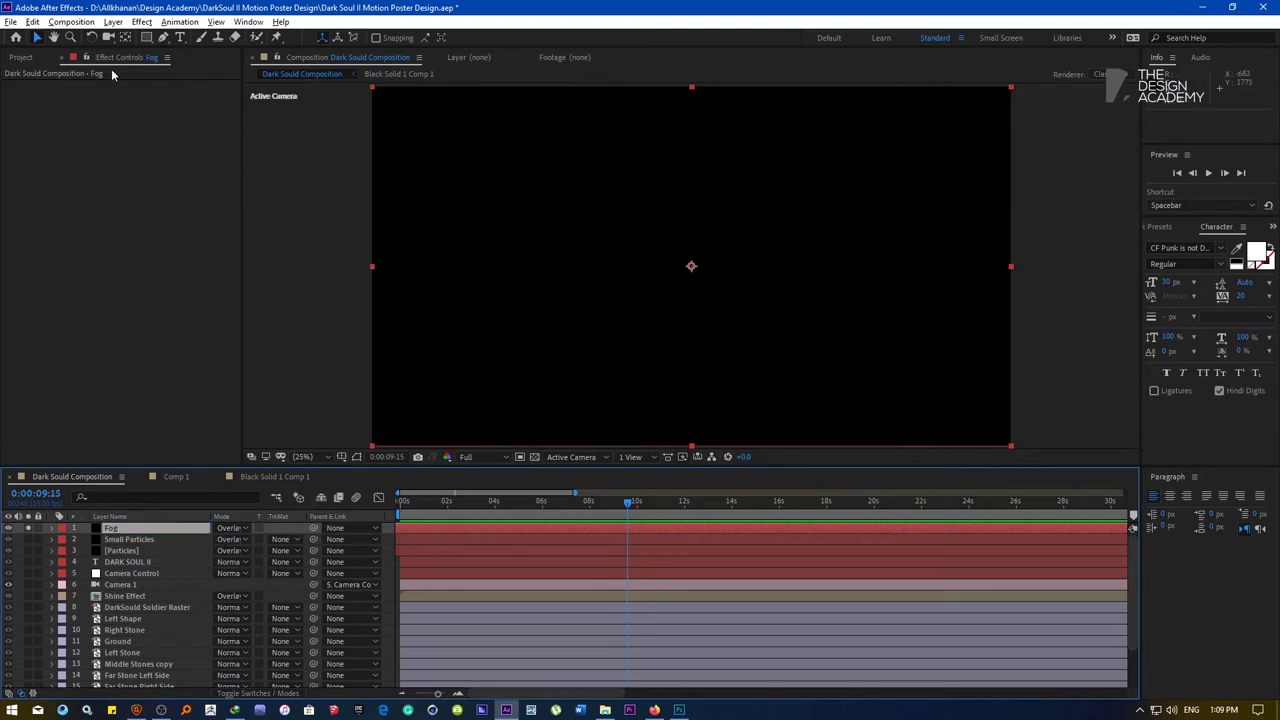
# Apply Trapcode Particular to the Fog layer and open the presets list in the Particular Designer
pyautogui.click(141, 22)
pyautogui.moveTo(204, 306)
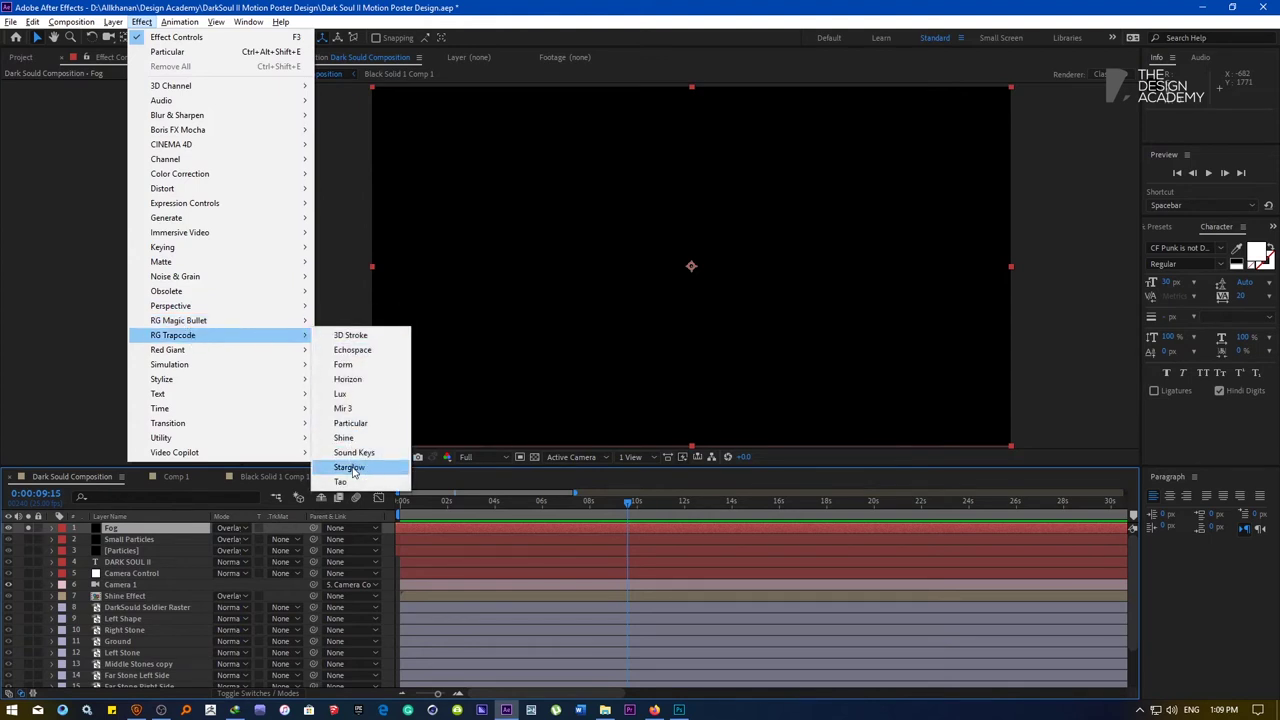
pyautogui.click(350, 423)
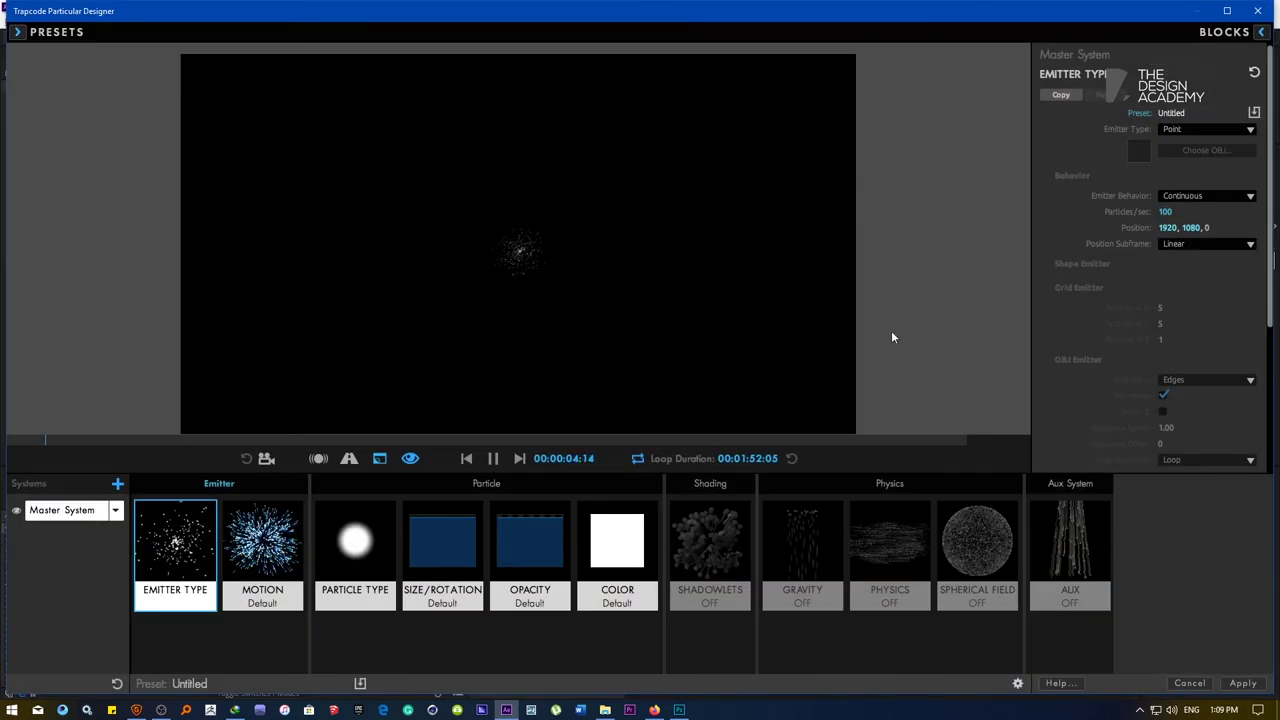
pyautogui.click(18, 32)
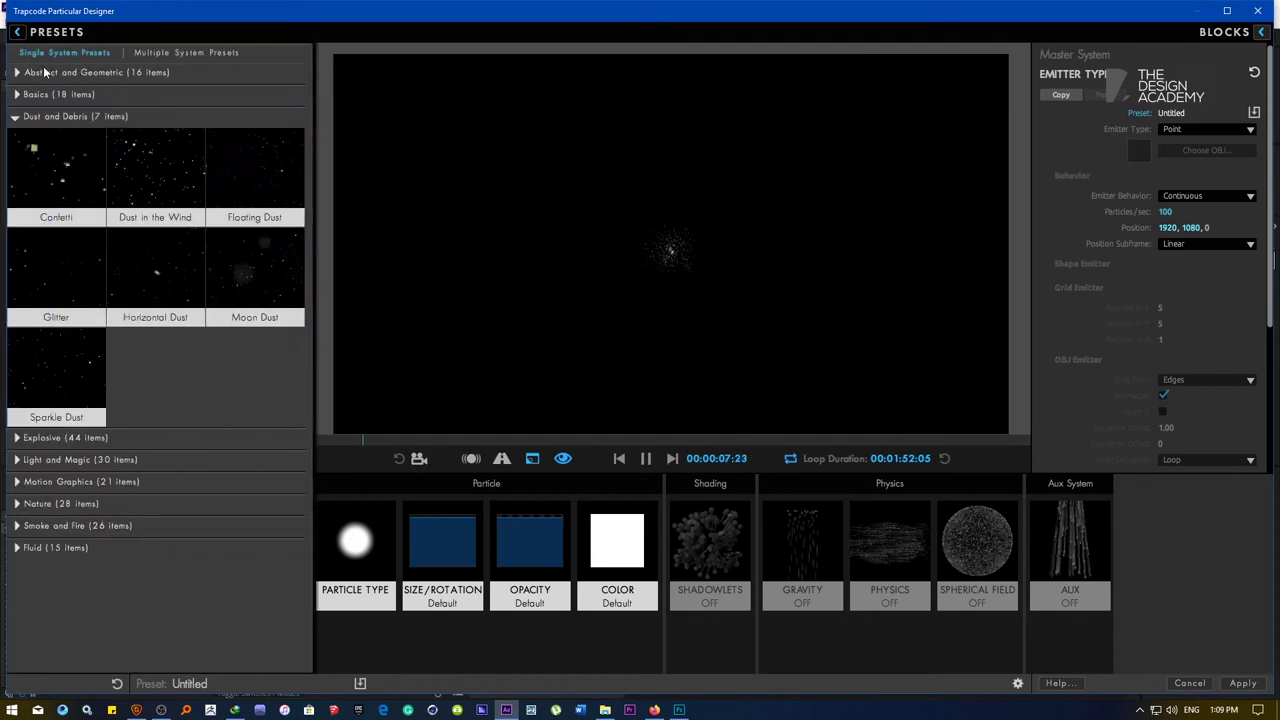
# Browse the Fluid and Smoke and Fire presets and try Smokey Fire Burst for the Fog layer
pyautogui.click(9, 111)
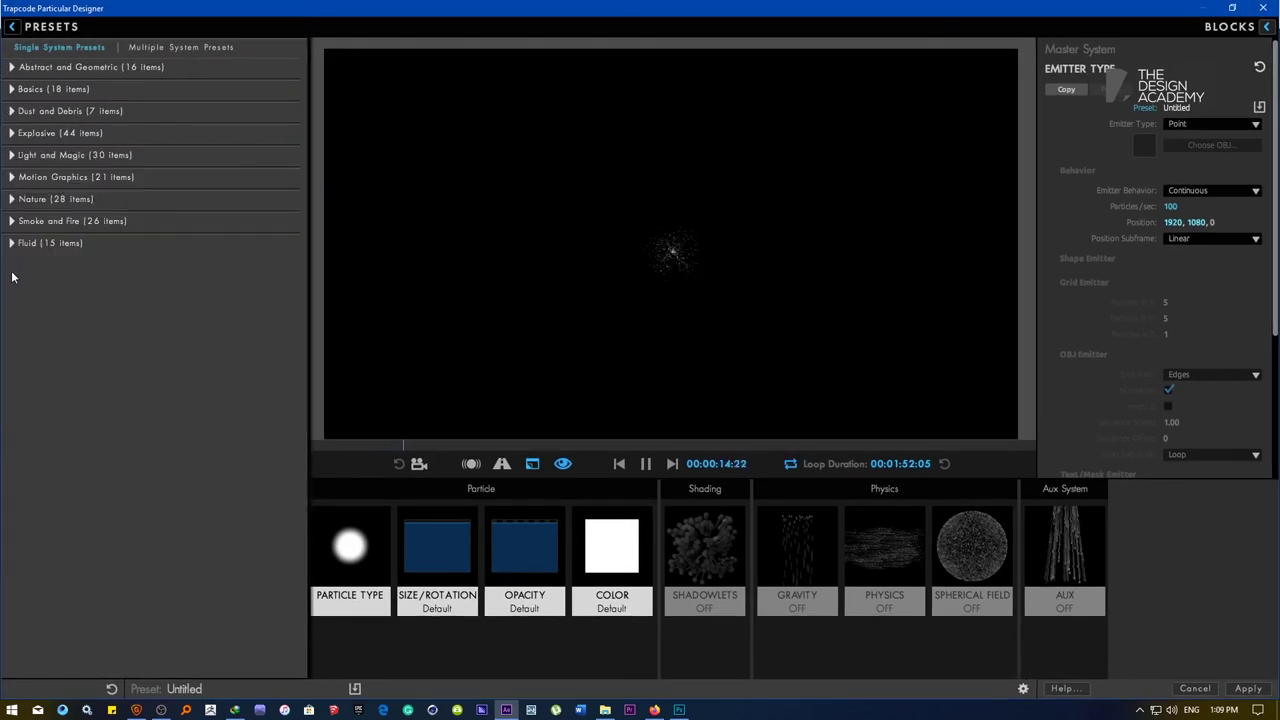
pyautogui.click(10, 244)
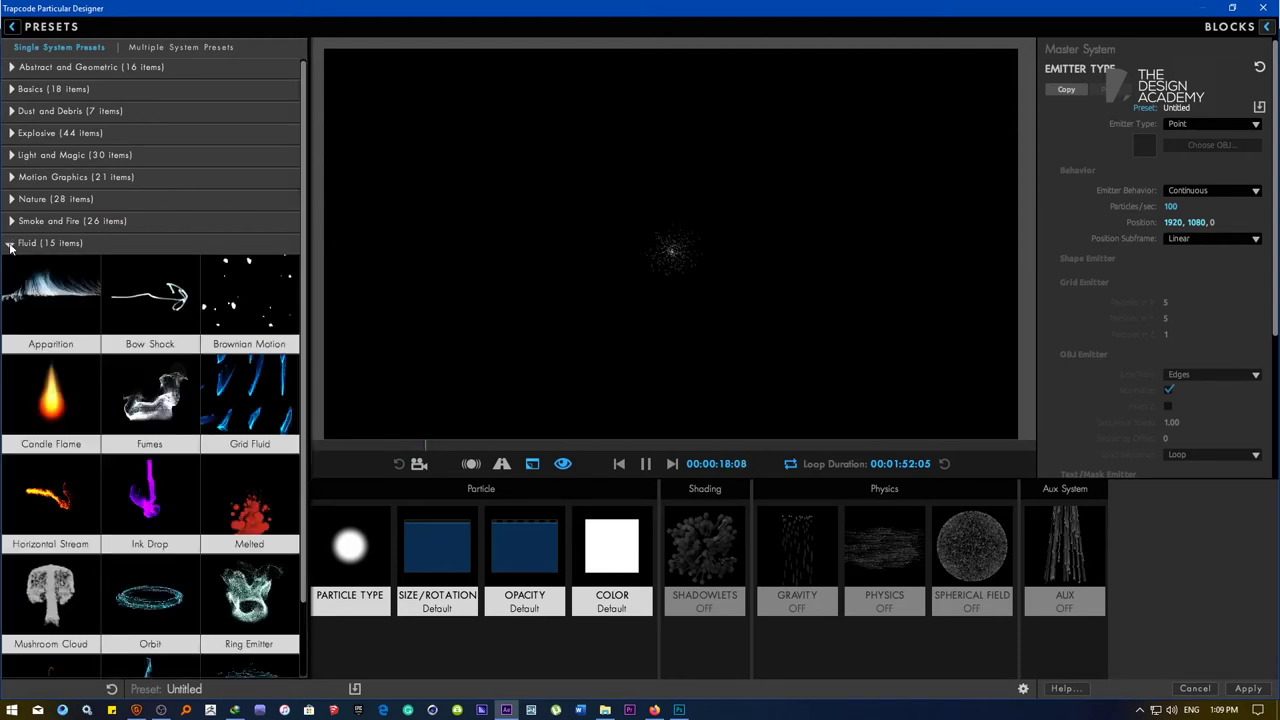
pyautogui.click(10, 246)
pyautogui.click(10, 221)
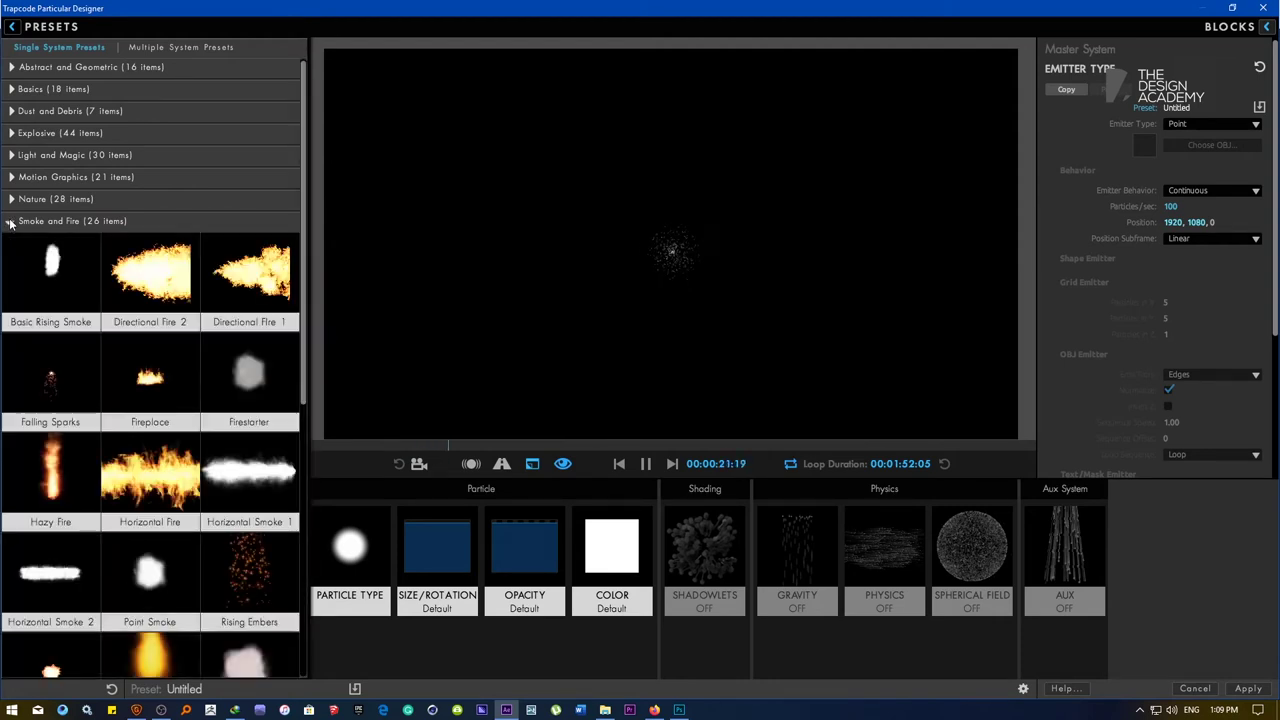
pyautogui.scroll(-3, 150, 280)
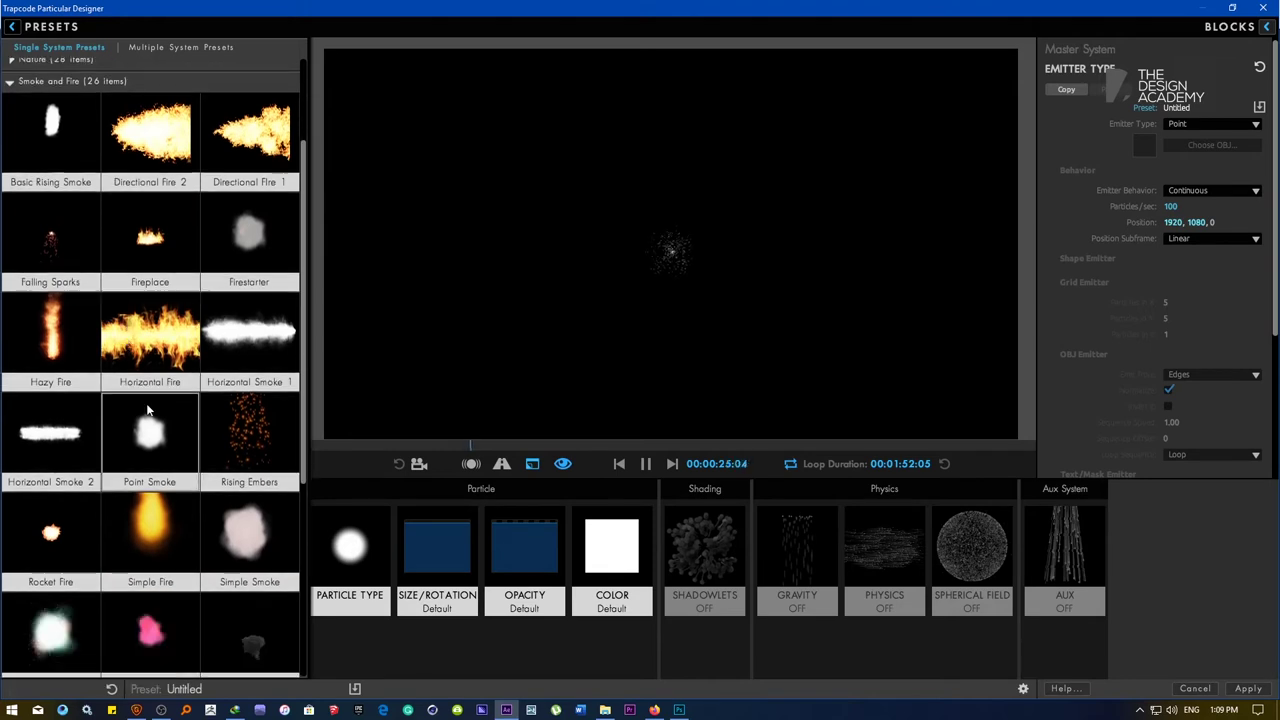
pyautogui.scroll(-7, 148, 410)
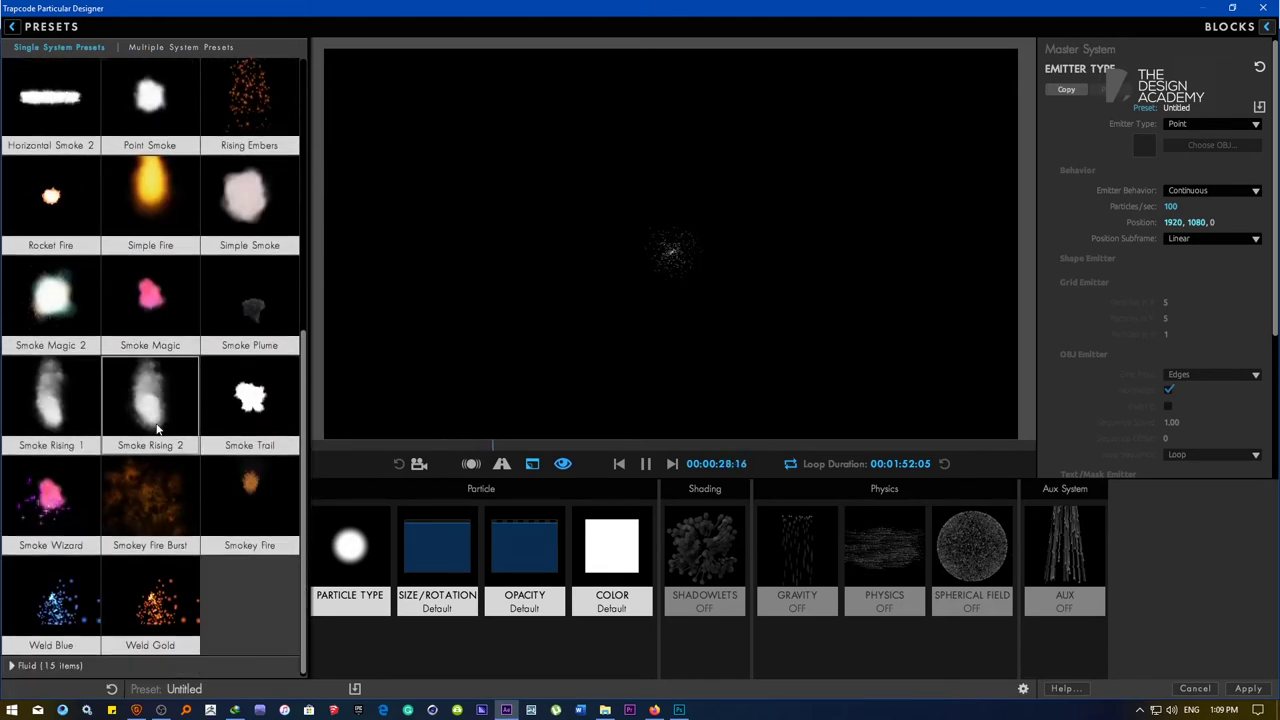
pyautogui.click(150, 508)
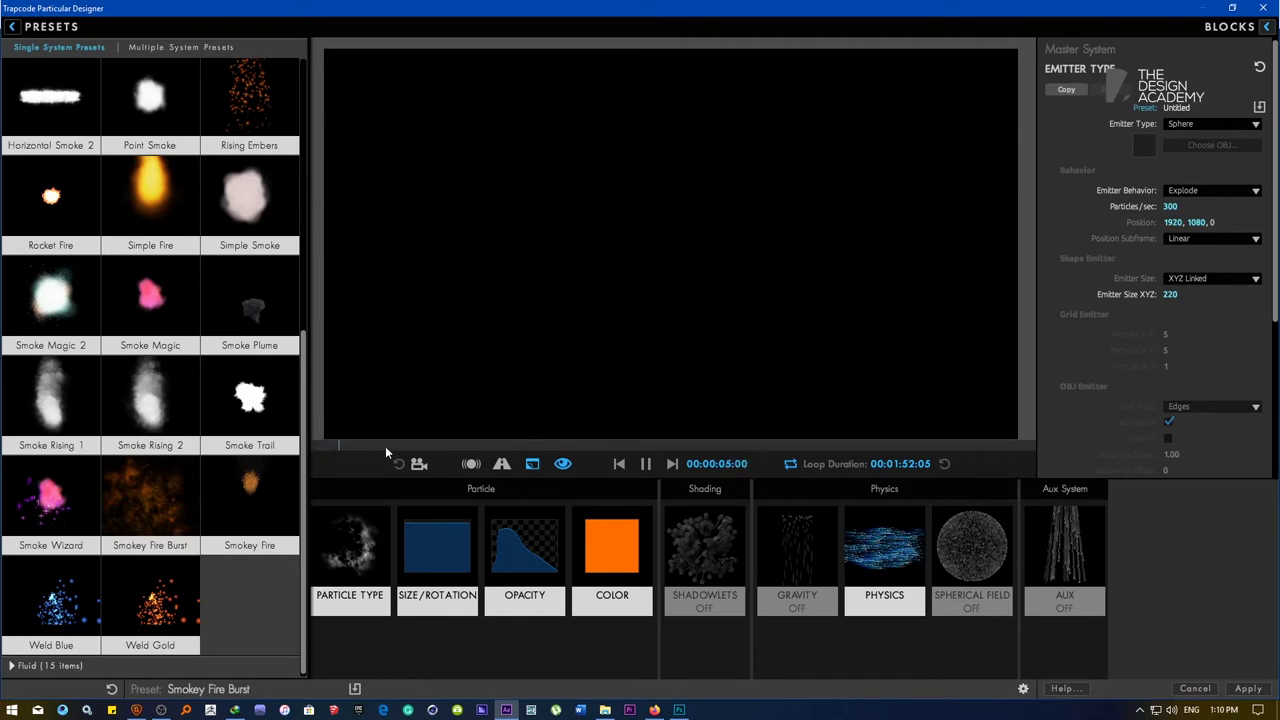
# Try the Smoke Rising 1 preset for the Fog layer
pyautogui.click(55, 402)
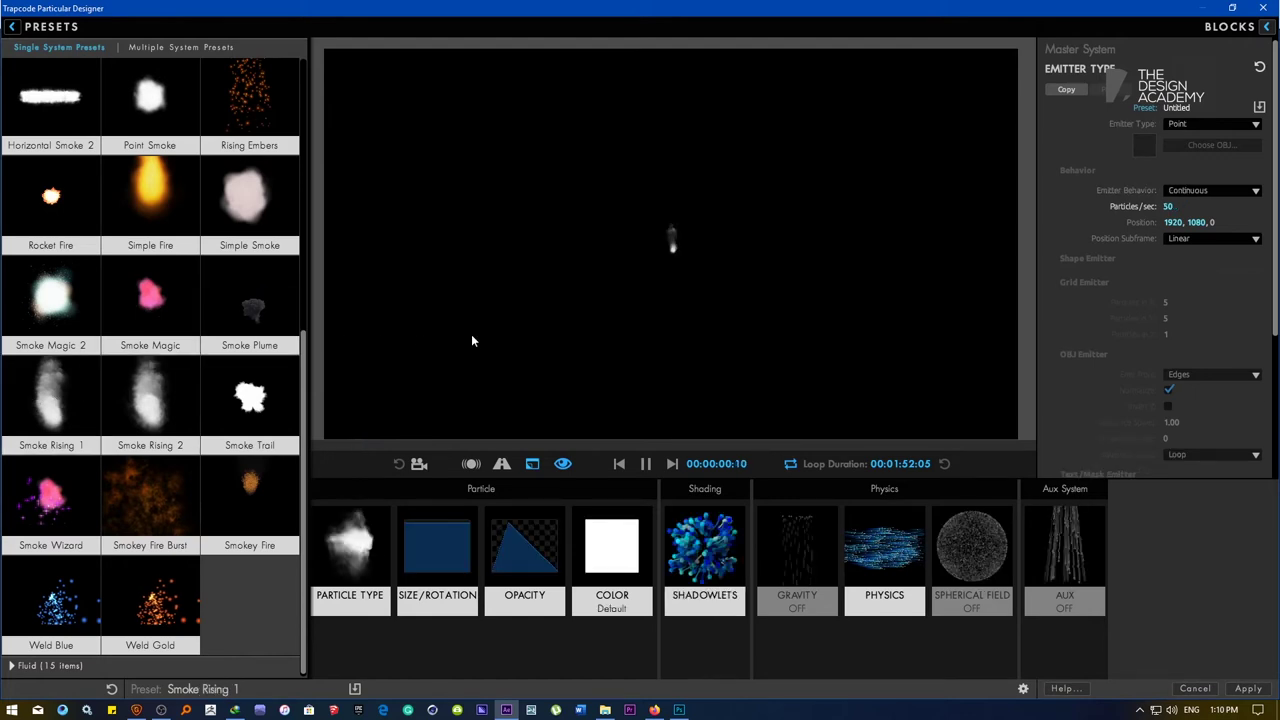
pyautogui.scroll(1, 308, 340)
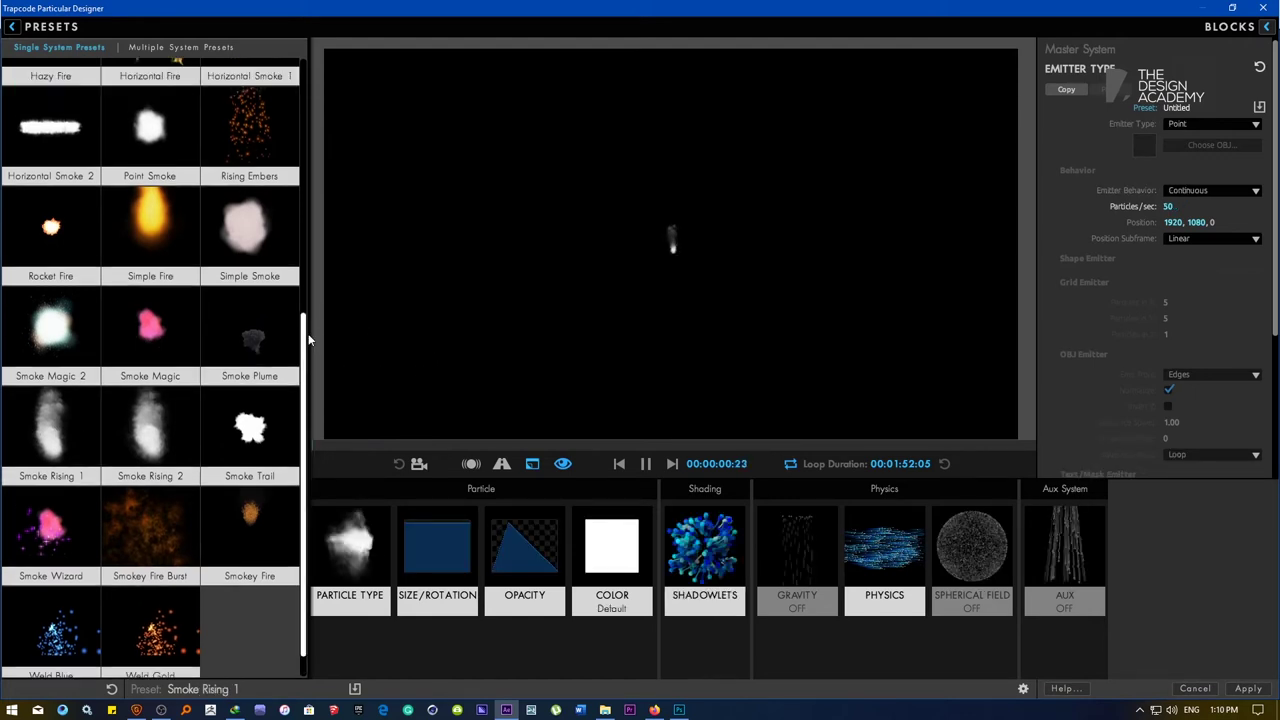
pyautogui.moveTo(308, 340); pyautogui.dragTo(216, 129)
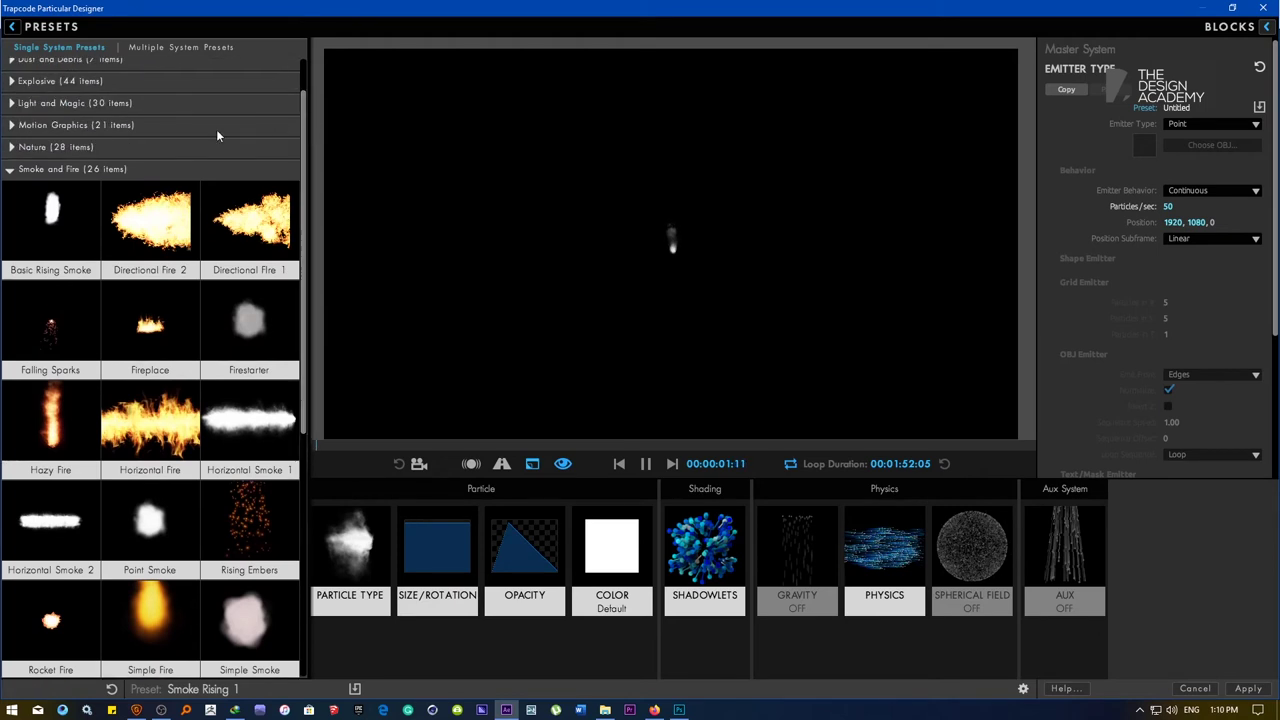
# Choose the Cloud Cover preset from the Nature category and apply it to the Fog layer
pyautogui.click(10, 170)
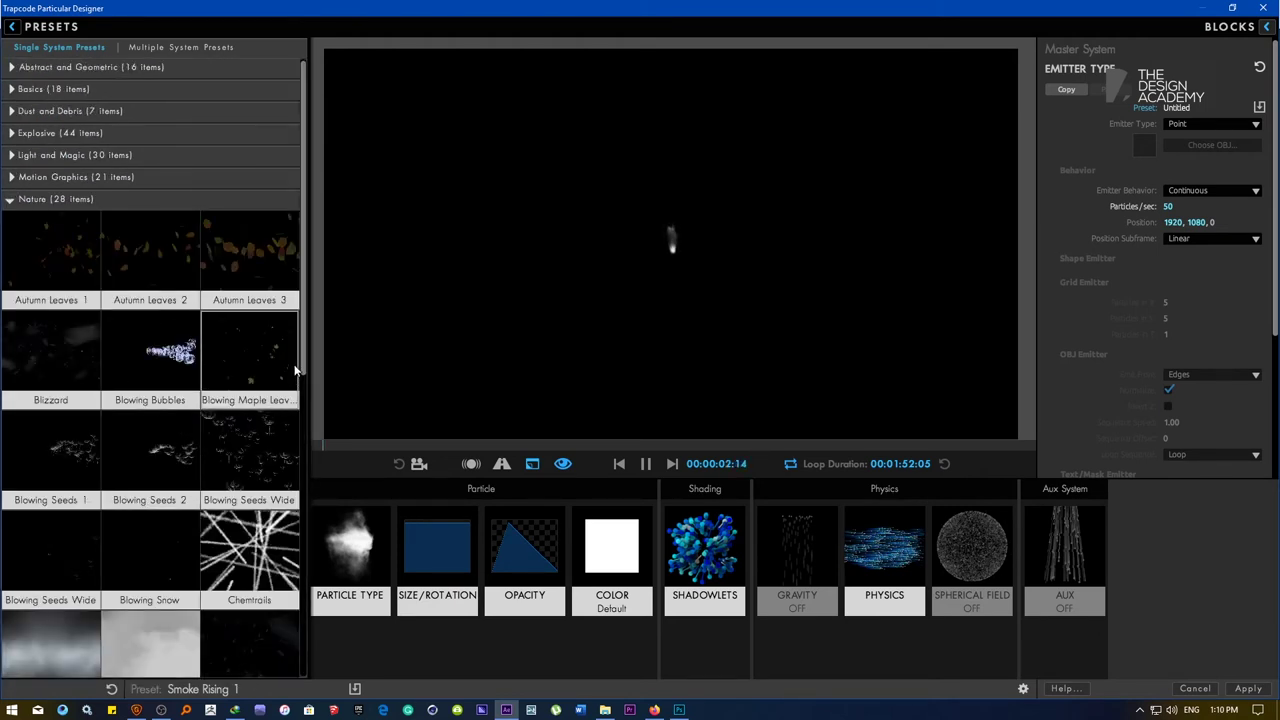
pyautogui.scroll(-6, 185, 447)
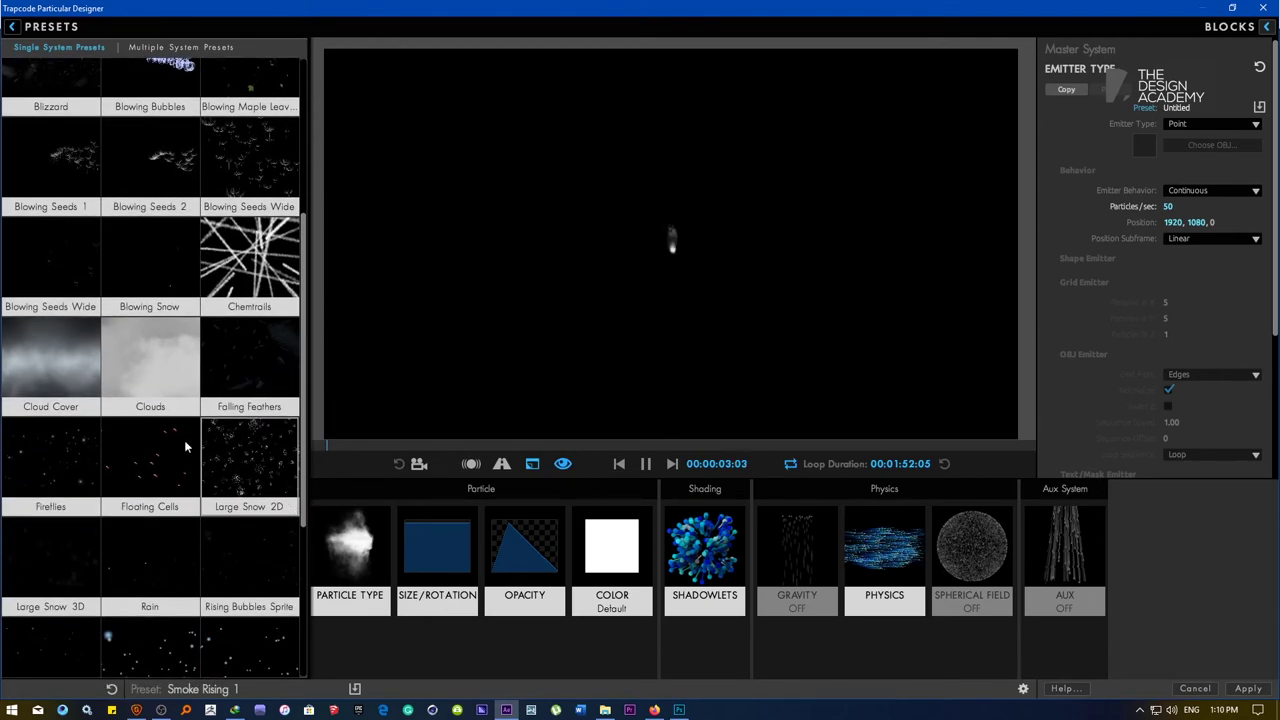
pyautogui.moveTo(304, 450); pyautogui.dragTo(302, 492)
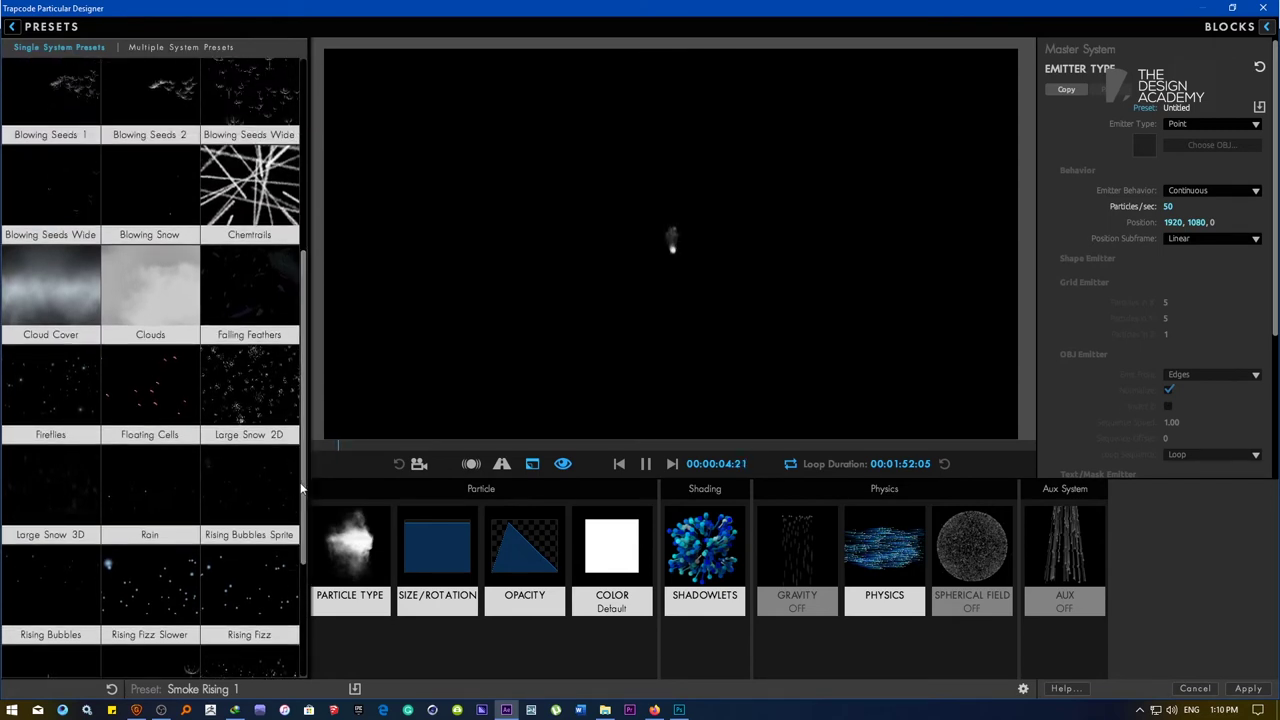
pyautogui.click(60, 291)
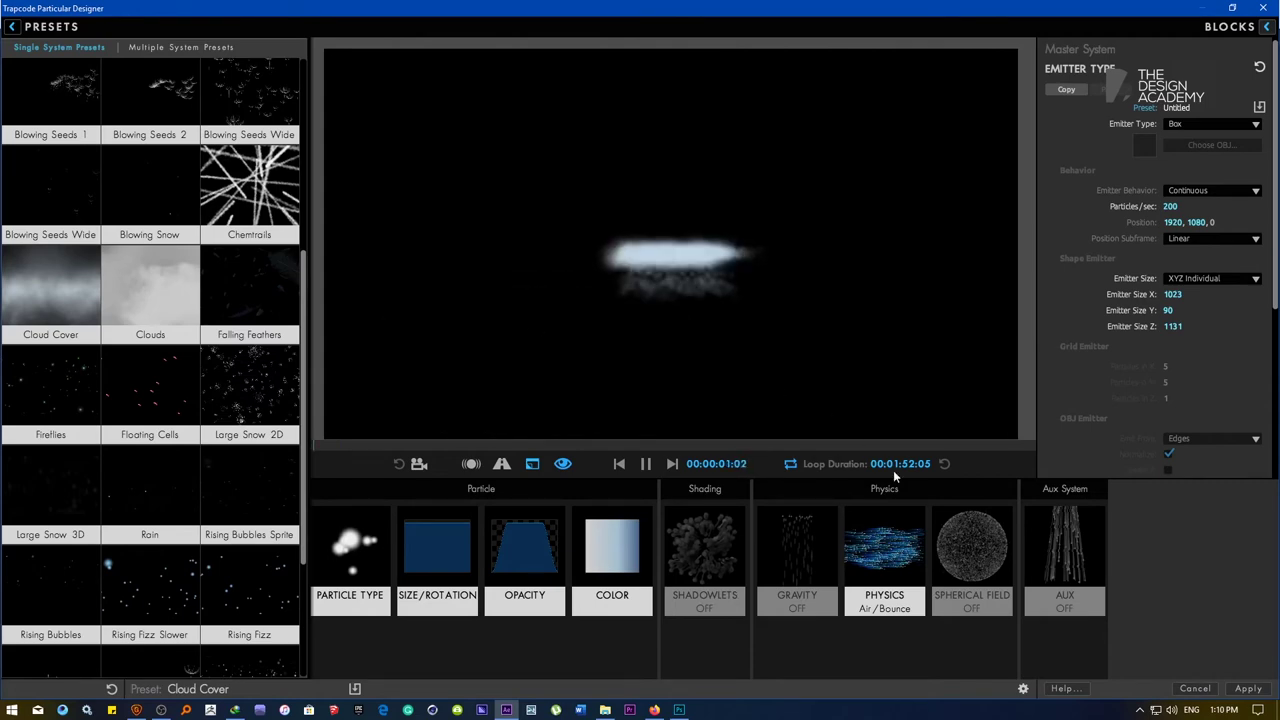
pyautogui.click(1248, 688)
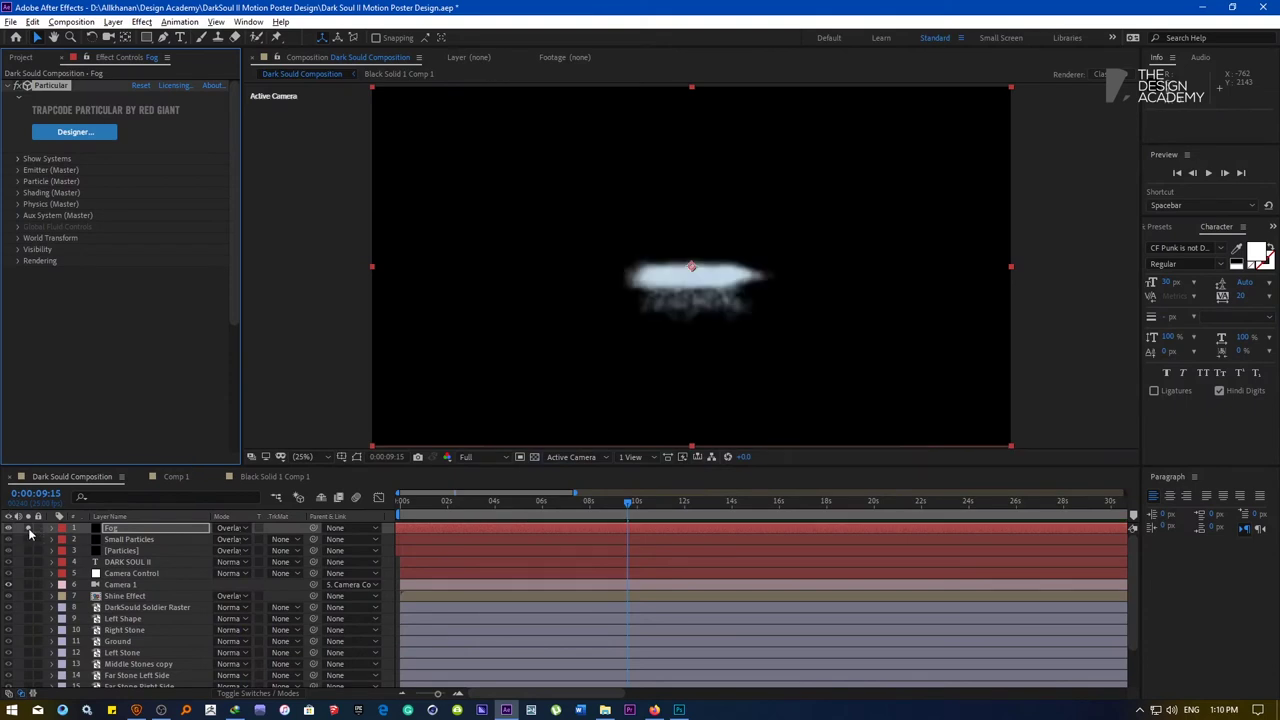
# Check the fog at around five seconds and set the Particular emitter's Velocity to 1000
pyautogui.moveTo(445, 516); pyautogui.dragTo(526, 510)
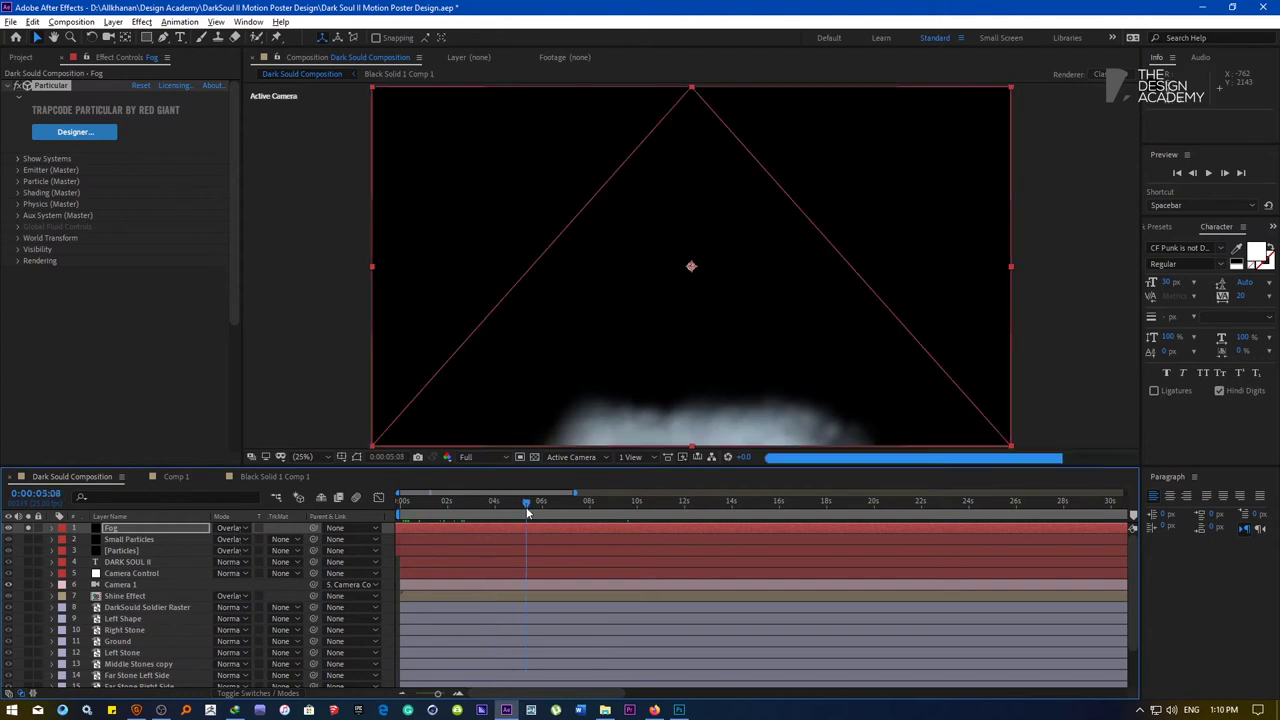
pyautogui.click(17, 171)
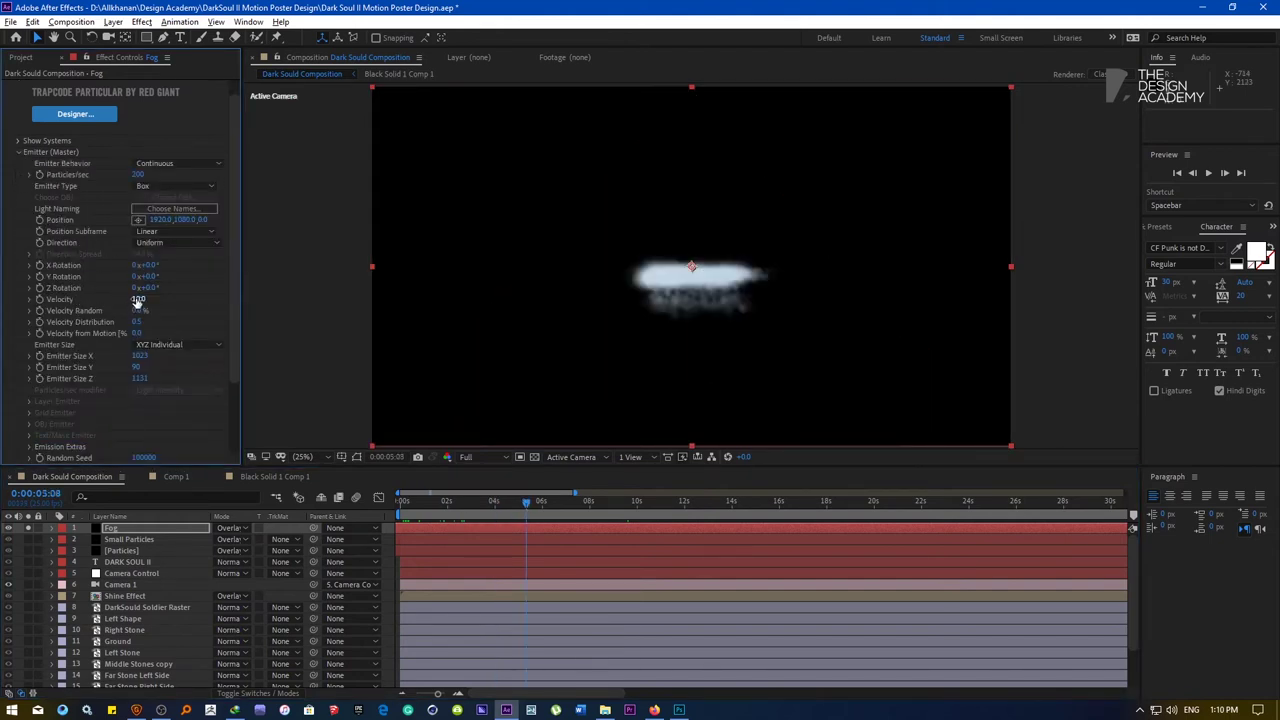
pyautogui.moveTo(138, 299); pyautogui.dragTo(167, 298)
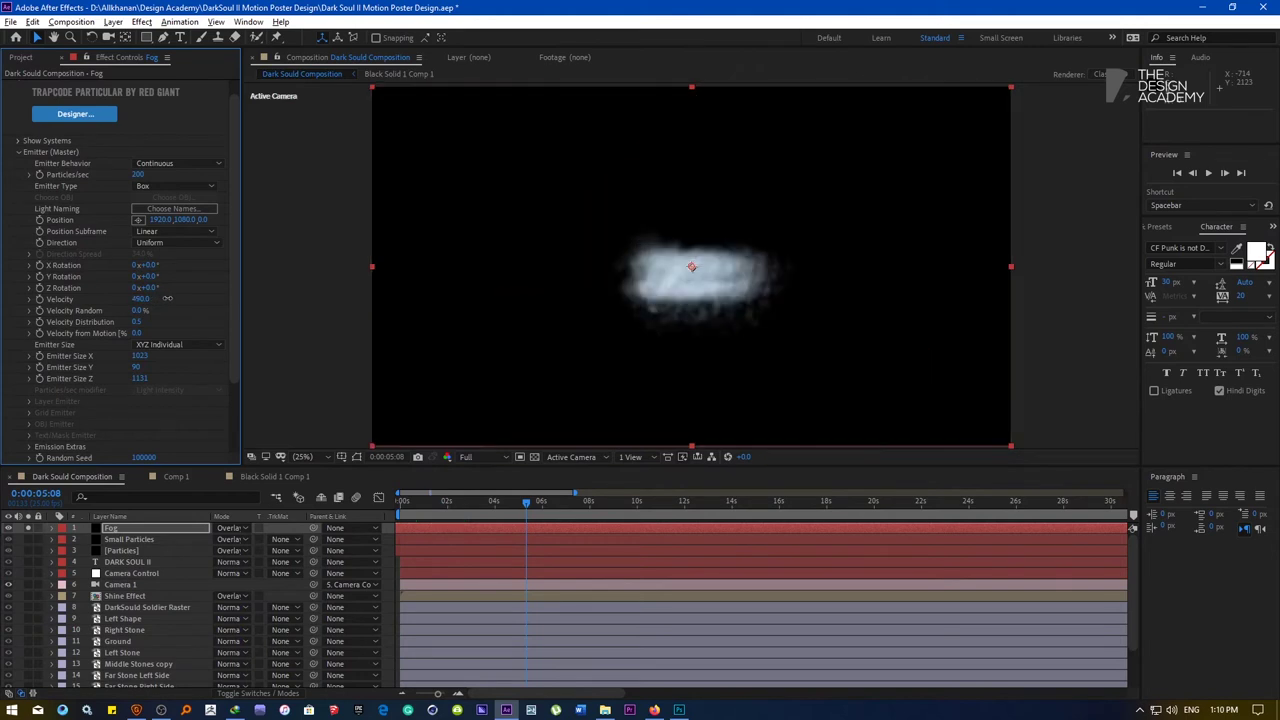
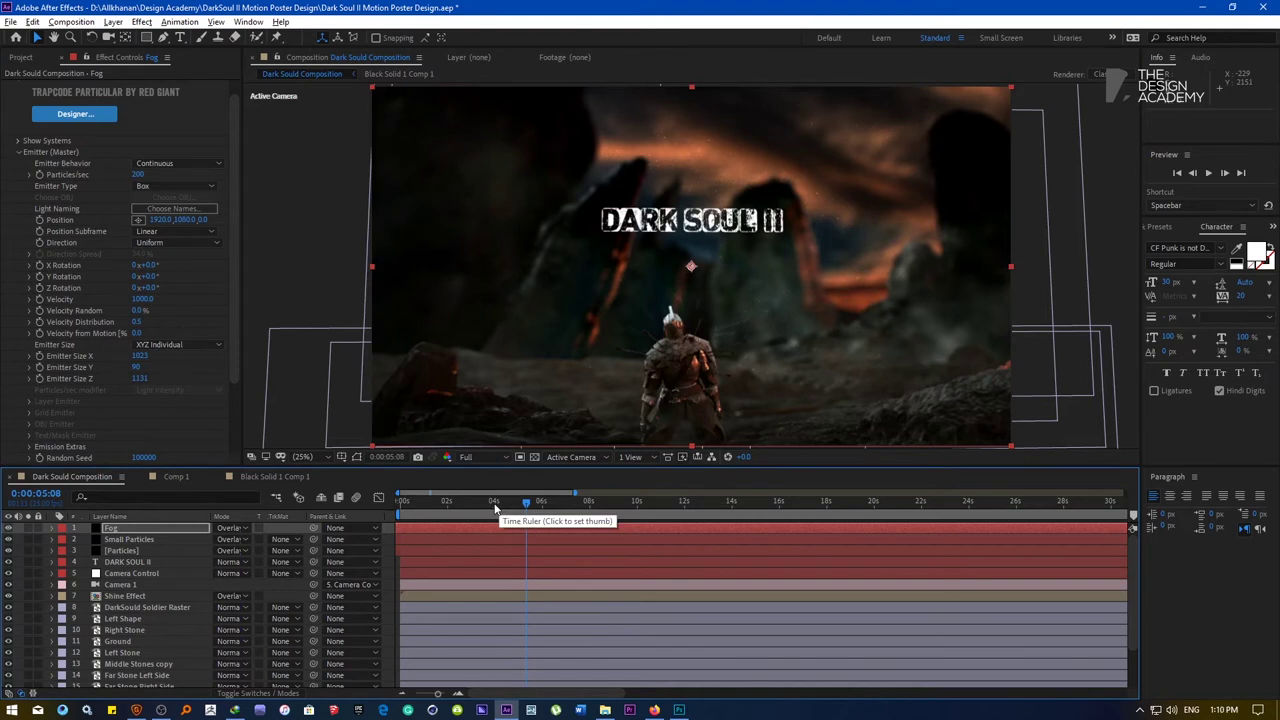
# Lower the composition preview resolution to Quarter and check the scene at several frames between about 2 and 6 seconds
pyautogui.click(494, 508)
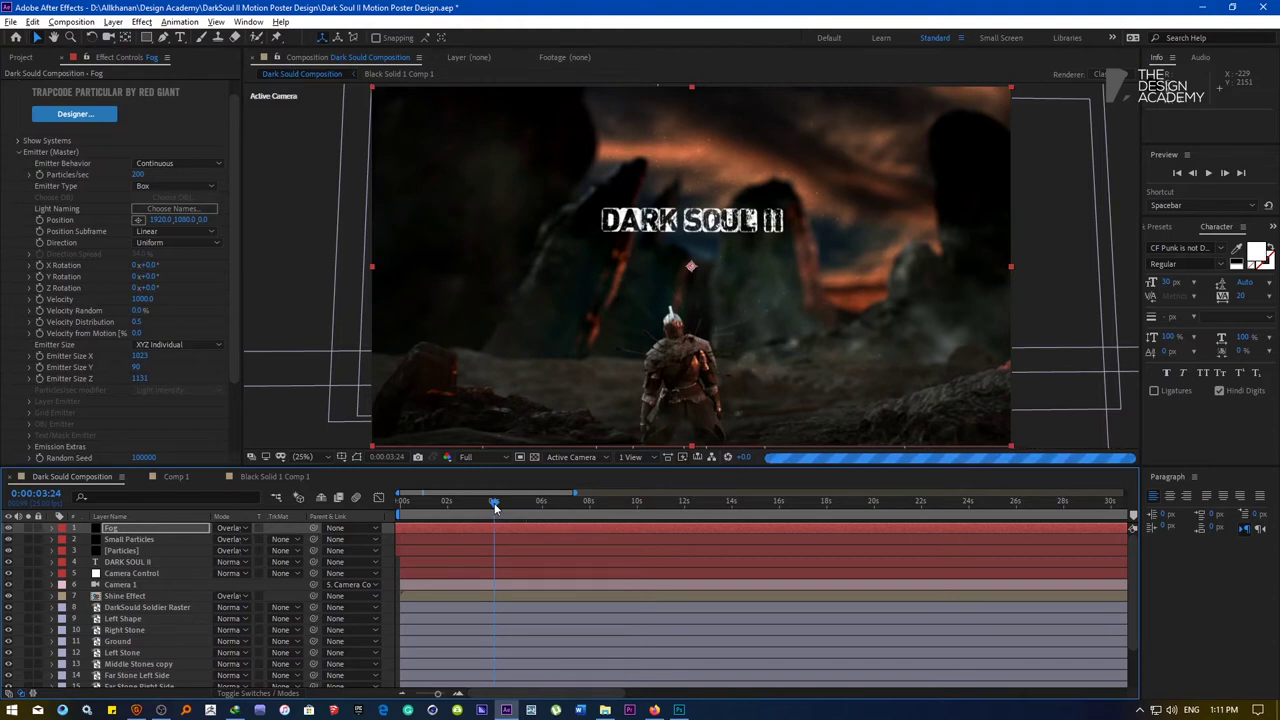
pyautogui.click(477, 460)
pyautogui.click(480, 528)
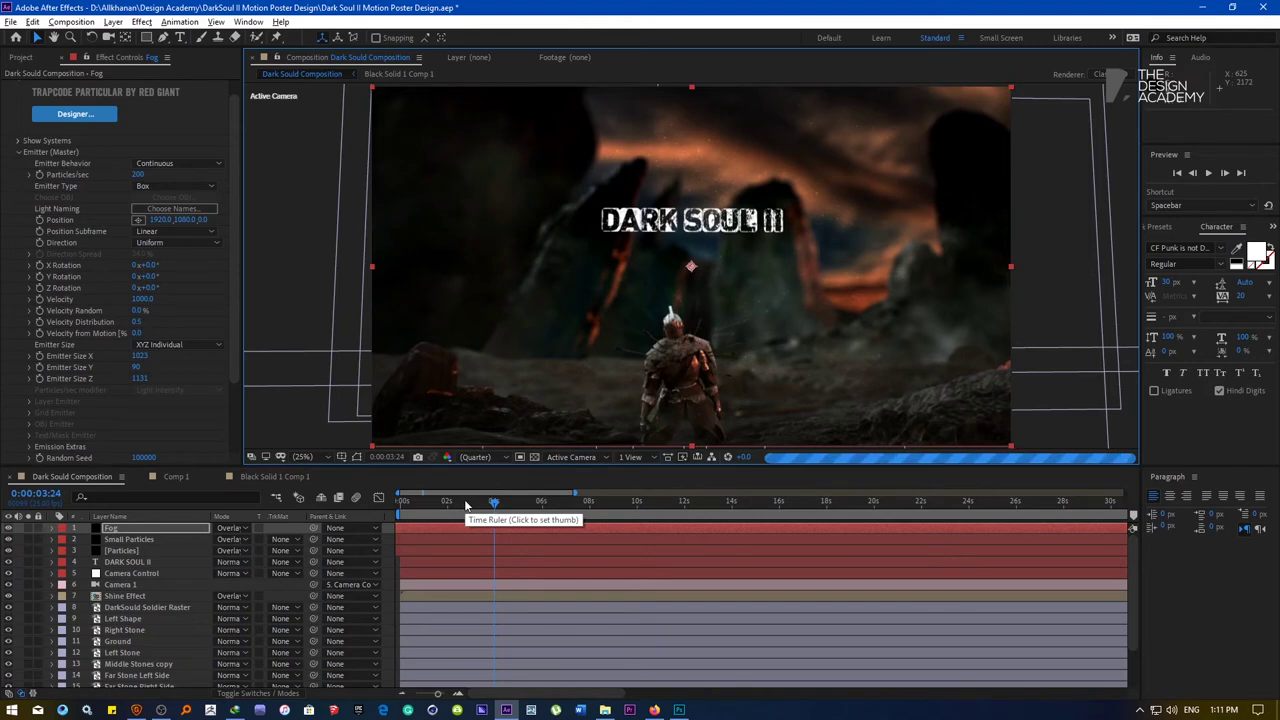
pyautogui.click(465, 503)
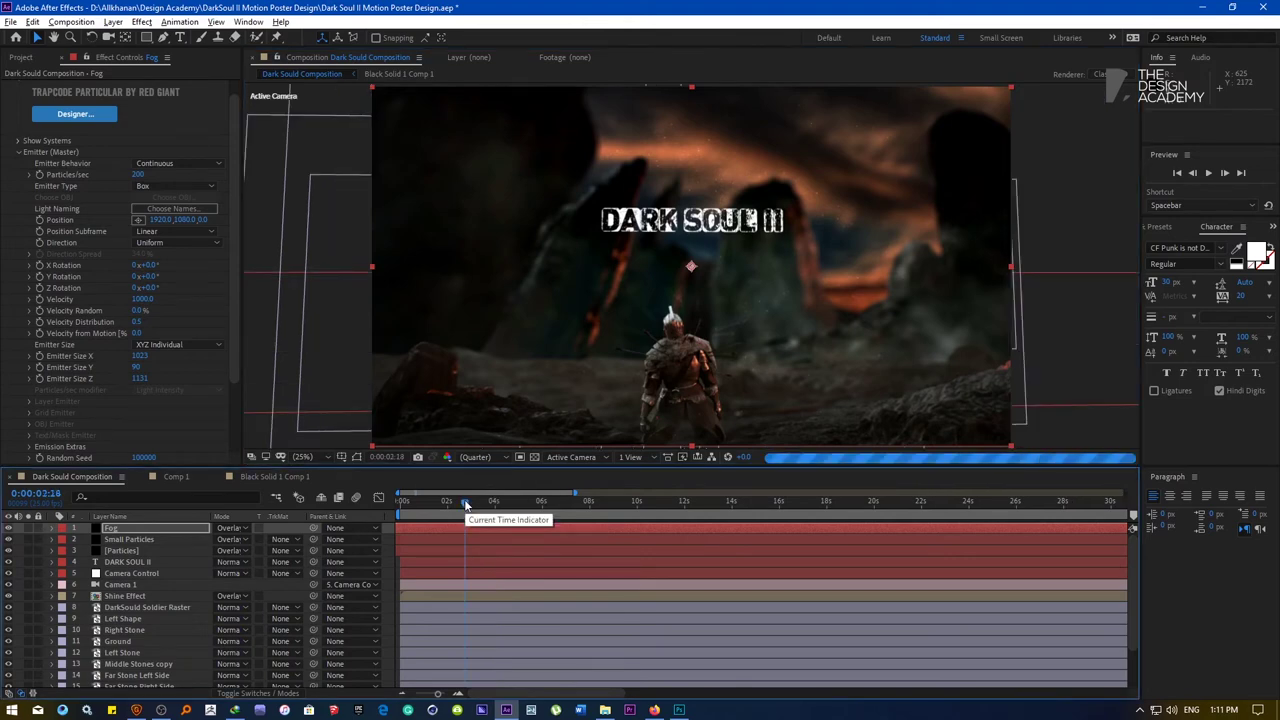
pyautogui.click(477, 503)
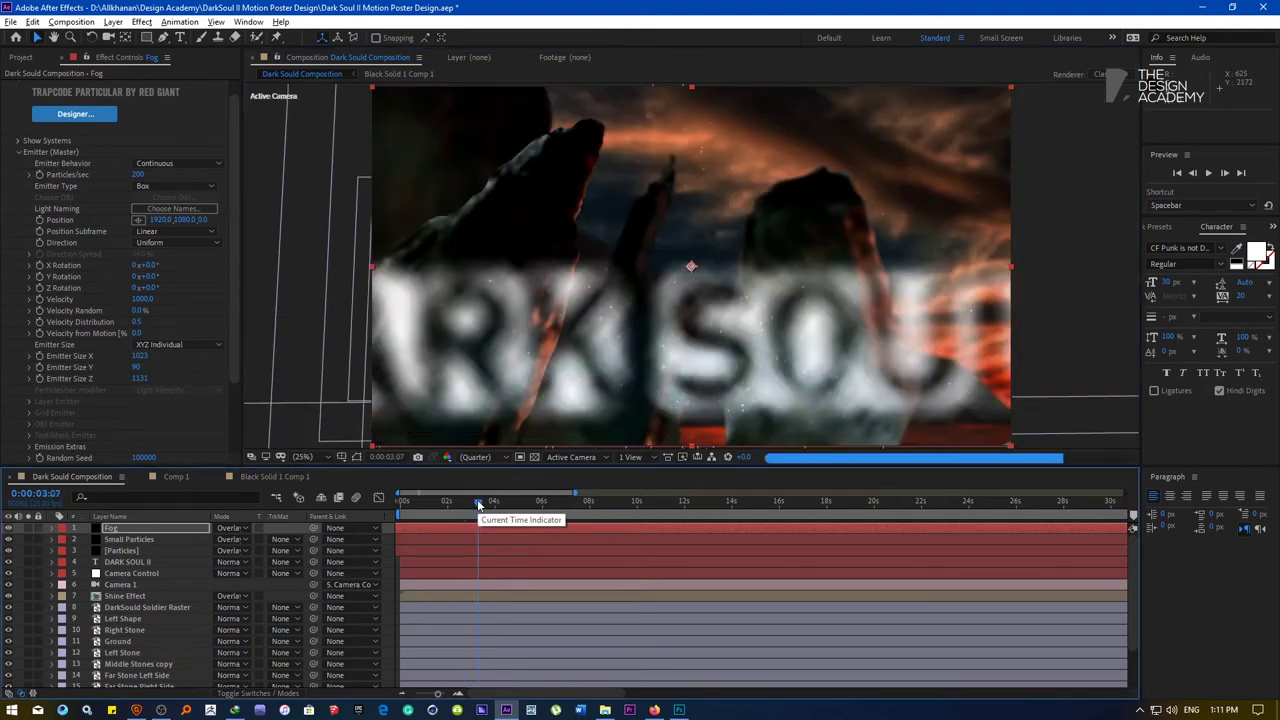
pyautogui.click(493, 503)
pyautogui.click(551, 501)
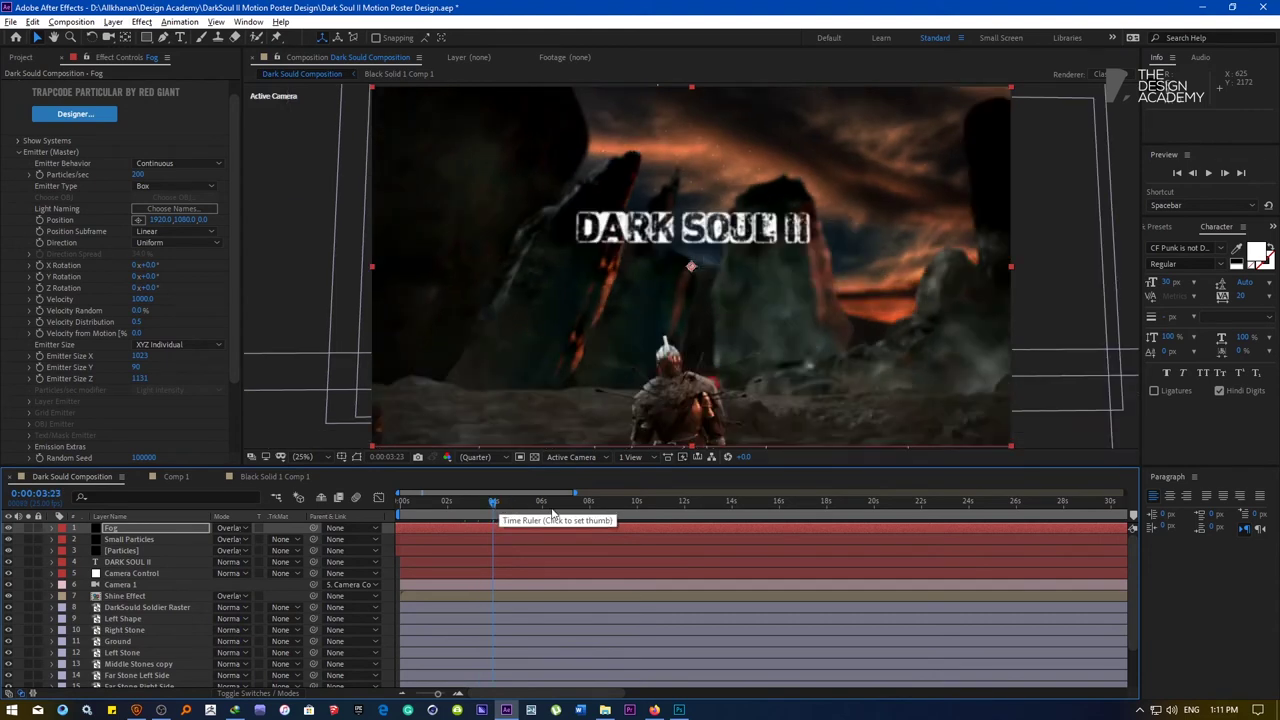
# Select and solo the Fog layer, comparing the isolated fog with the full scene
pyautogui.click(115, 529)
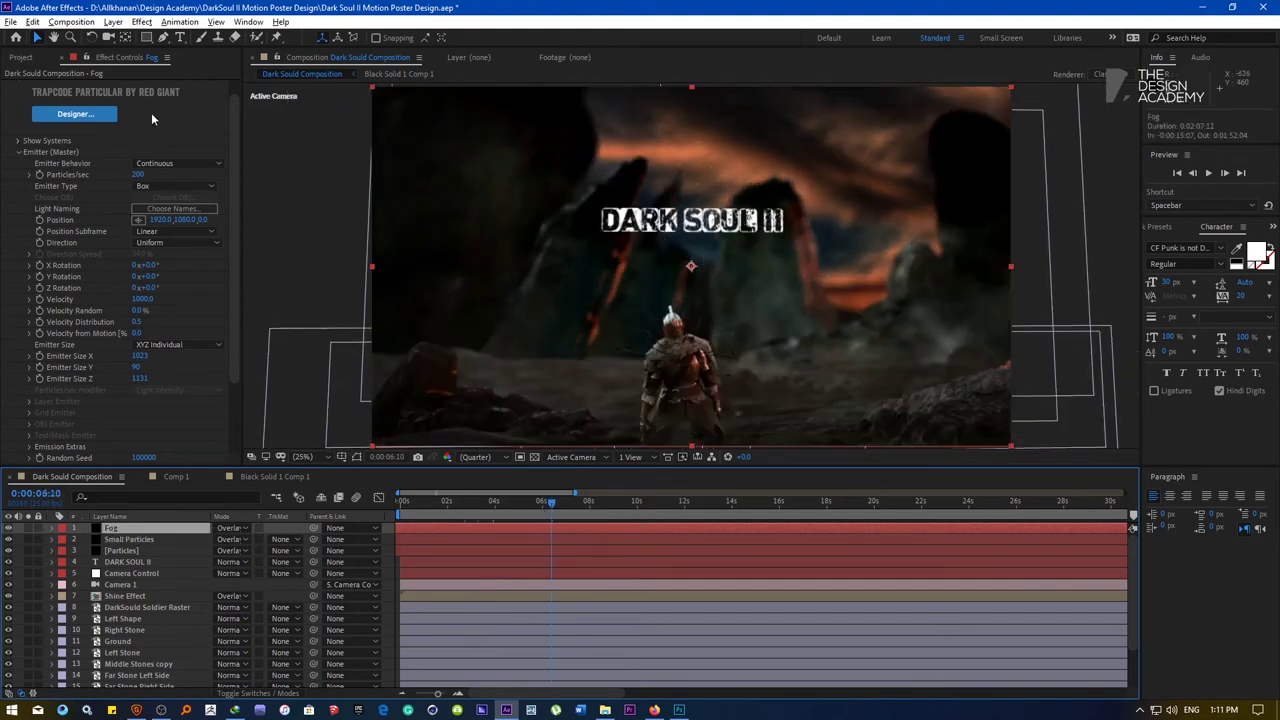
pyautogui.scroll(1, 40, 136)
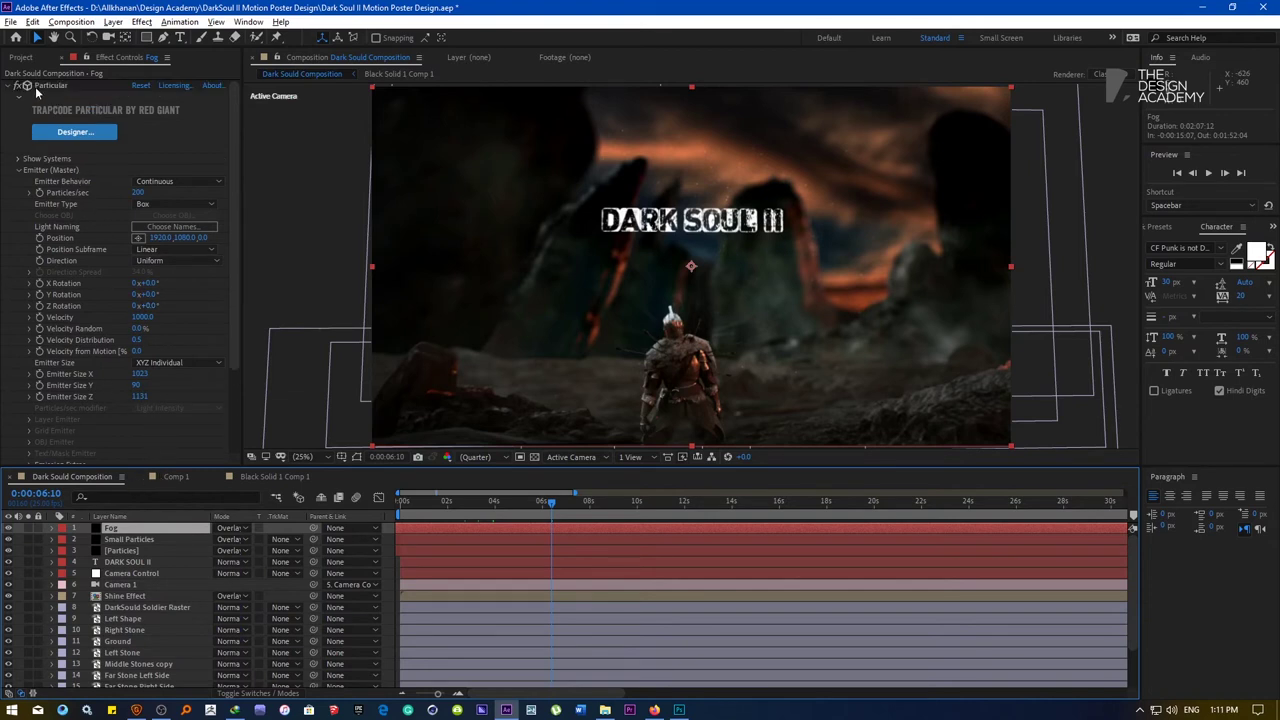
pyautogui.click(40, 86)
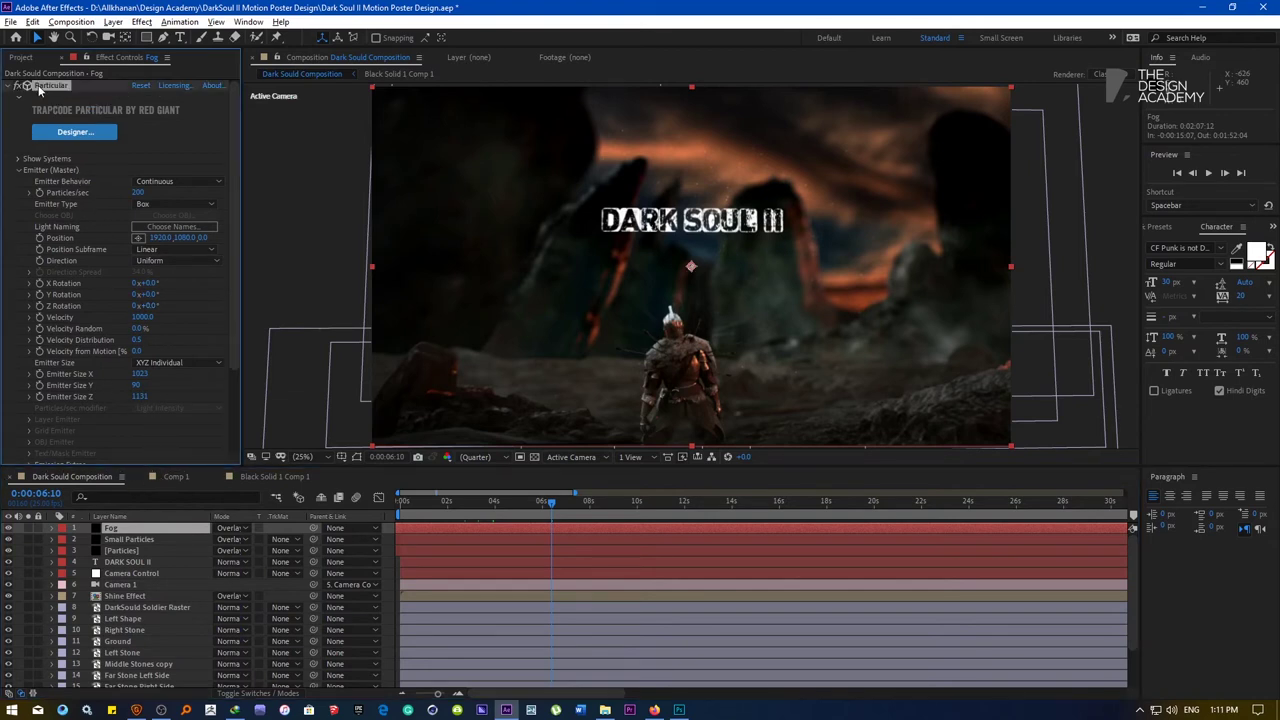
pyautogui.click(23, 530)
pyautogui.click(28, 529)
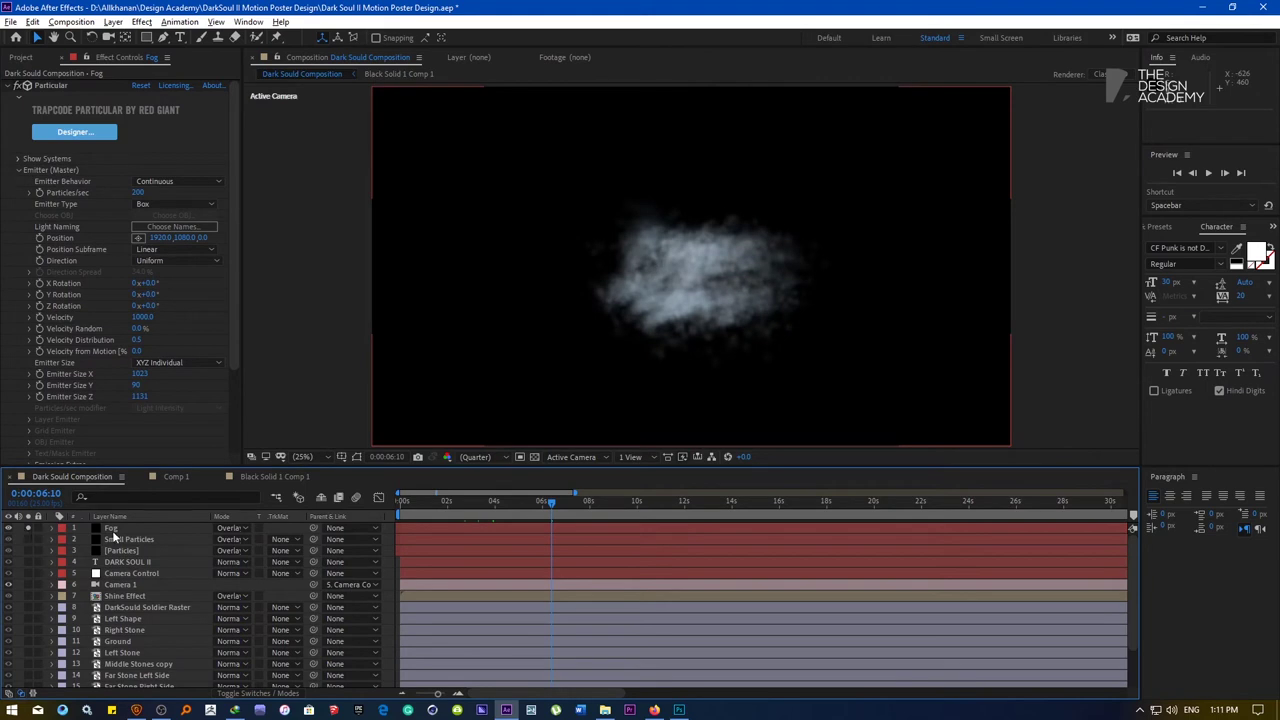
pyautogui.click(112, 530)
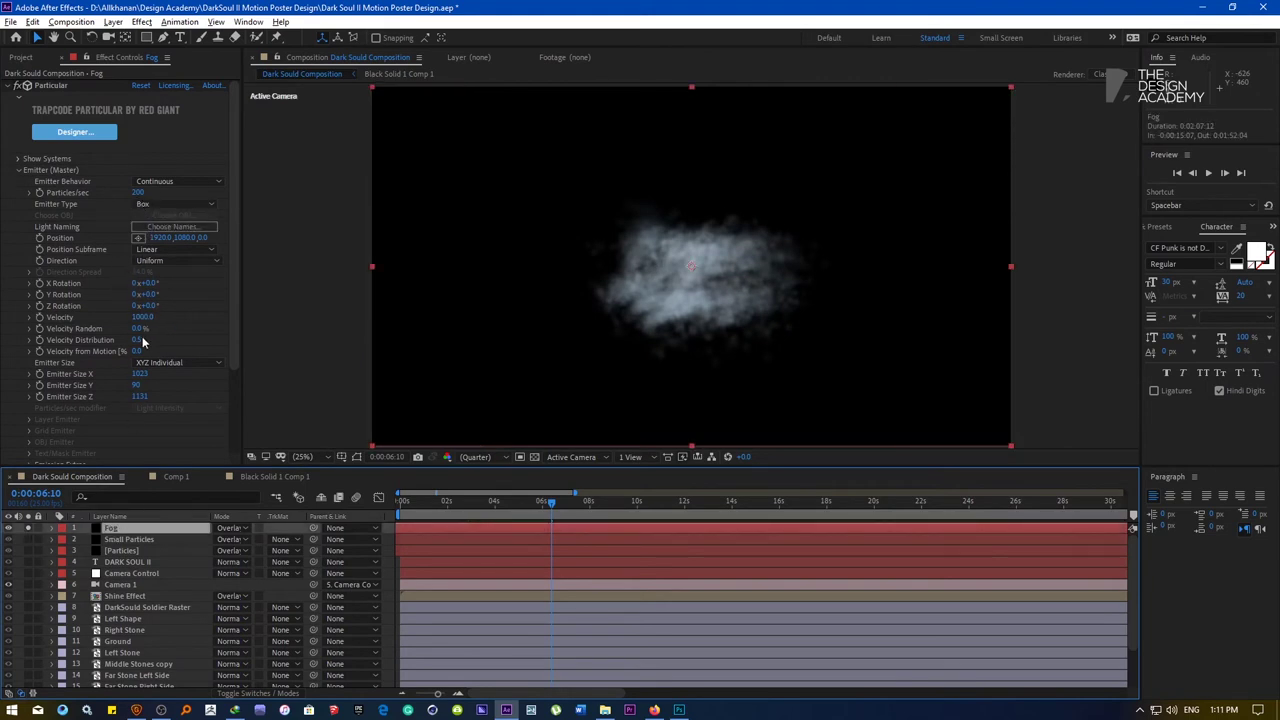
pyautogui.click(28, 529)
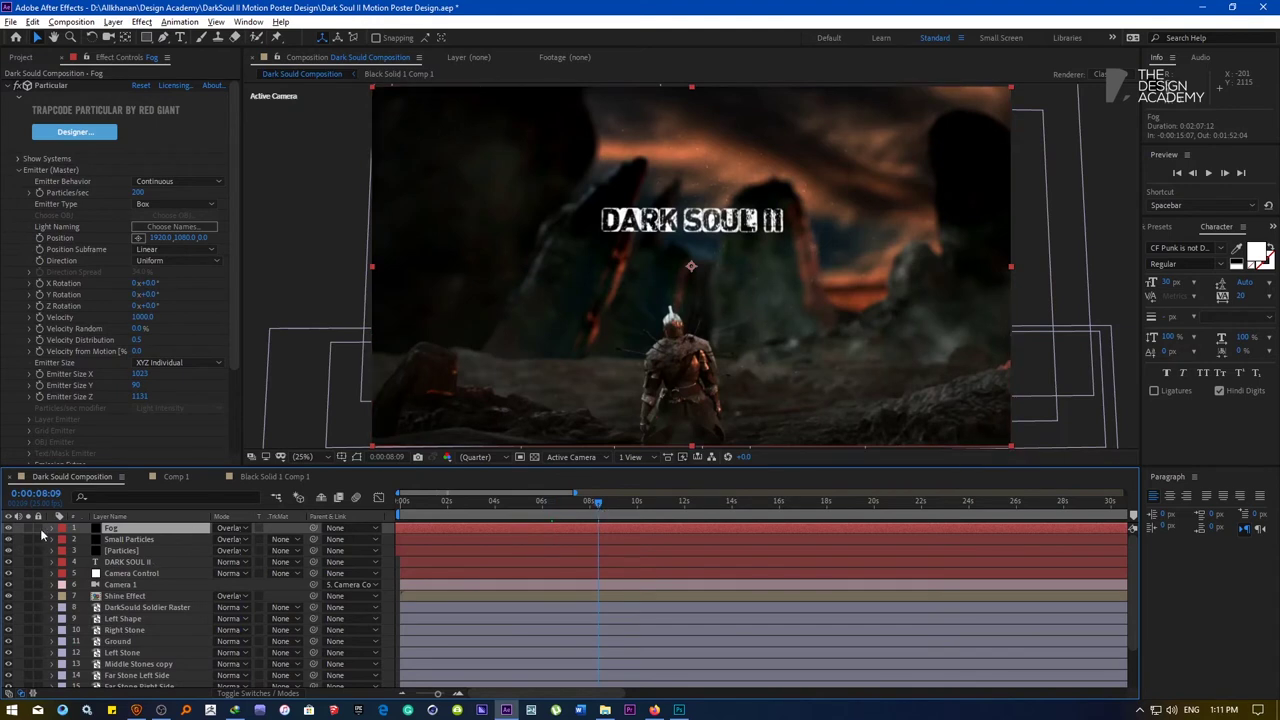
pyautogui.click(28, 528)
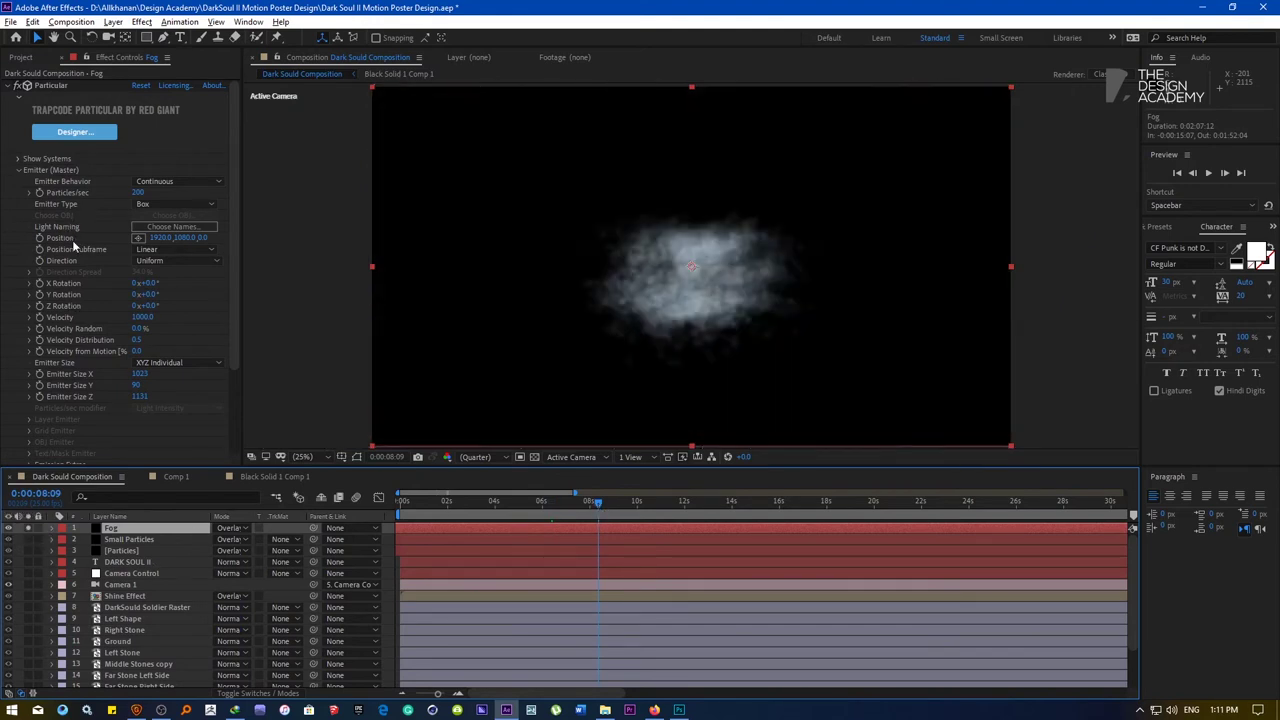
# Set the fog emitter's Position to 1920, 1497, -1850 to bring the fog closer and lower in the frame
pyautogui.moveTo(200, 238); pyautogui.dragTo(148, 238)
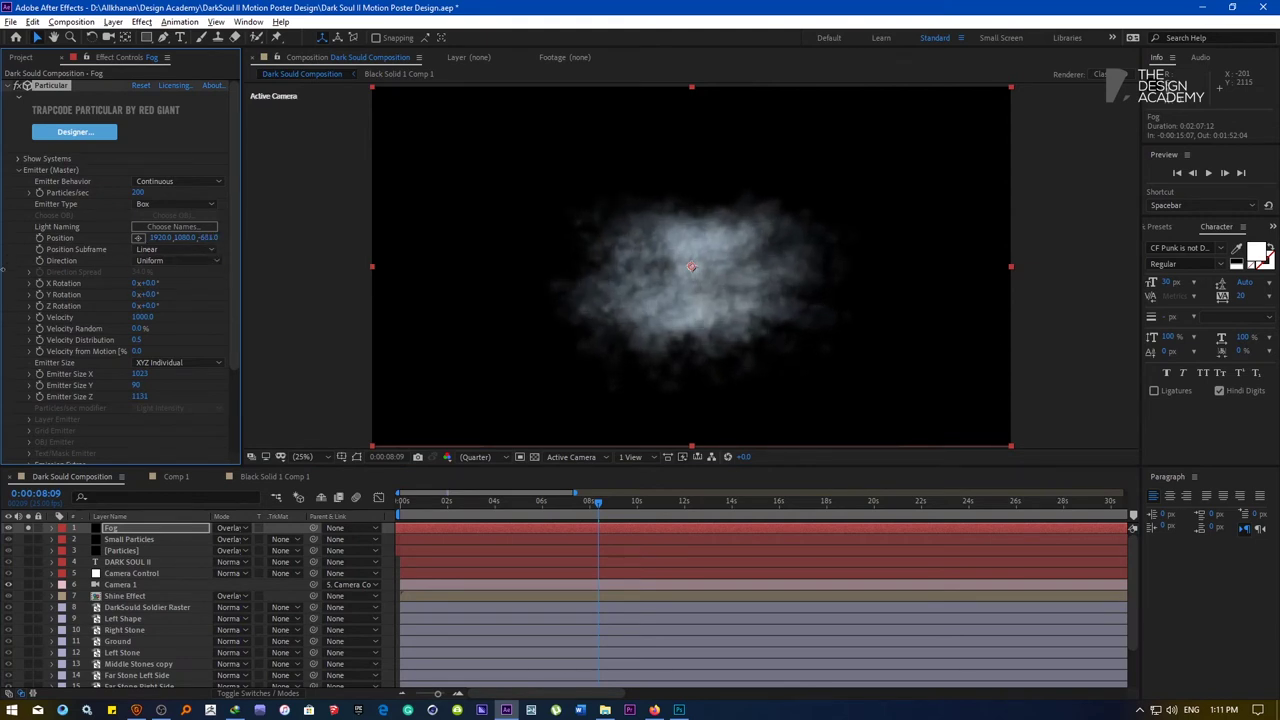
pyautogui.moveTo(212, 240); pyautogui.dragTo(2, 258)
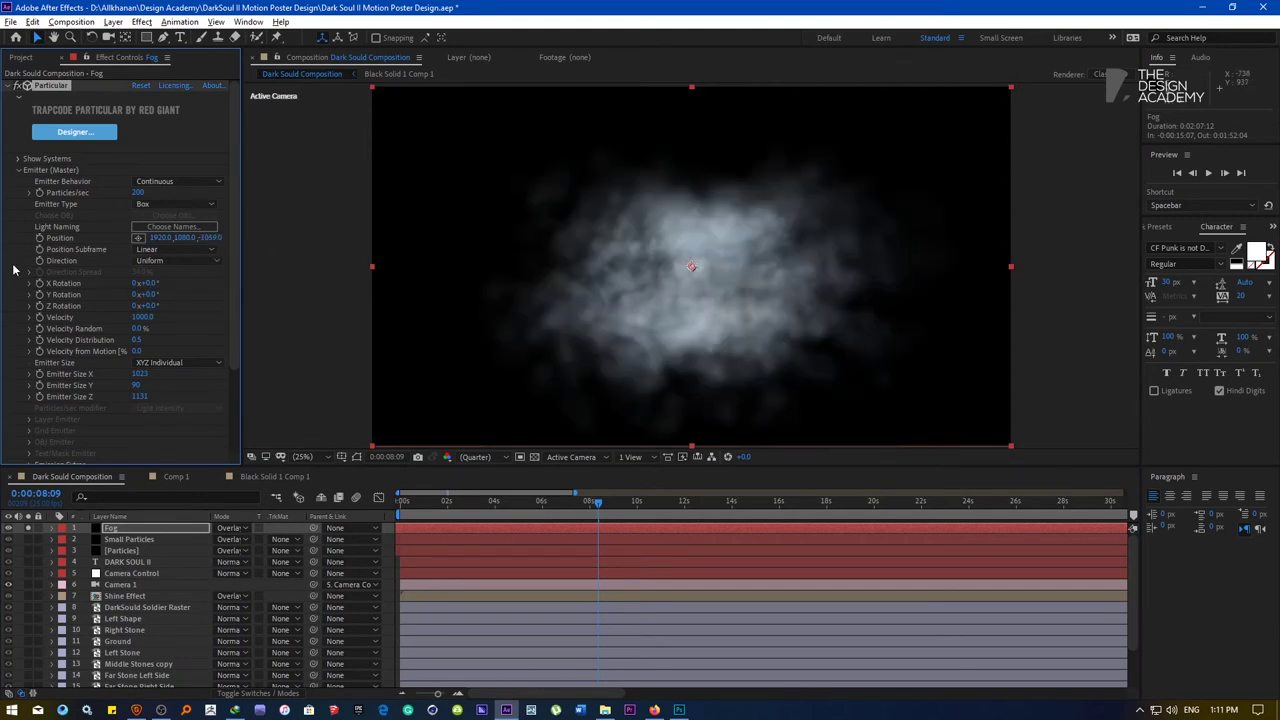
pyautogui.moveTo(190, 241); pyautogui.dragTo(286, 241)
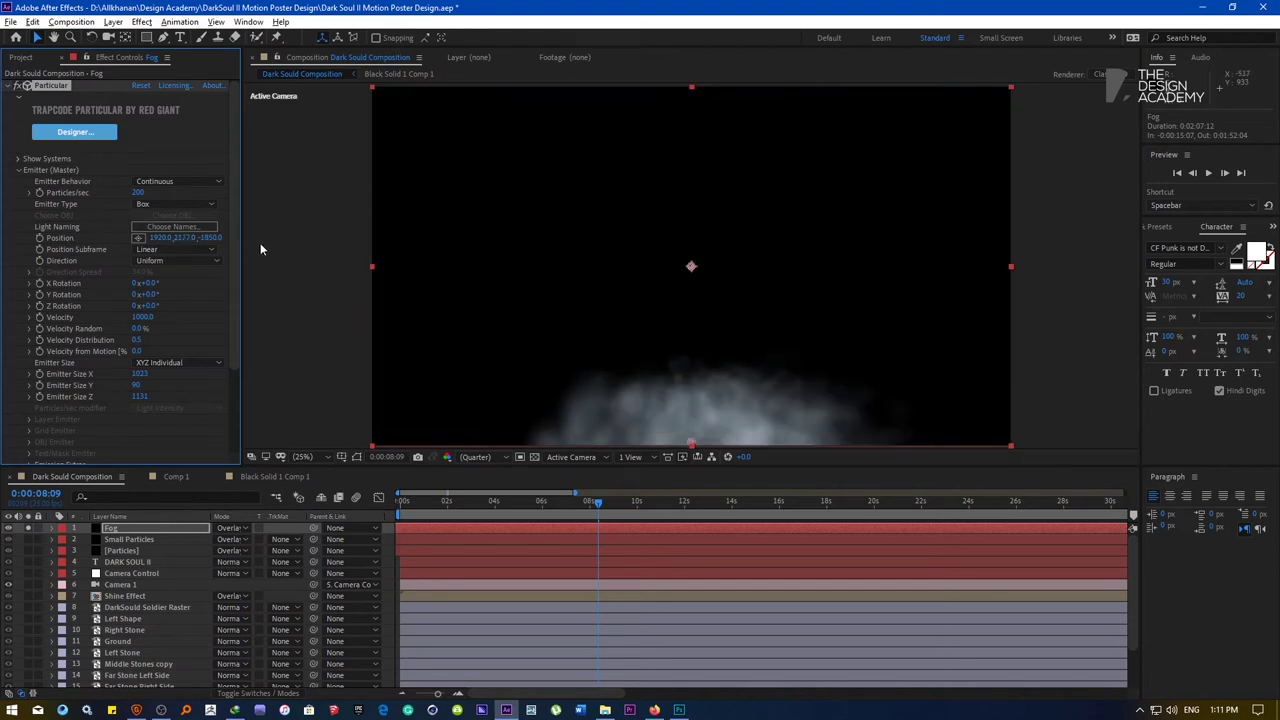
pyautogui.moveTo(239, 250); pyautogui.dragTo(221, 251)
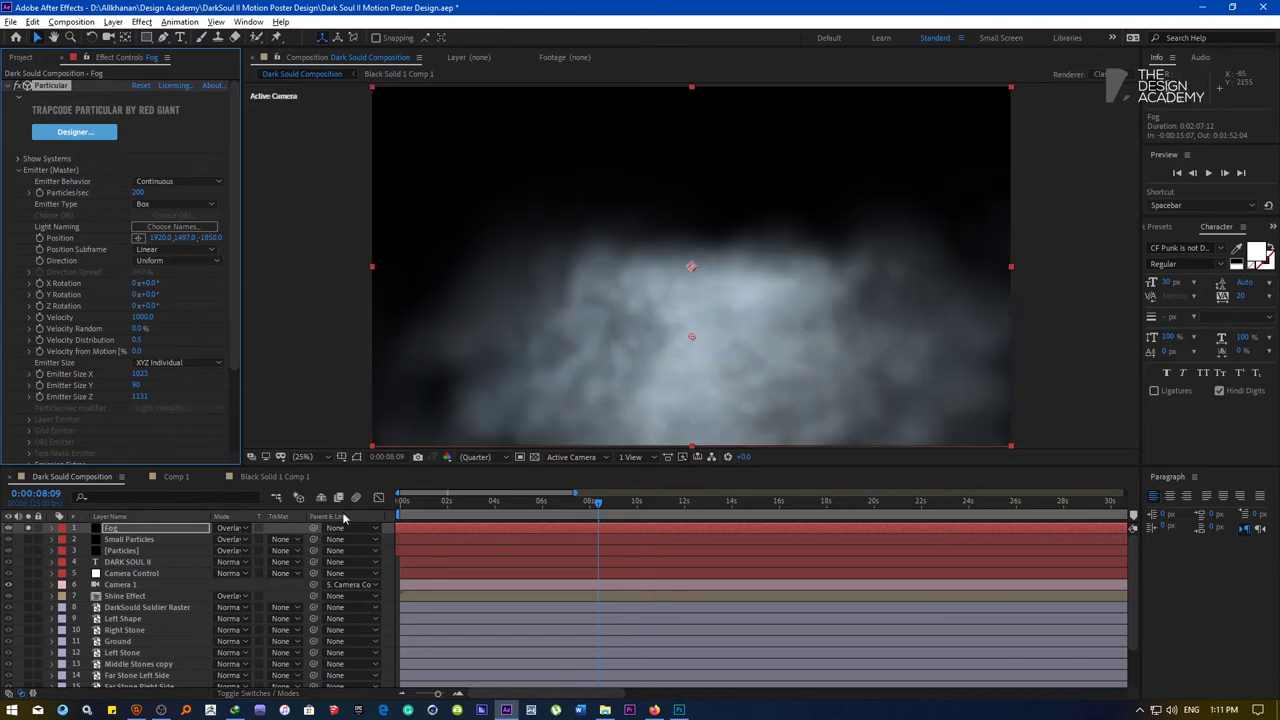
# Unsolo the Fog layer, set its blending mode to Normal and check the fog over the scene at about five seconds
pyautogui.click(28, 528)
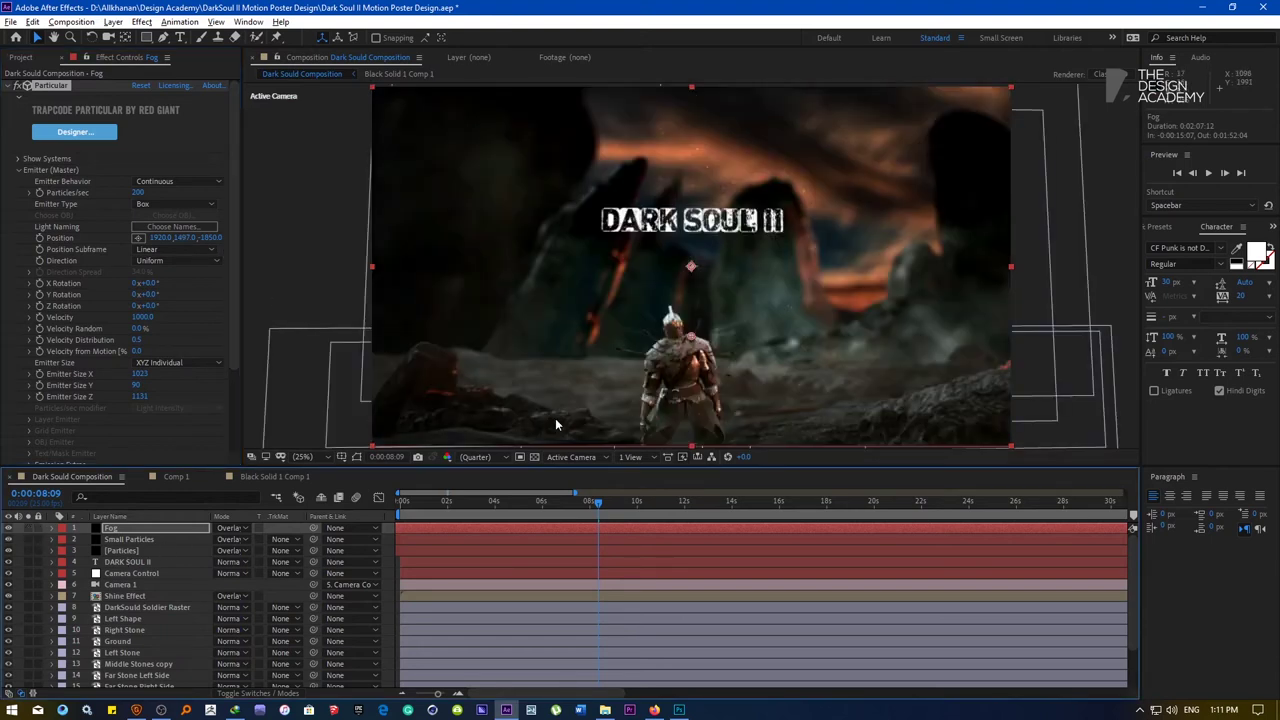
pyautogui.click(230, 527)
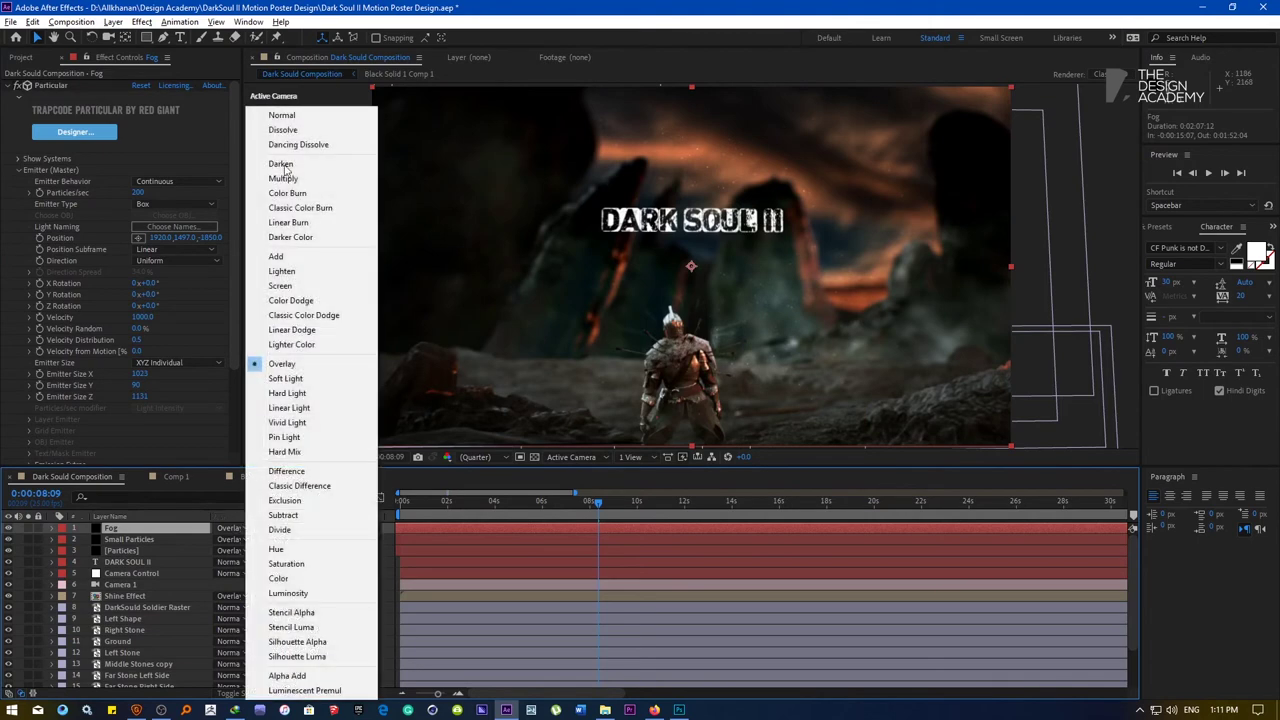
pyautogui.click(280, 116)
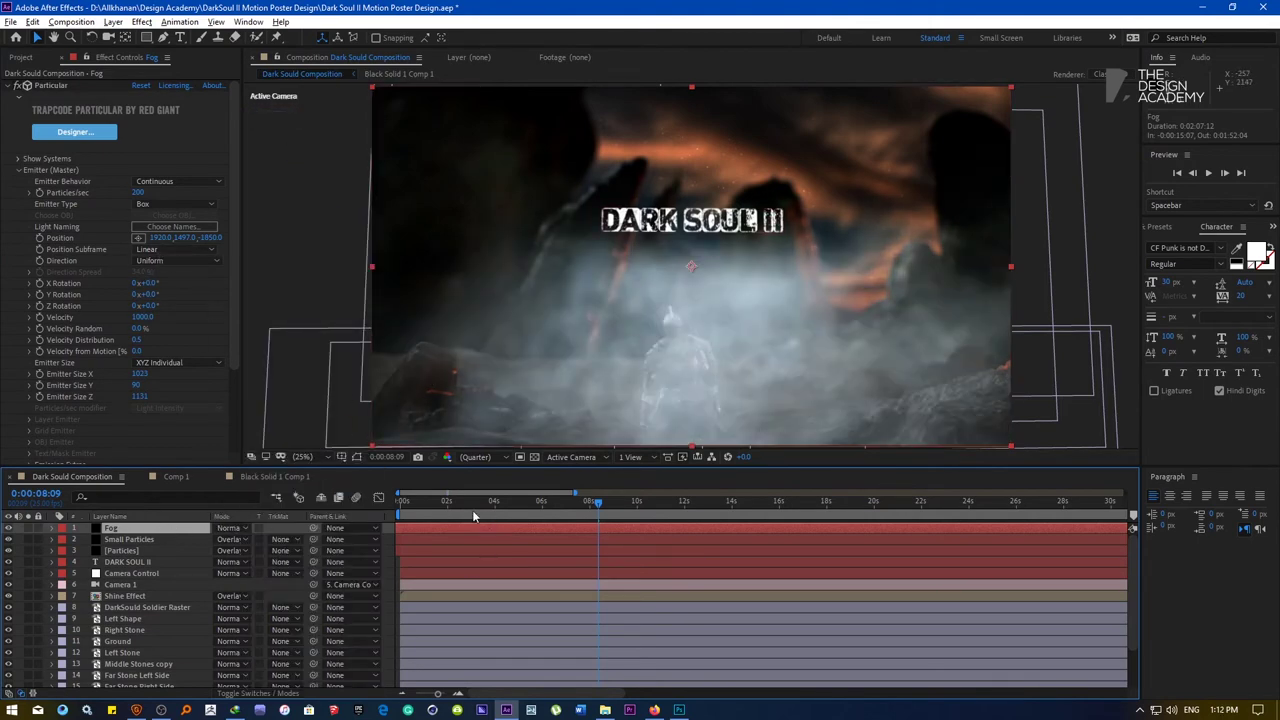
pyautogui.moveTo(441, 502); pyautogui.dragTo(530, 513)
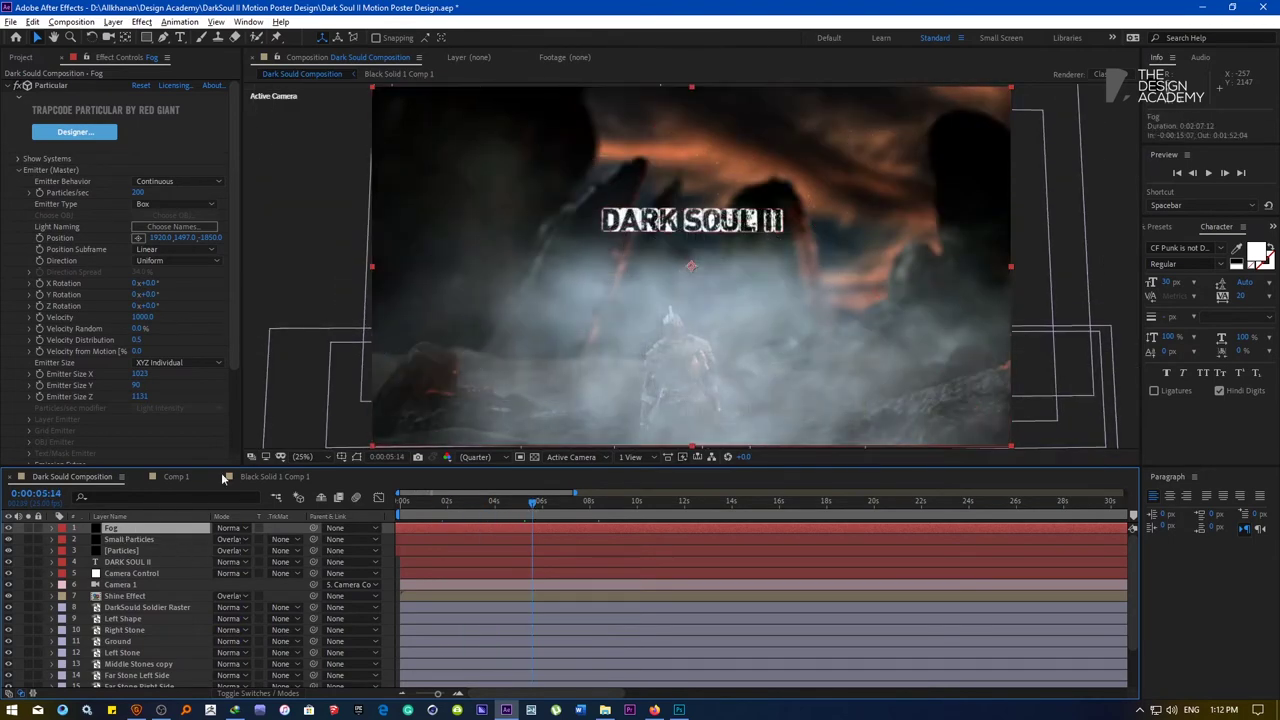
# Set the fog emitter's Z position to -816 and move the DarkSould Soldier Raster layer above the Fog layer
pyautogui.moveTo(234, 235); pyautogui.dragTo(385, 235)
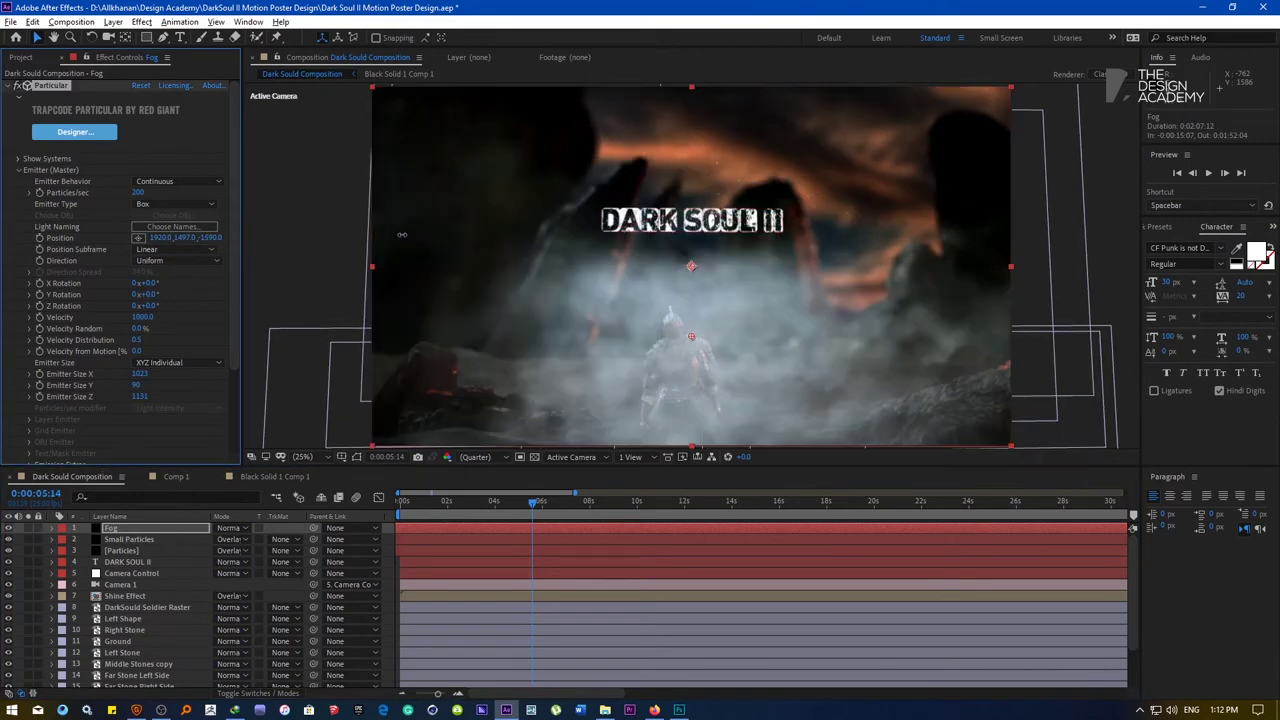
pyautogui.moveTo(653, 244); pyautogui.dragTo(928, 260)
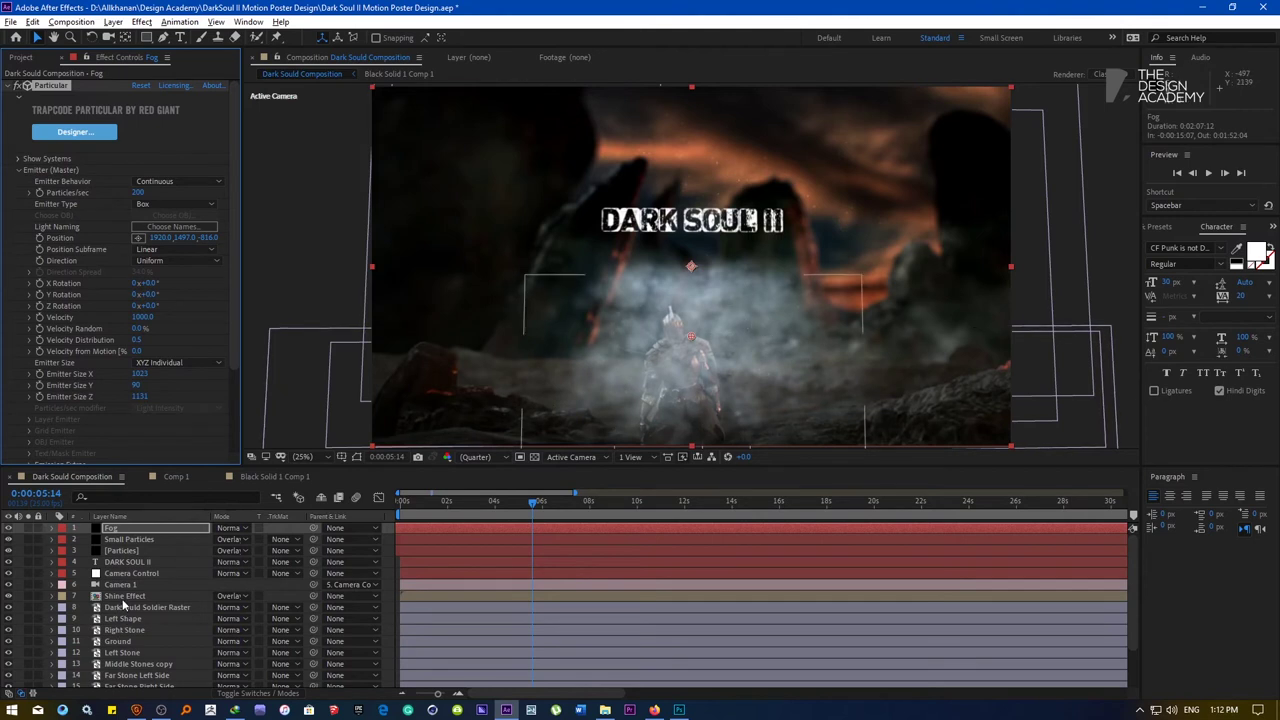
pyautogui.moveTo(128, 608); pyautogui.dragTo(131, 529)
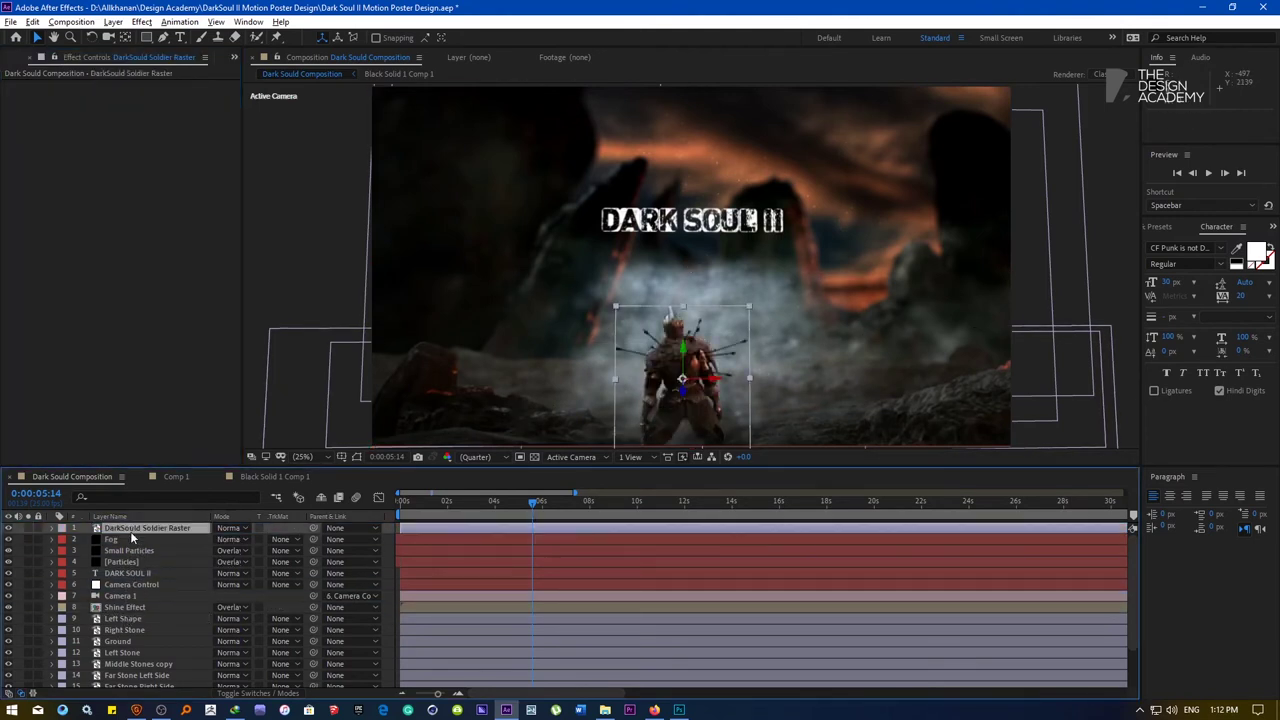
# Try successive blending modes on the Fog layer, from Dissolve through Multiply, Screen and Overlay to Soft Light
pyautogui.click(125, 540)
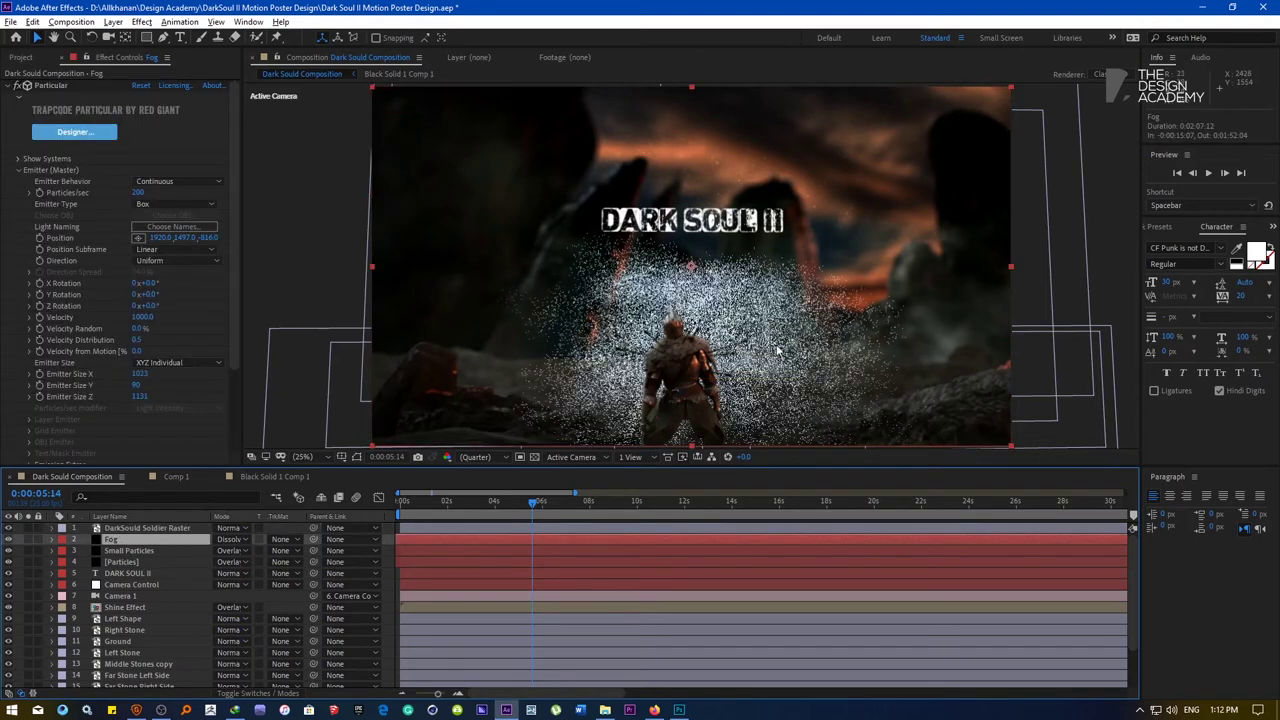
pyautogui.hotkey('shift', '=')
pyautogui.hotkey('shift', '=')
pyautogui.hotkey('shift', '=')
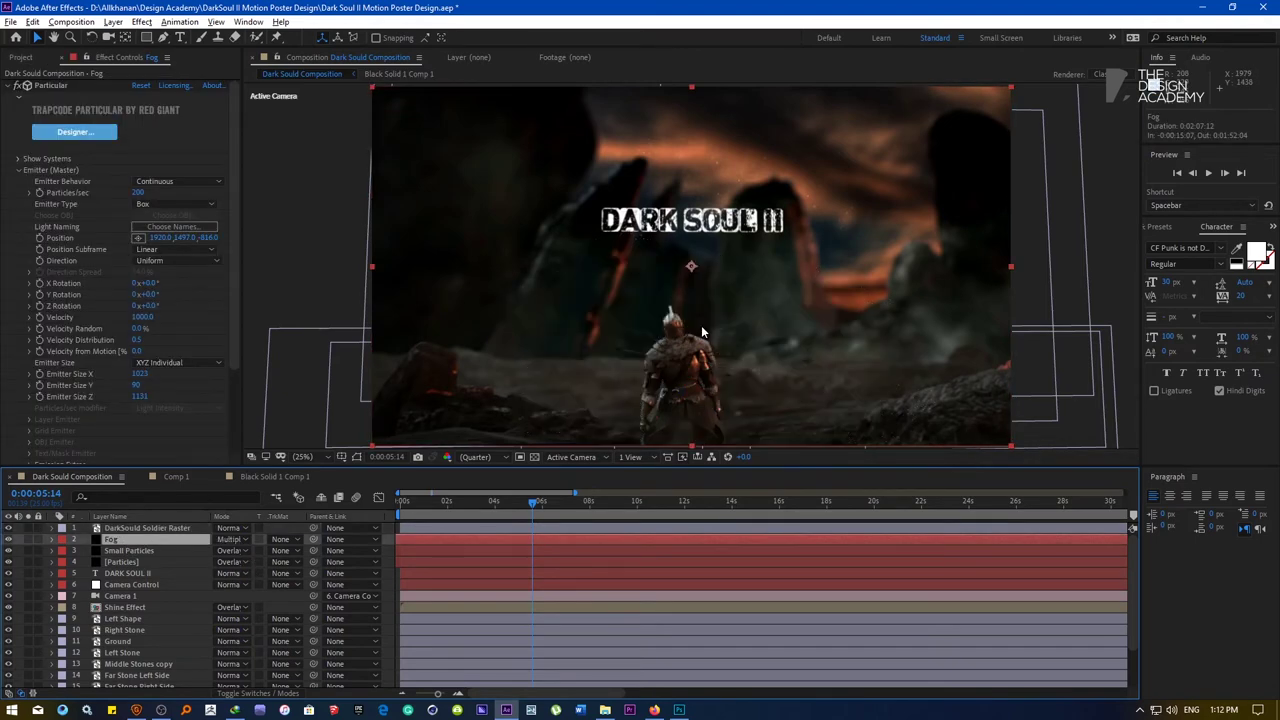
pyautogui.hotkey('shift', '=')
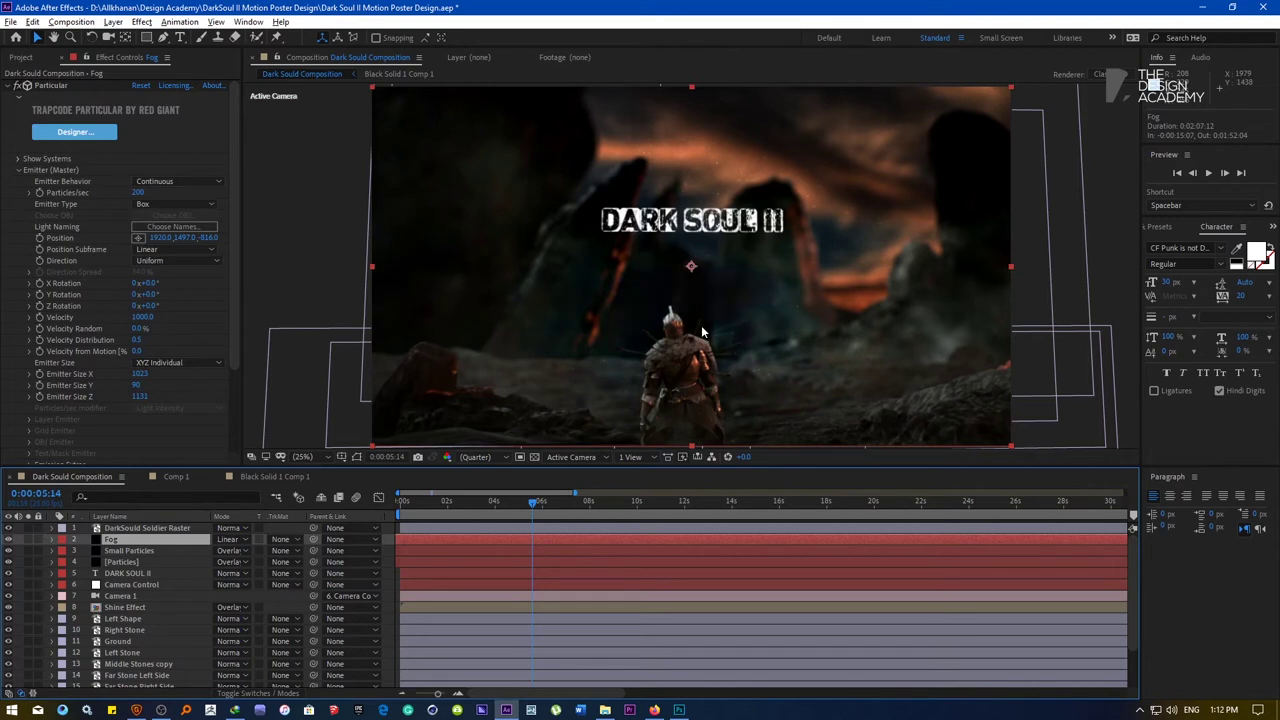
pyautogui.hotkey('shift', '=')
pyautogui.hotkey('shift', '=')
pyautogui.hotkey('shift', '=')
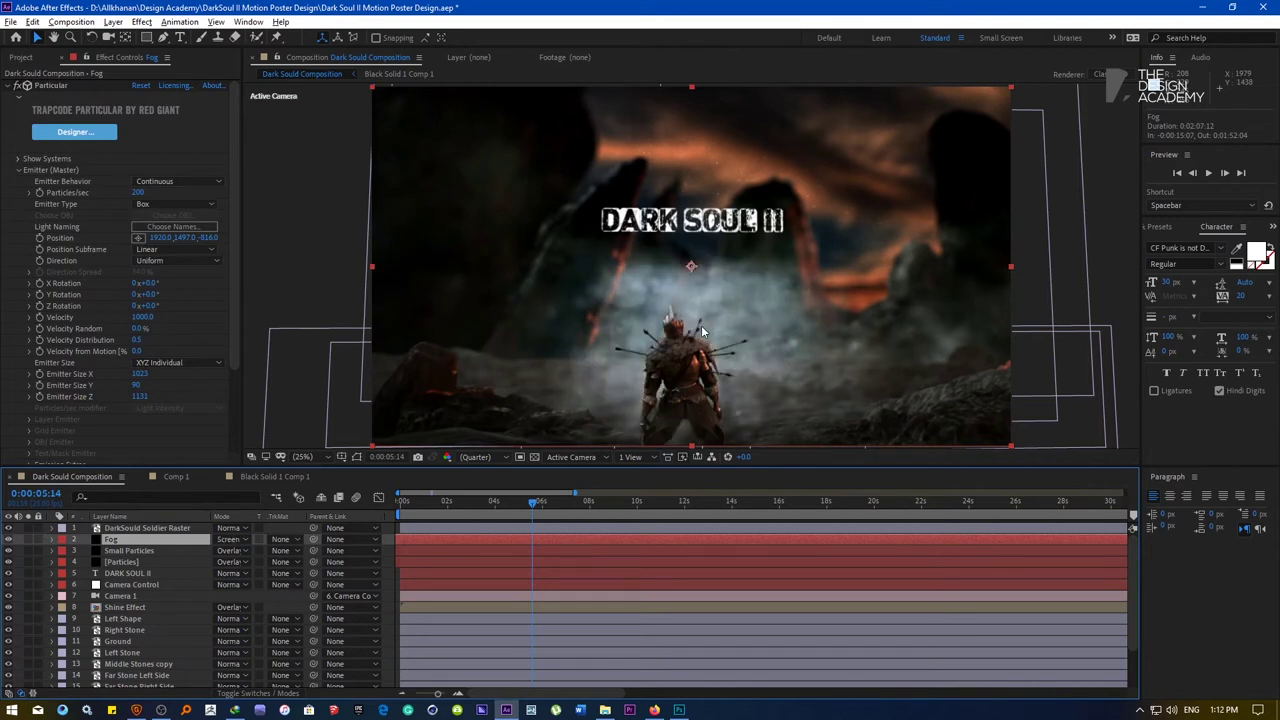
pyautogui.hotkey('shift', '=')
pyautogui.hotkey('shift', '=')
pyautogui.hotkey('shift', '=')
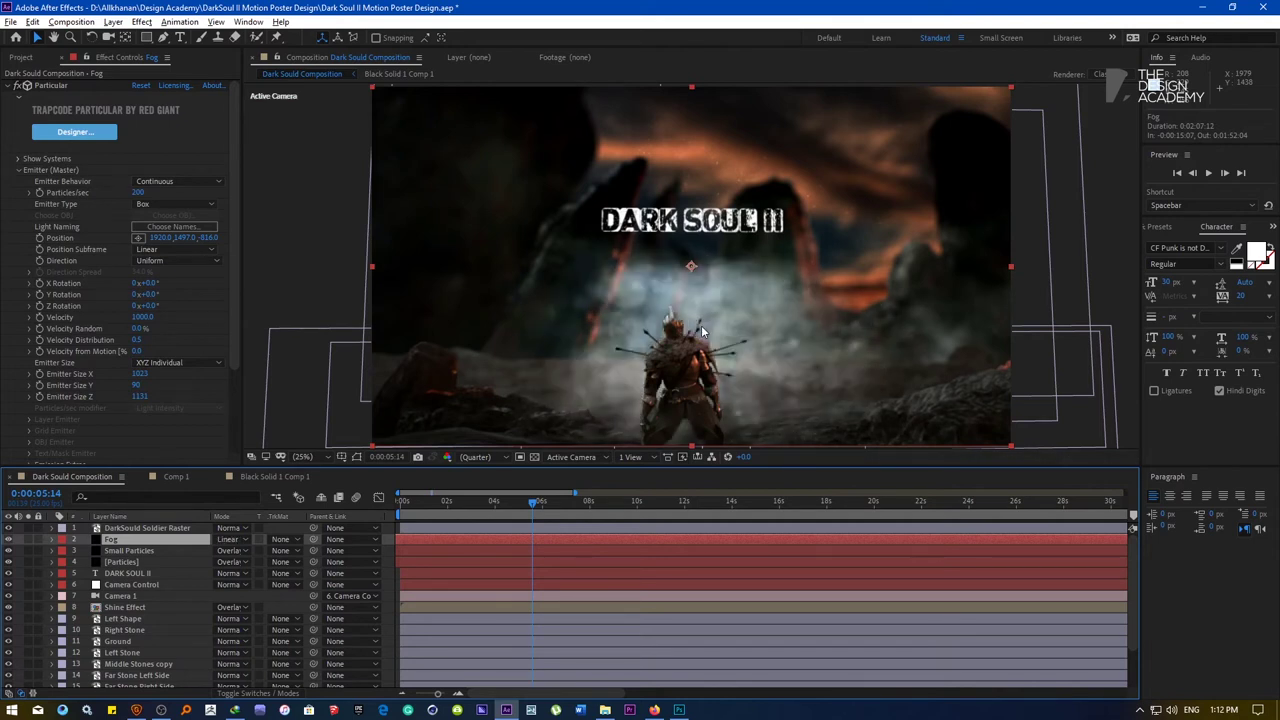
pyautogui.hotkey('shift', '=')
pyautogui.hotkey('shift', '=')
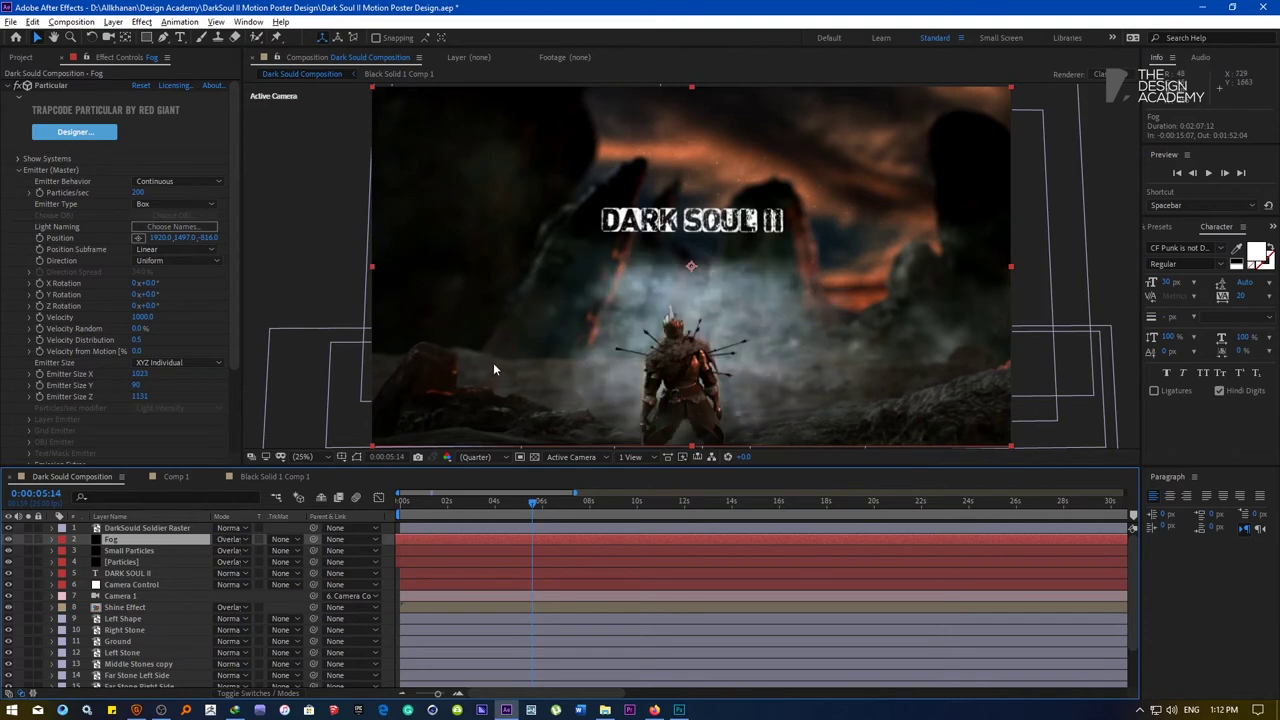
pyautogui.hotkey('shift', '=')
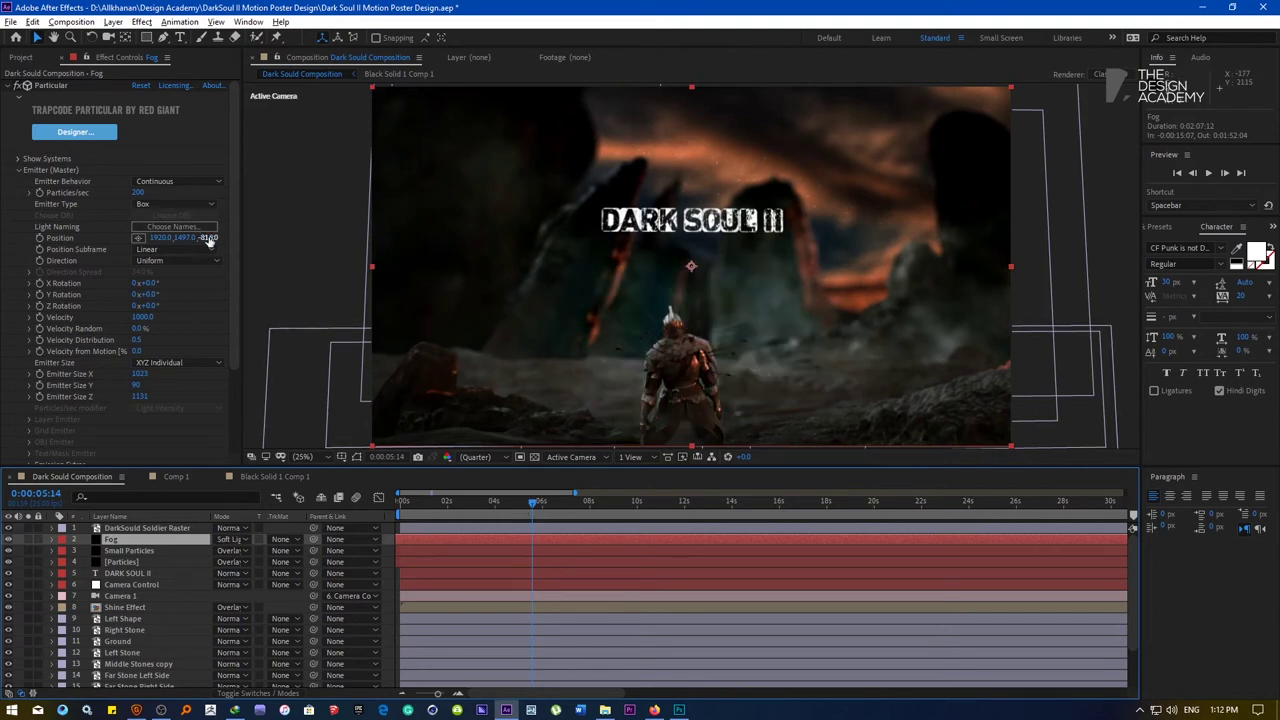
# Return the Fog layer to Normal blending and set its emitter's Z position to -1618
pyautogui.moveTo(209, 240); pyautogui.dragTo(95, 252)
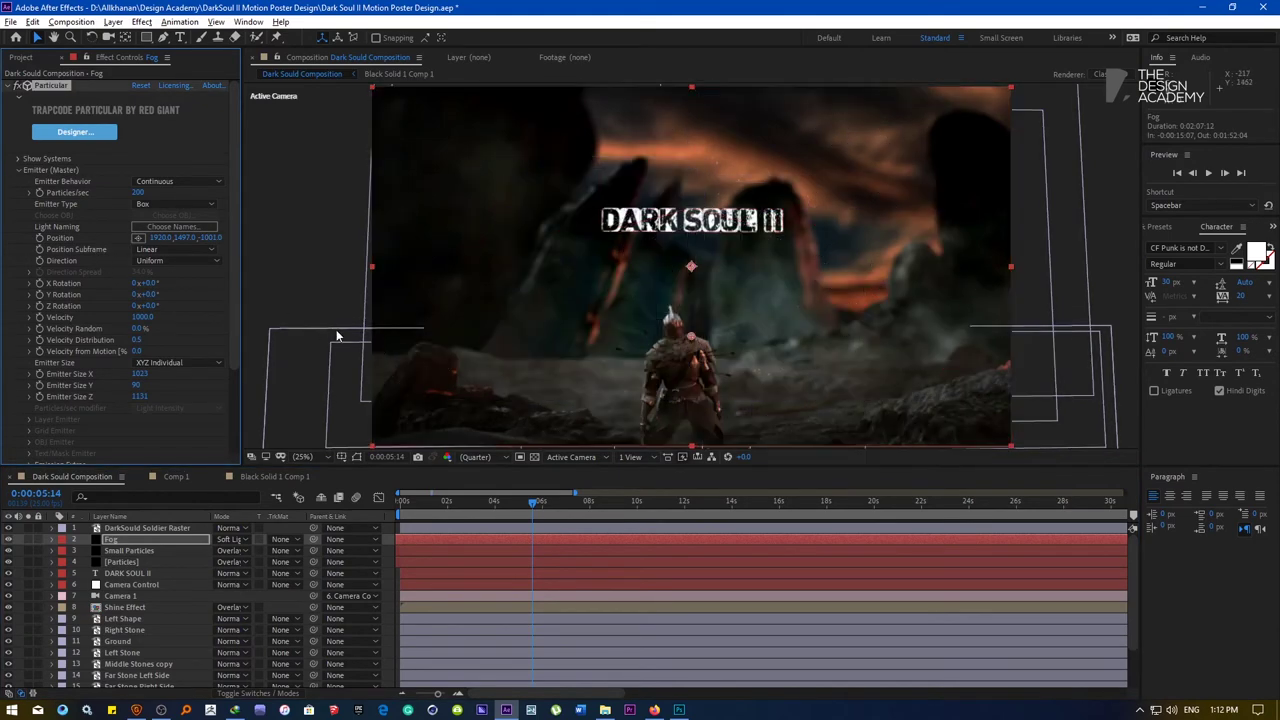
pyautogui.click(236, 539)
pyautogui.click(285, 117)
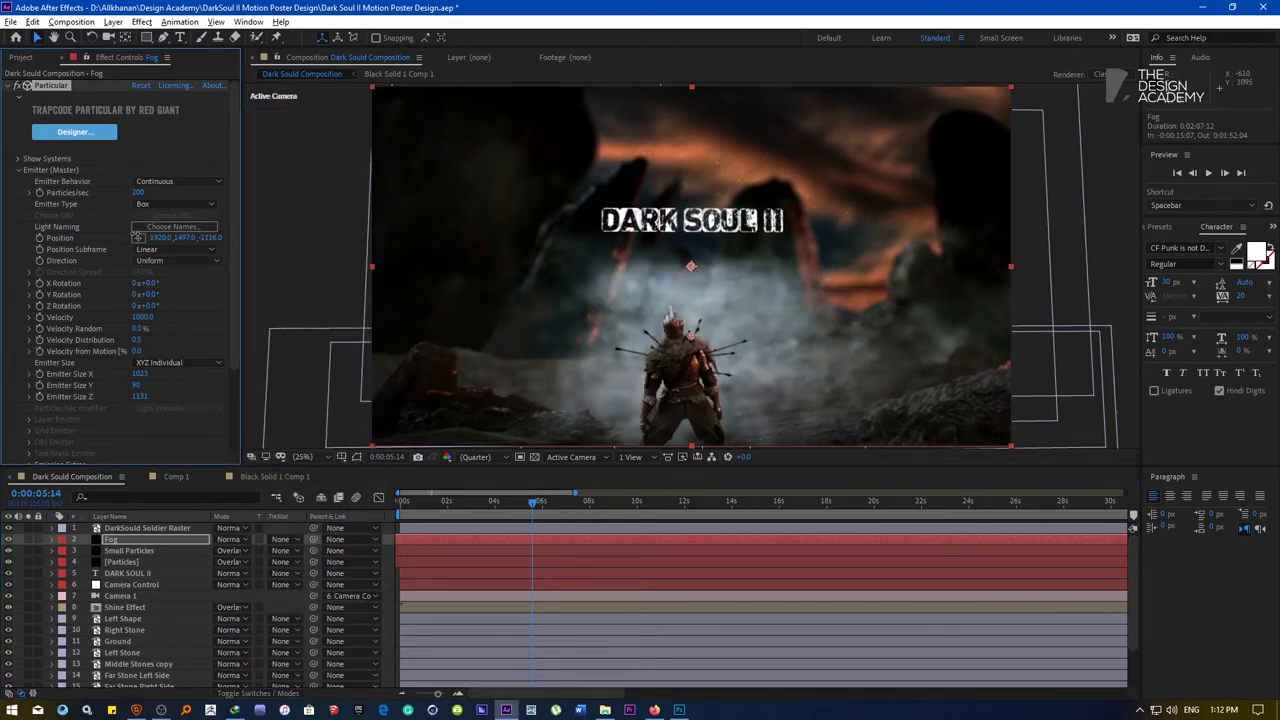
pyautogui.moveTo(205, 237); pyautogui.dragTo(182, 237)
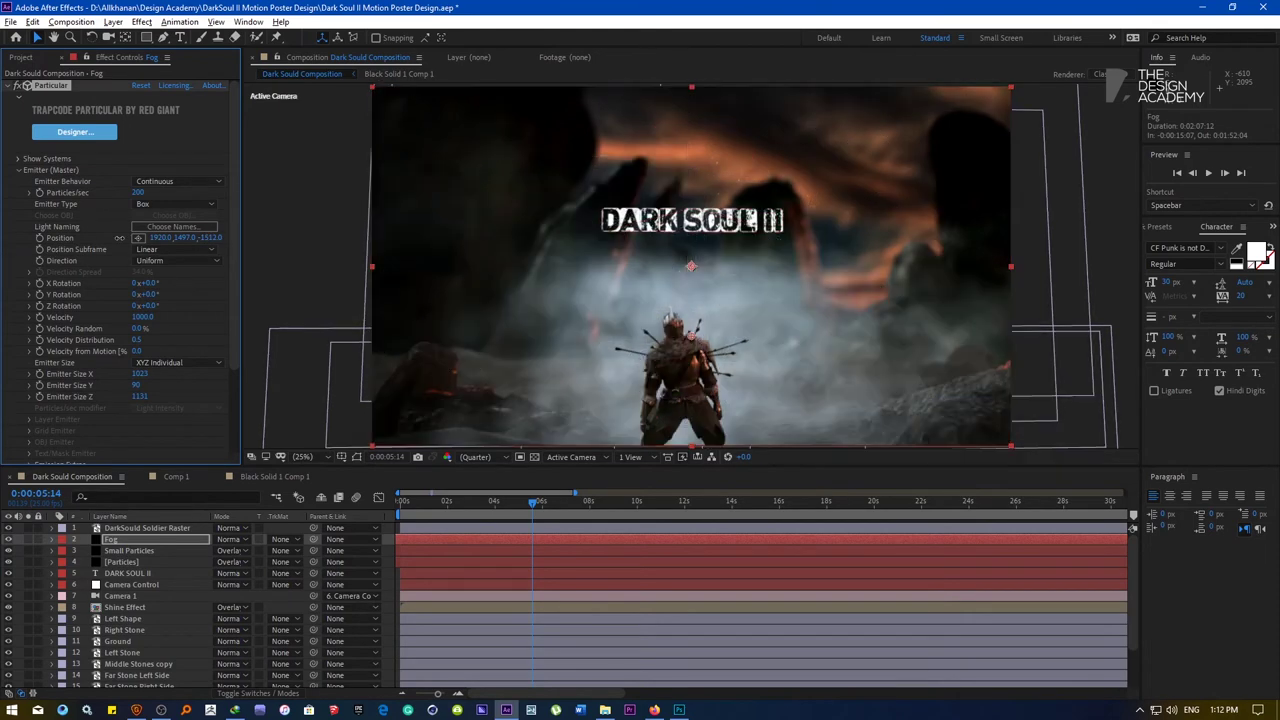
pyautogui.moveTo(62, 249); pyautogui.dragTo(68, 260)
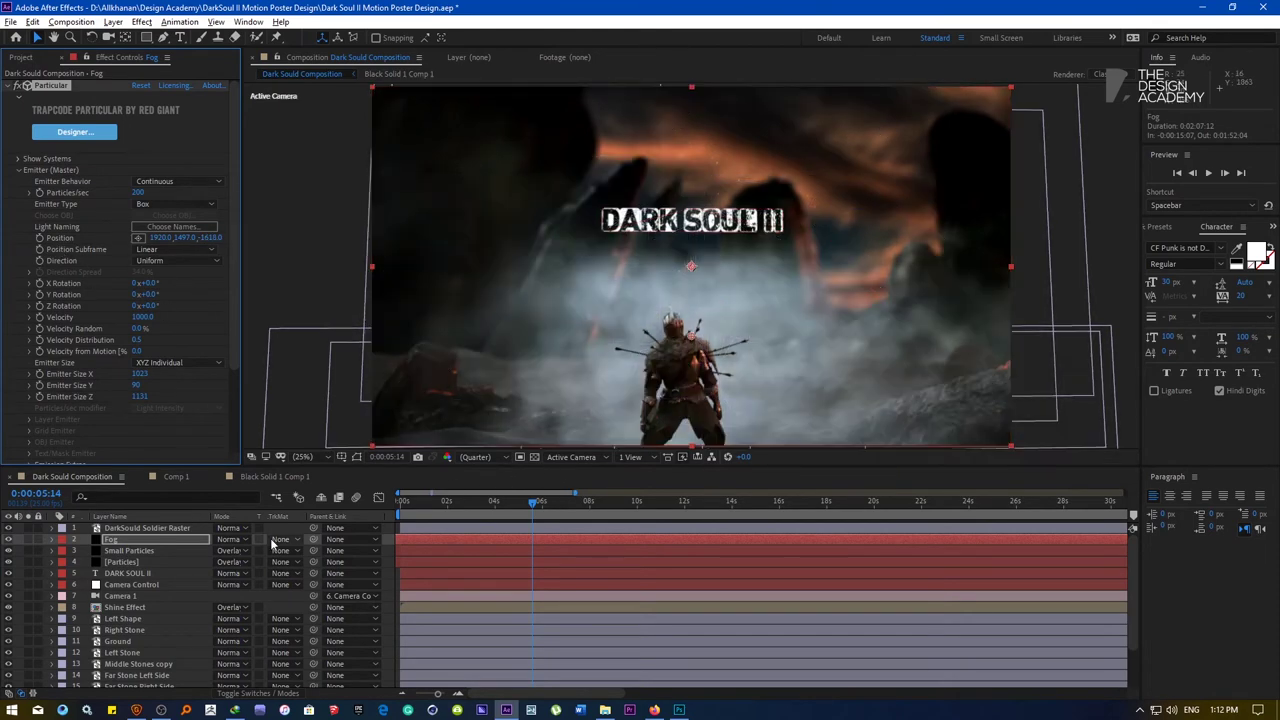
# Step through the blending modes again and set the Fog layer to Linear Dodge
pyautogui.hotkey('shift', '=')
pyautogui.hotkey('shift', '=')
pyautogui.hotkey('shift', '=')
pyautogui.hotkey('shift', '=')
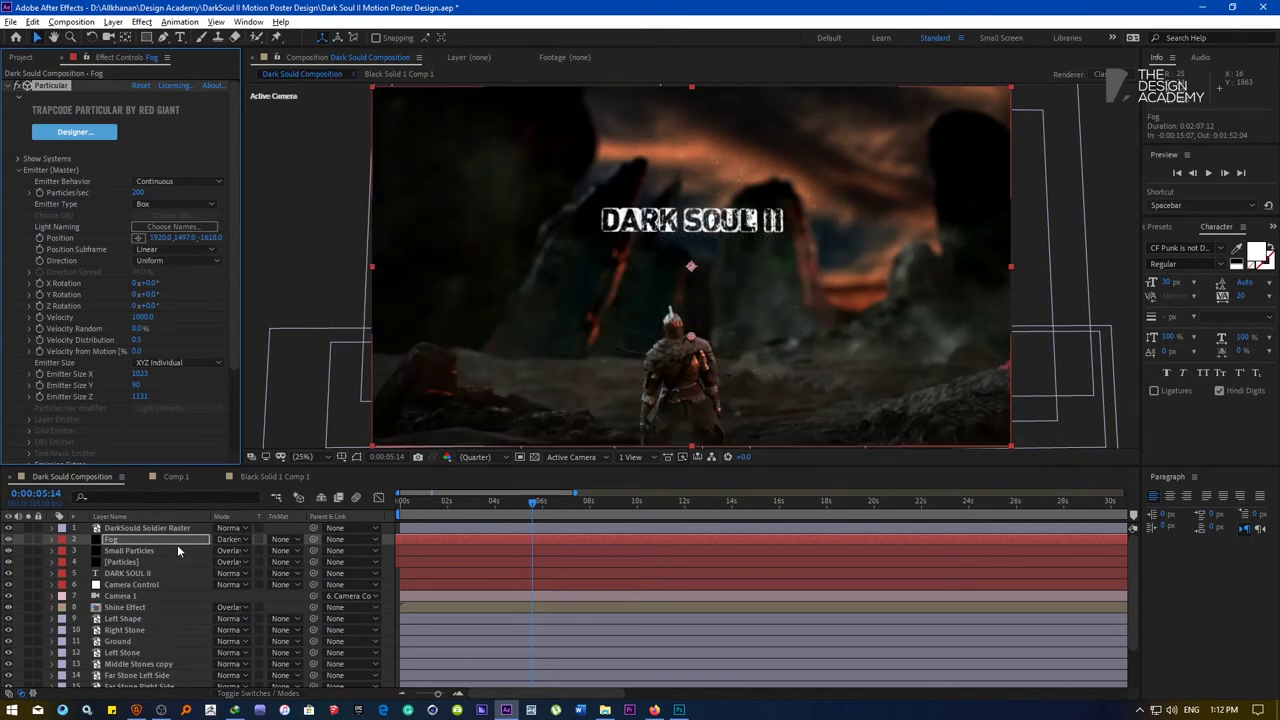
pyautogui.hotkey('shift', '=')
pyautogui.hotkey('shift', '=')
pyautogui.hotkey('shift', '=')
pyautogui.hotkey('shift', '=')
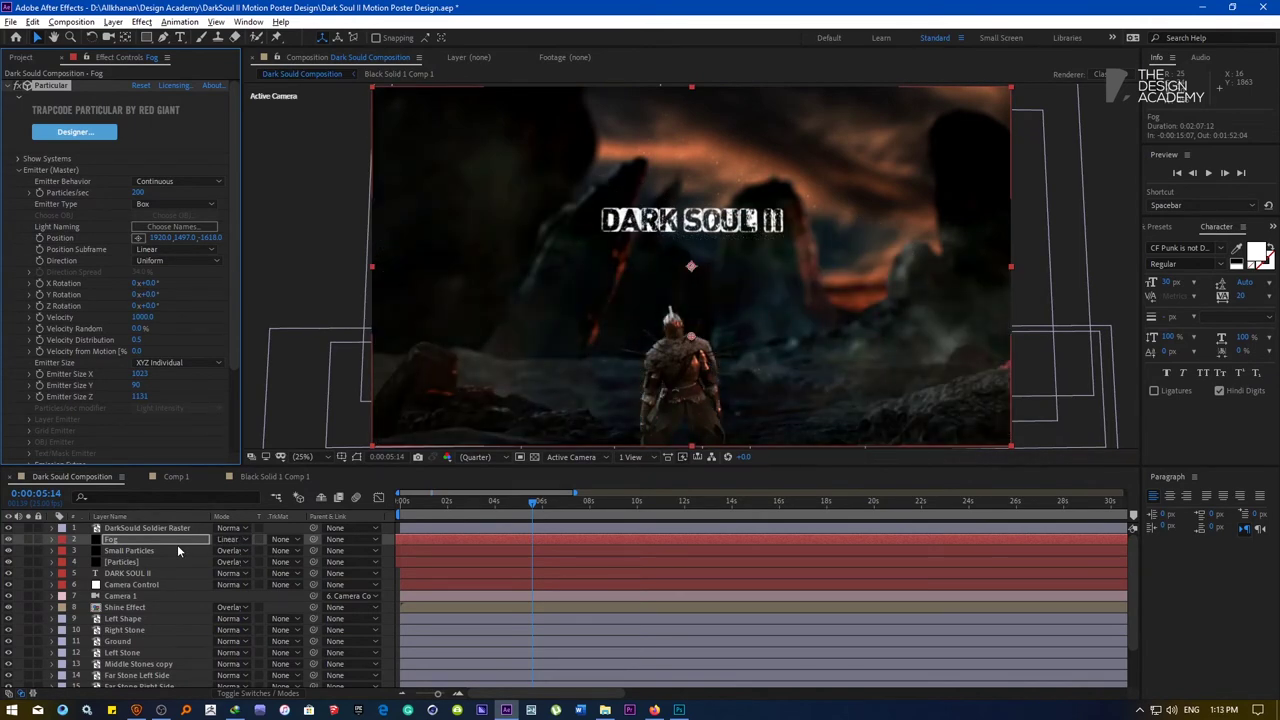
pyautogui.hotkey('shift', '=')
pyautogui.hotkey('shift', '=')
pyautogui.hotkey('shift', '=')
pyautogui.hotkey('shift', '=')
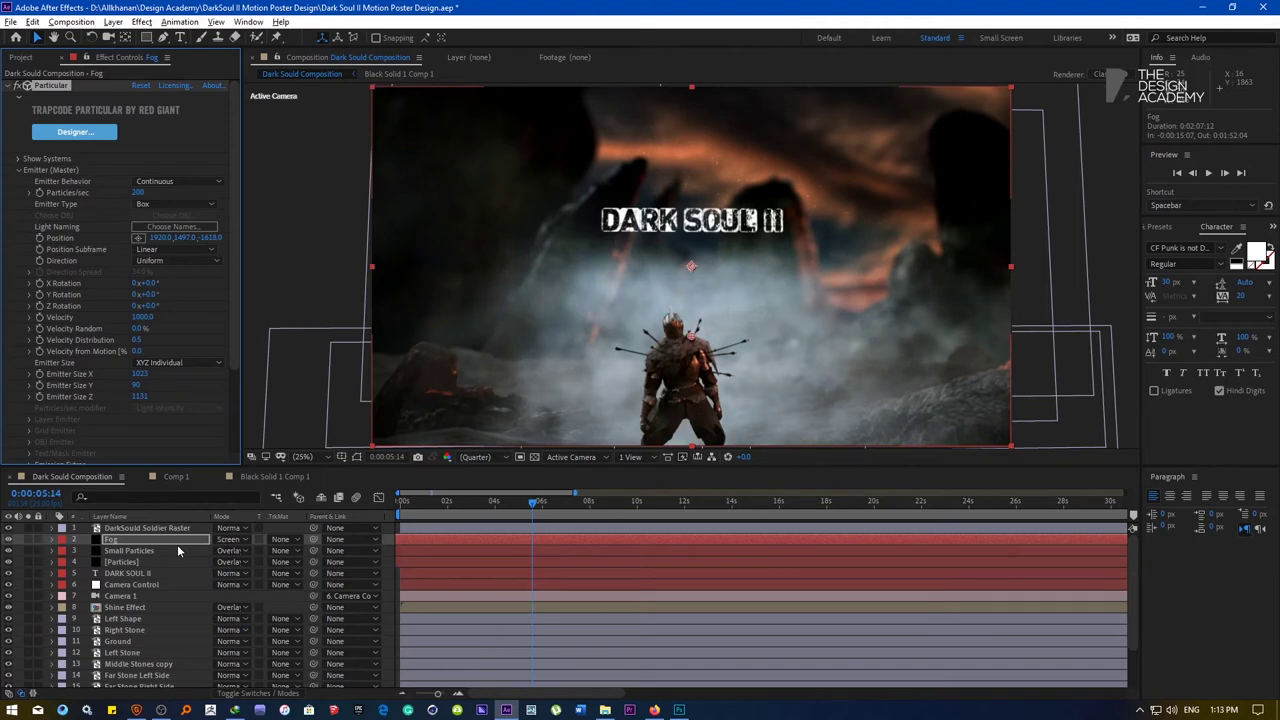
pyautogui.hotkey('shift', '=')
pyautogui.hotkey('shift', '=')
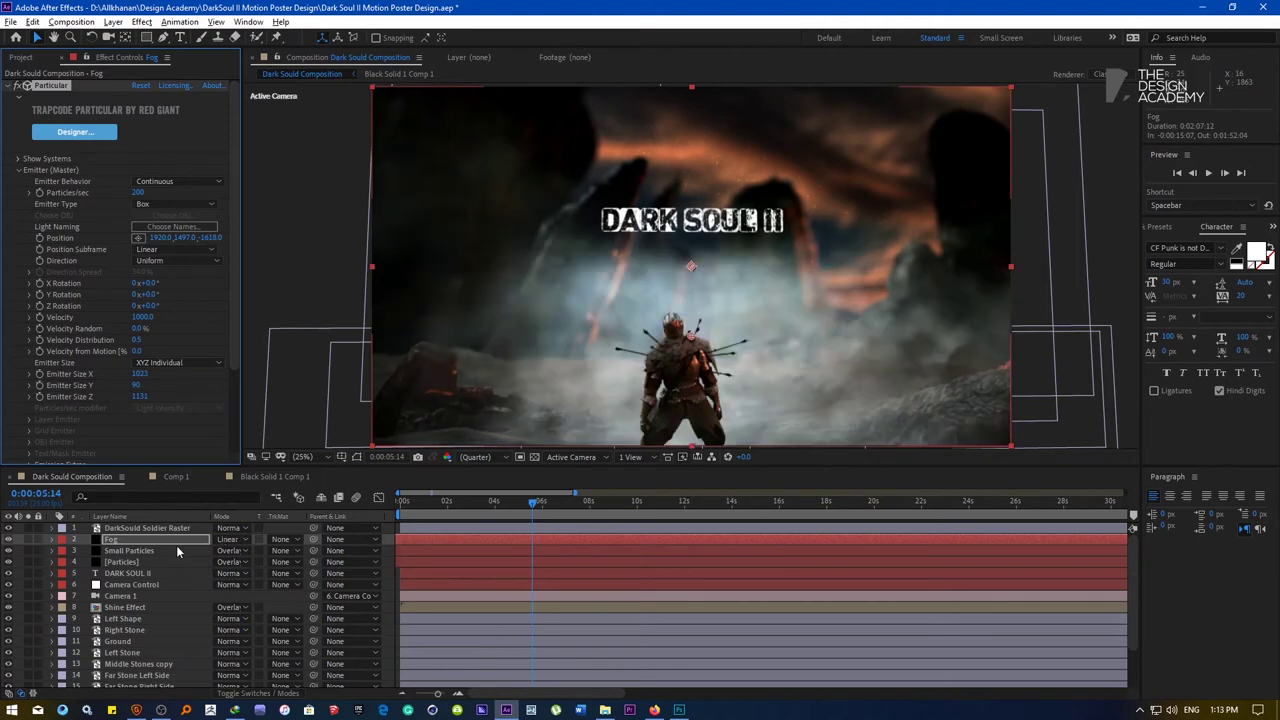
# Lower the Fog layer's opacity to 47% and preview the animation at several times up to 0:00:13:13
pyautogui.press('t')
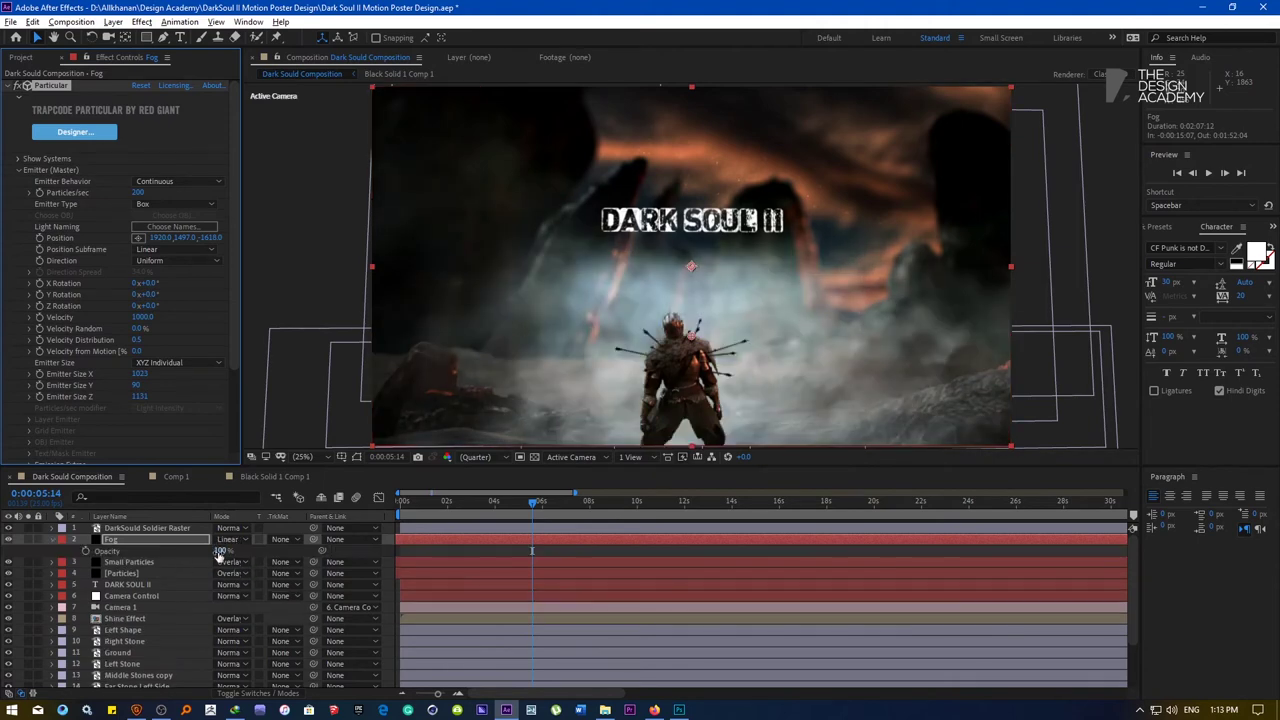
pyautogui.moveTo(216, 549); pyautogui.dragTo(183, 551)
pyautogui.press('Home')
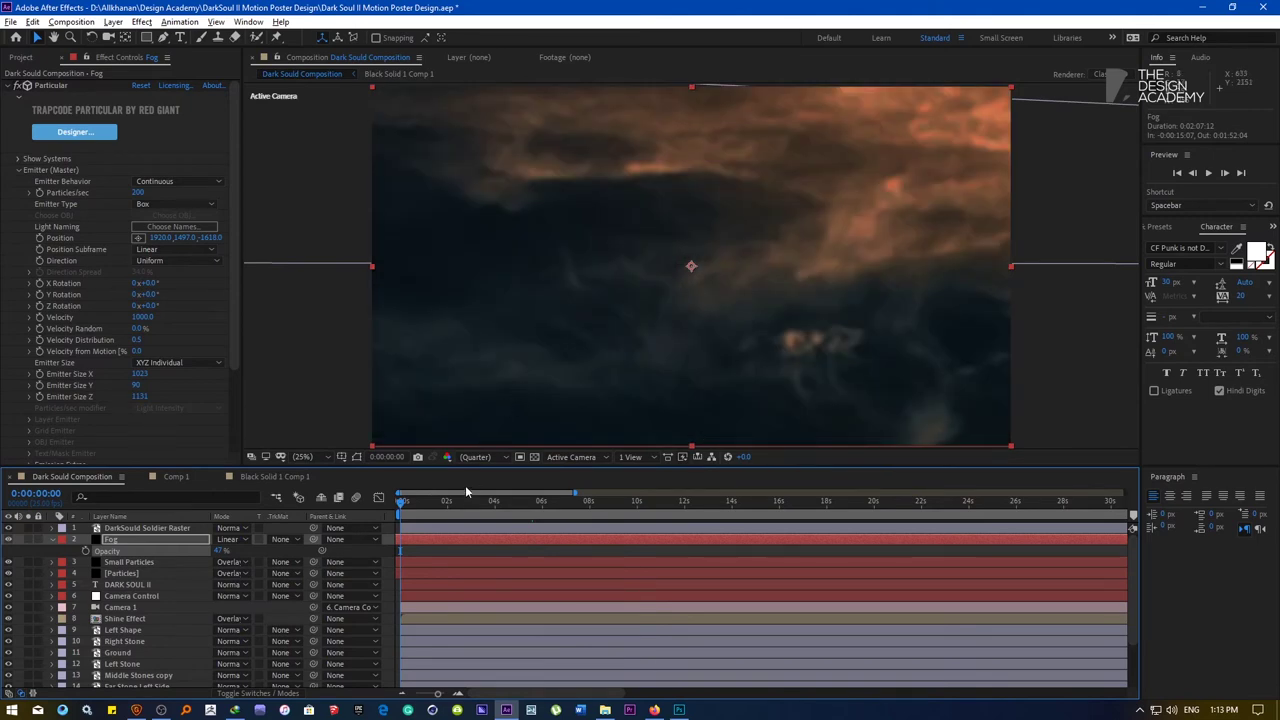
pyautogui.click(468, 502)
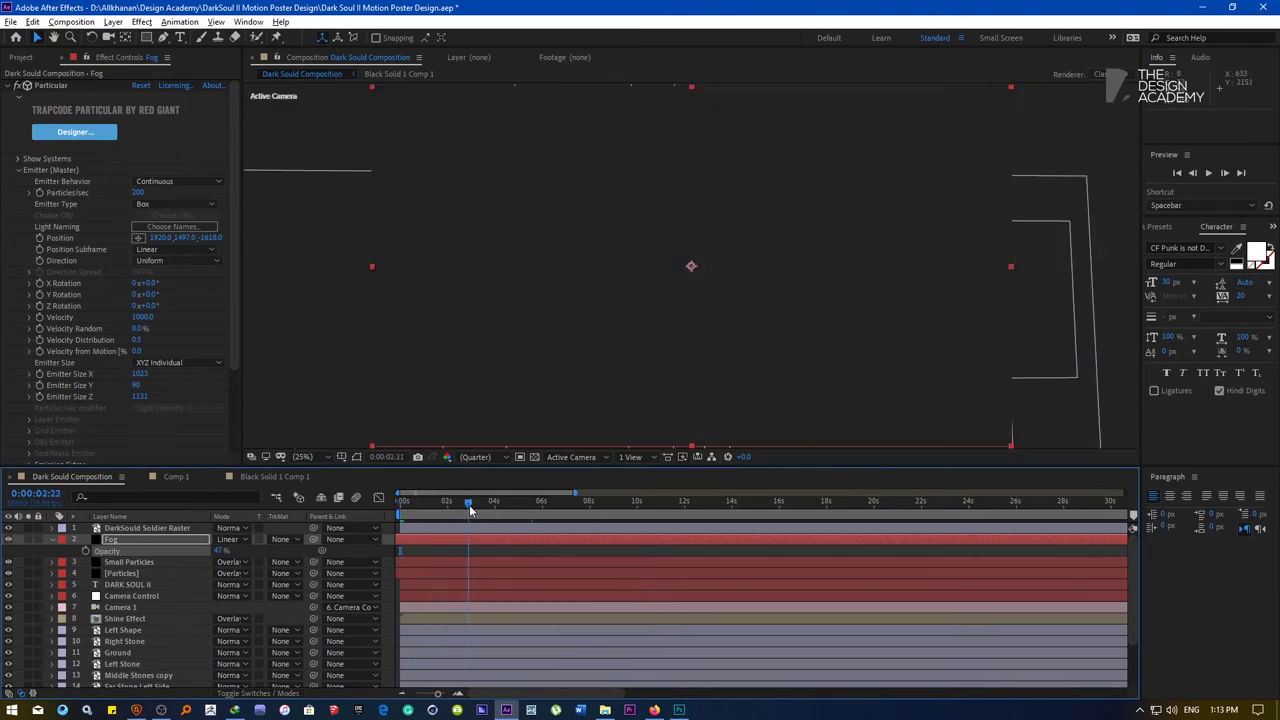
pyautogui.press('space')
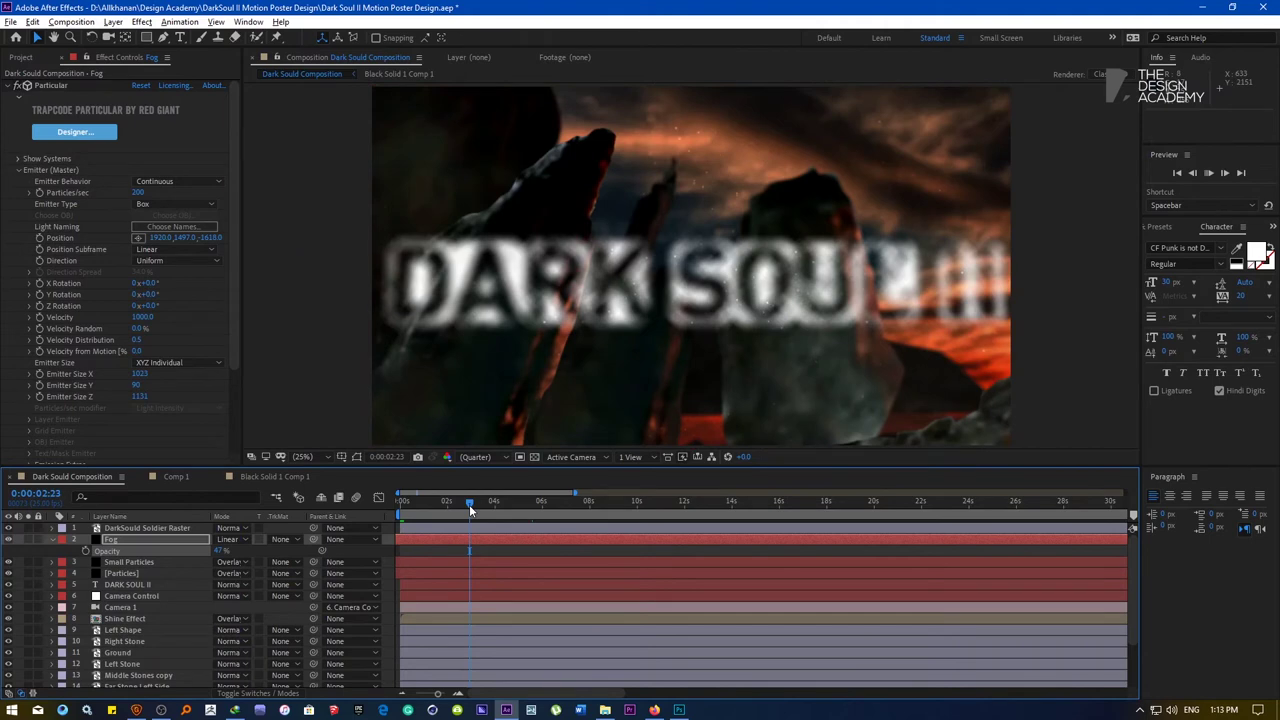
pyautogui.moveTo(469, 504); pyautogui.dragTo(622, 511)
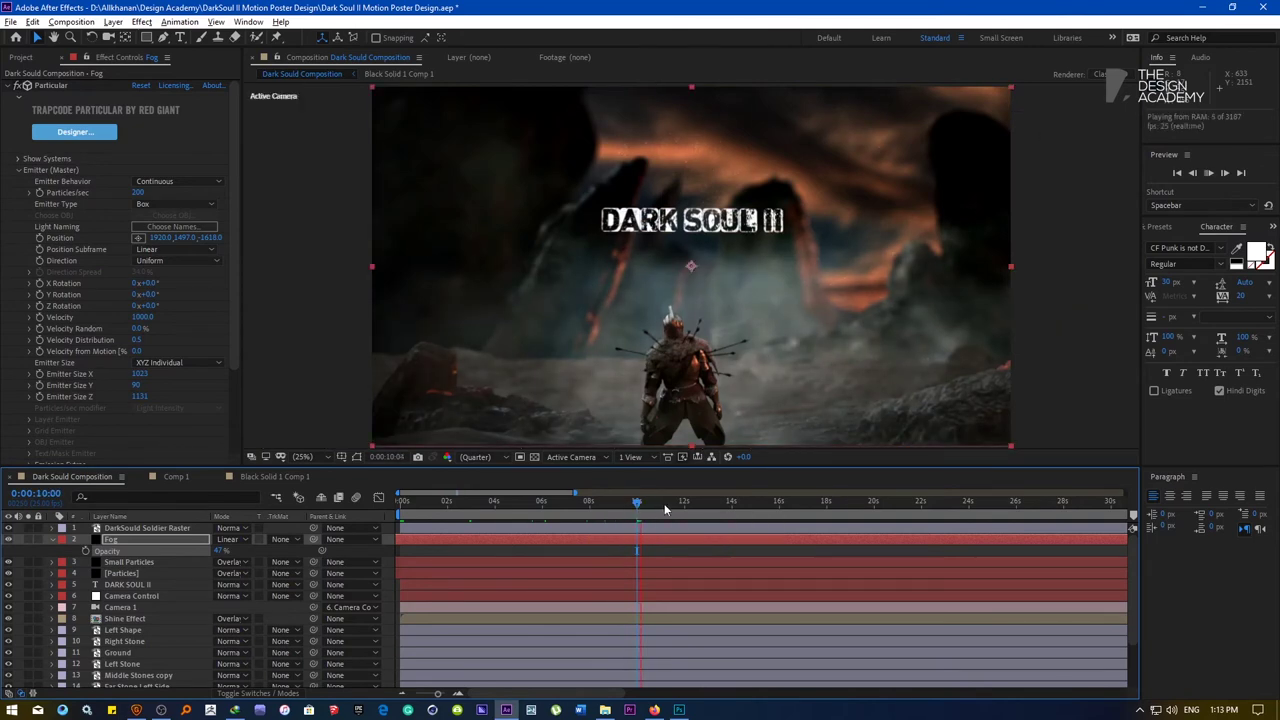
pyautogui.moveTo(666, 509); pyautogui.dragTo(720, 508)
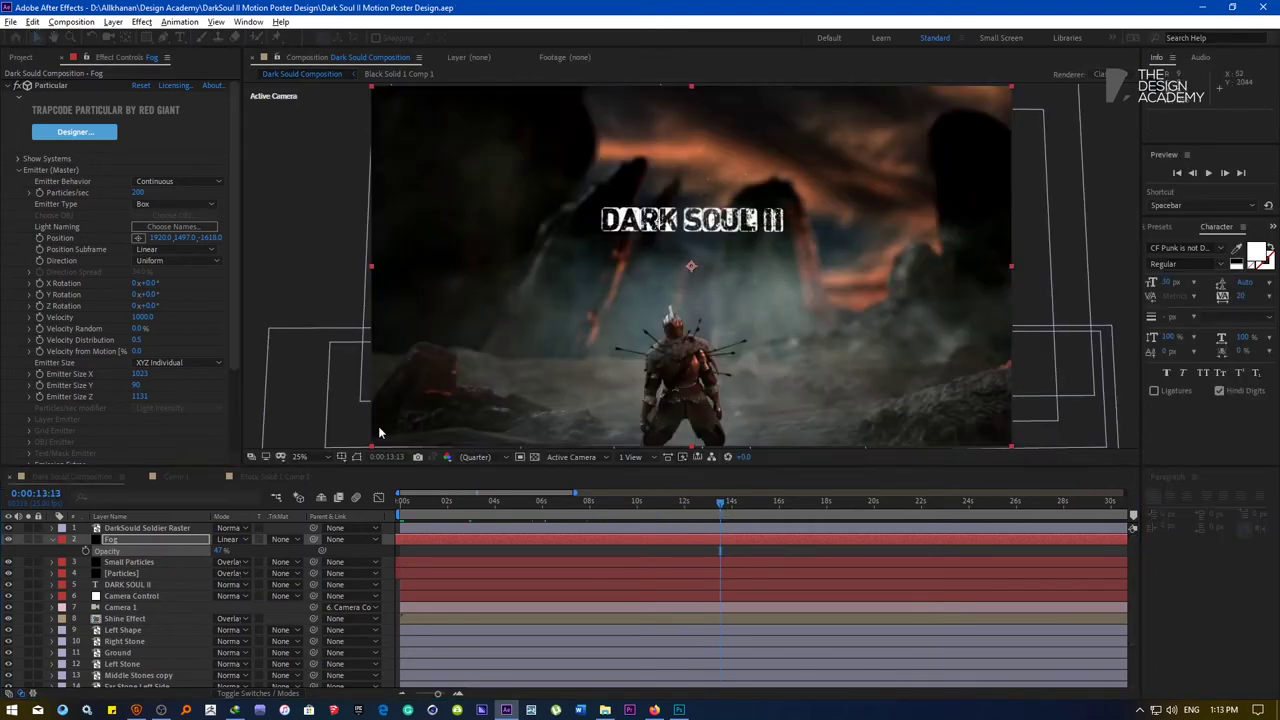
# Create a black solid at composition size and move it to the top of the layer stack
pyautogui.click(302, 456)
pyautogui.click(320, 220)
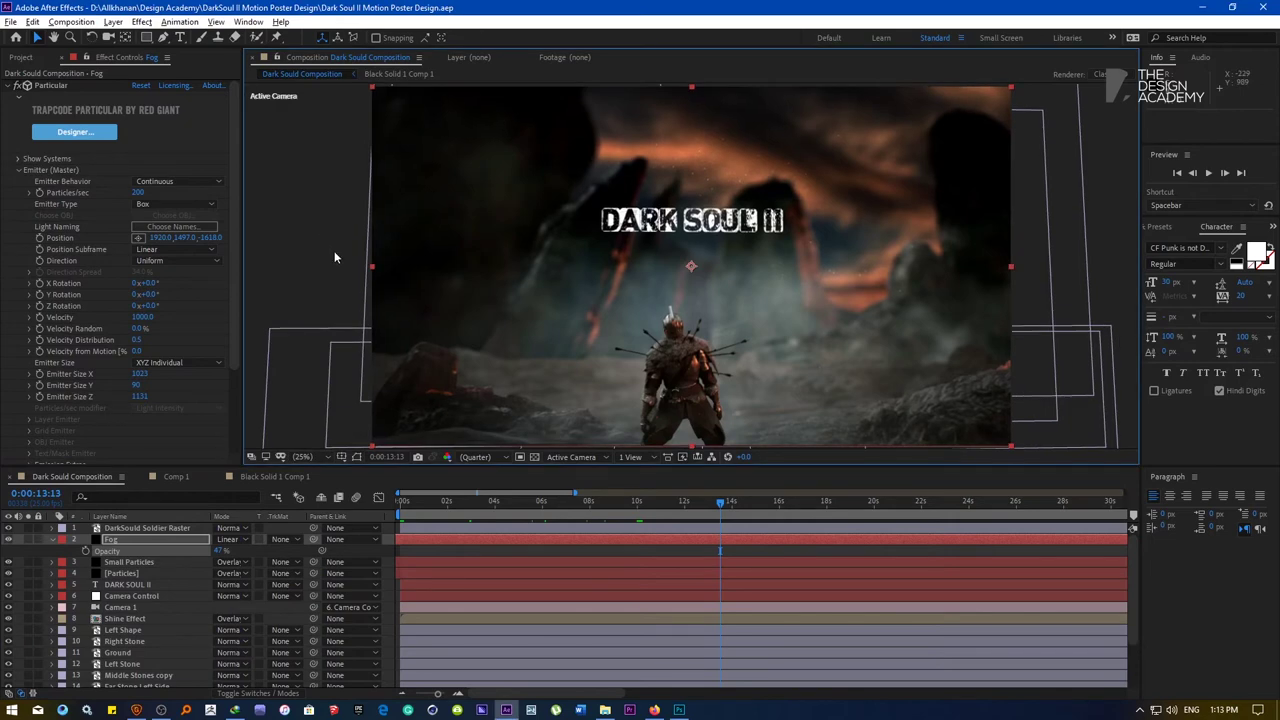
pyautogui.click(113, 22)
pyautogui.moveTo(124, 40)
pyautogui.click(372, 52)
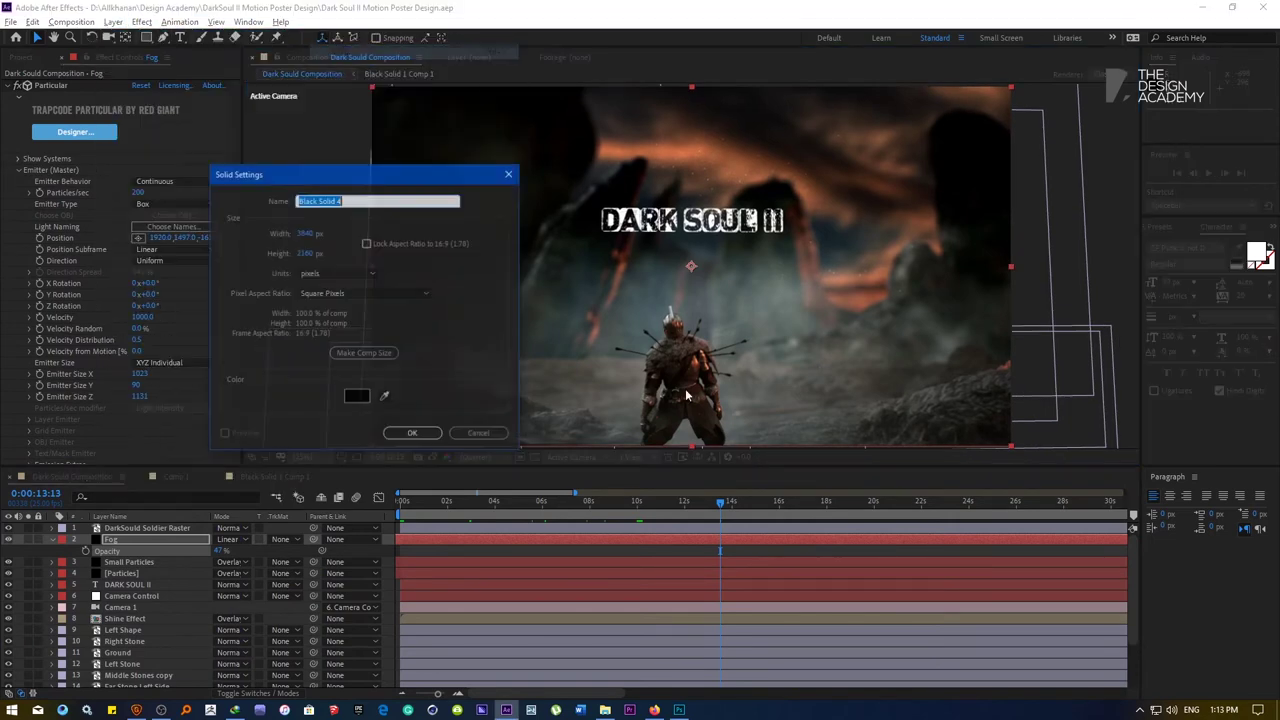
pyautogui.click(412, 434)
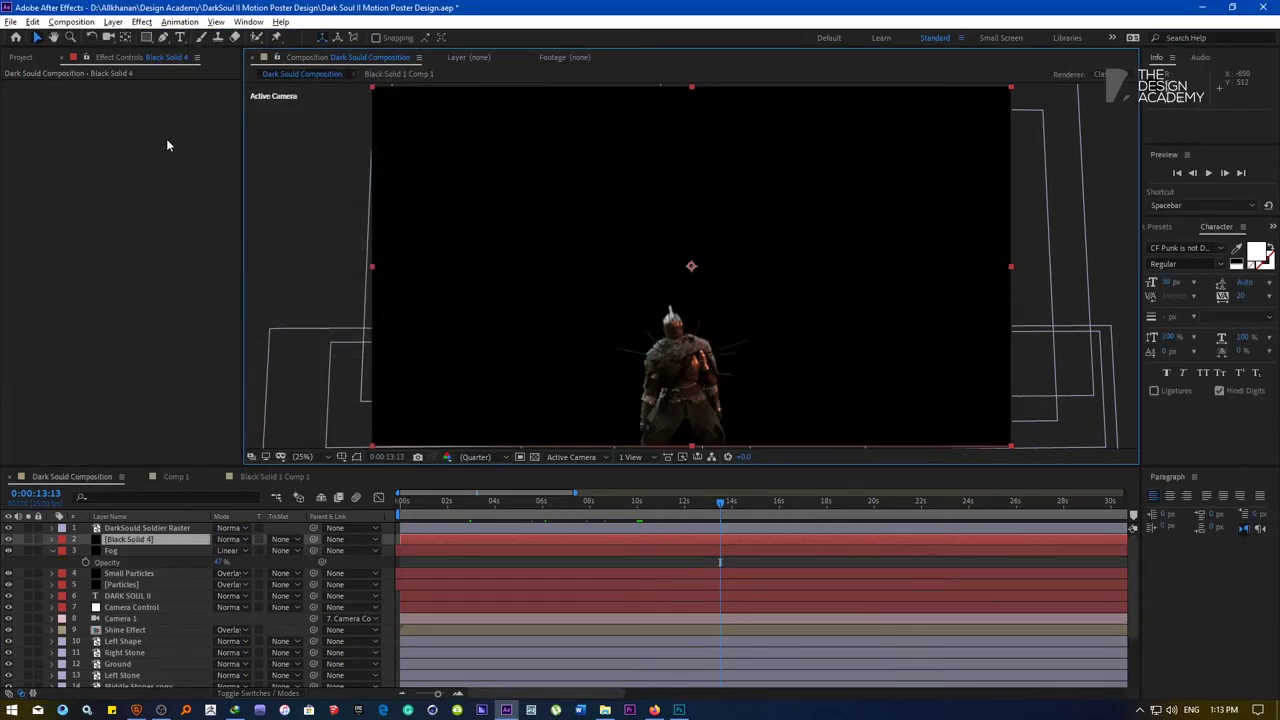
pyautogui.hotkey('ctrl', ']')
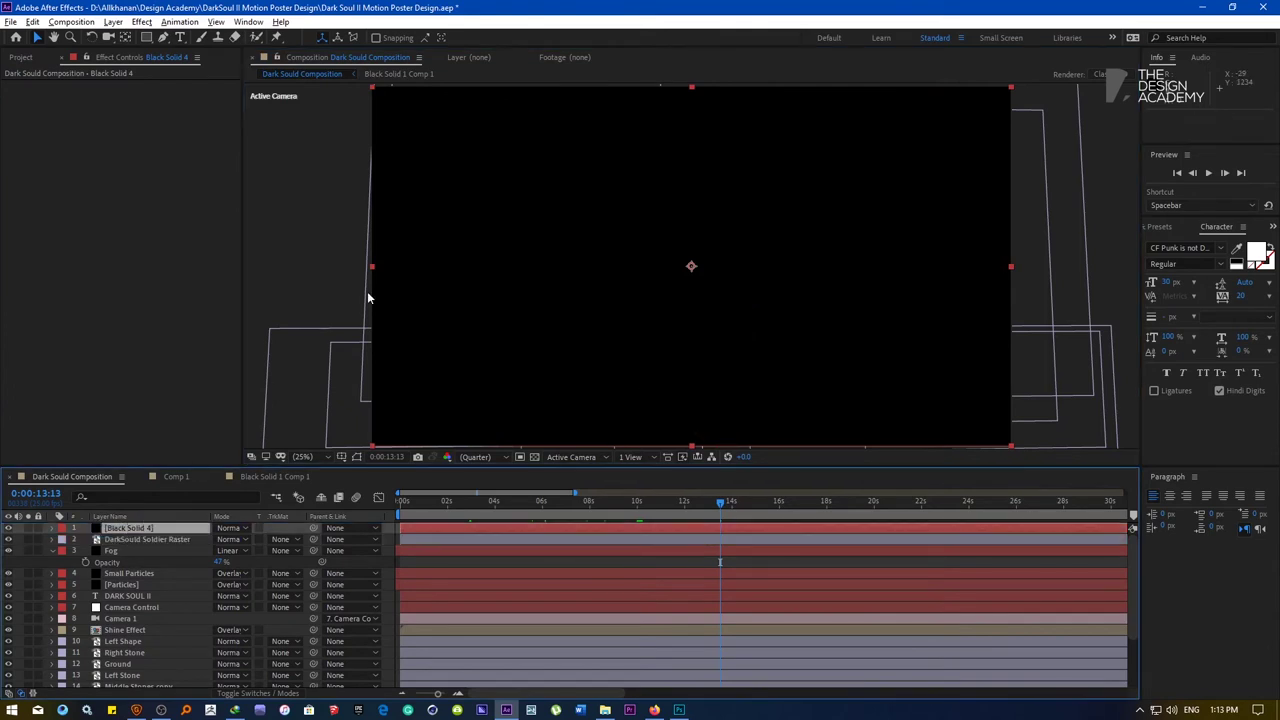
# Mask the black solid with a wide rectangle covering about the top 368 px of the frame as a letterbox bar
pyautogui.click(146, 39)
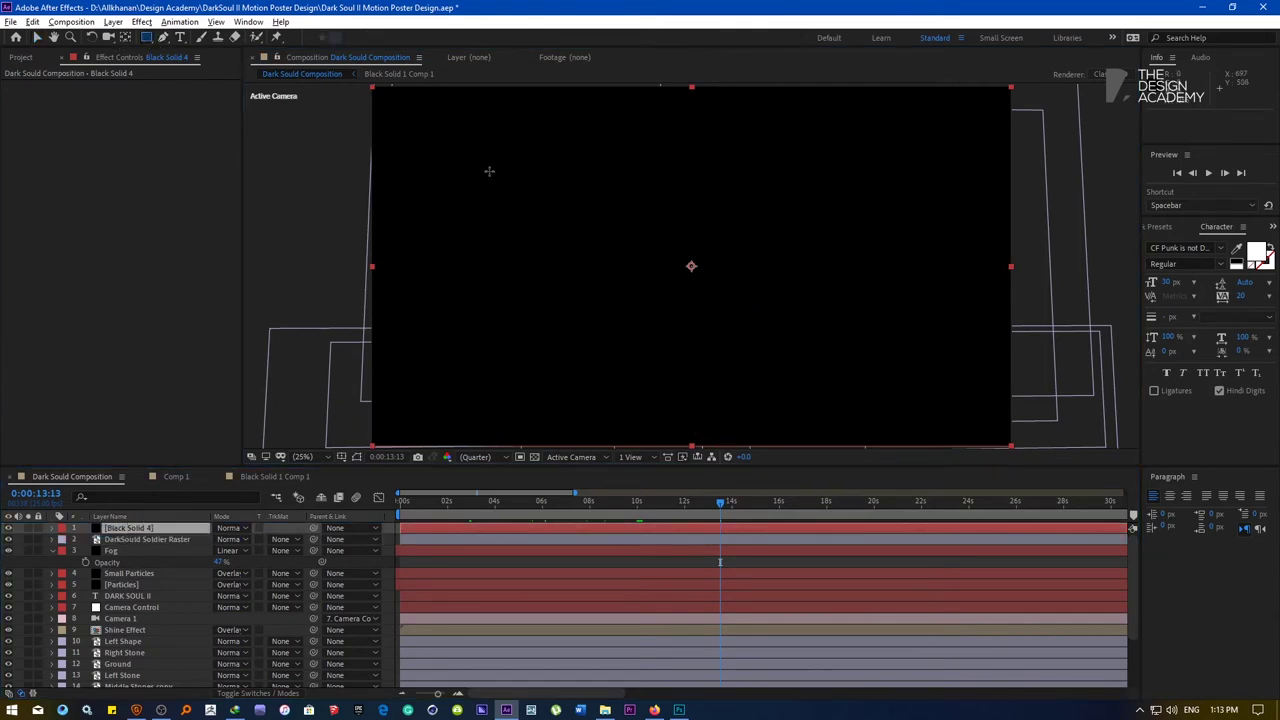
pyautogui.scroll(-1, 491, 173)
pyautogui.moveTo(512, 157); pyautogui.dragTo(873, 206)
pyautogui.press('v')
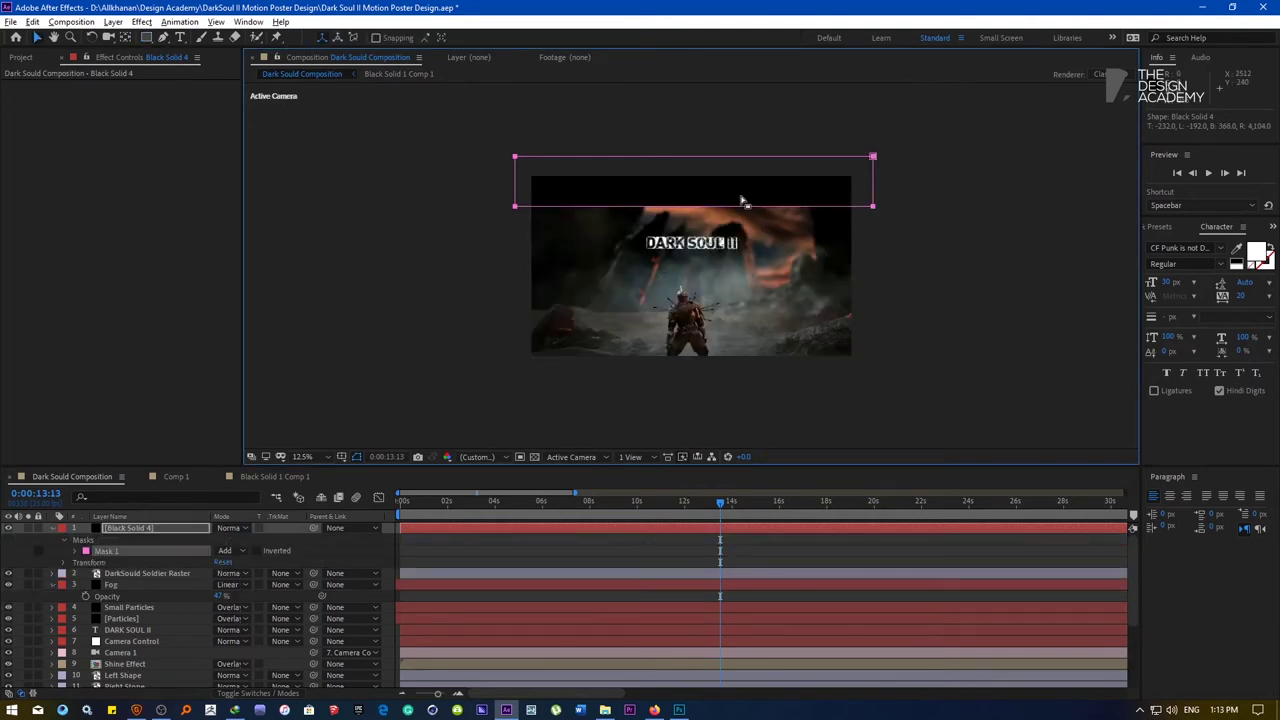
# Duplicate the black solid's bar mask and move one of the two masks down about 2168 px to the frame's lower edge
pyautogui.hotkey('ctrl', 'd')
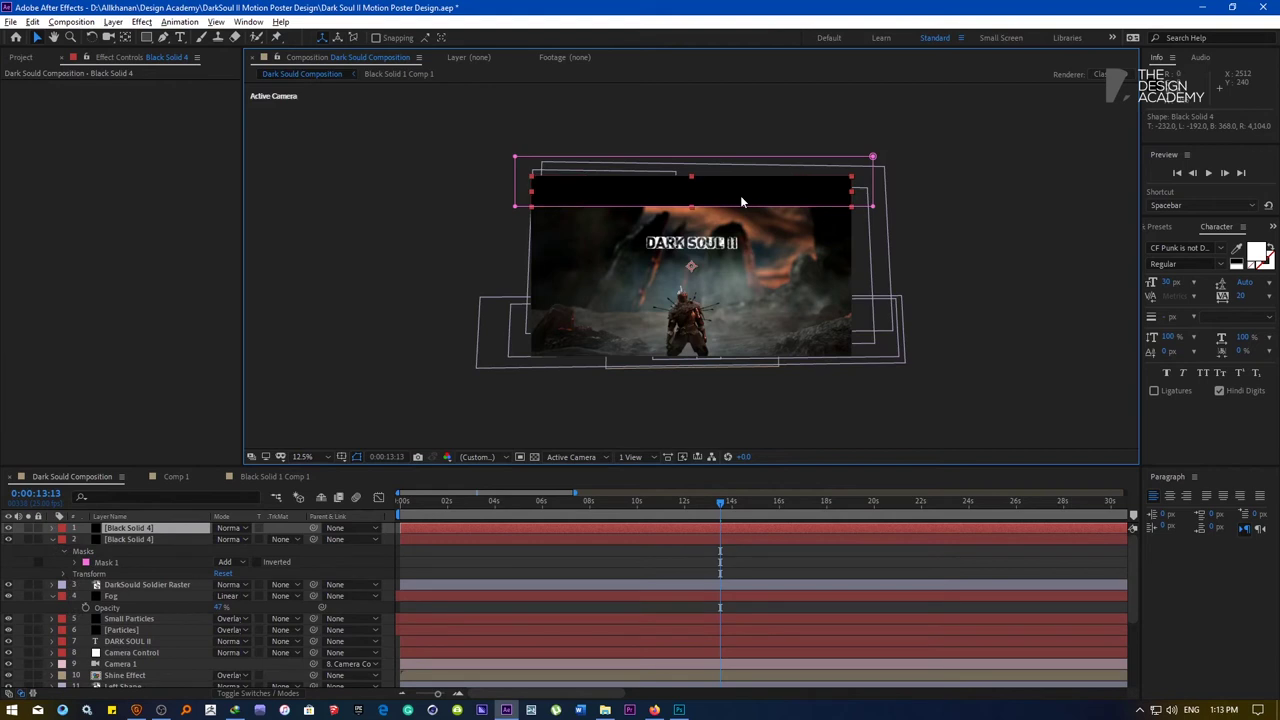
pyautogui.hotkey('ctrl', 'z')
pyautogui.press('m')
pyautogui.click(110, 540)
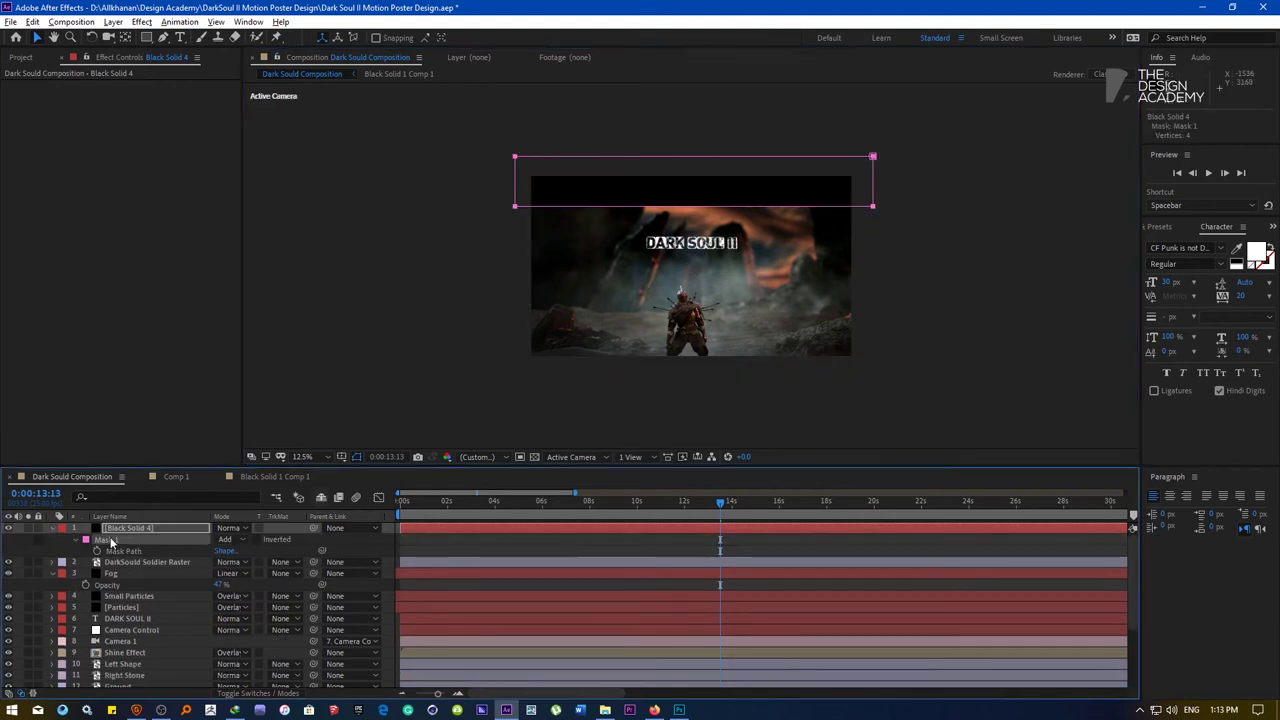
pyautogui.hotkey('ctrl', 'd')
pyautogui.click(107, 551)
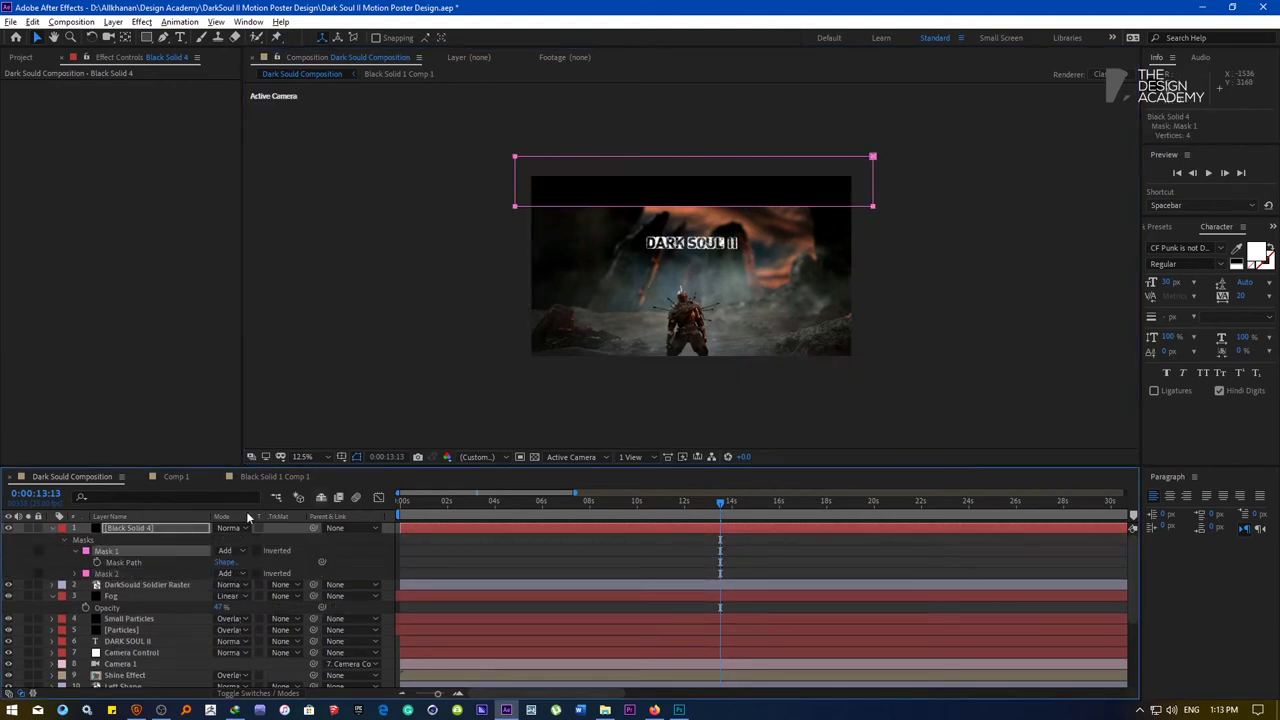
pyautogui.moveTo(660, 200); pyautogui.dragTo(651, 378)
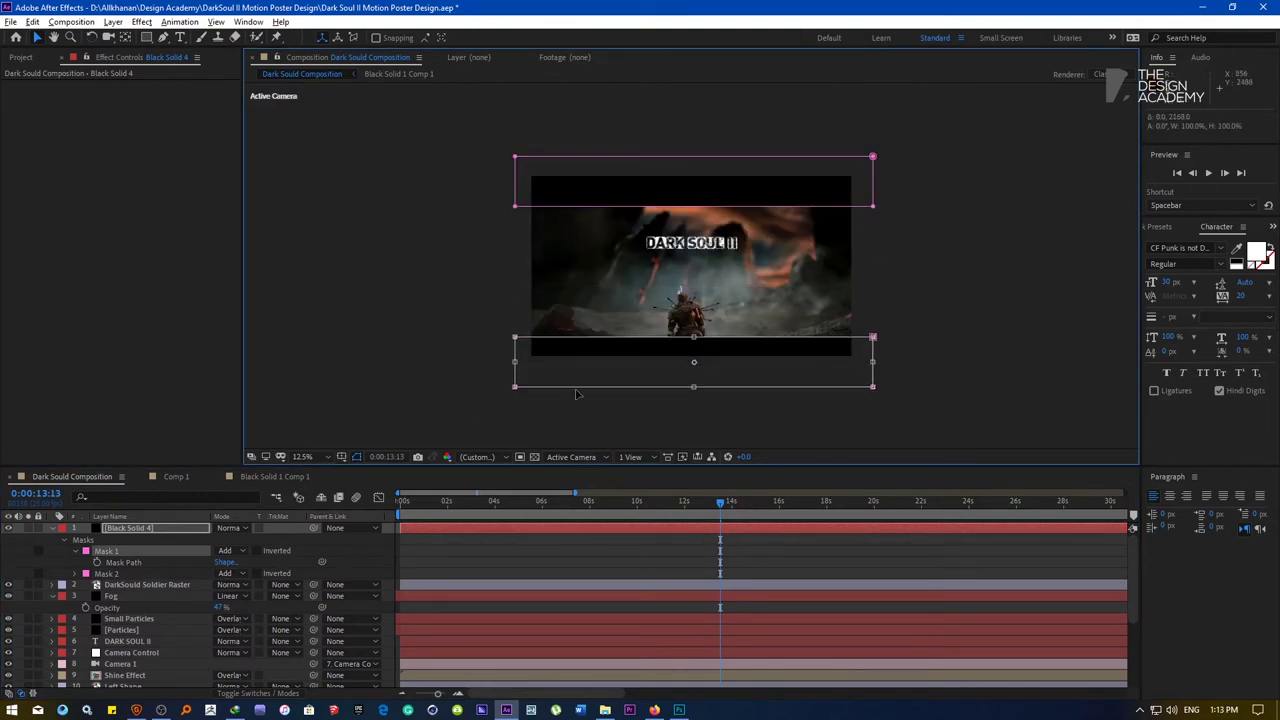
# At the Camera Control layer's position keyframe at 0:00:04:24, set the Y position to 2686
pyautogui.click(53, 528)
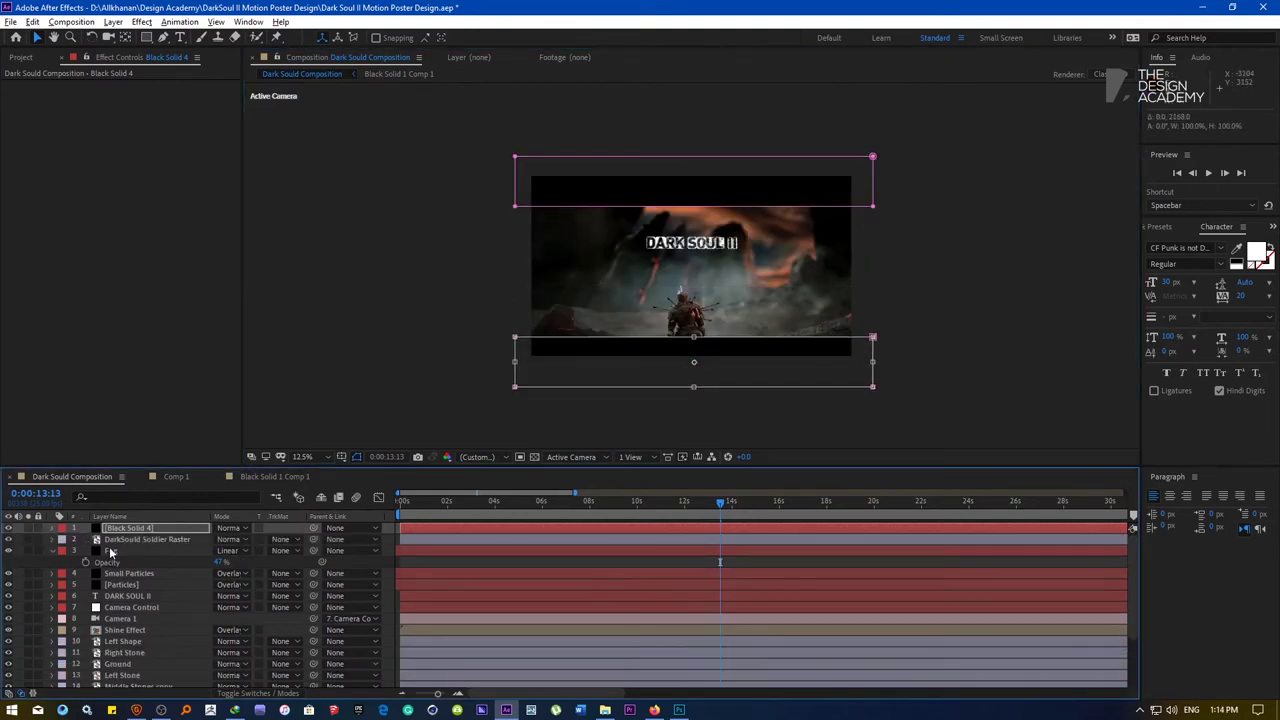
pyautogui.click(53, 551)
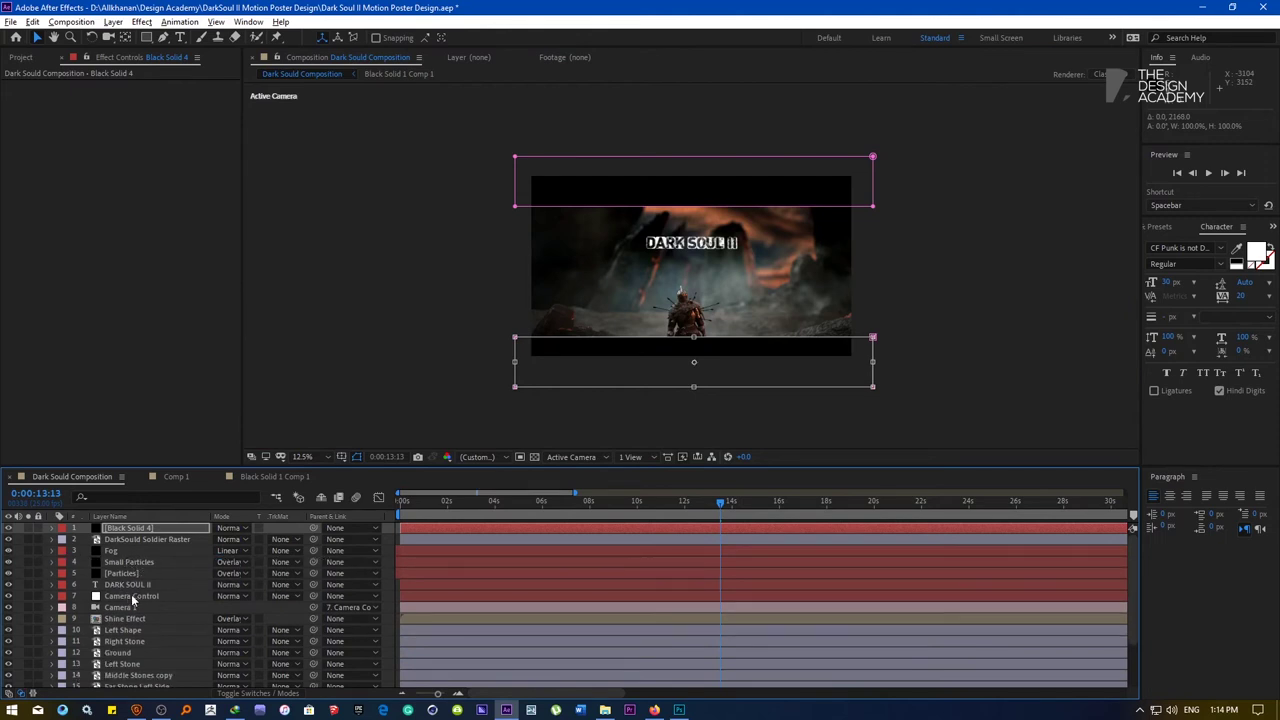
pyautogui.click(131, 596)
pyautogui.press('p')
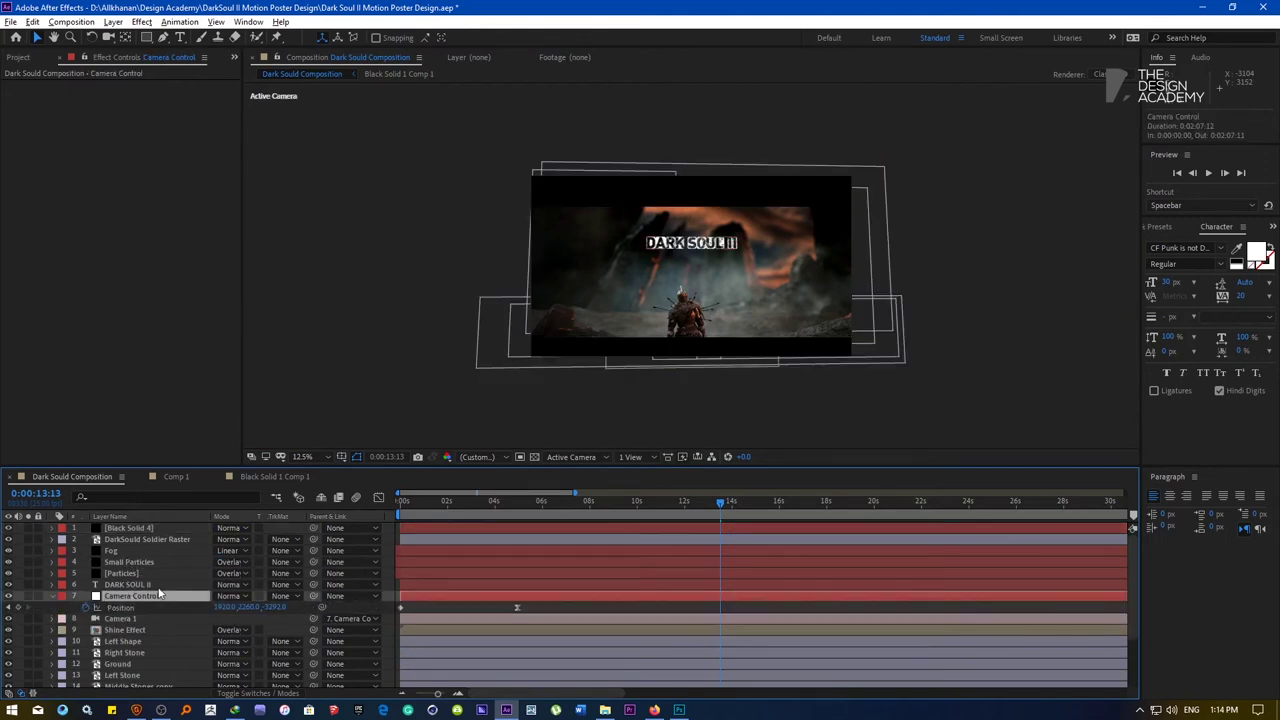
pyautogui.click(12, 608)
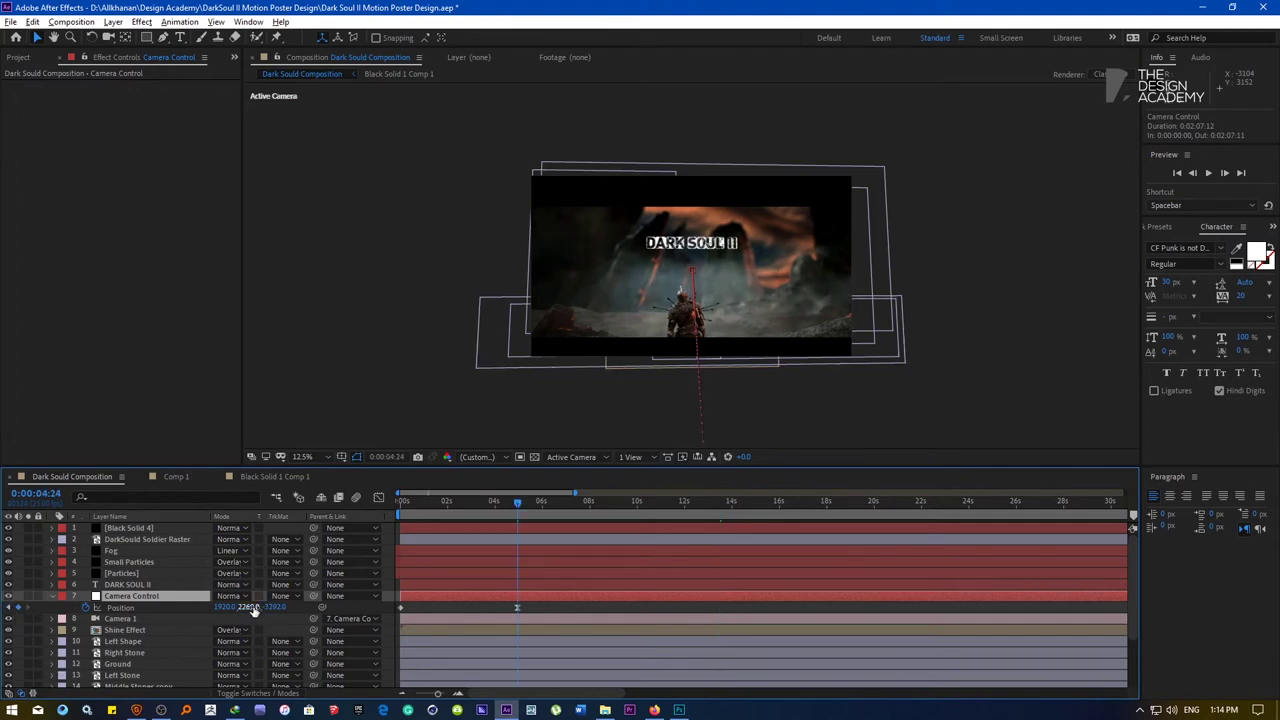
pyautogui.moveTo(251, 607); pyautogui.dragTo(521, 567)
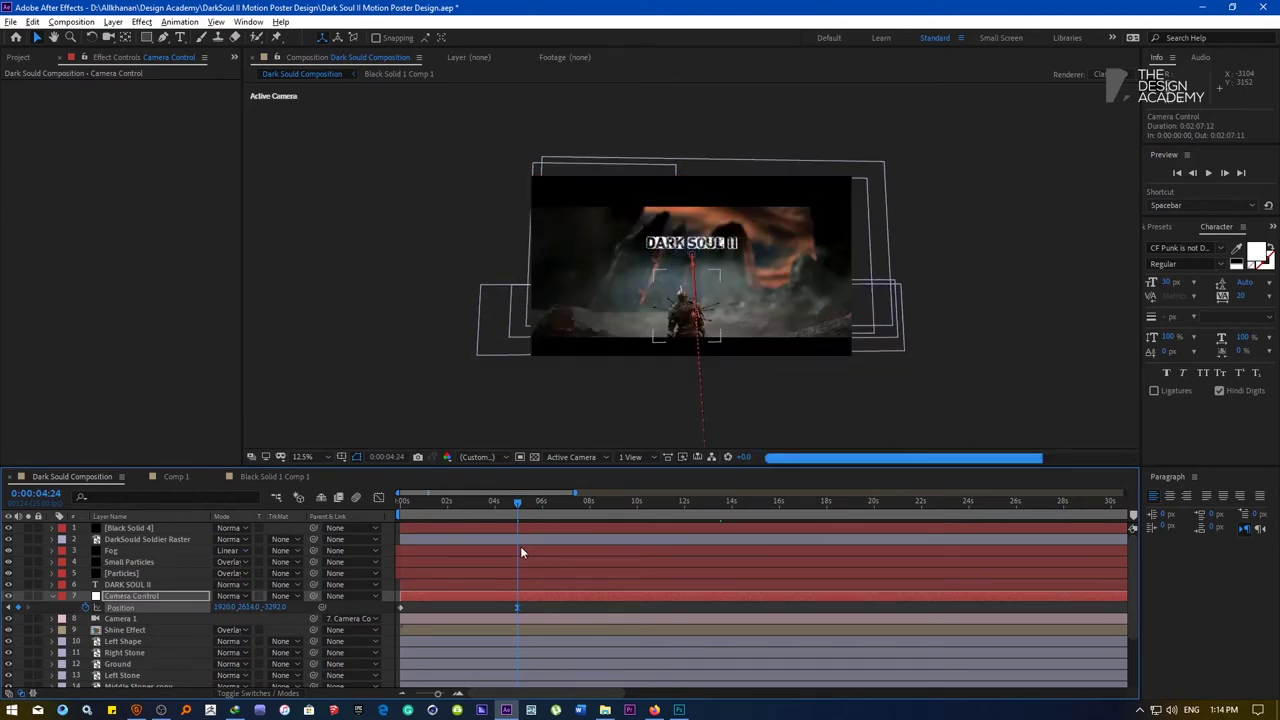
pyautogui.click(301, 456)
pyautogui.click(323, 217)
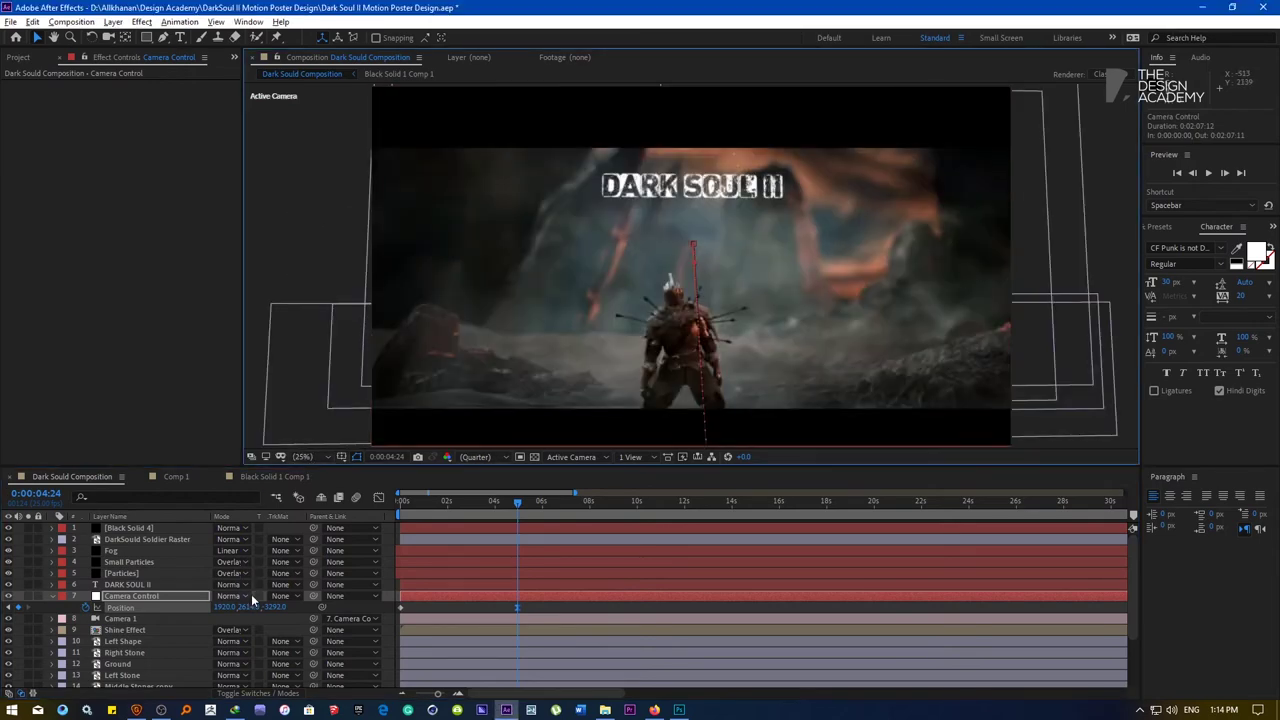
pyautogui.moveTo(251, 606); pyautogui.dragTo(330, 599)
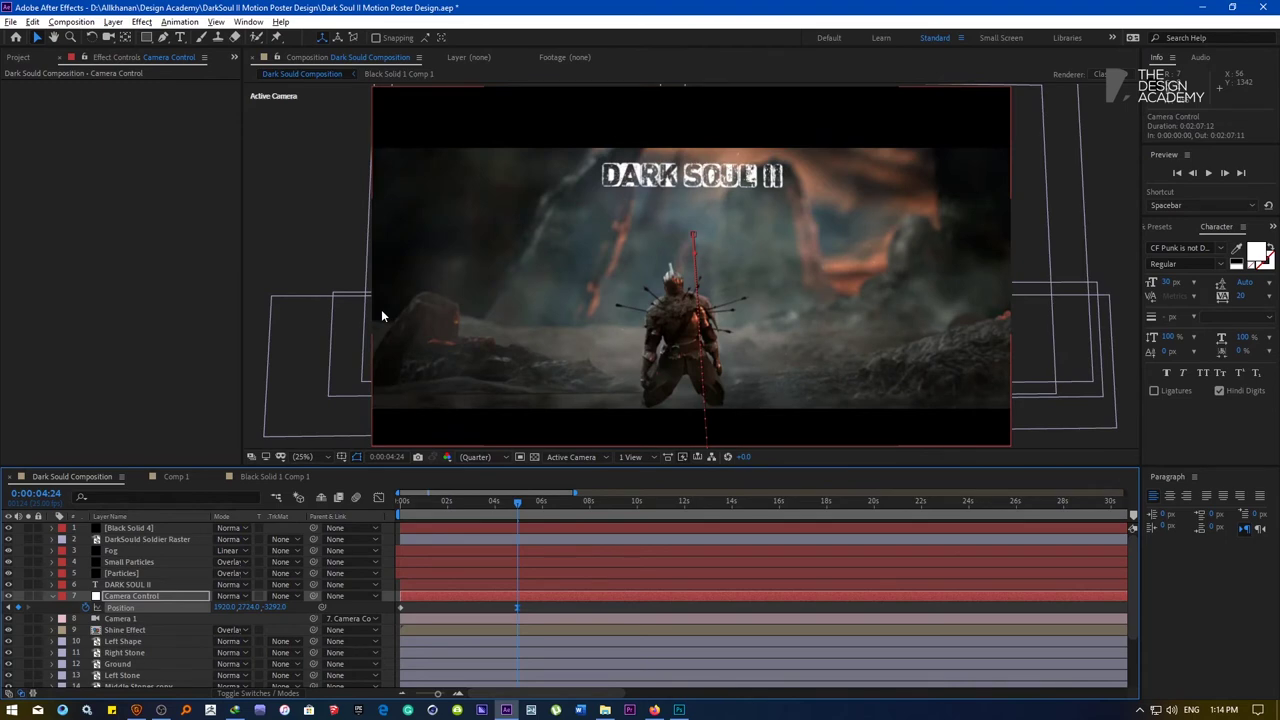
pyautogui.moveTo(236, 607); pyautogui.dragTo(224, 610)
# Reposition the foreground scenery by shifting Left Shape down and outward, raising Ground slightly, and lowering Right Stone to suit the letterboxed frame
pyautogui.click(350, 365)
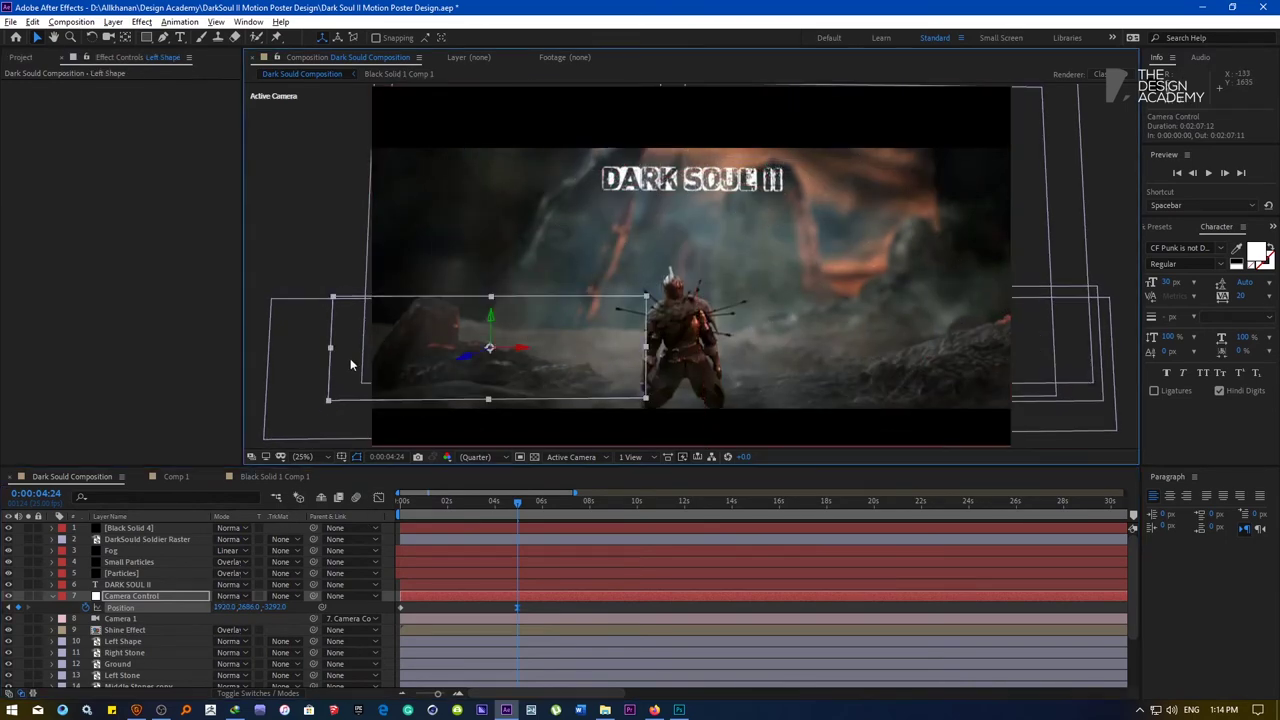
pyautogui.moveTo(450, 378); pyautogui.dragTo(532, 386)
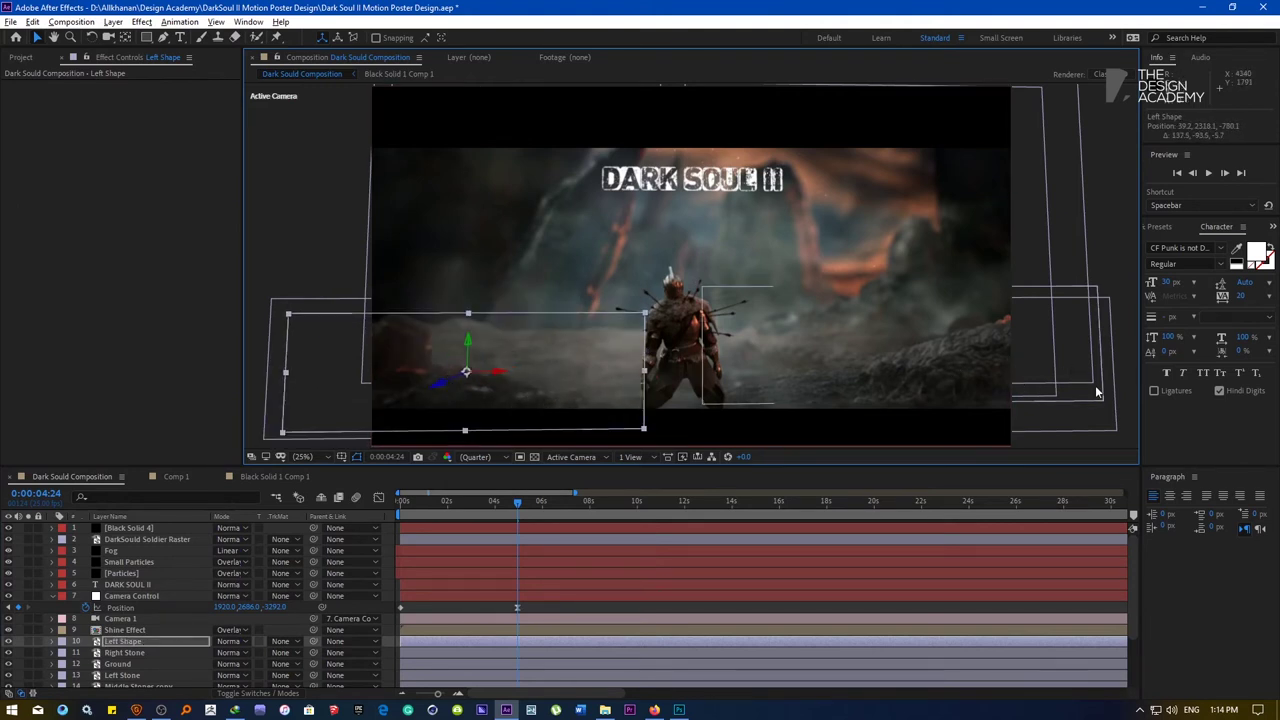
pyautogui.moveTo(1097, 414)
pyautogui.mouseDown()
pyautogui.moveTo(1097, 432)
pyautogui.moveTo(1106, 404)
pyautogui.mouseUp()
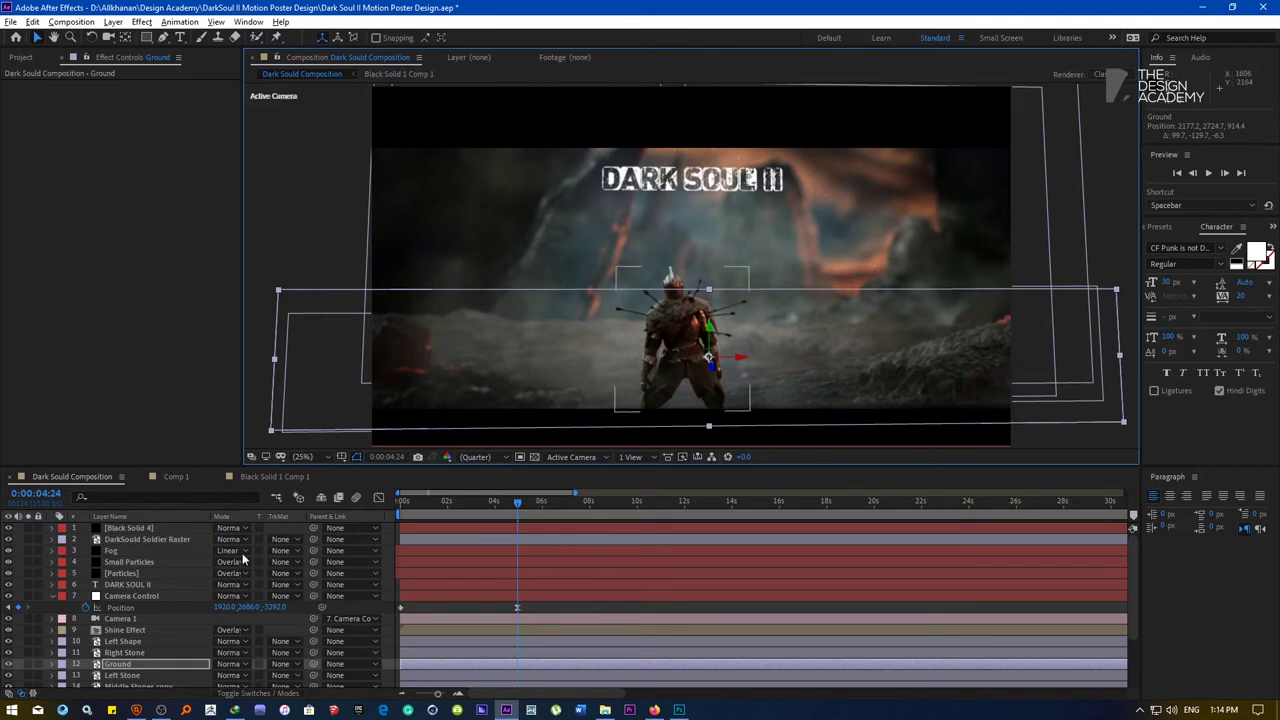
pyautogui.click(125, 652)
pyautogui.moveTo(917, 380); pyautogui.dragTo(921, 391)
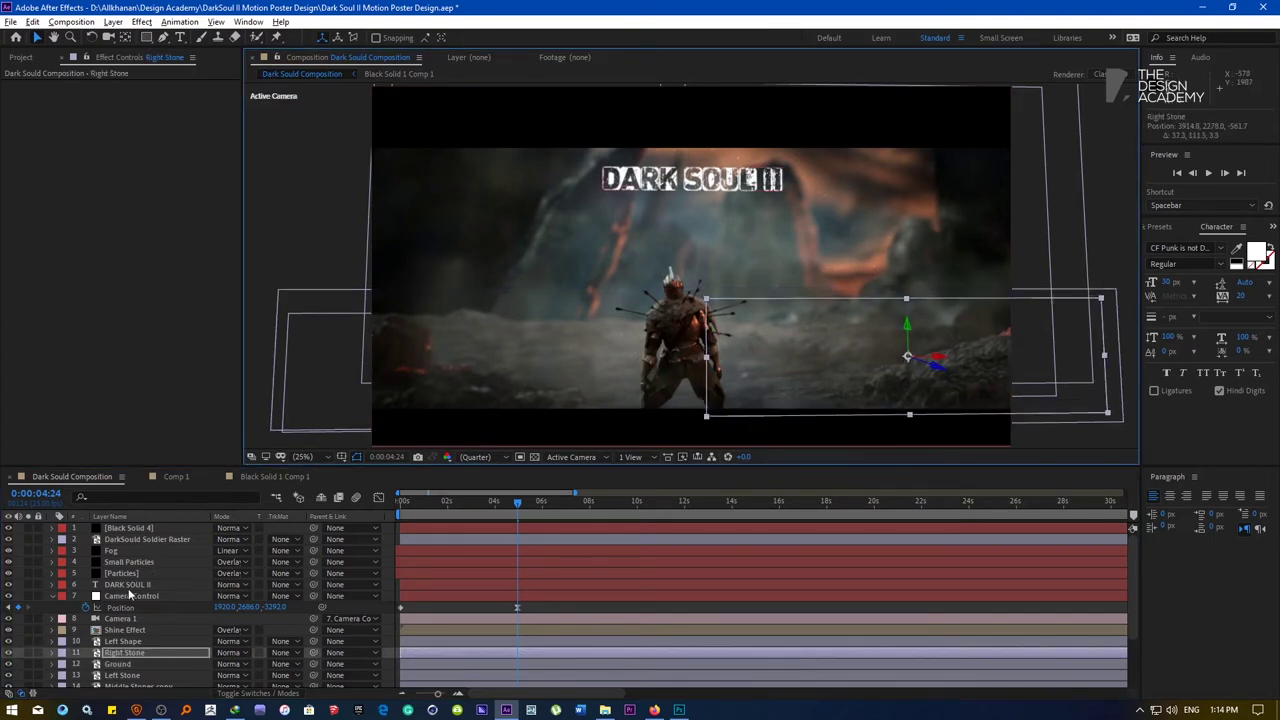
# Scale the DARK SOUL II title to 2082% and centre it behind the soldier's helmet, saving the project
pyautogui.click(52, 596)
pyautogui.click(128, 585)
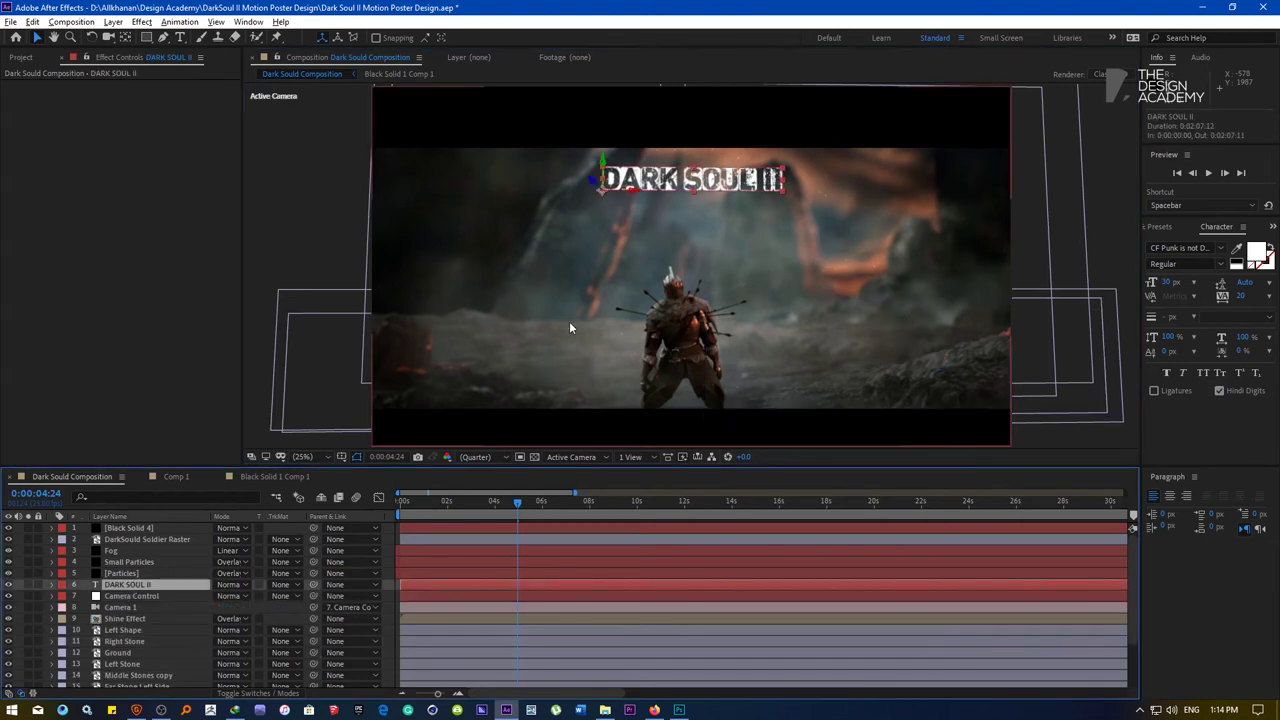
pyautogui.moveTo(676, 178); pyautogui.dragTo(650, 296)
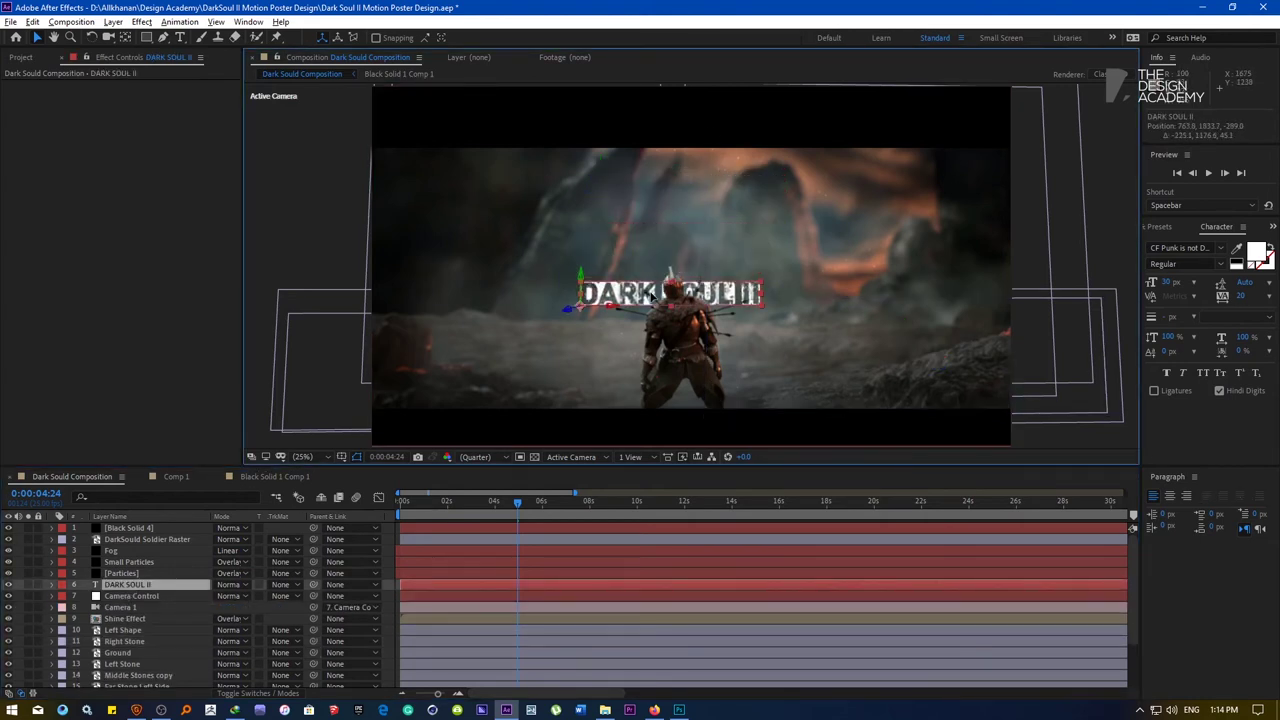
pyautogui.press('s')
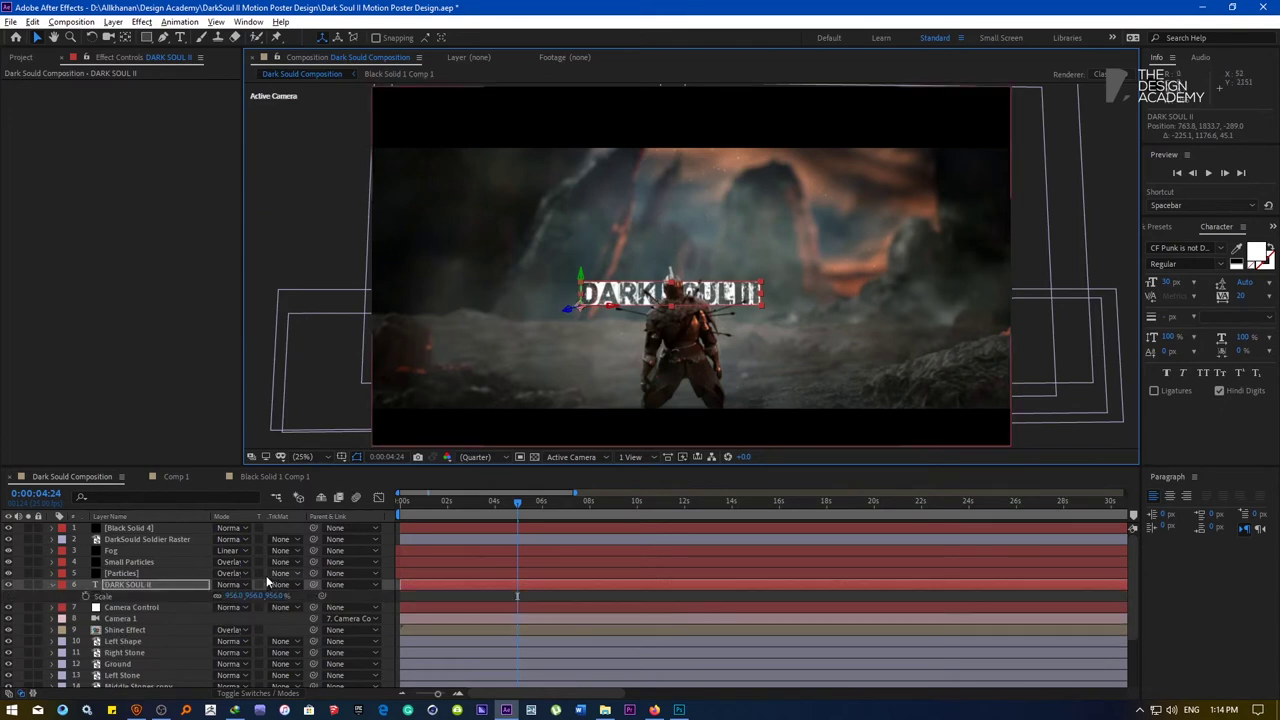
pyautogui.moveTo(235, 596); pyautogui.dragTo(950, 562)
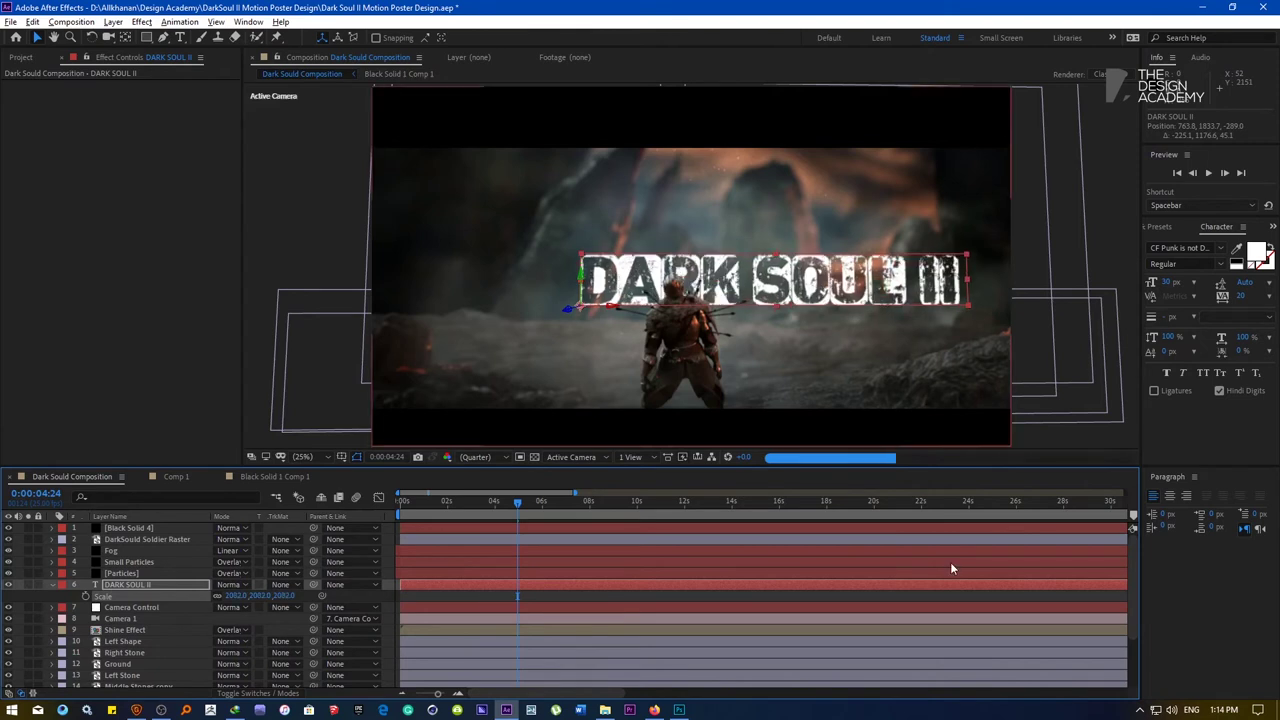
pyautogui.moveTo(619, 274); pyautogui.dragTo(540, 250)
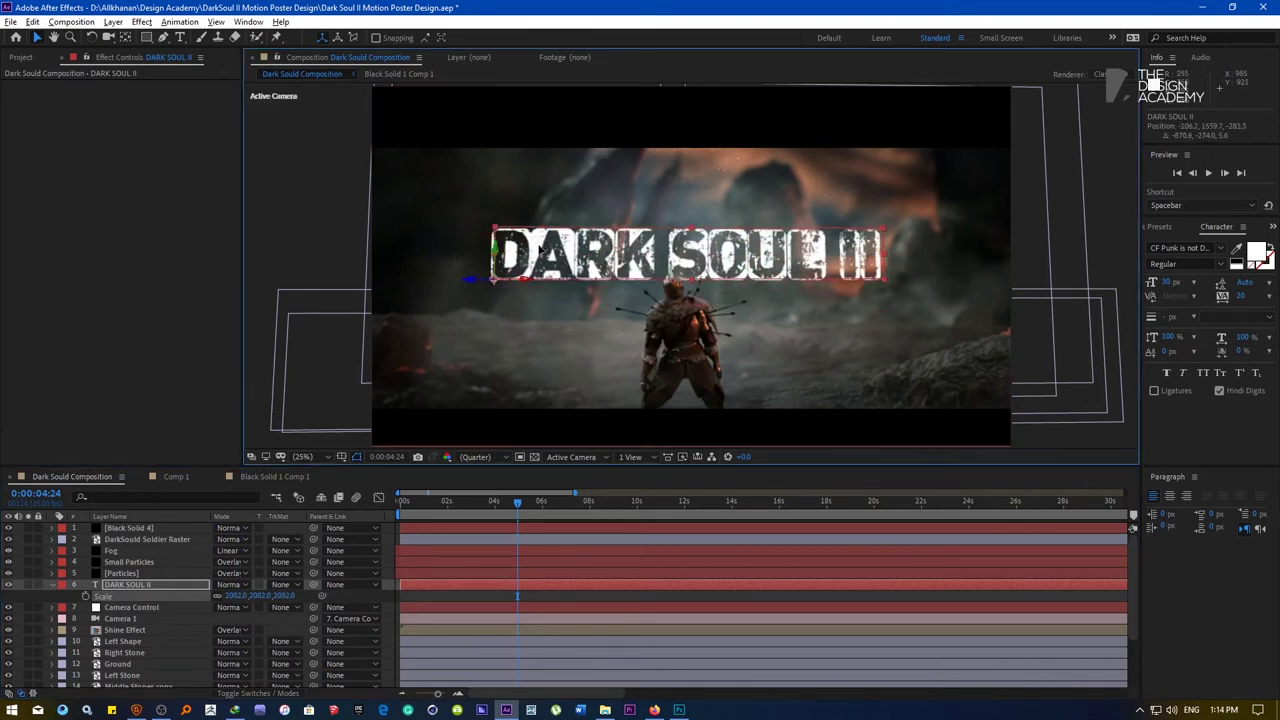
pyautogui.hotkey('ctrl', 's')
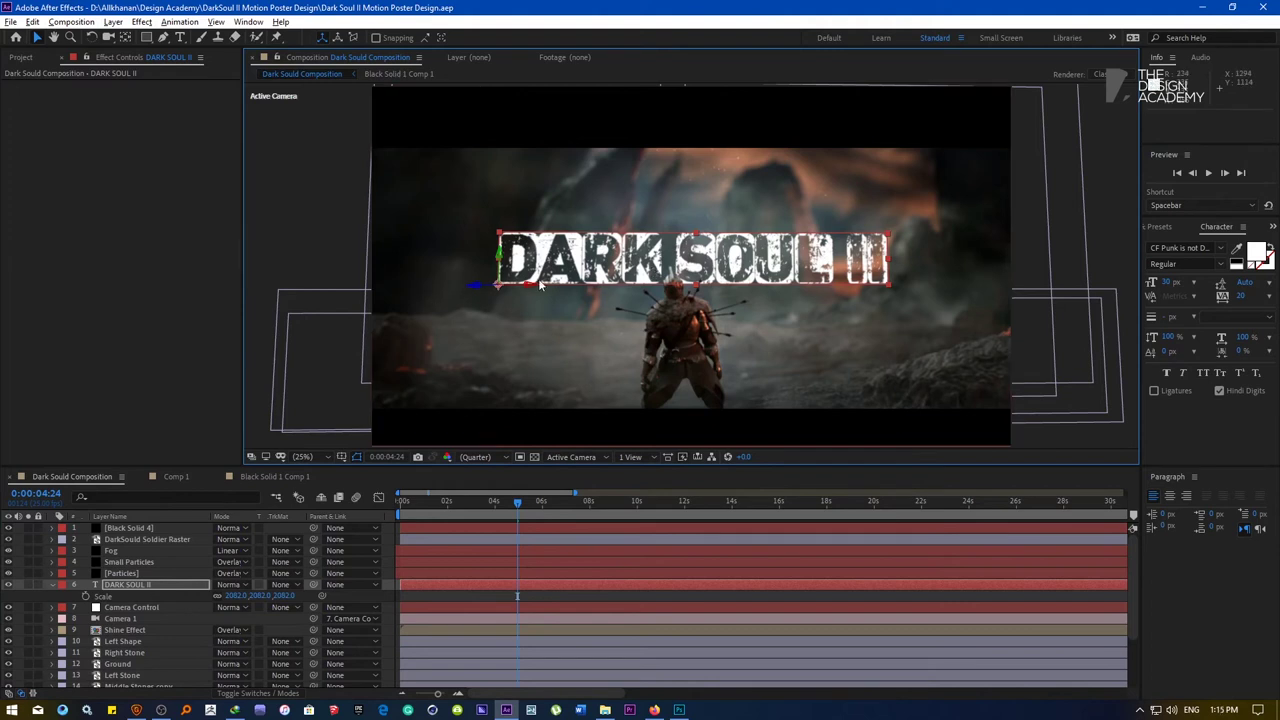
pyautogui.click(326, 224)
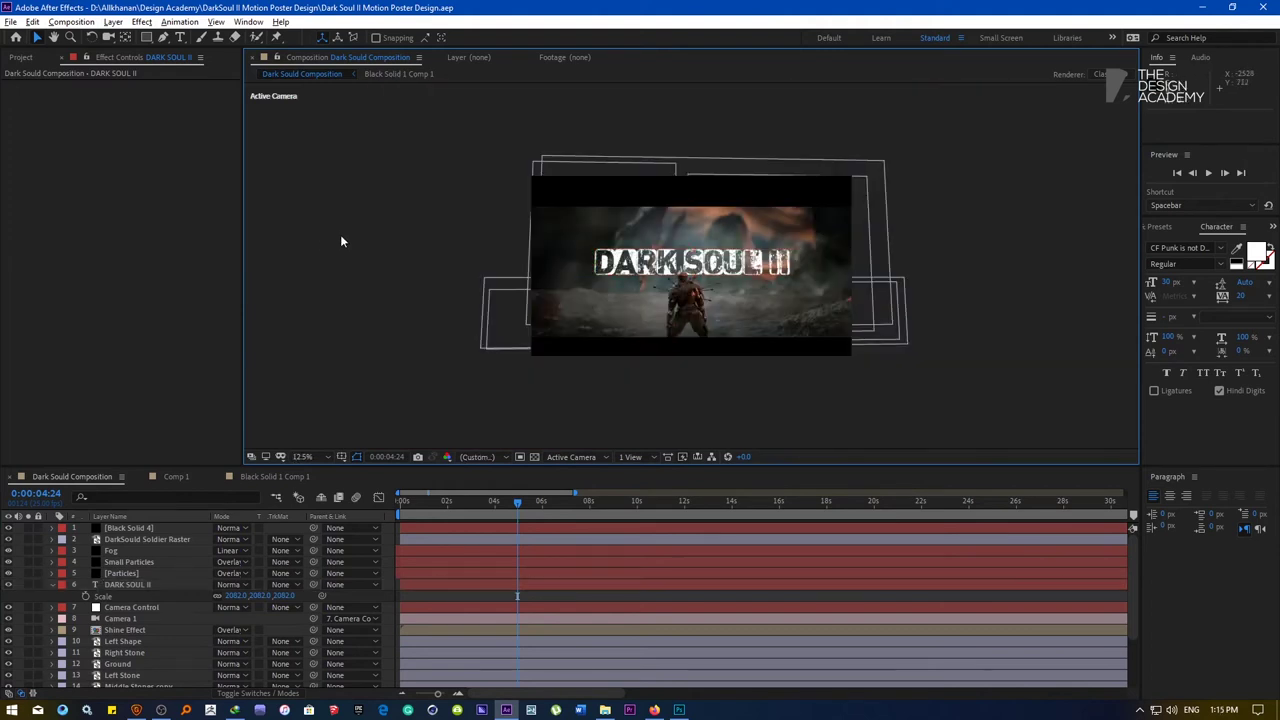
# Solo the DarkSould Soldier Raster and Shine Effect layers and enlarge the view of the soldier to 50%
pyautogui.click(125, 631)
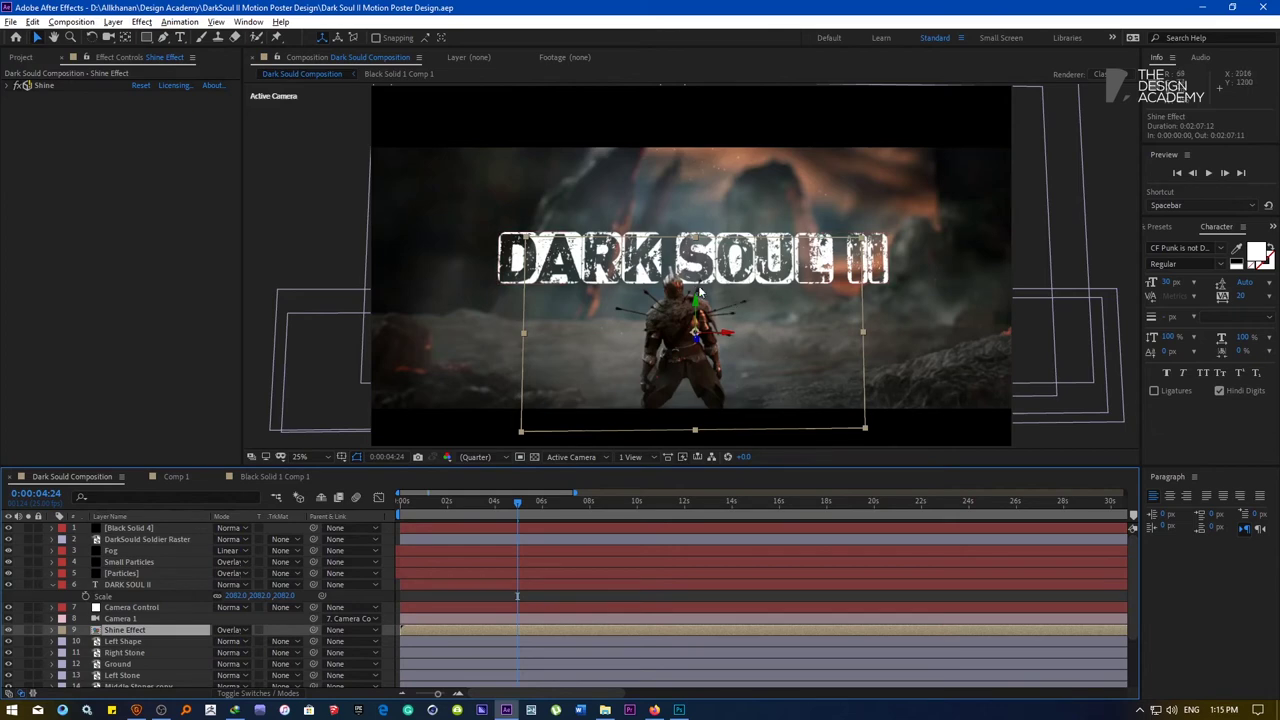
pyautogui.press('.')
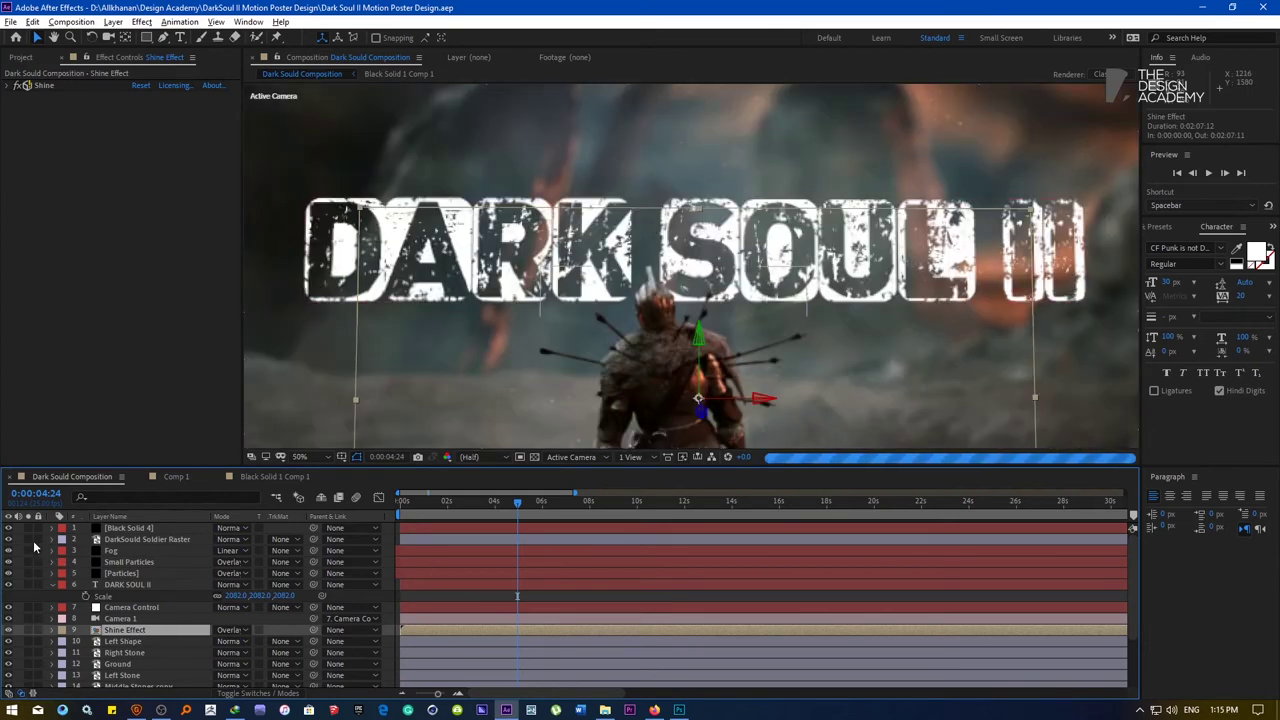
pyautogui.click(28, 539)
pyautogui.click(28, 630)
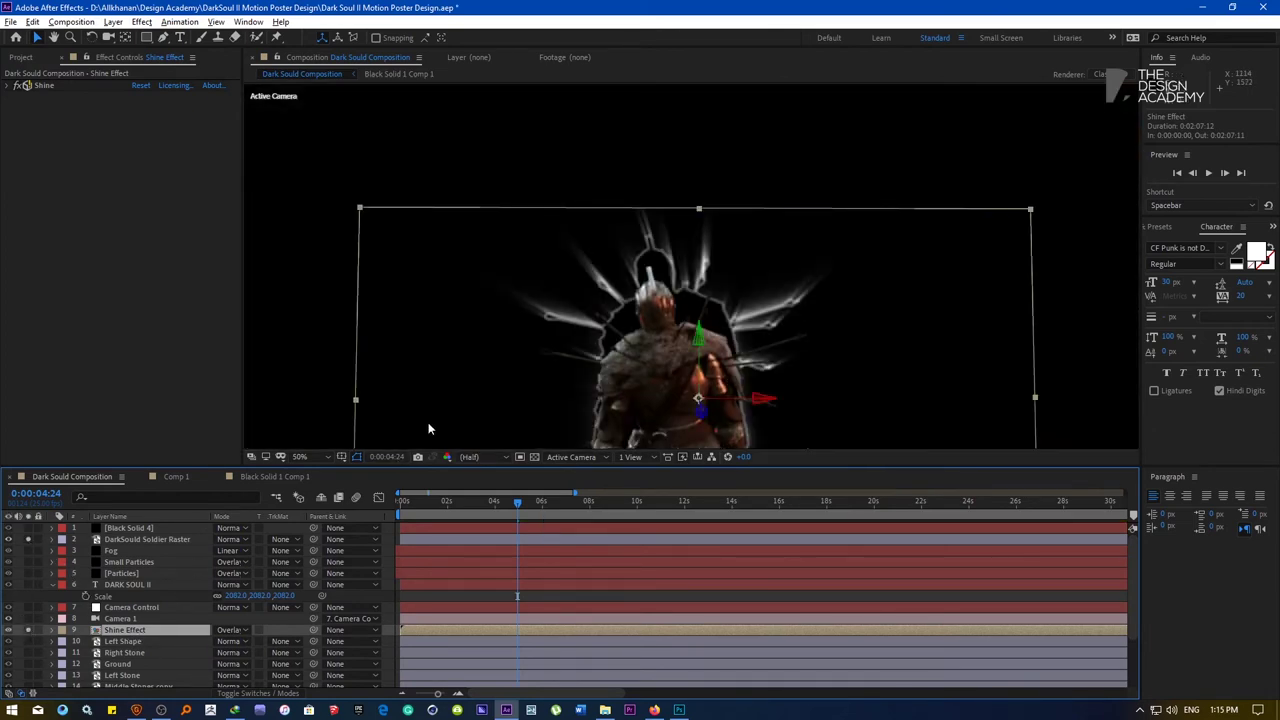
# Nudge the Shine Effect layer down to Y position 2359.7 so its rays align with the soldier, and unsolo both layers
pyautogui.click(122, 641)
pyautogui.click(127, 631)
pyautogui.press('Down')
pyautogui.press('Down')
pyautogui.press('Down')
pyautogui.press('Down')
pyautogui.press('Down')
pyautogui.press('Down')
pyautogui.press('Down')
pyautogui.press('Down')
pyautogui.press('Down')
pyautogui.press('Down')
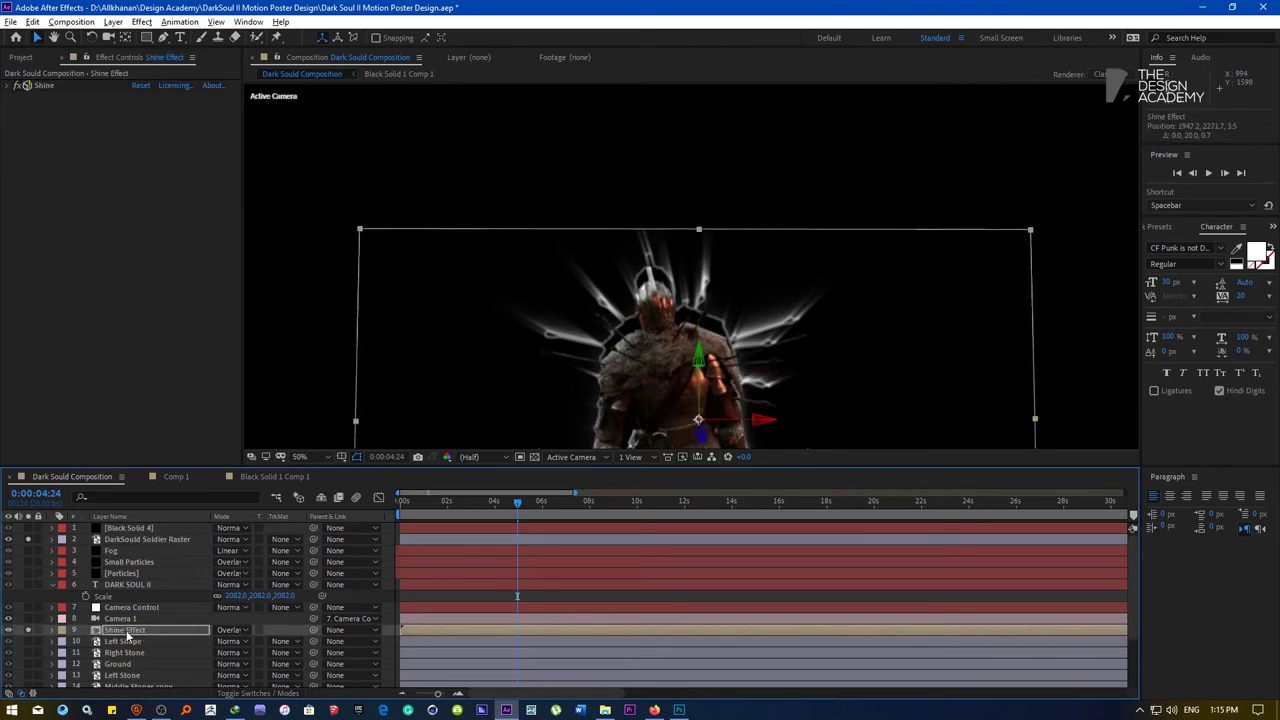
pyautogui.hotkey('shift', 'Down')
pyautogui.hotkey('shift', 'Down')
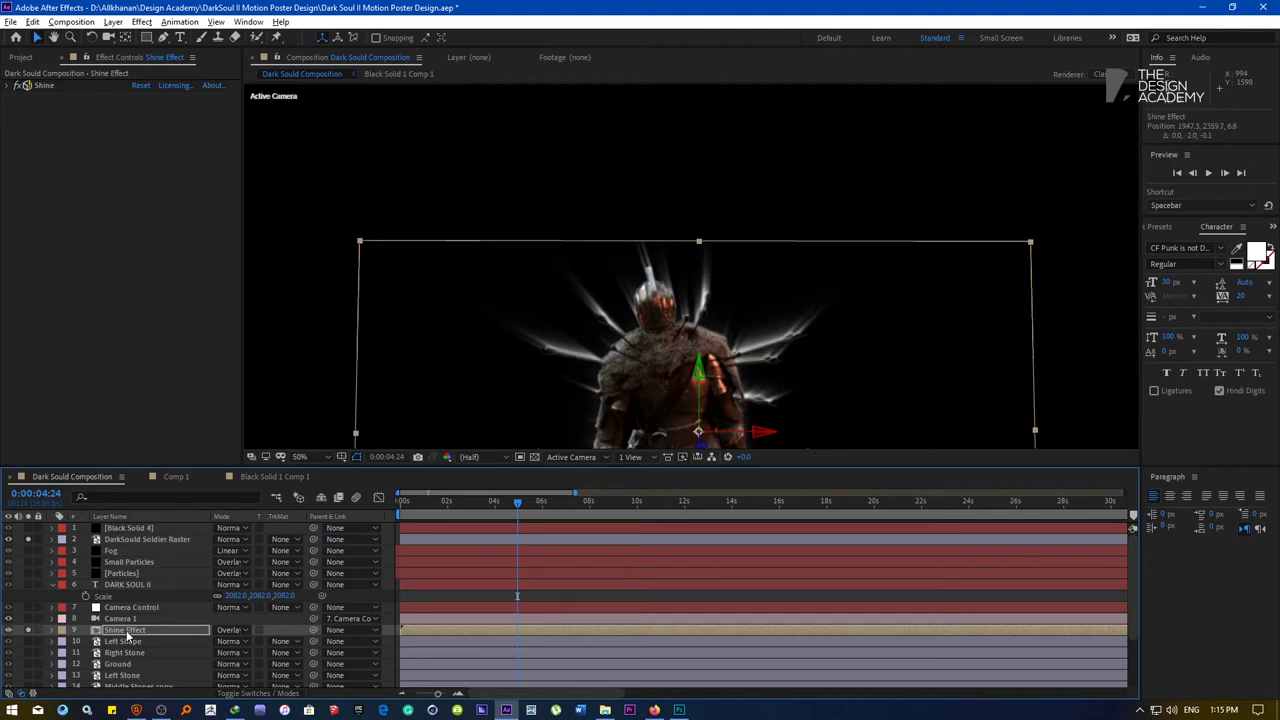
pyautogui.click(29, 630)
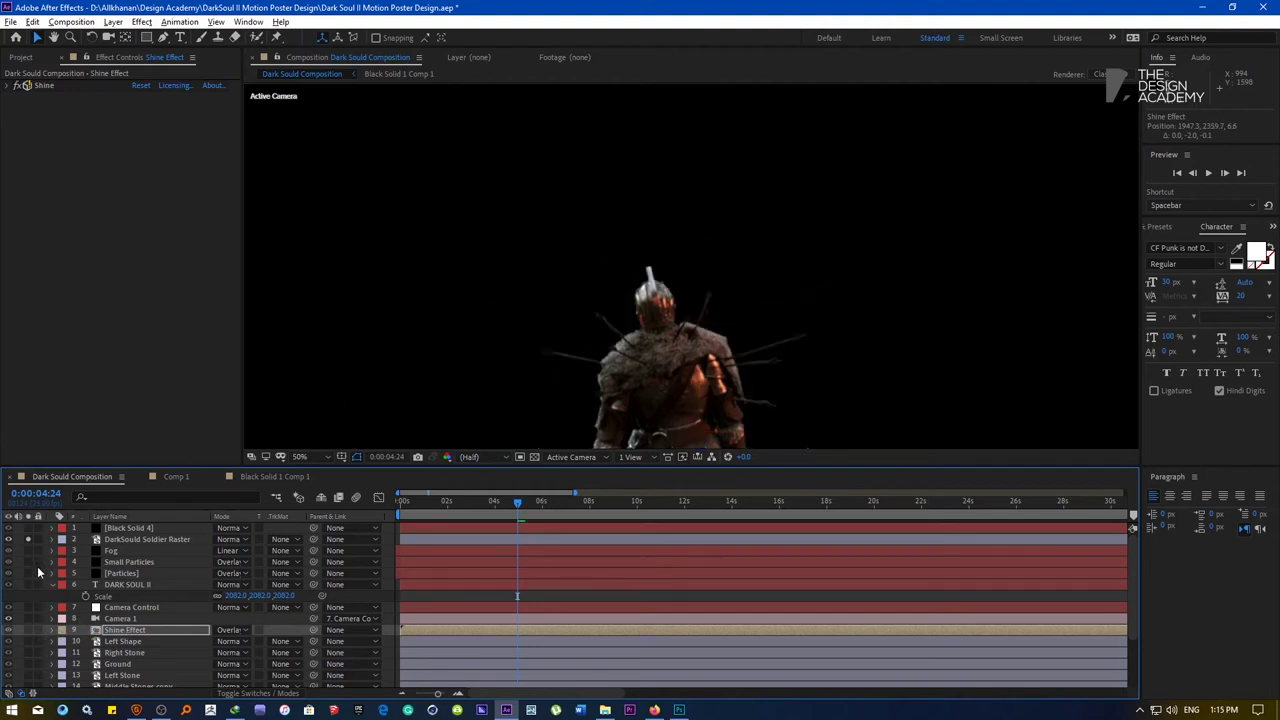
pyautogui.click(29, 539)
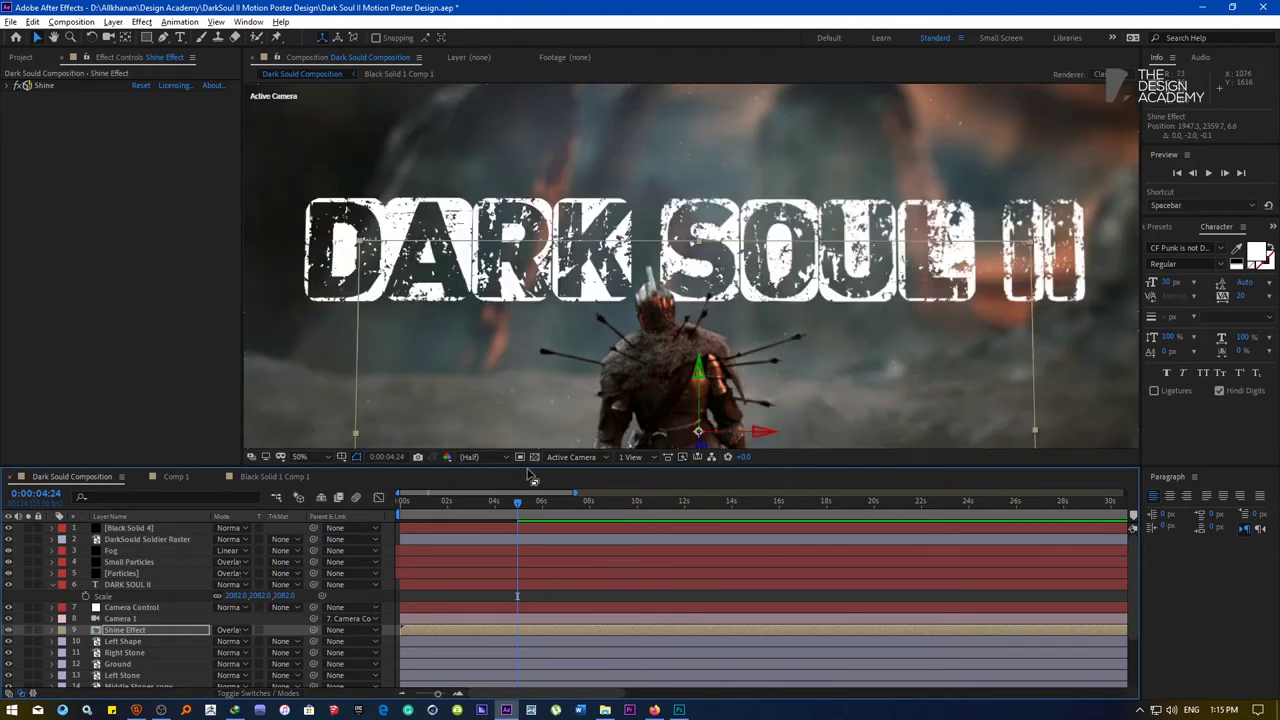
# Raise the Boost Light of the Shine effect on the Shine Effect layer to 117.3 and check the whole frame
pyautogui.click(138, 630)
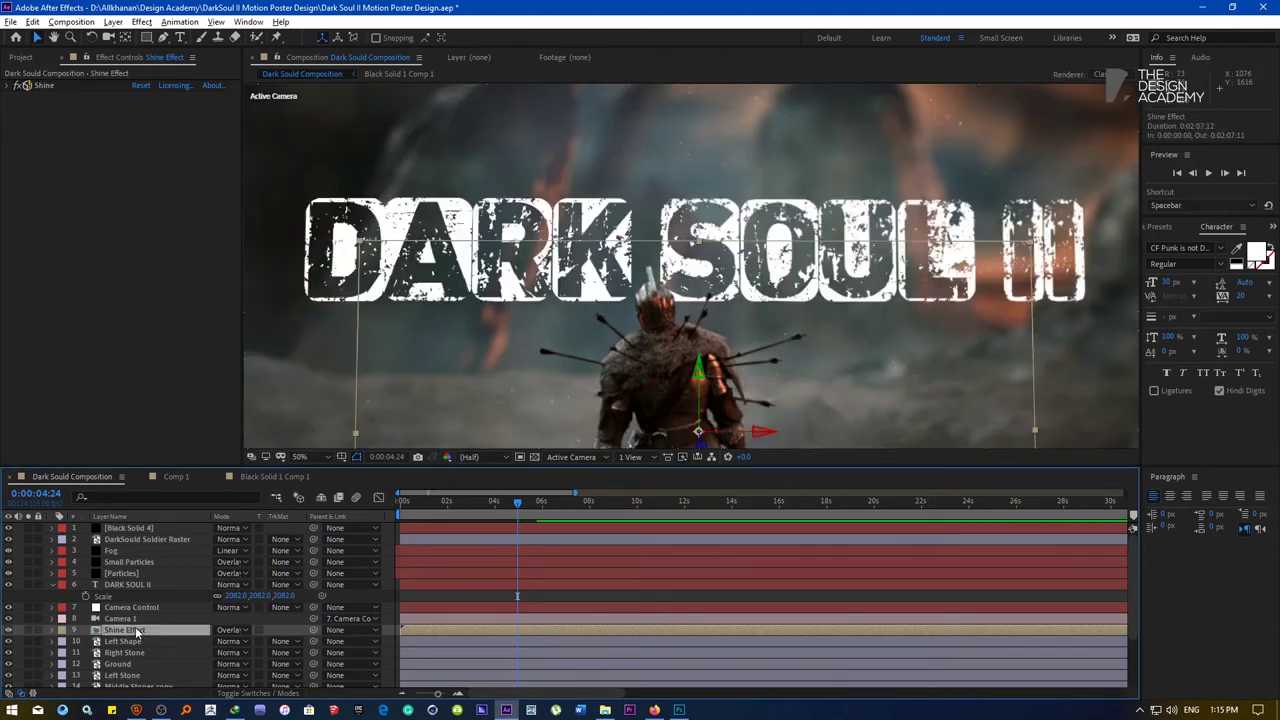
pyautogui.click(9, 86)
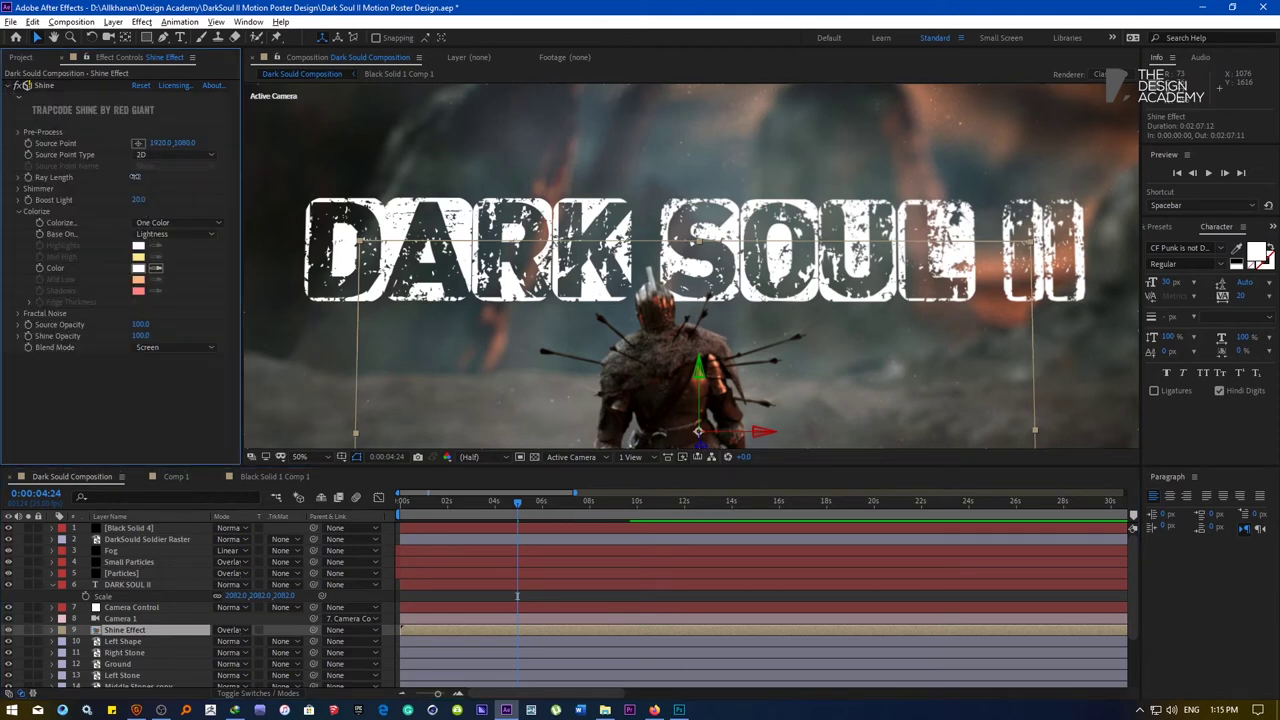
pyautogui.moveTo(172, 199)
pyautogui.mouseDown()
pyautogui.moveTo(226, 196)
pyautogui.moveTo(185, 199)
pyautogui.mouseUp()
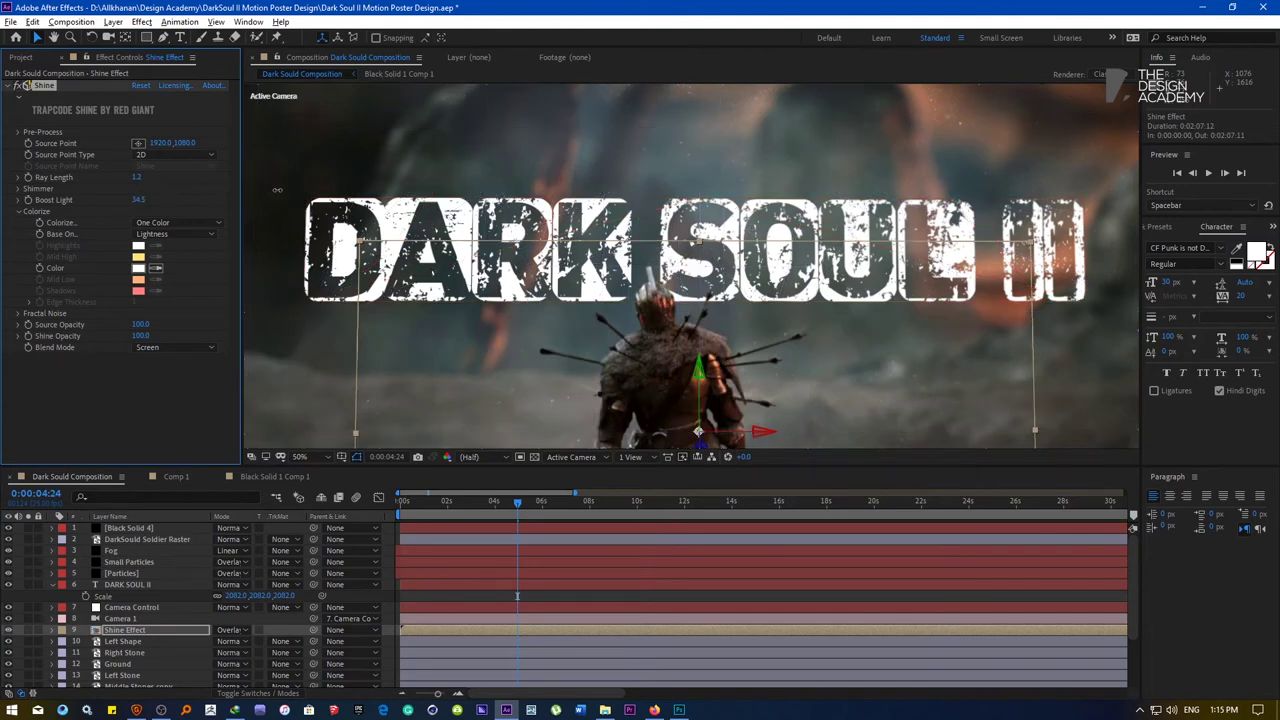
pyautogui.moveTo(277, 190); pyautogui.dragTo(769, 190)
pyautogui.scroll(-2, 605, 310)
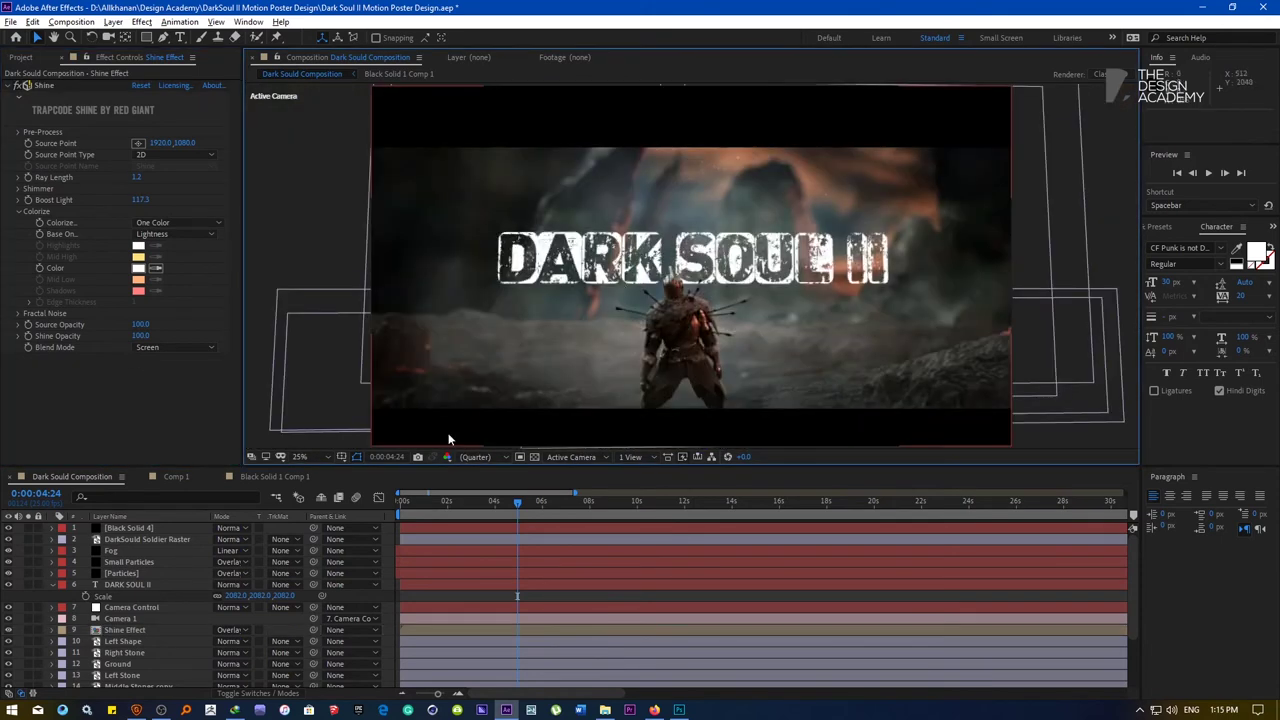
pyautogui.click(318, 456)
pyautogui.click(318, 236)
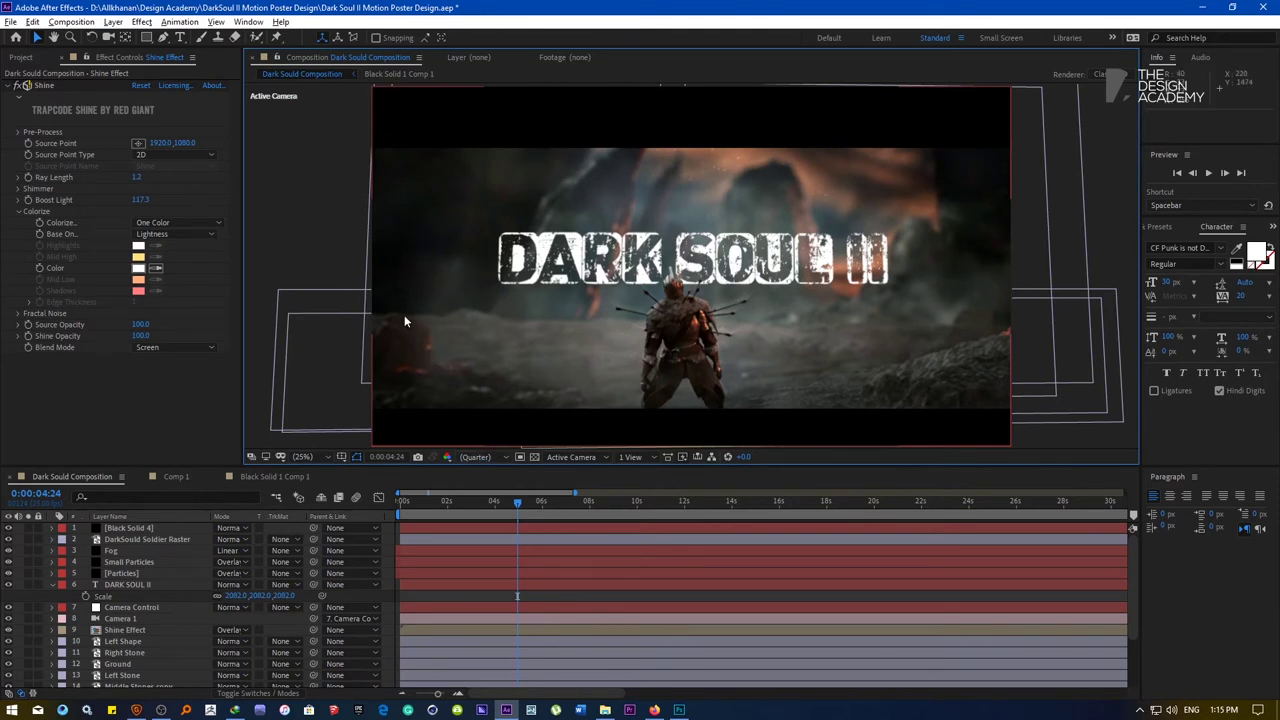
# Create a new adjustment layer above all the other layers
pyautogui.click(113, 21)
pyautogui.moveTo(300, 37)
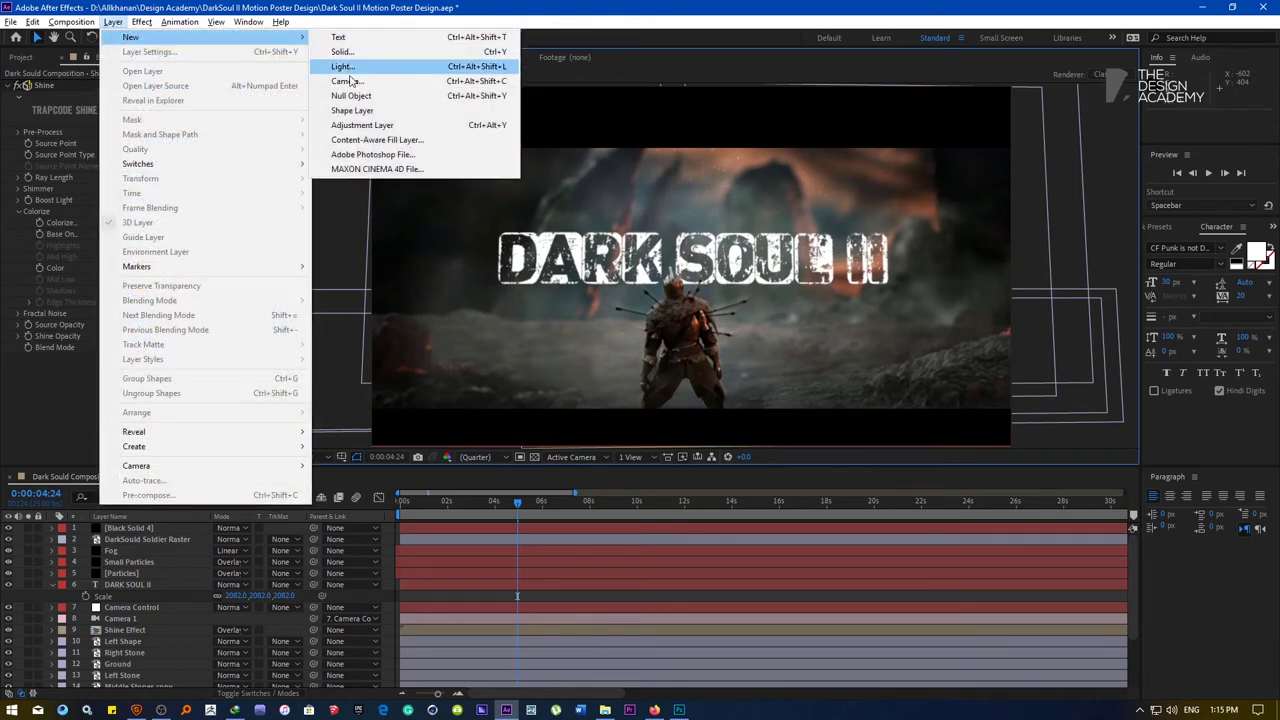
pyautogui.click(362, 125)
# Apply a Curves effect to the adjustment layer and bend the RGB curve into a steep S shape with strongly raised highlights
pyautogui.click(141, 21)
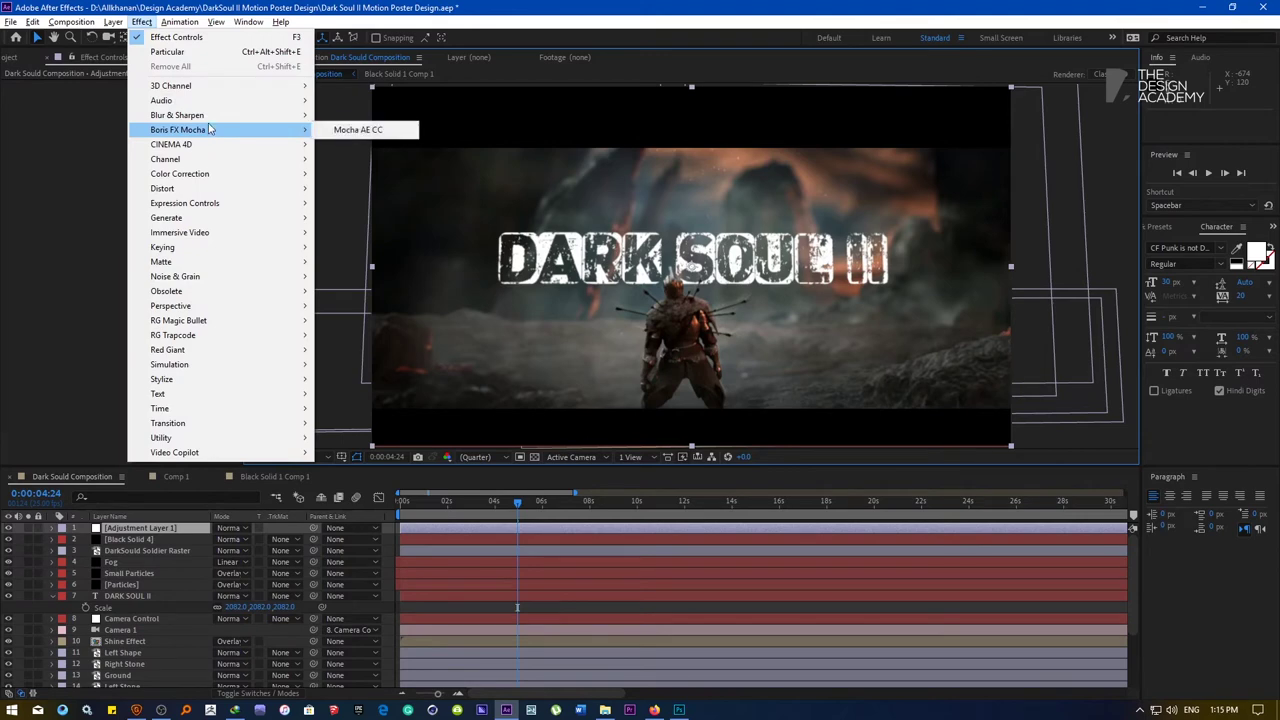
pyautogui.moveTo(280, 173)
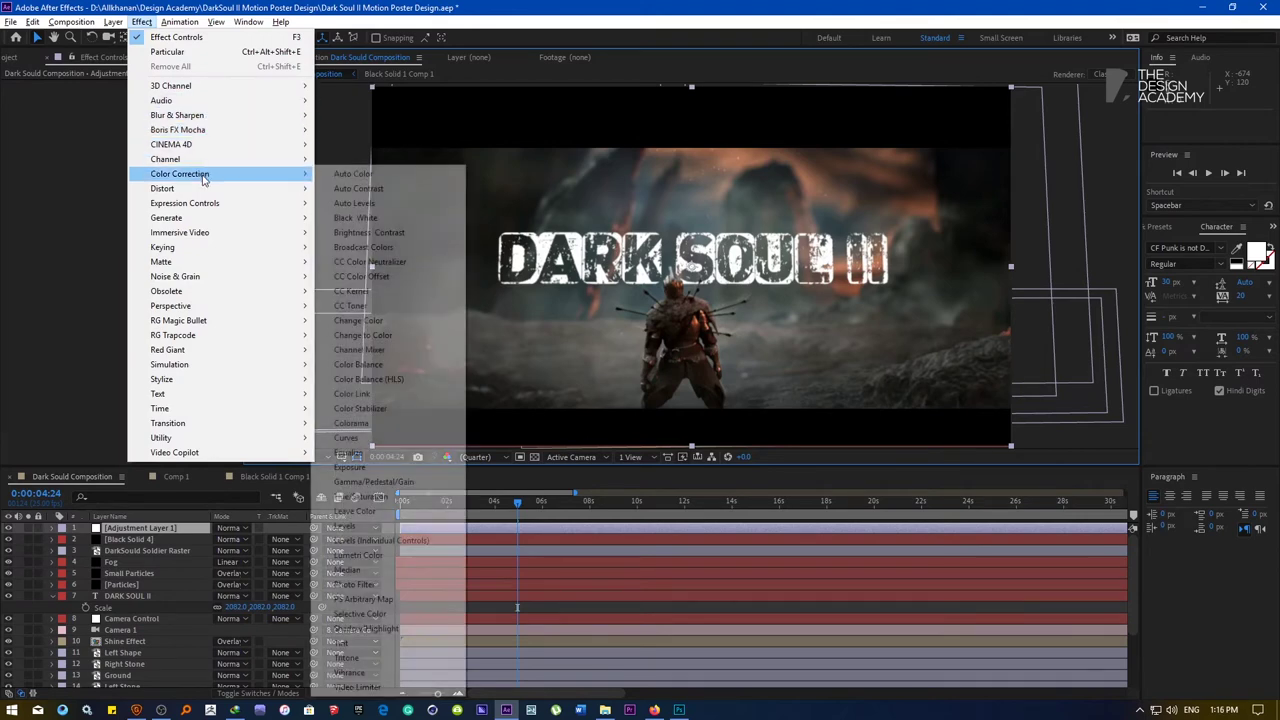
pyautogui.click(346, 438)
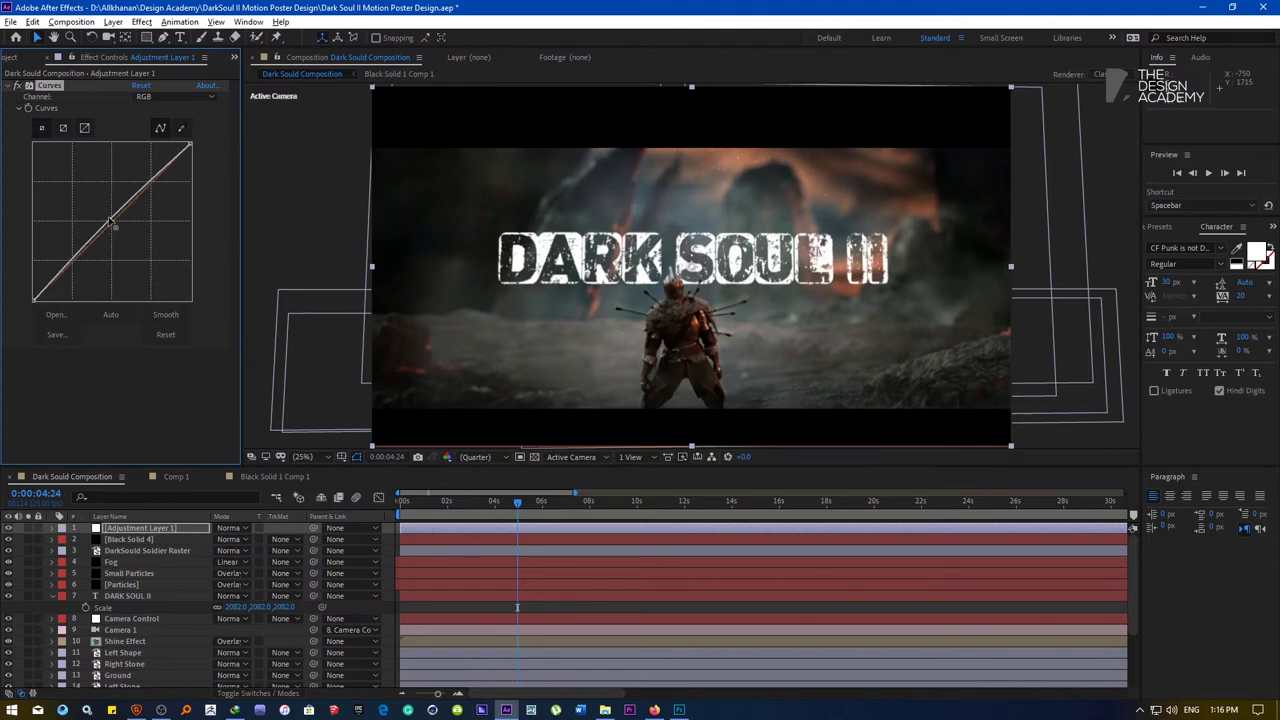
pyautogui.moveTo(109, 219); pyautogui.dragTo(120, 167)
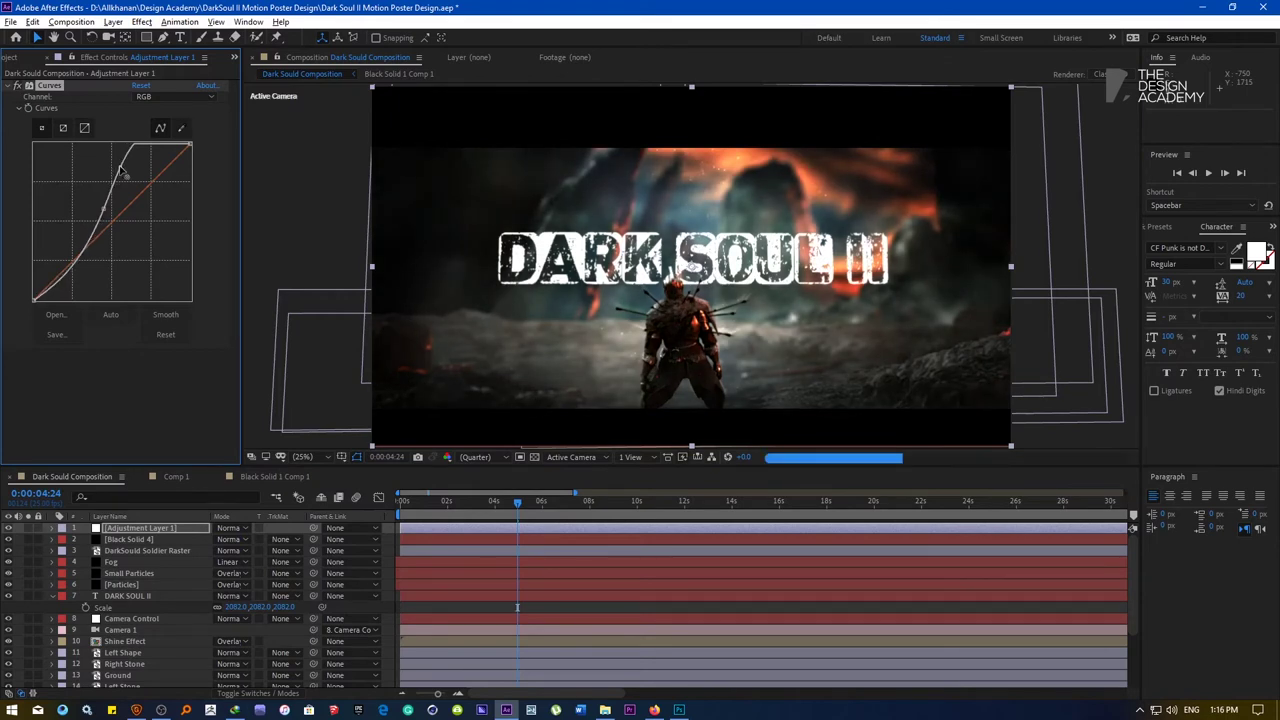
# Pull the lower part of the adjustment layer's RGB curve back toward the diagonal and collapse the title layer's properties
pyautogui.moveTo(92, 242); pyautogui.dragTo(83, 247)
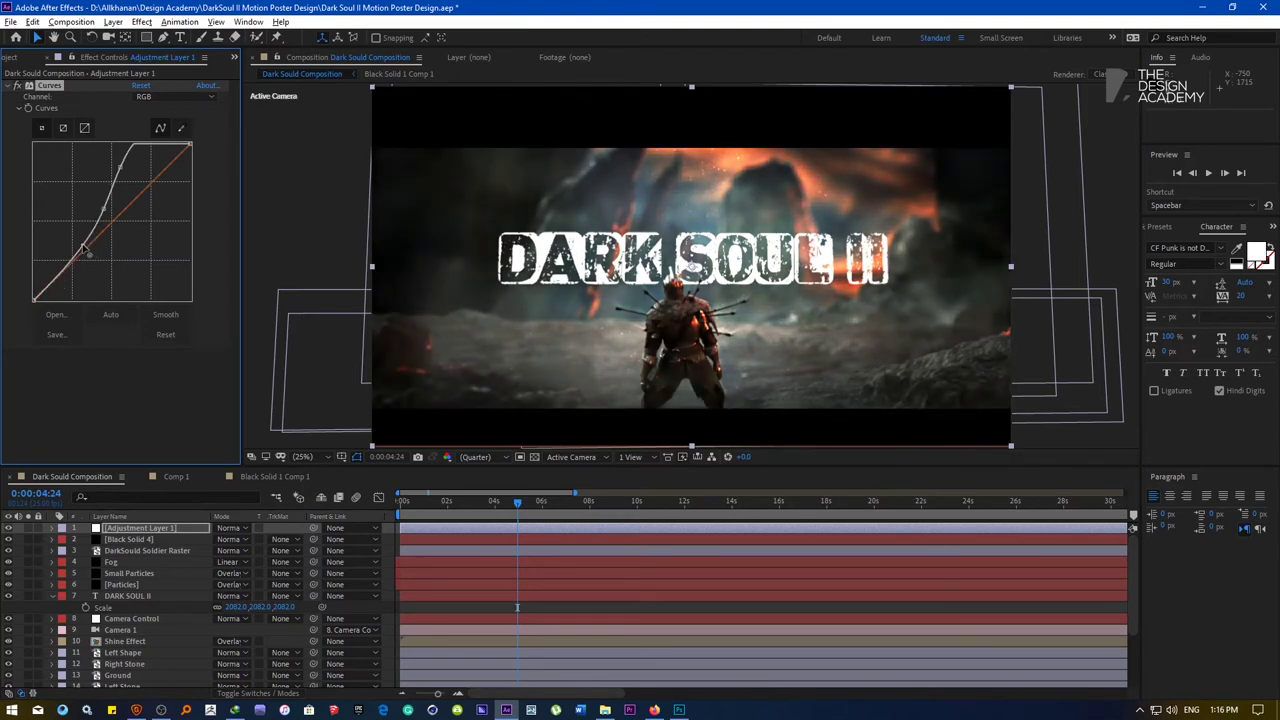
pyautogui.click(546, 608)
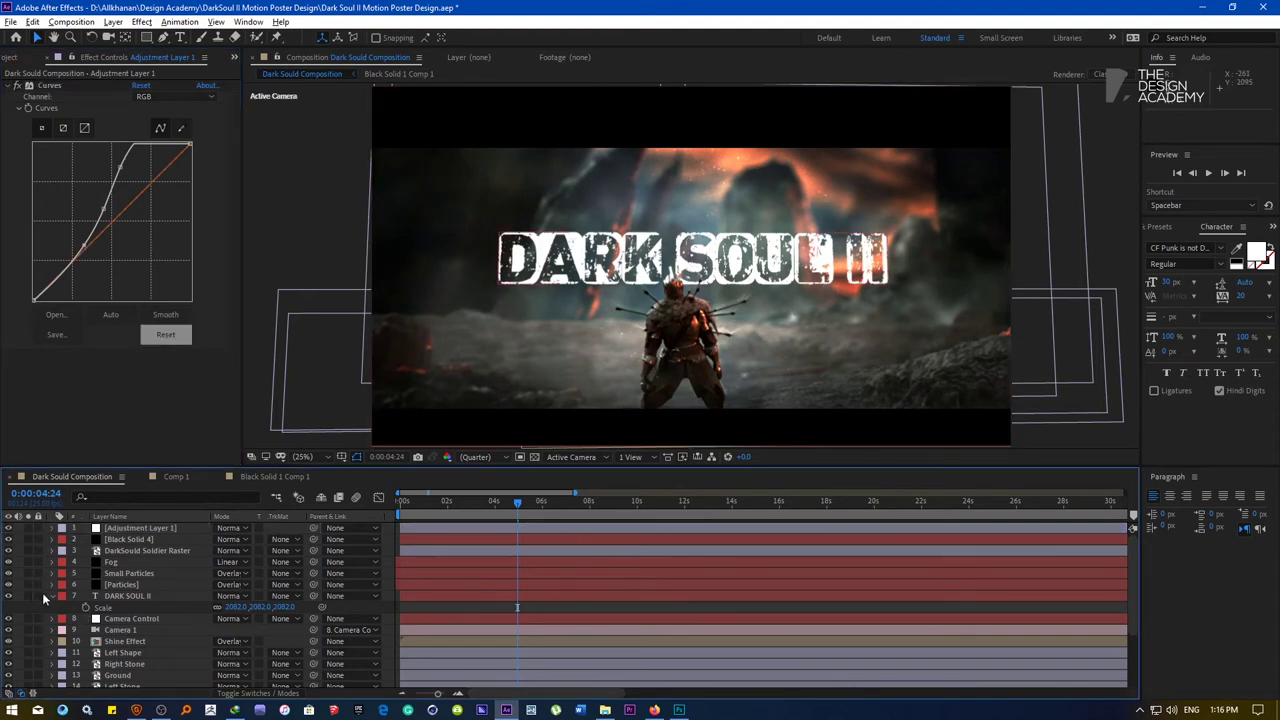
pyautogui.click(53, 596)
# Pre-compose the DARK SOUL II text layer with all attributes moved into the new composition, and make the precomp a 3D layer
pyautogui.click(128, 550)
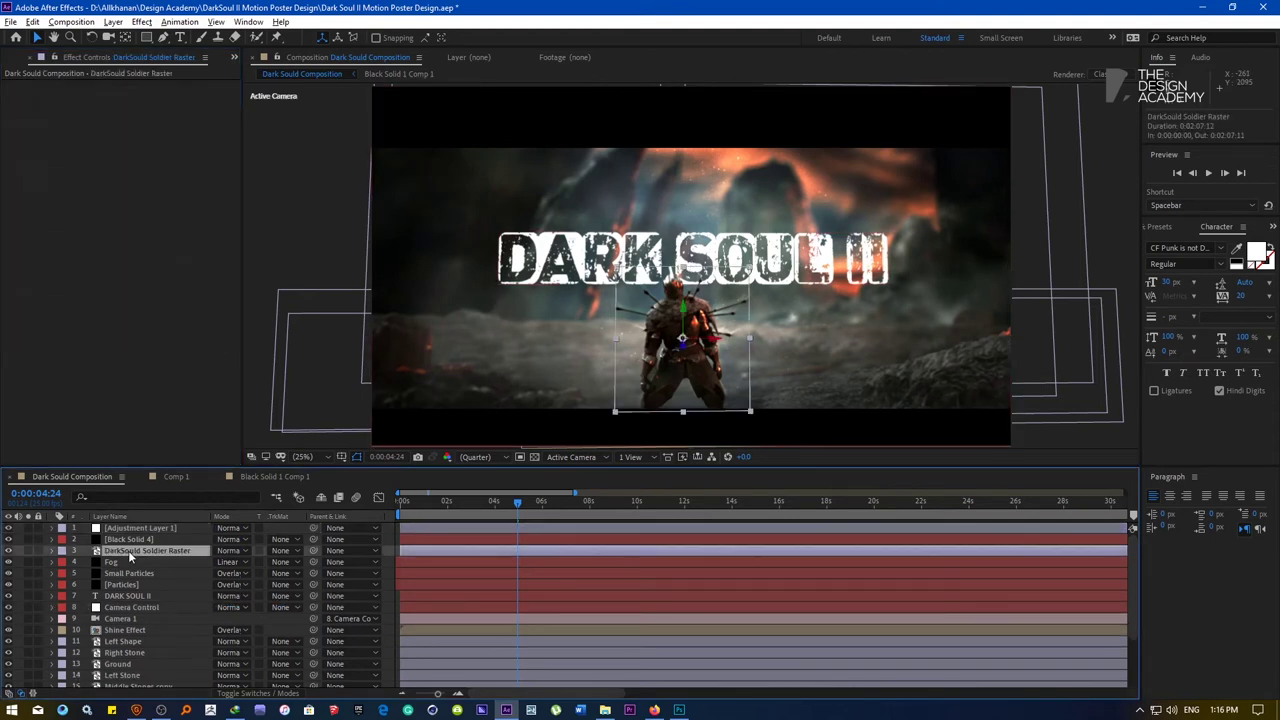
pyautogui.click(122, 584)
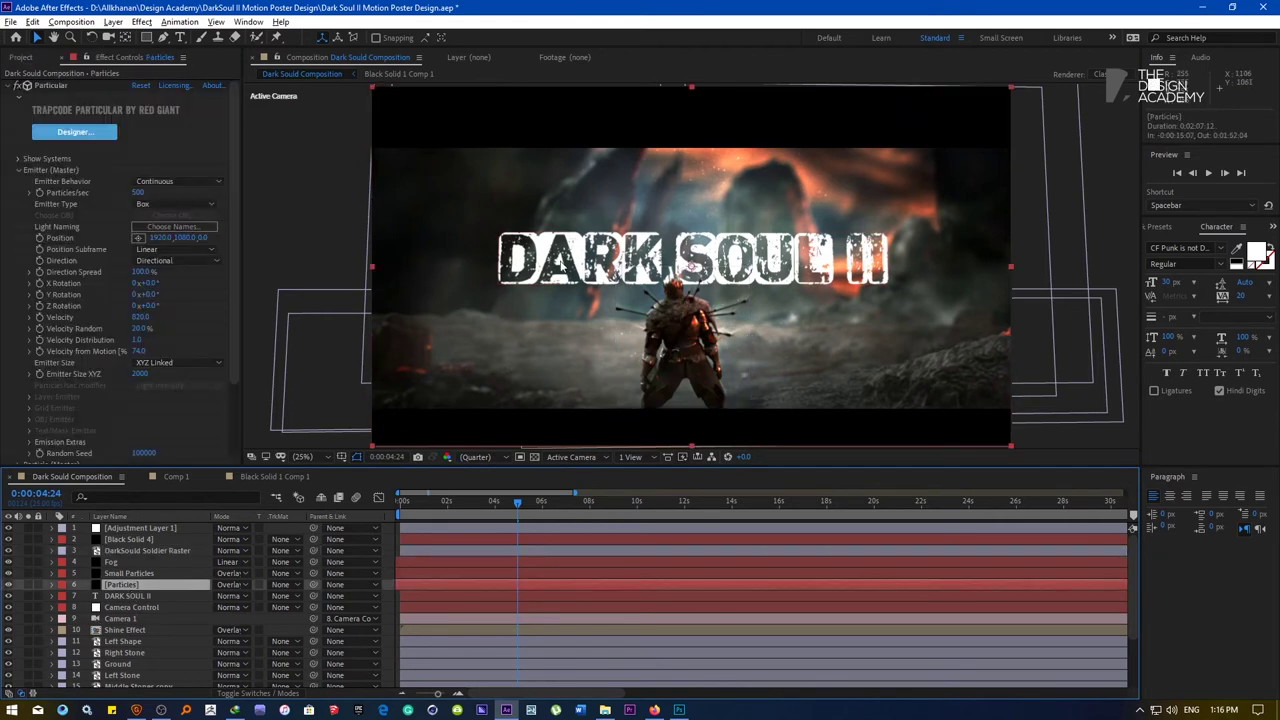
pyautogui.click(125, 573)
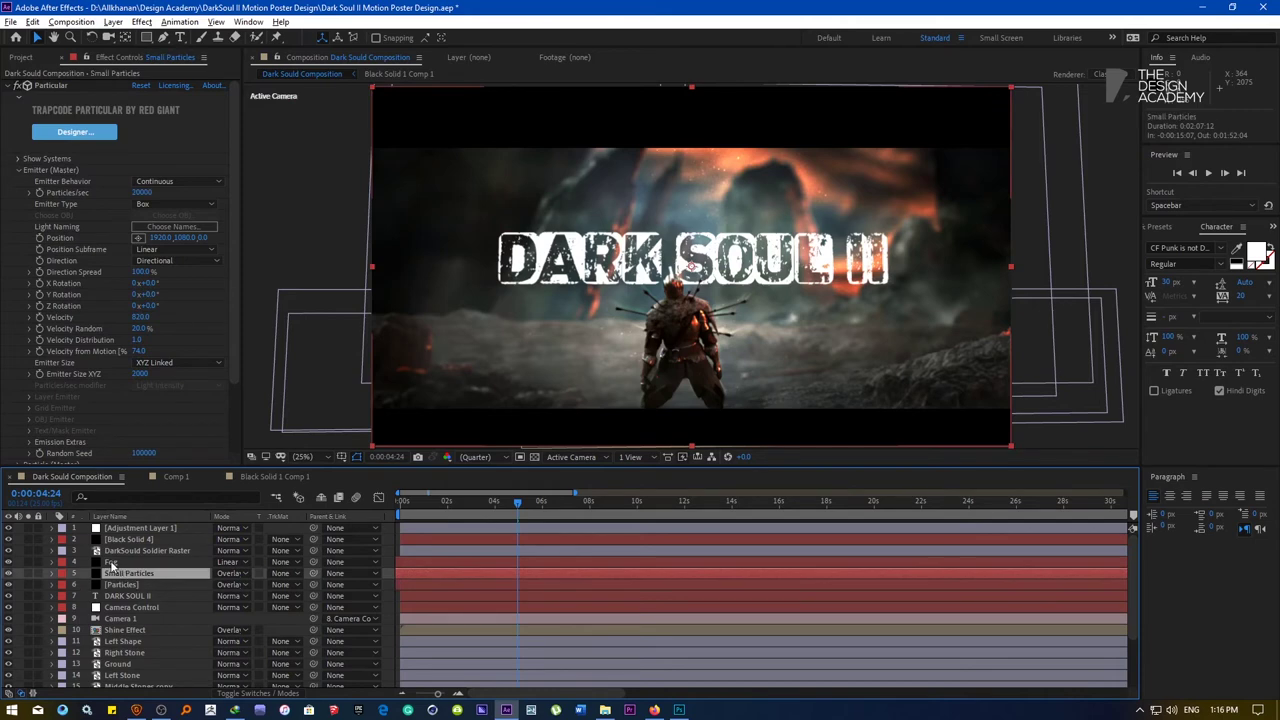
pyautogui.click(113, 562)
pyautogui.click(127, 596)
pyautogui.hotkey('ctrl', 'shift', 'c')
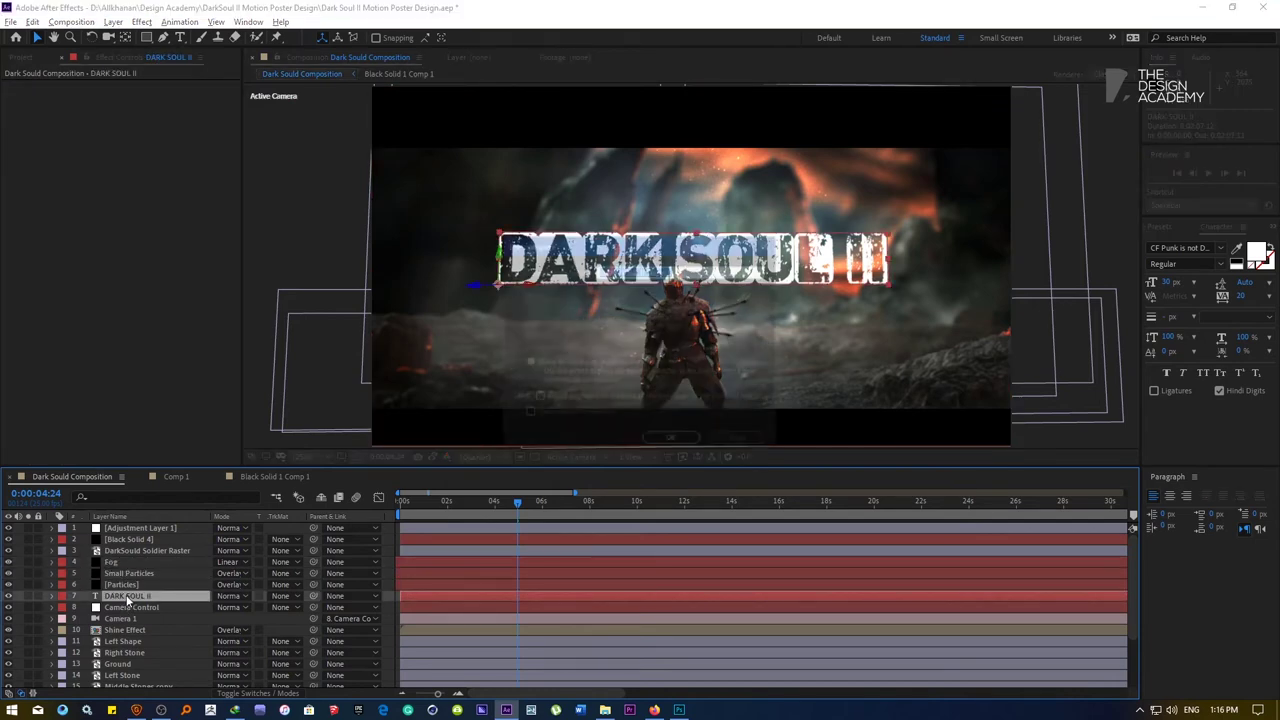
pyautogui.click(552, 371)
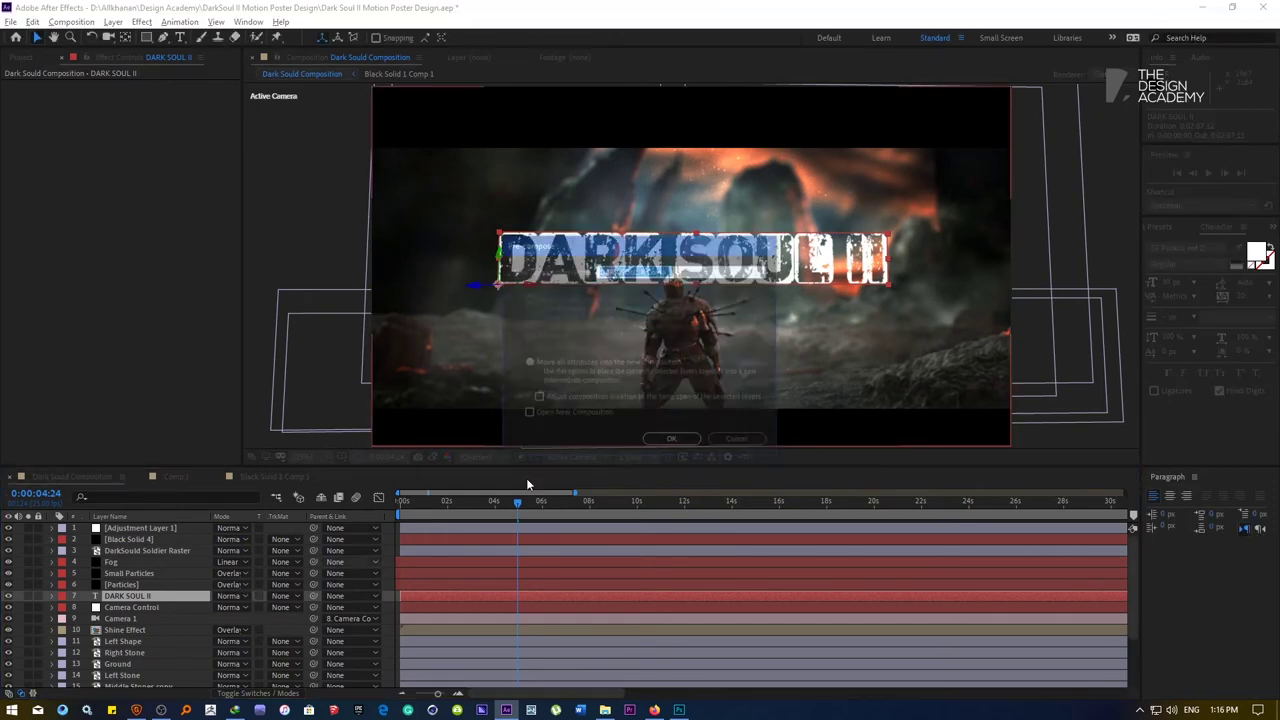
pyautogui.click(670, 442)
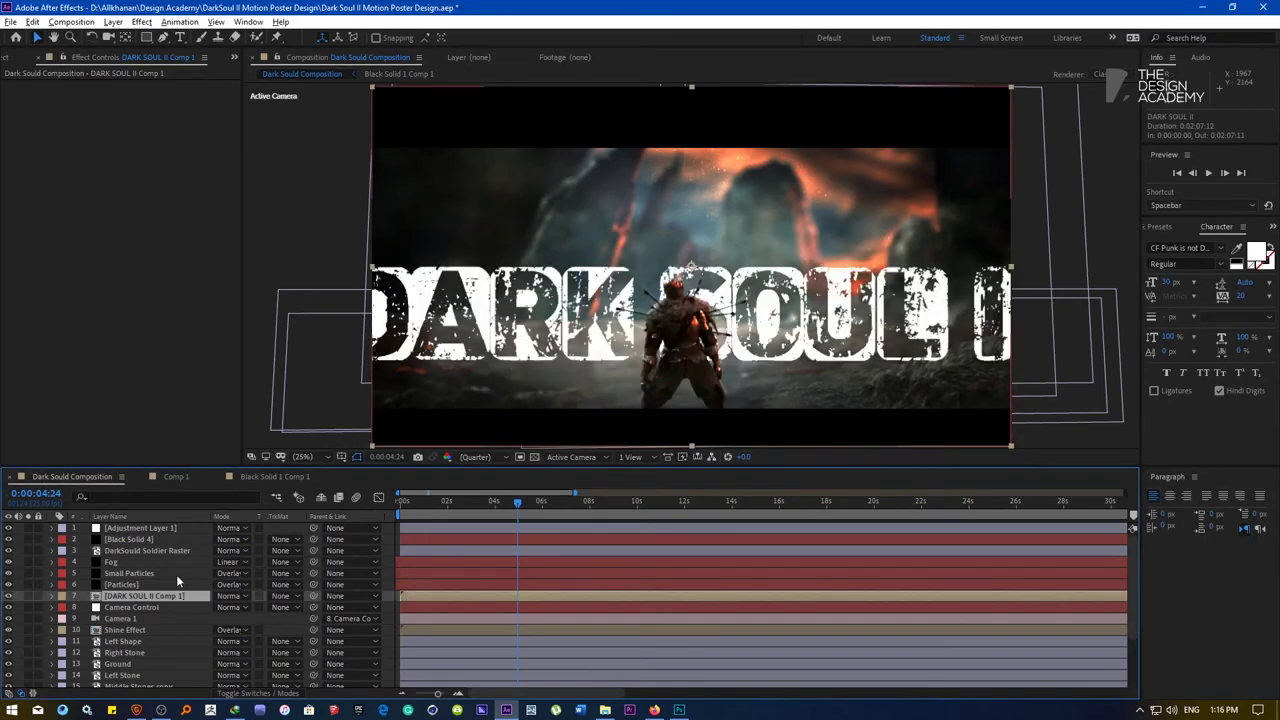
pyautogui.click(284, 697)
pyautogui.click(286, 595)
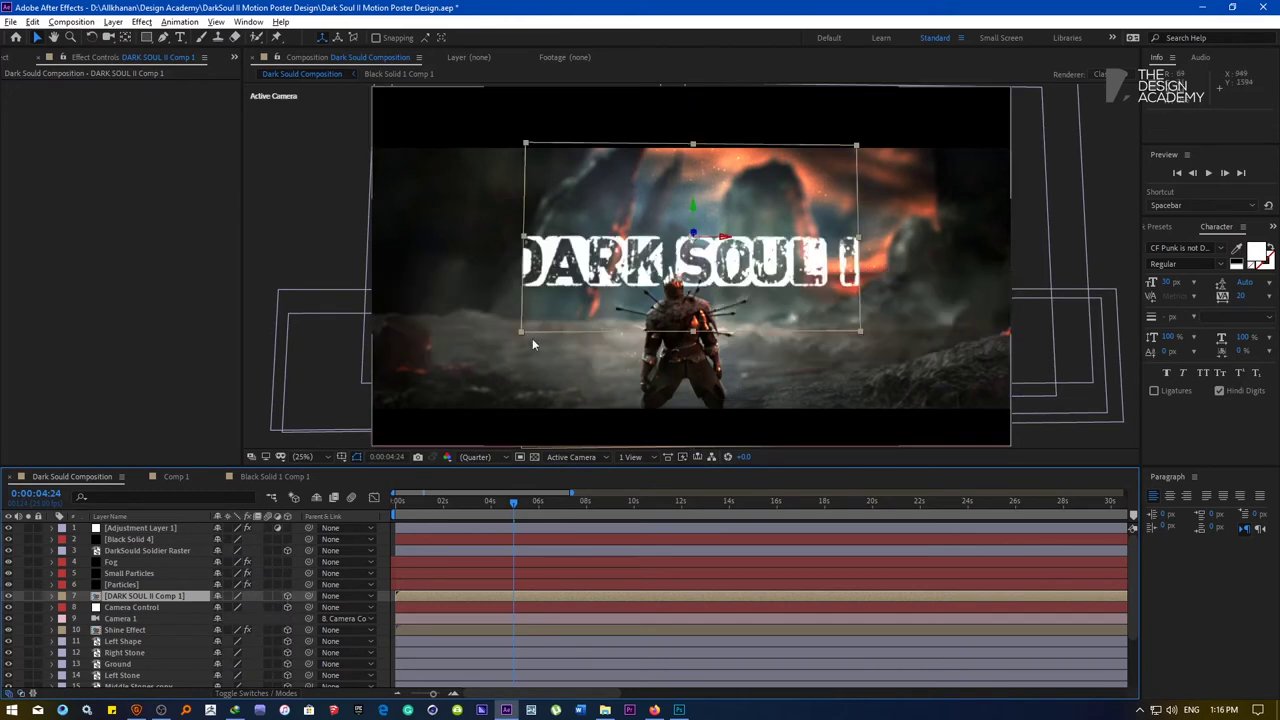
# Inside the title precomp, shrink the DARK SOUL II text to fit fully within the frame and centre it, and return to the main composition
pyautogui.doubleClick(146, 595)
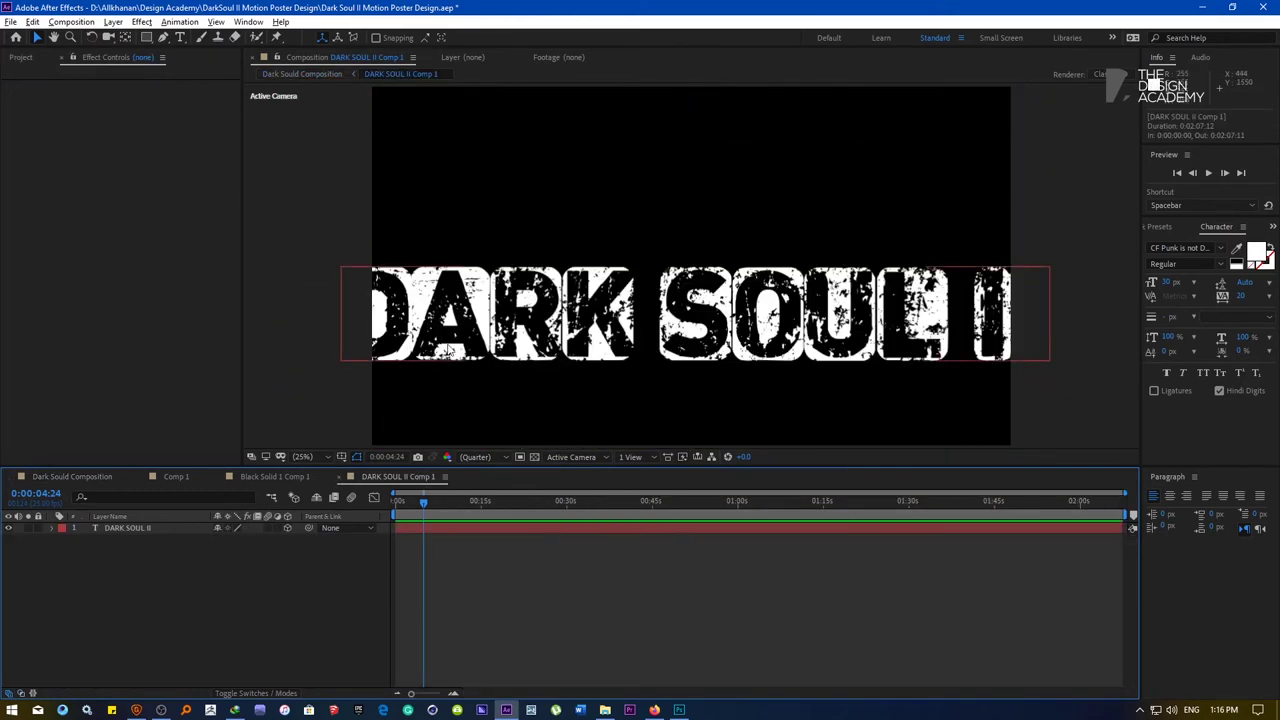
pyautogui.click(447, 345)
pyautogui.moveTo(341, 314); pyautogui.dragTo(353, 315)
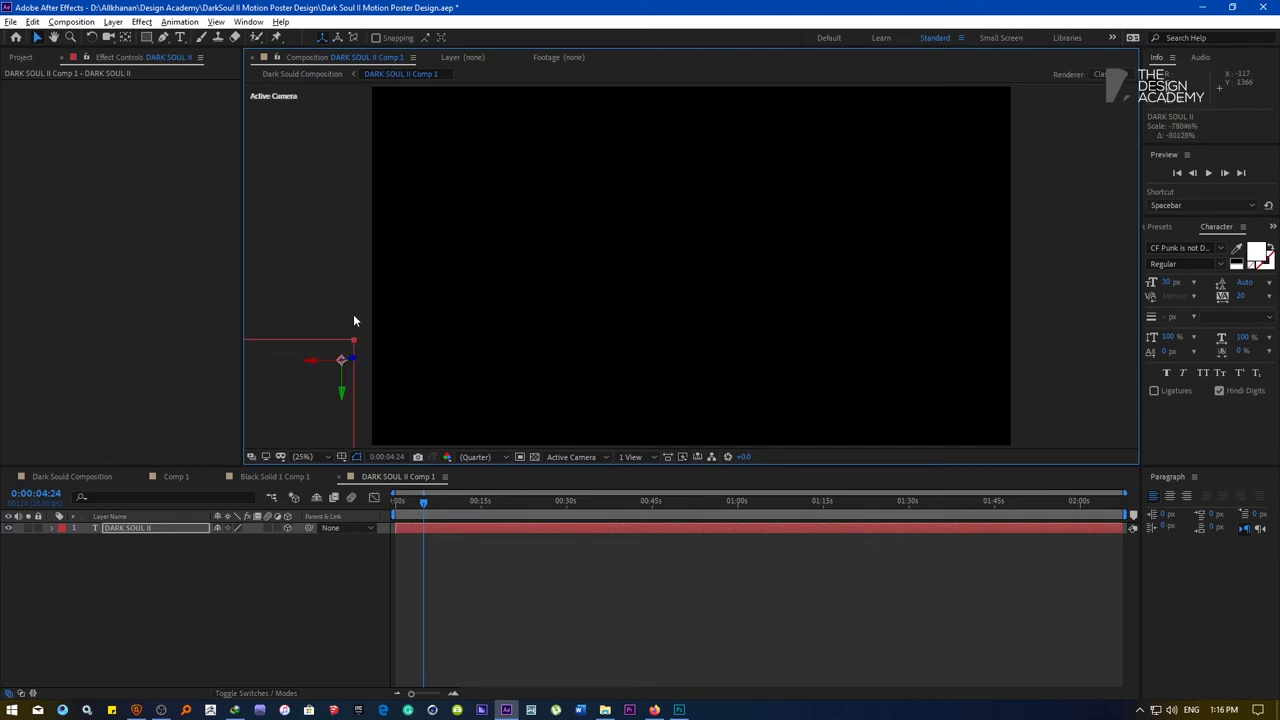
pyautogui.hotkey('ctrl', 'z')
pyautogui.moveTo(1049, 312); pyautogui.dragTo(862, 326)
pyautogui.moveTo(775, 345); pyautogui.dragTo(850, 300)
pyautogui.click(209, 604)
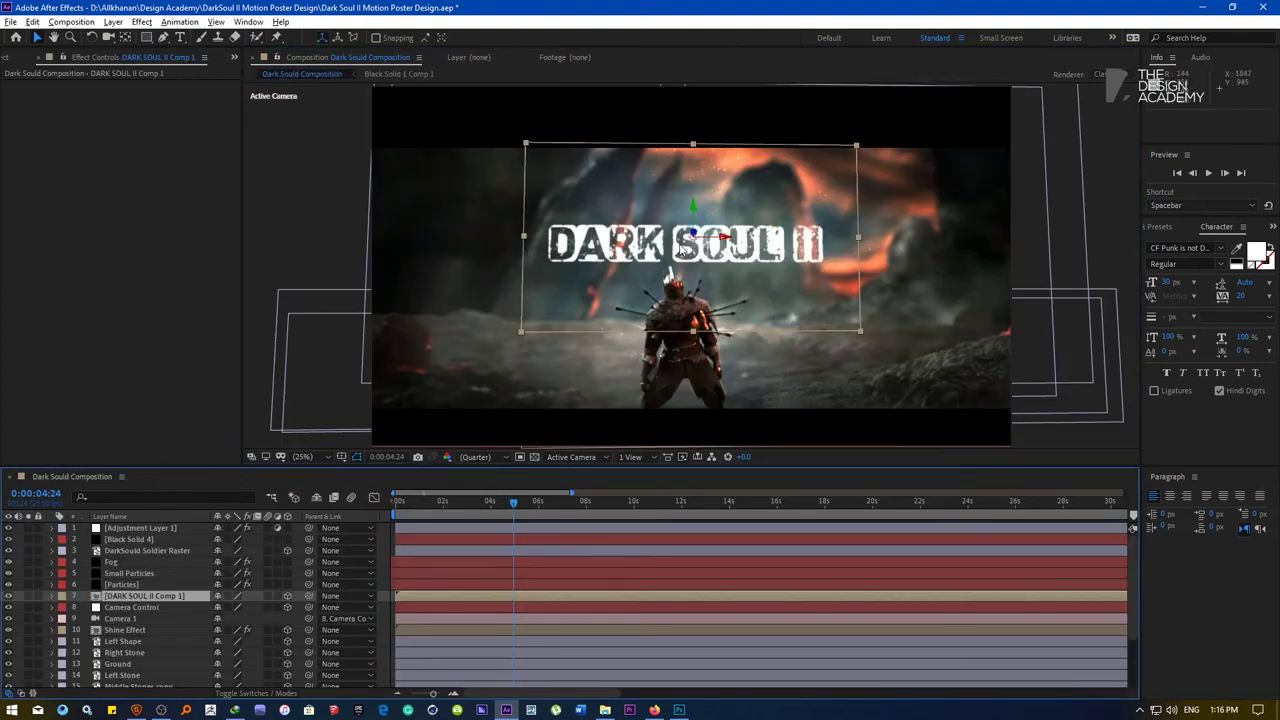
# Bring the DARK SOUL II precomp closer to the camera along Z and lower it to the soldier's head height
pyautogui.press('p')
pyautogui.moveTo(263, 606); pyautogui.dragTo(20, 606)
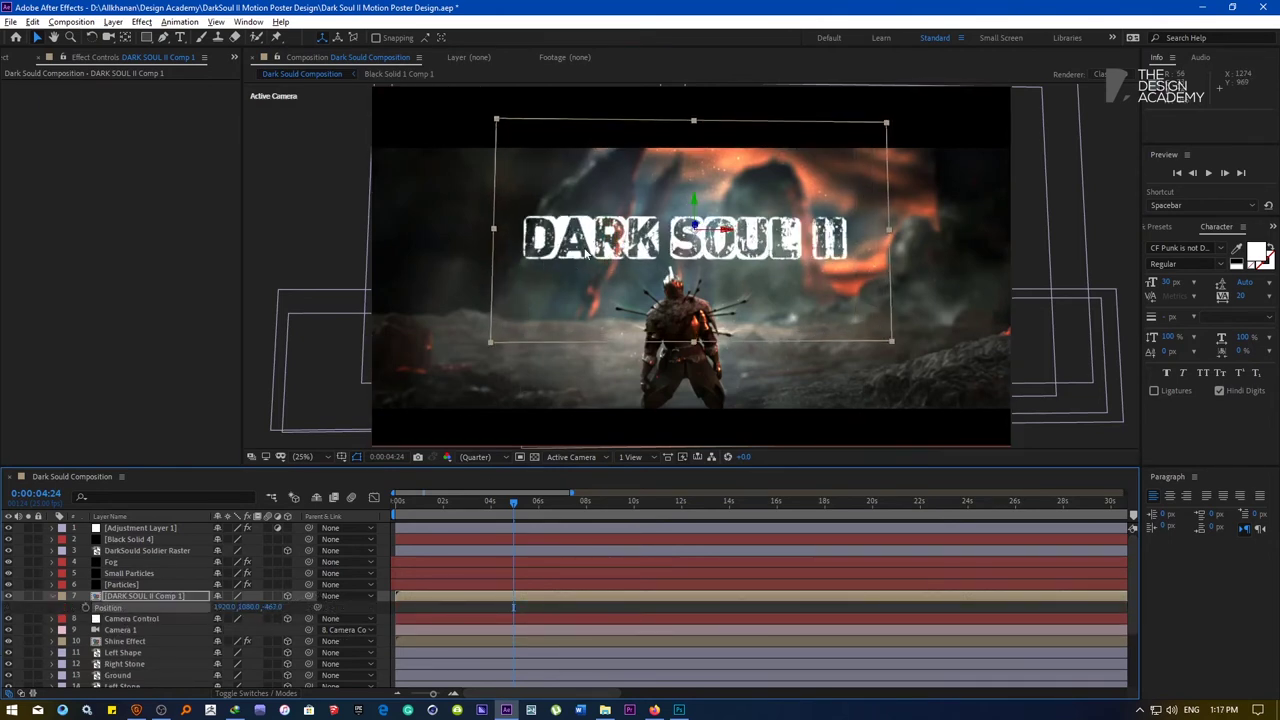
pyautogui.moveTo(583, 246); pyautogui.dragTo(577, 290)
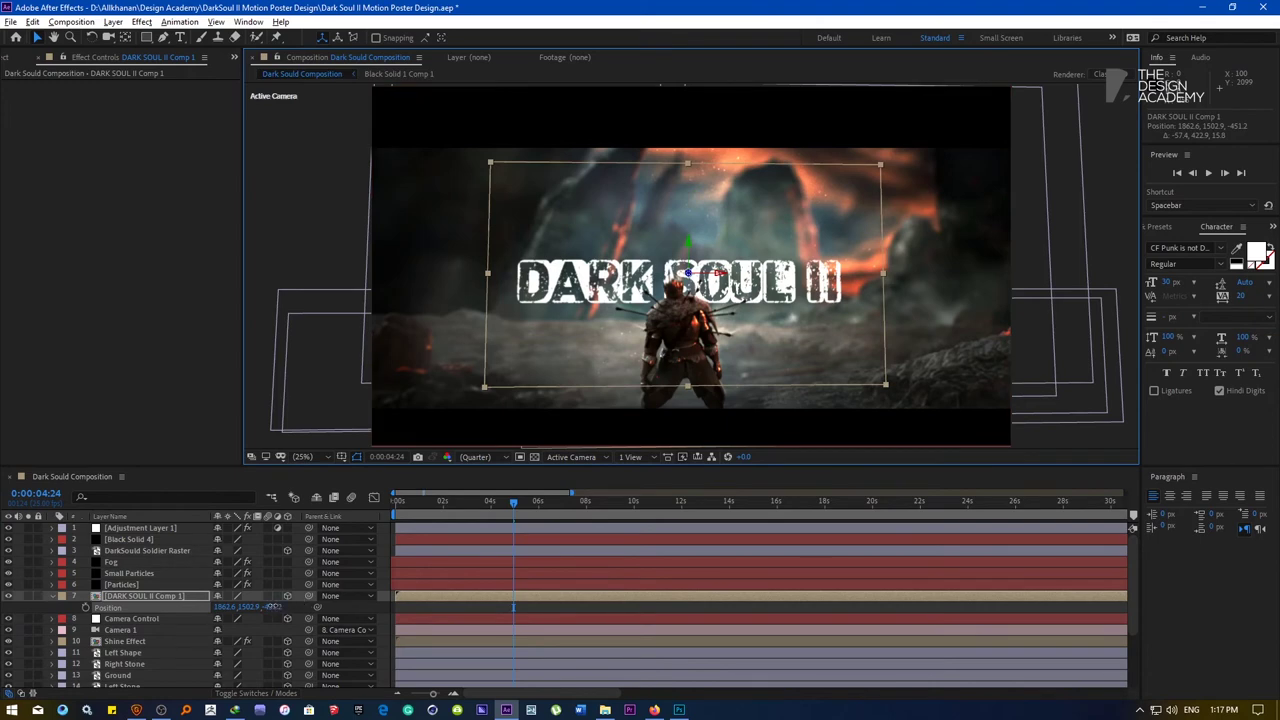
pyautogui.moveTo(276, 607); pyautogui.dragTo(243, 607)
# Scale the DARK SOUL II precomp to 151.8% and raise it so the title spans the frame just above the soldier
pyautogui.press('s')
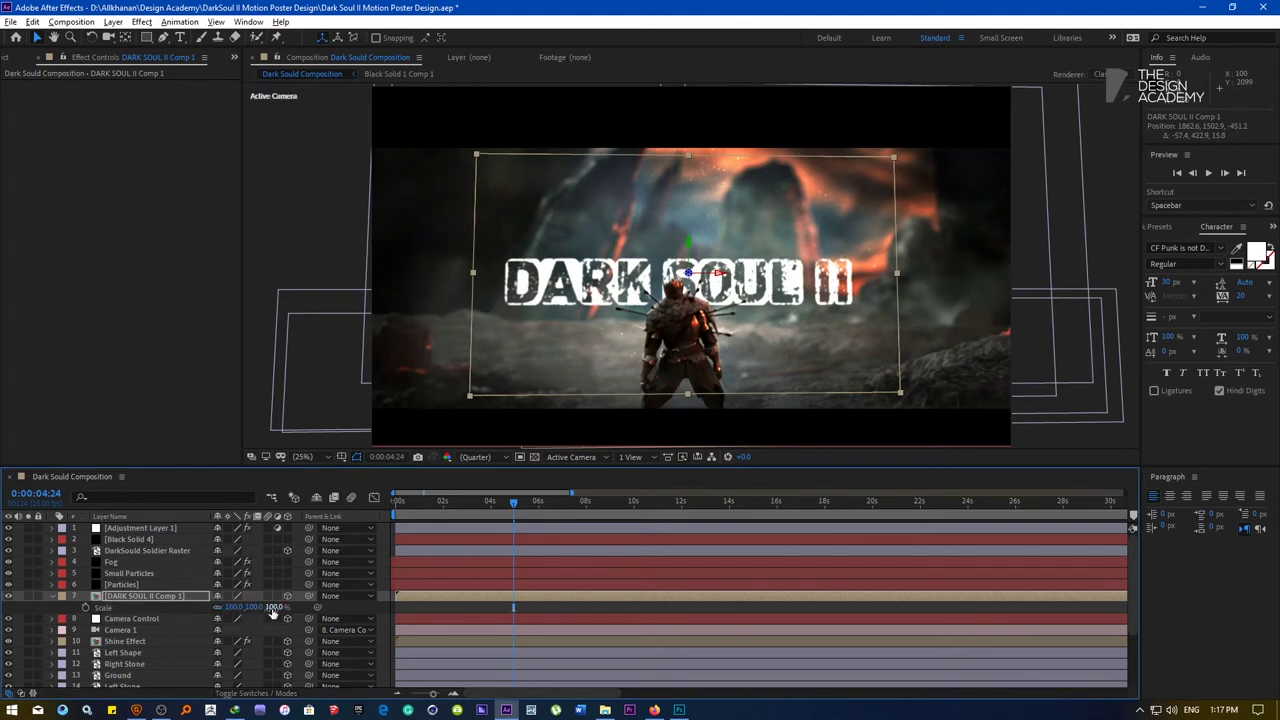
pyautogui.moveTo(270, 608); pyautogui.dragTo(325, 606)
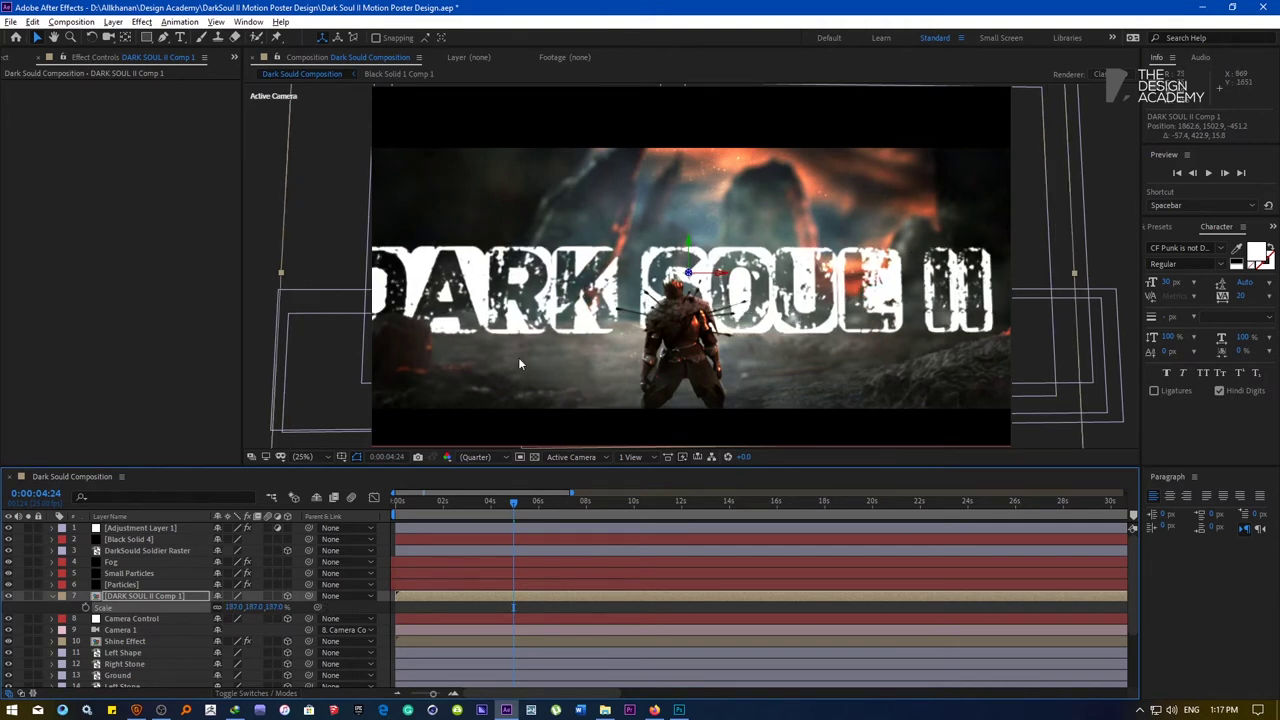
pyautogui.moveTo(552, 304); pyautogui.dragTo(555, 276)
pyautogui.moveTo(281, 247); pyautogui.dragTo(359, 248)
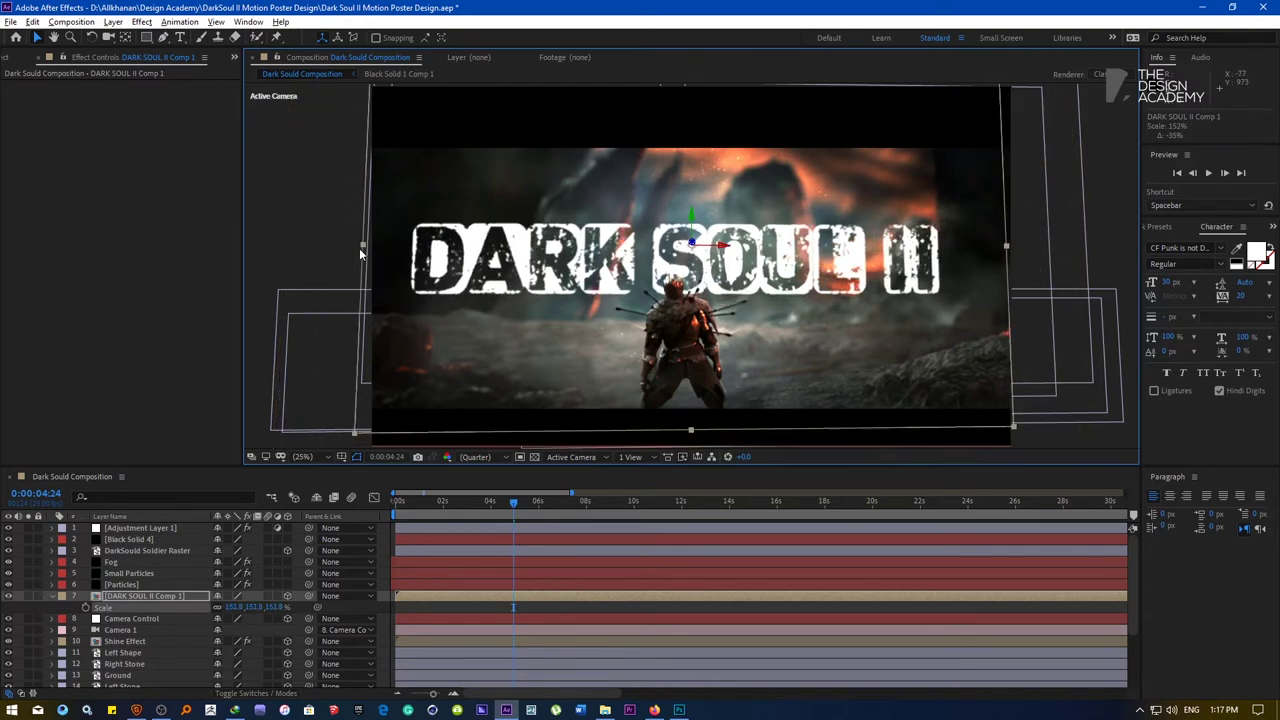
pyautogui.moveTo(480, 240); pyautogui.dragTo(483, 227)
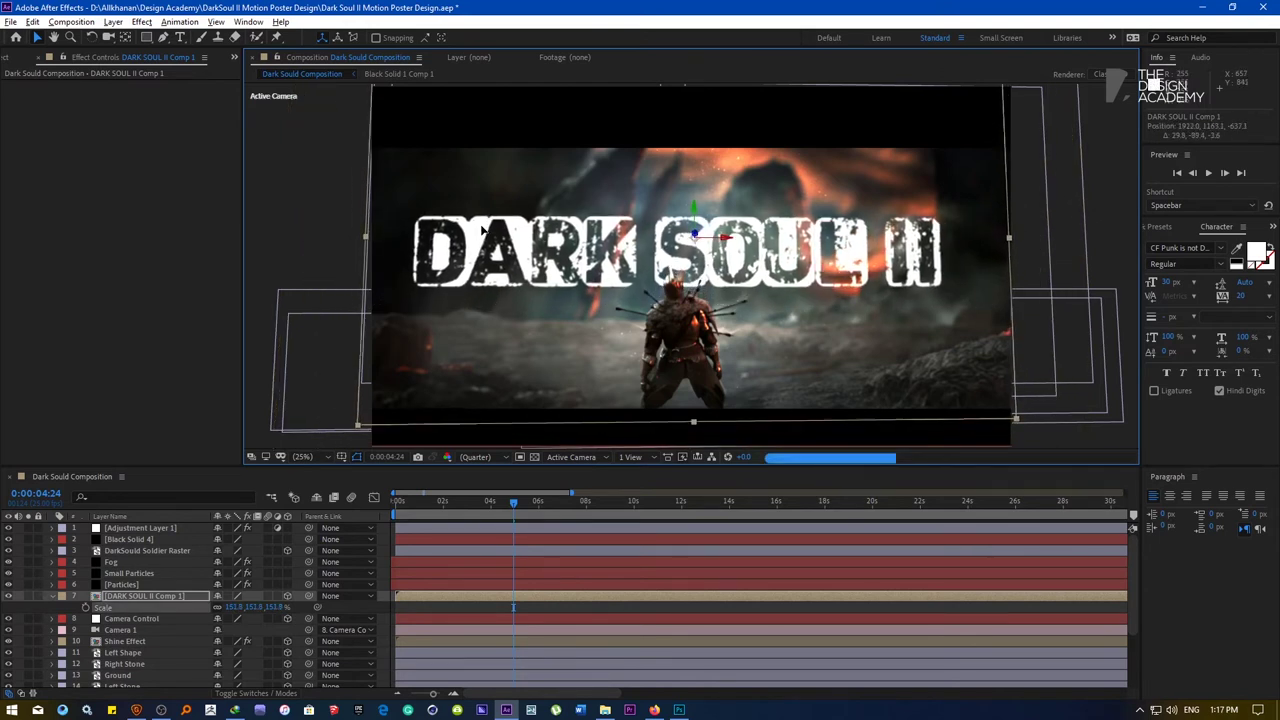
# Preview the animation from the start and scrub back to 0:00:02:05
pyautogui.press('Home')
pyautogui.press('space')
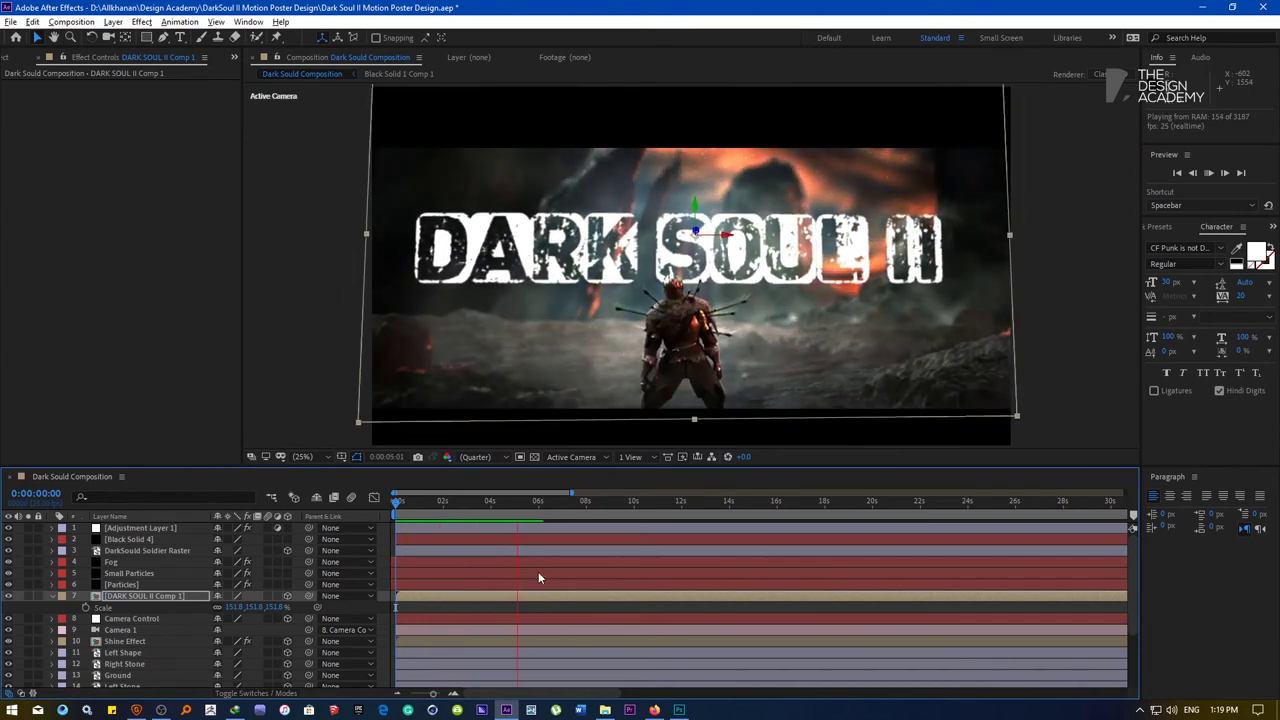
pyautogui.moveTo(486, 510); pyautogui.dragTo(447, 518)
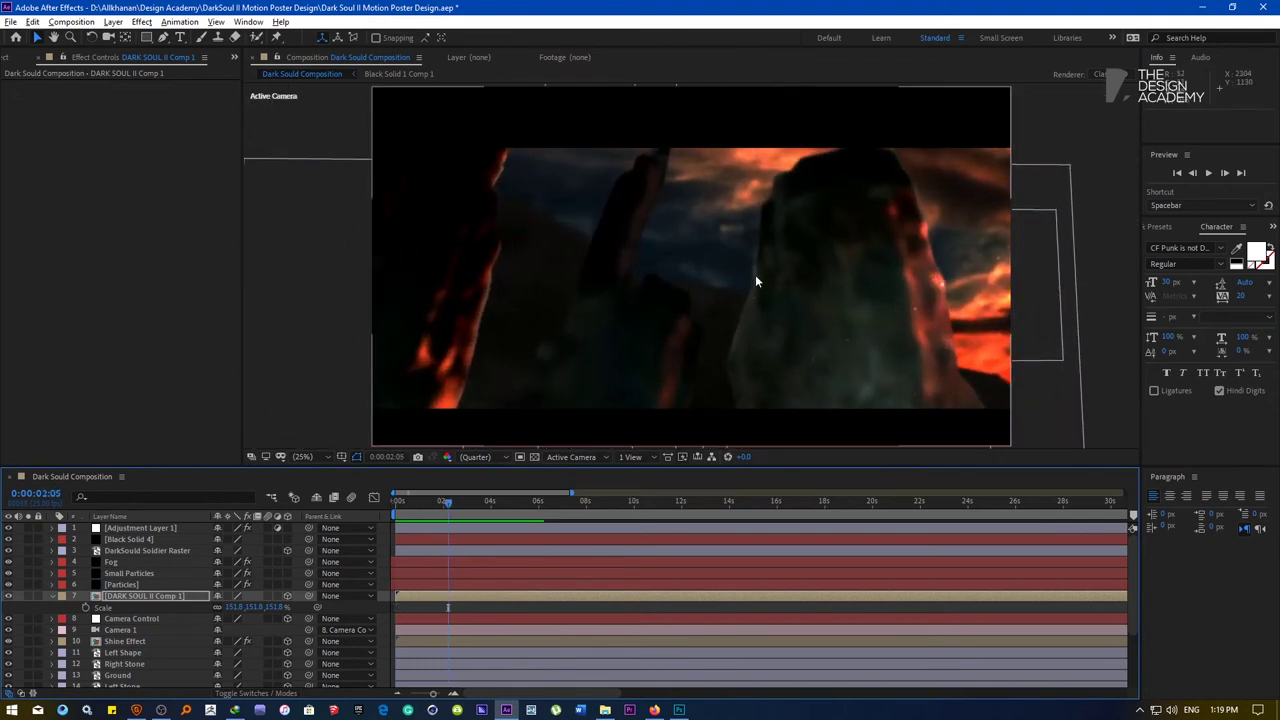
# Enable motion blur for the composition and for Left Stone, Middle Stones copy, Far Stone Left Side, Far Stone Right Side and Left Stone Far II
pyautogui.scroll(-3, 120, 632)
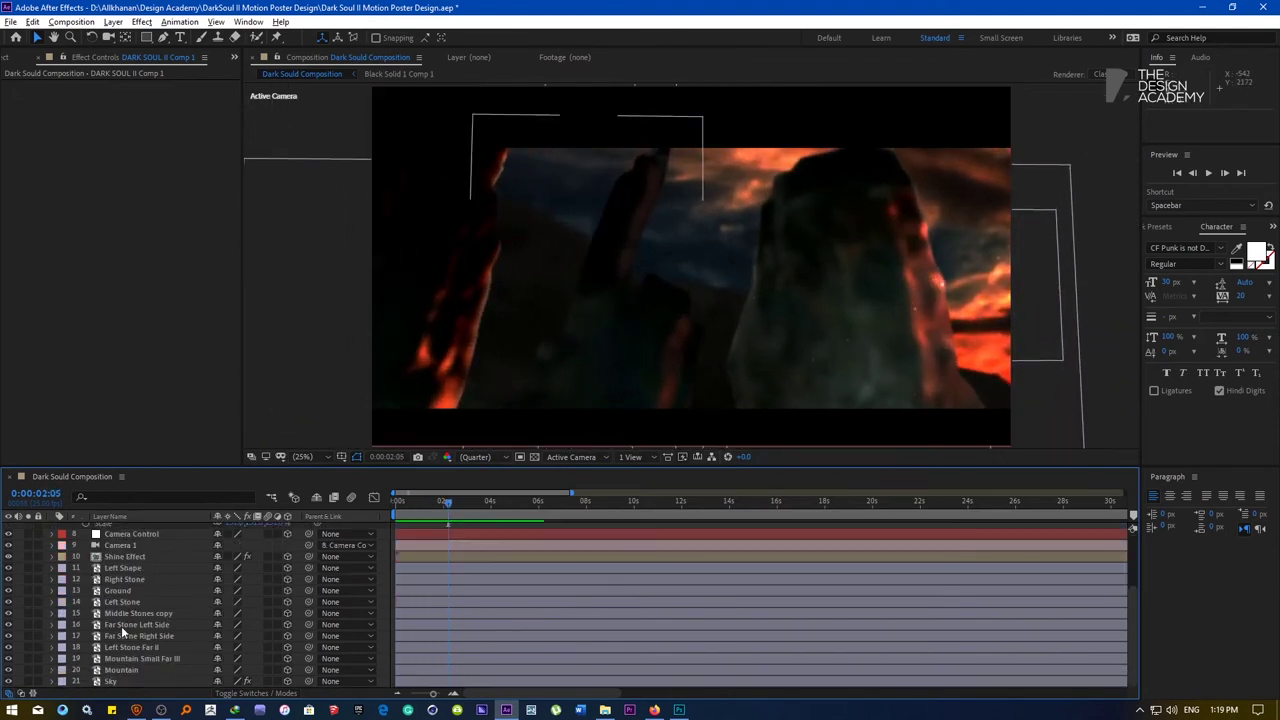
pyautogui.click(124, 590)
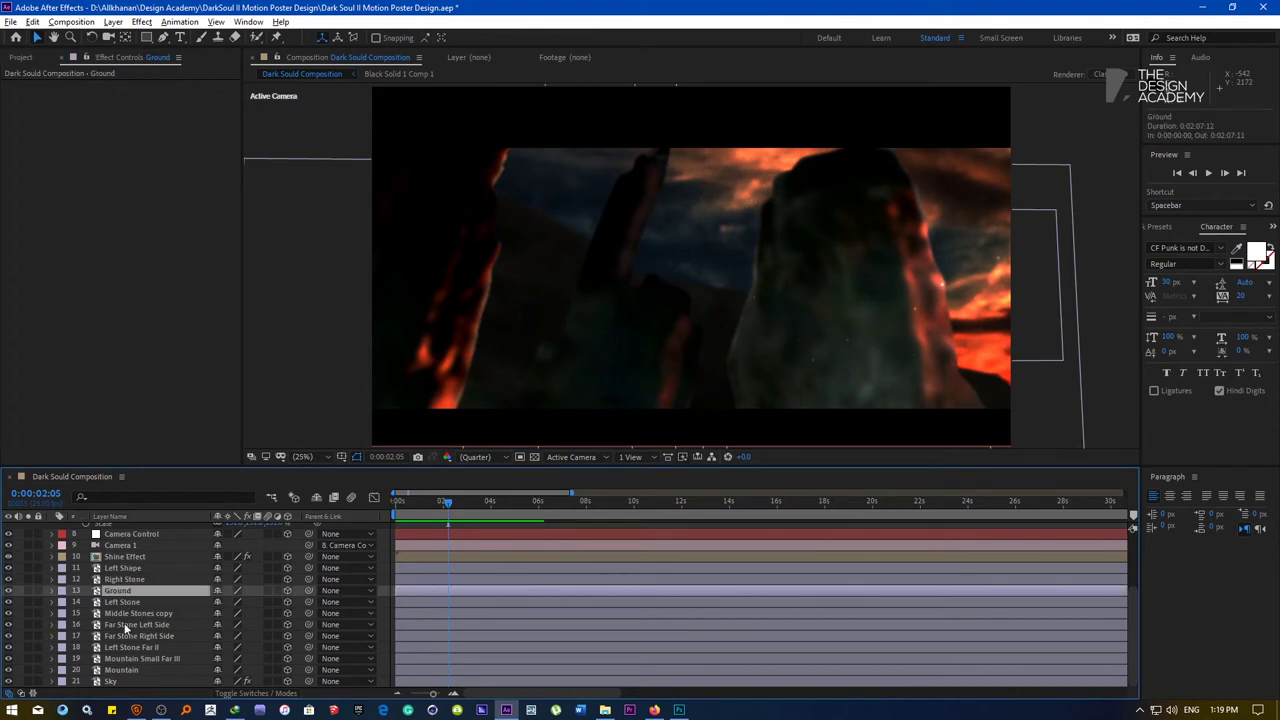
pyautogui.click(127, 625)
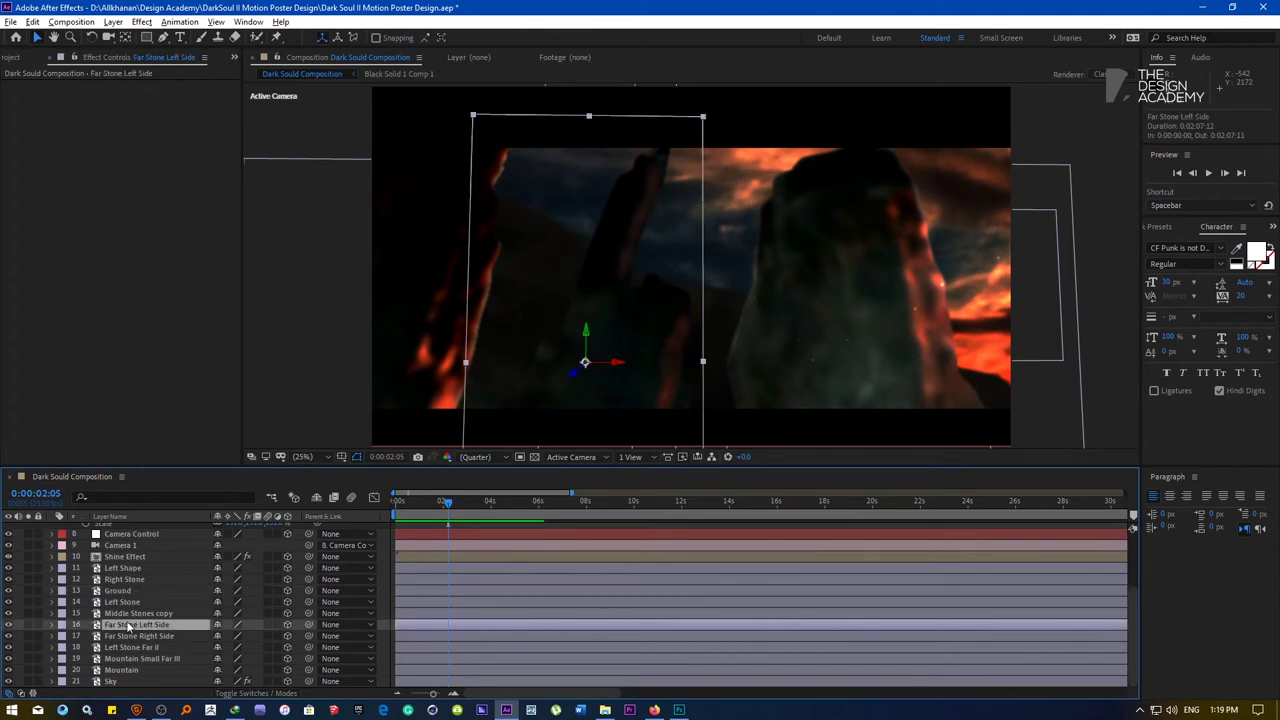
pyautogui.click(268, 625)
pyautogui.click(191, 614)
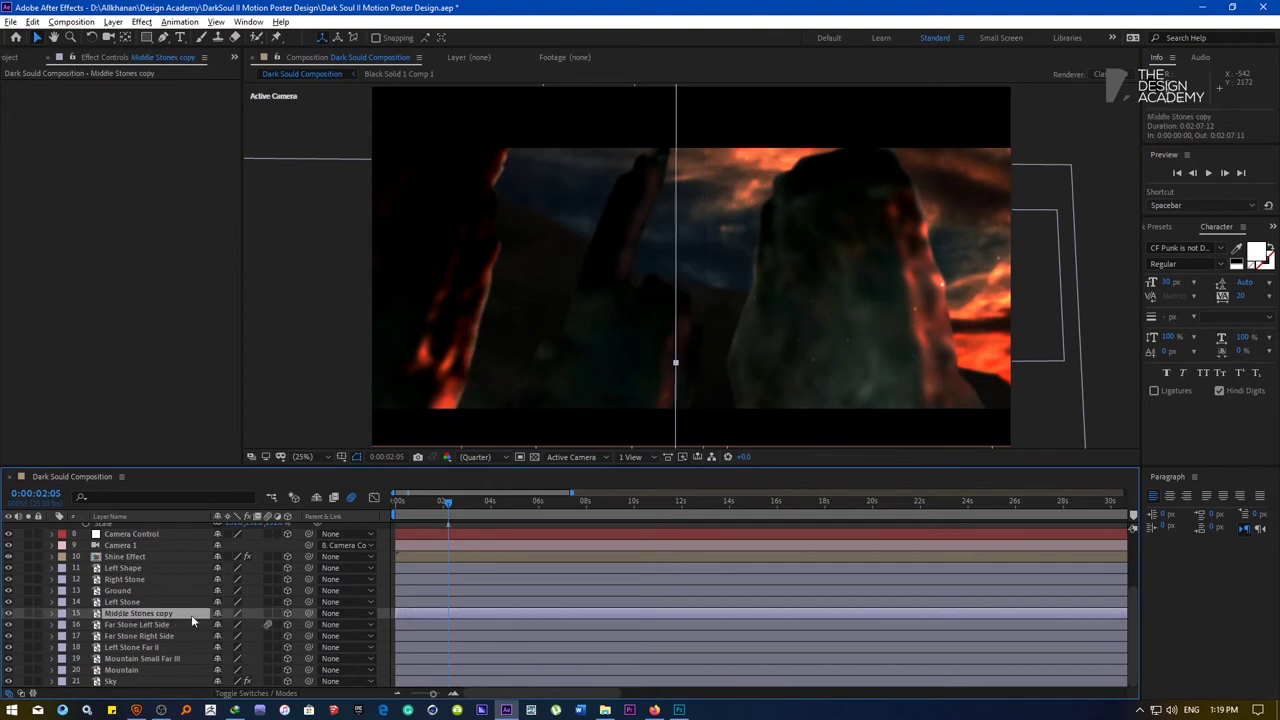
pyautogui.click(268, 613)
pyautogui.click(268, 602)
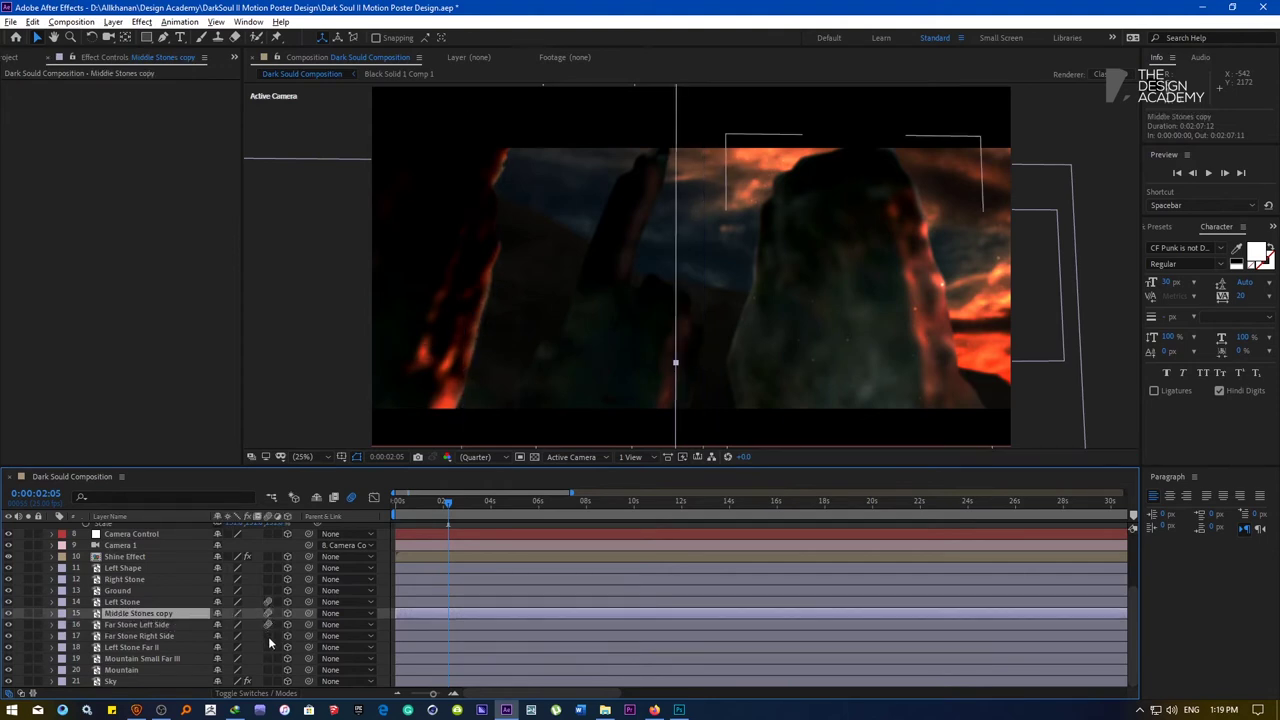
pyautogui.click(268, 647)
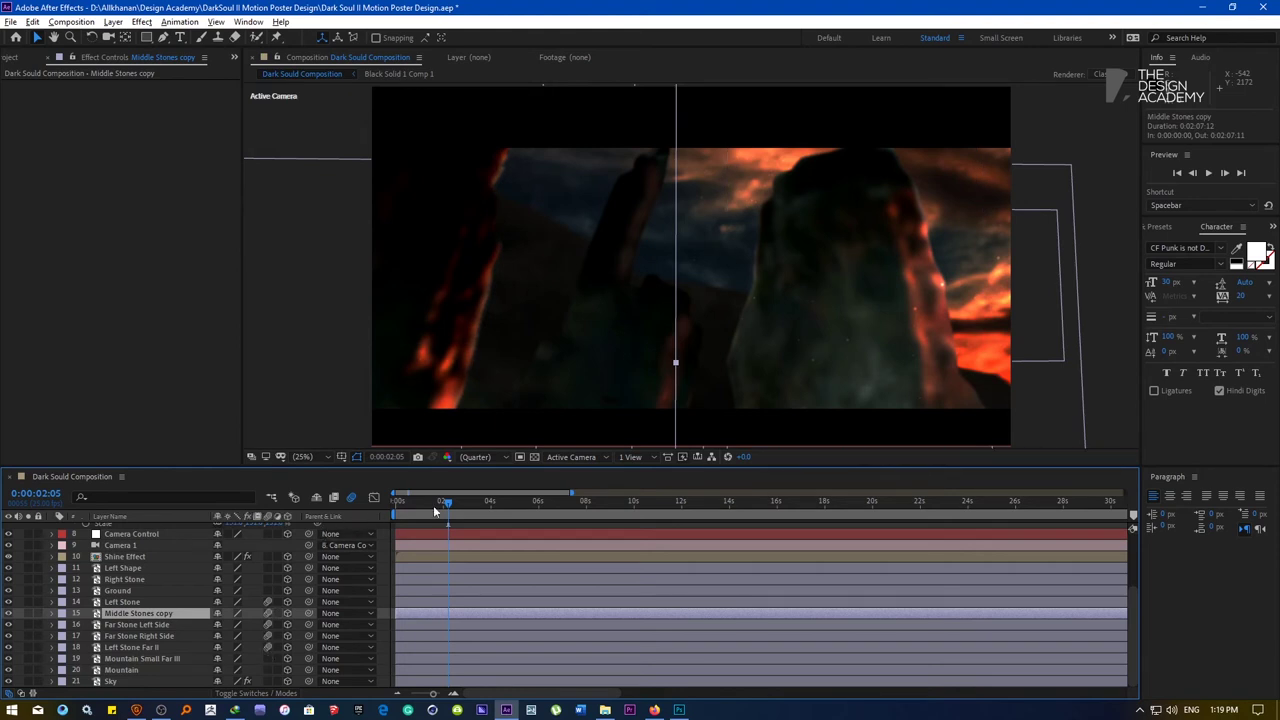
pyautogui.click(460, 503)
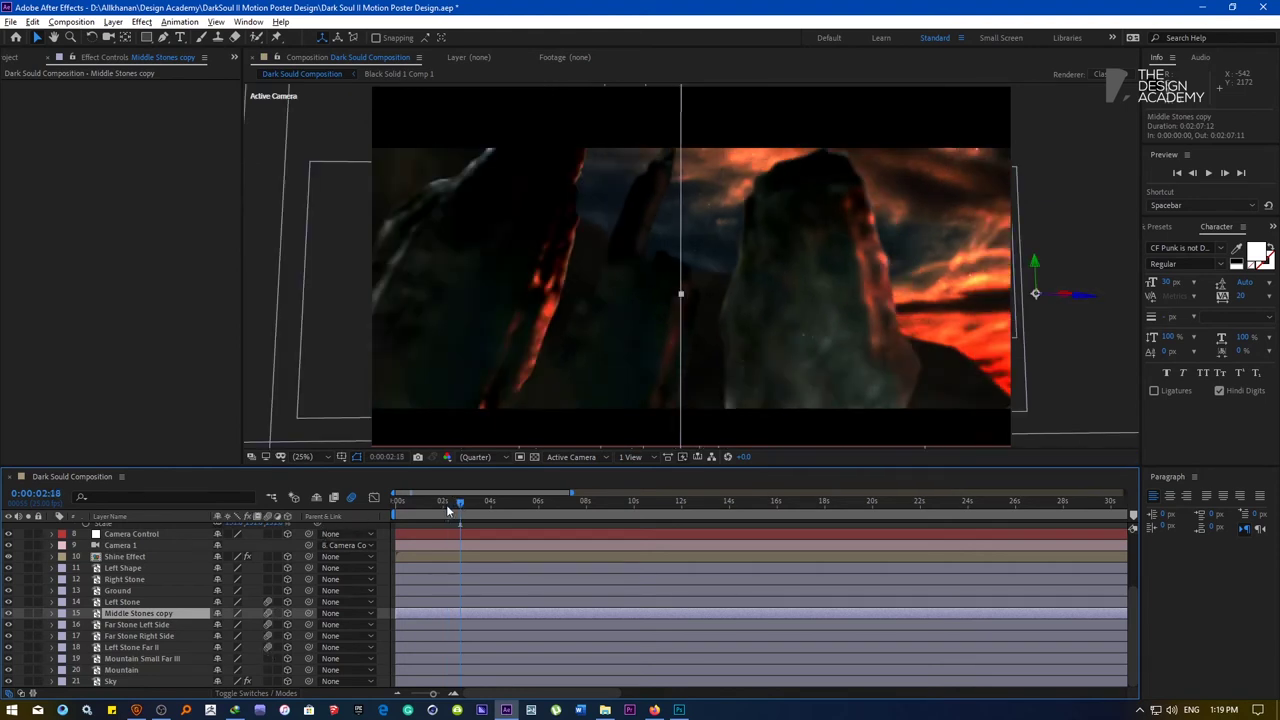
# Set the composition's motion blur to shutter angle 720°, shutter phase 360° and 64 samples per frame, and check it around 0:00:02:08
pyautogui.click(397, 503)
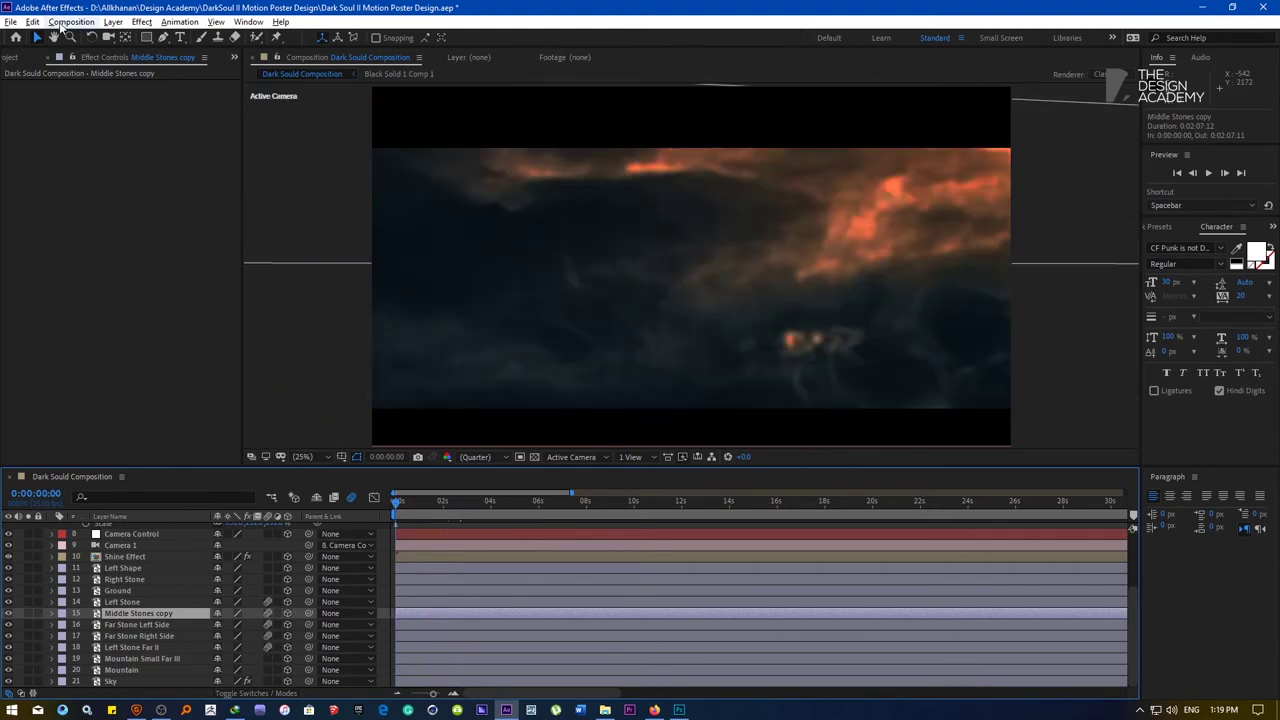
pyautogui.click(71, 21)
pyautogui.click(105, 56)
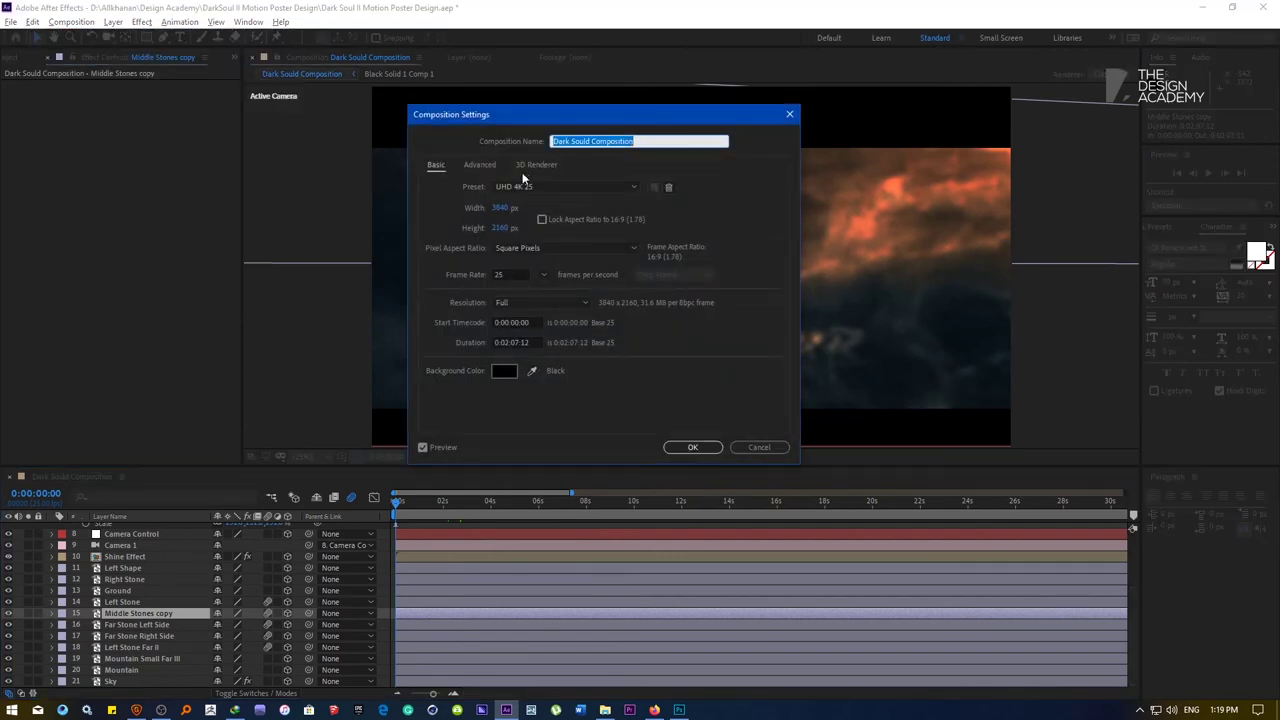
pyautogui.click(468, 166)
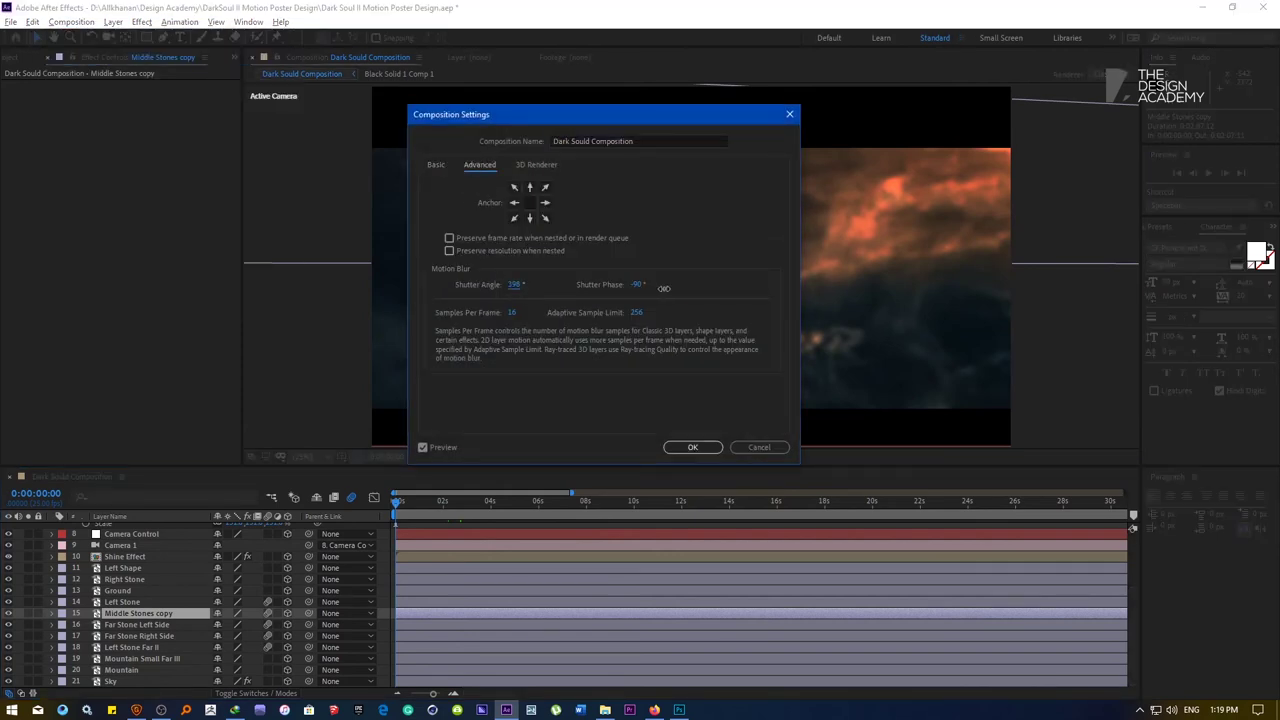
pyautogui.moveTo(664, 289); pyautogui.dragTo(861, 288)
pyautogui.moveTo(511, 288); pyautogui.dragTo(546, 293)
pyautogui.moveTo(634, 314); pyautogui.dragTo(703, 312)
pyautogui.moveTo(637, 284); pyautogui.dragTo(965, 283)
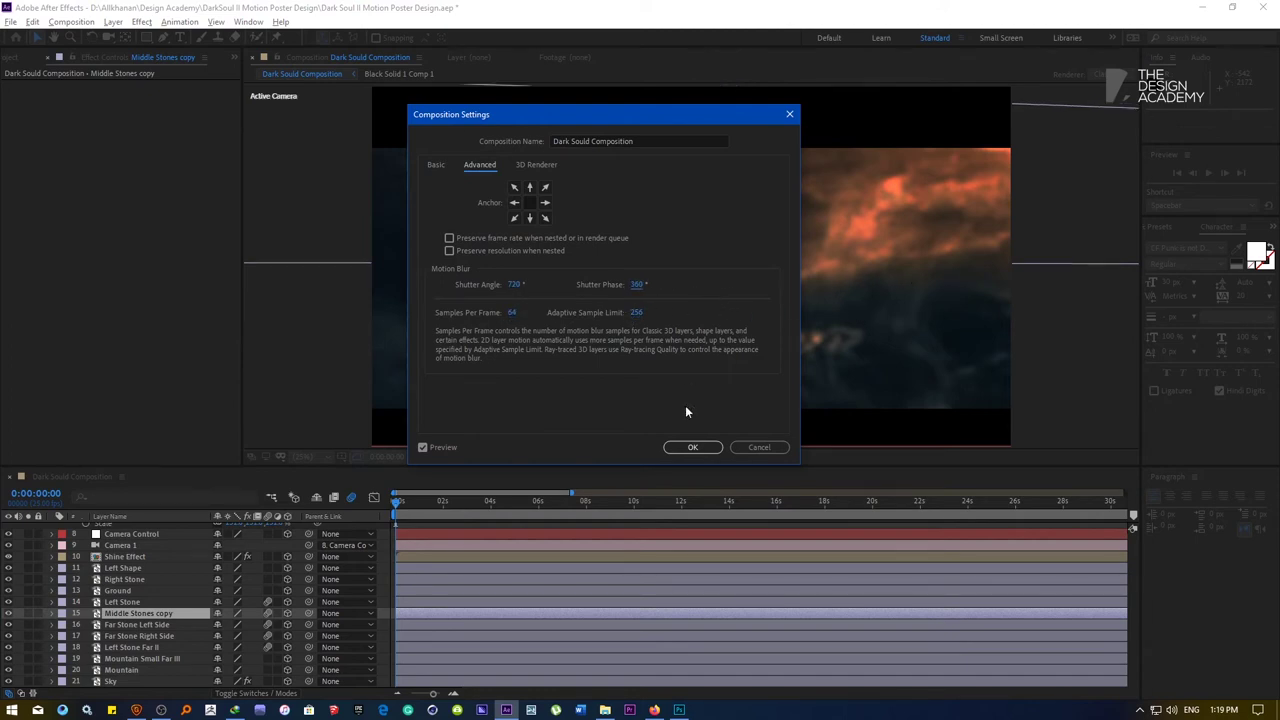
pyautogui.click(692, 448)
pyautogui.click(442, 506)
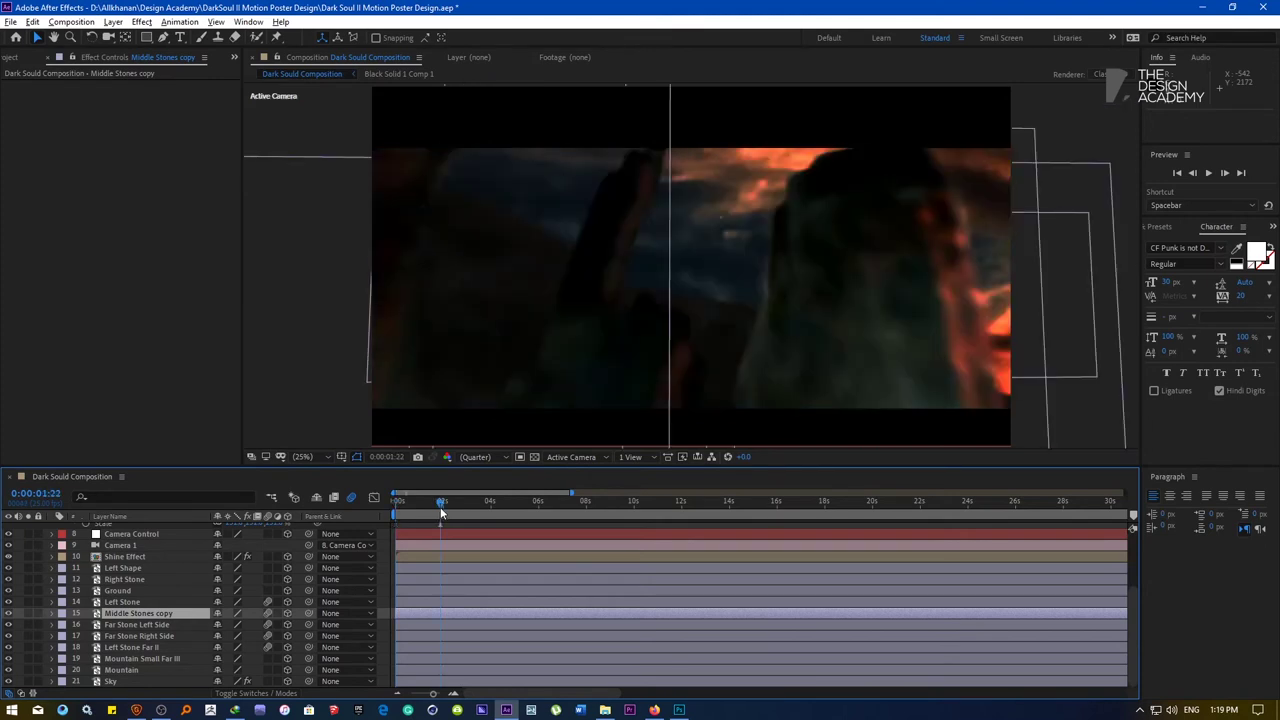
pyautogui.click(450, 508)
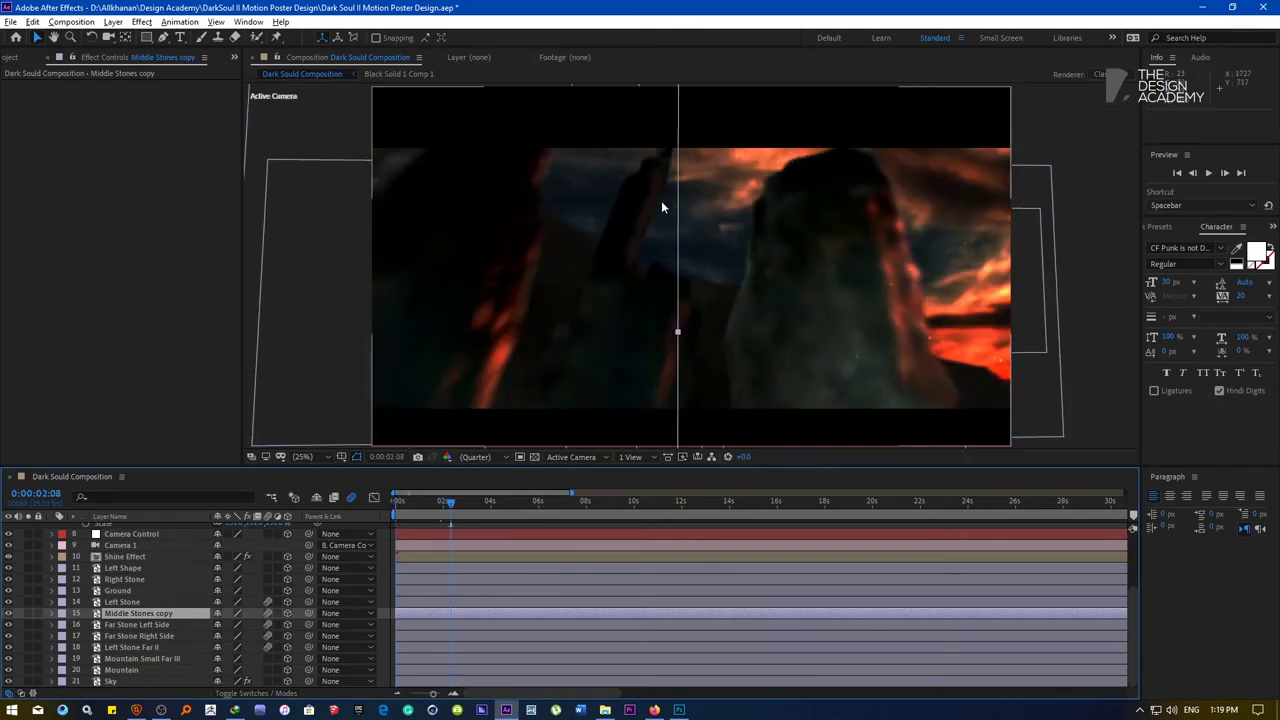
# Switch to Photoshop and bring up Dark Sould Composition.psd, comparing its stones with the DarkSoul II.jpg reference
pyautogui.click(679, 710)
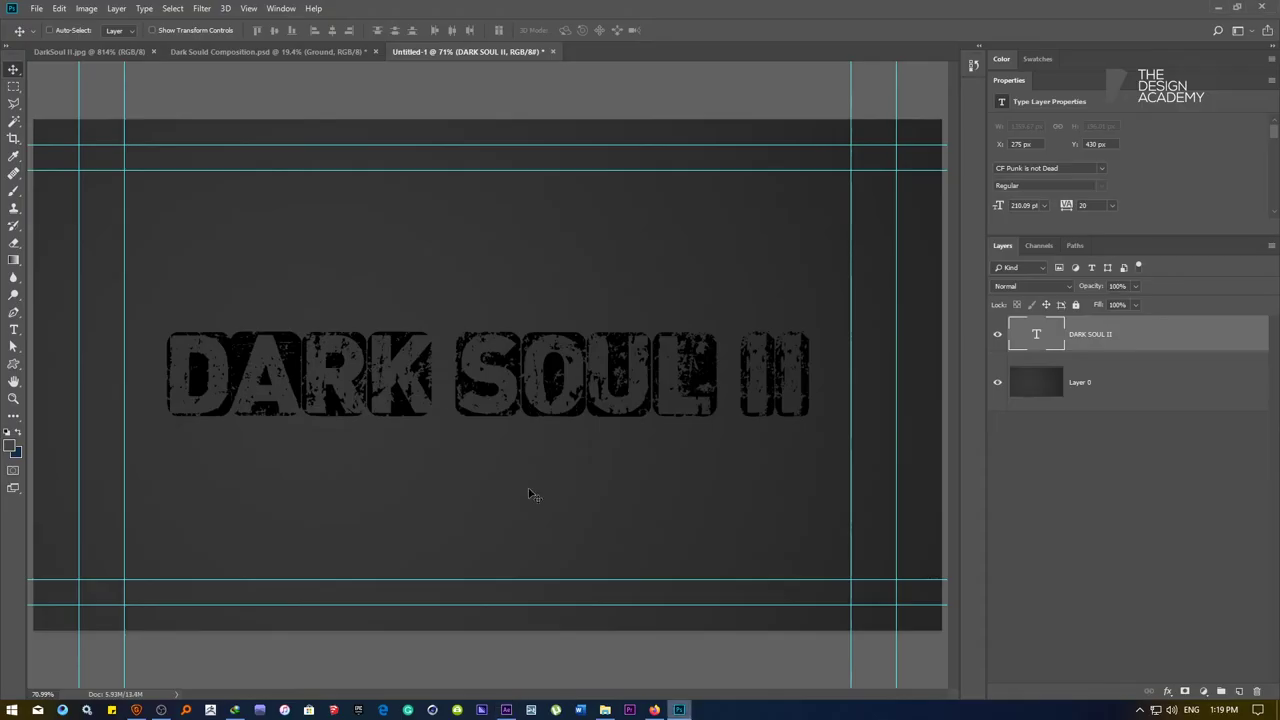
pyautogui.click(245, 52)
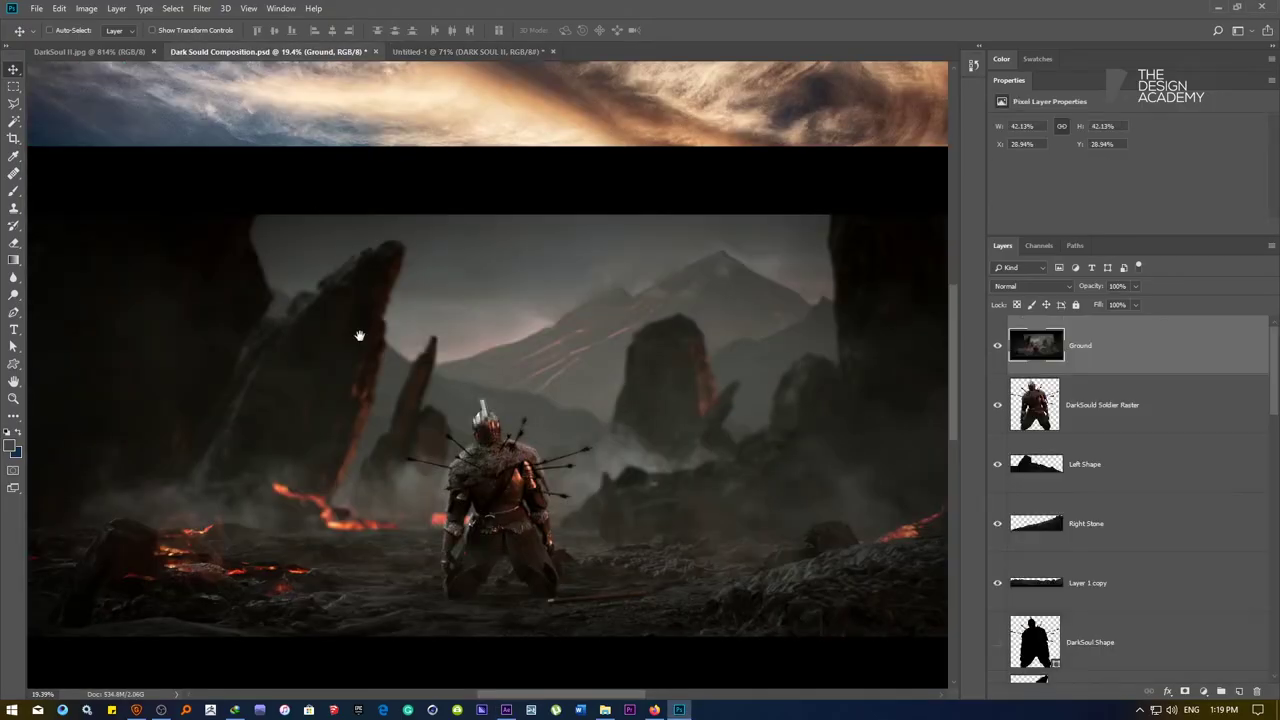
pyautogui.moveTo(357, 334); pyautogui.dragTo(355, 256)
pyautogui.hotkey('ctrl', 'alt', 'space')
pyautogui.click(410, 289)
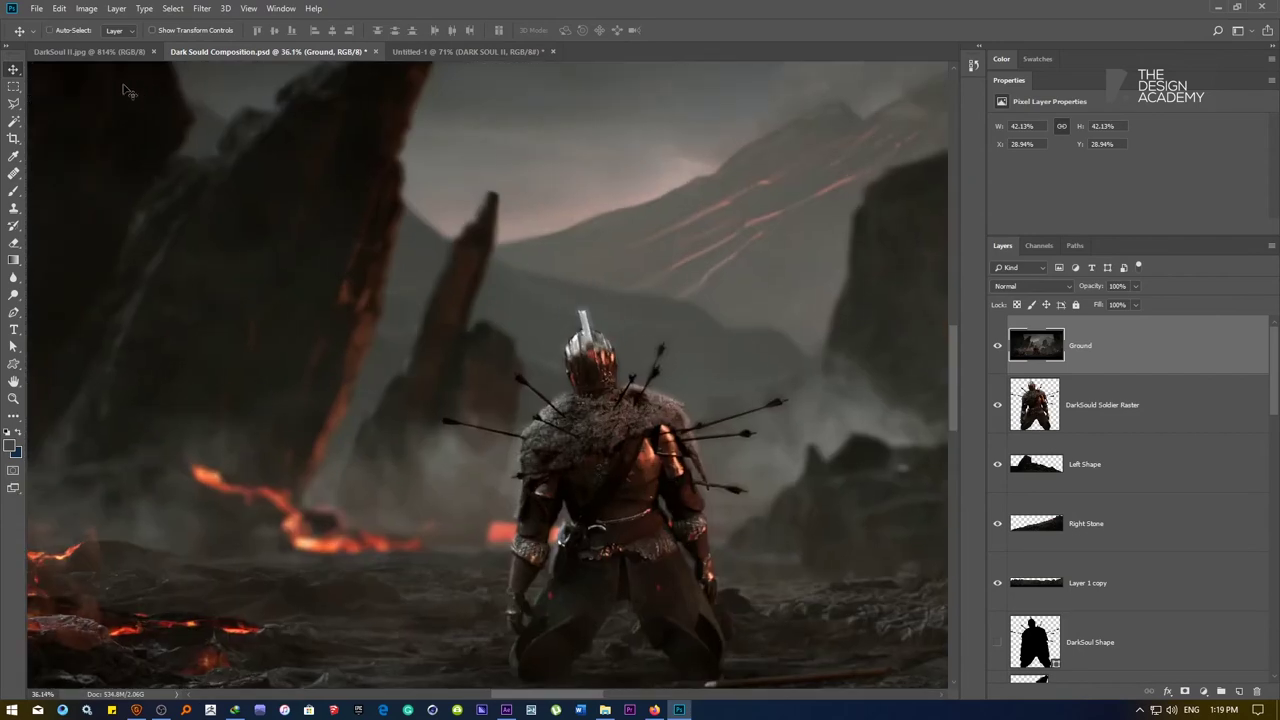
pyautogui.click(120, 51)
pyautogui.moveTo(570, 327); pyautogui.dragTo(548, 328)
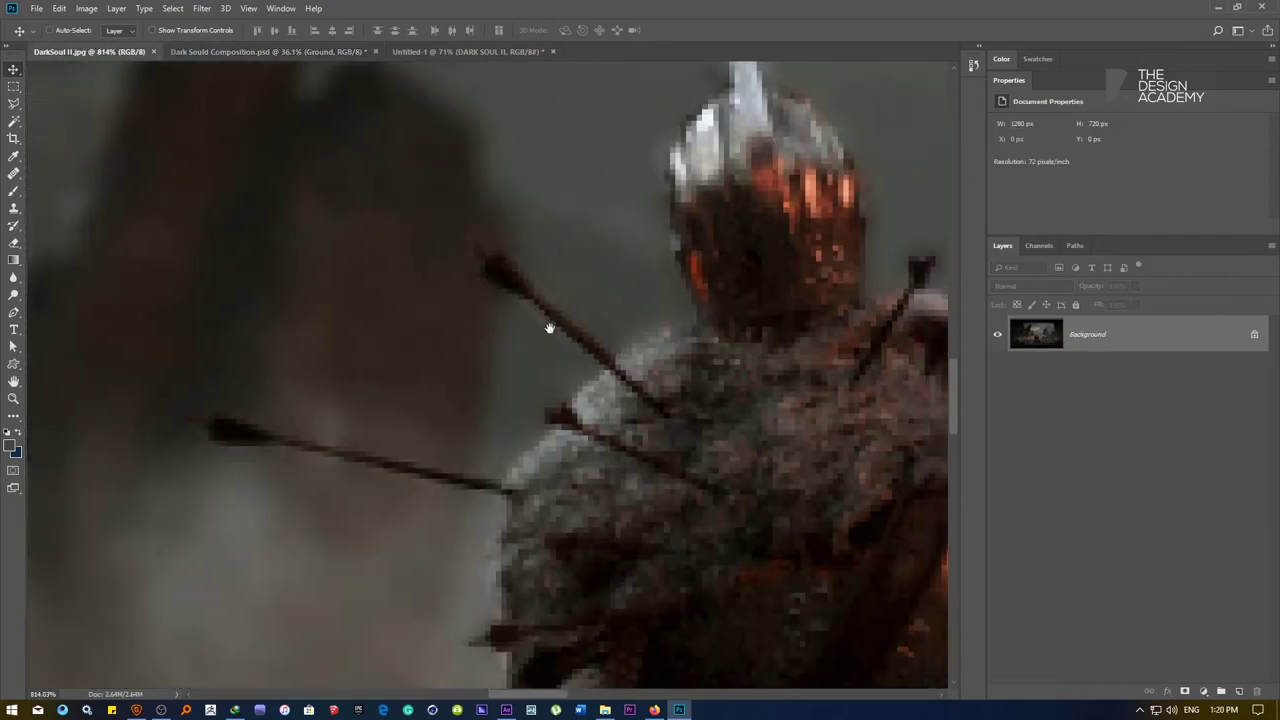
pyautogui.click(219, 51)
pyautogui.keyDown('alt'); pyautogui.click(486, 371); pyautogui.keyUp('alt')
pyautogui.scroll(5, 401, 363)
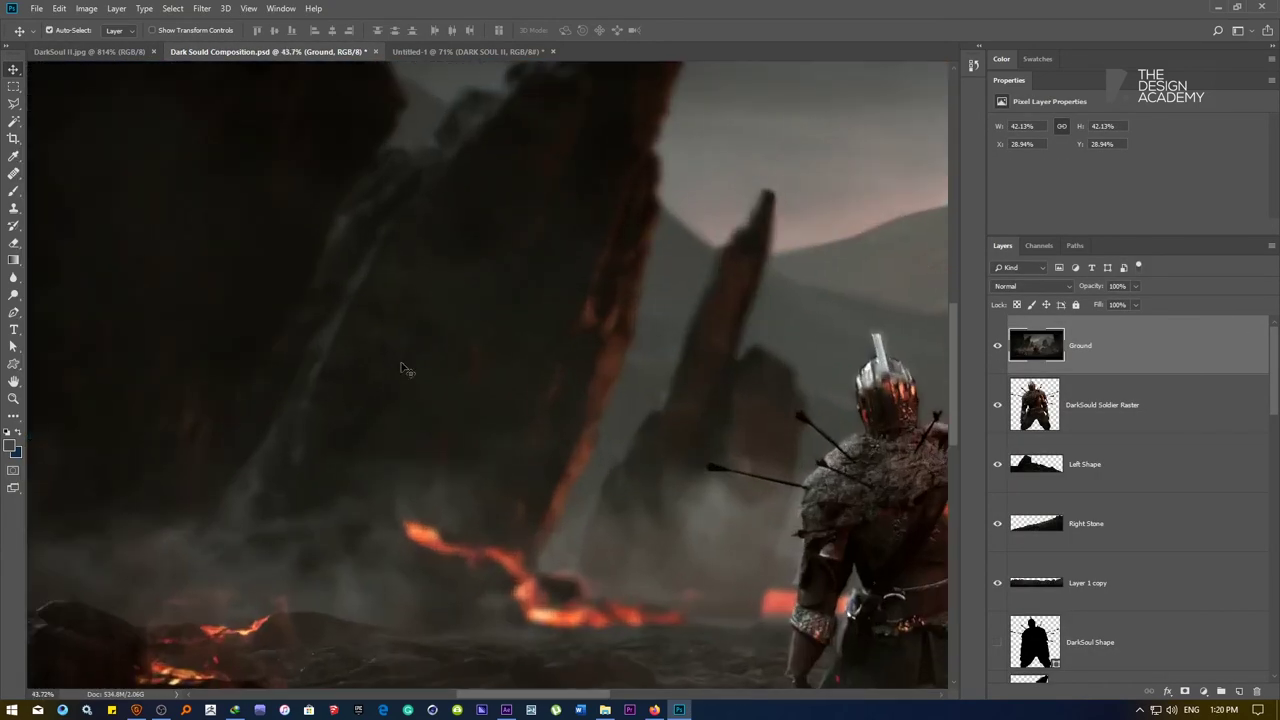
# Hide the Ground layer and select Layer 1 copy 2, the large leaning stone, toggling its visibility to identify it
pyautogui.click(996, 348)
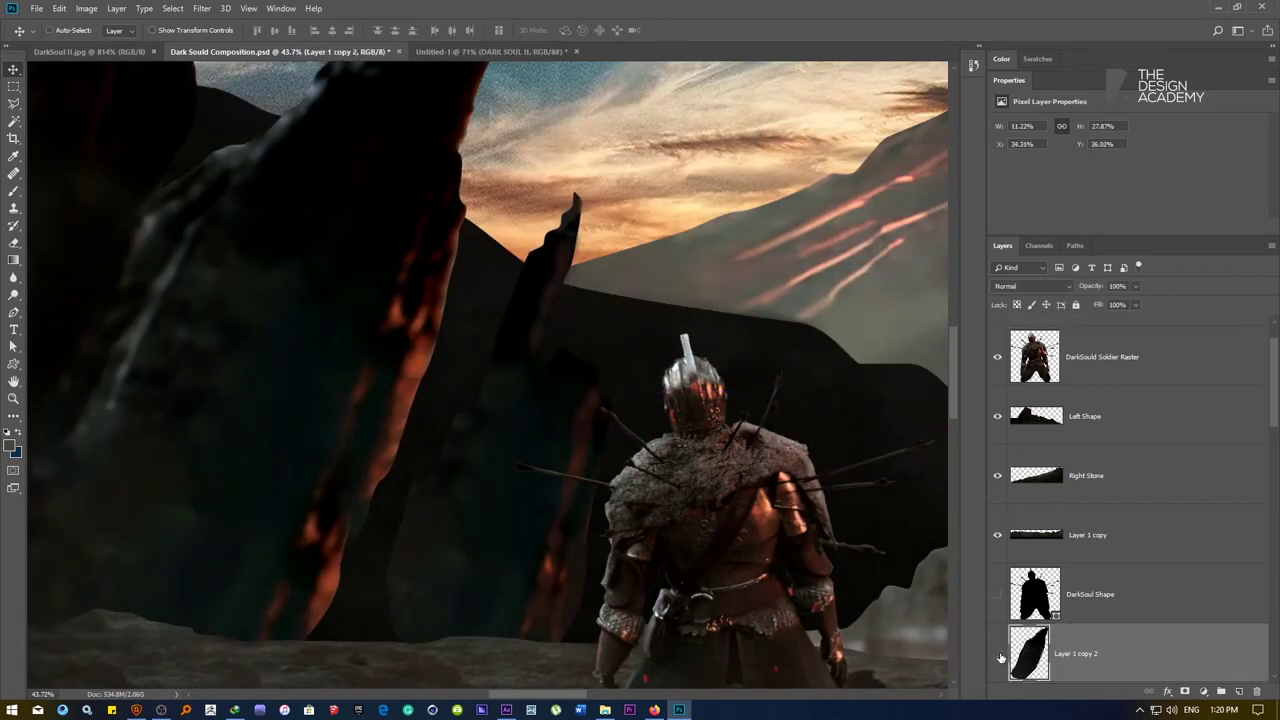
pyautogui.click(997, 653)
pyautogui.click(997, 653)
pyautogui.scroll(2, 417, 361)
pyautogui.scroll(3, 417, 361)
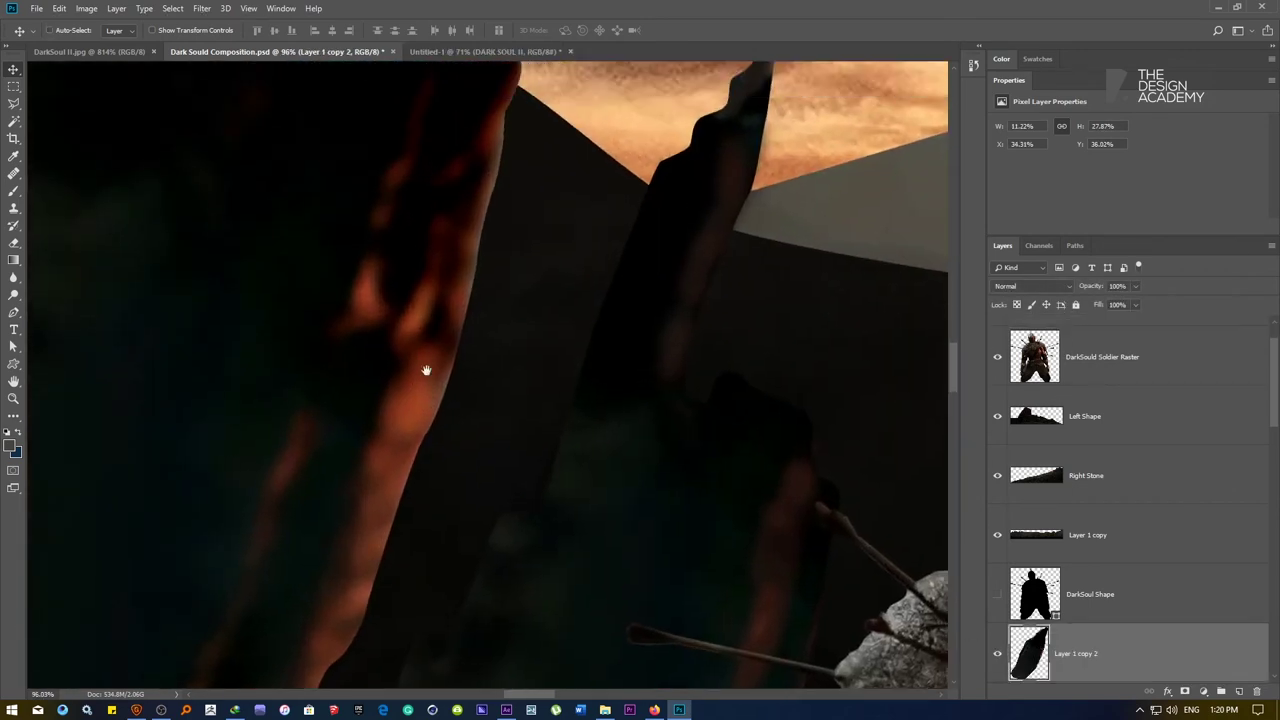
# Erase along the right edge of the large leaning stone on Layer 1 copy 2 to make its outline irregular
pyautogui.moveTo(426, 371); pyautogui.dragTo(412, 465)
pyautogui.press('e')
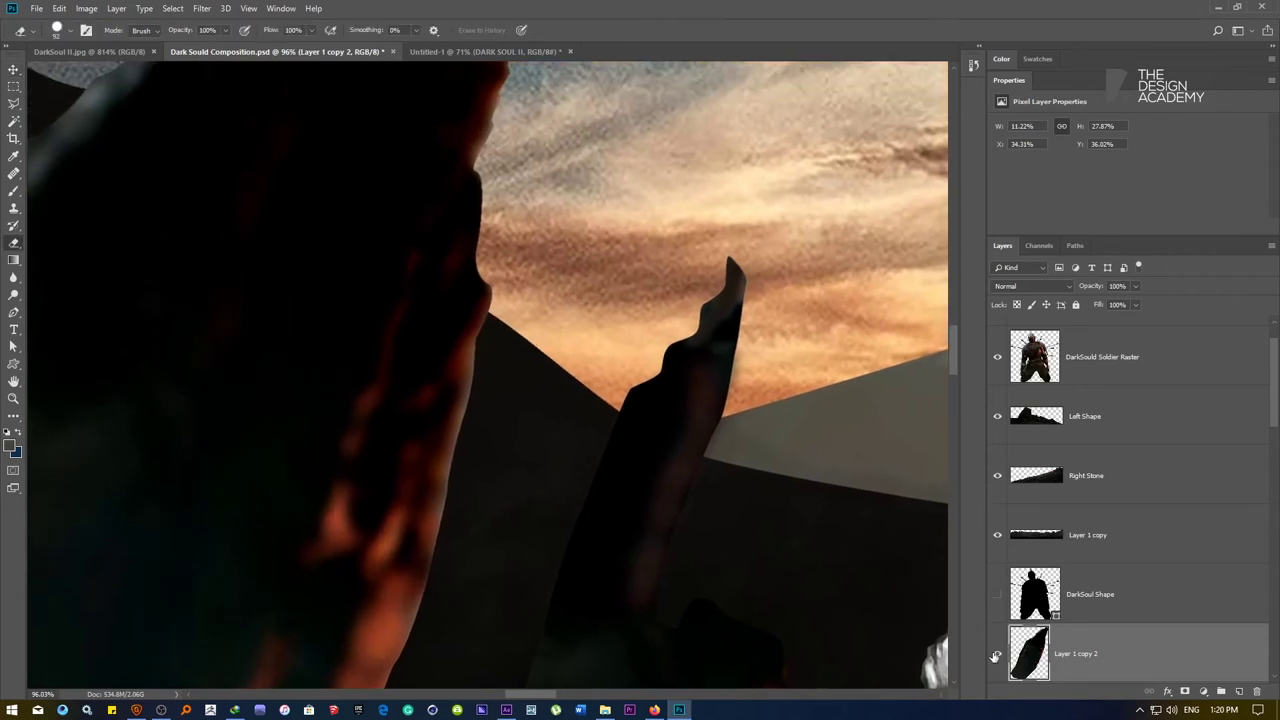
pyautogui.click(996, 656)
pyautogui.scroll(3, 489, 340)
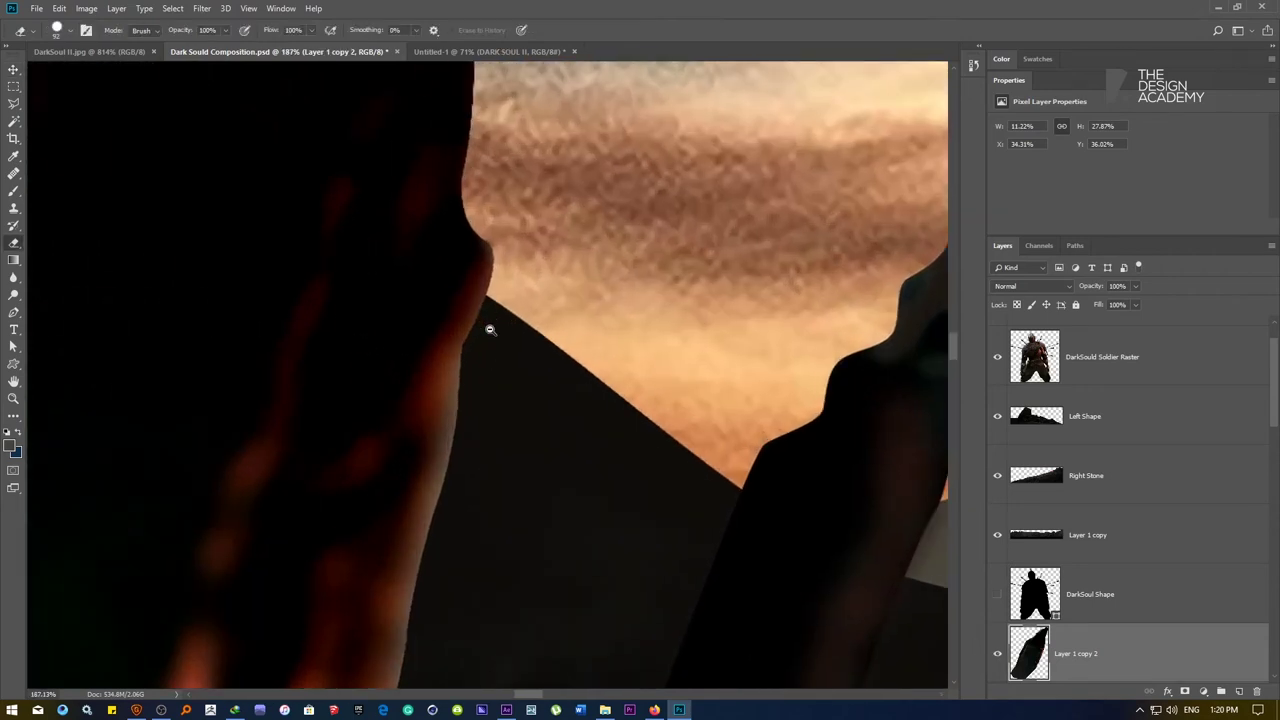
pyautogui.moveTo(525, 200)
pyautogui.mouseDown()
pyautogui.moveTo(534, 277)
pyautogui.moveTo(506, 298)
pyautogui.moveTo(514, 323)
pyautogui.moveTo(522, 285)
pyautogui.moveTo(514, 355)
pyautogui.moveTo(506, 320)
pyautogui.moveTo(477, 400)
pyautogui.moveTo(463, 389)
pyautogui.moveTo(474, 443)
pyautogui.moveTo(455, 541)
pyautogui.mouseUp()
pyautogui.moveTo(460, 478)
pyautogui.mouseDown()
pyautogui.moveTo(509, 163)
pyautogui.moveTo(451, 463)
pyautogui.moveTo(457, 320)
pyautogui.moveTo(492, 230)
pyautogui.moveTo(480, 346)
pyautogui.moveTo(443, 391)
pyautogui.moveTo(443, 575)
pyautogui.moveTo(470, 243)
pyautogui.mouseUp()
pyautogui.moveTo(453, 177)
pyautogui.mouseDown()
pyautogui.moveTo(477, 154)
pyautogui.moveTo(463, 251)
pyautogui.moveTo(376, 466)
pyautogui.mouseUp()
pyautogui.moveTo(506, 374)
pyautogui.mouseDown()
pyautogui.moveTo(436, 383)
pyautogui.moveTo(380, 489)
pyautogui.mouseUp()
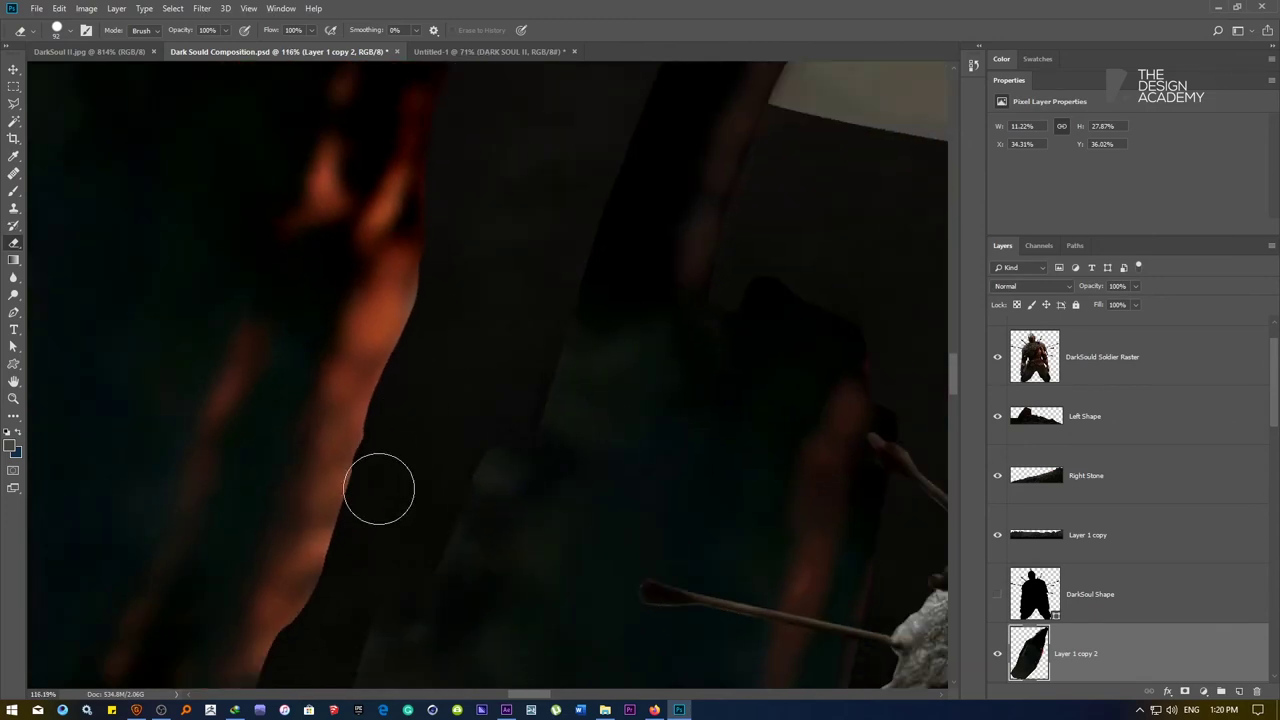
pyautogui.moveTo(668, 286); pyautogui.dragTo(334, 591)
# Erase the thin pointed tip of the Far Stone Left Side layer and reshape it into a shorter, blunter peak
pyautogui.press('v')
pyautogui.keyDown('ctrl'); pyautogui.click(429, 337); pyautogui.keyUp('ctrl')
pyautogui.scroll(4, 443, 309)
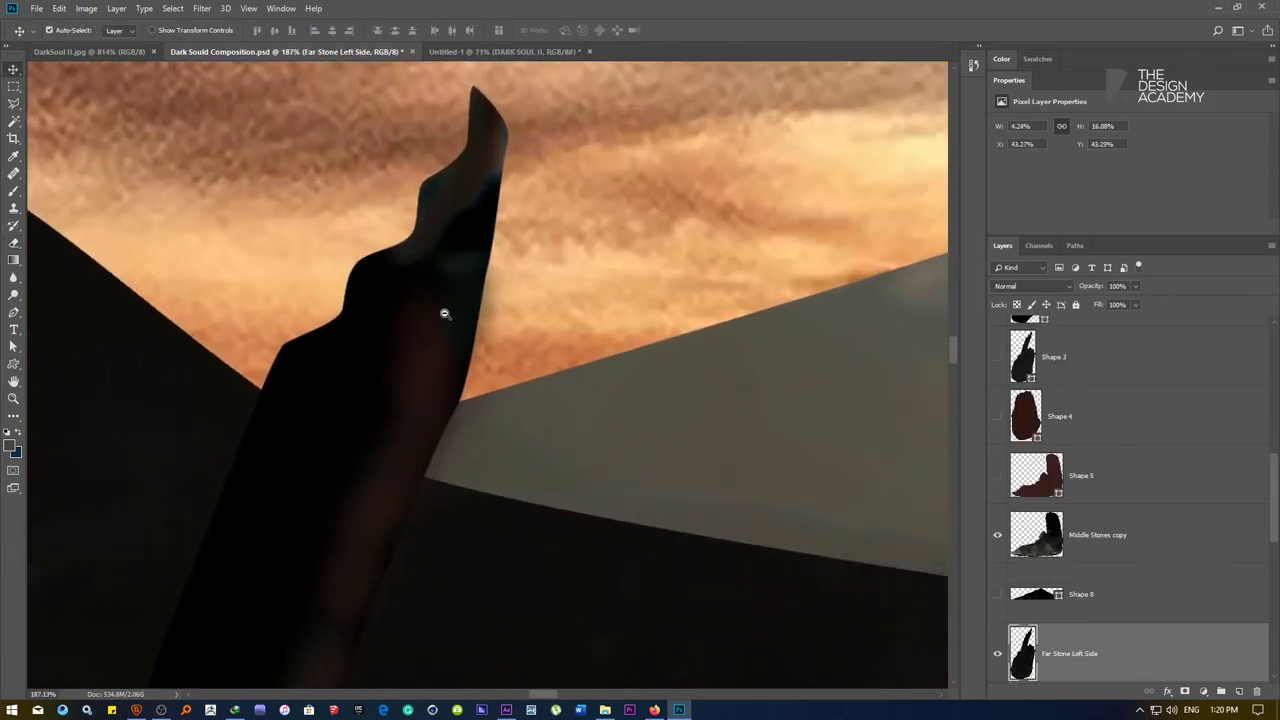
pyautogui.scroll(4, 329, 271)
pyautogui.press('e')
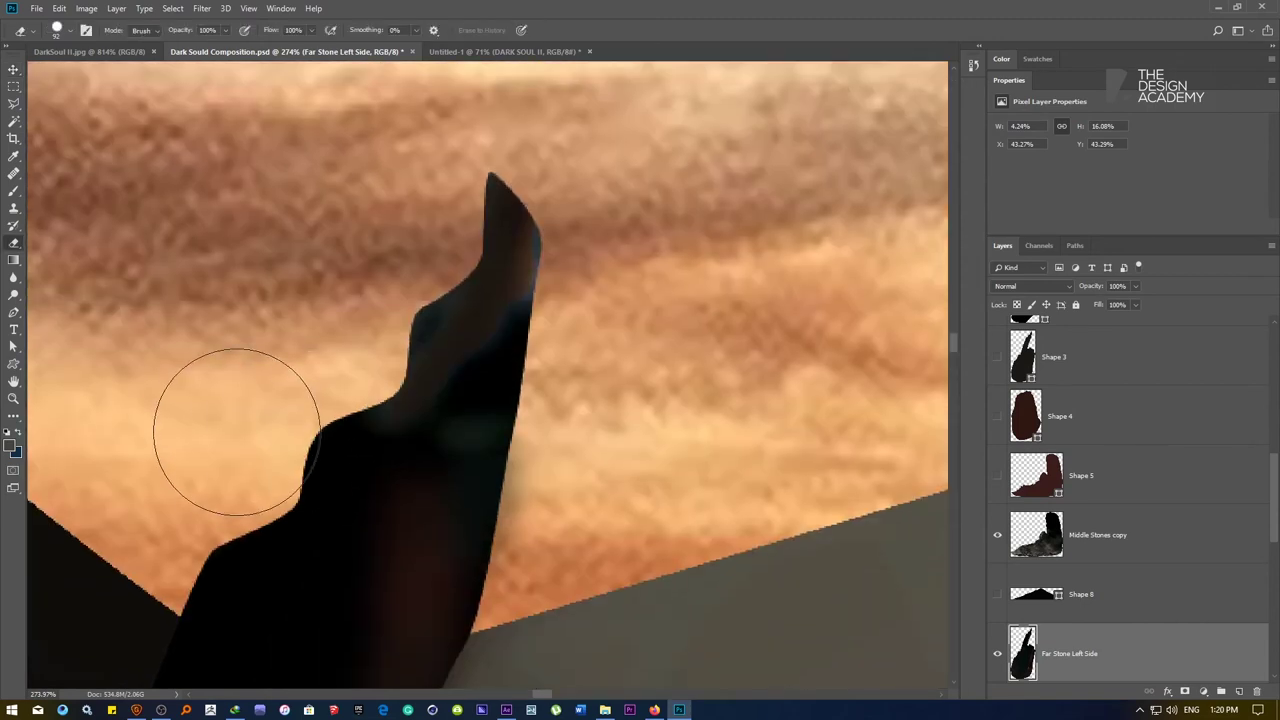
pyautogui.moveTo(284, 396)
pyautogui.mouseDown()
pyautogui.moveTo(309, 371)
pyautogui.moveTo(257, 423)
pyautogui.moveTo(327, 355)
pyautogui.moveTo(343, 314)
pyautogui.moveTo(314, 357)
pyautogui.moveTo(381, 328)
pyautogui.moveTo(457, 194)
pyautogui.moveTo(414, 286)
pyautogui.moveTo(515, 216)
pyautogui.moveTo(566, 246)
pyautogui.moveTo(594, 360)
pyautogui.moveTo(470, 254)
pyautogui.moveTo(394, 286)
pyautogui.moveTo(434, 286)
pyautogui.moveTo(611, 366)
pyautogui.moveTo(503, 290)
pyautogui.mouseUp()
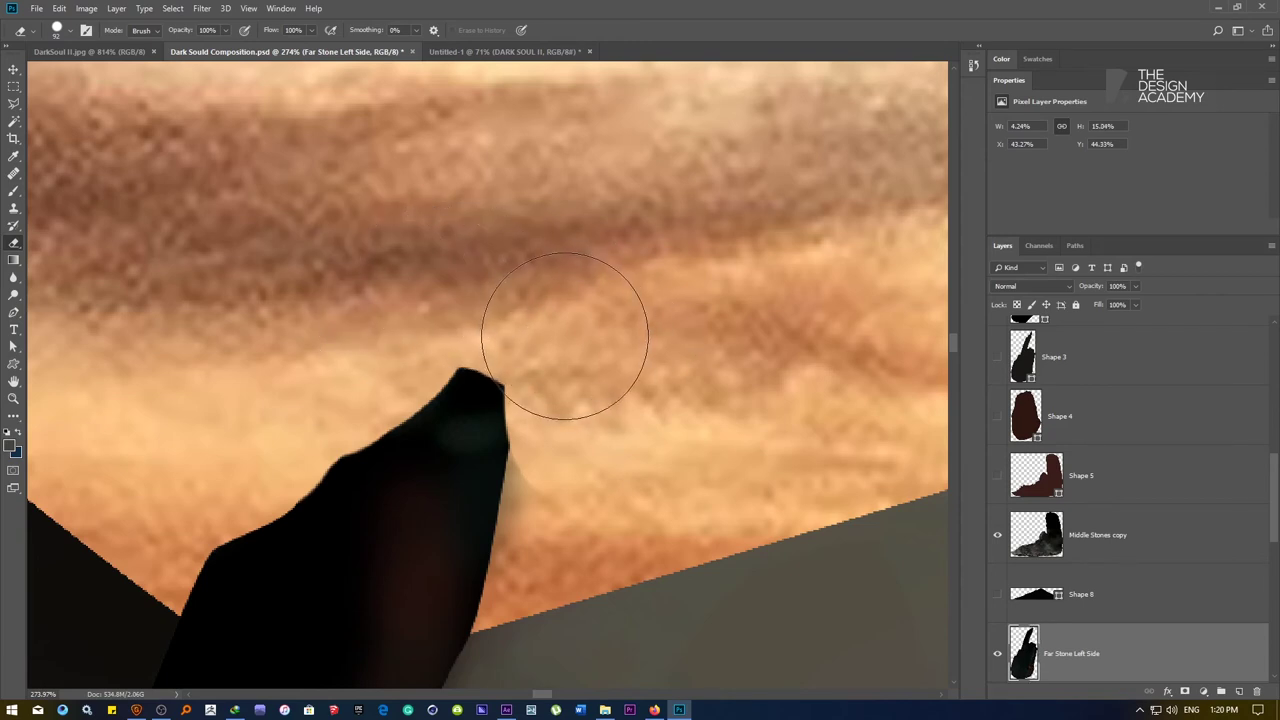
pyautogui.moveTo(600, 405)
pyautogui.mouseDown()
pyautogui.moveTo(476, 183)
pyautogui.moveTo(440, 354)
pyautogui.mouseUp()
pyautogui.moveTo(426, 412)
pyautogui.mouseDown()
pyautogui.moveTo(406, 380)
pyautogui.moveTo(389, 281)
pyautogui.mouseUp()
pyautogui.scroll(-5, 355, 319)
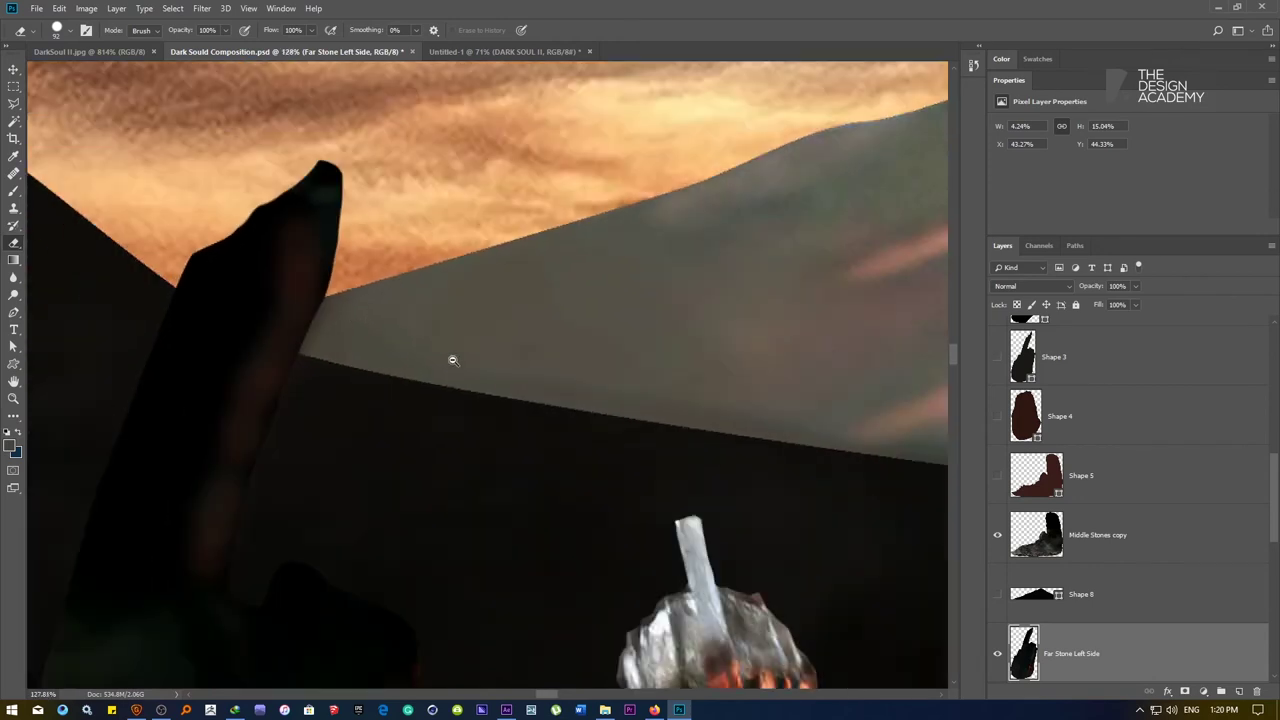
# Add a Bevel & Emboss style without contour to Far Stone Left Side, with size 24 px and highlight opacity 17%
pyautogui.rightClick(1086, 658)
pyautogui.click(1133, 137)
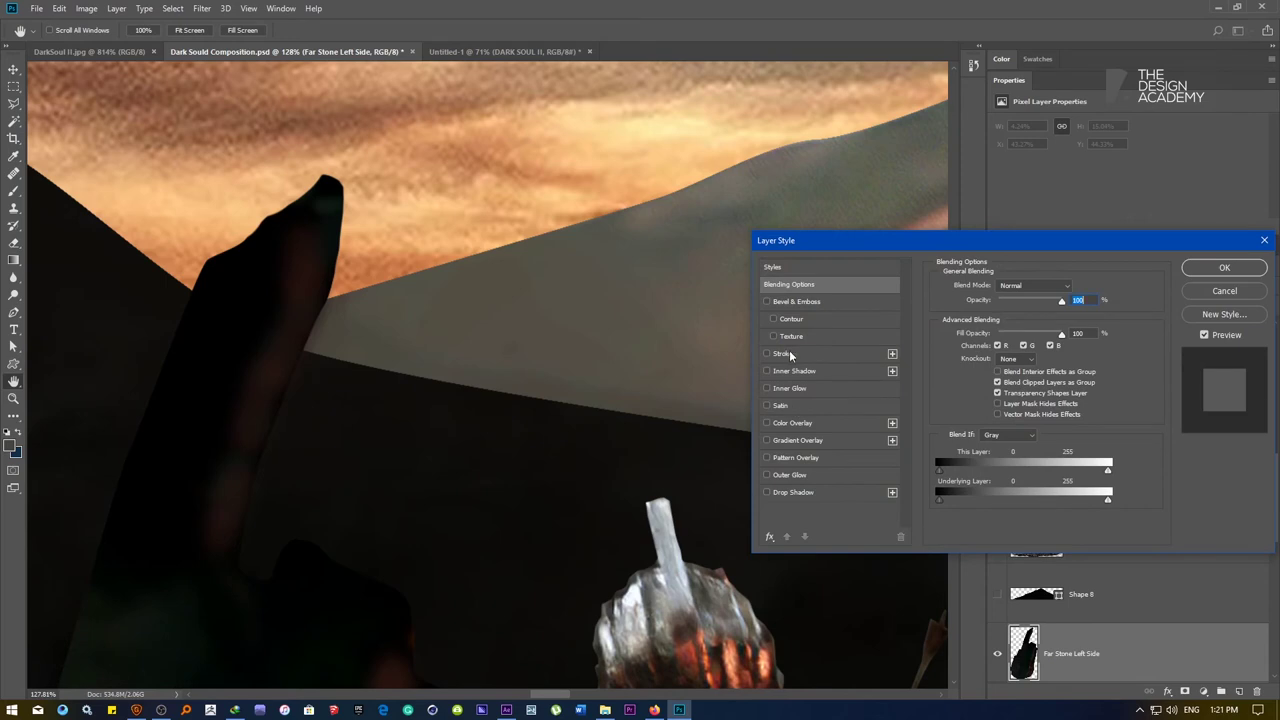
pyautogui.click(791, 319)
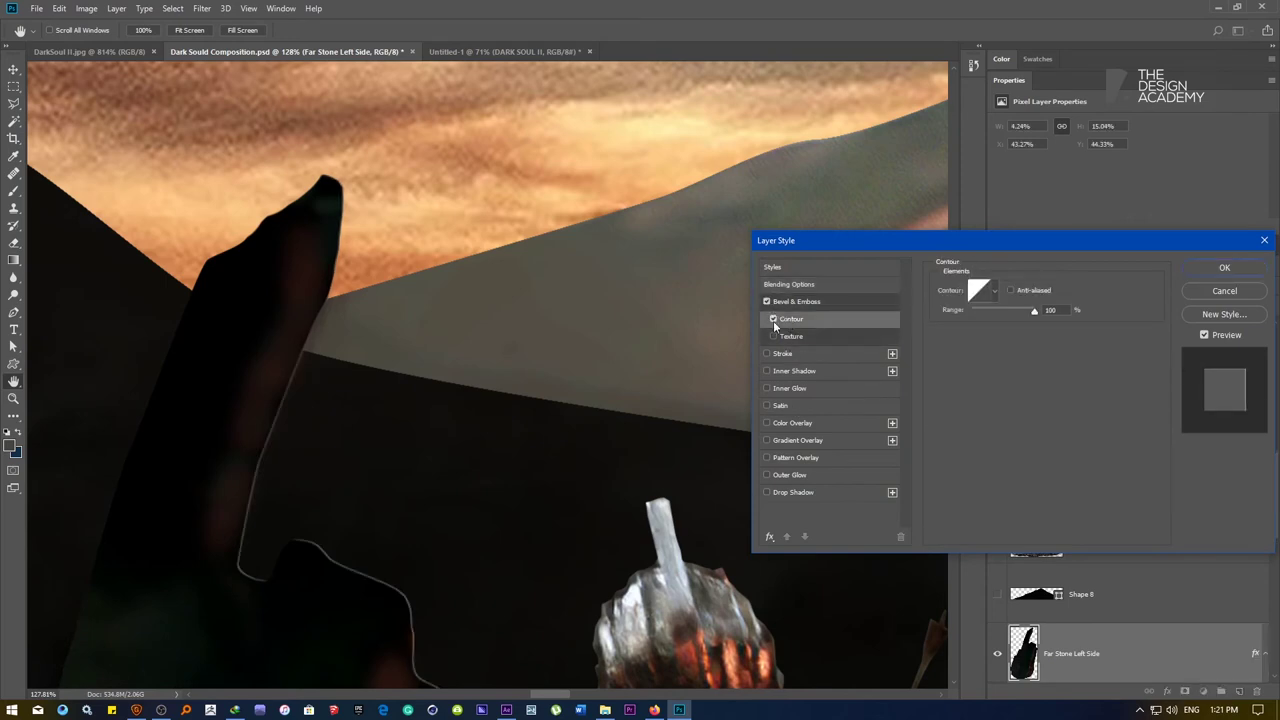
pyautogui.click(773, 319)
pyautogui.click(790, 302)
pyautogui.moveTo(1008, 344); pyautogui.dragTo(1001, 346)
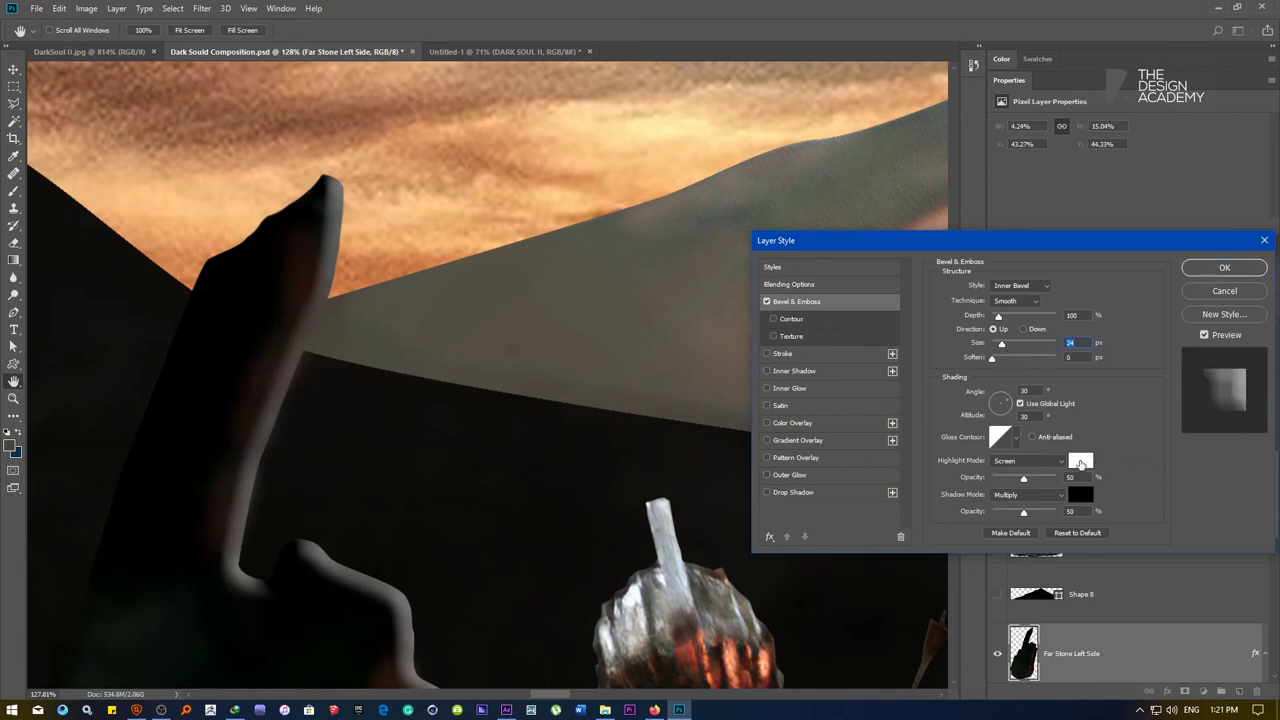
pyautogui.moveTo(1015, 480); pyautogui.dragTo(1001, 478)
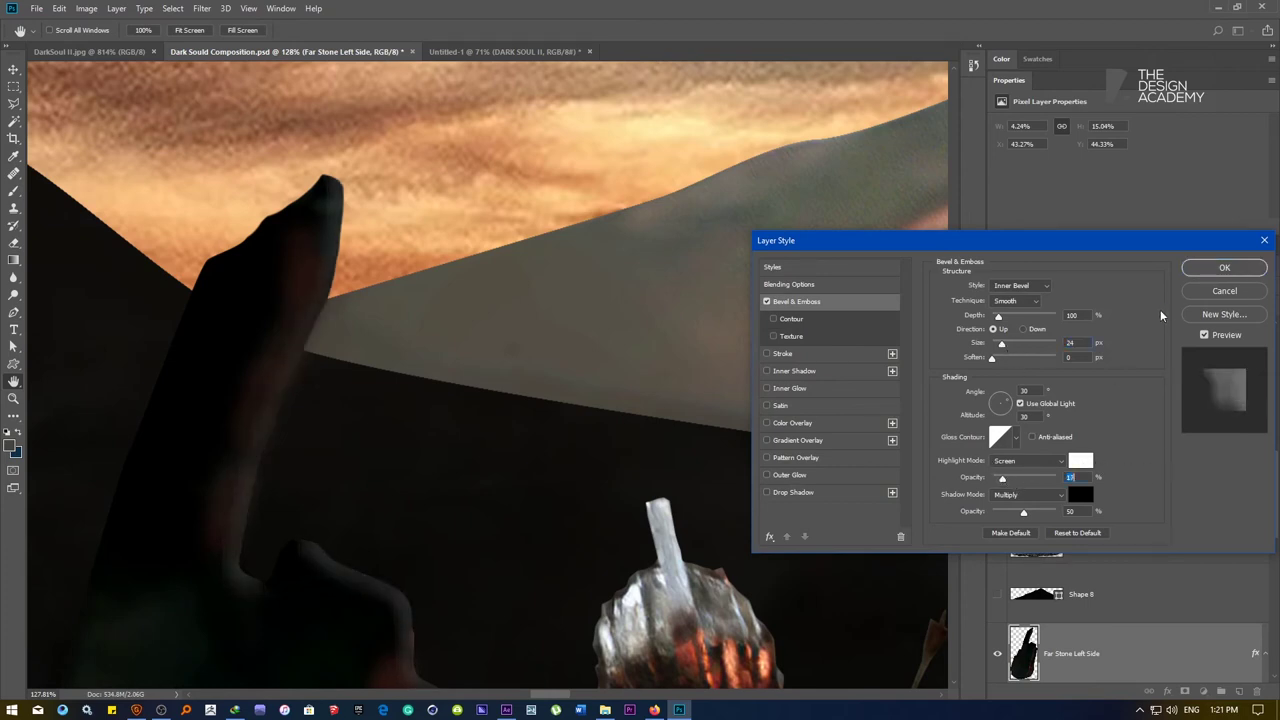
pyautogui.click(1205, 268)
# Soften Far Stone Left Side's bevel: size 57 px, much lower depth, a new highlight color and slightly higher highlight opacity
pyautogui.press('e')
pyautogui.scroll(-3, 414, 402)
pyautogui.moveTo(413, 402); pyautogui.dragTo(403, 265)
pyautogui.scroll(-2, 1118, 659)
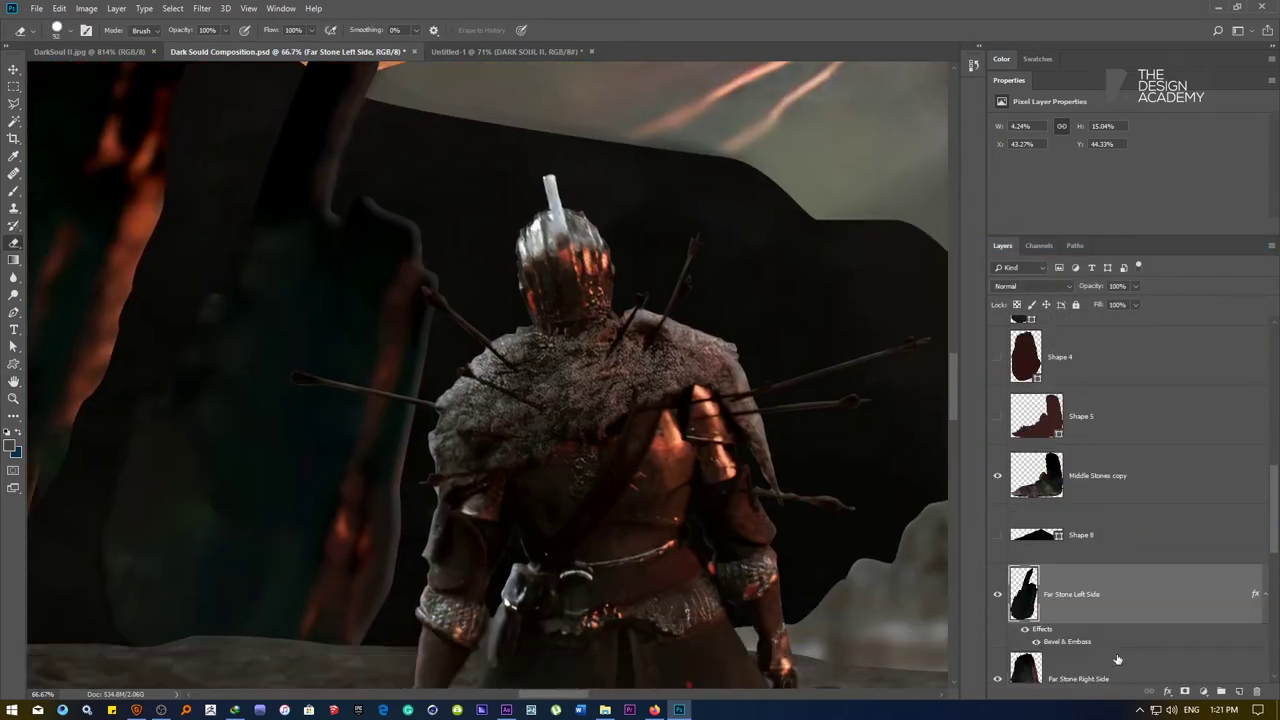
pyautogui.doubleClick(1066, 641)
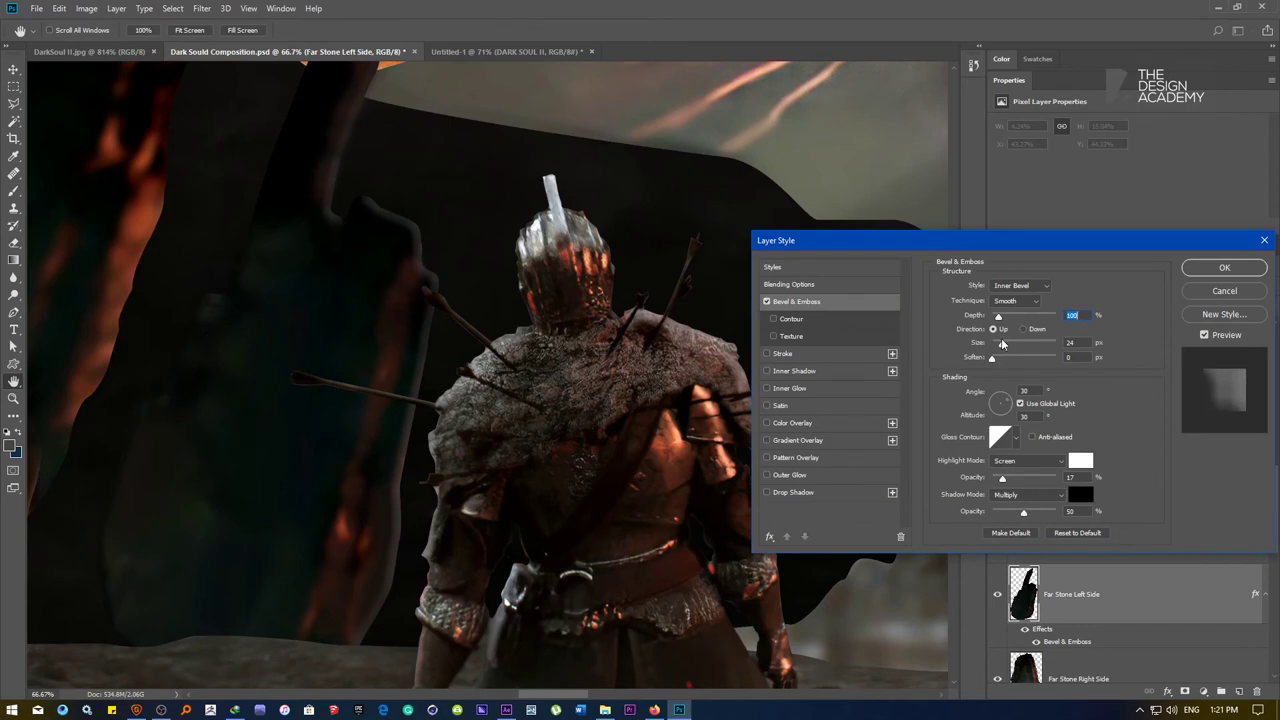
pyautogui.moveTo(1003, 344); pyautogui.dragTo(994, 320)
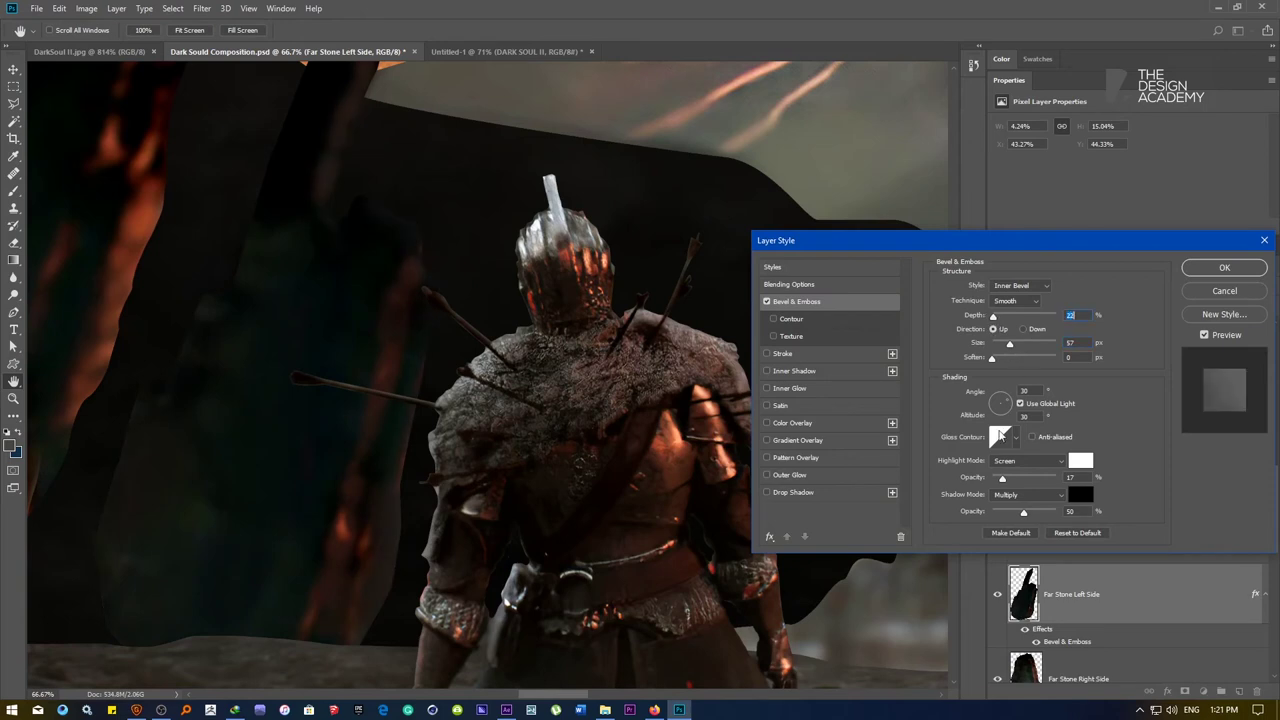
pyautogui.click(1080, 466)
pyautogui.moveTo(912, 420); pyautogui.dragTo(898, 380)
pyautogui.click(1190, 305)
pyautogui.click(768, 301)
pyautogui.click(768, 301)
pyautogui.moveTo(1005, 481); pyautogui.dragTo(1010, 481)
pyautogui.click(1204, 272)
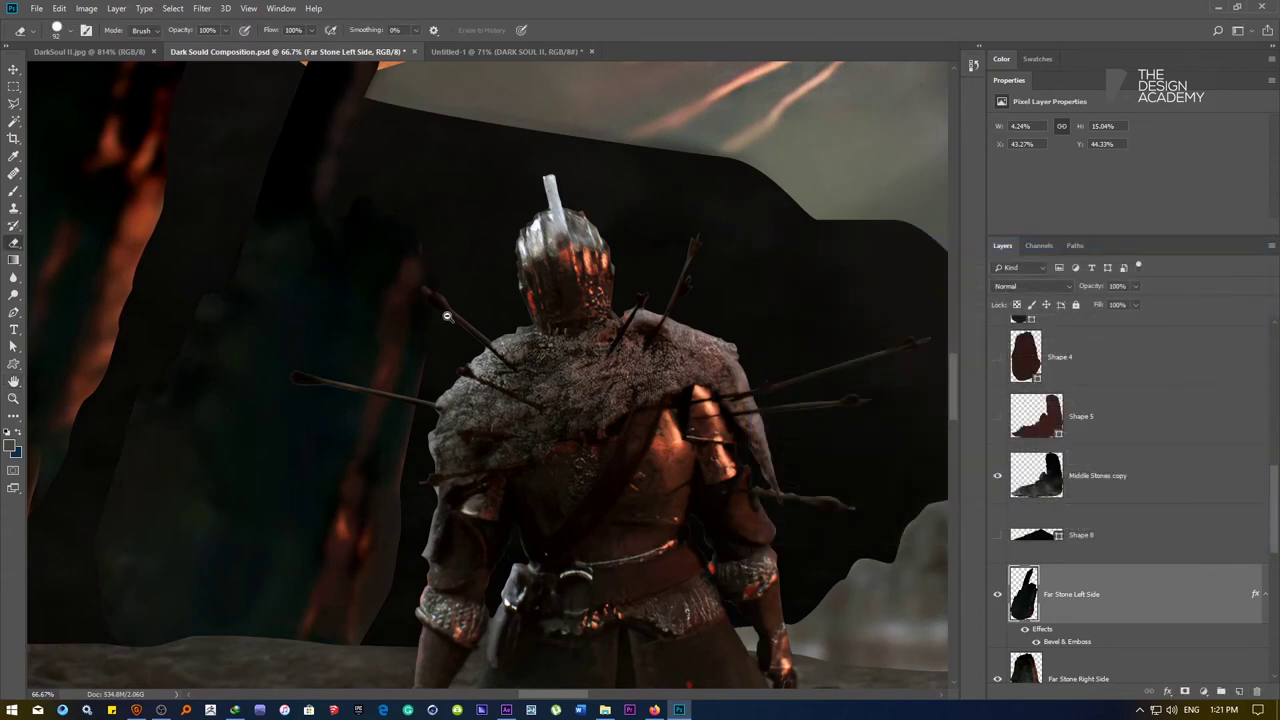
# Erase along the right edge of Far Stone Left Side beside the soldier to trim its outline
pyautogui.moveTo(447, 316); pyautogui.dragTo(560, 316)
pyautogui.moveTo(412, 192); pyautogui.dragTo(475, 476)
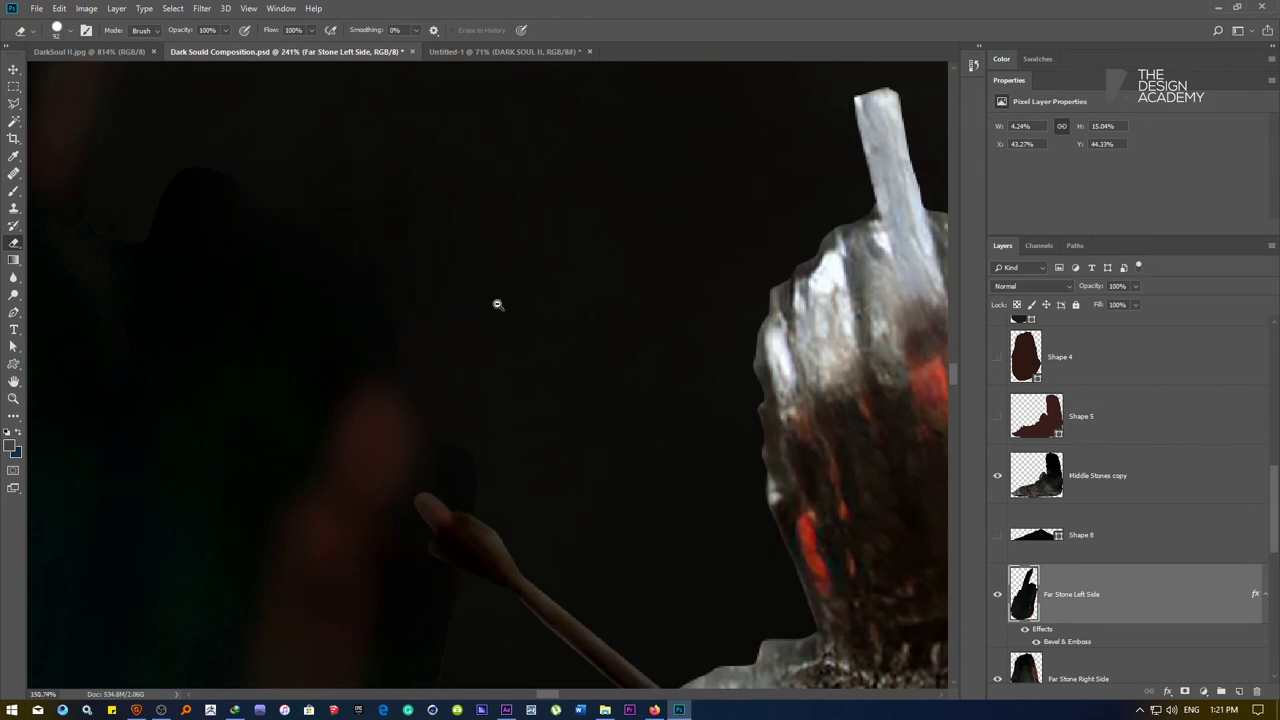
pyautogui.scroll(-3, 506, 351)
pyautogui.scroll(-1, 506, 351)
pyautogui.scroll(3, 502, 260)
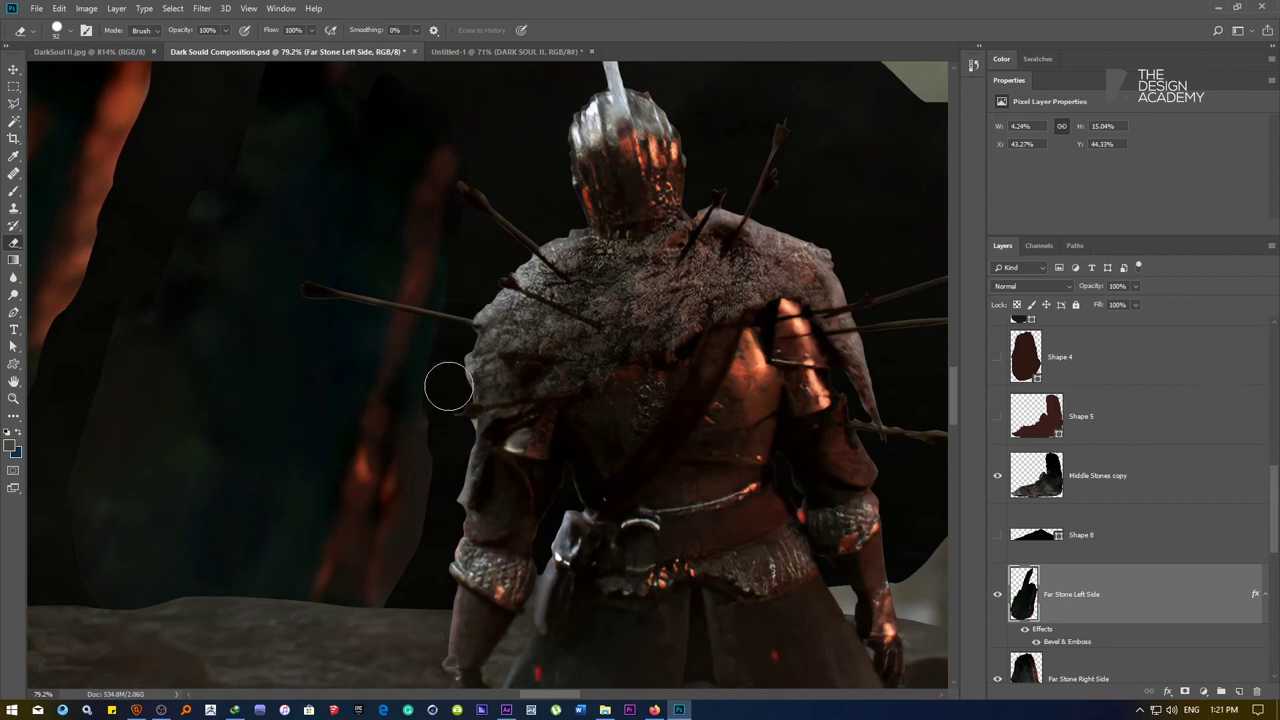
pyautogui.moveTo(445, 440)
pyautogui.mouseDown()
pyautogui.moveTo(395, 597)
pyautogui.moveTo(429, 493)
pyautogui.moveTo(467, 277)
pyautogui.moveTo(528, 208)
pyautogui.mouseUp()
pyautogui.moveTo(508, 376); pyautogui.dragTo(400, 376)
pyautogui.moveTo(608, 262); pyautogui.dragTo(405, 356)
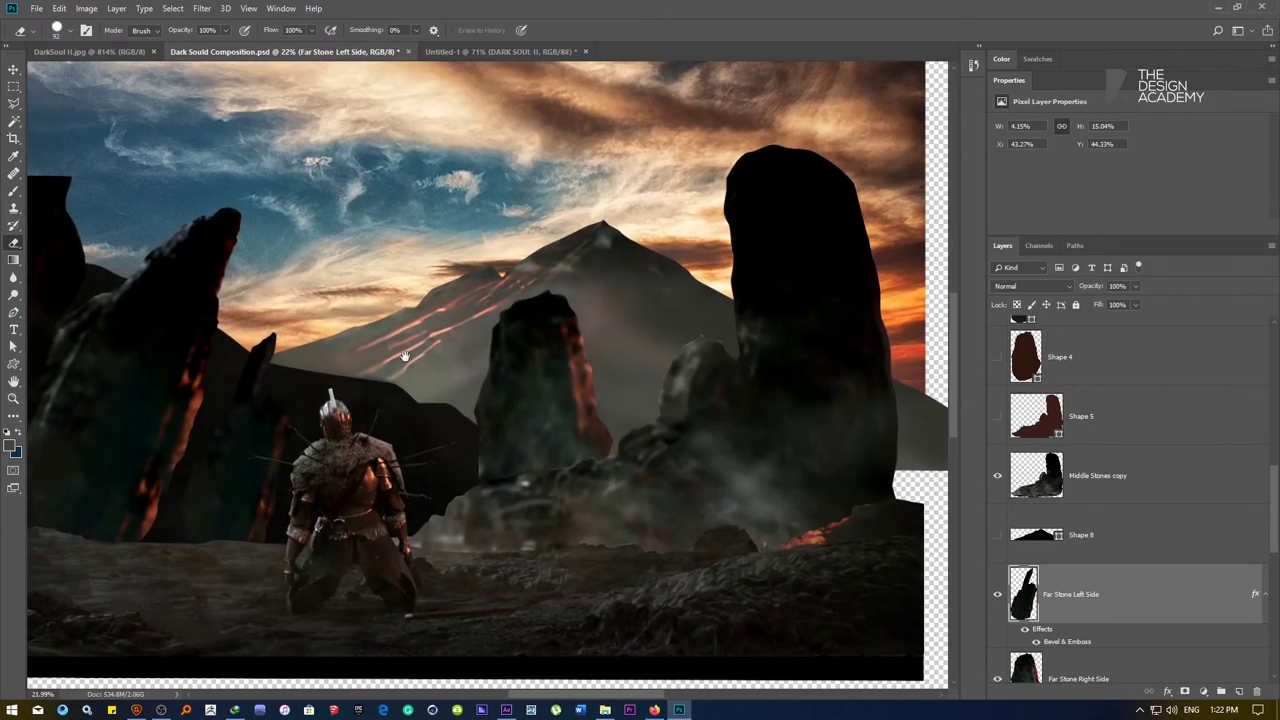
# Copy the layer style from Far Stone Left Side and paste it onto Layer 1 copy 2
pyautogui.moveTo(266, 380); pyautogui.dragTo(428, 450)
pyautogui.moveTo(565, 408); pyautogui.dragTo(308, 297)
pyautogui.scroll(3, 329, 355)
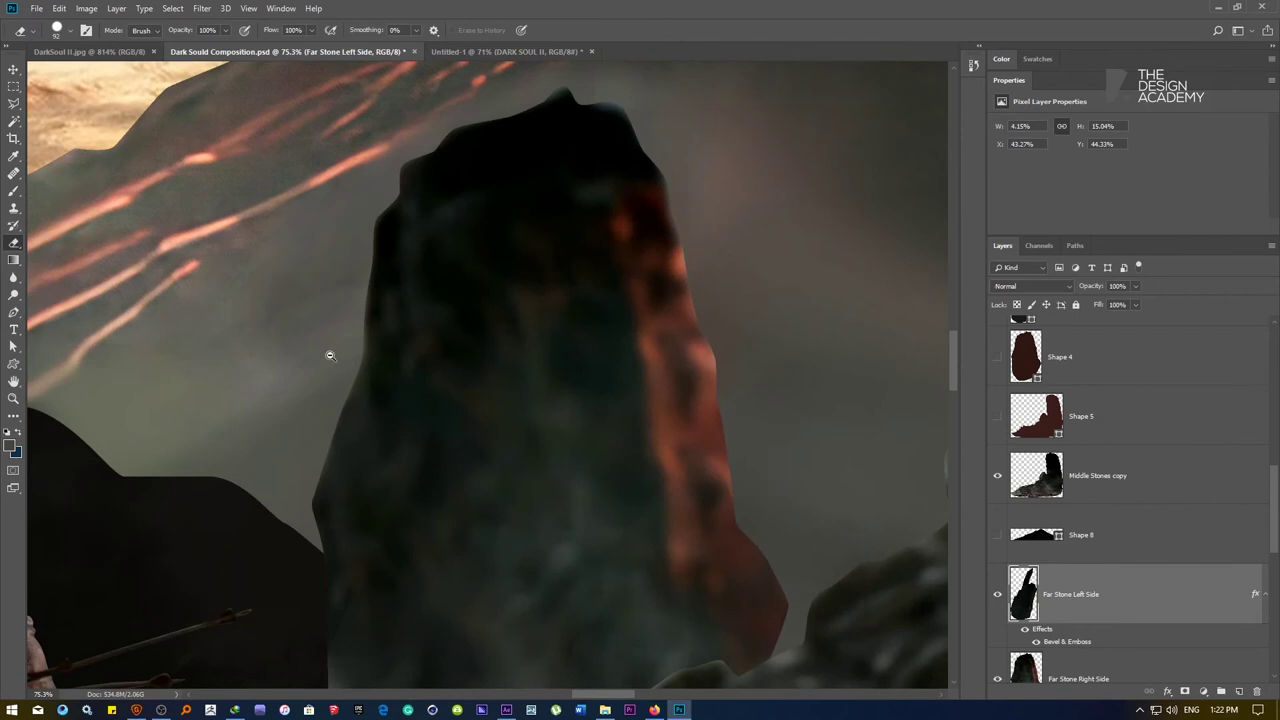
pyautogui.scroll(-3, 329, 355)
pyautogui.rightClick(1108, 603)
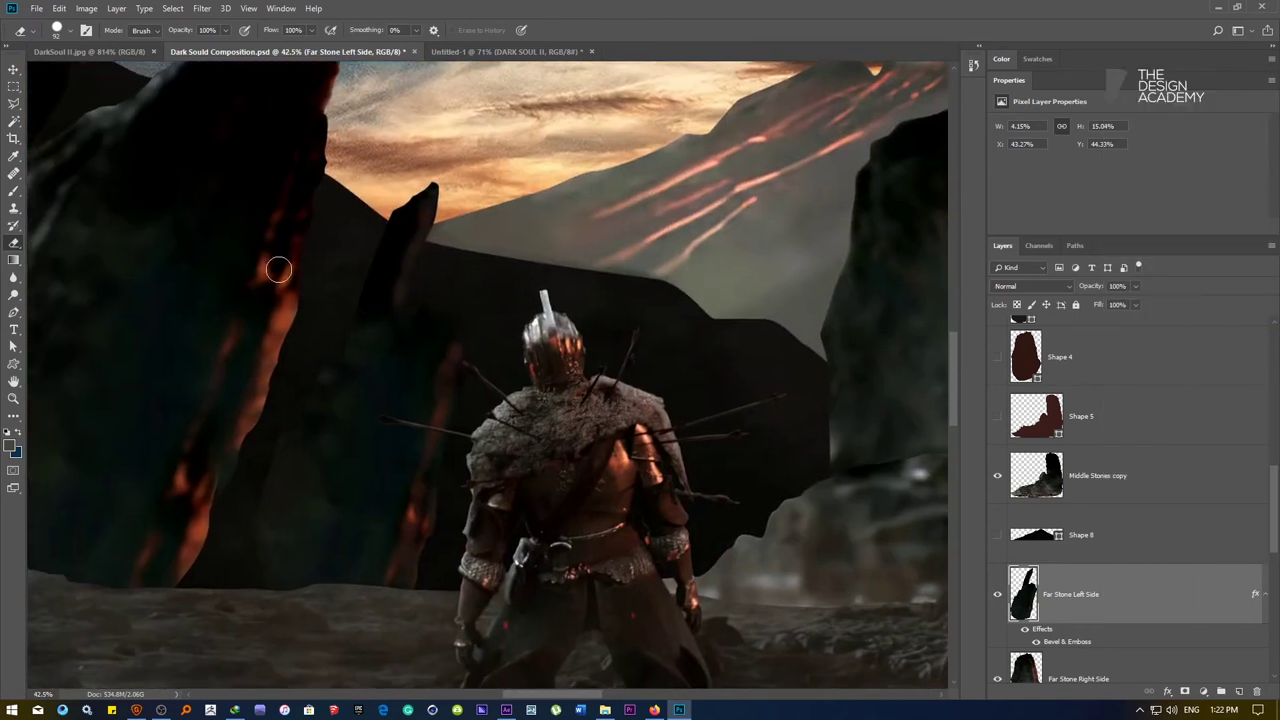
pyautogui.press('v')
pyautogui.click(226, 265)
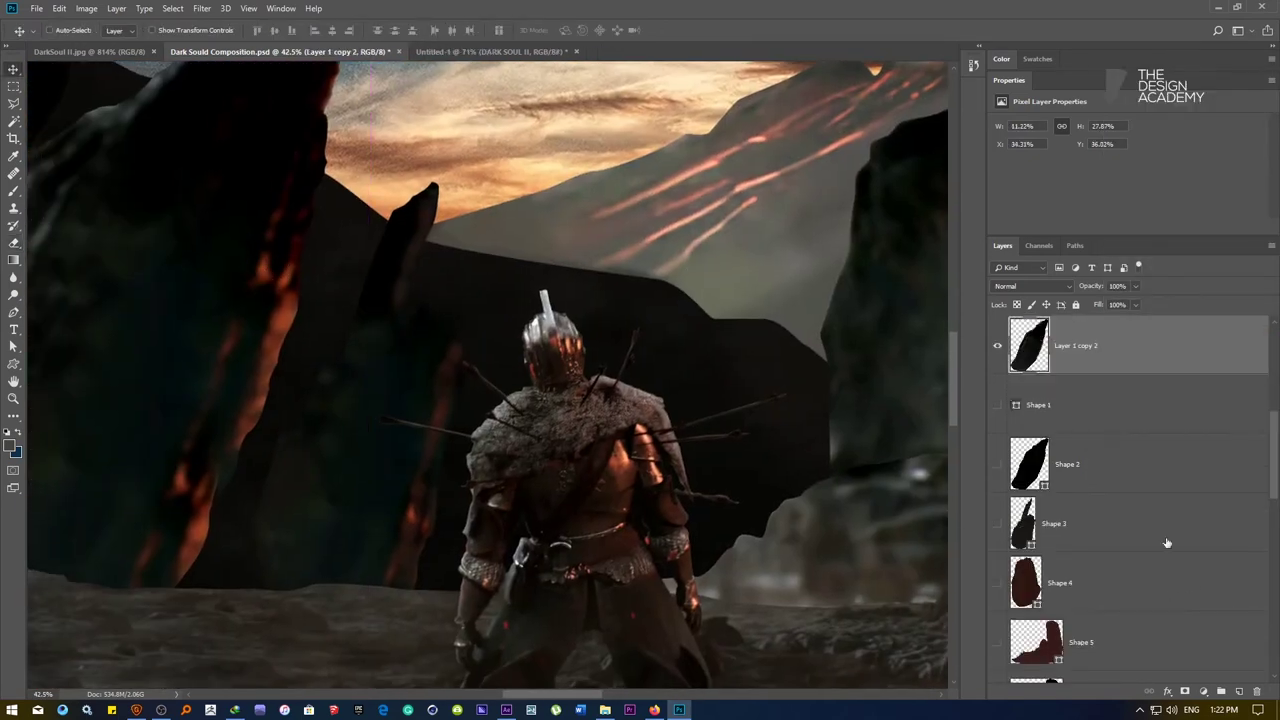
pyautogui.rightClick(1100, 368)
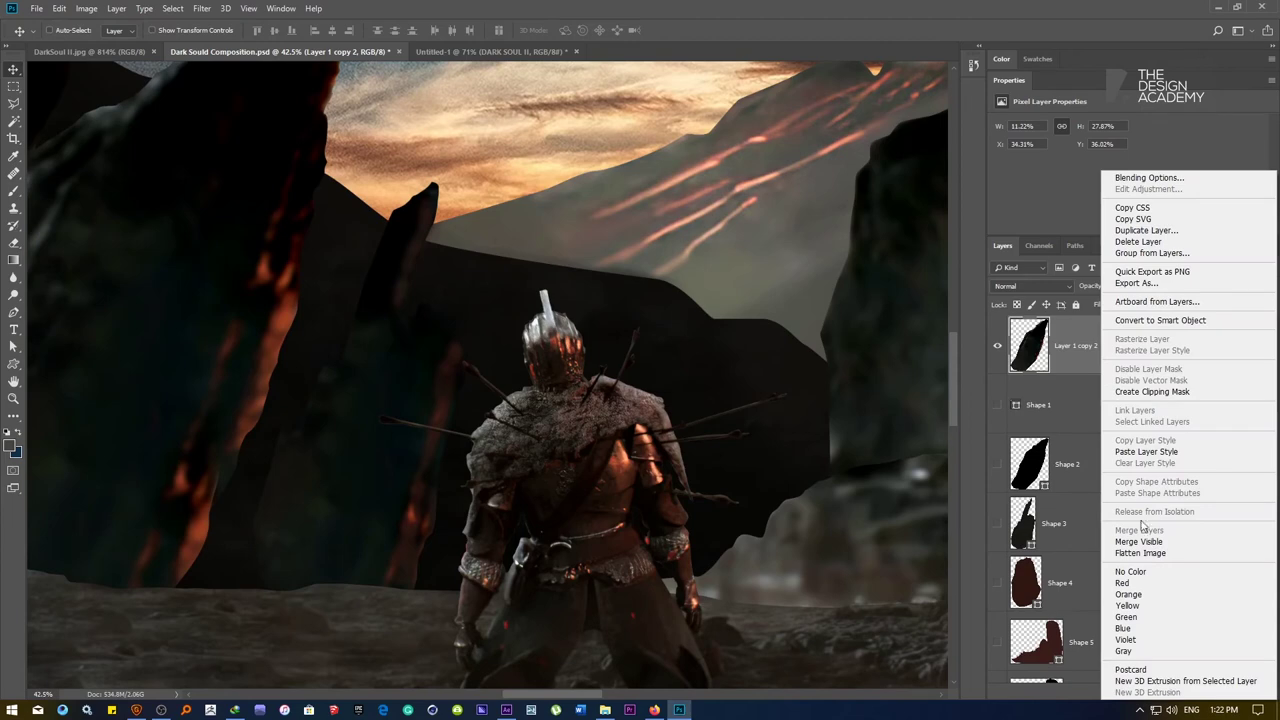
pyautogui.click(1142, 452)
pyautogui.moveTo(449, 316); pyautogui.dragTo(286, 447)
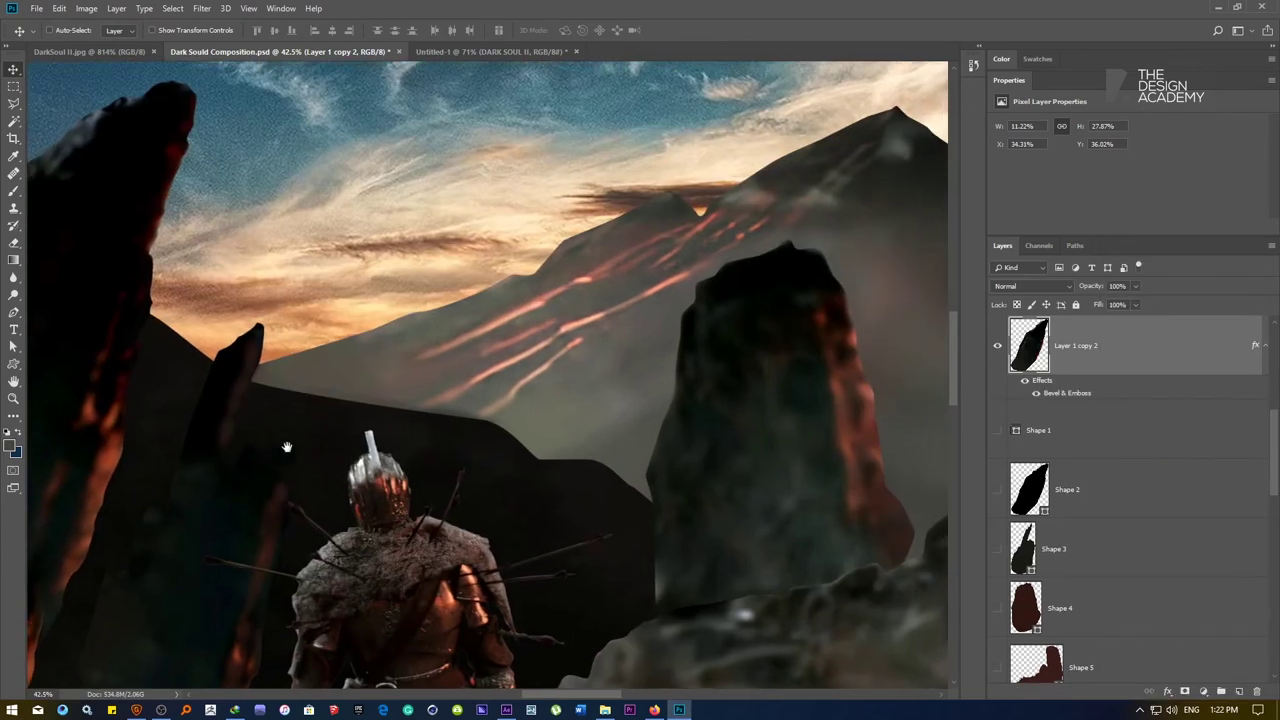
# Paste the copied bevel style onto the Far Stone Right Side layer and fit the whole composition in view
pyautogui.click(782, 360)
pyautogui.rightClick(1096, 650)
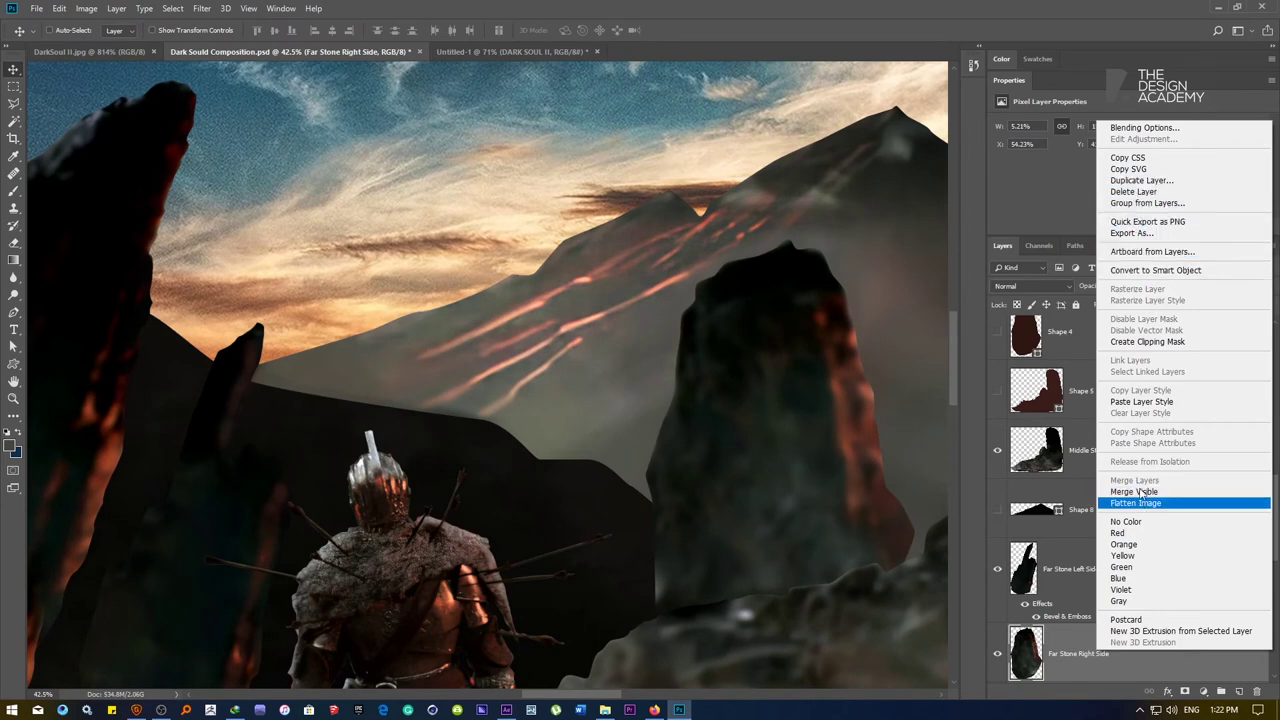
pyautogui.click(1138, 402)
pyautogui.moveTo(666, 429); pyautogui.dragTo(566, 391)
pyautogui.rightClick(543, 371)
pyautogui.click(563, 379)
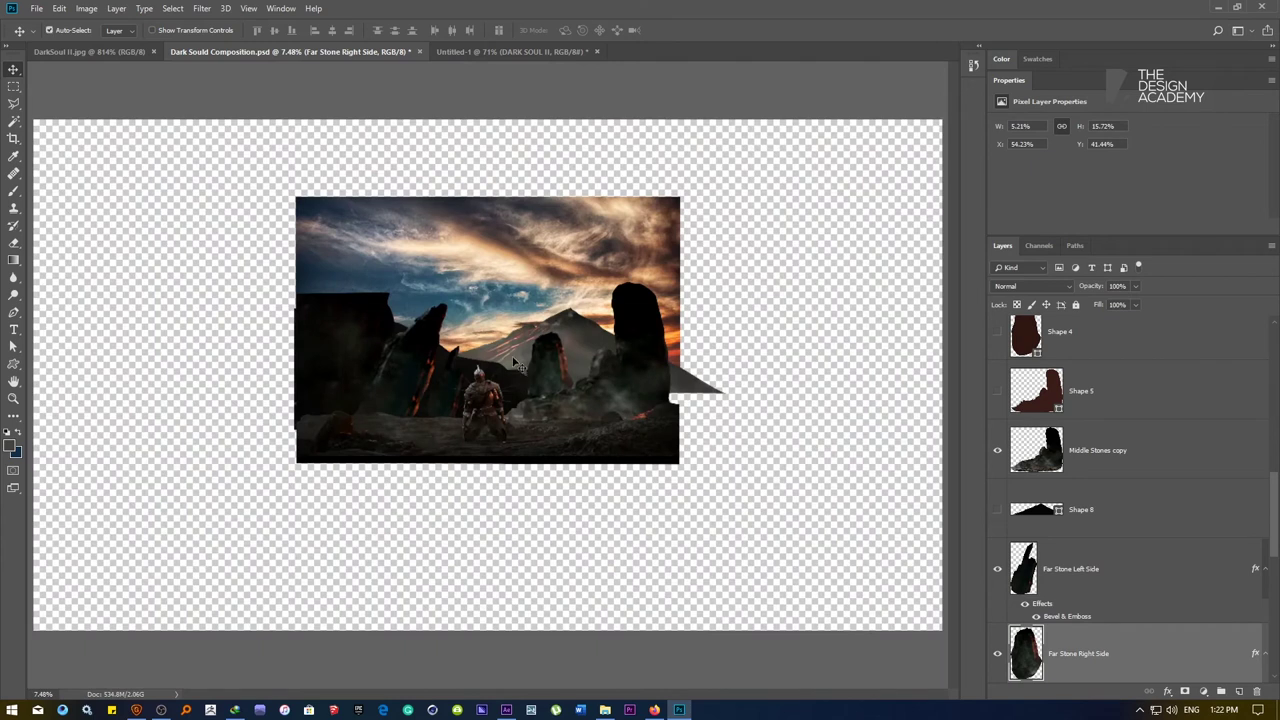
# Save Dark Sould Composition.psd and return to After Effects so it picks up the changed footage
pyautogui.hotkey('ctrl', 's')
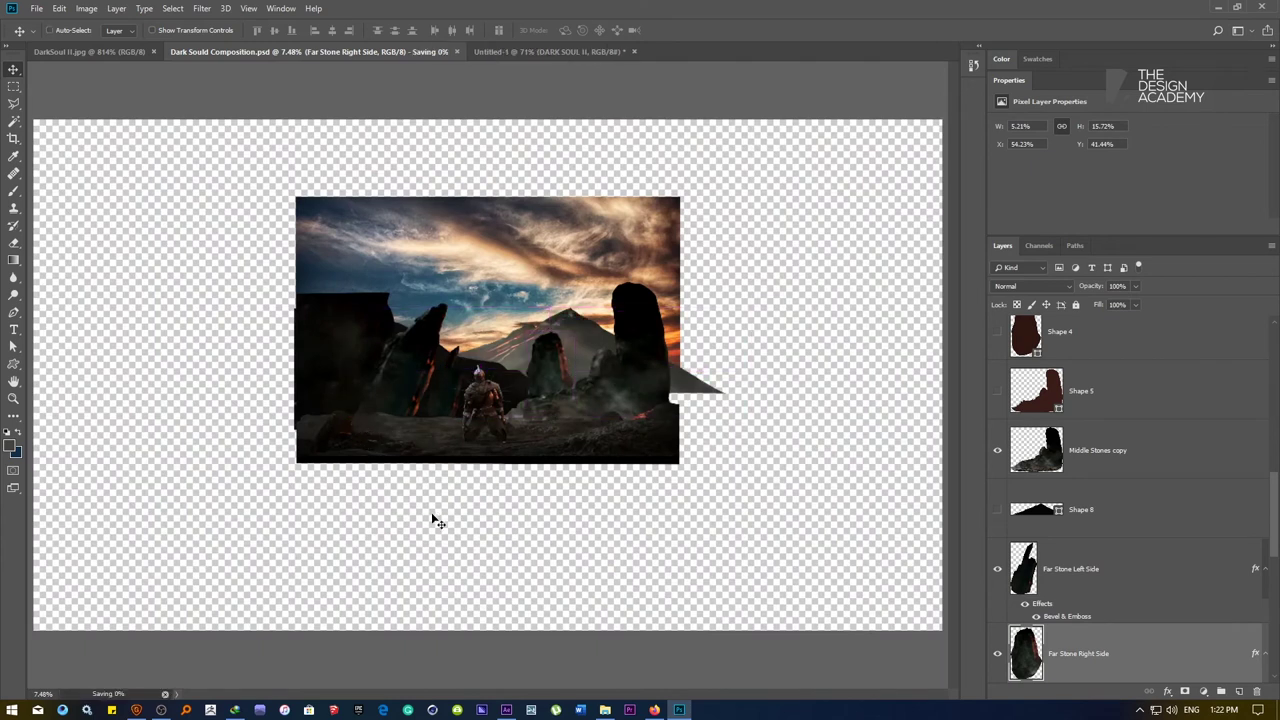
pyautogui.click(506, 710)
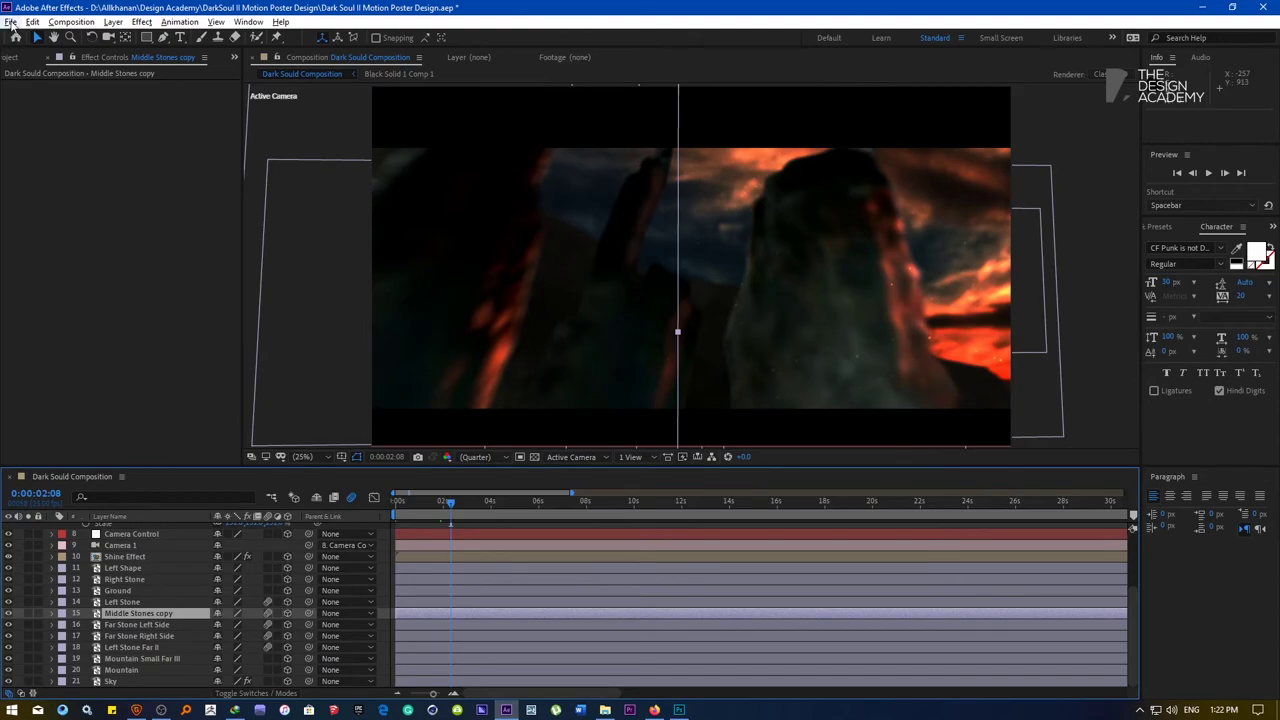
pyautogui.hotkey('alt', 'Tab')
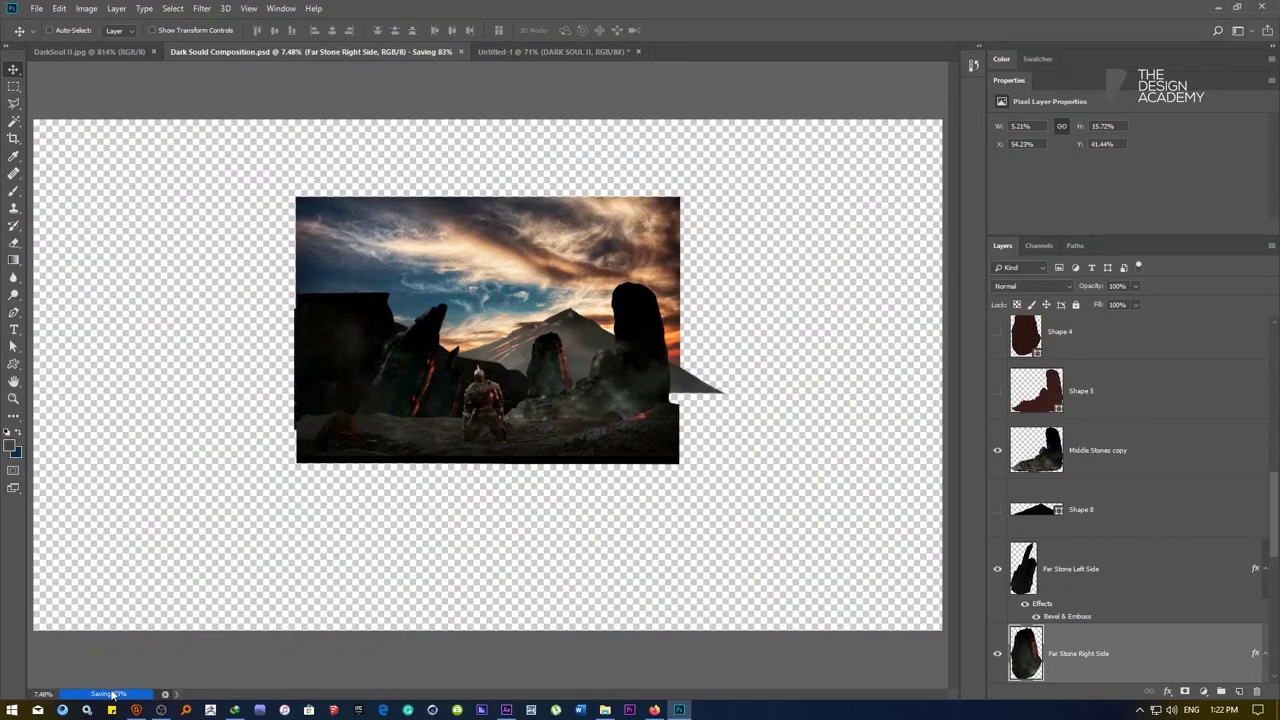
pyautogui.hotkey('alt', 'Tab')
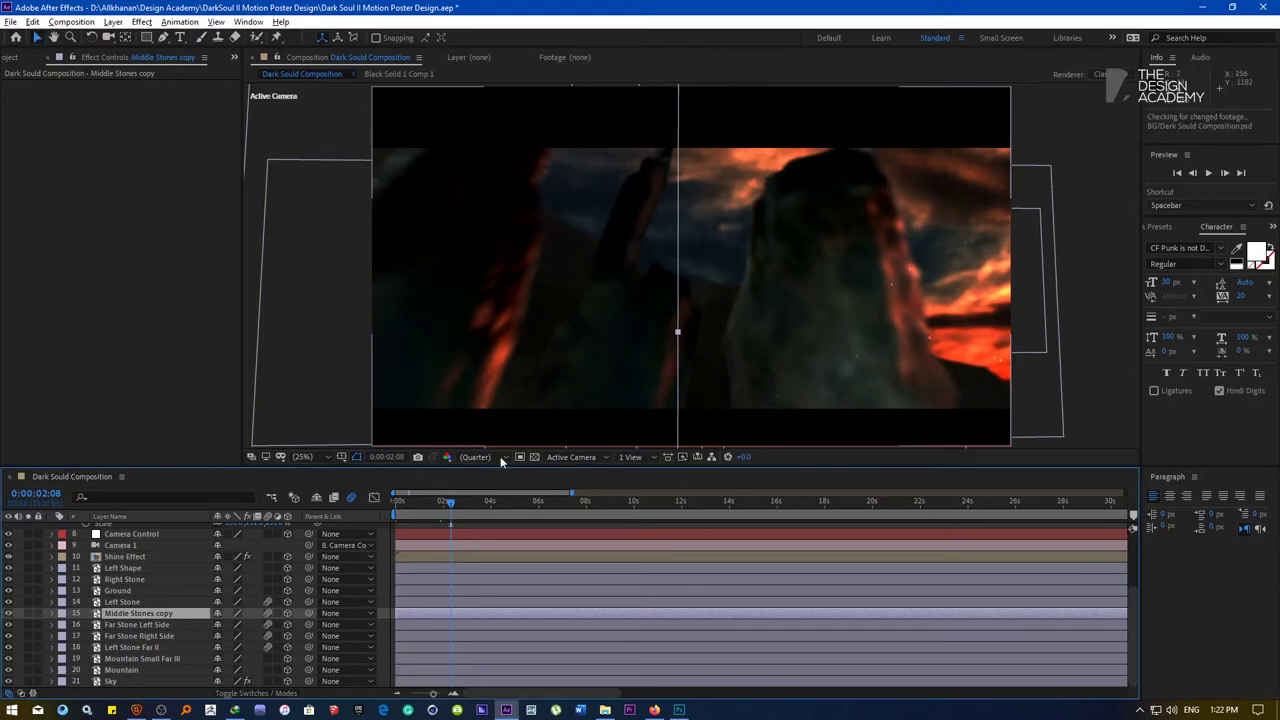
pyautogui.hotkey('alt', 'f')
pyautogui.click(464, 5)
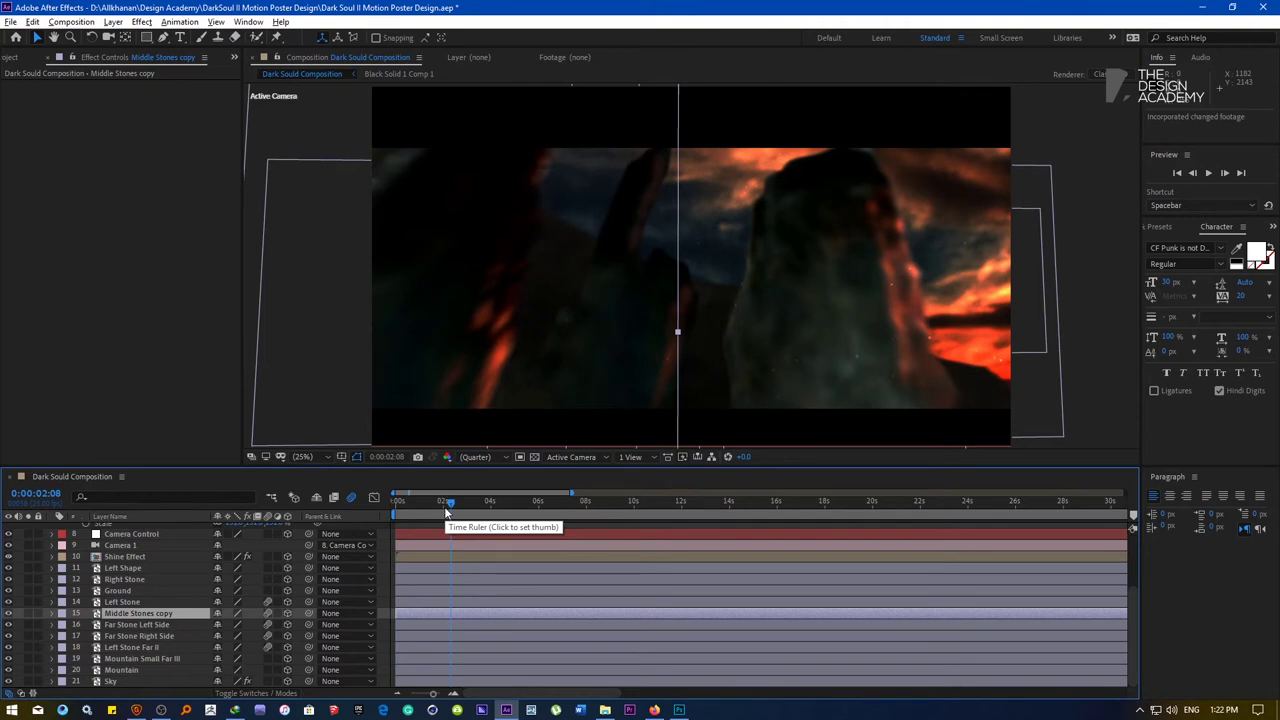
# Scrub the animation from the start to 0:00:12:16 to check the updated stone layers and title
pyautogui.moveTo(445, 508); pyautogui.dragTo(334, 500)
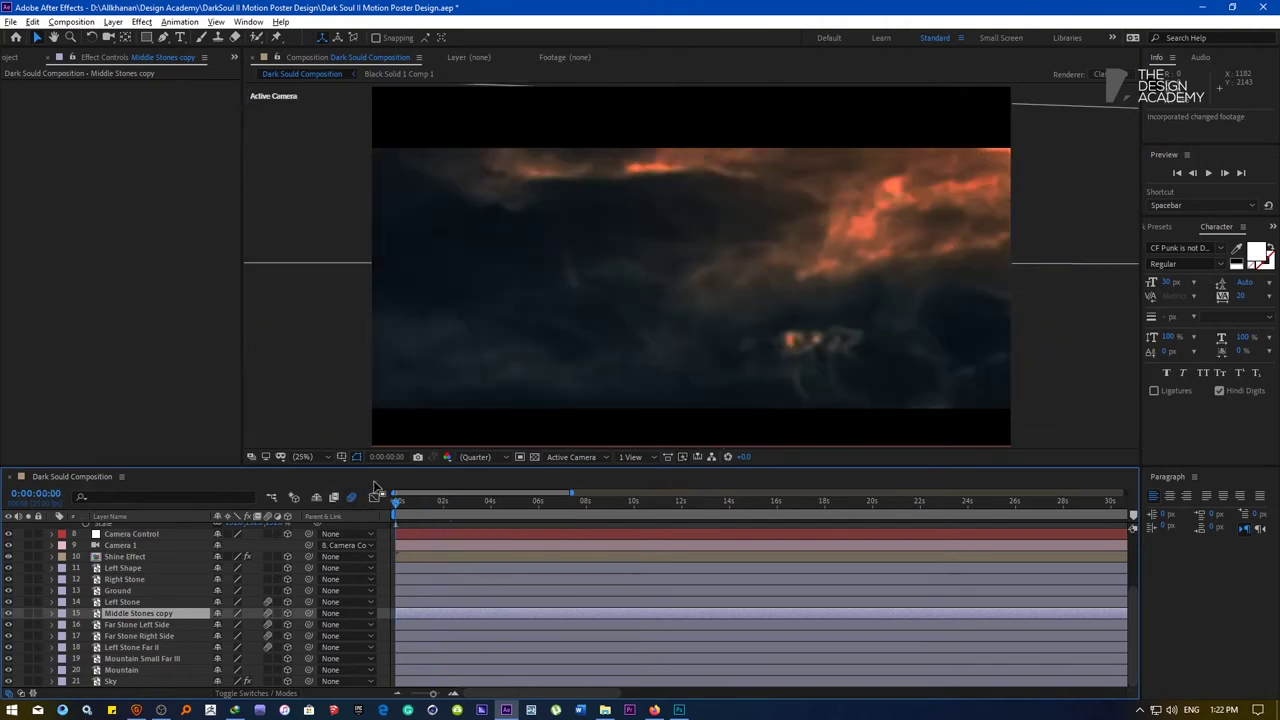
pyautogui.moveTo(445, 505); pyautogui.dragTo(573, 510)
pyautogui.click(650, 508)
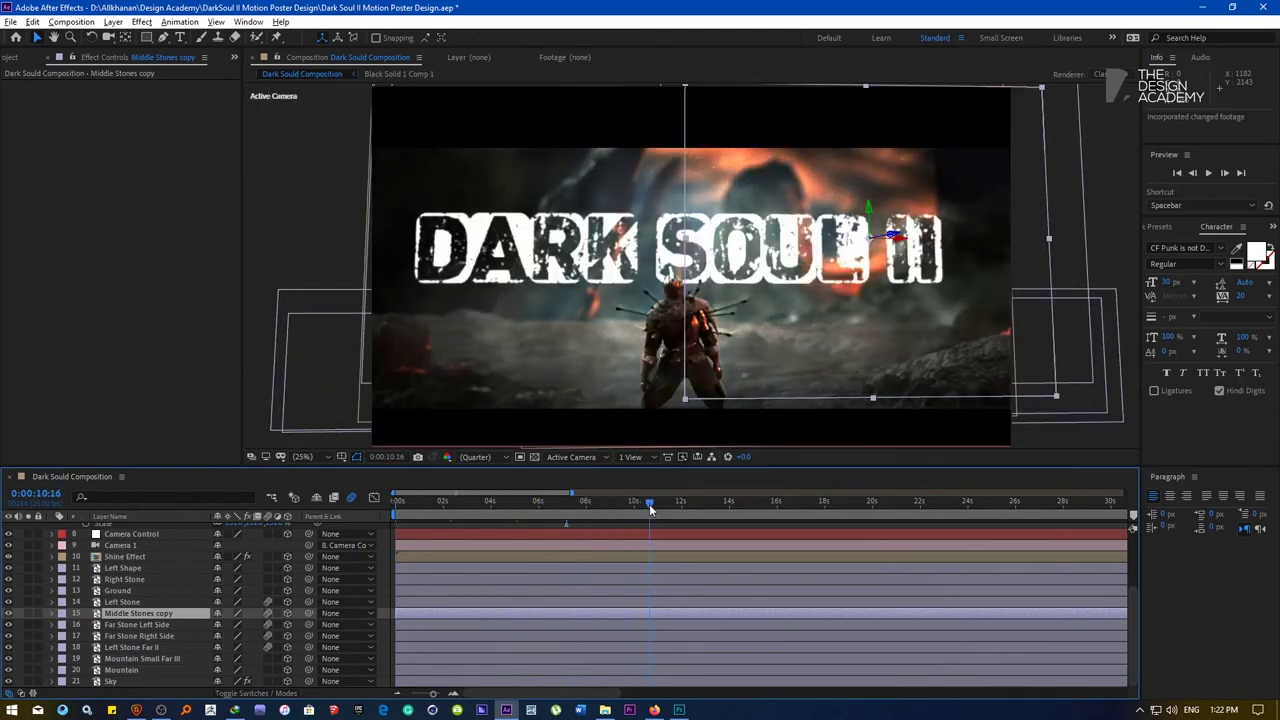
pyautogui.moveTo(651, 508); pyautogui.dragTo(697, 510)
pyautogui.click(735, 524)
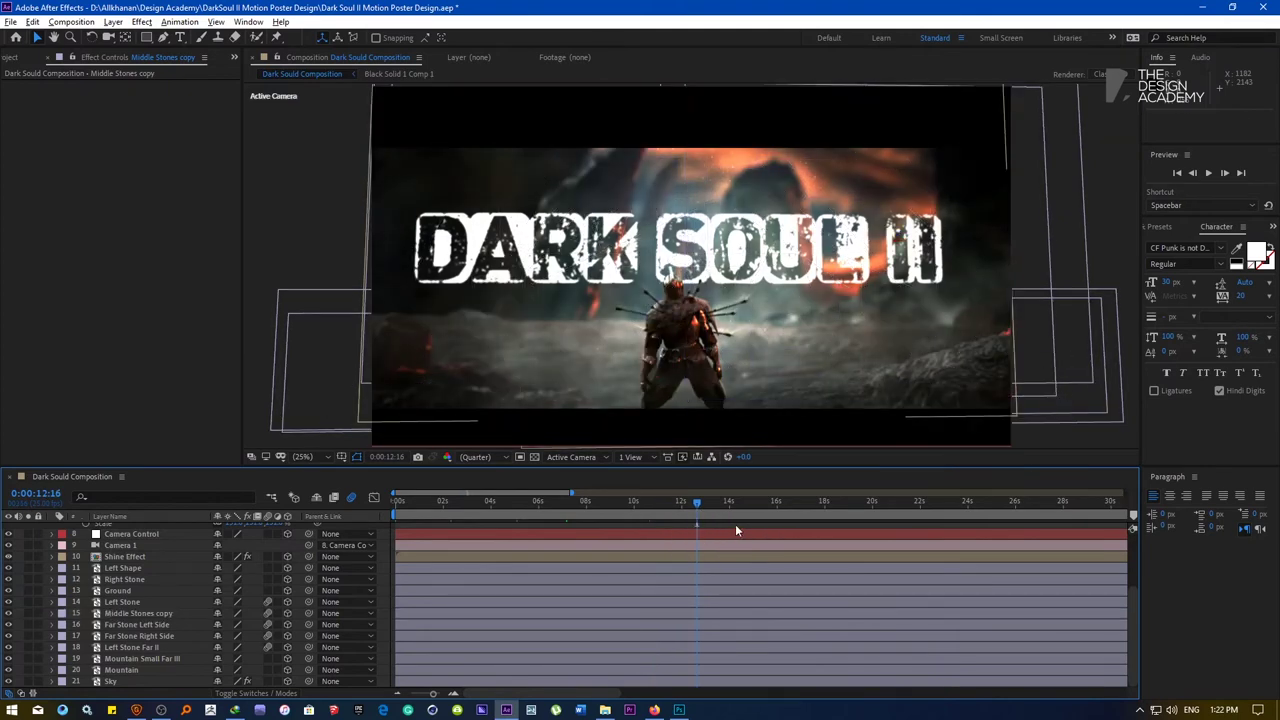
# Set the composition preview resolution to Full
pyautogui.click(476, 458)
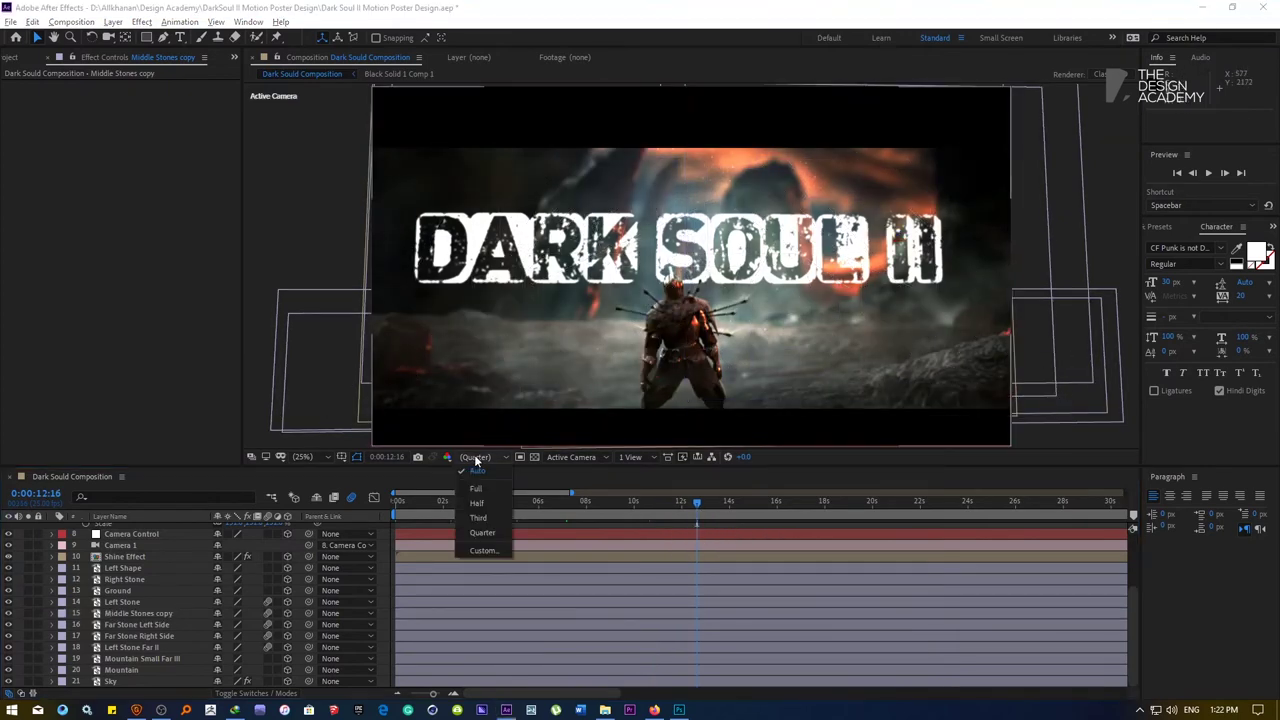
pyautogui.click(489, 489)
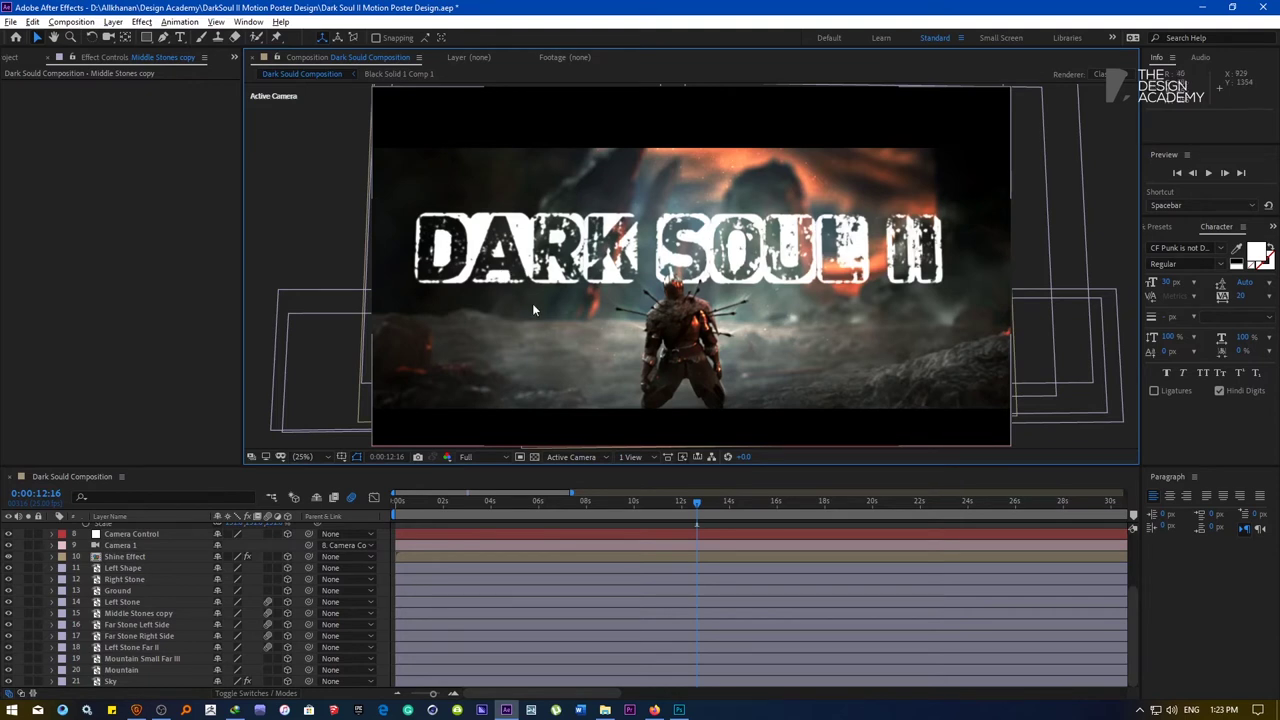
pyautogui.press(',')
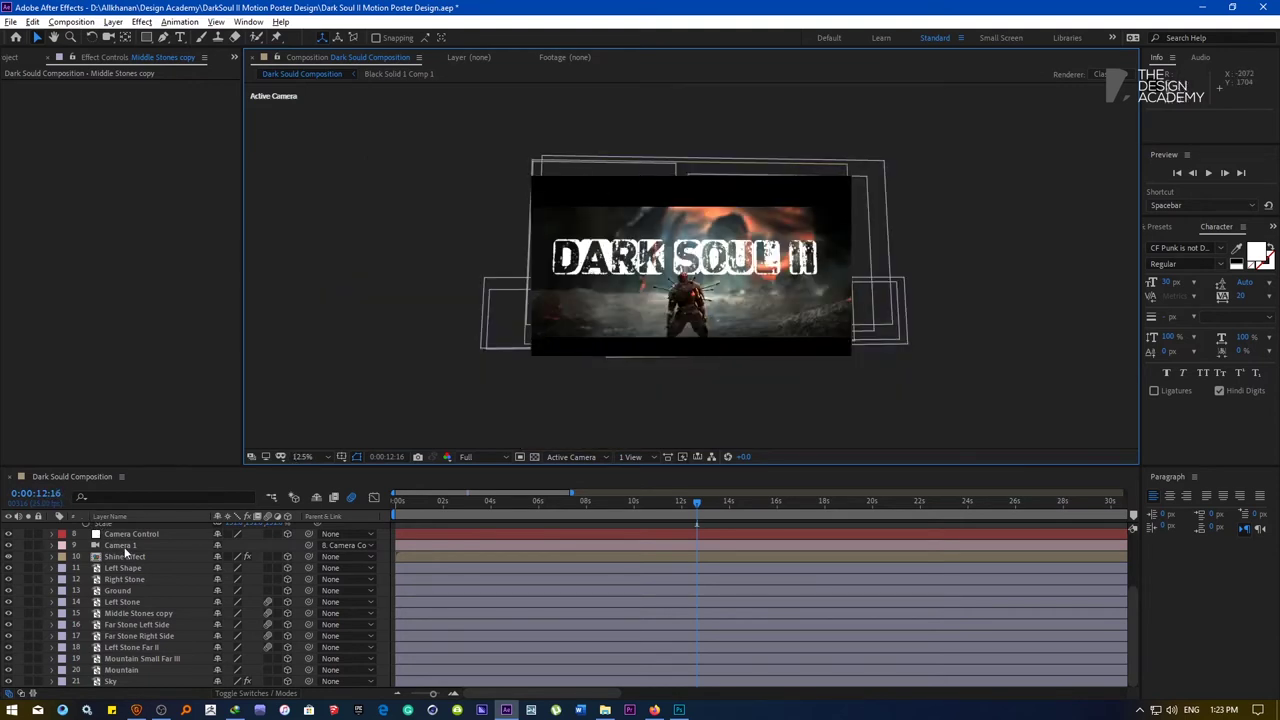
# Hide the Black Solid 4 layer that forms the black letterbox bars
pyautogui.scroll(4, 125, 552)
pyautogui.click(128, 528)
pyautogui.click(128, 539)
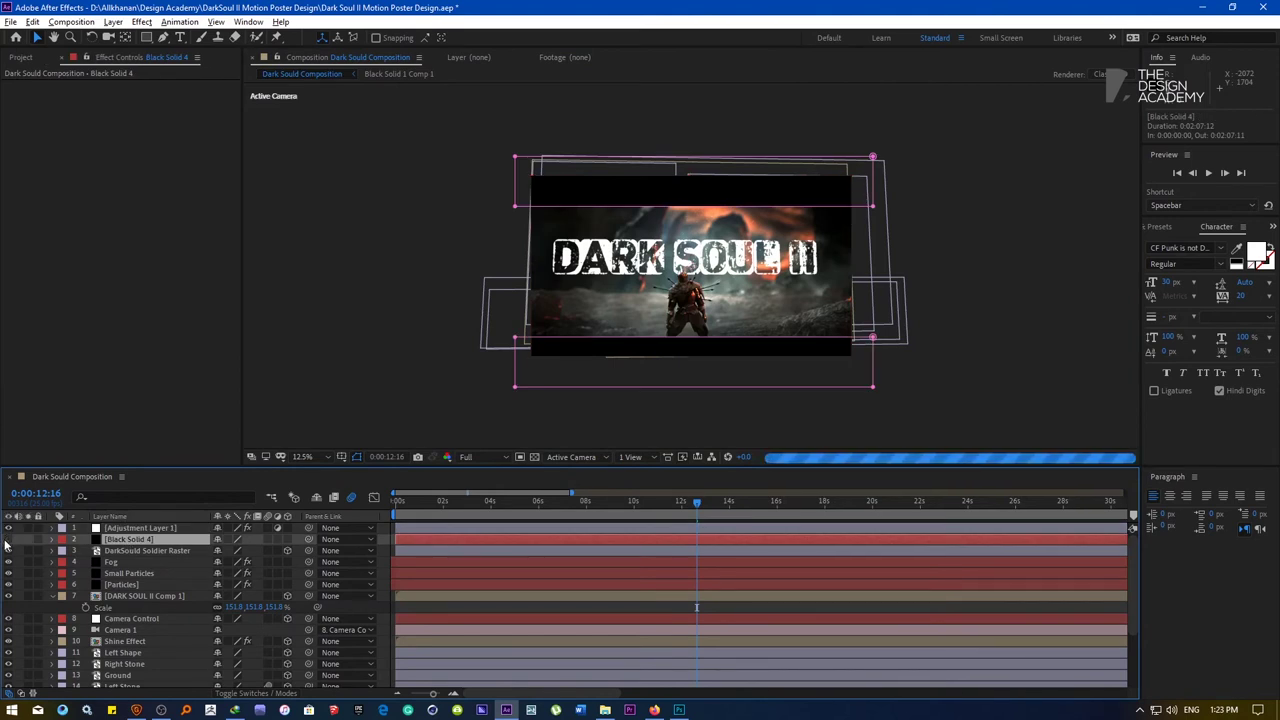
# Rename the DARK SOUL II Comp 1 layer as Dark Soul II Text
pyautogui.click(130, 596)
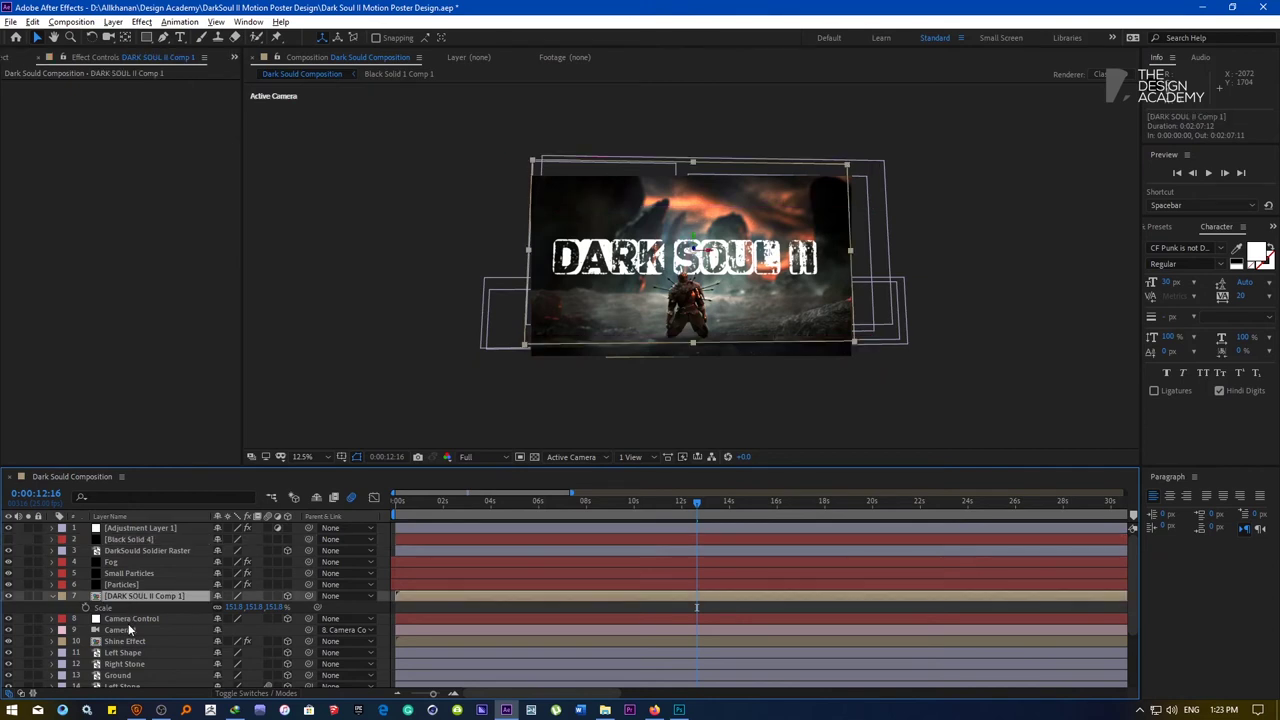
pyautogui.click(8, 597)
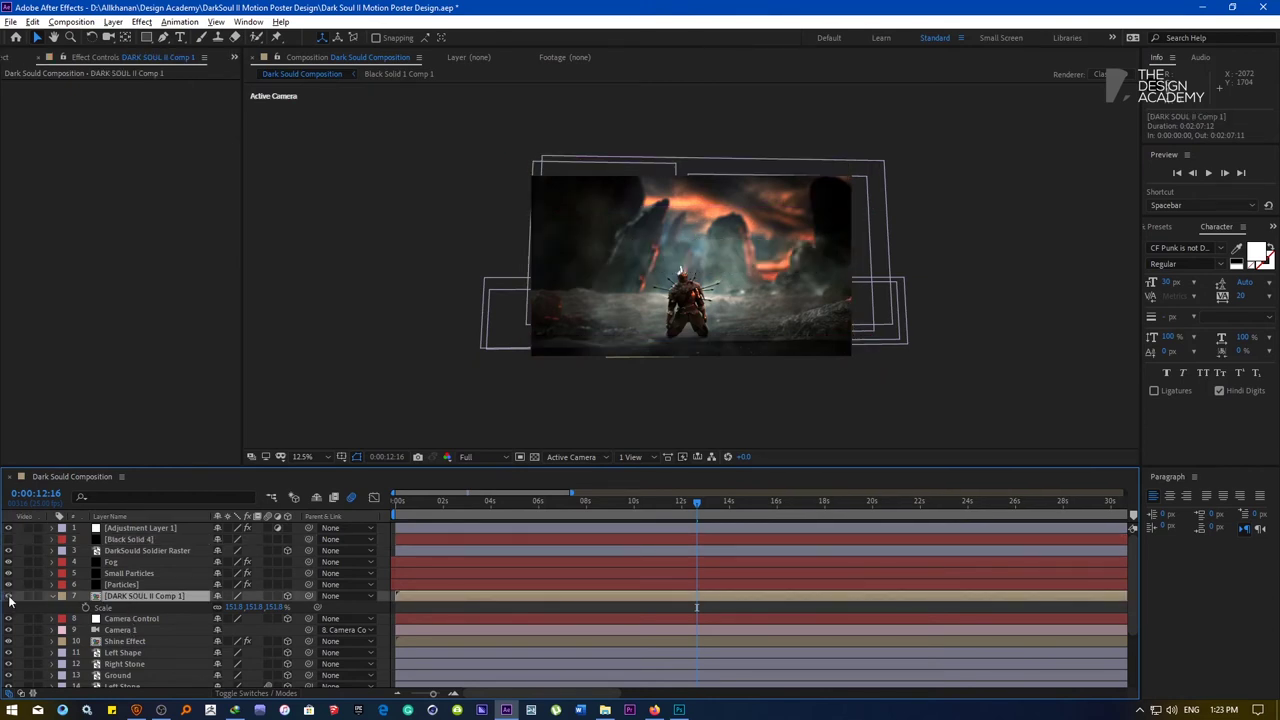
pyautogui.click(8, 597)
pyautogui.rightClick(137, 597)
pyautogui.click(168, 590)
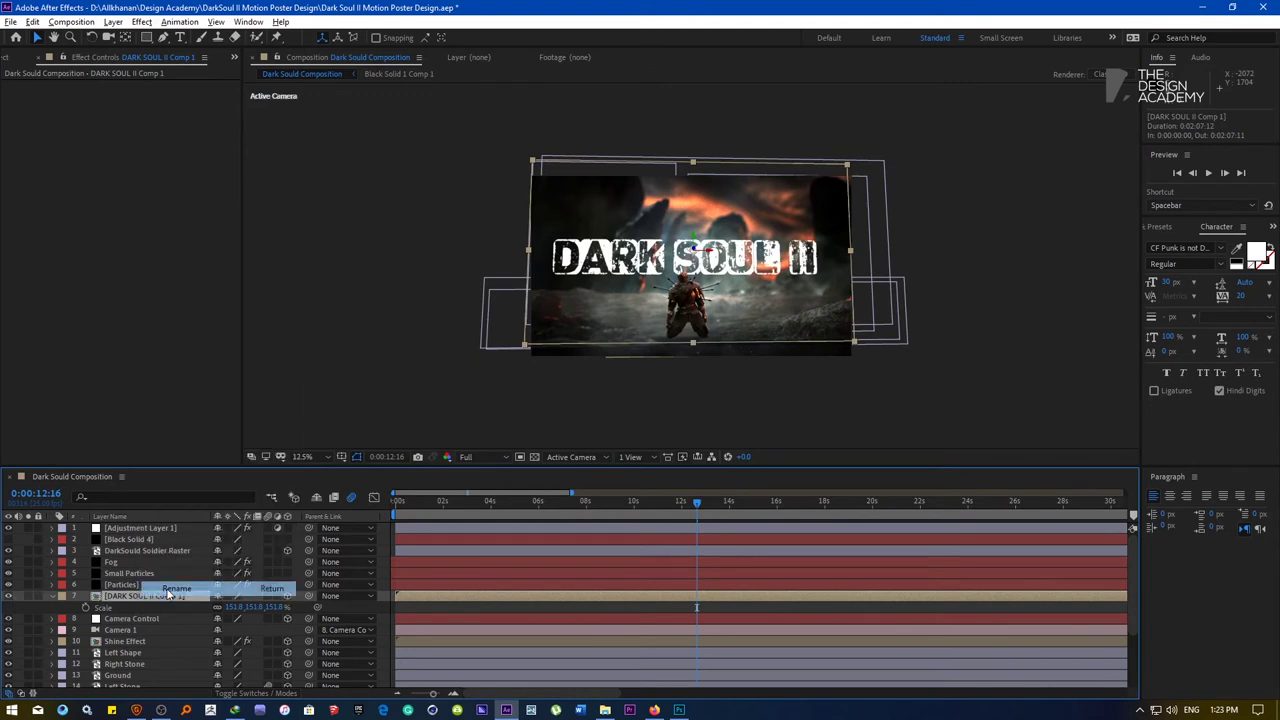
pyautogui.write('Dark Soul II Te')
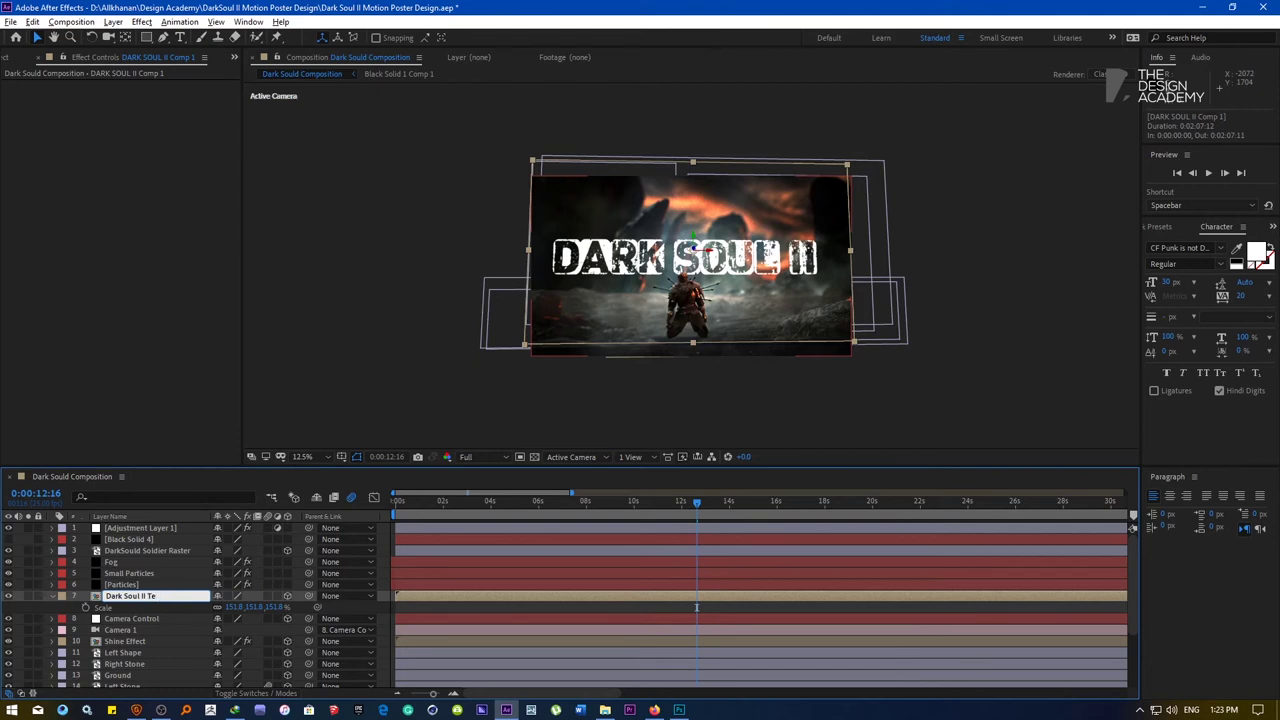
pyautogui.write('xt')
pyautogui.press('Return')
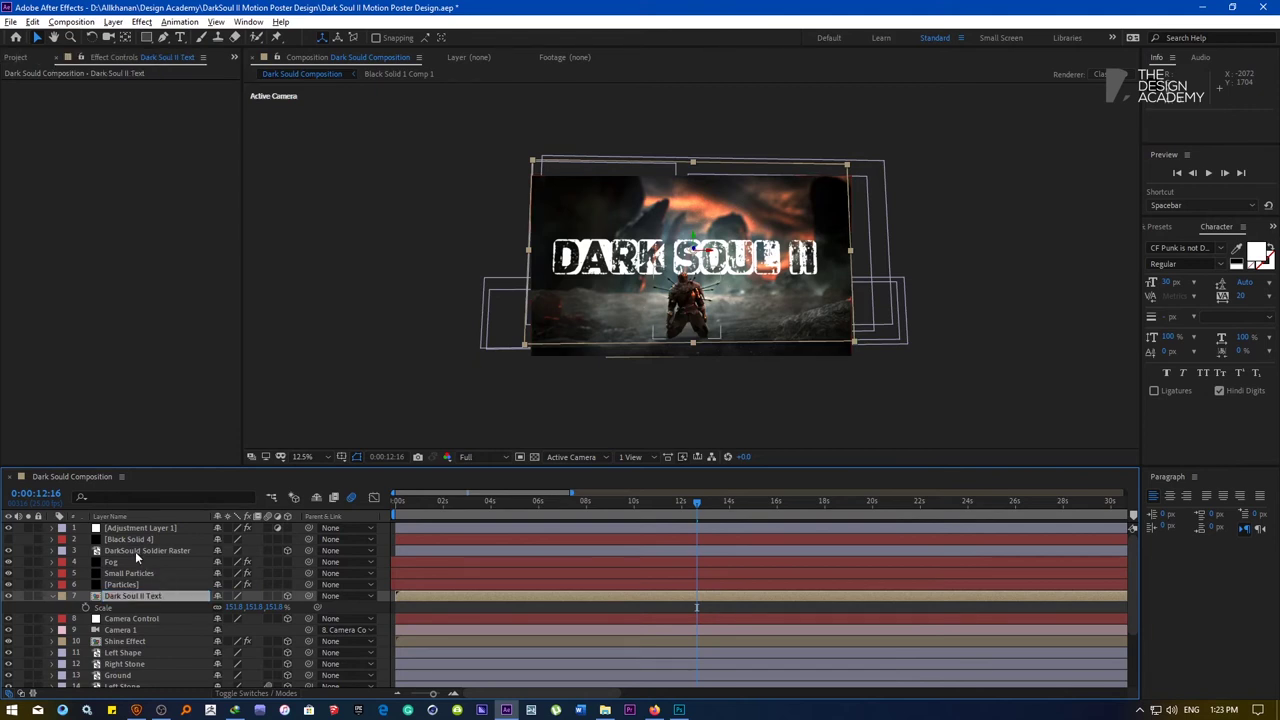
# Nudge the DarkSould Soldier Raster and Shine Effect layers down together until the soldier's head sits below the title
pyautogui.click(147, 551)
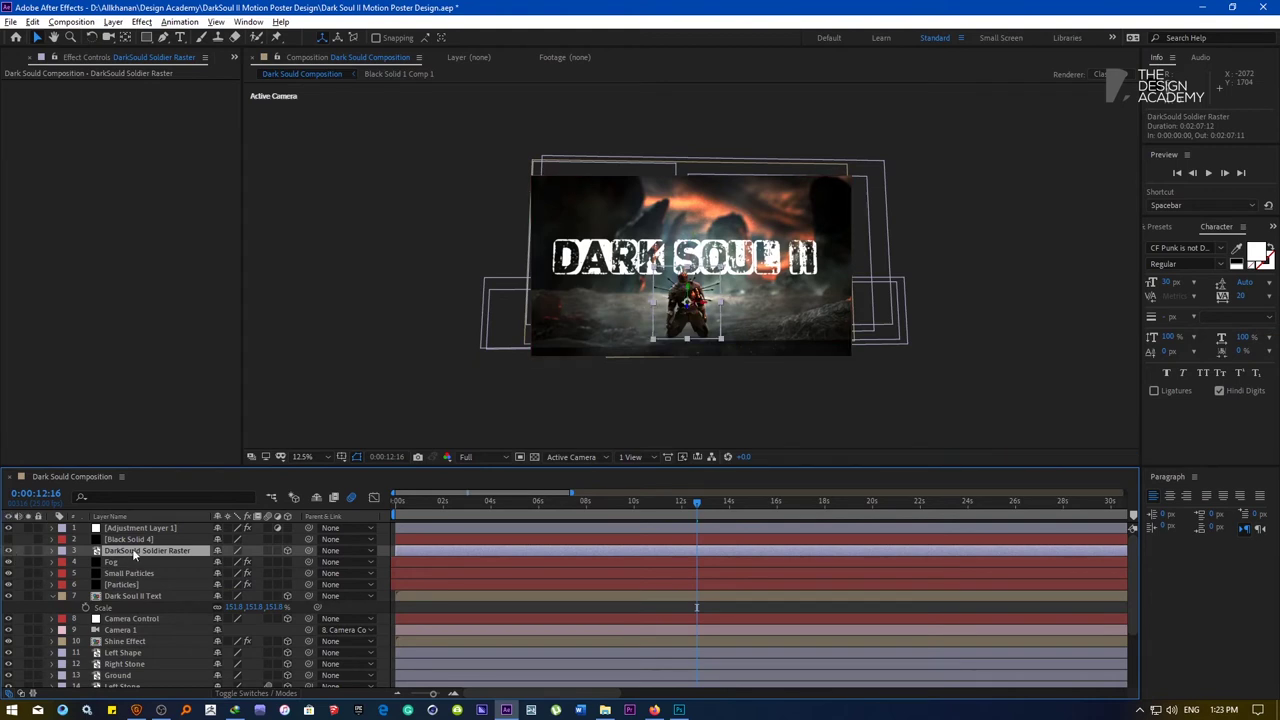
pyautogui.keyDown('ctrl'); pyautogui.click(136, 641); pyautogui.keyUp('ctrl')
pyautogui.press('.')
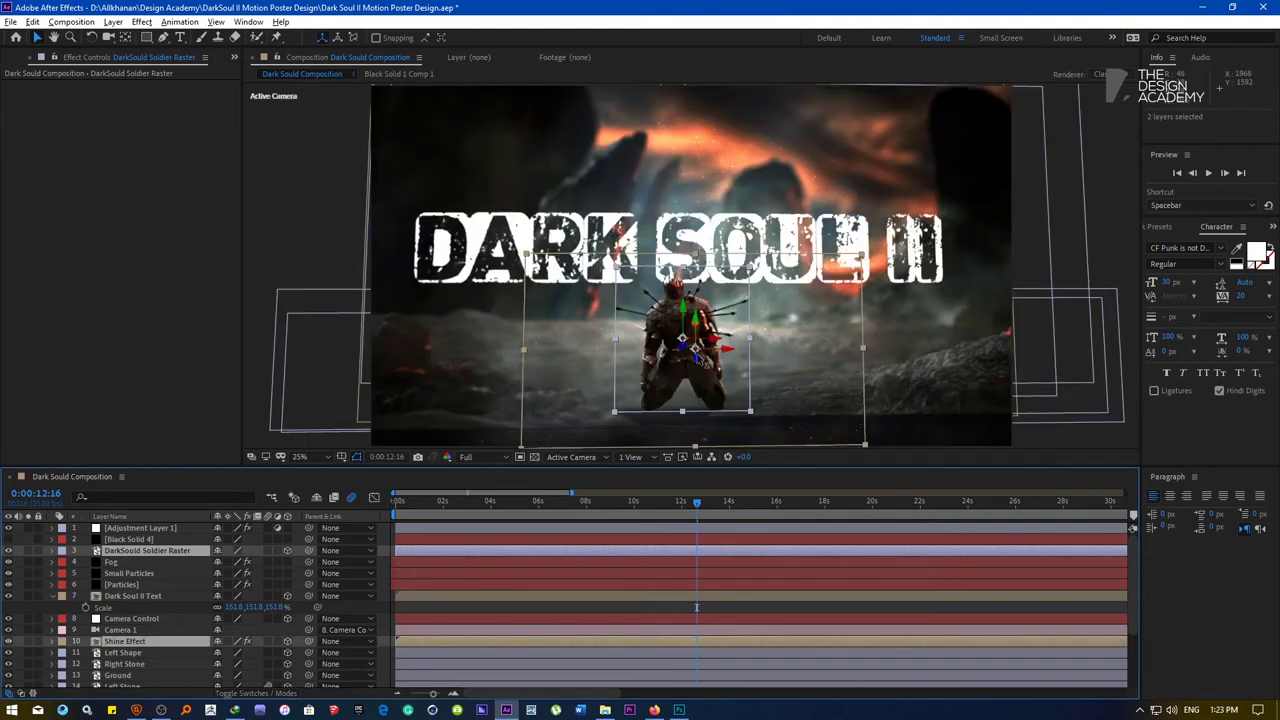
pyautogui.hotkey('shift', 'Down')
pyautogui.hotkey('shift', 'Down')
pyautogui.hotkey('shift', 'Down')
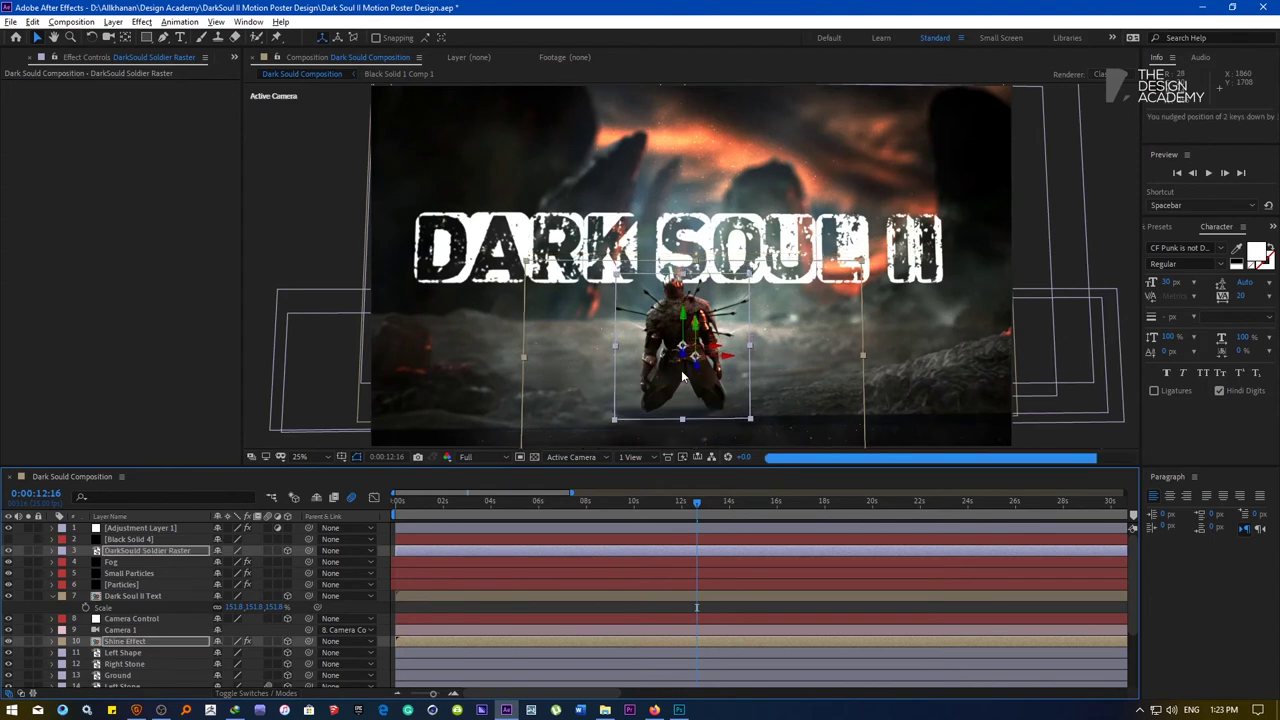
pyautogui.hotkey('shift', 'Down')
pyautogui.hotkey('shift', 'Down')
pyautogui.hotkey('shift', 'Down')
pyautogui.hotkey('shift', 'Down')
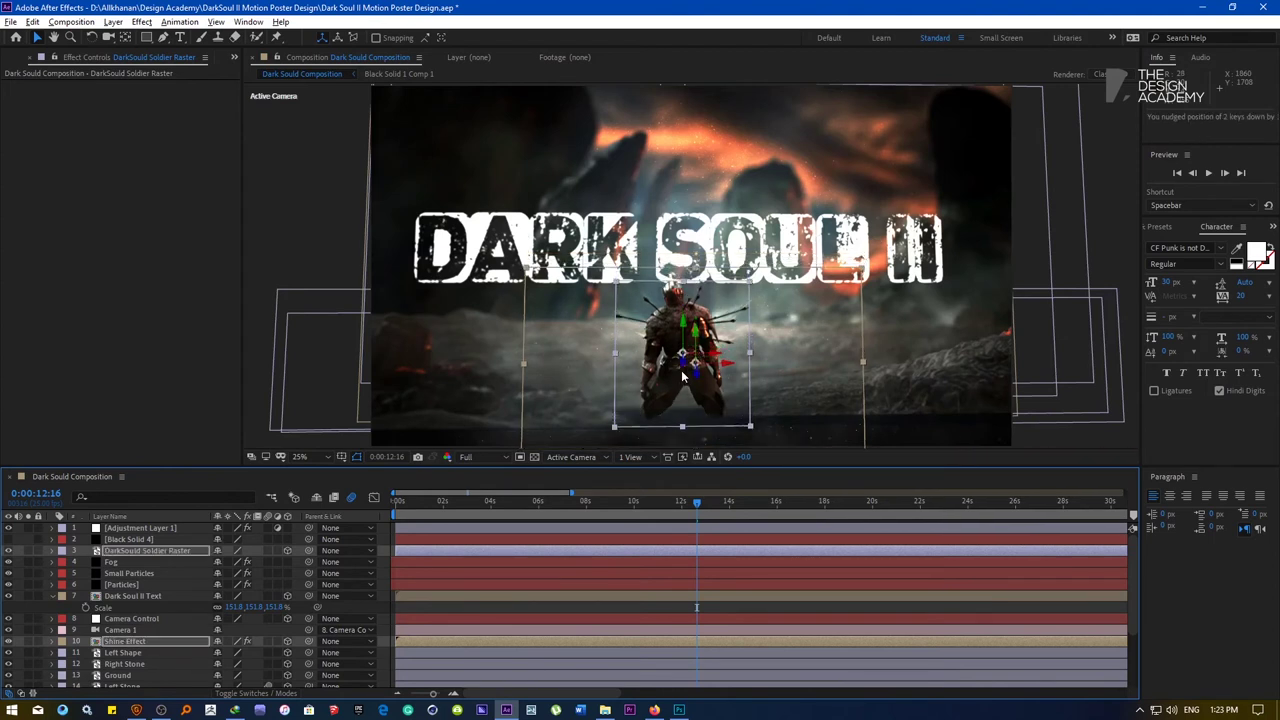
pyautogui.hotkey('shift', 'Down')
pyautogui.click(300, 457)
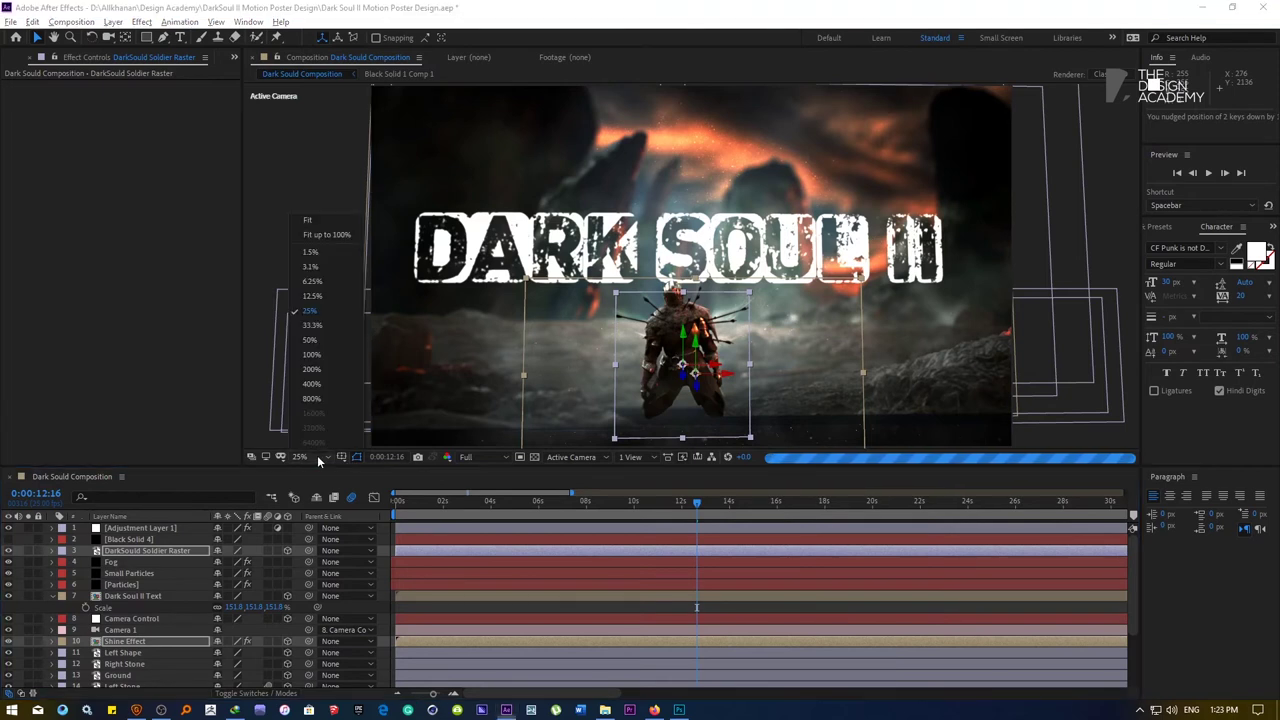
pyautogui.click(334, 221)
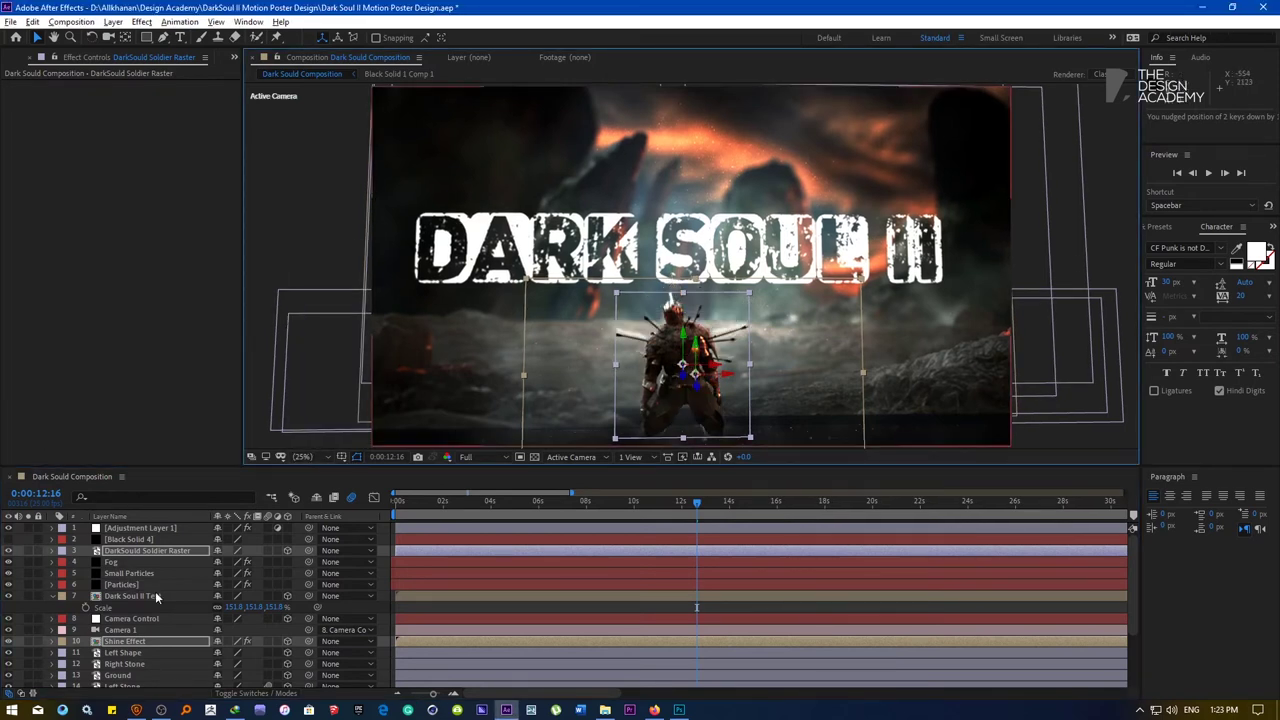
# Move the Left Shape layer down to about Y 2519 and the Right Stone layer down to about Y 2610
pyautogui.click(130, 596)
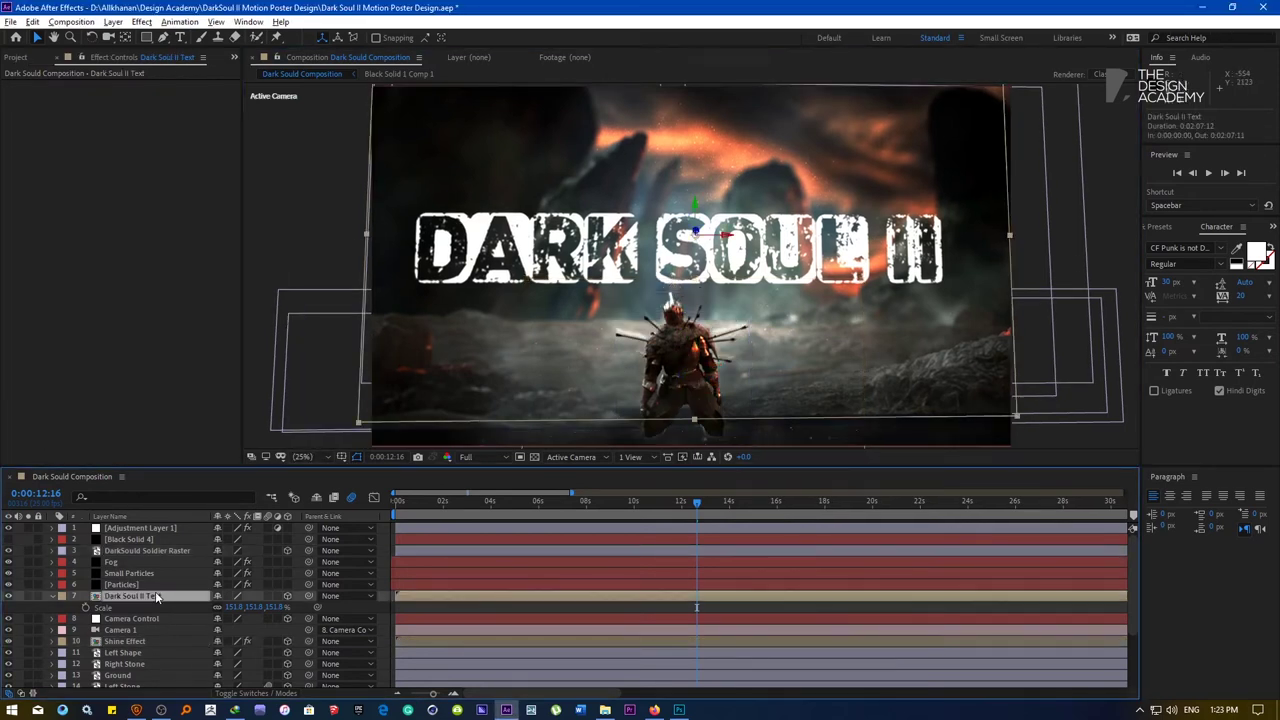
pyautogui.click(128, 655)
pyautogui.moveTo(349, 394); pyautogui.dragTo(344, 419)
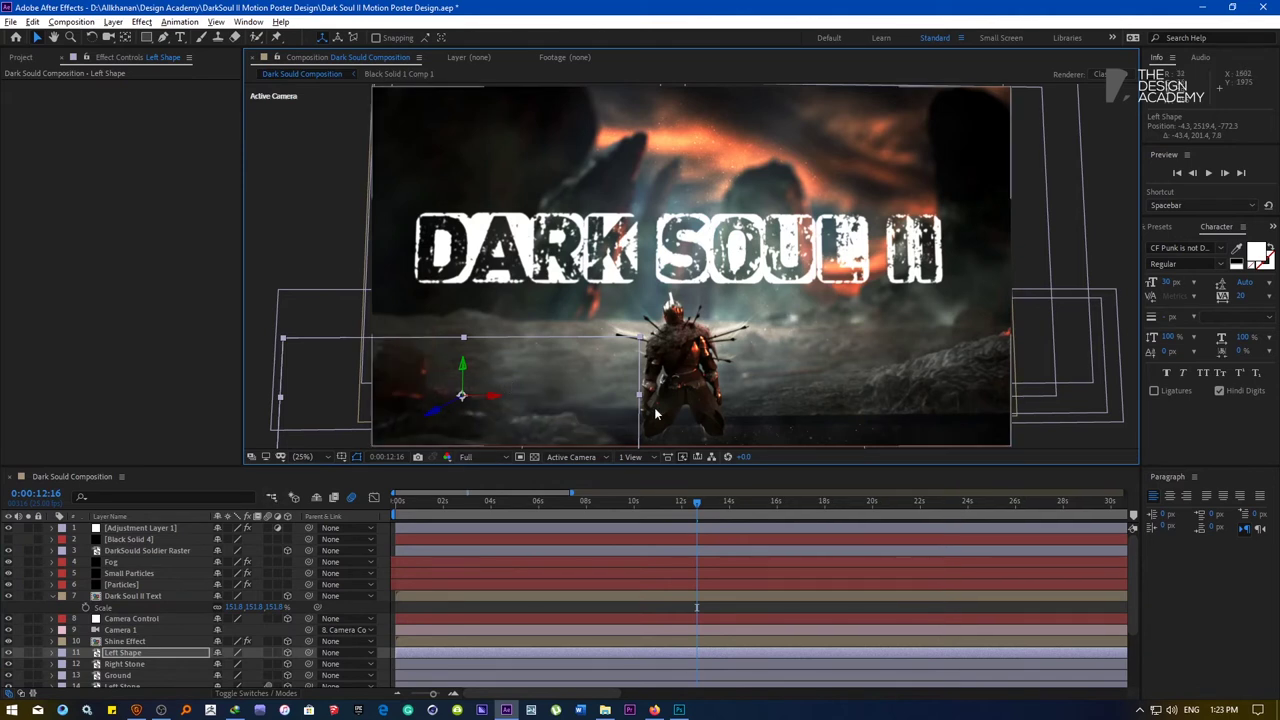
pyautogui.click(140, 662)
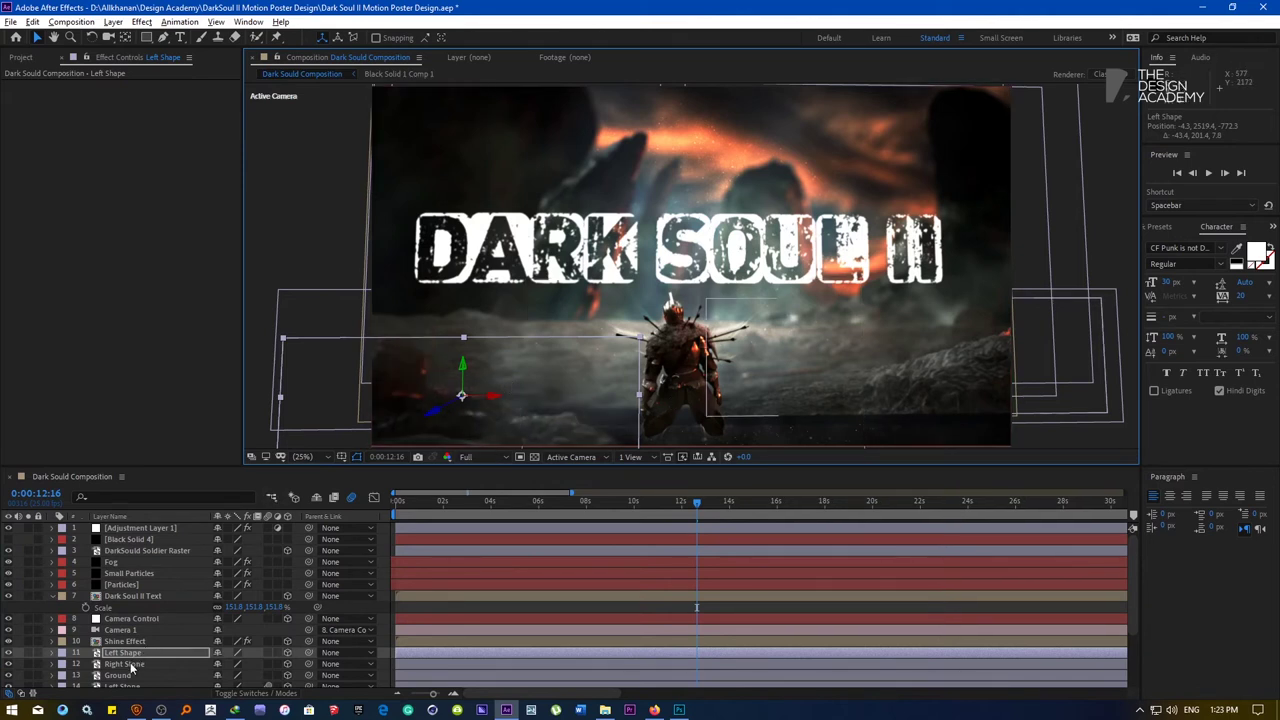
pyautogui.moveTo(829, 398); pyautogui.dragTo(818, 434)
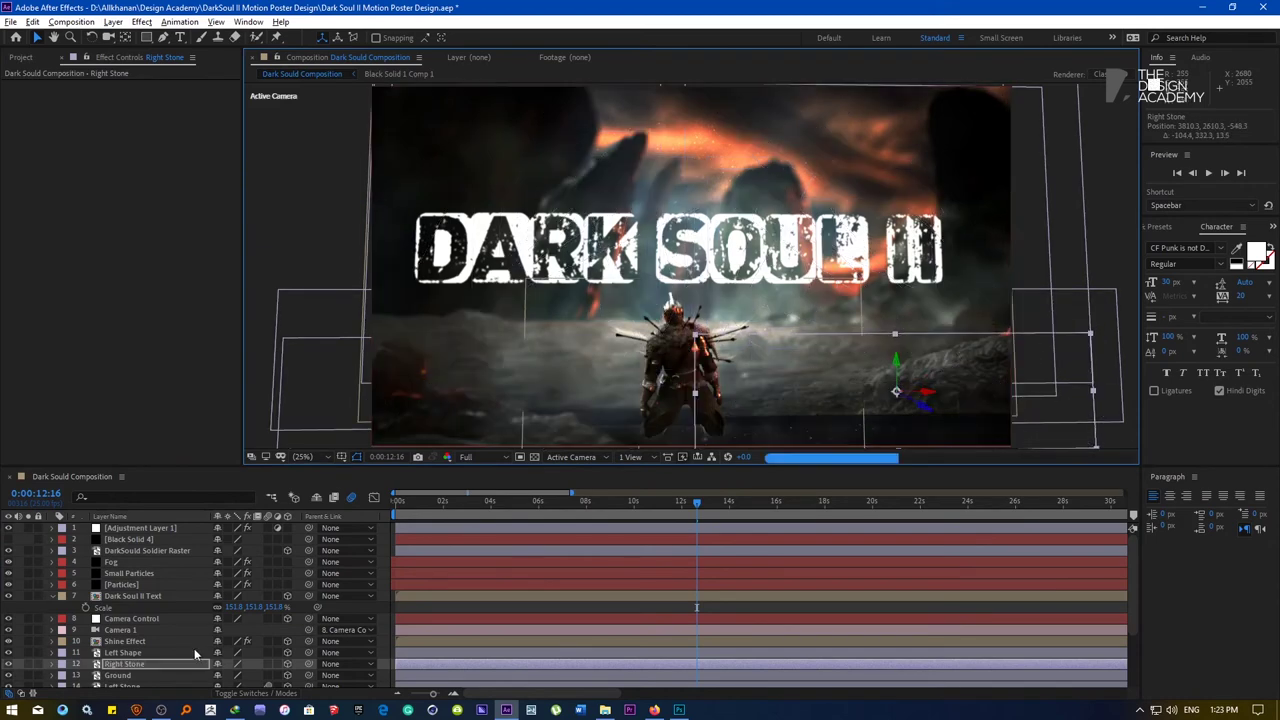
# Move the Ground layer down to a position of about 2110, 3423, 940
pyautogui.click(120, 675)
pyautogui.moveTo(580, 406); pyautogui.dragTo(574, 414)
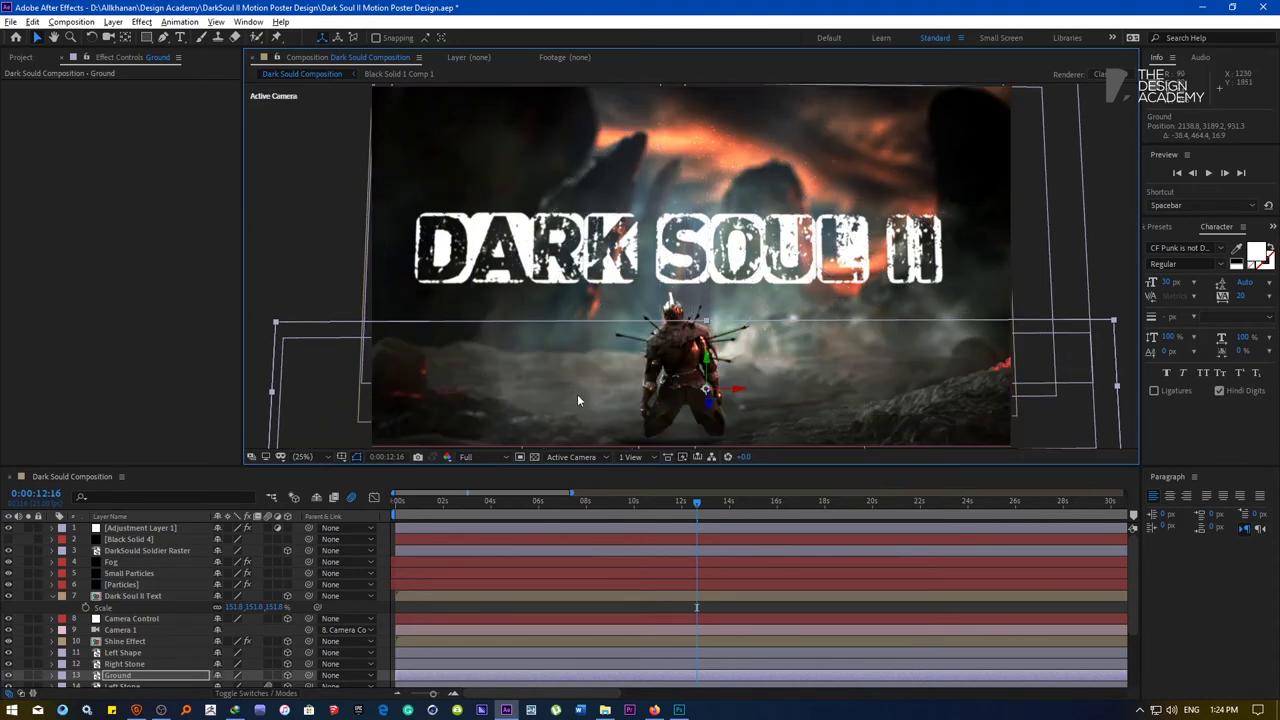
pyautogui.moveTo(577, 398); pyautogui.dragTo(578, 313)
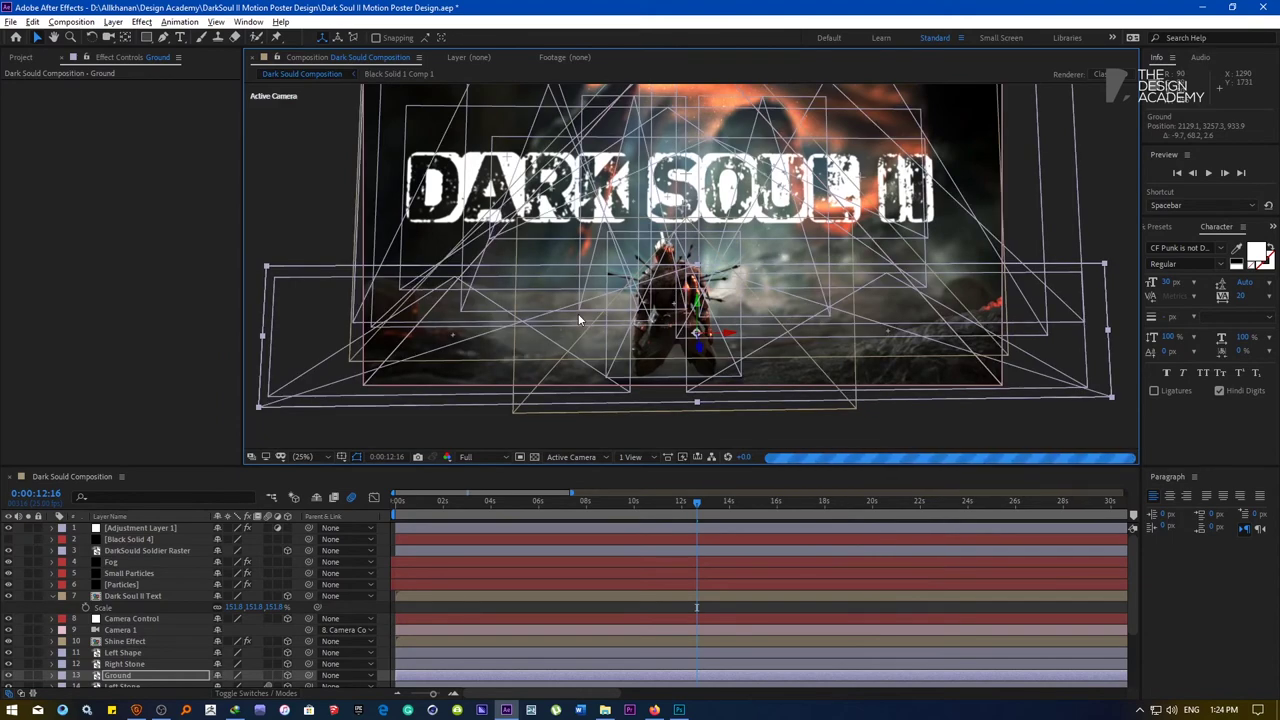
pyautogui.moveTo(578, 315); pyautogui.dragTo(577, 326)
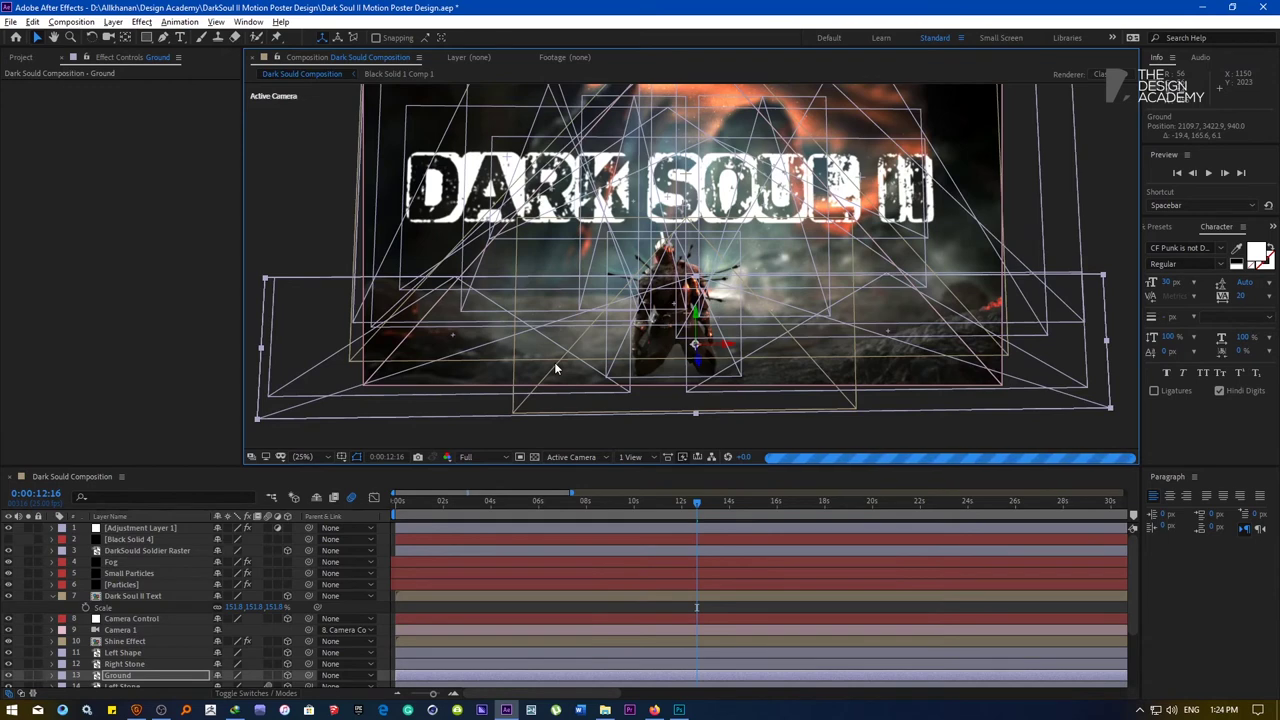
pyautogui.moveTo(559, 328); pyautogui.dragTo(557, 428)
pyautogui.click(308, 458)
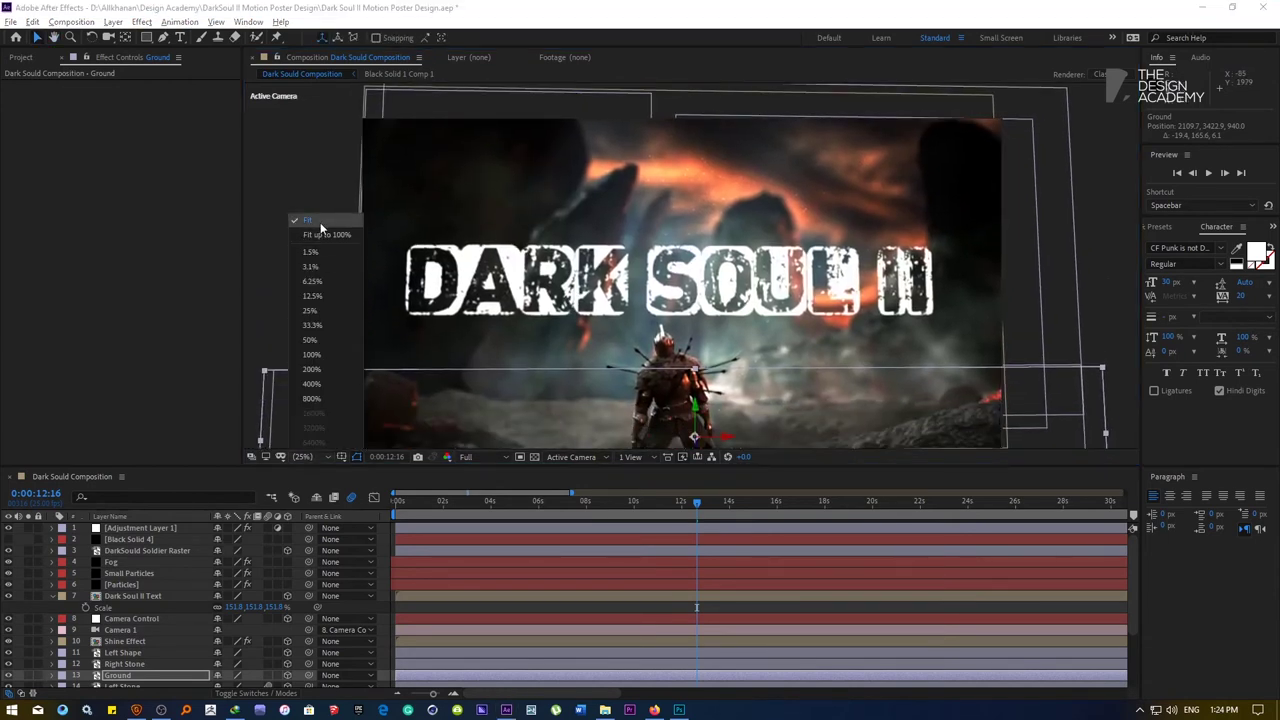
pyautogui.click(322, 224)
# Deselect the Ground layer and save the project
pyautogui.scroll(-1, 709, 269)
pyautogui.click(515, 298)
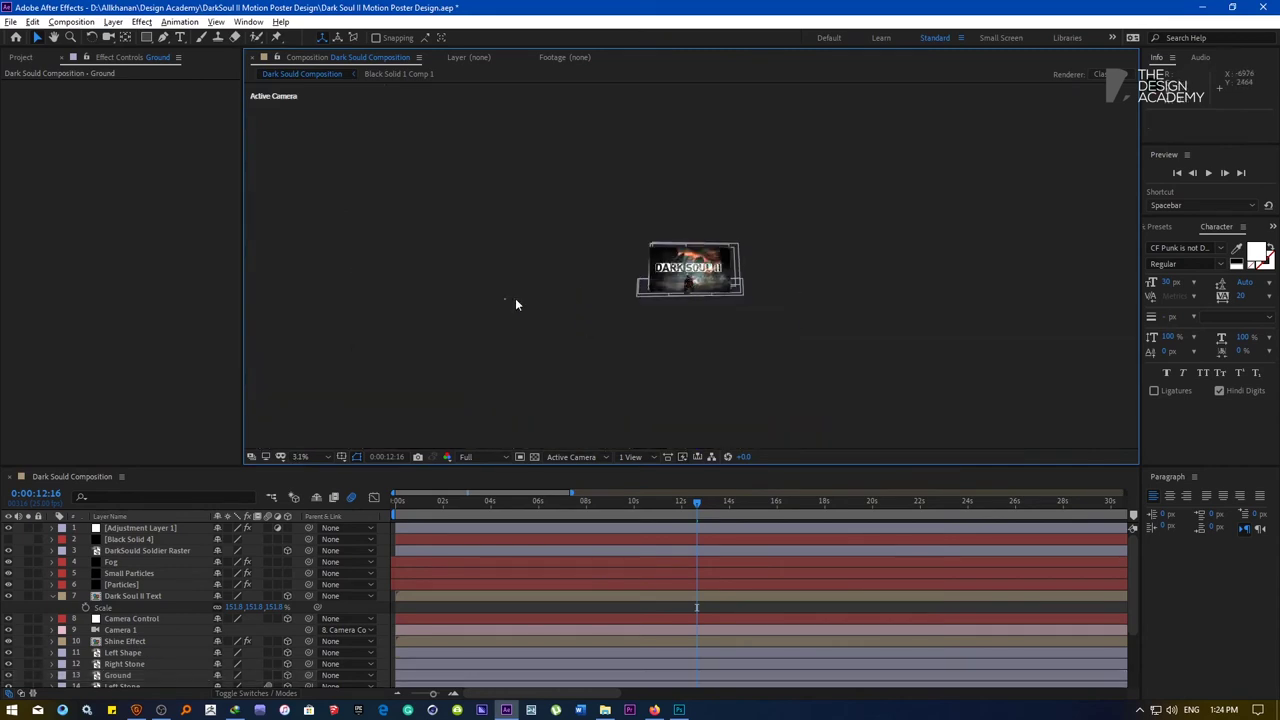
pyautogui.scroll(3, 649, 250)
pyautogui.moveTo(661, 300); pyautogui.dragTo(646, 288)
pyautogui.press('v')
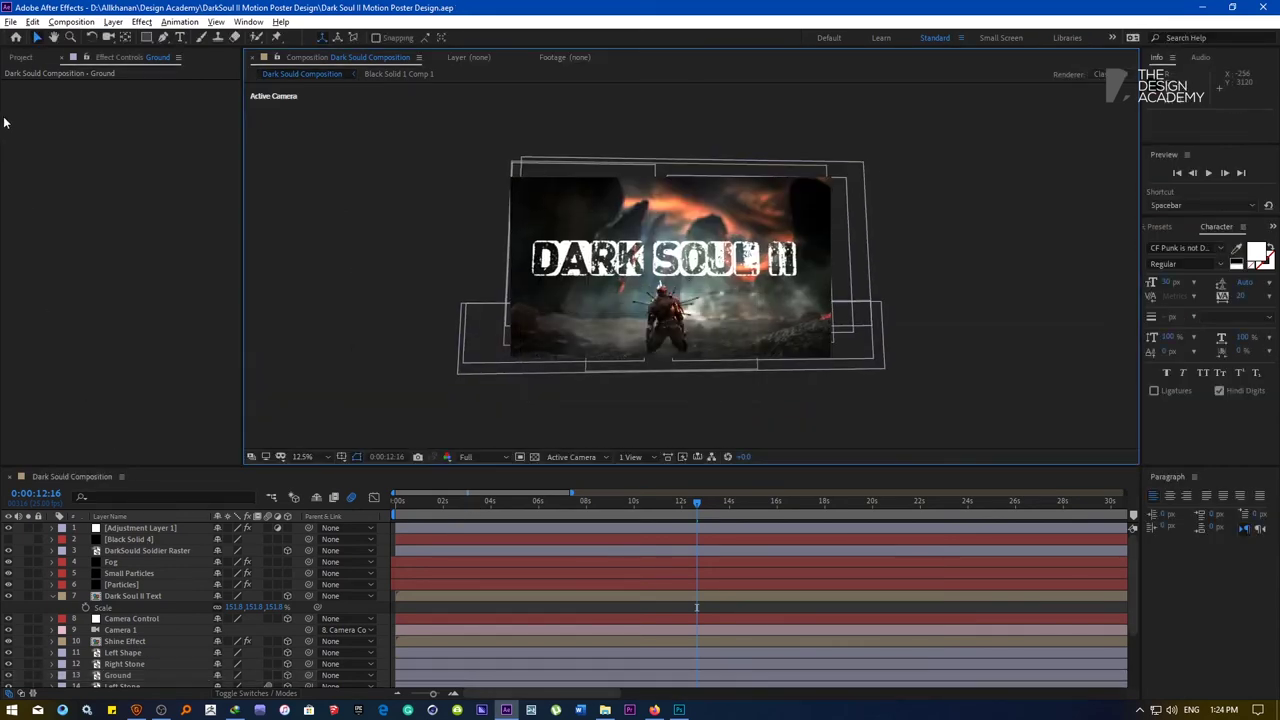
# Put Black Solid 1 Comp 1, Comp 1 and DARK SOUL II Comp 1 in a new folder named Other Composition and save the project
pyautogui.click(22, 58)
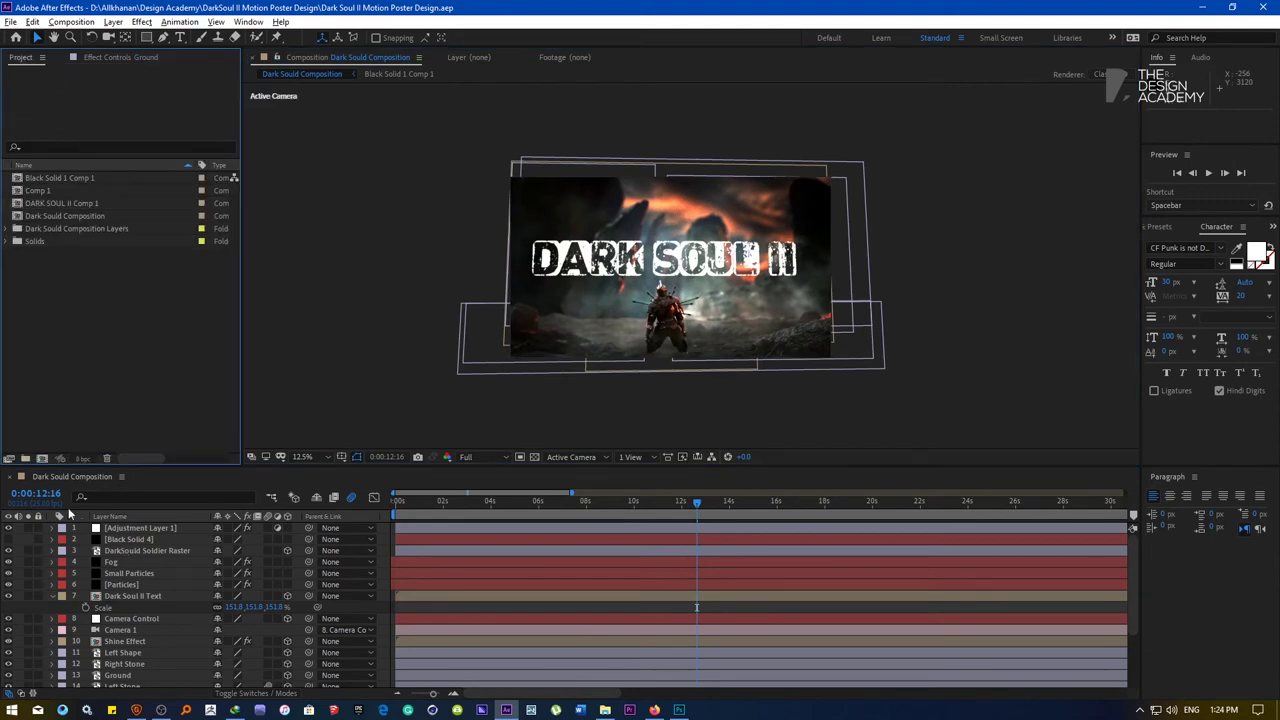
pyautogui.click(50, 178)
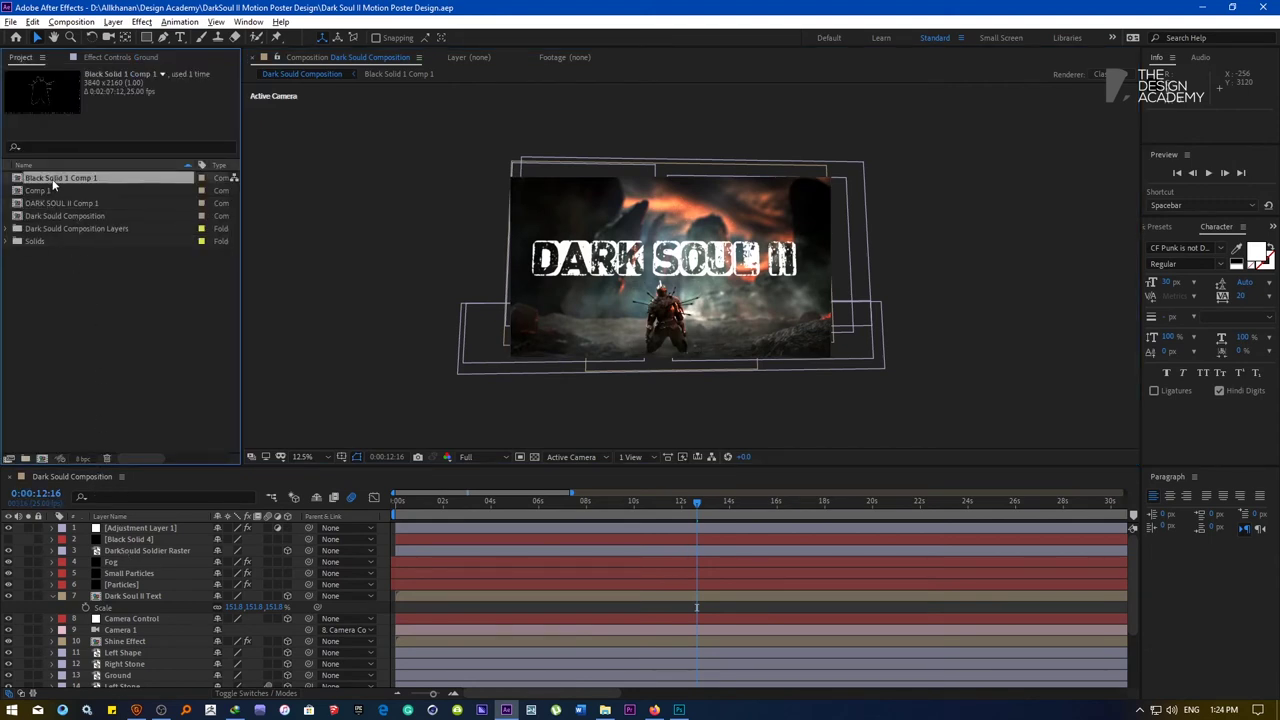
pyautogui.keyDown('shift'); pyautogui.click(50, 203); pyautogui.keyUp('shift')
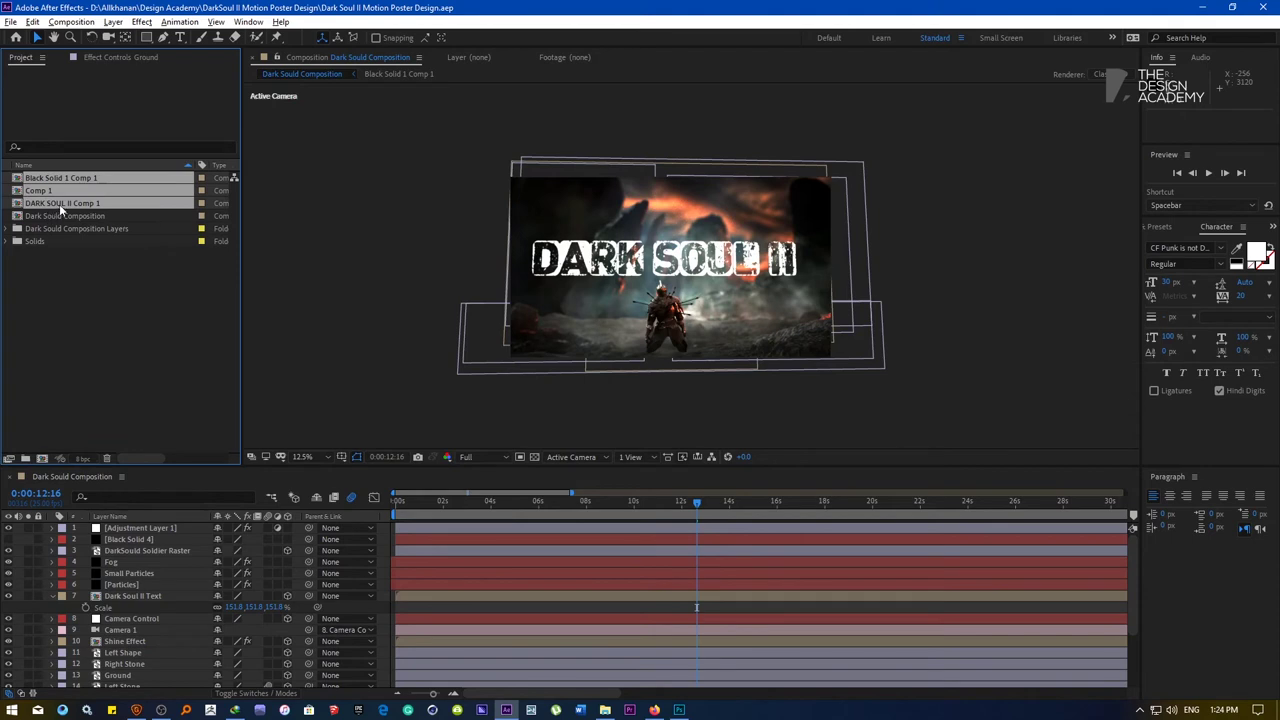
pyautogui.moveTo(59, 204); pyautogui.dragTo(25, 461)
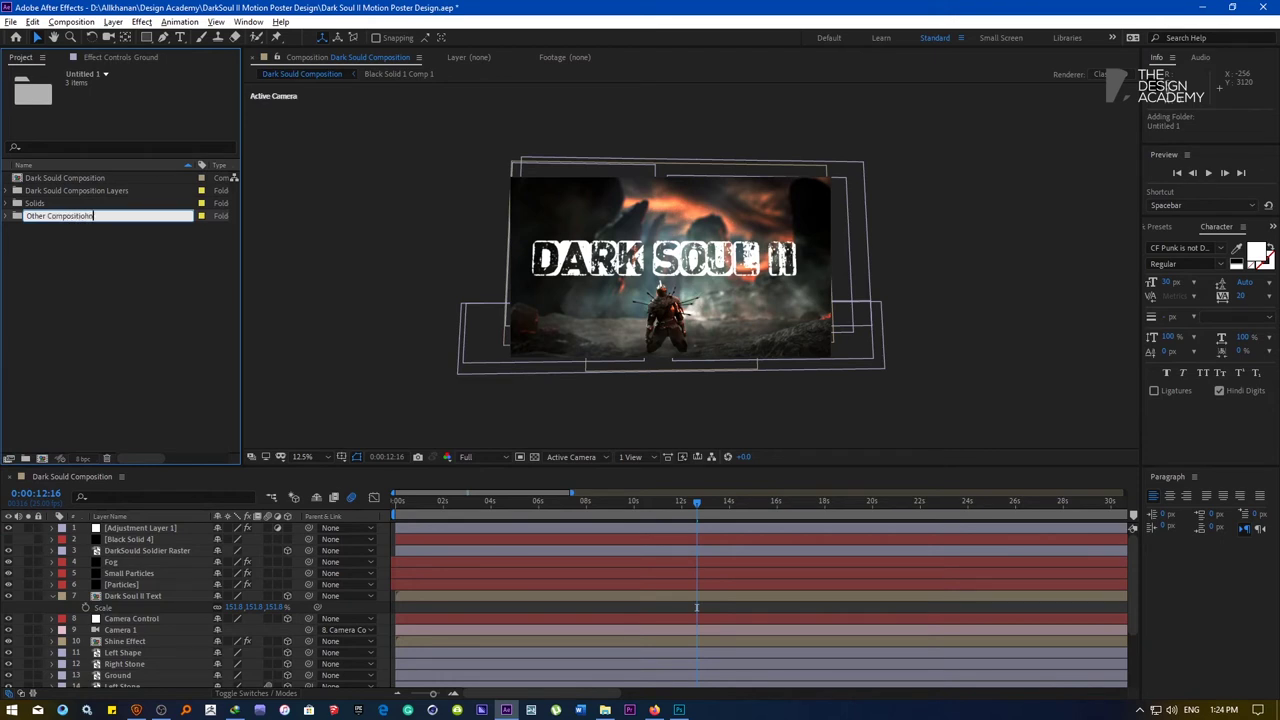
pyautogui.press('Return')
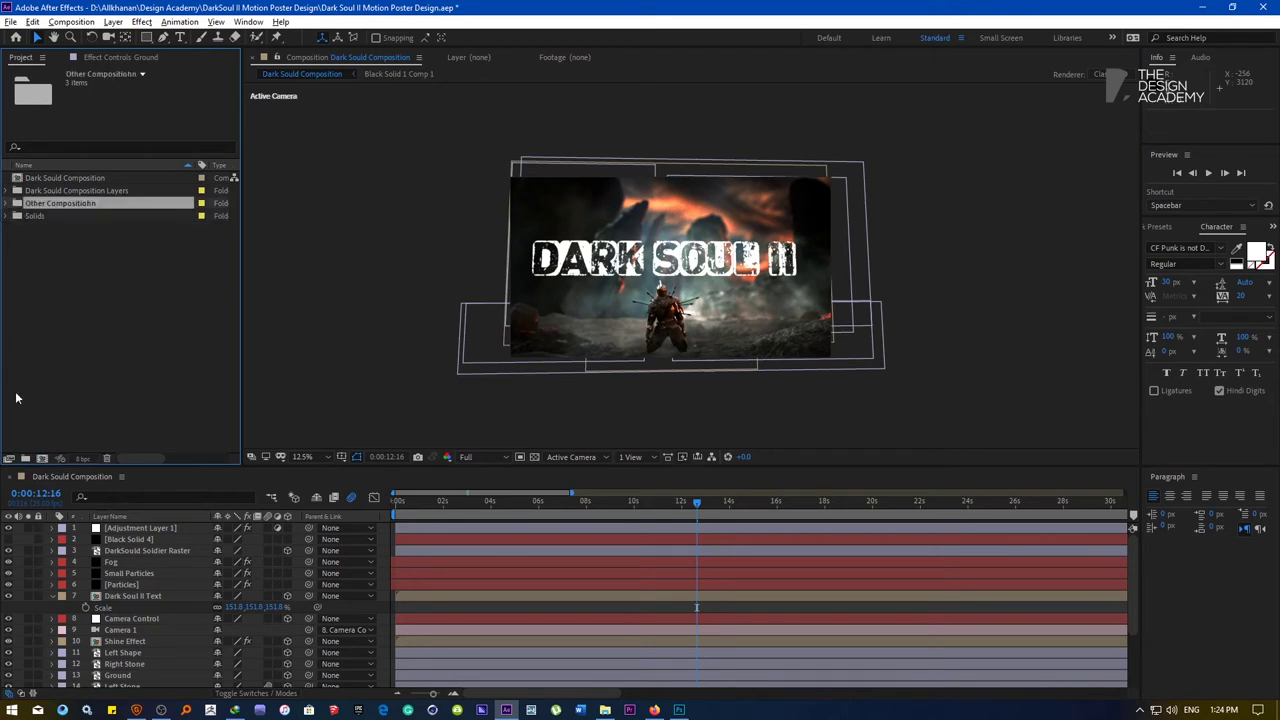
pyautogui.press('Return')
pyautogui.press('End')
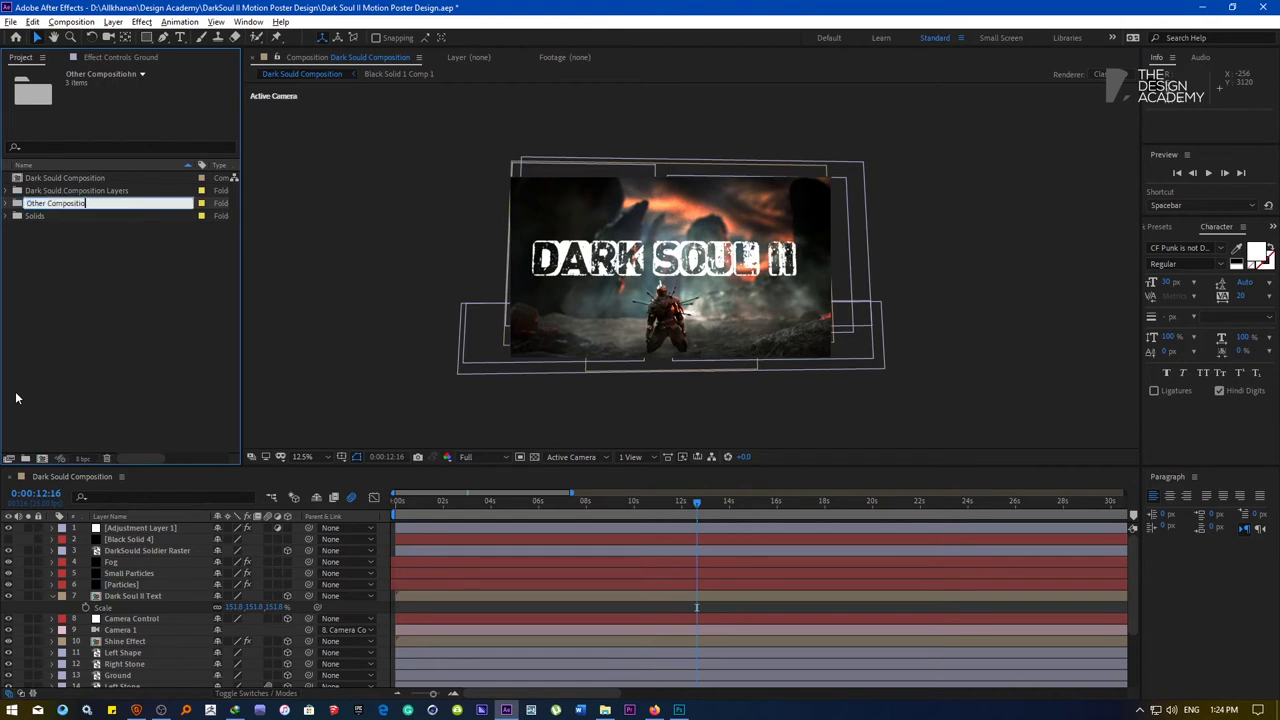
pyautogui.write('n')
pyautogui.press('Return')
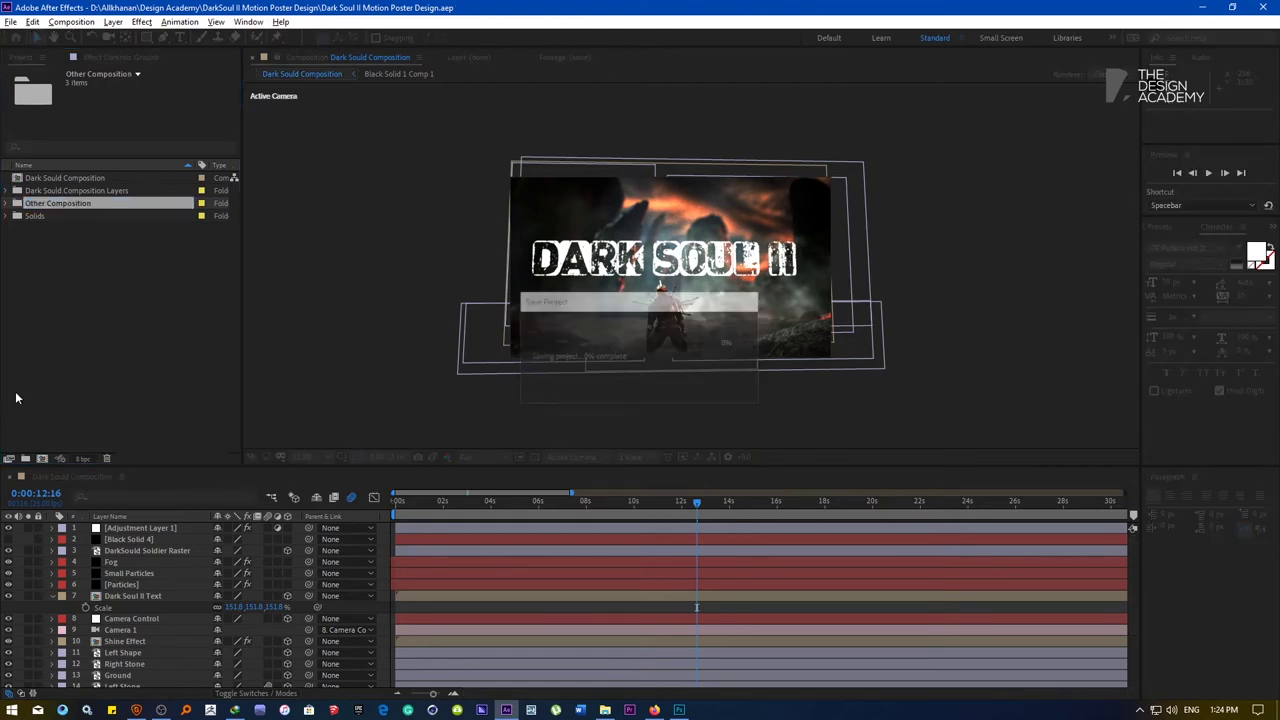
pyautogui.click(70, 356)
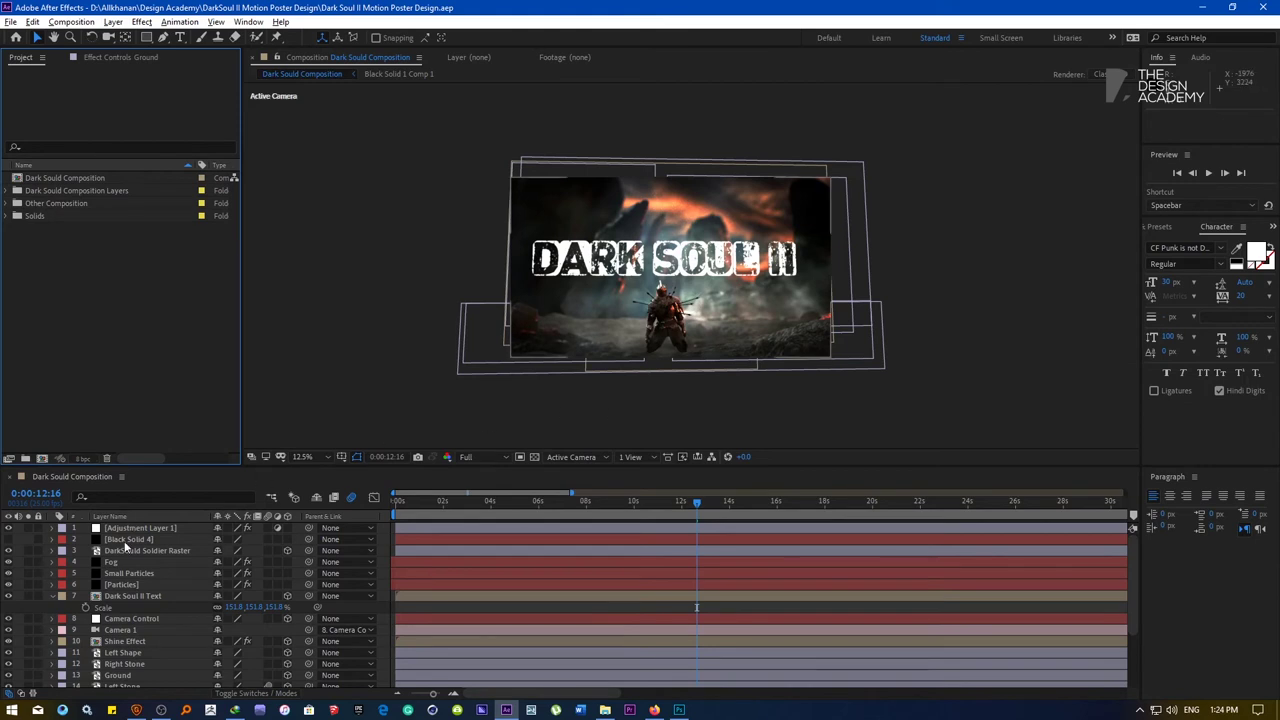
pyautogui.click(128, 595)
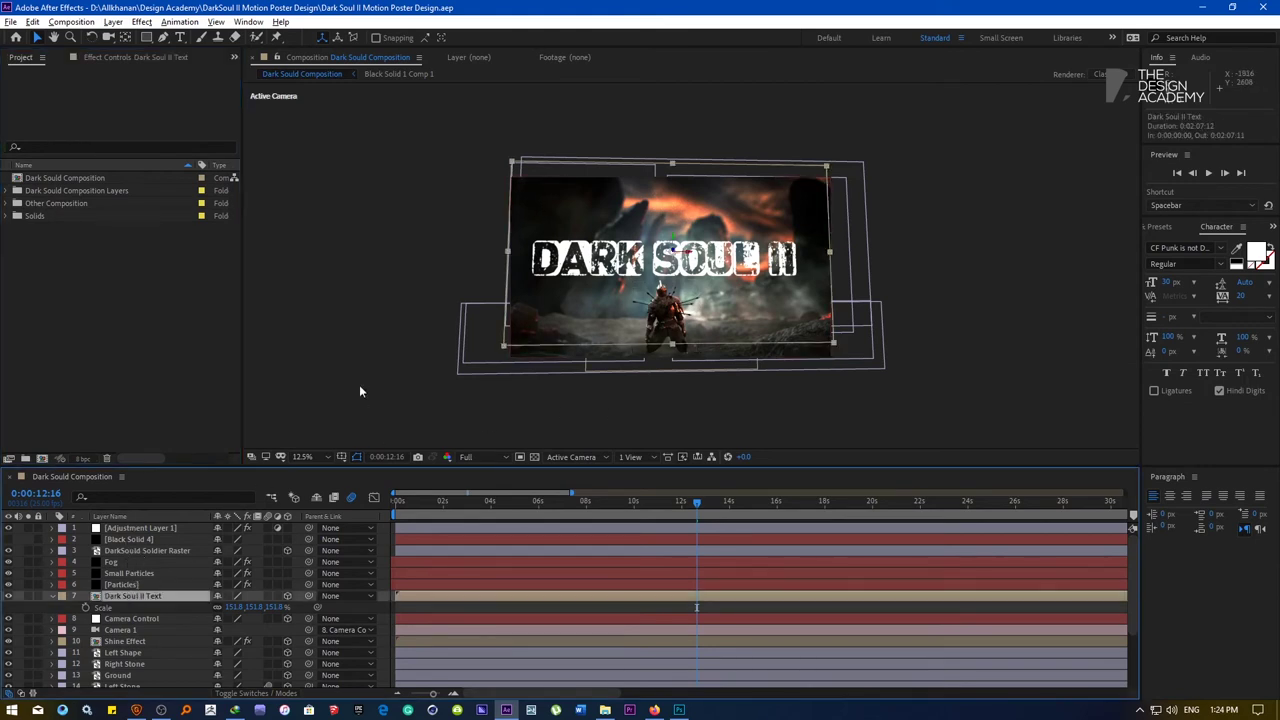
pyautogui.click(360, 380)
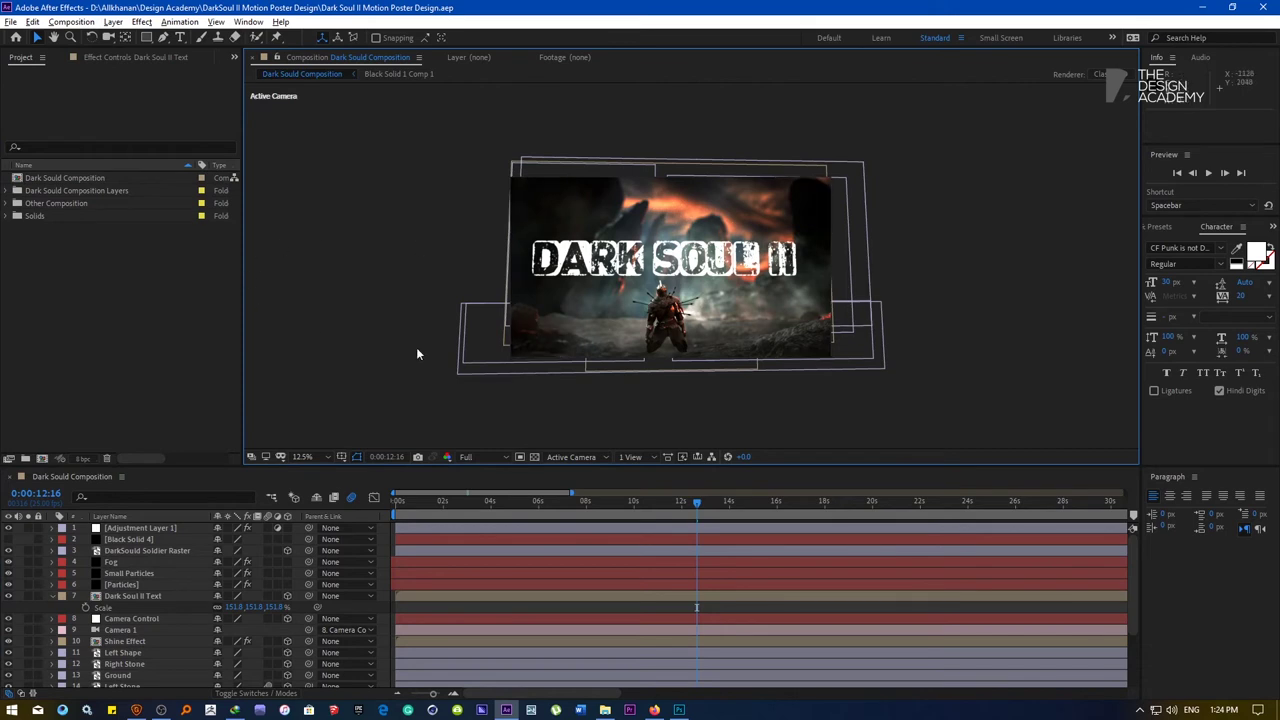
# Trim the Dark Sould Composition to a work area ending at 0:00:15:24
pyautogui.click(777, 503)
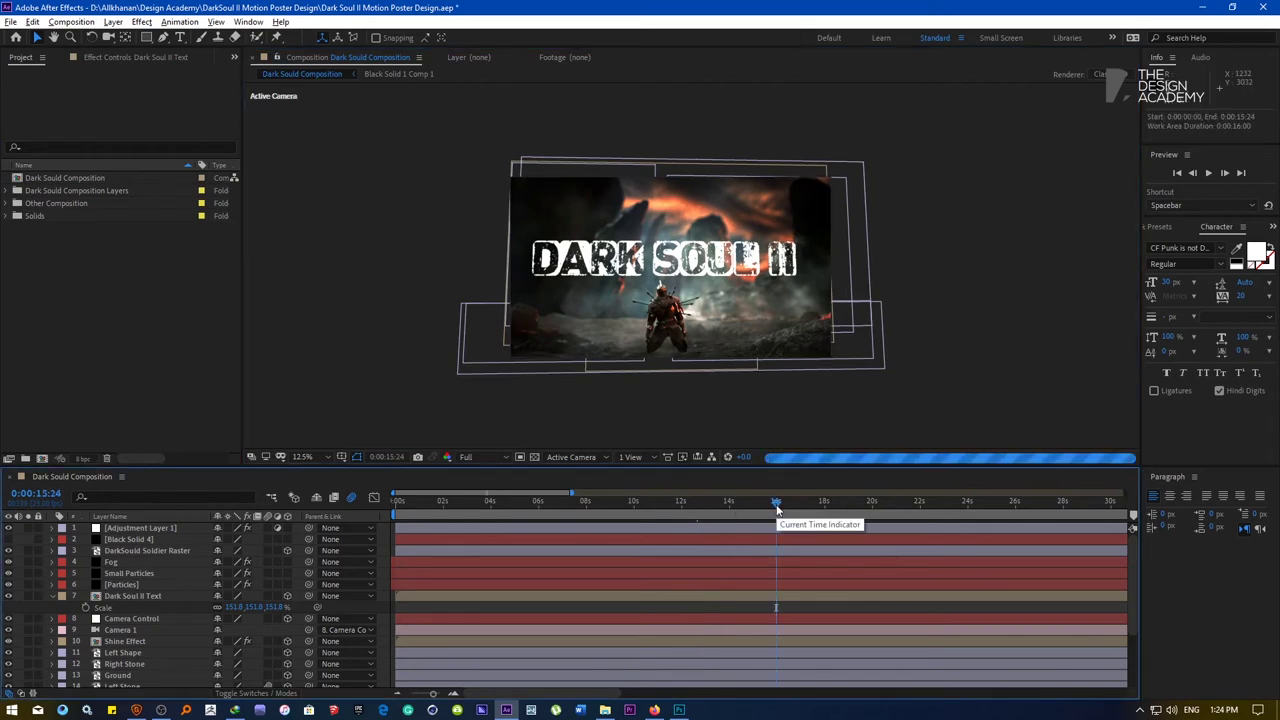
pyautogui.press('n')
pyautogui.rightClick(777, 518)
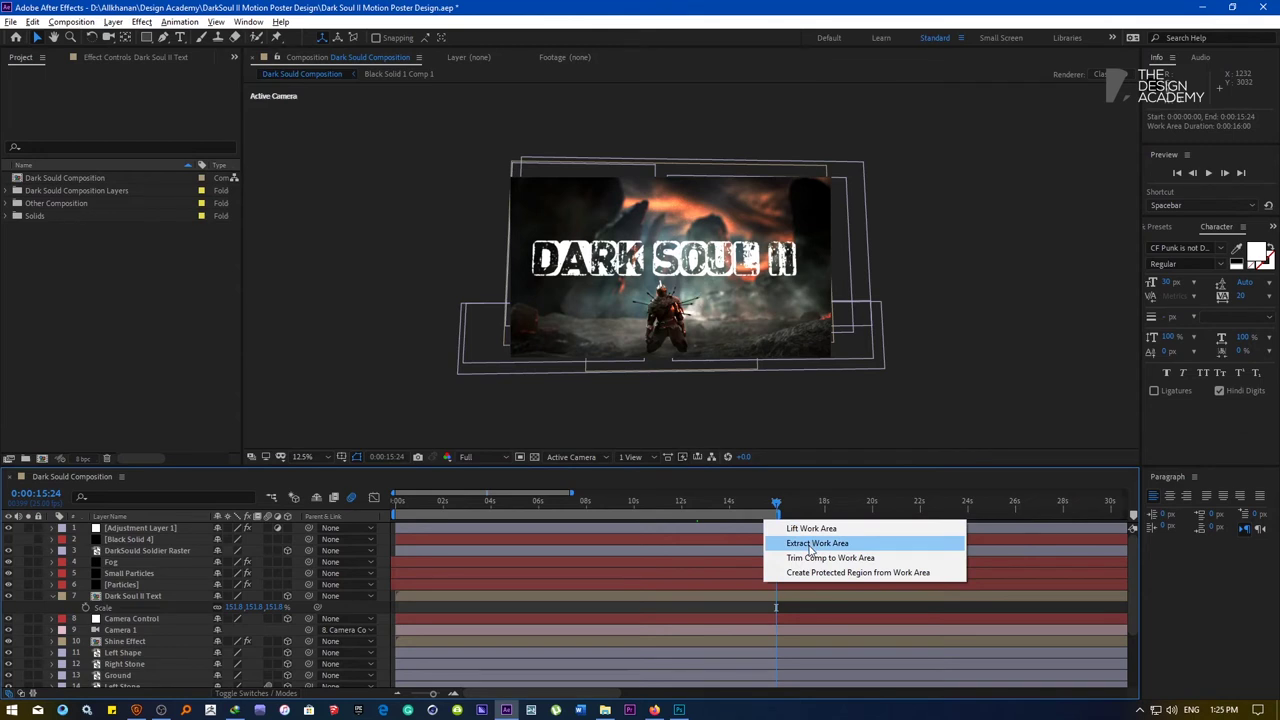
pyautogui.click(809, 558)
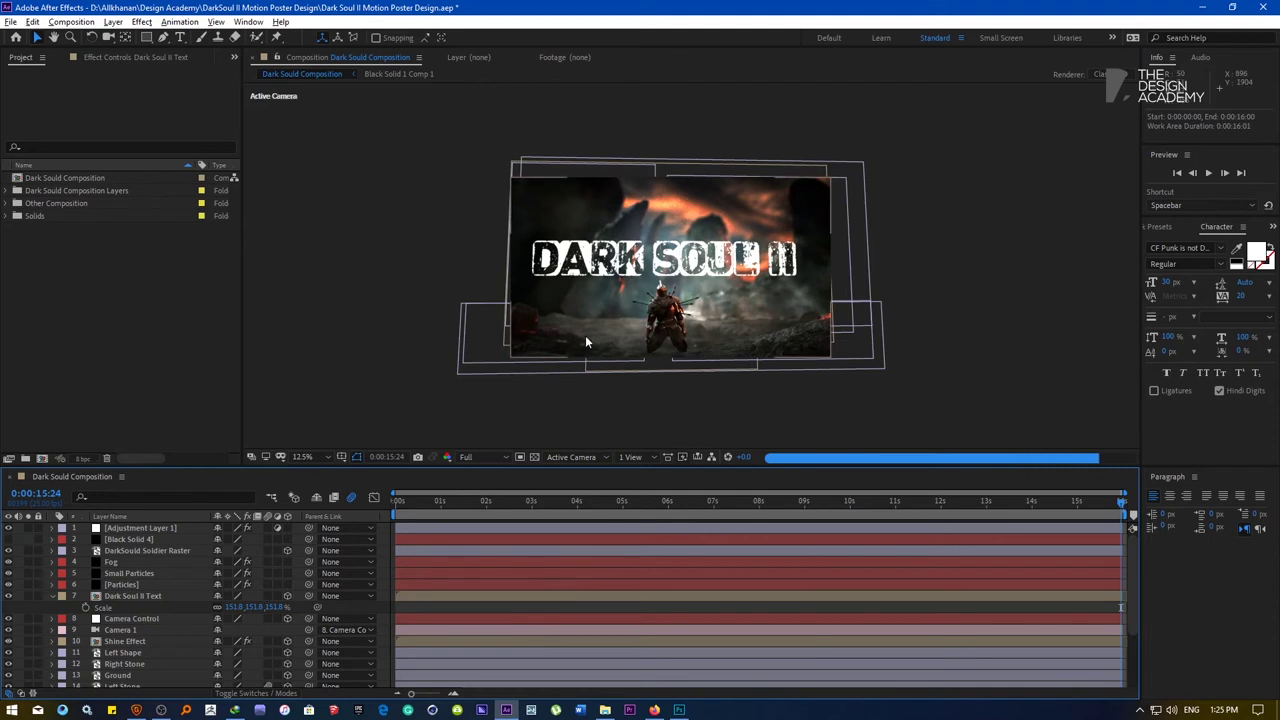
pyautogui.click(302, 456)
pyautogui.click(306, 221)
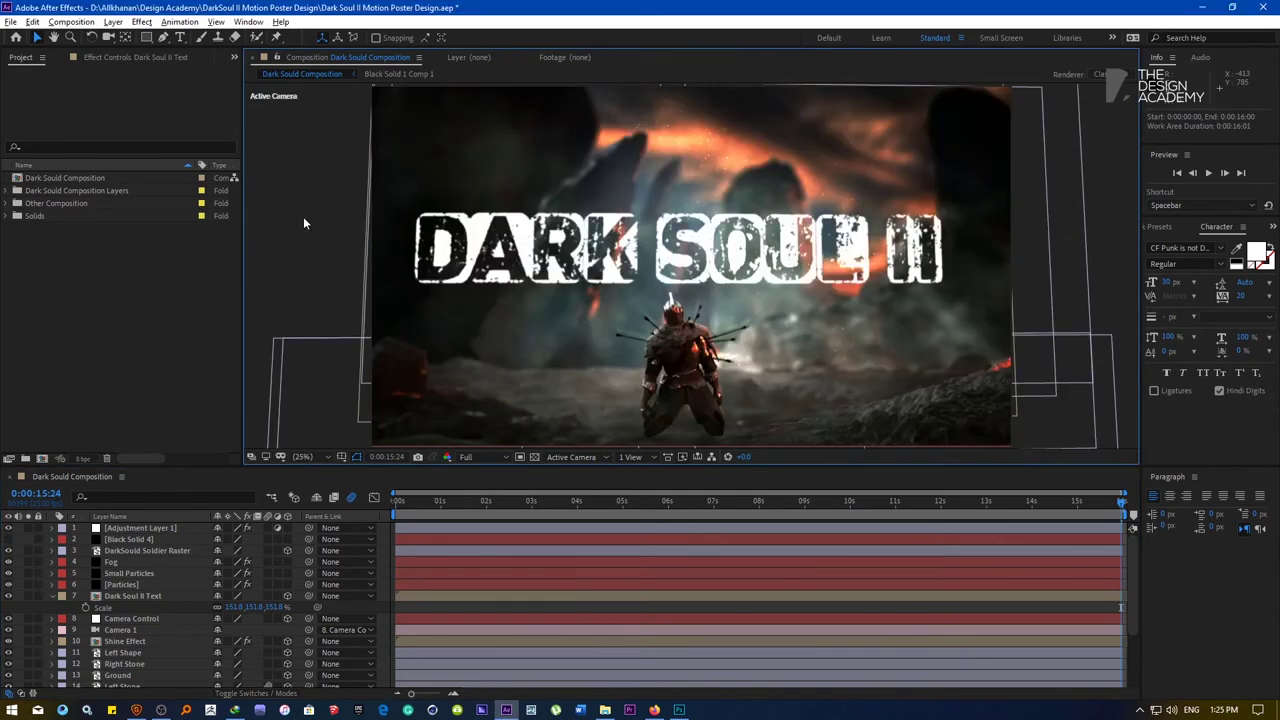
# Change the title in the Dark Soul II Text composition to DARK SOULS II and shift it slightly left to about X 357
pyautogui.doubleClick(129, 596)
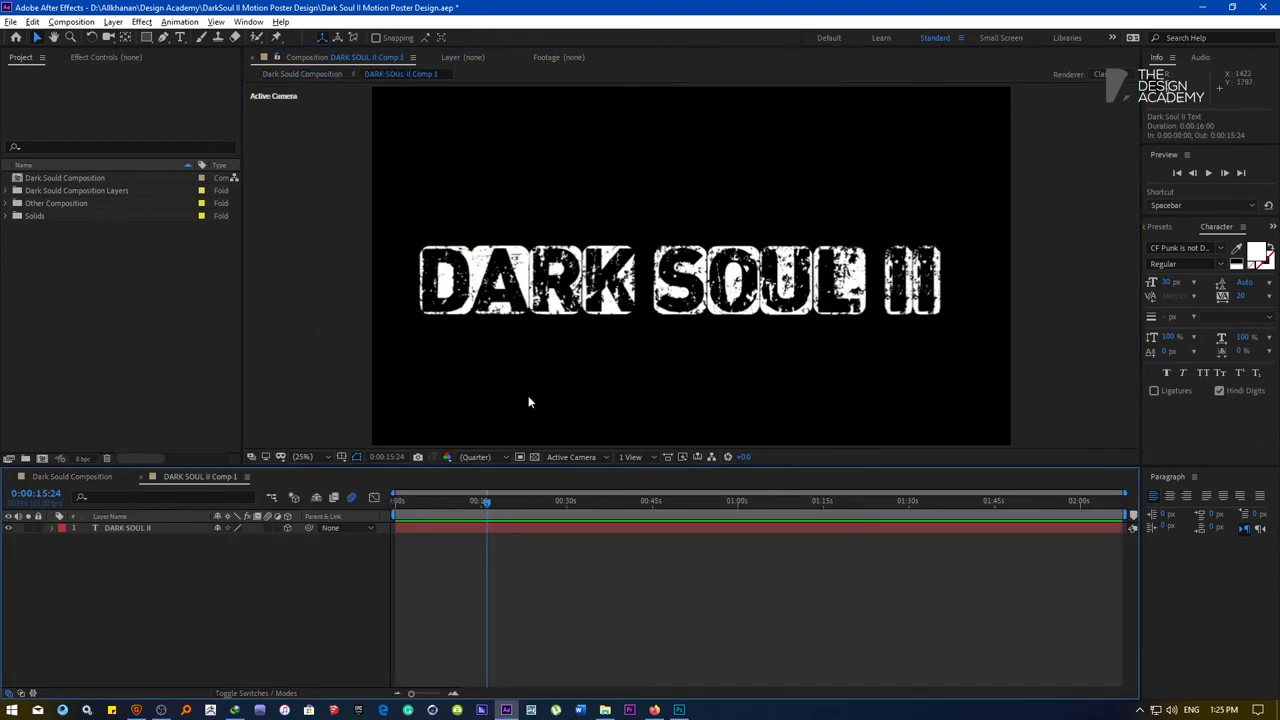
pyautogui.doubleClick(129, 527)
pyautogui.click(876, 280)
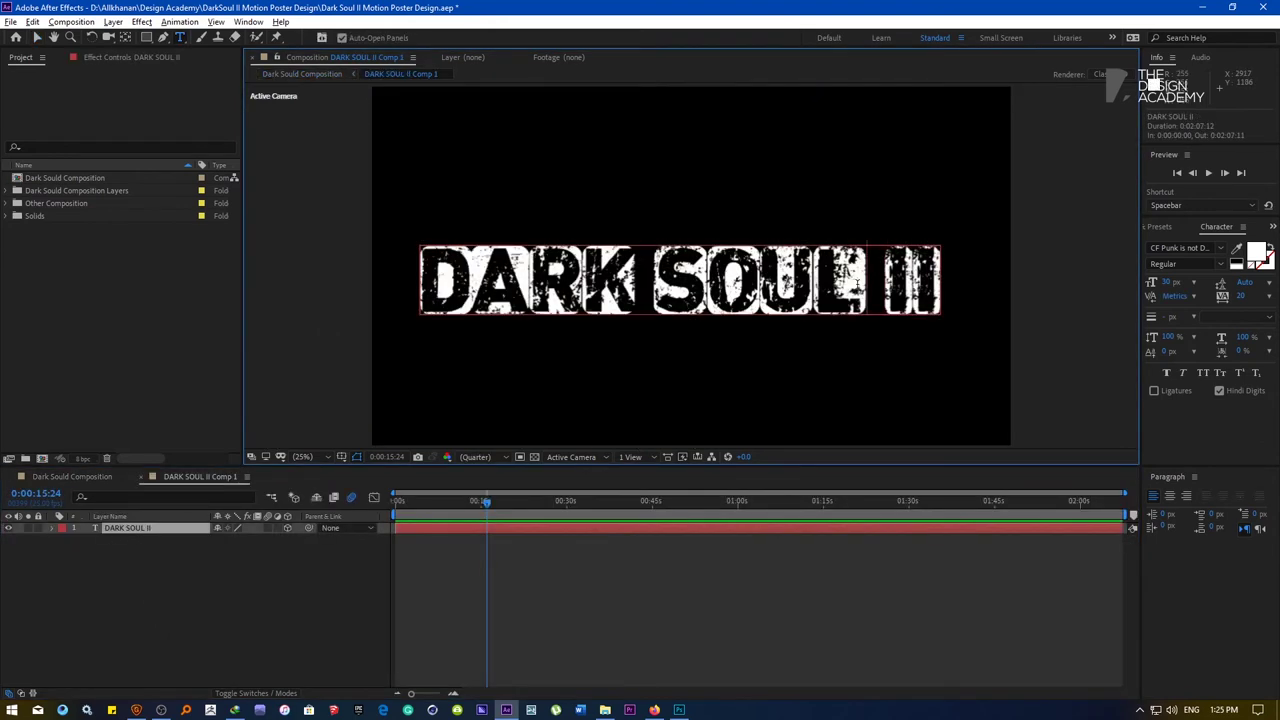
pyautogui.write('s')
pyautogui.click(212, 611)
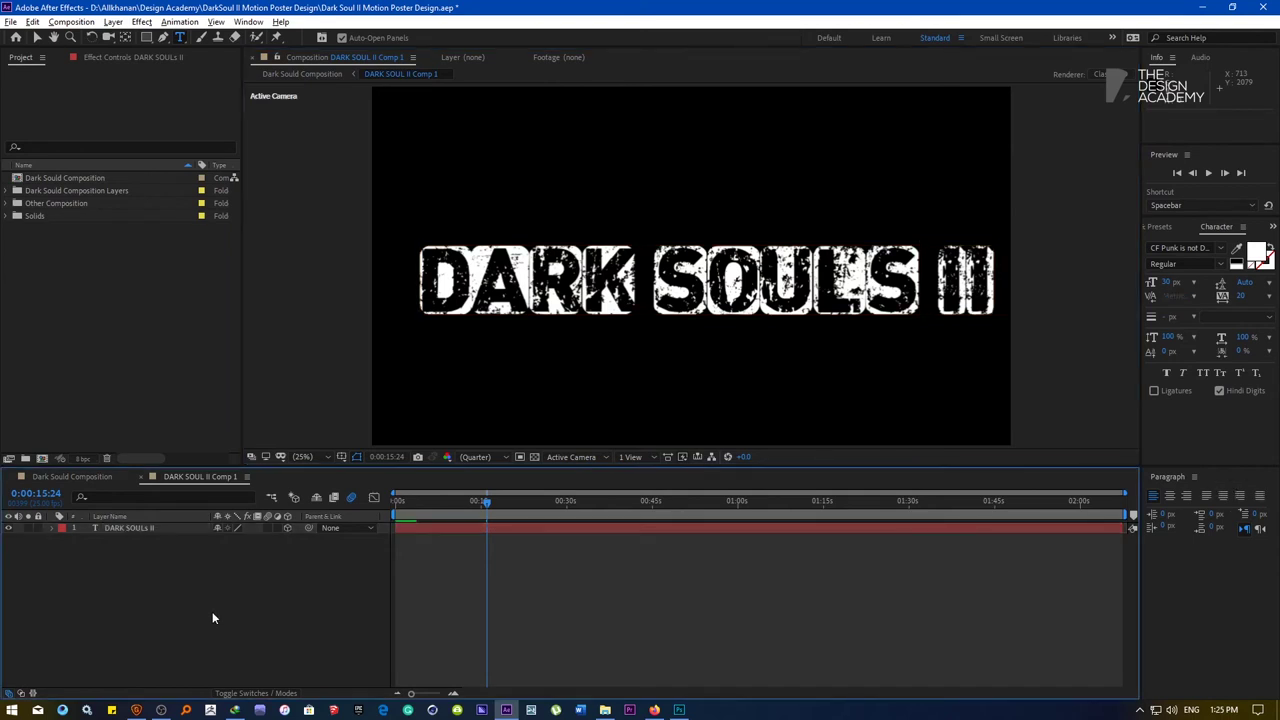
pyautogui.moveTo(529, 282); pyautogui.dragTo(526, 282)
pyautogui.click(483, 324)
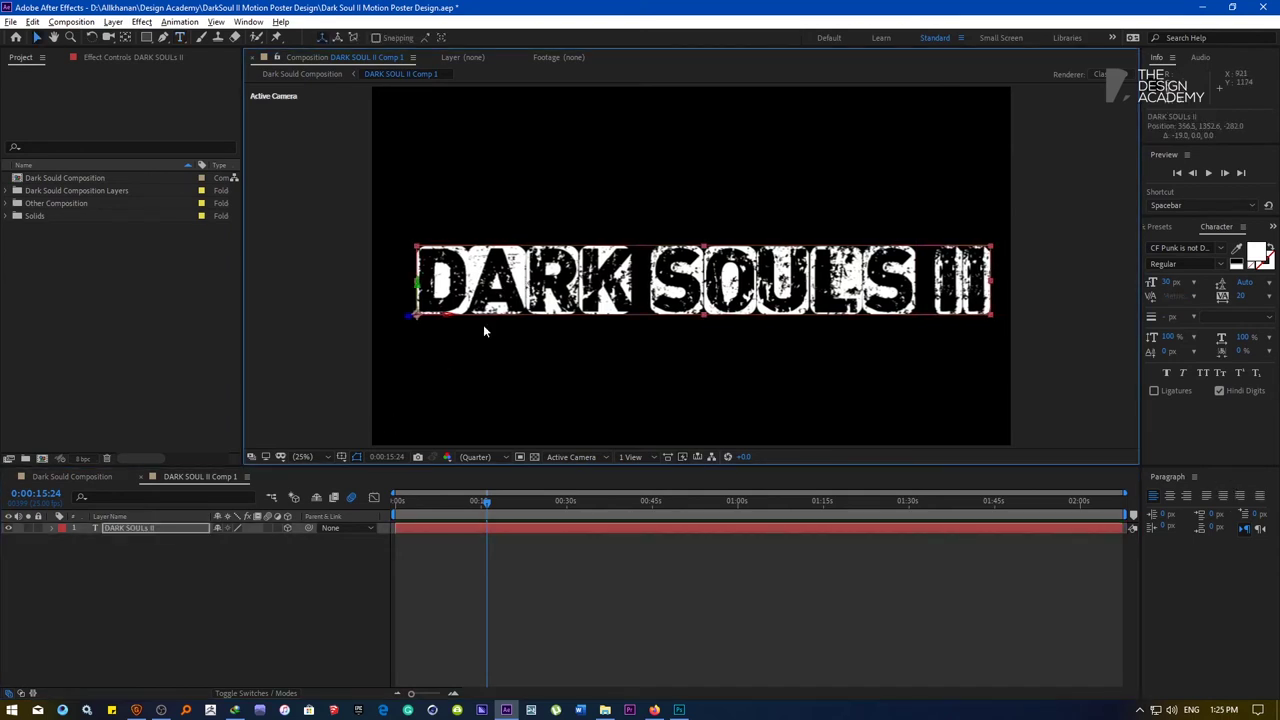
# Crop the text composition to a region of interest drawn closely around the DARK SOULS II title and return to the main composition
pyautogui.click(519, 456)
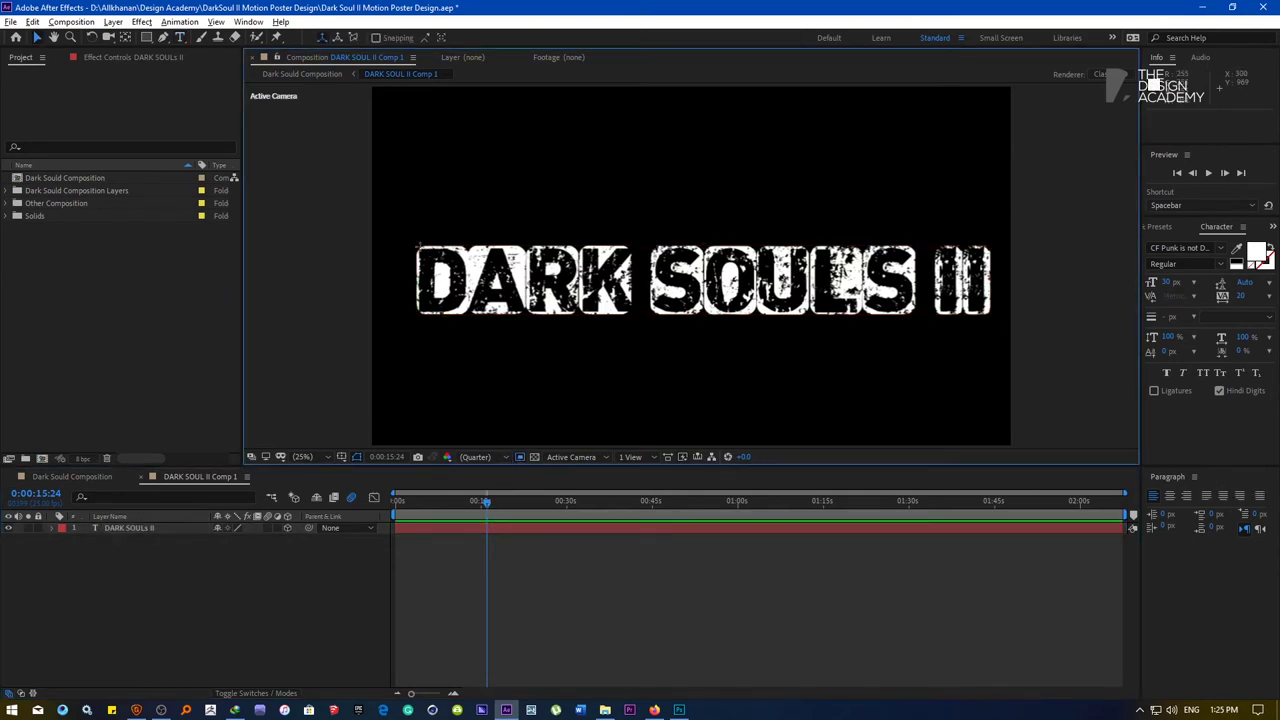
pyautogui.moveTo(404, 230); pyautogui.dragTo(757, 355)
pyautogui.moveTo(901, 350); pyautogui.dragTo(1001, 329)
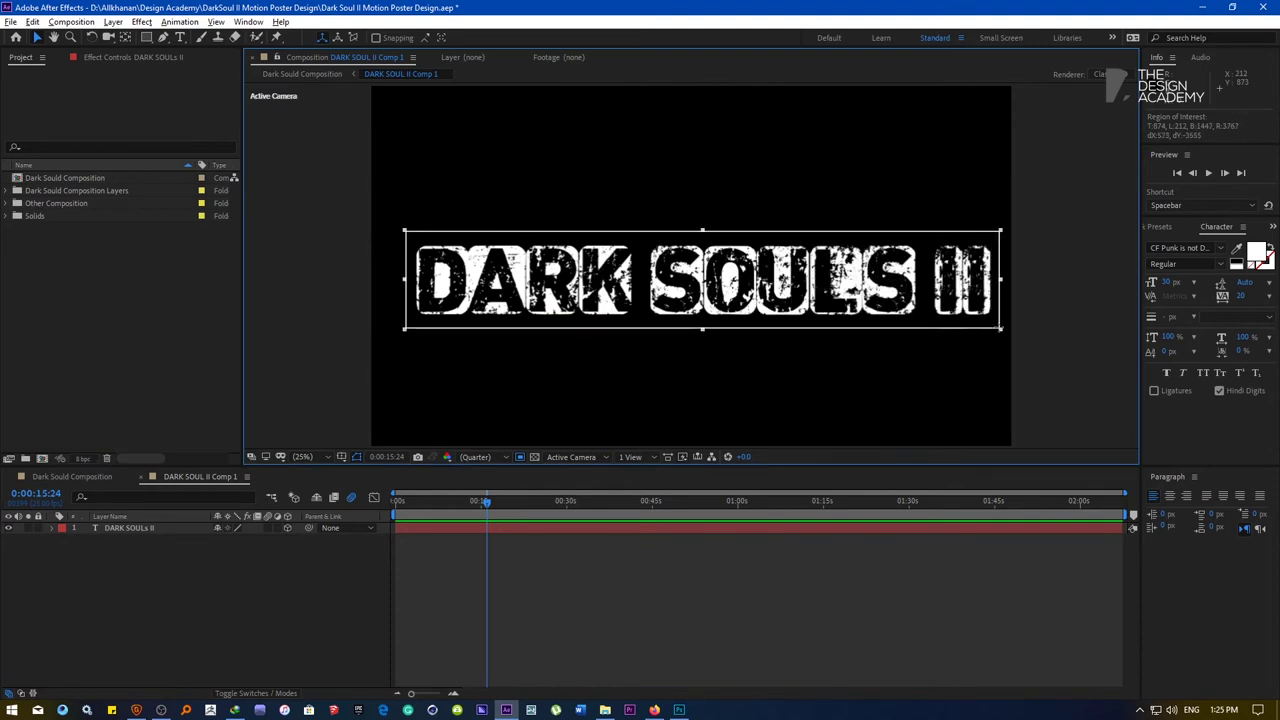
pyautogui.click(82, 22)
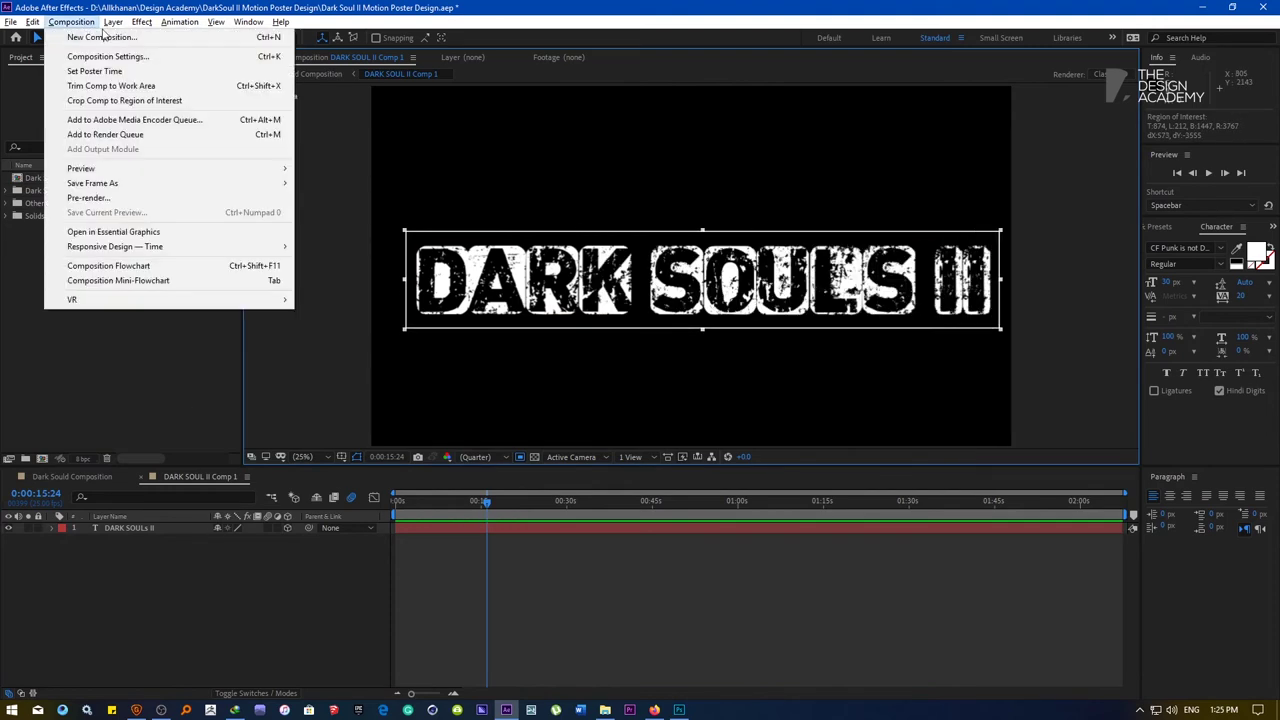
pyautogui.moveTo(142, 21)
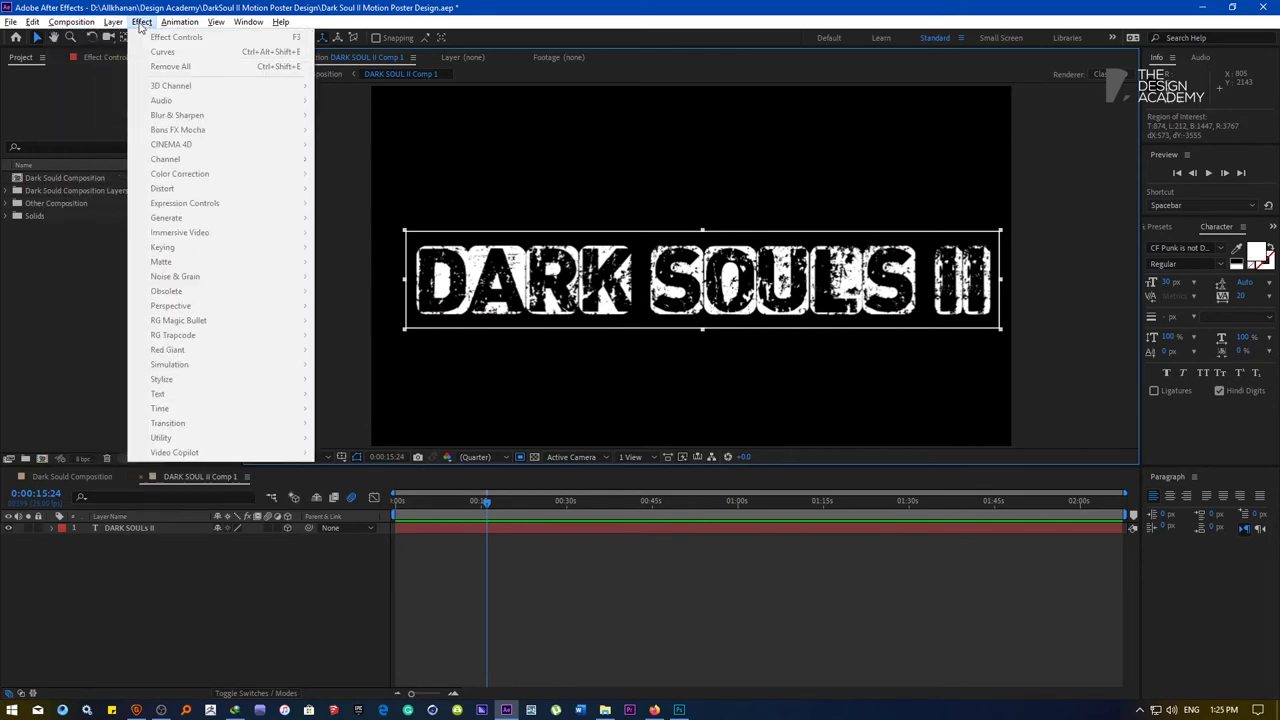
pyautogui.moveTo(72, 22)
pyautogui.click(124, 100)
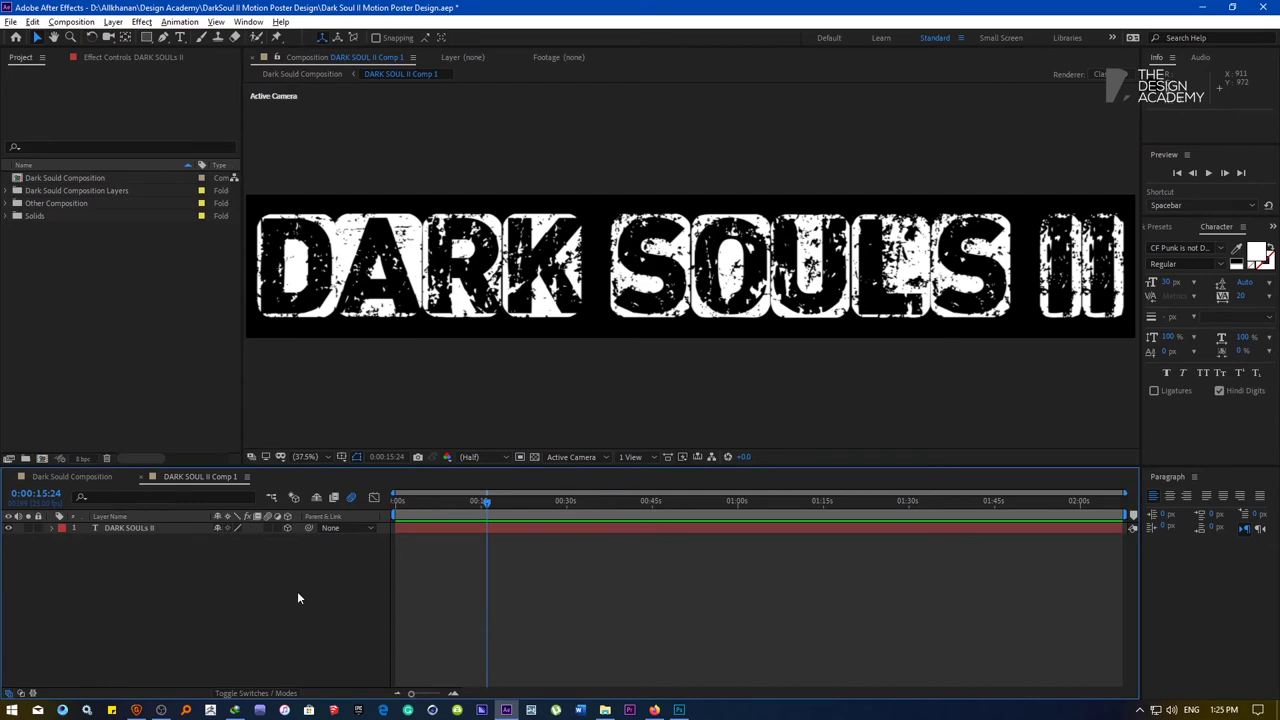
pyautogui.hotkey('ctrl', 'w')
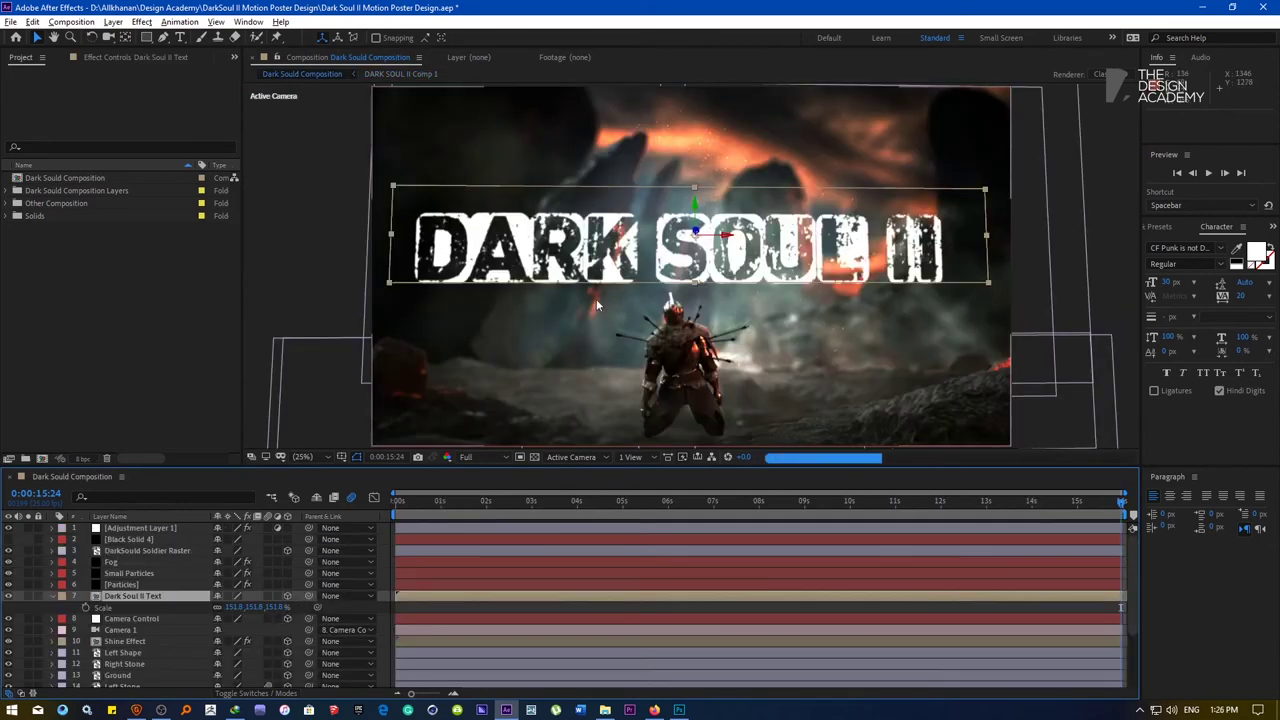
# Place the Big Fire stock footage in the Dark Sould Composition directly below the Dark Soul II Text layer
pyautogui.doubleClick(126, 594)
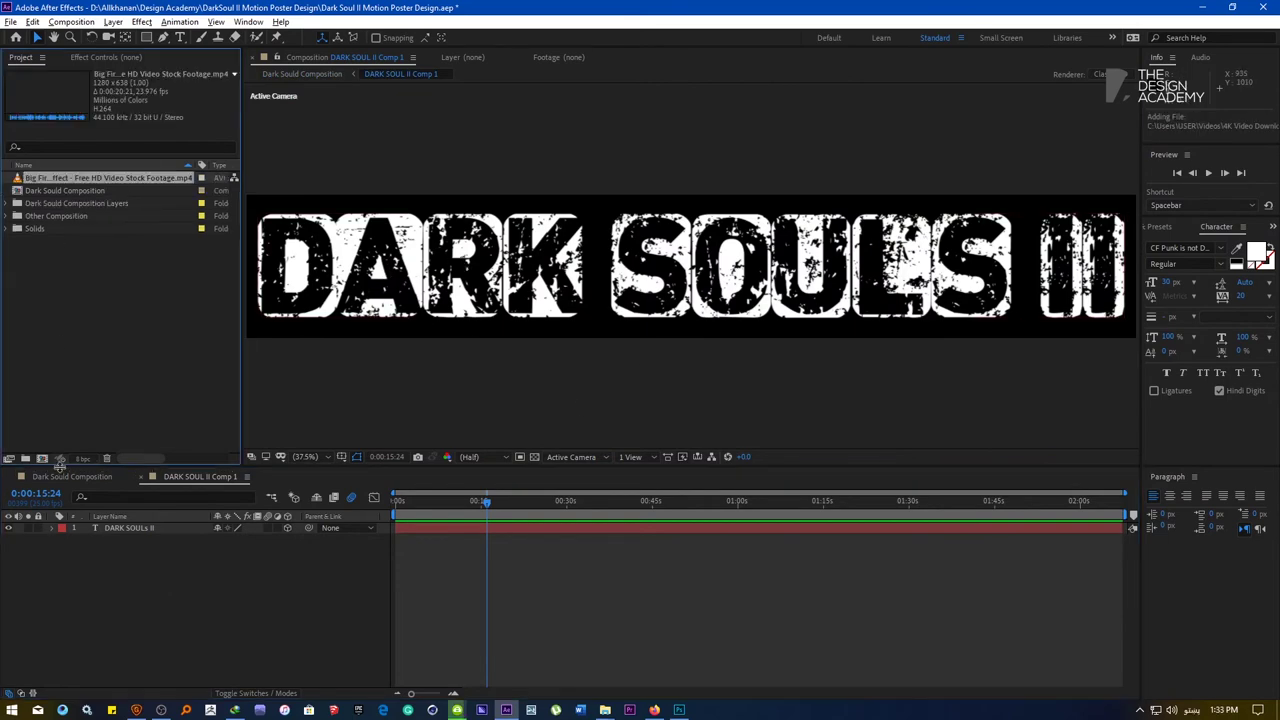
pyautogui.click(62, 478)
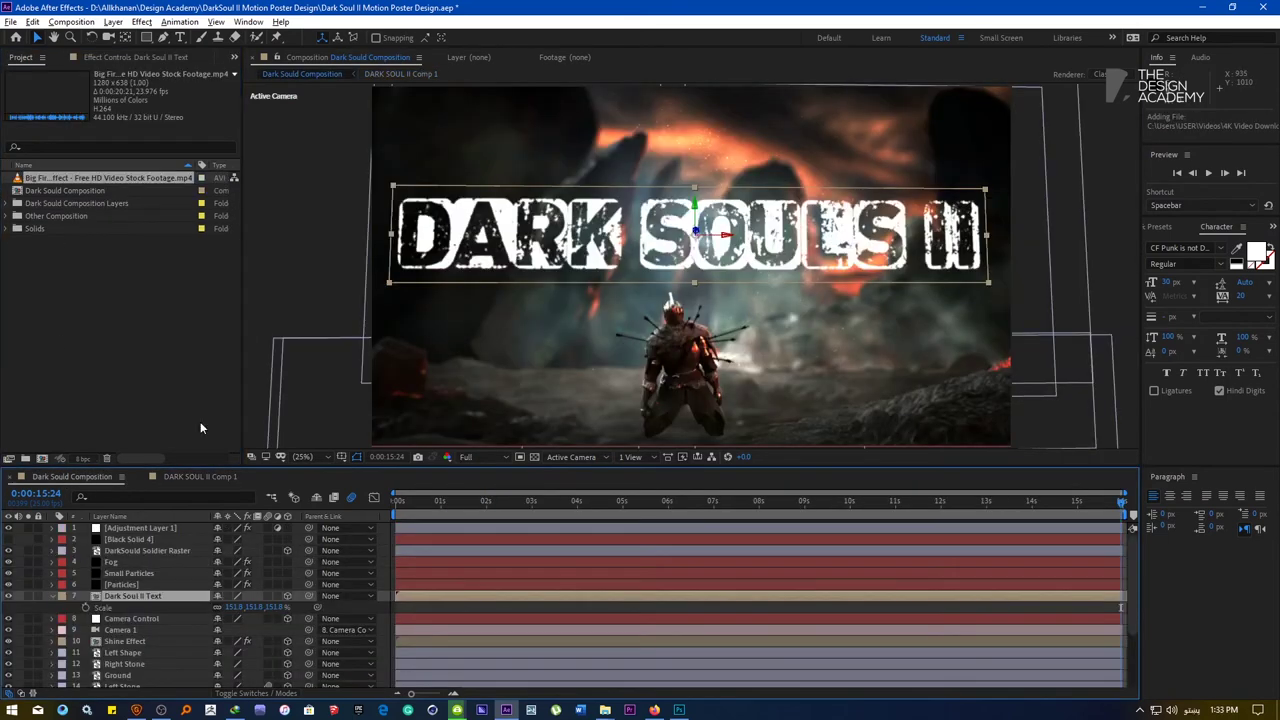
pyautogui.moveTo(68, 180); pyautogui.dragTo(160, 602)
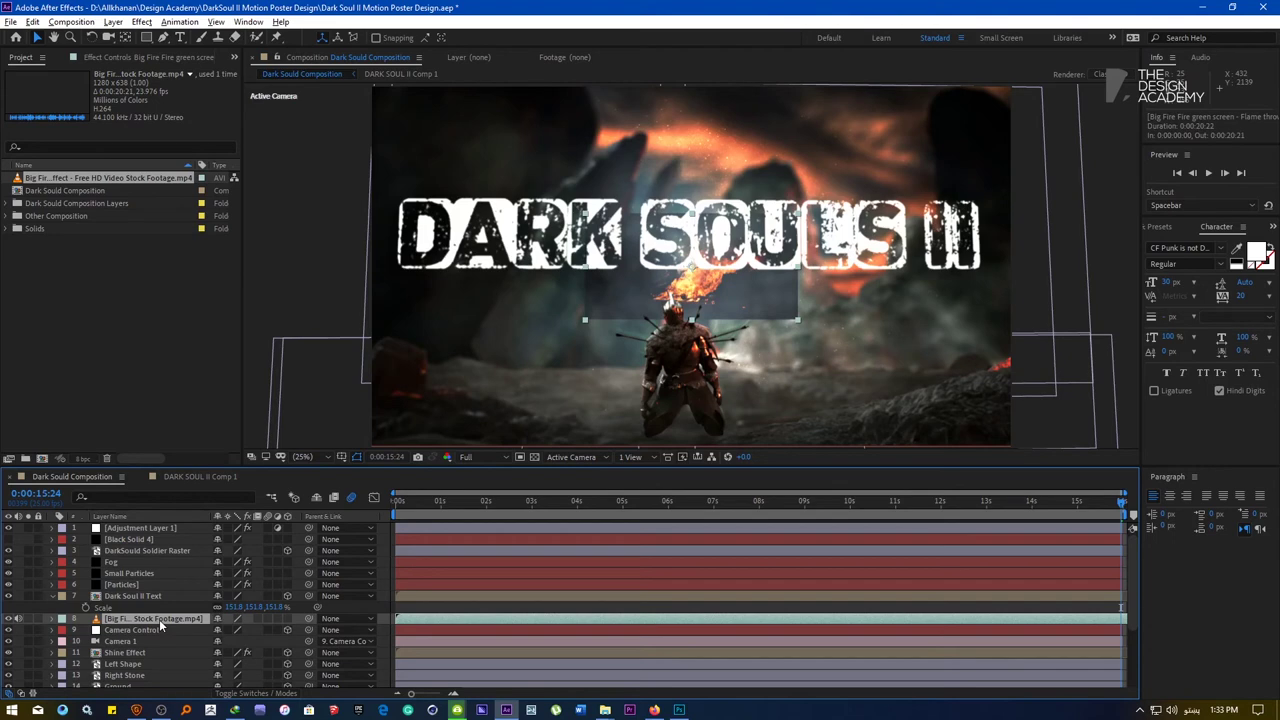
# Set the fire footage layer's blending mode to Add
pyautogui.hotkey('ctrl', 'shift', 'c')
pyautogui.click(739, 442)
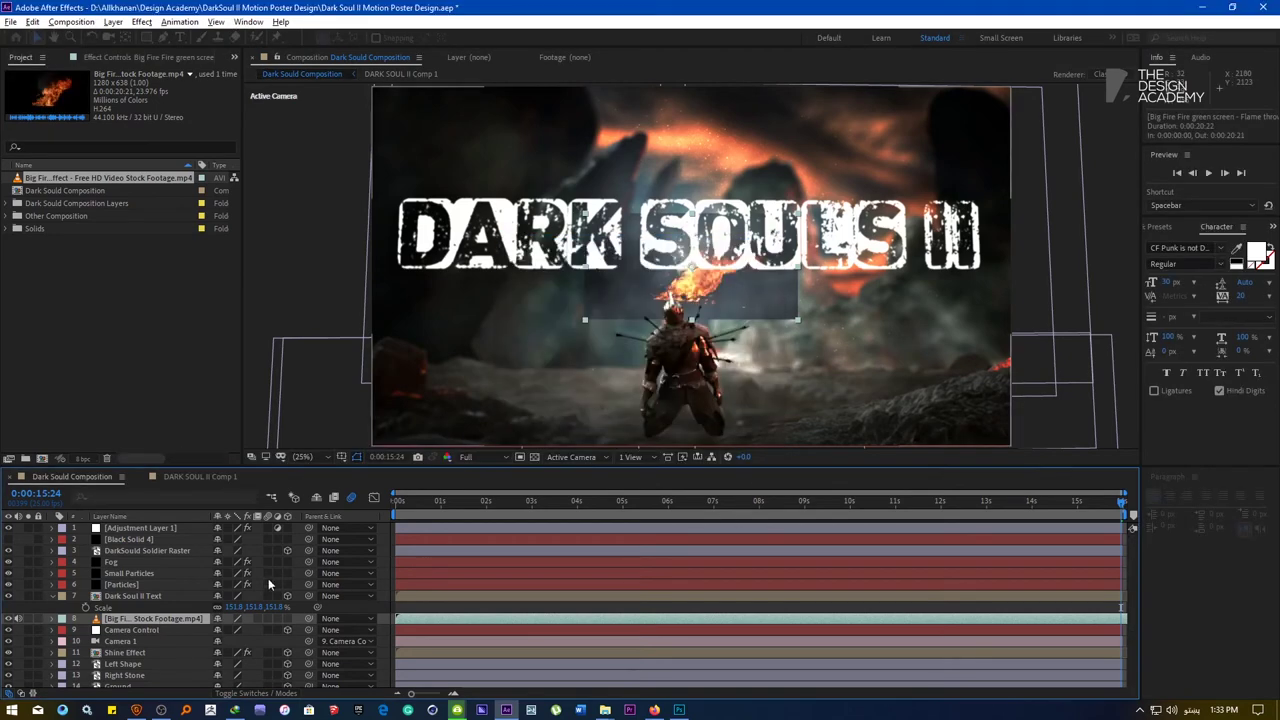
pyautogui.click(253, 693)
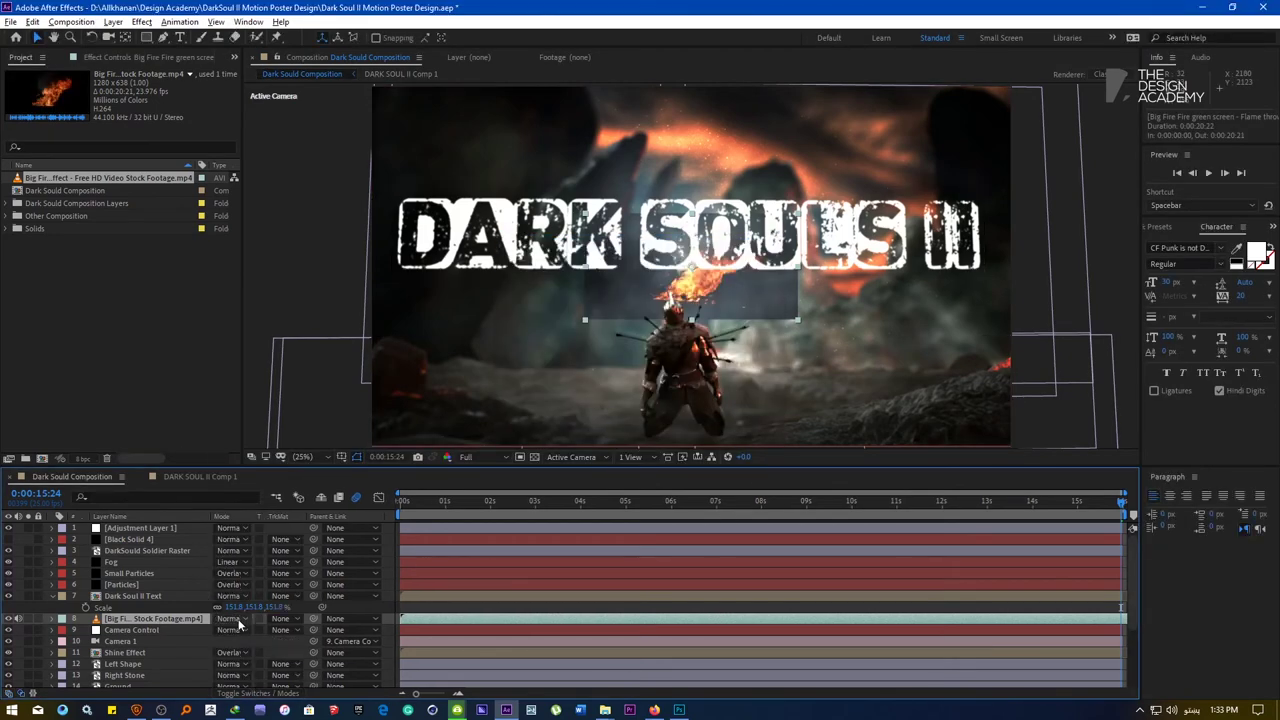
pyautogui.click(230, 619)
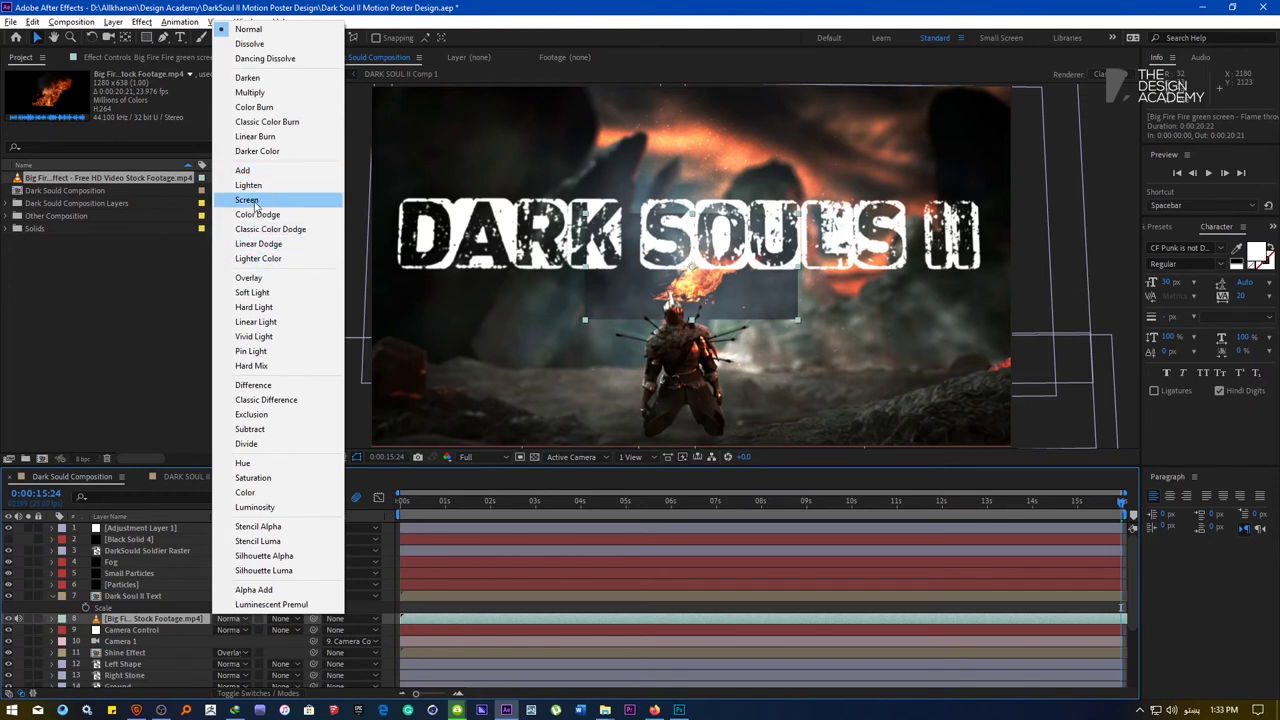
pyautogui.click(244, 170)
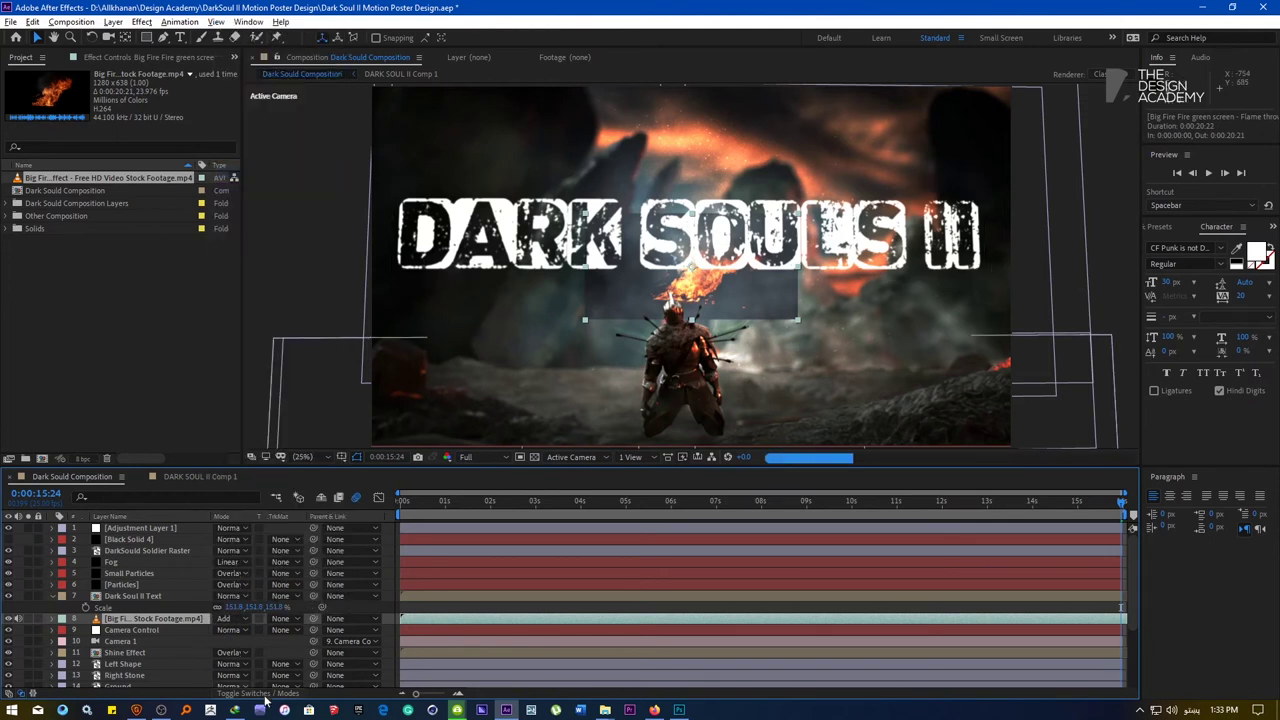
# Make the fire footage a 3D layer and move it to the scene's lower-left rocks, at about -1324, 2846, 119
pyautogui.press('F4')
pyautogui.click(286, 619)
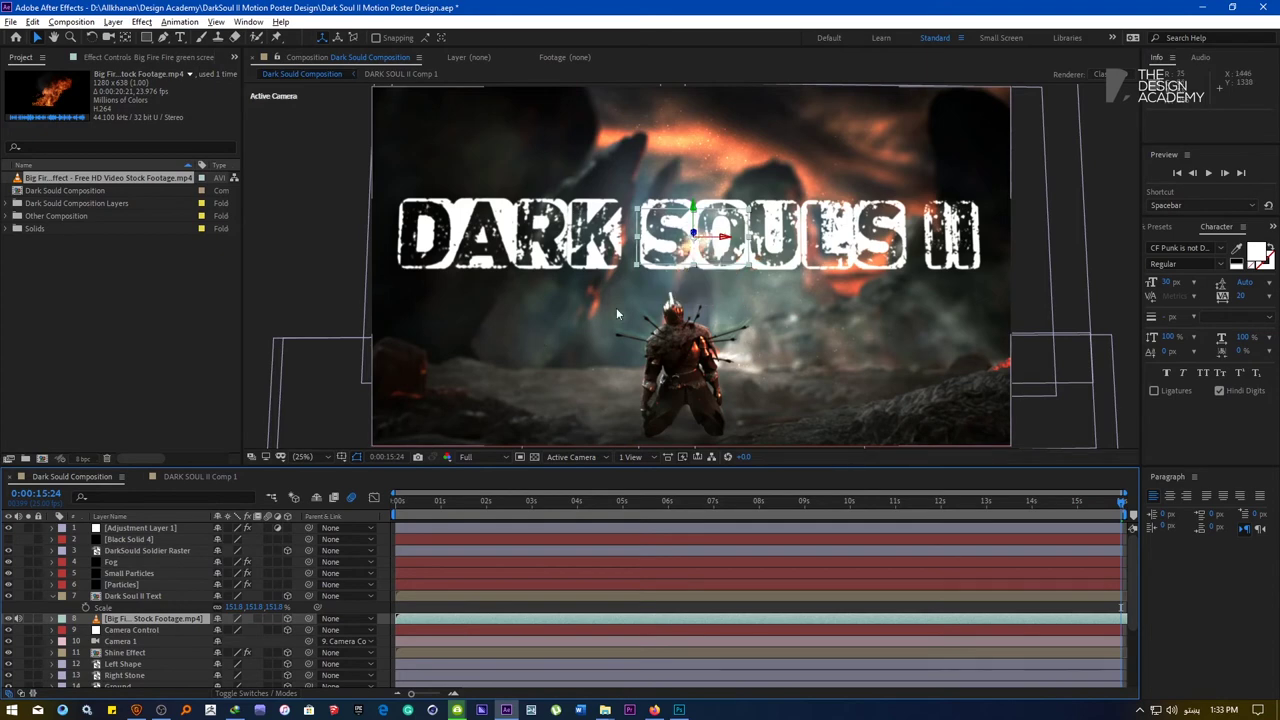
pyautogui.moveTo(668, 266); pyautogui.dragTo(426, 410)
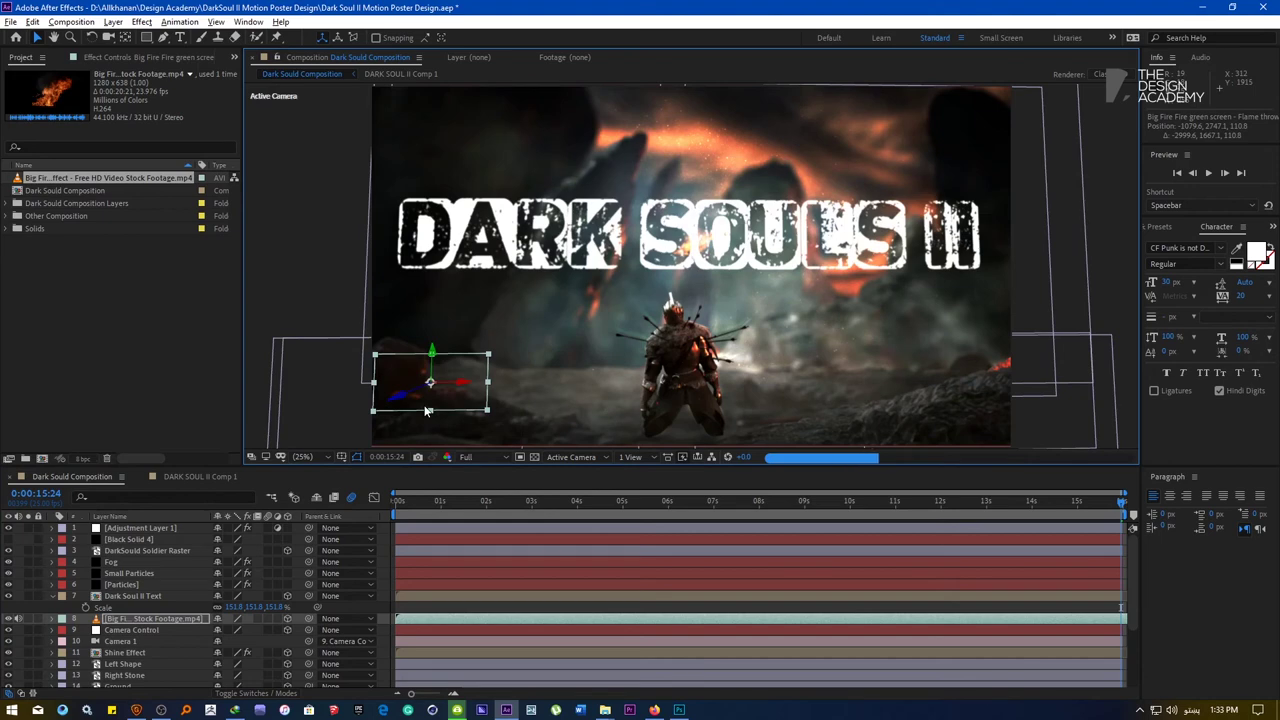
pyautogui.moveTo(427, 407); pyautogui.dragTo(413, 424)
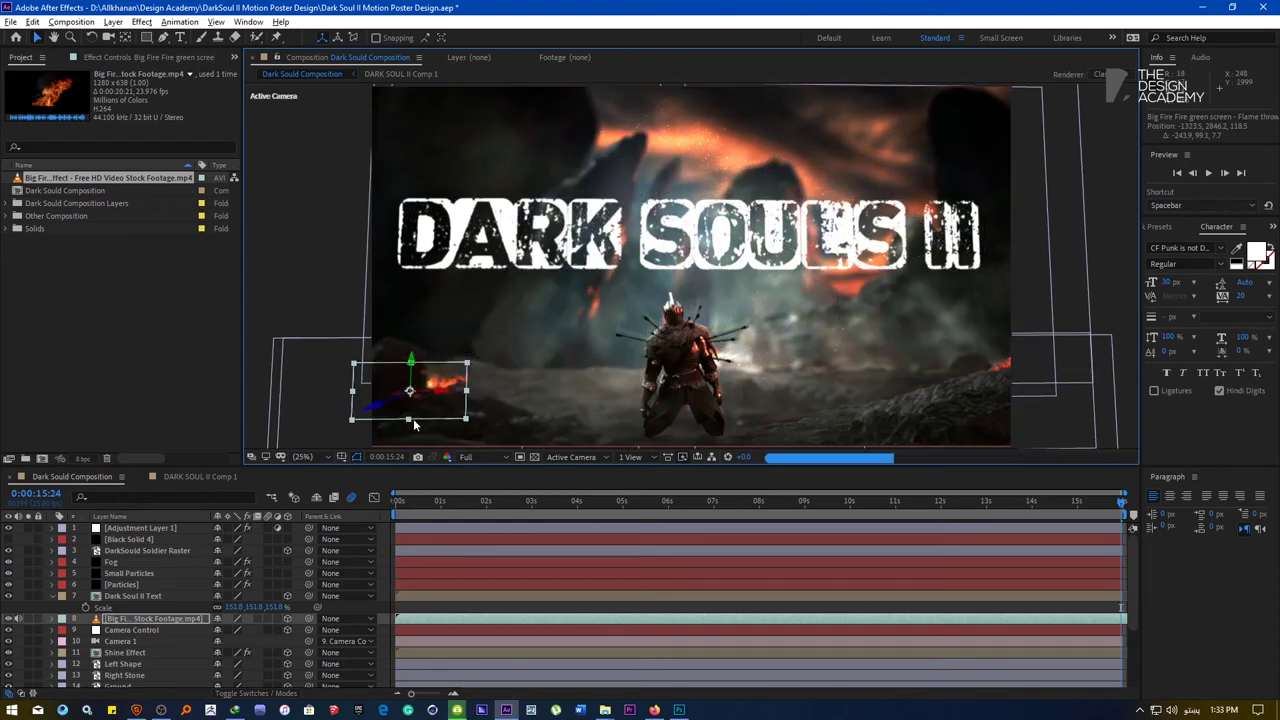
# Solo the fire footage layer, examine the flame's motion from the first frame to about 0:00:13:16, and turn solo off
pyautogui.moveTo(452, 506); pyautogui.dragTo(331, 506)
pyautogui.press('Home')
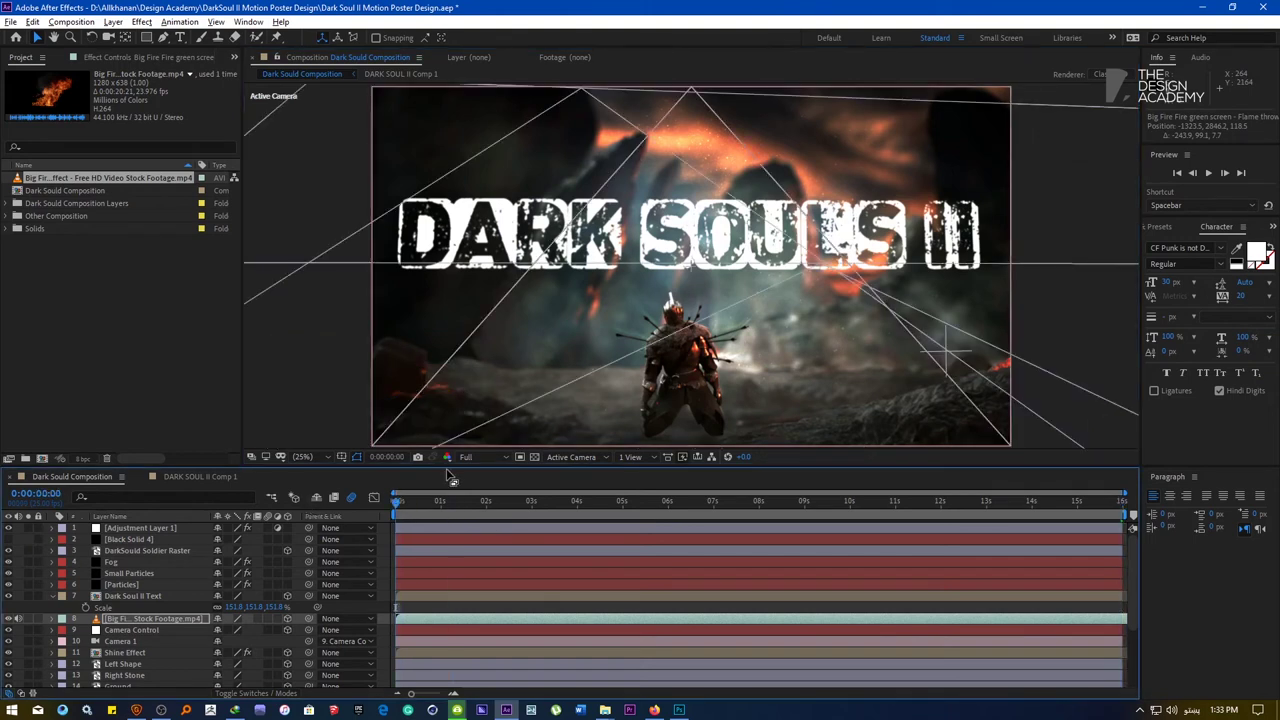
pyautogui.click(31, 619)
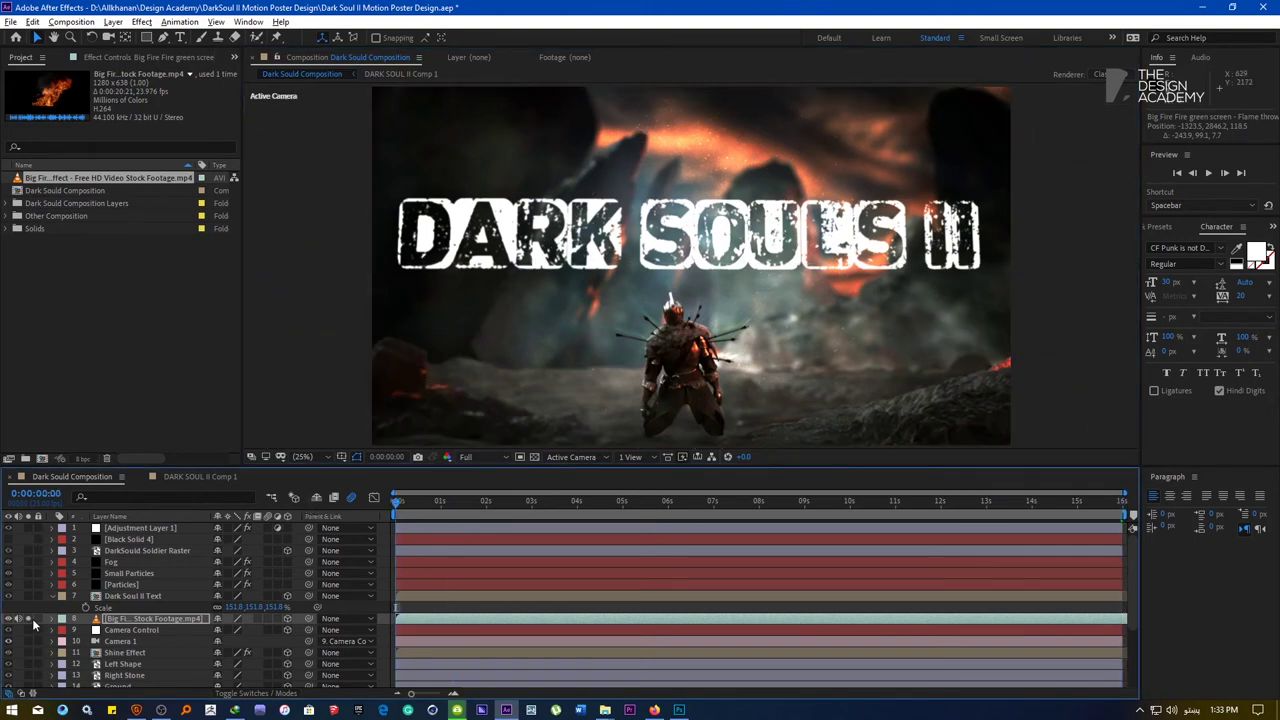
pyautogui.moveTo(508, 502); pyautogui.dragTo(778, 513)
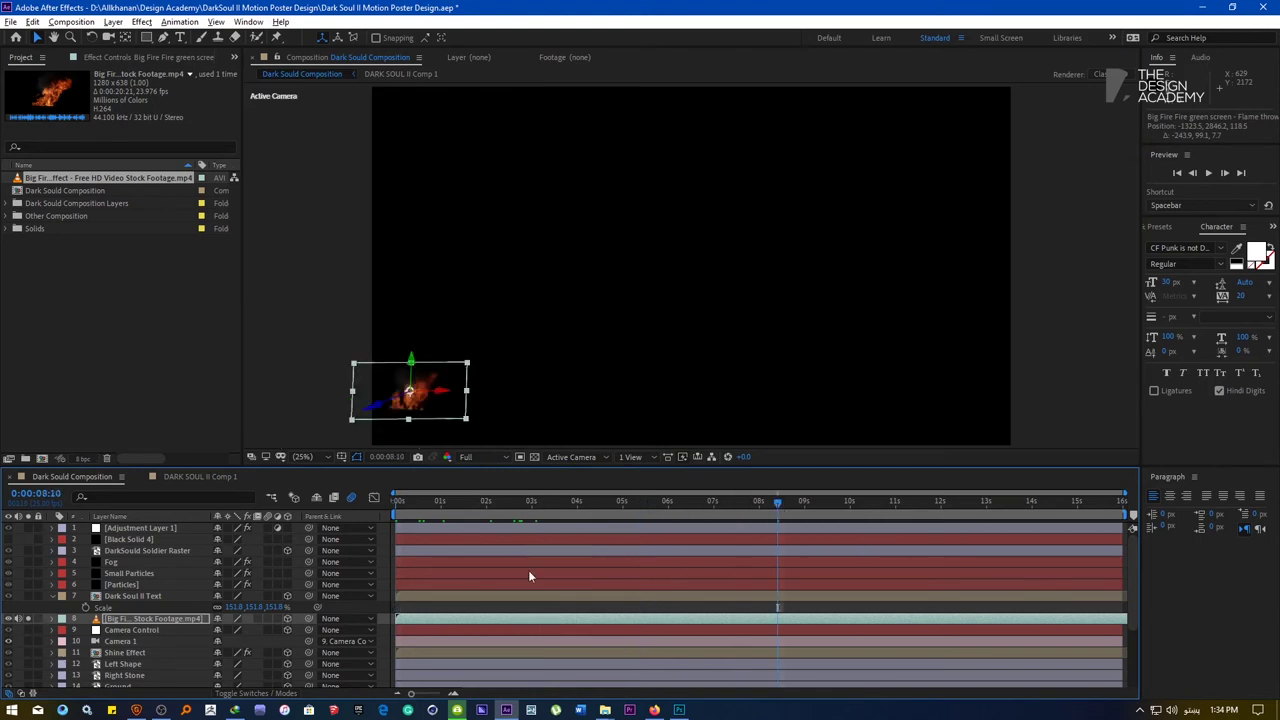
pyautogui.click(897, 503)
pyautogui.moveTo(918, 508); pyautogui.dragTo(1016, 504)
pyautogui.click(27, 620)
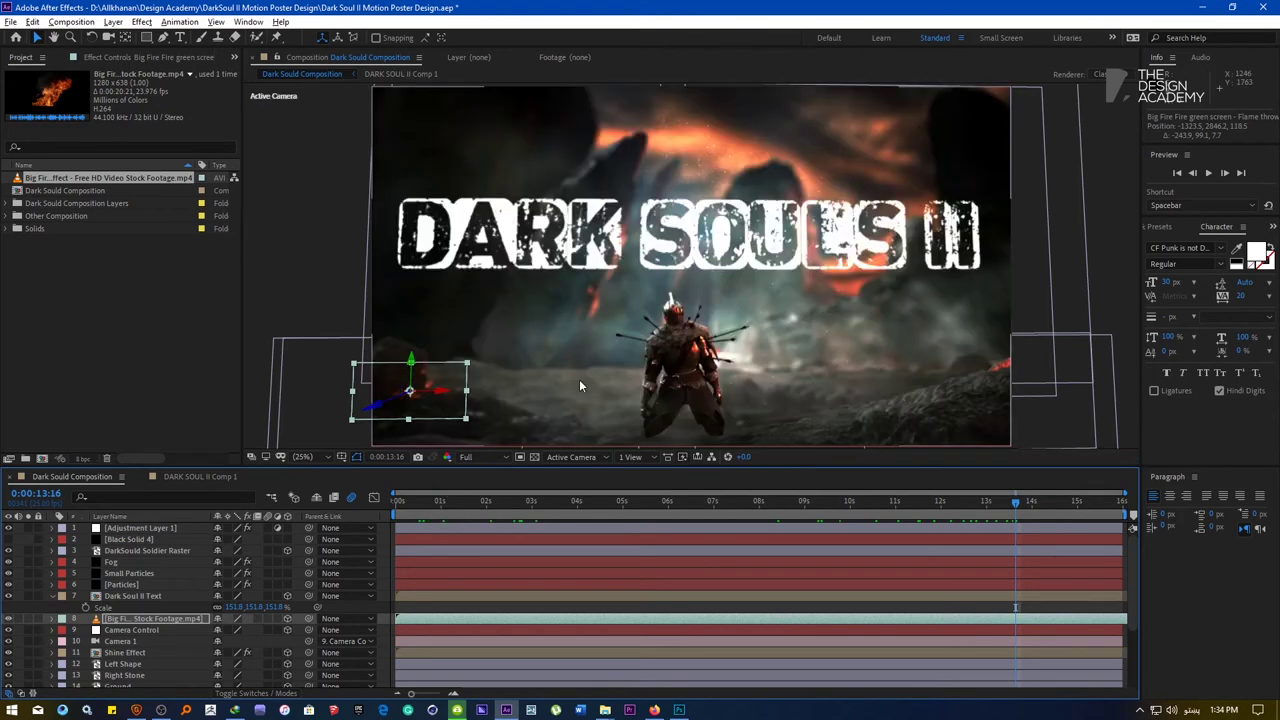
# Go to 0:00:09:00 and isolate the Left Shape and fire footage layers by soloing both
pyautogui.click(761, 522)
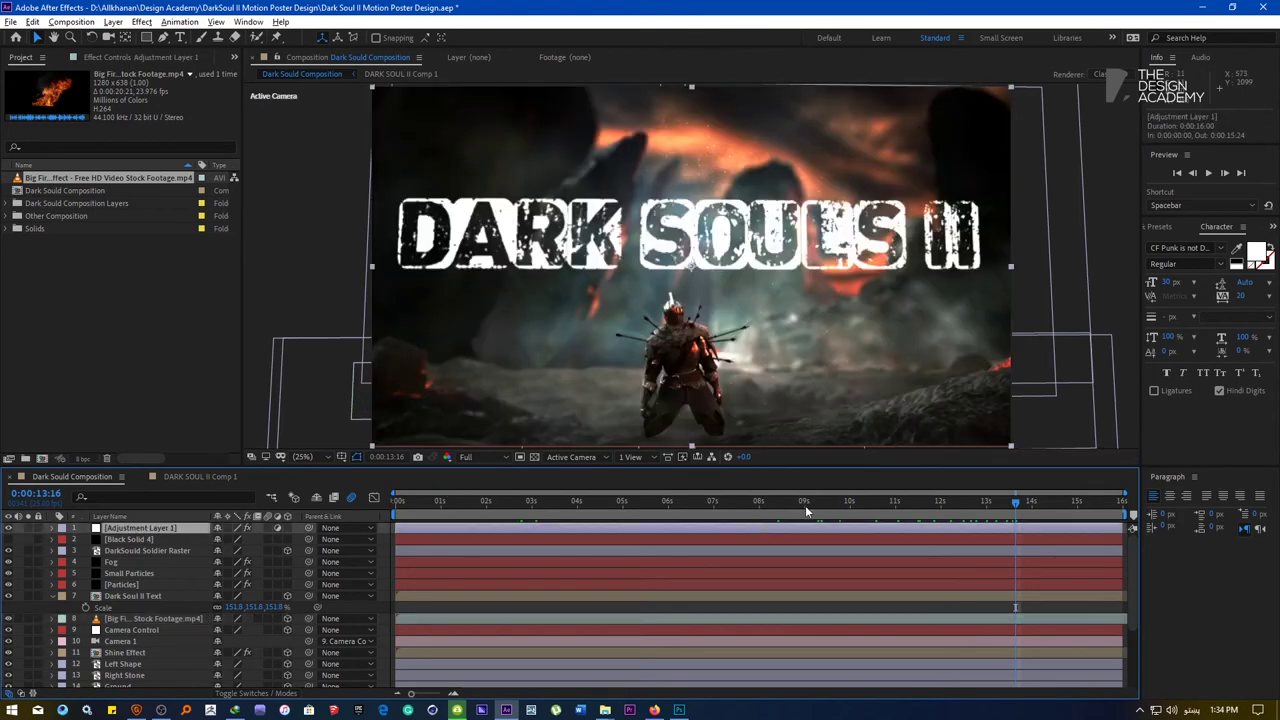
pyautogui.click(805, 505)
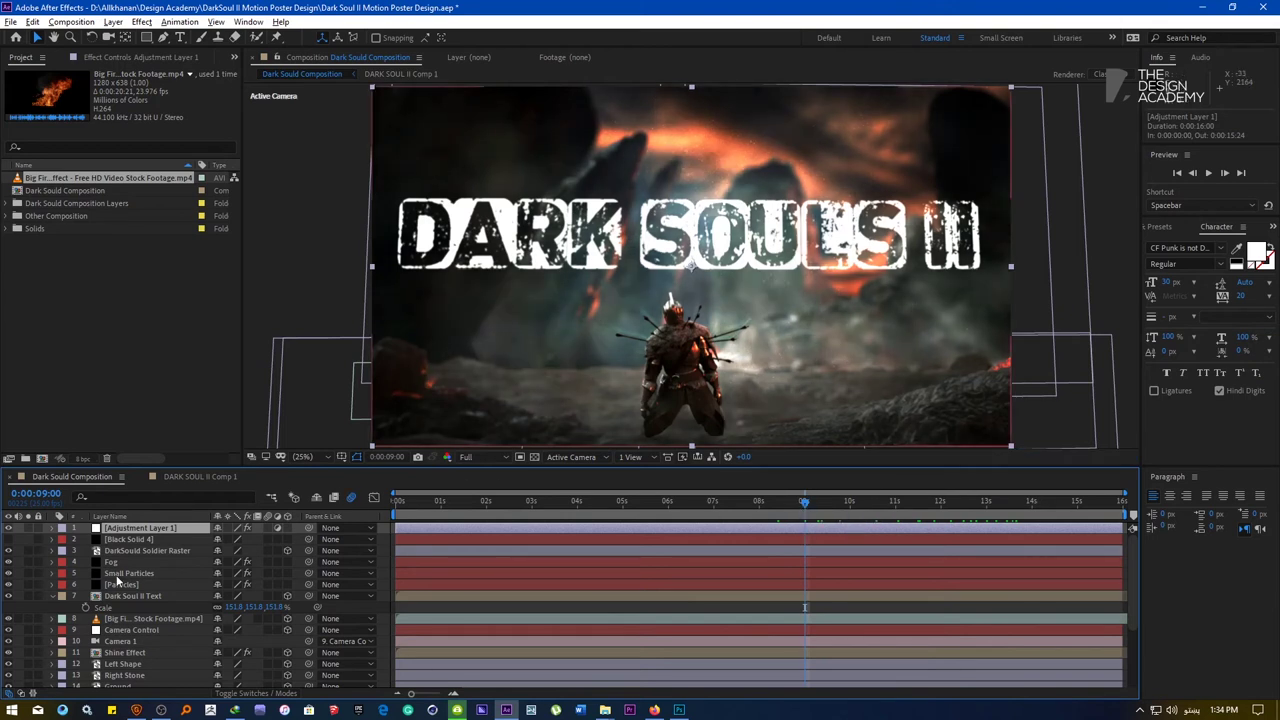
pyautogui.click(378, 433)
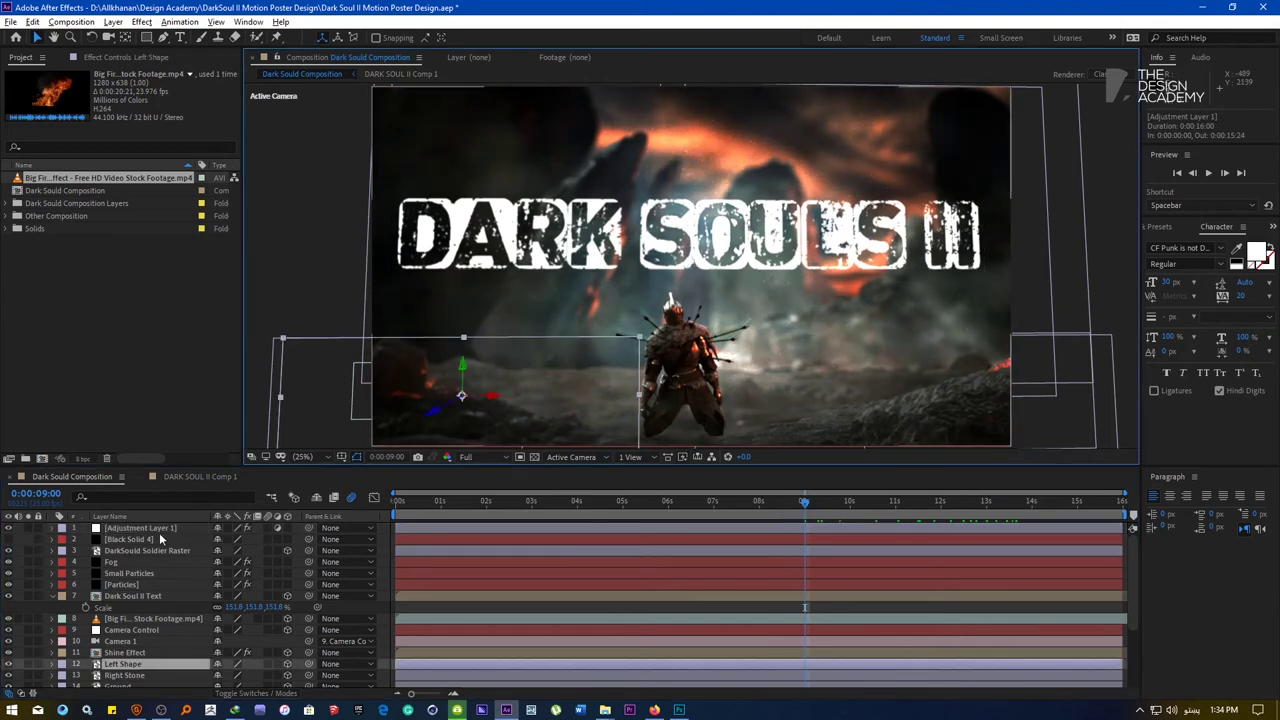
pyautogui.click(29, 664)
pyautogui.click(28, 618)
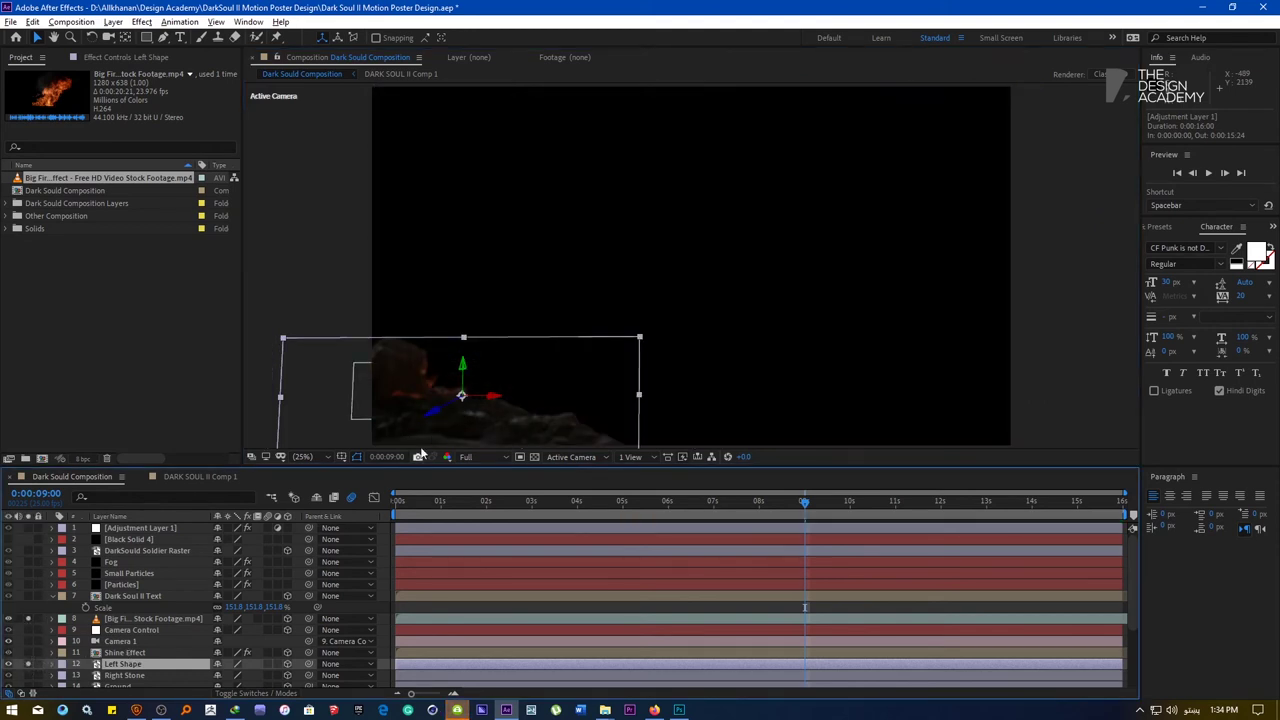
# Bring the fire footage forward in front of the Left Shape rocks, to a position of about -233, 2416, -807
pyautogui.click(400, 412)
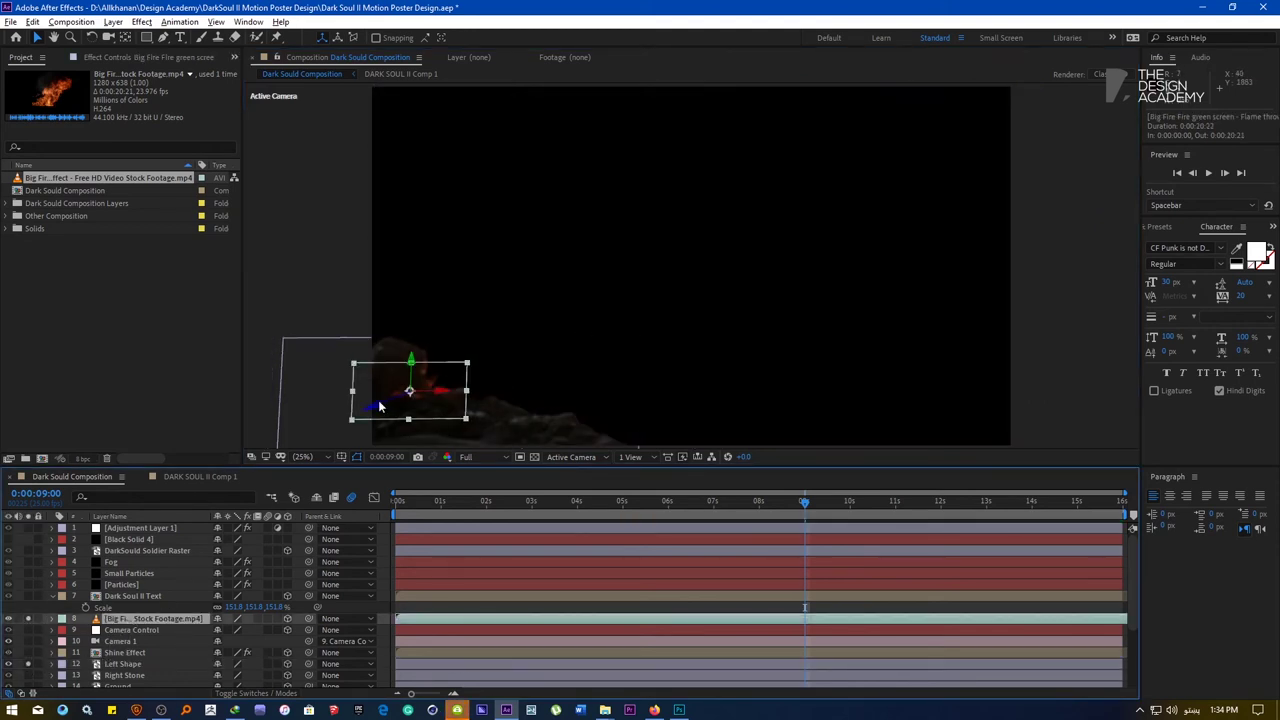
pyautogui.moveTo(380, 407); pyautogui.dragTo(456, 380)
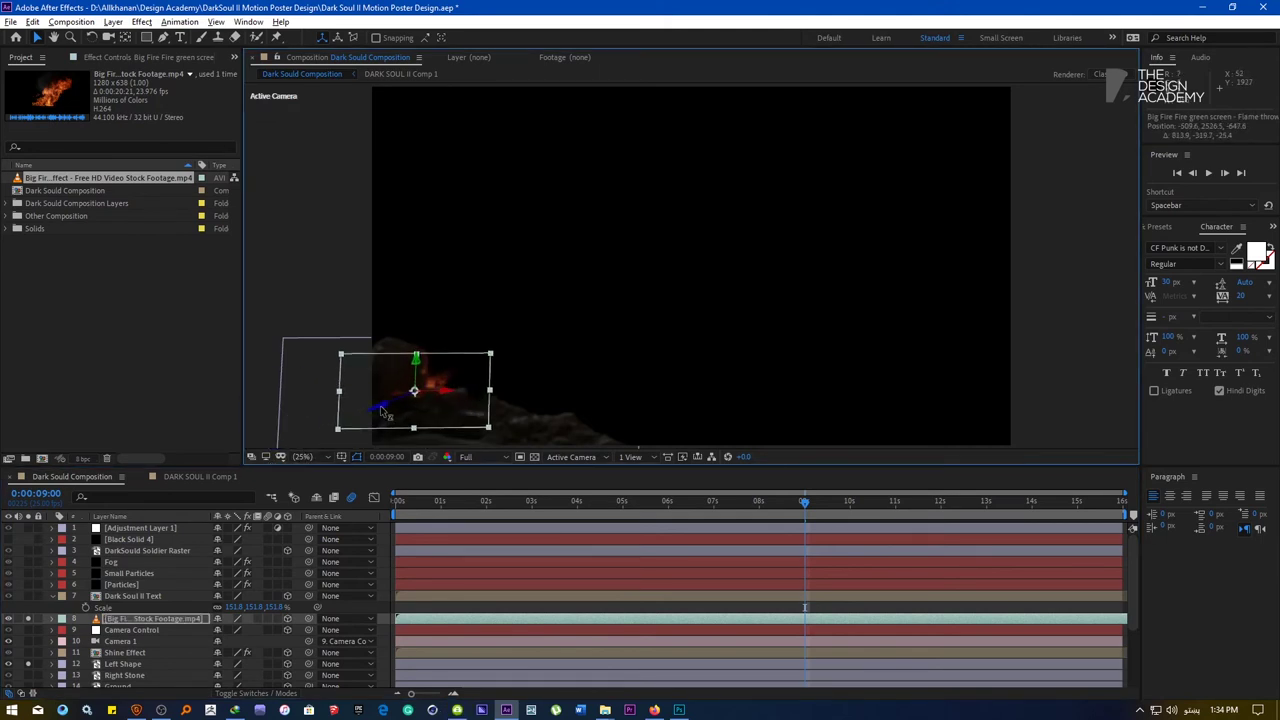
pyautogui.moveTo(383, 412)
pyautogui.mouseDown()
pyautogui.moveTo(290, 440)
pyautogui.moveTo(472, 378)
pyautogui.moveTo(414, 405)
pyautogui.moveTo(426, 422)
pyautogui.moveTo(379, 415)
pyautogui.moveTo(454, 382)
pyautogui.moveTo(398, 410)
pyautogui.moveTo(428, 403)
pyautogui.moveTo(406, 403)
pyautogui.moveTo(416, 416)
pyautogui.moveTo(368, 400)
pyautogui.mouseUp()
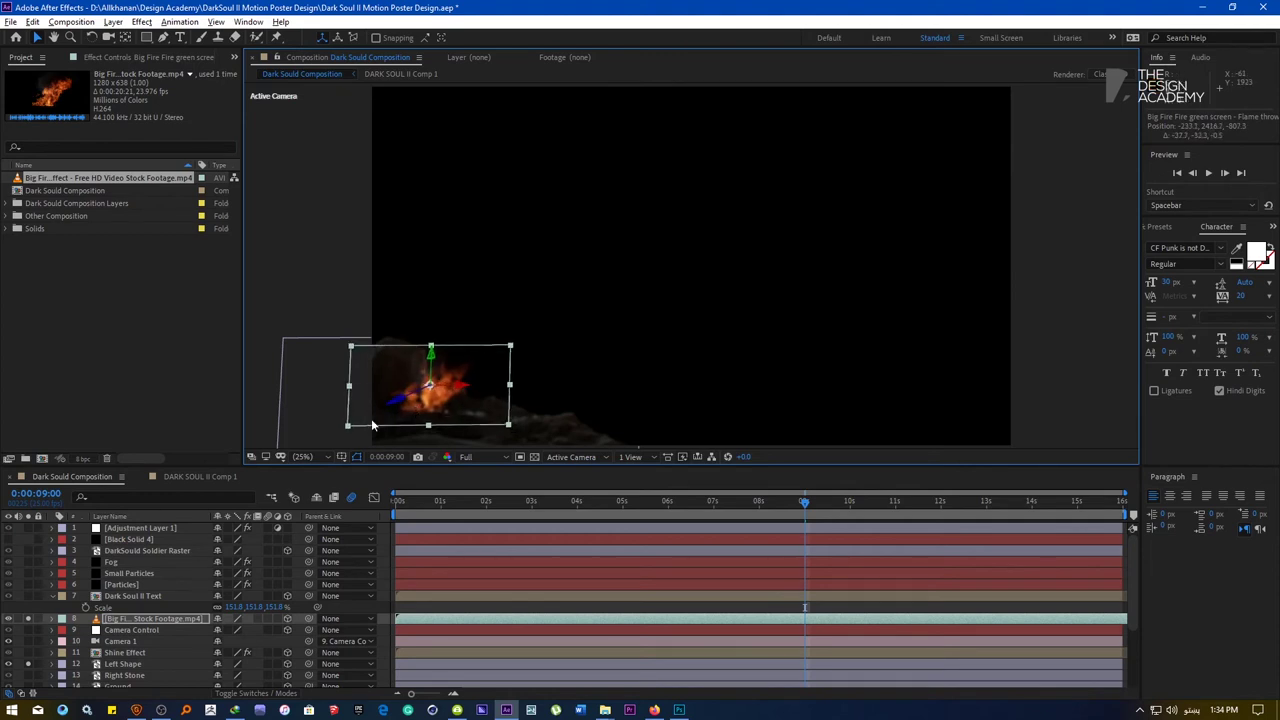
# Duplicate the fire footage layer and place the copy behind the soloed Right Stone rocks, at about 4491, 2040, -903
pyautogui.hotkey('ctrl', 'd')
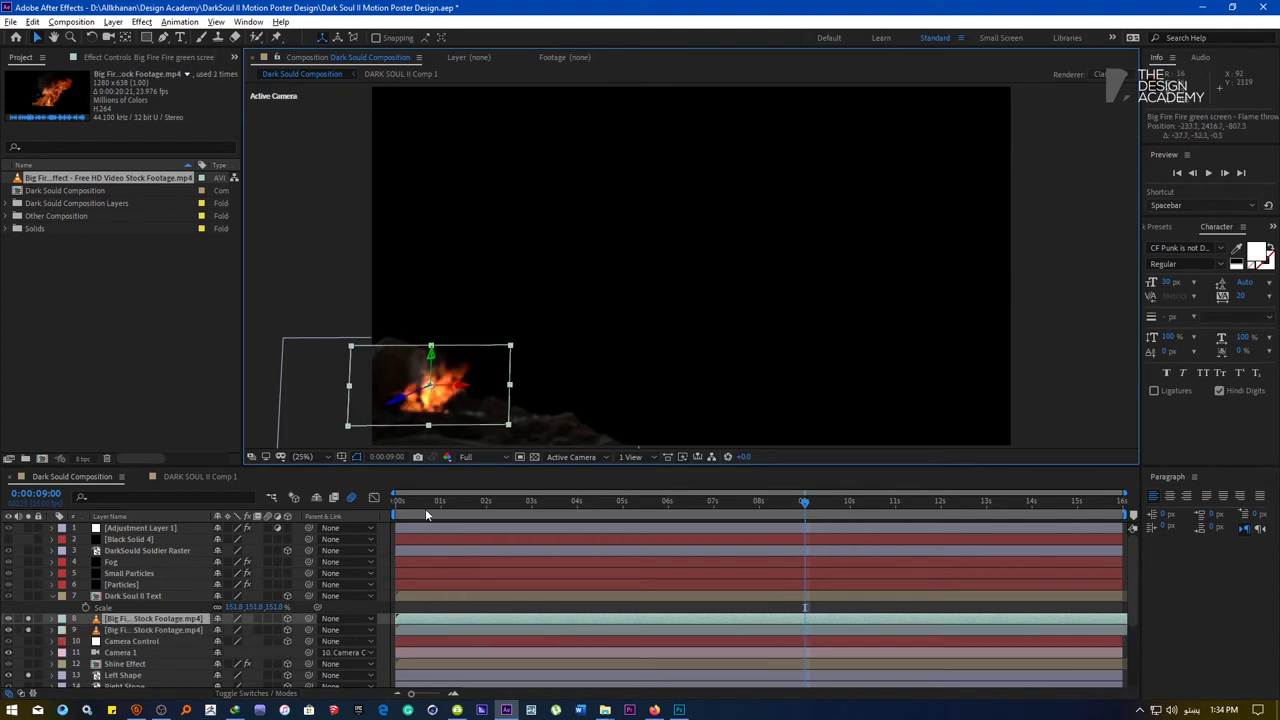
pyautogui.moveTo(430, 385); pyautogui.dragTo(830, 360)
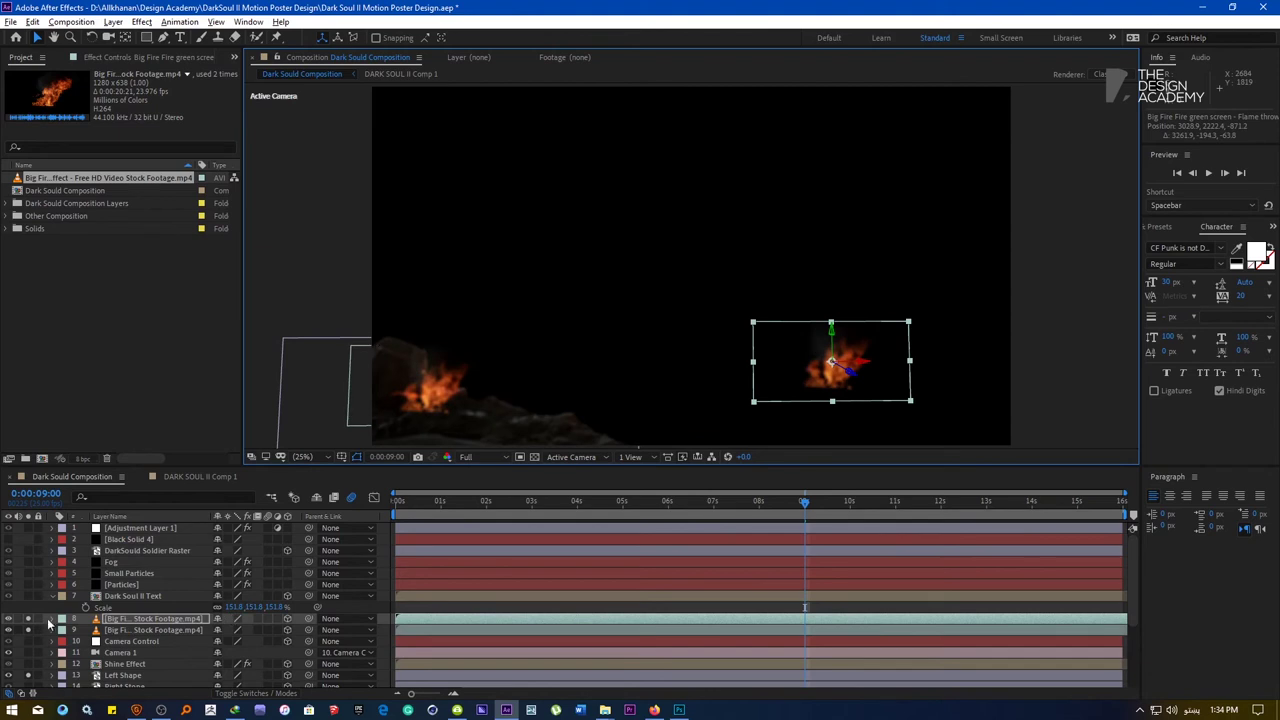
pyautogui.click(128, 680)
pyautogui.scroll(-3, 110, 638)
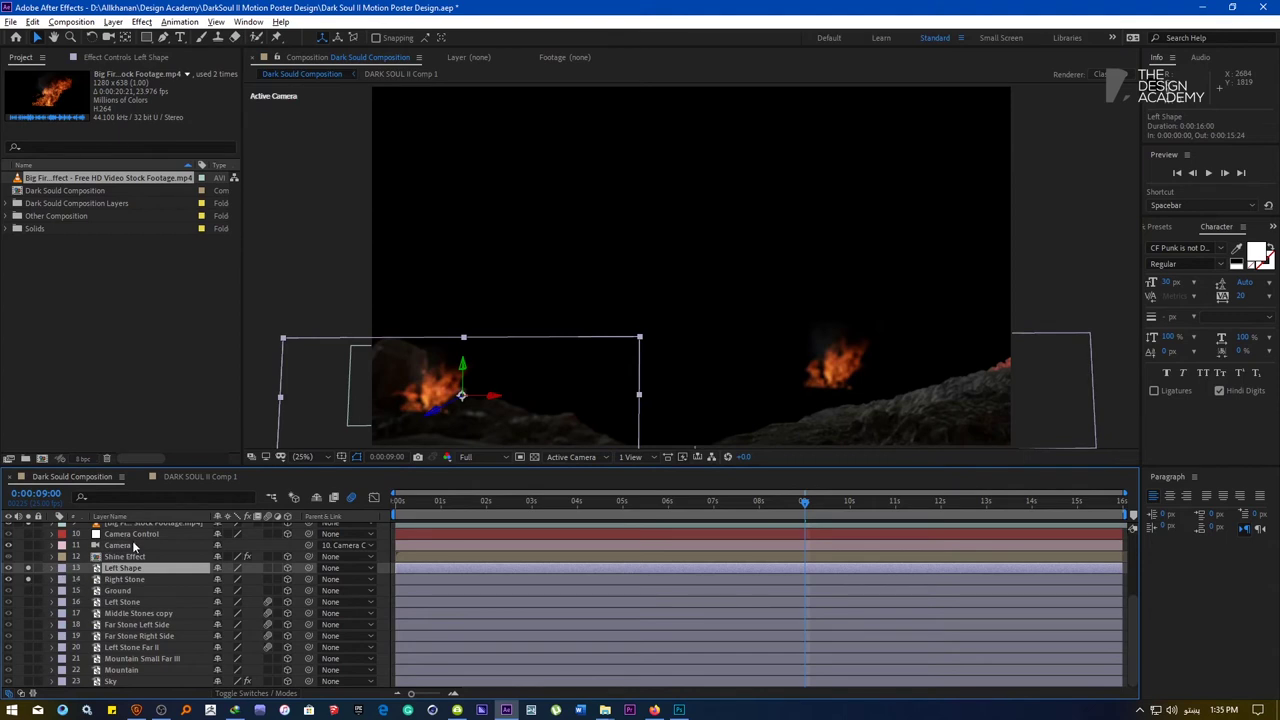
pyautogui.scroll(3, 133, 545)
pyautogui.click(117, 622)
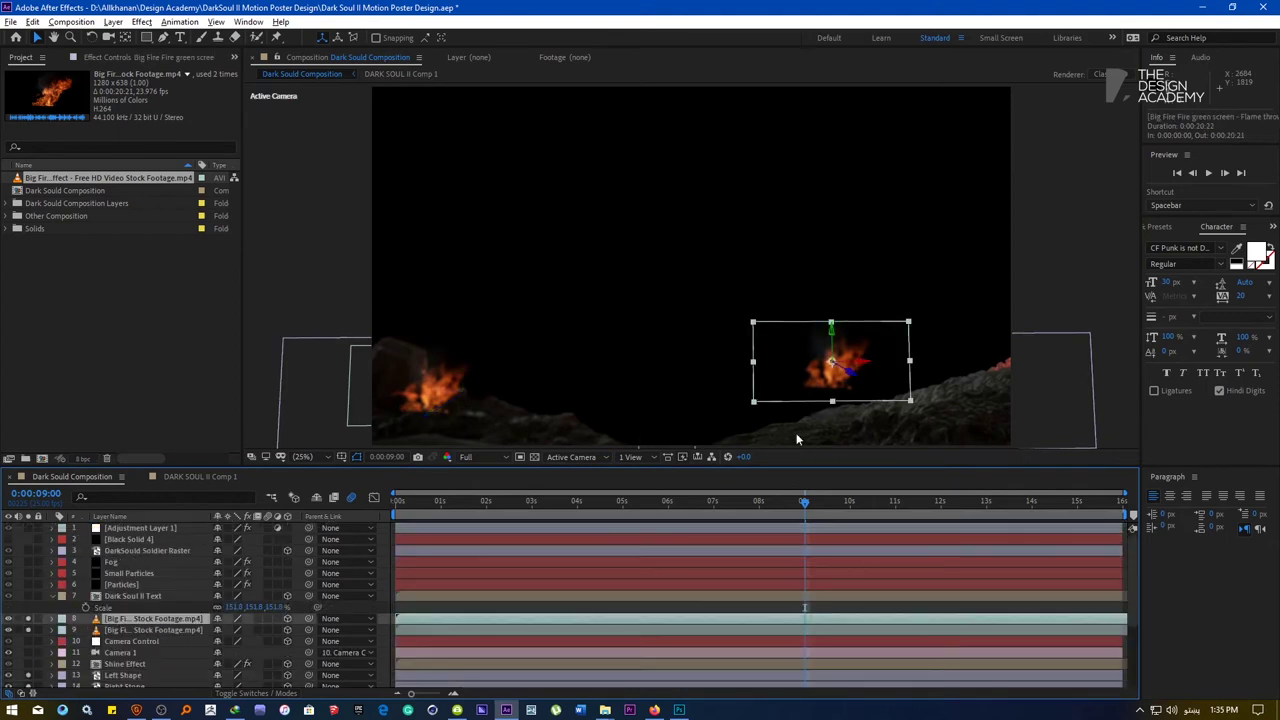
pyautogui.moveTo(805, 372); pyautogui.dragTo(957, 359)
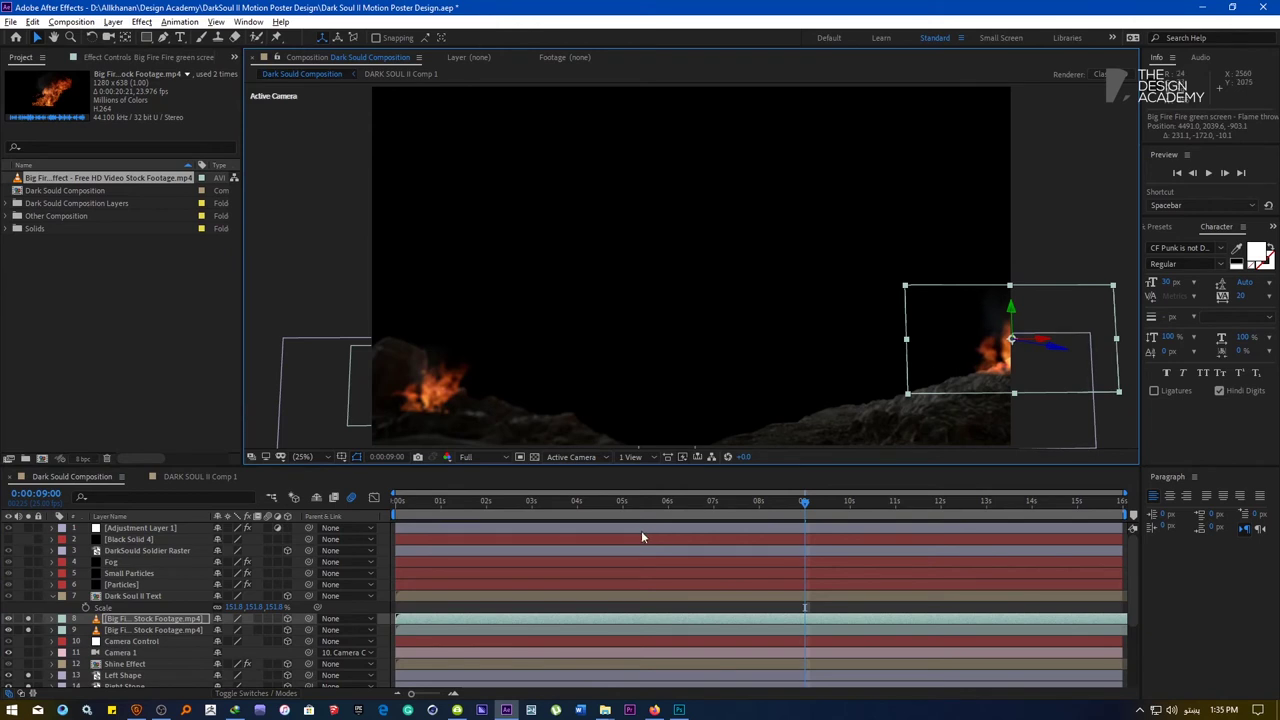
# Set the preview resolution to Quarter and examine both fires in the full scene from the first frame to 0:00:11:23
pyautogui.press('Home')
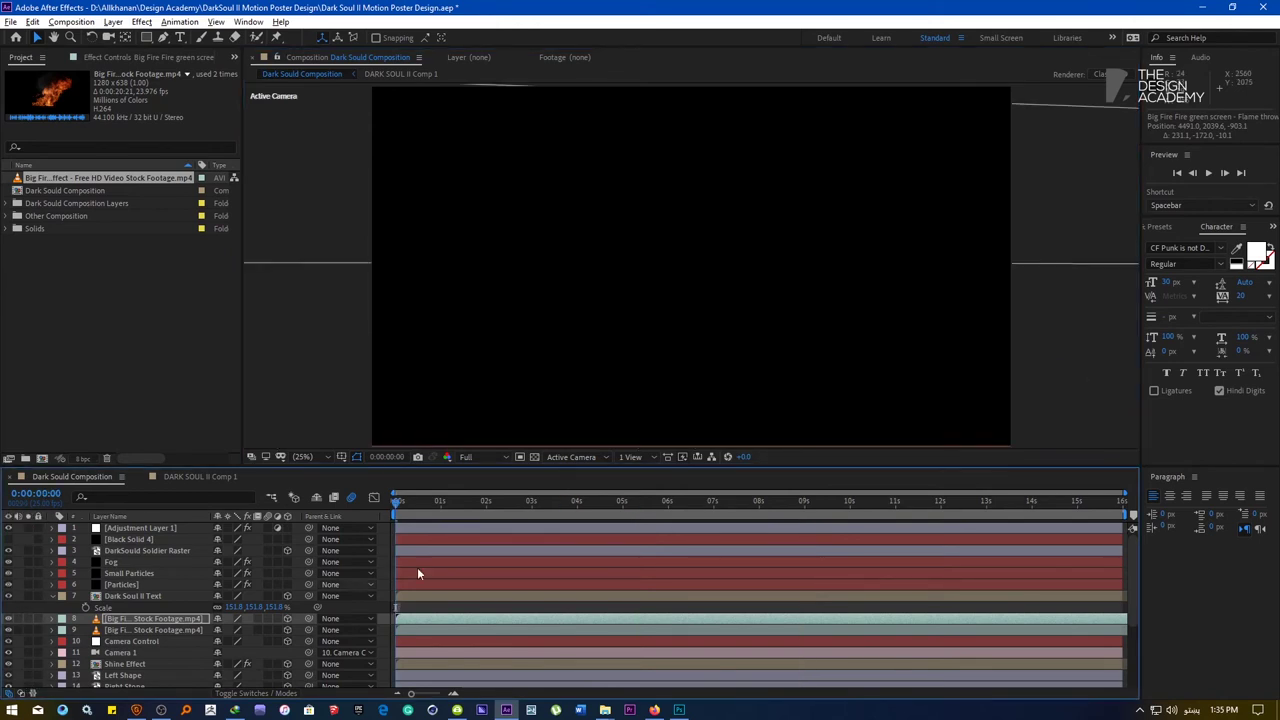
pyautogui.click(474, 606)
pyautogui.click(470, 457)
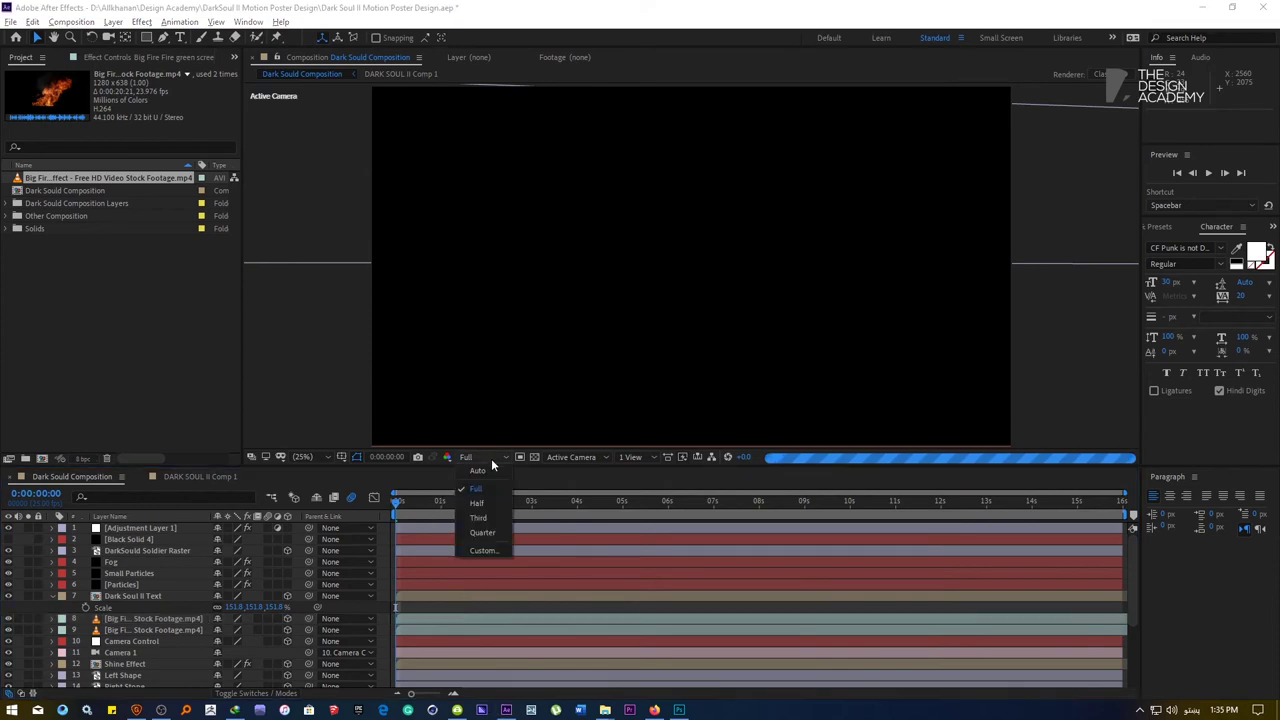
pyautogui.click(494, 527)
pyautogui.moveTo(397, 505); pyautogui.dragTo(685, 500)
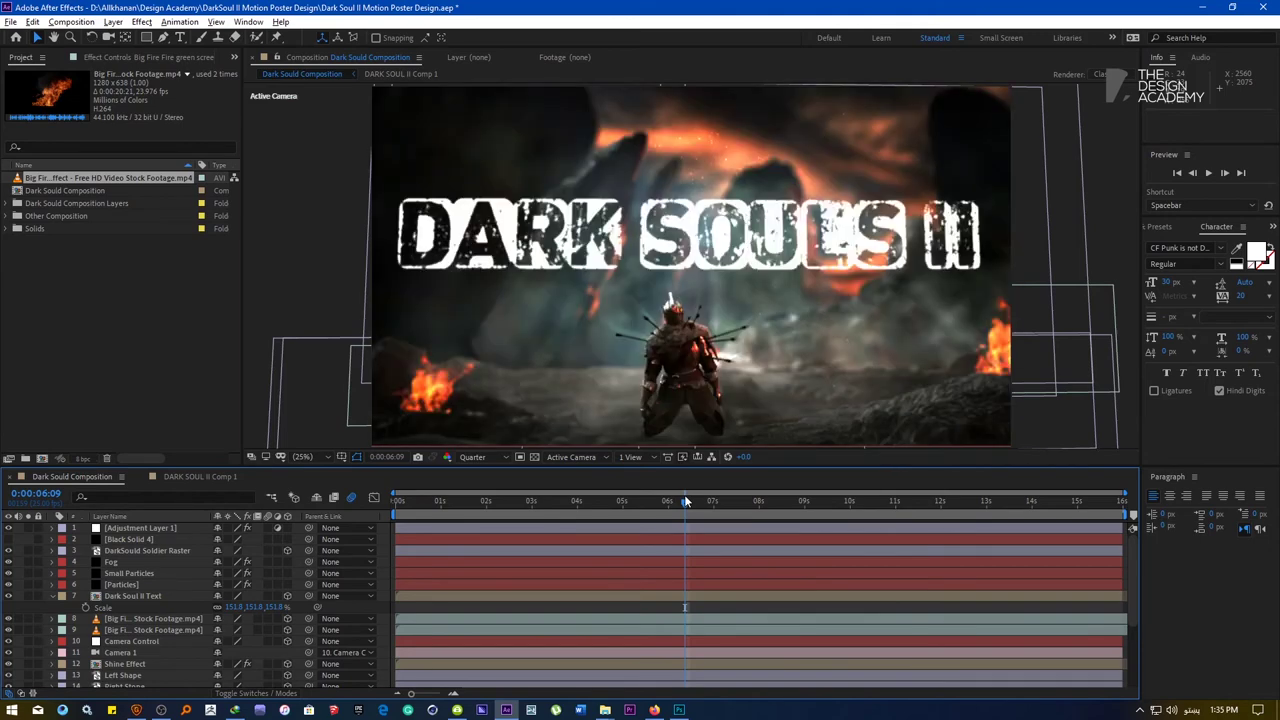
pyautogui.moveTo(684, 500); pyautogui.dragTo(938, 512)
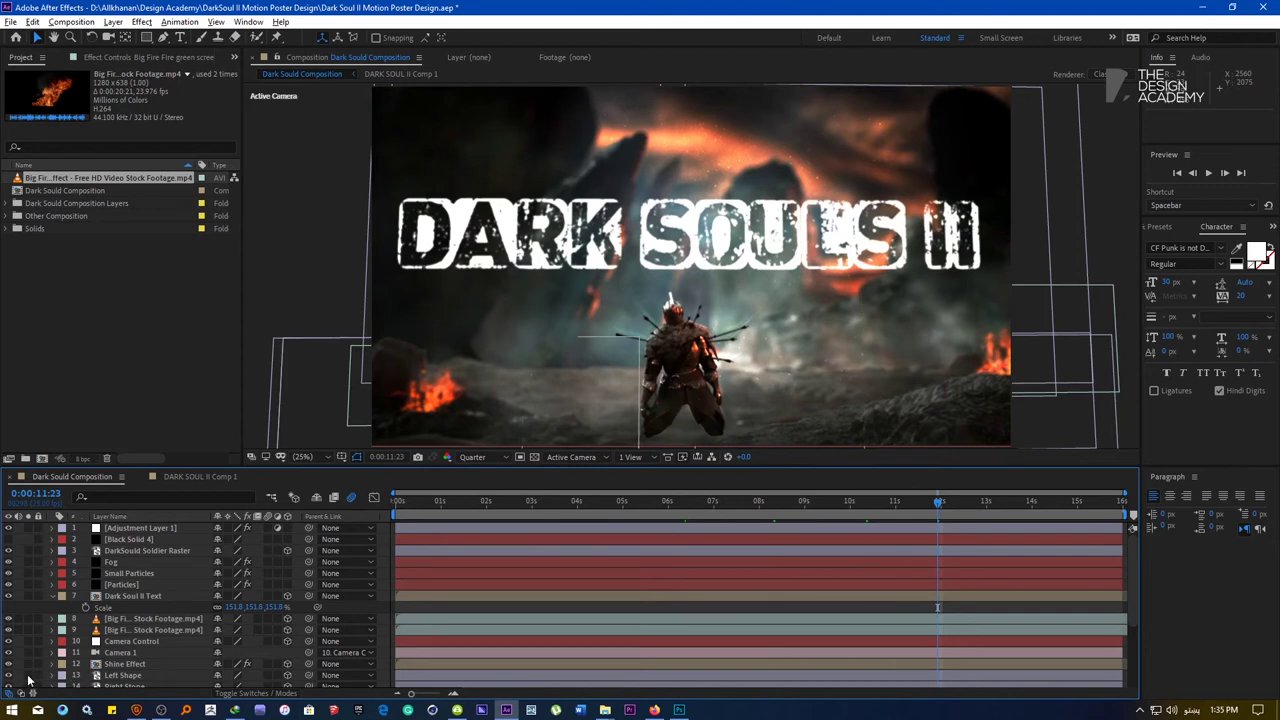
# Isolate Right Stone and the fire copy, reposition the fire at about 4724, 2232, -573, and slide its clip earlier in time
pyautogui.click(28, 685)
pyautogui.click(28, 619)
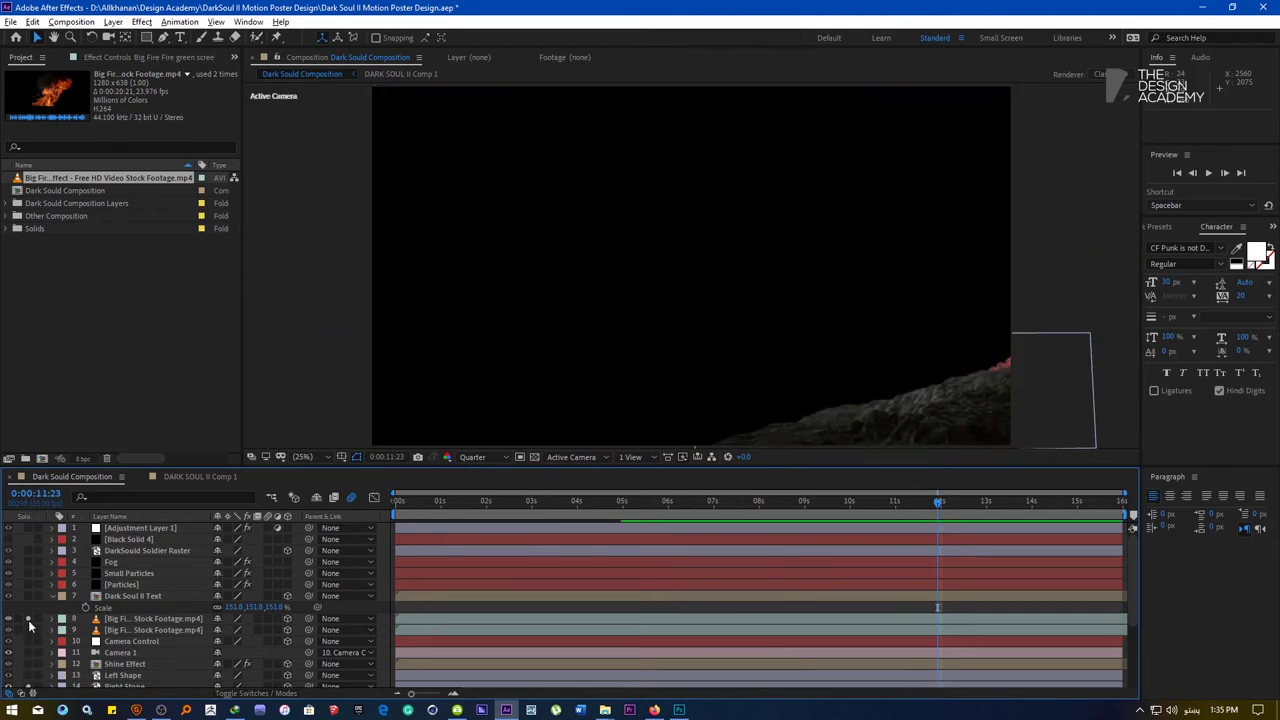
pyautogui.click(133, 620)
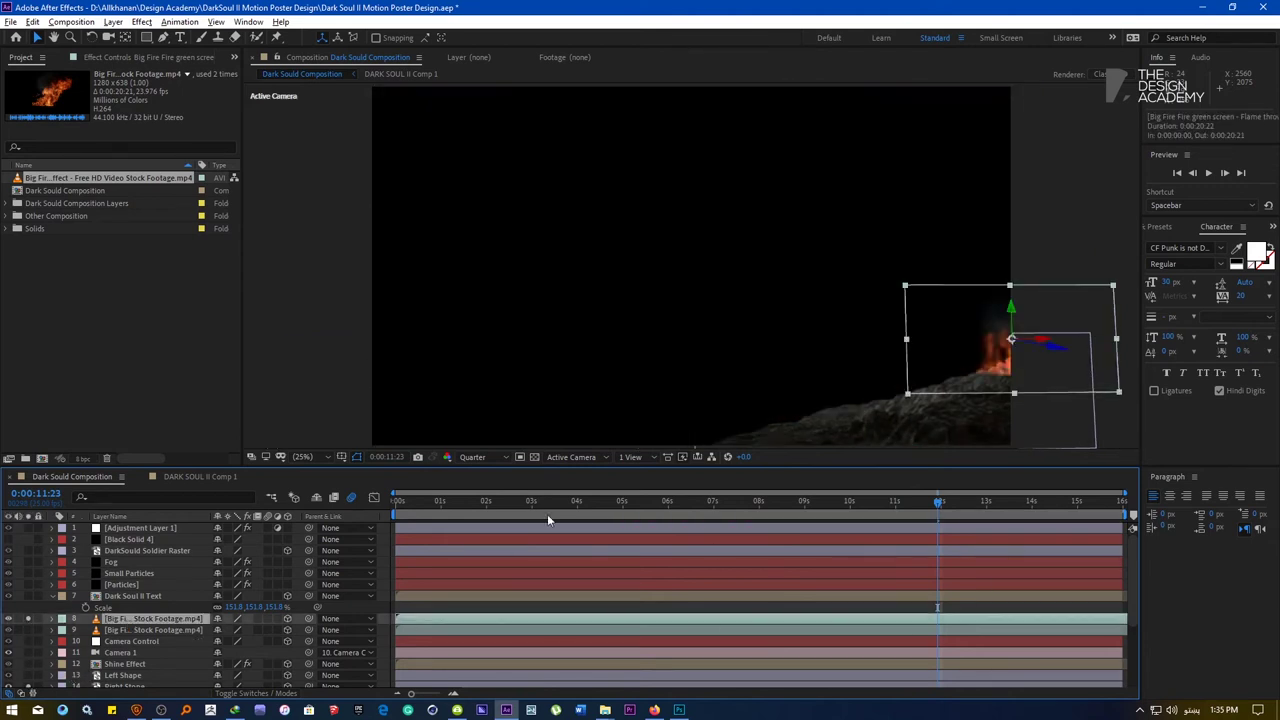
pyautogui.moveTo(1060, 355); pyautogui.dragTo(1001, 383)
pyautogui.moveTo(487, 502); pyautogui.dragTo(212, 512)
pyautogui.press('Home')
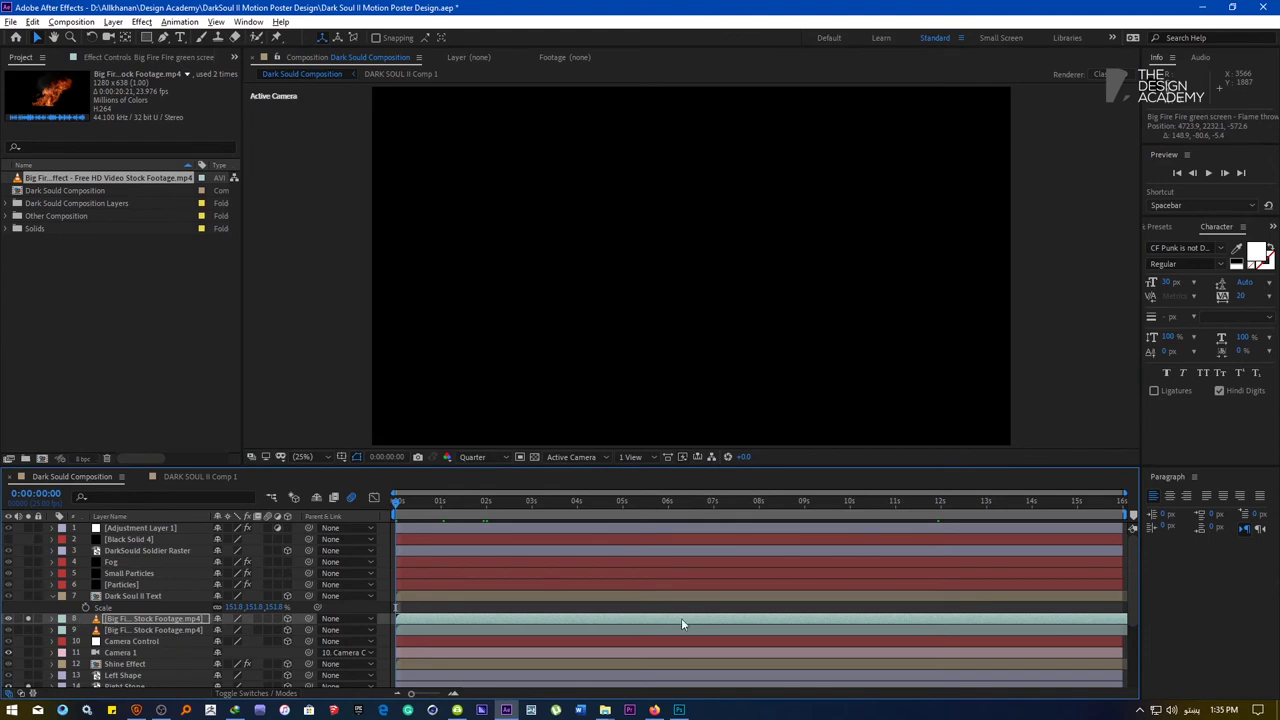
pyautogui.moveTo(681, 624); pyautogui.dragTo(434, 617)
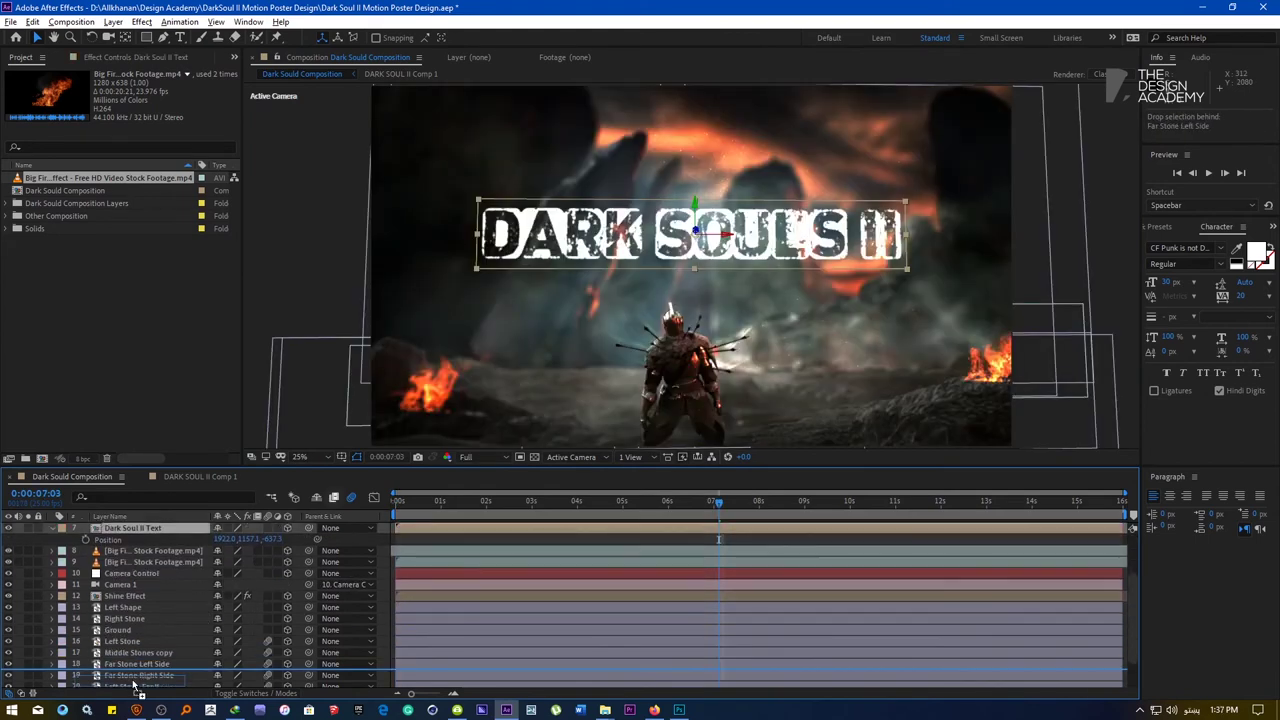
# Reorder the Dark Soul II Text layer between Mountain Small Far III and Mountain, and show its Position property
pyautogui.moveTo(140, 530); pyautogui.dragTo(137, 667)
pyautogui.press('p')
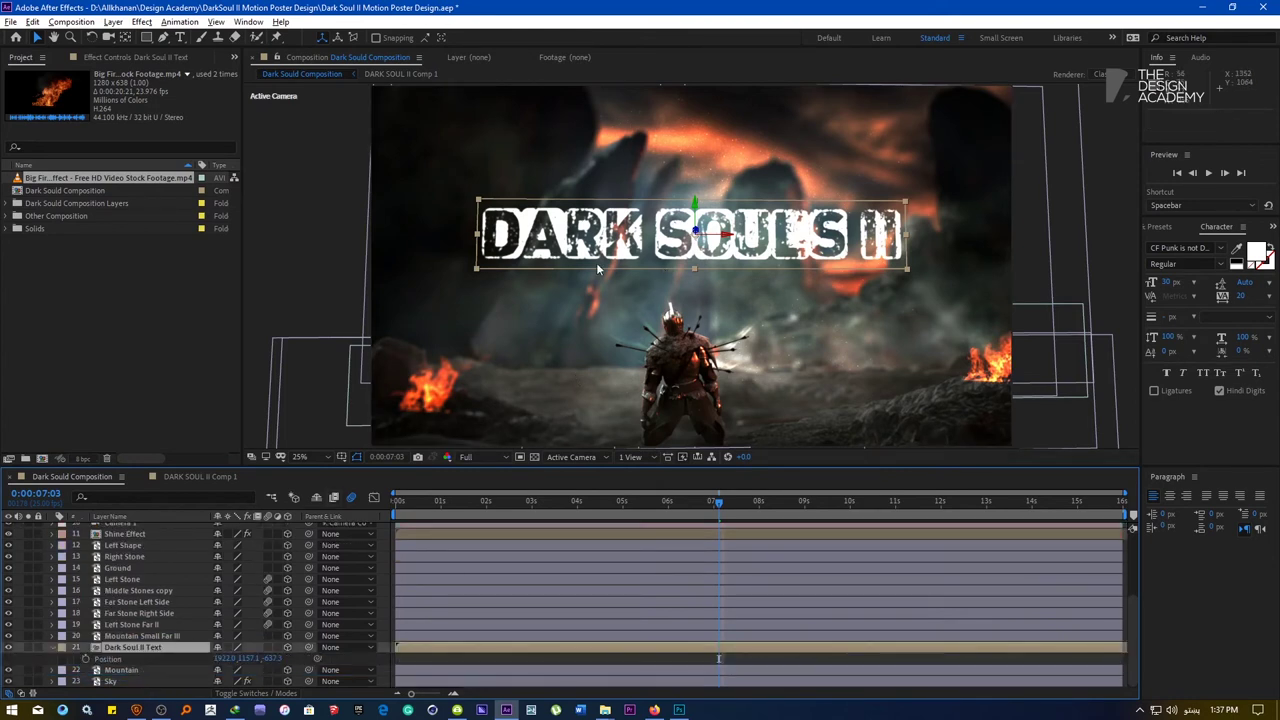
# Preview the composition from the first frame at Quarter resolution to check the title, camera move and fires
pyautogui.click(468, 457)
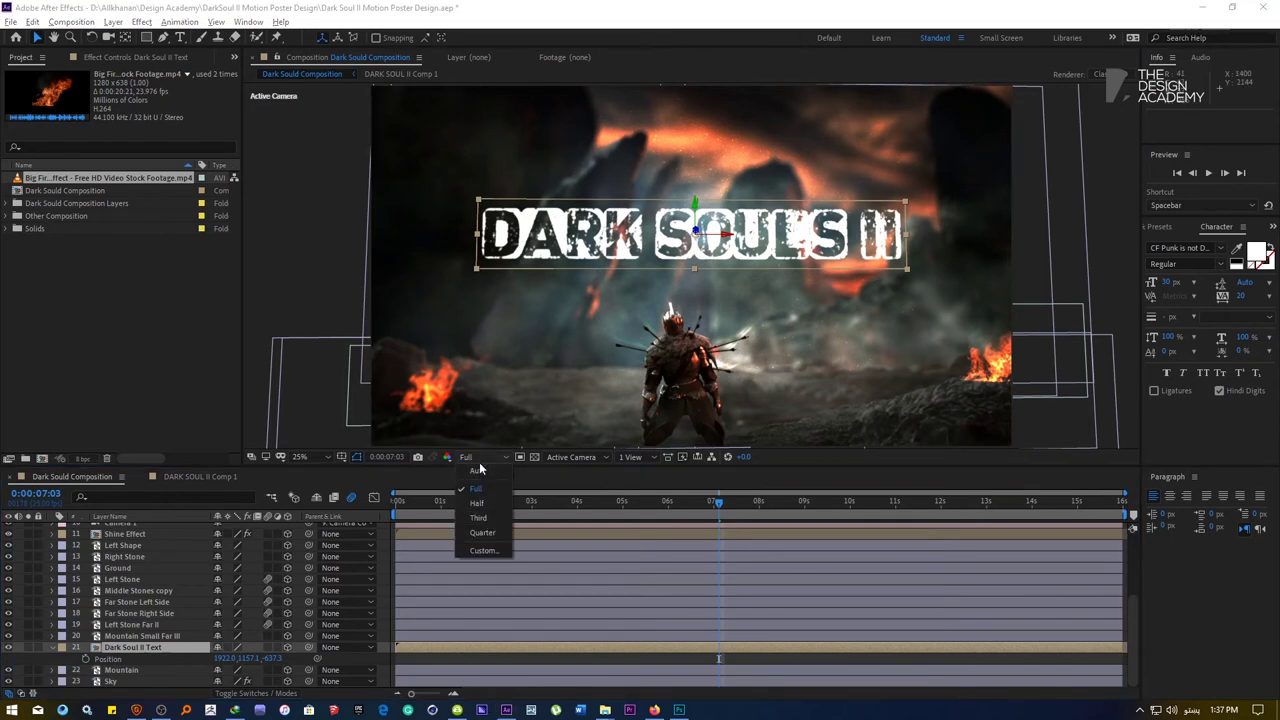
pyautogui.click(483, 532)
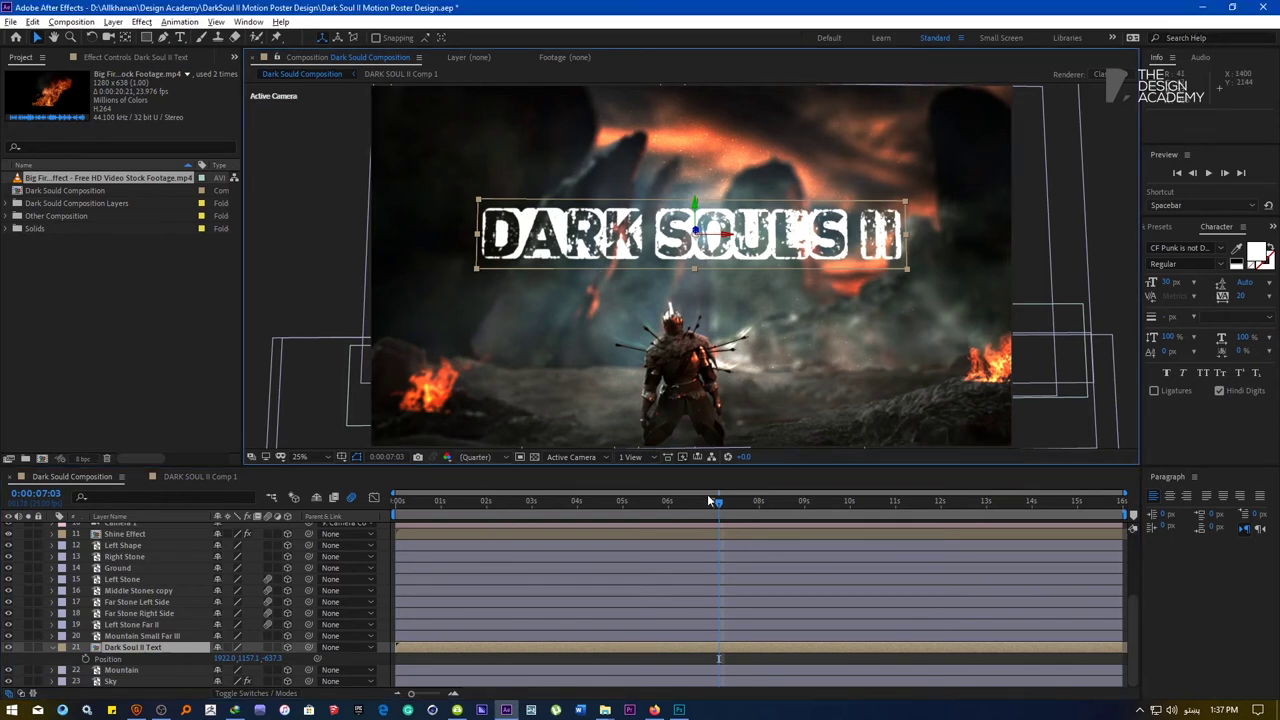
pyautogui.moveTo(716, 500); pyautogui.dragTo(593, 502)
pyautogui.press('Home')
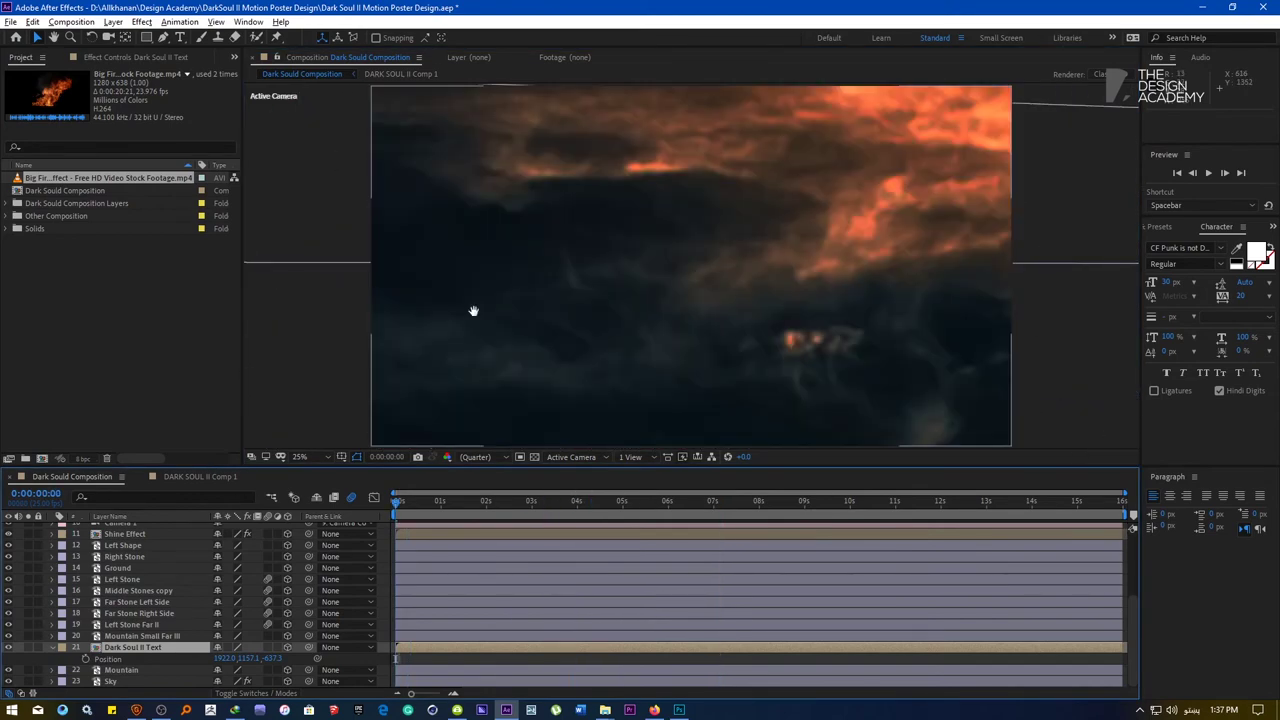
pyautogui.press('space')
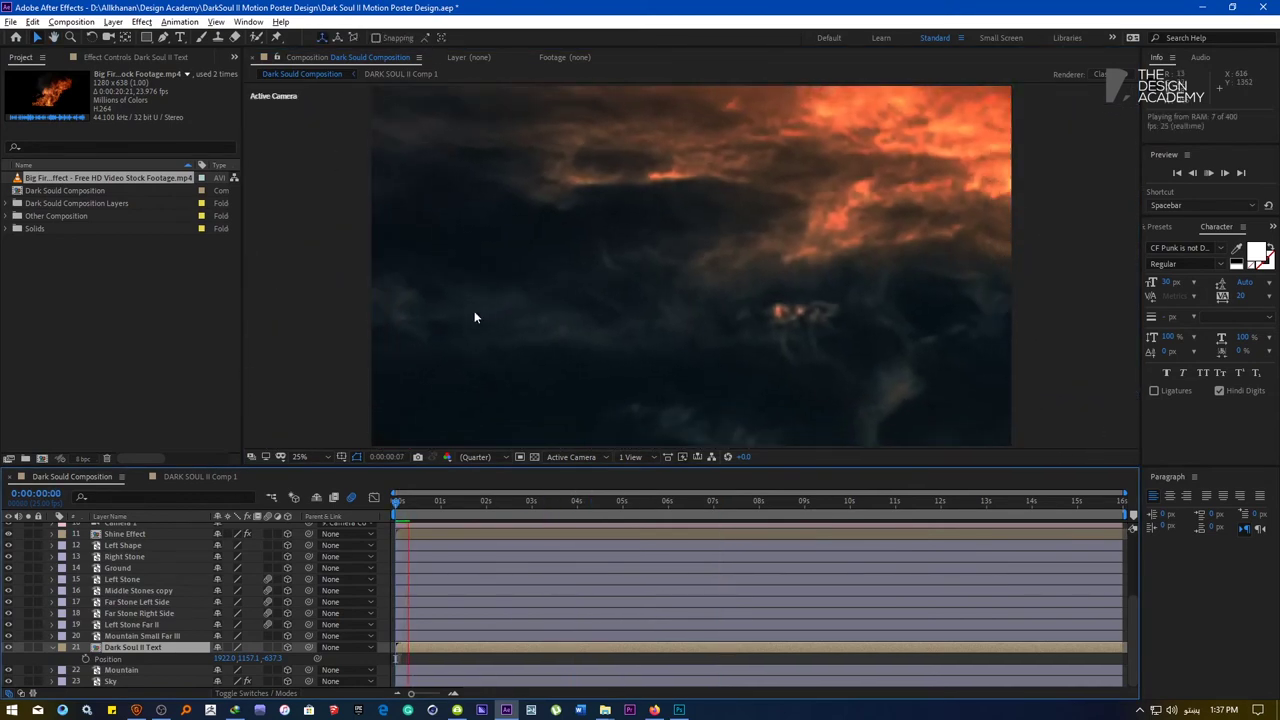
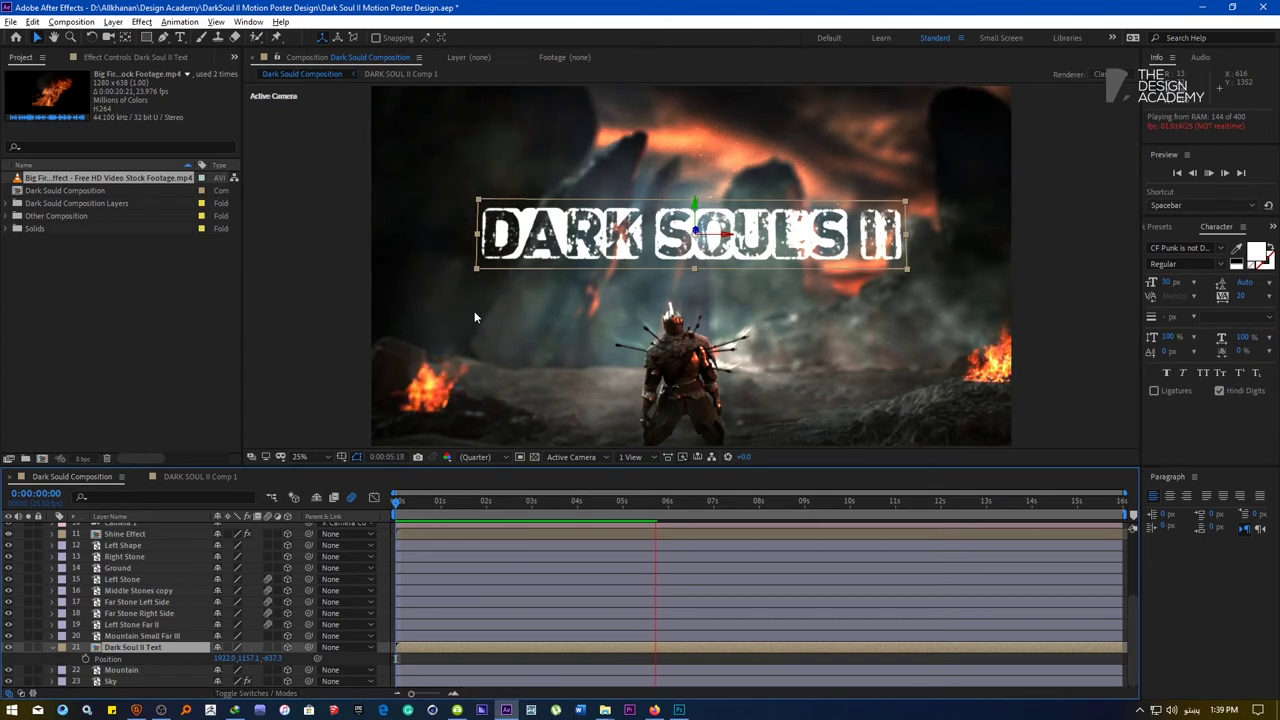
pyautogui.press('space')
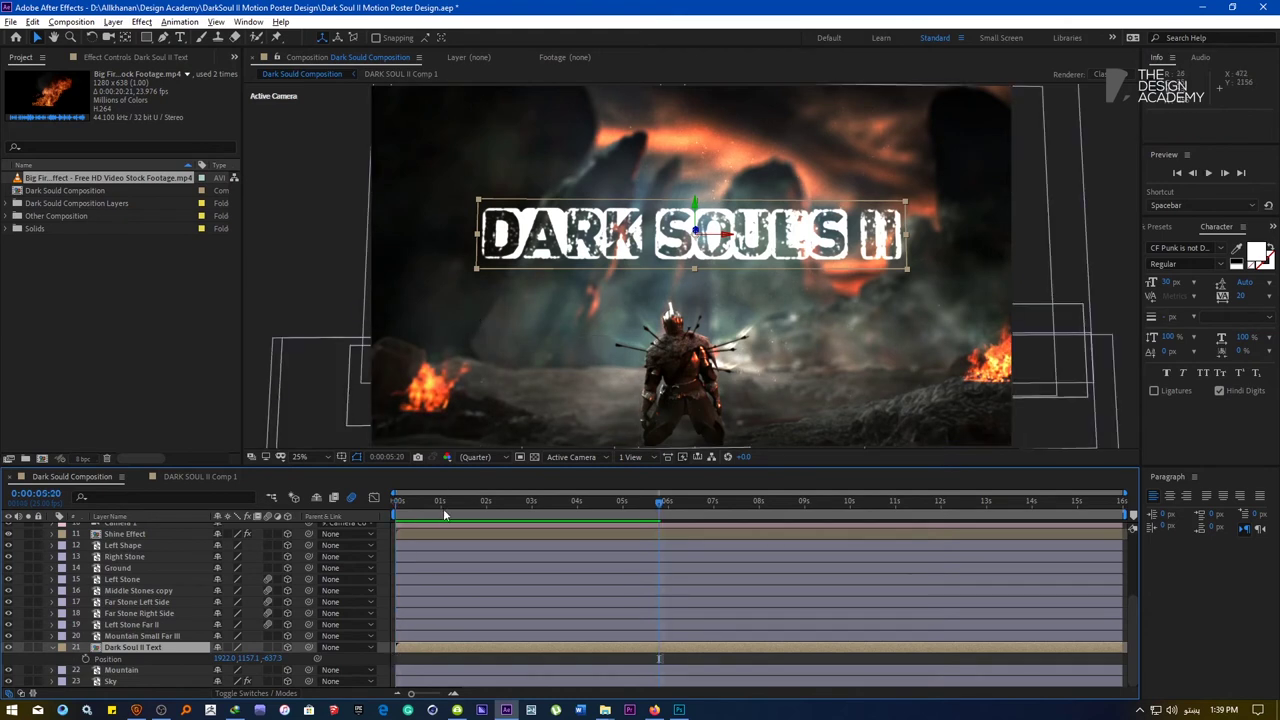
pyautogui.press('space')
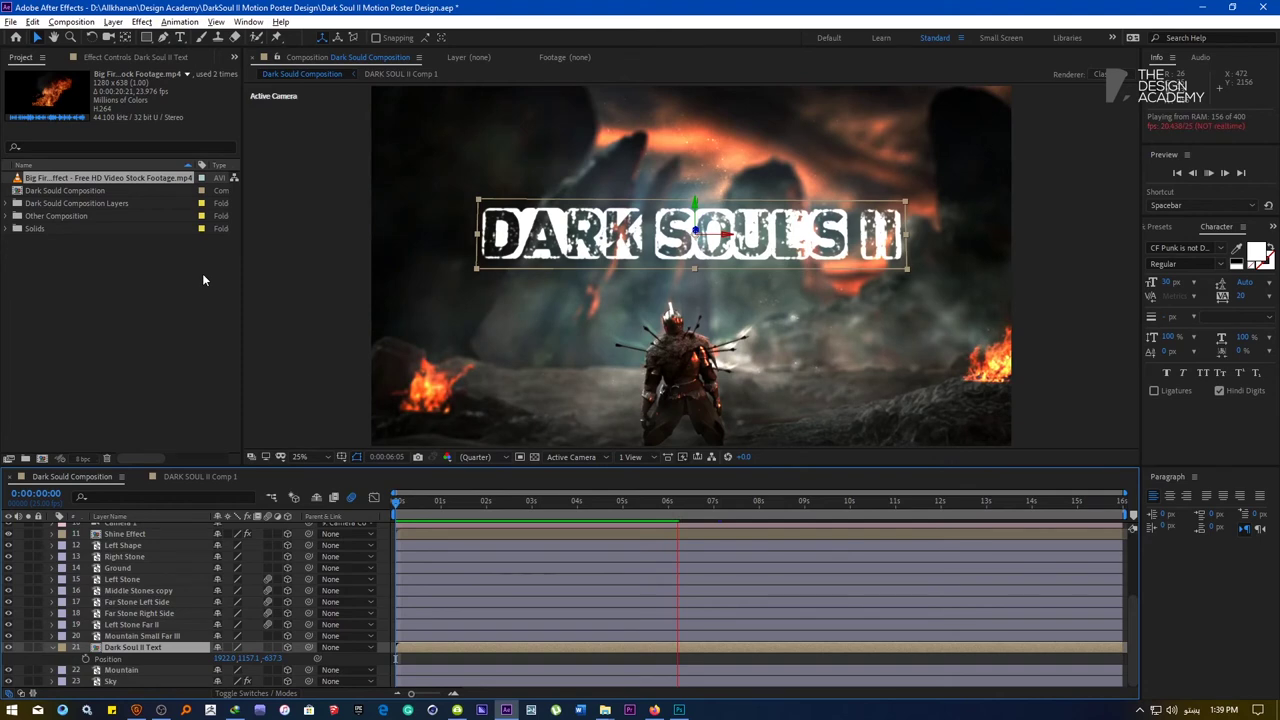
pyautogui.click(531, 506)
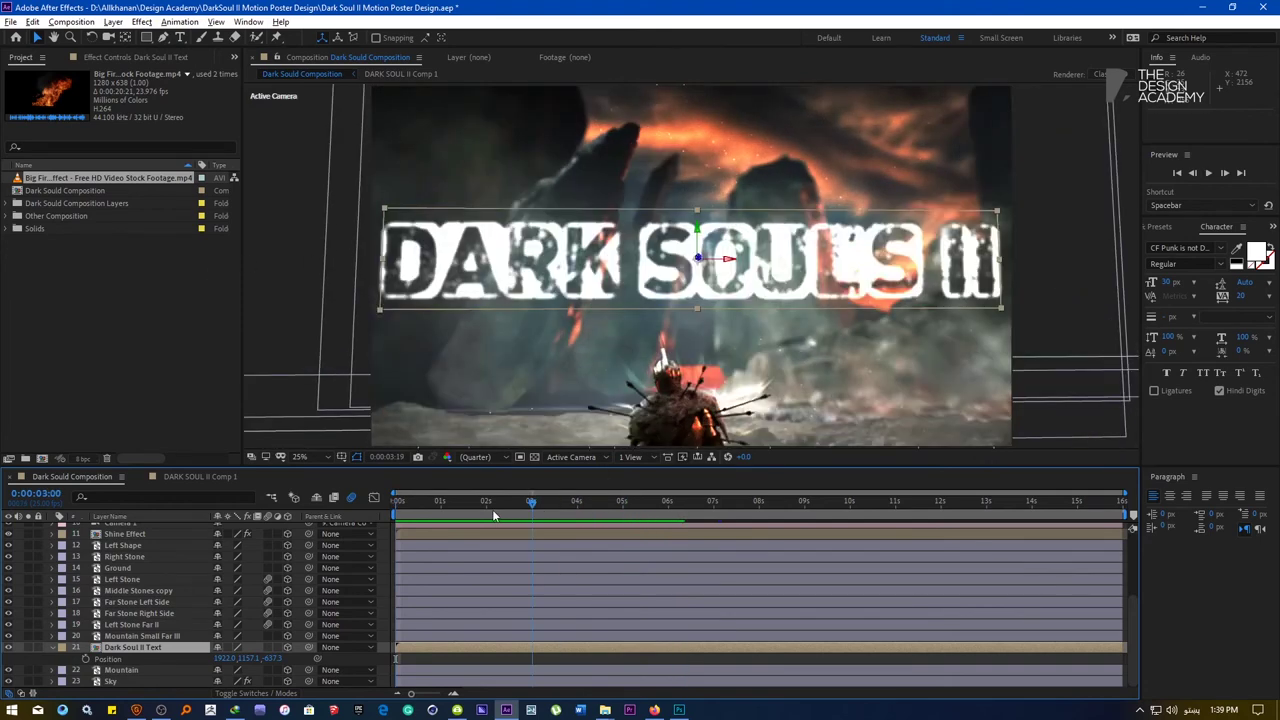
pyautogui.press('space')
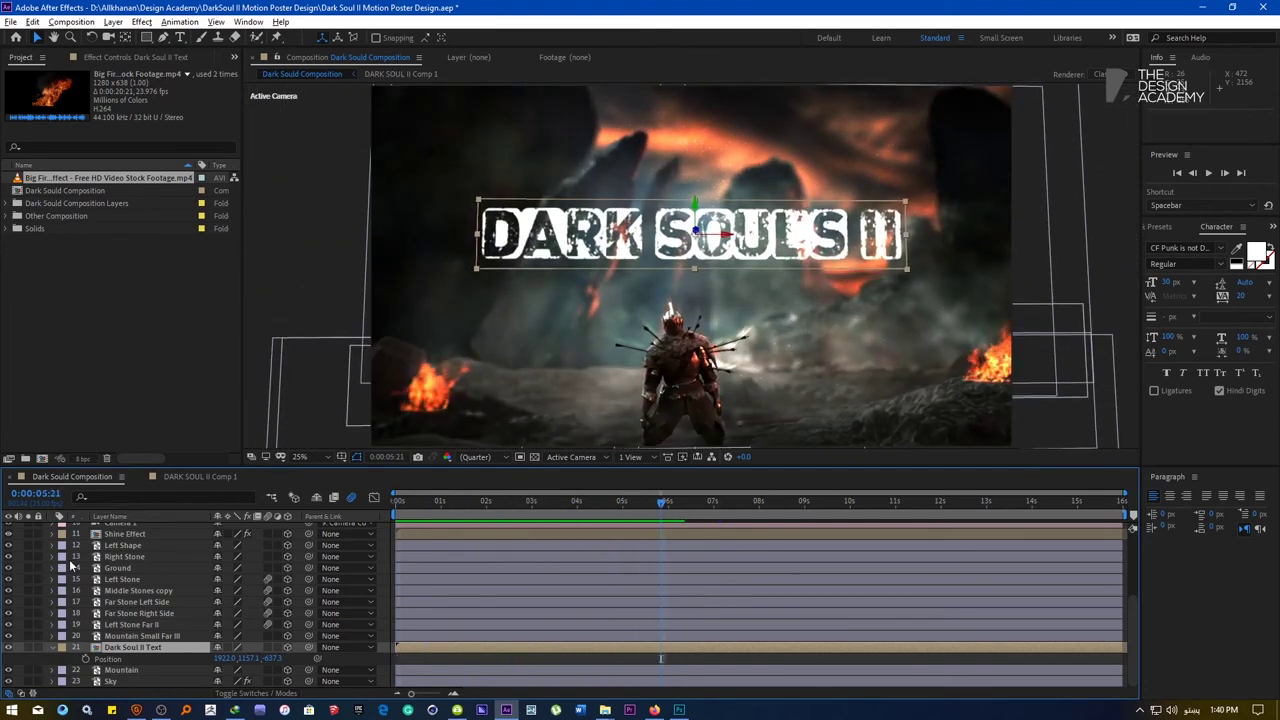
# Reveal the Camera Control layer's Position property and go to its keyframe at 0:00:04:24
pyautogui.scroll(5, 100, 600)
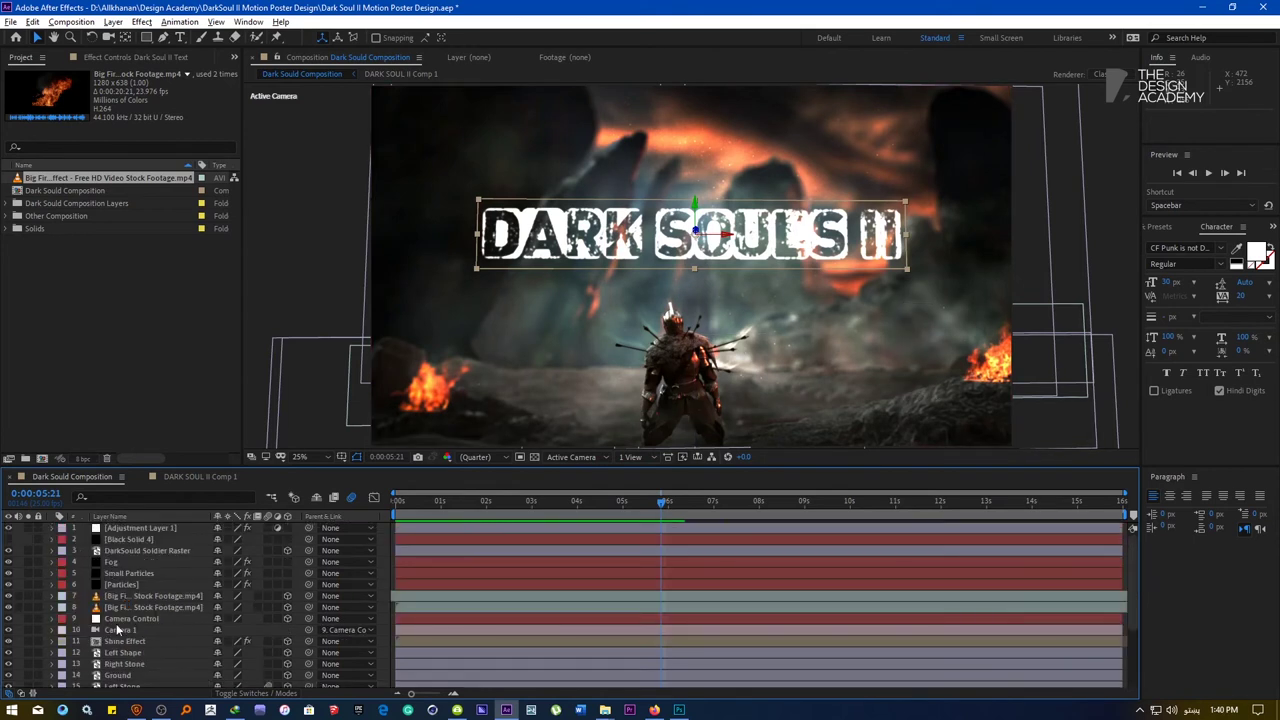
pyautogui.click(118, 630)
pyautogui.click(134, 528)
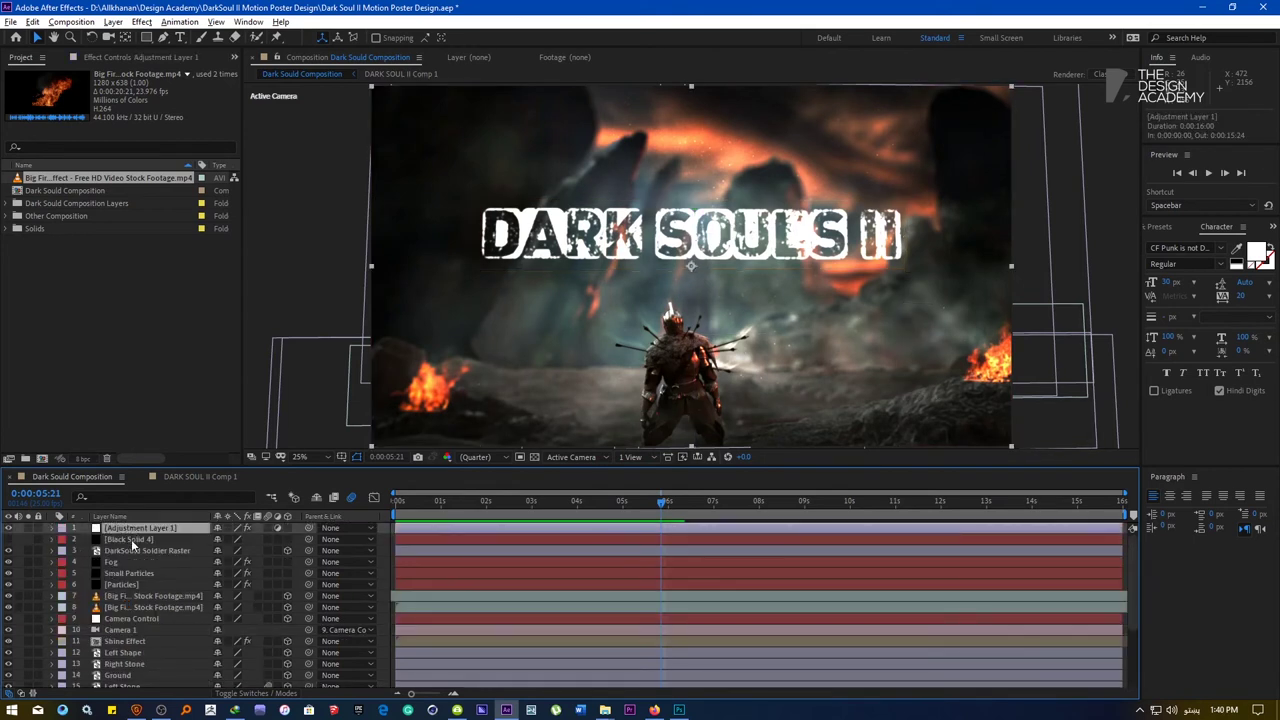
pyautogui.click(132, 541)
pyautogui.click(132, 574)
pyautogui.click(130, 596)
pyautogui.click(130, 619)
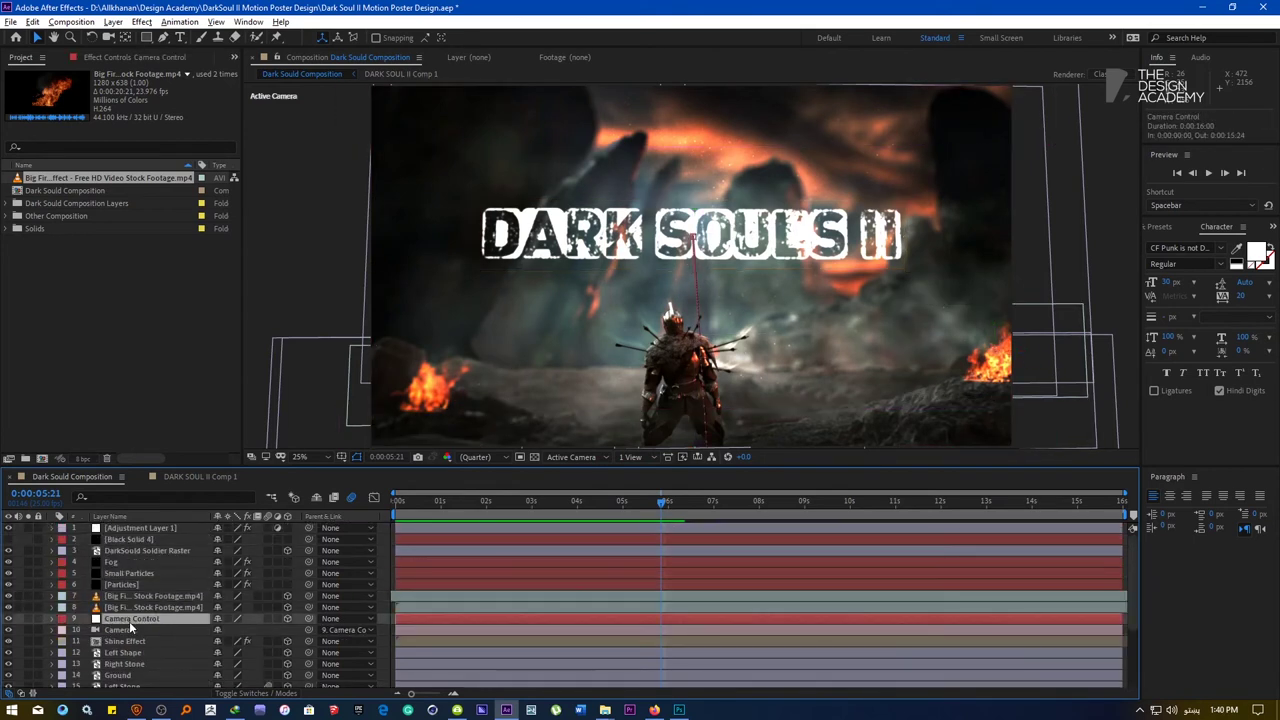
pyautogui.press('p')
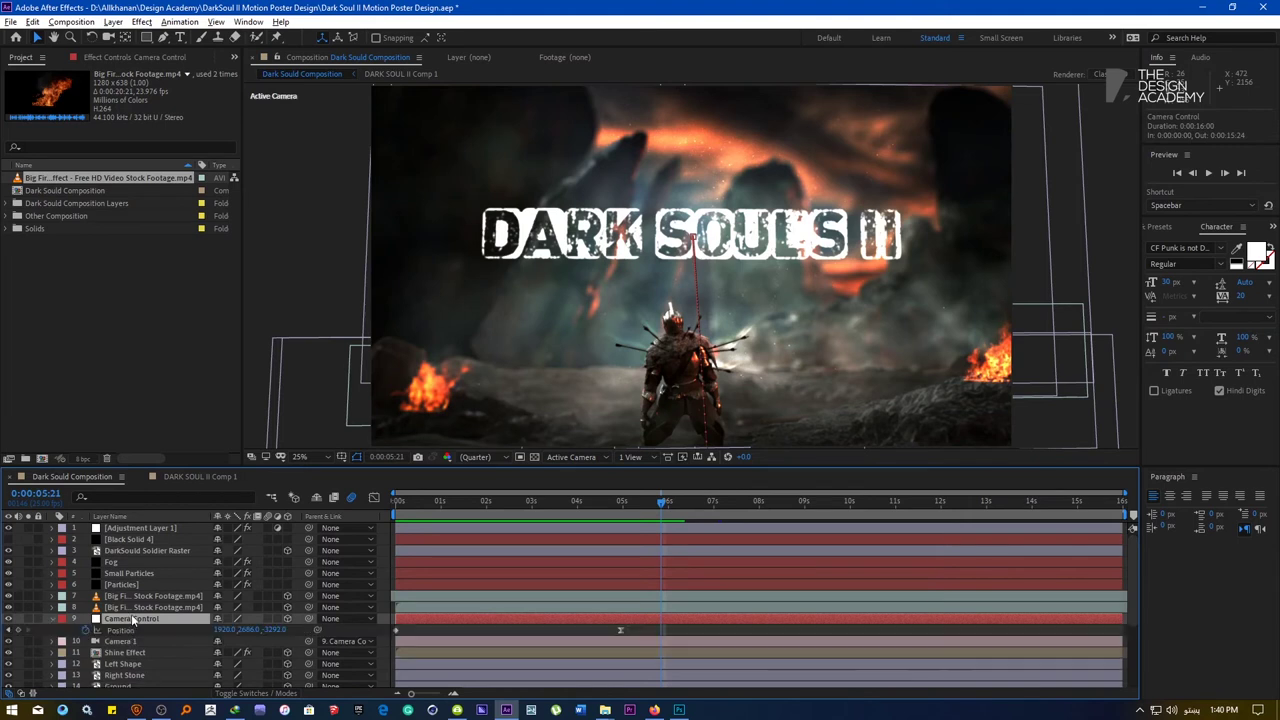
pyautogui.click(11, 631)
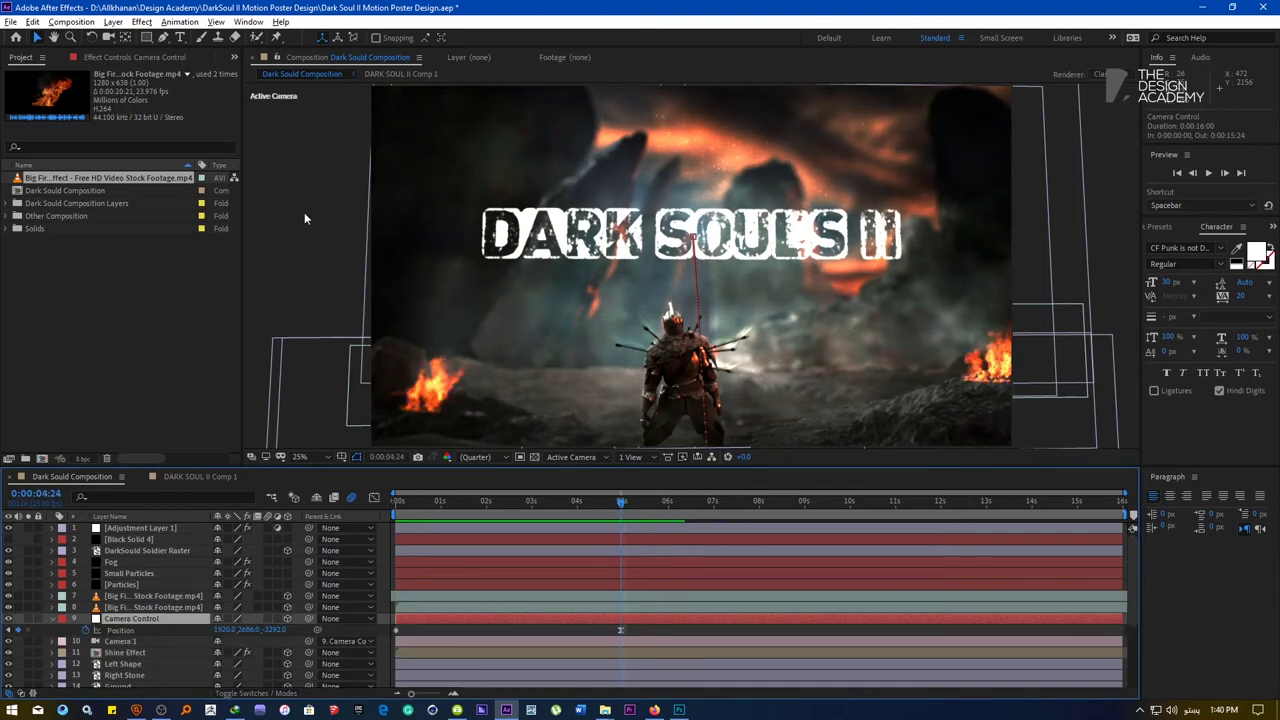
# Pull the camera back by setting the Camera Control layer's Z position to -4018 at the 0:00:04:24 keyframe
pyautogui.click(108, 39)
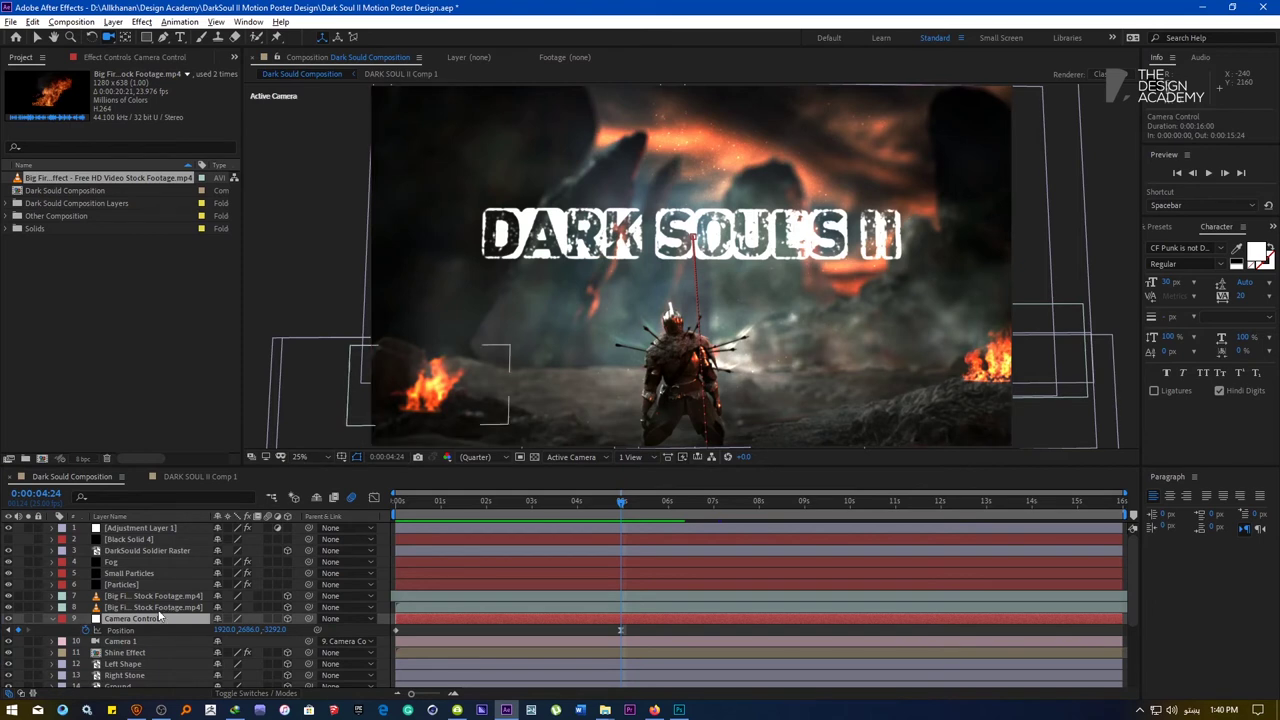
pyautogui.press('p')
pyautogui.press('p')
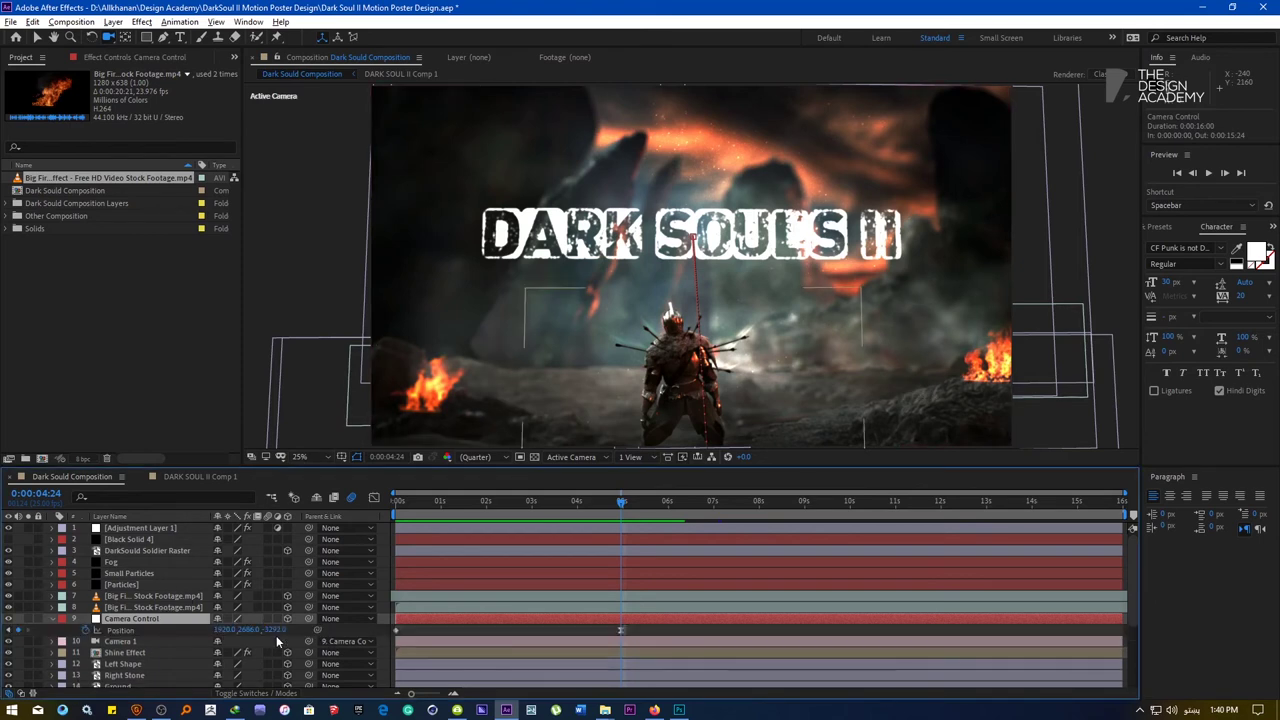
pyautogui.moveTo(275, 631); pyautogui.dragTo(125, 652)
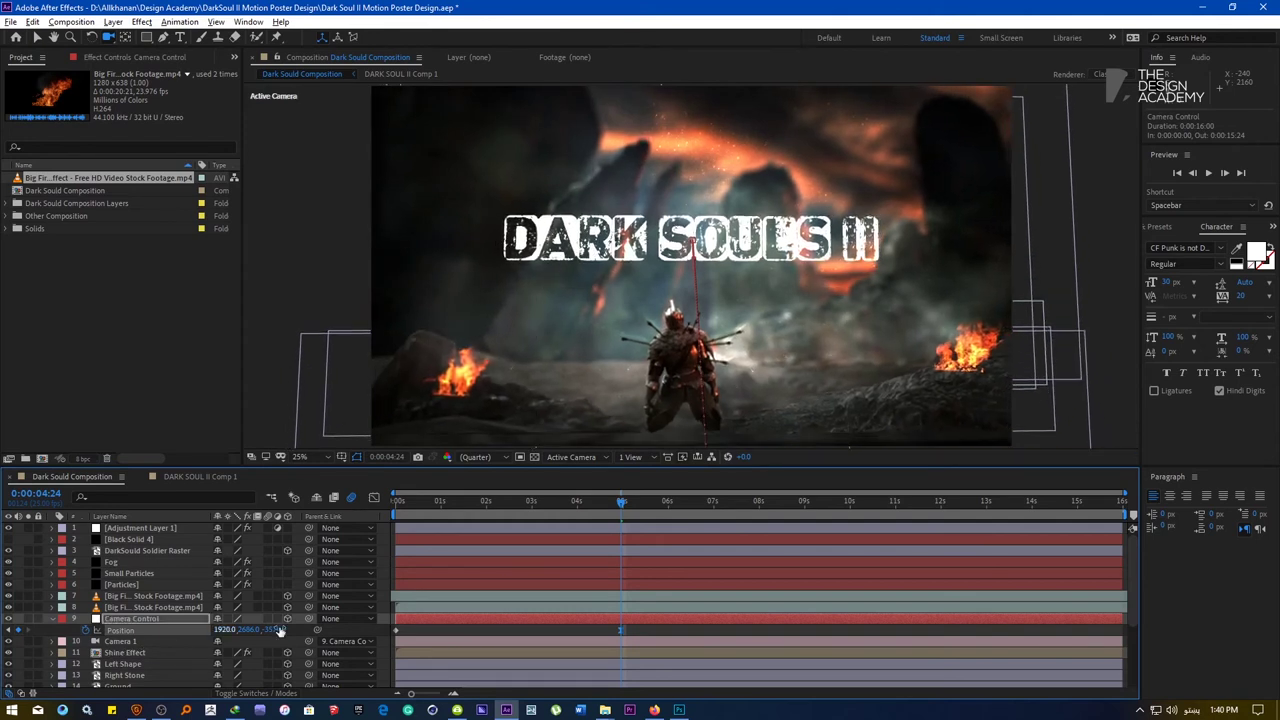
pyautogui.moveTo(270, 629); pyautogui.dragTo(2, 644)
pyautogui.press('v')
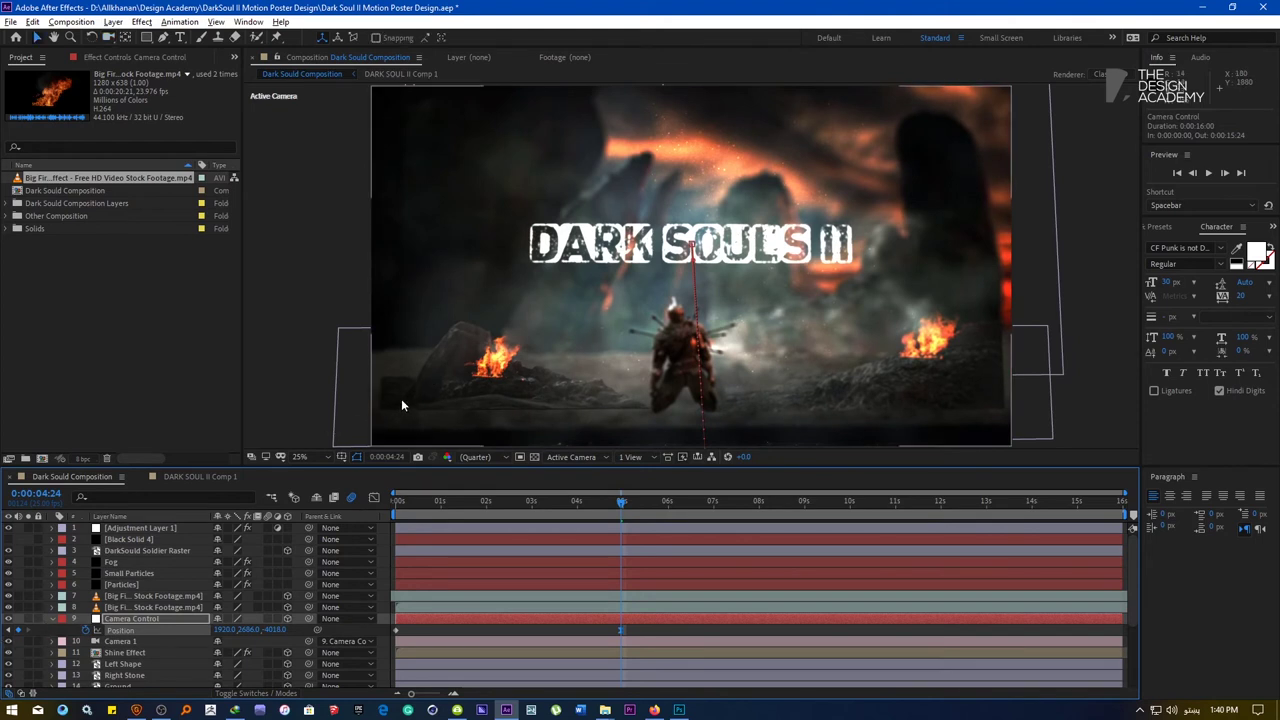
# Move Left Shape and its fire footage together toward the camera and the lower-left foreground, with Left Shape at about -133, 2691, -764
pyautogui.click(401, 398)
pyautogui.click(140, 607)
pyautogui.keyDown('ctrl'); pyautogui.click(140, 596); pyautogui.keyUp('ctrl')
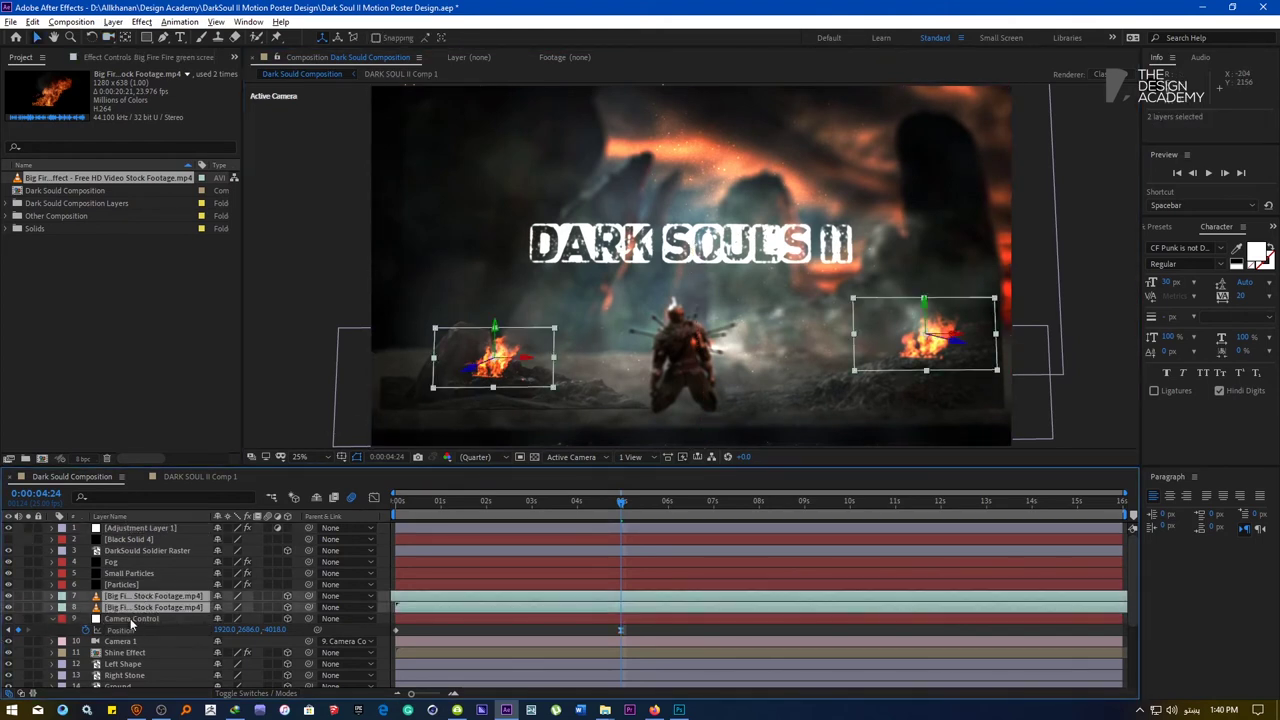
pyautogui.click(135, 665)
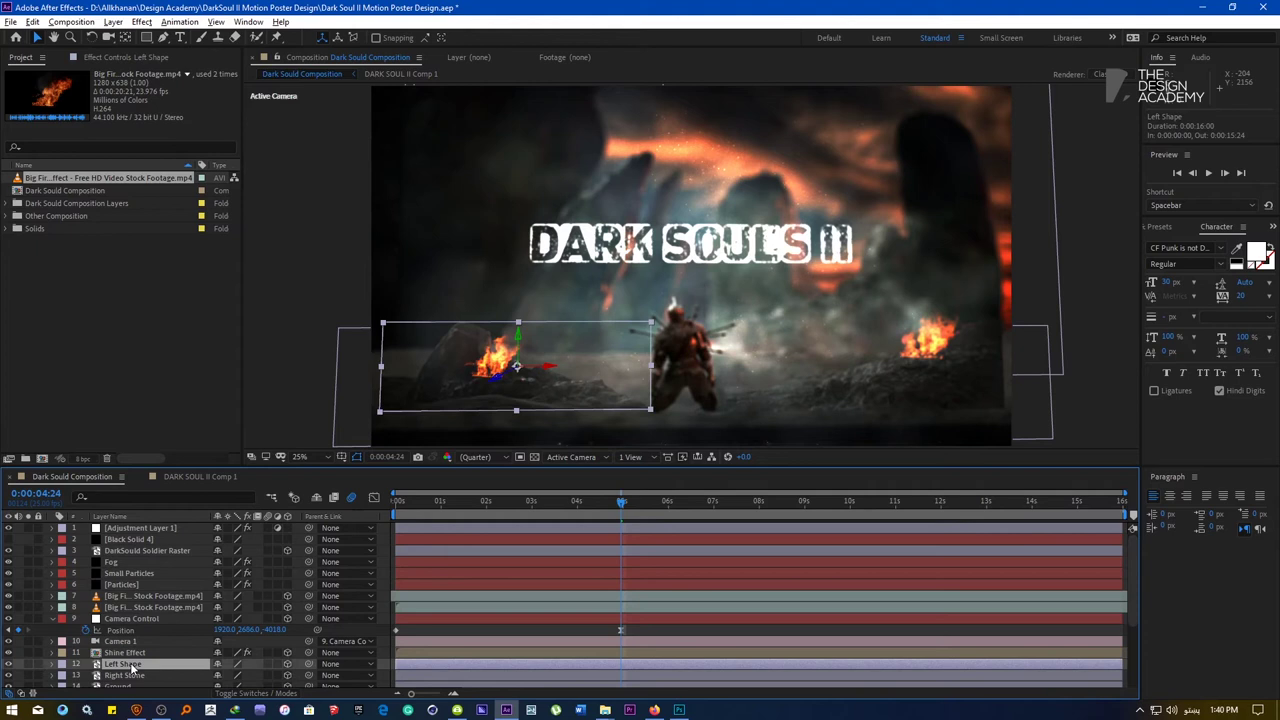
pyautogui.keyDown('ctrl'); pyautogui.click(143, 607); pyautogui.keyUp('ctrl')
pyautogui.moveTo(594, 378); pyautogui.dragTo(696, 394)
pyautogui.moveTo(617, 429); pyautogui.dragTo(627, 417)
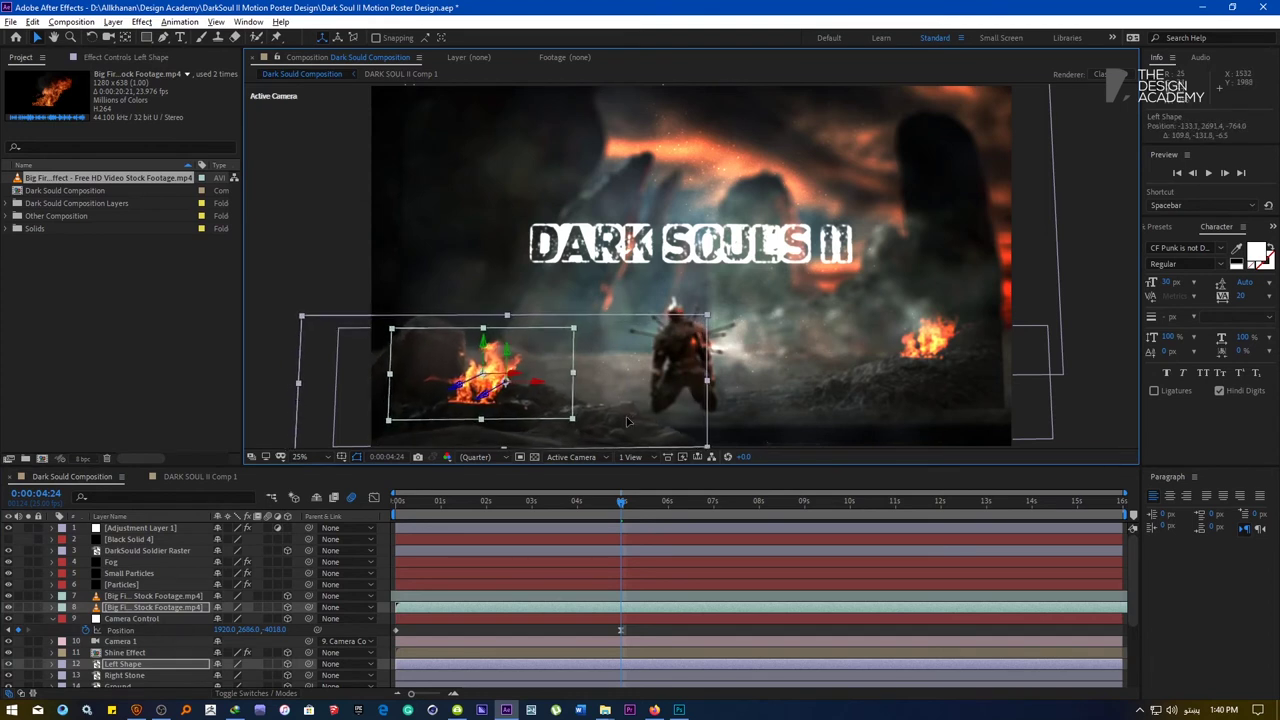
# Move Right Stone and its fire footage together toward the camera, placing Right Stone at about 3009, 2539, -1323
pyautogui.click(124, 675)
pyautogui.keyDown('ctrl'); pyautogui.click(150, 595); pyautogui.keyUp('ctrl')
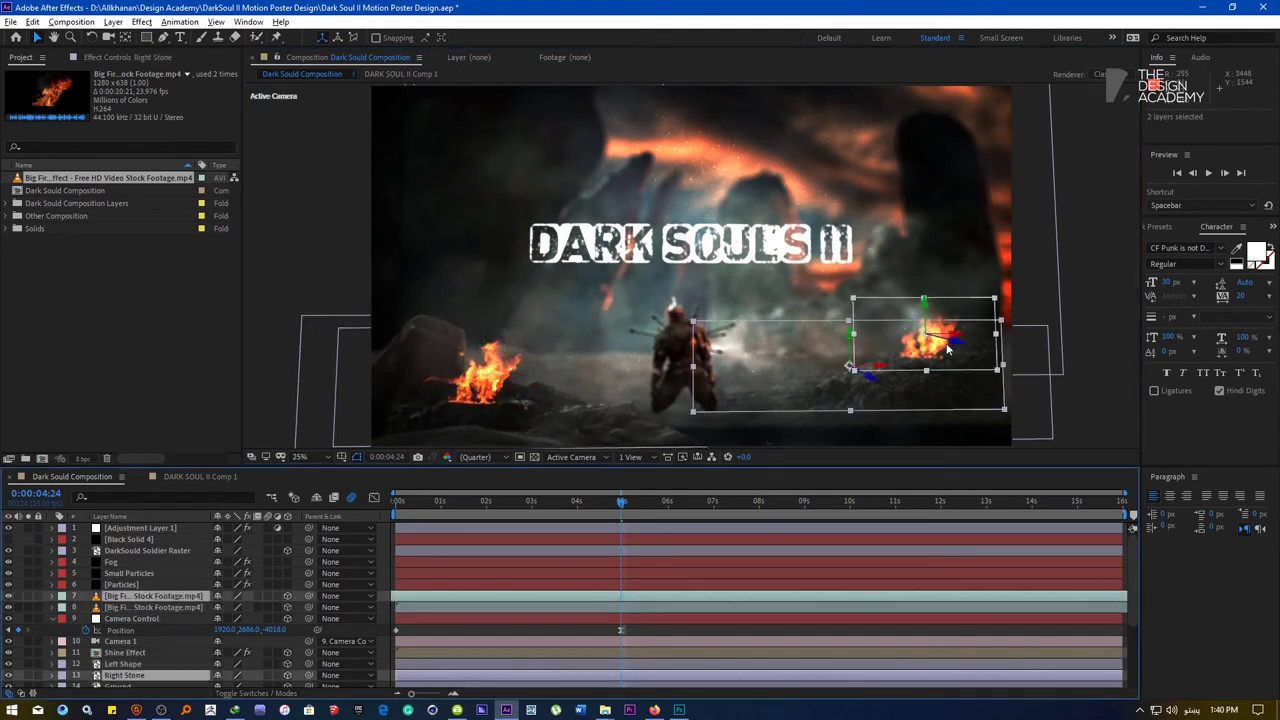
pyautogui.moveTo(960, 347); pyautogui.dragTo(1072, 428)
pyautogui.moveTo(788, 444); pyautogui.dragTo(702, 435)
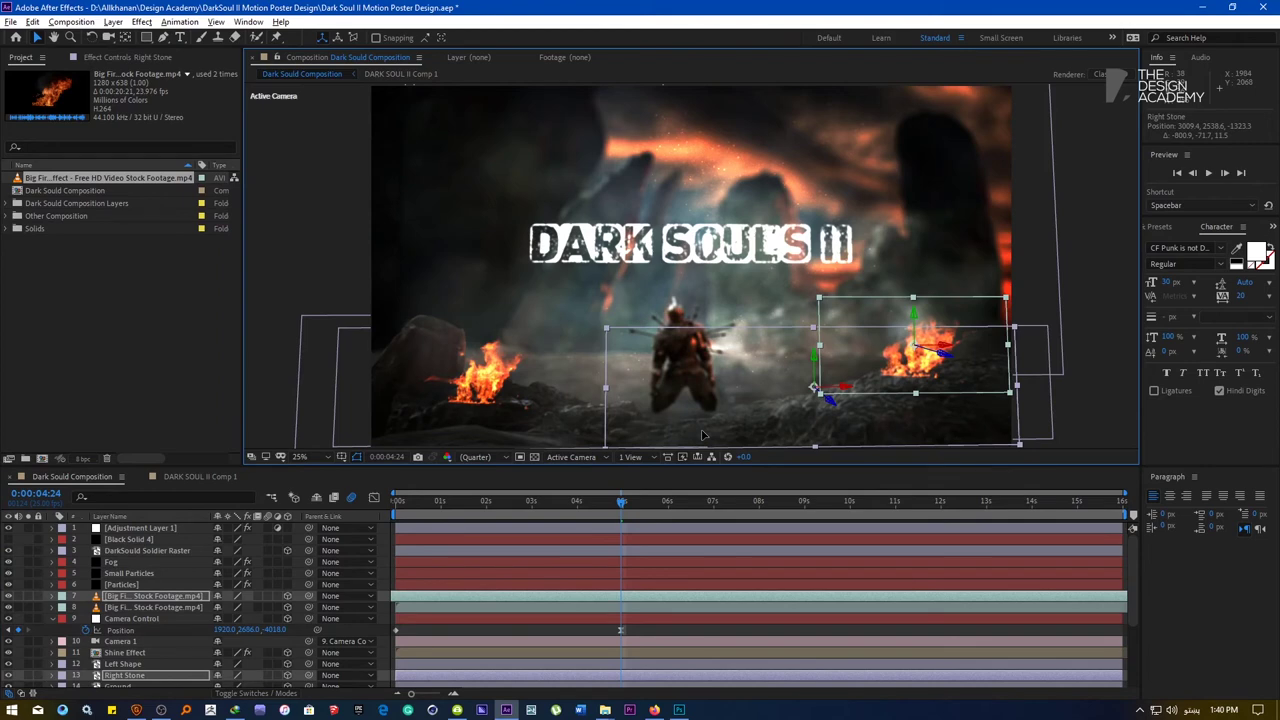
pyautogui.click(256, 280)
# Start a Pen tool mask on the right rock's fire footage, running down beside the flames and along their base
pyautogui.scroll(1, 981, 390)
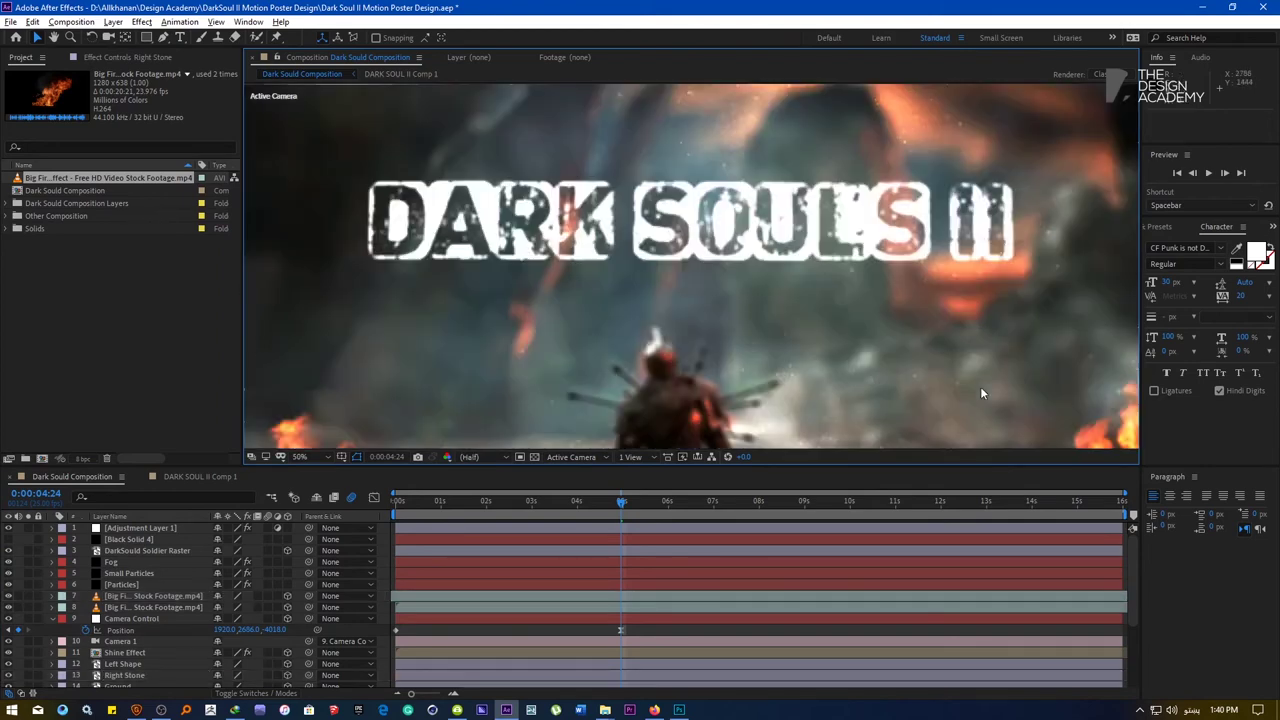
pyautogui.scroll(1, 980, 386)
pyautogui.moveTo(706, 311); pyautogui.dragTo(400, 210)
pyautogui.moveTo(1060, 360); pyautogui.dragTo(560, 247)
pyautogui.scroll(-1, 795, 282)
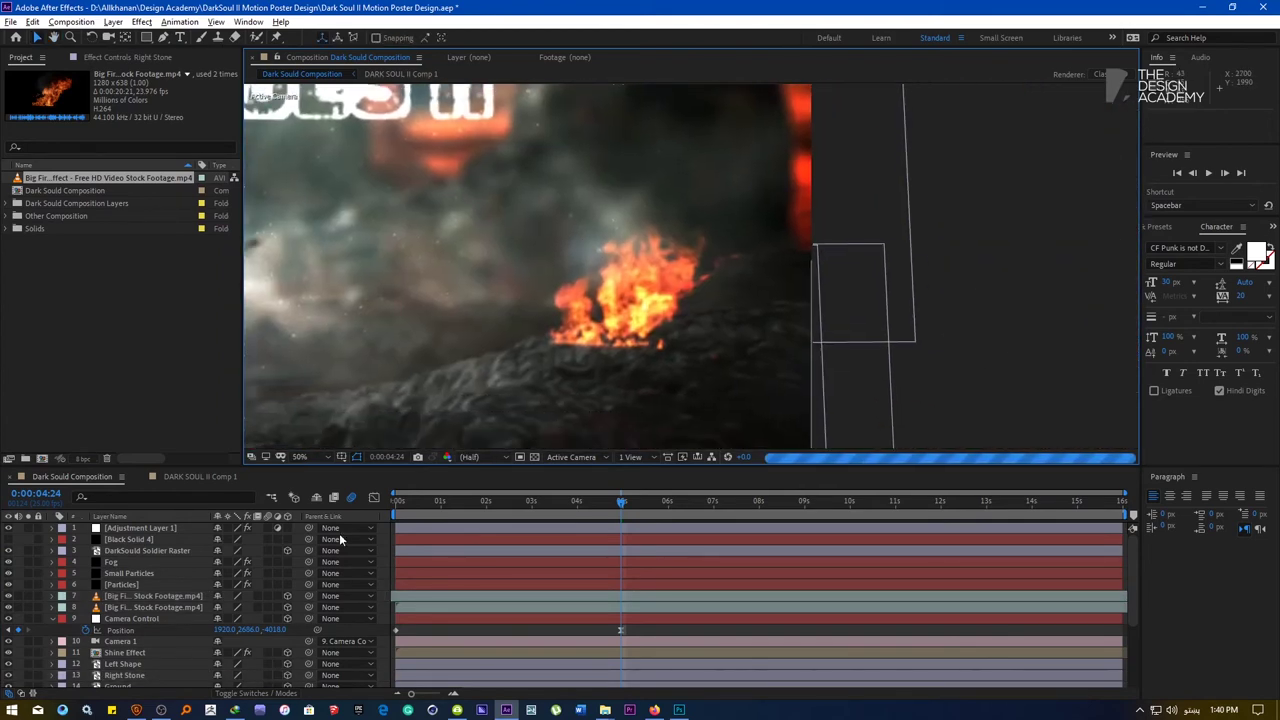
pyautogui.click(152, 597)
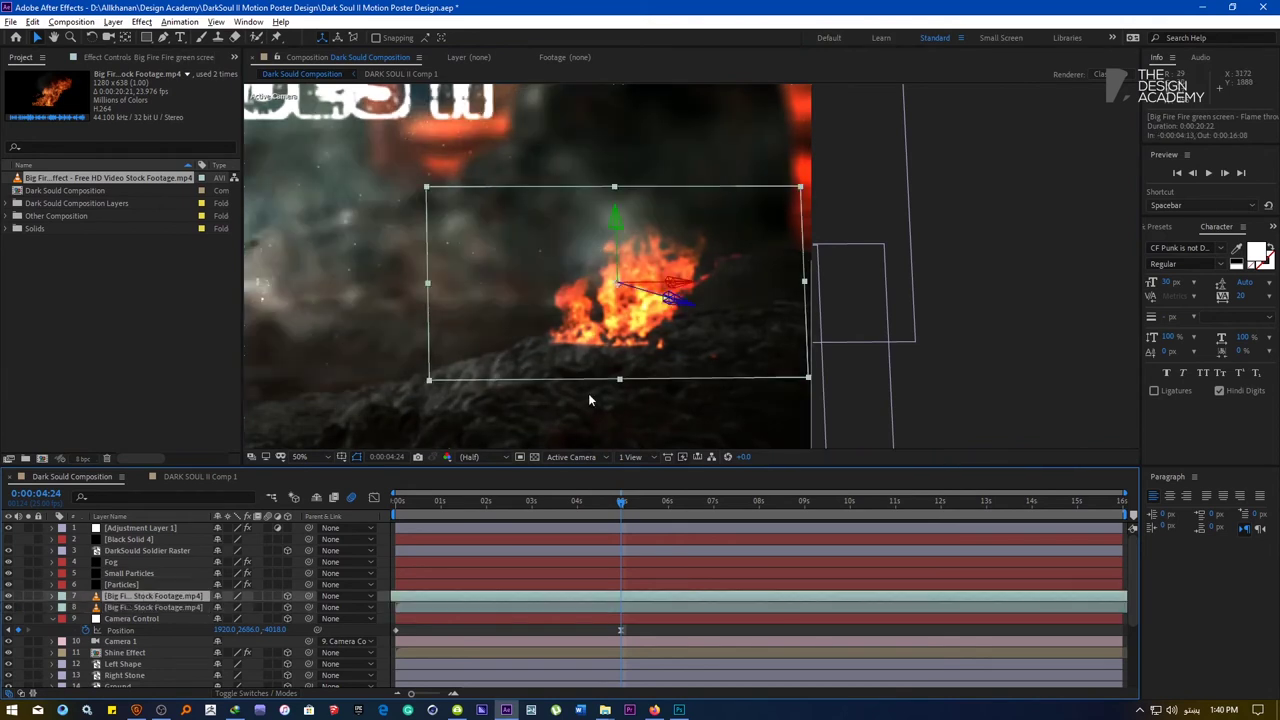
pyautogui.click(163, 37)
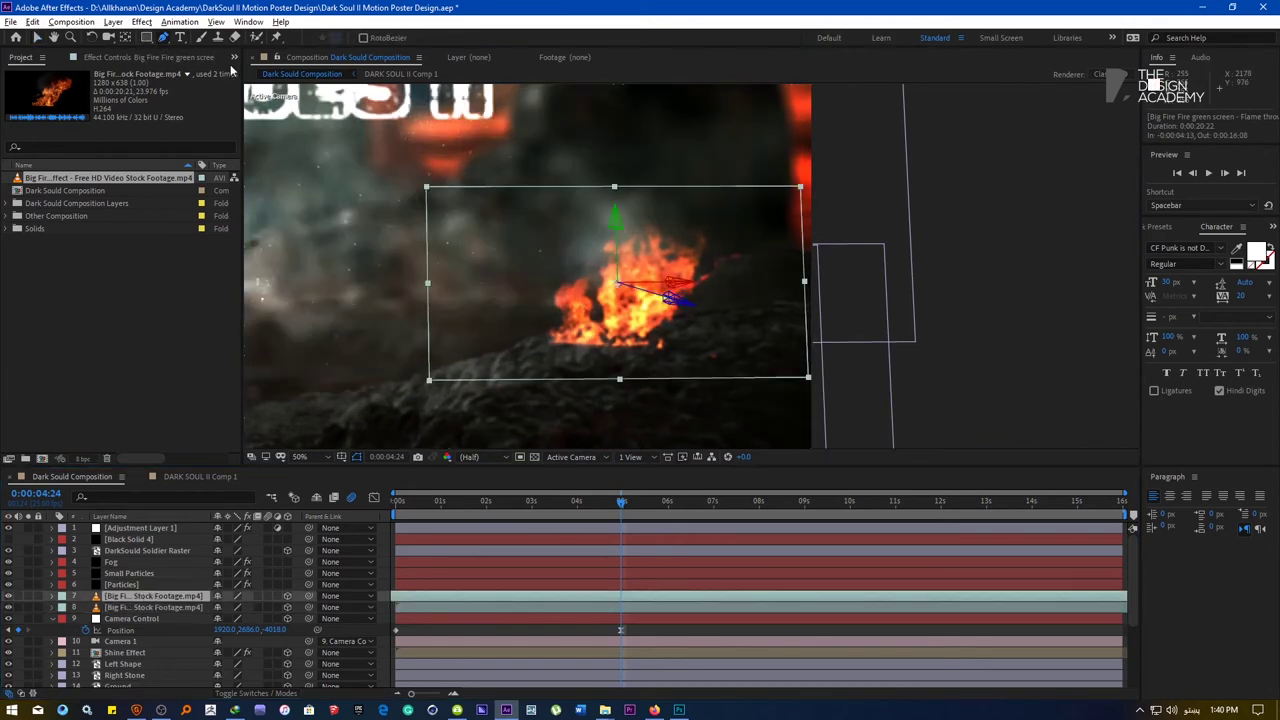
pyautogui.click(504, 197)
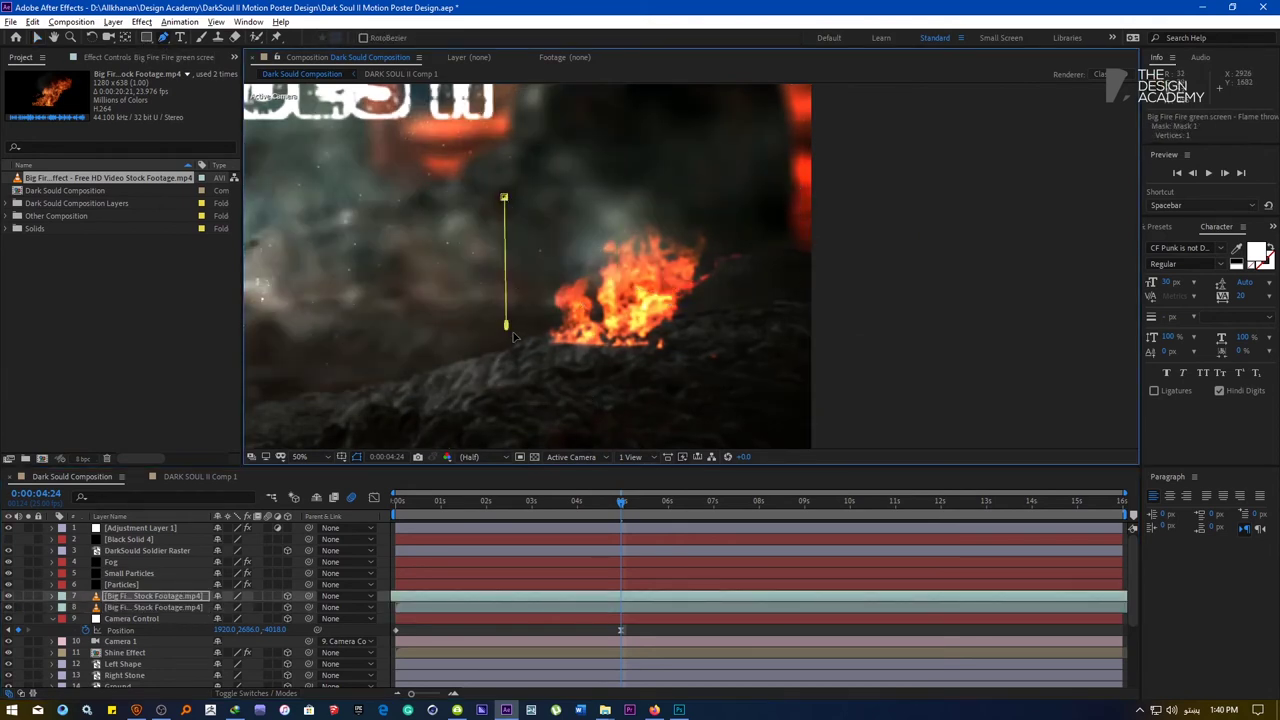
pyautogui.moveTo(506, 325); pyautogui.dragTo(512, 331)
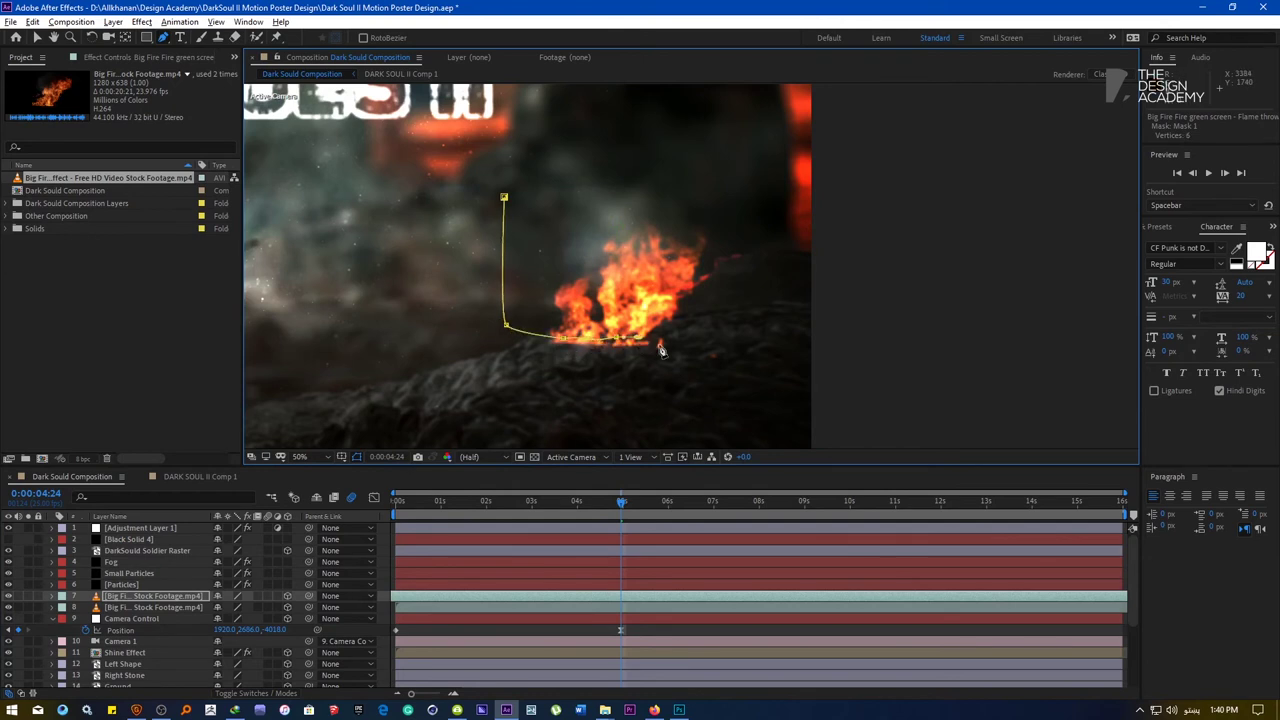
pyautogui.hotkey('ctrl', 'z')
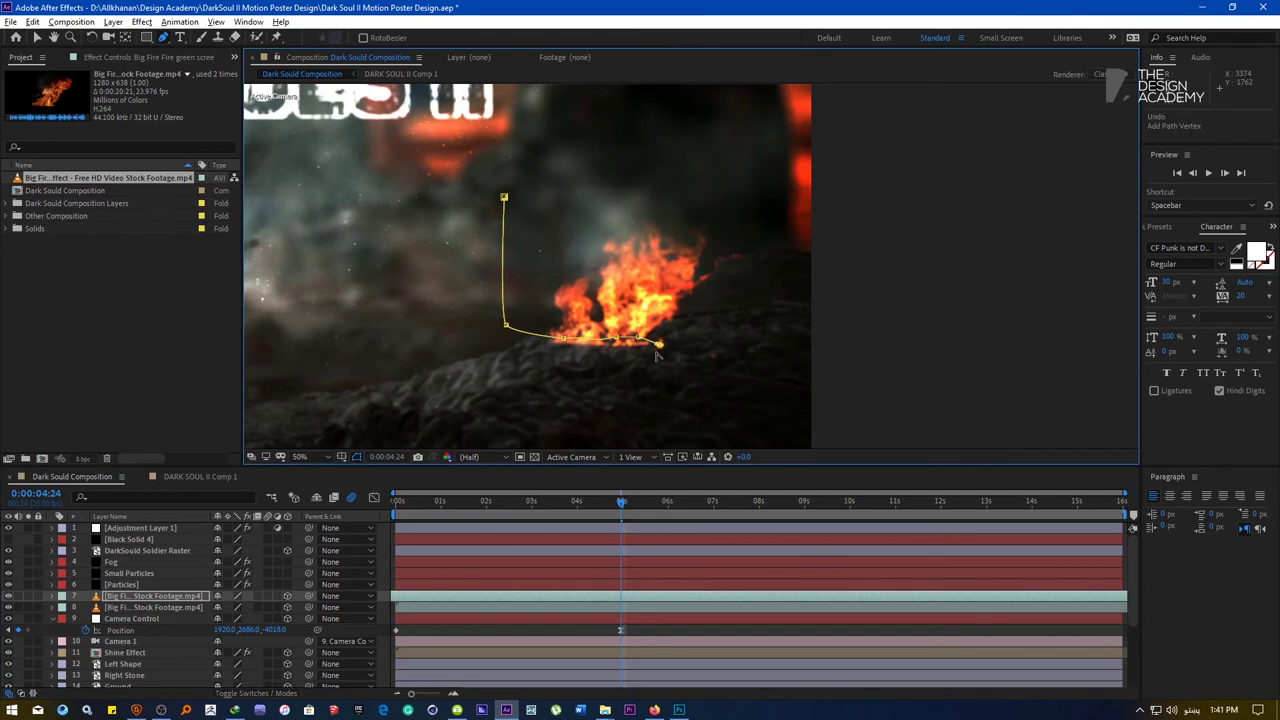
pyautogui.click(656, 355)
pyautogui.hotkey('ctrl', 'z')
pyautogui.scroll(2, 658, 348)
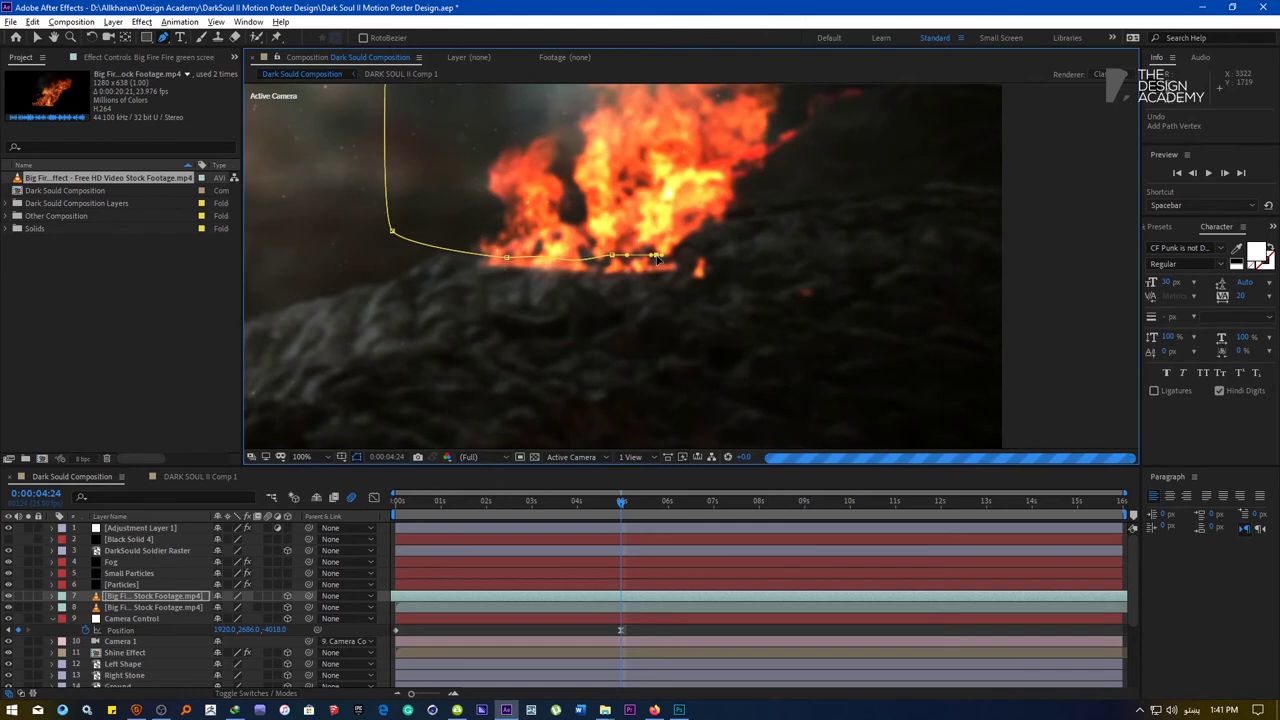
pyautogui.moveTo(656, 255); pyautogui.dragTo(656, 259)
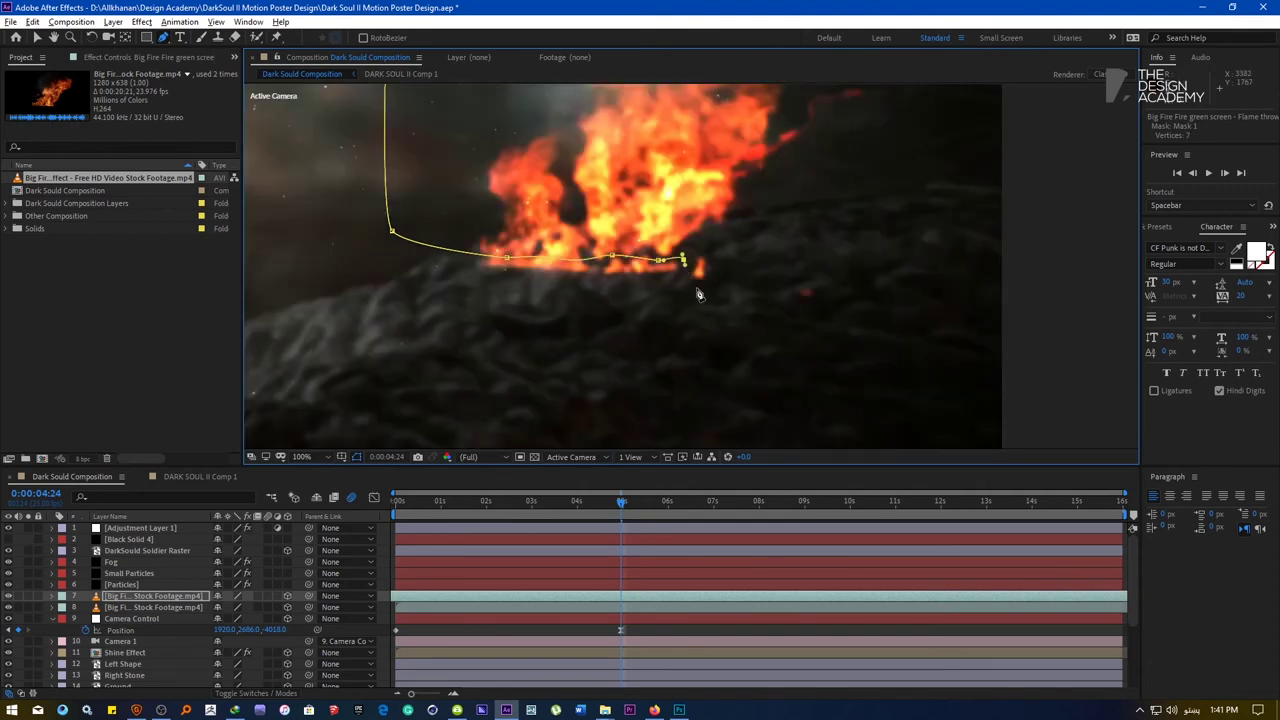
# Continue the mask around the small stray flame, up the far side and across above the fire, closing the path
pyautogui.moveTo(743, 235); pyautogui.dragTo(595, 385)
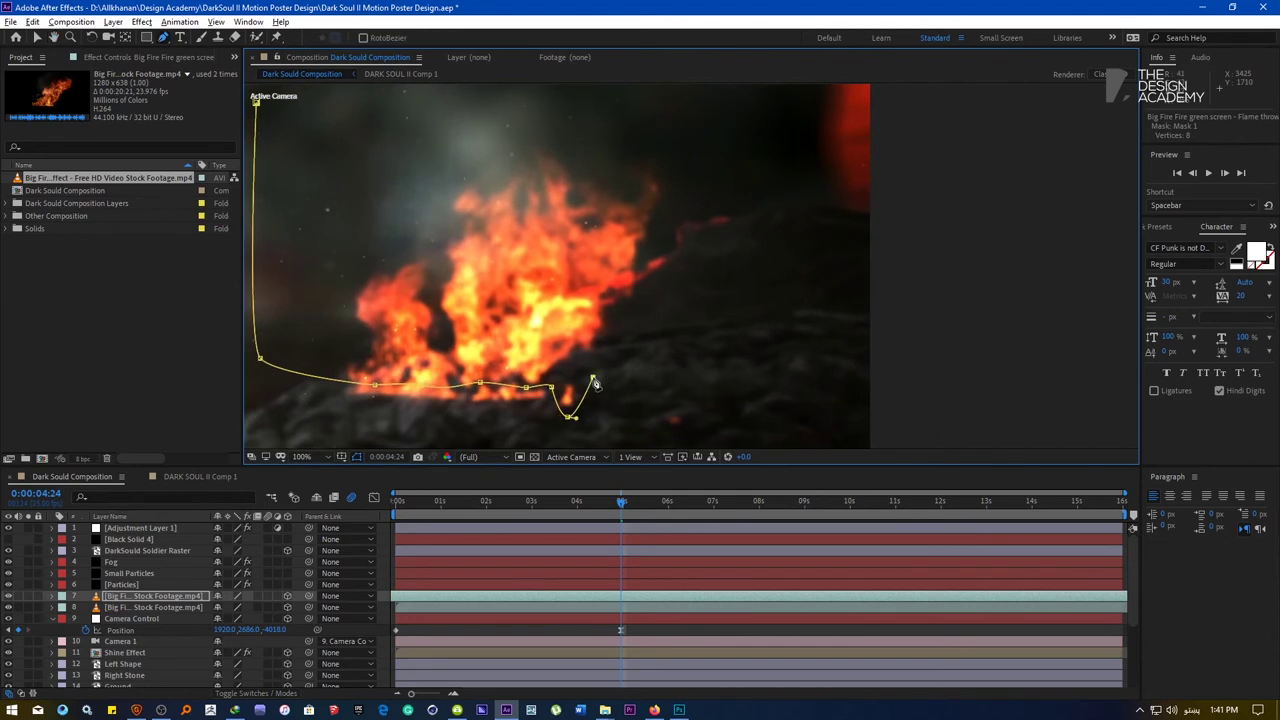
pyautogui.moveTo(701, 291); pyautogui.dragTo(754, 214)
pyautogui.moveTo(668, 167)
pyautogui.mouseDown()
pyautogui.moveTo(668, 275)
pyautogui.moveTo(678, 173)
pyautogui.mouseUp()
pyautogui.click(625, 203)
pyautogui.click(457, 205)
pyautogui.click(338, 205)
pyautogui.click(307, 207)
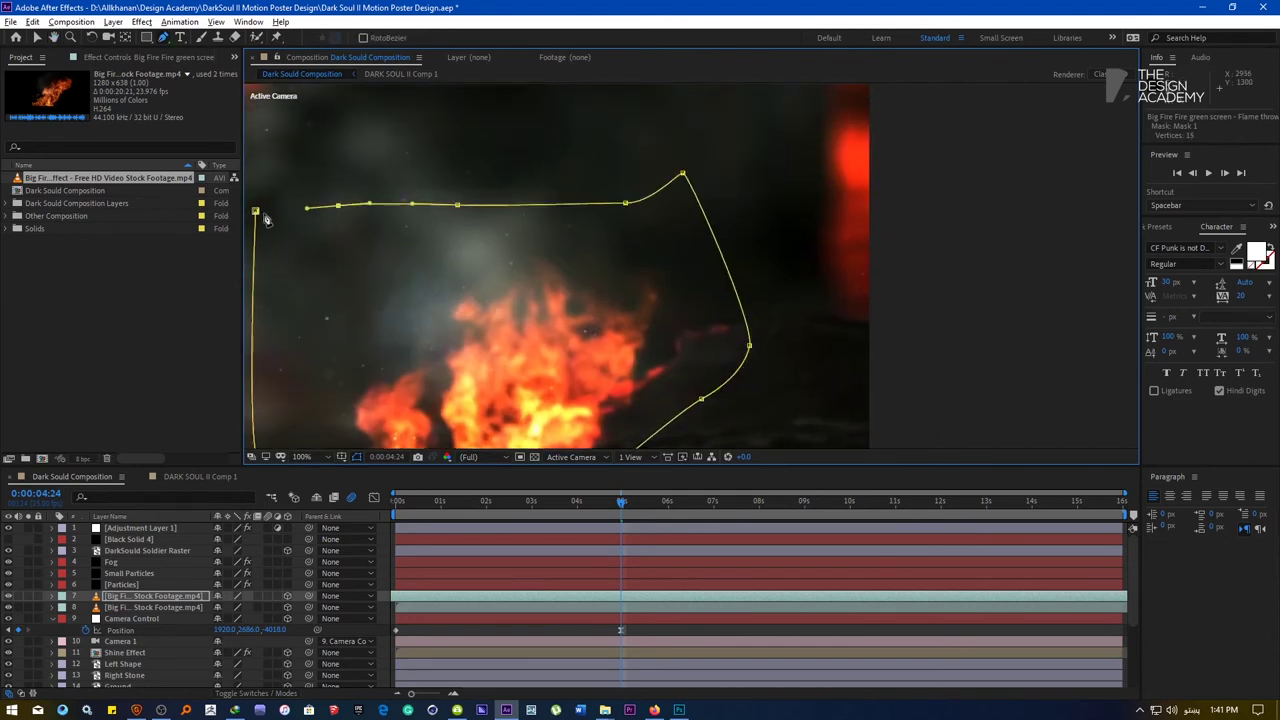
pyautogui.click(255, 212)
pyautogui.scroll(-4, 551, 325)
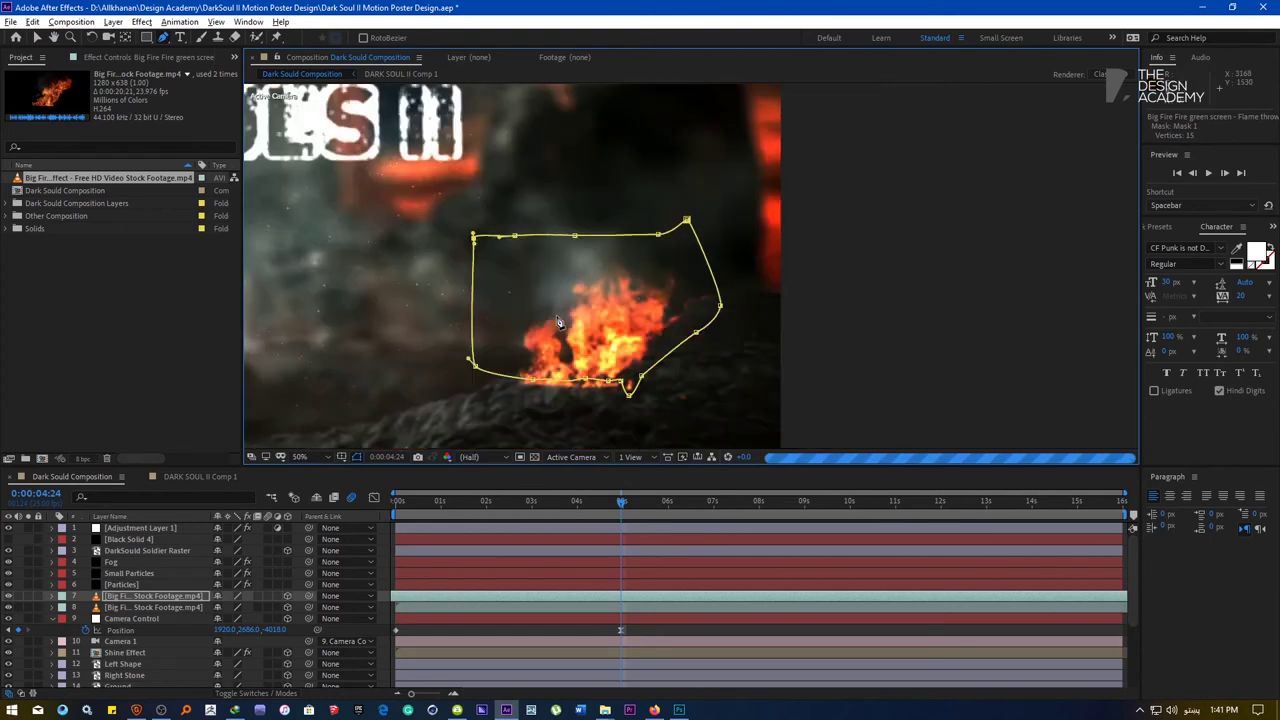
pyautogui.press('v')
pyautogui.scroll(-1, 685, 295)
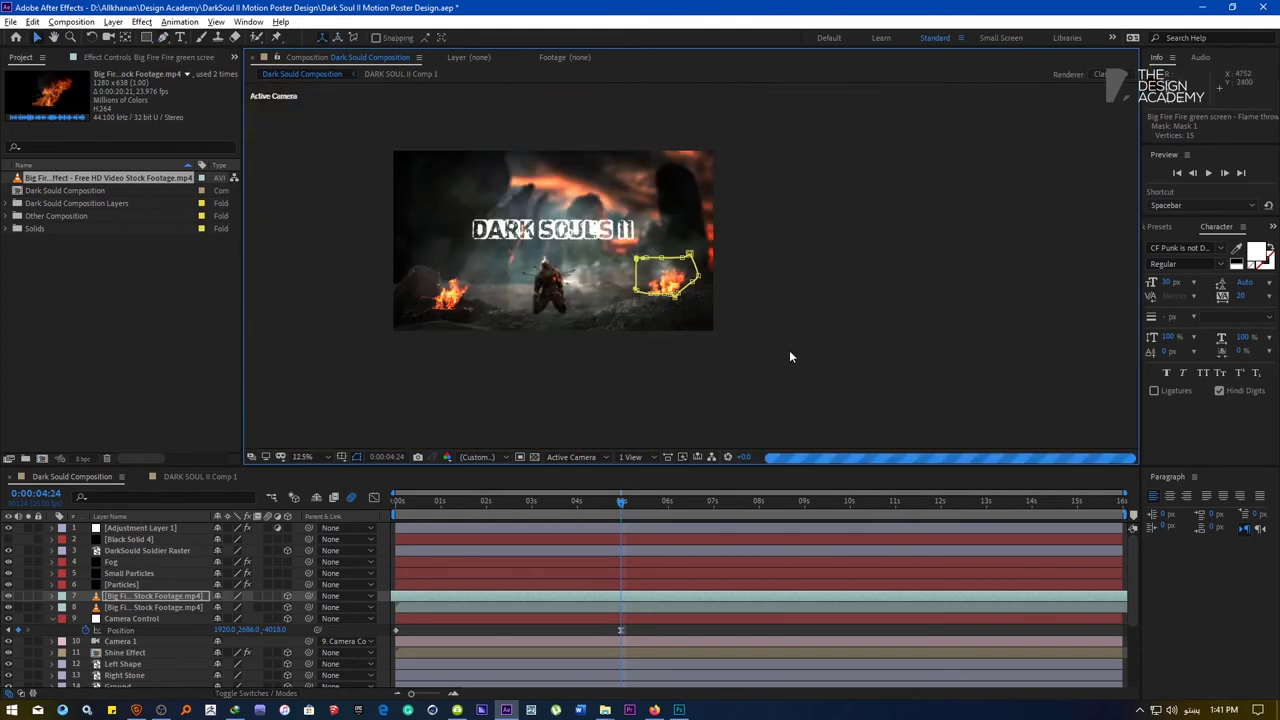
pyautogui.click(719, 362)
pyautogui.scroll(1, 677, 297)
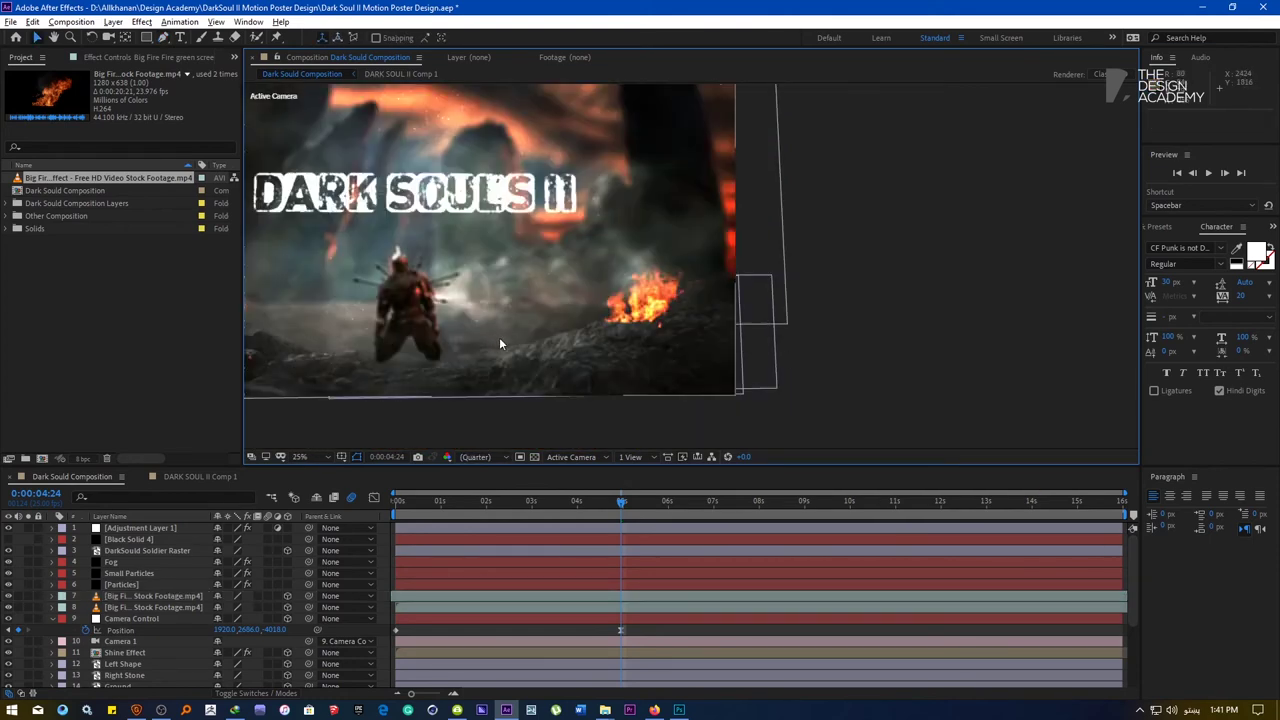
# Examine the base of the left rock's fire footage up close, and fit the whole composition in the viewer
pyautogui.moveTo(495, 343); pyautogui.dragTo(712, 306)
pyautogui.click(131, 608)
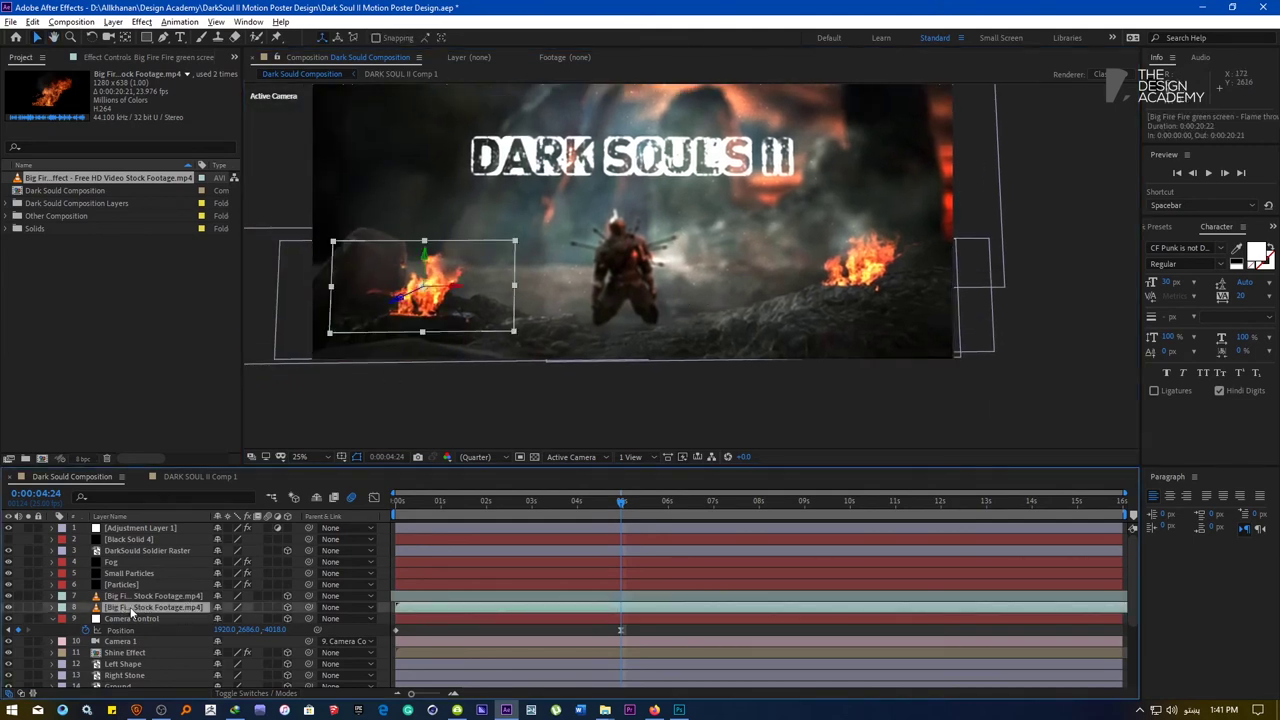
pyautogui.scroll(1, 383, 354)
pyautogui.moveTo(608, 342); pyautogui.dragTo(1024, 354)
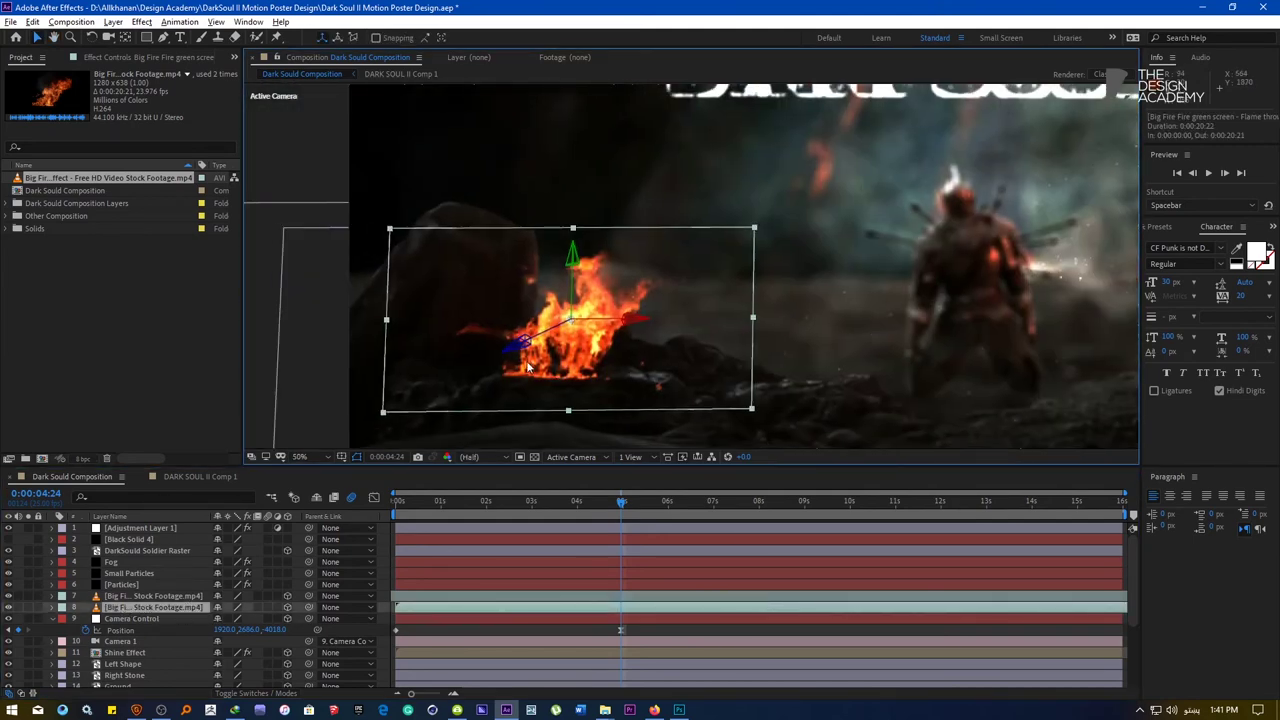
pyautogui.scroll(1, 509, 375)
pyautogui.moveTo(555, 291); pyautogui.dragTo(568, 197)
pyautogui.scroll(-1, 572, 285)
pyautogui.press(',')
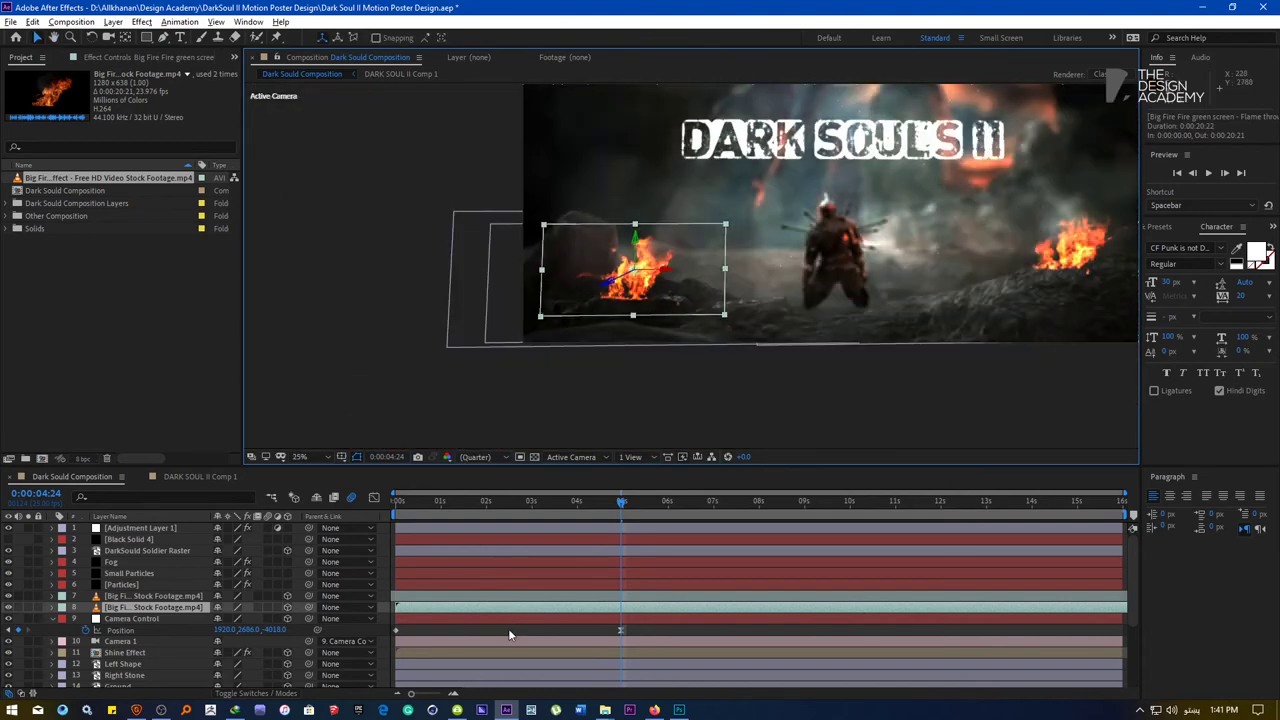
pyautogui.press(',')
pyautogui.click(302, 457)
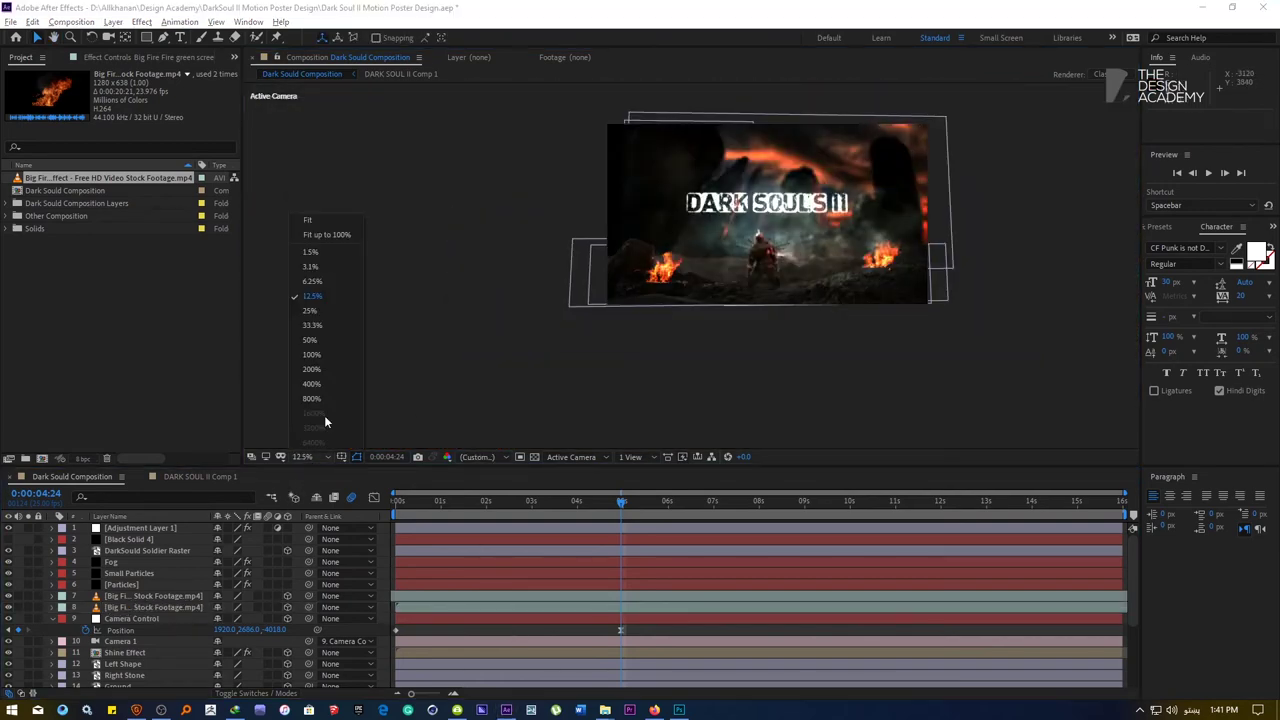
pyautogui.click(311, 228)
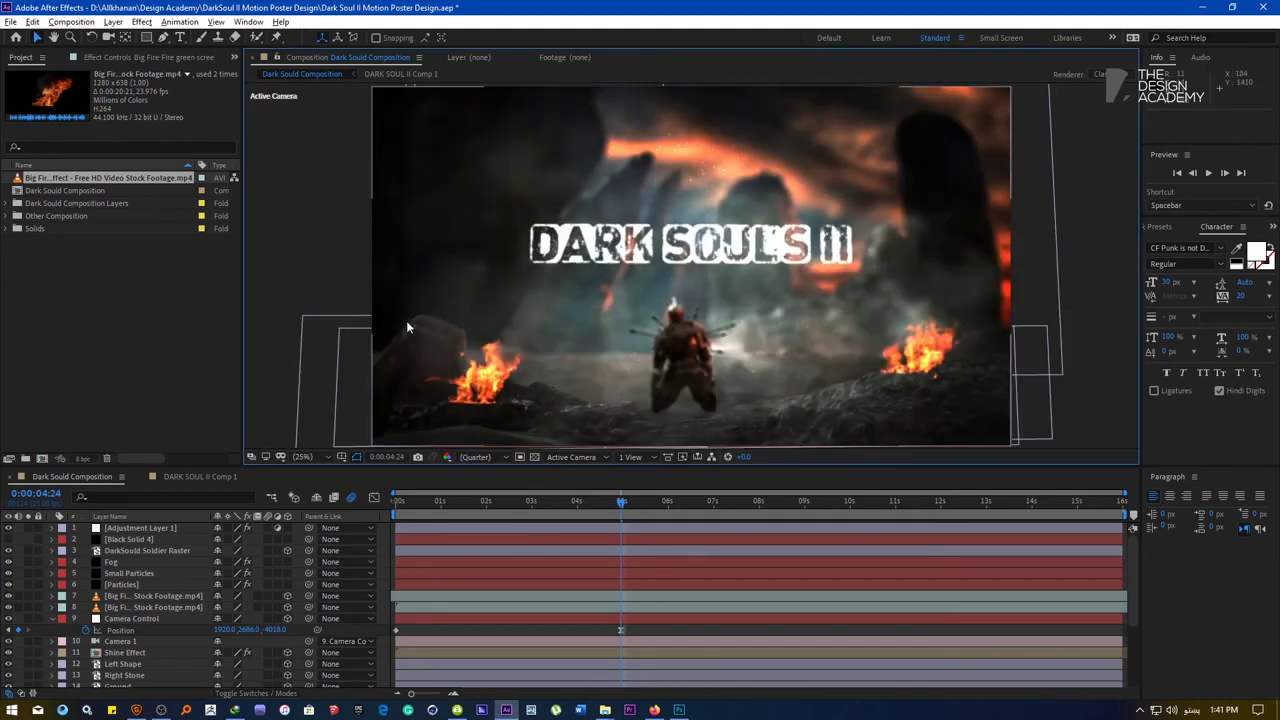
# Collapse the Camera Control layer, reveal Camera 1's keyframed properties and go to its keyframe at 0:00:04:24
pyautogui.click(135, 585)
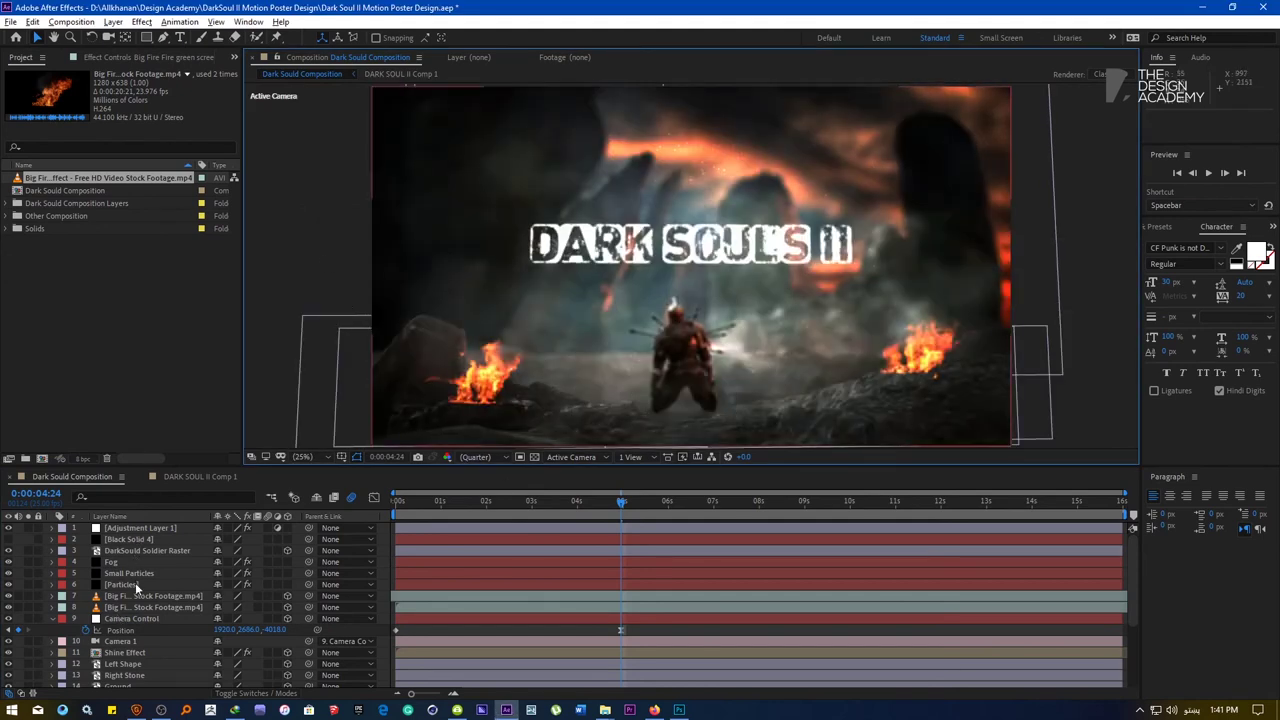
pyautogui.click(52, 619)
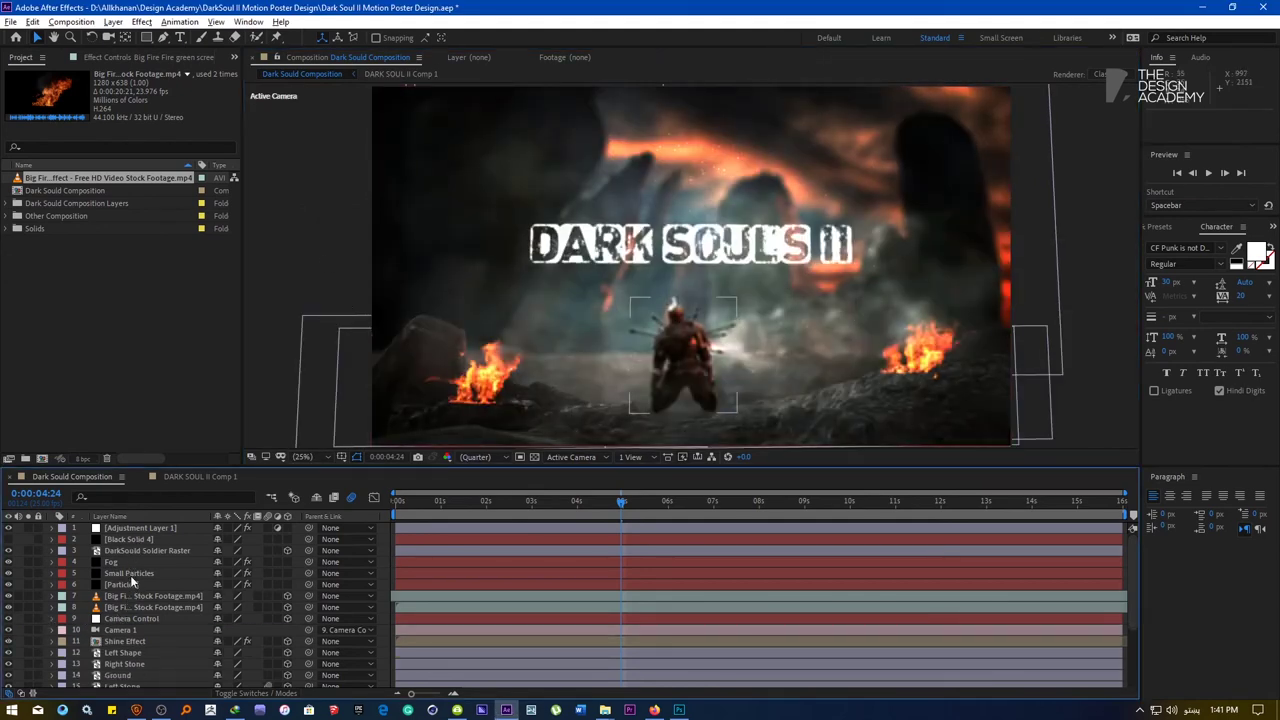
pyautogui.click(120, 632)
pyautogui.press('u')
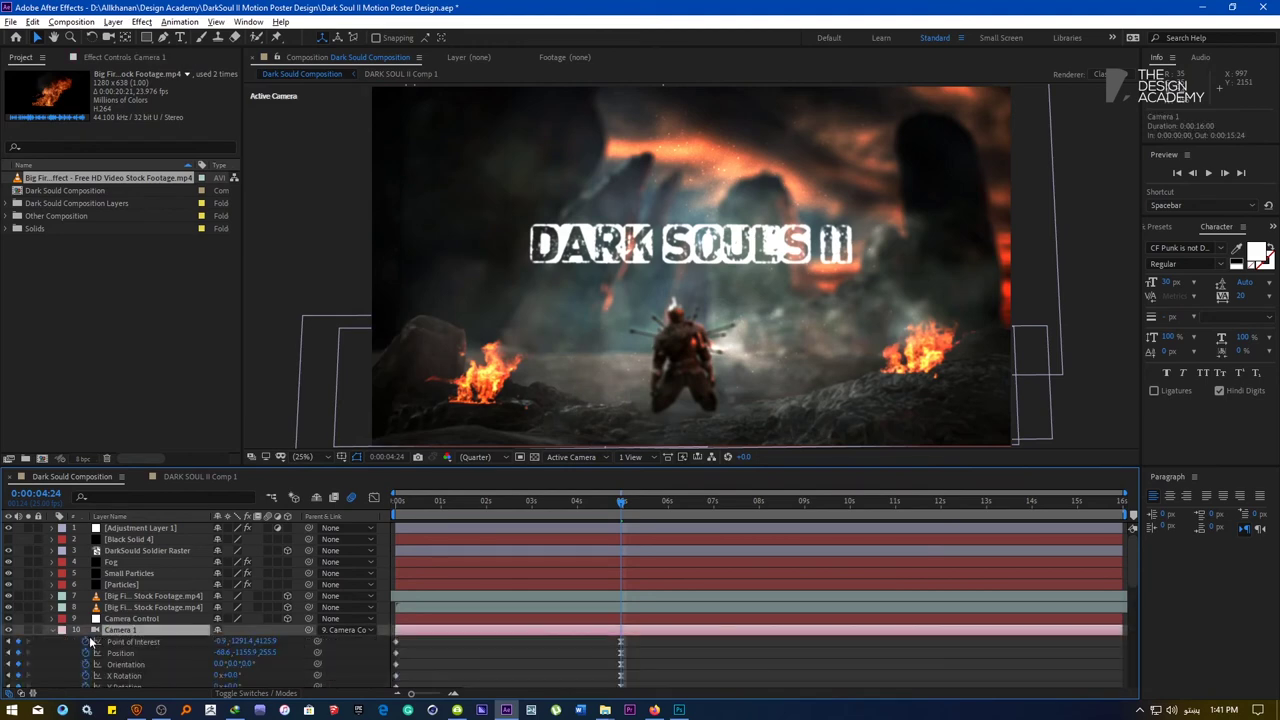
pyautogui.click(8, 664)
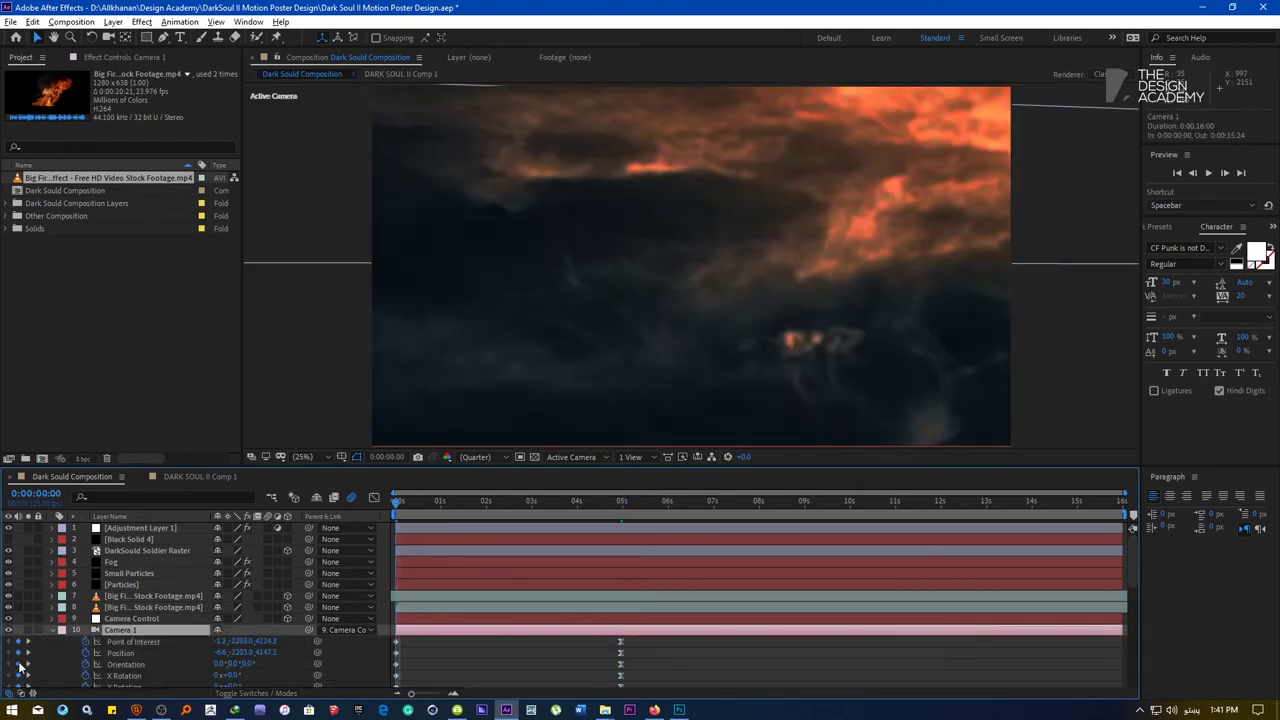
pyautogui.click(28, 664)
# Review Camera 1's focus and aperture properties and check where the stone and mountain layers sit in the frame
pyautogui.scroll(-5, 230, 663)
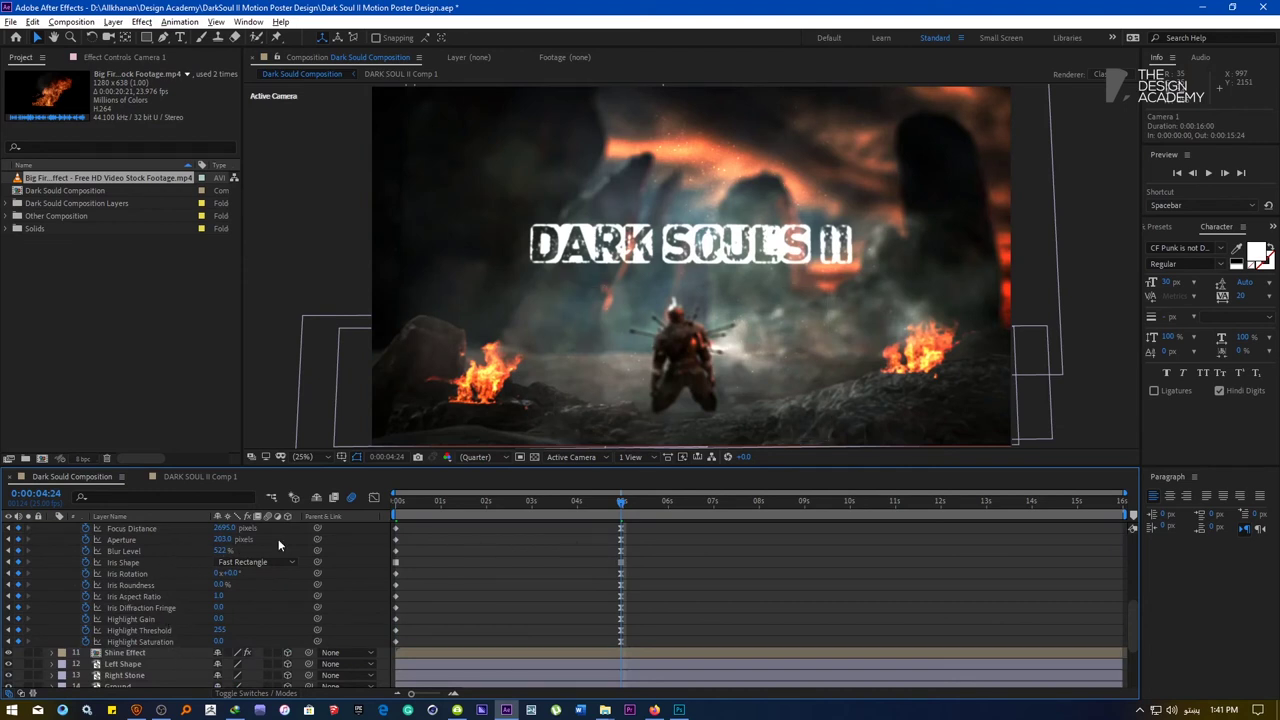
pyautogui.click(222, 540)
pyautogui.click(128, 677)
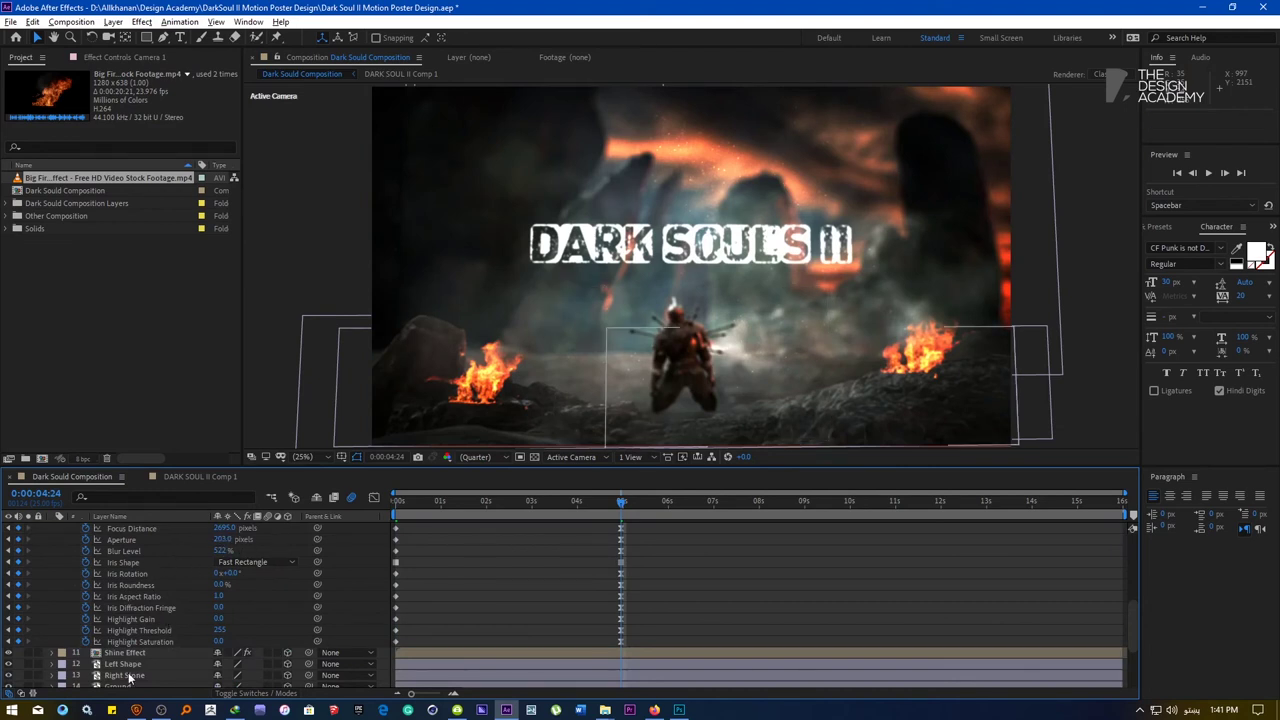
pyautogui.scroll(-4, 134, 665)
pyautogui.click(140, 591)
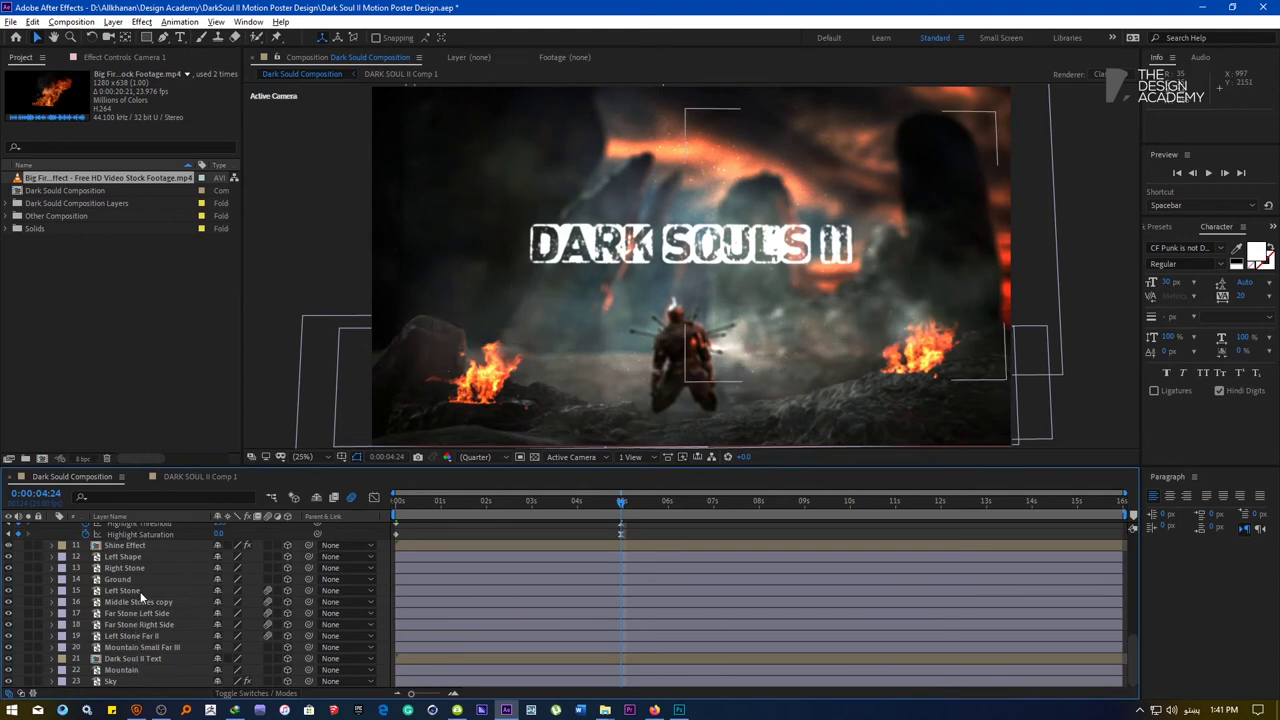
pyautogui.click(142, 650)
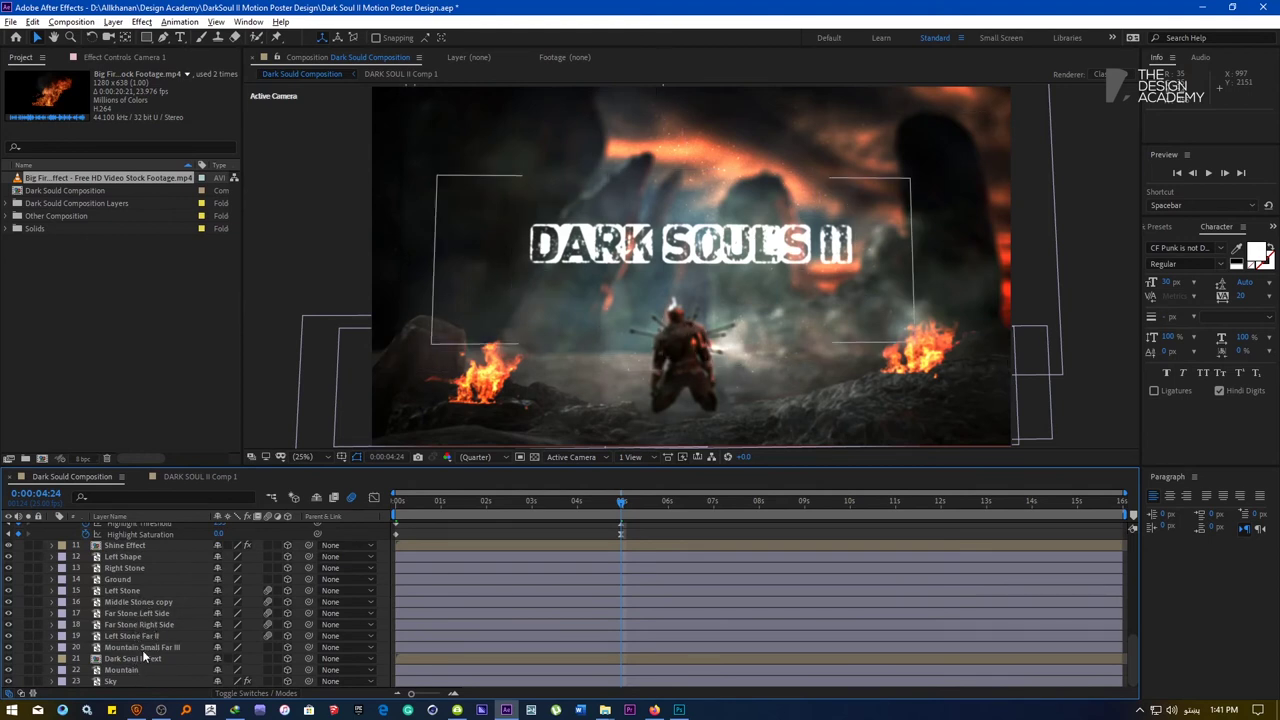
pyautogui.click(162, 628)
pyautogui.scroll(5, 162, 628)
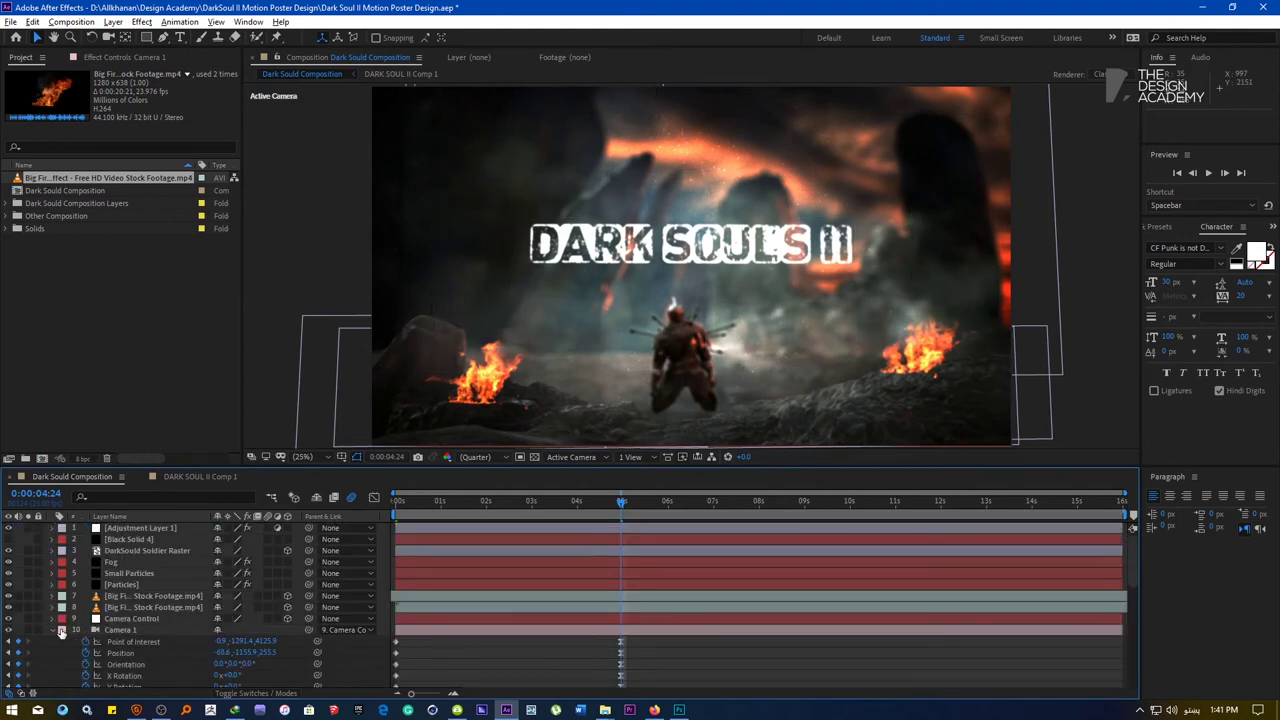
# Solo the DarkSould Soldier Raster layer together with Camera 1
pyautogui.click(145, 550)
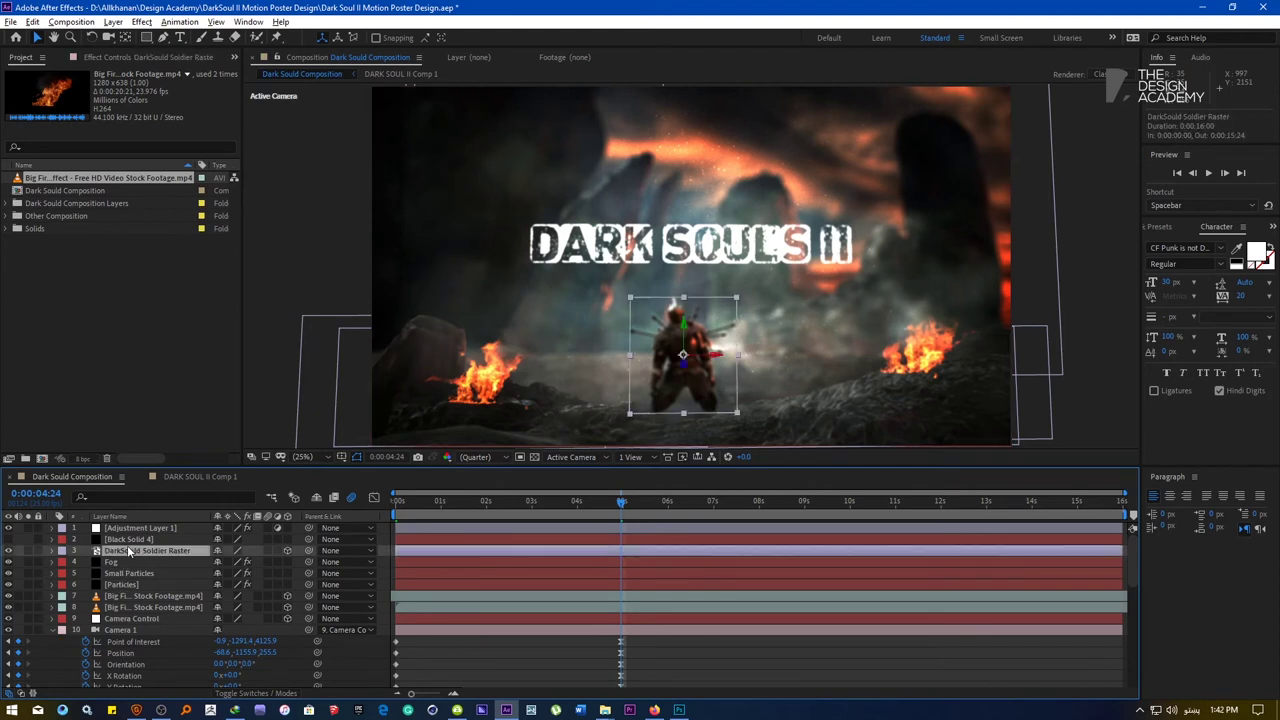
pyautogui.click(27, 550)
pyautogui.click(110, 631)
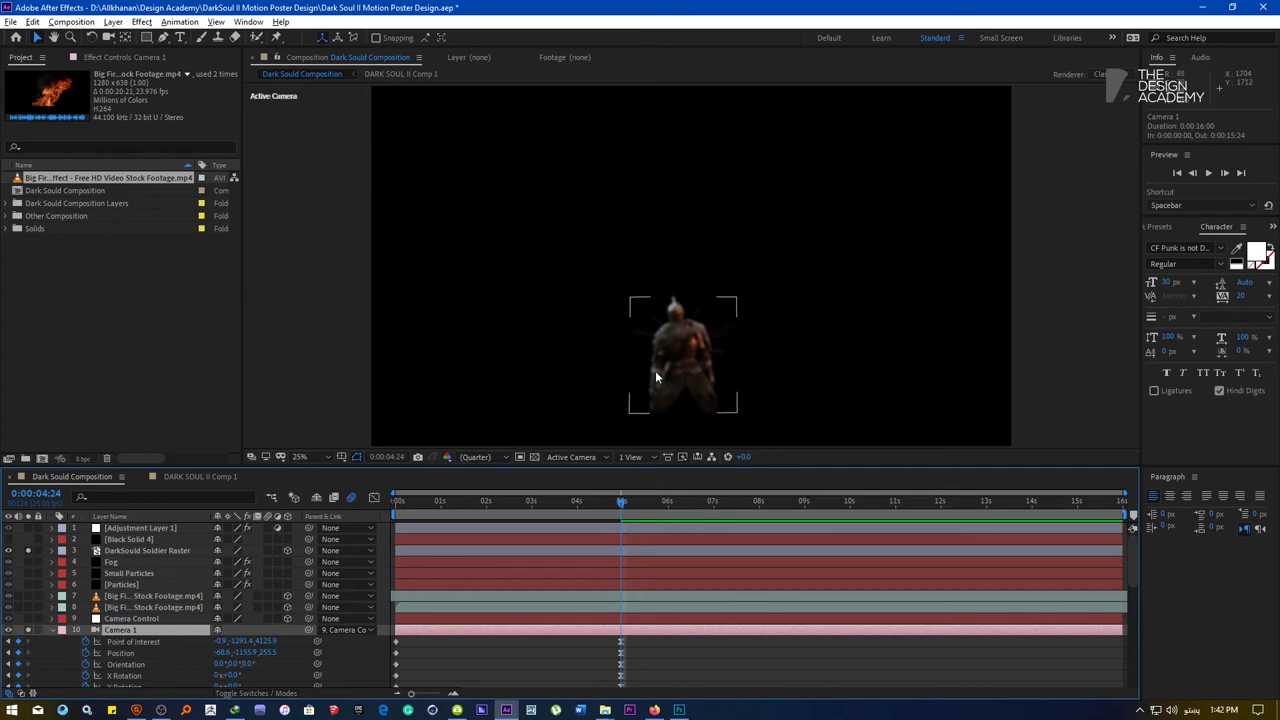
# Set Camera 1's Focus Distance to about 3592 pixels at 0:00:04:24 to bring the soldier into focus
pyautogui.scroll(2, 655, 370)
pyautogui.moveTo(655, 370); pyautogui.dragTo(632, 273)
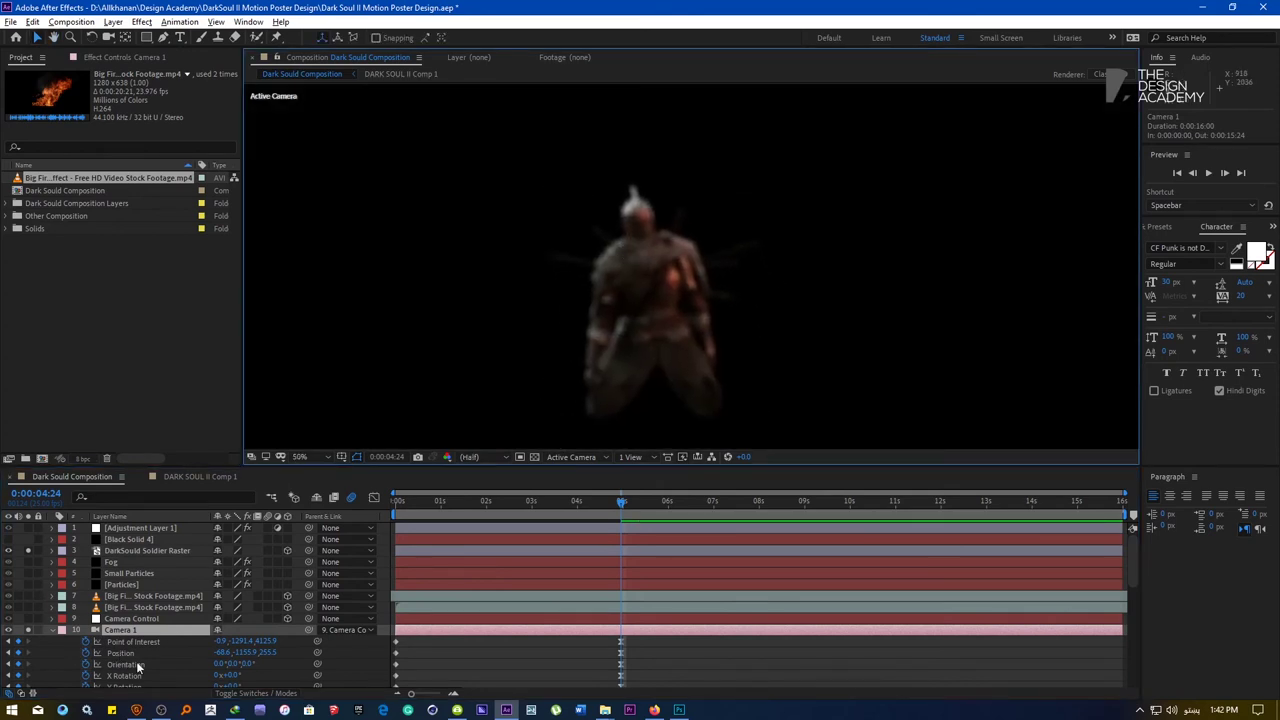
pyautogui.scroll(-5, 155, 658)
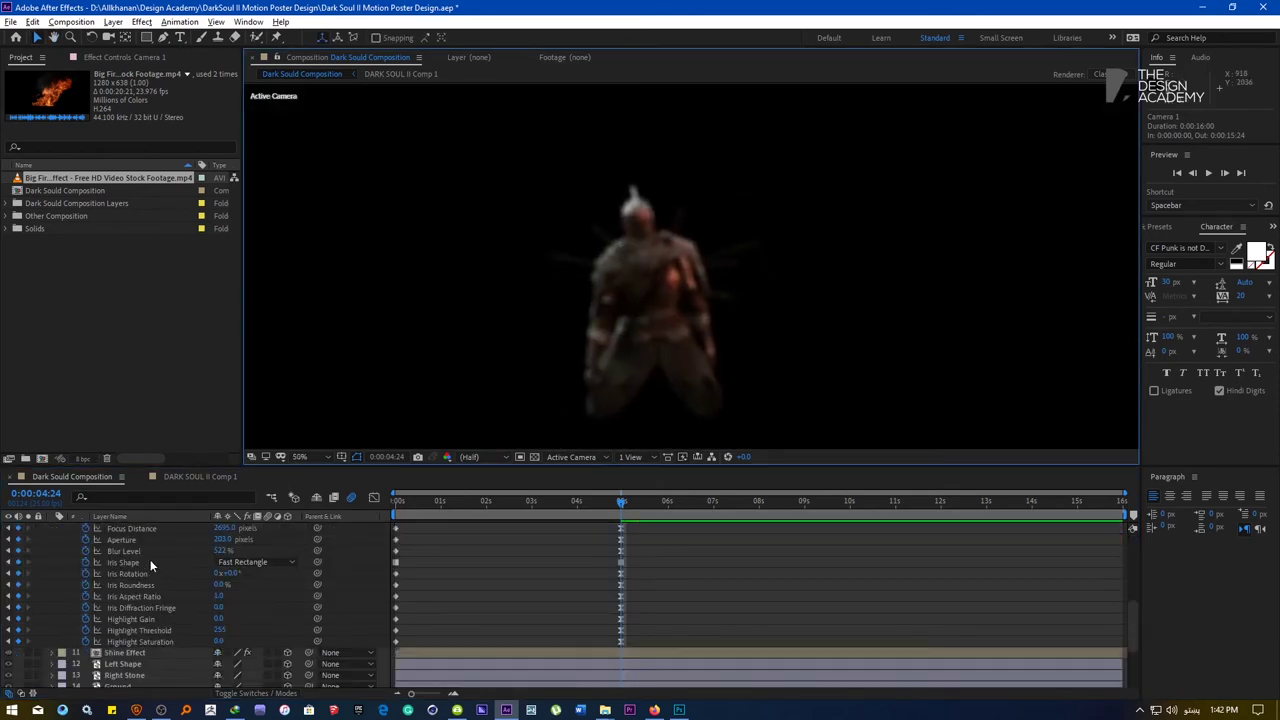
pyautogui.click(212, 528)
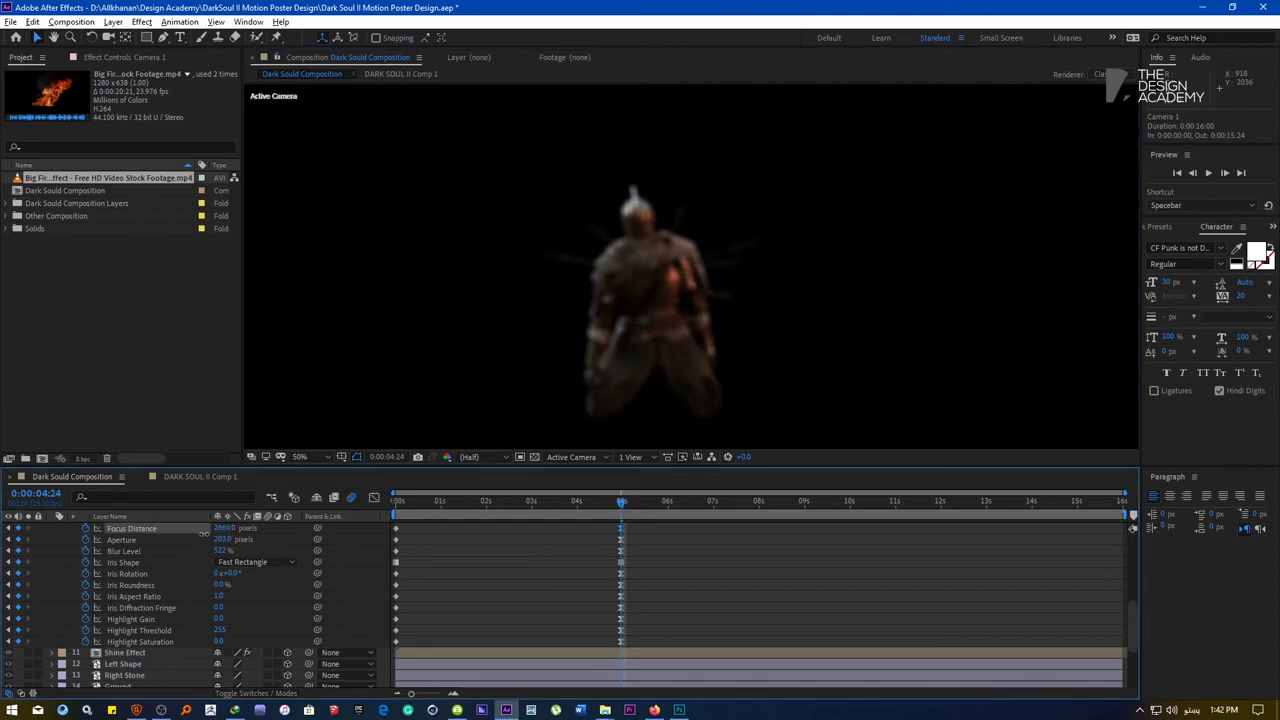
pyautogui.moveTo(371, 538); pyautogui.dragTo(675, 541)
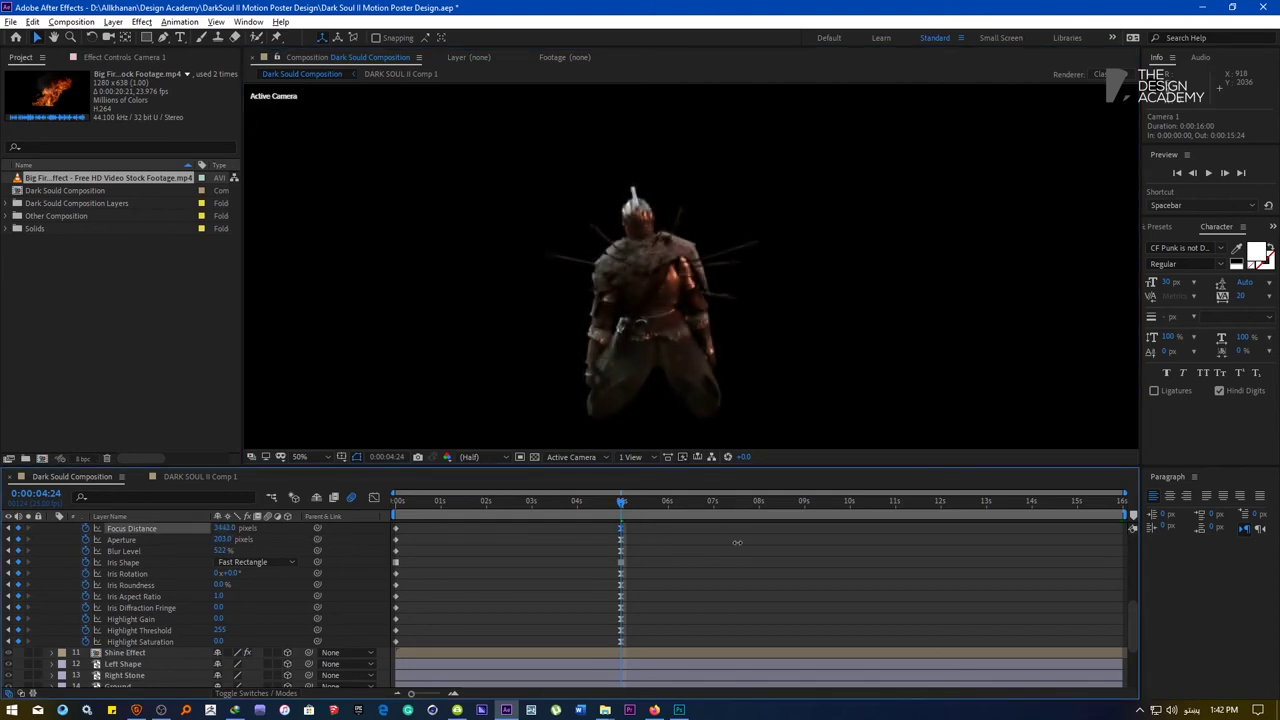
pyautogui.moveTo(837, 543); pyautogui.dragTo(868, 543)
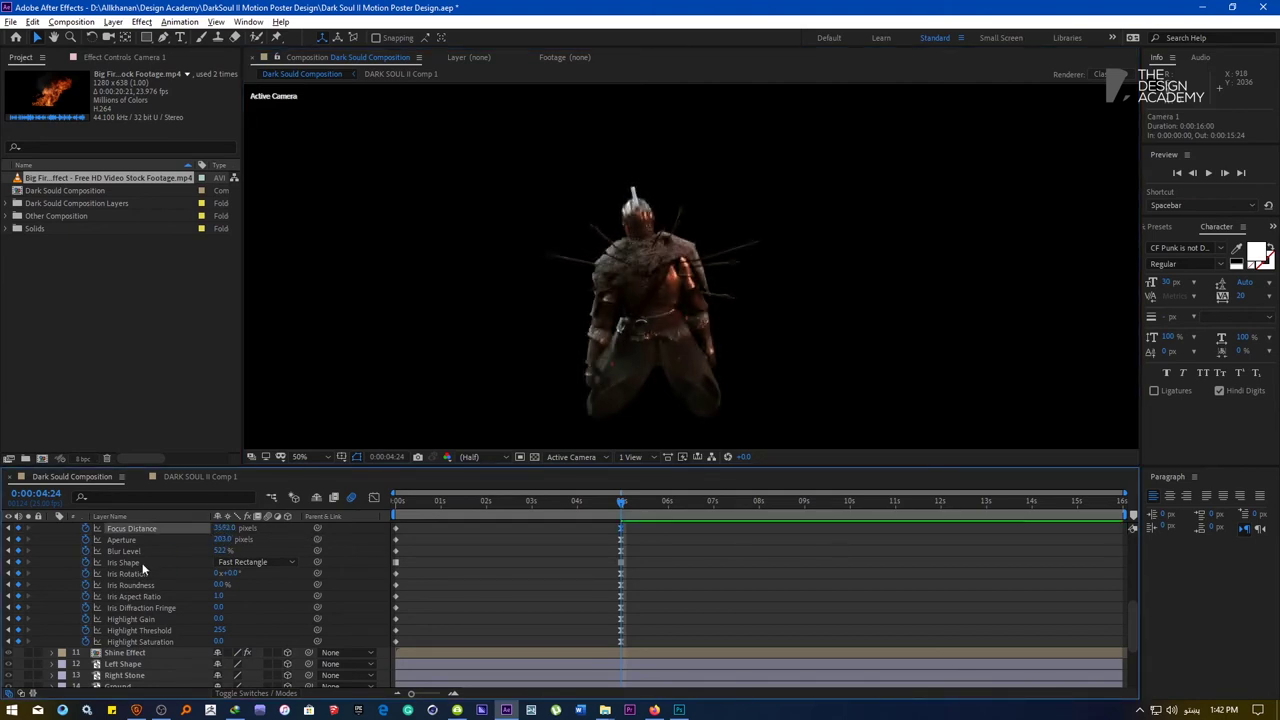
# Collapse Camera 1's properties and turn off solo for Camera 1 and the DarkSould Soldier Raster layer
pyautogui.scroll(5, 80, 551)
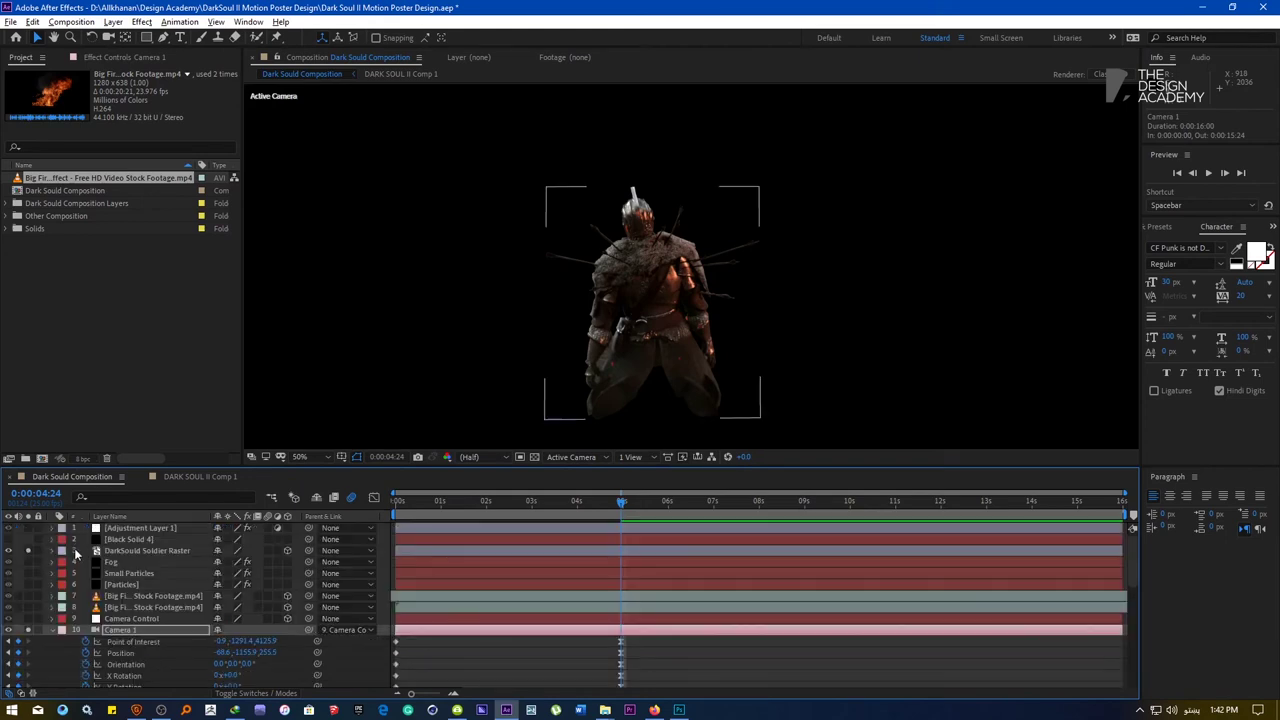
pyautogui.click(52, 630)
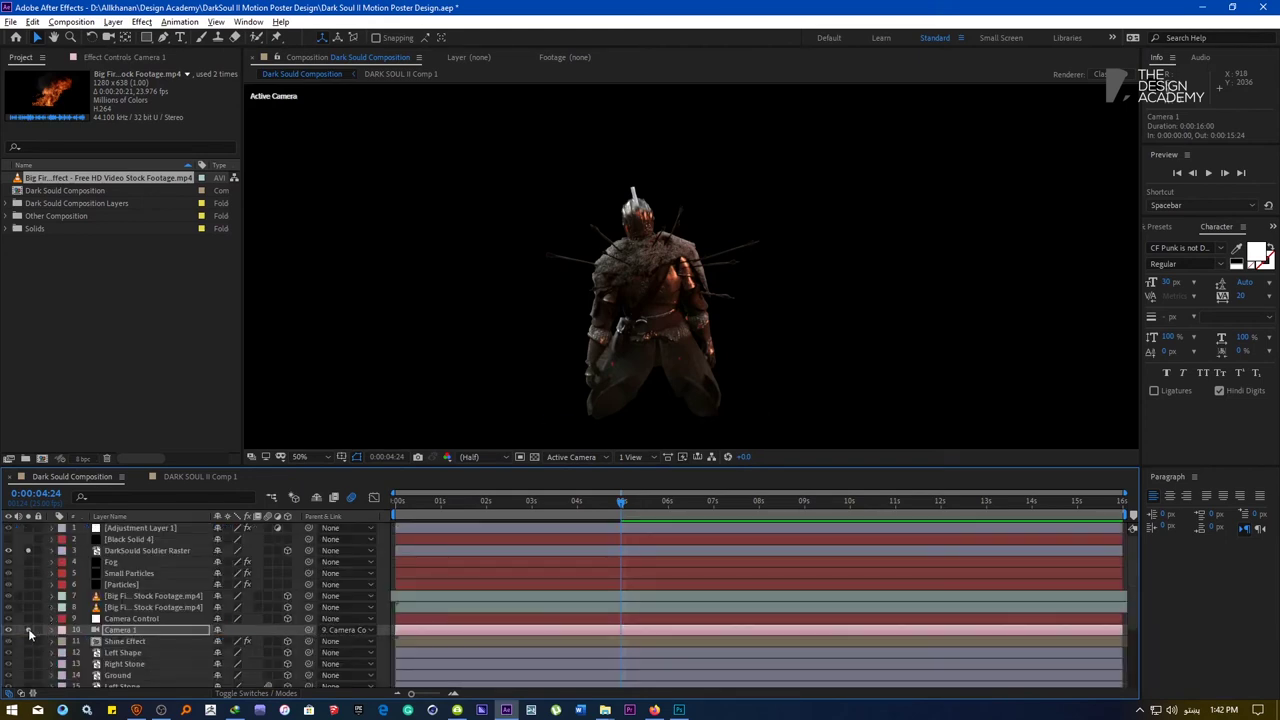
pyautogui.click(27, 550)
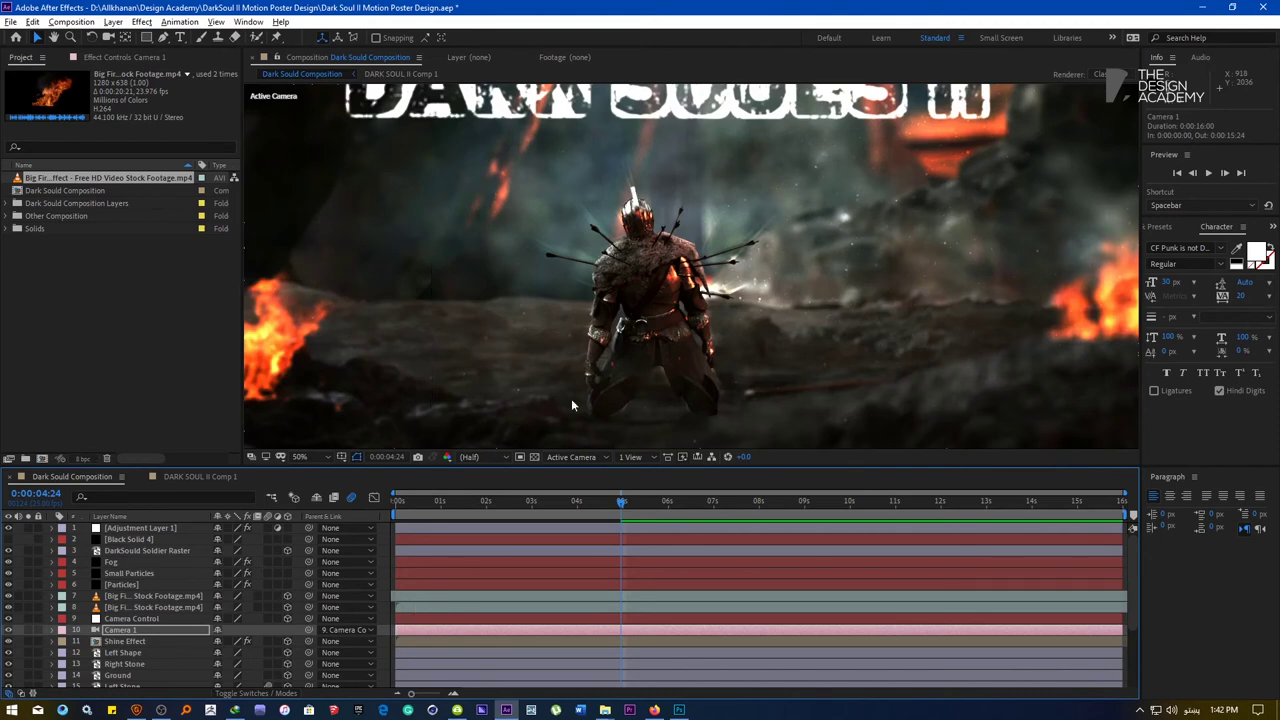
pyautogui.scroll(-2, 606, 304)
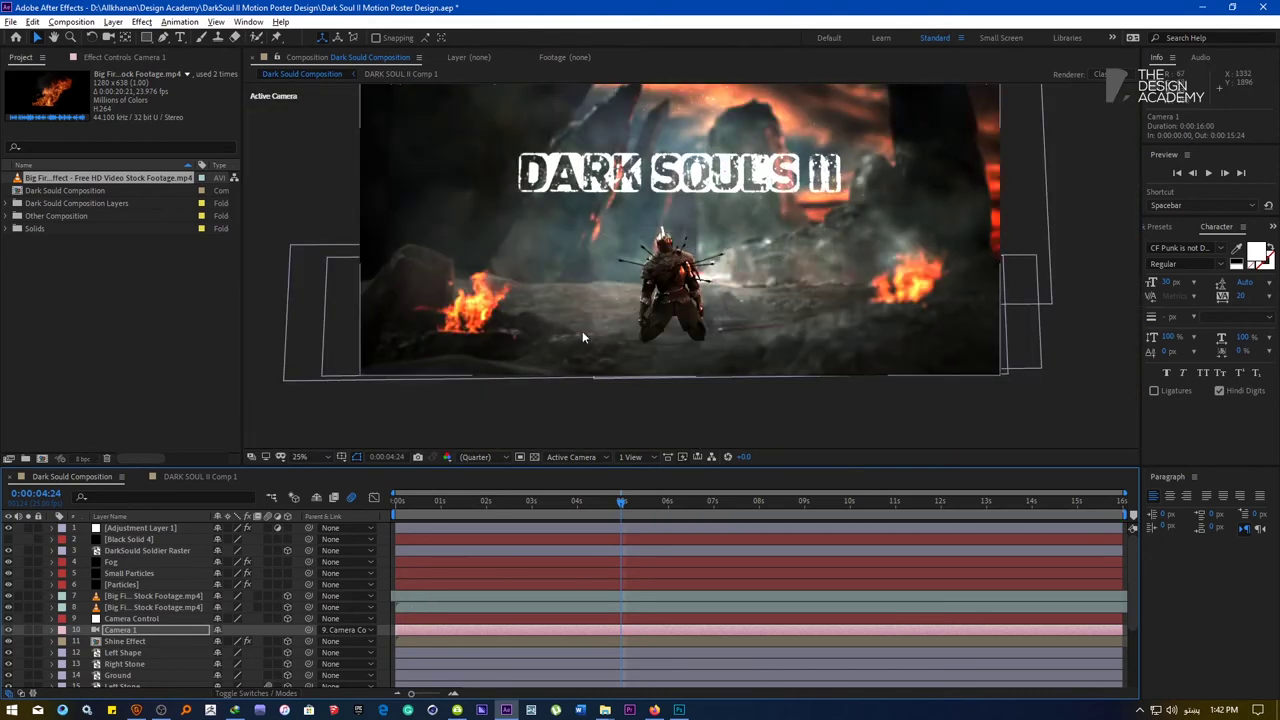
pyautogui.moveTo(590, 266); pyautogui.dragTo(580, 328)
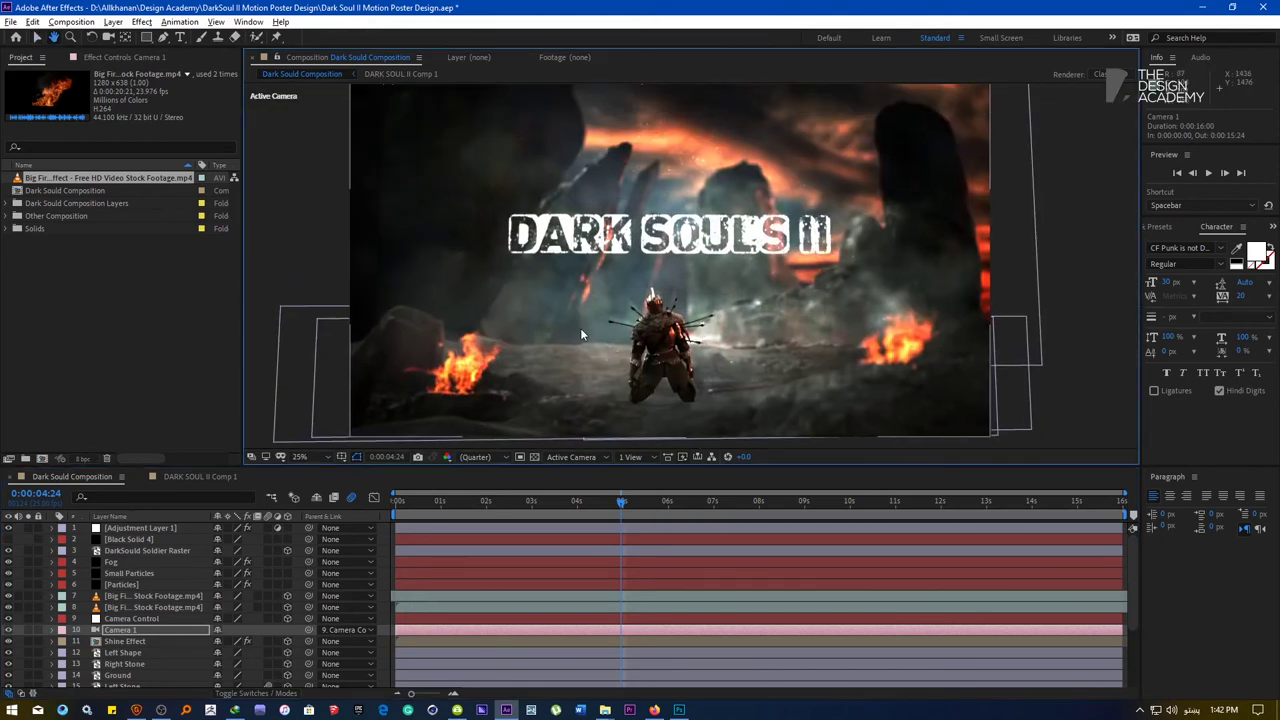
# Toggle Adjustment Layer 1's visibility to compare the poster with and without its color grading, leaving it visible
pyautogui.click(130, 528)
pyautogui.click(9, 530)
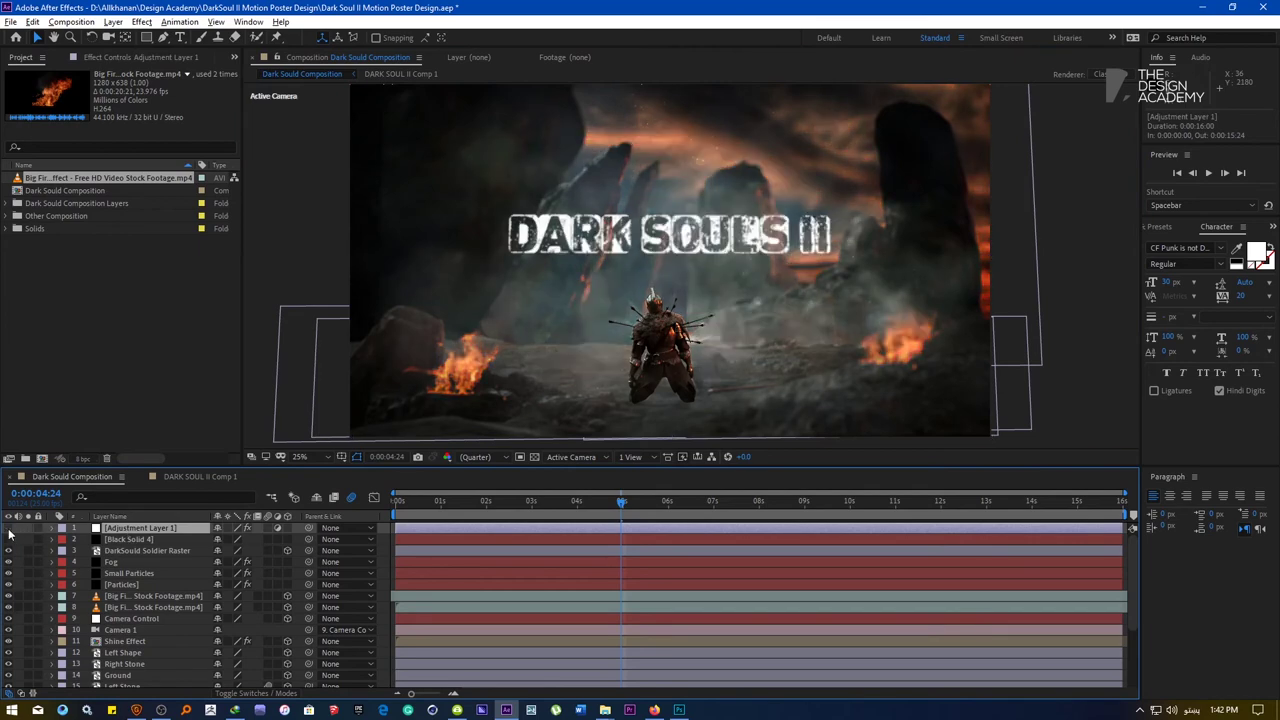
pyautogui.click(9, 530)
pyautogui.click(9, 530)
pyautogui.click(9, 530)
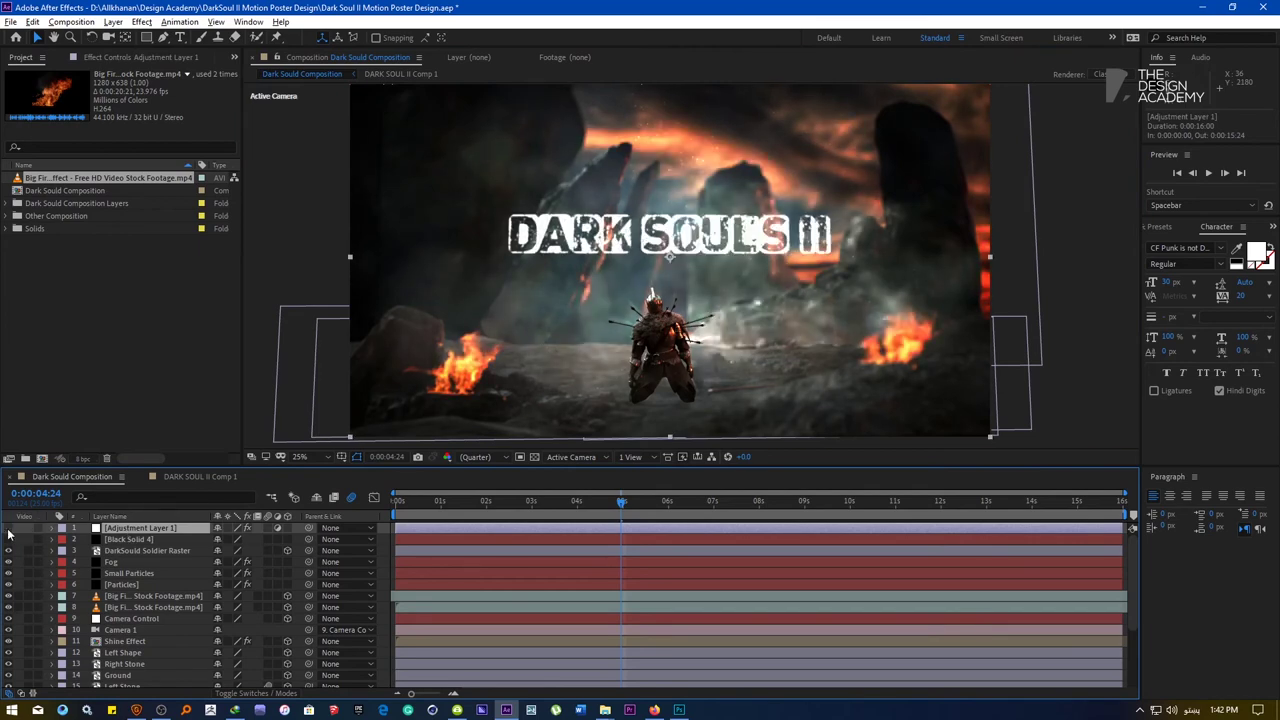
pyautogui.click(9, 530)
# Toggle Black Solid 4's visibility to compare the poster with and without its letterbox bars, leaving it hidden
pyautogui.click(9, 541)
pyautogui.click(9, 541)
pyautogui.click(9, 541)
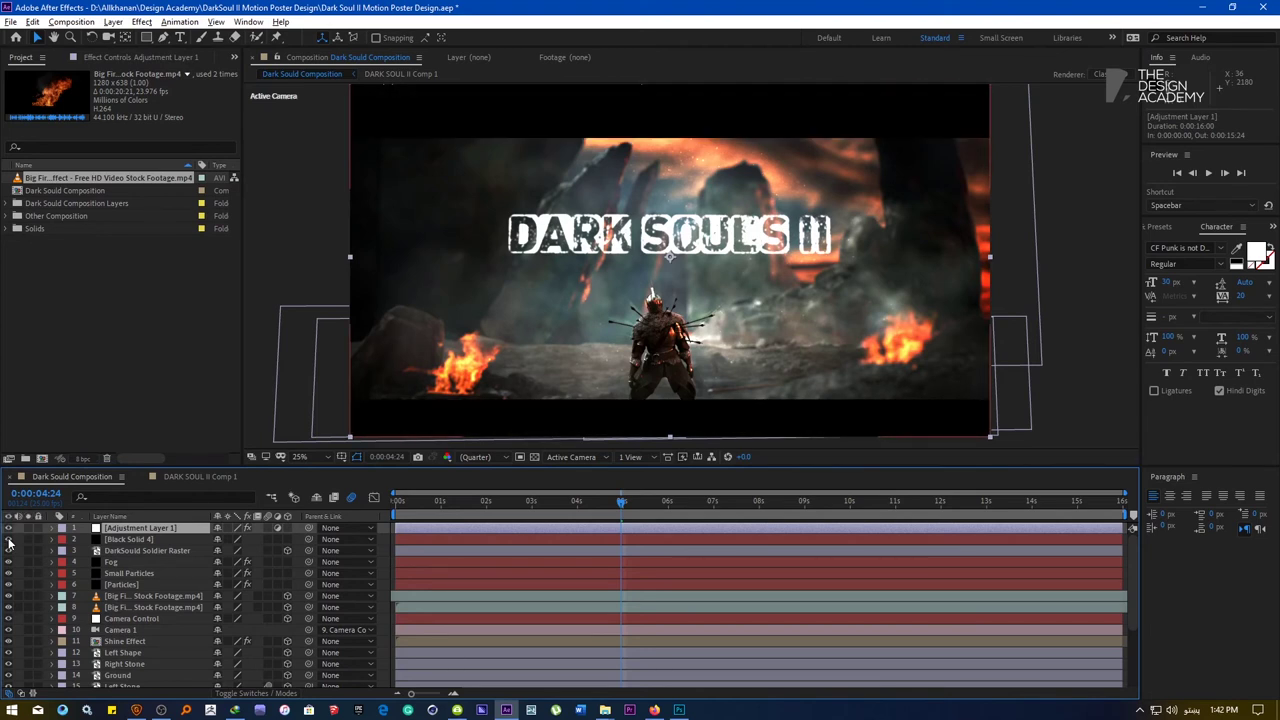
pyautogui.click(9, 541)
pyautogui.click(9, 541)
pyautogui.click(9, 541)
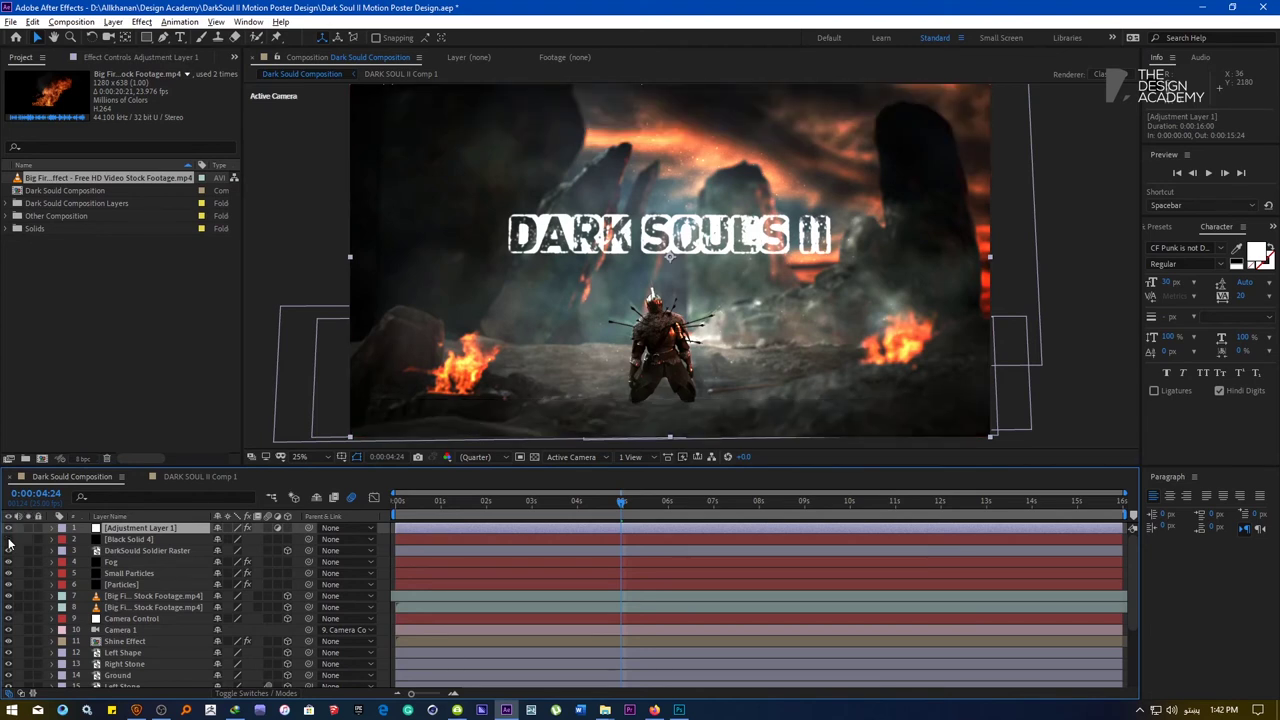
# Move the DarkSould Soldier Raster and Shine Effect layers together slightly lower on the ground
pyautogui.click(170, 550)
pyautogui.moveTo(651, 385); pyautogui.dragTo(651, 400)
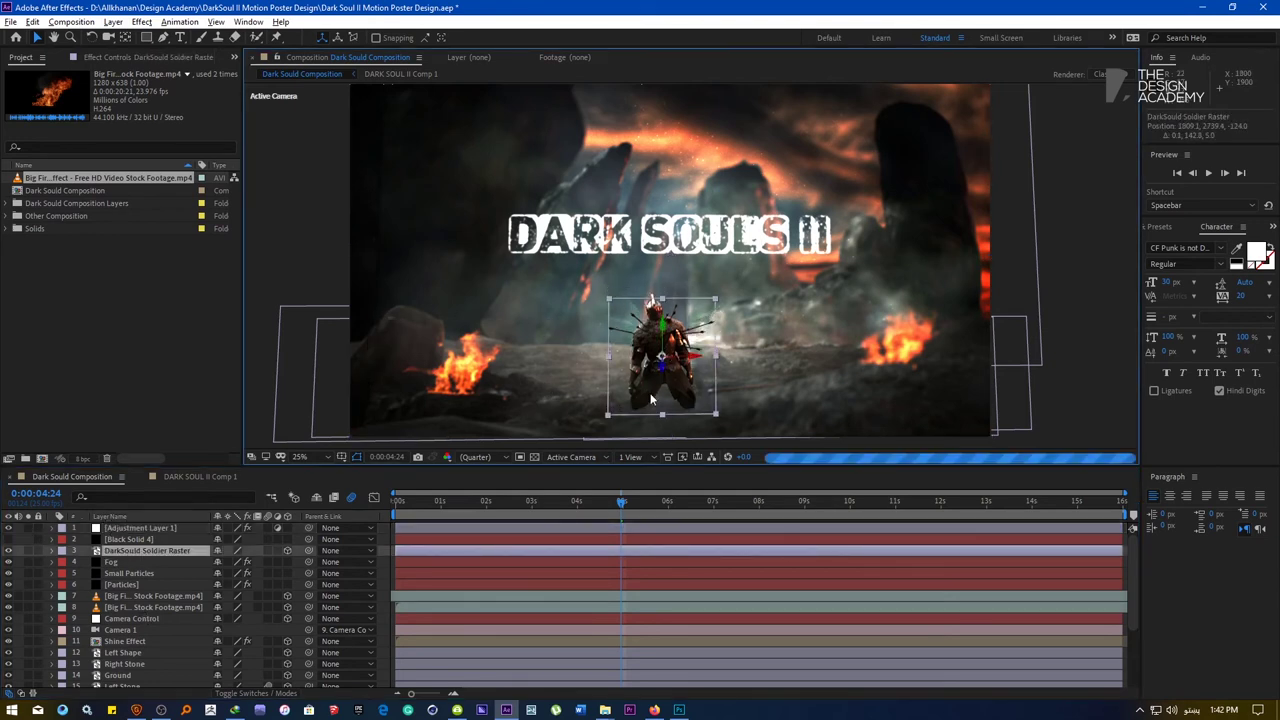
pyautogui.hotkey('ctrl', 'z')
pyautogui.keyDown('ctrl'); pyautogui.click(125, 641); pyautogui.keyUp('ctrl')
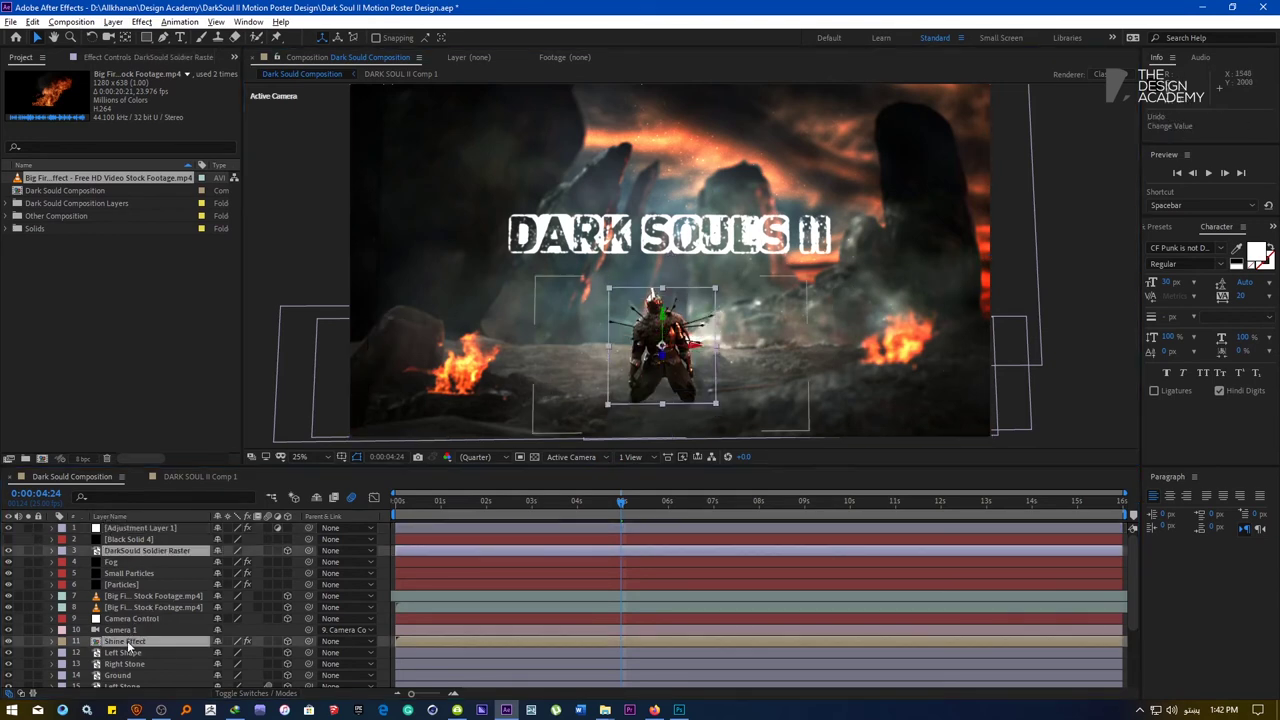
pyautogui.moveTo(648, 390); pyautogui.dragTo(648, 400)
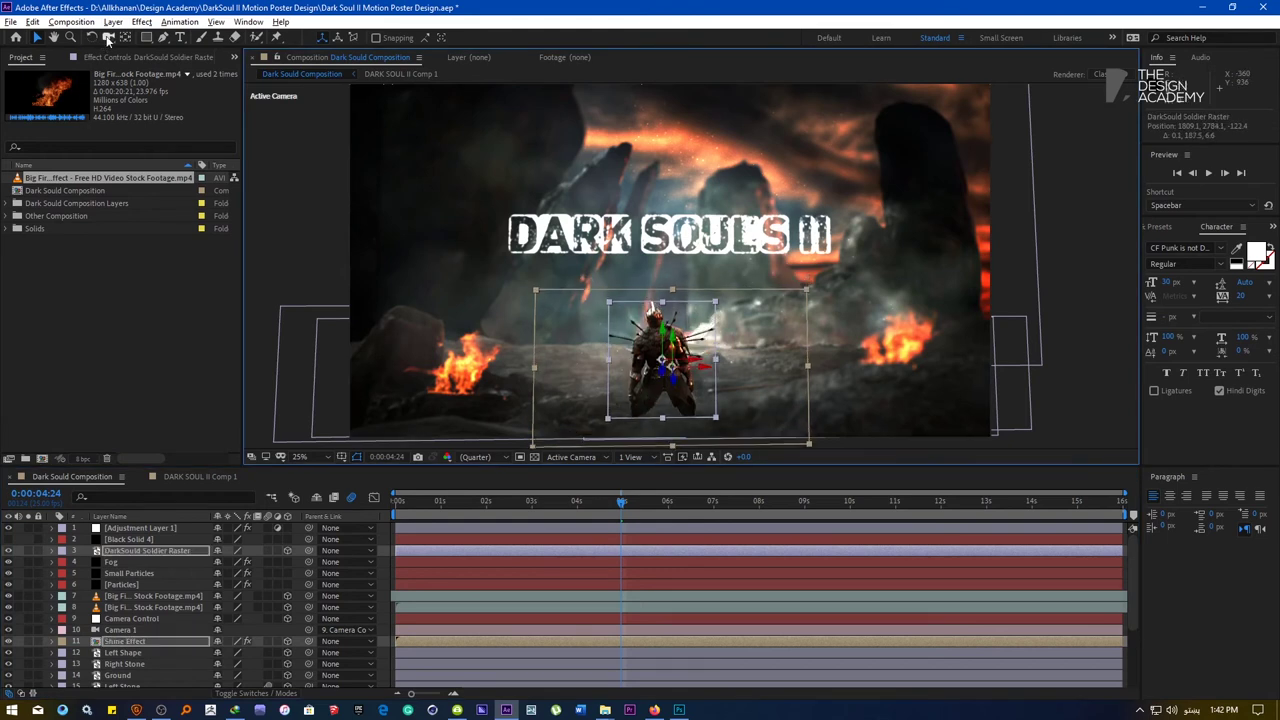
# Create a new two-node camera with the 15mm preset above Camera 1 and name it test
pyautogui.click(119, 631)
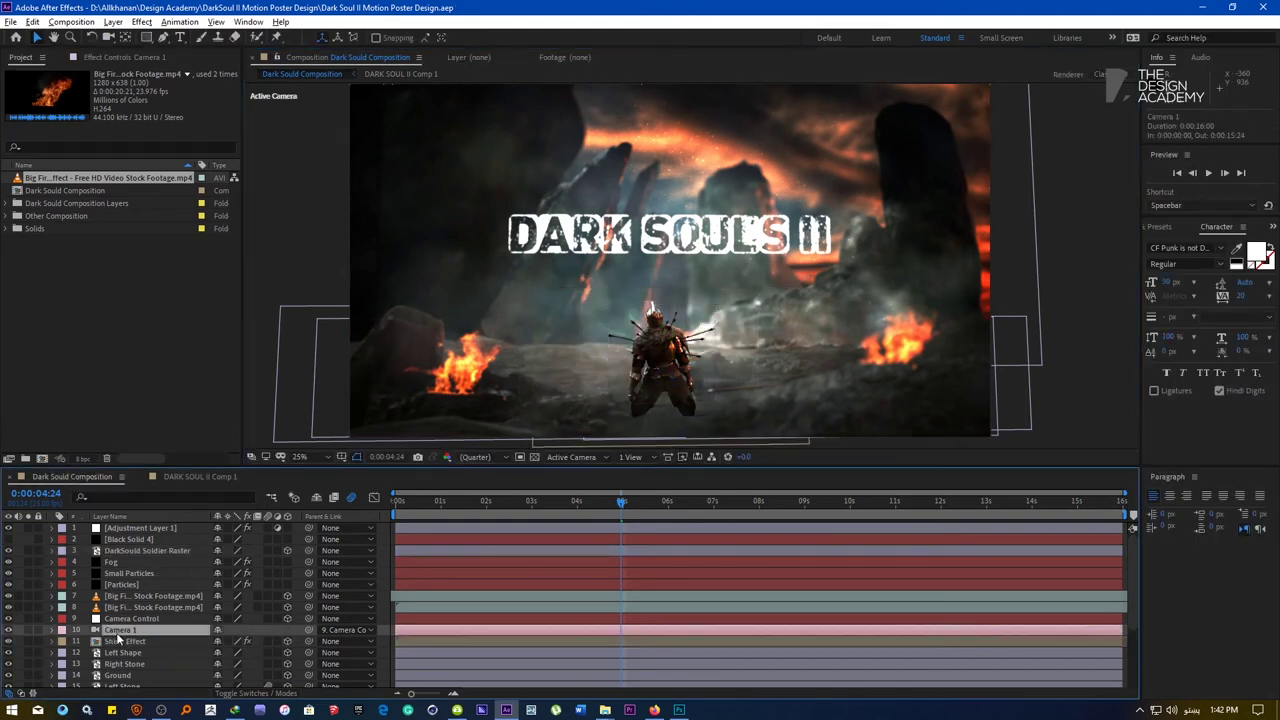
pyautogui.click(113, 21)
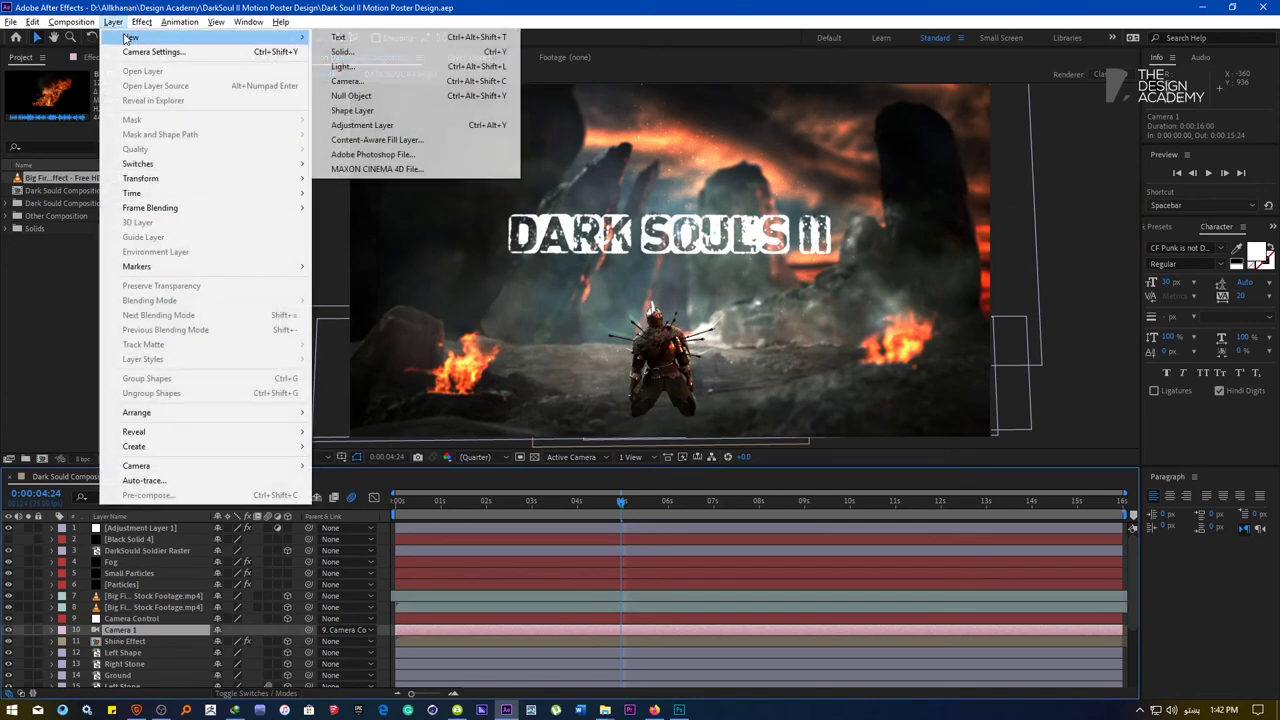
pyautogui.moveTo(130, 37)
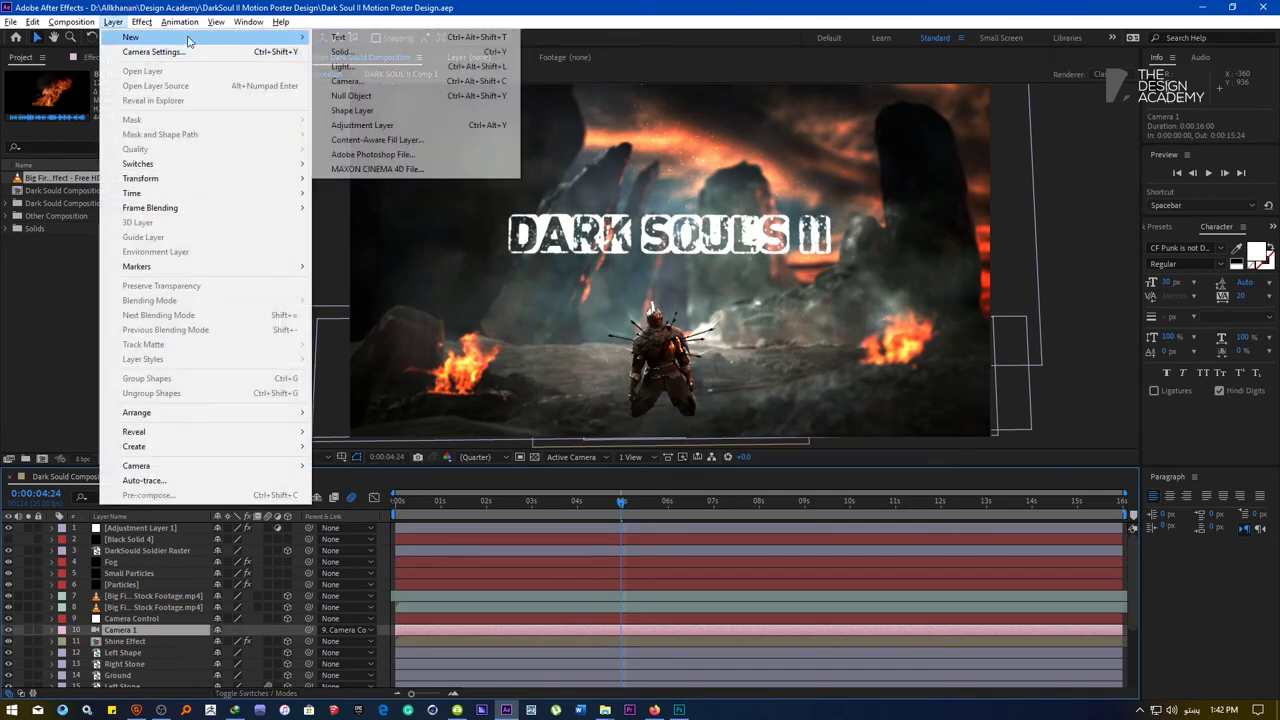
pyautogui.click(345, 81)
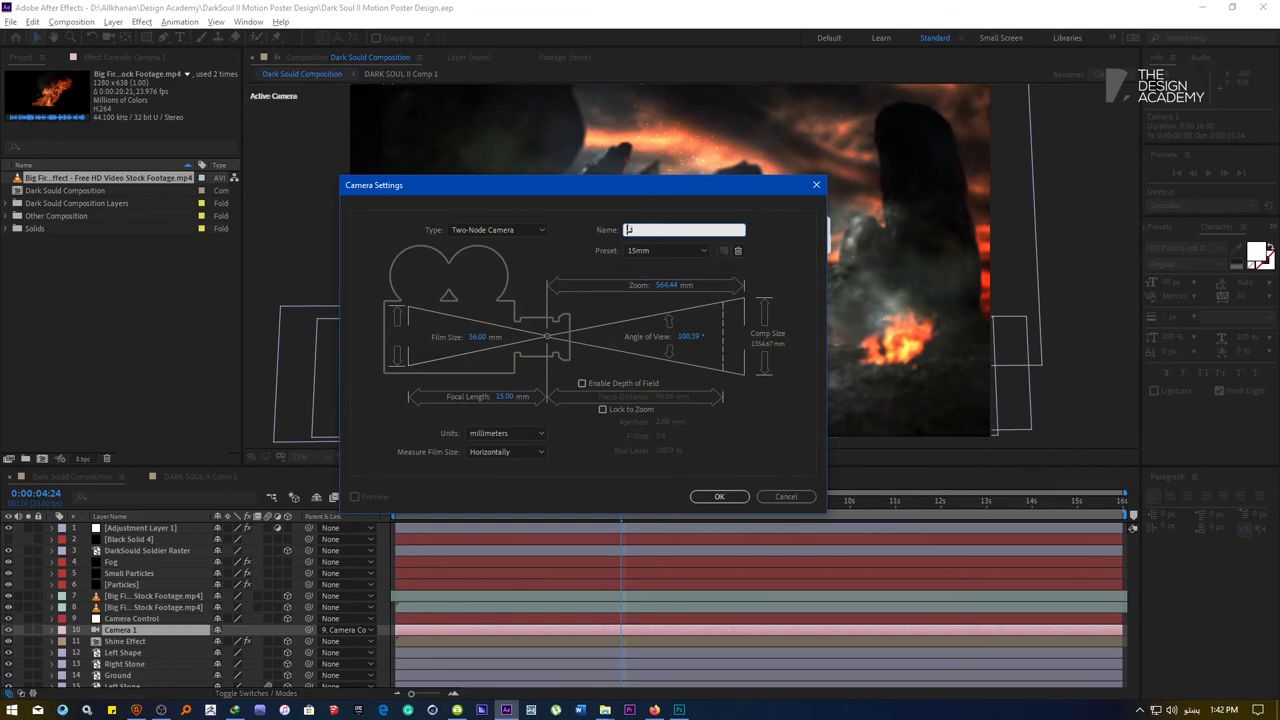
pyautogui.write('فثسف')
pyautogui.click(717, 491)
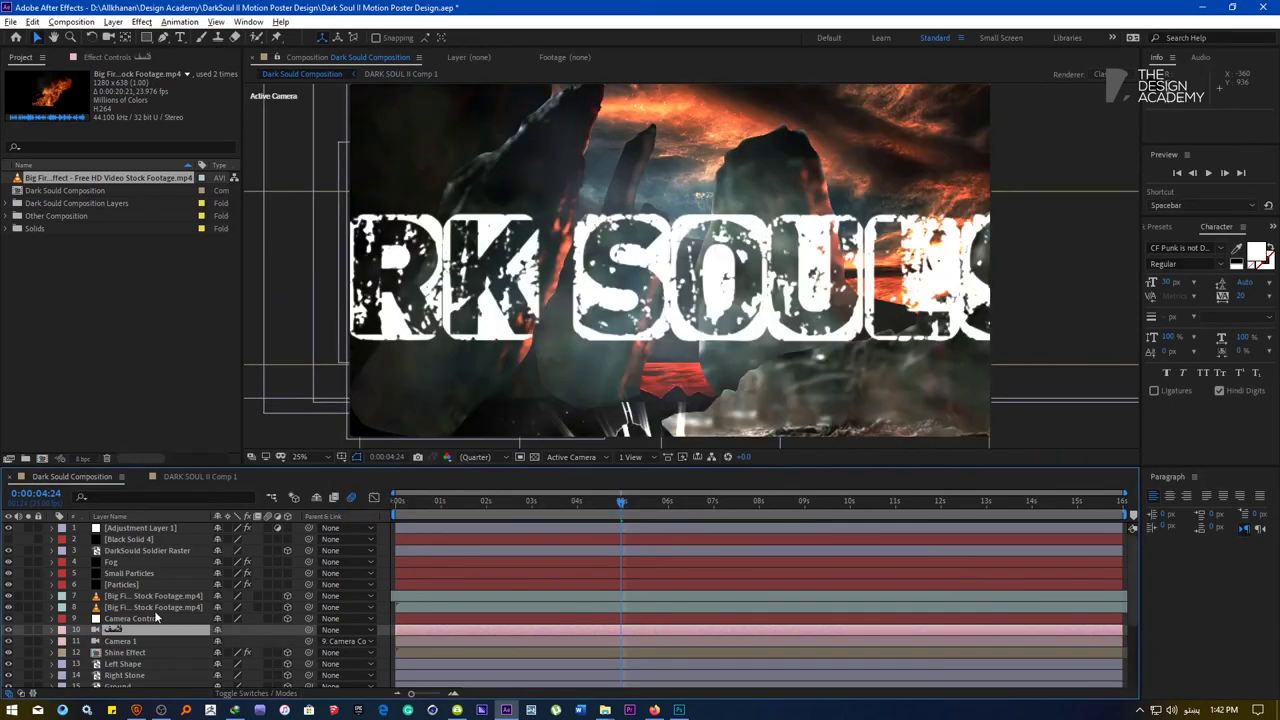
pyautogui.doubleClick(118, 632)
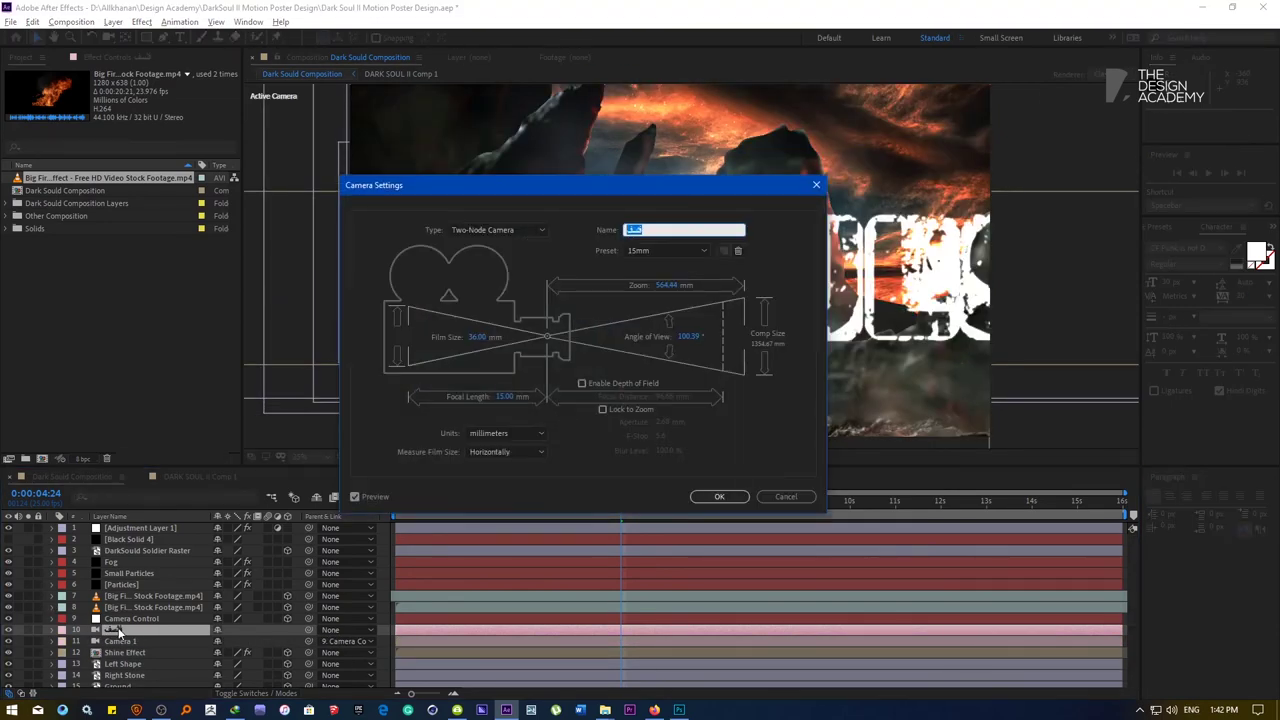
pyautogui.write('test')
pyautogui.press('Return')
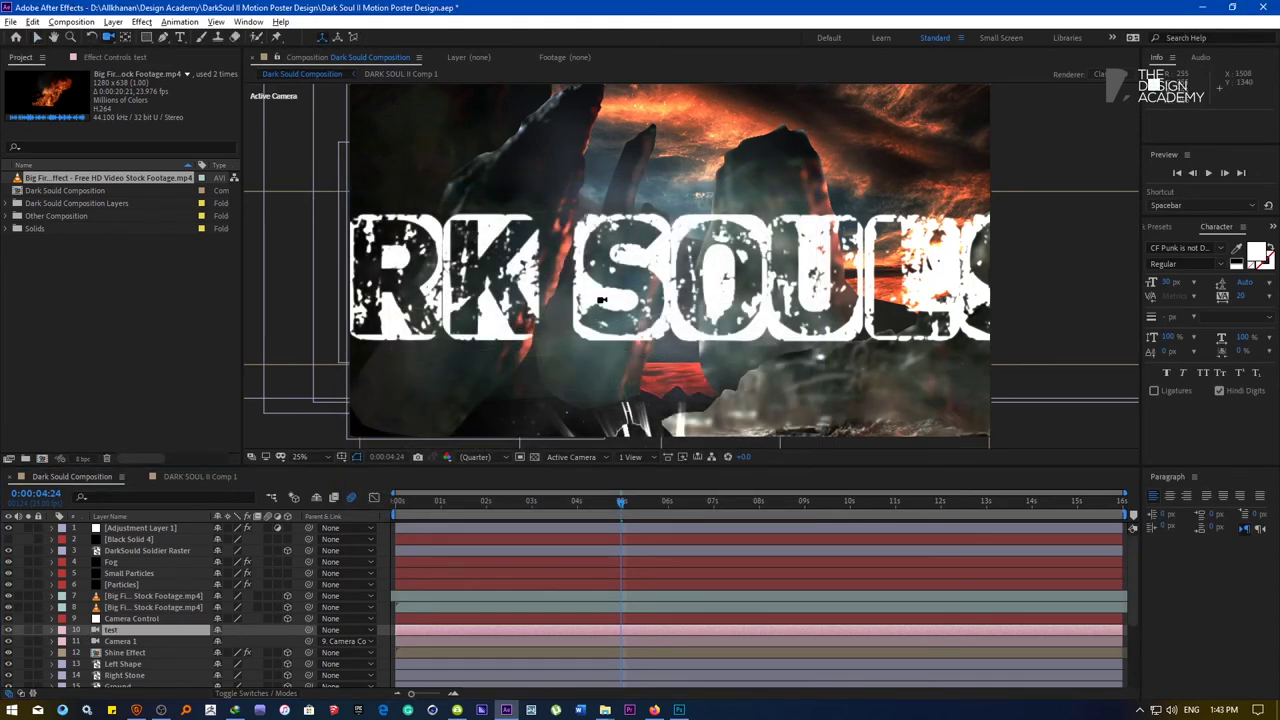
# Orbit the test camera to view the scene from the side, and move the soldier and Shine Effect layers between Right Stone and Ground
pyautogui.moveTo(601, 299); pyautogui.dragTo(607, 343)
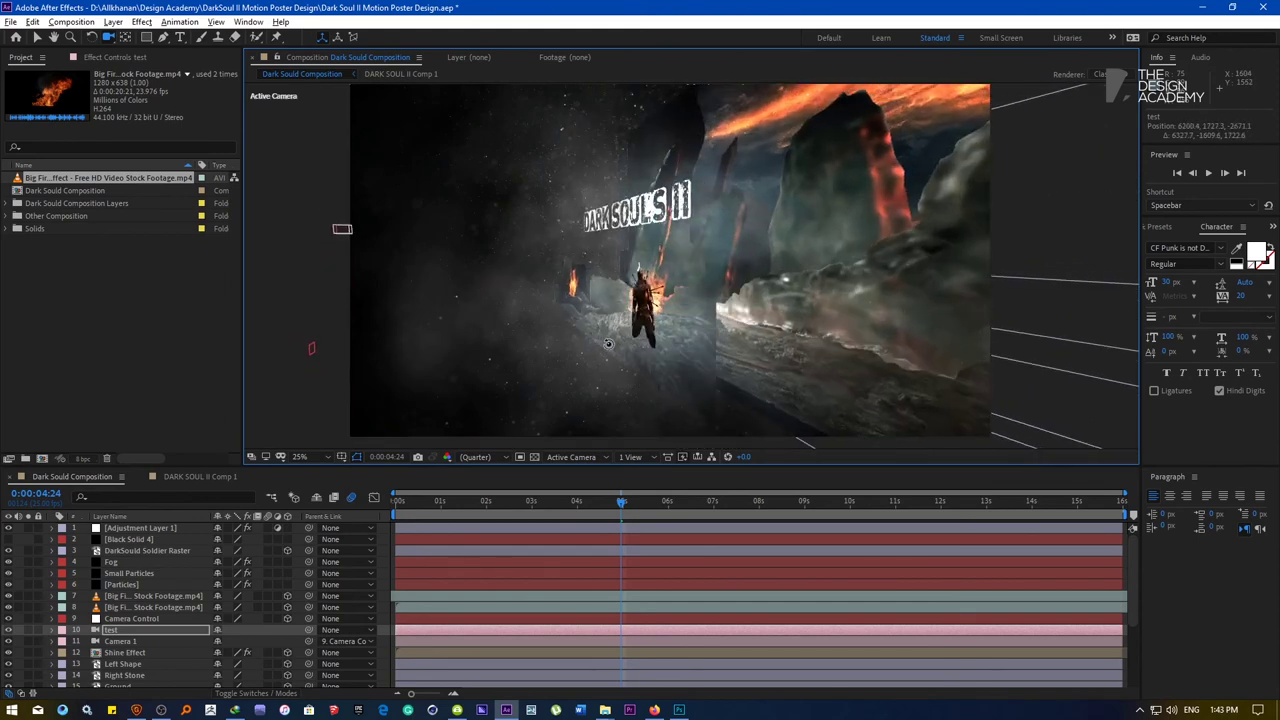
pyautogui.click(136, 550)
pyautogui.moveTo(133, 652); pyautogui.dragTo(136, 688)
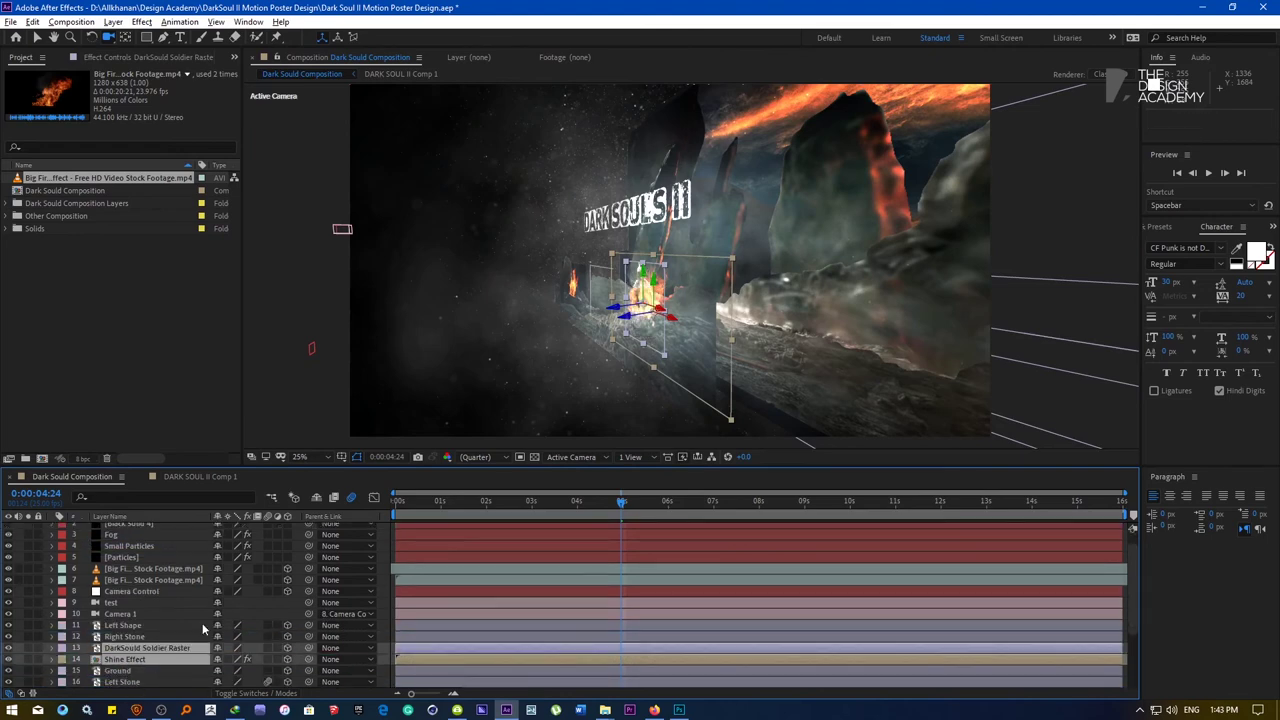
# Examine the depth arrangement of the soldier, rocks and fires at 0:00:00:00 by orbiting the test camera around the scene
pyautogui.moveTo(566, 508); pyautogui.dragTo(303, 506)
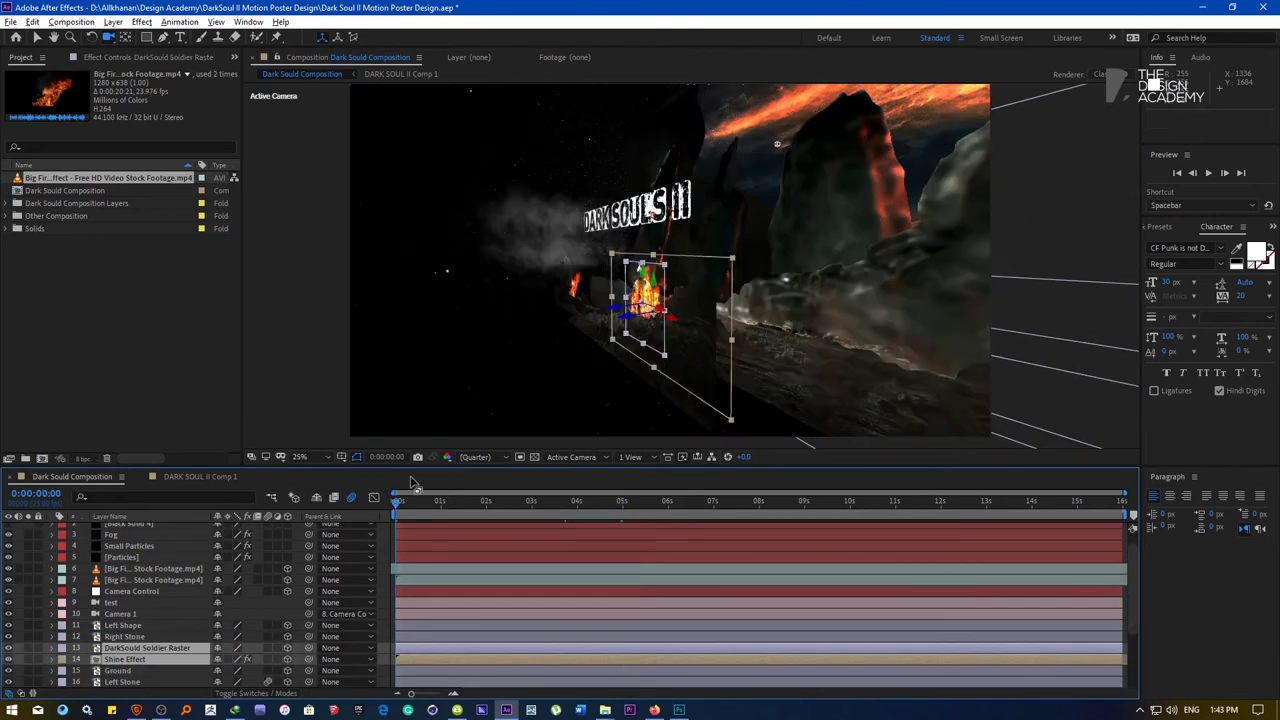
pyautogui.moveTo(632, 333); pyautogui.dragTo(608, 348)
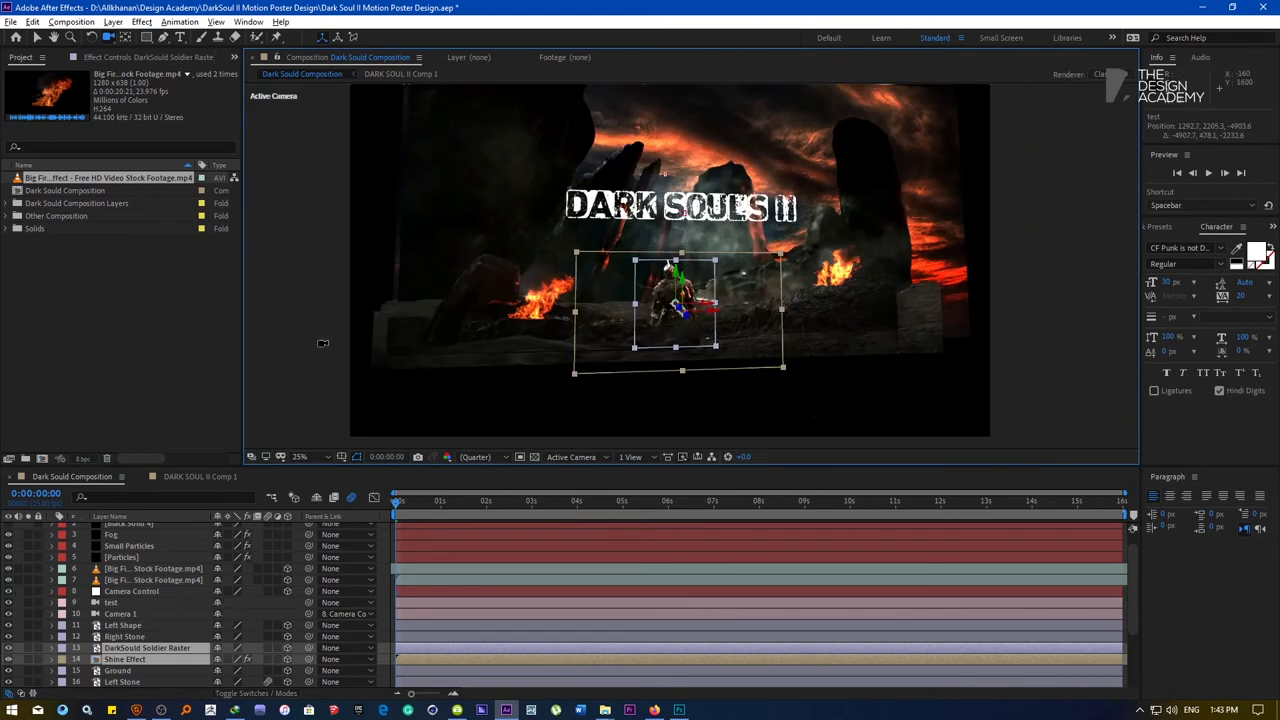
pyautogui.press('v')
pyautogui.click(323, 343)
pyautogui.moveTo(560, 306)
pyautogui.mouseDown()
pyautogui.moveTo(555, 318)
pyautogui.moveTo(605, 301)
pyautogui.moveTo(585, 310)
pyautogui.mouseUp()
pyautogui.click(108, 37)
pyautogui.moveTo(585, 310); pyautogui.dragTo(582, 339)
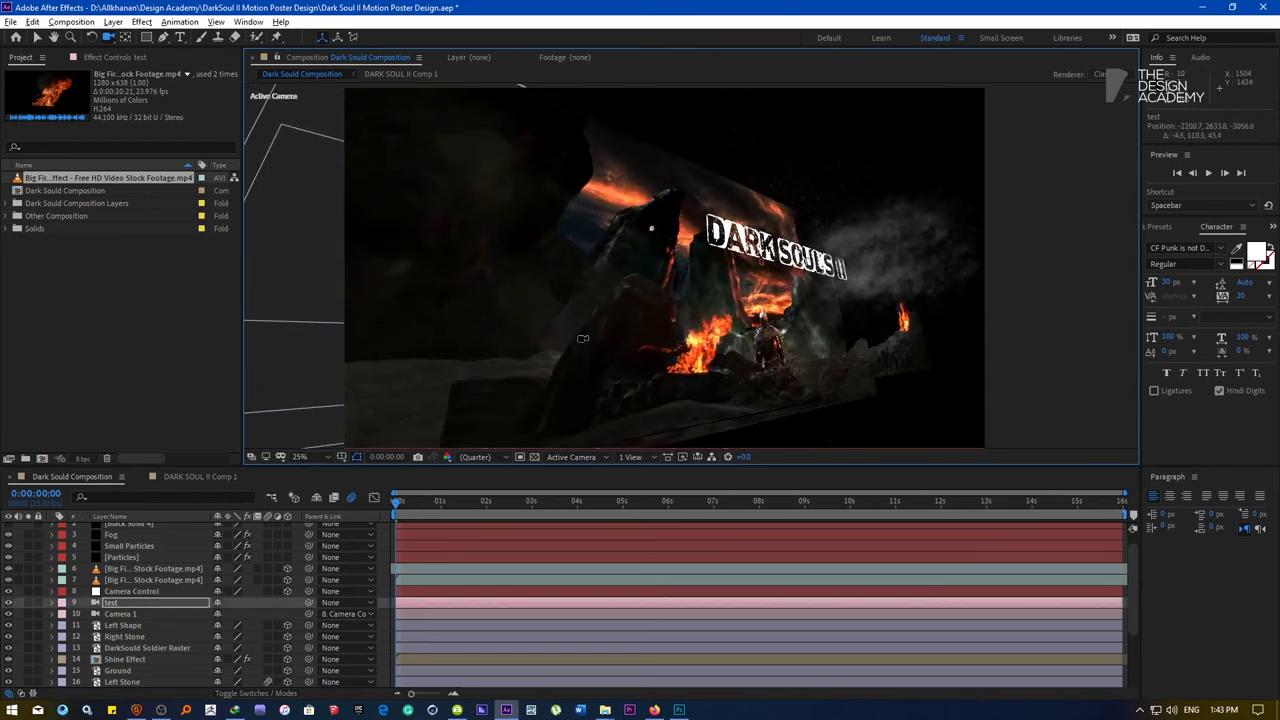
# Delete the test camera layer to return to Camera 1's view
pyautogui.press('F2')
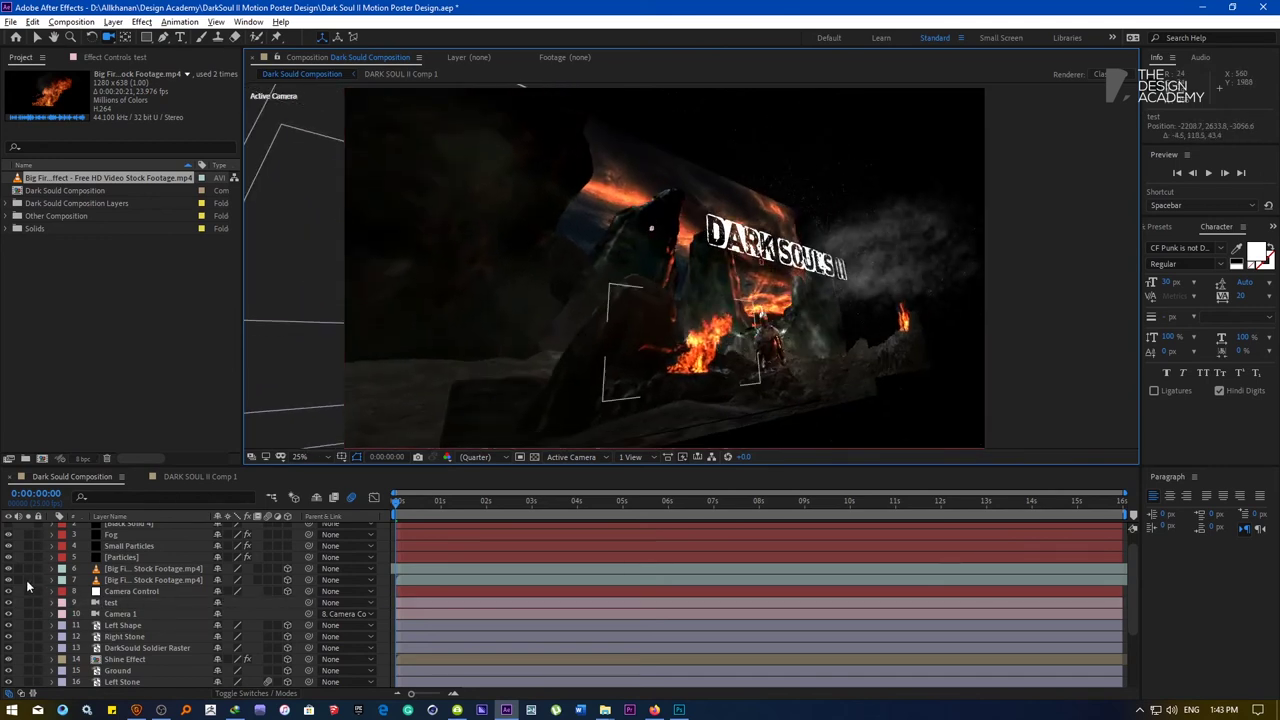
pyautogui.click(113, 603)
pyautogui.press('Delete')
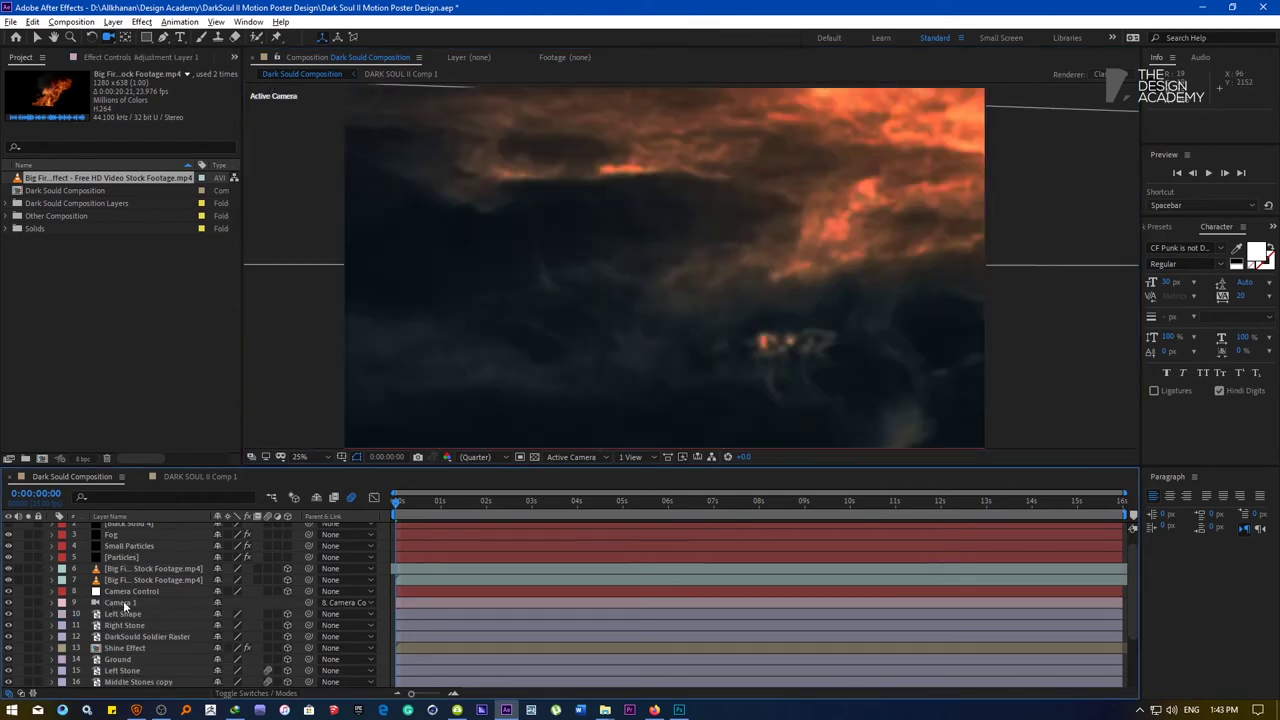
# Review the poster's end framing, soldier and fires at several times between 0:00:05:12 and 0:00:12:05
pyautogui.moveTo(406, 506); pyautogui.dragTo(650, 508)
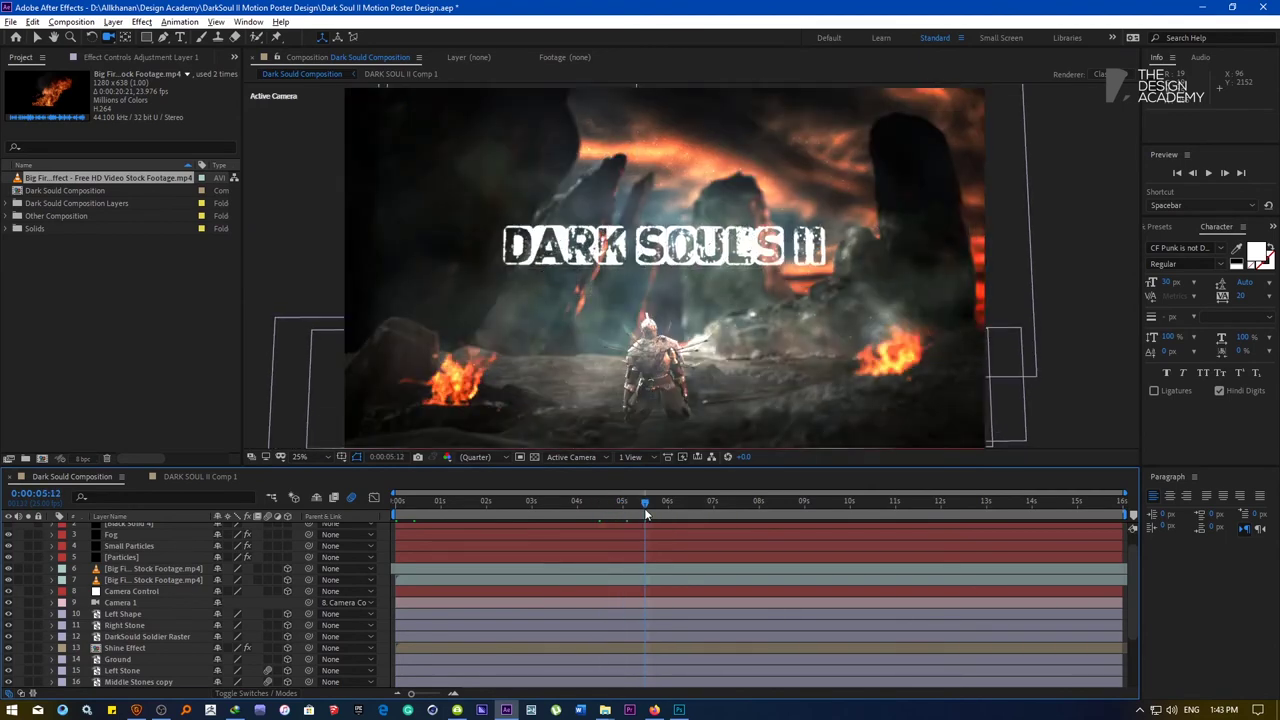
pyautogui.click(729, 509)
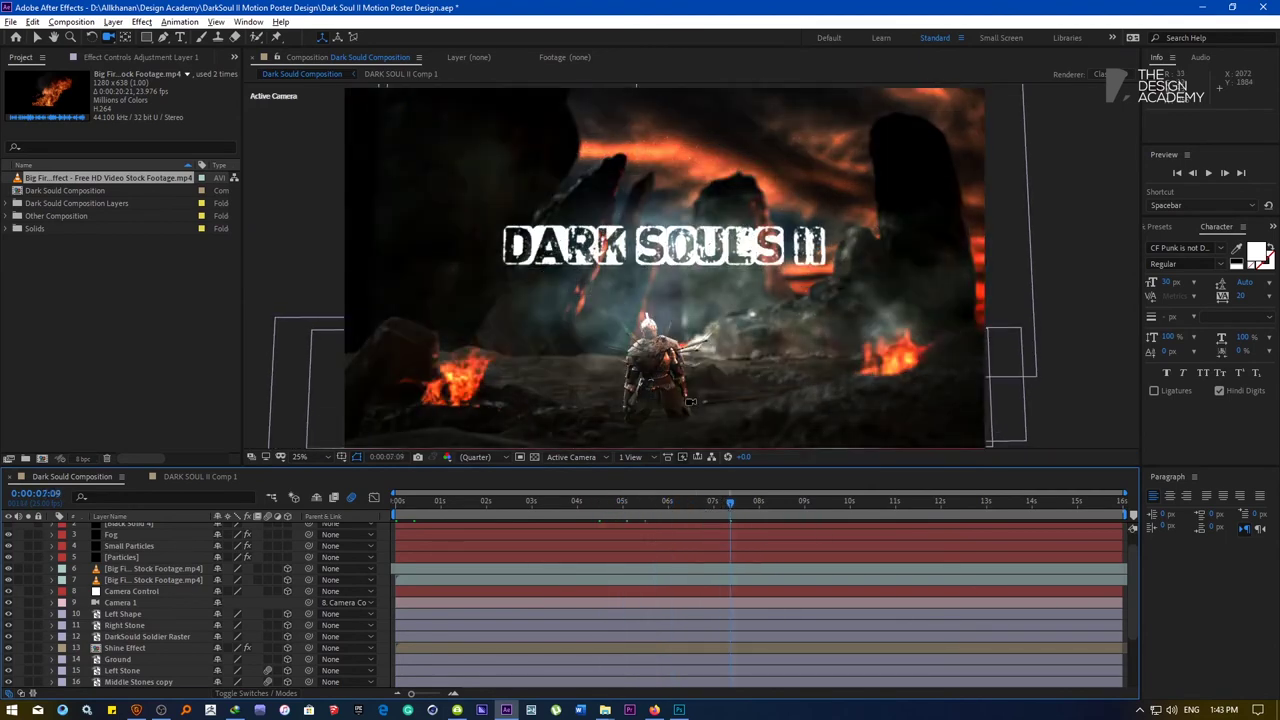
pyautogui.click(776, 508)
pyautogui.click(917, 507)
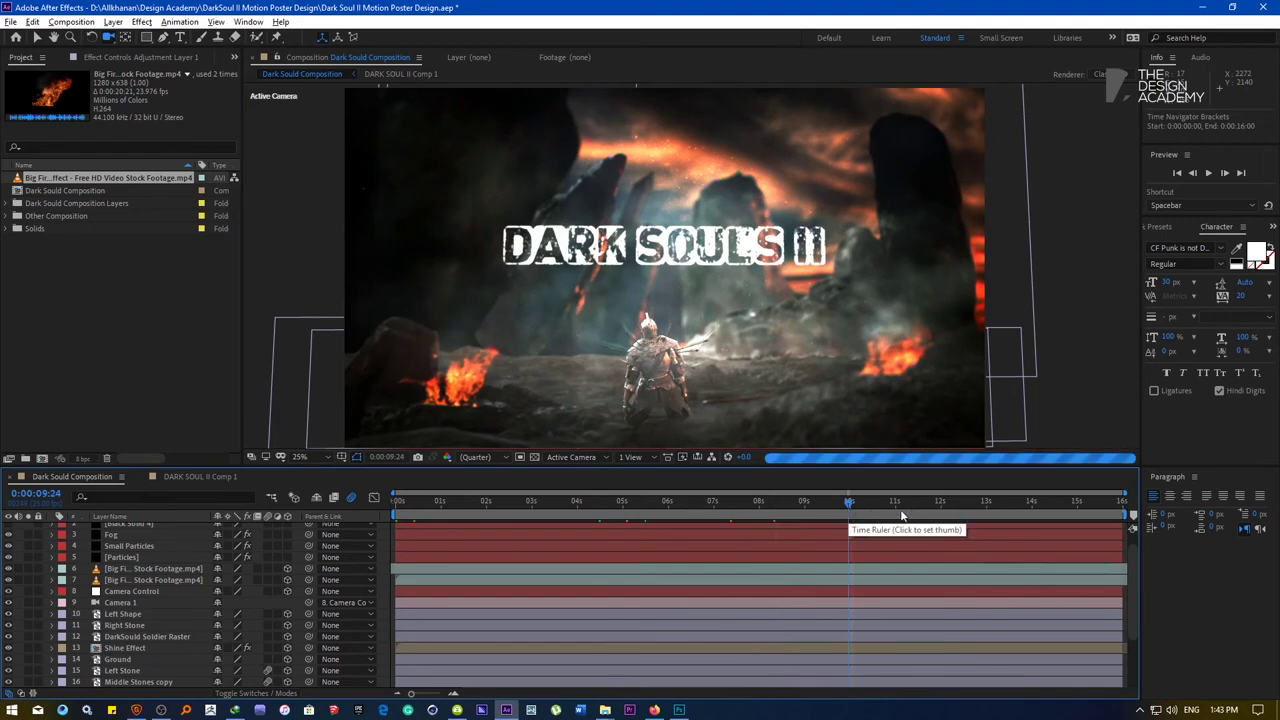
pyautogui.click(951, 507)
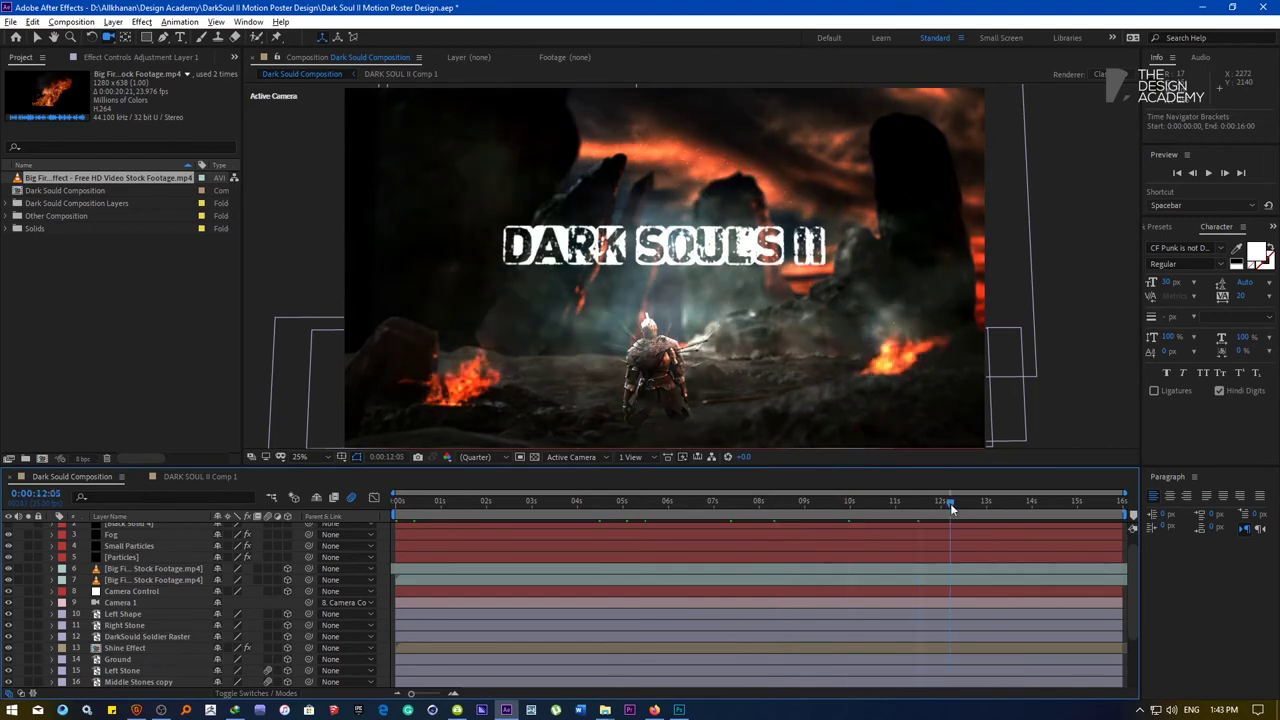
# Move the current time to 0:00:13:10 and save the project
pyautogui.click(1005, 508)
pyautogui.press('v')
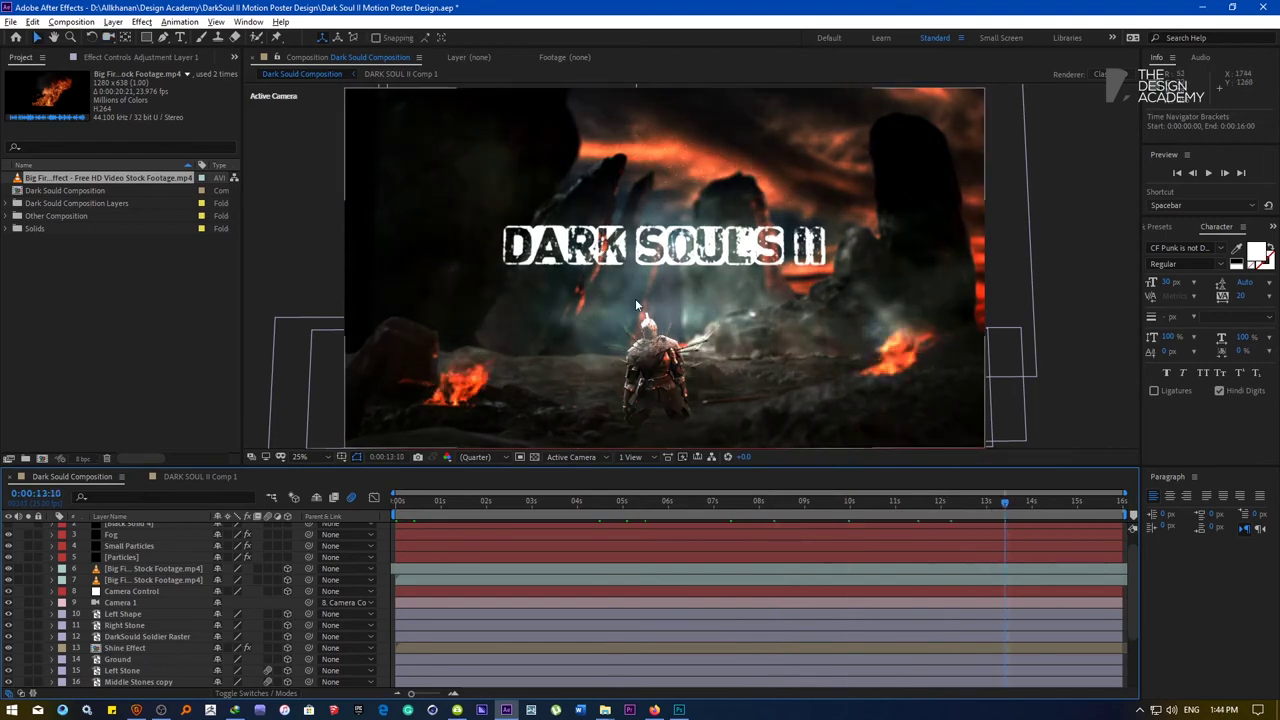
pyautogui.hotkey('ctrl', 's')
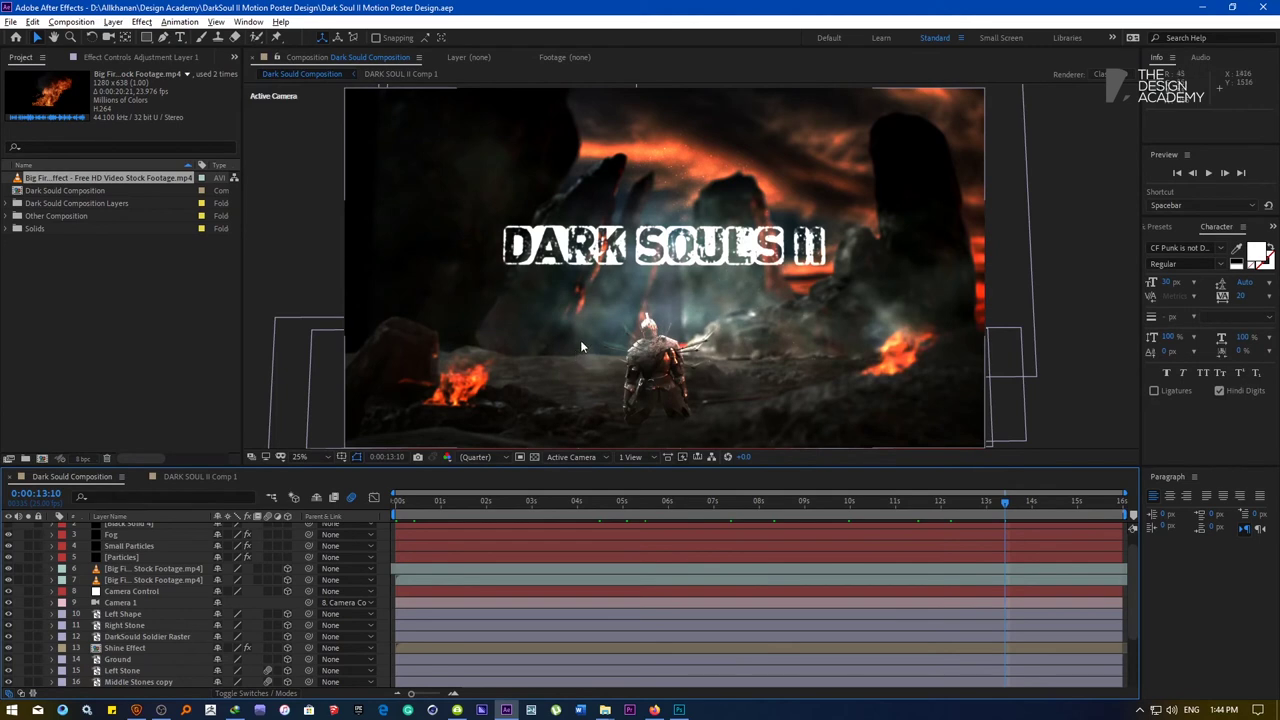
# Examine the layer order around the soldier, Right Stone, Shine Effect and Ground layers
pyautogui.click(640, 370)
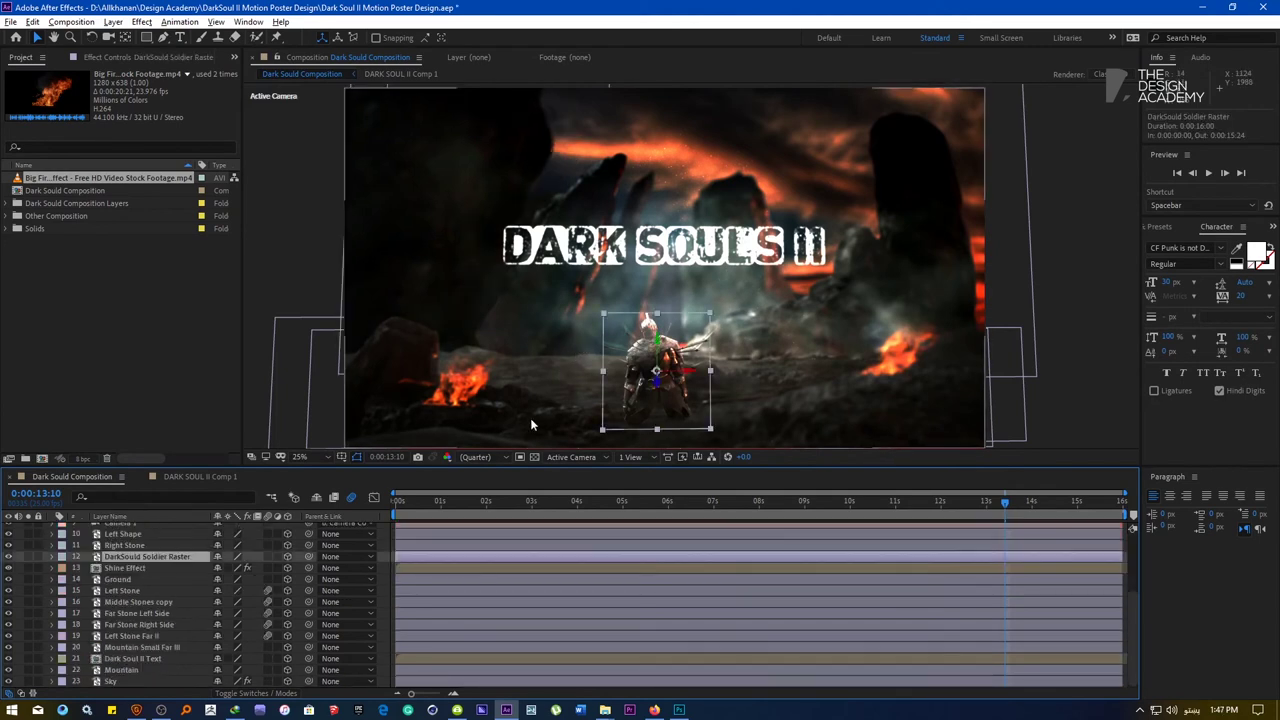
pyautogui.scroll(3, 170, 569)
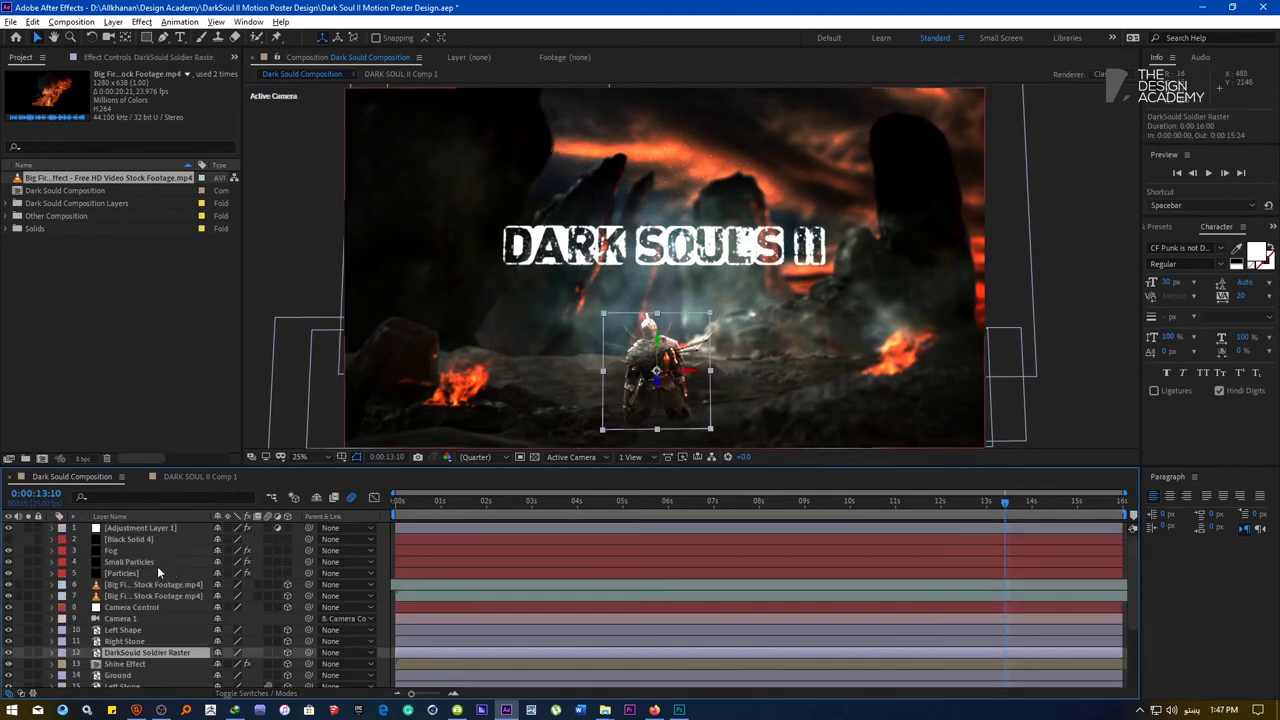
pyautogui.click(134, 641)
pyautogui.click(132, 652)
pyautogui.click(137, 664)
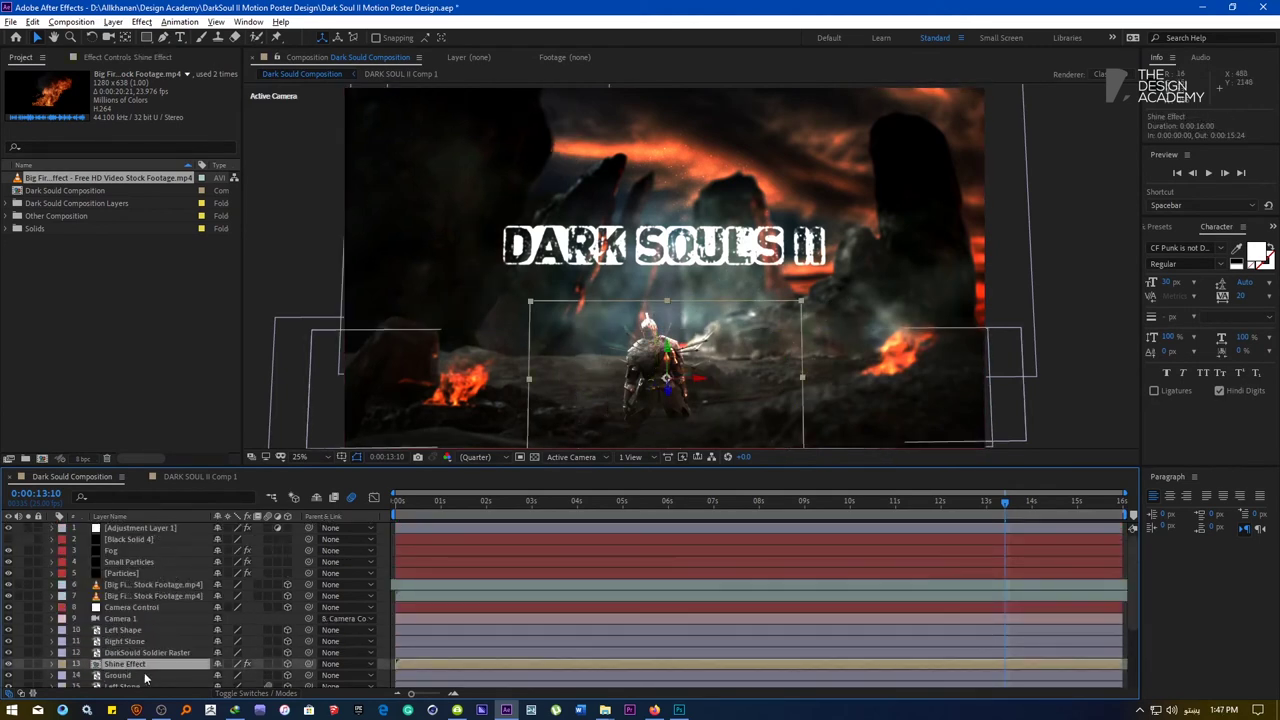
pyautogui.scroll(-3, 147, 650)
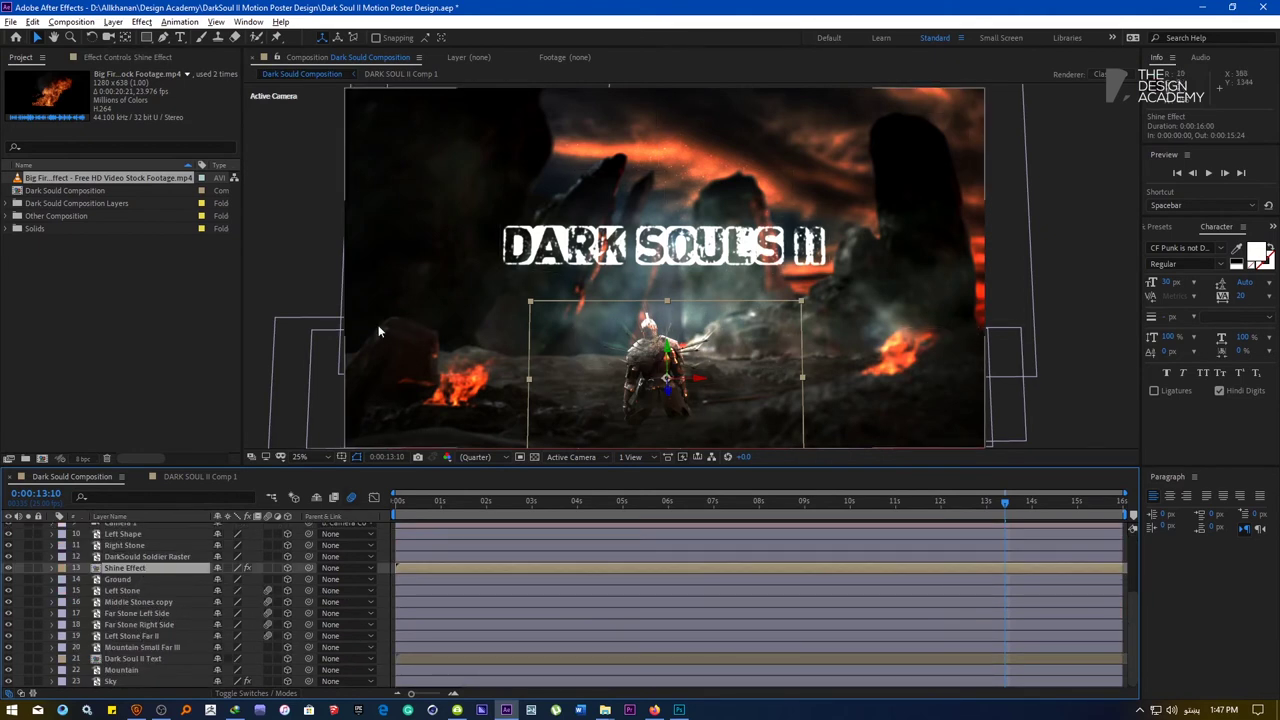
pyautogui.click(135, 556)
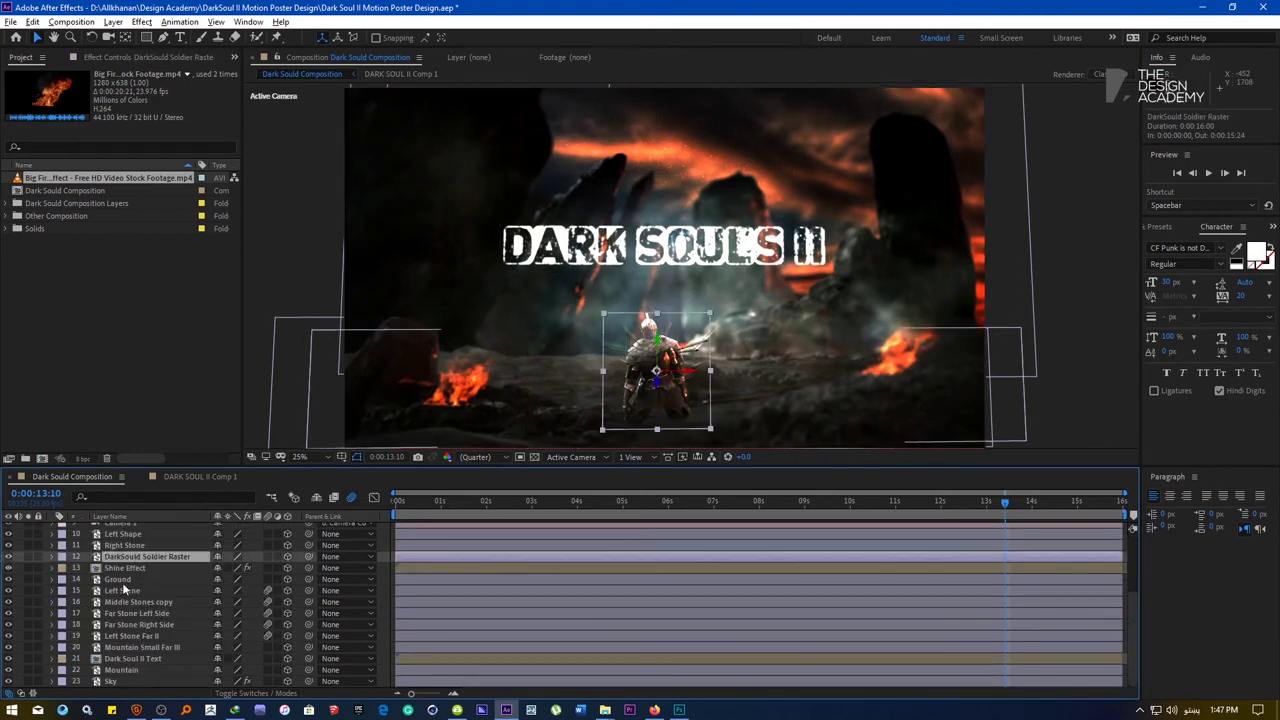
pyautogui.scroll(3, 127, 600)
pyautogui.scroll(-3, 127, 600)
# Hide the Dark Soul II Text layer
pyautogui.click(130, 658)
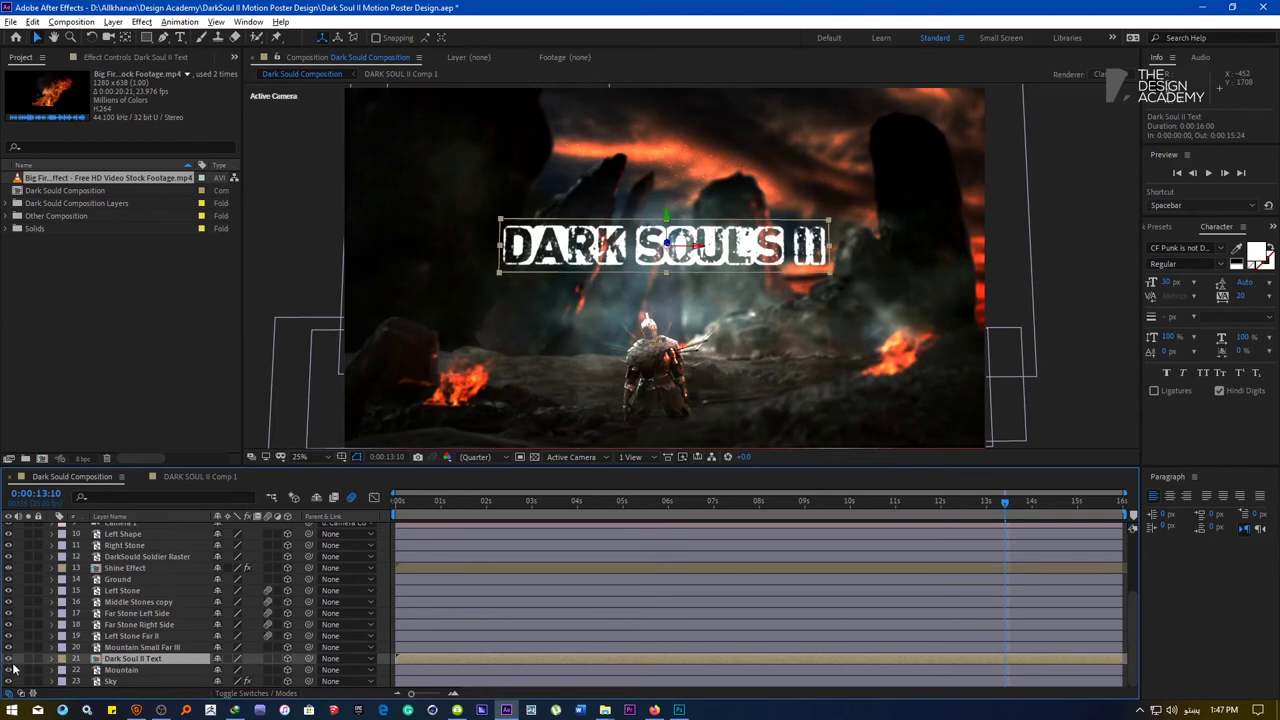
pyautogui.press('capslock')
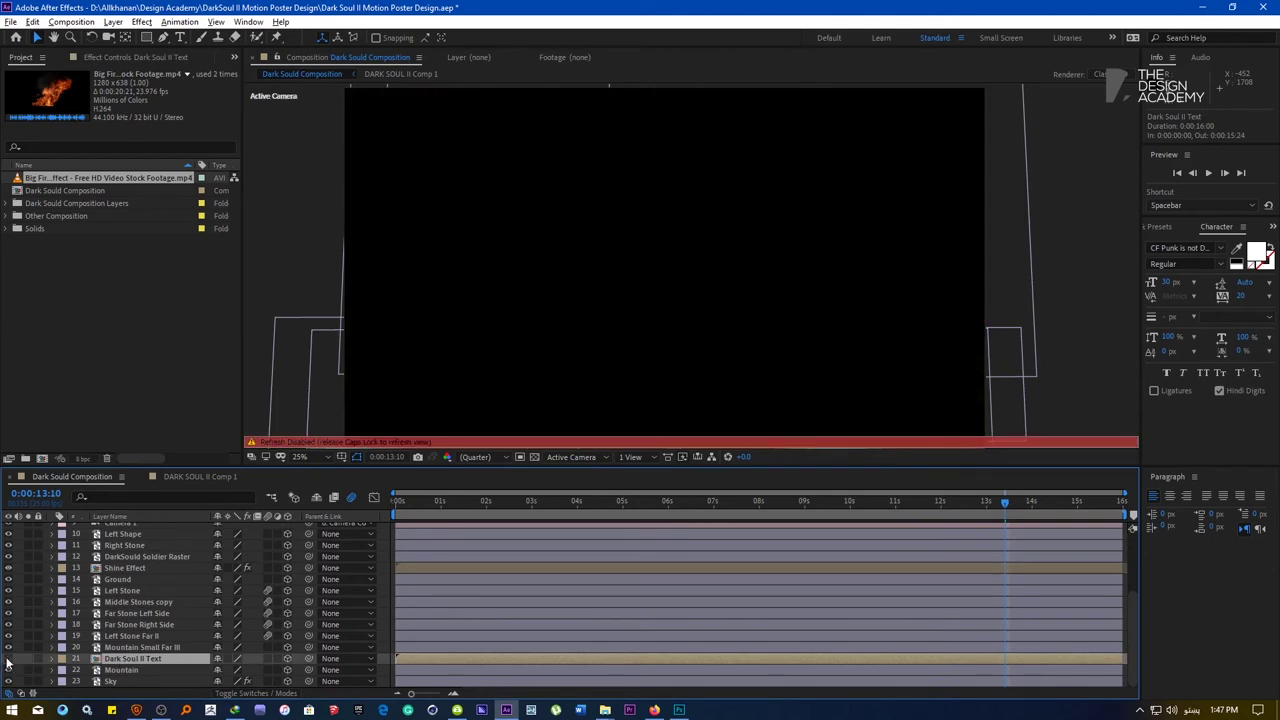
pyautogui.press('capslock')
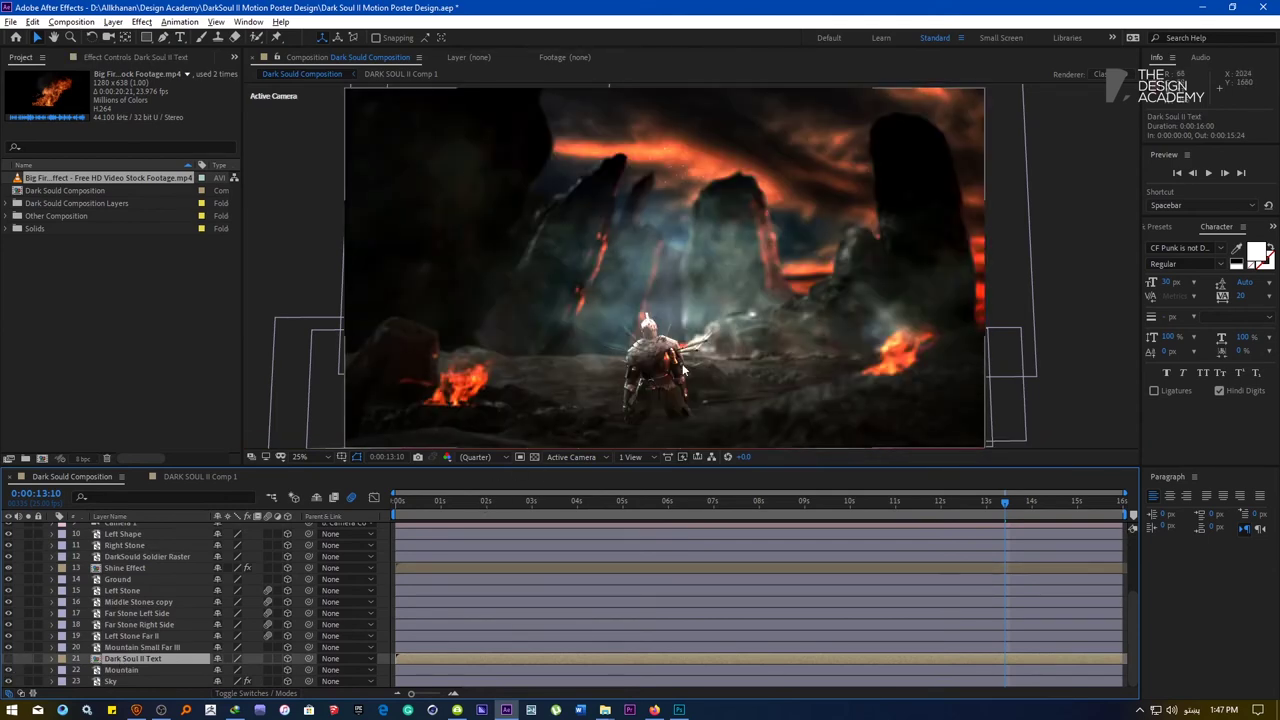
# Nudge the Shine Effect layer down by 1 px around the soldier
pyautogui.scroll(2, 680, 345)
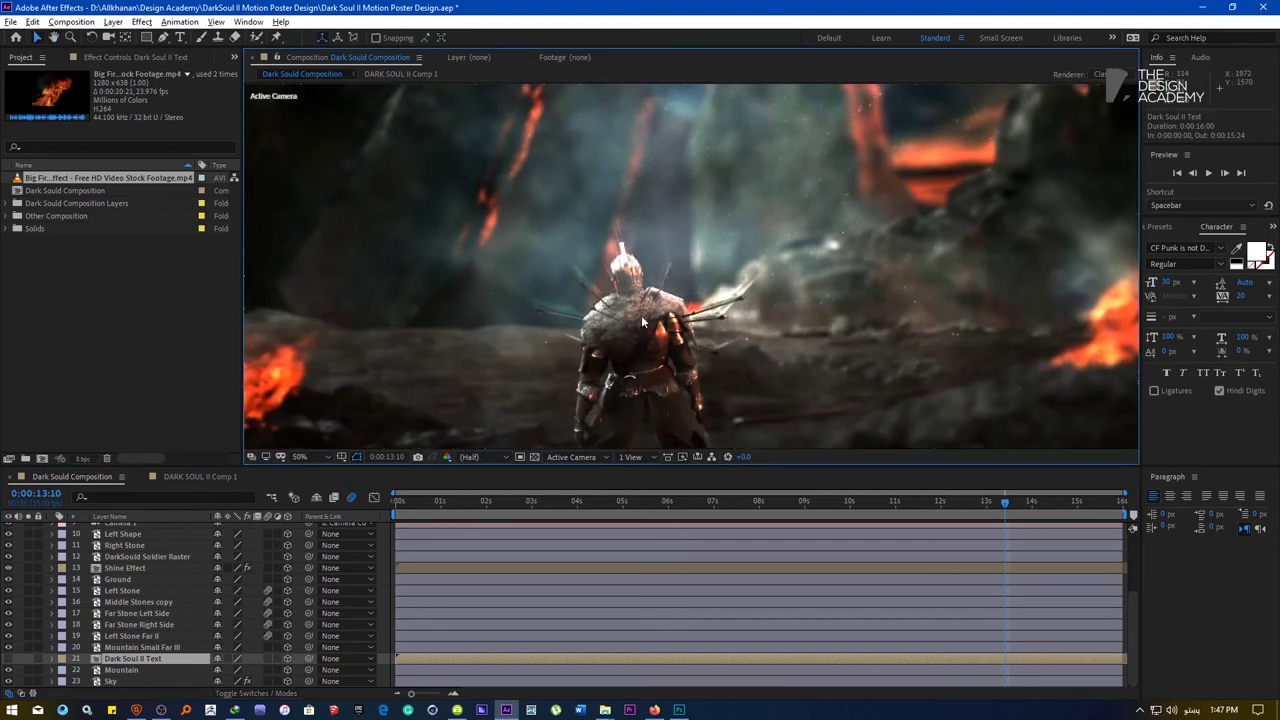
pyautogui.scroll(1, 588, 313)
pyautogui.moveTo(588, 313); pyautogui.dragTo(636, 243)
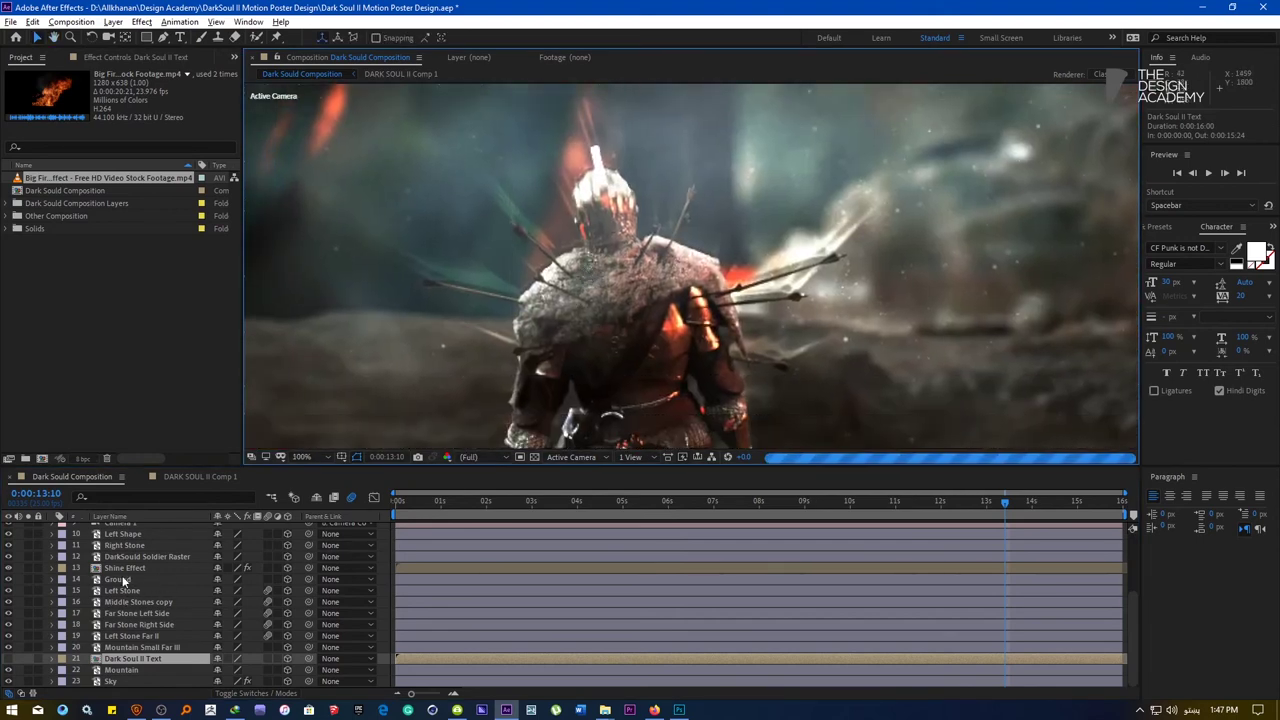
pyautogui.click(126, 567)
pyautogui.press('Return')
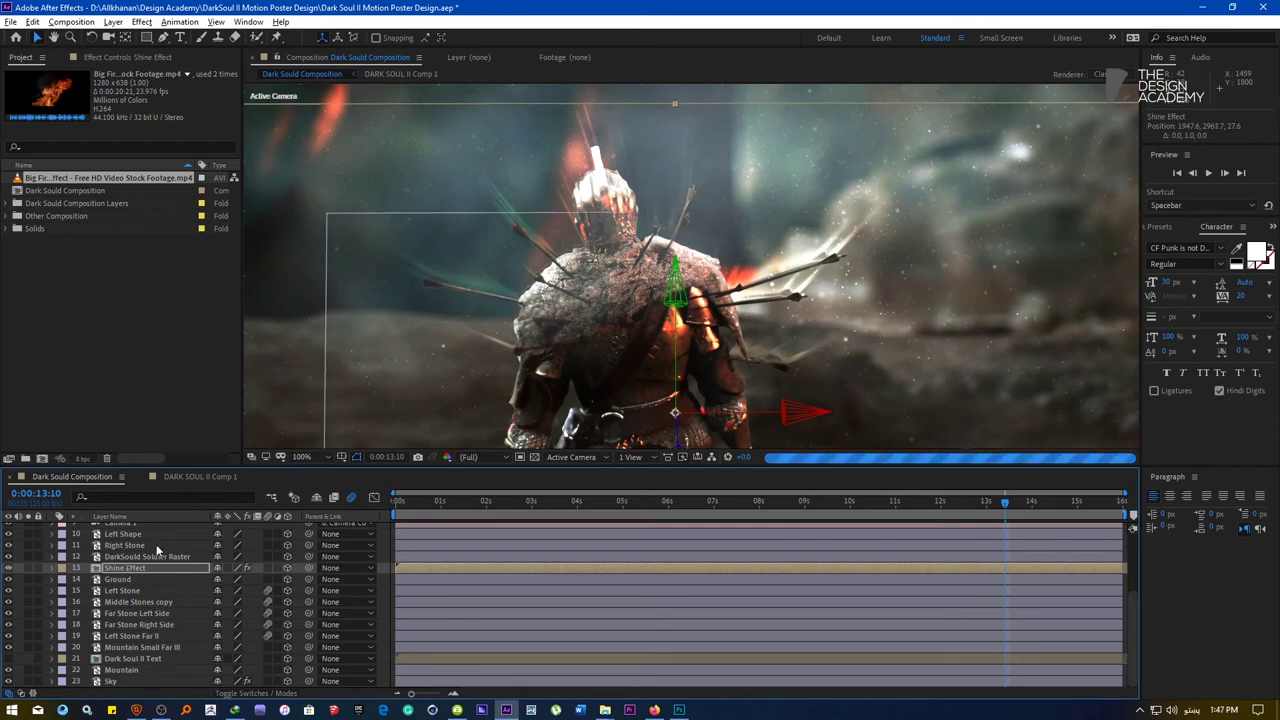
pyautogui.scroll(-4, 503, 368)
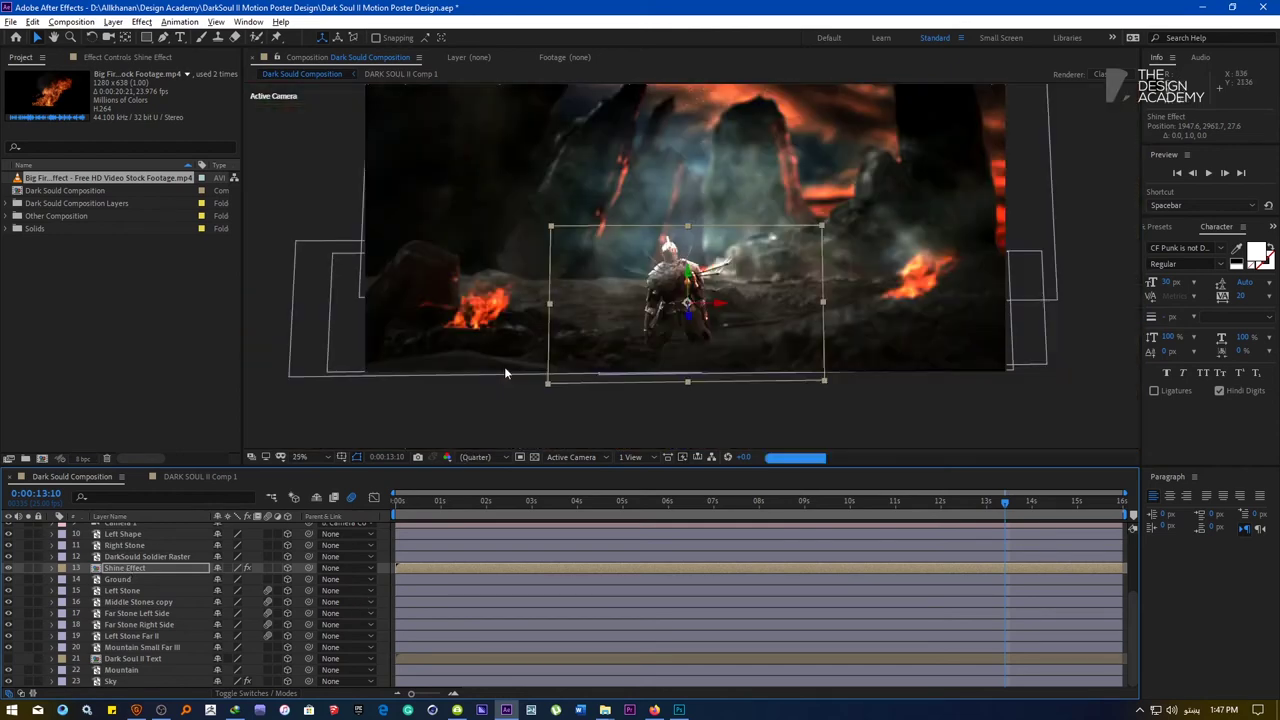
pyautogui.moveTo(661, 306); pyautogui.dragTo(628, 362)
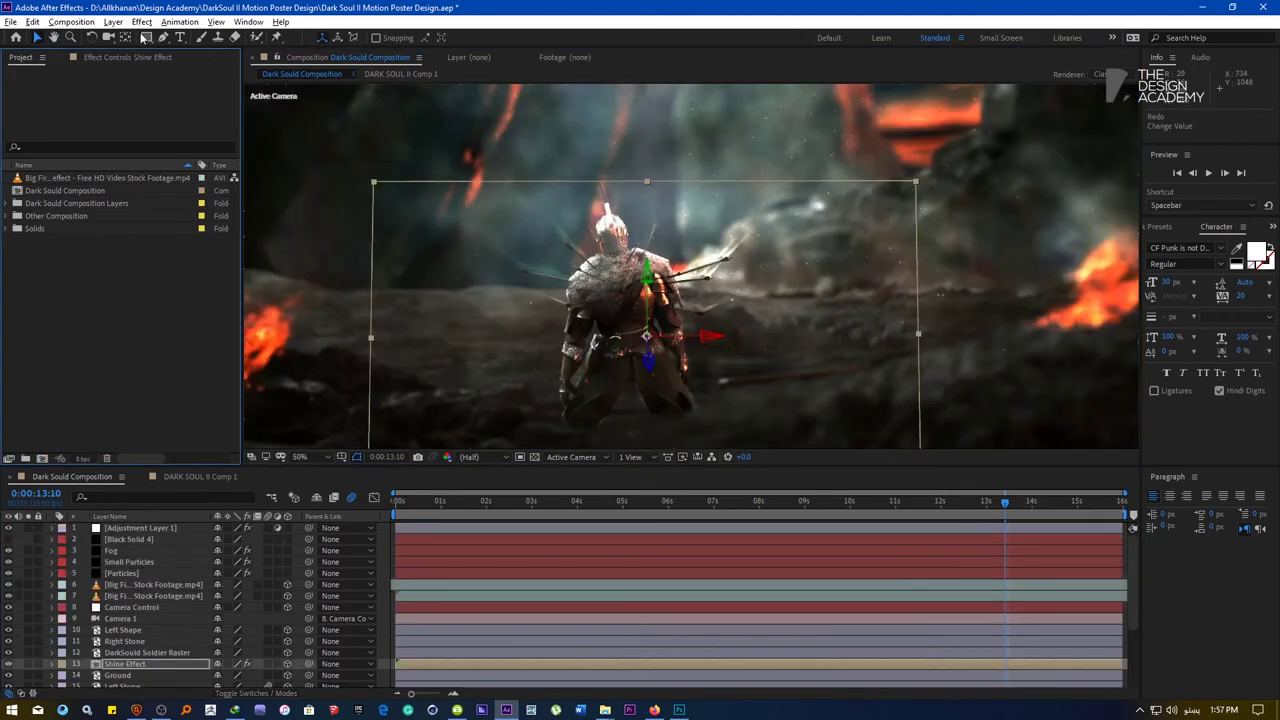
pyautogui.click(113, 22)
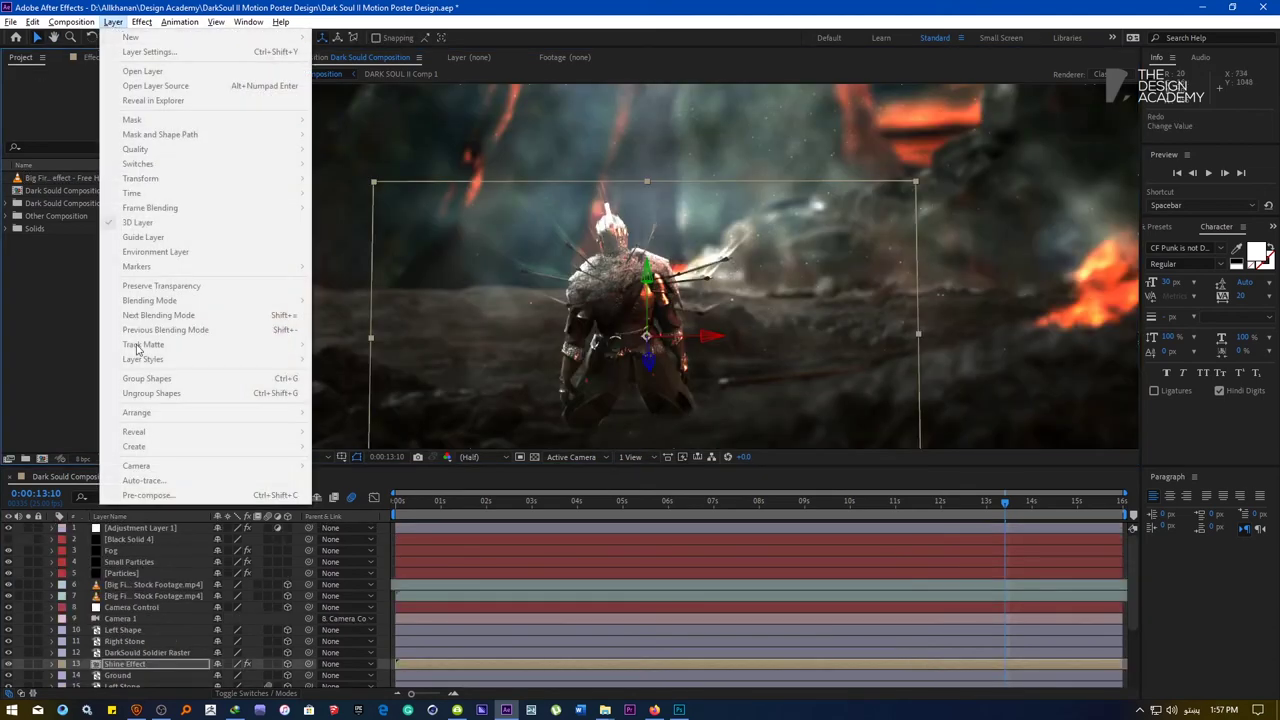
pyautogui.click(190, 624)
pyautogui.click(177, 596)
pyautogui.click(113, 22)
pyautogui.moveTo(129, 38)
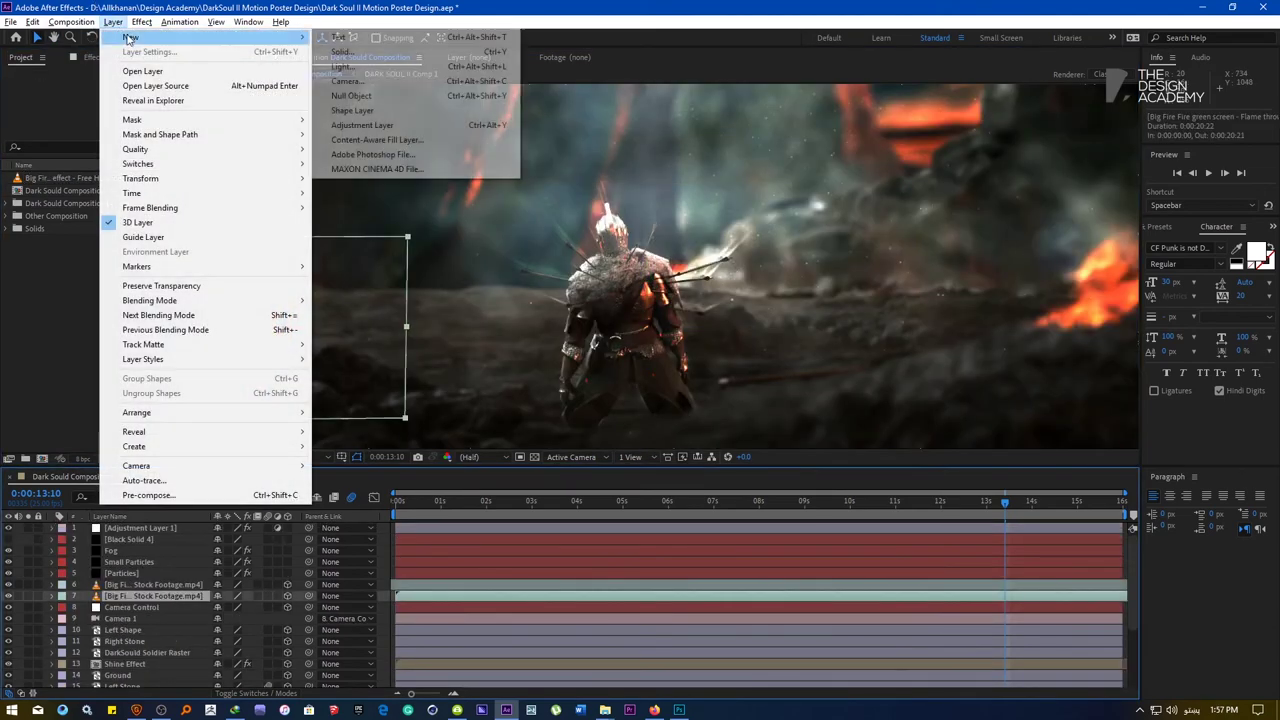
pyautogui.click(400, 53)
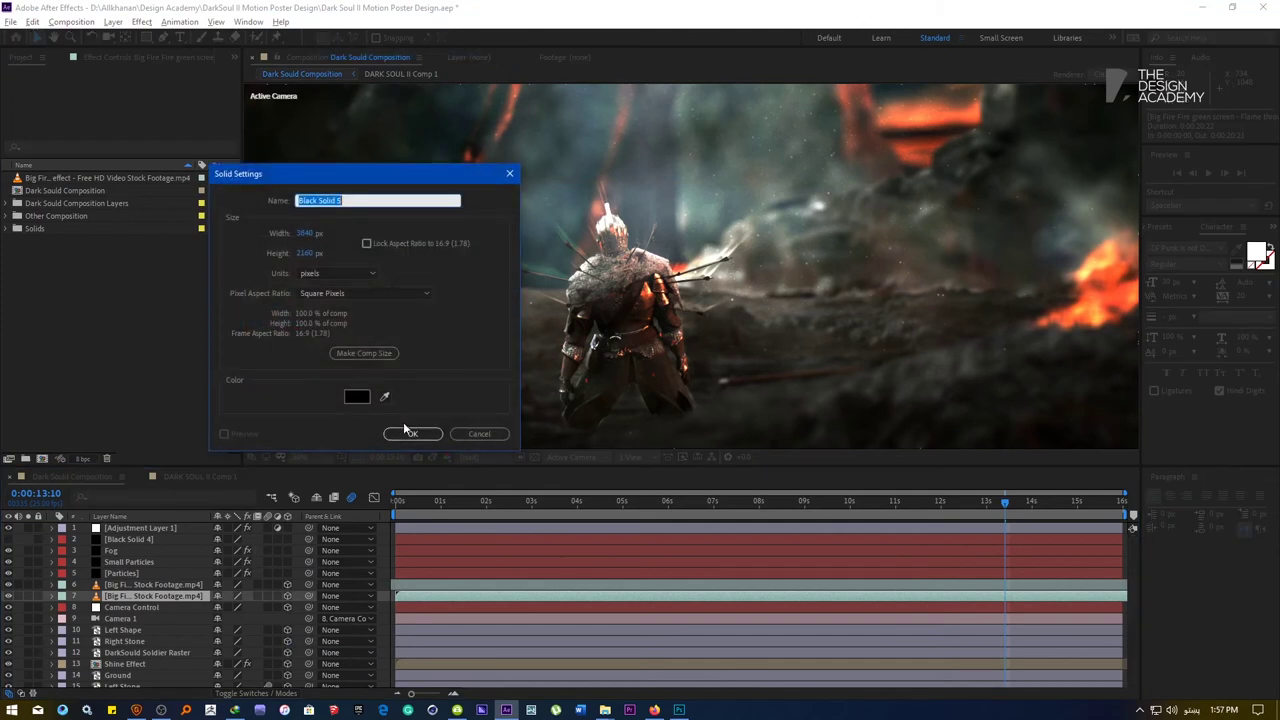
pyautogui.write('لا')
pyautogui.write('I')
pyautogui.click(406, 433)
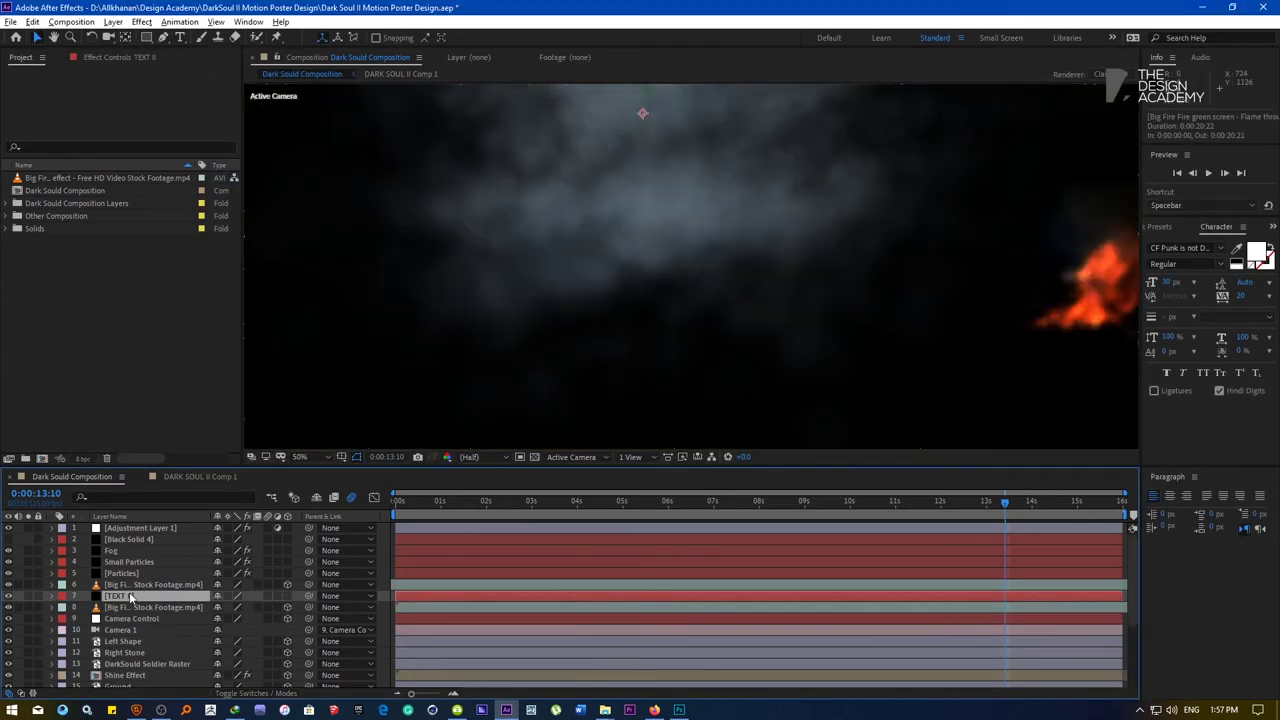
pyautogui.moveTo(130, 597); pyautogui.dragTo(140, 530)
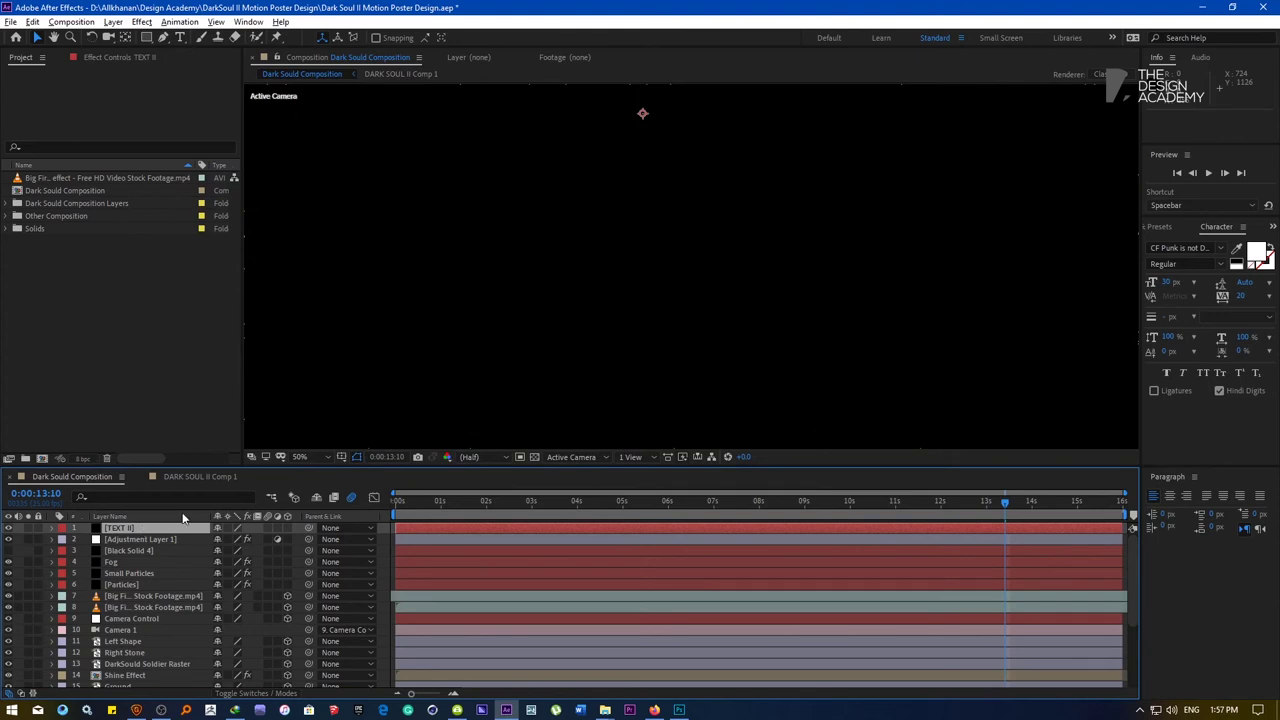
pyautogui.scroll(-2, 506, 247)
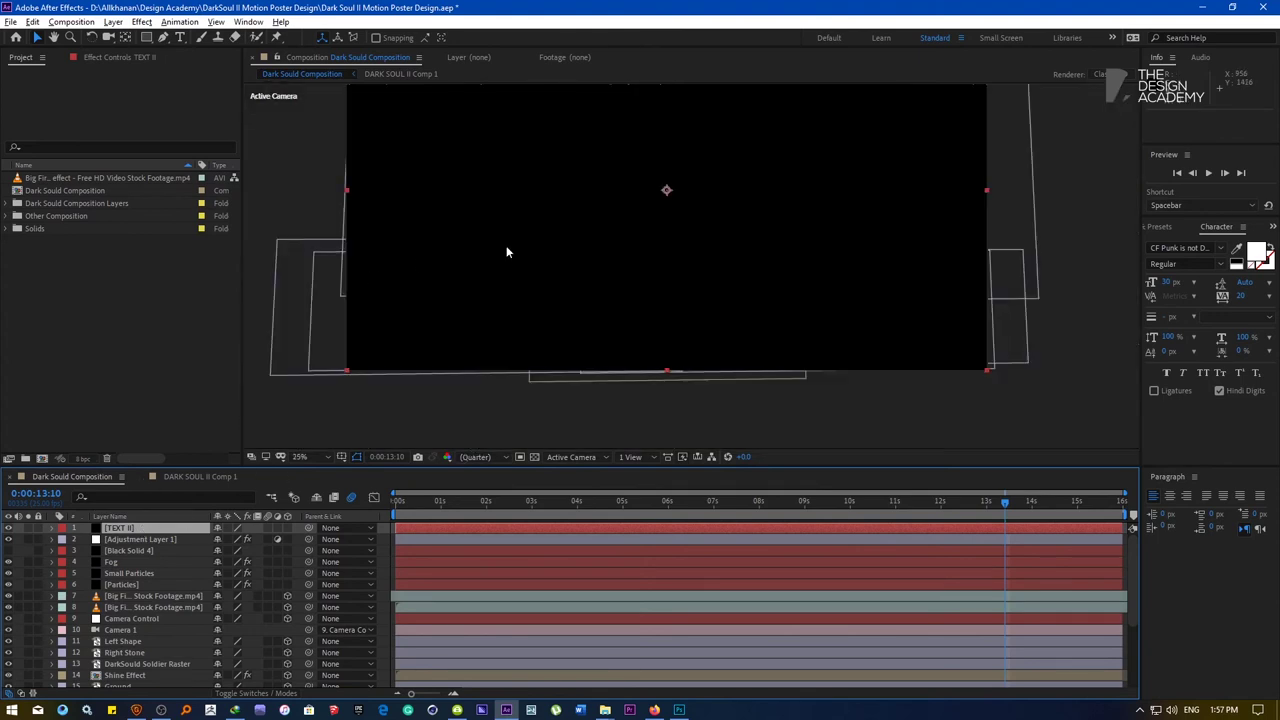
pyautogui.press('Delete')
# Add a text layer reading DARK SOULS II above the soldier's head
pyautogui.click(178, 38)
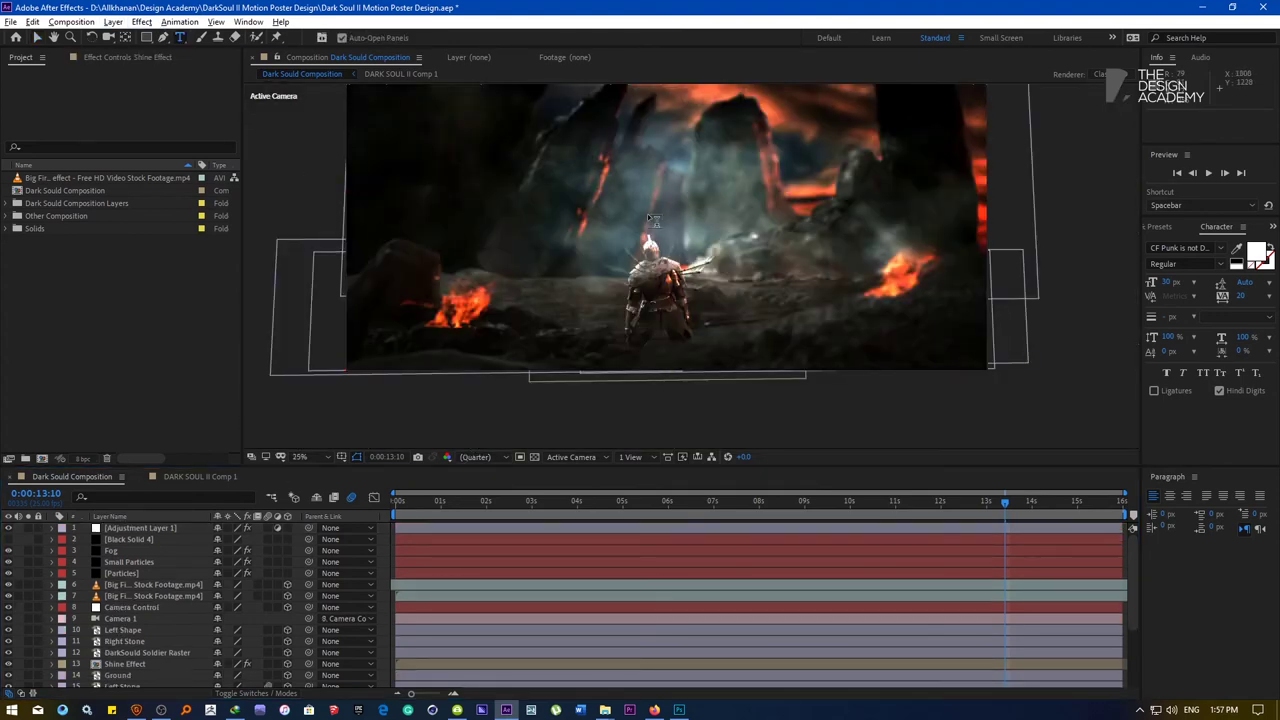
pyautogui.click(662, 291)
pyautogui.write('DARK')
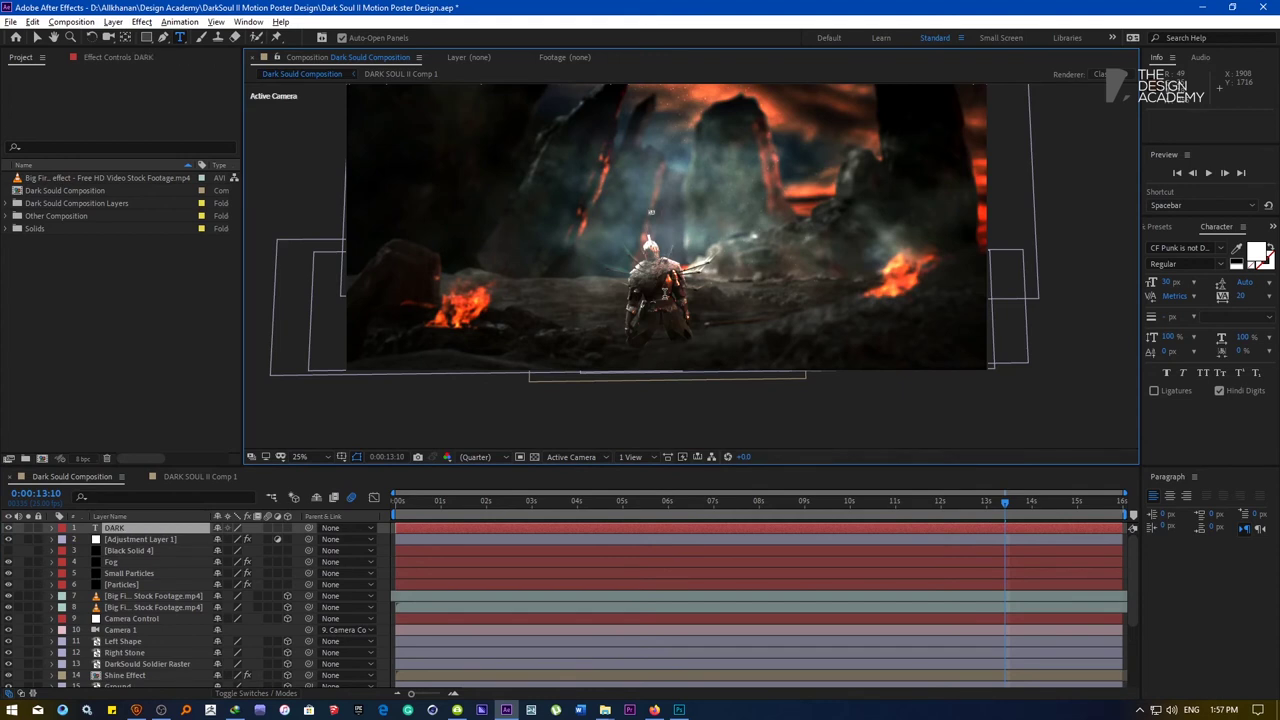
pyautogui.write(' SOULS II')
# Scale the DARK SOULS II text layer to 1123% and move it to position 500, 1200
pyautogui.click(129, 531)
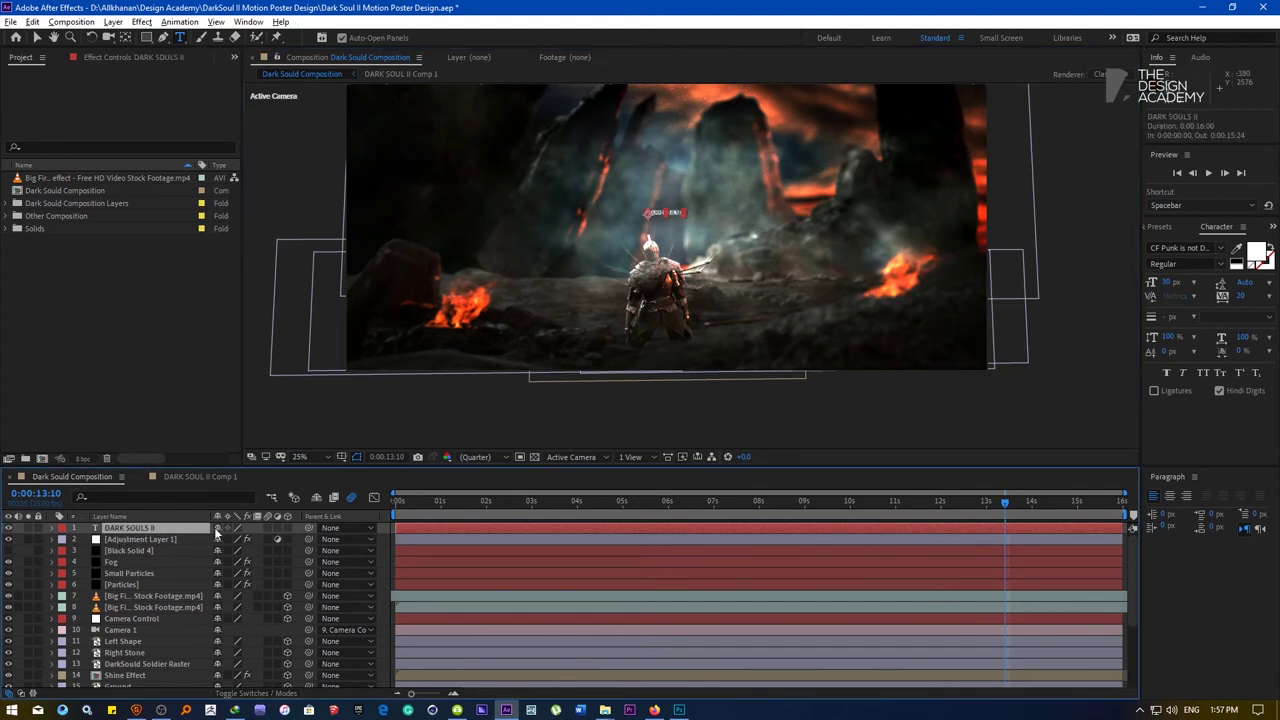
pyautogui.press('s')
pyautogui.moveTo(234, 540); pyautogui.dragTo(340, 528)
pyautogui.moveTo(795, 488); pyautogui.dragTo(880, 479)
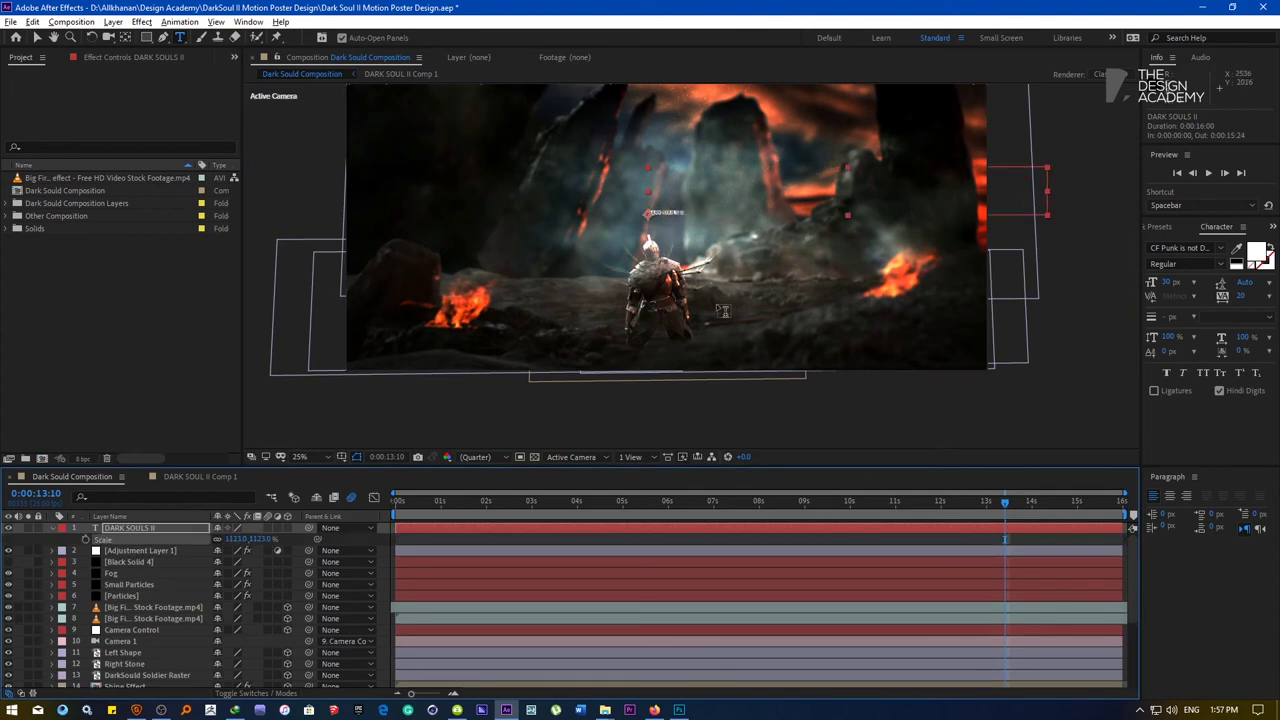
pyautogui.press('capslock')
pyautogui.press('v')
pyautogui.moveTo(740, 192); pyautogui.dragTo(523, 192)
pyautogui.press('capslock')
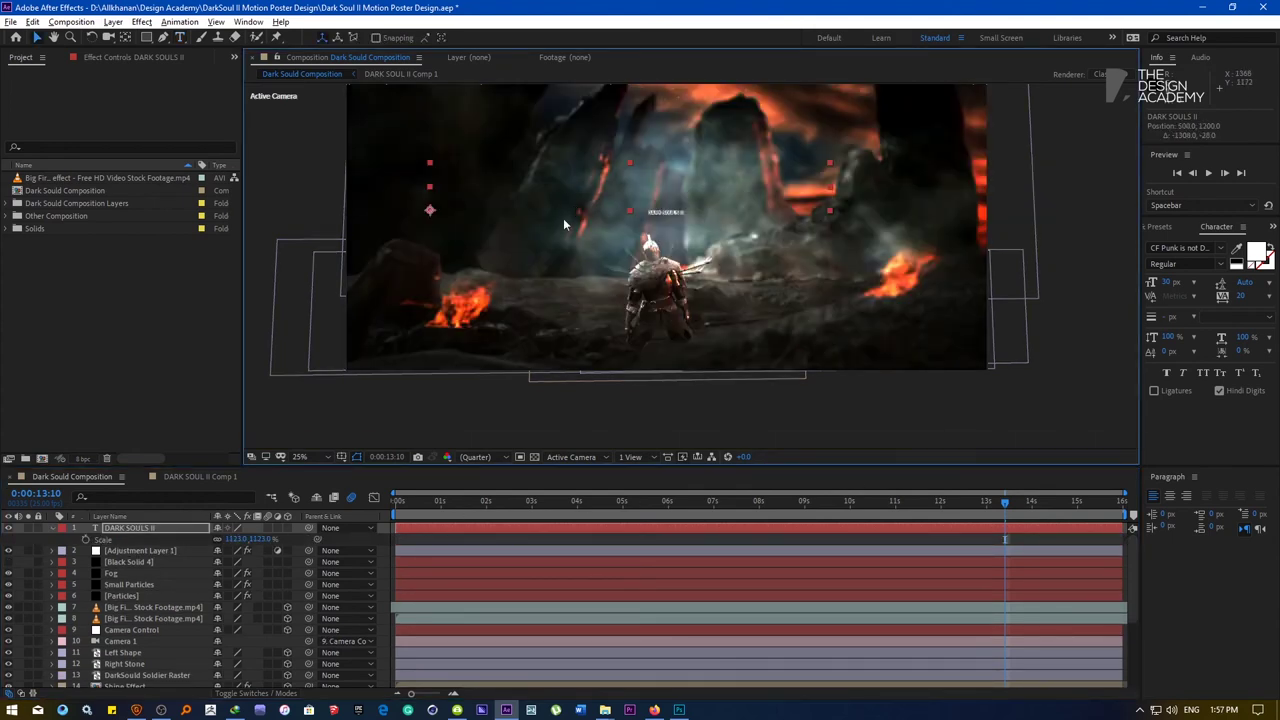
# Solo the DARK SOULS II text layer and reposition it near the frame's centre at 708.4, 1312.2
pyautogui.click(28, 529)
pyautogui.scroll(2, 645, 212)
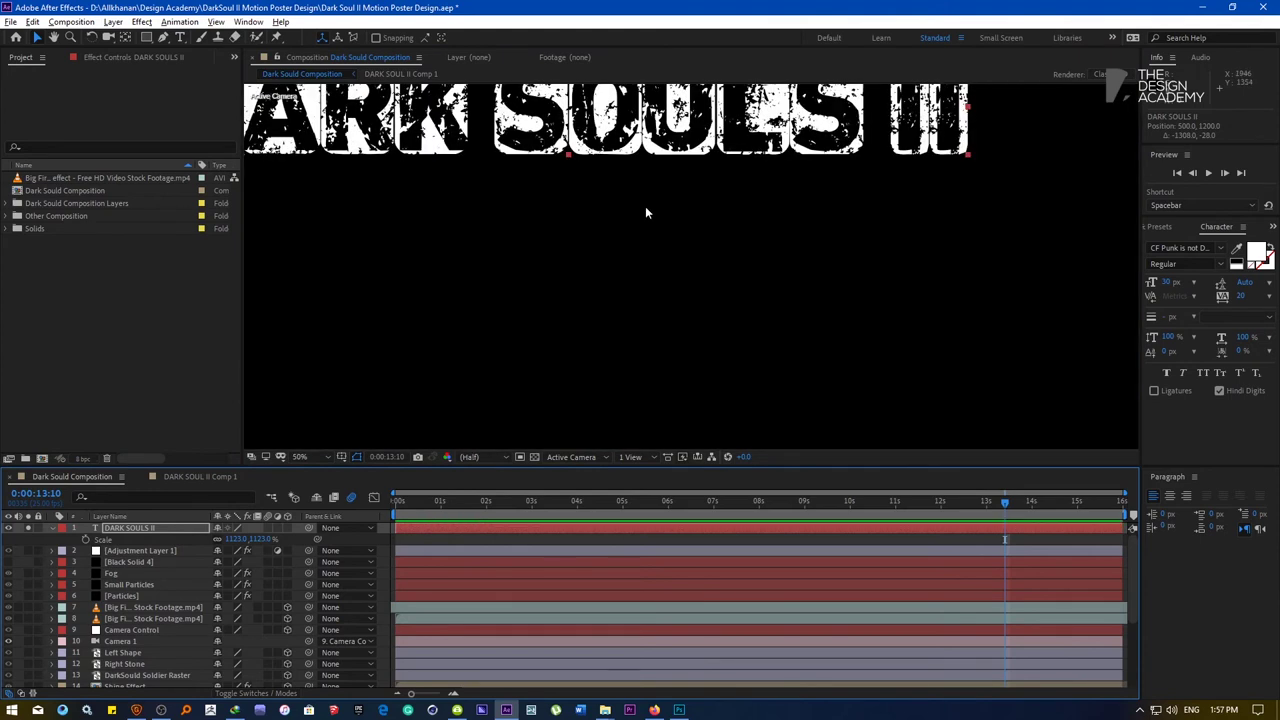
pyautogui.click(300, 456)
pyautogui.click(340, 328)
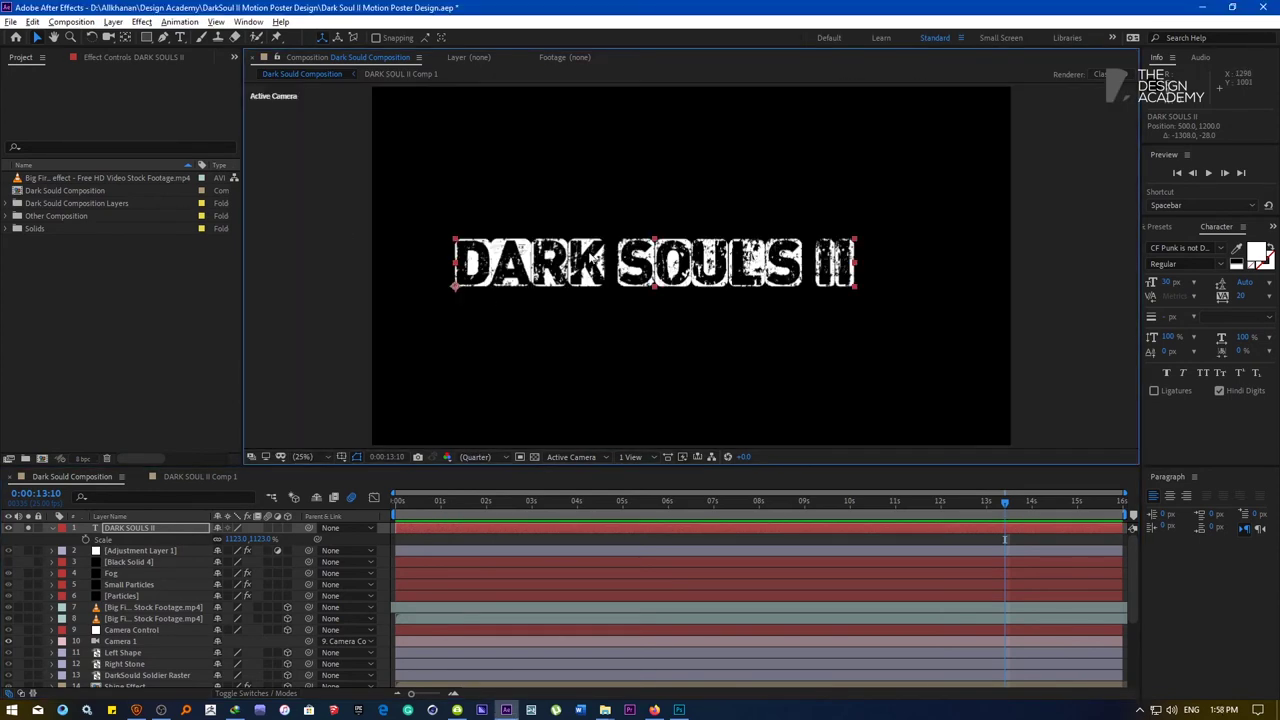
pyautogui.moveTo(648, 264); pyautogui.dragTo(624, 270)
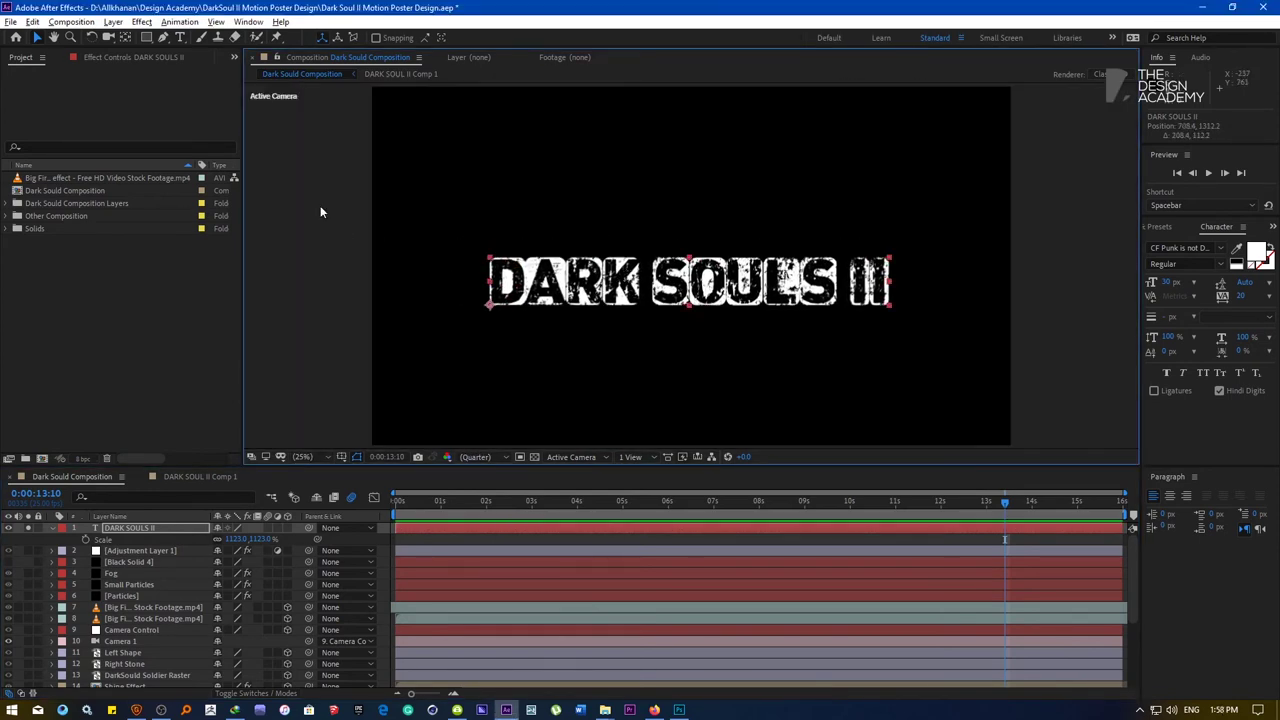
# Create a 3840 × 2160 px black solid named TEXT ELEMENT 3D above the title text
pyautogui.hotkey('ctrl', 'y')
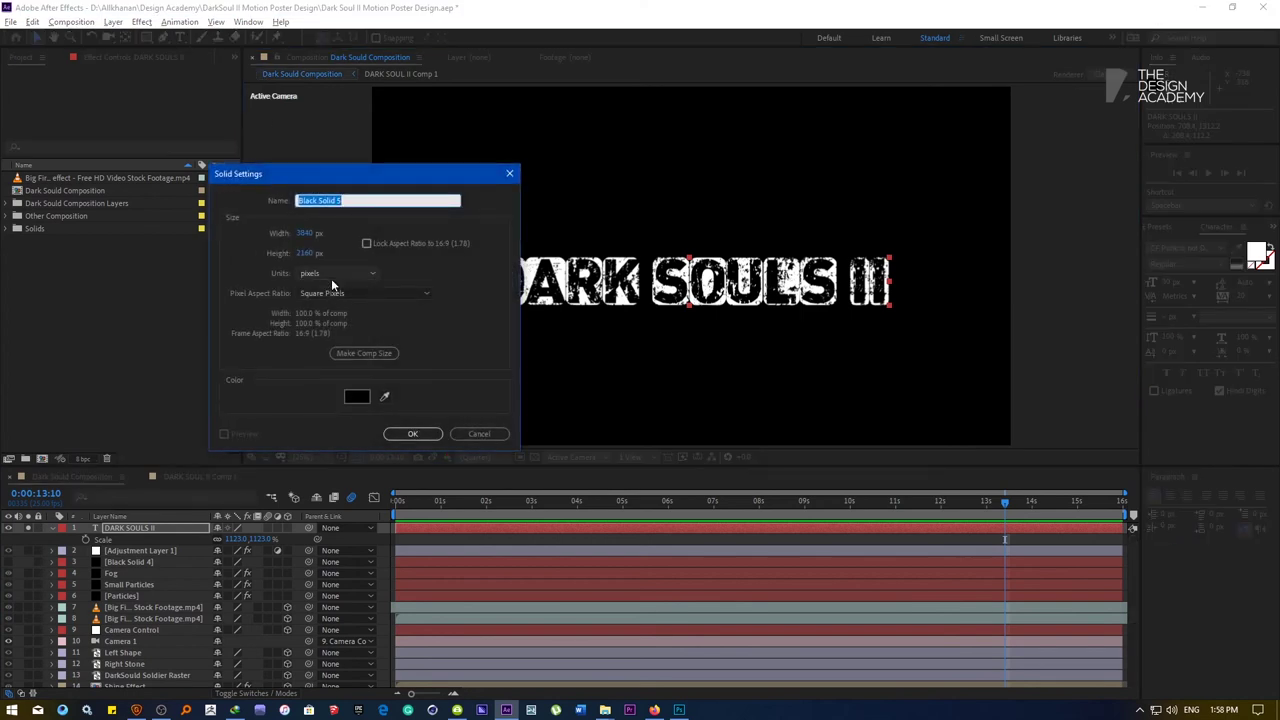
pyautogui.write('TEXT ELEMENT 3D')
pyautogui.press('Return')
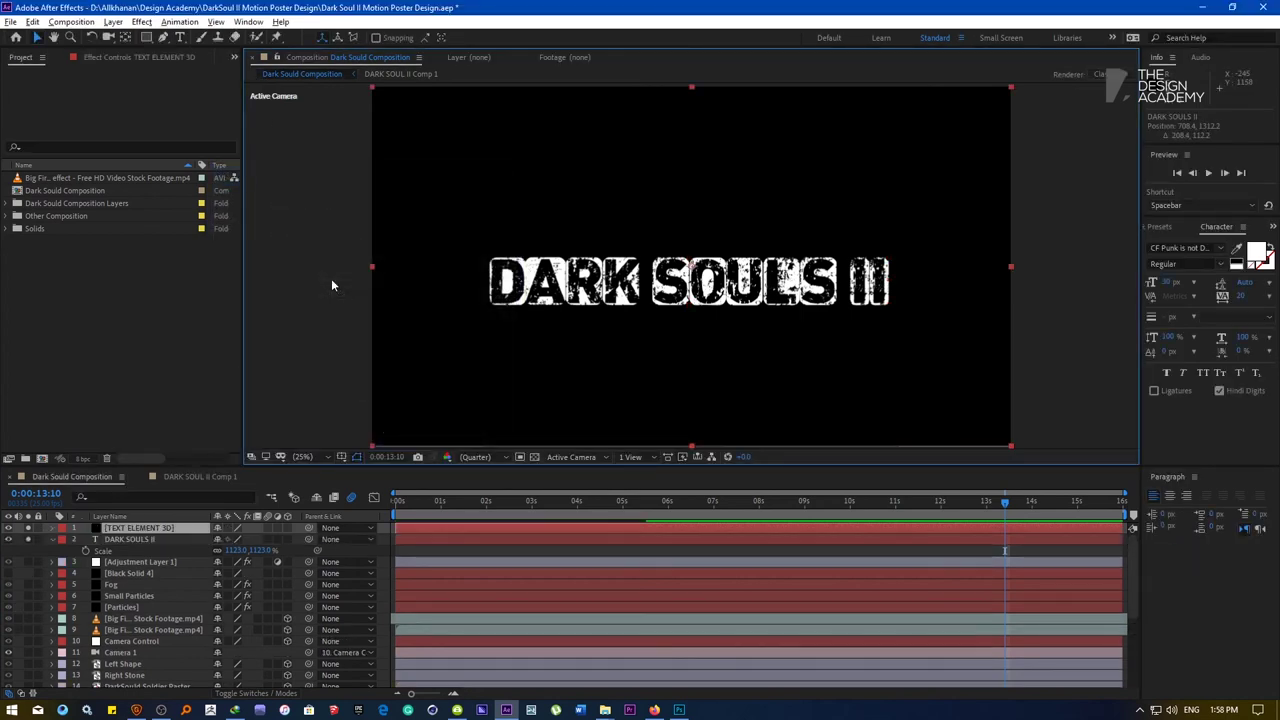
# Apply the Video Copilot Element effect to the TEXT ELEMENT 3D solid and show its effect settings
pyautogui.click(146, 24)
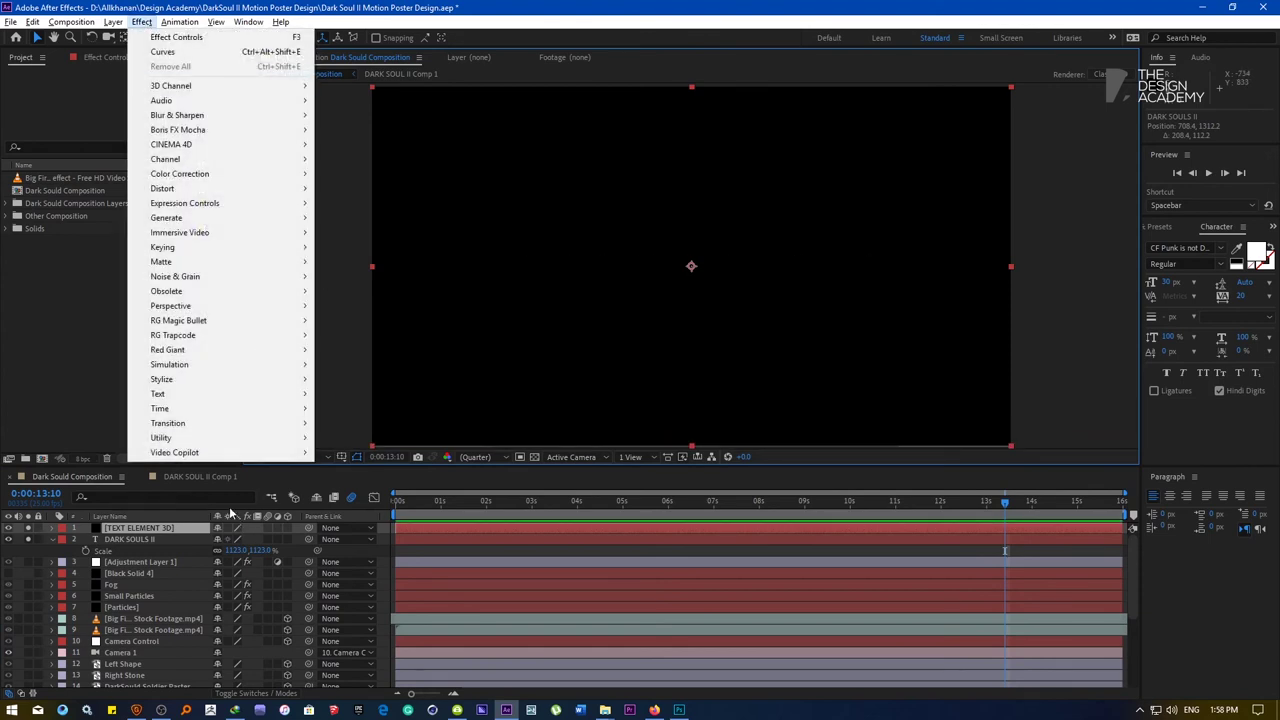
pyautogui.moveTo(290, 452)
pyautogui.click(345, 453)
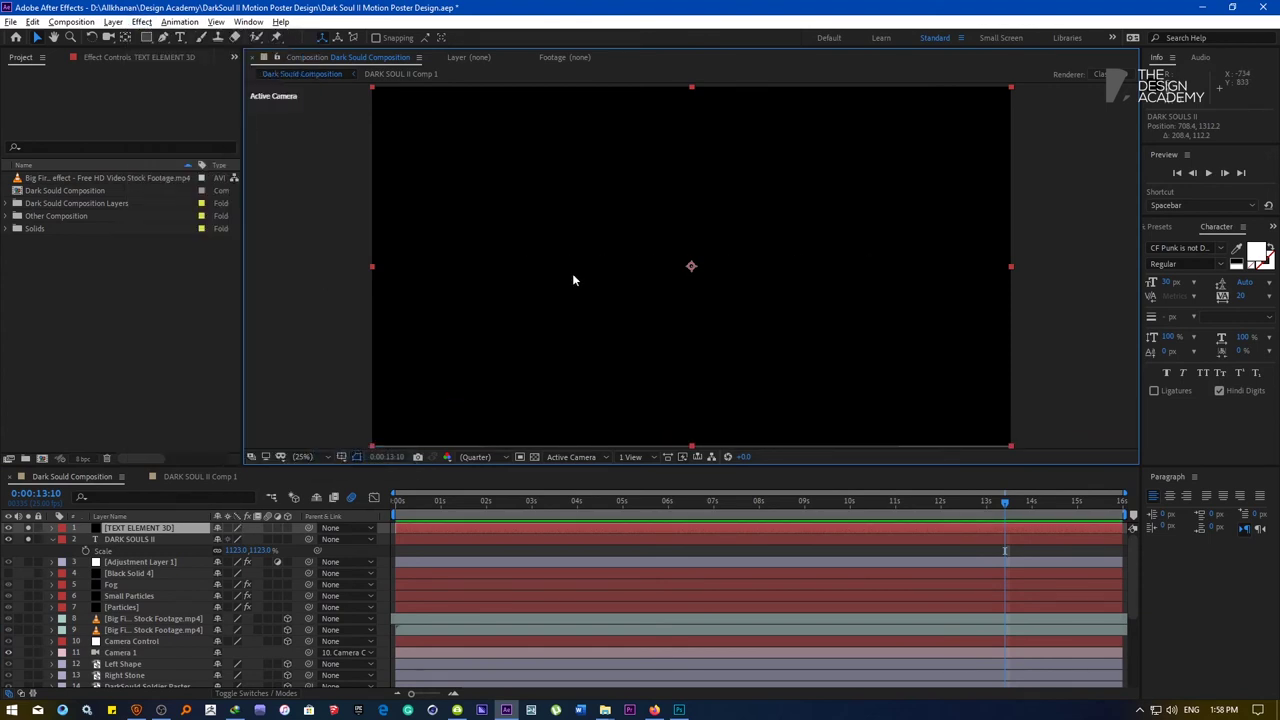
pyautogui.click(113, 55)
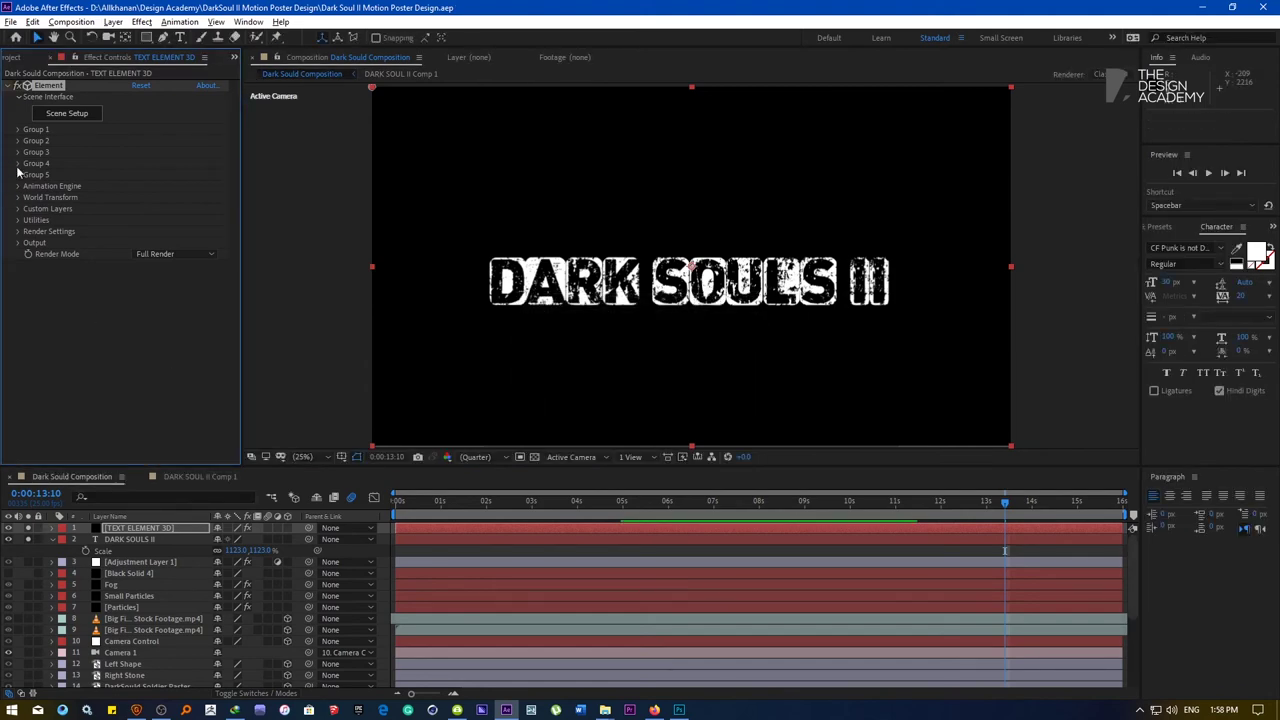
# Assign the DARK SOULS II text layer to Path Layer 1 in Element's custom text and masks
pyautogui.click(17, 209)
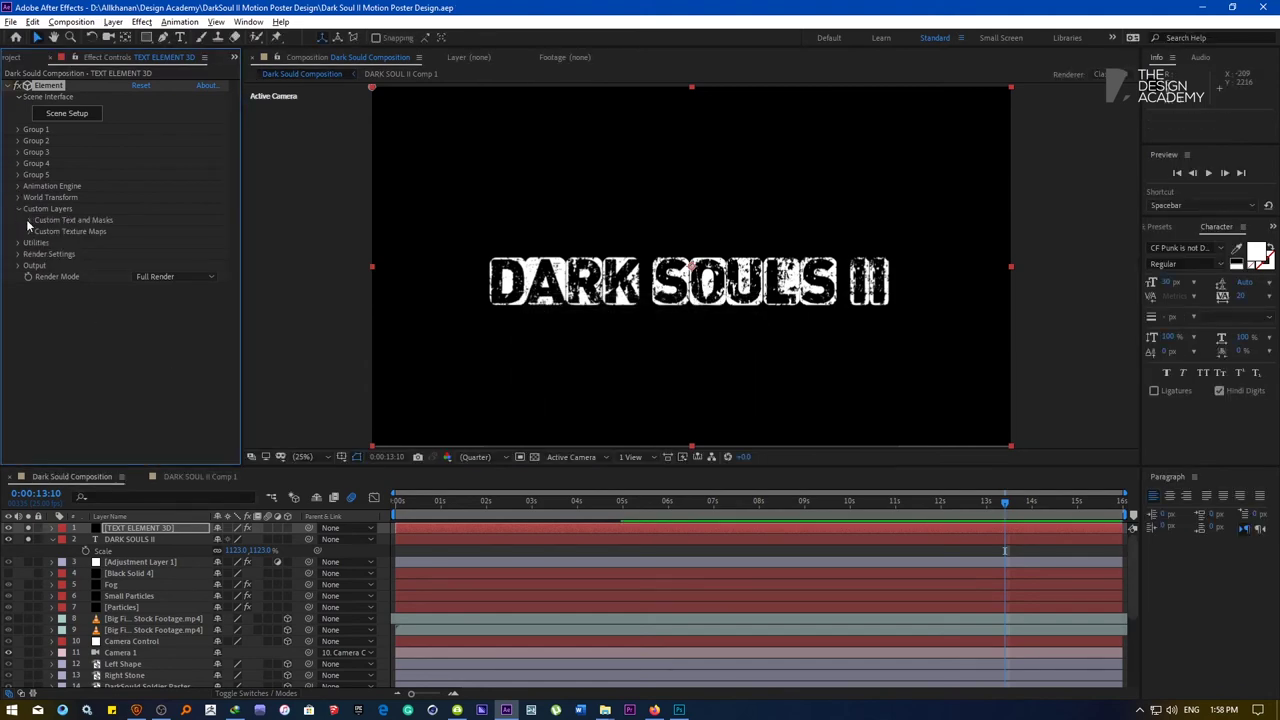
pyautogui.click(28, 221)
pyautogui.click(170, 232)
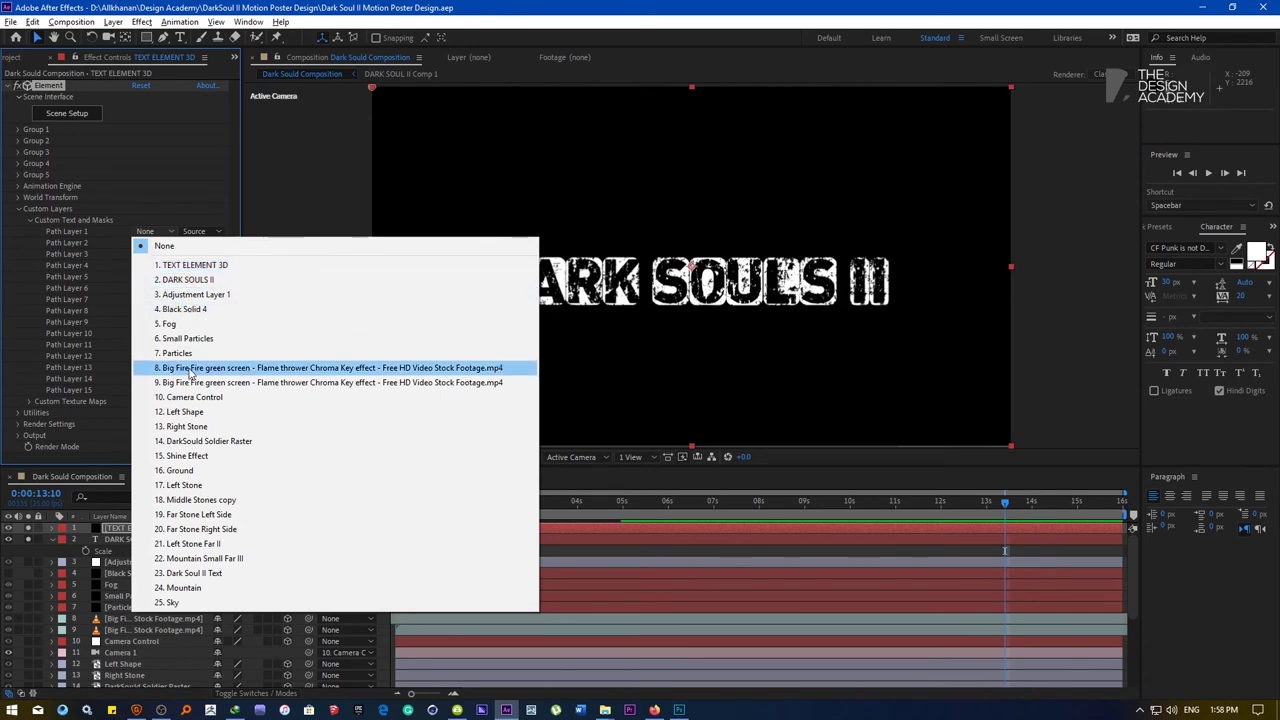
pyautogui.click(190, 280)
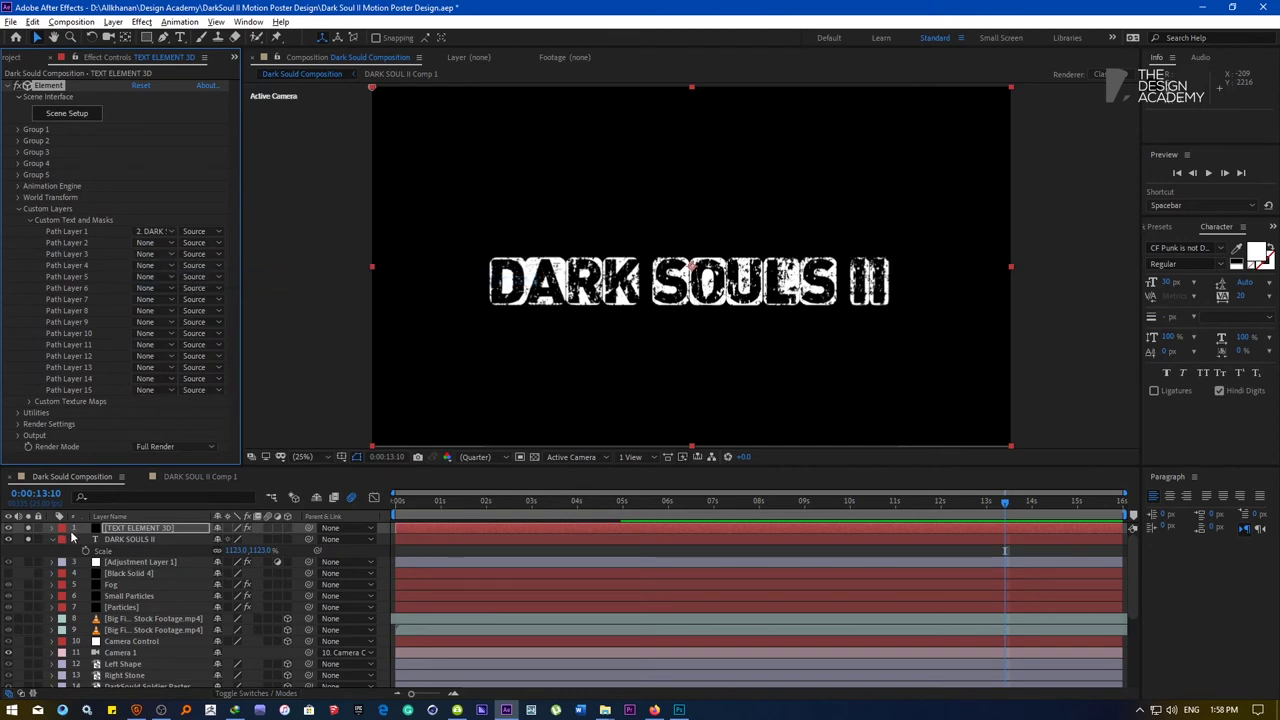
# Turn off solo on the flat title layer and extrude its custom path as a 3D model in Element's Scene Setup
pyautogui.click(28, 539)
pyautogui.click(68, 117)
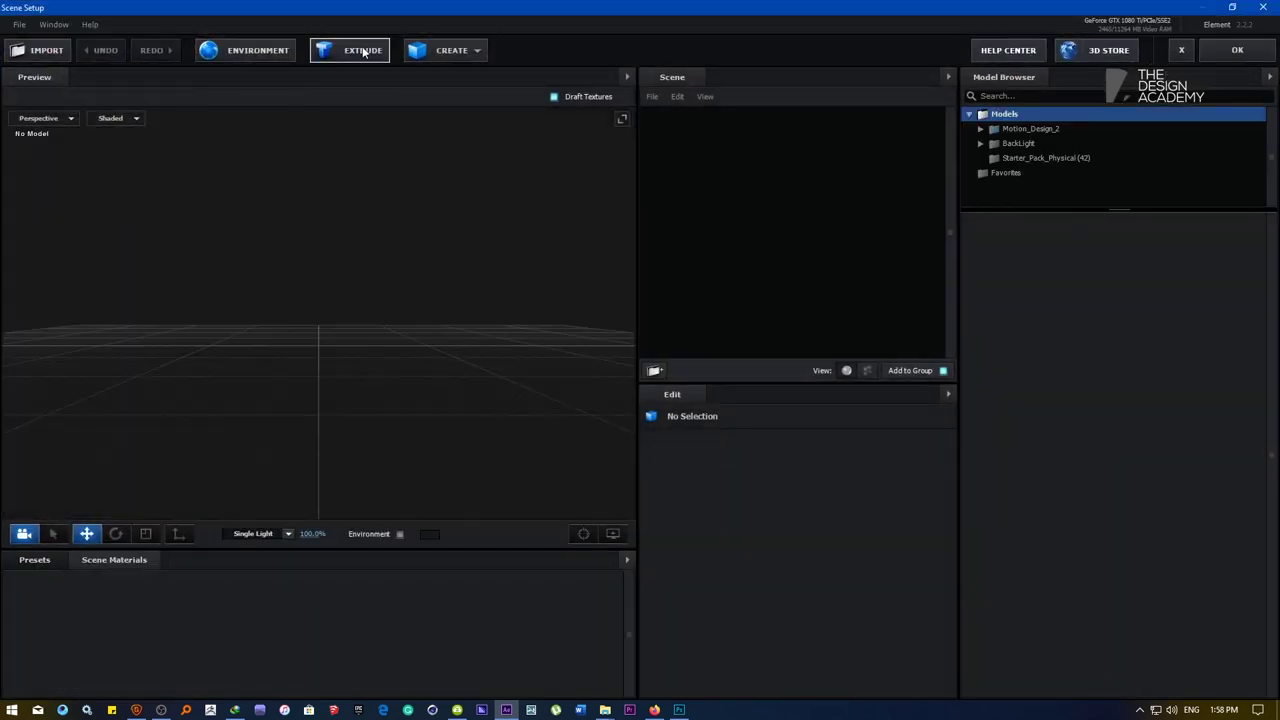
pyautogui.click(363, 50)
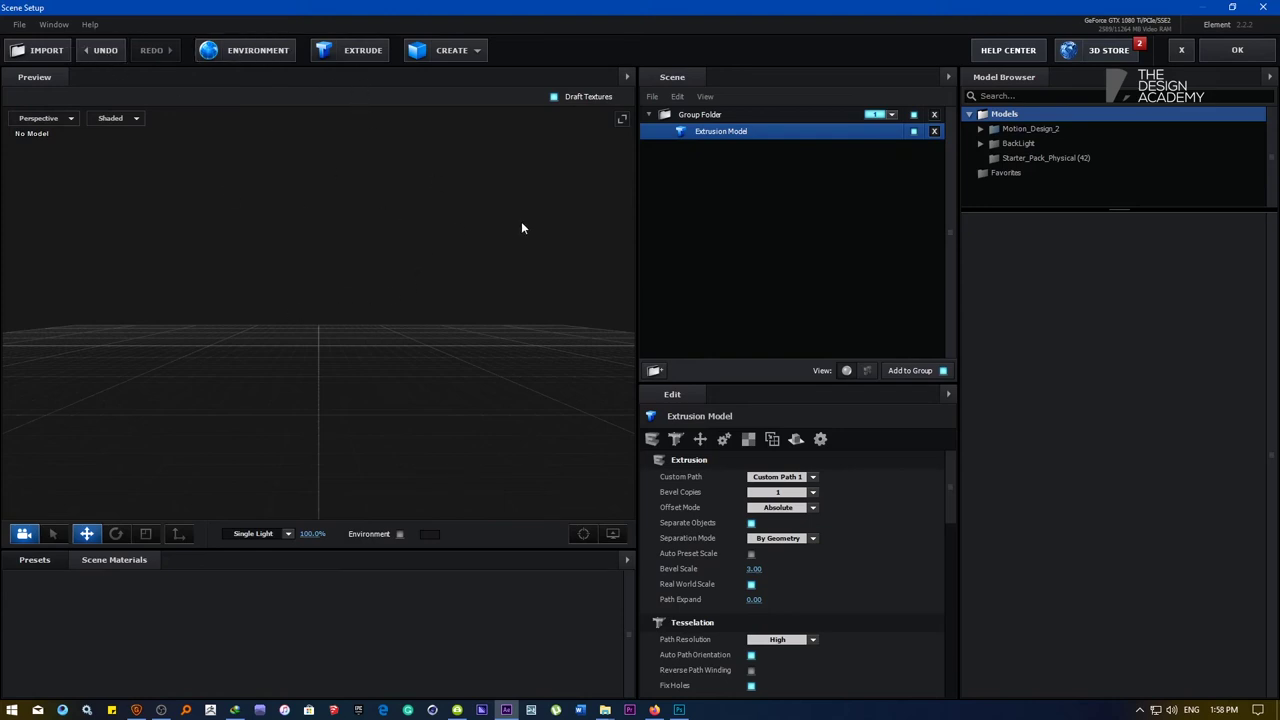
pyautogui.click(1237, 52)
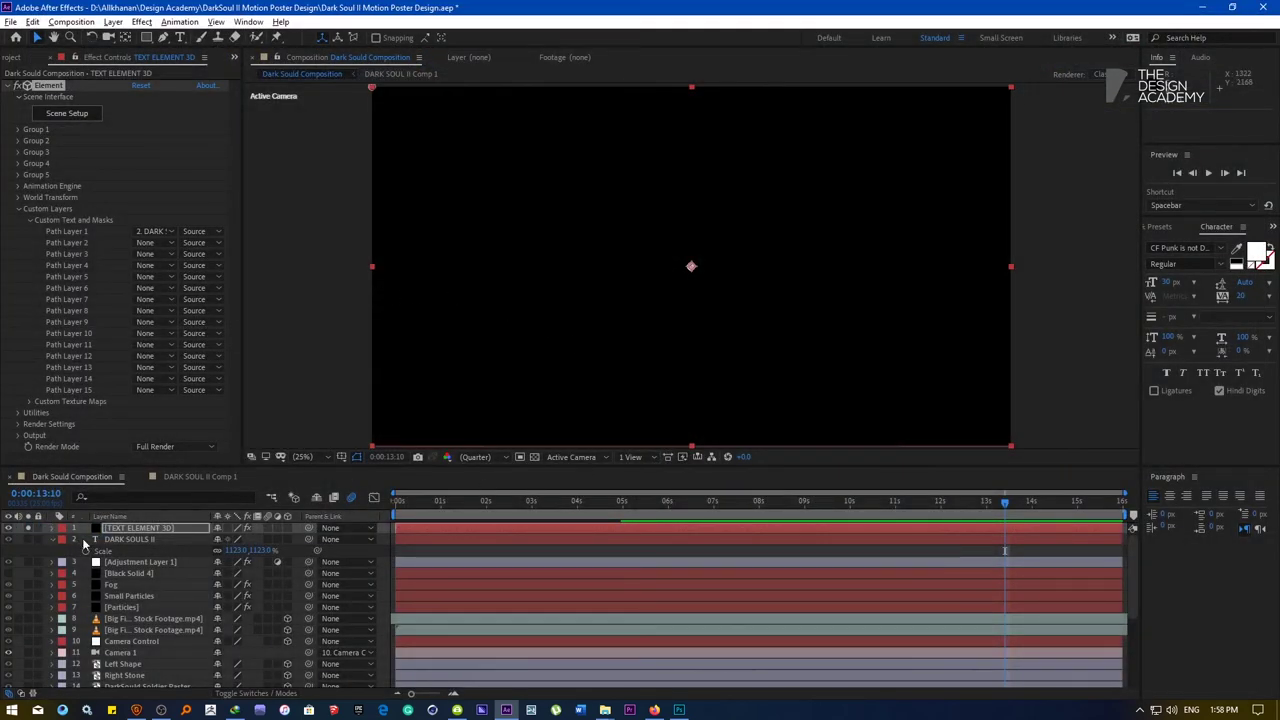
pyautogui.click(129, 539)
pyautogui.click(135, 530)
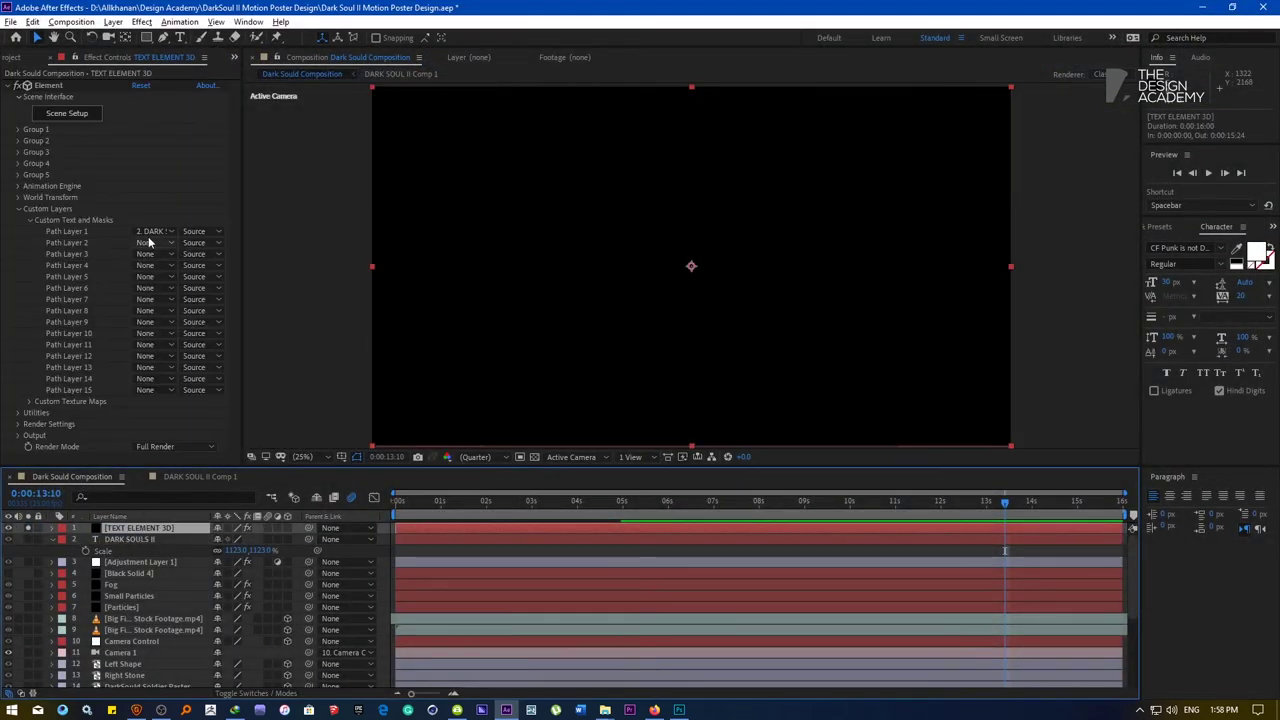
pyautogui.click(149, 233)
pyautogui.click(305, 5)
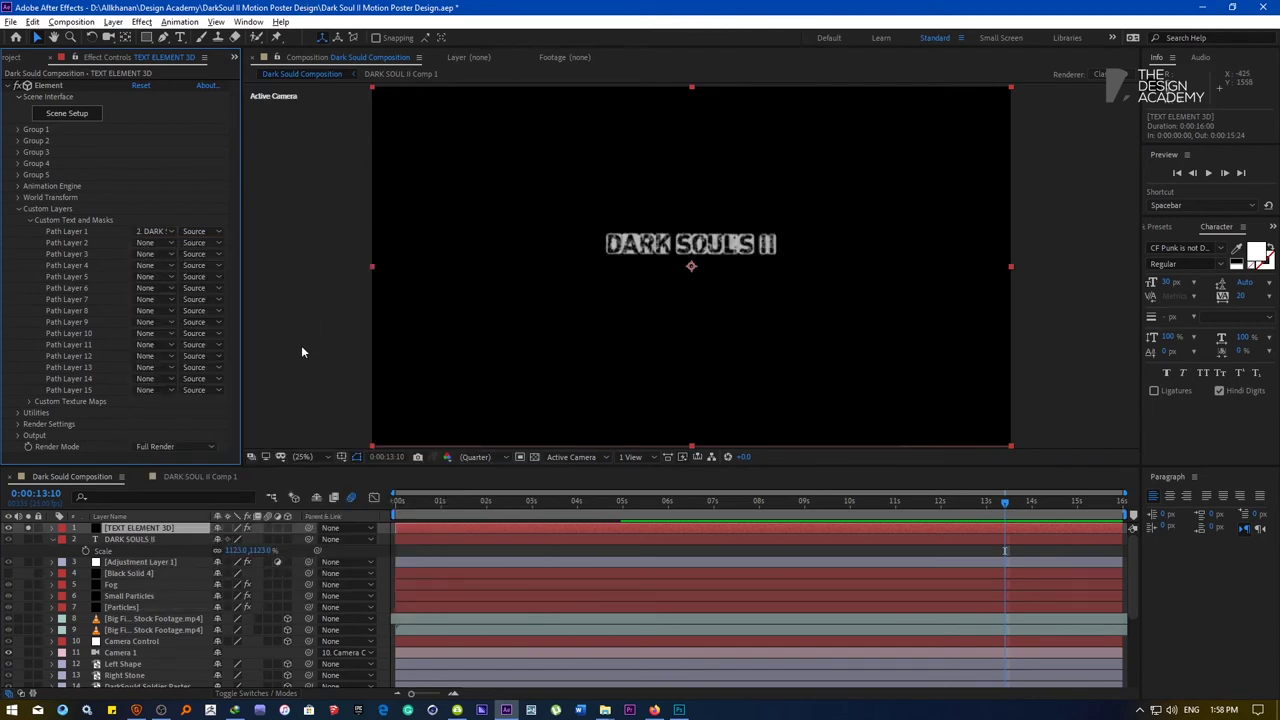
# Apply a dark metallic bevel preset from the Physical bevels to the Extrusion Model in Scene Setup
pyautogui.click(65, 113)
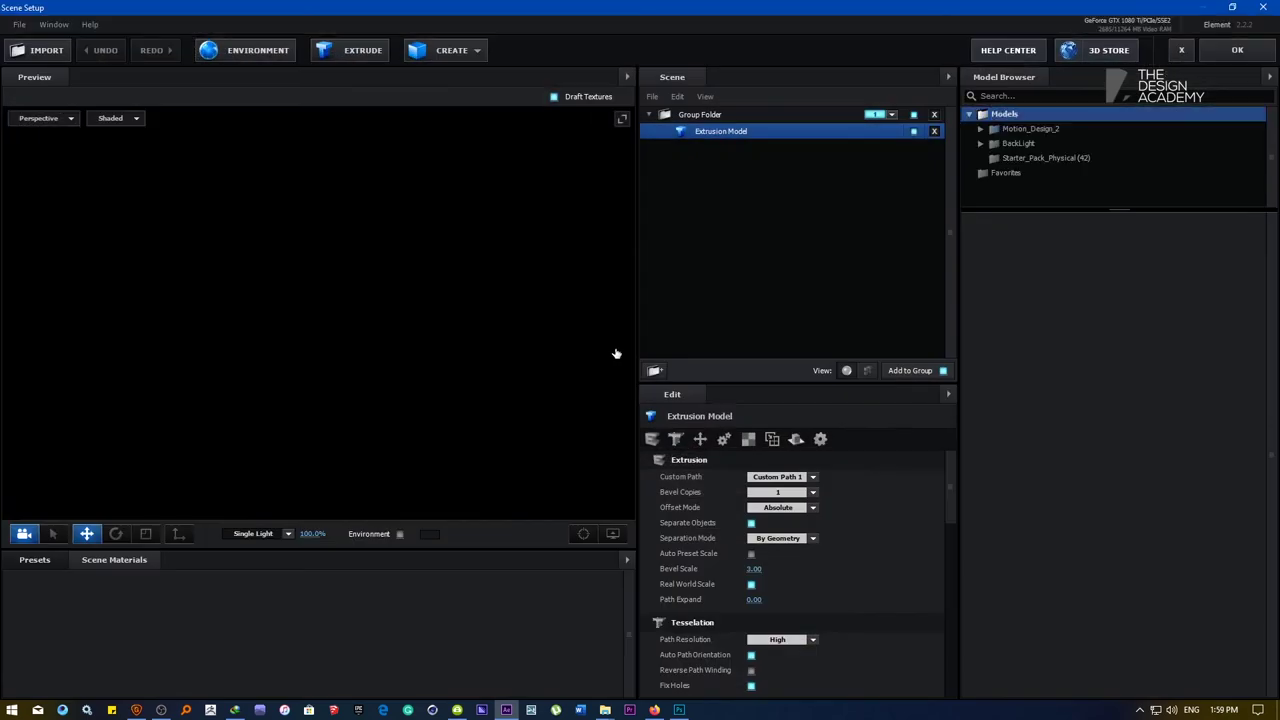
pyautogui.moveTo(377, 321); pyautogui.dragTo(425, 306)
pyautogui.scroll(3, 188, 349)
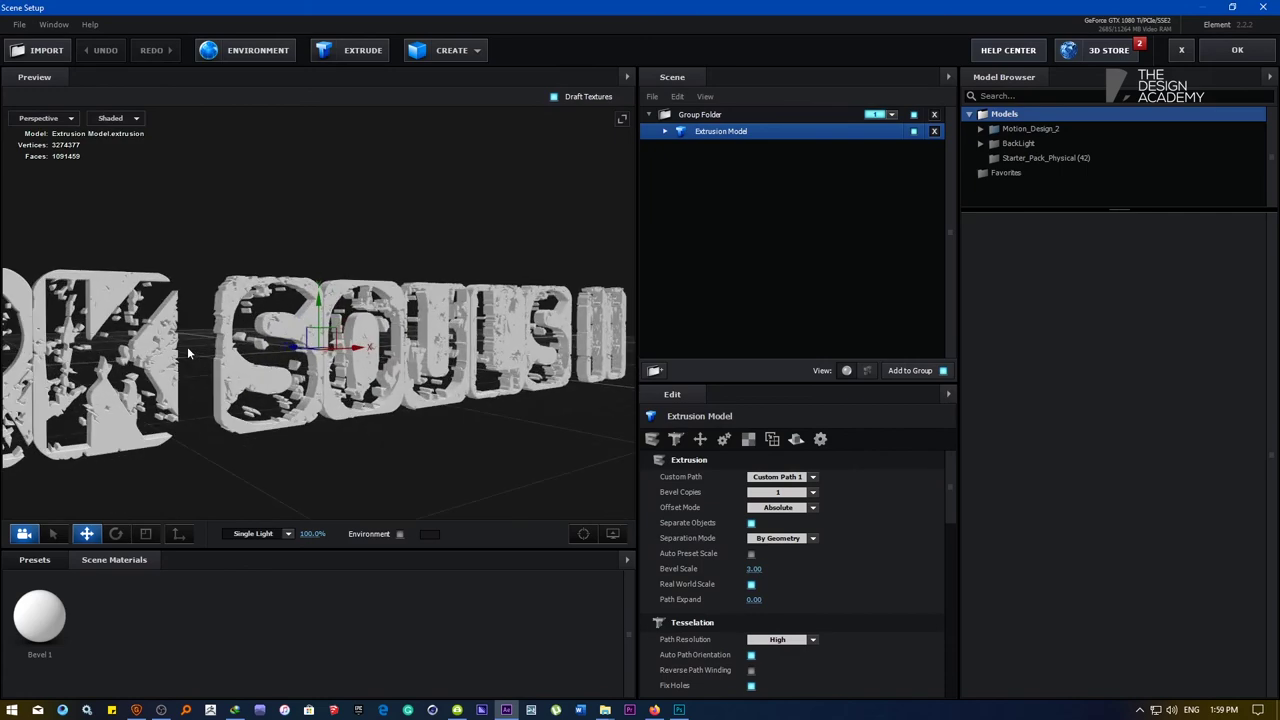
pyautogui.moveTo(141, 343); pyautogui.dragTo(458, 285)
pyautogui.scroll(3, 208, 315)
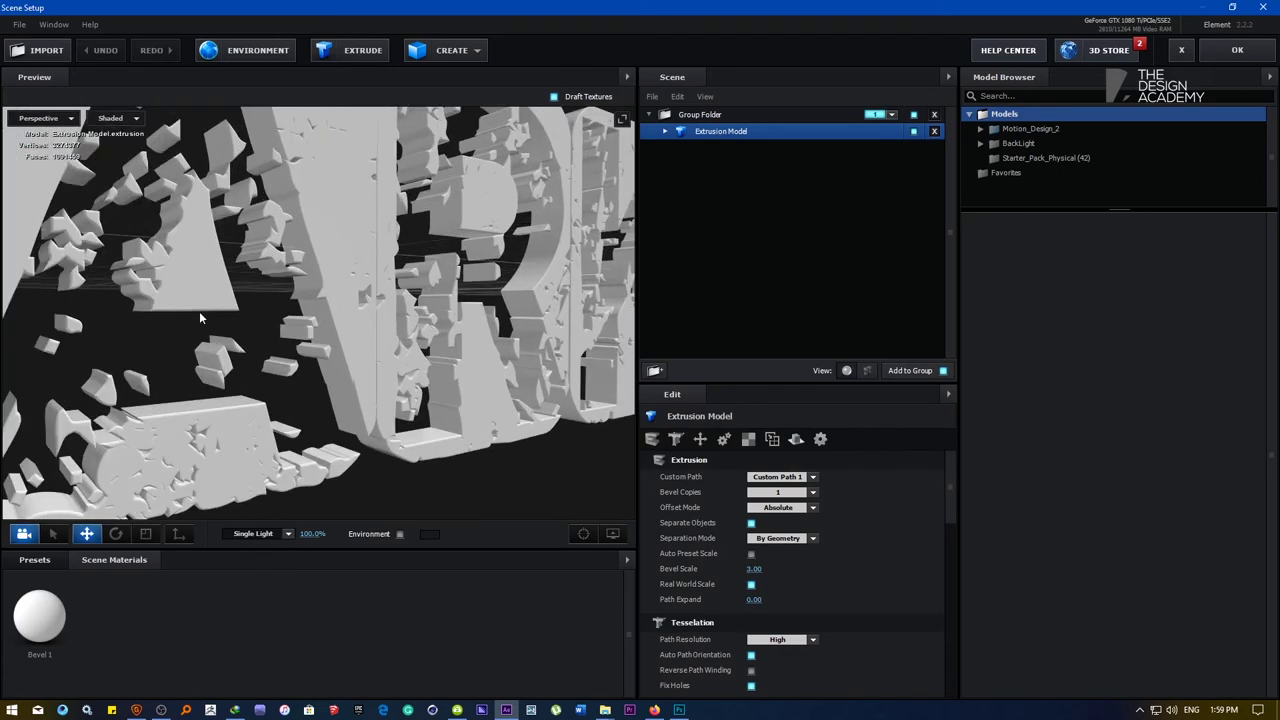
pyautogui.moveTo(205, 312); pyautogui.dragTo(290, 295)
pyautogui.click(34, 559)
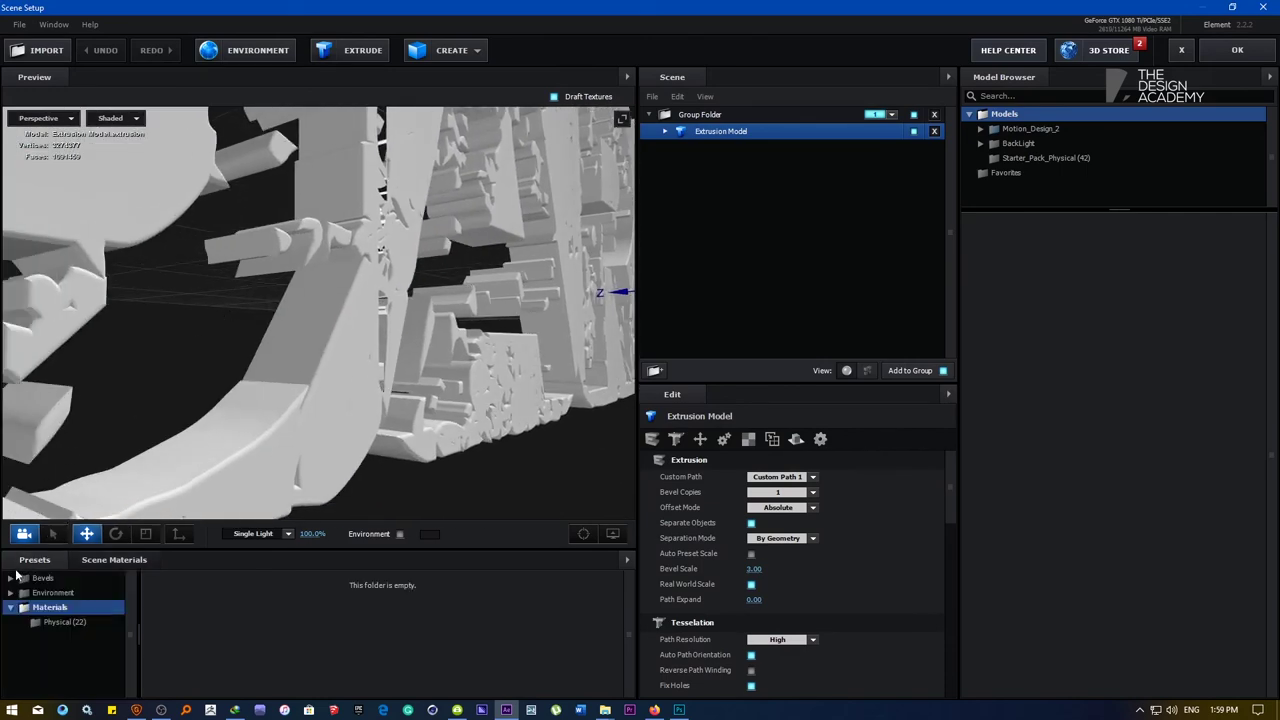
pyautogui.click(44, 578)
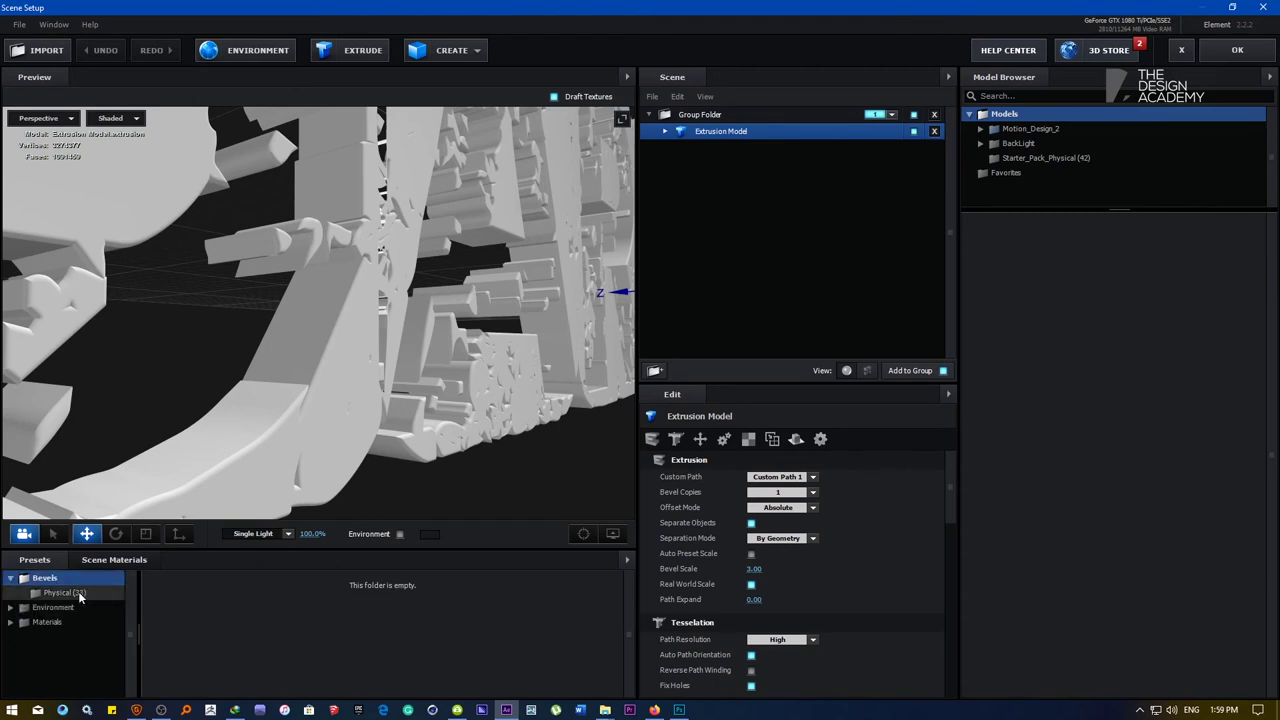
pyautogui.click(80, 597)
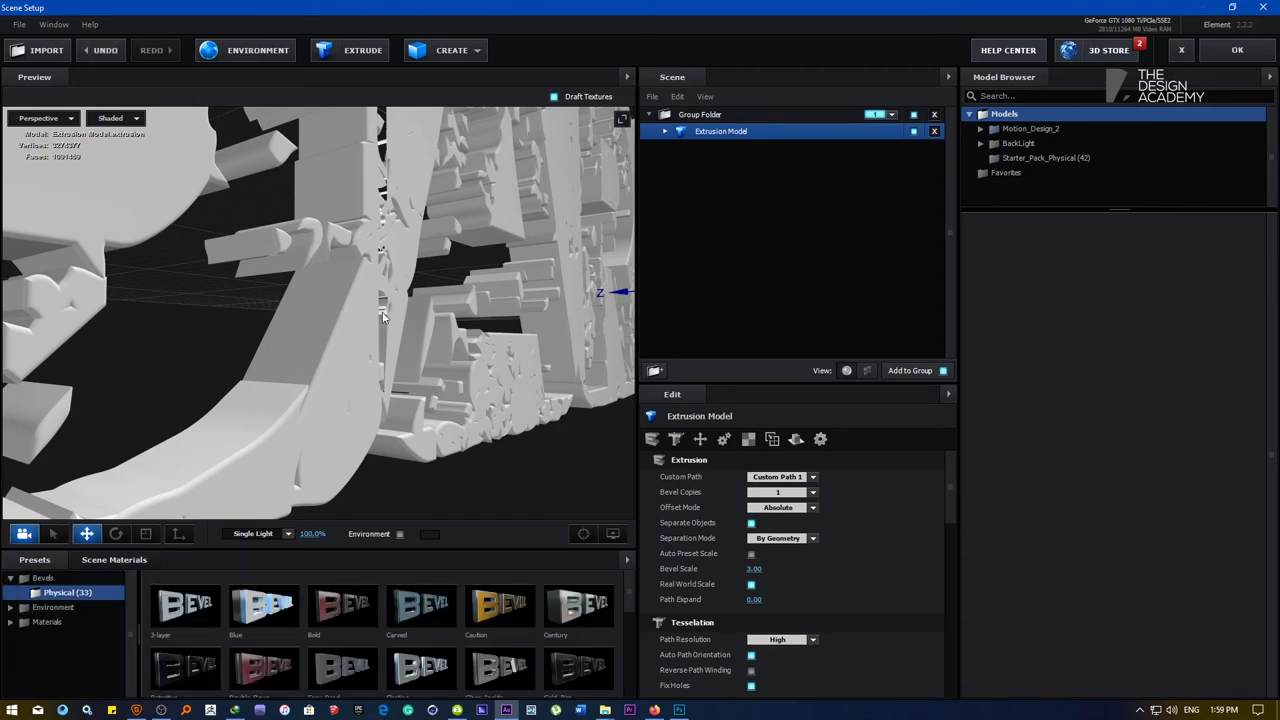
pyautogui.moveTo(190, 660); pyautogui.dragTo(726, 136)
# Set the Extrusion Model's path resolution to Low and apply the scene to the composition
pyautogui.click(780, 640)
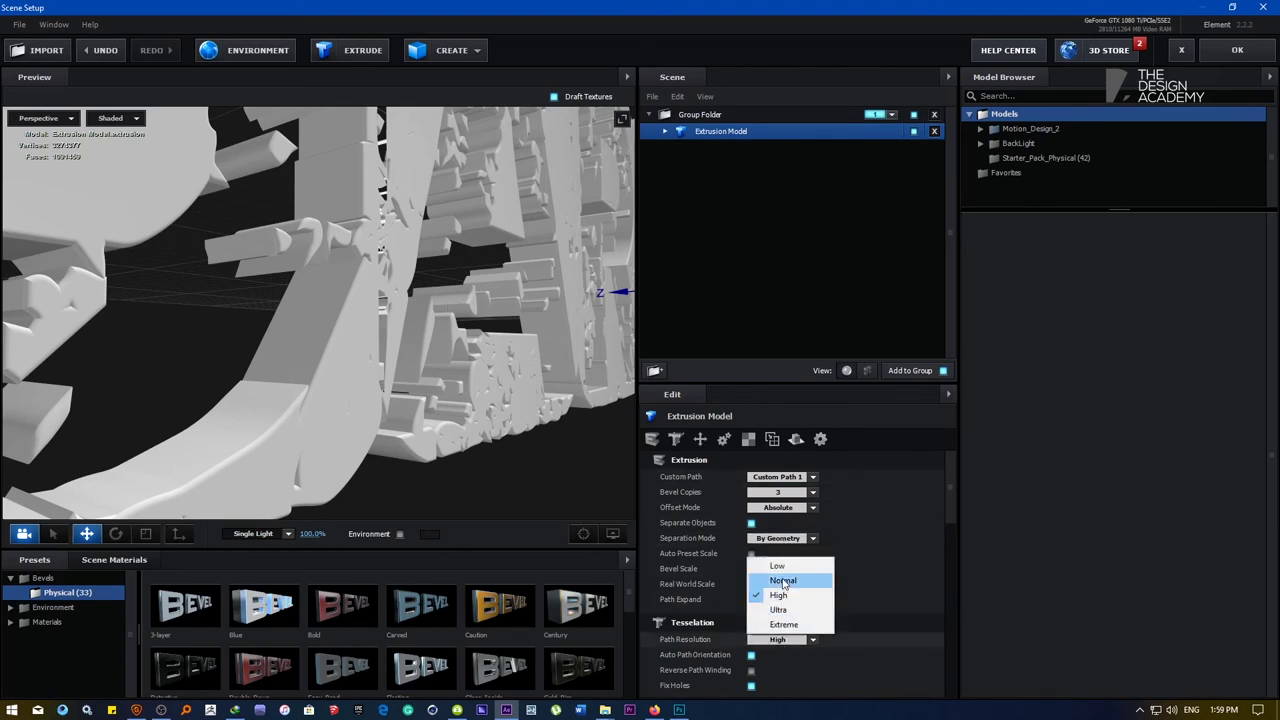
pyautogui.click(784, 582)
pyautogui.click(780, 640)
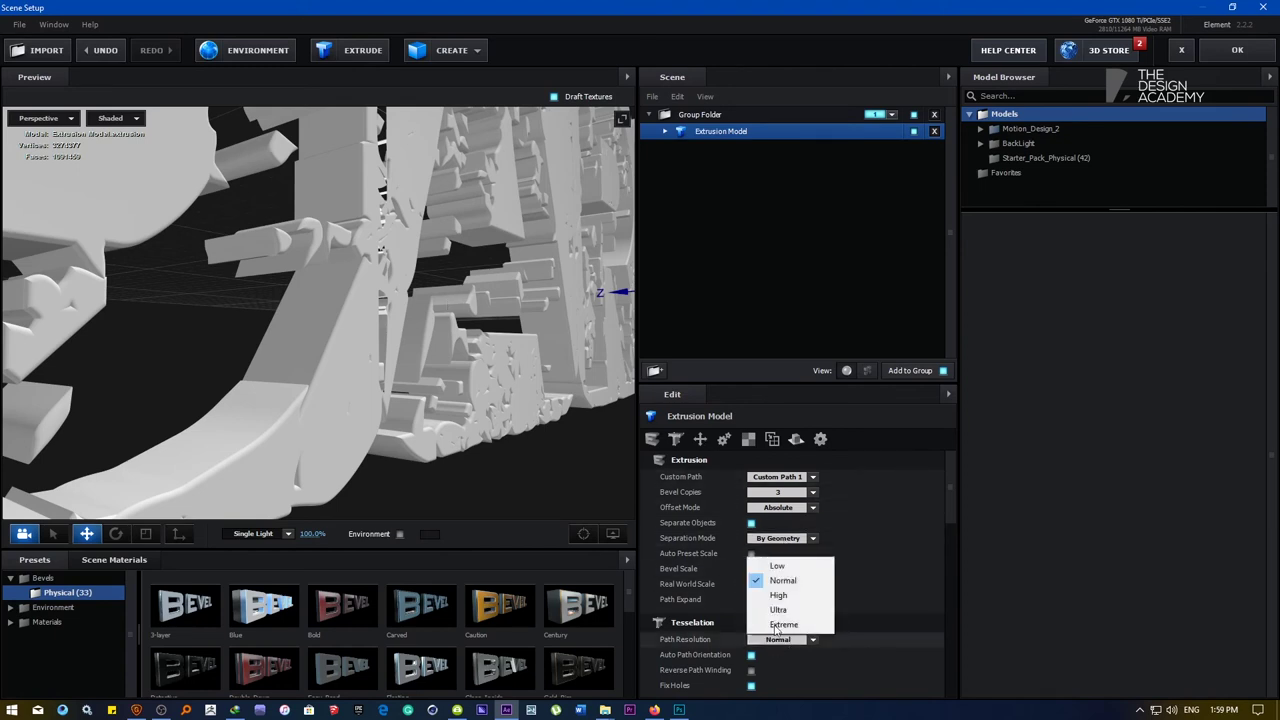
pyautogui.click(778, 566)
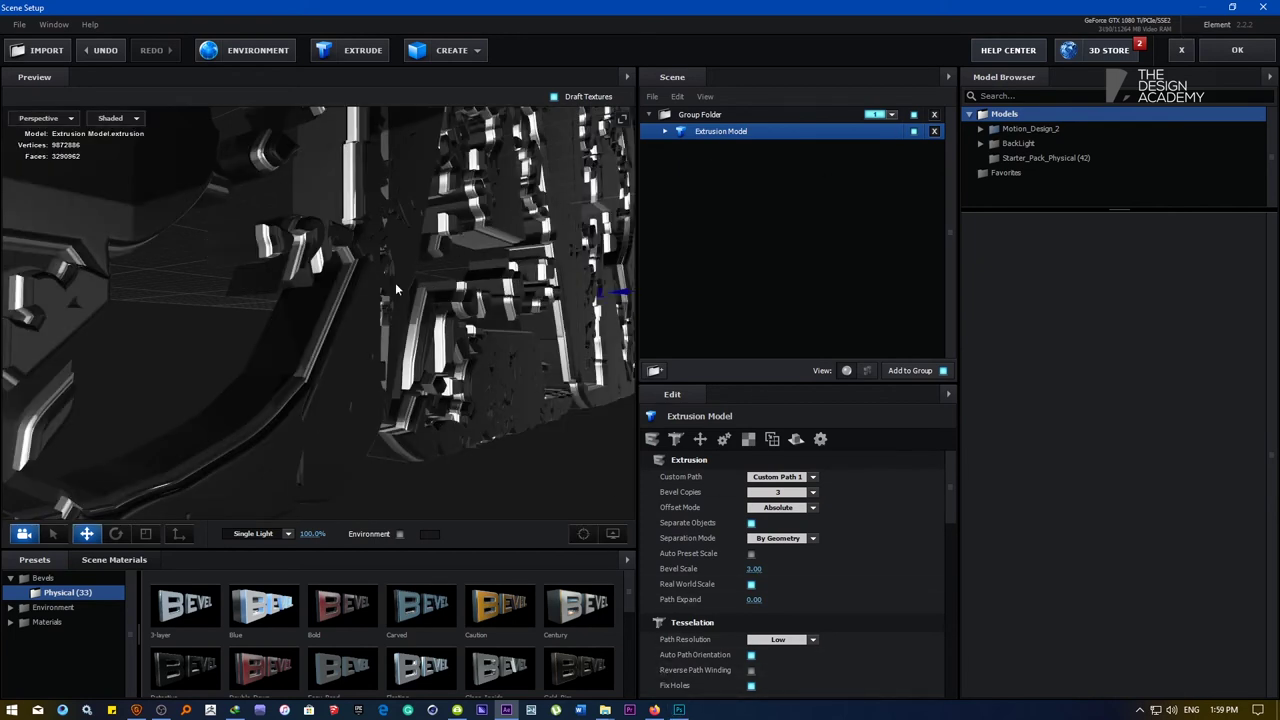
pyautogui.click(1237, 50)
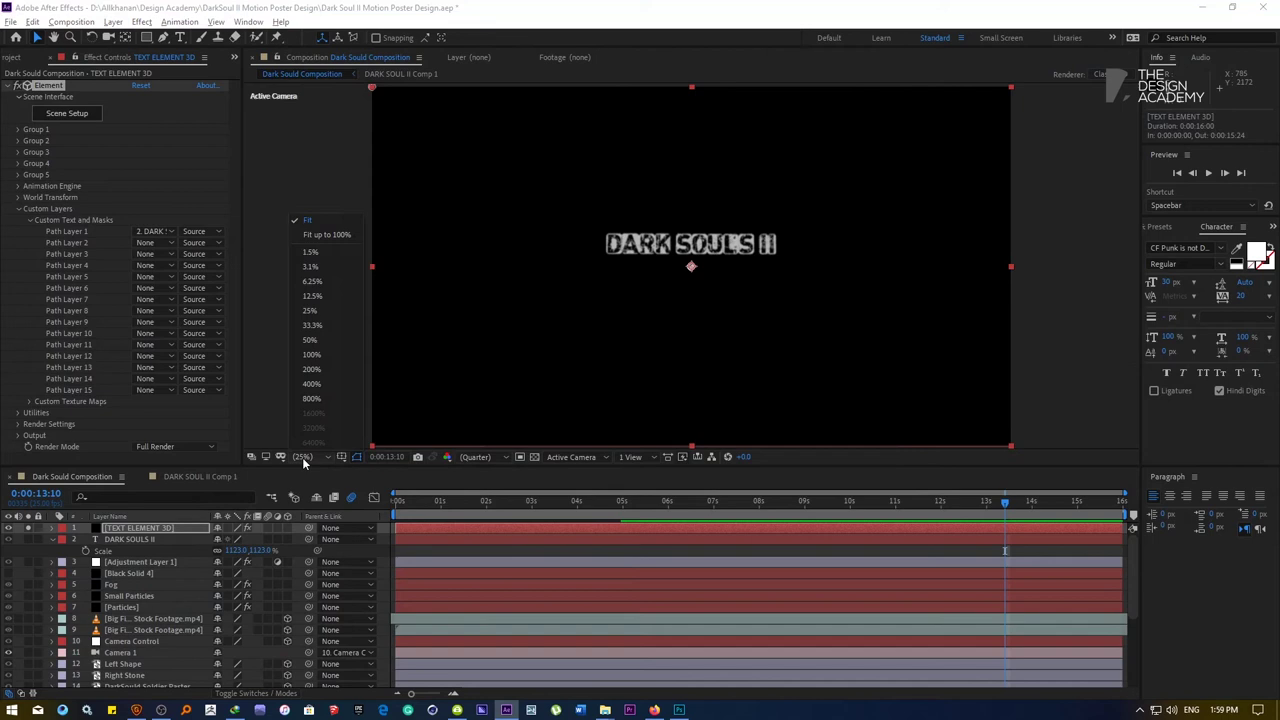
# Change the DARK SOULS II text layer's font to Bernard MT Condensed
pyautogui.click(330, 221)
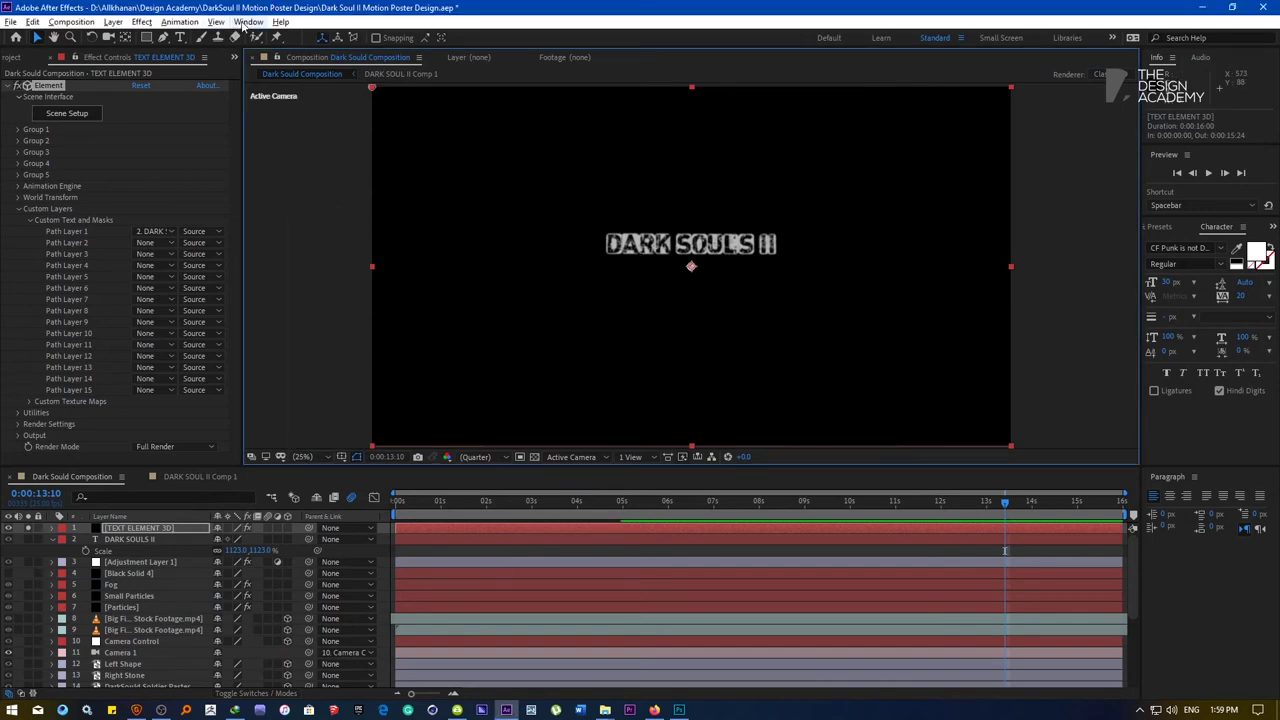
pyautogui.doubleClick(156, 539)
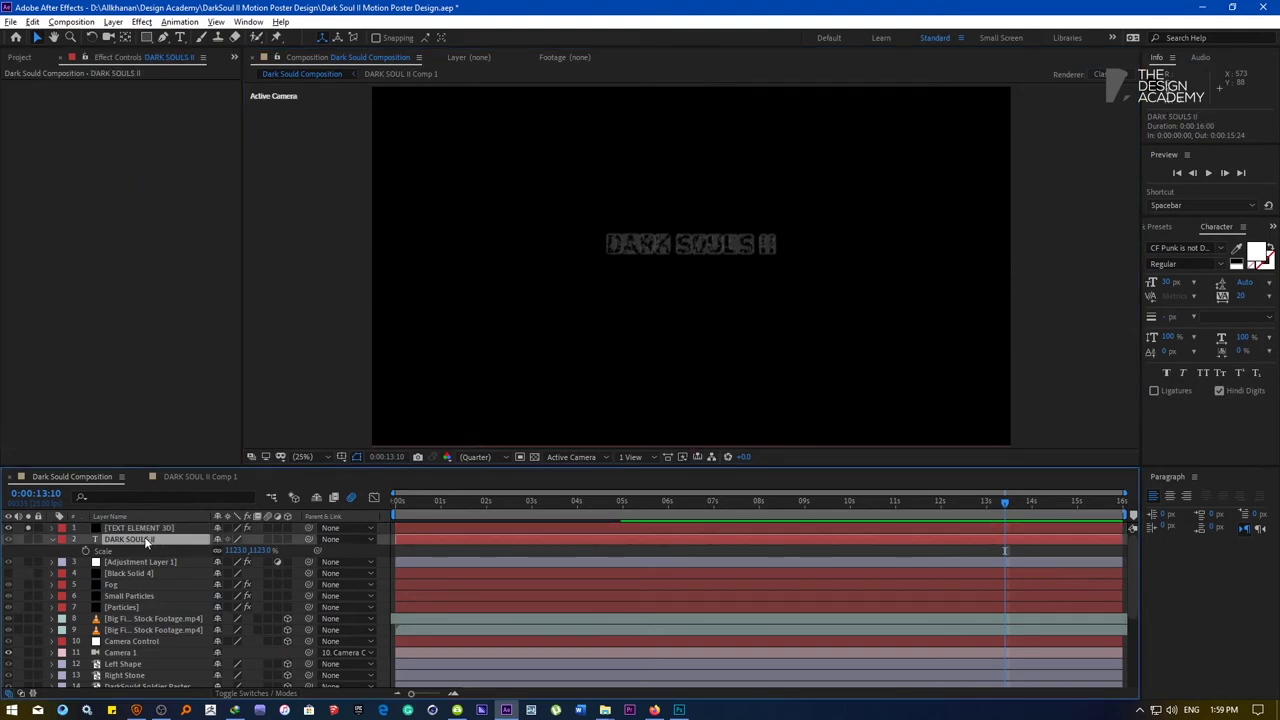
pyautogui.click(1210, 247)
pyautogui.write('sf')
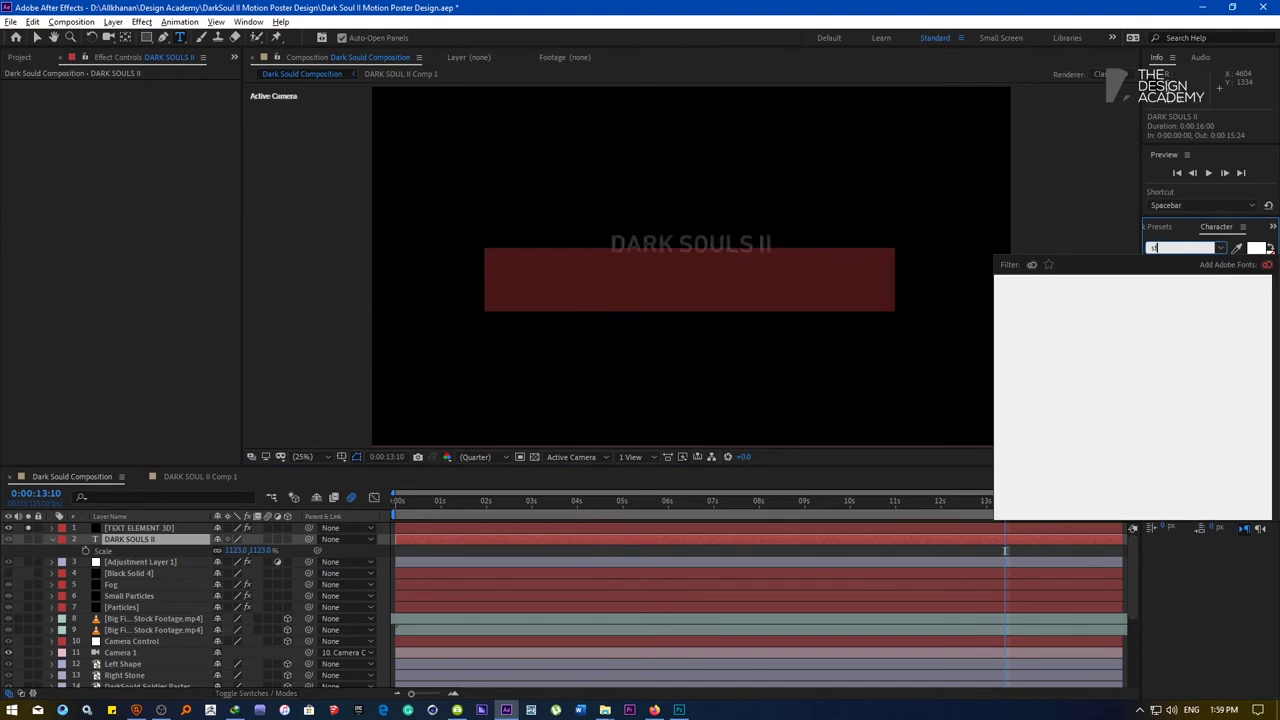
pyautogui.press('BackSpace')
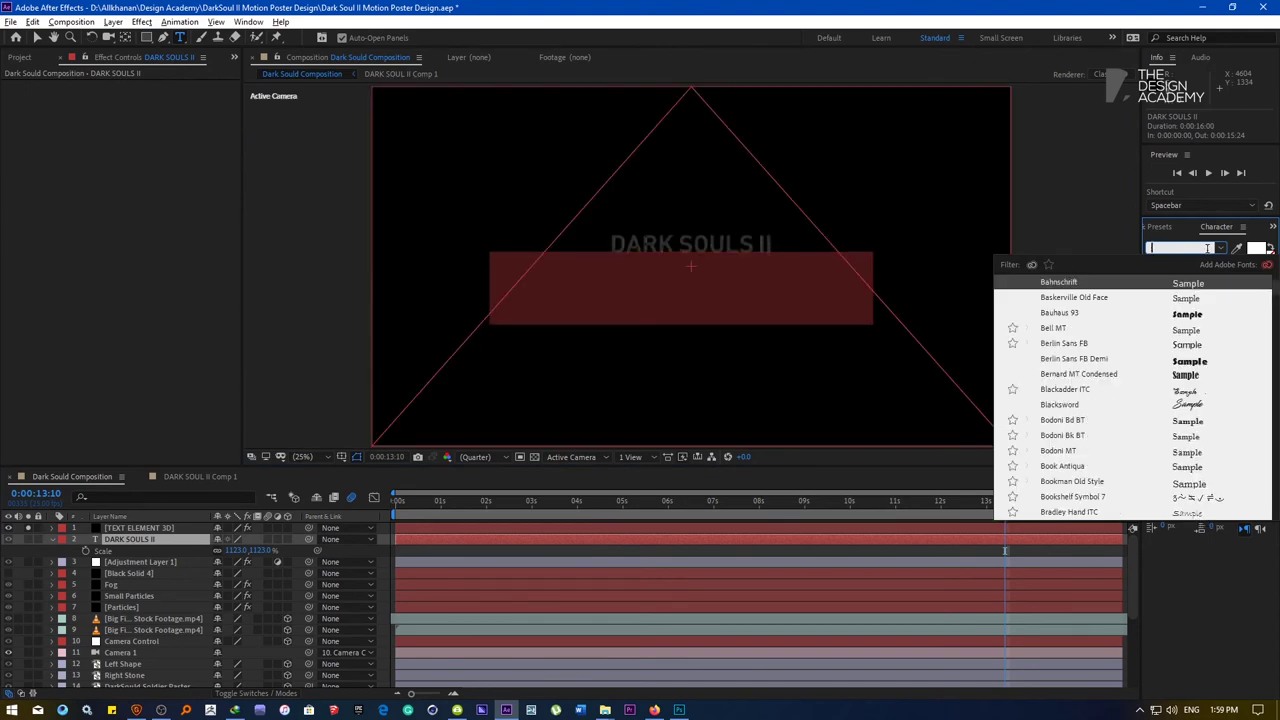
pyautogui.write('ar')
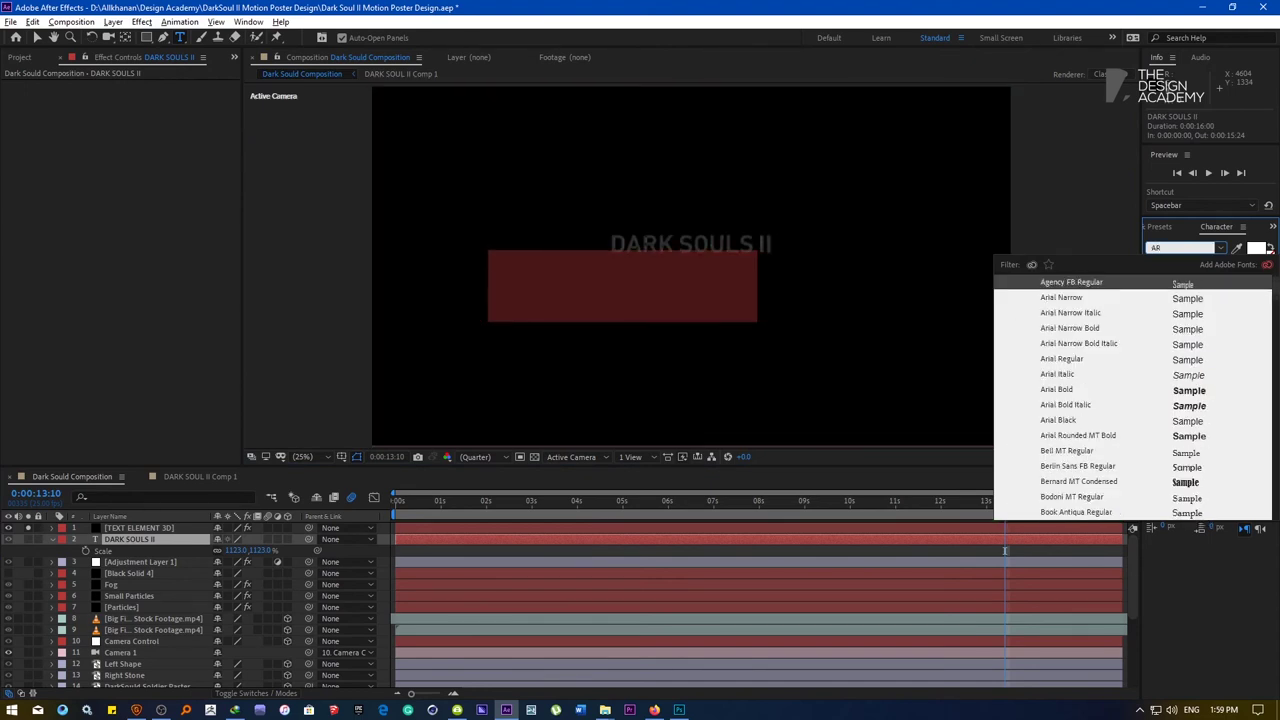
pyautogui.click(1188, 484)
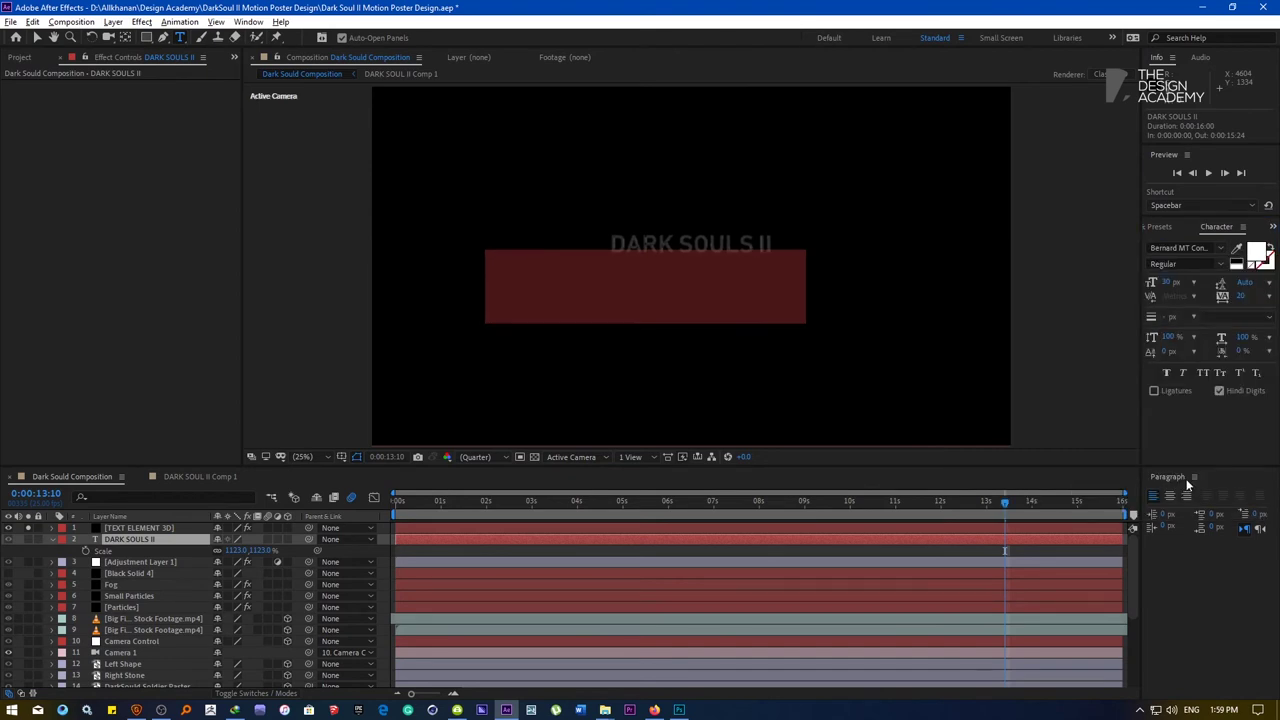
# Examine the Custom Layers and Group 1 particle settings of the Element effect on the TEXT ELEMENT 3D layer
pyautogui.click(138, 528)
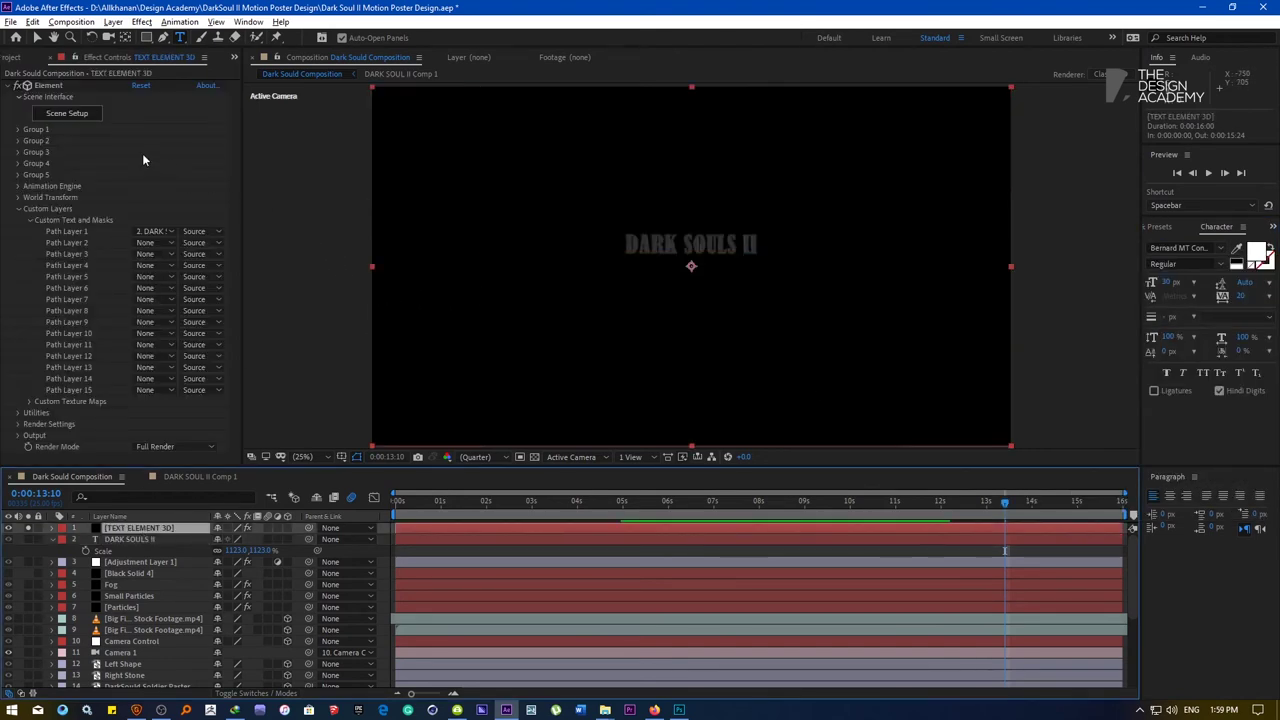
pyautogui.click(53, 539)
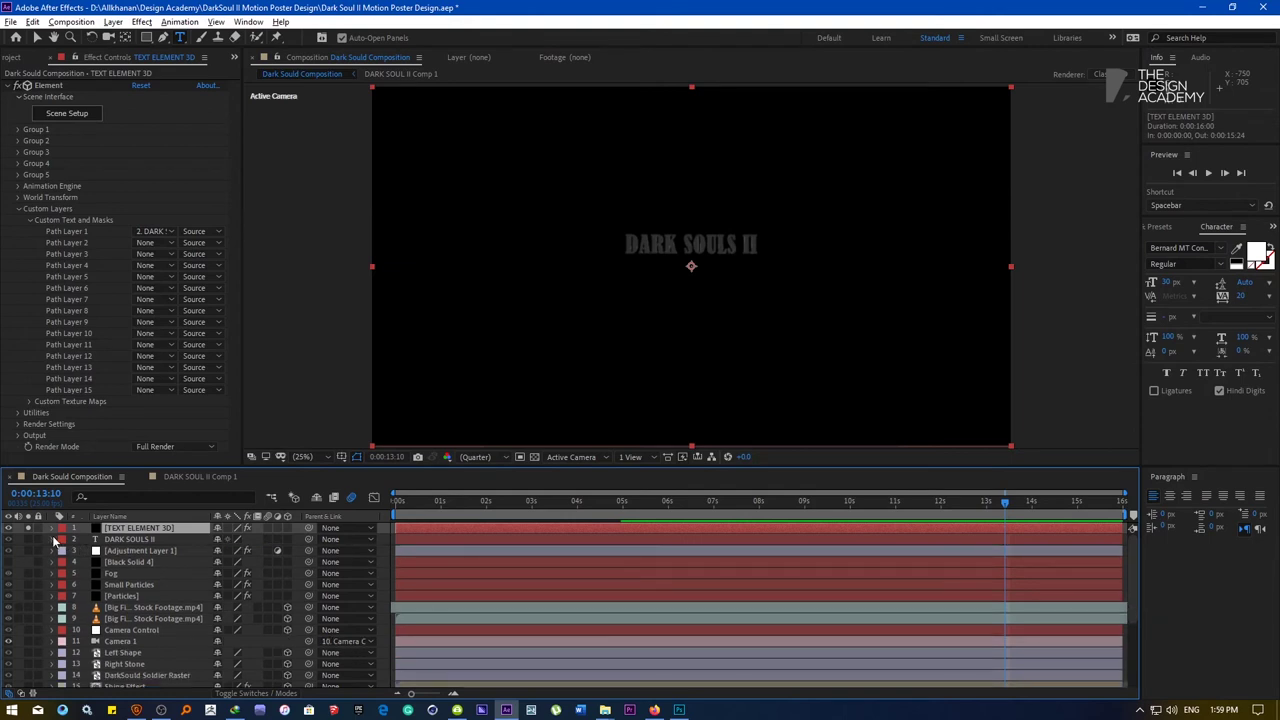
pyautogui.click(18, 209)
pyautogui.click(18, 209)
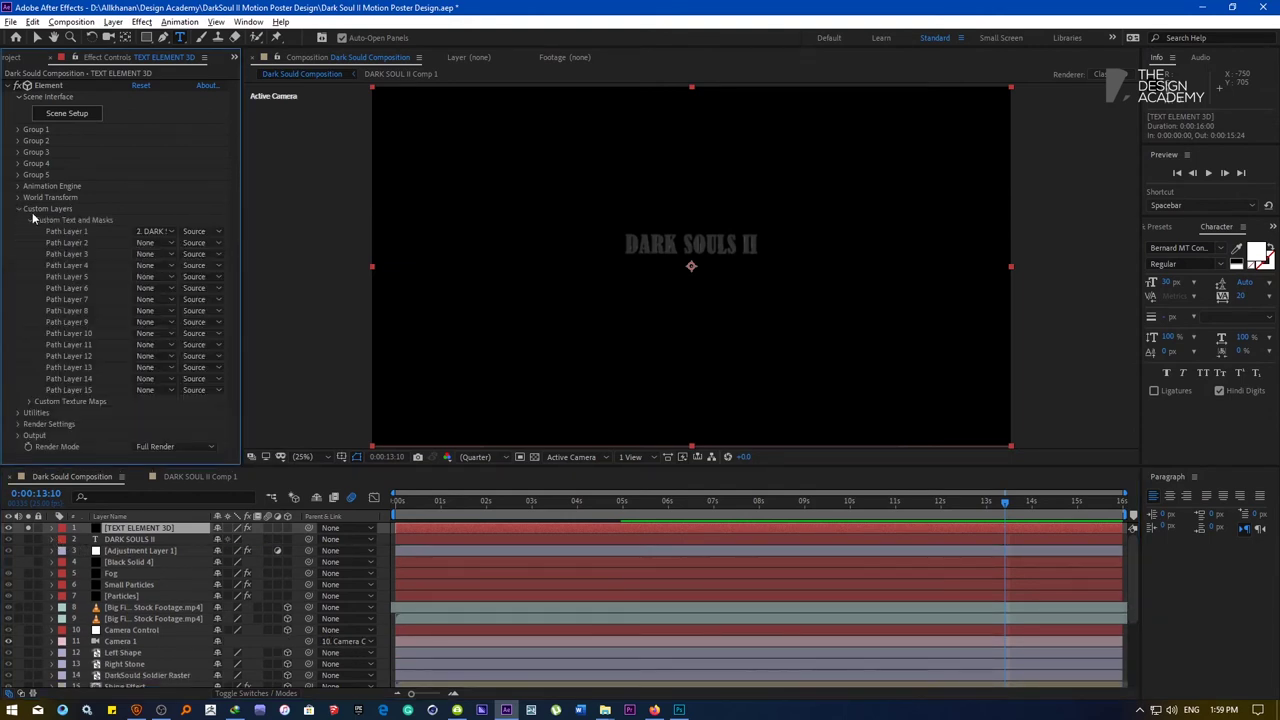
pyautogui.click(18, 209)
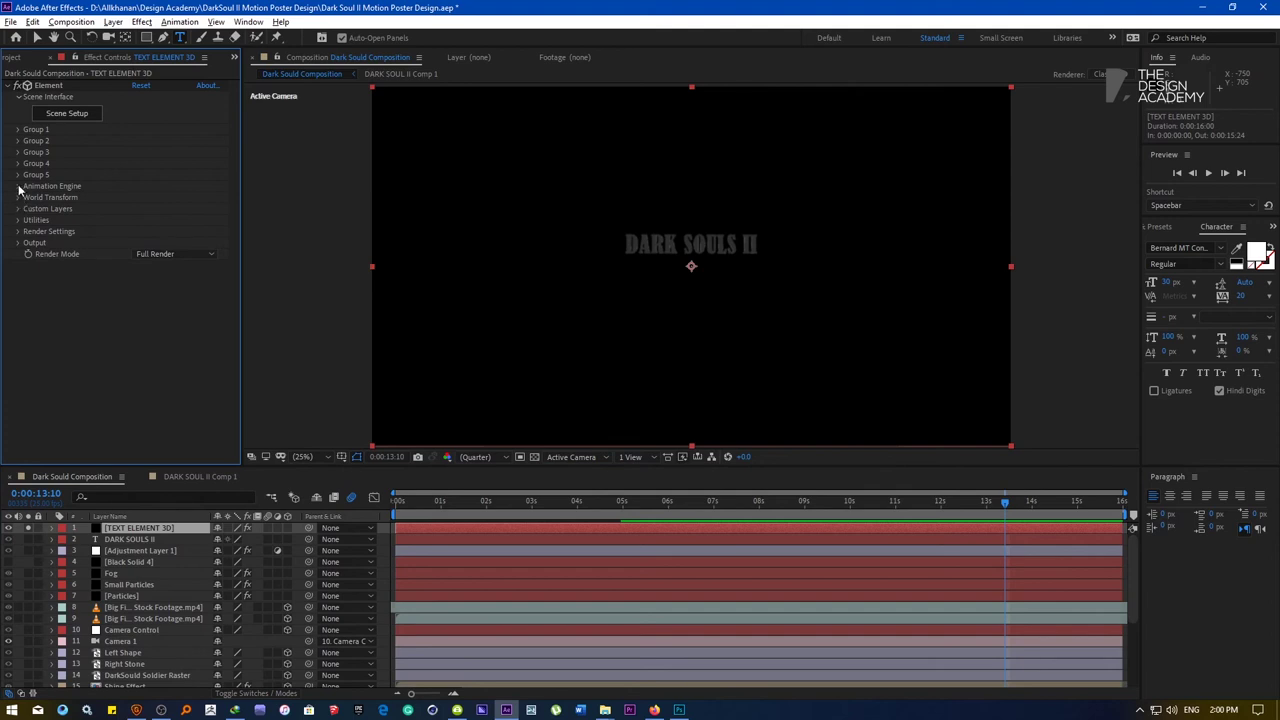
pyautogui.click(17, 130)
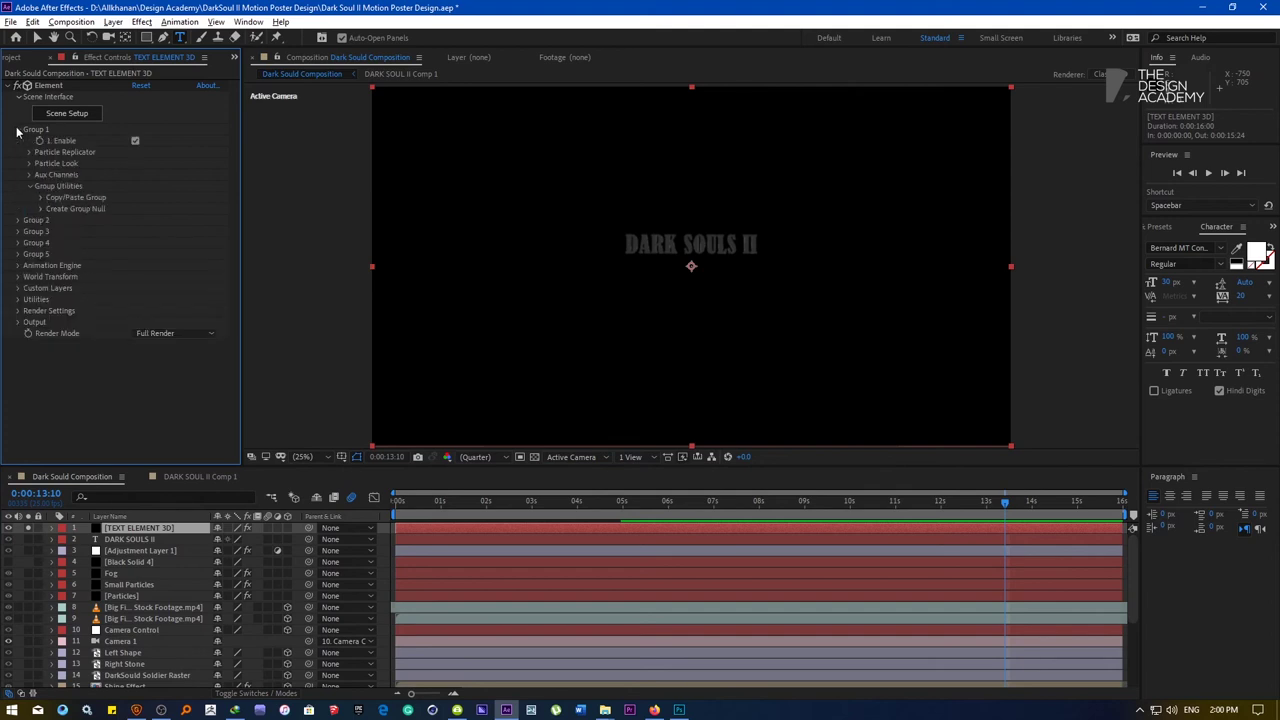
pyautogui.click(30, 187)
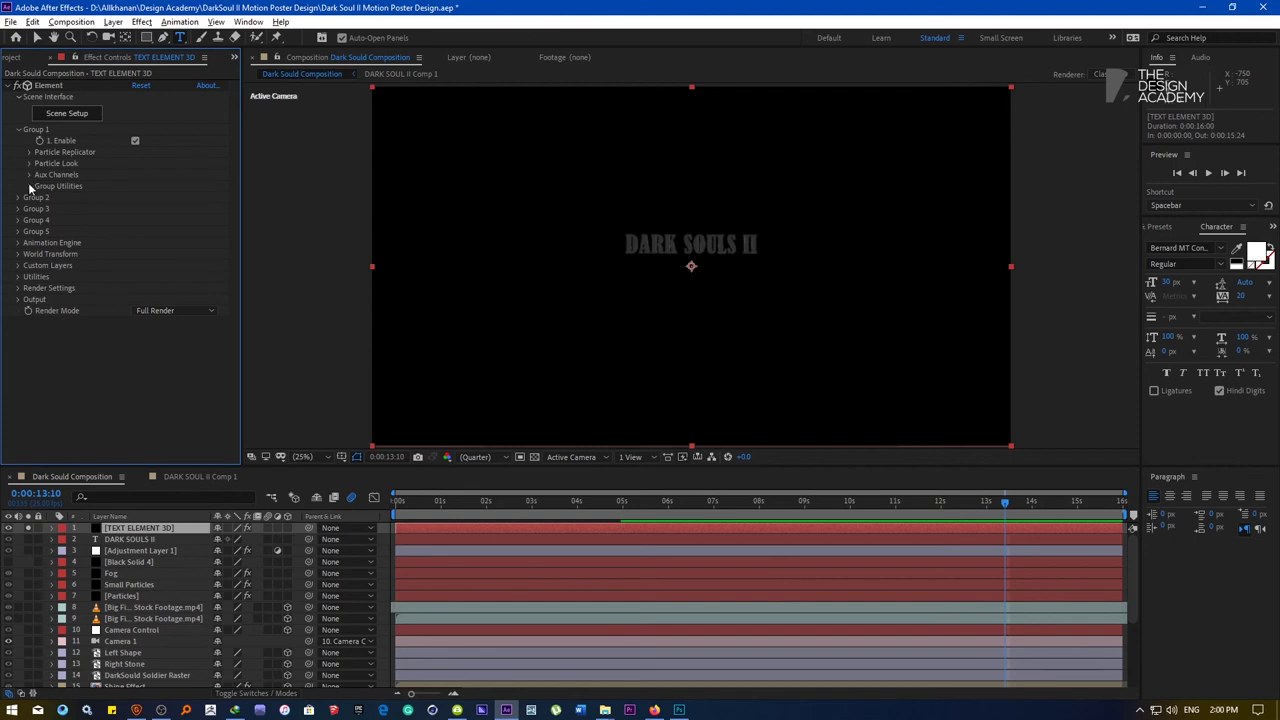
pyautogui.click(30, 164)
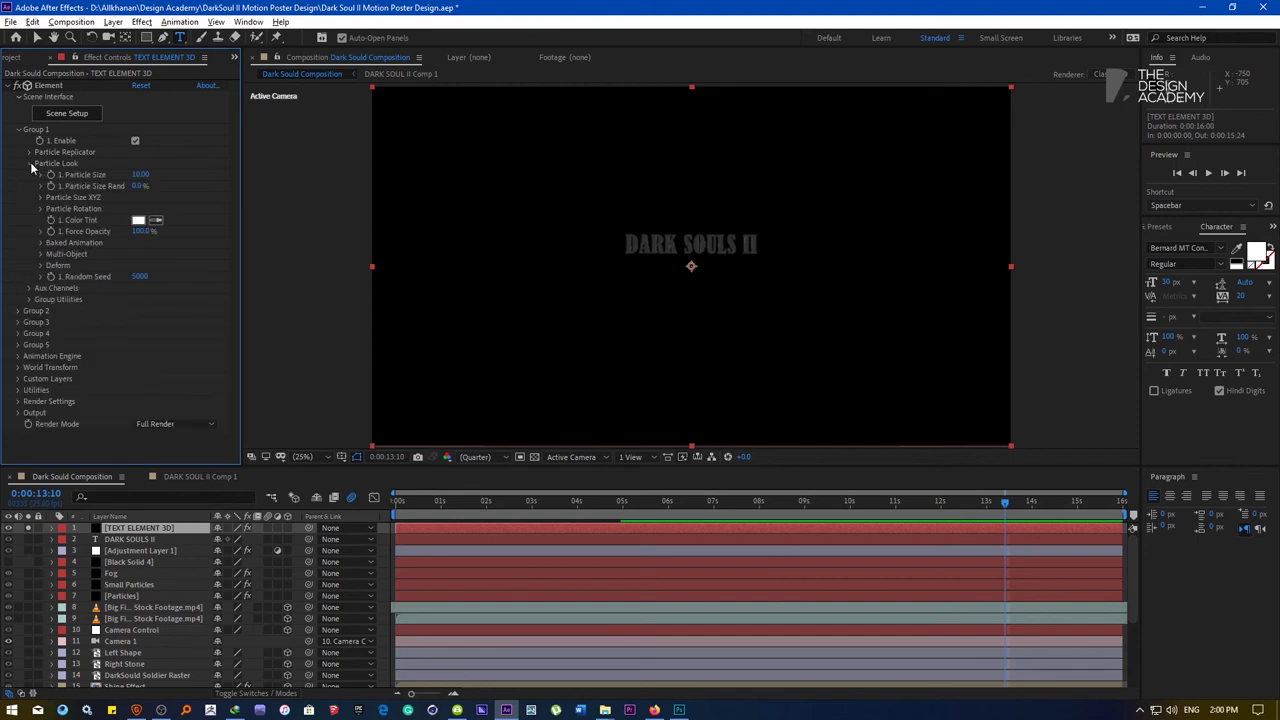
pyautogui.click(30, 164)
pyautogui.click(30, 153)
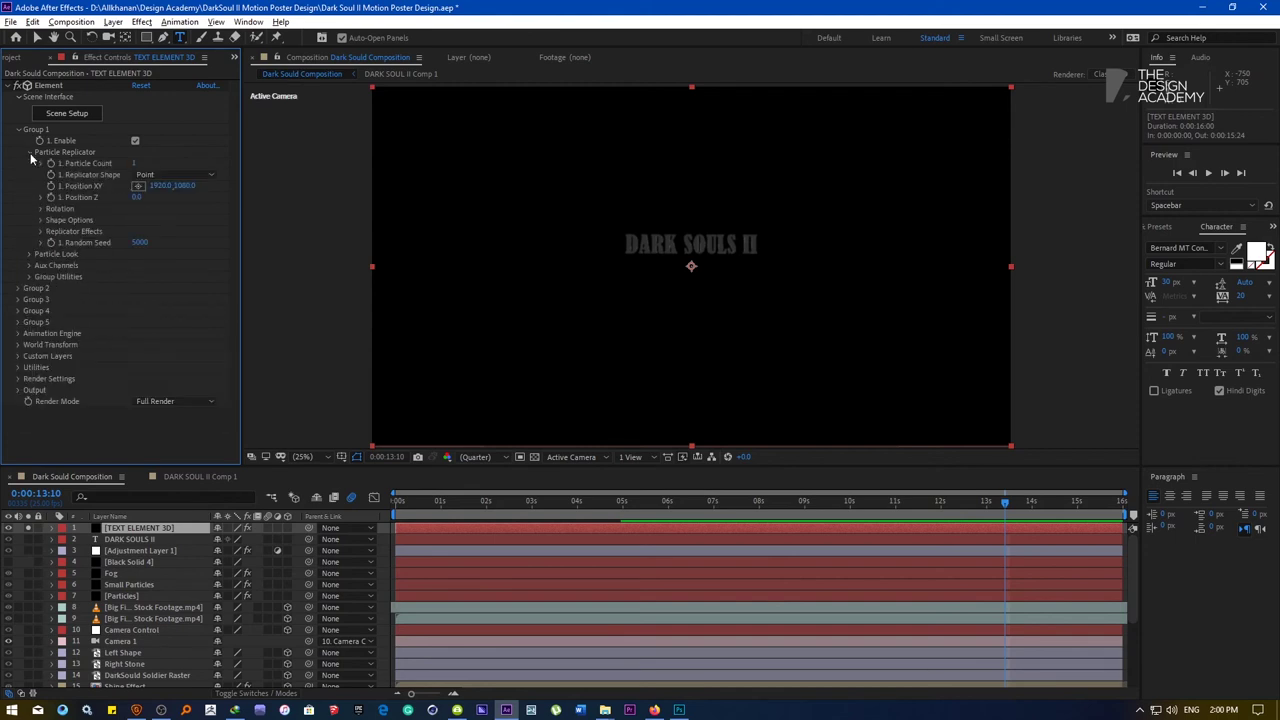
pyautogui.click(30, 153)
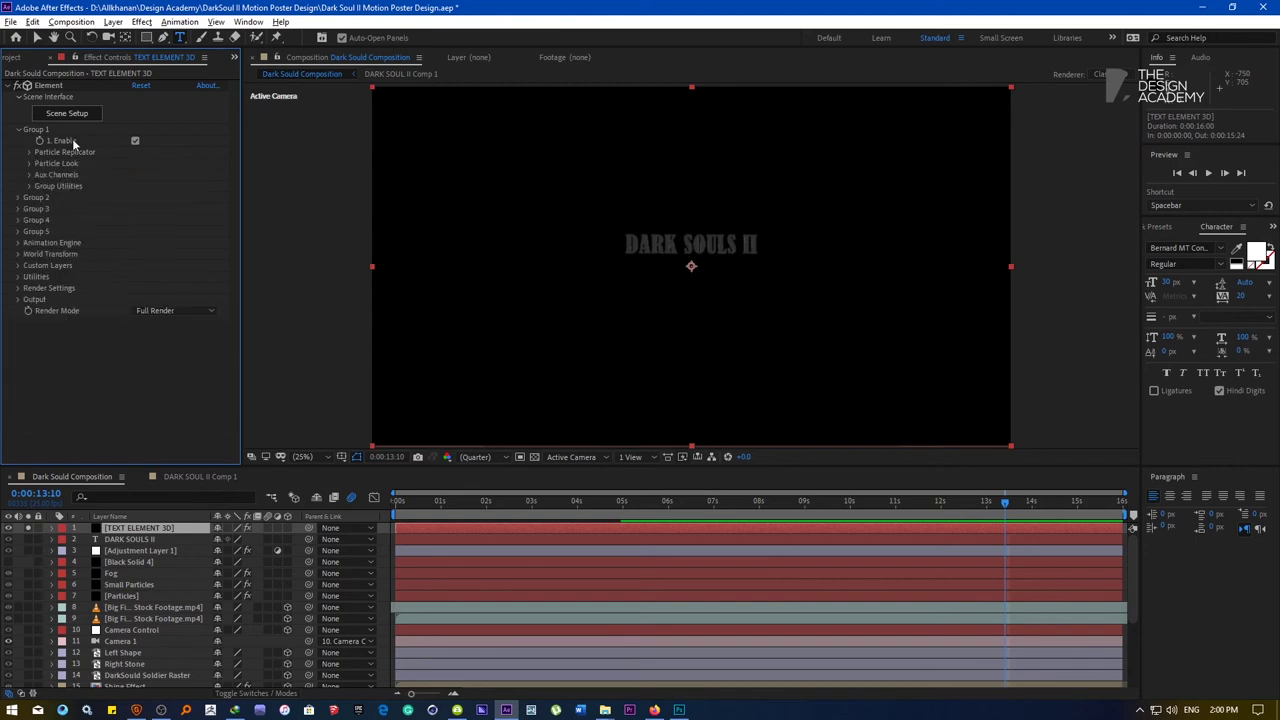
# Enable the Animation Engine in the Element effect and review the World Transform settings
pyautogui.click(18, 243)
pyautogui.click(135, 255)
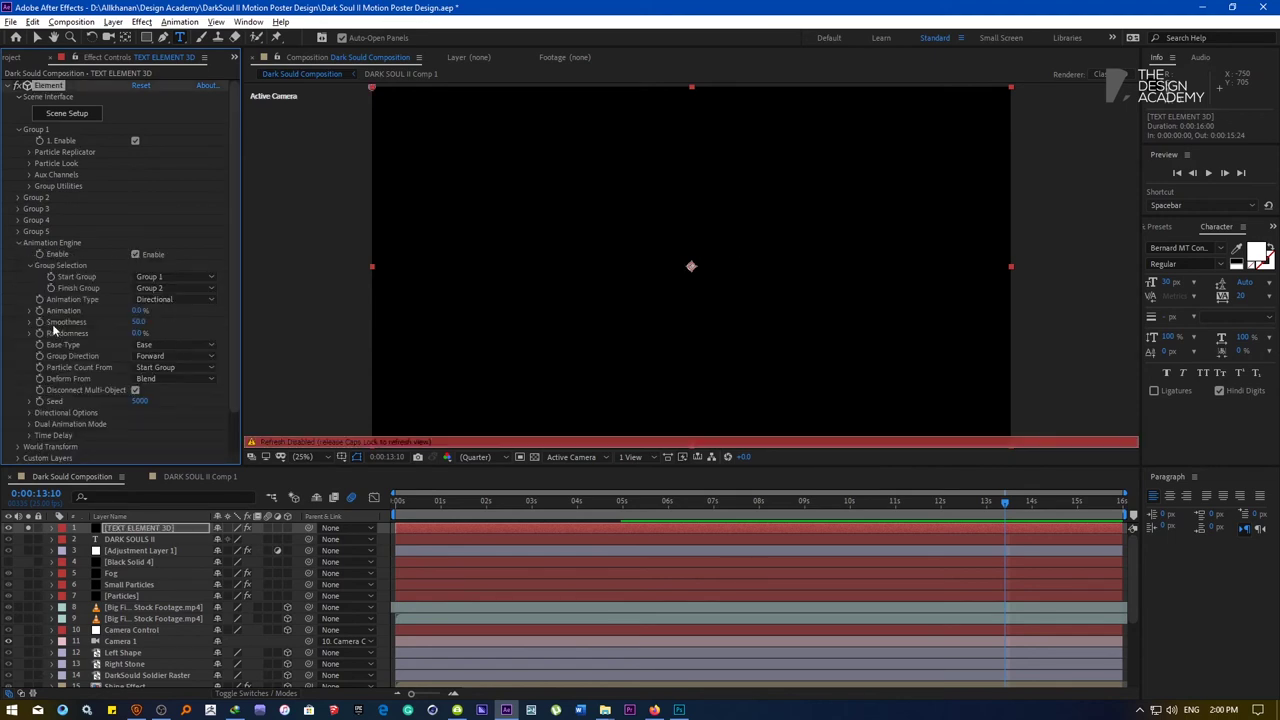
pyautogui.press('capslock')
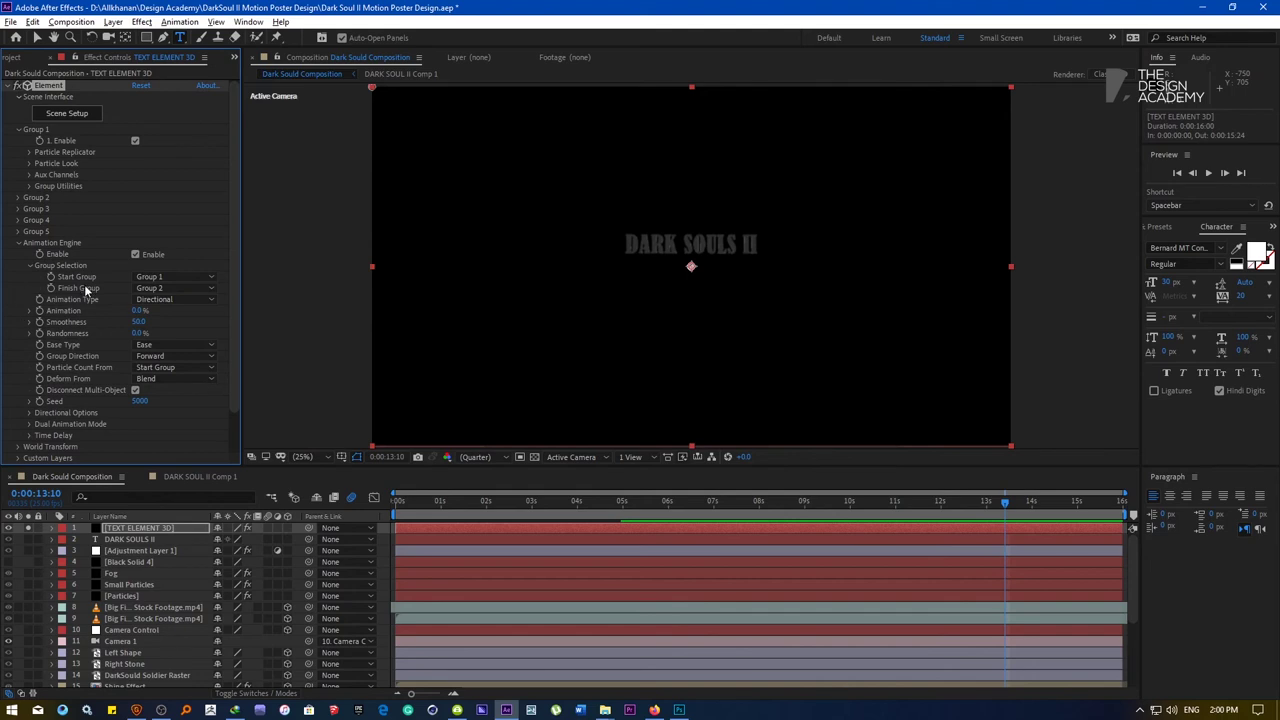
pyautogui.click(135, 390)
pyautogui.scroll(-1, 232, 378)
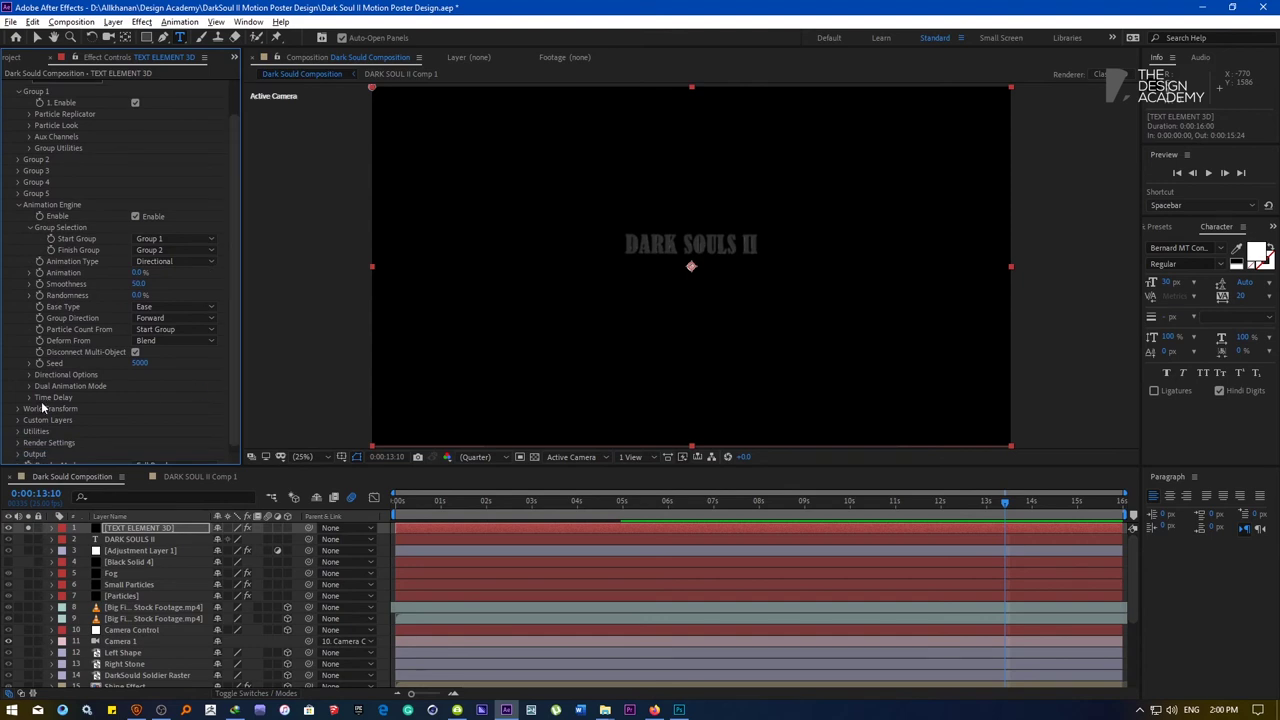
pyautogui.click(17, 409)
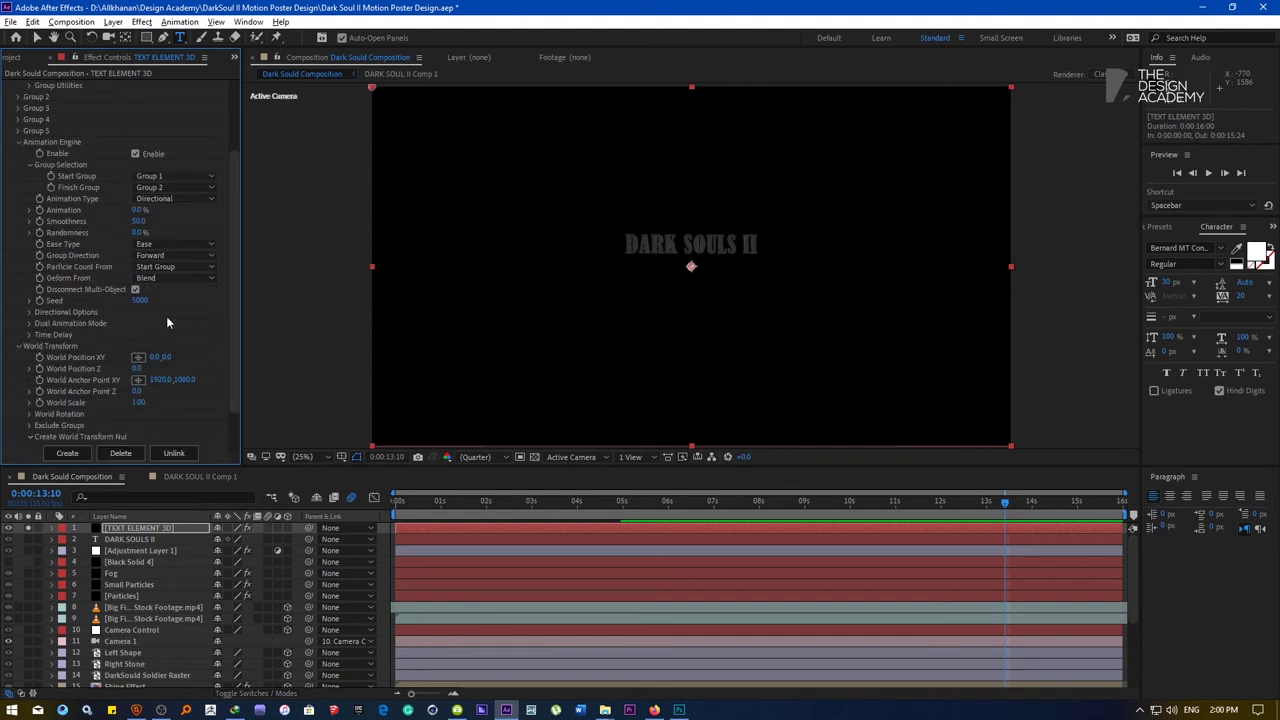
pyautogui.click(20, 347)
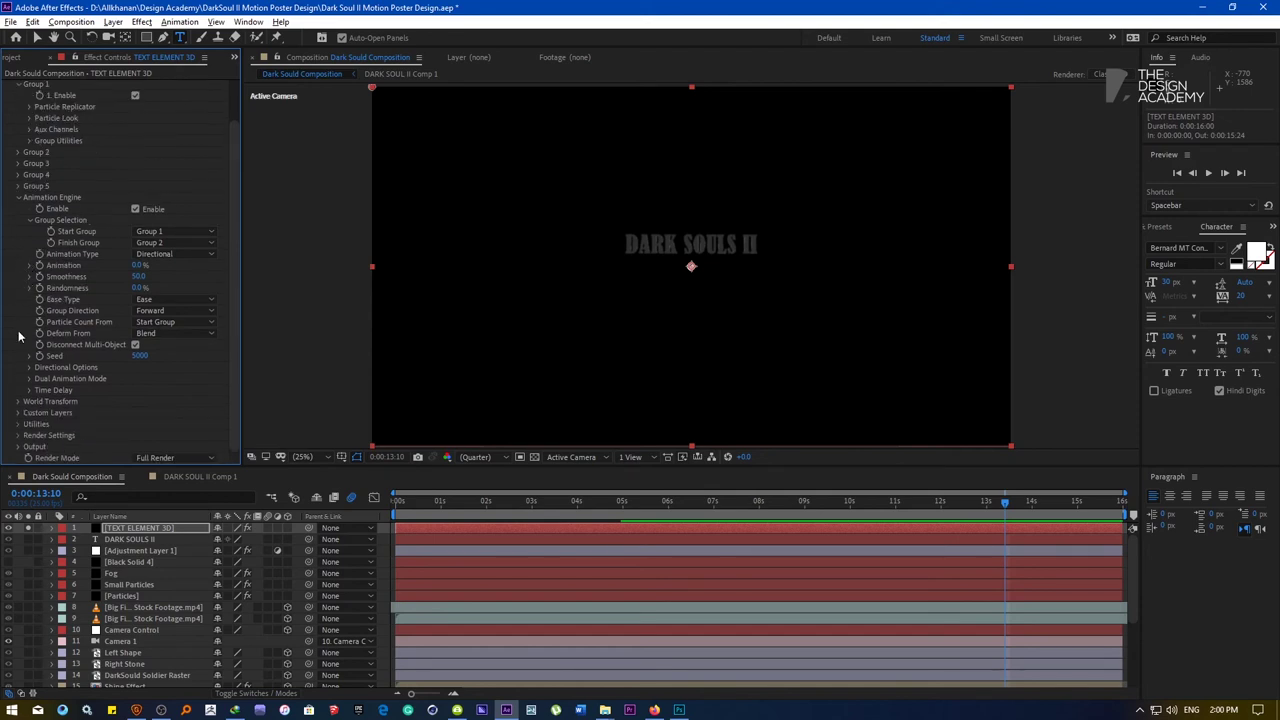
pyautogui.scroll(2, 25, 204)
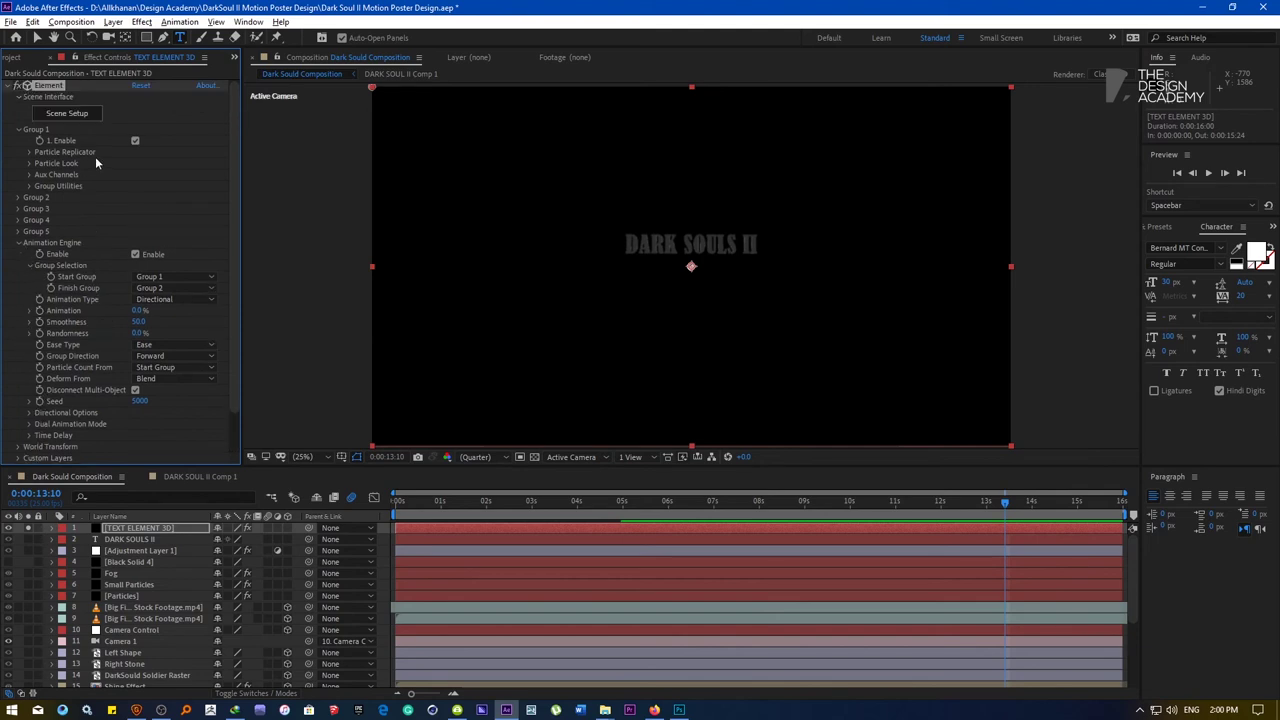
pyautogui.click(18, 244)
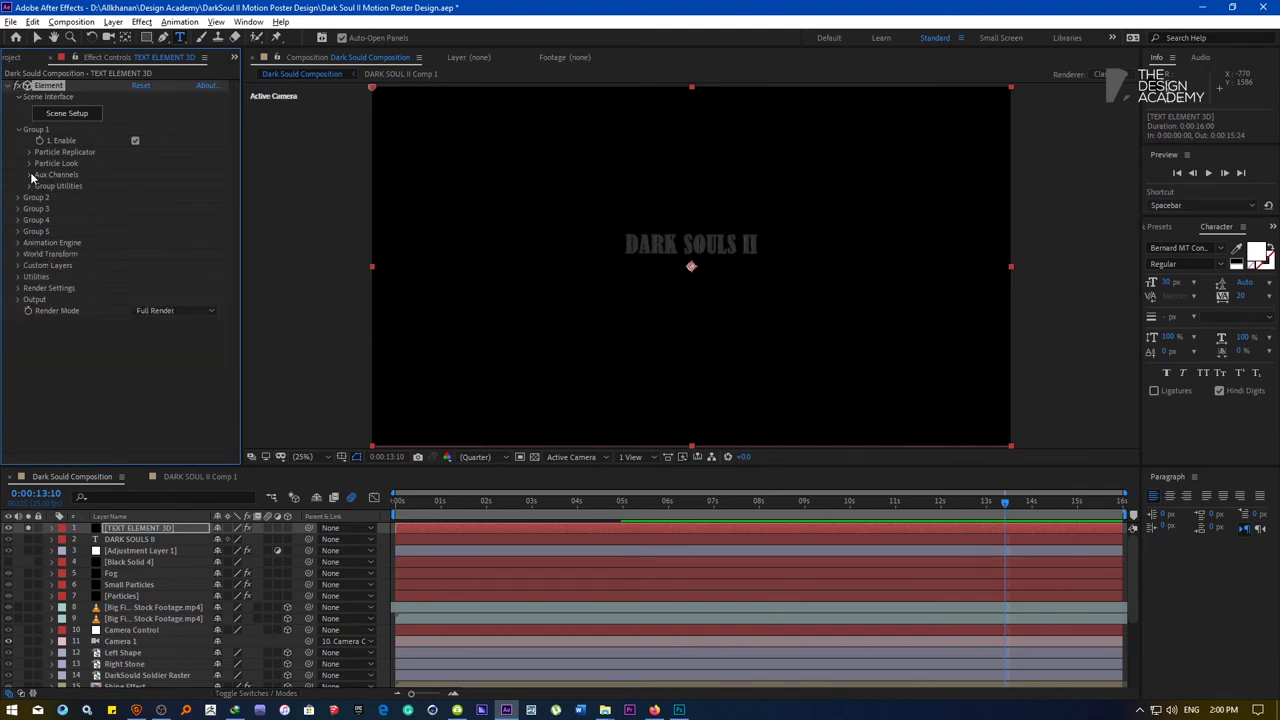
# Enable Multi-Object in the Particle Look settings of Element's Group 1
pyautogui.click(29, 187)
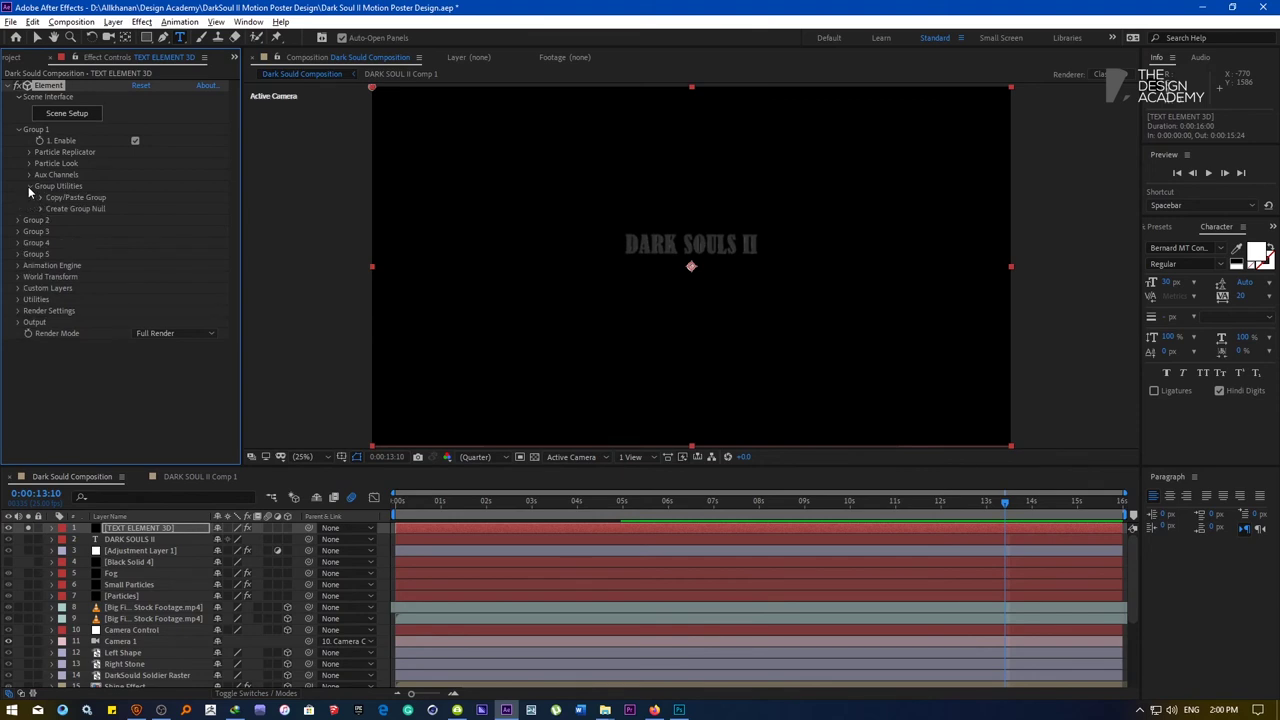
pyautogui.click(29, 187)
pyautogui.click(29, 175)
pyautogui.click(29, 175)
pyautogui.click(29, 163)
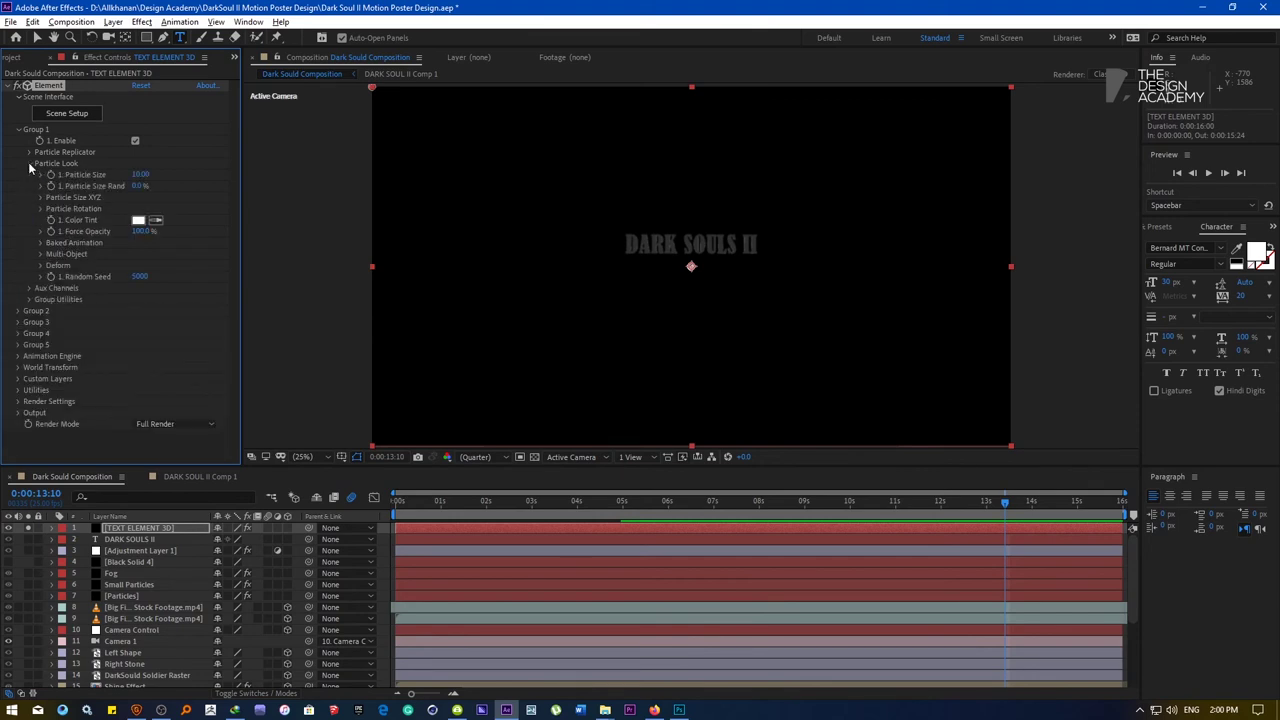
pyautogui.click(40, 256)
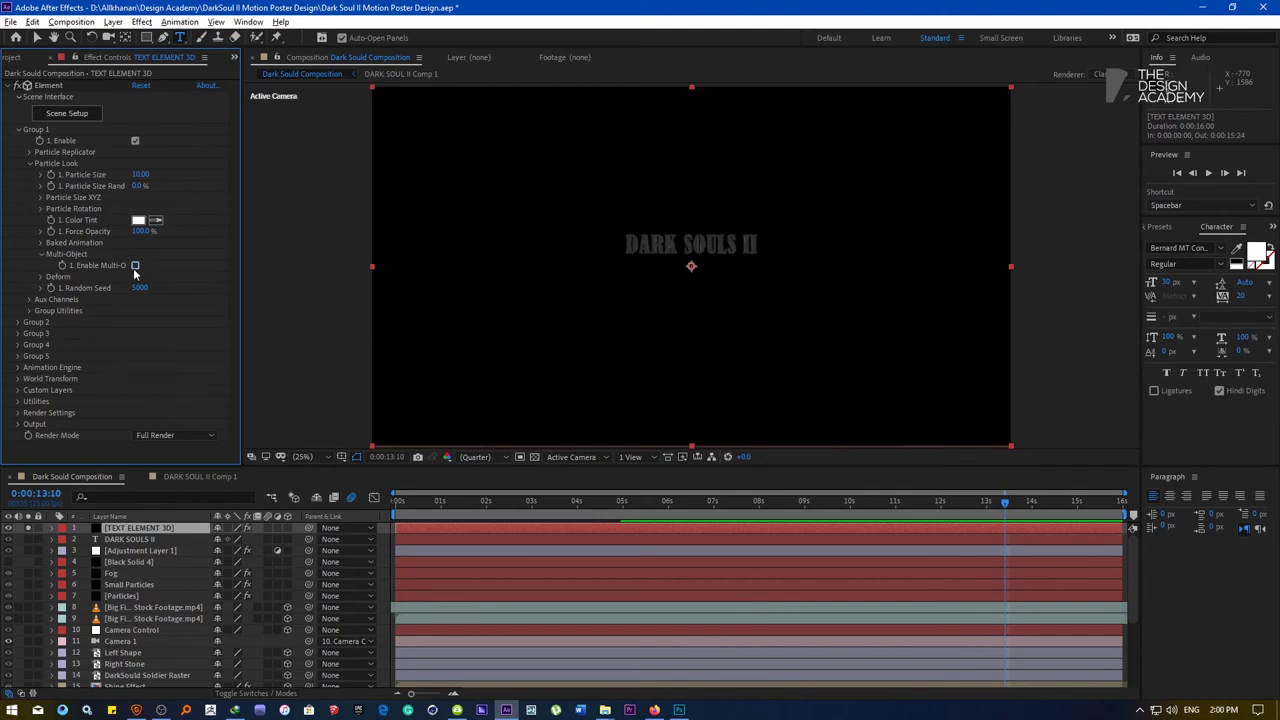
pyautogui.click(135, 266)
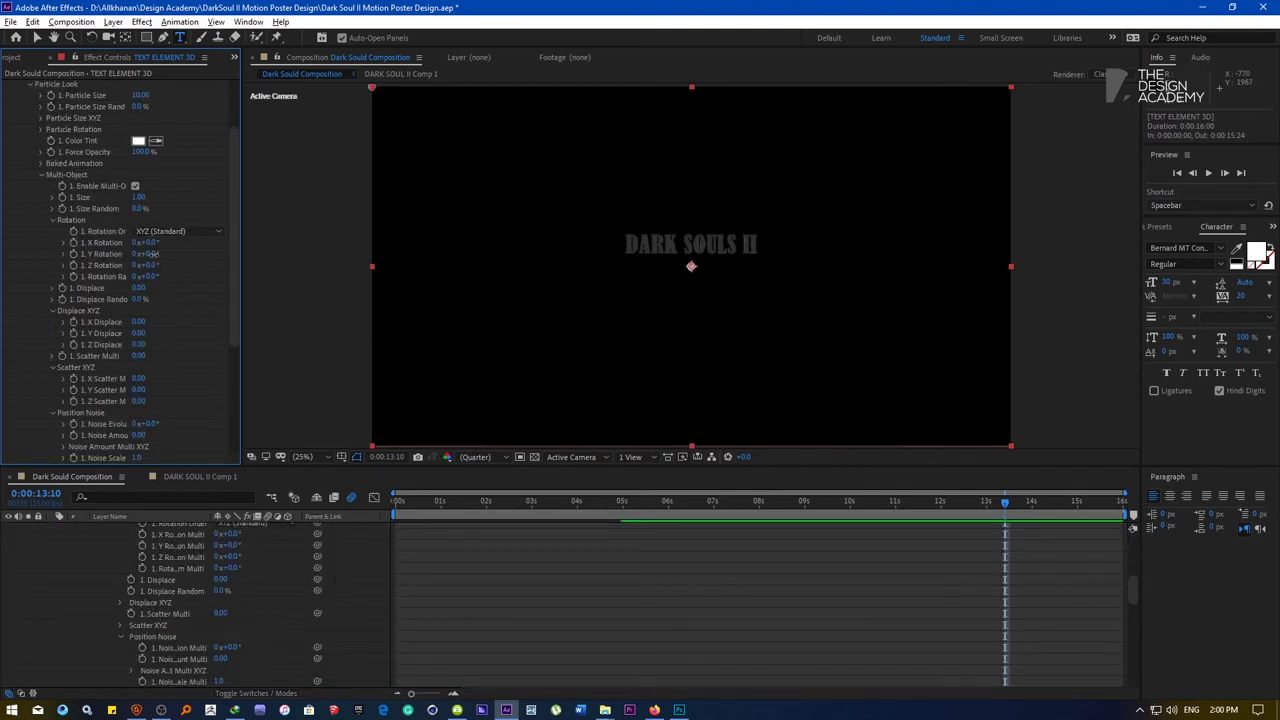
# Try out the Multi-Object Y Rotation on the title letters at 0:00:02:19 and set it to 90°
pyautogui.moveTo(150, 254)
pyautogui.mouseDown()
pyautogui.moveTo(241, 261)
pyautogui.moveTo(160, 276)
pyautogui.mouseUp()
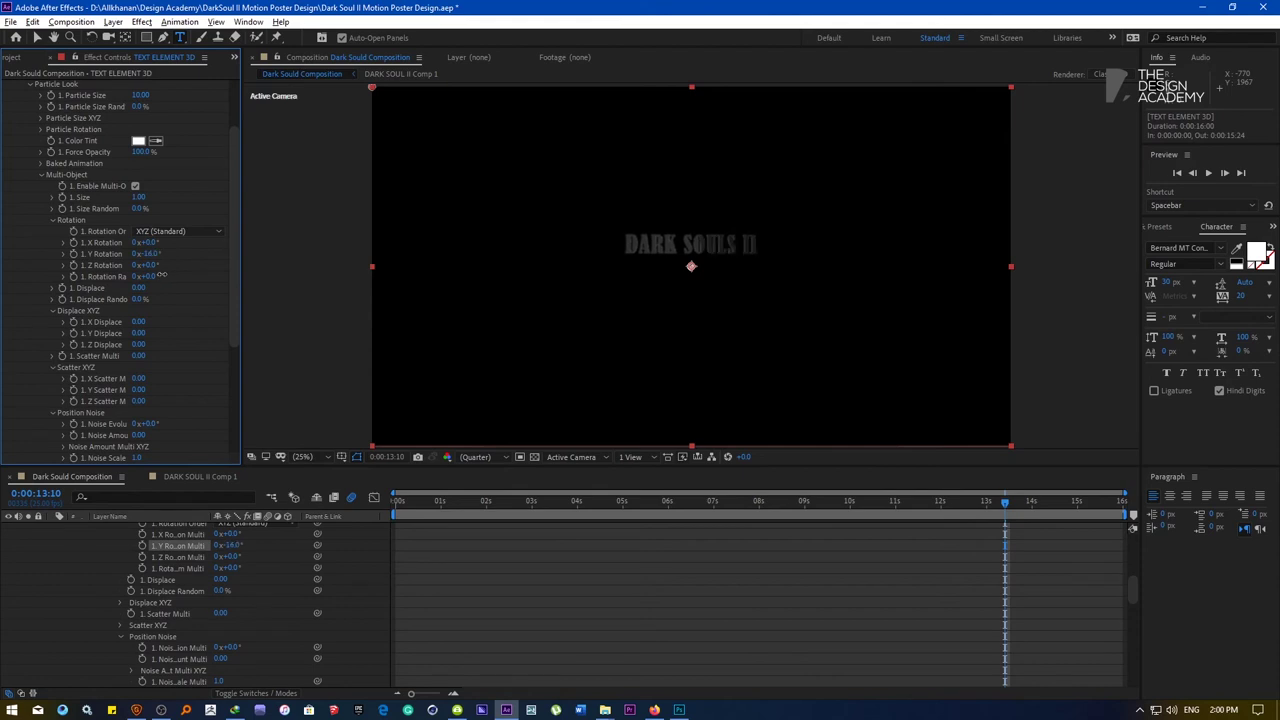
pyautogui.moveTo(409, 506); pyautogui.dragTo(521, 512)
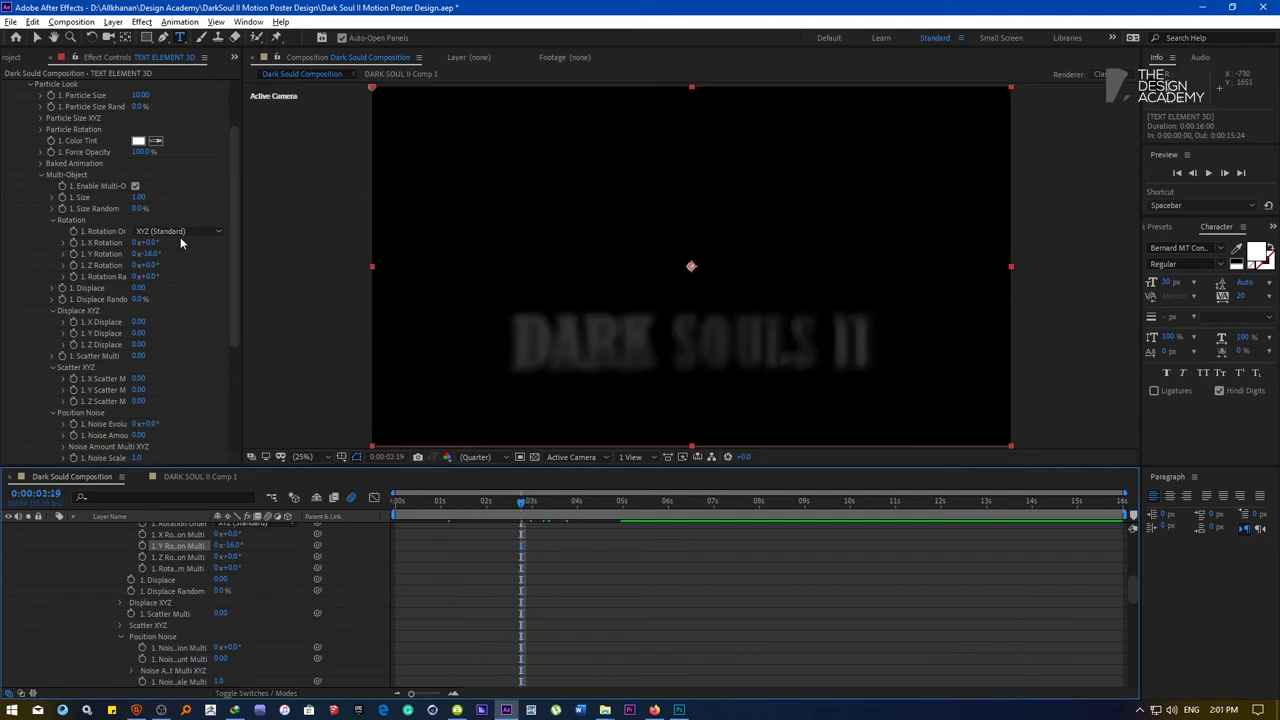
pyautogui.moveTo(148, 254); pyautogui.dragTo(94, 273)
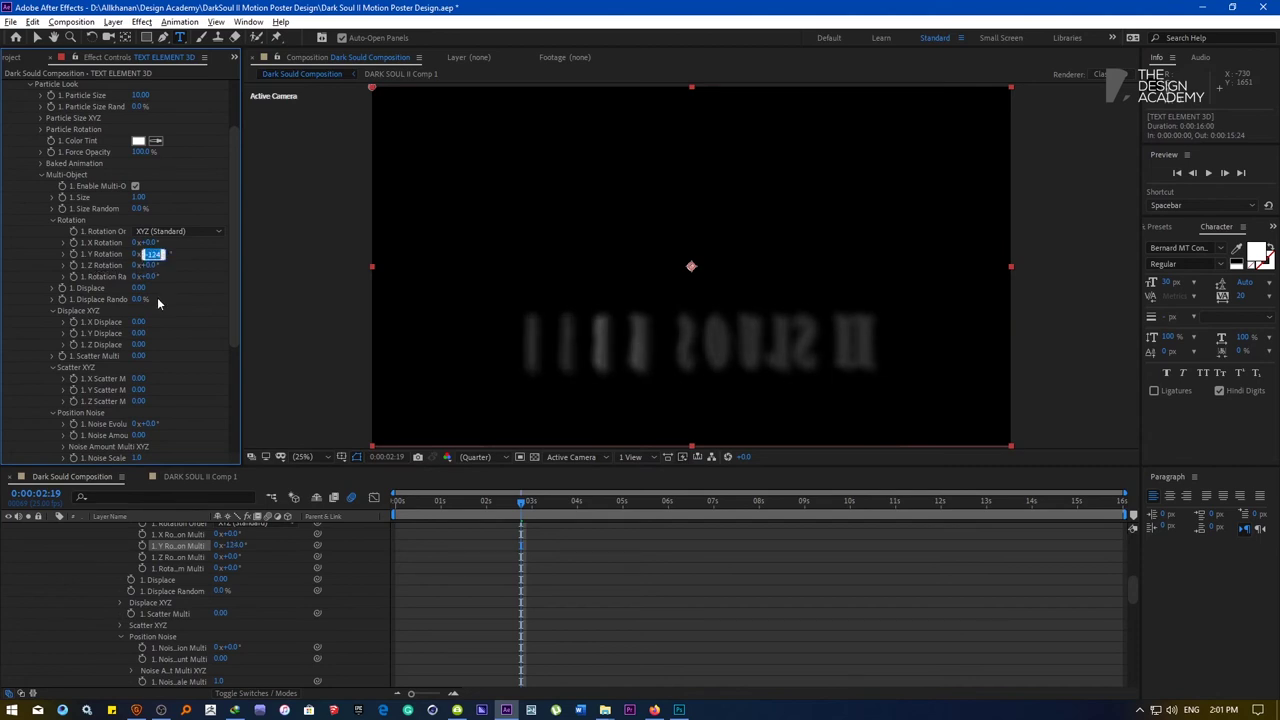
pyautogui.write('90')
pyautogui.press('Return')
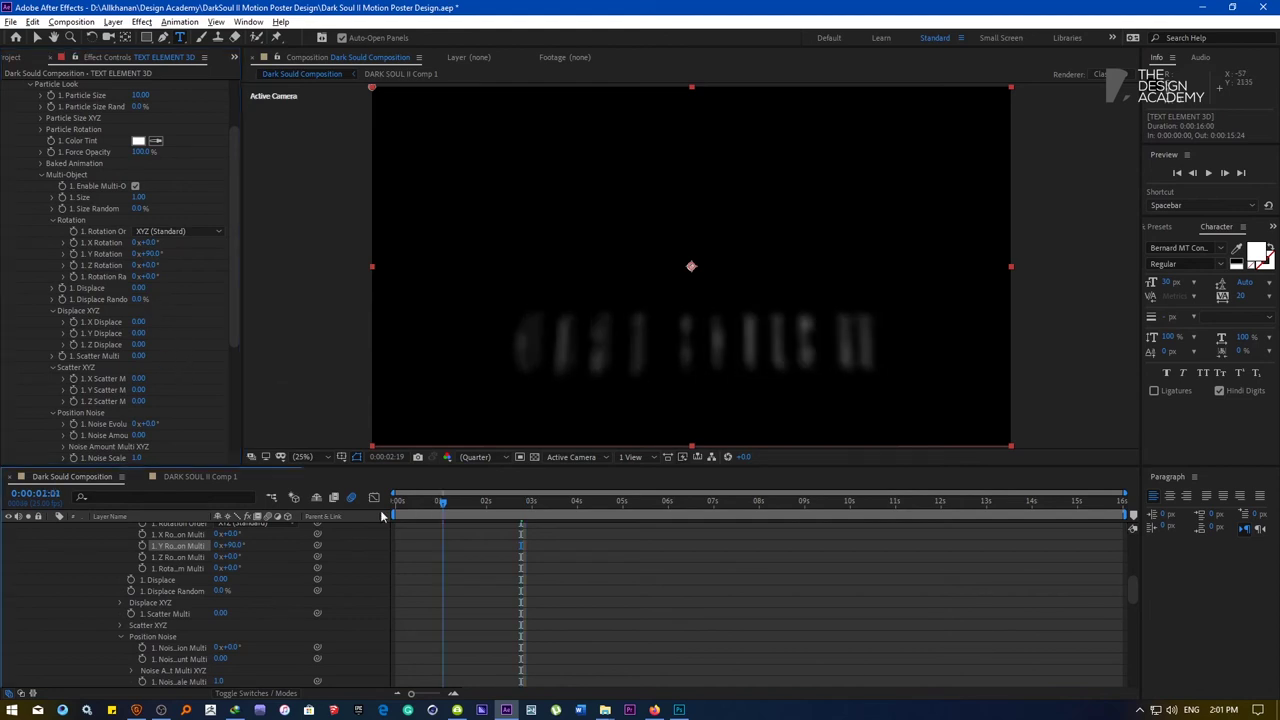
# Start keyframing the Multi-Object Y Rotation at the beginning of the composition and collapse the TEXT ELEMENT 3D layer
pyautogui.press('Home')
pyautogui.click(74, 255)
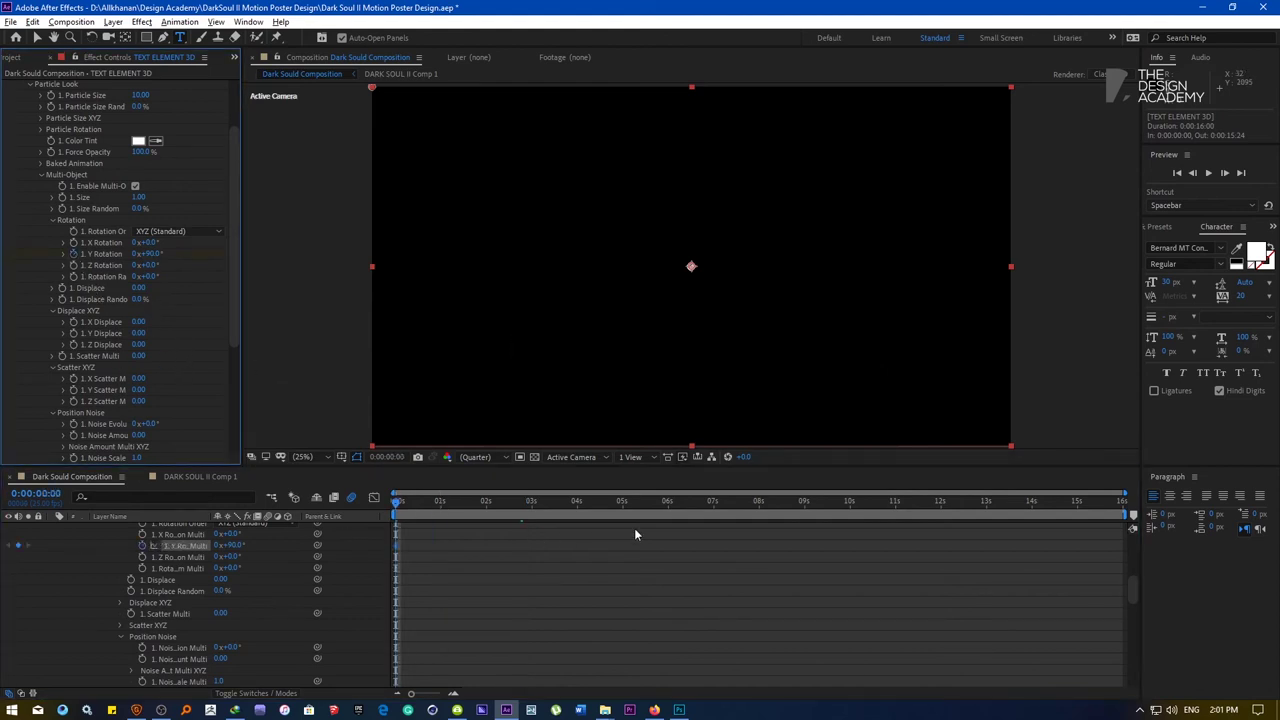
pyautogui.scroll(10, 620, 530)
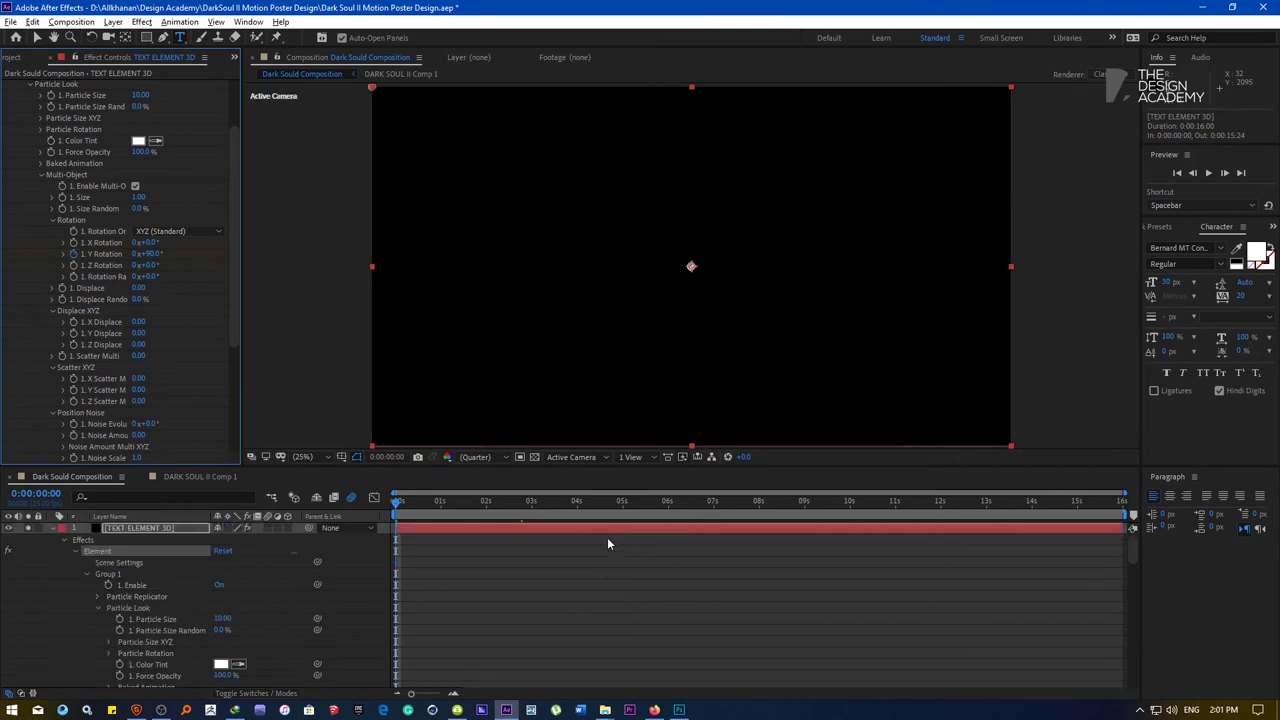
pyautogui.click(54, 528)
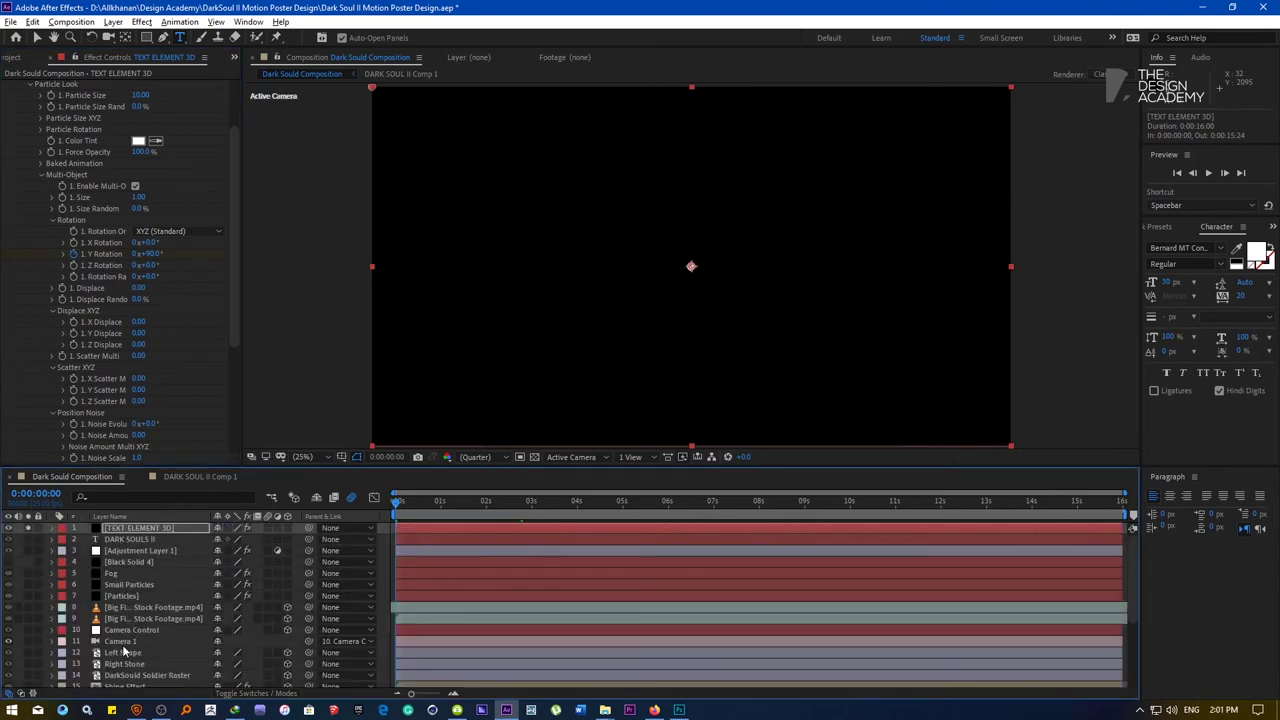
# Move the Camera 1 layer directly below TEXT ELEMENT 3D and go to the camera's next keyframe at 0:00:04:24
pyautogui.moveTo(120, 641); pyautogui.dragTo(128, 539)
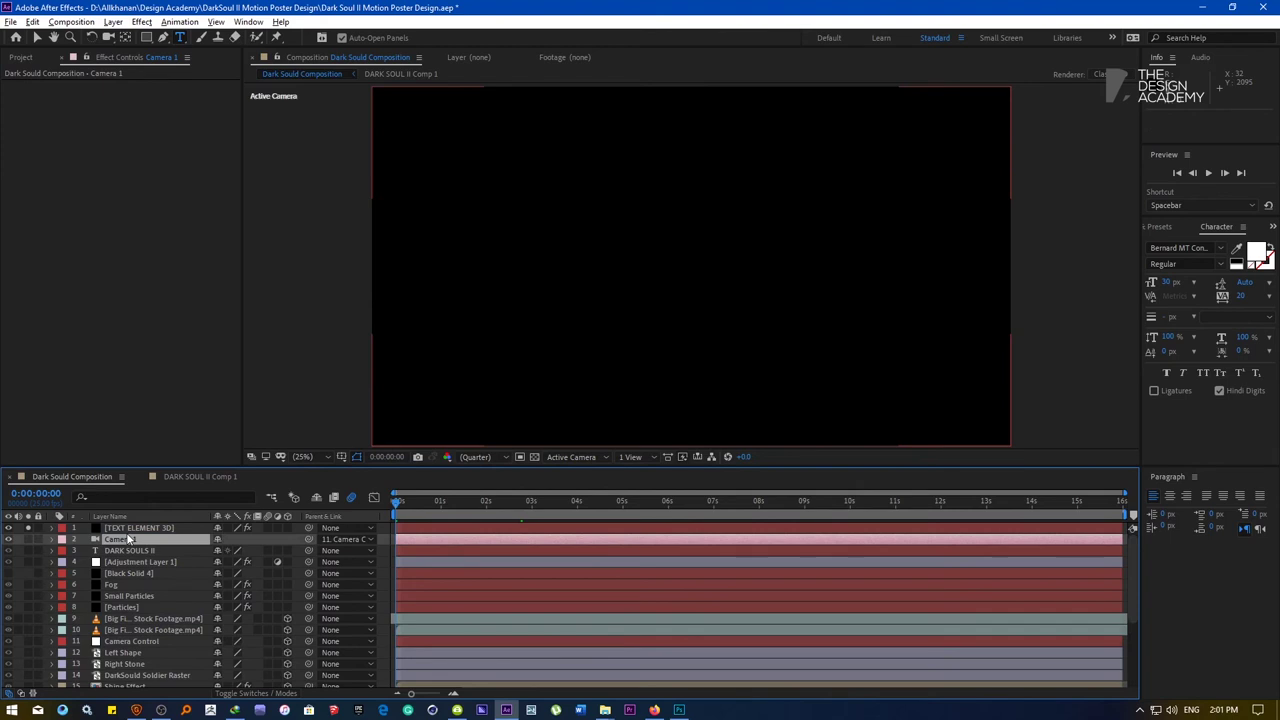
pyautogui.press('u')
pyautogui.click(28, 561)
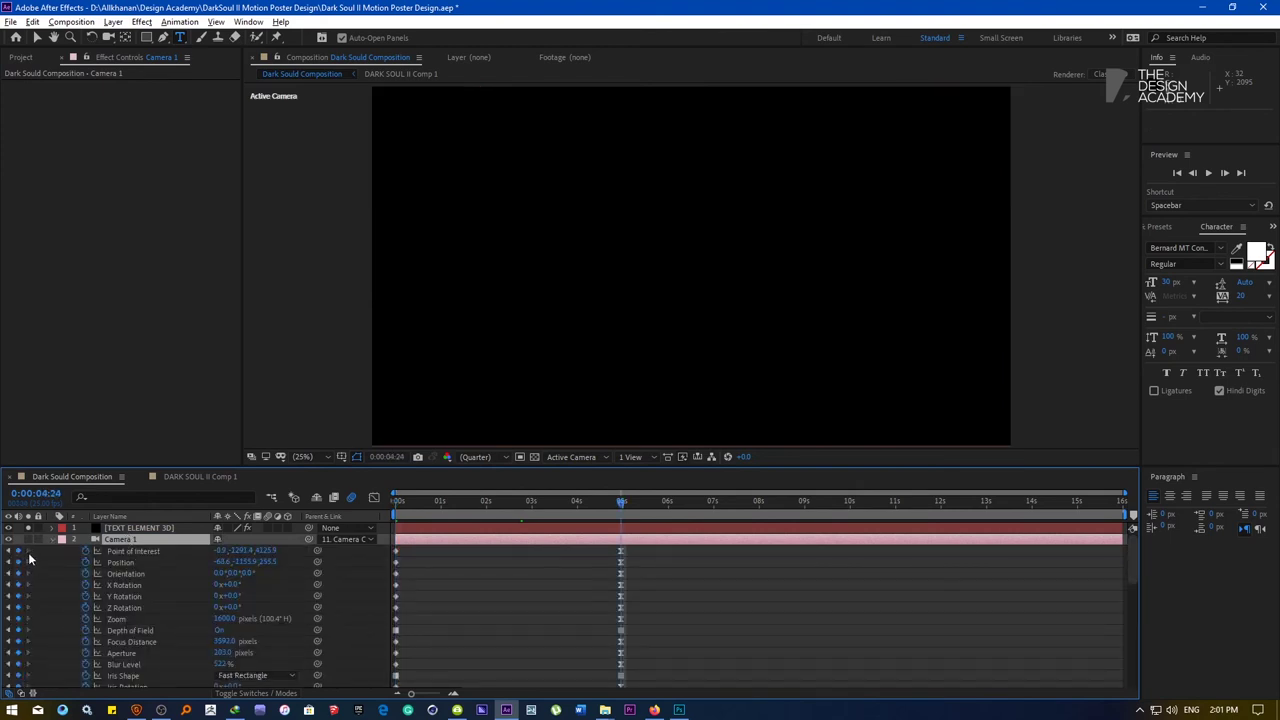
pyautogui.click(53, 540)
# Set the TEXT ELEMENT 3D layer's Multi-Object Y Rotation to 0° at 0:00:04:24 and inspect the title up close
pyautogui.click(110, 529)
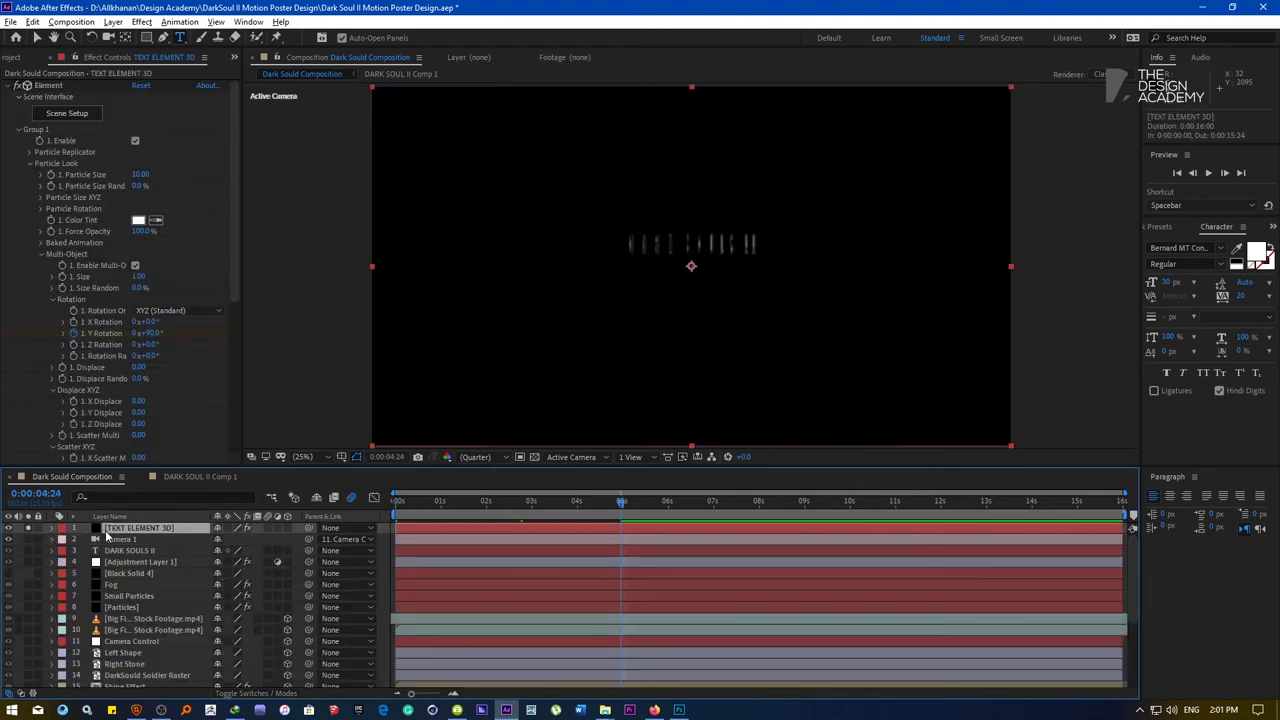
pyautogui.click(150, 333)
pyautogui.write('0')
pyautogui.press('Return')
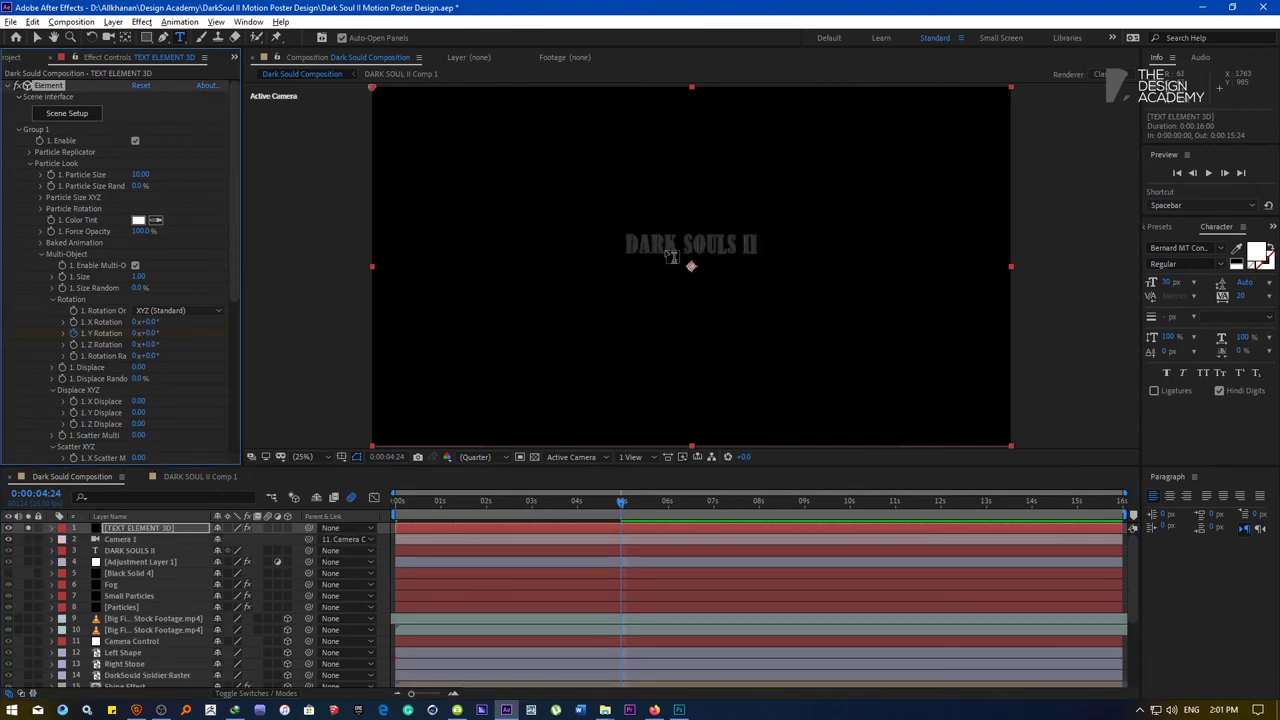
pyautogui.scroll(2, 657, 259)
pyautogui.press('v')
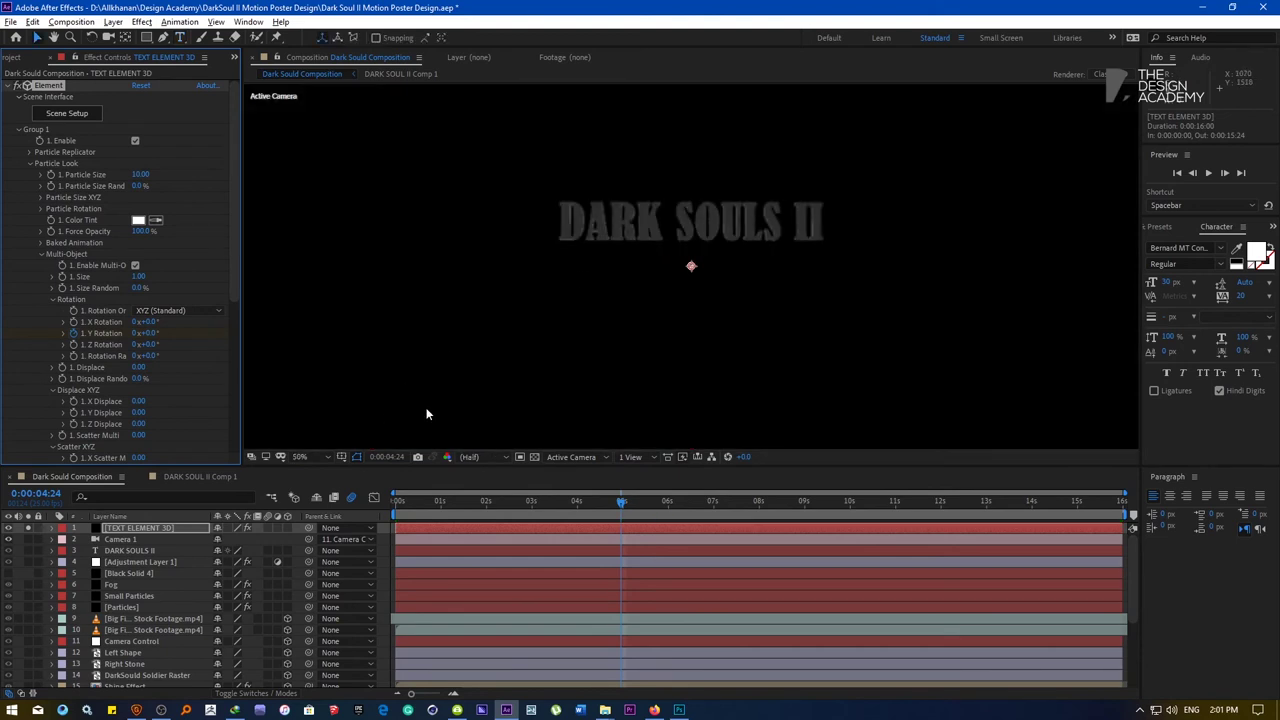
# Change the font of the DARK SOULS II text layer to Anurati
pyautogui.doubleClick(138, 551)
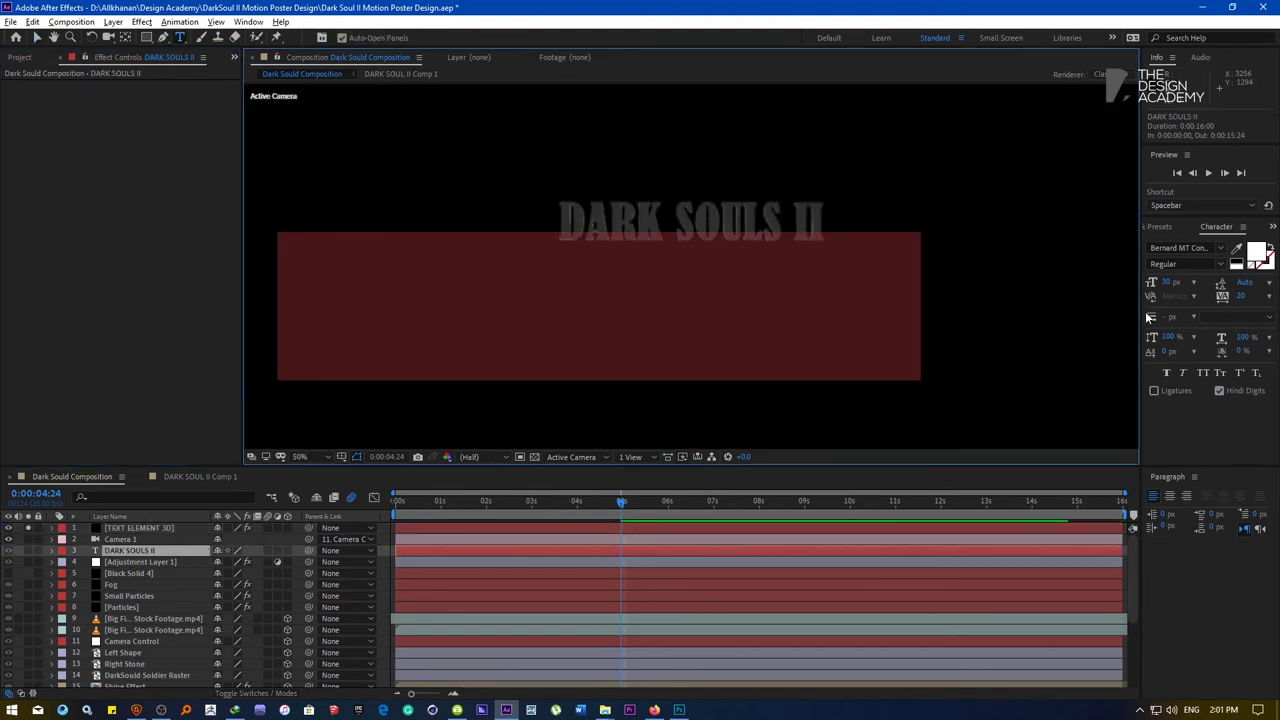
pyautogui.click(1200, 248)
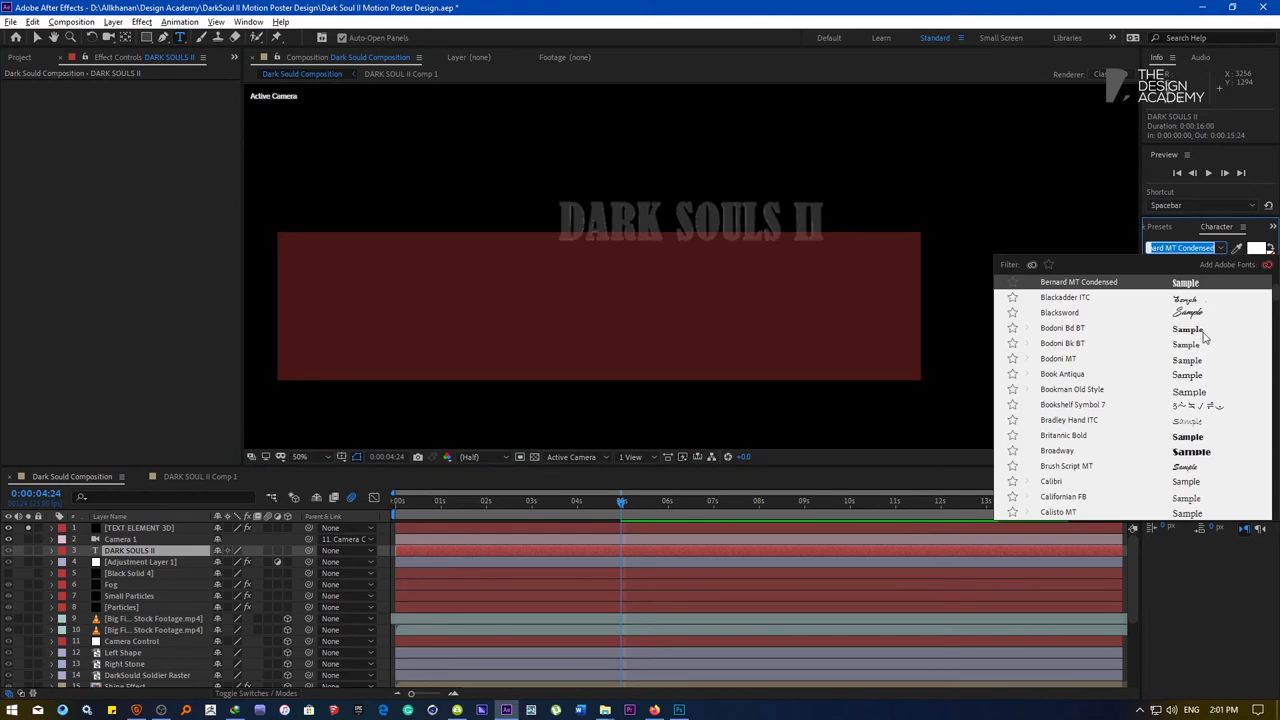
pyautogui.write('a')
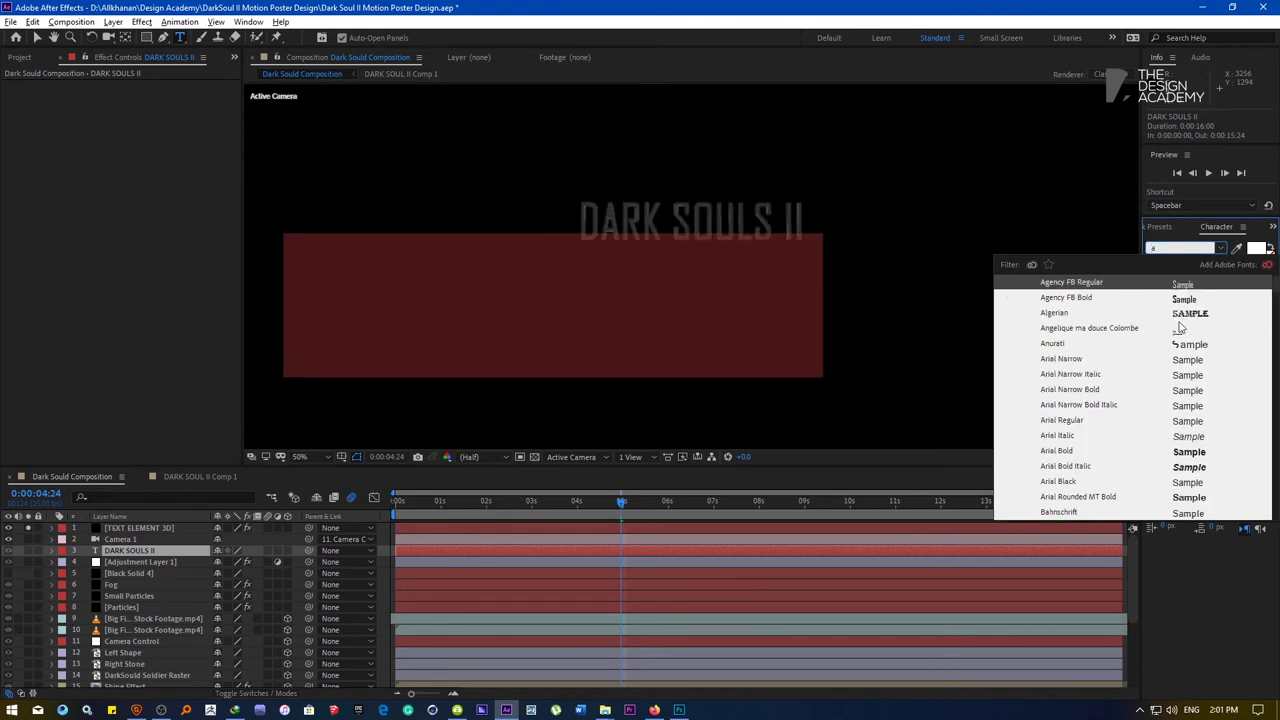
pyautogui.click(1183, 343)
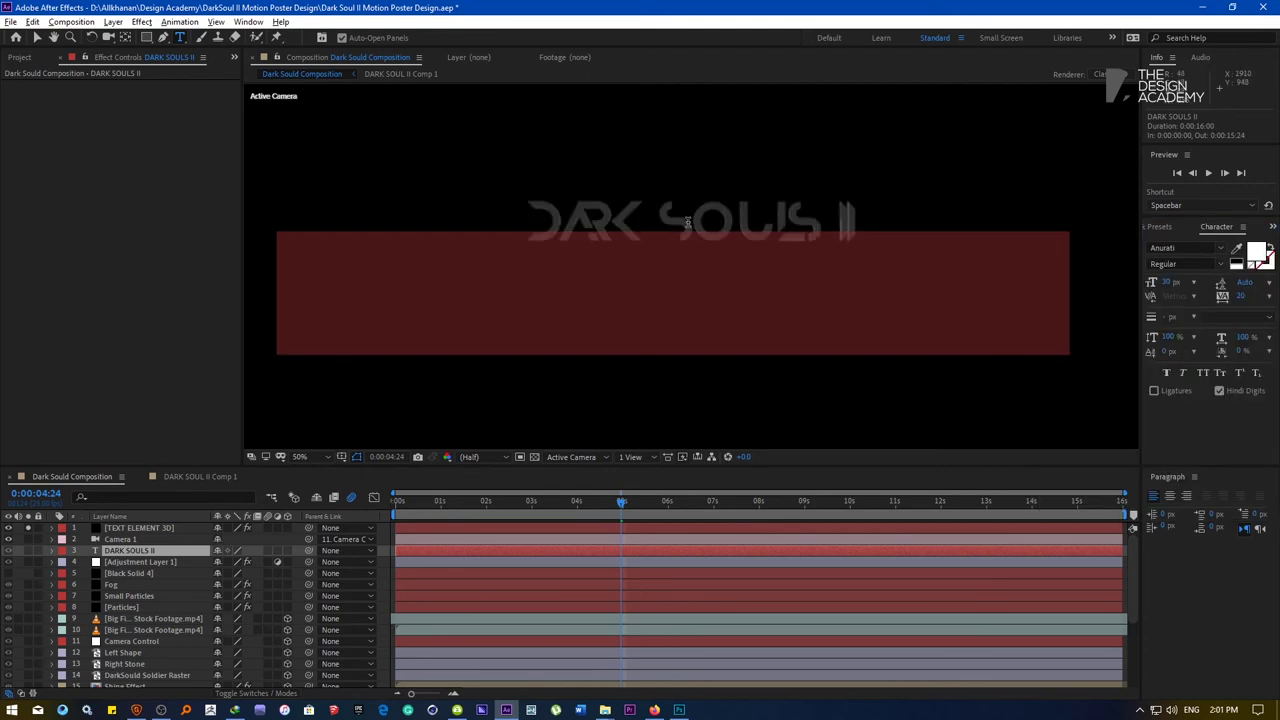
# Widen the tracking of the whole DARK SOULS II text to 220
pyautogui.tripleClick(688, 222)
pyautogui.hotkey('alt', 'Right')
pyautogui.hotkey('alt', 'Right')
pyautogui.hotkey('alt', 'Right')
pyautogui.hotkey('alt', 'Right')
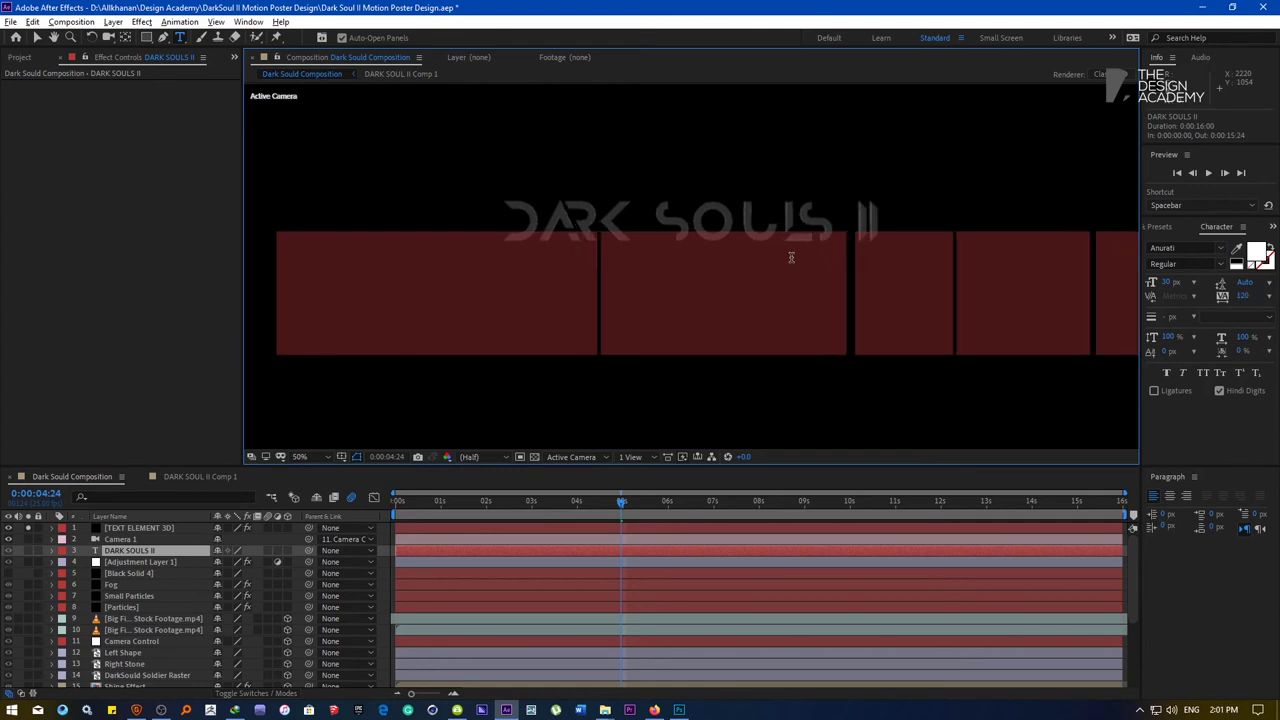
pyautogui.hotkey('alt', 'Right')
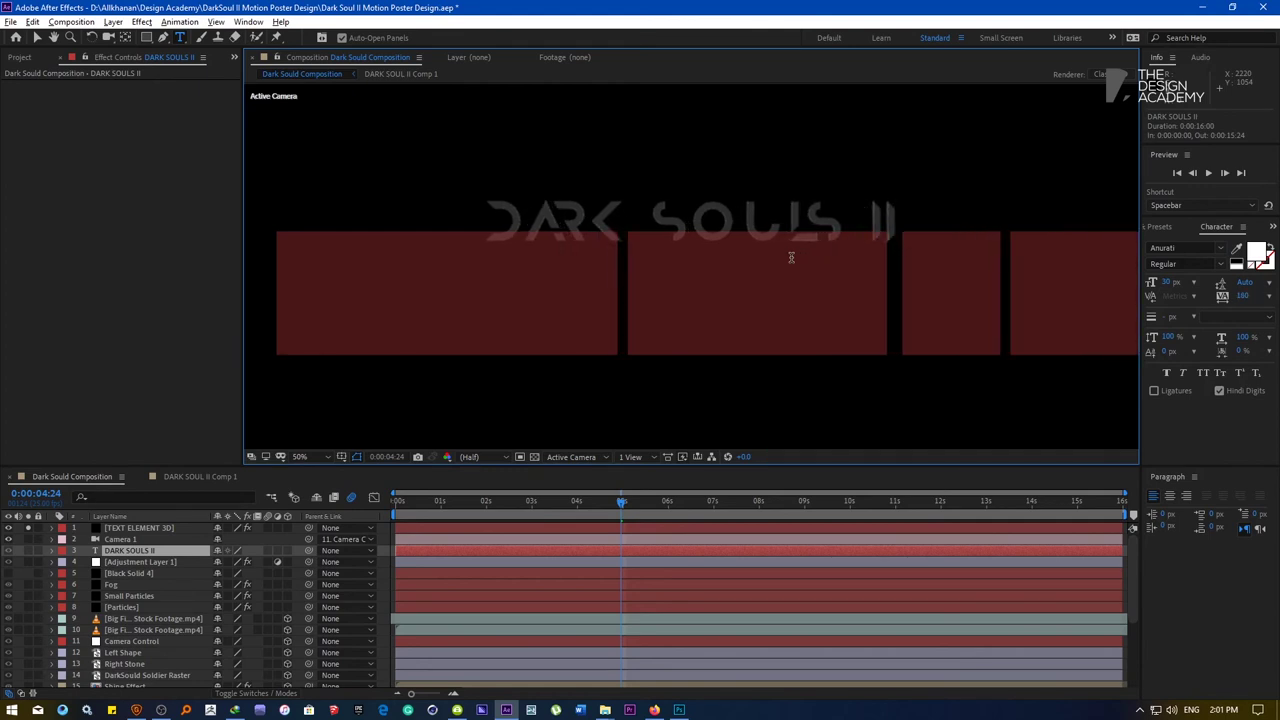
pyautogui.hotkey('alt', 'Right')
pyautogui.hotkey('alt', 'Right')
pyautogui.hotkey('alt', 'Right')
pyautogui.press('Left')
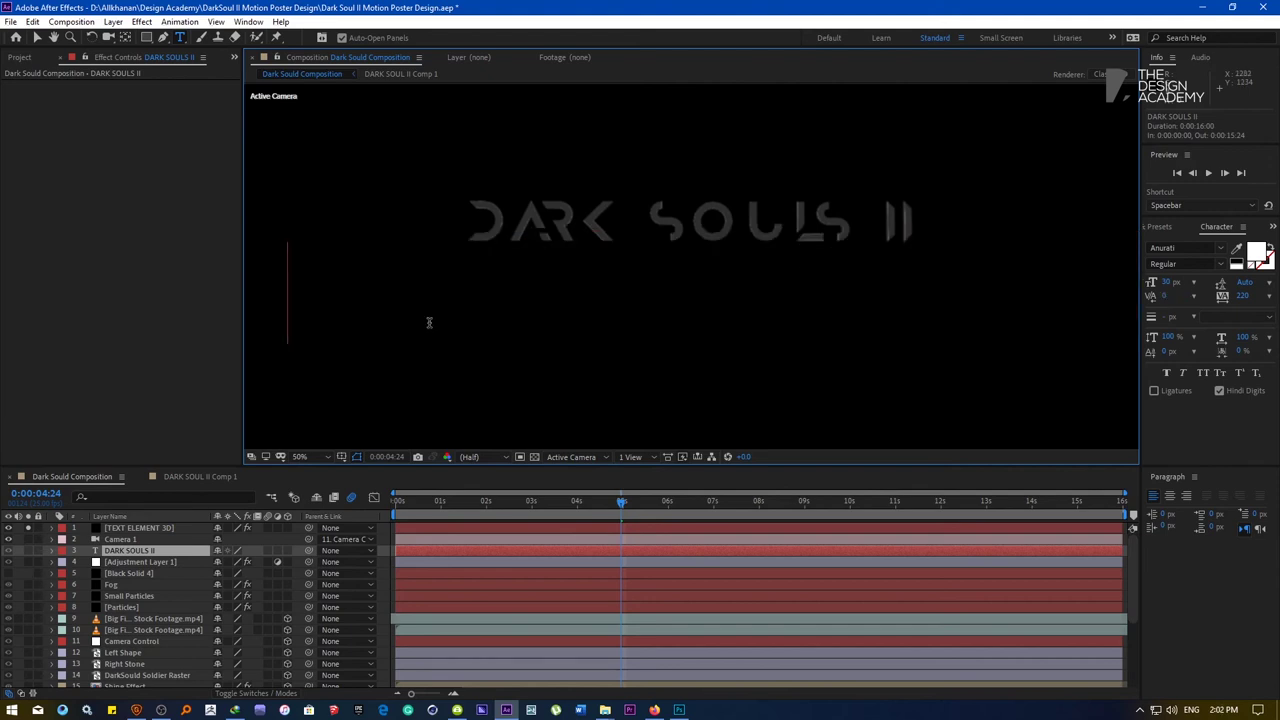
# Solo the DARK SOULS II text layer and tighten the kerning between the D and A of DARK
pyautogui.click(28, 550)
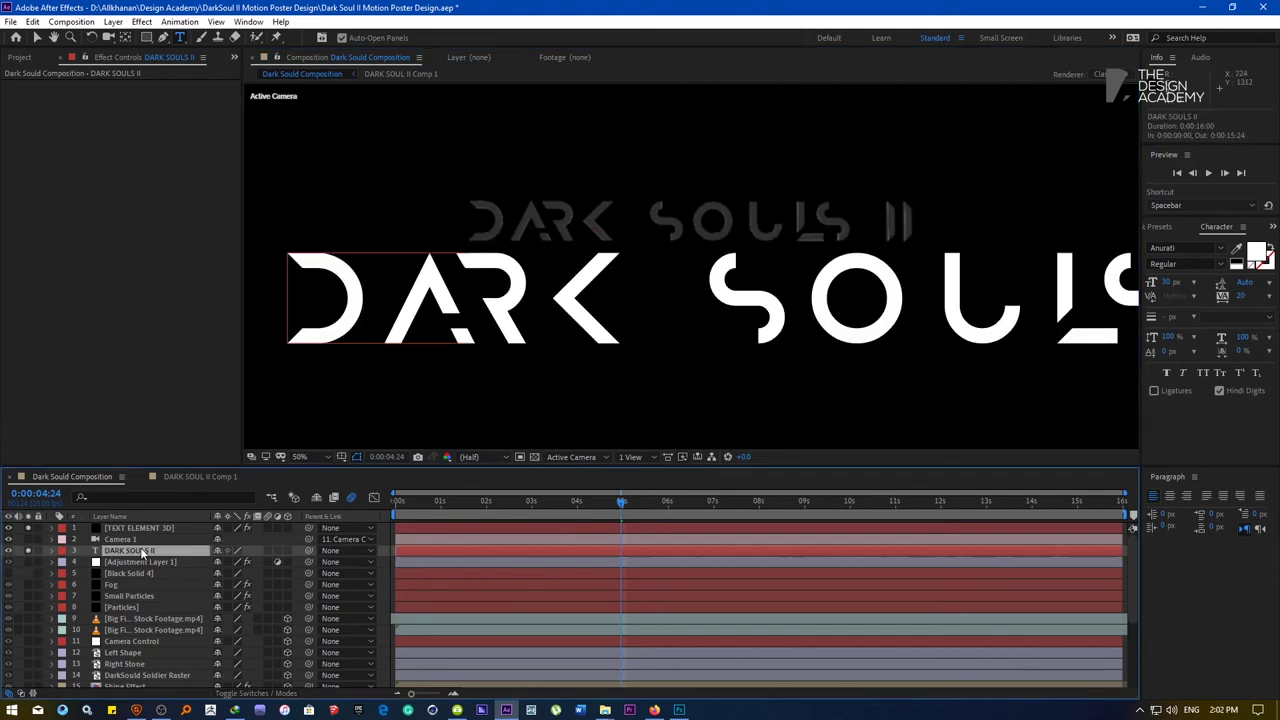
pyautogui.click(376, 319)
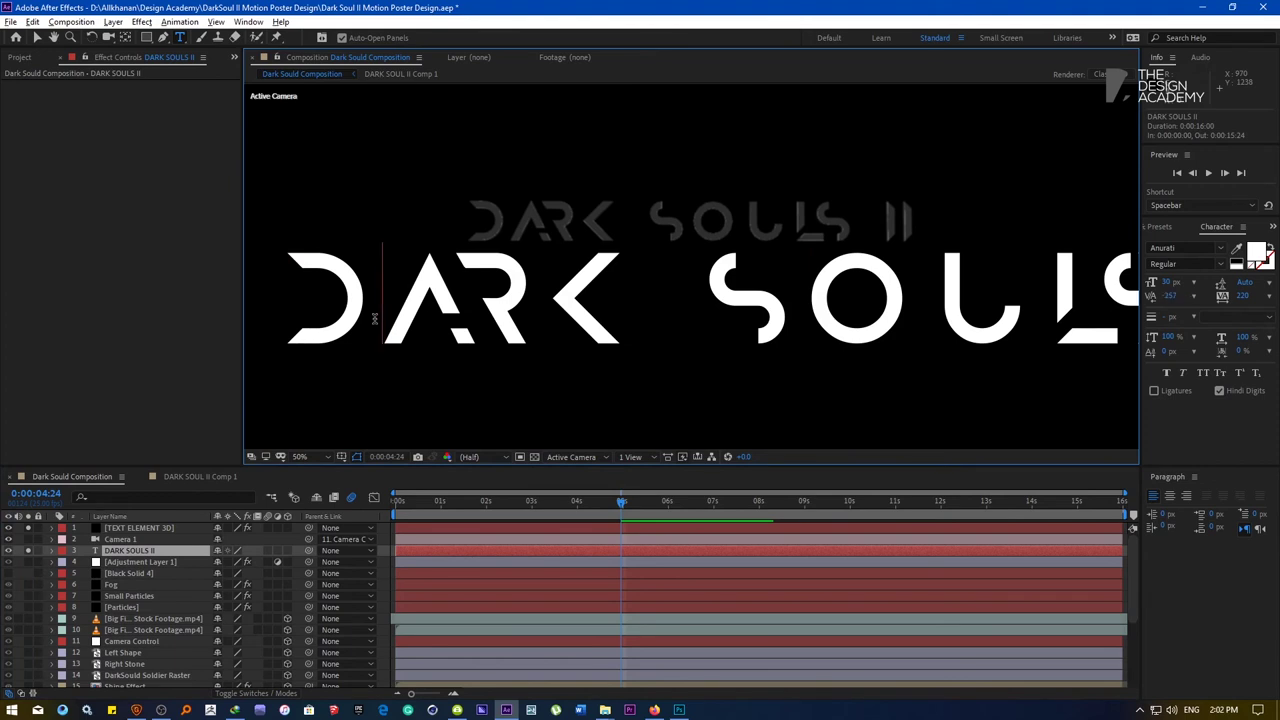
pyautogui.hotkey('alt', 'Left')
pyautogui.hotkey('alt', 'Left')
pyautogui.hotkey('alt', 'Left')
pyautogui.hotkey('alt', 'Left')
pyautogui.hotkey('alt', 'Left')
pyautogui.hotkey('alt', 'Left')
pyautogui.hotkey('alt', 'Left')
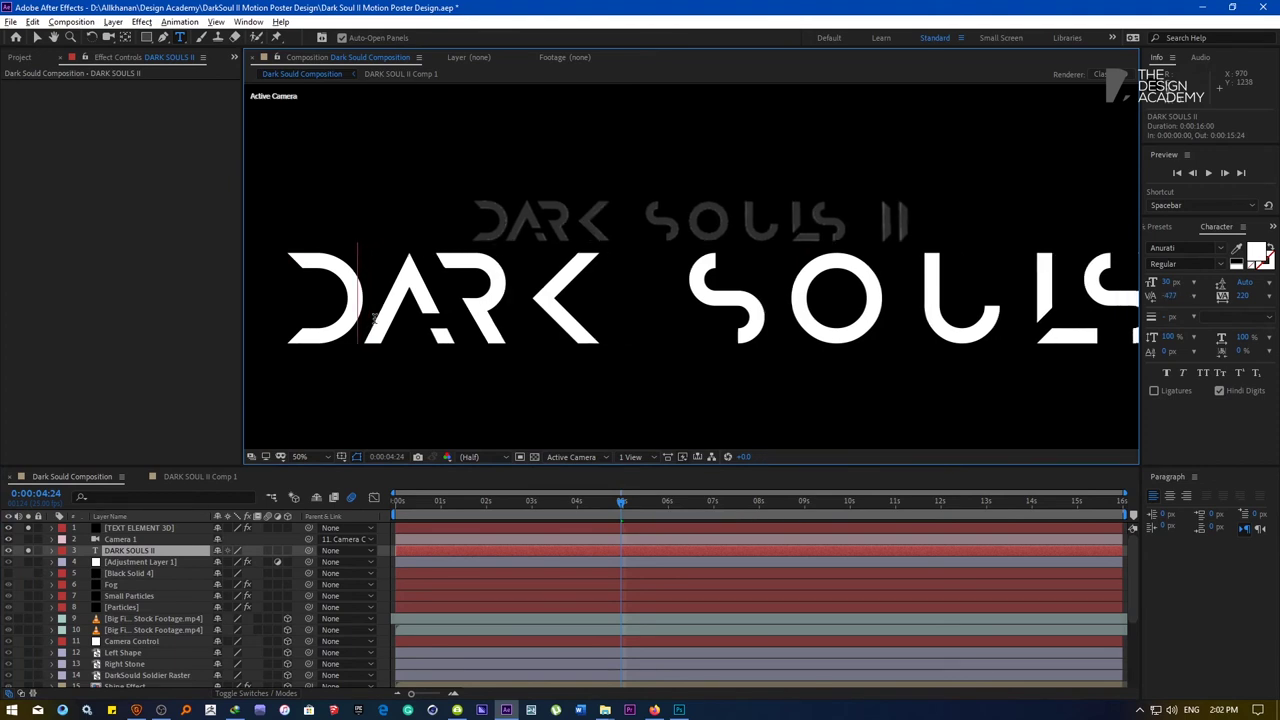
pyautogui.hotkey('alt', 'Left')
# Tighten the kerning between the R and K of DARK so the two letters nearly touch
pyautogui.press('Right')
pyautogui.press('Right')
pyautogui.hotkey('alt', 'Left')
pyautogui.hotkey('alt', 'Left')
pyautogui.hotkey('alt', 'Left')
pyautogui.hotkey('alt', 'Left')
pyautogui.hotkey('alt', 'Left')
pyautogui.hotkey('alt', 'Left')
pyautogui.hotkey('alt', 'Left')
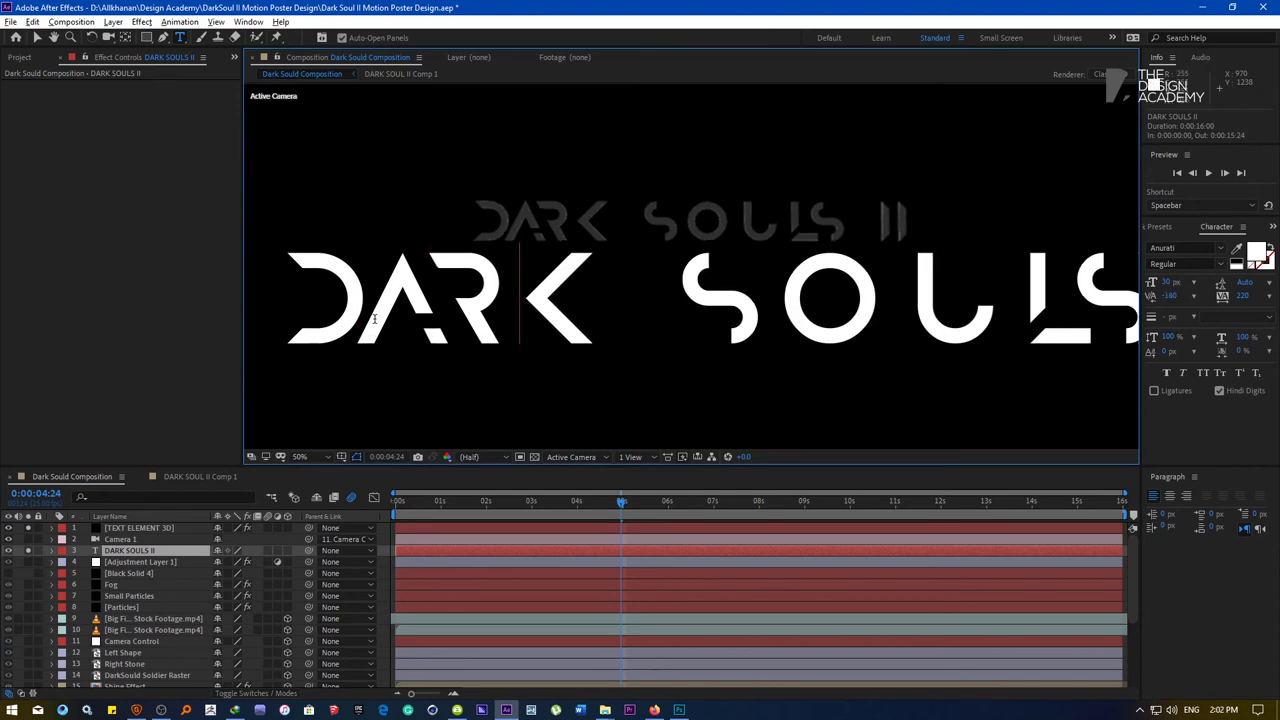
pyautogui.hotkey('alt', 'Left')
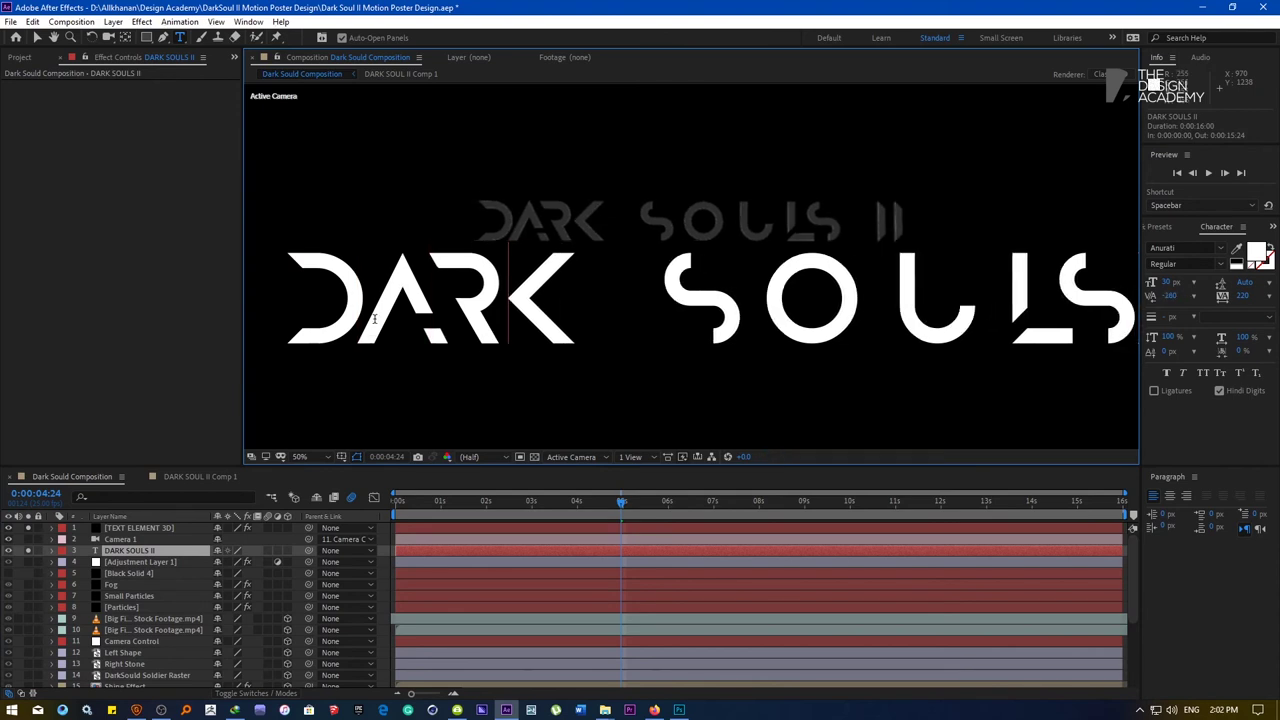
# Tighten the kerning between the first S and the O of SOULS
pyautogui.press('Right')
pyautogui.press('Right')
pyautogui.press('Right')
pyautogui.hotkey('alt', 'Left')
pyautogui.hotkey('alt', 'Left')
pyautogui.hotkey('alt', 'Left')
pyautogui.hotkey('alt', 'Left')
pyautogui.hotkey('alt', 'Left')
pyautogui.hotkey('alt', 'Left')
# Tighten the kerning between the O and U of SOULS
pyautogui.press('Right')
pyautogui.hotkey('alt', 'Left')
pyautogui.hotkey('alt', 'Left')
pyautogui.hotkey('alt', 'Left')
pyautogui.hotkey('alt', 'Left')
pyautogui.hotkey('alt', 'Left')
pyautogui.hotkey('alt', 'Left')
pyautogui.hotkey('alt', 'Left')
pyautogui.hotkey('alt', 'Left')
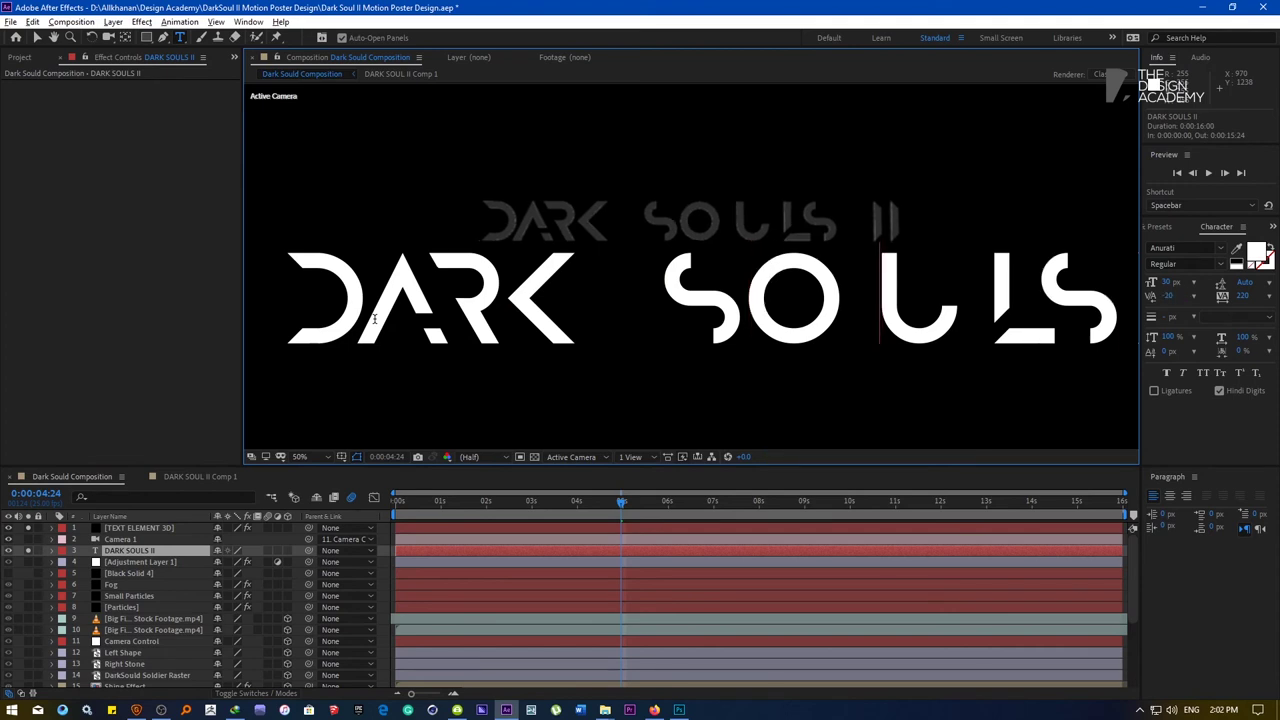
pyautogui.hotkey('alt', 'Left')
pyautogui.hotkey('alt', 'Left')
# Tighten the kerning between the U and L of SOULS to -220
pyautogui.press('Right')
pyautogui.hotkey('alt', 'Left')
pyautogui.hotkey('alt', 'Left')
pyautogui.hotkey('alt', 'Left')
pyautogui.hotkey('alt', 'Left')
pyautogui.hotkey('alt', 'Left')
pyautogui.hotkey('alt', 'Left')
pyautogui.hotkey('alt', 'Left')
pyautogui.hotkey('alt', 'Left')
pyautogui.hotkey('alt', 'Left')
pyautogui.hotkey('alt', 'Left')
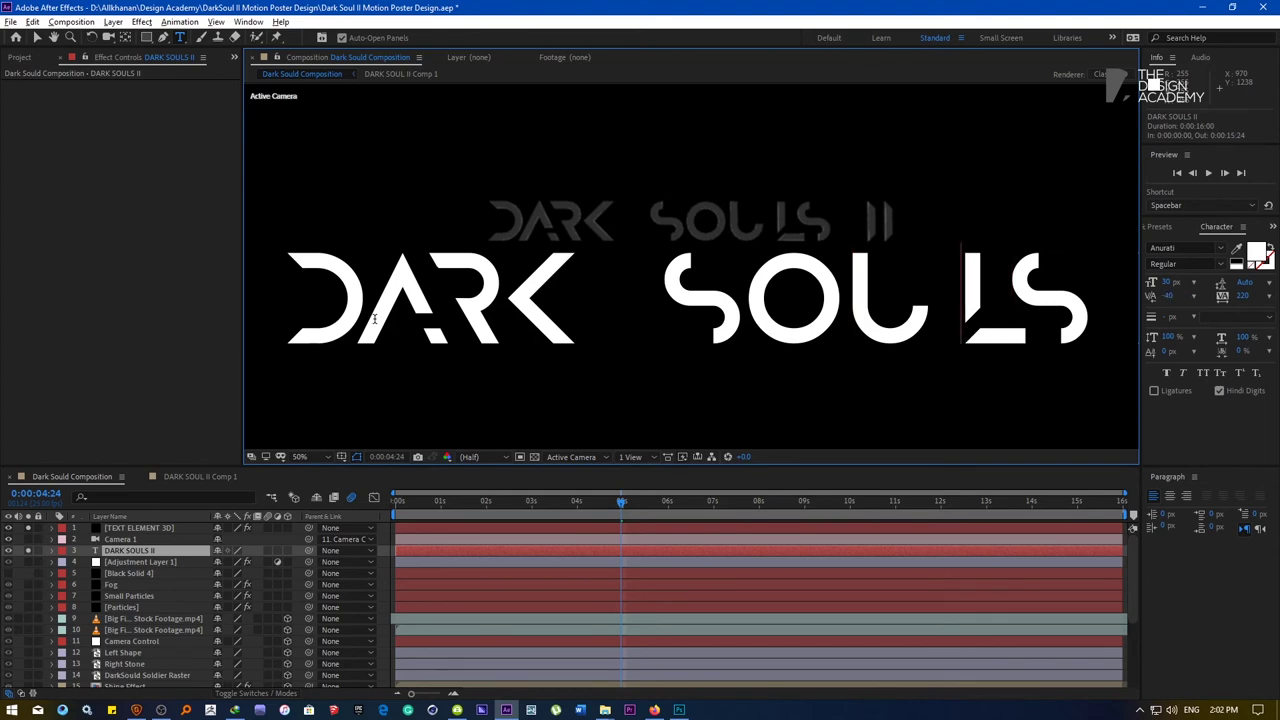
pyautogui.hotkey('alt', 'Left')
pyautogui.hotkey('alt', 'Left')
pyautogui.hotkey('alt', 'Left')
pyautogui.hotkey('alt', 'Left')
pyautogui.hotkey('alt', 'Left')
pyautogui.hotkey('alt', 'Left')
pyautogui.hotkey('alt', 'Left')
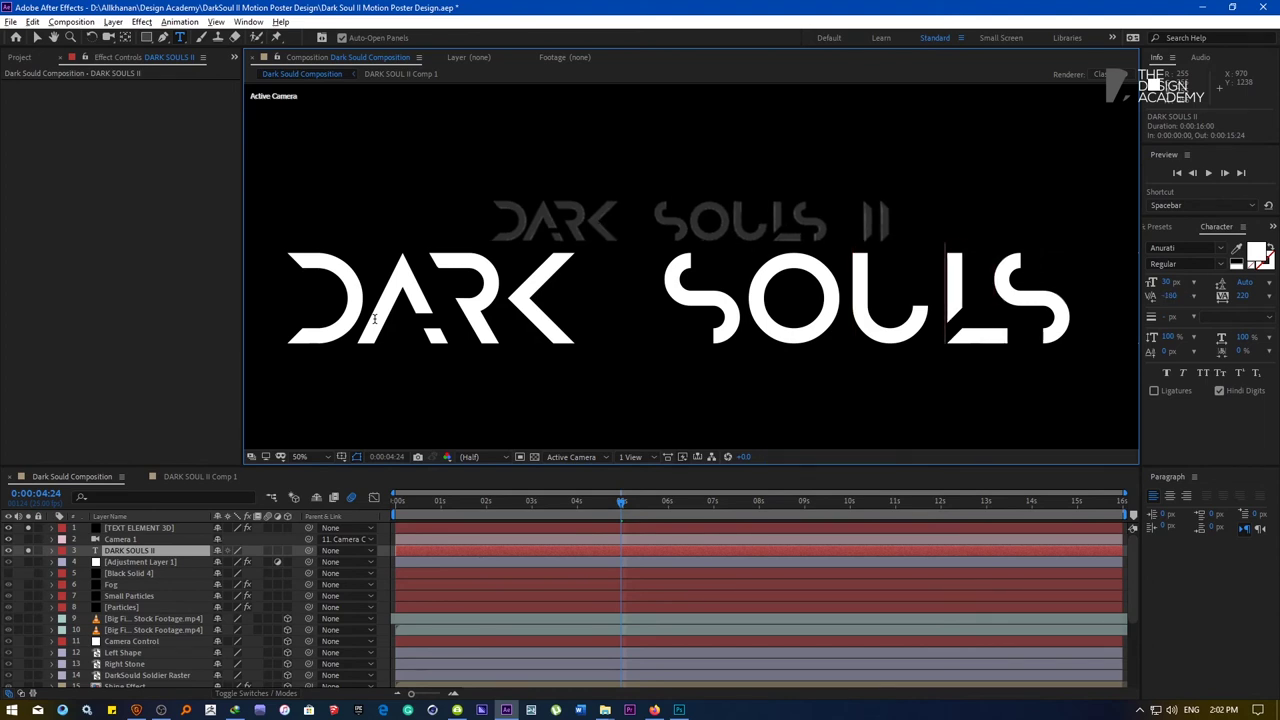
pyautogui.hotkey('alt', 'Left')
pyautogui.hotkey('alt', 'Left')
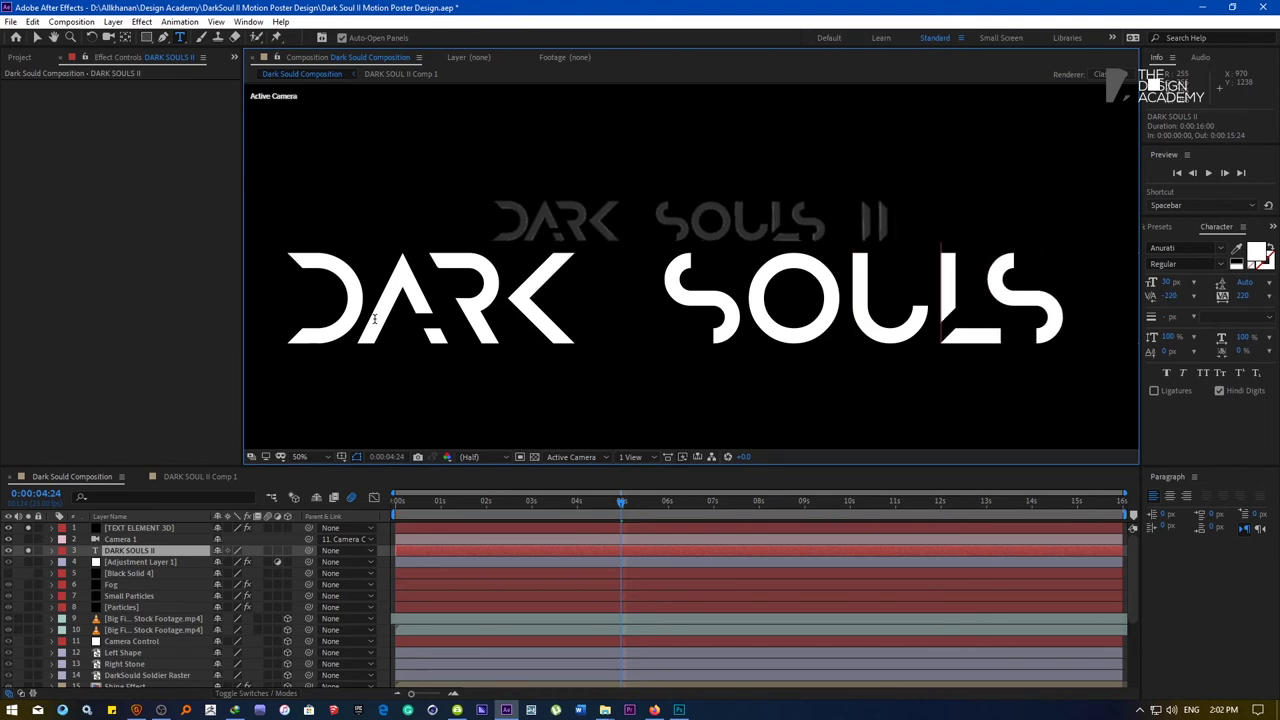
pyautogui.click(597, 304)
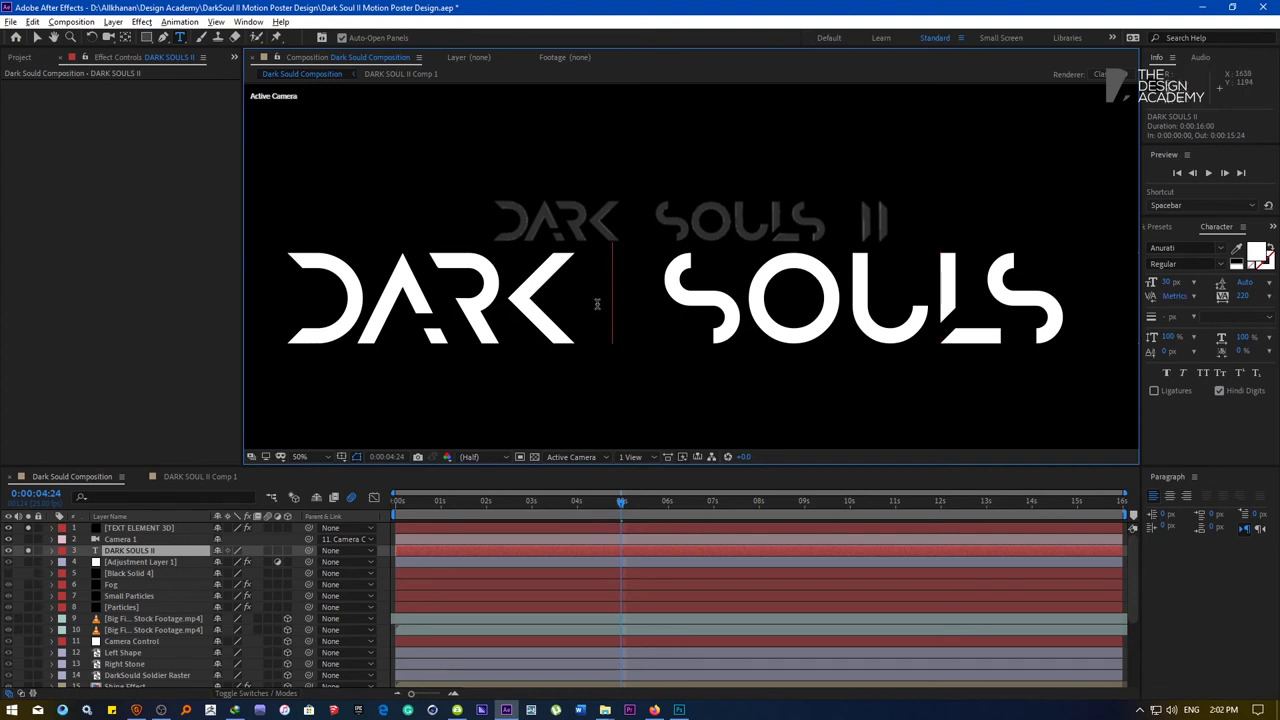
pyautogui.press('alt')
pyautogui.press('Right')
pyautogui.press('Escape')
pyautogui.click(140, 562)
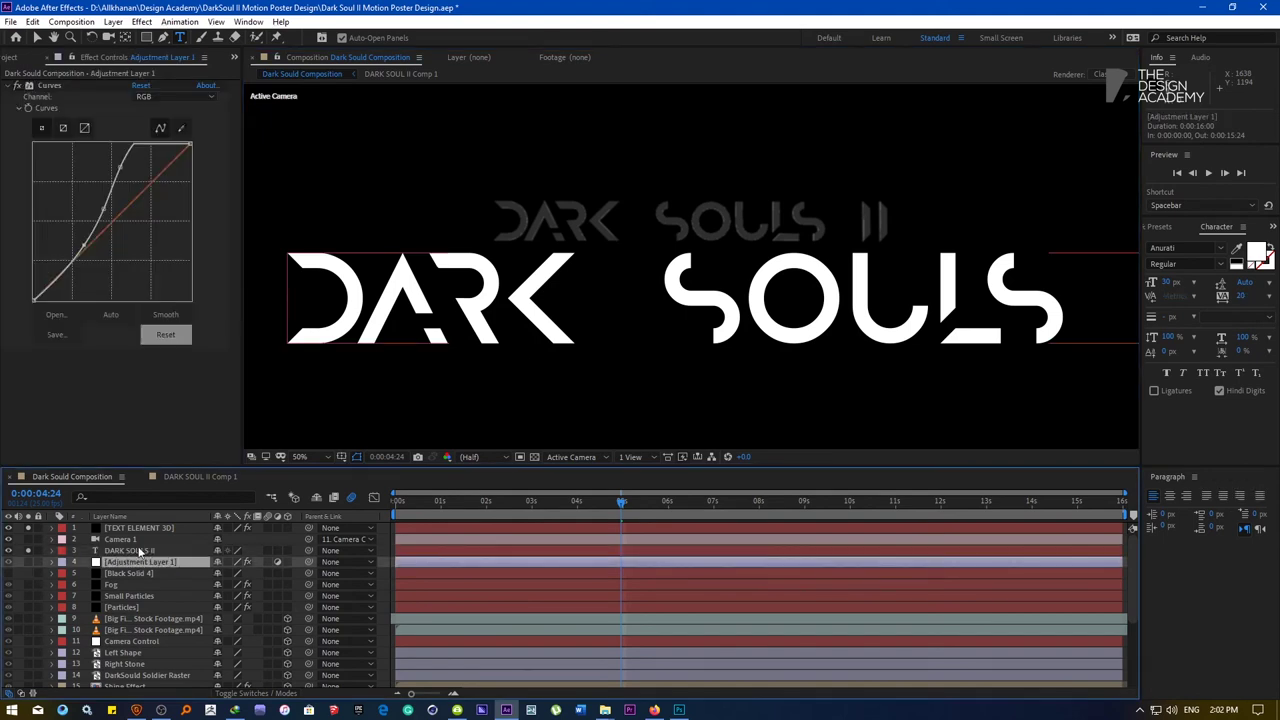
# Narrow the gap between DARK and SOULS by setting its kerning to -160
pyautogui.doubleClick(140, 550)
pyautogui.click(610, 320)
pyautogui.hotkey('alt', 'Left')
pyautogui.hotkey('alt', 'Left')
pyautogui.hotkey('alt', 'Left')
pyautogui.hotkey('alt', 'Left')
pyautogui.hotkey('alt', 'Left')
pyautogui.hotkey('alt', 'Left')
pyautogui.hotkey('alt', 'Left')
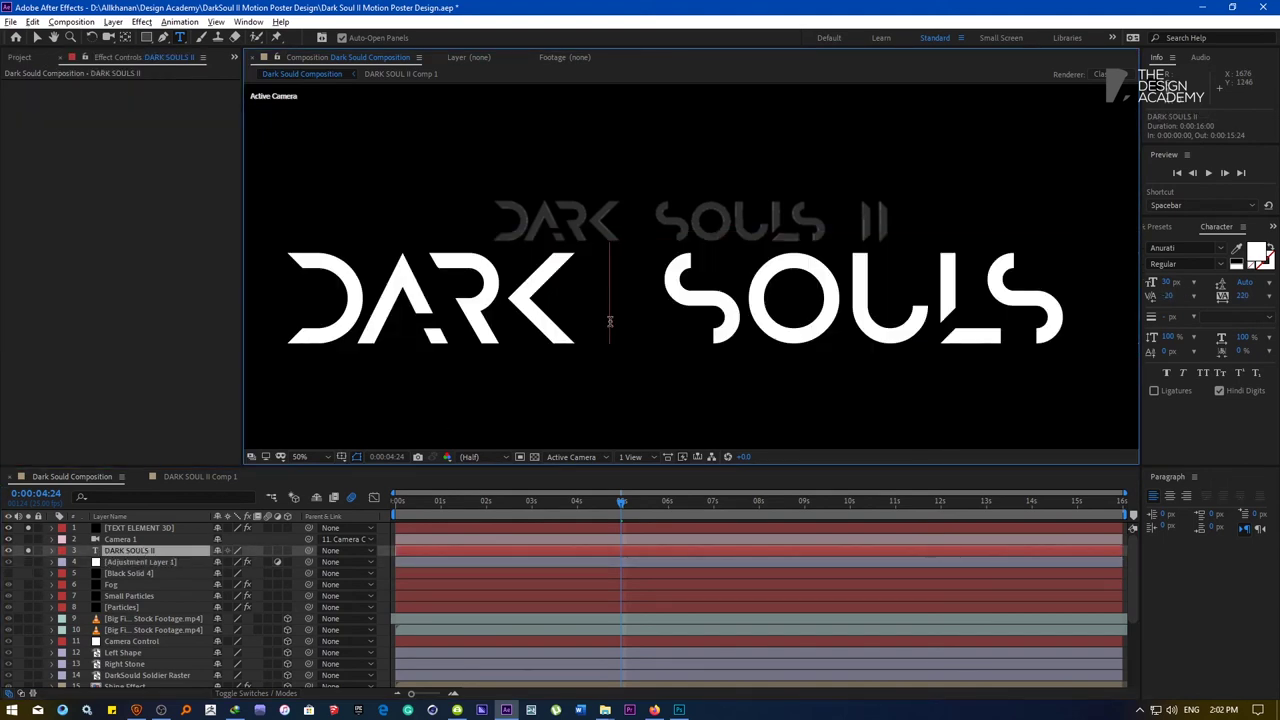
pyautogui.press('Delete')
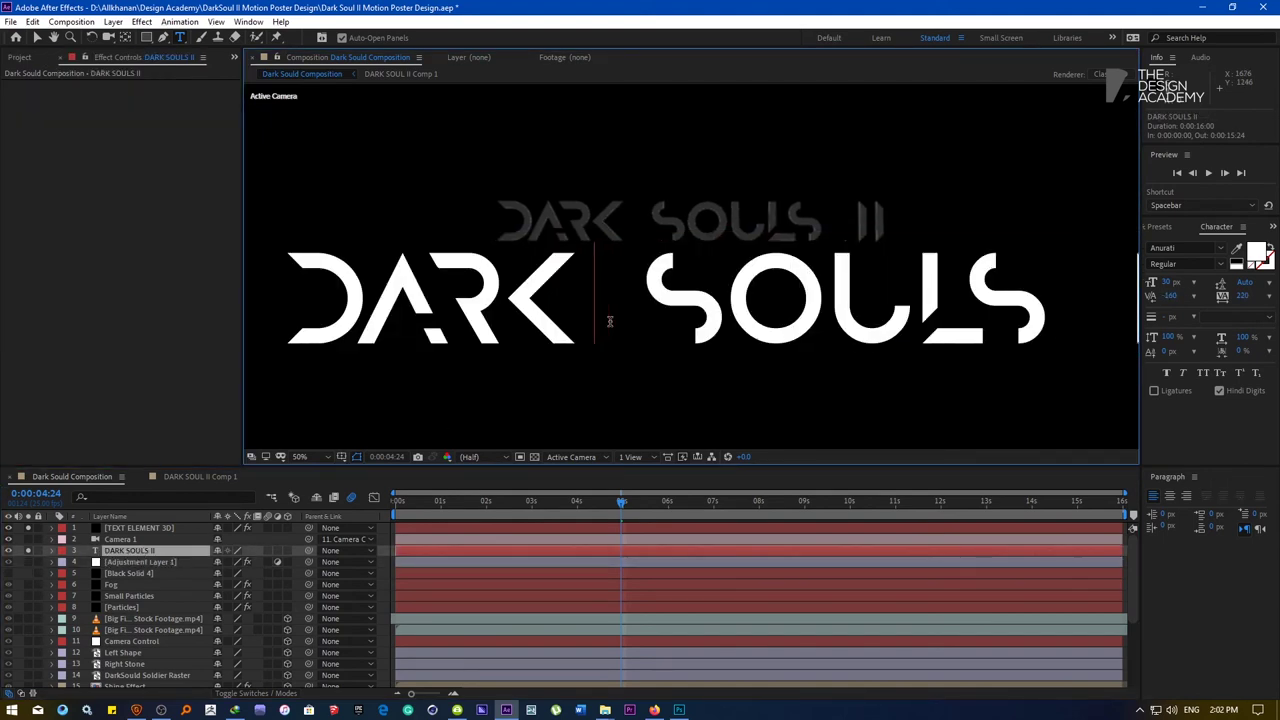
# Narrow the gap between SOULS and II with a kerning of -480 and unsolo the text layer
pyautogui.press('Right')
pyautogui.press('Right')
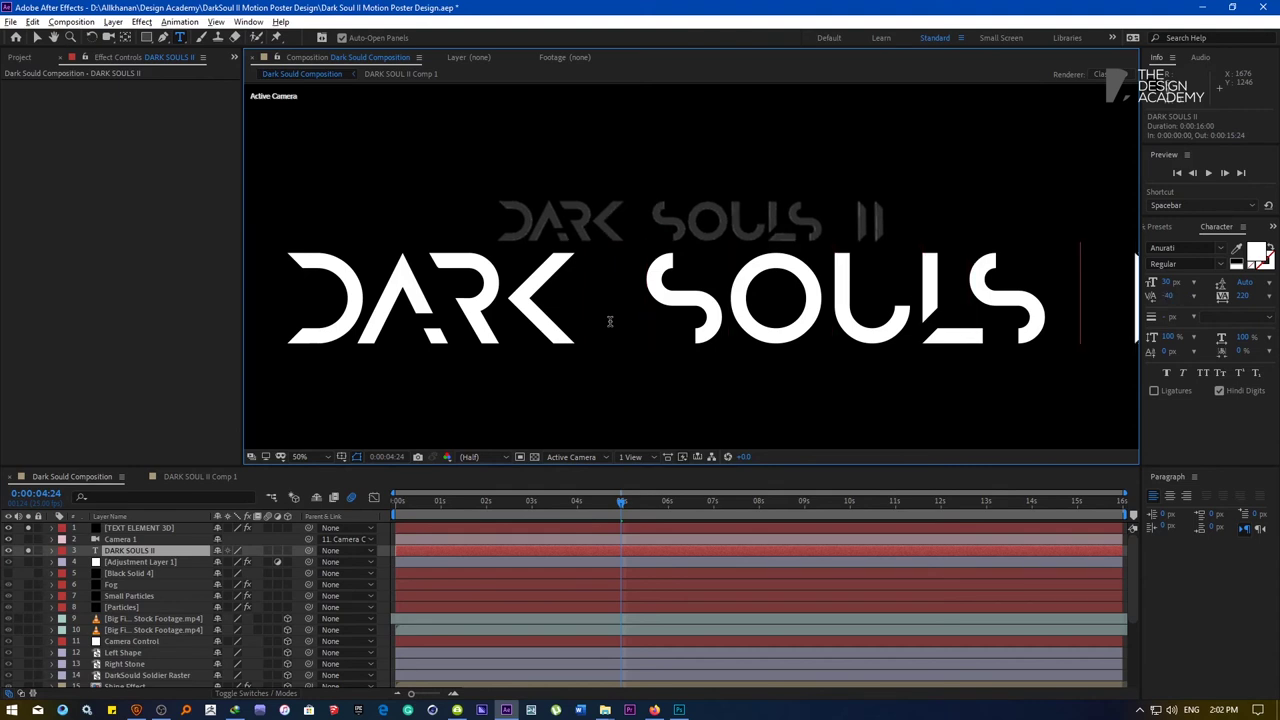
pyautogui.hotkey('alt', 'Left')
pyautogui.hotkey('alt', 'Left')
pyautogui.hotkey('alt', 'Left')
pyautogui.hotkey('alt', 'Left')
pyautogui.hotkey('alt', 'Left')
pyautogui.hotkey('alt', 'Left')
pyautogui.hotkey('alt', 'Left')
pyautogui.hotkey('alt', 'Left')
pyautogui.hotkey('alt', 'Left')
pyautogui.hotkey('alt', 'Left')
pyautogui.hotkey('alt', 'Left')
pyautogui.hotkey('alt', 'Left')
pyautogui.hotkey('alt', 'Left')
pyautogui.hotkey('alt', 'Left')
pyautogui.hotkey('alt', 'Left')
pyautogui.hotkey('alt', 'Left')
pyautogui.hotkey('alt', 'Left')
pyautogui.hotkey('alt', 'Left')
pyautogui.hotkey('alt', 'Left')
pyautogui.hotkey('alt', 'Left')
pyautogui.hotkey('alt', 'Left')
pyautogui.hotkey('alt', 'Left')
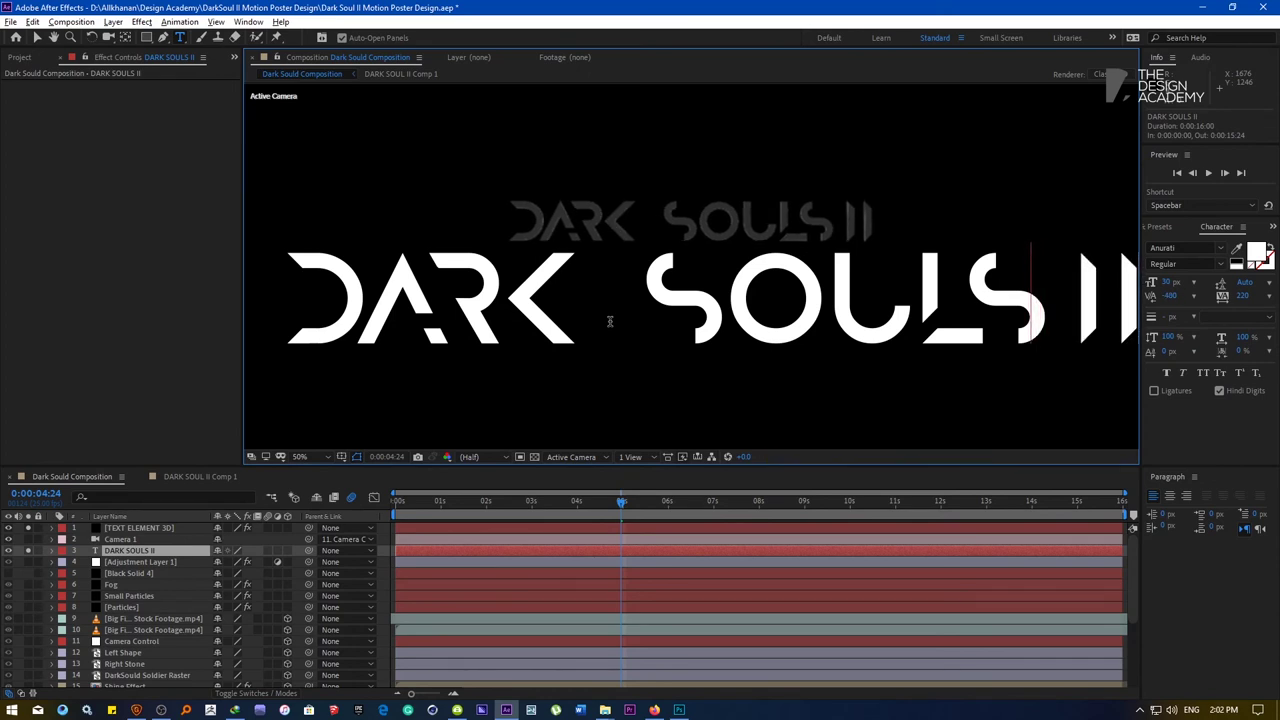
pyautogui.scroll(-2, 634, 266)
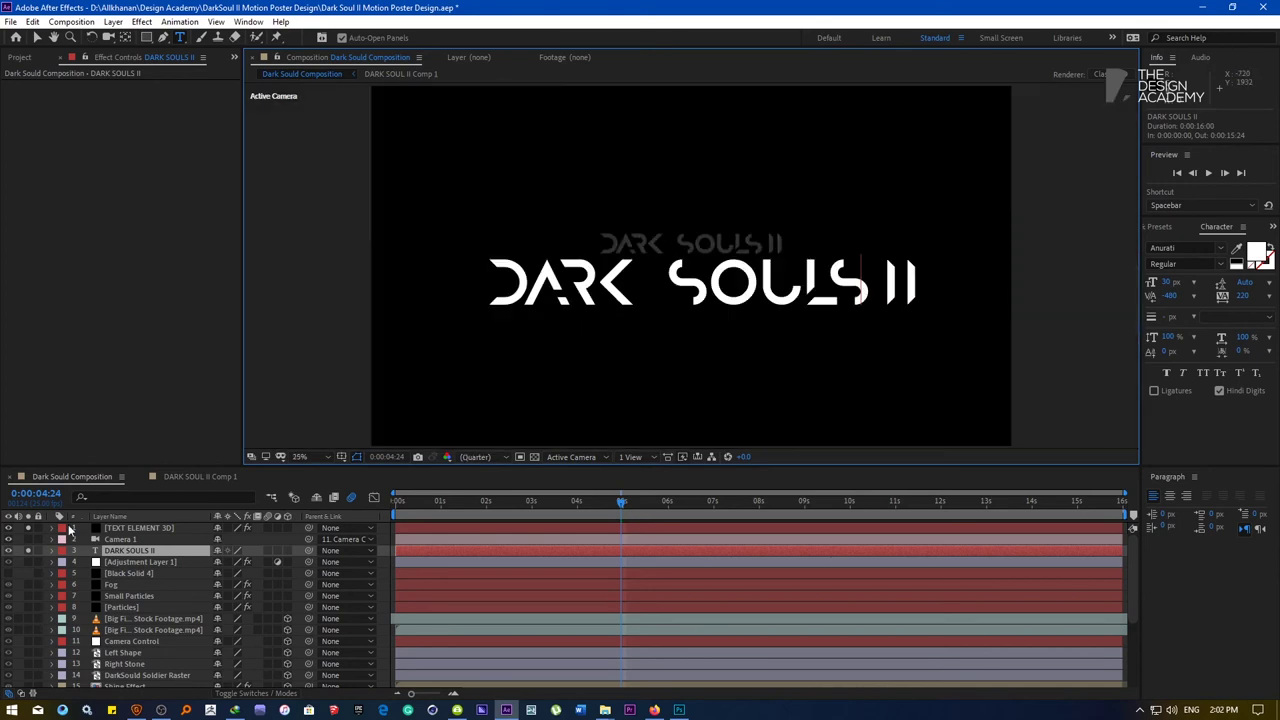
pyautogui.click(28, 551)
# Review the TEXT ELEMENT 3D layer's Multi-Object settings, including the rotation order options, and collapse Particle Look
pyautogui.click(153, 527)
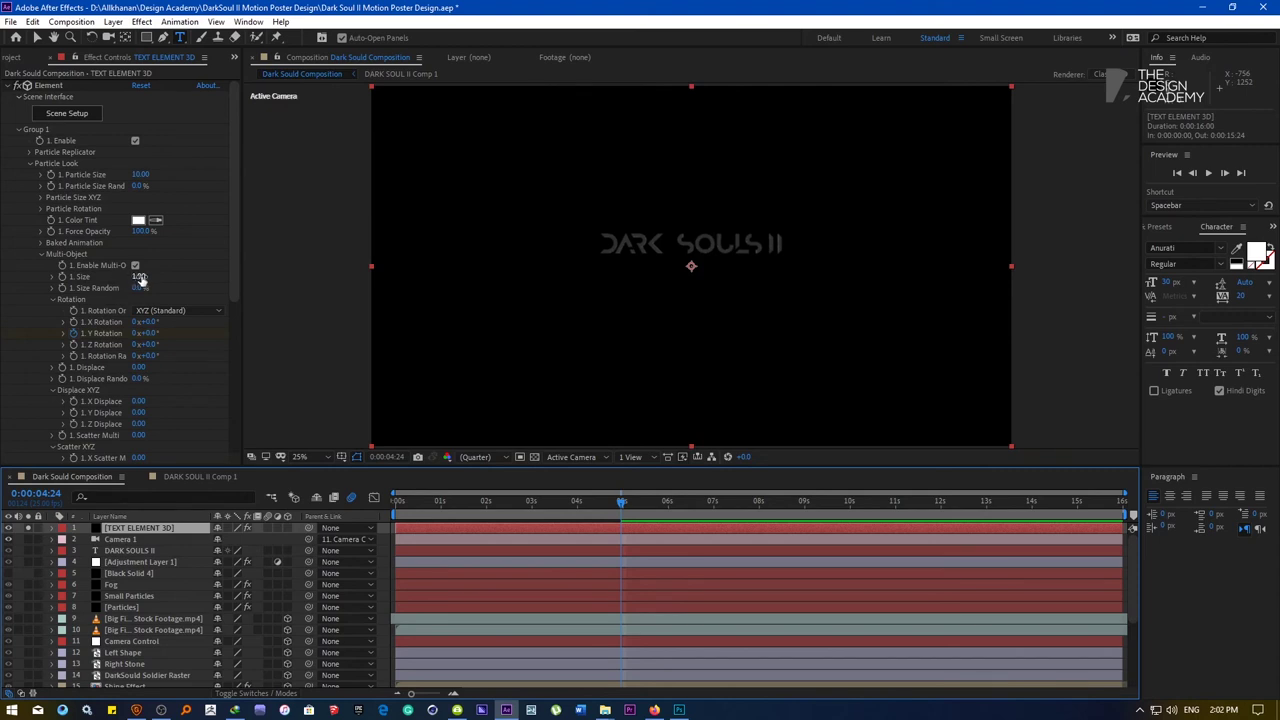
pyautogui.click(176, 311)
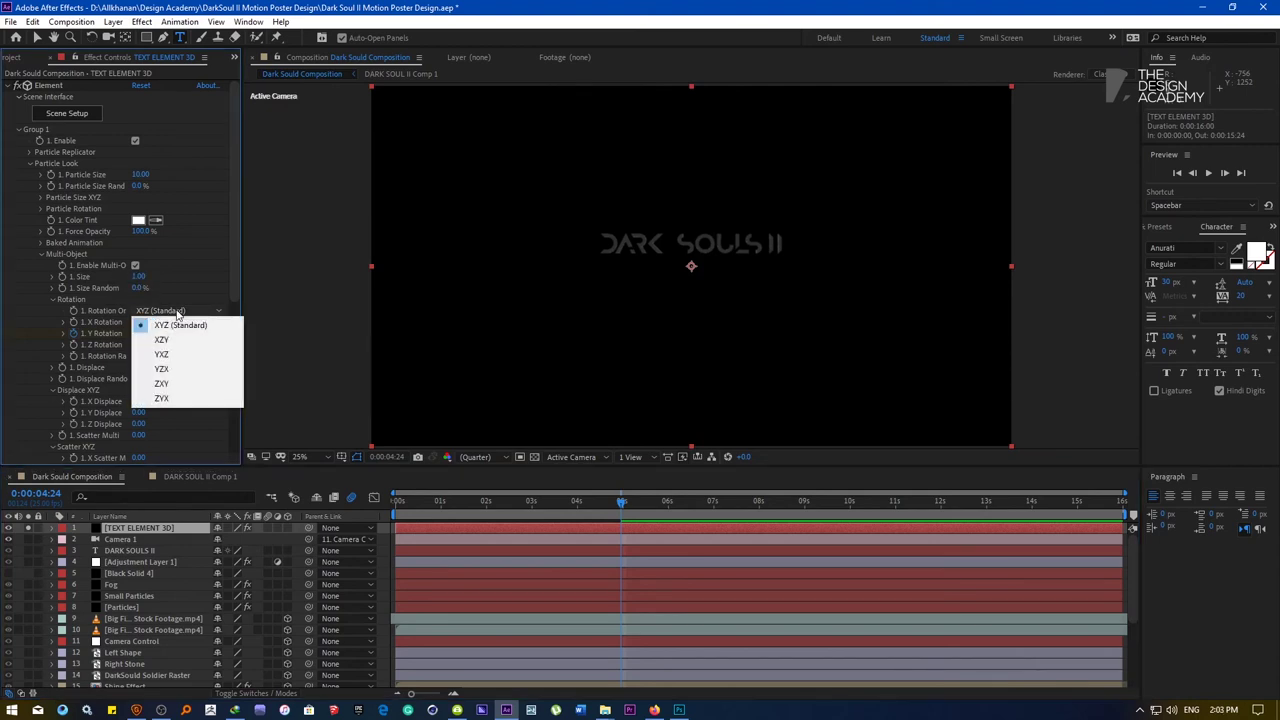
pyautogui.click(14, 328)
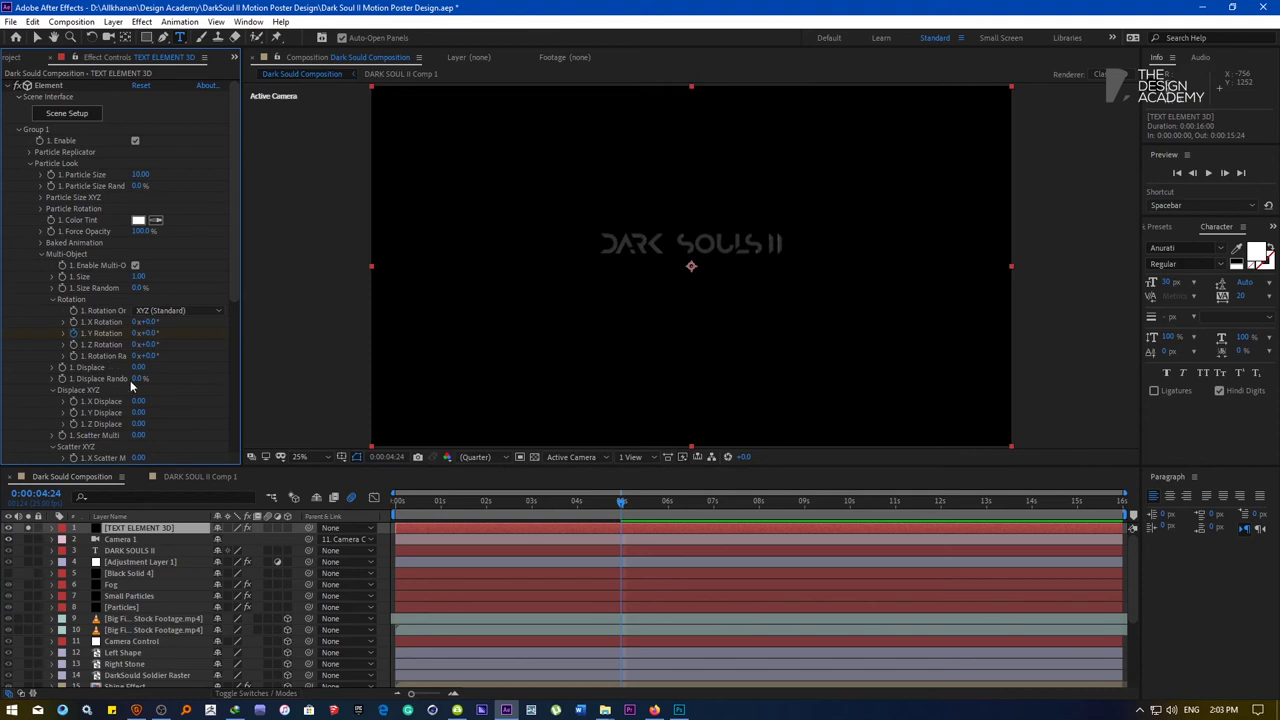
pyautogui.moveTo(240, 278); pyautogui.dragTo(248, 386)
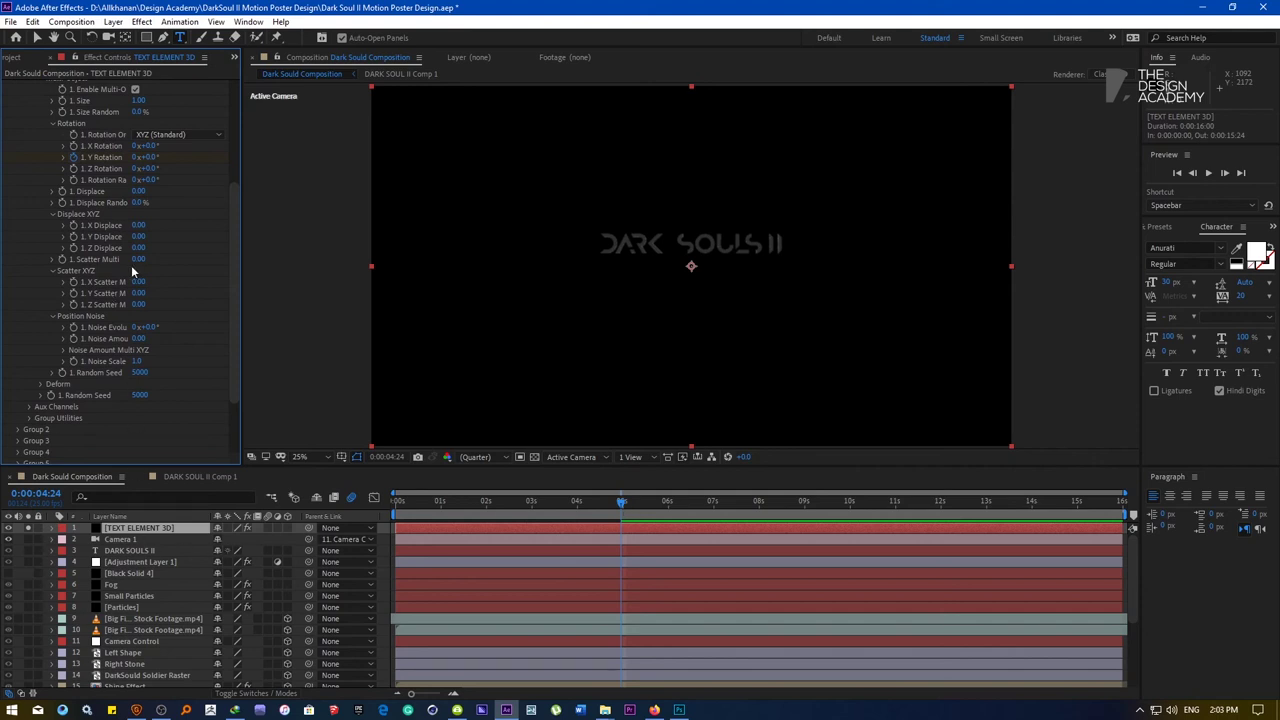
pyautogui.scroll(5, 40, 197)
pyautogui.click(41, 254)
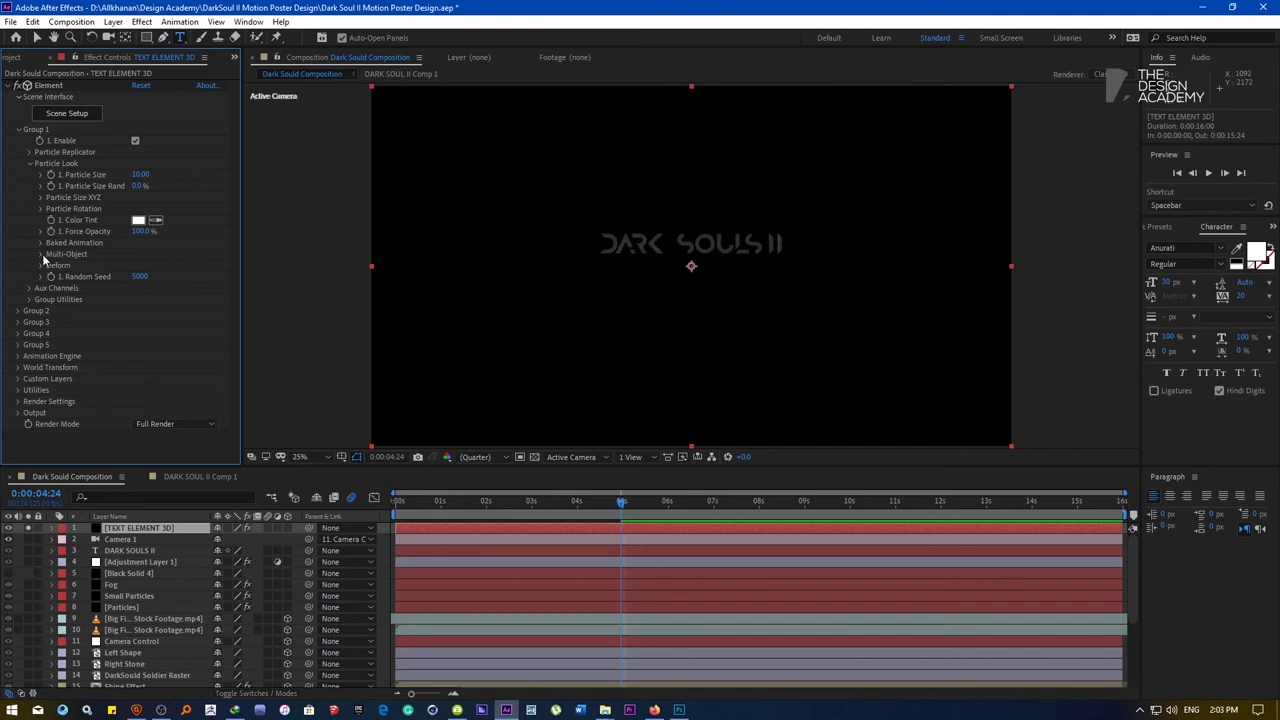
pyautogui.click(30, 164)
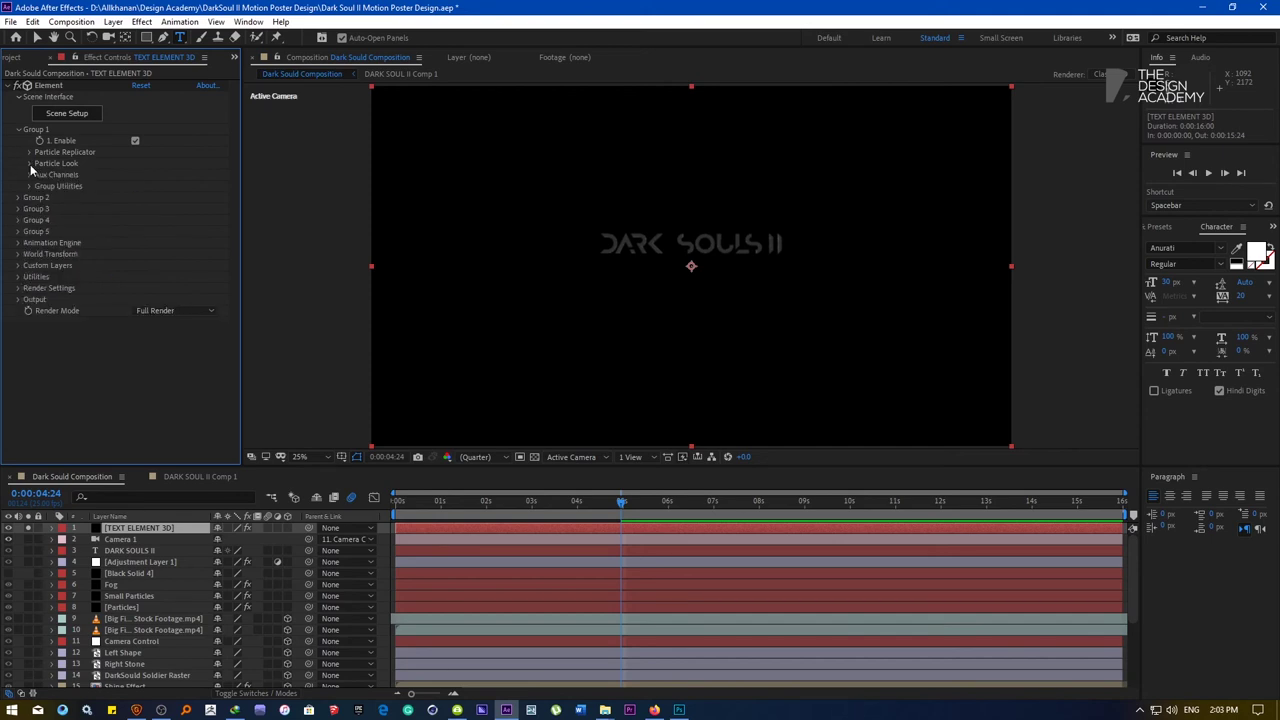
# Set the World Position Z in the Element effect's World Transform to about -190
pyautogui.click(18, 243)
pyautogui.click(18, 243)
pyautogui.click(18, 254)
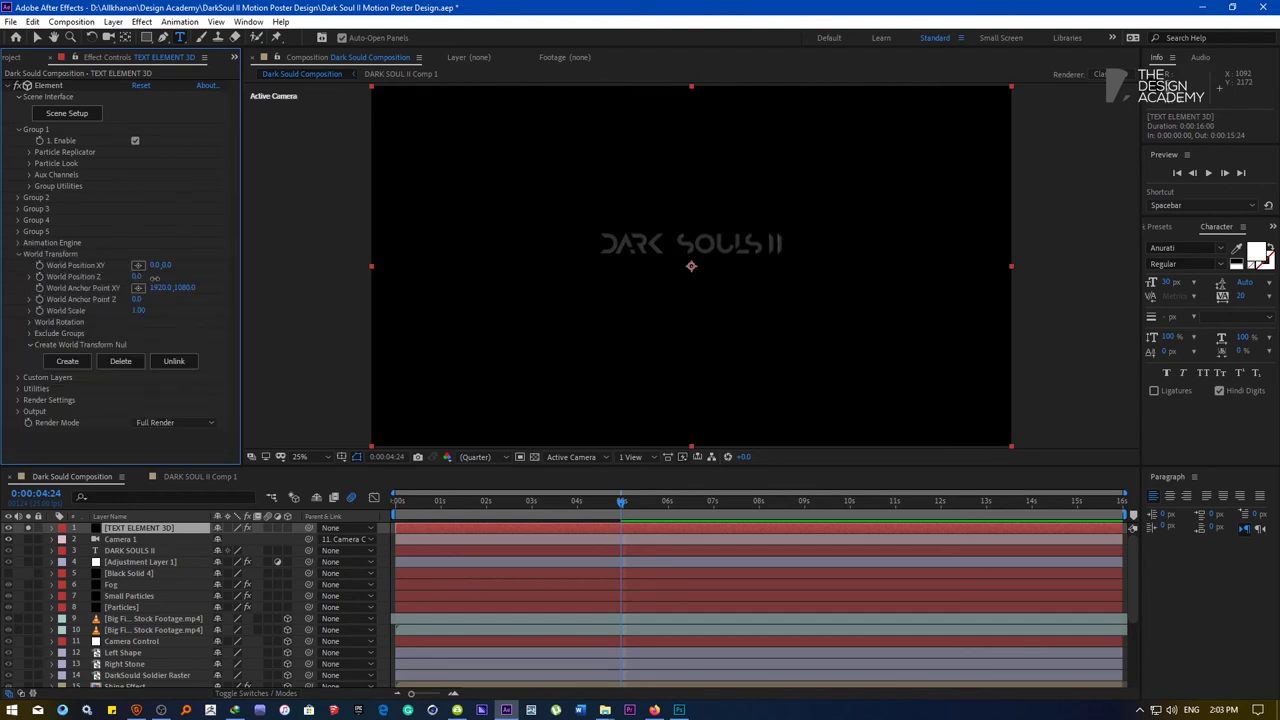
pyautogui.moveTo(155, 278)
pyautogui.mouseDown()
pyautogui.moveTo(232, 286)
pyautogui.moveTo(52, 300)
pyautogui.moveTo(148, 299)
pyautogui.mouseUp()
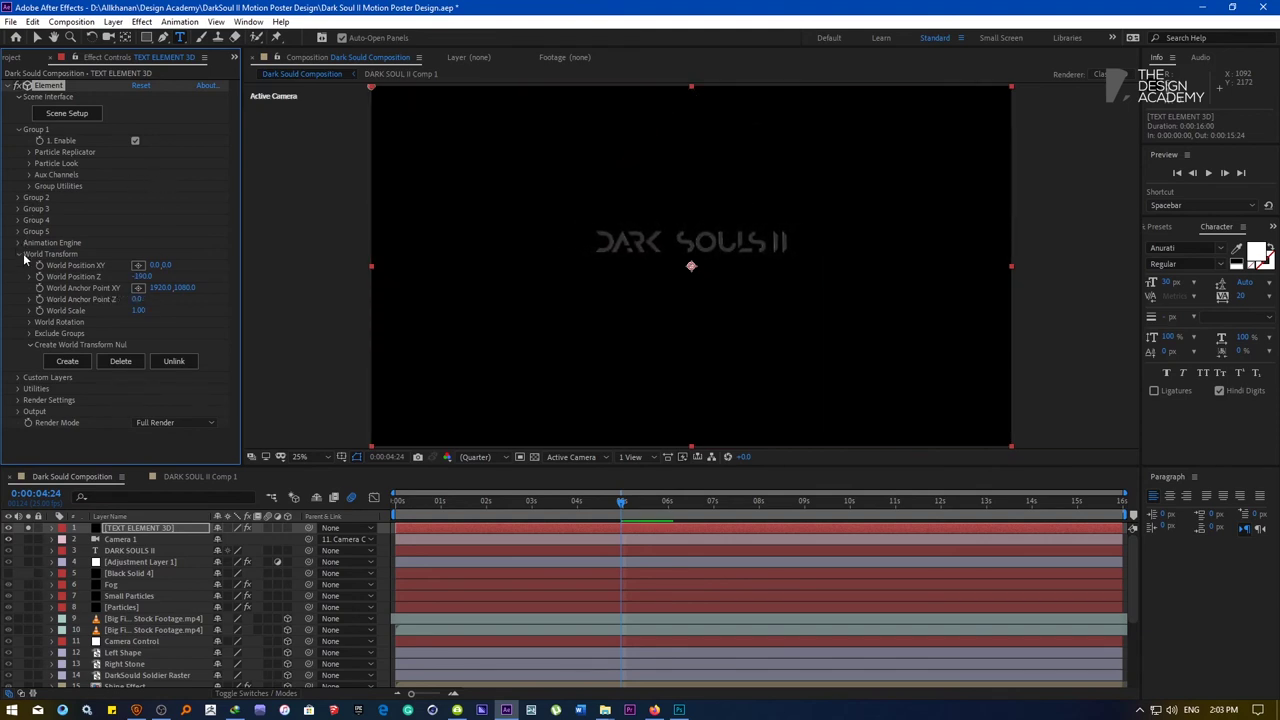
# Set the Element effect's World Scale to about 2.69 and open its Scene Setup
pyautogui.moveTo(141, 308); pyautogui.dragTo(242, 302)
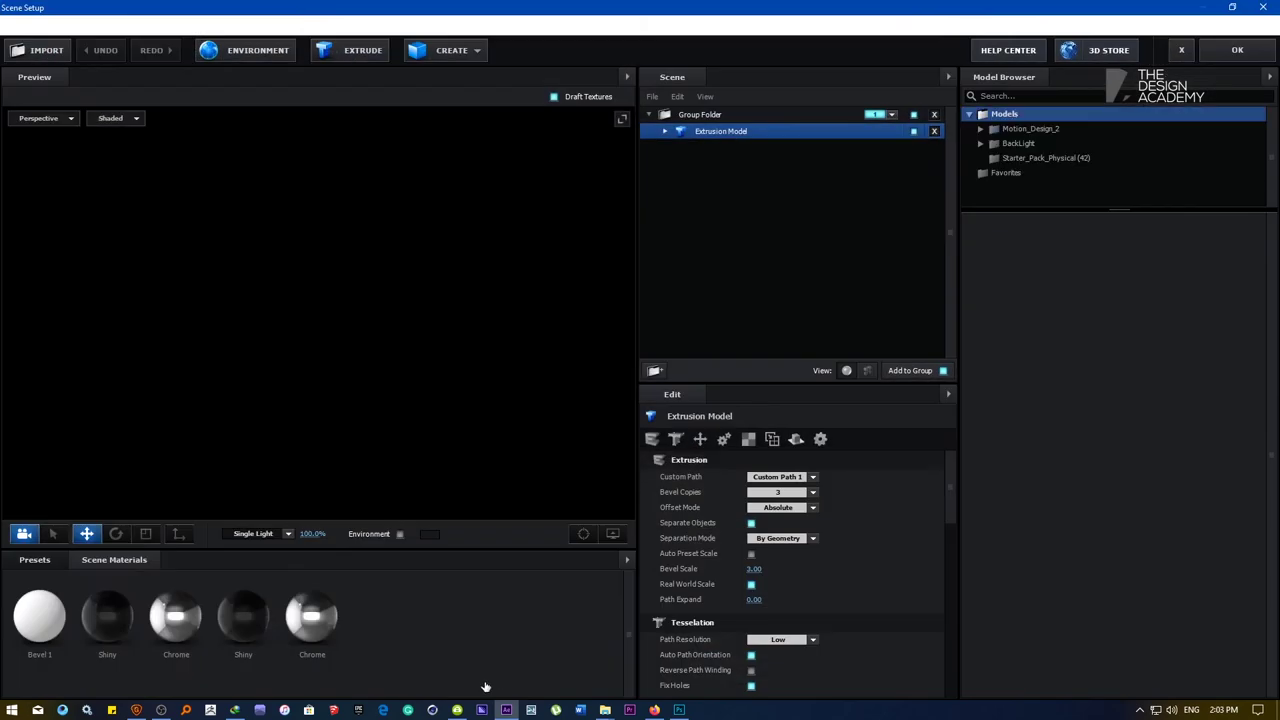
pyautogui.click(161, 710)
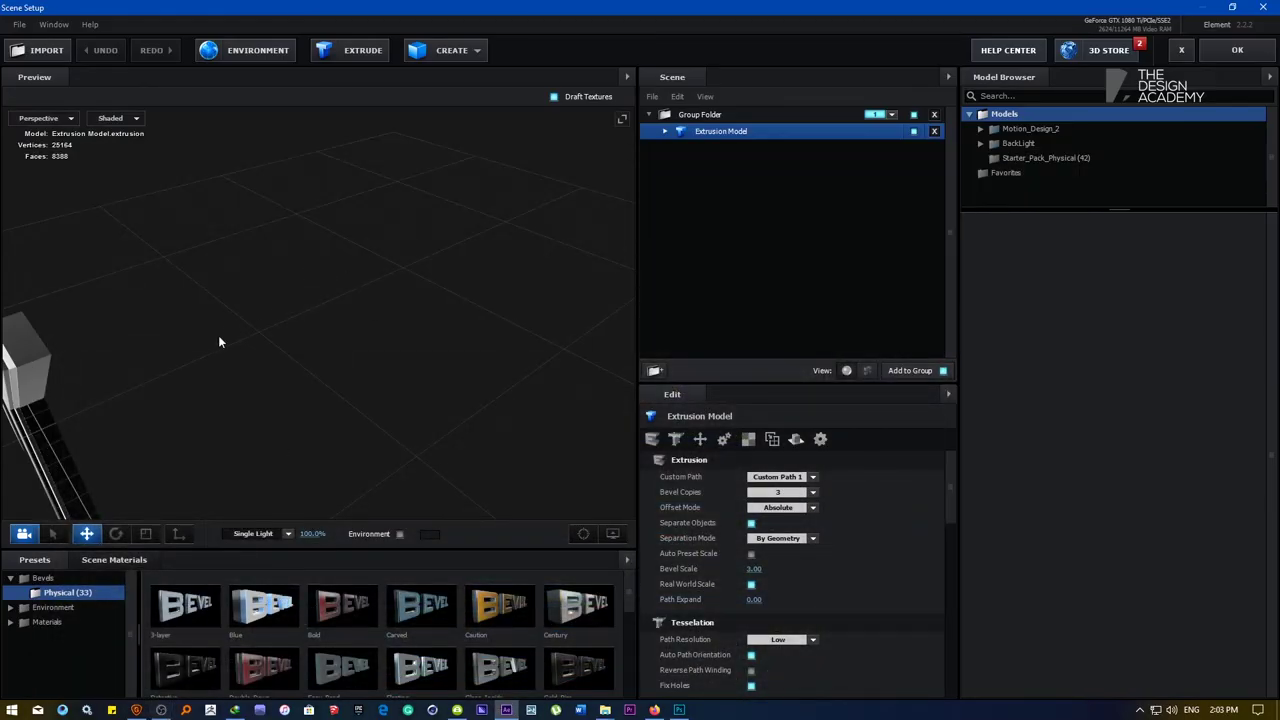
# Set the Extrusion Model's Path Resolution to High in the Tesselation settings
pyautogui.scroll(-2, 211, 340)
pyautogui.click(220, 384)
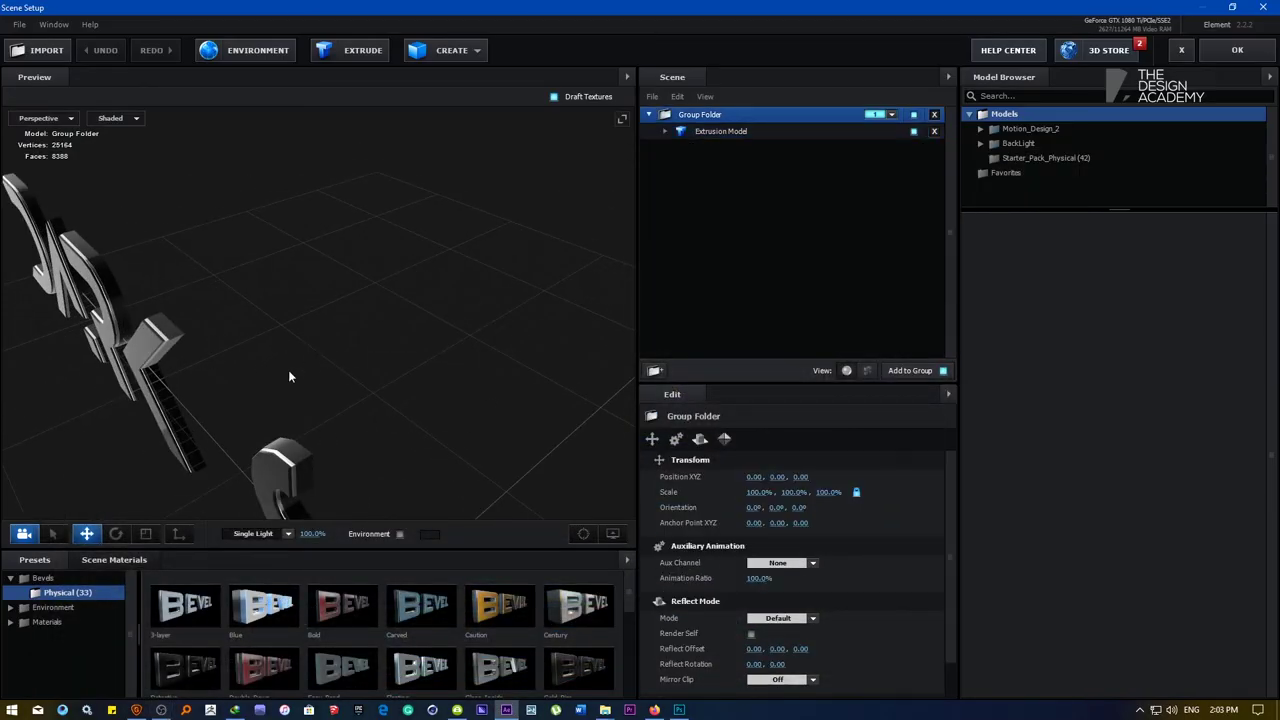
pyautogui.moveTo(289, 376); pyautogui.dragTo(331, 346)
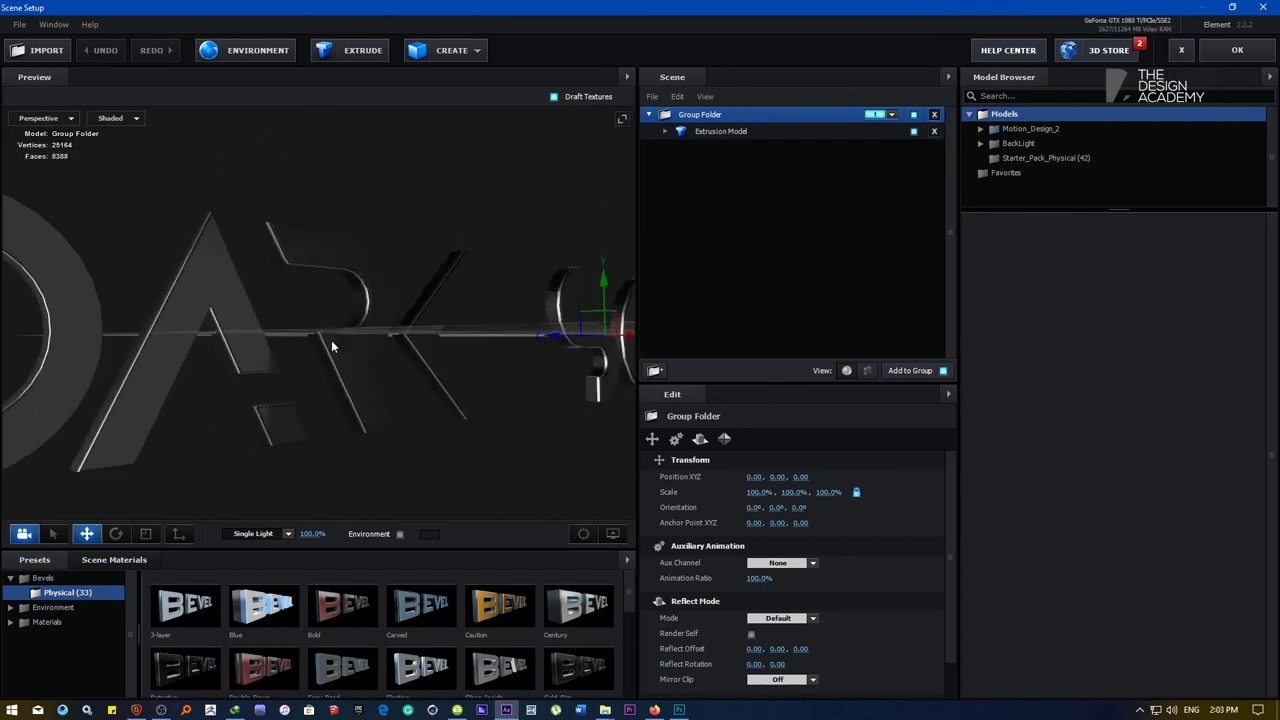
pyautogui.click(779, 618)
pyautogui.click(788, 563)
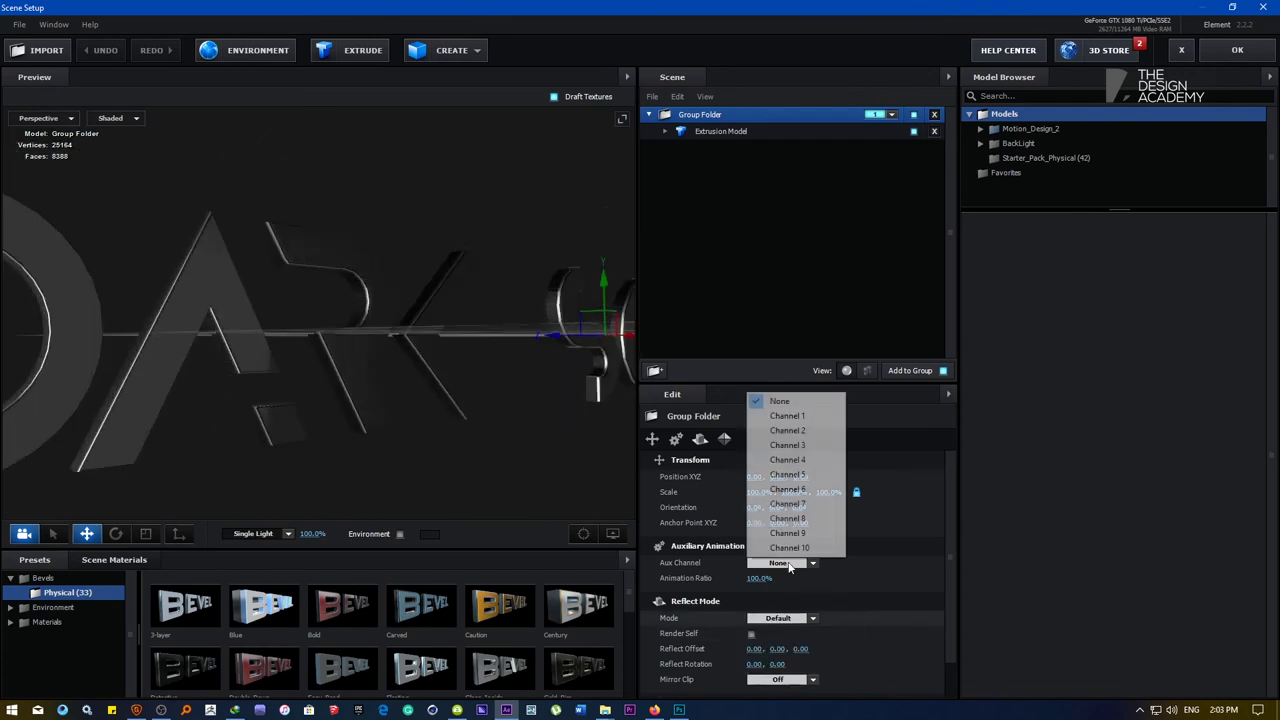
pyautogui.click(700, 131)
pyautogui.click(778, 640)
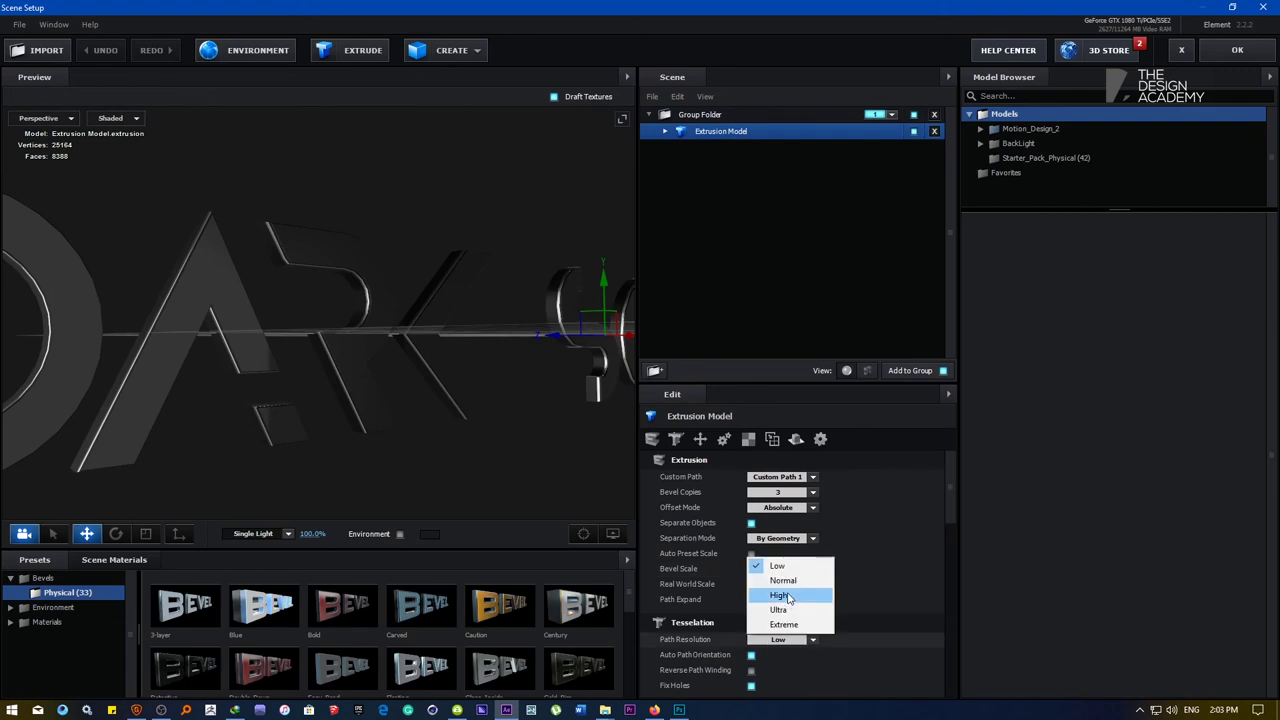
pyautogui.click(778, 595)
pyautogui.moveTo(333, 354)
pyautogui.mouseDown()
pyautogui.moveTo(347, 354)
pyautogui.moveTo(327, 343)
pyautogui.mouseUp()
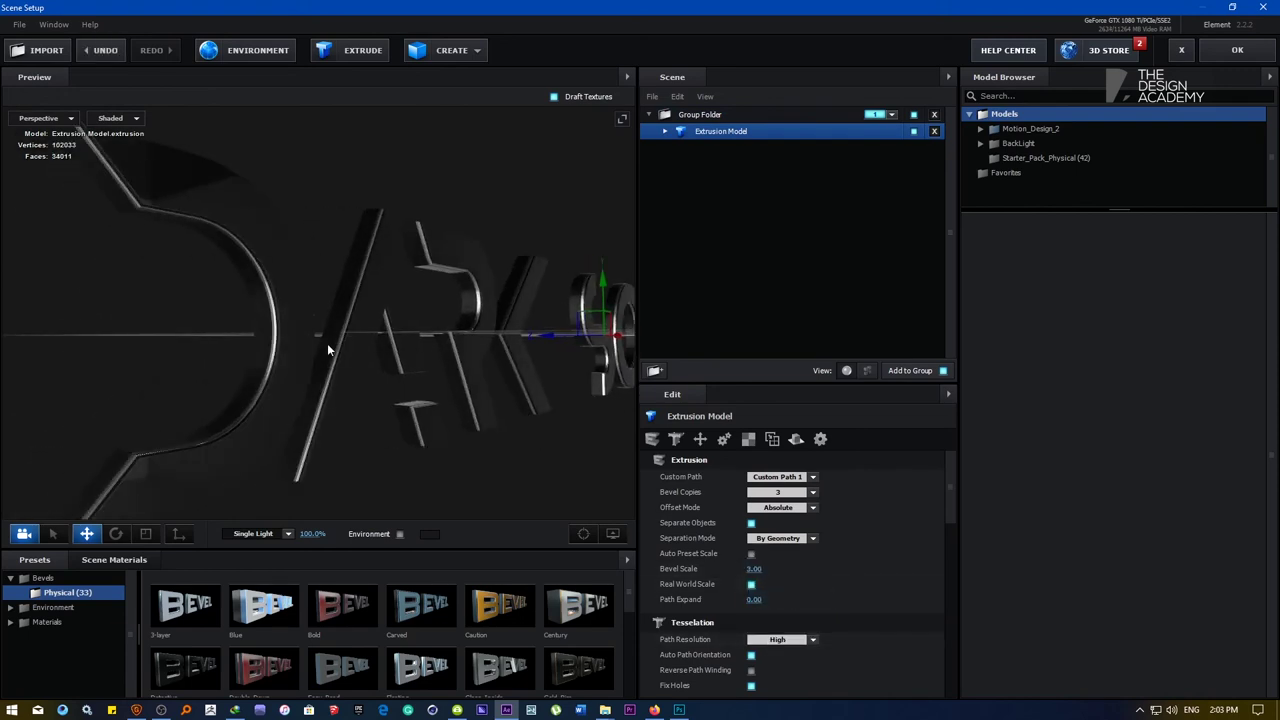
# Try the Bold and Caution bevel presets on the extruded title and apply the Detective preset
pyautogui.click(342, 604)
pyautogui.moveTo(334, 456); pyautogui.dragTo(390, 470)
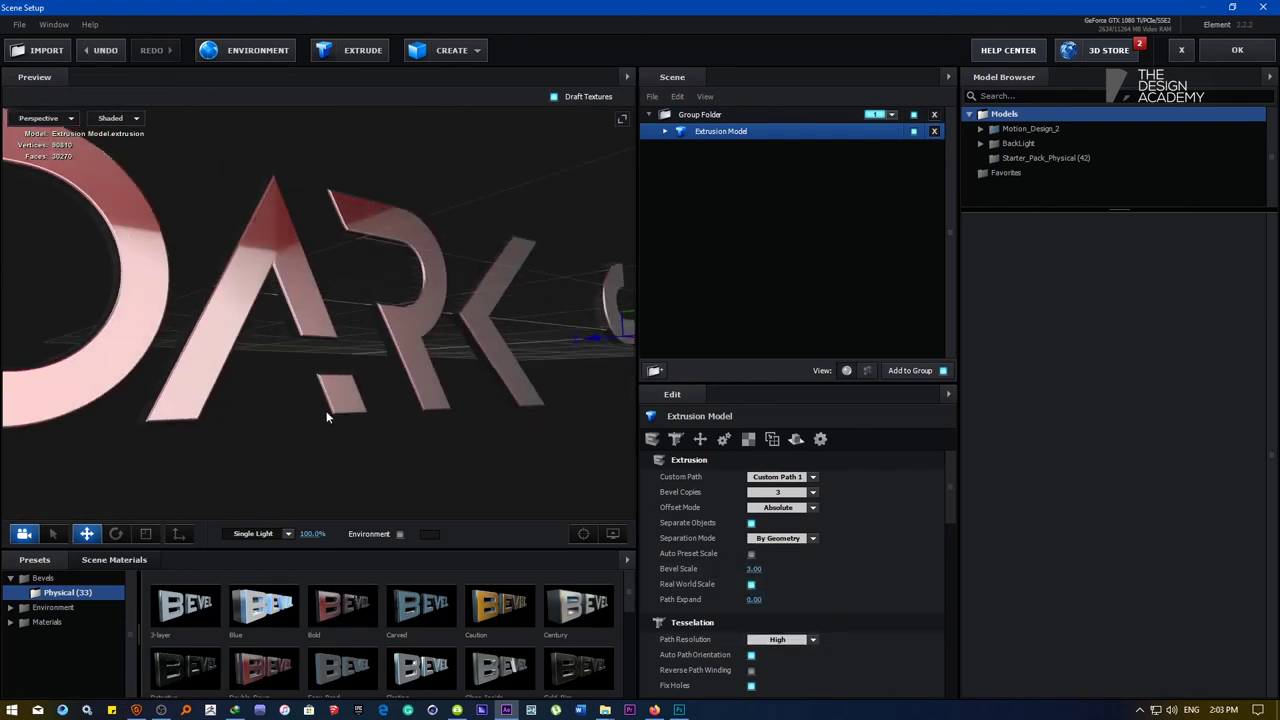
pyautogui.click(491, 613)
pyautogui.scroll(-1, 358, 637)
pyautogui.click(185, 620)
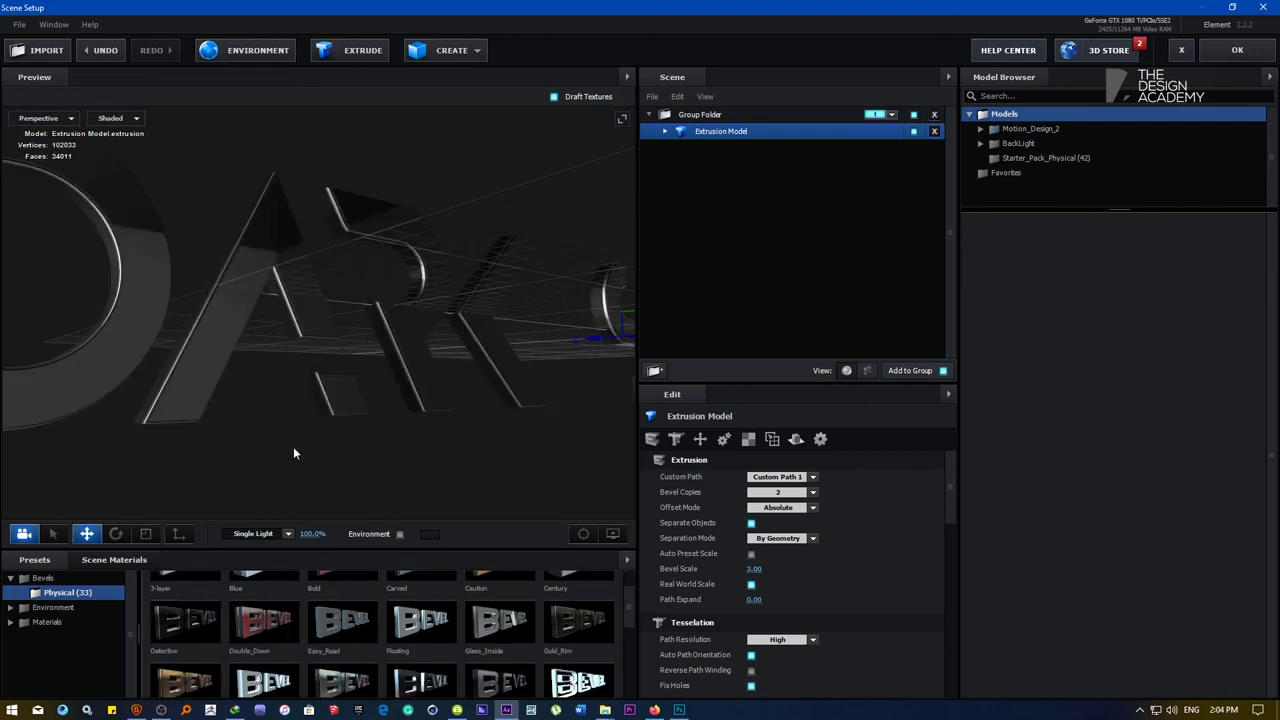
pyautogui.click(420, 620)
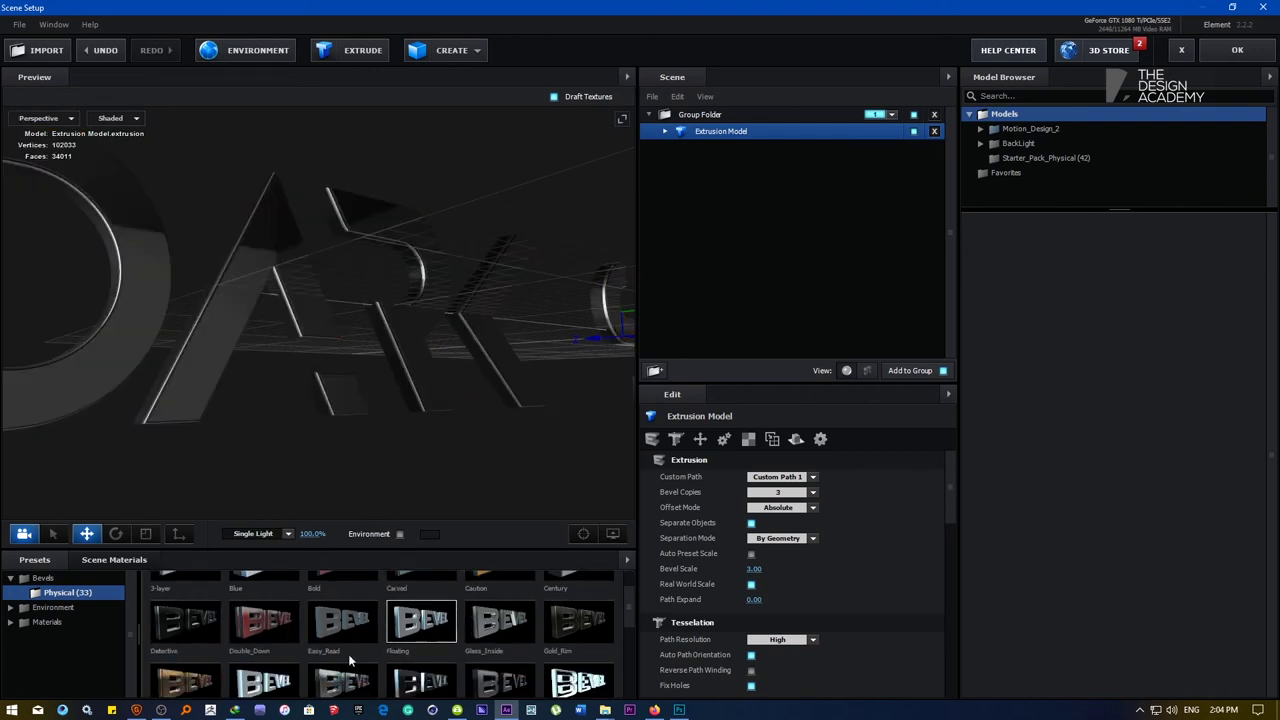
# Try the red diffuse color D20000 on the Extrusion Model's second Shiny material and undo it
pyautogui.click(664, 131)
pyautogui.click(690, 148)
pyautogui.click(700, 164)
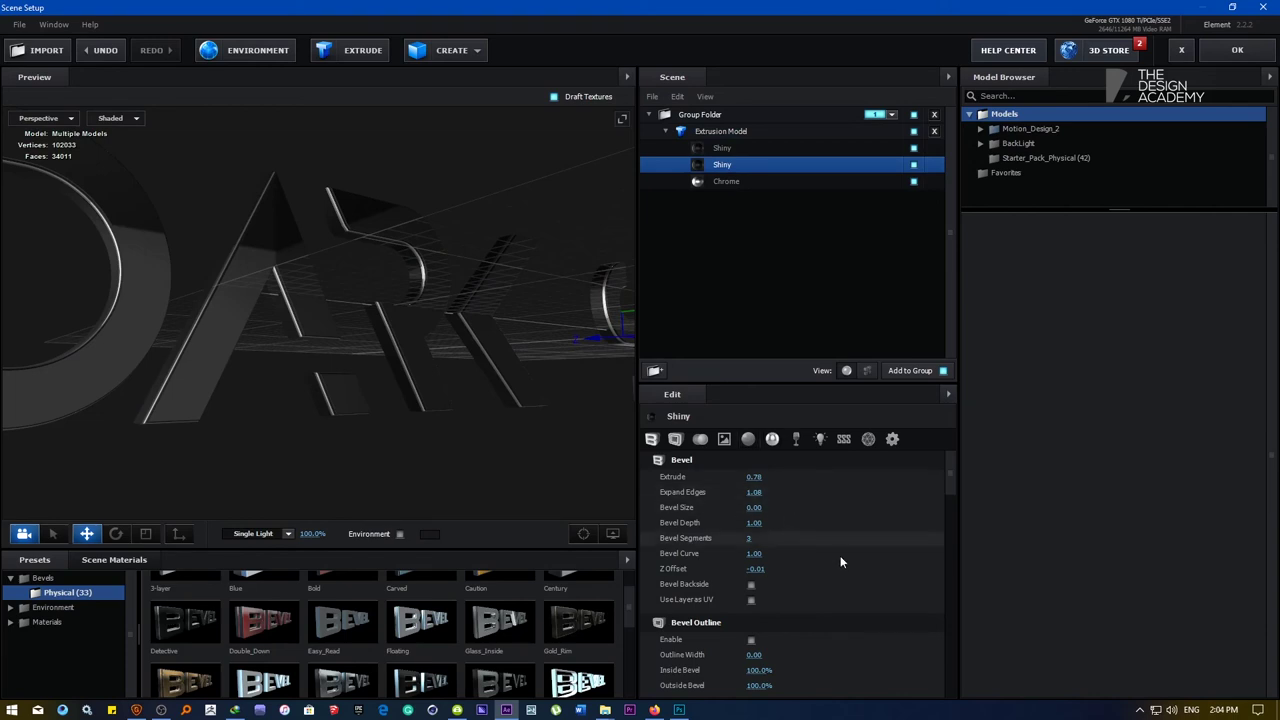
pyautogui.click(748, 440)
pyautogui.click(724, 440)
pyautogui.click(750, 443)
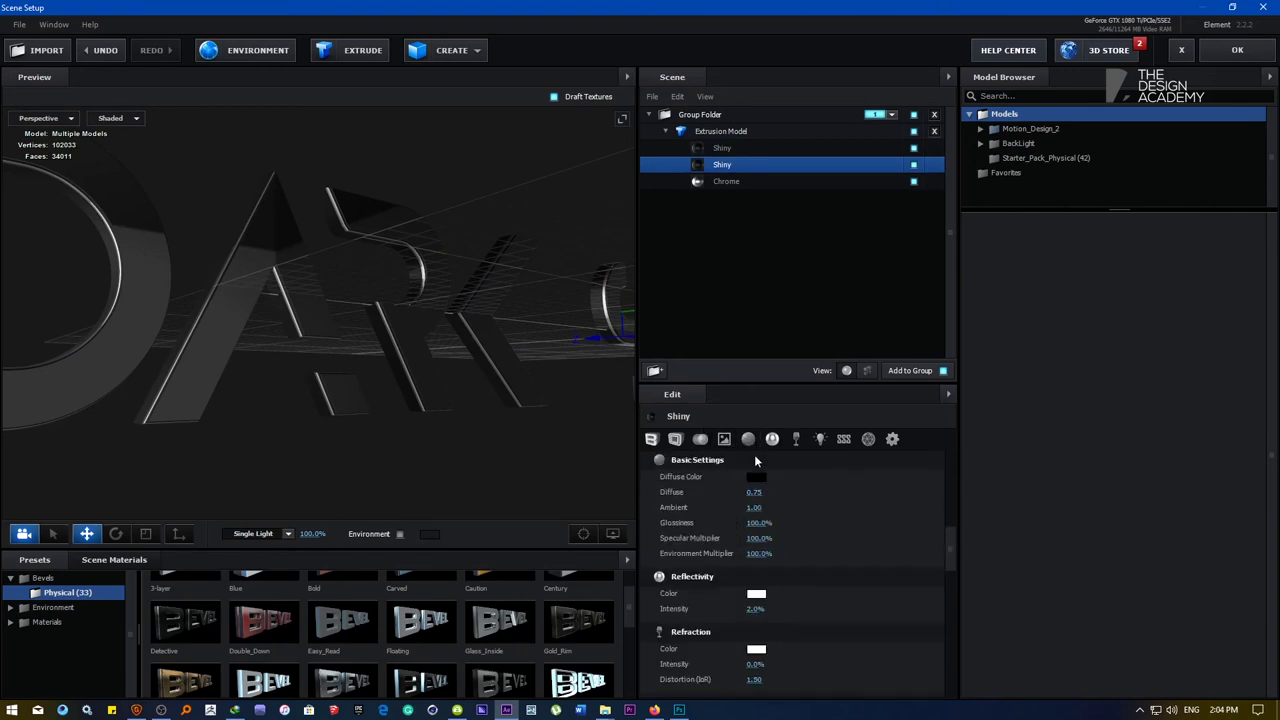
pyautogui.click(756, 477)
pyautogui.moveTo(757, 486); pyautogui.dragTo(836, 440)
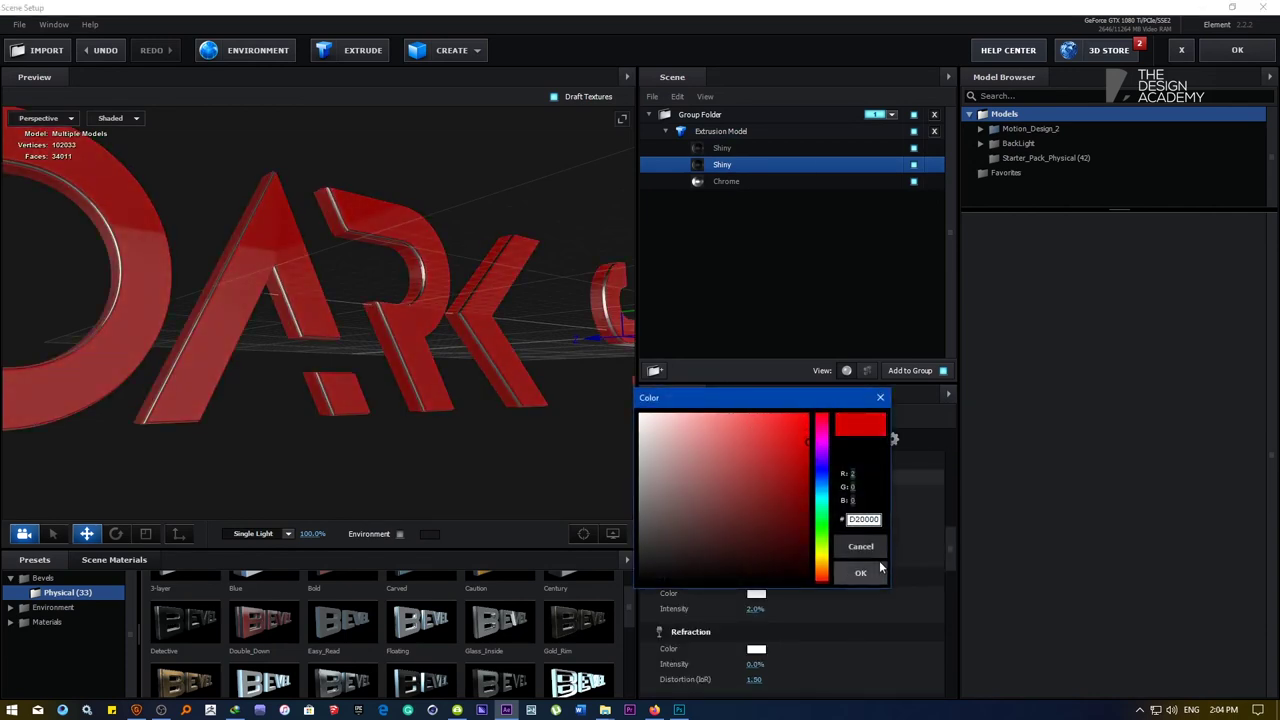
pyautogui.click(861, 573)
pyautogui.hotkey('ctrl', 'z')
pyautogui.hotkey('ctrl', 'z')
pyautogui.hotkey('ctrl', 'z')
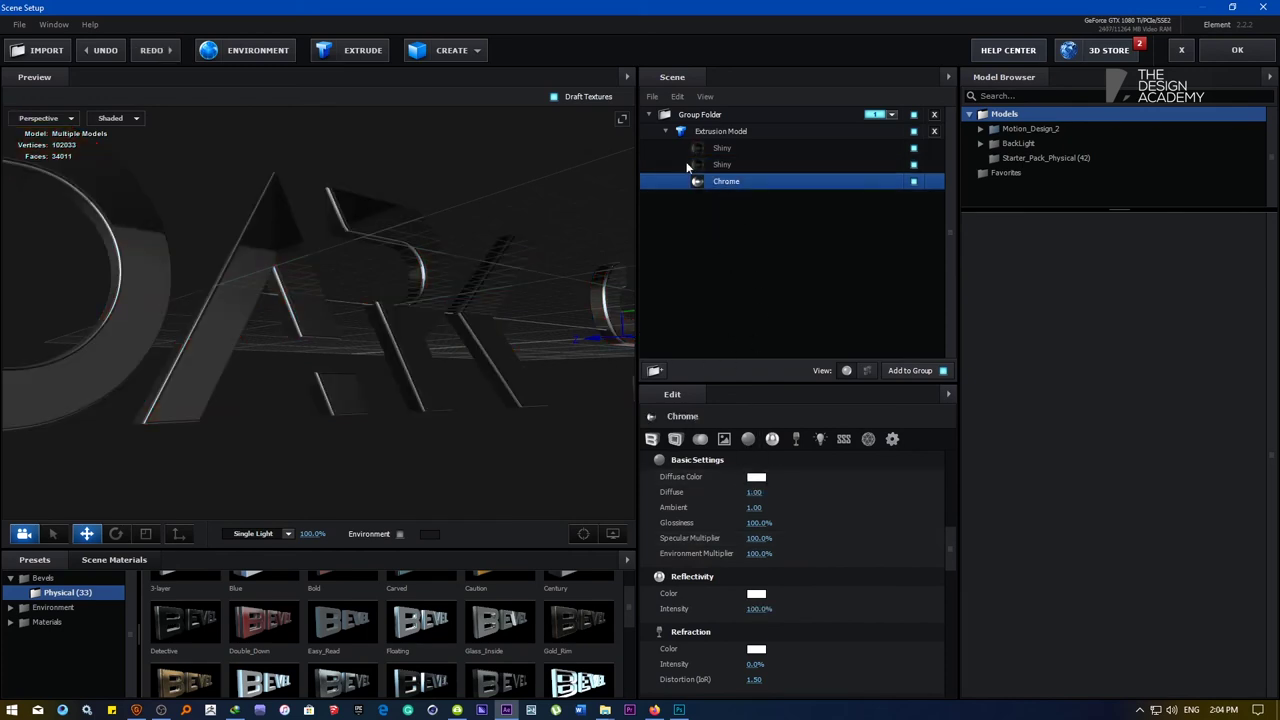
# Try a red diffuse color on the Extrusion Model's first Shiny material and cancel the color change
pyautogui.click(723, 149)
pyautogui.click(756, 476)
pyautogui.click(789, 441)
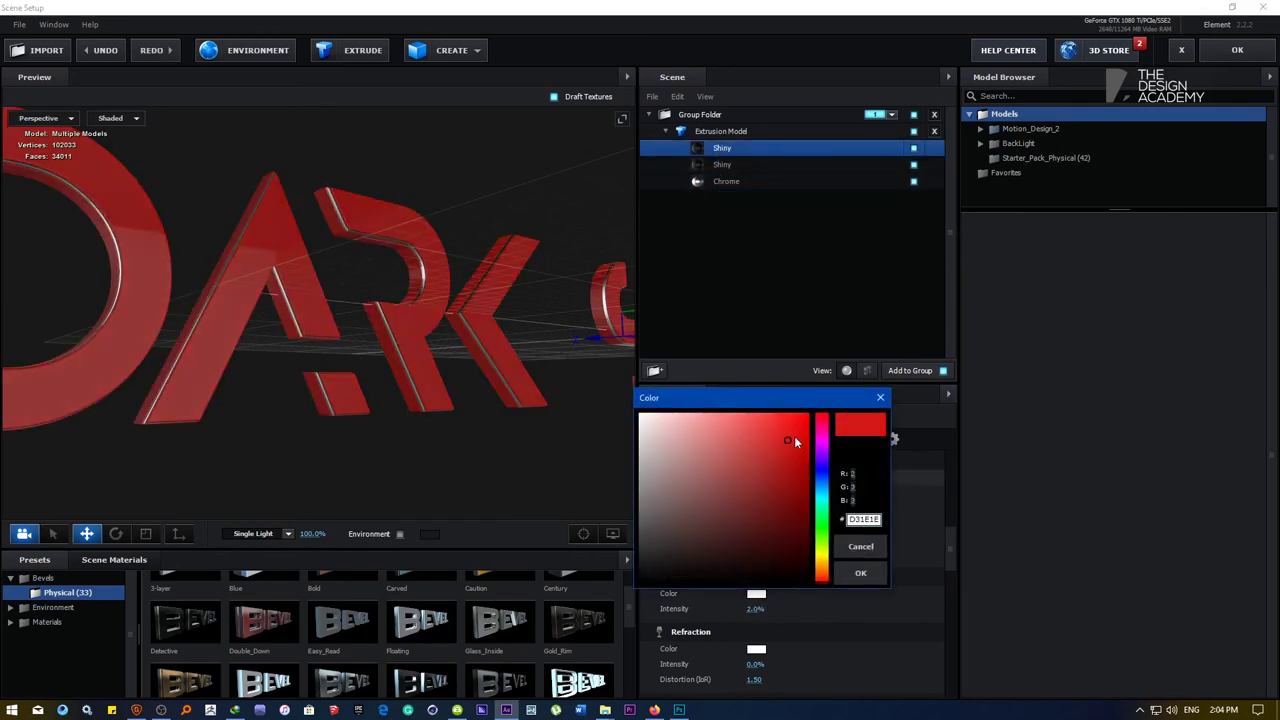
pyautogui.moveTo(757, 461); pyautogui.dragTo(734, 537)
pyautogui.click(858, 547)
# Replace the Extrusion Model's second Shiny material with the Paint_Red preset and accept the Scene Setup
pyautogui.click(722, 165)
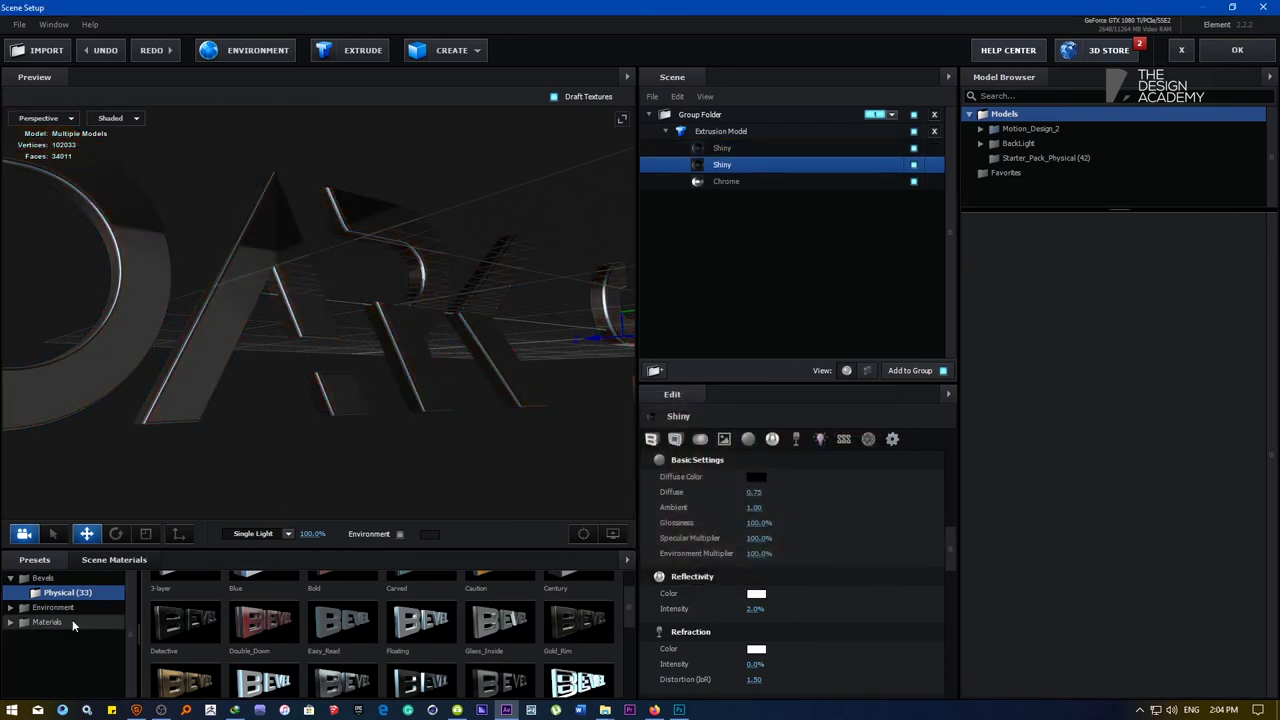
pyautogui.click(47, 622)
pyautogui.click(52, 623)
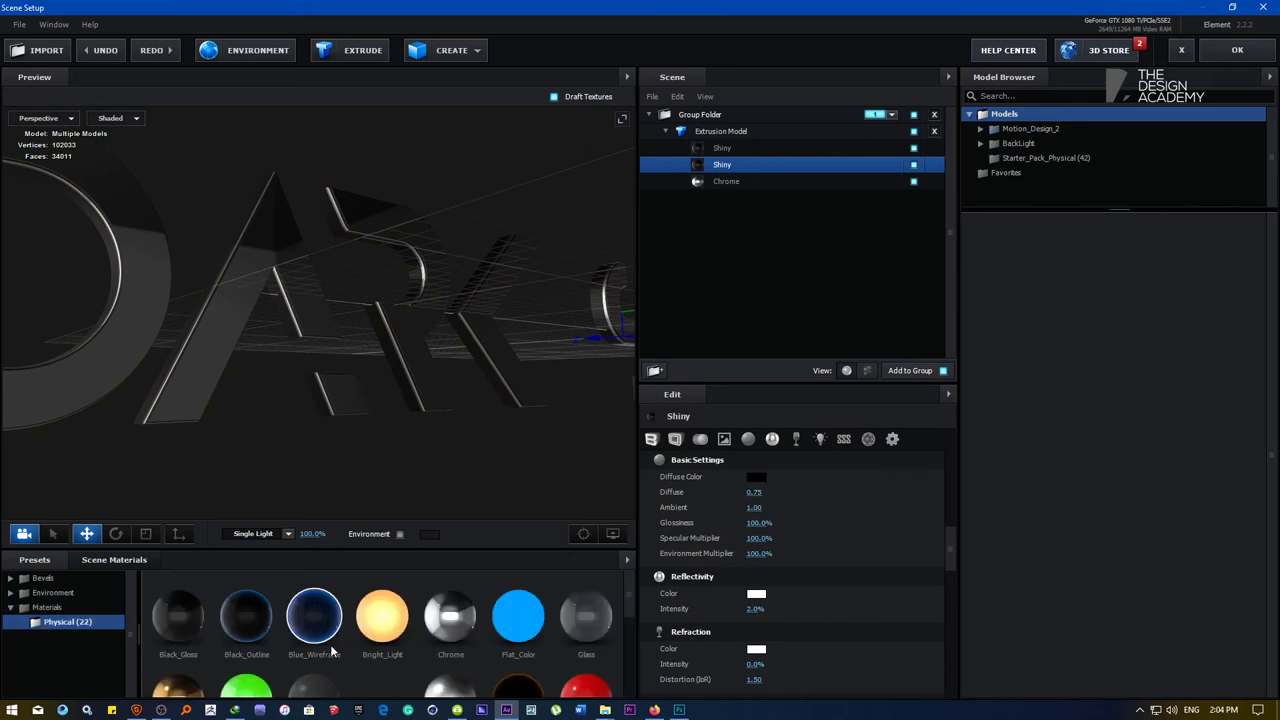
pyautogui.moveTo(588, 688)
pyautogui.mouseDown()
pyautogui.moveTo(700, 118)
pyautogui.moveTo(723, 166)
pyautogui.mouseUp()
pyautogui.moveTo(372, 332)
pyautogui.mouseDown()
pyautogui.moveTo(289, 333)
pyautogui.moveTo(421, 330)
pyautogui.moveTo(375, 330)
pyautogui.mouseUp()
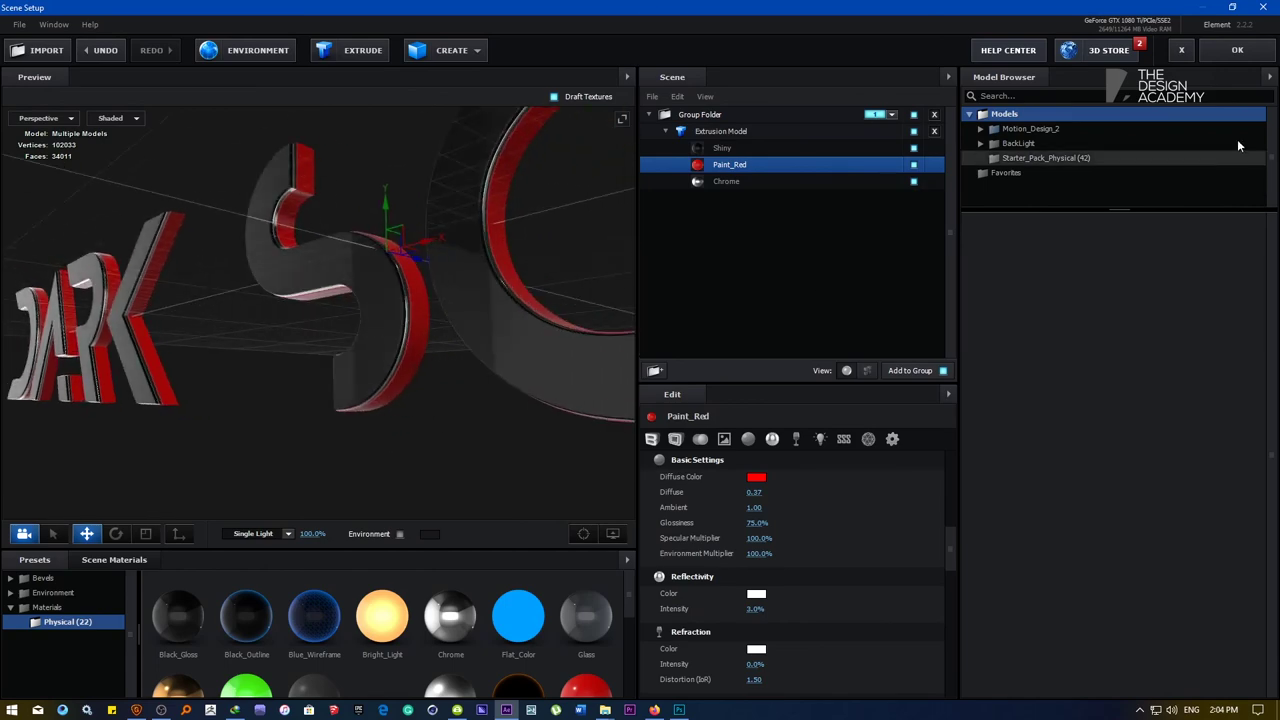
pyautogui.click(1237, 50)
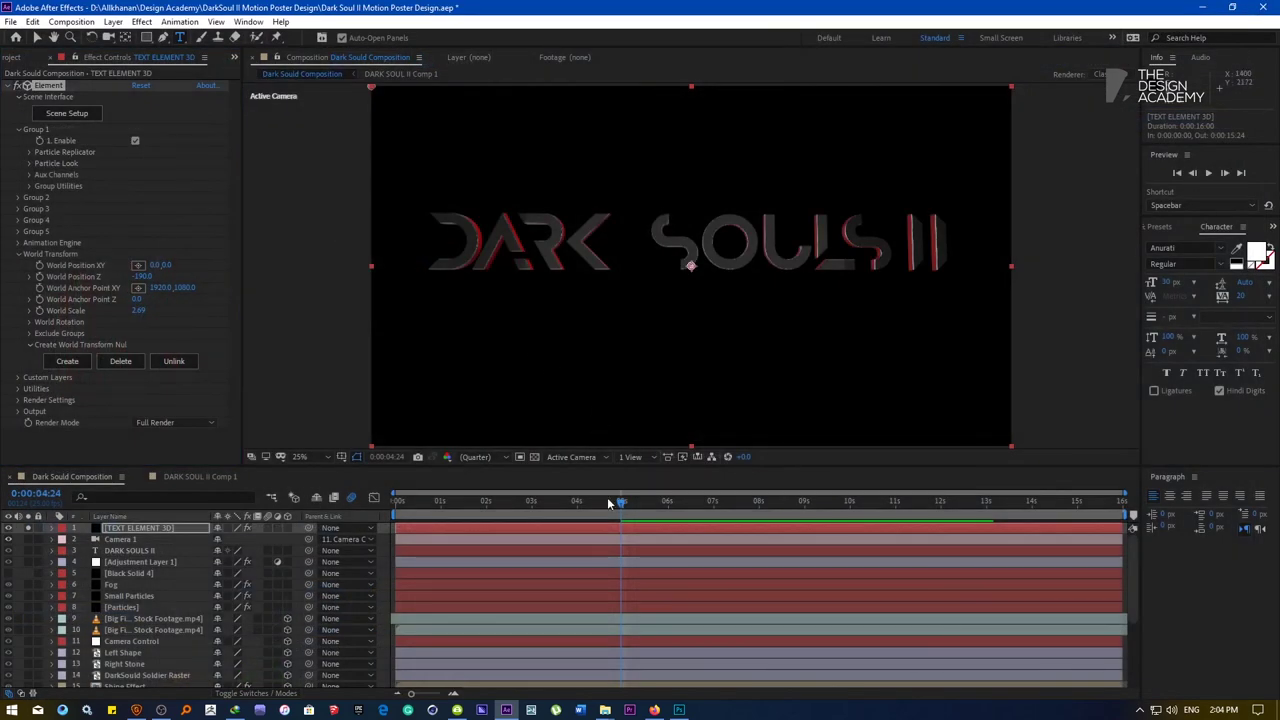
# Unsolo the TEXT ELEMENT 3D layer and hide the flat DARK SOULS II text layer, checking the composition at 0:00:07:16
pyautogui.moveTo(608, 503); pyautogui.dragTo(239, 501)
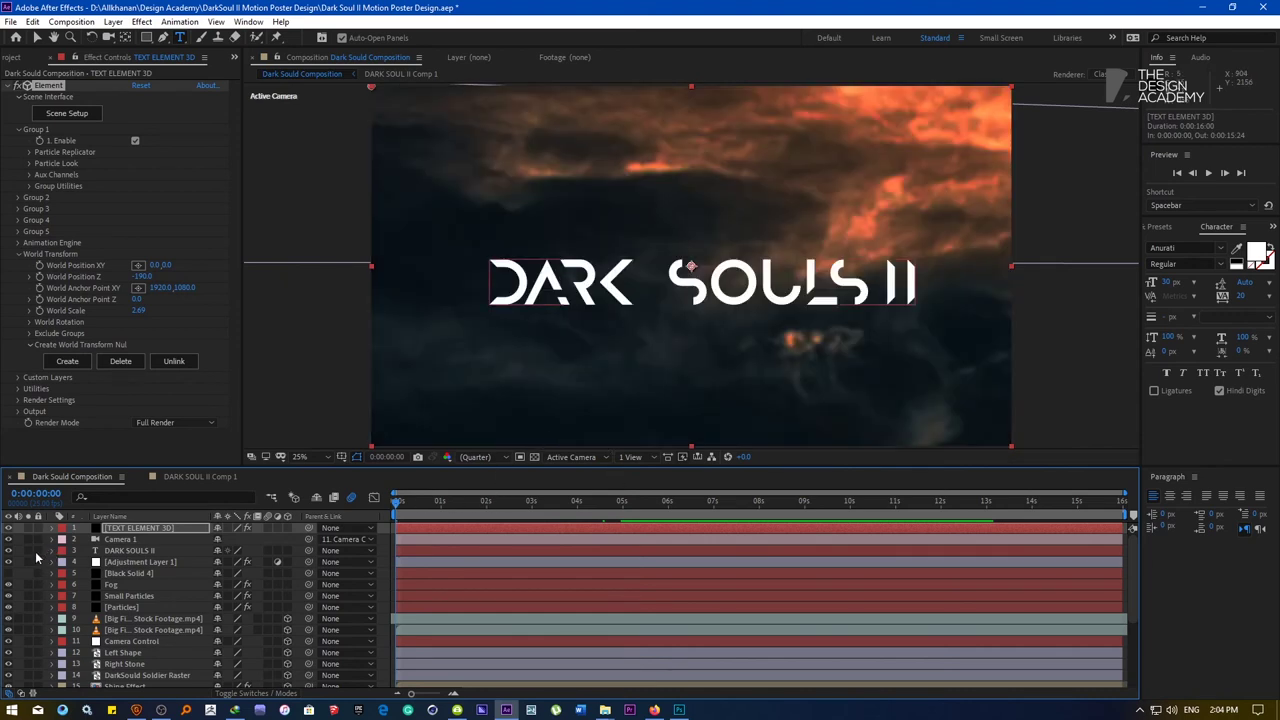
pyautogui.click(27, 552)
pyautogui.click(27, 552)
pyautogui.click(115, 551)
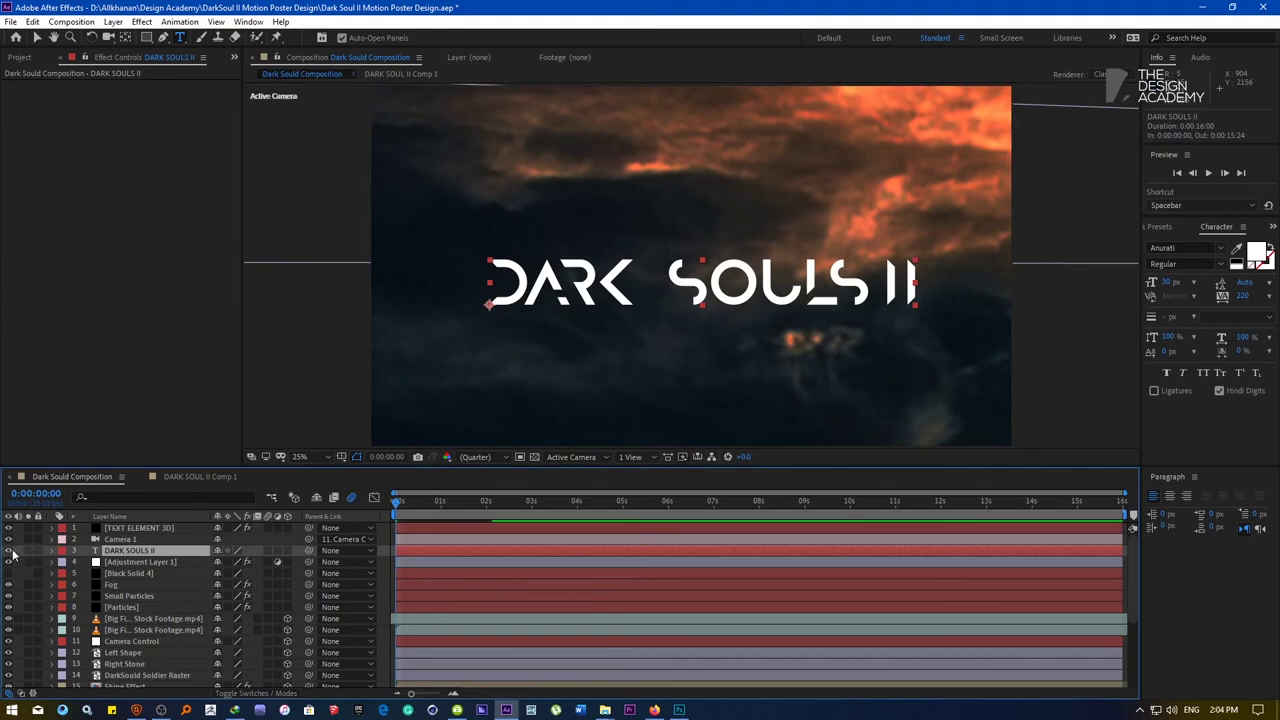
pyautogui.click(8, 551)
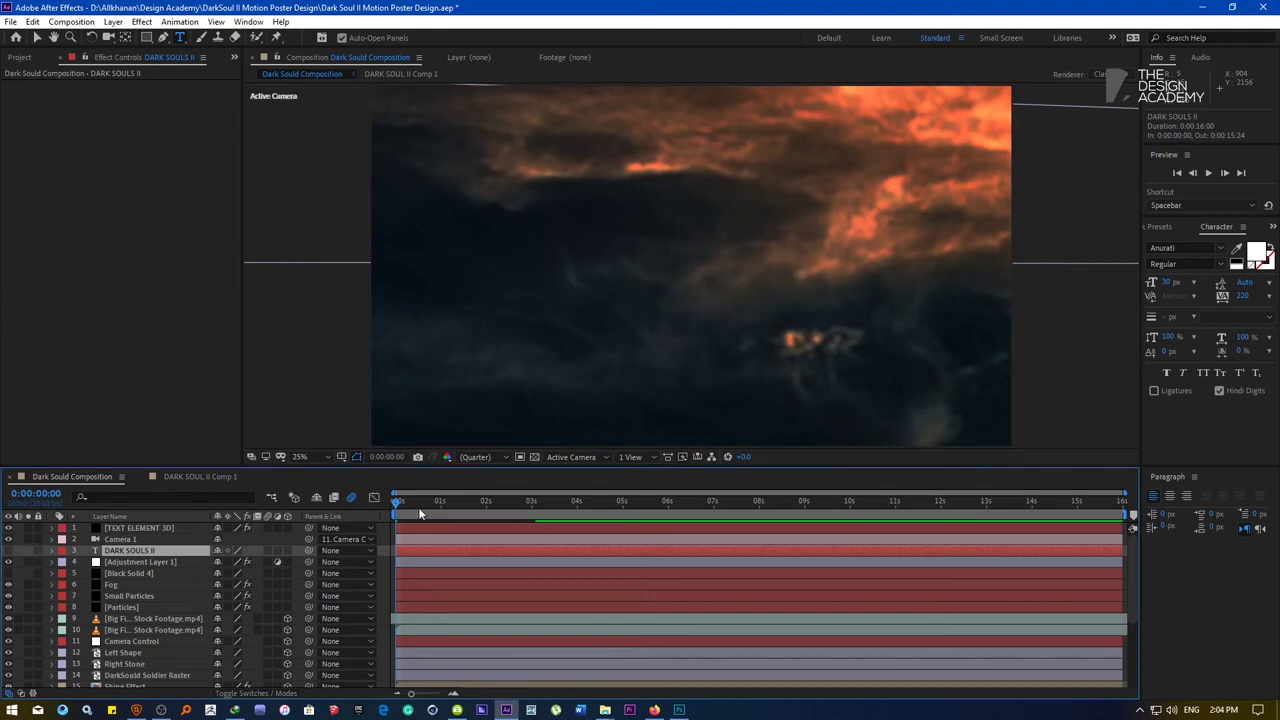
pyautogui.moveTo(418, 507); pyautogui.dragTo(742, 509)
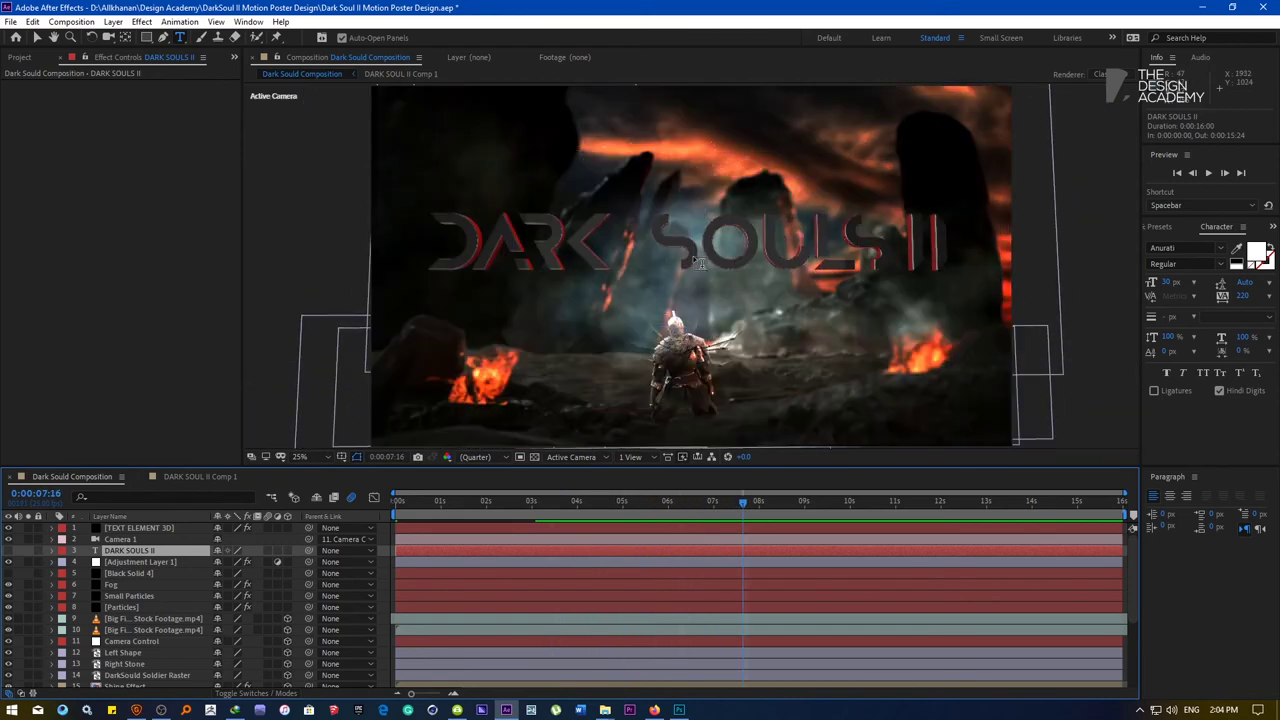
pyautogui.press('v')
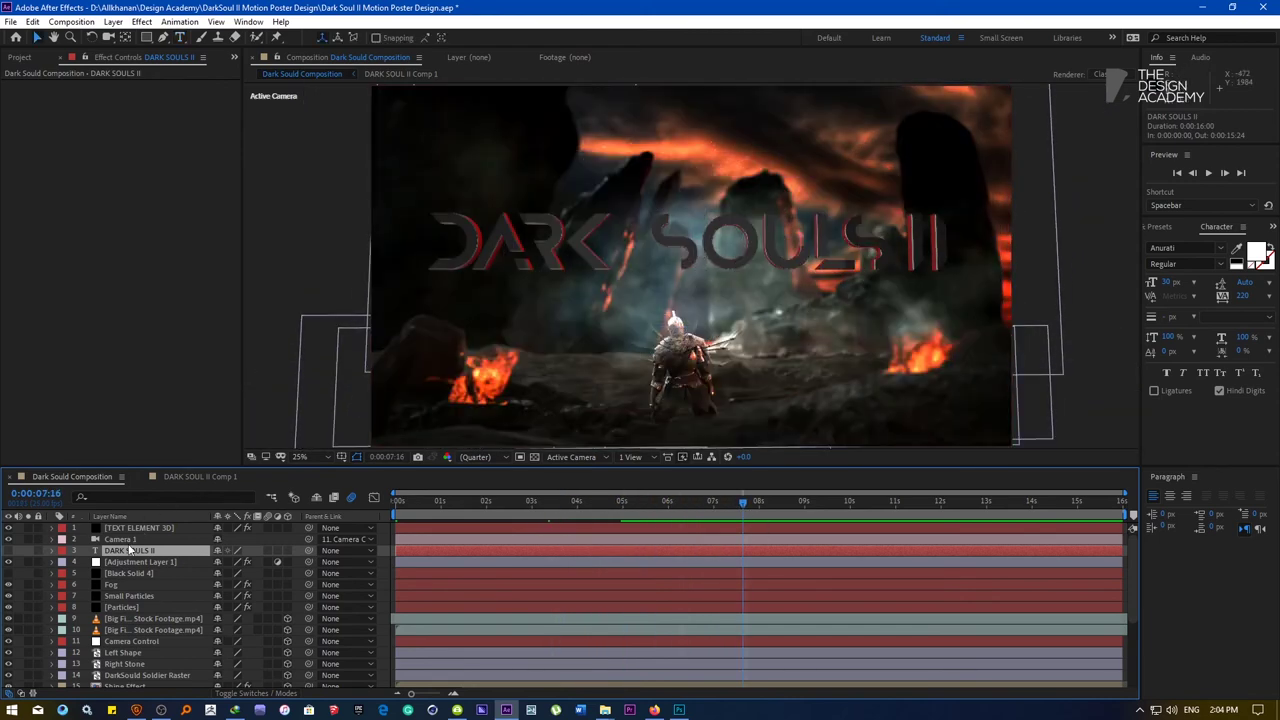
# Replace the first Shiny material of the 3D title with the Plastic_White preset in the Scene Setup
pyautogui.click(140, 528)
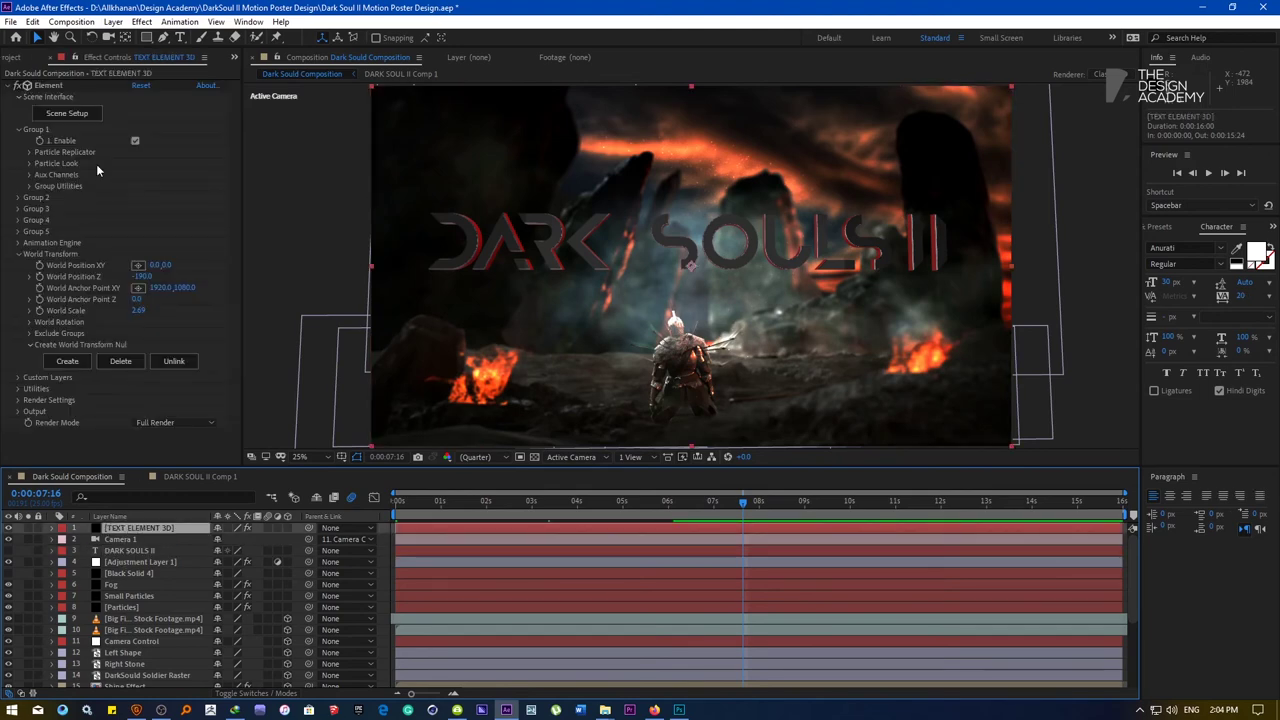
pyautogui.click(75, 115)
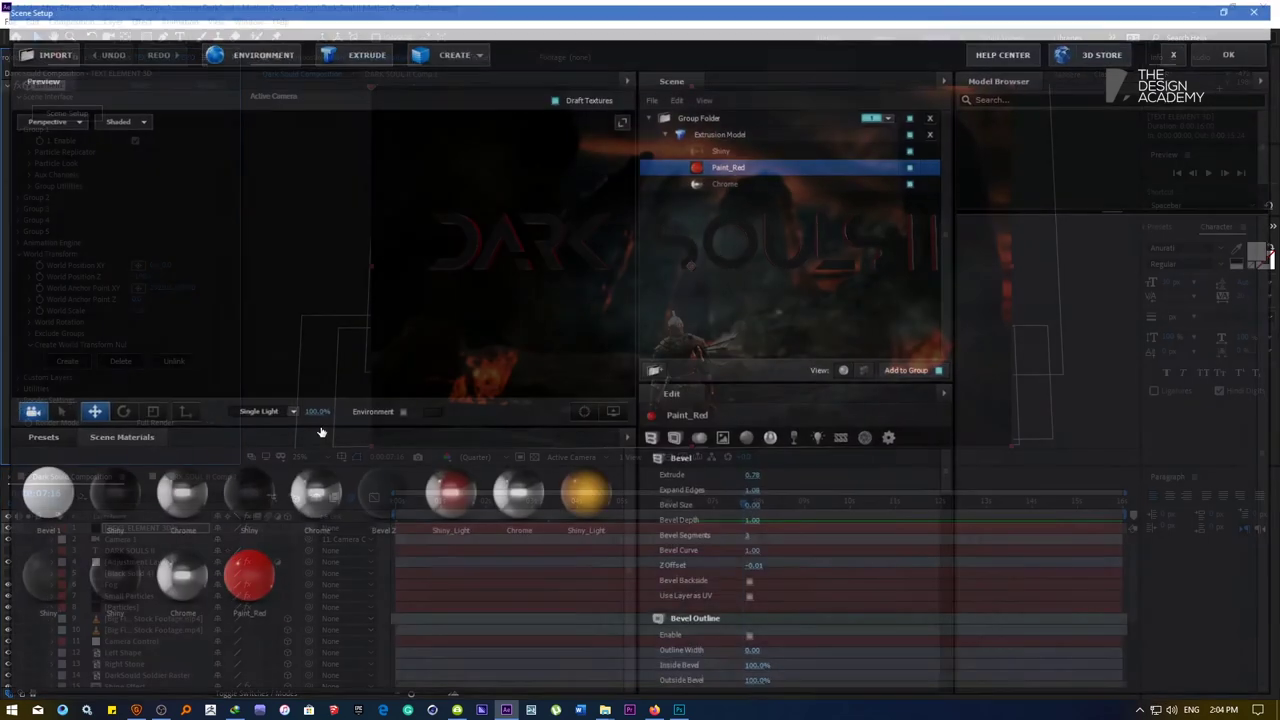
pyautogui.scroll(-1, 363, 614)
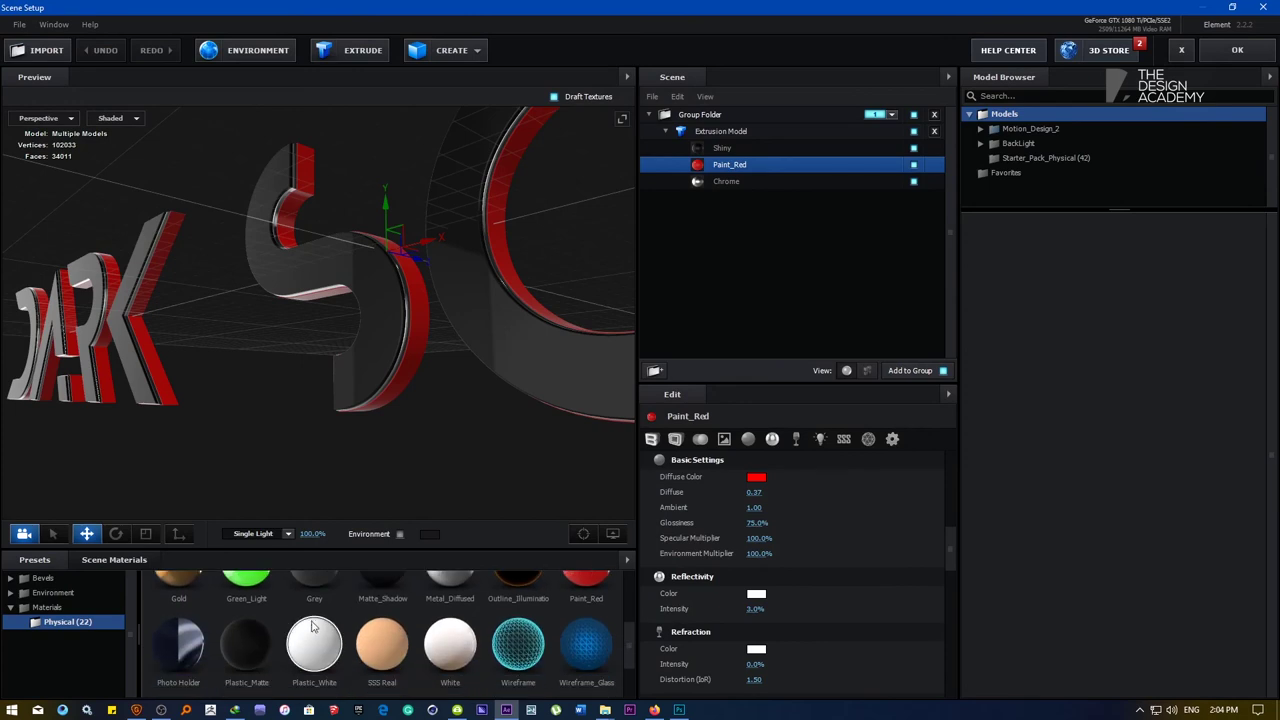
pyautogui.moveTo(315, 630); pyautogui.dragTo(728, 158)
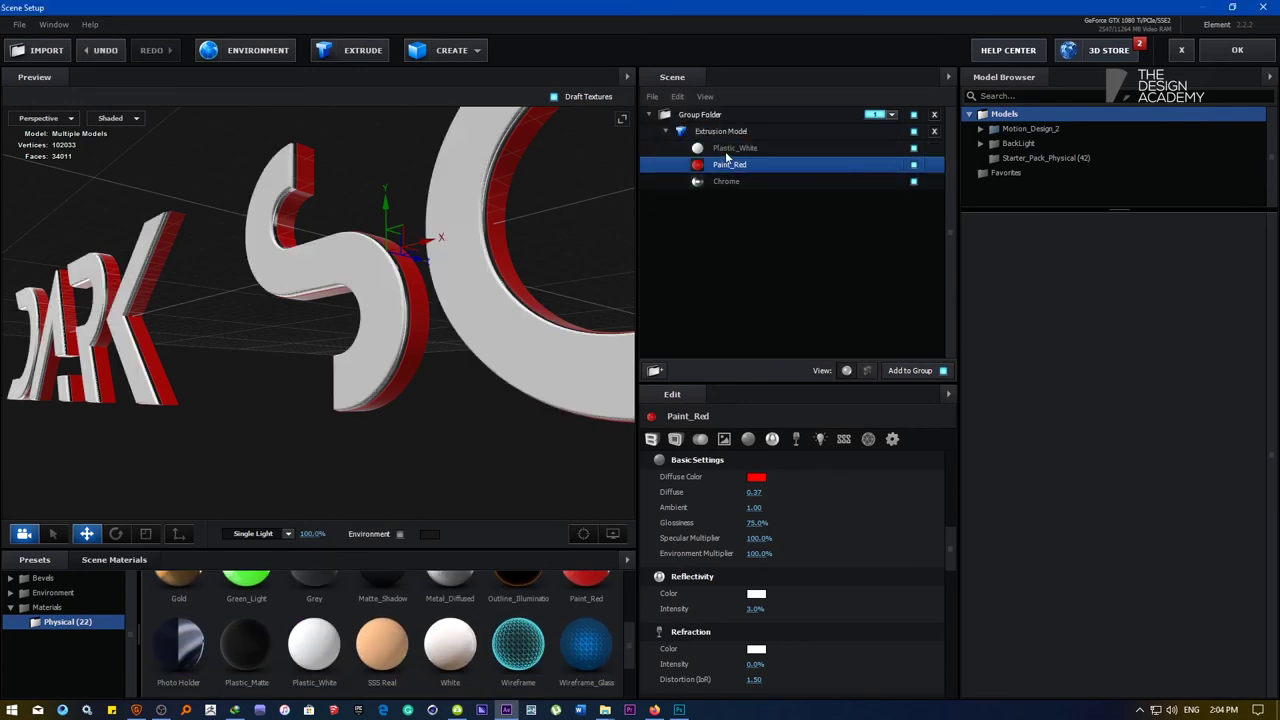
pyautogui.moveTo(278, 345); pyautogui.dragTo(337, 343)
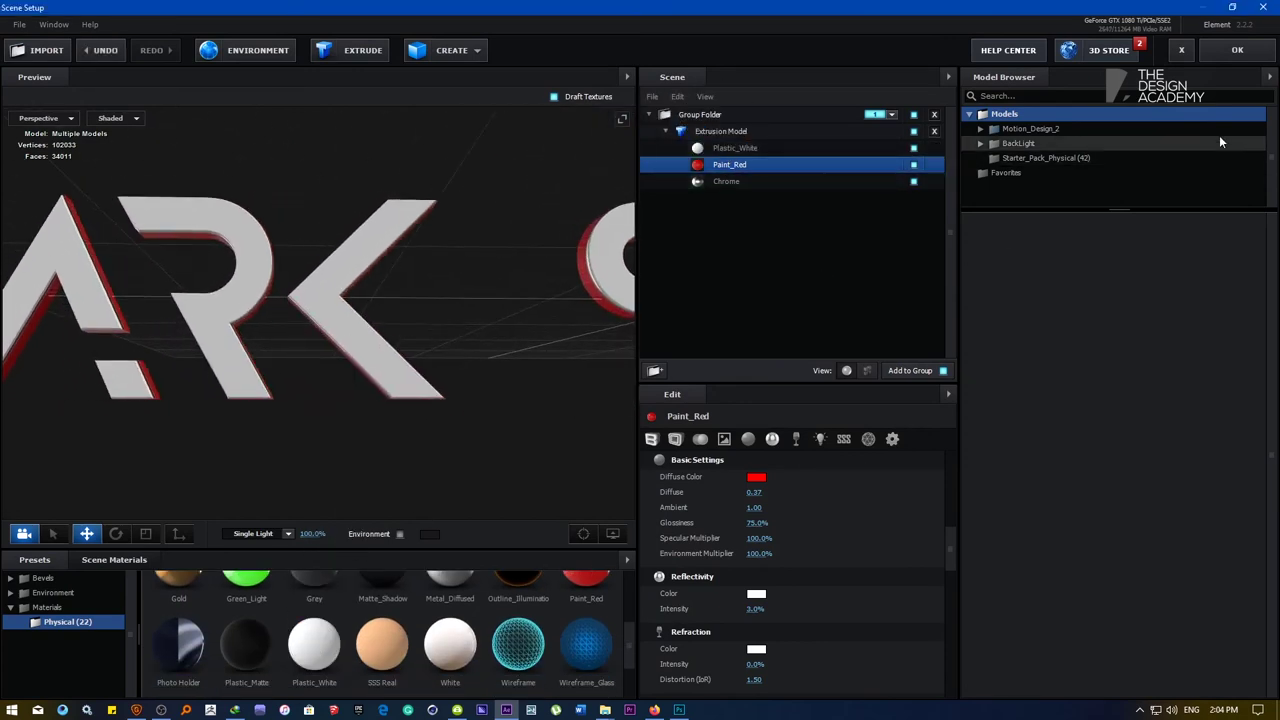
# Set Plastic_White's reflectivity and refraction intensity to 100% with distortion 1.48, and accept the Scene Setup
pyautogui.click(772, 439)
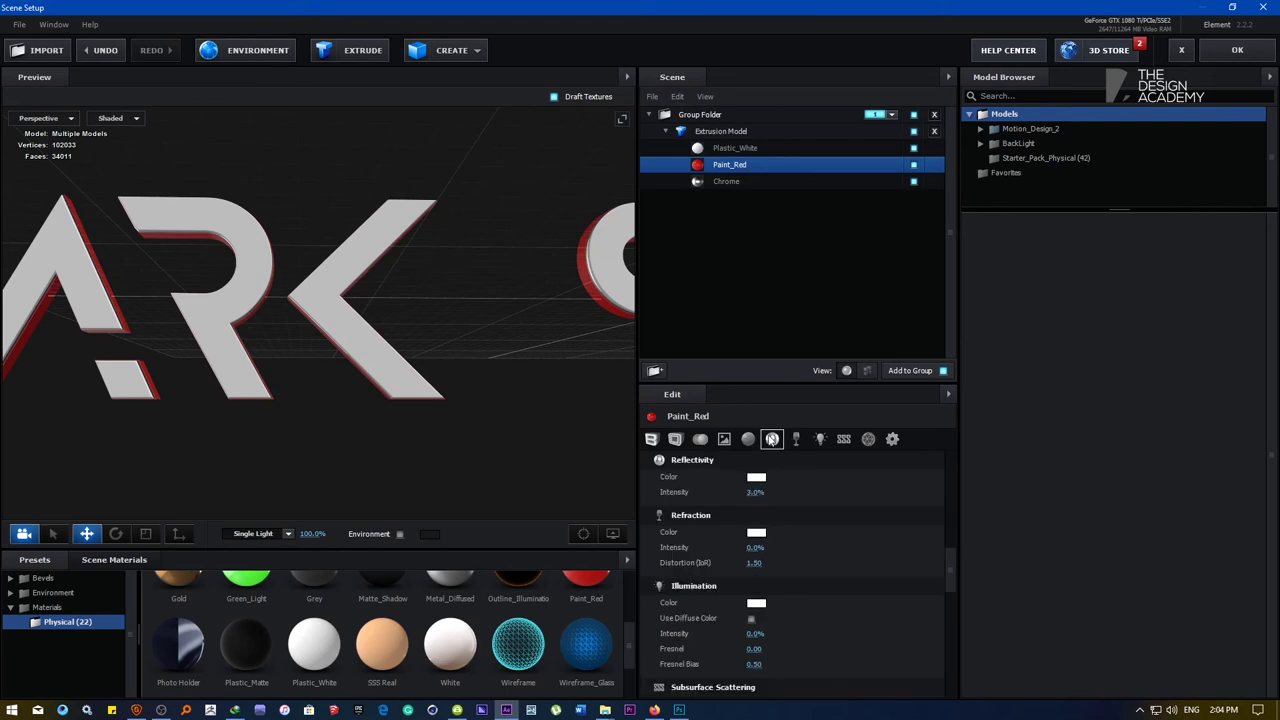
pyautogui.click(742, 148)
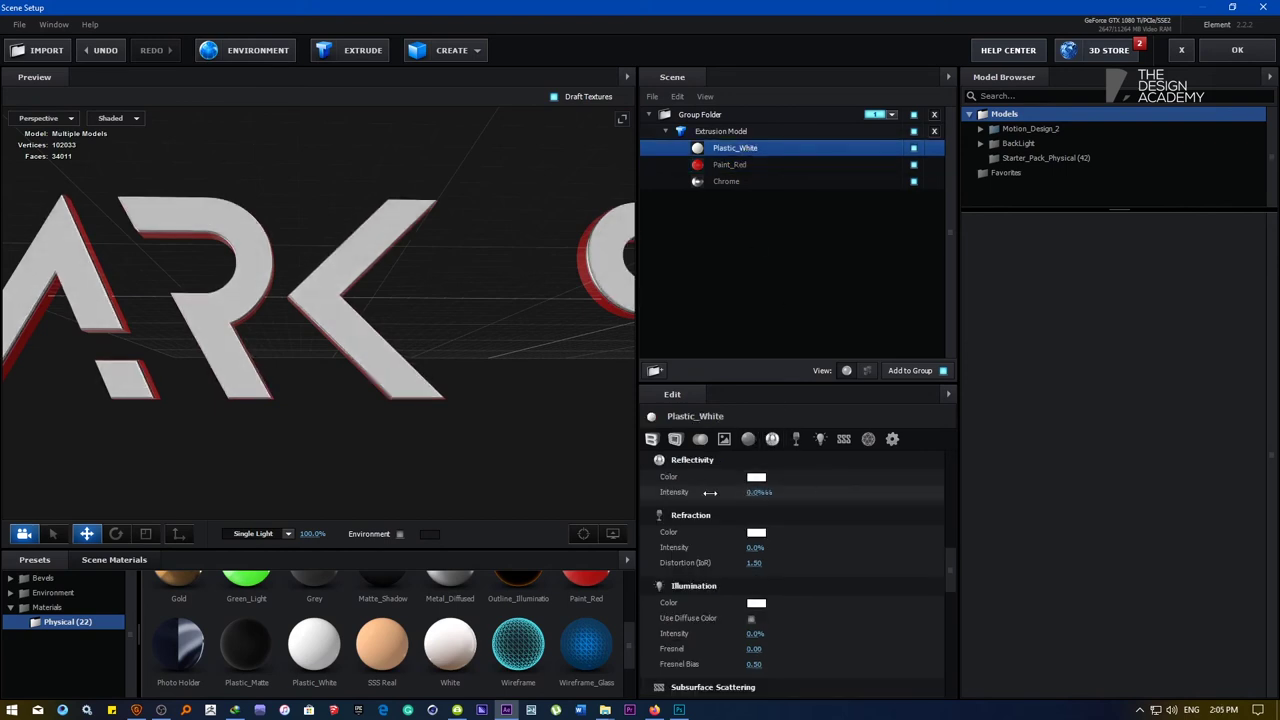
pyautogui.moveTo(709, 492); pyautogui.dragTo(960, 493)
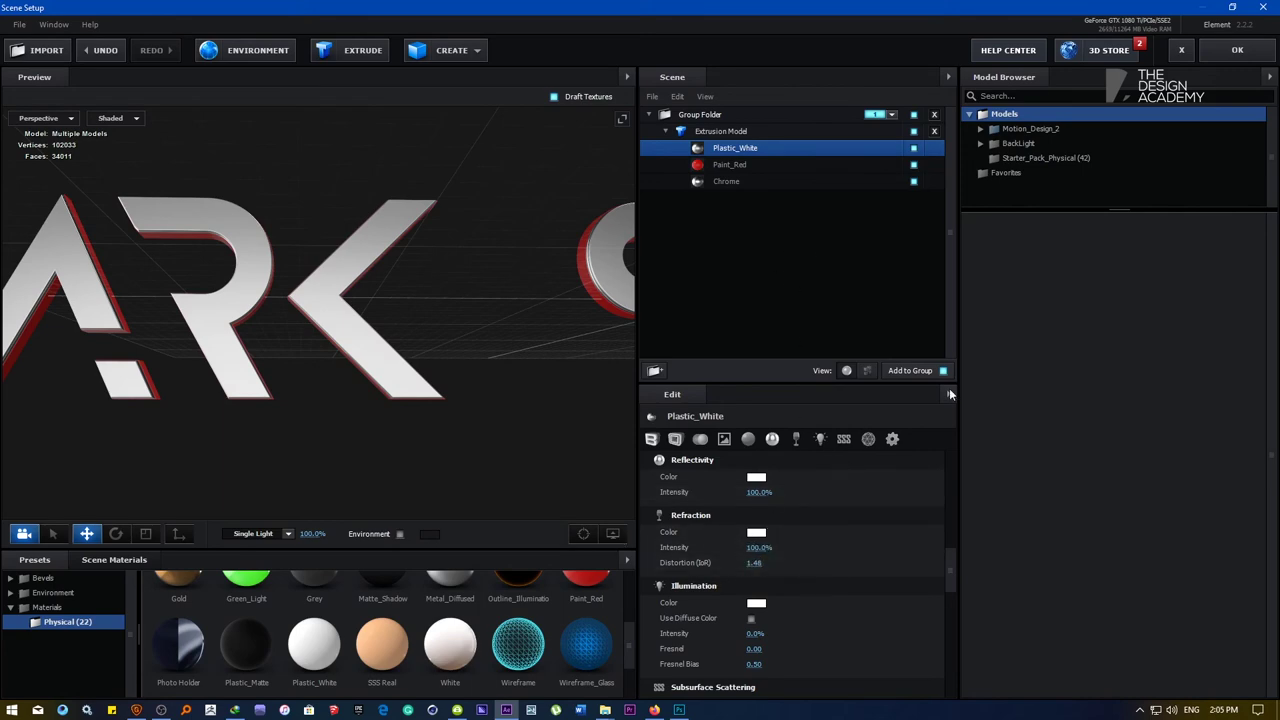
pyautogui.click(1228, 55)
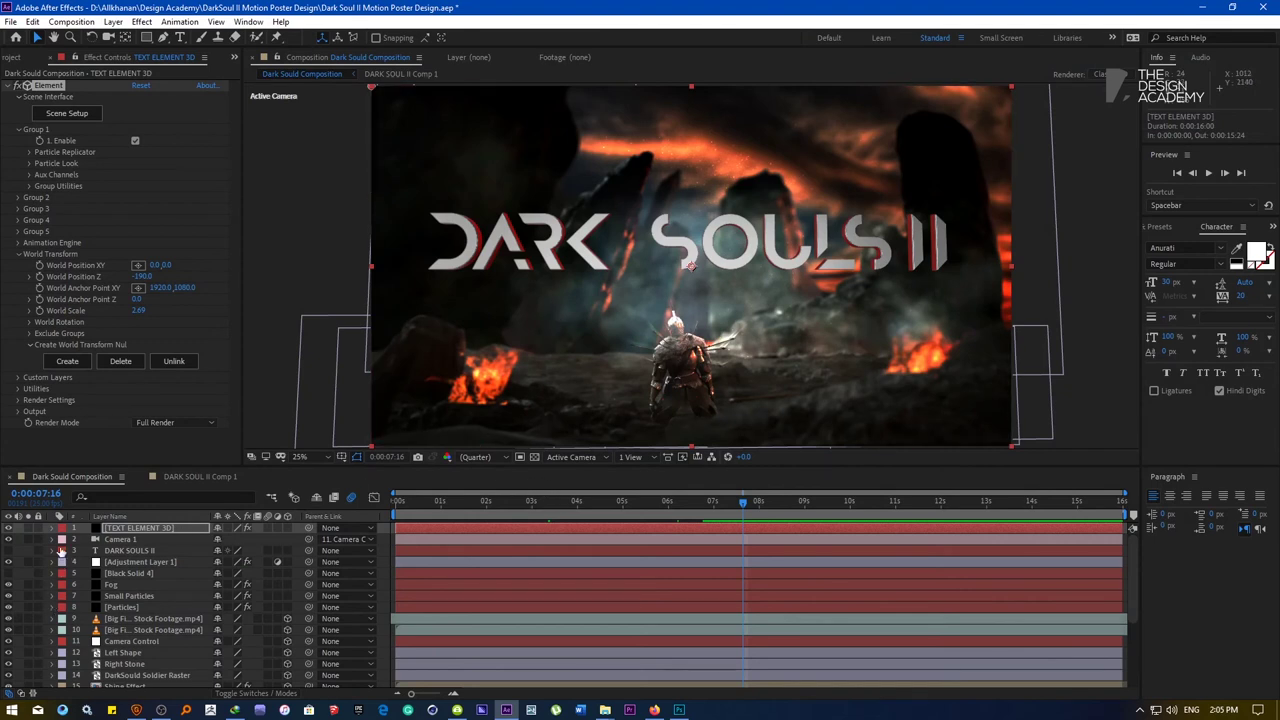
# Reduce the TEXT ELEMENT 3D title's World Scale to about 1.81
pyautogui.click(113, 530)
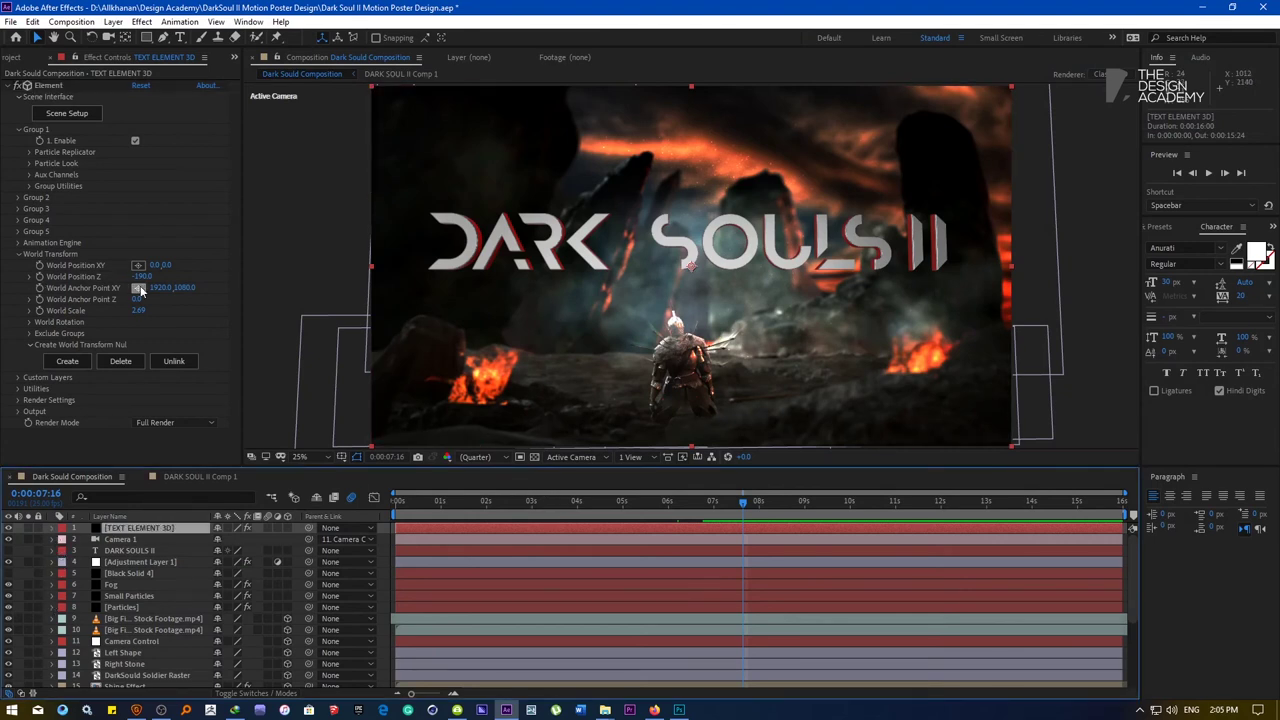
pyautogui.moveTo(140, 311); pyautogui.dragTo(91, 322)
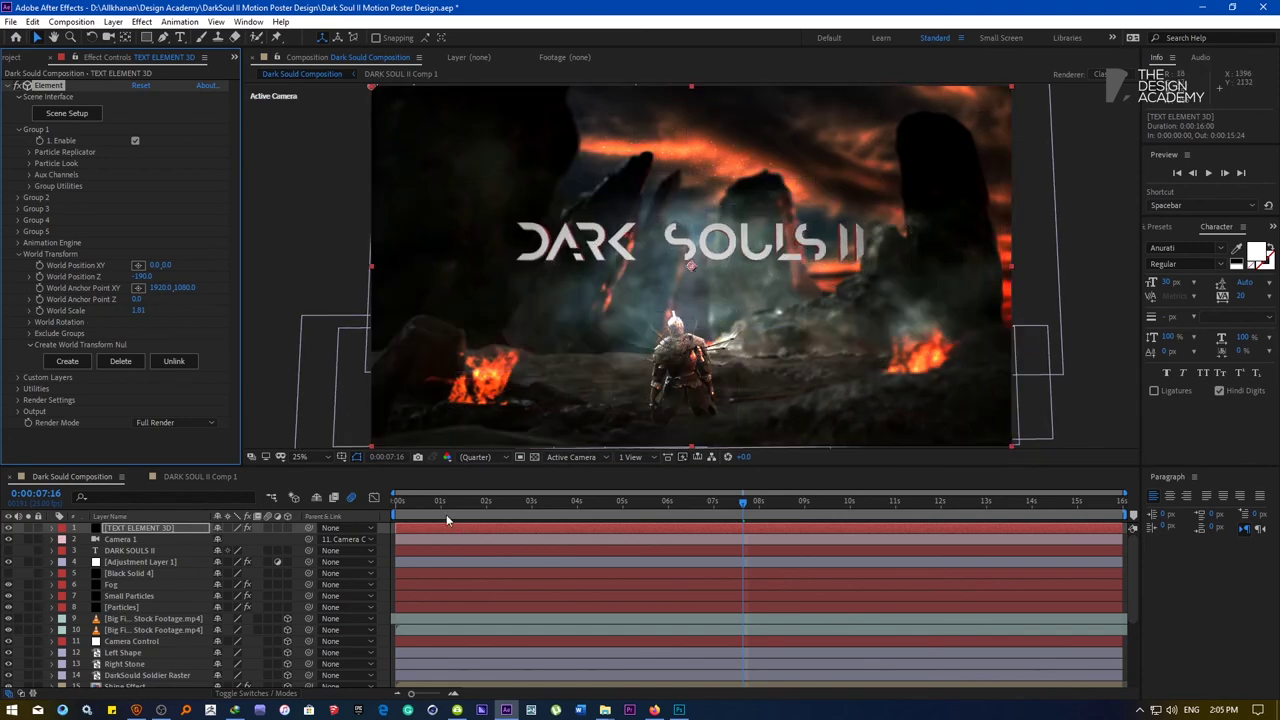
# Preview the composition at several times and play it from the start to check how the 3D title looks in the scene
pyautogui.click(585, 506)
pyautogui.click(528, 505)
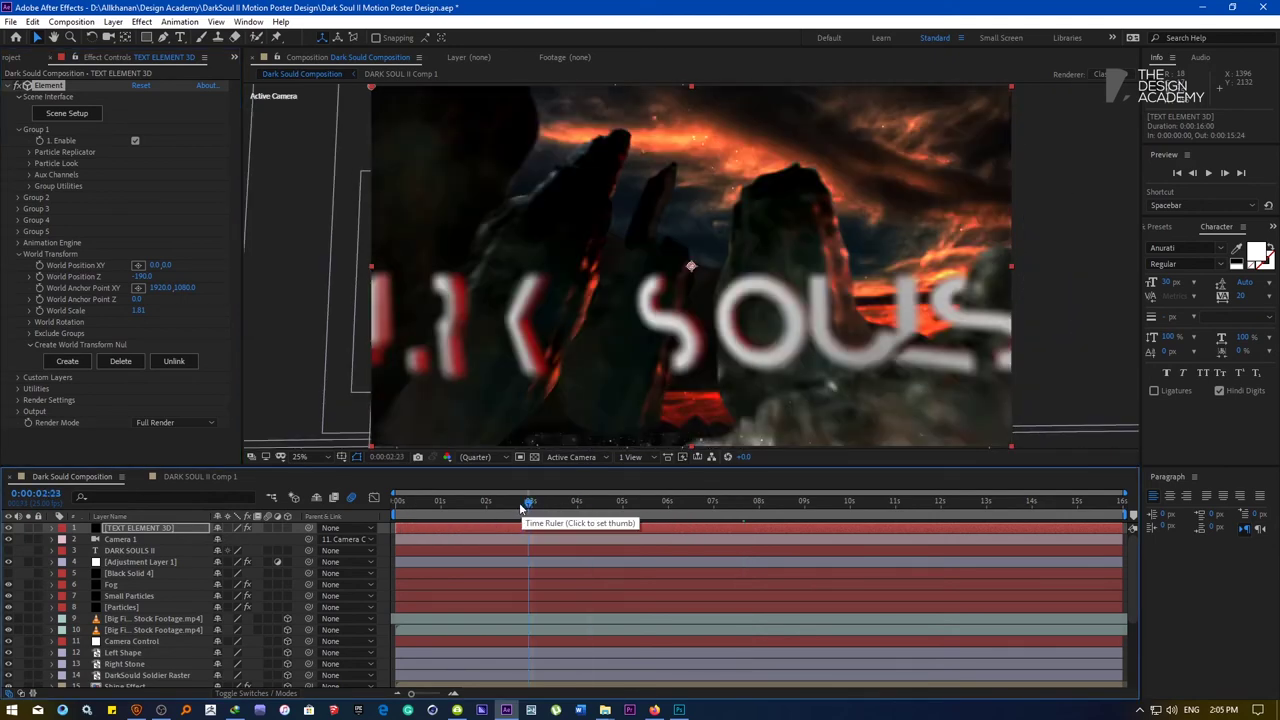
pyautogui.click(520, 508)
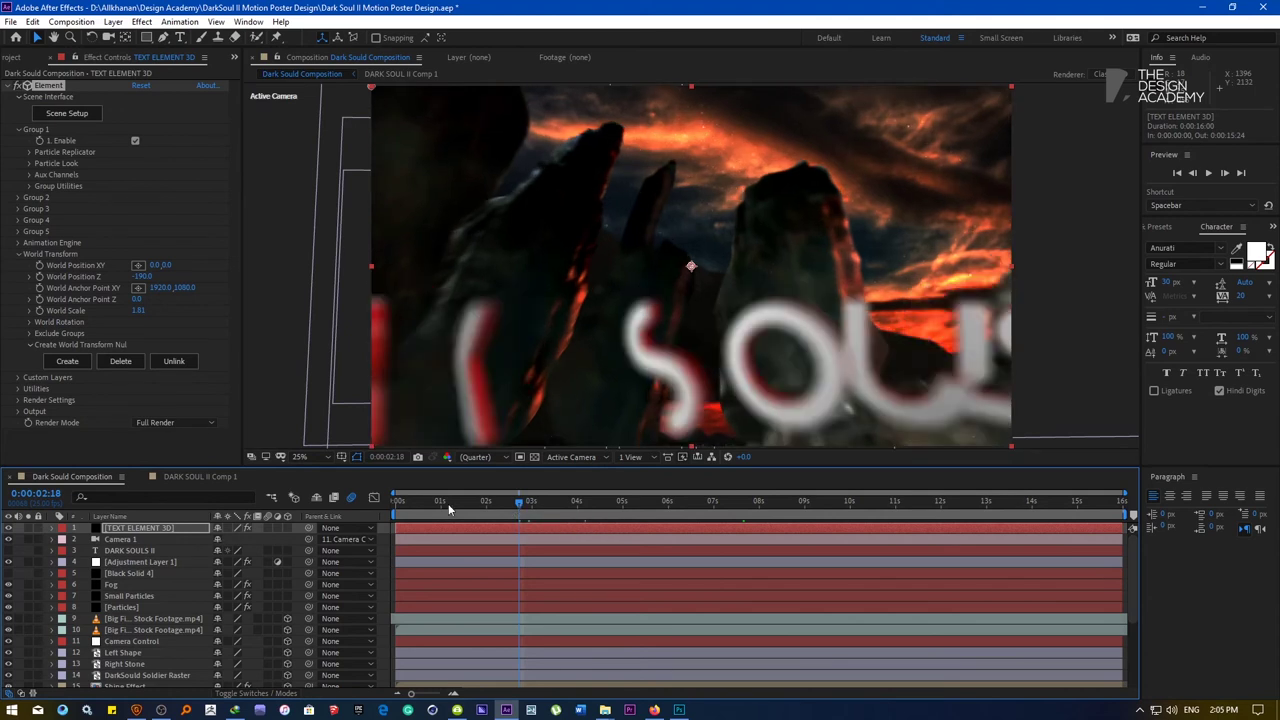
pyautogui.press('Home')
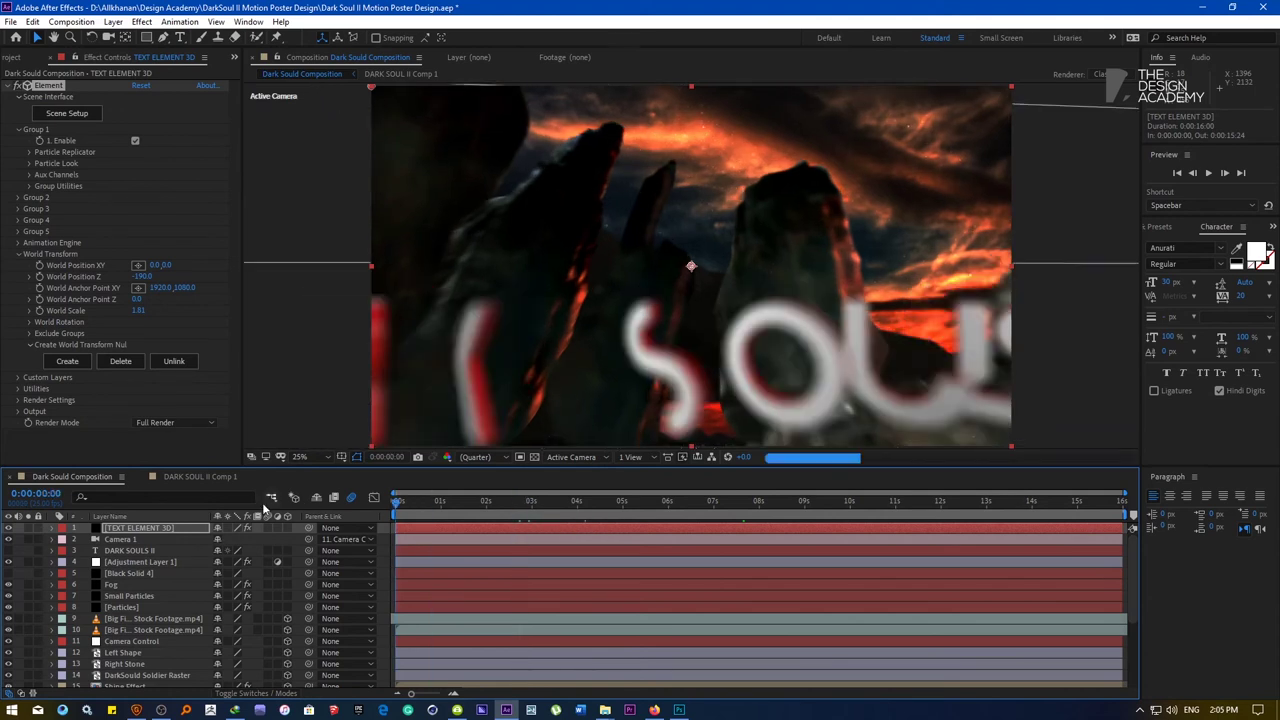
pyautogui.click(308, 456)
pyautogui.click(331, 219)
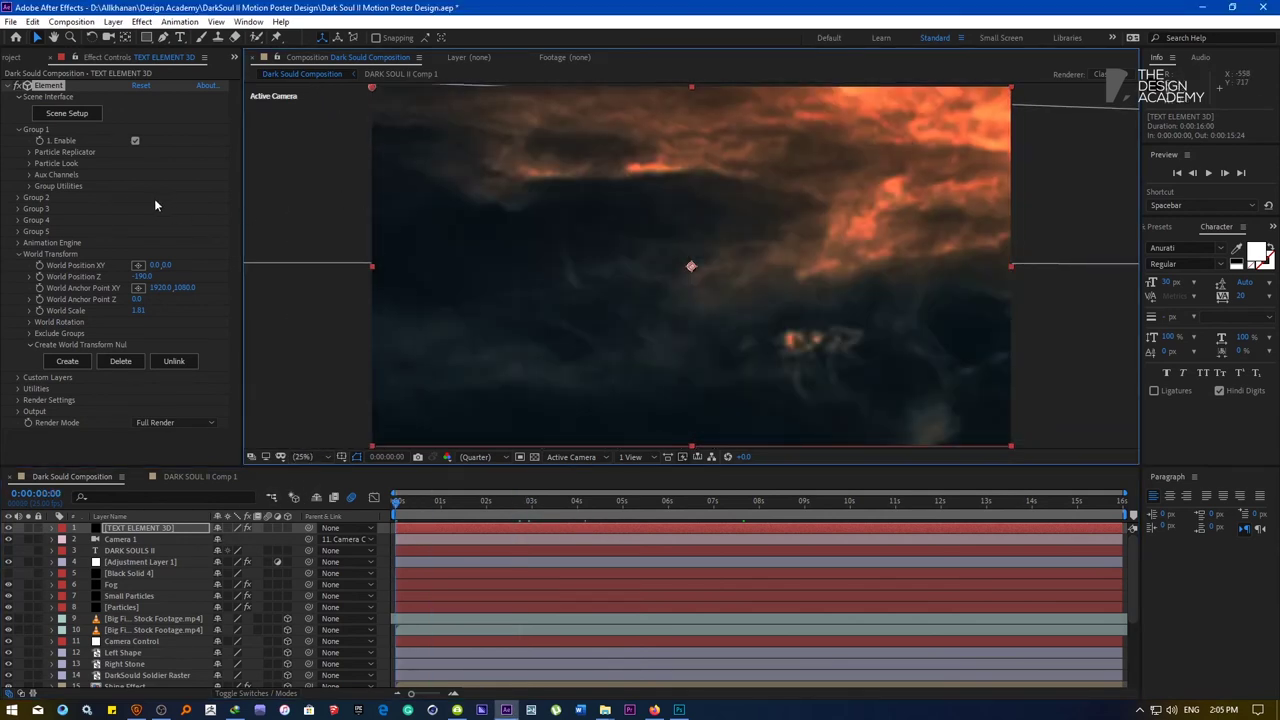
pyautogui.click(17, 86)
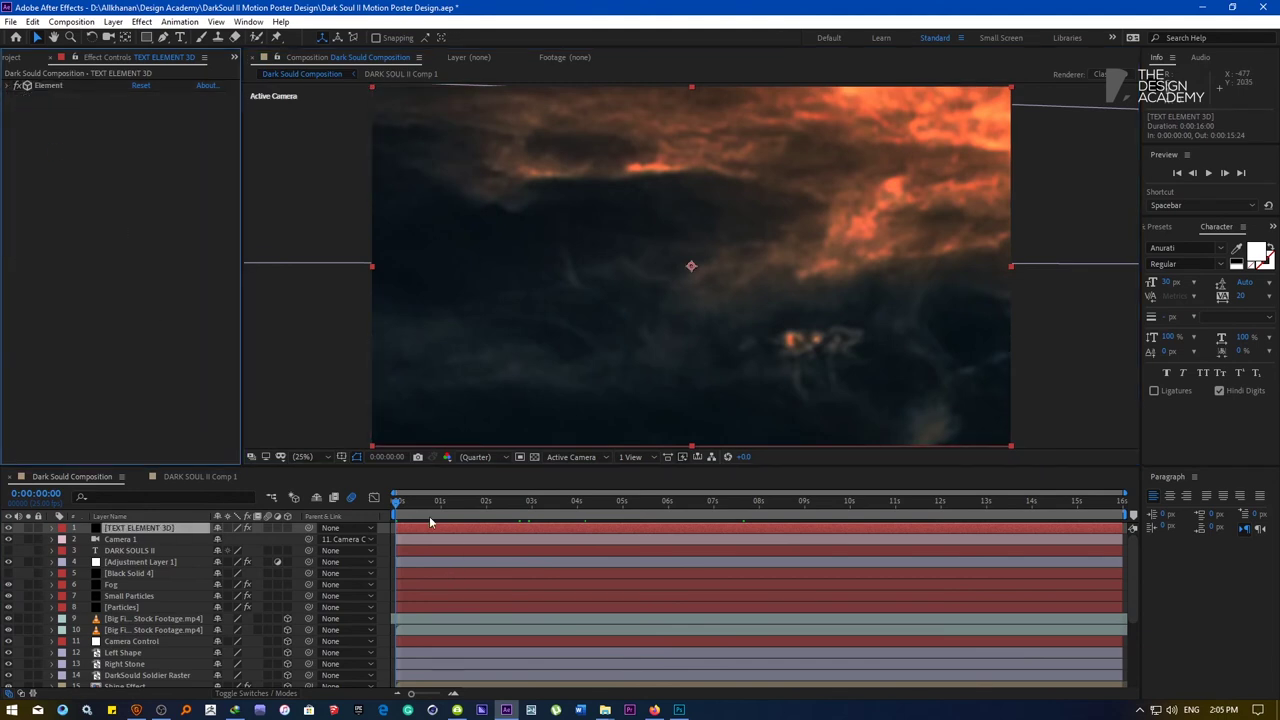
pyautogui.moveTo(404, 508); pyautogui.dragTo(314, 505)
pyautogui.press('space')
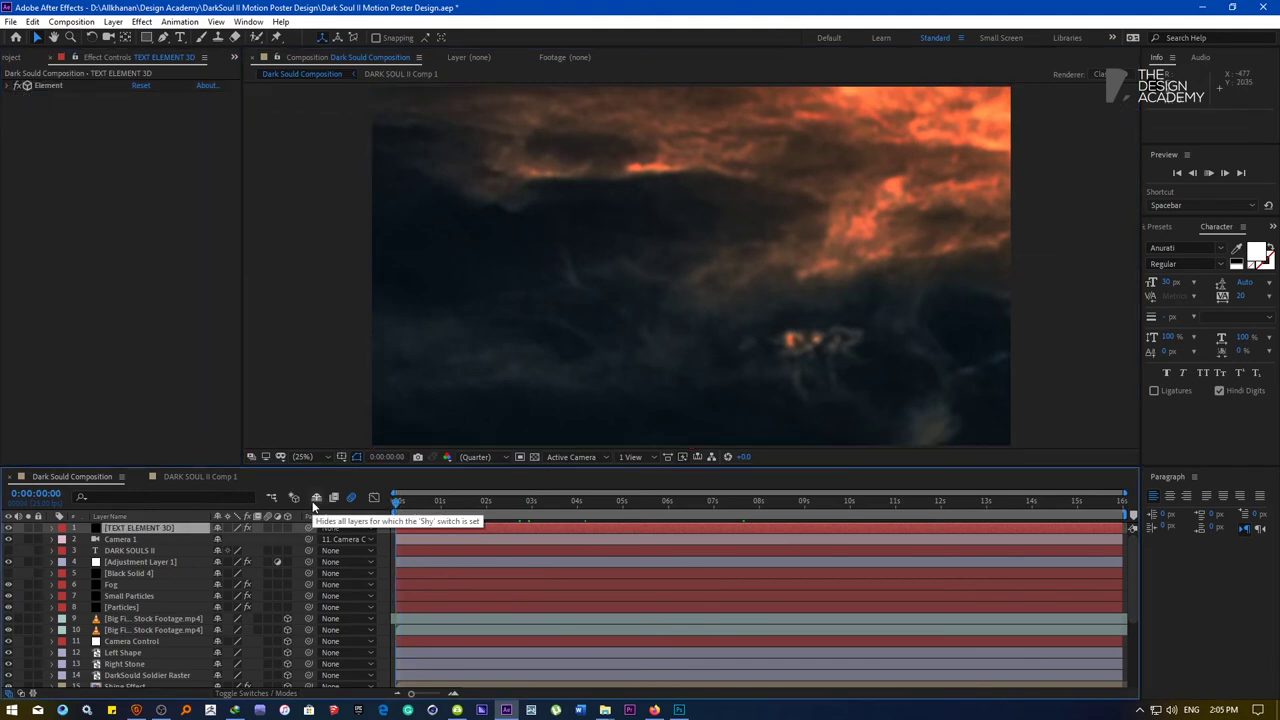
pyautogui.press('space')
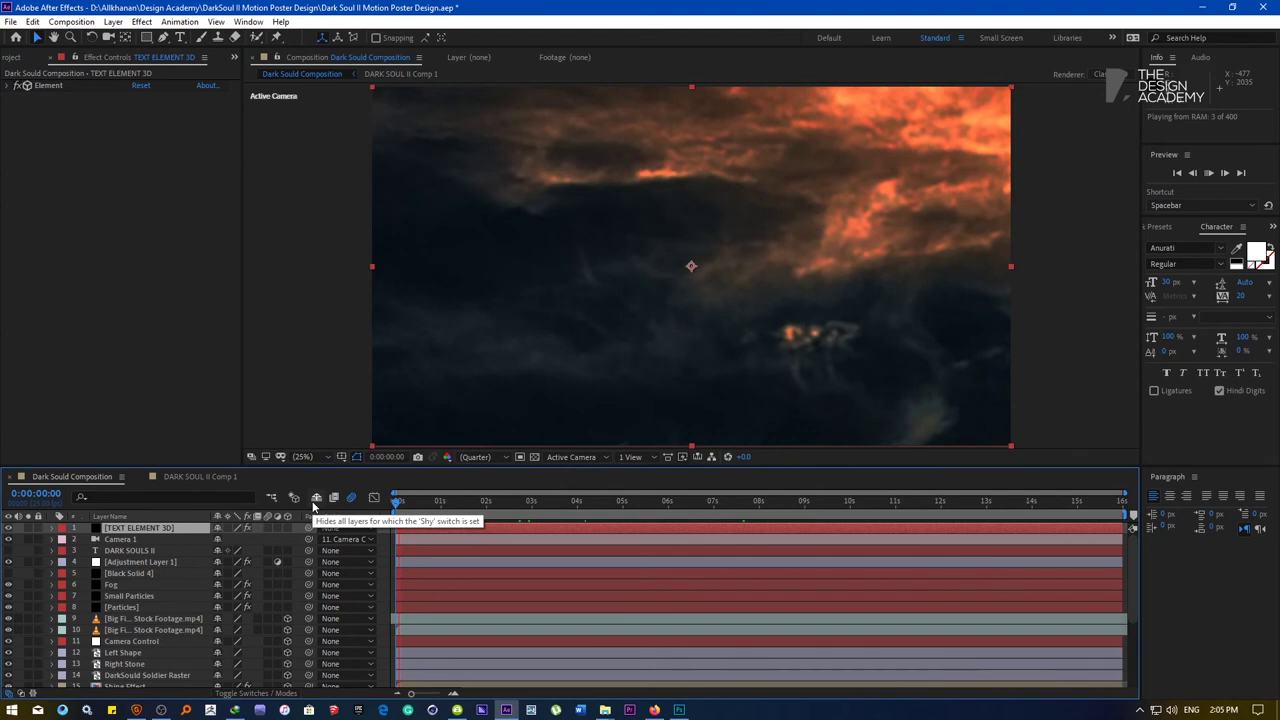
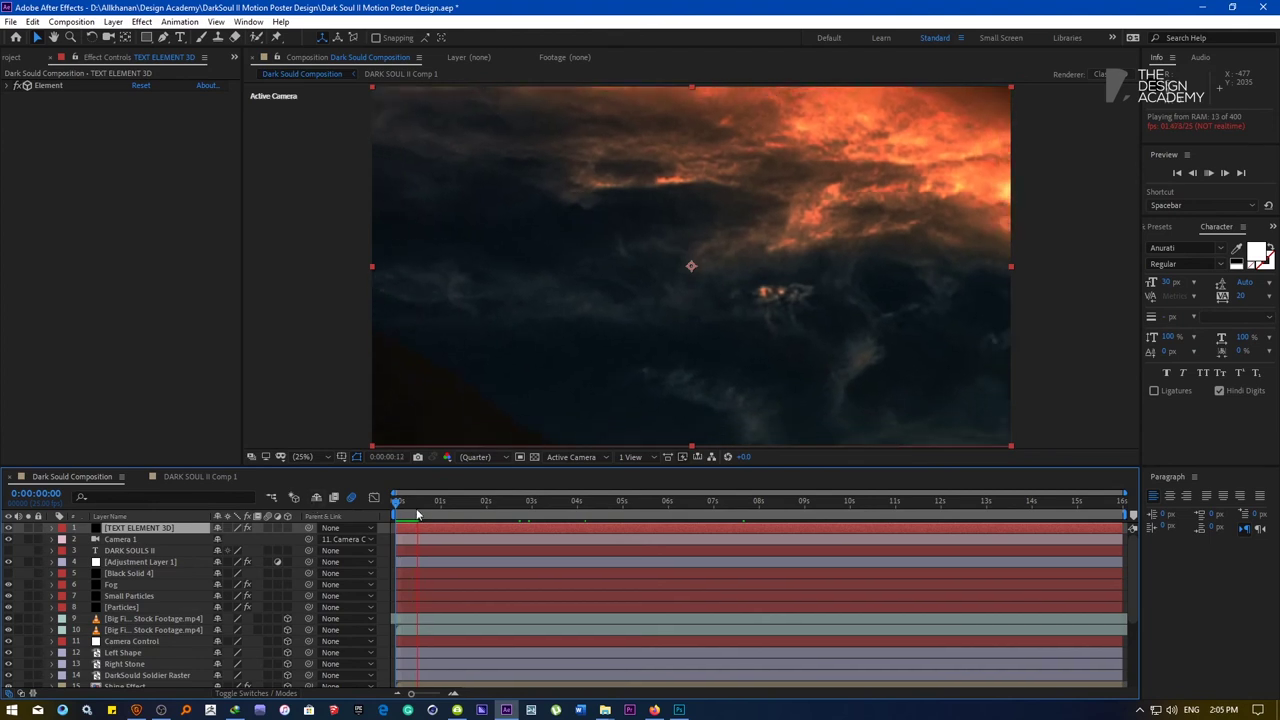
pyautogui.press('space')
# At 0:00:08:11, add a black solid beneath the TEXT ELEMENT 3D layer and mask it to a rectangle framing the DARK SOULS II title
pyautogui.moveTo(399, 509); pyautogui.dragTo(788, 516)
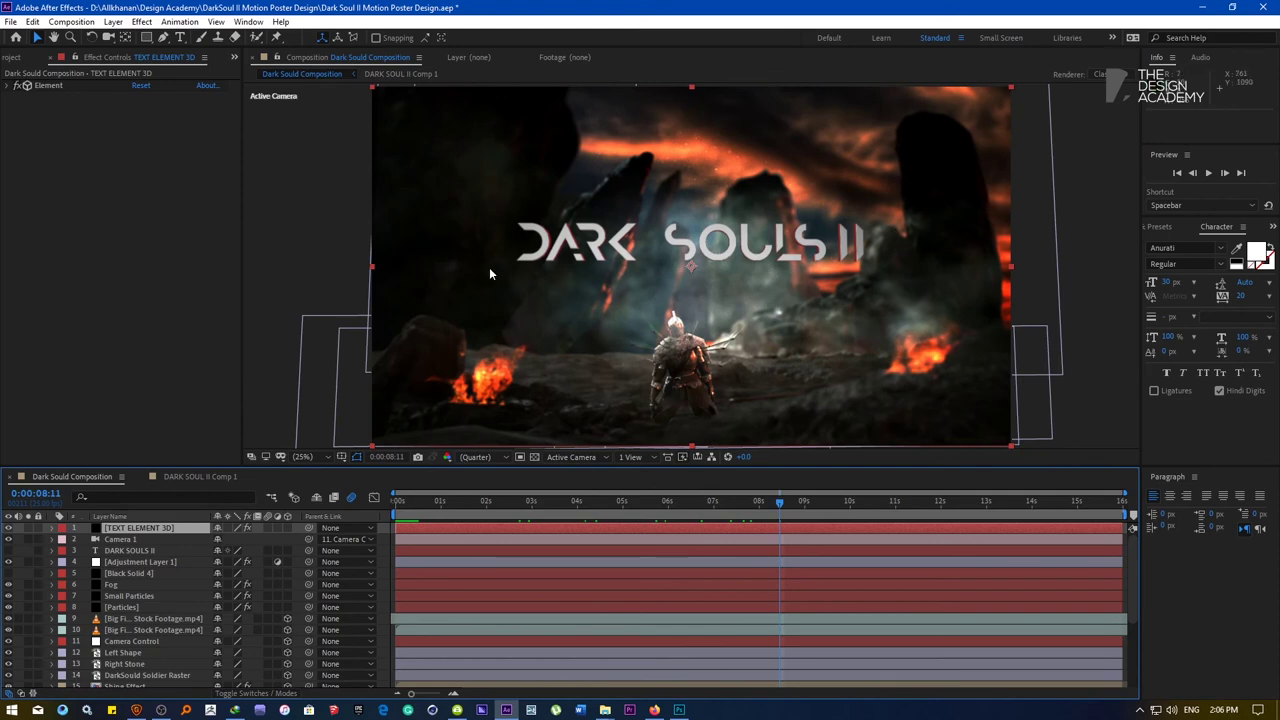
pyautogui.click(113, 22)
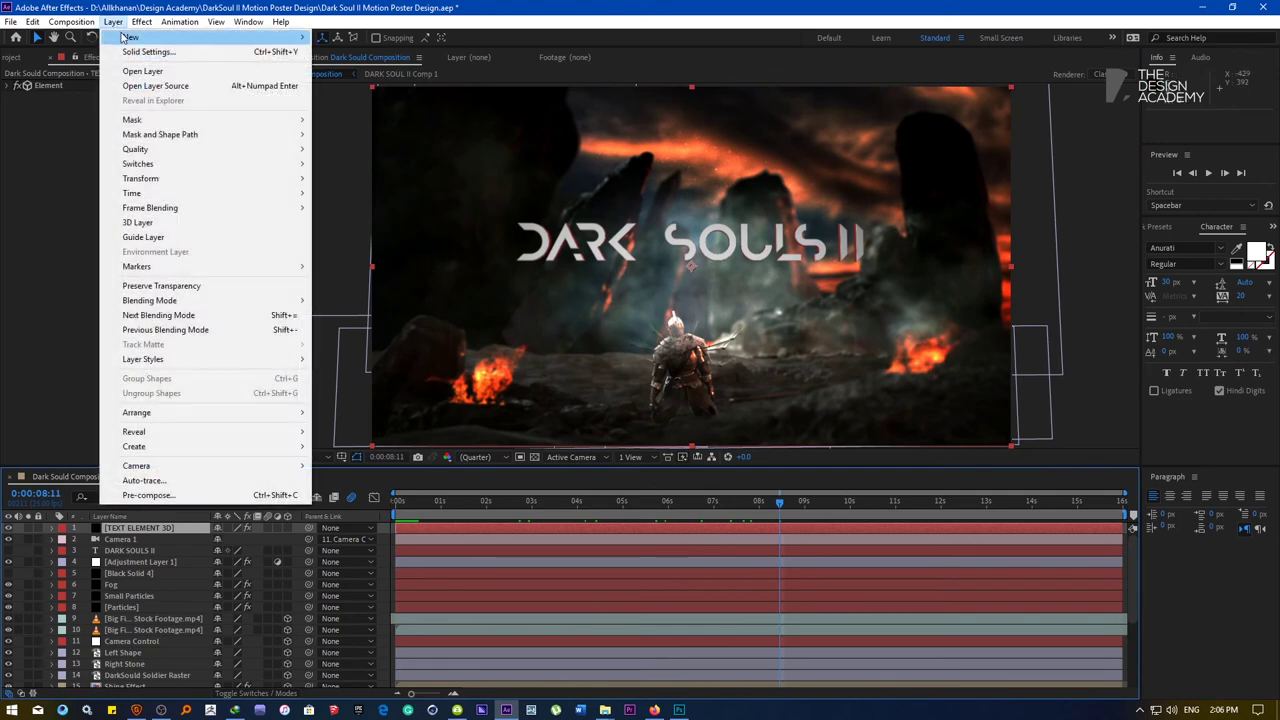
pyautogui.moveTo(150, 34)
pyautogui.click(355, 52)
pyautogui.click(412, 434)
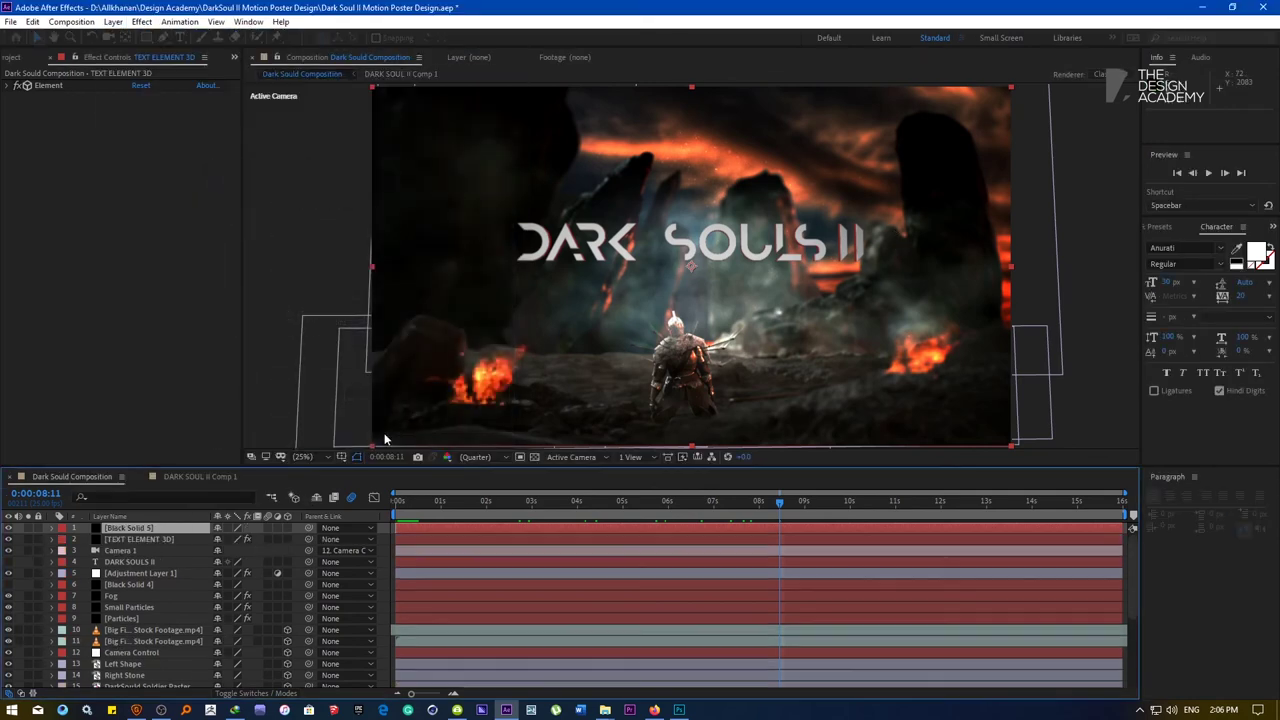
pyautogui.moveTo(120, 525); pyautogui.dragTo(130, 546)
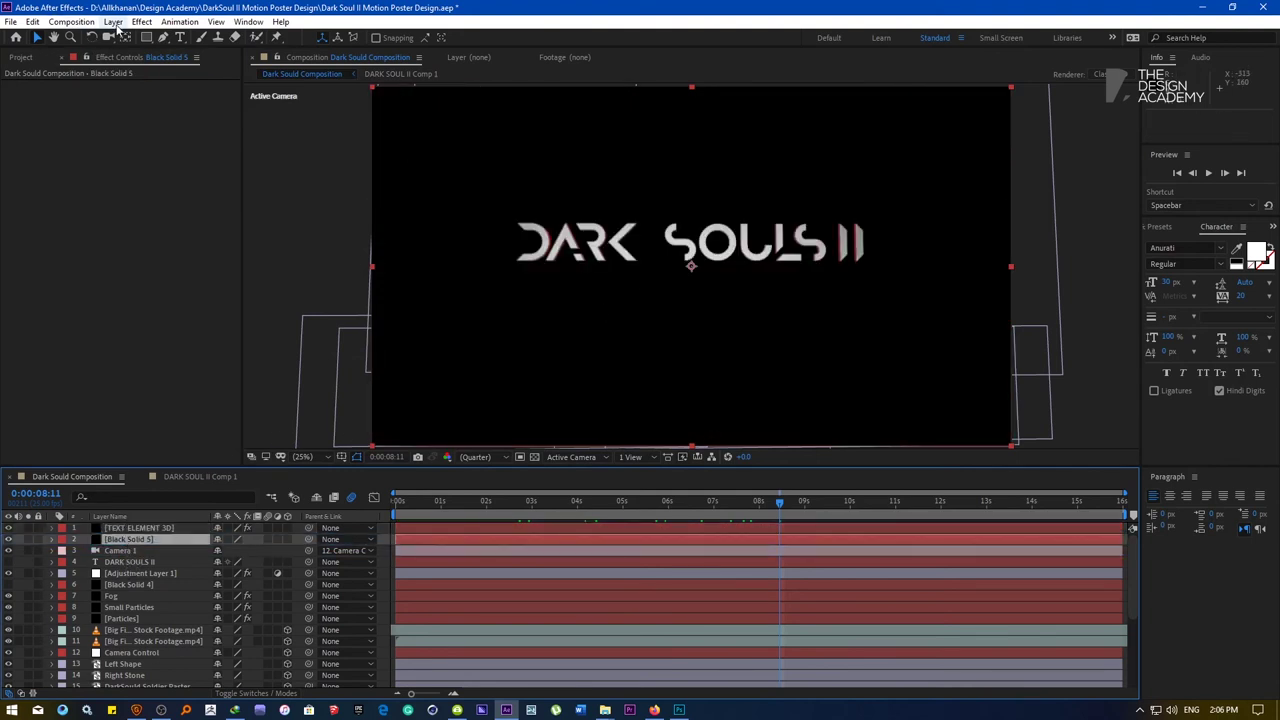
pyautogui.click(146, 37)
pyautogui.moveTo(504, 211); pyautogui.dragTo(873, 274)
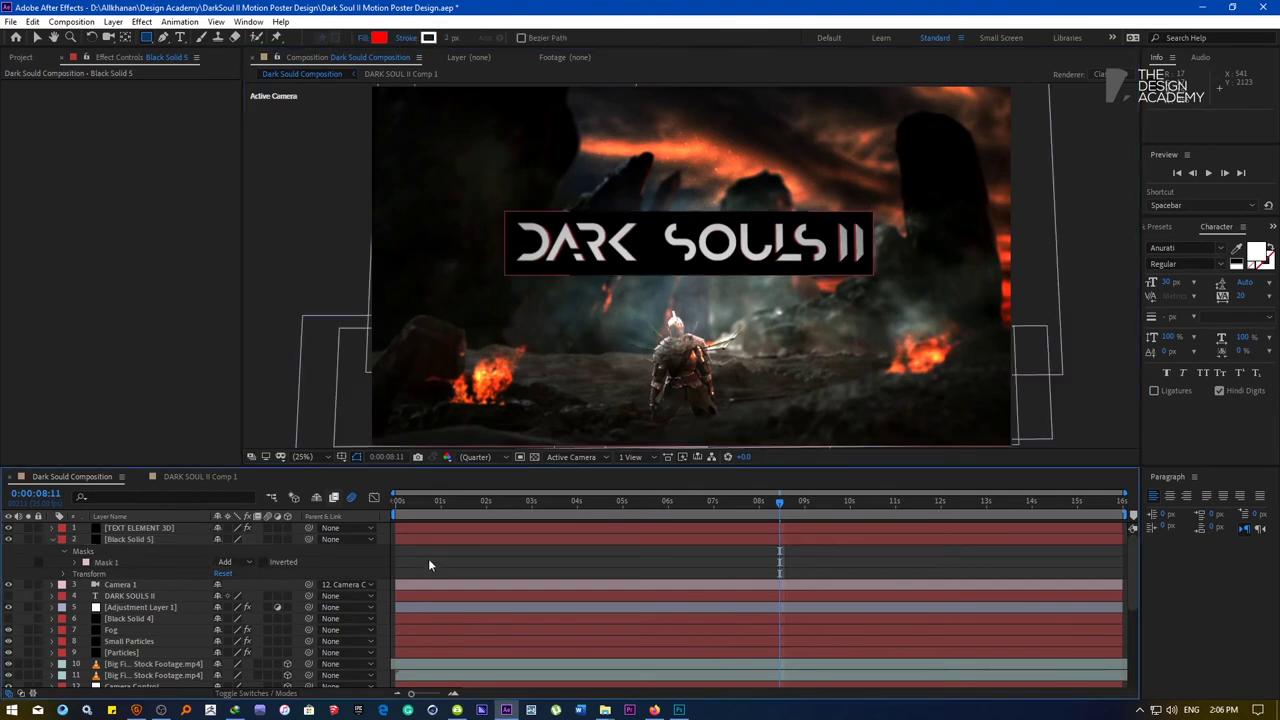
# Find the Card Wipe - 3D swing animation preset and apply it to the masked black solid
pyautogui.click(133, 541)
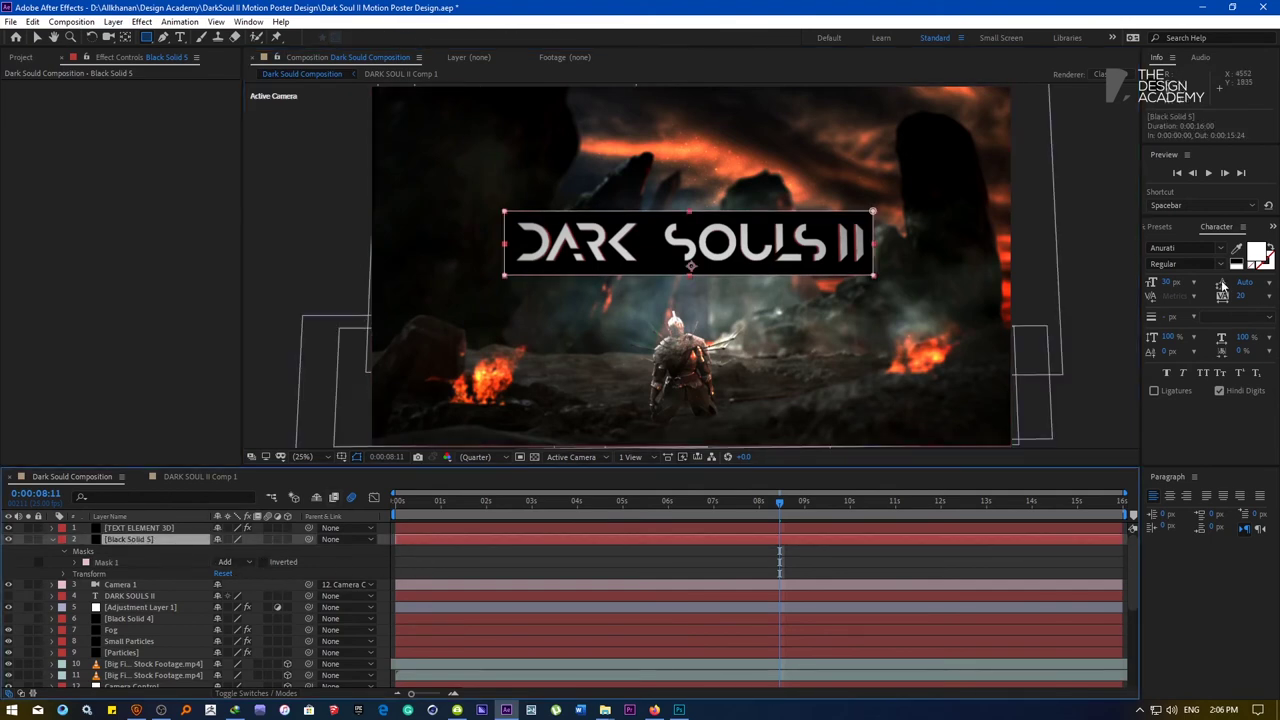
pyautogui.click(1180, 228)
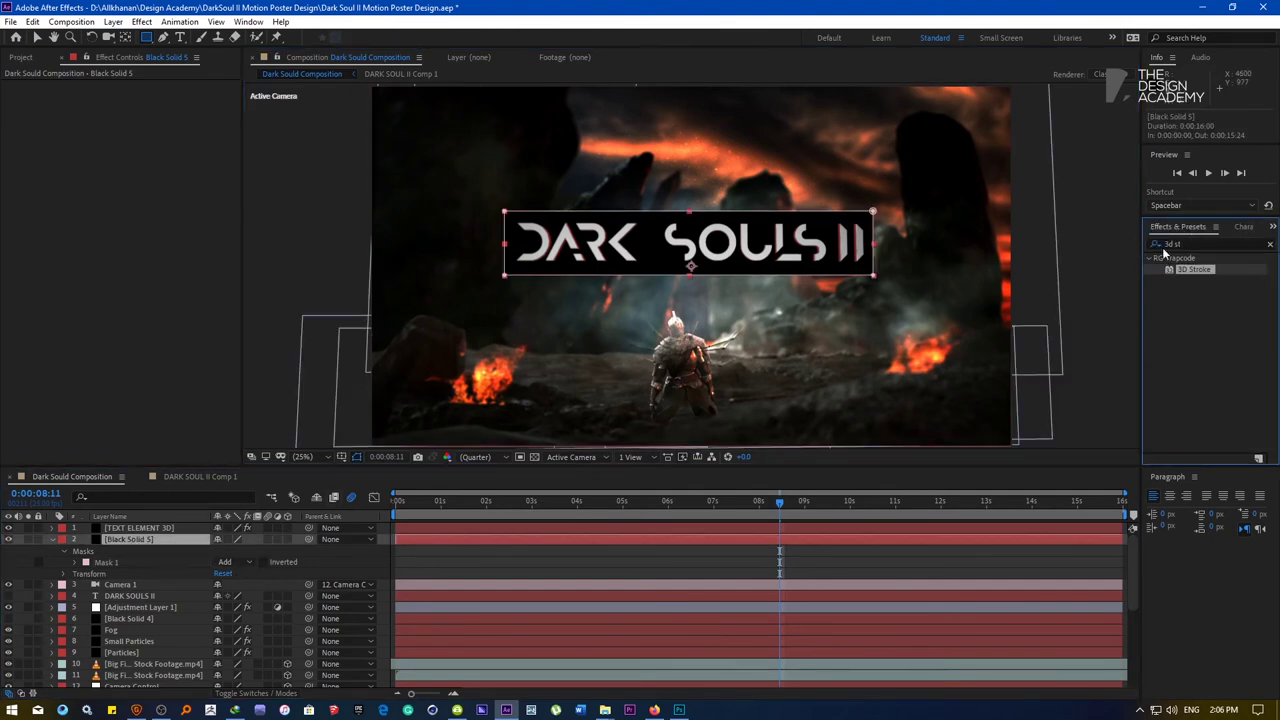
pyautogui.moveTo(1190, 243); pyautogui.dragTo(1111, 243)
pyautogui.write('a')
pyautogui.write('ard')
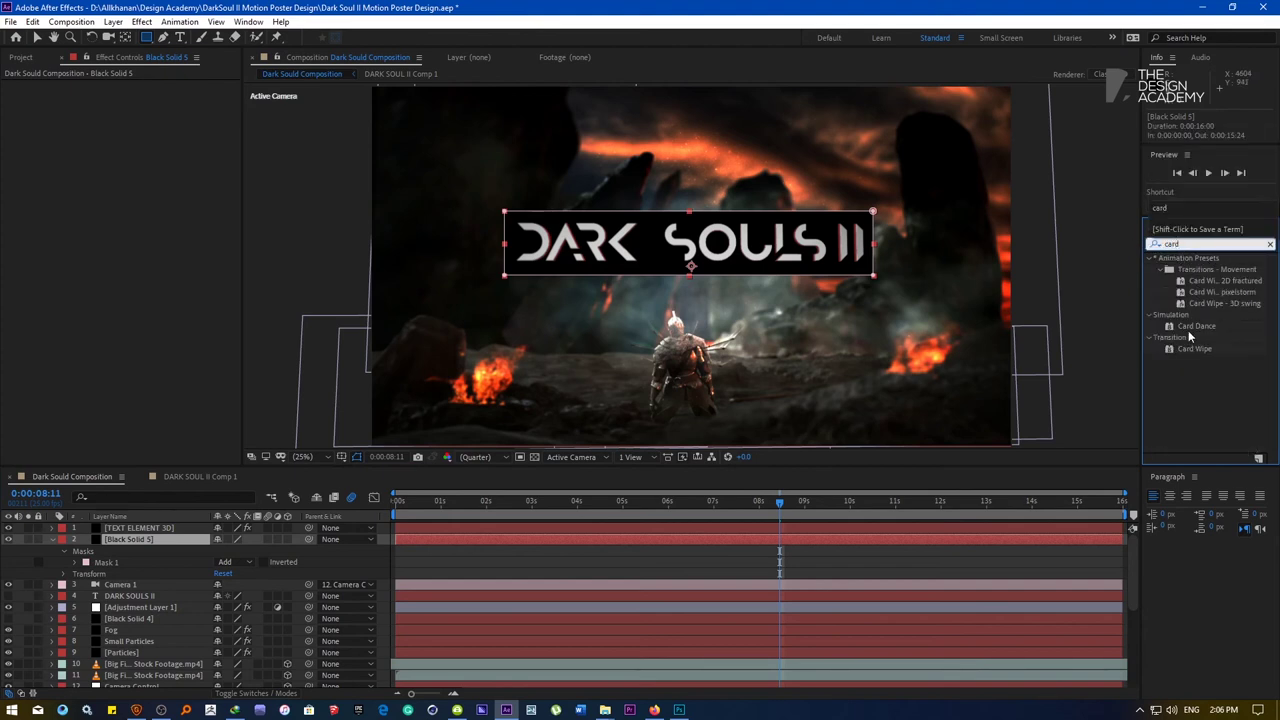
pyautogui.click(1191, 328)
pyautogui.moveTo(1199, 302); pyautogui.dragTo(709, 539)
pyautogui.press('v')
# Shift the black solid's Transition Completion keyframes to start at 0:00:04:12 and scrub through the wipe to 0:00:06:08
pyautogui.click(708, 503)
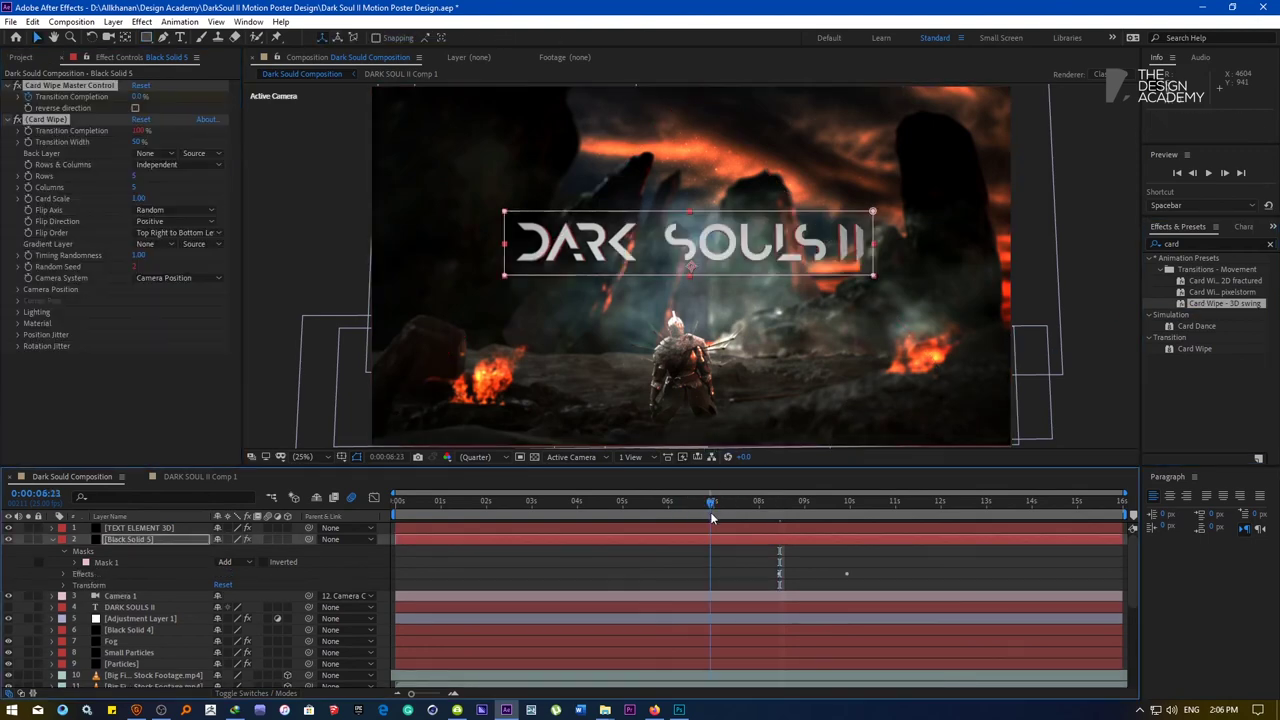
pyautogui.click(603, 503)
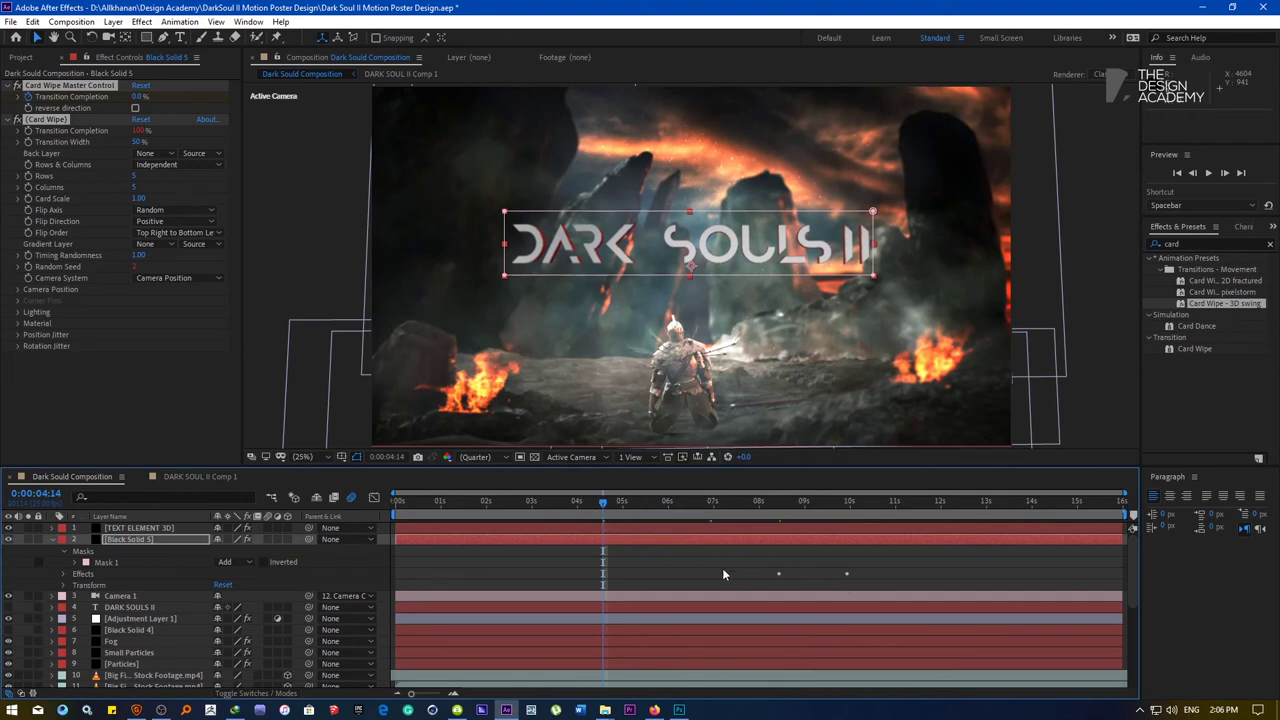
pyautogui.press('u')
pyautogui.moveTo(860, 556); pyautogui.dragTo(599, 565)
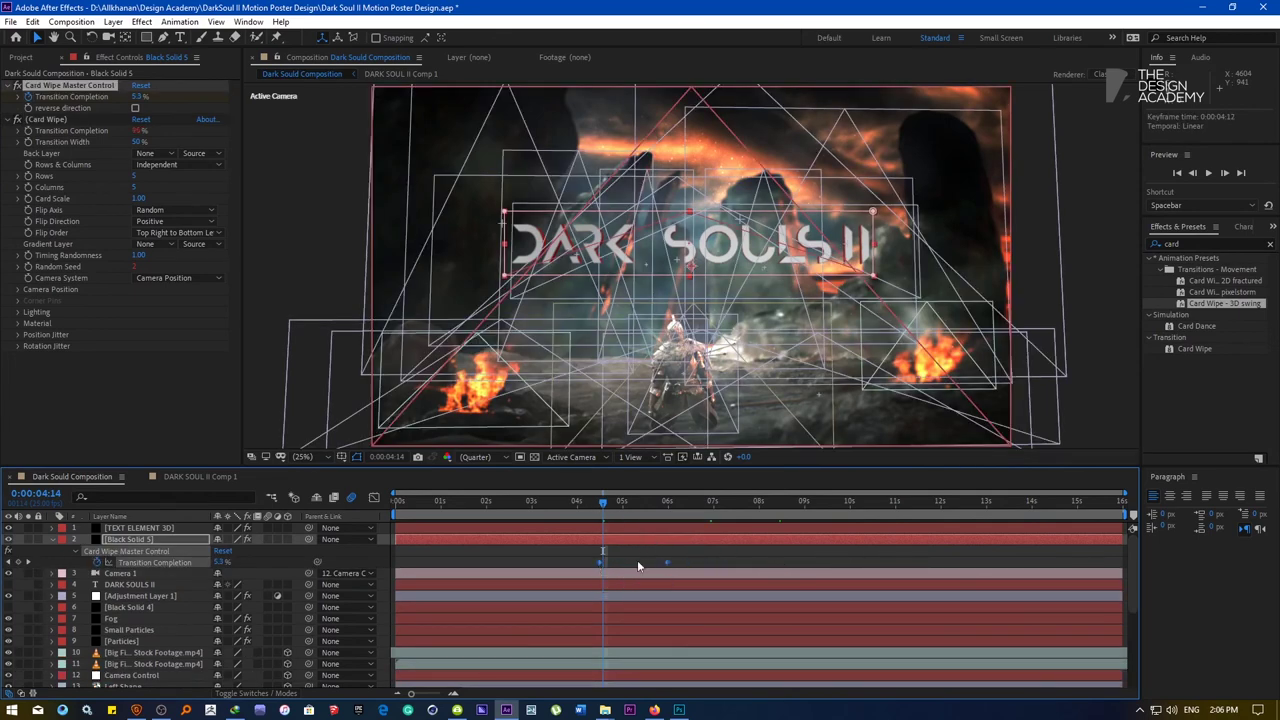
pyautogui.click(697, 563)
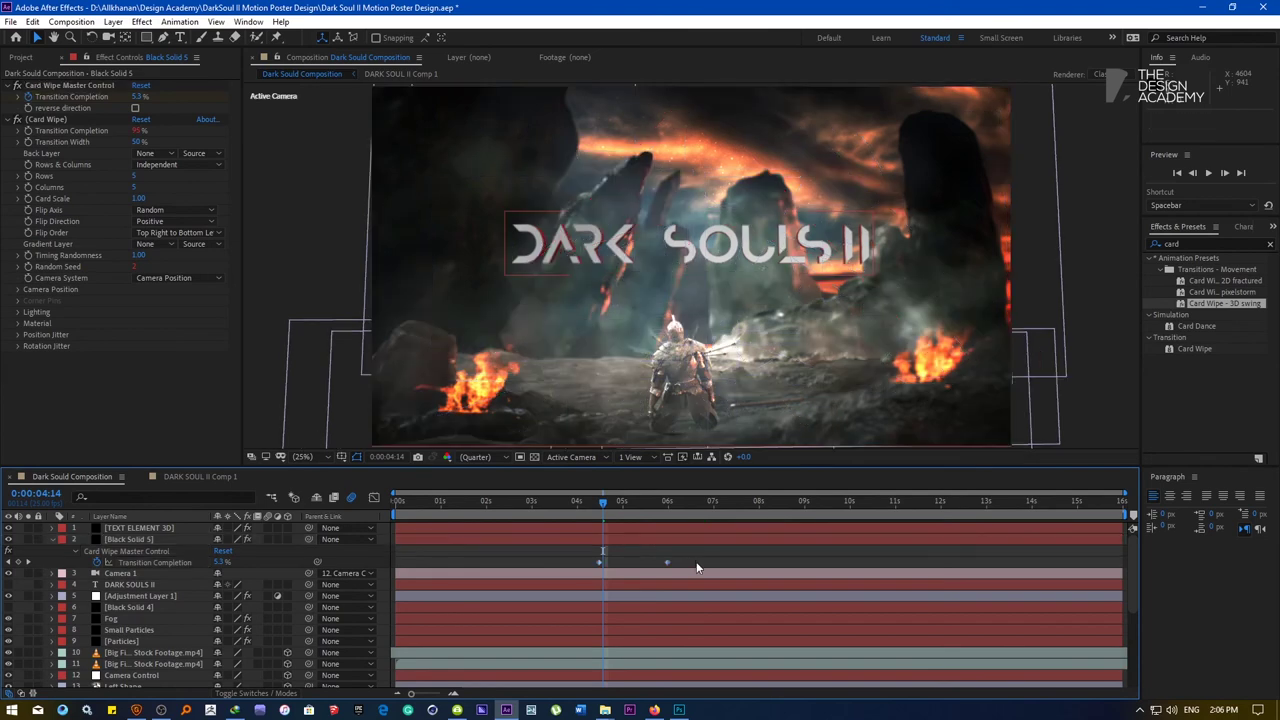
pyautogui.click(617, 505)
pyautogui.moveTo(618, 506); pyautogui.dragTo(682, 508)
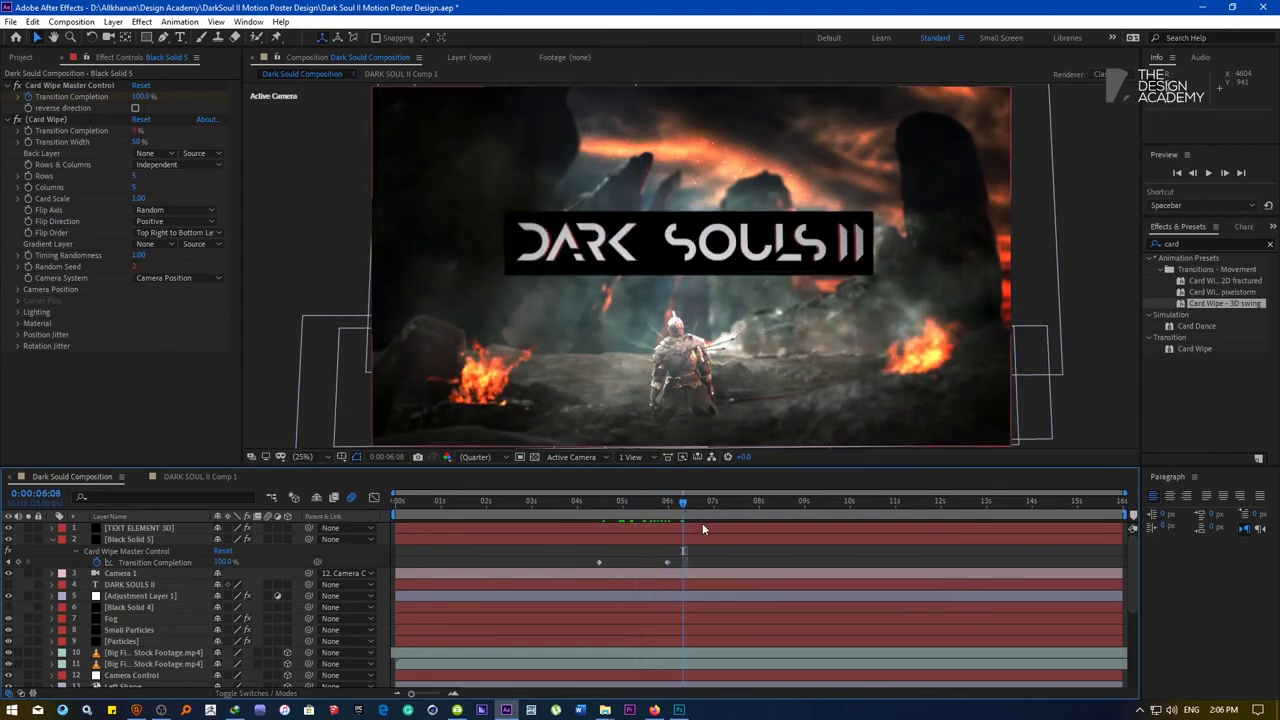
pyautogui.click(706, 541)
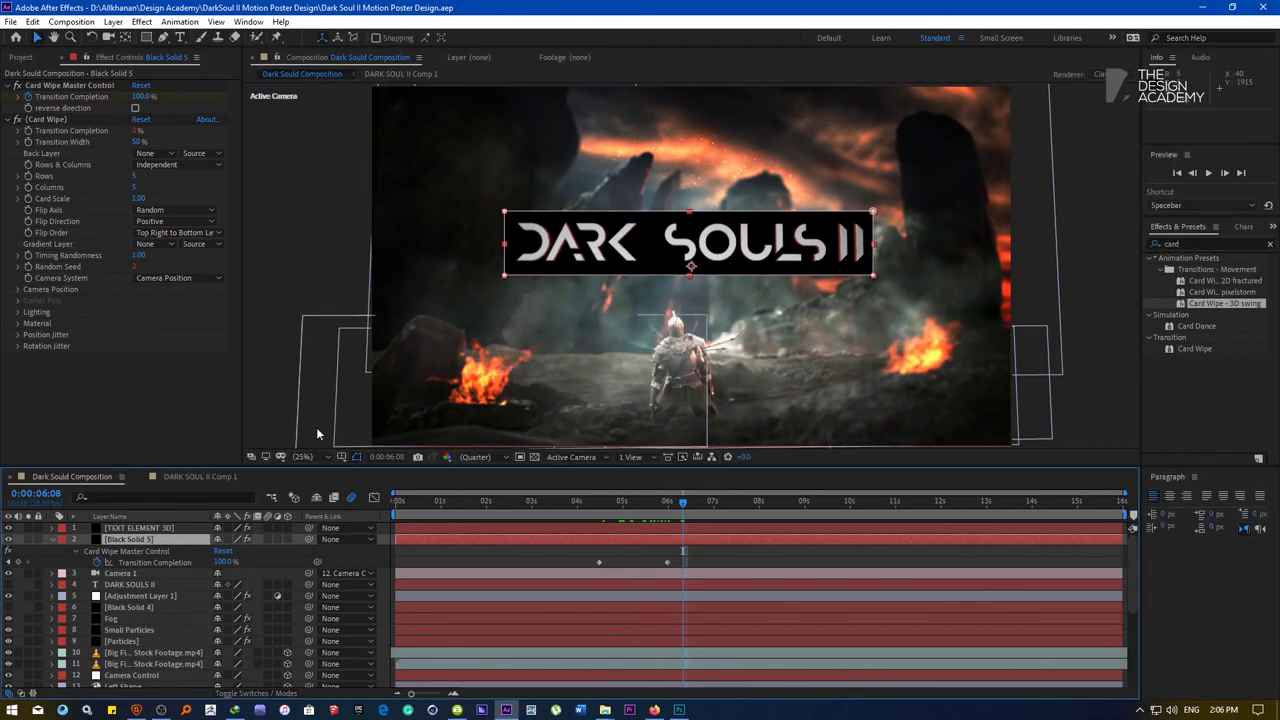
pyautogui.click(258, 394)
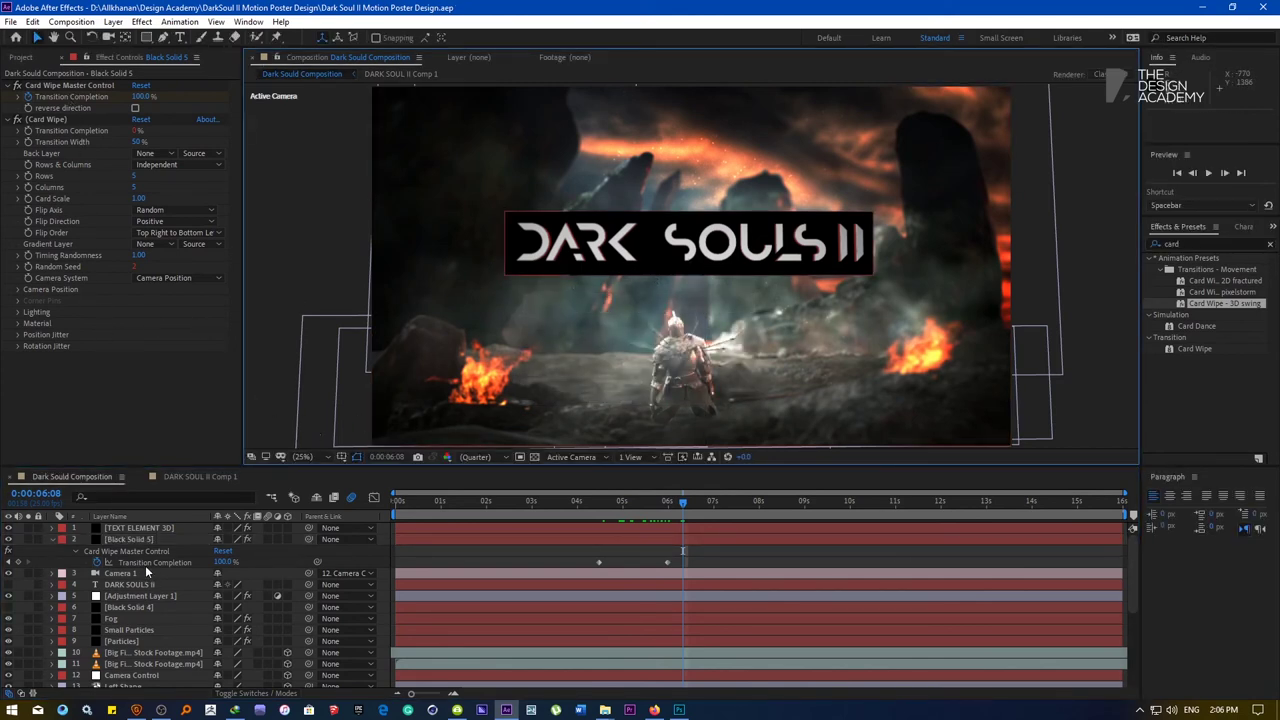
# Magnify the composition view to 50% around the title and collapse the black solid's keyframed properties
pyautogui.click(130, 586)
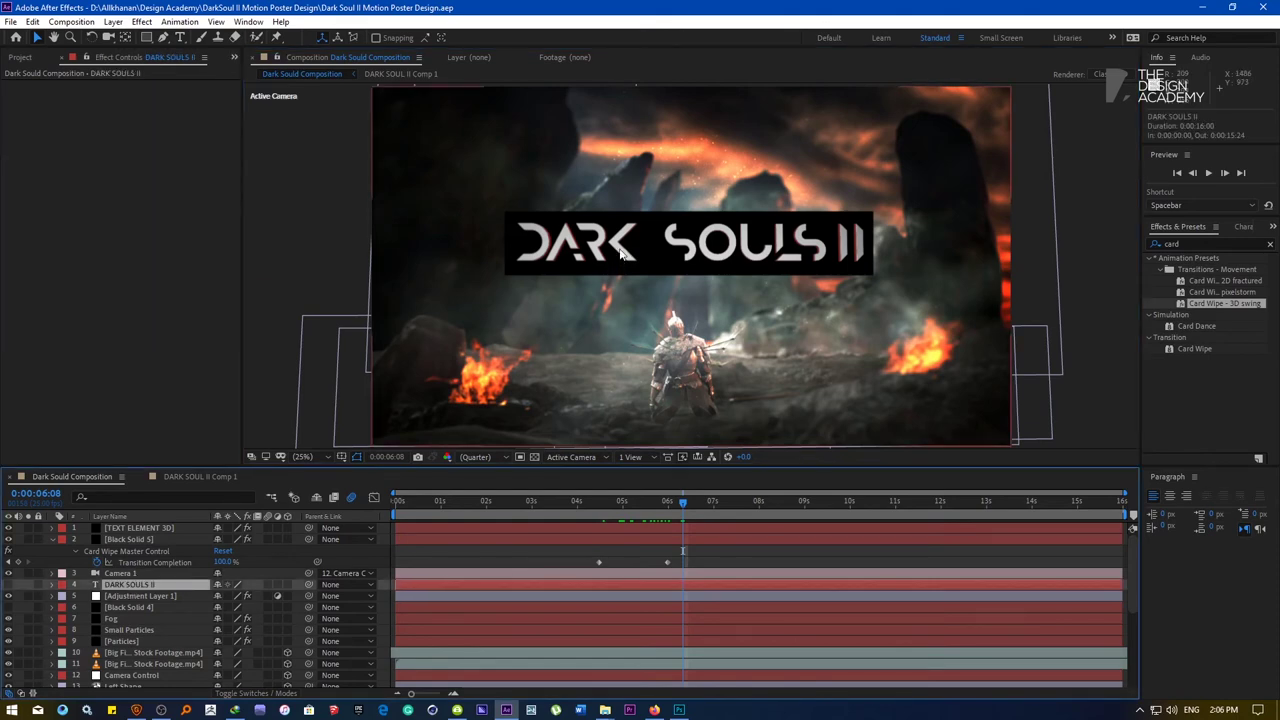
pyautogui.scroll(1, 610, 243)
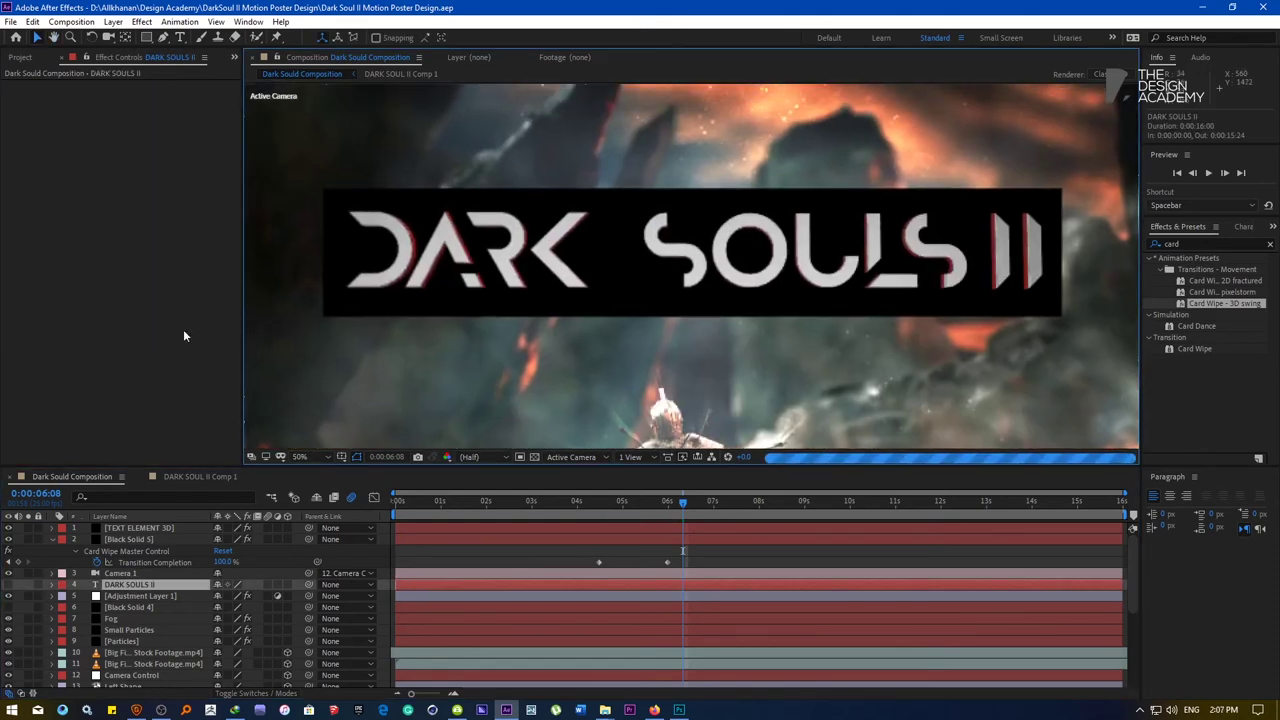
pyautogui.click(142, 539)
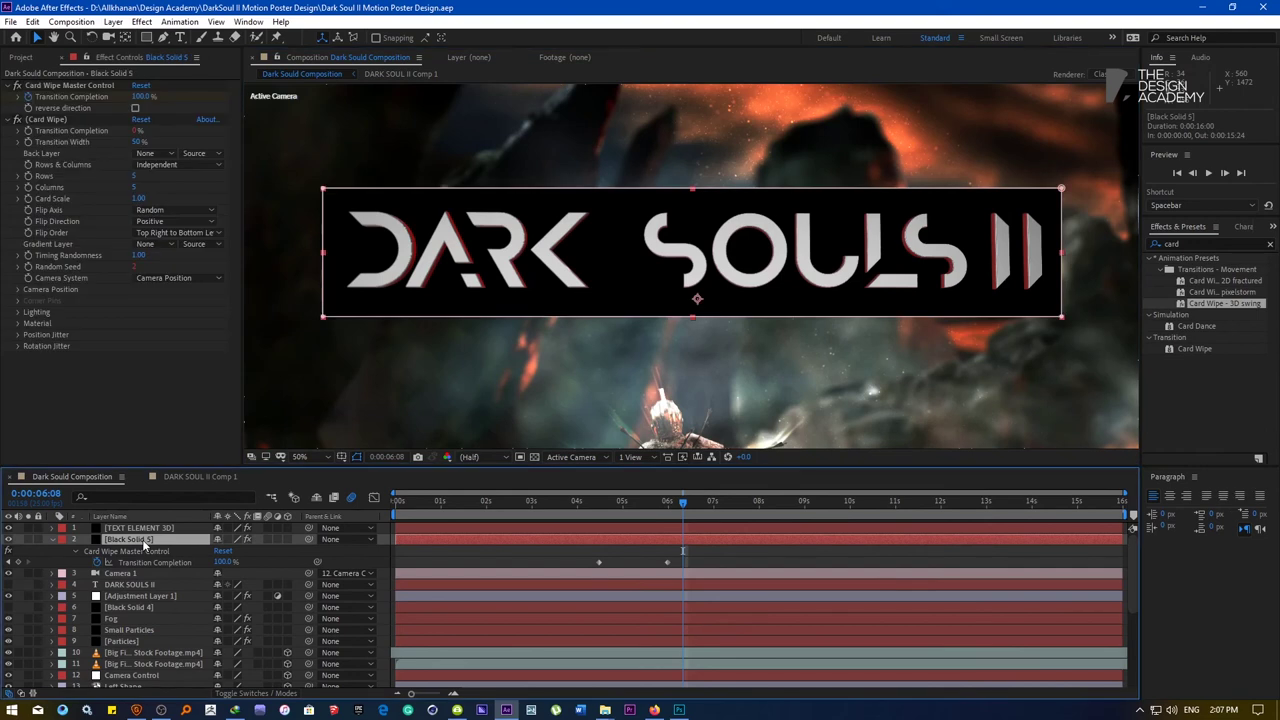
pyautogui.click(57, 543)
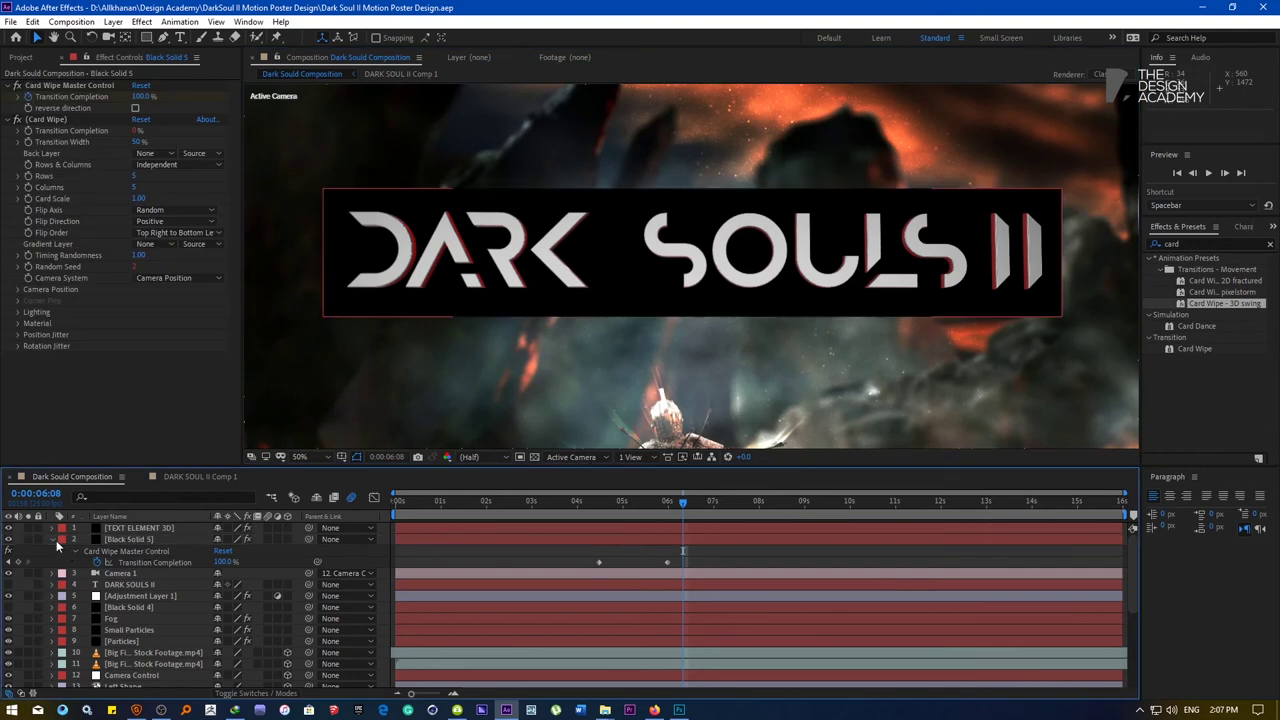
pyautogui.press('u')
# Collapse the unneeded groups of the TEXT ELEMENT 3D layer's Element effect and expand its Utilities settings
pyautogui.click(160, 528)
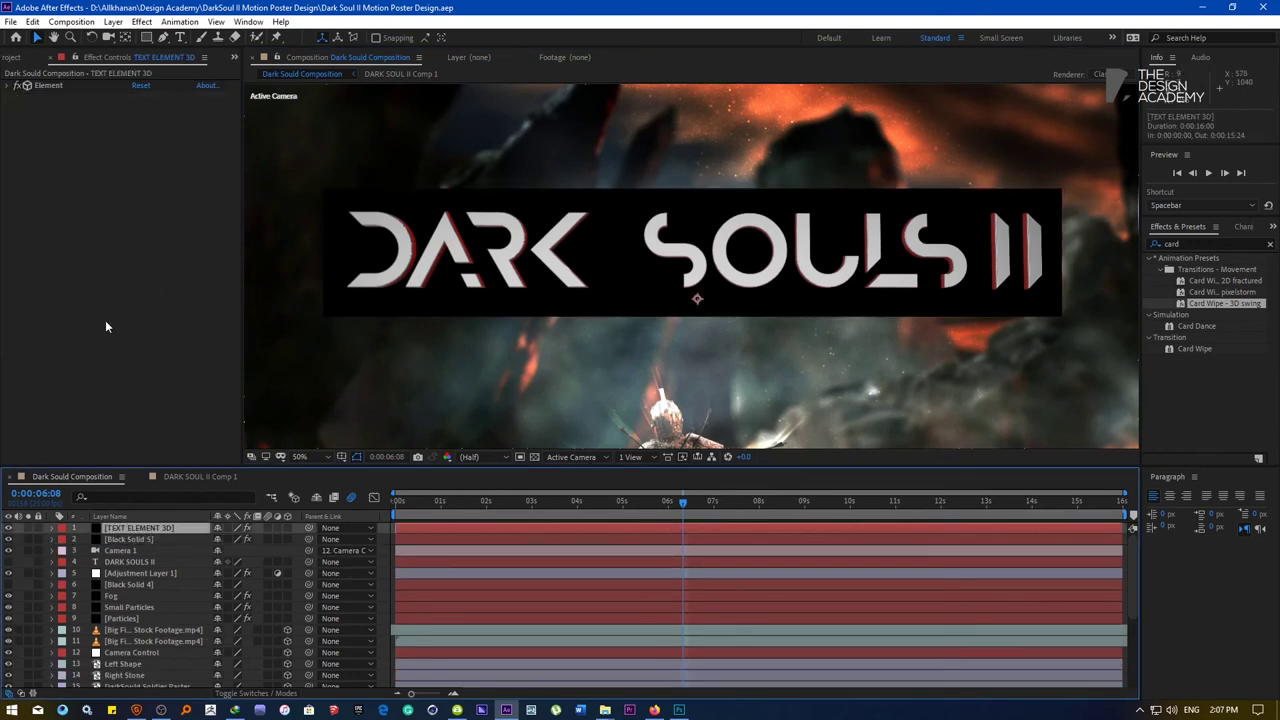
pyautogui.click(6, 87)
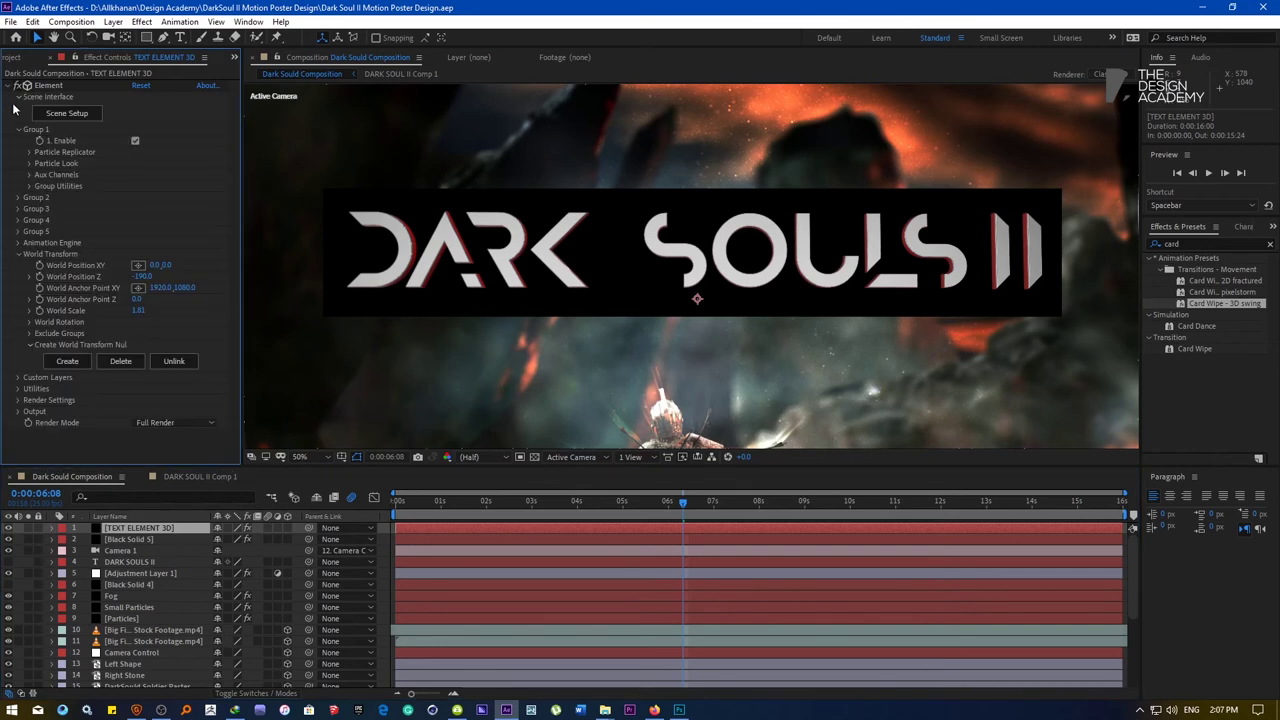
pyautogui.click(17, 97)
pyautogui.click(17, 108)
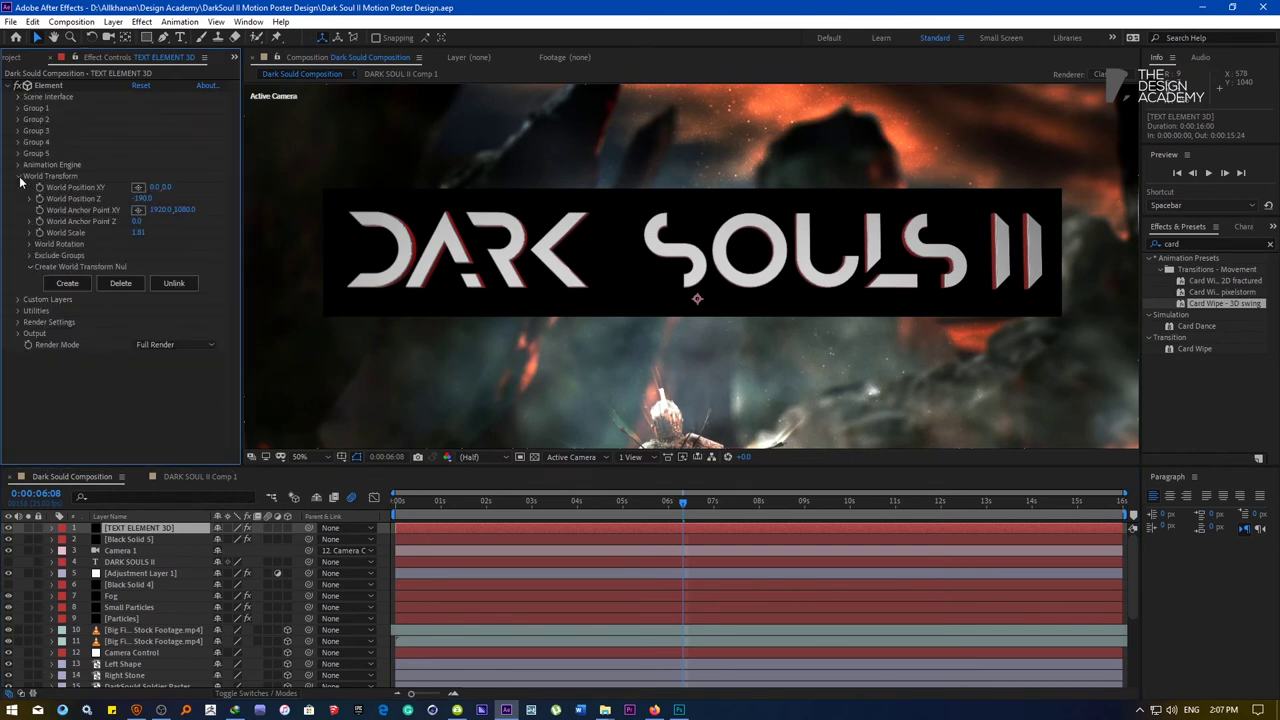
pyautogui.click(18, 176)
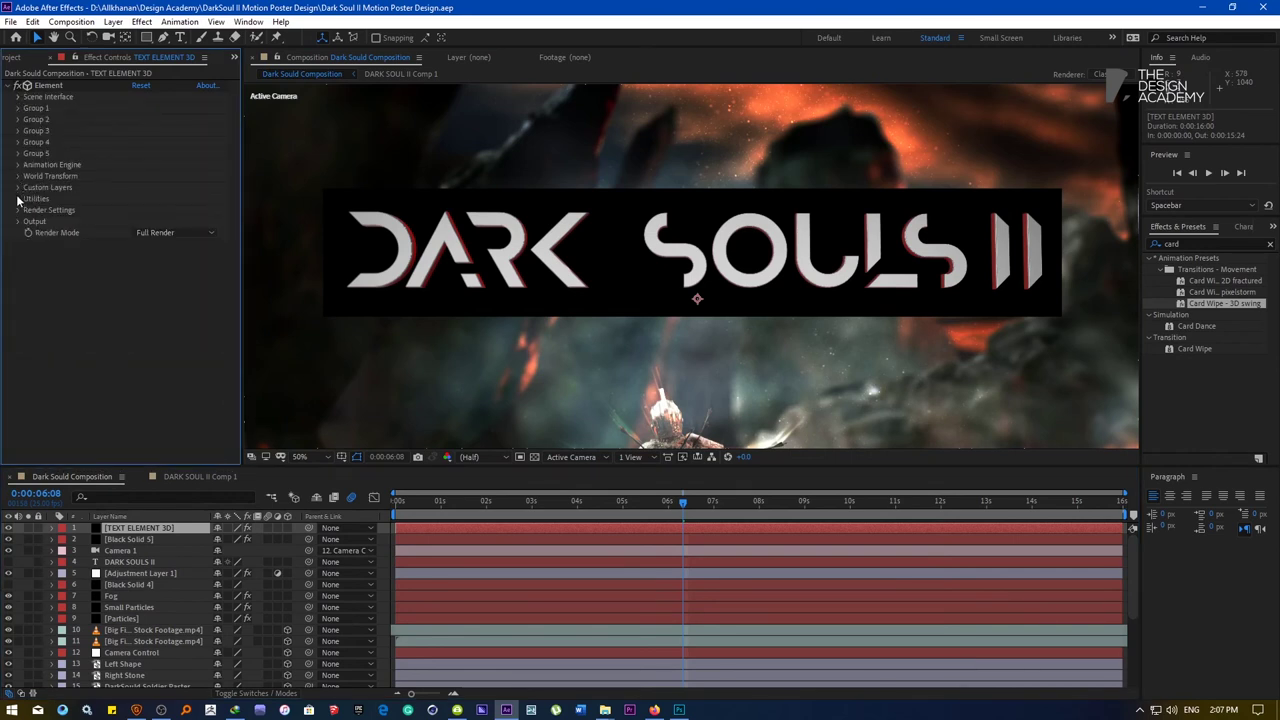
pyautogui.click(18, 199)
# Set the Element effect's 2D position to 1050, 914 on the title's letter D, generate a 3D null there, and select it
pyautogui.click(79, 261)
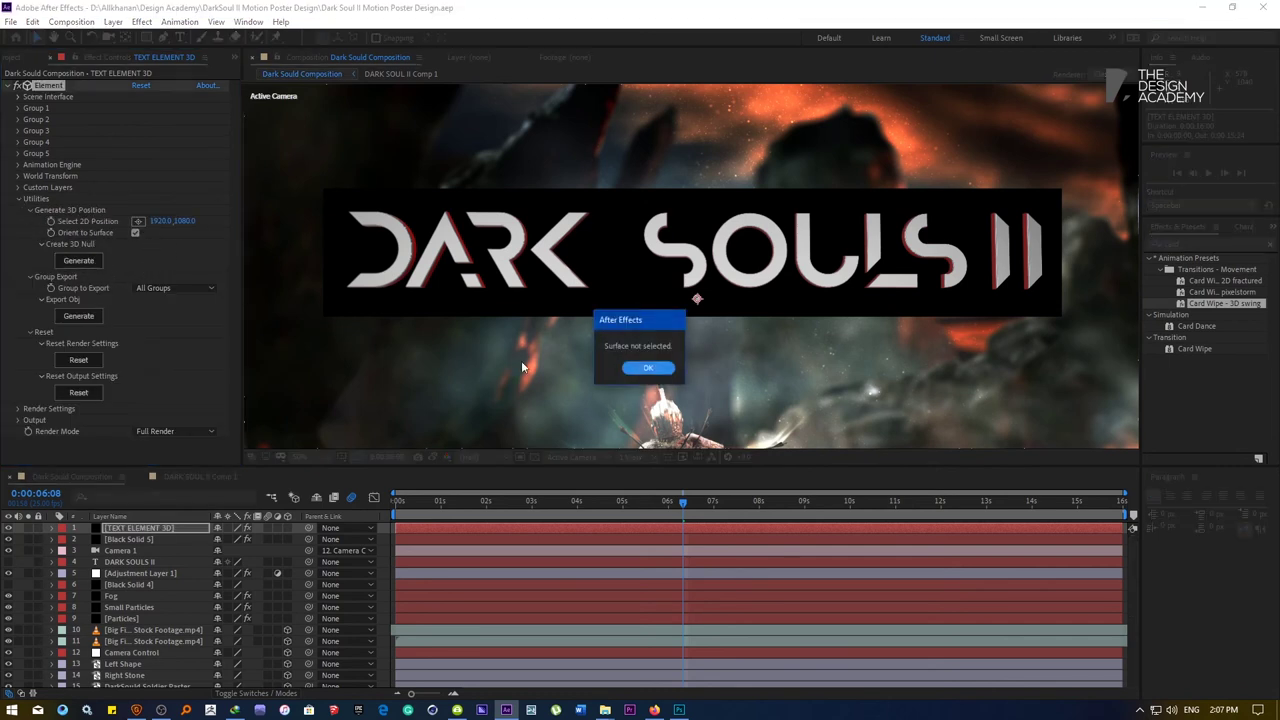
pyautogui.click(651, 368)
pyautogui.click(138, 221)
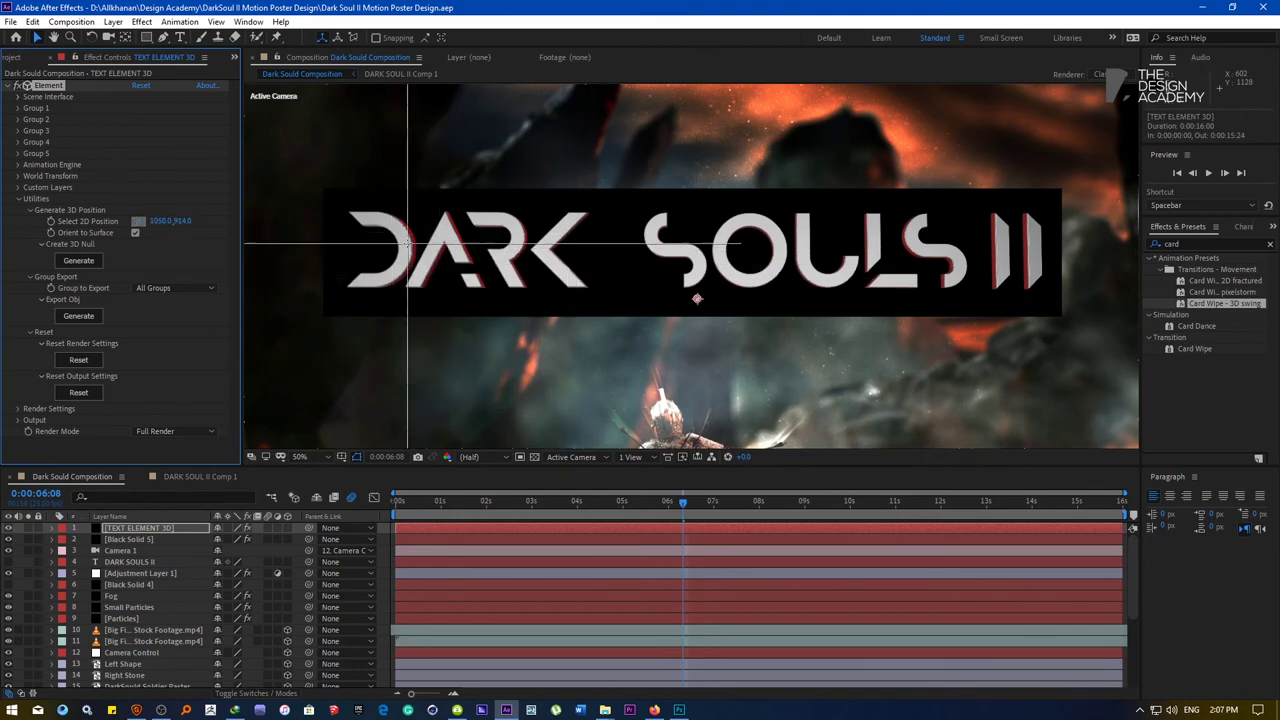
pyautogui.click(407, 247)
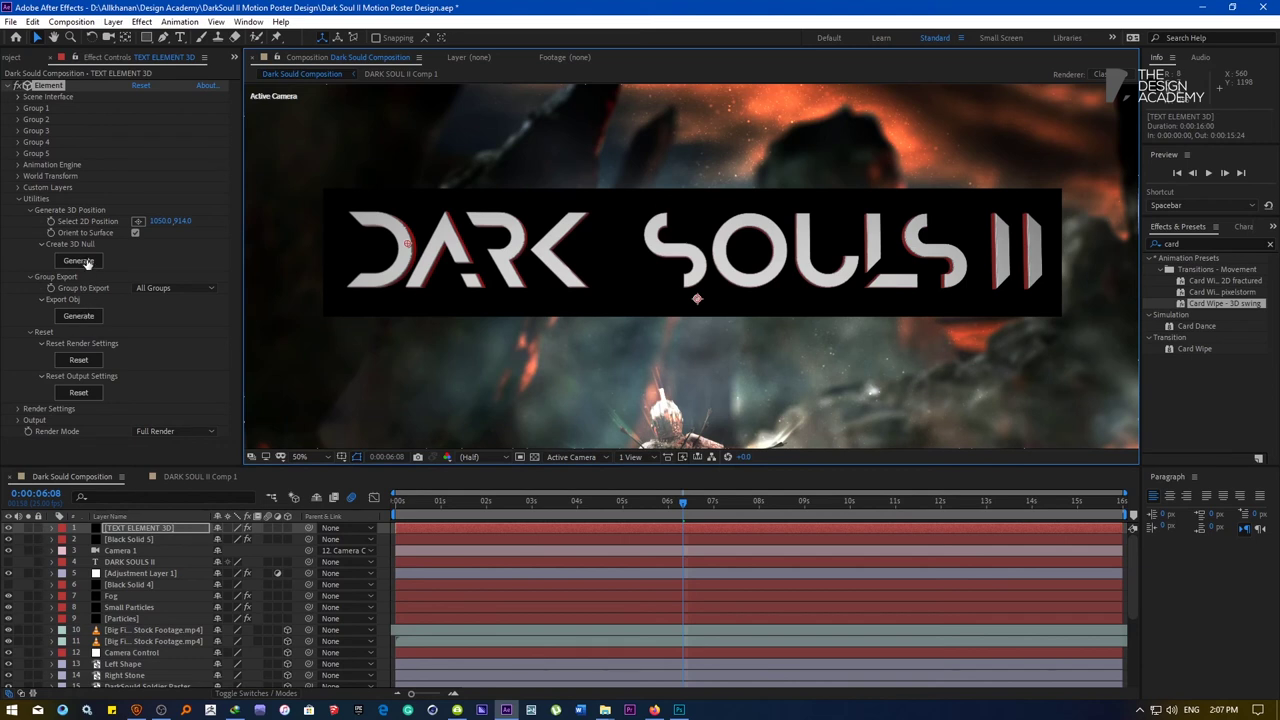
pyautogui.click(79, 261)
pyautogui.click(165, 528)
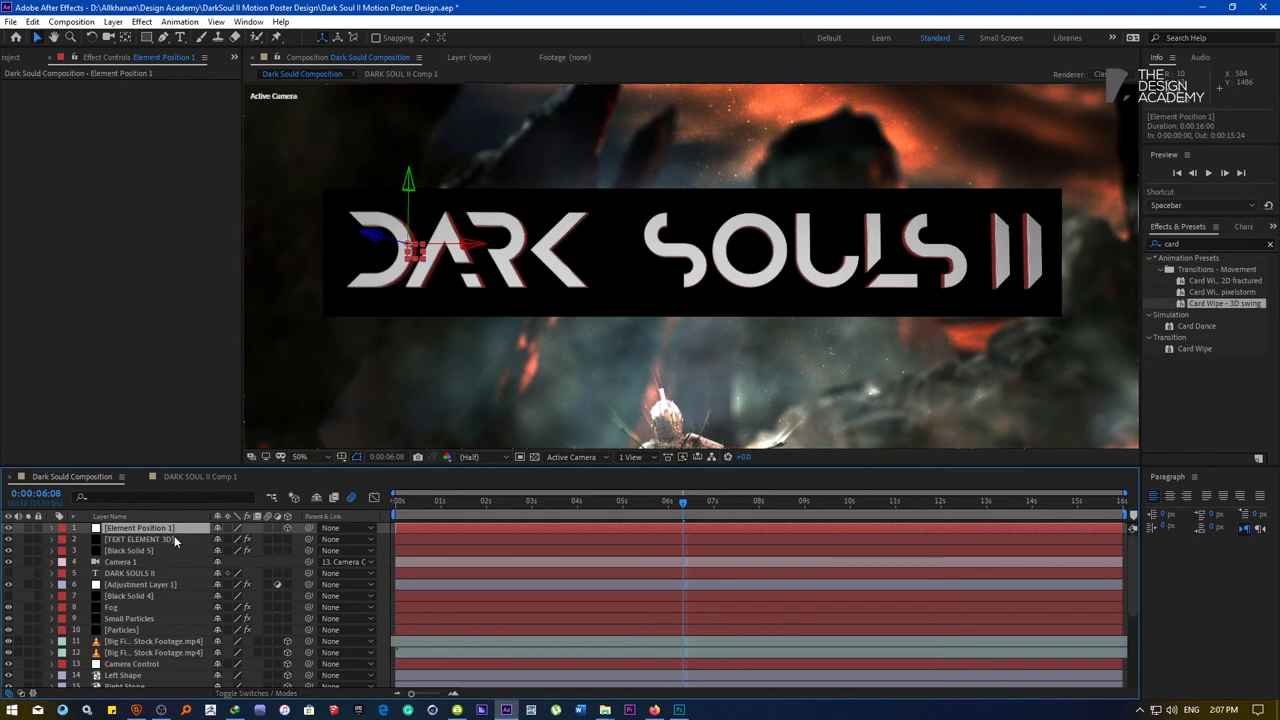
# Reveal the Element Position 1 null's position and create a black 3840 x 2160 px solid named Lens Flare
pyautogui.press('p')
pyautogui.click(113, 21)
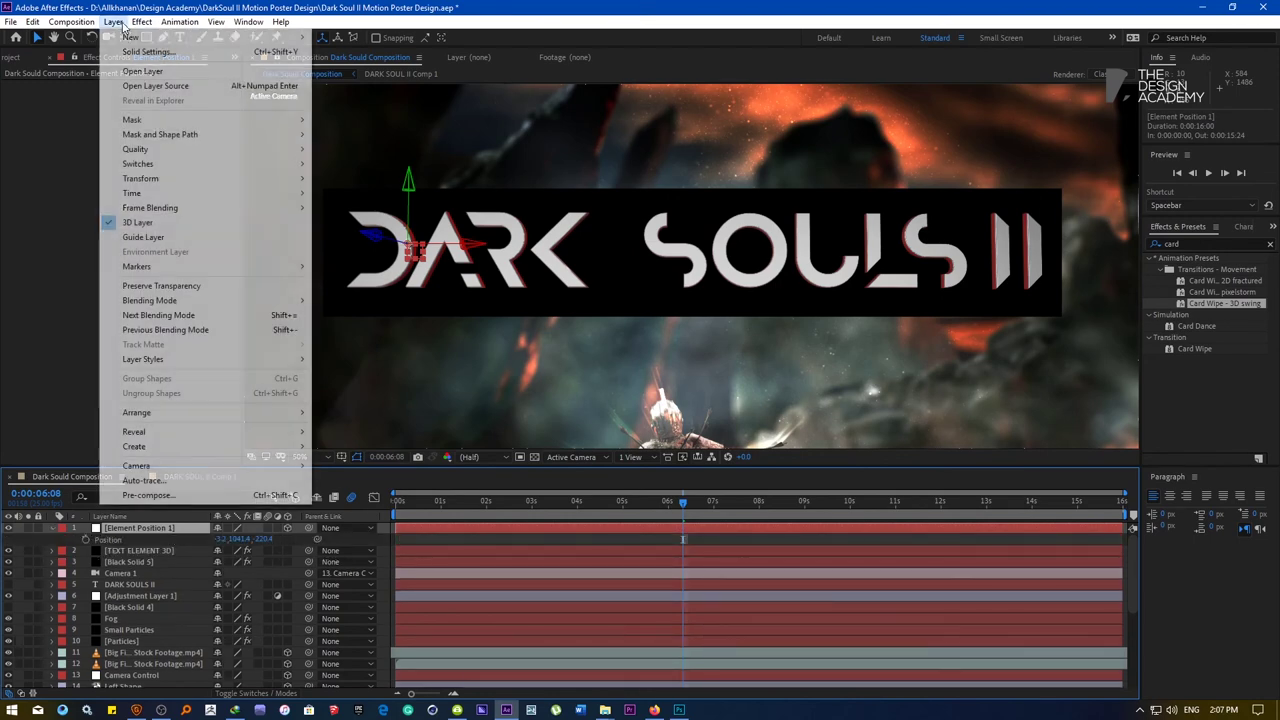
pyautogui.moveTo(200, 37)
pyautogui.click(365, 58)
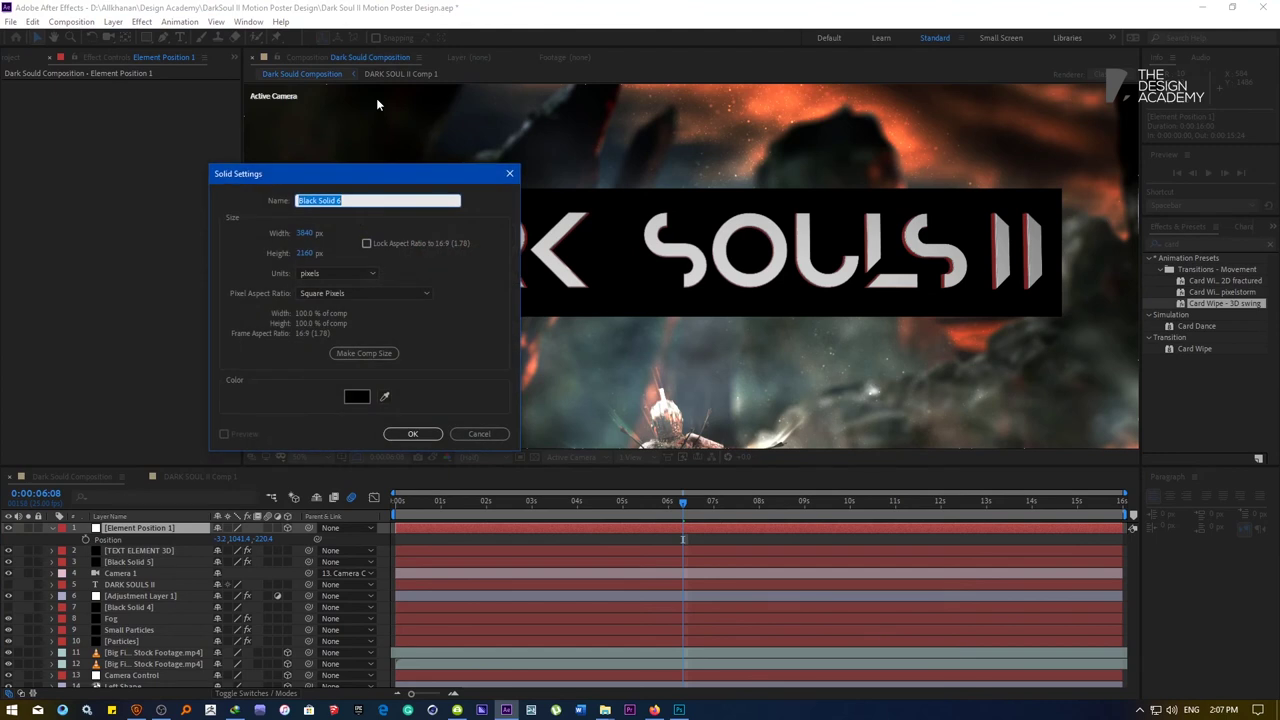
pyautogui.write('Lens Flare')
pyautogui.press('Return')
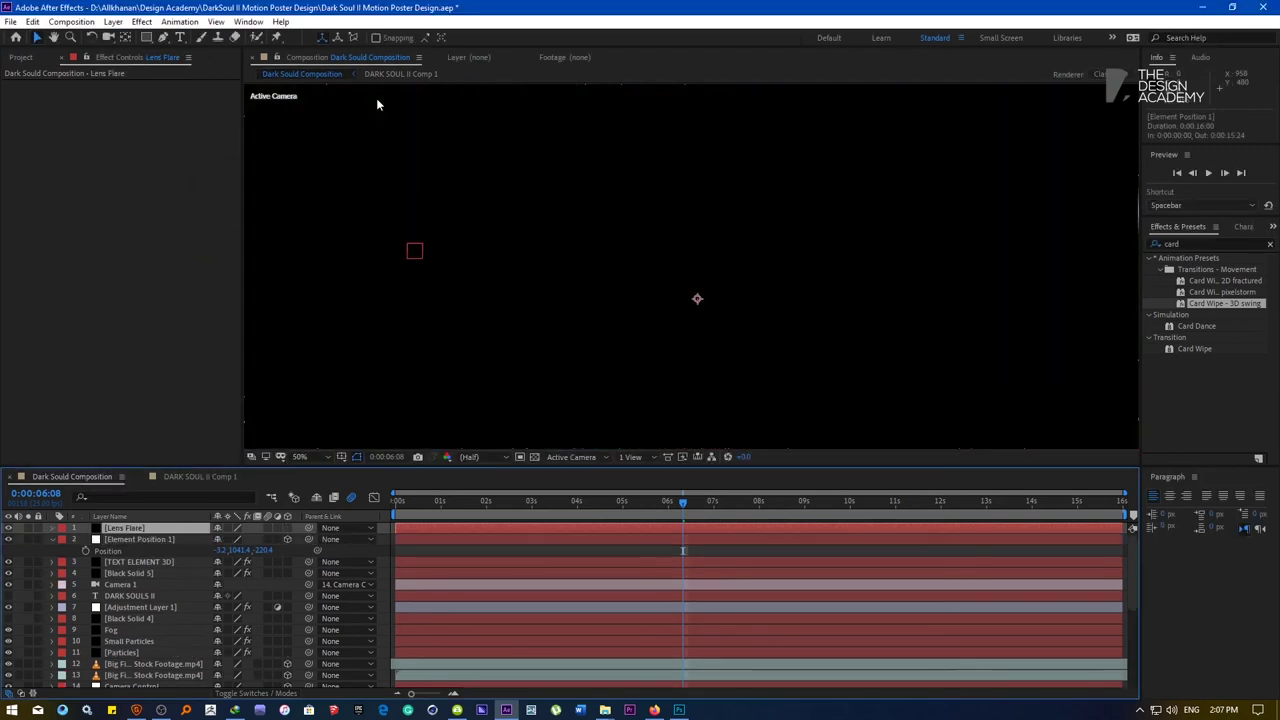
# Apply Optical Flares to the Lens Flare solid, set its source type to 3D, and collapse the layer's properties
pyautogui.click(141, 21)
pyautogui.moveTo(214, 452)
pyautogui.click(351, 467)
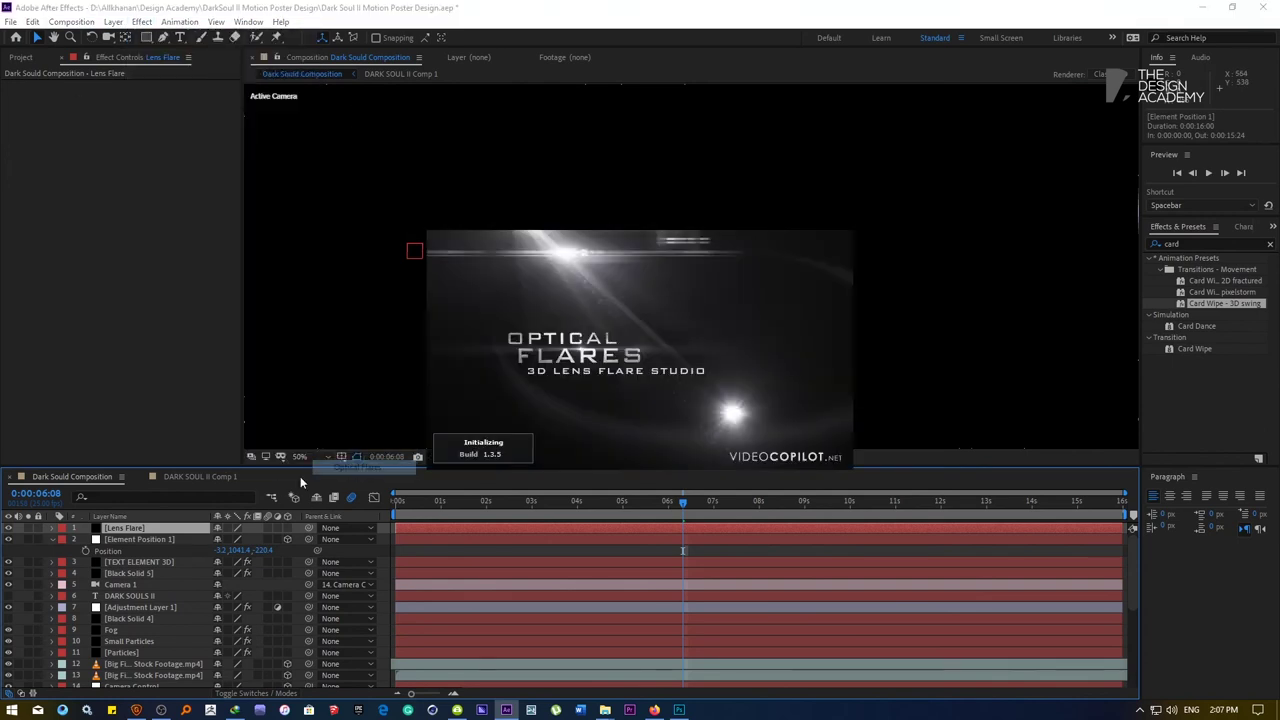
pyautogui.click(168, 253)
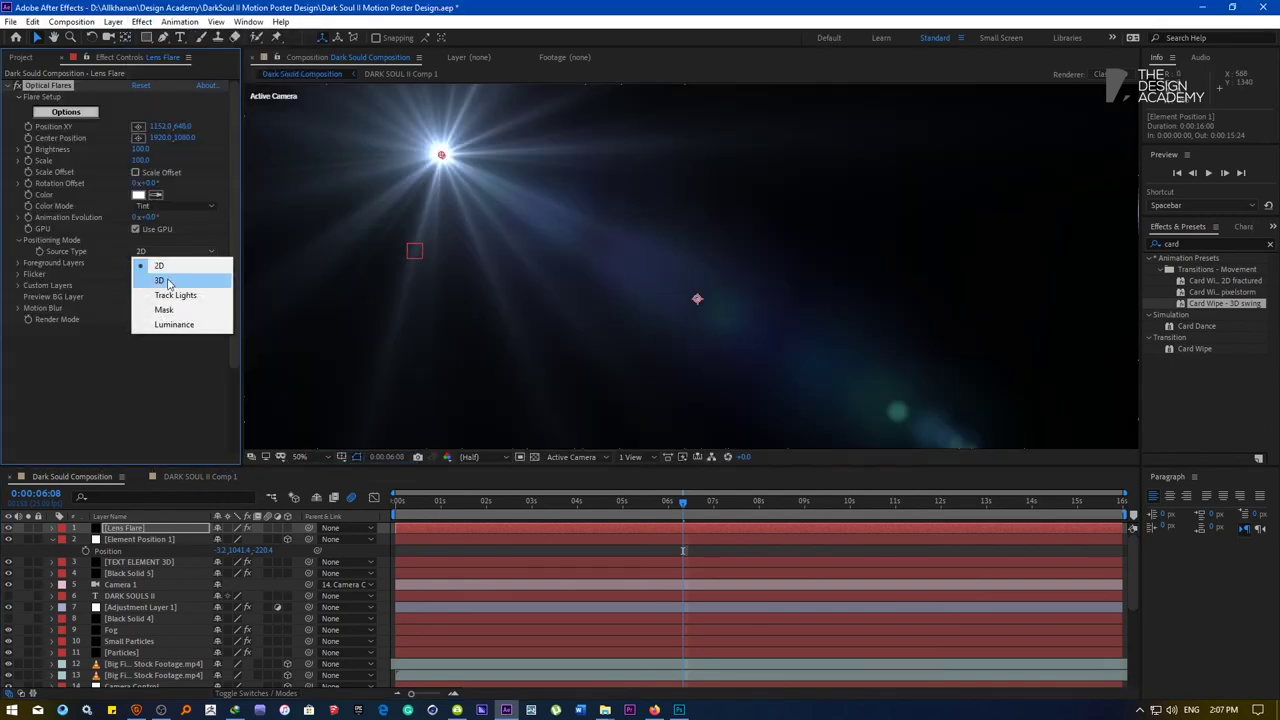
pyautogui.click(163, 281)
pyautogui.scroll(2, 66, 563)
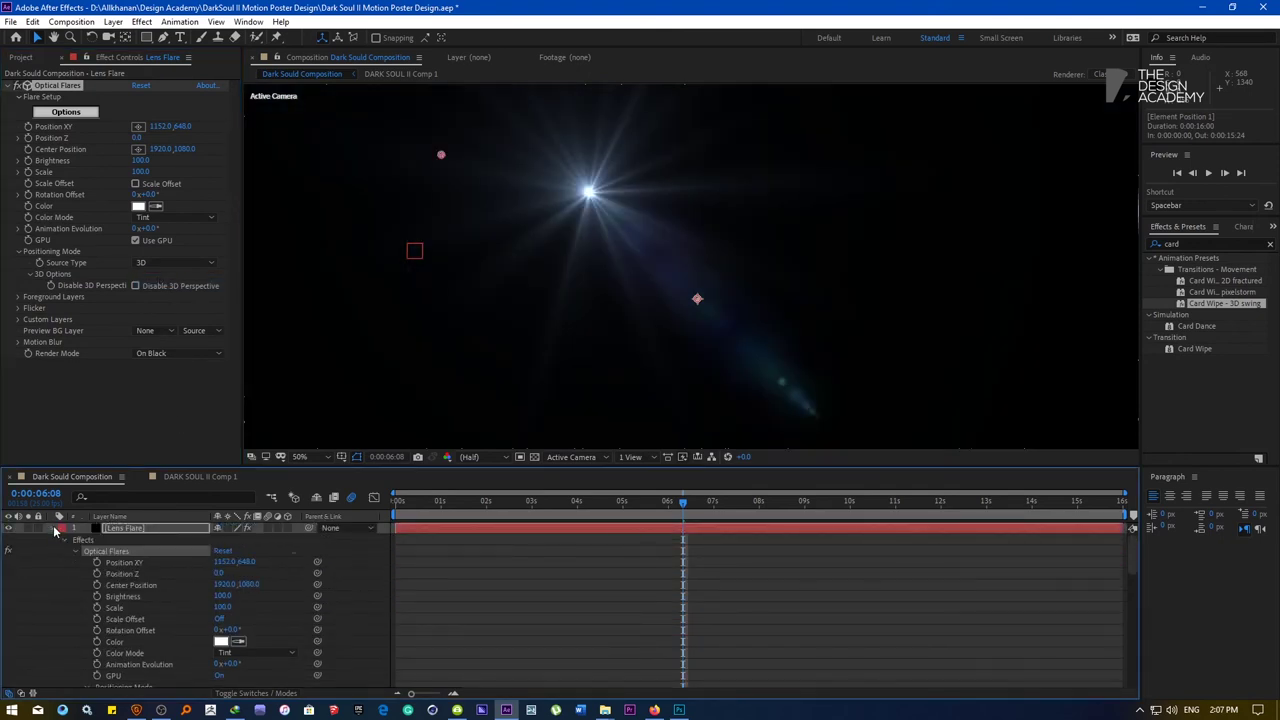
pyautogui.click(55, 528)
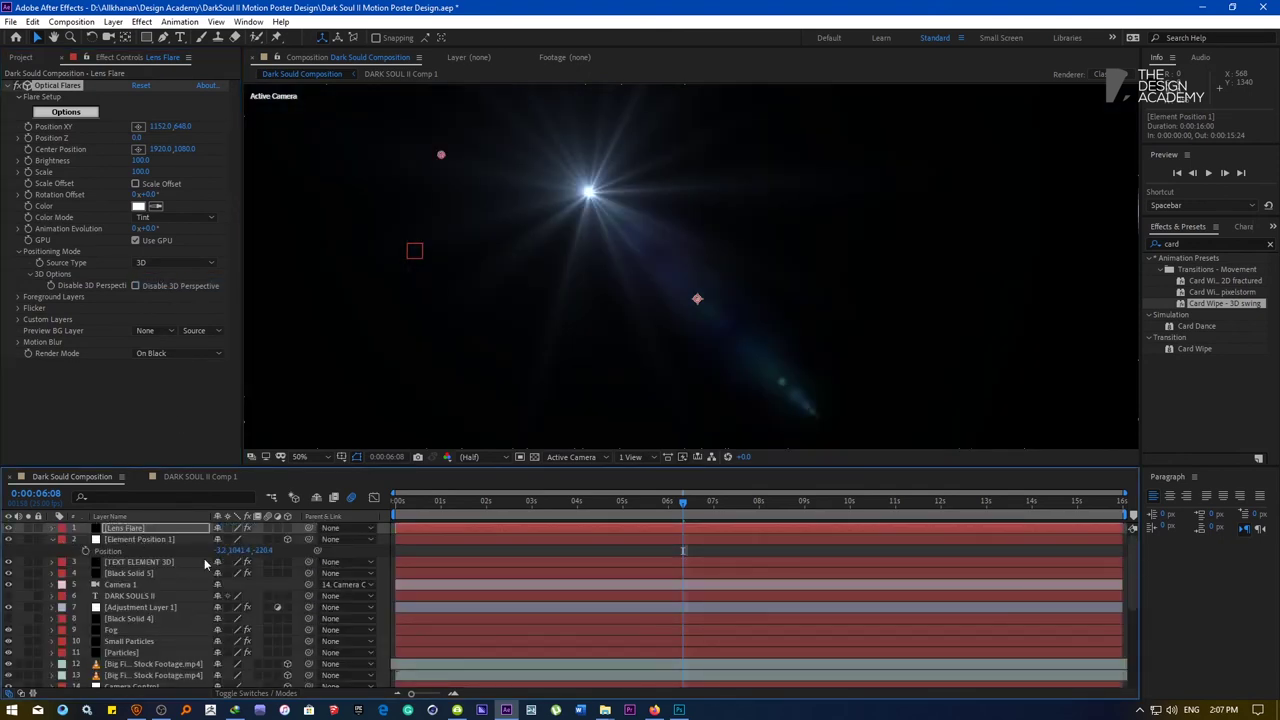
# Set the flare's Position XY to -3.2, 1041.4, copied from the Element Position 1 null
pyautogui.click(126, 551)
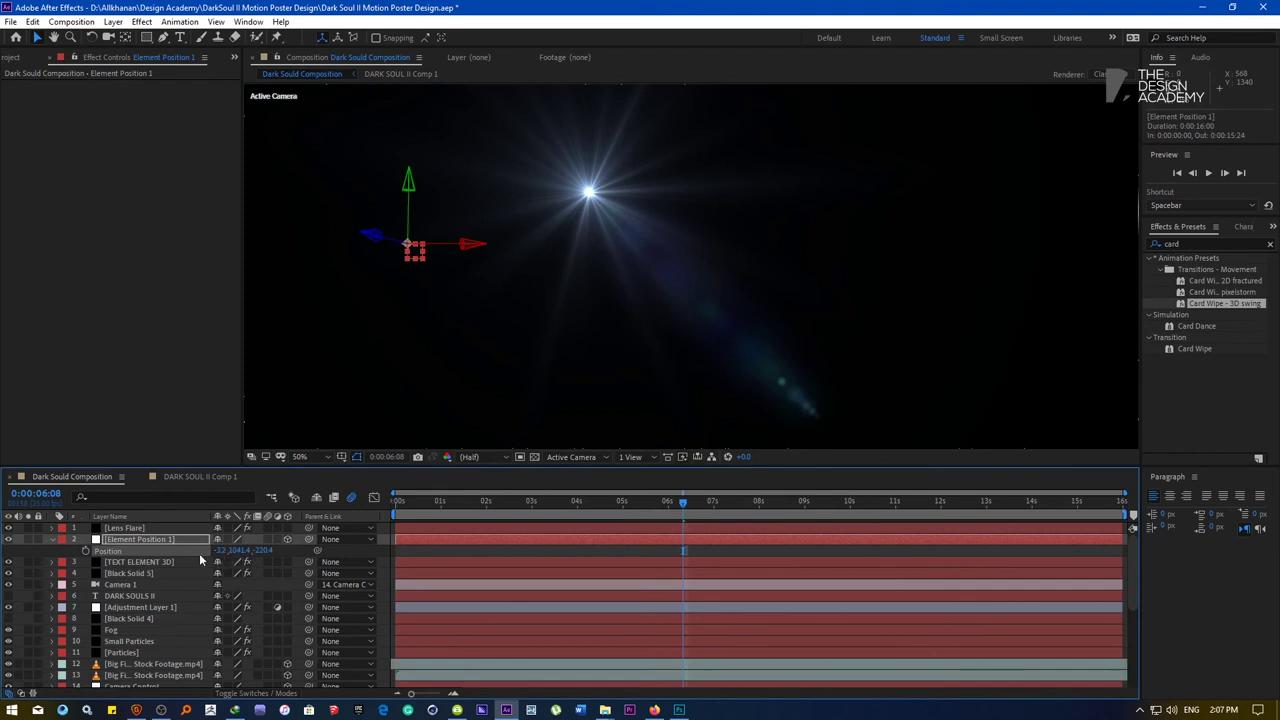
pyautogui.click(226, 550)
pyautogui.click(150, 528)
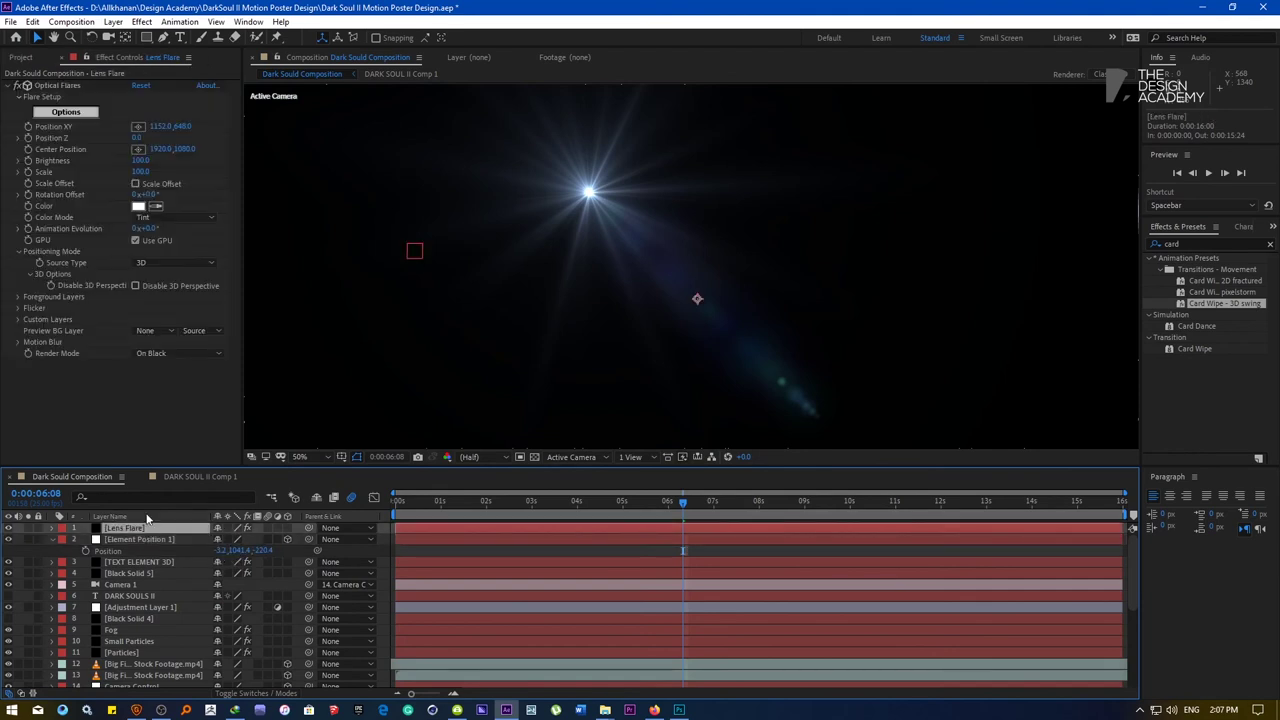
pyautogui.click(161, 126)
pyautogui.write('-3.2')
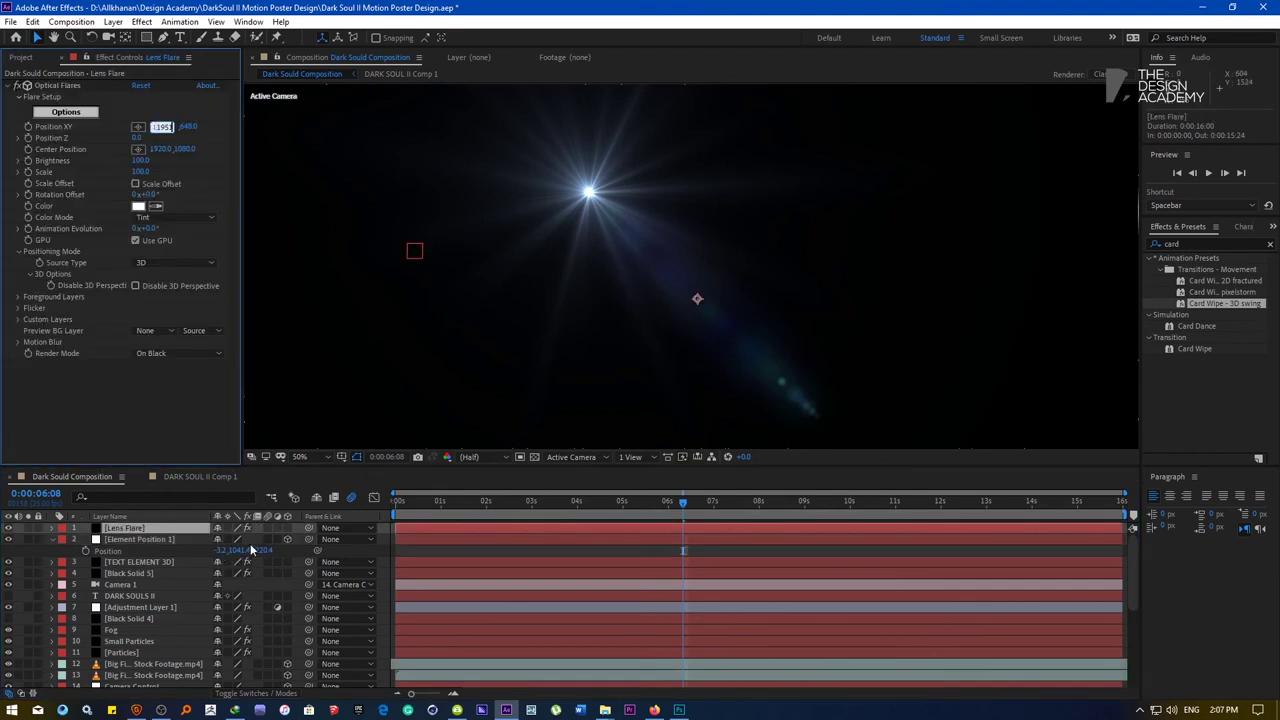
pyautogui.click(241, 550)
pyautogui.hotkey('ctrl', 'c')
pyautogui.click(176, 126)
pyautogui.hotkey('ctrl', 'v')
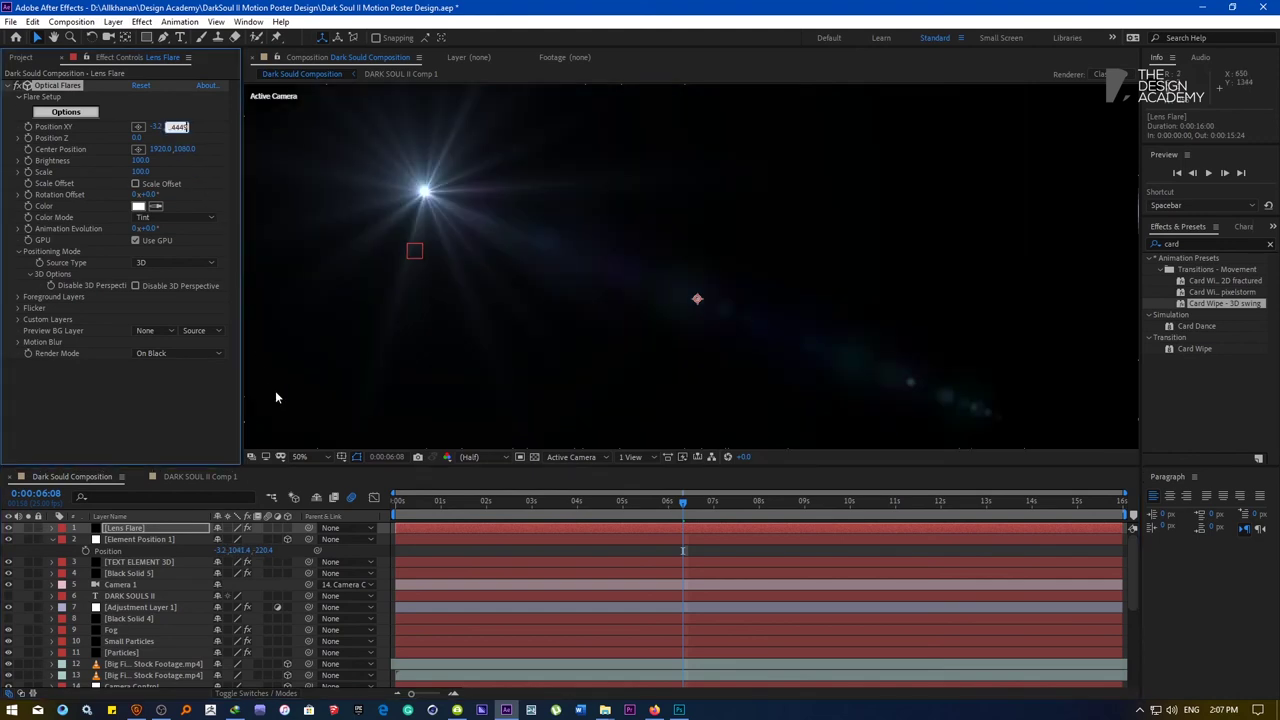
# Copy the null's Z coordinate into the flare's Position Z, setting it to -220.4
pyautogui.click(278, 550)
pyautogui.click(270, 550)
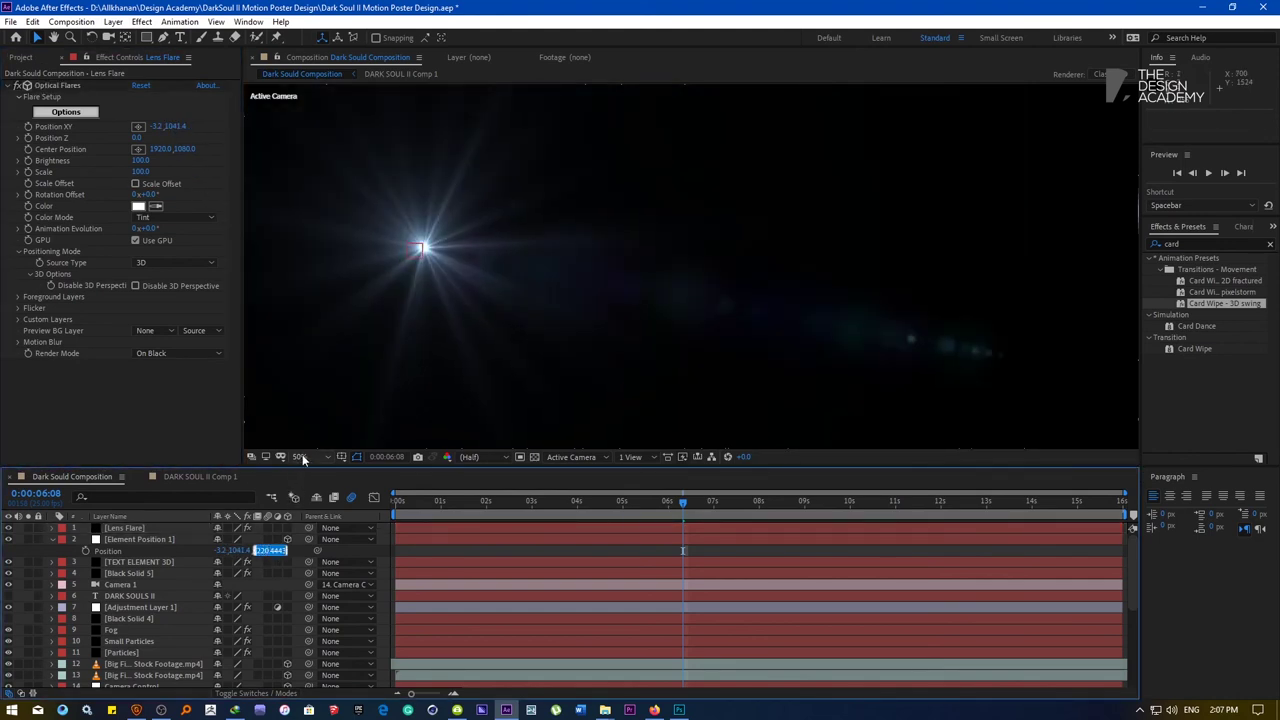
pyautogui.click(137, 138)
pyautogui.hotkey('ctrl', 'v')
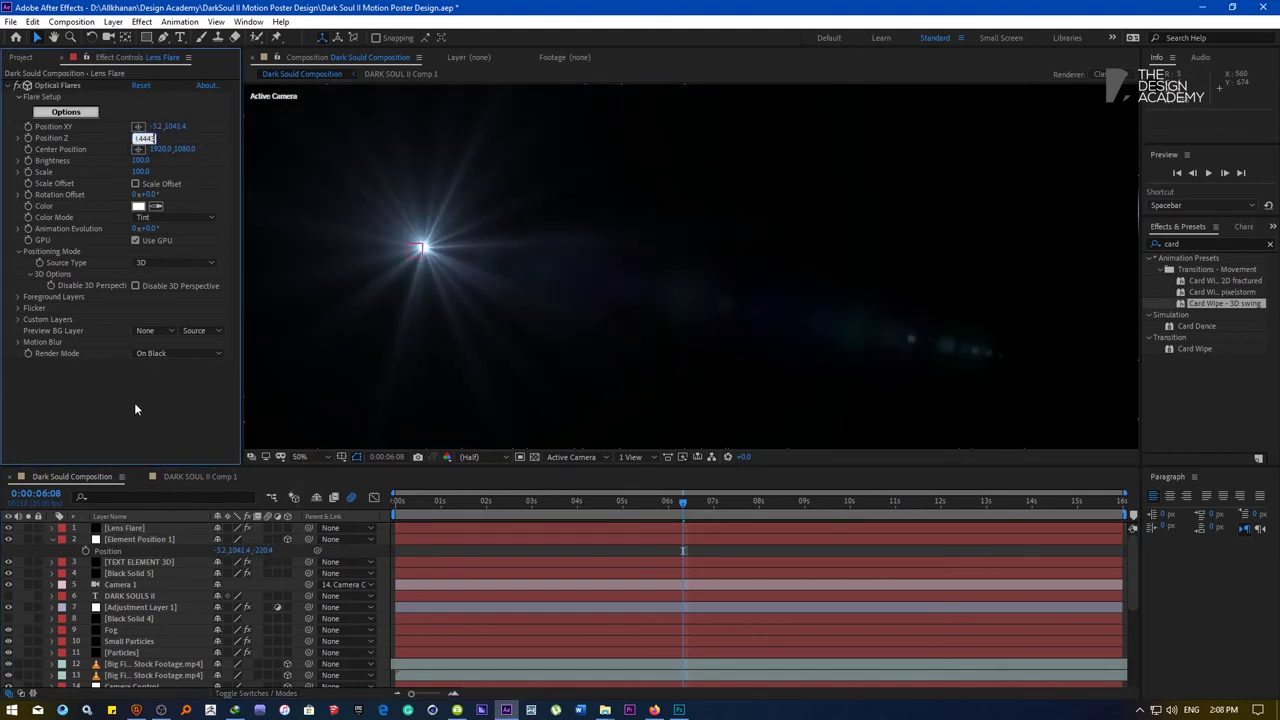
pyautogui.click(134, 406)
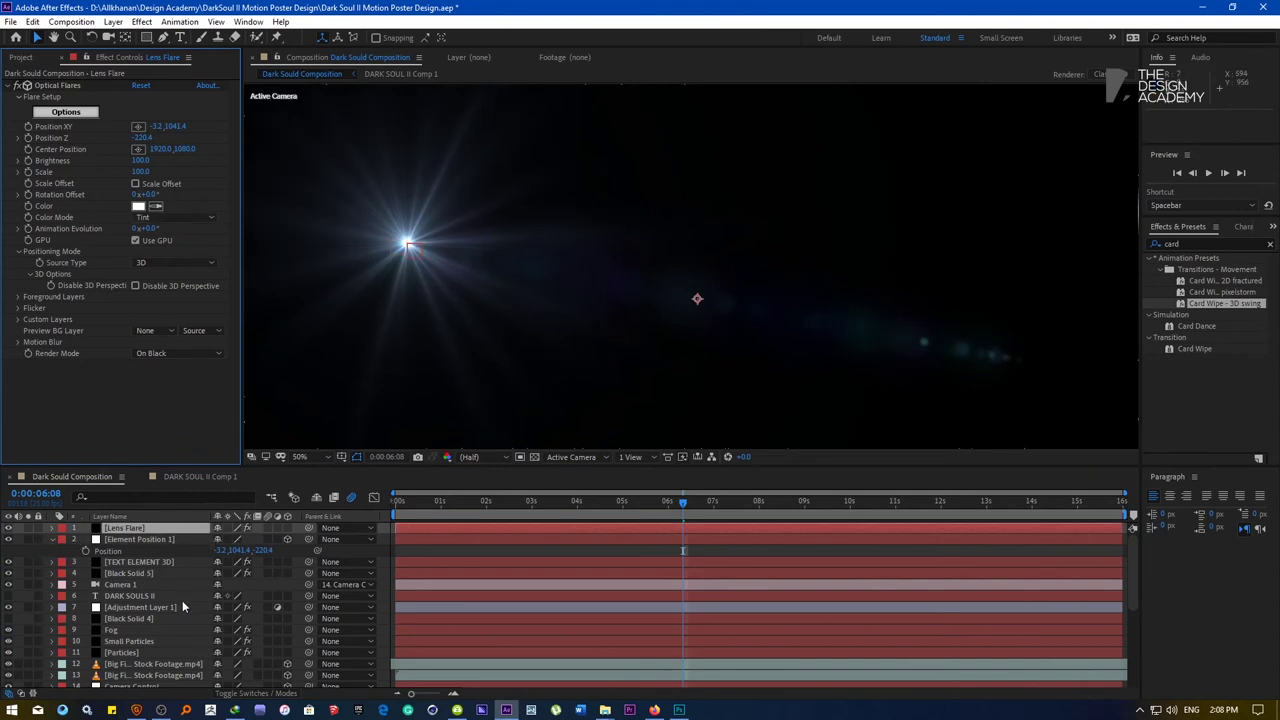
# Load the Concert Gold preset from the Natural Flares folder into the Lens Flare layer's Optical Flares effect
pyautogui.click(58, 115)
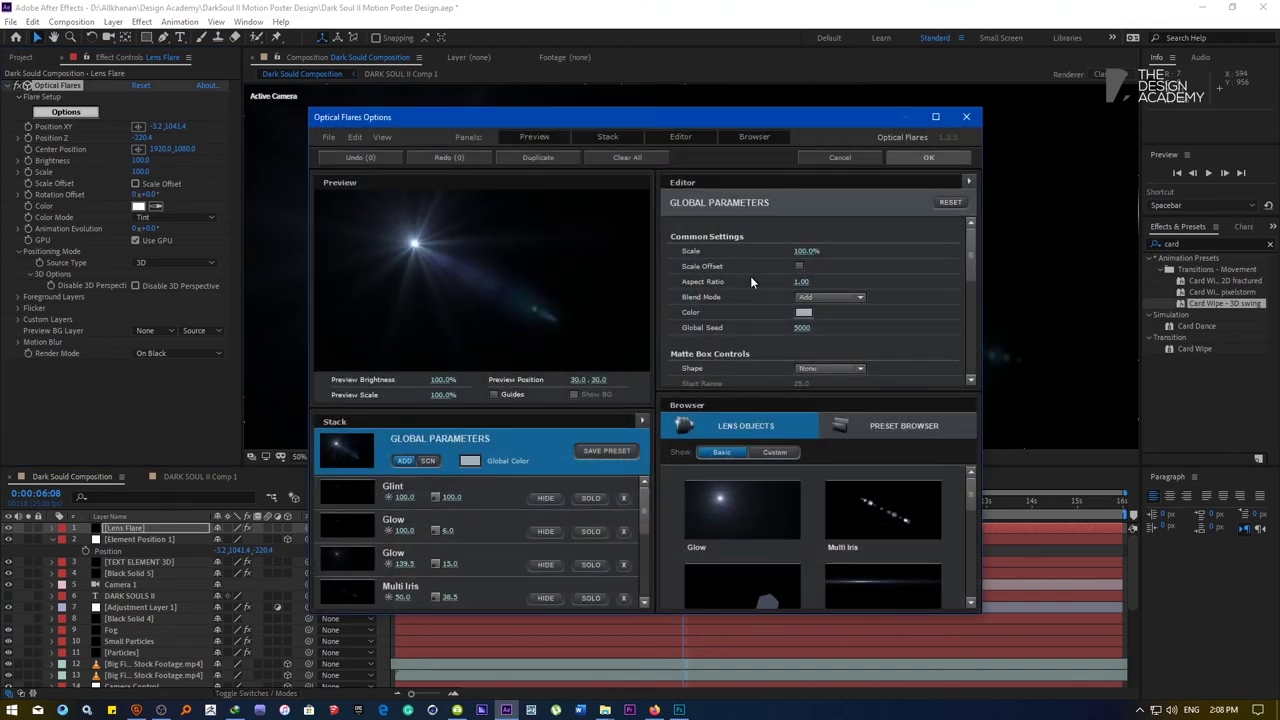
pyautogui.click(930, 118)
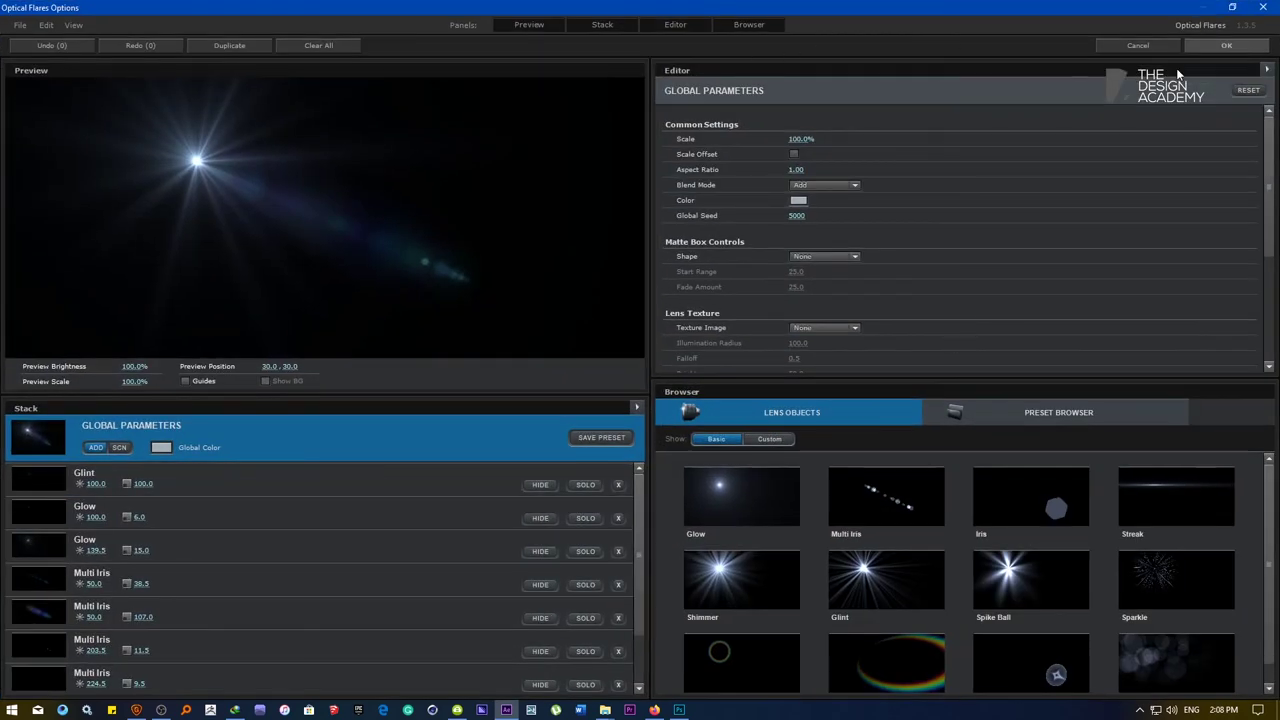
pyautogui.click(1050, 412)
pyautogui.click(676, 25)
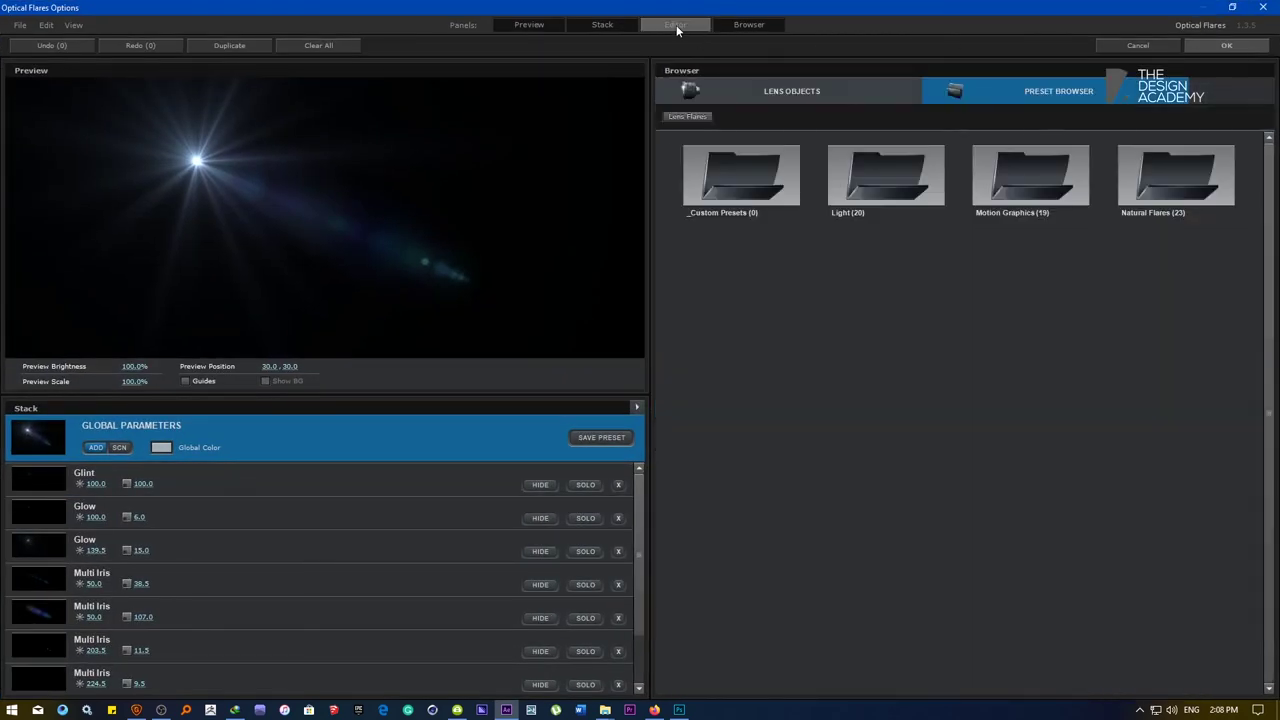
pyautogui.click(1139, 153)
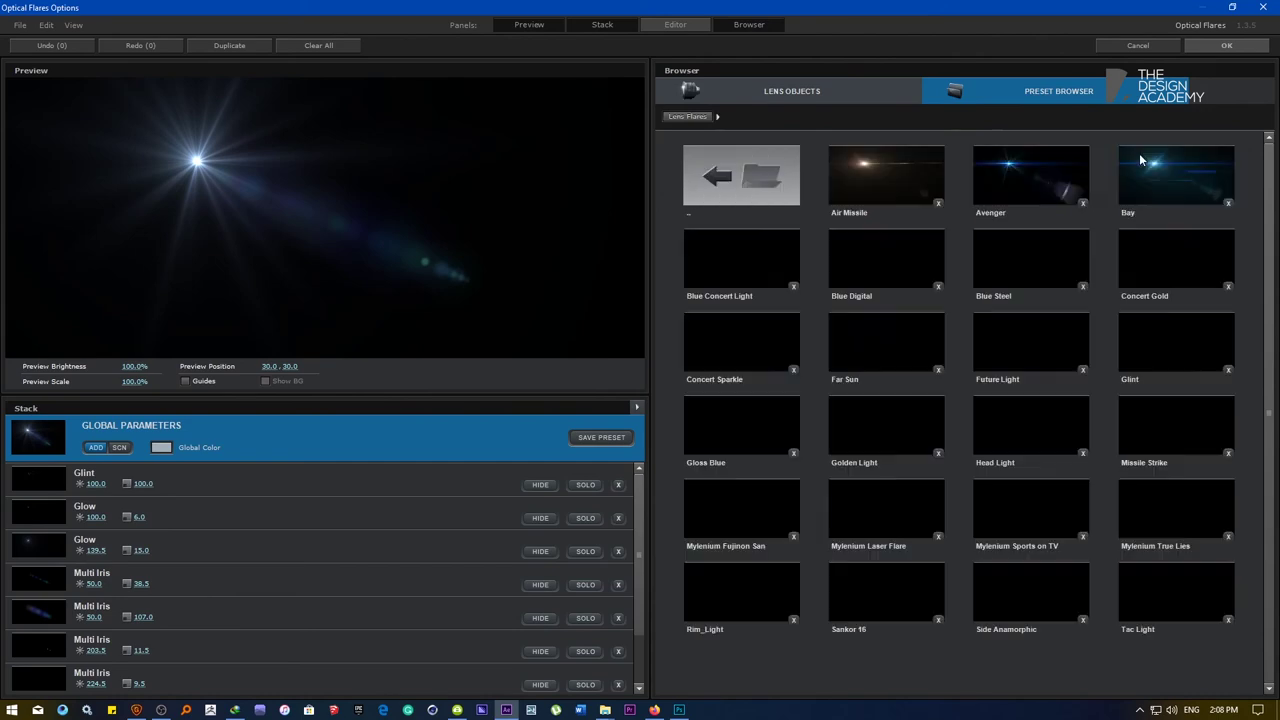
pyautogui.click(1159, 236)
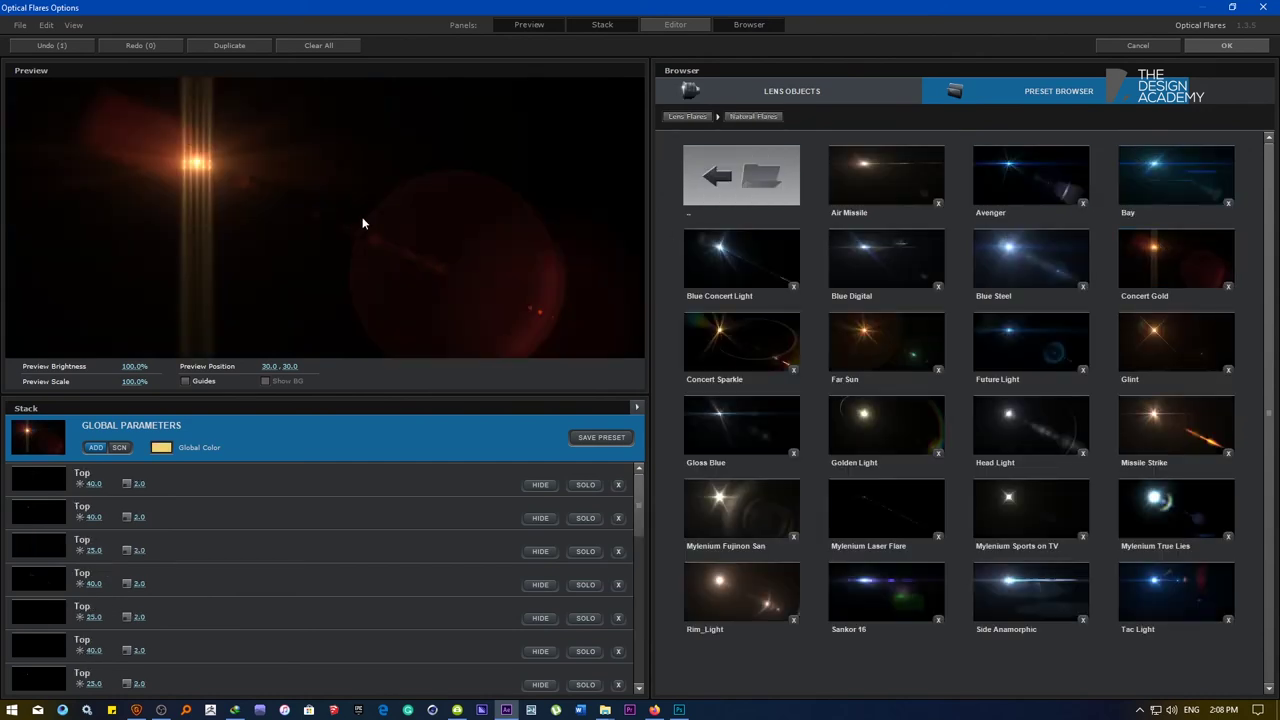
pyautogui.click(1226, 45)
# Set the flare's Render Mode to On Transparent and hide the Black Solid 5 layer behind the title
pyautogui.click(178, 353)
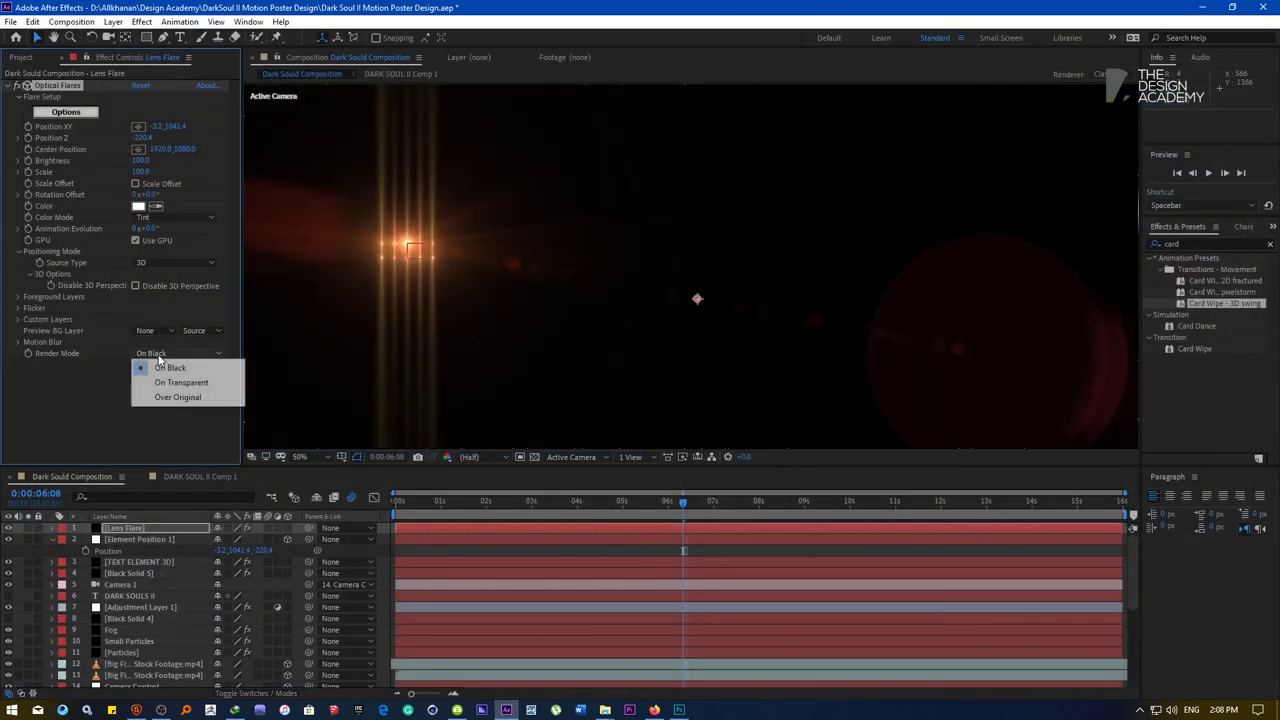
pyautogui.click(180, 380)
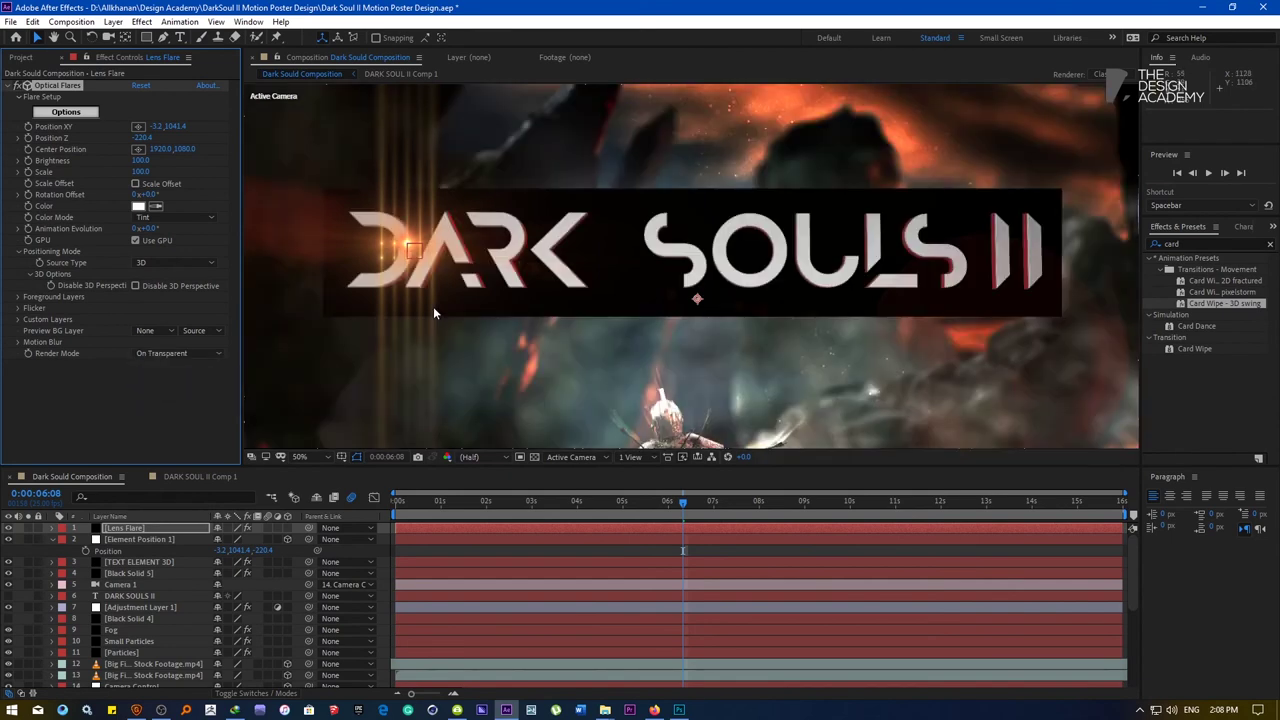
pyautogui.click(9, 562)
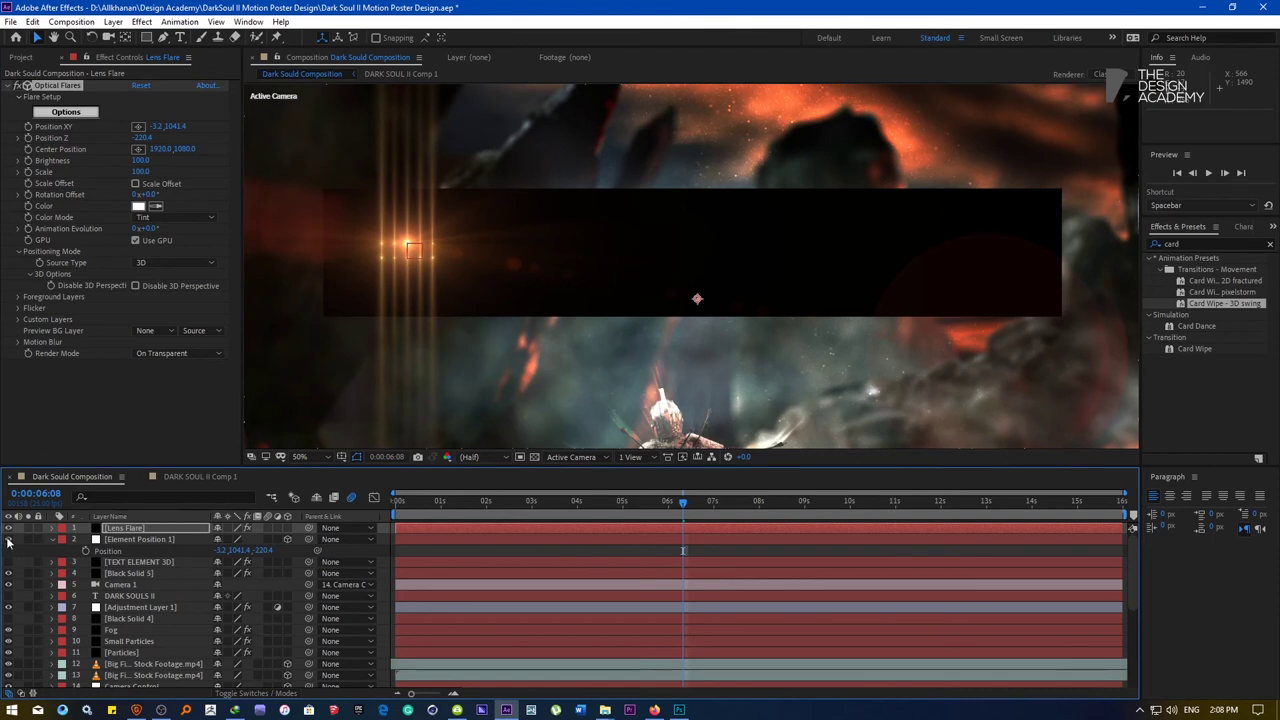
pyautogui.click(9, 562)
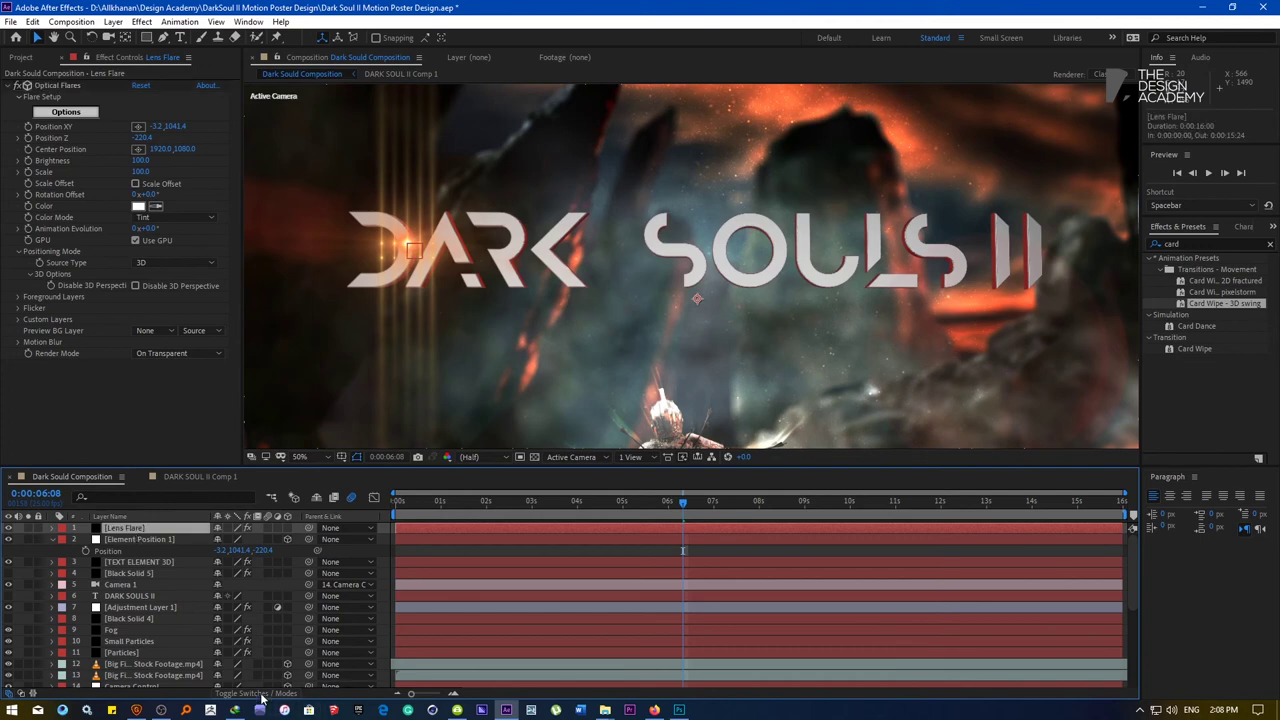
# Set the Lens Flare layer's blending mode to Add
pyautogui.click(256, 693)
pyautogui.click(230, 529)
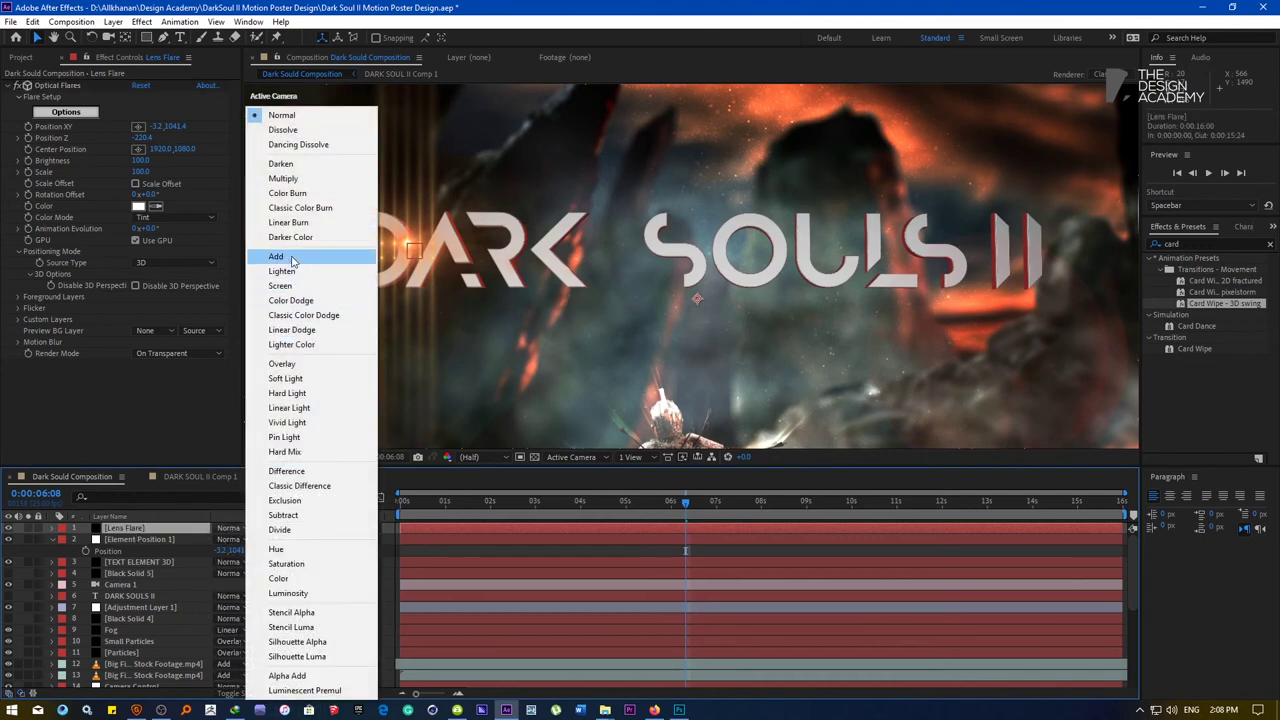
pyautogui.click(285, 257)
pyautogui.press(',')
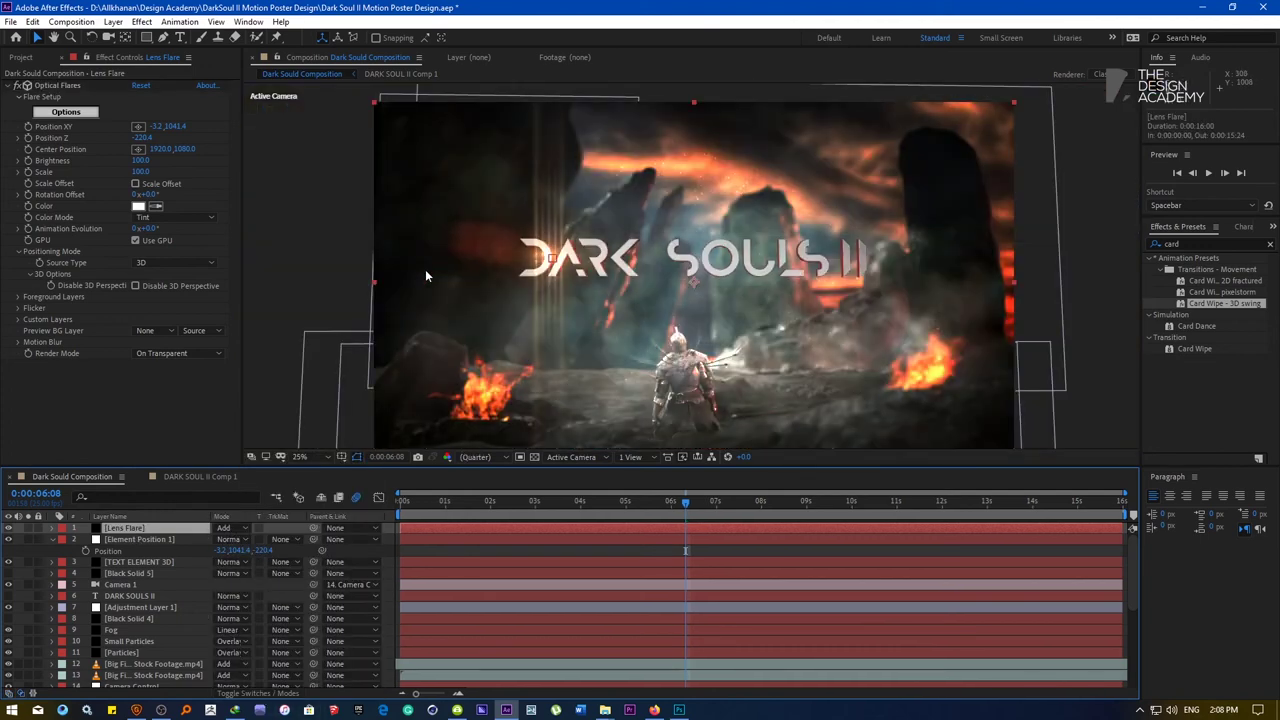
pyautogui.press('.')
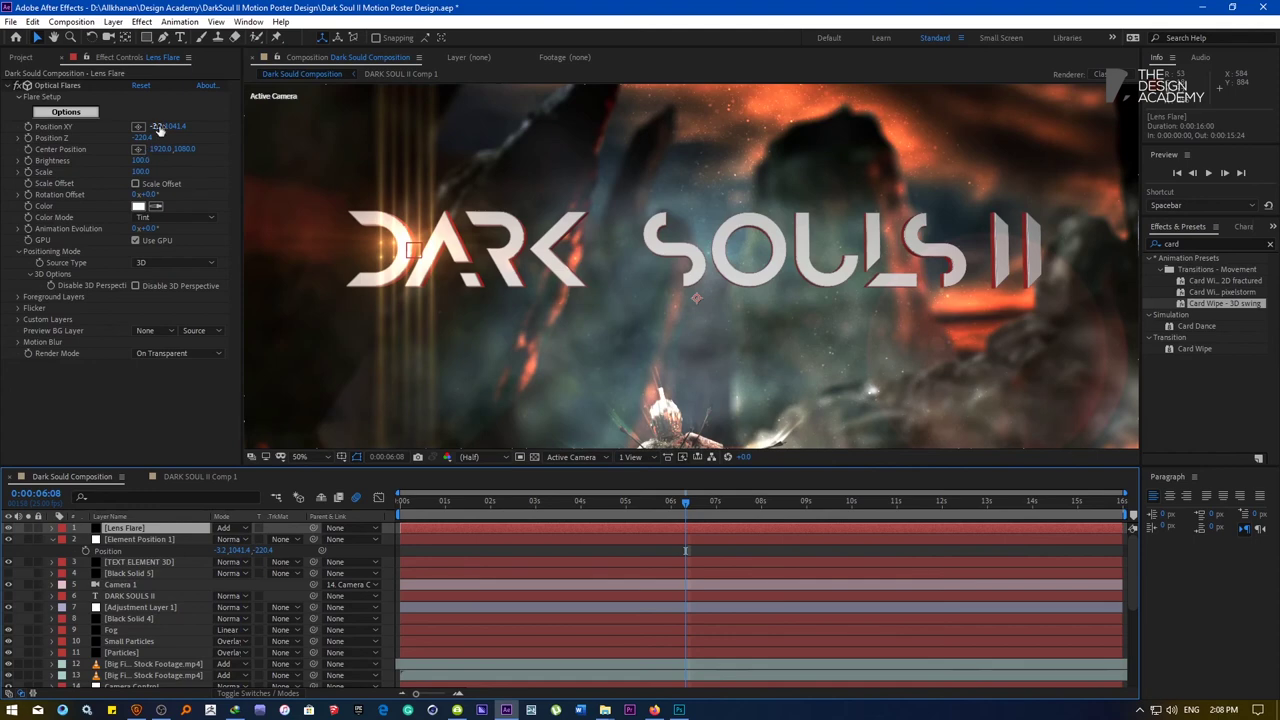
# Solo the TEXT ELEMENT 3D and Lens Flare layers and move the flare's X position to about 4068, over the title's "II"
pyautogui.moveTo(156, 127); pyautogui.dragTo(207, 127)
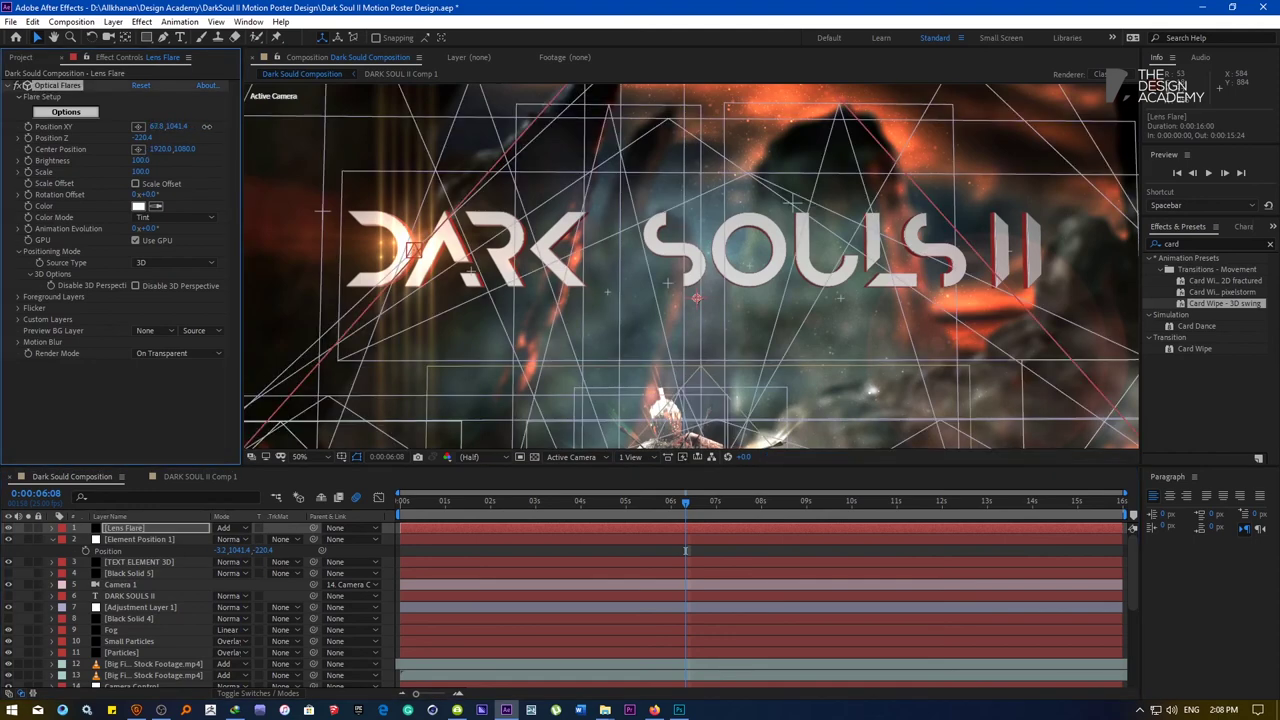
pyautogui.click(28, 563)
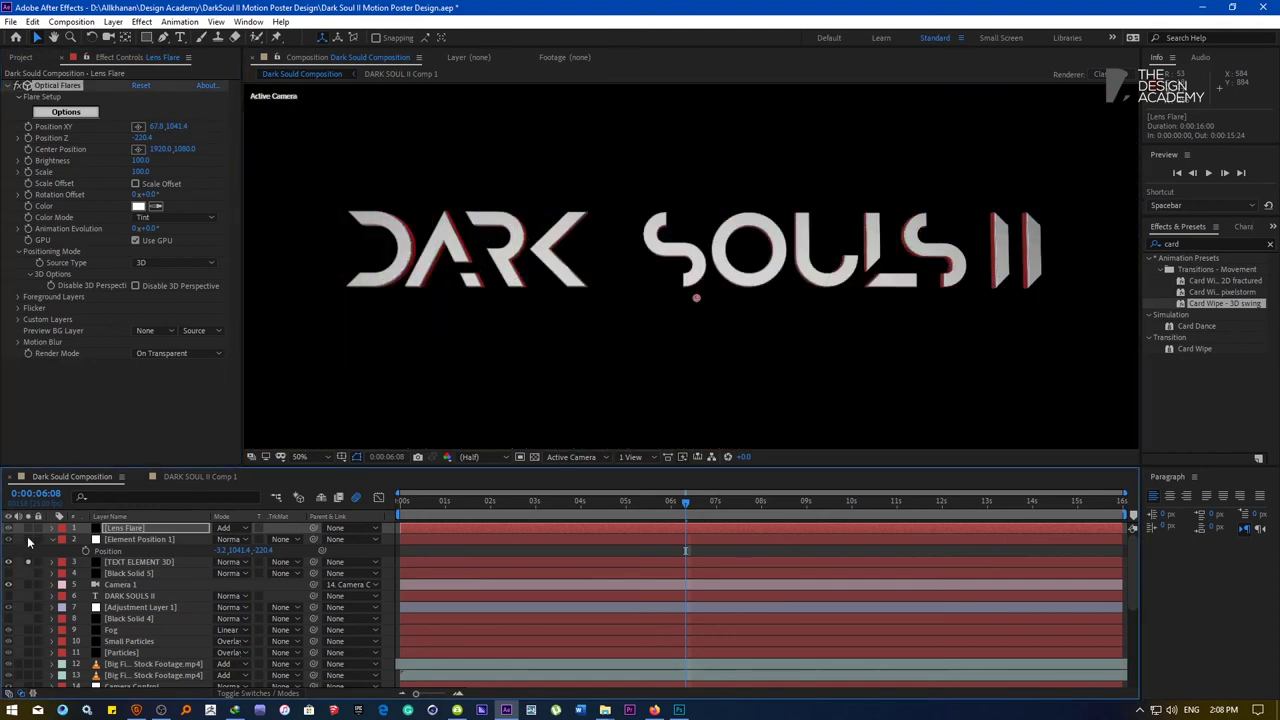
pyautogui.click(28, 528)
pyautogui.moveTo(155, 126); pyautogui.dragTo(1097, 225)
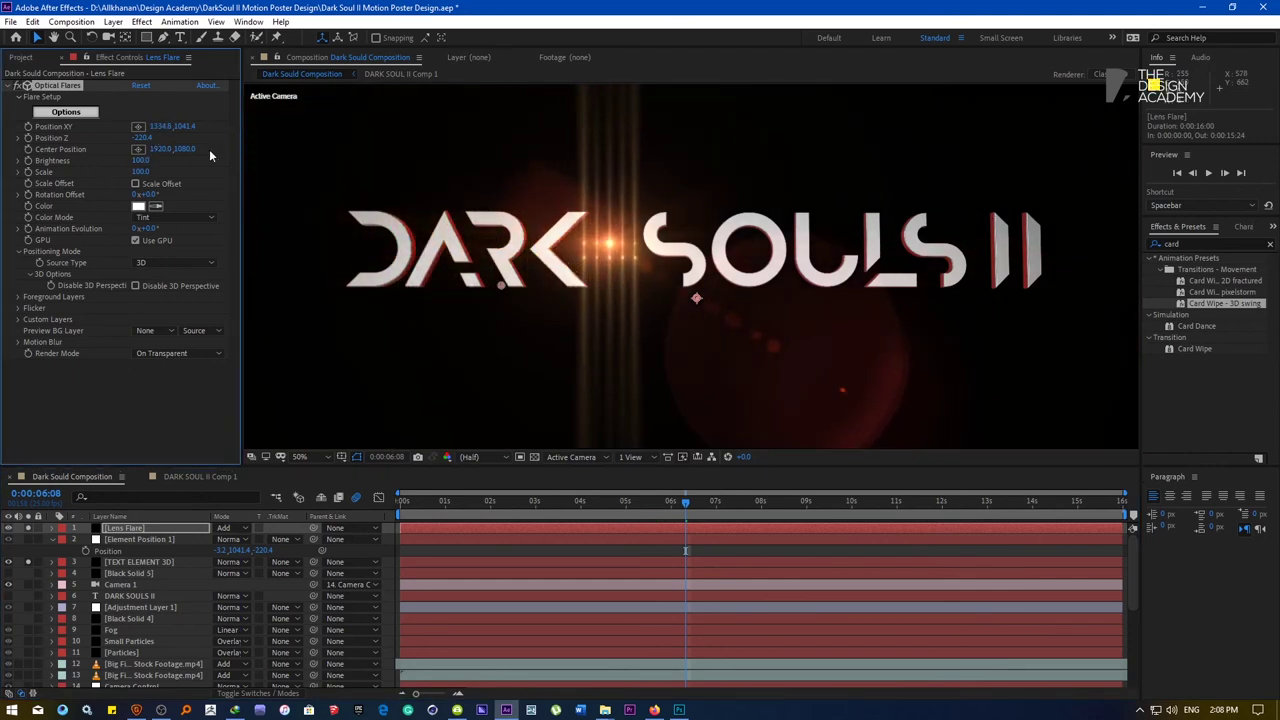
pyautogui.moveTo(160, 127); pyautogui.dragTo(1100, 163)
pyautogui.moveTo(160, 127); pyautogui.dragTo(919, 141)
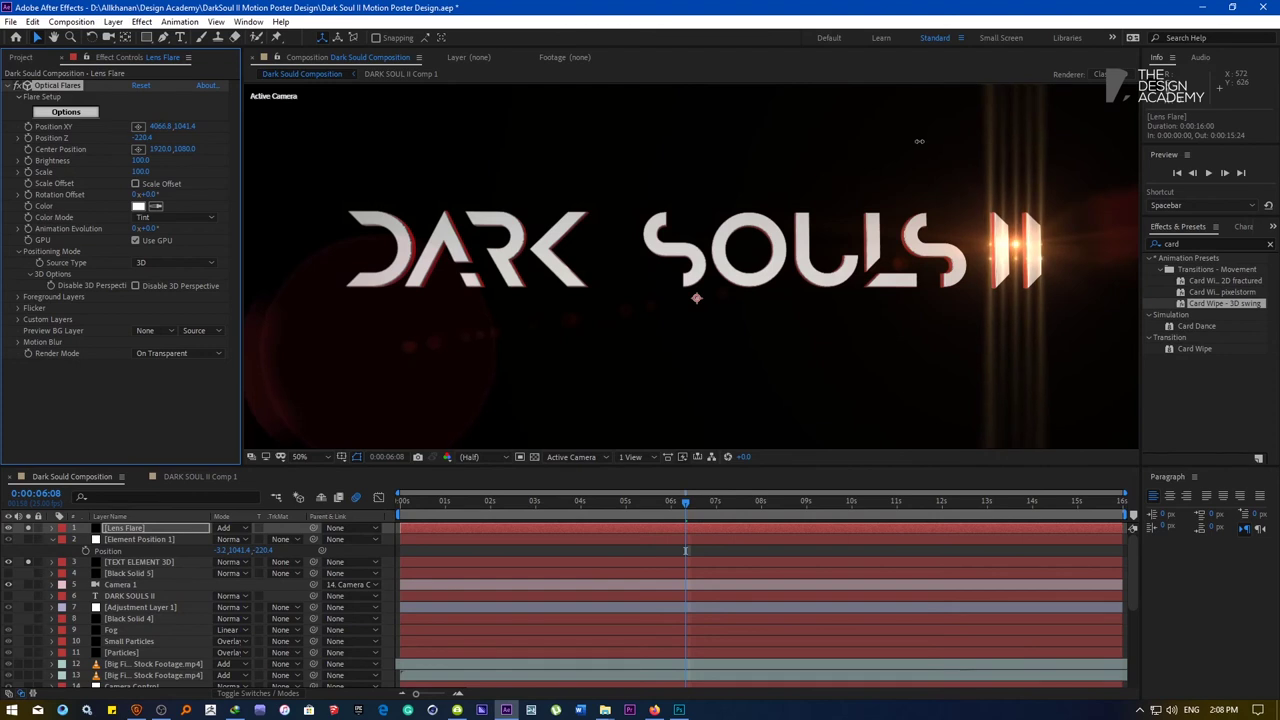
pyautogui.press(',')
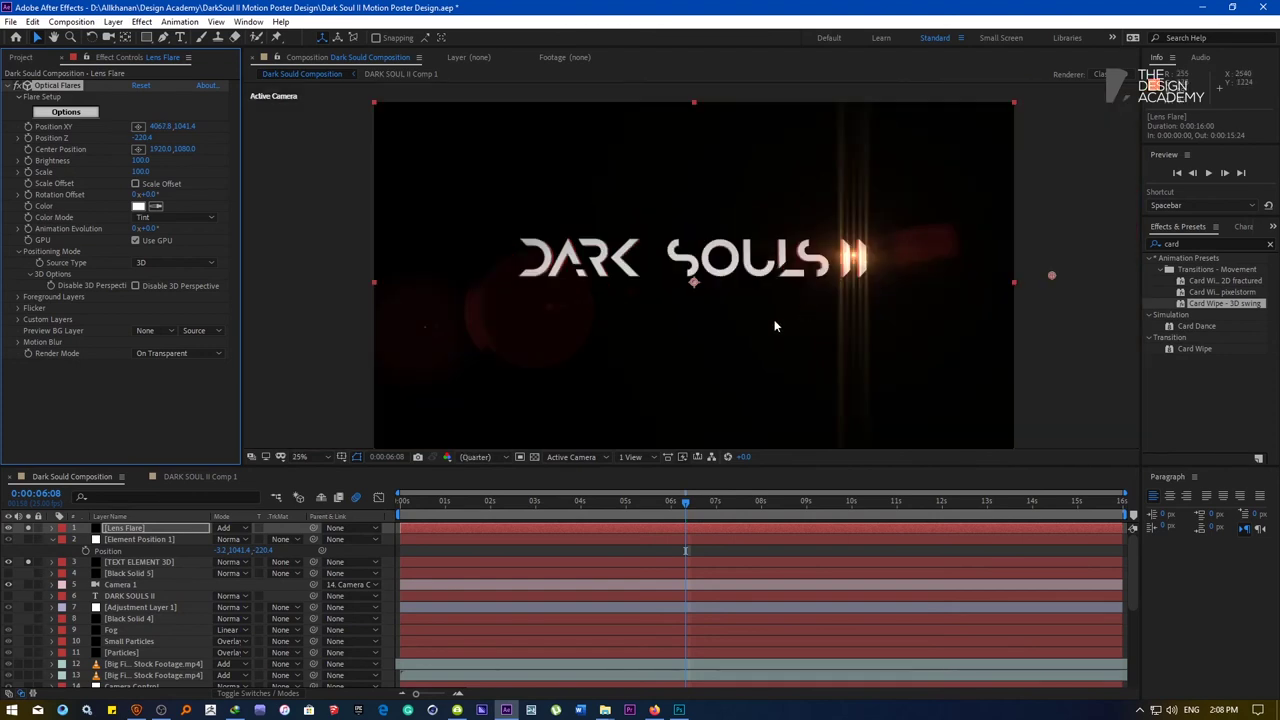
# Set the preview resolution to Quarter and scrub the timeline to review the flare against the title
pyautogui.press('Home')
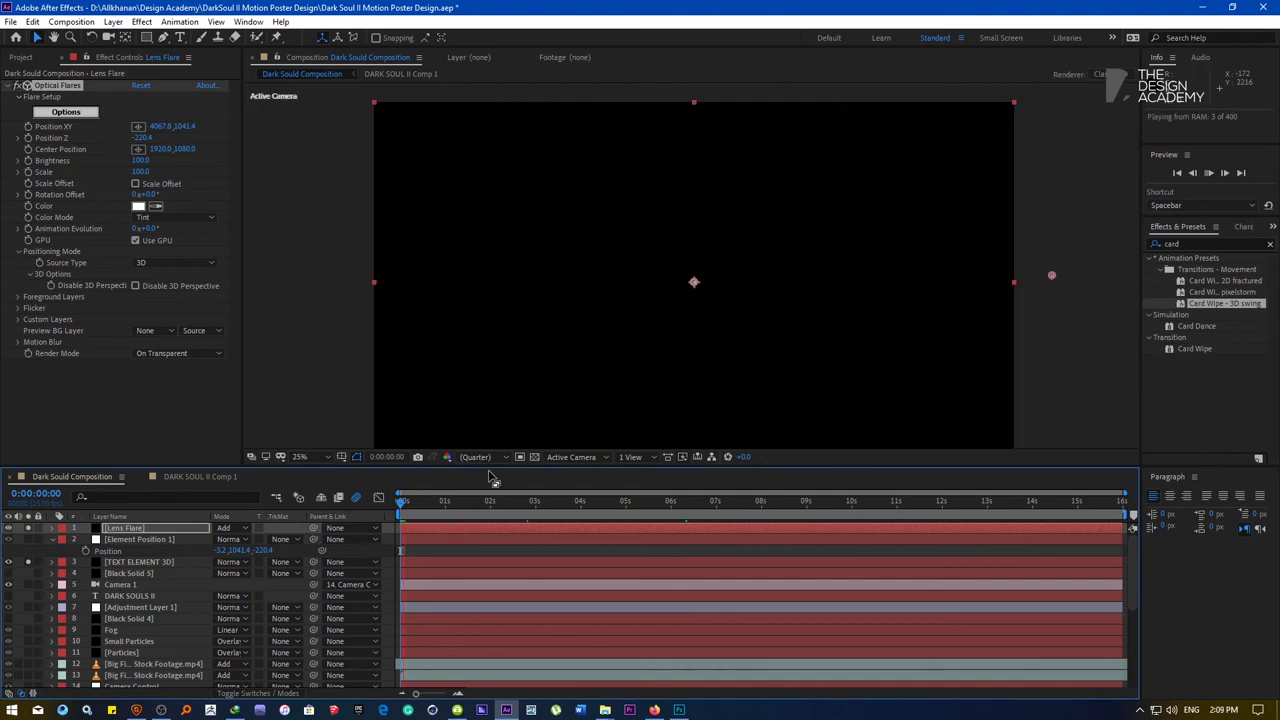
pyautogui.moveTo(408, 507); pyautogui.dragTo(460, 514)
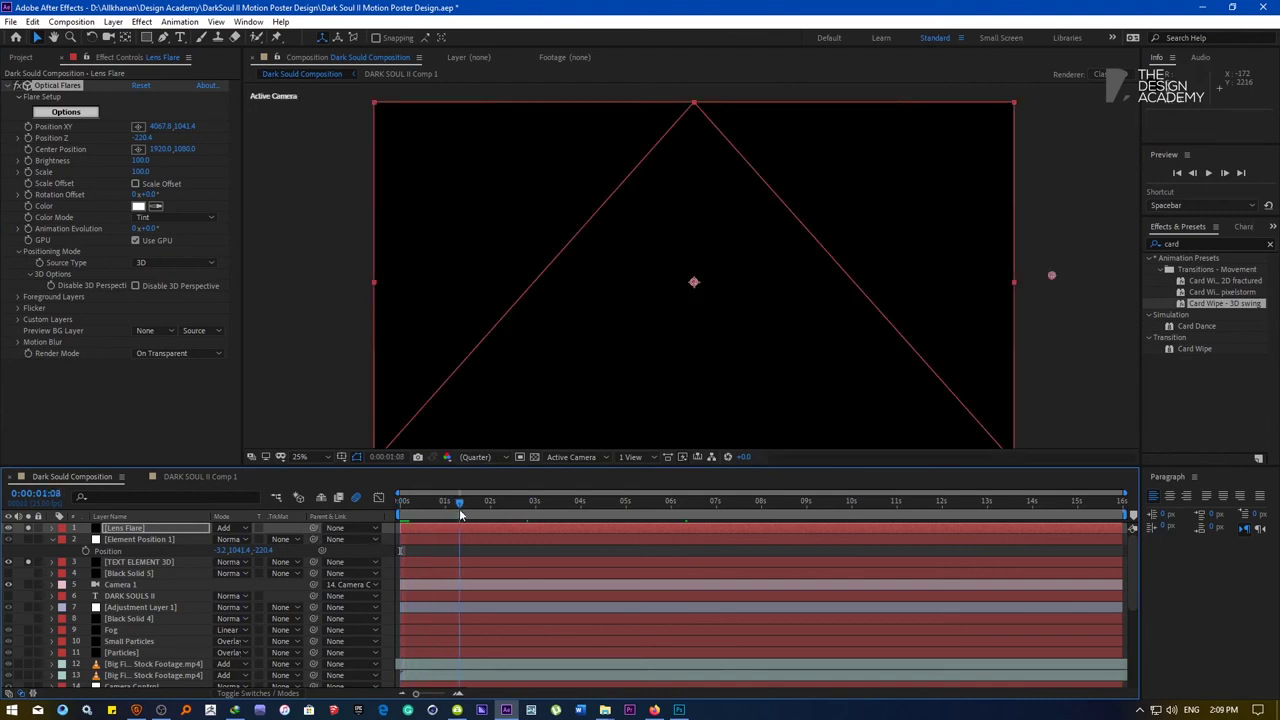
pyautogui.click(475, 456)
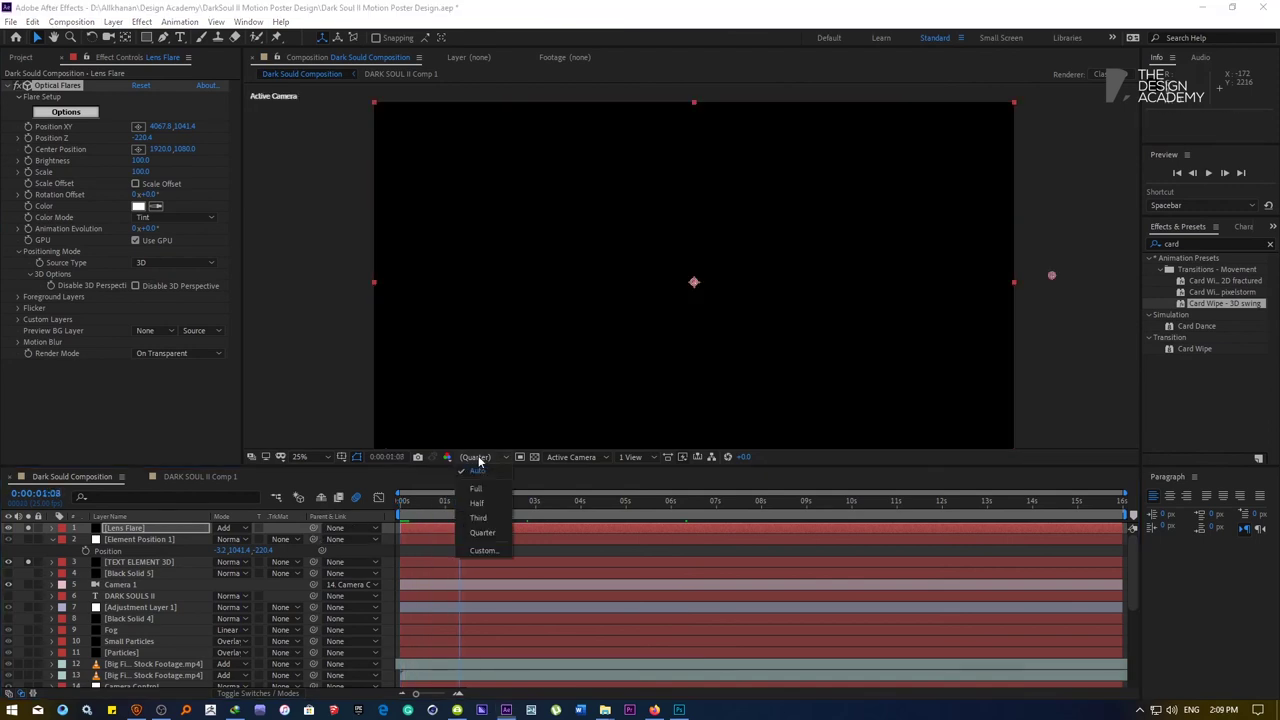
pyautogui.click(486, 534)
pyautogui.click(494, 510)
pyautogui.moveTo(494, 510); pyautogui.dragTo(727, 507)
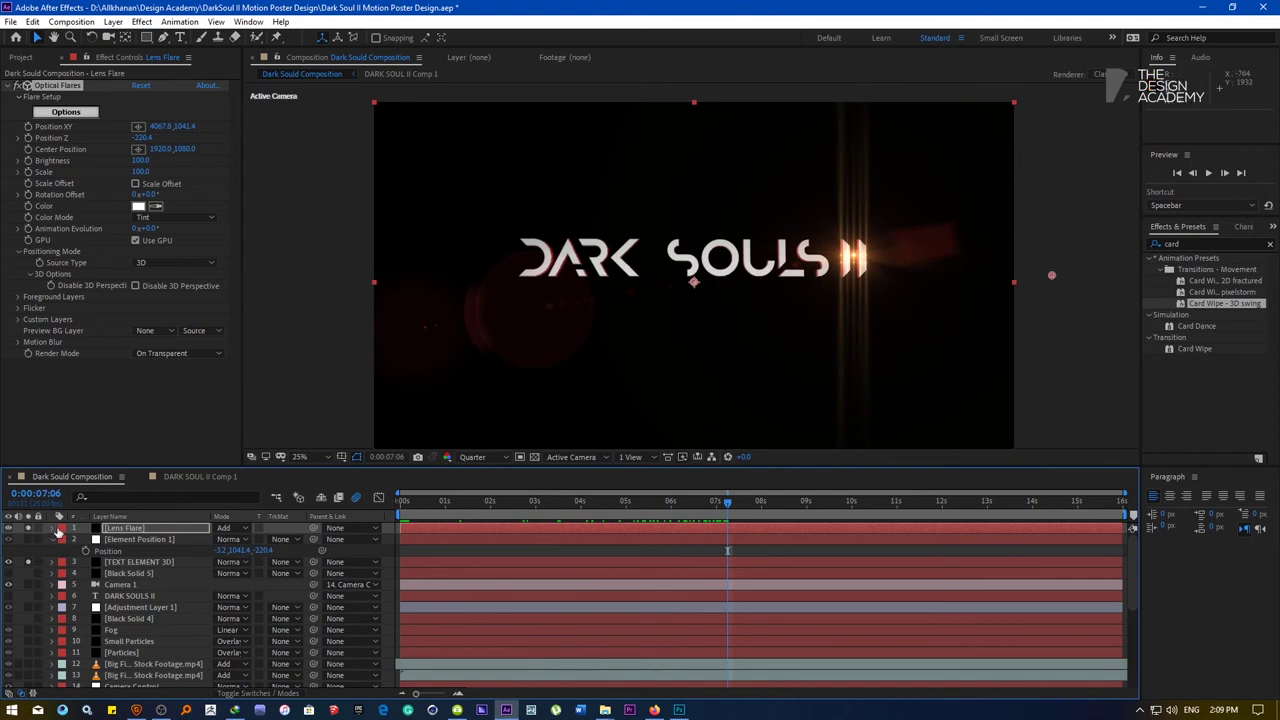
pyautogui.press('Home')
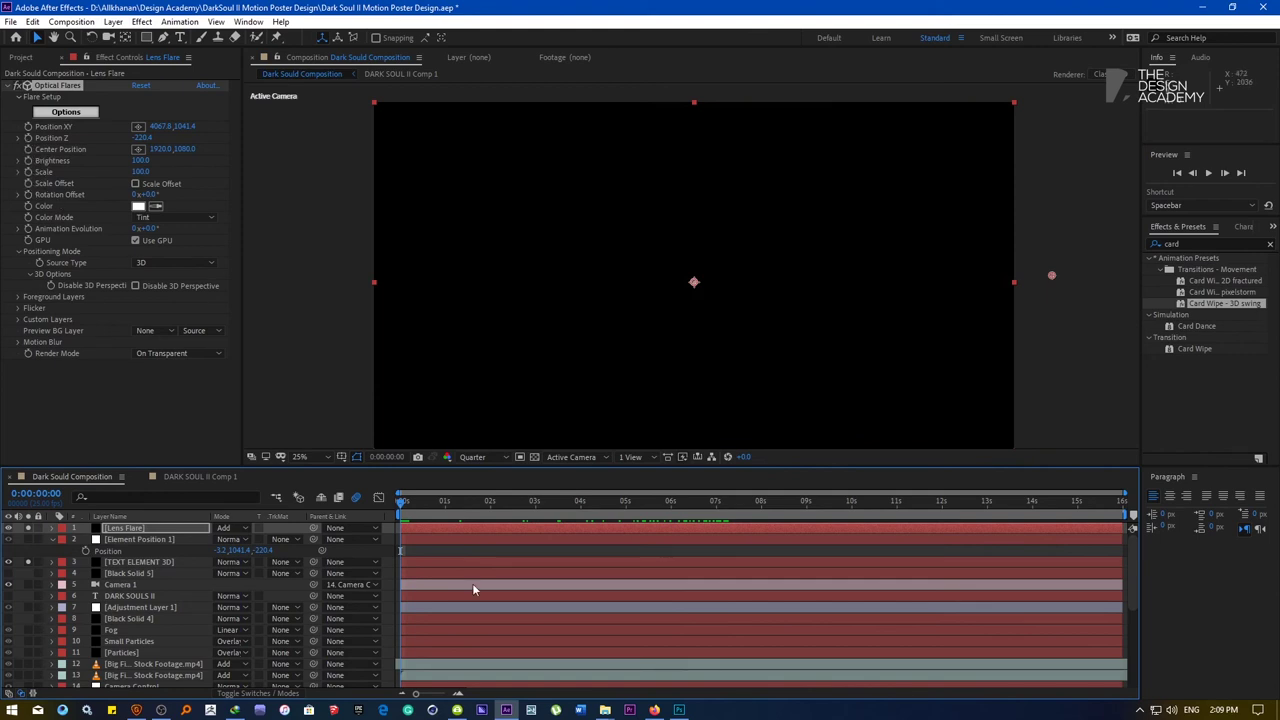
pyautogui.moveTo(554, 504); pyautogui.dragTo(671, 502)
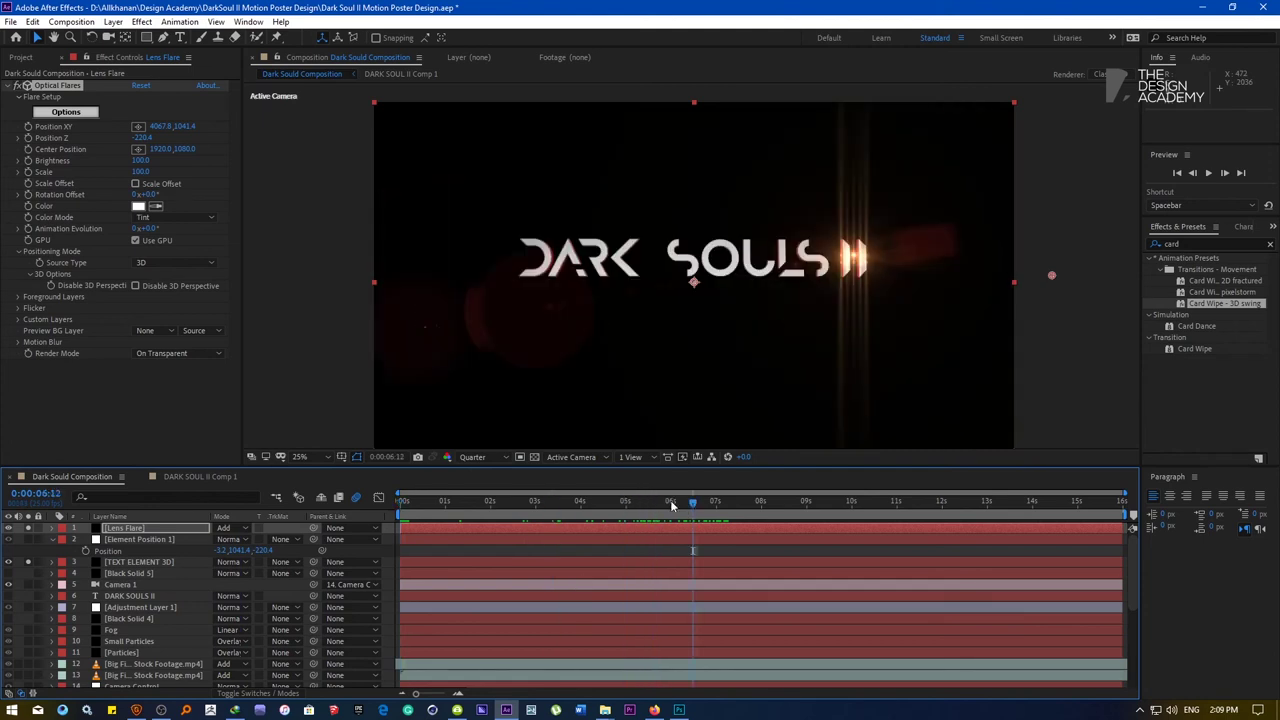
# Move the flare's Center Position to about 2056, 924, level with the title, and enable keyframing for the flare properties at 0:00:06:12
pyautogui.scroll(-1, 670, 286)
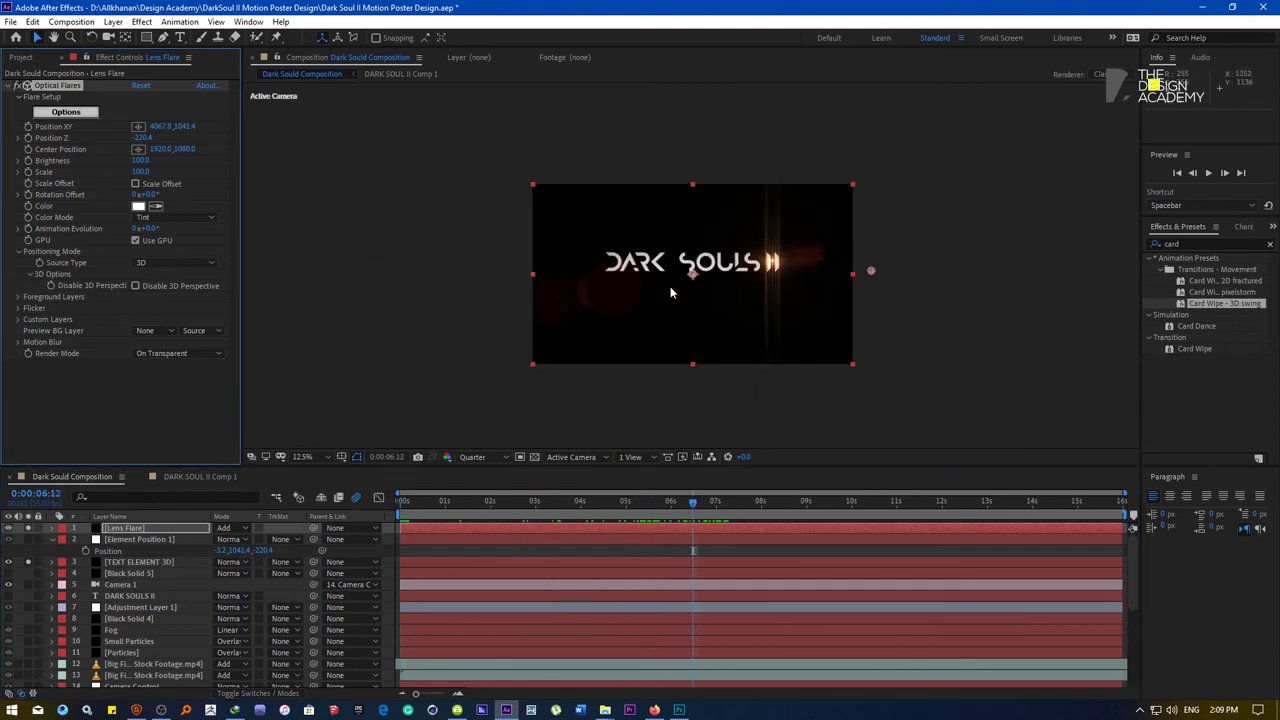
pyautogui.scroll(1, 698, 277)
pyautogui.moveTo(695, 287); pyautogui.dragTo(715, 263)
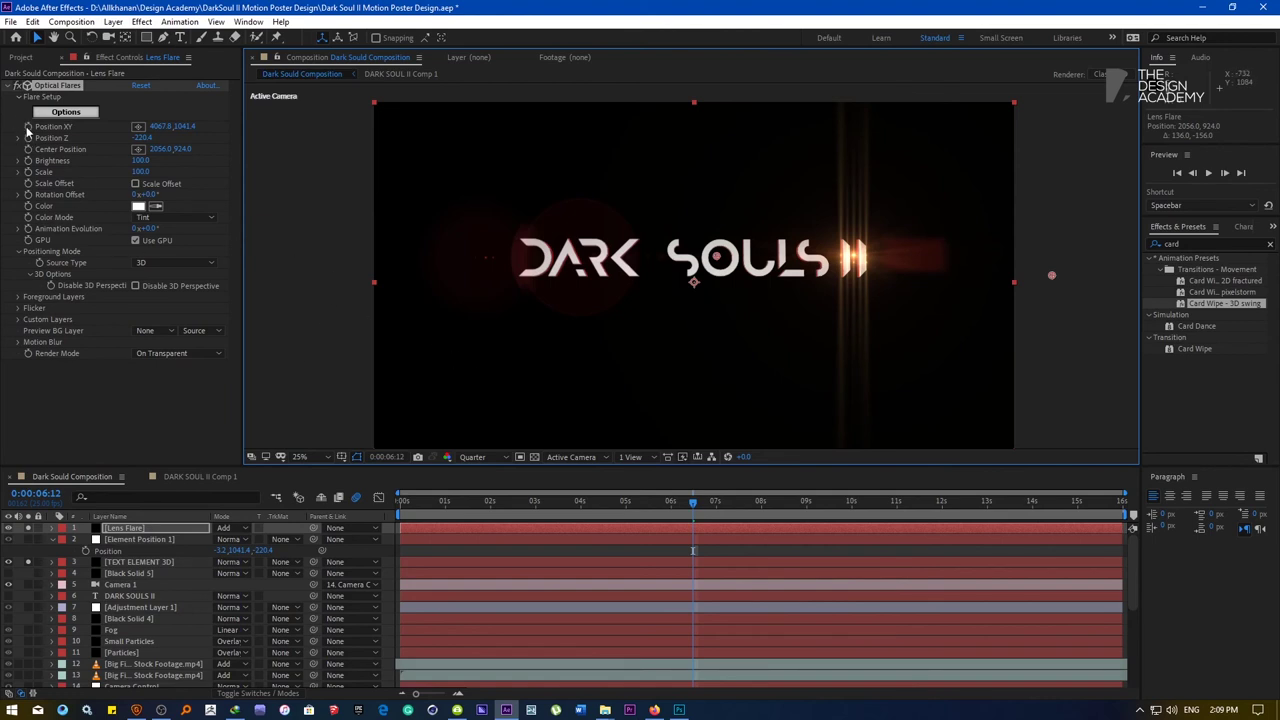
# At the start of the composition, keyframe the flare's Center Position at about -40, 924
pyautogui.press('Home')
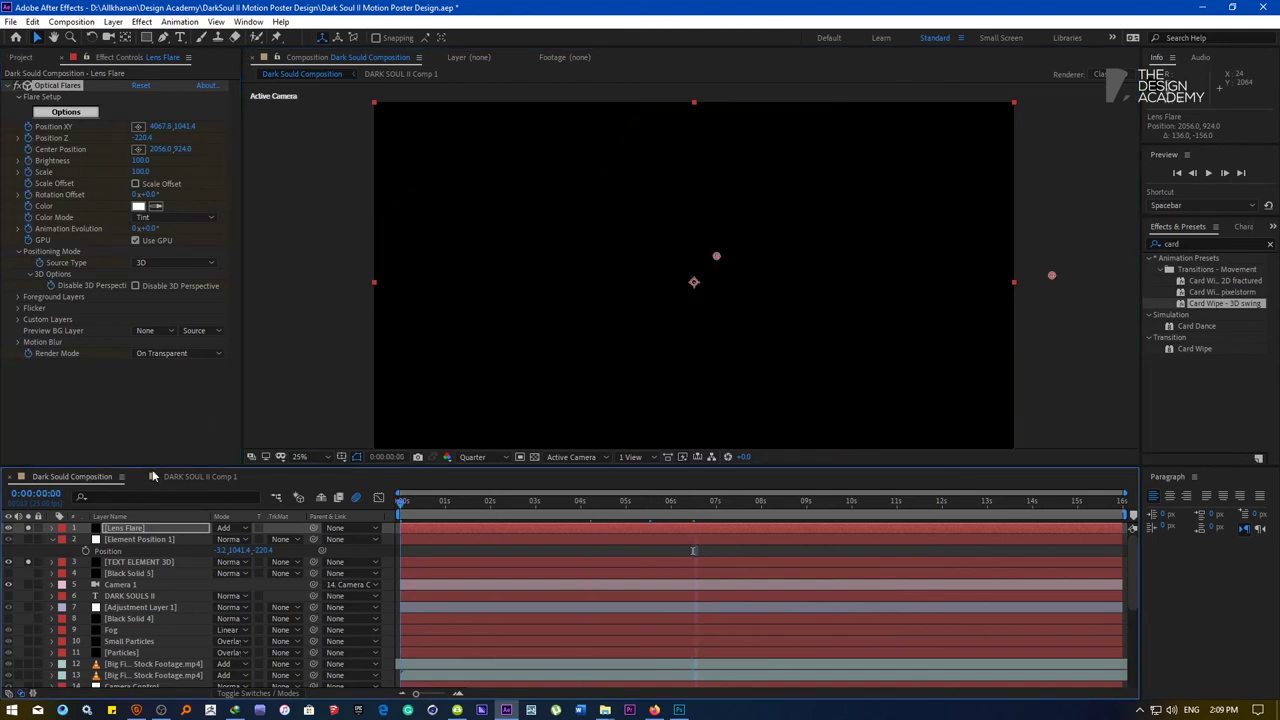
pyautogui.moveTo(695, 284); pyautogui.dragTo(553, 283)
pyautogui.hotkey('ctrl', 'z')
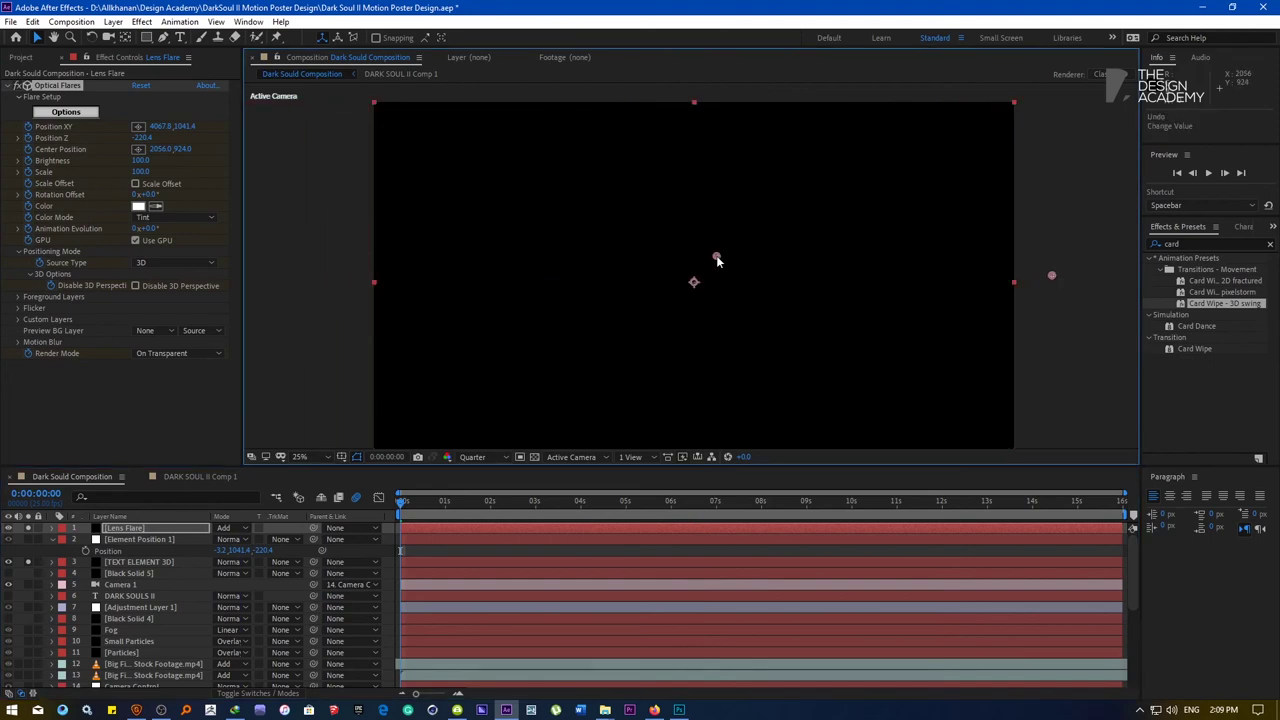
pyautogui.moveTo(716, 256); pyautogui.dragTo(623, 256)
pyautogui.moveTo(518, 265); pyautogui.dragTo(365, 260)
# Reveal the Lens Flare keyframes, move the second Center Position keyframe to 0:00:16:00, and scrub through the flare motion
pyautogui.moveTo(416, 502); pyautogui.dragTo(674, 520)
pyautogui.press('u')
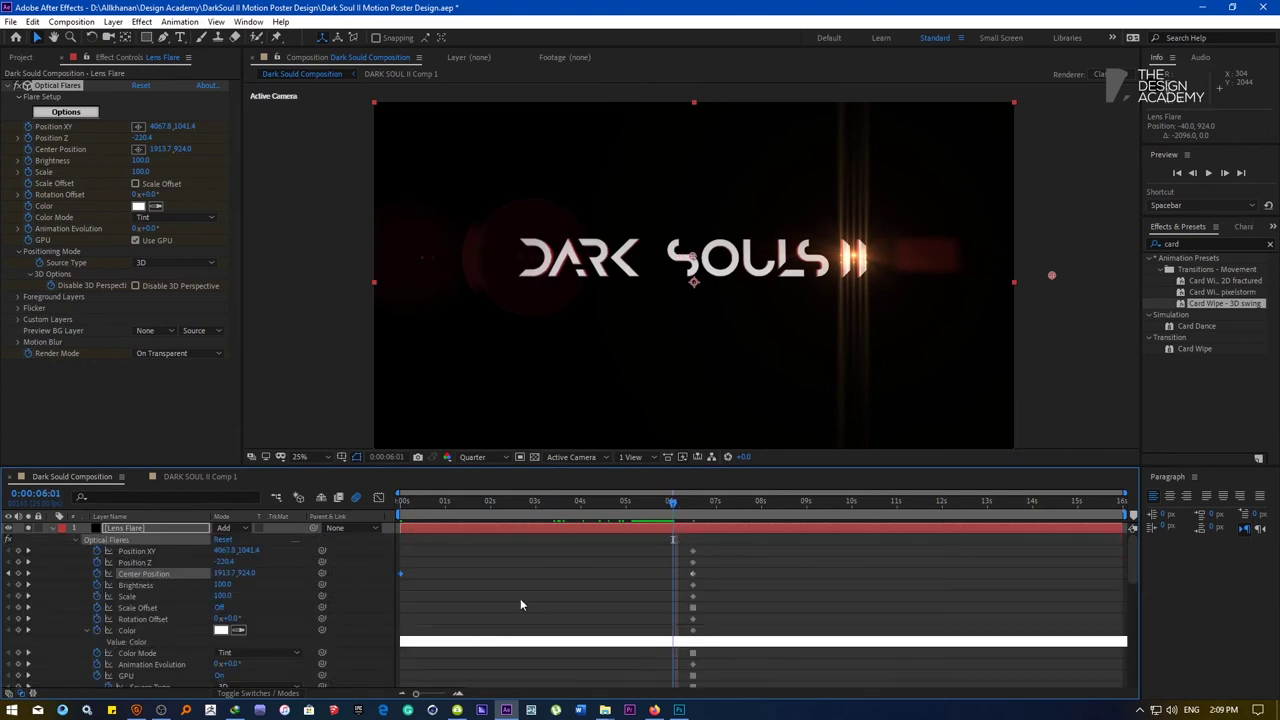
pyautogui.moveTo(693, 573); pyautogui.dragTo(1125, 523)
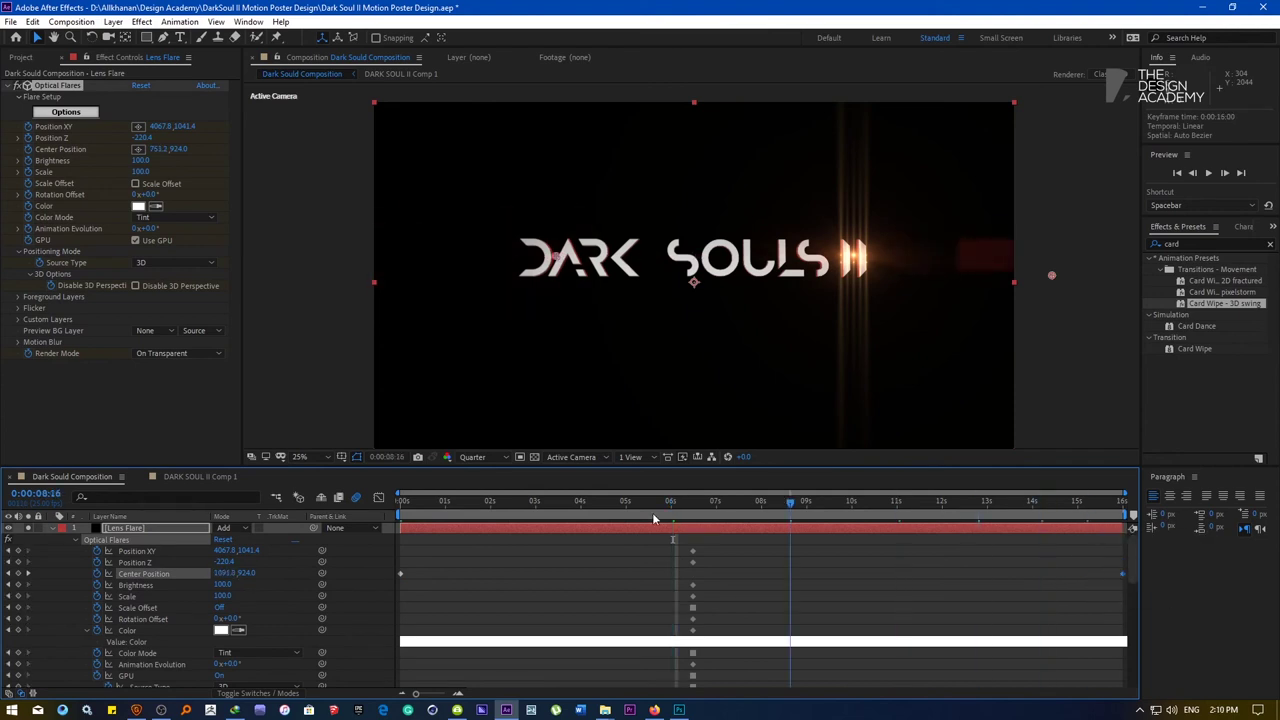
pyautogui.press('Home')
pyautogui.moveTo(474, 527); pyautogui.dragTo(1226, 558)
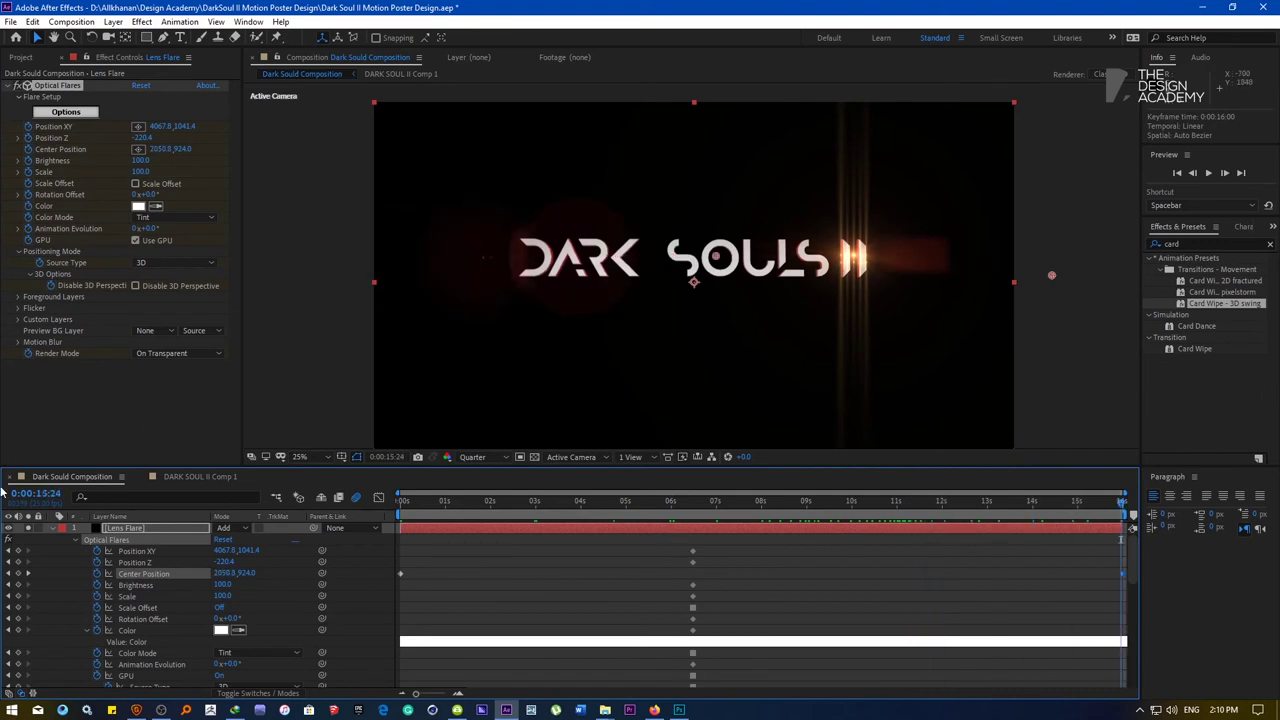
# Unsolo the flare and title layers and scrub the full composition, fitted to the viewer, to review the flare
pyautogui.click(55, 528)
pyautogui.click(54, 528)
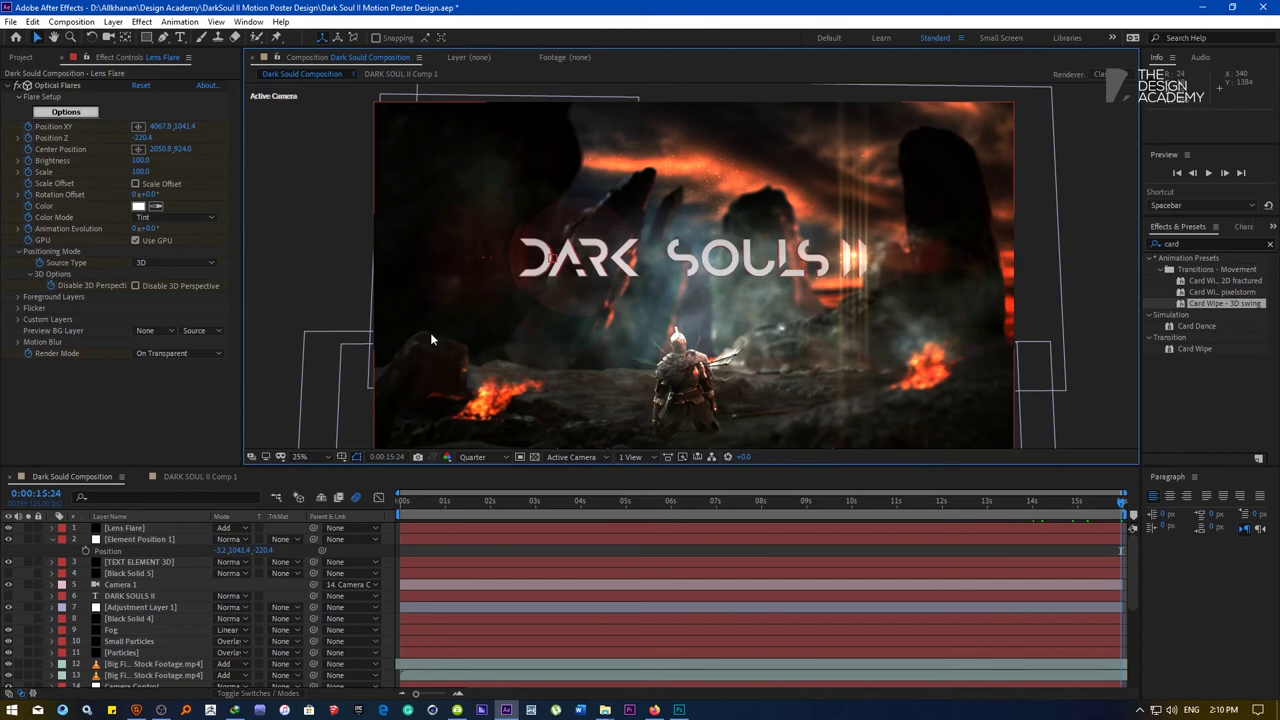
pyautogui.click(300, 456)
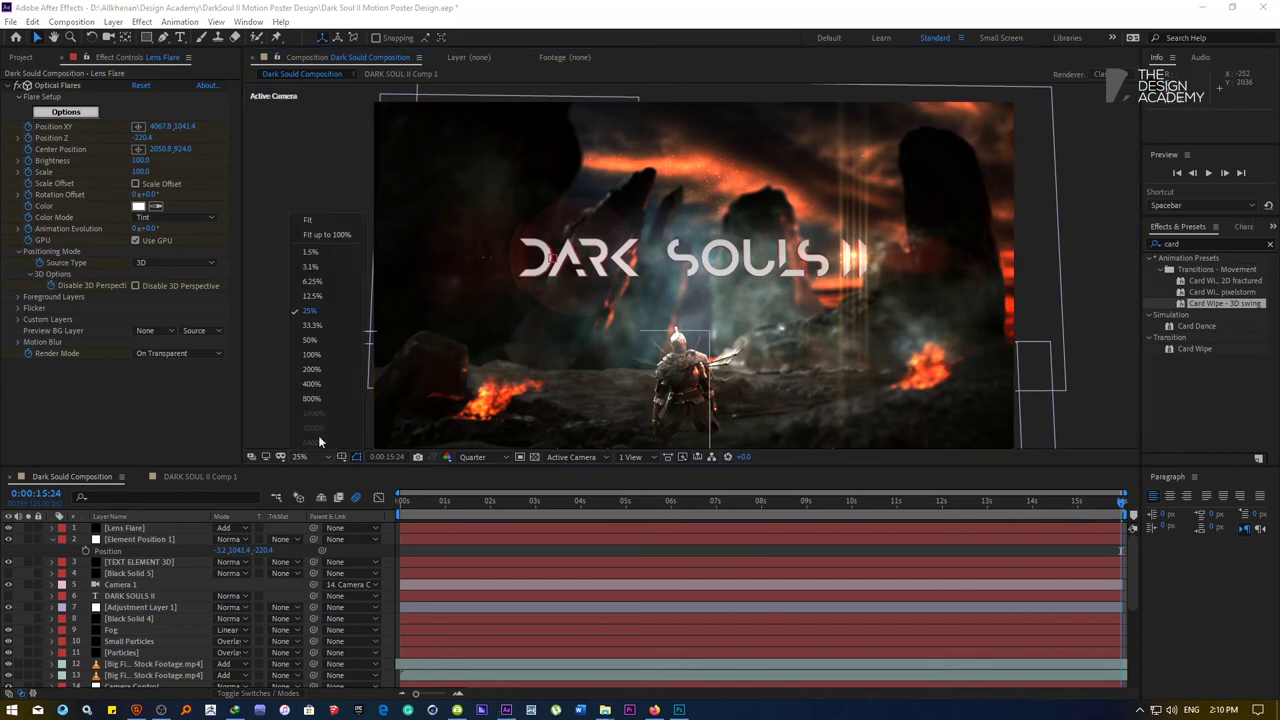
pyautogui.click(307, 219)
pyautogui.moveTo(454, 508); pyautogui.dragTo(489, 502)
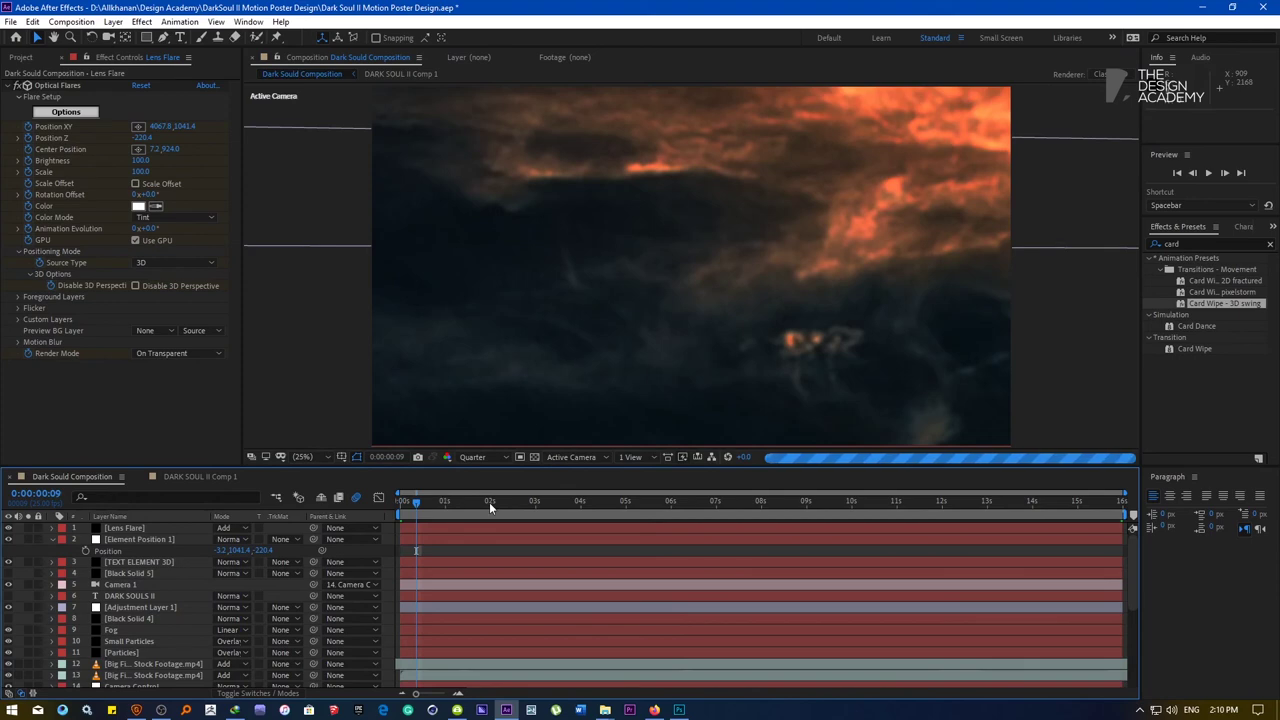
pyautogui.click(590, 502)
pyautogui.click(678, 517)
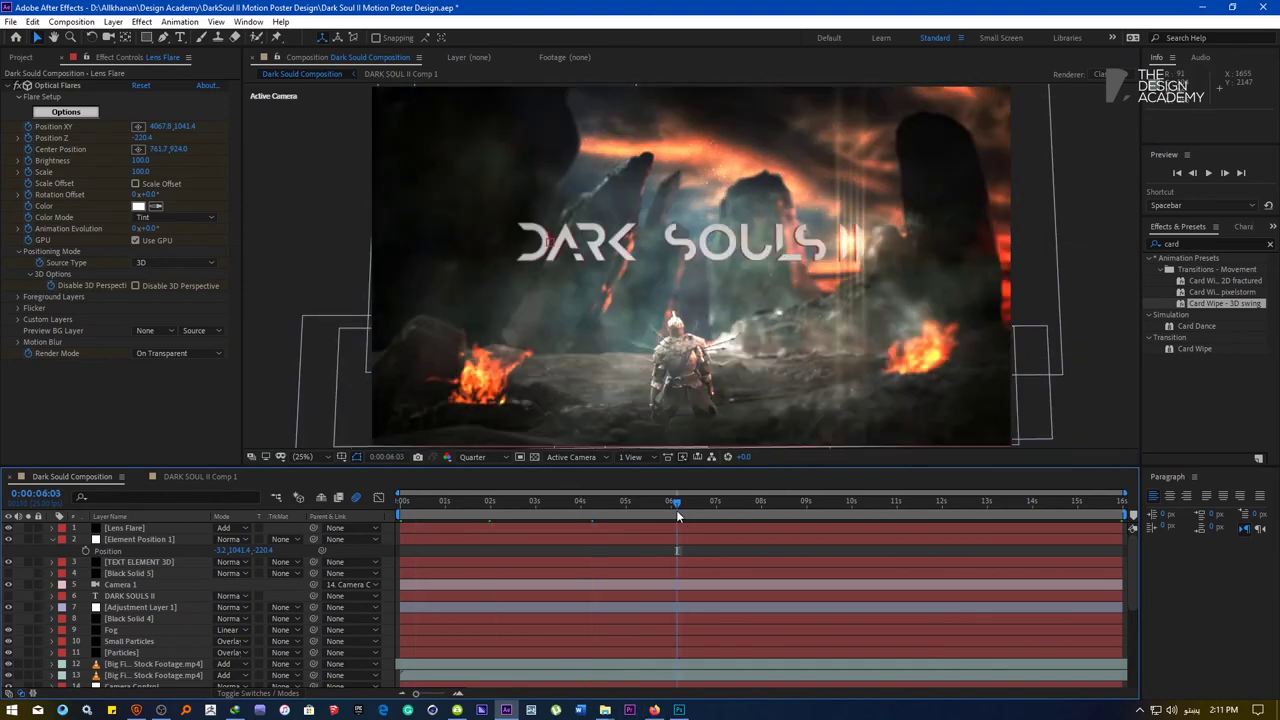
pyautogui.moveTo(697, 513); pyautogui.dragTo(863, 510)
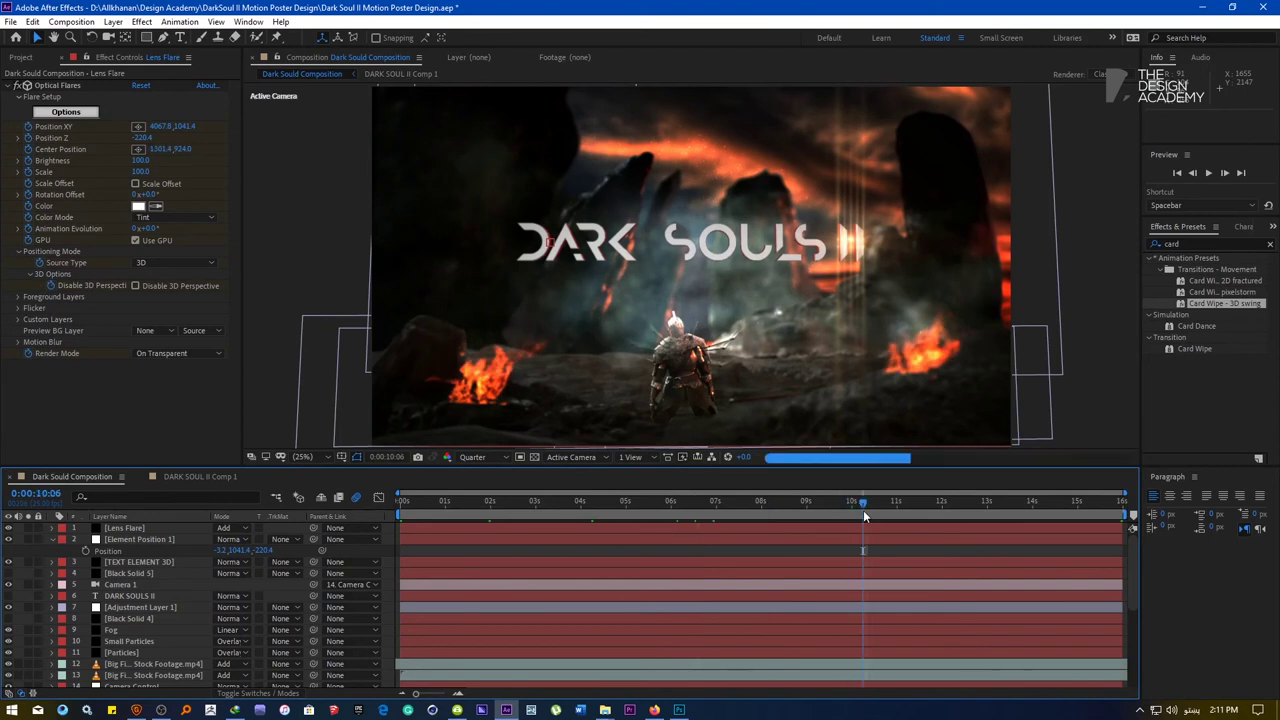
# At about 0:00:12:08, toggle the Fog layer's visibility off and on to compare its effect on the scene
pyautogui.click(956, 508)
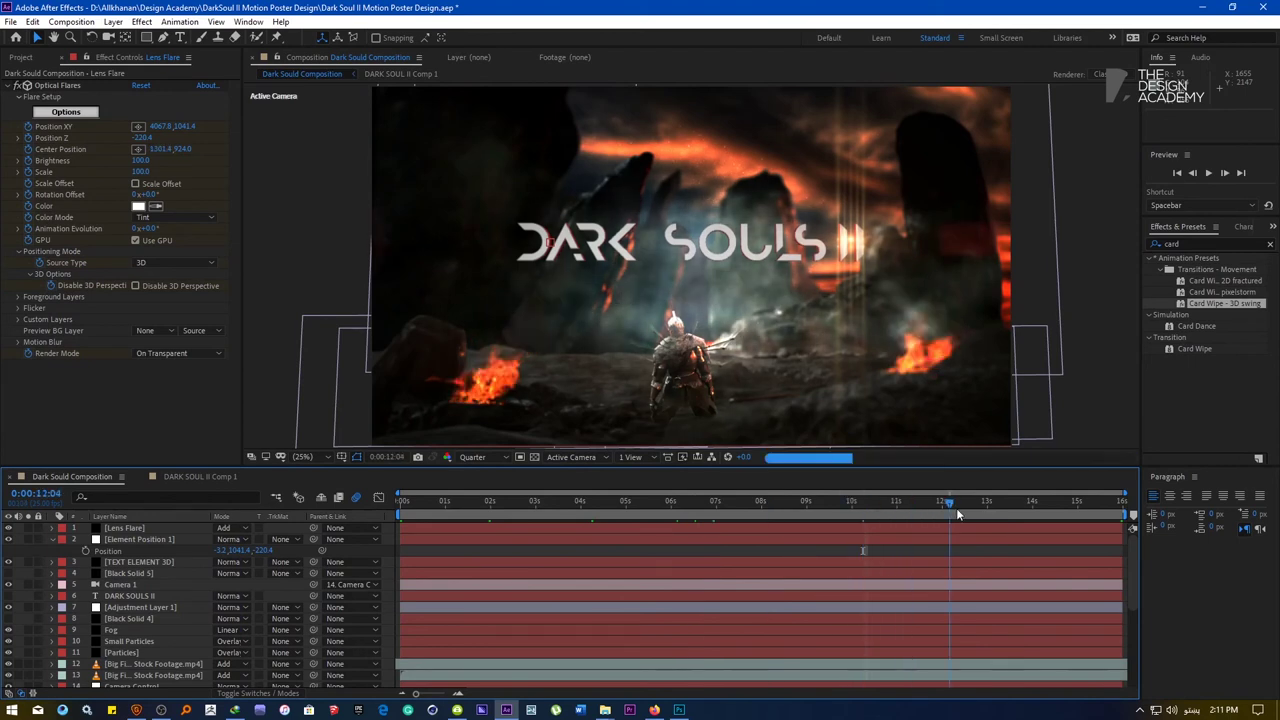
pyautogui.click(115, 630)
pyautogui.click(8, 632)
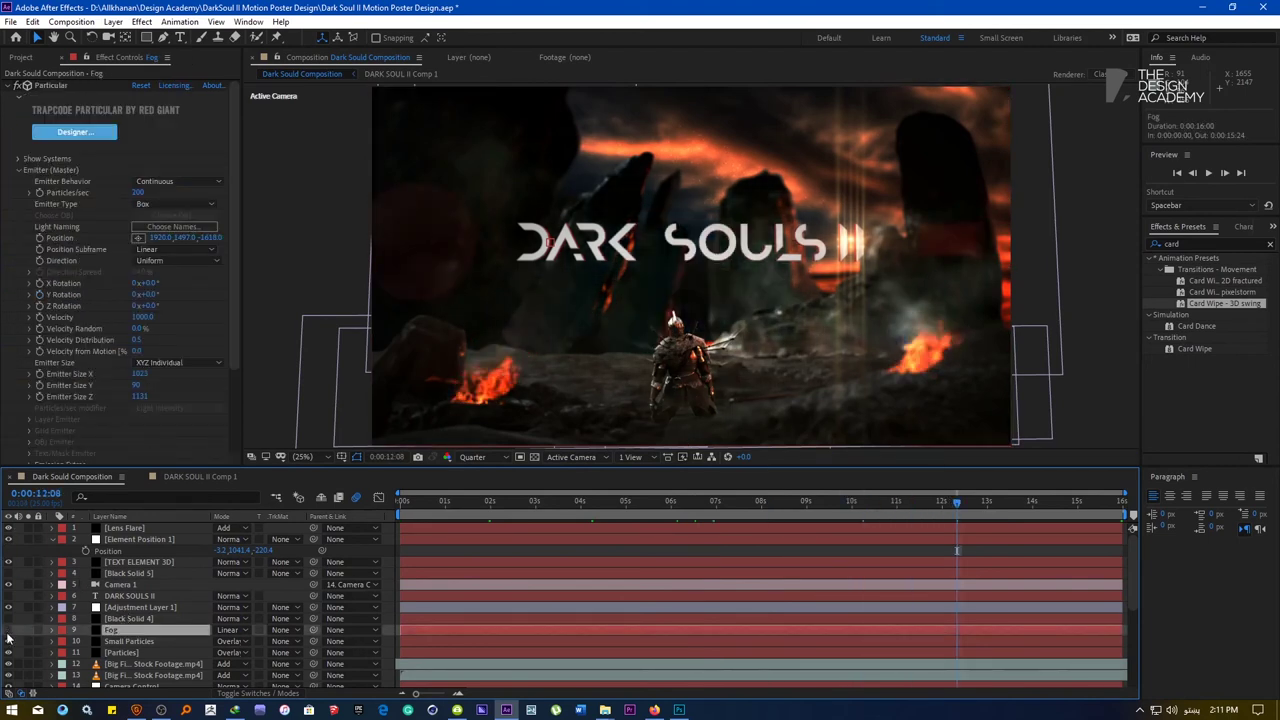
pyautogui.click(8, 631)
pyautogui.click(8, 631)
pyautogui.click(8, 631)
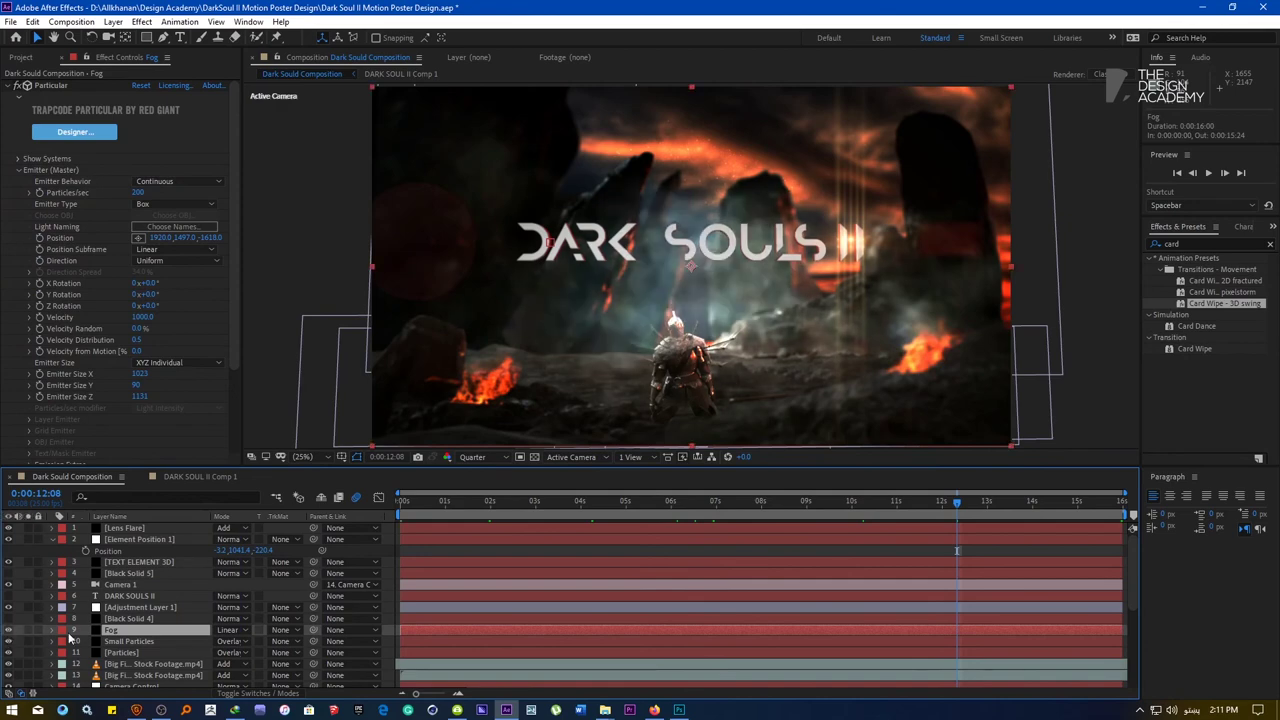
# Move the Fog layer directly below the Ground layer, set its opacity to 19%, and save the project
pyautogui.moveTo(120, 638); pyautogui.dragTo(137, 582)
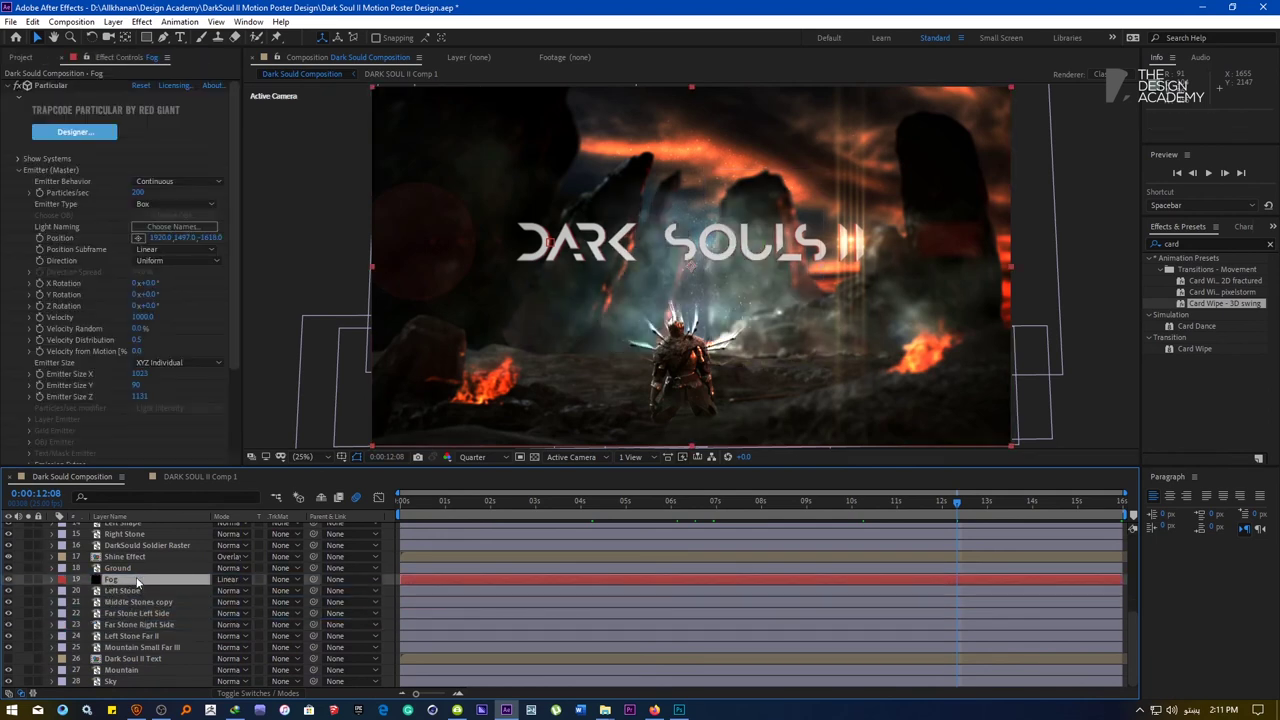
pyautogui.press('t')
pyautogui.moveTo(215, 590); pyautogui.dragTo(197, 591)
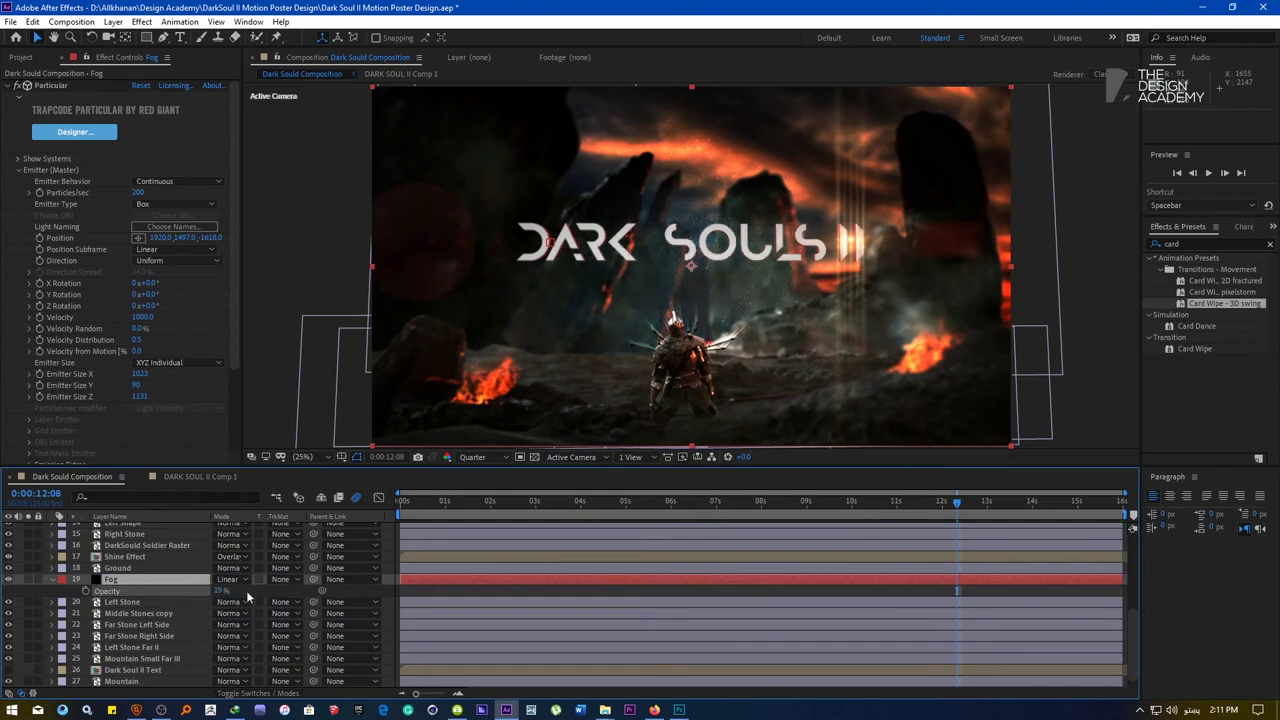
pyautogui.hotkey('ctrl', 's')
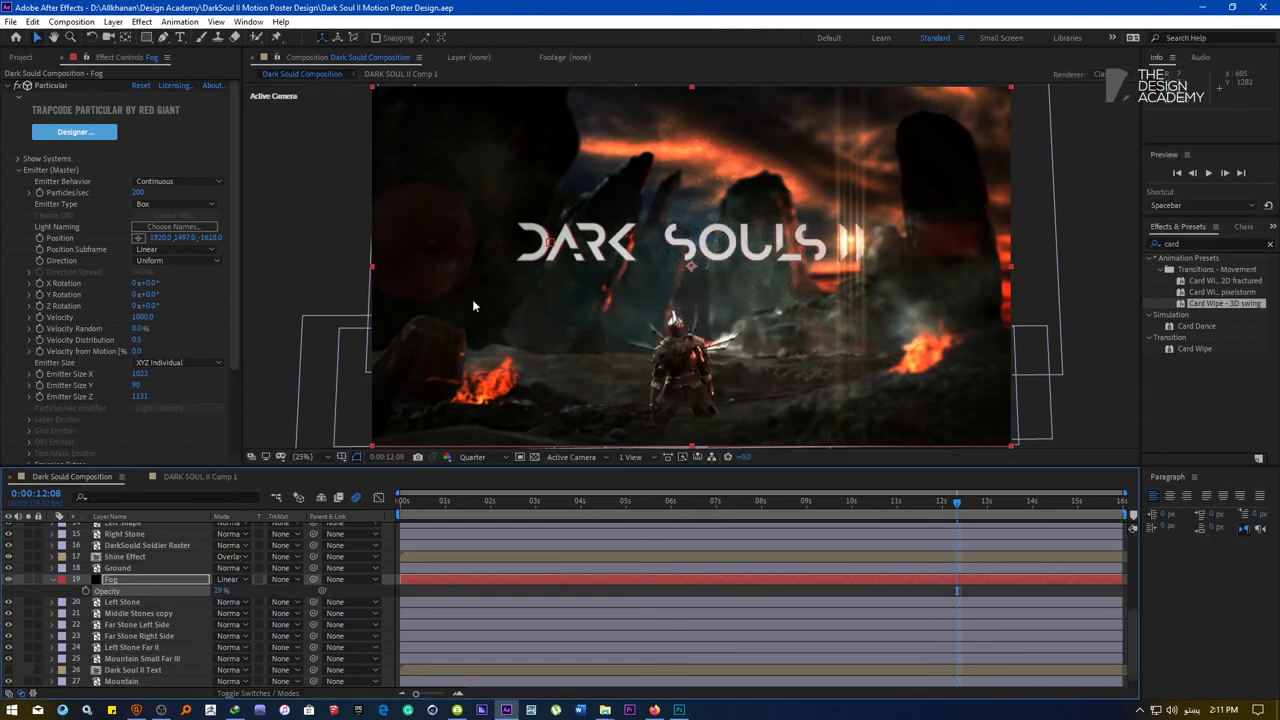
# Deselect the Fog layer and scrub the composition between about 0:00:02:22 and 0:00:13:00 to review the fog and title
pyautogui.scroll(-1, 593, 296)
pyautogui.click(368, 326)
pyautogui.scroll(1, 678, 268)
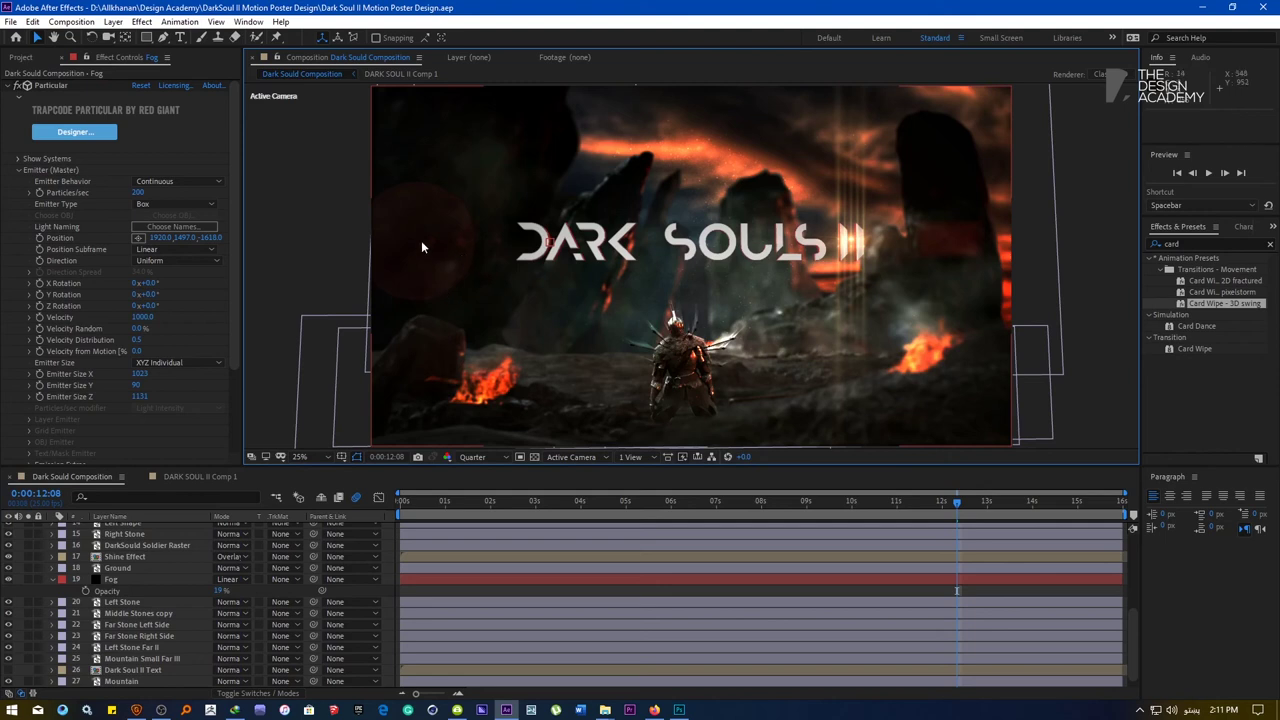
pyautogui.click(764, 502)
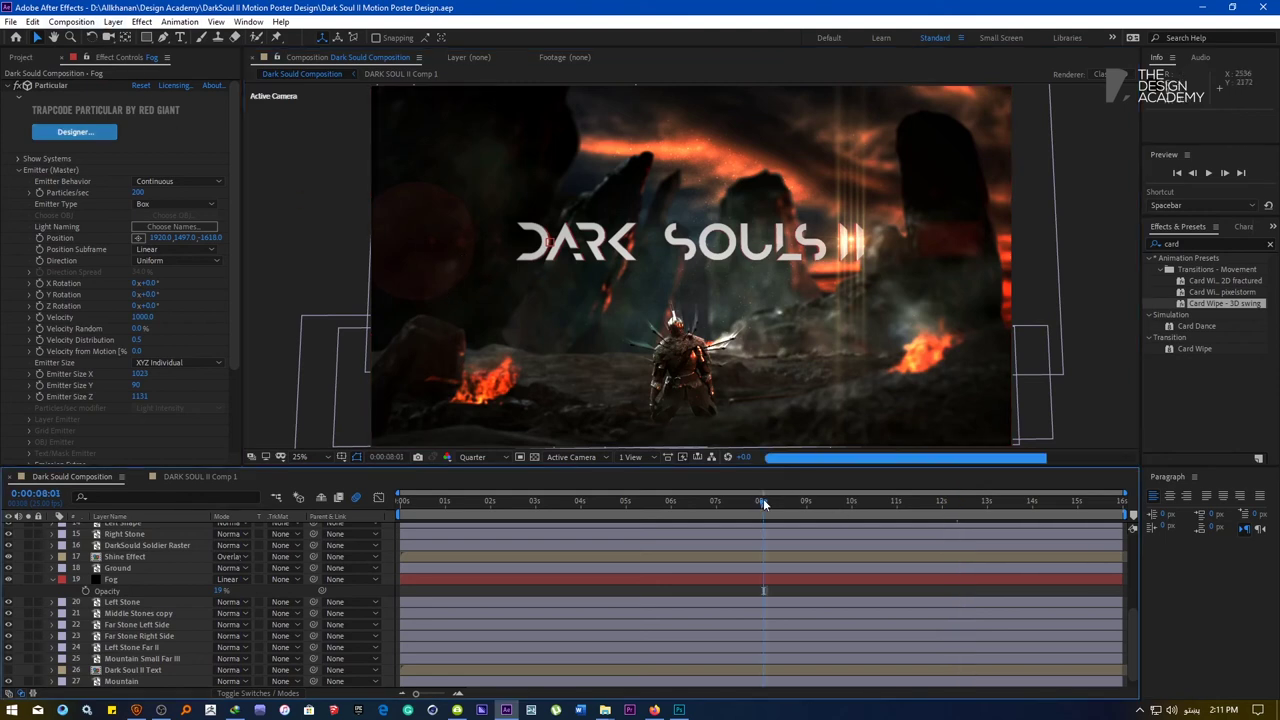
pyautogui.click(684, 502)
pyautogui.click(615, 502)
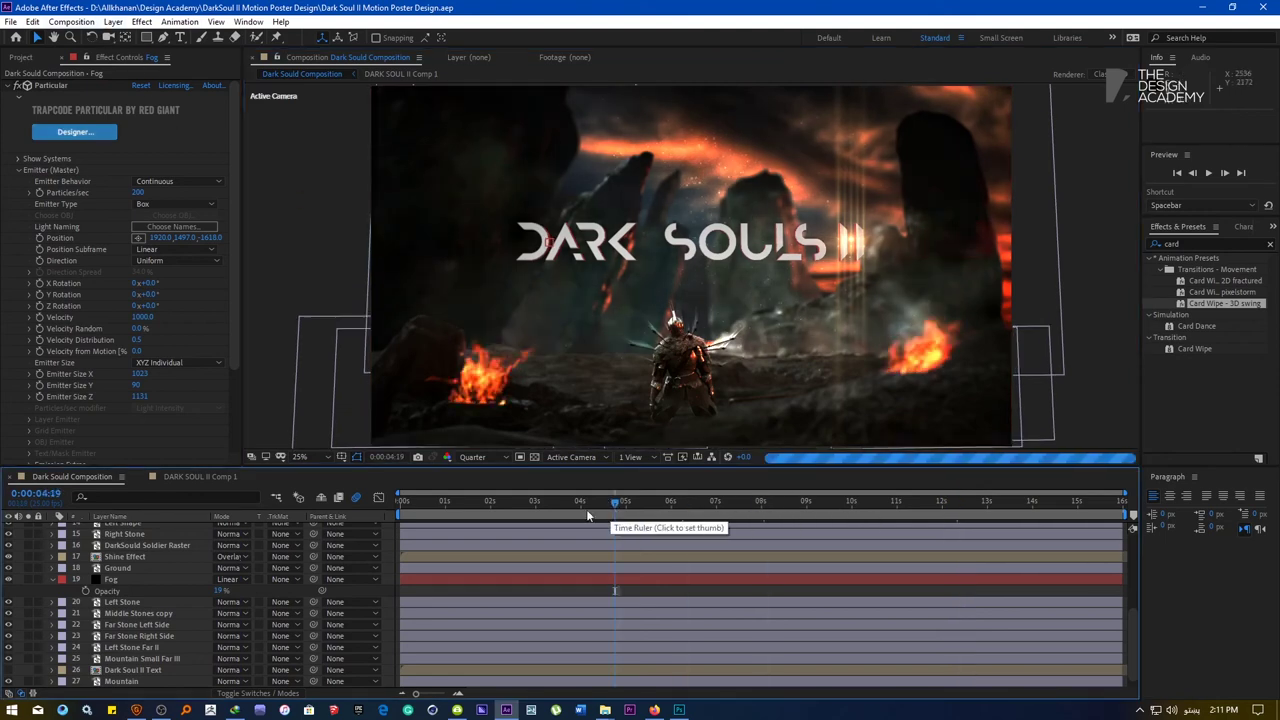
pyautogui.click(530, 510)
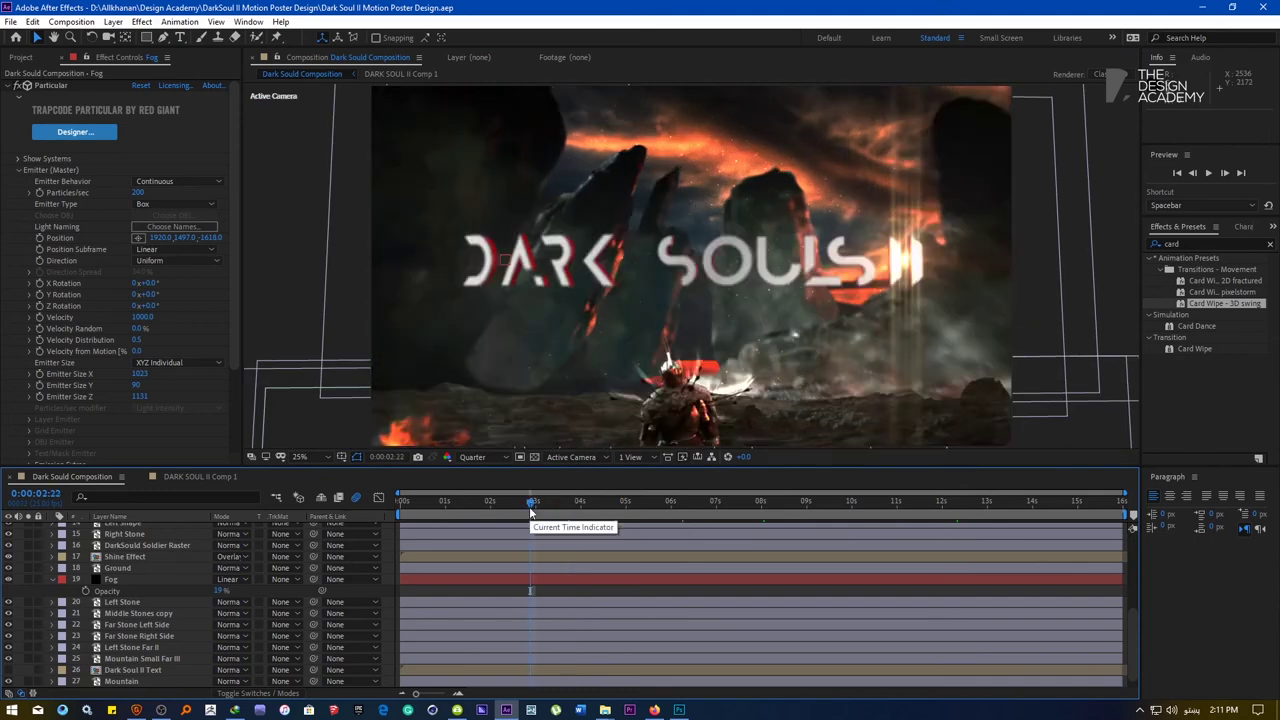
pyautogui.click(548, 510)
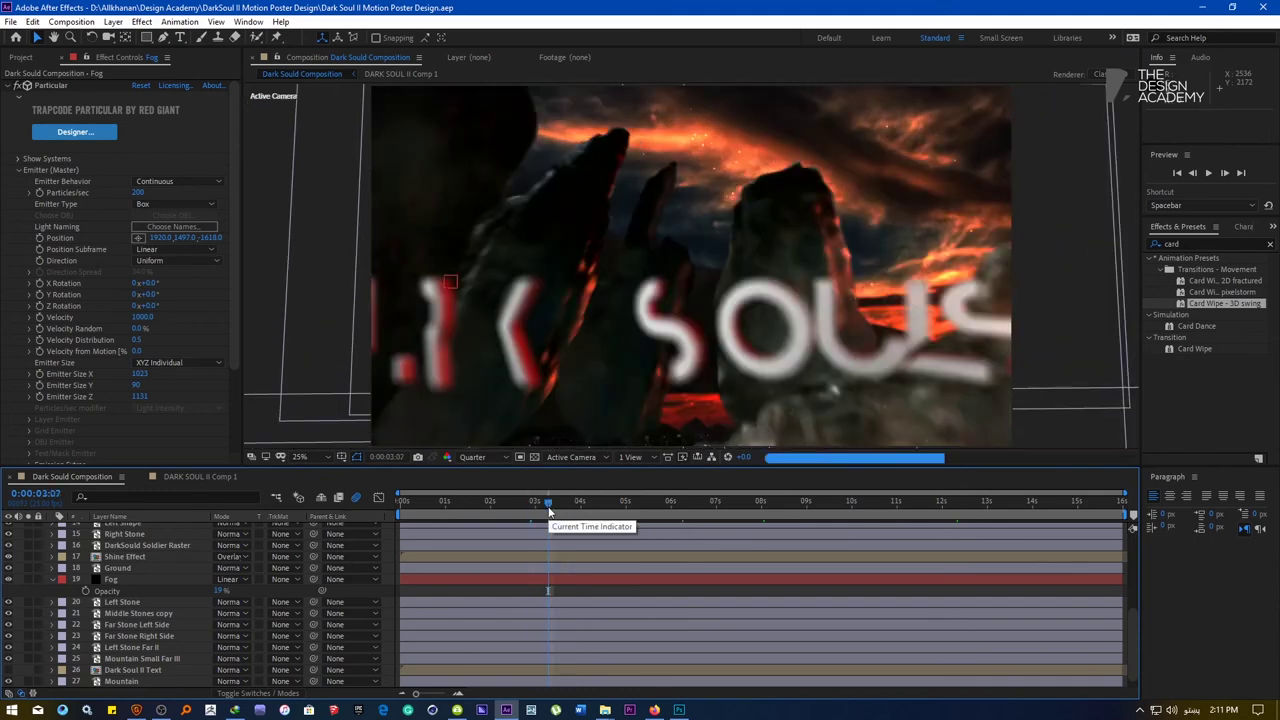
pyautogui.click(572, 510)
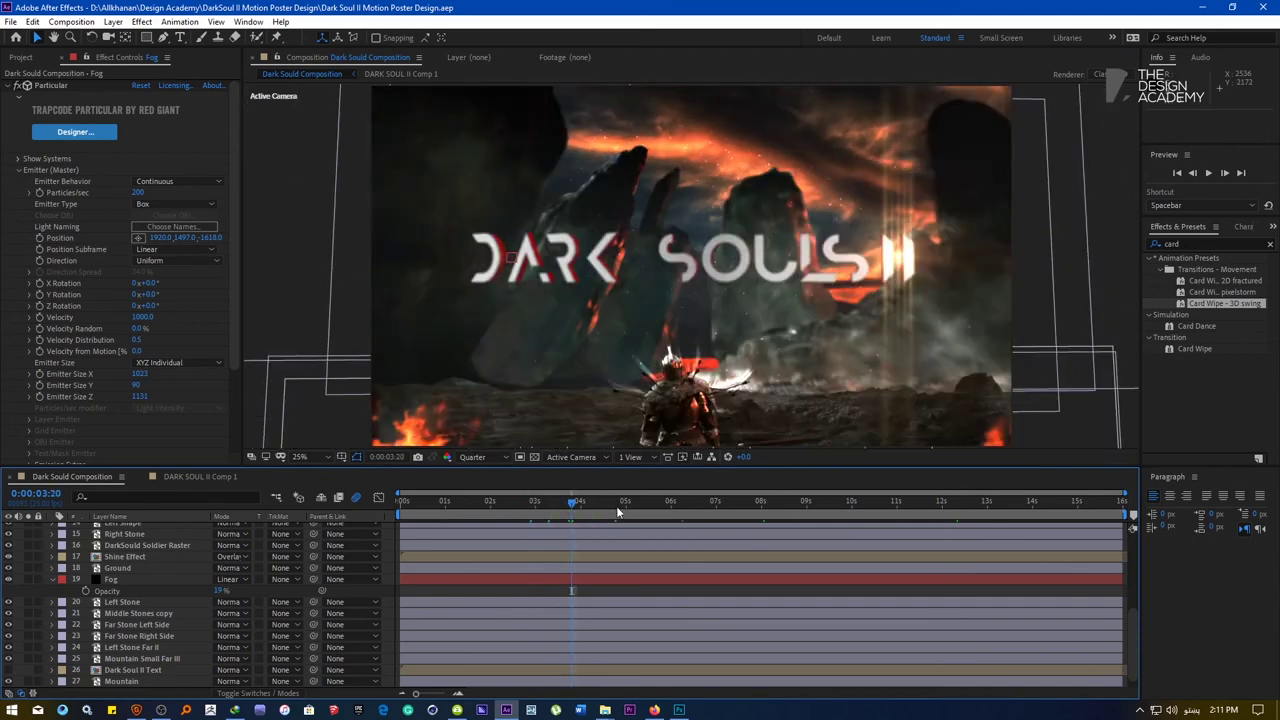
pyautogui.click(618, 508)
pyautogui.click(651, 508)
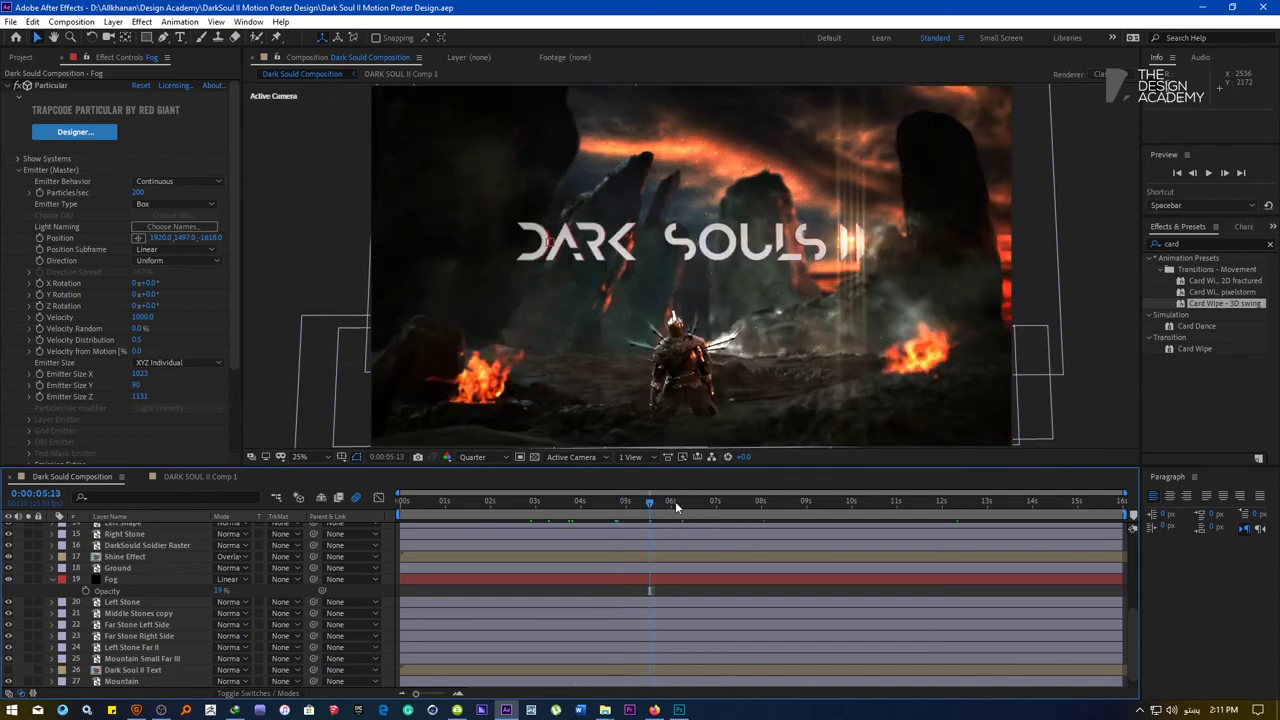
pyautogui.click(986, 508)
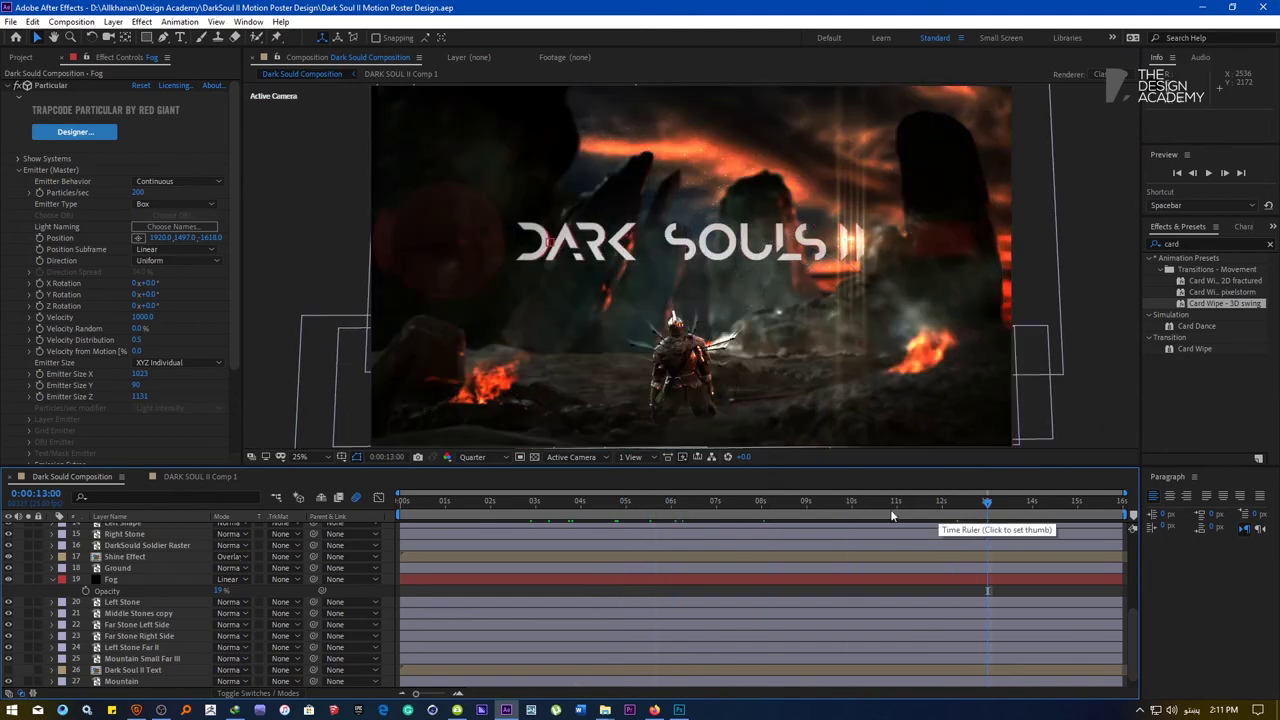
# Return to the start, collapse the open layer properties, move Camera Control directly below Camera 1, and reveal its Position
pyautogui.press('Home')
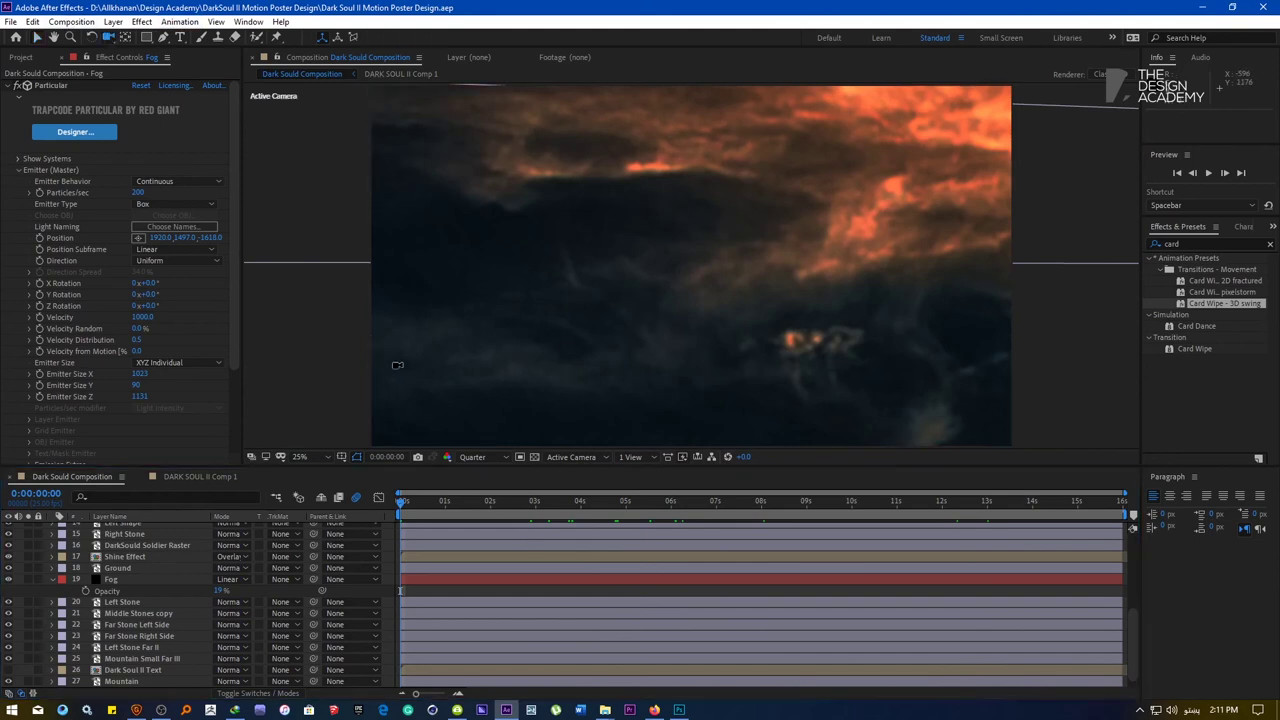
pyautogui.click(65, 580)
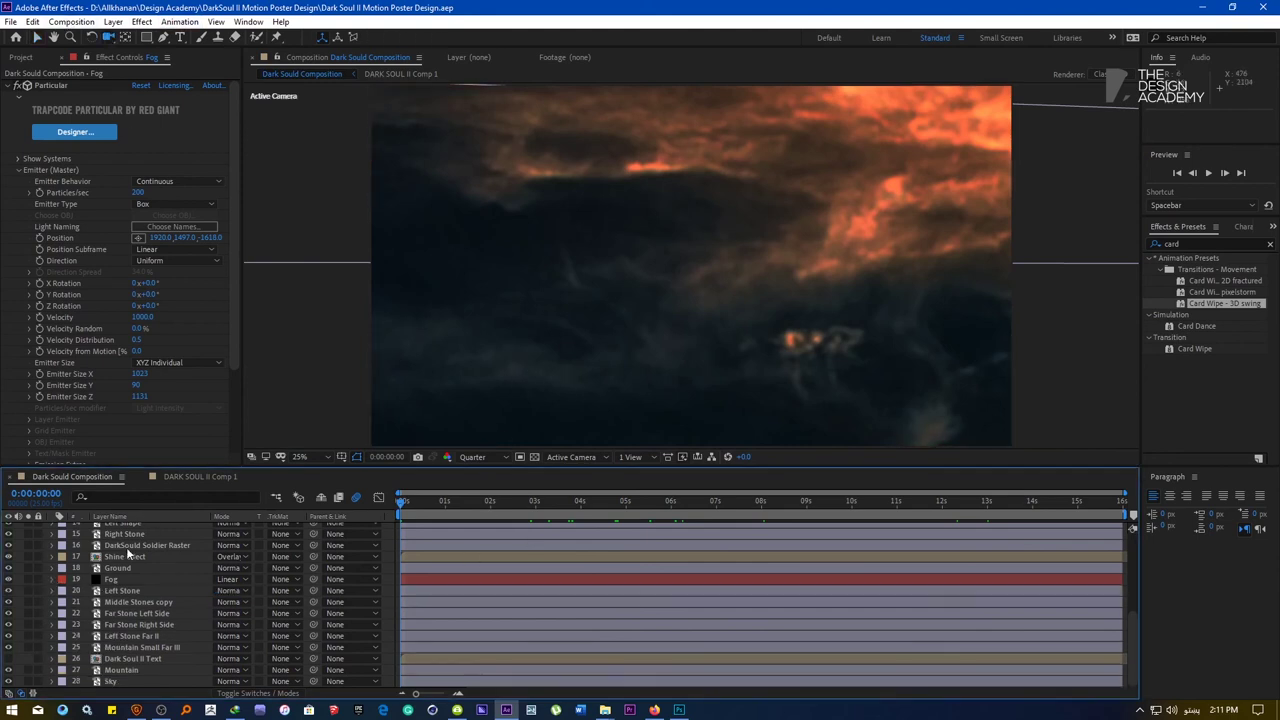
pyautogui.scroll(5, 128, 552)
pyautogui.click(51, 539)
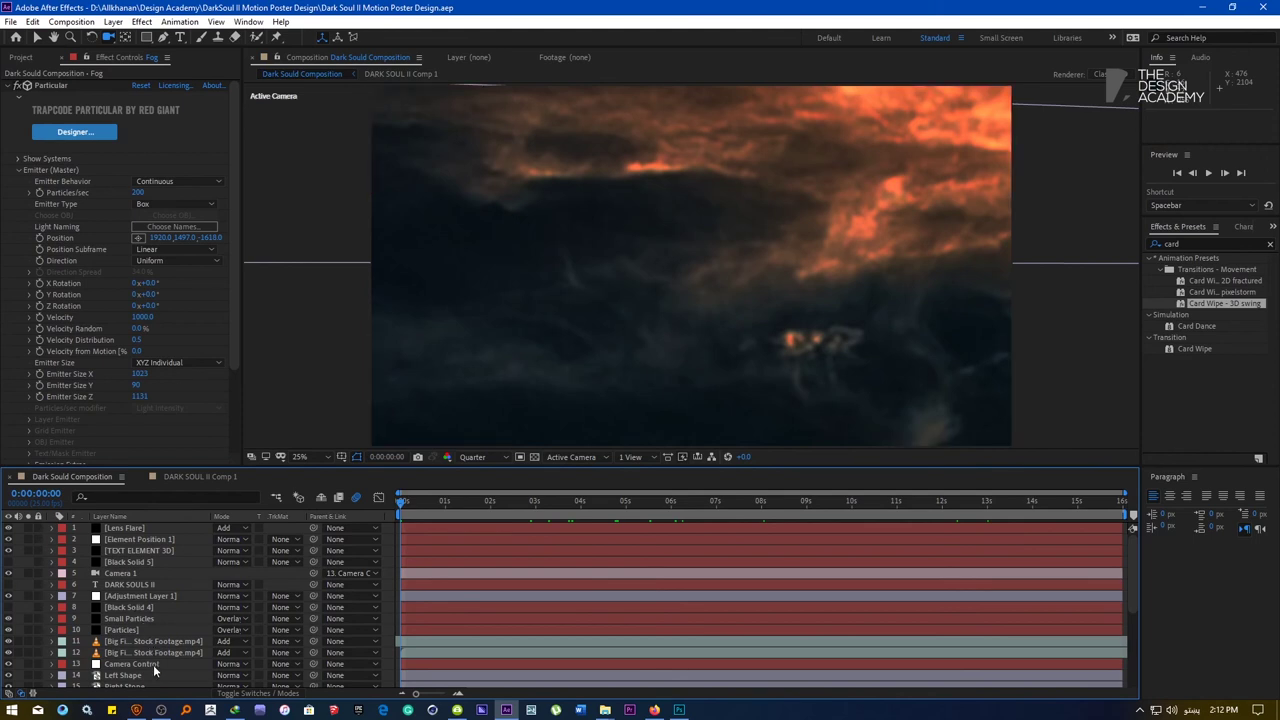
pyautogui.moveTo(153, 664); pyautogui.dragTo(155, 584)
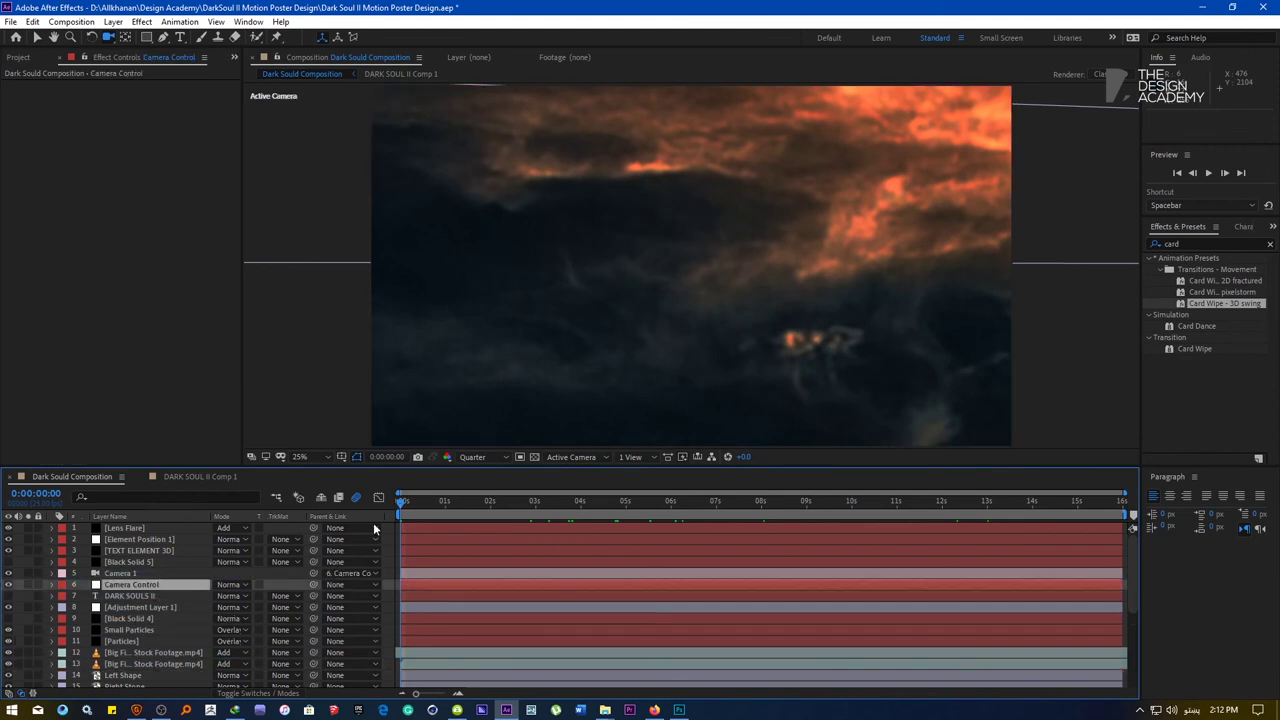
pyautogui.press('p')
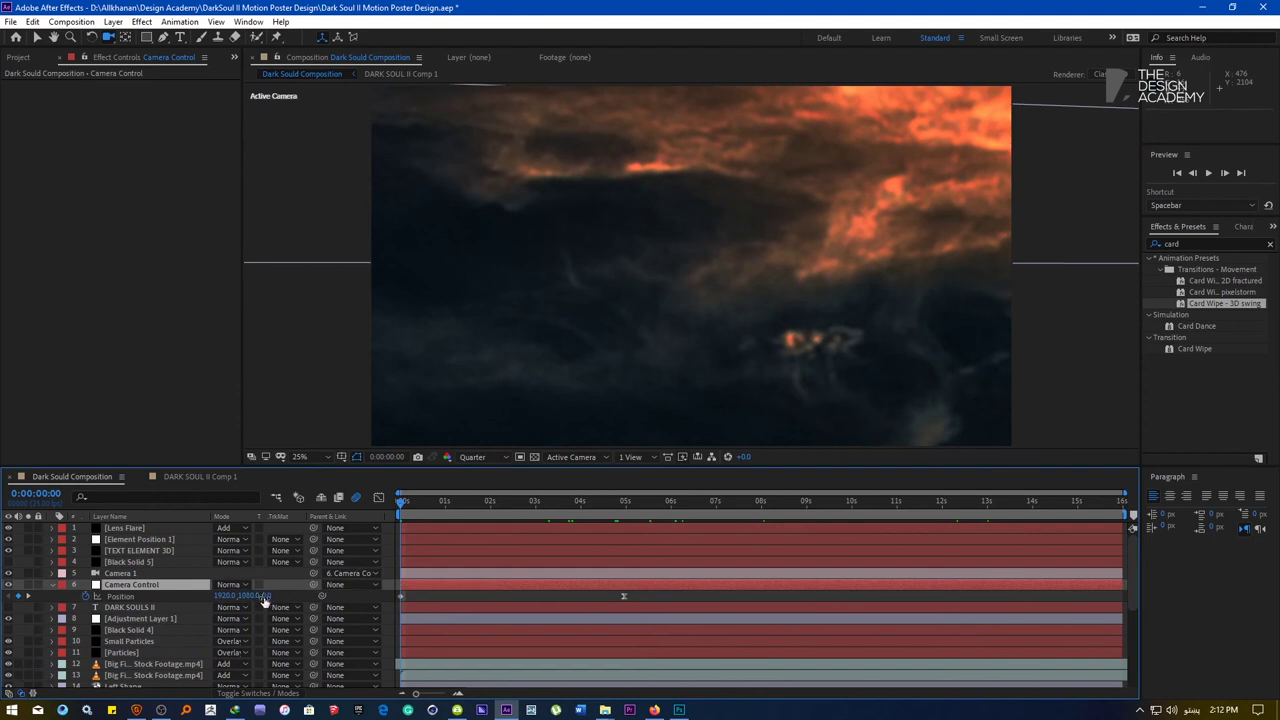
# Solo Camera 1, Element Position 1 and Camera Control, and set Camera Control's starting Position Z to about -456
pyautogui.moveTo(265, 596); pyautogui.dragTo(152, 607)
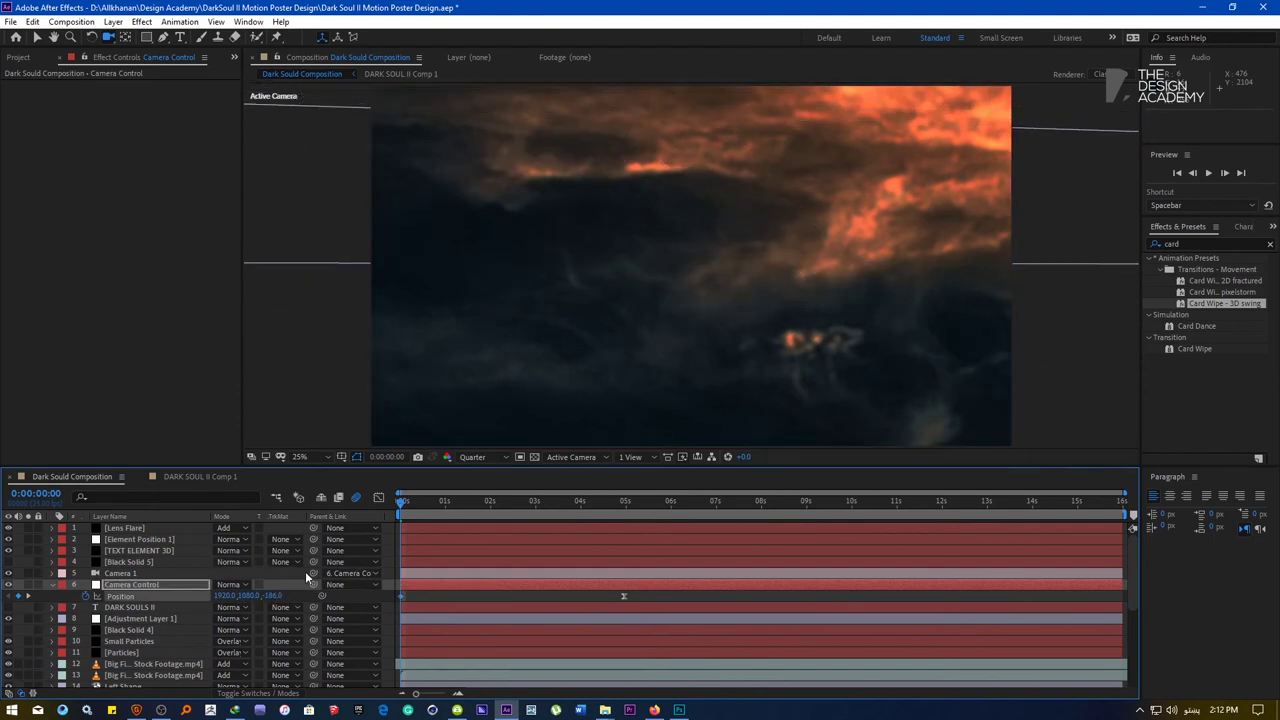
pyautogui.click(119, 573)
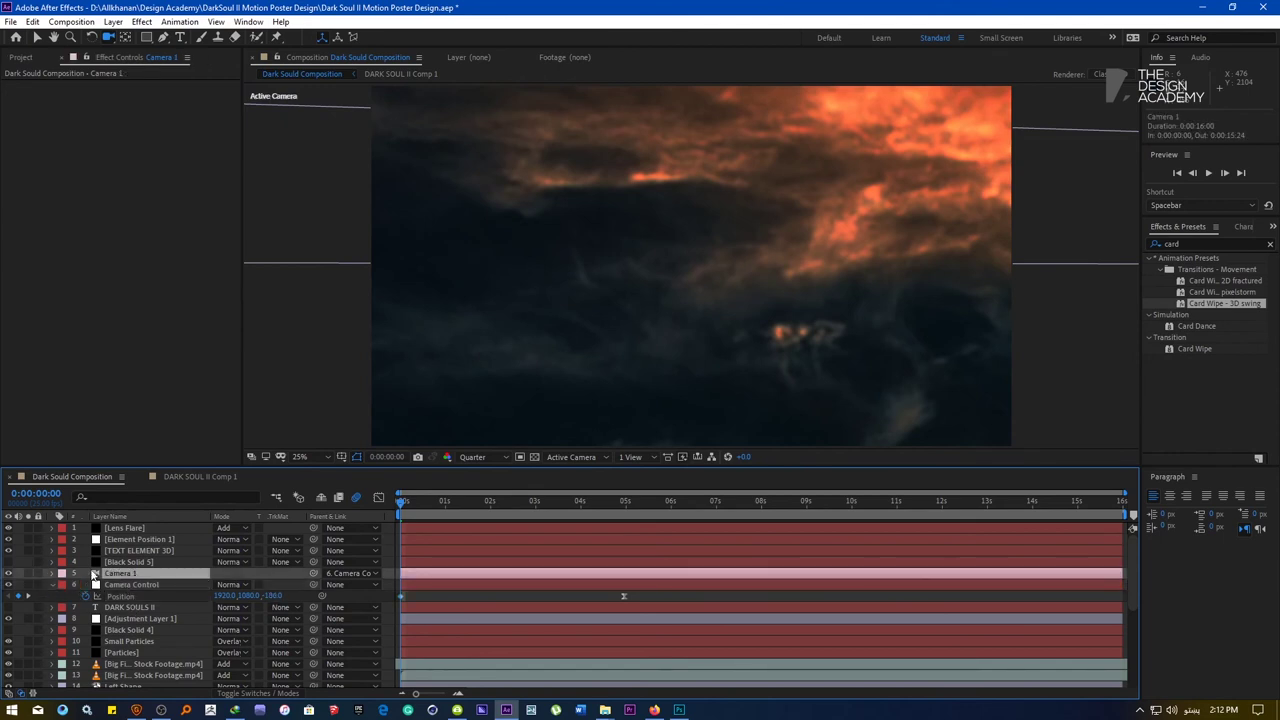
pyautogui.click(27, 573)
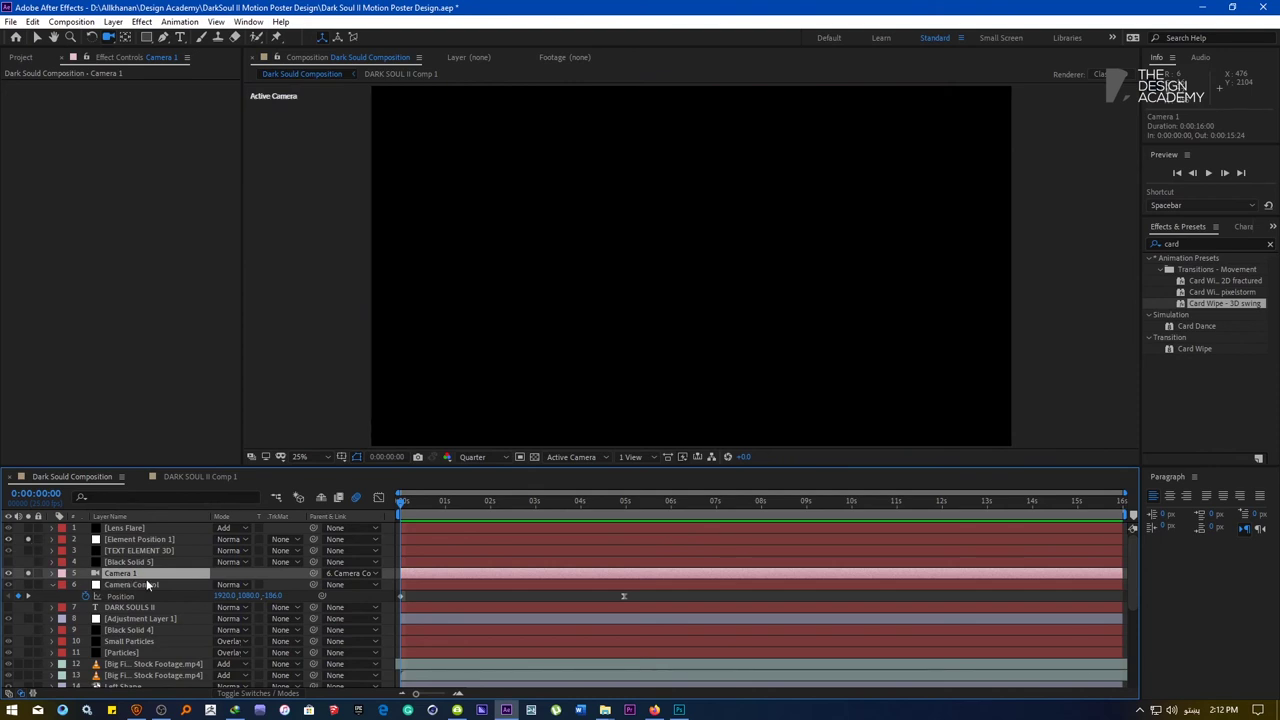
pyautogui.click(137, 585)
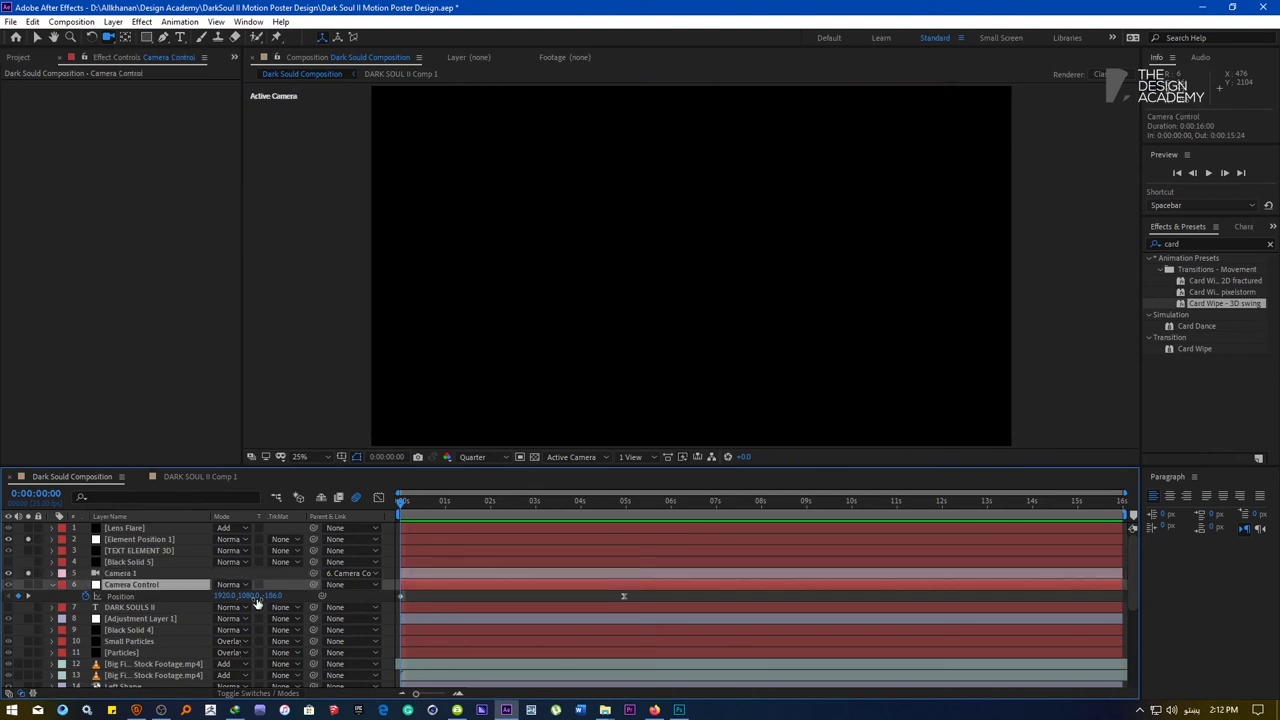
pyautogui.moveTo(275, 600); pyautogui.dragTo(30, 590)
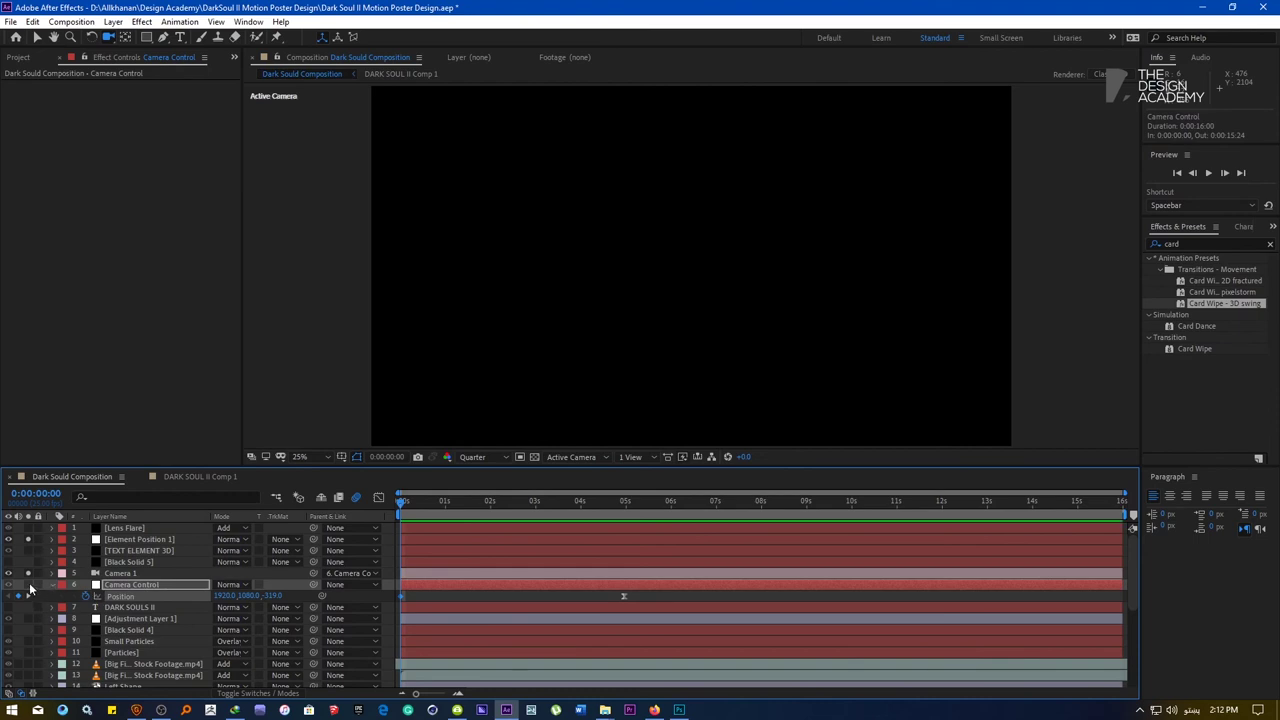
pyautogui.moveTo(268, 596); pyautogui.dragTo(86, 595)
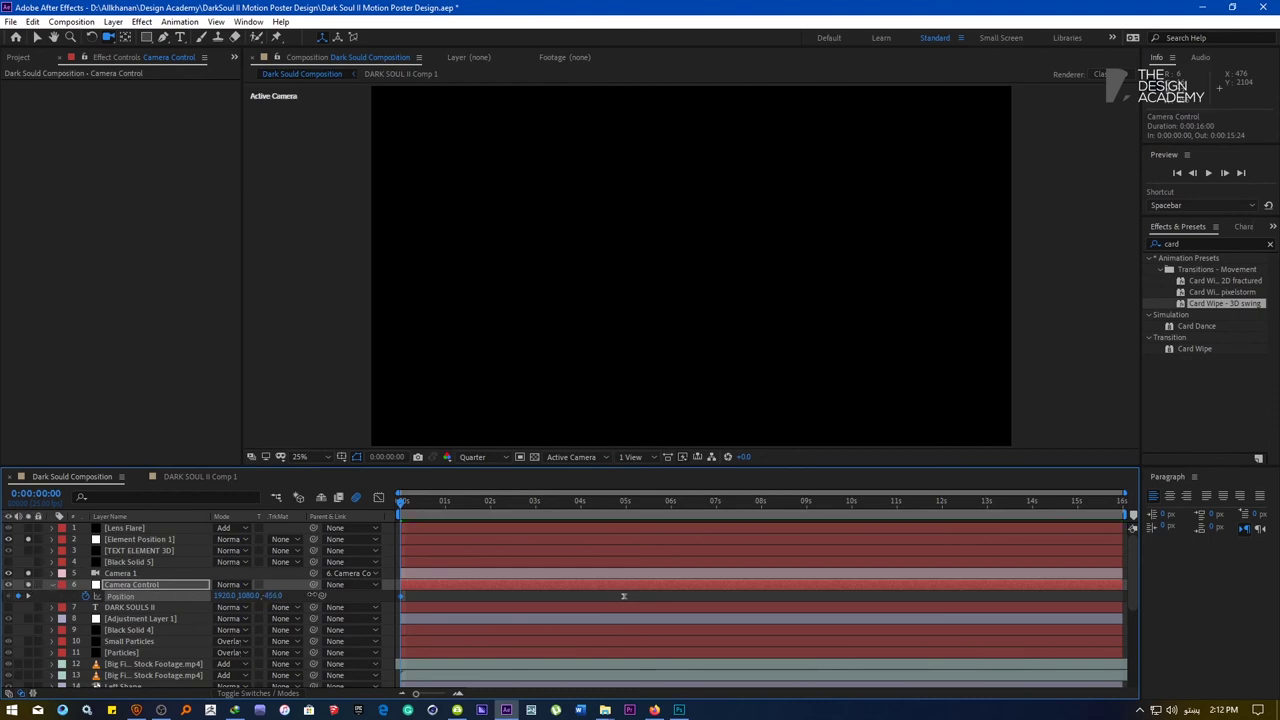
# Solo the TEXT ELEMENT 3D layer and scrub between about 0:00:02:10 and 0:00:04:16 to check the title's camera move
pyautogui.click(552, 512)
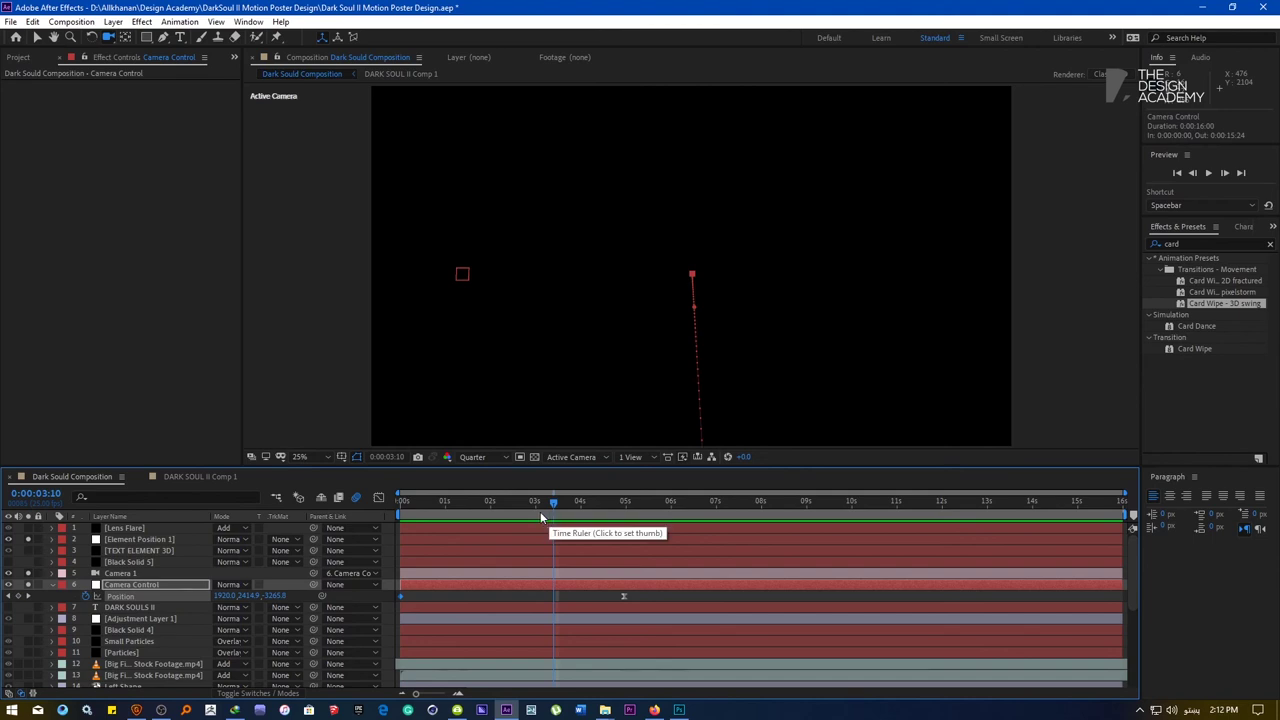
pyautogui.moveTo(540, 511); pyautogui.dragTo(508, 512)
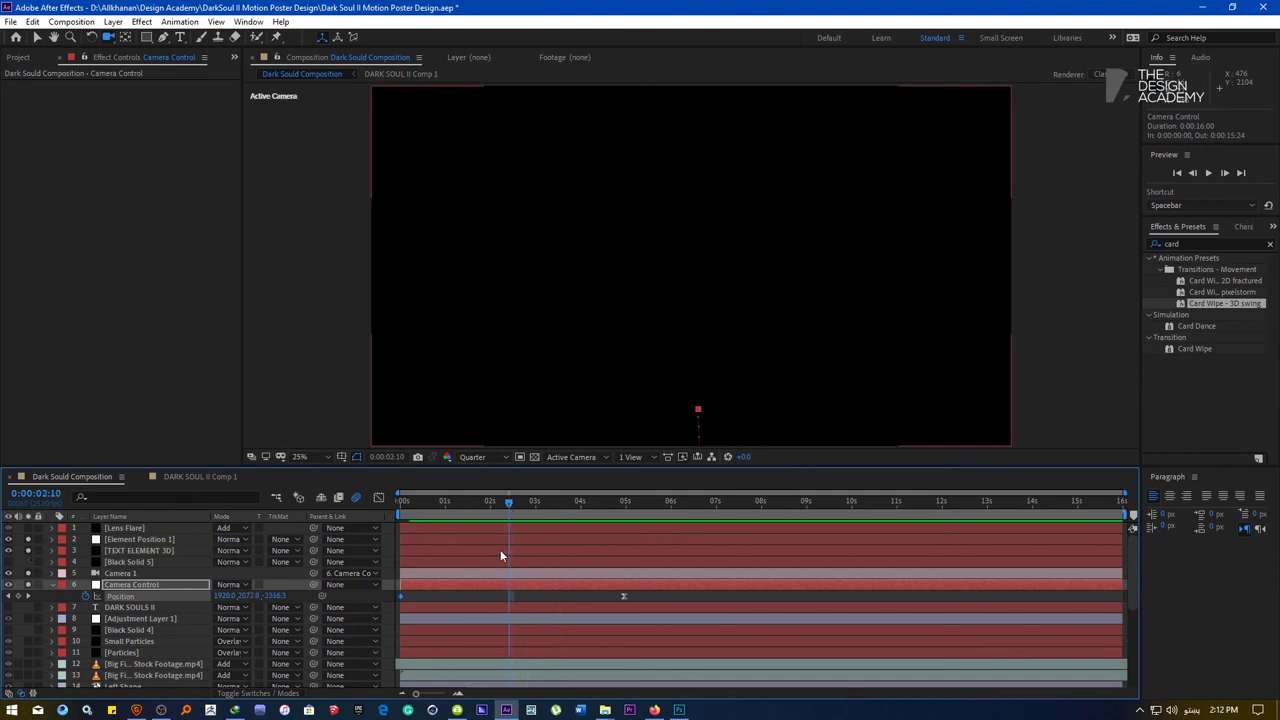
pyautogui.click(609, 504)
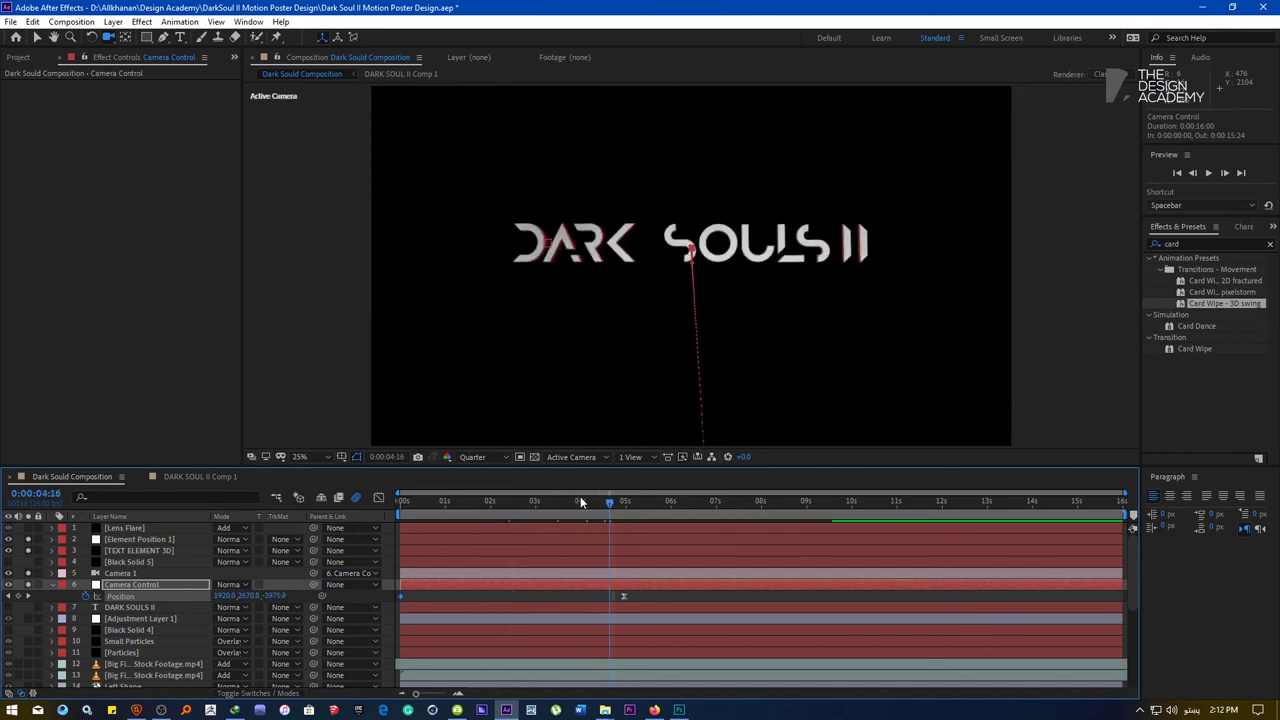
pyautogui.moveTo(581, 502); pyautogui.dragTo(537, 504)
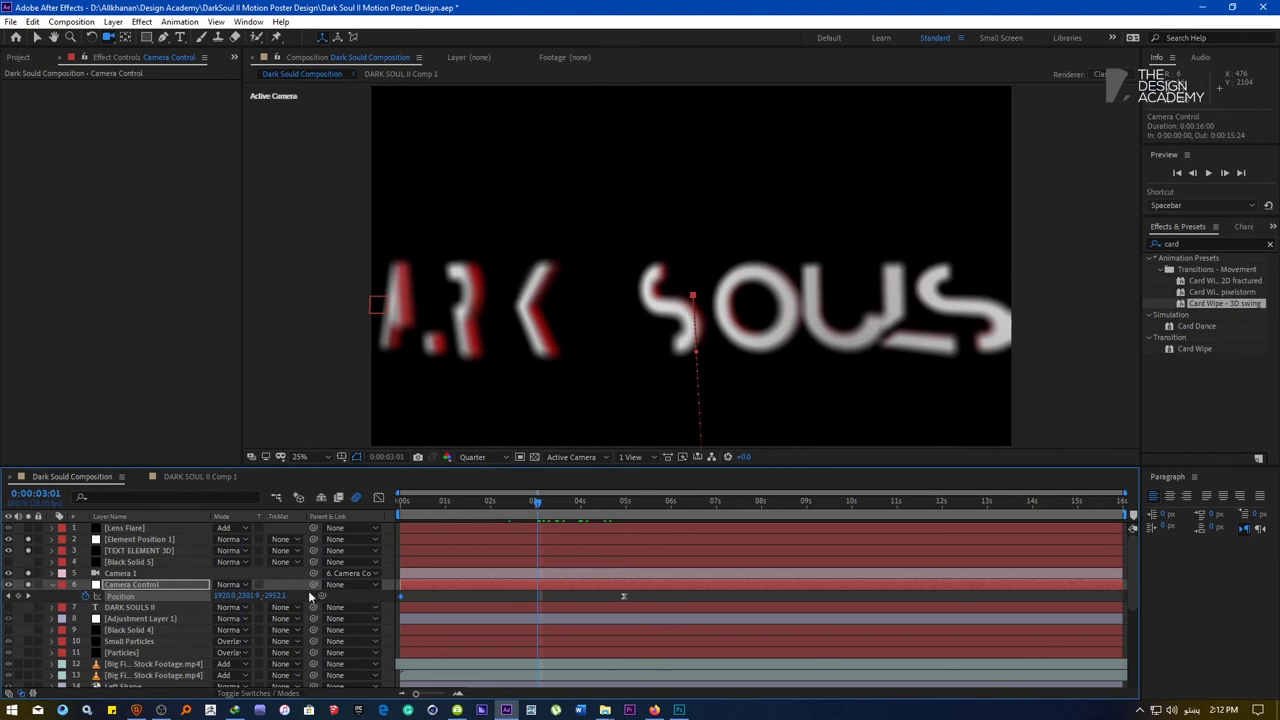
# Try a Camera Control Position Z of about -3010 at 0:00:03:01, and undo the change
pyautogui.moveTo(275, 596); pyautogui.dragTo(205, 596)
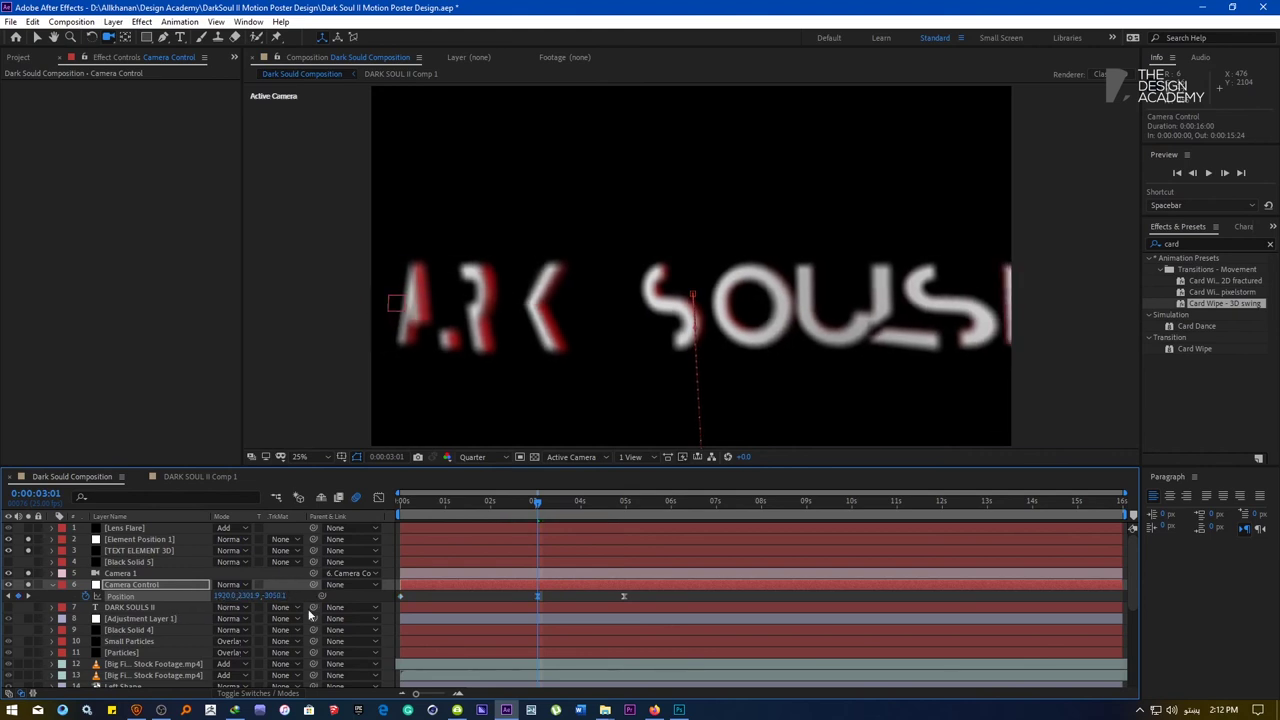
pyautogui.hotkey('ctrl', 'z')
# At the start of the composition, set Camera Control's Position Z to about -4600 and scrub to 0:00:04:22 to check the title
pyautogui.press('Home')
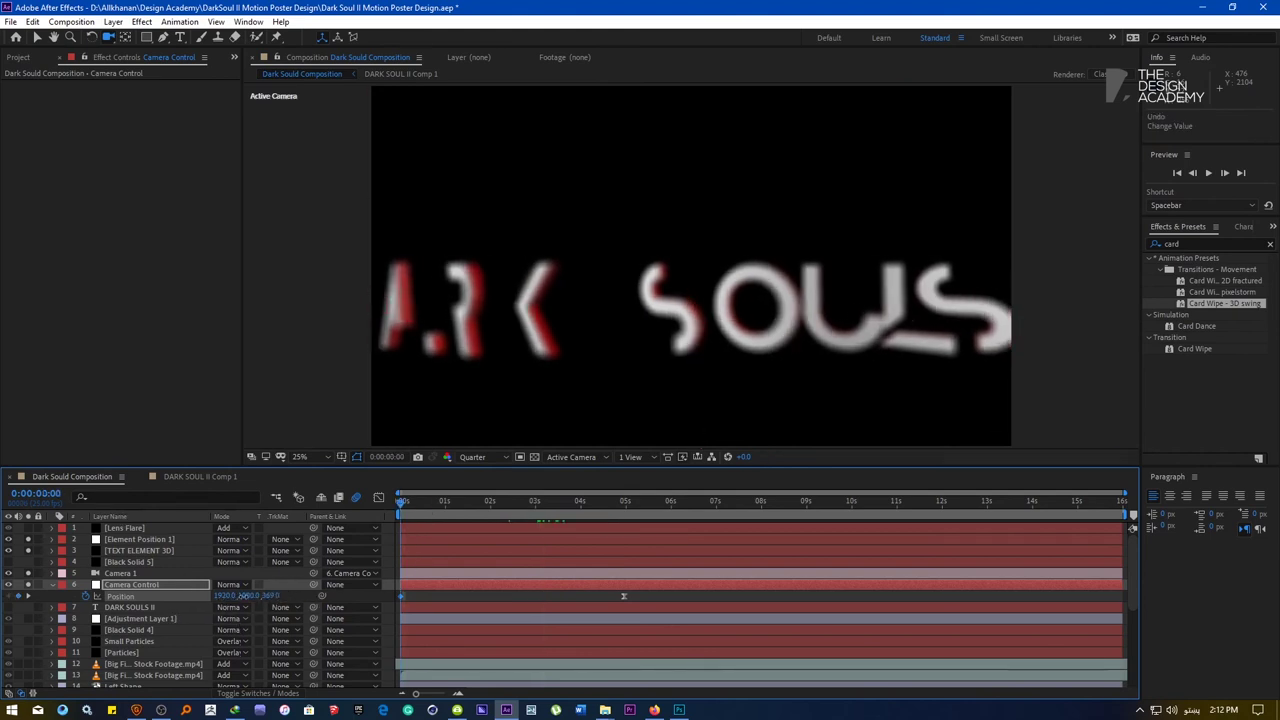
pyautogui.moveTo(65, 596); pyautogui.dragTo(36, 596)
pyautogui.moveTo(284, 595); pyautogui.dragTo(158, 602)
pyautogui.moveTo(441, 505); pyautogui.dragTo(621, 511)
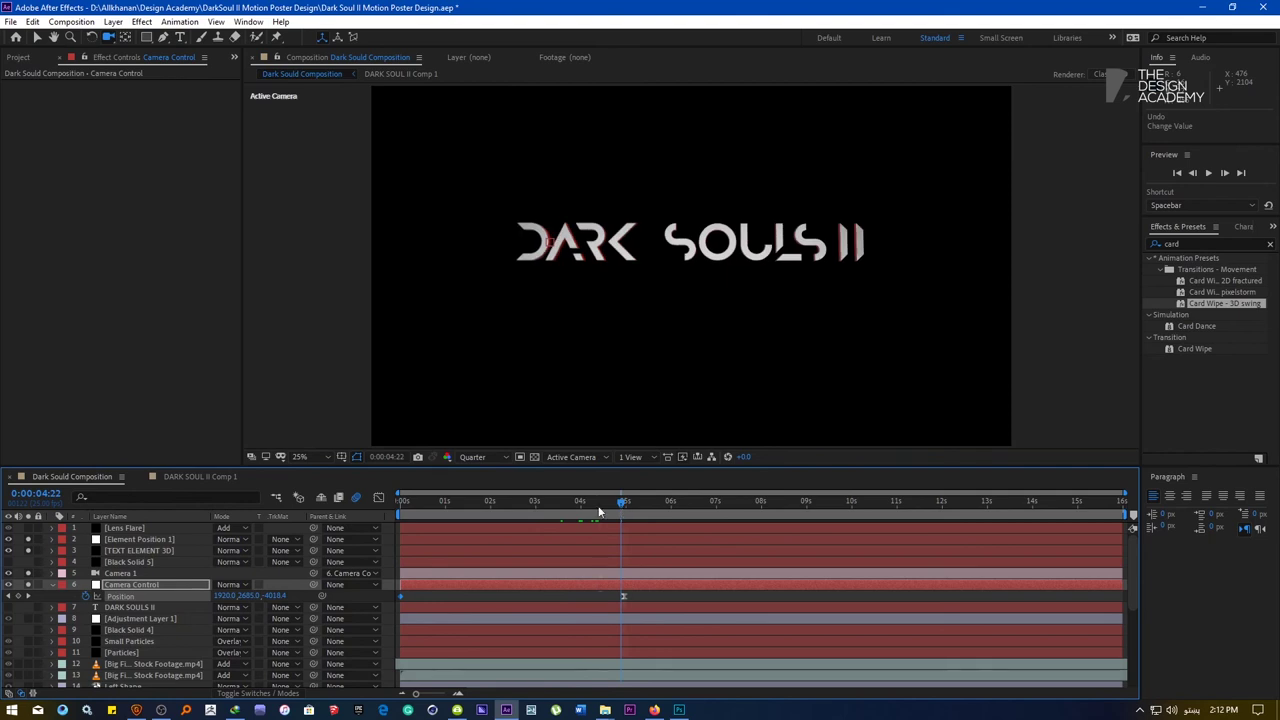
# Copy Camera Control's Position Z of -4018 from its 0:00:04:24 keyframe to the keyframe at the start of the composition
pyautogui.click(8, 597)
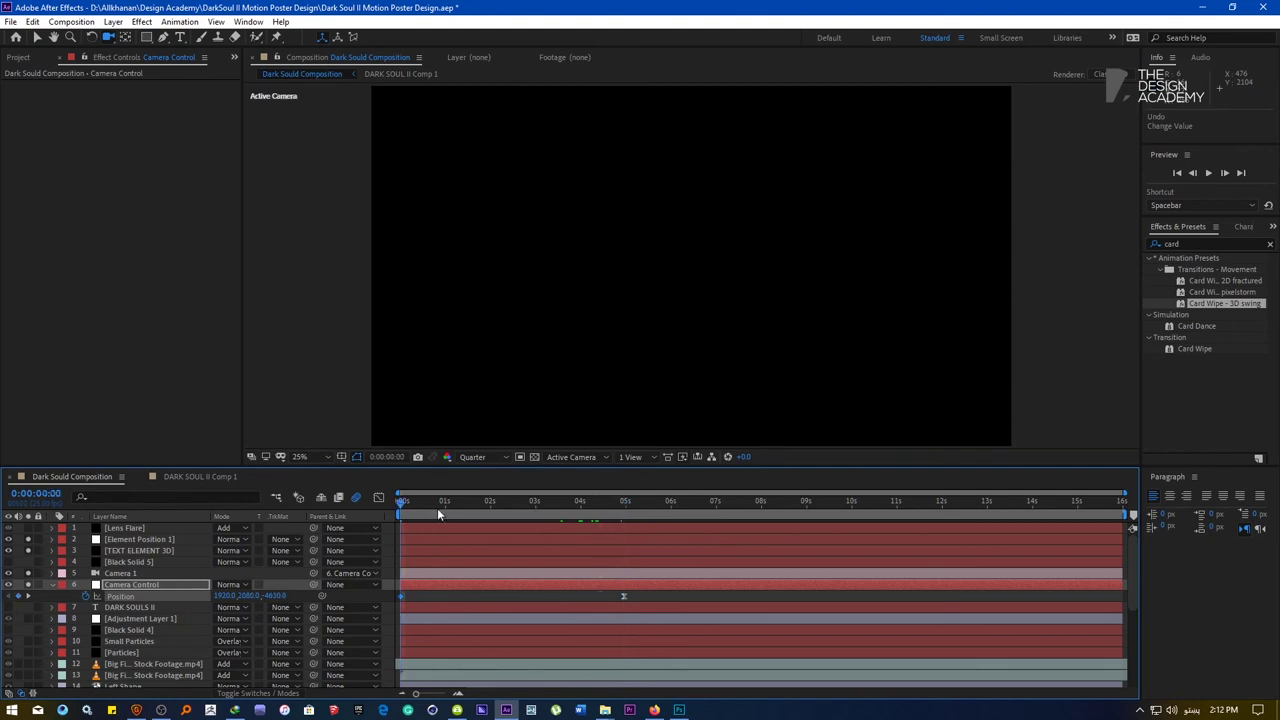
pyautogui.click(28, 596)
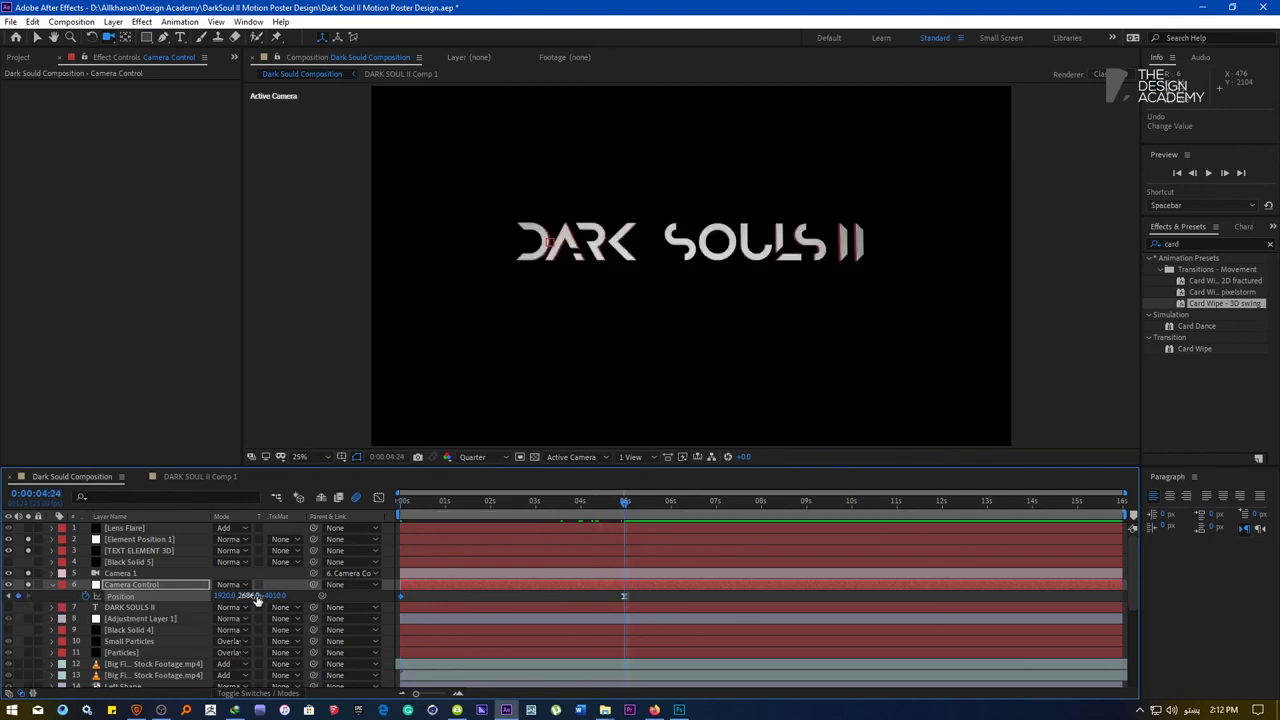
pyautogui.click(275, 595)
pyautogui.click(400, 502)
pyautogui.click(126, 586)
pyautogui.click(275, 596)
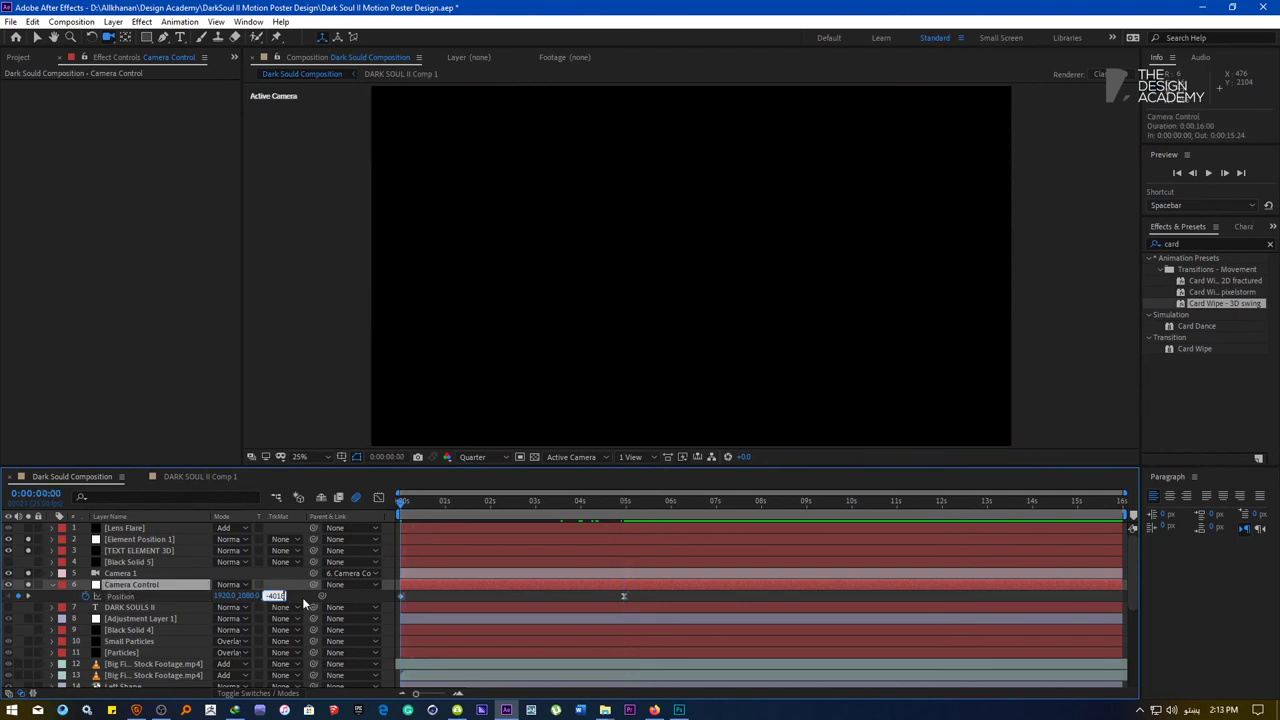
pyautogui.write('-4018')
pyautogui.click(445, 594)
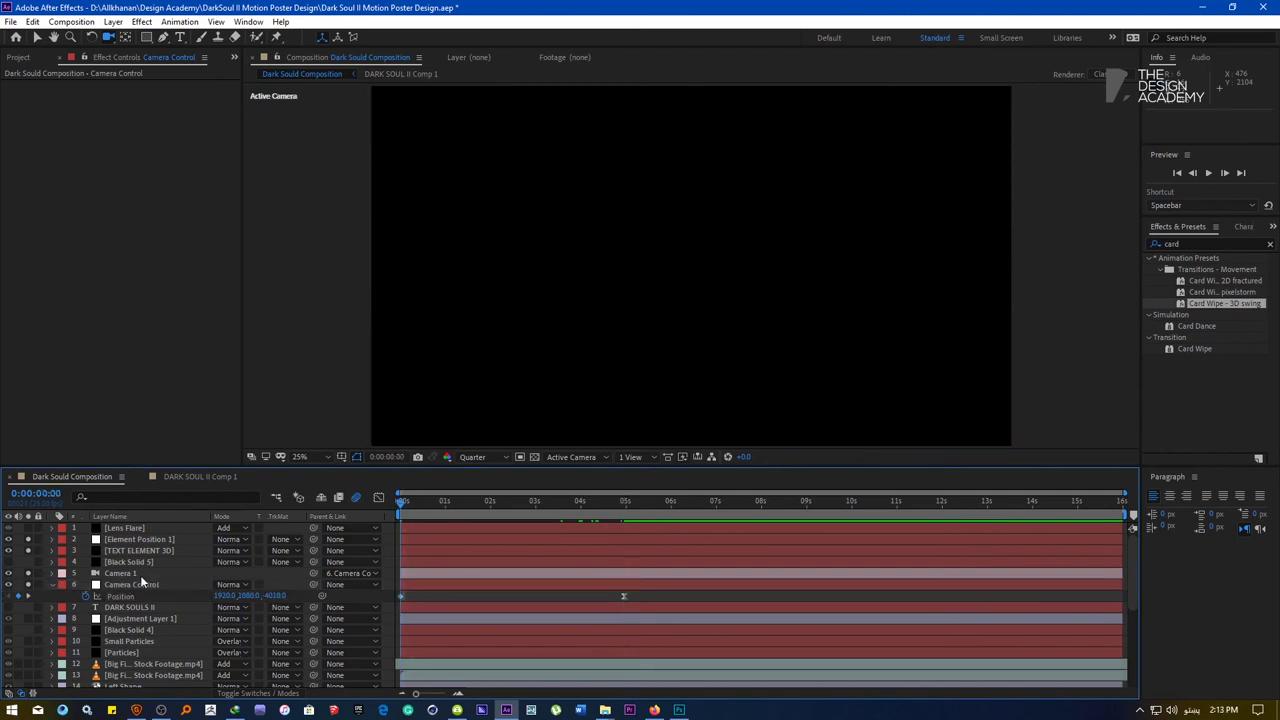
# Reveal Camera 1's keyframed properties and check its Point of Interest at the start and at 0:00:04:24
pyautogui.click(139, 574)
pyautogui.press('u')
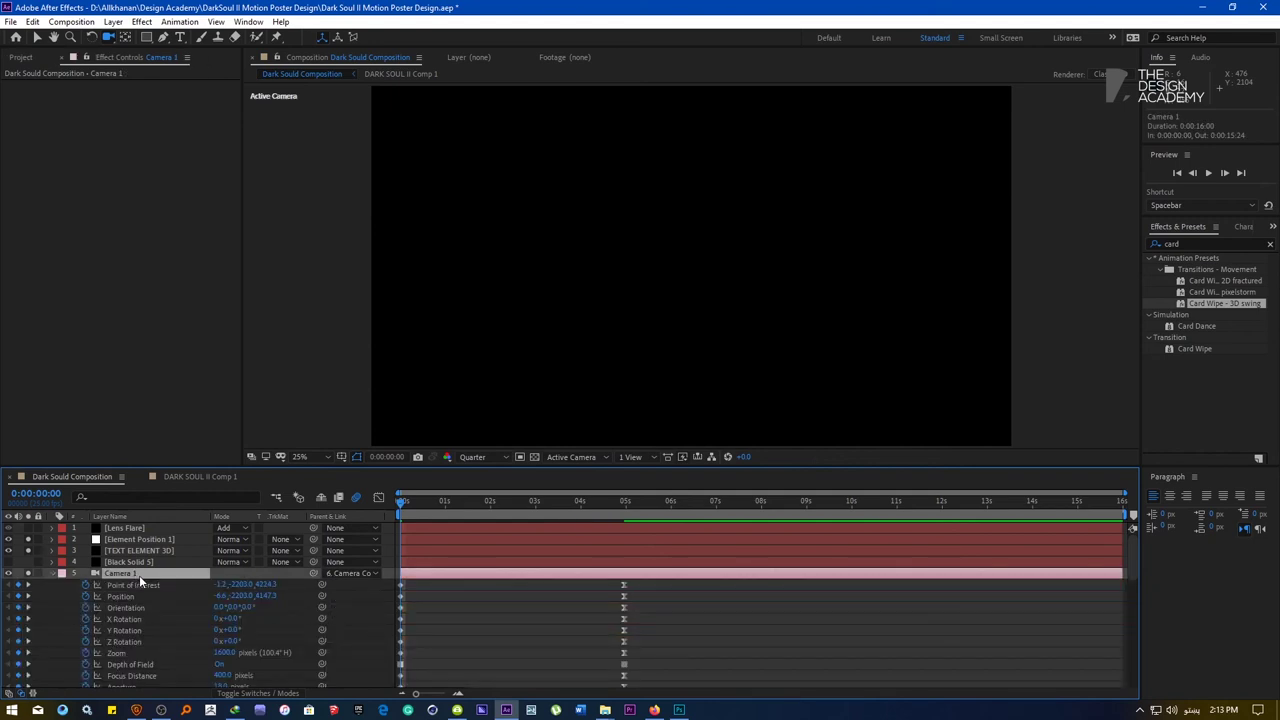
pyautogui.moveTo(408, 512); pyautogui.dragTo(600, 512)
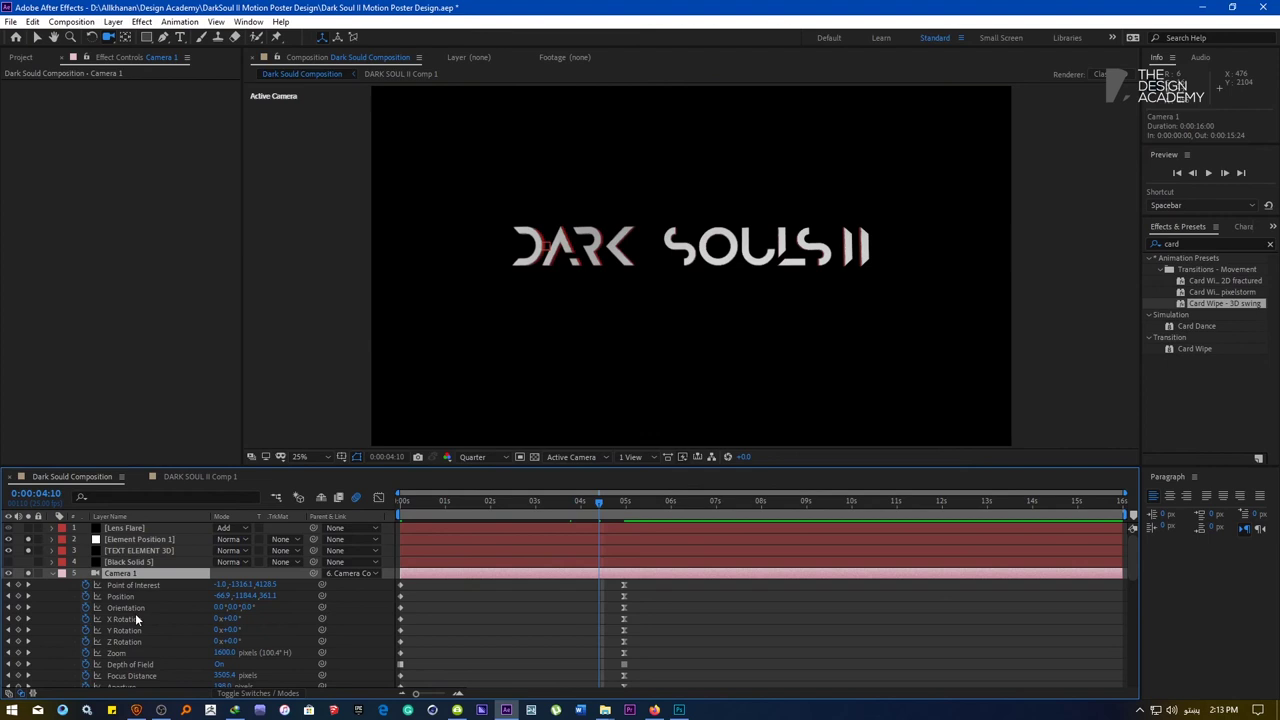
pyautogui.click(28, 588)
pyautogui.click(273, 584)
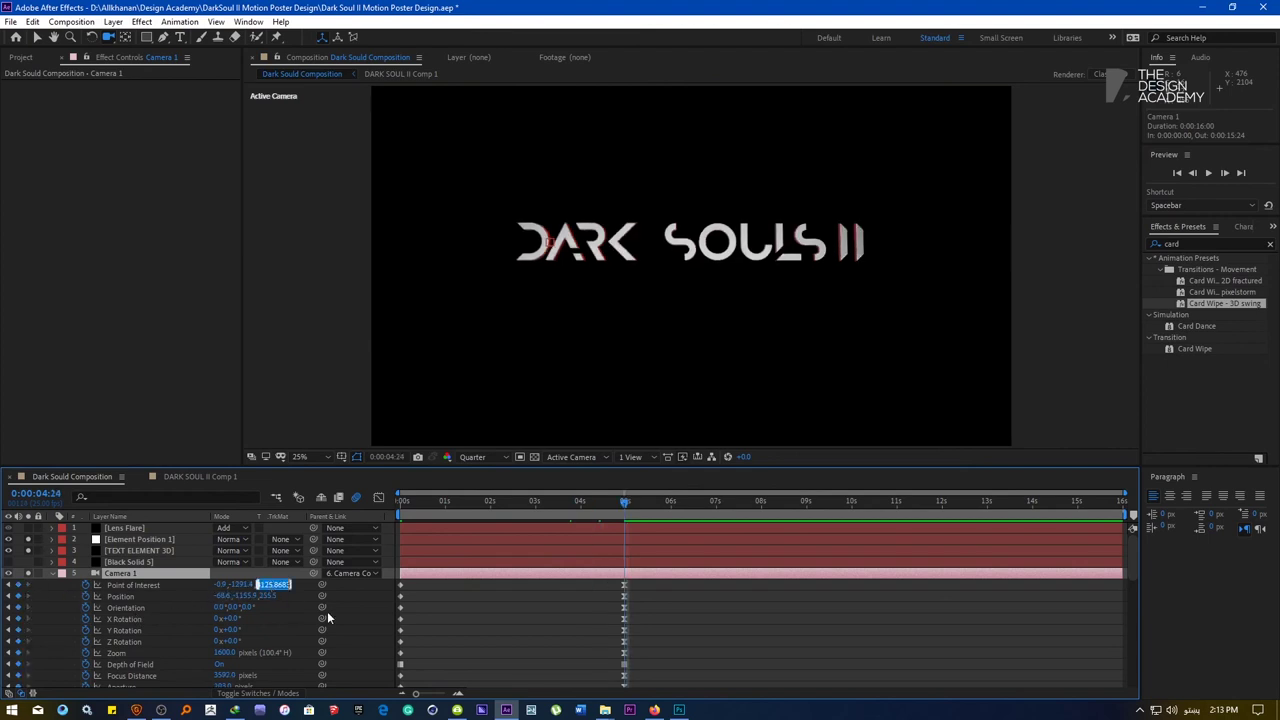
pyautogui.click(380, 618)
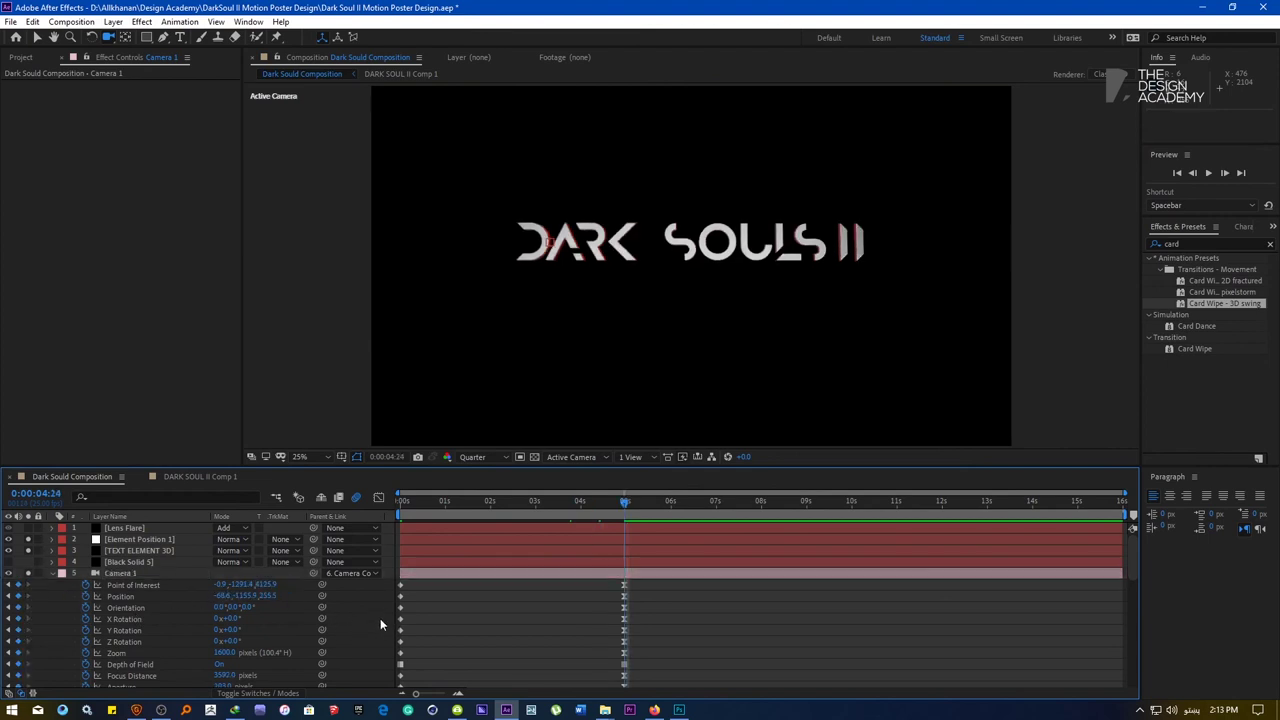
pyautogui.click(51, 572)
# Try a Camera Control Position Z of 0 at the 0:00:04:24 keyframe, and undo the change
pyautogui.click(129, 586)
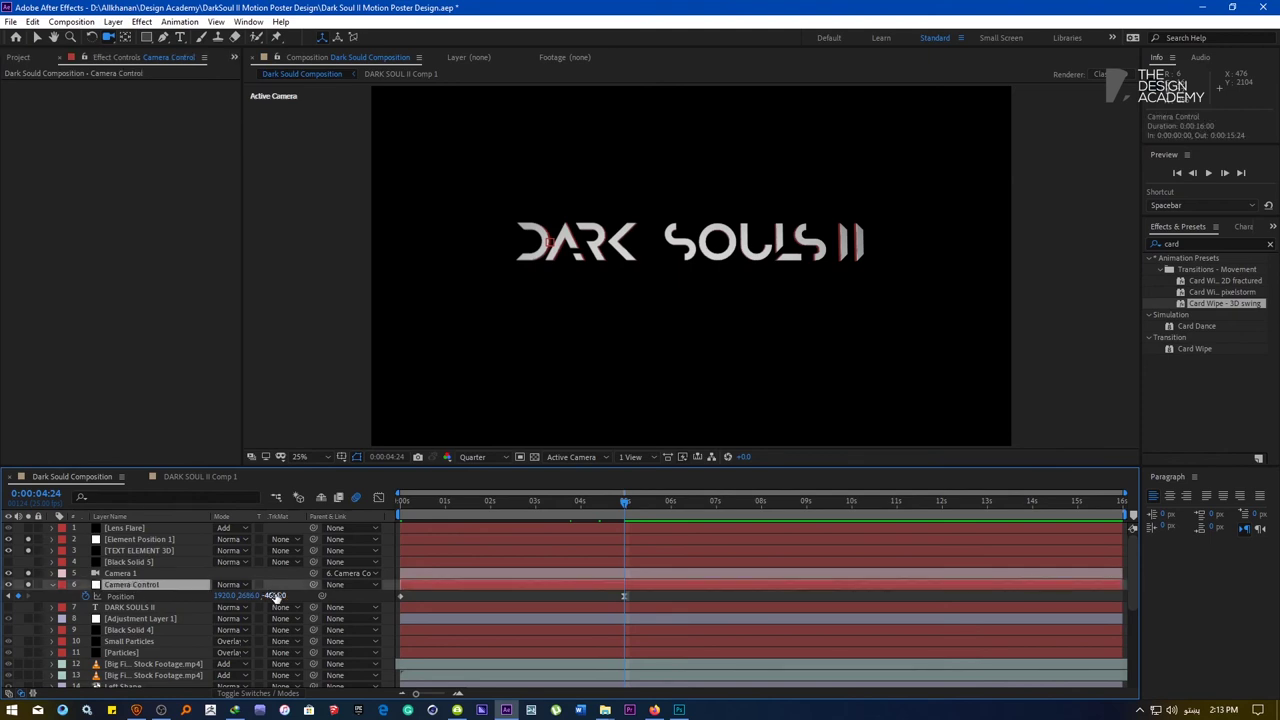
pyautogui.click(275, 596)
pyautogui.write('-0')
pyautogui.press('Return')
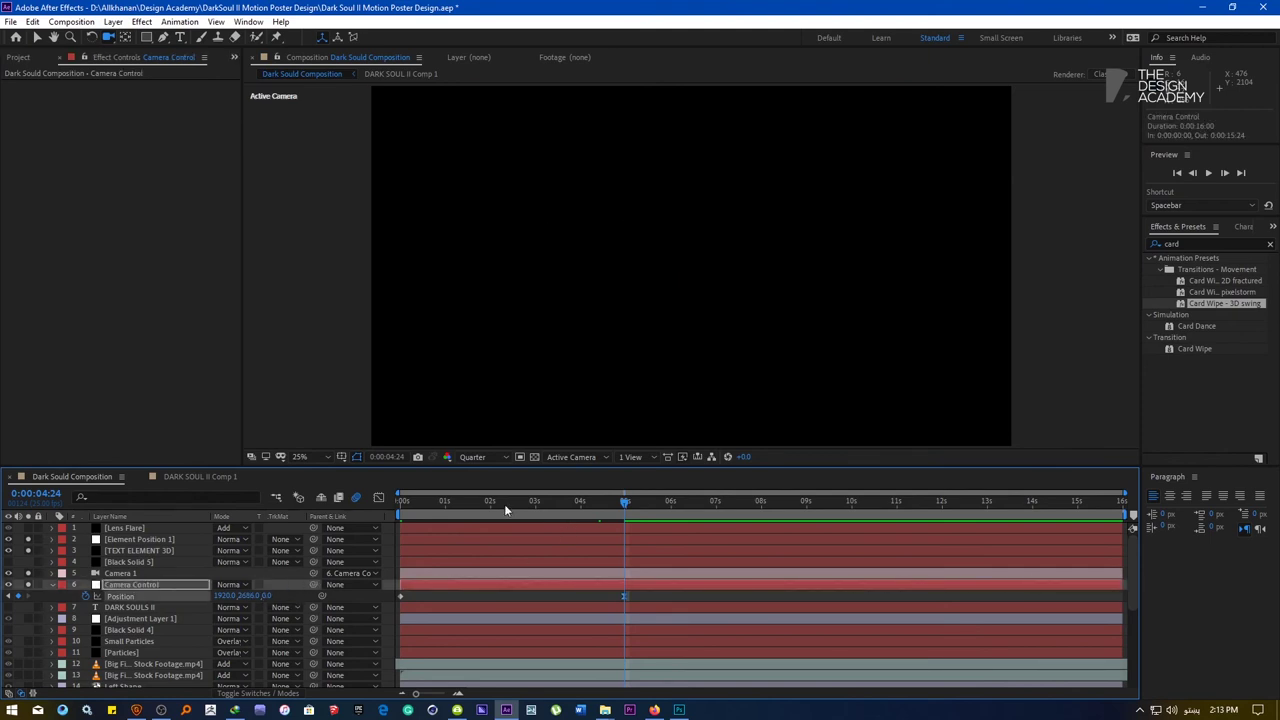
pyautogui.hotkey('ctrl', 'z')
# At the start of the composition, try Camera Control Position Z values of 0 and about 4841, and preview the move
pyautogui.press('Home')
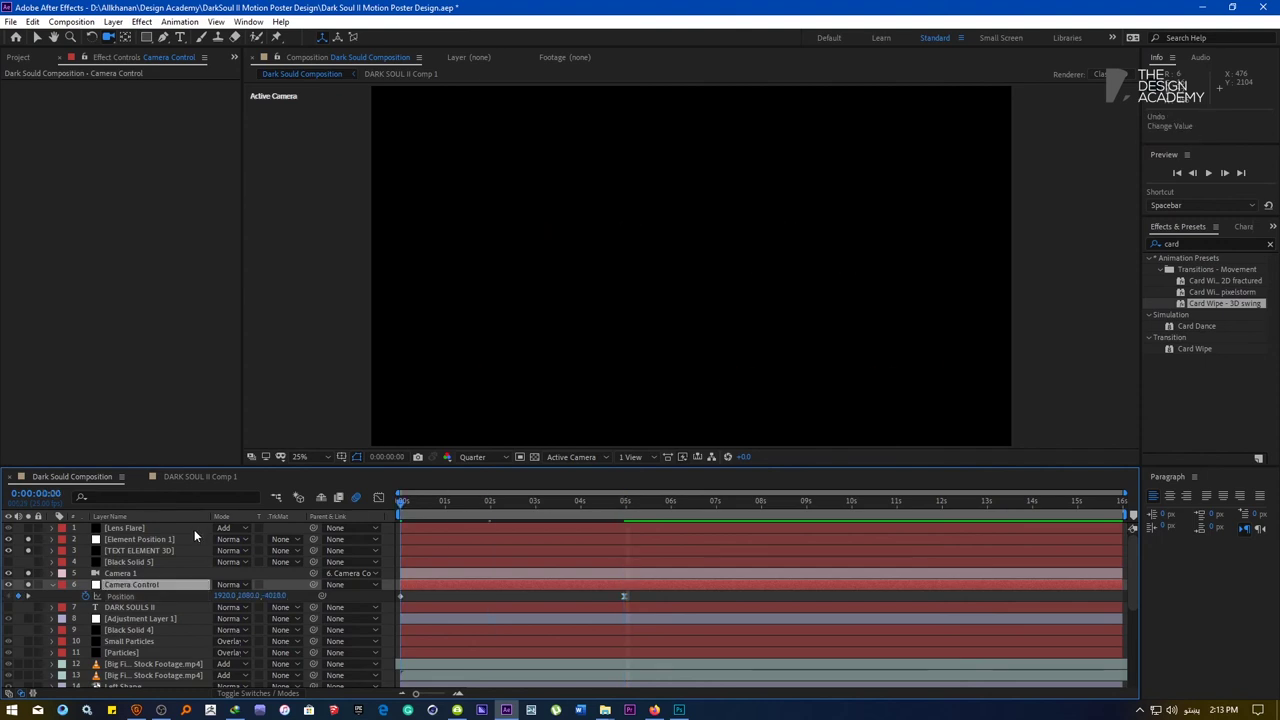
pyautogui.click(274, 595)
pyautogui.press('Return')
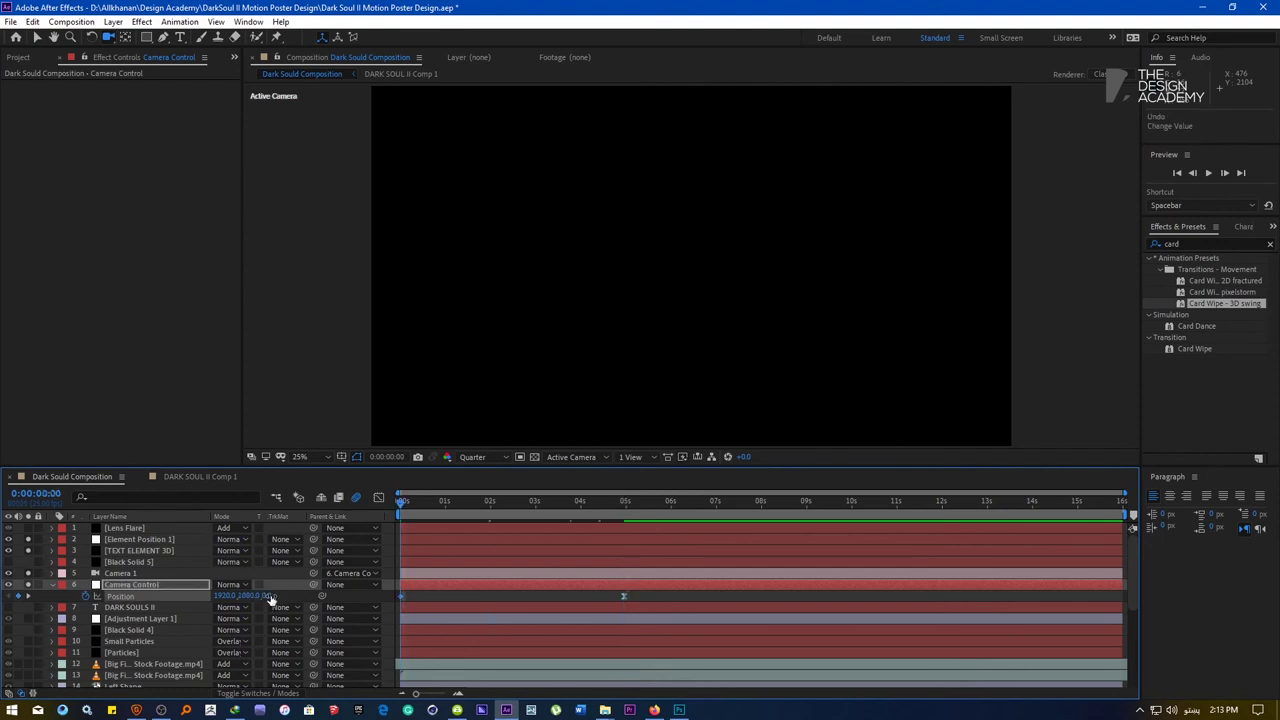
pyautogui.moveTo(271, 596); pyautogui.dragTo(310, 614)
pyautogui.moveTo(280, 596); pyautogui.dragTo(198, 590)
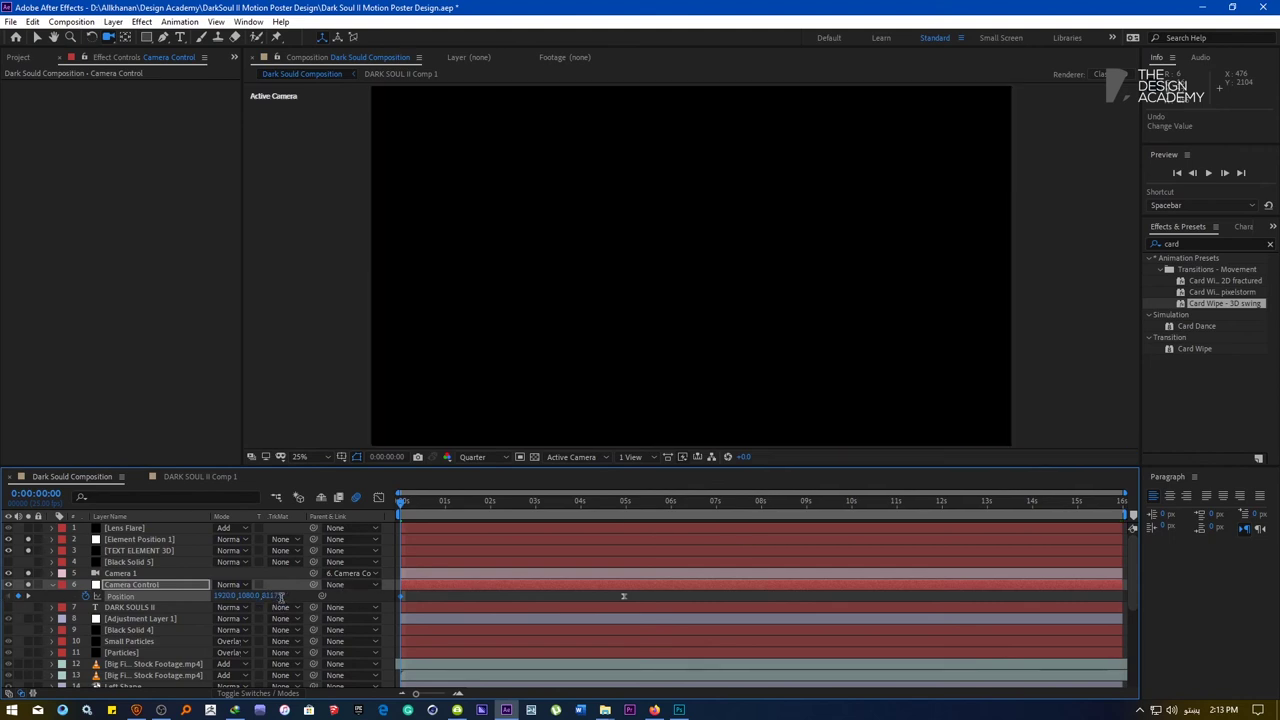
pyautogui.write('۴۰۰۰')
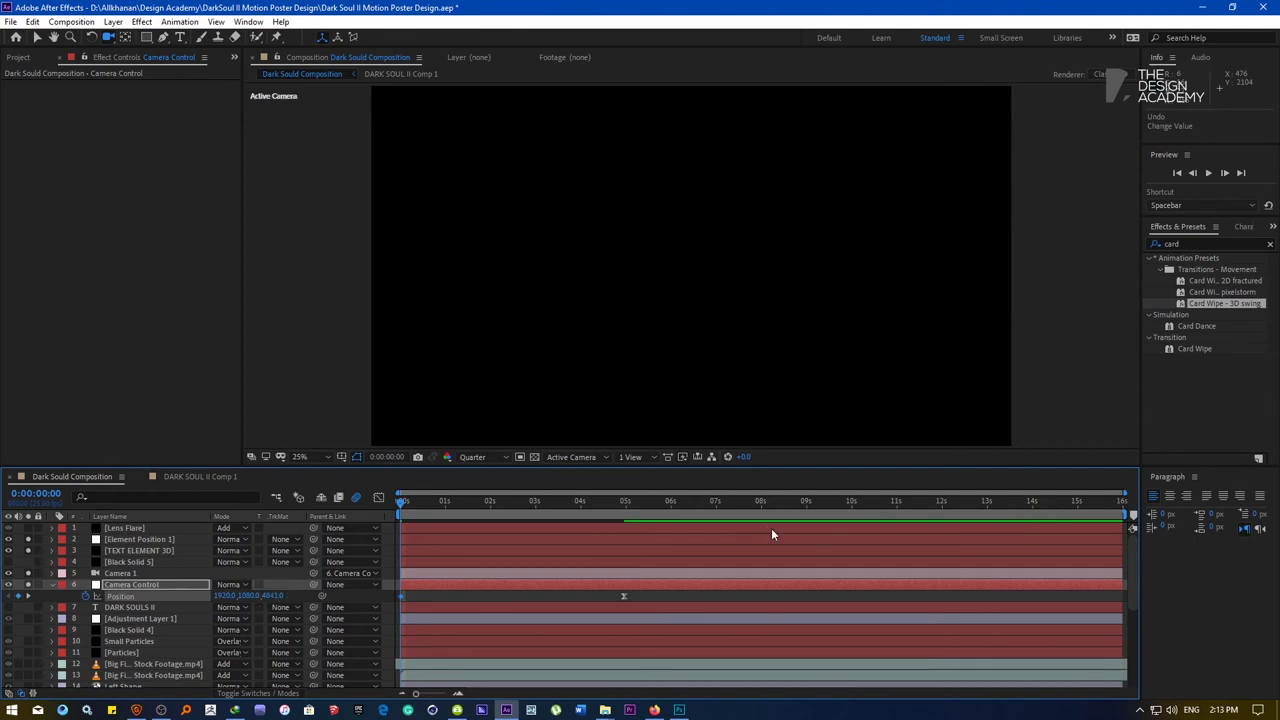
pyautogui.press('space')
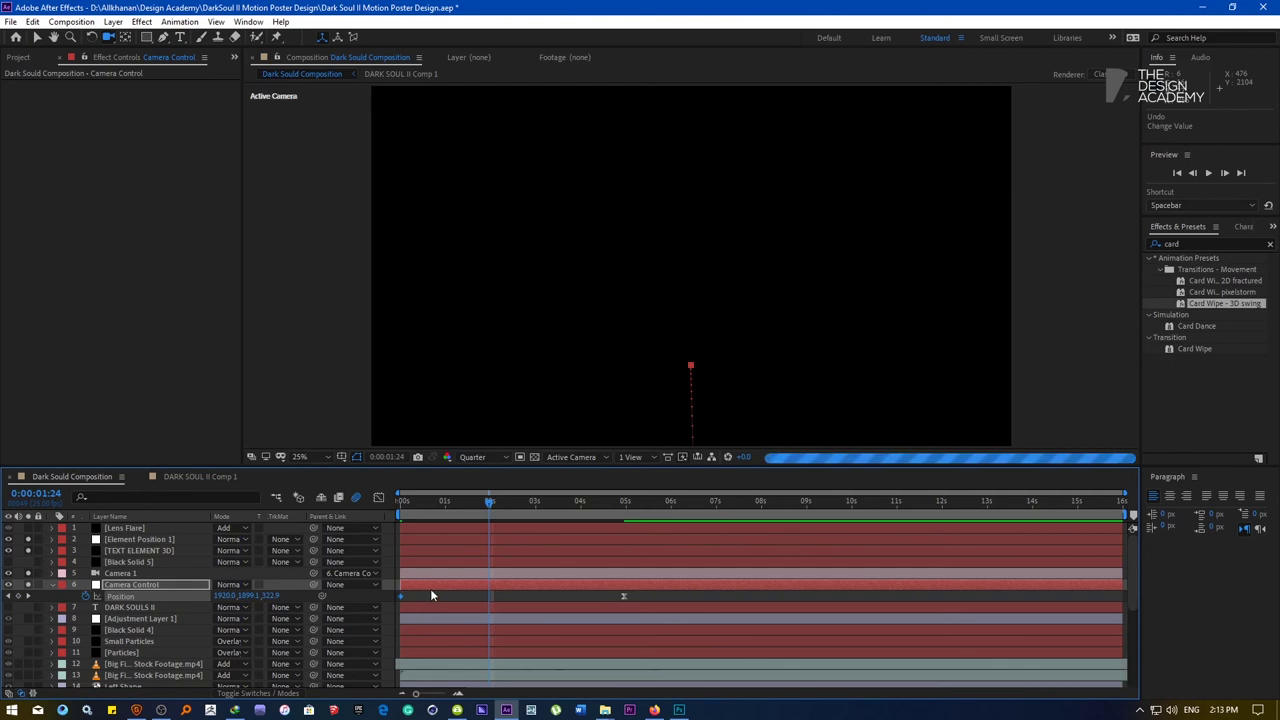
# Delete the Camera Control layer and reveal Camera 1's keyframed properties
pyautogui.click(428, 585)
pyautogui.press('Delete')
pyautogui.click(137, 573)
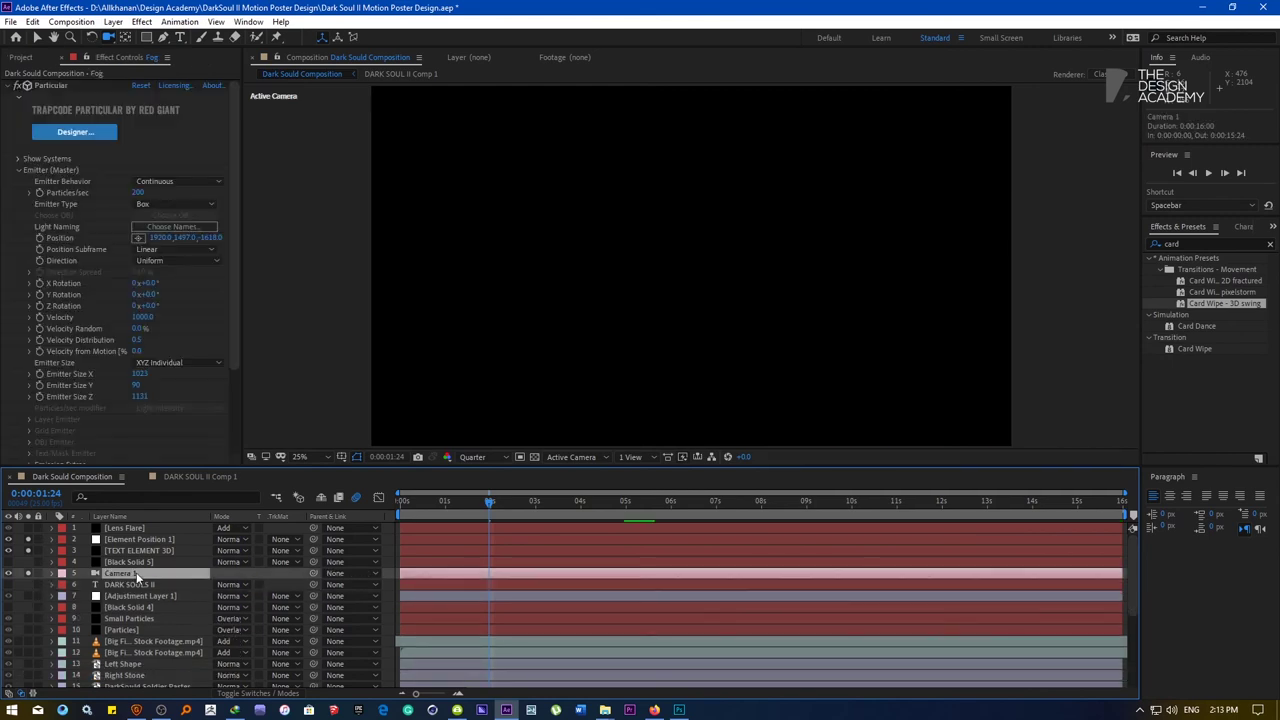
pyautogui.moveTo(490, 502); pyautogui.dragTo(576, 508)
pyautogui.press('u')
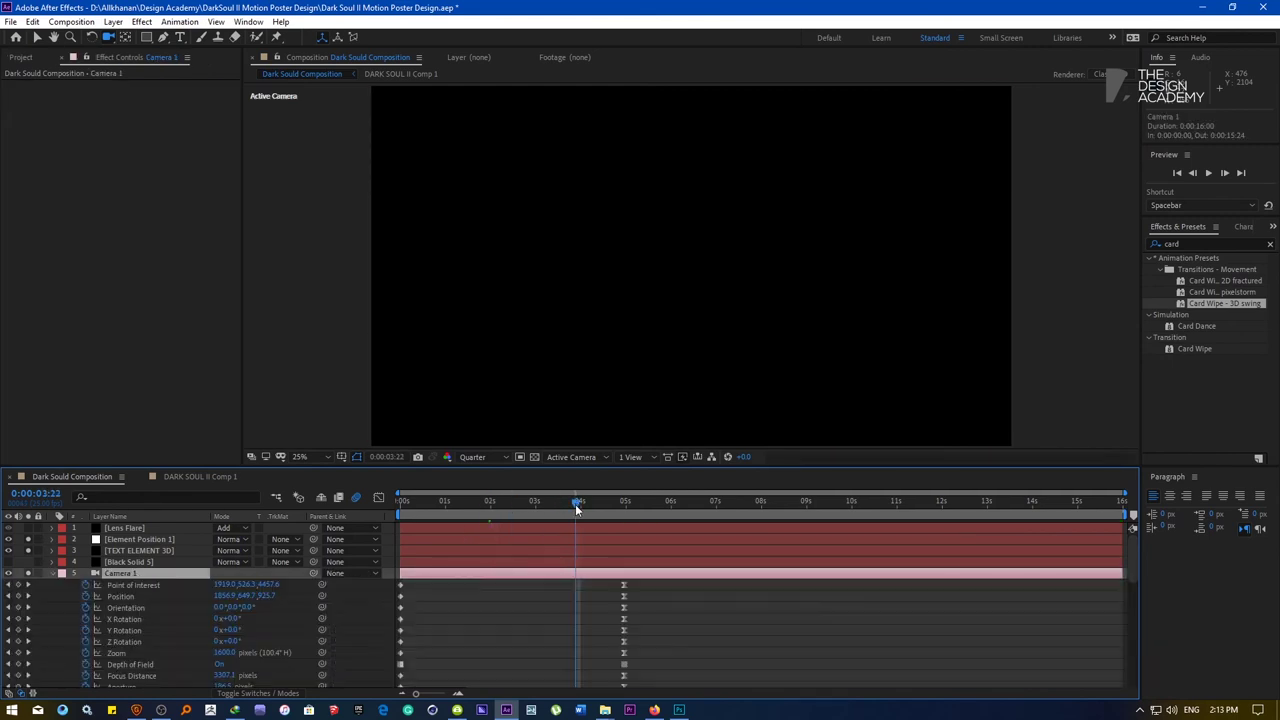
# At the 0:00:04:24 keyframe, try dollying Camera 1 back to a Position Z of about -3763 to frame the title
pyautogui.click(28, 595)
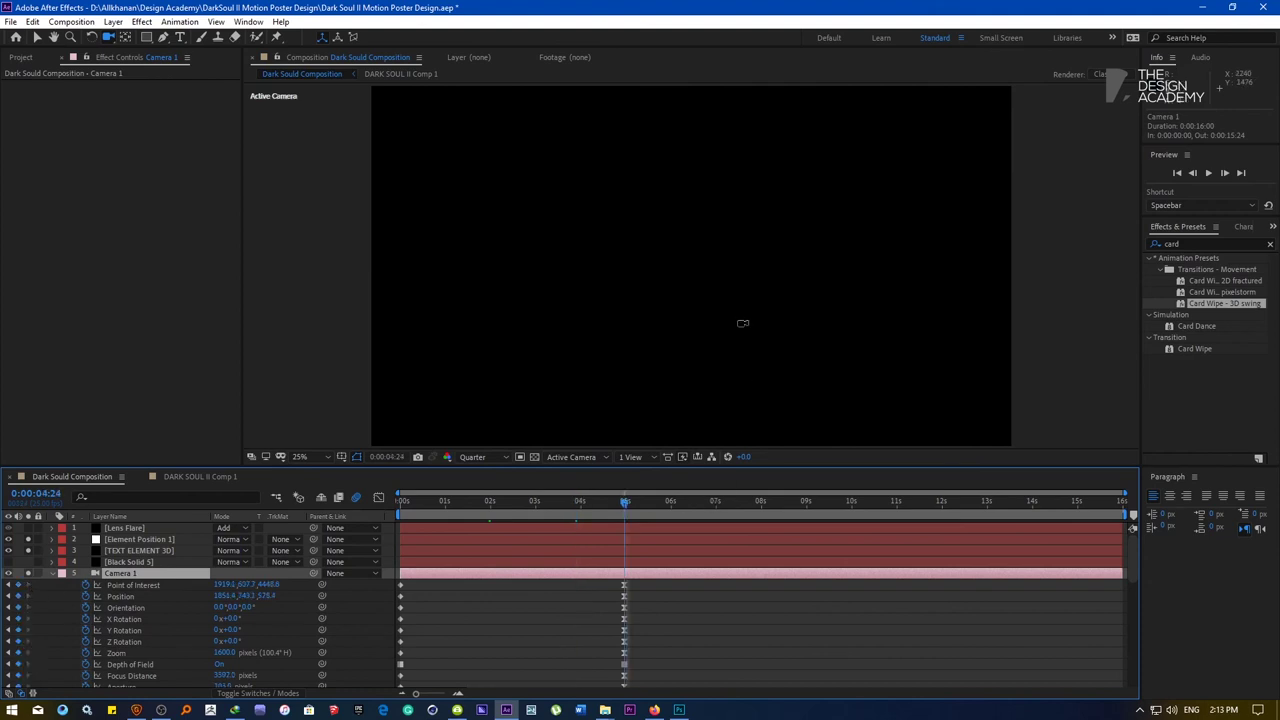
pyautogui.click(621, 597)
pyautogui.moveTo(619, 597); pyautogui.dragTo(619, 606)
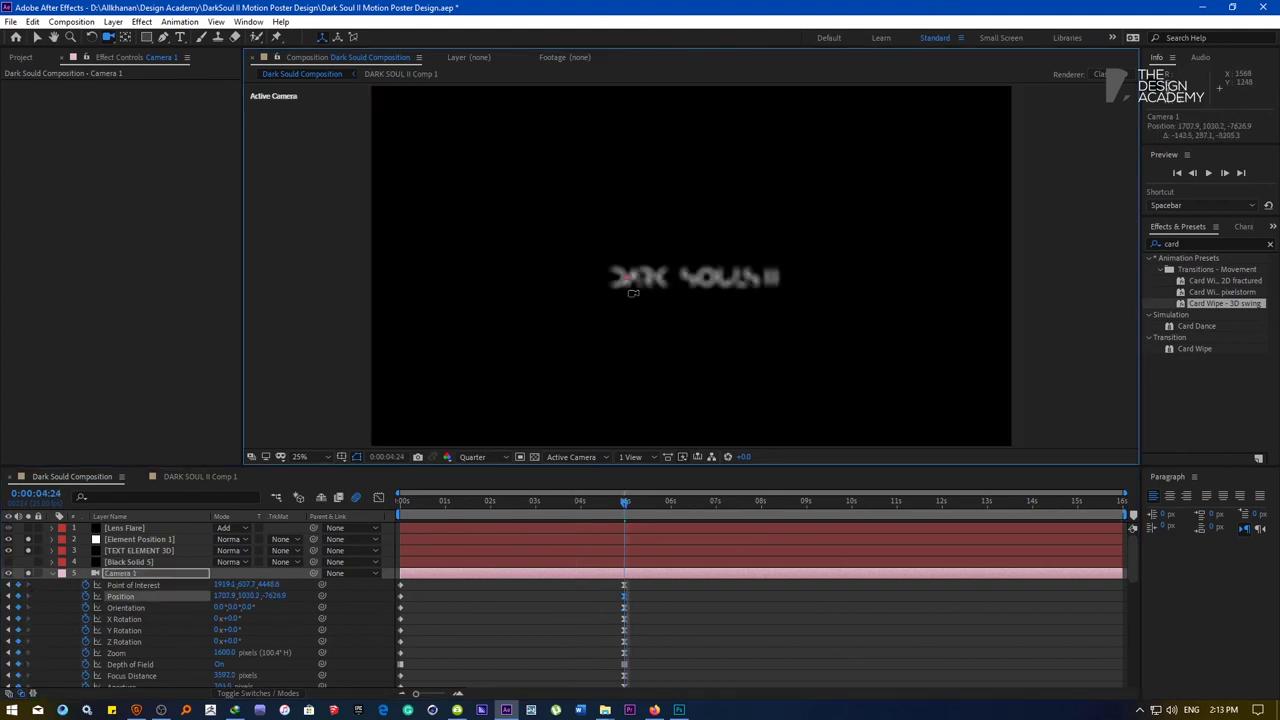
pyautogui.moveTo(632, 294); pyautogui.dragTo(630, 245)
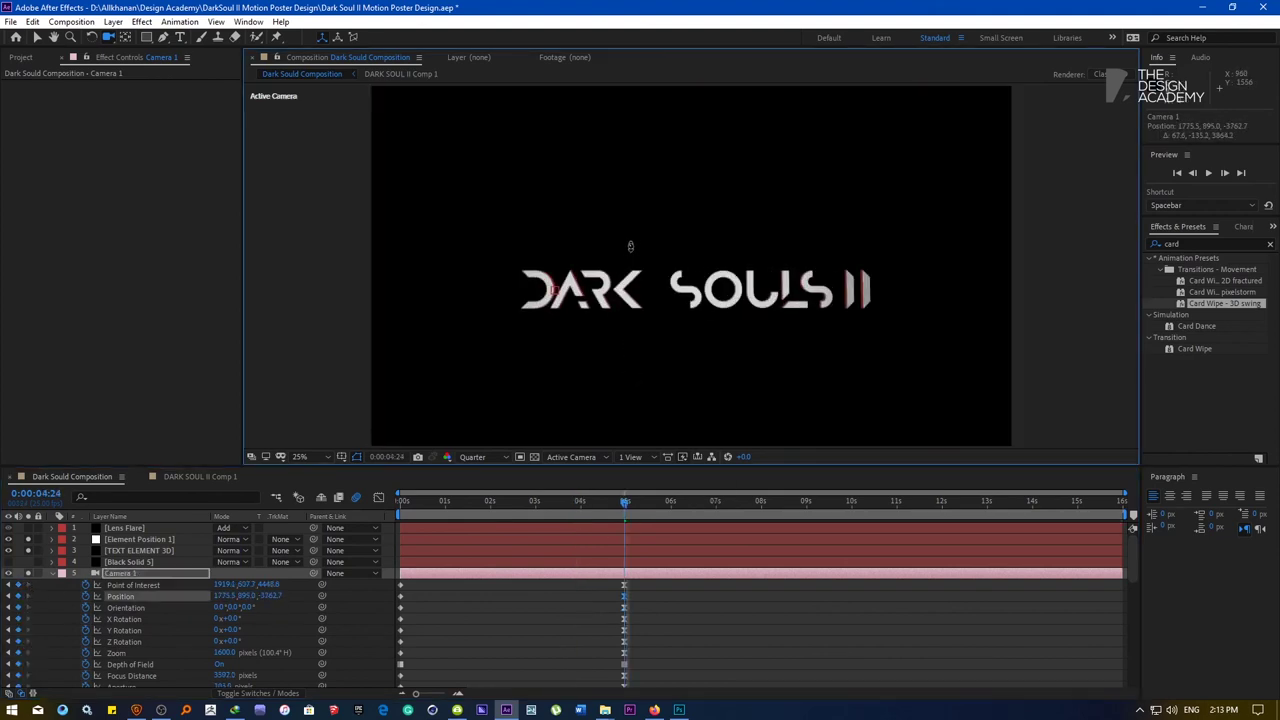
# At the start of the composition, dolly Camera 1 back to a Position Z of about 1663 and scrub to 0:00:04:23
pyautogui.moveTo(569, 505); pyautogui.dragTo(398, 505)
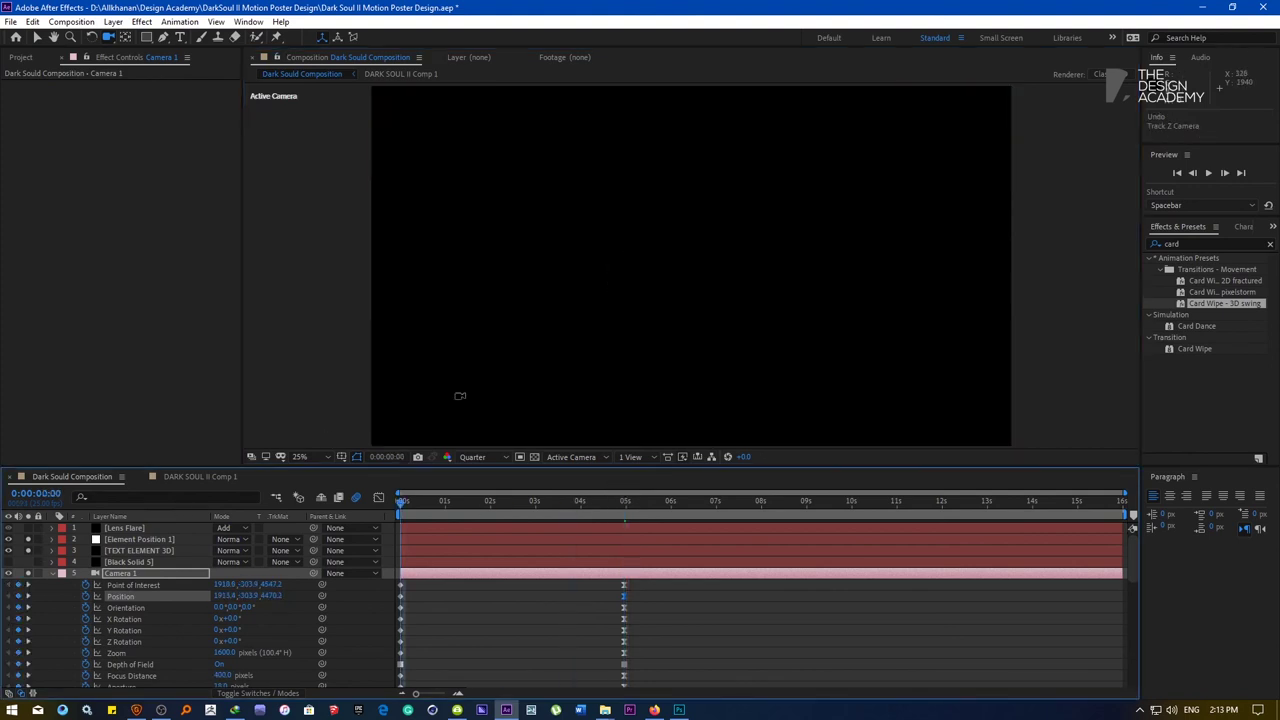
pyautogui.moveTo(673, 270); pyautogui.dragTo(690, 647)
pyautogui.moveTo(622, 440); pyautogui.dragTo(621, 301)
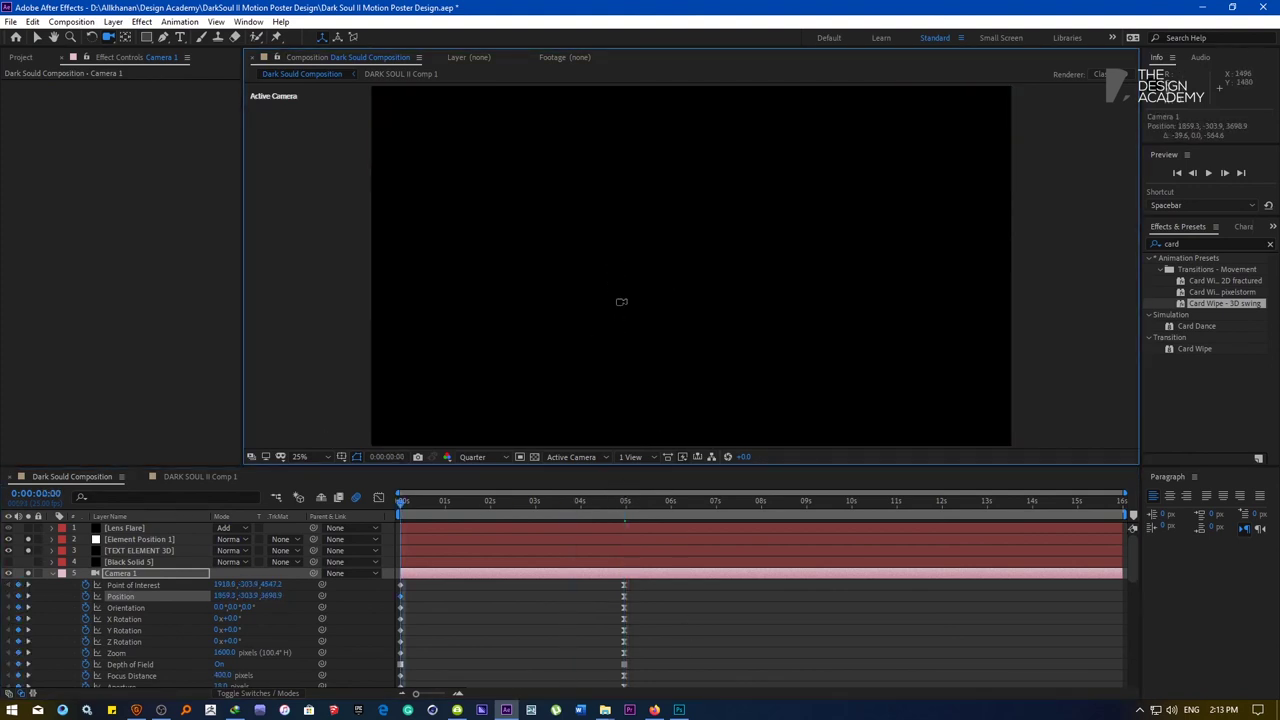
pyautogui.moveTo(631, 481); pyautogui.dragTo(643, 318)
pyautogui.moveTo(422, 513); pyautogui.dragTo(623, 508)
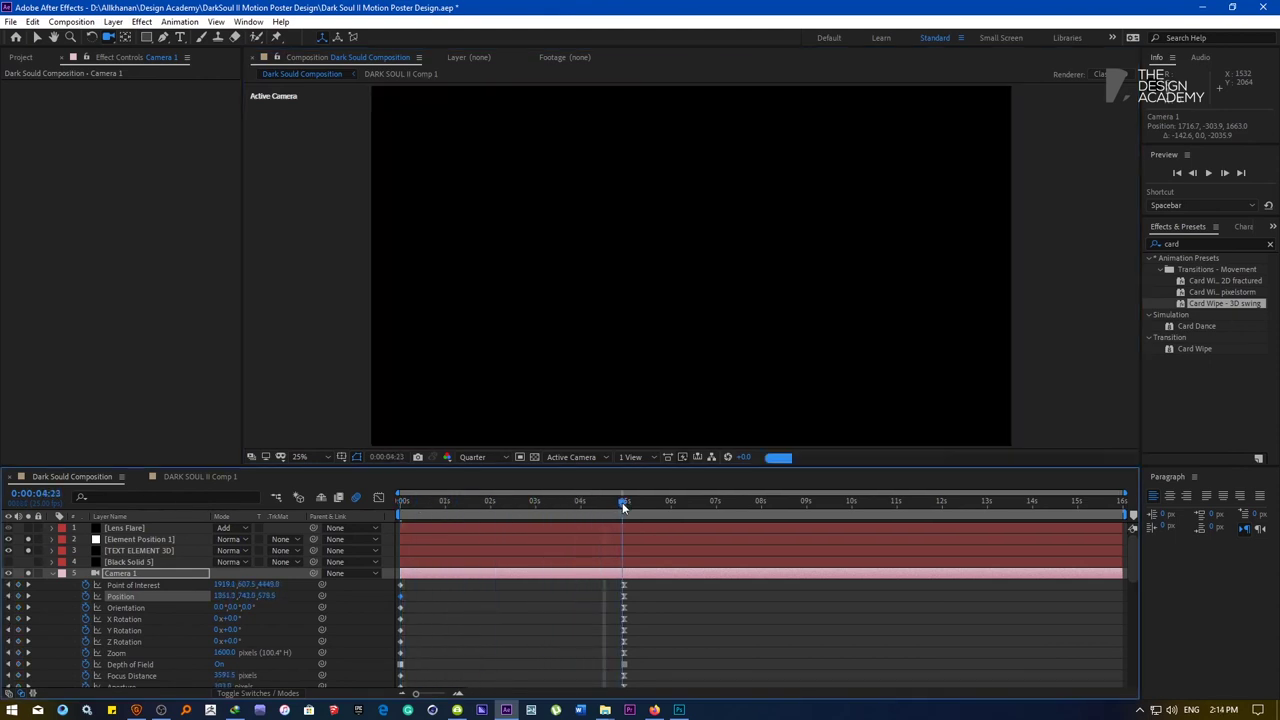
# Dolly Camera 1 back to a Position Z of about -2919 at 0:00:04:24, and remove the keyframes from all its properties
pyautogui.click(28, 586)
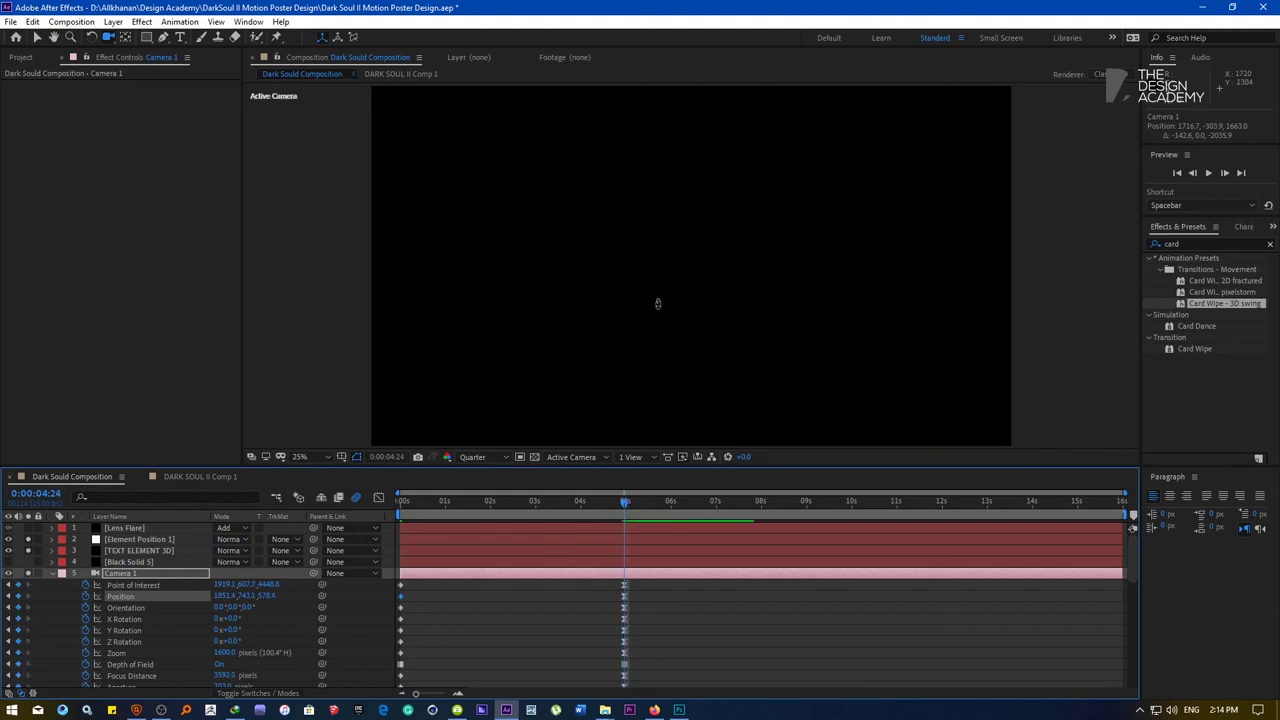
pyautogui.moveTo(626, 298); pyautogui.dragTo(609, 320)
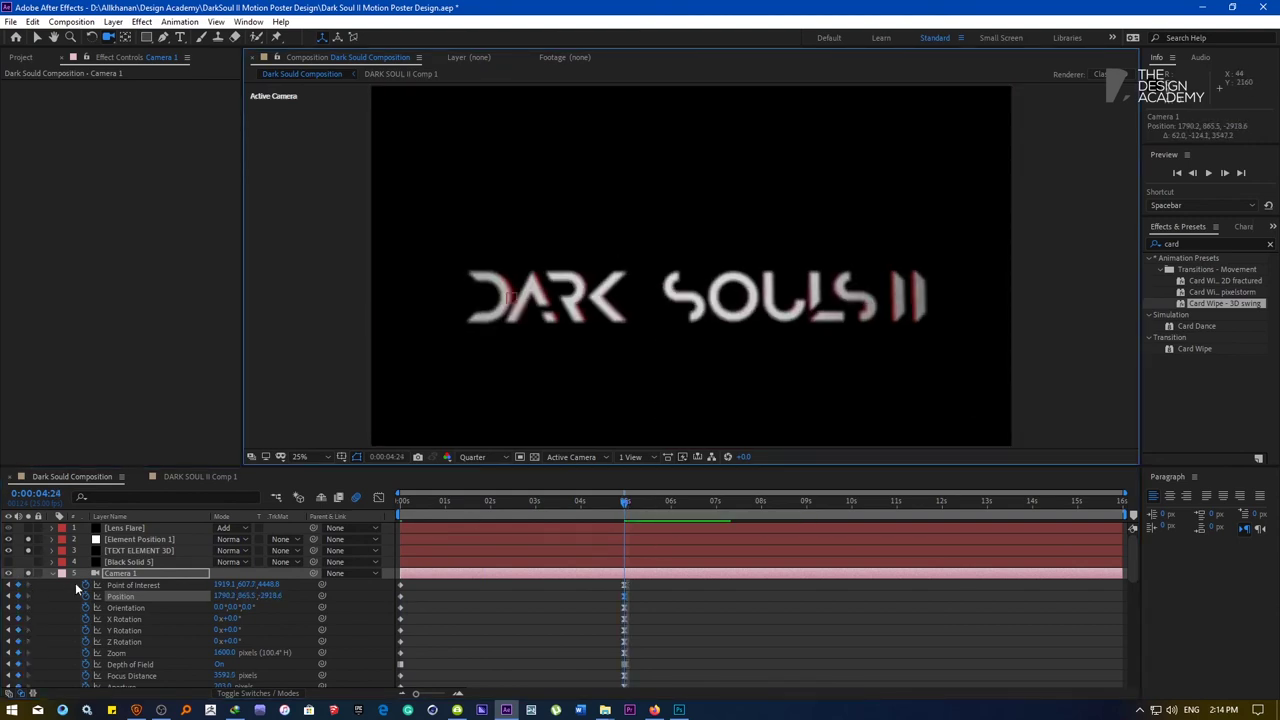
pyautogui.press('`')
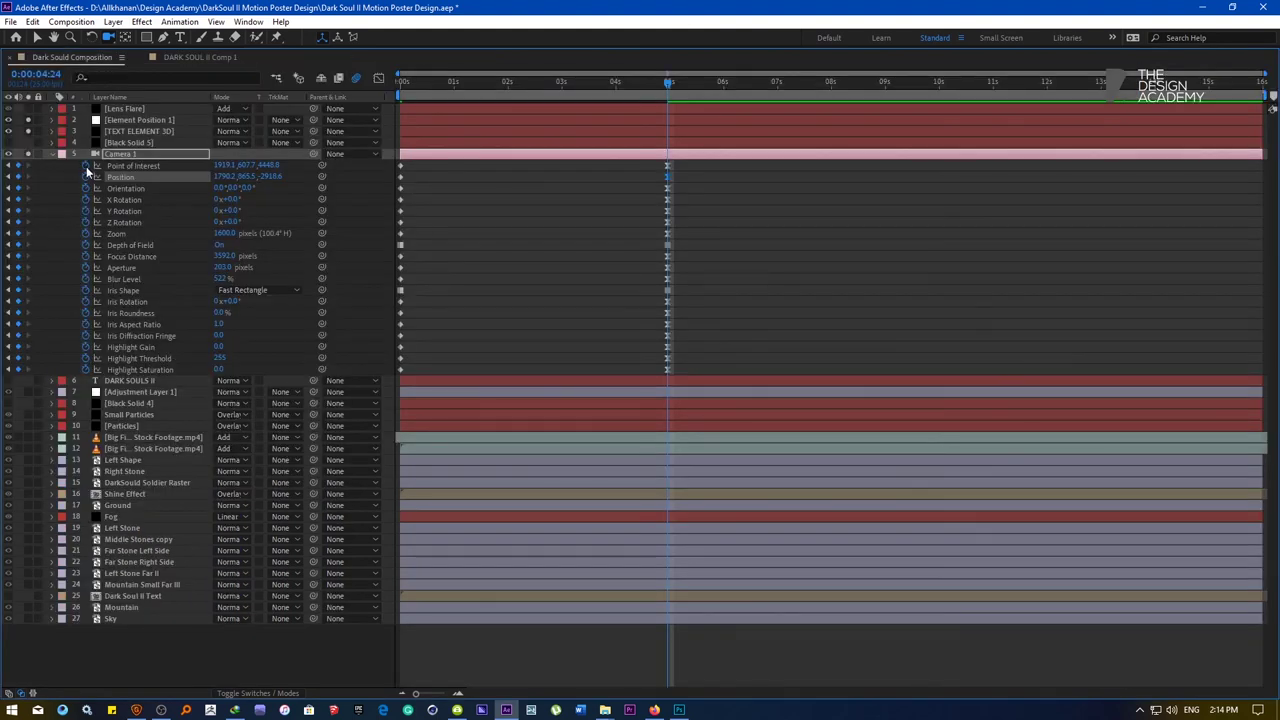
pyautogui.moveTo(86, 172); pyautogui.dragTo(80, 375)
pyautogui.press('`')
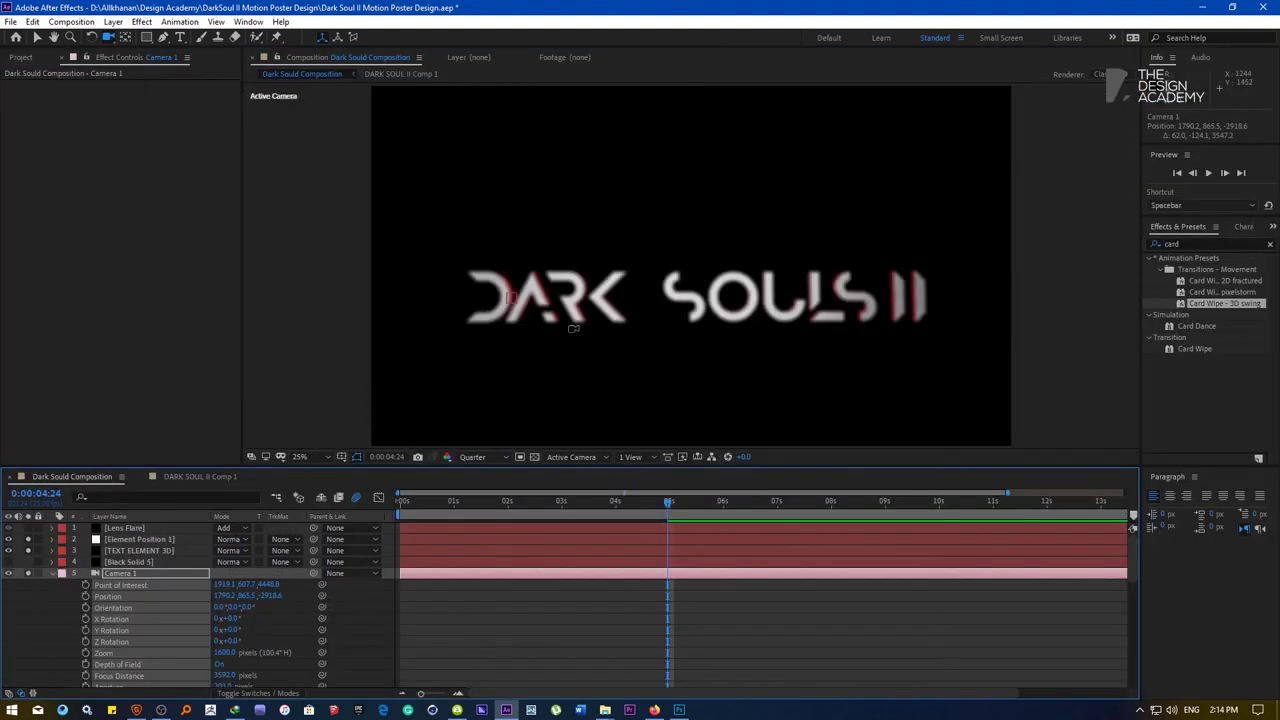
# At the start of the composition, track and dolly Camera 1 close to the title's II, at Position about 3774, 1003, -1121
pyautogui.moveTo(486, 500); pyautogui.dragTo(380, 500)
pyautogui.moveTo(744, 311); pyautogui.dragTo(748, 288)
pyautogui.scroll(4, 747, 288)
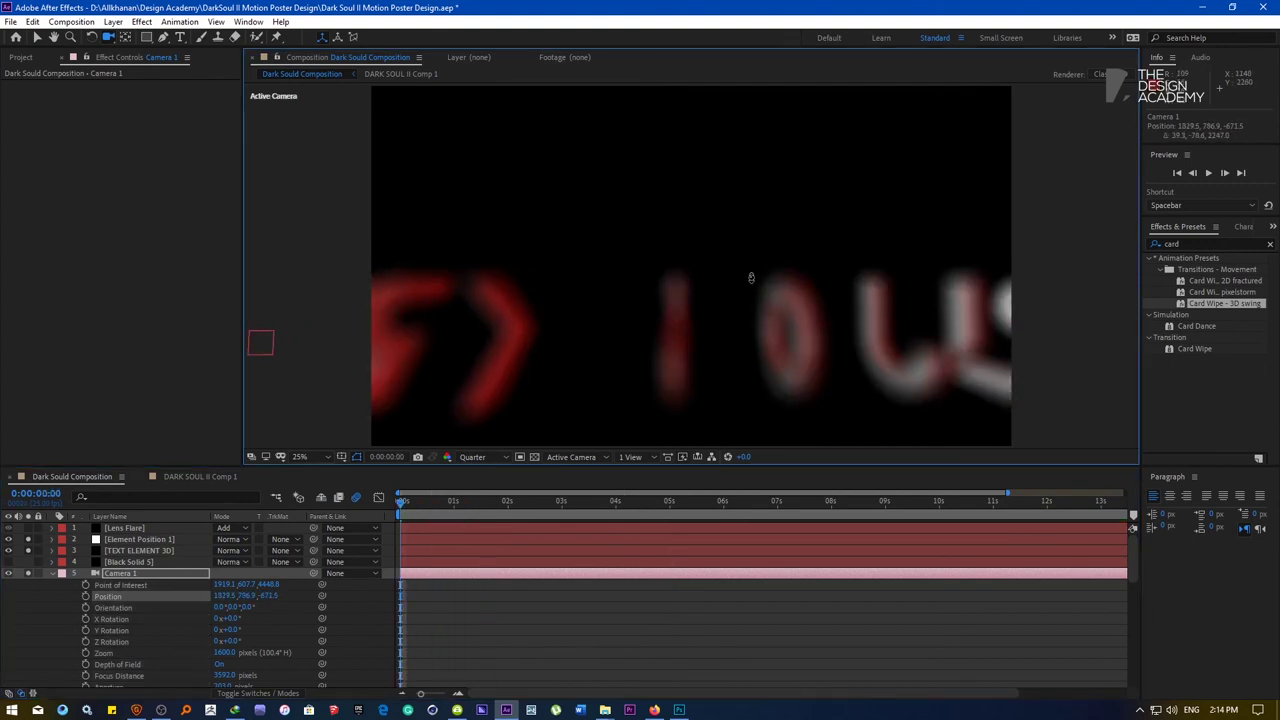
pyautogui.moveTo(570, 296); pyautogui.dragTo(443, 269)
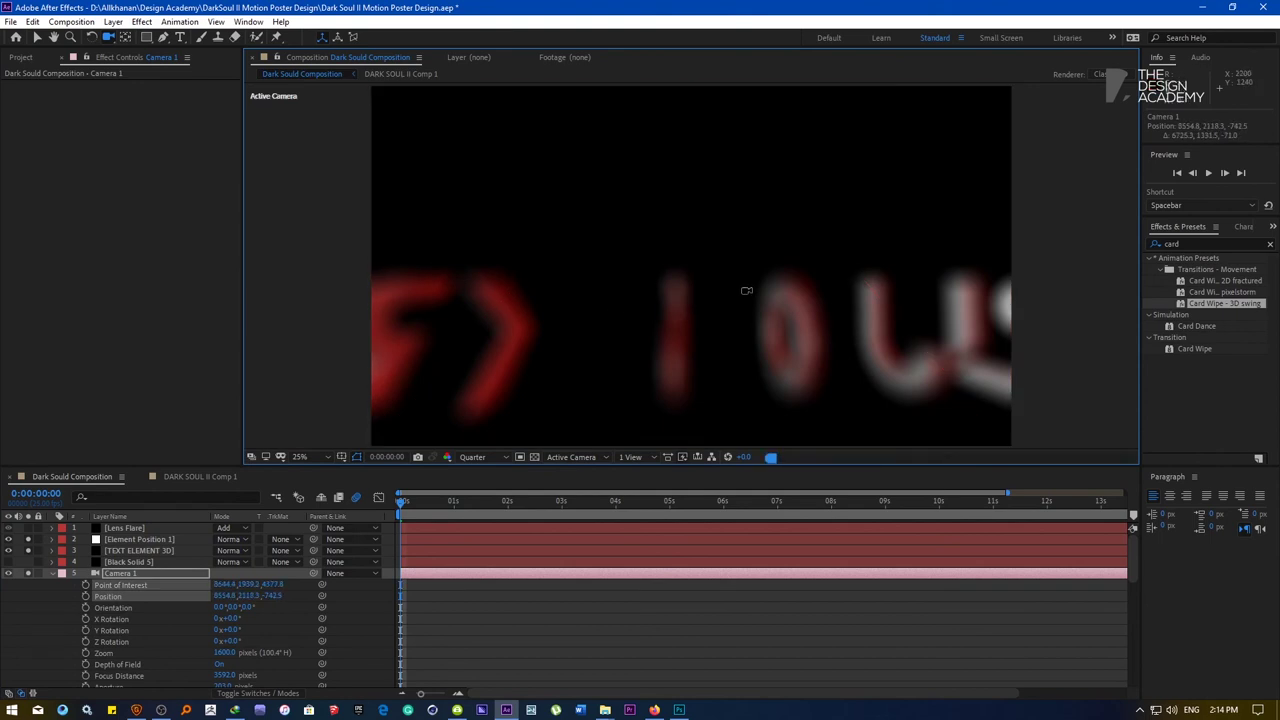
pyautogui.scroll(-3, 586, 370)
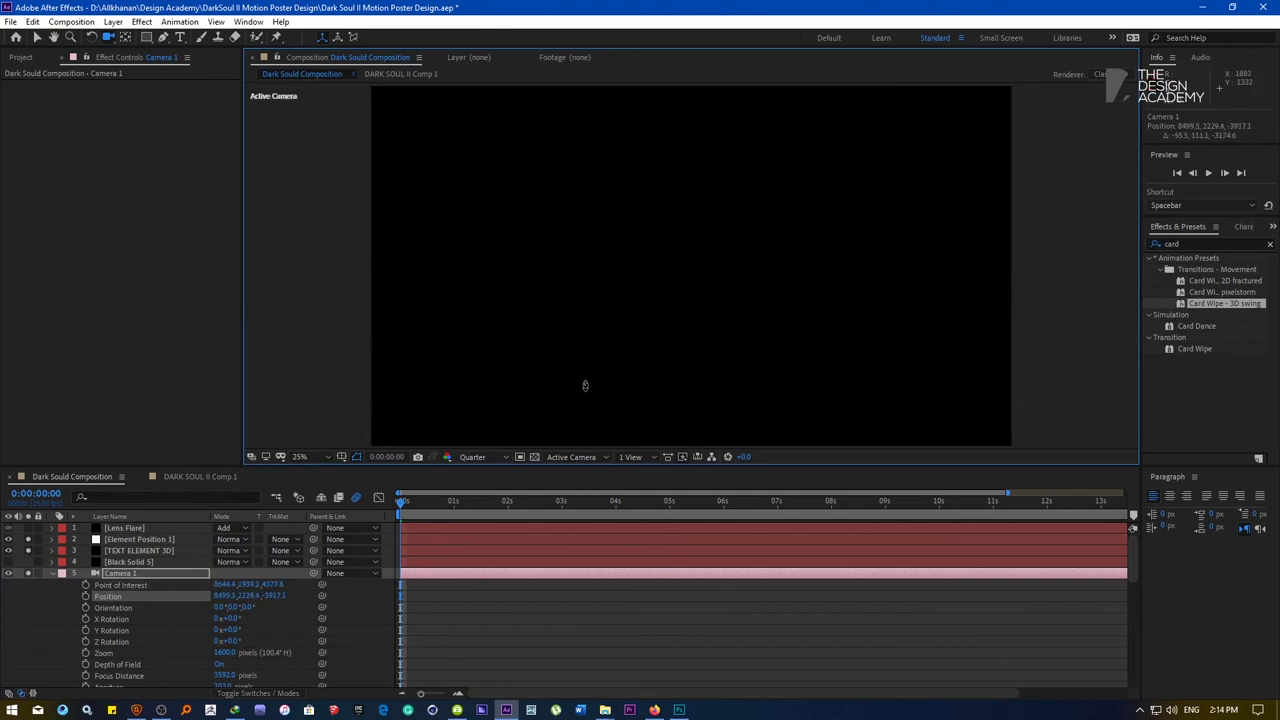
pyautogui.moveTo(400, 208); pyautogui.dragTo(698, 294)
pyautogui.moveTo(797, 329); pyautogui.dragTo(663, 210)
pyautogui.scroll(3, 663, 210)
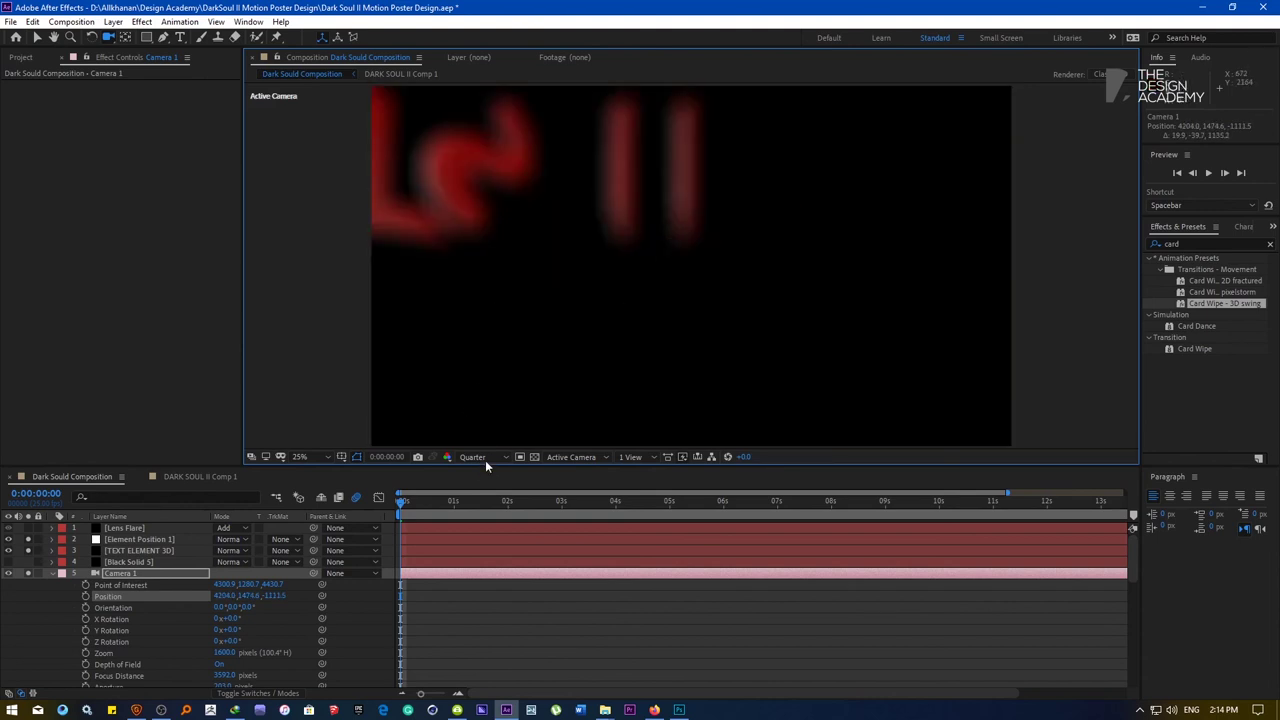
pyautogui.moveTo(689, 163); pyautogui.dragTo(783, 286)
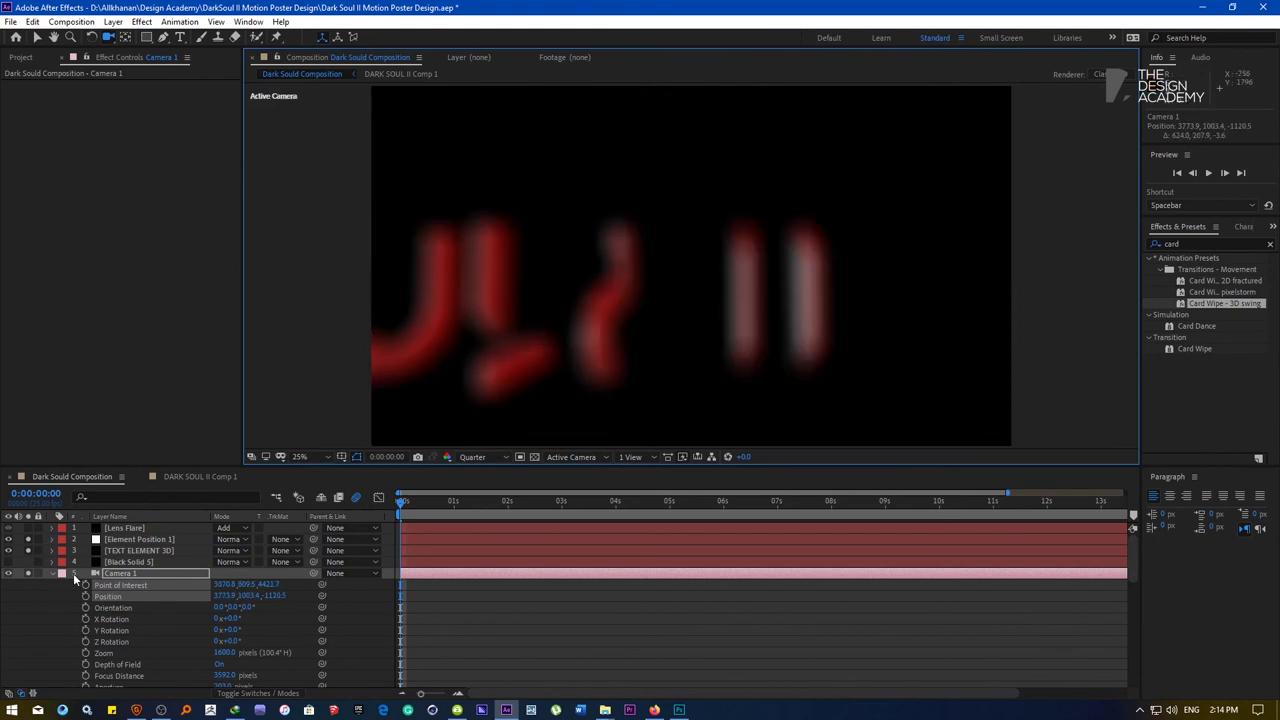
# Expand Camera 1's camera options and turn off Depth of Field
pyautogui.click(53, 574)
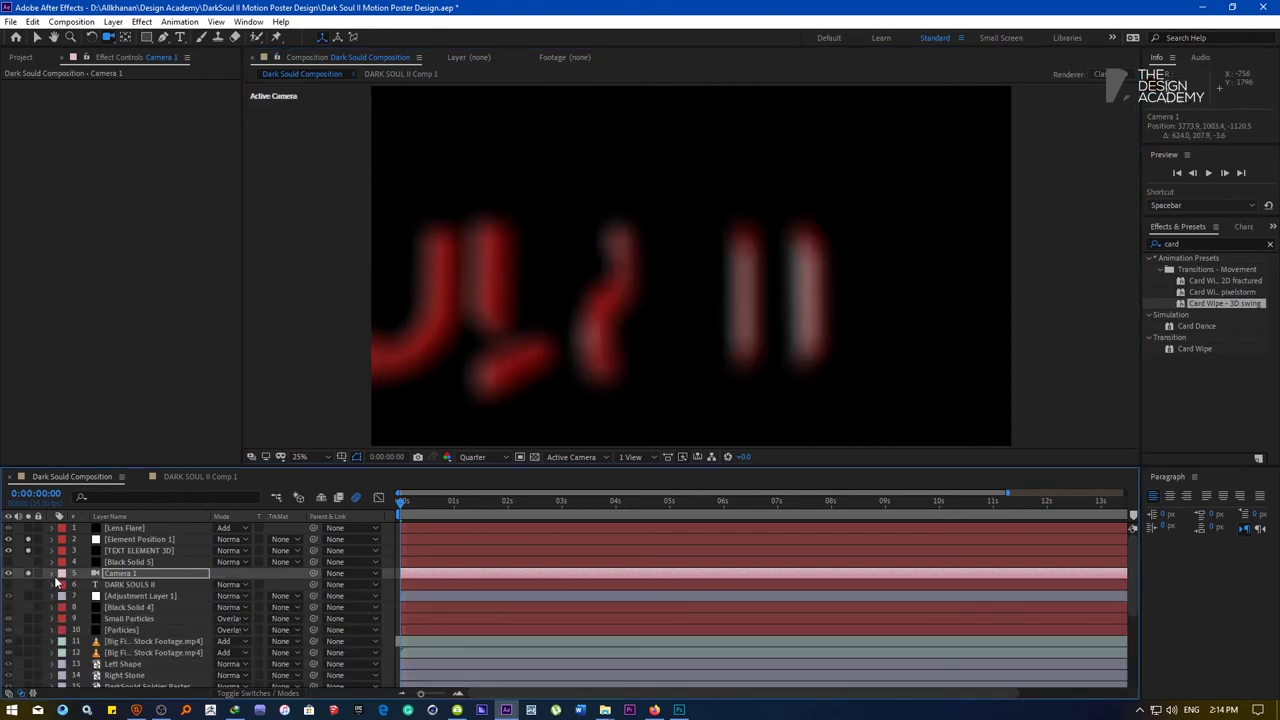
pyautogui.click(53, 574)
pyautogui.scroll(-2, 54, 580)
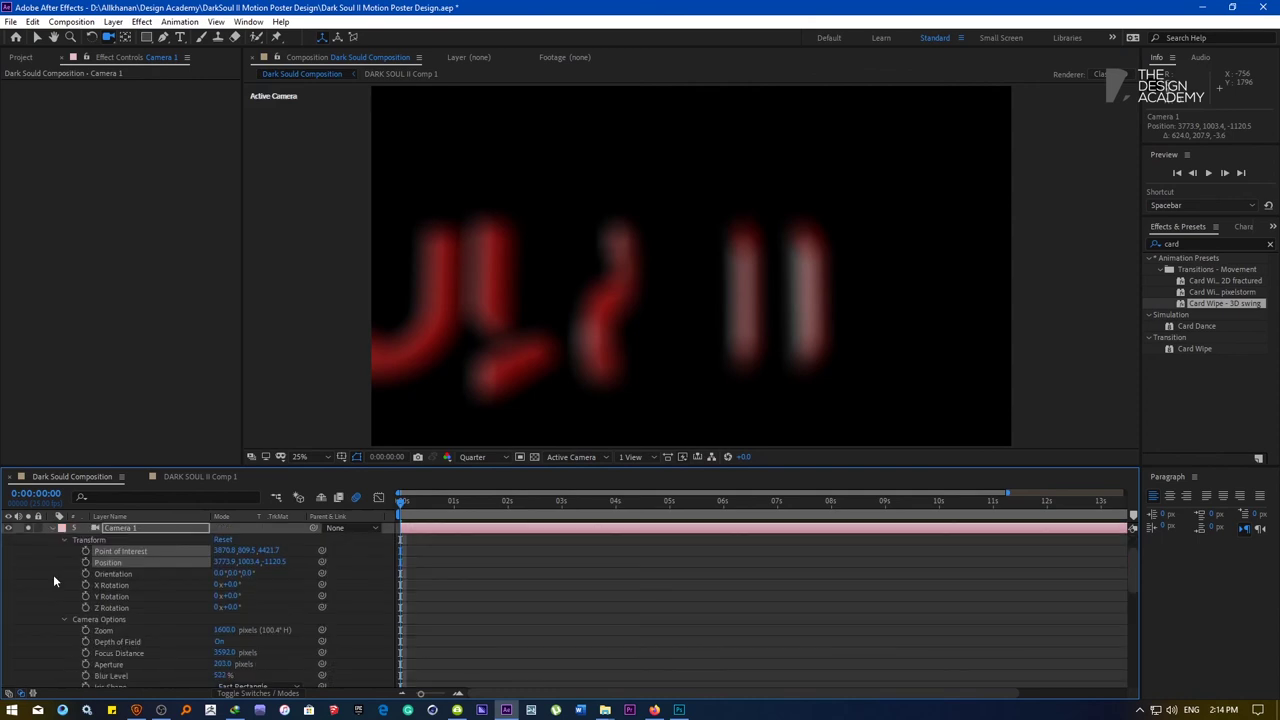
pyautogui.click(219, 642)
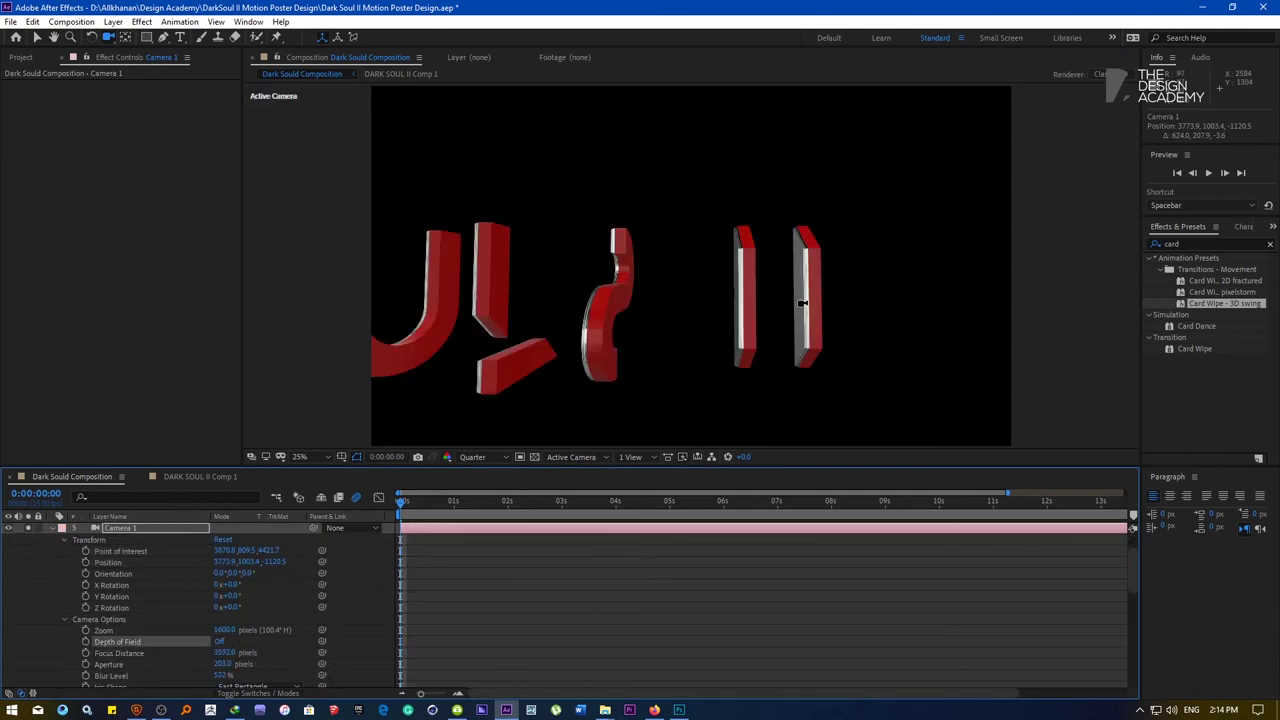
# Orbit, track and dolly Camera 1 in close to the title's II at Position about 4115, 1088, -348
pyautogui.moveTo(802, 304); pyautogui.dragTo(859, 303)
pyautogui.scroll(2, 855, 300)
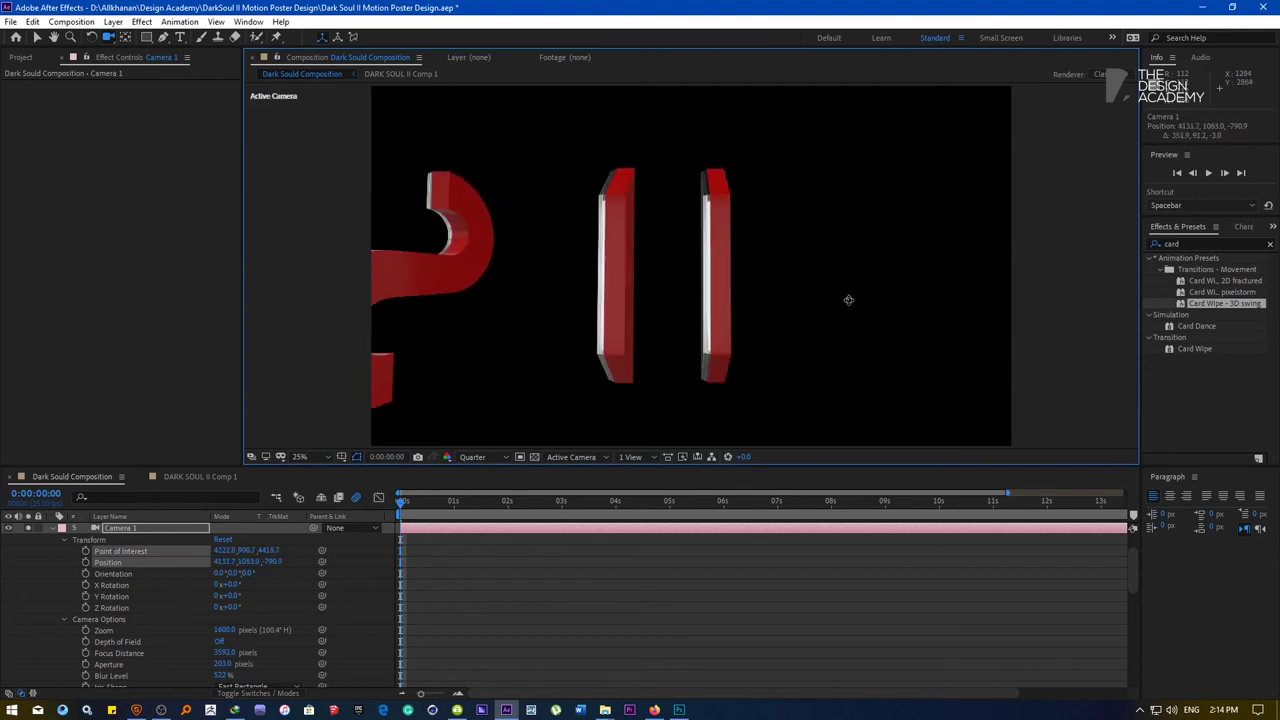
pyautogui.scroll(2, 710, 290)
pyautogui.scroll(2, 710, 284)
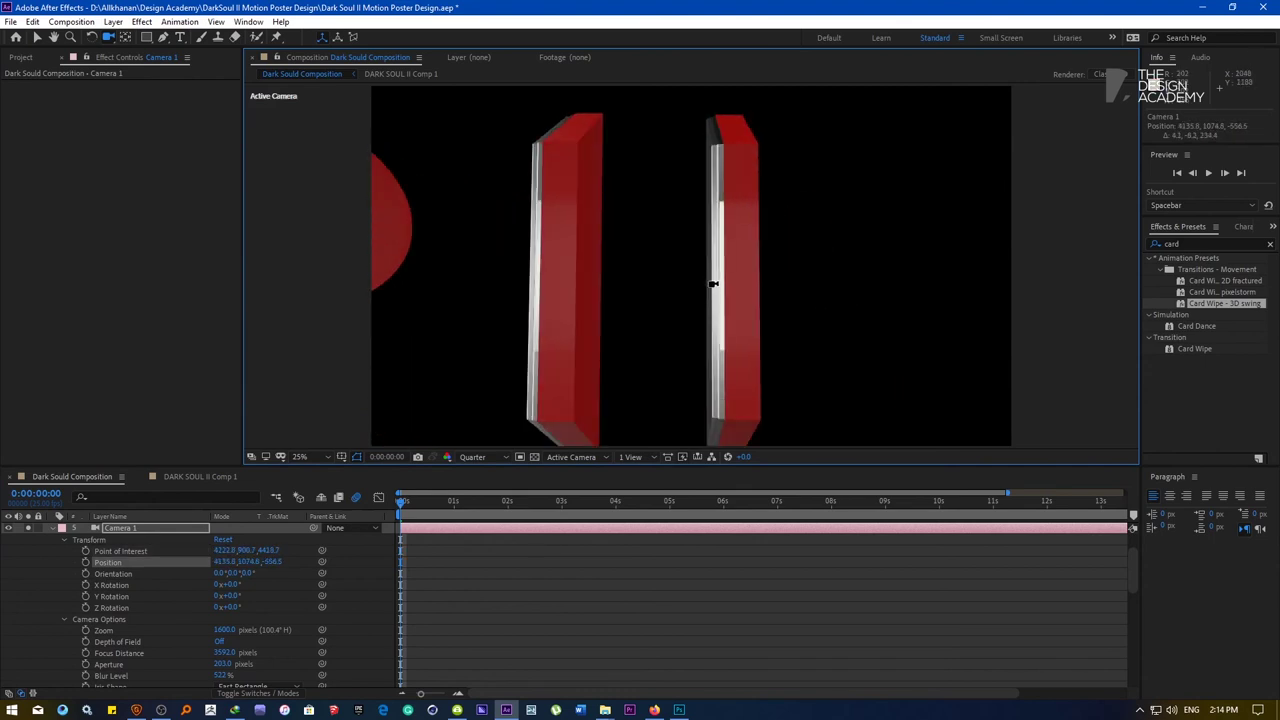
pyautogui.scroll(4, 715, 282)
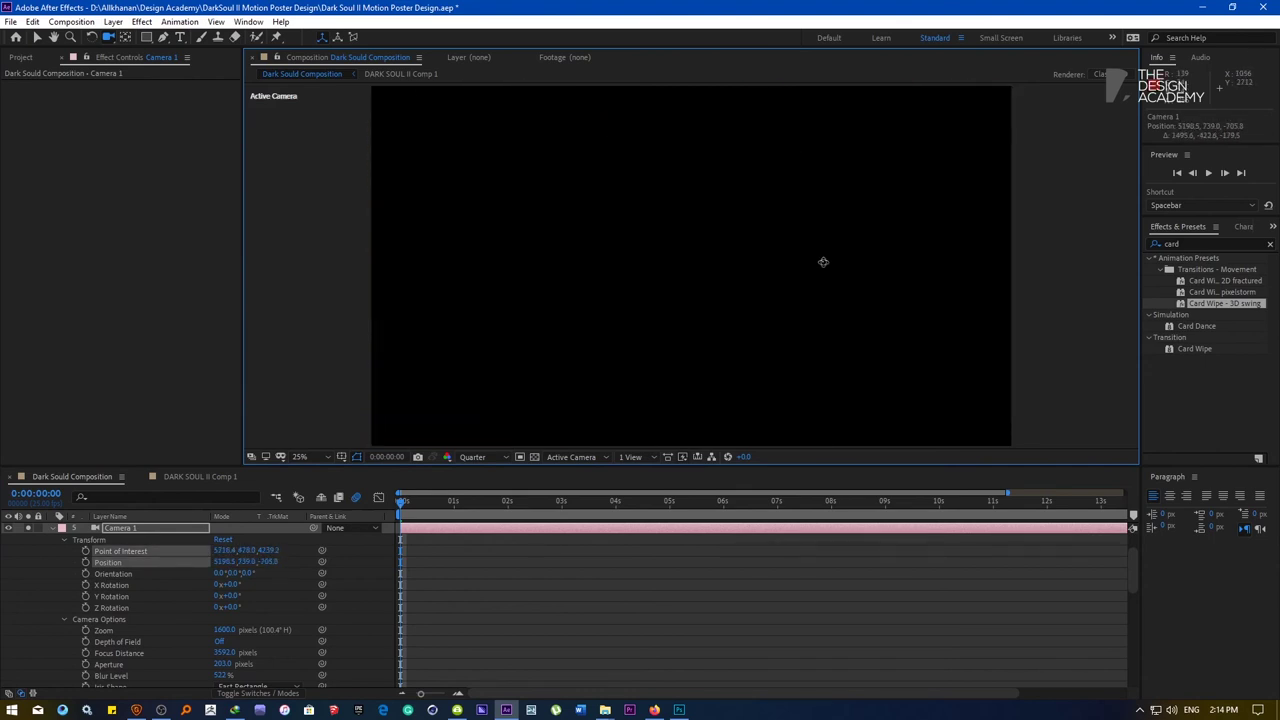
pyautogui.moveTo(851, 245); pyautogui.dragTo(890, 242)
pyautogui.scroll(5, 830, 266)
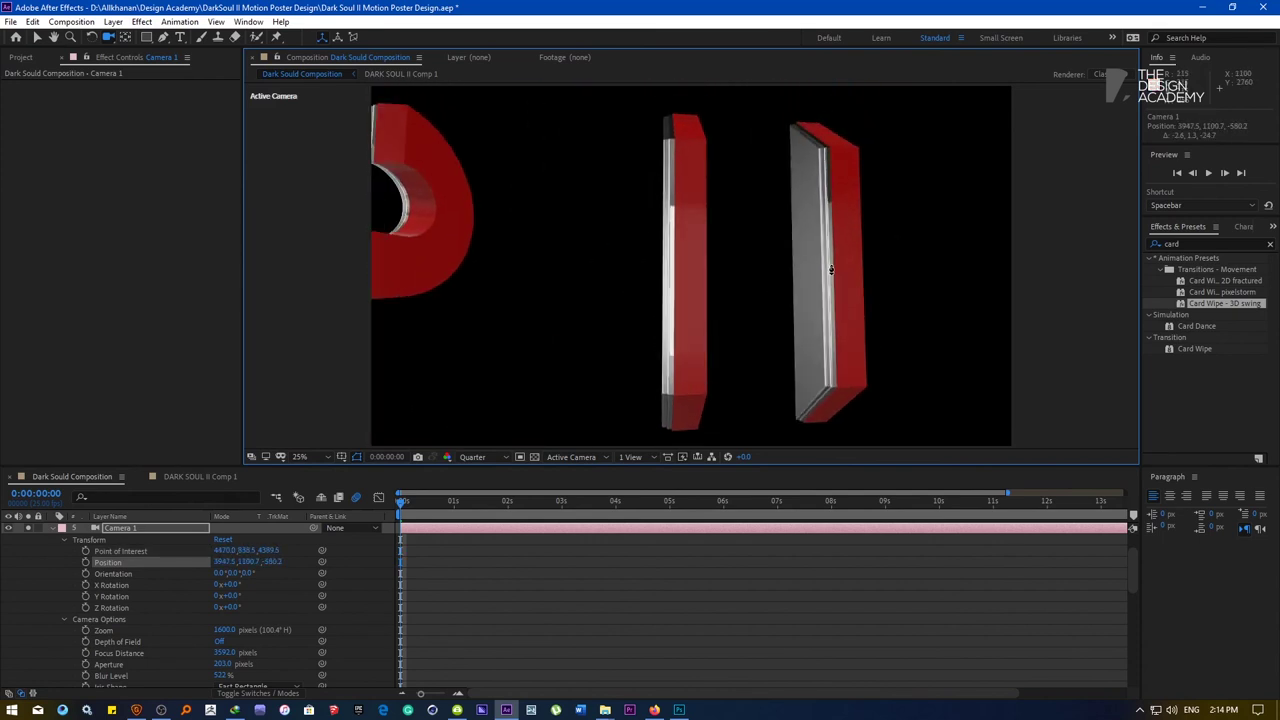
pyautogui.moveTo(829, 262); pyautogui.dragTo(826, 263)
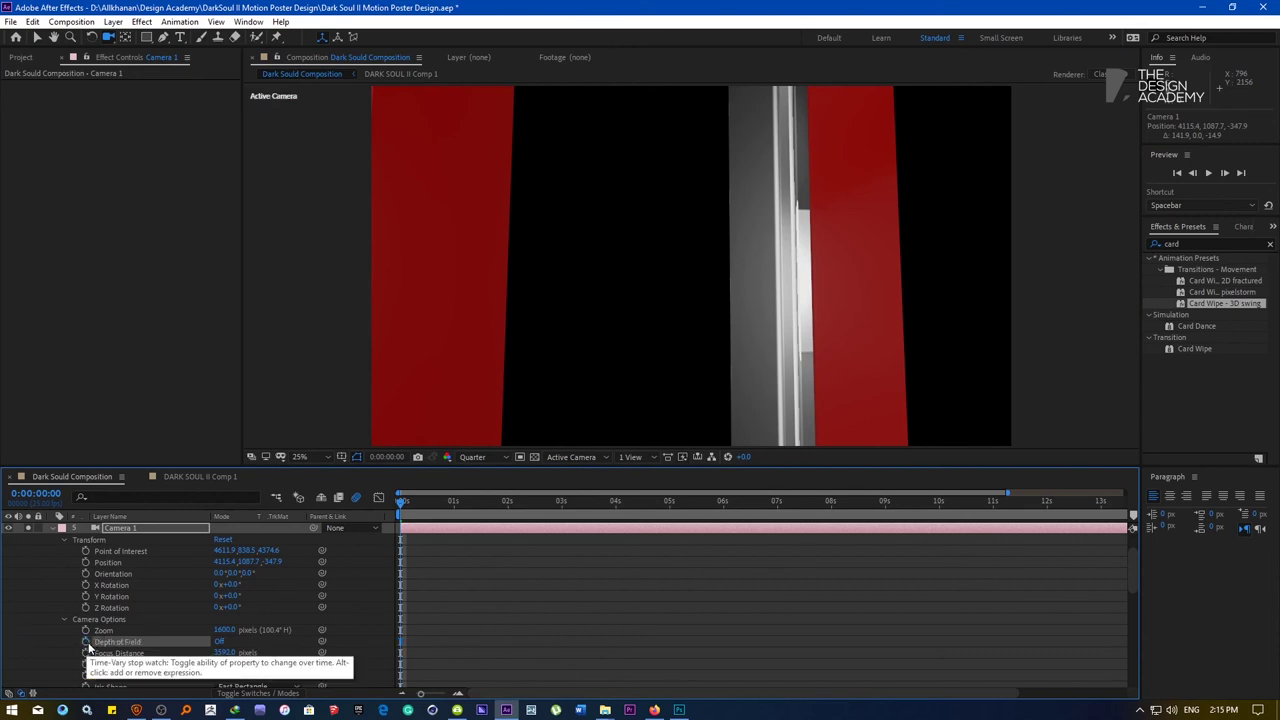
# Turn Camera 1's Depth of Field on and keyframe its Point of Interest, Position, Orientation and X, Y, Z Rotation at the start
pyautogui.click(222, 641)
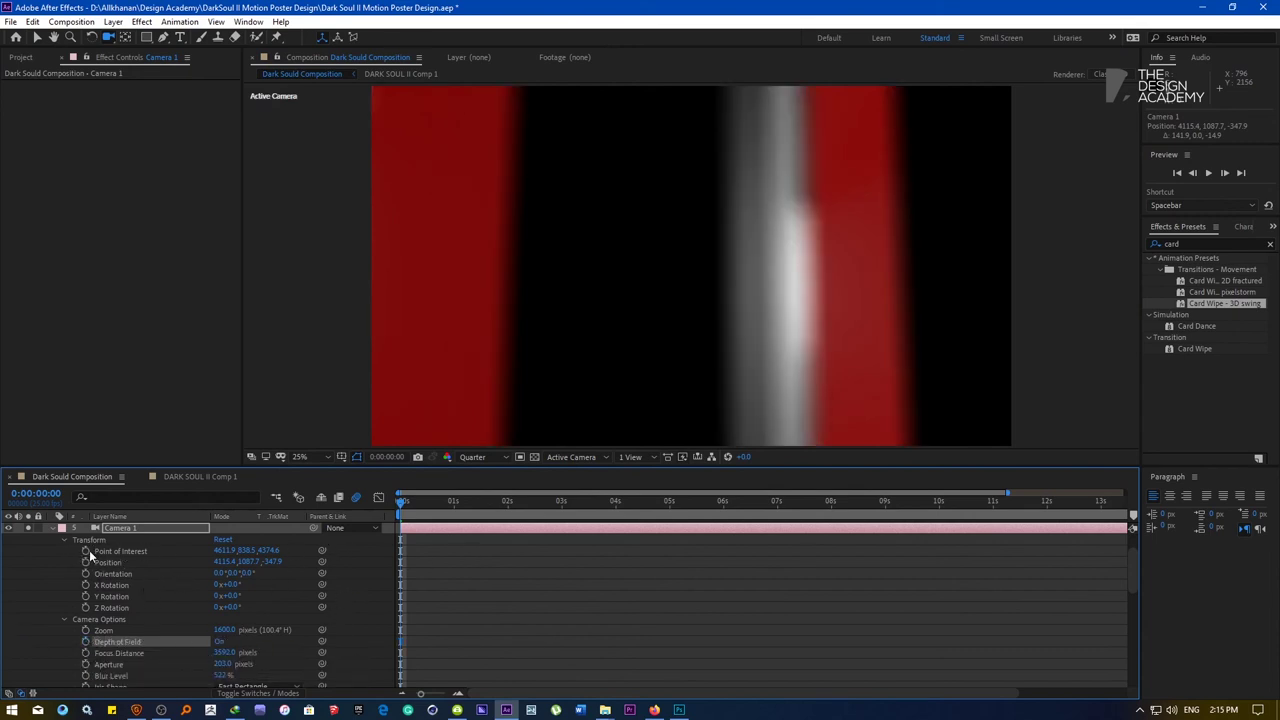
pyautogui.moveTo(86, 551); pyautogui.dragTo(86, 607)
# At 0:00:05:00, pull Camera 1 back to Position about 1518, 1318, -4982 to frame the whole title, and collapse its properties
pyautogui.moveTo(469, 504); pyautogui.dragTo(669, 503)
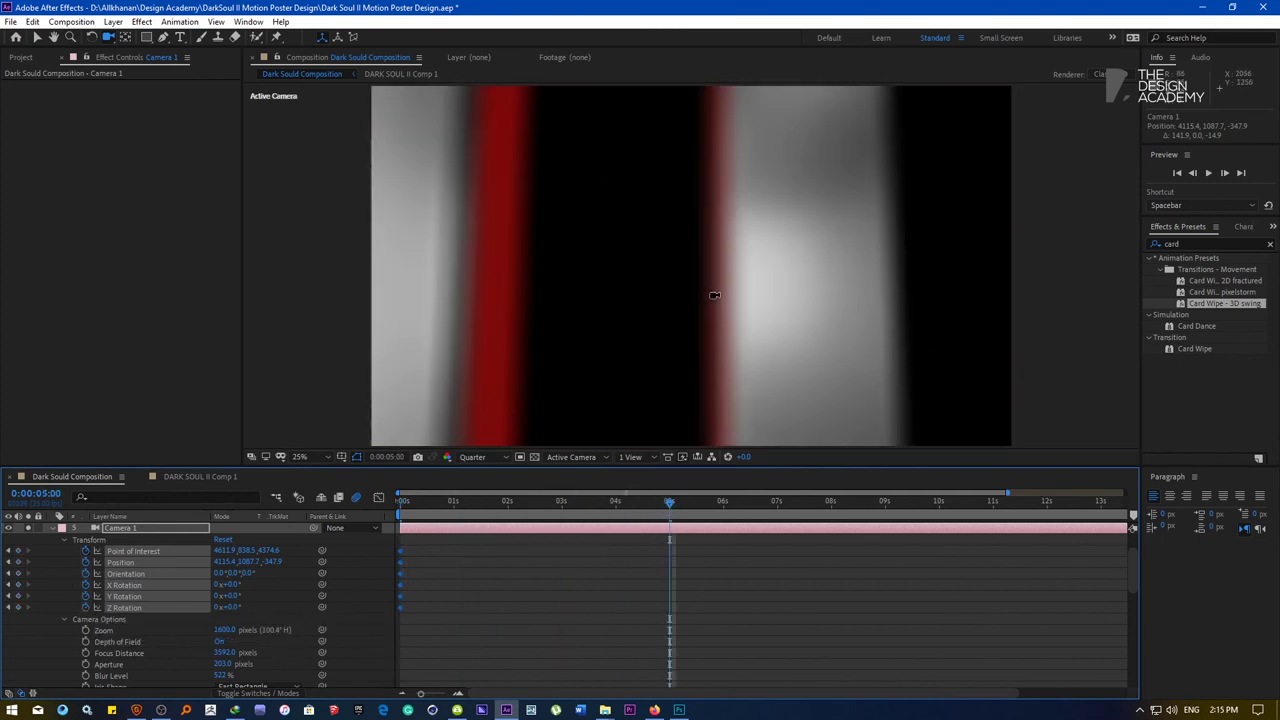
pyautogui.moveTo(737, 271); pyautogui.dragTo(648, 389)
pyautogui.moveTo(586, 280); pyautogui.dragTo(668, 264)
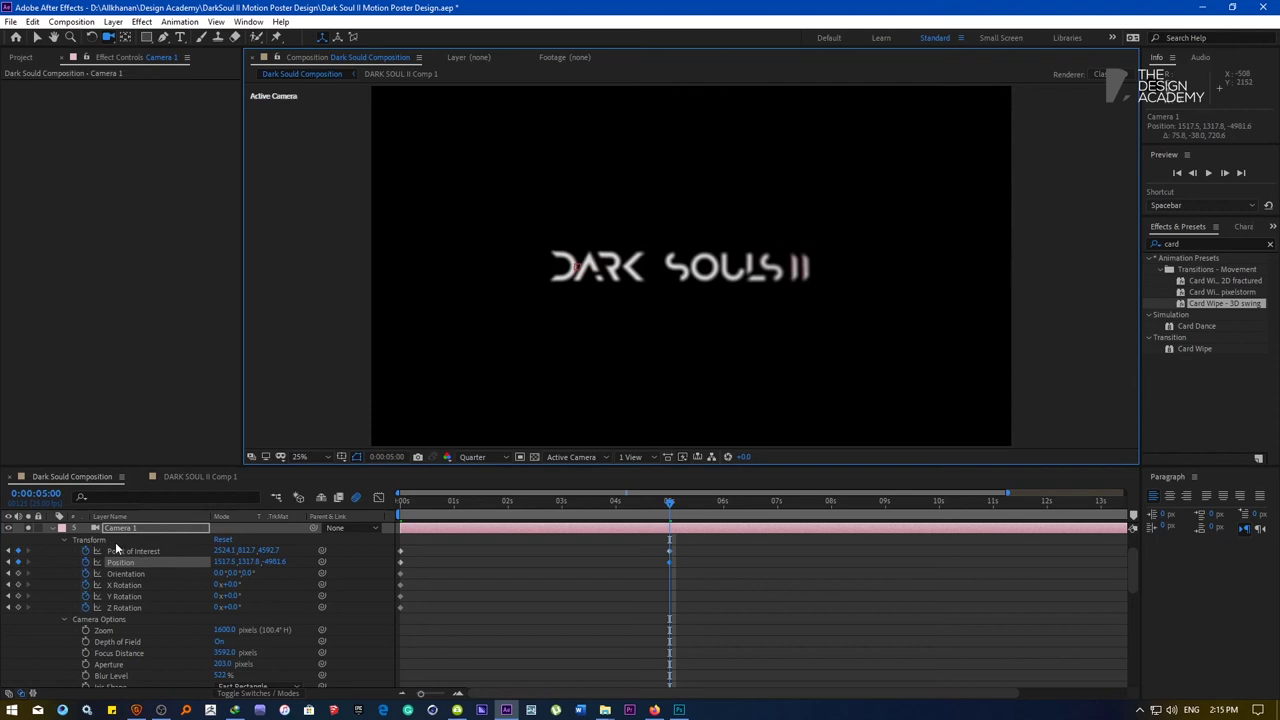
pyautogui.click(49, 528)
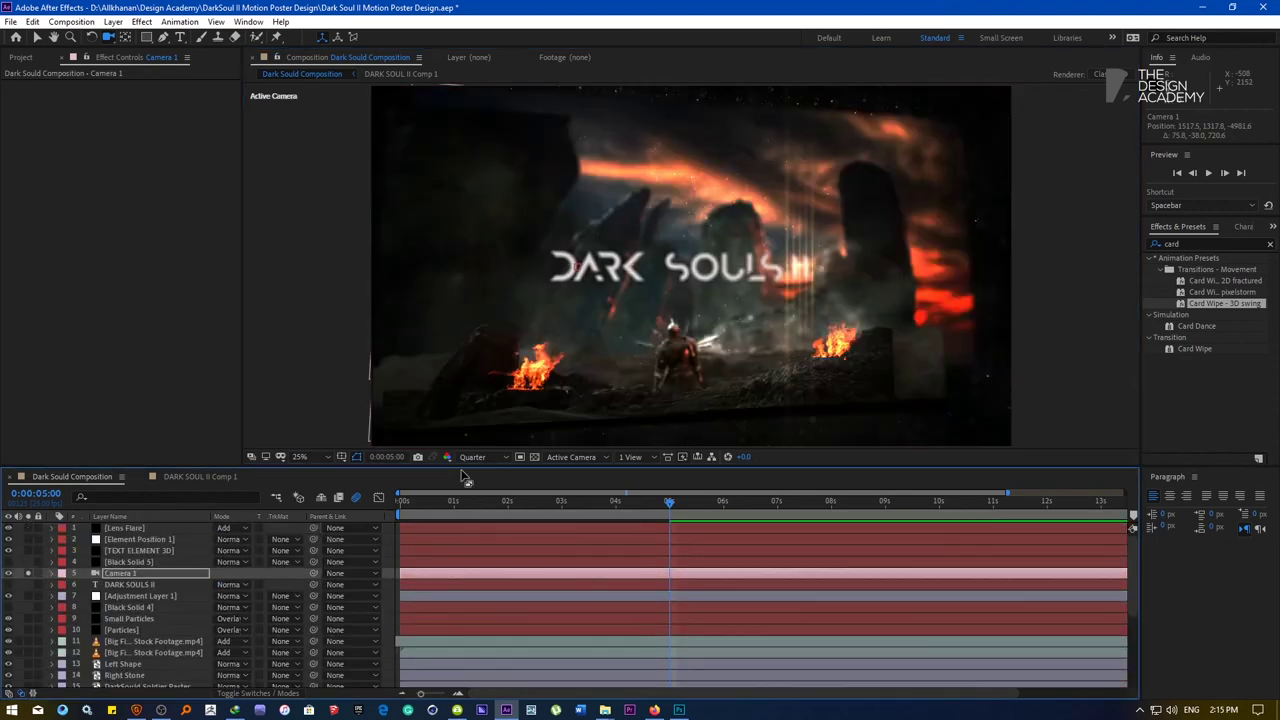
# Reframe the full poster at 0:00:05:00 by orbiting and dollying Camera 1 to Position about 1944, 1340, -3749
pyautogui.moveTo(547, 309); pyautogui.dragTo(606, 323)
pyautogui.scroll(3, 605, 322)
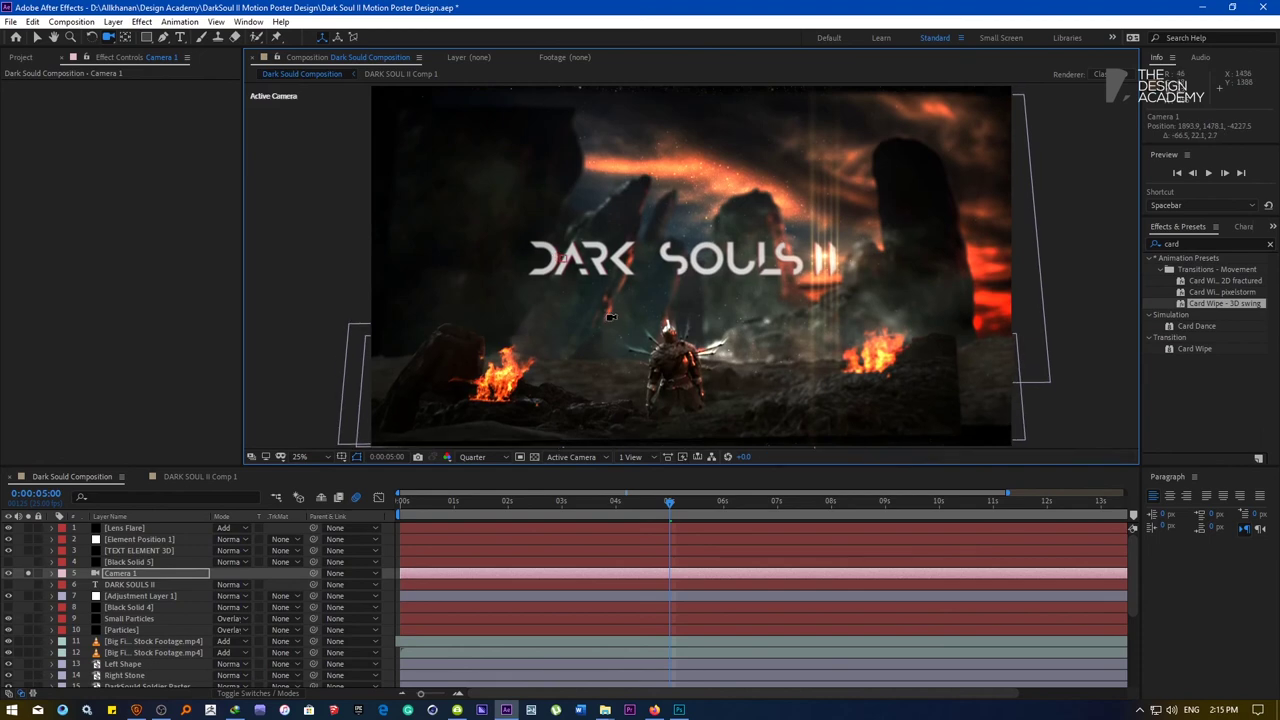
pyautogui.scroll(2, 608, 320)
pyautogui.scroll(2, 609, 321)
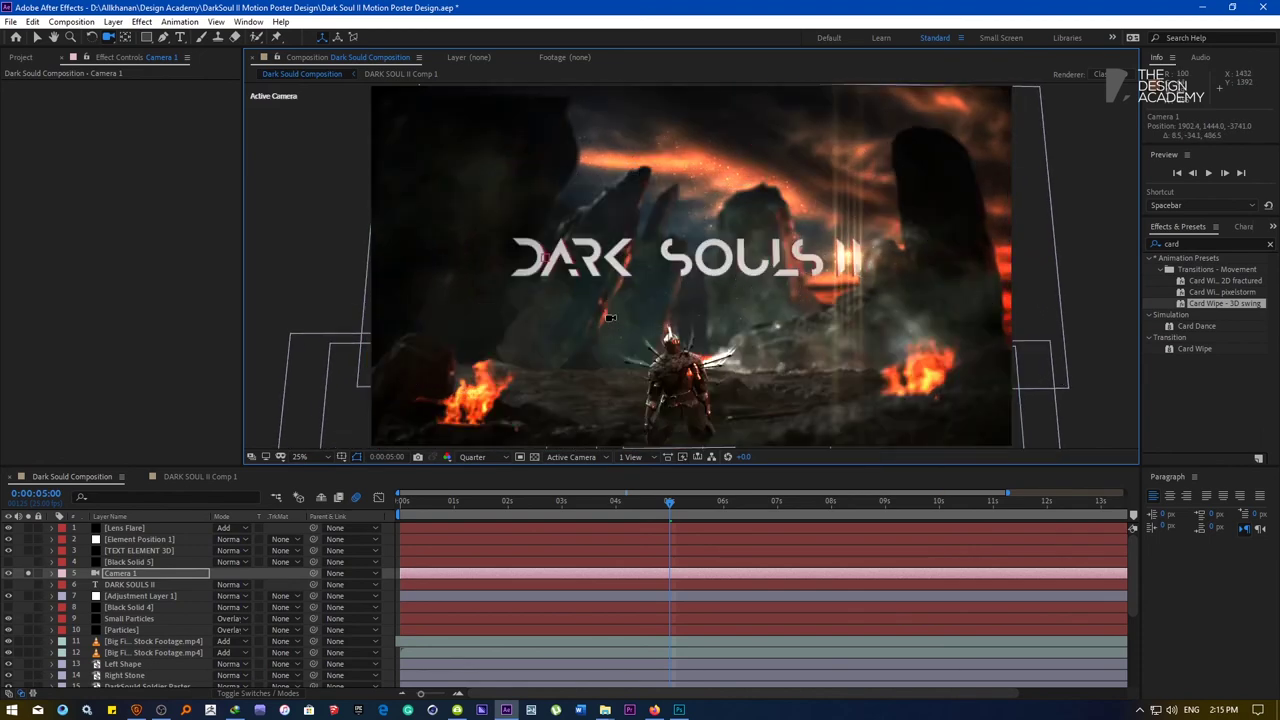
pyautogui.moveTo(610, 318); pyautogui.dragTo(606, 331)
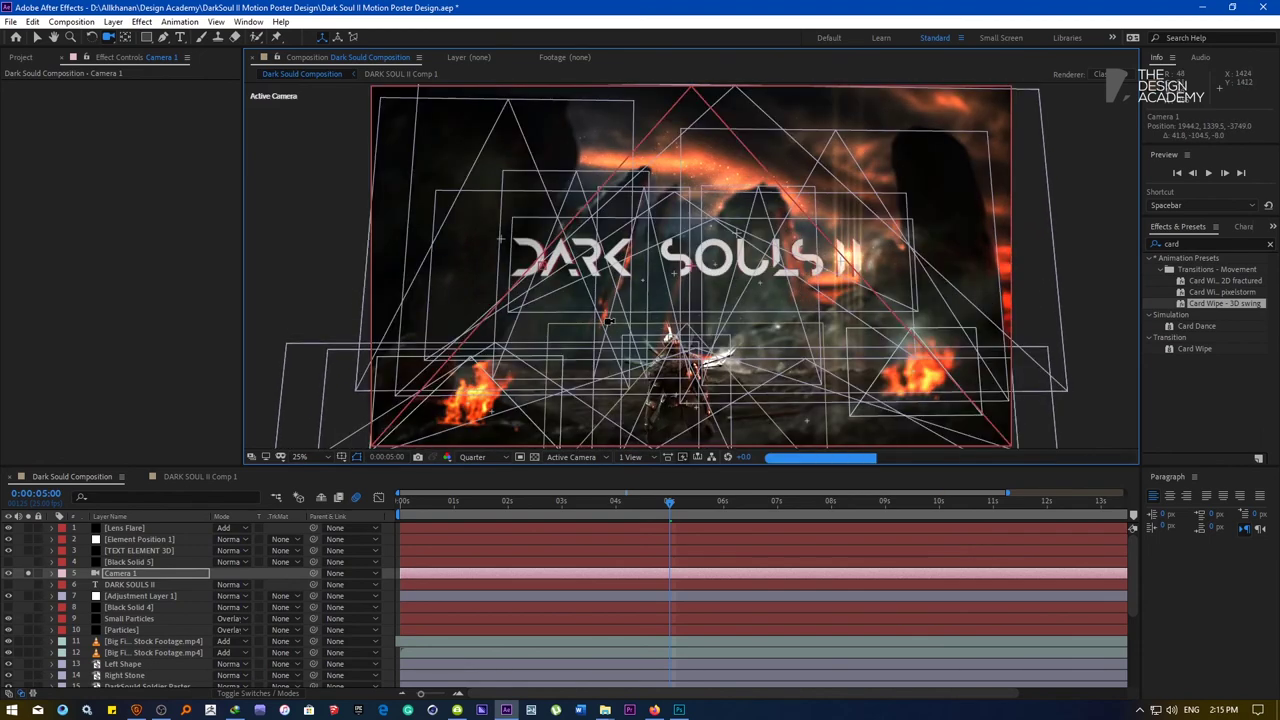
# Preview the new camera animation from the start of the composition
pyautogui.moveTo(657, 509); pyautogui.dragTo(396, 501)
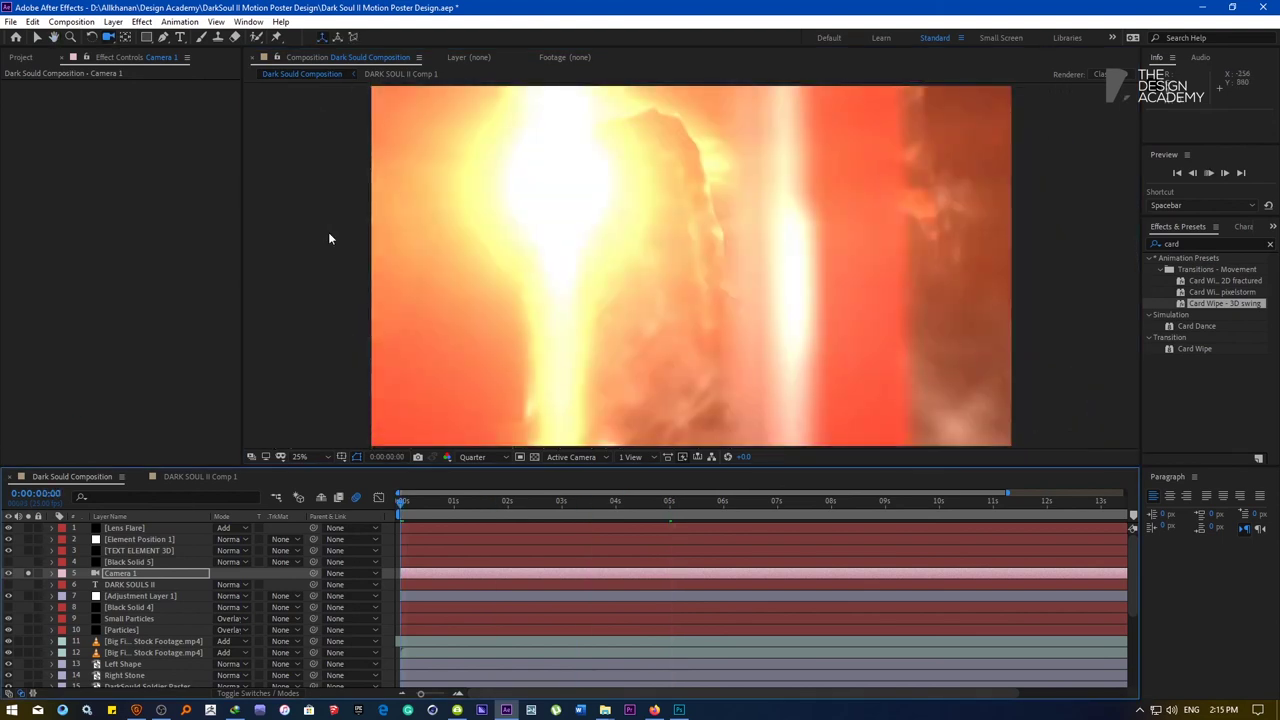
pyautogui.press('space')
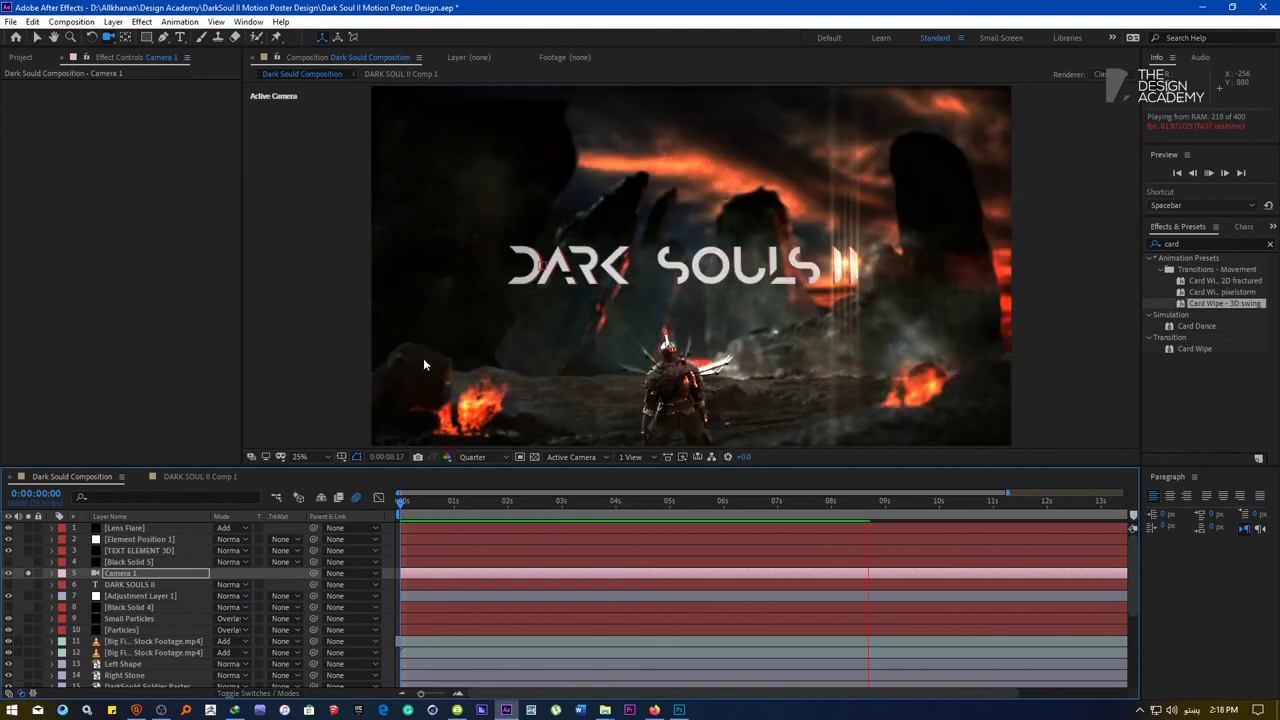
pyautogui.press('space')
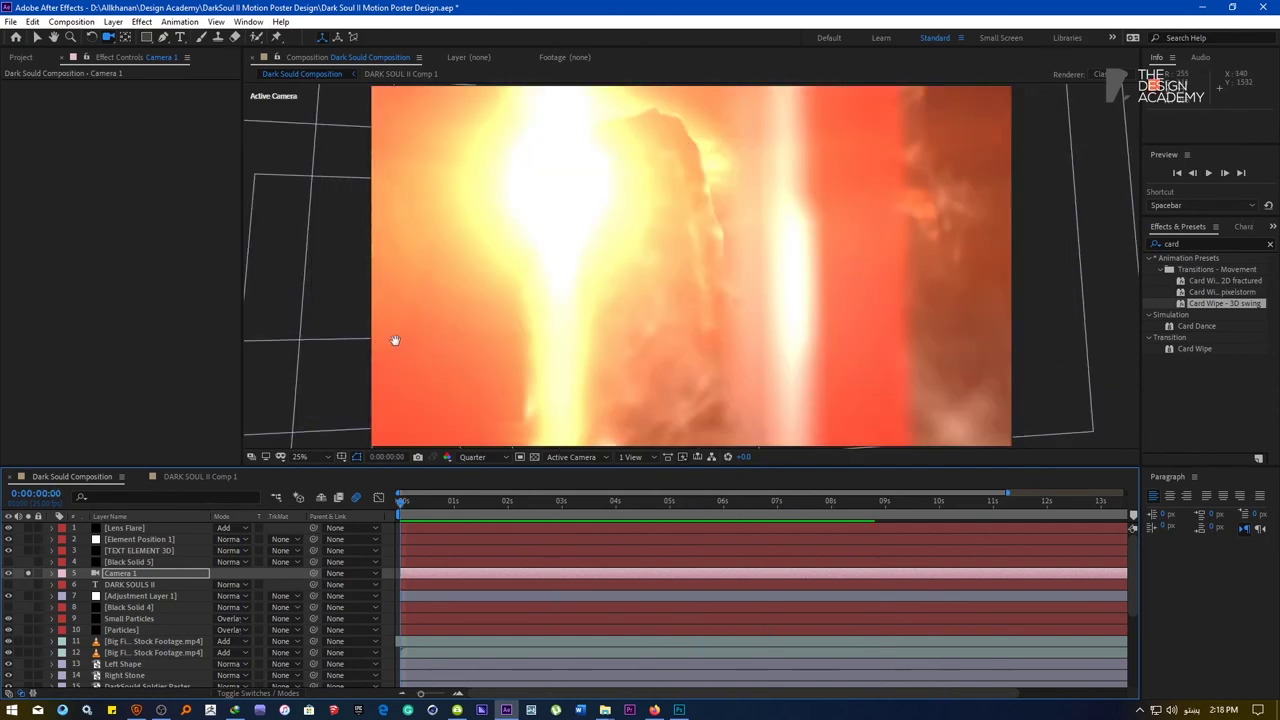
pyautogui.press('space')
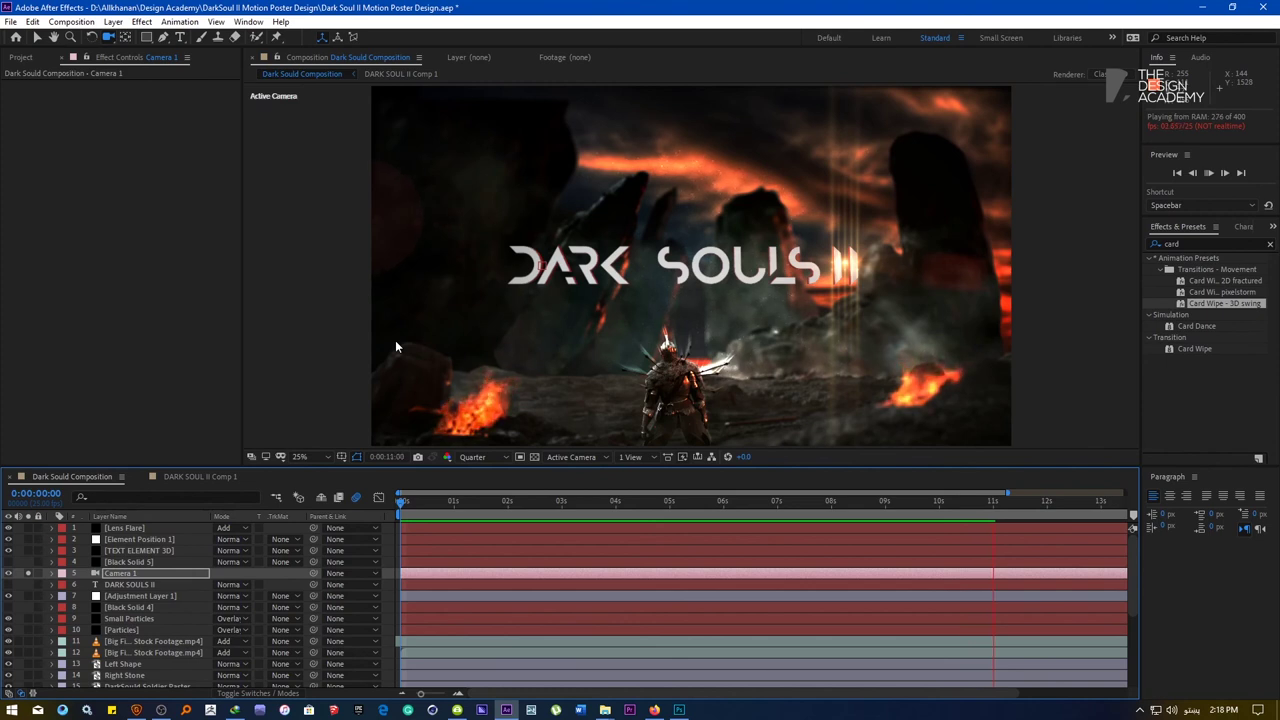
pyautogui.press('space')
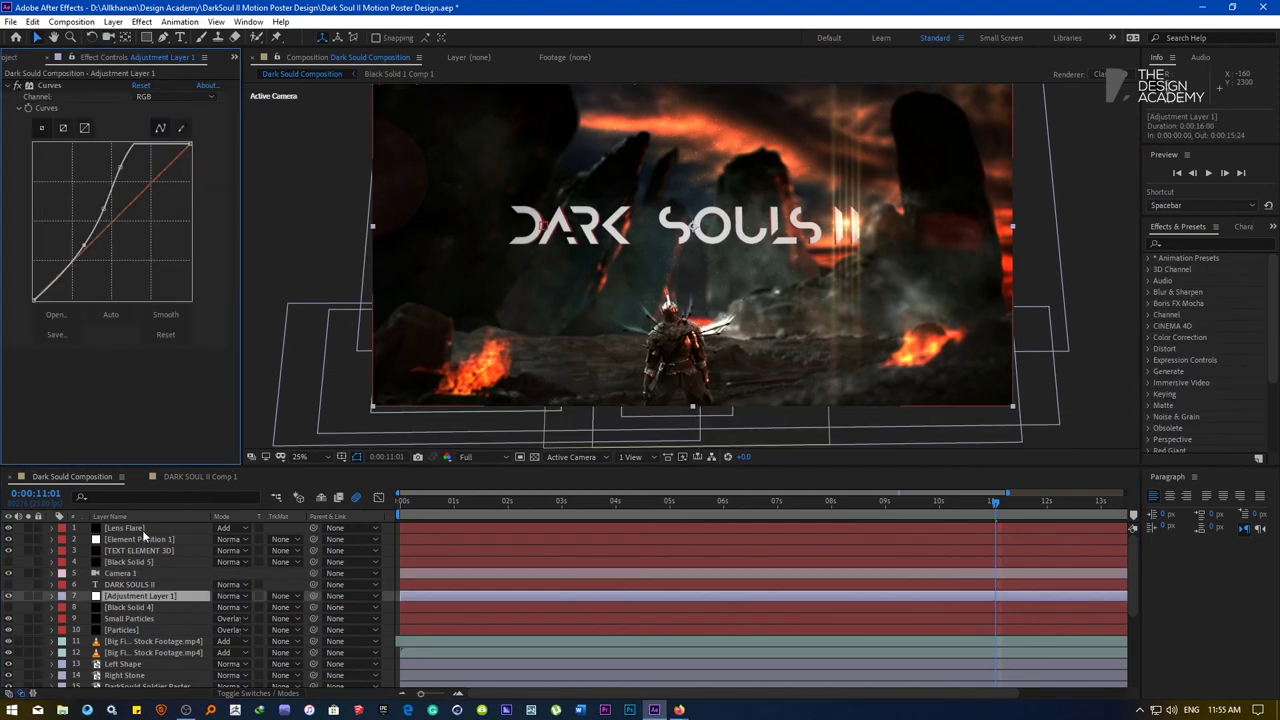
# Open the Element Scene Setup of the TEXT ELEMENT 3D layer
pyautogui.click(140, 551)
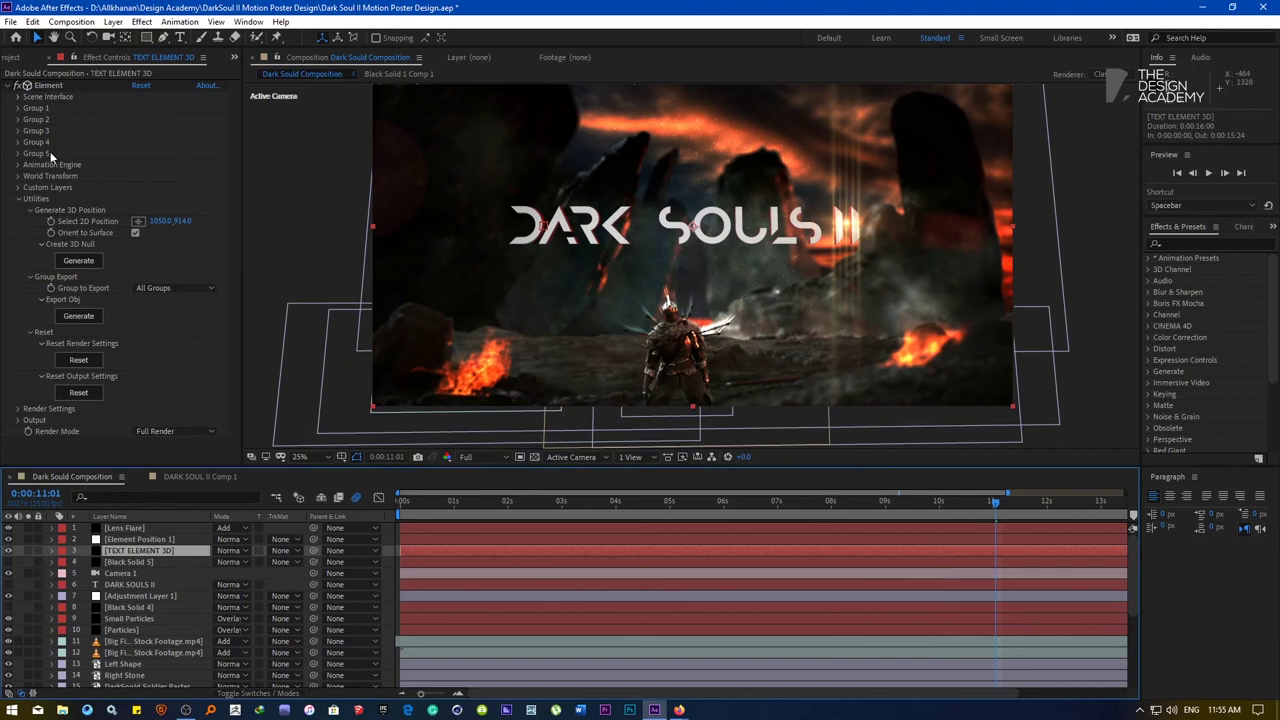
pyautogui.click(19, 200)
pyautogui.click(7, 86)
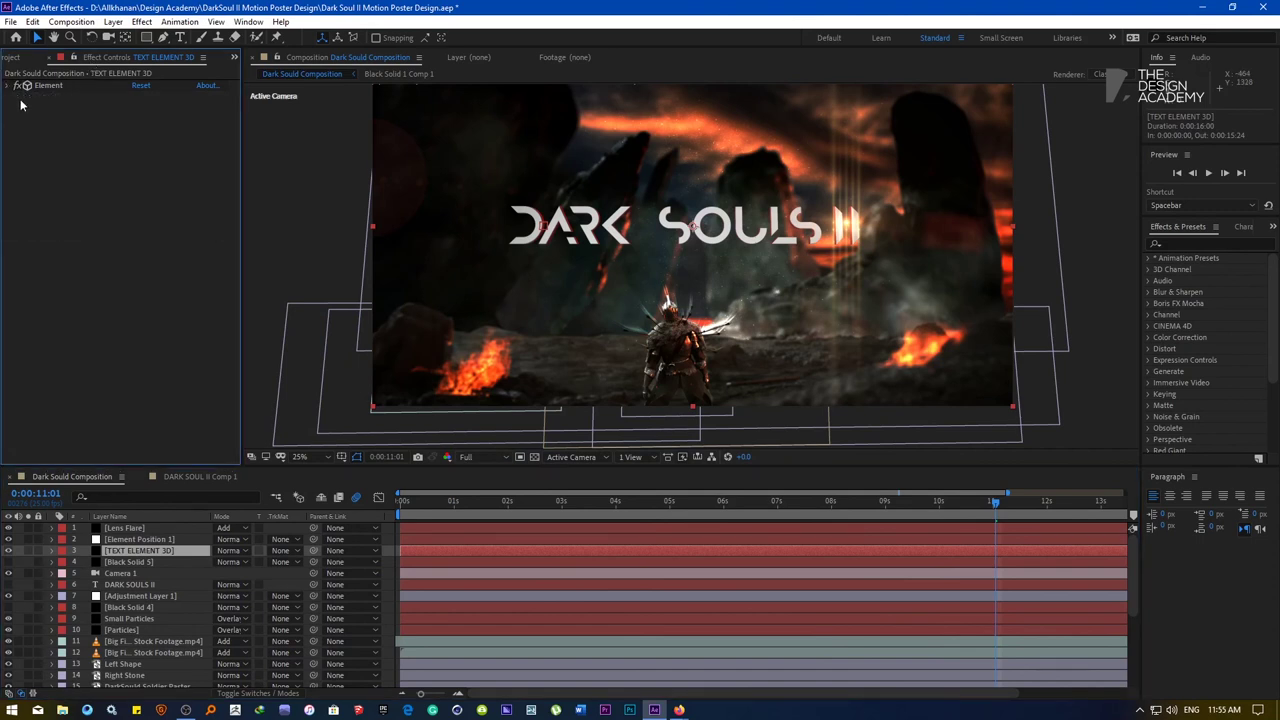
pyautogui.click(7, 87)
pyautogui.click(17, 99)
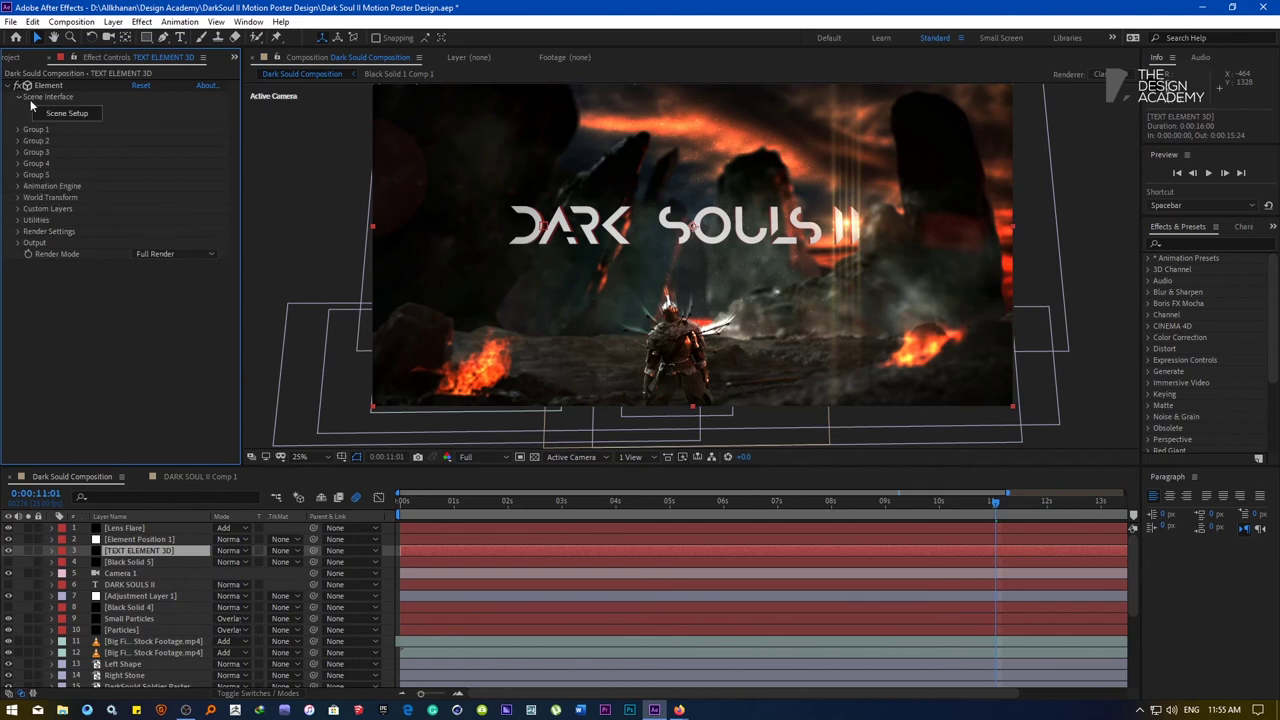
pyautogui.click(54, 116)
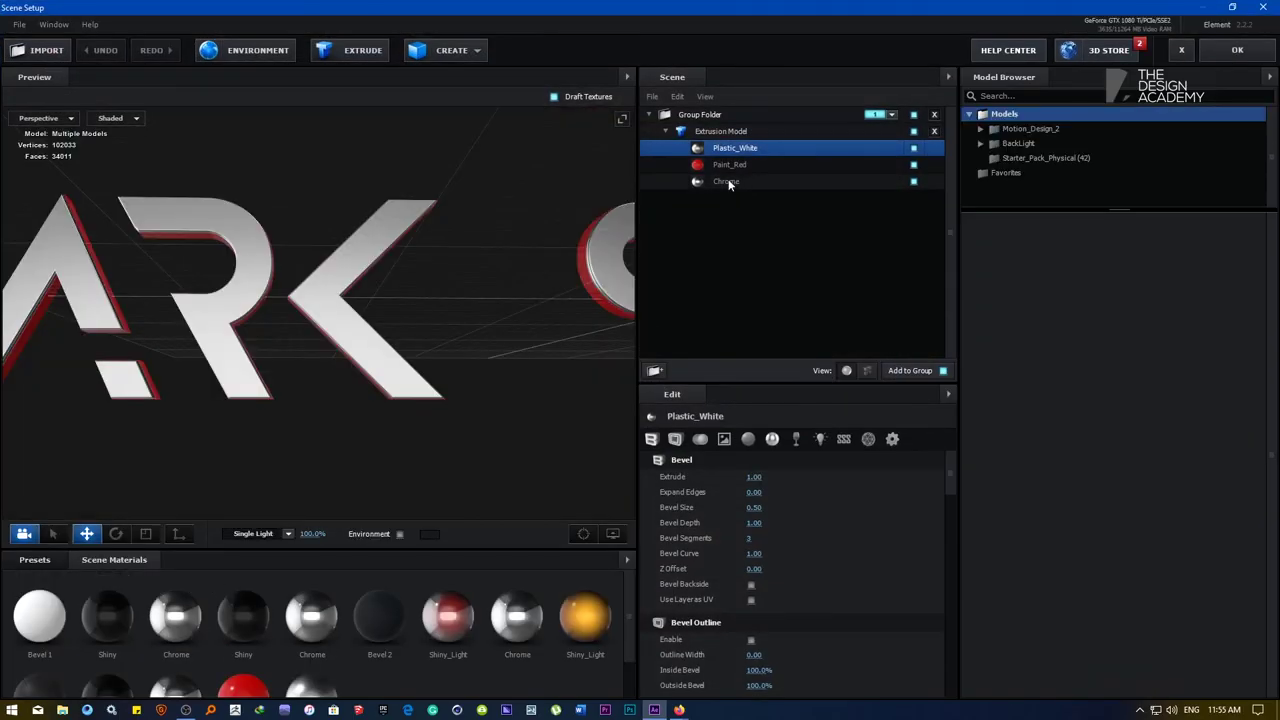
# Replace the title's Chrome material with Shiny and its Plastic_White material with Bevel 2
pyautogui.click(727, 182)
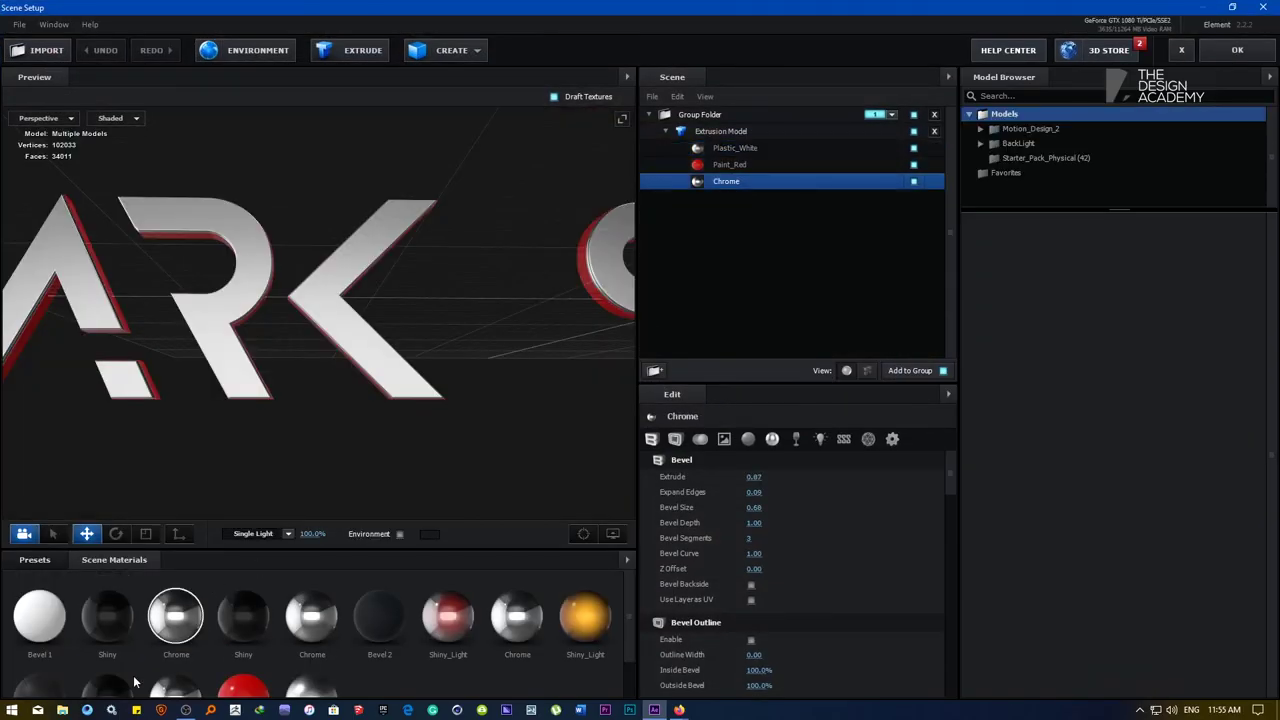
pyautogui.moveTo(733, 188); pyautogui.dragTo(730, 183)
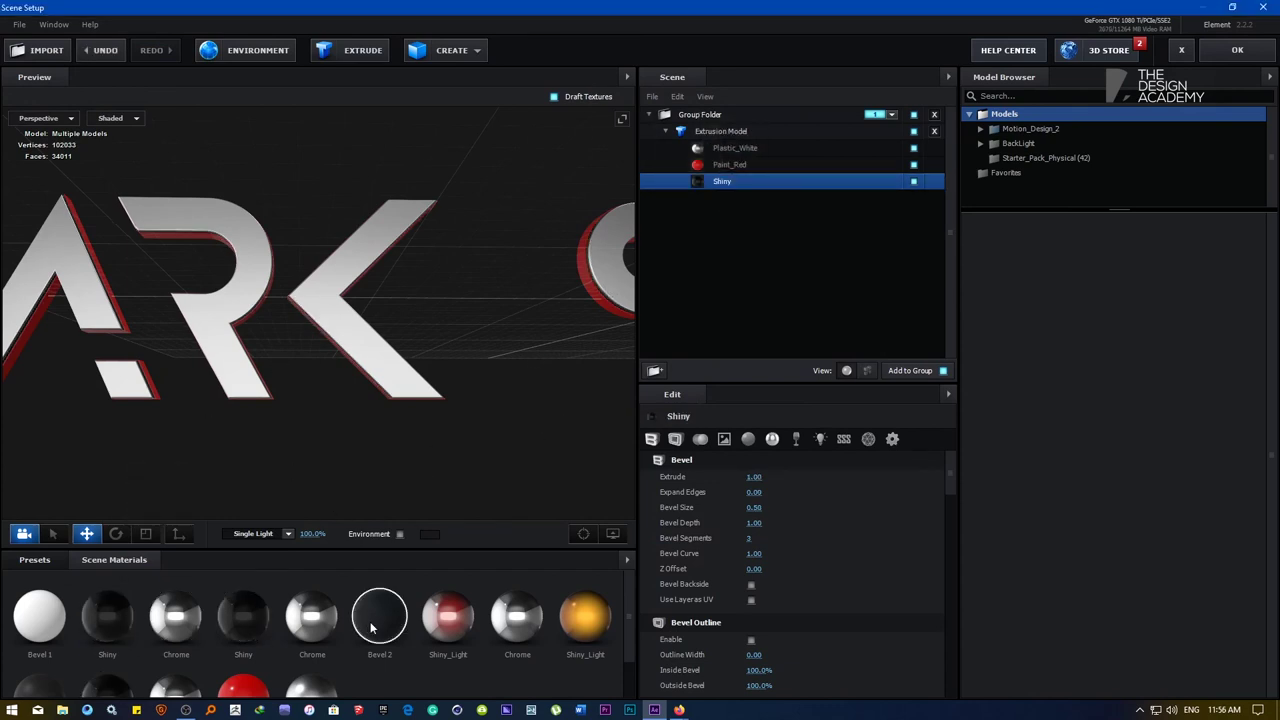
pyautogui.moveTo(372, 626); pyautogui.dragTo(716, 148)
pyautogui.moveTo(329, 236)
pyautogui.mouseDown()
pyautogui.moveTo(314, 243)
pyautogui.moveTo(326, 243)
pyautogui.mouseUp()
# Set the Extrude of the title's Shiny bevel to 2.08 and of its Bevel 2 to 1.31
pyautogui.click(719, 168)
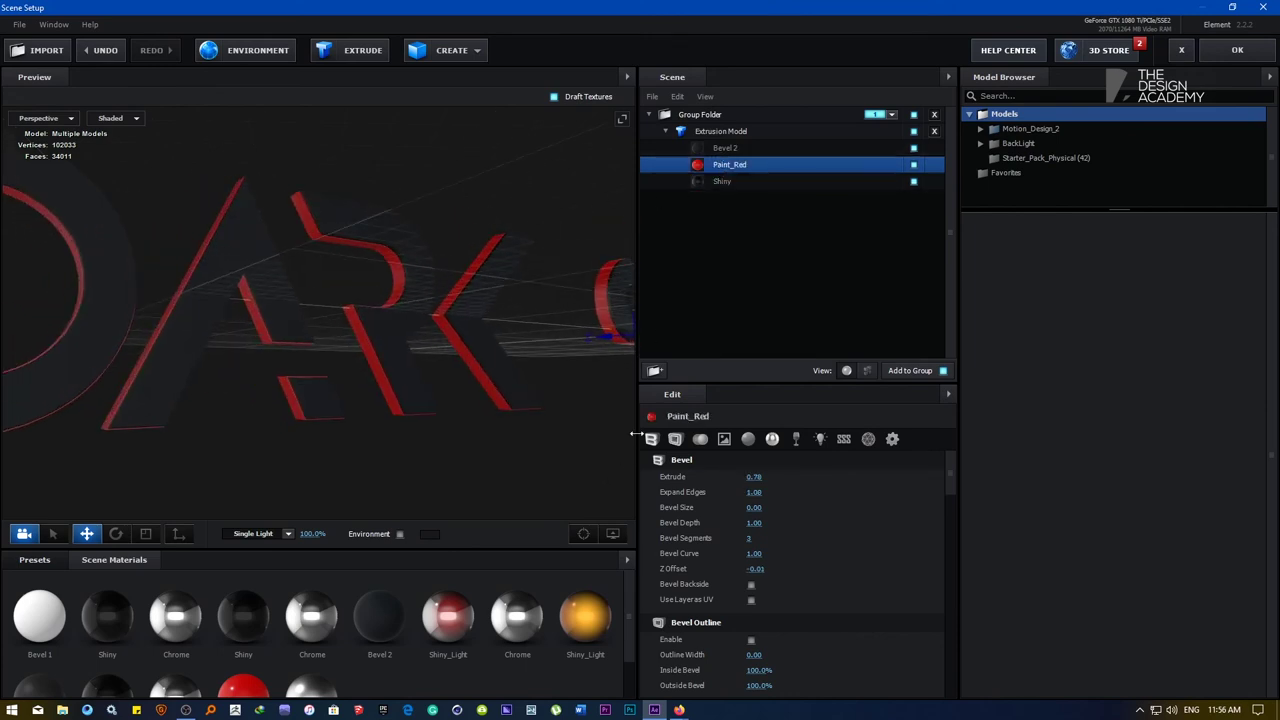
pyautogui.click(717, 181)
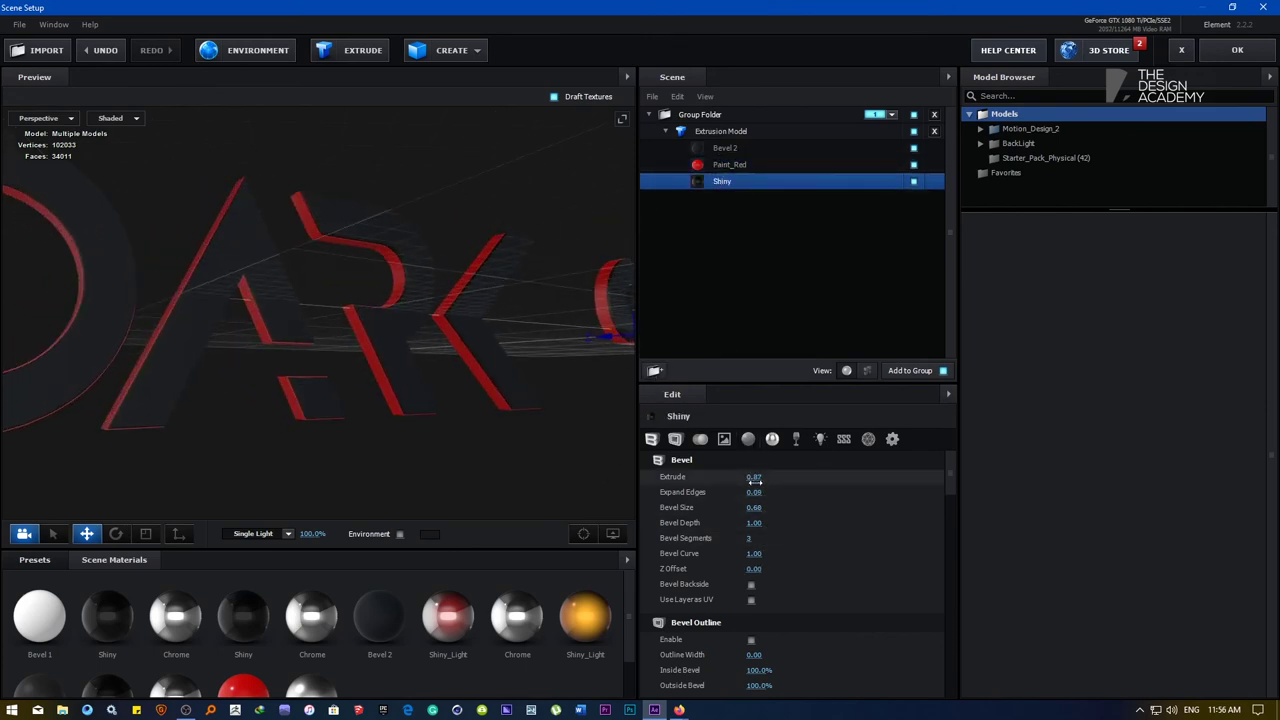
pyautogui.moveTo(765, 480); pyautogui.dragTo(873, 480)
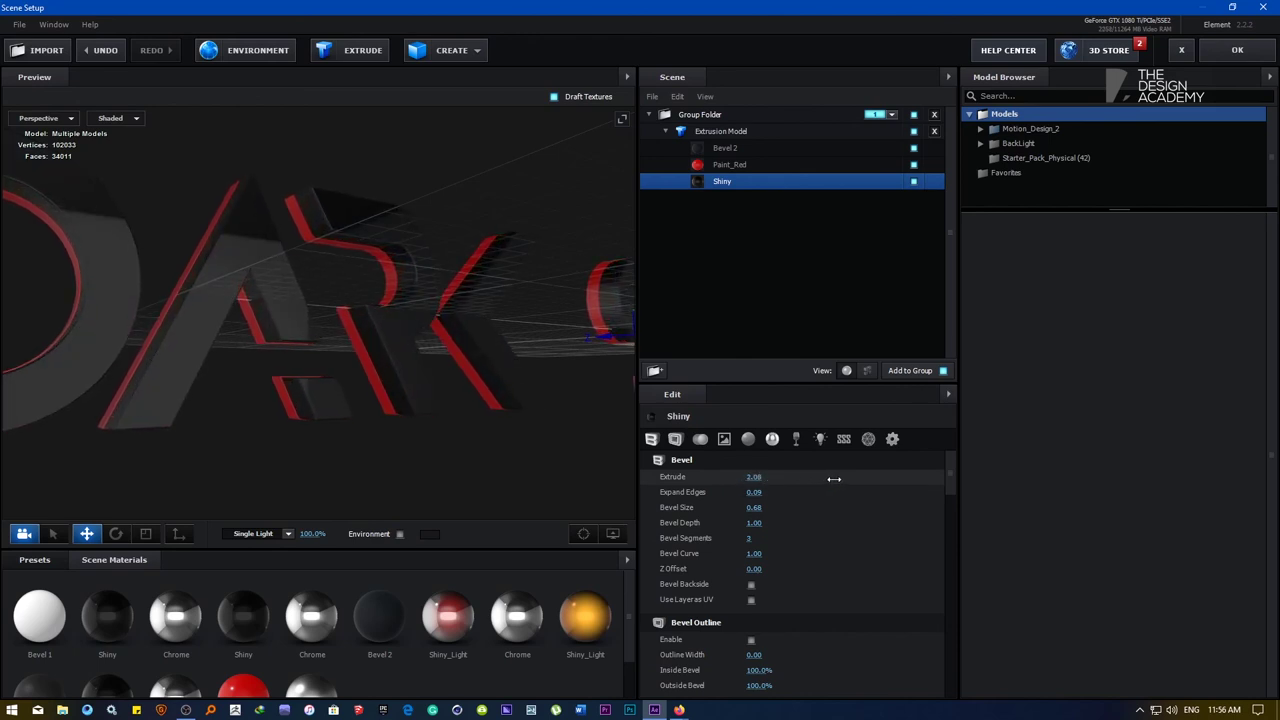
pyautogui.click(737, 148)
pyautogui.moveTo(796, 476)
pyautogui.mouseDown()
pyautogui.moveTo(824, 478)
pyautogui.moveTo(810, 482)
pyautogui.mouseUp()
# Offset the title's bevel layers along Z, with Paint_Red at about -1.4 and Bevel 2 at a smaller negative Z Offset
pyautogui.click(711, 166)
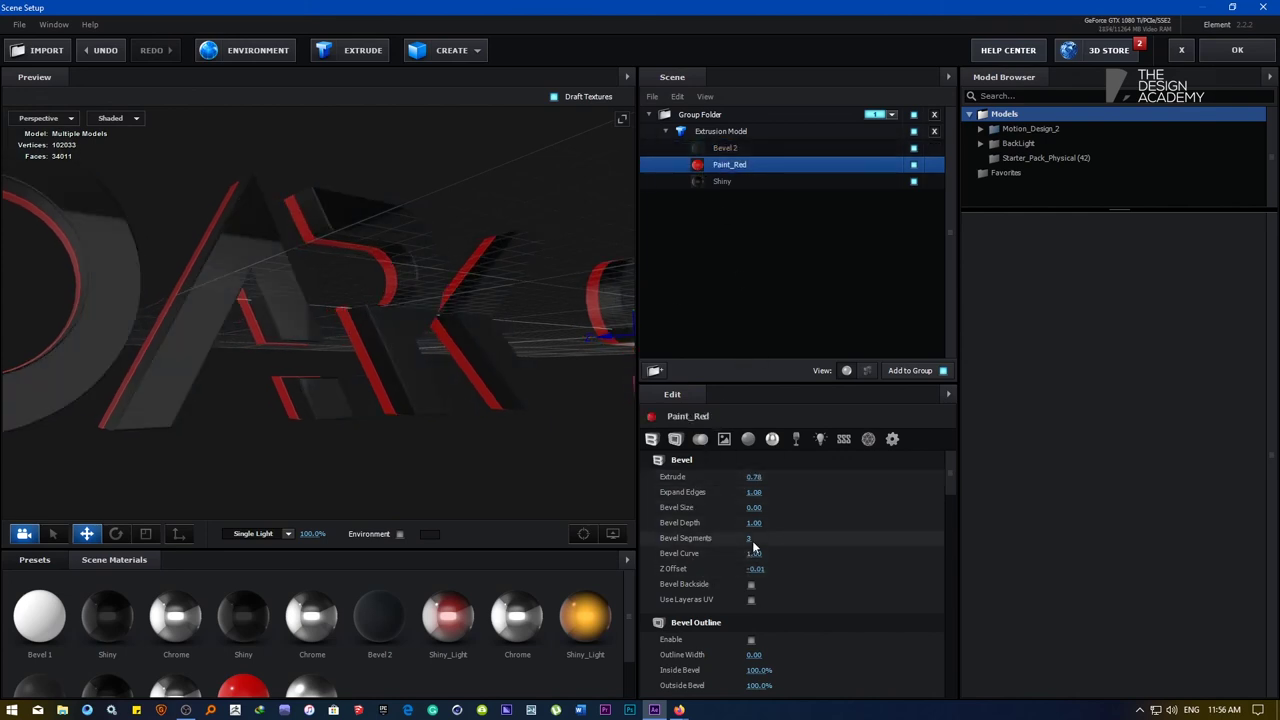
pyautogui.moveTo(752, 568); pyautogui.dragTo(665, 568)
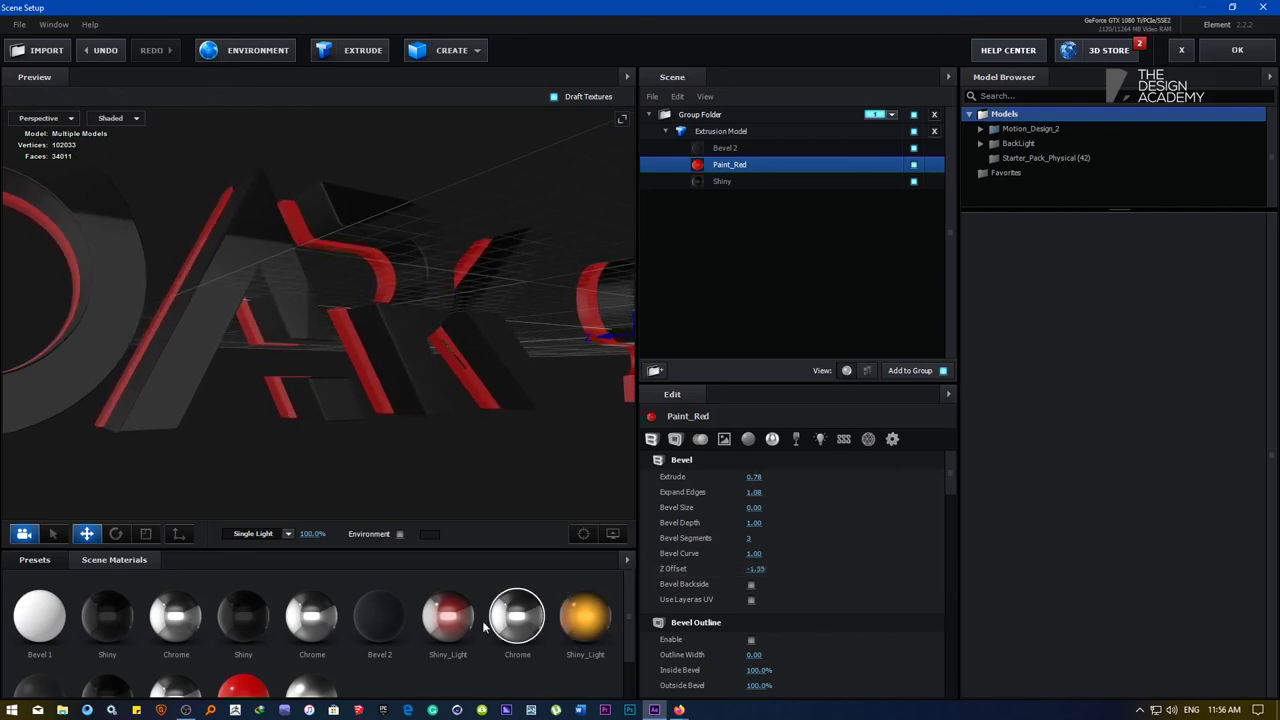
pyautogui.click(729, 184)
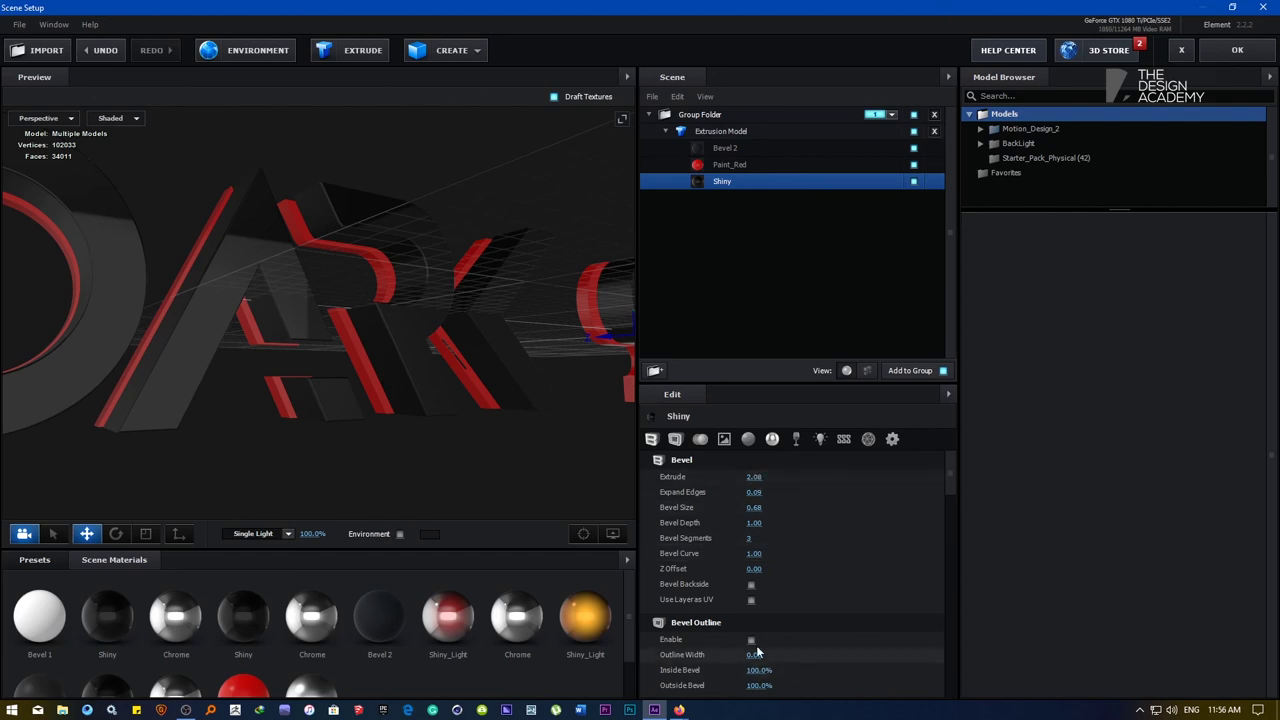
pyautogui.moveTo(753, 569); pyautogui.dragTo(530, 584)
pyautogui.moveTo(355, 300); pyautogui.dragTo(223, 262)
pyautogui.moveTo(756, 569); pyautogui.dragTo(760, 569)
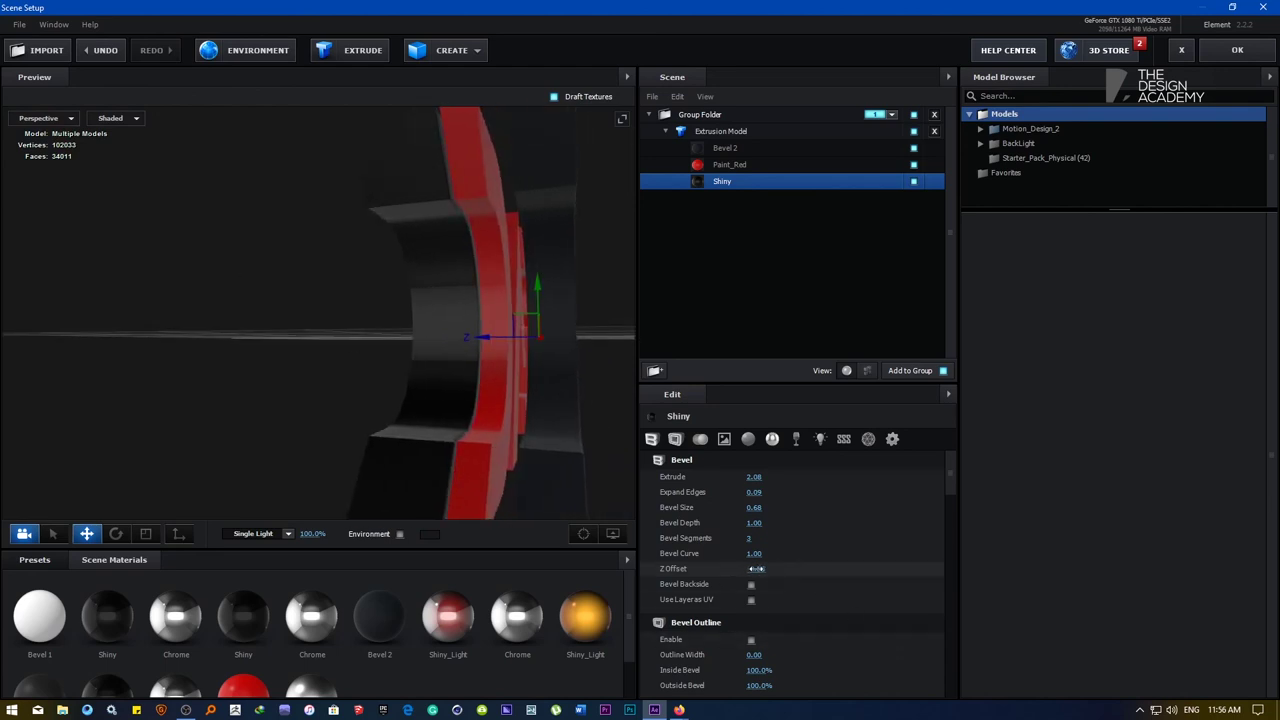
pyautogui.click(726, 150)
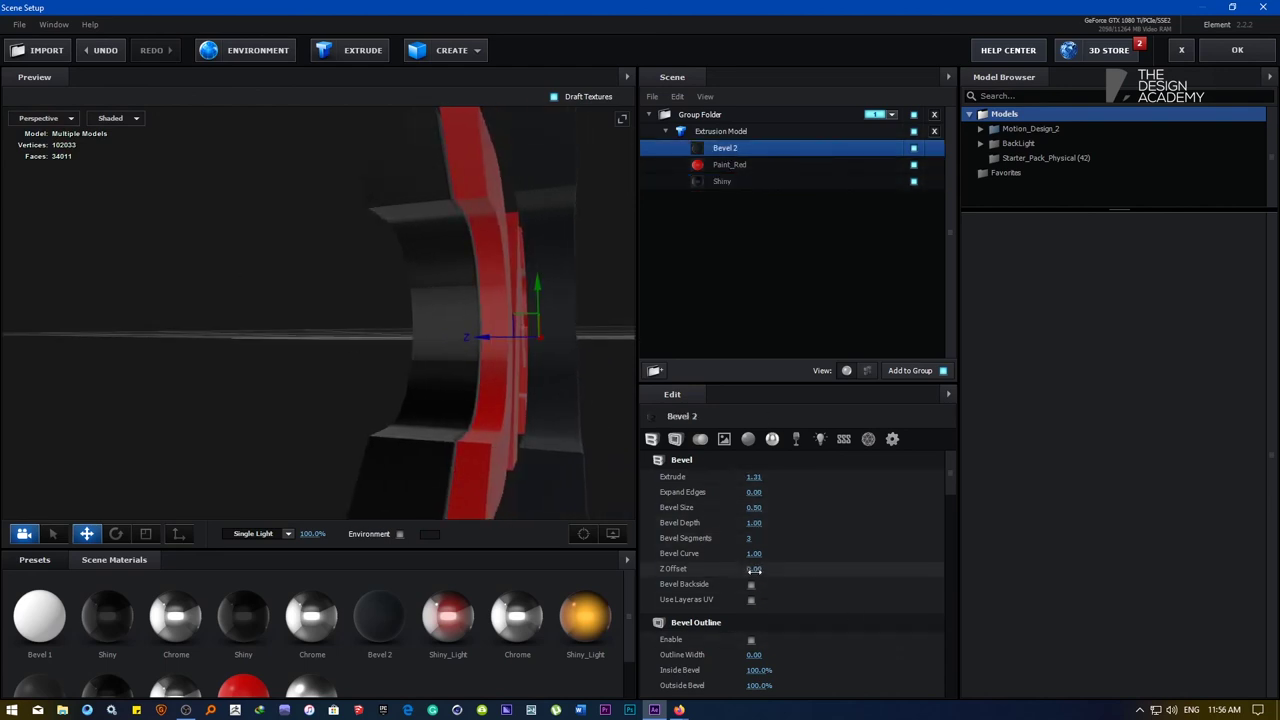
pyautogui.moveTo(755, 568); pyautogui.dragTo(334, 338)
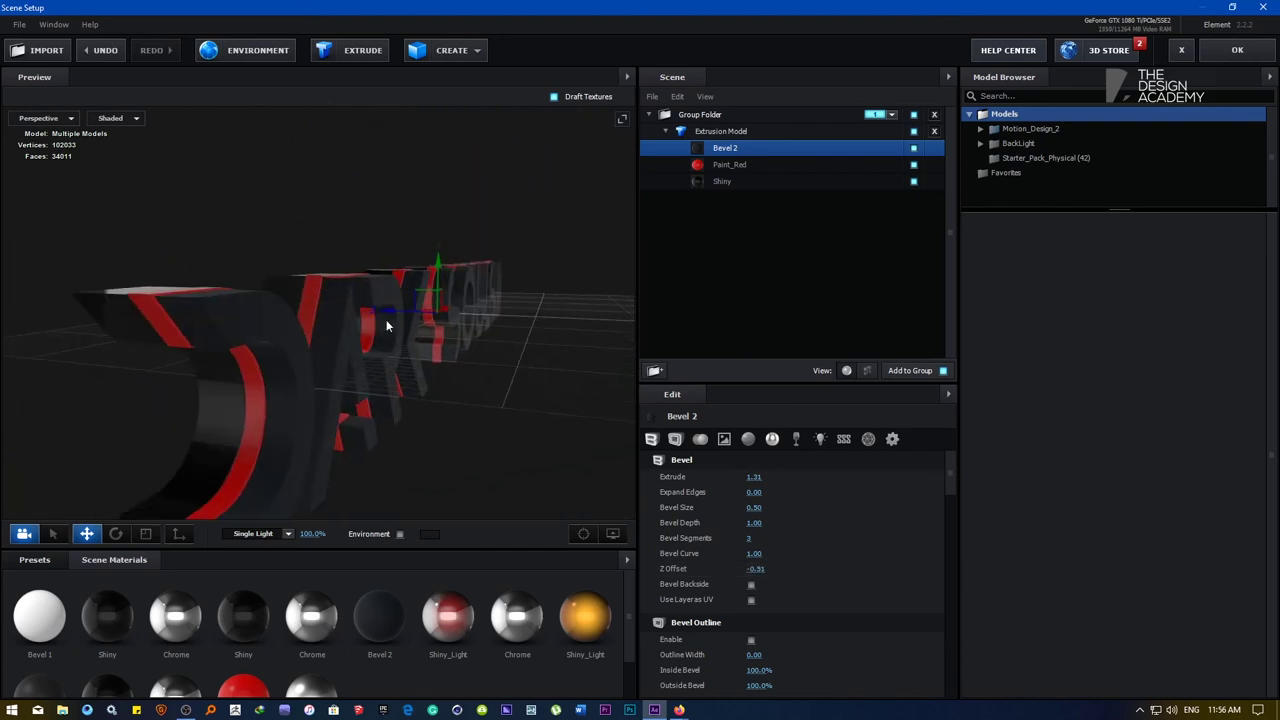
# Undo the last few scene steps, then accept the scene setup for the 3D title
pyautogui.hotkey('ctrl', 'z')
pyautogui.hotkey('ctrl', 'z')
pyautogui.hotkey('ctrl', 'z')
pyautogui.hotkey('ctrl', 'z')
pyautogui.hotkey('ctrl', 'z')
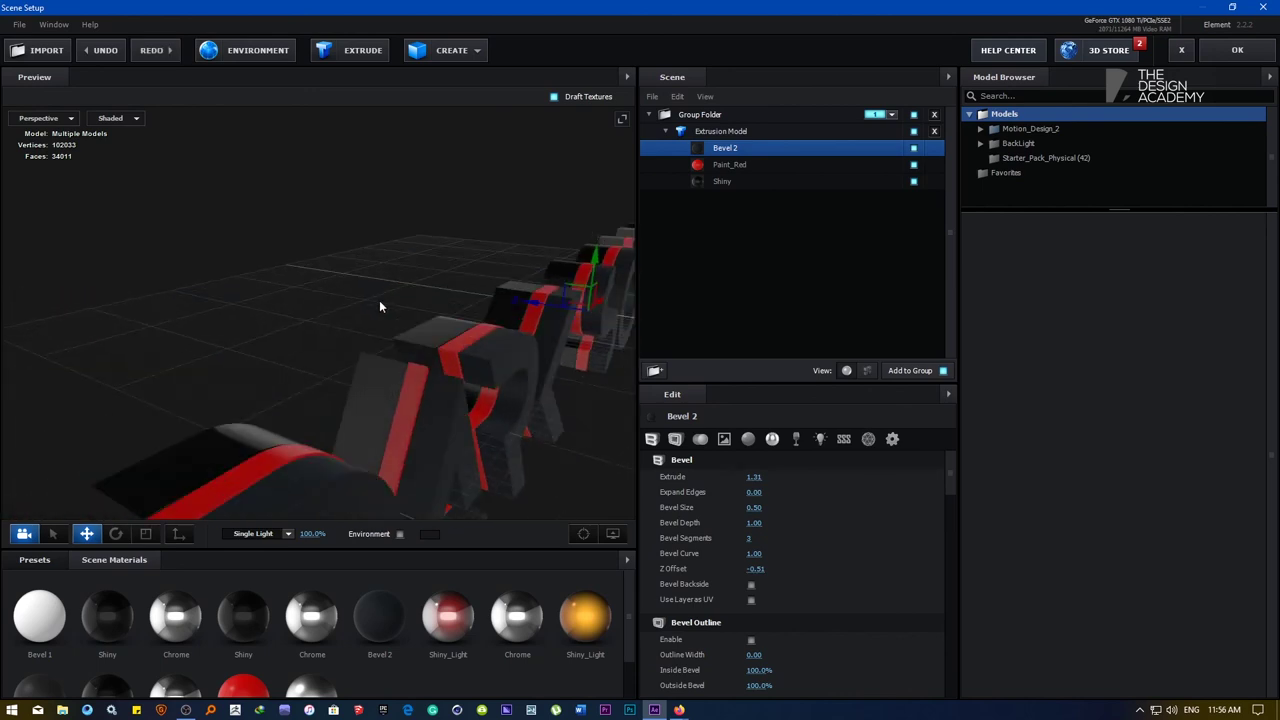
pyautogui.moveTo(379, 302); pyautogui.dragTo(332, 292)
pyautogui.scroll(4, 378, 279)
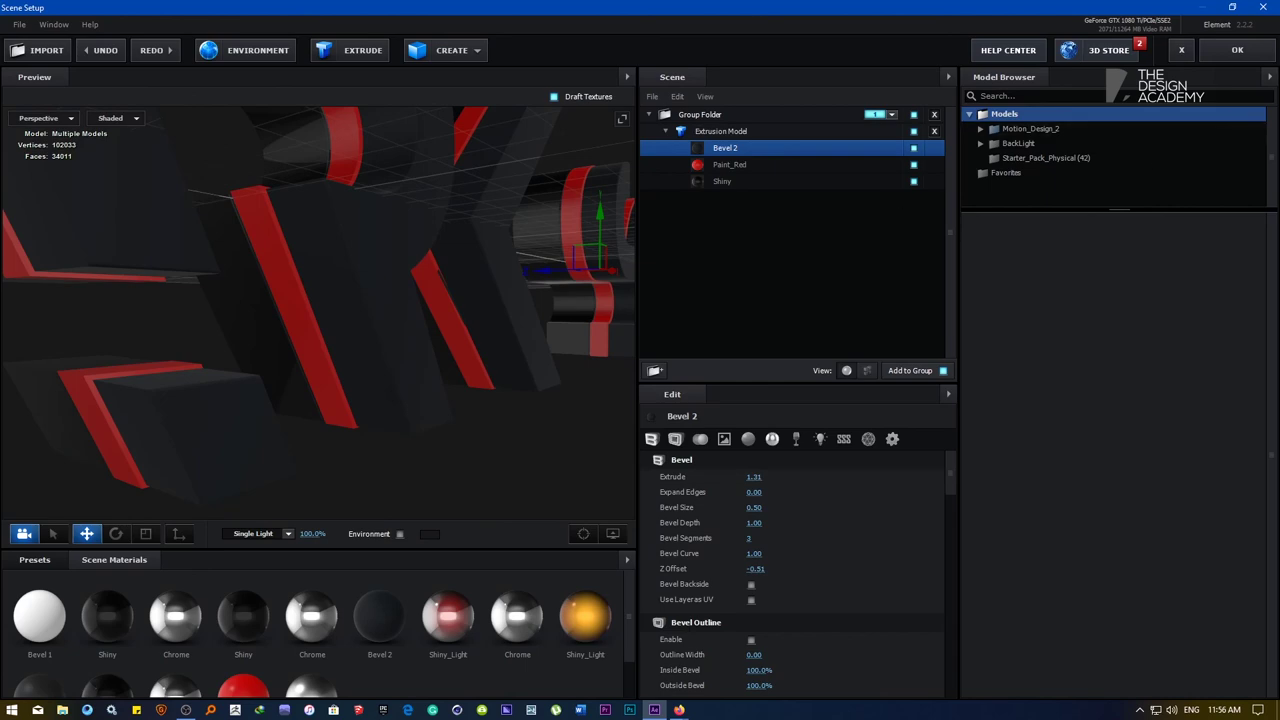
pyautogui.click(1237, 50)
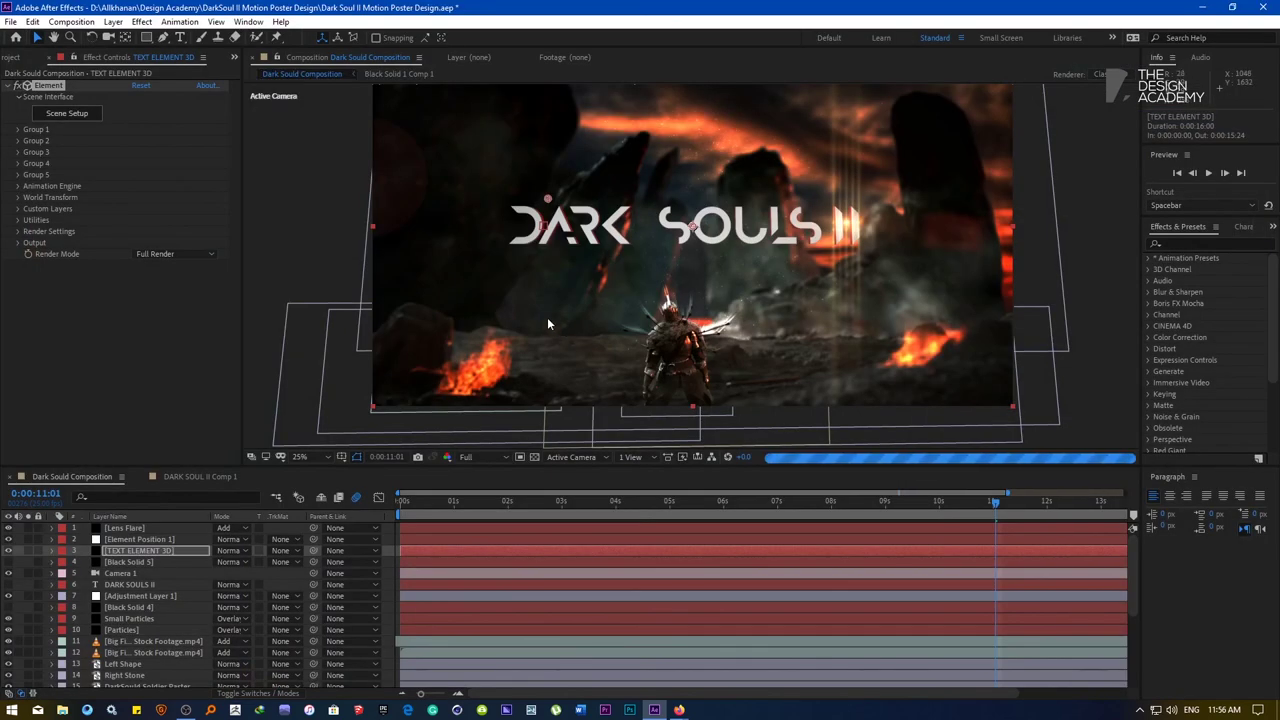
# Make the title's Paint_Red material glow with its diffuse color, using Illumination Intensity 431%, Fresnel 0.13 and Fresnel Bias 3.57
pyautogui.press('.')
pyautogui.press('.')
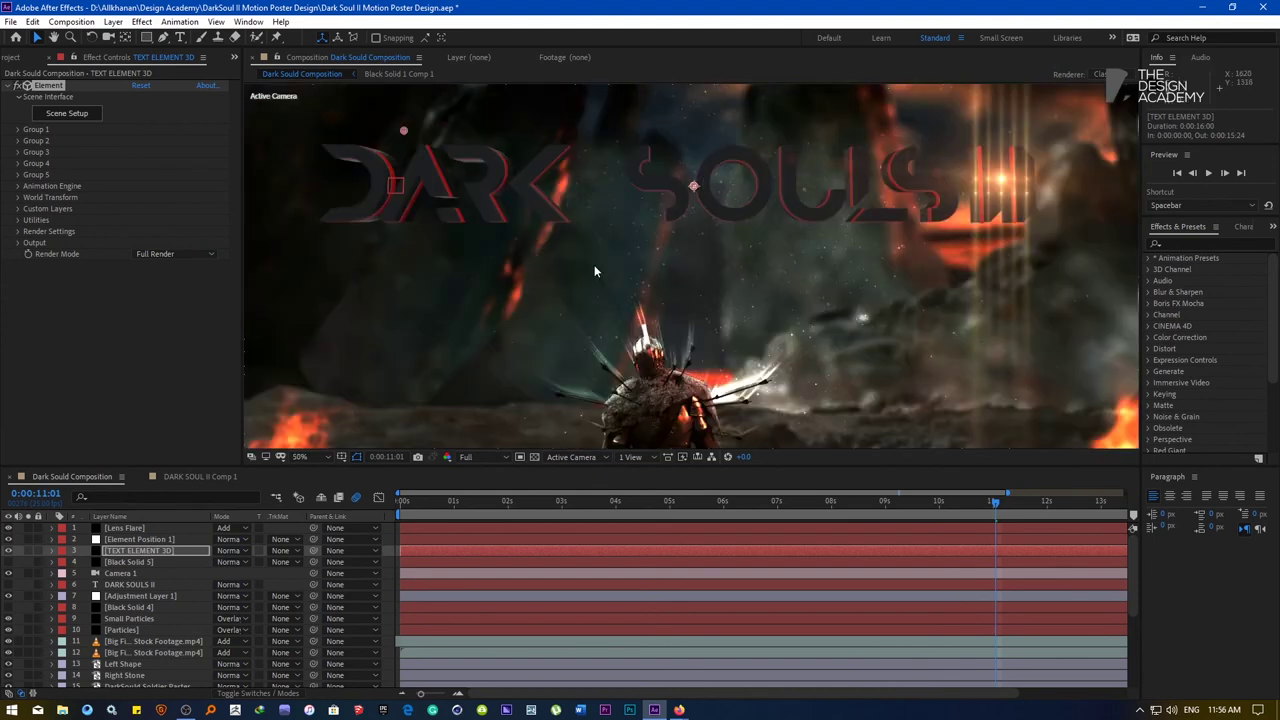
pyautogui.press('h')
pyautogui.moveTo(482, 219); pyautogui.dragTo(382, 306)
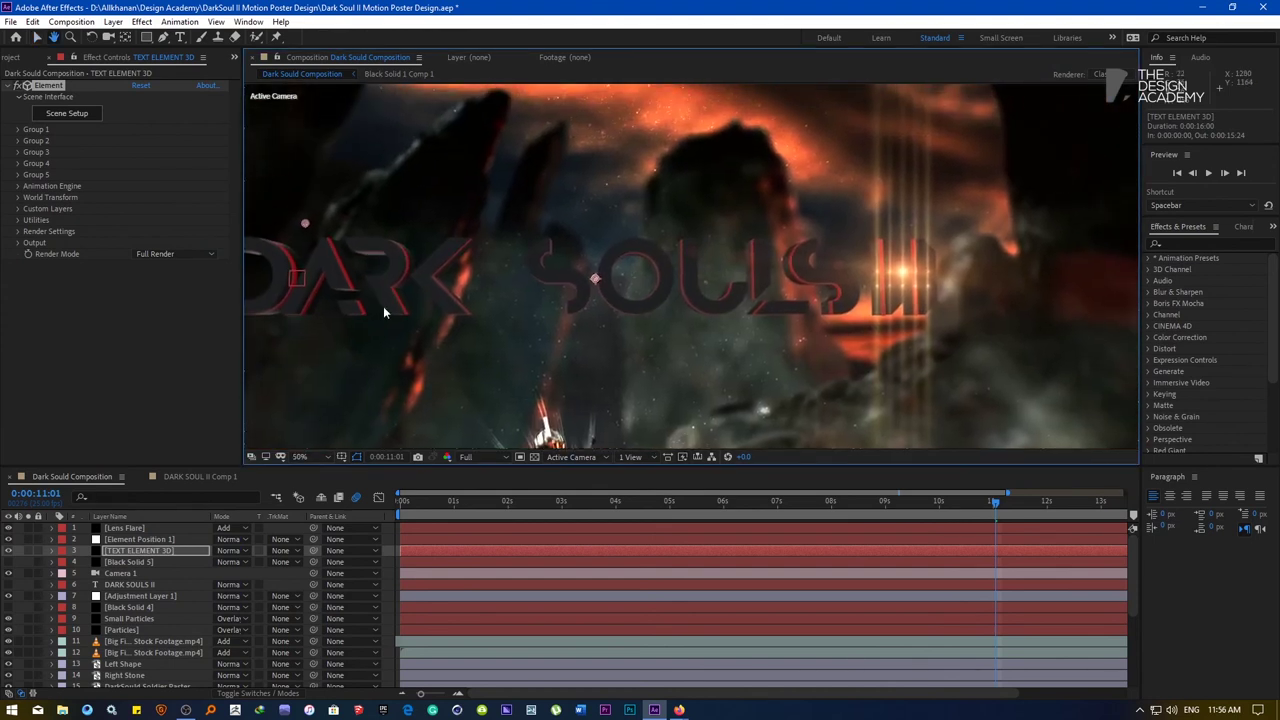
pyautogui.press('v')
pyautogui.click(64, 115)
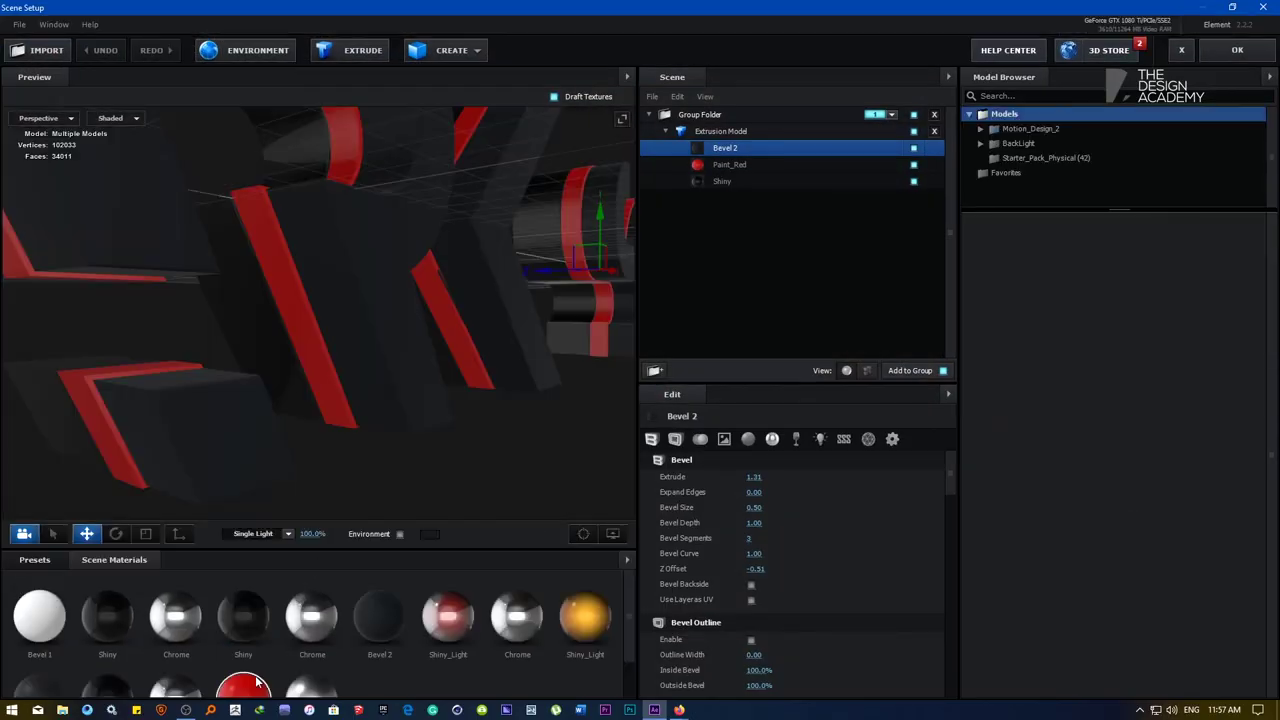
pyautogui.click(258, 683)
pyautogui.click(770, 441)
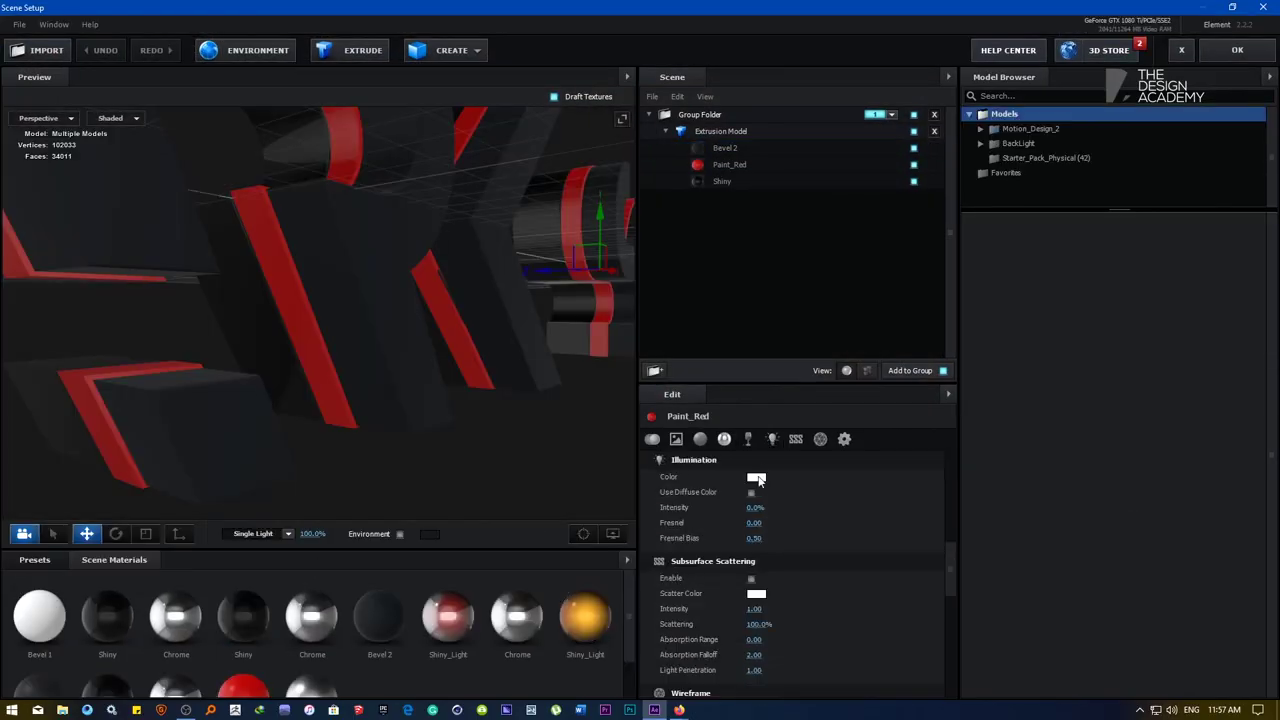
pyautogui.click(751, 493)
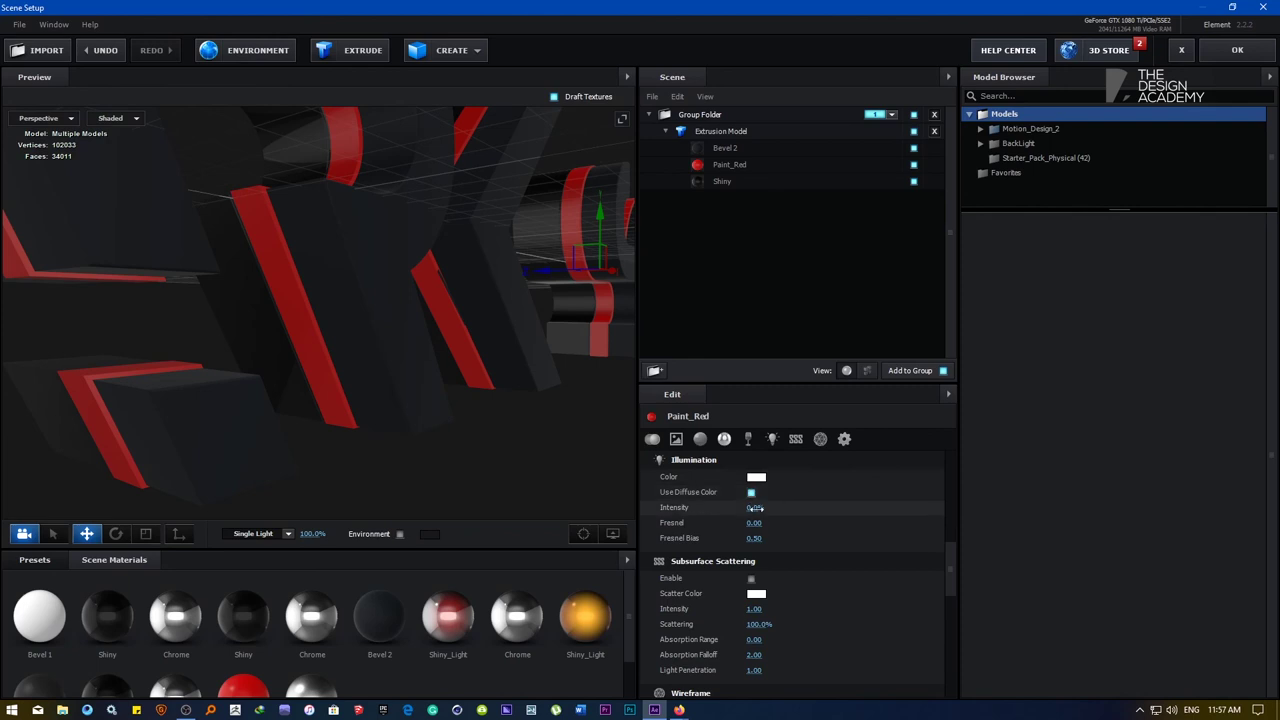
pyautogui.moveTo(755, 507); pyautogui.dragTo(966, 503)
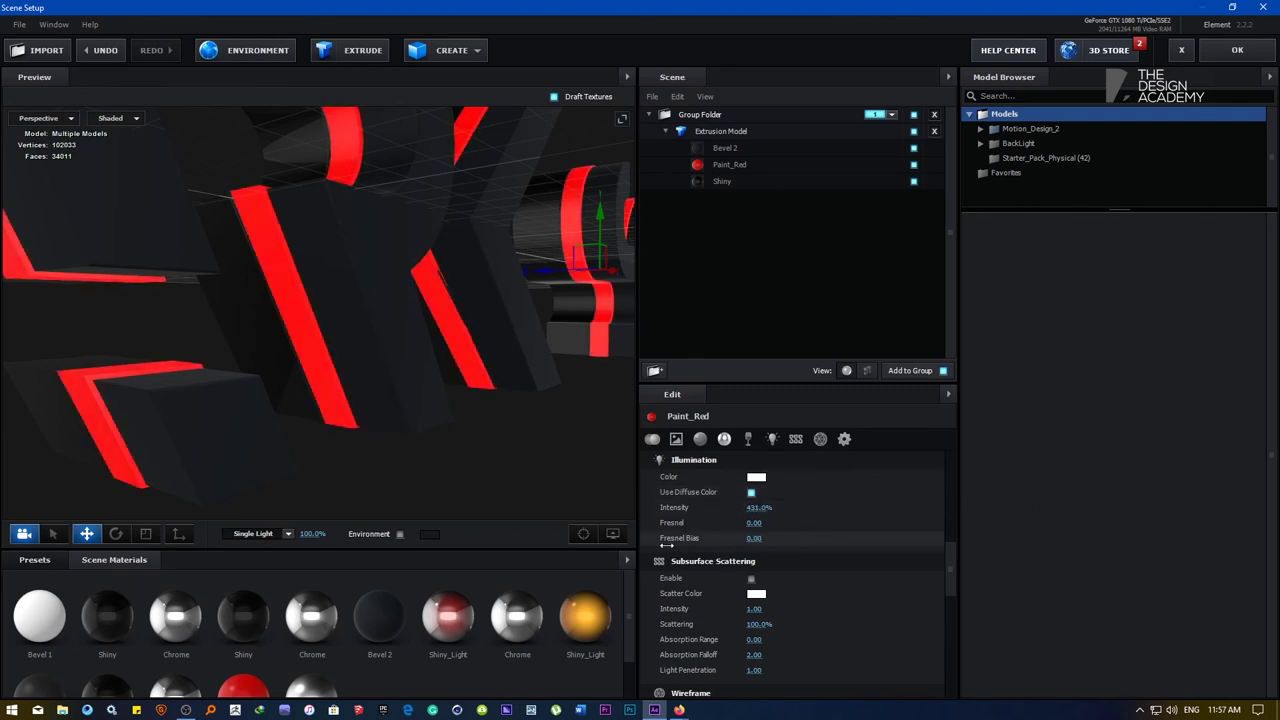
pyautogui.moveTo(756, 523); pyautogui.dragTo(698, 508)
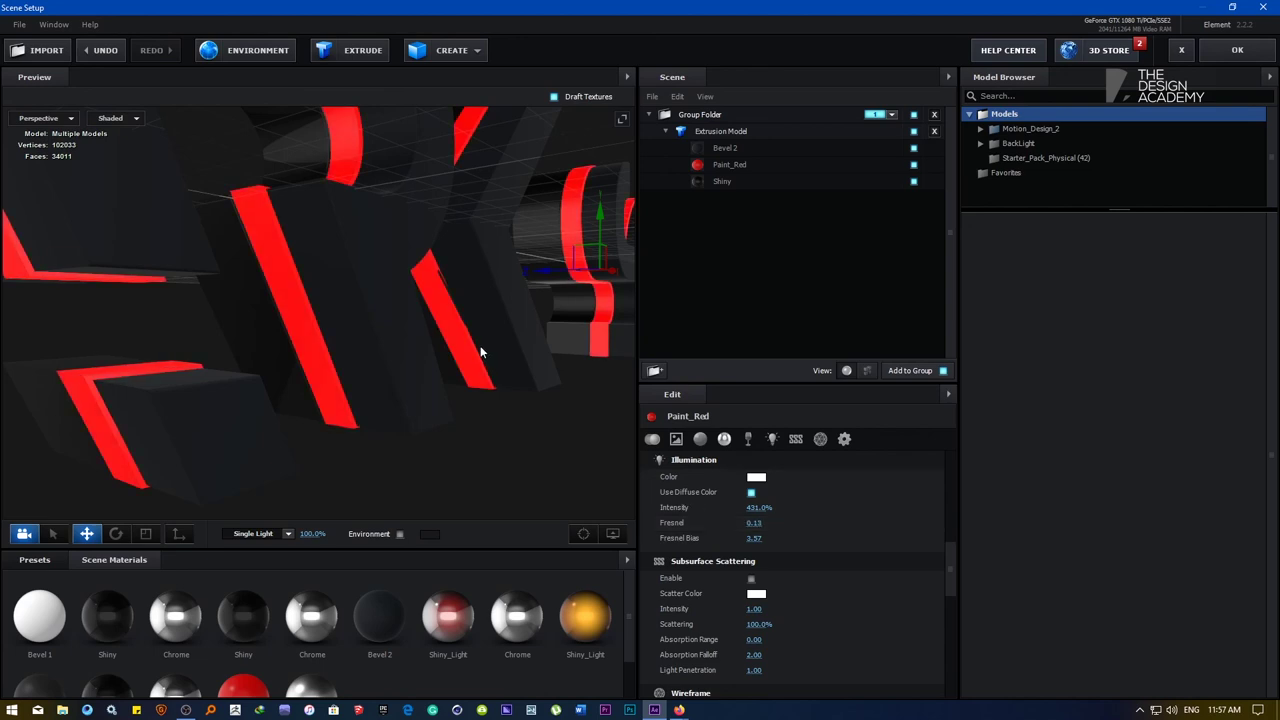
# Set the Z Offset of the title's Shiny bevel to -0.12 and accept the scene setup
pyautogui.moveTo(480, 352); pyautogui.dragTo(353, 351)
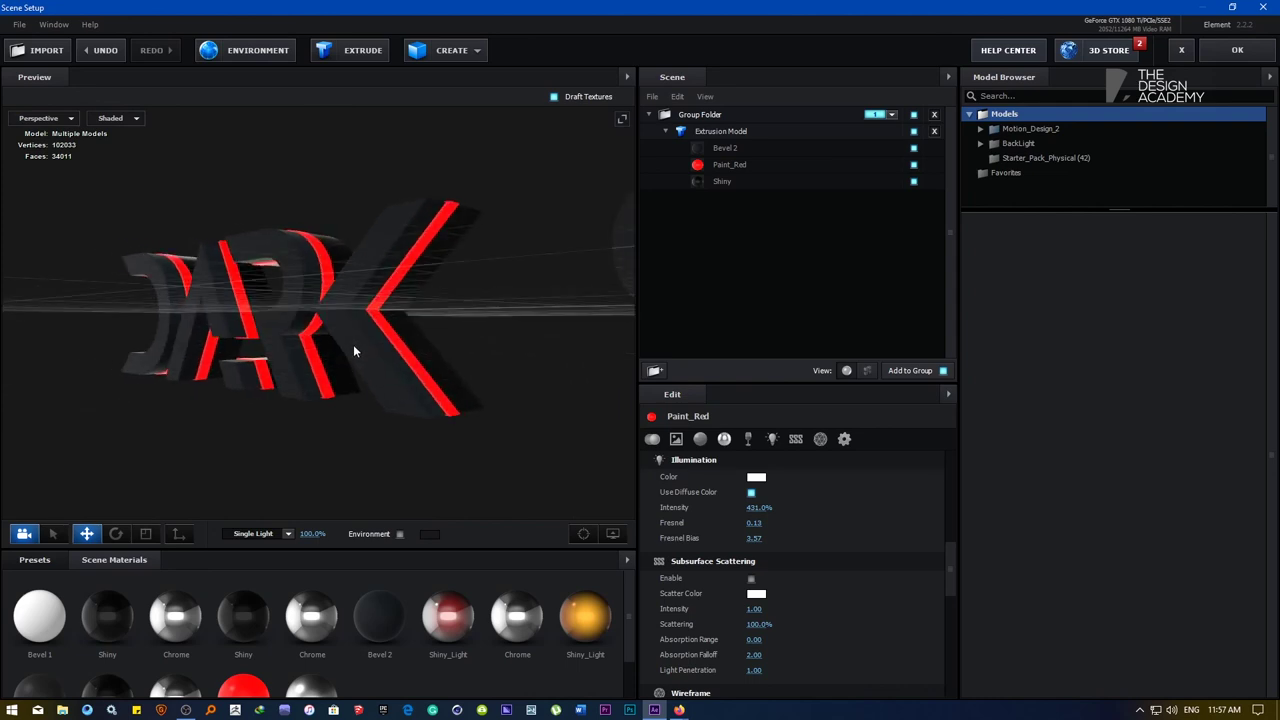
pyautogui.click(719, 183)
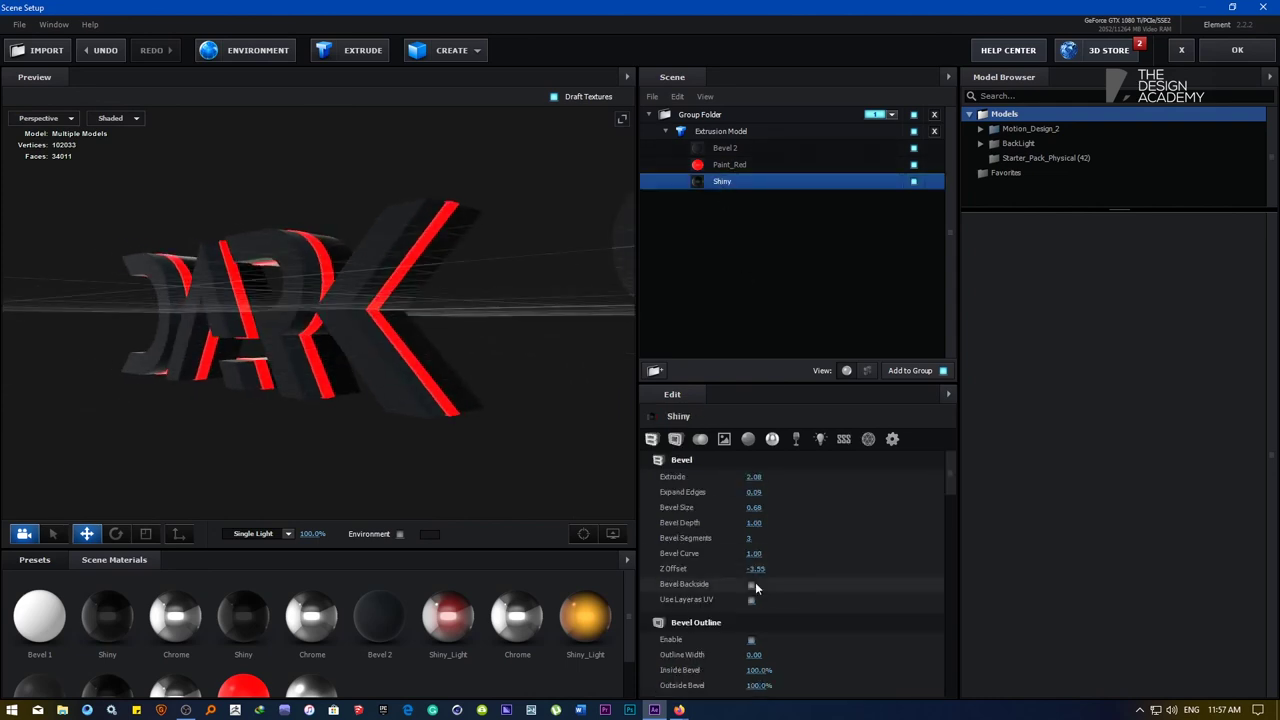
pyautogui.moveTo(706, 569); pyautogui.dragTo(983, 555)
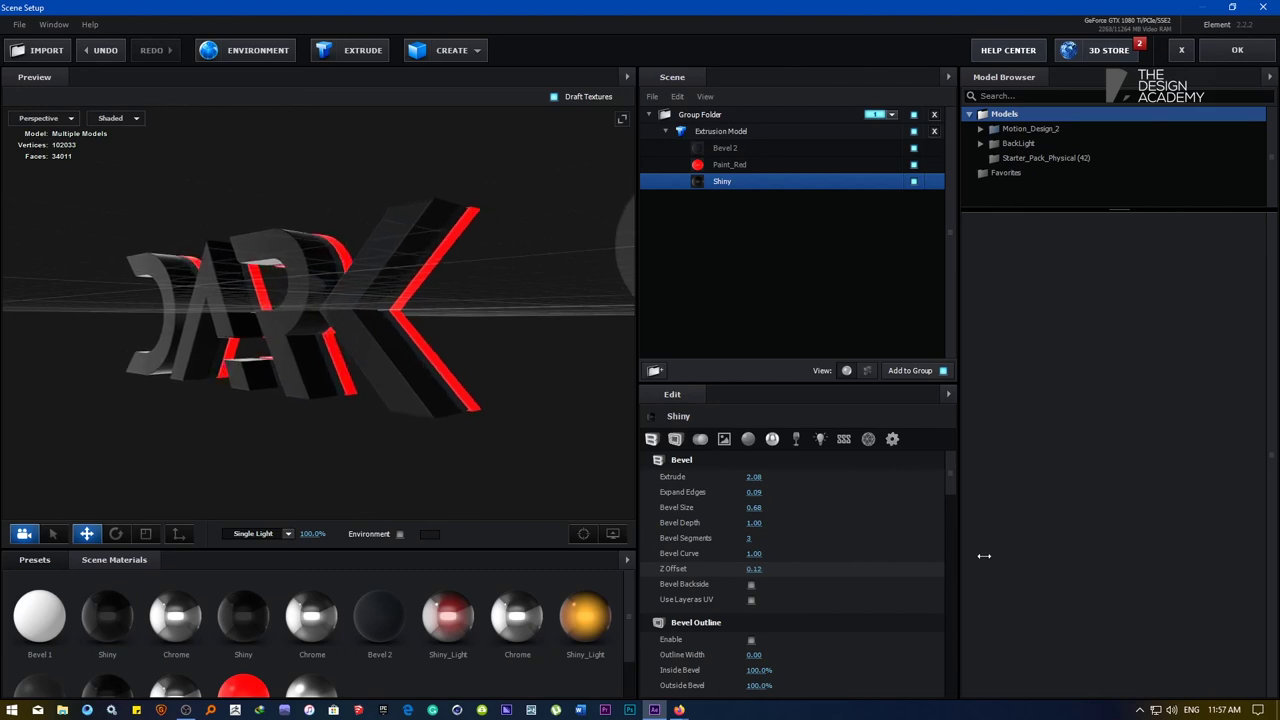
pyautogui.moveTo(315, 388); pyautogui.dragTo(385, 385)
pyautogui.click(1237, 50)
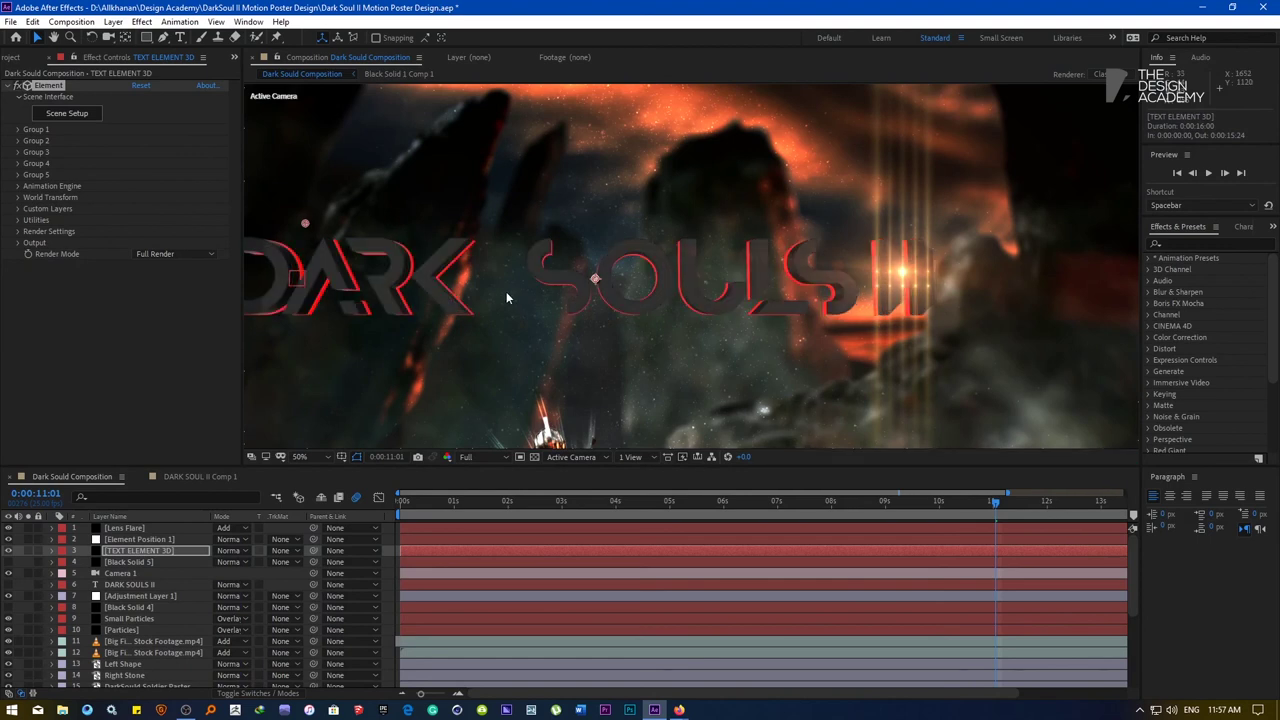
# Duplicate the TEXT ELEMENT 3D layer and rename the lower copy as Shine Effect
pyautogui.press(',')
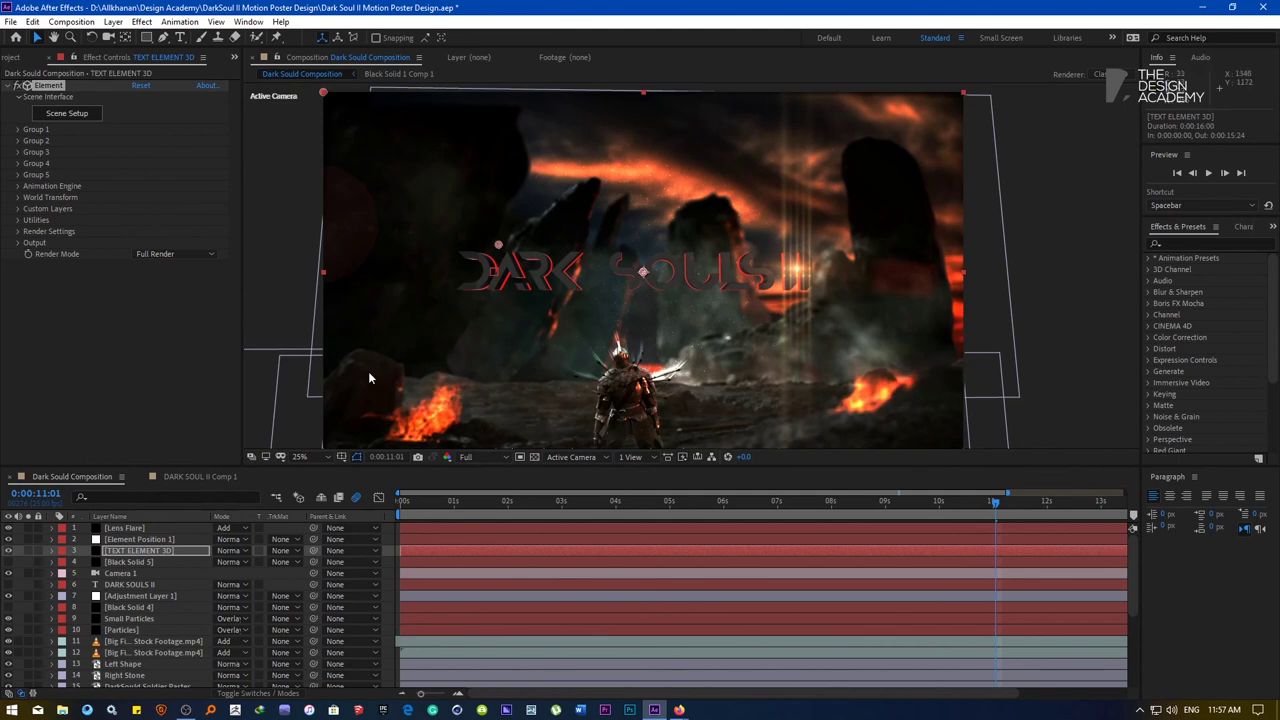
pyautogui.click(120, 553)
pyautogui.hotkey('ctrl', 'd')
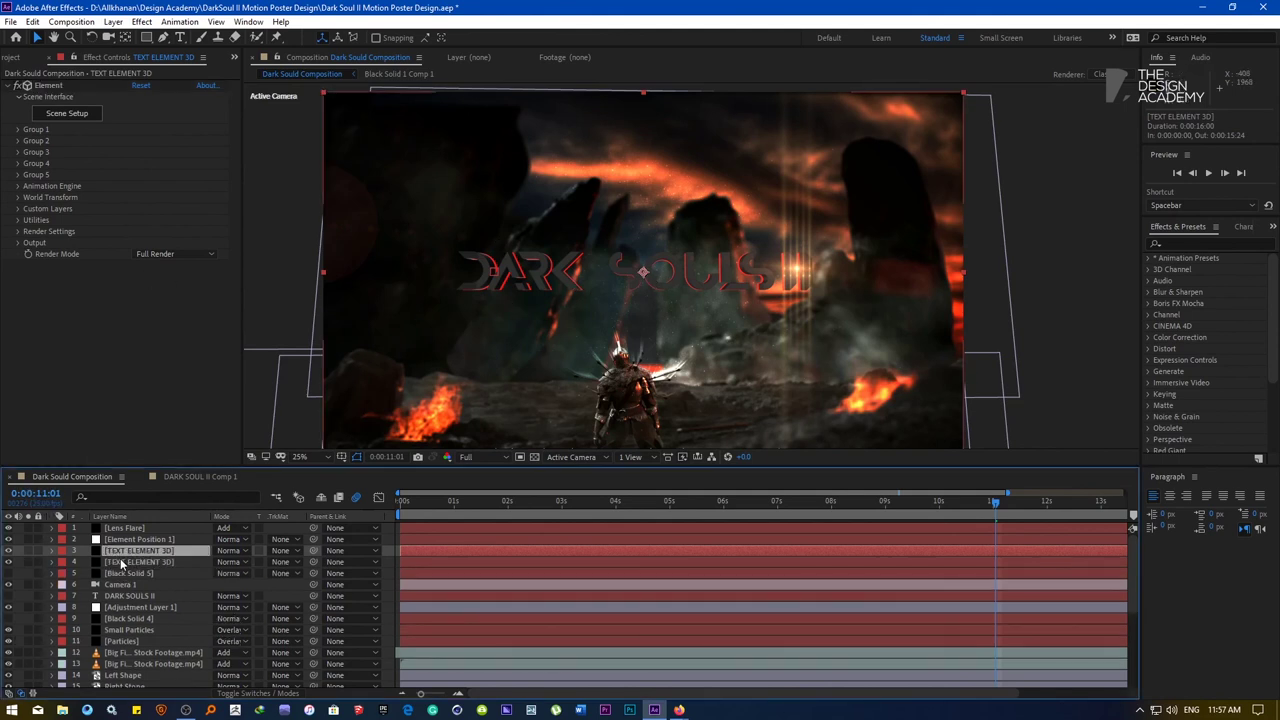
pyautogui.click(122, 562)
pyautogui.rightClick(122, 565)
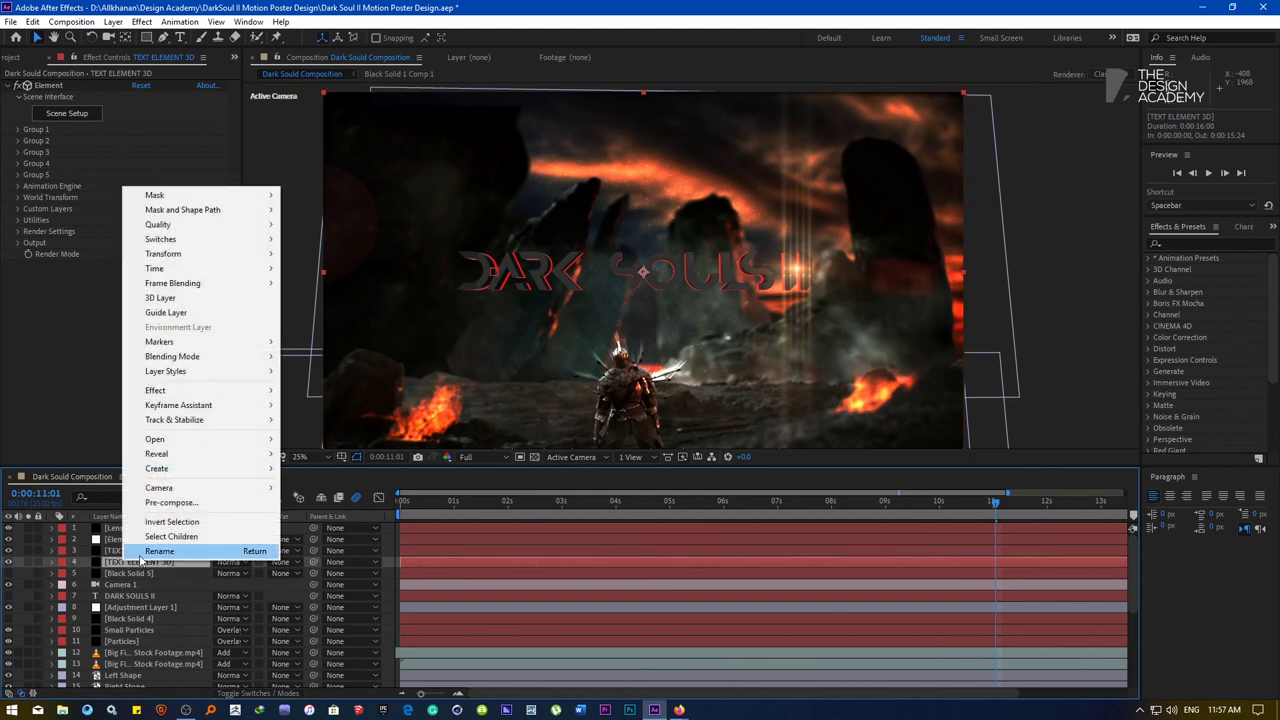
pyautogui.click(250, 551)
pyautogui.write('Shine')
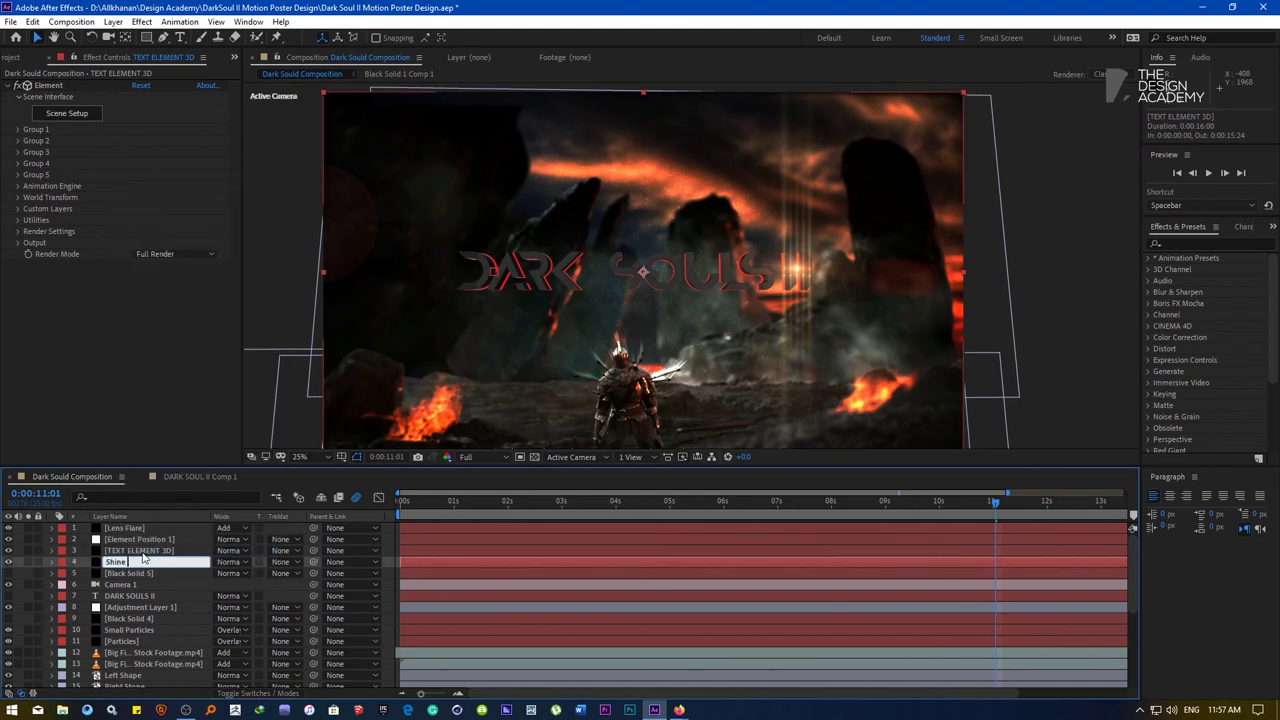
pyautogui.write(' Effect')
pyautogui.press('Return')
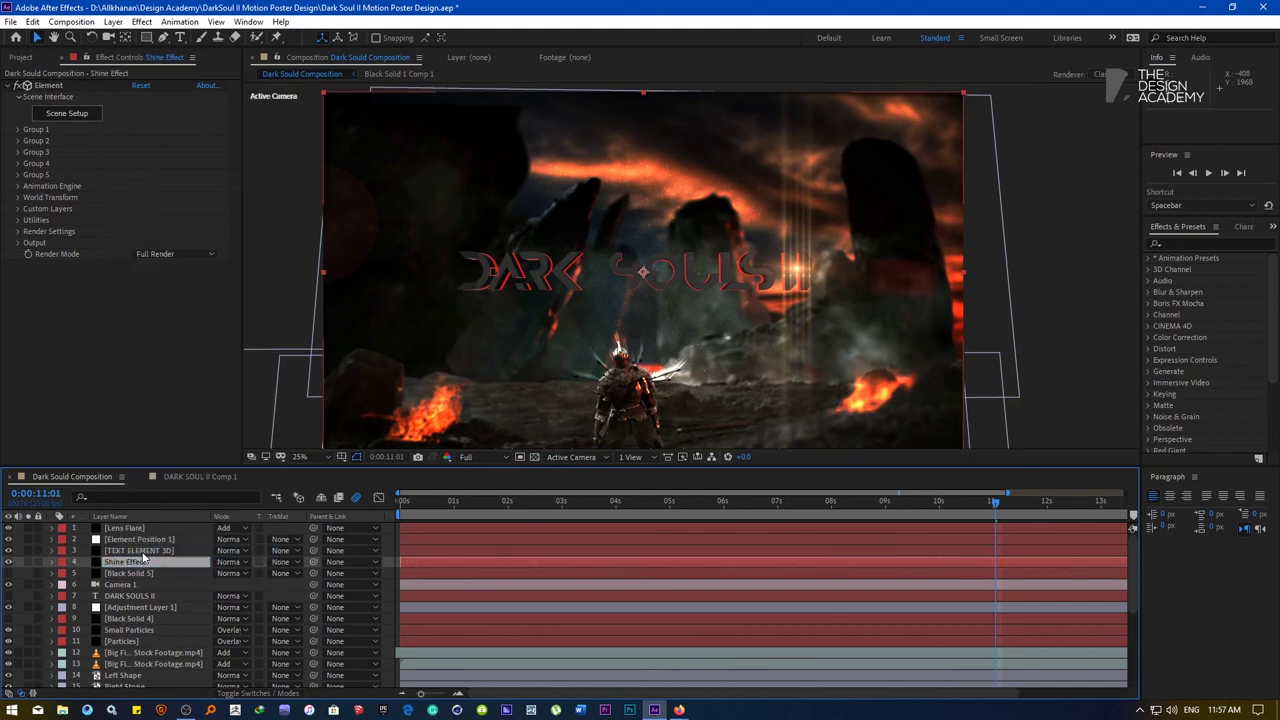
# In the Shine Effect layer's Element scene, set the extrusion model's Path Resolution to Low
pyautogui.click(86, 116)
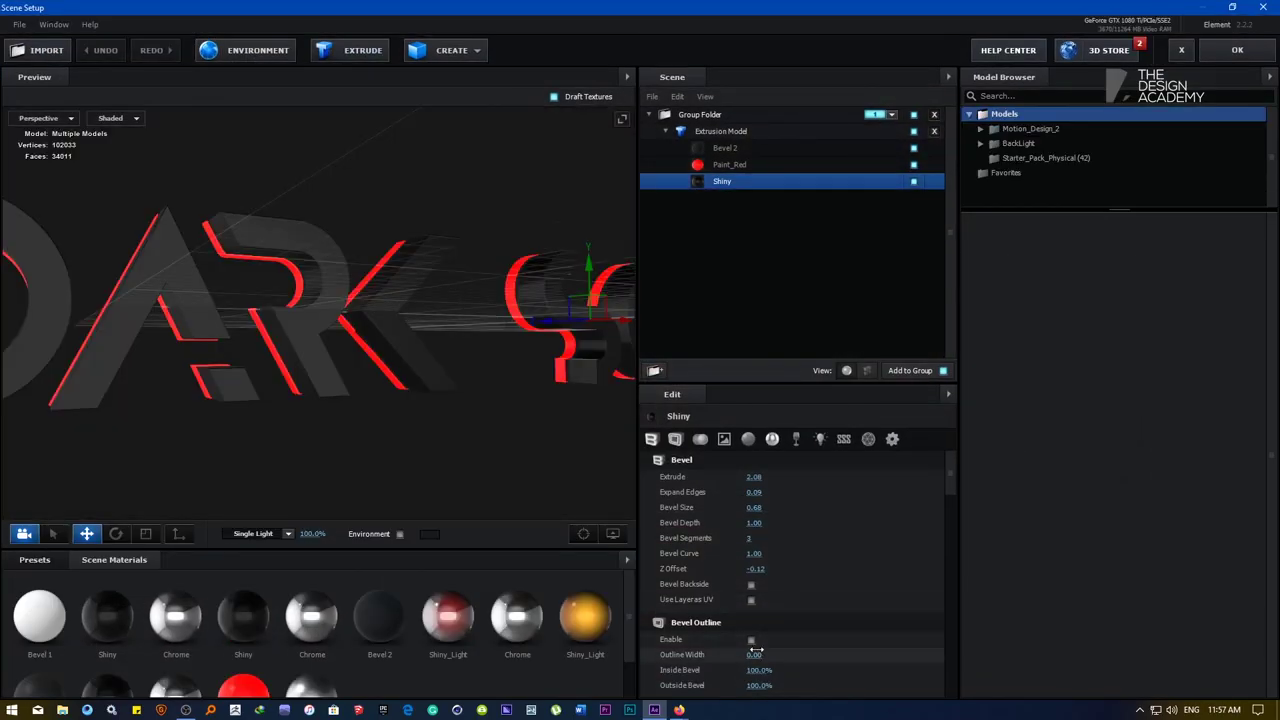
pyautogui.click(726, 148)
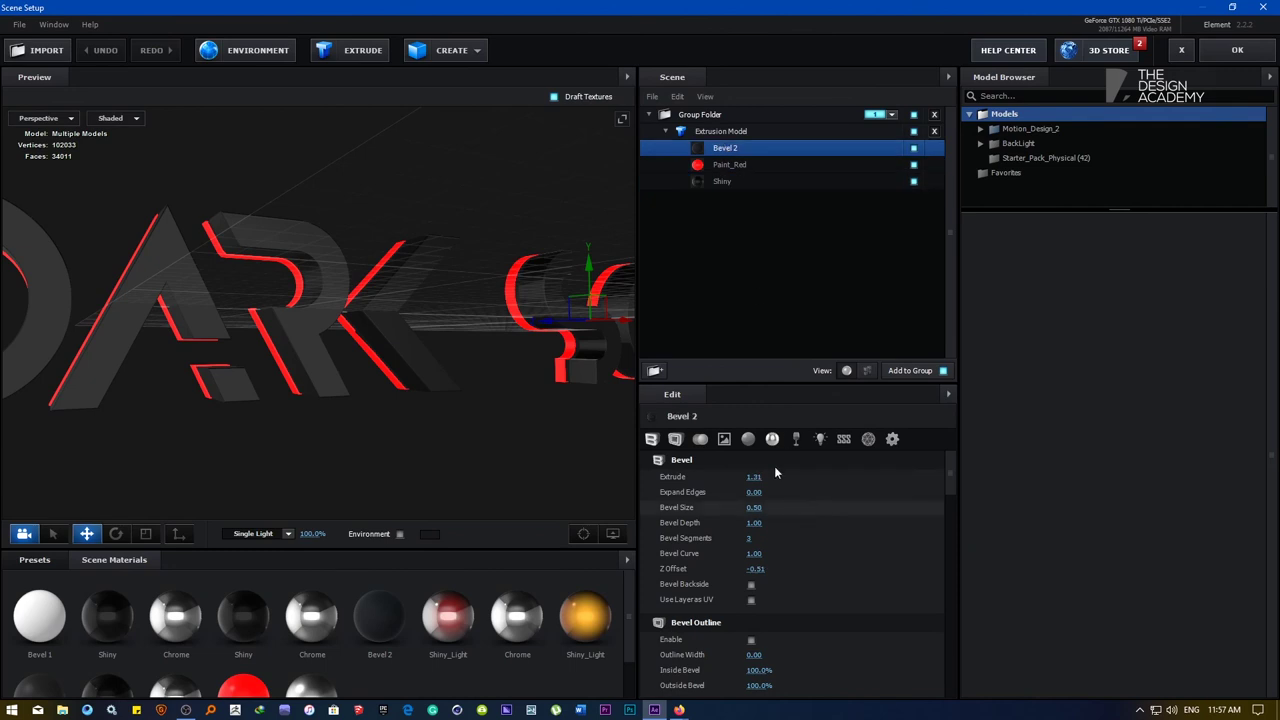
pyautogui.click(718, 131)
pyautogui.click(785, 639)
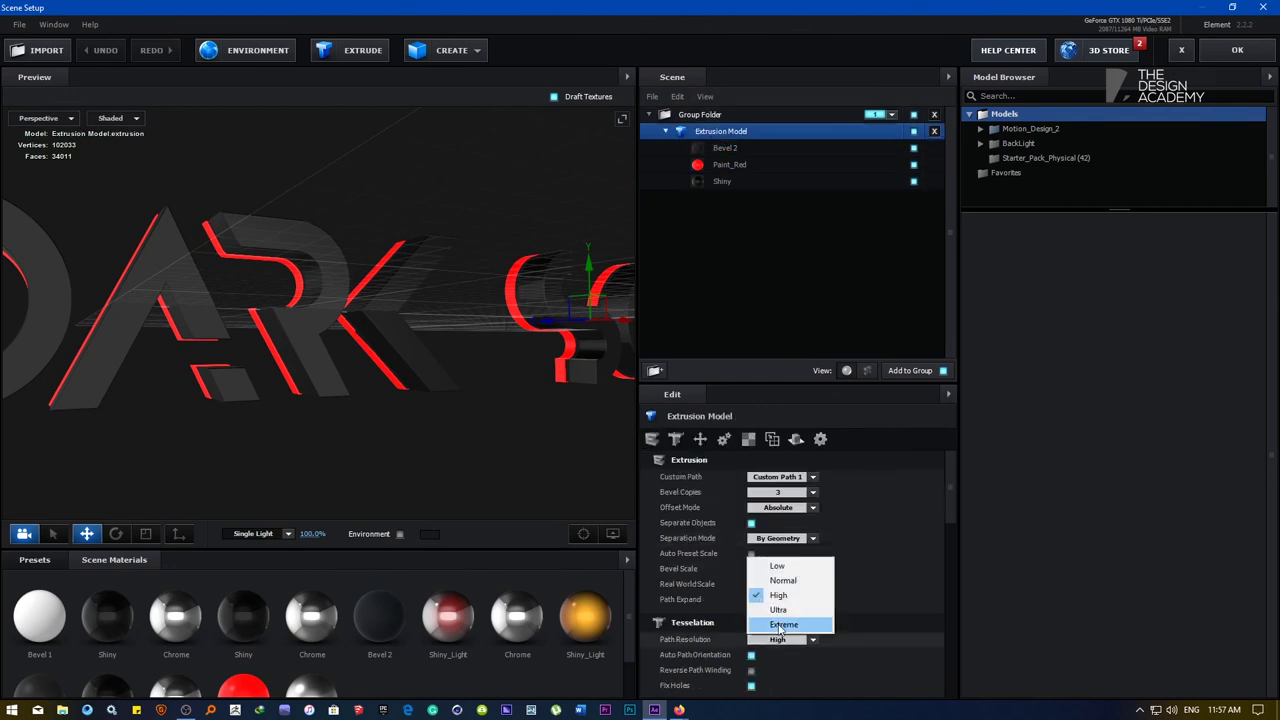
pyautogui.click(785, 567)
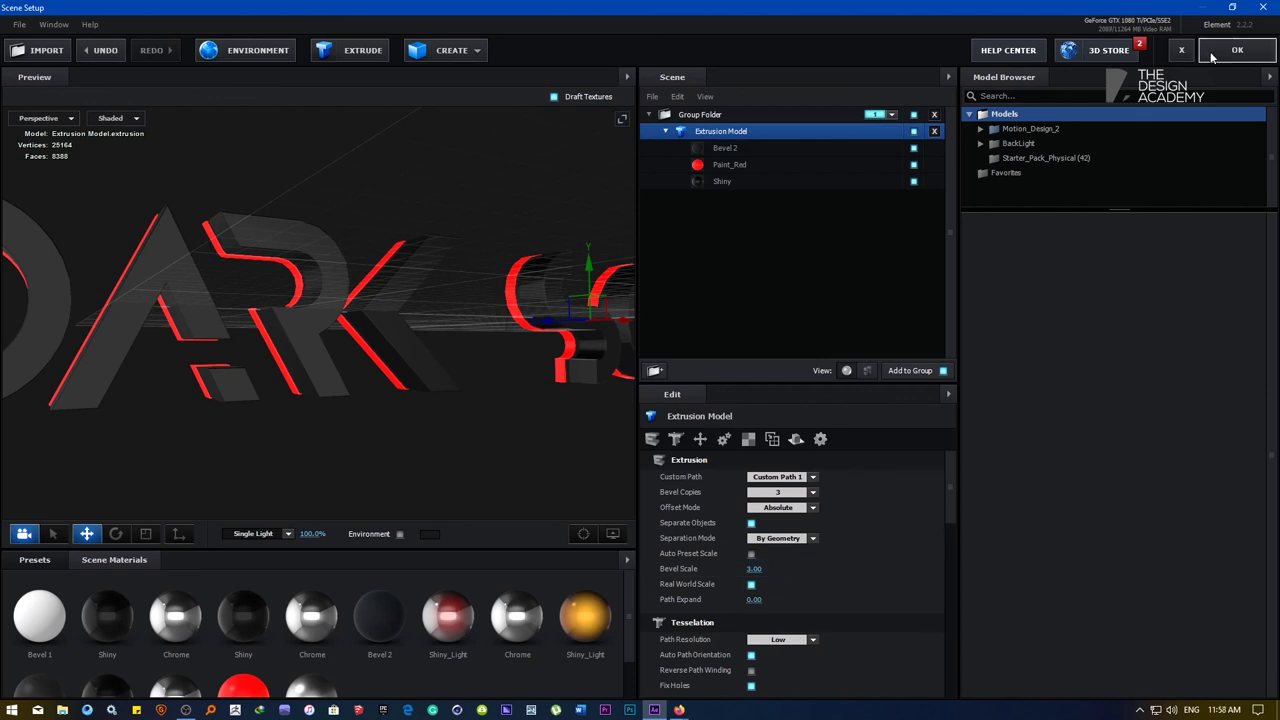
# Replace all three materials of the Shine Effect extrusion with the white Bevel 1 material and accept the scene setup
pyautogui.moveTo(50, 615); pyautogui.dragTo(781, 148)
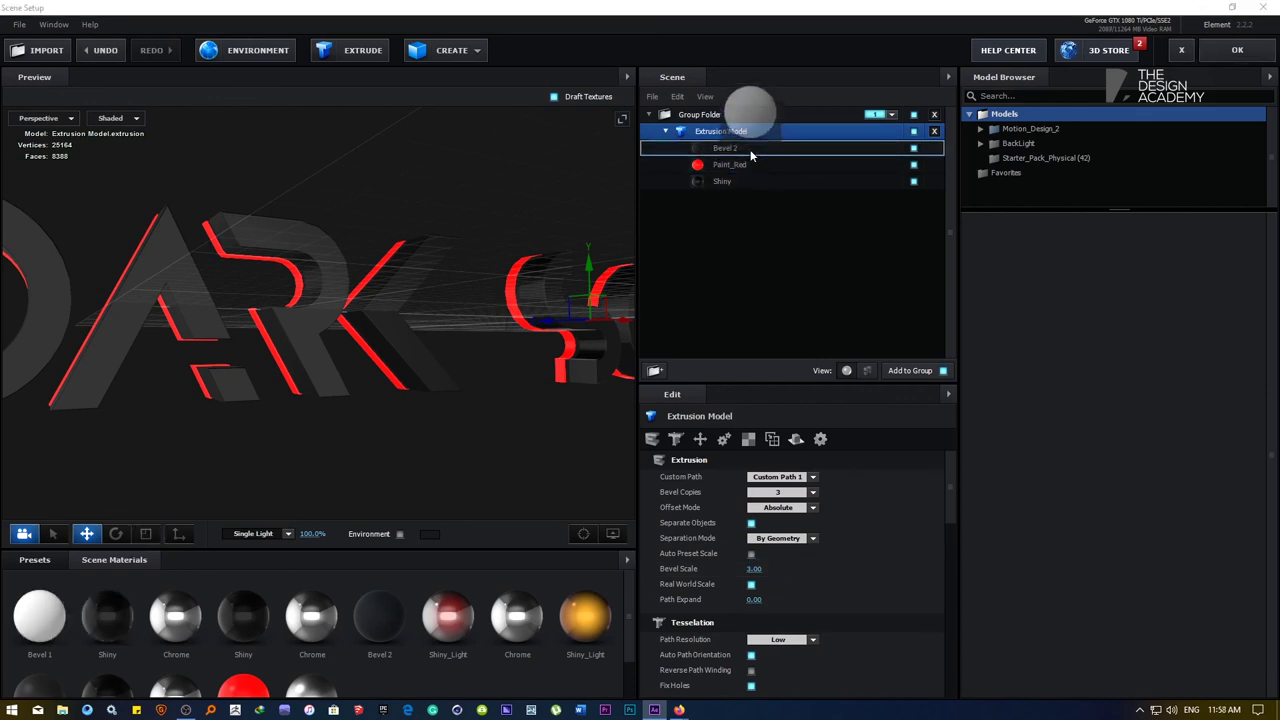
pyautogui.moveTo(145, 551)
pyautogui.mouseDown()
pyautogui.moveTo(726, 184)
pyautogui.moveTo(728, 165)
pyautogui.mouseUp()
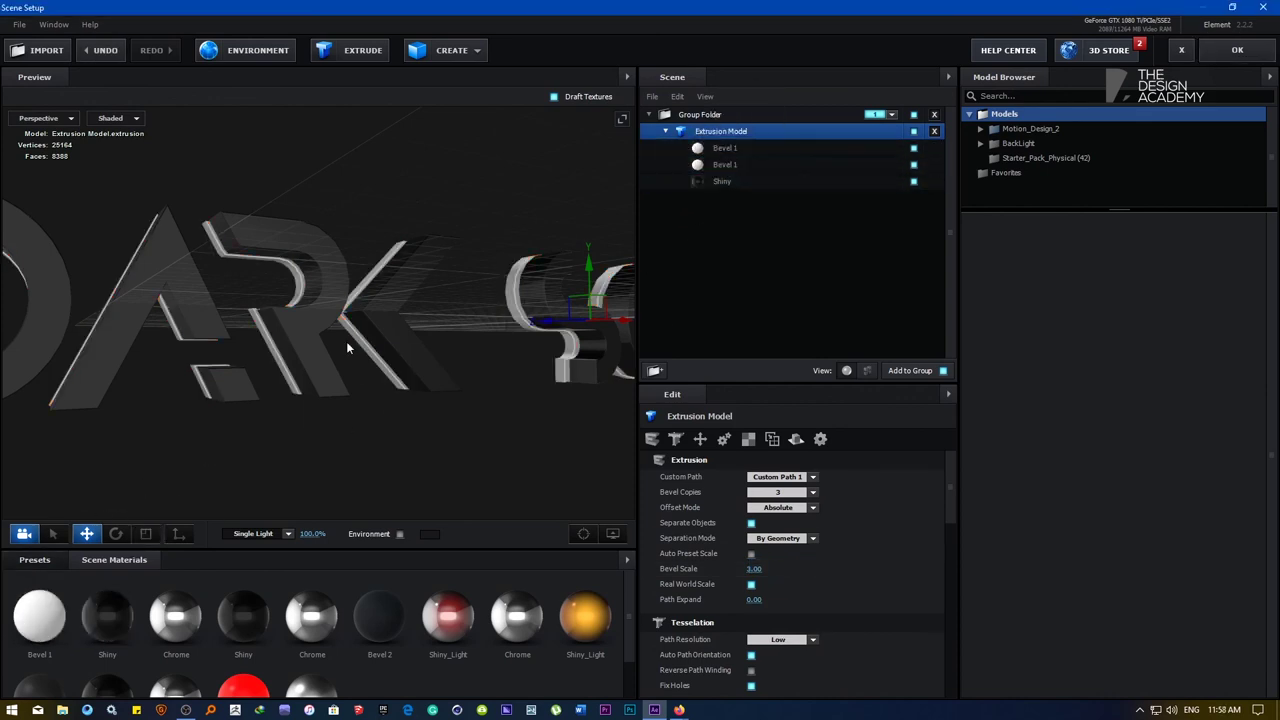
pyautogui.moveTo(33, 612); pyautogui.dragTo(752, 181)
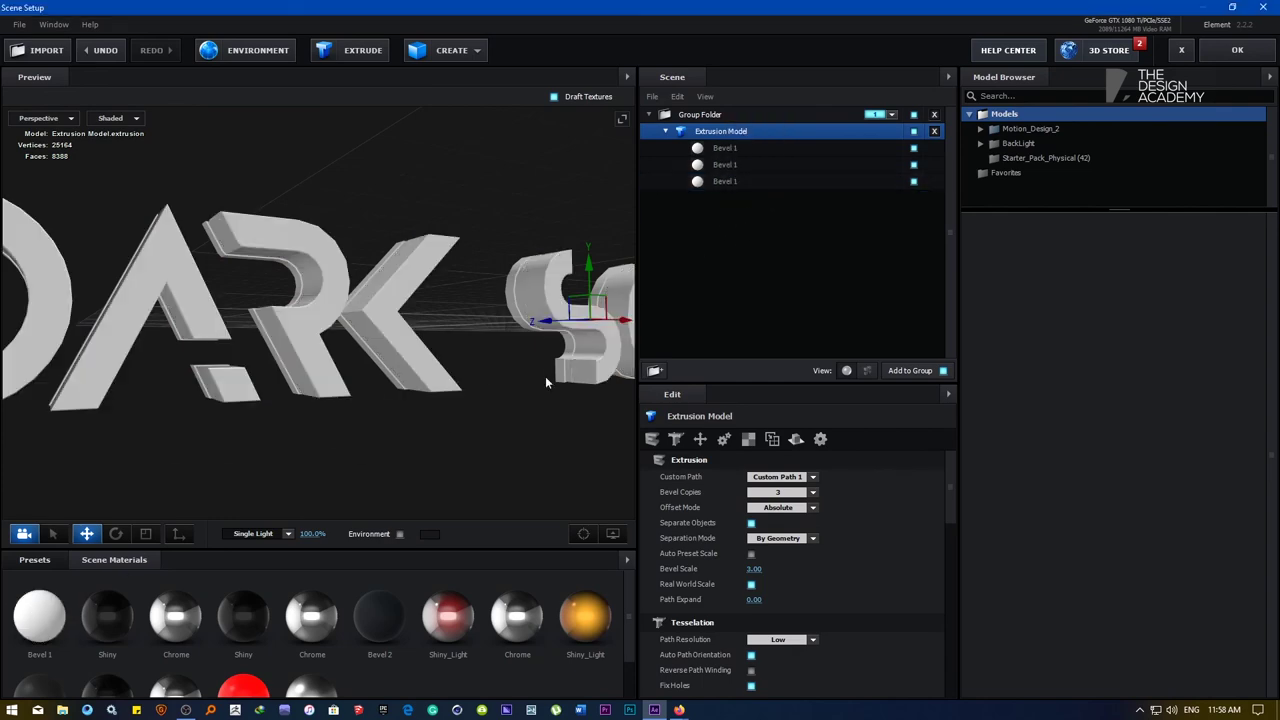
pyautogui.click(1216, 52)
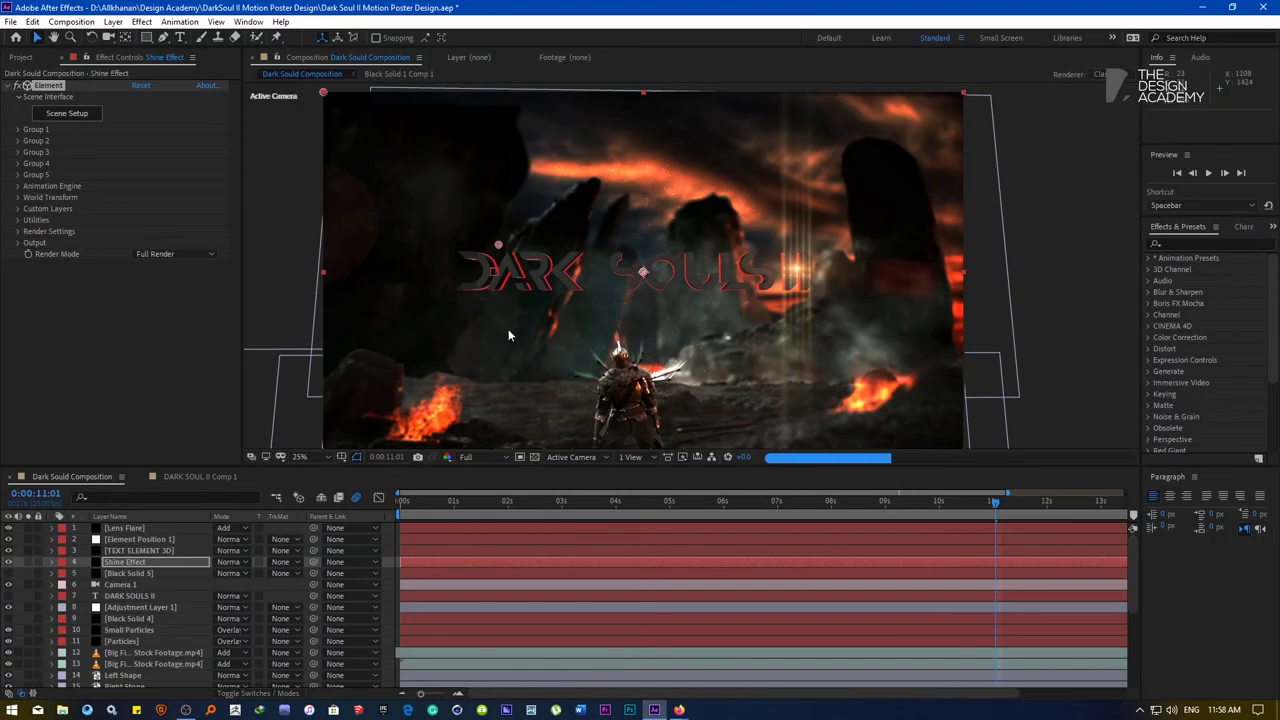
# Apply the RG Trapcode Shine effect to the Shine Effect layer and collapse its Element settings
pyautogui.click(150, 24)
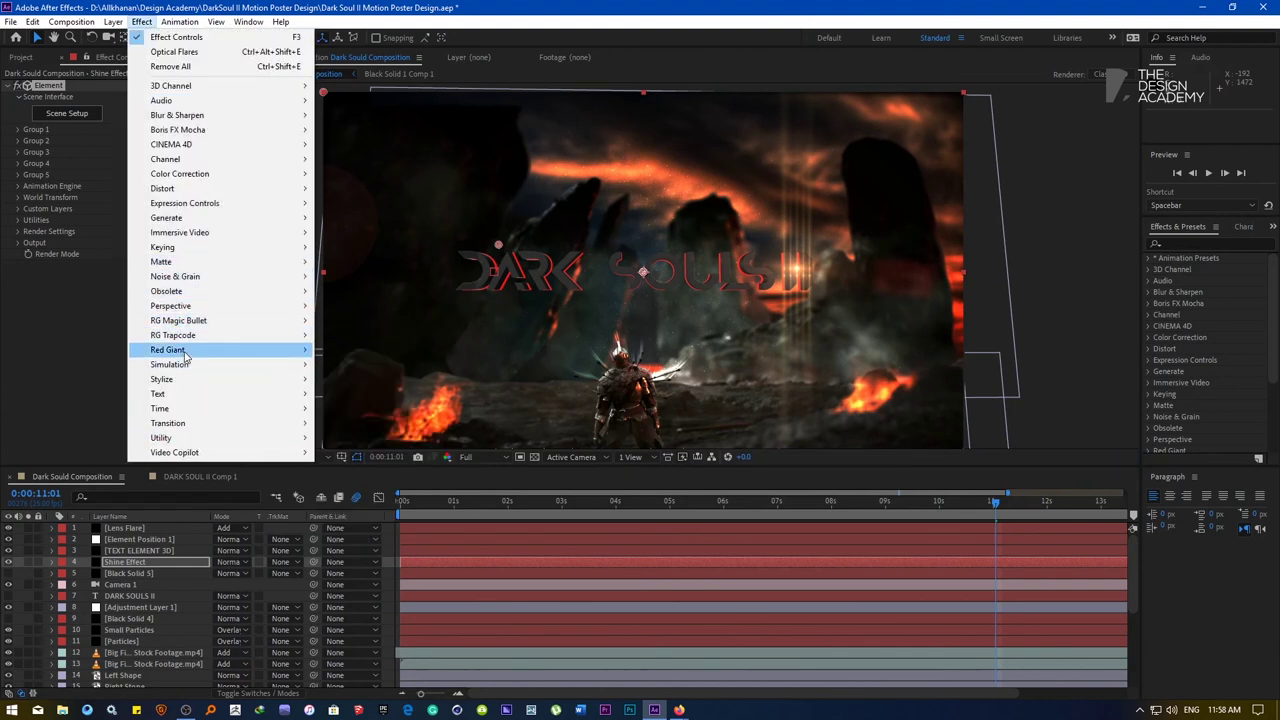
pyautogui.moveTo(250, 337)
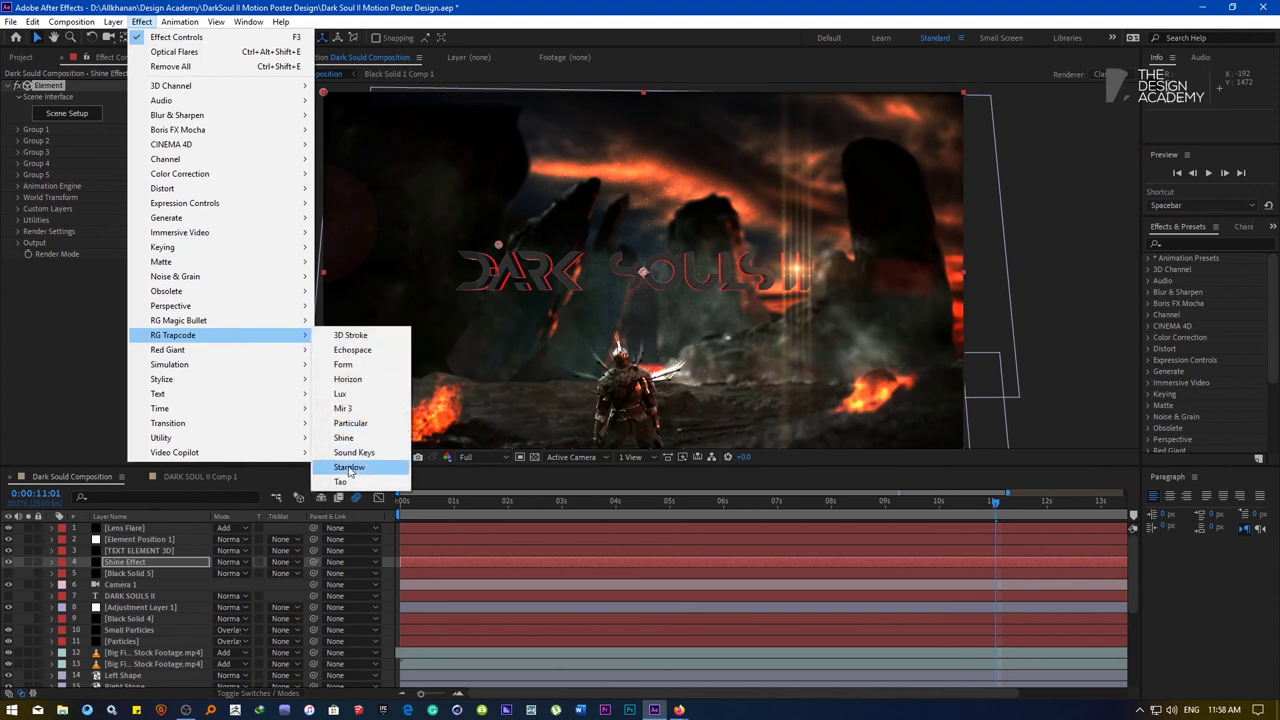
pyautogui.click(345, 440)
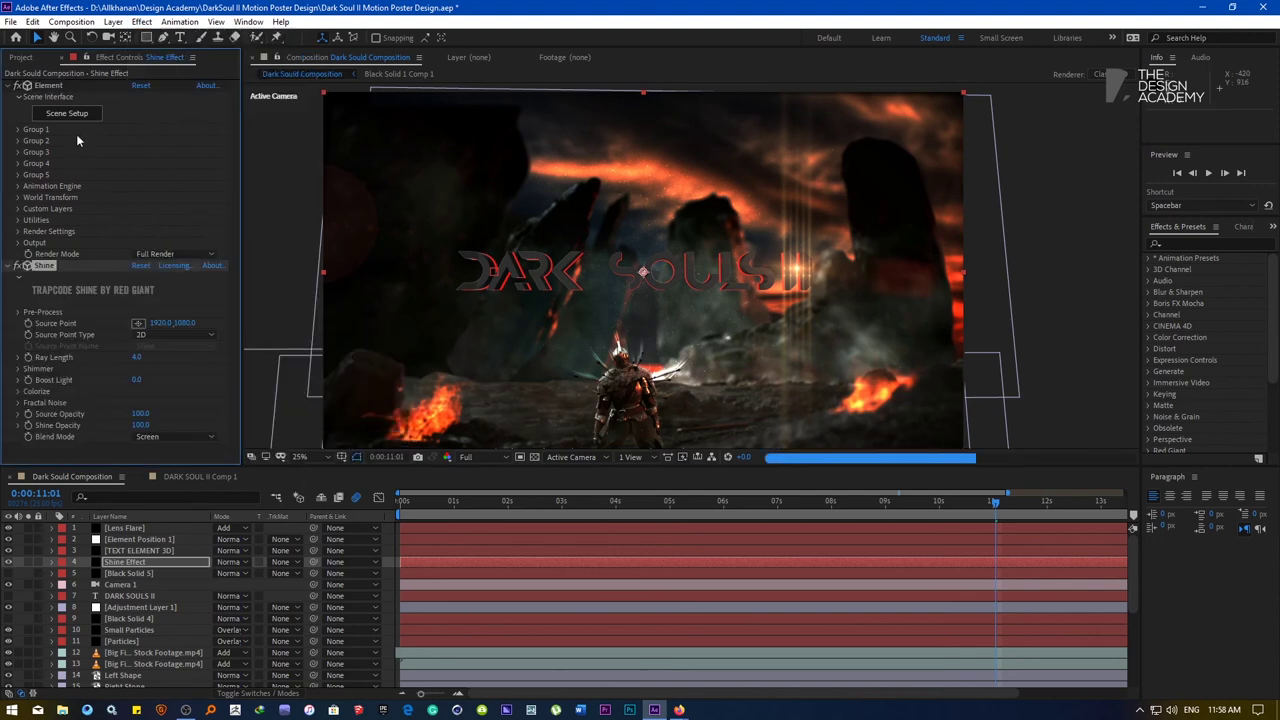
pyautogui.click(17, 85)
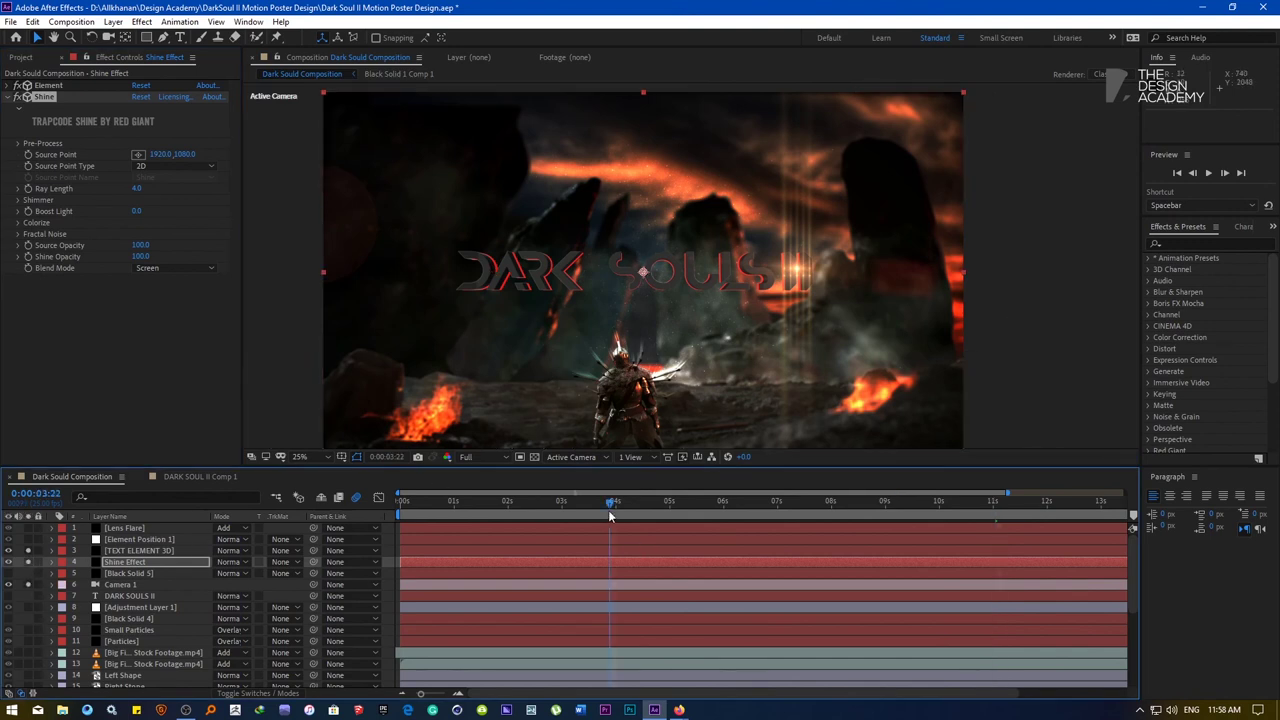
# Set the preview resolution to Quarter, check the soloed title's light rays up to 0:00:09:11, and turn the layer solos off
pyautogui.click(478, 458)
pyautogui.click(499, 535)
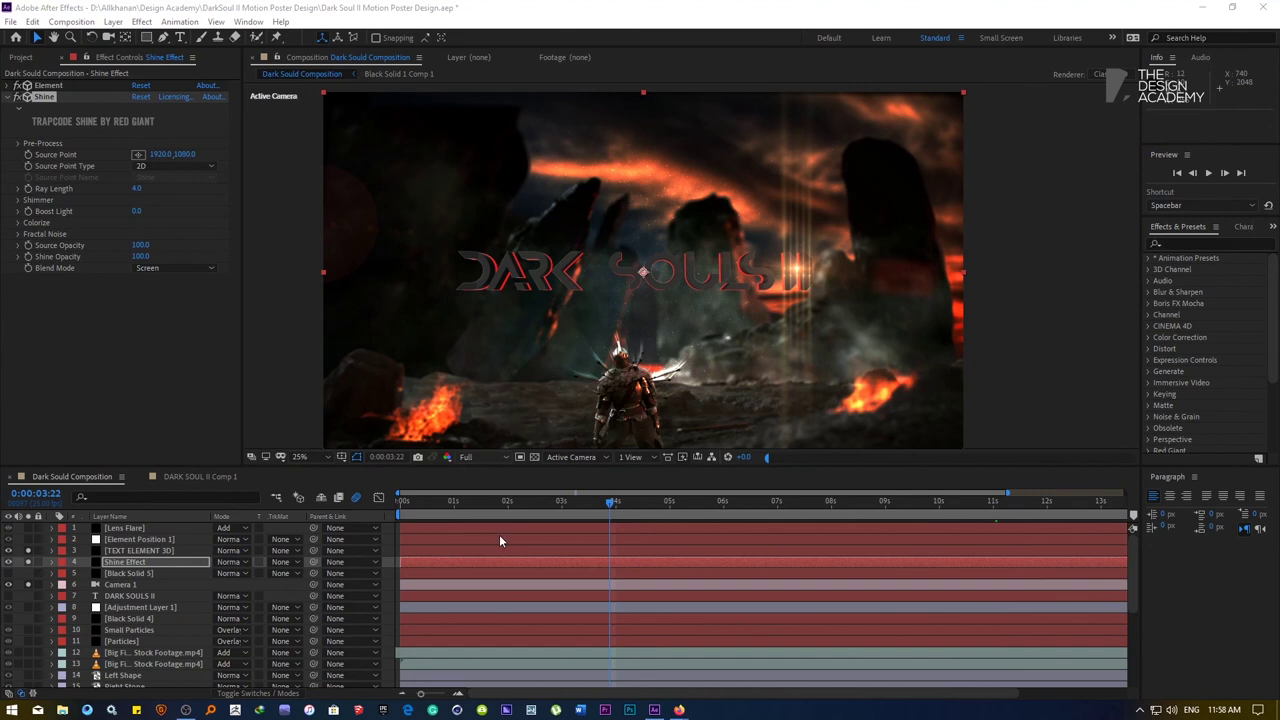
pyautogui.click(630, 511)
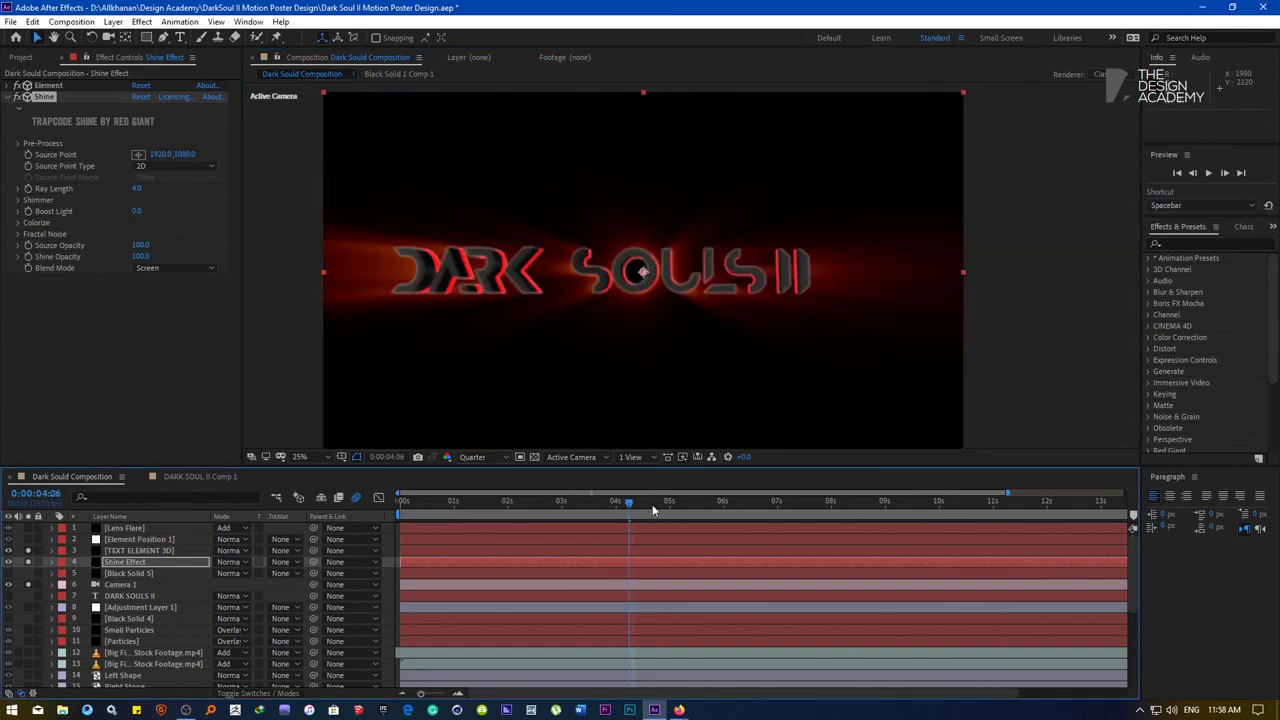
pyautogui.click(520, 511)
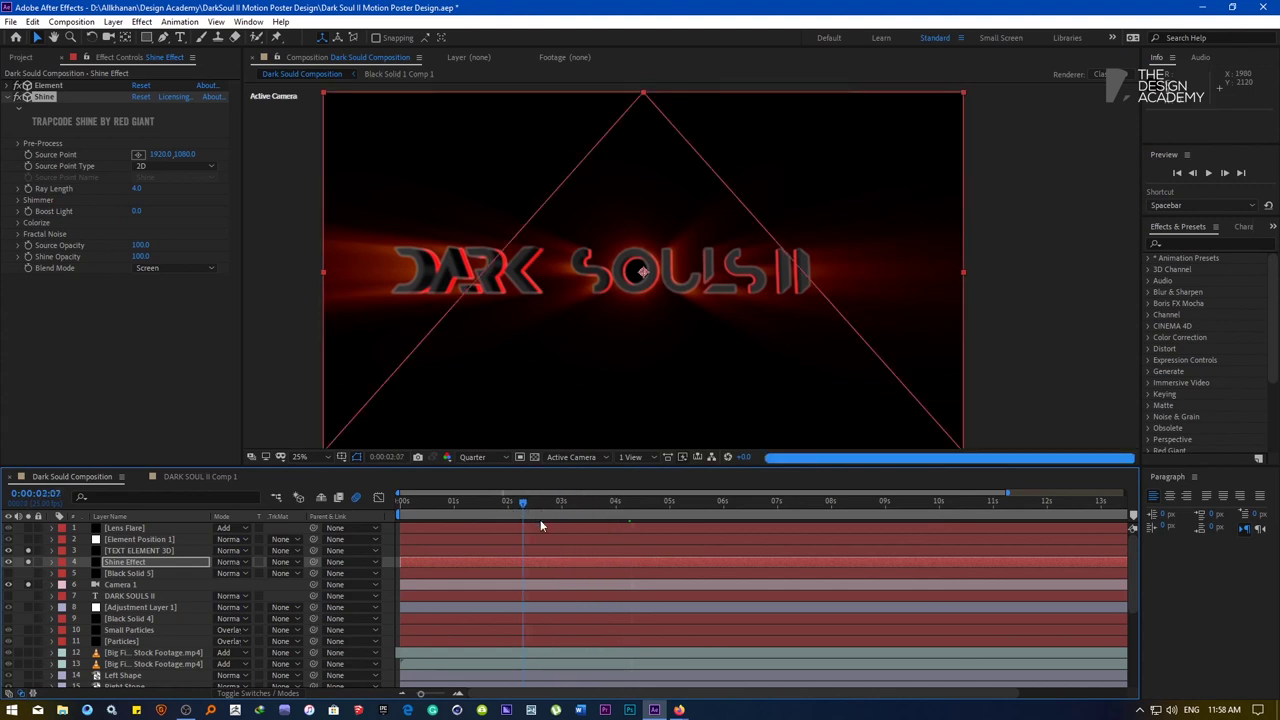
pyautogui.moveTo(518, 514); pyautogui.dragTo(870, 508)
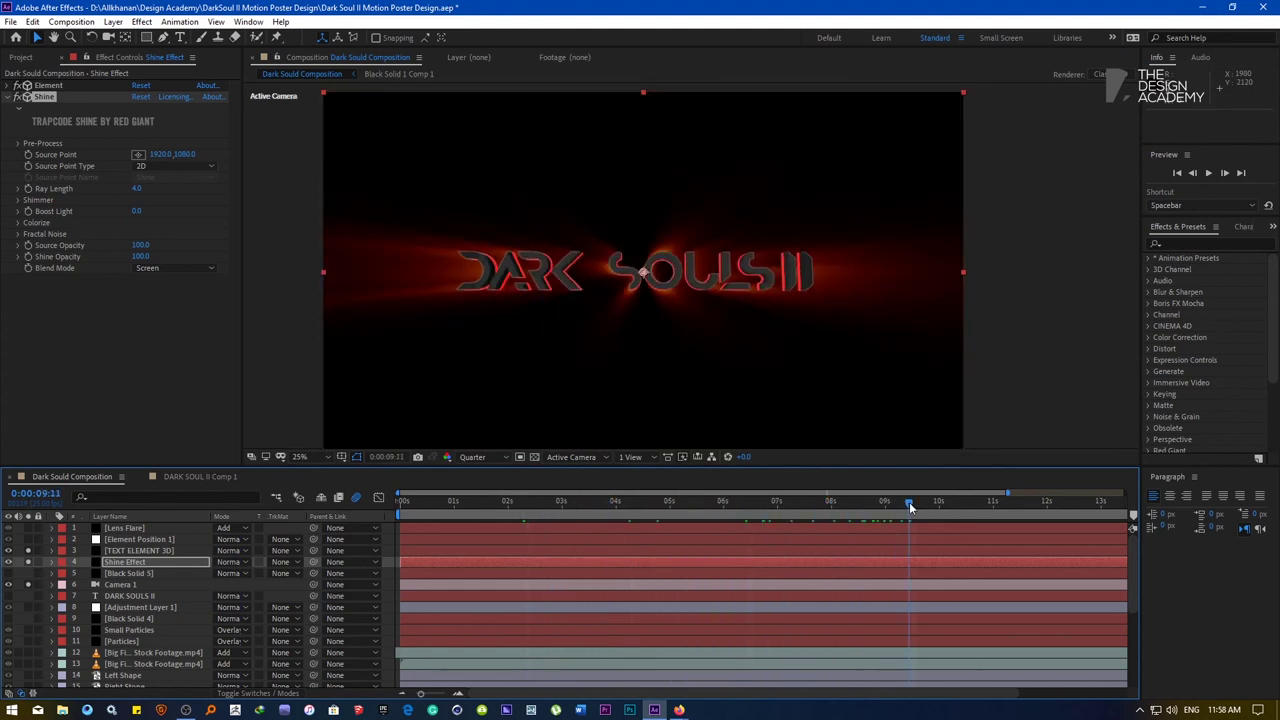
pyautogui.click(485, 458)
pyautogui.moveTo(28, 551); pyautogui.dragTo(27, 587)
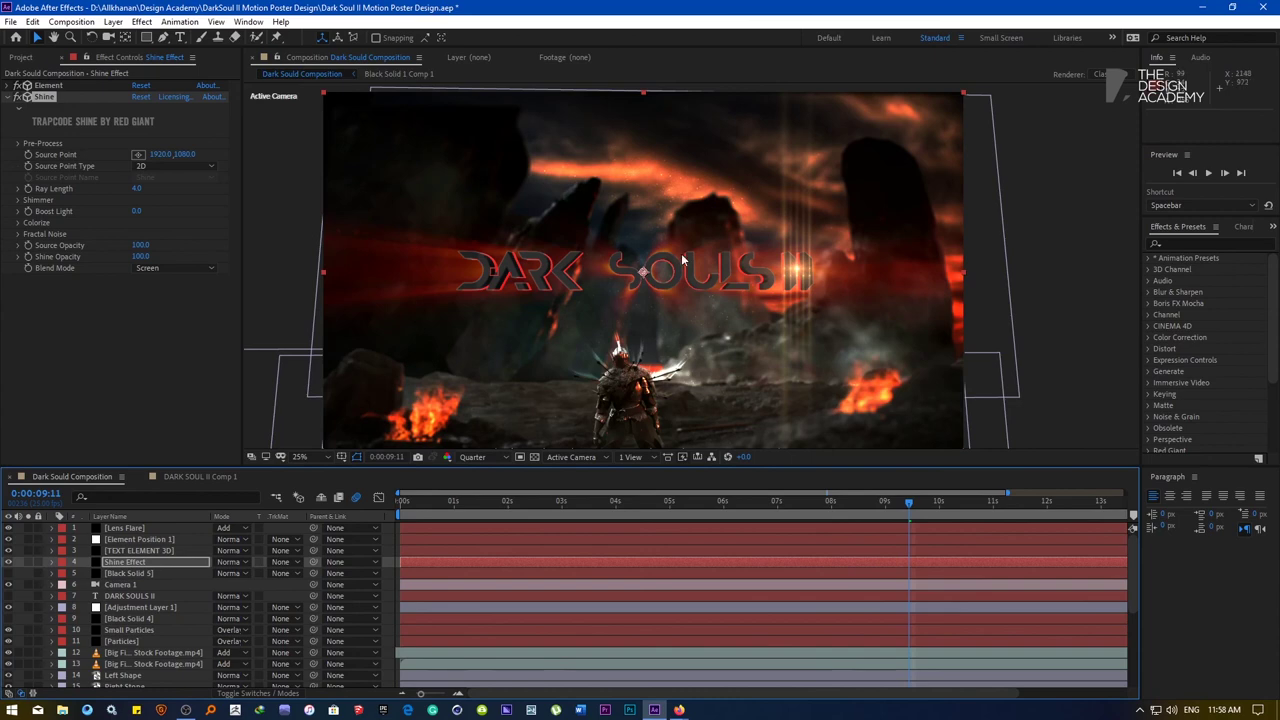
# Raise Shine's Boost Light to 16.9 on the Shine Effect layer and hide the TEXT ELEMENT 3D layer
pyautogui.moveTo(136, 213); pyautogui.dragTo(246, 214)
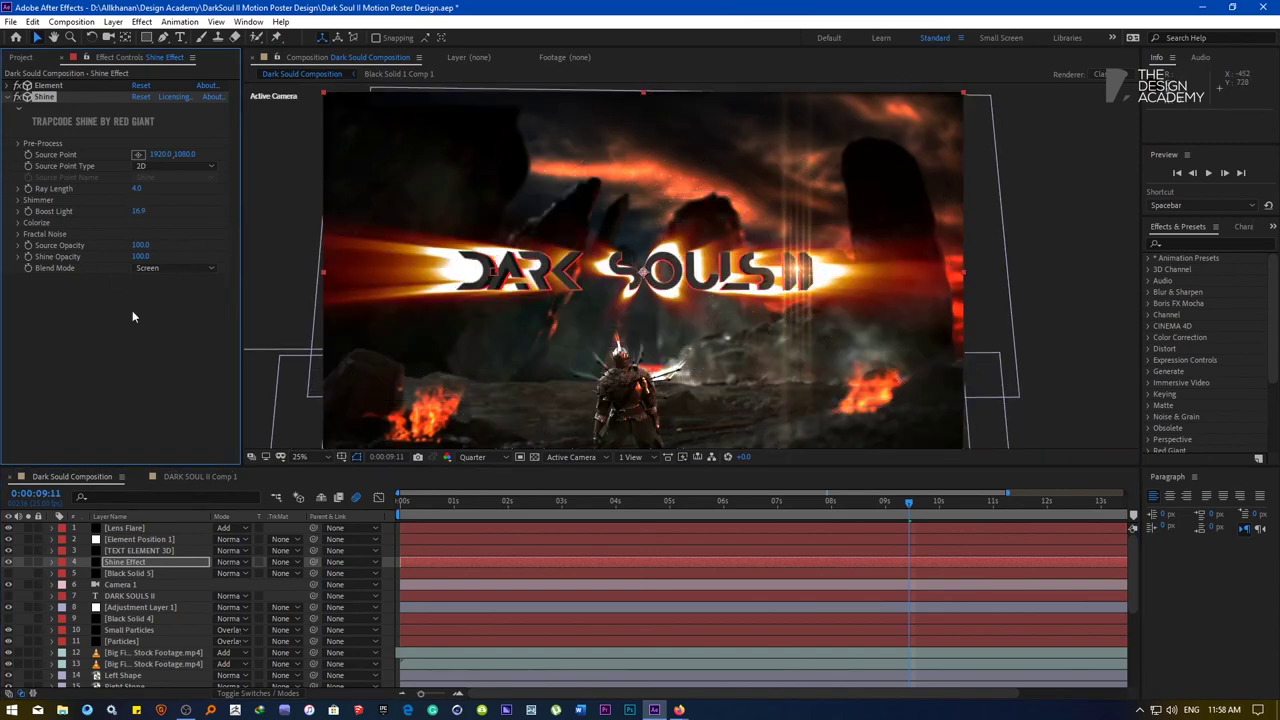
pyautogui.click(9, 551)
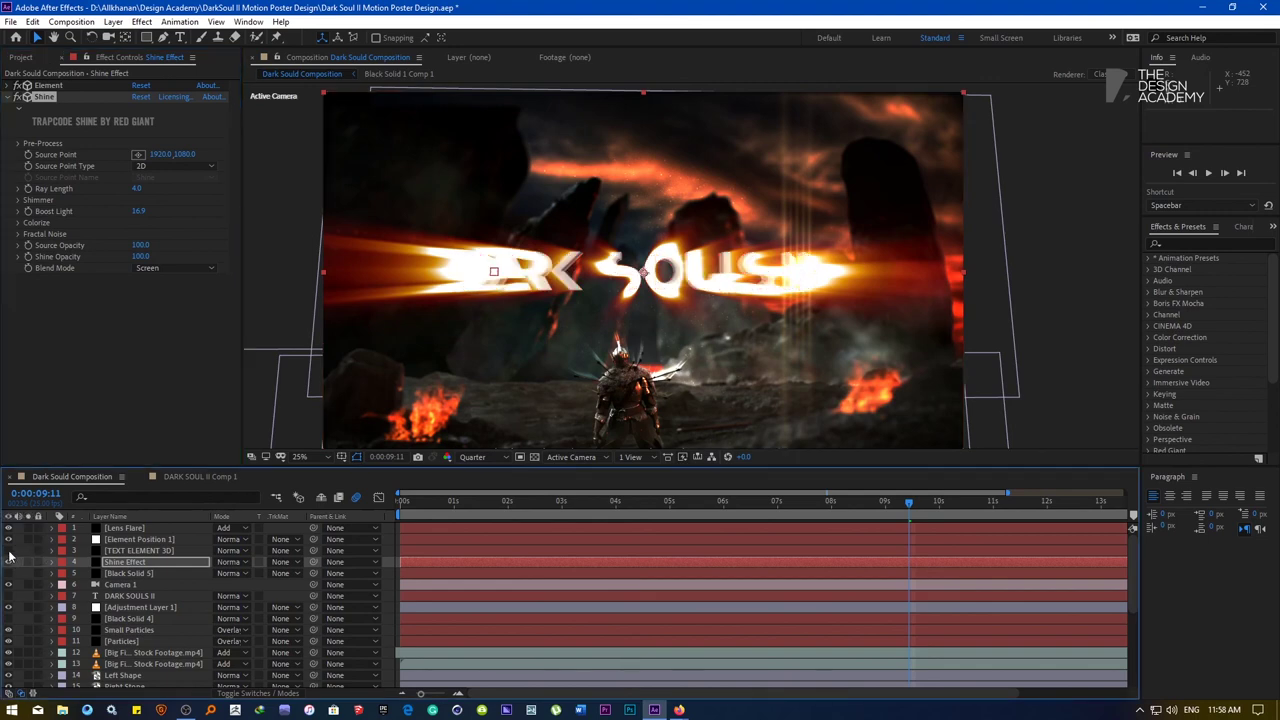
# Show the TEXT ELEMENT 3D layer, set its blending mode to Overlay and keep the preview resolution at Quarter
pyautogui.click(9, 551)
pyautogui.click(228, 551)
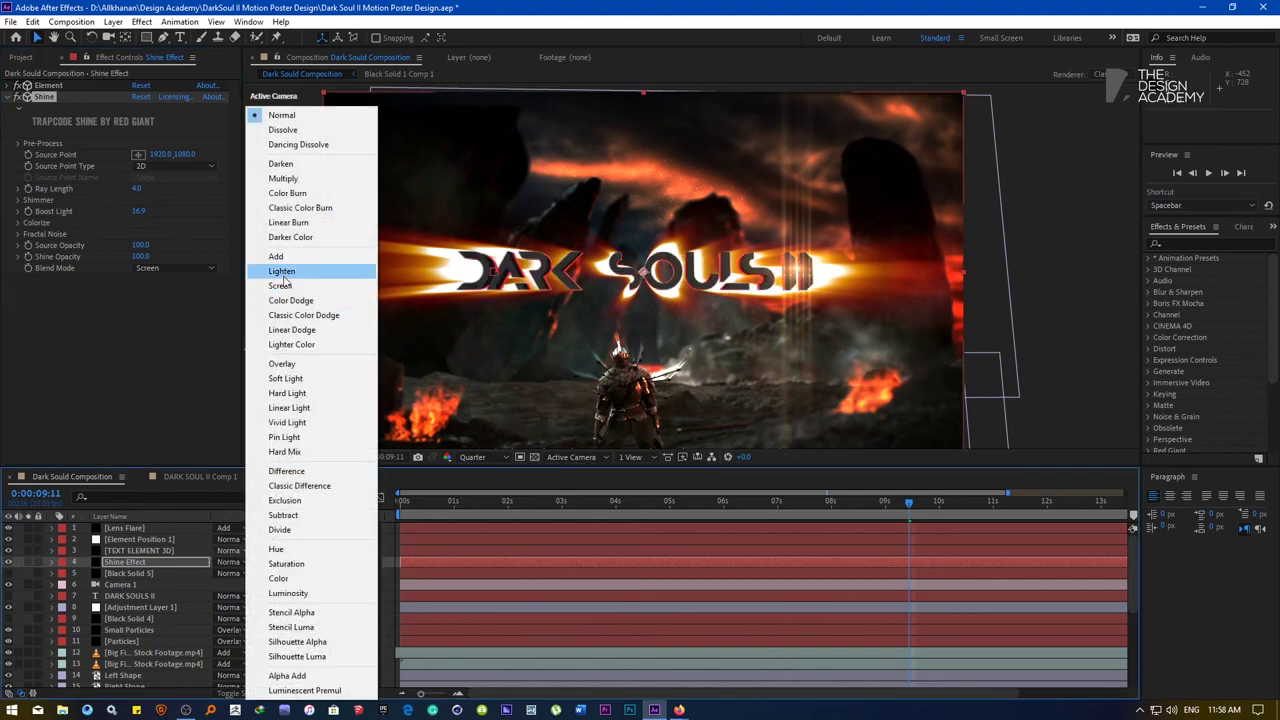
pyautogui.click(277, 363)
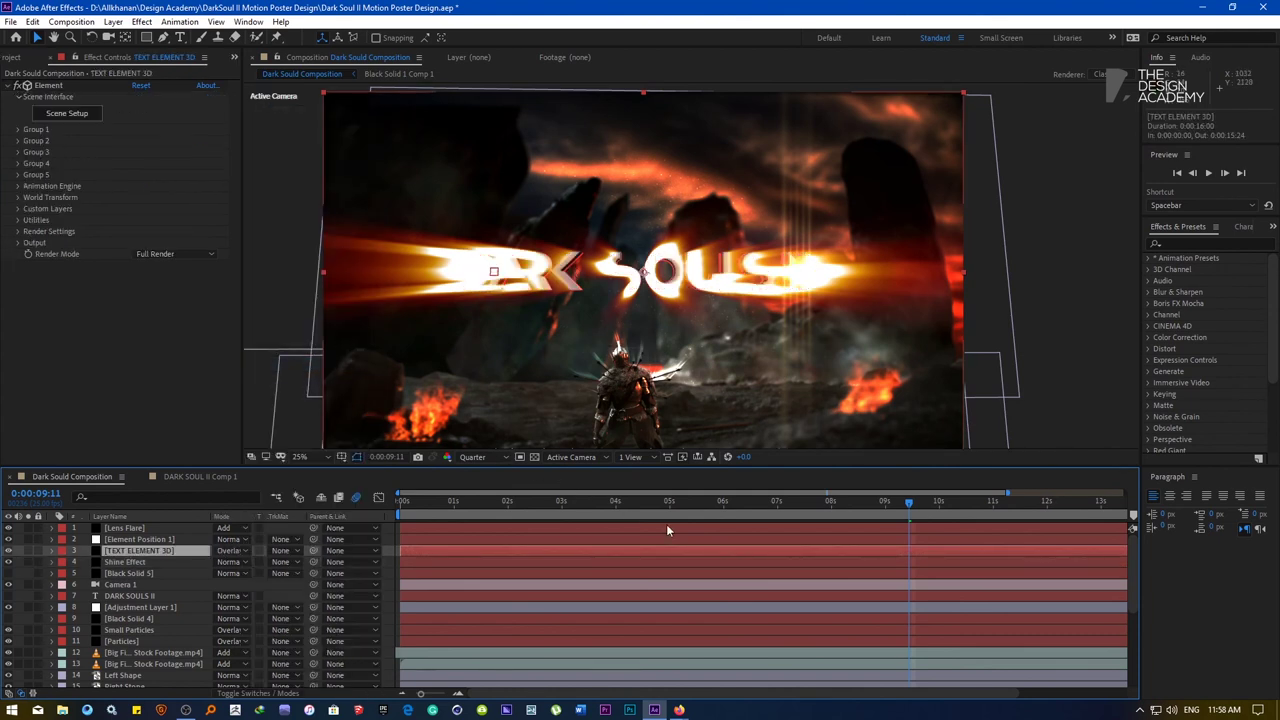
pyautogui.click(478, 457)
pyautogui.click(499, 531)
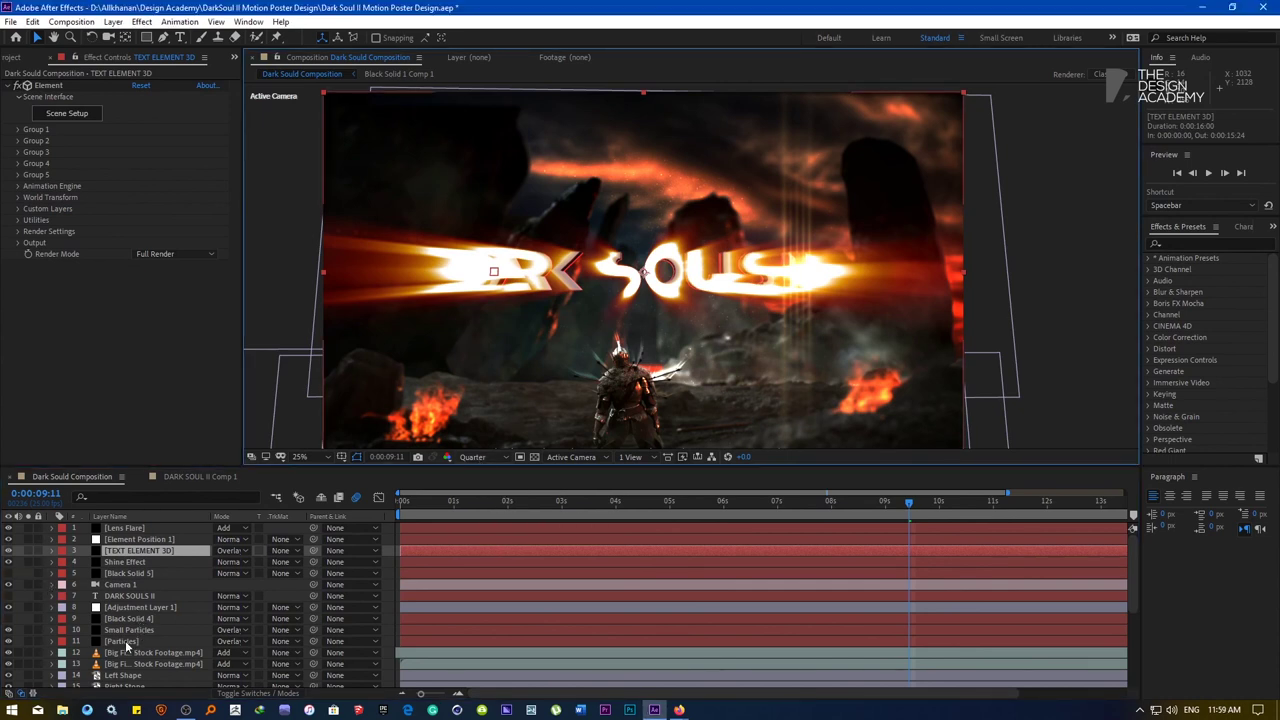
# Find the Shine Effect layer behind the soldier and nudge it slightly downward
pyautogui.scroll(-5, 140, 596)
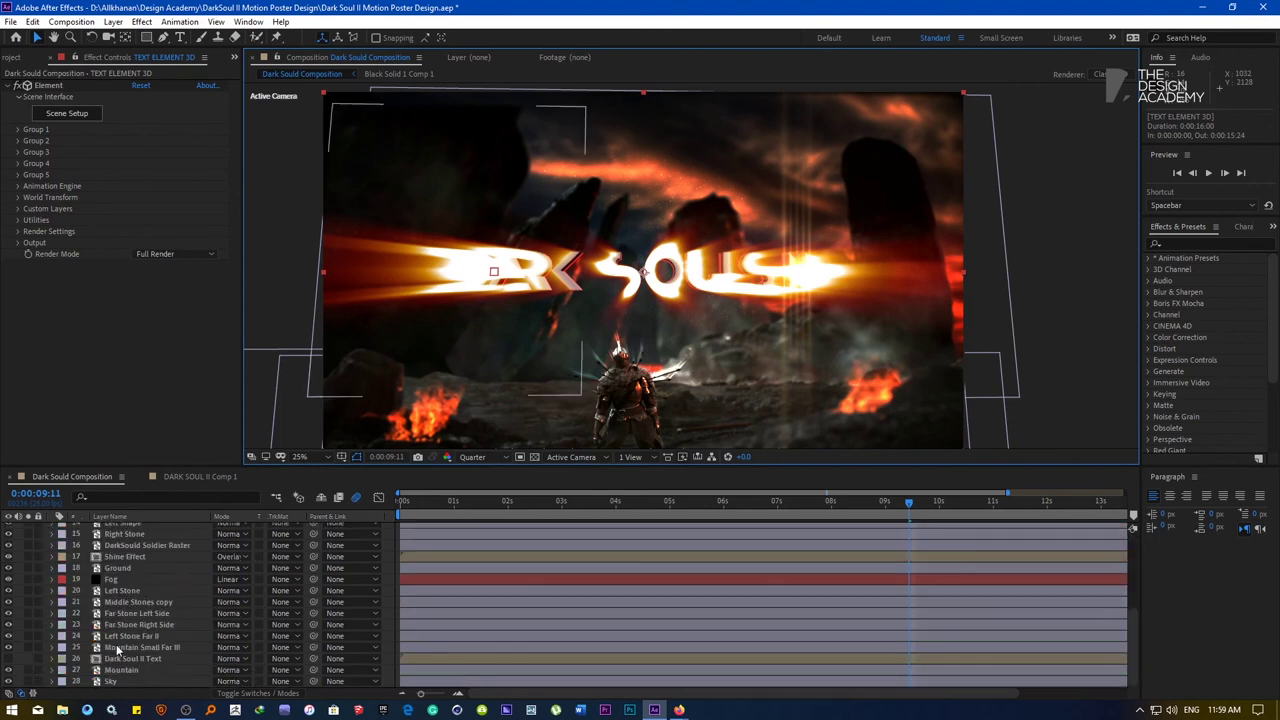
pyautogui.click(120, 647)
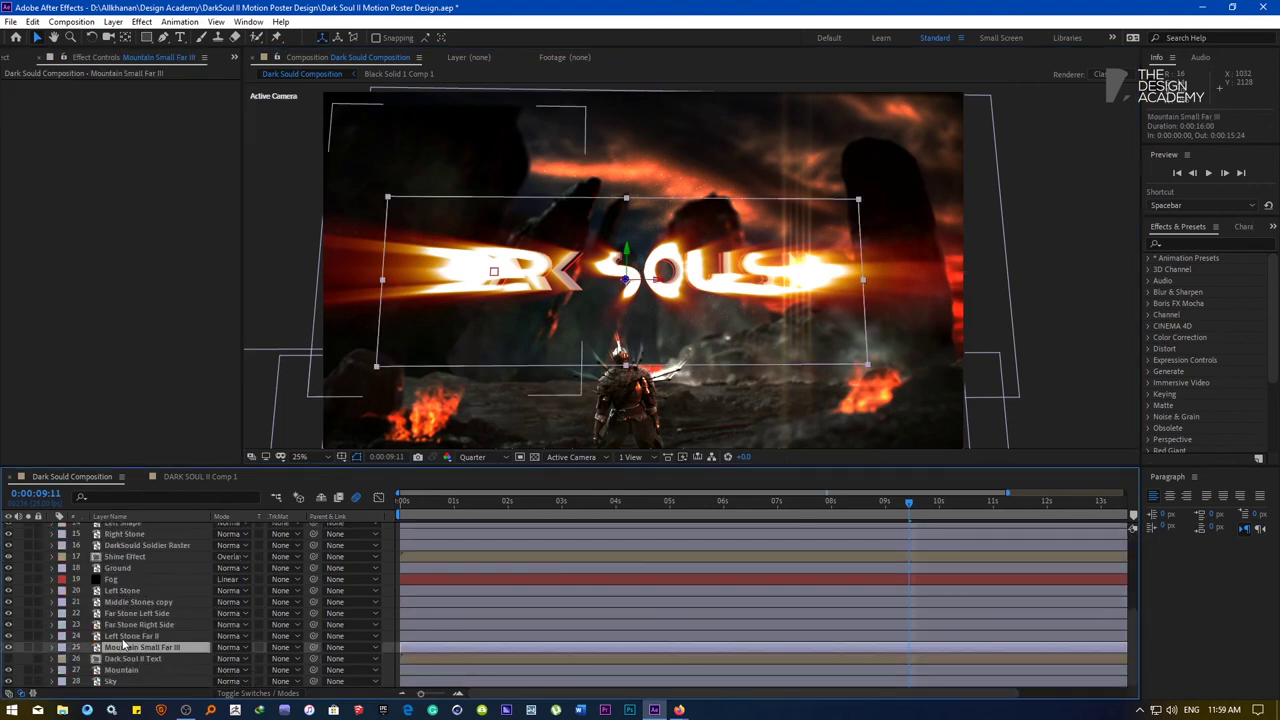
pyautogui.click(123, 636)
pyautogui.click(128, 613)
pyautogui.click(132, 601)
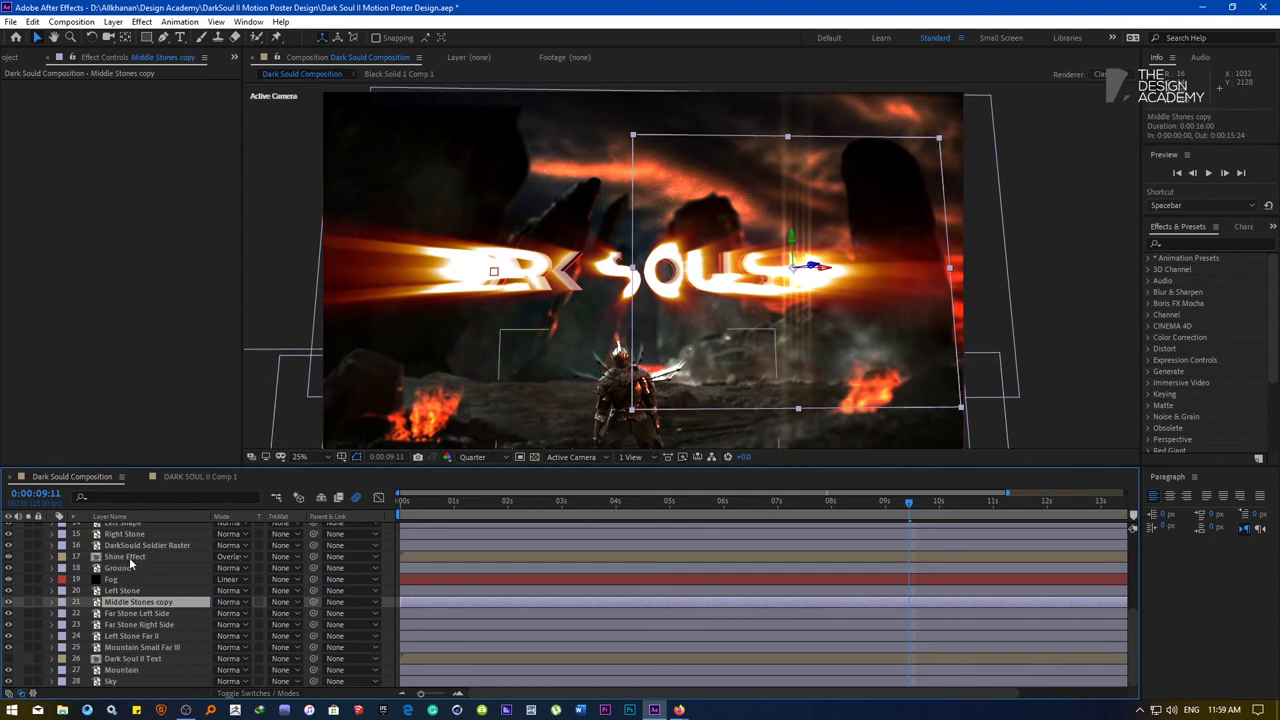
pyautogui.click(130, 557)
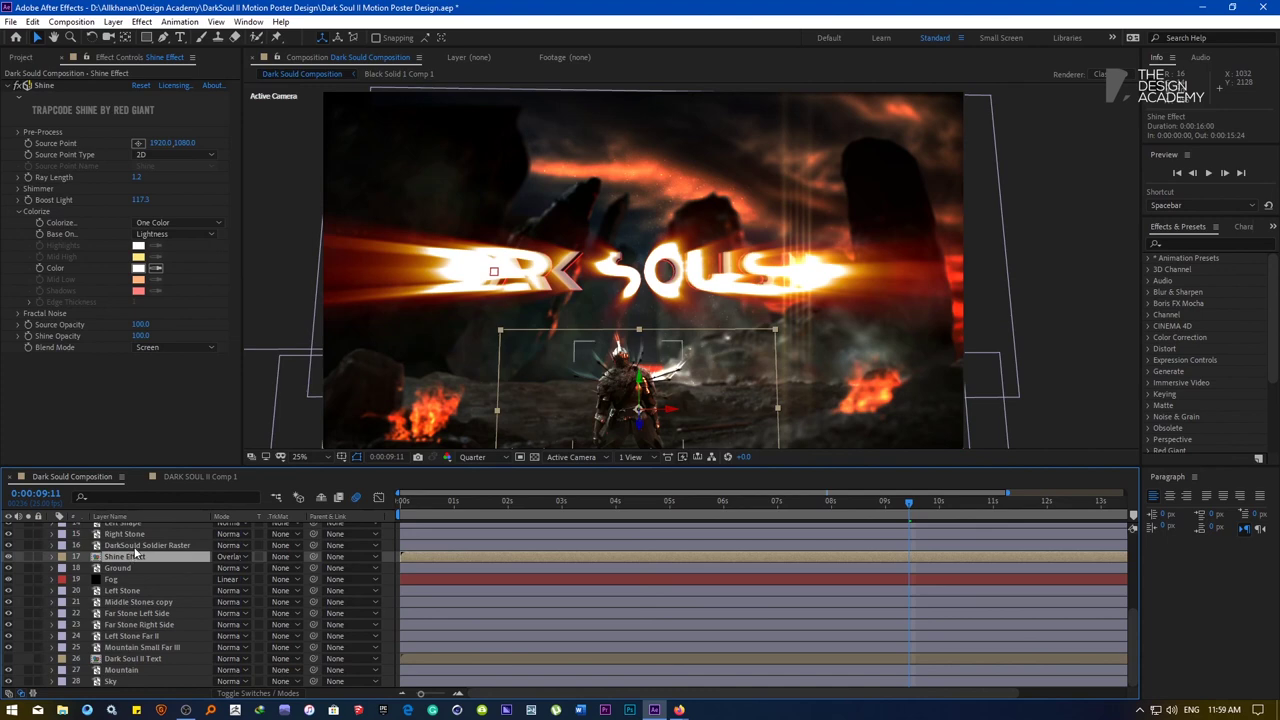
pyautogui.scroll(1, 573, 445)
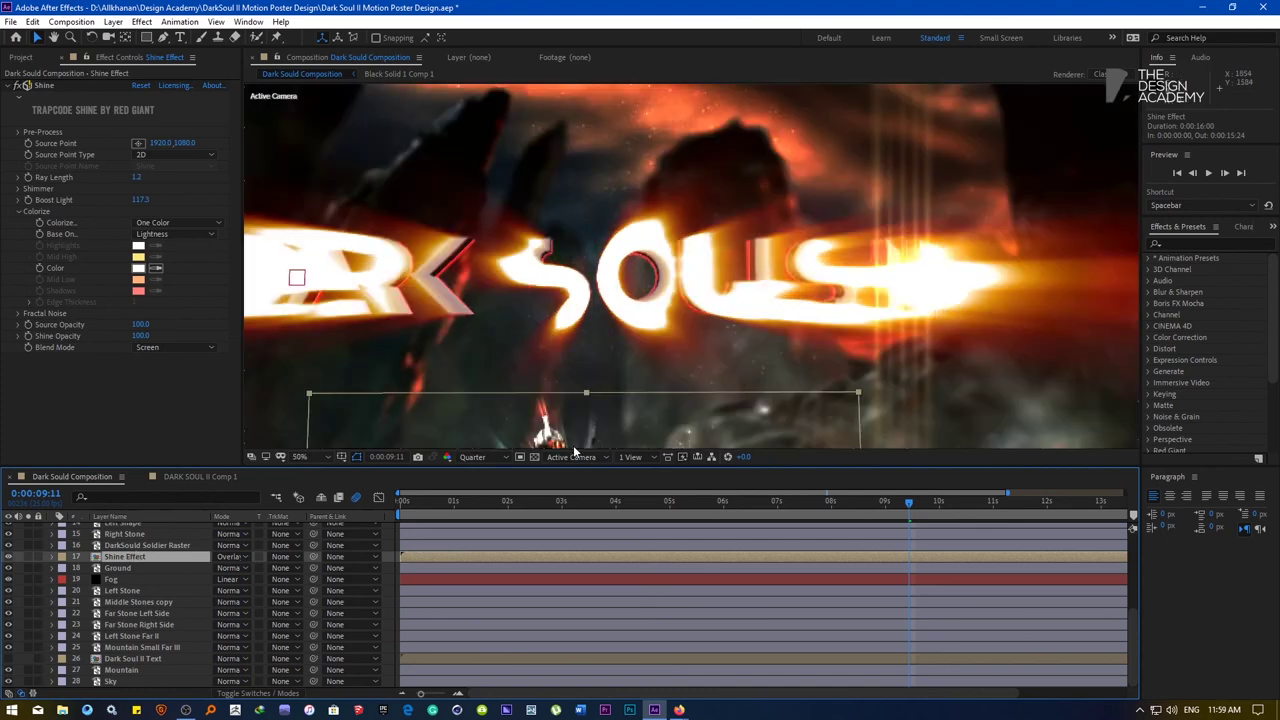
pyautogui.press('space')
pyautogui.moveTo(506, 378); pyautogui.dragTo(551, 217)
pyautogui.press('v')
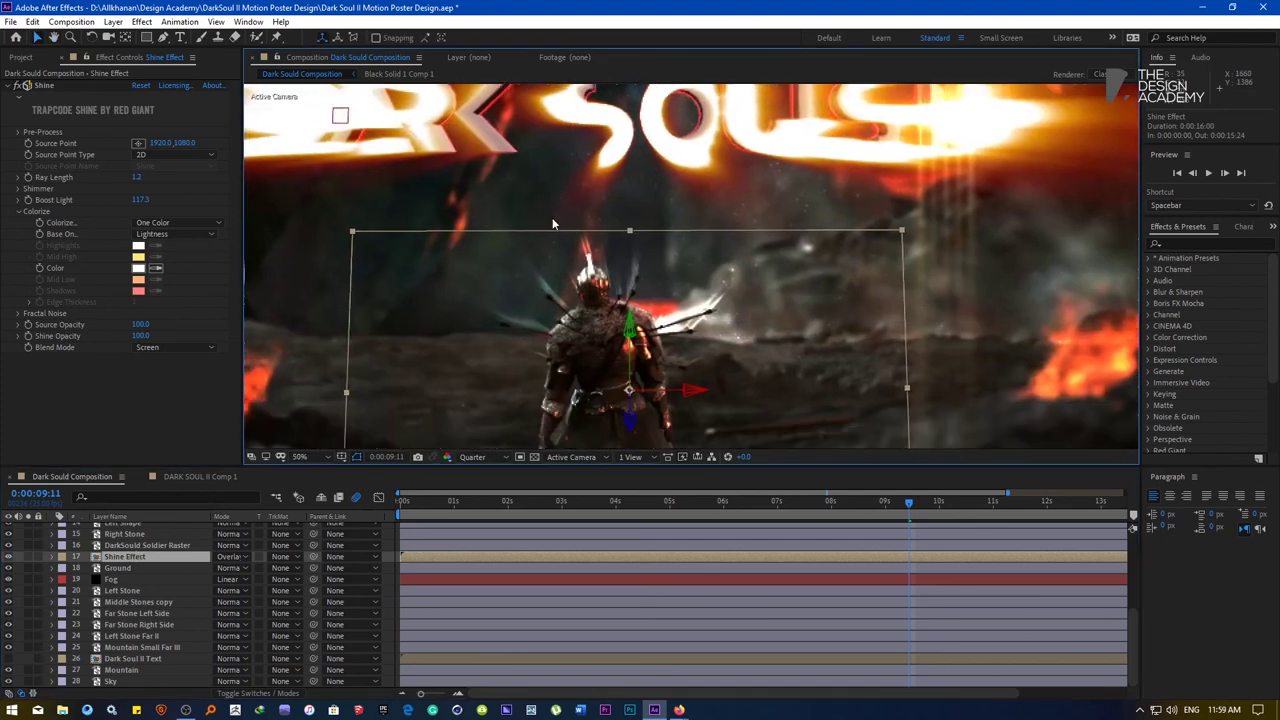
pyautogui.press('Down')
pyautogui.press('Down')
pyautogui.press('Down')
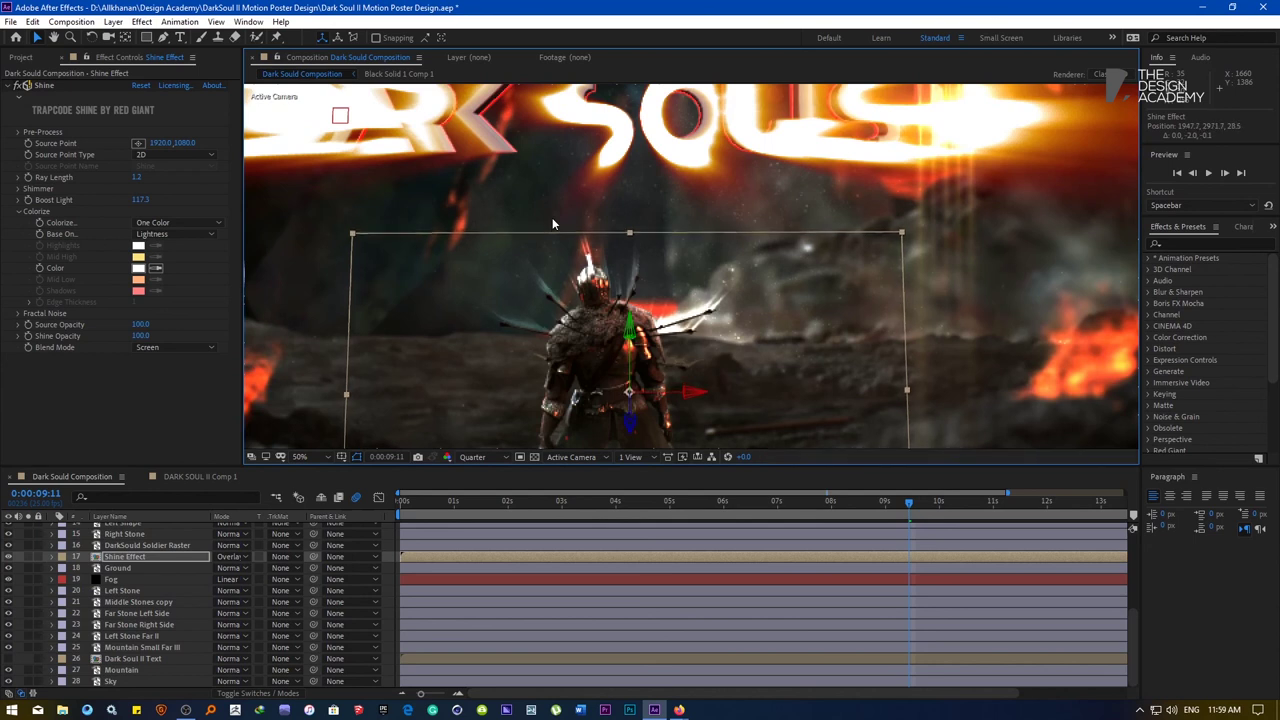
# Set the Shine color of the soldier's Shine Effect layer to black (000000) and fit the composition in the viewer
pyautogui.click(138, 268)
pyautogui.write('000000')
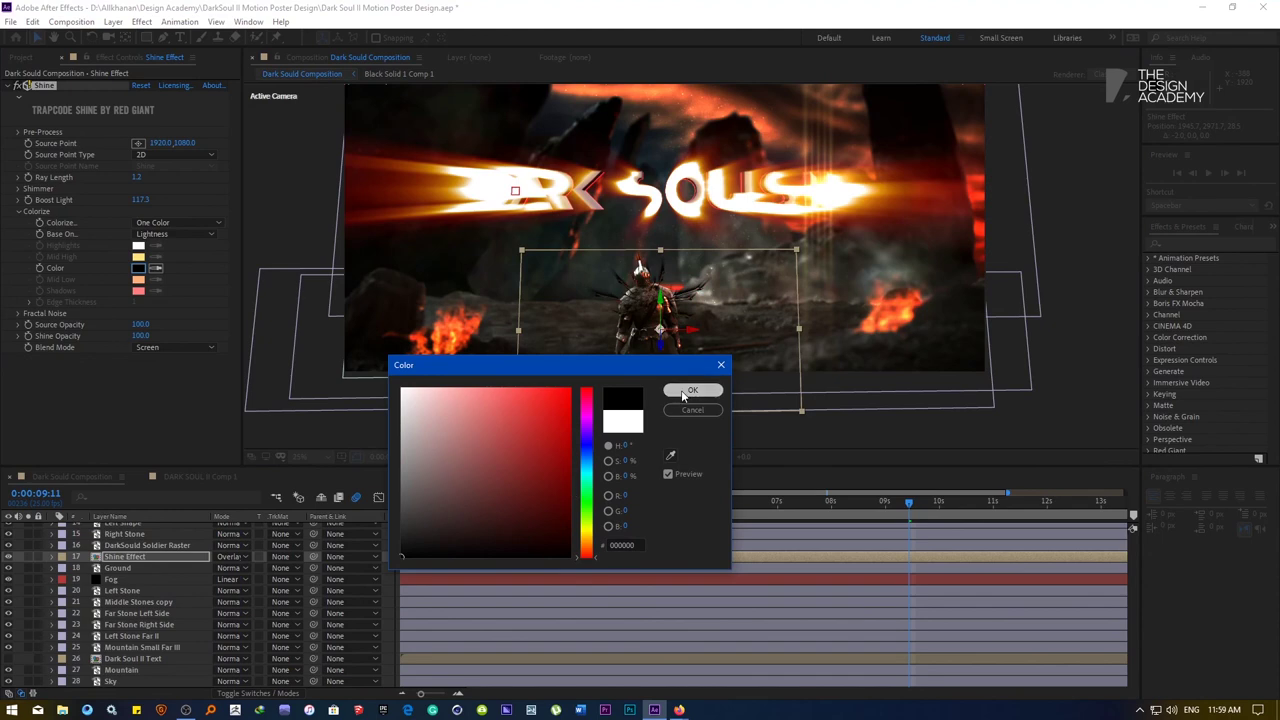
pyautogui.click(692, 390)
pyautogui.click(293, 420)
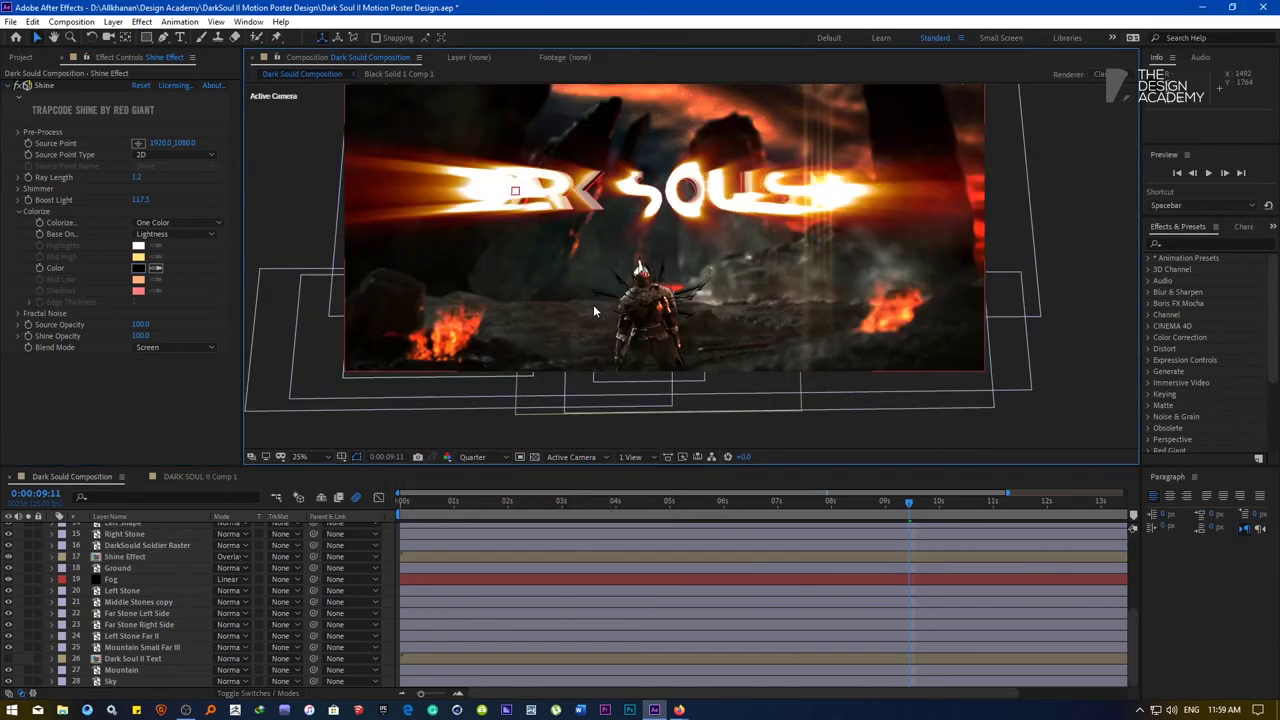
pyautogui.click(322, 456)
pyautogui.click(331, 229)
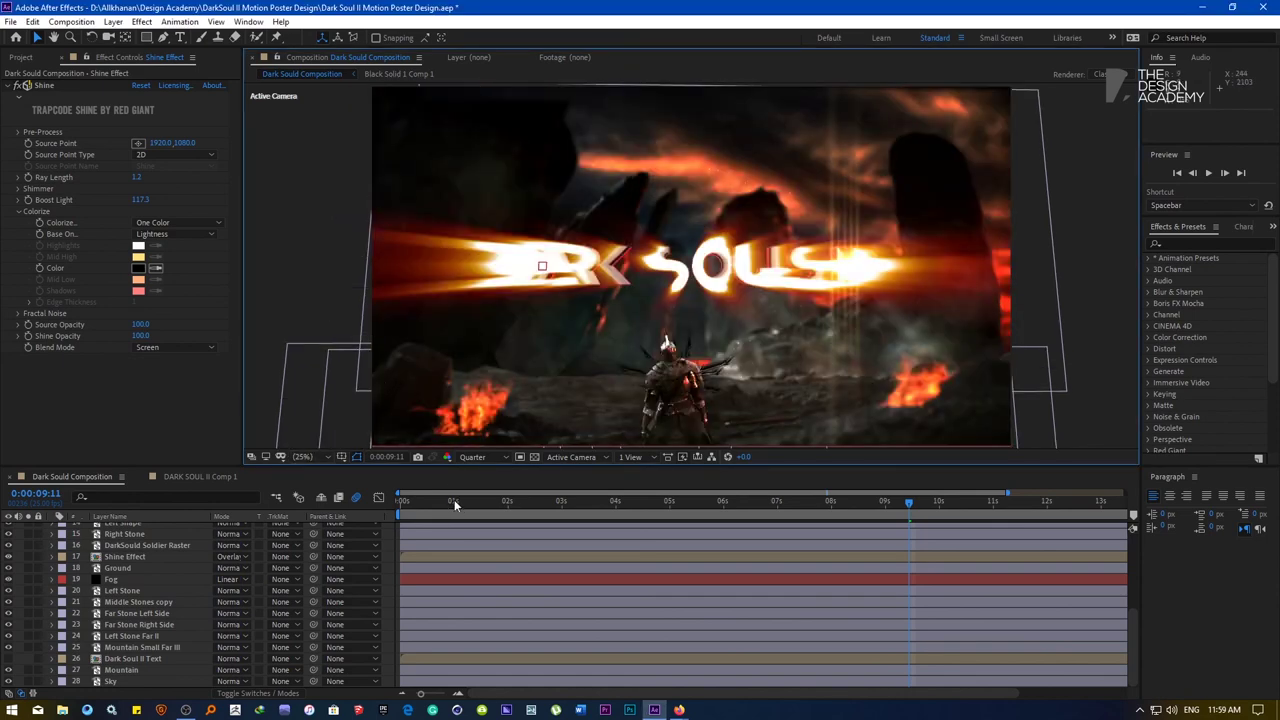
# Reveal the full preview settings and play the composition from its first frame
pyautogui.press('Home')
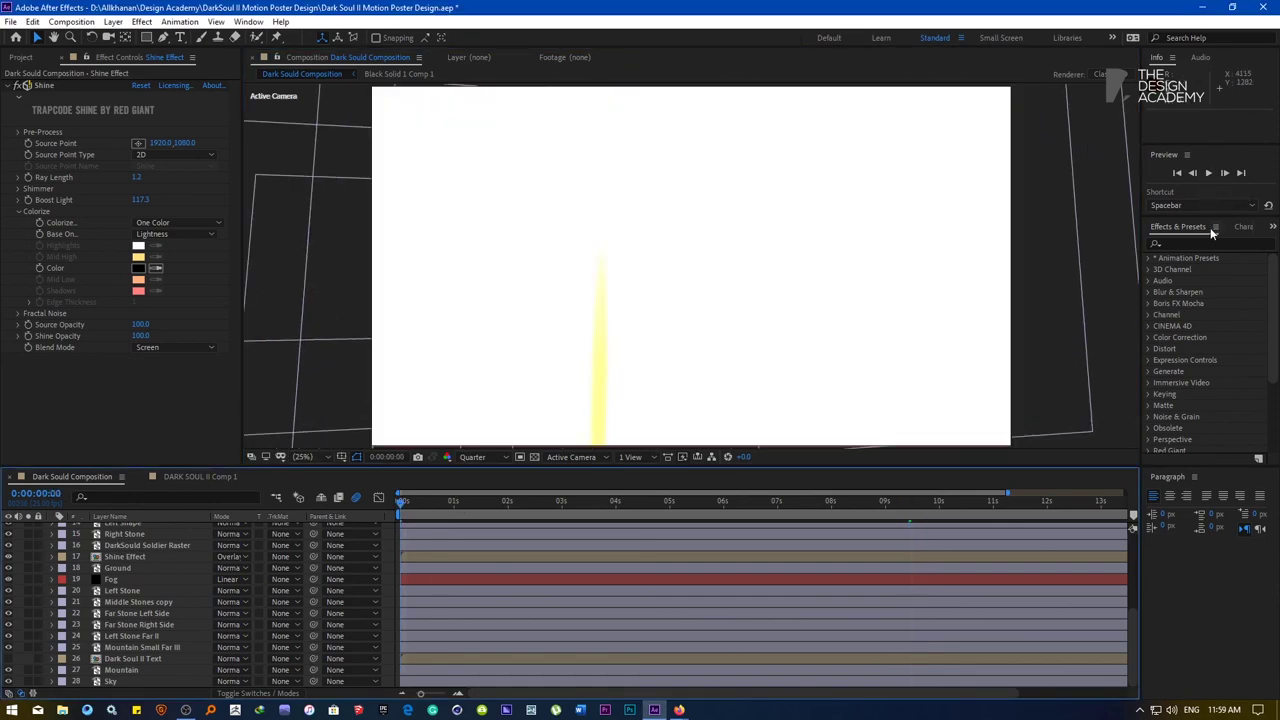
pyautogui.moveTo(1208, 215); pyautogui.dragTo(1208, 400)
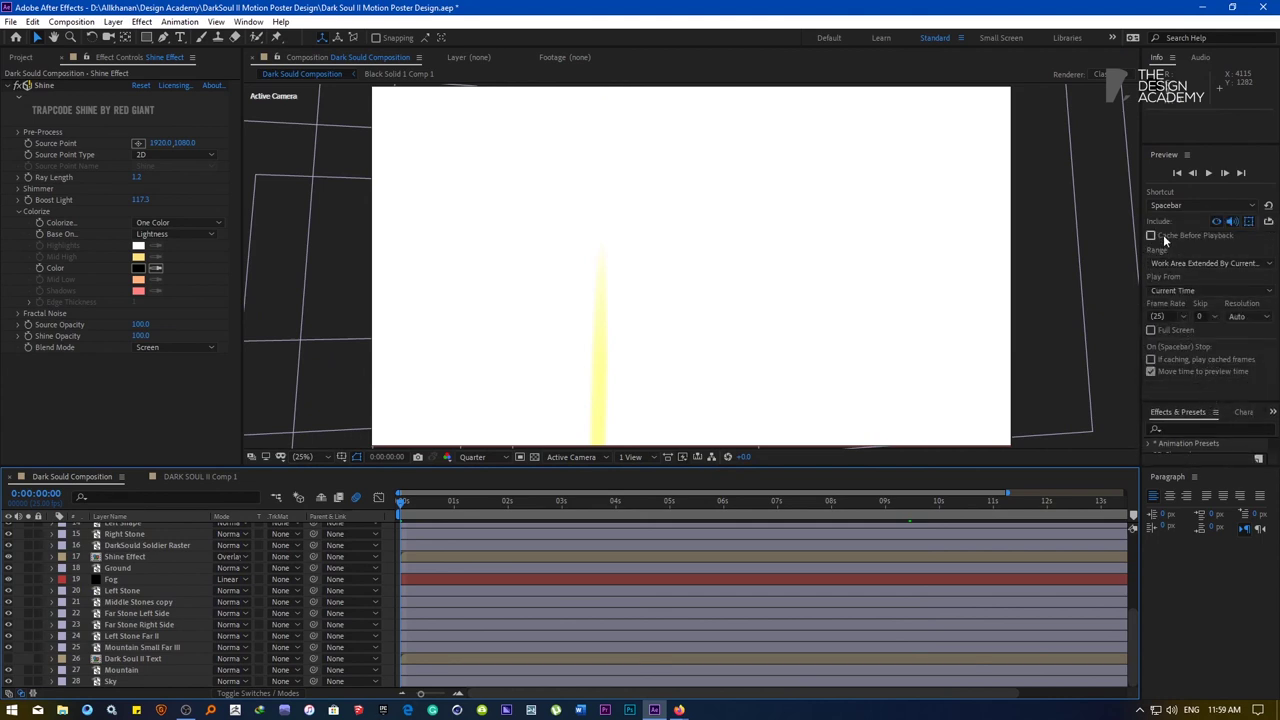
pyautogui.click(1208, 174)
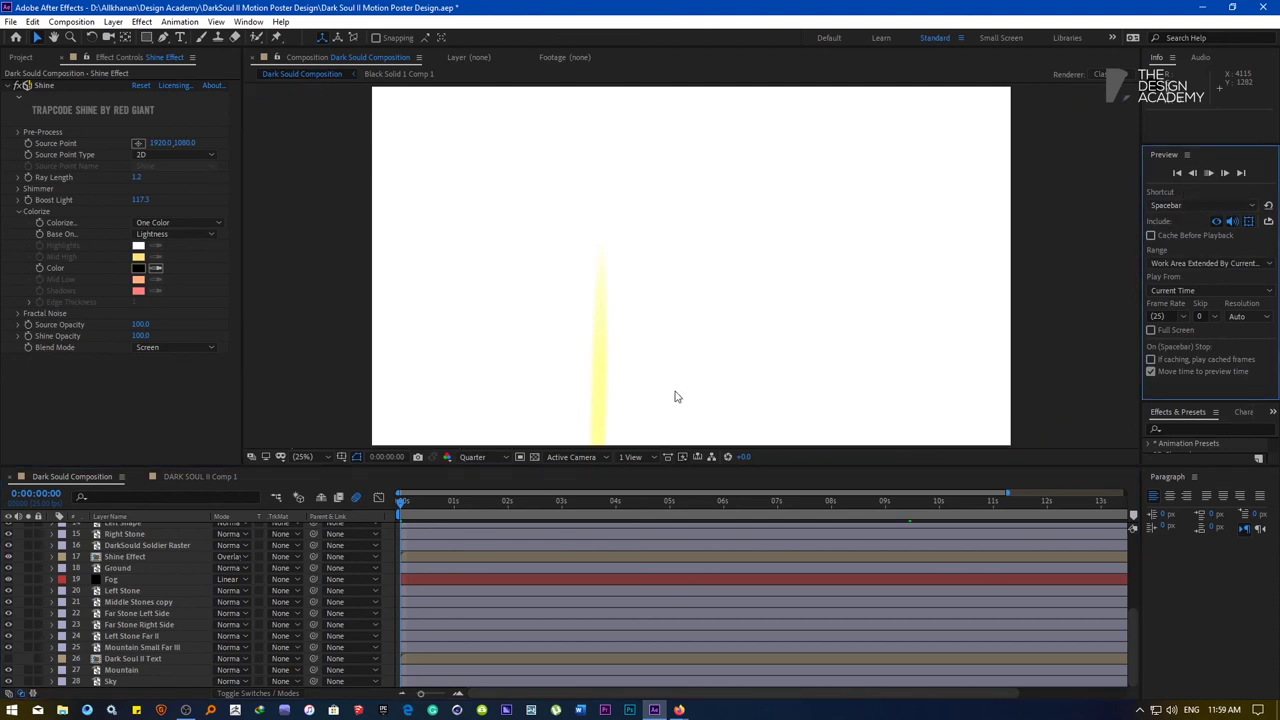
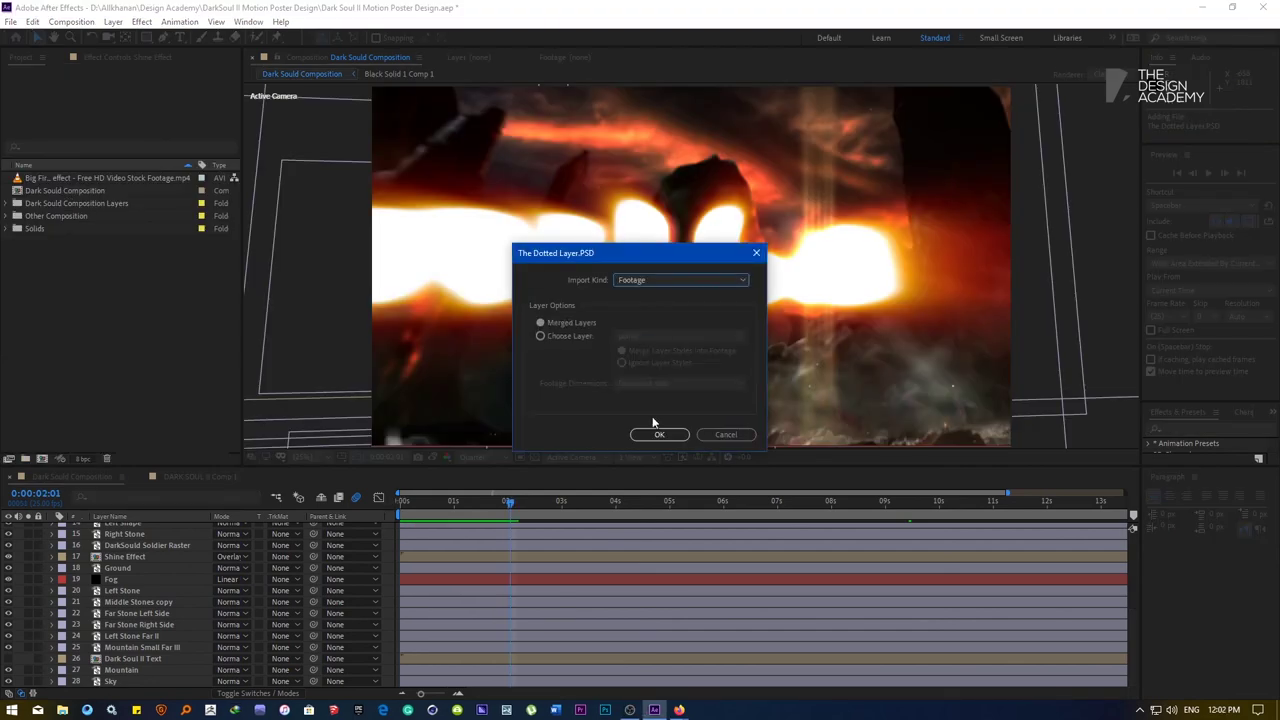
# Import The Dotted Layer.PSD as merged-layer footage, add it to Dark Sould Composition and set the preview resolution to Full
pyautogui.click(657, 434)
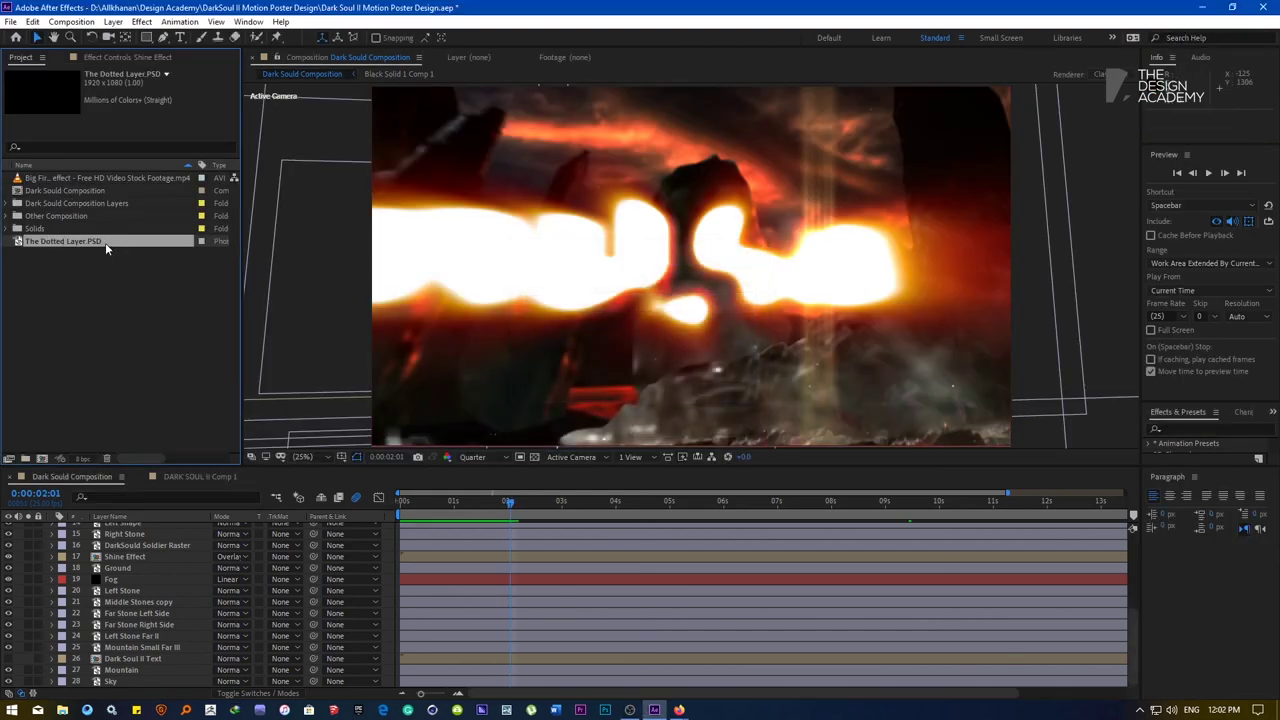
pyautogui.moveTo(105, 242); pyautogui.dragTo(163, 525)
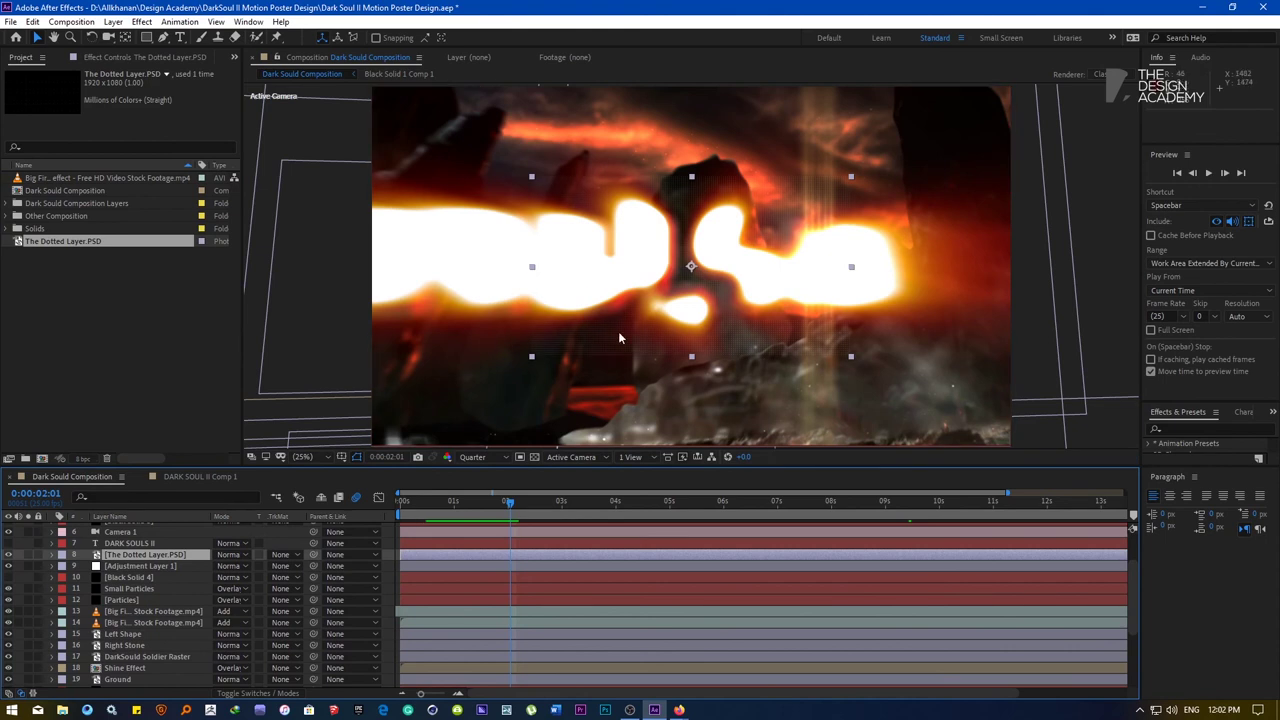
pyautogui.click(473, 457)
pyautogui.click(476, 468)
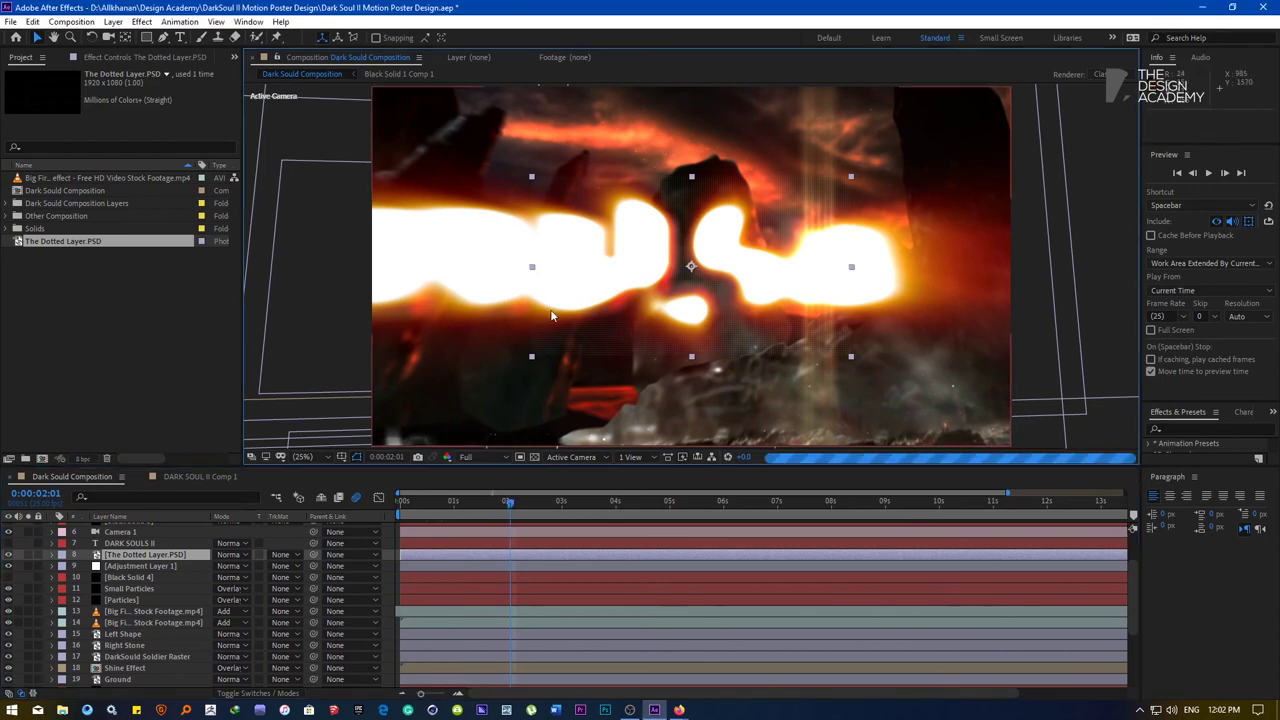
# Move The Dotted Layer.PSD to the top of the layer stack and set its blending mode to Overlay
pyautogui.moveTo(153, 554); pyautogui.dragTo(155, 528)
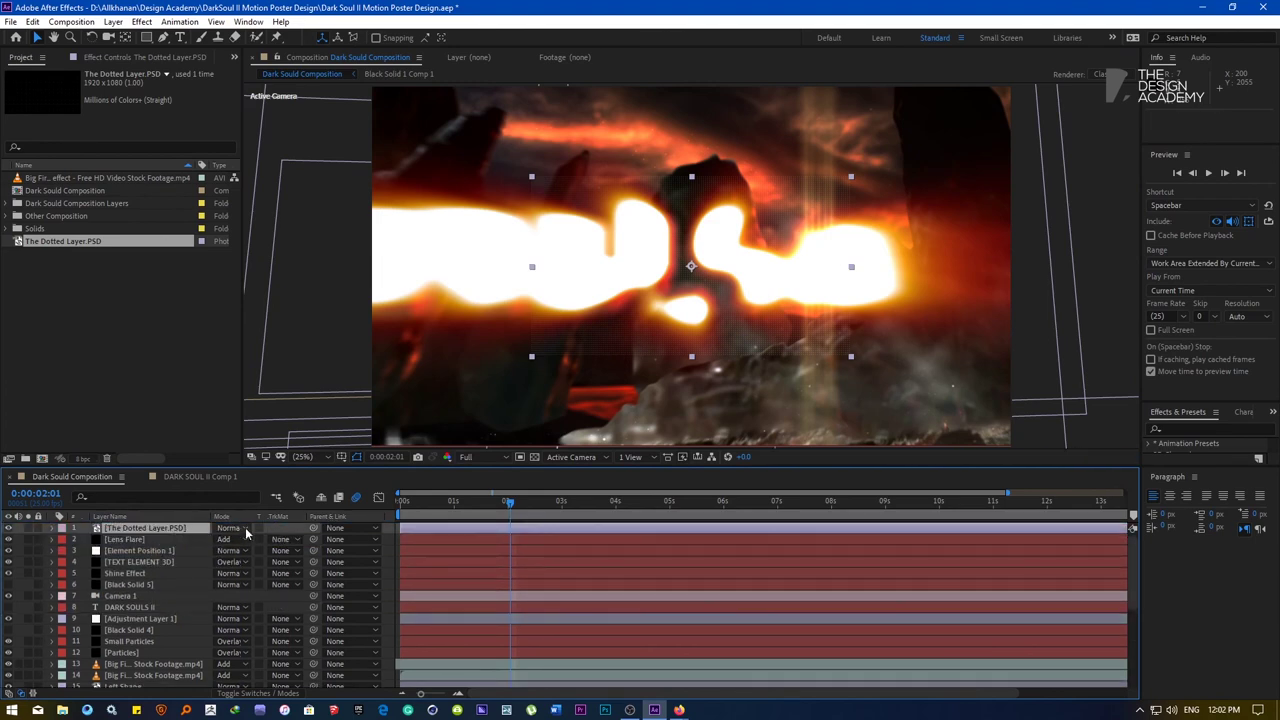
pyautogui.click(246, 530)
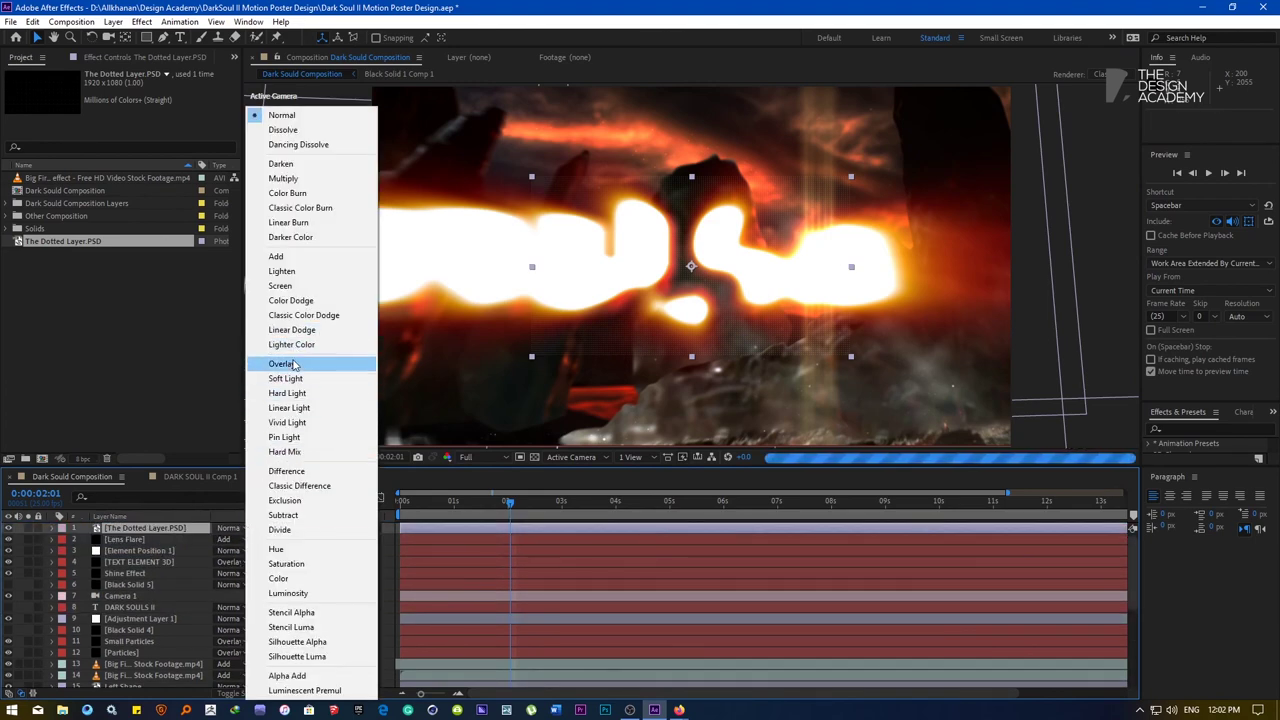
pyautogui.click(285, 364)
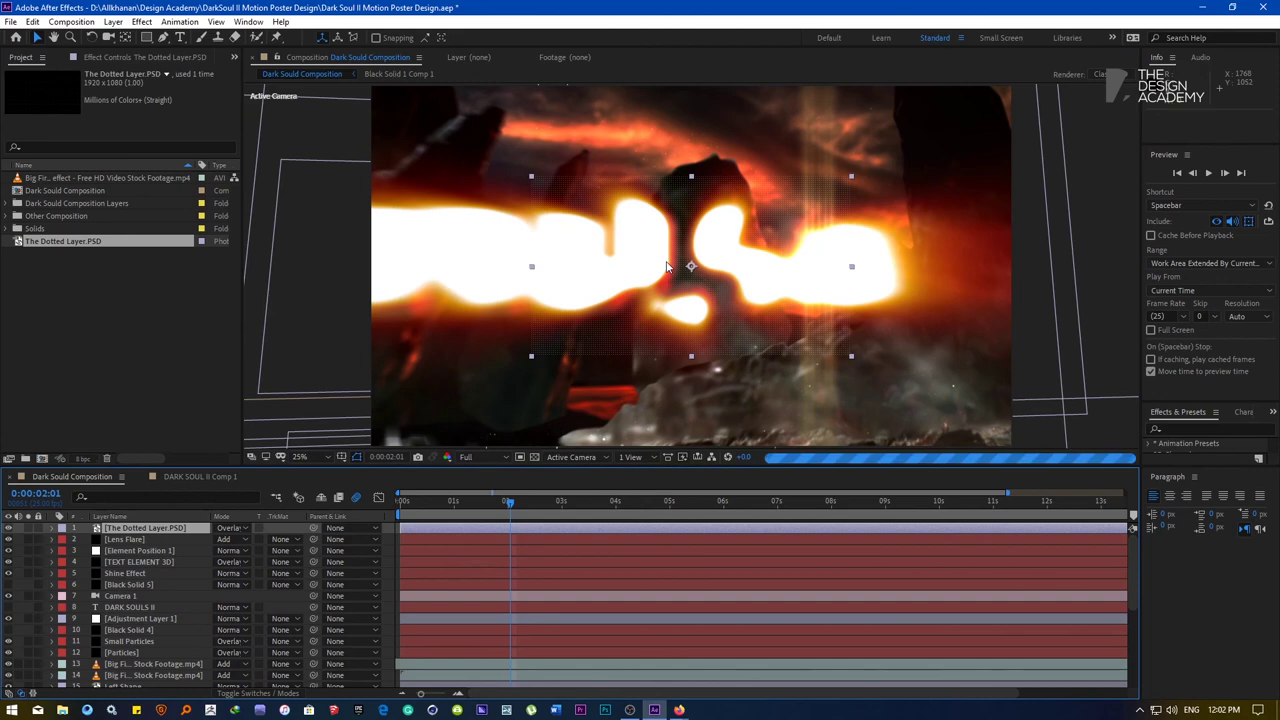
# Check the dotted pattern over the title up close and solo The Dotted Layer.PSD
pyautogui.click(300, 457)
pyautogui.click(318, 370)
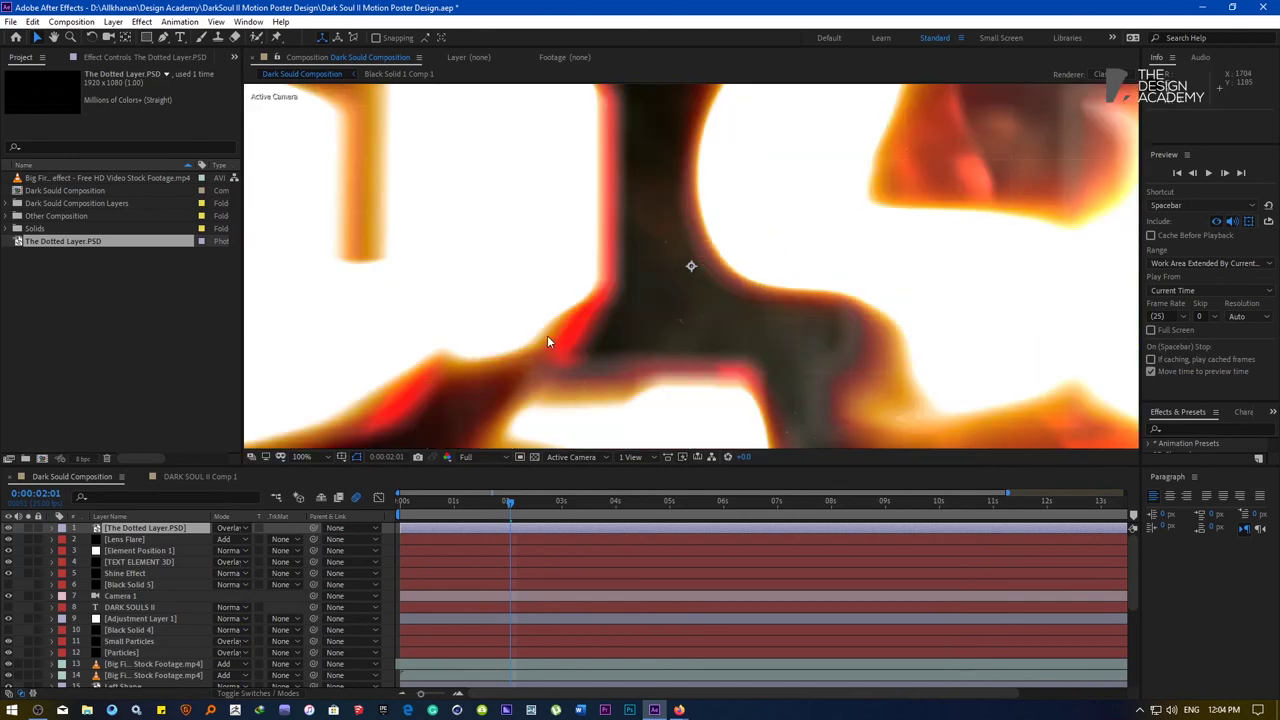
pyautogui.scroll(-1, 548, 336)
pyautogui.scroll(1, 548, 336)
pyautogui.scroll(-1, 549, 336)
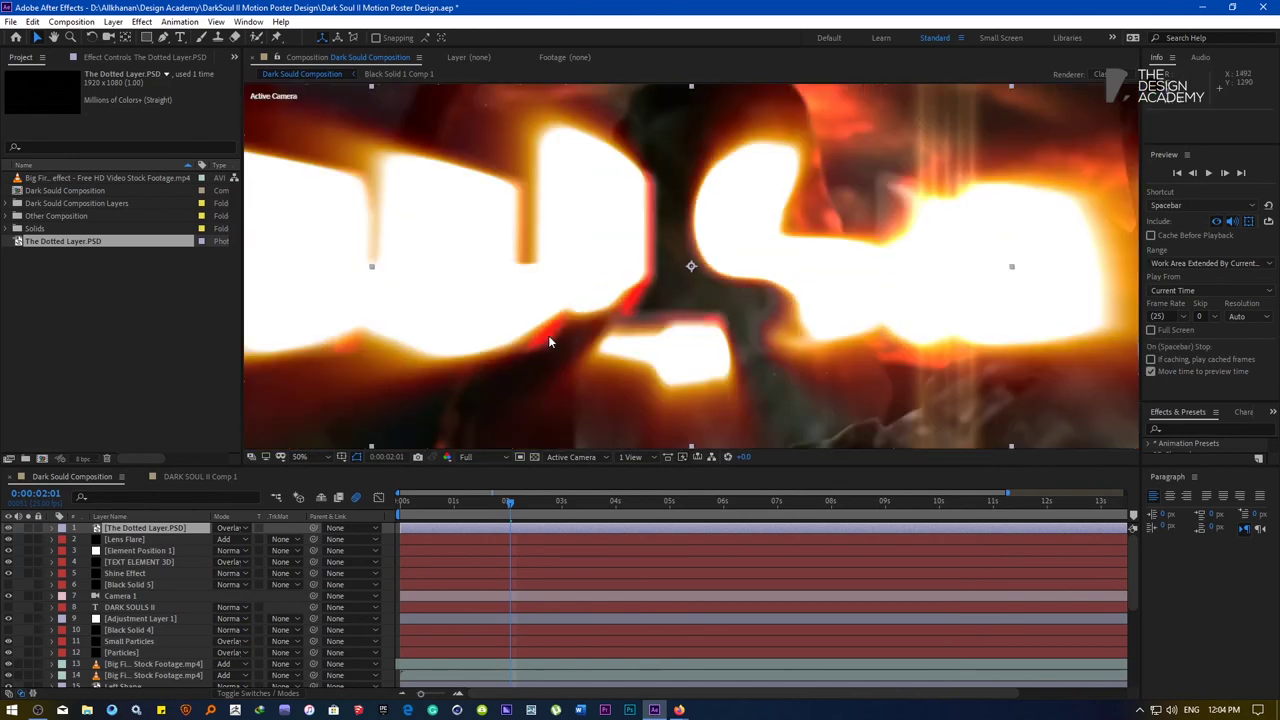
pyautogui.press(',')
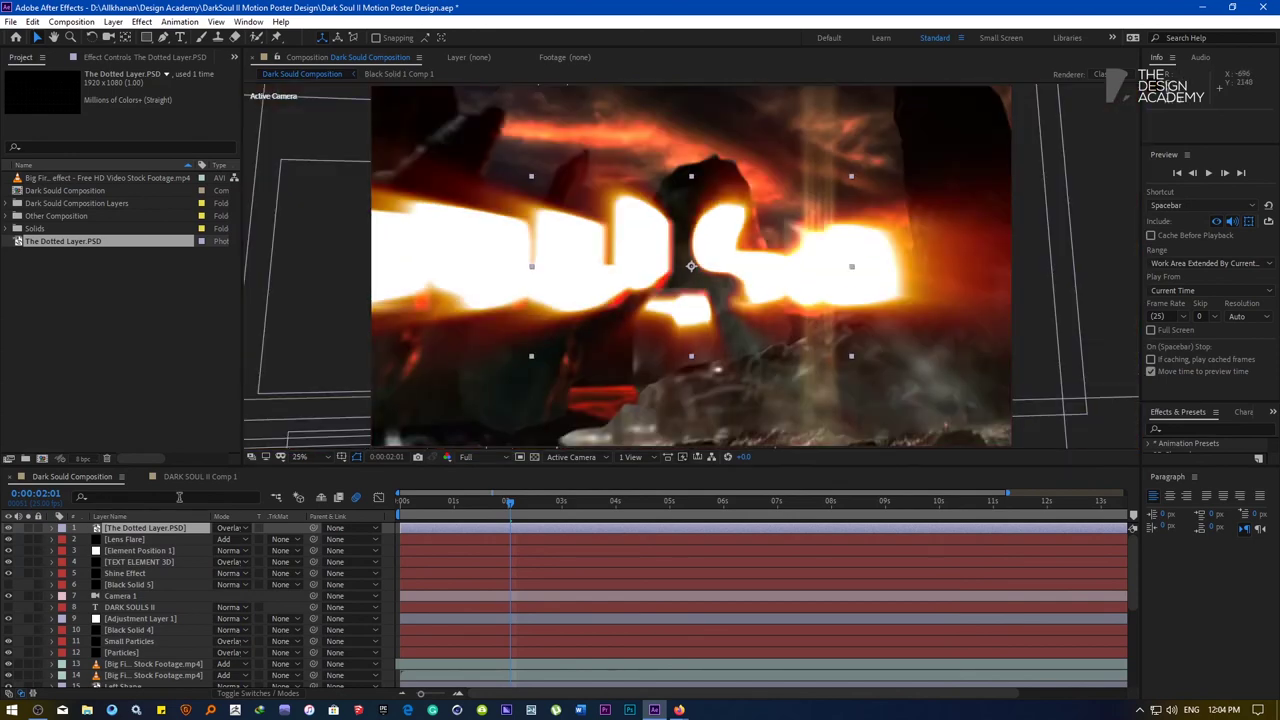
pyautogui.click(28, 529)
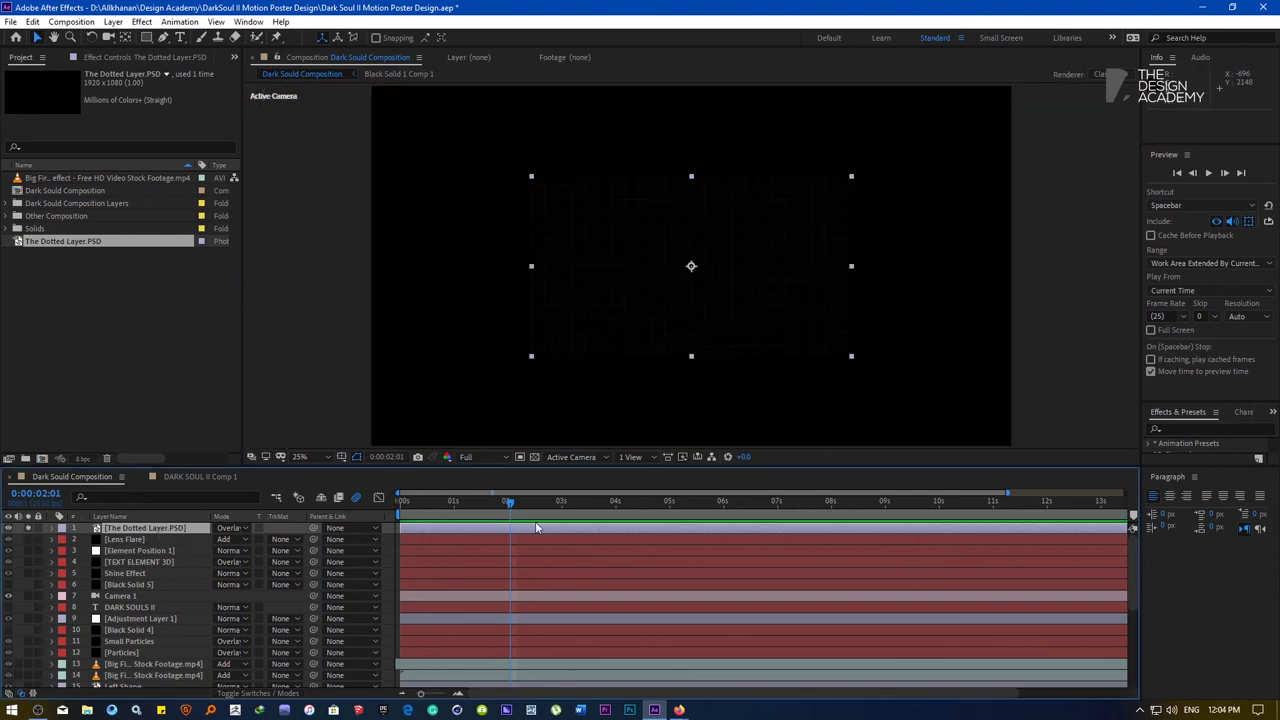
pyautogui.click(520, 457)
pyautogui.click(534, 457)
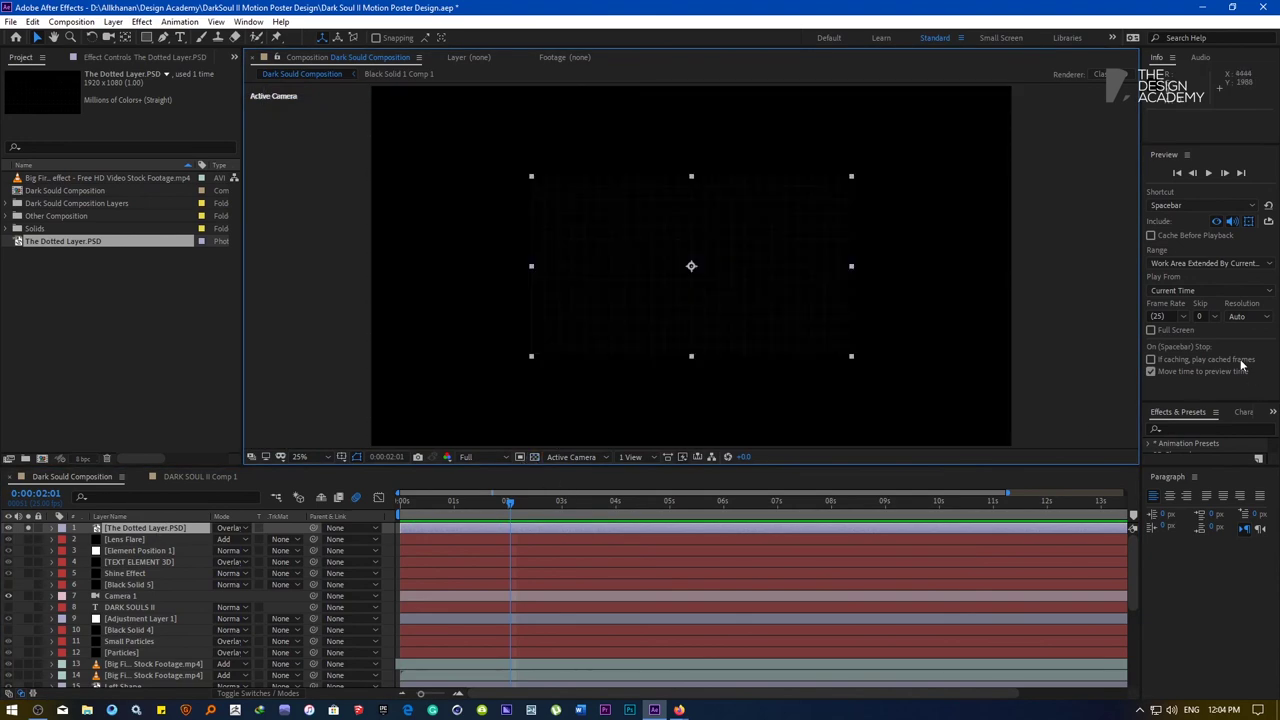
# Try the CC Tiler effect on The Dotted Layer.PSD and undo it
pyautogui.click(1205, 428)
pyautogui.write('cc')
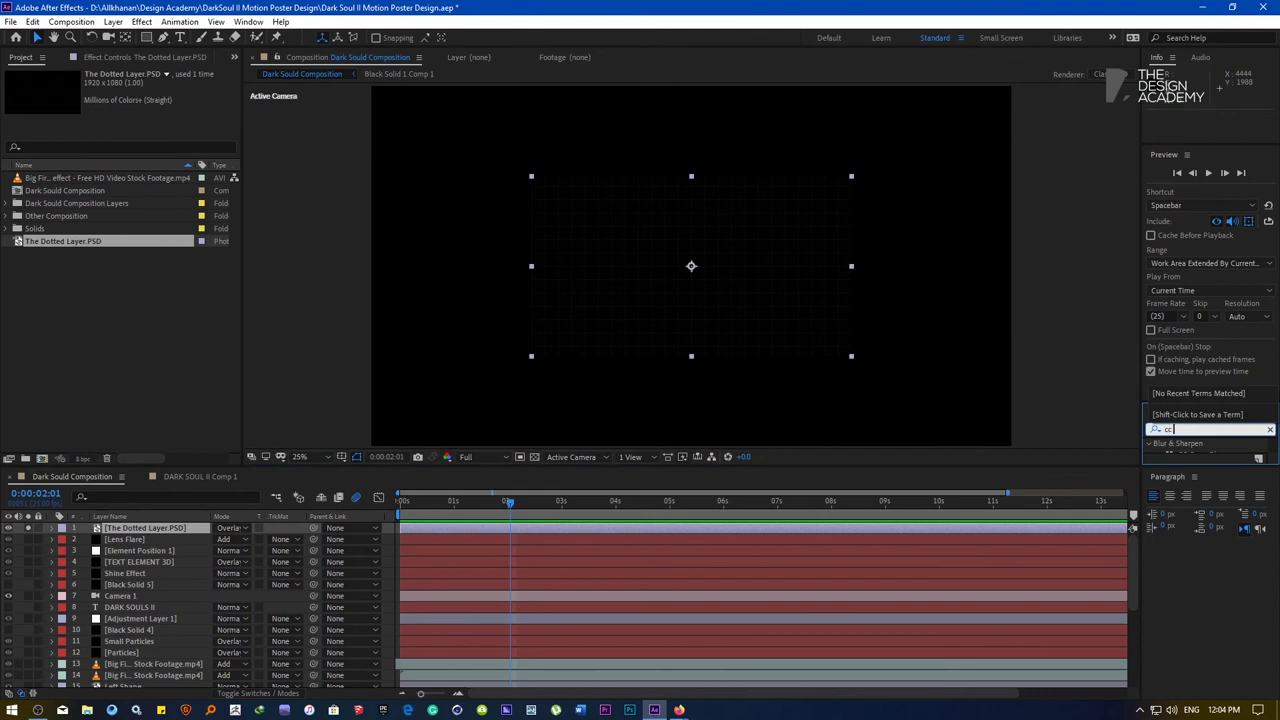
pyautogui.write(' tile')
pyautogui.click(1204, 468)
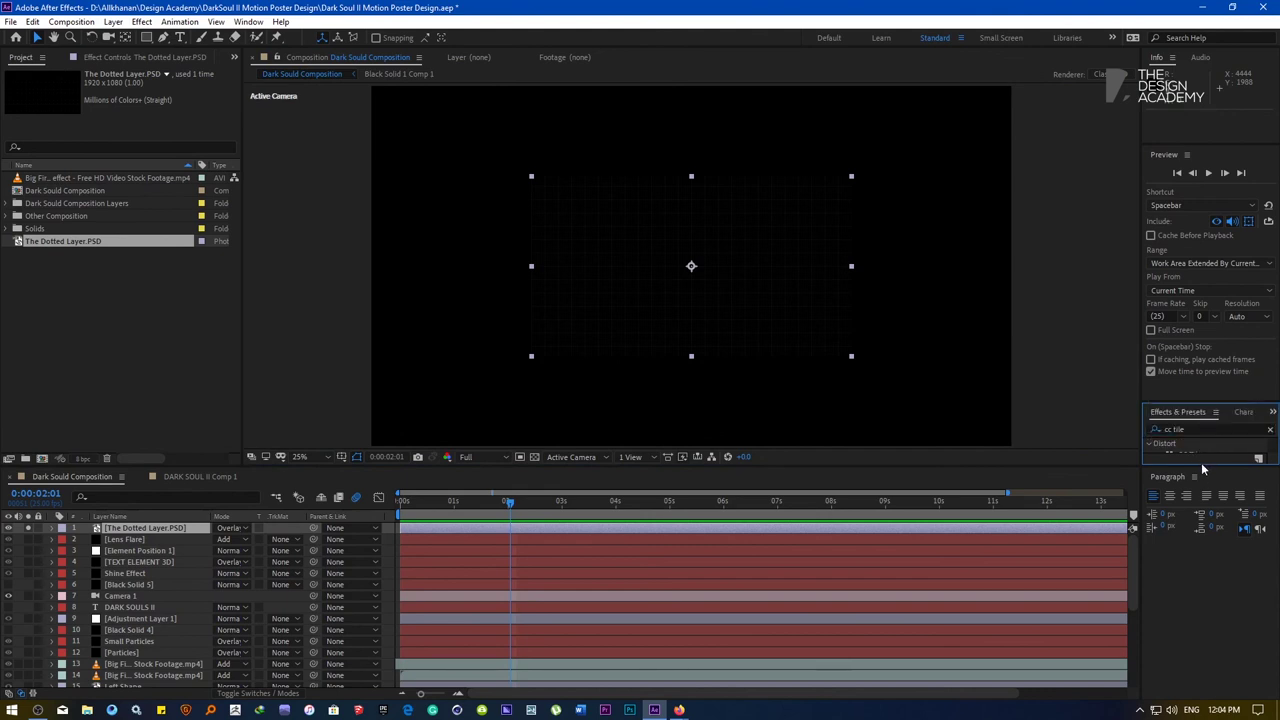
pyautogui.moveTo(1200, 465); pyautogui.dragTo(603, 334)
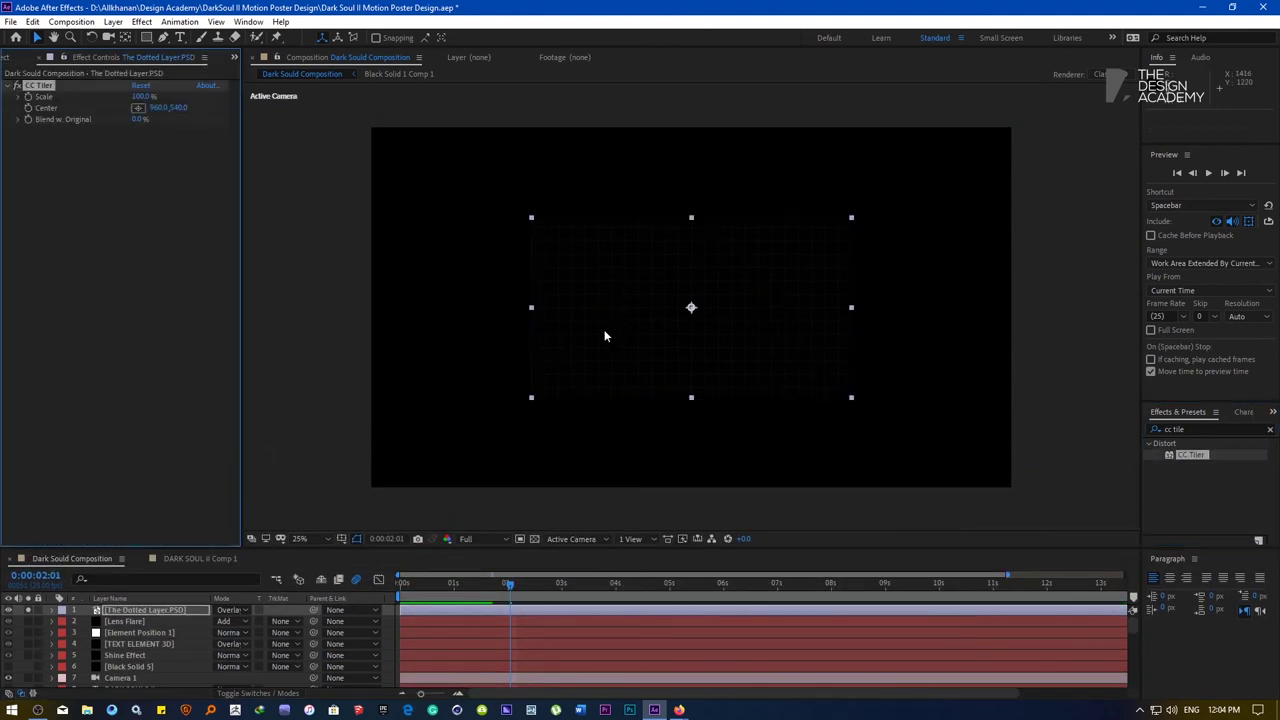
pyautogui.hotkey('ctrl', 'z')
# Search the effects for "tile" and apply CC RepeTile to The Dotted Layer.PSD
pyautogui.click(1208, 432)
pyautogui.write('tile')
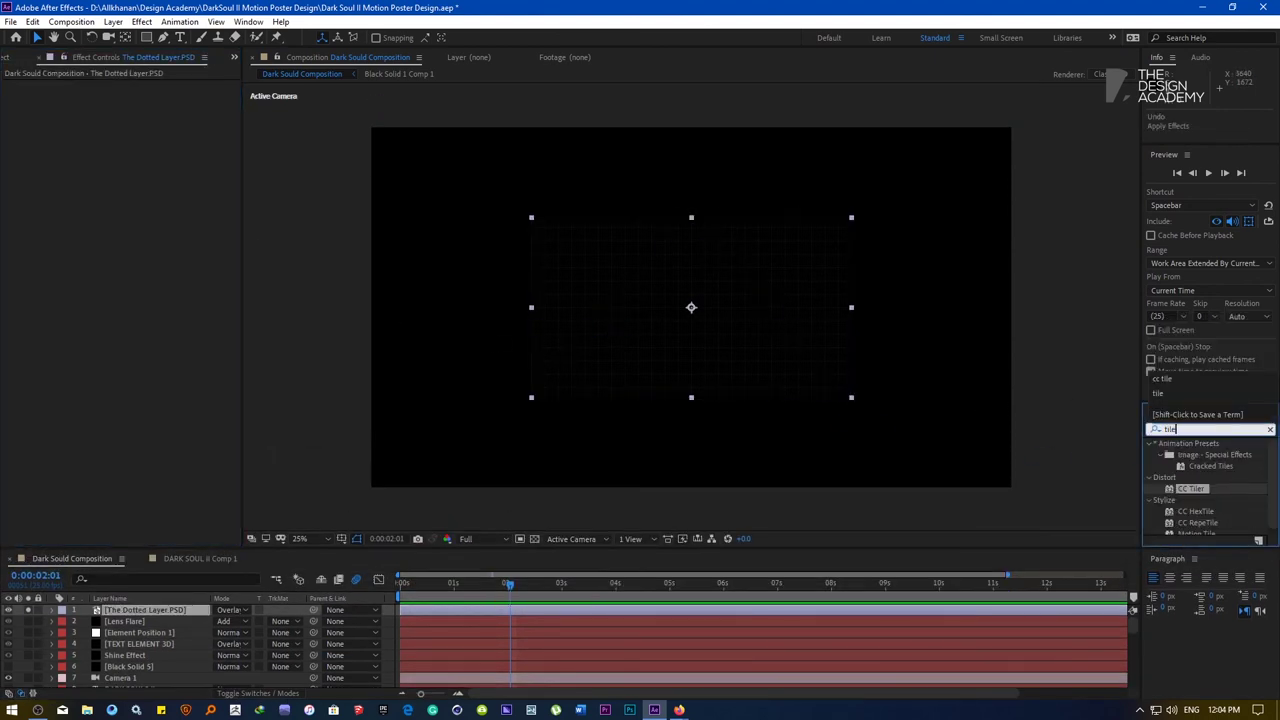
pyautogui.press('BackSpace')
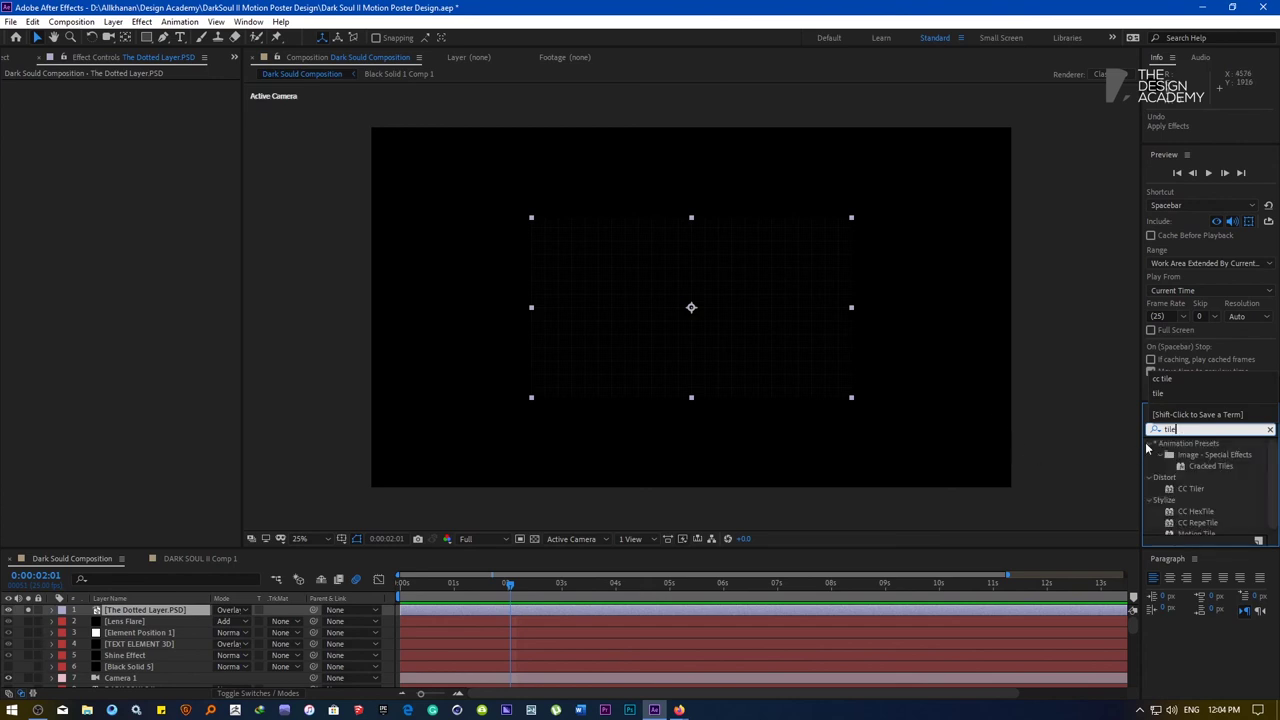
pyautogui.moveTo(1273, 460); pyautogui.dragTo(1272, 484)
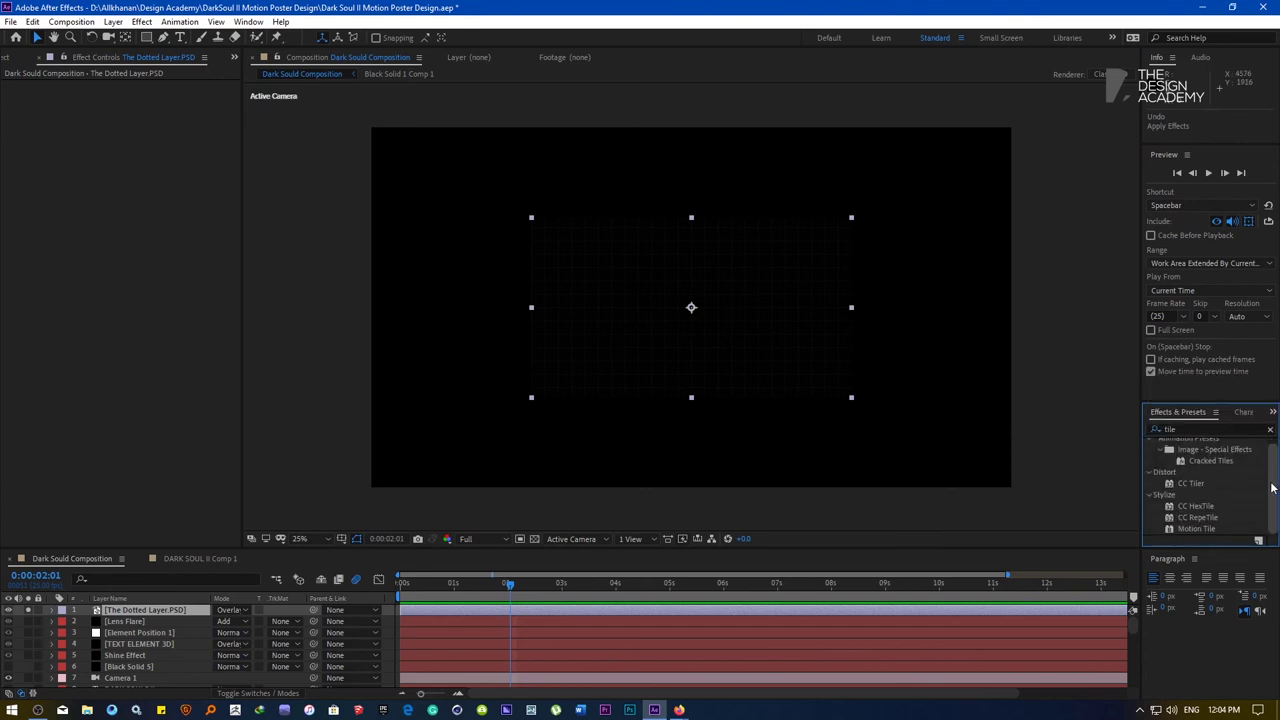
pyautogui.moveTo(1196, 518); pyautogui.dragTo(593, 306)
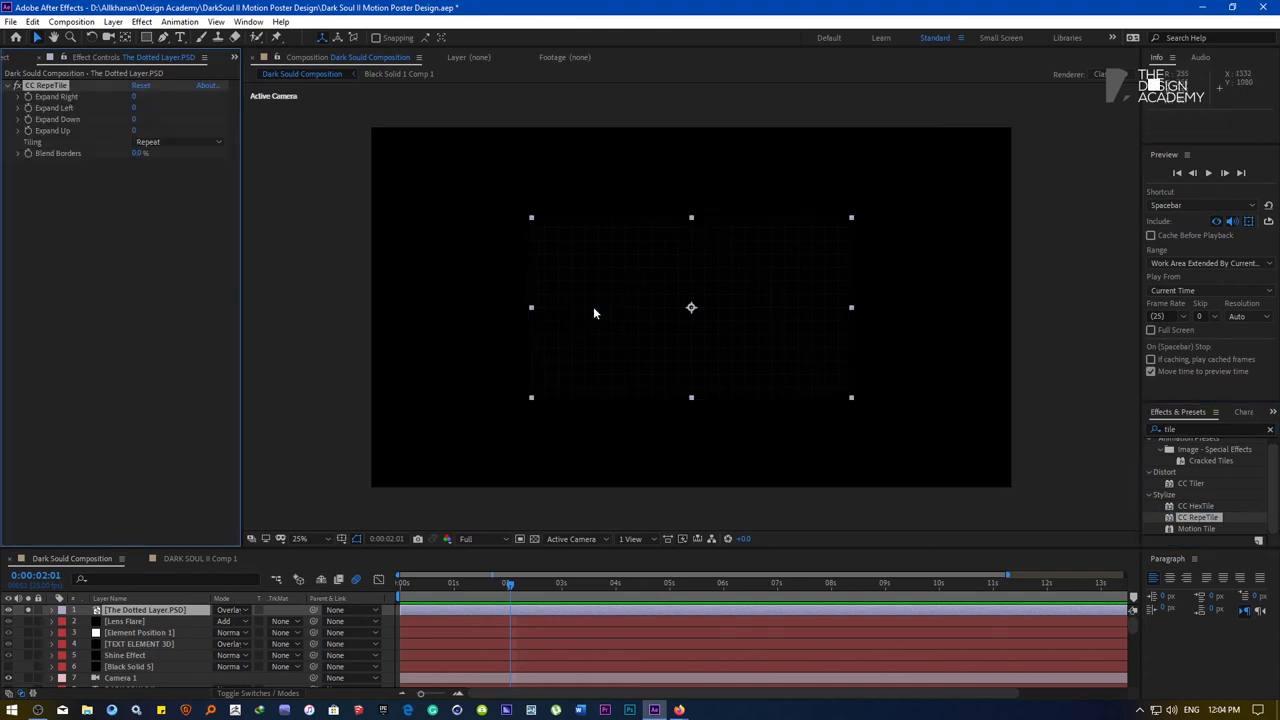
# Extend the CC RepeTile pattern on The Dotted Layer.PSD by 1034 right, 1023 left, 700 down and 563 up
pyautogui.moveTo(135, 97); pyautogui.dragTo(228, 102)
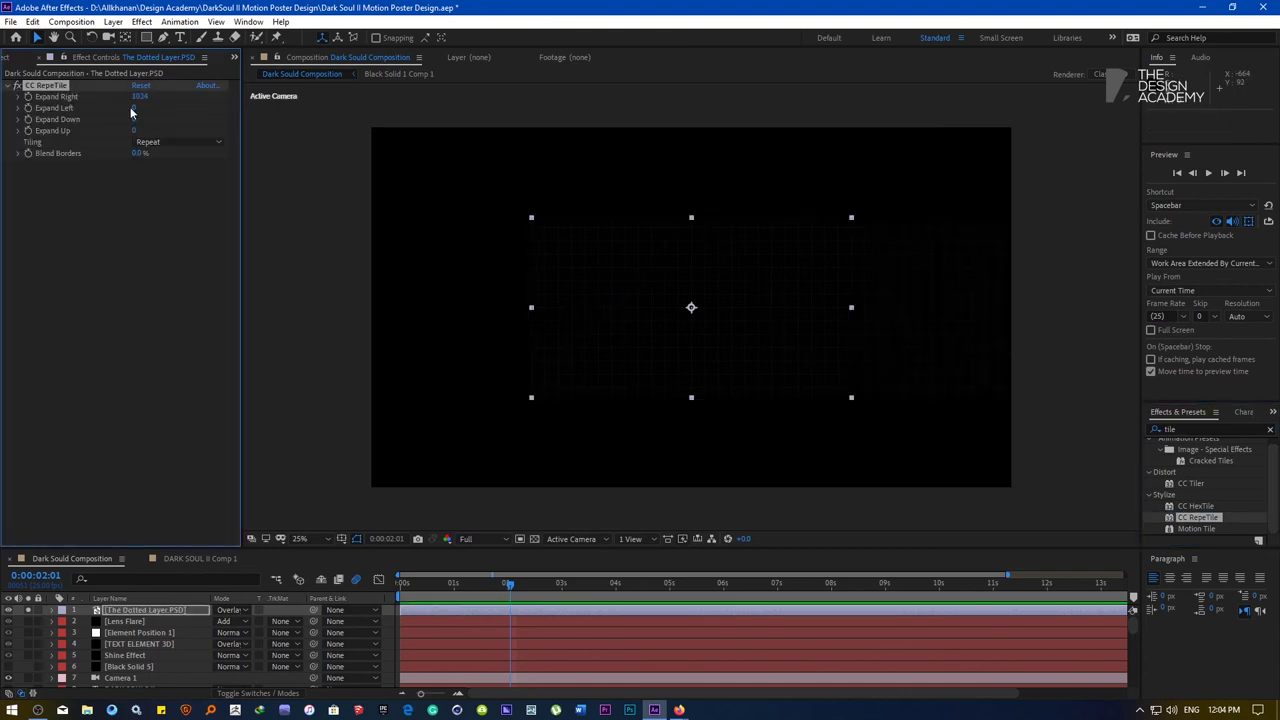
pyautogui.moveTo(133, 107); pyautogui.dragTo(398, 110)
pyautogui.moveTo(135, 118); pyautogui.dragTo(343, 112)
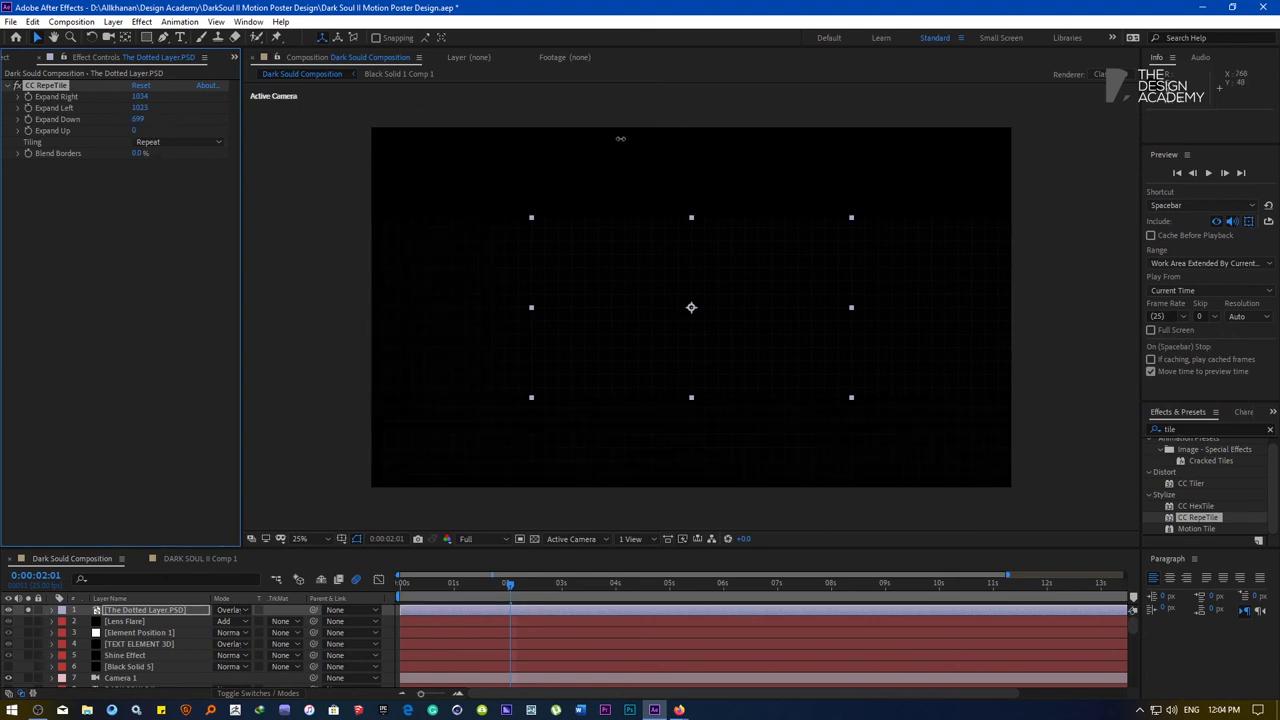
pyautogui.moveTo(133, 130); pyautogui.dragTo(520, 131)
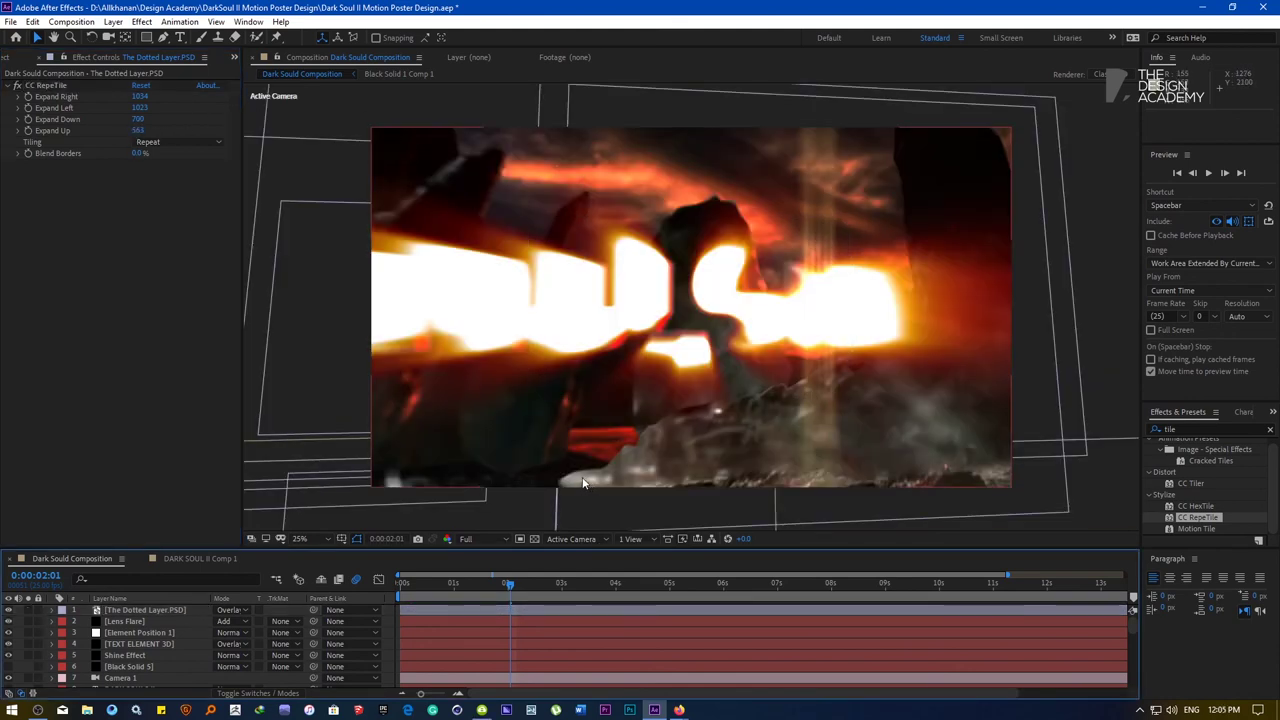
# Check the tiled overlay across the full composition at 0:00:08:00, with the whole frame fitted in view
pyautogui.press('.')
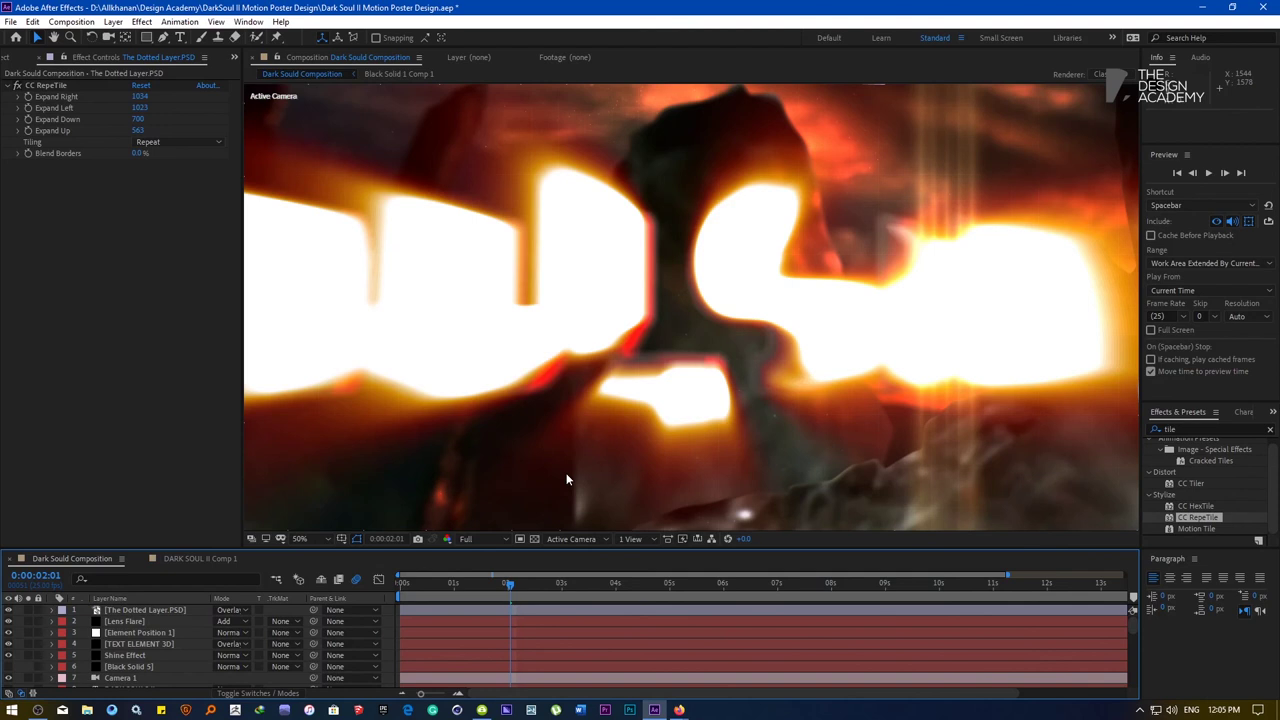
pyautogui.press(',')
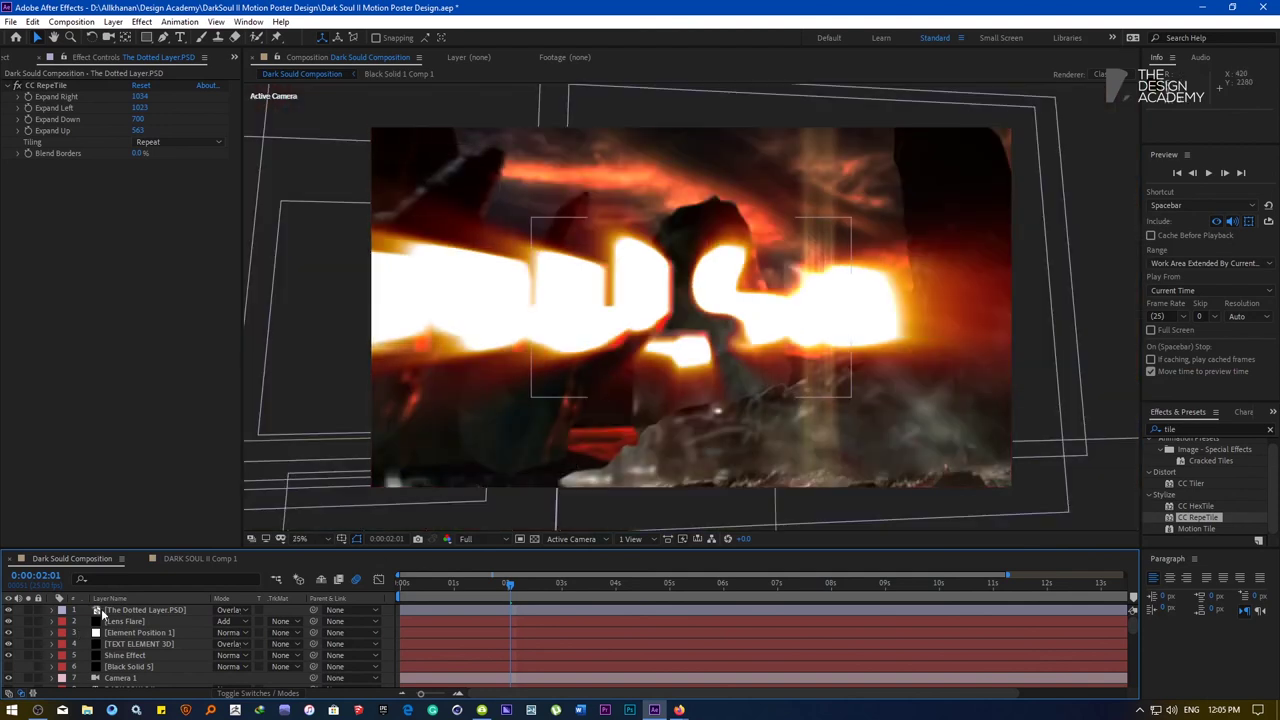
pyautogui.click(830, 583)
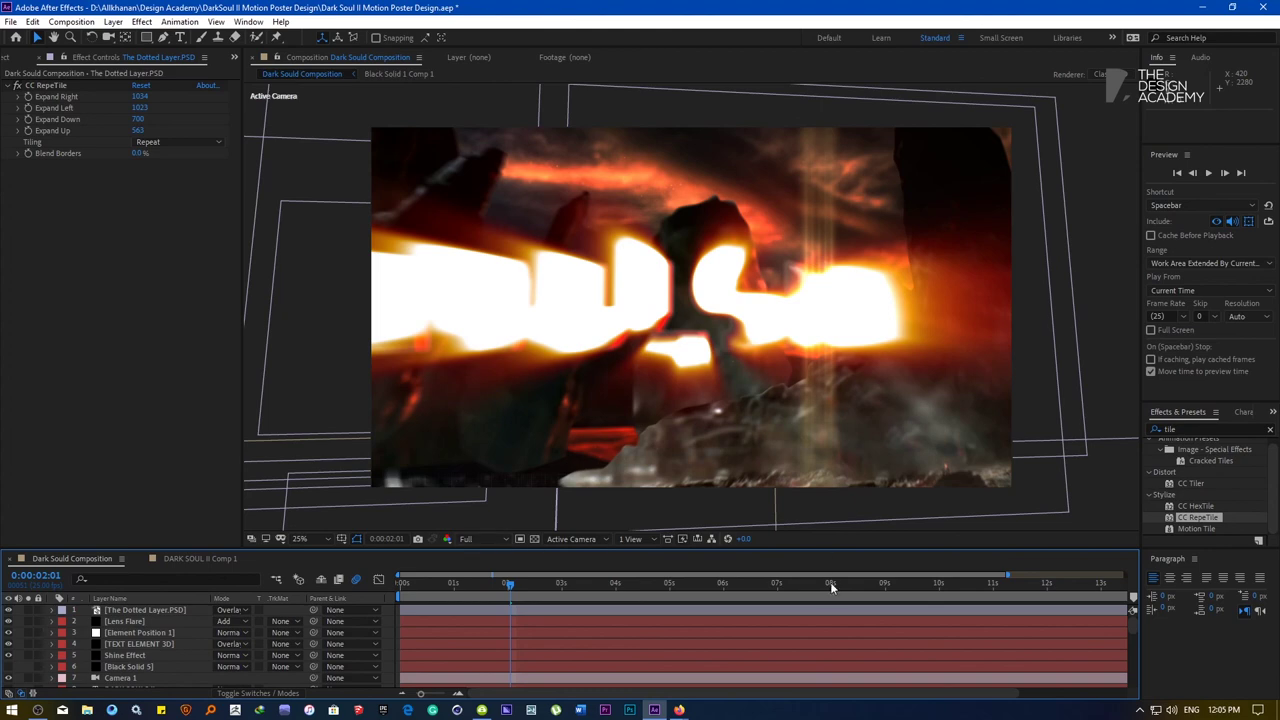
pyautogui.click(305, 539)
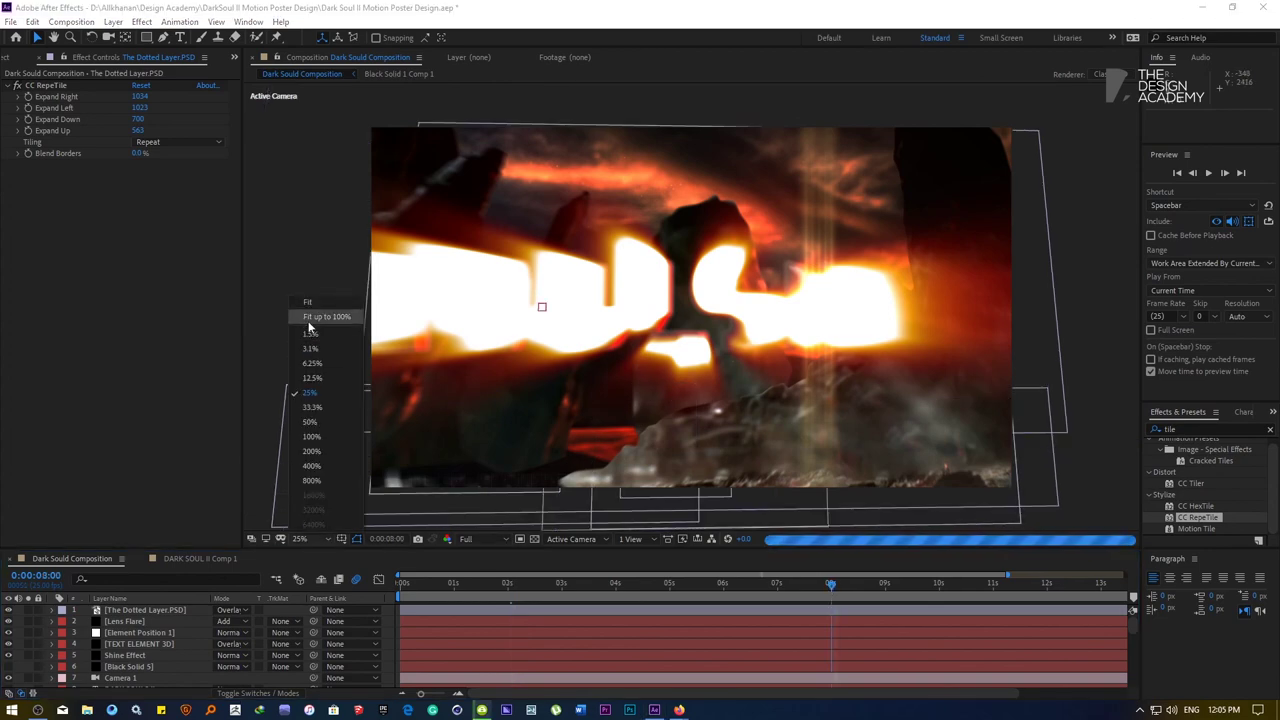
pyautogui.click(310, 303)
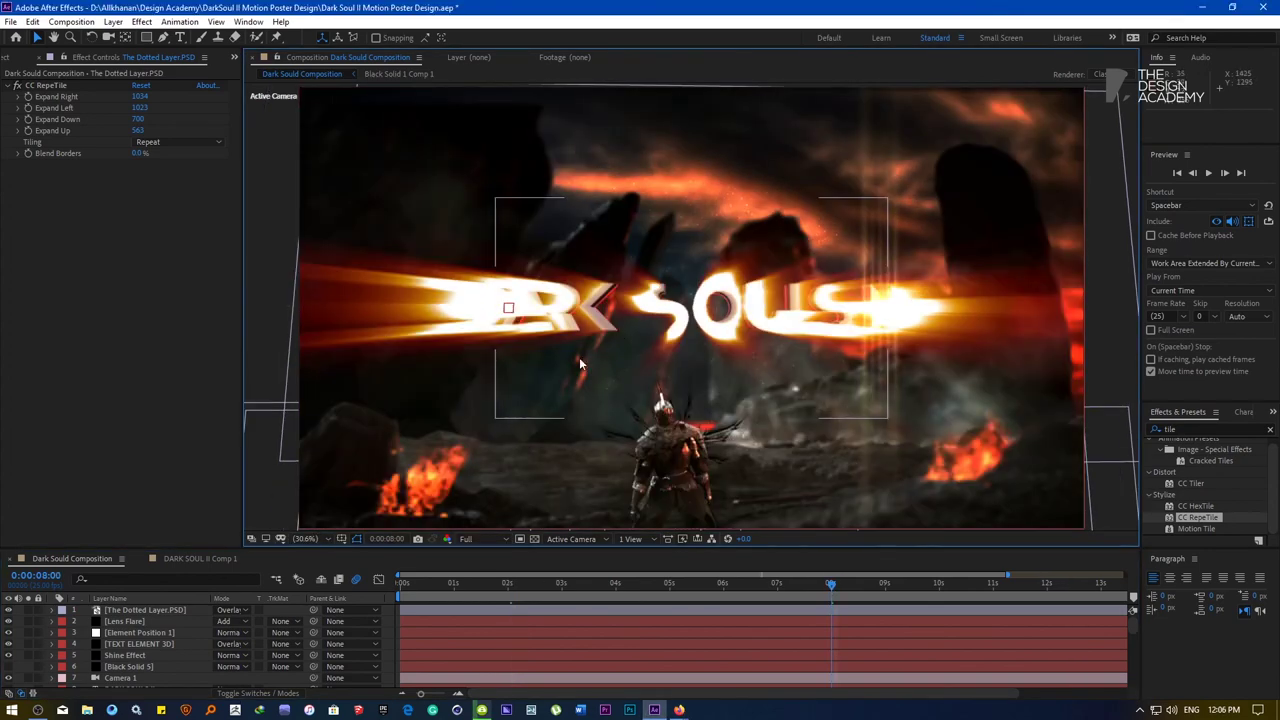
# Replace the Paint_Red material on TEXT ELEMENT 3D's Extrusion Model with the orange Shiny_Light material and accept the scene
pyautogui.click(130, 643)
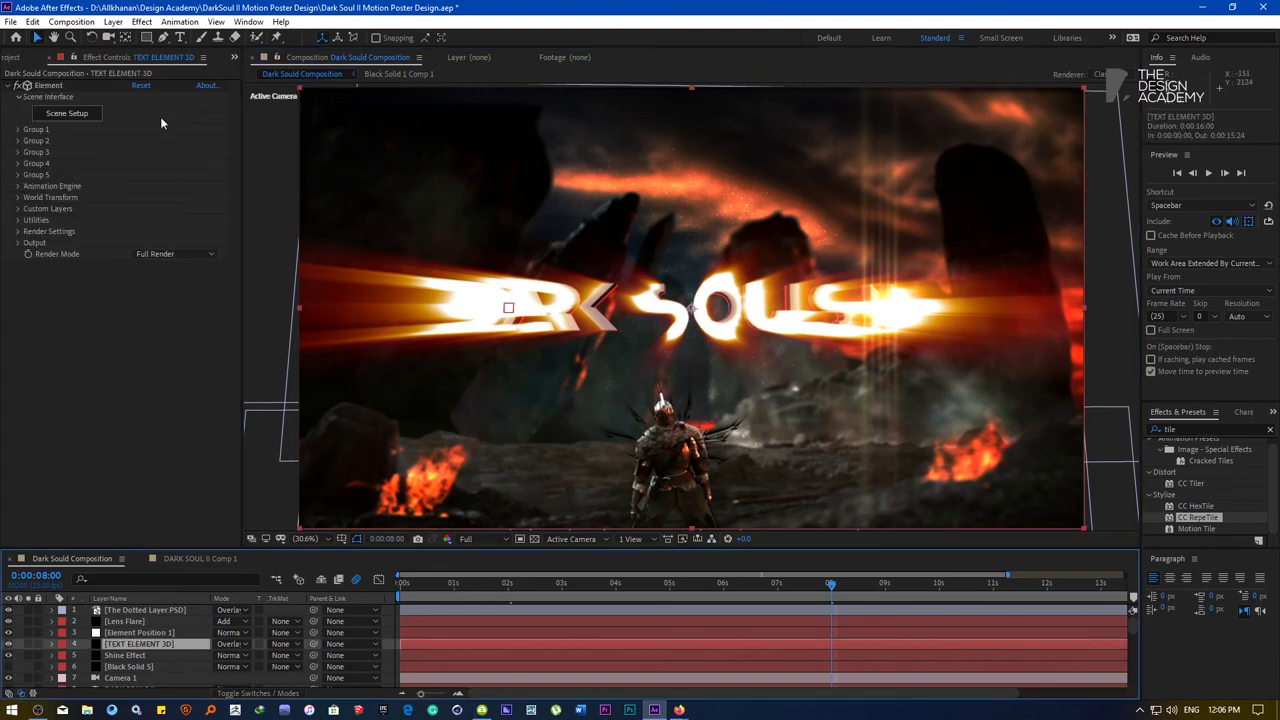
pyautogui.click(70, 114)
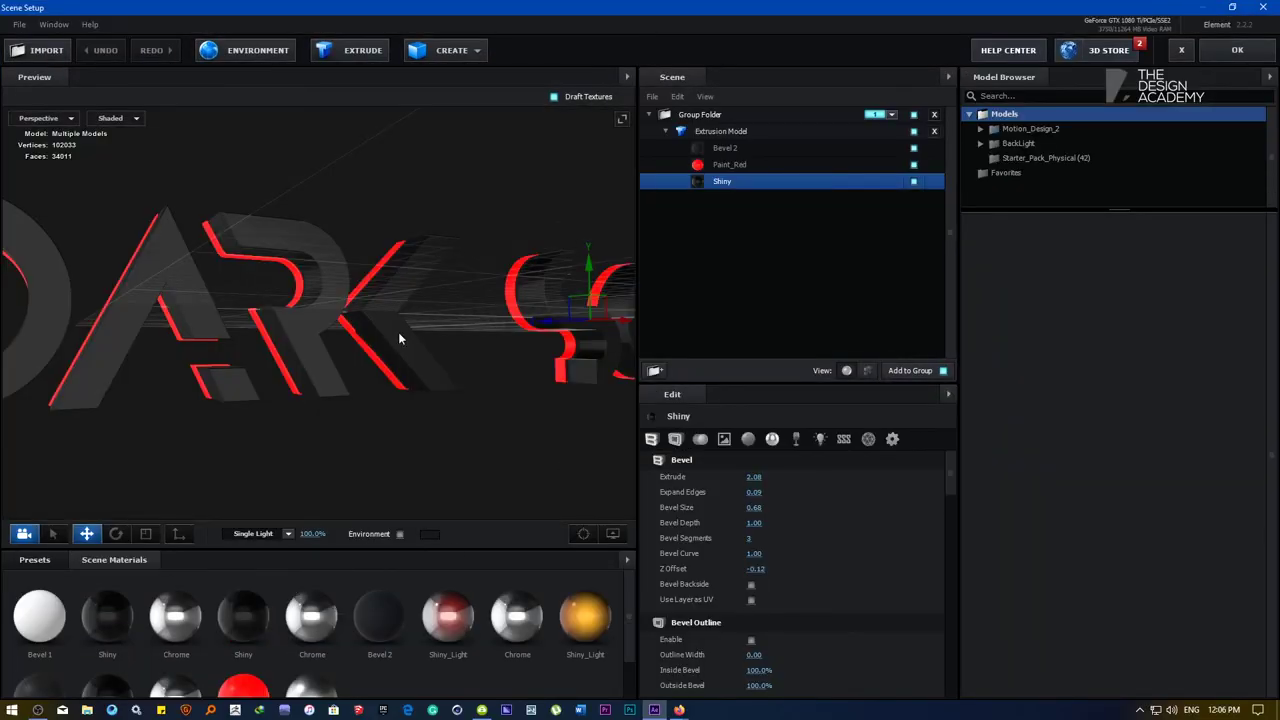
pyautogui.scroll(-1, 243, 640)
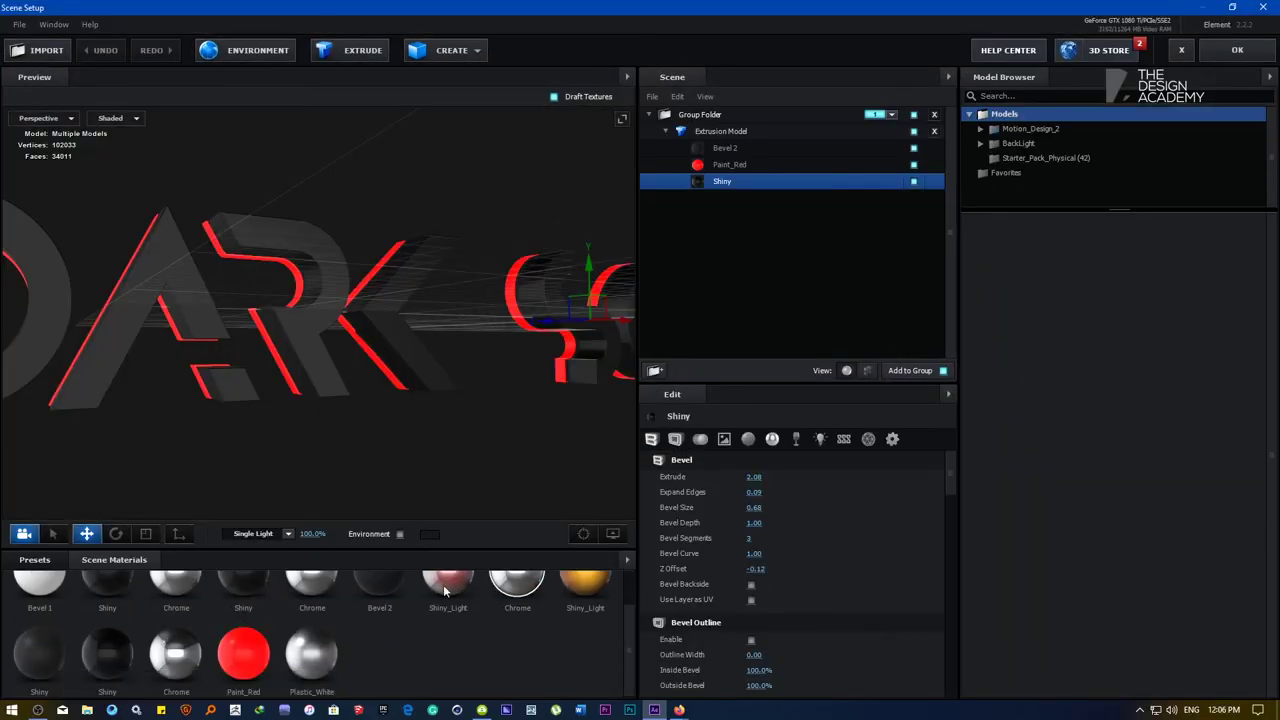
pyautogui.moveTo(443, 584)
pyautogui.mouseDown()
pyautogui.moveTo(566, 592)
pyautogui.moveTo(712, 178)
pyautogui.moveTo(728, 165)
pyautogui.mouseUp()
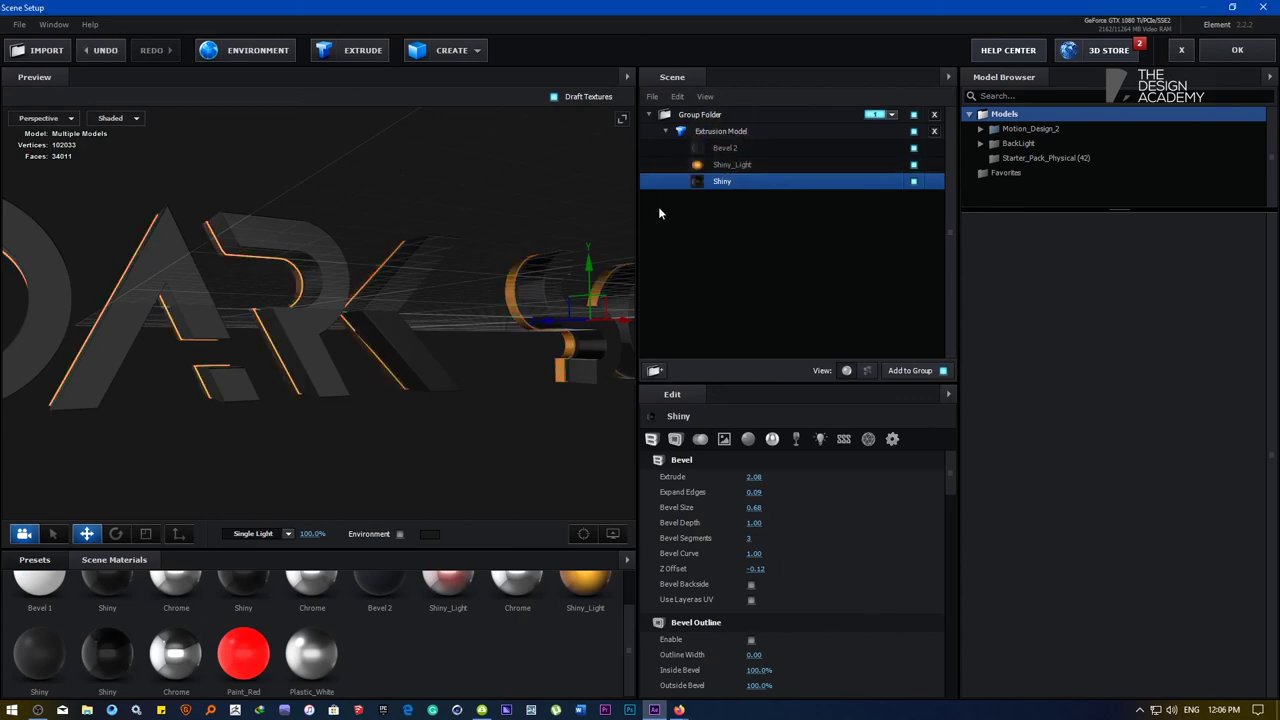
pyautogui.click(1237, 49)
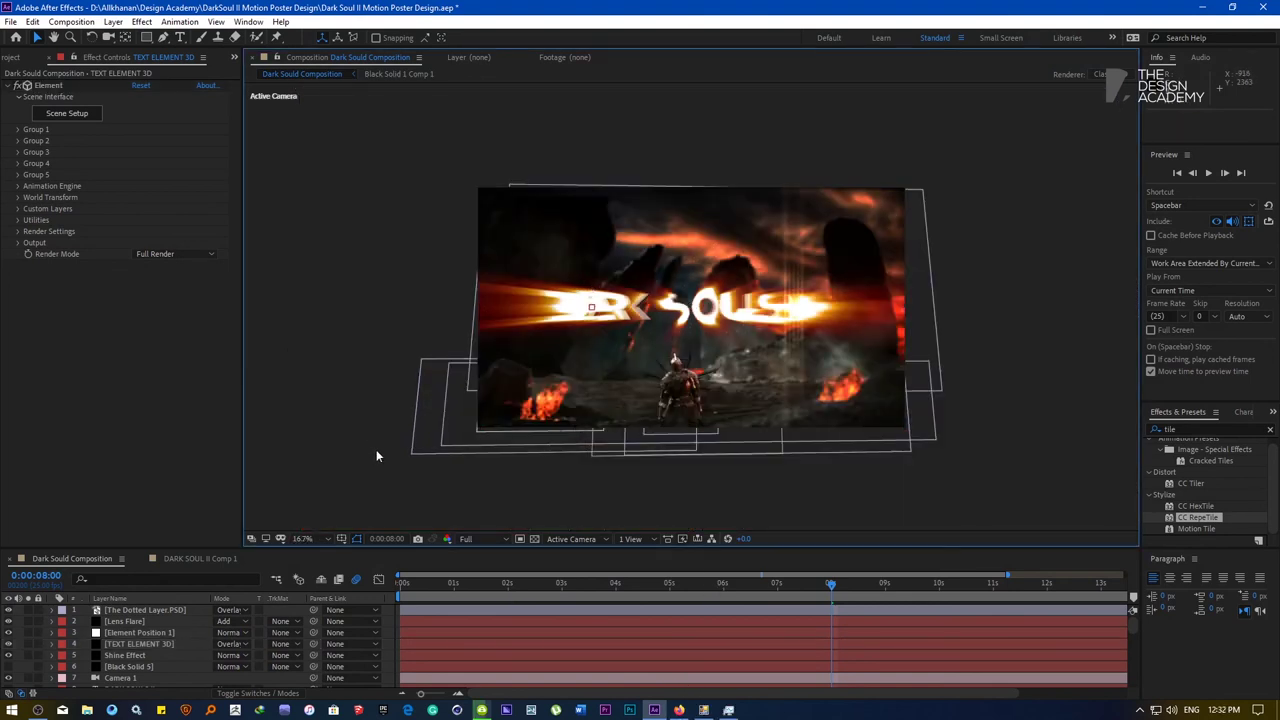
# Move the current time to 0:00:15:13 with preview refresh paused, and show the full composition duration in the timeline
pyautogui.press('capslock')
pyautogui.moveTo(962, 586); pyautogui.dragTo(1130, 590)
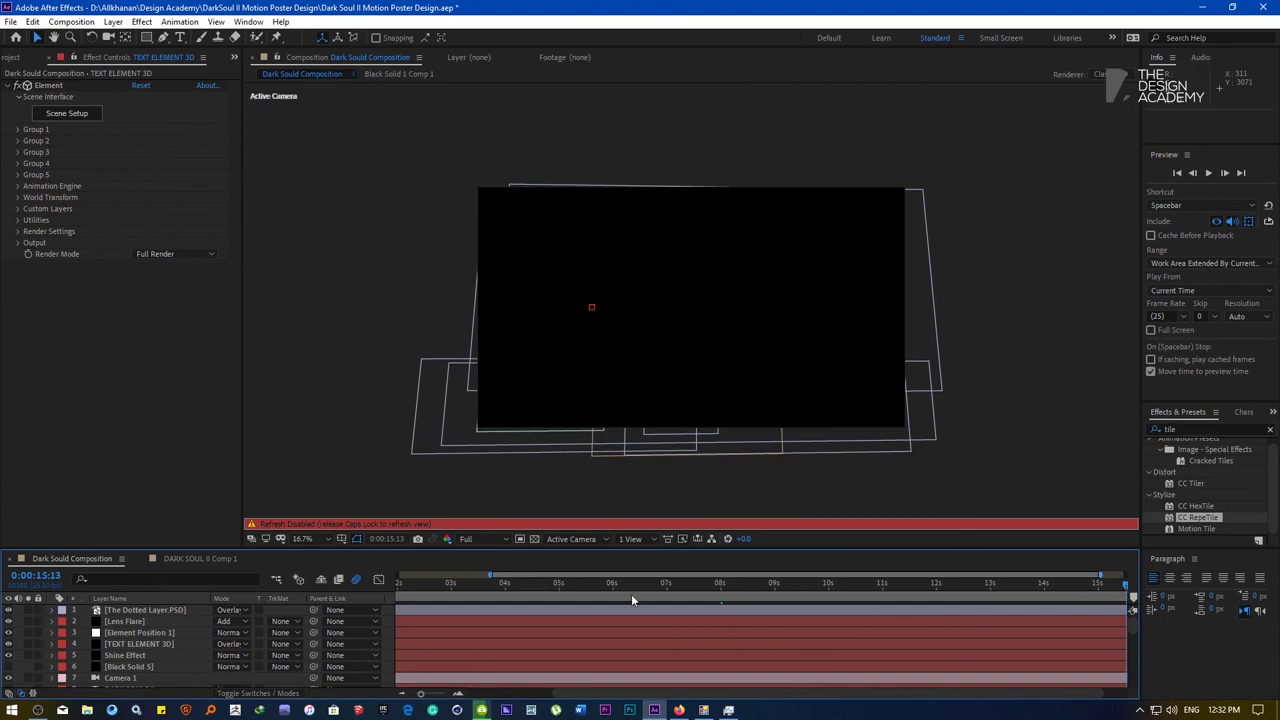
pyautogui.click(402, 692)
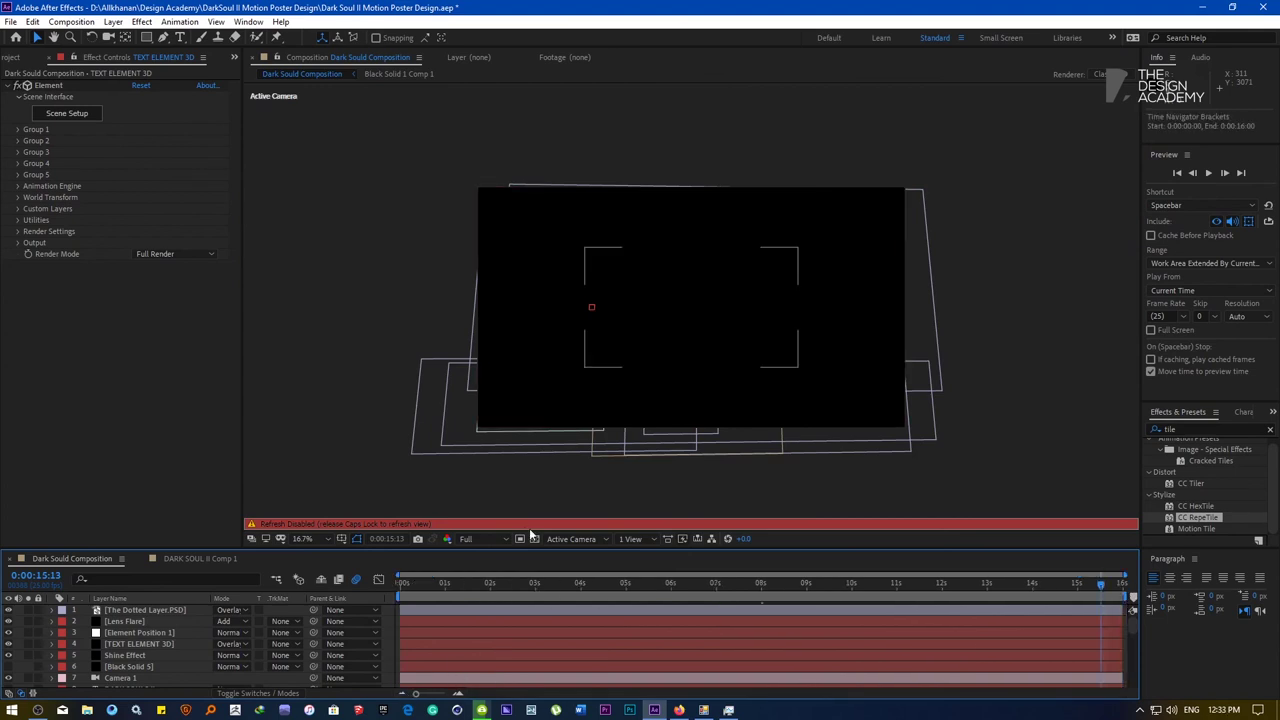
pyautogui.press('capslock')
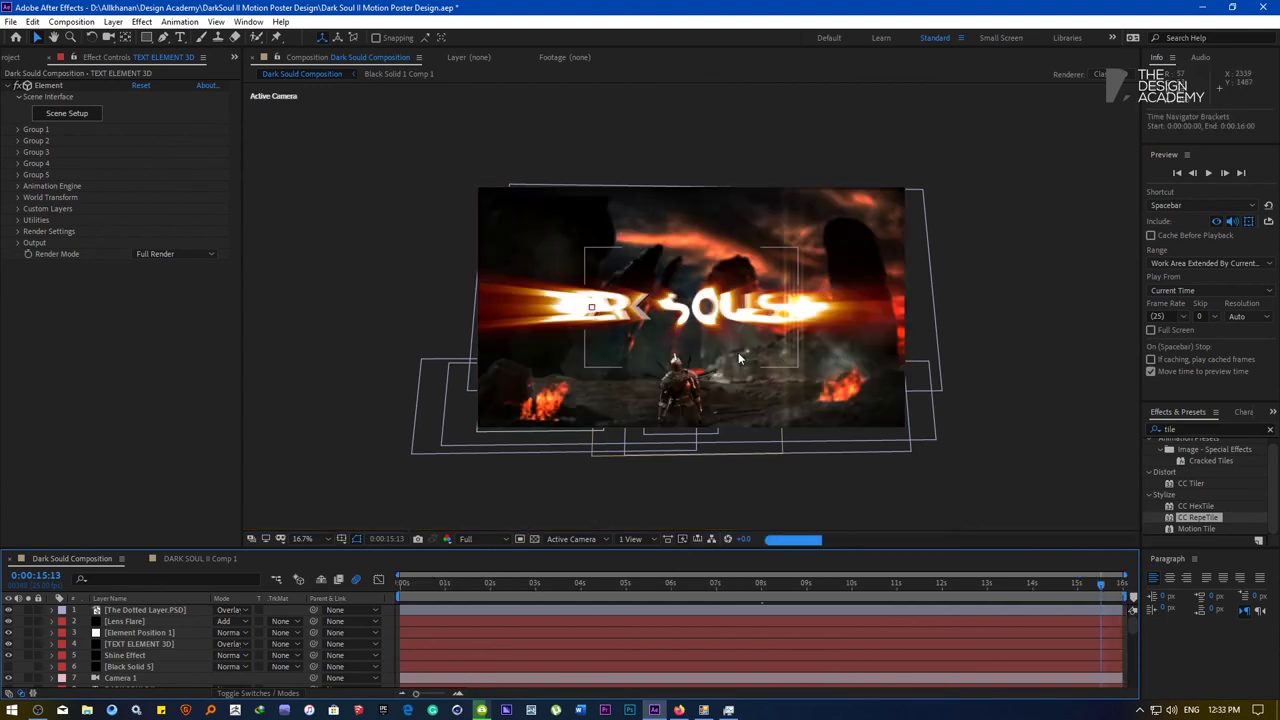
# Set the Shine Effect layer's blending mode to Add
pyautogui.click(127, 654)
pyautogui.click(233, 656)
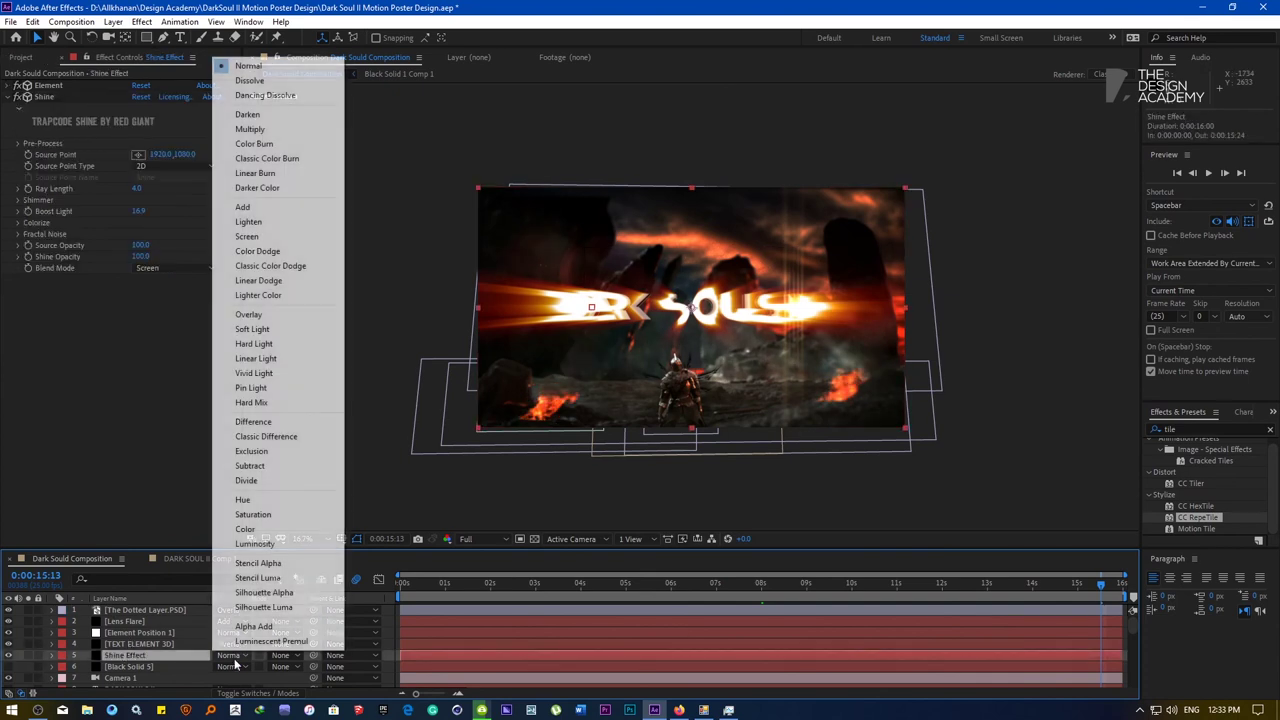
pyautogui.click(268, 213)
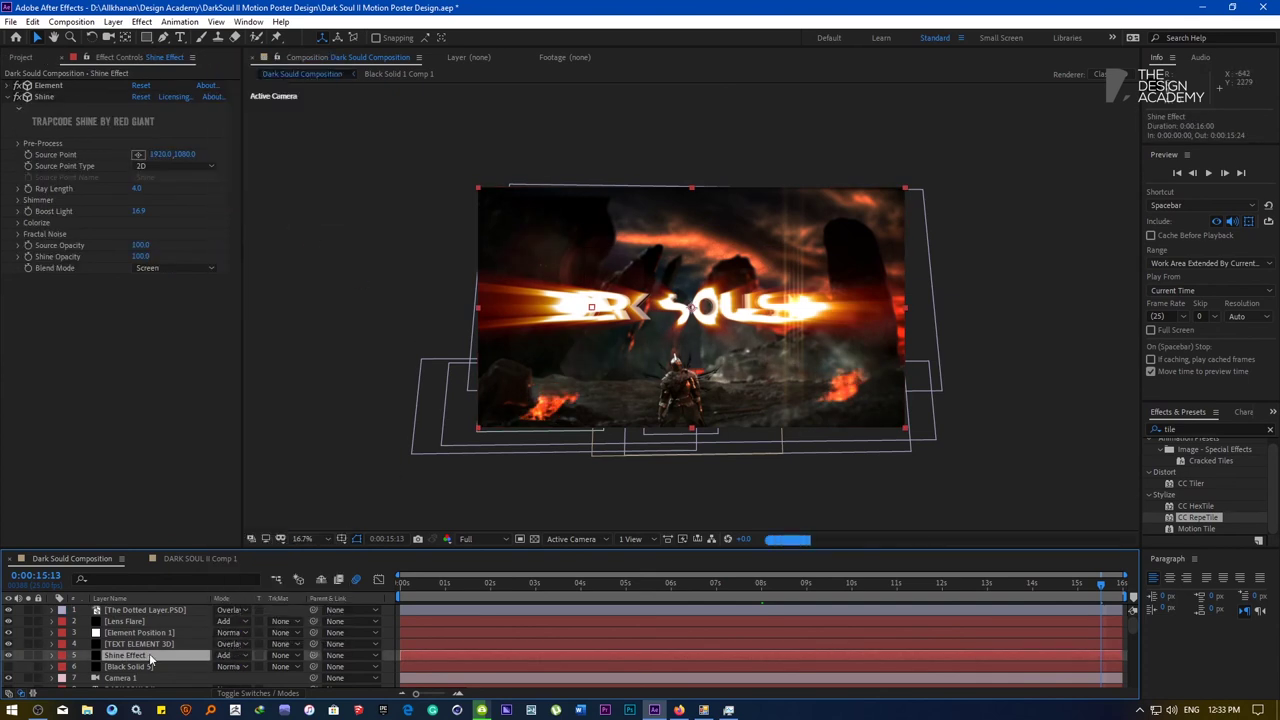
# Try the Normal blending mode on TEXT ELEMENT 3D and undo it
pyautogui.click(230, 644)
pyautogui.click(248, 54)
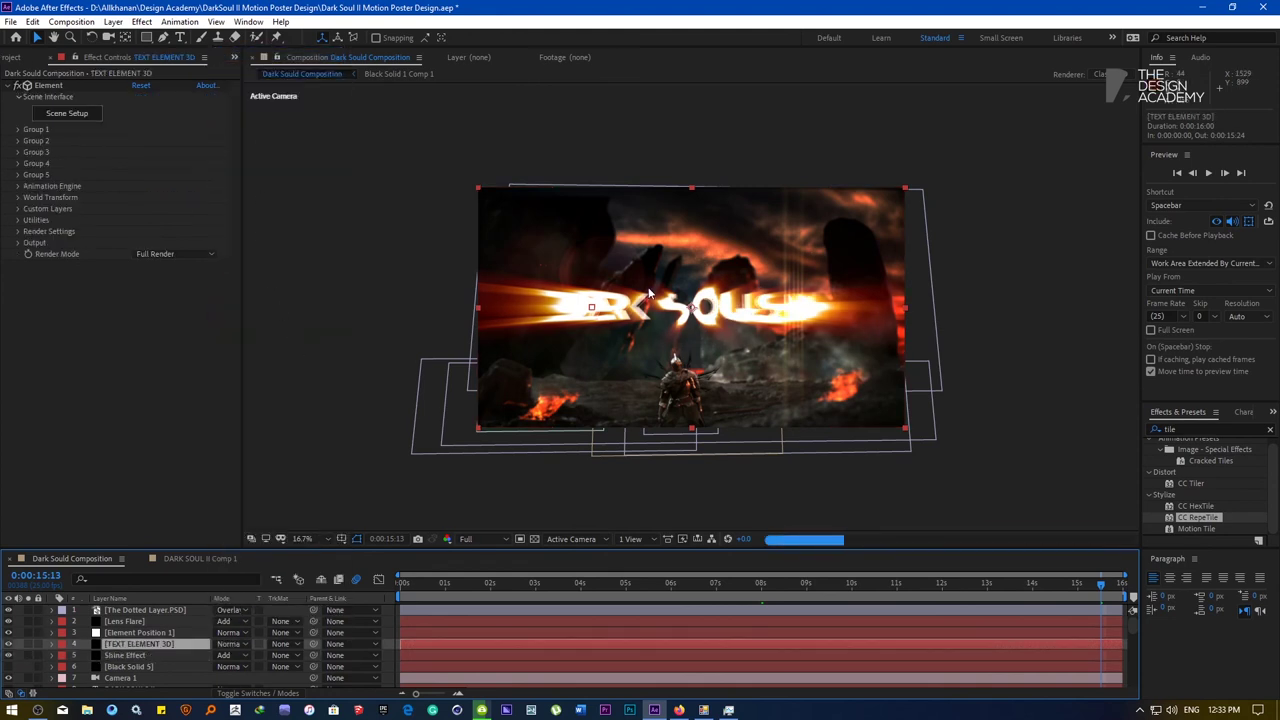
pyautogui.press('.')
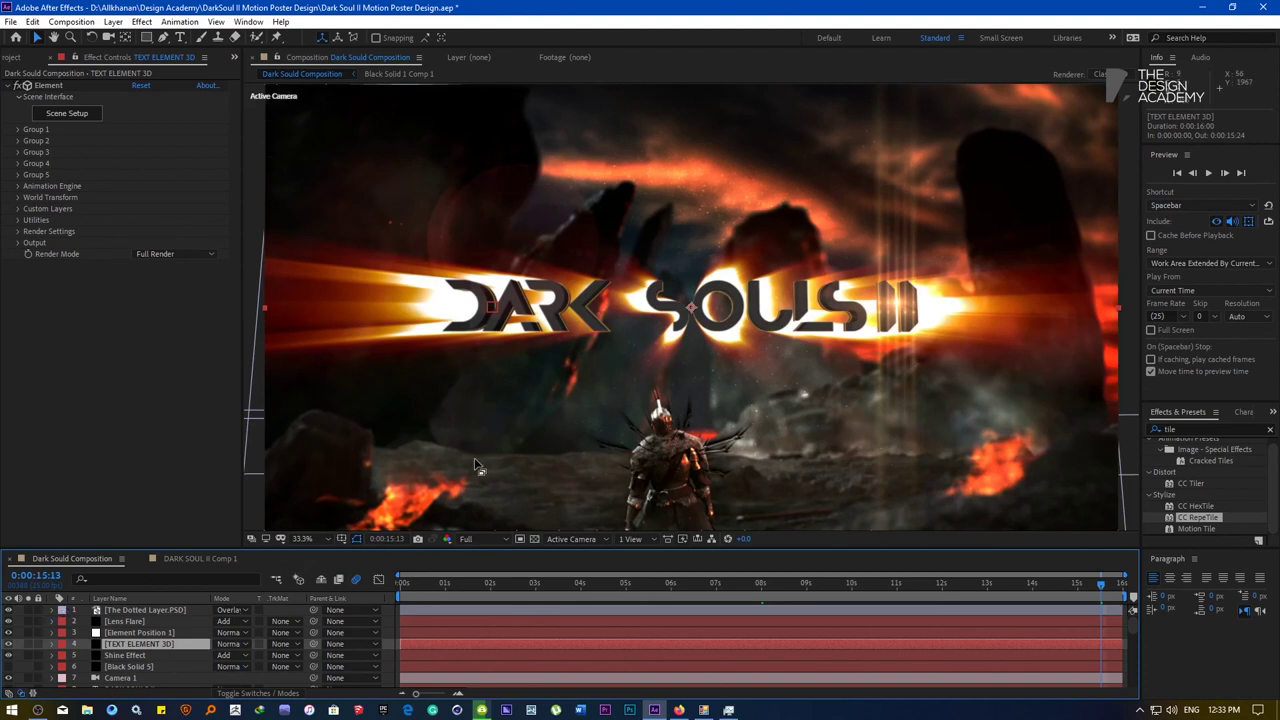
pyautogui.hotkey('ctrl', 'z')
# Set TEXT ELEMENT 3D's blending mode to Color Burn and inspect the glowing title up close
pyautogui.click(135, 653)
pyautogui.click(140, 645)
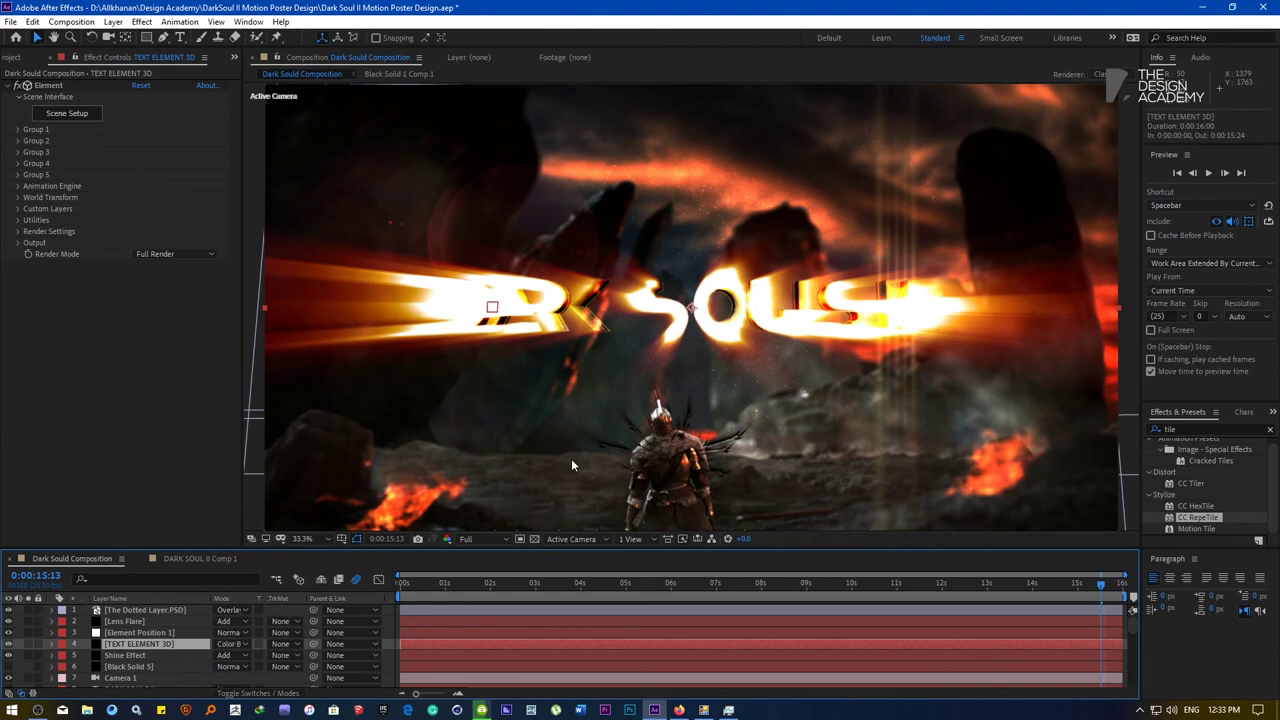
pyautogui.press('/')
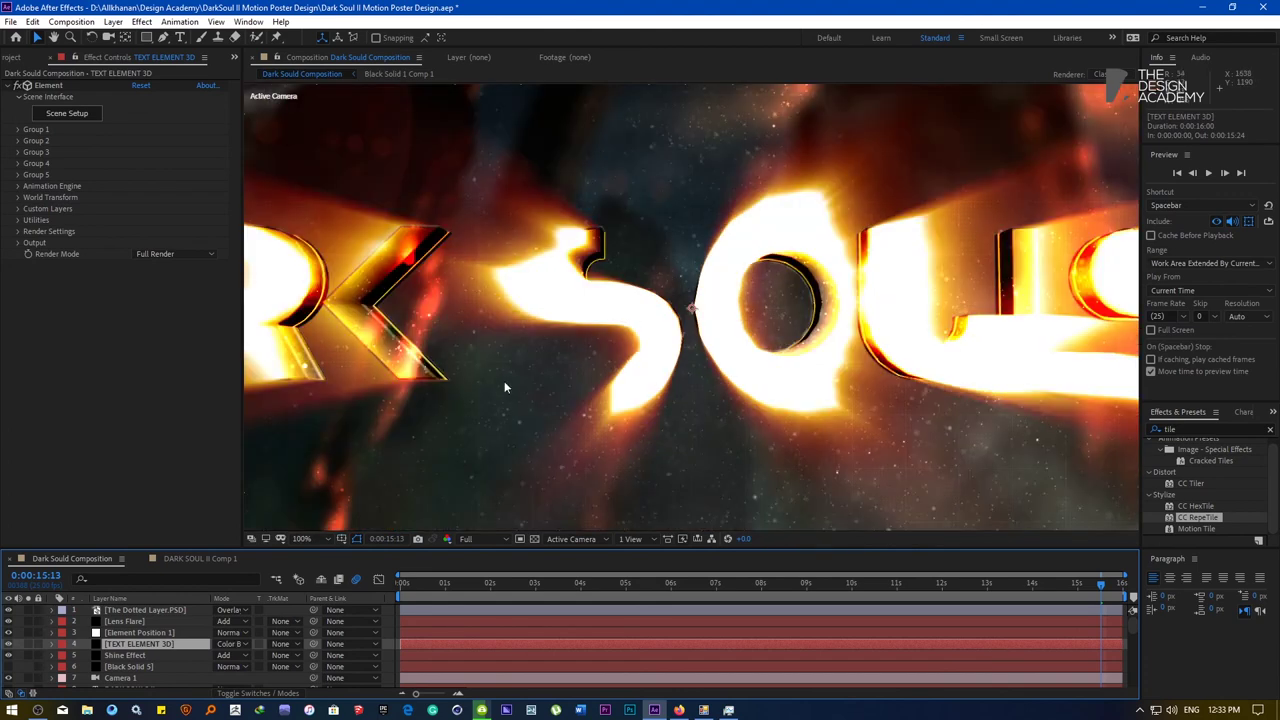
pyautogui.scroll(-1, 505, 387)
pyautogui.moveTo(625, 363); pyautogui.dragTo(775, 354)
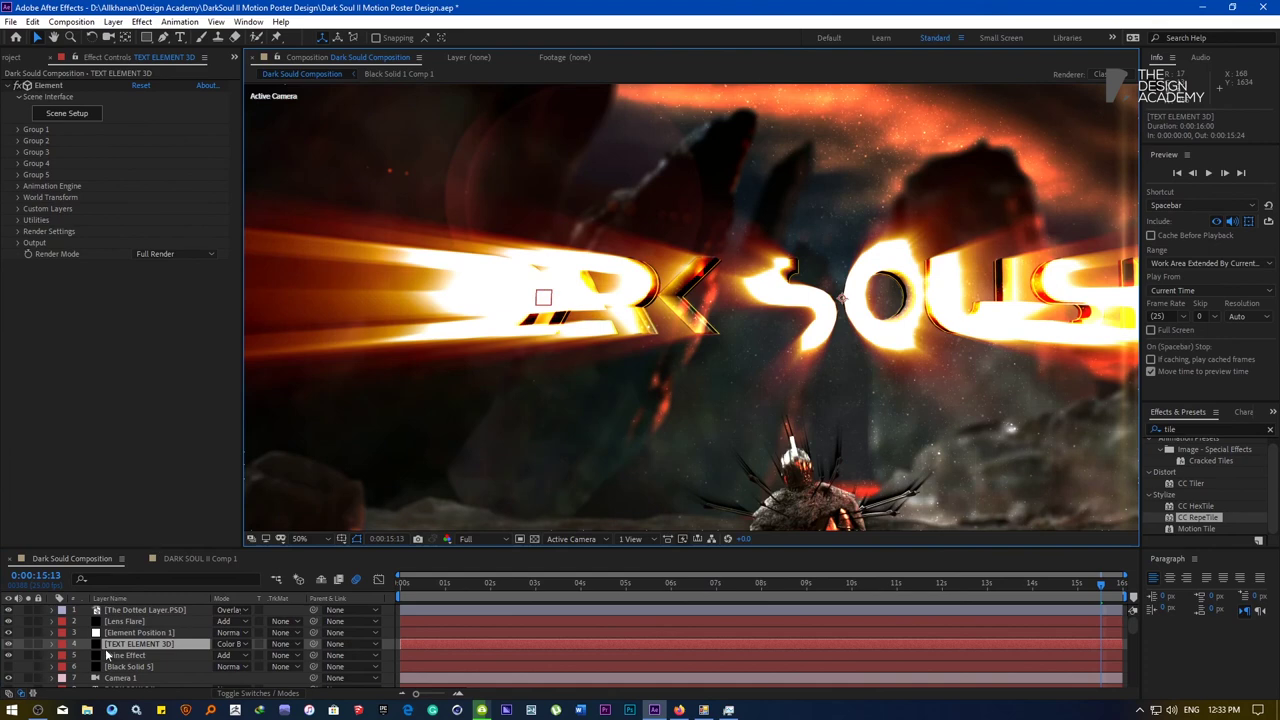
# Set the Shine effect's Boost Light to 17.6 and Ray Length to 62.8 on the Shine Effect layer
pyautogui.click(112, 655)
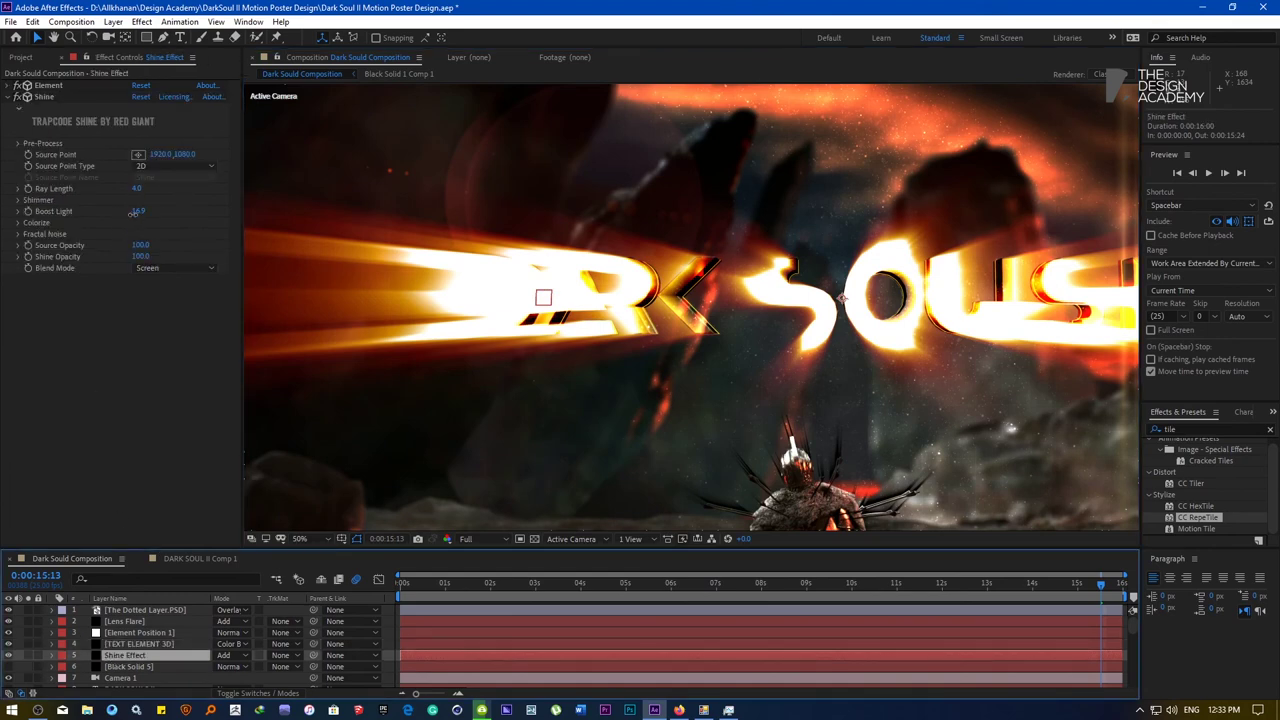
pyautogui.moveTo(137, 211); pyautogui.dragTo(534, 192)
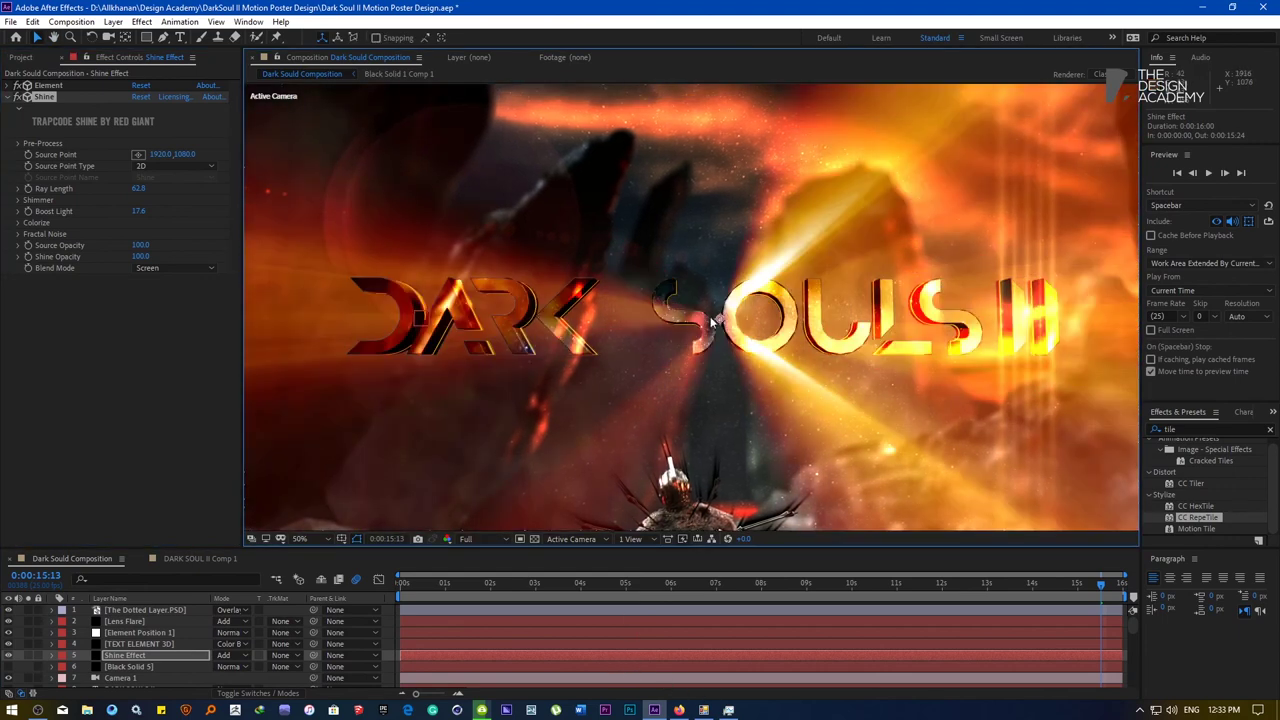
pyautogui.press(',')
pyautogui.scroll(2, 590, 322)
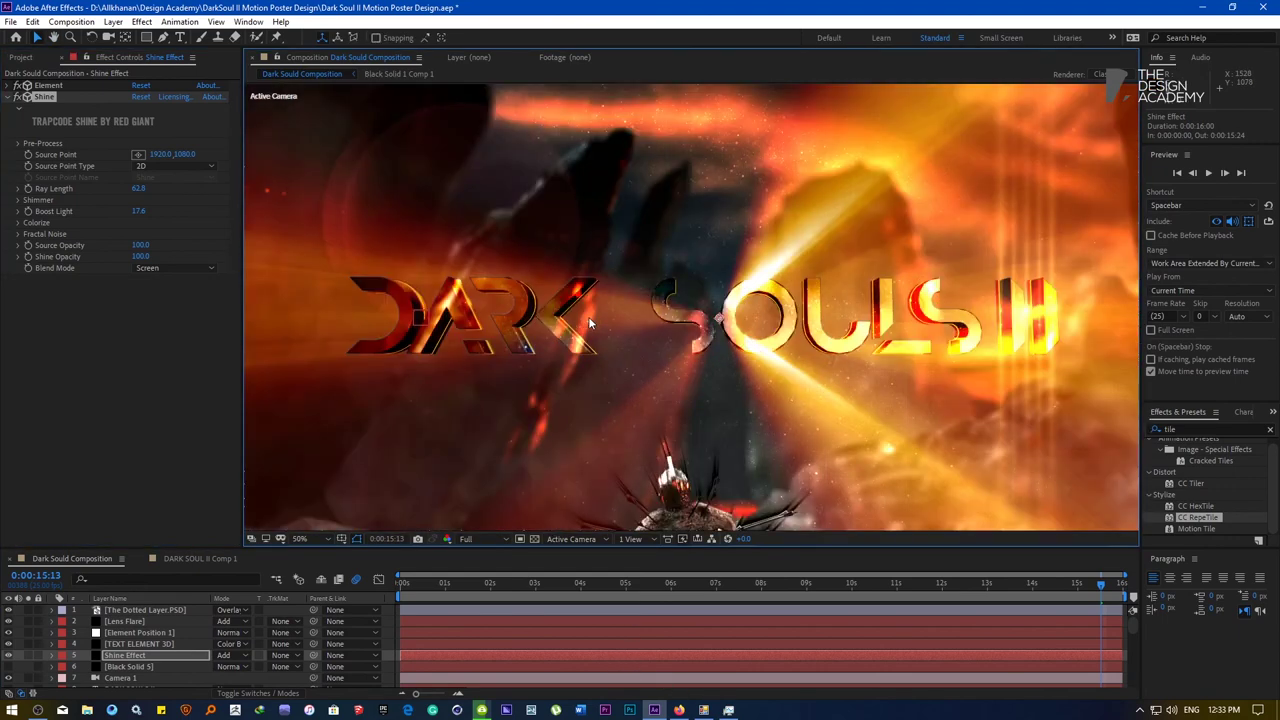
pyautogui.moveTo(718, 341); pyautogui.dragTo(646, 346)
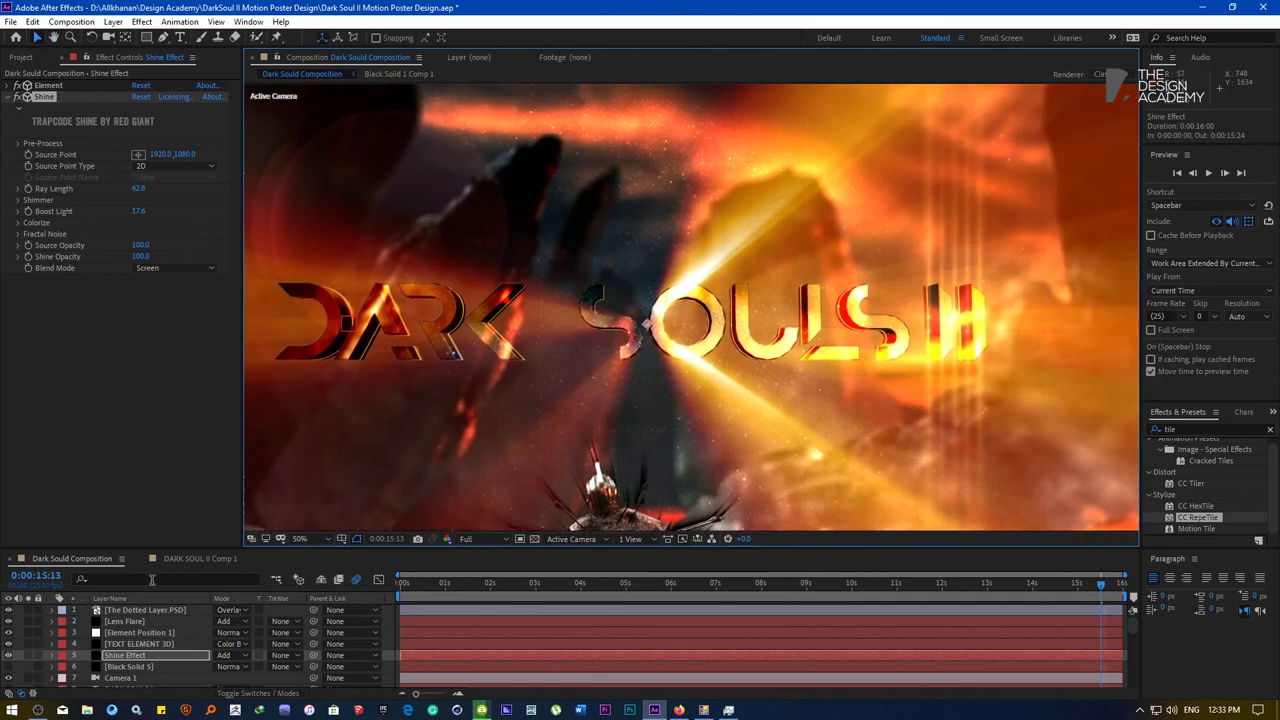
# Check the Extrusion Model's path resolution in TEXT ELEMENT 3D's scene setup and examine the title's letter edges up close
pyautogui.click(143, 644)
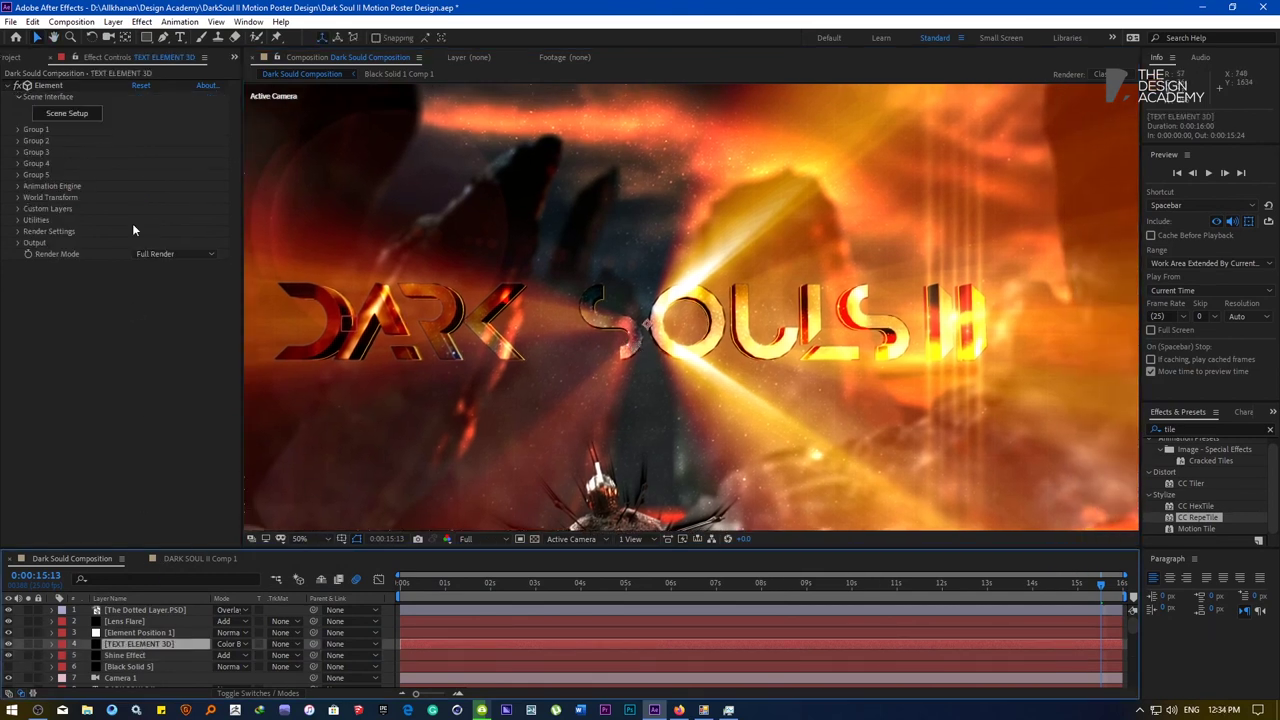
pyautogui.click(79, 116)
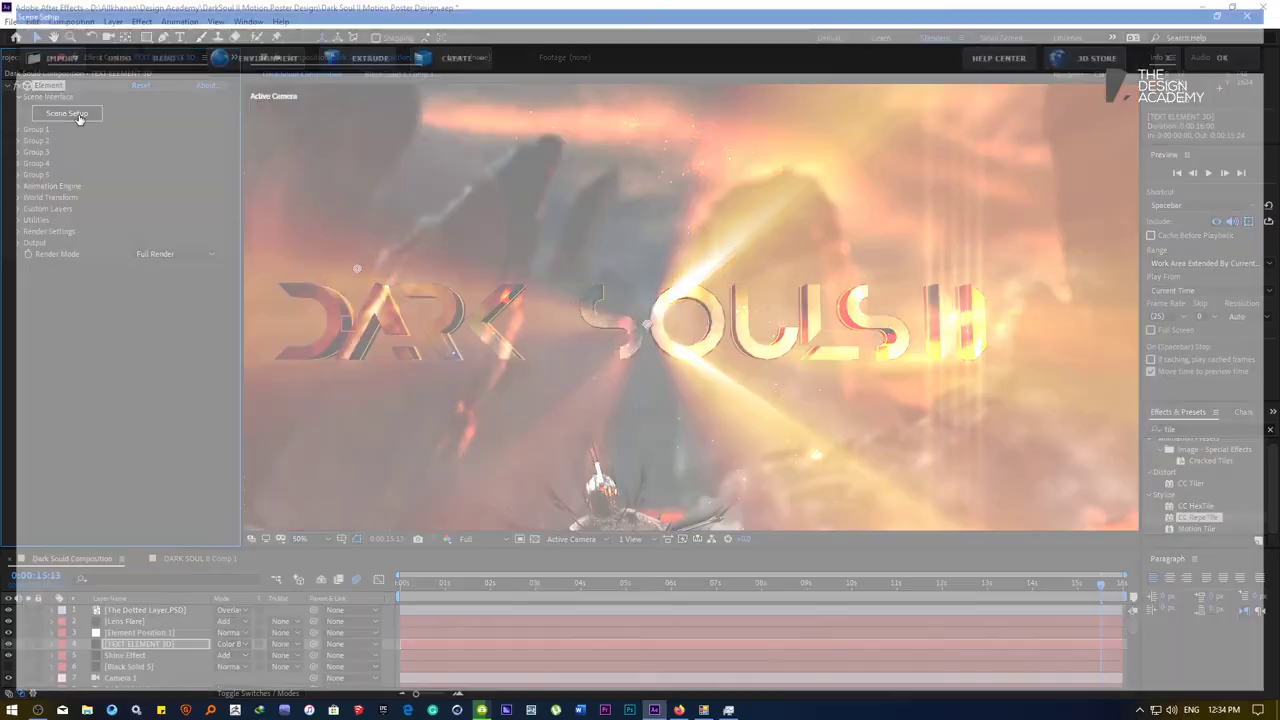
pyautogui.click(724, 131)
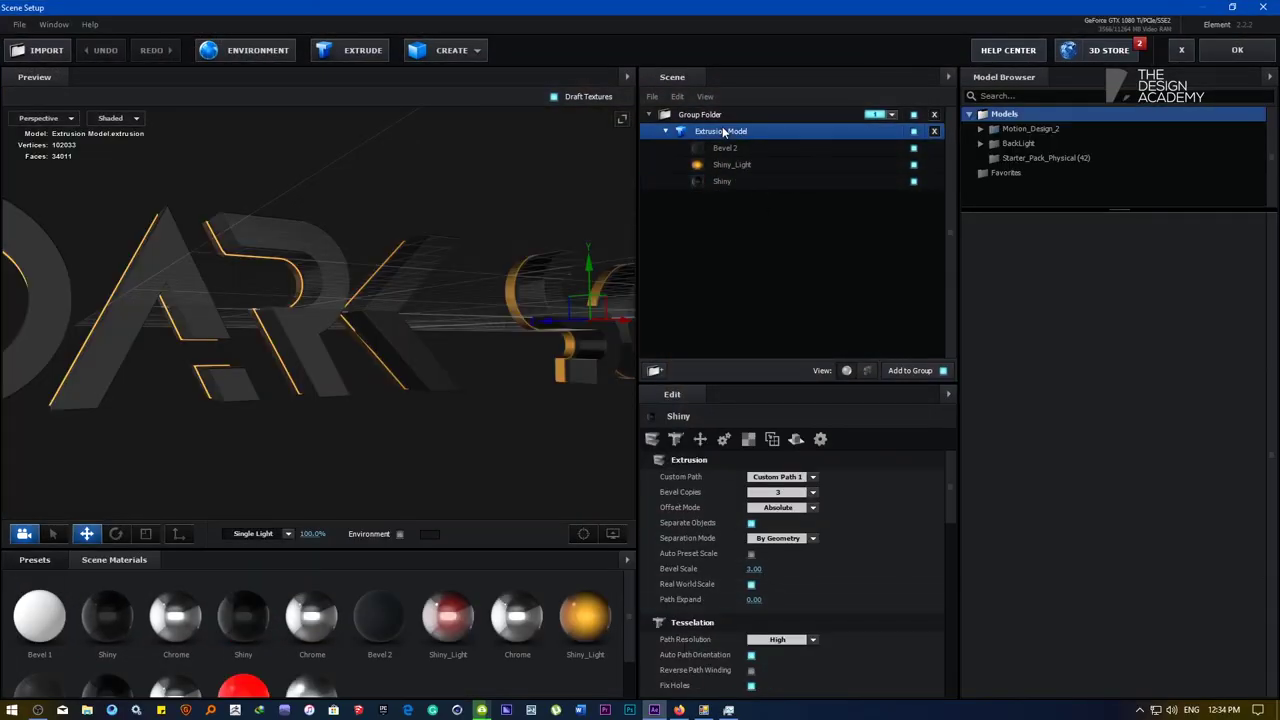
pyautogui.click(1237, 50)
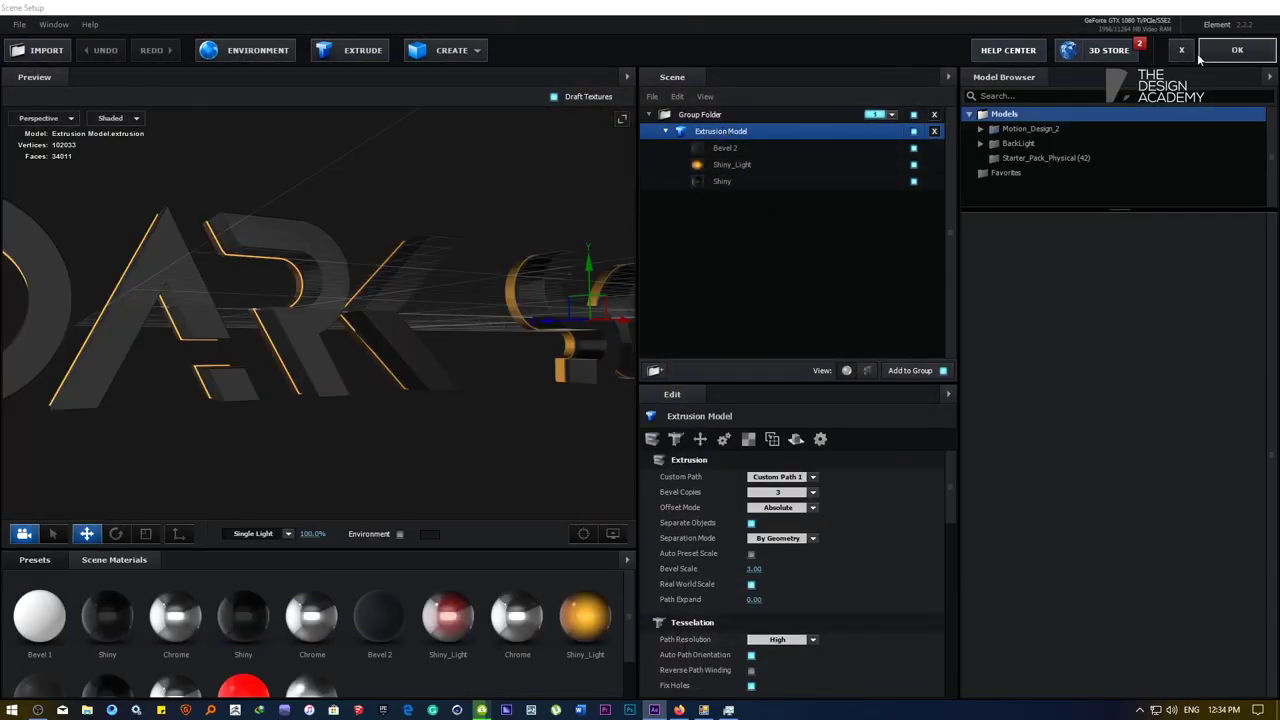
pyautogui.scroll(2, 674, 313)
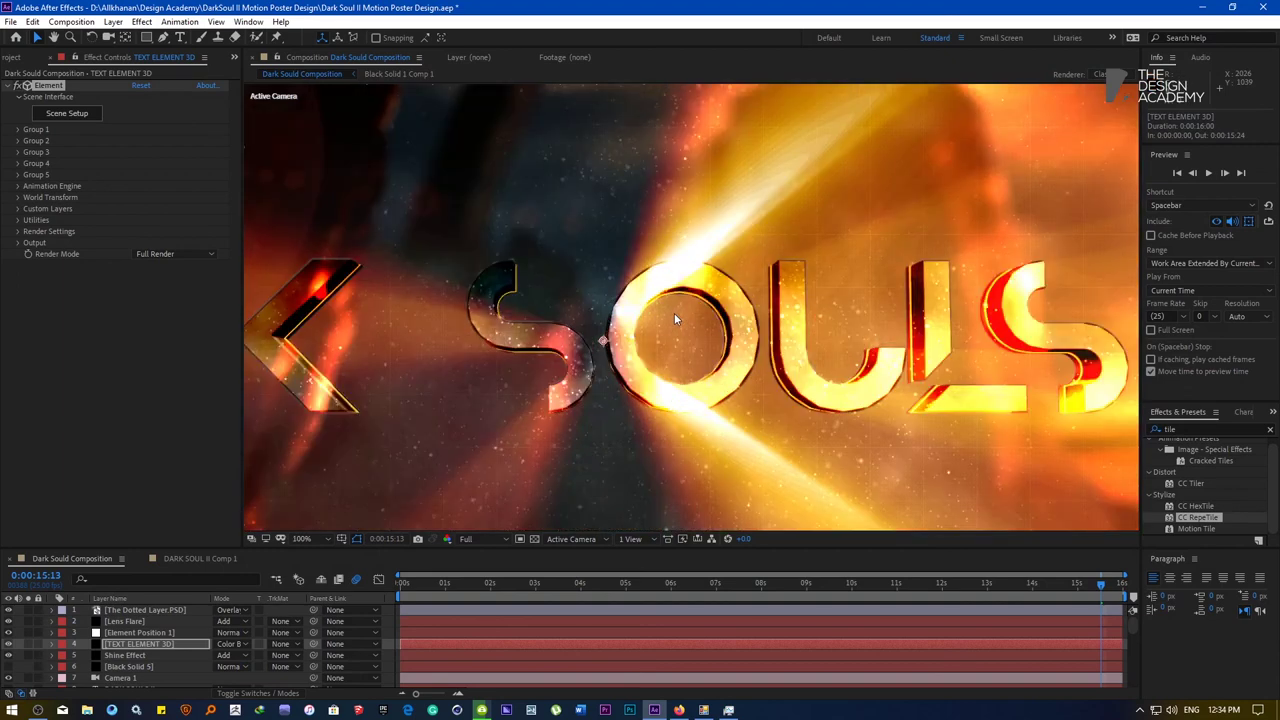
# Set the Extrusion Model's path resolution to High in the scene setup of the Shine Effect layer's Element effect
pyautogui.click(147, 655)
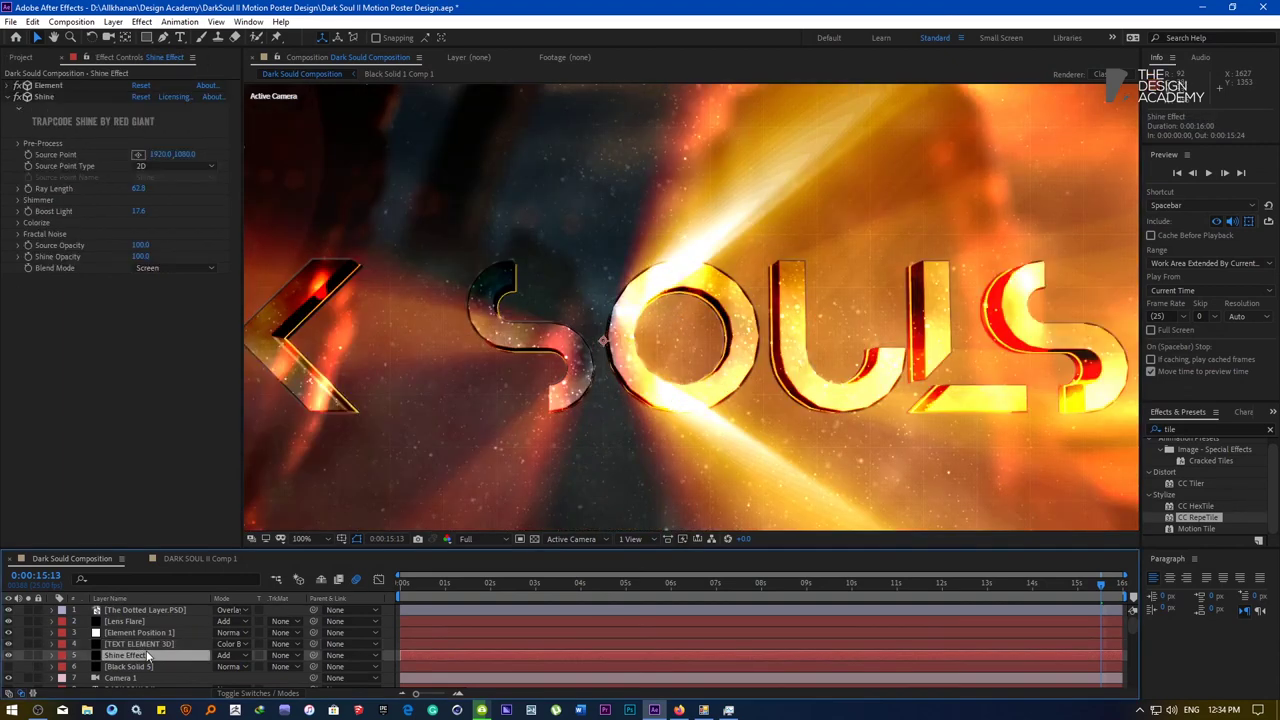
pyautogui.click(17, 96)
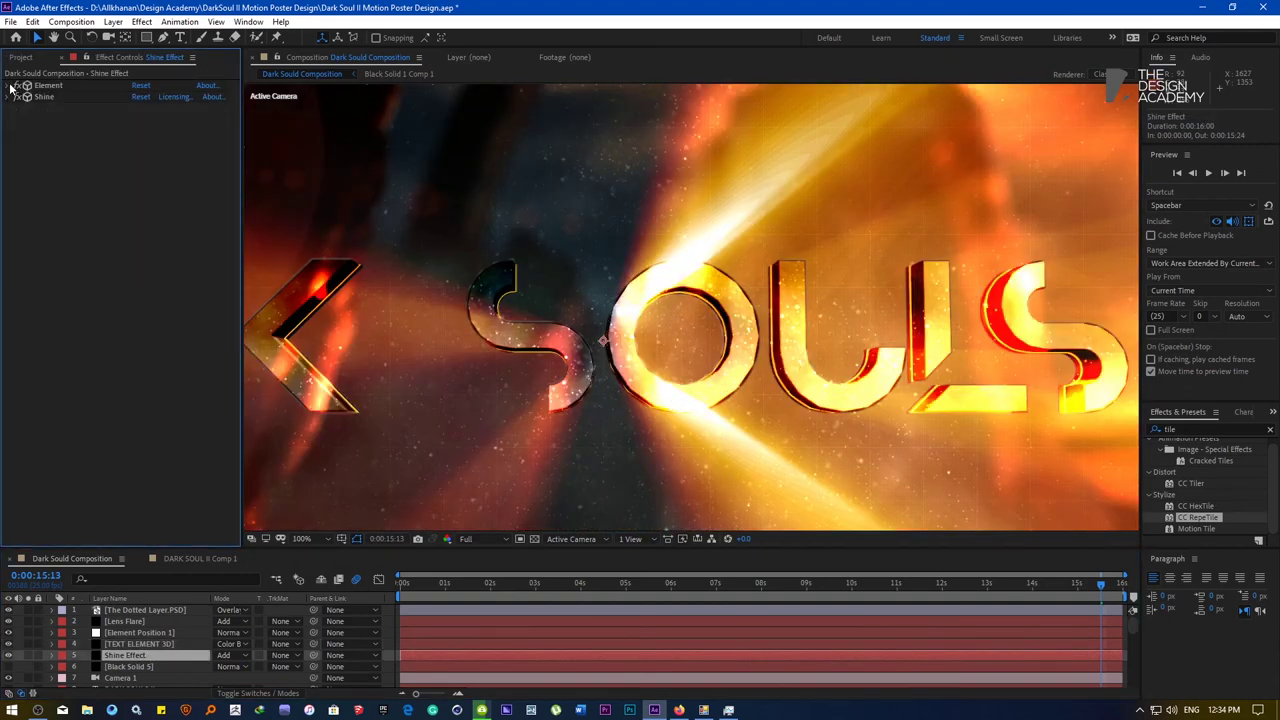
pyautogui.click(17, 85)
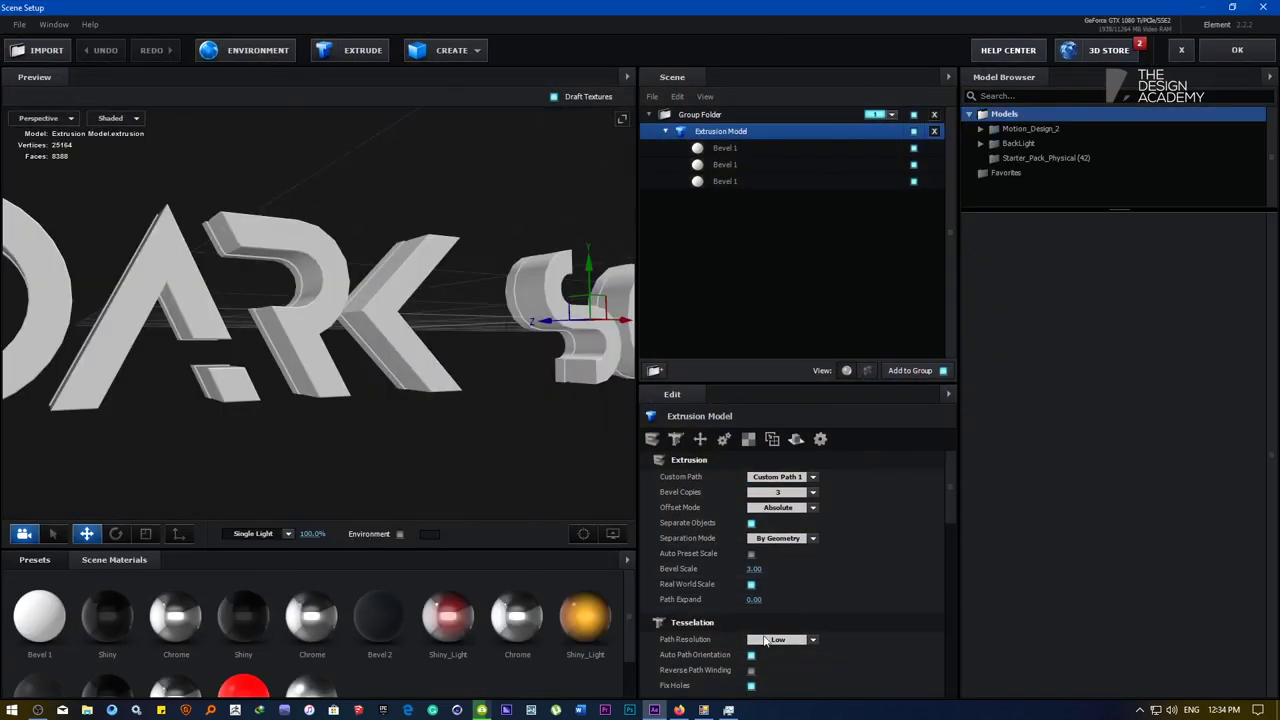
pyautogui.click(778, 640)
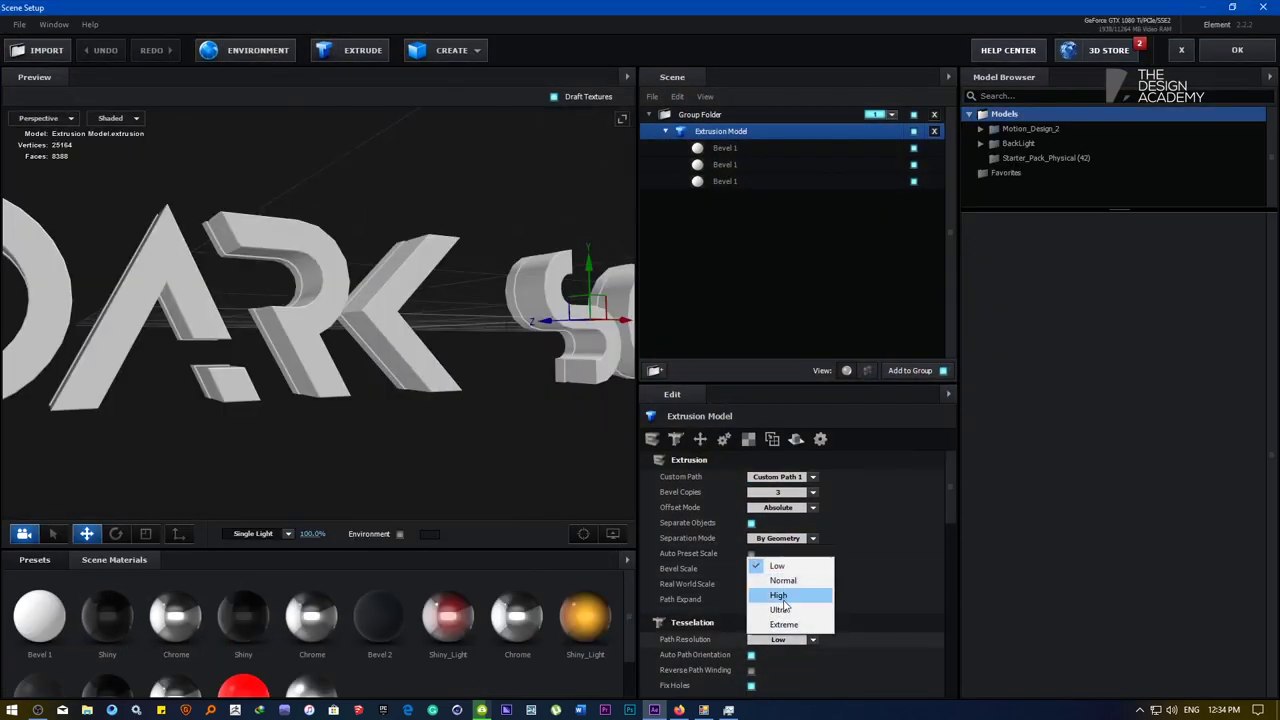
pyautogui.click(778, 595)
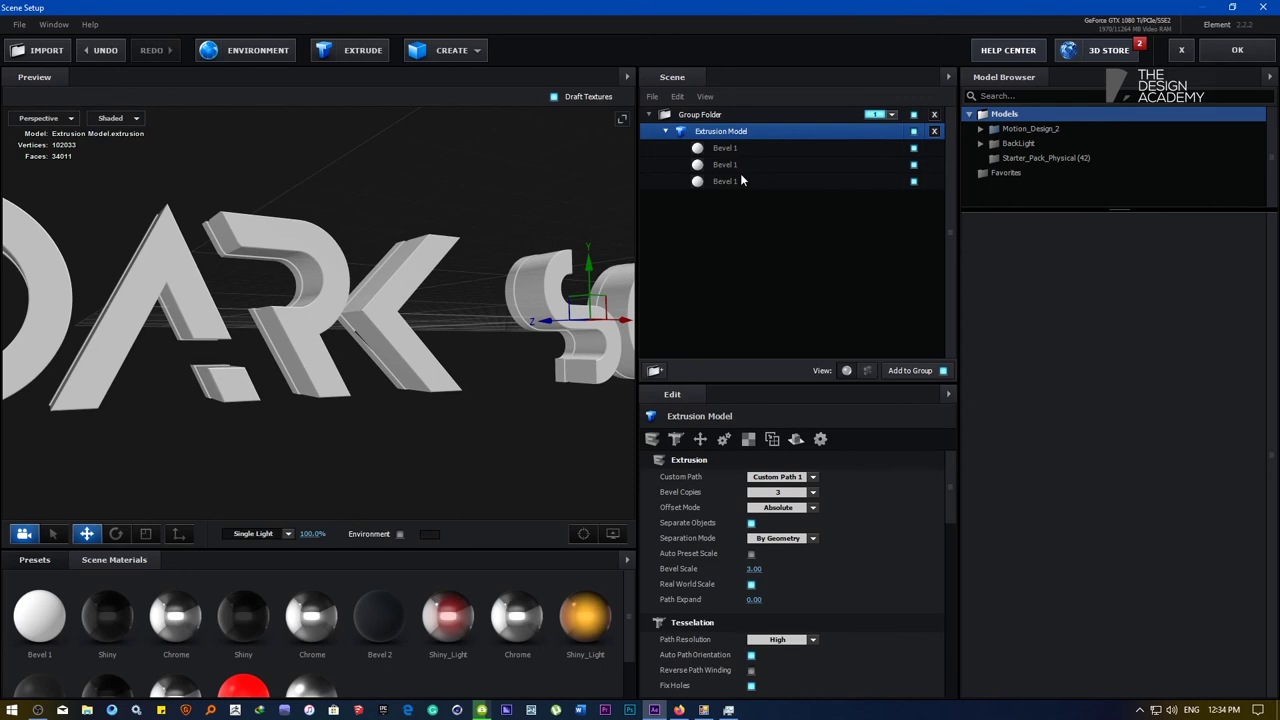
pyautogui.click(1238, 50)
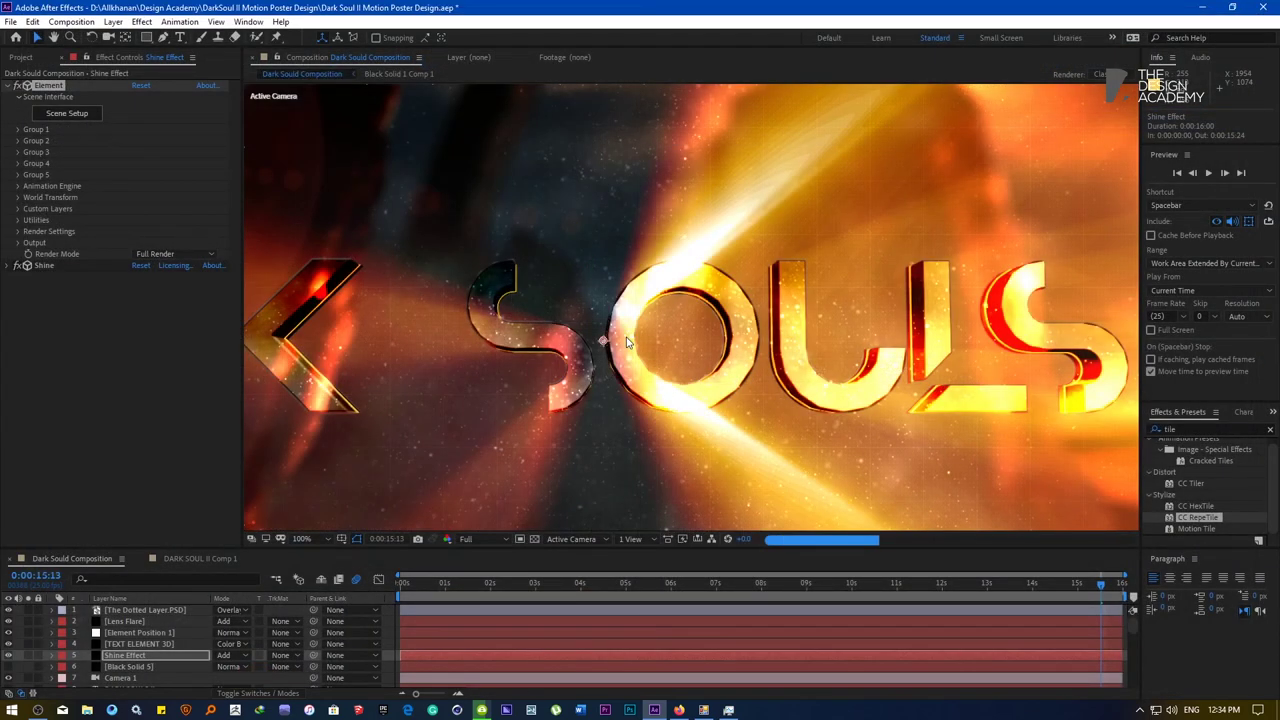
pyautogui.scroll(-1, 639, 352)
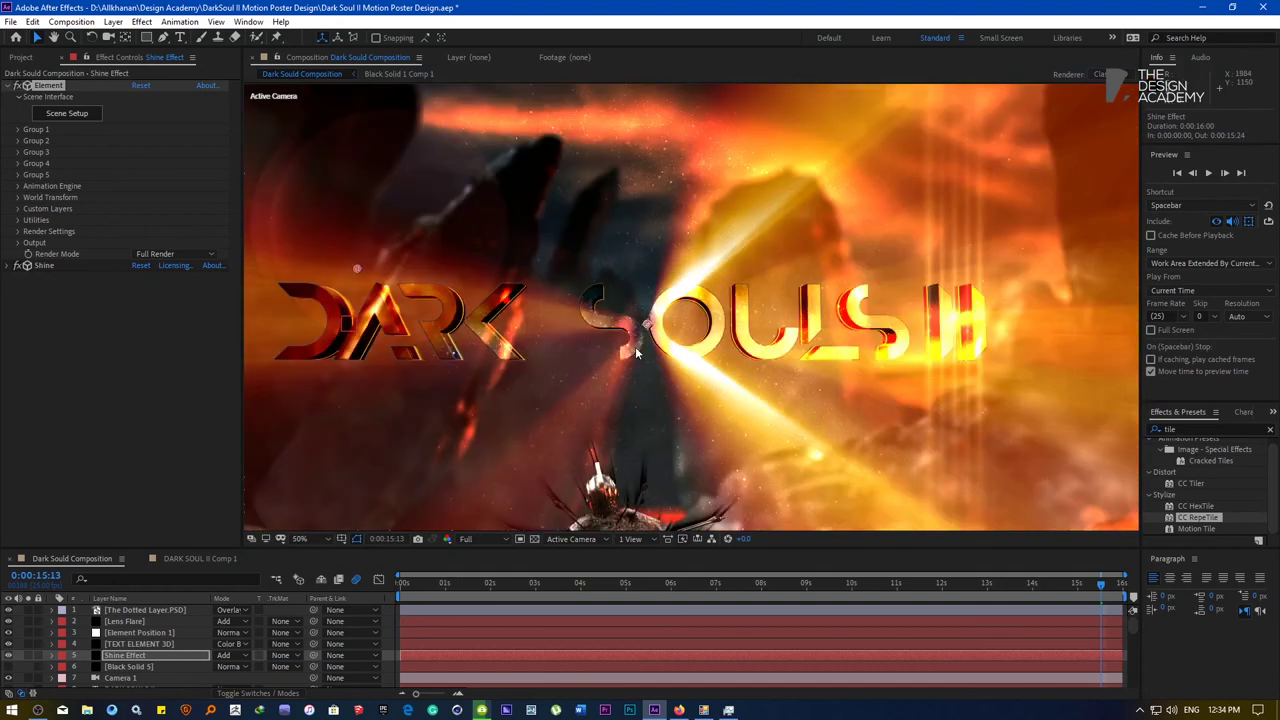
pyautogui.middleClick(645, 350)
pyautogui.press(',')
pyautogui.press(',')
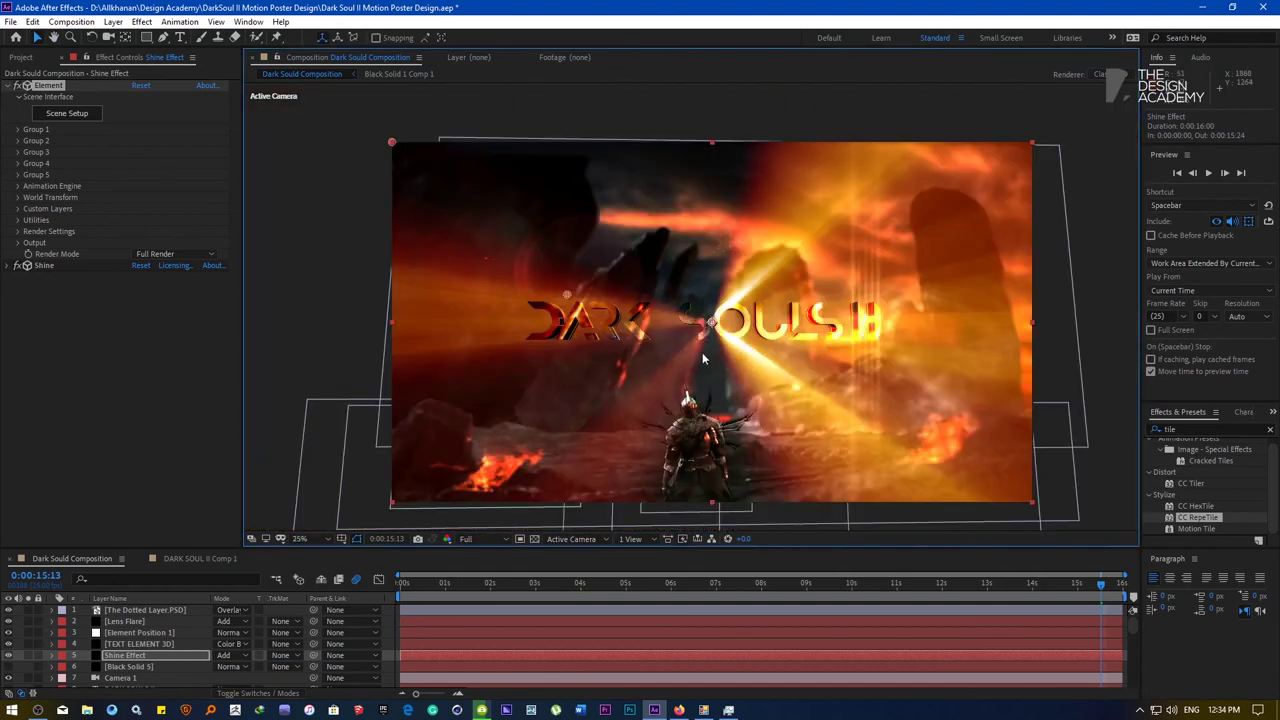
pyautogui.moveTo(652, 354); pyautogui.dragTo(647, 354)
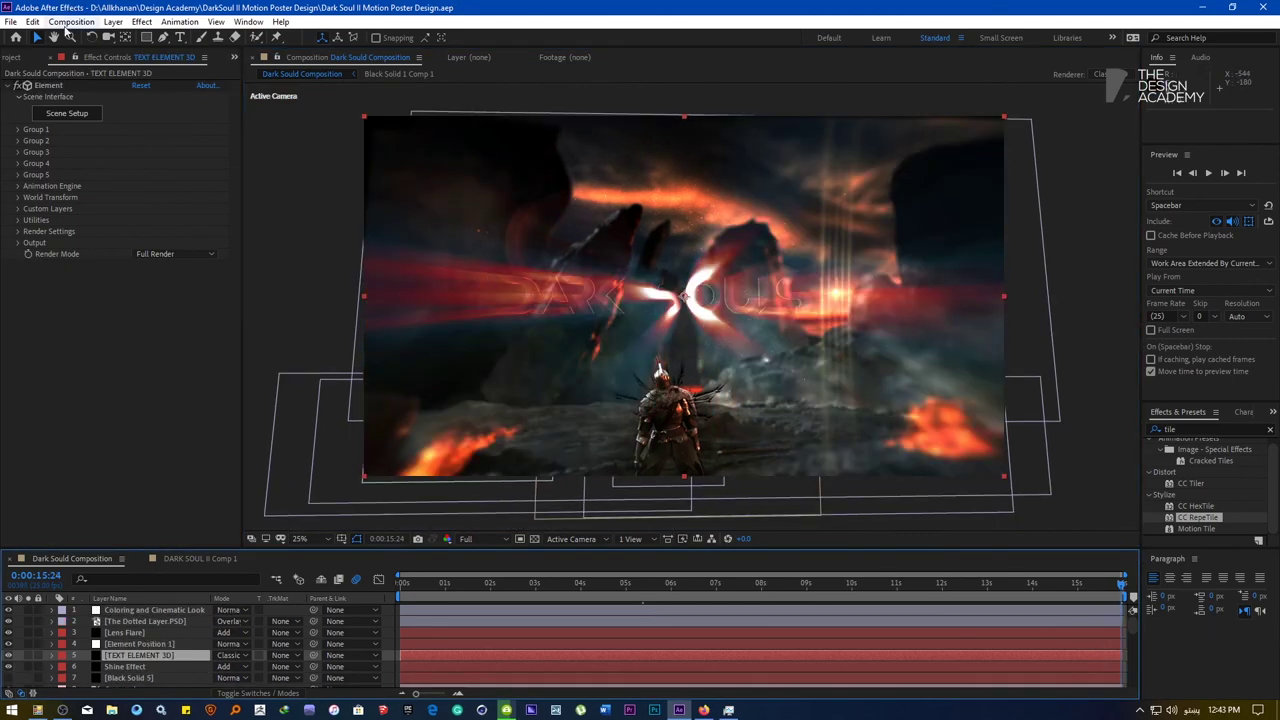
# Hide the TEXT ELEMENT 3D and Shine Effect layers and fit the composition in the viewer
pyautogui.click(71, 21)
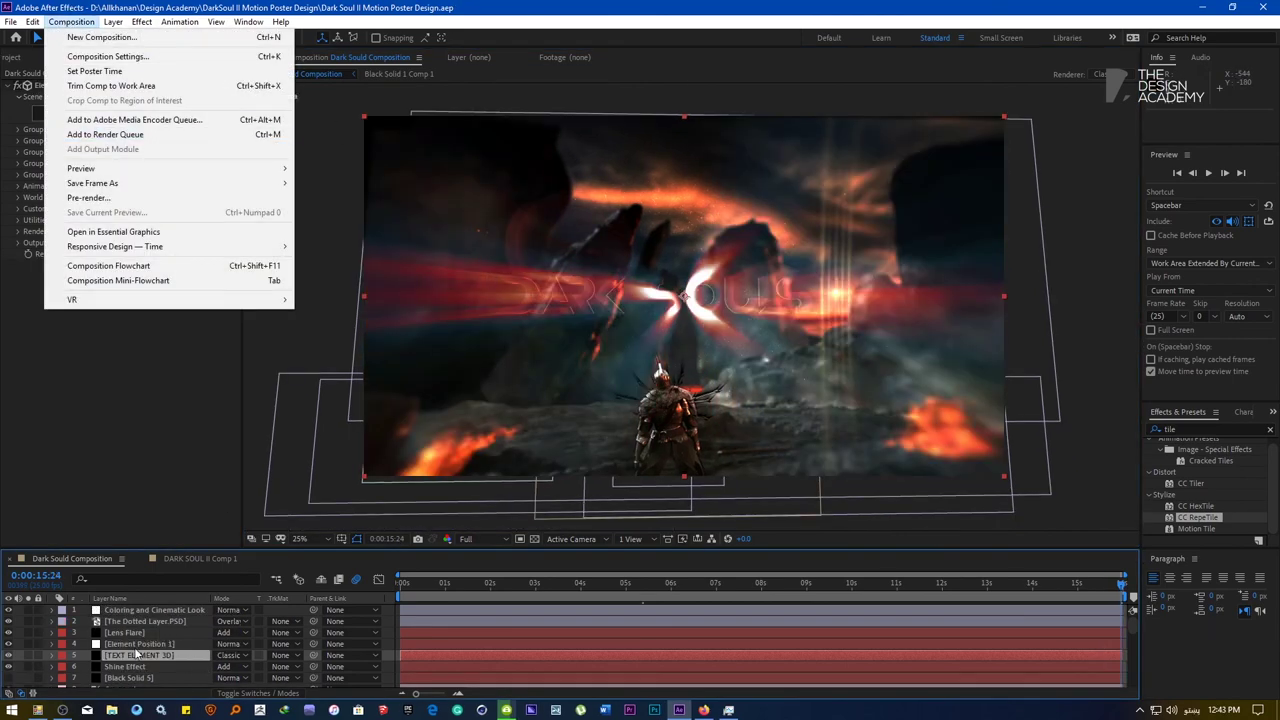
pyautogui.click(138, 655)
pyautogui.moveTo(9, 656); pyautogui.dragTo(9, 667)
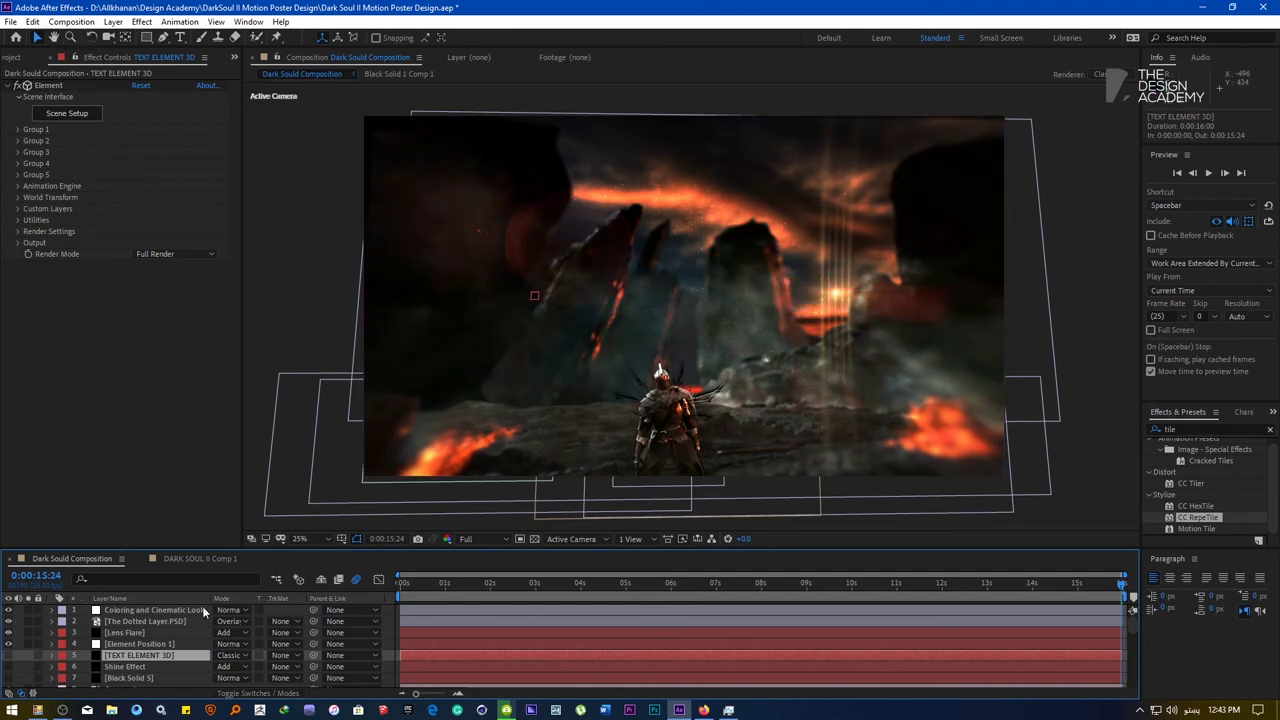
pyautogui.click(305, 536)
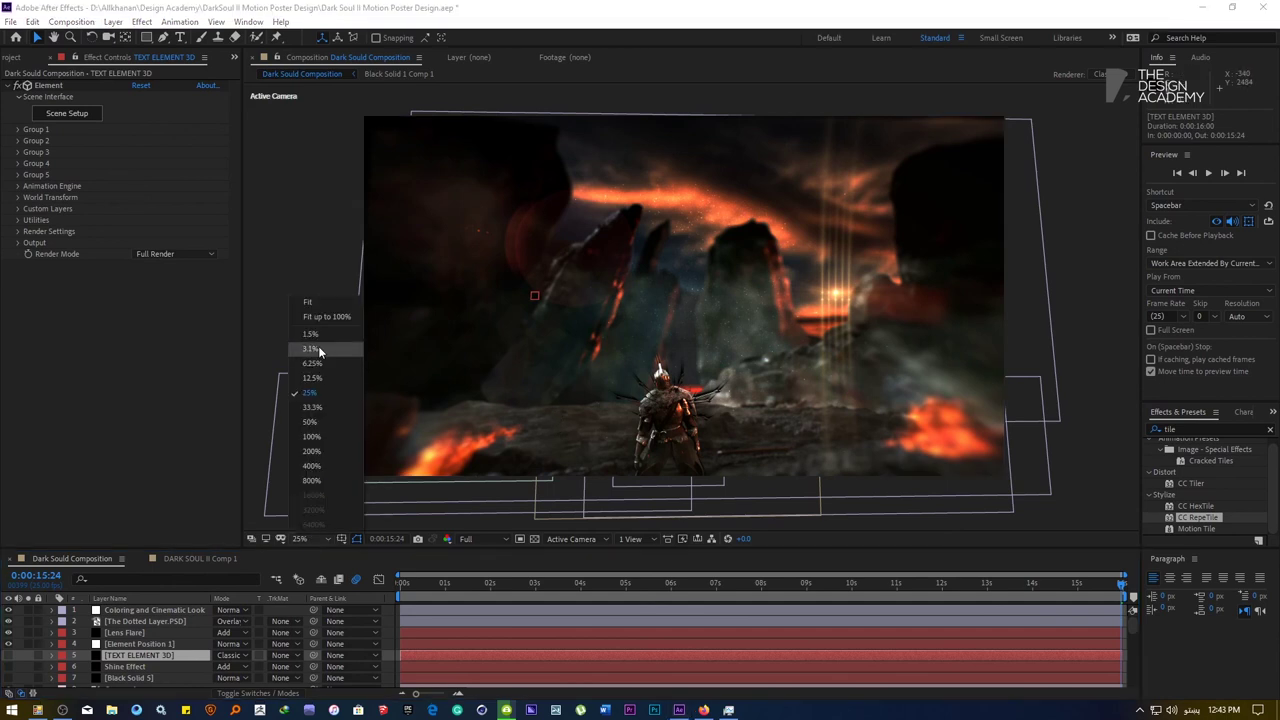
pyautogui.click(314, 314)
# Look through the composition's layer stack, checking the settings of The Dotted Layer.PSD, Camera 1, Adjustment Layer 1 and Element Position 1
pyautogui.scroll(-6, 130, 630)
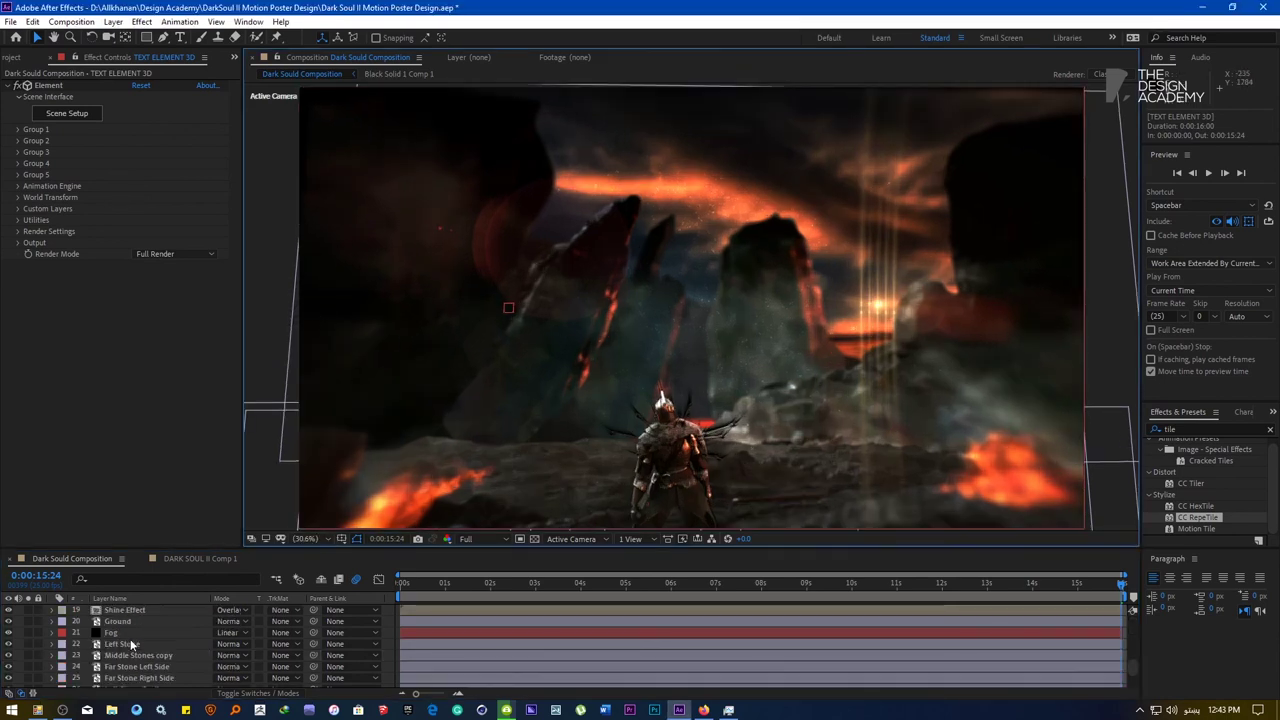
pyautogui.scroll(6, 134, 622)
pyautogui.click(132, 622)
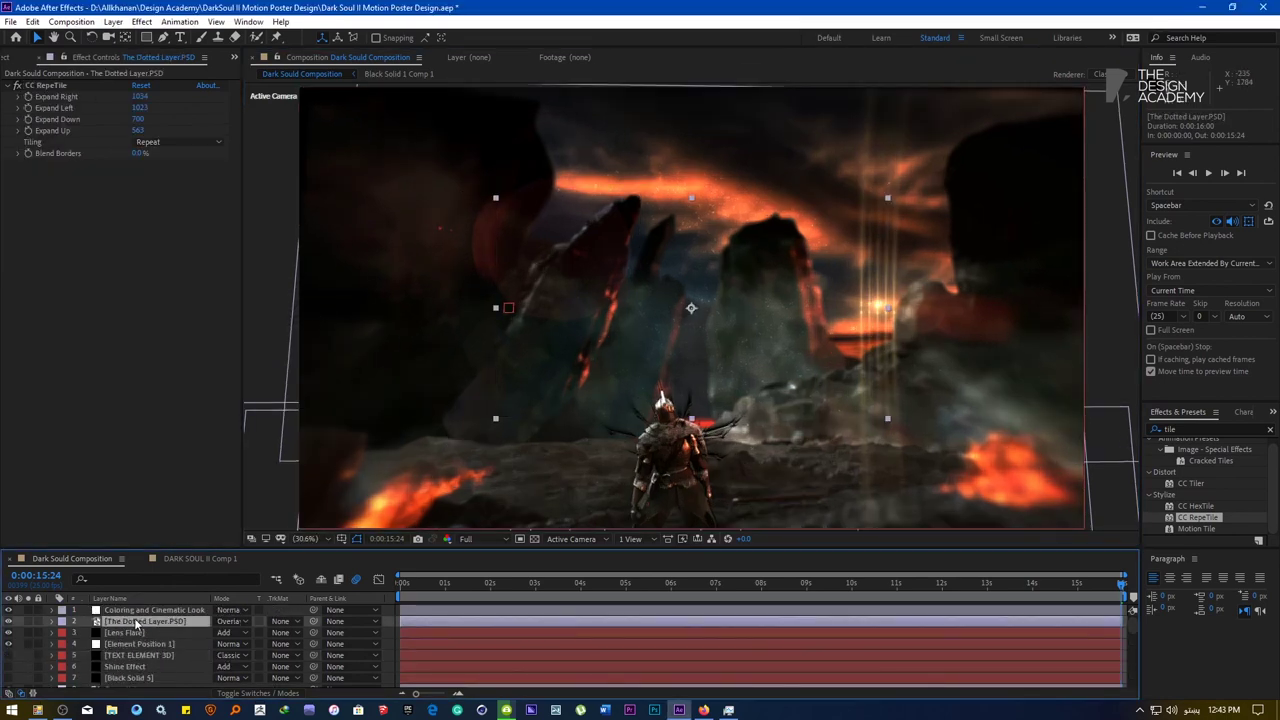
pyautogui.scroll(-8, 129, 646)
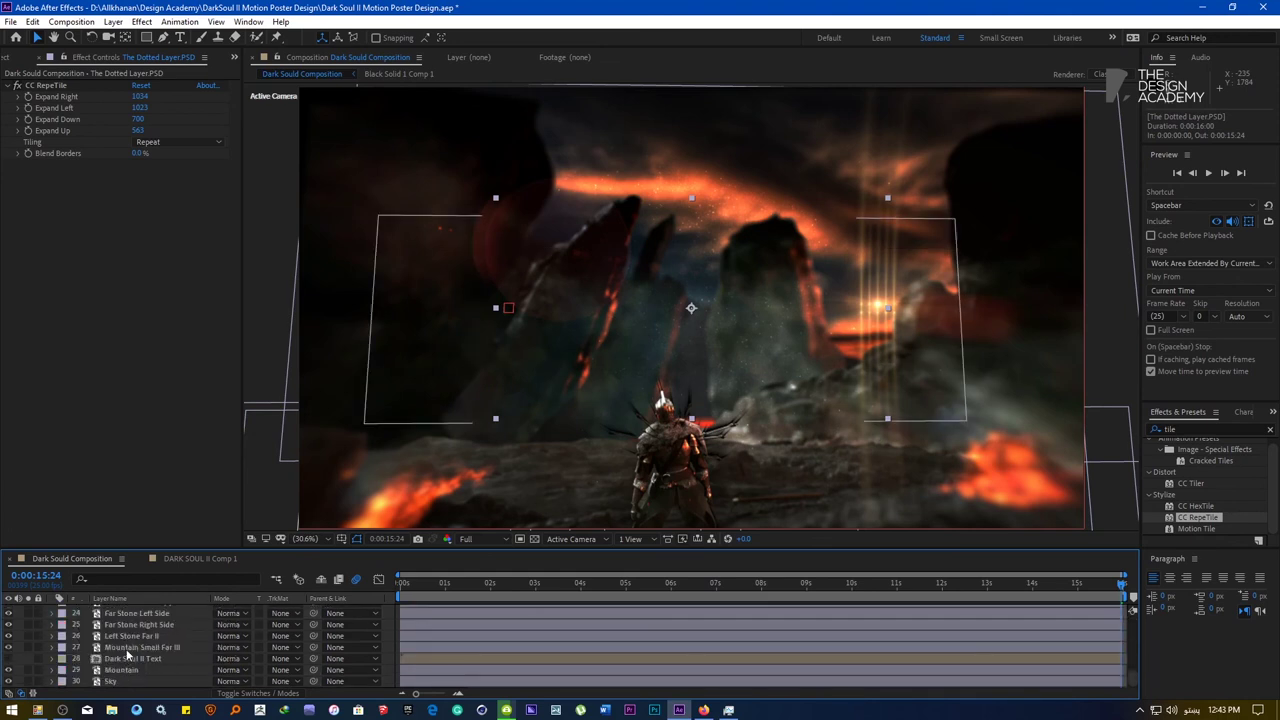
pyautogui.scroll(6, 127, 657)
pyautogui.click(122, 636)
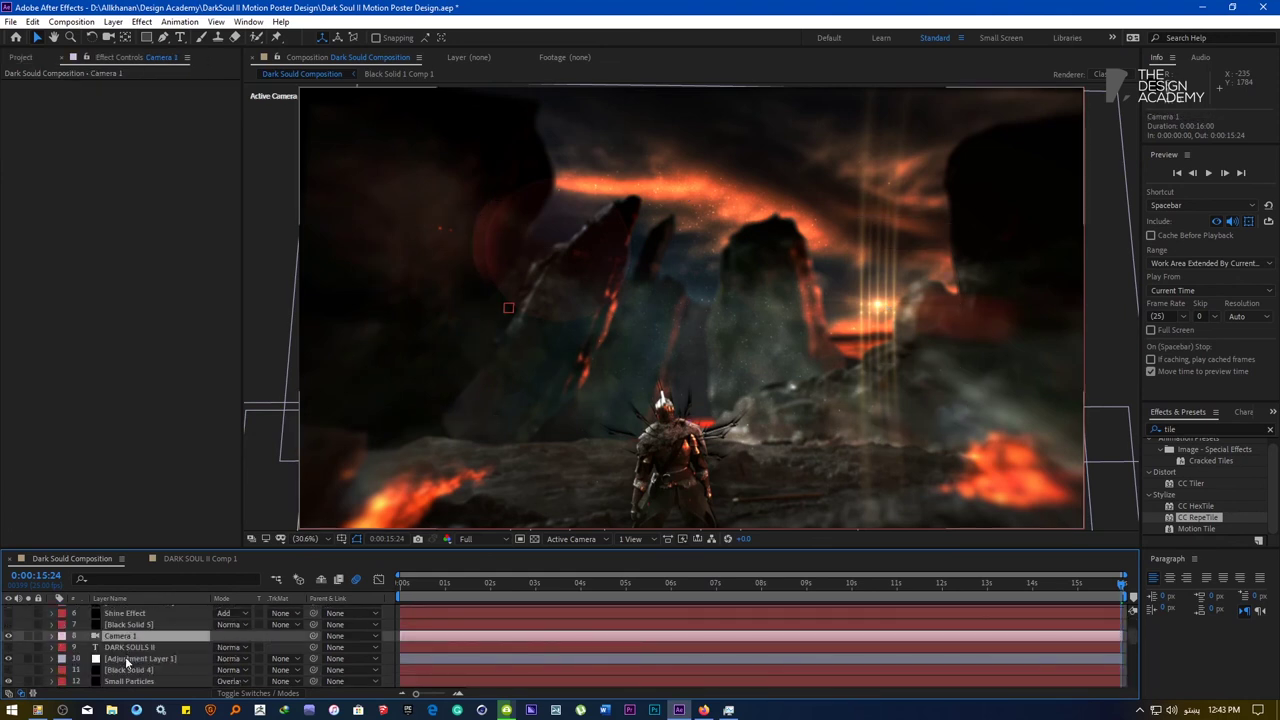
pyautogui.click(128, 659)
pyautogui.scroll(2, 133, 650)
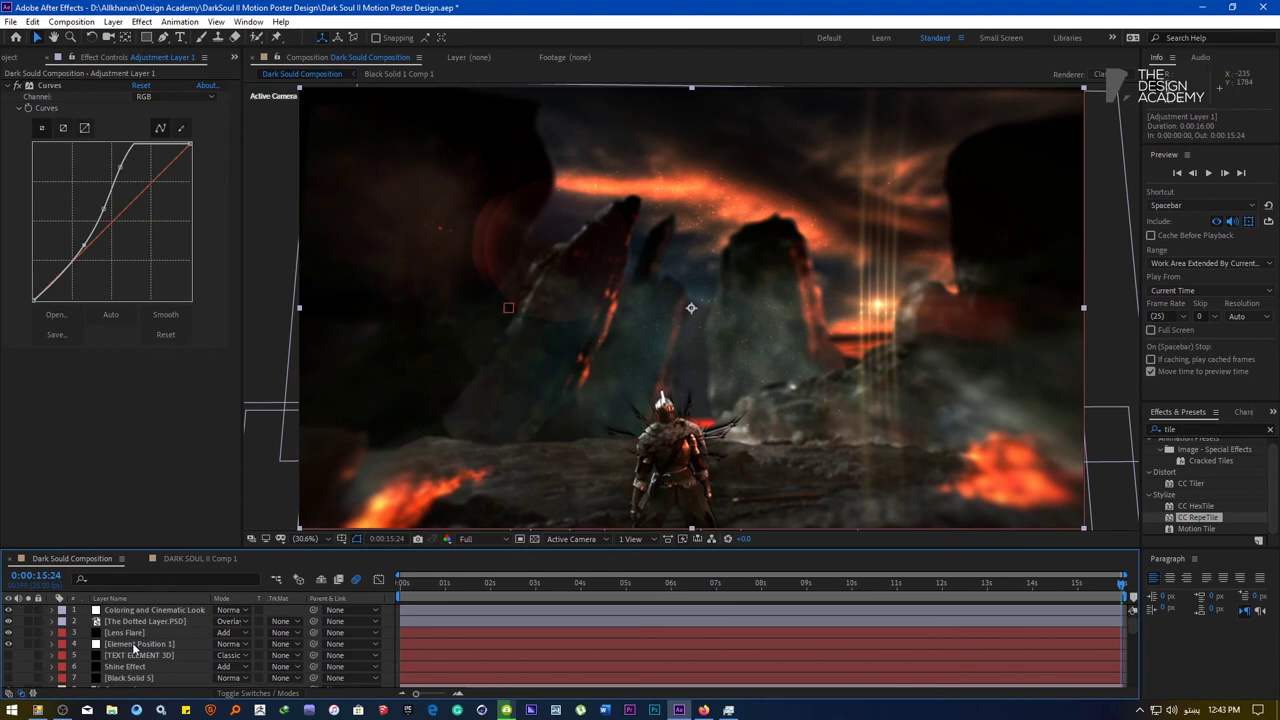
pyautogui.click(134, 645)
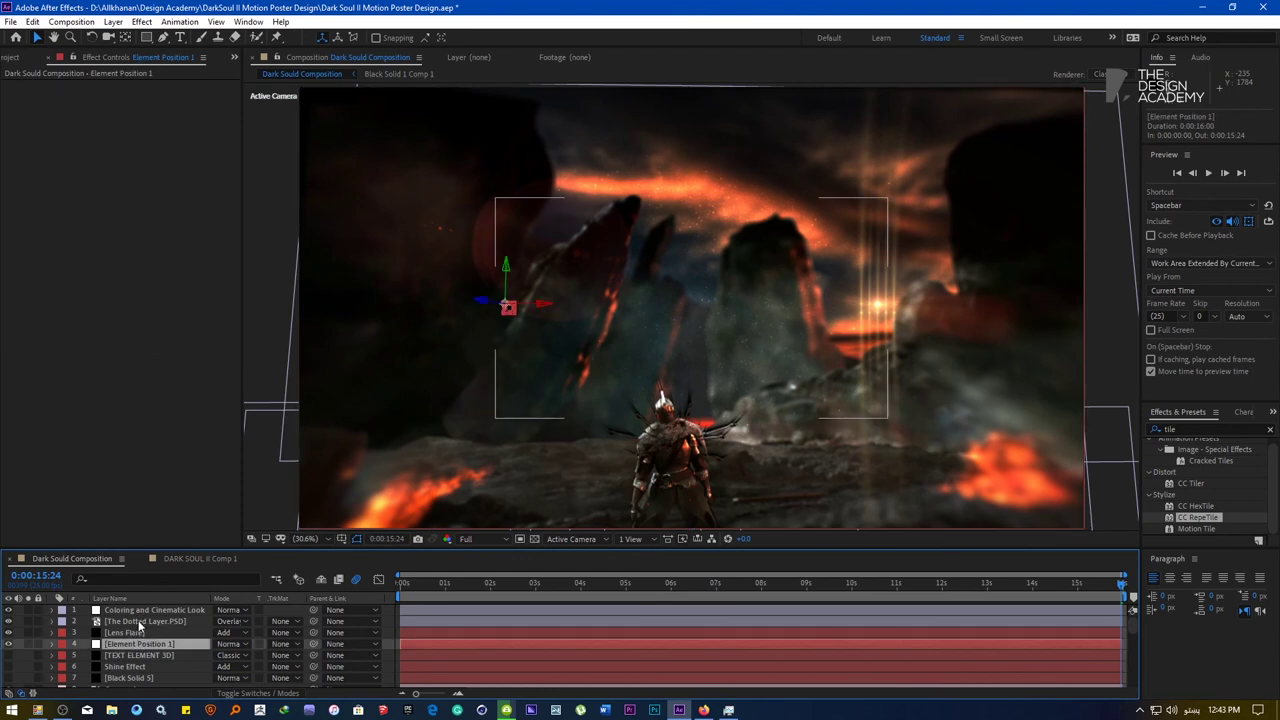
pyautogui.scroll(-6, 141, 640)
pyautogui.scroll(6, 146, 632)
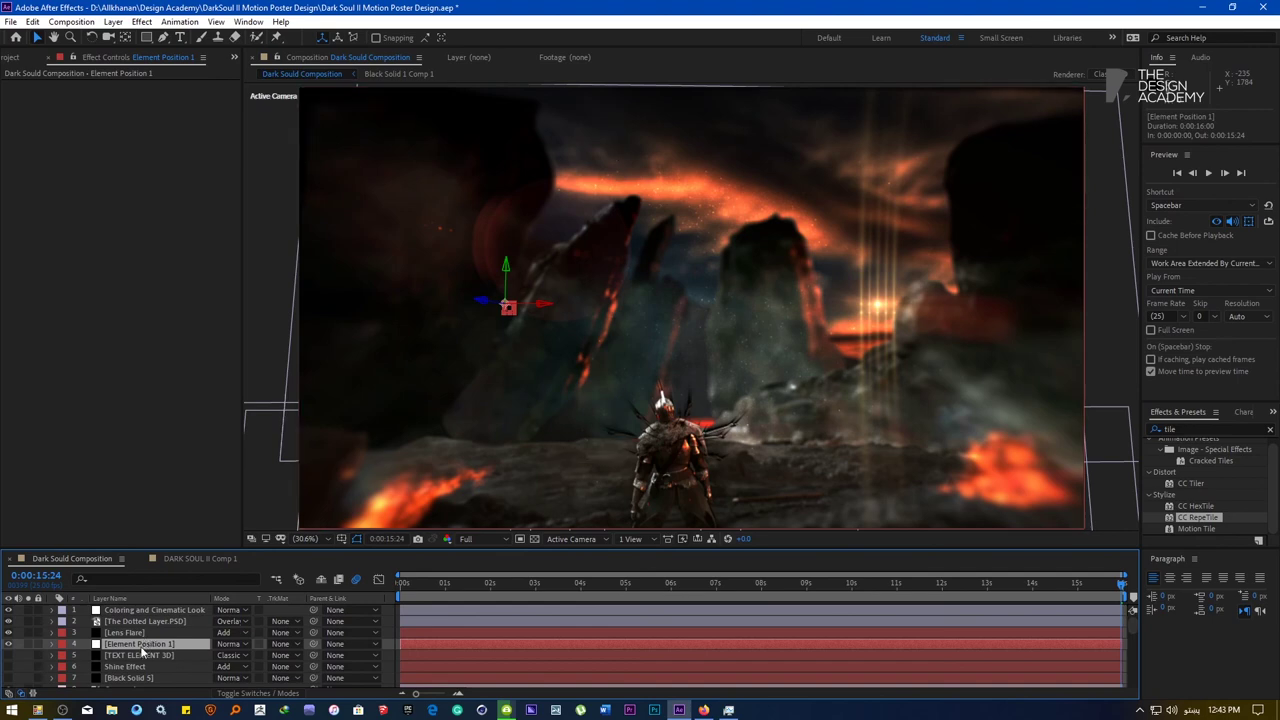
pyautogui.scroll(-6, 145, 664)
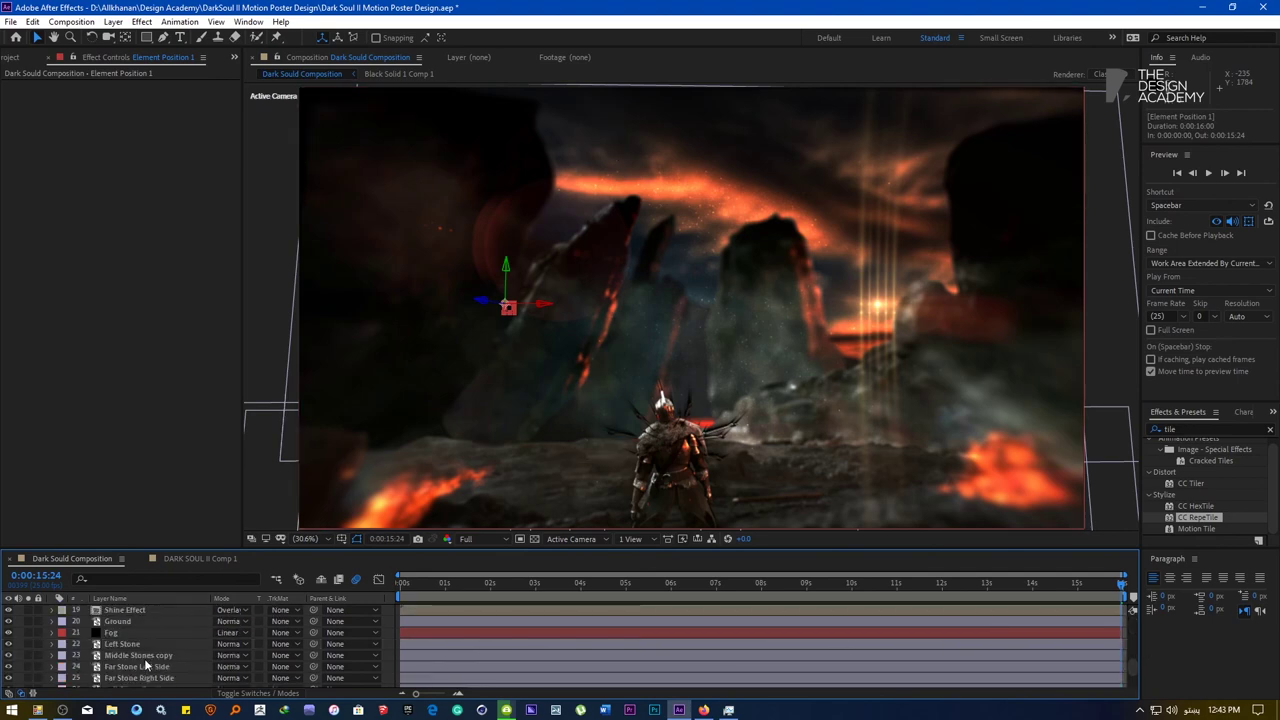
# Lengthen the incoming ease of Camera 1's Point of Interest and Position keyframes at 5 seconds in the Graph Editor
pyautogui.moveTo(173, 549); pyautogui.dragTo(180, 363)
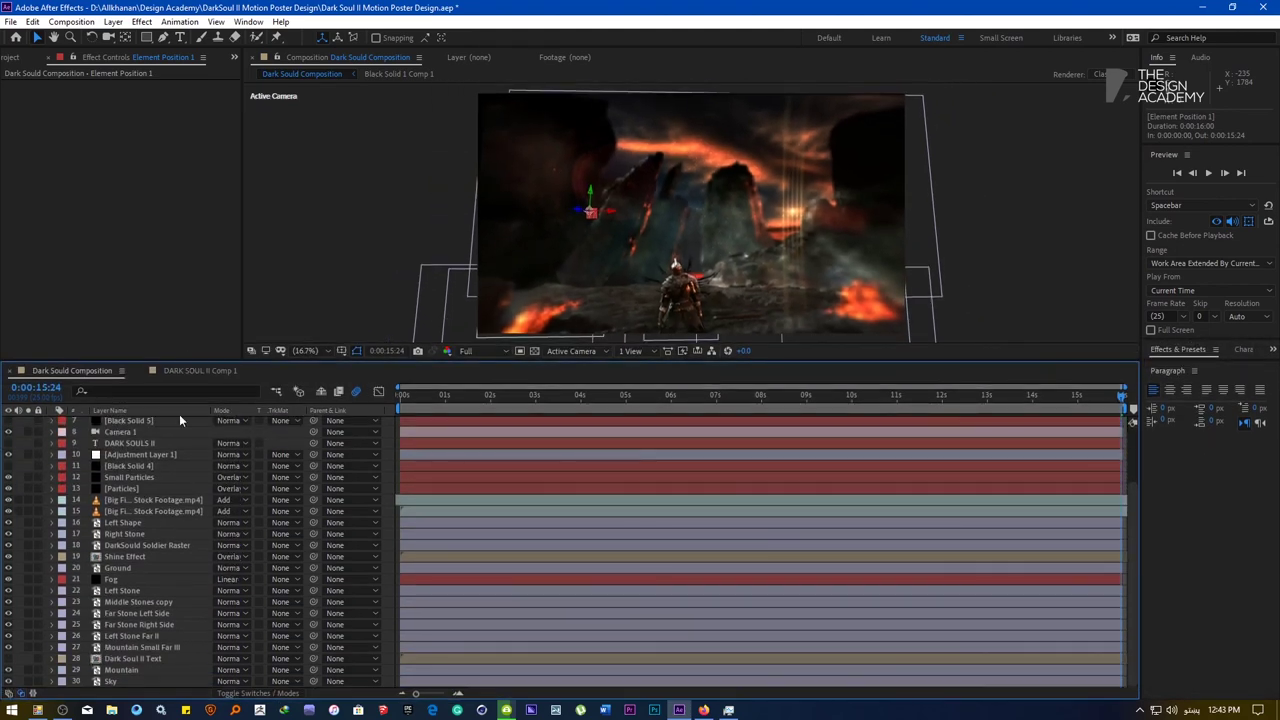
pyautogui.click(125, 432)
pyautogui.press('u')
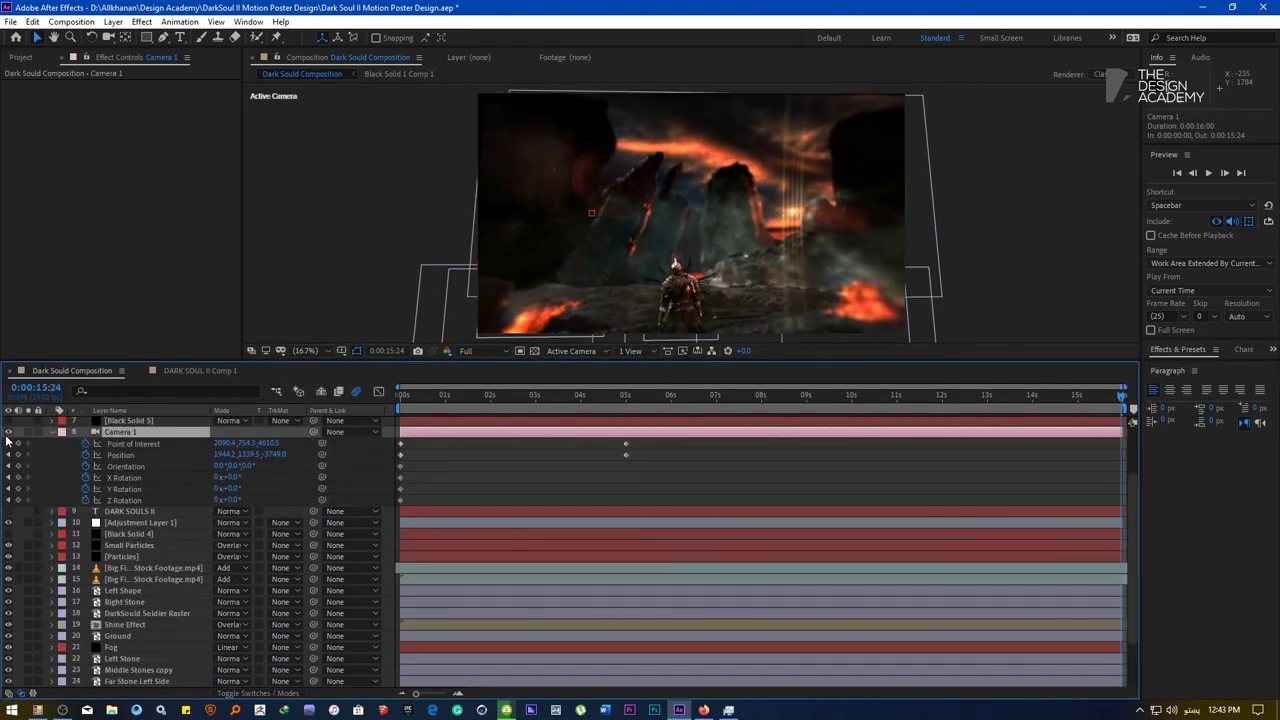
pyautogui.click(8, 445)
pyautogui.moveTo(607, 468); pyautogui.dragTo(651, 442)
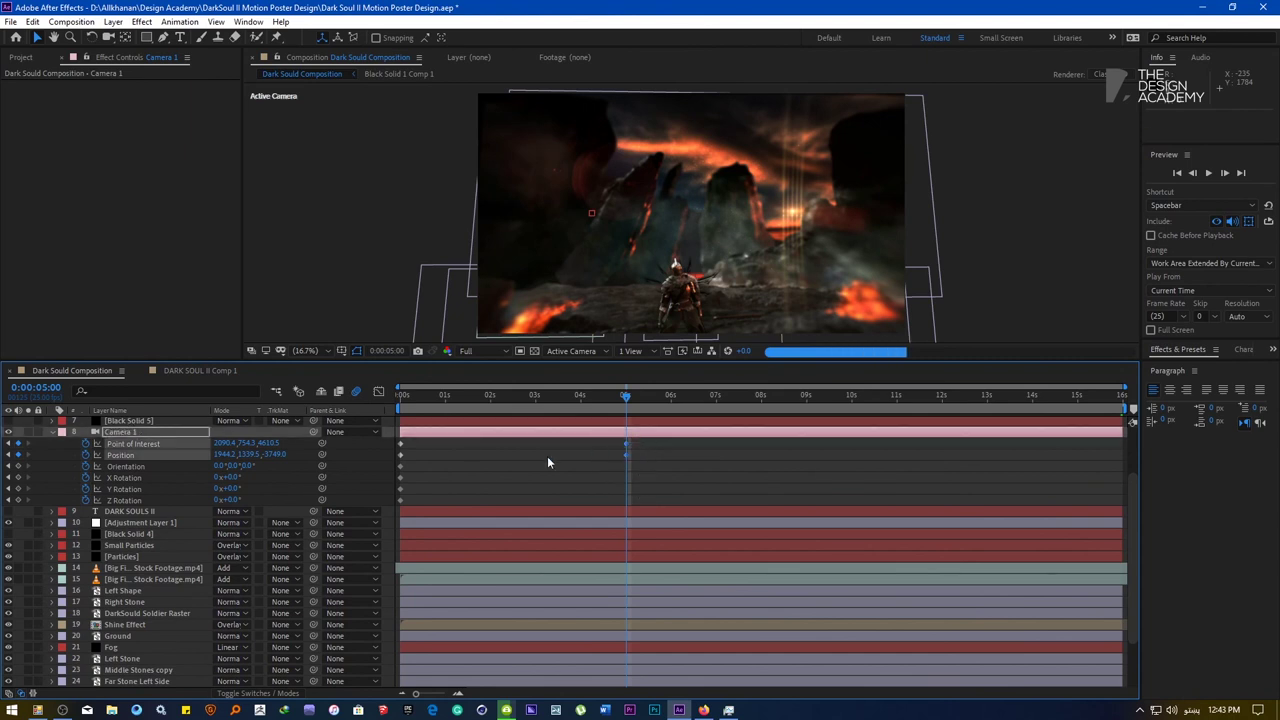
pyautogui.click(378, 392)
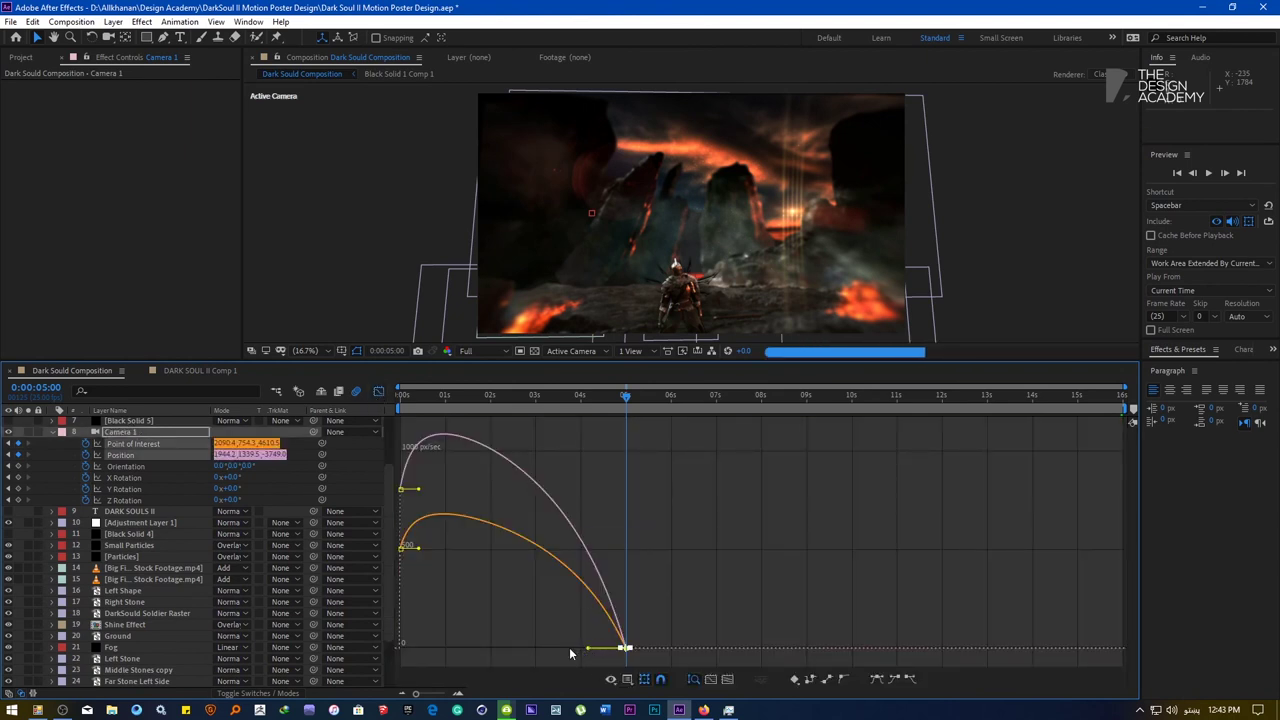
pyautogui.moveTo(588, 648); pyautogui.dragTo(436, 649)
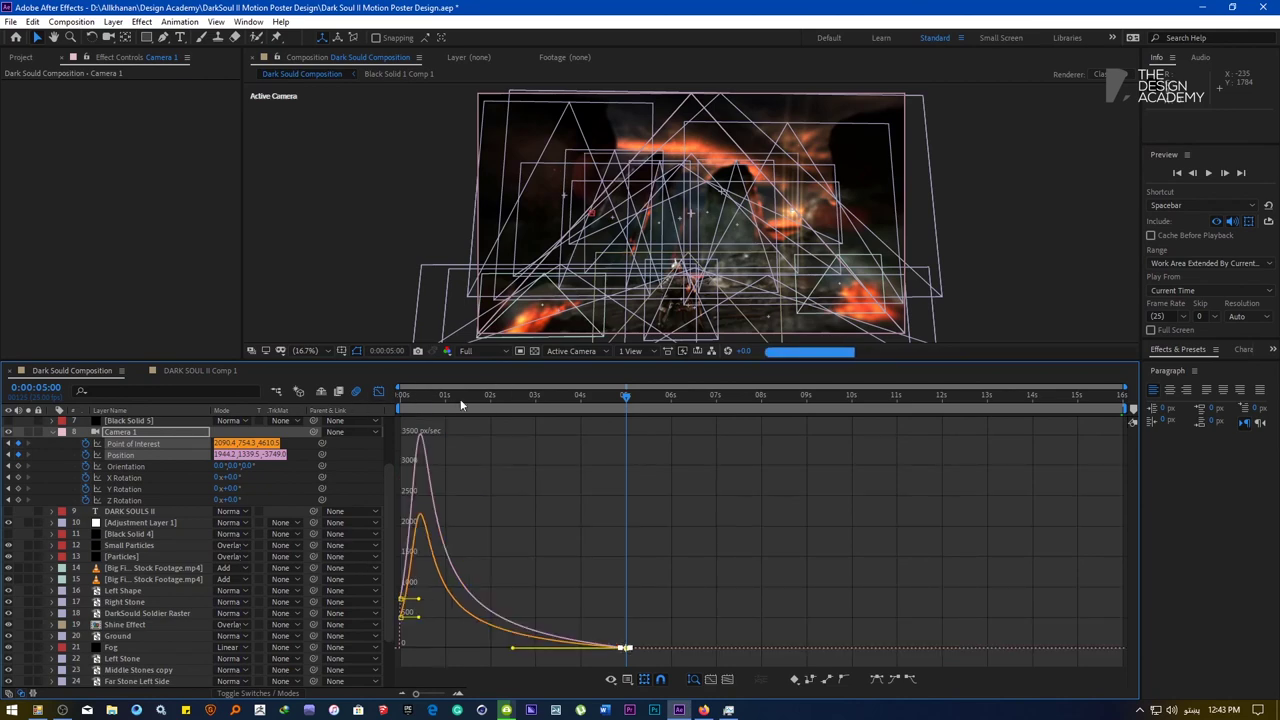
pyautogui.click(52, 431)
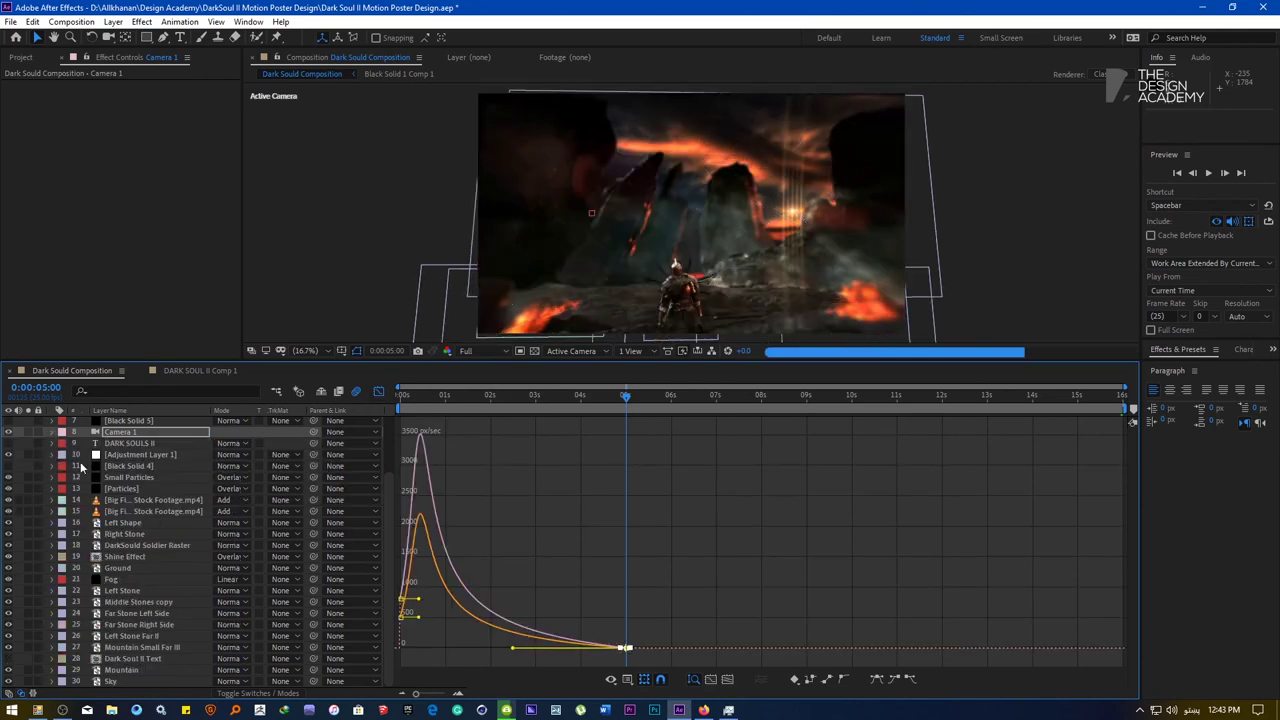
# Set the composition preview to Quarter resolution at Fit magnification
pyautogui.click(311, 351)
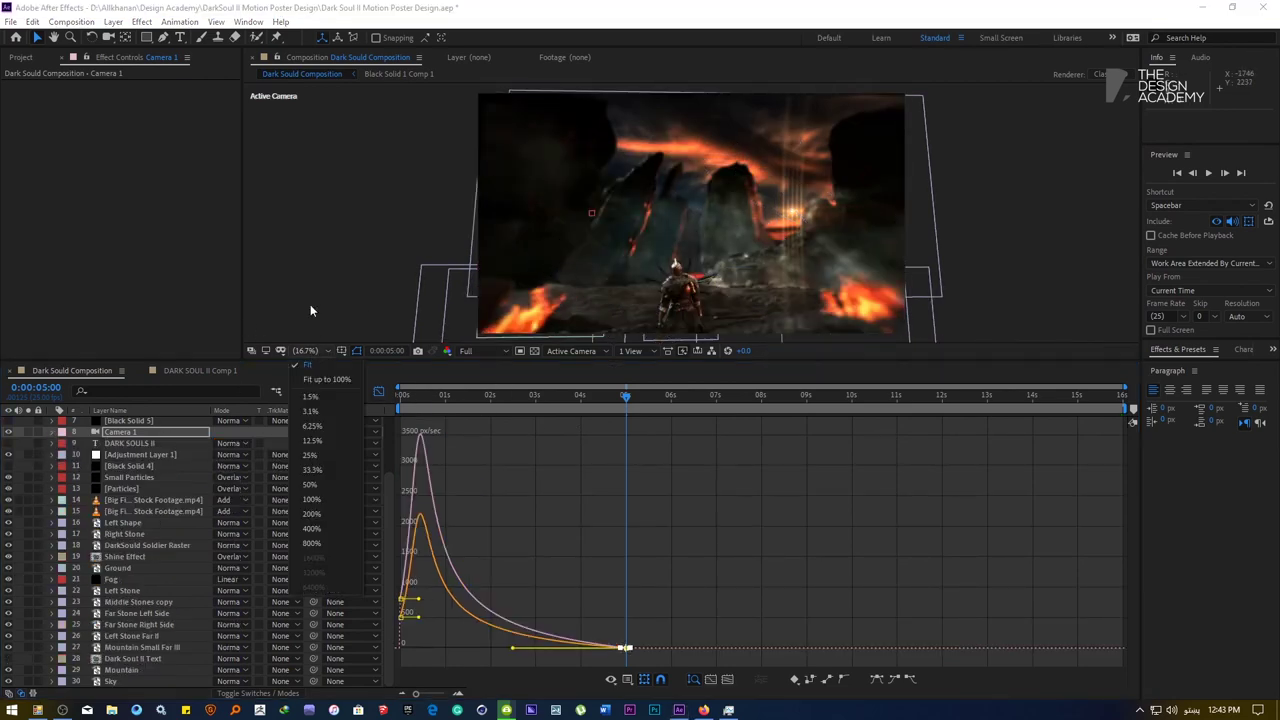
pyautogui.click(337, 367)
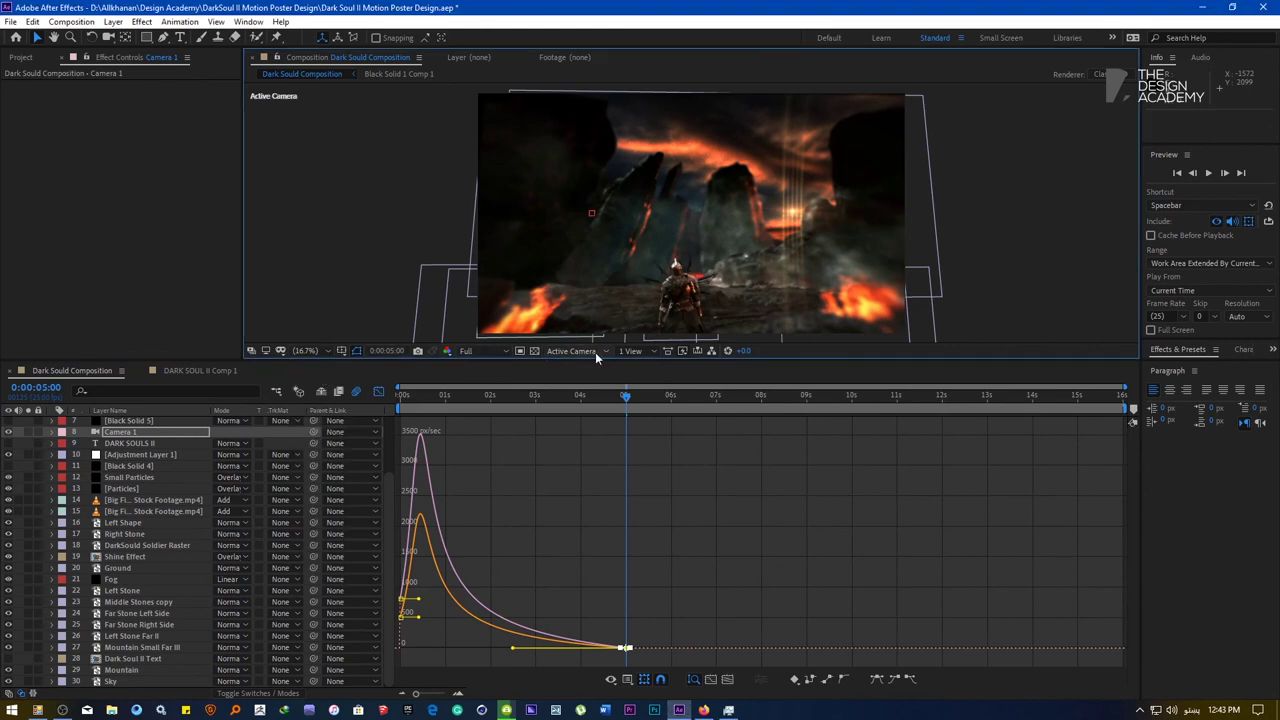
pyautogui.click(489, 360)
pyautogui.click(482, 422)
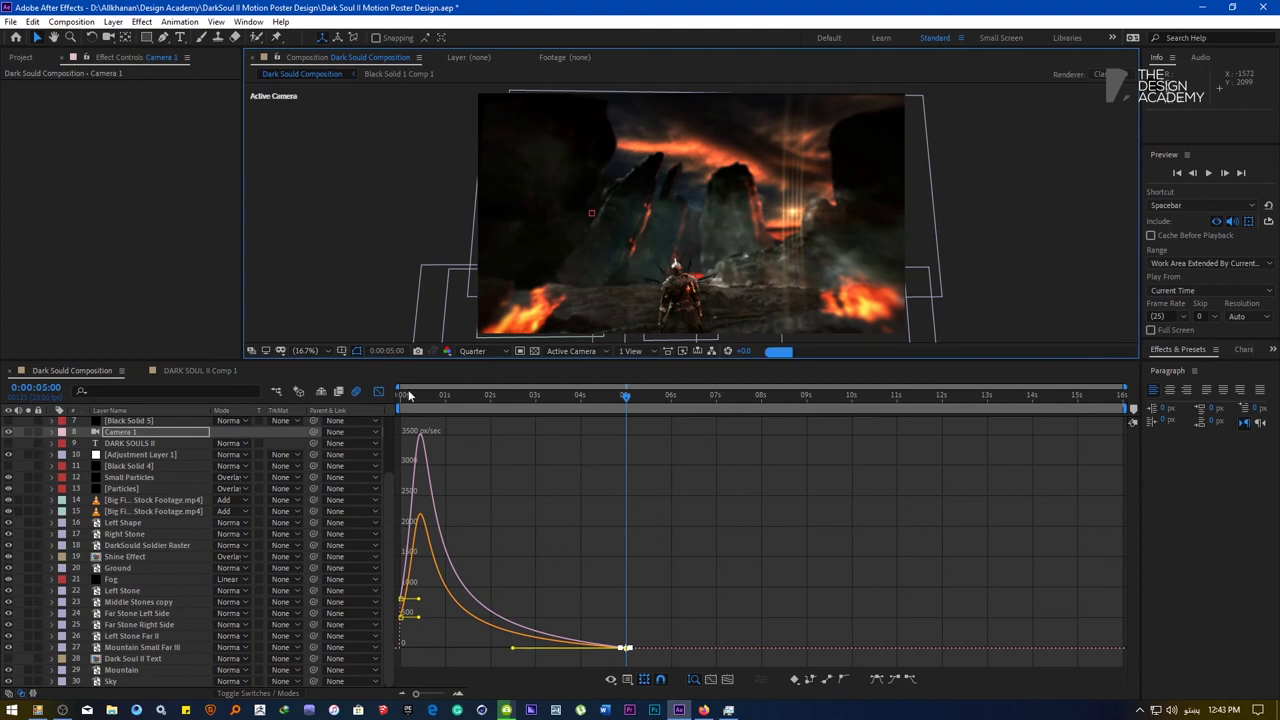
# Leave the Graph Editor and move Camera 1 vertically at 0:00:05:00 to about position 1944.5, 1635.2, -3728.3
pyautogui.click(380, 392)
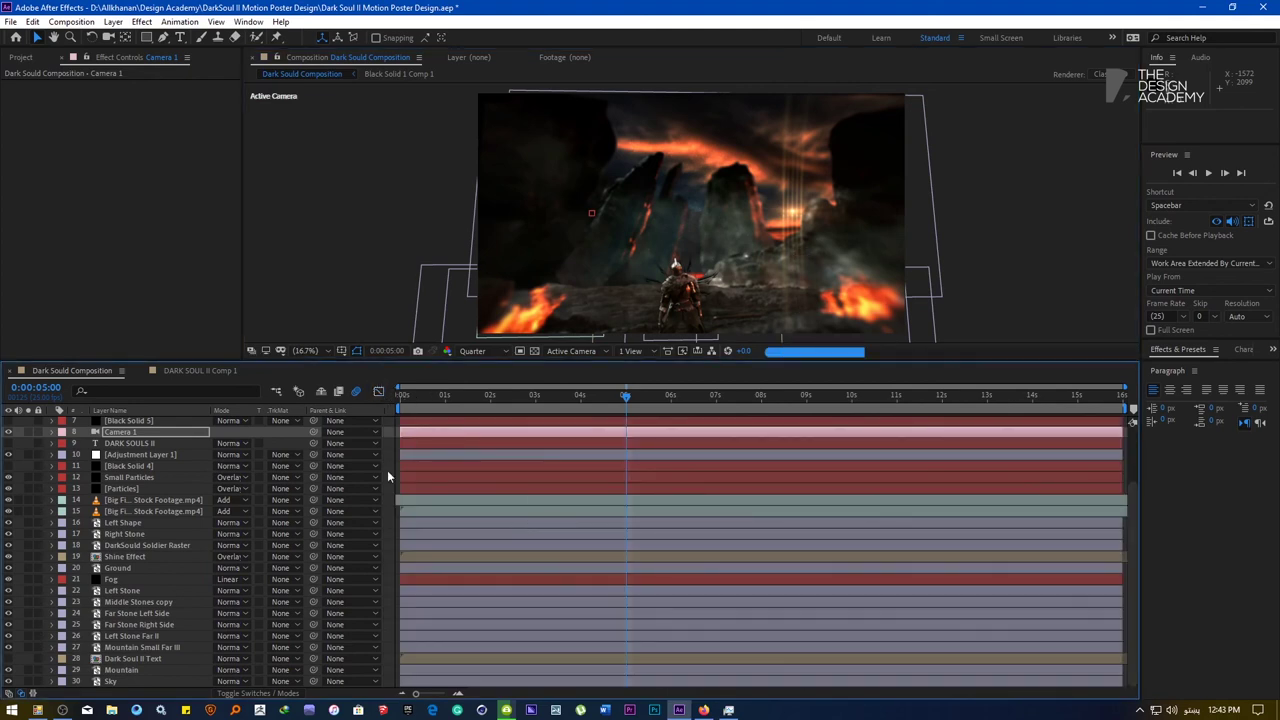
pyautogui.click(312, 351)
pyautogui.click(316, 368)
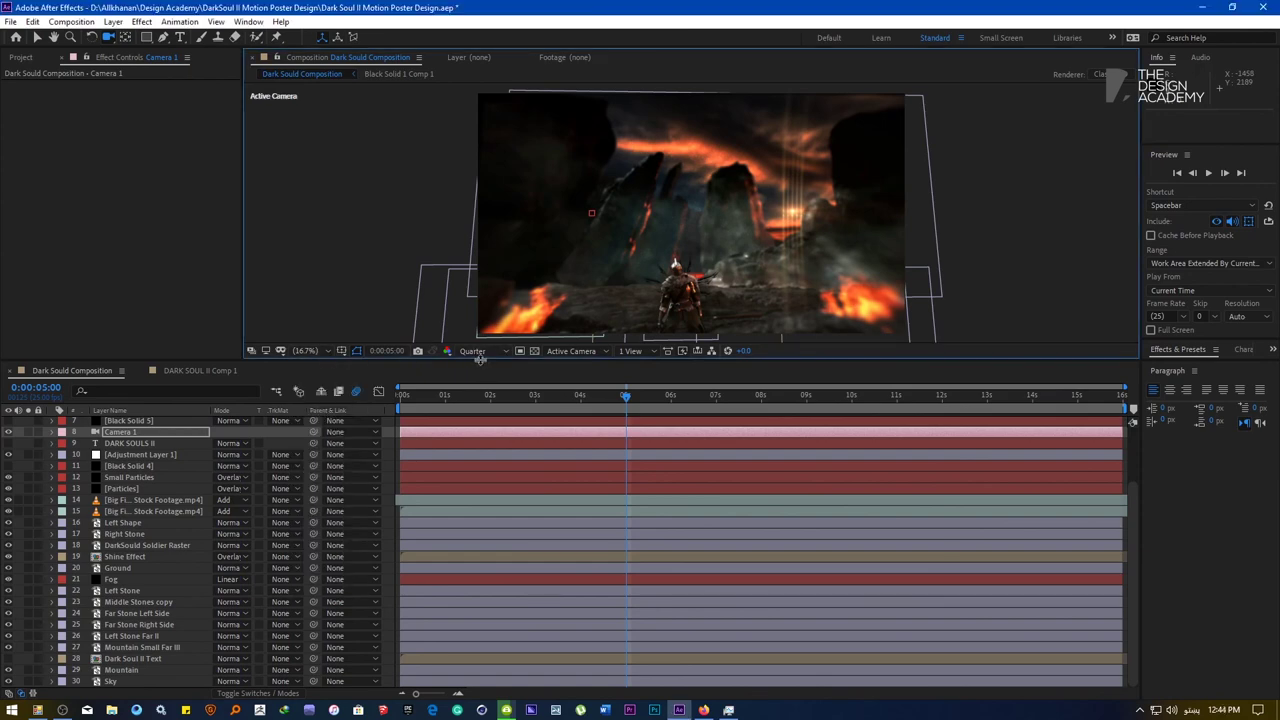
pyautogui.moveTo(484, 368); pyautogui.dragTo(540, 566)
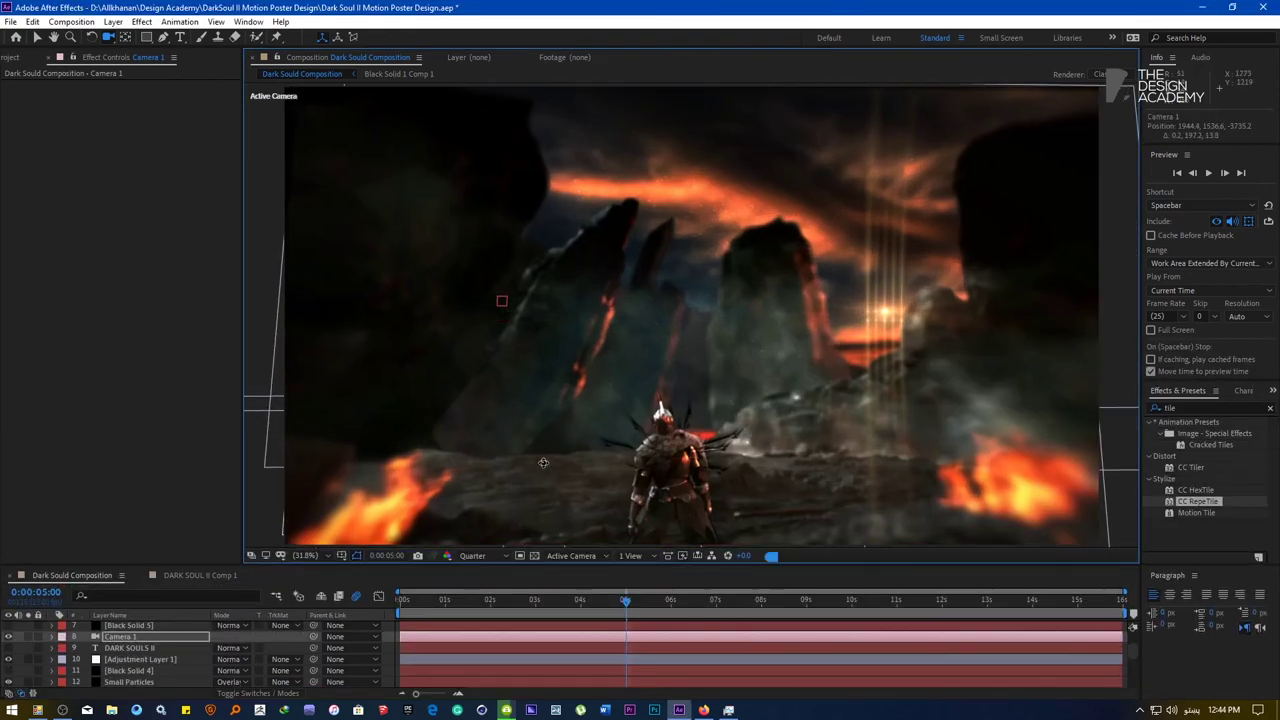
pyautogui.moveTo(543, 467); pyautogui.dragTo(544, 458)
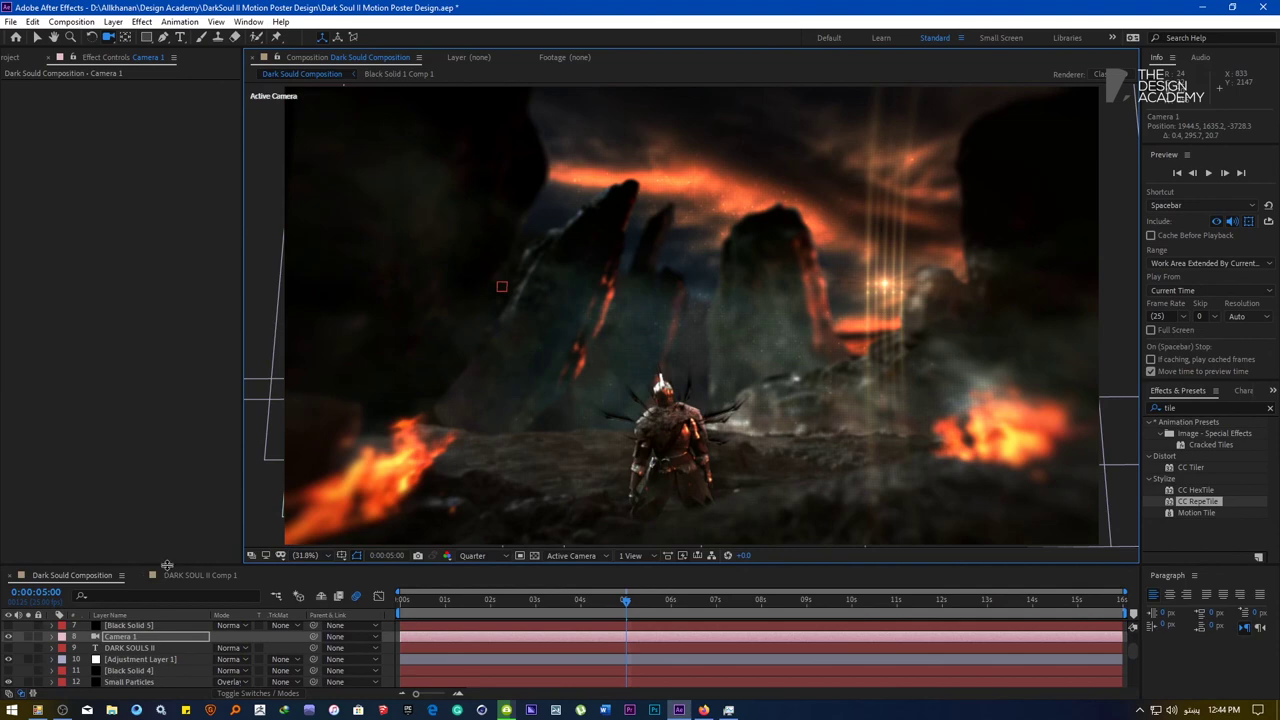
# Open the Trapcode Particular Designer for the Particles layer
pyautogui.moveTo(167, 565); pyautogui.dragTo(169, 408)
pyautogui.click(130, 537)
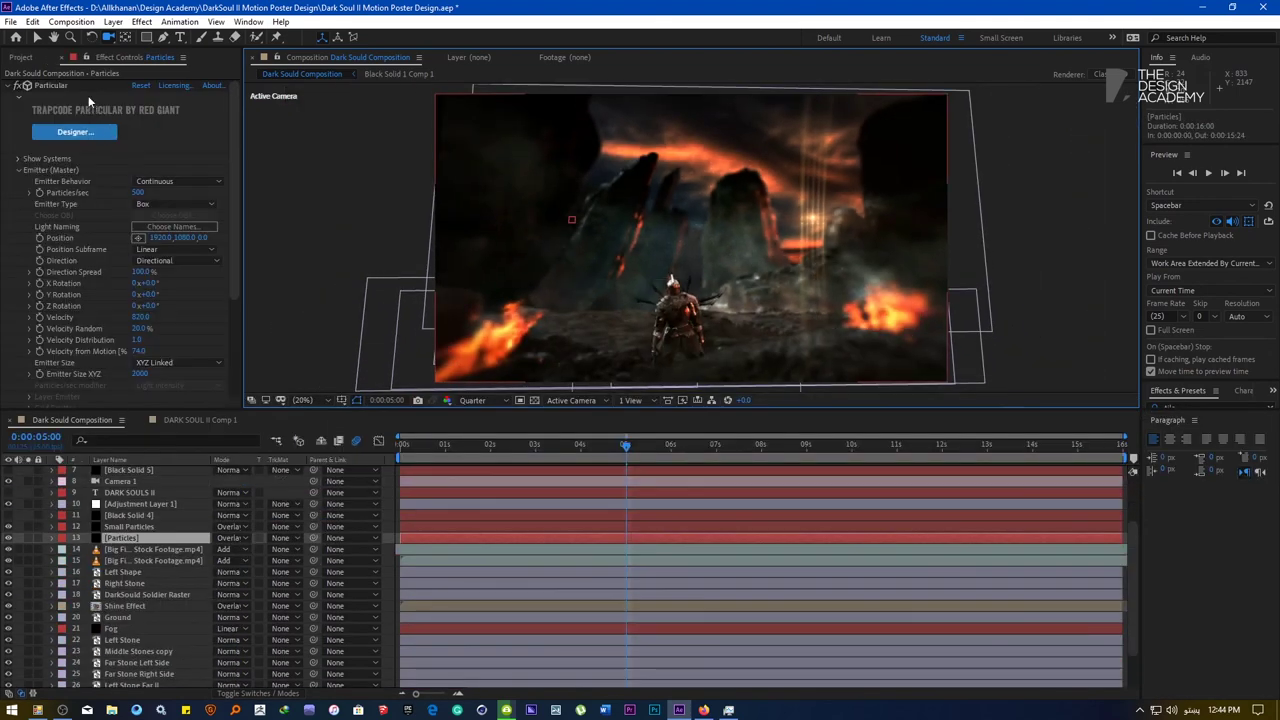
pyautogui.click(72, 135)
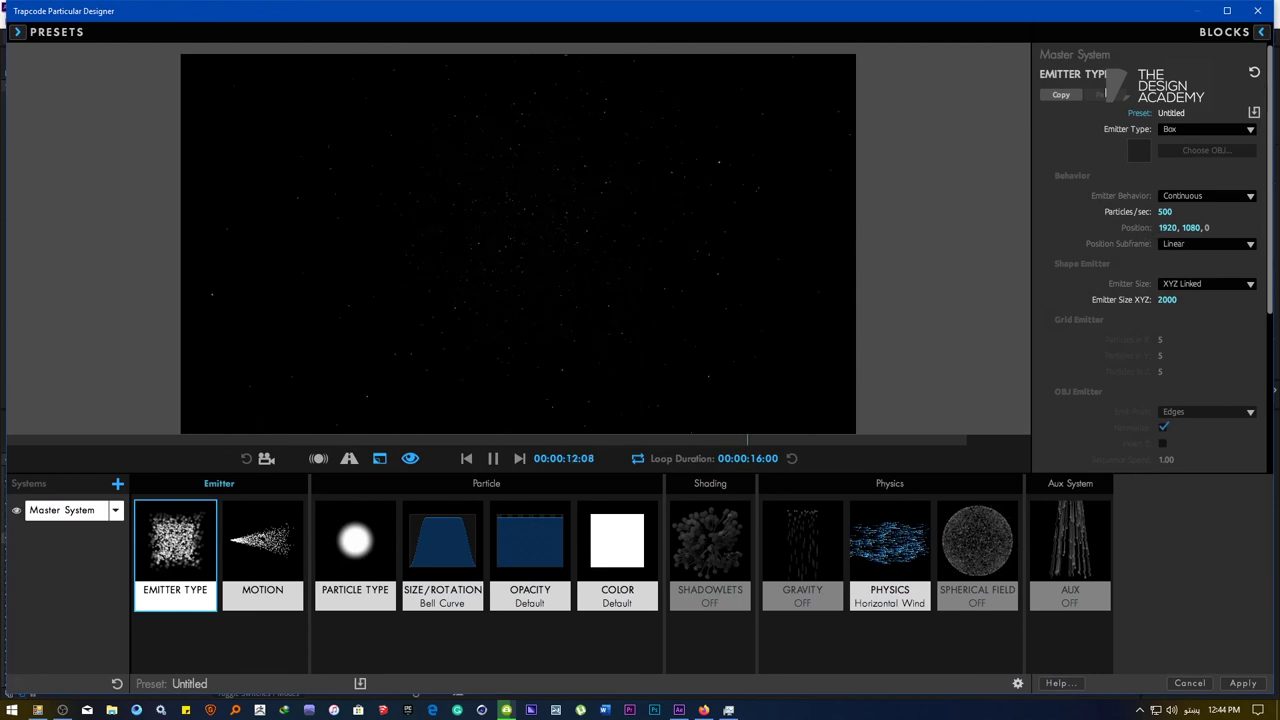
pyautogui.click(1261, 33)
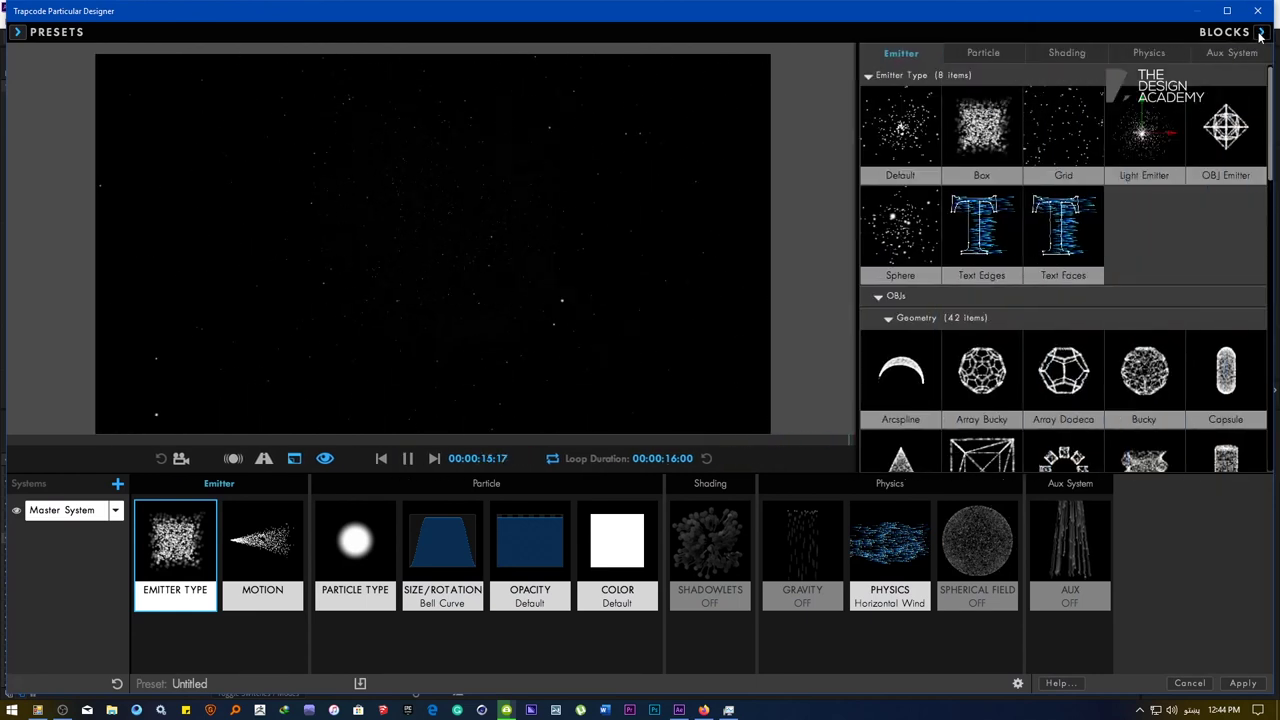
pyautogui.click(1149, 52)
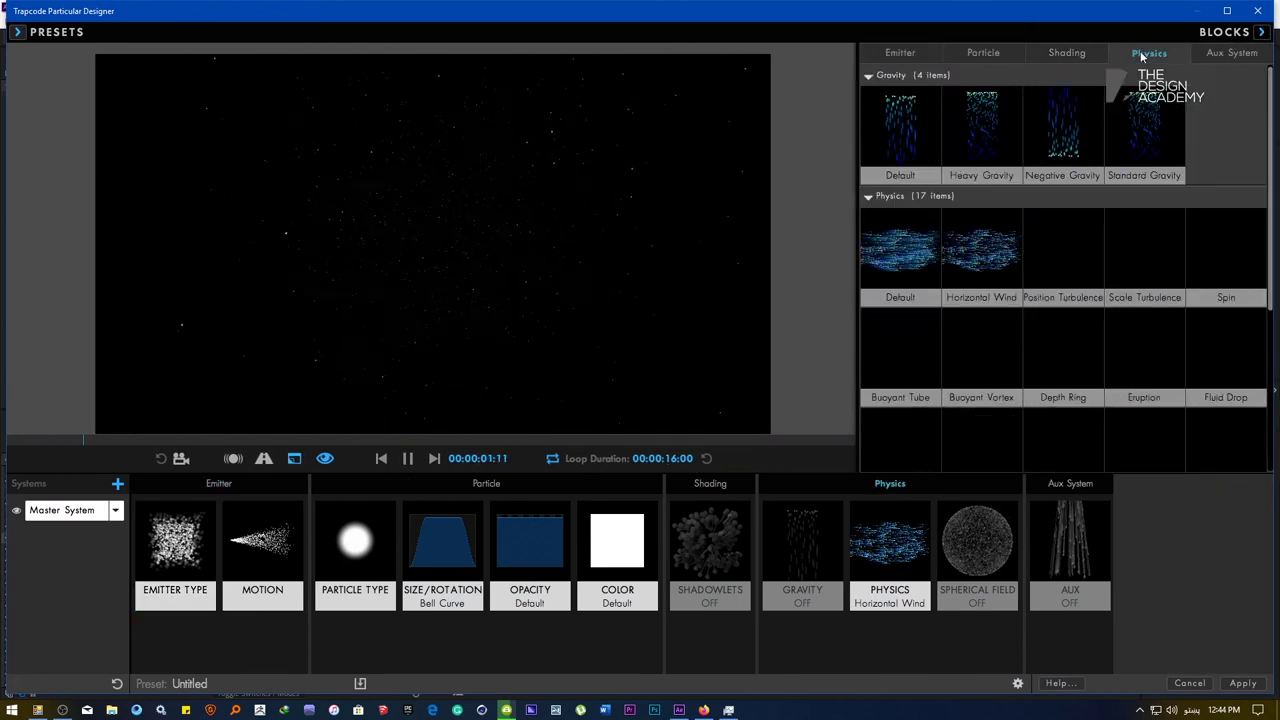
pyautogui.click(1188, 683)
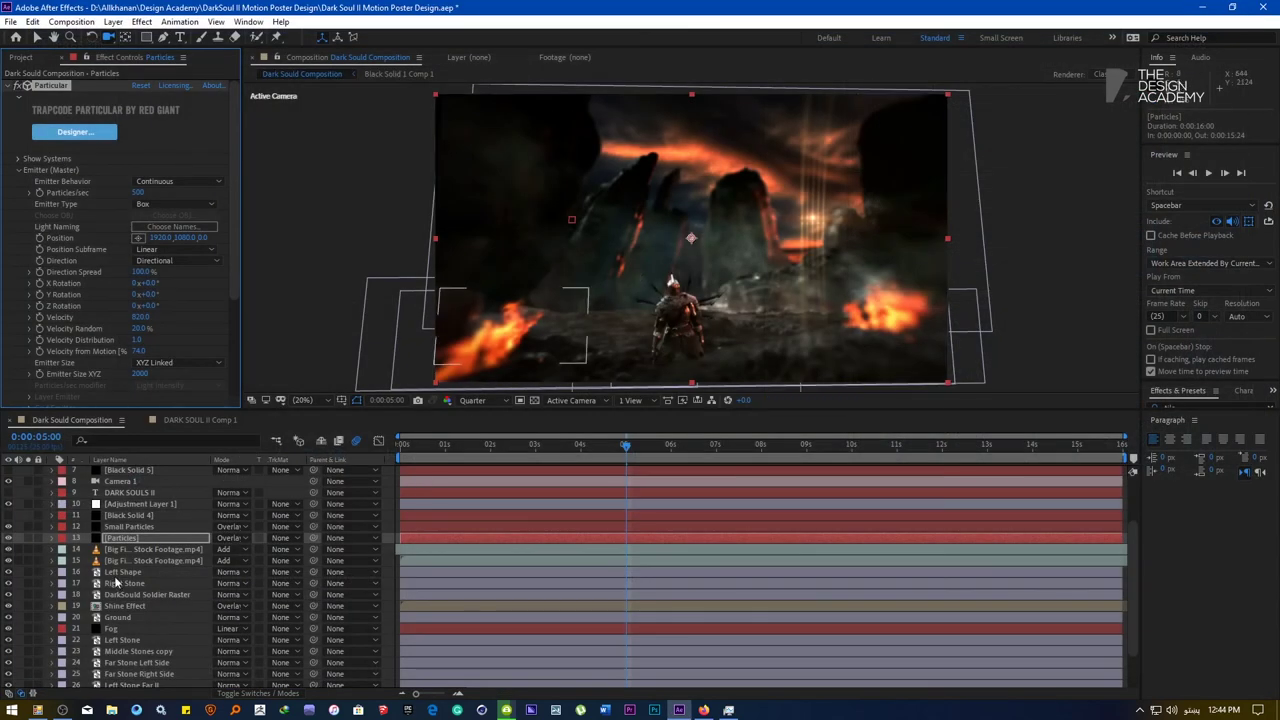
# Solo the Particles layer and preview its motion from the start of the composition
pyautogui.click(28, 537)
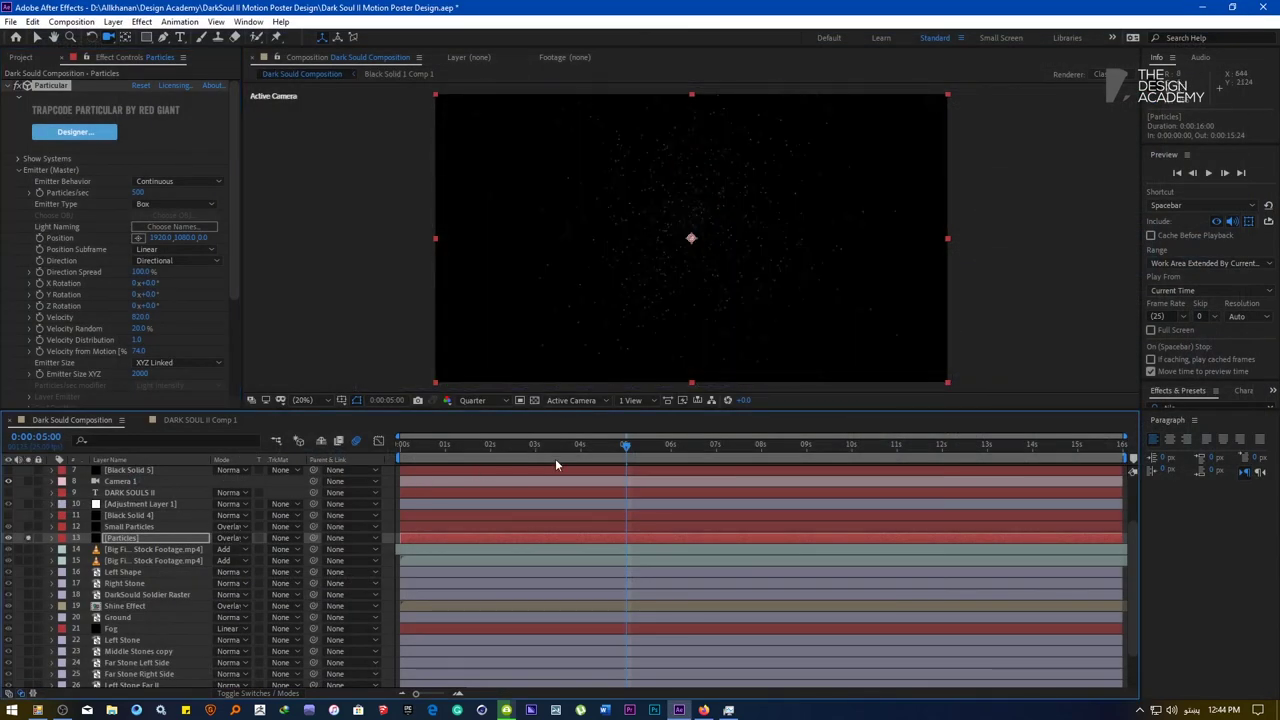
pyautogui.moveTo(556, 452); pyautogui.dragTo(385, 454)
pyautogui.press('space')
pyautogui.press('space')
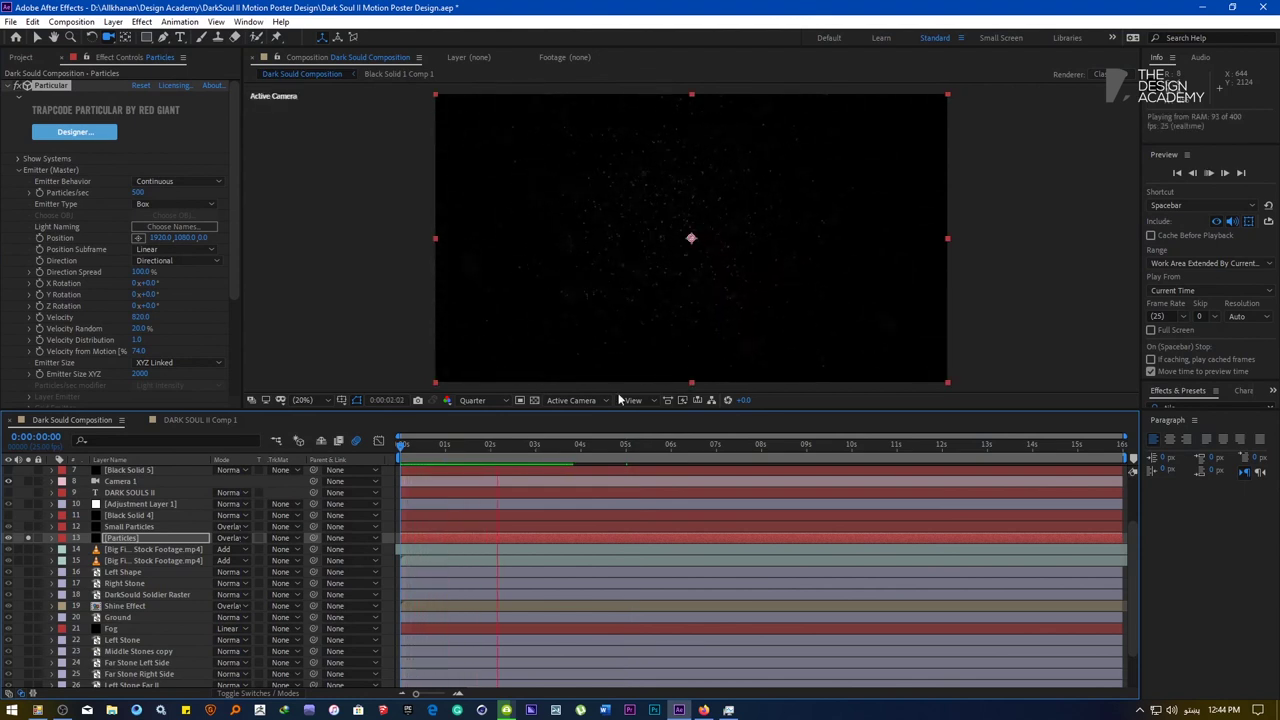
pyautogui.press('space')
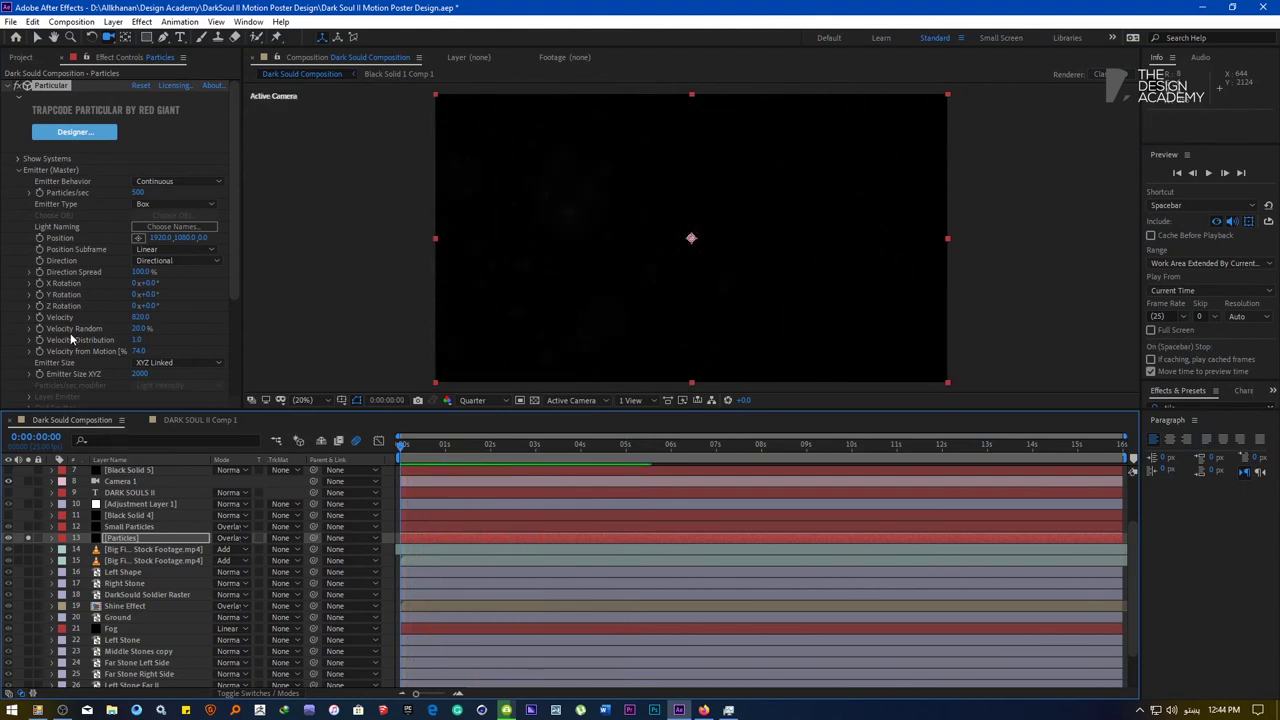
# Keyframe the Particles layer's Physics Time Factor at 1.0 at 0:00:02:18
pyautogui.scroll(-3, 70, 339)
pyautogui.click(18, 345)
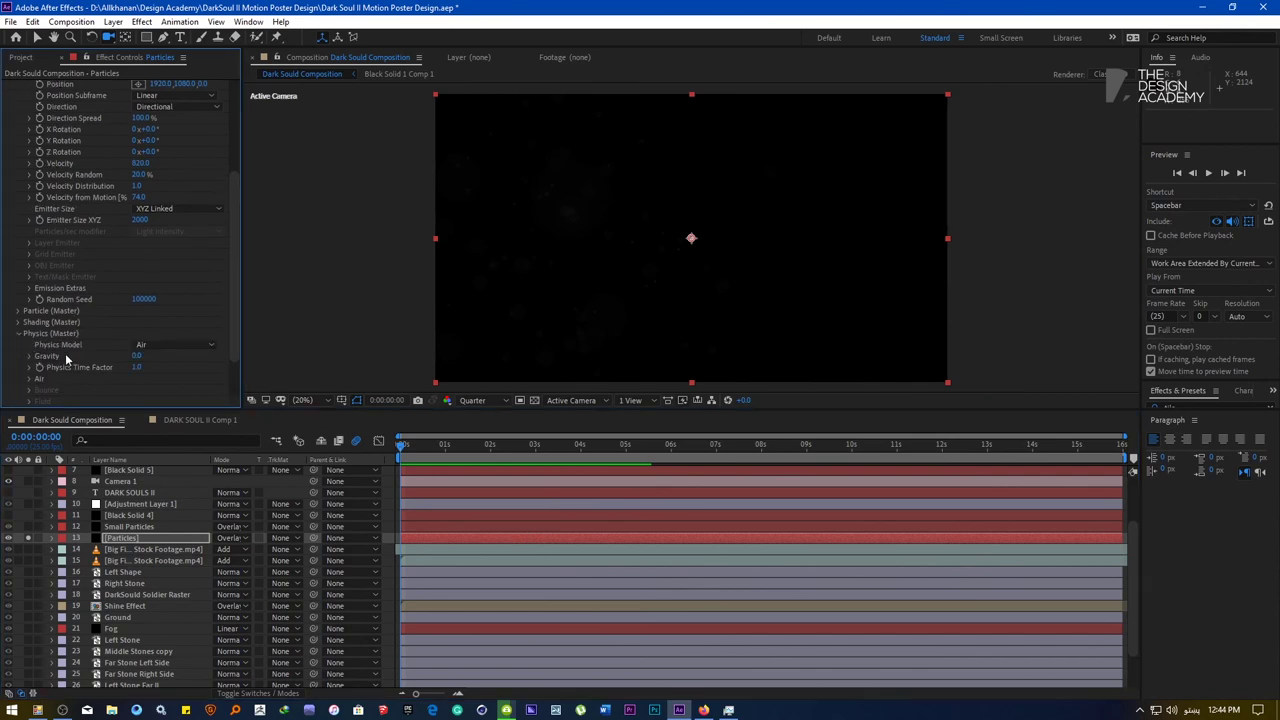
pyautogui.moveTo(404, 452); pyautogui.dragTo(524, 458)
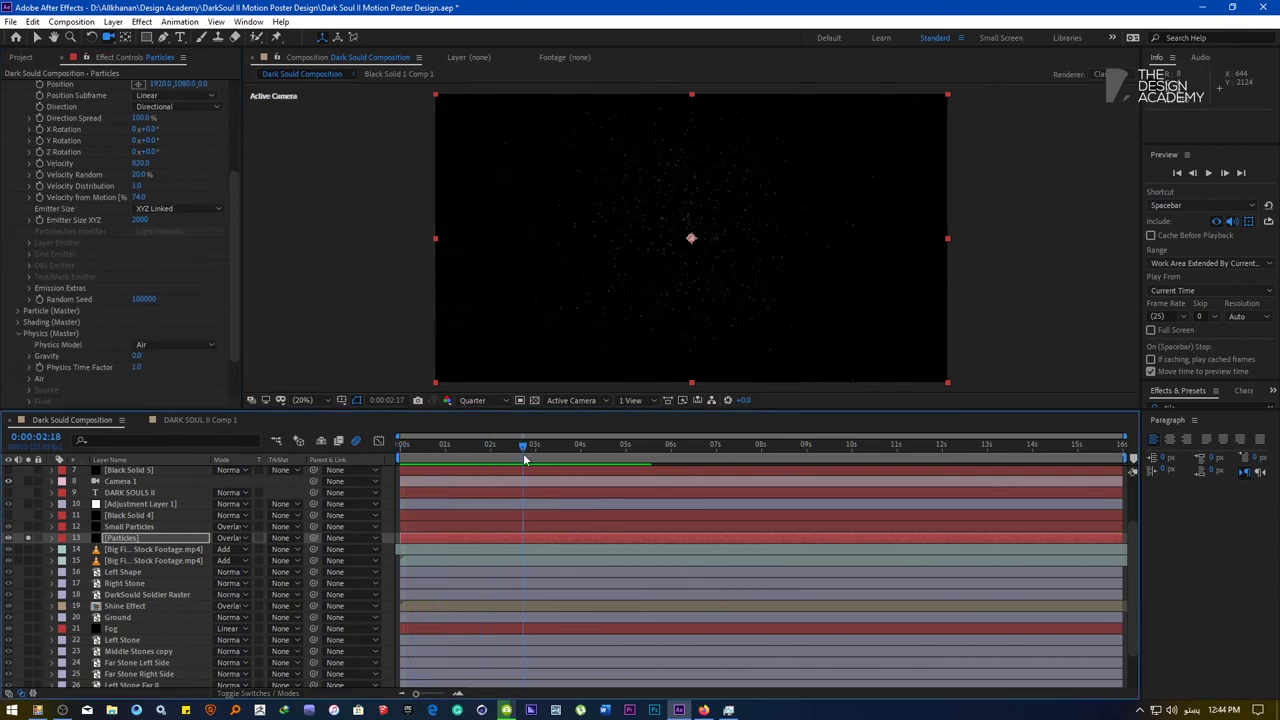
pyautogui.click(39, 368)
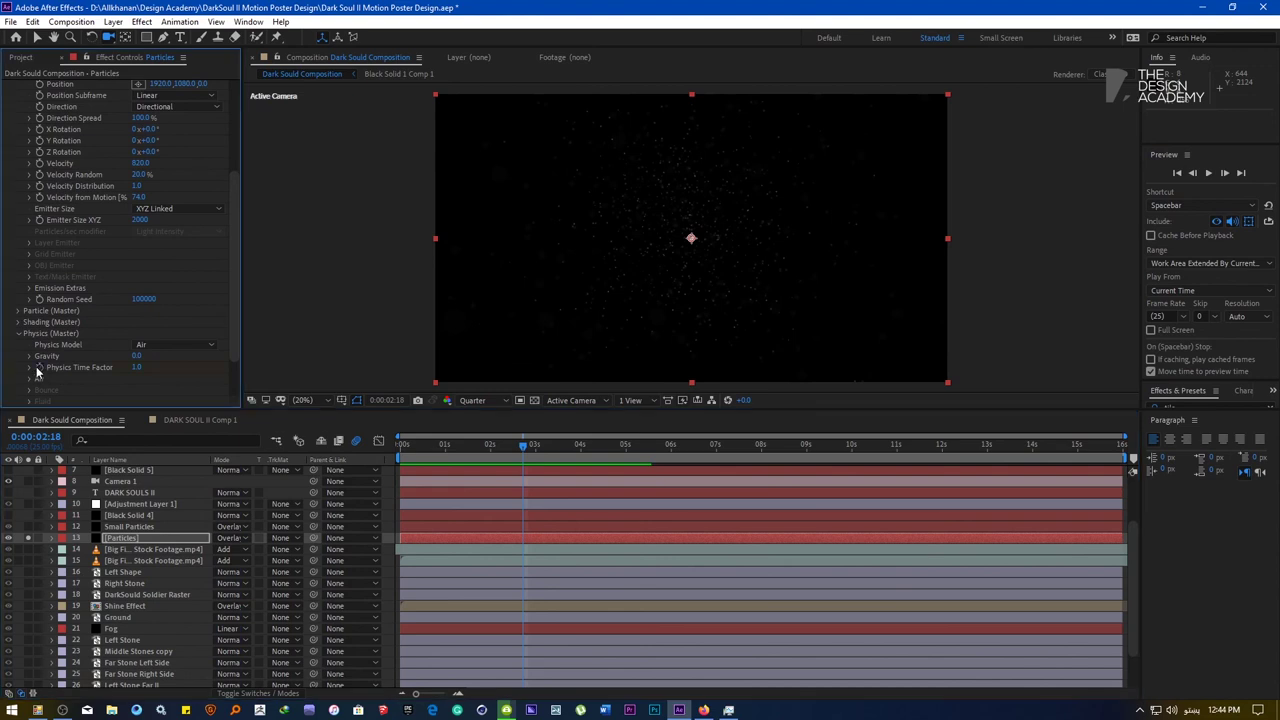
# Set the Particles layer's Physics Time Factor to 0.1 one frame after its first keyframe, at 0:00:02:19
pyautogui.press('=')
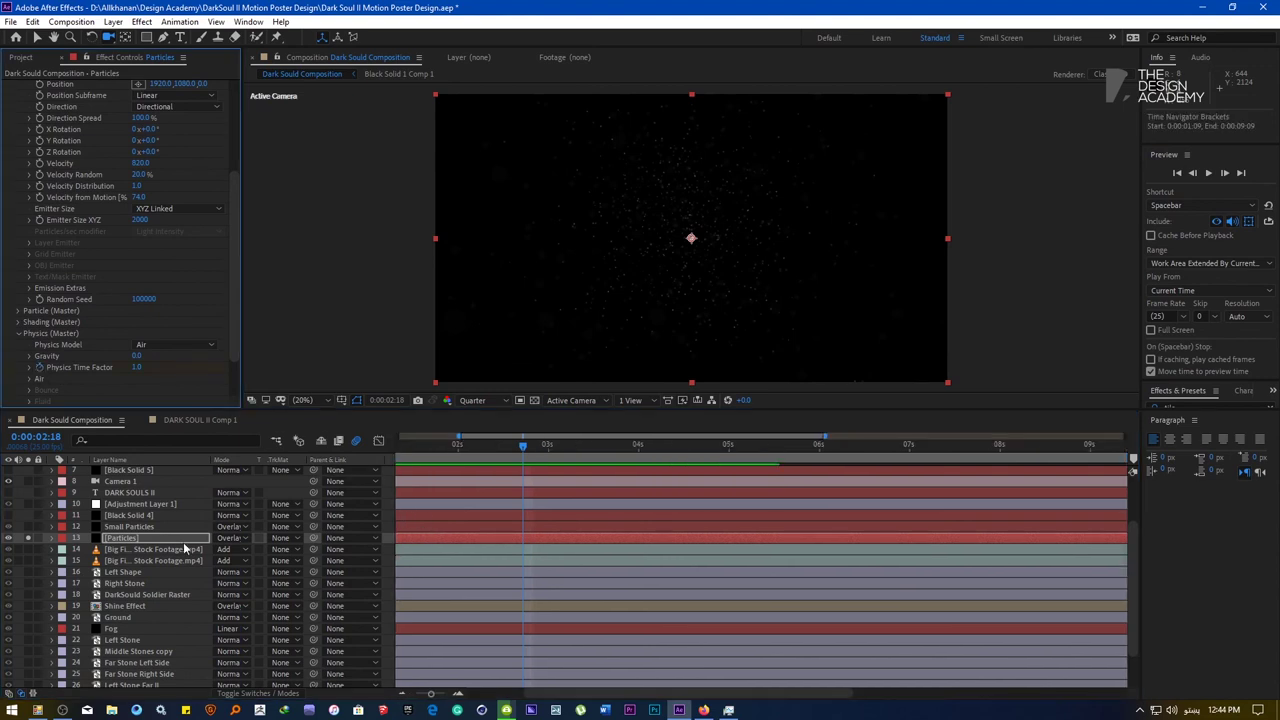
pyautogui.press('u')
pyautogui.press('=')
pyautogui.press('=')
pyautogui.press('=')
pyautogui.press('=')
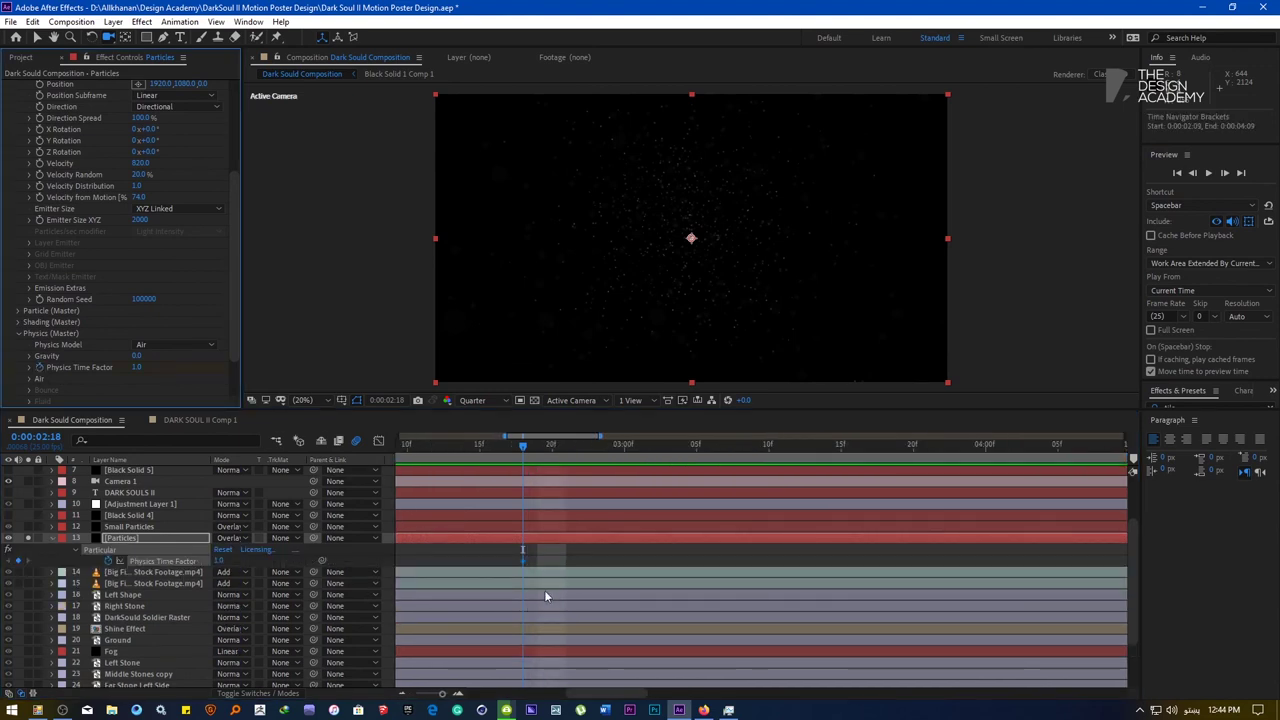
pyautogui.moveTo(477, 450); pyautogui.dragTo(504, 445)
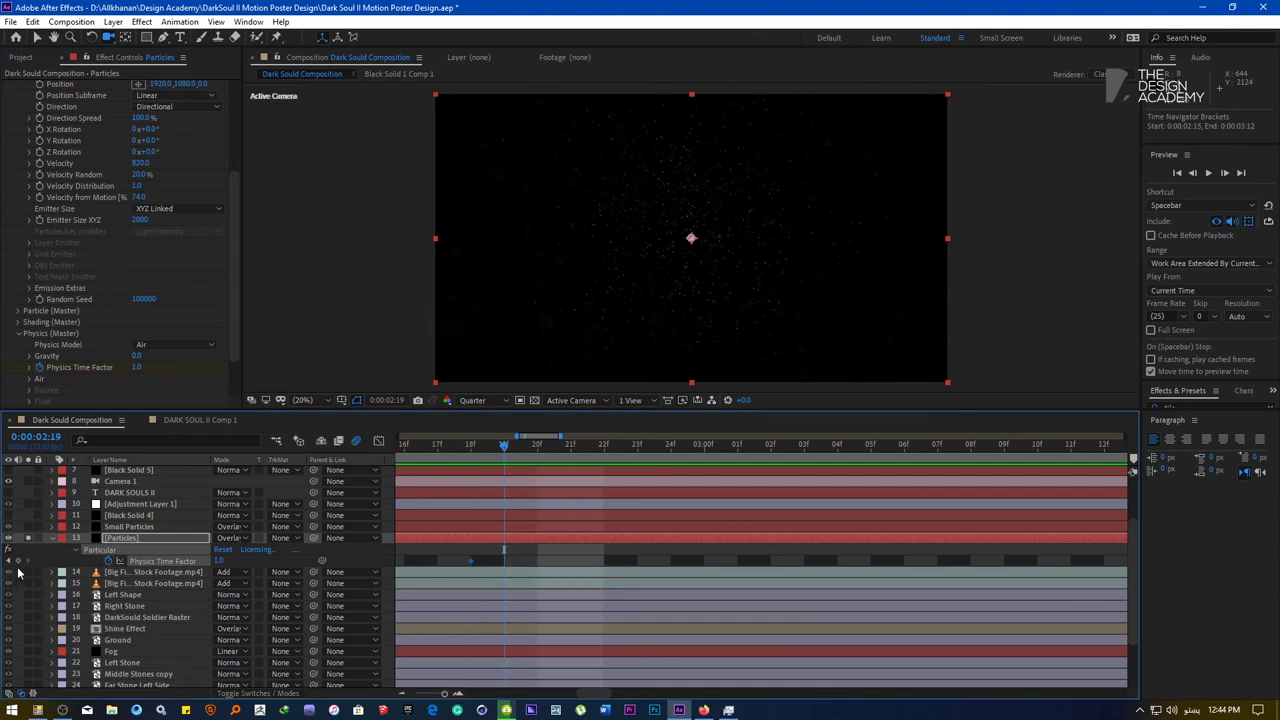
pyautogui.click(219, 560)
pyautogui.hotkey('alt', 'shift')
pyautogui.write('0.1')
pyautogui.press('Return')
pyautogui.press('-')
pyautogui.press('-')
pyautogui.press('-')
pyautogui.press('-')
pyautogui.press('-')
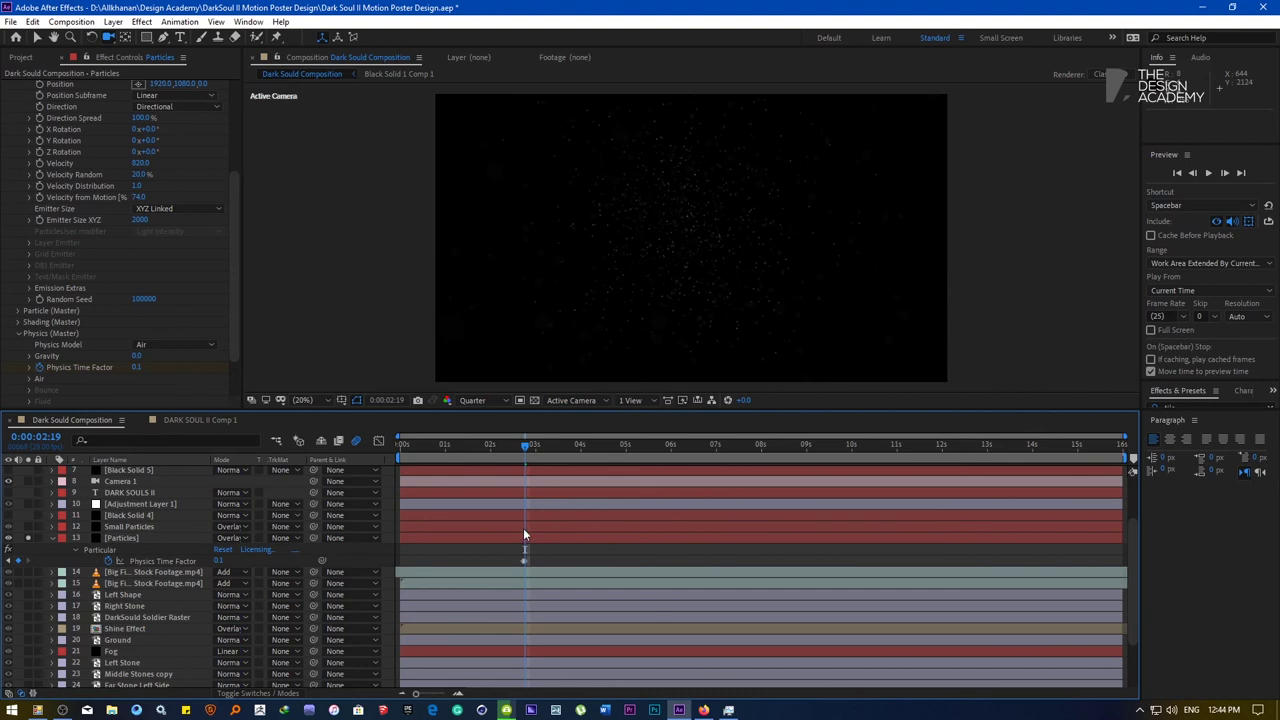
# Start keyframing the Physics Time Factor of the Small Particles layer at 0:00:02:19
pyautogui.click(523, 528)
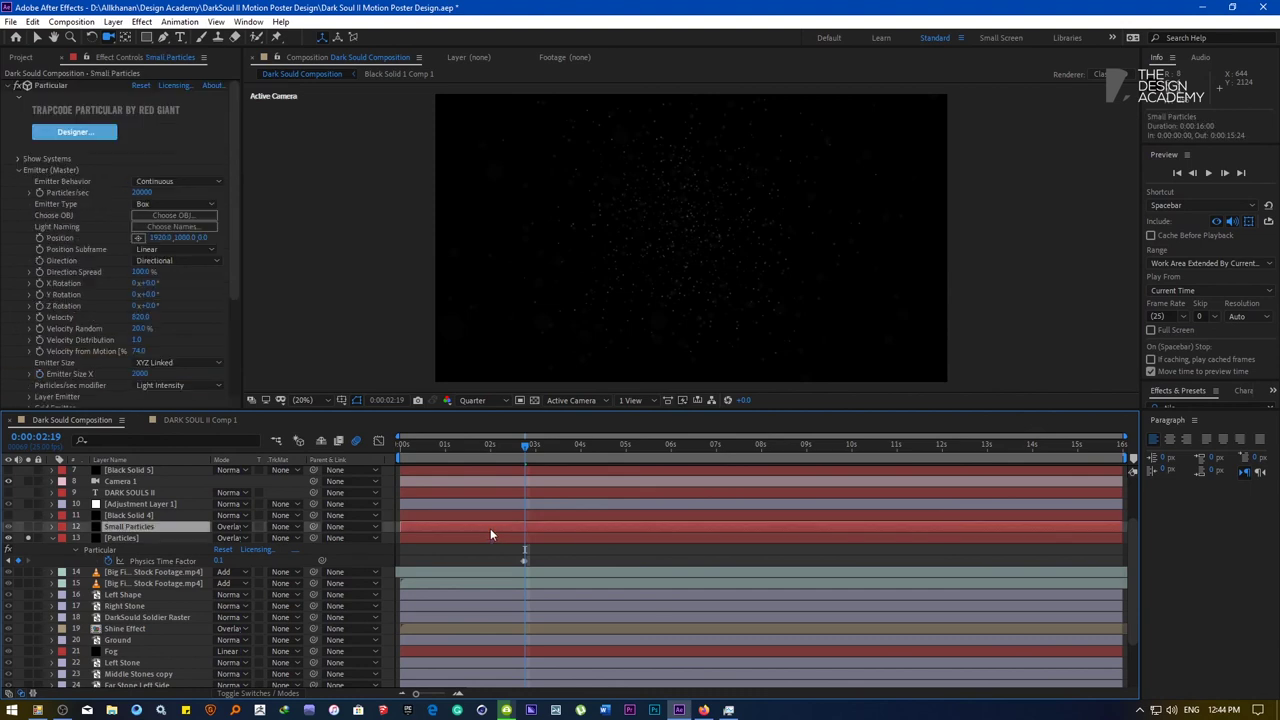
pyautogui.click(19, 170)
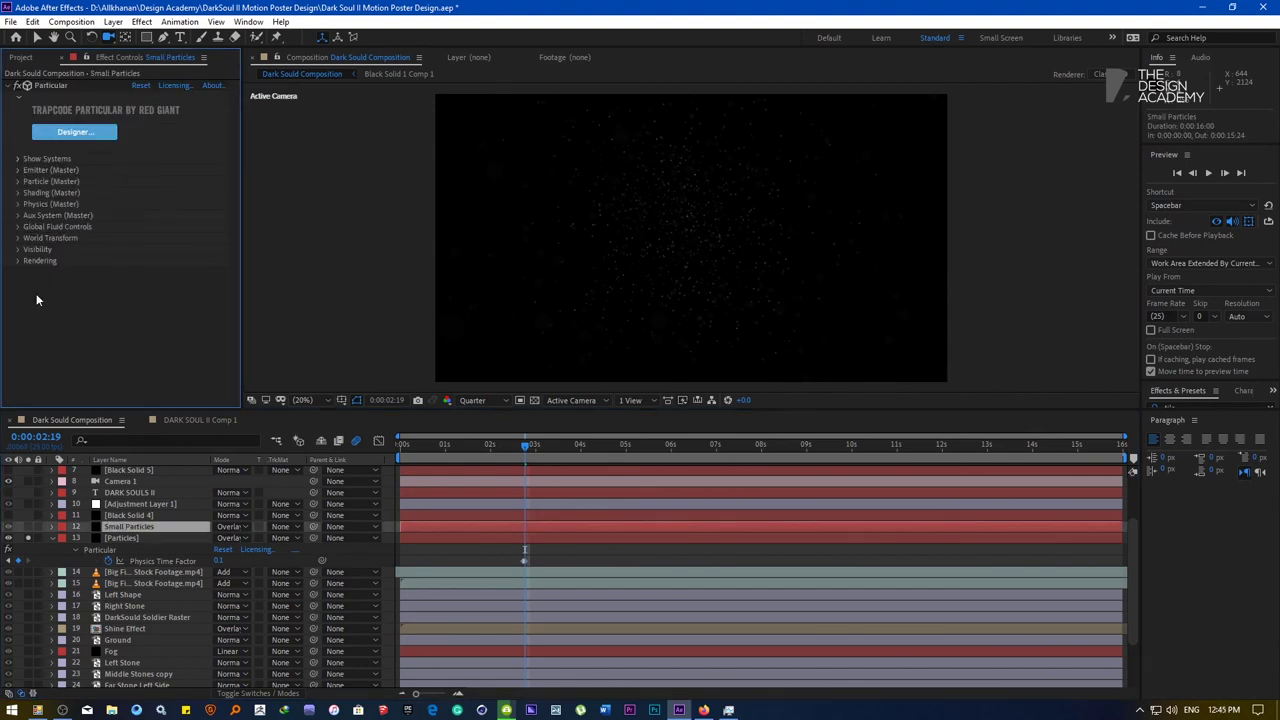
pyautogui.click(17, 204)
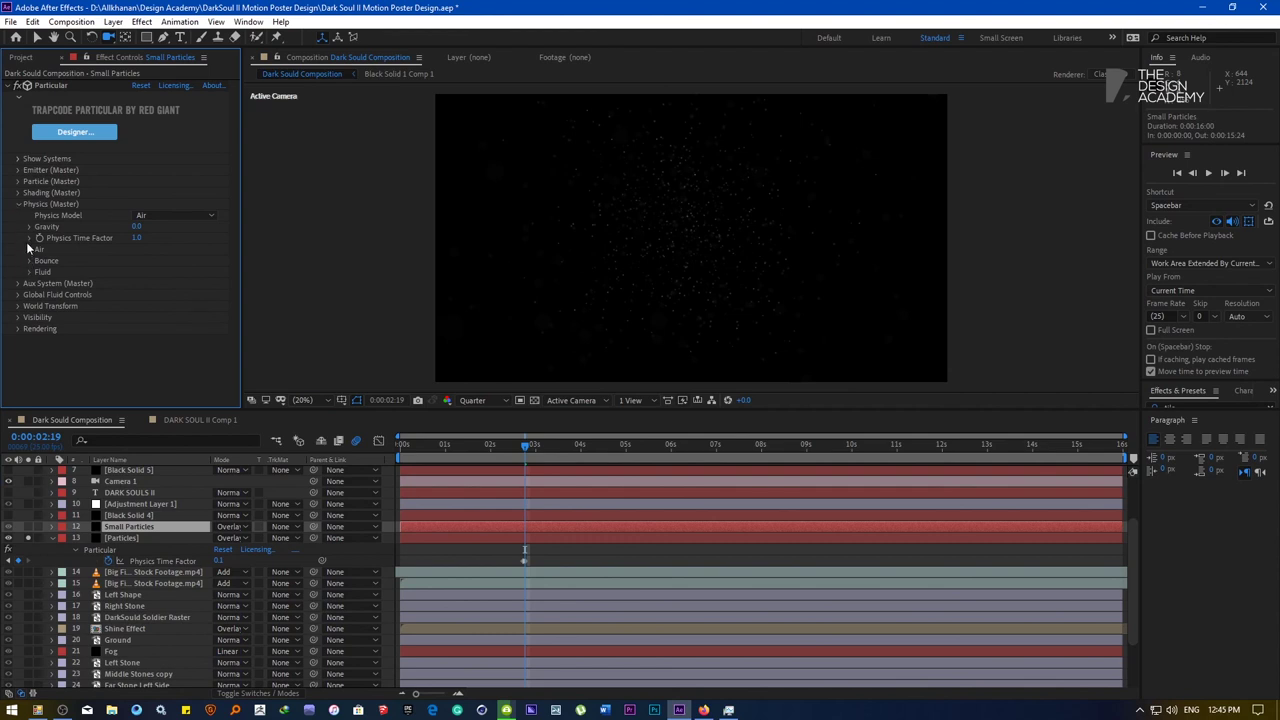
pyautogui.click(31, 239)
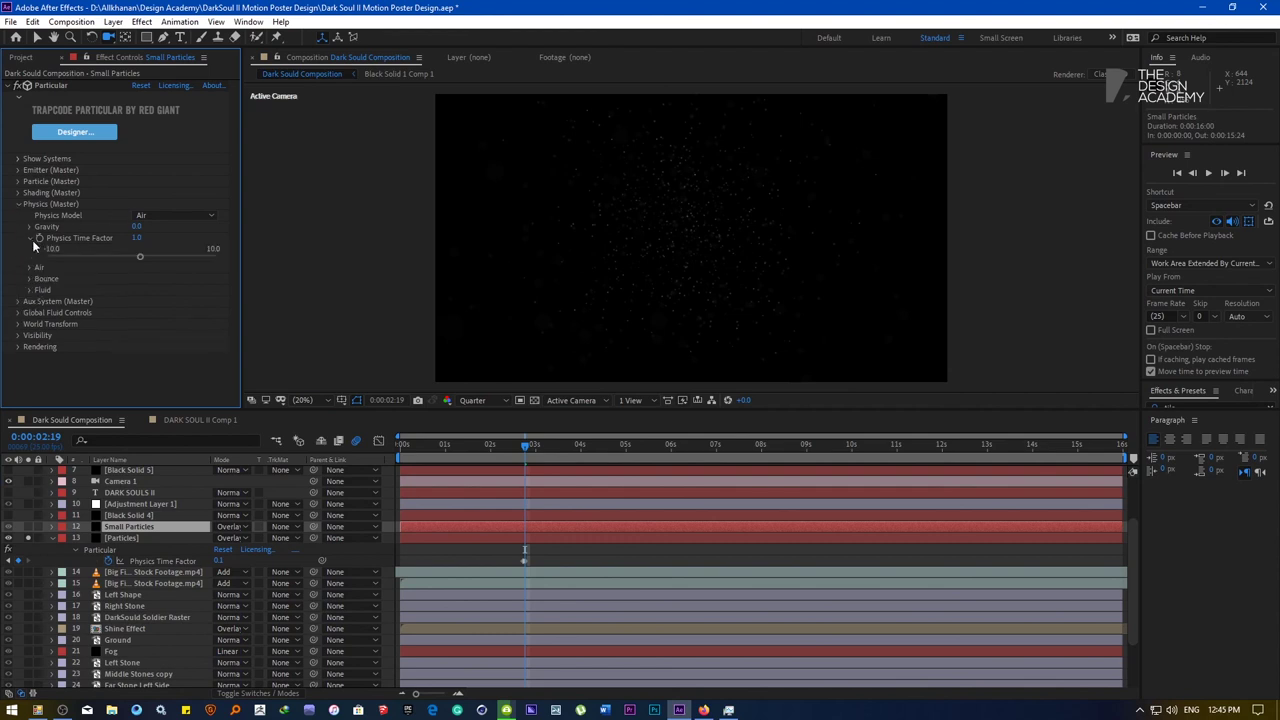
pyautogui.click(42, 240)
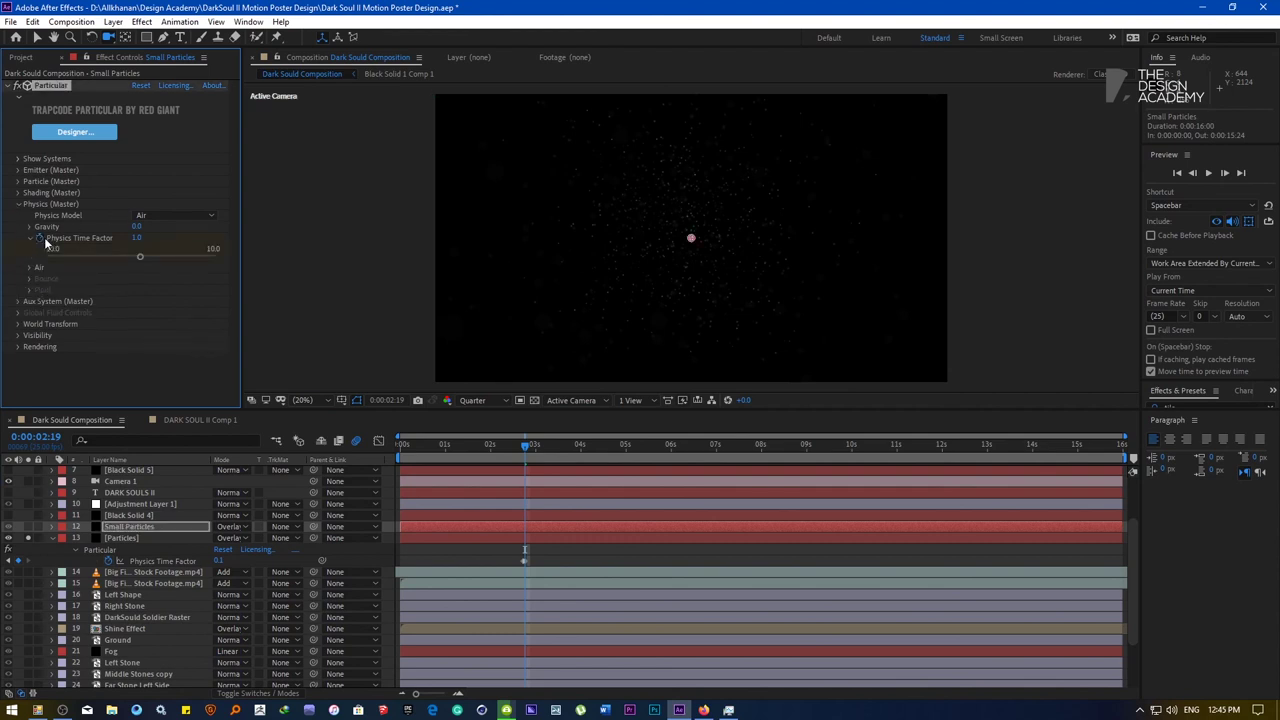
# Add a Physics Time Factor keyframe of 1.0 to the Small Particles layer at 0:00:02:18
pyautogui.press('=')
pyautogui.press('=')
pyautogui.press('=')
pyautogui.press('=')
pyautogui.press('=')
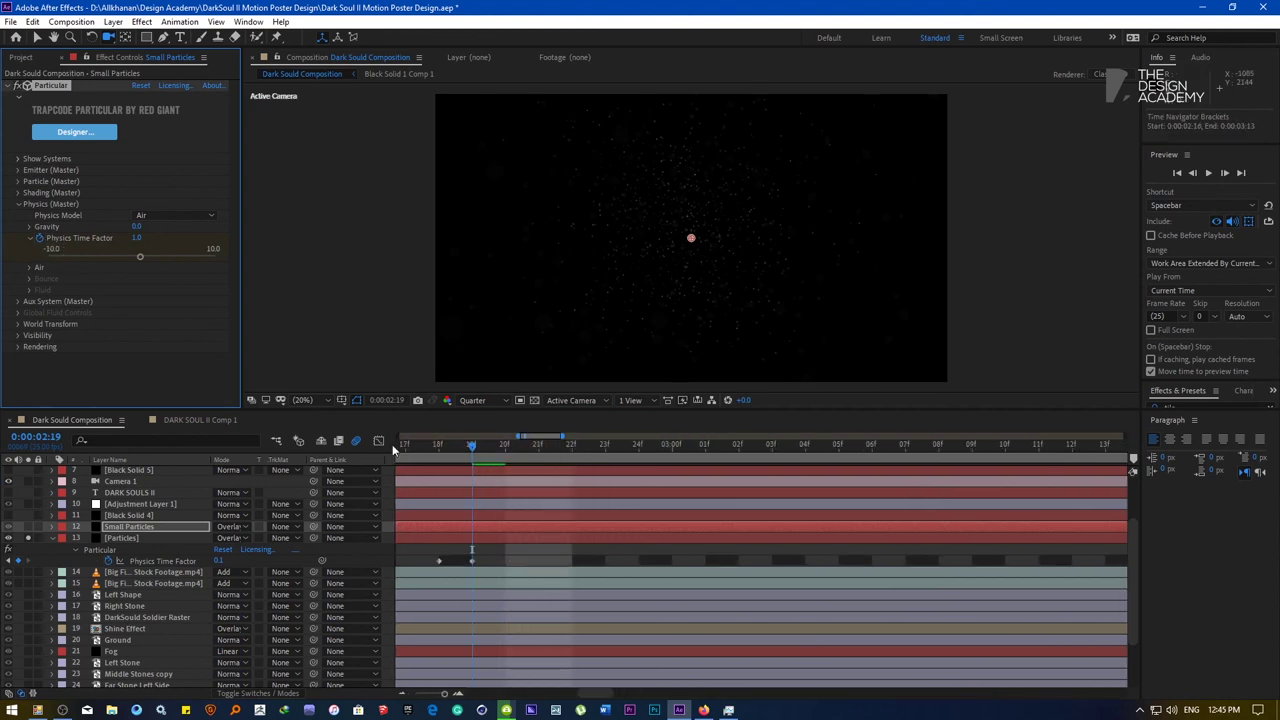
pyautogui.click(438, 454)
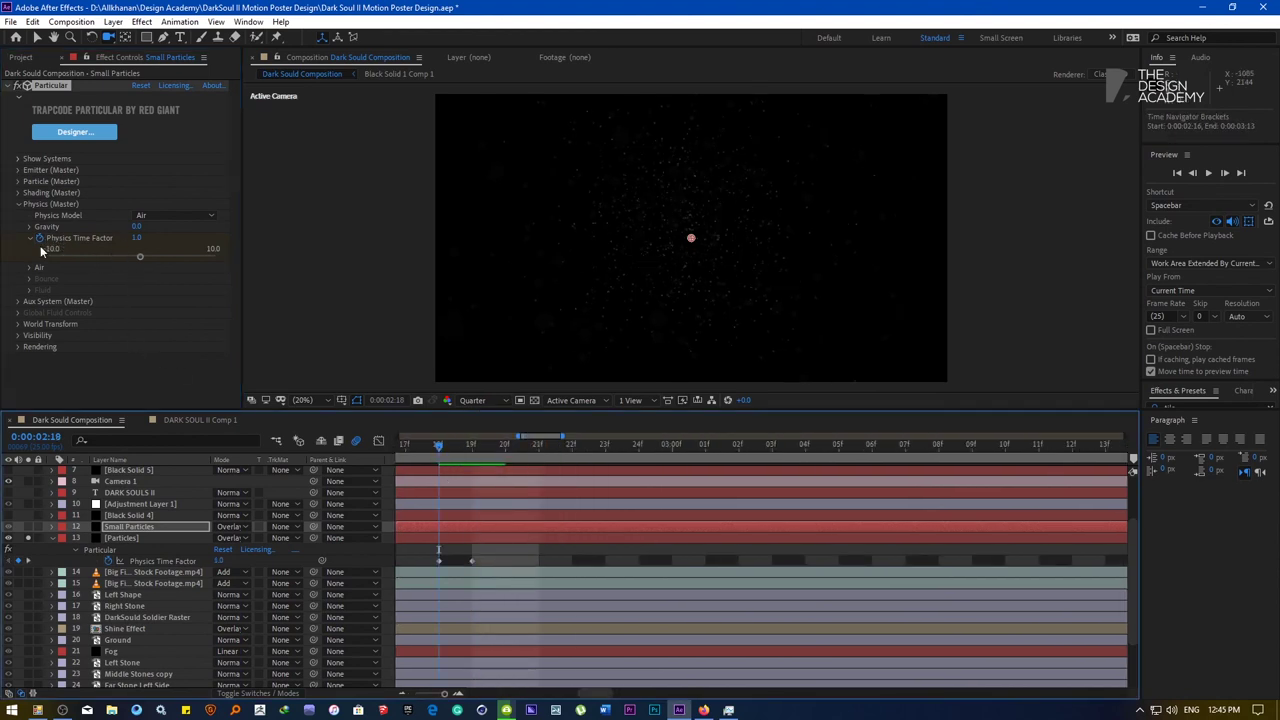
pyautogui.click(139, 238)
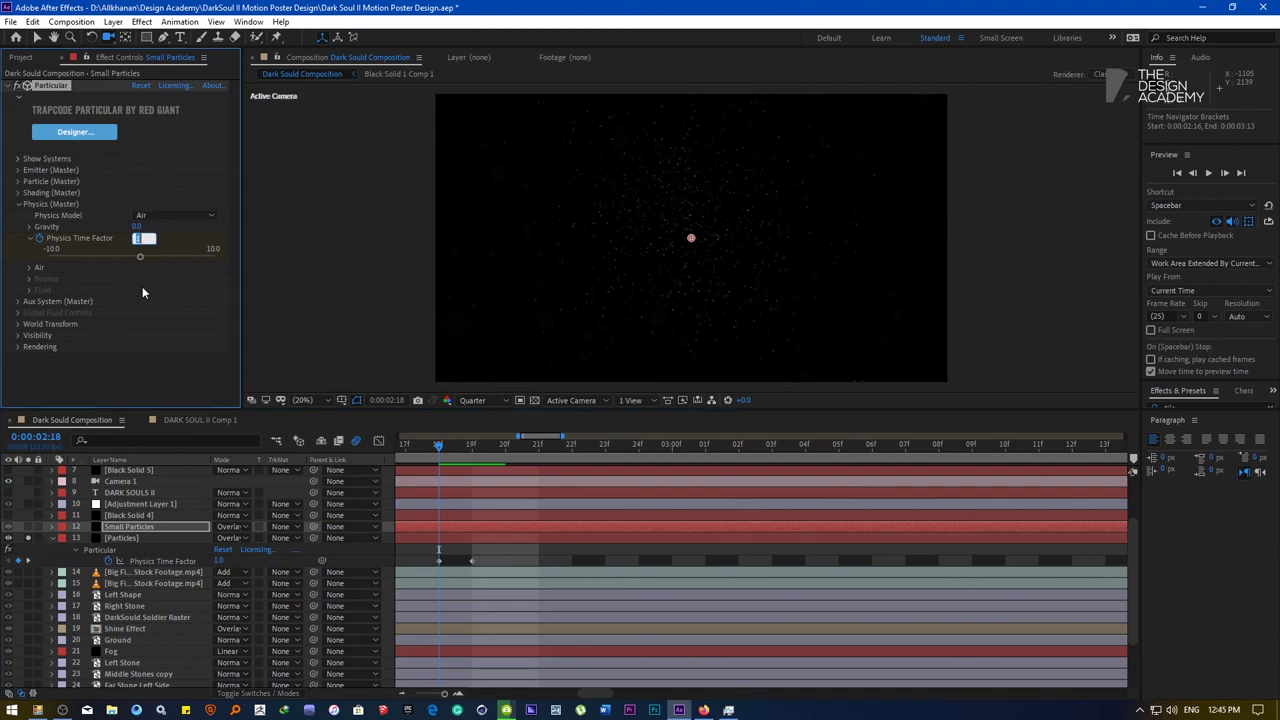
pyautogui.click(142, 287)
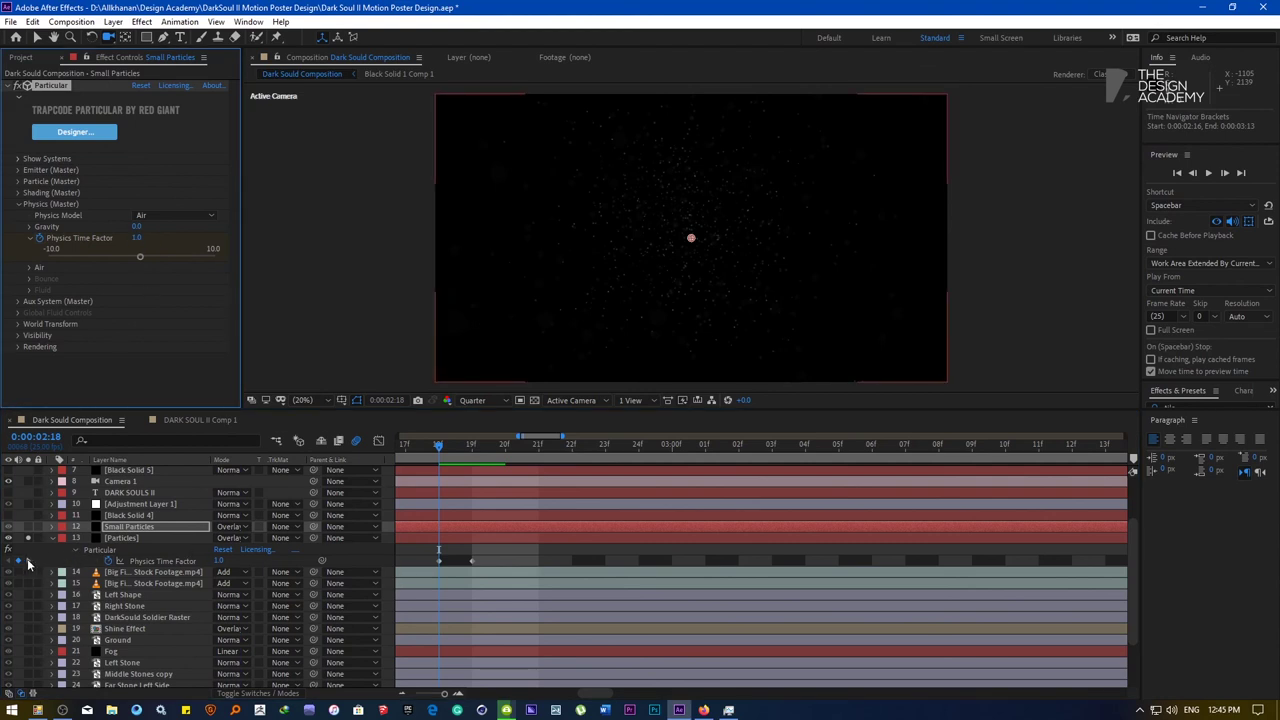
pyautogui.click(28, 561)
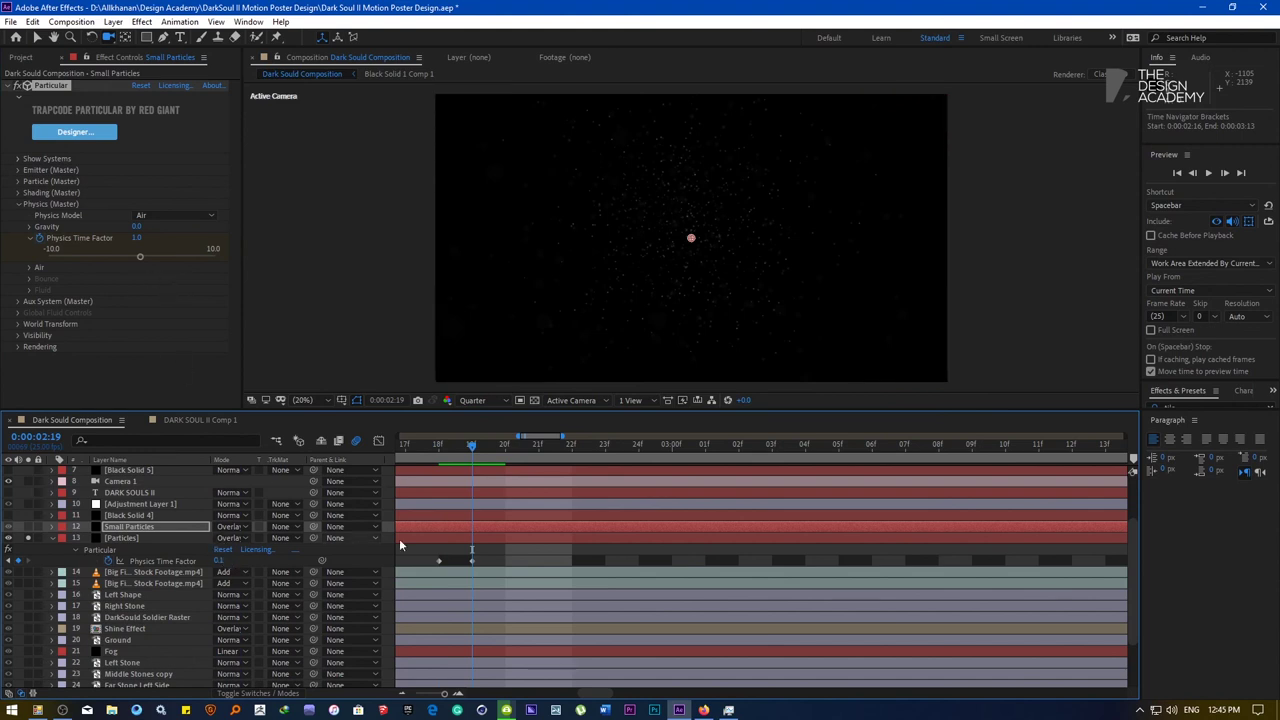
pyautogui.press('u')
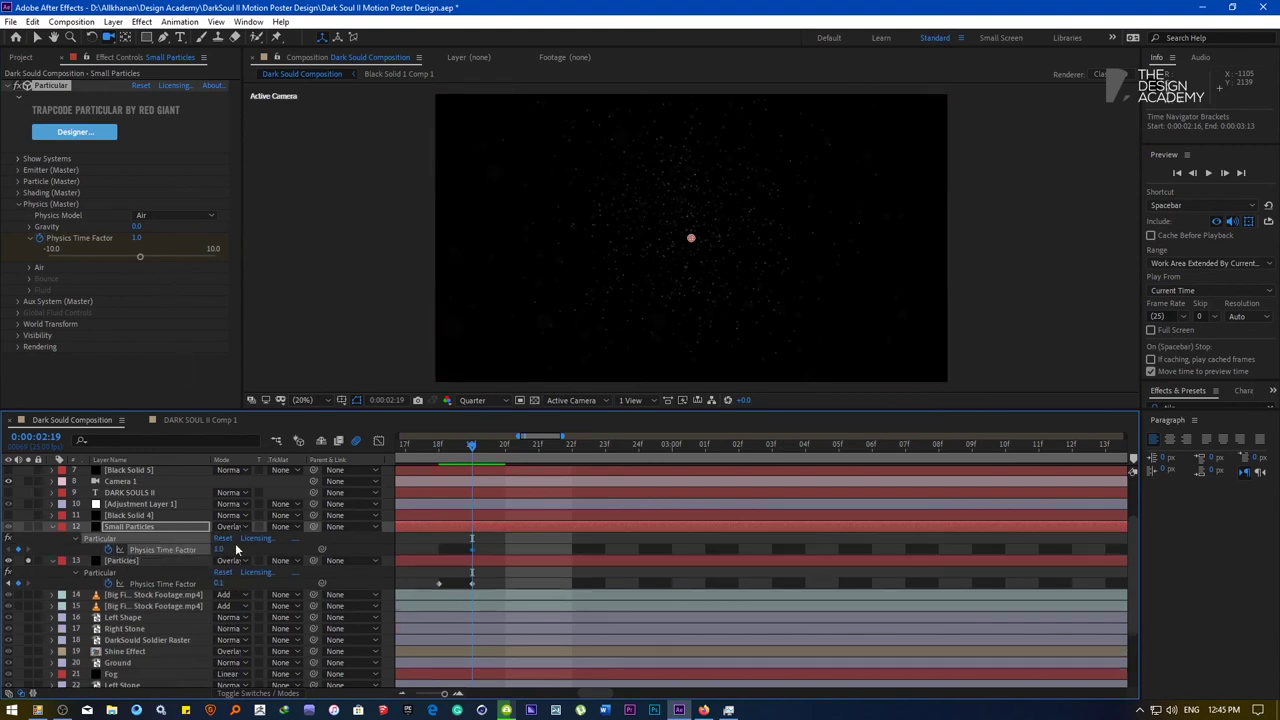
pyautogui.click(438, 447)
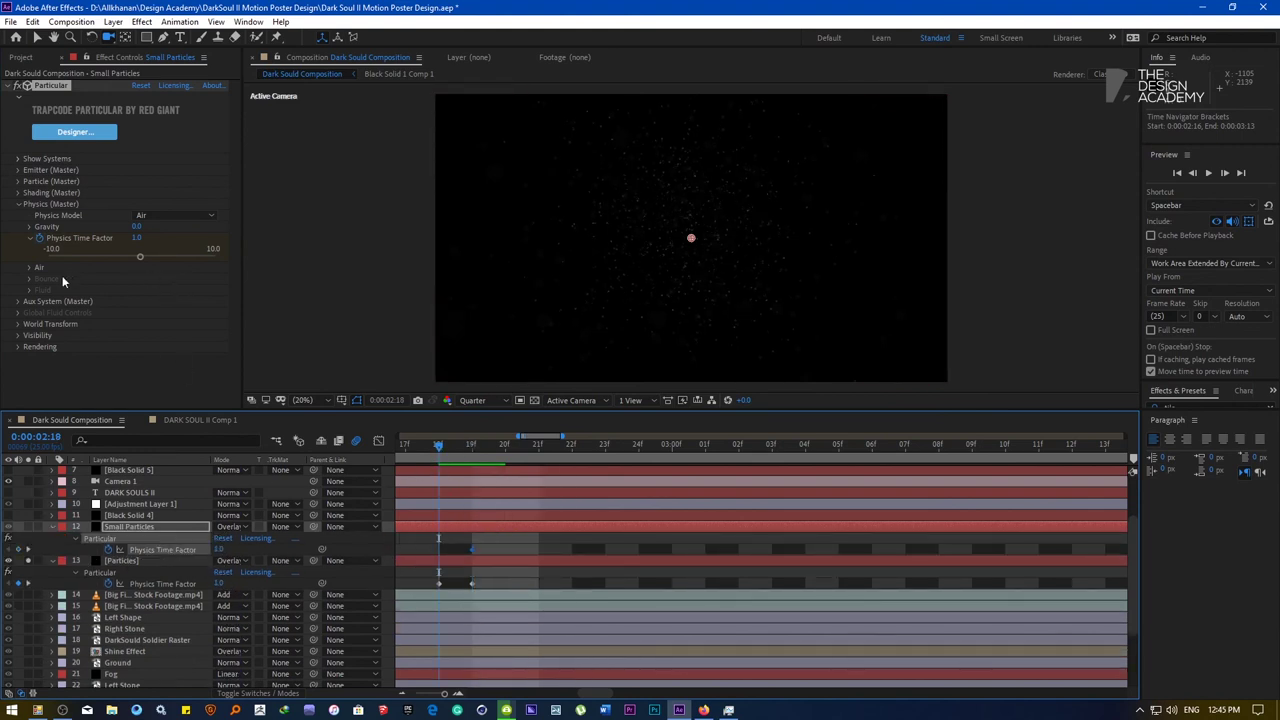
pyautogui.click(140, 238)
pyautogui.press('Return')
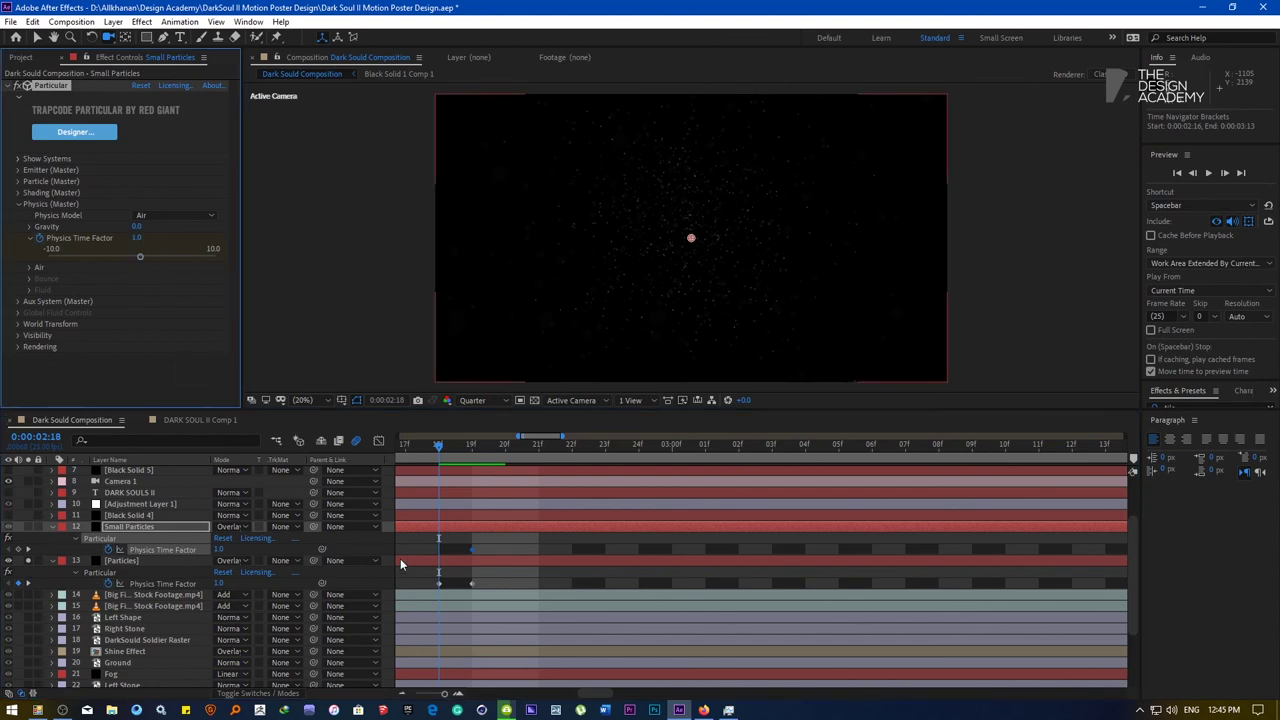
pyautogui.click(18, 550)
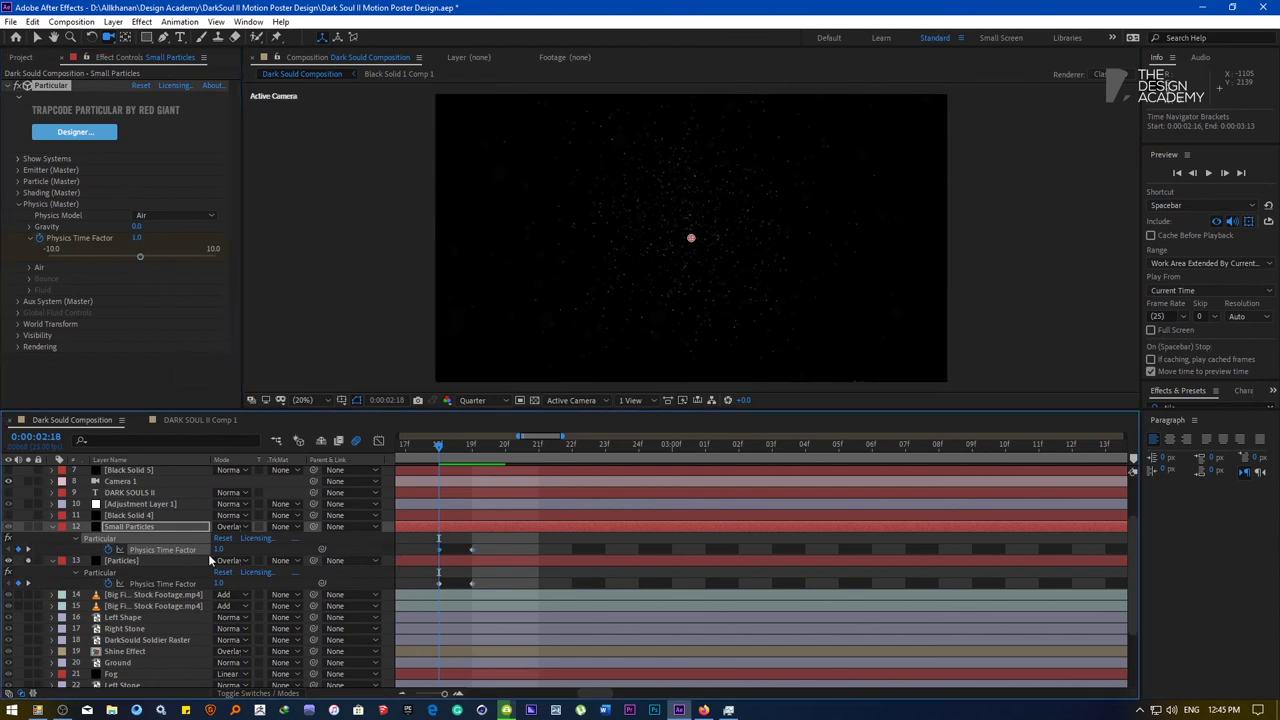
# Set the Small Particles layer's Physics Time Factor to 0.1 at 0:00:02:19
pyautogui.press('pagedown')
pyautogui.click(139, 238)
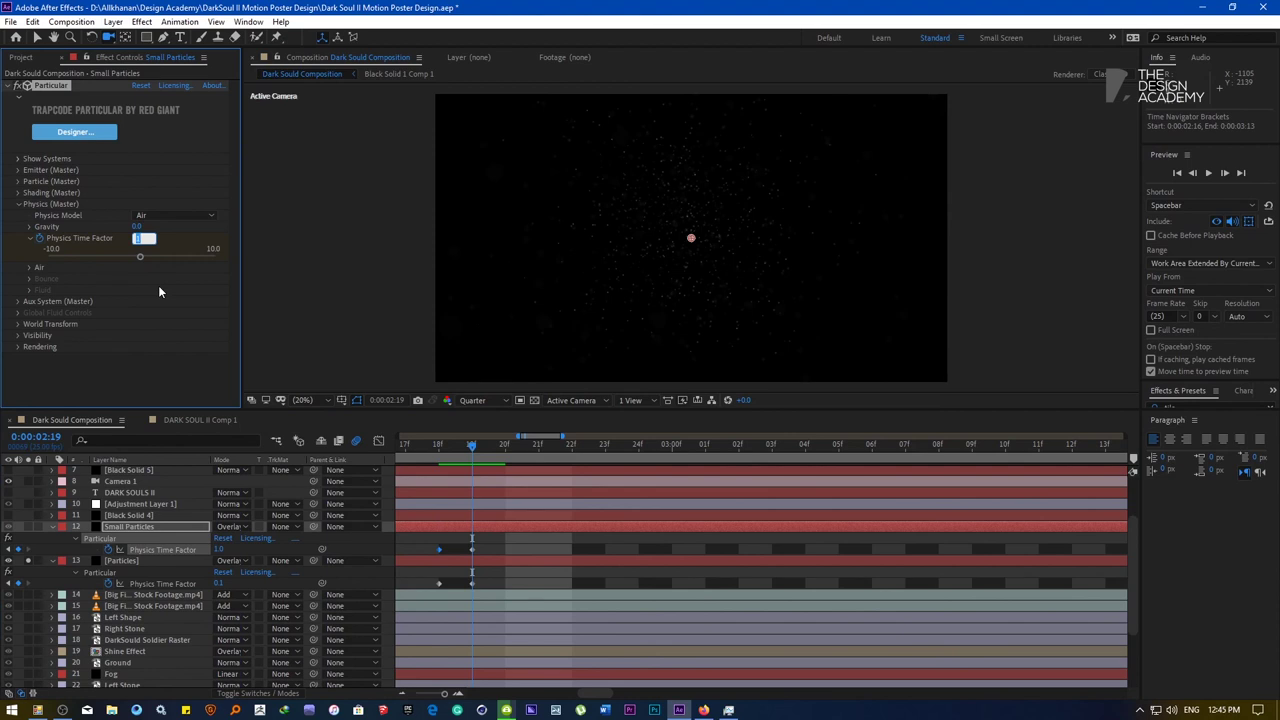
pyautogui.write('1')
pyautogui.press('Return')
# Shift the Small Particles and Particles layers 0:00:02:19 earlier and extend their out points to the end of the composition
pyautogui.click(440, 454)
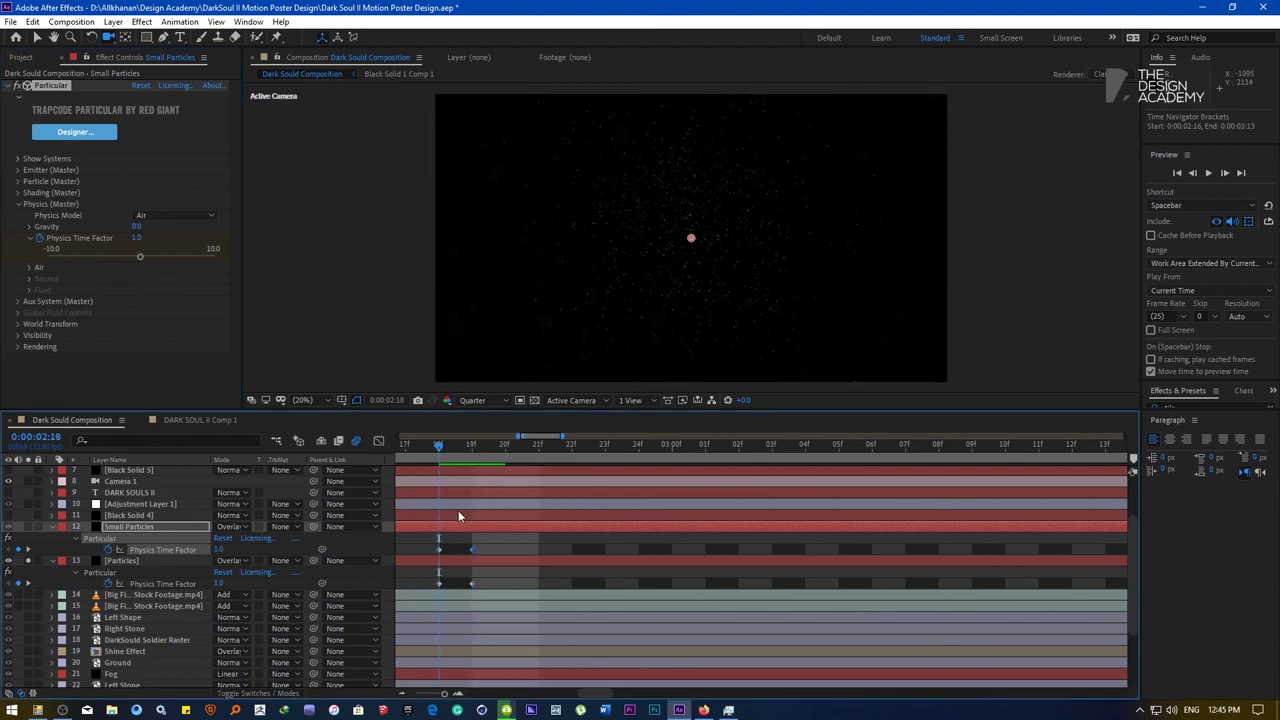
pyautogui.press('-')
pyautogui.press('-')
pyautogui.press('-')
pyautogui.press('-')
pyautogui.press('-')
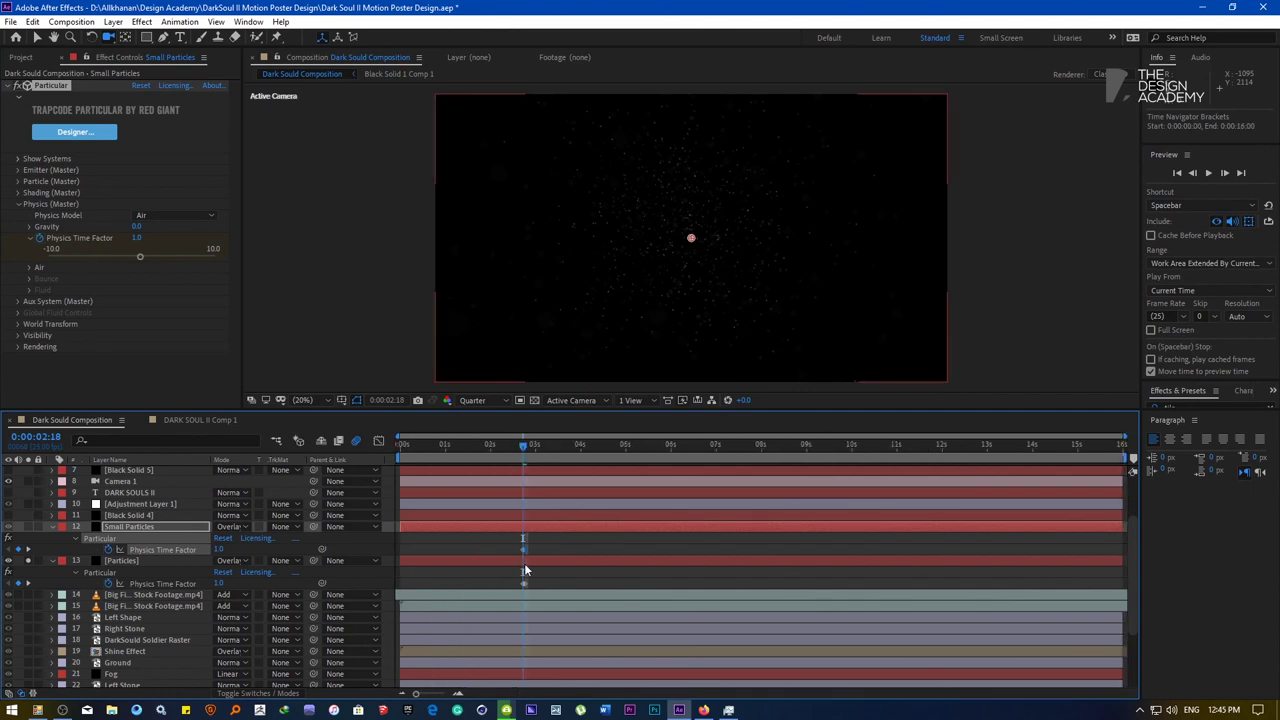
pyautogui.moveTo(564, 561); pyautogui.dragTo(441, 565)
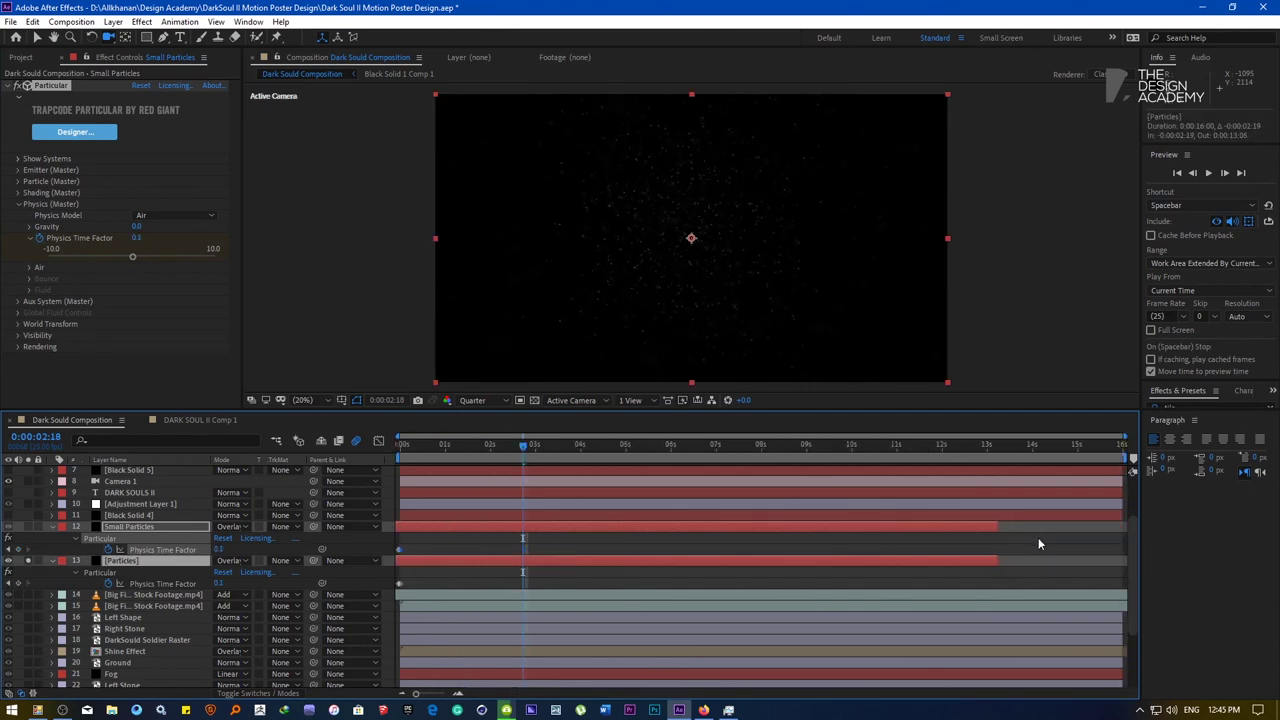
pyautogui.moveTo(1002, 526); pyautogui.dragTo(1218, 520)
# Collapse the keyframed properties of all layers, deselect them, and preview the soloed Particles layer from the start
pyautogui.click(324, 550)
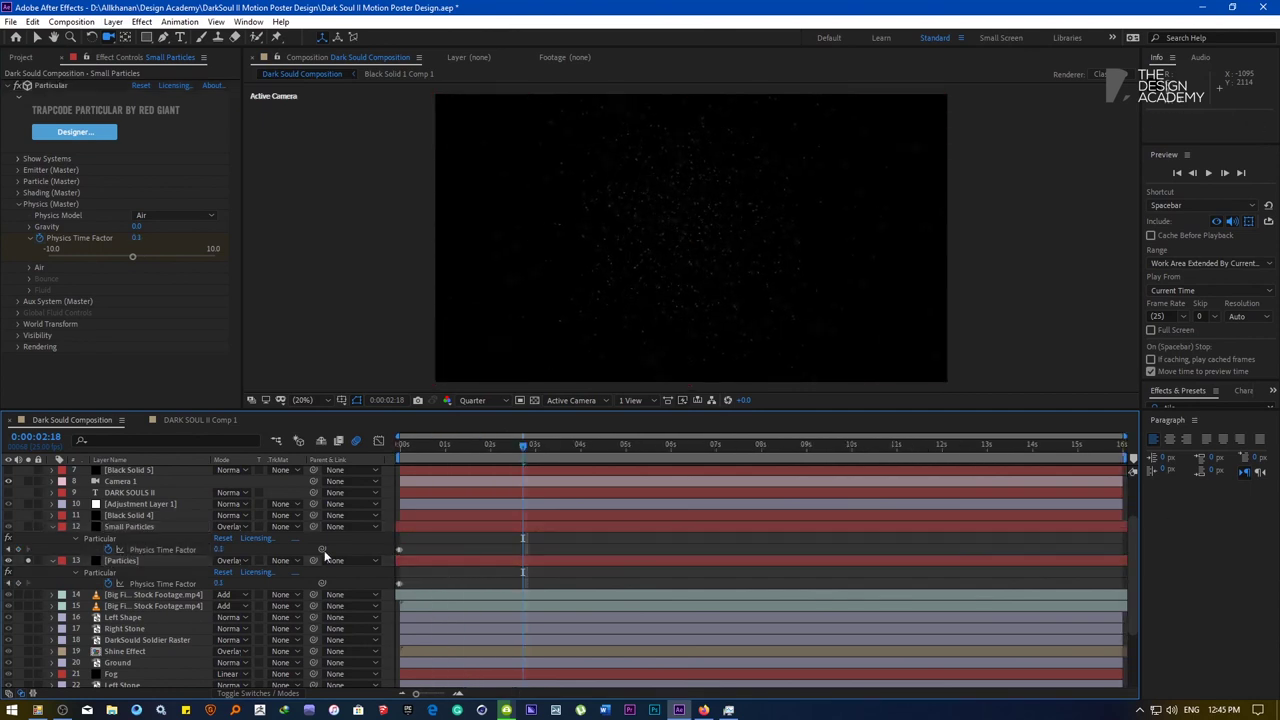
pyautogui.hotkey('ctrl', 'a')
pyautogui.press('u')
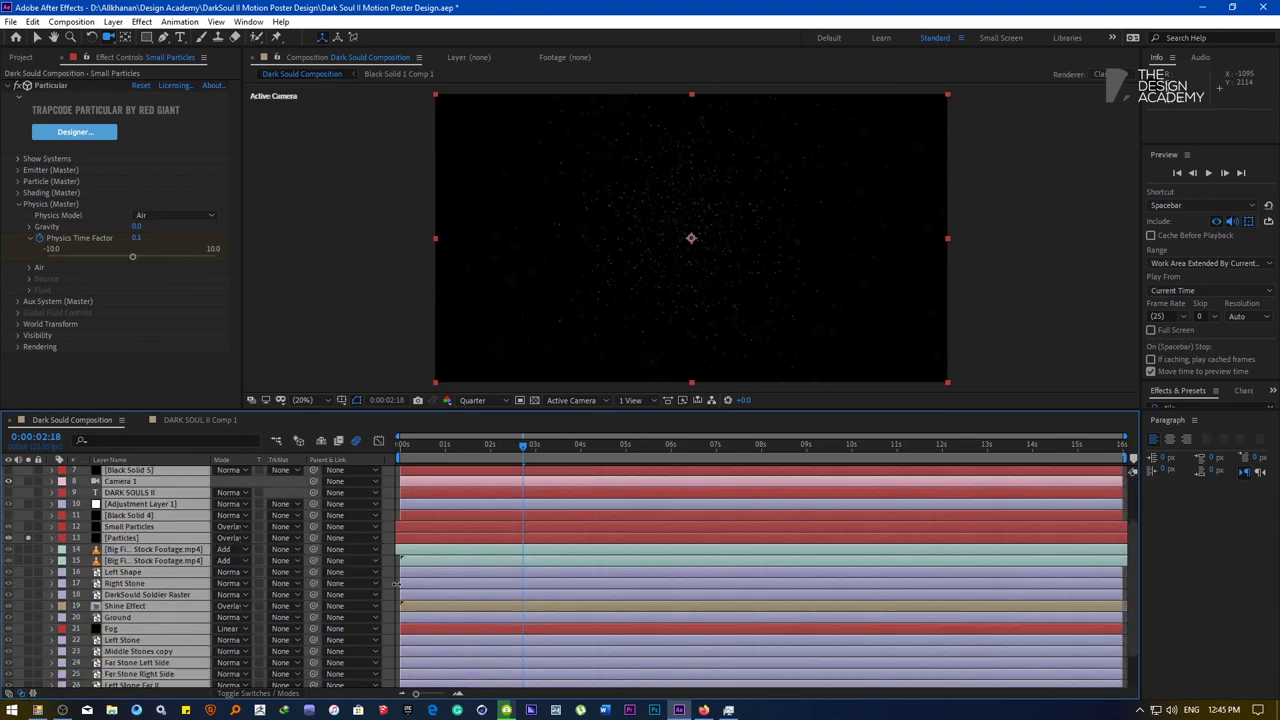
pyautogui.click(393, 587)
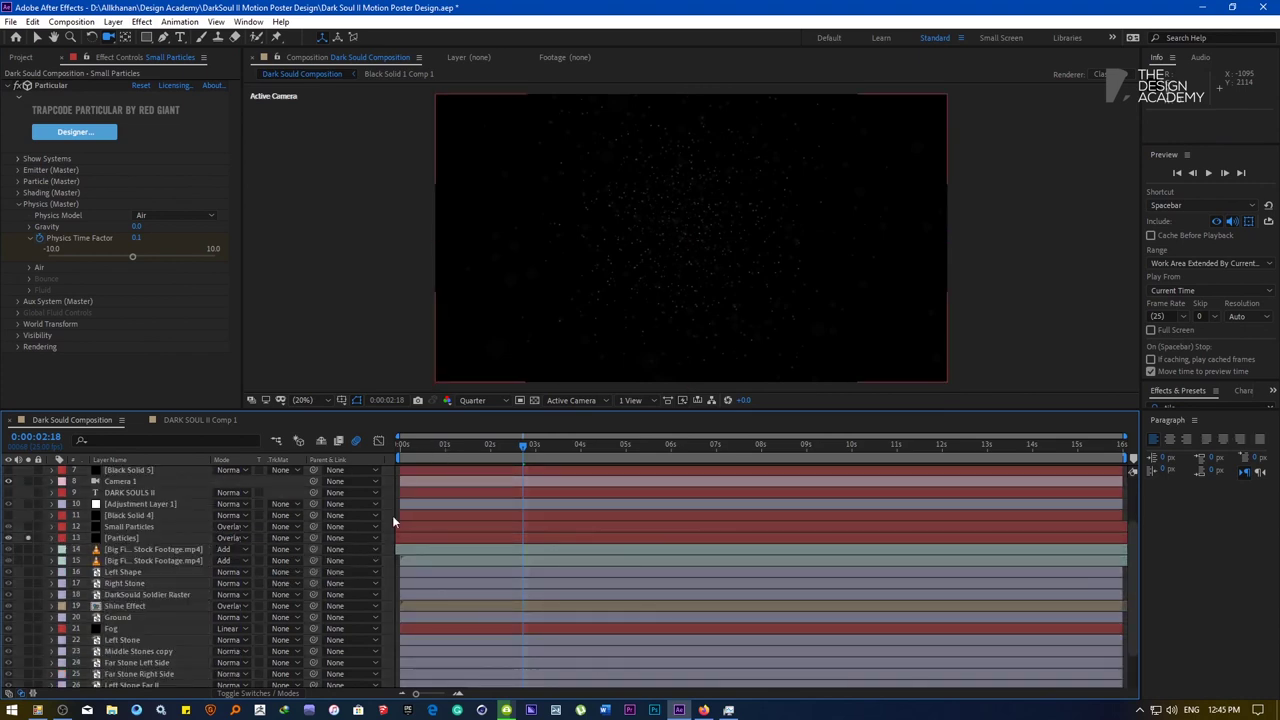
pyautogui.press('Home')
pyautogui.press('space')
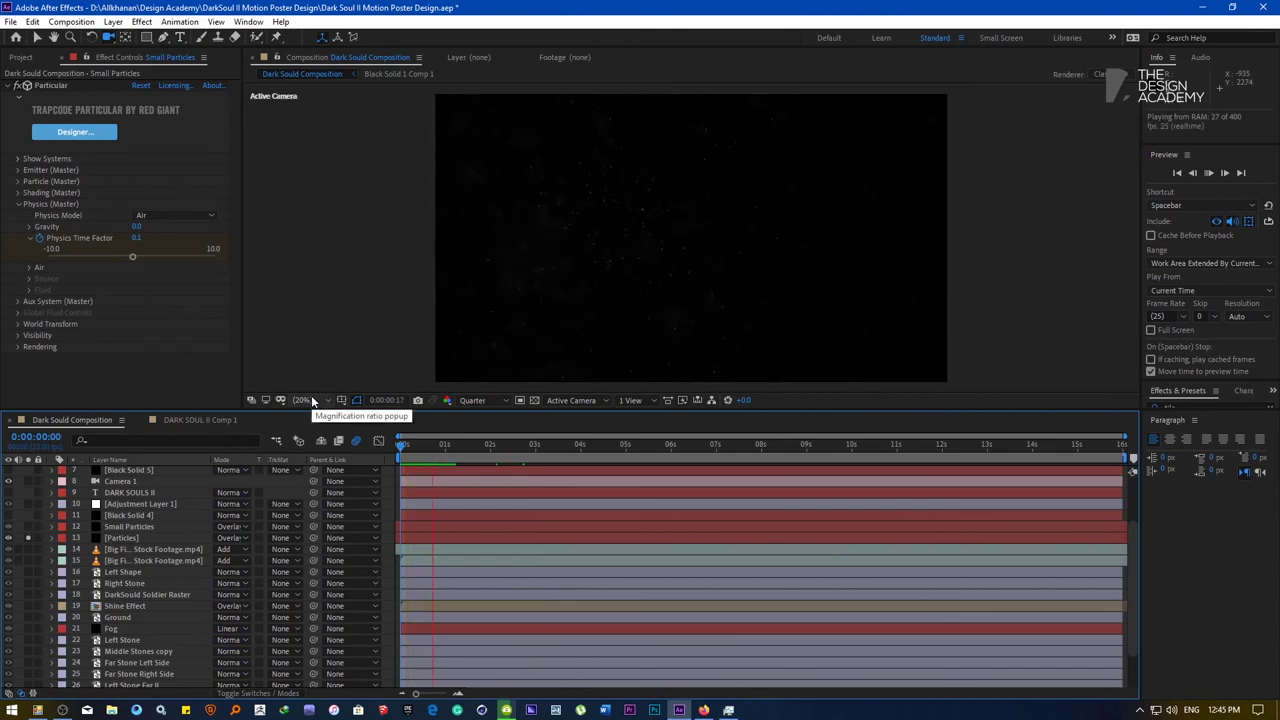
# Watch the soloed particles play back in a maximized composition view, and stop at 0:00:06:18
pyautogui.press('`')
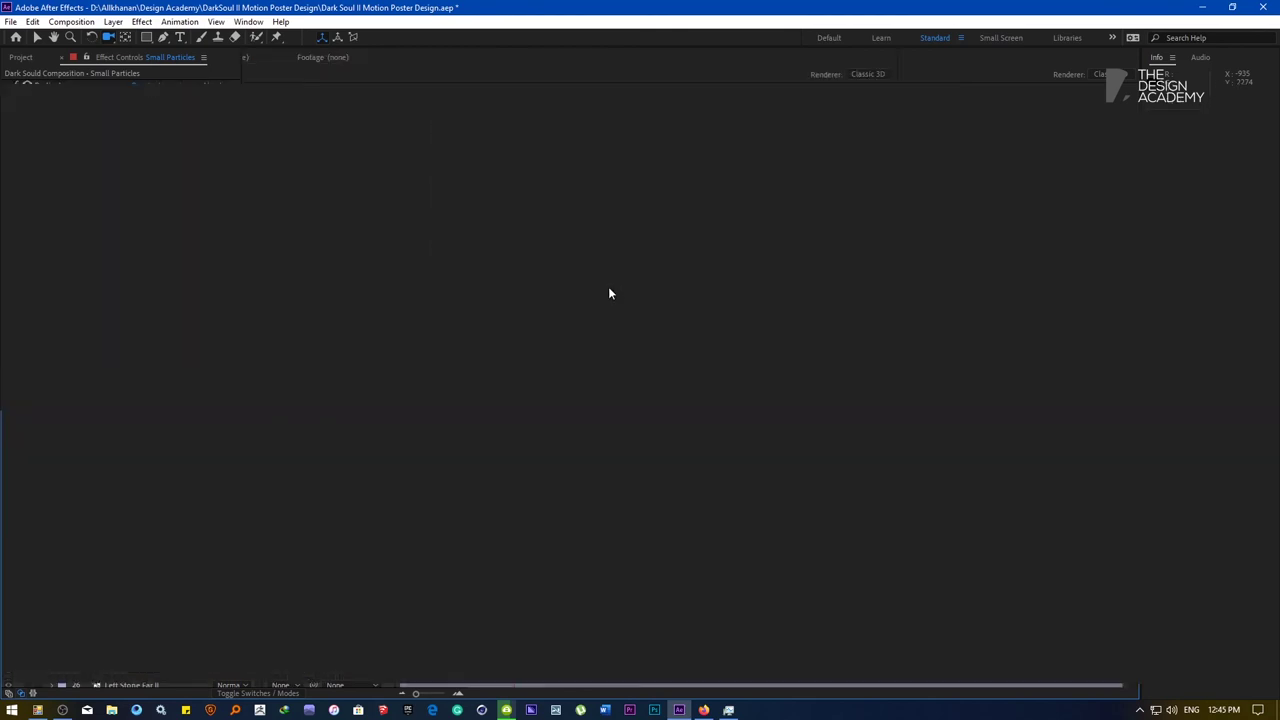
pyautogui.press('`')
pyautogui.press('`')
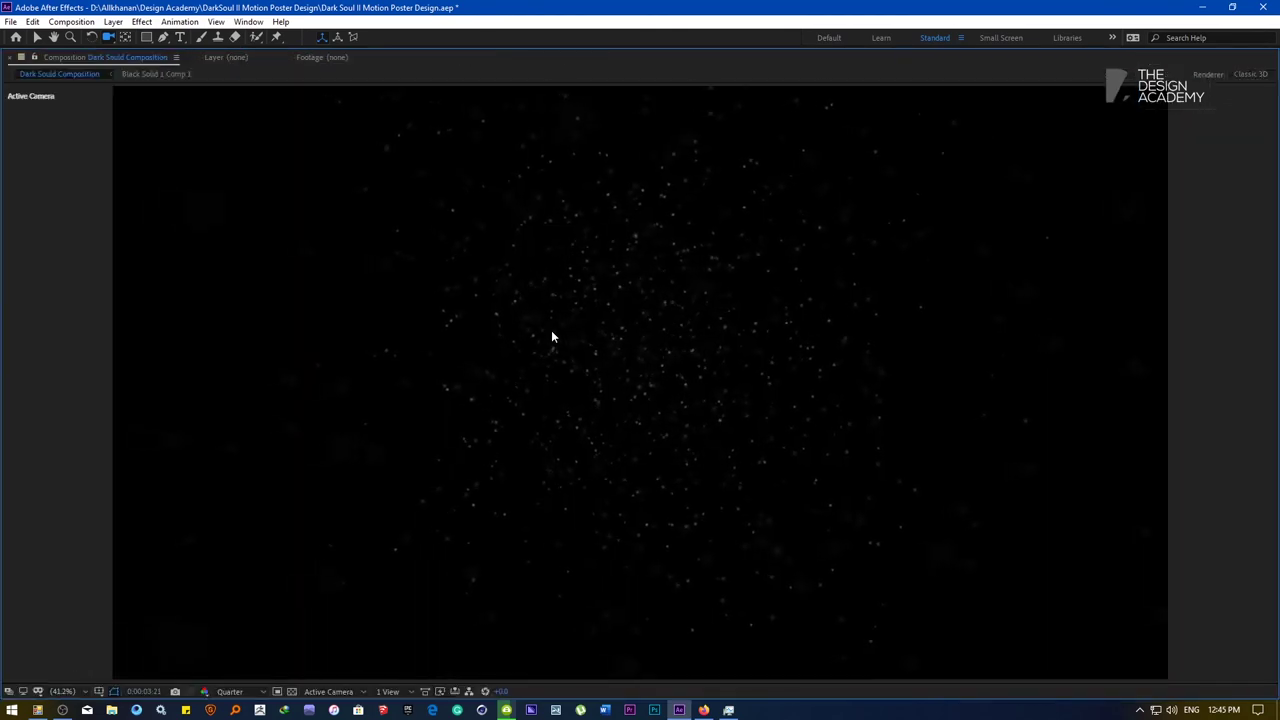
pyautogui.press('`')
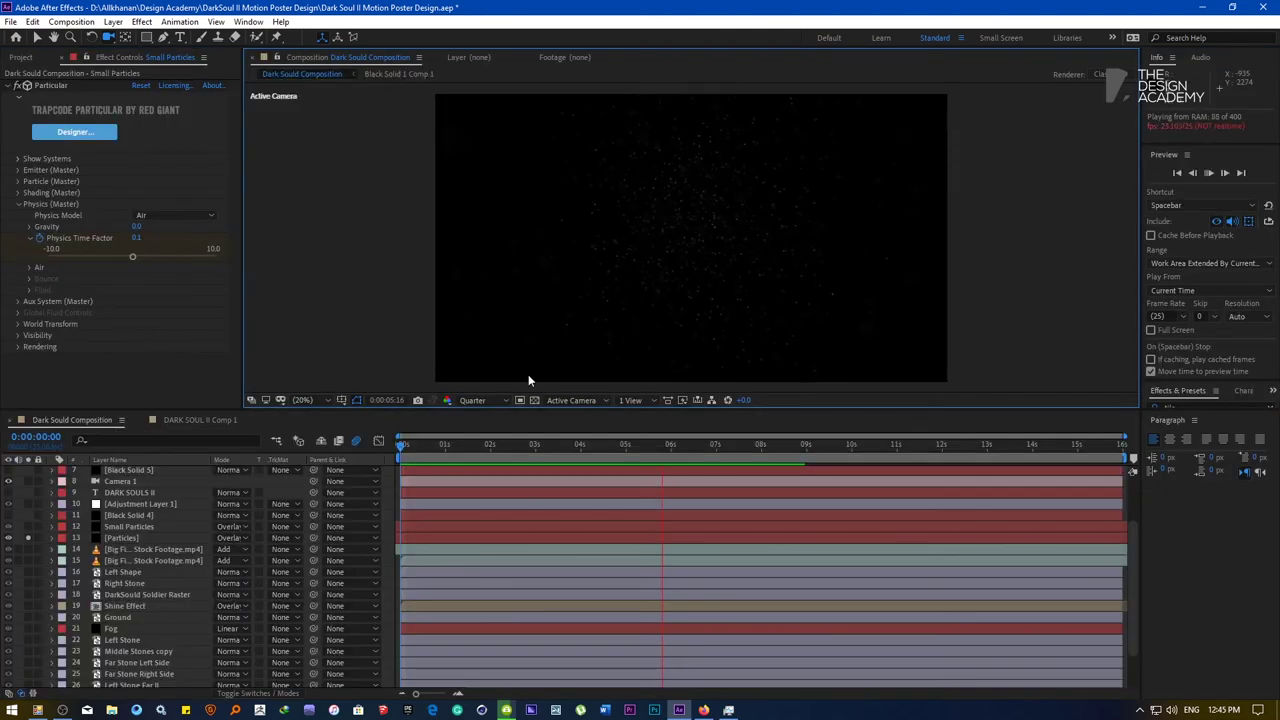
pyautogui.click(704, 458)
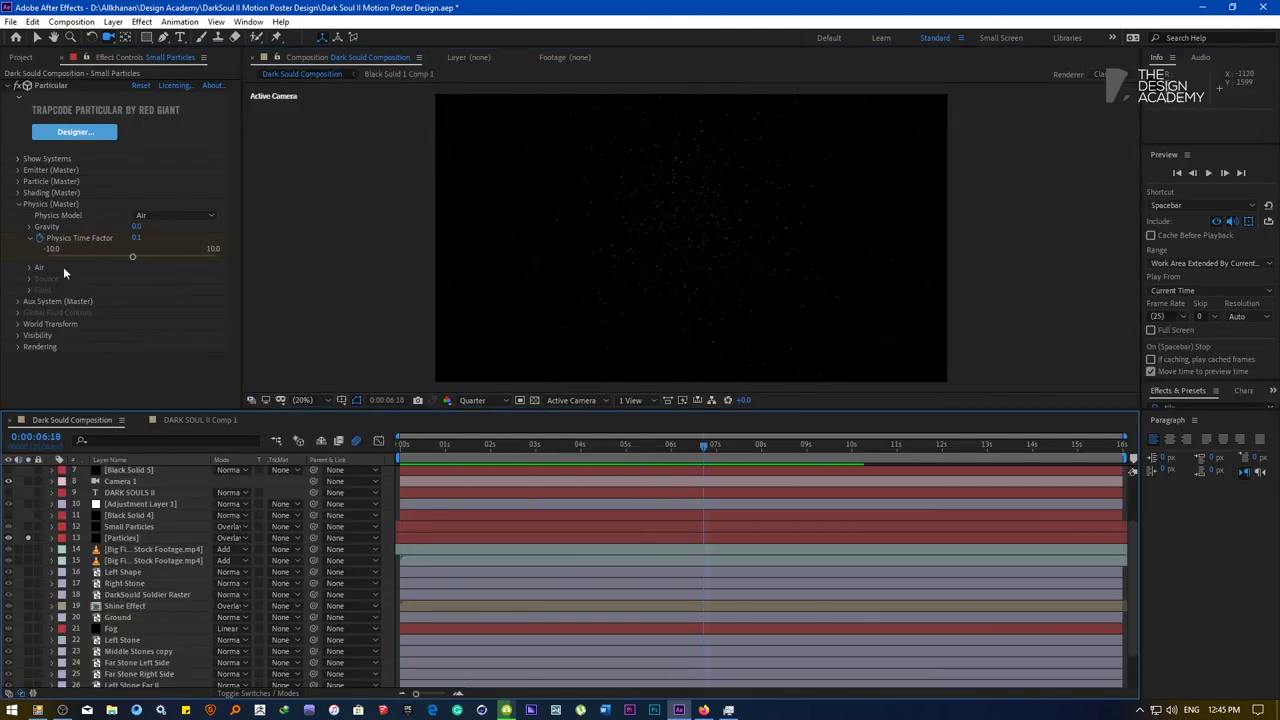
# Expand the Small Particles layer's Particle (Master) settings and set the composition's preview resolution to Full
pyautogui.click(18, 204)
pyautogui.click(18, 182)
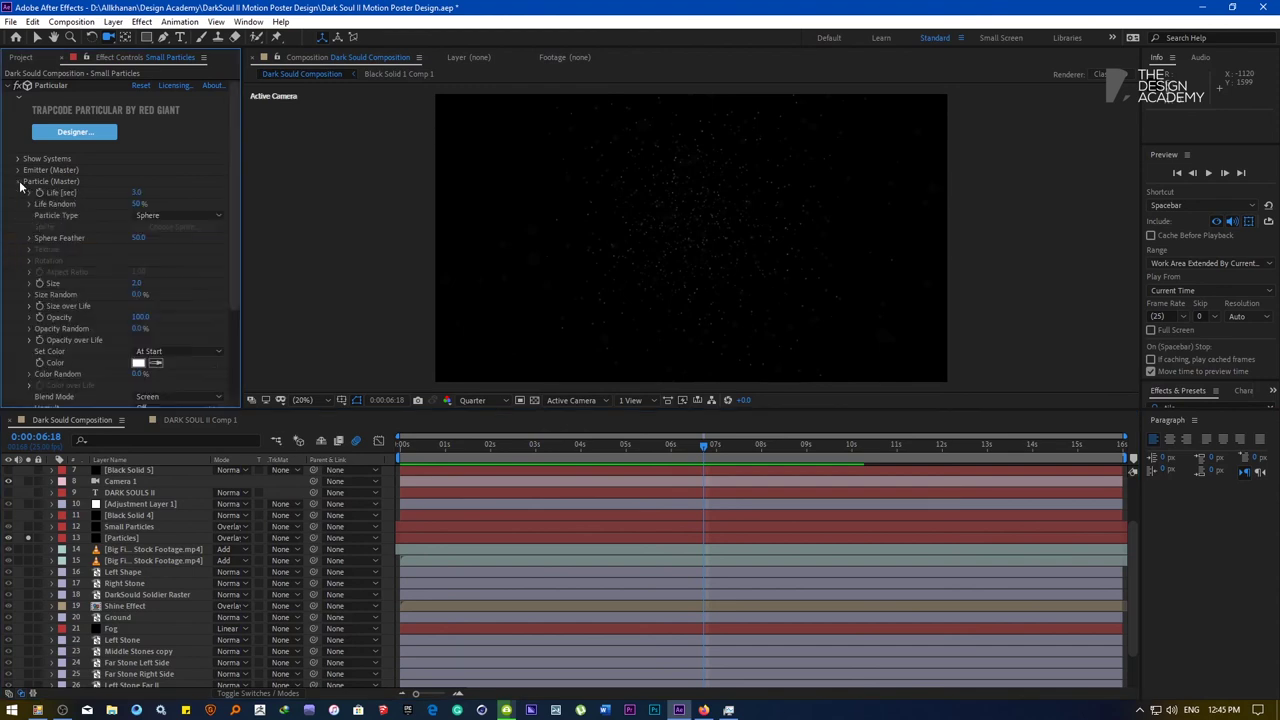
pyautogui.scroll(-1, 40, 175)
pyautogui.scroll(2, 700, 260)
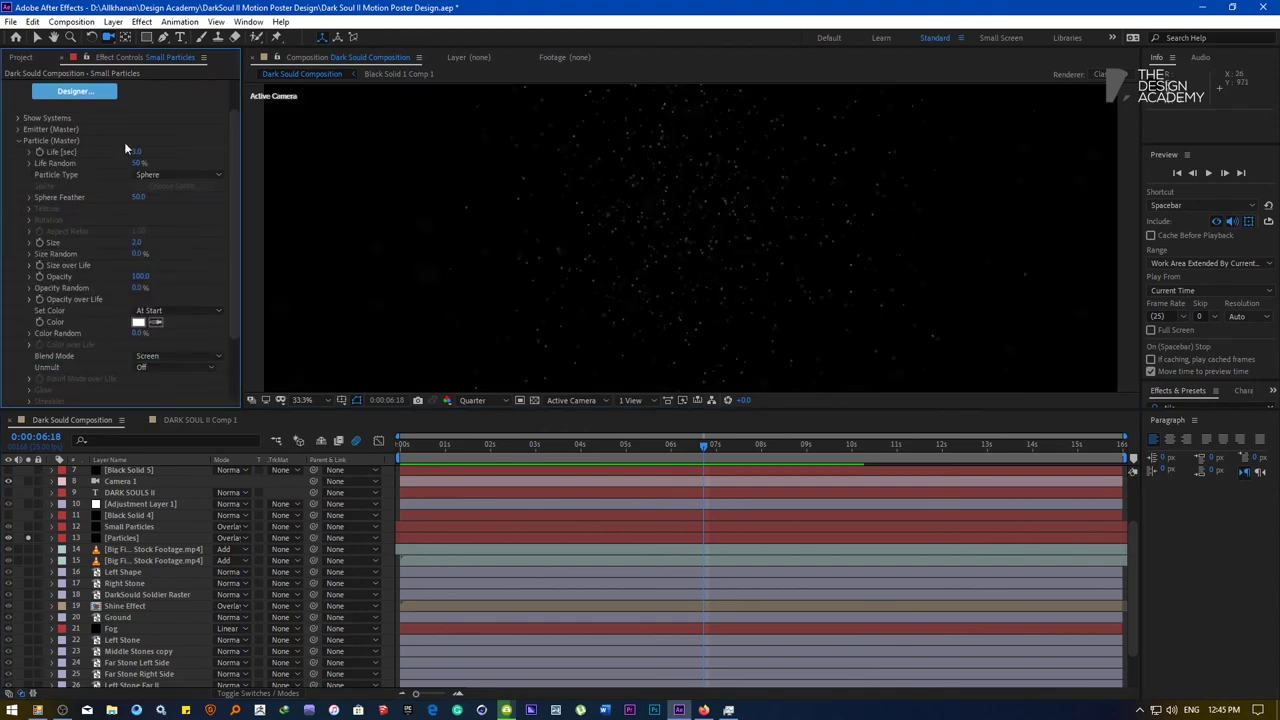
pyautogui.click(35, 38)
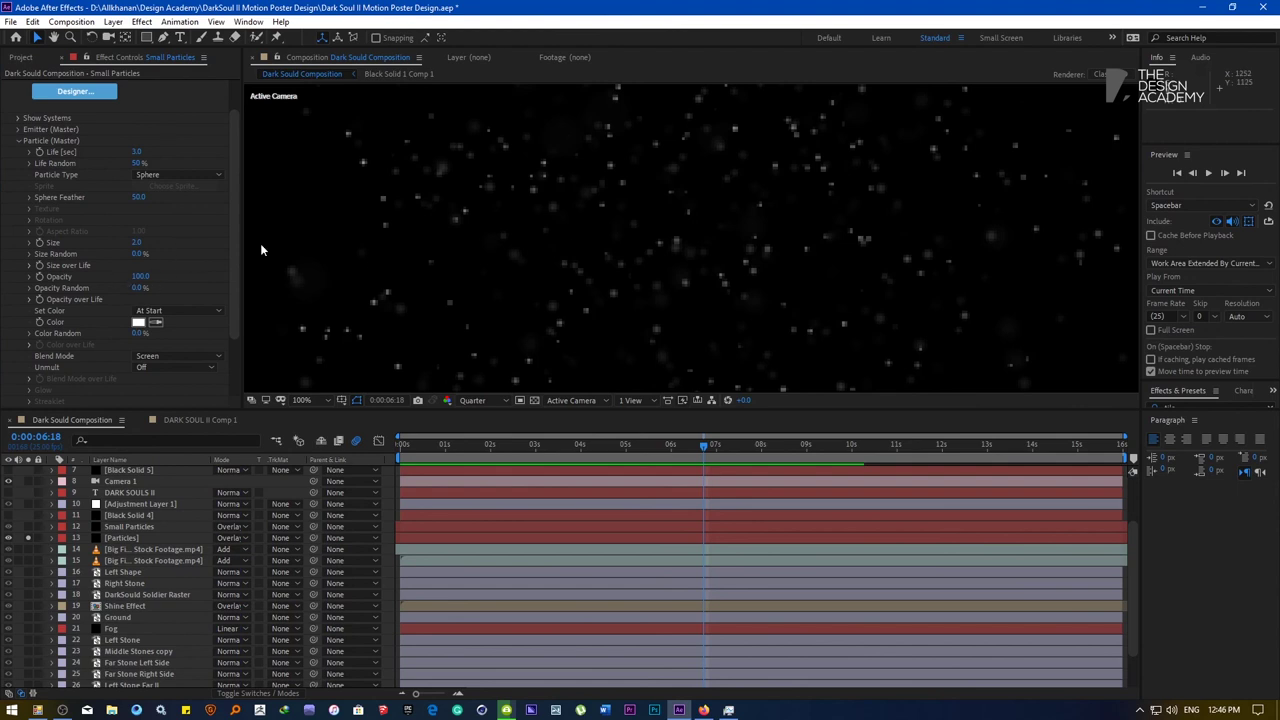
pyautogui.click(478, 400)
pyautogui.click(486, 428)
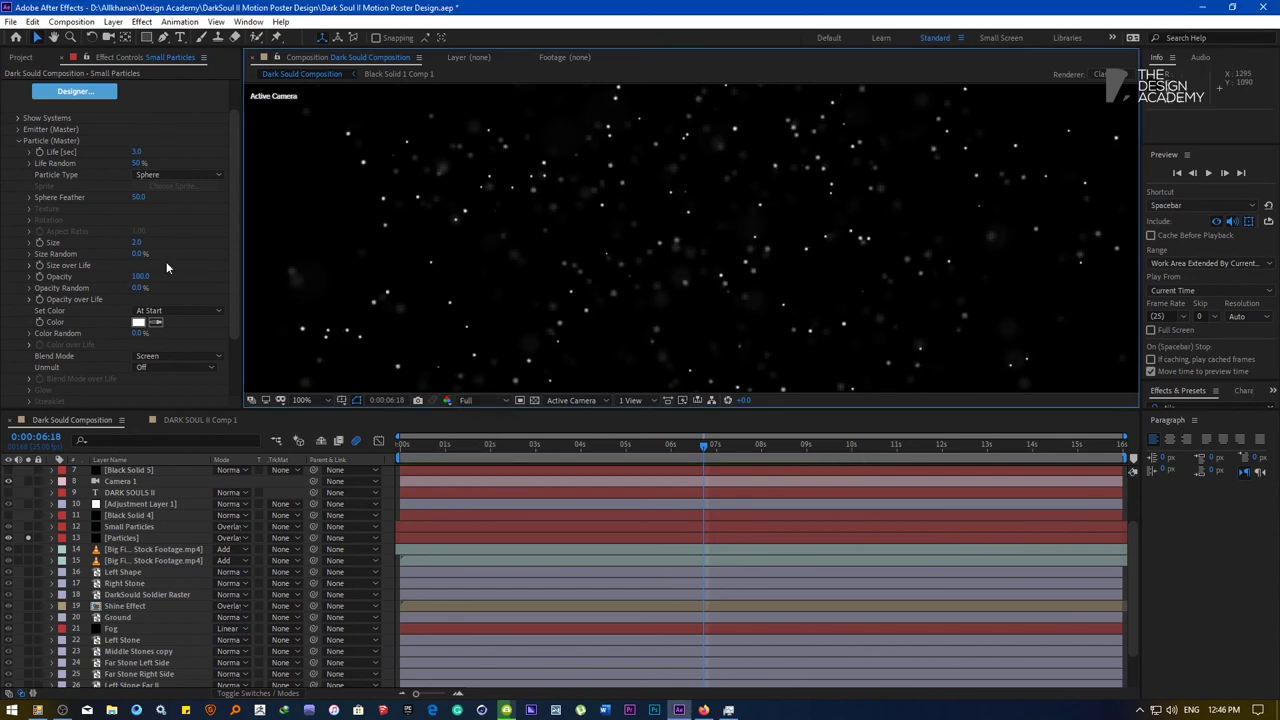
# Set Size Random and Opacity Random to 100% for the Small Particles layer, and solo that layer too
pyautogui.moveTo(140, 257); pyautogui.dragTo(205, 258)
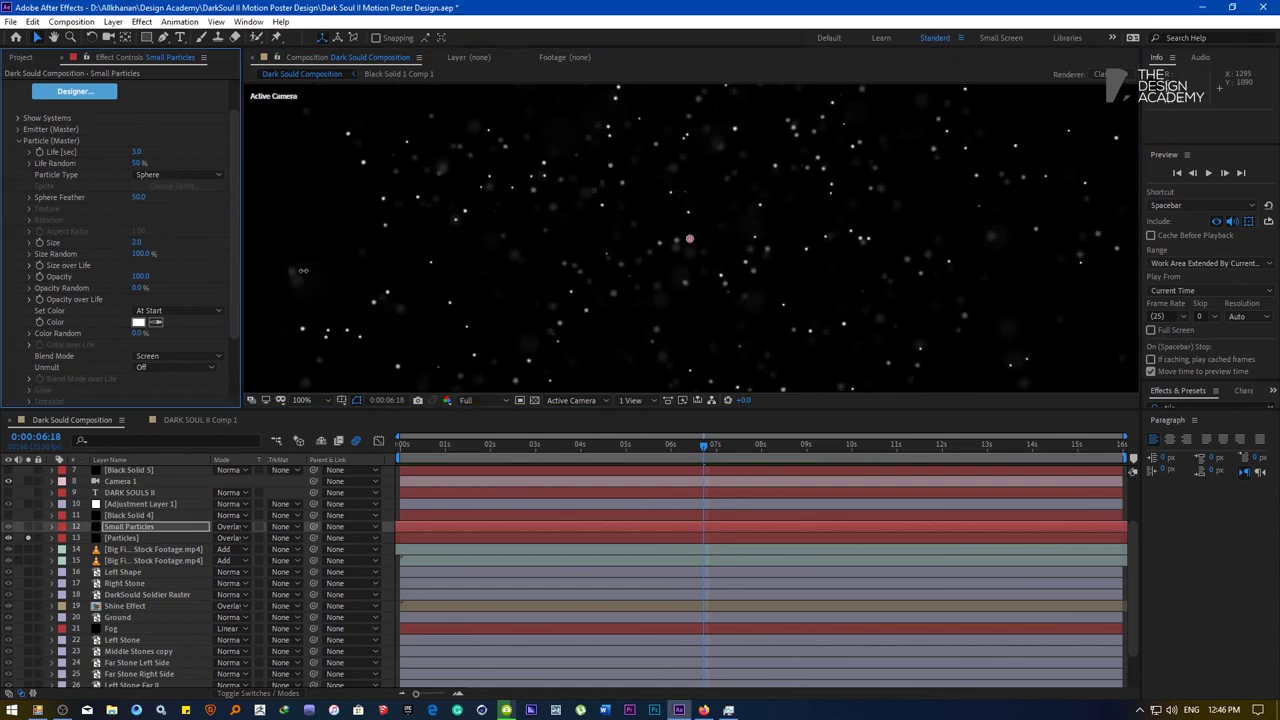
pyautogui.click(133, 528)
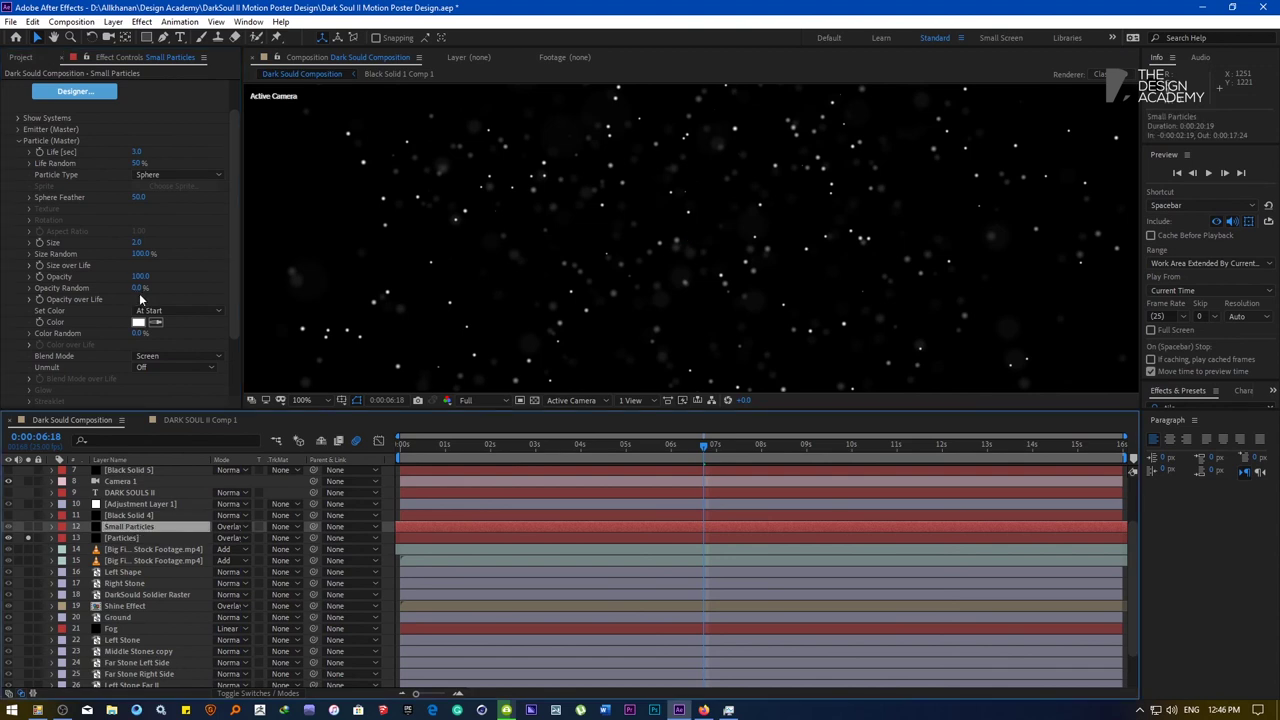
pyautogui.moveTo(140, 288); pyautogui.dragTo(317, 290)
pyautogui.scroll(-2, 569, 280)
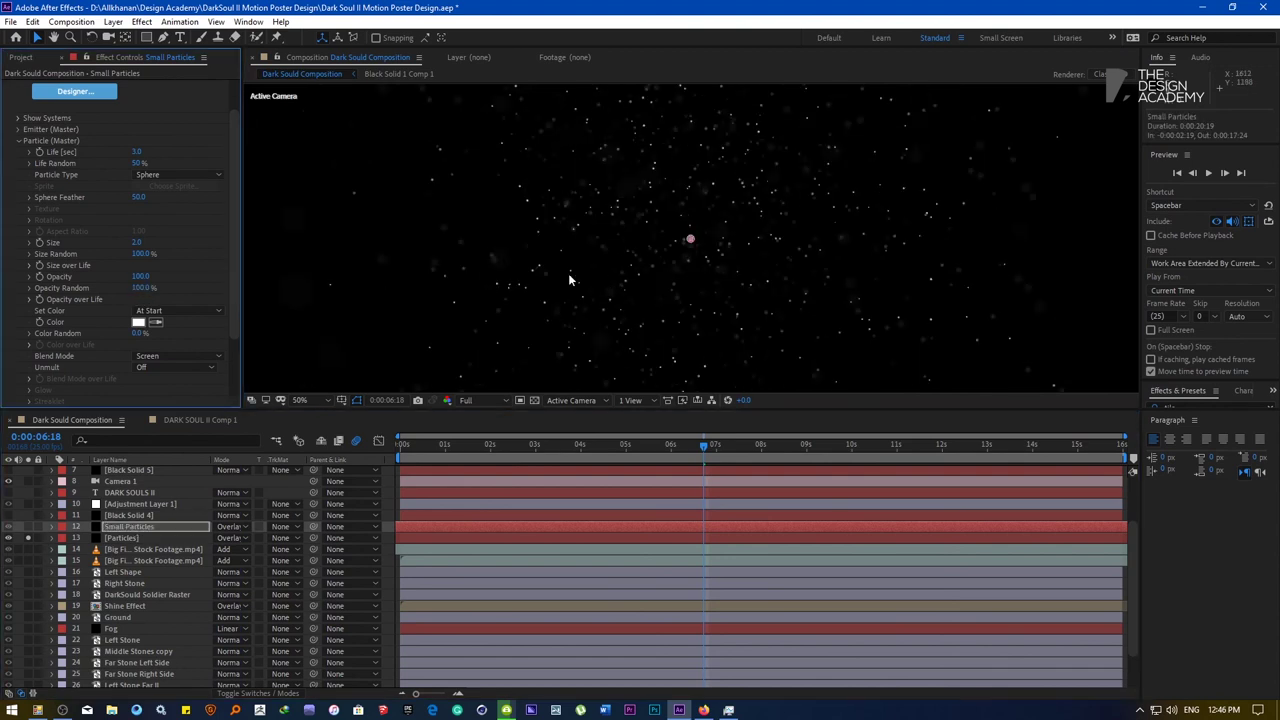
pyautogui.click(28, 531)
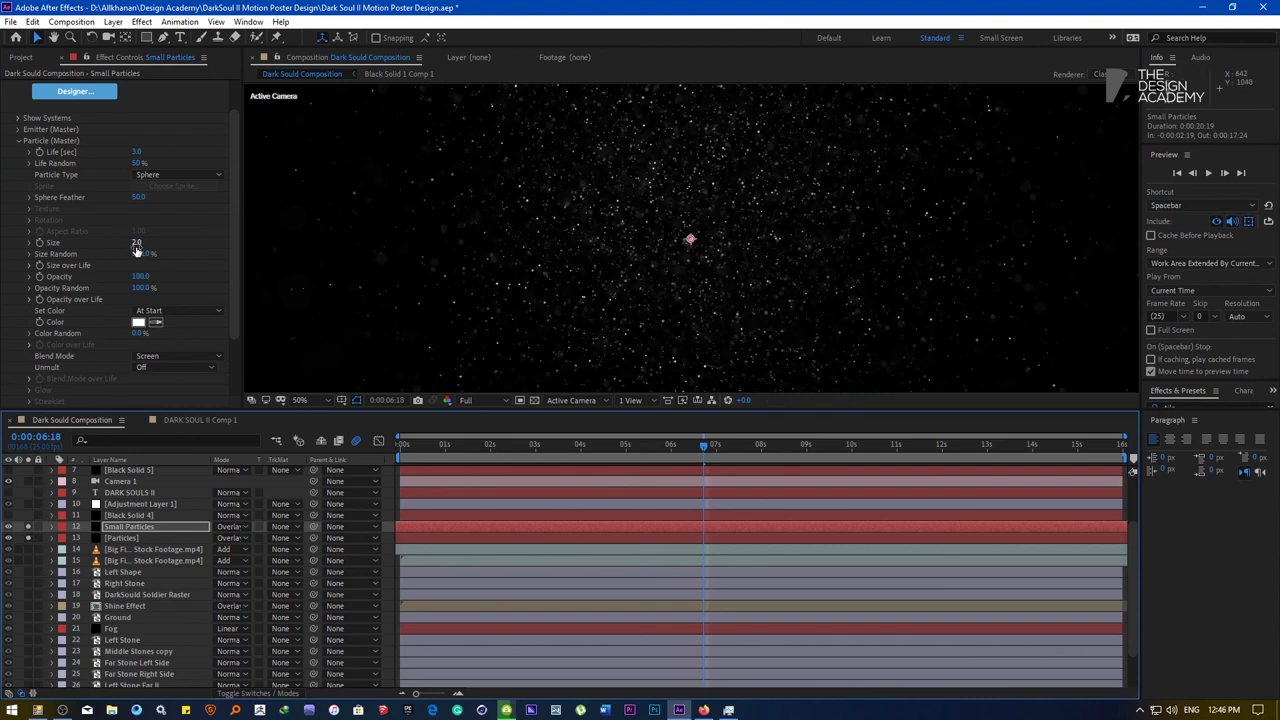
# Reduce the Small Particles emitter's Particles/sec to 4600
pyautogui.click(18, 143)
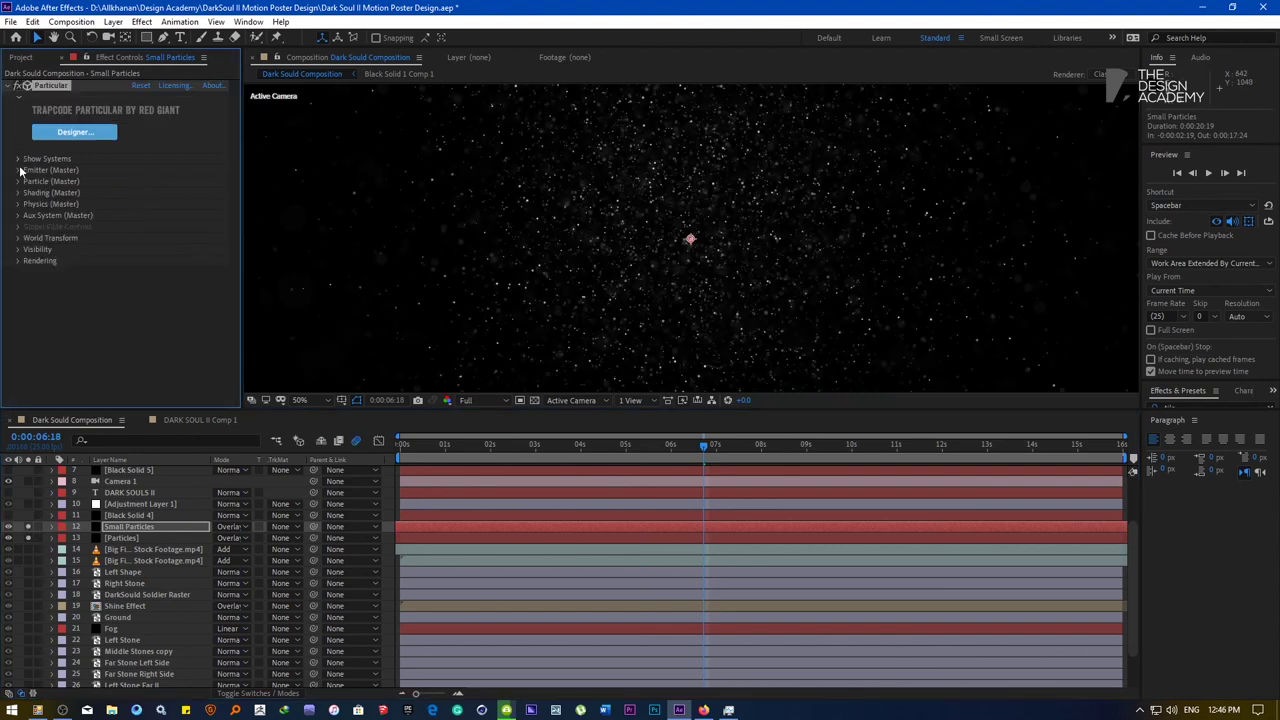
pyautogui.click(17, 170)
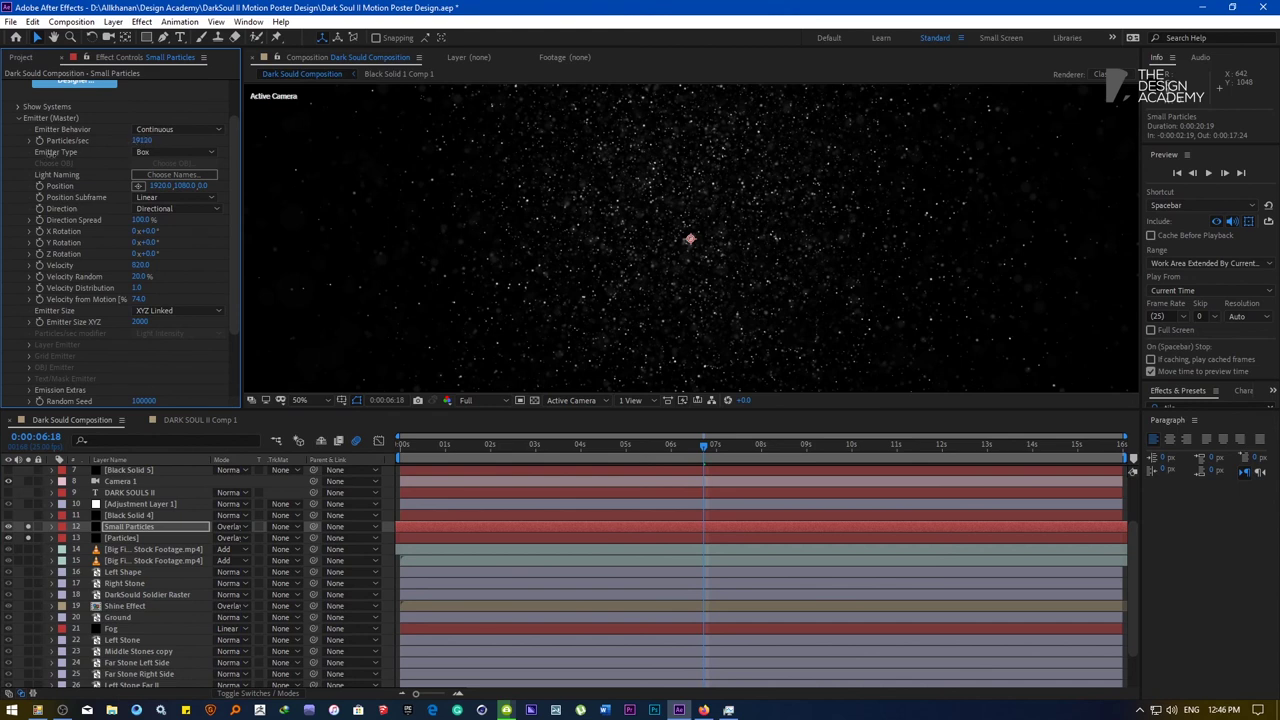
pyautogui.moveTo(51, 154); pyautogui.dragTo(62, 318)
pyautogui.moveTo(150, 141); pyautogui.dragTo(10, 320)
pyautogui.moveTo(142, 145); pyautogui.dragTo(112, 147)
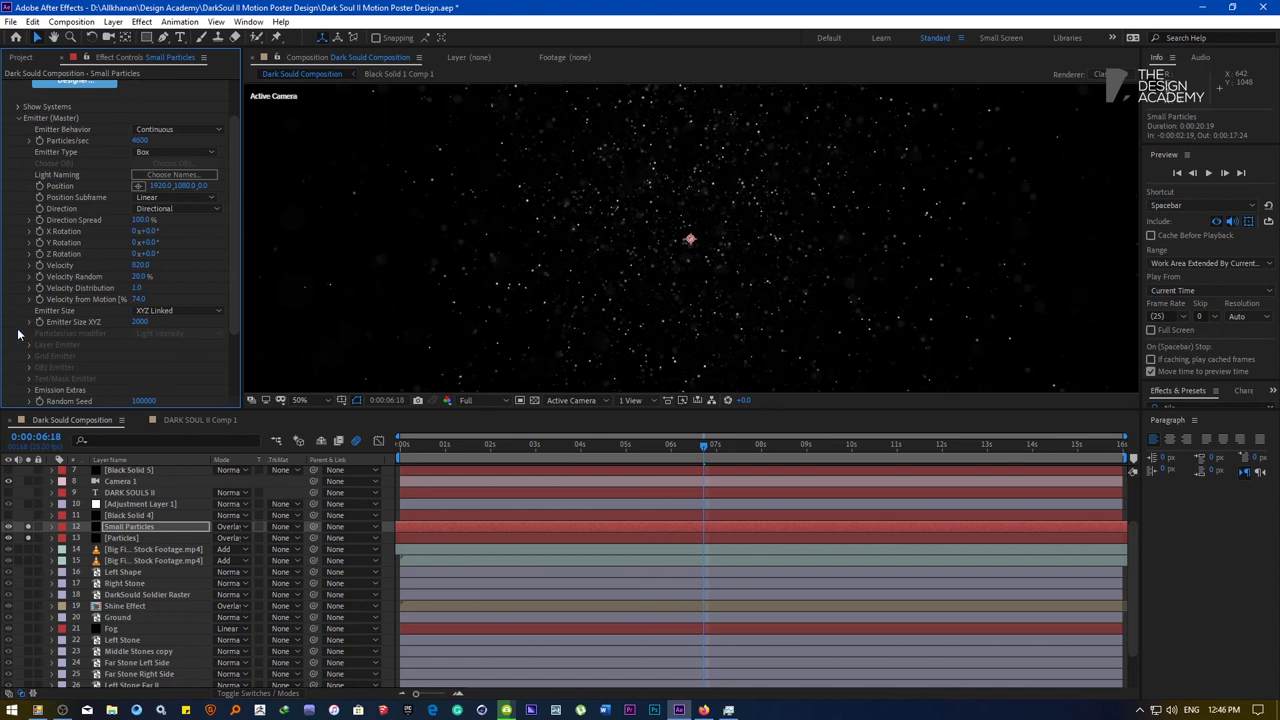
# Raise the Small Particles emitter's Velocity to 1790
pyautogui.click(156, 315)
pyautogui.click(194, 283)
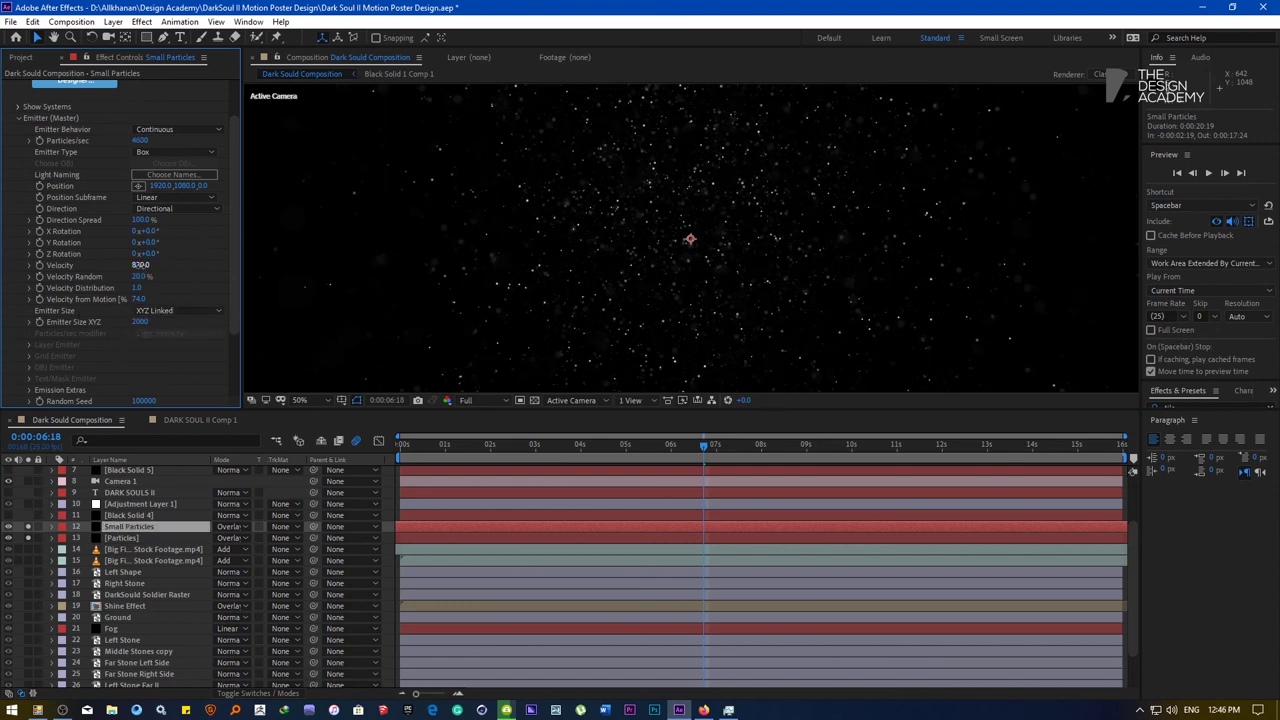
pyautogui.moveTo(141, 265); pyautogui.dragTo(109, 276)
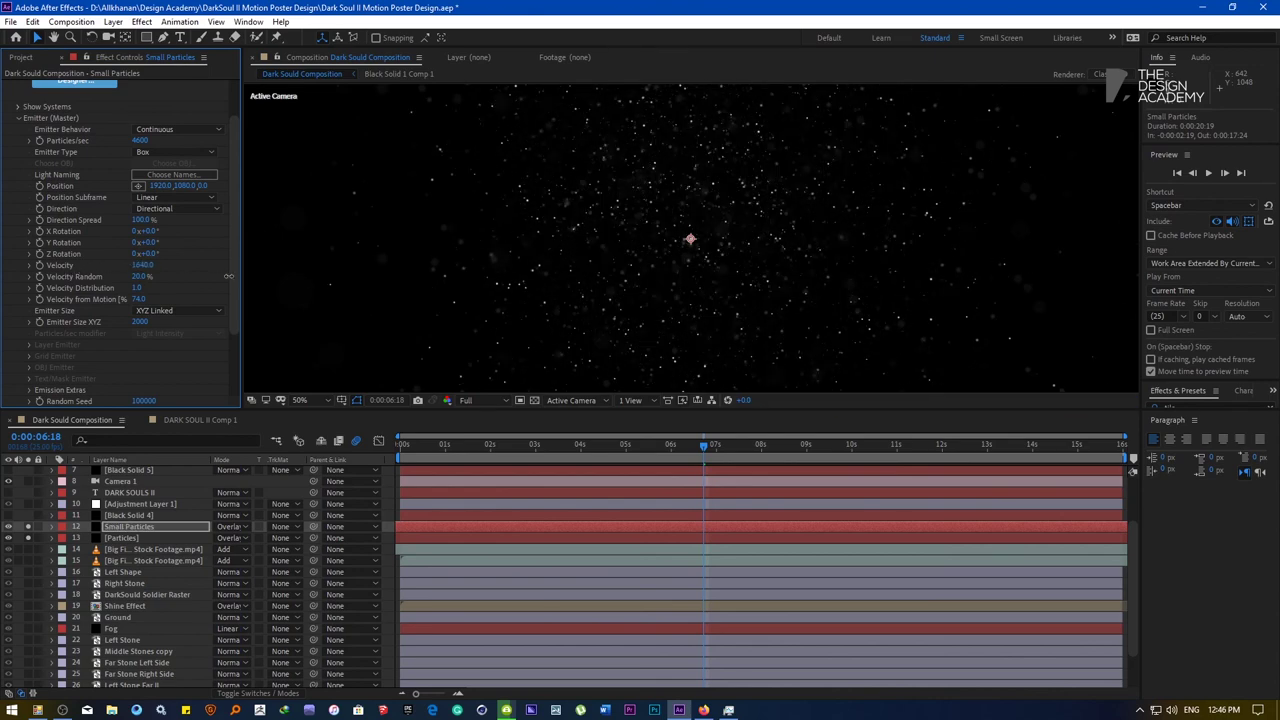
pyautogui.moveTo(274, 276); pyautogui.dragTo(218, 280)
# Preview both soloed particle layers from the start of the composition
pyautogui.moveTo(631, 452); pyautogui.dragTo(189, 428)
pyautogui.scroll(-1, 590, 264)
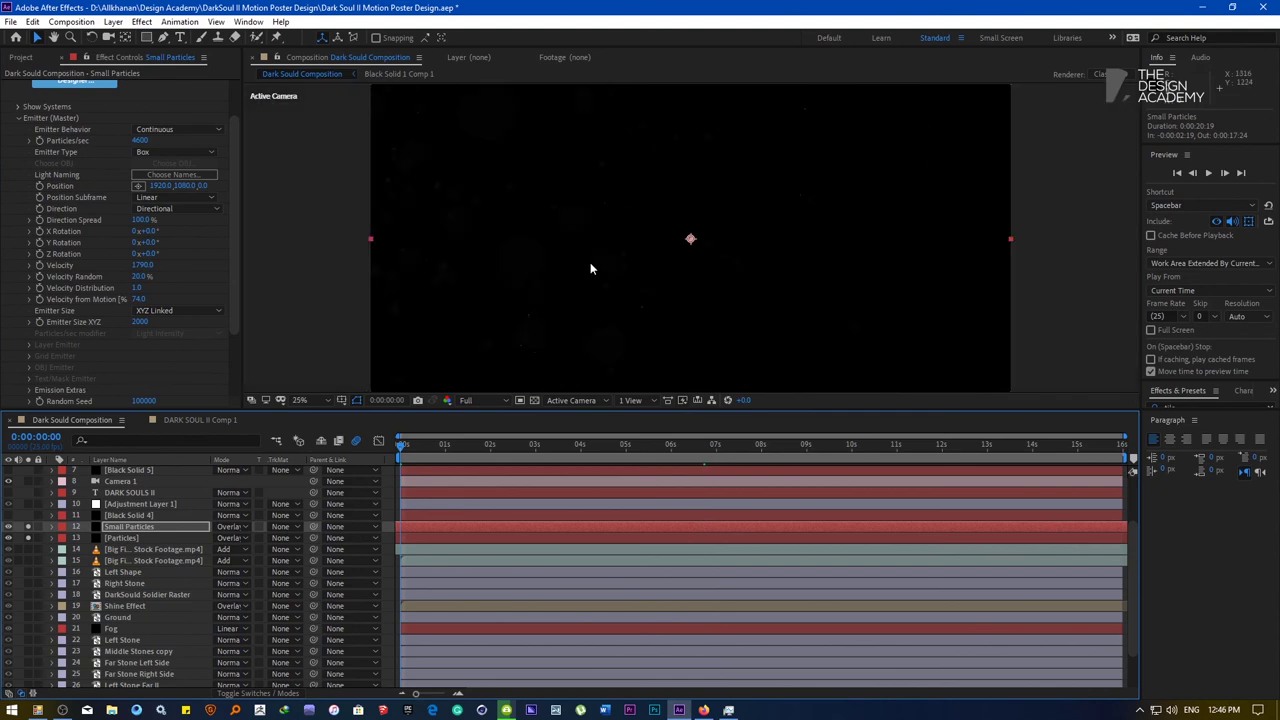
pyautogui.press('space')
pyautogui.press('space')
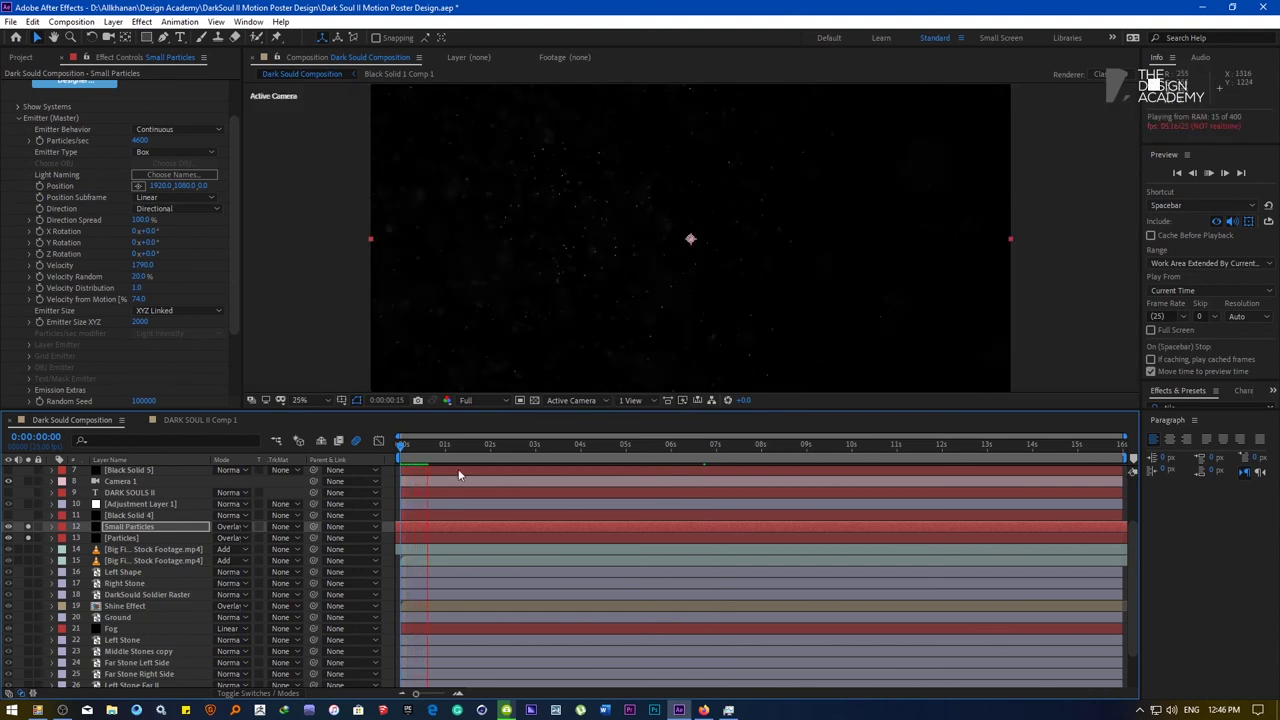
pyautogui.press('space')
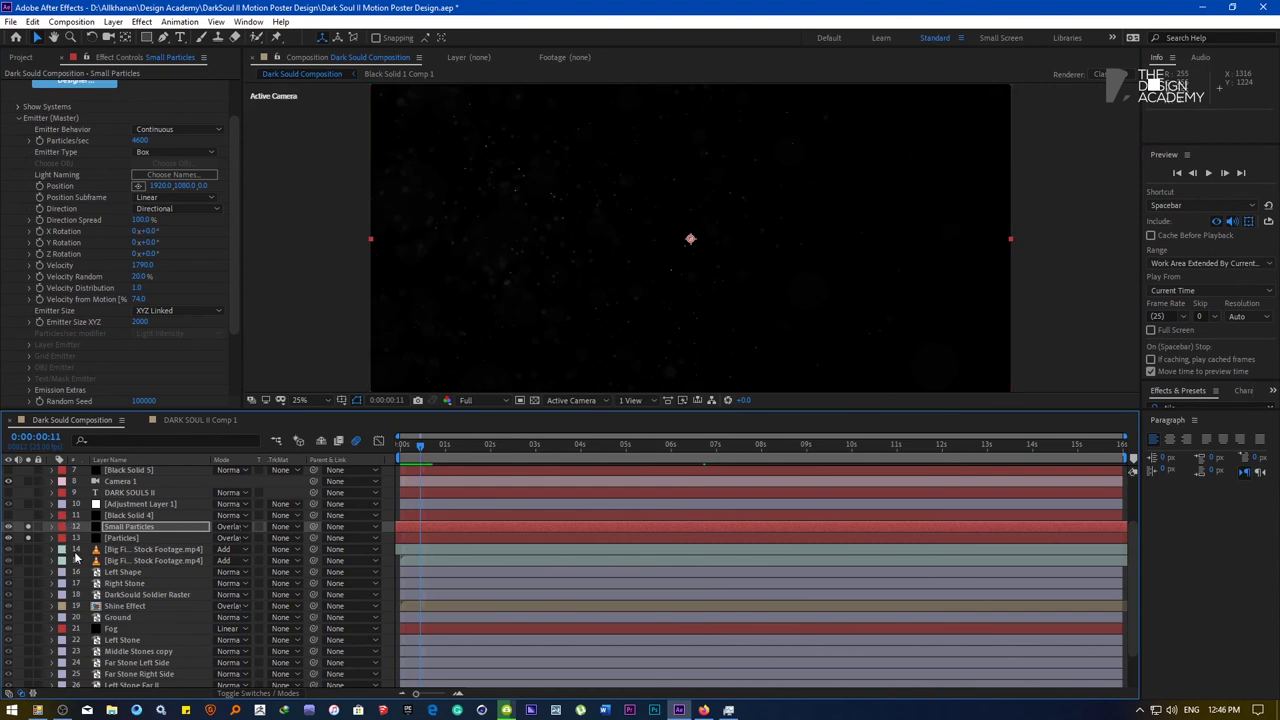
# Set Camera 1's Iris Shape to Hexagon and inspect the blurred particles up close at 0:00:00:23 and 0:00:00:14
pyautogui.click(52, 481)
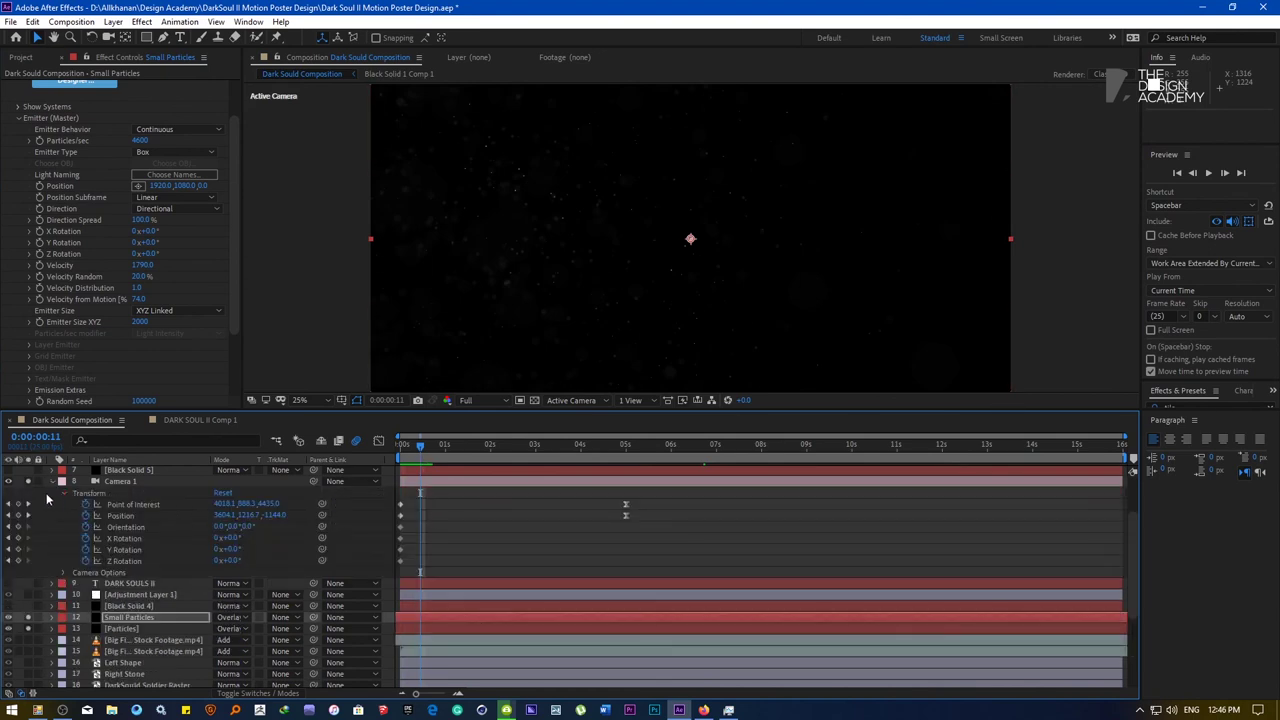
pyautogui.click(63, 494)
pyautogui.click(65, 505)
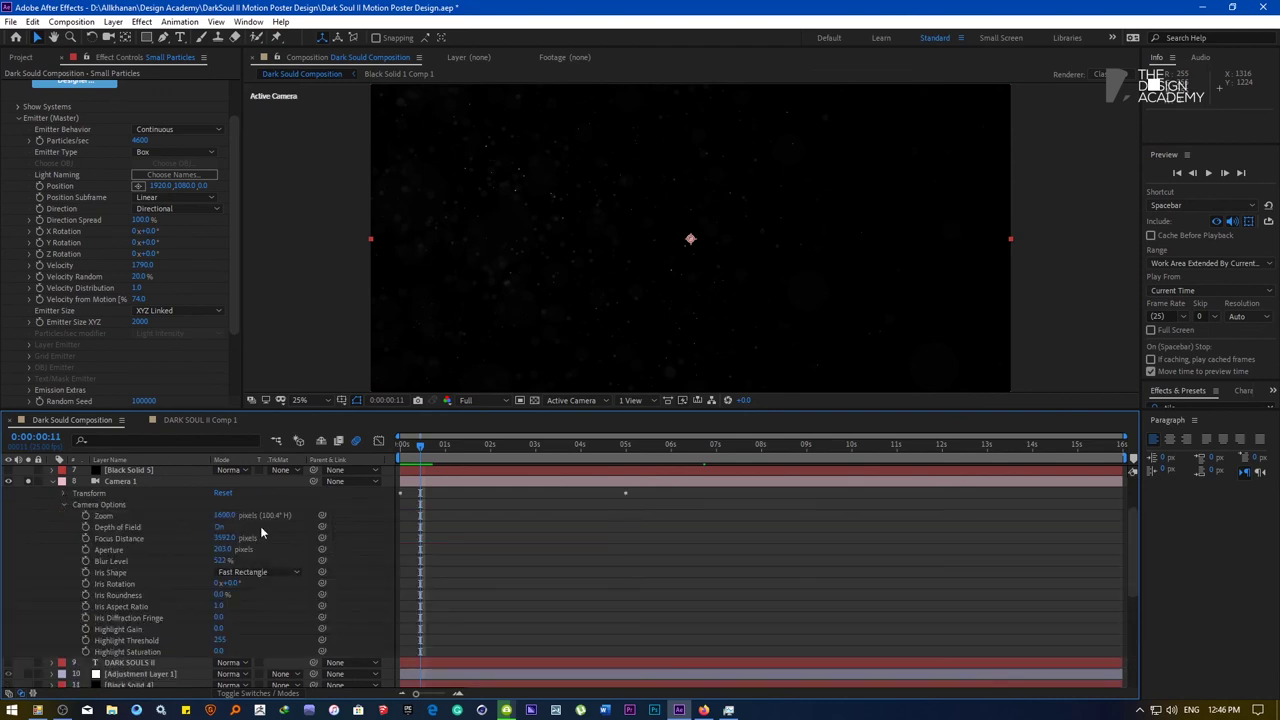
pyautogui.click(250, 572)
pyautogui.click(250, 500)
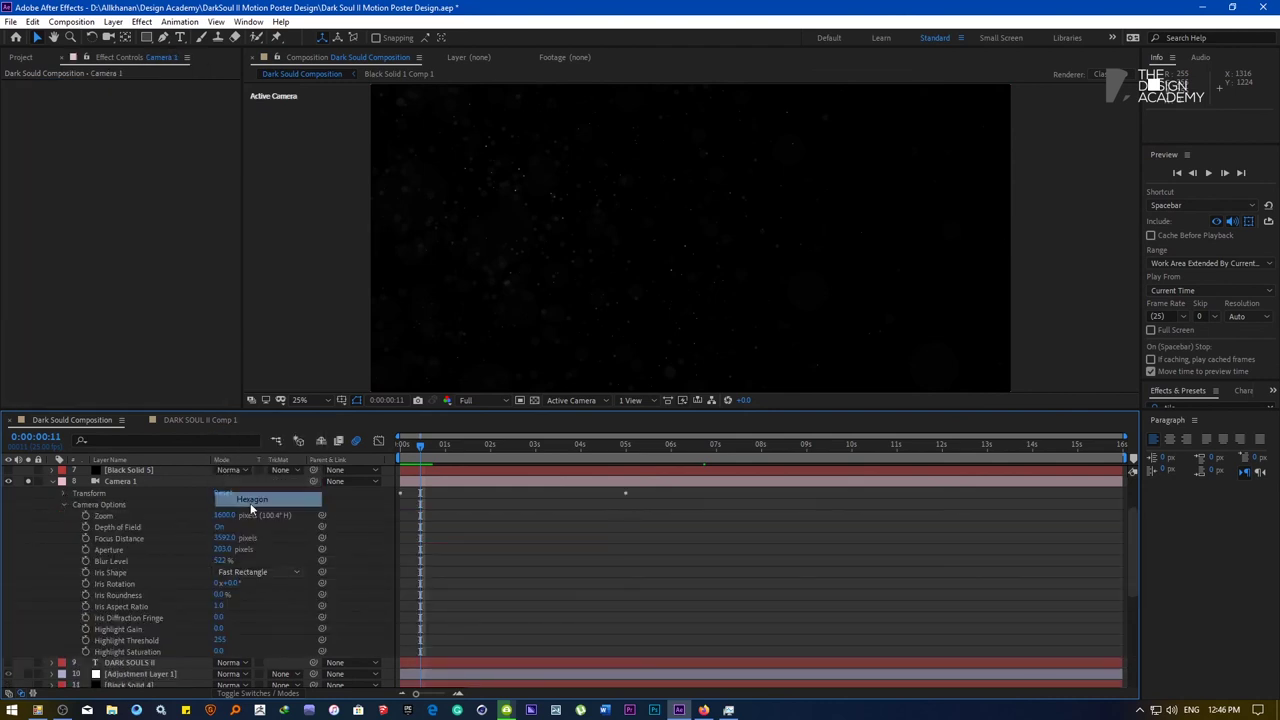
pyautogui.scroll(2, 530, 252)
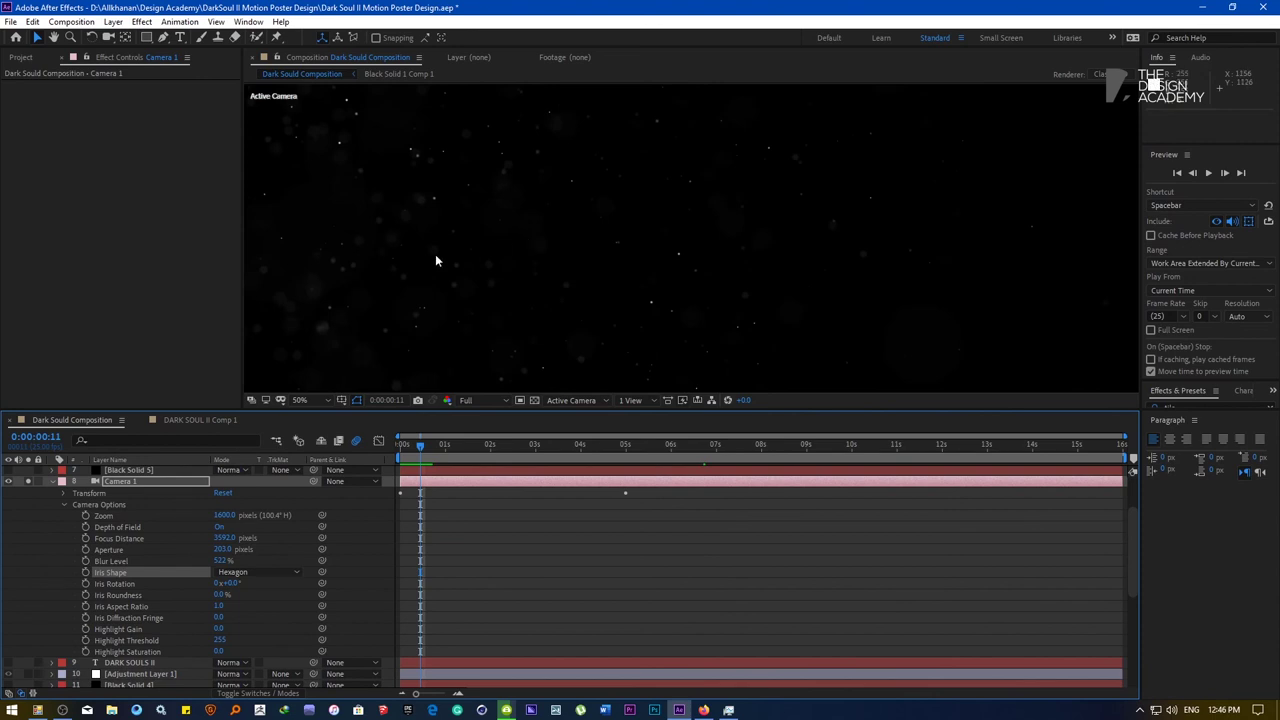
pyautogui.click(443, 447)
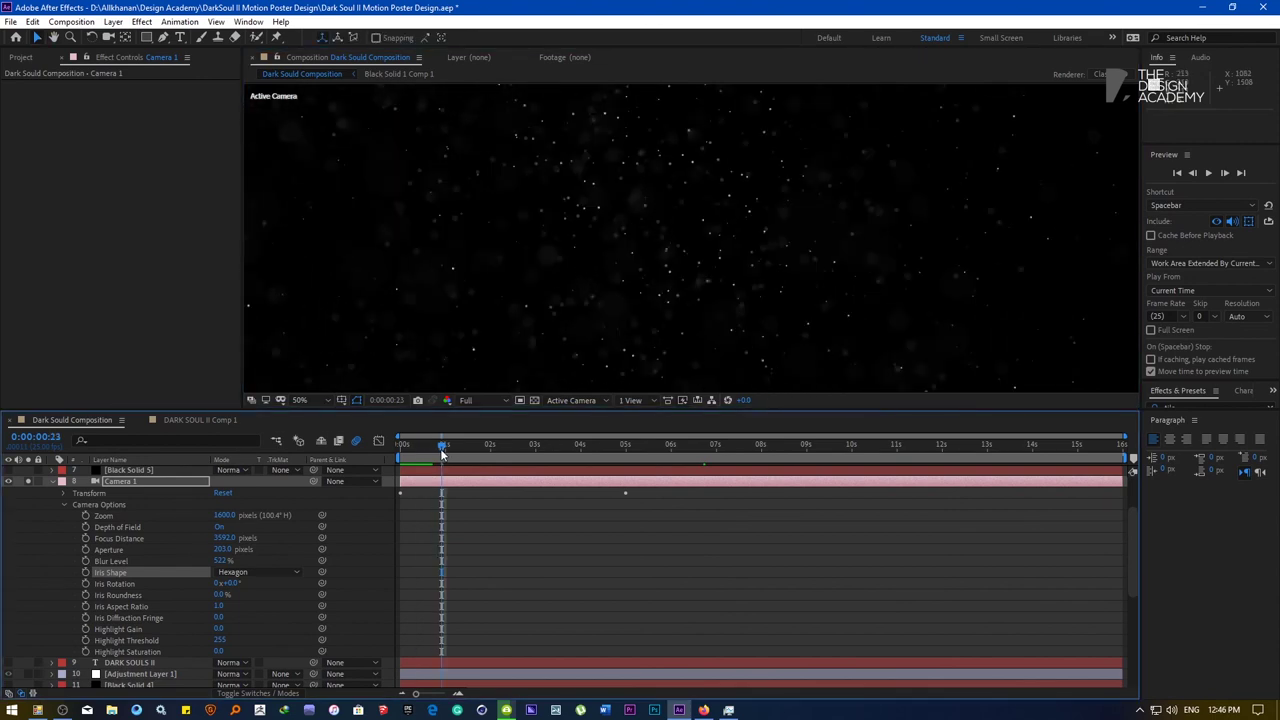
pyautogui.scroll(1, 424, 232)
pyautogui.moveTo(449, 234); pyautogui.dragTo(485, 320)
pyautogui.scroll(2, 484, 319)
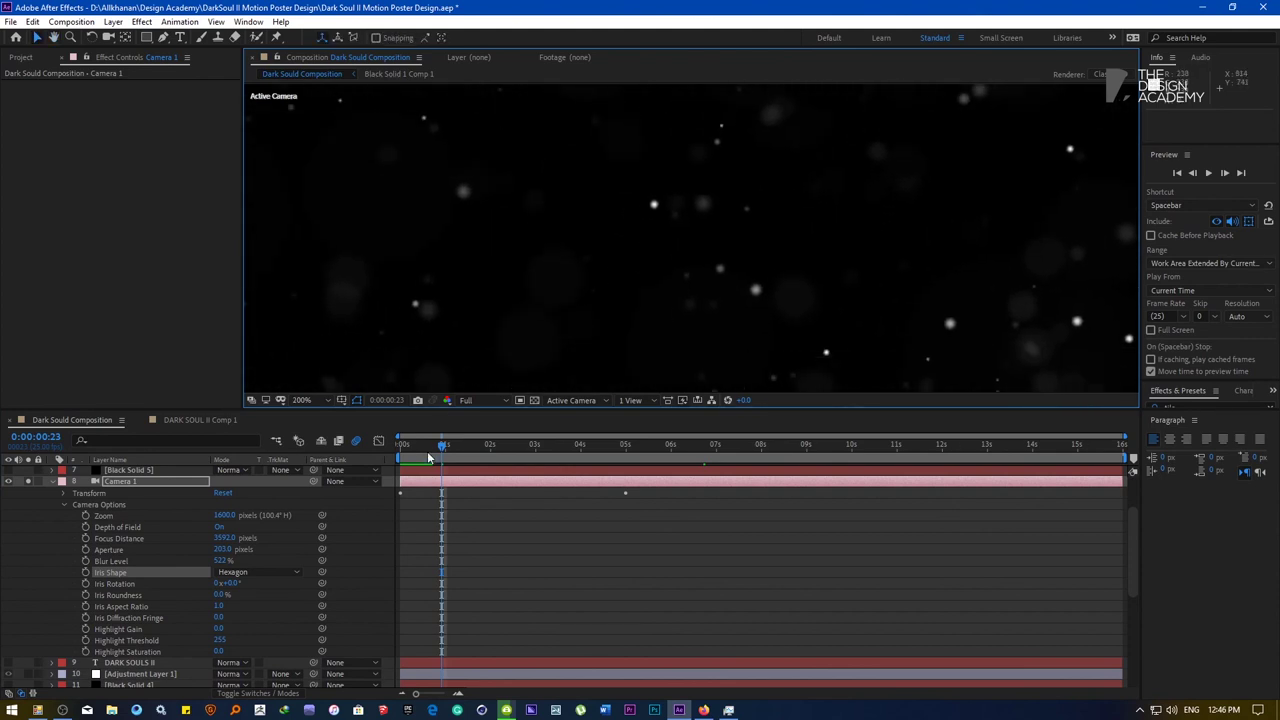
pyautogui.click(426, 452)
# Try Decagon as Camera 1's Iris Shape and check the out-of-focus particles back to the first frame
pyautogui.click(238, 572)
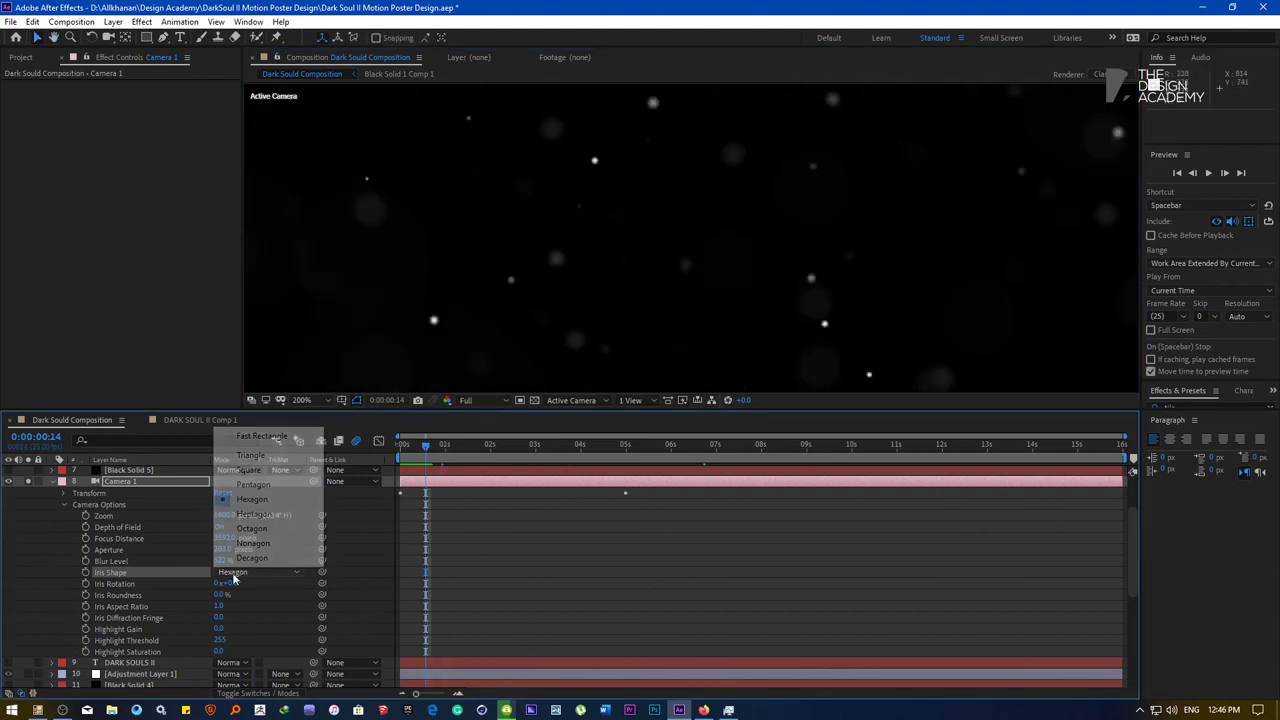
pyautogui.click(247, 561)
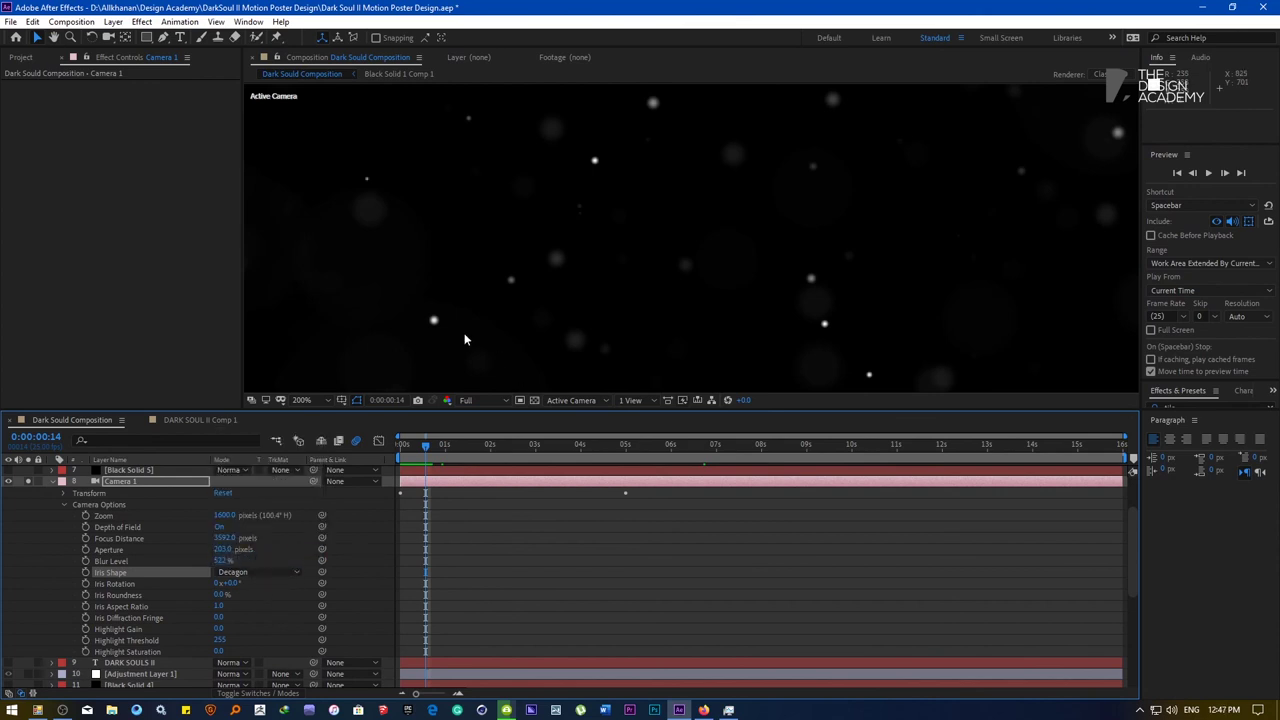
pyautogui.moveTo(464, 339); pyautogui.dragTo(557, 277)
pyautogui.moveTo(428, 446); pyautogui.dragTo(318, 440)
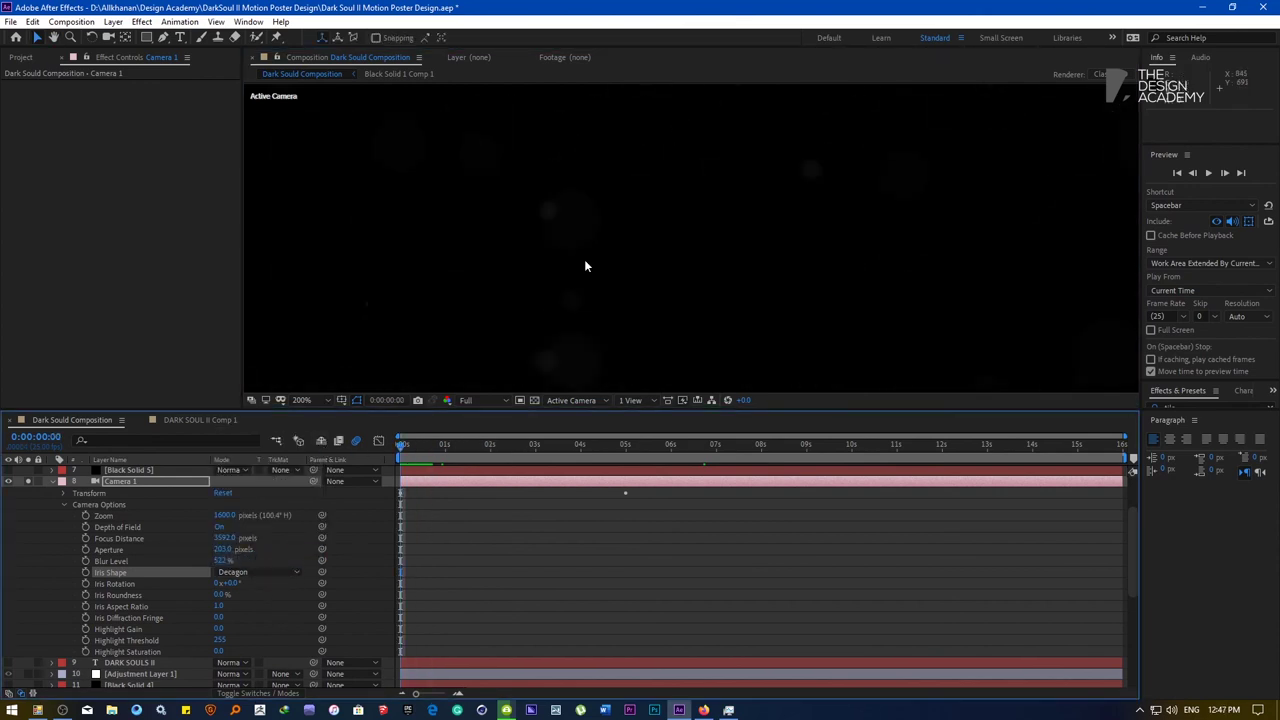
# Preview the particles from the first frame with the whole composition fitted in view
pyautogui.scroll(-4, 585, 265)
pyautogui.press('space')
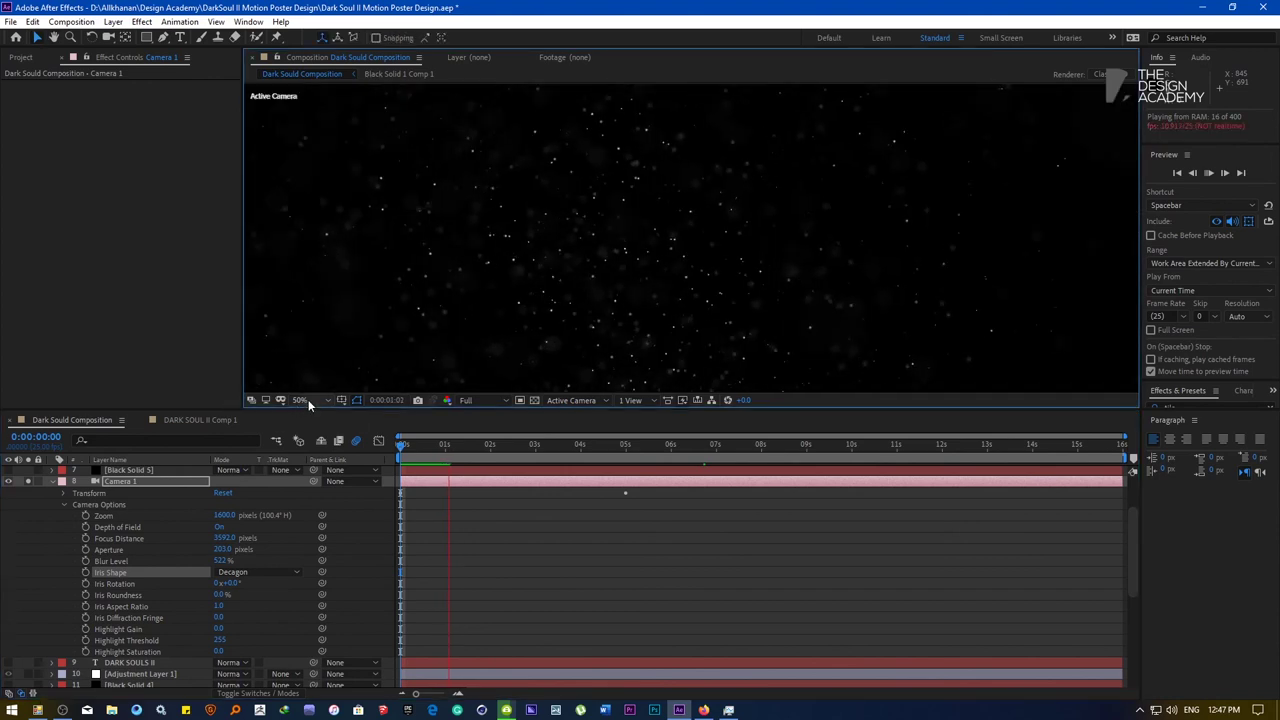
pyautogui.click(300, 400)
pyautogui.click(320, 412)
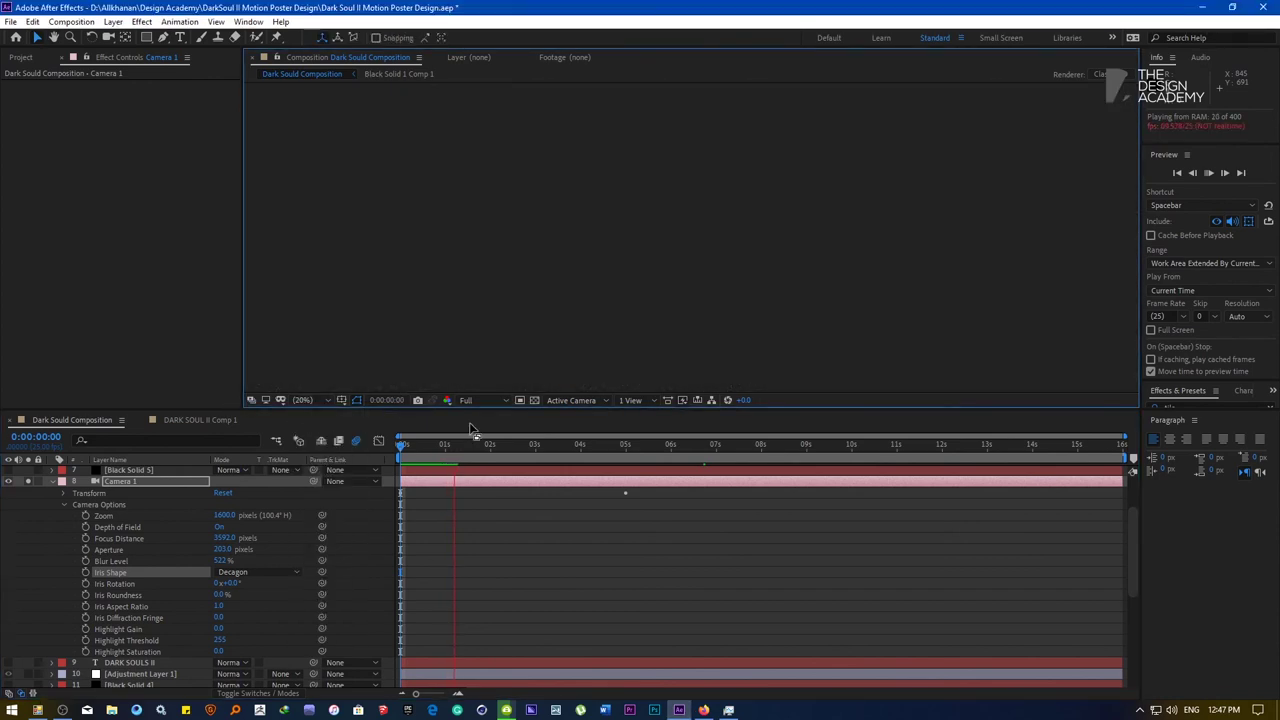
# Change Camera 1's Iris Shape to Hexagon and scrub the composition from 0:00:01:17 to 0:00:04:01
pyautogui.click(476, 446)
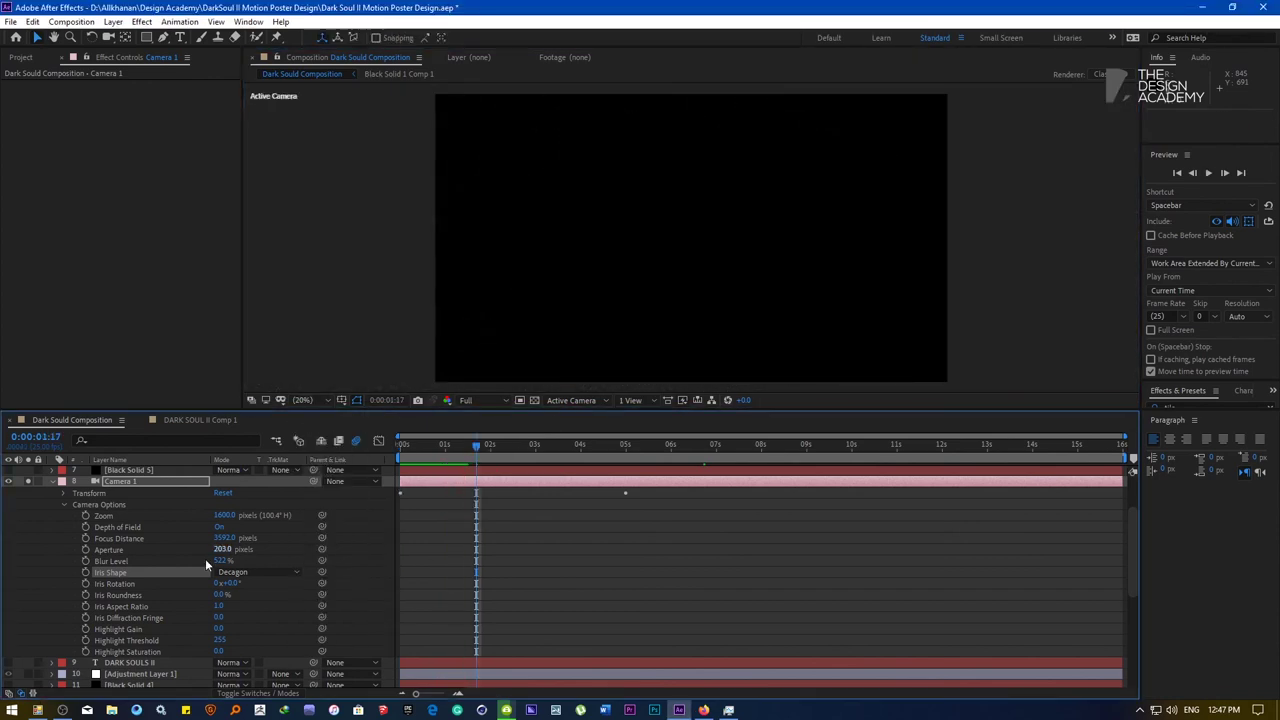
pyautogui.click(240, 575)
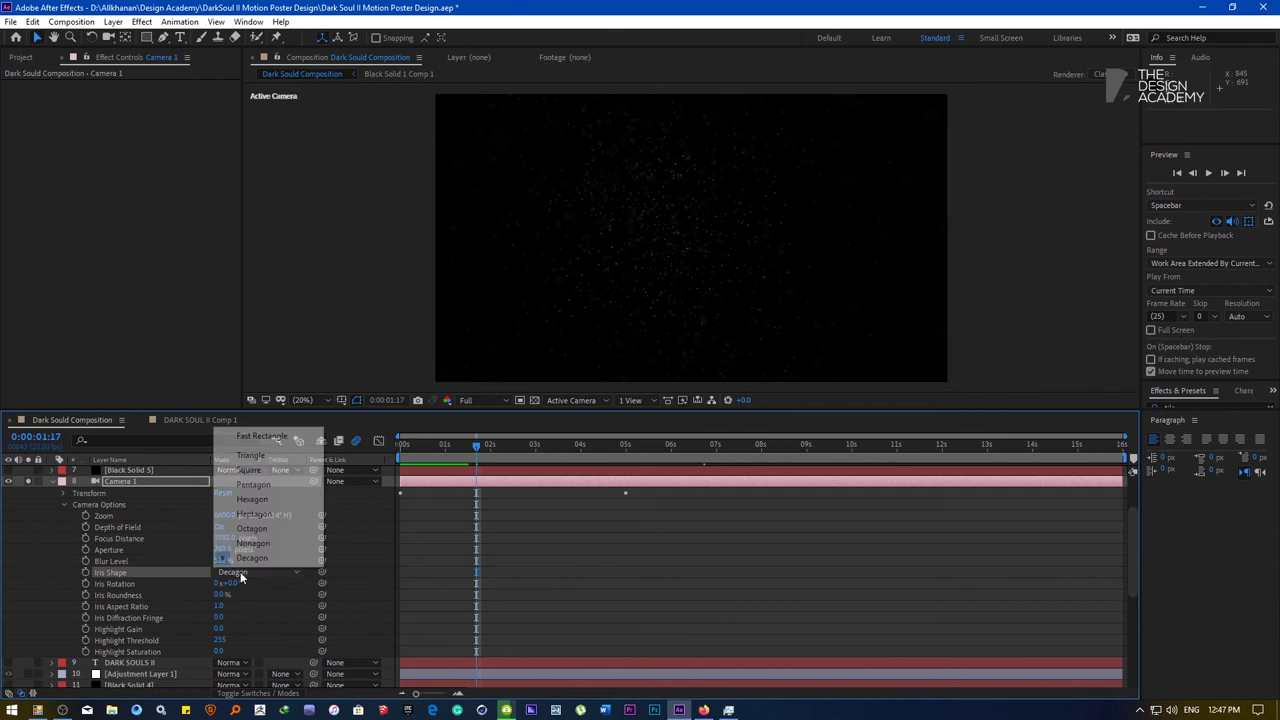
pyautogui.click(252, 499)
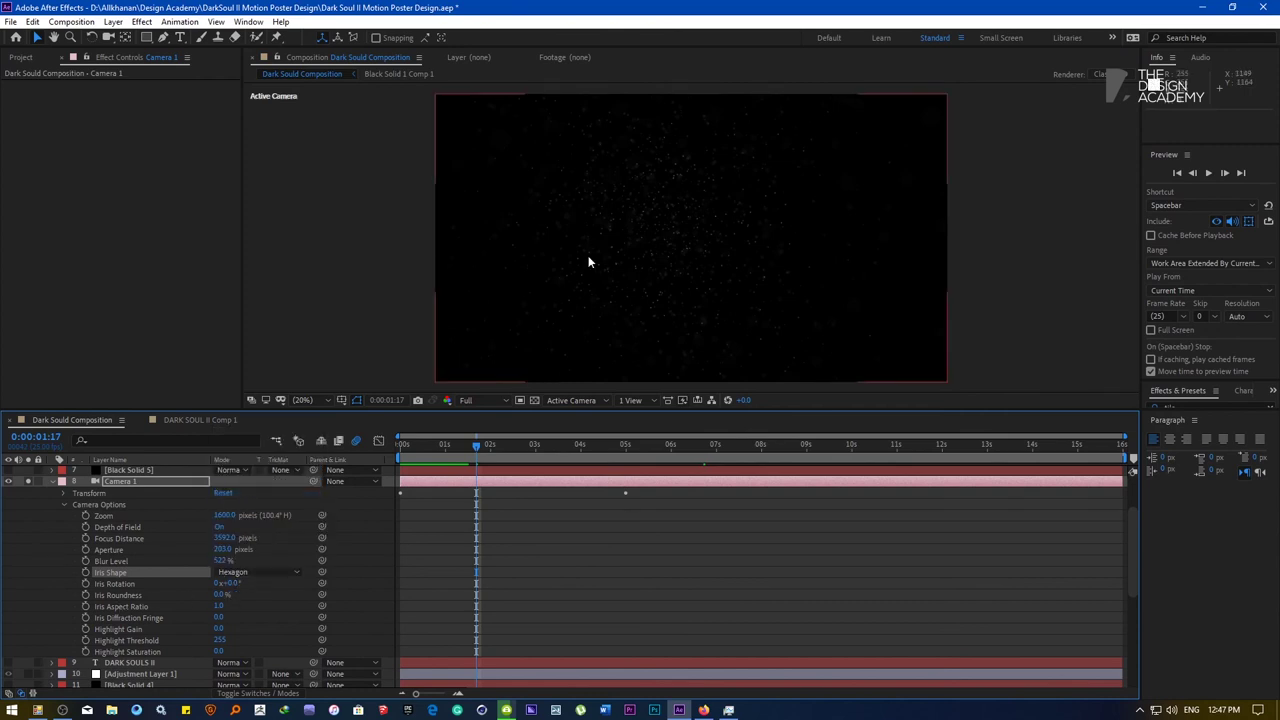
pyautogui.moveTo(476, 447); pyautogui.dragTo(583, 470)
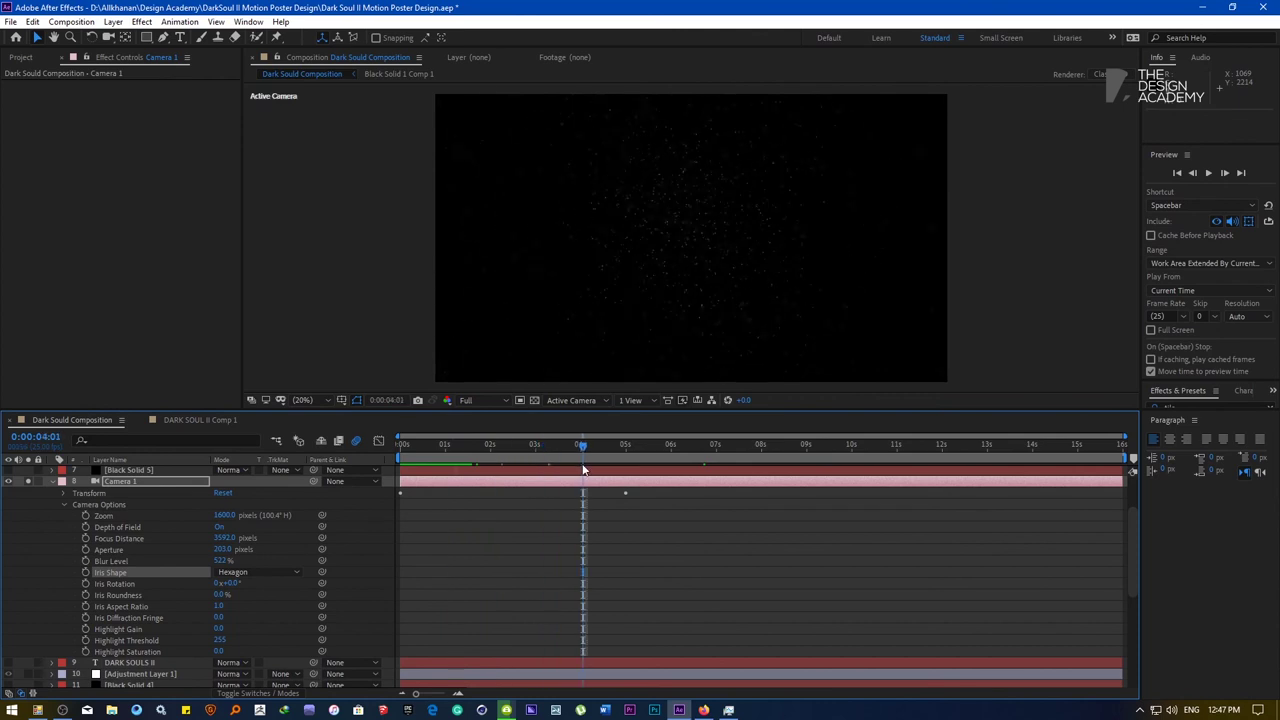
# Turn off solo for the Small Particles layer and display Camera 1's options again
pyautogui.click(62, 504)
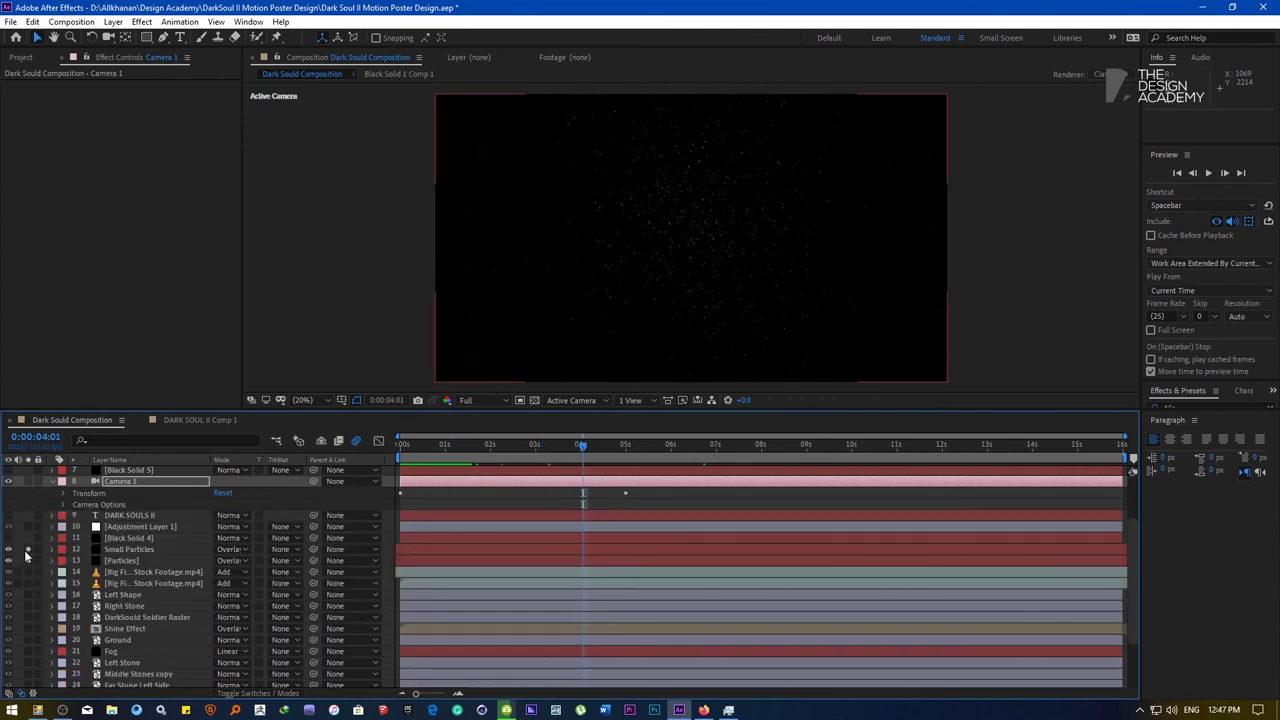
pyautogui.click(83, 482)
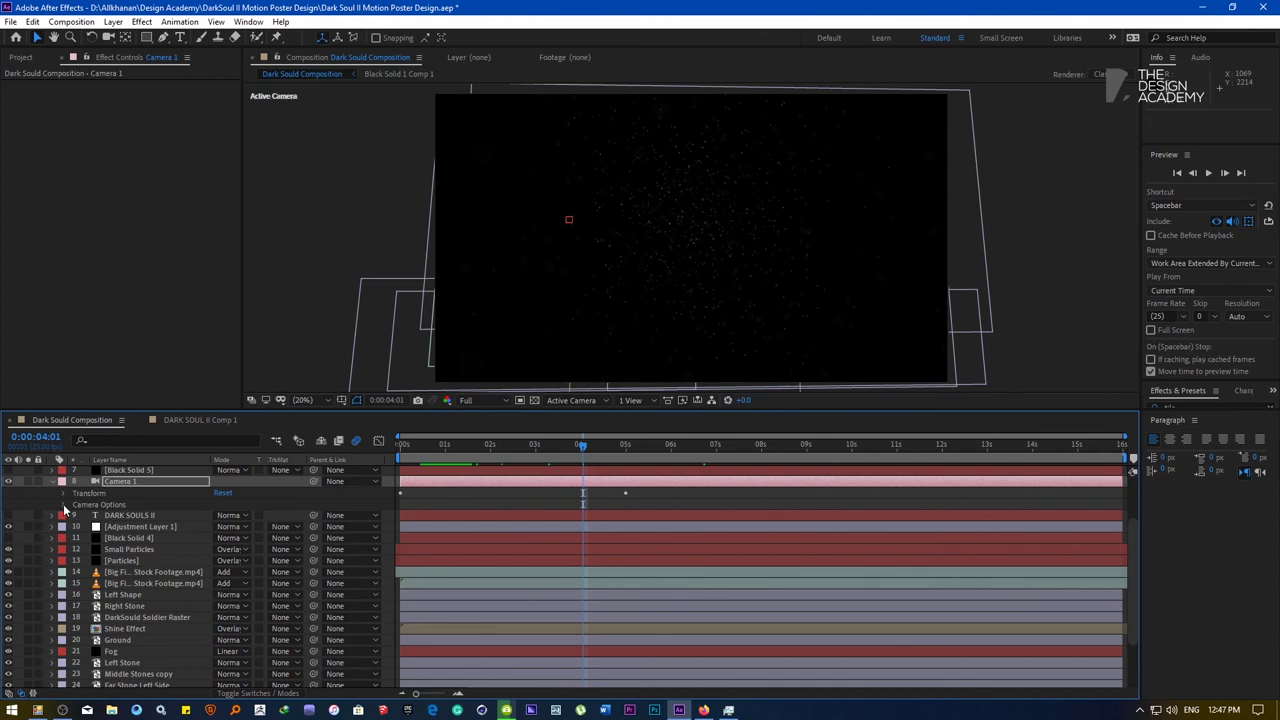
pyautogui.click(64, 505)
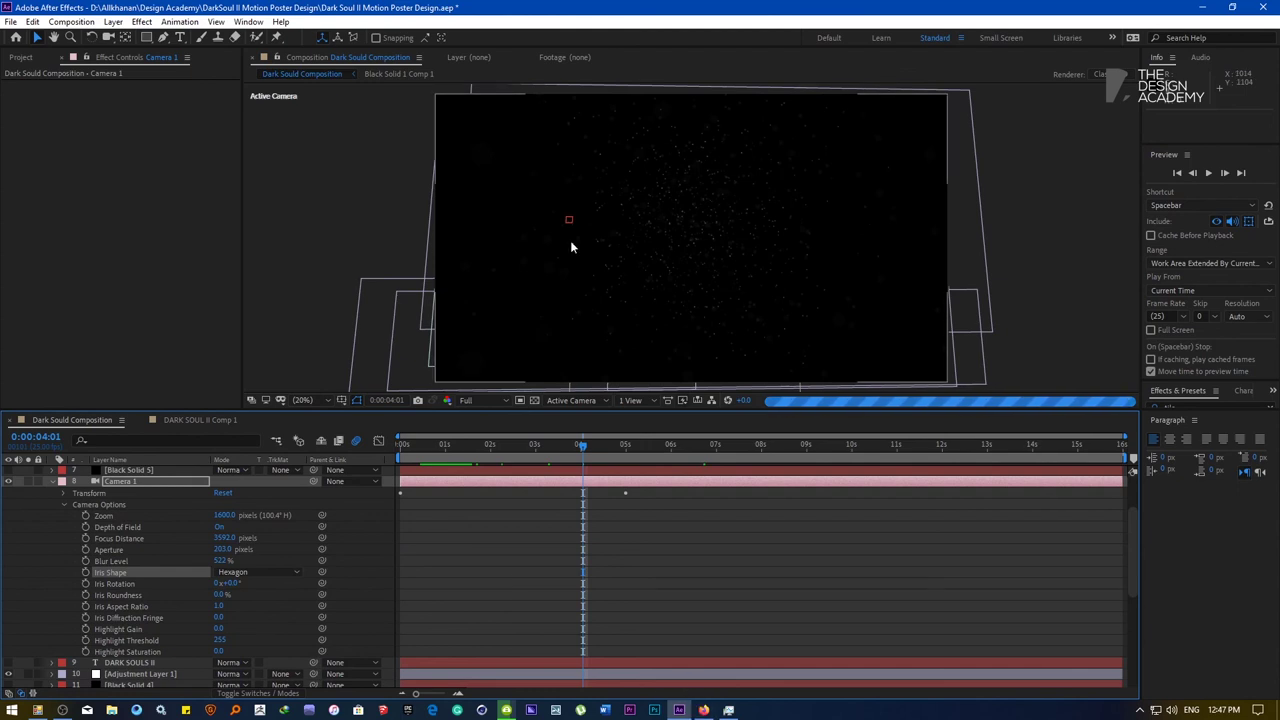
# Inspect the composition at 0:00:04:01 in an enlarged viewer and check the available fast preview modes
pyautogui.press('`')
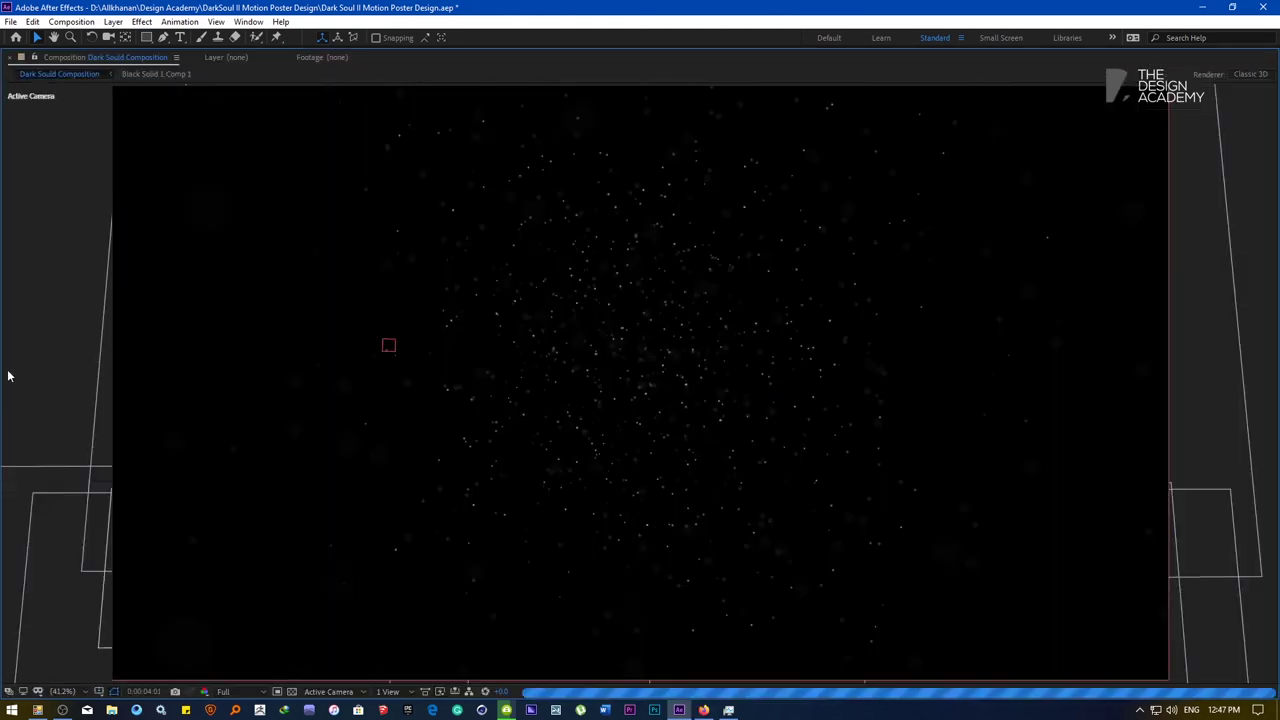
pyautogui.click(441, 692)
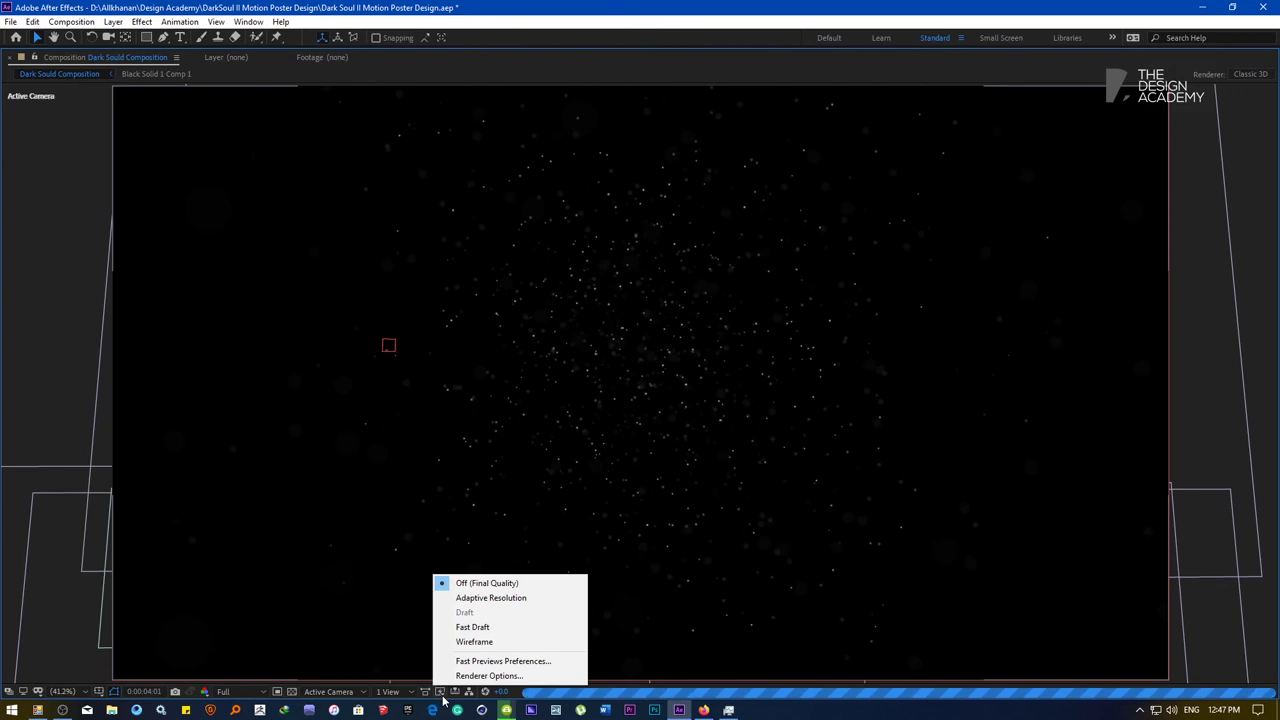
pyautogui.click(529, 6)
pyautogui.press('`')
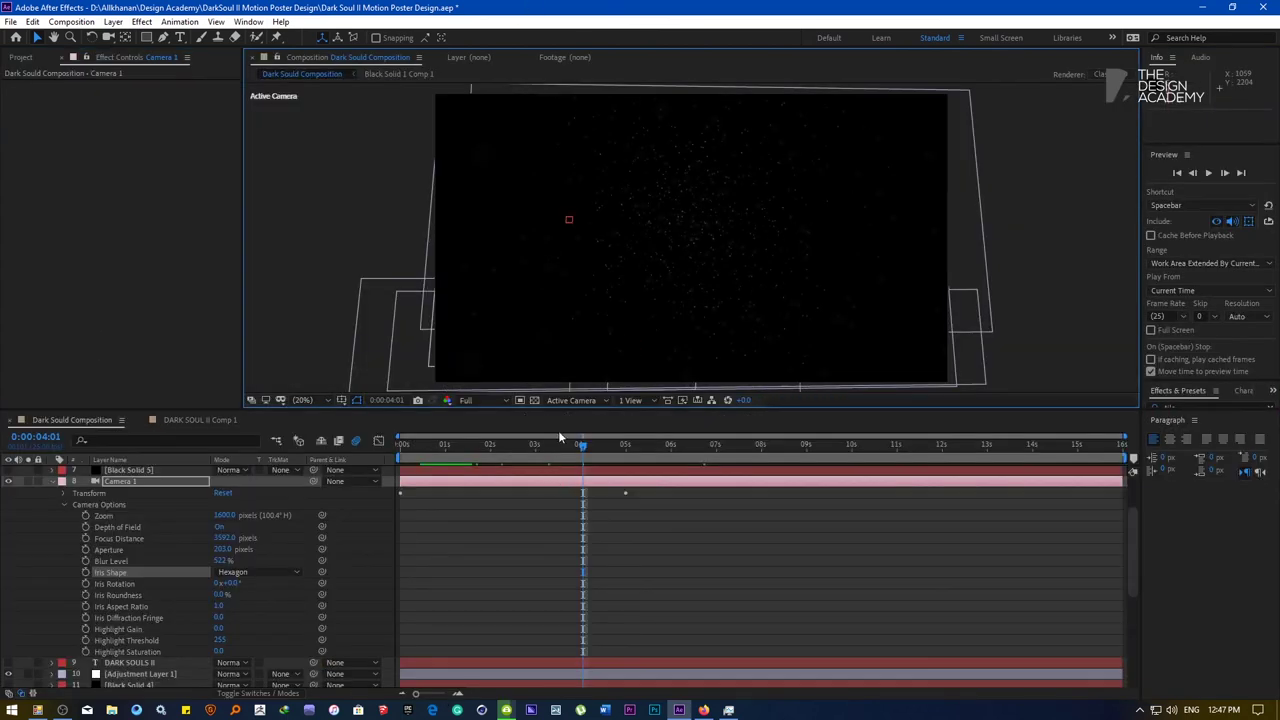
# Set the composition viewer's fast previews to Adaptive Resolution and move to 0:00:04:10
pyautogui.click(694, 402)
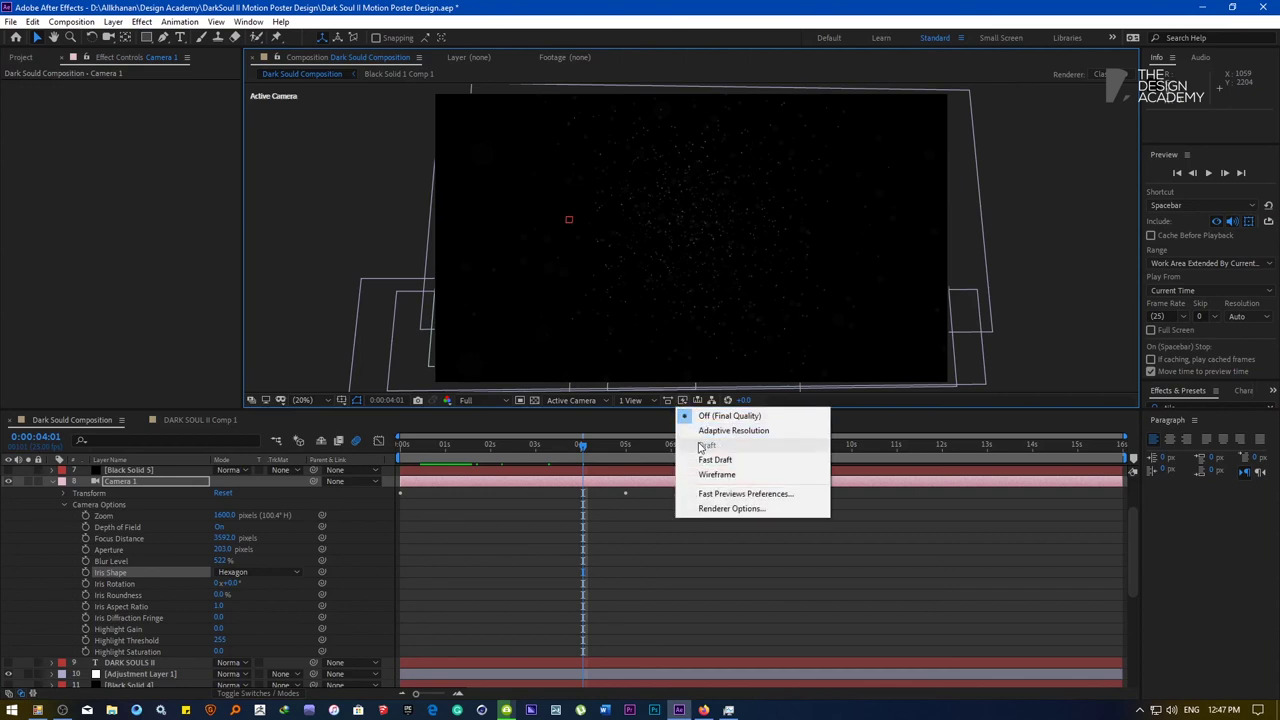
pyautogui.click(590, 452)
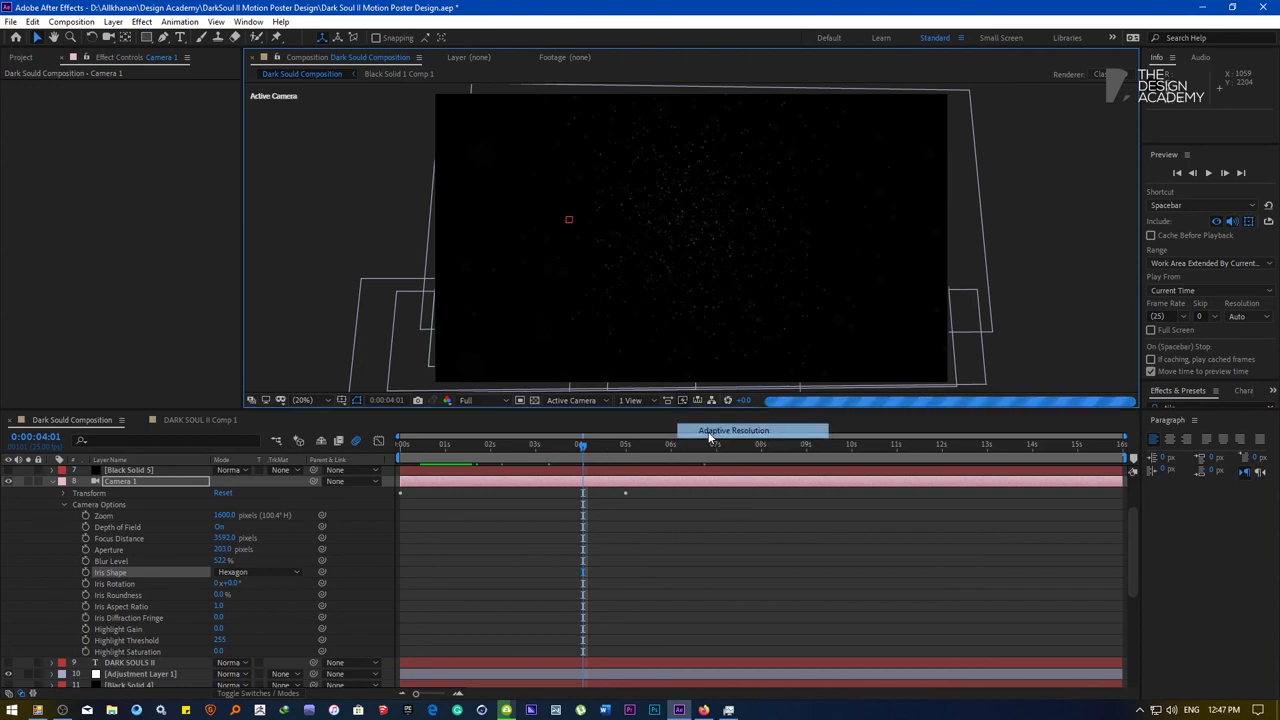
pyautogui.click(599, 448)
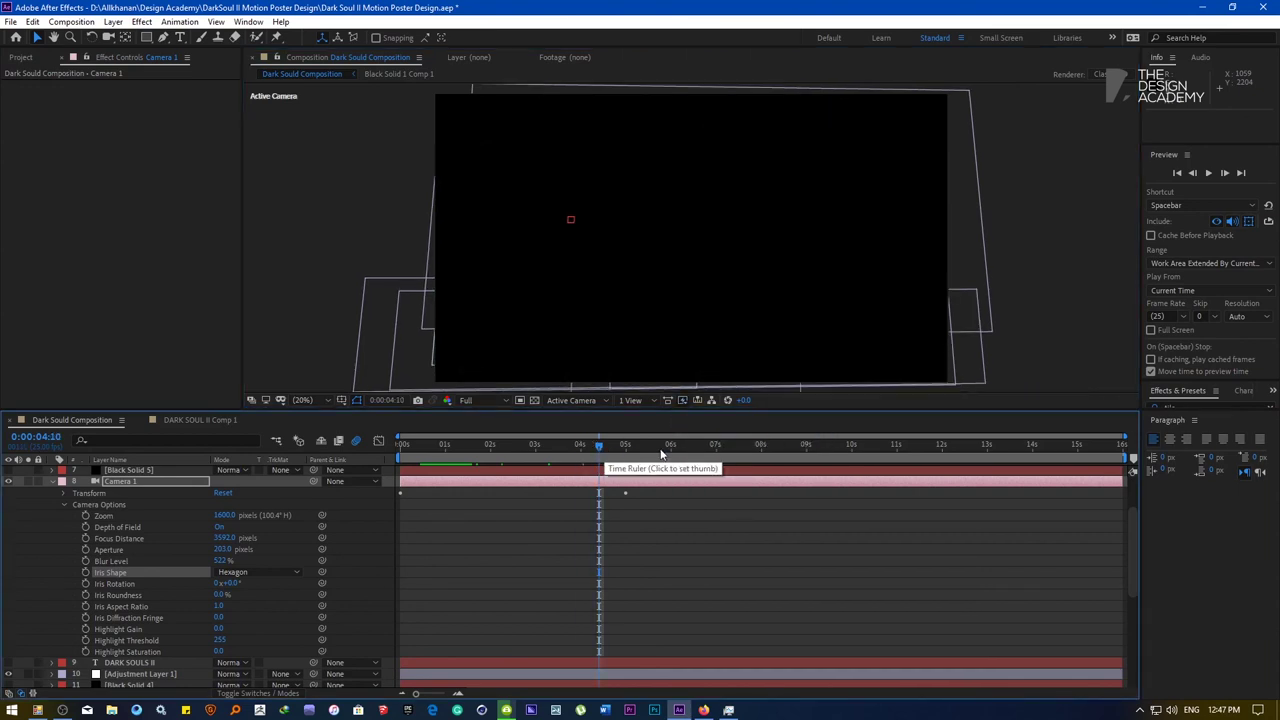
# Switch to Task Manager, examine the GPU 0 performance graphs, and return to After Effects
pyautogui.hotkey('ctrl', 'shift', 'Escape')
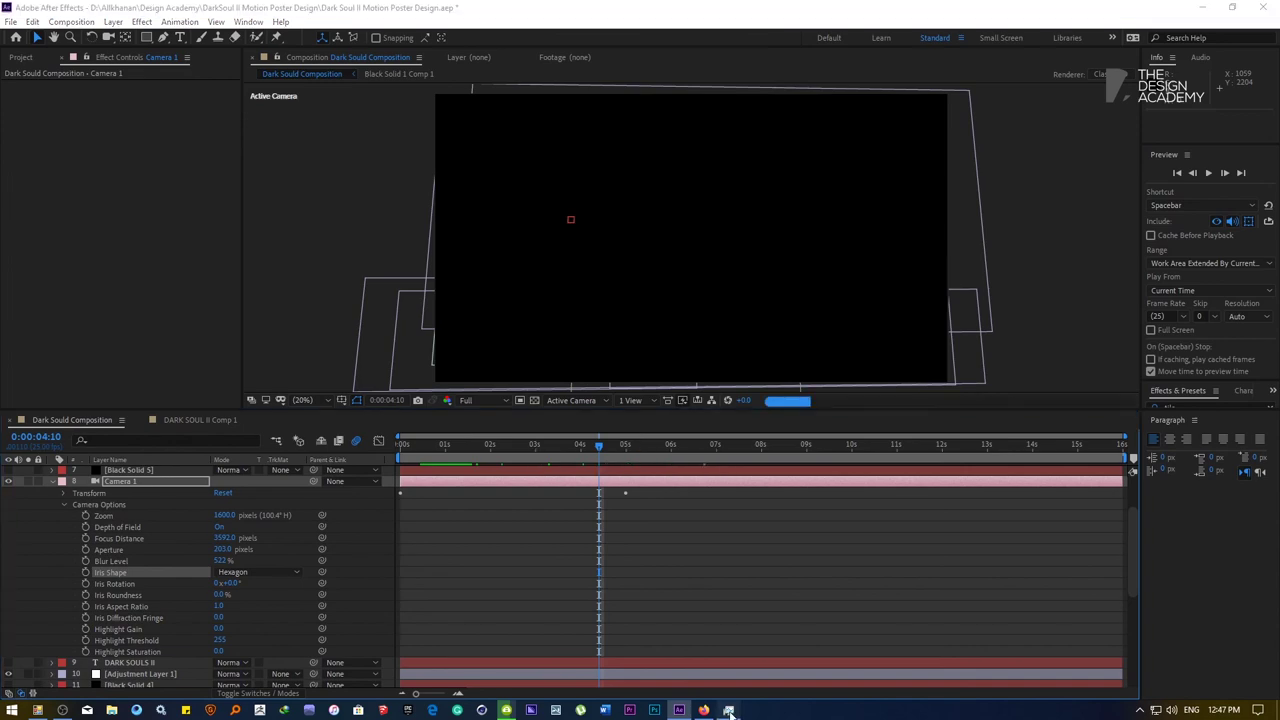
pyautogui.click(326, 205)
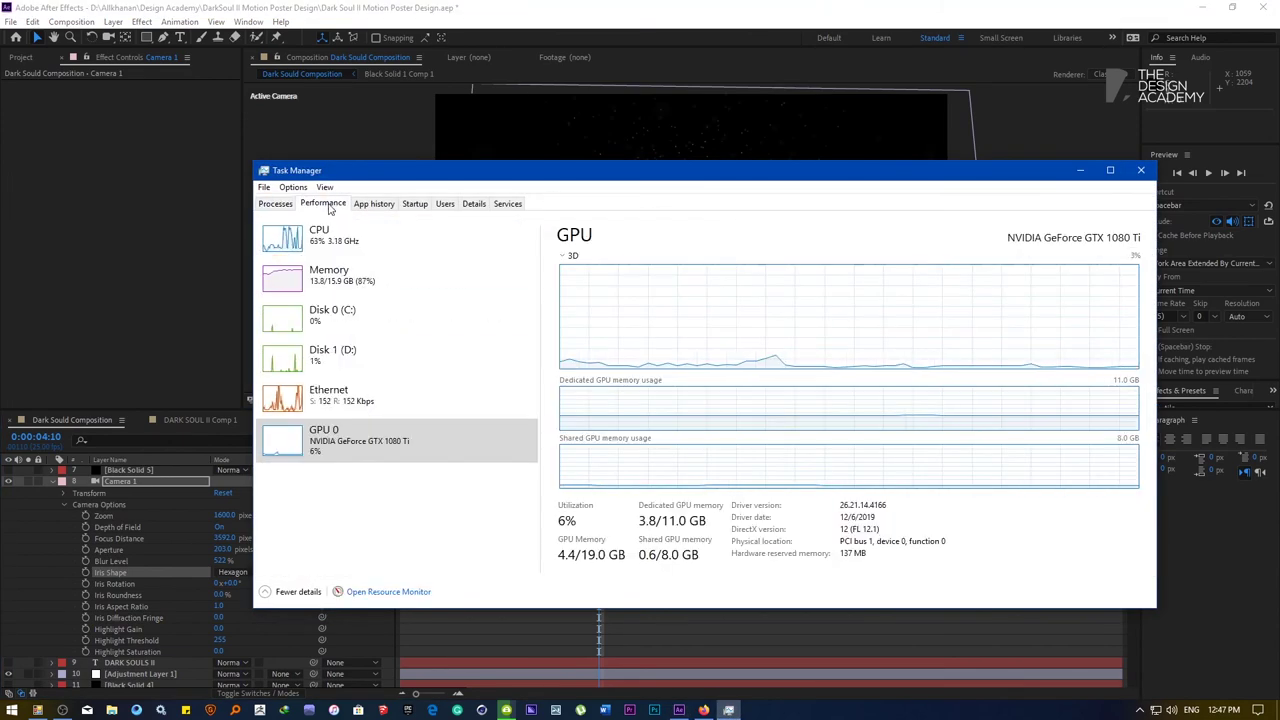
pyautogui.click(356, 441)
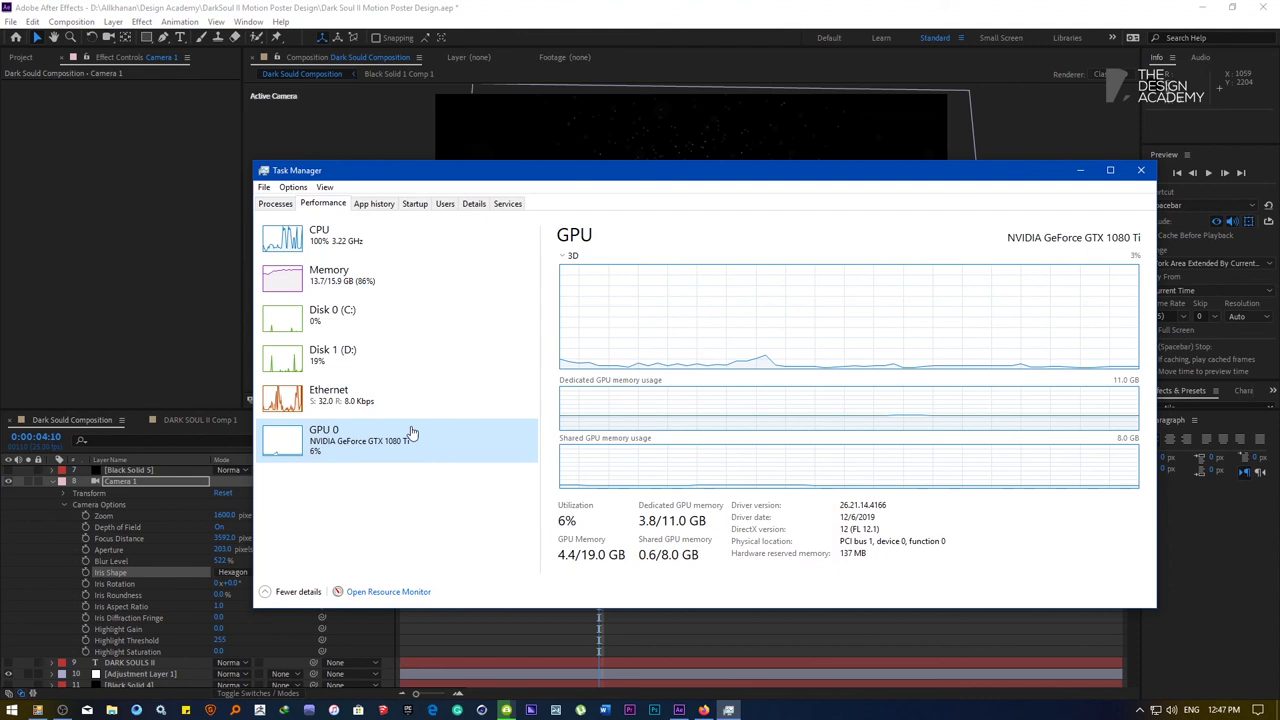
pyautogui.click(851, 6)
pyautogui.click(1082, 170)
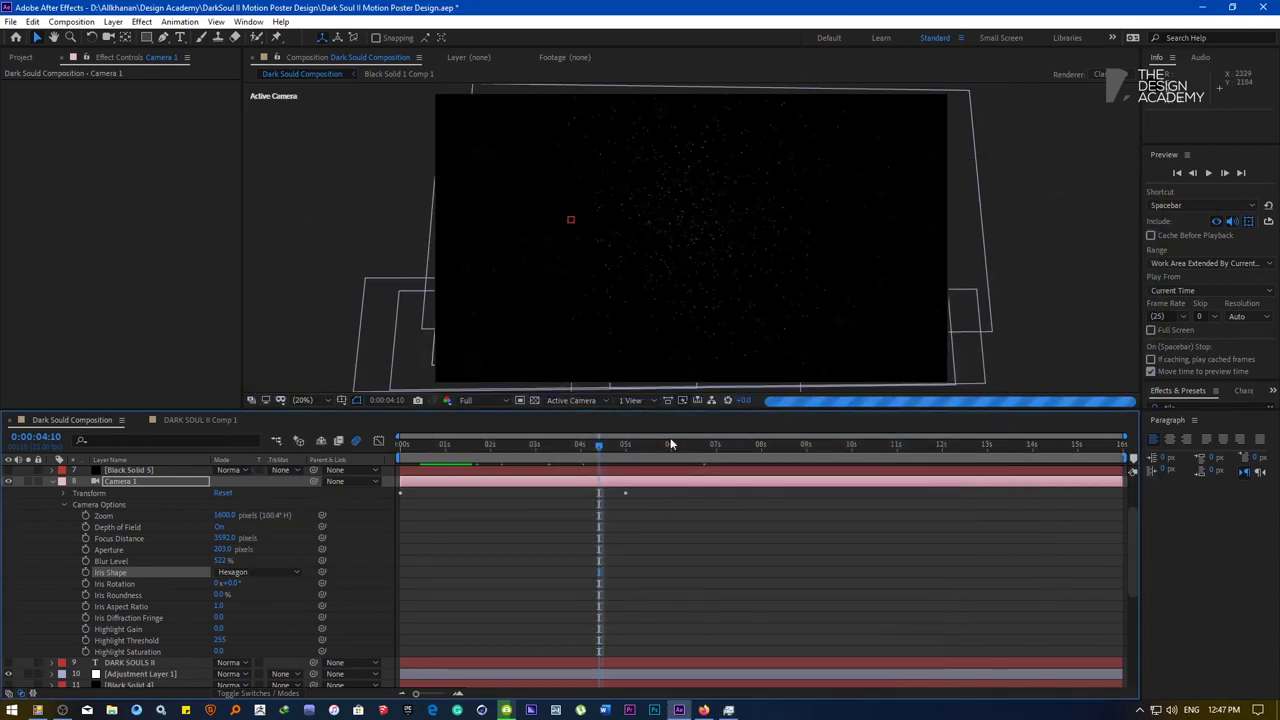
# Open the fast preview preferences and examine the GPU information, including the ray-tracing and CUDA details
pyautogui.click(686, 400)
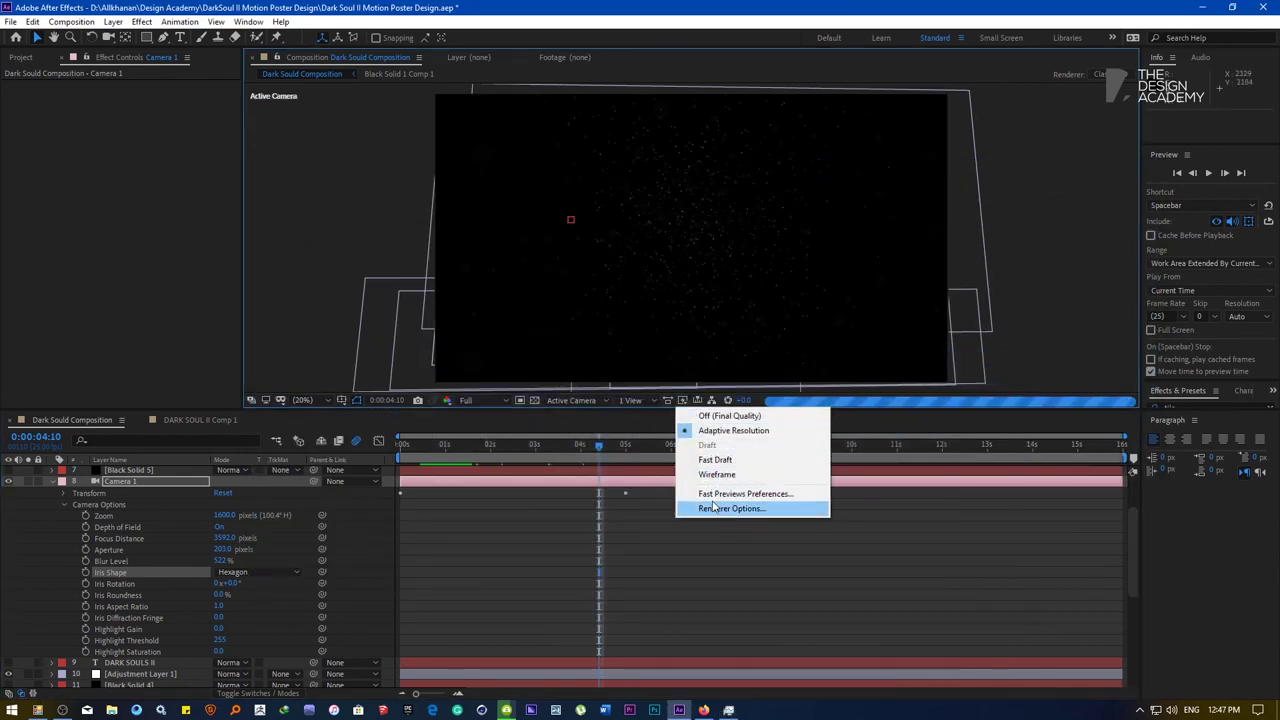
pyautogui.click(695, 492)
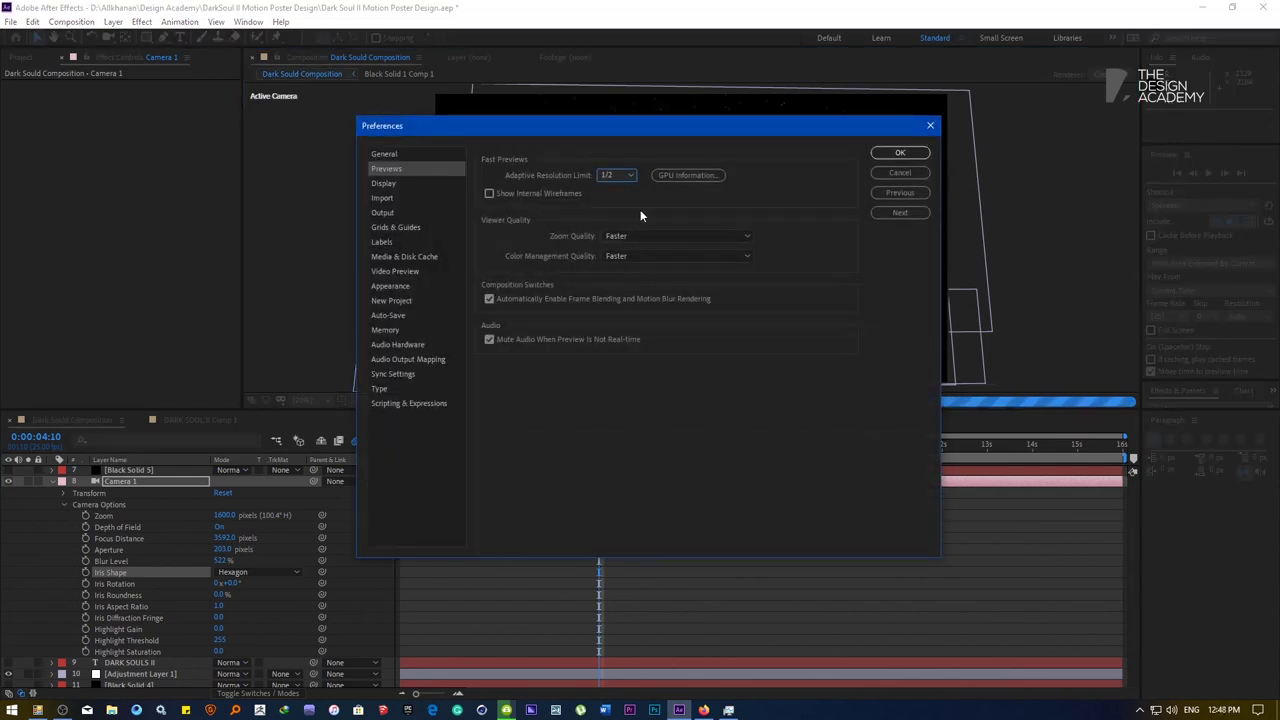
pyautogui.click(666, 175)
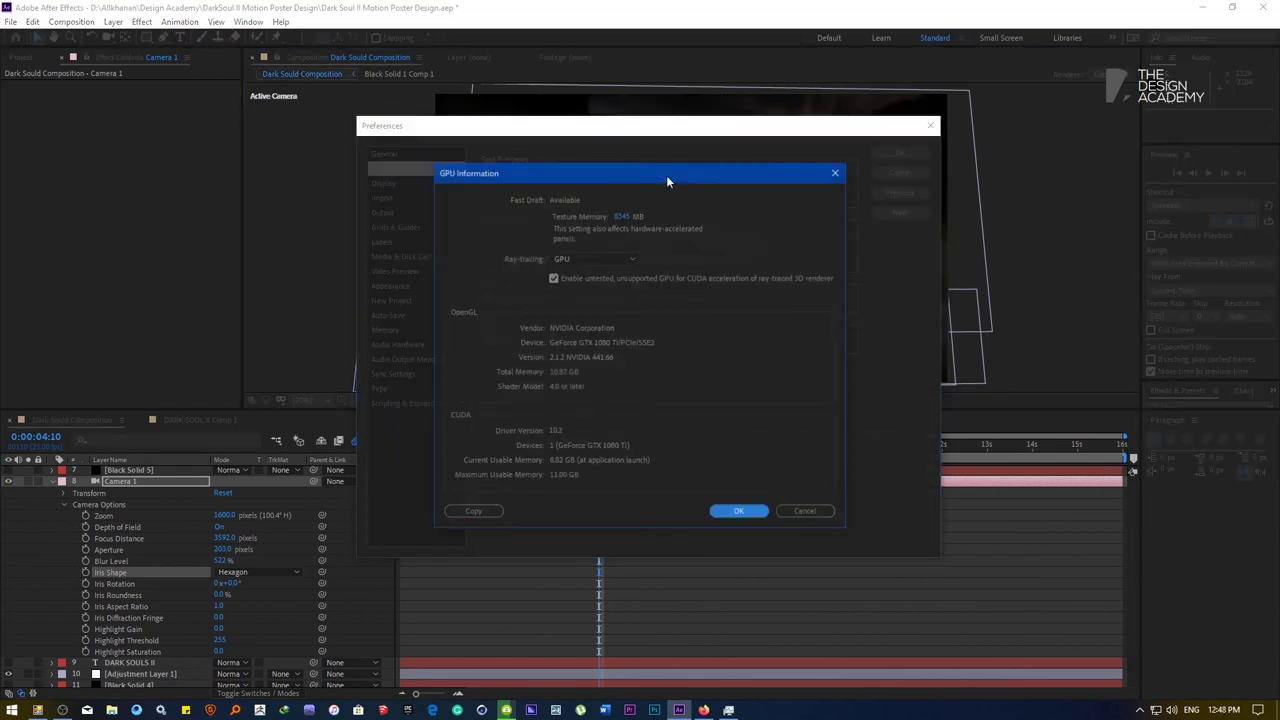
pyautogui.click(737, 514)
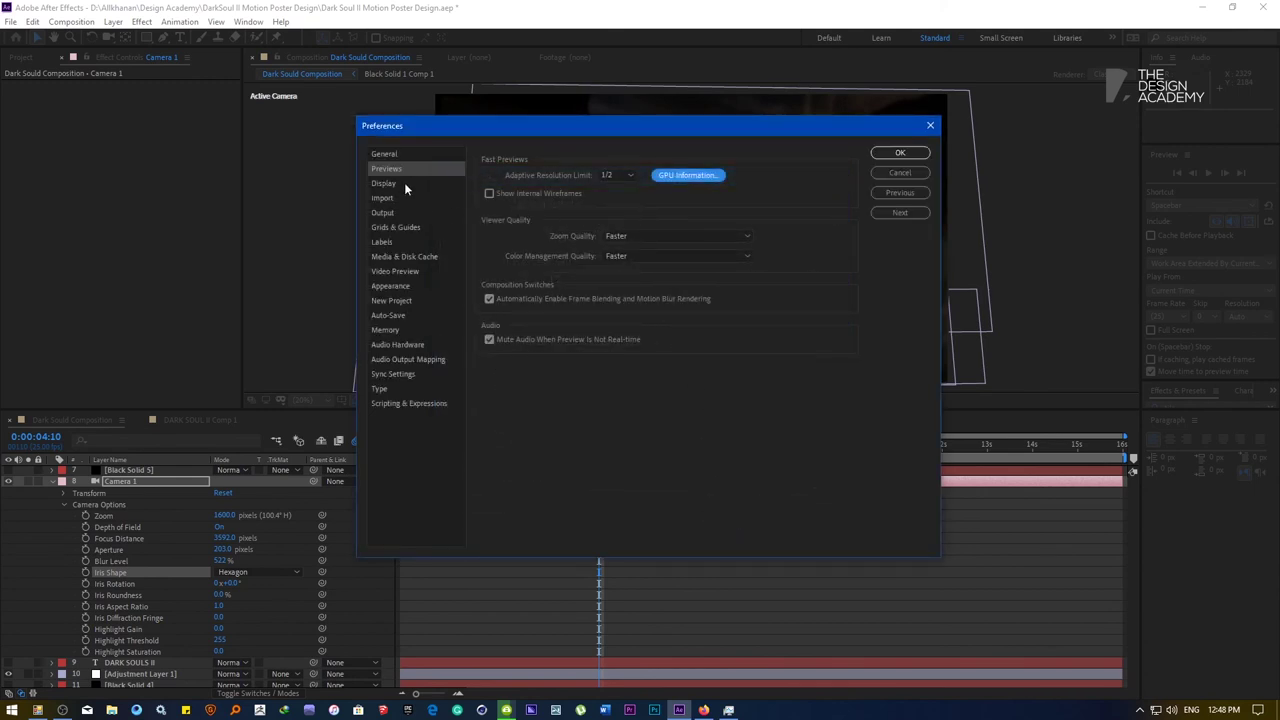
pyautogui.click(667, 177)
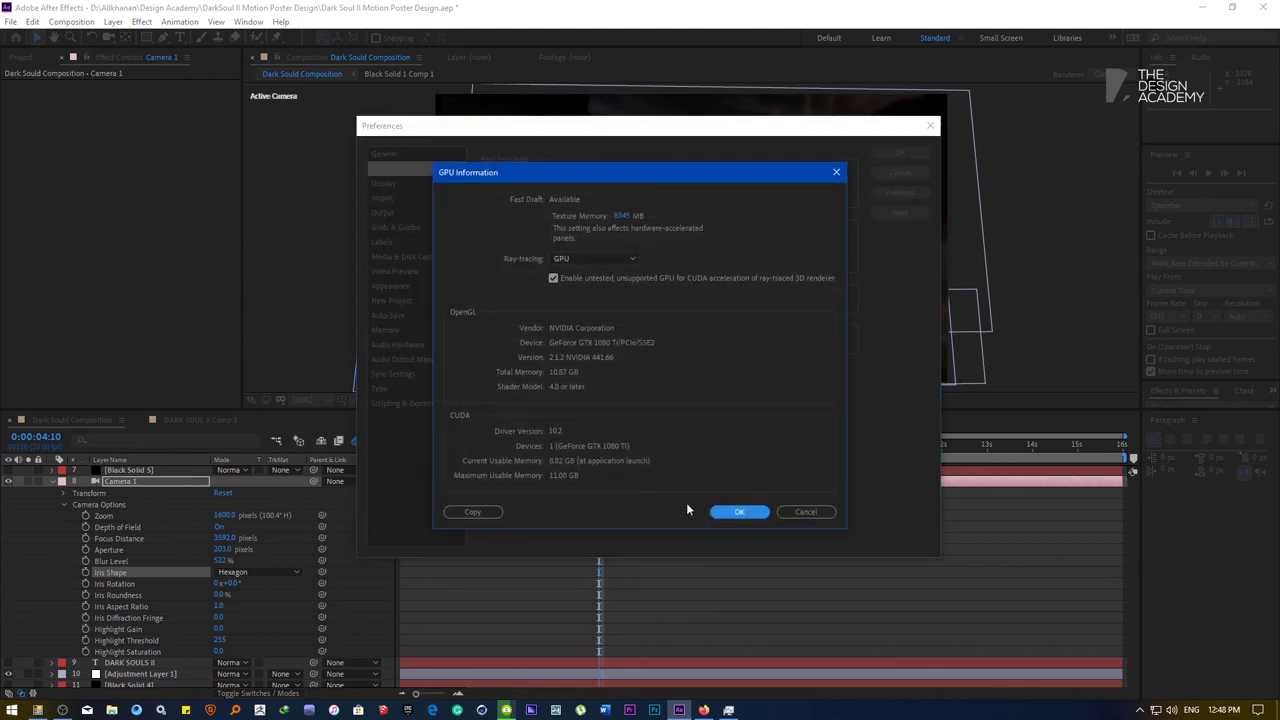
pyautogui.click(737, 513)
# Set the Adaptive Resolution Limit to 1/4 with Zoom Quality kept at Faster, and apply the preview preferences
pyautogui.click(633, 233)
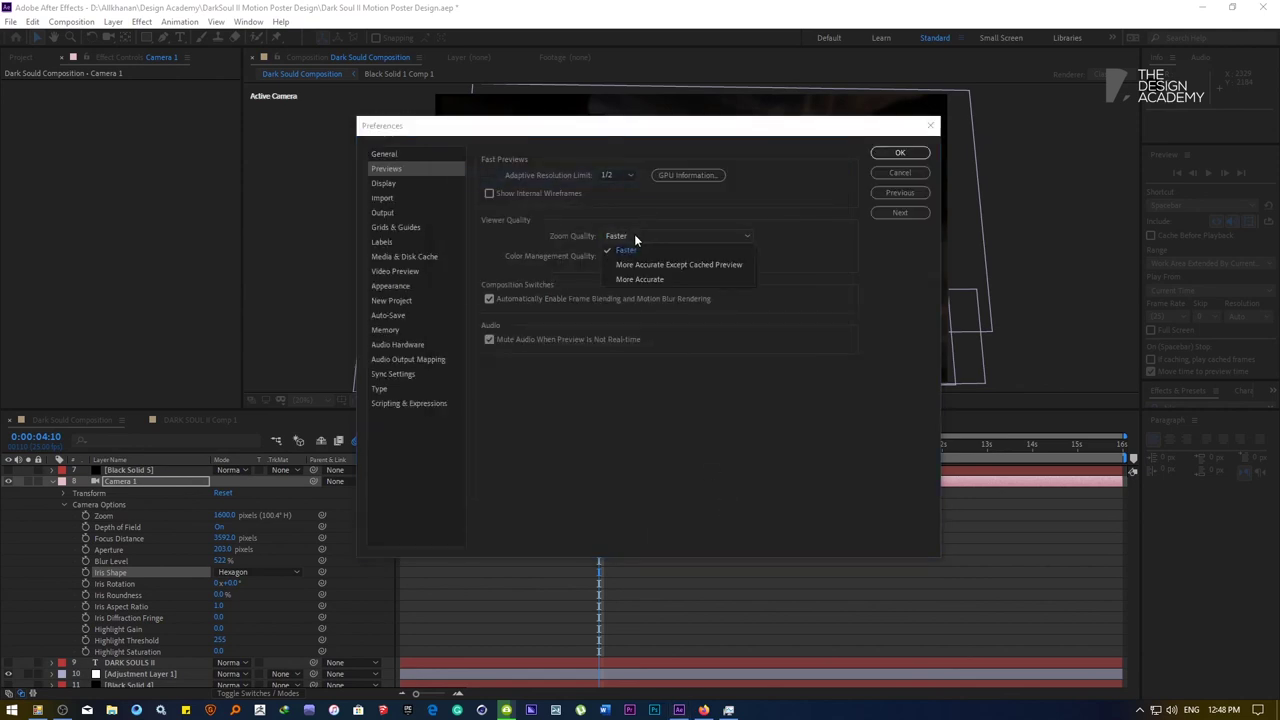
pyautogui.click(640, 239)
pyautogui.click(623, 176)
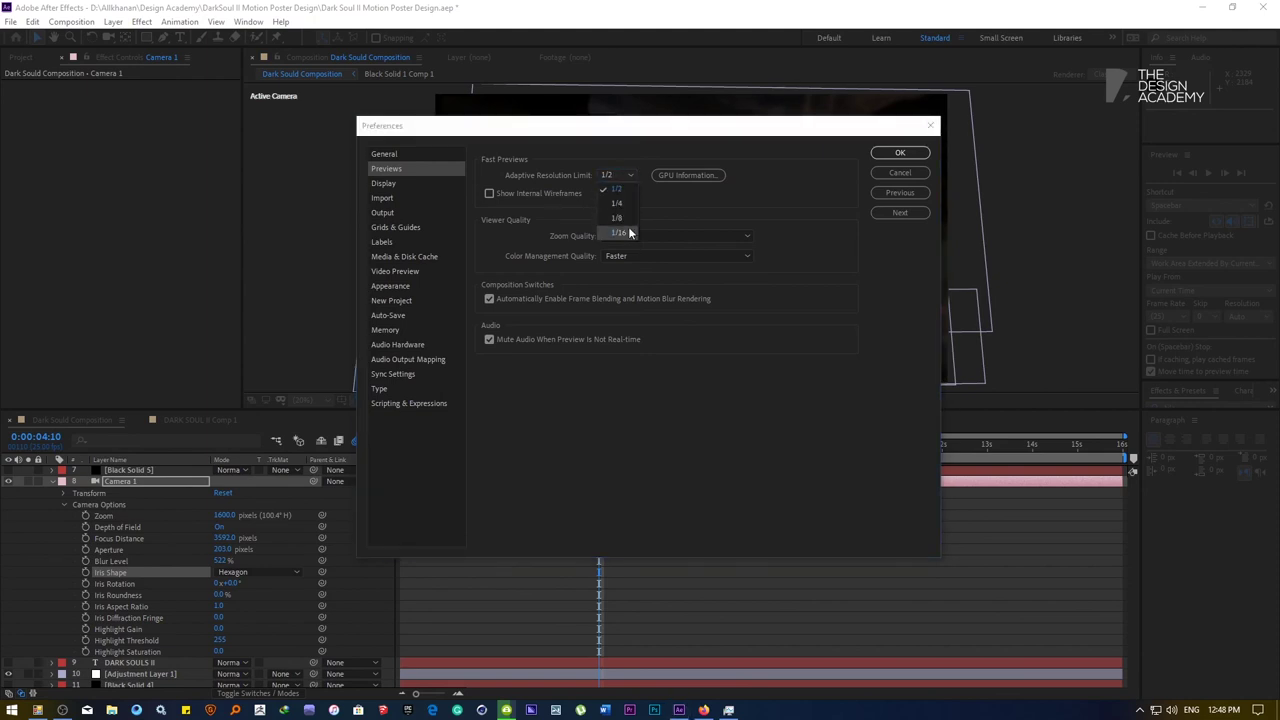
pyautogui.click(618, 203)
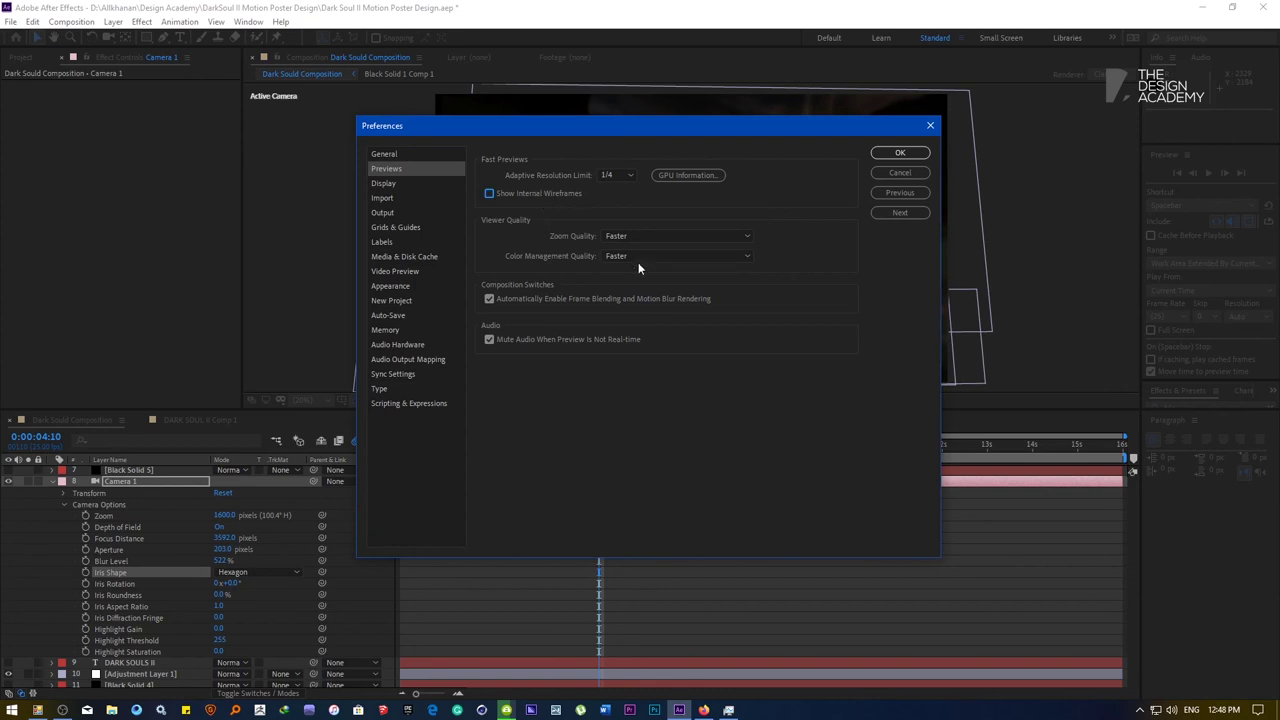
pyautogui.click(632, 256)
pyautogui.click(631, 256)
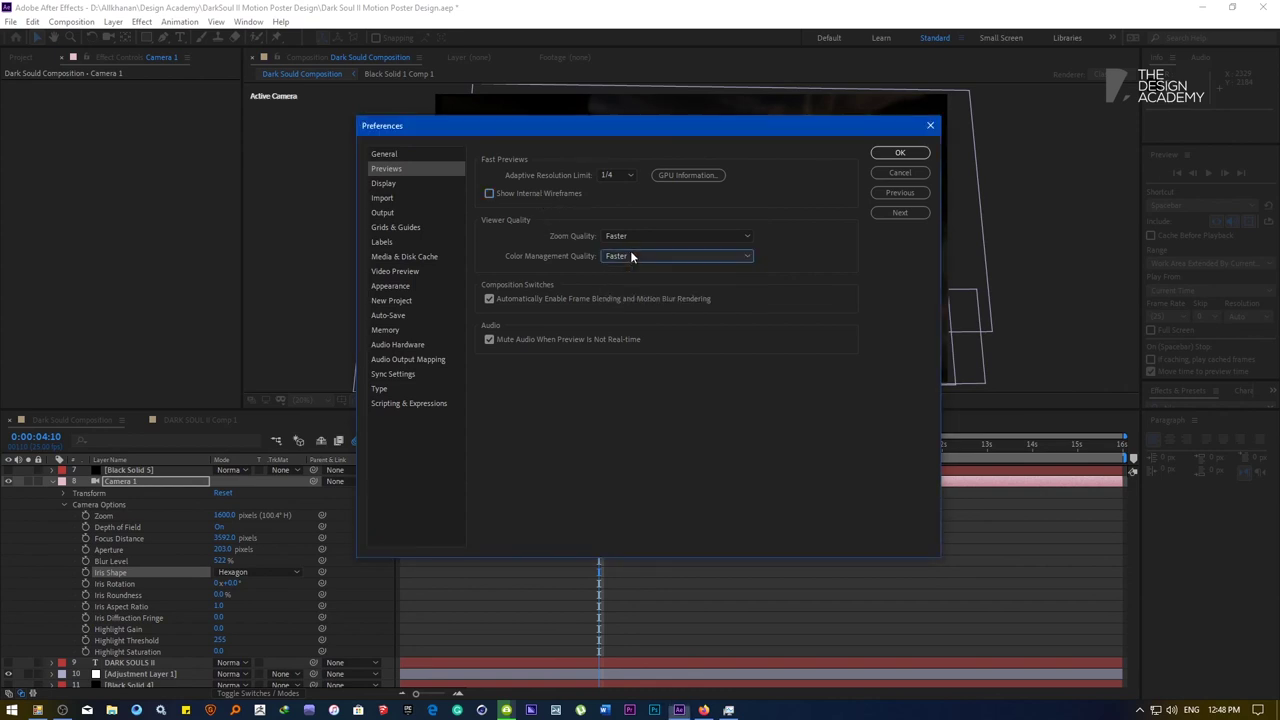
pyautogui.click(716, 255)
pyautogui.click(698, 298)
pyautogui.click(898, 153)
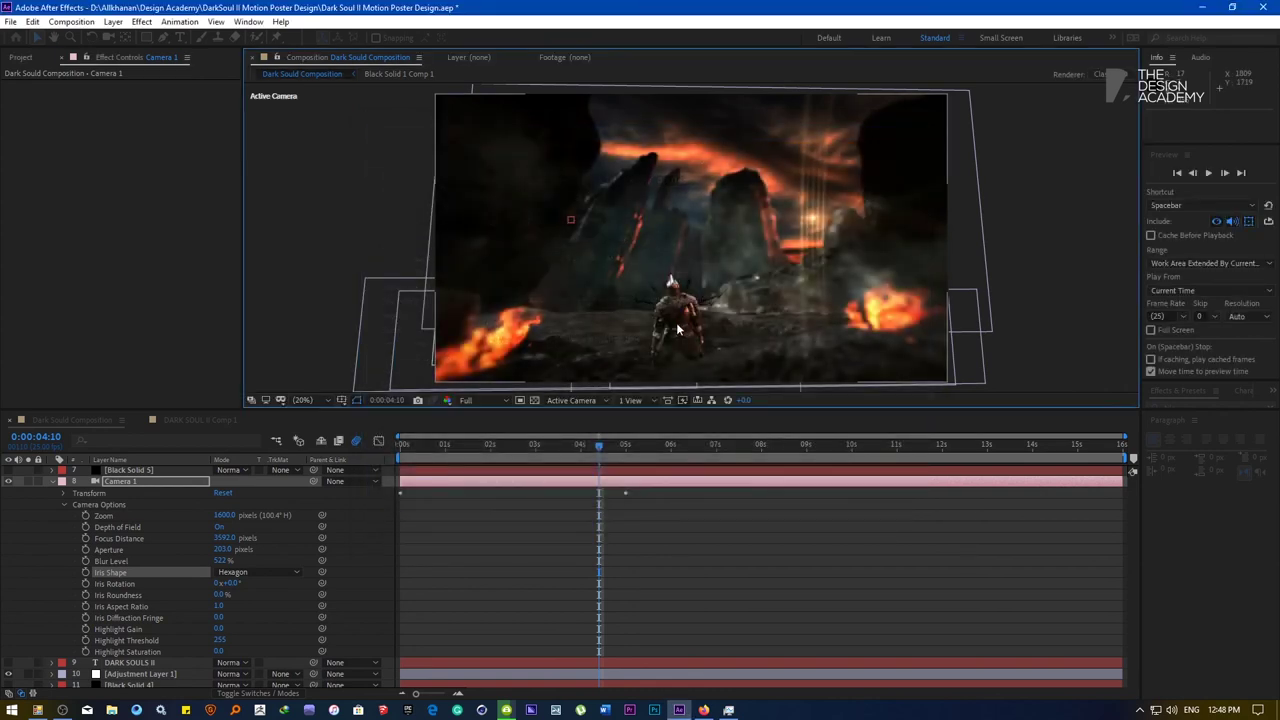
# Inspect the full poster scene up close at 0:00:04:10 and move to 0:00:07:08
pyautogui.scroll(2, 743, 231)
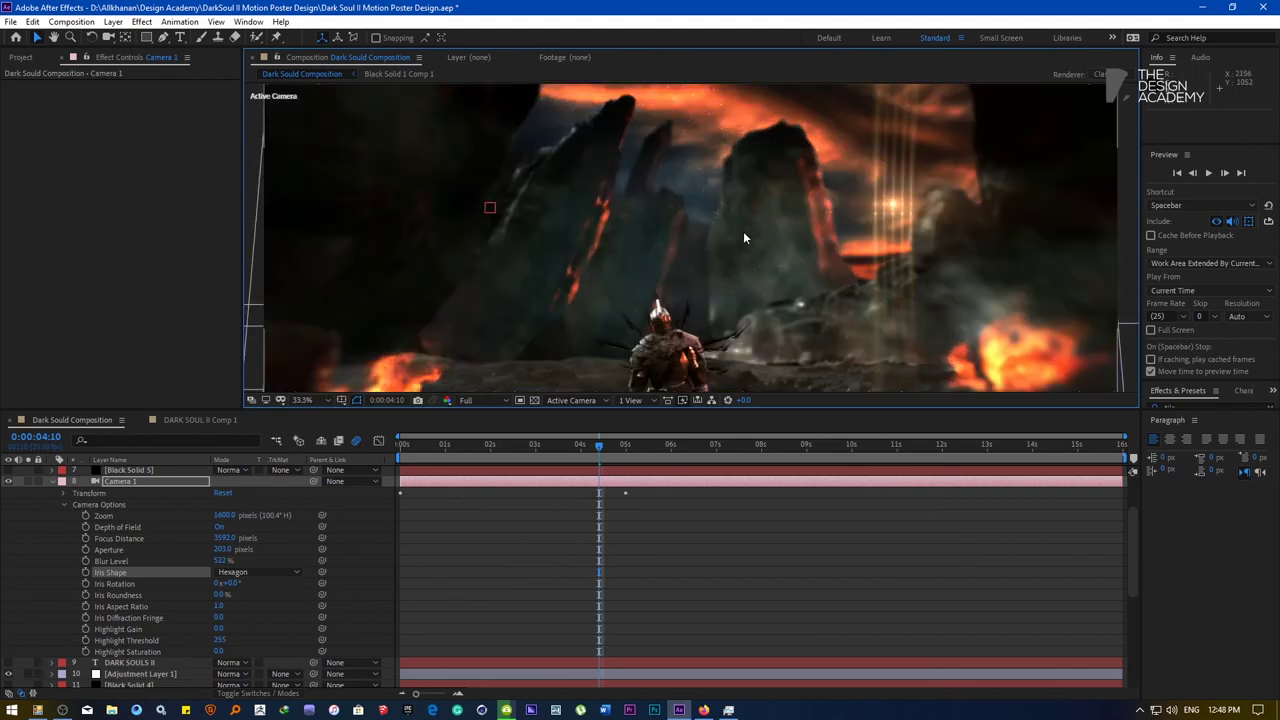
pyautogui.scroll(-3, 738, 234)
pyautogui.click(731, 446)
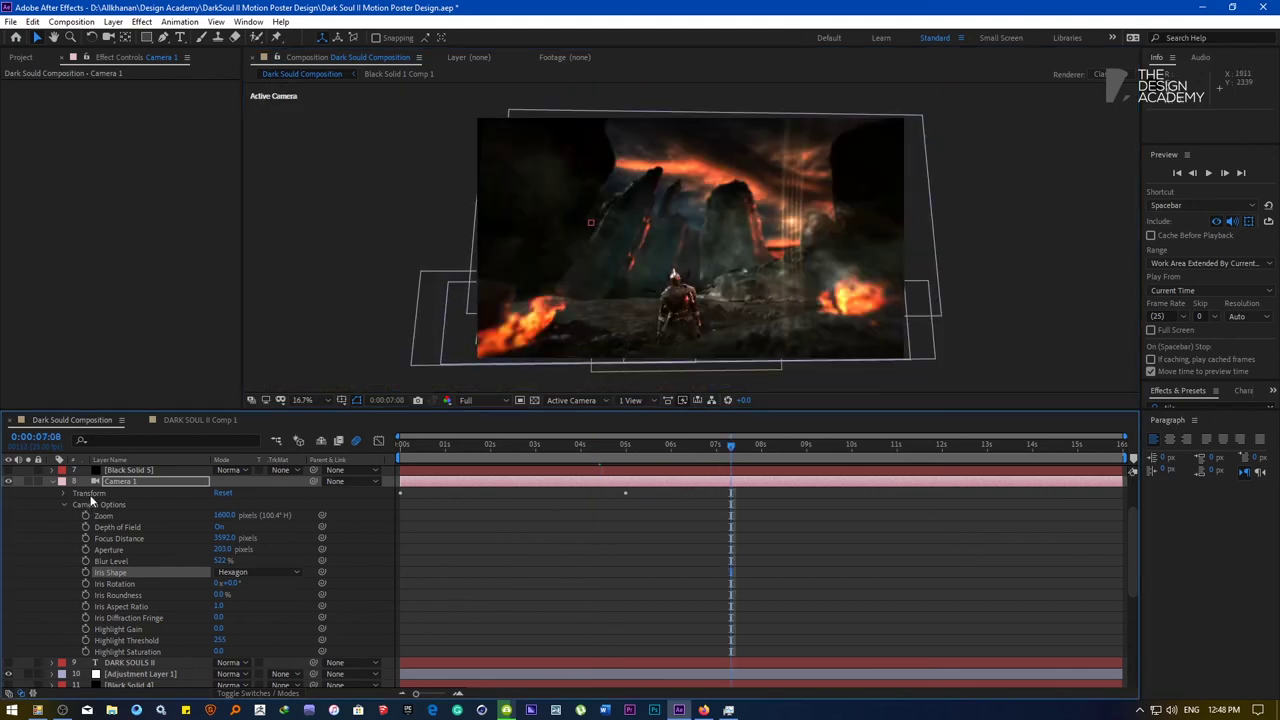
# Collapse Camera 1's properties and review the effects on the upper Shine Effect layer and Black Solid 5
pyautogui.click(54, 481)
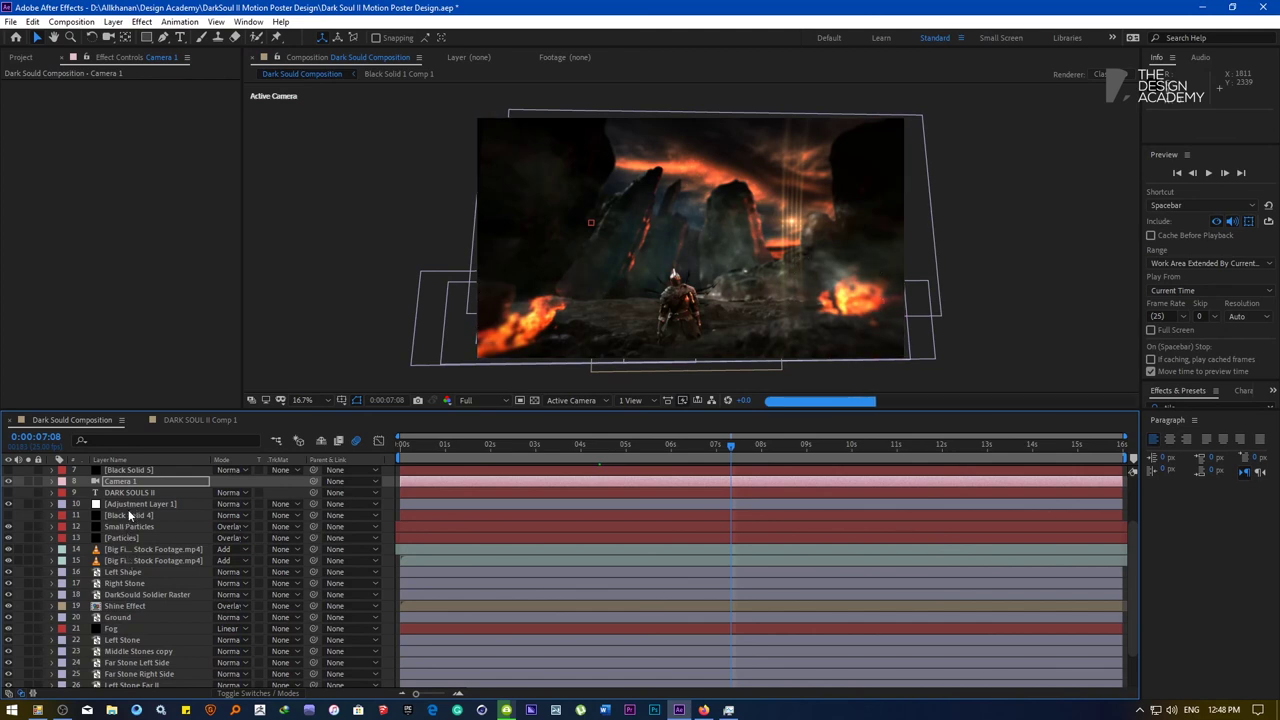
pyautogui.scroll(2, 128, 513)
pyautogui.click(125, 527)
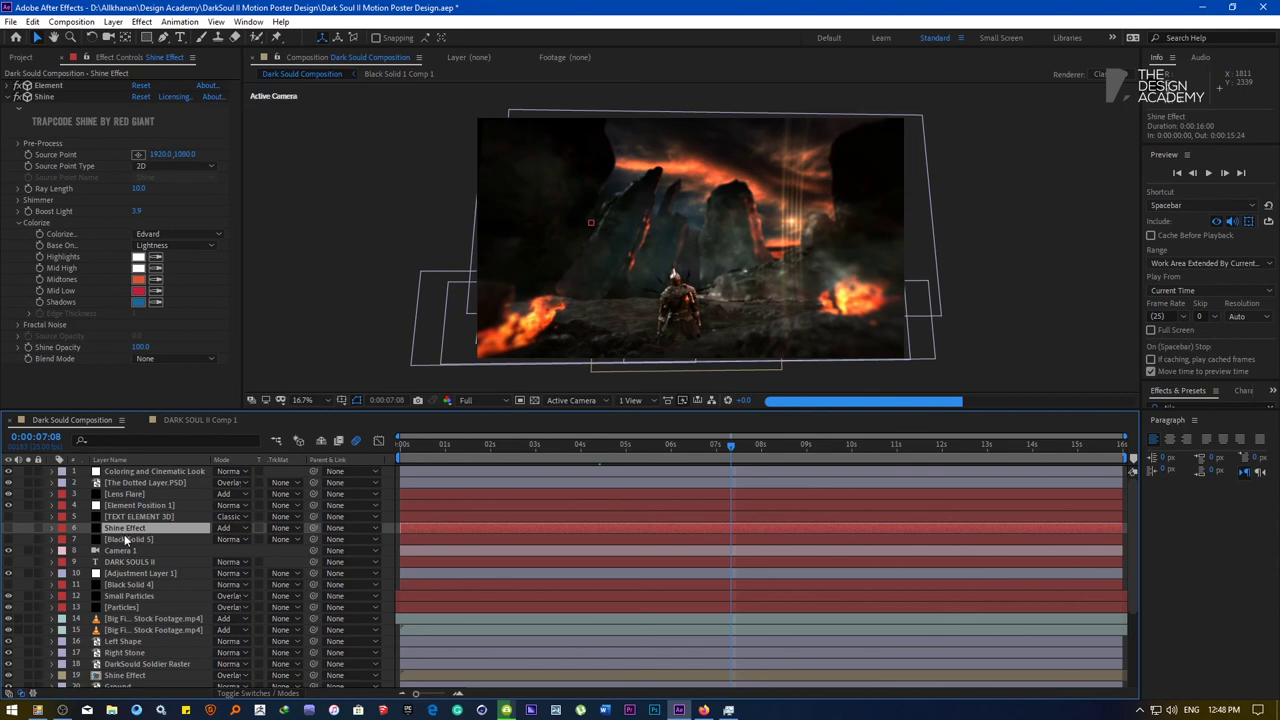
pyautogui.click(125, 540)
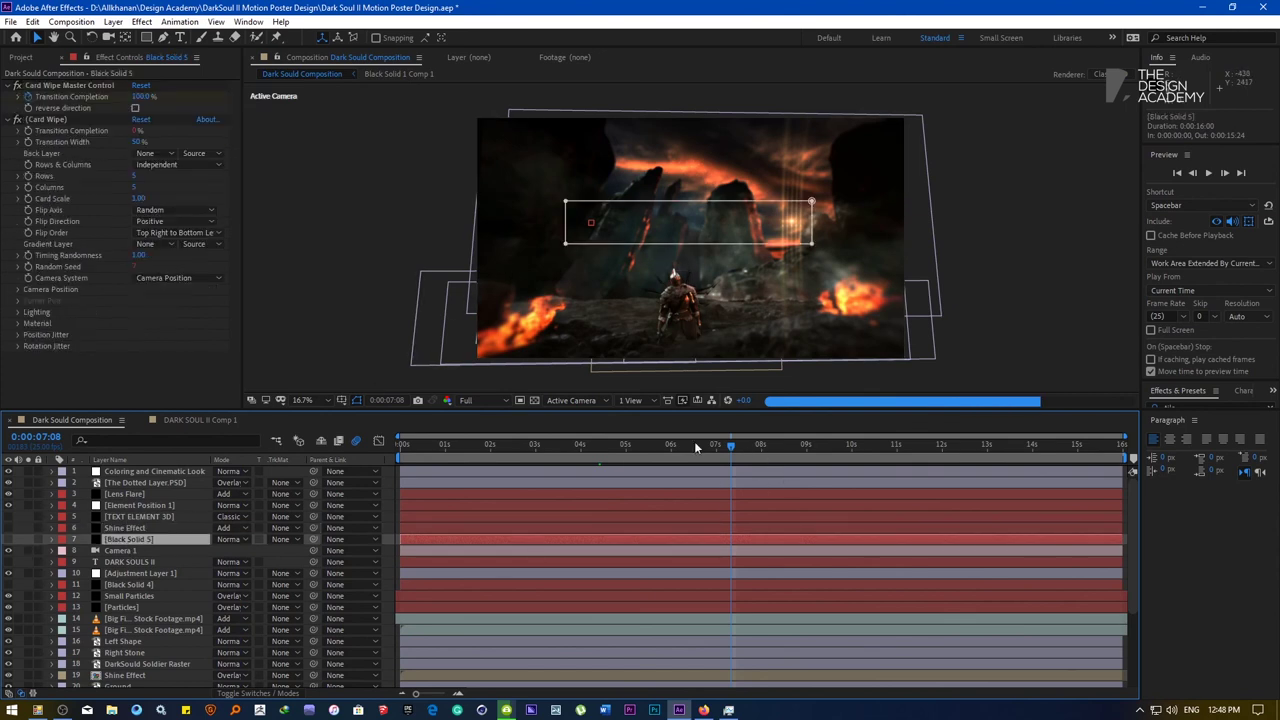
pyautogui.click(331, 287)
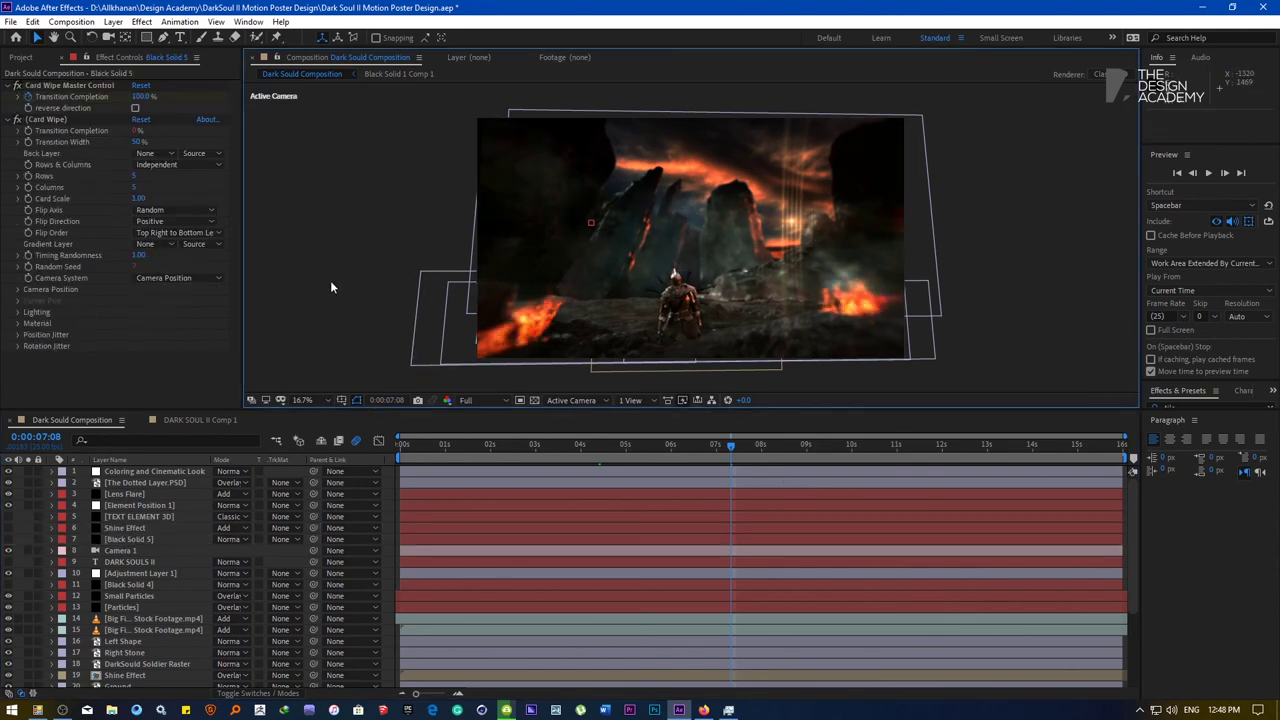
# Add Dark Sould Composition to the render queue with Best Settings and Lossless output, and start rendering Dark Sould Composition.avi
pyautogui.click(71, 21)
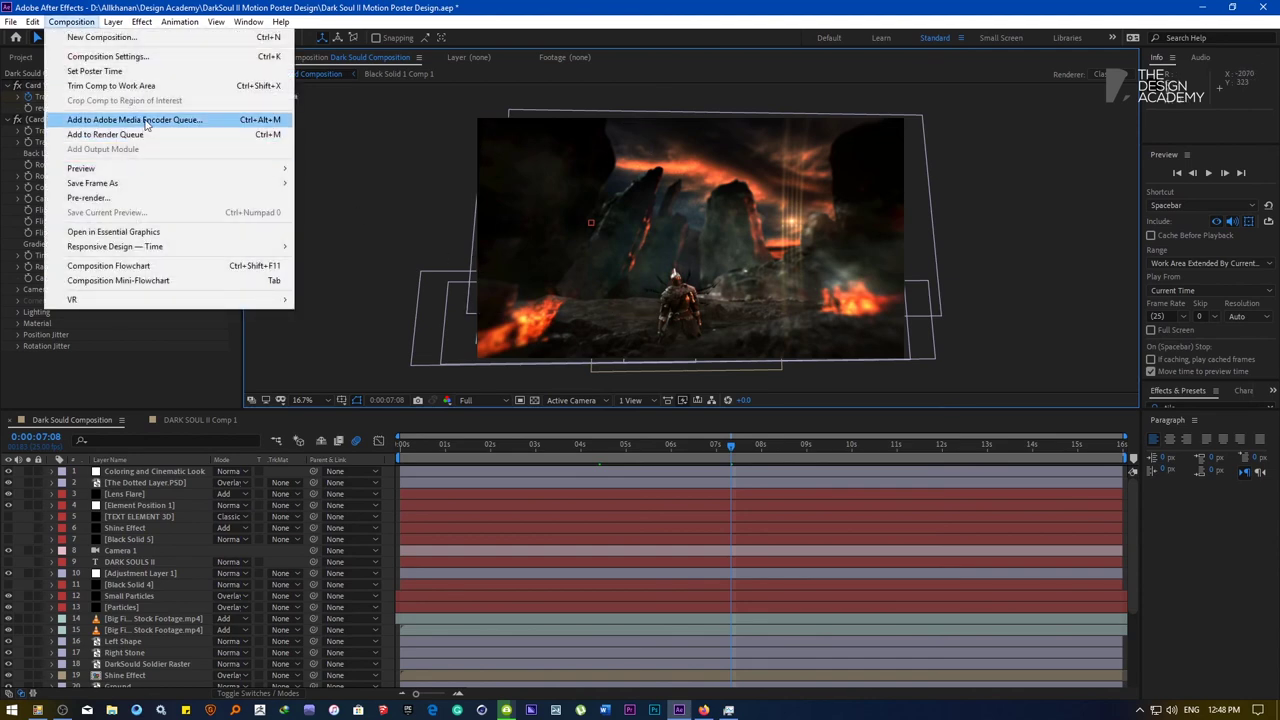
pyautogui.click(135, 137)
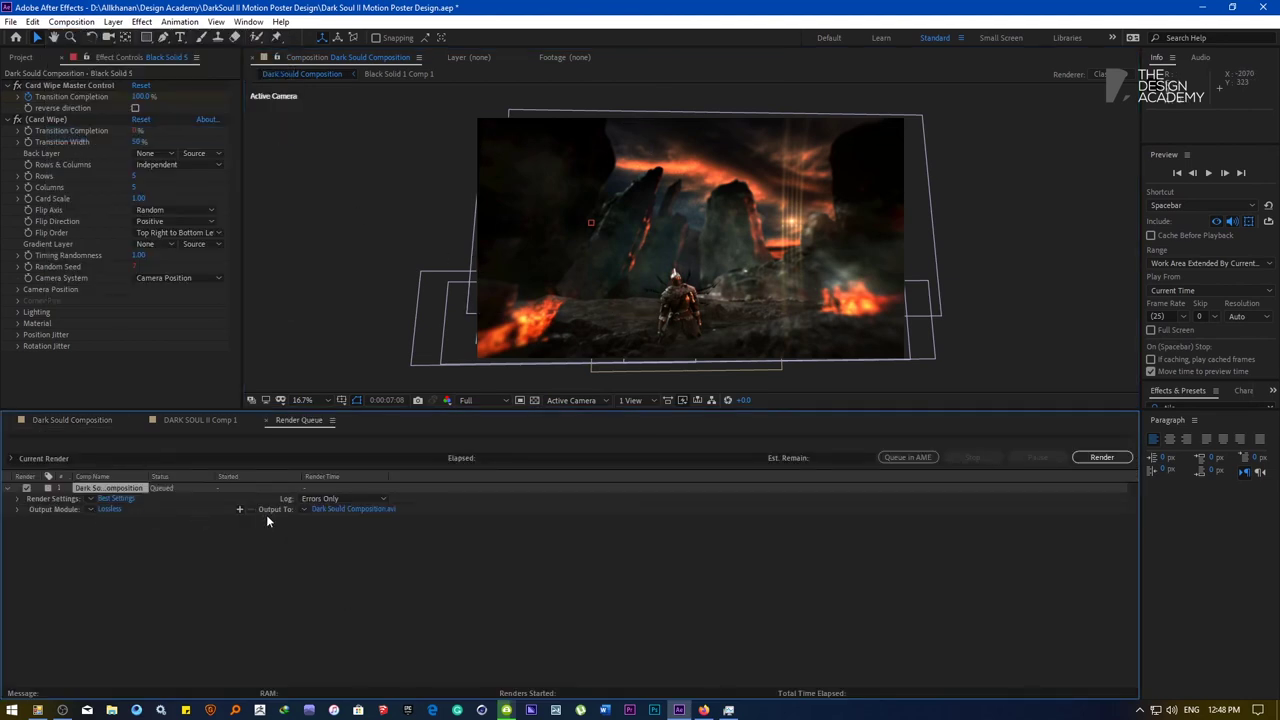
pyautogui.click(340, 504)
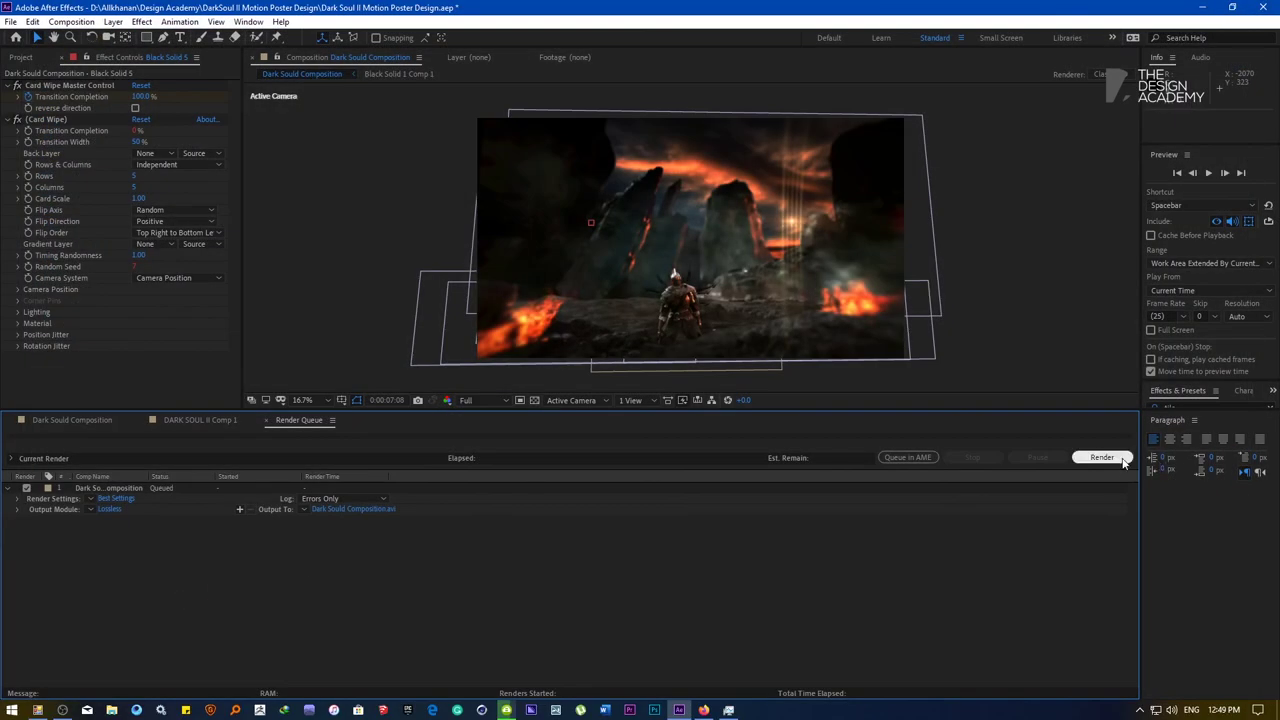
pyautogui.click(1102, 457)
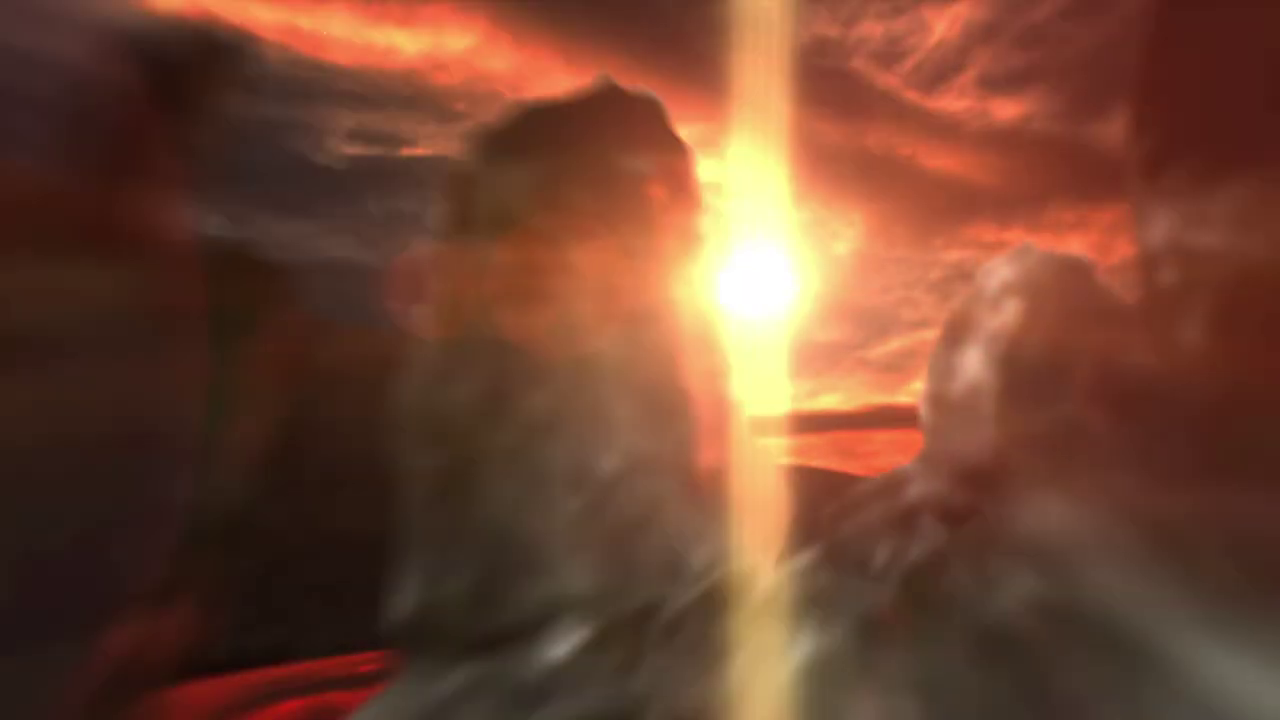